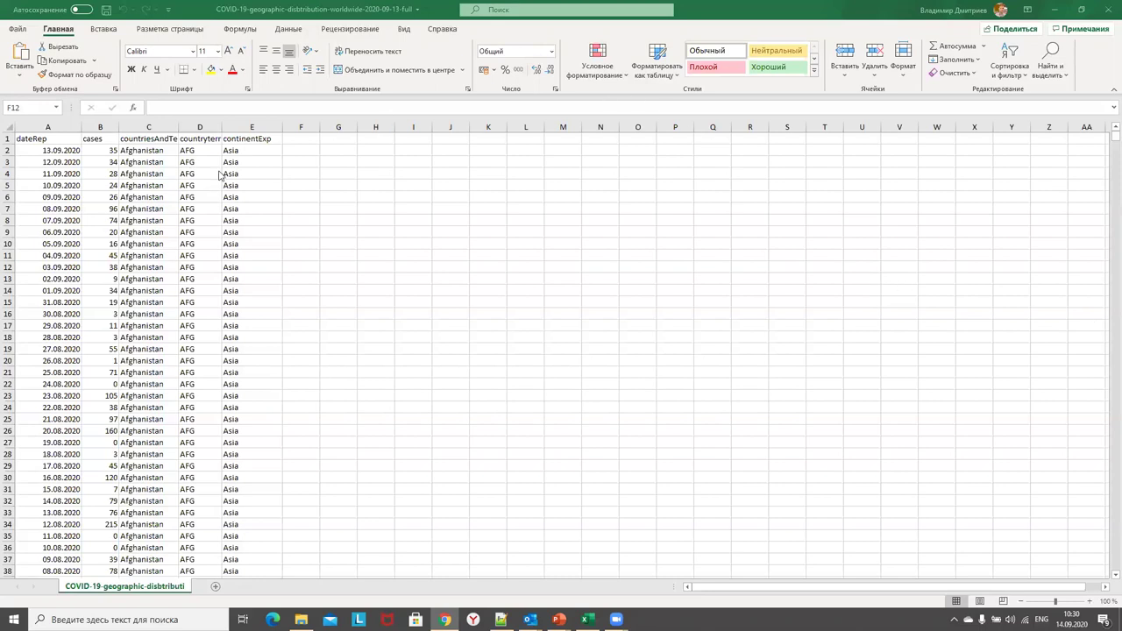
Inspect a continent value in column E of the COVID-19 sheet, then switch away
click(249, 161)
scroll(155, 245, down, 12)
scroll(163, 269, up, 12)
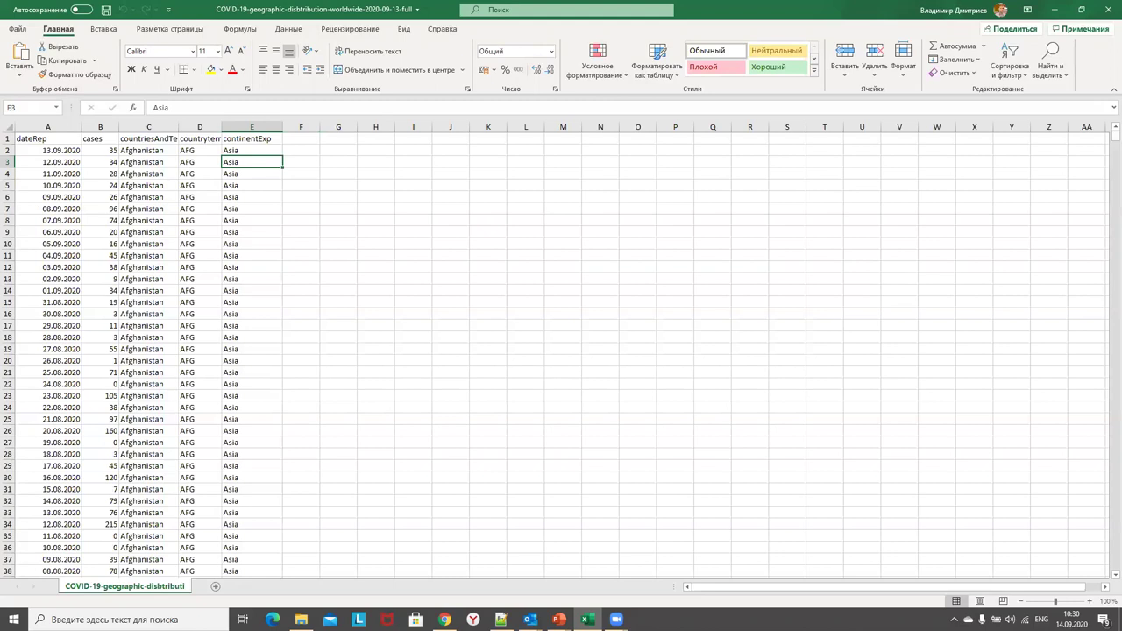
key(alt+Tab)
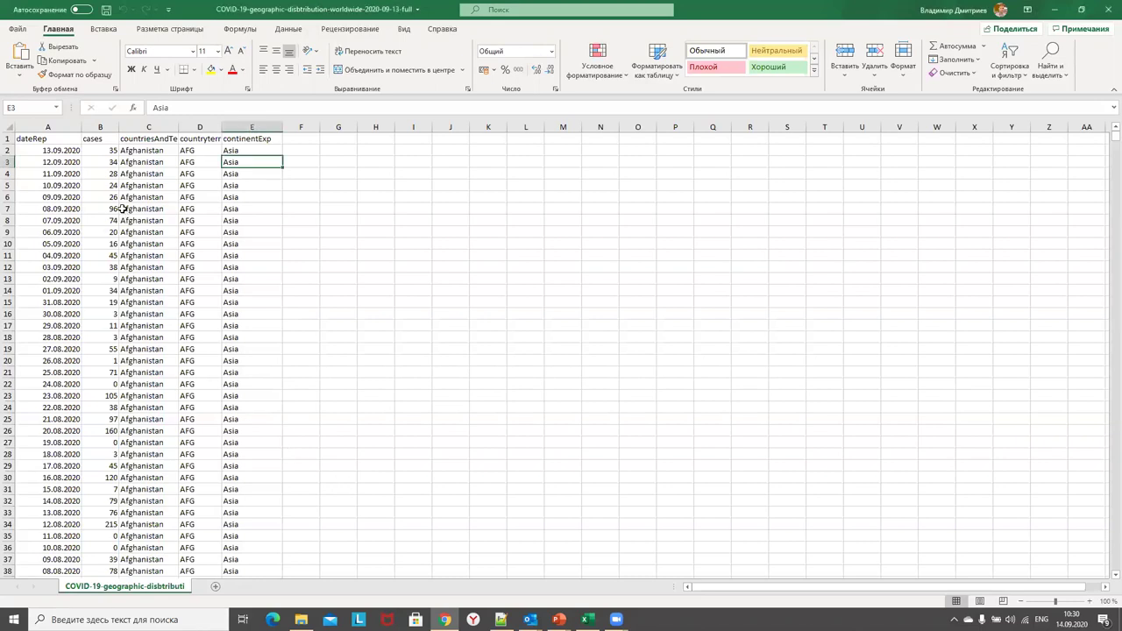
Select the cases data from B1 down, showing 42465 entries totalling 28802775
click(40, 139)
scroll(47, 368, down, 20)
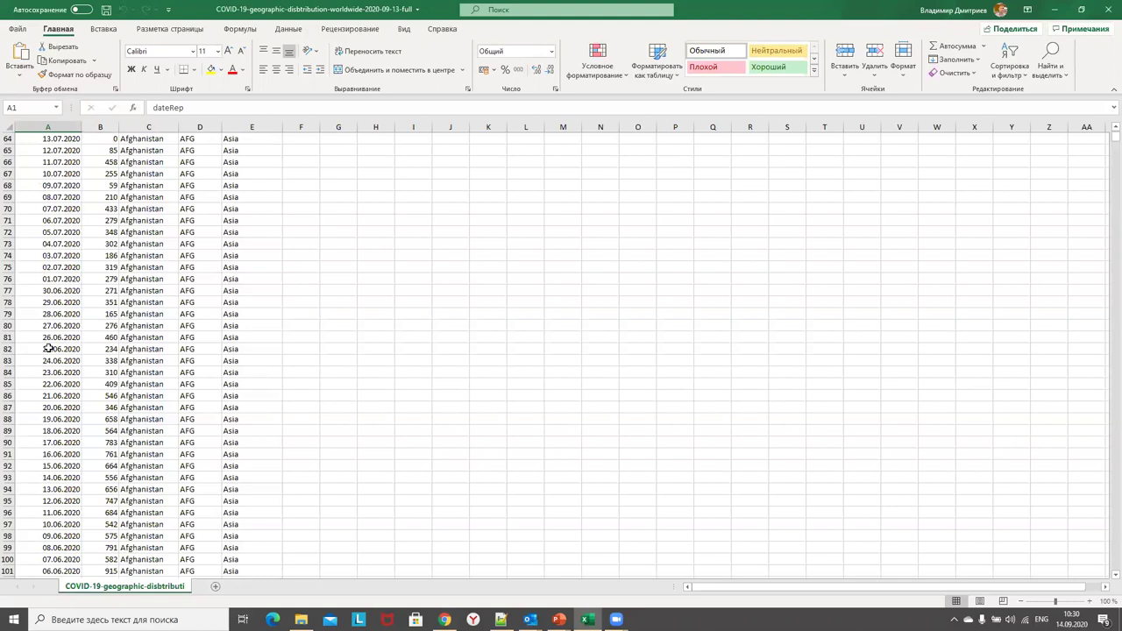
scroll(48, 348, down, 6)
scroll(52, 401, up, 20)
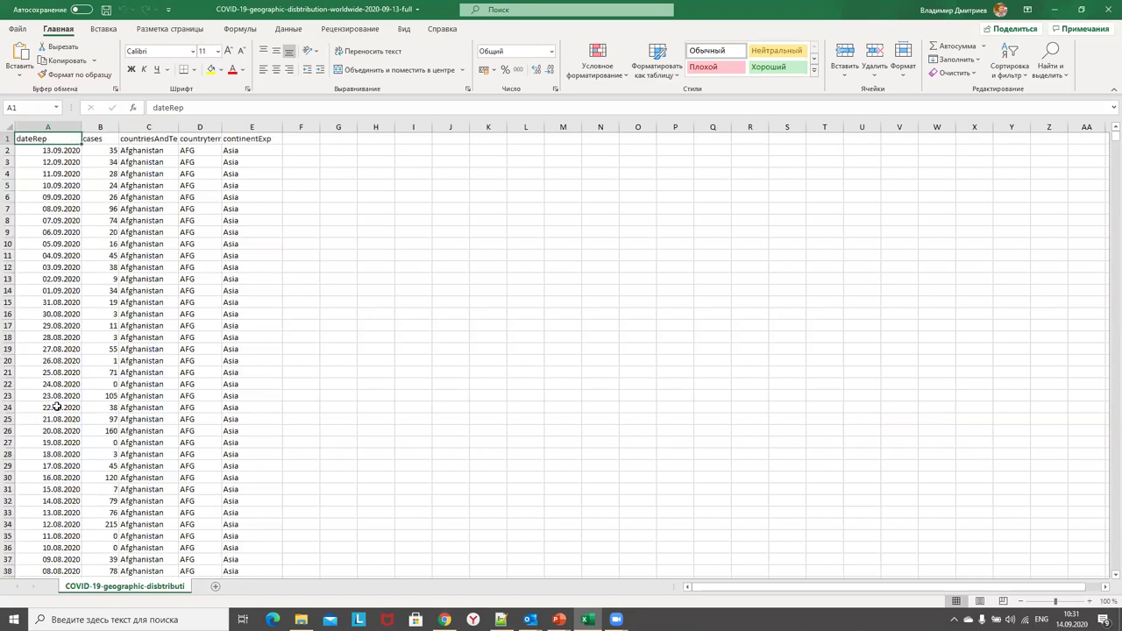
click(95, 136)
key(ctrl+shift+Down)
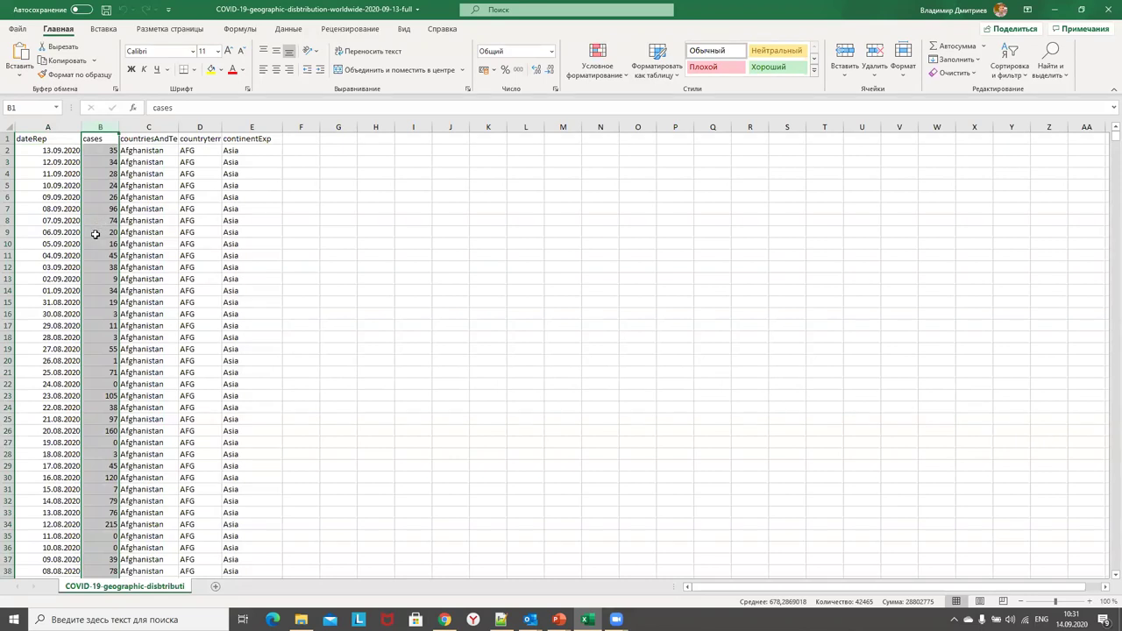
Select column A's dates from A1 down to the last record, counting 42465 entries
click(51, 149)
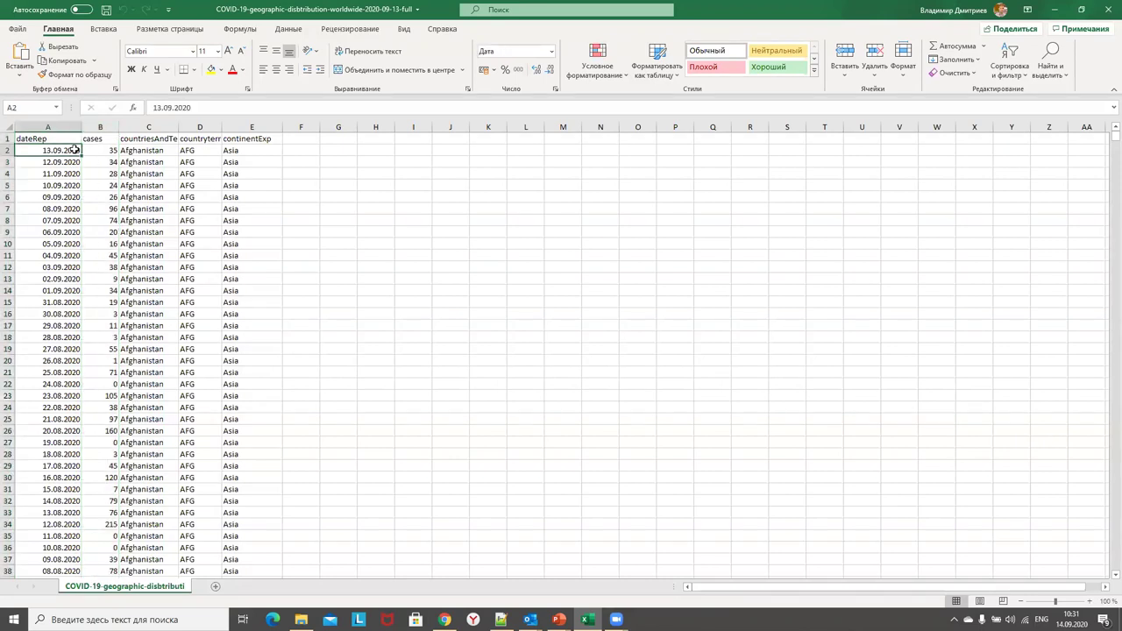
drag(228, 149, 53, 150)
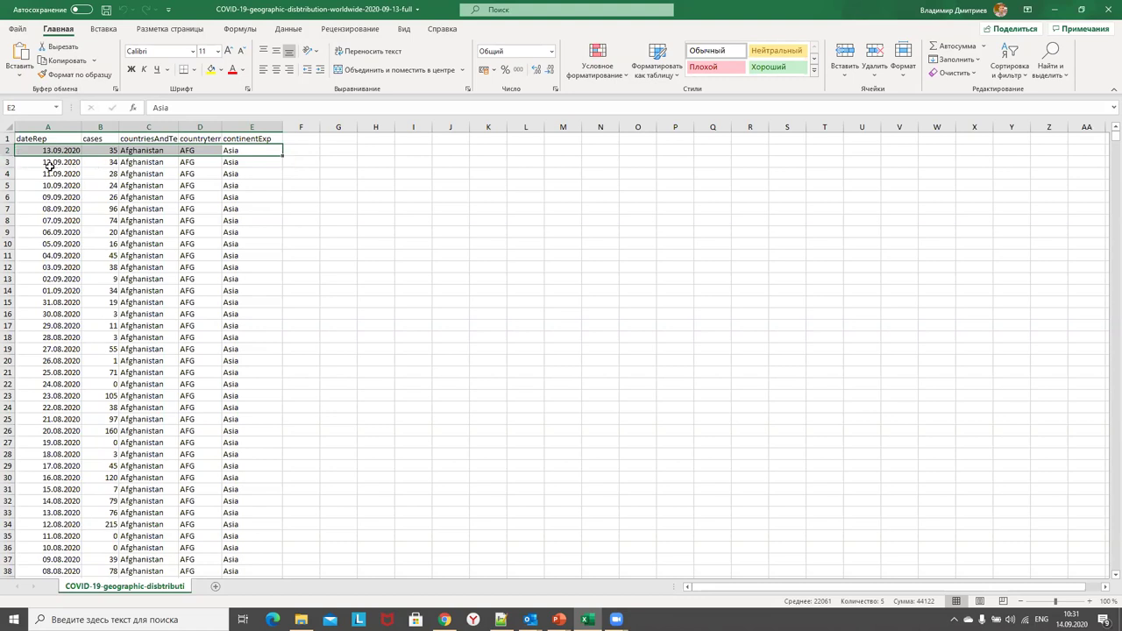
click(30, 152)
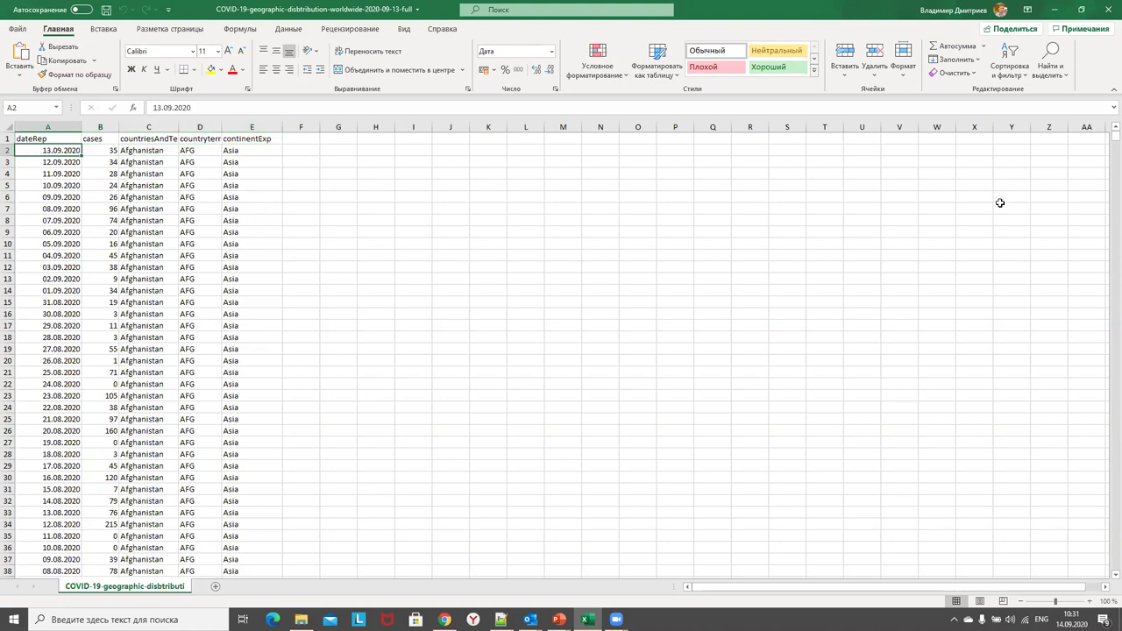
click(65, 136)
key(ctrl+shift+Down)
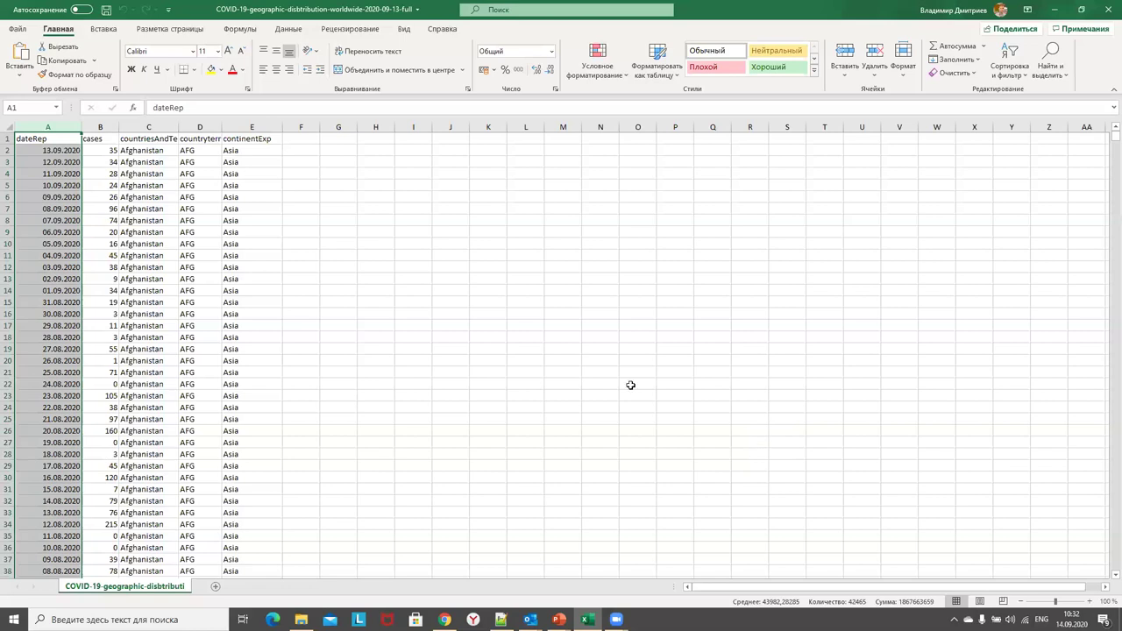
Deselect the column via empty cell J15 and switch to Chrome's Проба пера dashboard
click(438, 300)
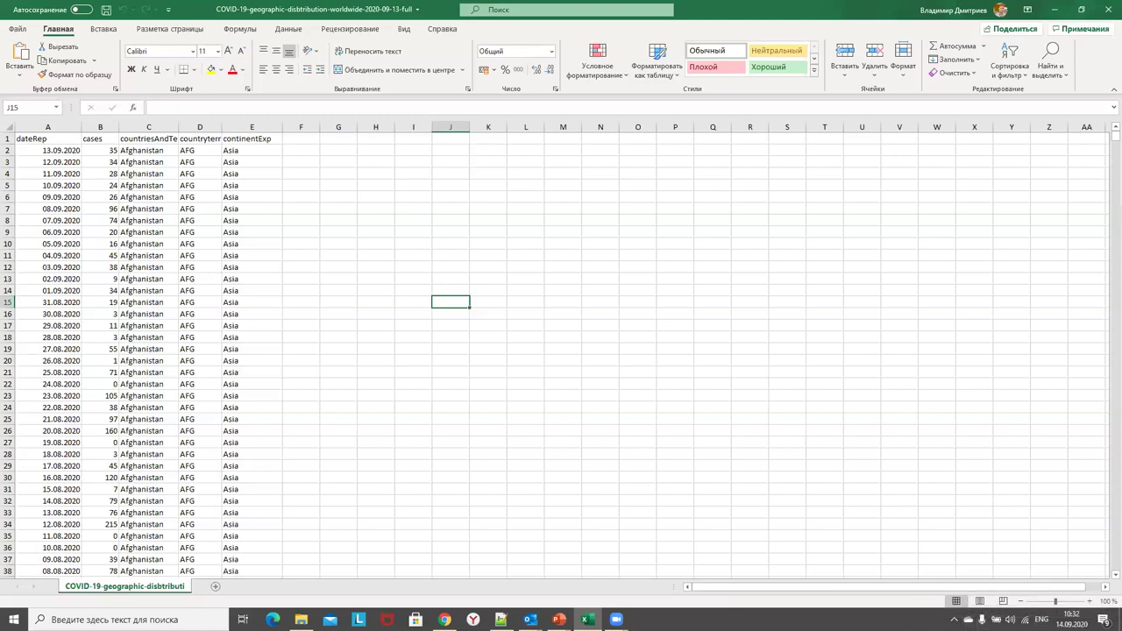
key(alt+Tab)
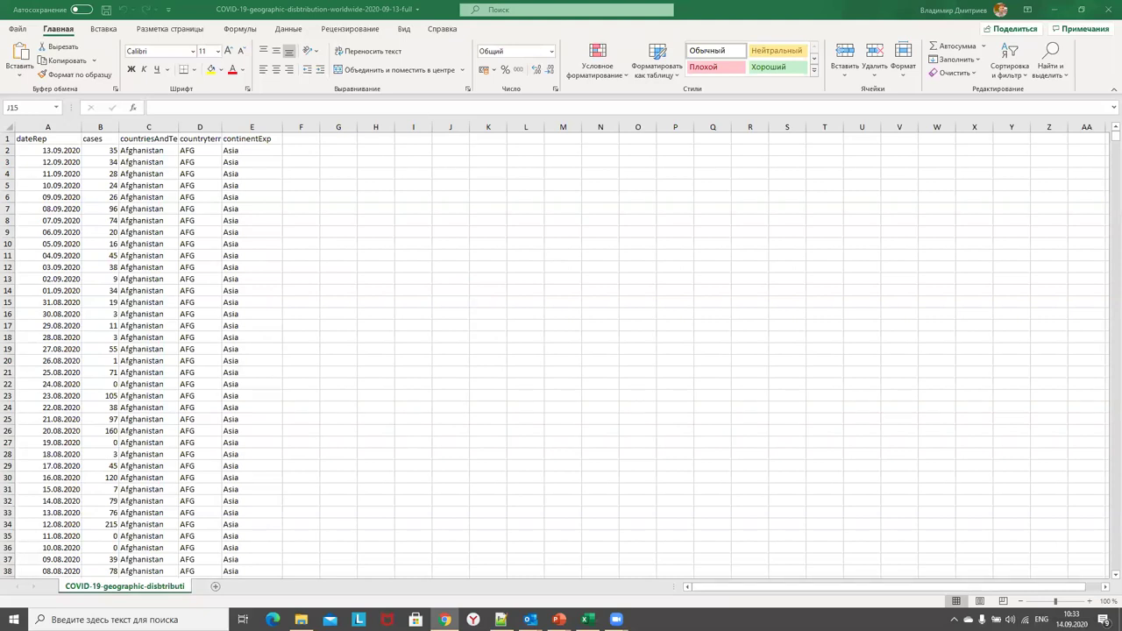
key(alt+Tab)
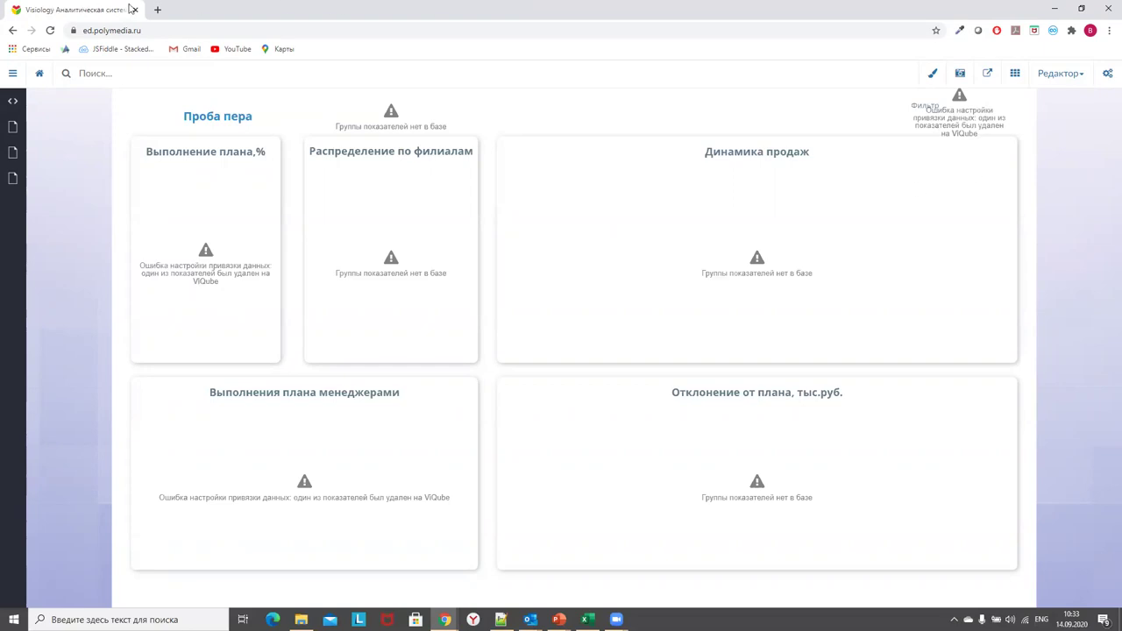
Load corp.polymedia.ru in a new tab and sign in with the saved credentials
click(157, 9)
text(corp)
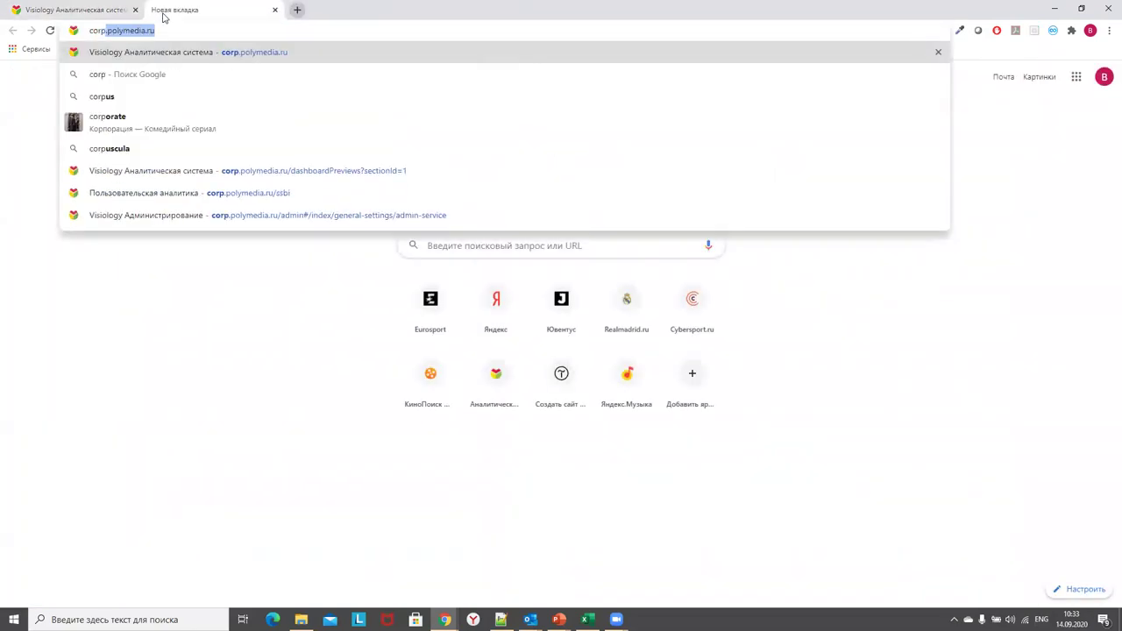
key(Return)
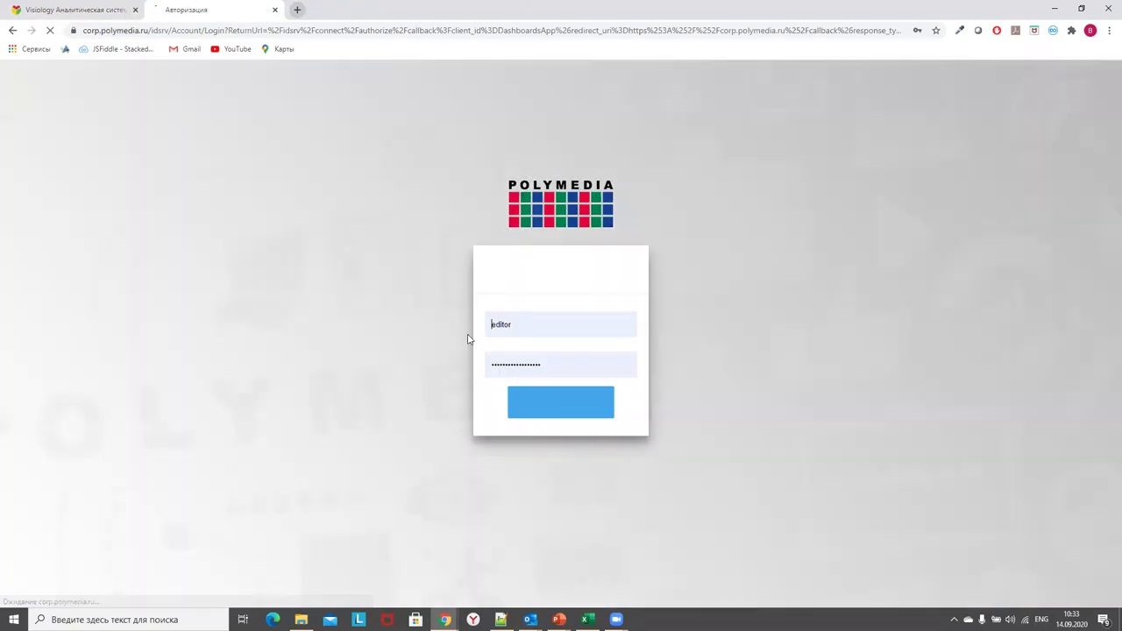
click(555, 411)
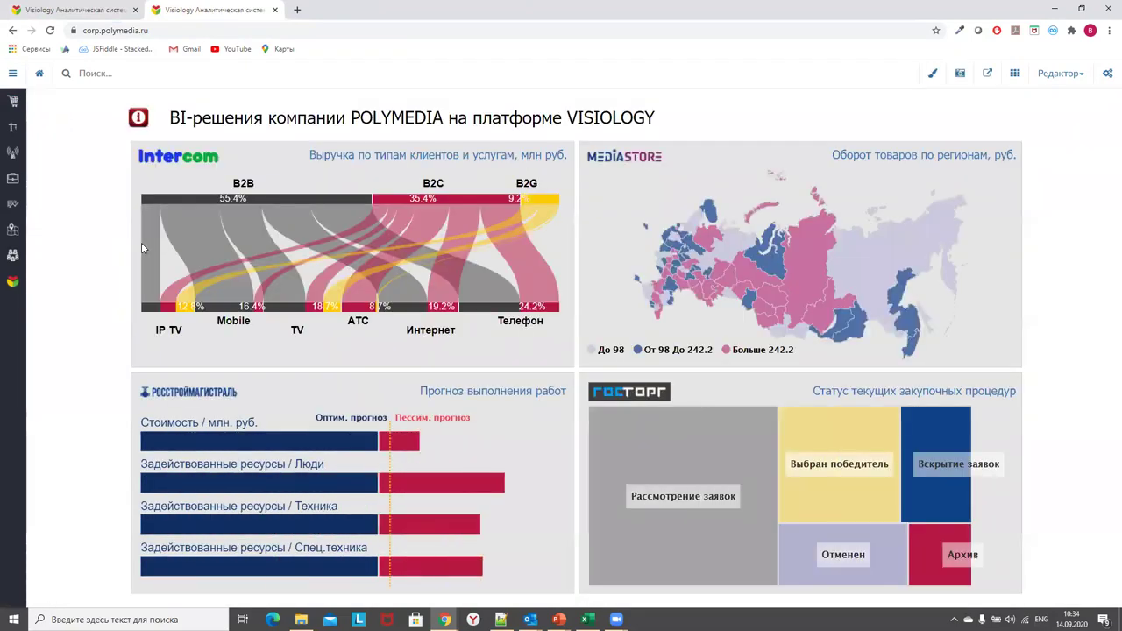
Filter the Intercom revenue flows to Internet, clear it, and open the Intercom report
click(429, 307)
click(470, 309)
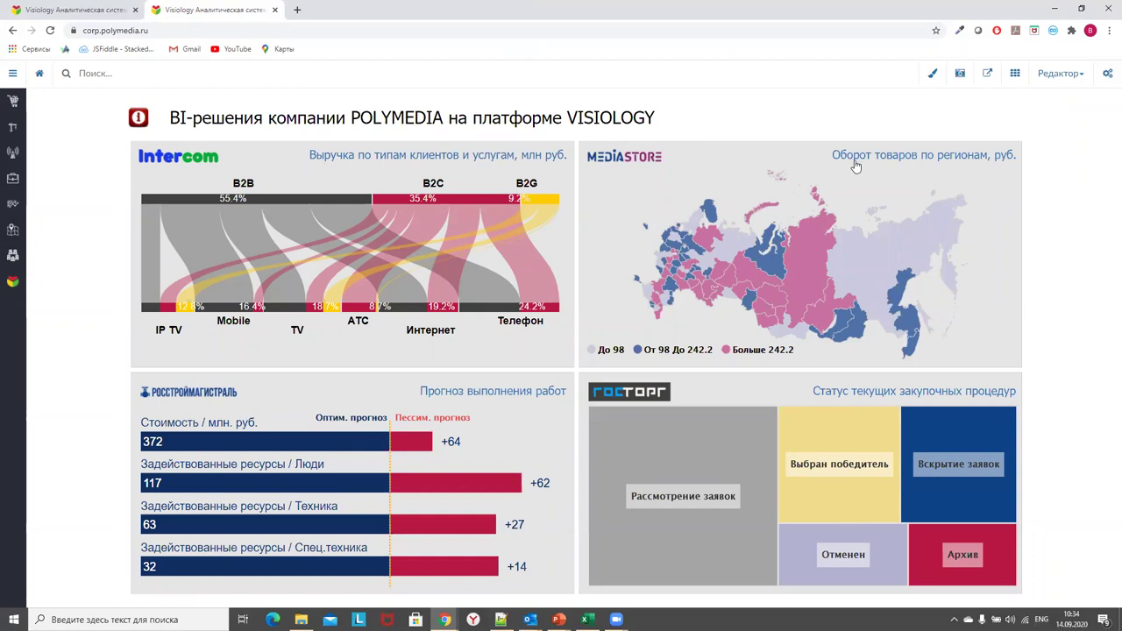
click(356, 158)
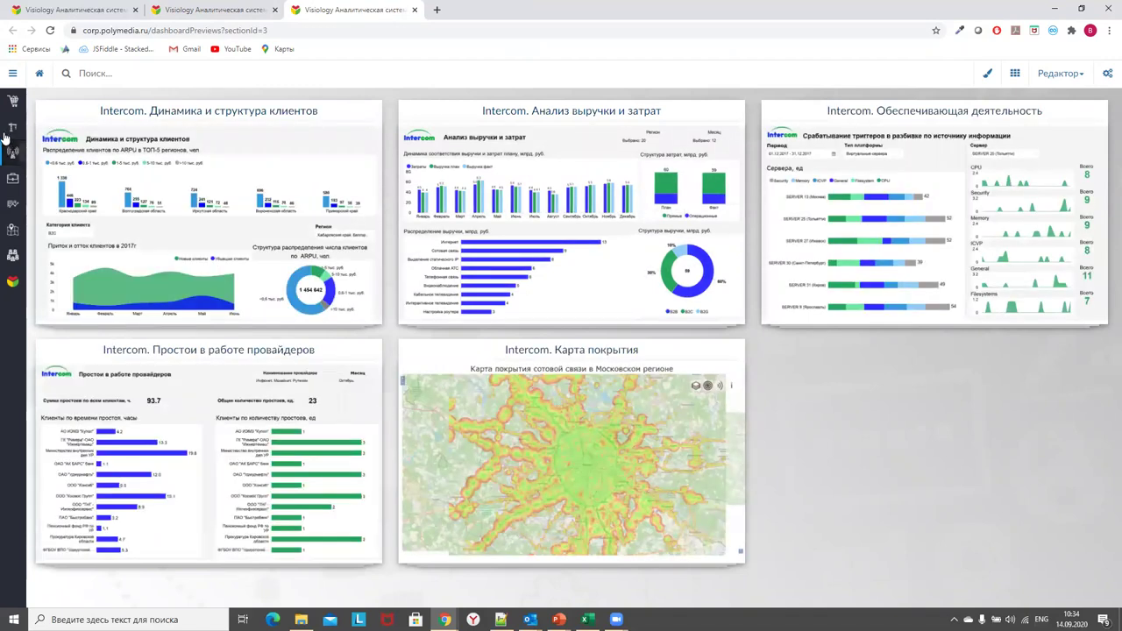
Browse MediaStore, РосСтройМагистраль and Intercom sections, then open MediaStore. Ключевые показатели
click(9, 103)
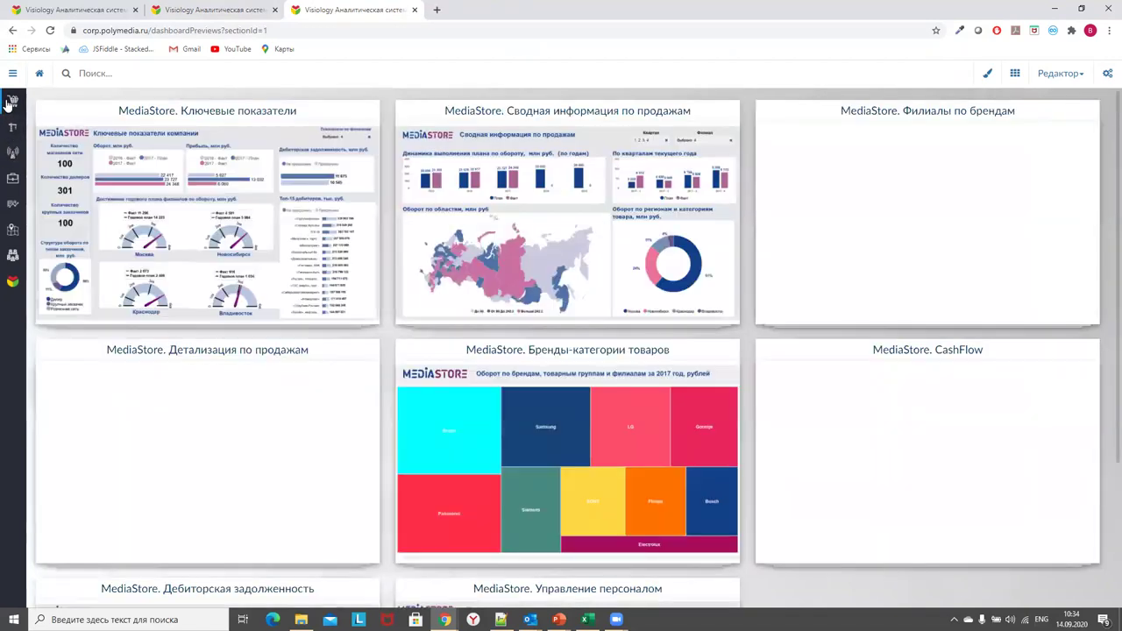
scroll(366, 293, down, 3)
scroll(368, 298, up, 3)
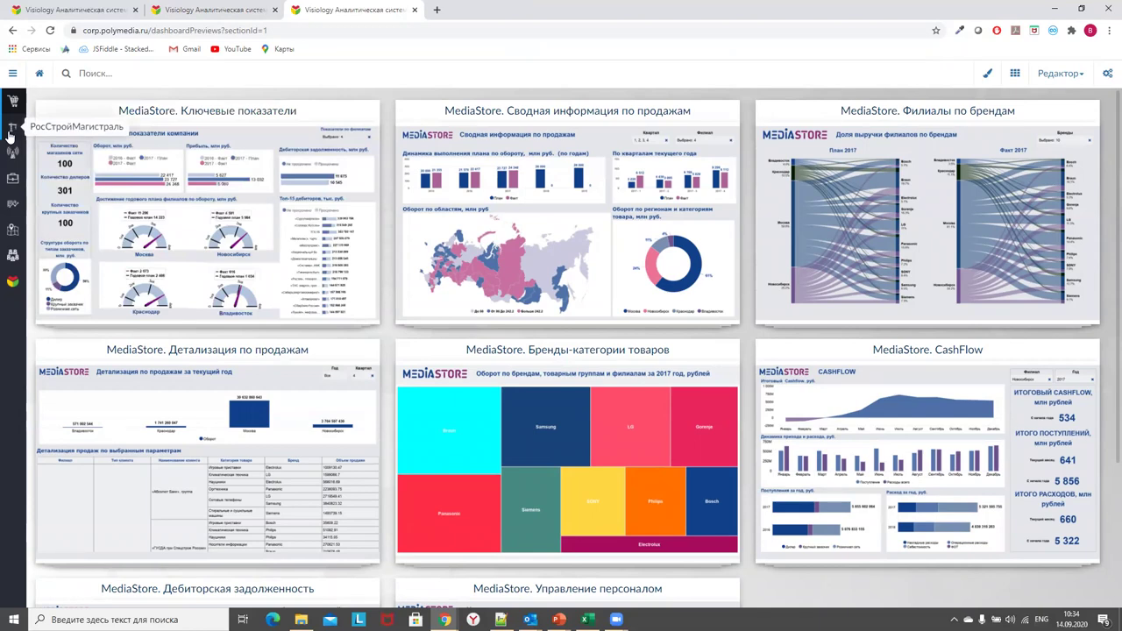
click(10, 132)
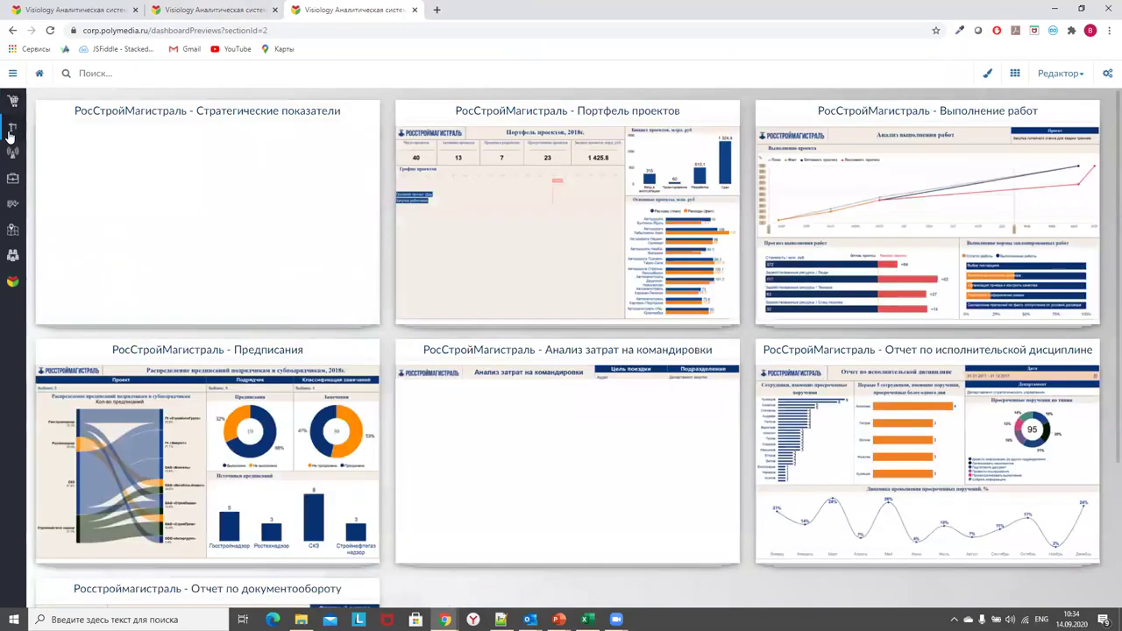
click(12, 152)
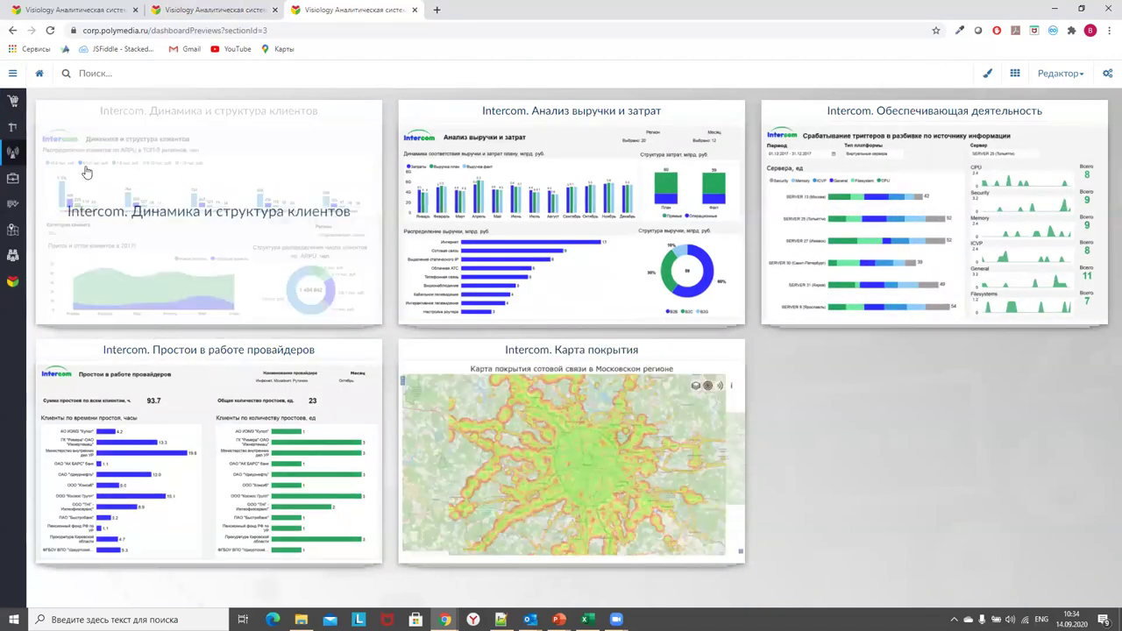
click(12, 101)
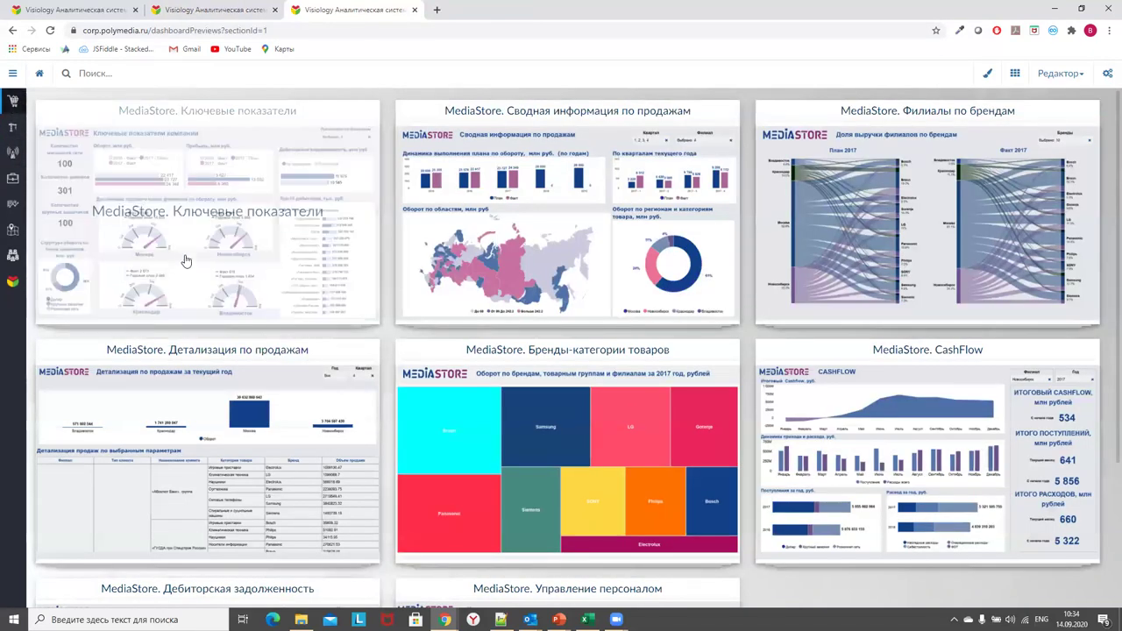
click(205, 235)
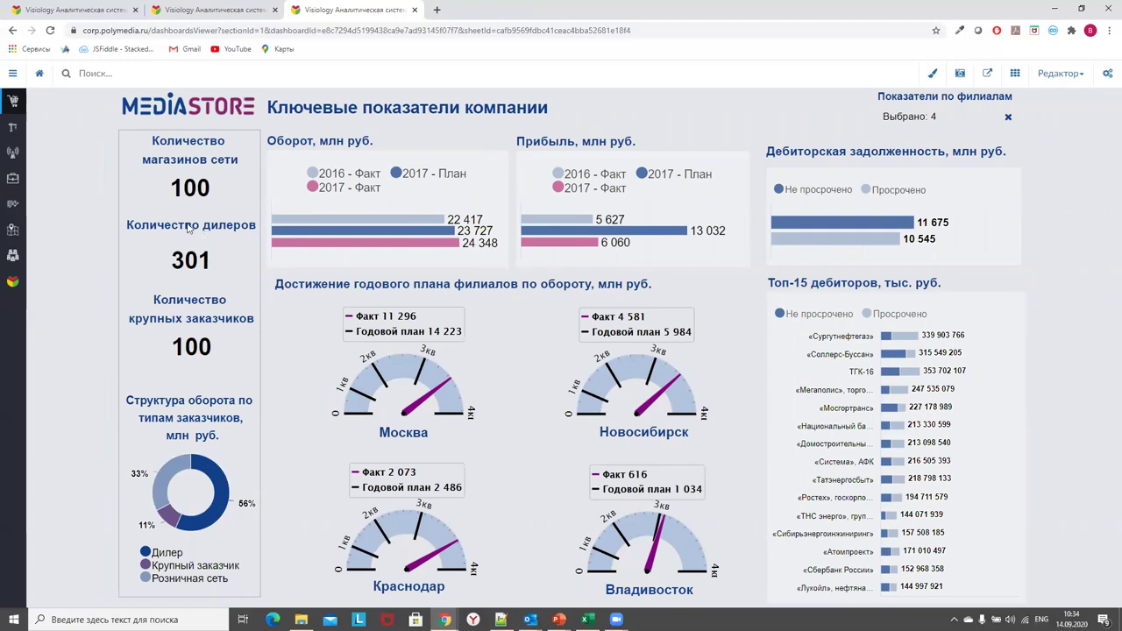
click(61, 11)
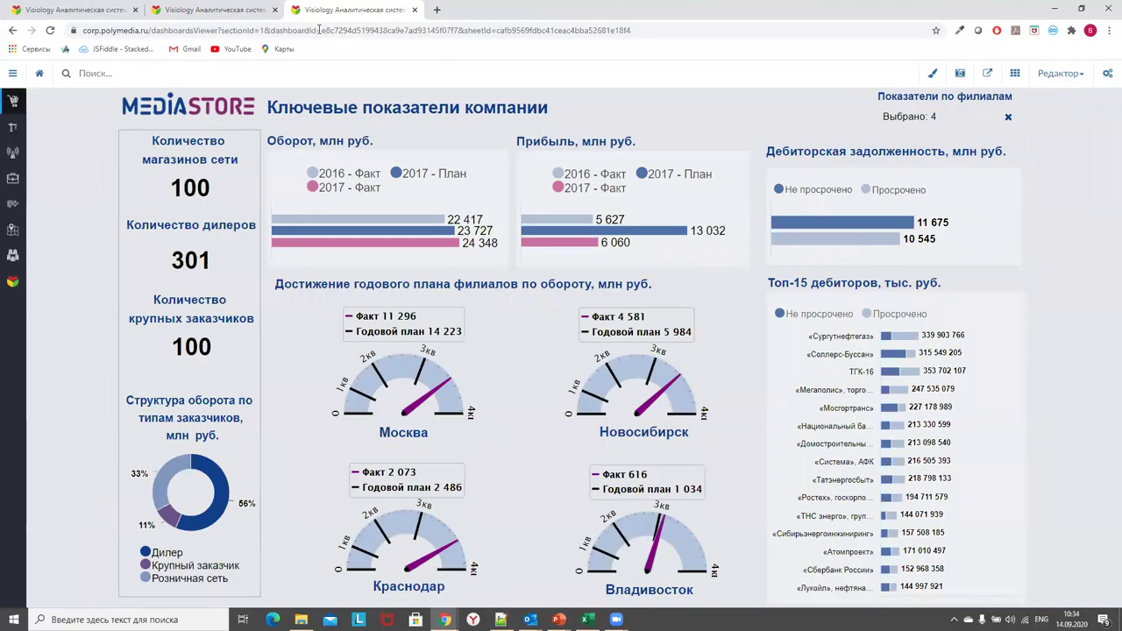
click(333, 13)
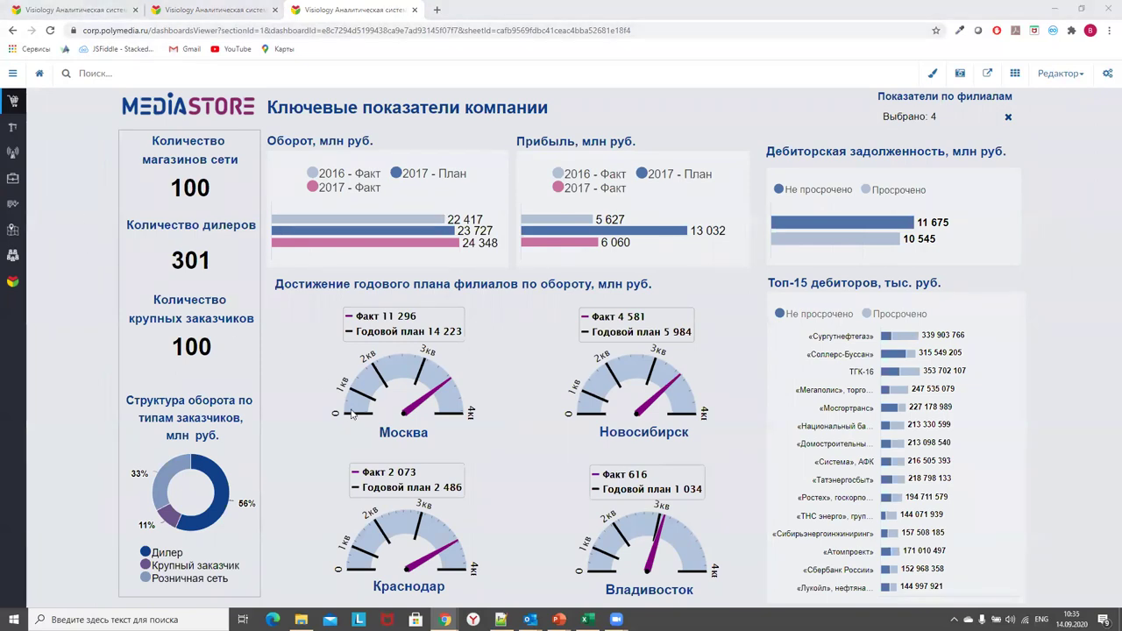
Check the branch turnover gauge values on the MediaStore key indicators dashboard
mouse_move(475, 390)
mouse_move(680, 391)
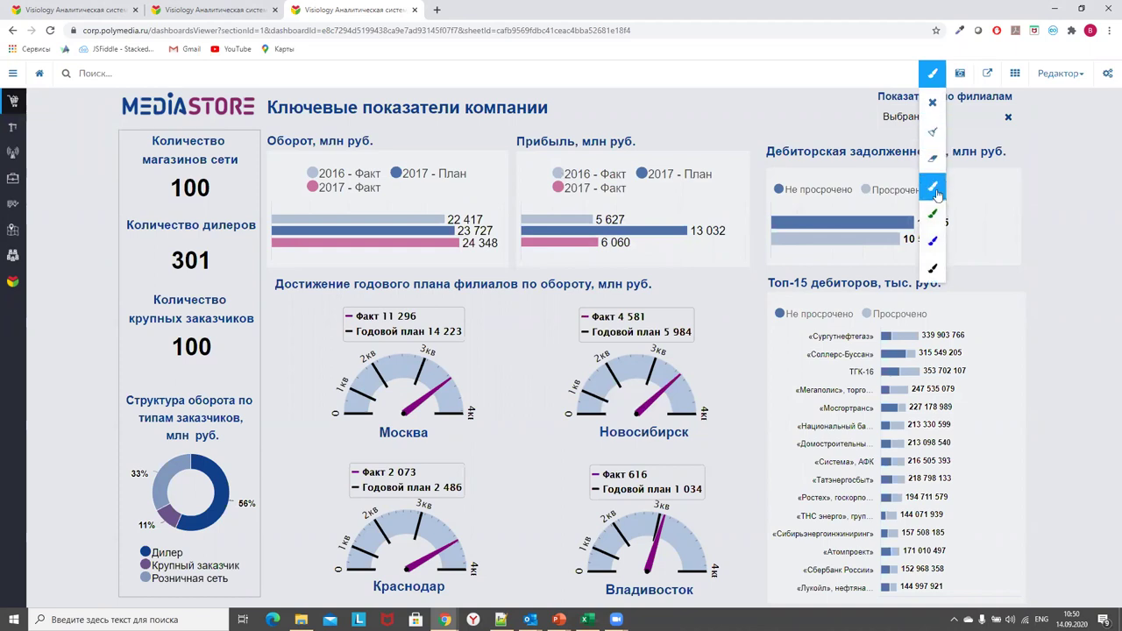
drag(488, 176, 495, 207)
click(499, 217)
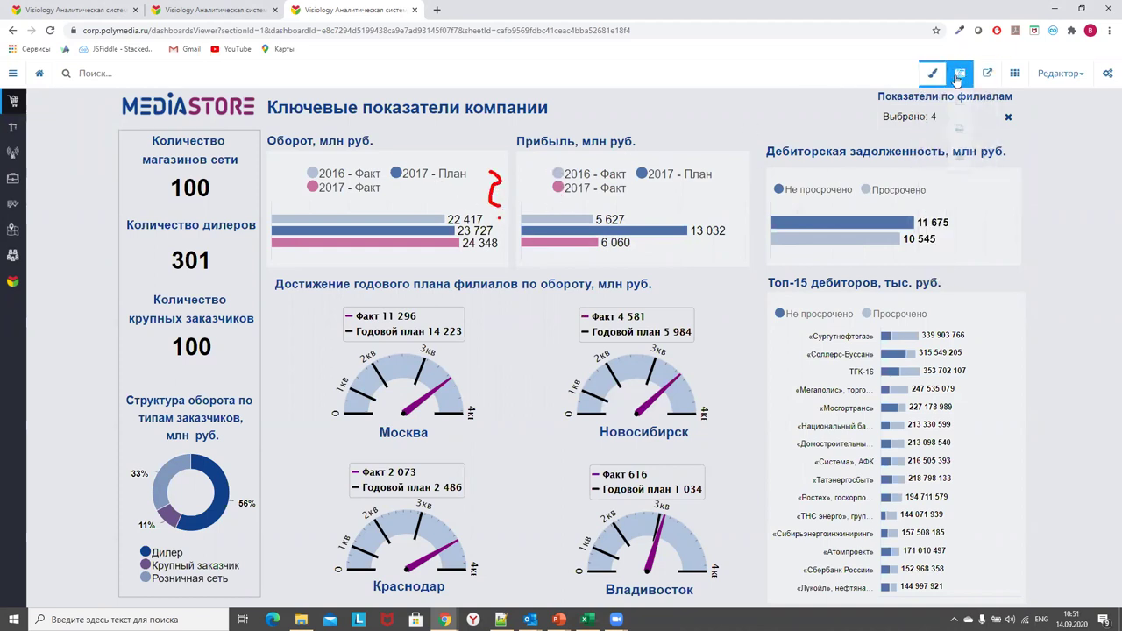
mouse_move(957, 80)
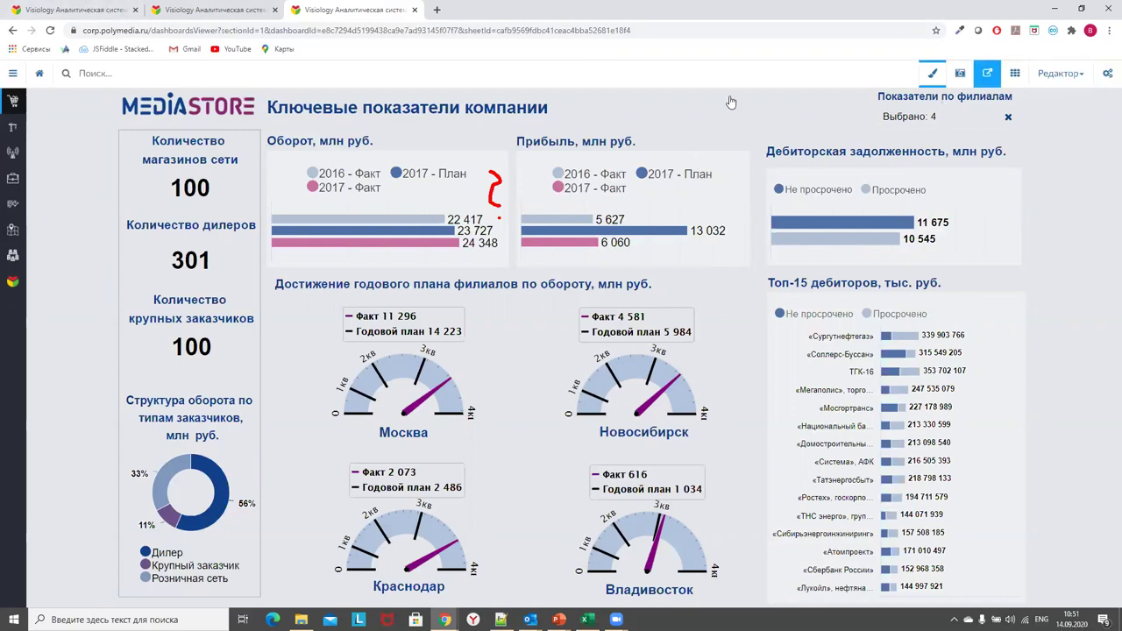
click(77, 10)
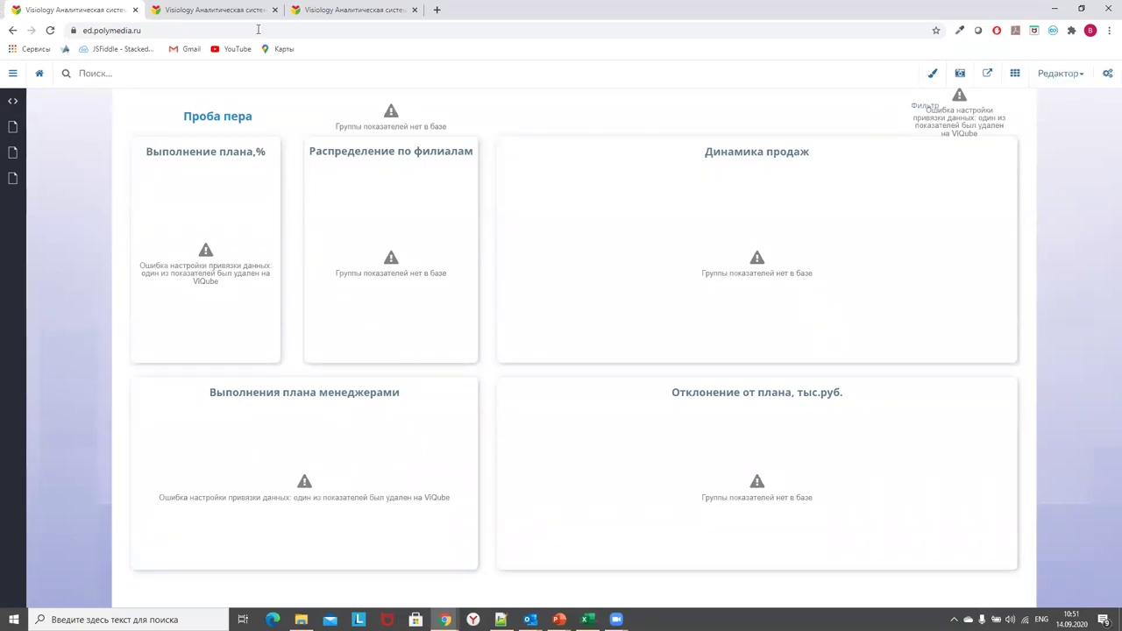
click(341, 11)
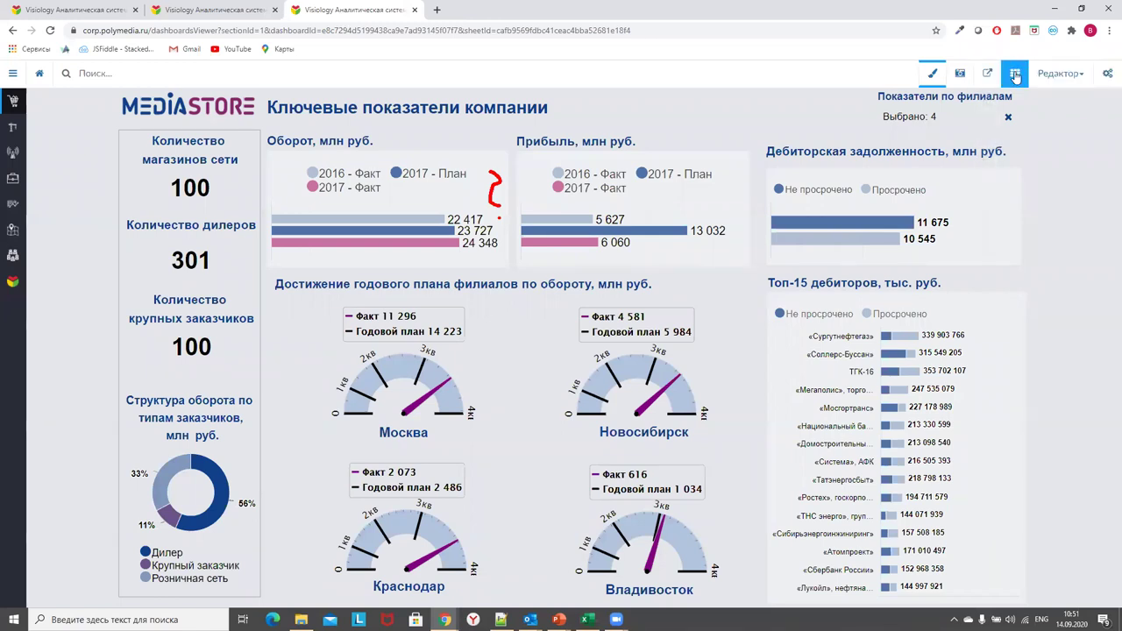
Download the Dashboard Designer installer from the modules menu on the Проба пера tab
click(1015, 77)
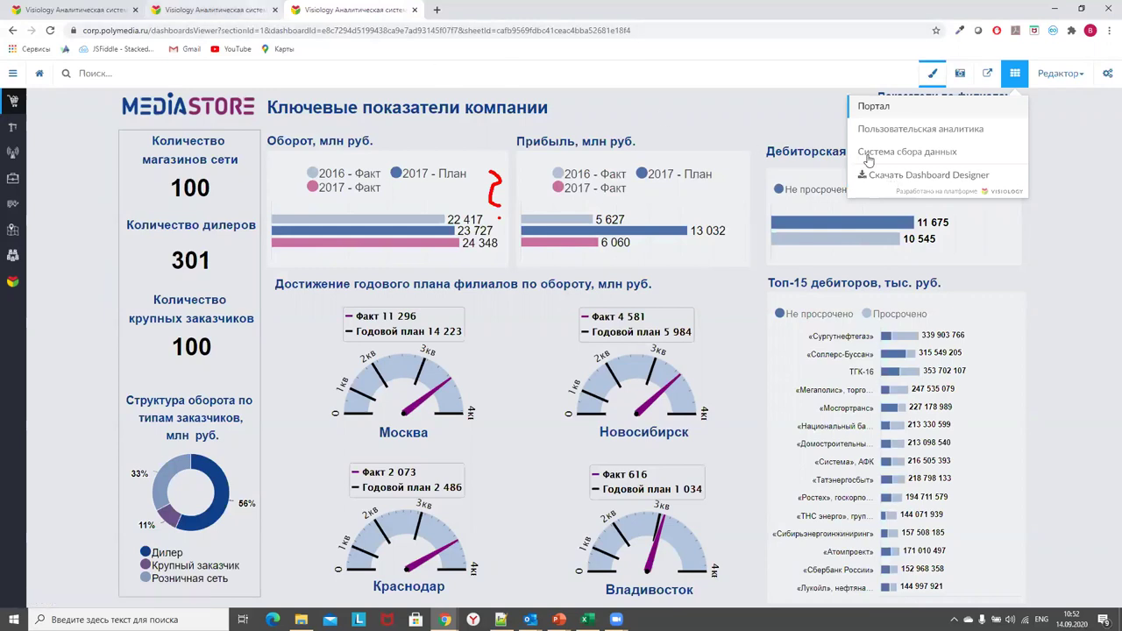
click(99, 7)
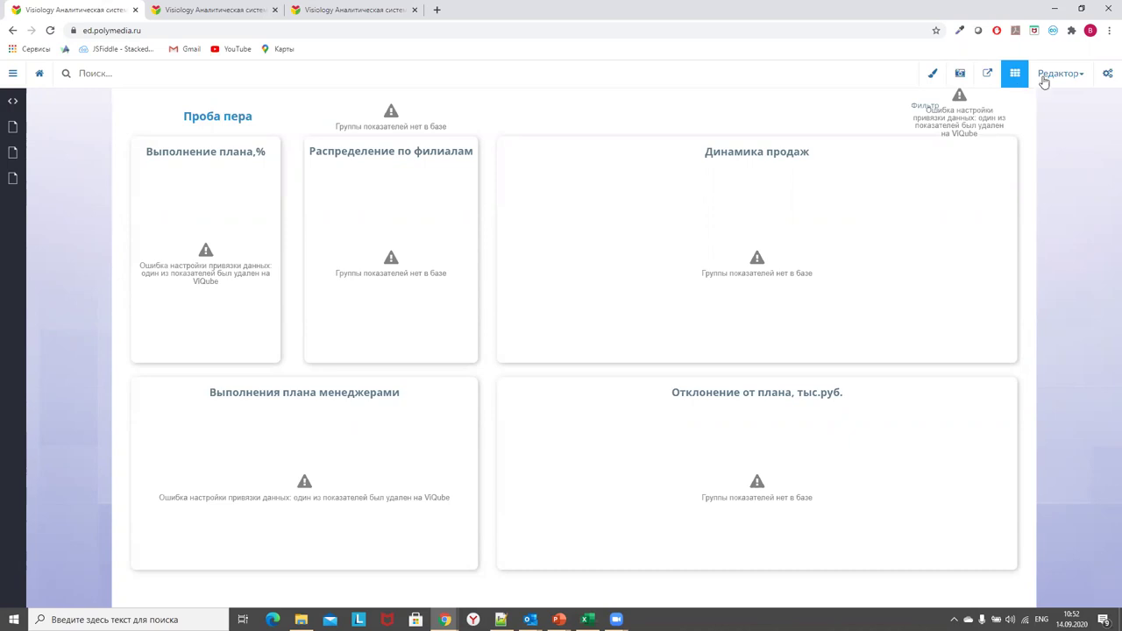
click(1015, 76)
click(1015, 76)
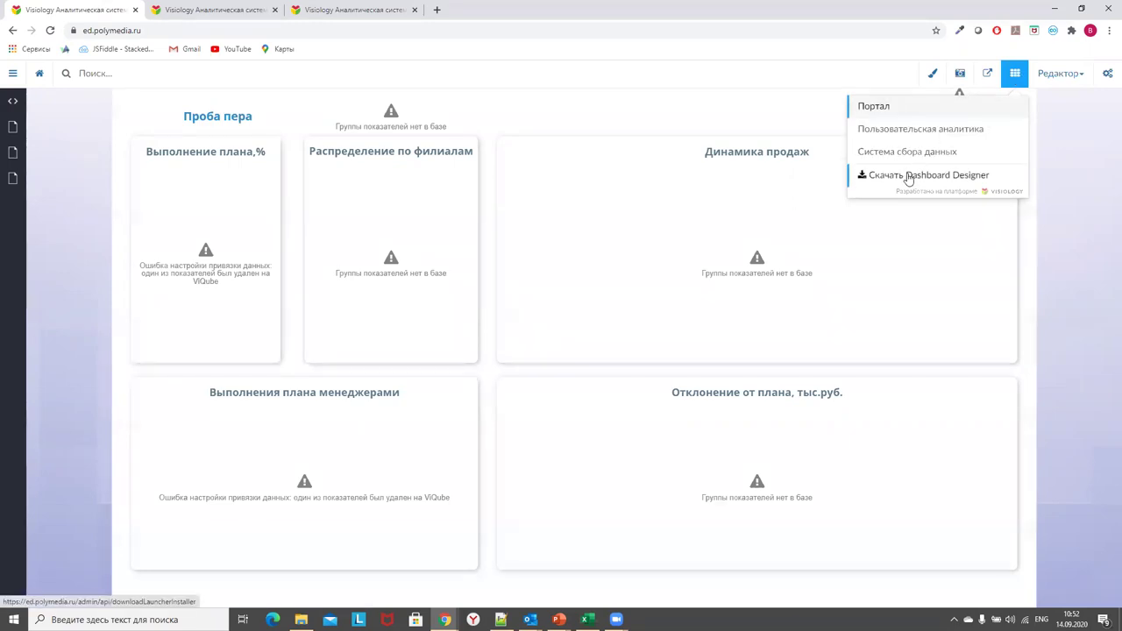
click(908, 178)
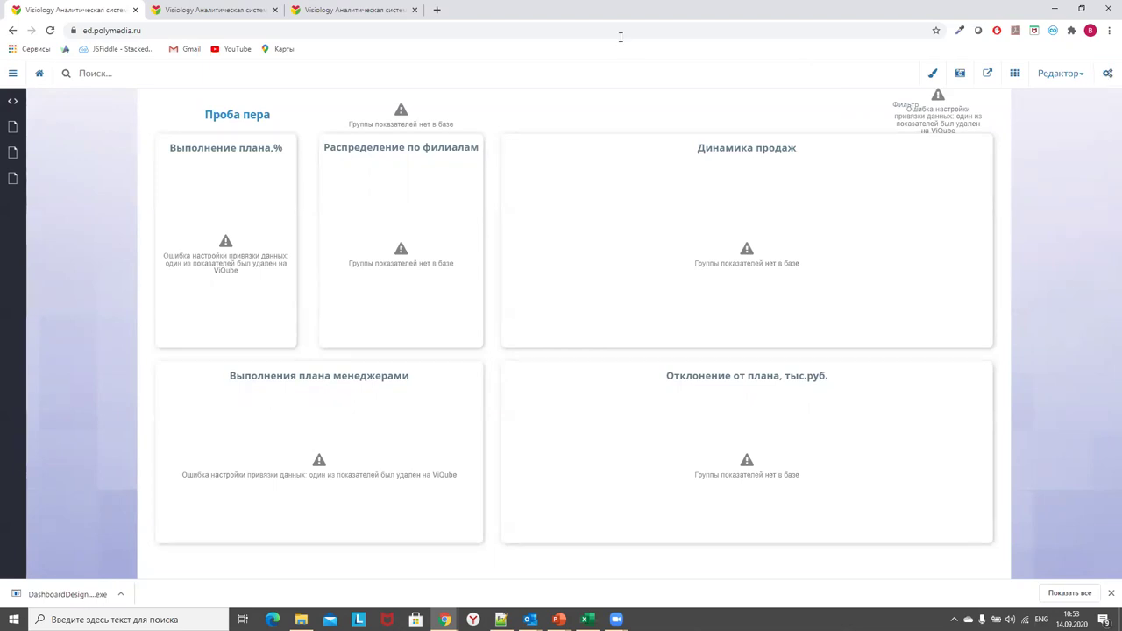
Open the administration panel's Основные page from the gear menu on the Проба пера tab
click(359, 9)
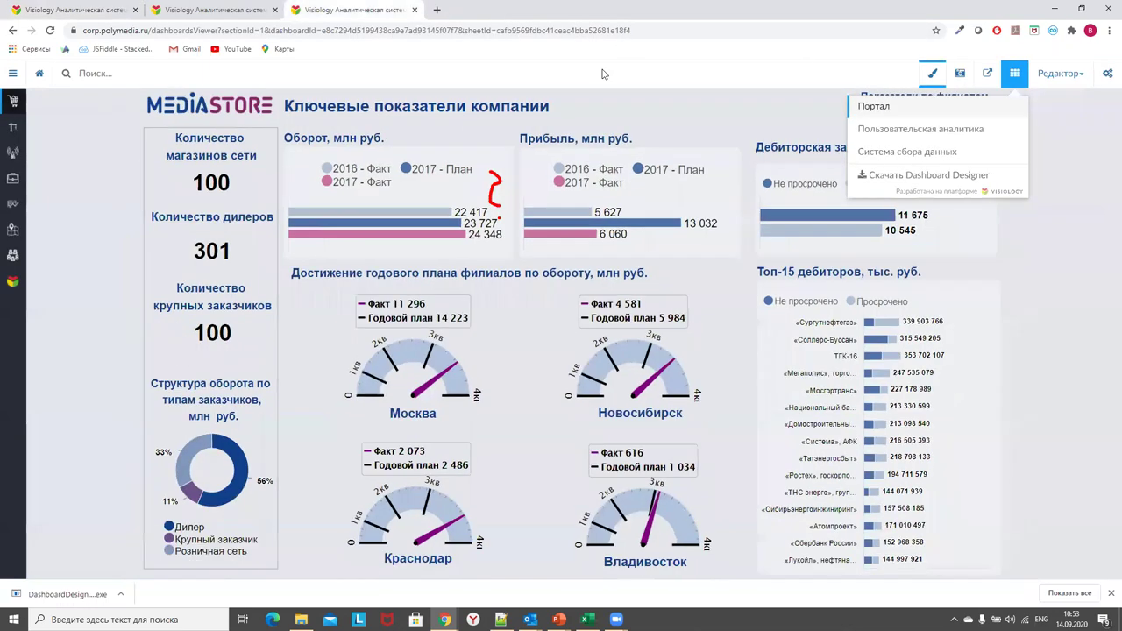
click(1108, 72)
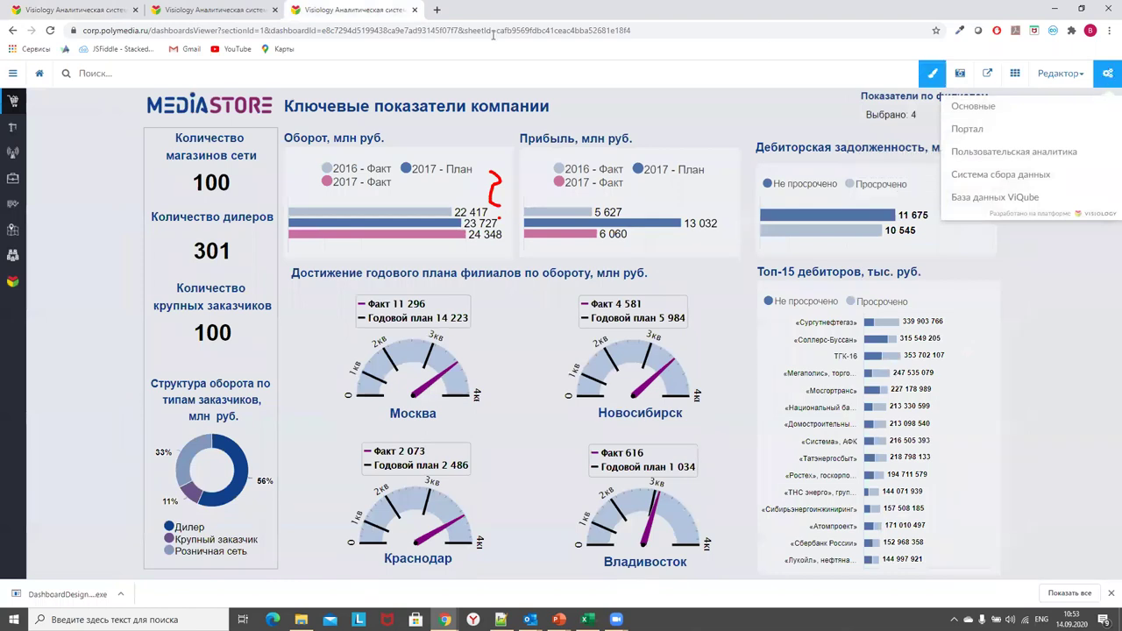
click(118, 7)
click(1108, 75)
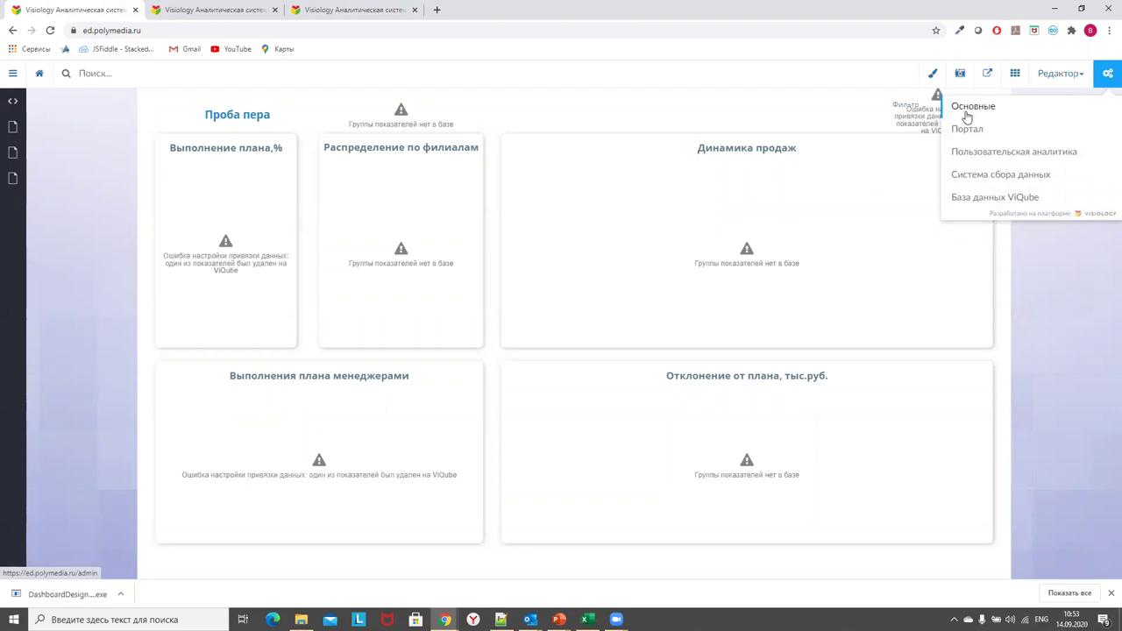
click(967, 106)
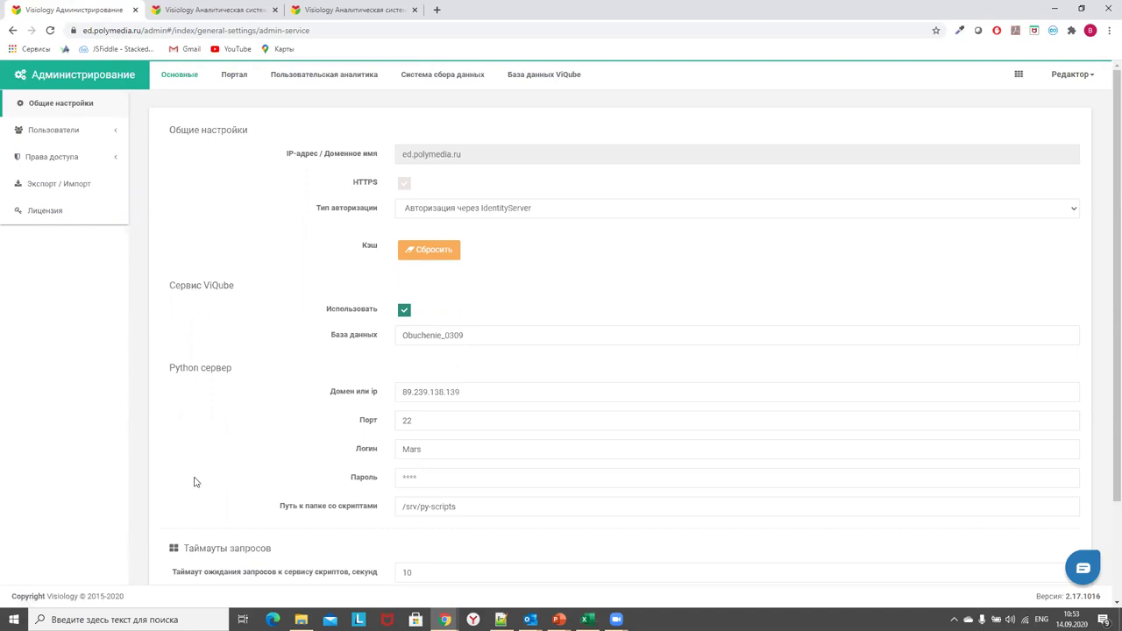
Review the user list, roles and LDAP connection settings under Пользователи
click(71, 141)
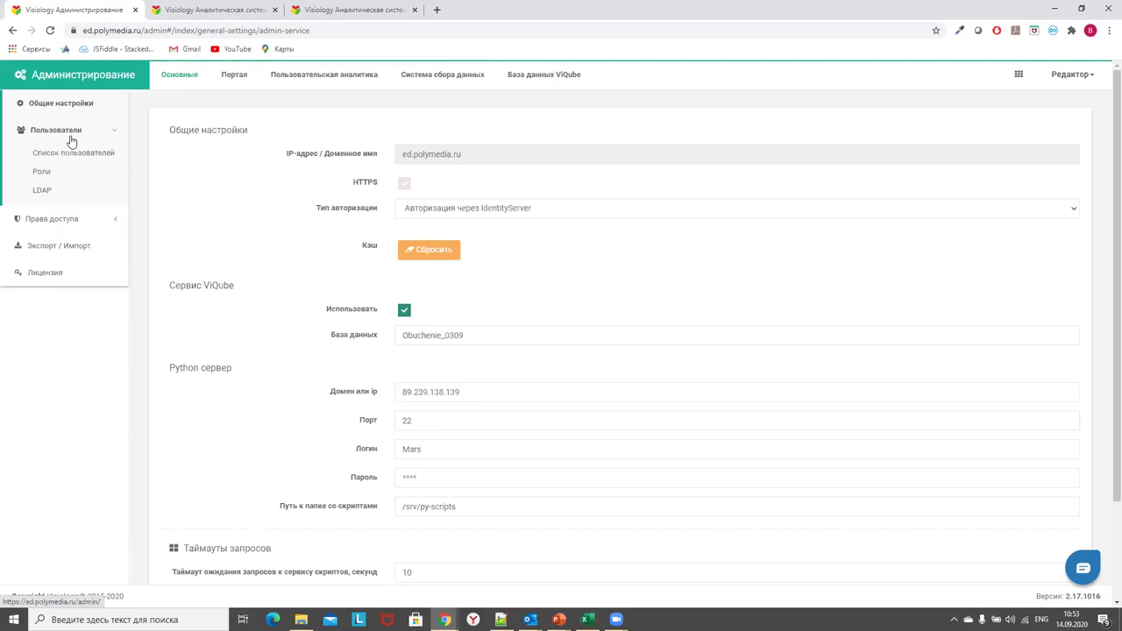
click(60, 153)
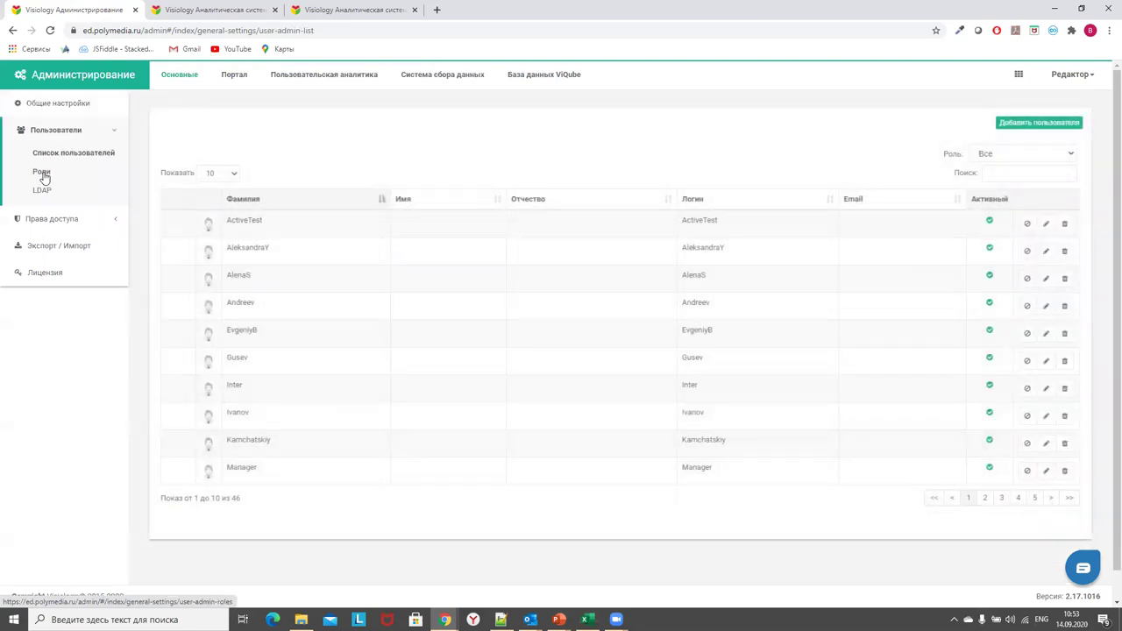
click(42, 173)
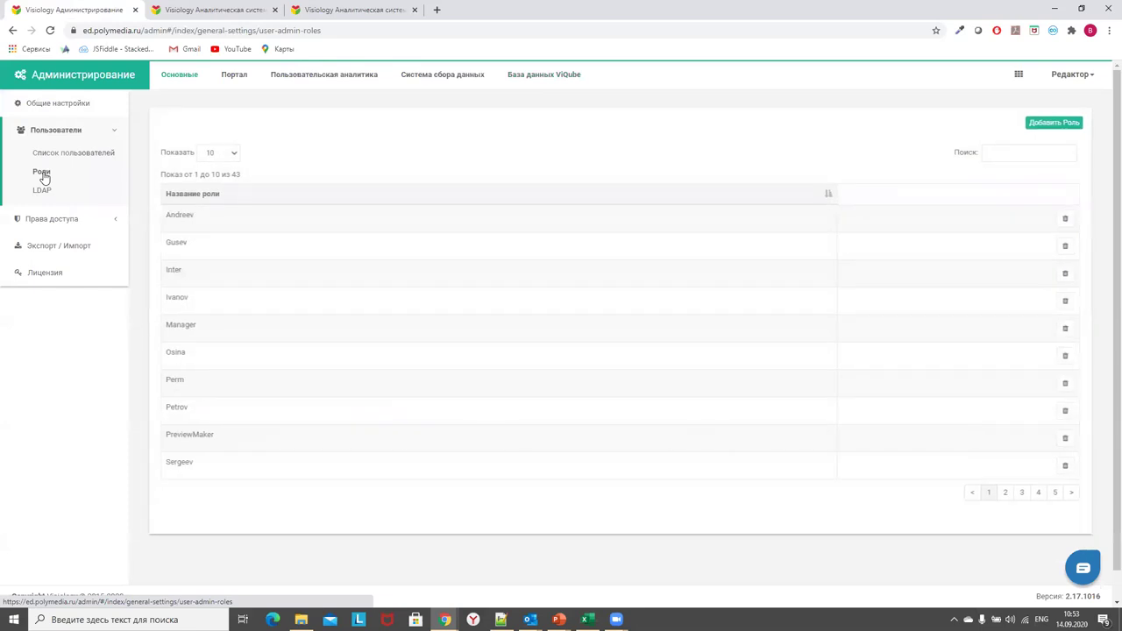
click(44, 193)
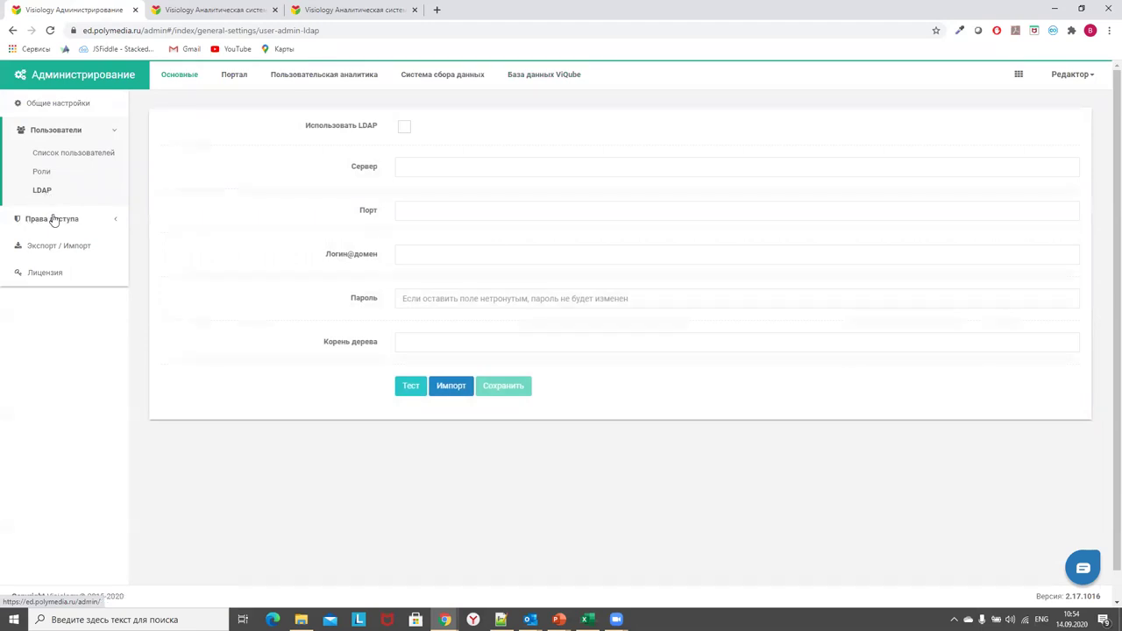
Check dashboard editing and viewing access rights, then go to the Экспорт / Импорт page
click(51, 218)
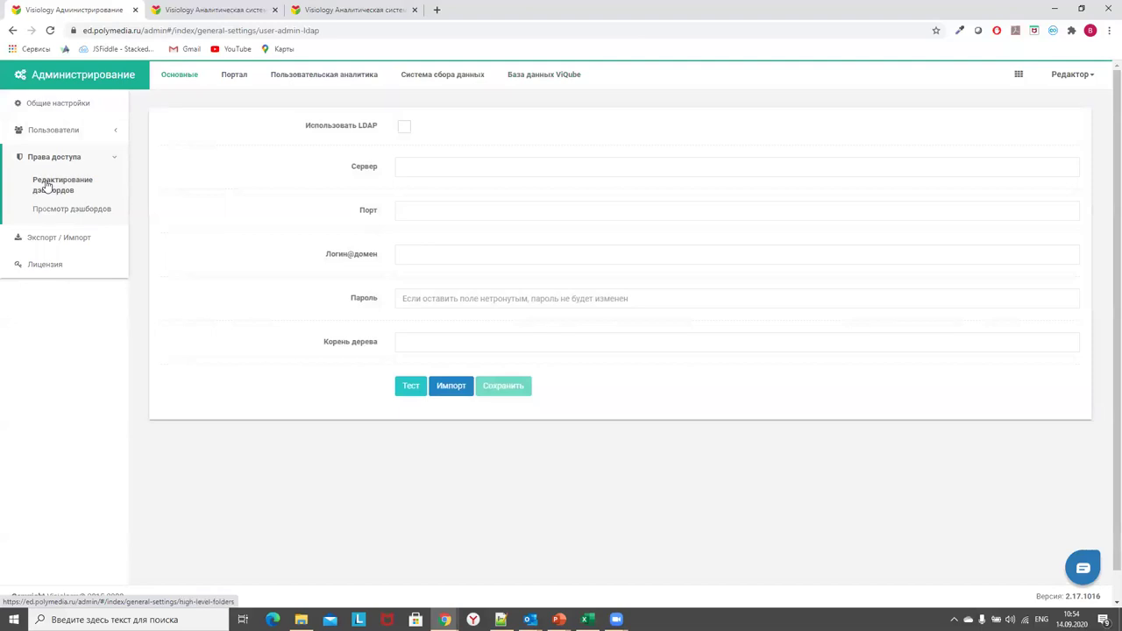
click(47, 186)
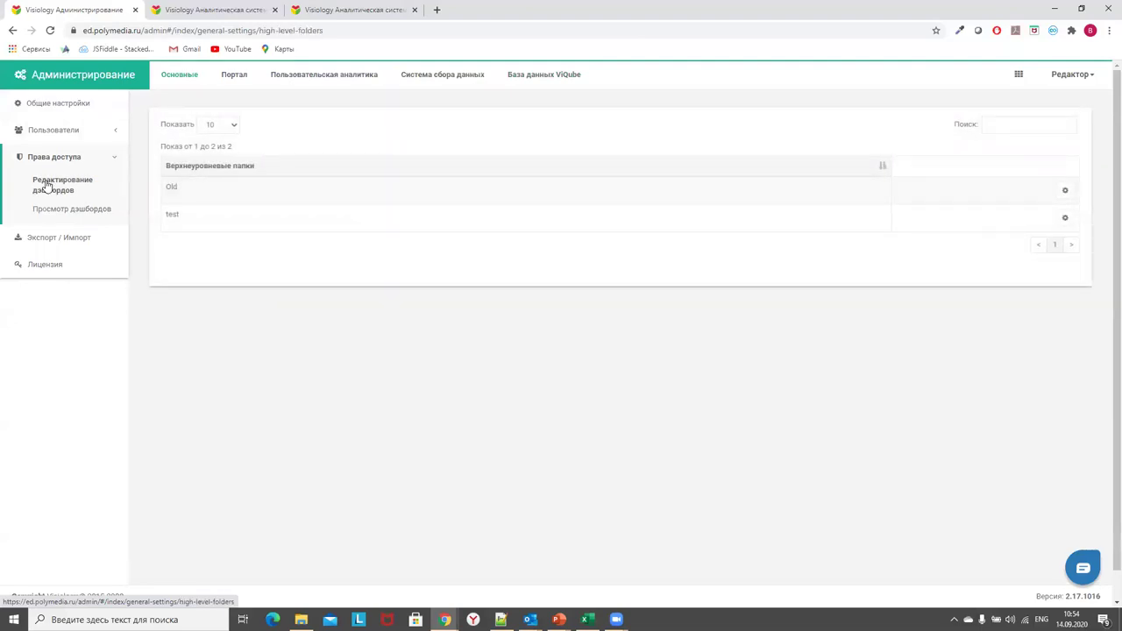
click(44, 213)
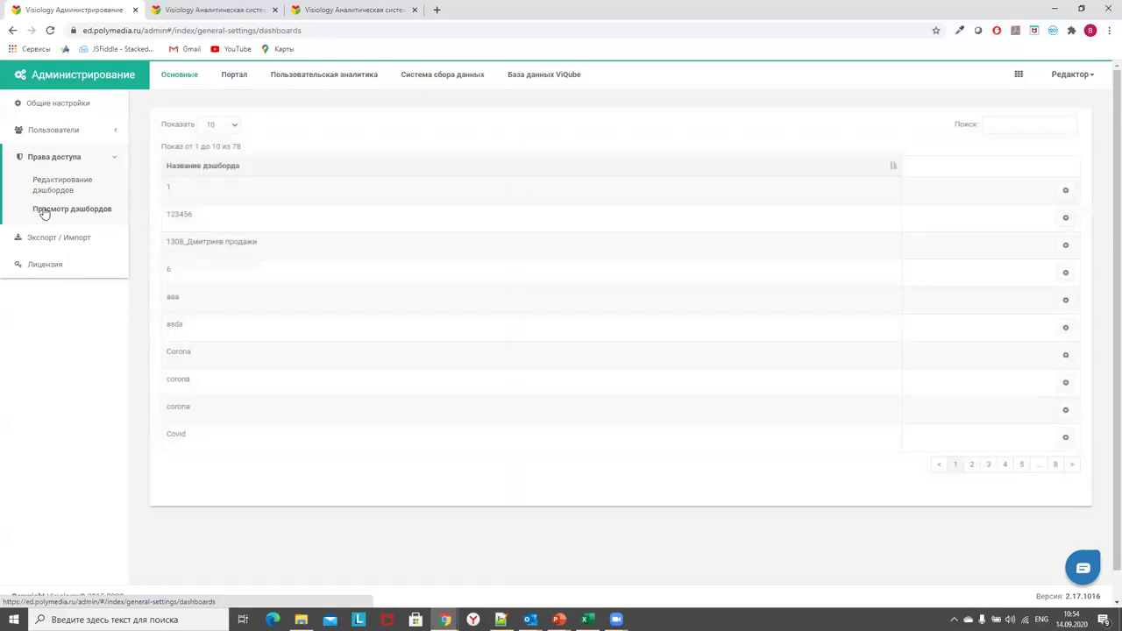
click(49, 196)
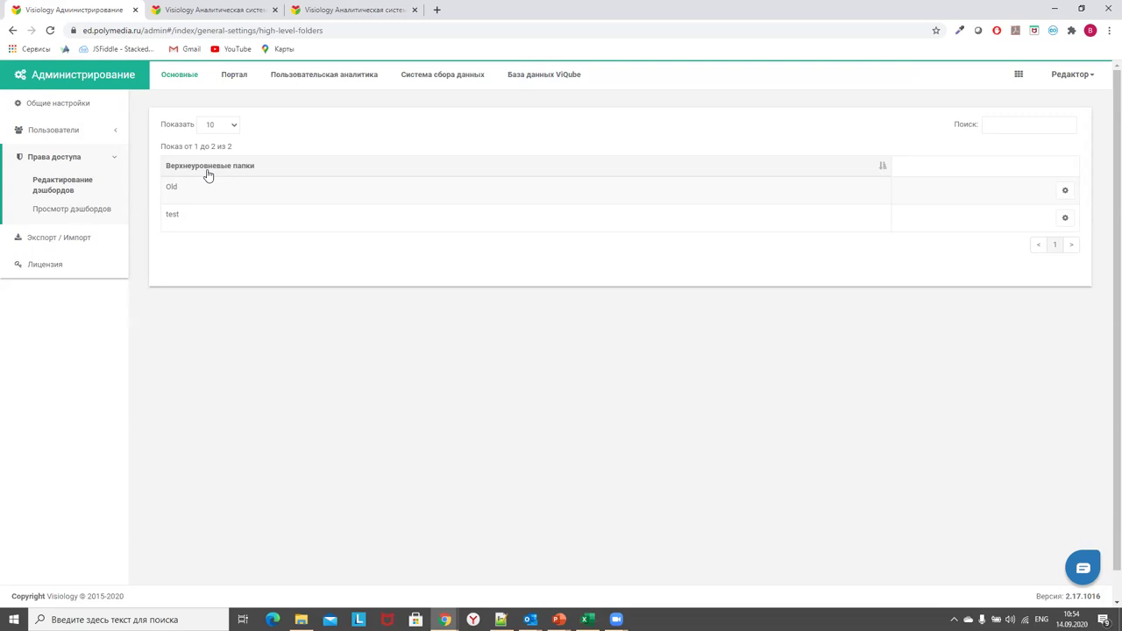
click(48, 238)
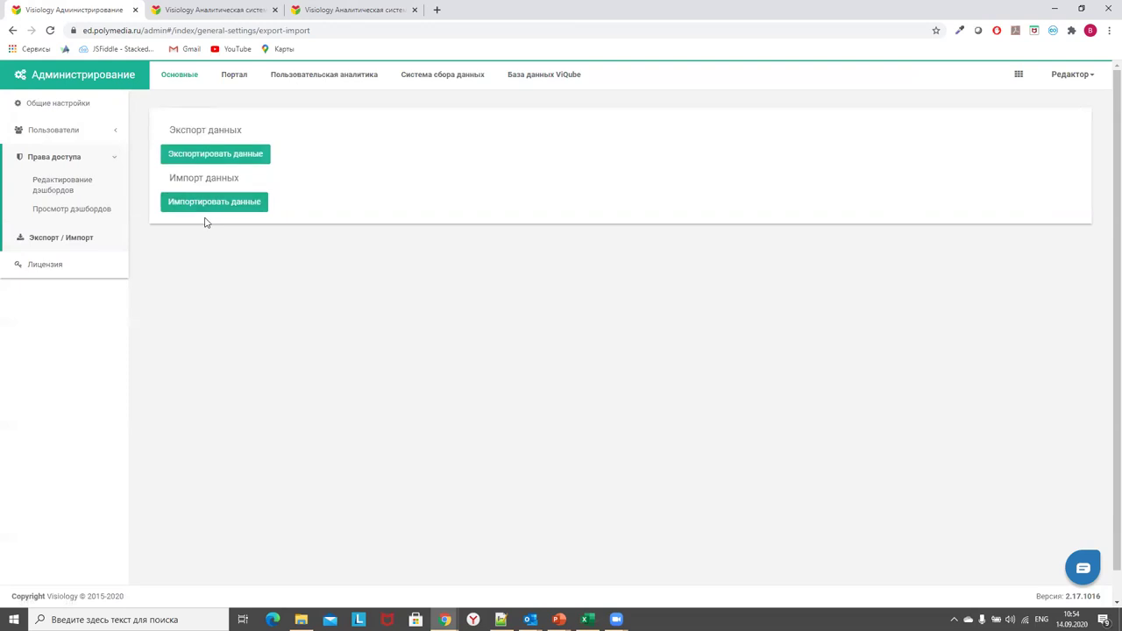
click(260, 202)
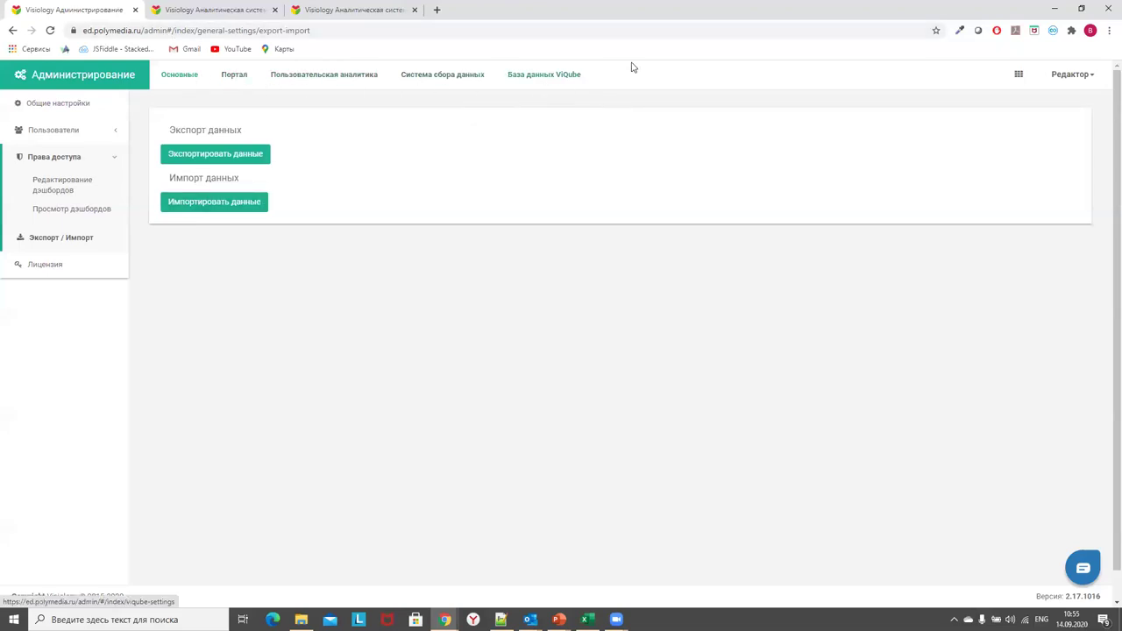
Browse Портал and Пользовательская аналитика settings, ending on База данных ViQube general settings
click(243, 81)
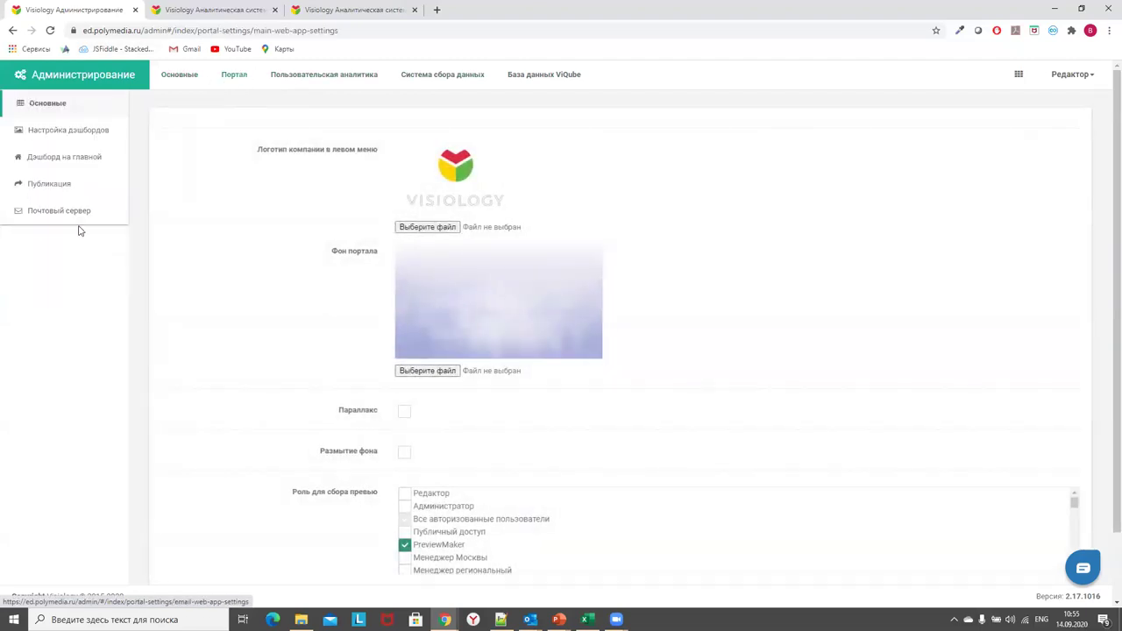
click(297, 81)
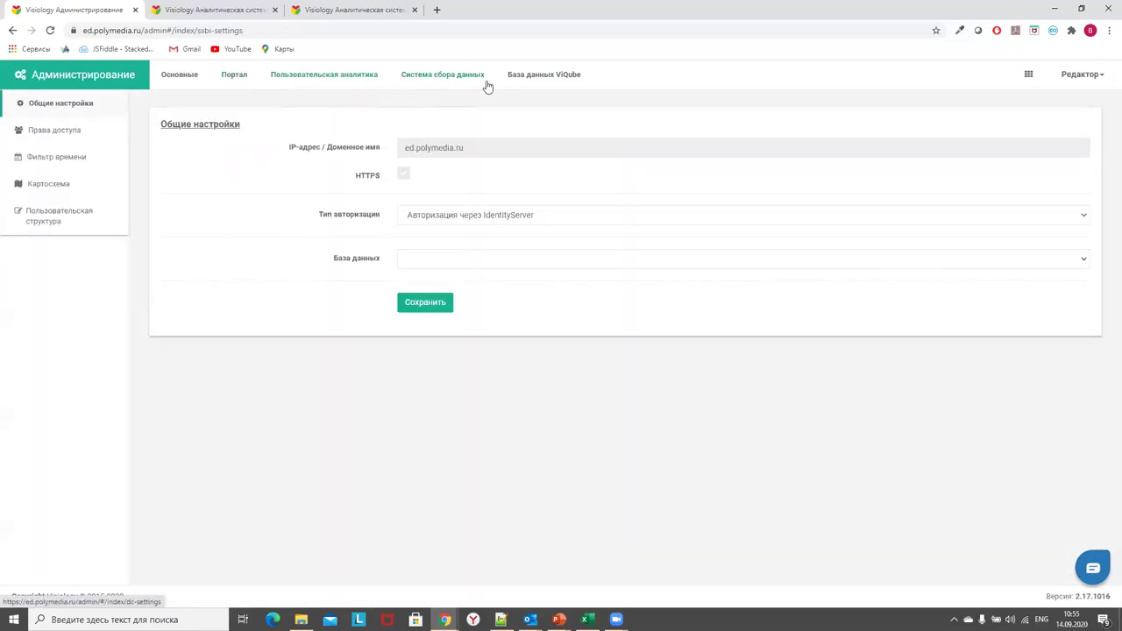
click(545, 75)
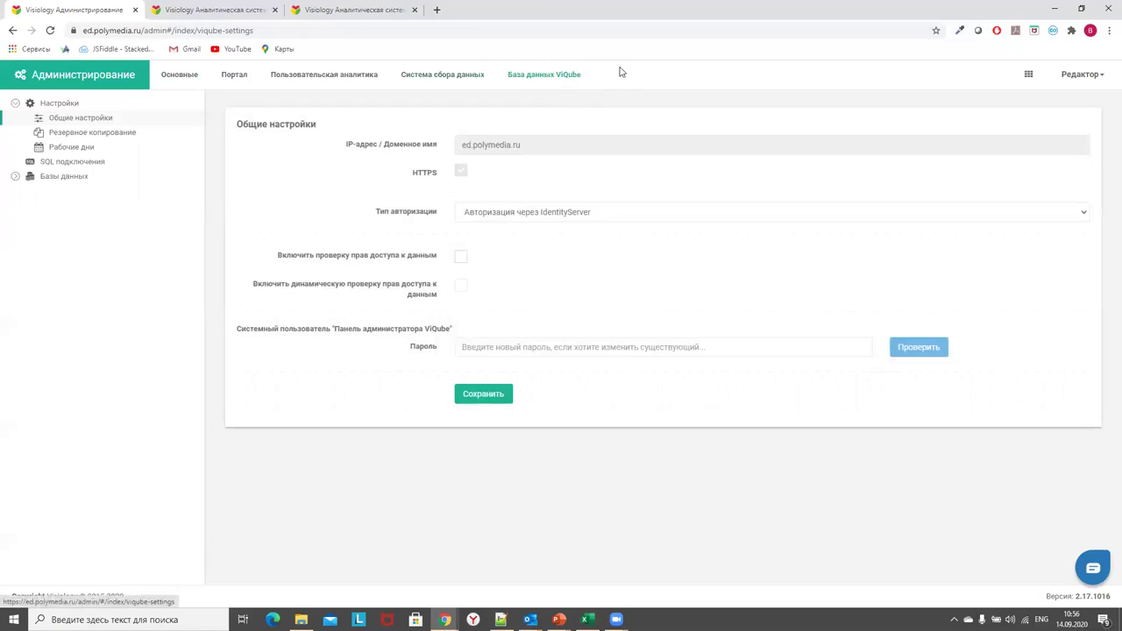
click(355, 30)
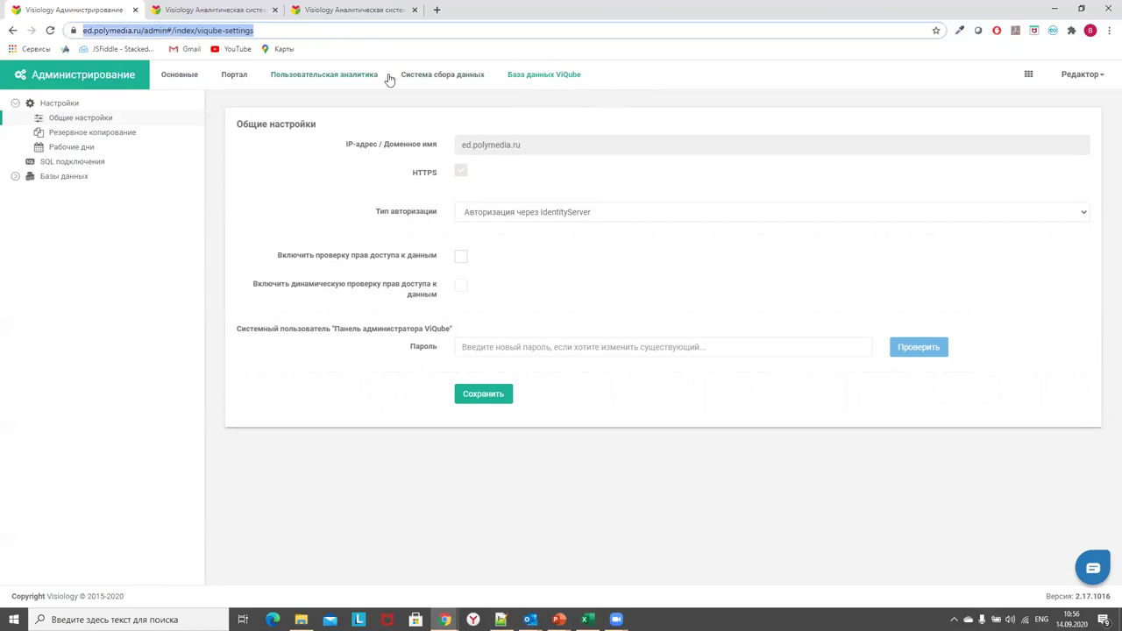
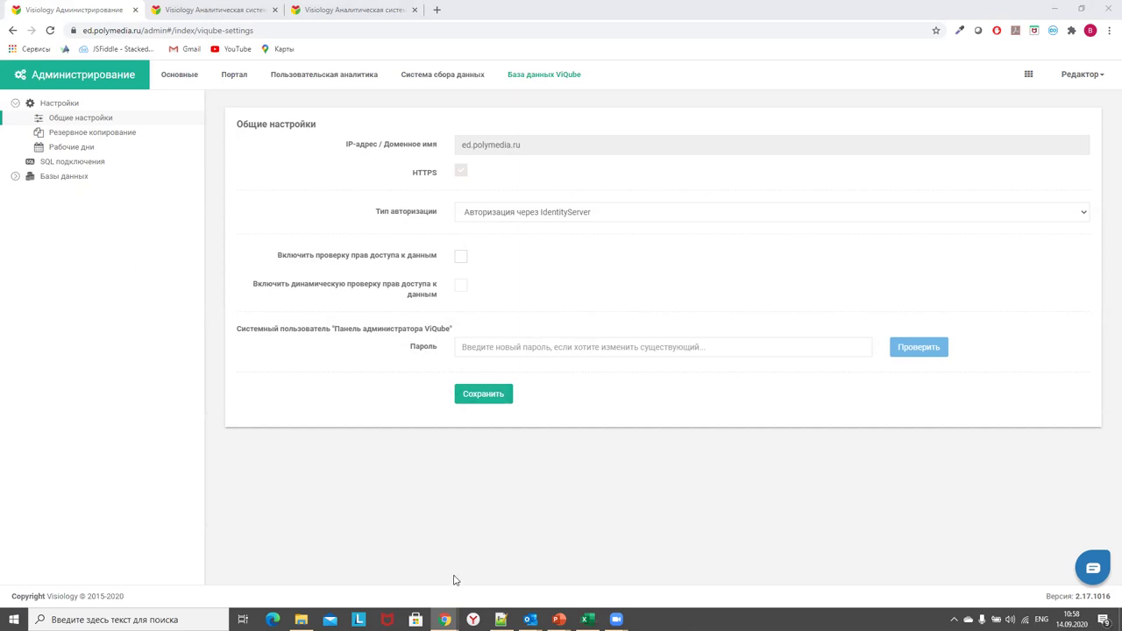
Bring up the COVID-19 workbook, widen column C, and select the case values in column B
click(588, 619)
click(276, 233)
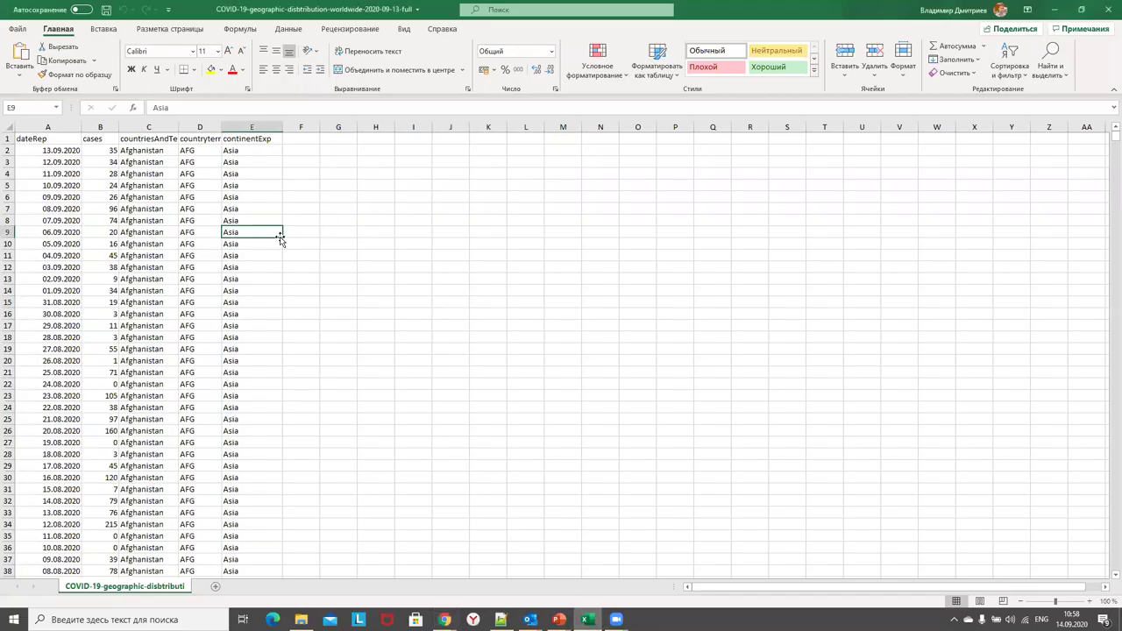
drag(140, 151, 136, 432)
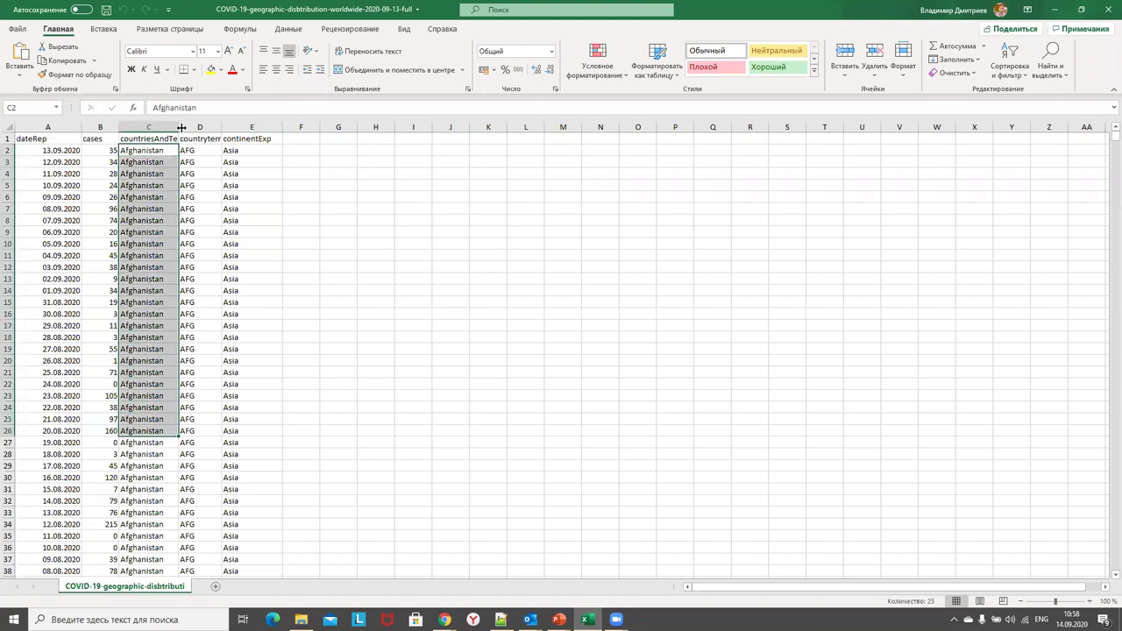
drag(180, 127, 203, 127)
click(137, 255)
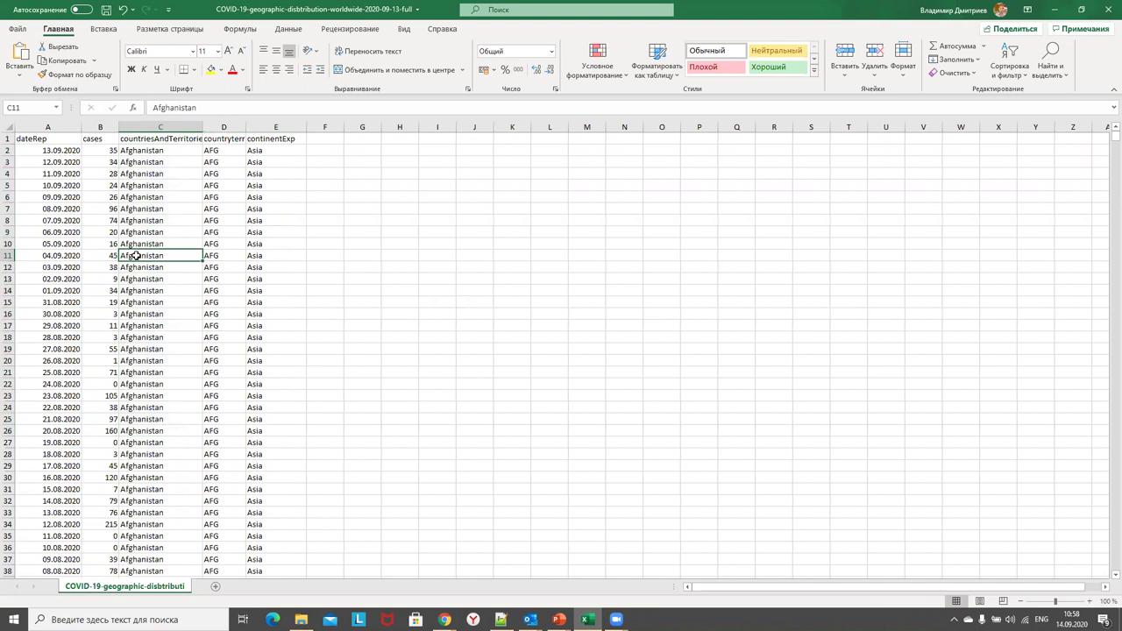
click(100, 151)
drag(95, 202, 98, 174)
Review the country, case and date ranges in columns A–C, then return to Visiology administration
scroll(103, 251, up, 10)
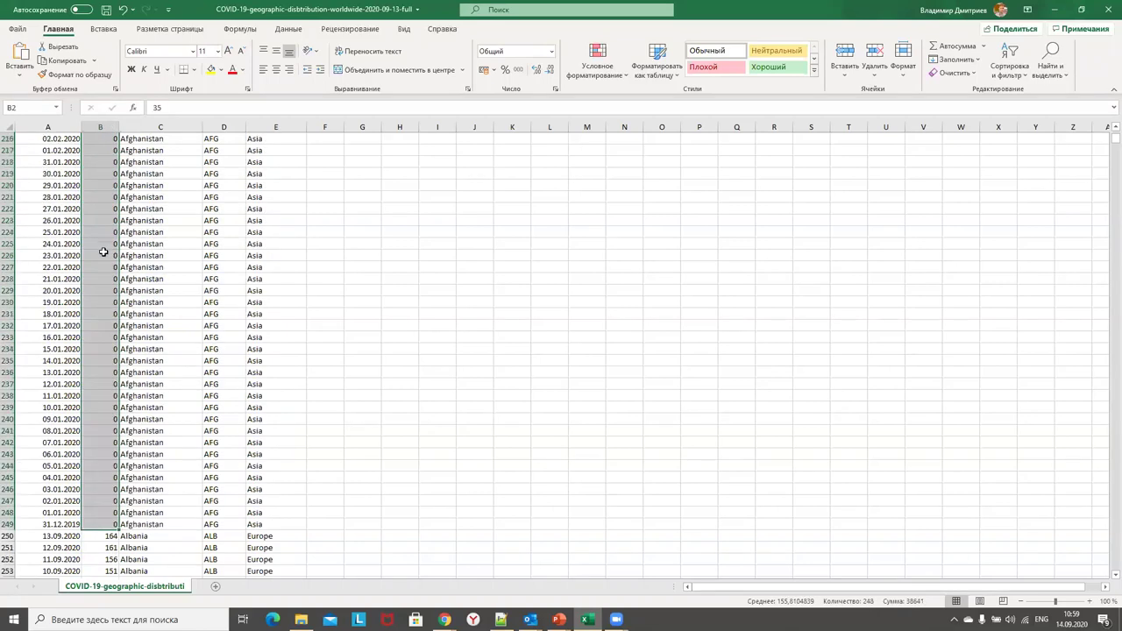
scroll(103, 252, up, 20)
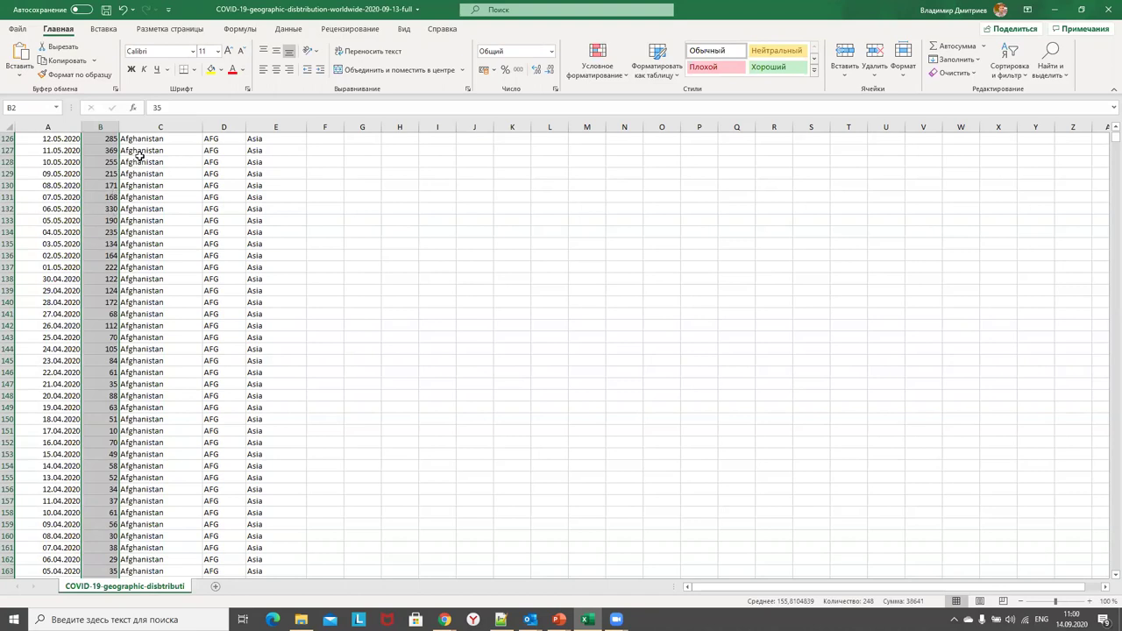
drag(142, 138, 133, 300)
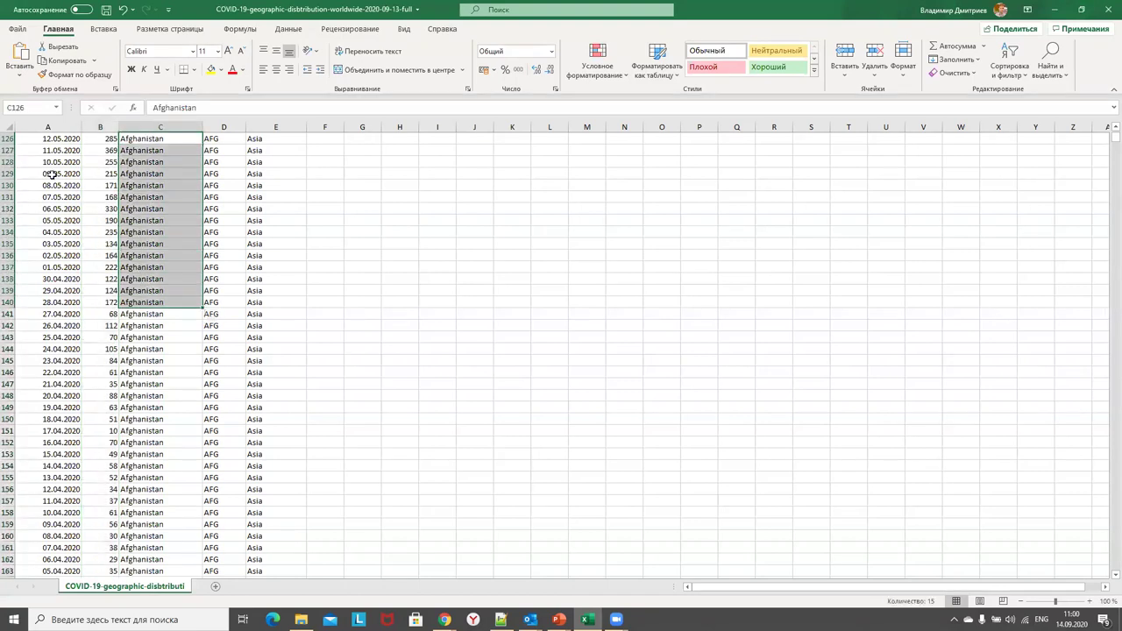
scroll(62, 207, up, 20)
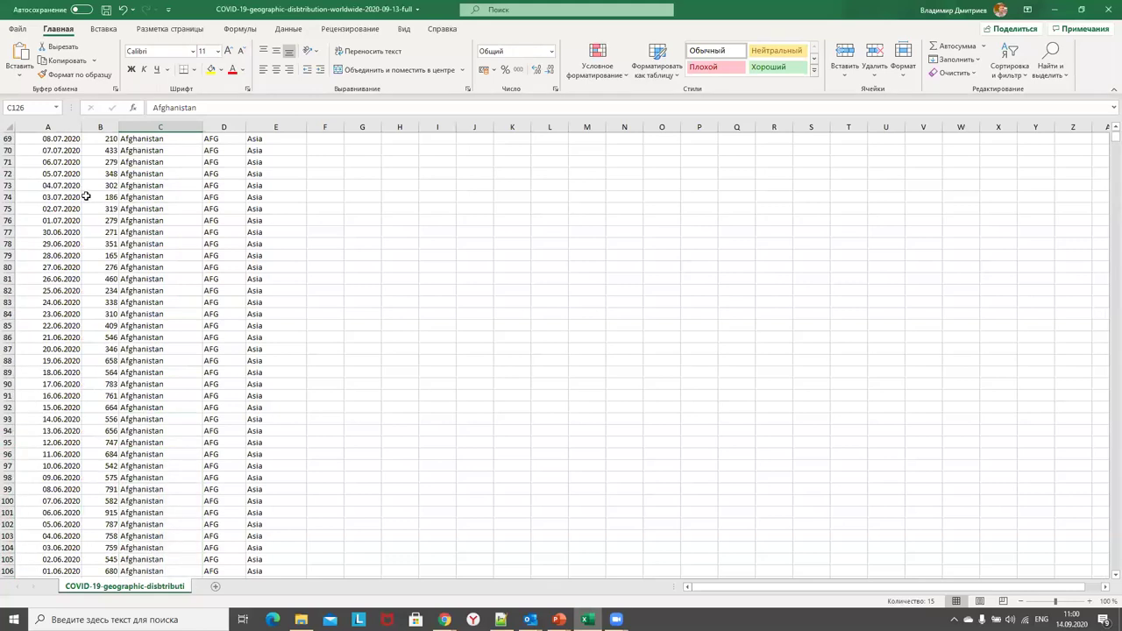
scroll(111, 192, up, 9)
click(141, 151)
drag(140, 151, 144, 373)
drag(48, 151, 114, 150)
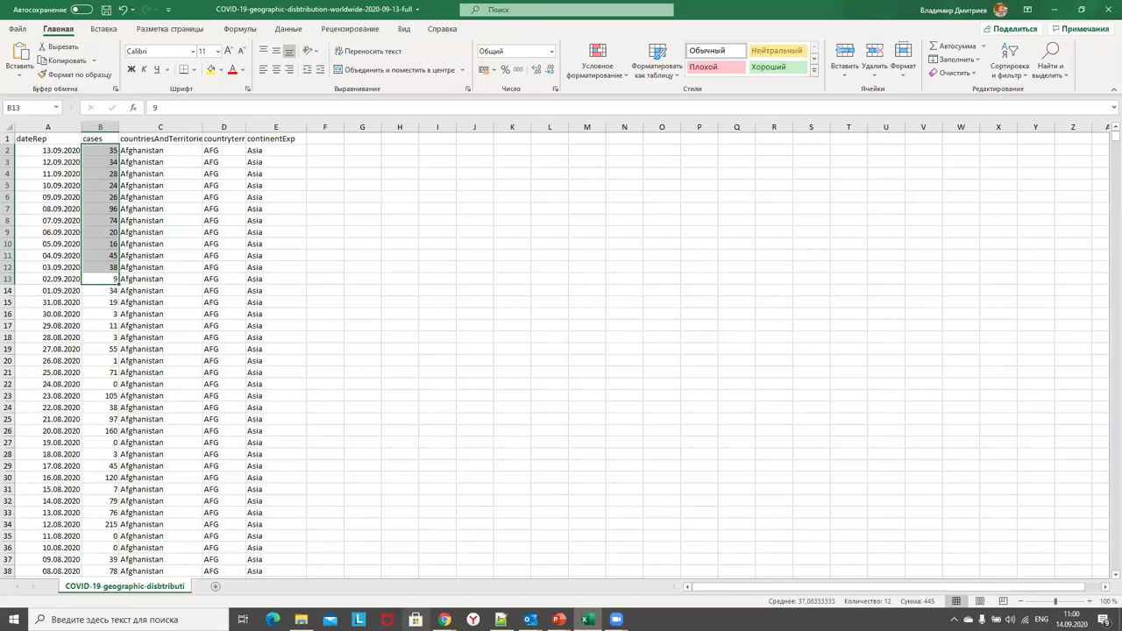
click(445, 619)
click(518, 574)
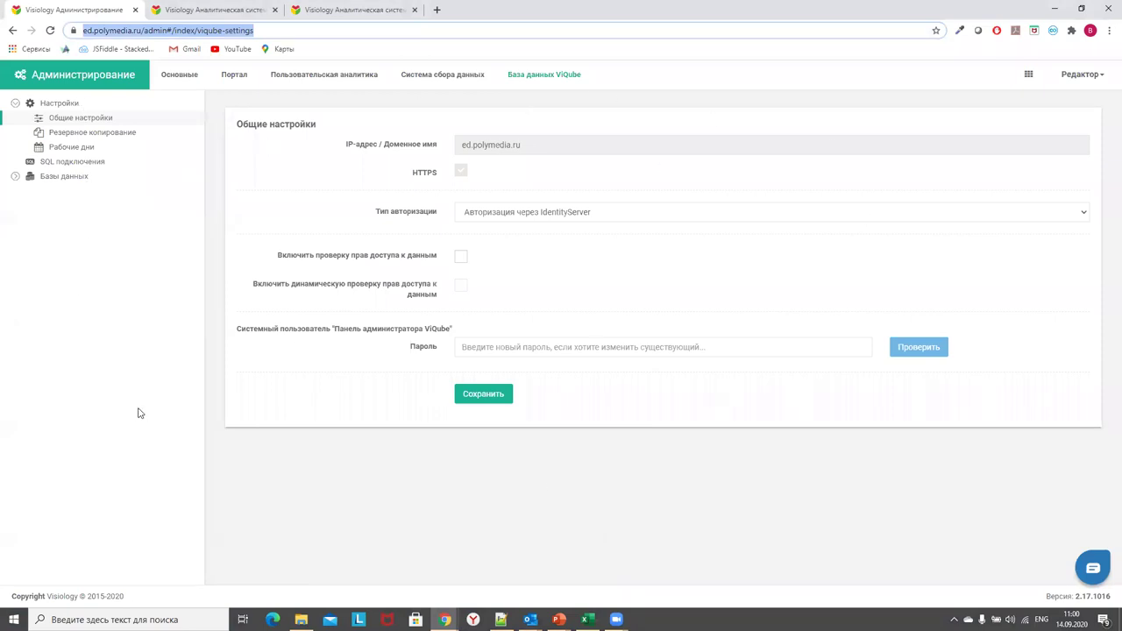
Open the Обучение 1409 database settings and select its identifier Obuchenie_1409
click(50, 180)
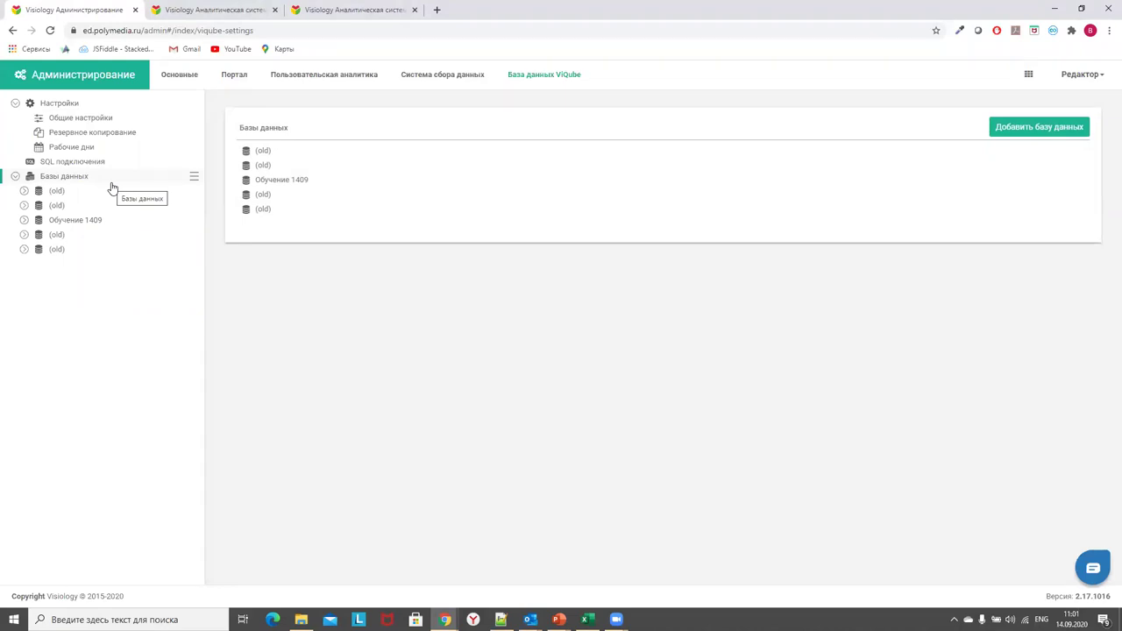
click(76, 220)
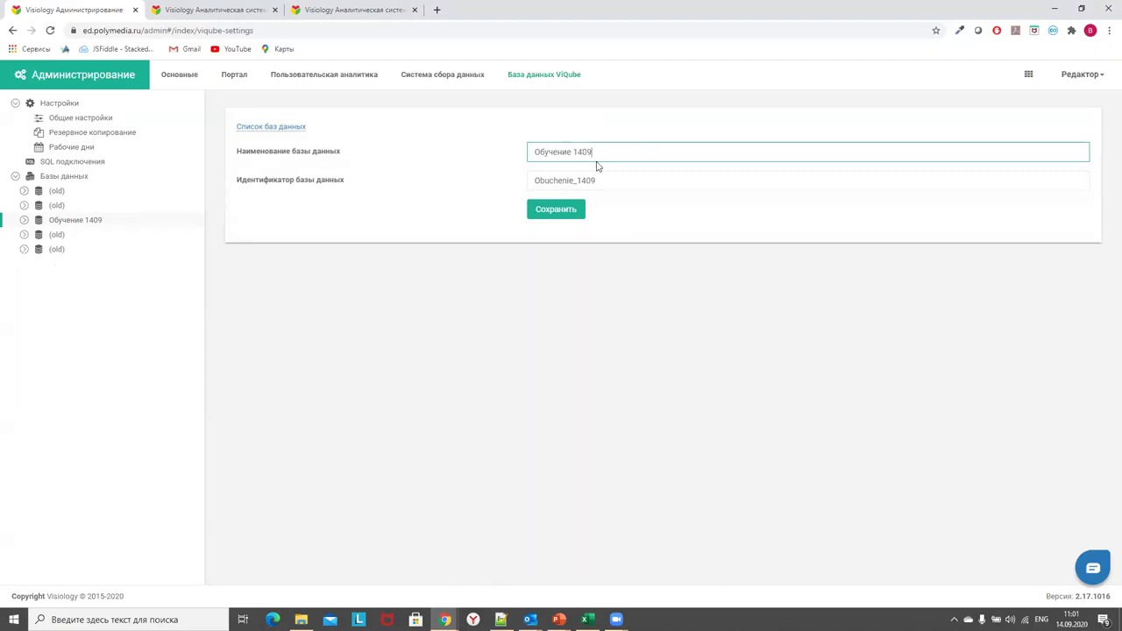
drag(598, 180, 524, 186)
key(ctrl+c)
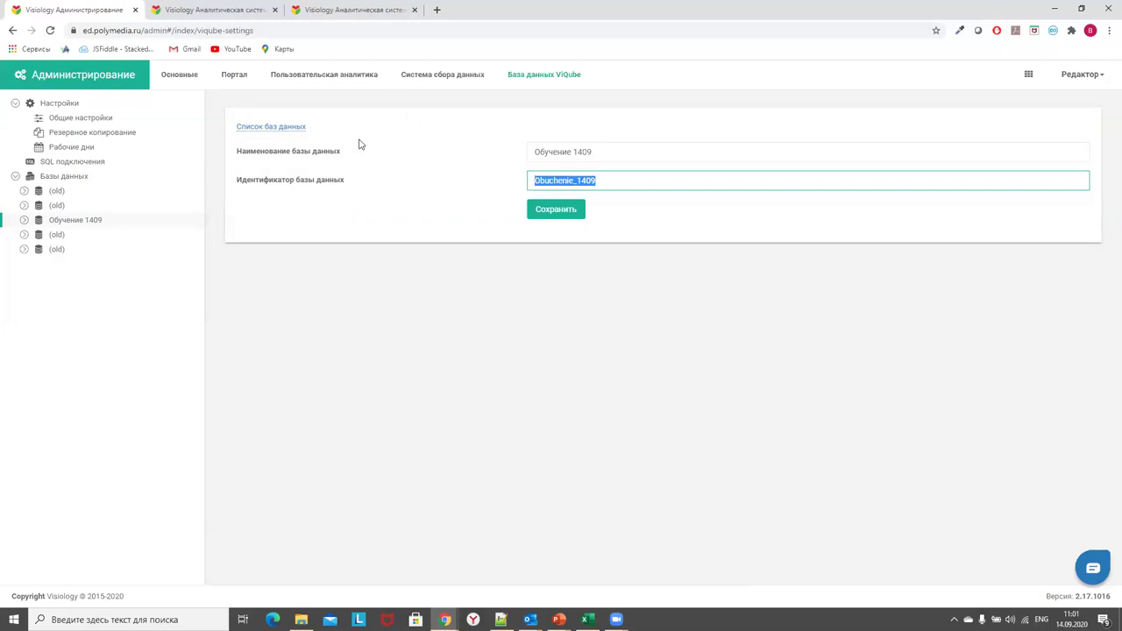
Replace the ViQube database Obuchenie_0309 with Obuchenie_1409 in general settings and save
click(193, 81)
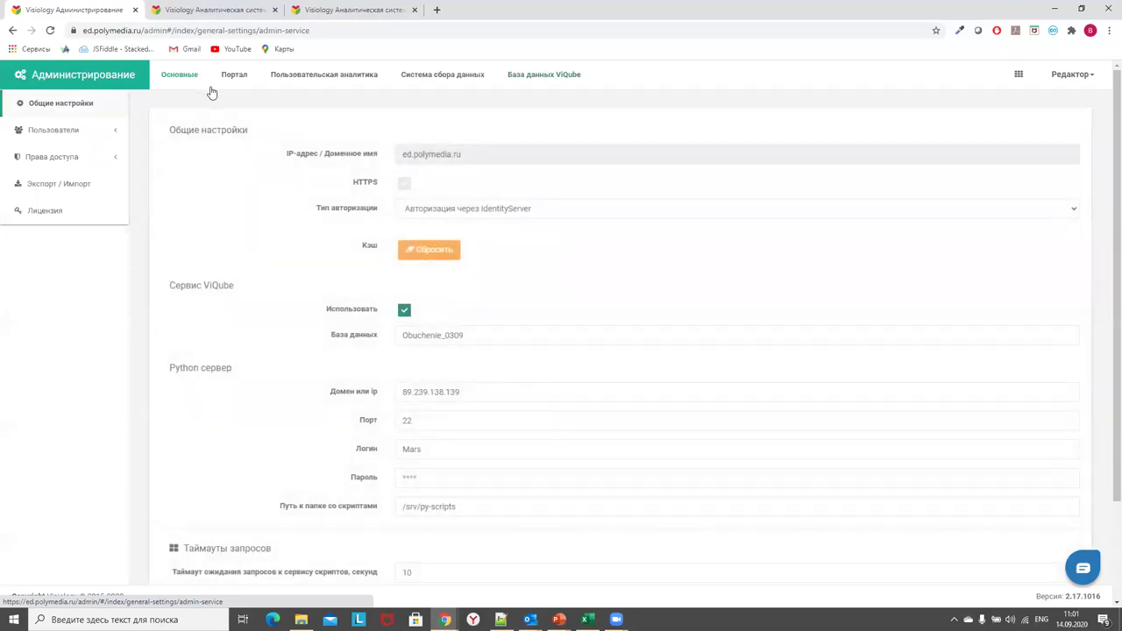
drag(488, 335, 372, 336)
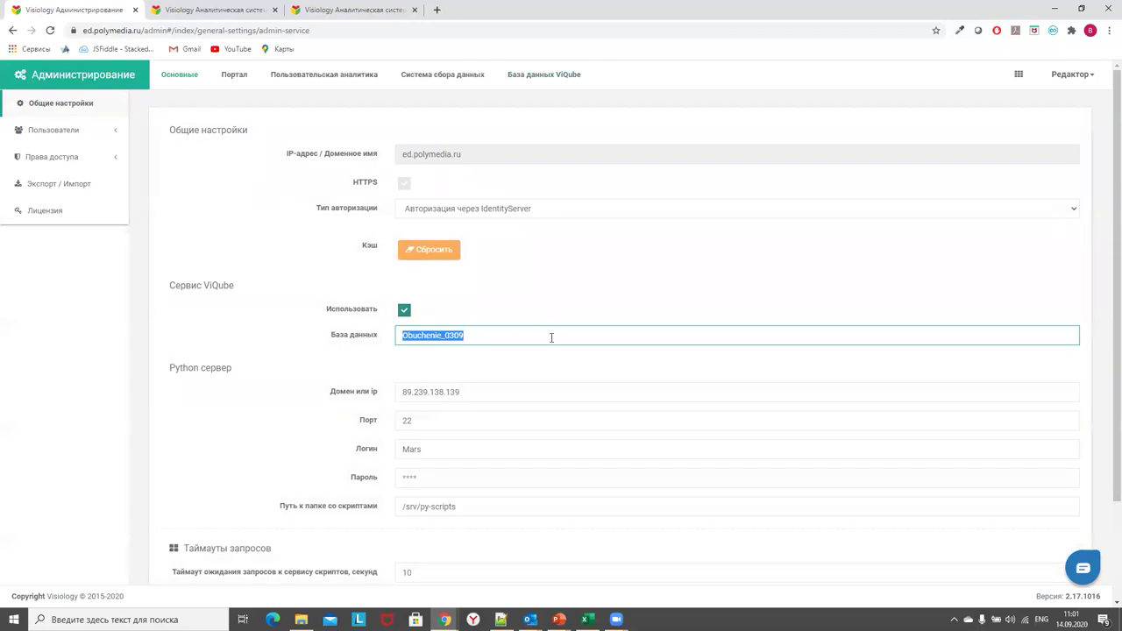
key(ctrl+v)
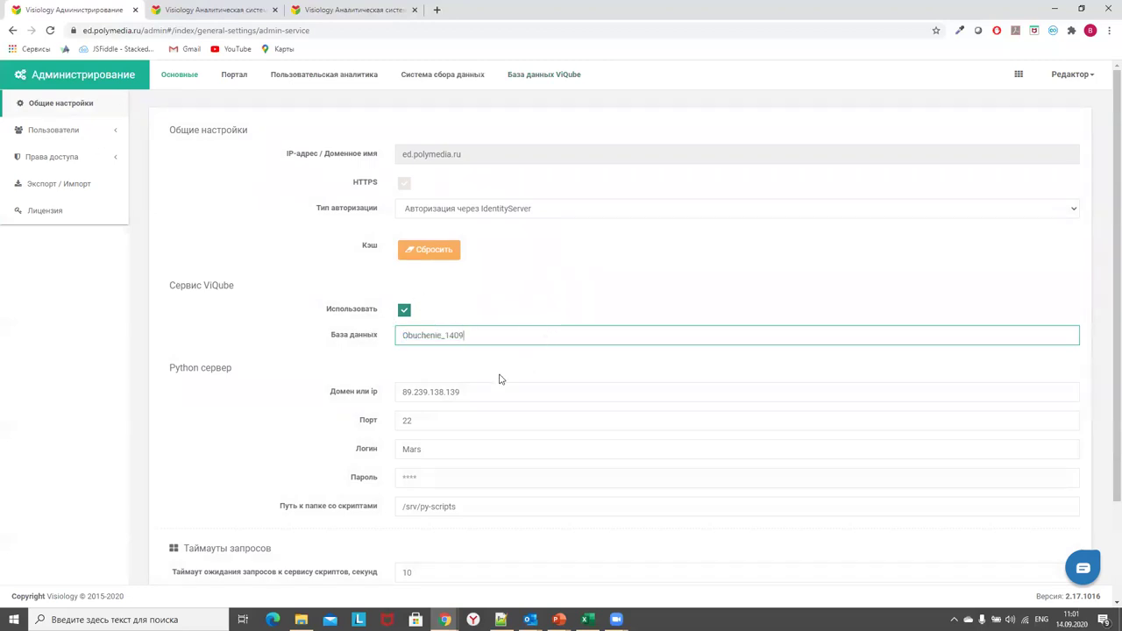
scroll(340, 314, down, 2)
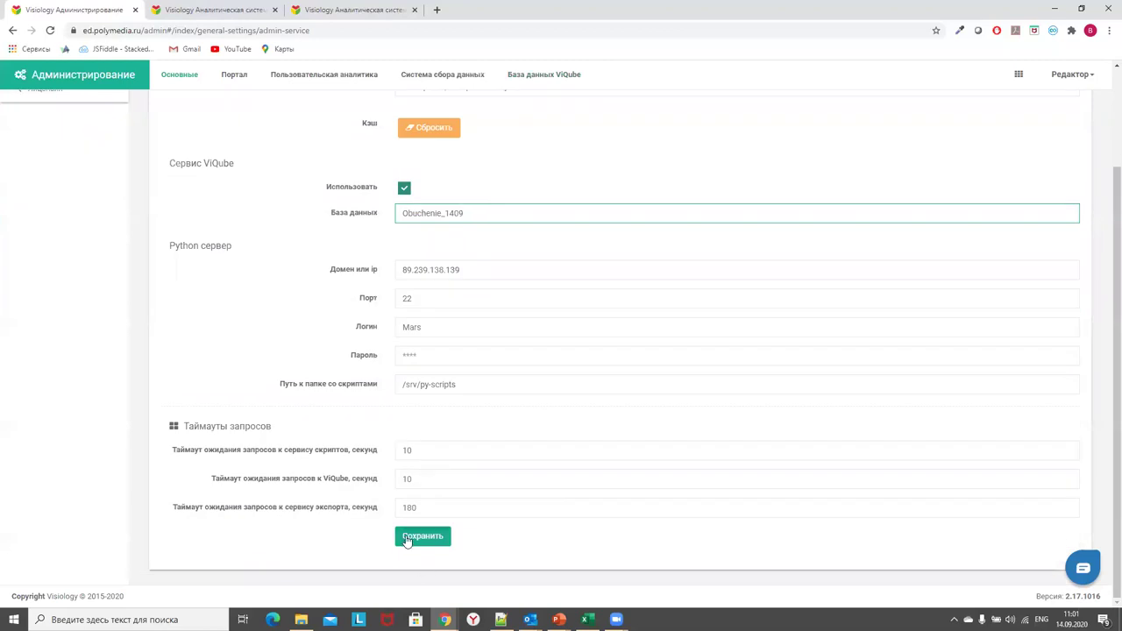
click(407, 538)
click(595, 410)
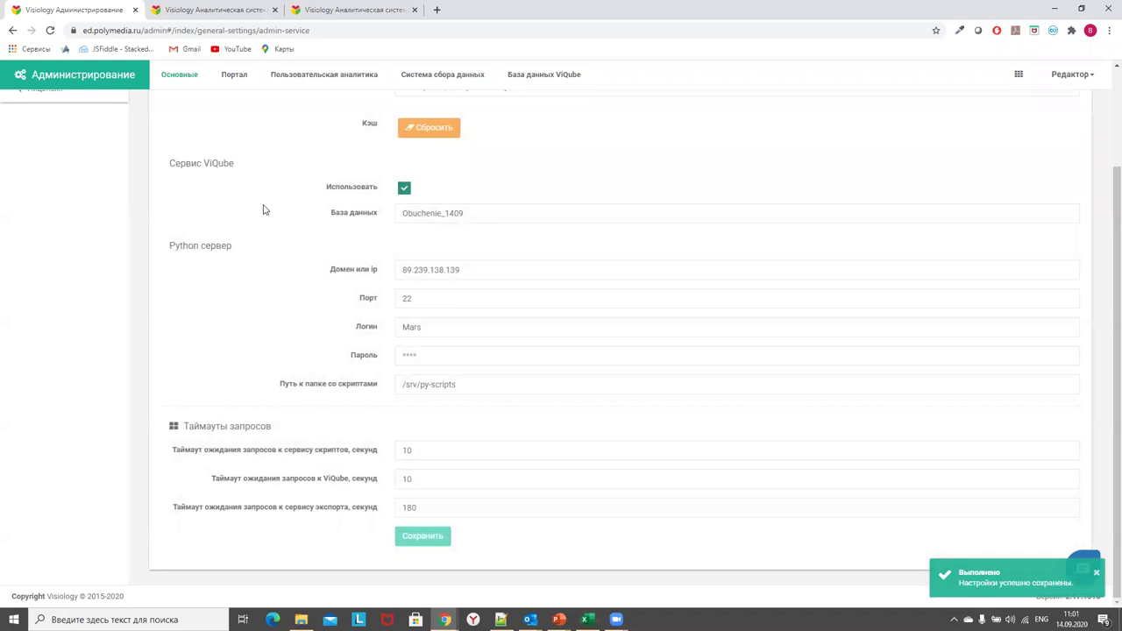
Go to the 'База данных ViQube' settings page
scroll(261, 261, up, 1)
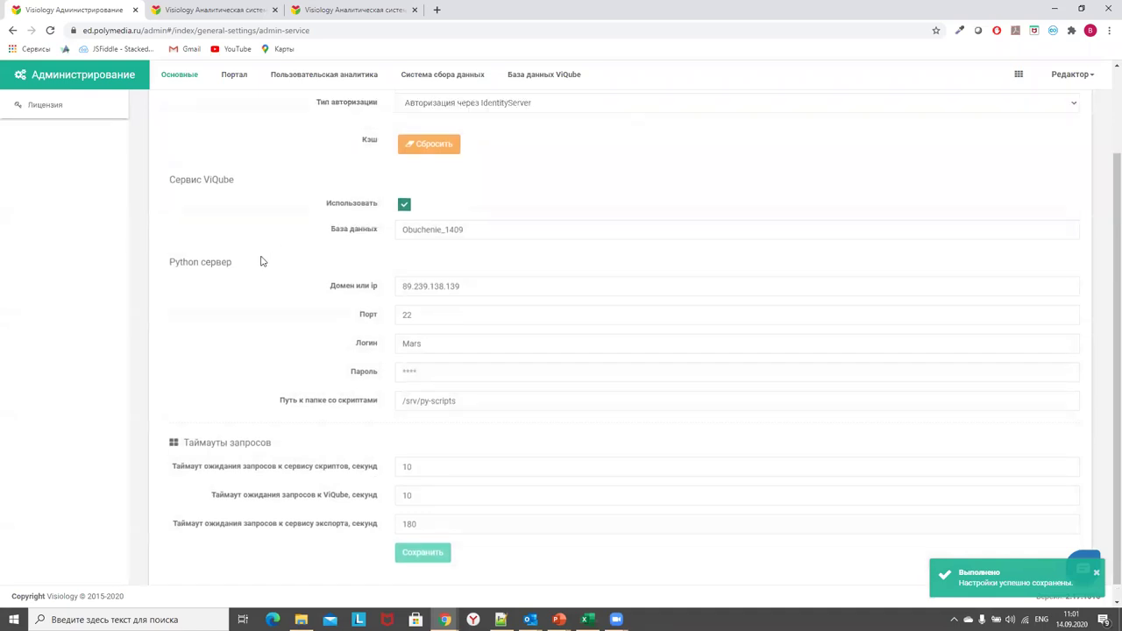
scroll(260, 261, up, 2)
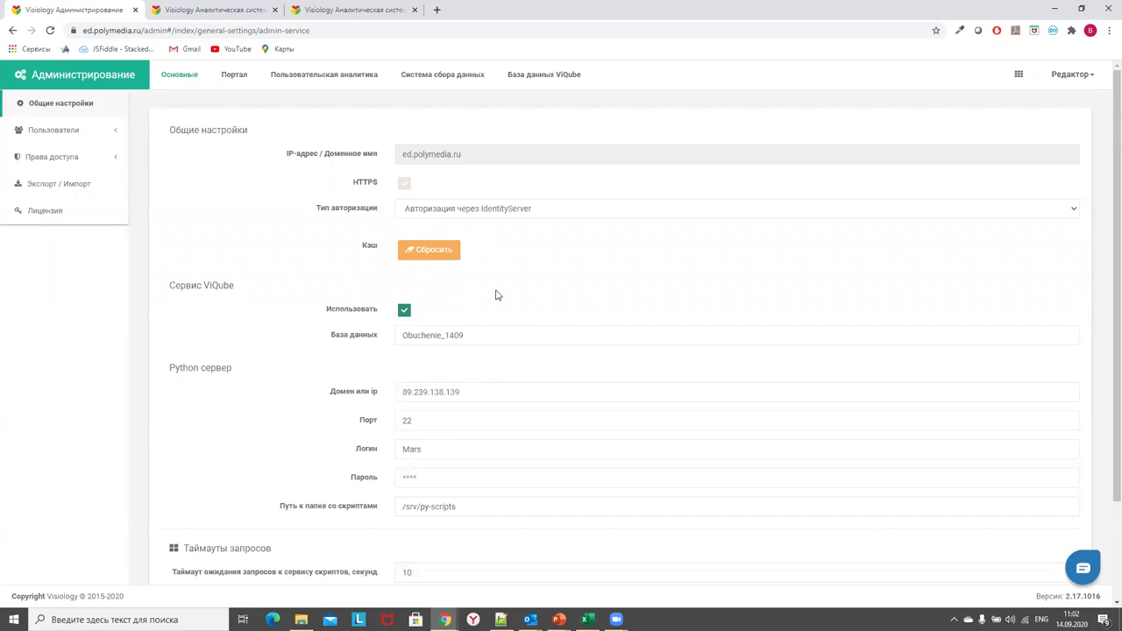
click(524, 75)
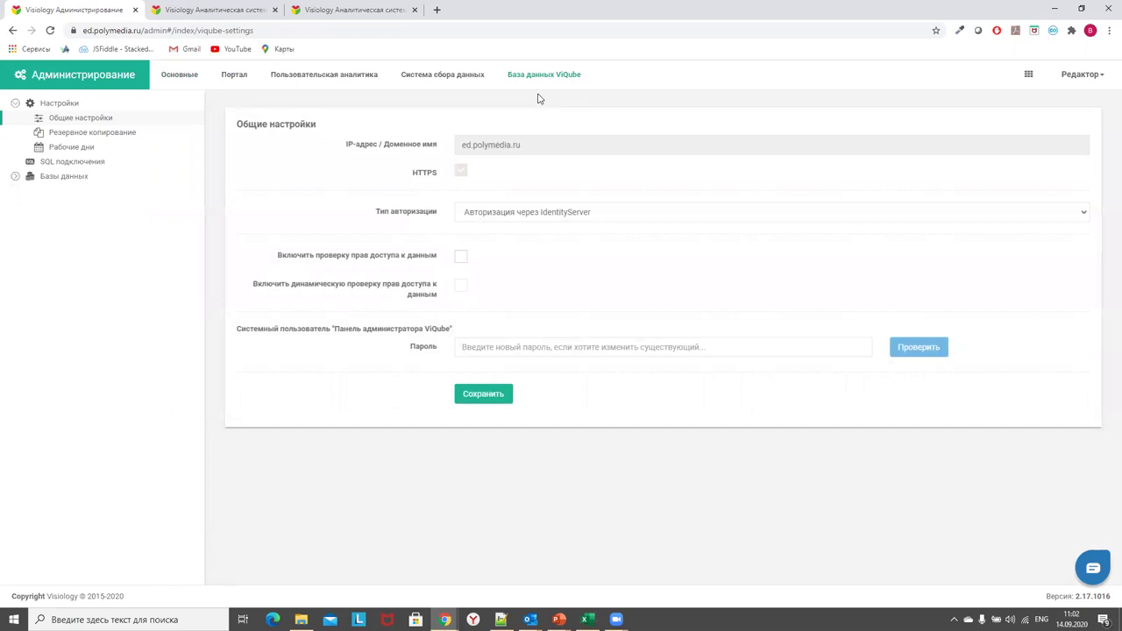
Expand the Базы данных branch in the ViQube tree
click(15, 178)
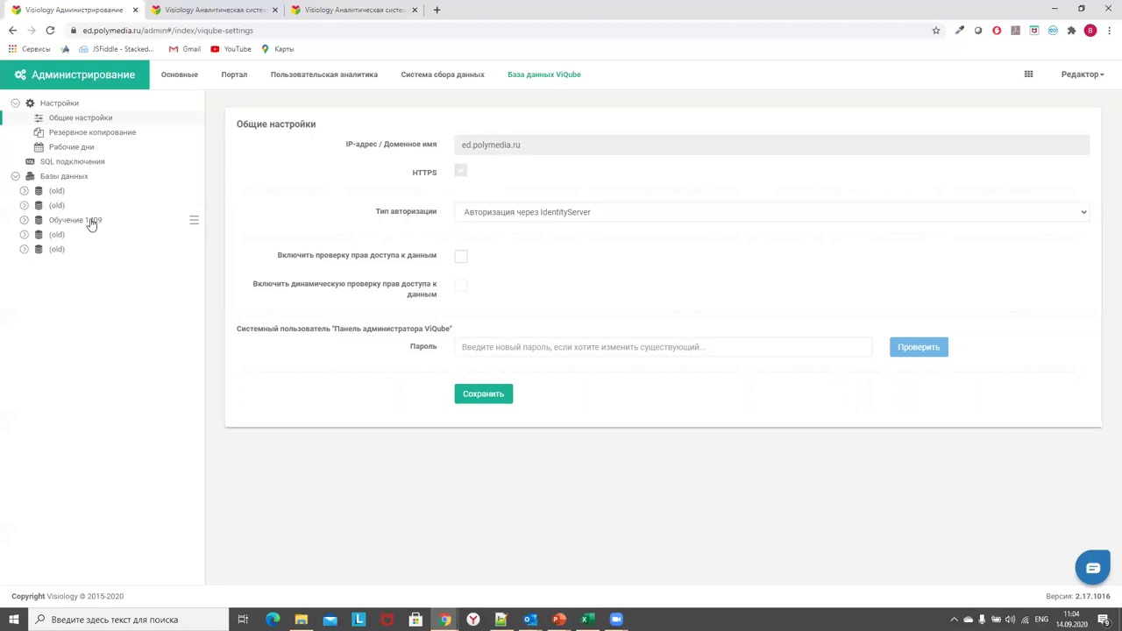
Expand Обучение 1409 and go to its Загрузчики page
click(24, 221)
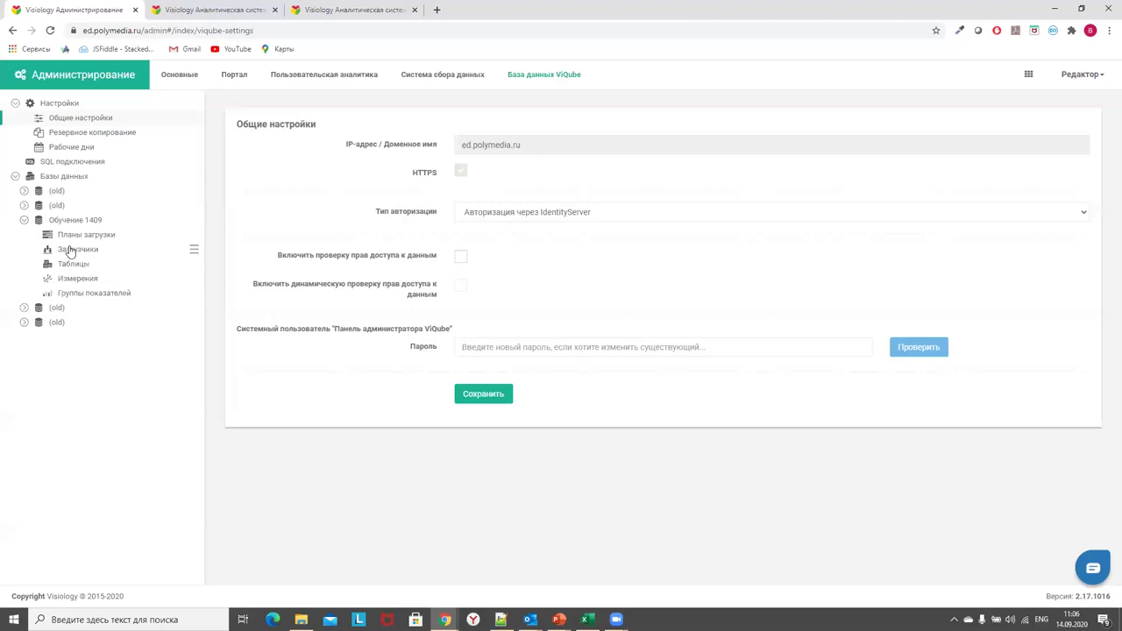
click(75, 249)
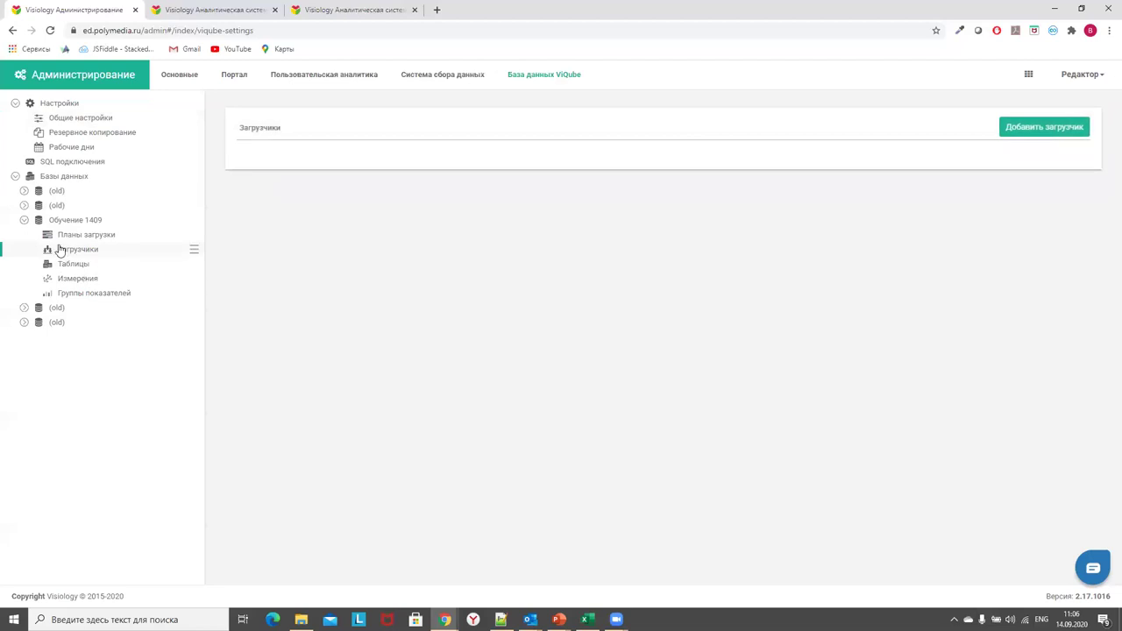
Add a new loader to the Обучение 1409 database
click(1030, 135)
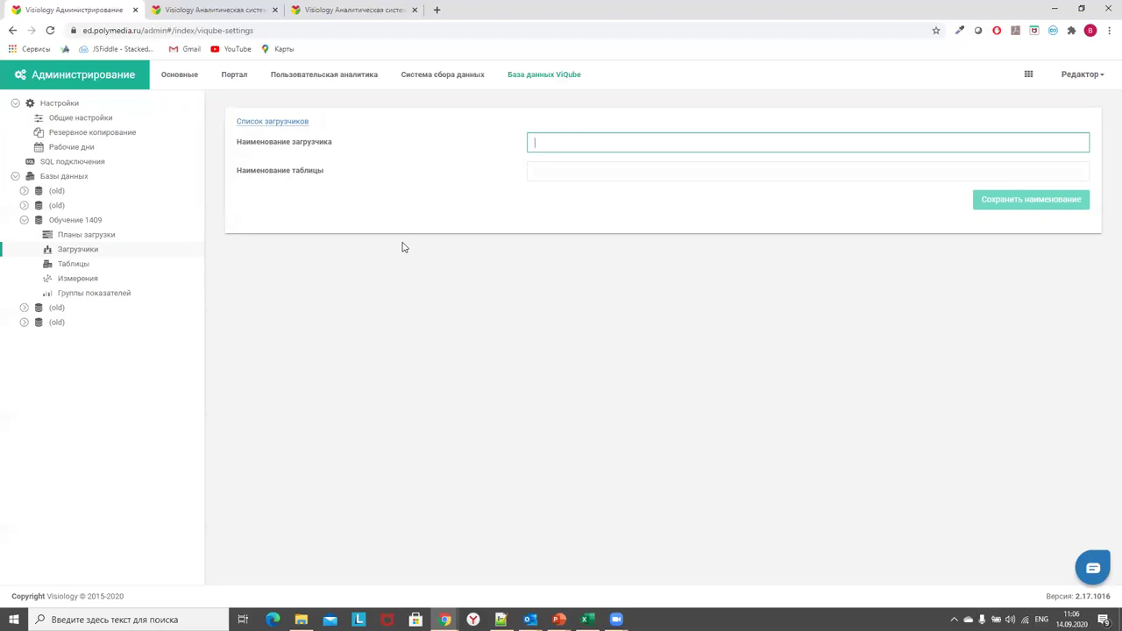
Switch to the COVID-19 workbook and select columns A–E, dateRep through continentExp
click(586, 619)
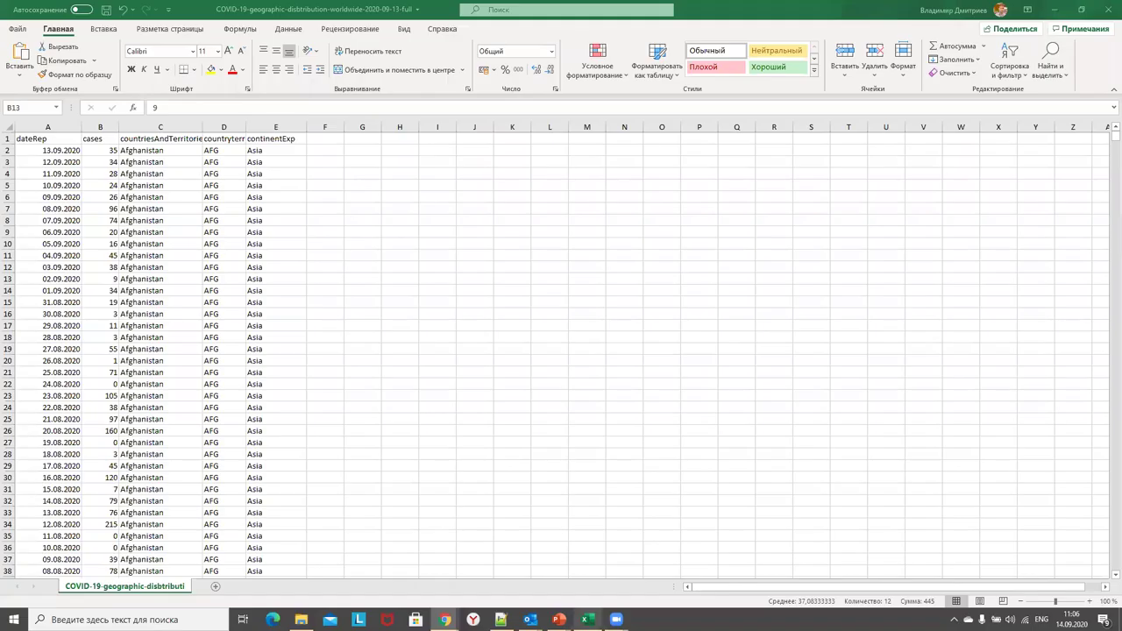
click(279, 326)
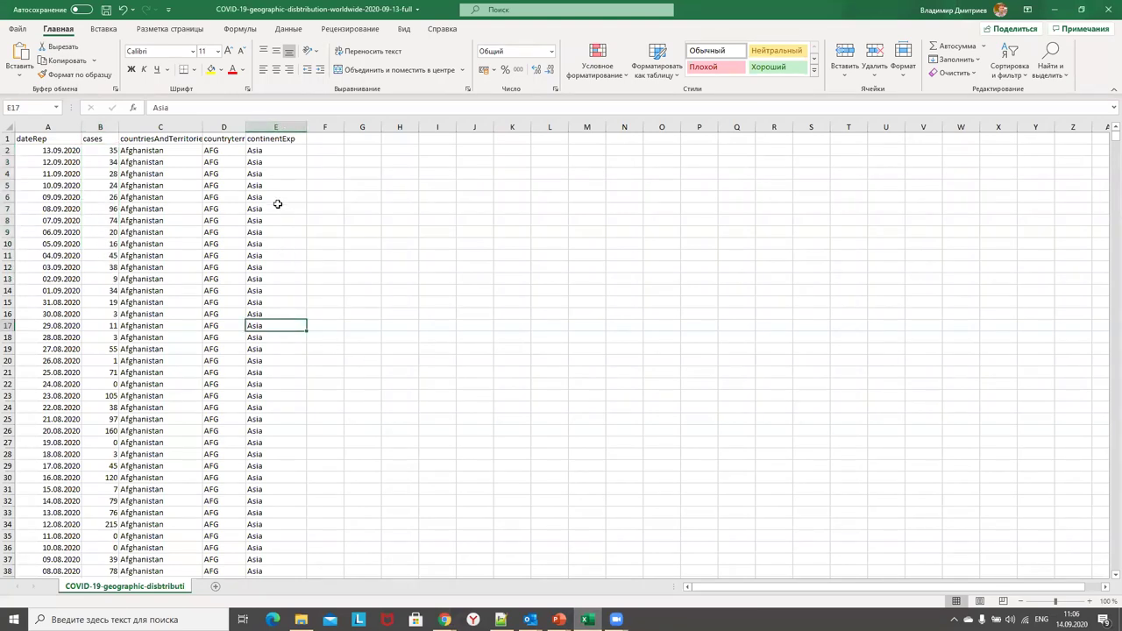
drag(273, 127, 39, 134)
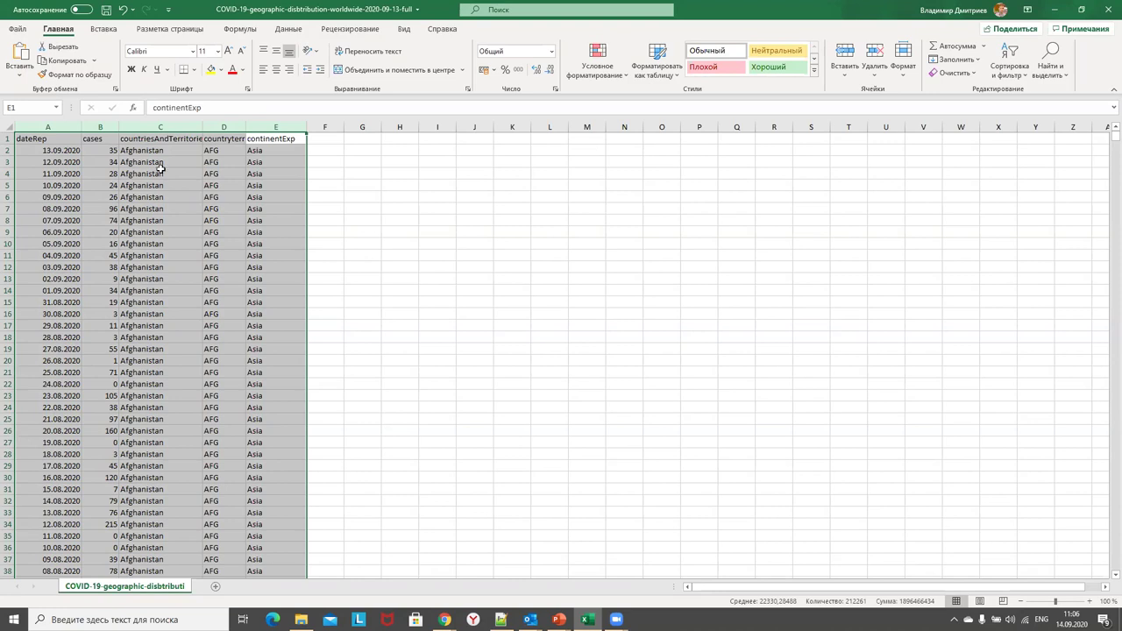
Back in the loader form, name the new loader 'ex1 dmi cases'
click(1054, 9)
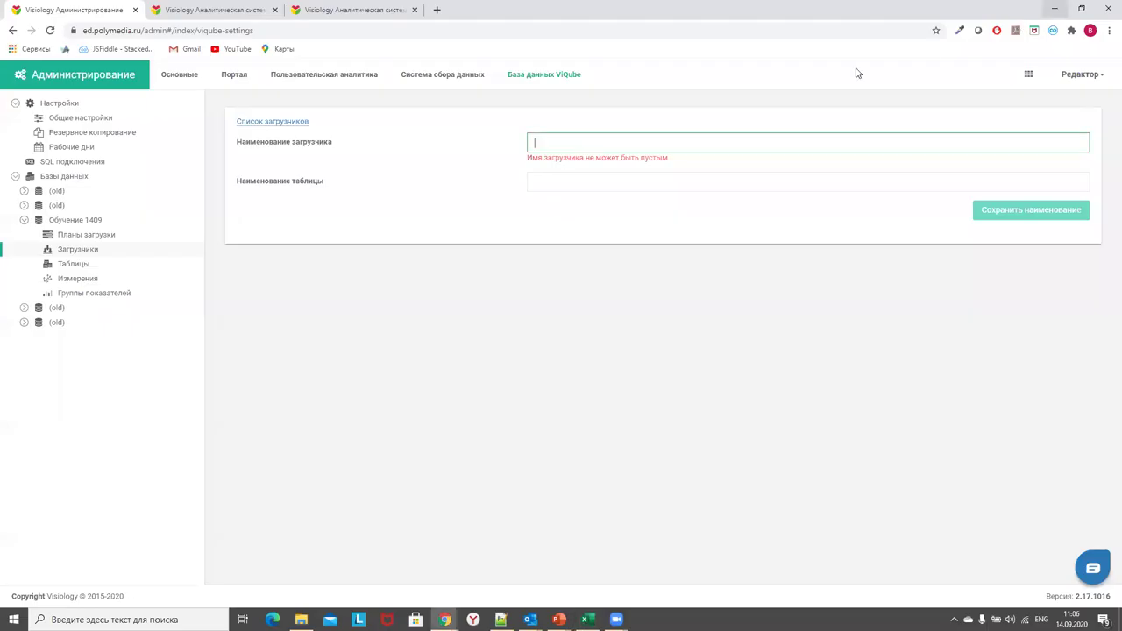
click(542, 146)
text(ex1)
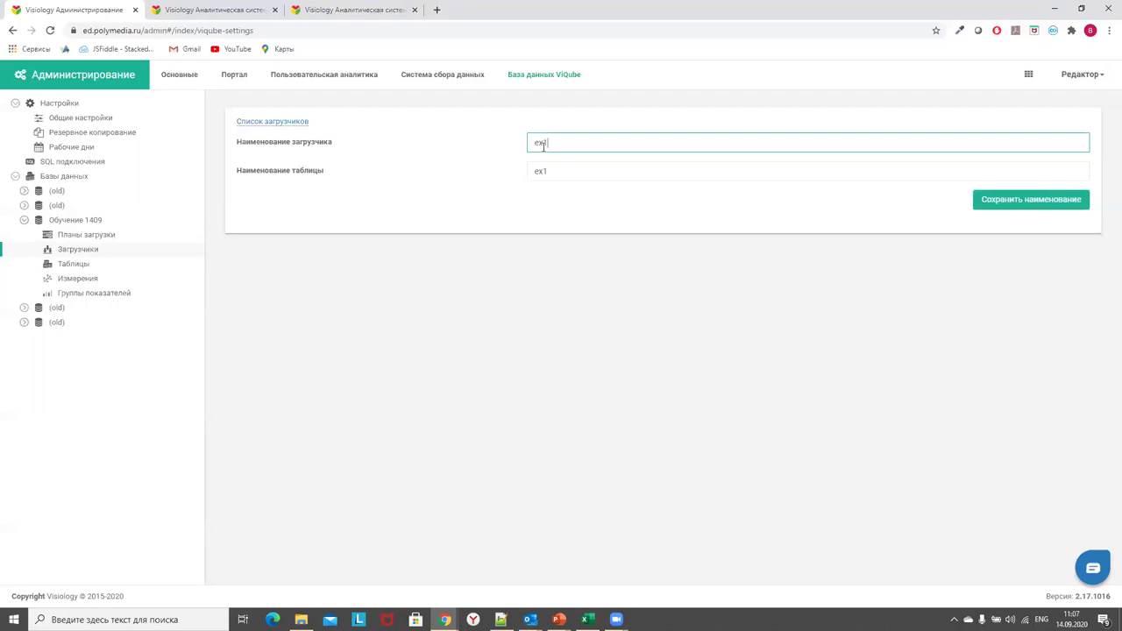
text(_)
text(_)
text(dmi)
text(cases)
Select parts of the loader name, including the words ex1 and dmi
drag(605, 143, 481, 140)
click(596, 145)
drag(597, 145, 500, 150)
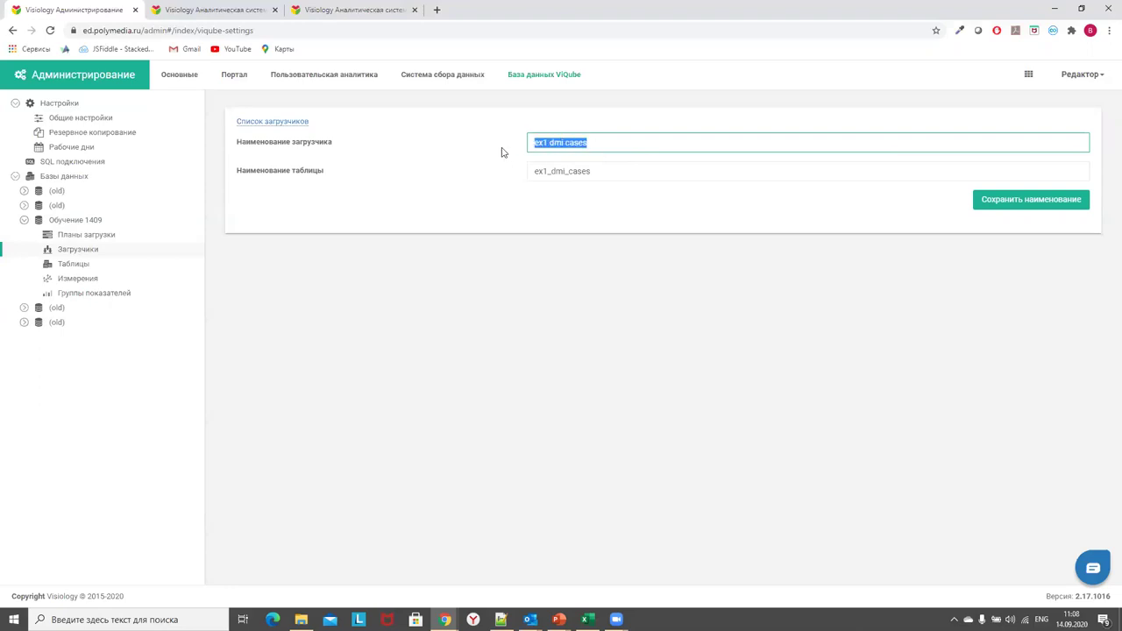
click(572, 144)
double_click(536, 142)
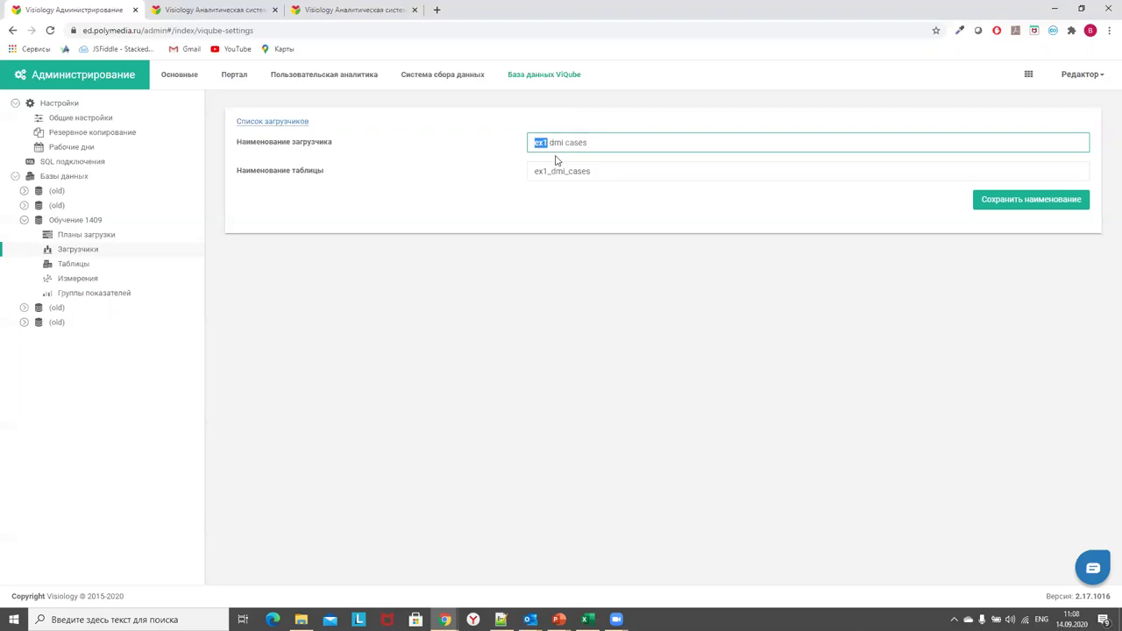
double_click(558, 142)
double_click(586, 142)
click(587, 620)
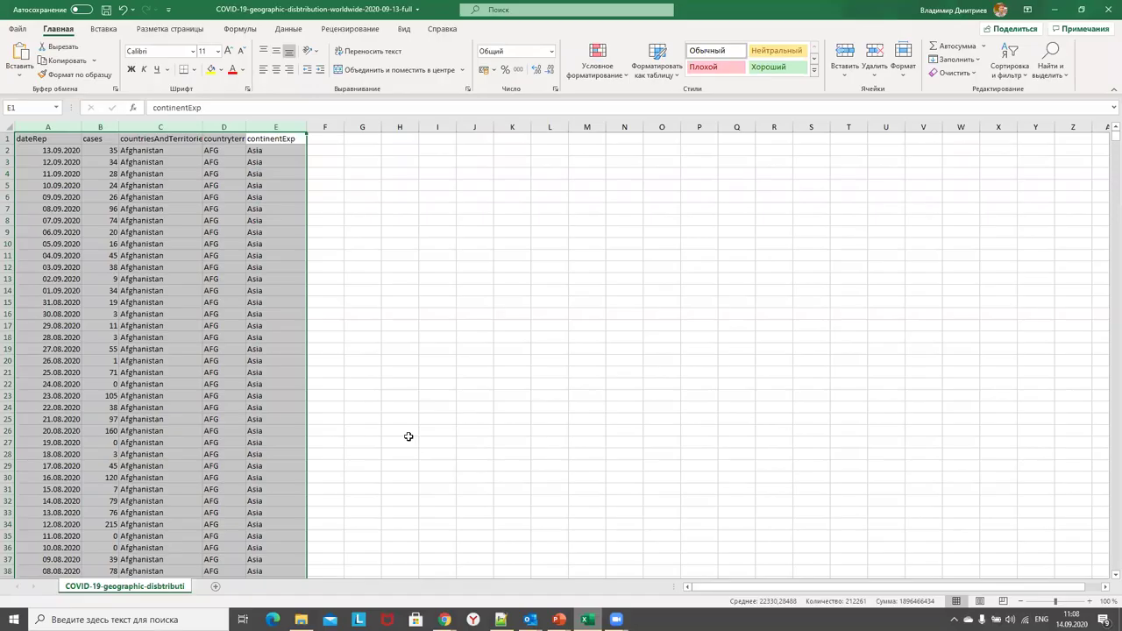
click(94, 127)
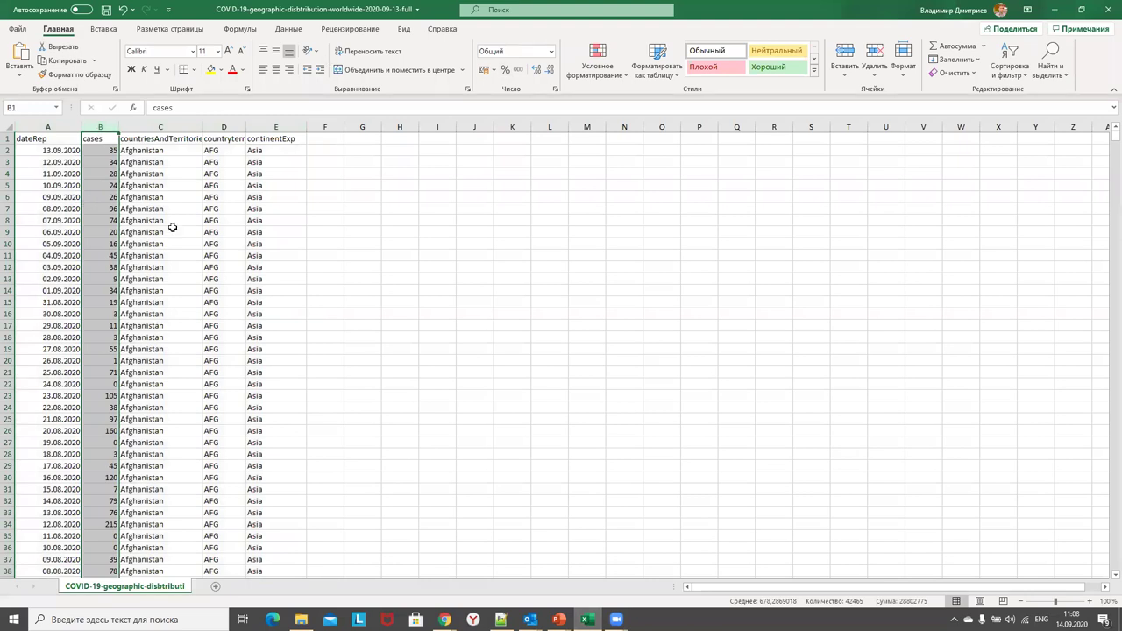
click(705, 291)
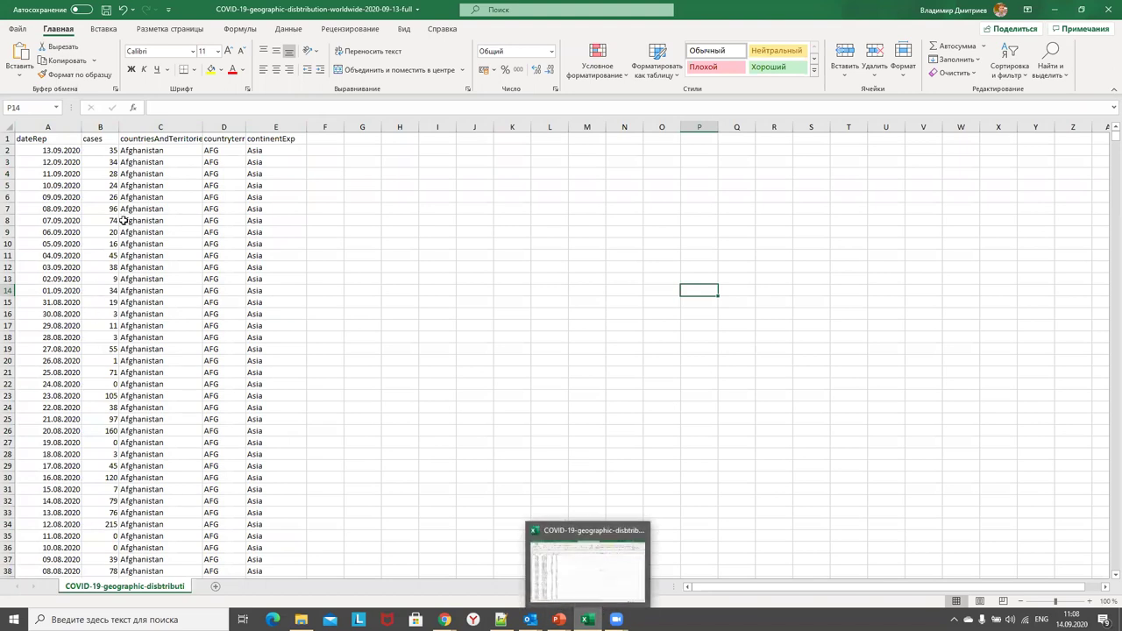
click(445, 620)
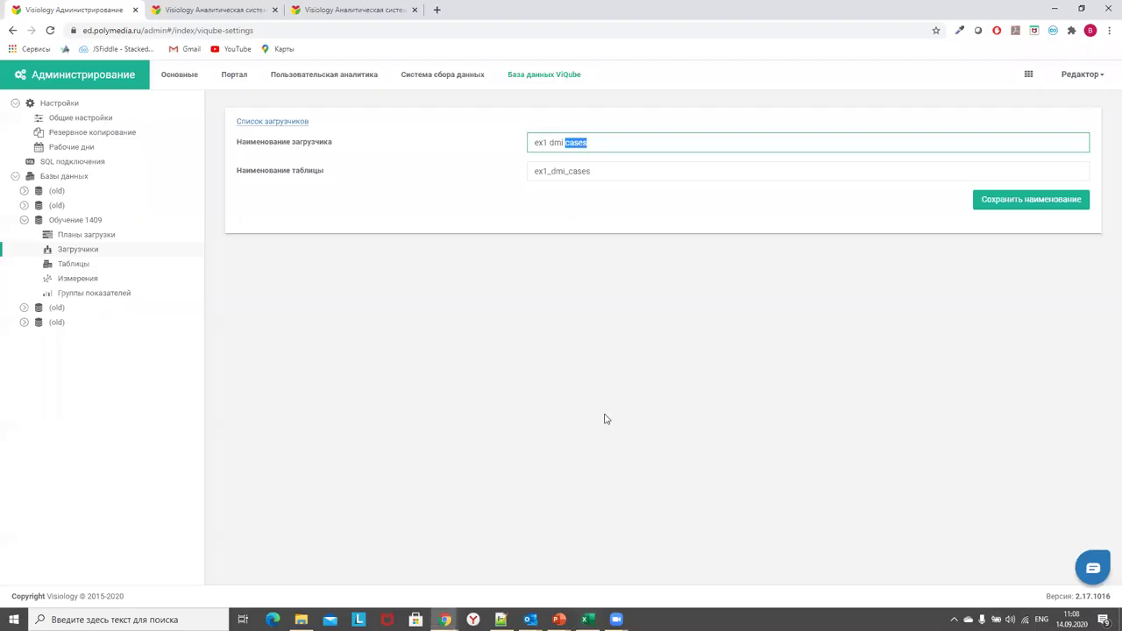
Return to the Visiology loader form and save the loader name 'ex1 dmi cases'
click(650, 207)
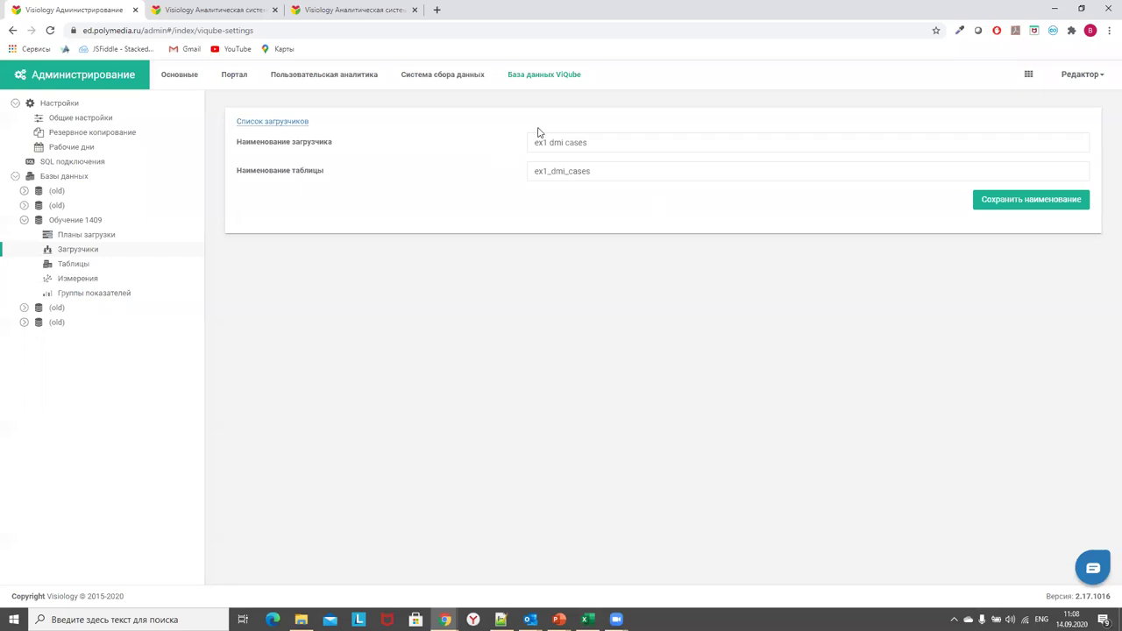
click(1026, 202)
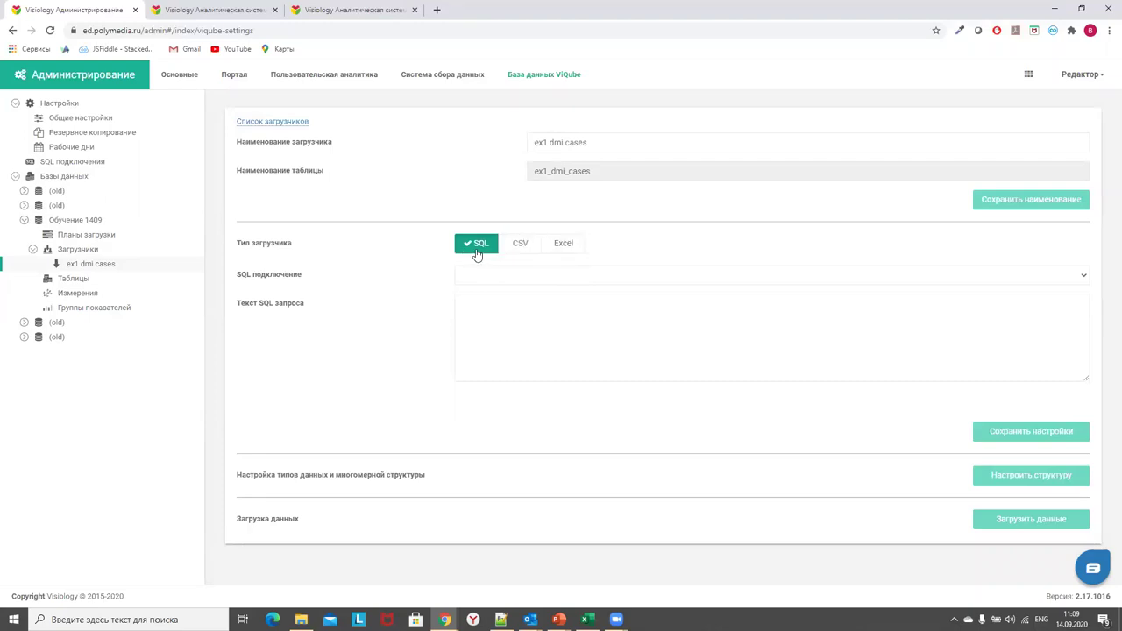
Switch the loader to Excel and choose COVID-19-geographic-disbtribution-worldwide-2020-09-13-full.xlsx as its file
click(560, 253)
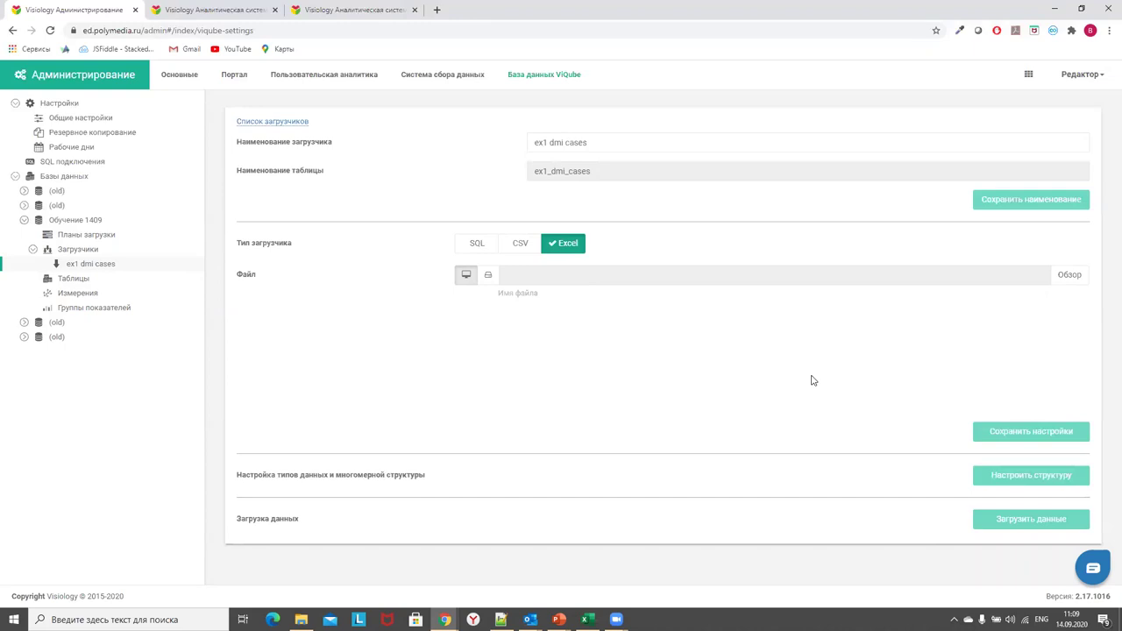
click(1058, 278)
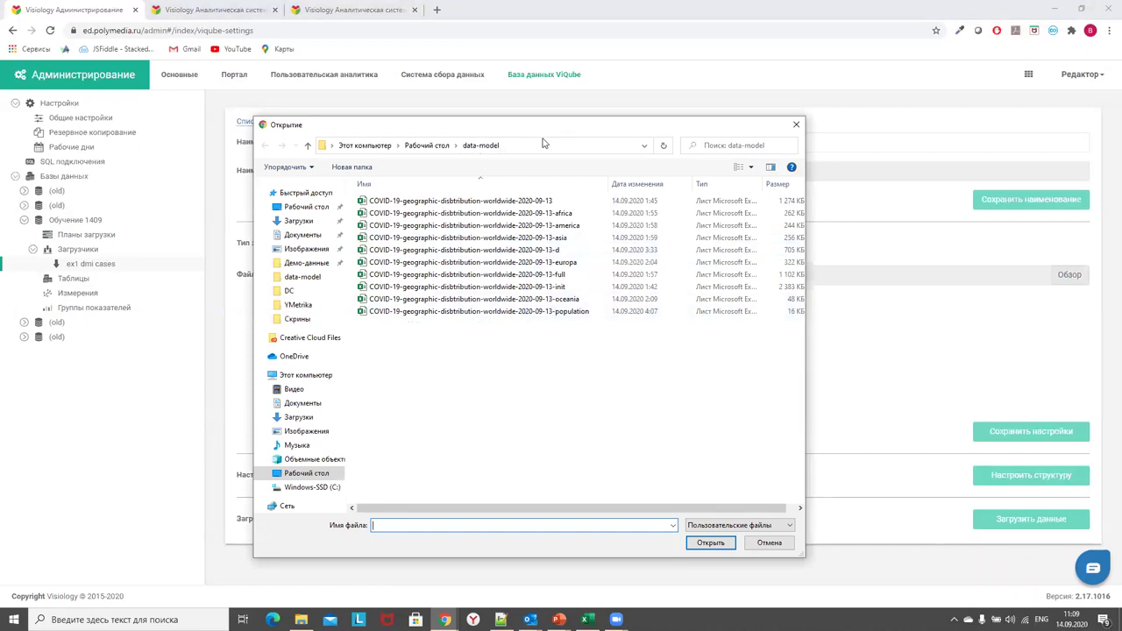
click(605, 317)
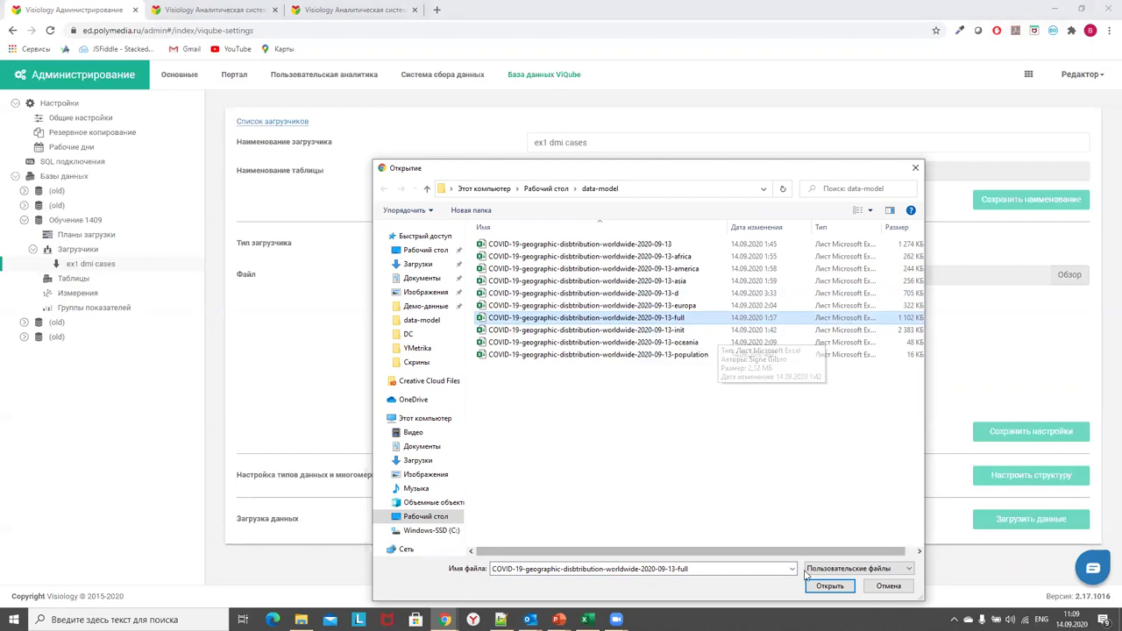
click(829, 588)
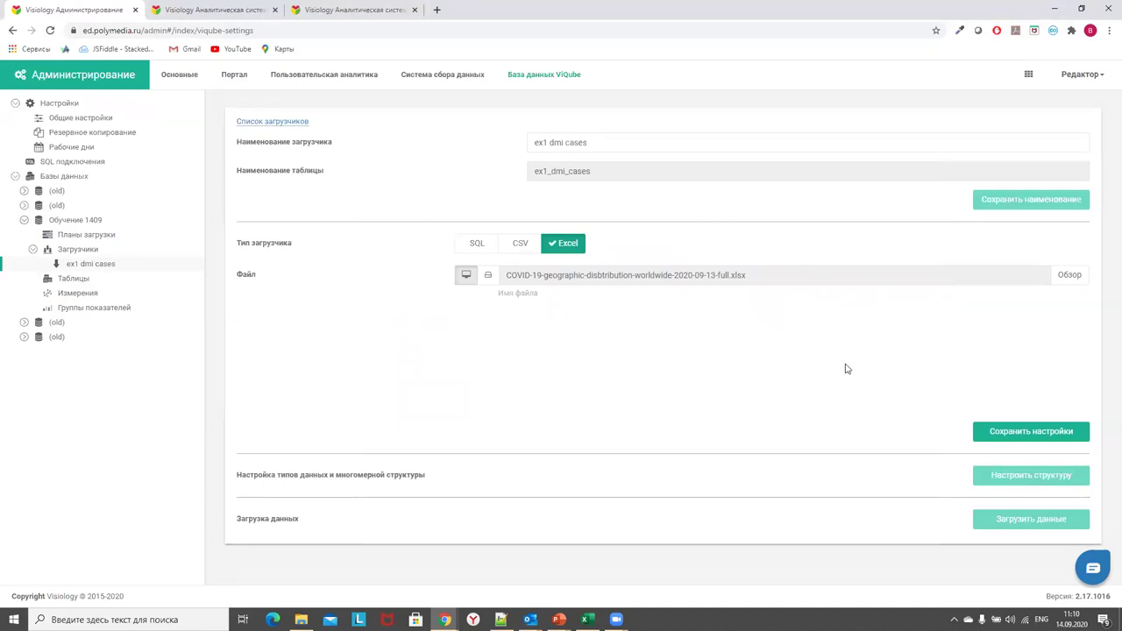
Save the loader's Excel source settings, then preview the CSV and SQL loader options
click(1006, 434)
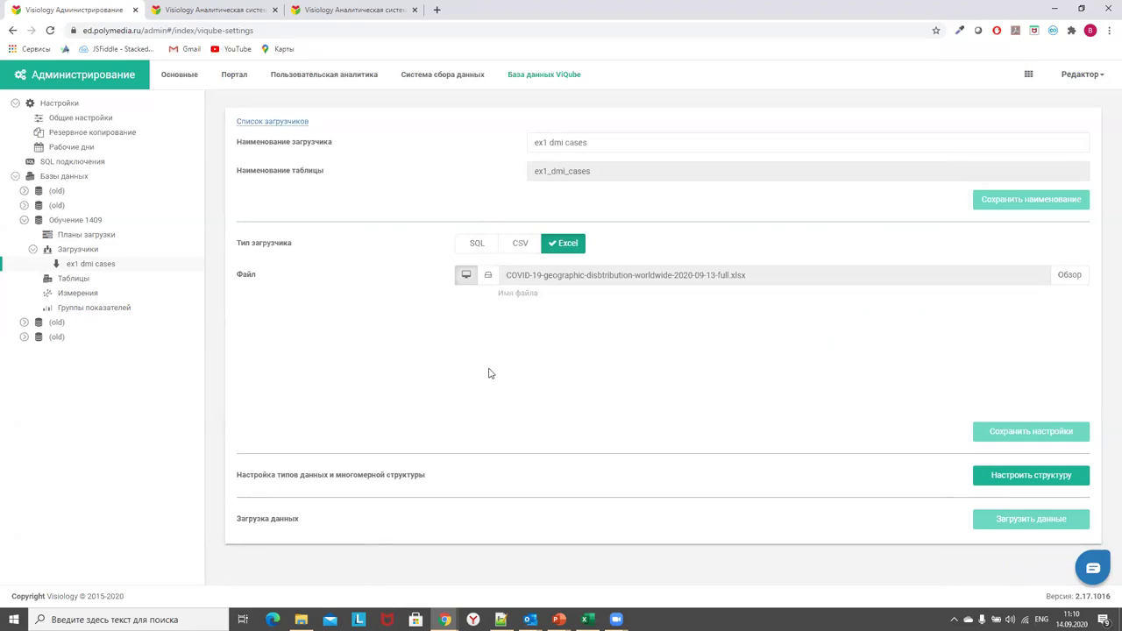
click(520, 249)
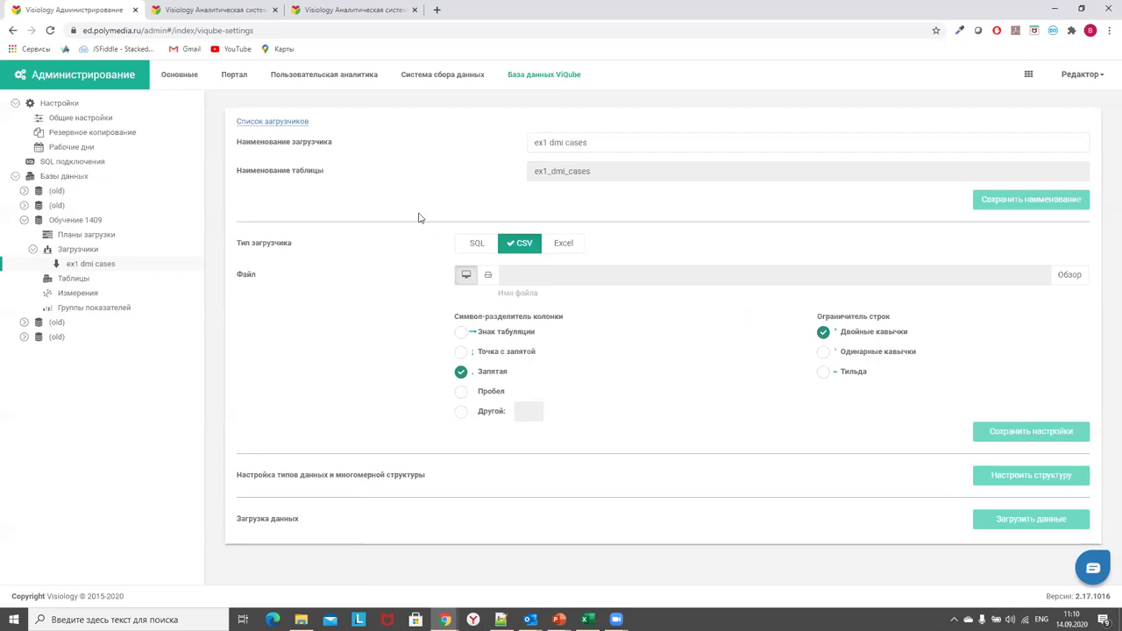
click(457, 244)
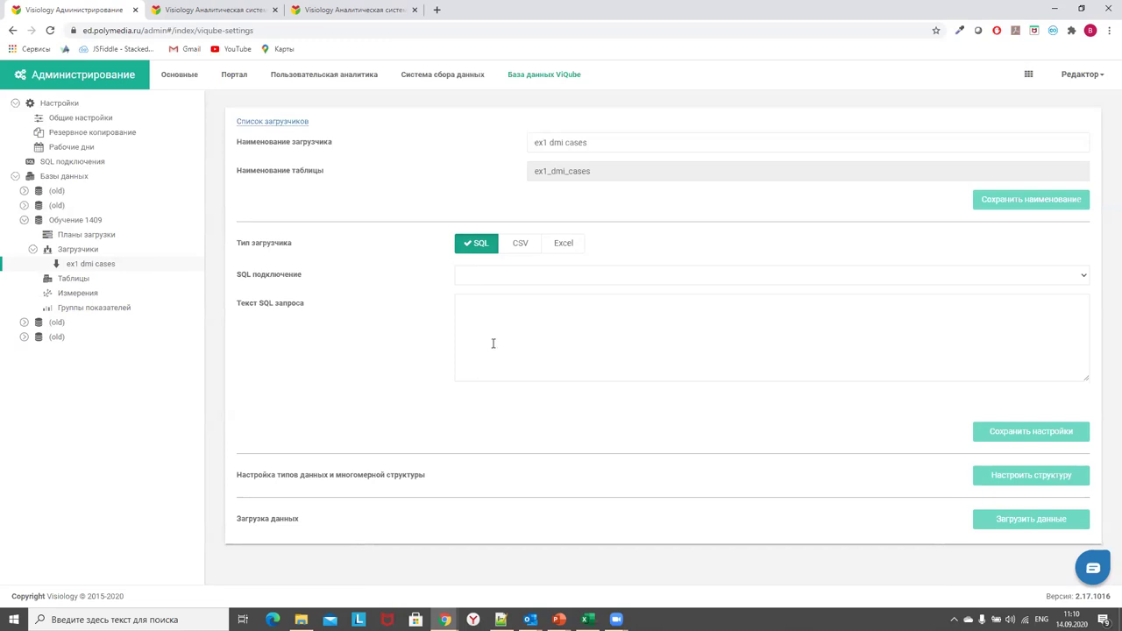
Reselect Excel as the loader type and go to the SQL connections page
click(553, 250)
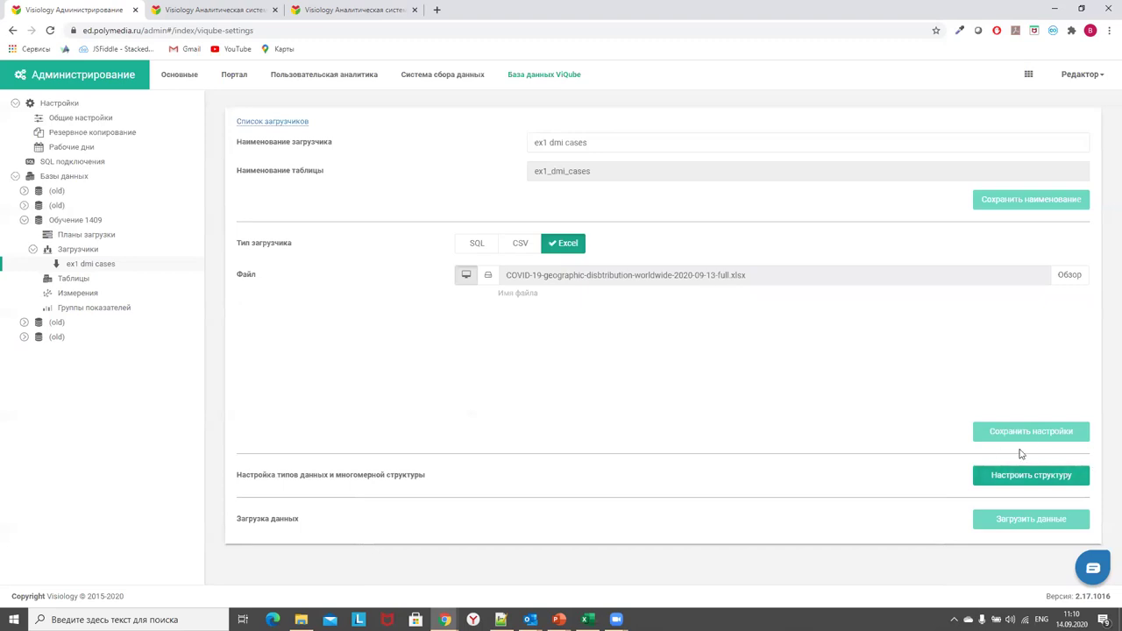
click(77, 249)
click(55, 163)
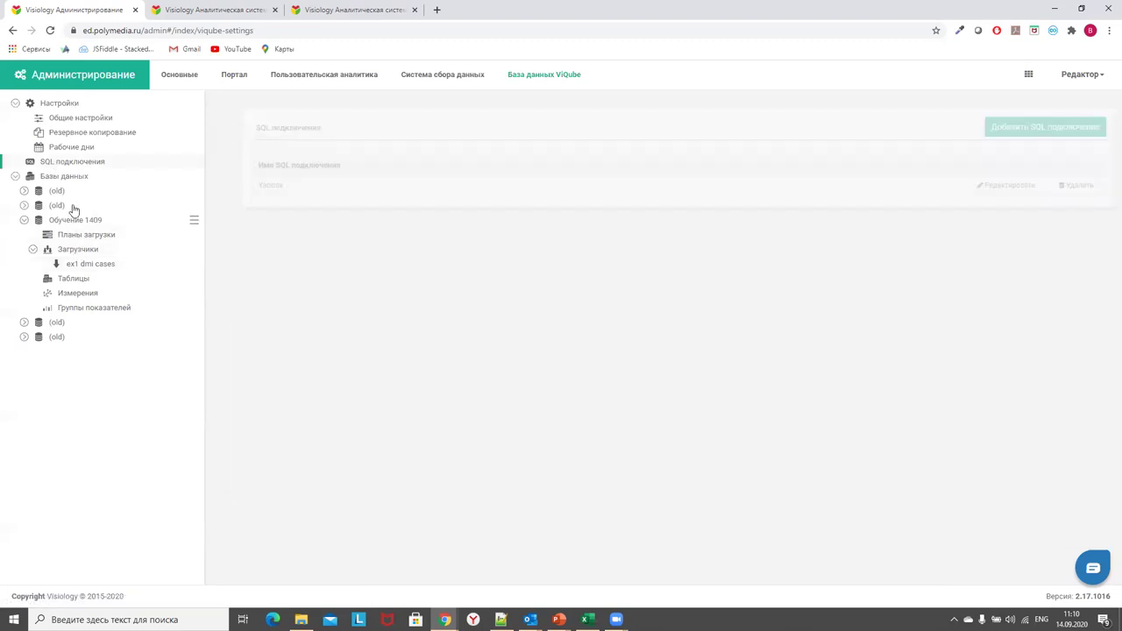
Leave the Backup settings and reopen the ex1 dmi cases loader page
click(75, 132)
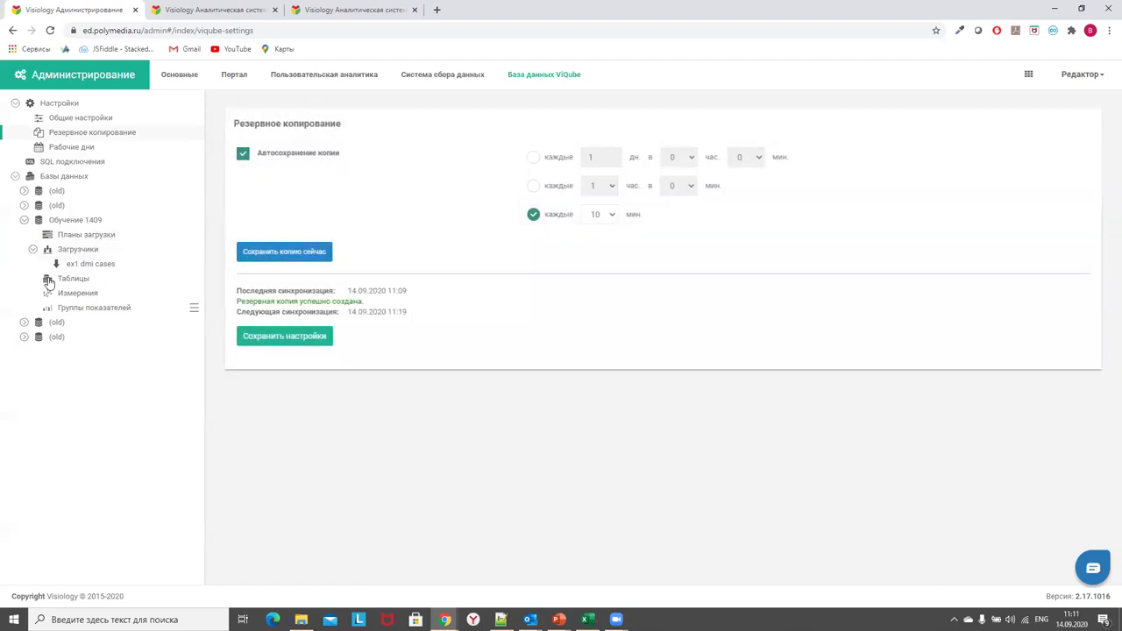
click(77, 267)
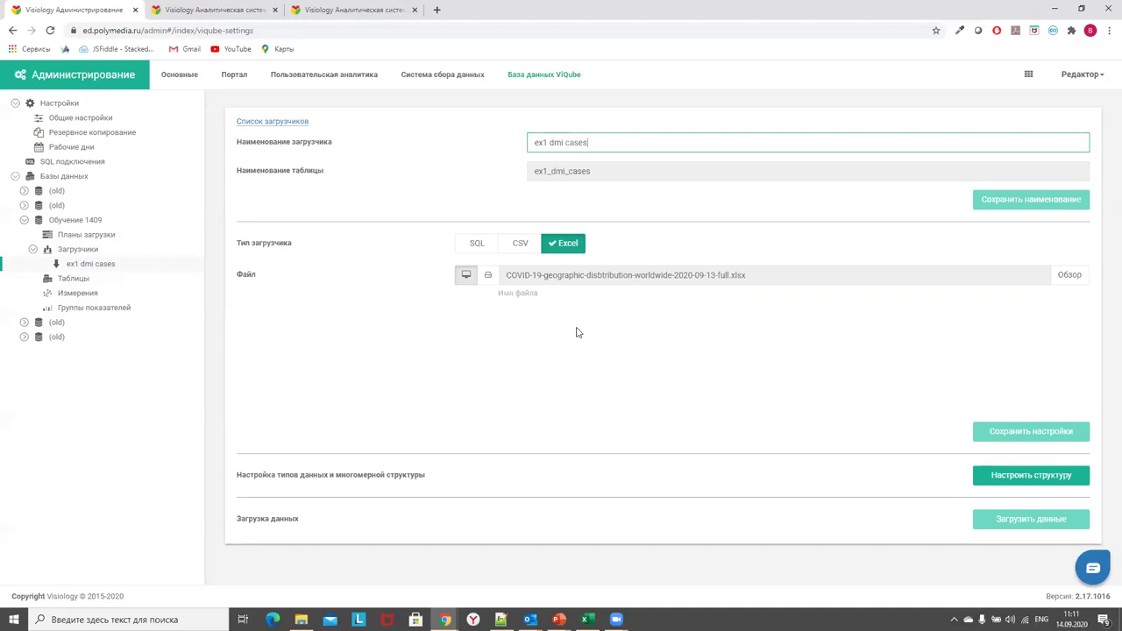
Open Настроить структуру and scroll through the COVID-19 sheet preview with columns Column_1 to Column_6
click(1004, 480)
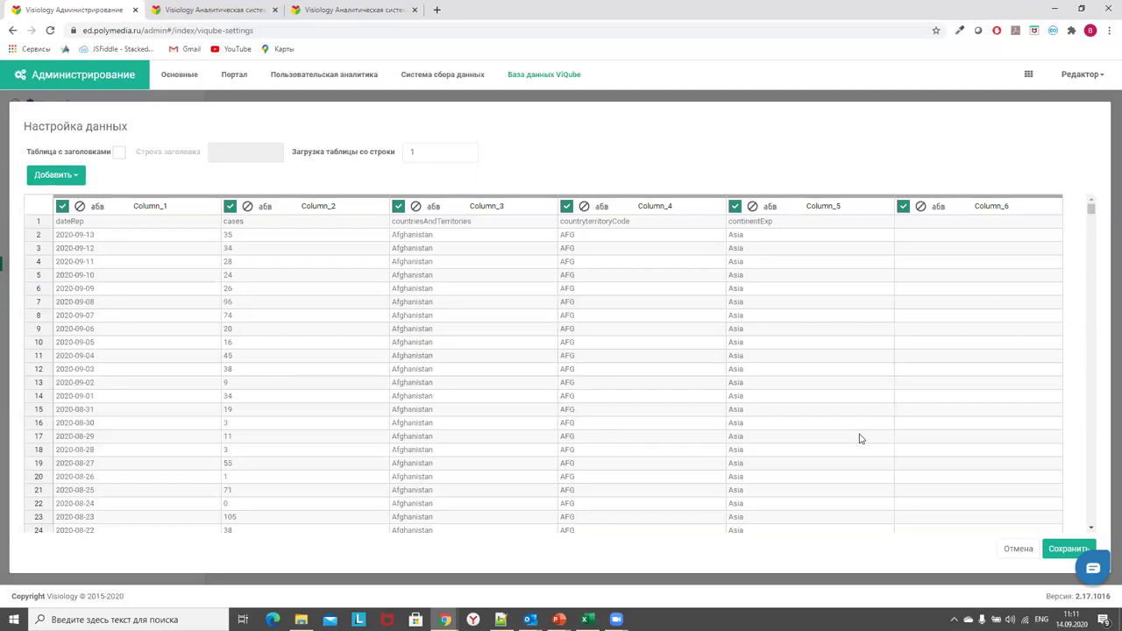
drag(1091, 209, 1093, 550)
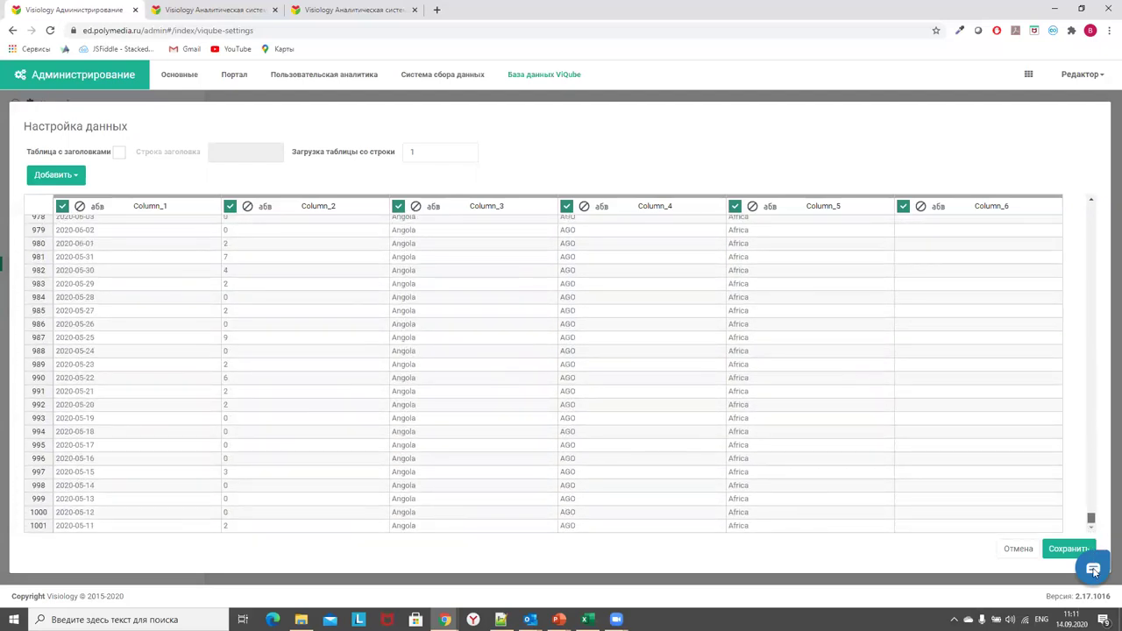
drag(1093, 571, 1091, 228)
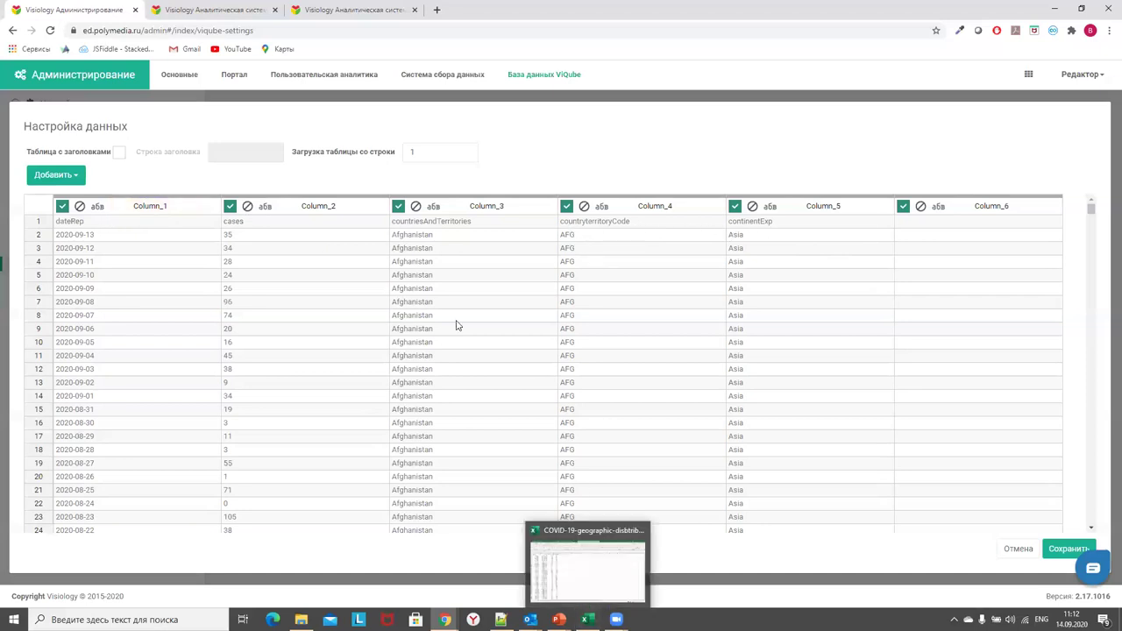
Treat the first row as column headers so data loads from row 2
click(120, 155)
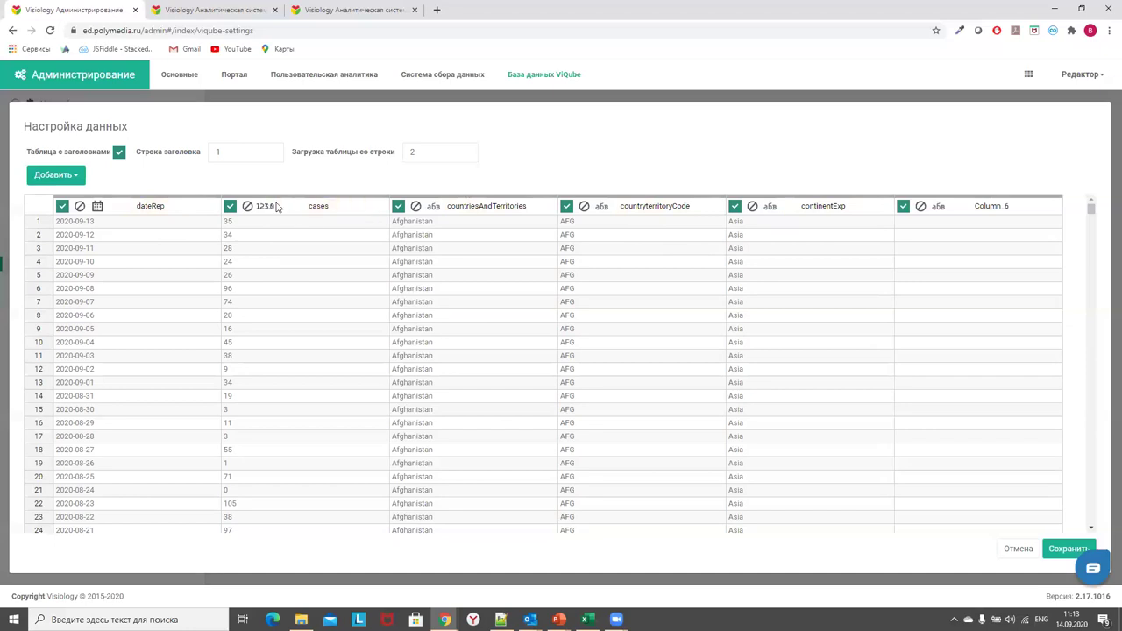
scroll(280, 289, down, 4)
scroll(281, 289, up, 4)
scroll(759, 313, down, 3)
scroll(759, 342, up, 3)
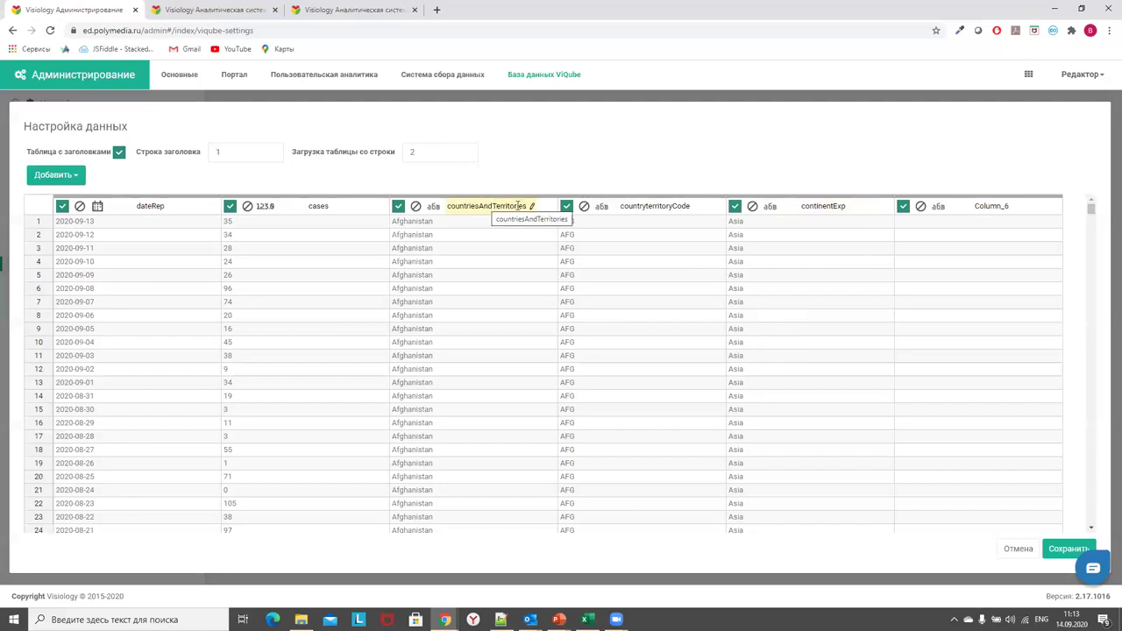
Rename countriesAndTerritories, continentExp and dateRep to countries, continent and date
click(531, 206)
drag(527, 206, 479, 209)
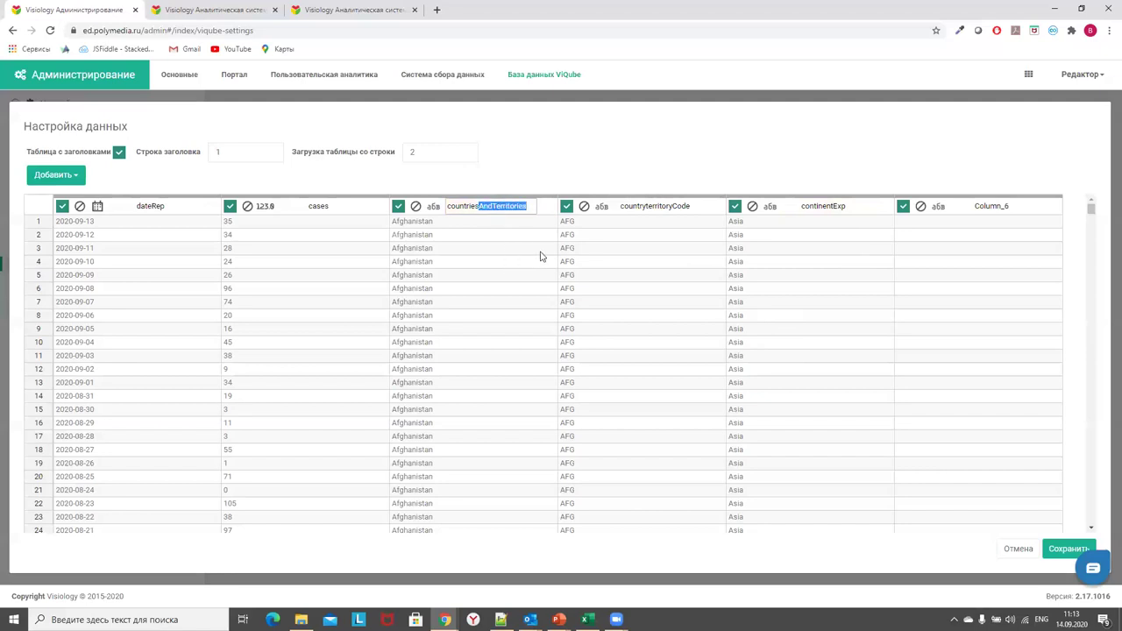
key(BackSpace)
click(831, 206)
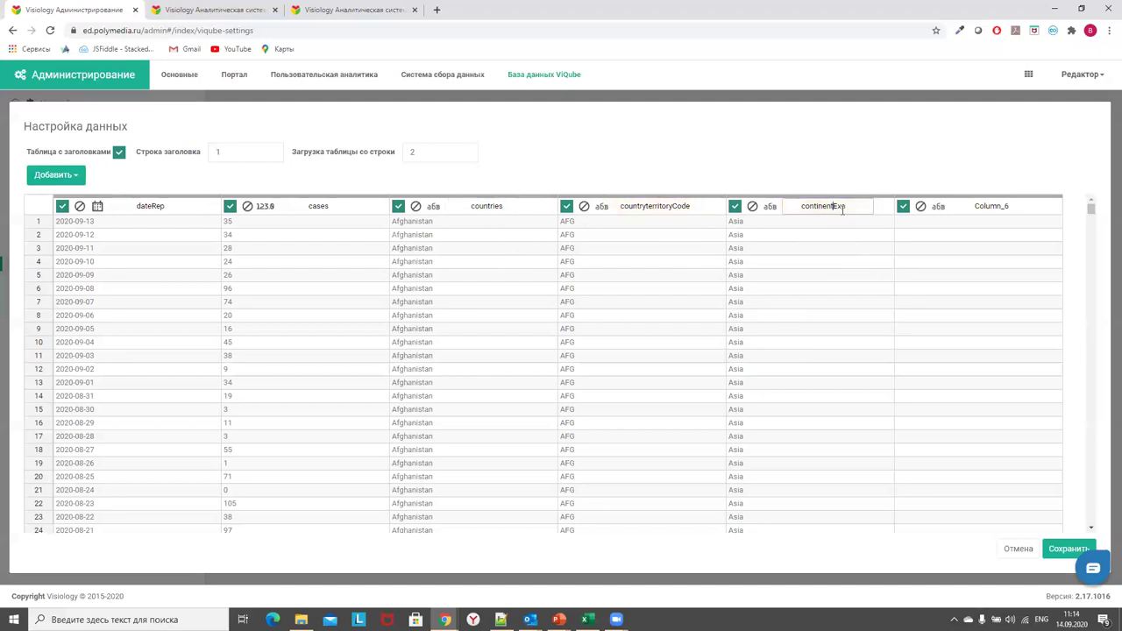
key(BackSpace)
key(BackSpace)
key(BackSpace)
click(827, 249)
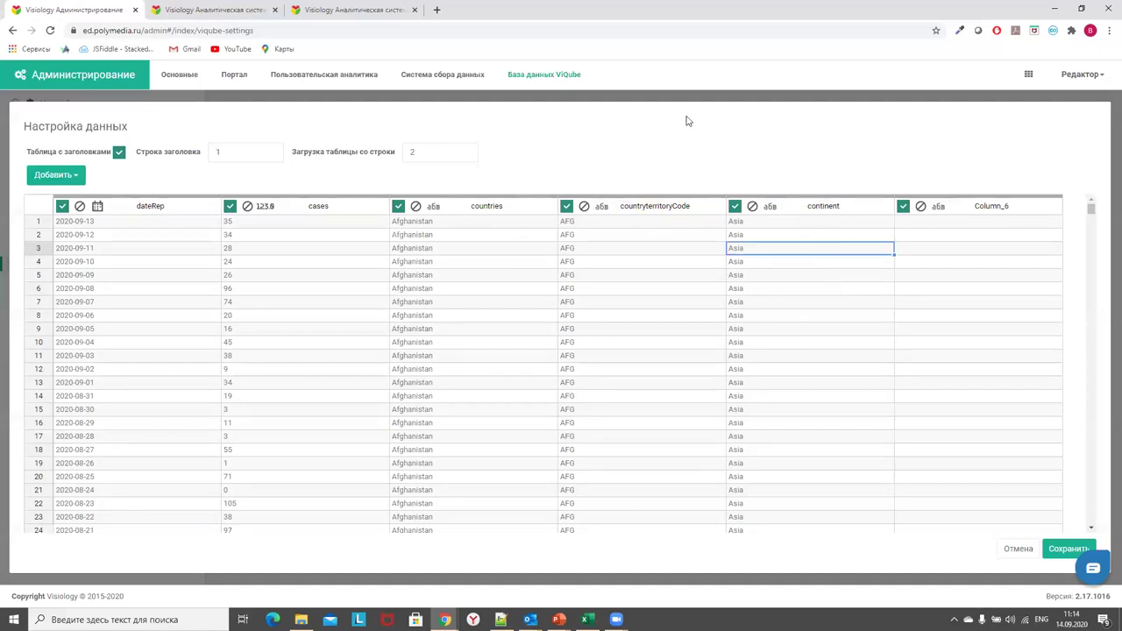
click(167, 206)
key(BackSpace)
key(BackSpace)
key(BackSpace)
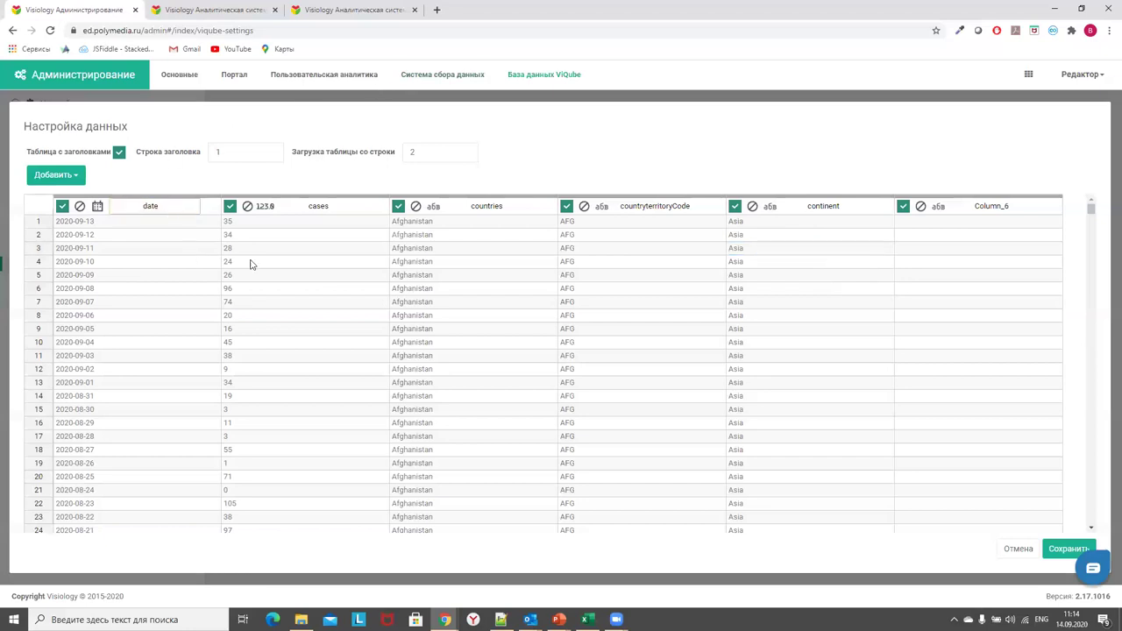
click(291, 254)
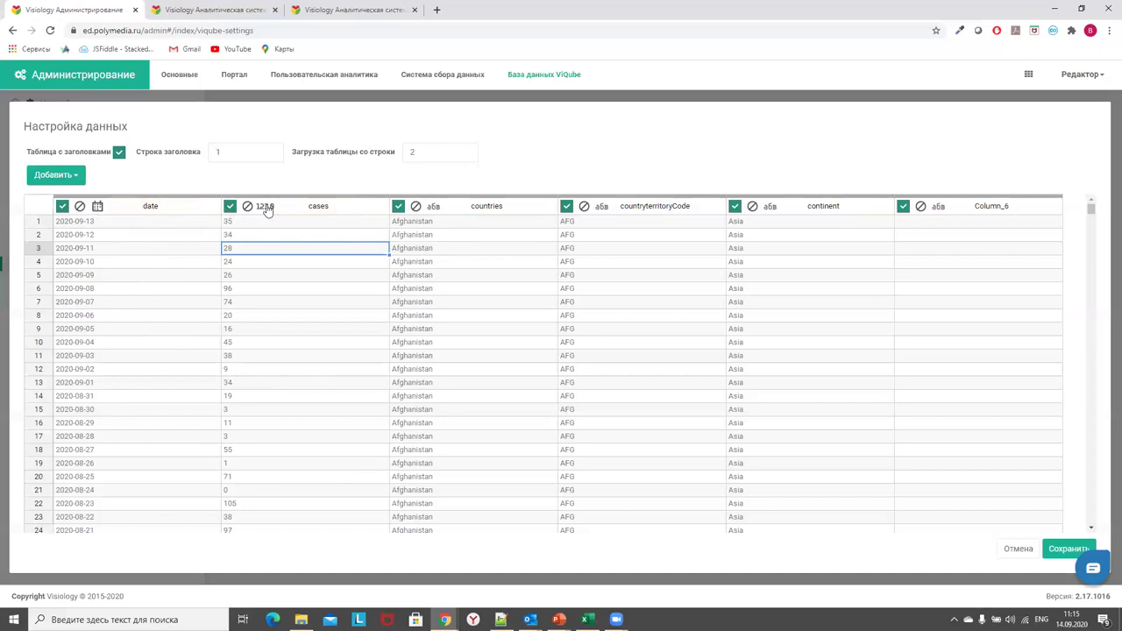
click(98, 206)
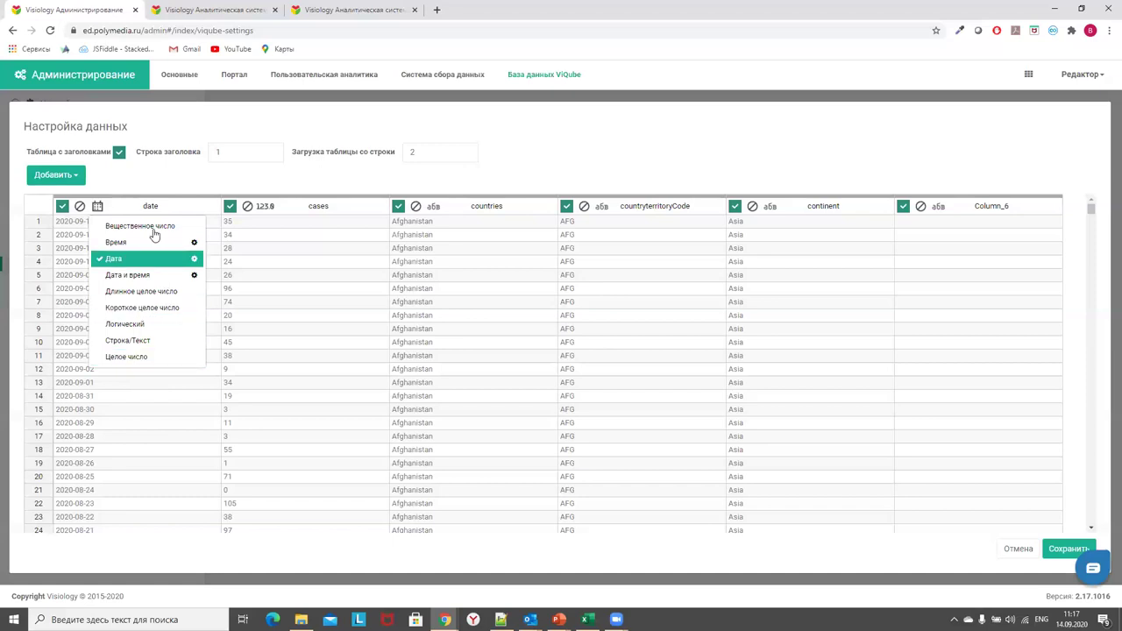
Open the Настройка даты dialog for the date column, showing input format yyyy-MM-dd
click(442, 252)
click(98, 208)
click(140, 261)
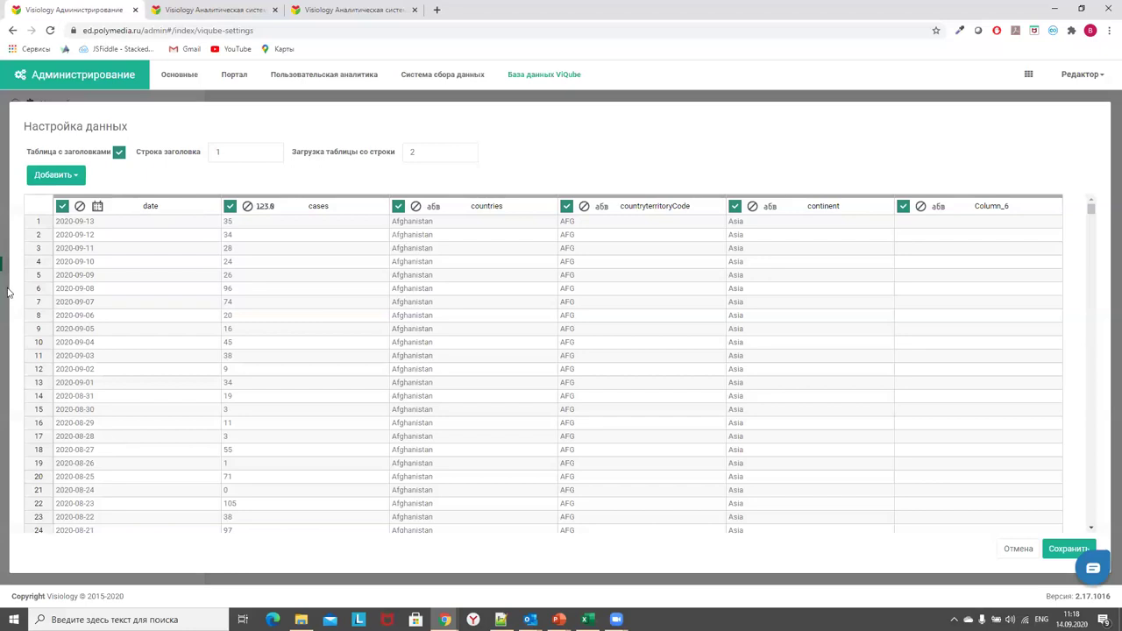
click(96, 206)
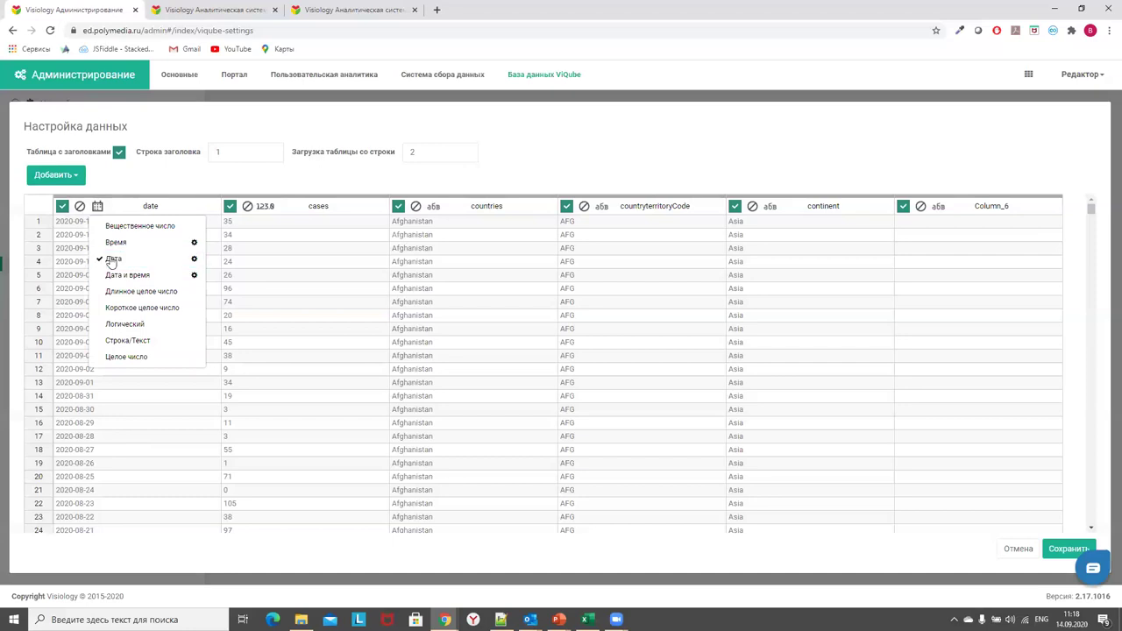
click(195, 260)
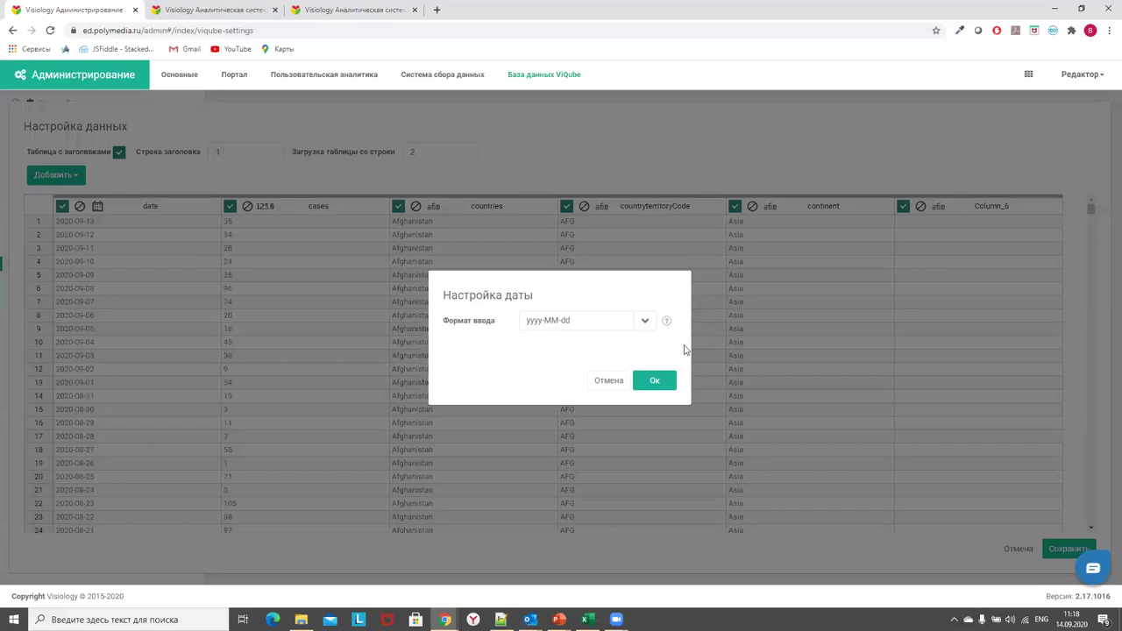
Browse the preset input date formats and view the date format code help
click(644, 322)
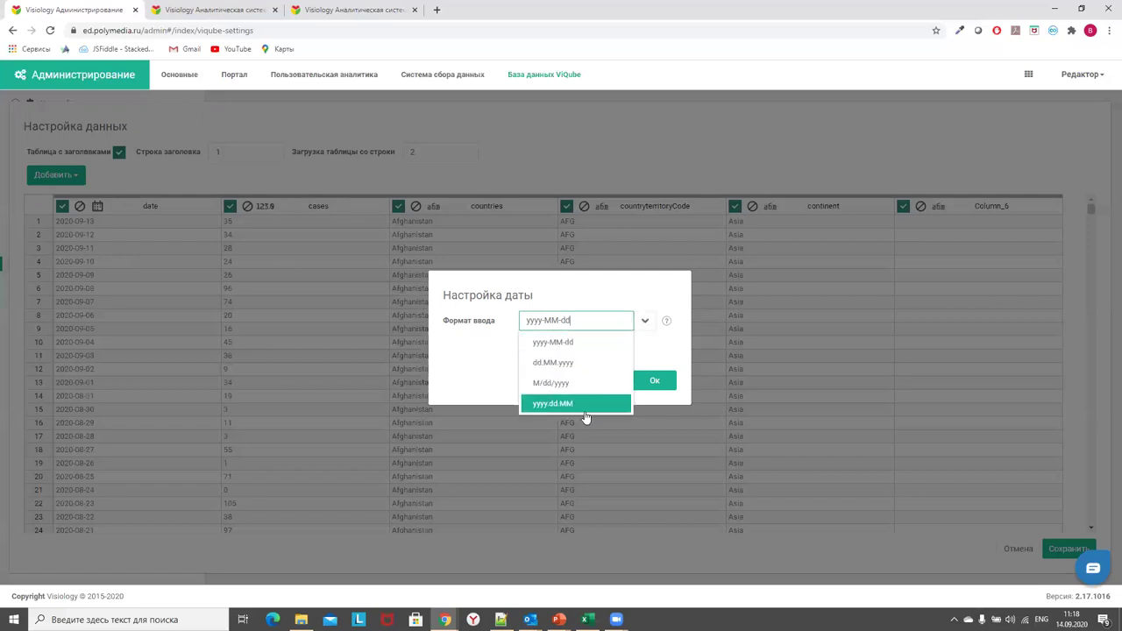
key(BackSpace)
key(BackSpace)
key(BackSpace)
key(BackSpace)
key(BackSpace)
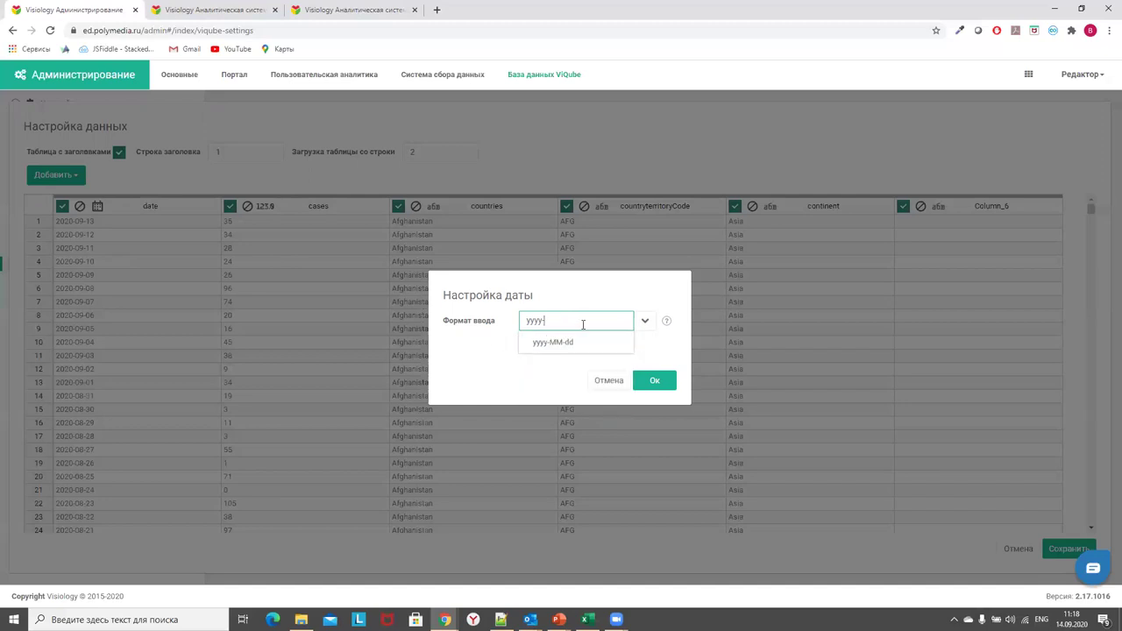
click(666, 323)
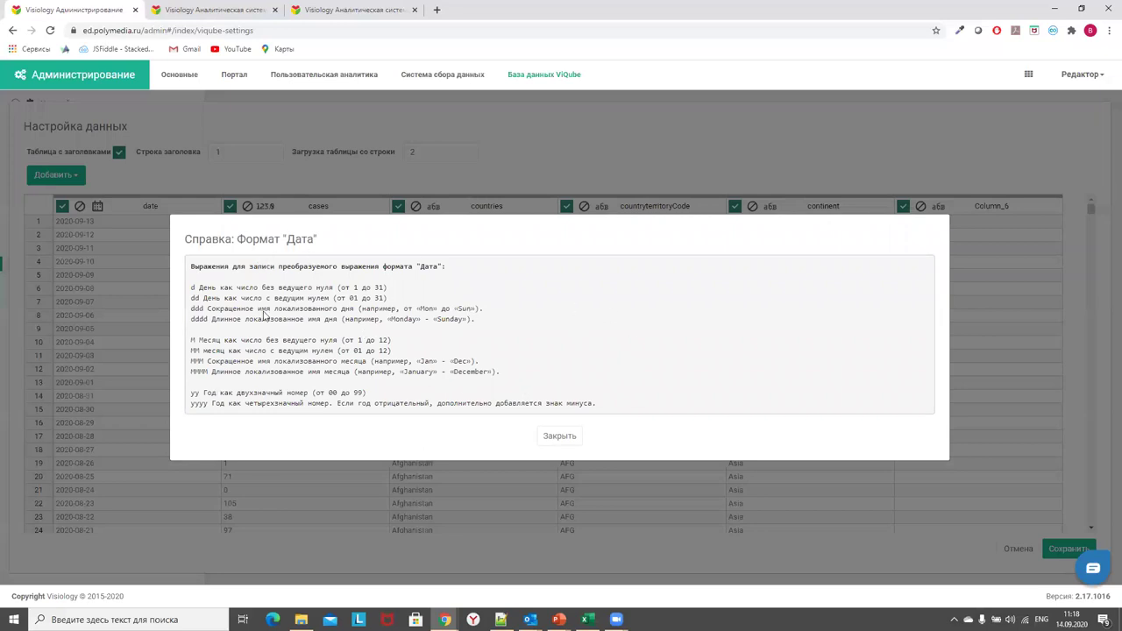
click(554, 438)
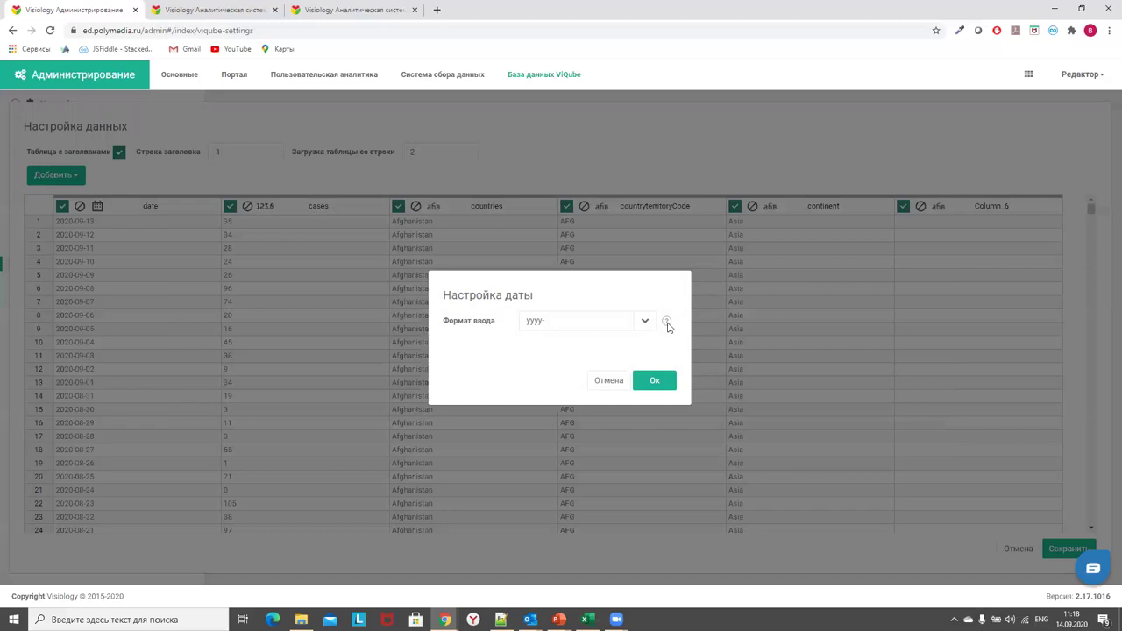
Recheck the format help, cancel the date settings unchanged, and show the cases column's type choices
click(667, 323)
click(547, 435)
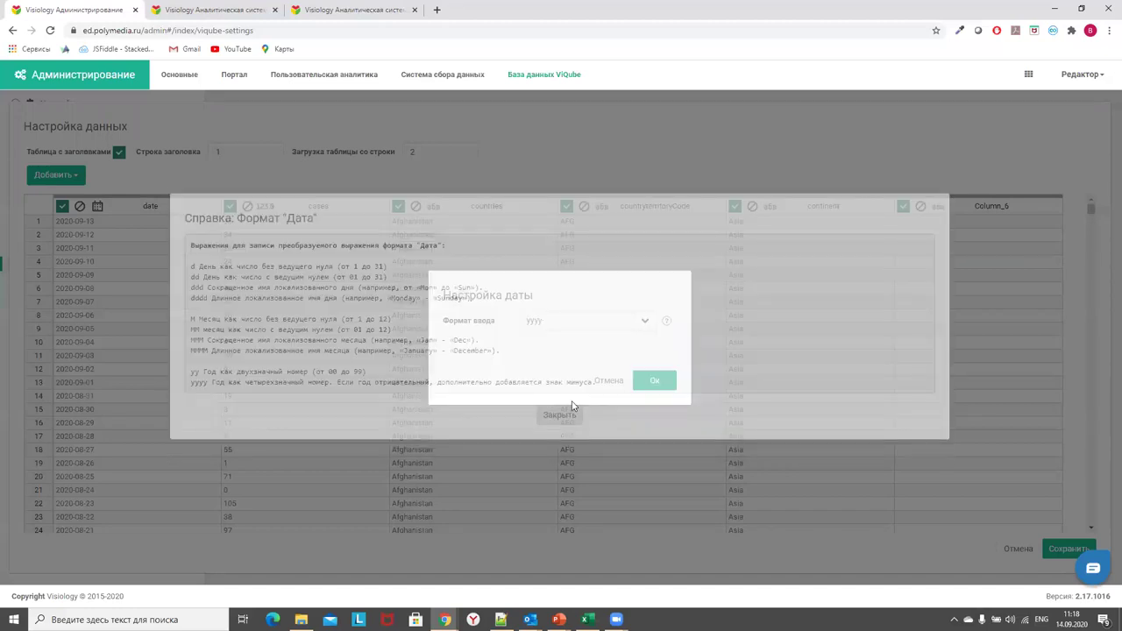
click(611, 383)
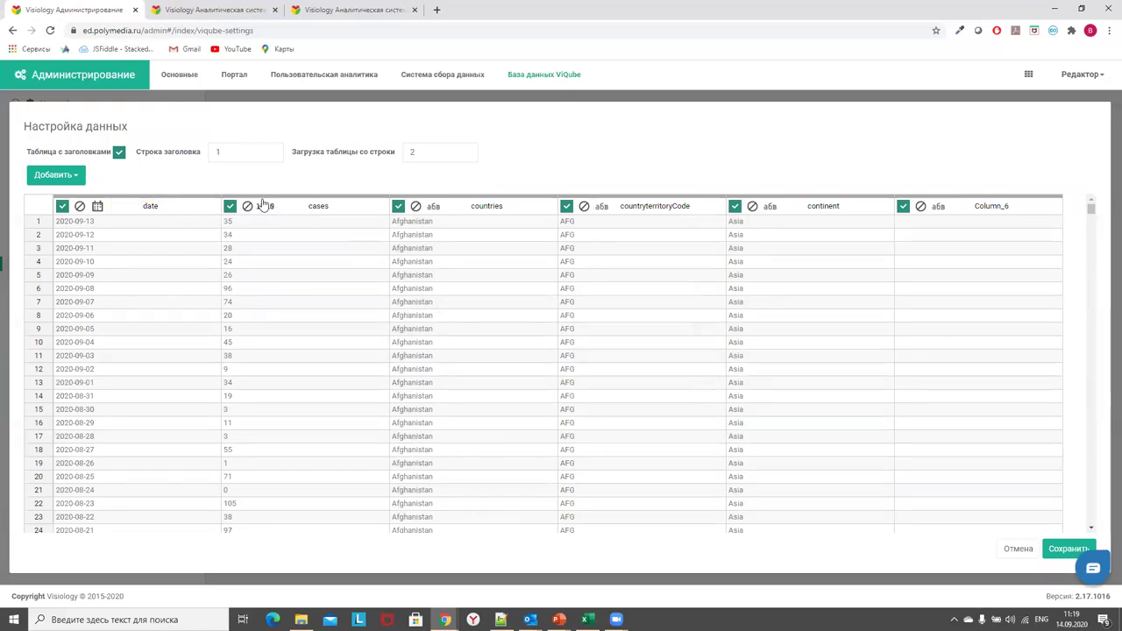
click(264, 206)
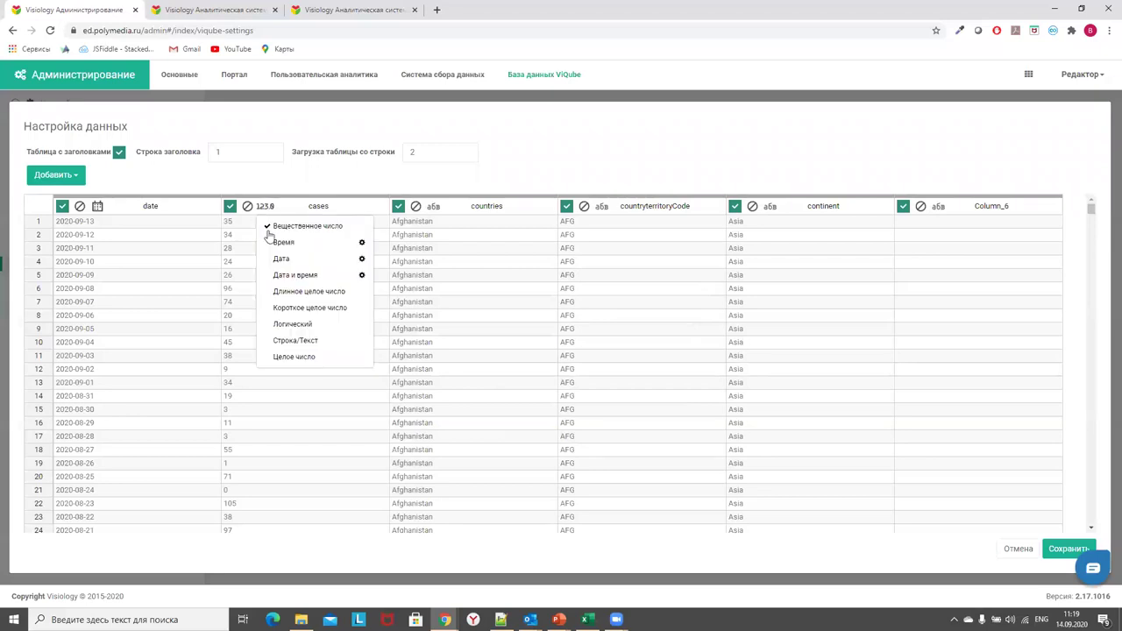
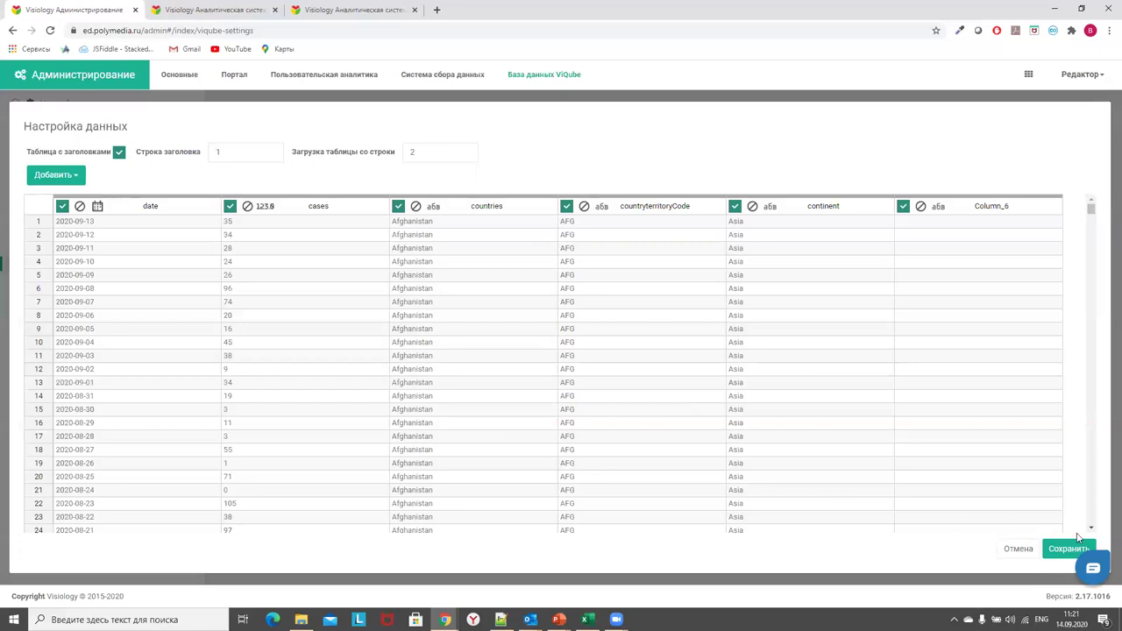
Save the loader's structure, load the data, and confirm ex1_dmi_cases appears under Tables
click(1069, 548)
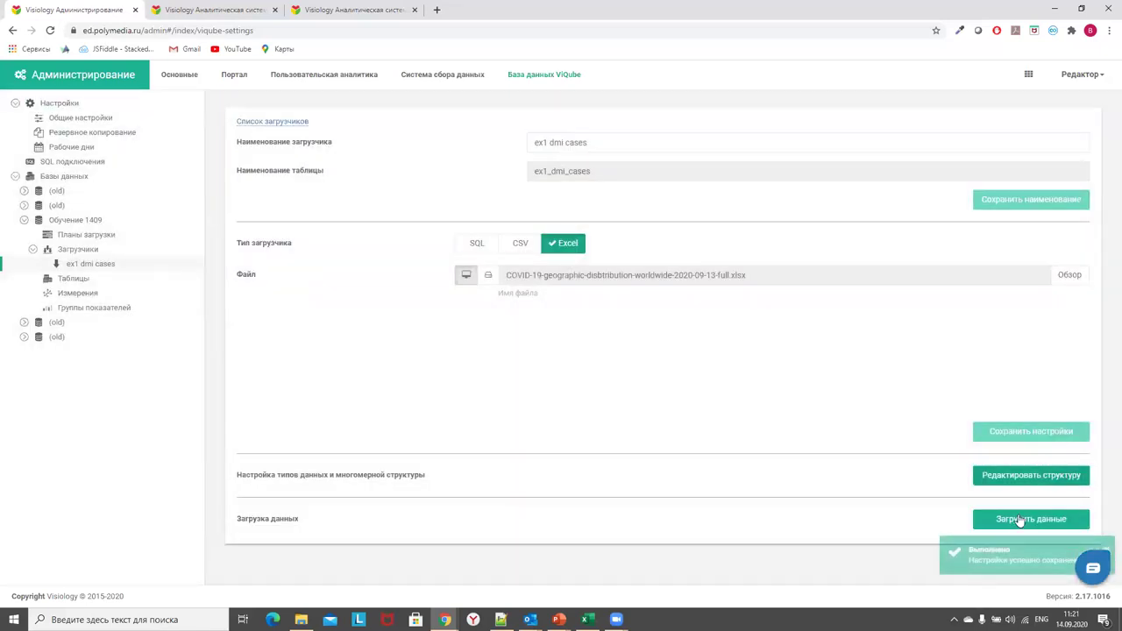
click(1021, 521)
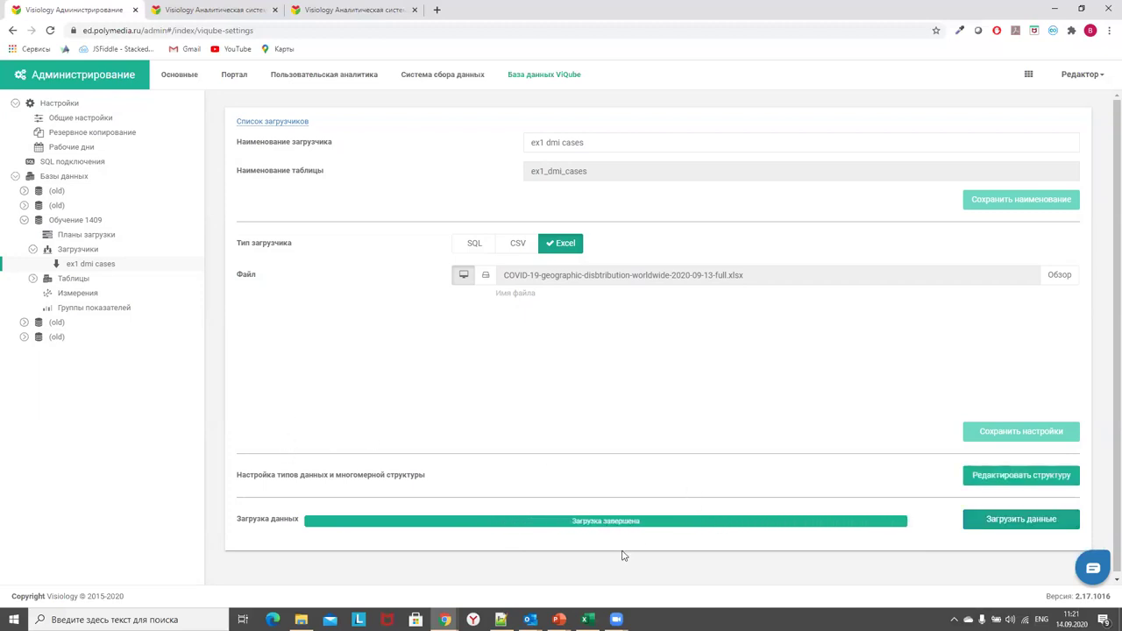
click(32, 279)
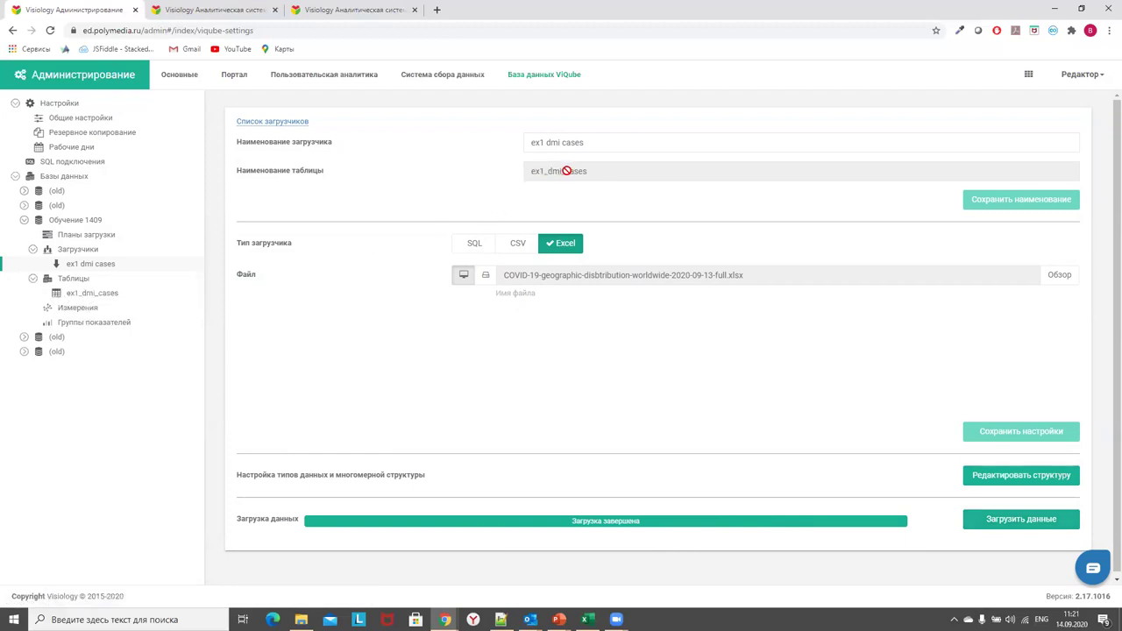
click(91, 308)
click(108, 324)
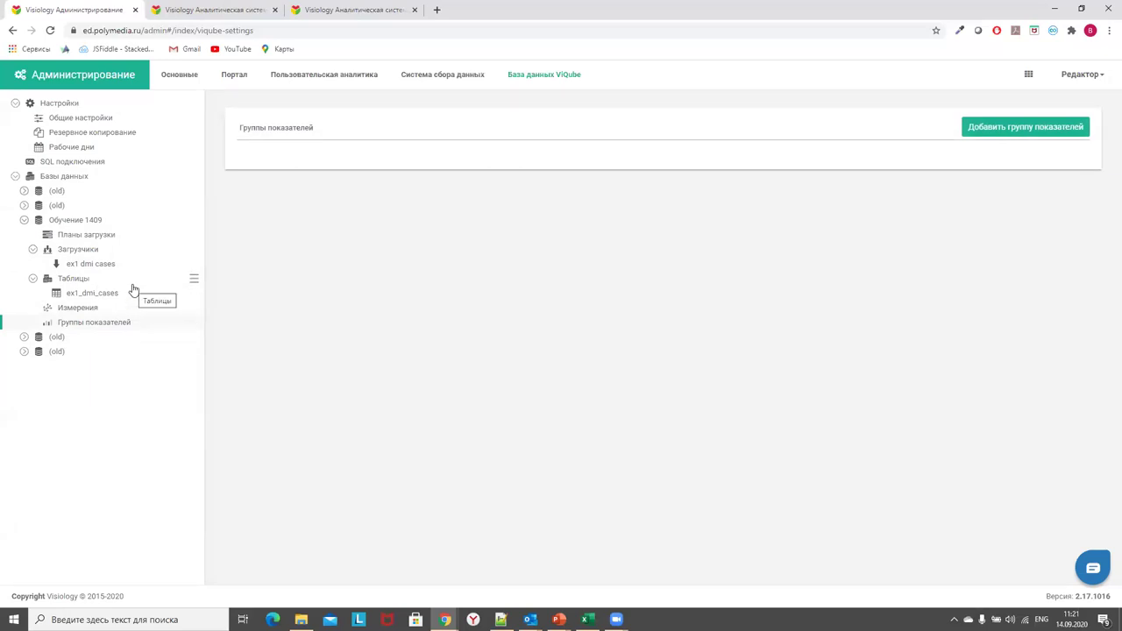
click(100, 298)
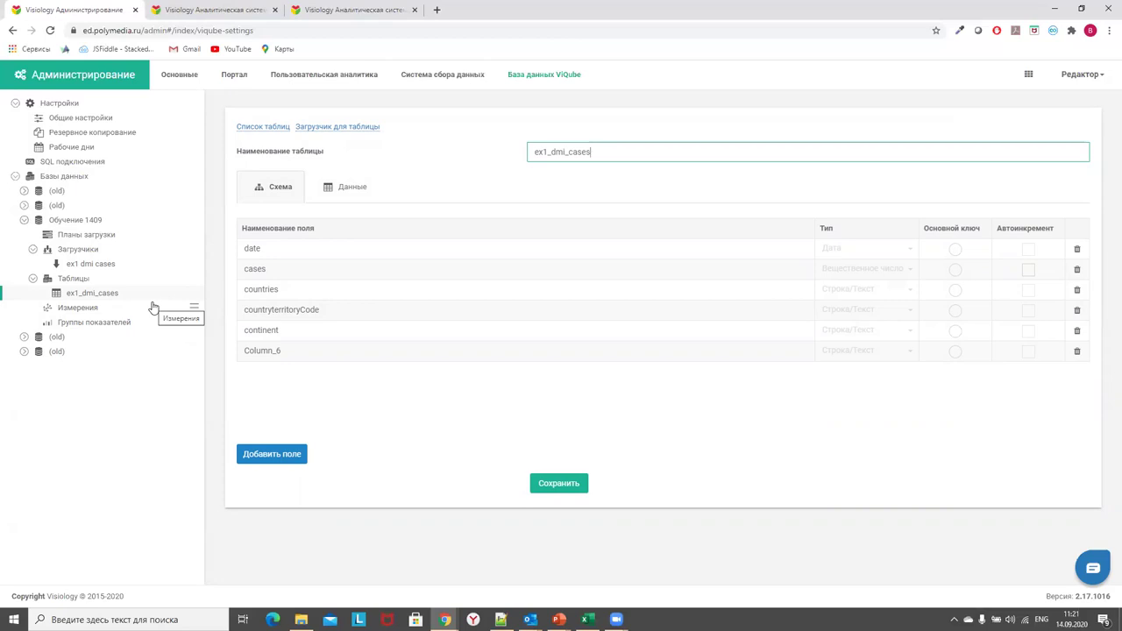
click(104, 266)
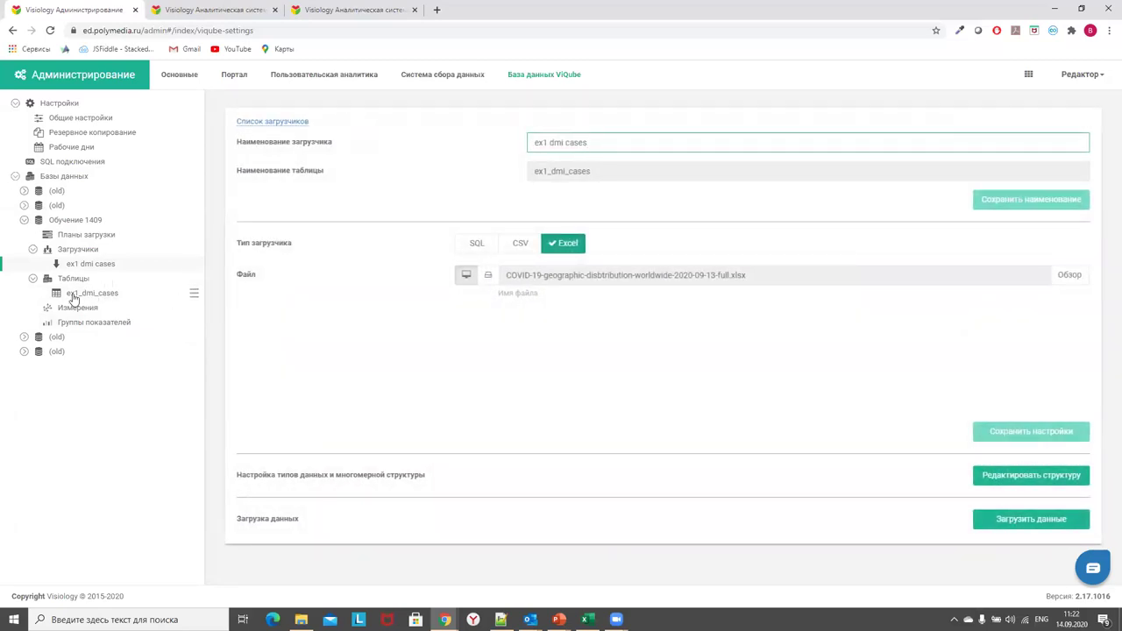
Open the ex1 dmi cases loader's structure editor and expand the Добавить menu
click(1034, 478)
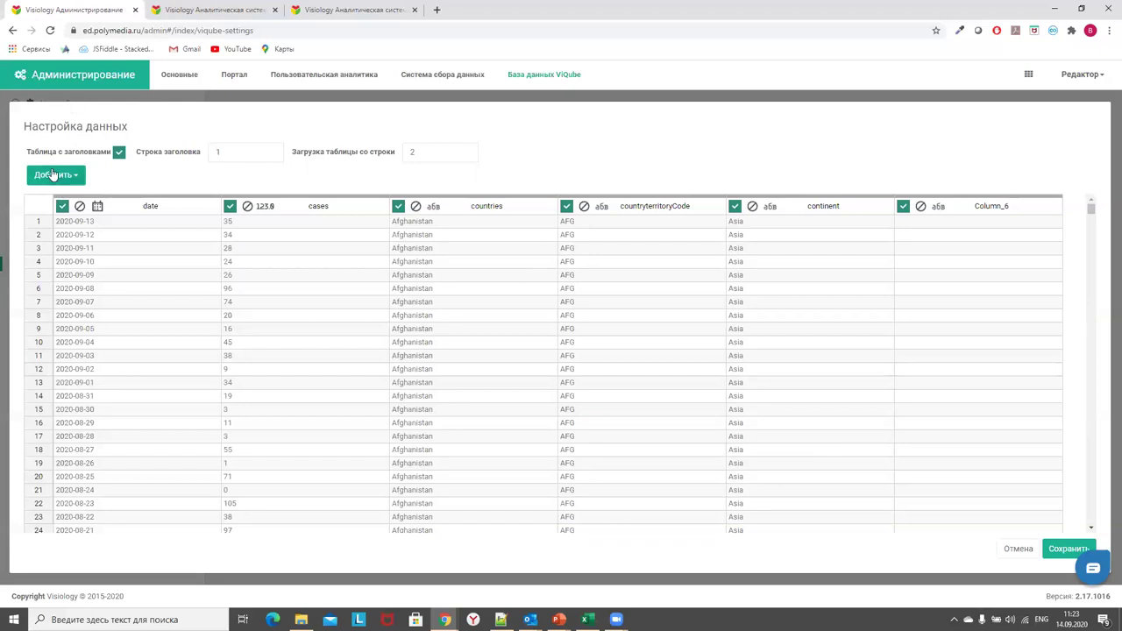
click(54, 176)
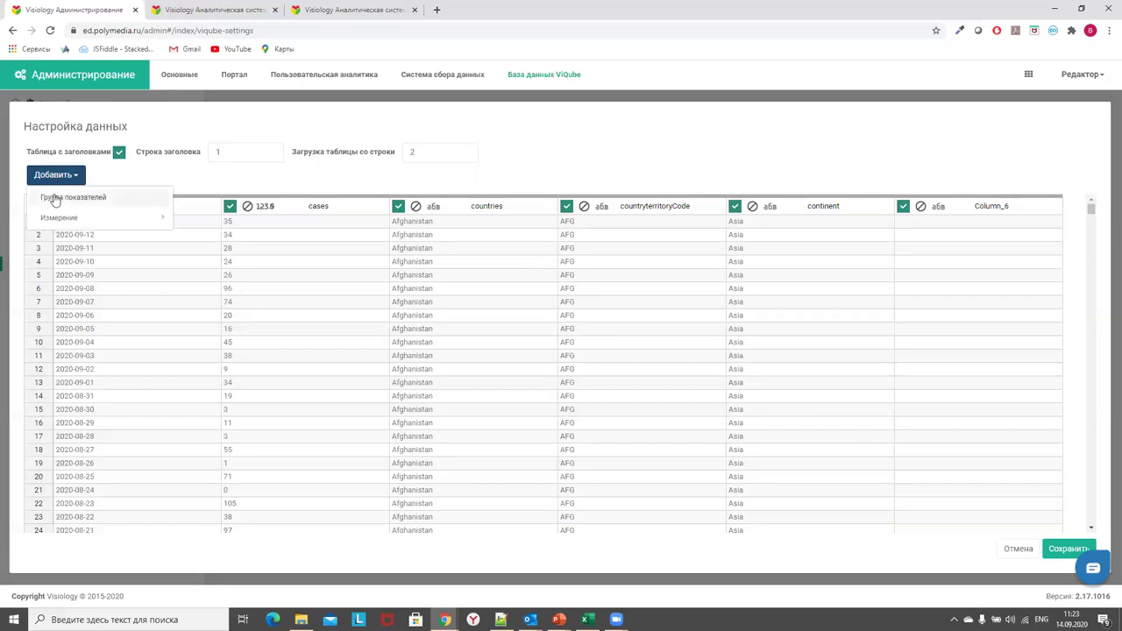
Add an indicator group (Группа показателей) named 'ex1 dmi cases' and apply it
click(54, 198)
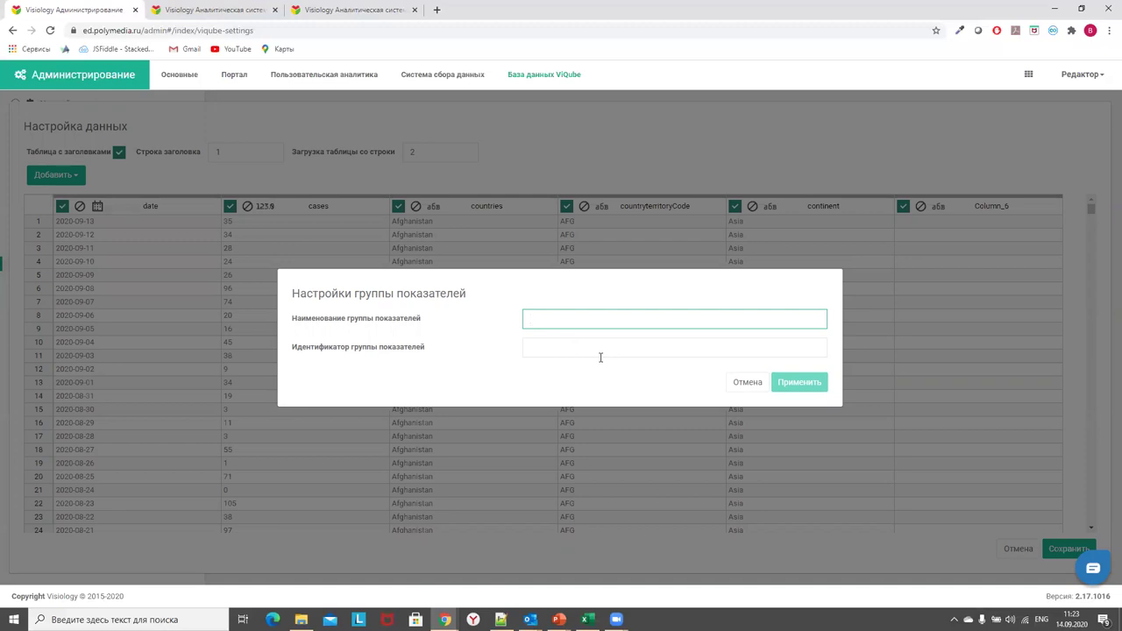
text(ex1 dmi)
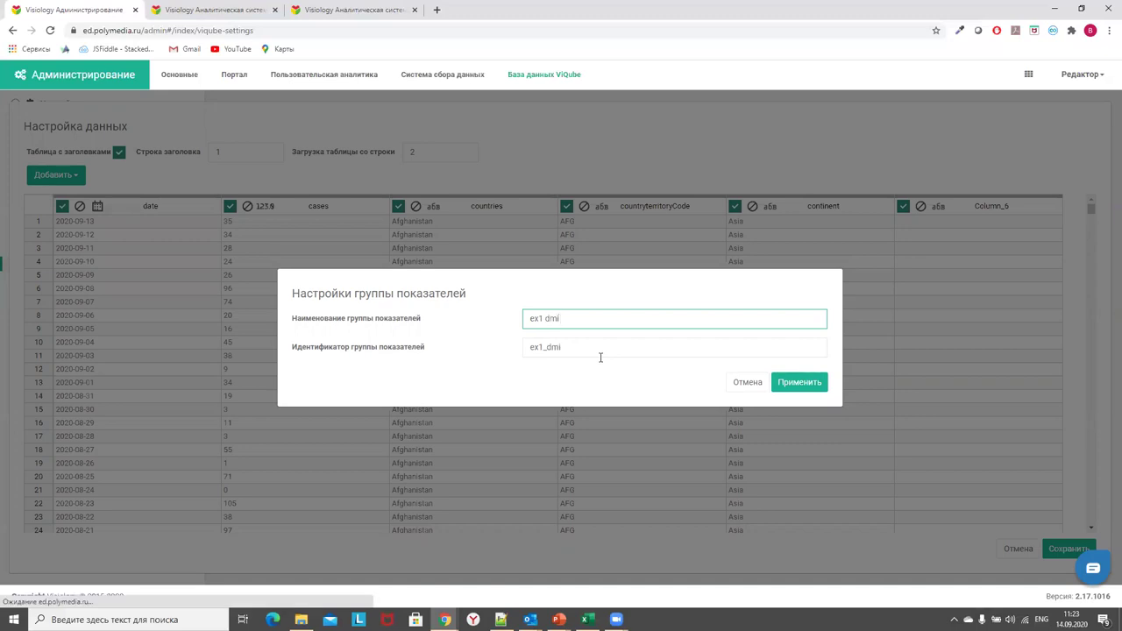
text( cases)
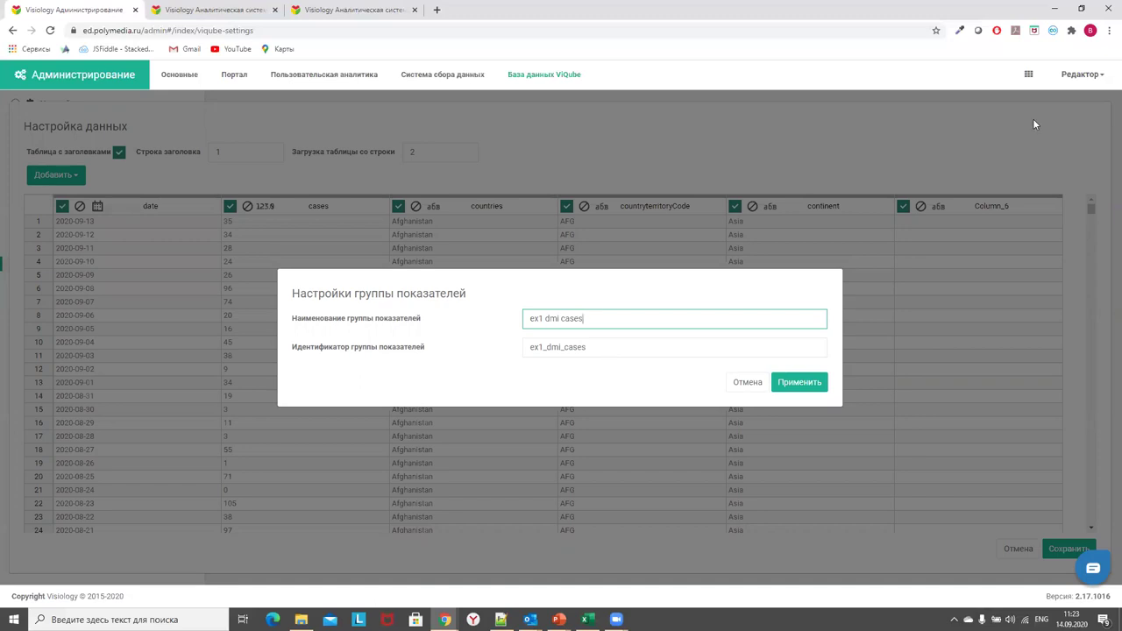
drag(586, 319, 517, 331)
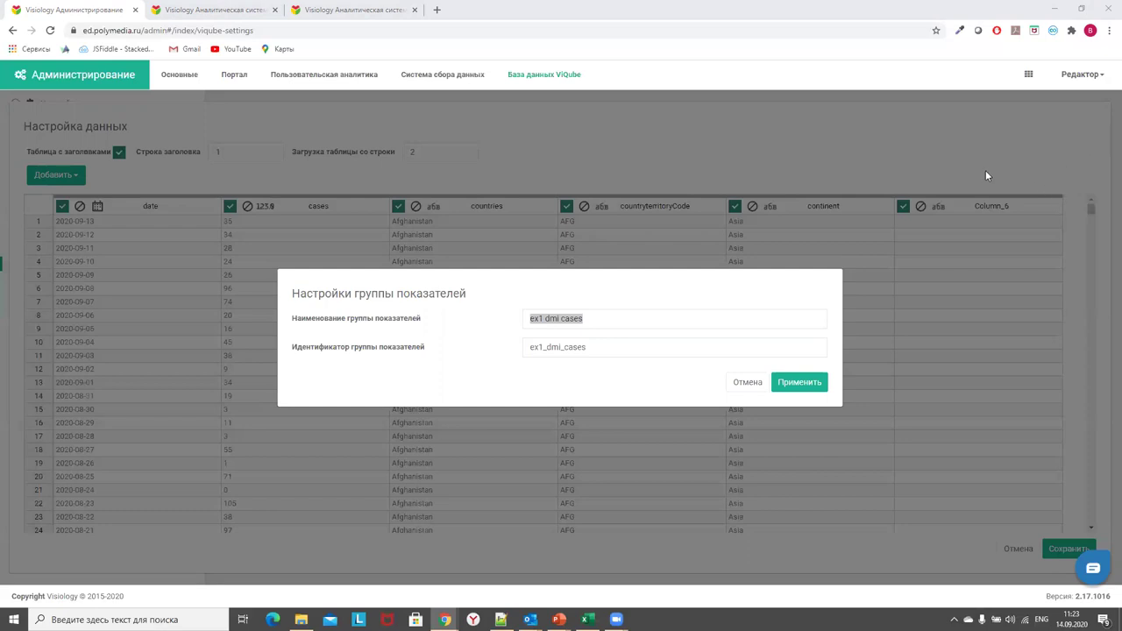
click(797, 384)
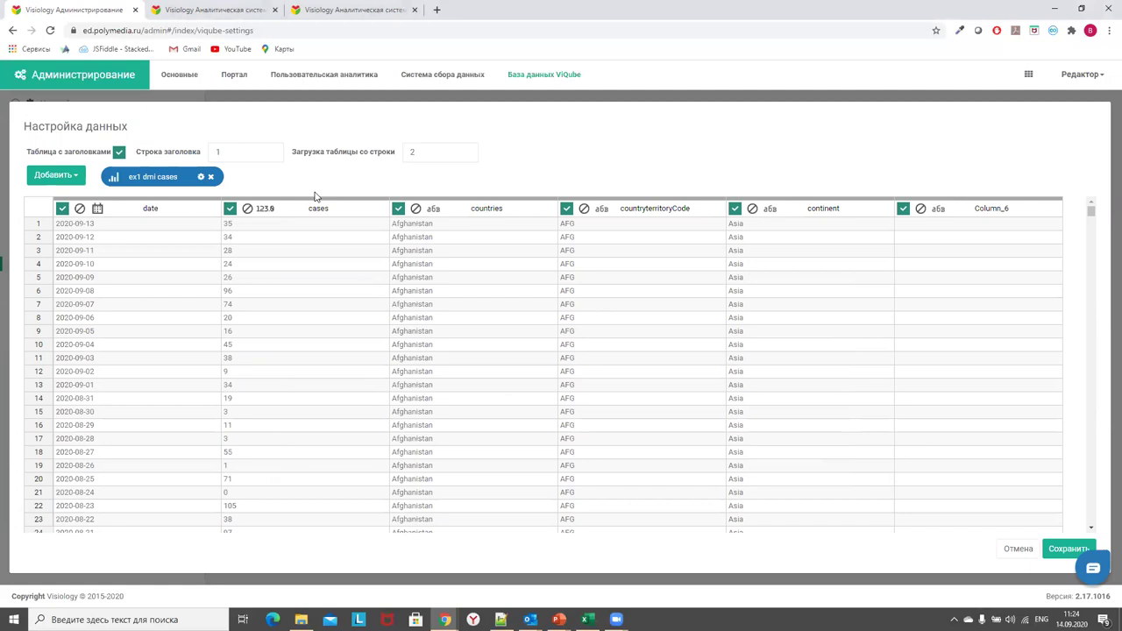
Give the cases column the Показатель role with SUM aggregation
click(249, 211)
mouse_move(275, 226)
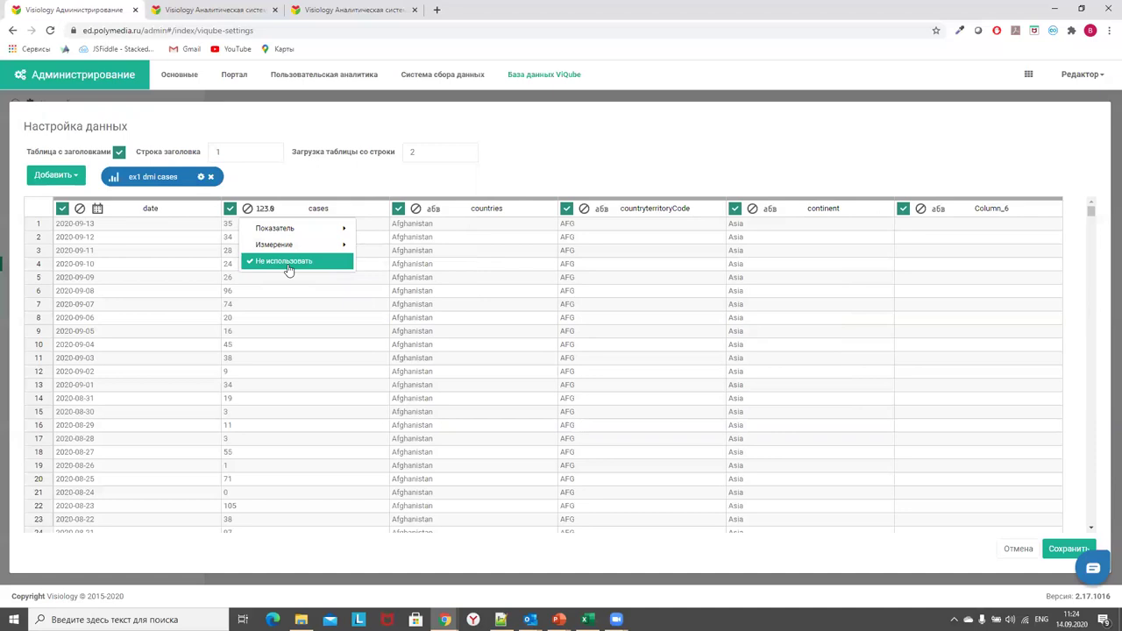
mouse_move(293, 244)
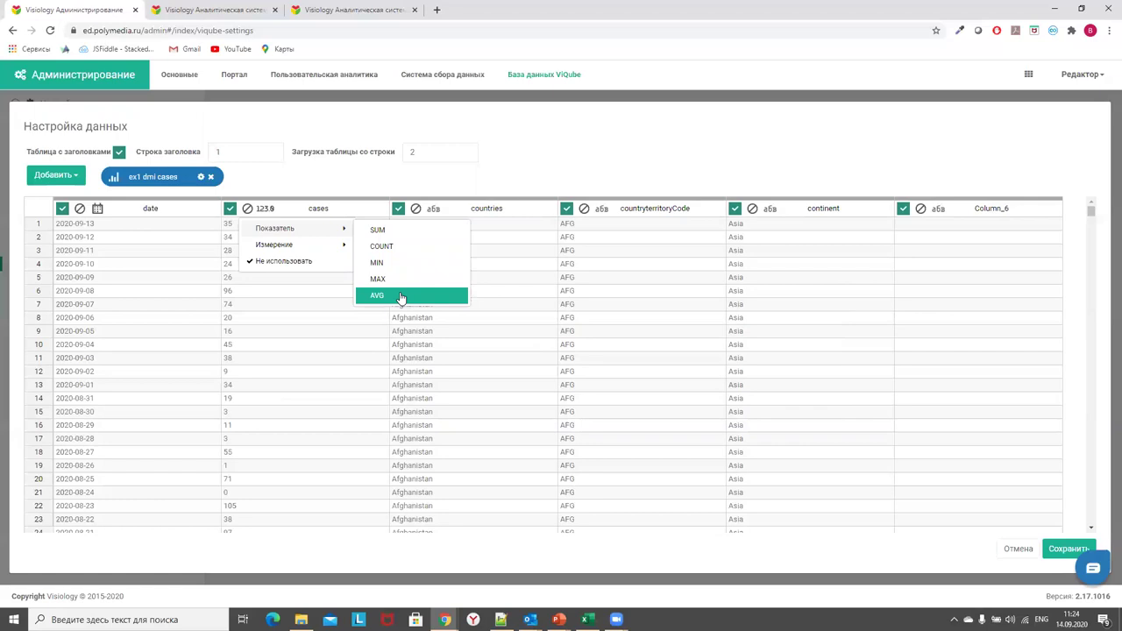
click(382, 231)
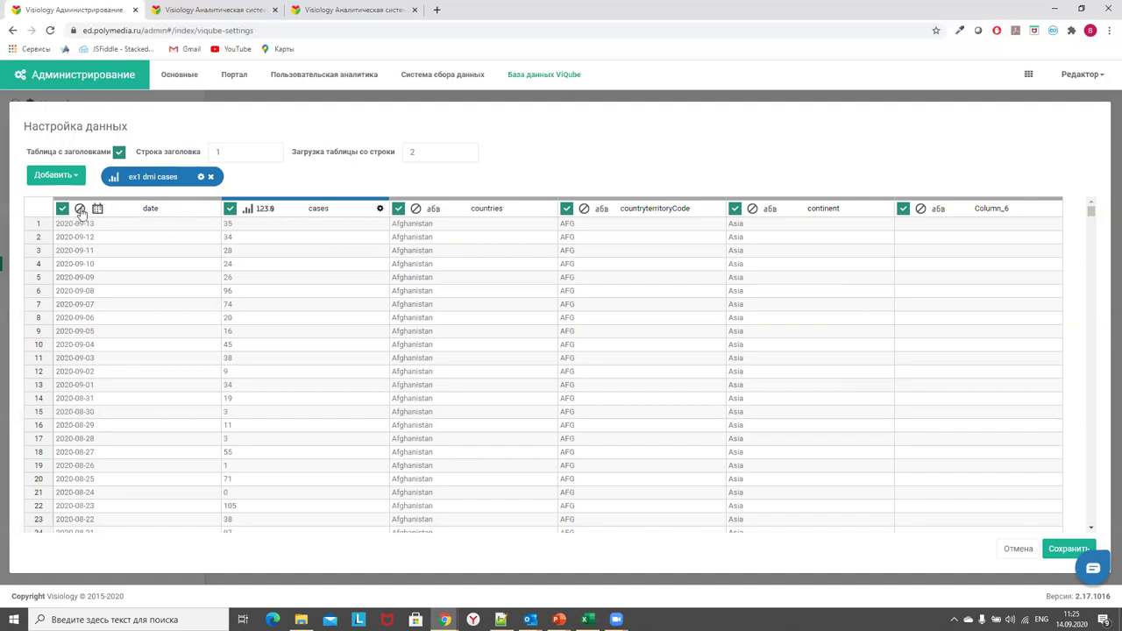
Bring up the date column's Дата submenu showing the День granularity option
click(79, 209)
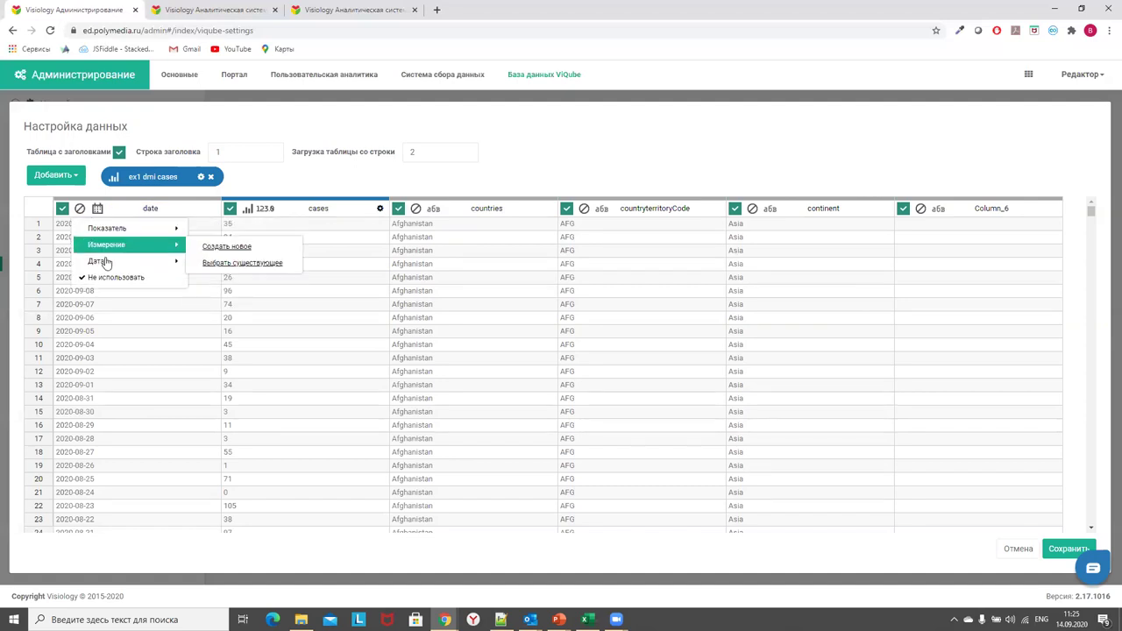
mouse_move(124, 230)
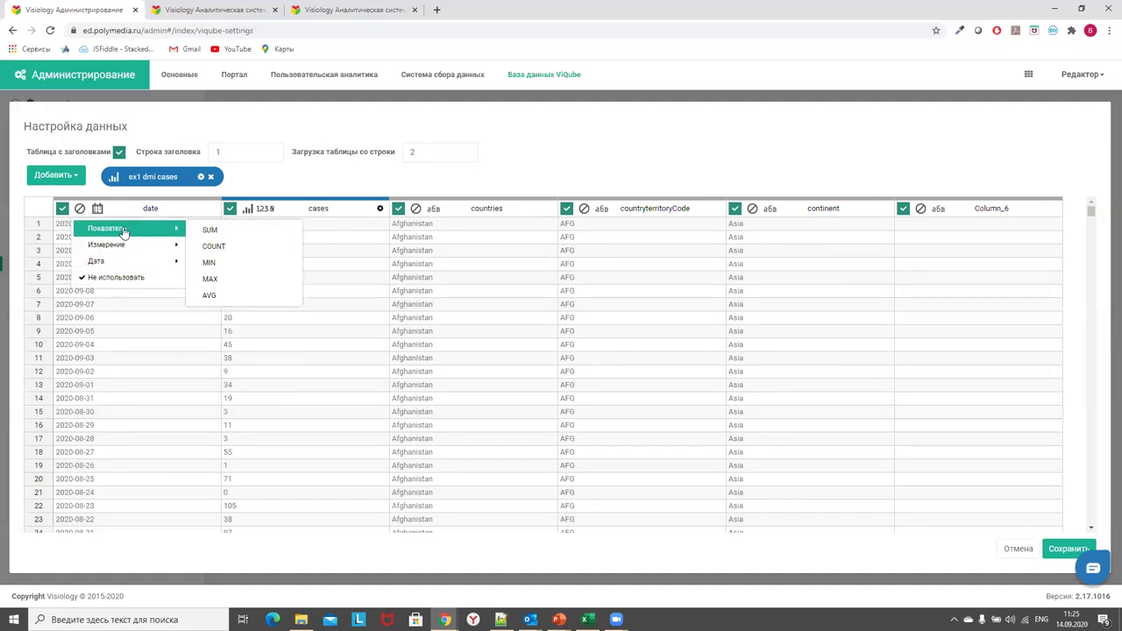
mouse_move(124, 263)
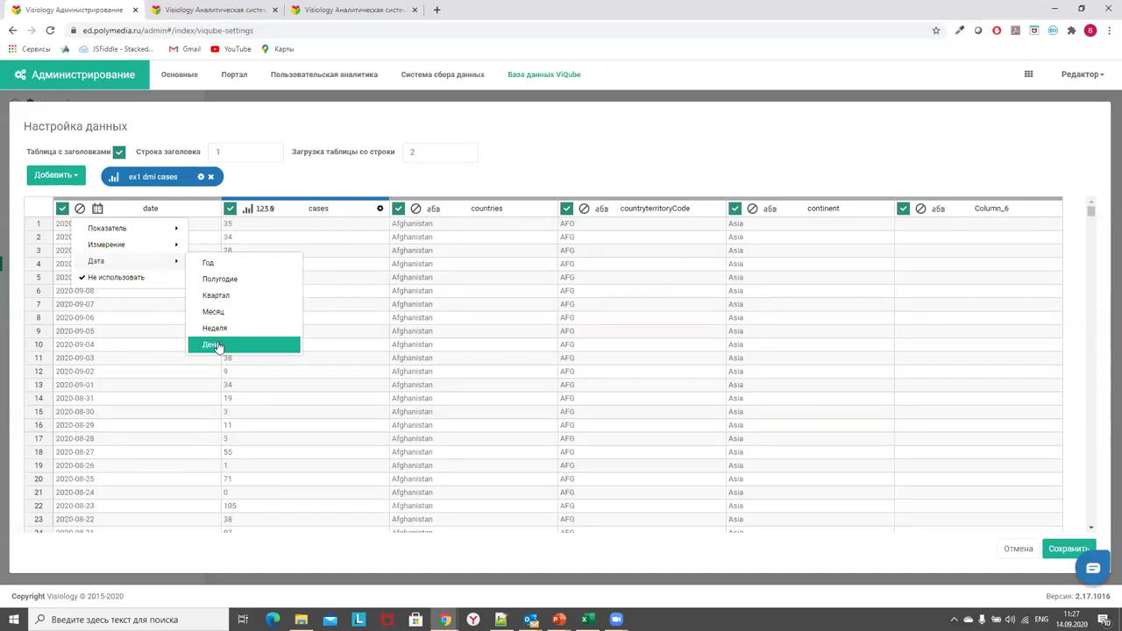
Set the date column's role to Дата at День (day) level
click(218, 347)
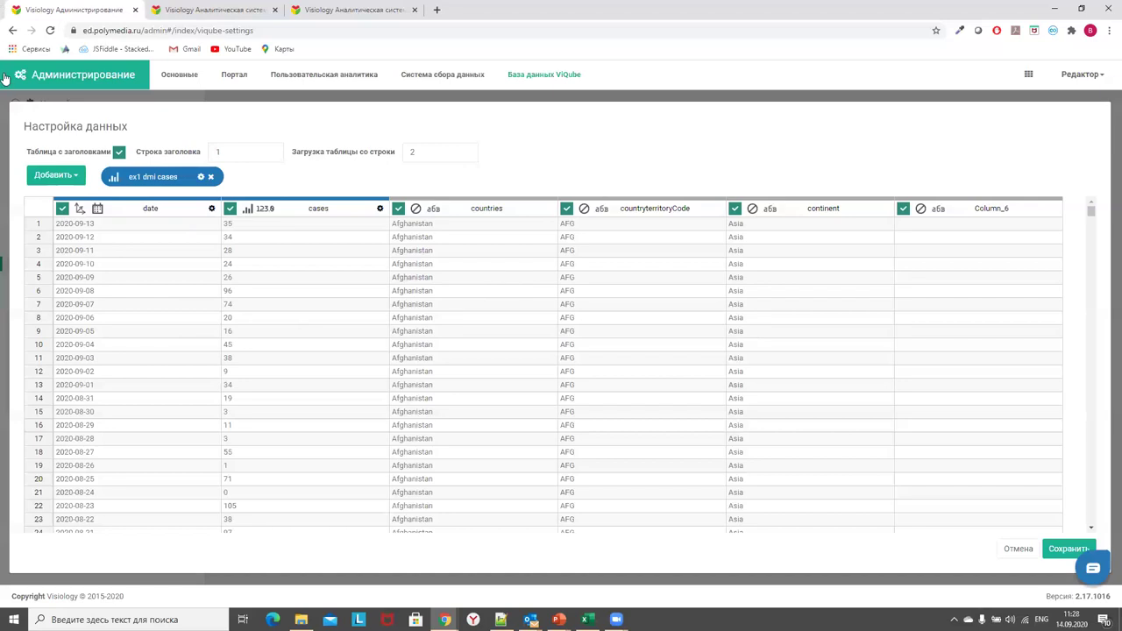
Open the date column's Дата settings and review the yyyy-MM-dd format-code help
click(93, 212)
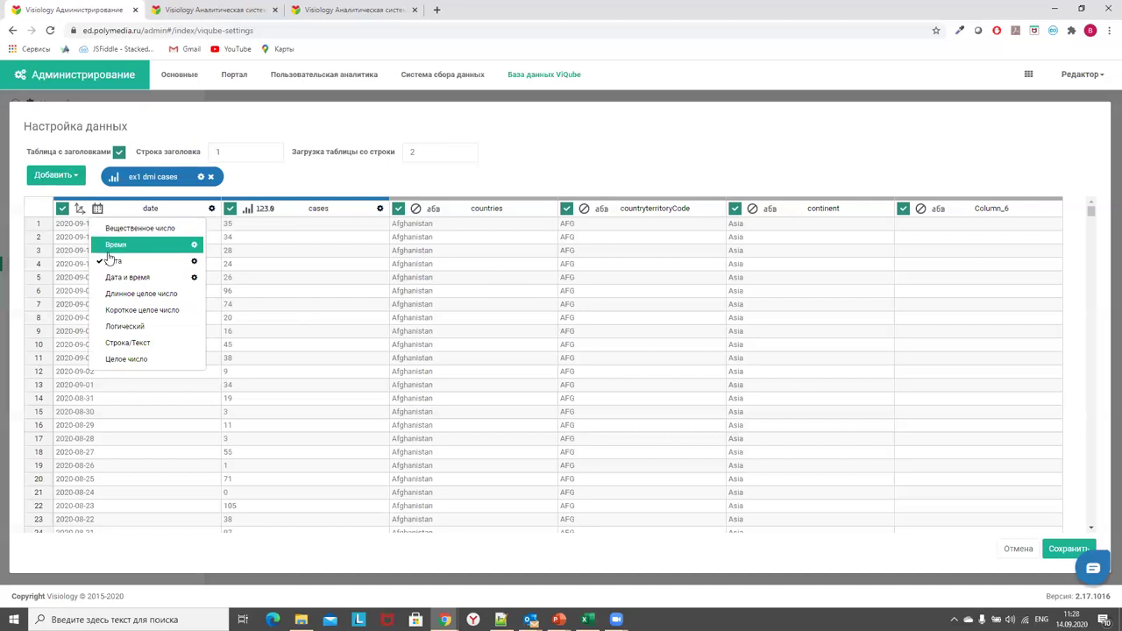
click(78, 207)
click(81, 209)
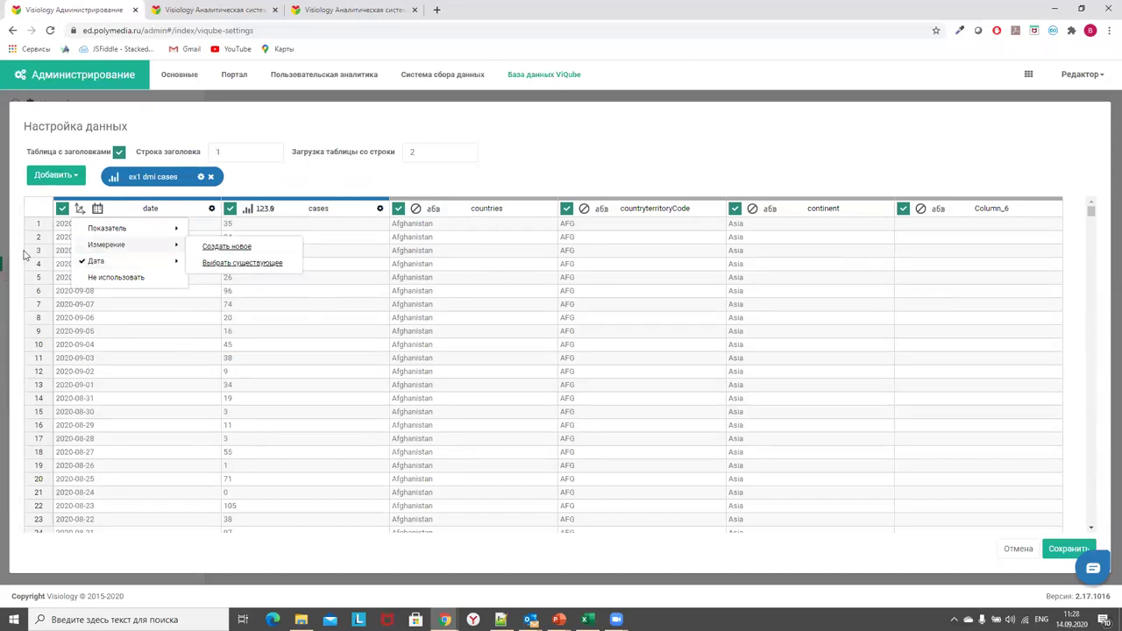
click(93, 212)
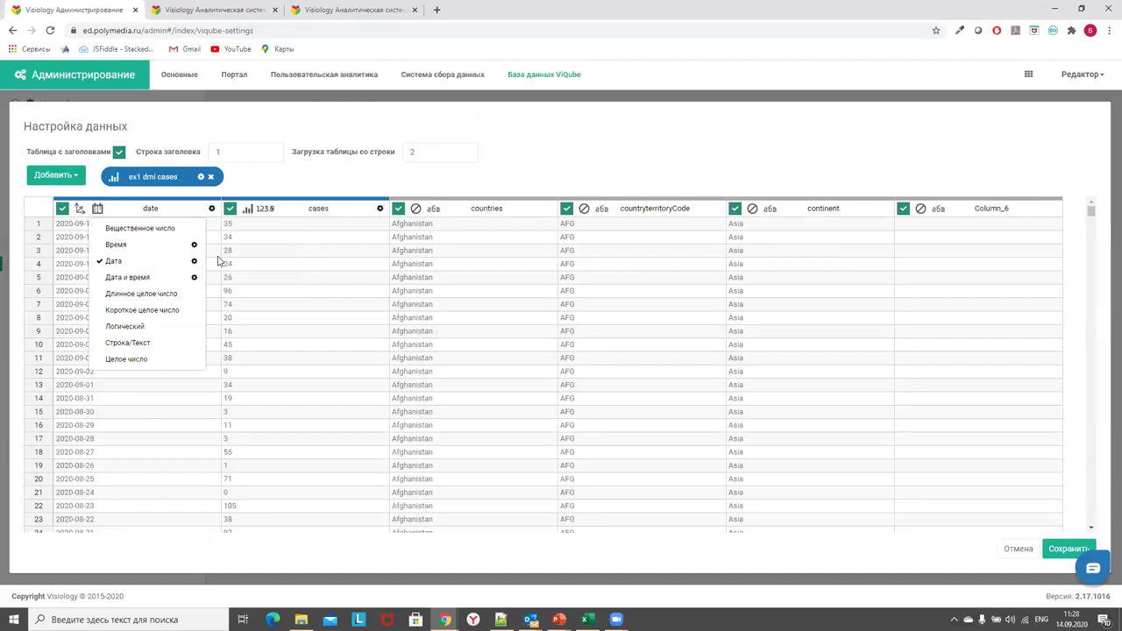
click(194, 260)
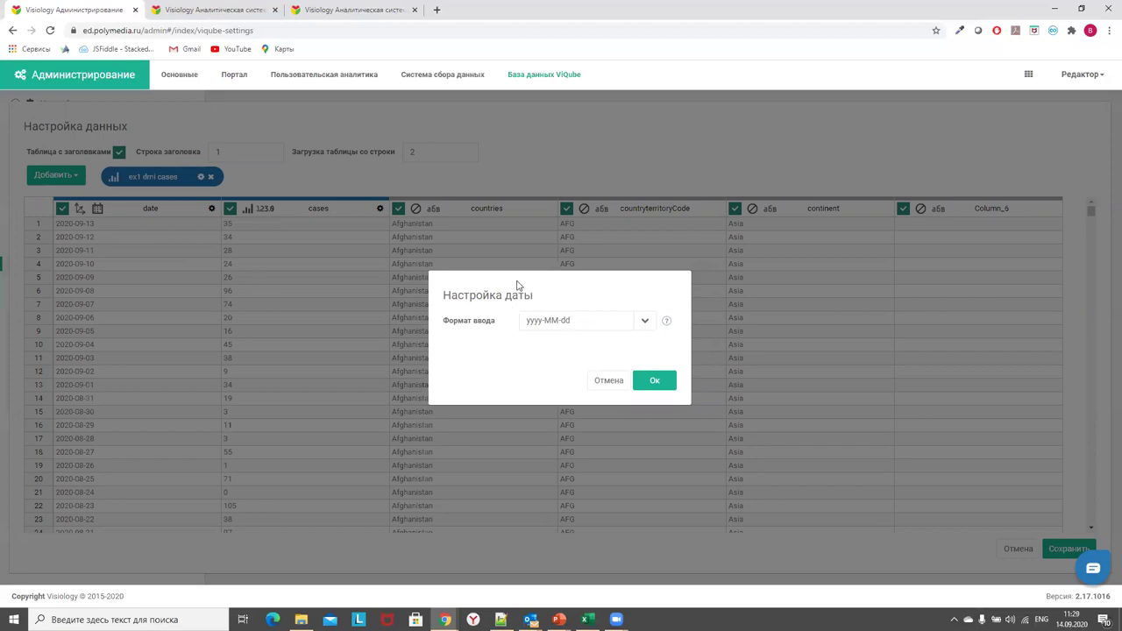
click(666, 320)
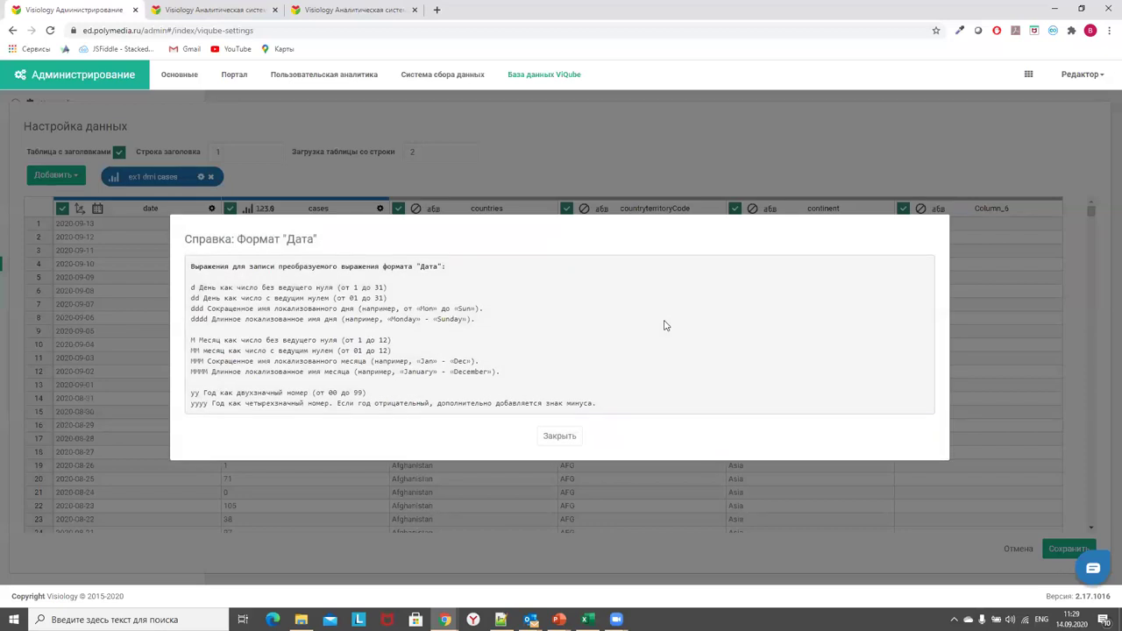
click(550, 437)
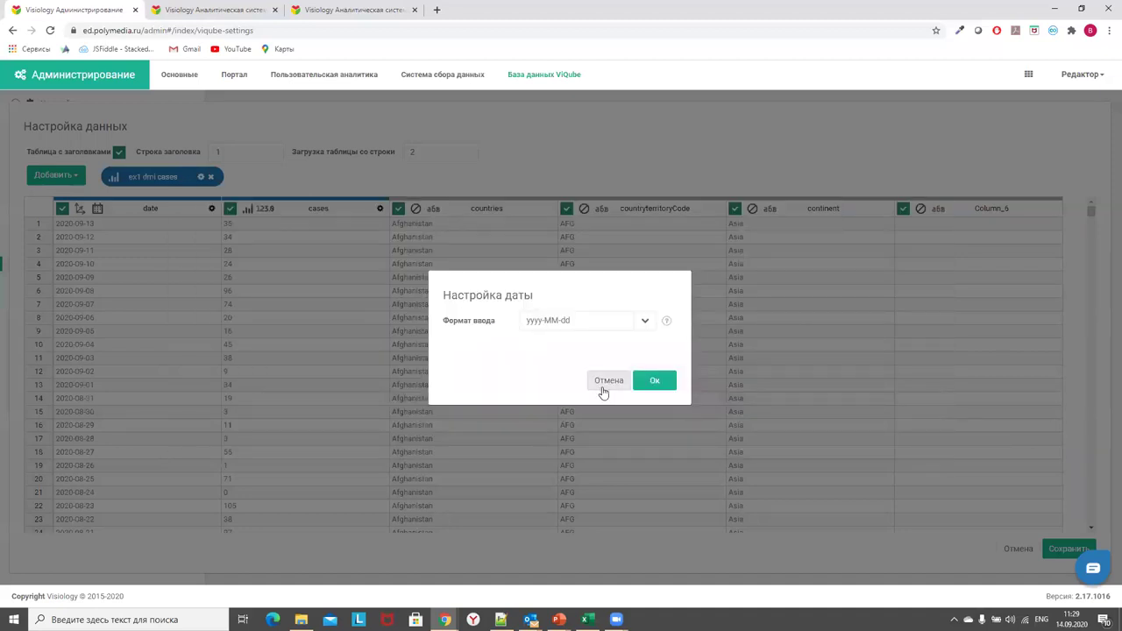
Cancel the Настройка даты dialog, leaving the date format unchanged
click(603, 391)
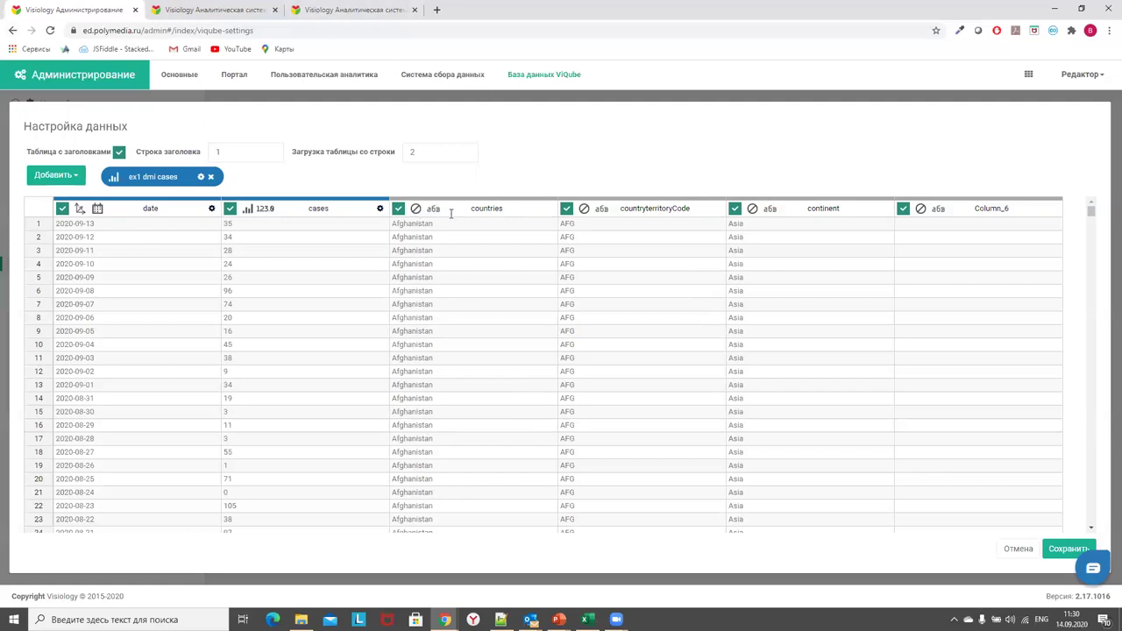
Assign countries to a newly created dimension 'ex1 dmi countries' via Измерение > Создать новое
click(415, 210)
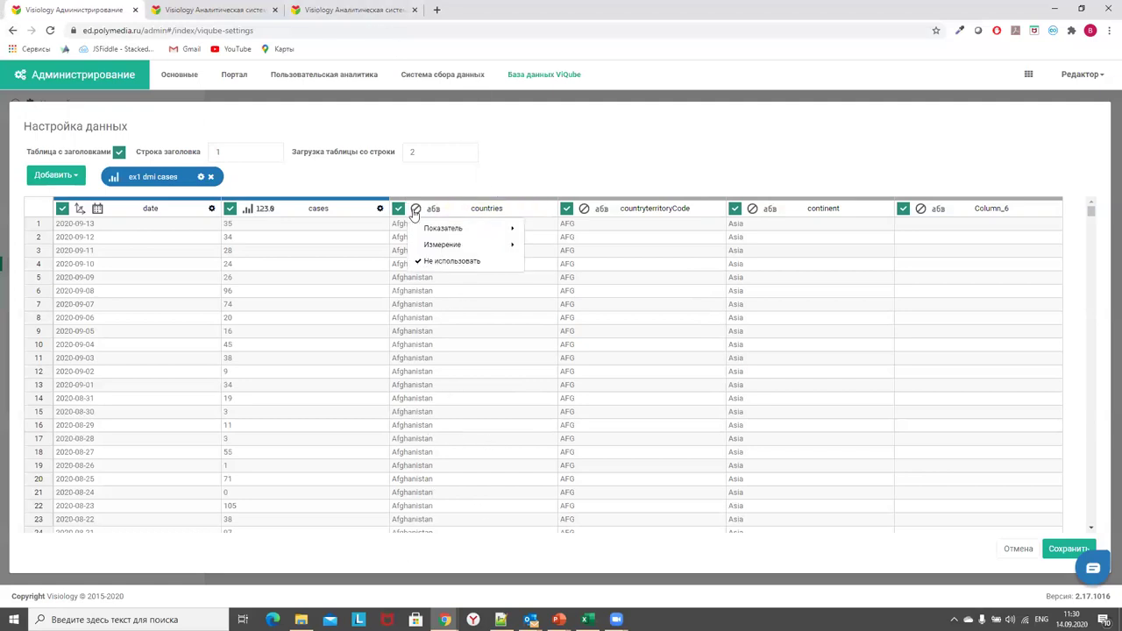
mouse_move(435, 246)
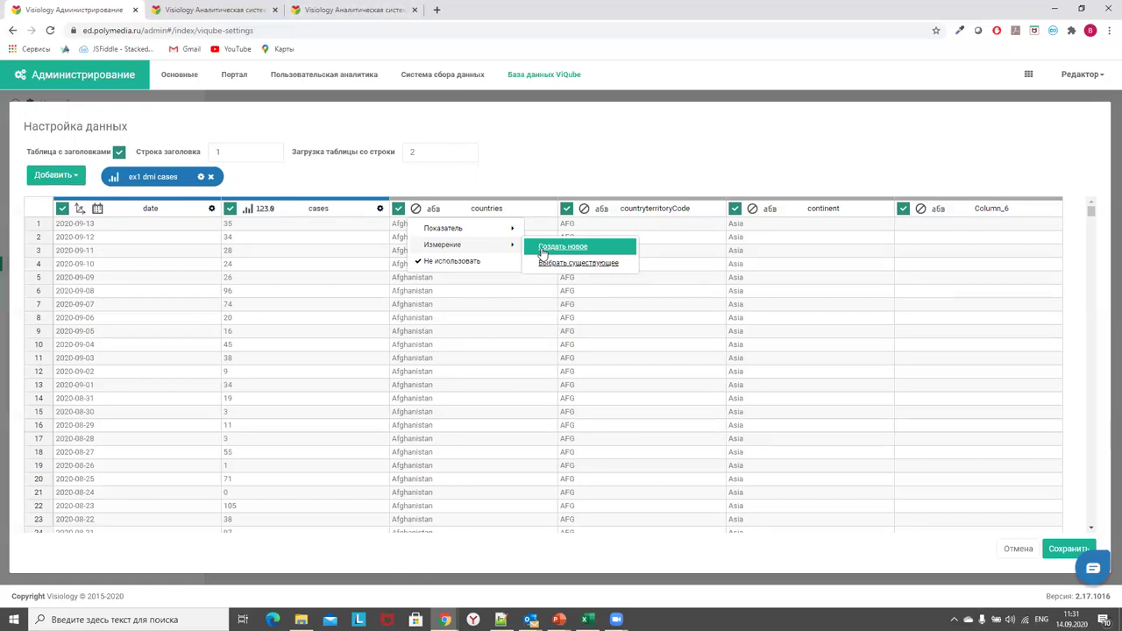
click(543, 251)
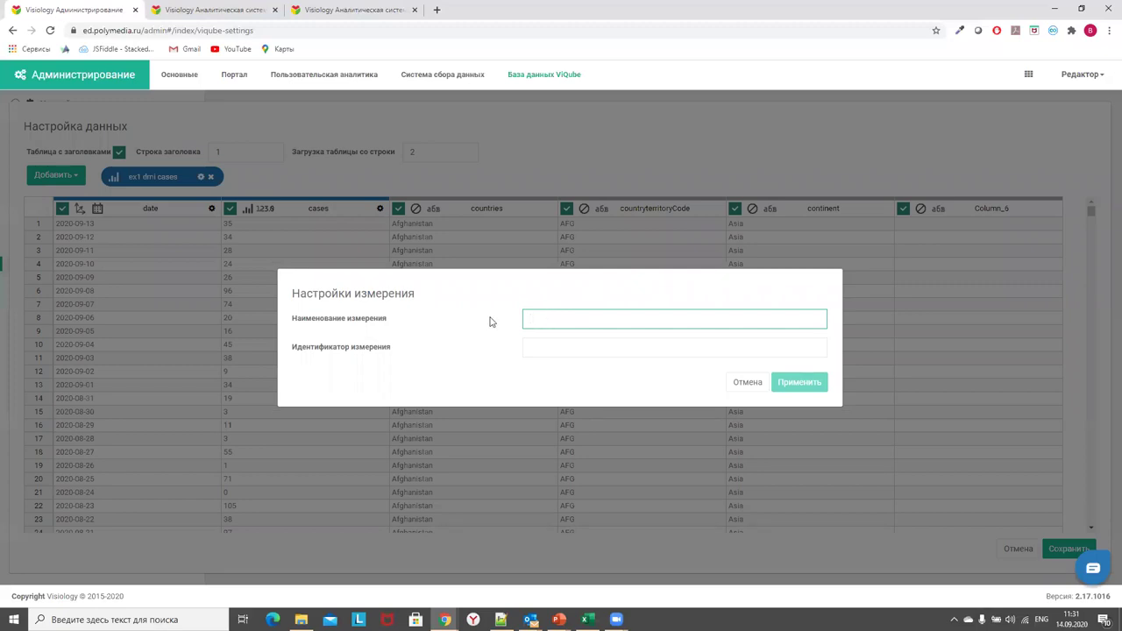
text(ex1)
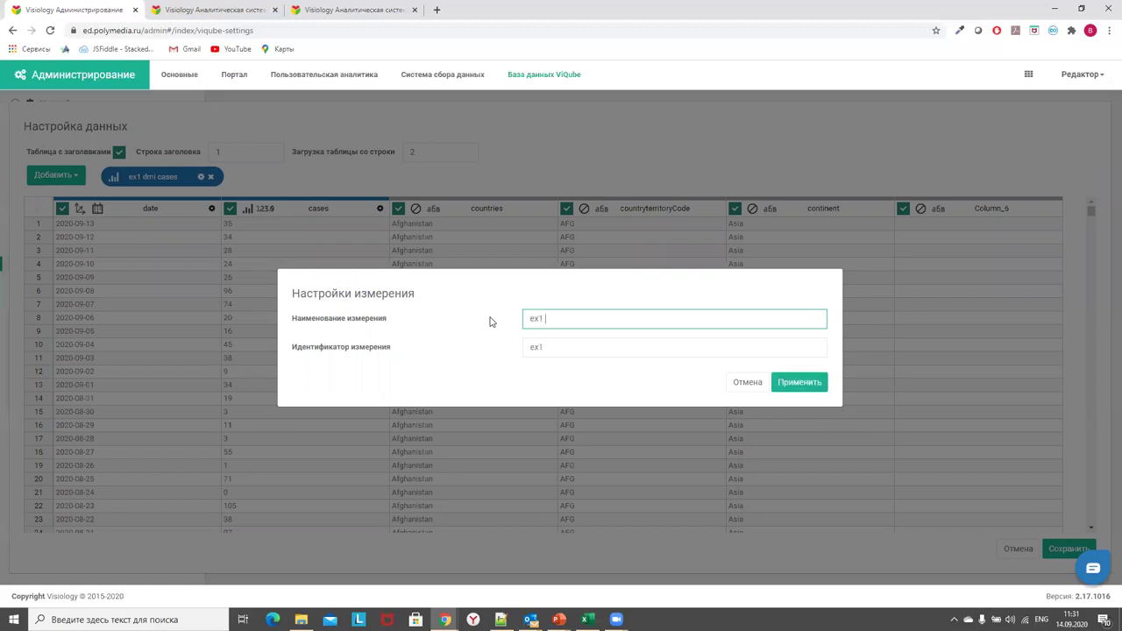
text( dmi countries)
click(800, 383)
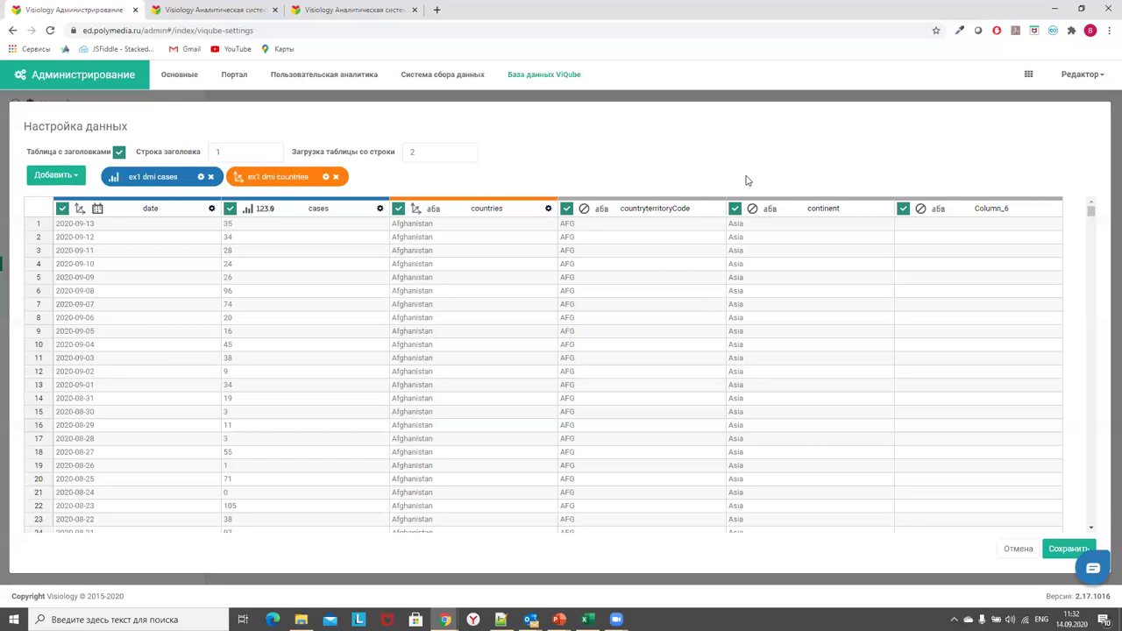
Assign countryterritoryCode to the existing 'ex1 dmi countries' dimension via Измерение
click(585, 217)
mouse_move(597, 232)
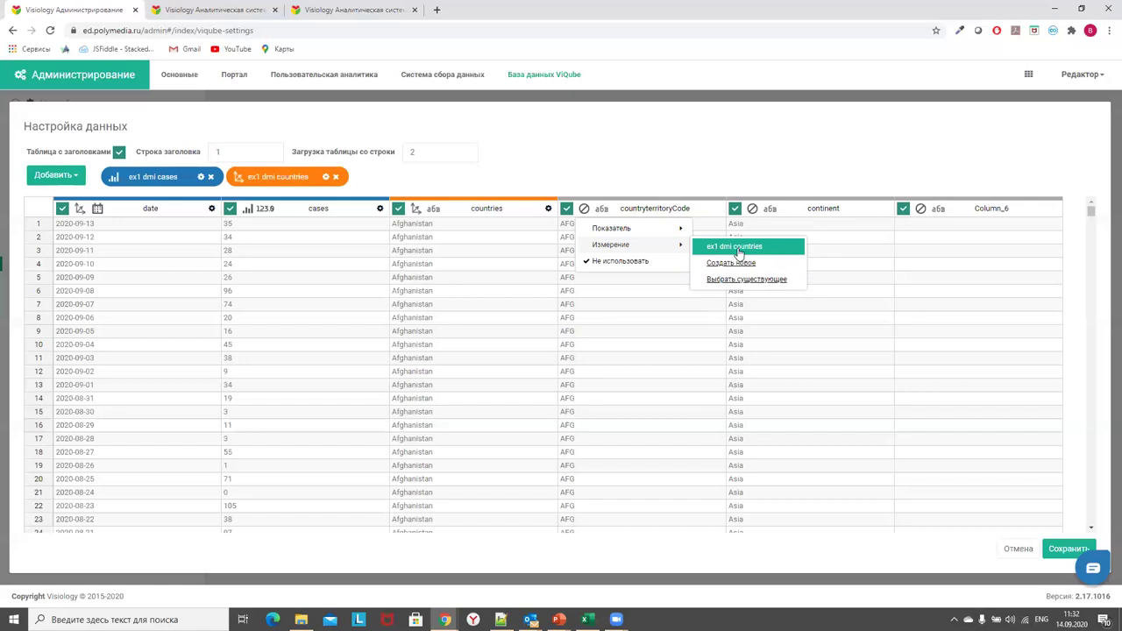
click(737, 249)
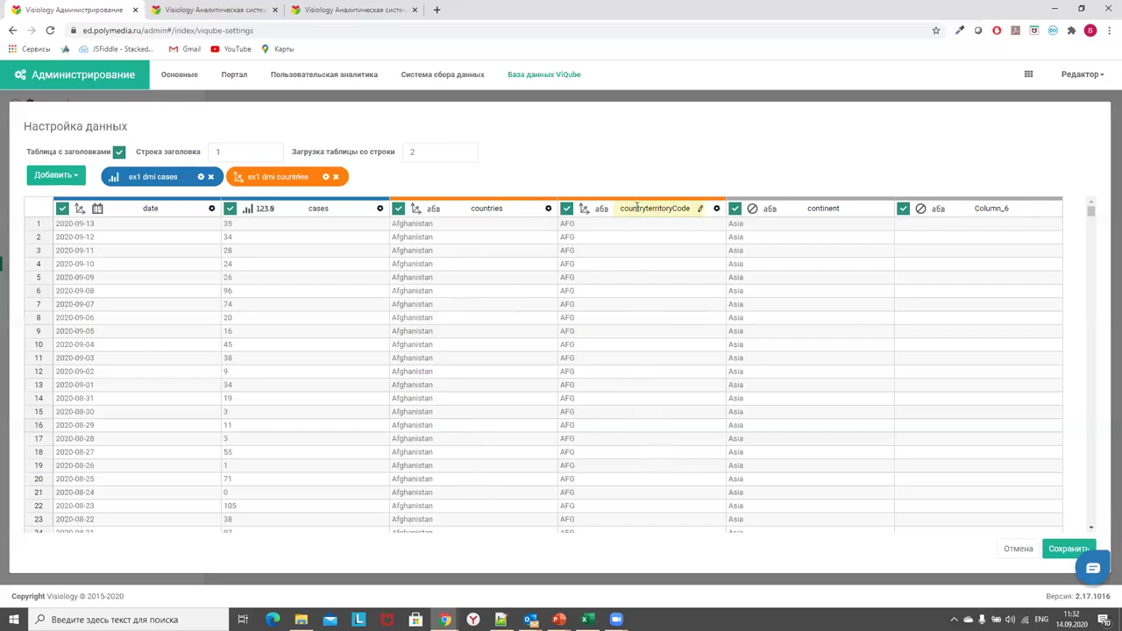
Set the continent column's role to Измерение, placing it in the 'ex1 dmi countries' dimension
click(752, 213)
mouse_move(775, 245)
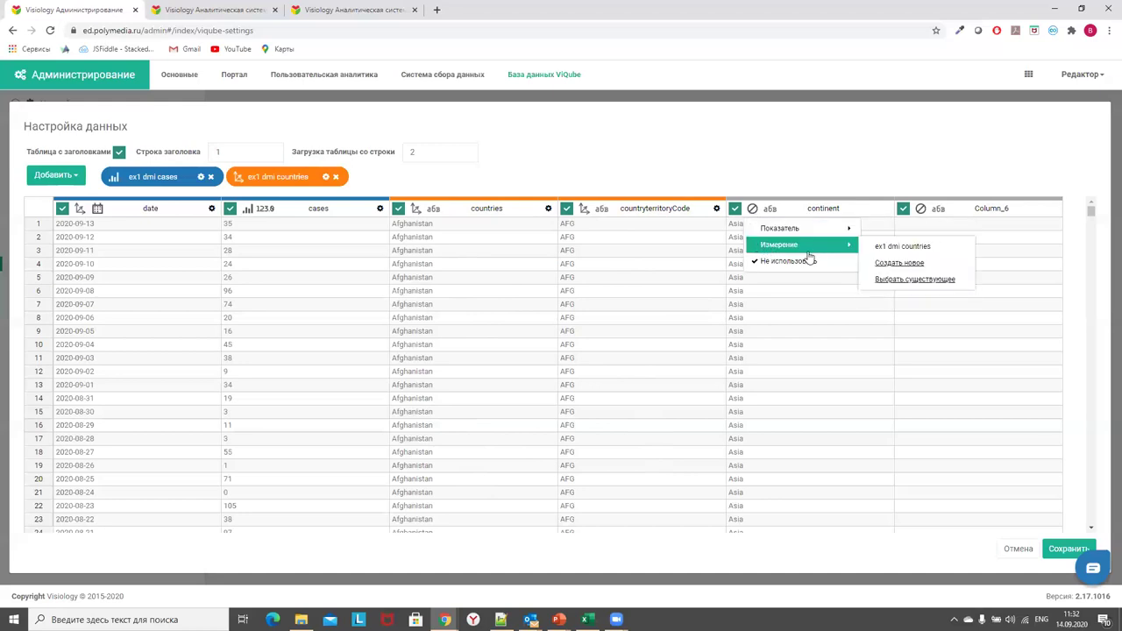
click(886, 246)
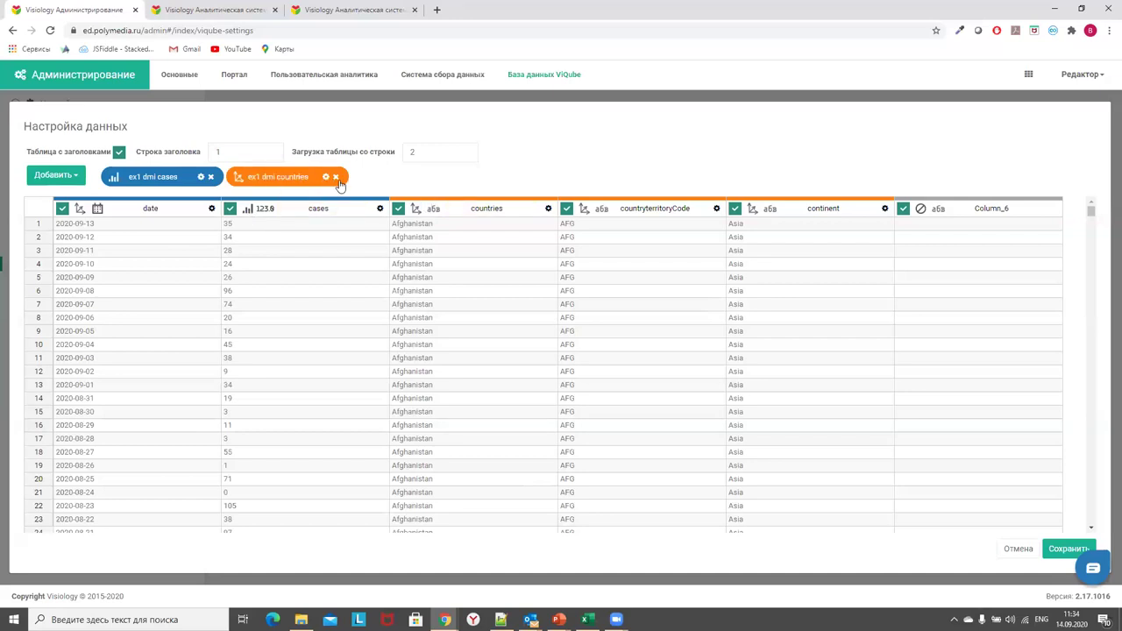
Keep the ex1 dmi countries table name unchanged and save the merged cases and countries columns
click(247, 181)
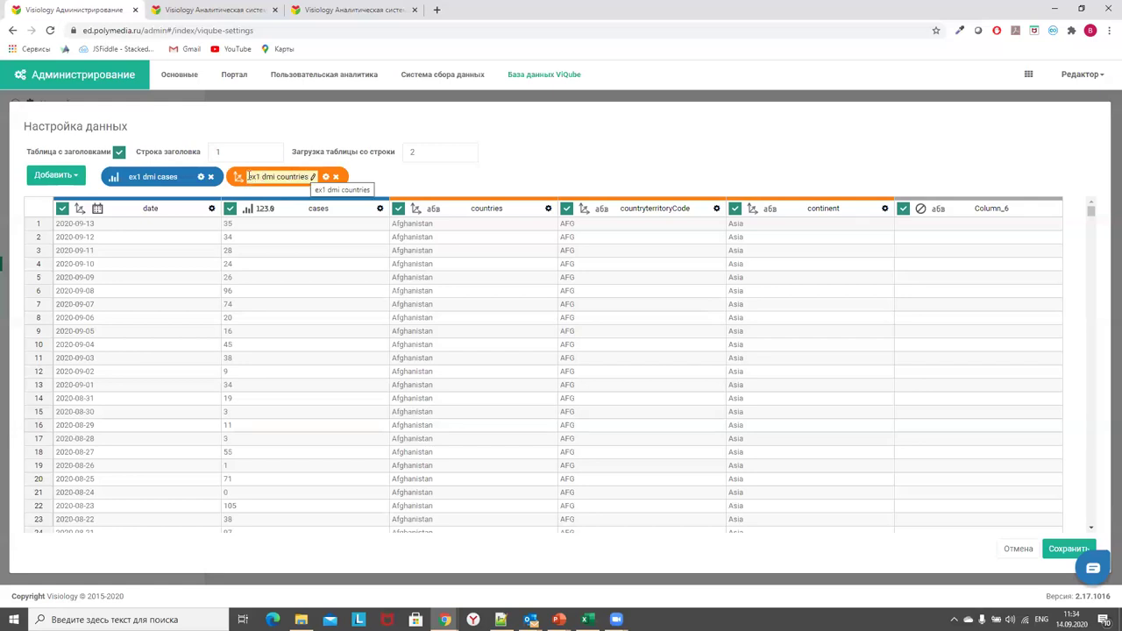
key(Return)
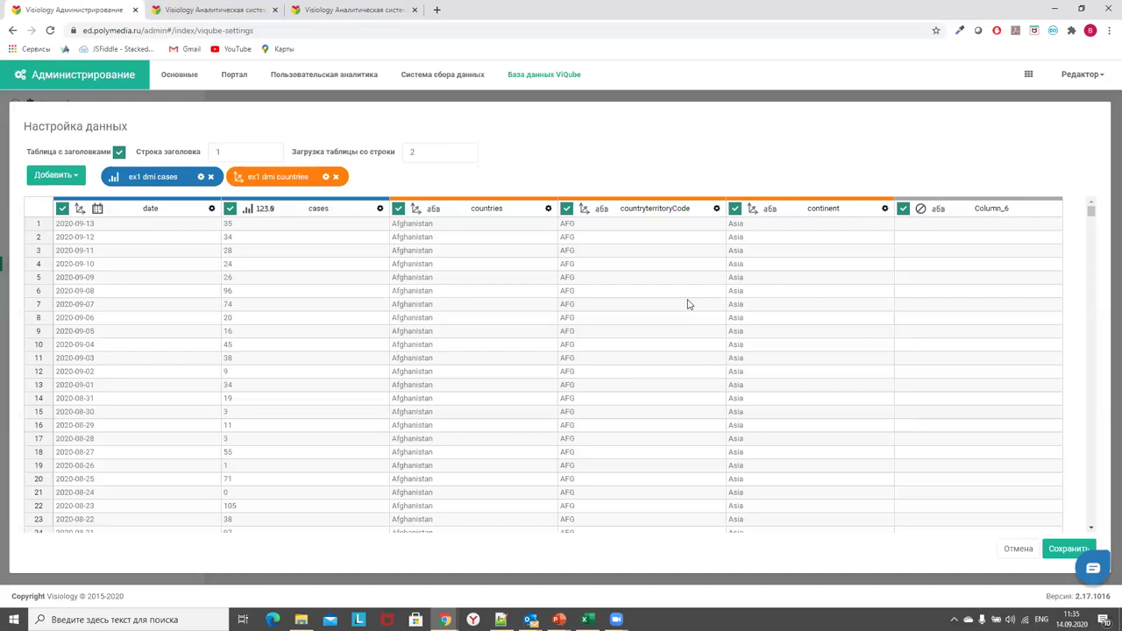
click(1058, 555)
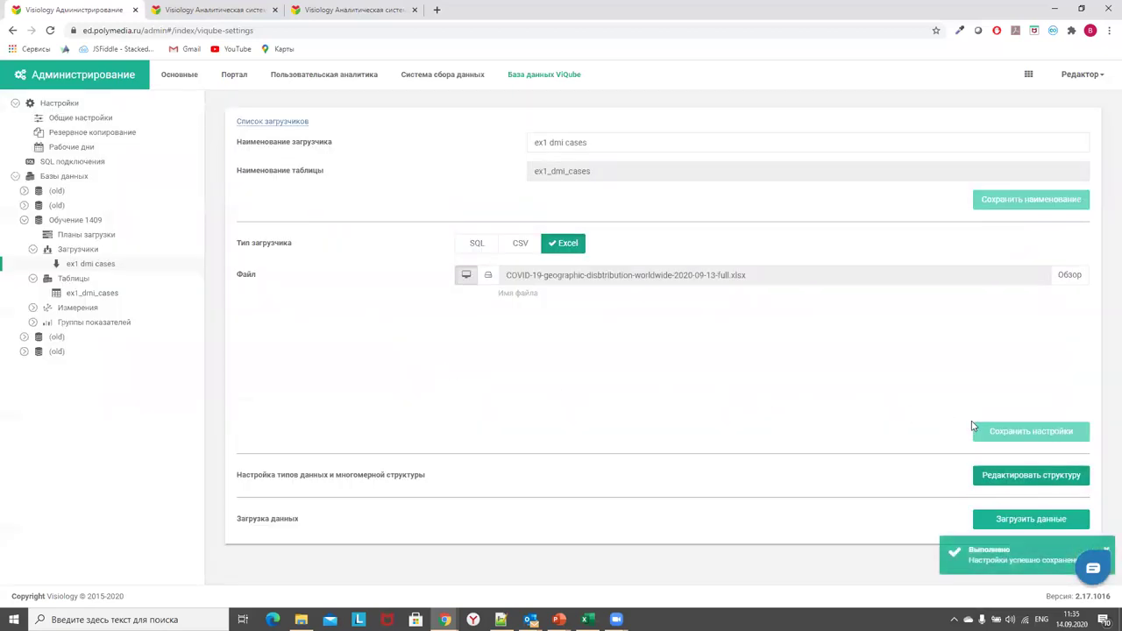
Run Загрузить данные to load ex1 dmi cases into the ex1_dmi_cases table
click(1022, 519)
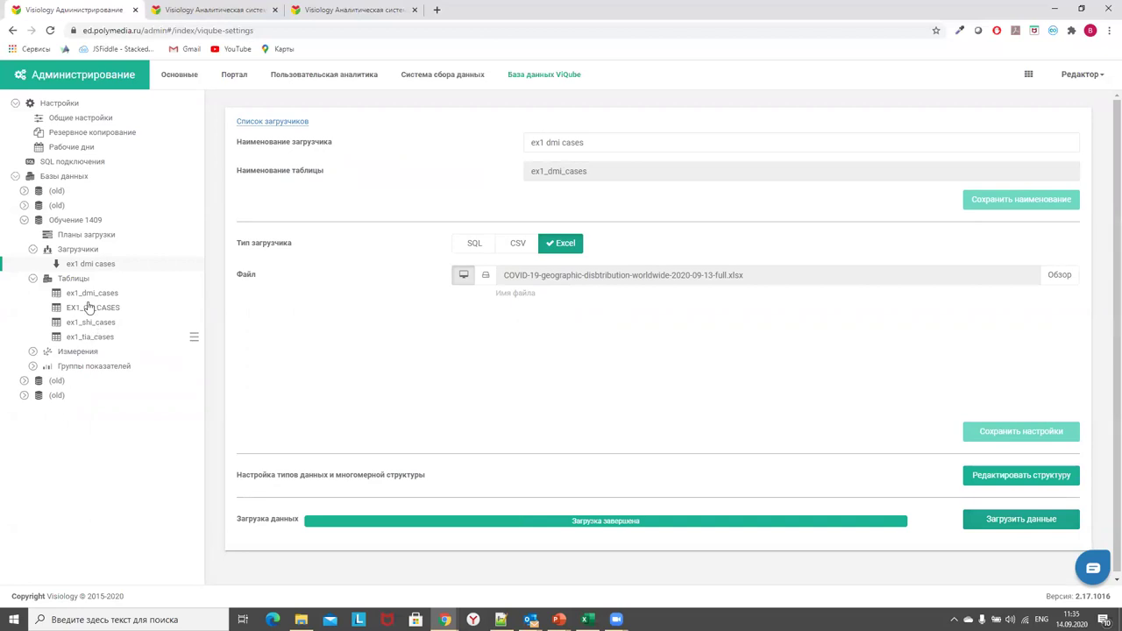
Expand the Измерения and Группы показателей nodes of the Обучение 1409 database
click(34, 352)
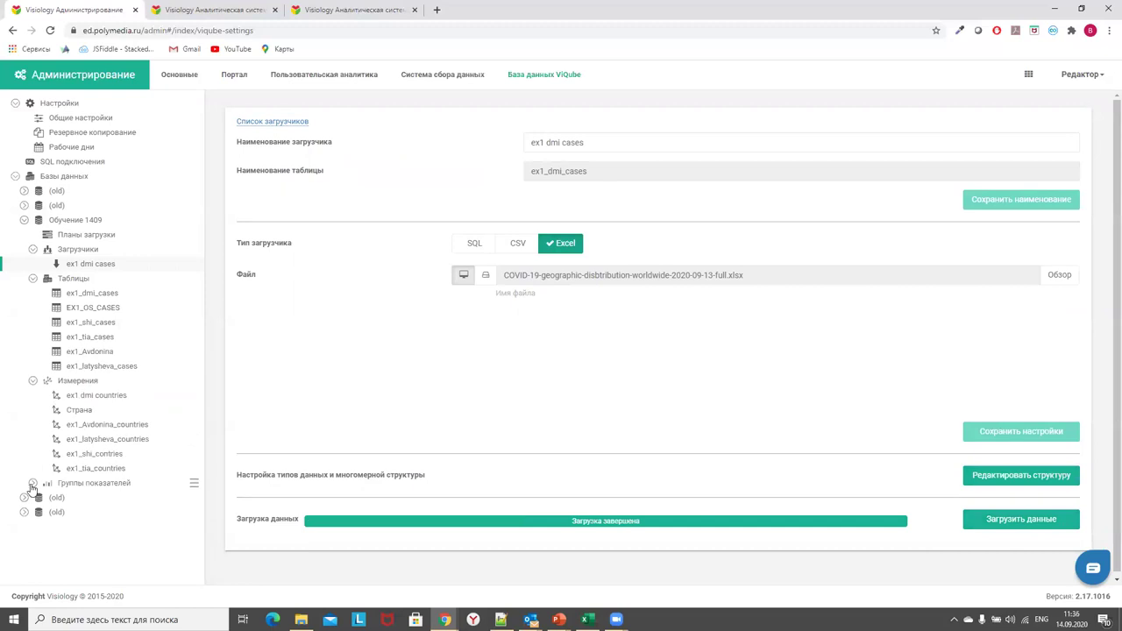
click(32, 483)
scroll(30, 459, down, 1)
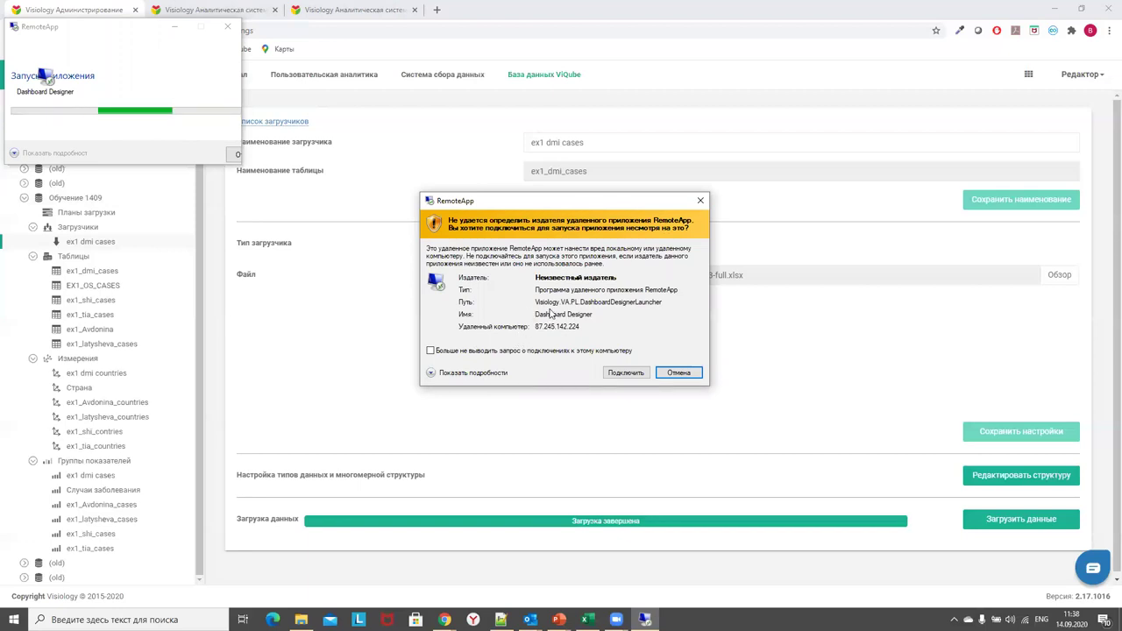
Allow the connection, switch to a different account, and enter its username
click(625, 372)
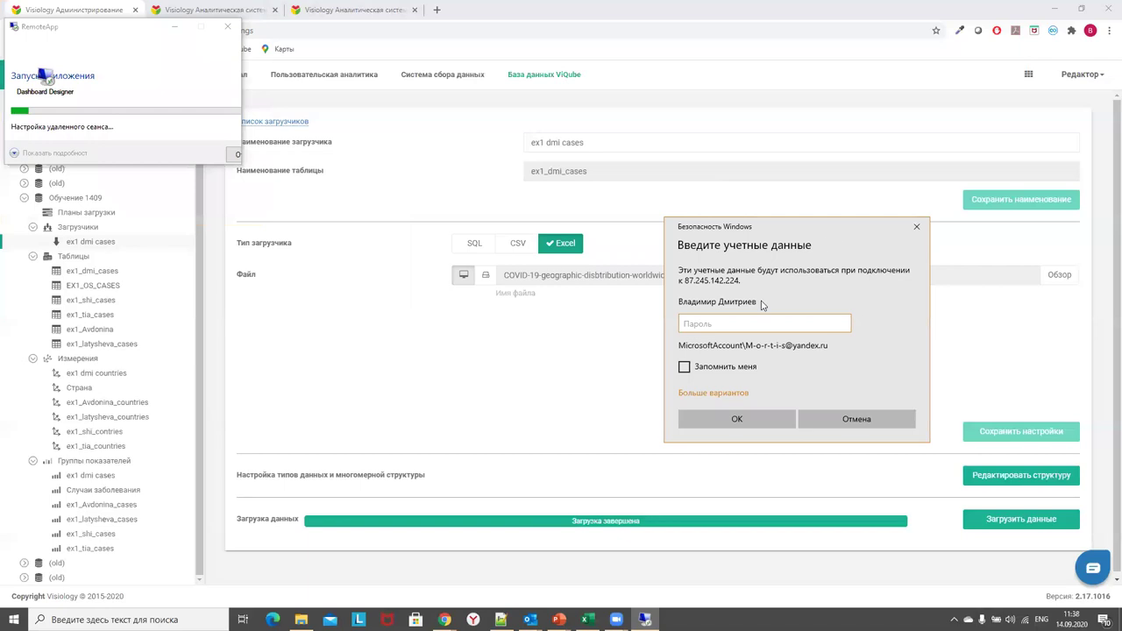
click(714, 394)
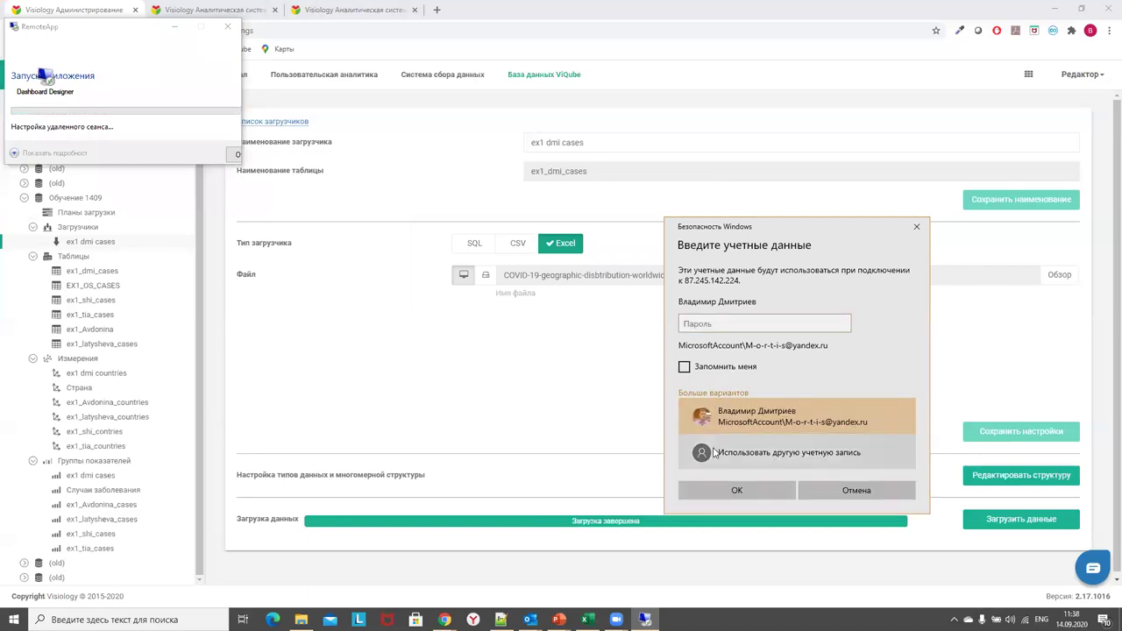
click(771, 452)
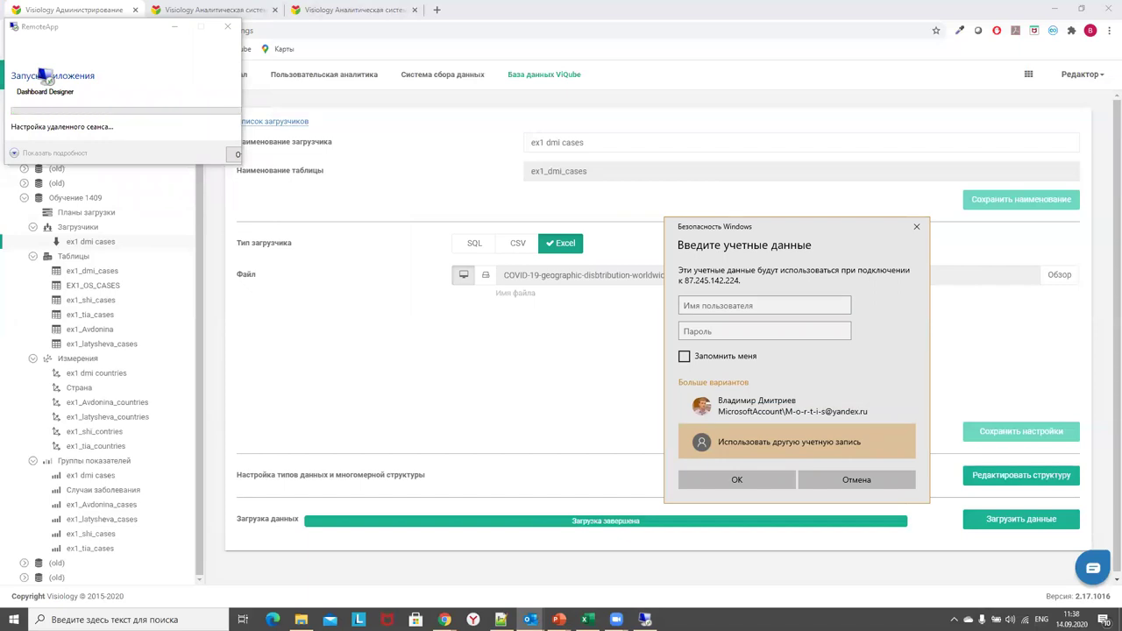
click(745, 309)
text(Student15)
key(BackSpace)
key(BackSpace)
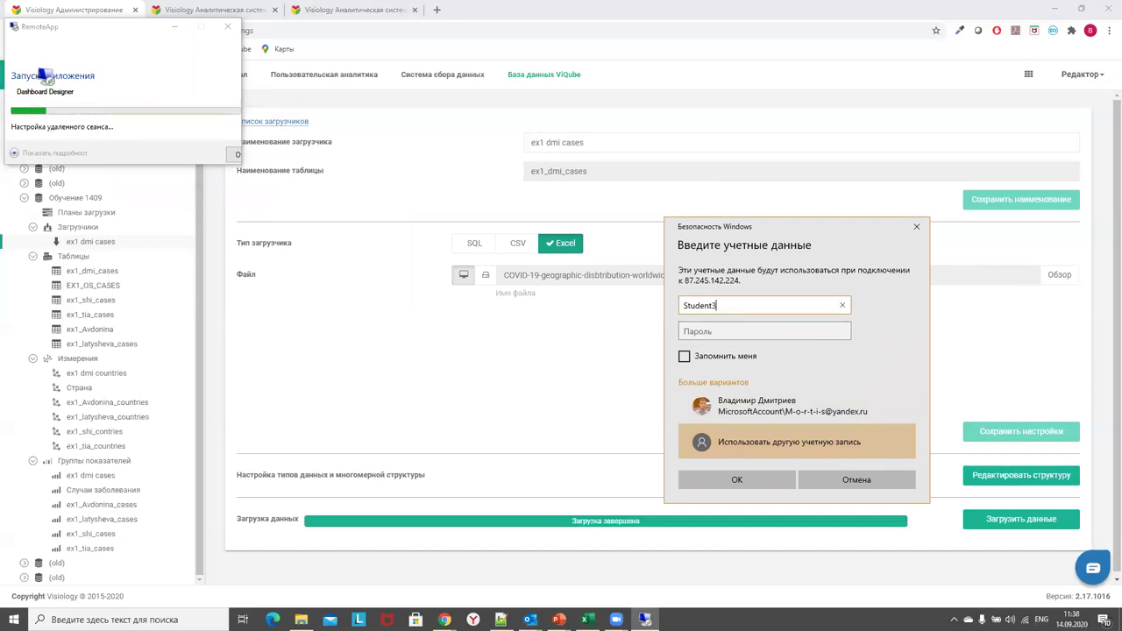
text(3)
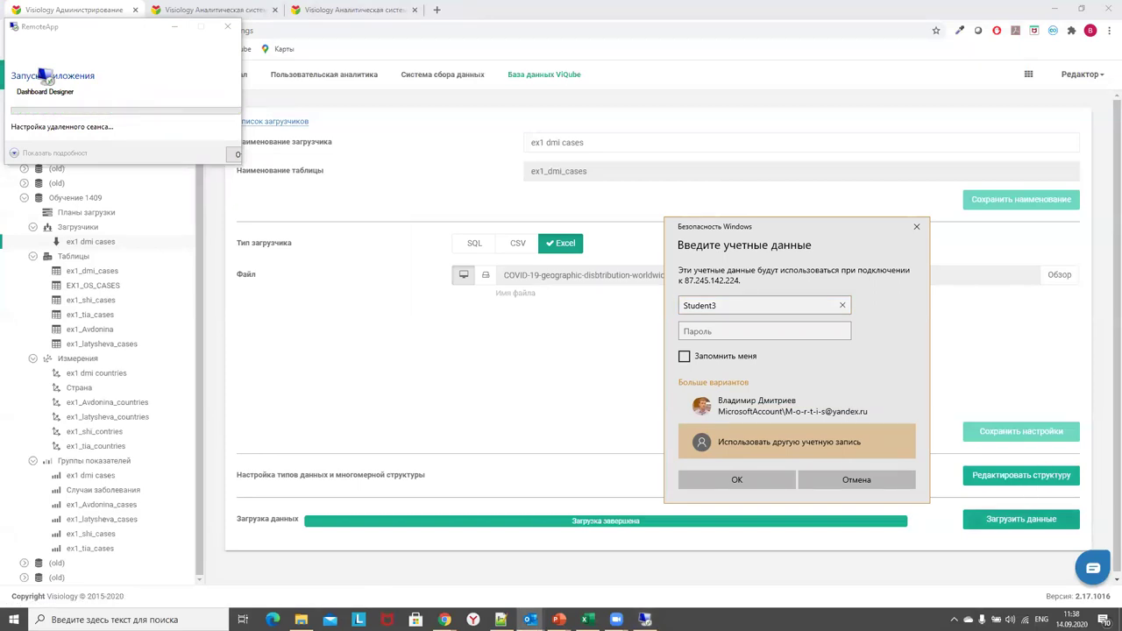
Enter and verify the account password, then submit the sign-in
key(Tab)
key(ctrl+v)
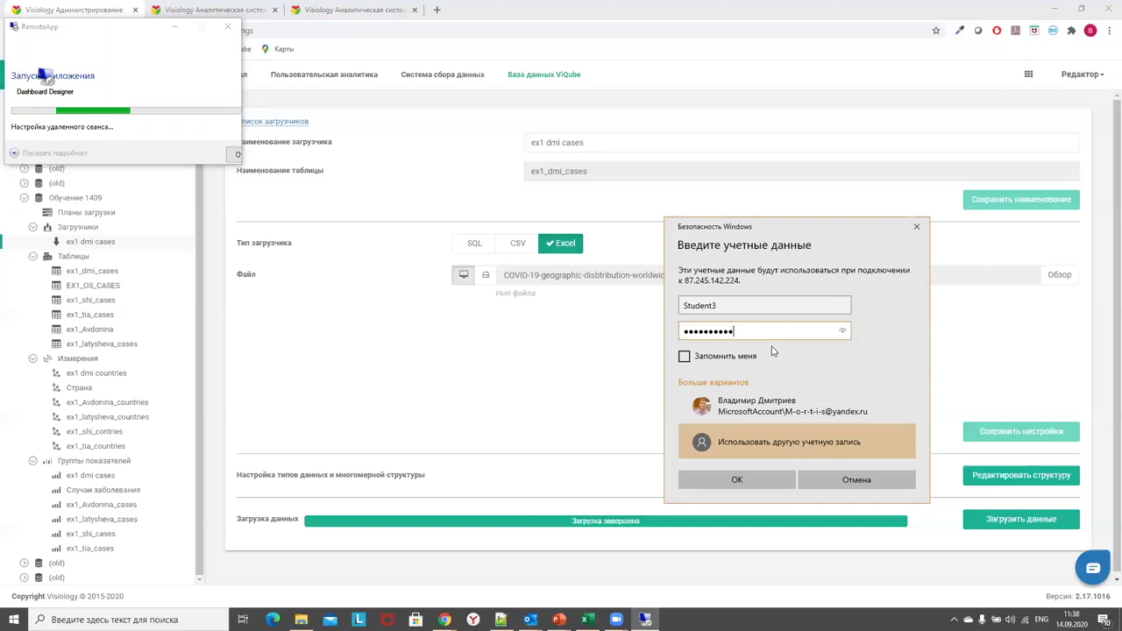
click(842, 330)
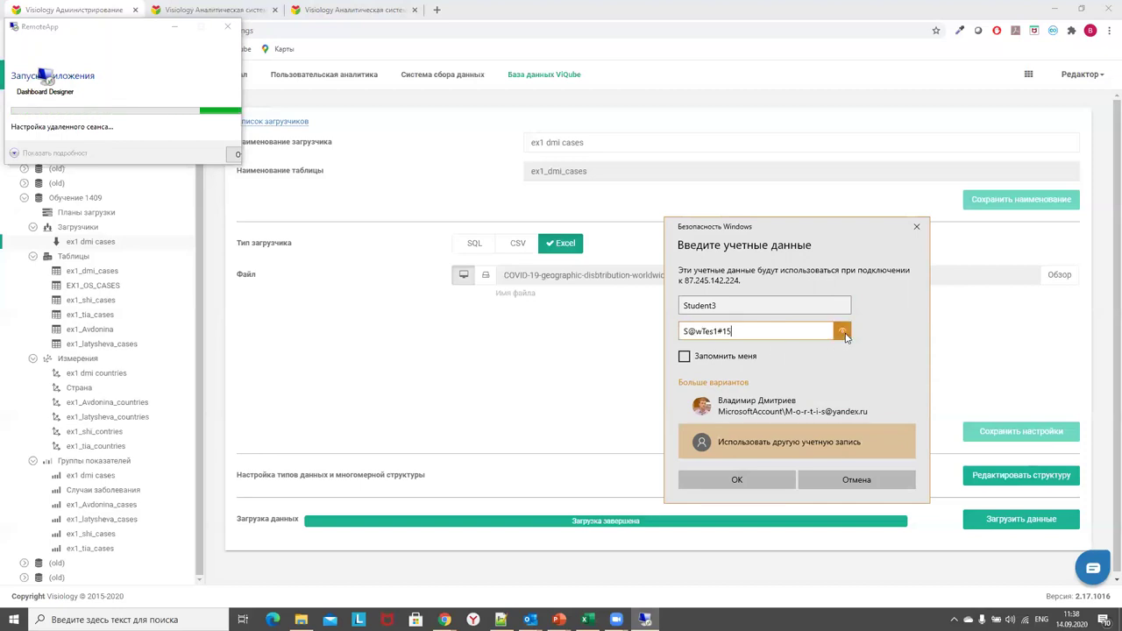
key(BackSpace)
key(BackSpace)
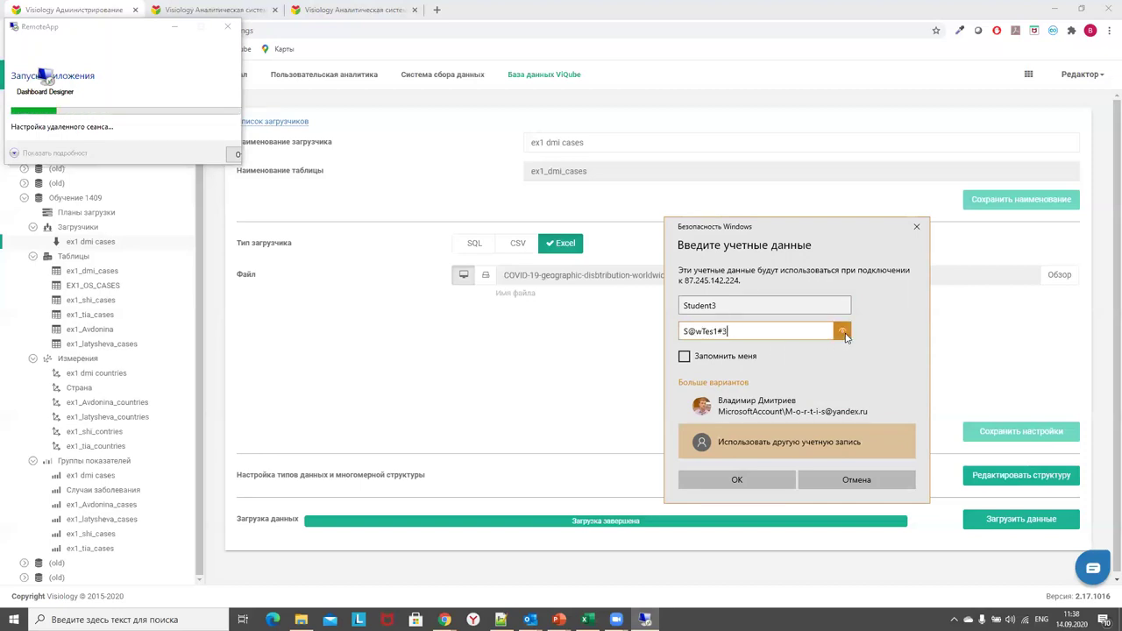
click(717, 481)
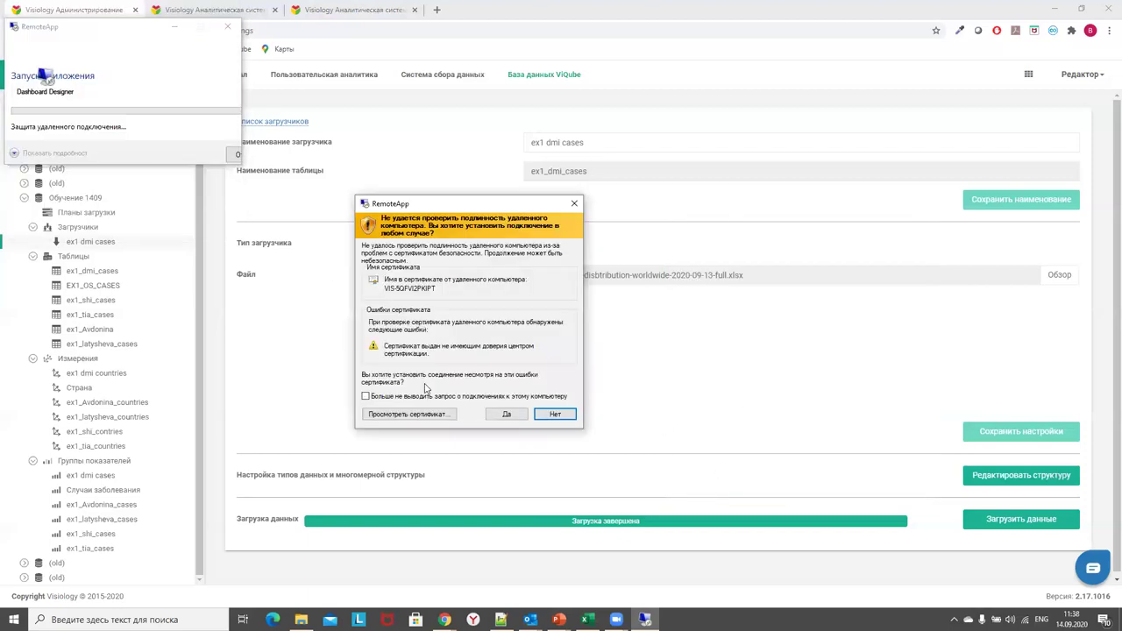
Accept the untrusted certificate warning with Да
click(505, 414)
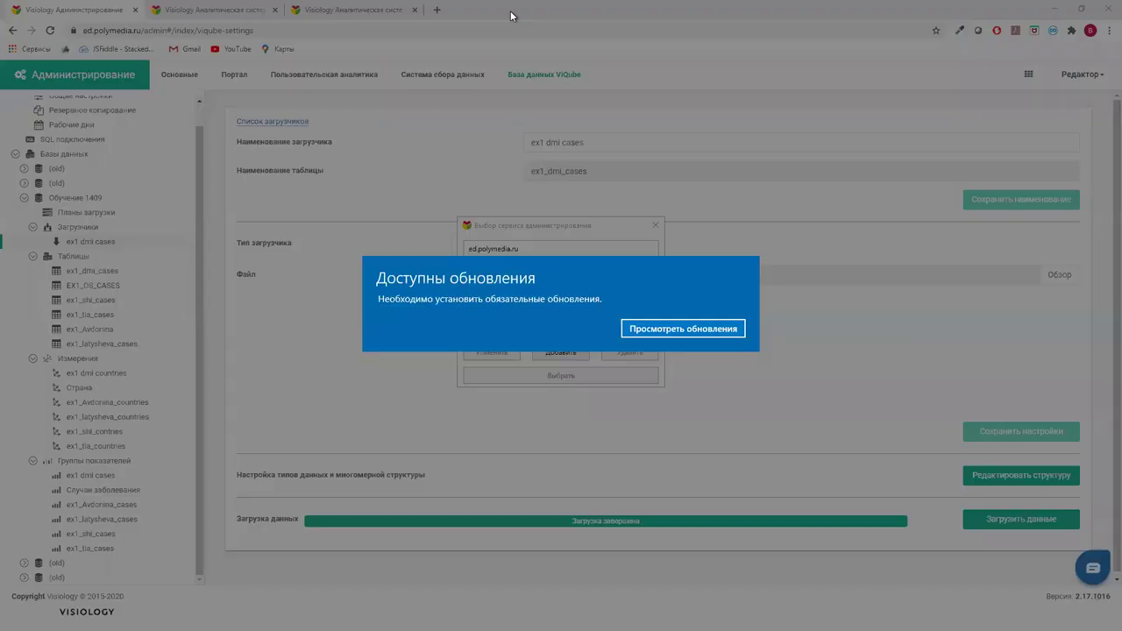
Dismiss the updates notice and restore the browser window to half screen
click(664, 329)
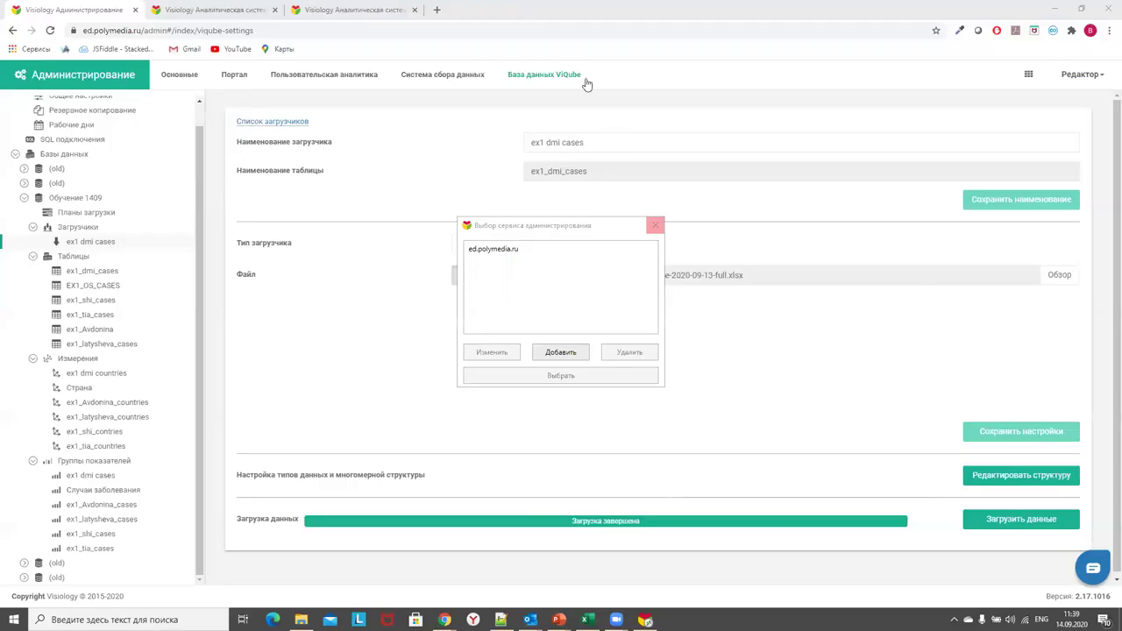
click(654, 226)
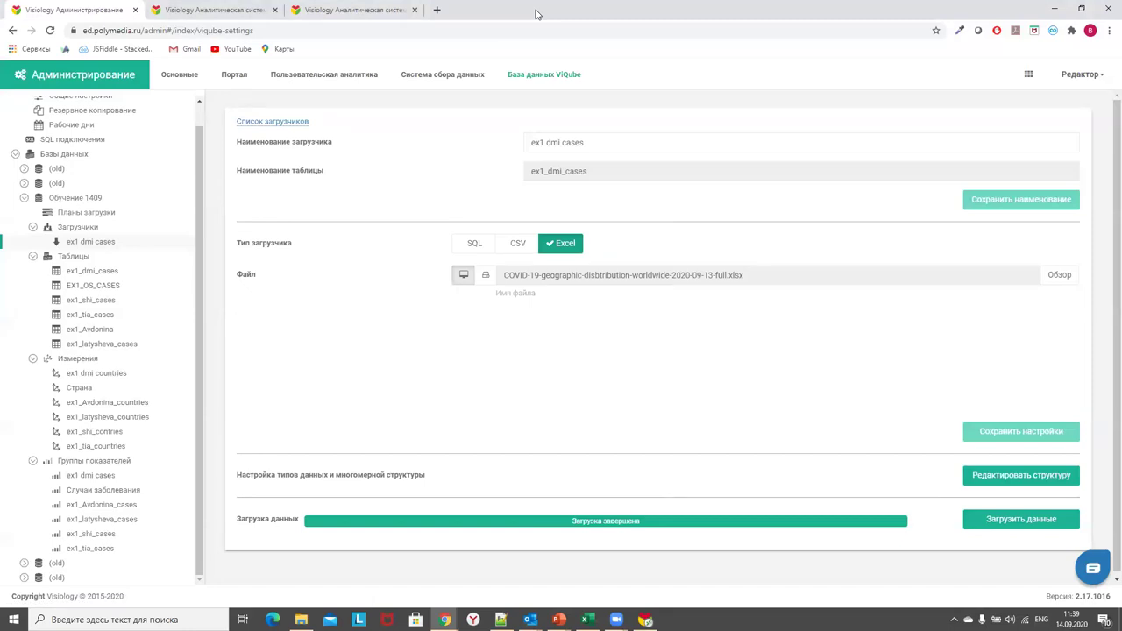
double_click(536, 14)
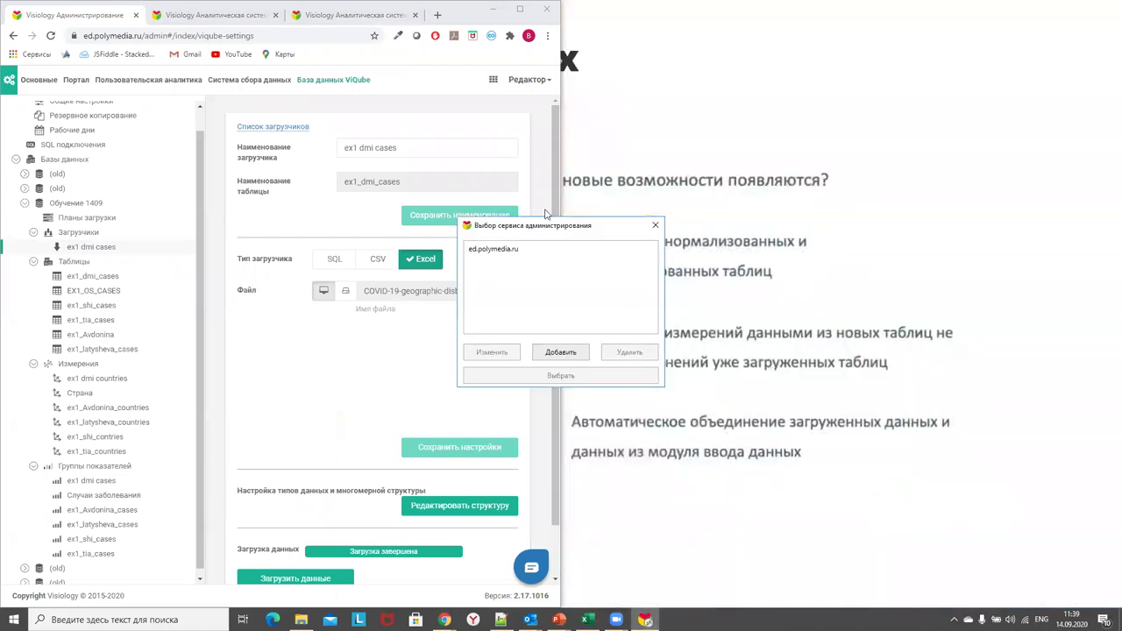
Move the service selection dialog up and right, then maximize the administration page
drag(545, 225, 720, 171)
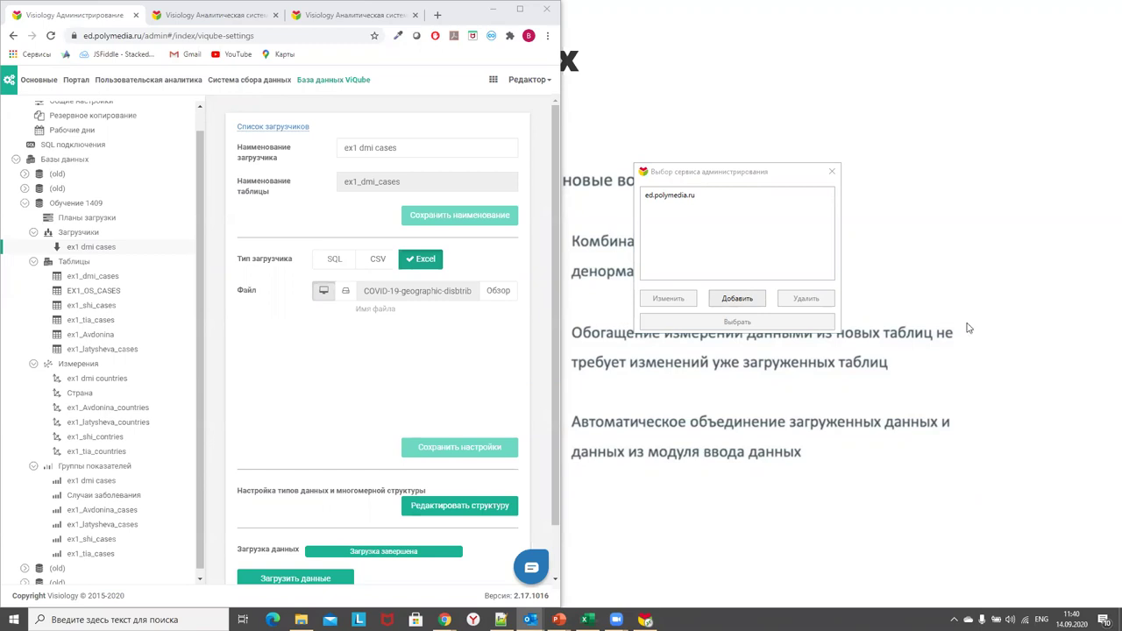
click(520, 9)
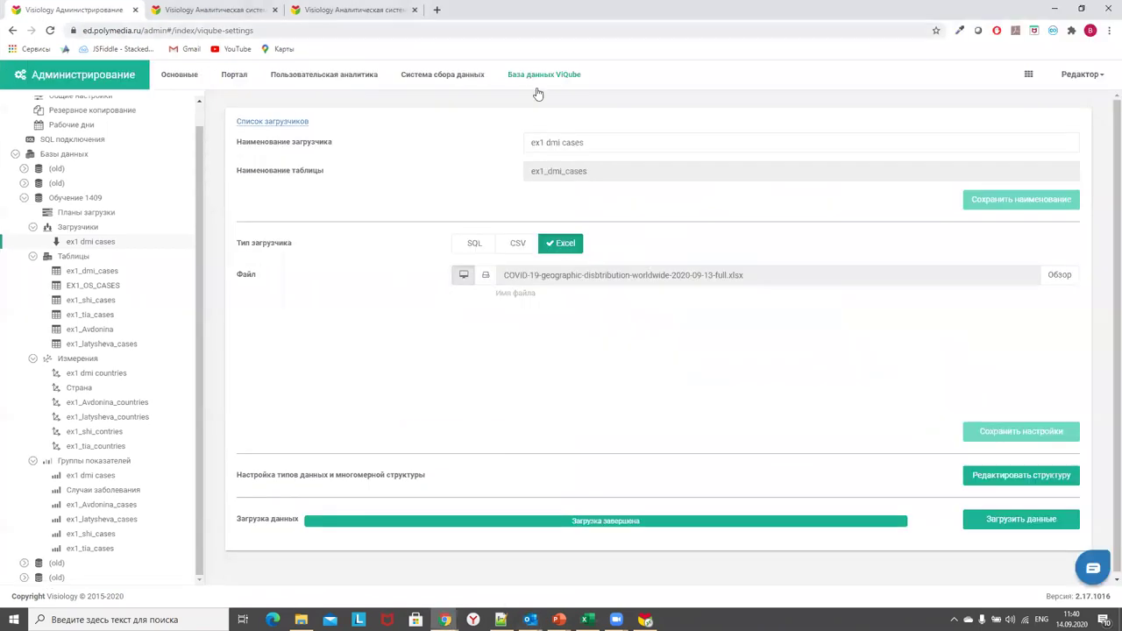
Bring the server-selection window into view and select ed.polymedia.ru
click(645, 619)
drag(706, 172, 603, 220)
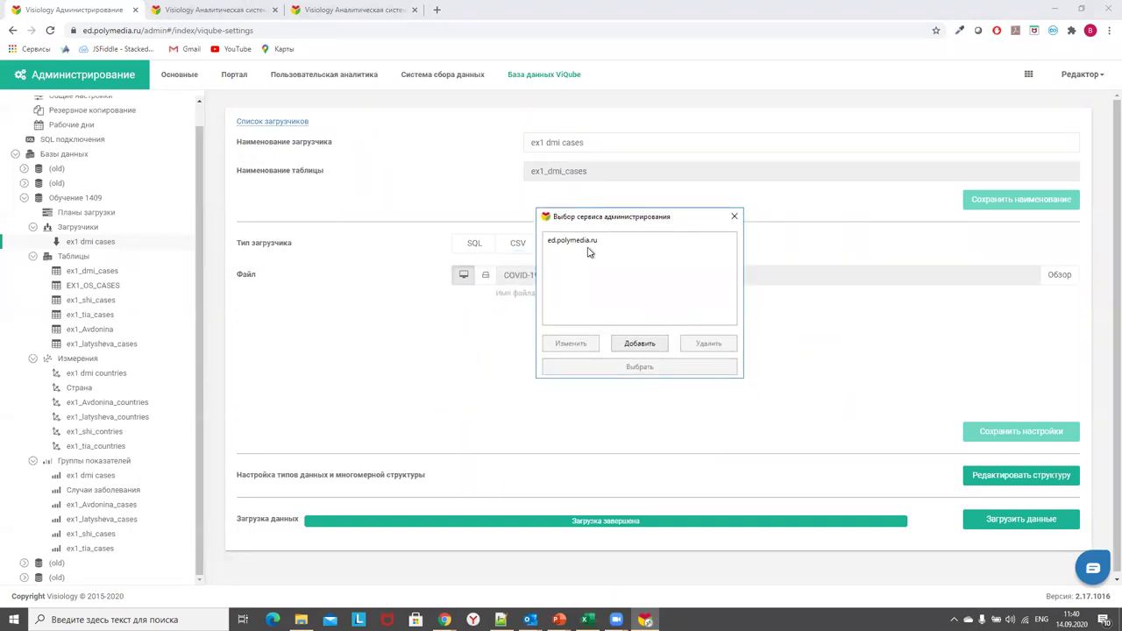
click(588, 242)
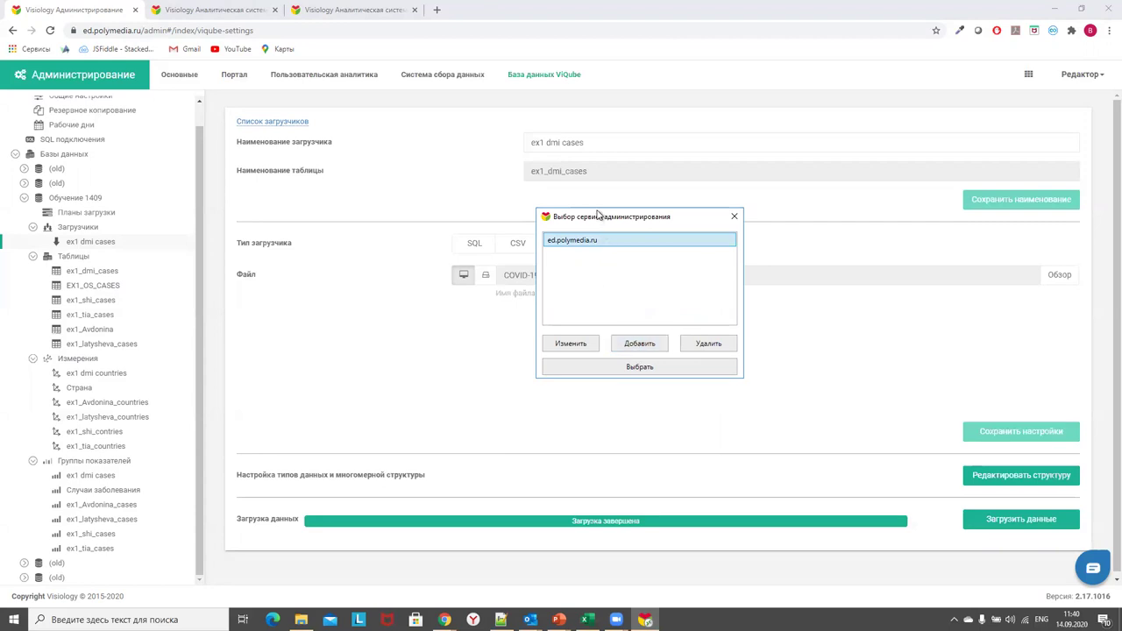
Start a new server entry with address ed.polymedia.ru, copy it, and close it unsaved
click(628, 342)
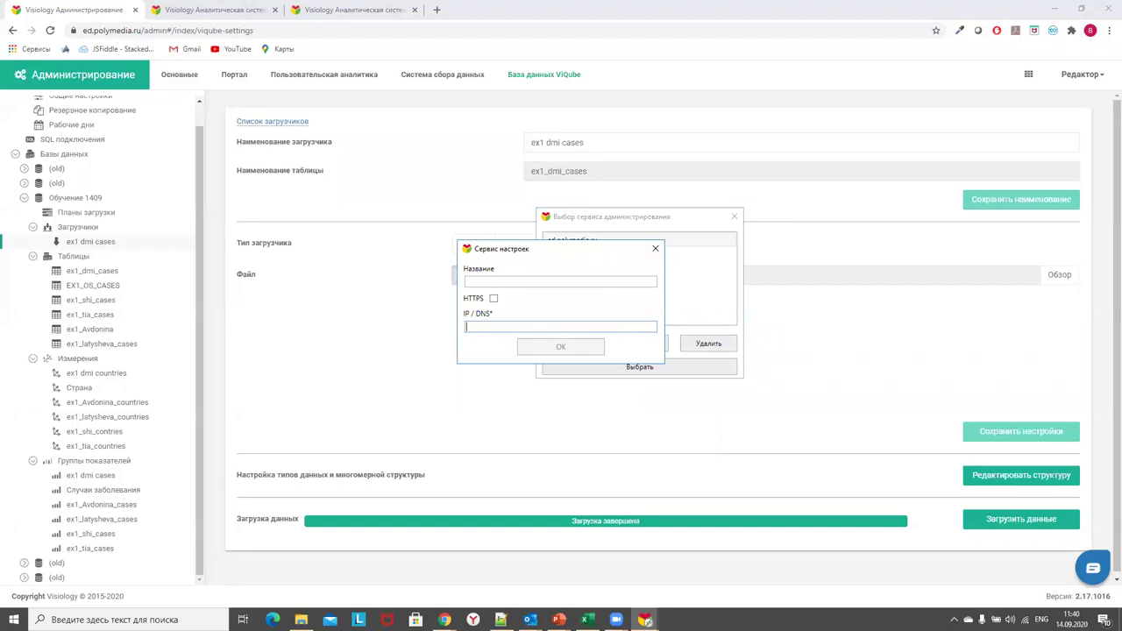
text(ed)
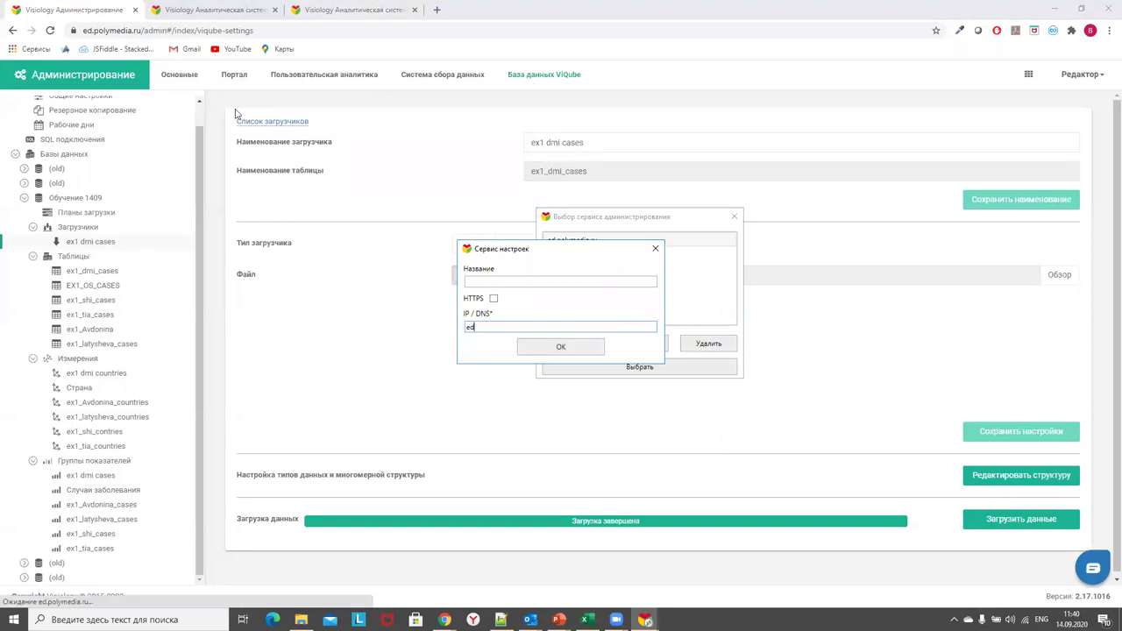
text(.polym)
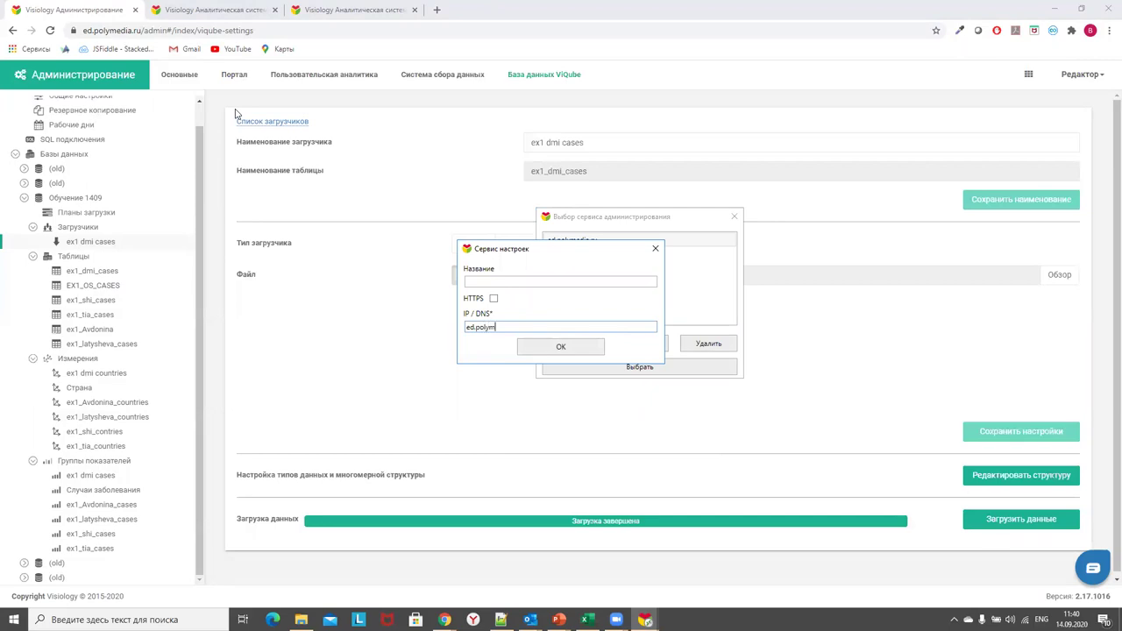
text(edia.ru)
drag(536, 326, 444, 329)
key(ctrl+c)
key(alt+Tab)
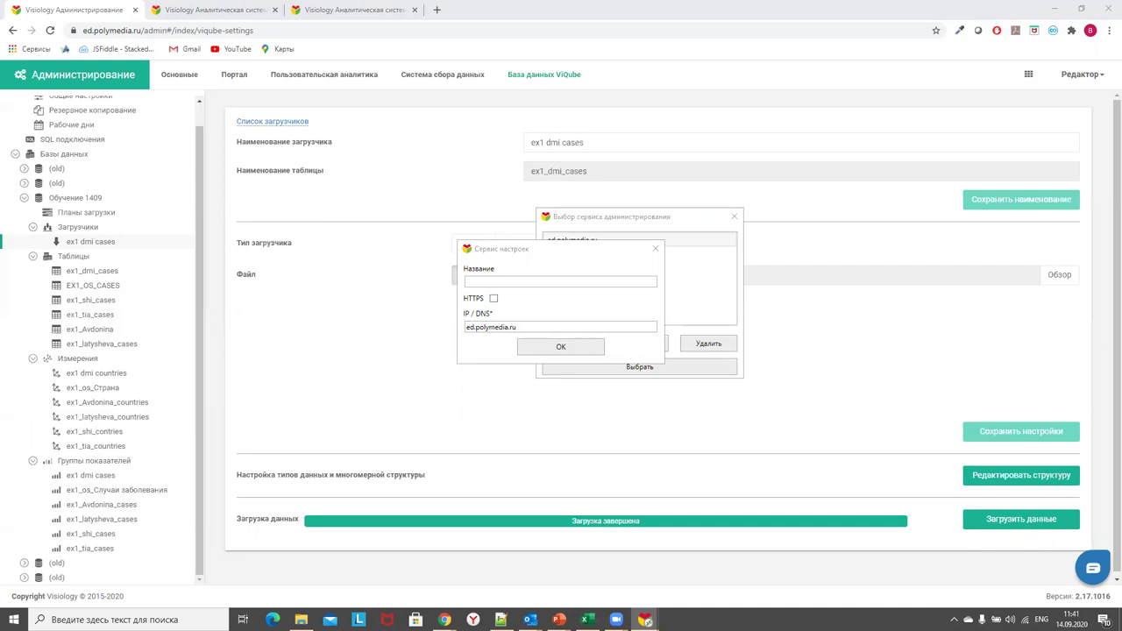
click(654, 249)
click(618, 239)
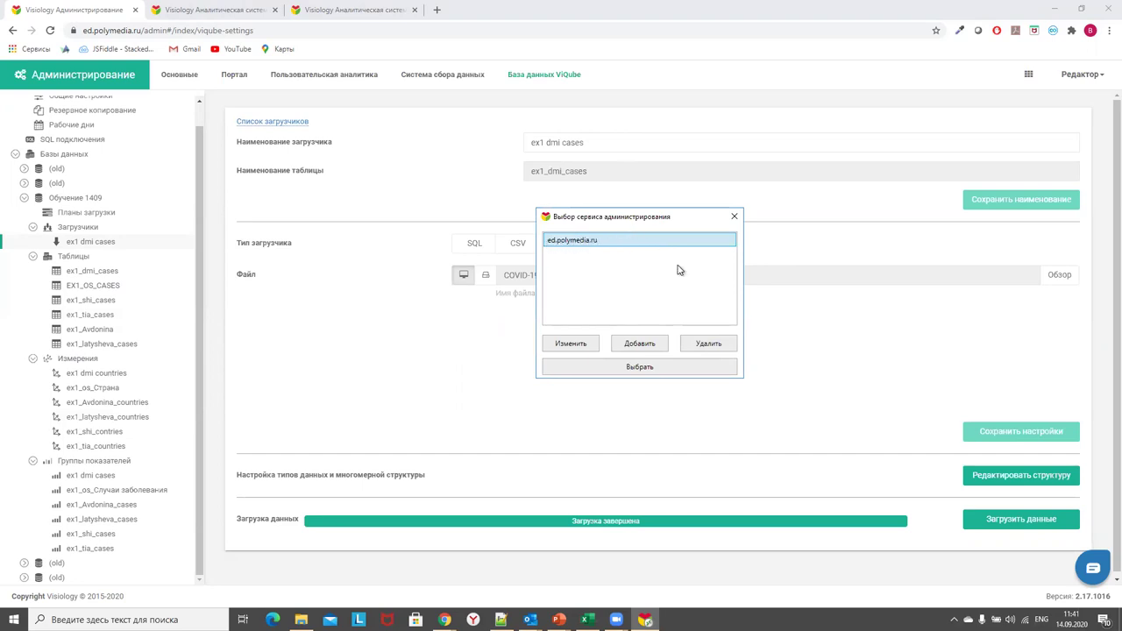
Start another server entry and paste ed.polymedia.ru into its IP / DNS field
click(639, 344)
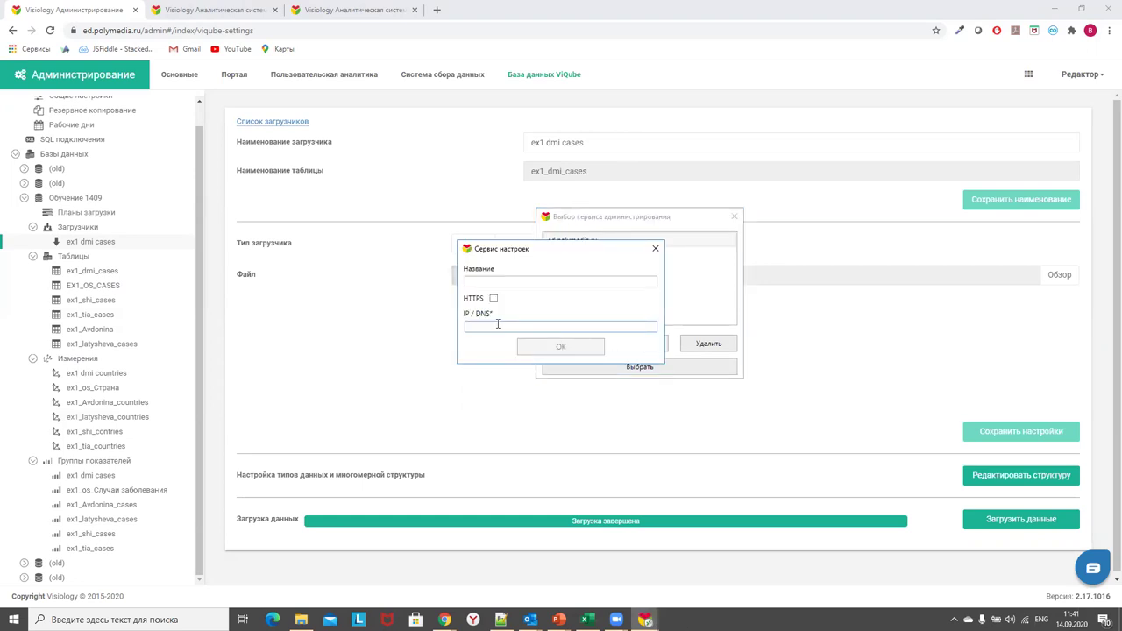
key(ctrl+v)
click(616, 620)
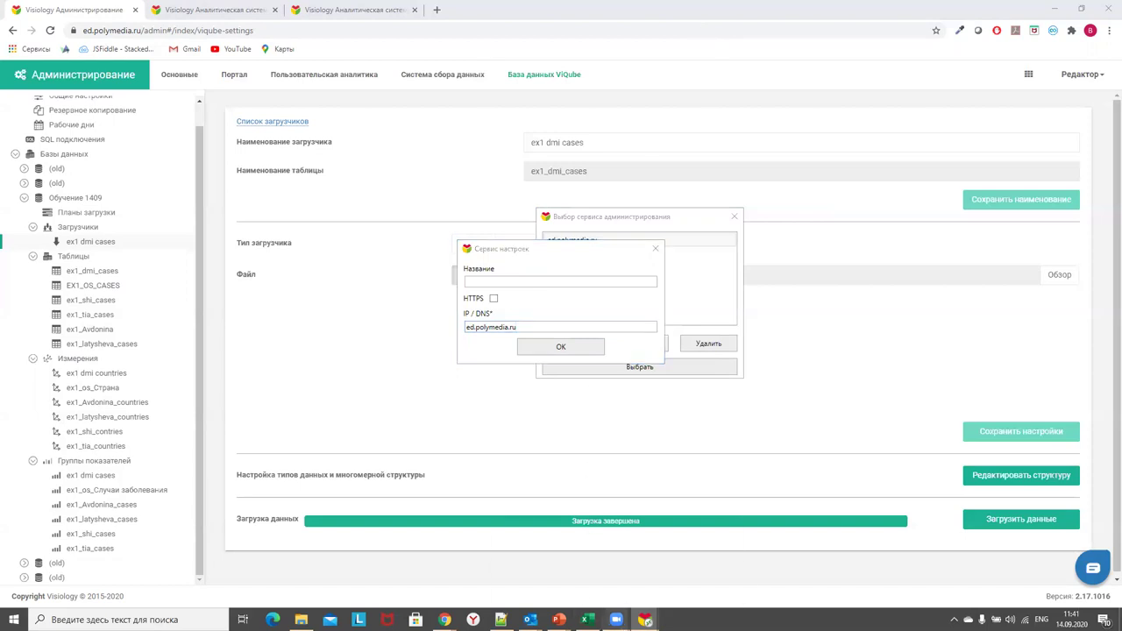
Bring up the Zoom meeting window, drag it aside and minimize it, then open the Windows Start menu
mouse_move(556, 561)
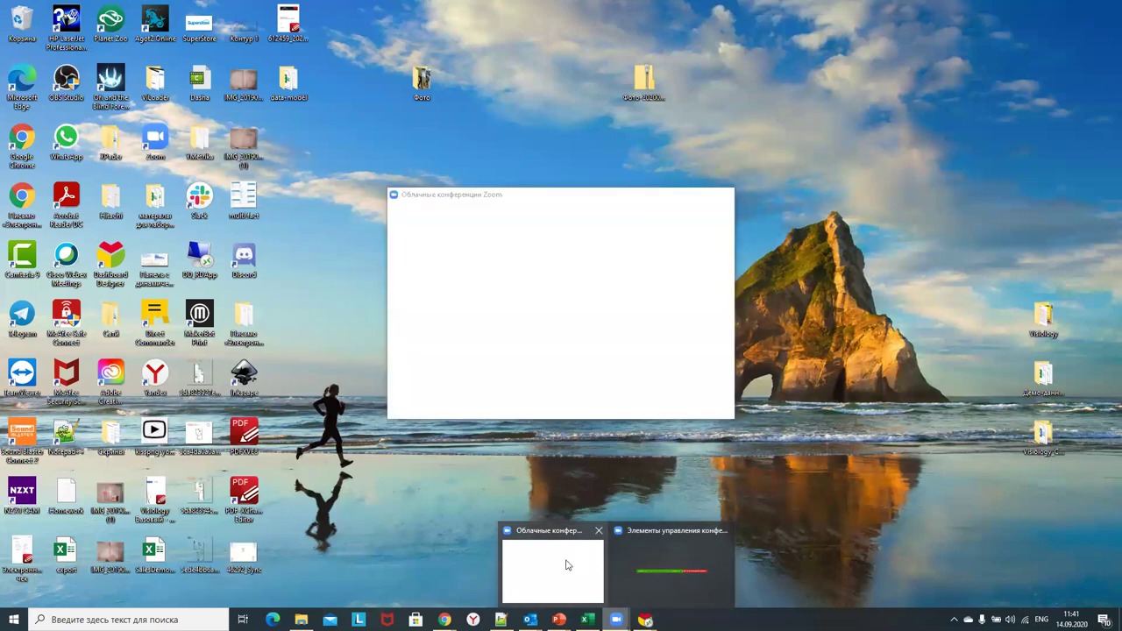
click(567, 565)
drag(673, 205, 943, 517)
click(937, 508)
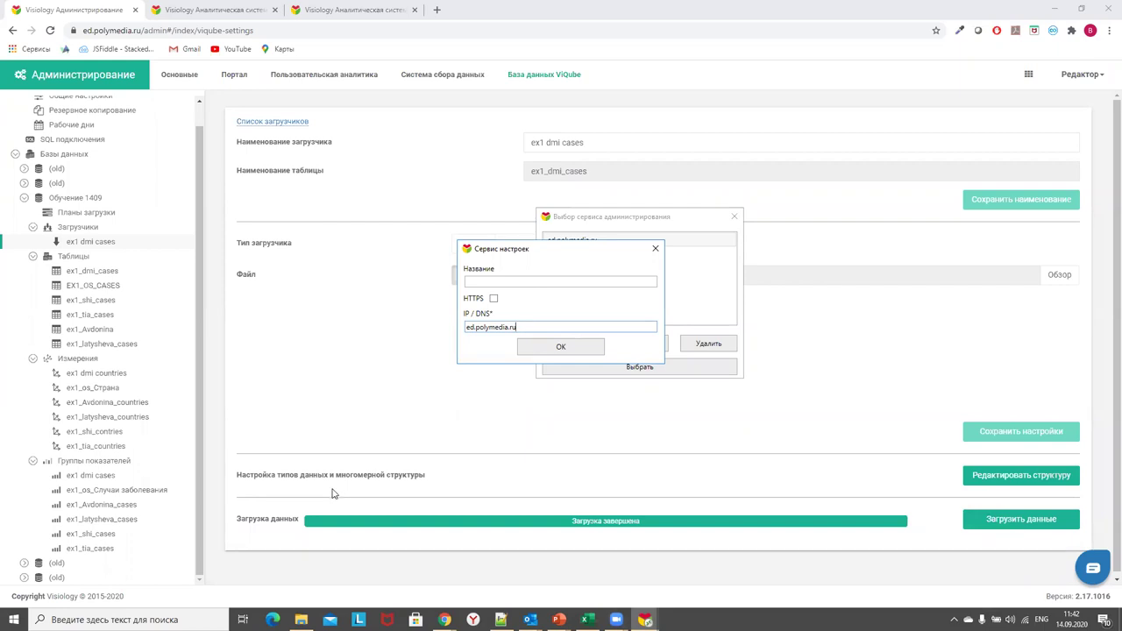
click(14, 619)
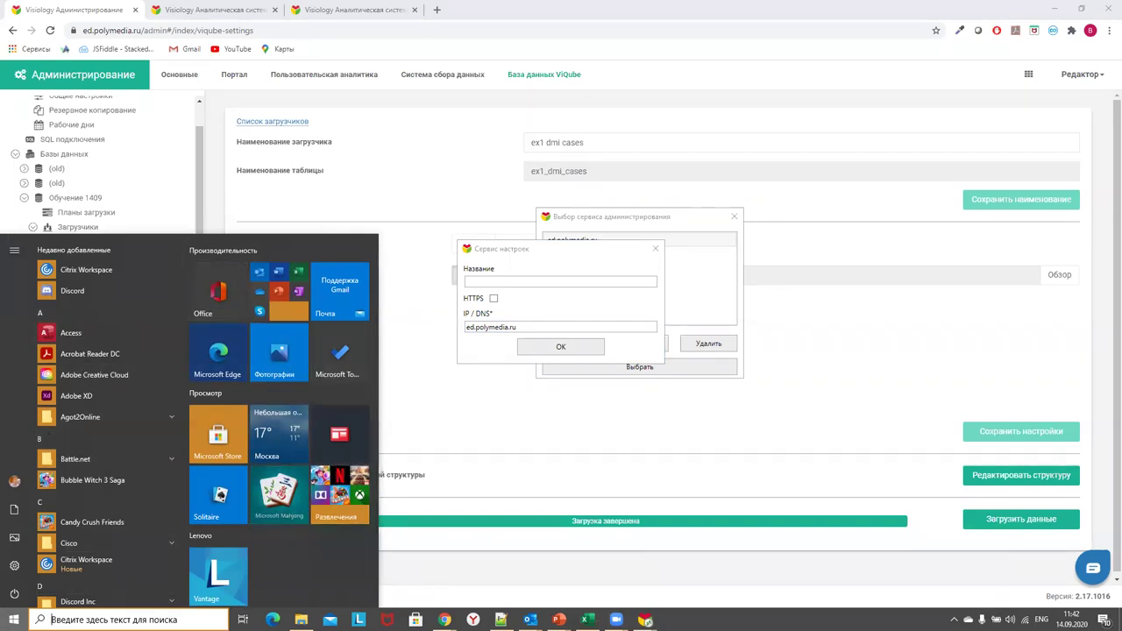
Search Windows for 'dash' to locate Dashboard Designer, then dismiss the search panel
key(super+s)
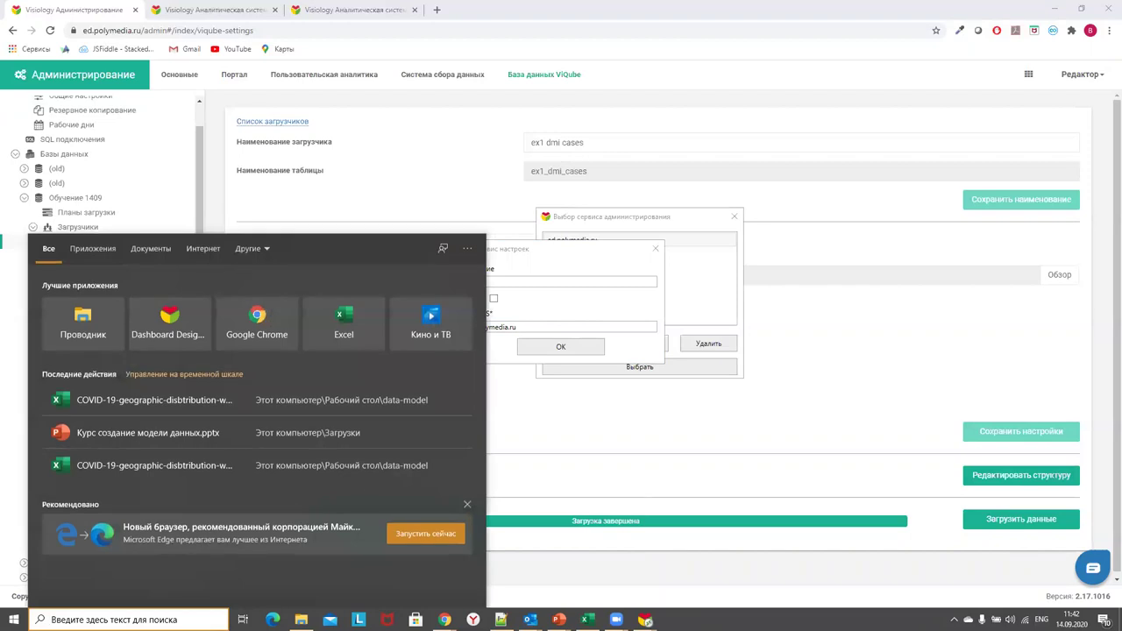
text(dash)
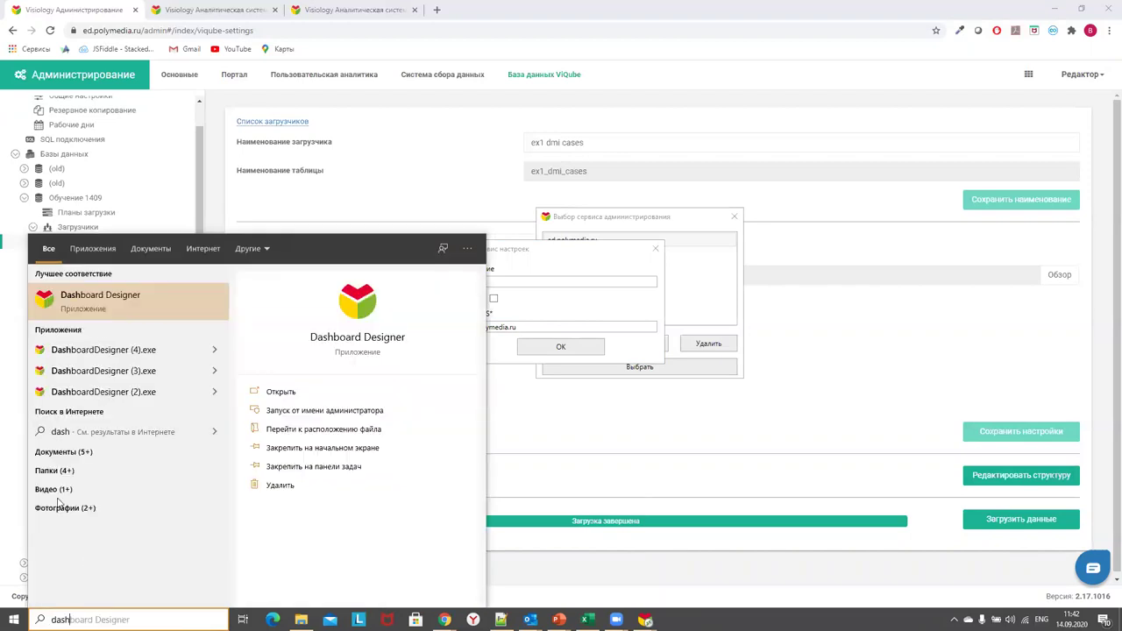
click(536, 256)
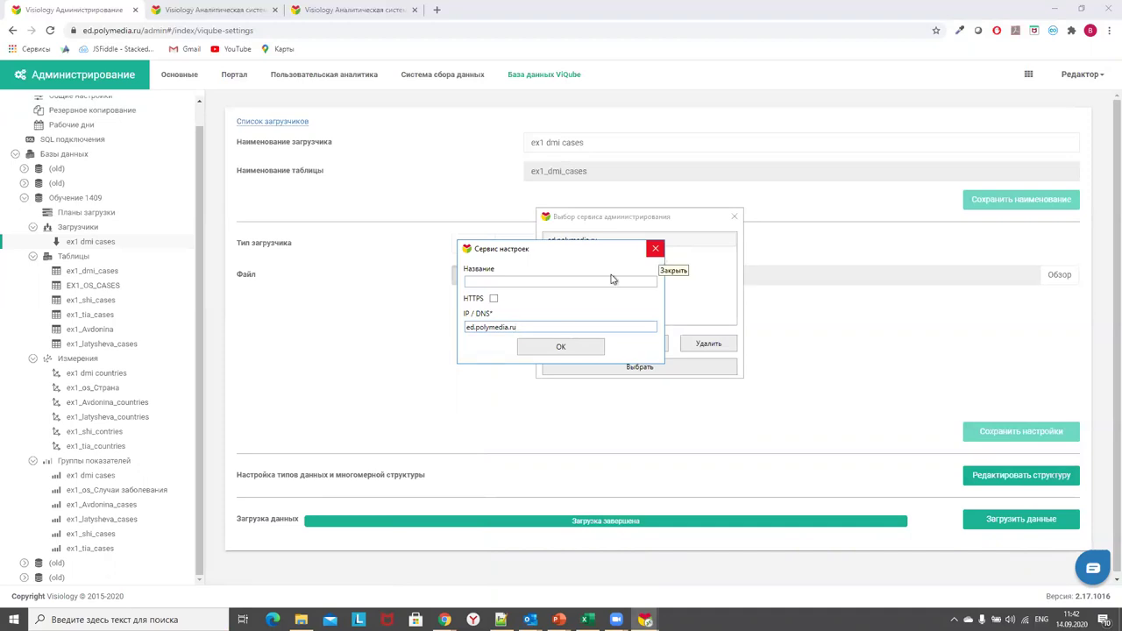
Launch Dashboard Designer from a 'dash' search and select the ed.polymedia.ru server
click(112, 617)
text(dash)
click(91, 306)
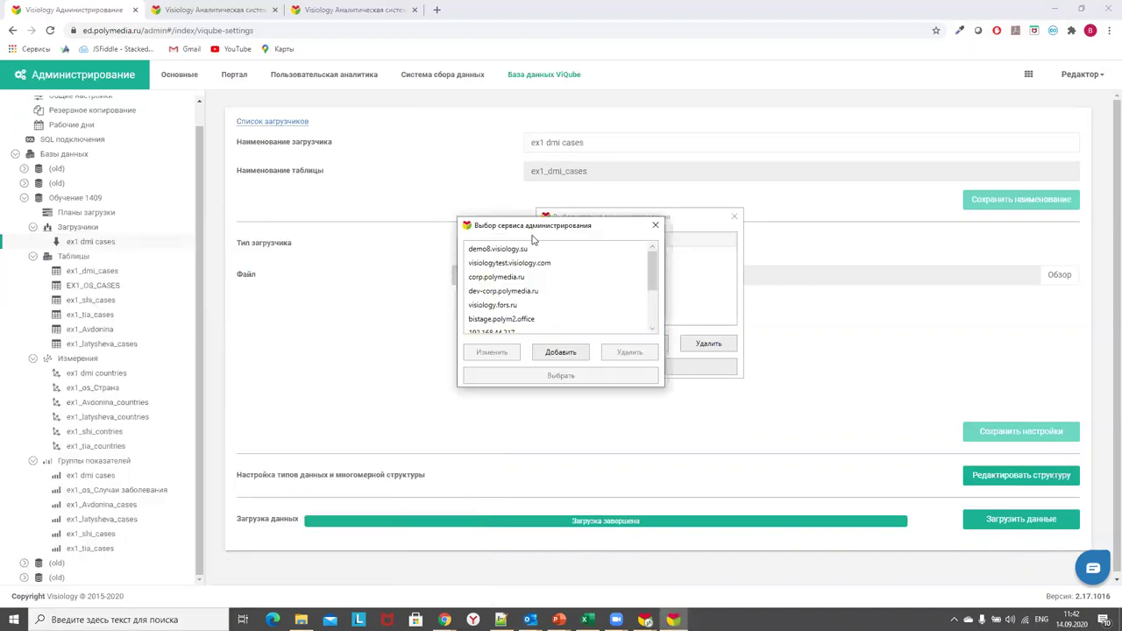
click(195, 247)
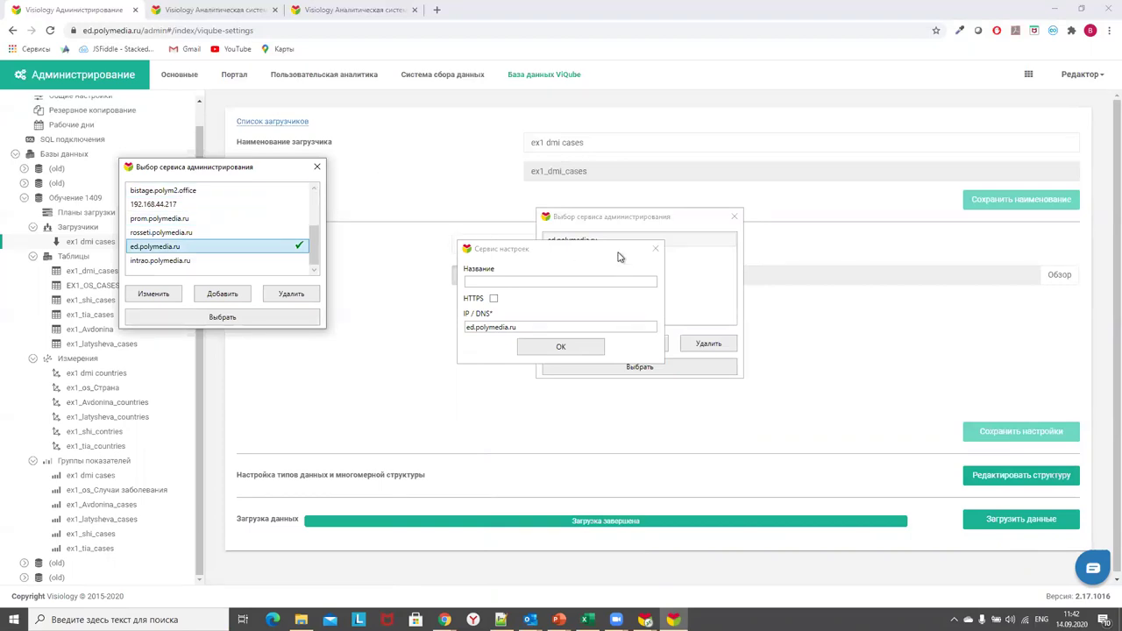
drag(563, 248, 634, 123)
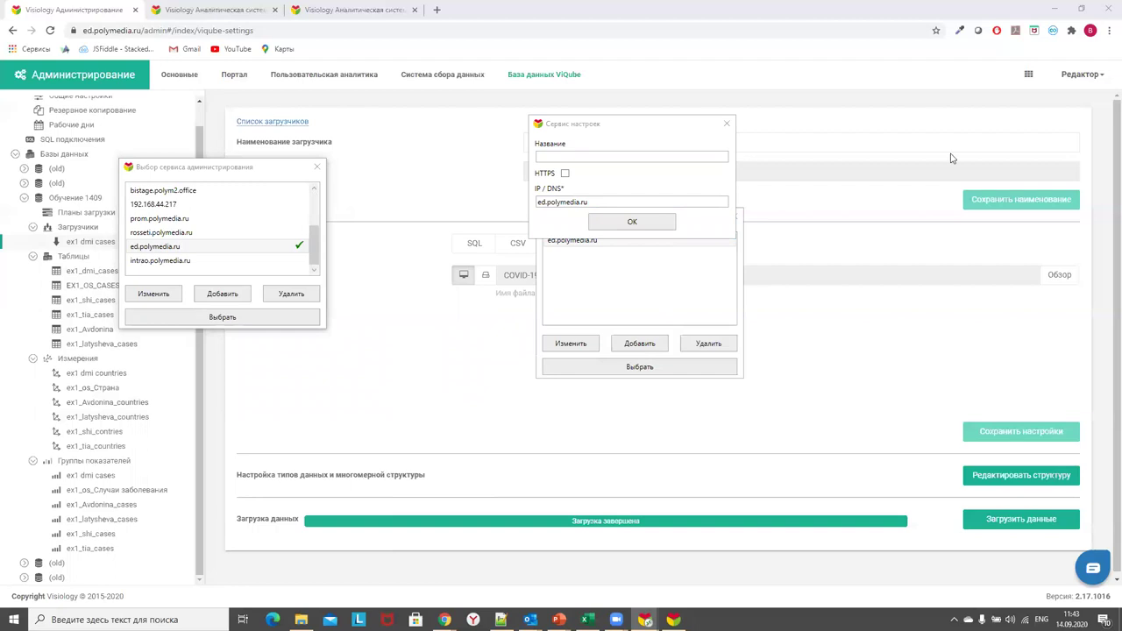
Confirm the service address, dismiss the 'already exists' error, and pick ed.polymedia.ru from the list
click(607, 219)
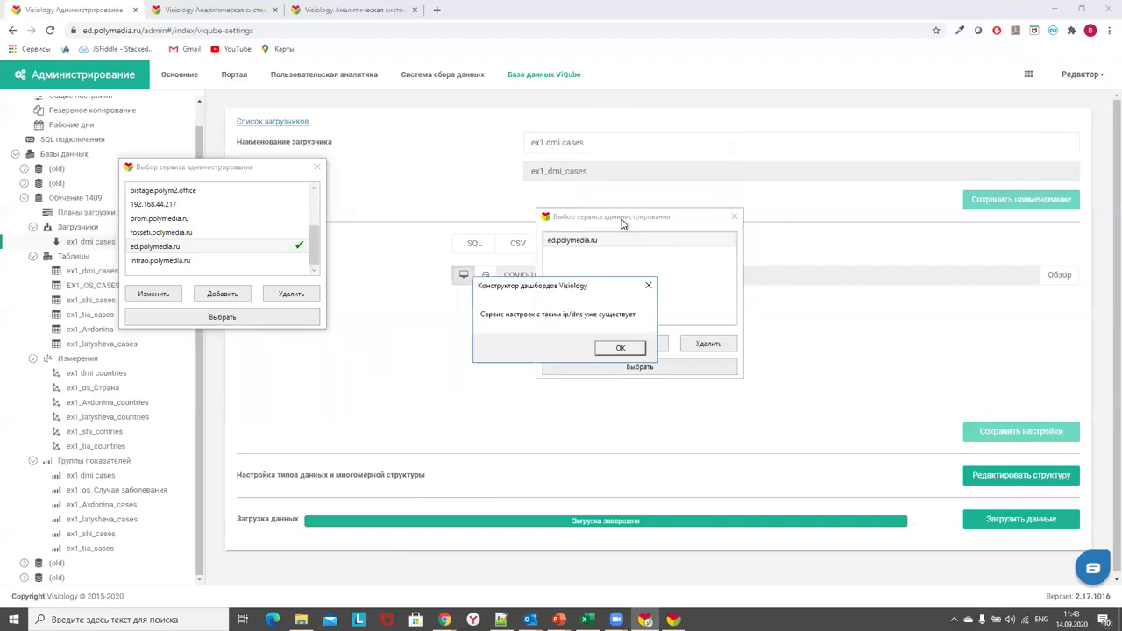
click(606, 347)
click(577, 241)
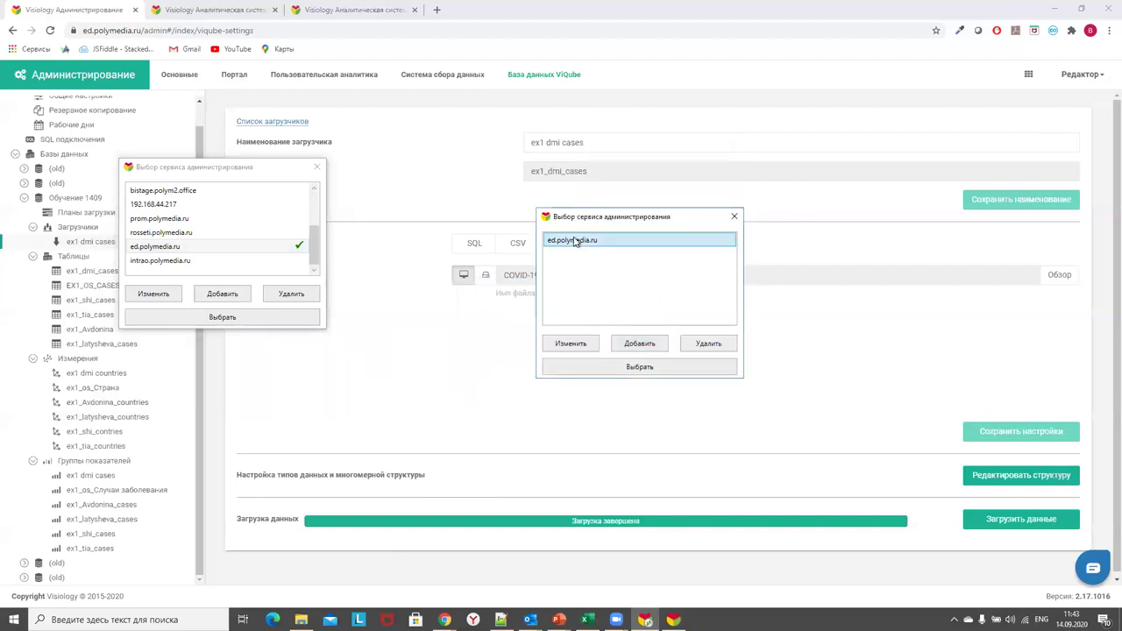
Choose ed.polymedia.ru as the settings service and submit the account login and password
click(627, 369)
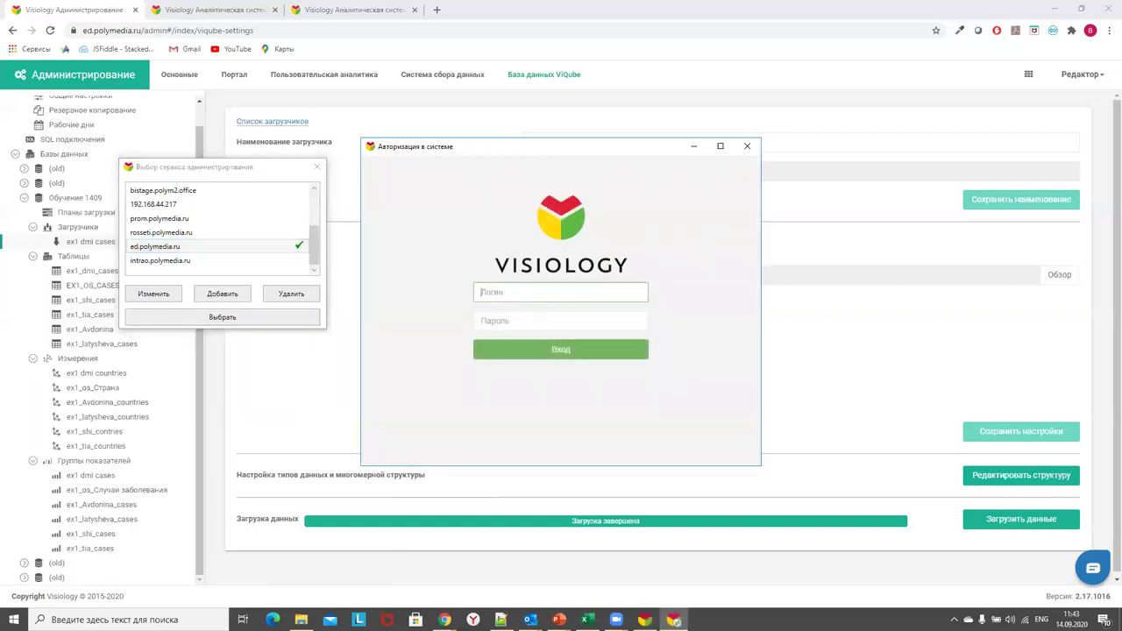
key(Tab)
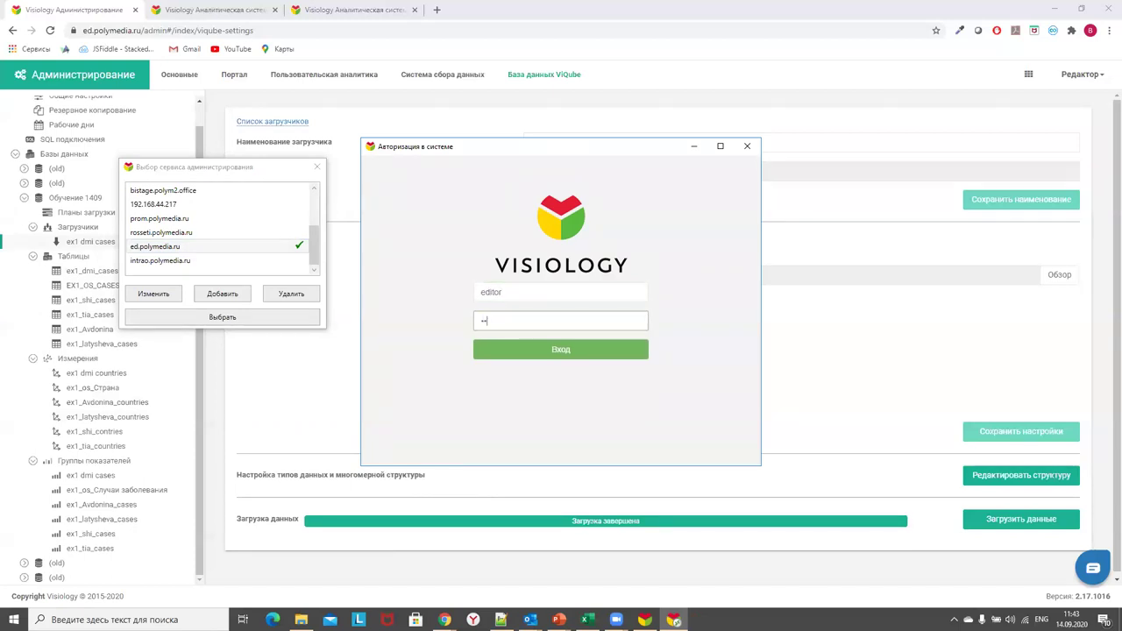
key(Return)
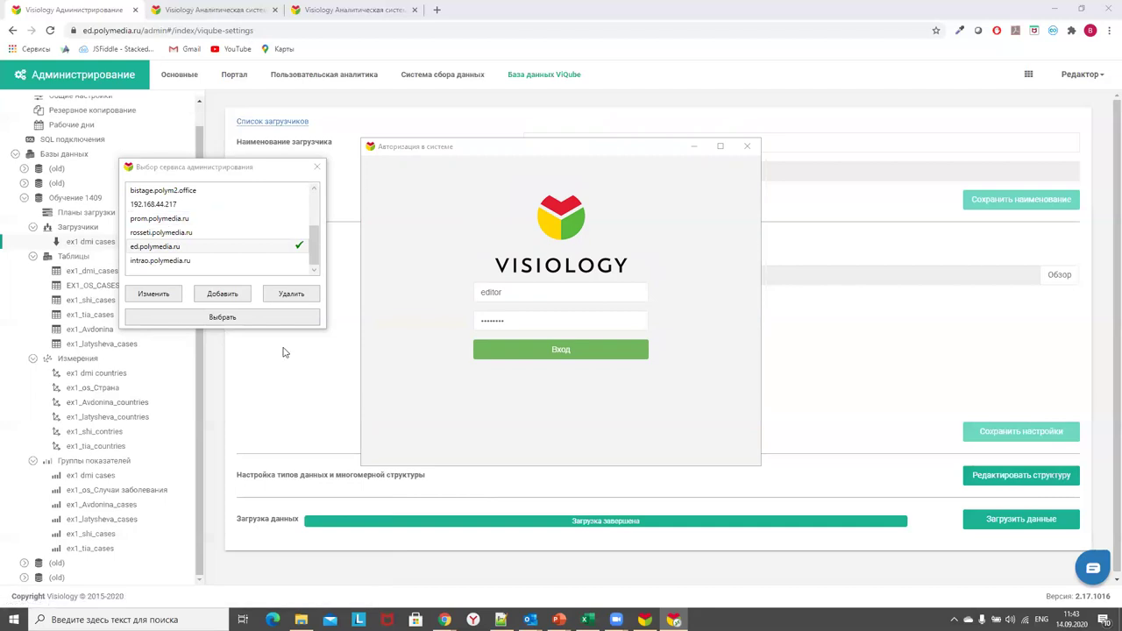
Sign in to the designer, then close it and reconnect through the selected service
click(561, 353)
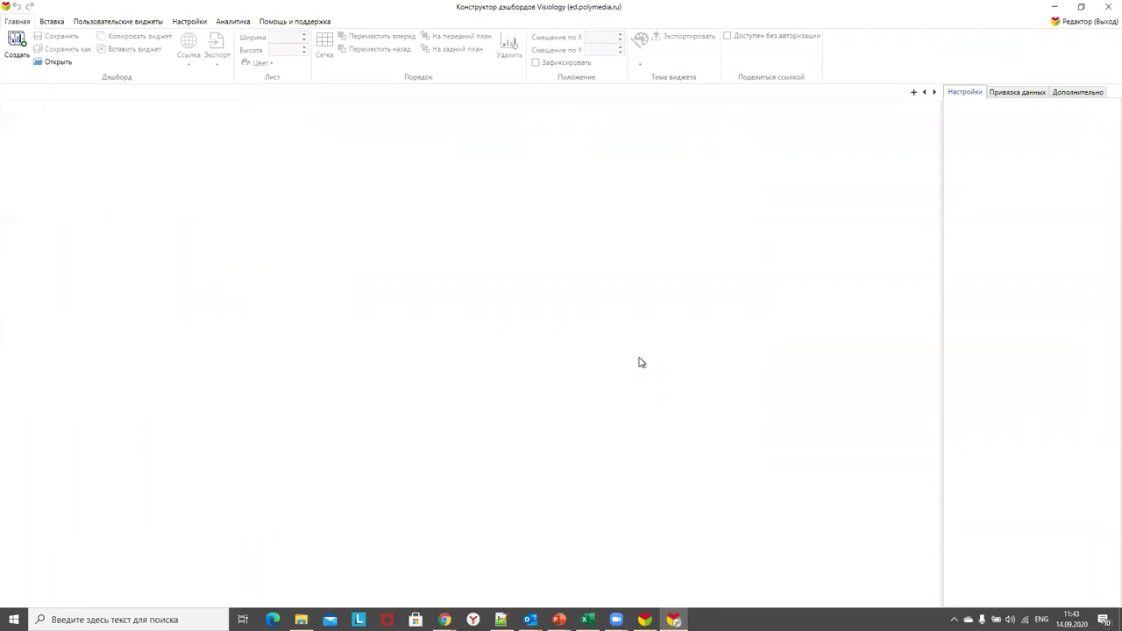
click(1074, 26)
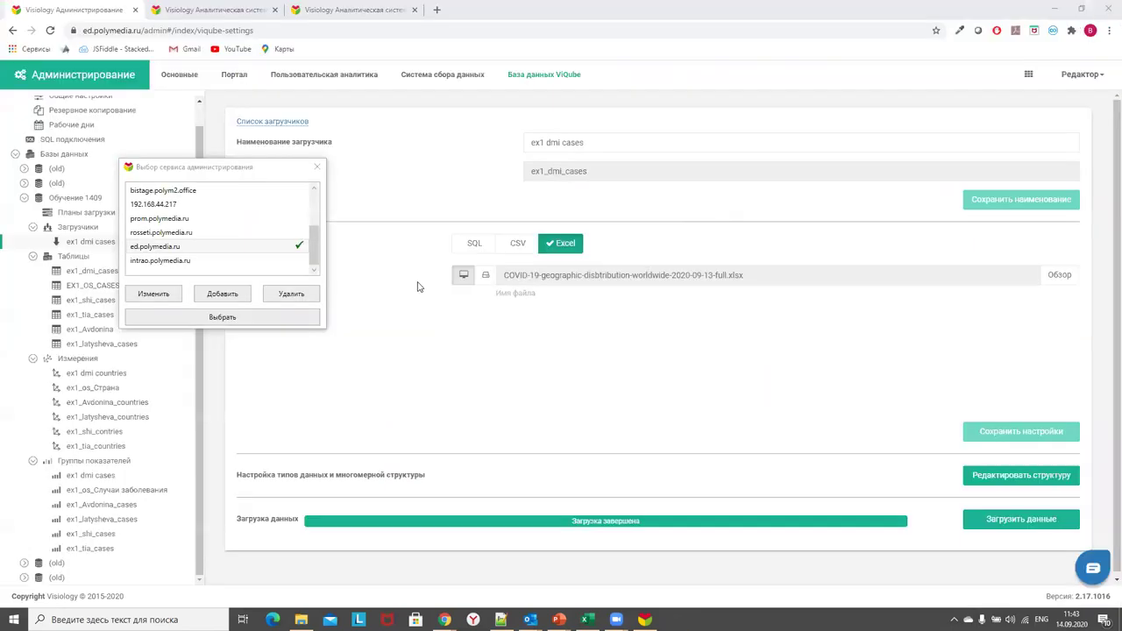
click(221, 319)
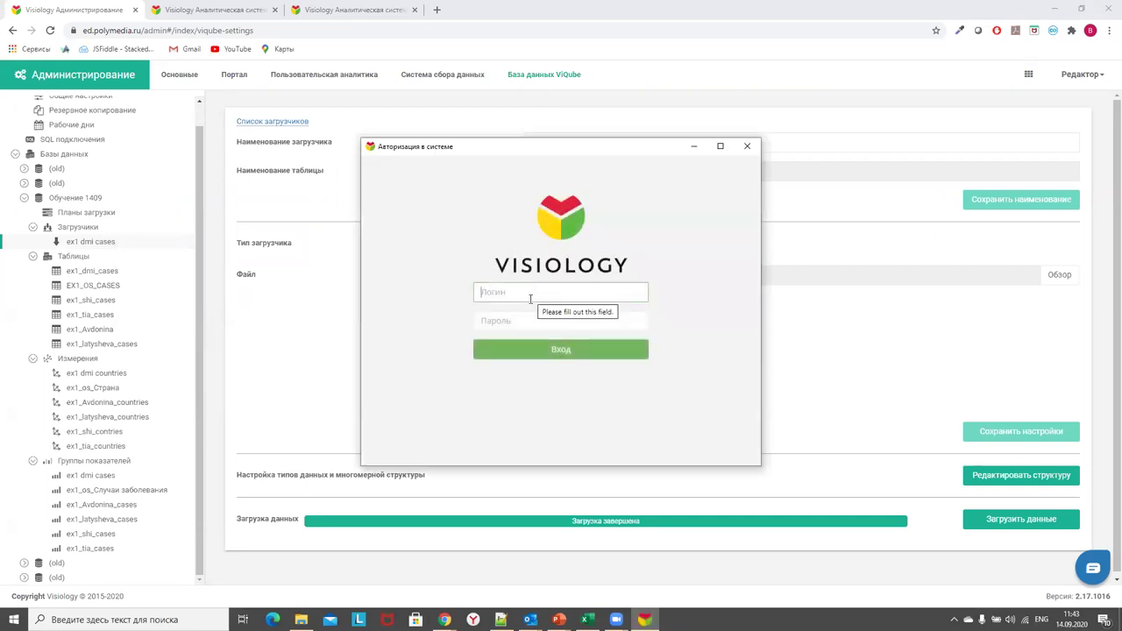
Log in to ed.polymedia.ru with the account login and password
text(editor)
key(Tab)
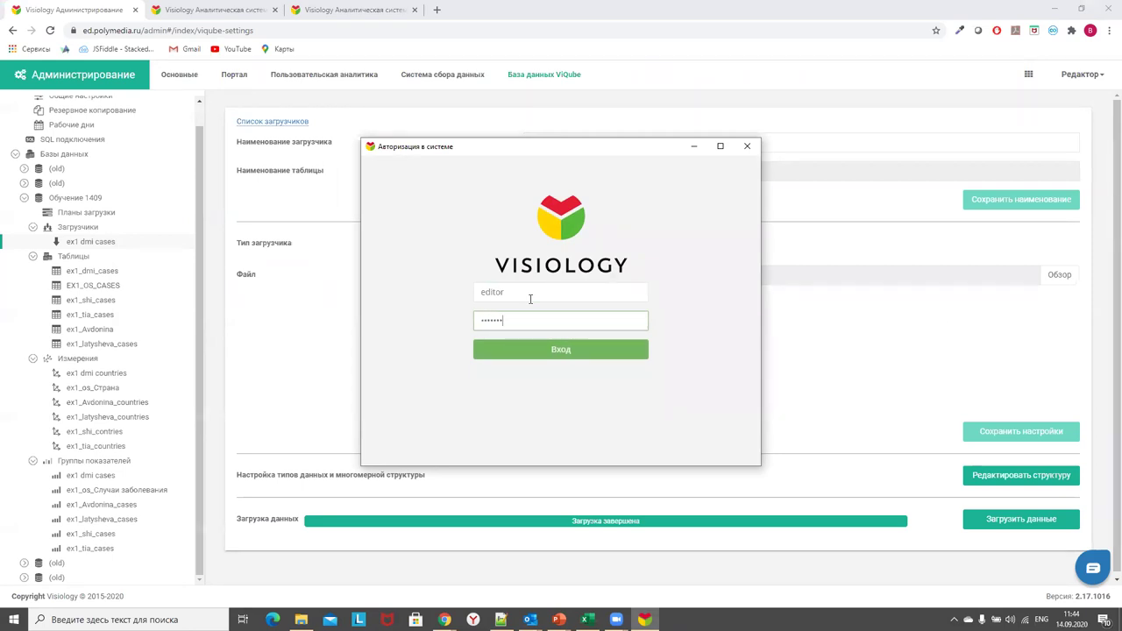
key(Return)
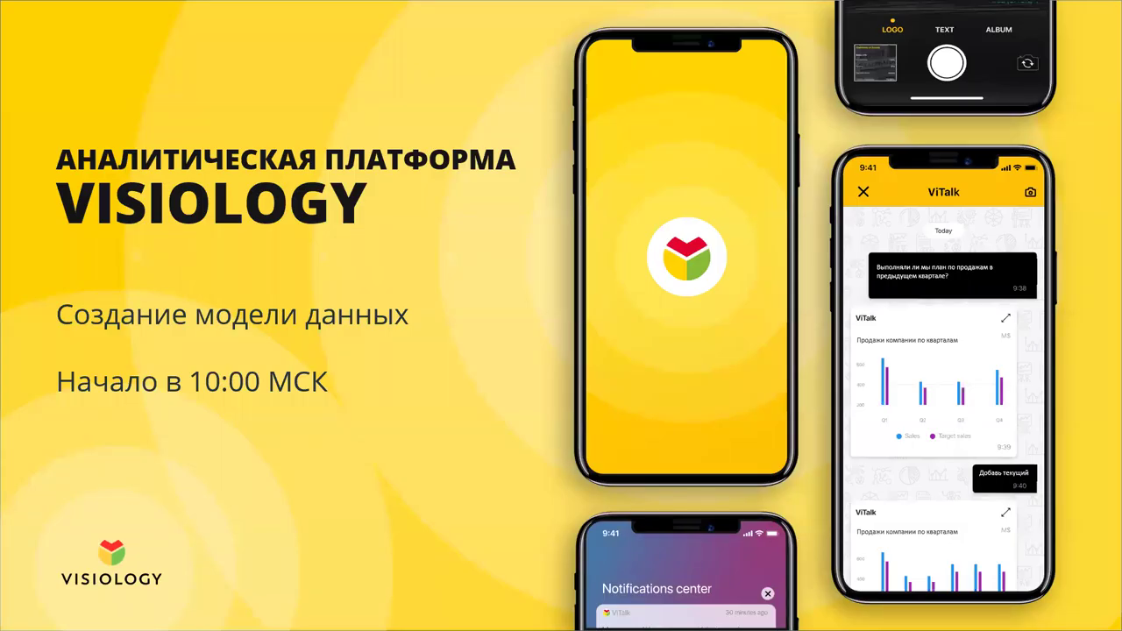
Switch away from the PowerPoint title slideshow back to Visiology Dashboard Designer
key(alt+Tab)
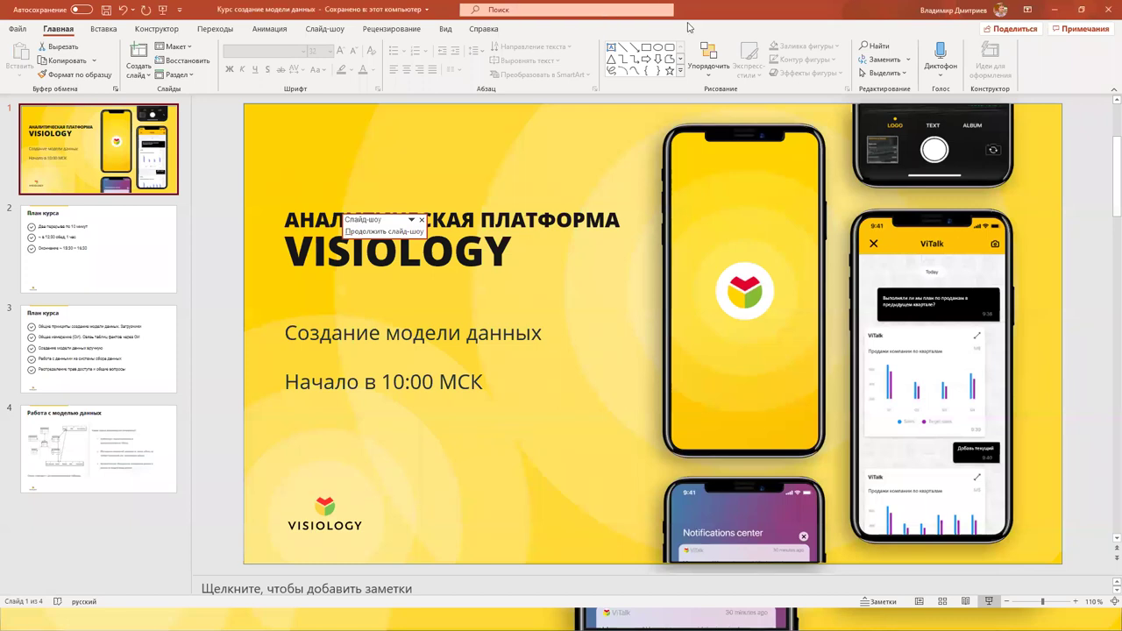
key(alt+Tab)
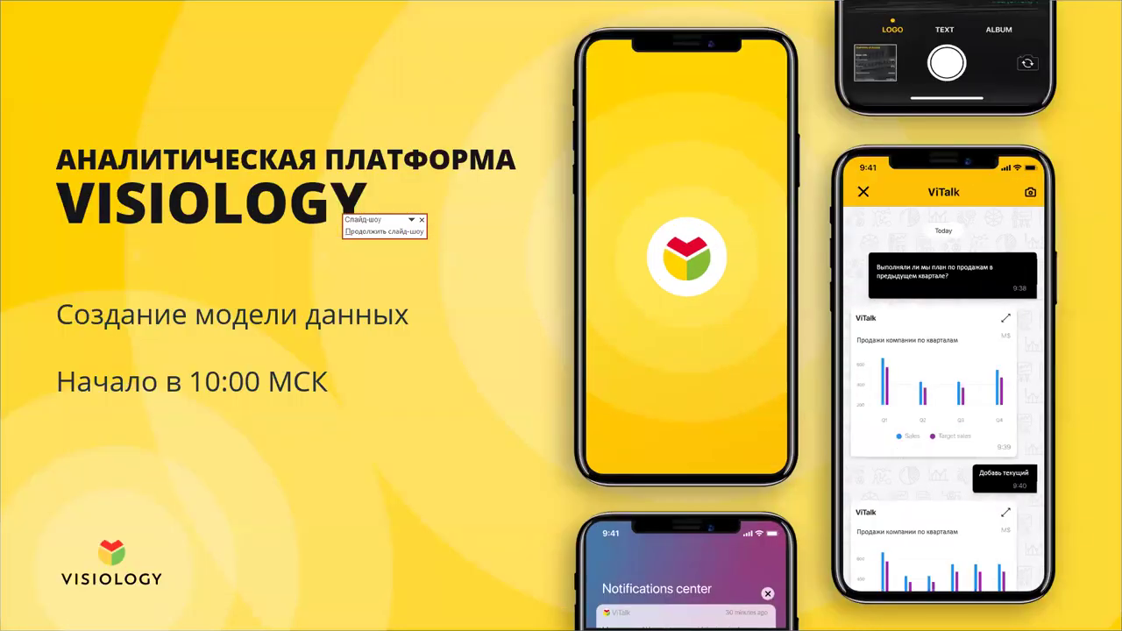
key(alt+Tab)
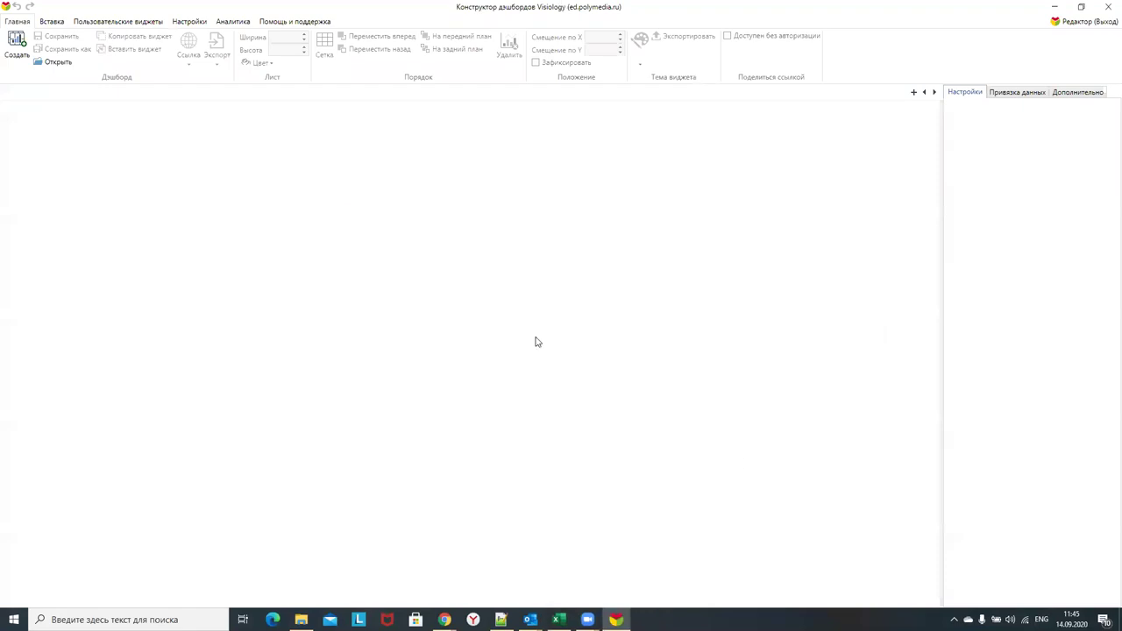
Open the recent 'Курс аналитика' presentation in PowerPoint and switch keyboard input to Russian
click(114, 620)
text(power)
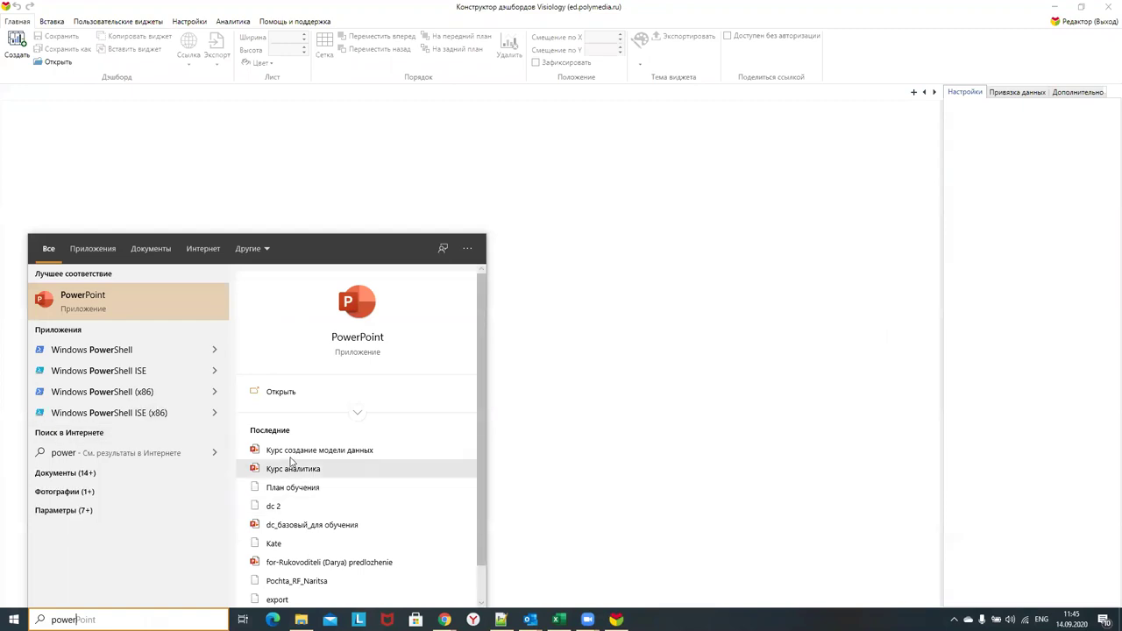
click(291, 466)
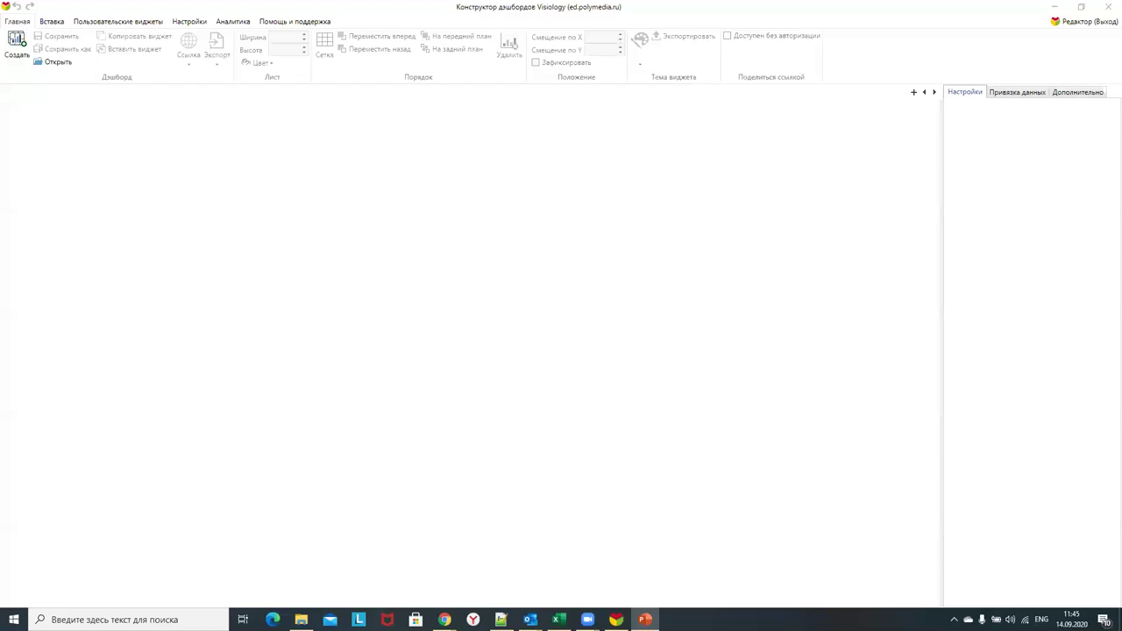
key(alt+shift)
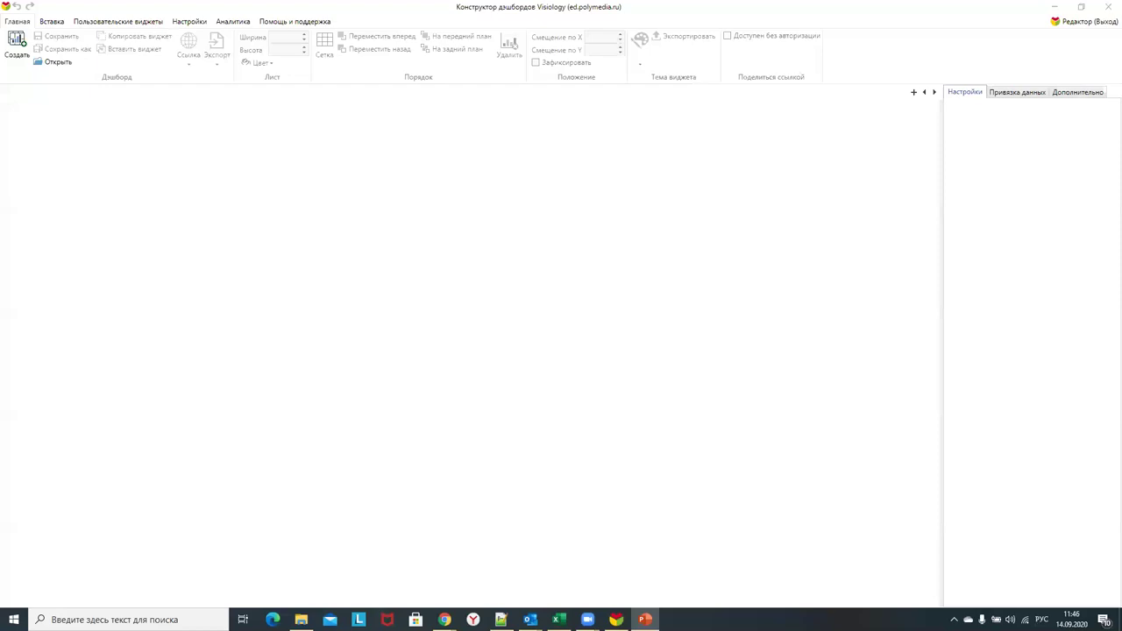
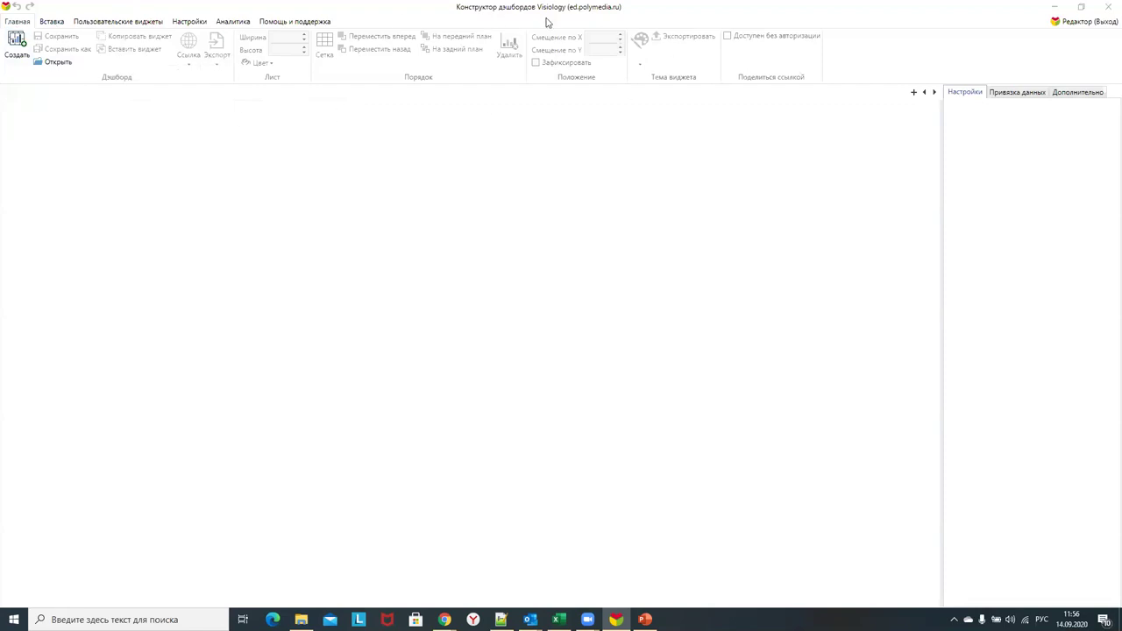
Browse the insert, custom widget, theme and analytics ribbon tabs, then return to the main commands
click(51, 23)
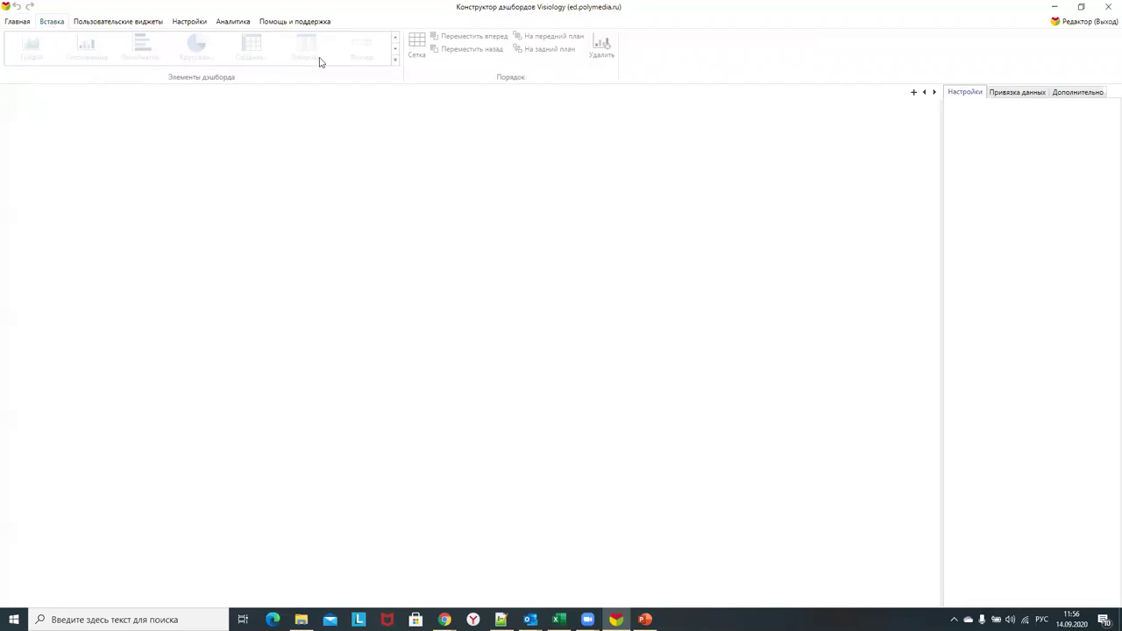
click(101, 26)
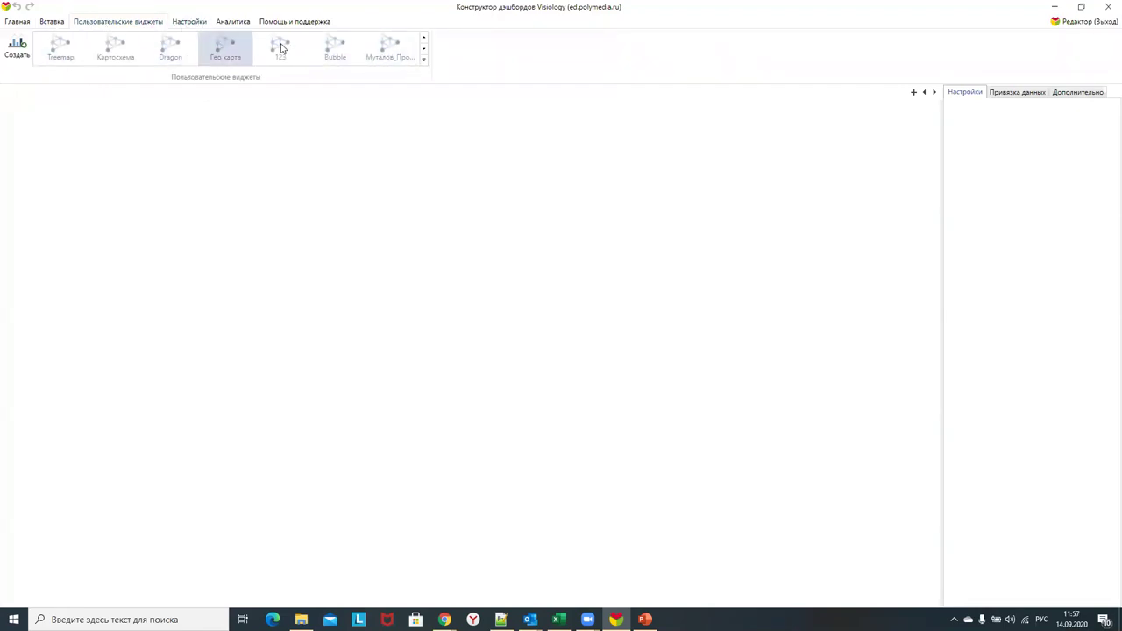
click(187, 22)
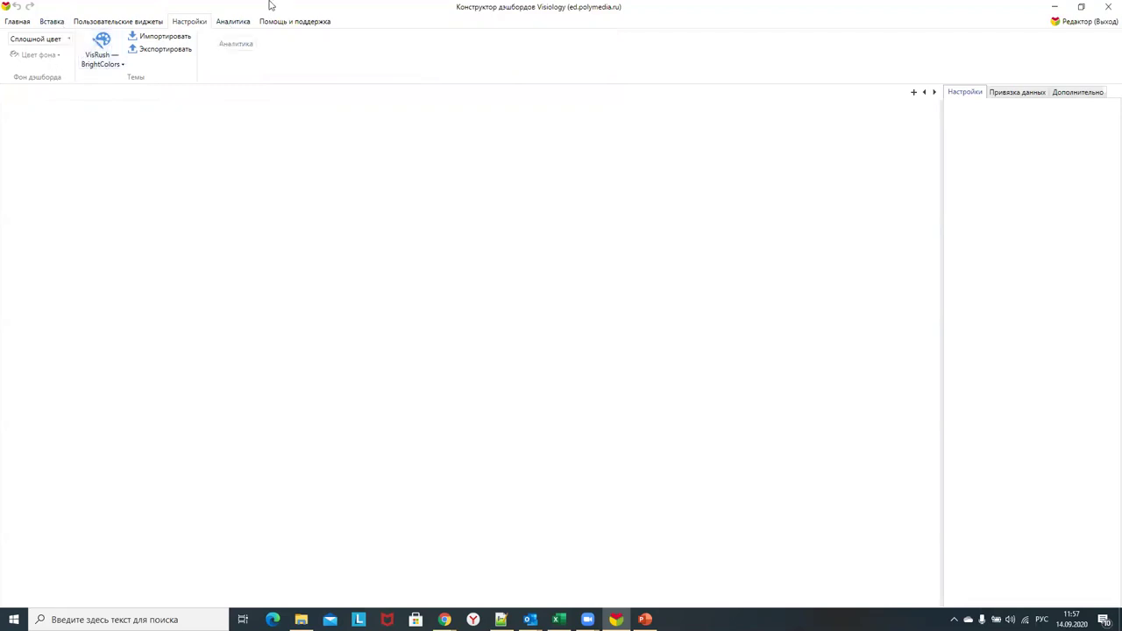
click(233, 22)
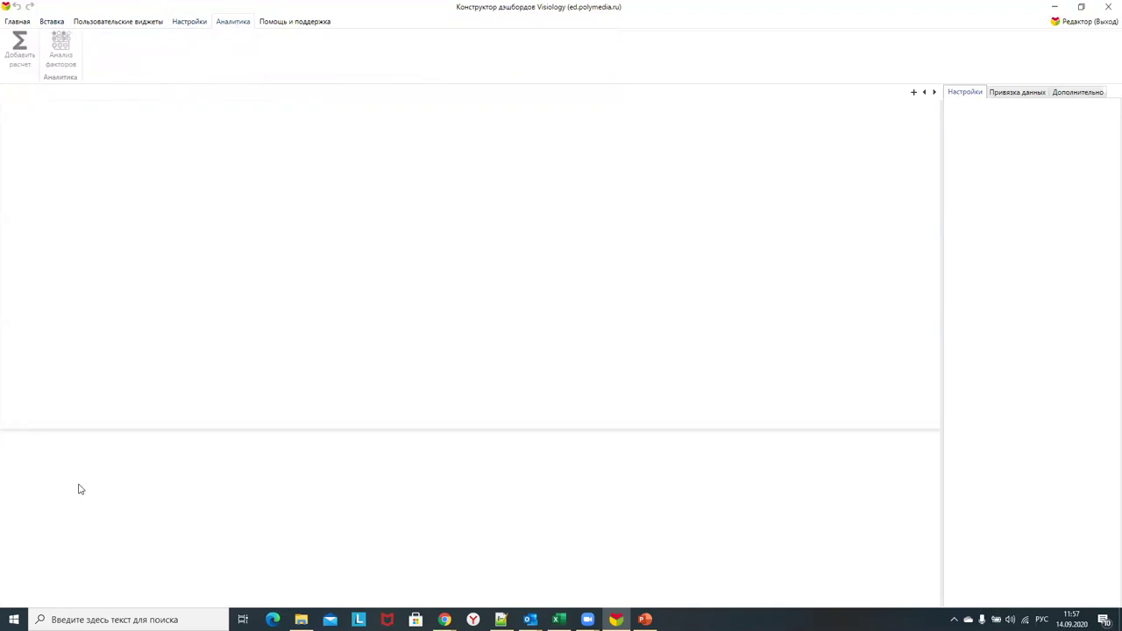
click(17, 22)
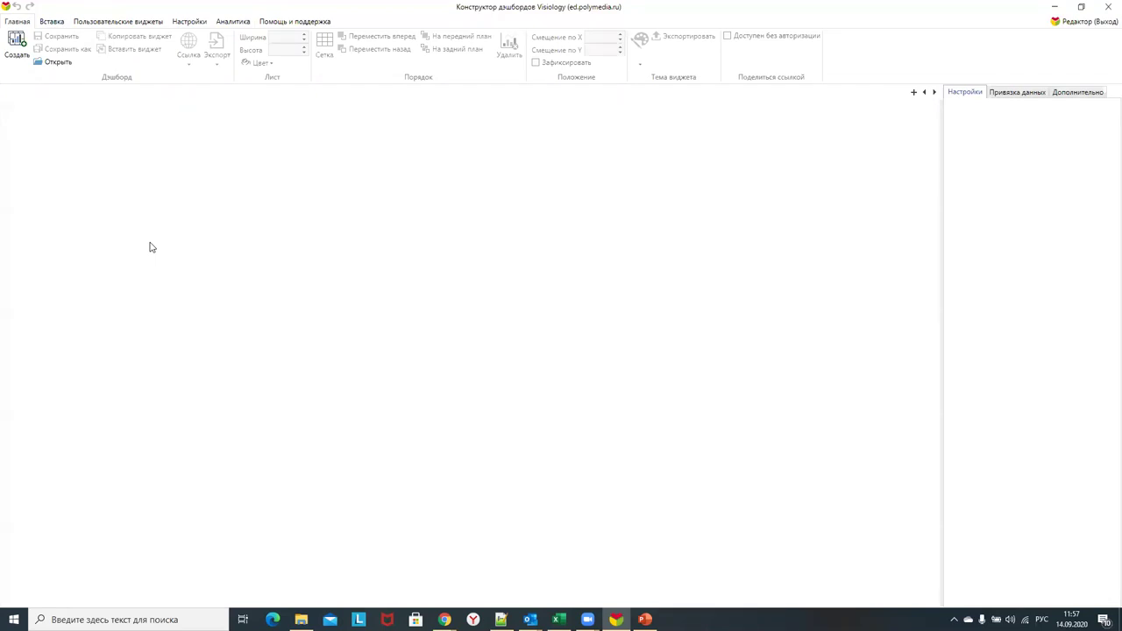
Create a new dashboard named 'ex1' followed by the author's surname
click(18, 54)
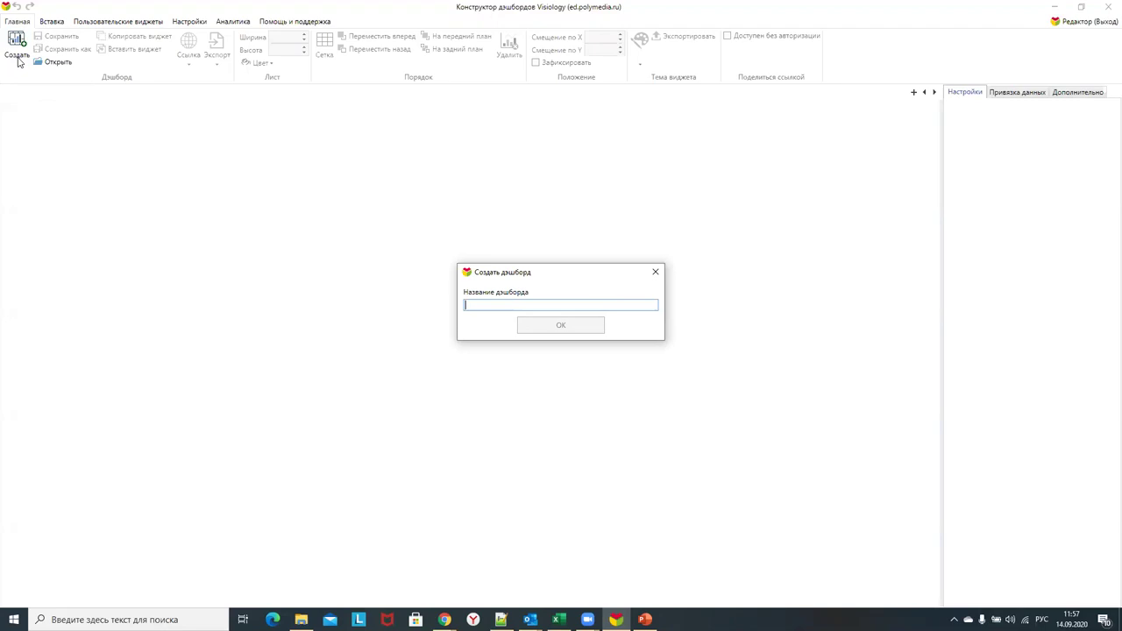
key(BackSpace)
key(BackSpace)
key(BackSpace)
text(ea1 dmitriev)
click(554, 326)
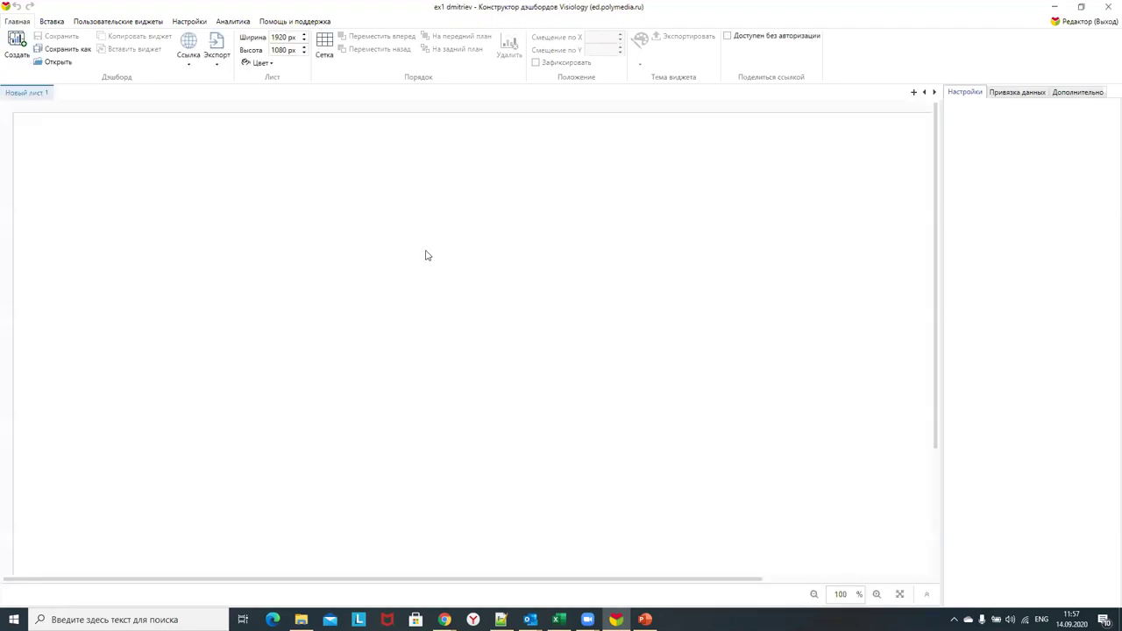
Zoom the blank sheet out to 70%, then fit the whole 1920×1080 sheet into the view
click(814, 595)
click(814, 595)
click(814, 595)
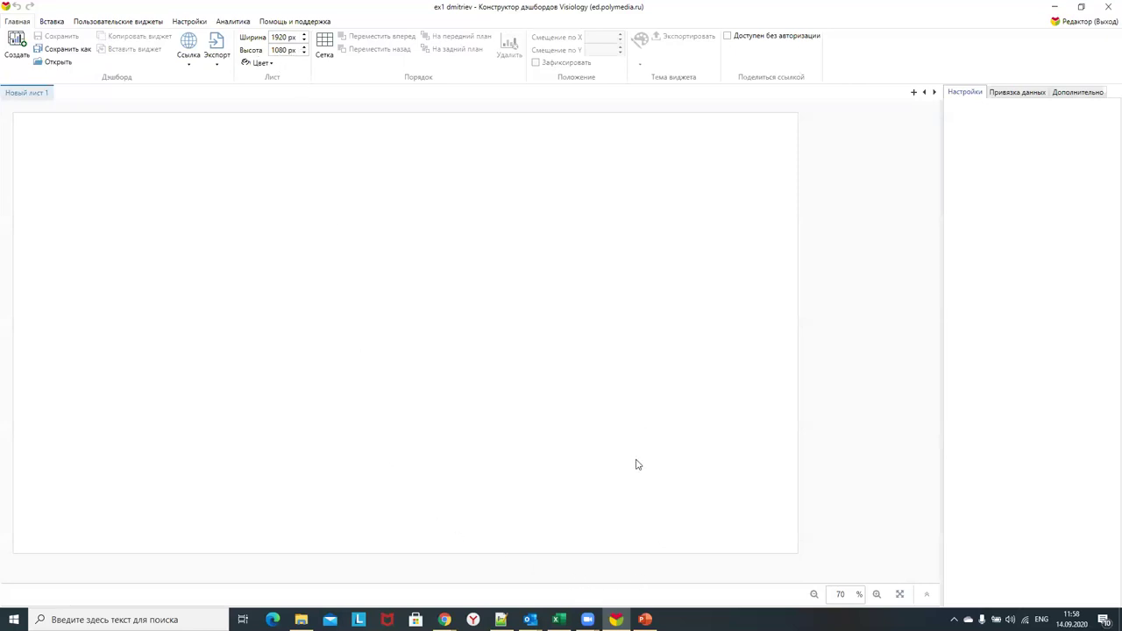
scroll(636, 464, up, 3)
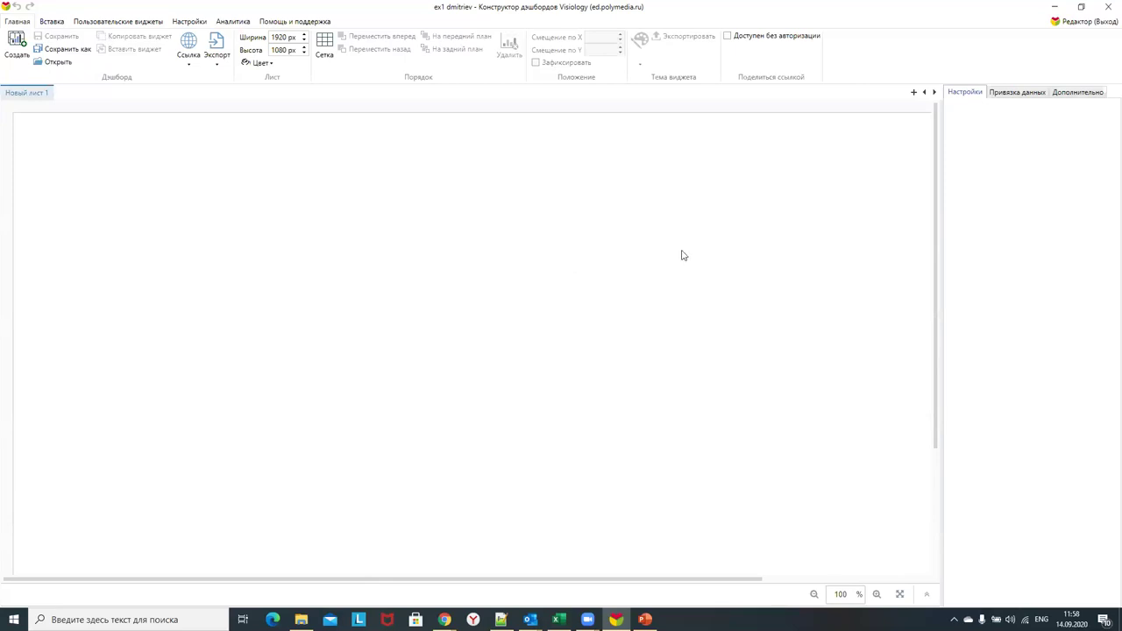
click(901, 596)
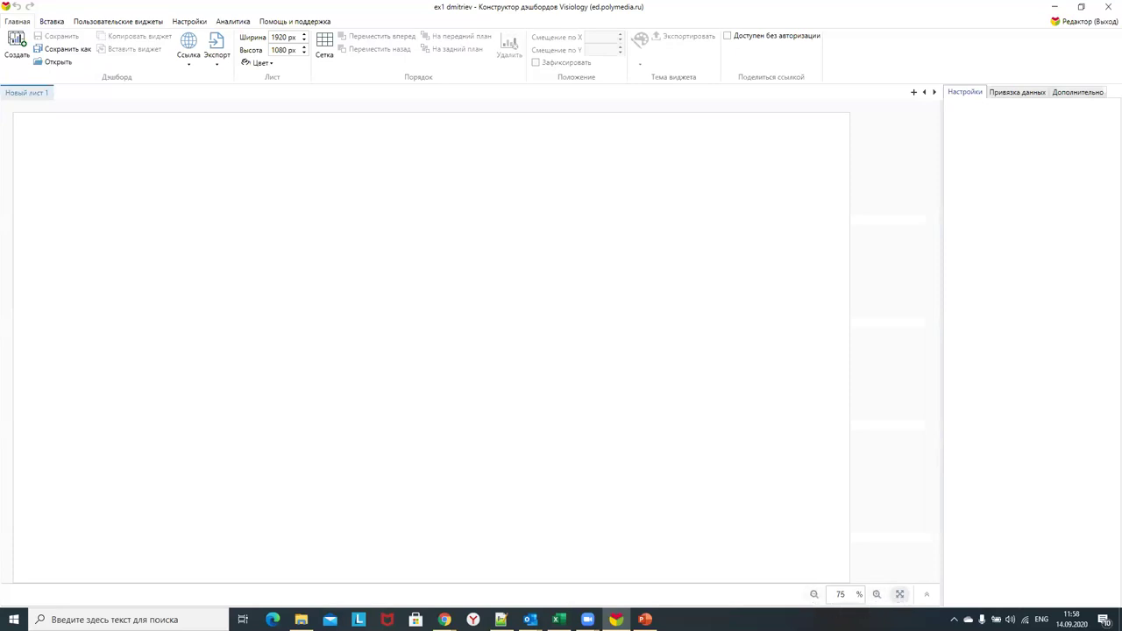
Refit the sheet to the workspace and bring up the Вставка elements (График, Гистограмма, Фильтр)
click(813, 595)
click(813, 595)
click(875, 595)
click(876, 595)
click(875, 595)
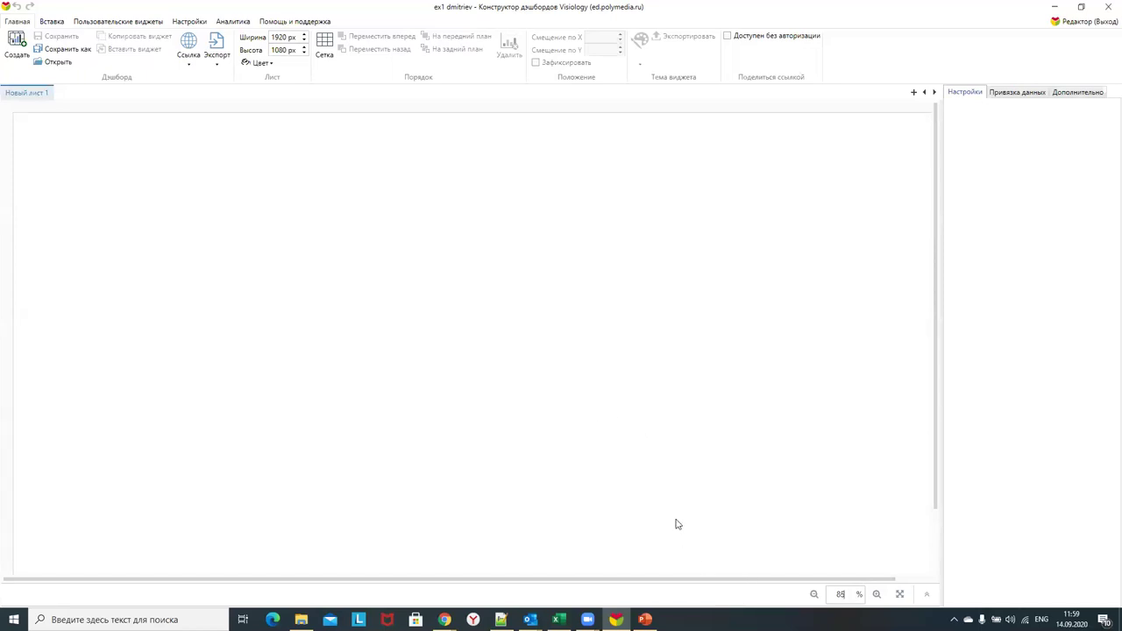
scroll(526, 371, up, 2)
scroll(523, 388, up, 3)
scroll(521, 393, down, 5)
scroll(519, 395, up, 2)
scroll(519, 395, down, 1)
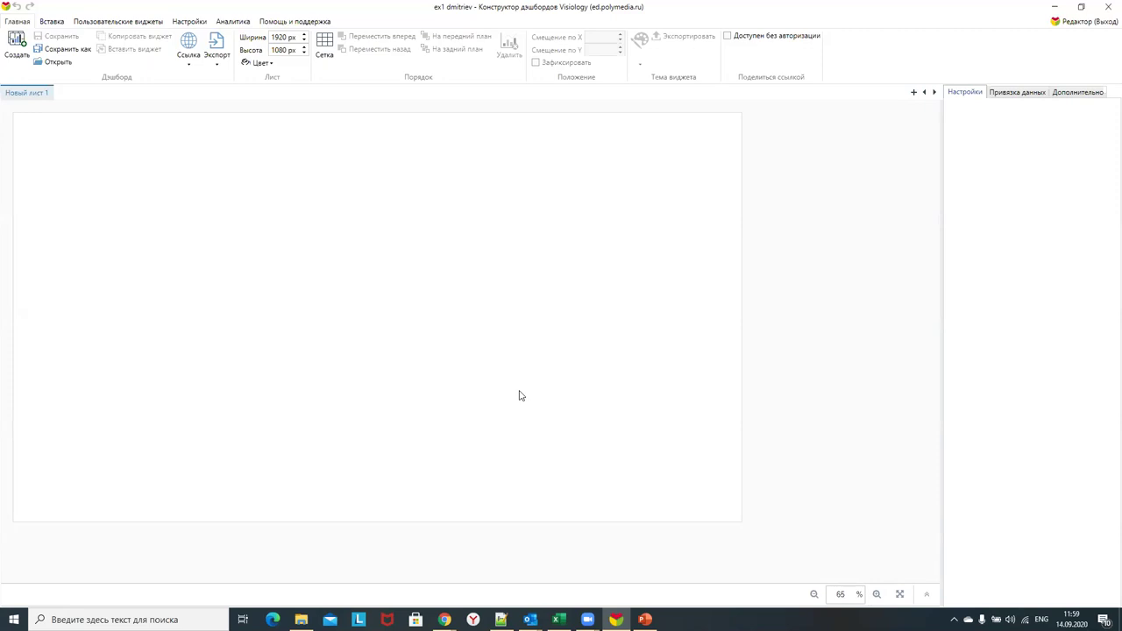
click(899, 594)
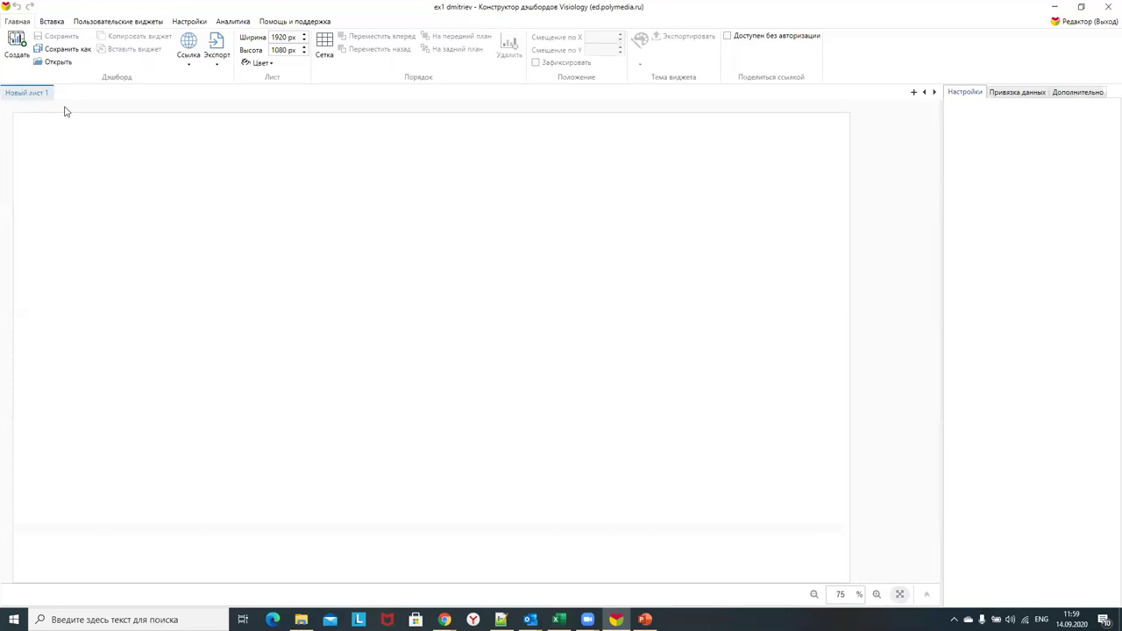
click(50, 23)
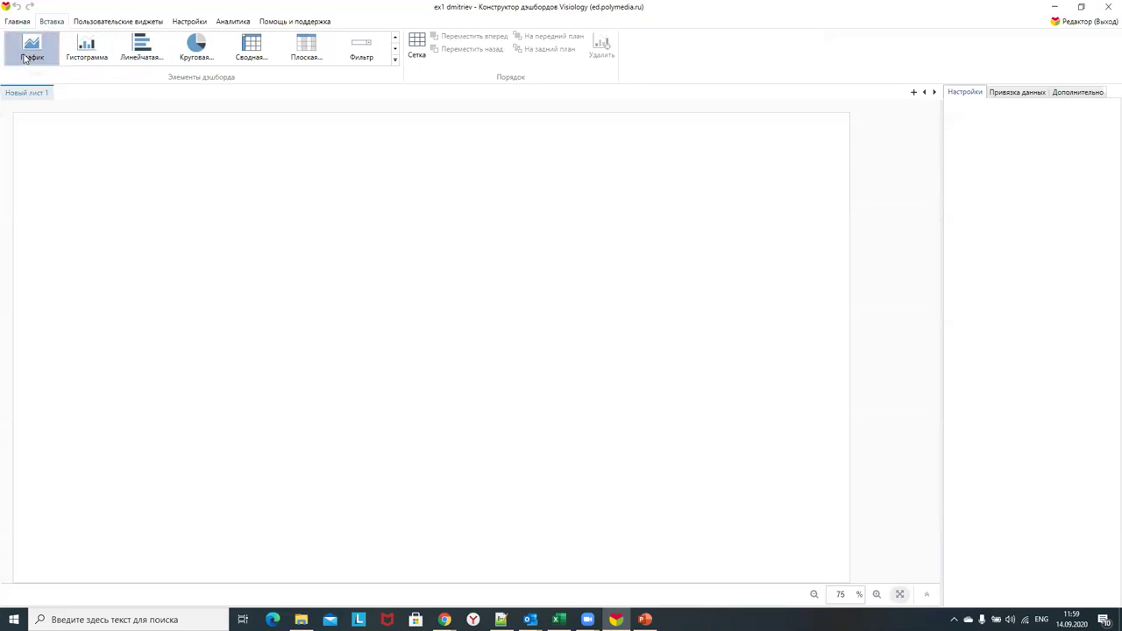
Insert a График line chart and enlarge it to fill most of the sheet
click(26, 56)
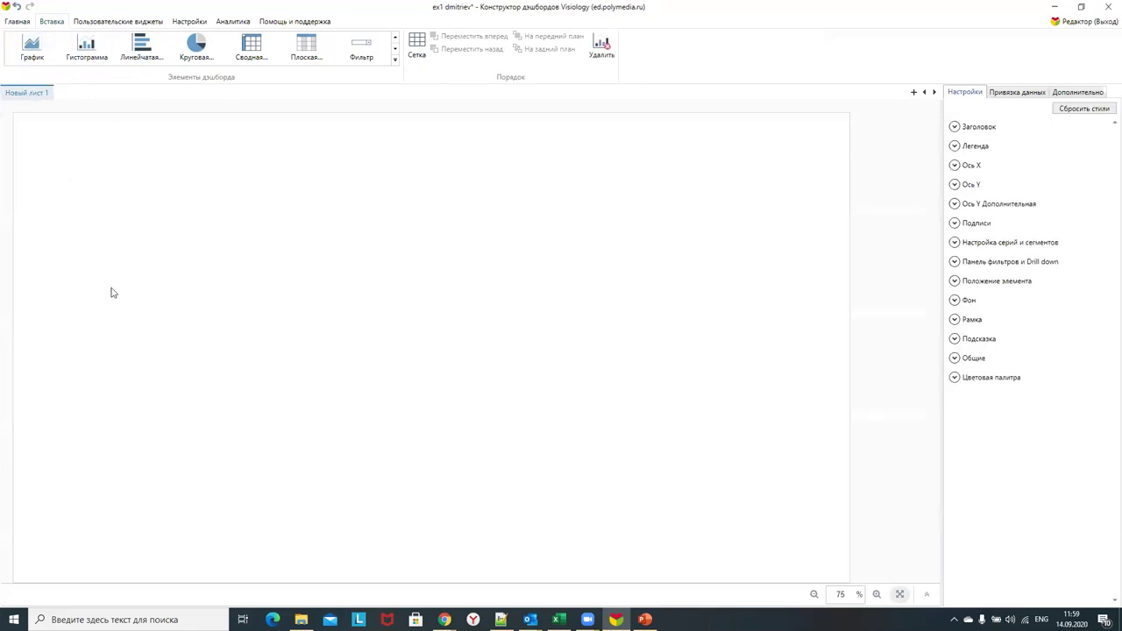
drag(84, 212, 118, 203)
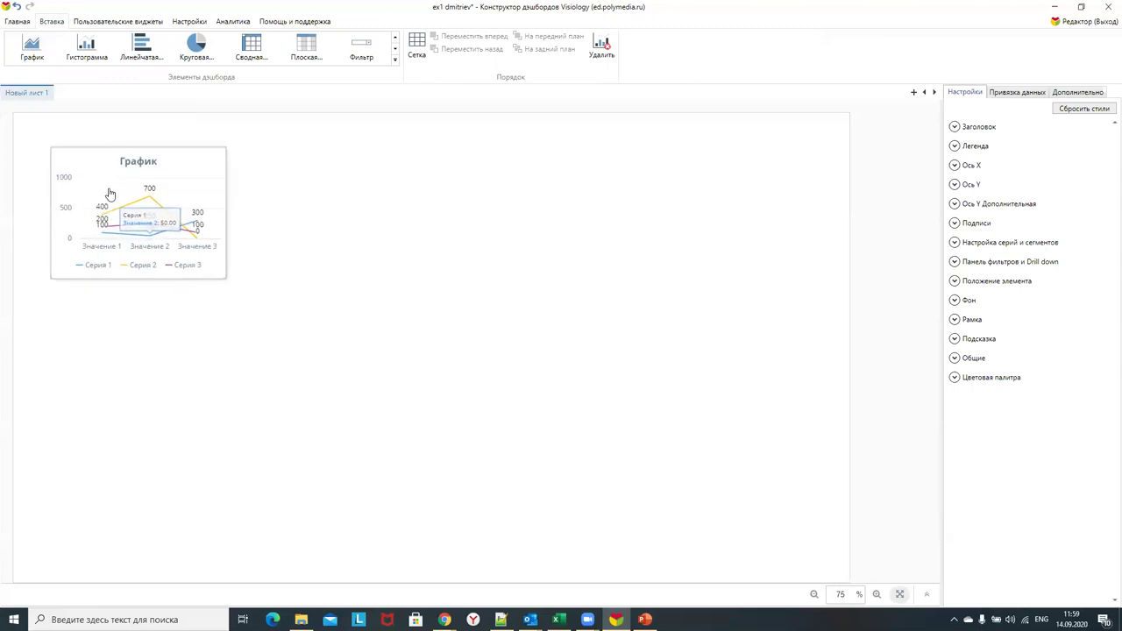
drag(128, 275, 124, 554)
drag(231, 299, 821, 274)
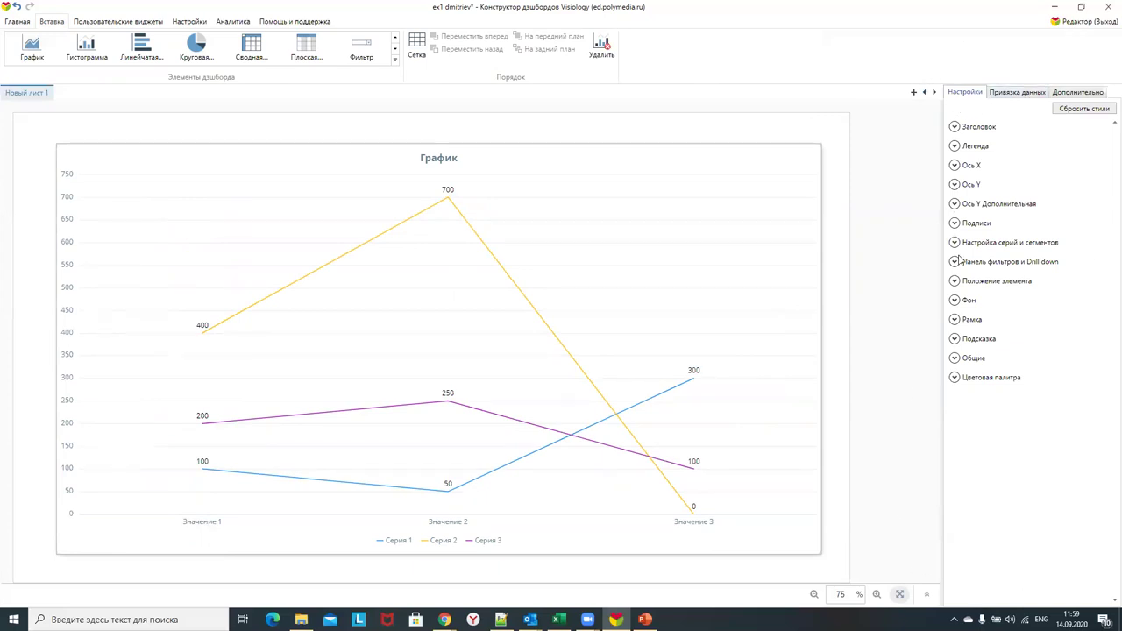
Set the chart's Источник данных to ViQube under Привязка данных
click(1025, 95)
click(995, 123)
click(983, 138)
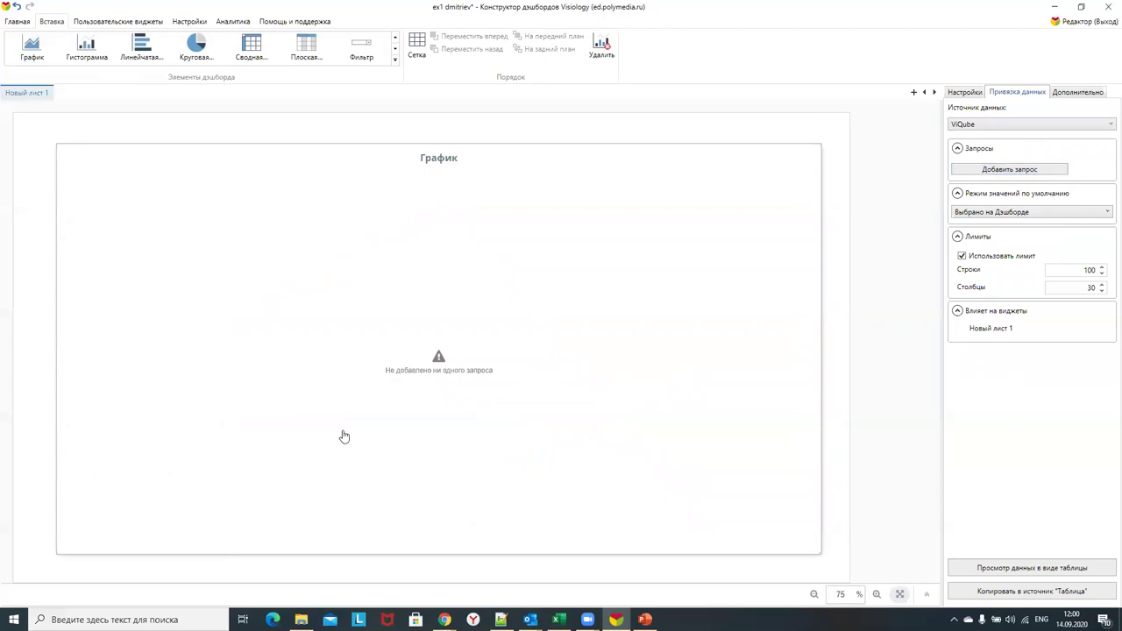
Add a query on the ex1 dmi cases group plotting the cases measure (Sum, 28 802 775)
click(980, 172)
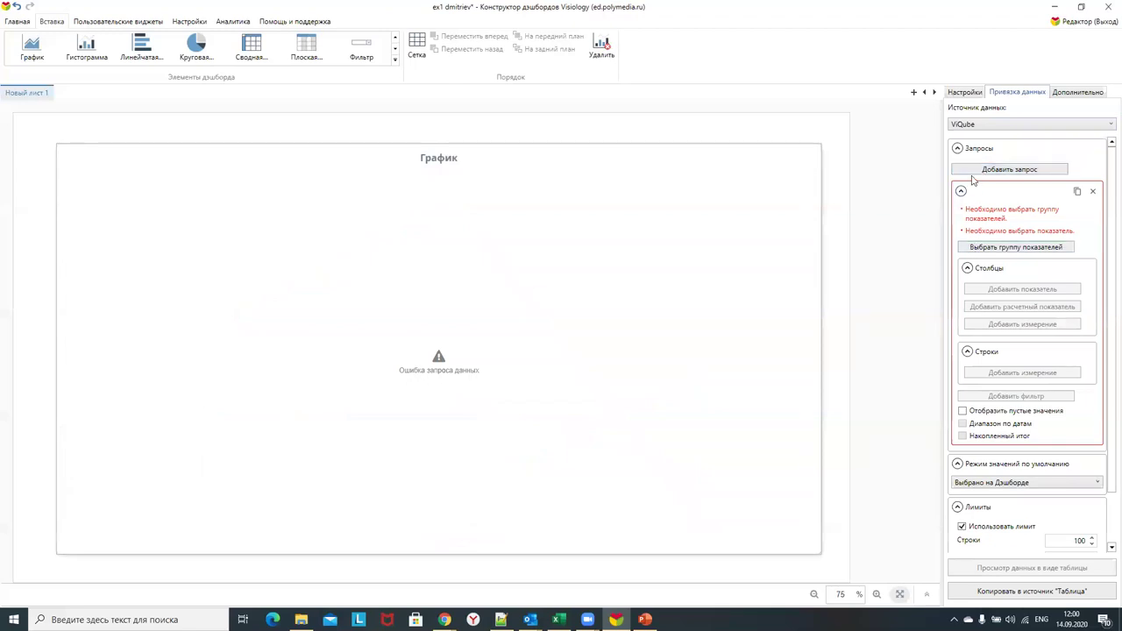
click(1007, 249)
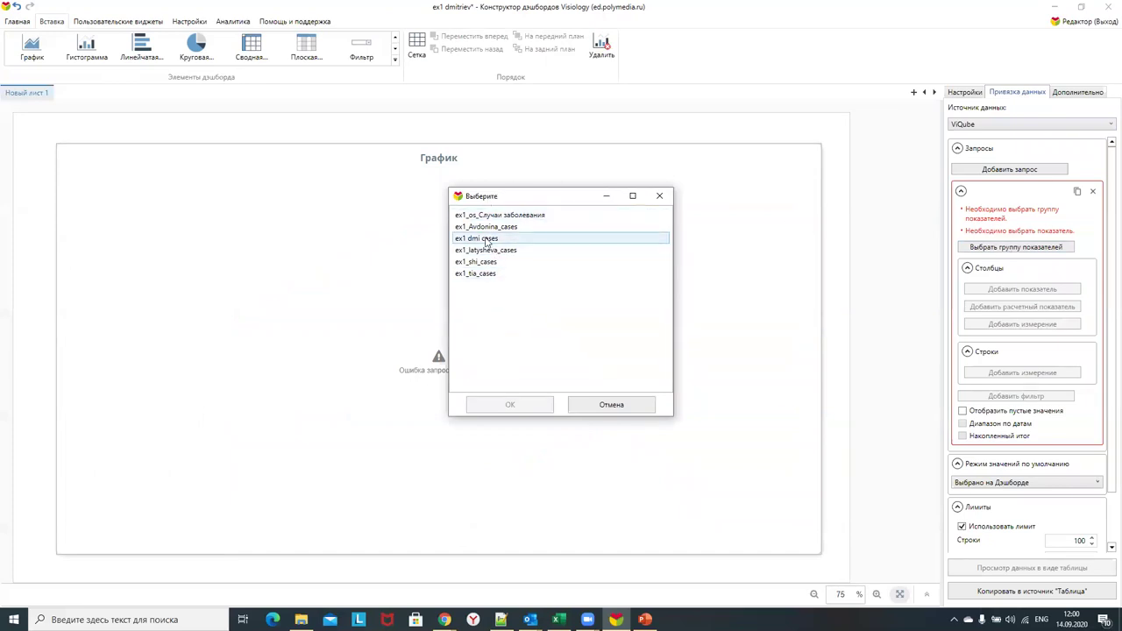
click(486, 239)
click(510, 404)
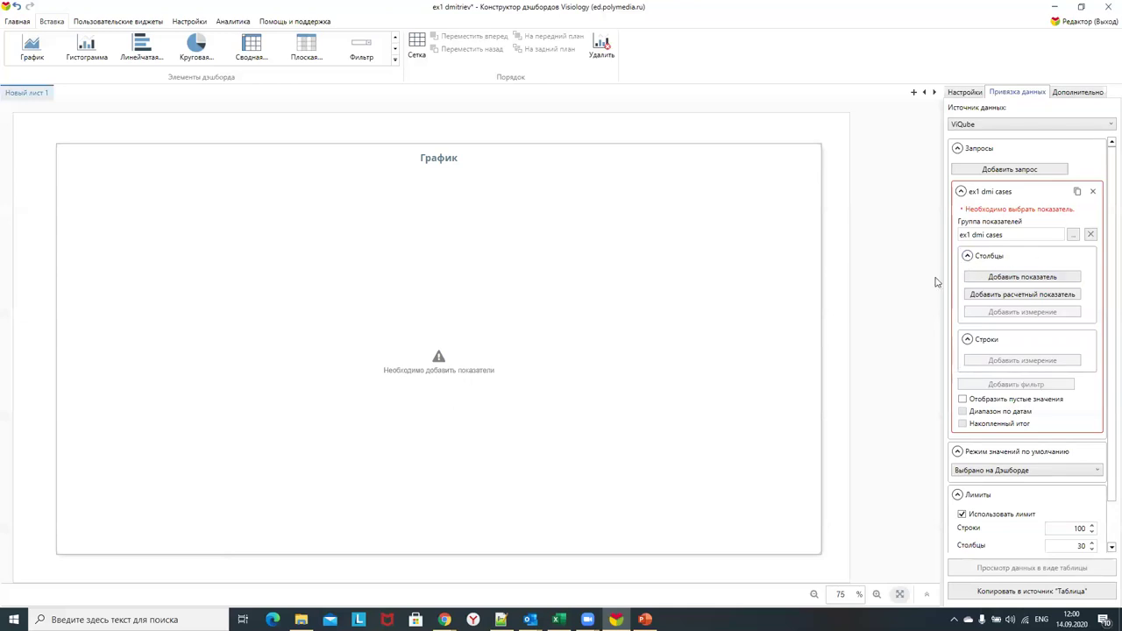
click(997, 278)
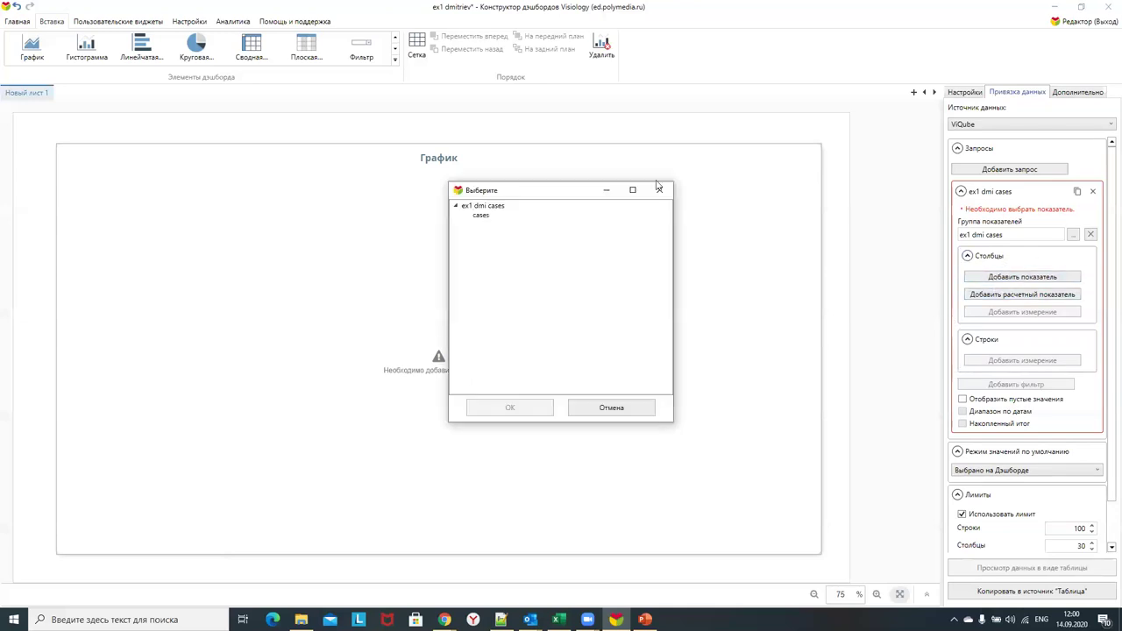
click(493, 219)
click(510, 407)
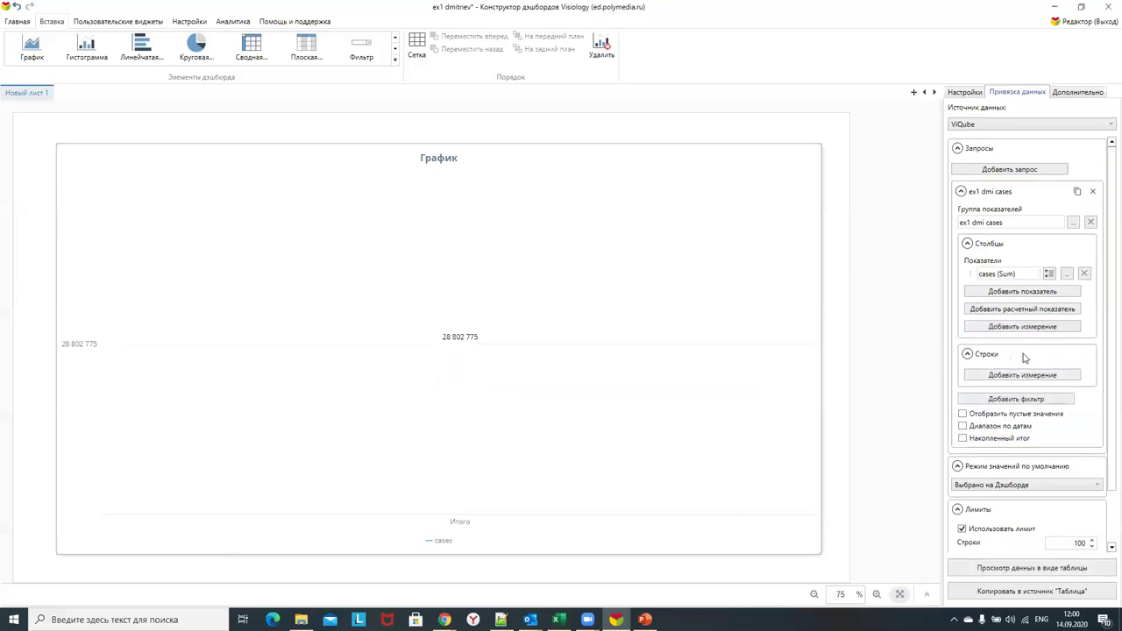
Change the cases measure's aggregation function to Avg, giving 678,29
mouse_move(426, 316)
click(1065, 276)
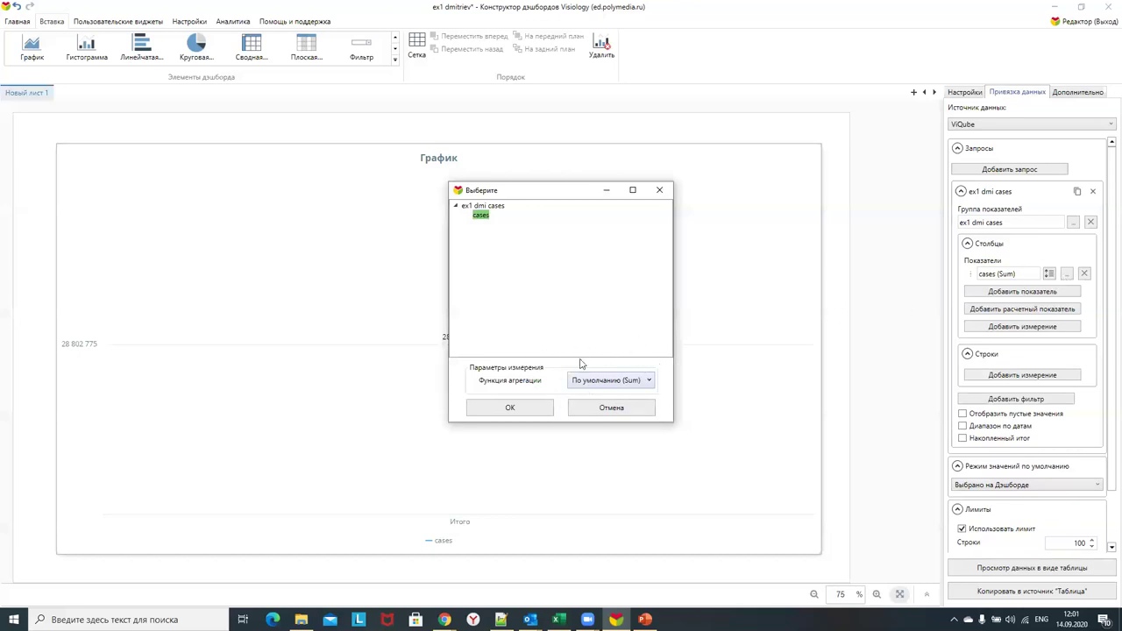
click(588, 383)
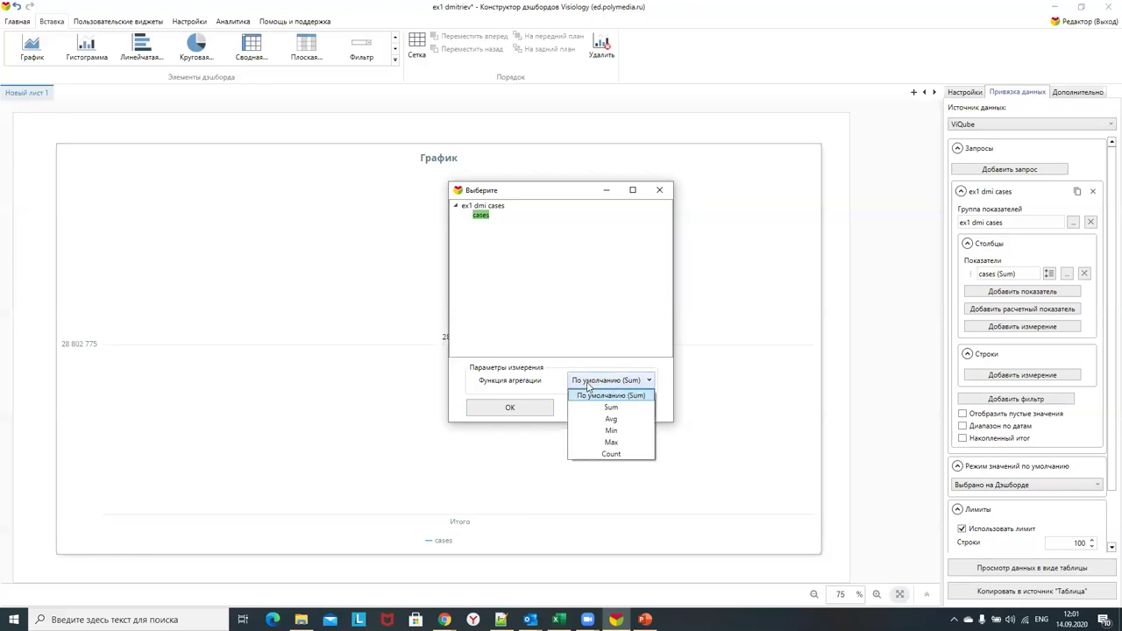
click(593, 420)
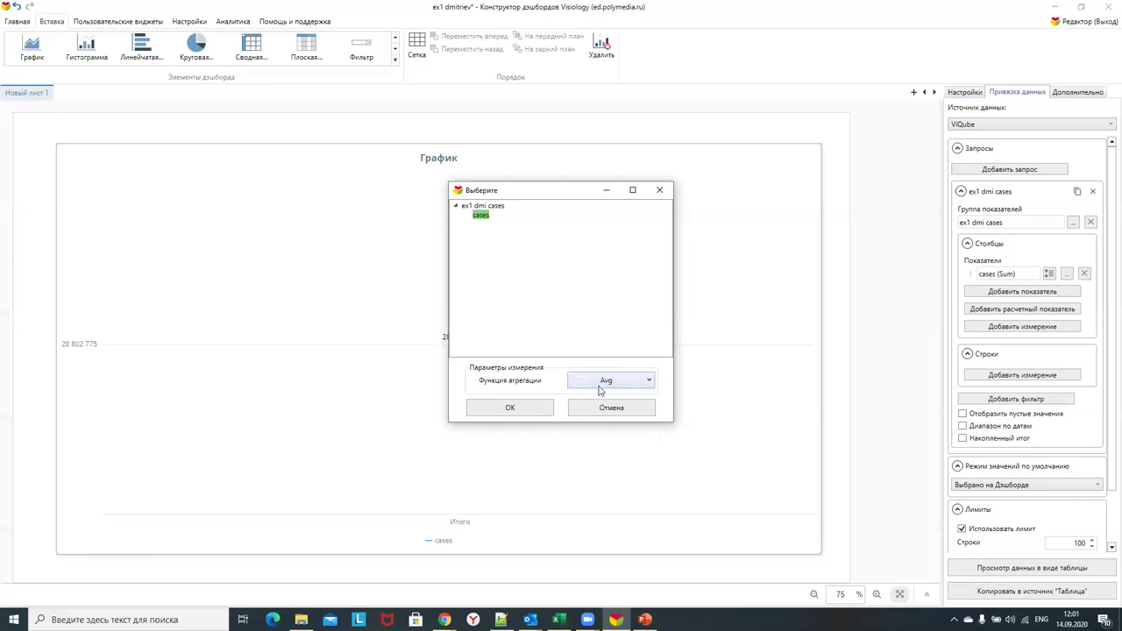
click(514, 408)
mouse_move(503, 450)
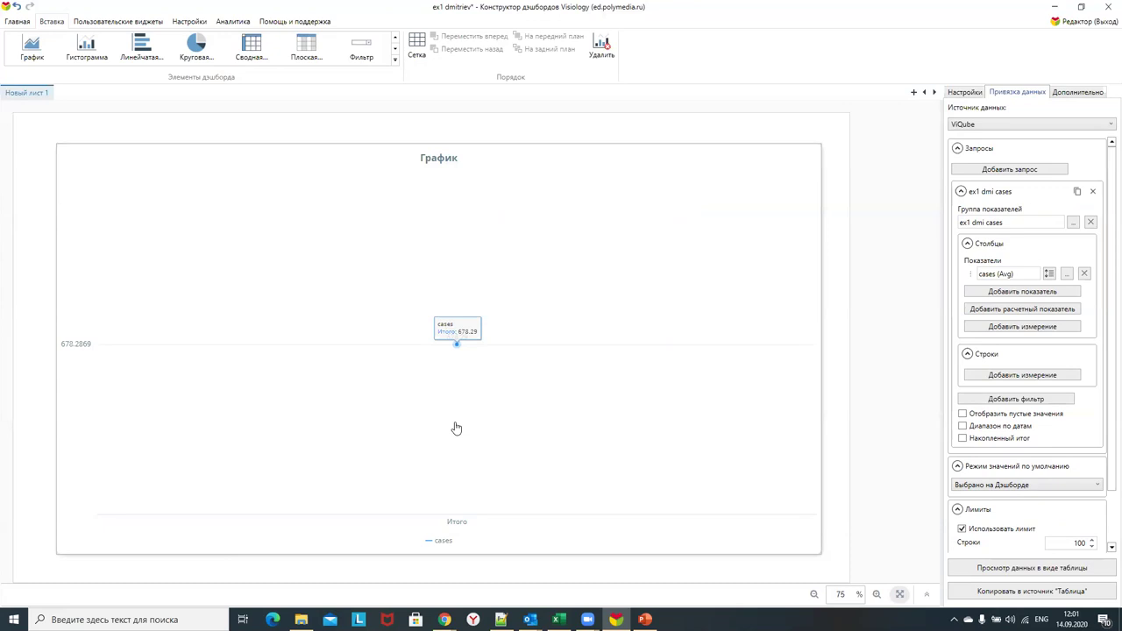
Switch the cases measure's aggregation to Count
click(1067, 275)
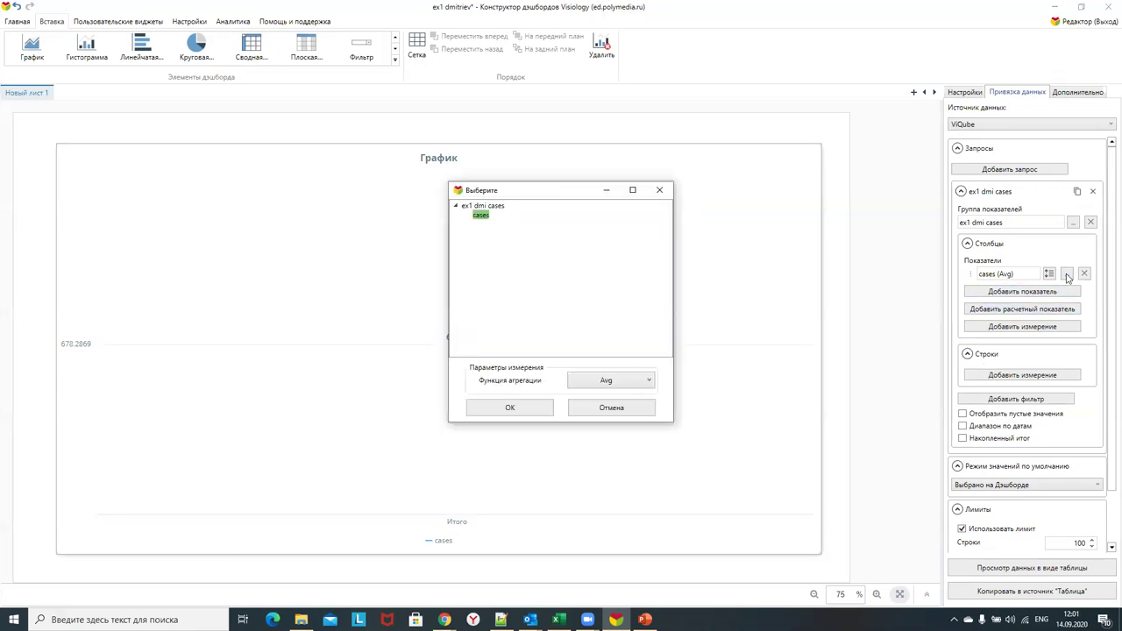
click(585, 384)
click(592, 456)
click(508, 409)
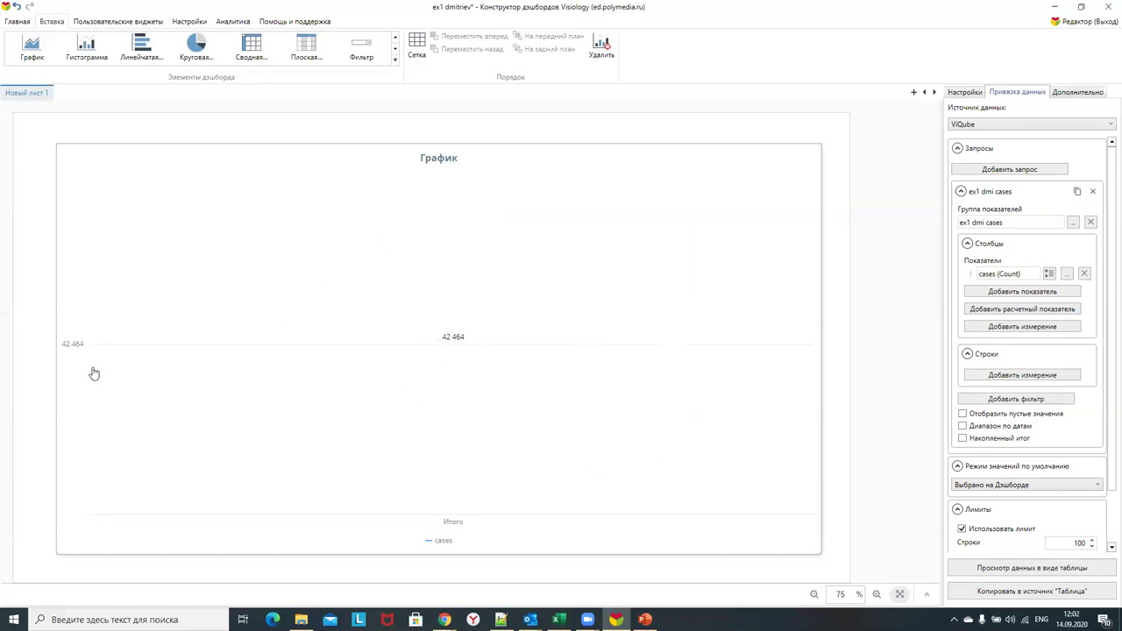
Set the cases aggregation back to Sum, restoring 28 802 775
click(1066, 273)
click(608, 384)
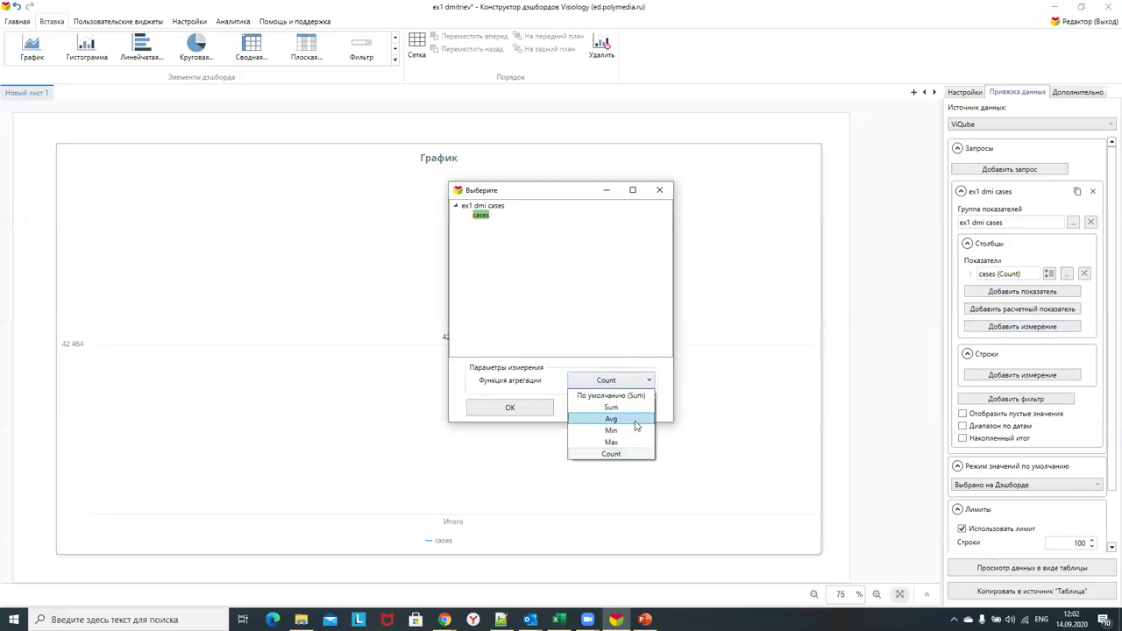
click(610, 408)
click(510, 407)
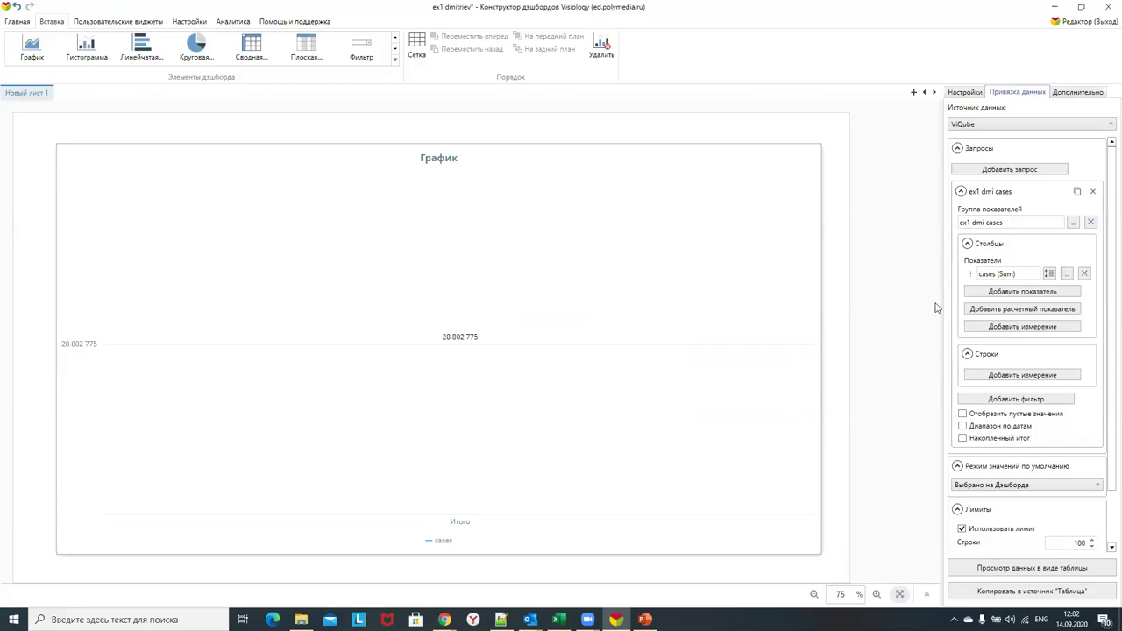
Add the Дата field from the date group as the chart's row dimension
click(979, 377)
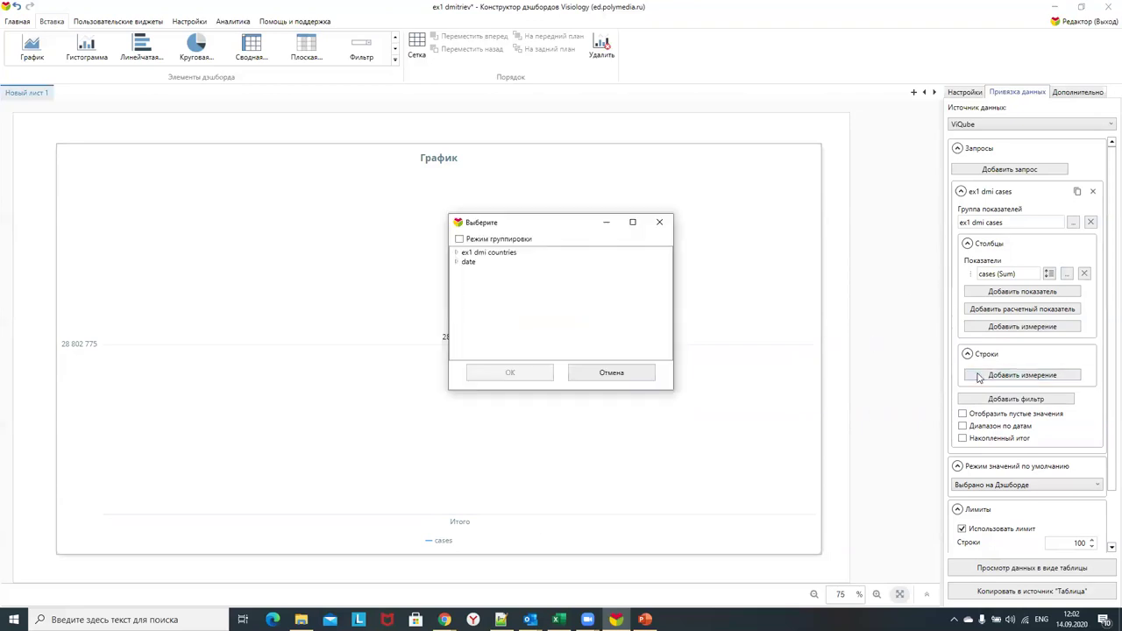
click(455, 262)
click(455, 263)
click(456, 263)
click(485, 273)
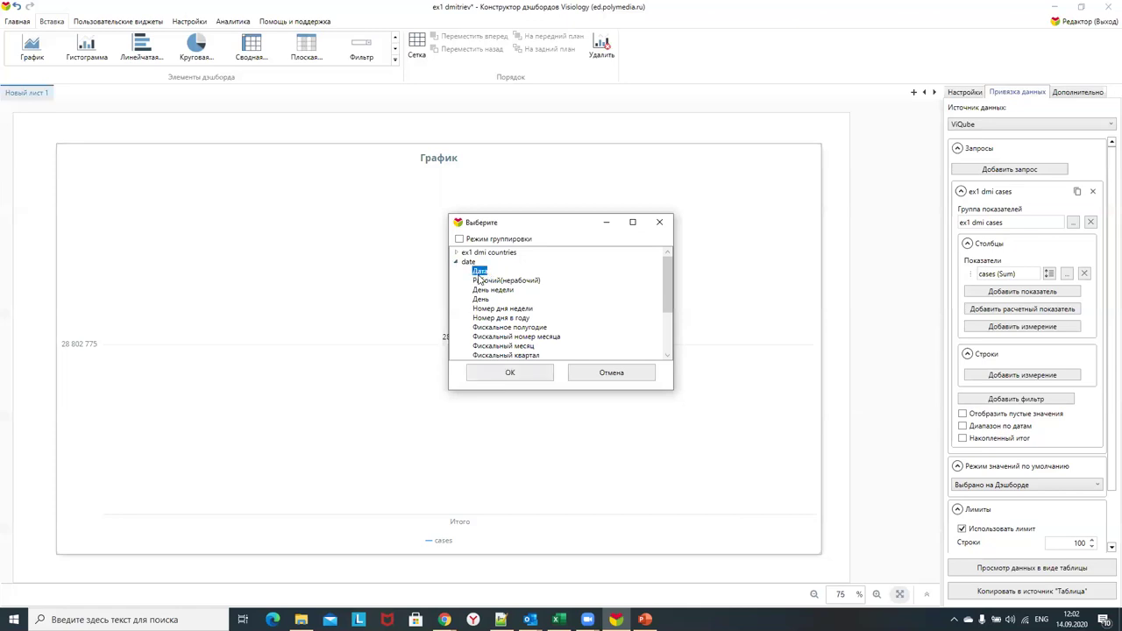
scroll(481, 289, down, 3)
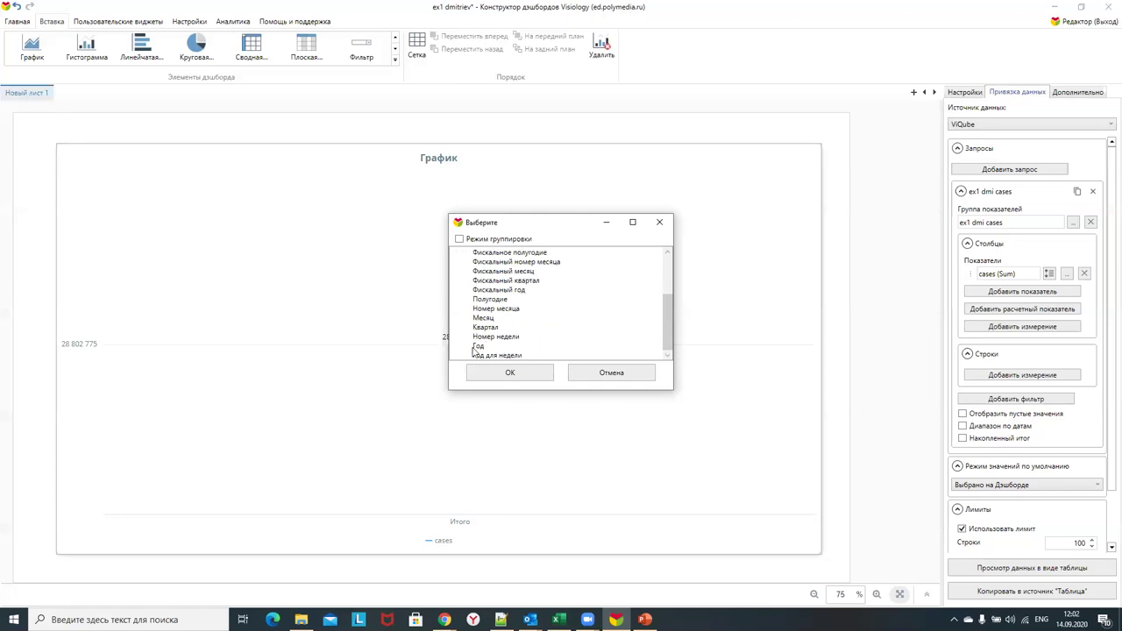
scroll(480, 311, up, 1)
scroll(488, 322, up, 2)
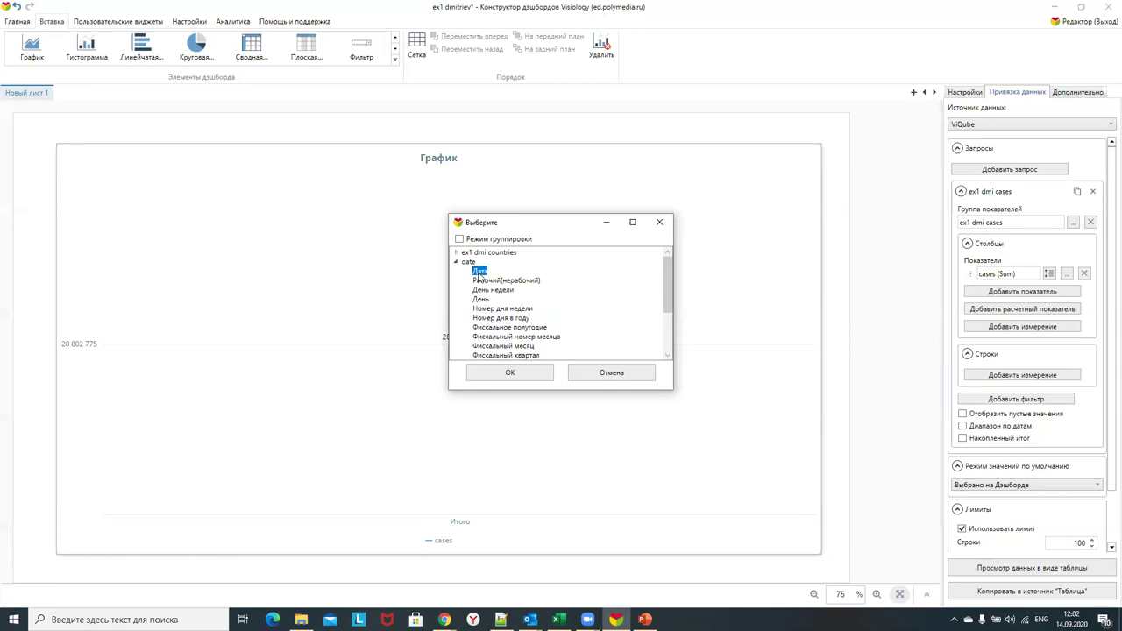
click(503, 373)
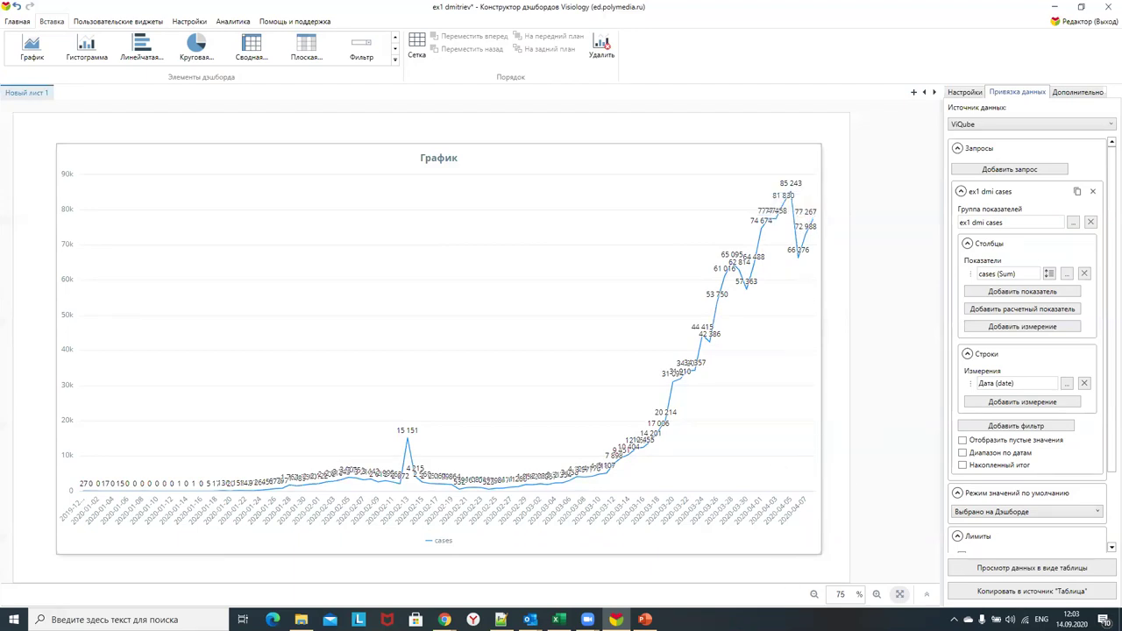
drag(1106, 305, 1105, 405)
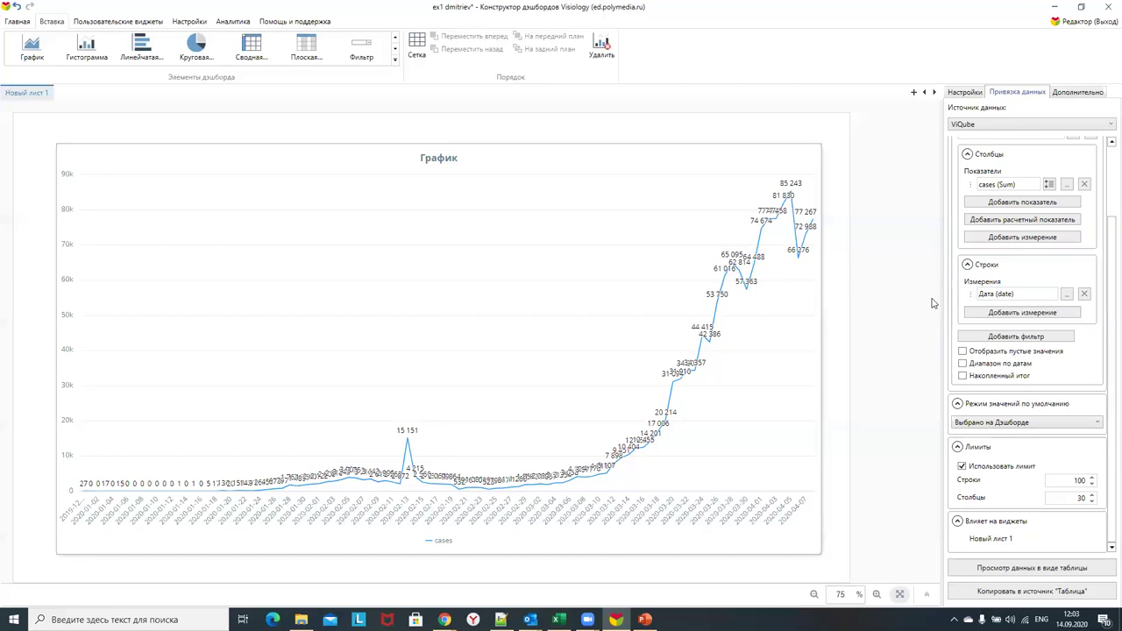
Uncheck Использовать лимит so the chart plots every date through 2020-09-11
click(962, 466)
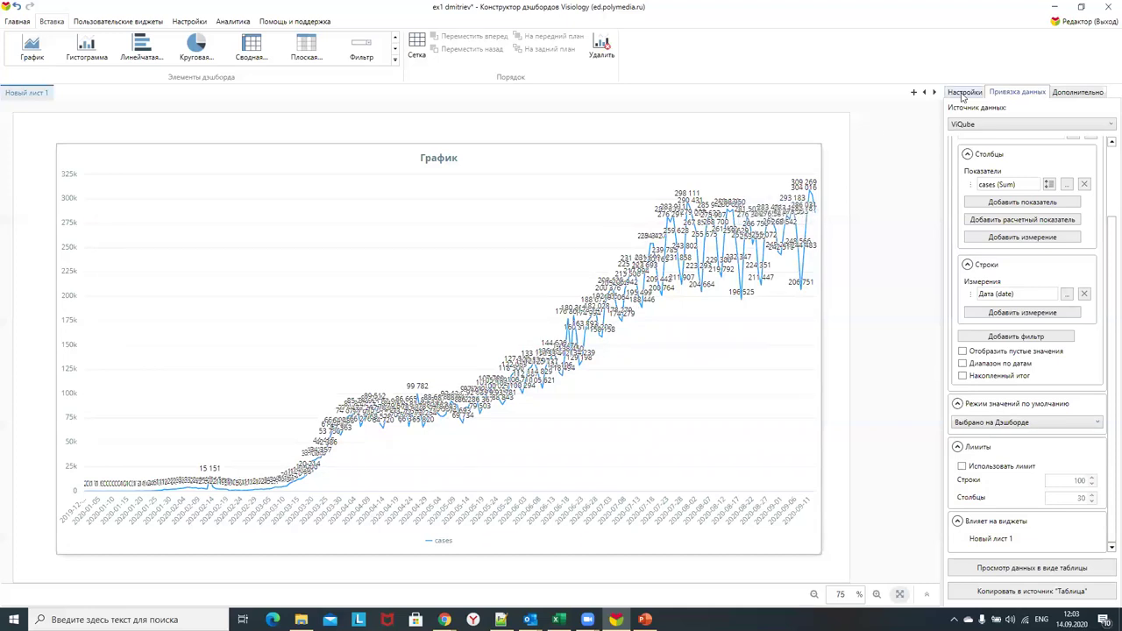
In the Настройки Подписи section, turn off Подписи точек/столбцов value labels
click(962, 94)
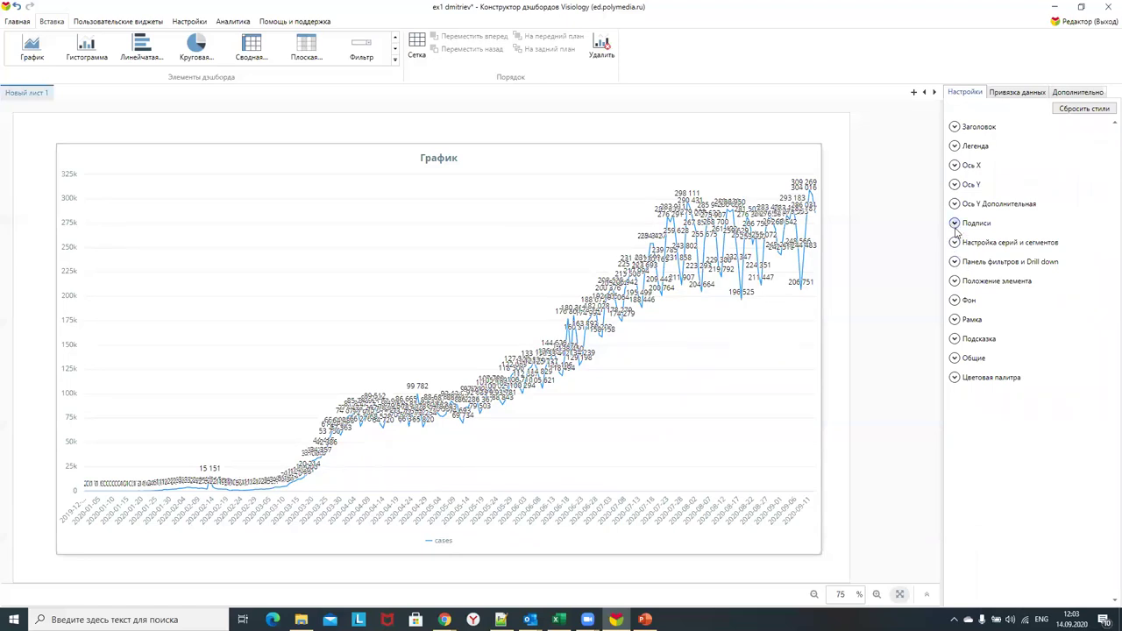
click(954, 224)
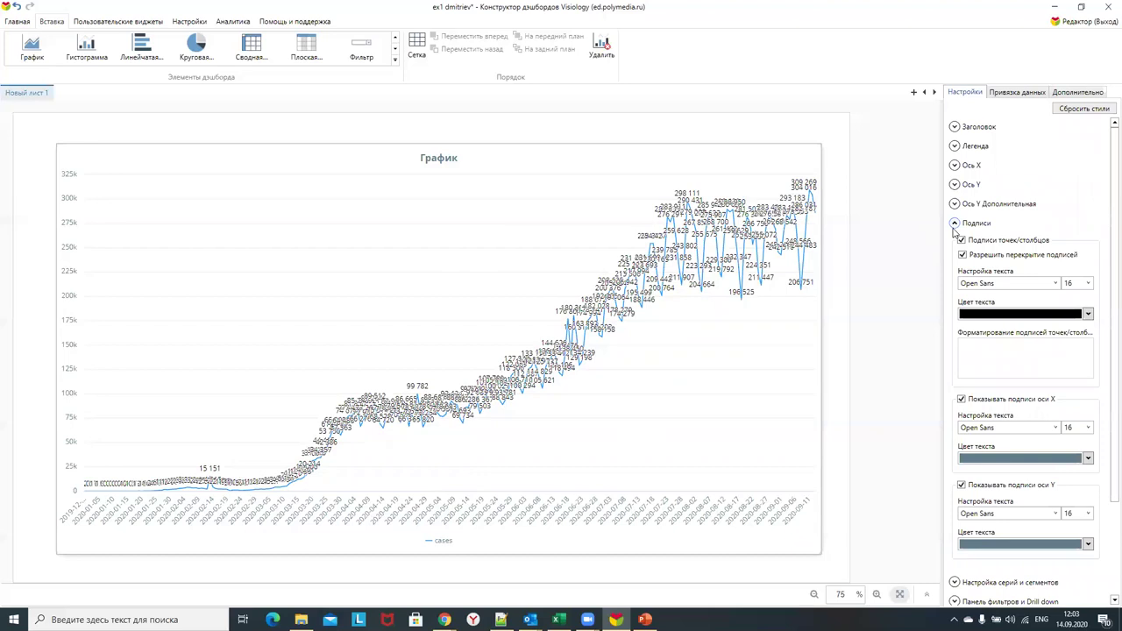
click(960, 240)
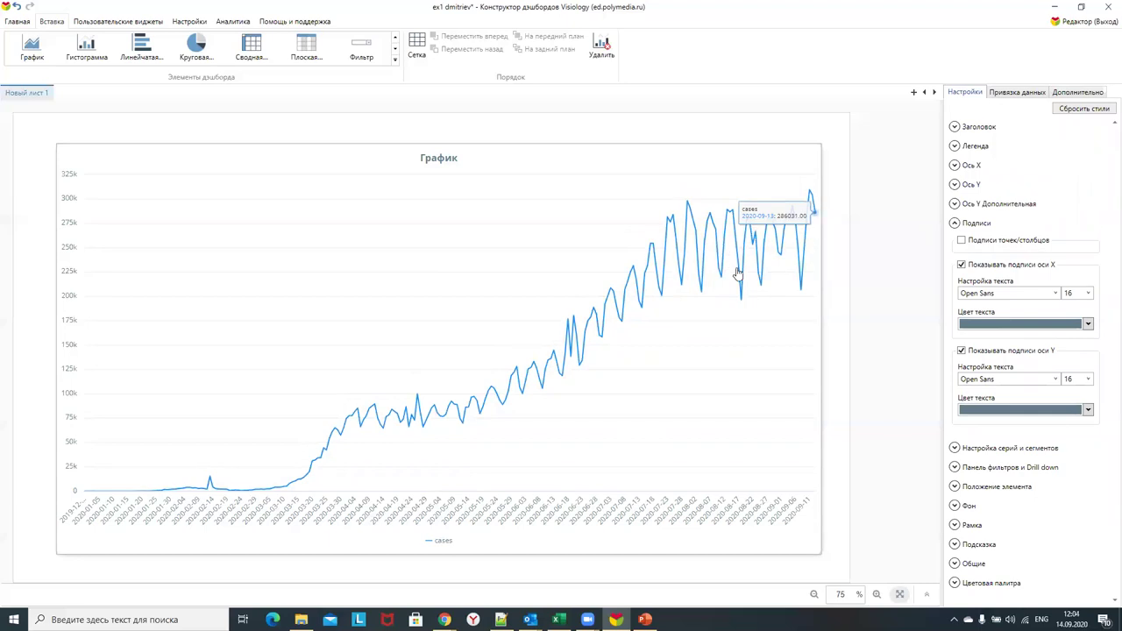
click(954, 222)
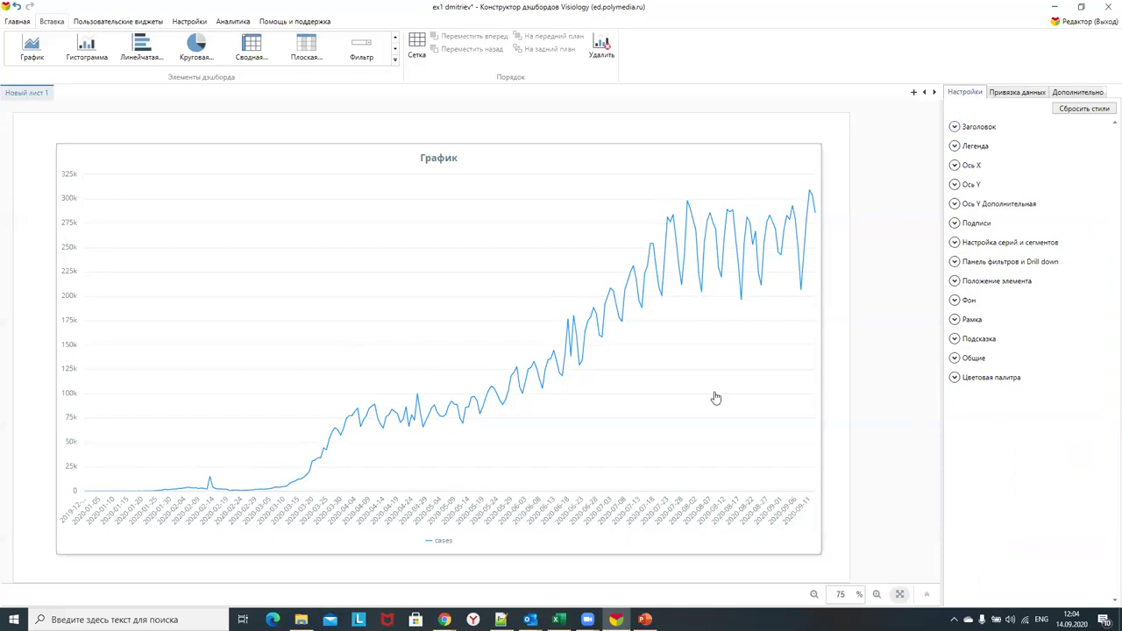
Turn on Накопленный итог (cumulative total) in the chart's data binding settings
click(1008, 95)
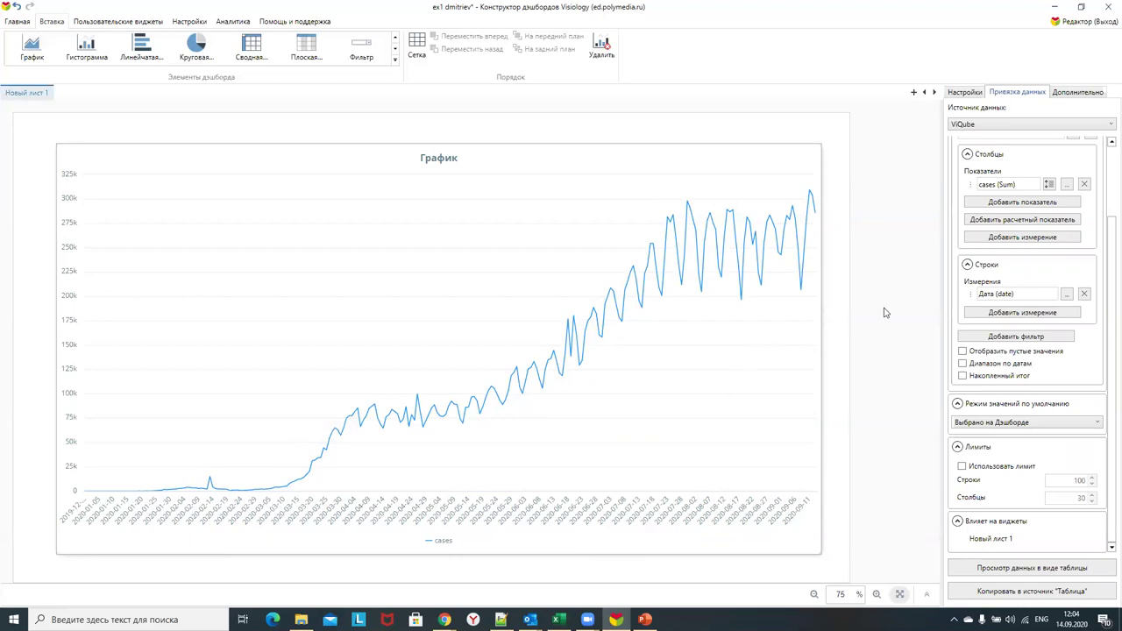
scroll(1107, 293, up, 3)
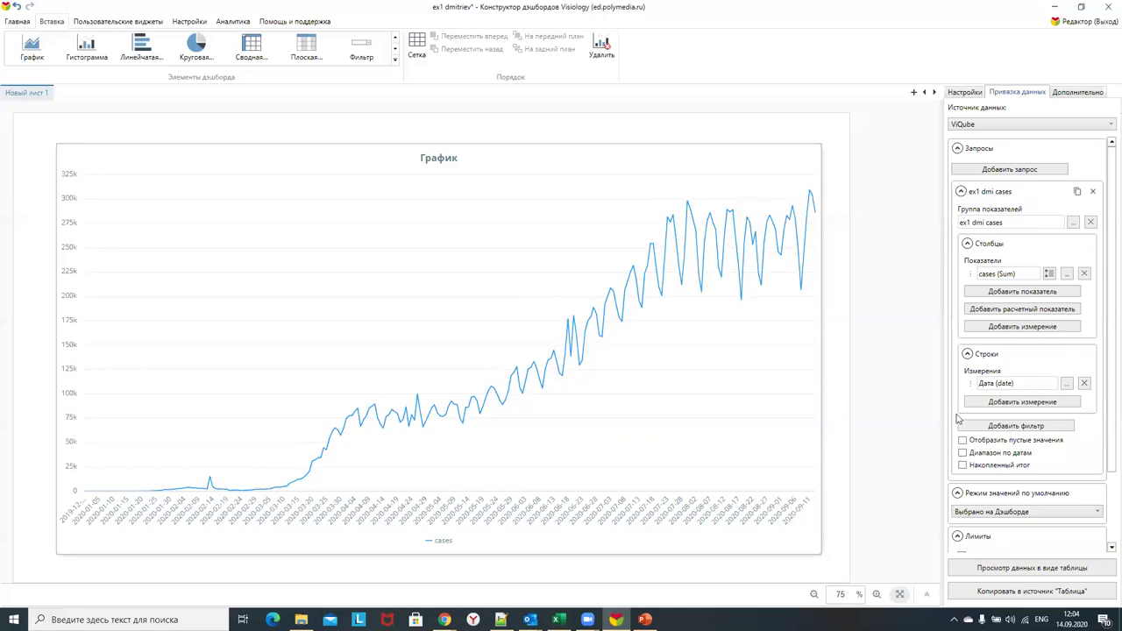
click(963, 466)
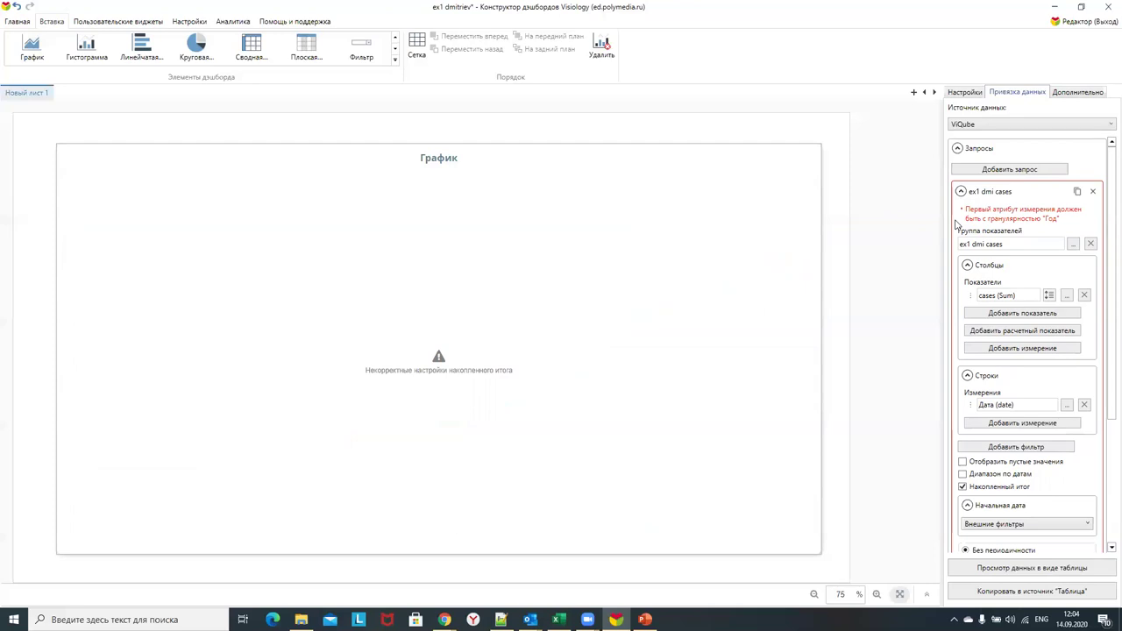
Add Год from the date fields as a row dimension and move it above Дата (date)
click(983, 425)
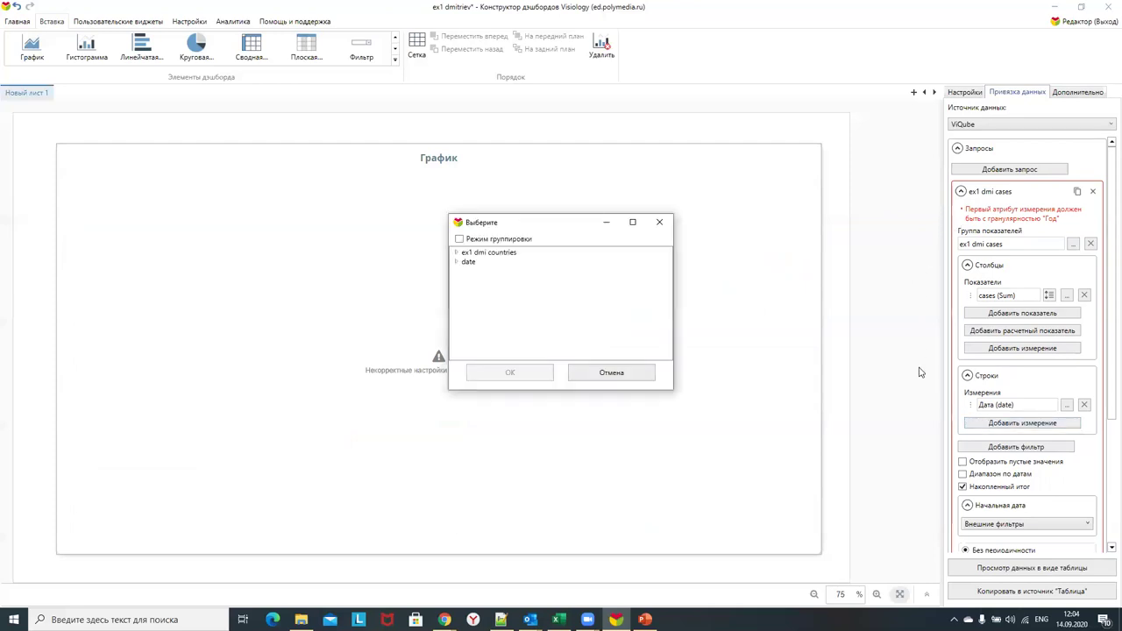
click(457, 262)
scroll(489, 288, down, 3)
click(482, 347)
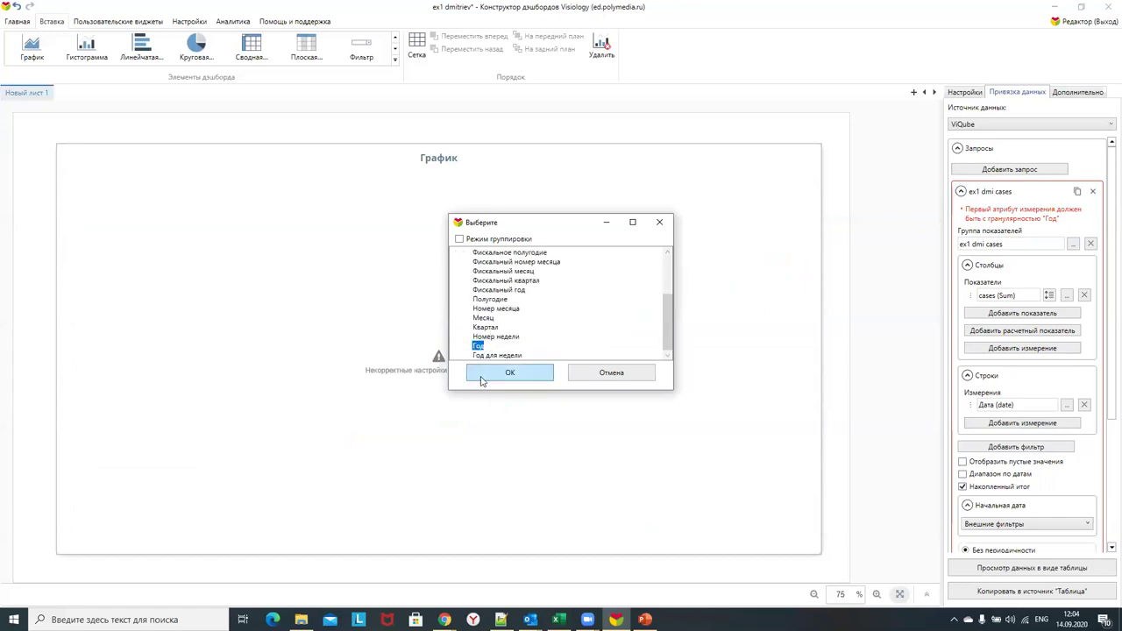
click(482, 377)
drag(970, 421, 969, 396)
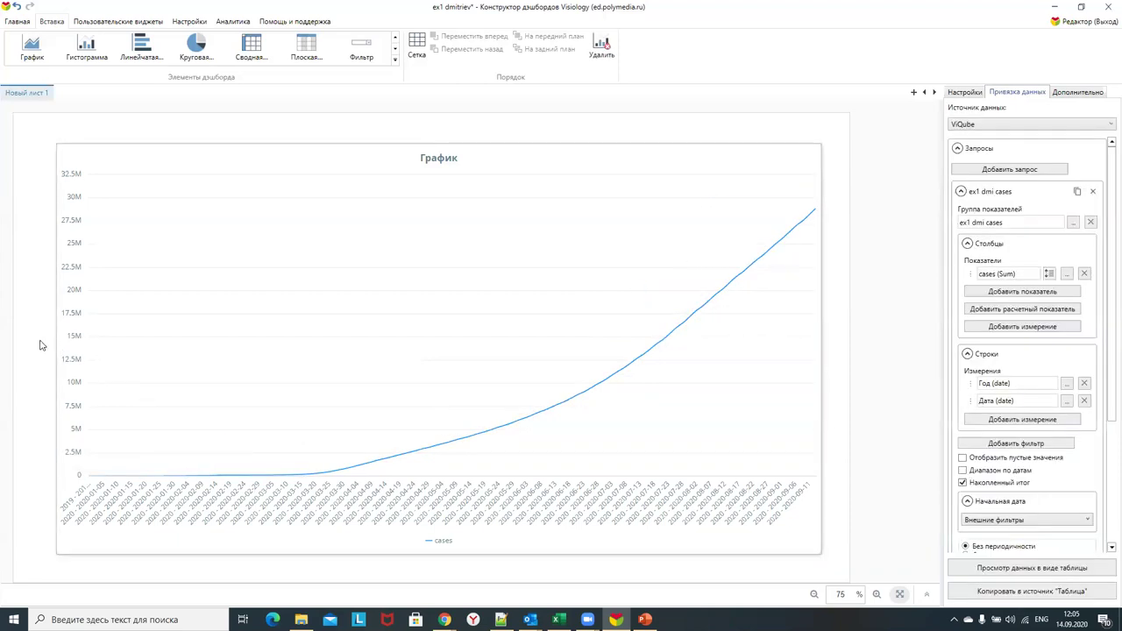
Enlarge the chart widget slightly on its left, top, right and bottom edges
drag(39, 345, 39, 345)
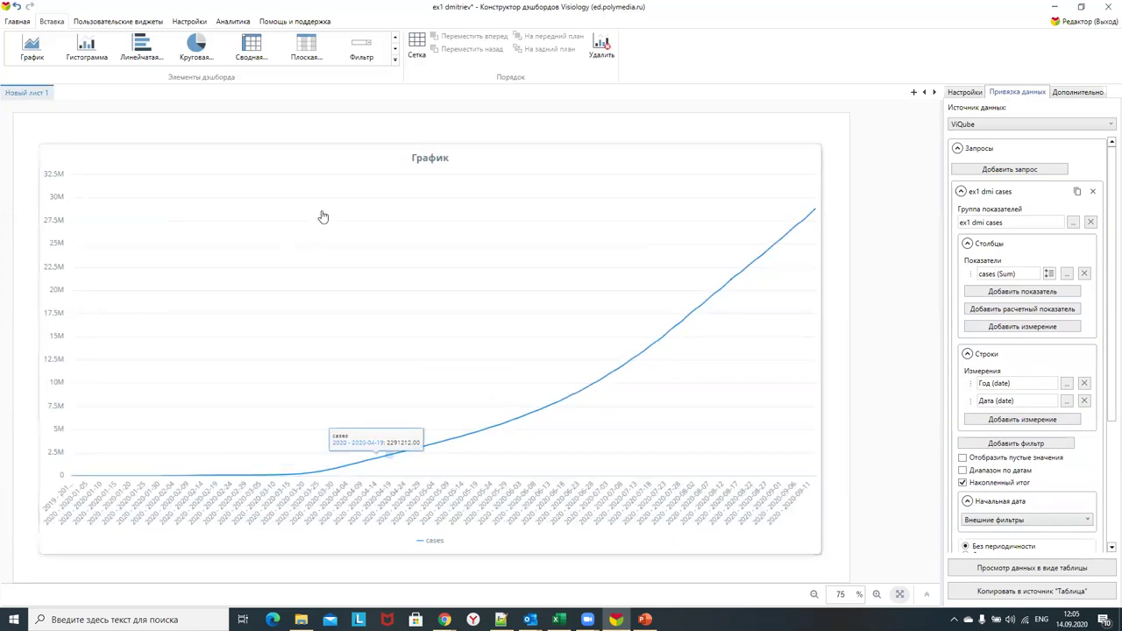
drag(418, 143, 421, 131)
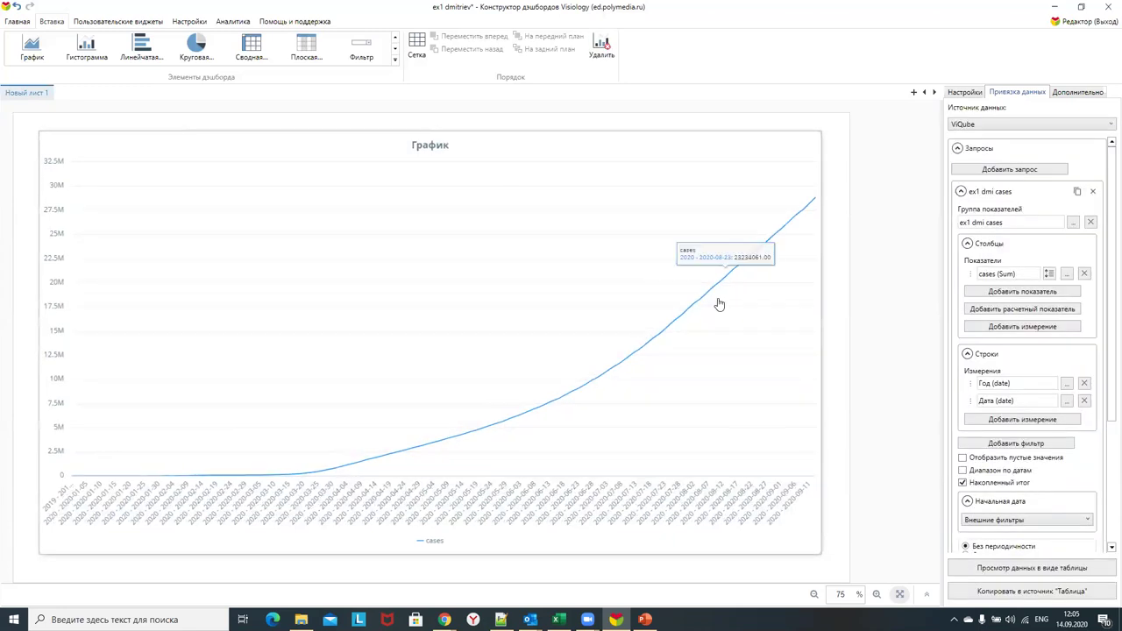
drag(821, 323, 828, 326)
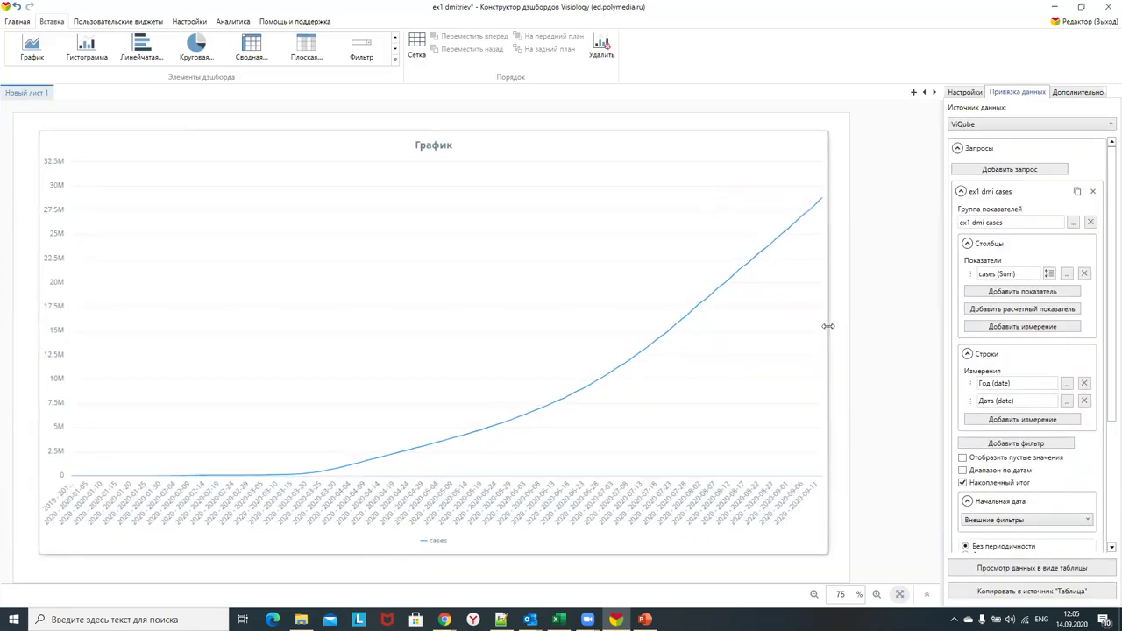
drag(475, 554, 472, 565)
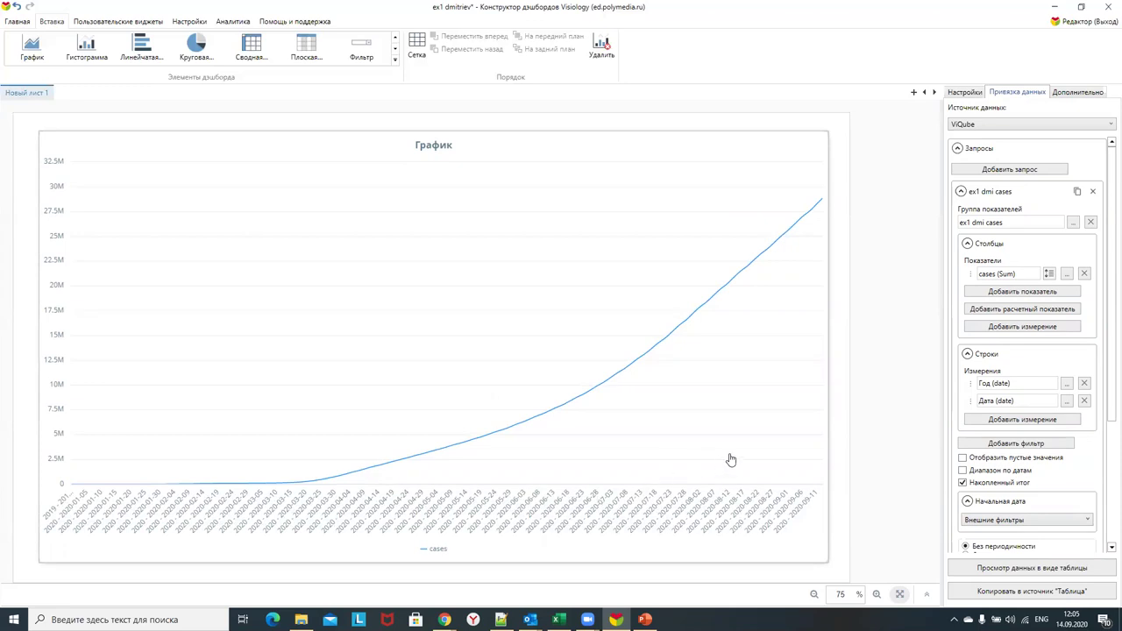
mouse_move(803, 211)
drag(971, 383, 969, 412)
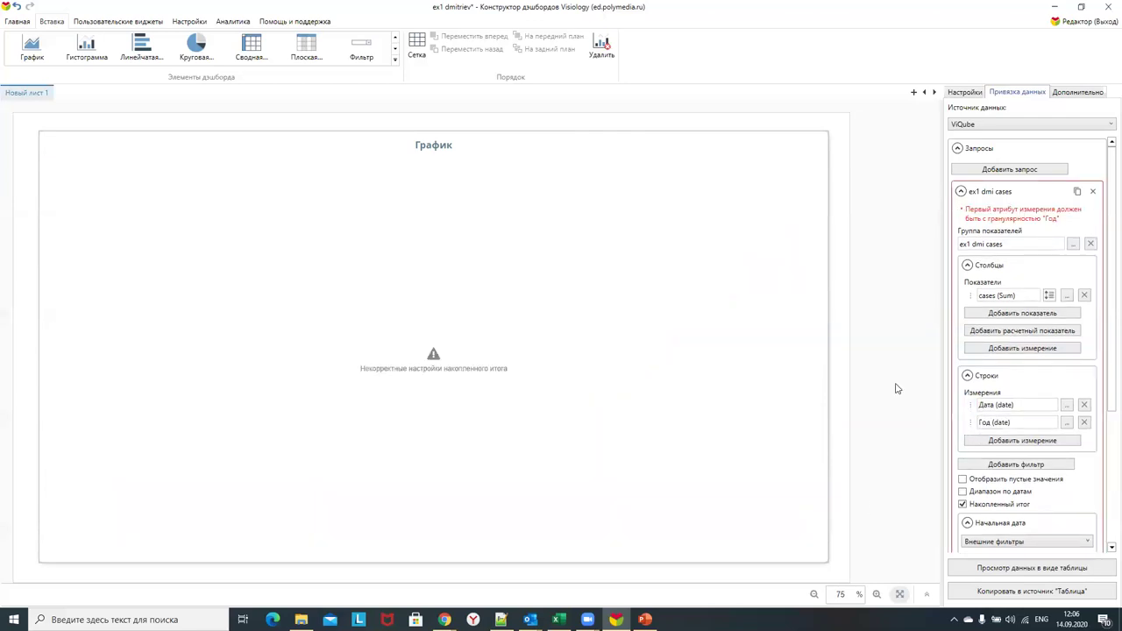
drag(971, 422, 967, 386)
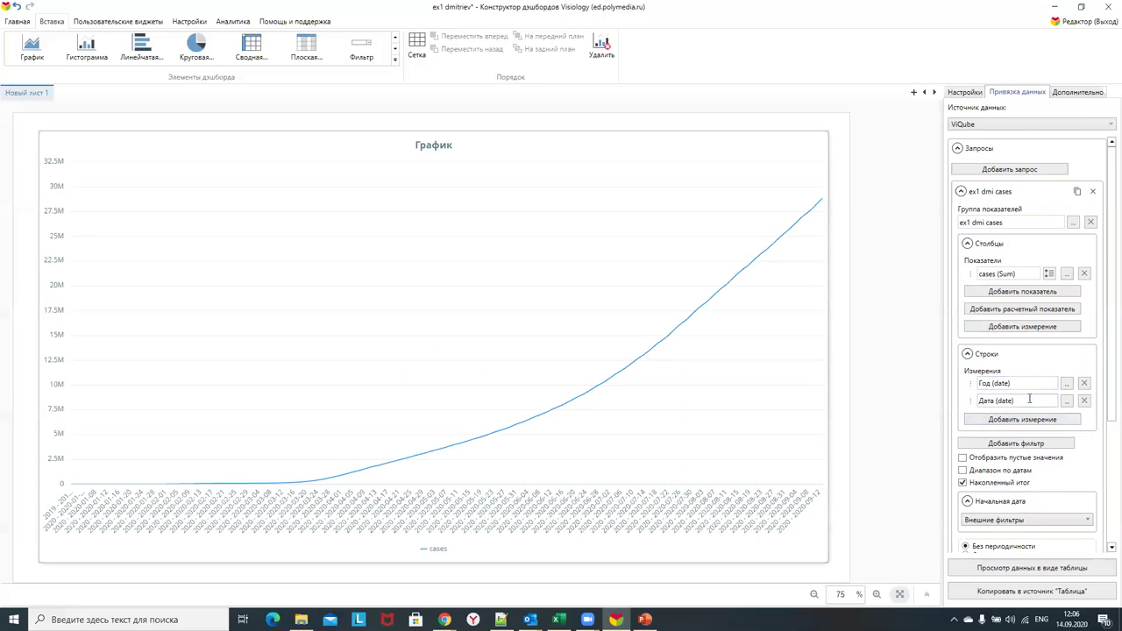
click(1066, 400)
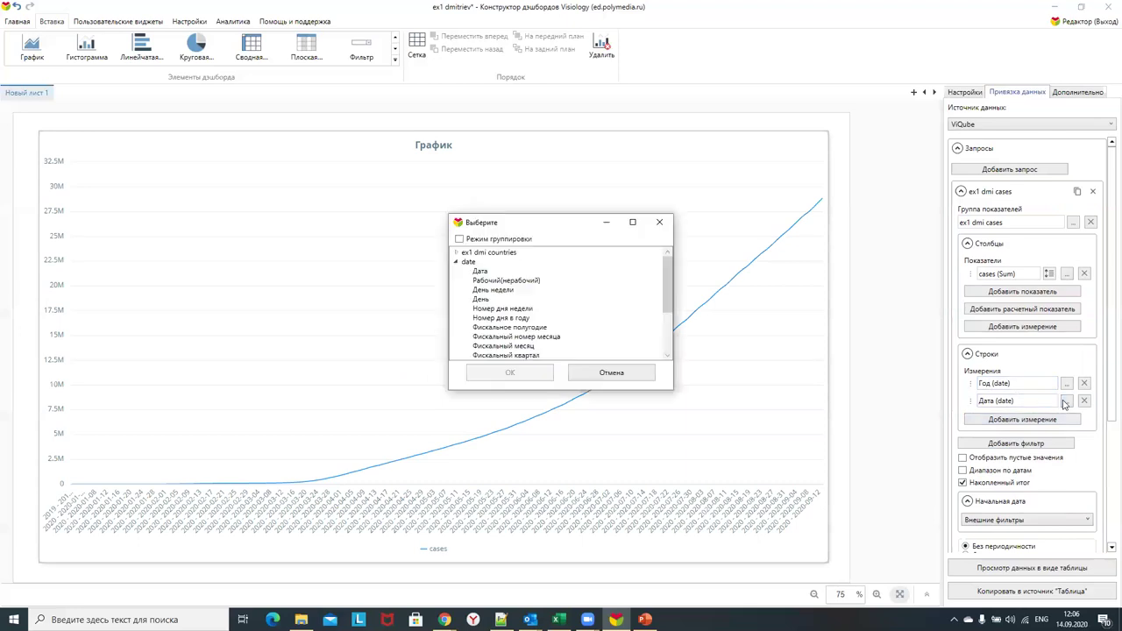
scroll(484, 291, down, 3)
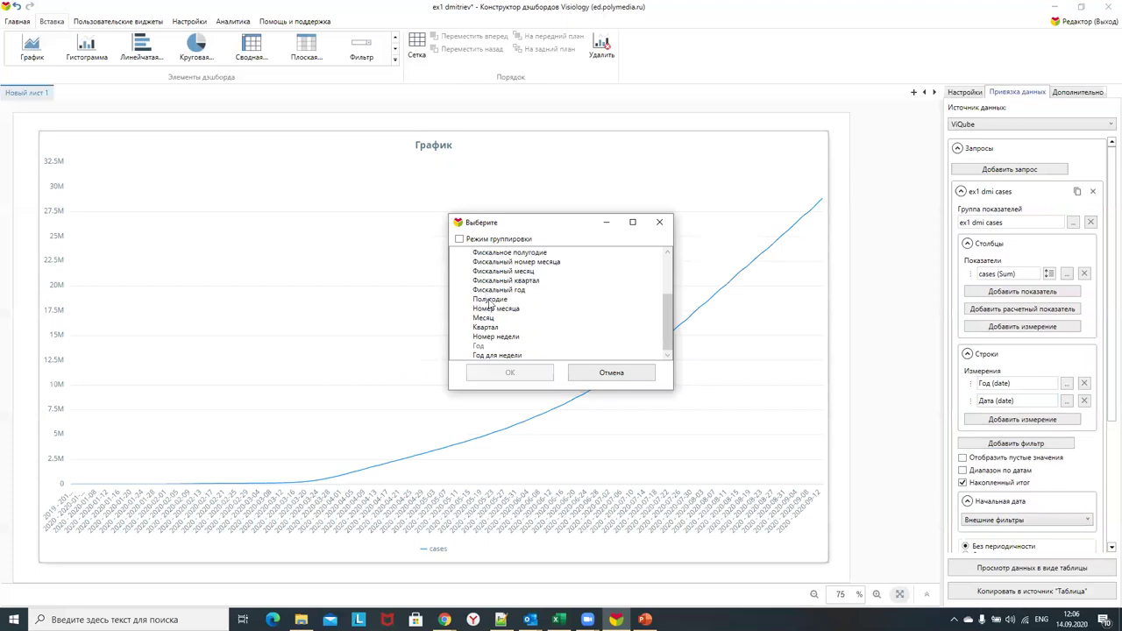
scroll(494, 348, up, 4)
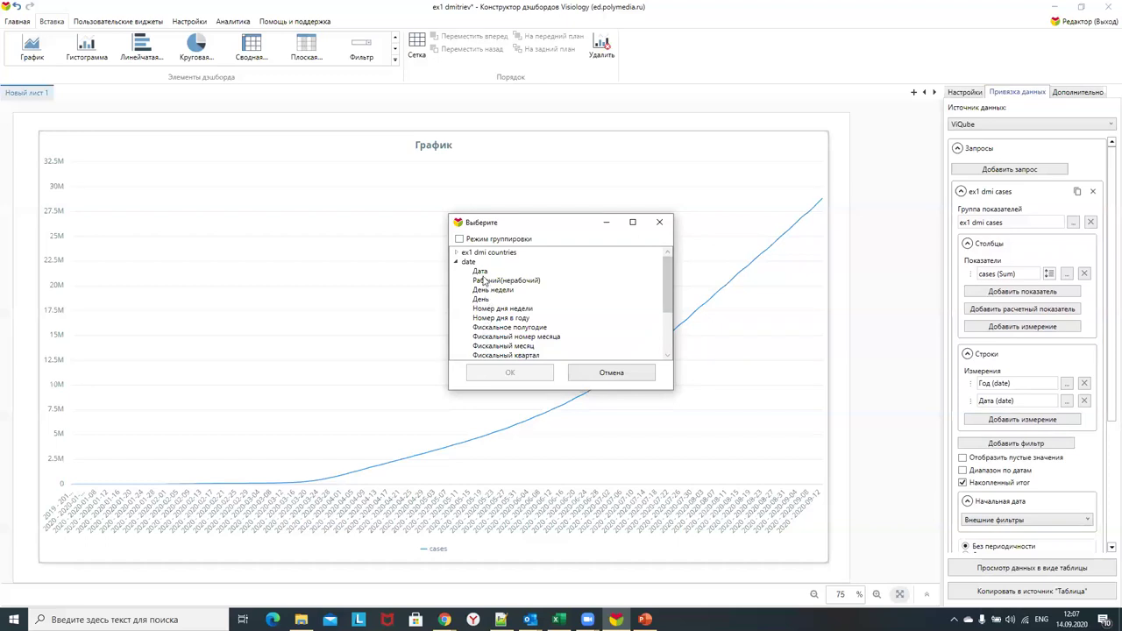
click(611, 373)
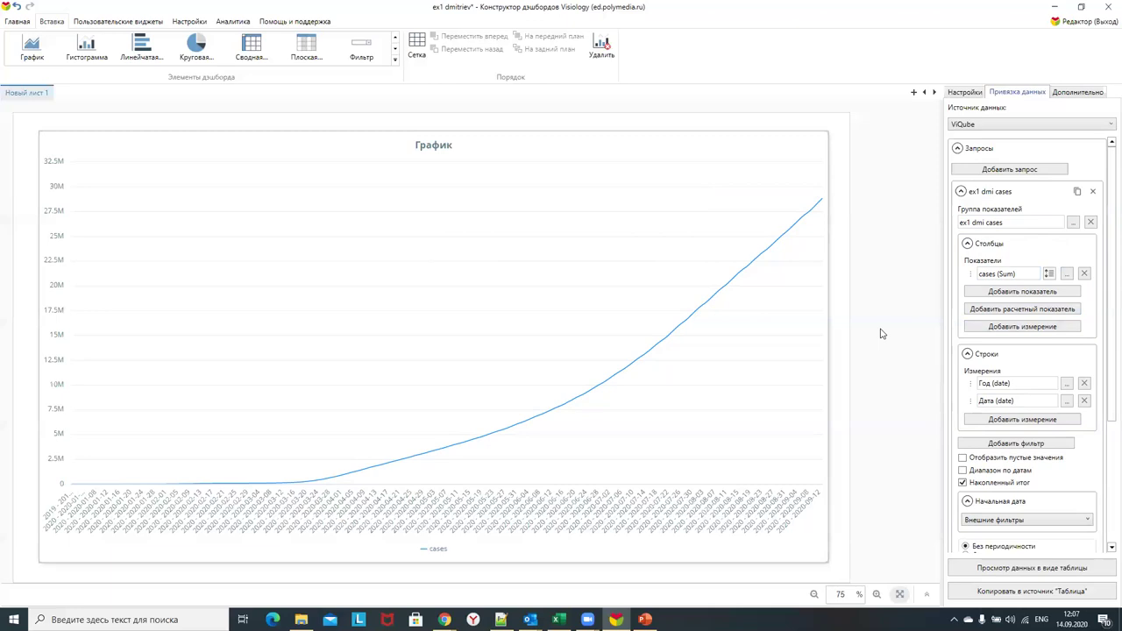
Save the dashboard and open another participant's saved dashboard
key(ctrl+s)
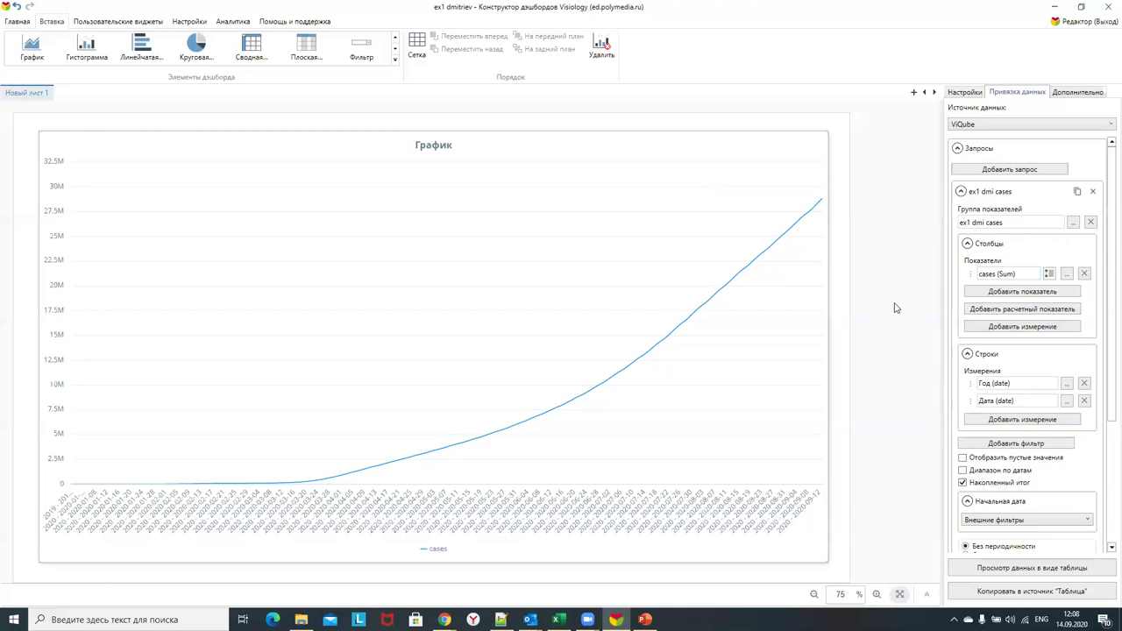
click(17, 21)
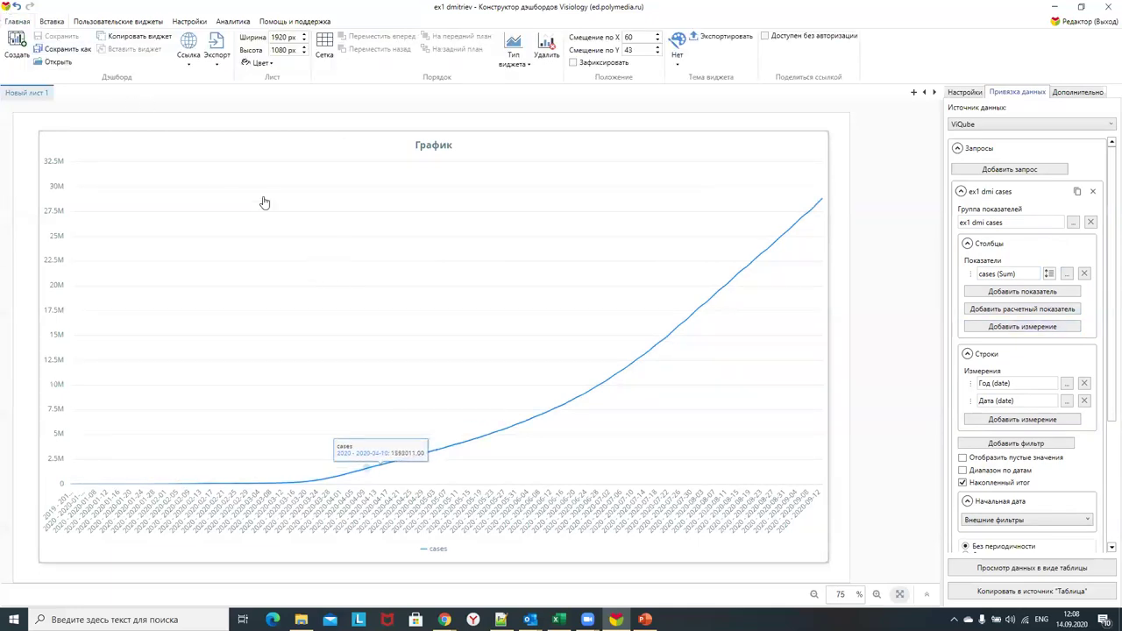
click(58, 62)
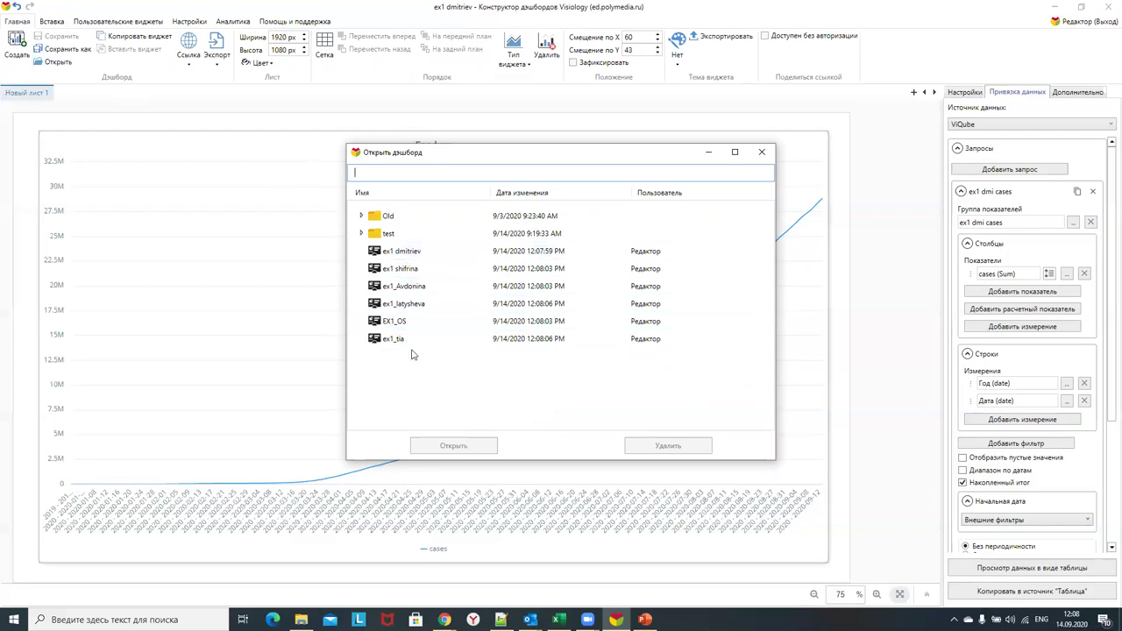
click(416, 304)
click(451, 445)
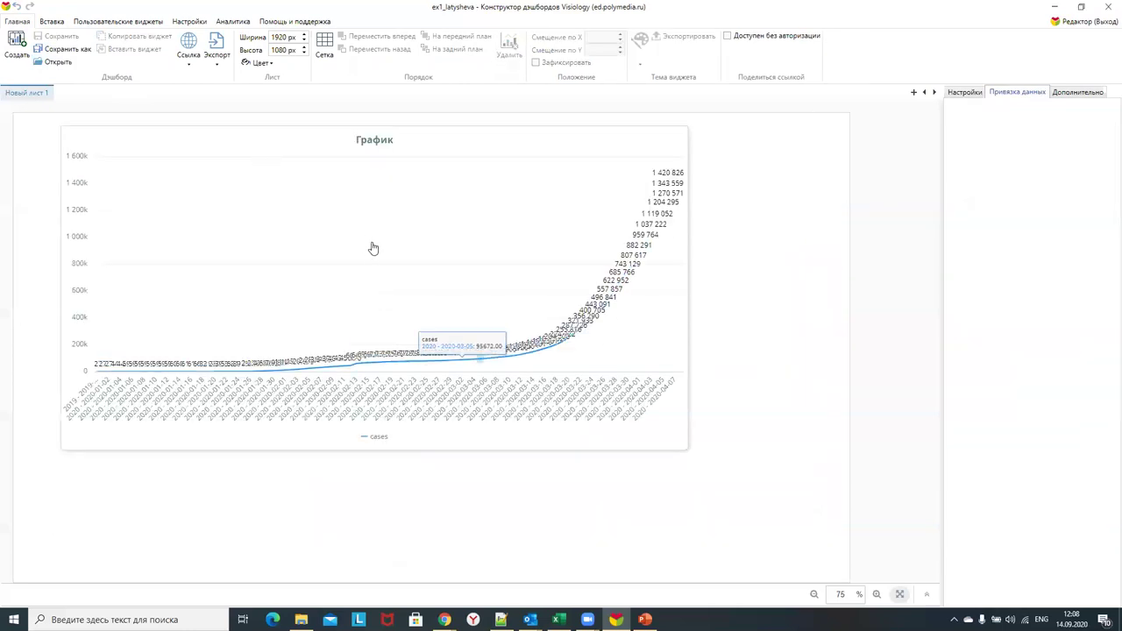
Turn off Использовать лимит in the chart's data binding so all rows load
click(193, 195)
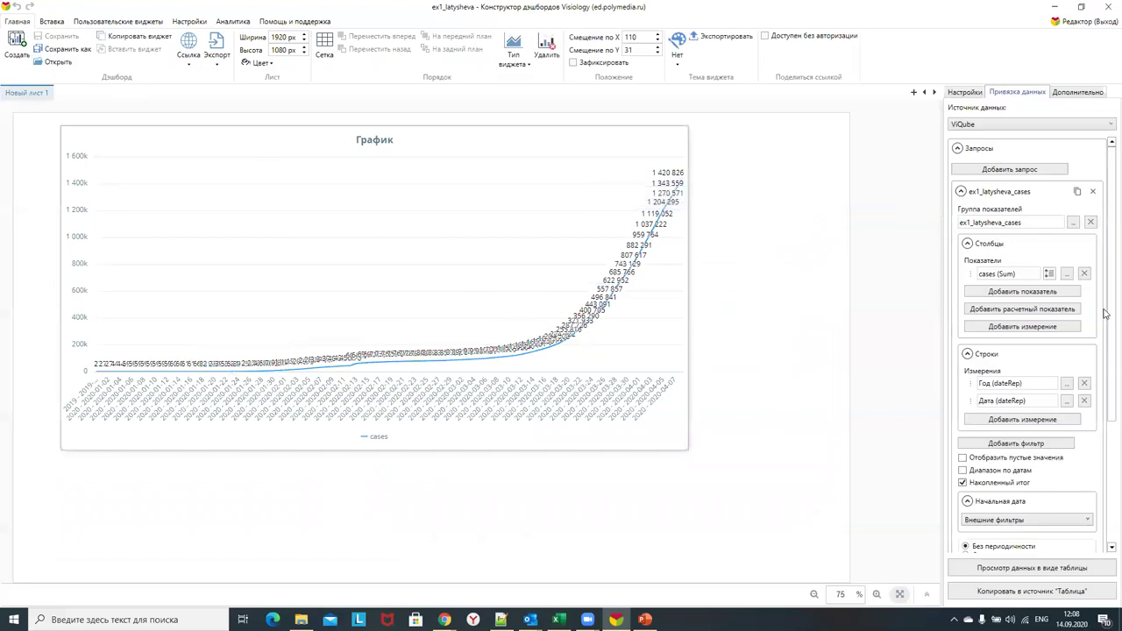
drag(1106, 398, 1106, 550)
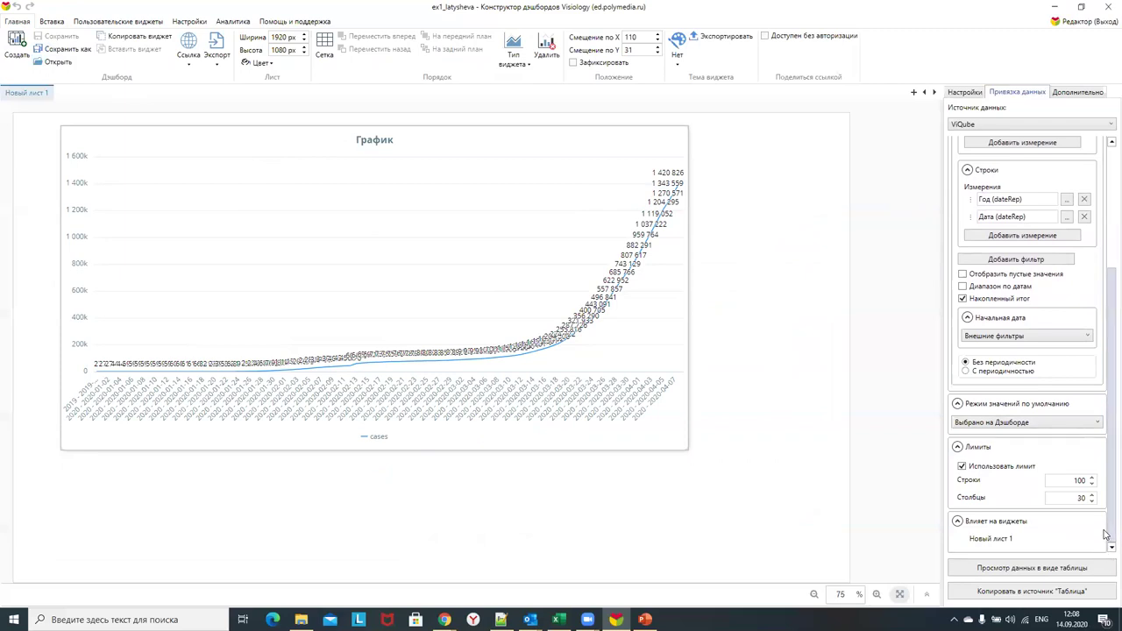
scroll(1105, 551, up, 5)
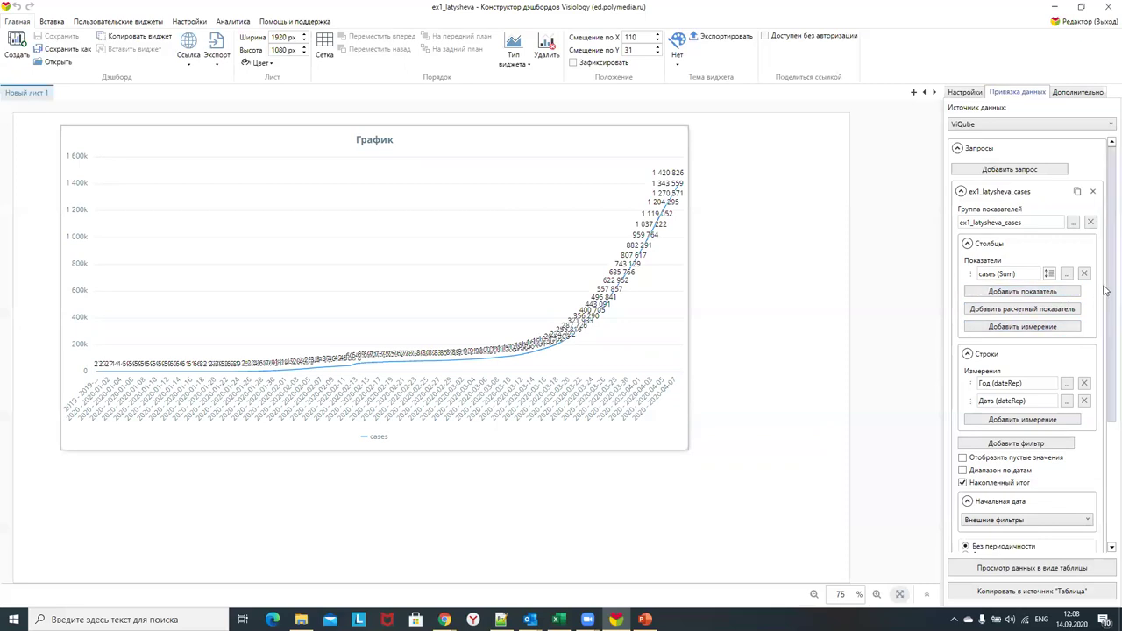
scroll(1103, 289, down, 4)
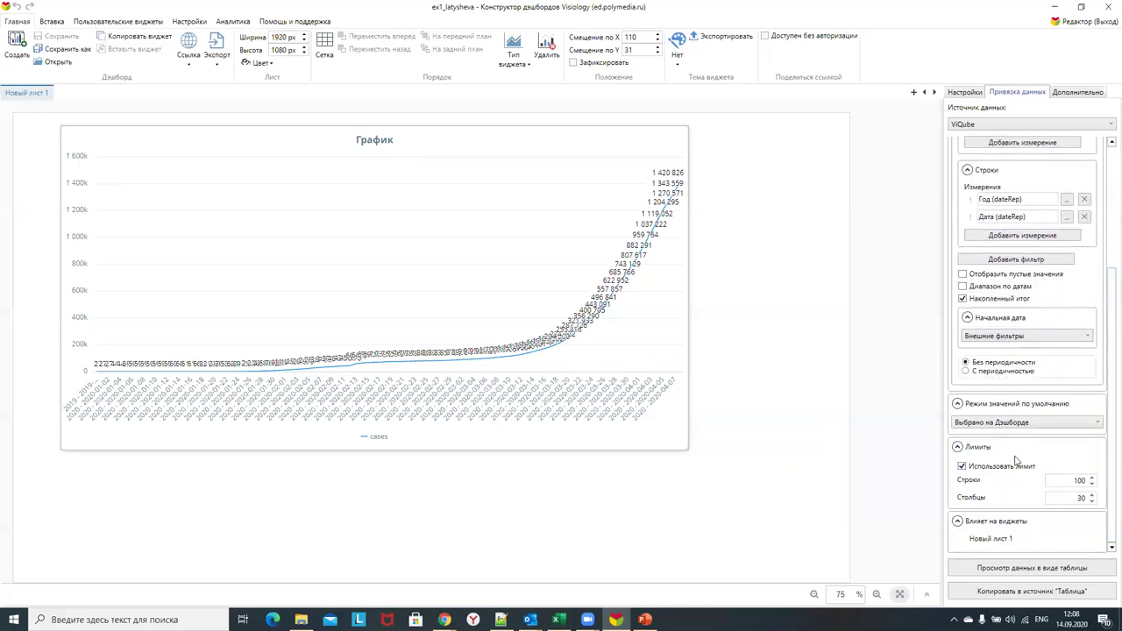
click(961, 467)
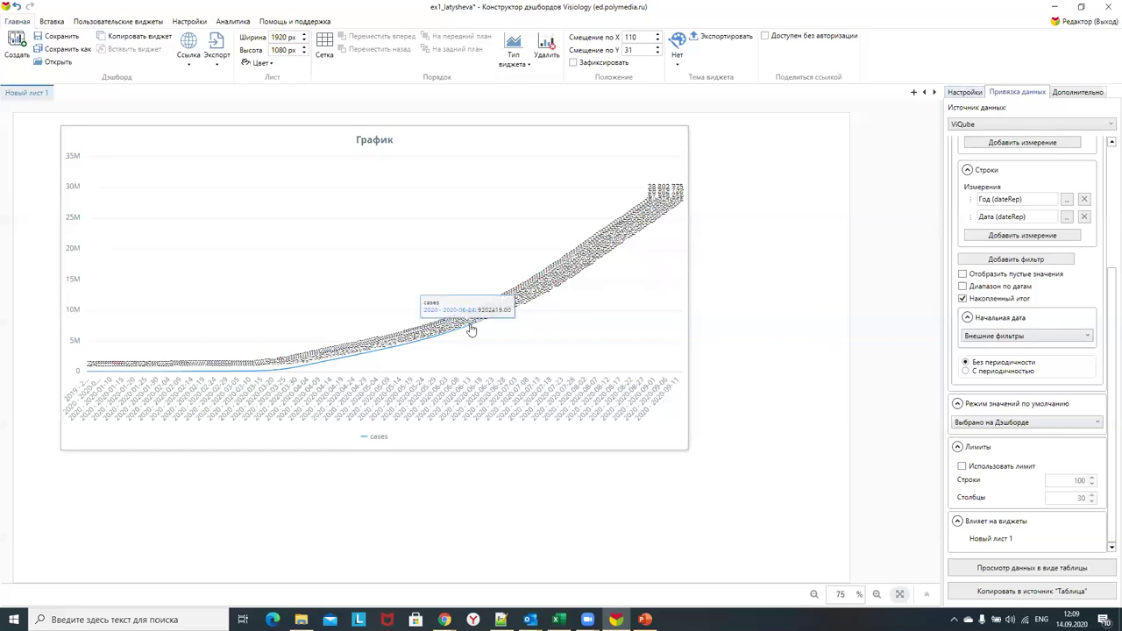
Try the Подписи settings, toggling label overlap and point data labels off and on
click(970, 96)
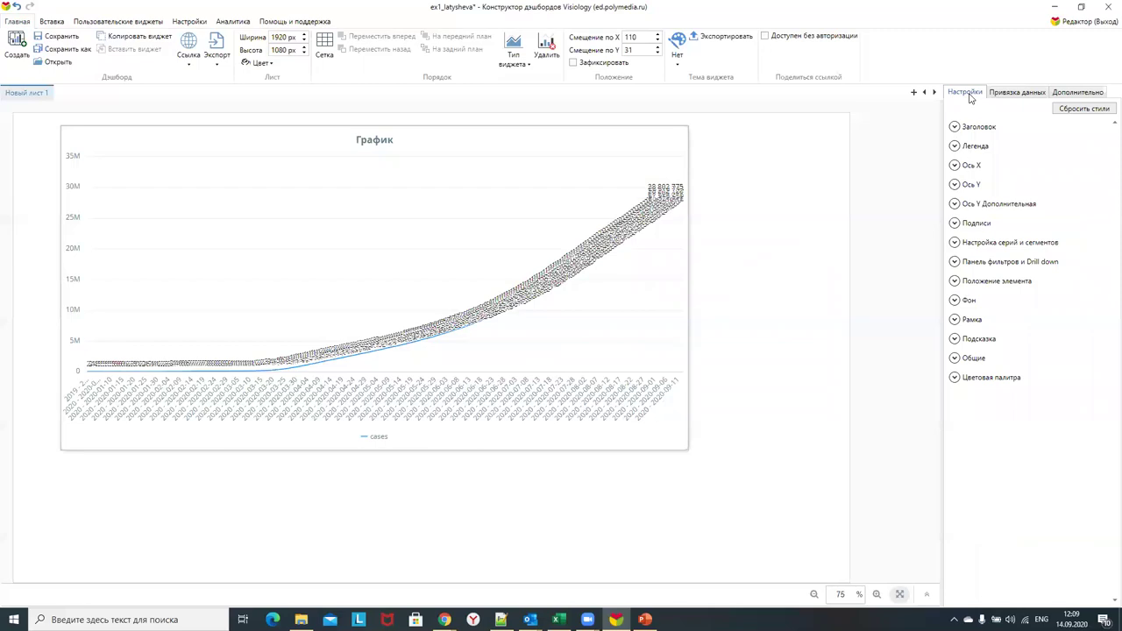
click(957, 225)
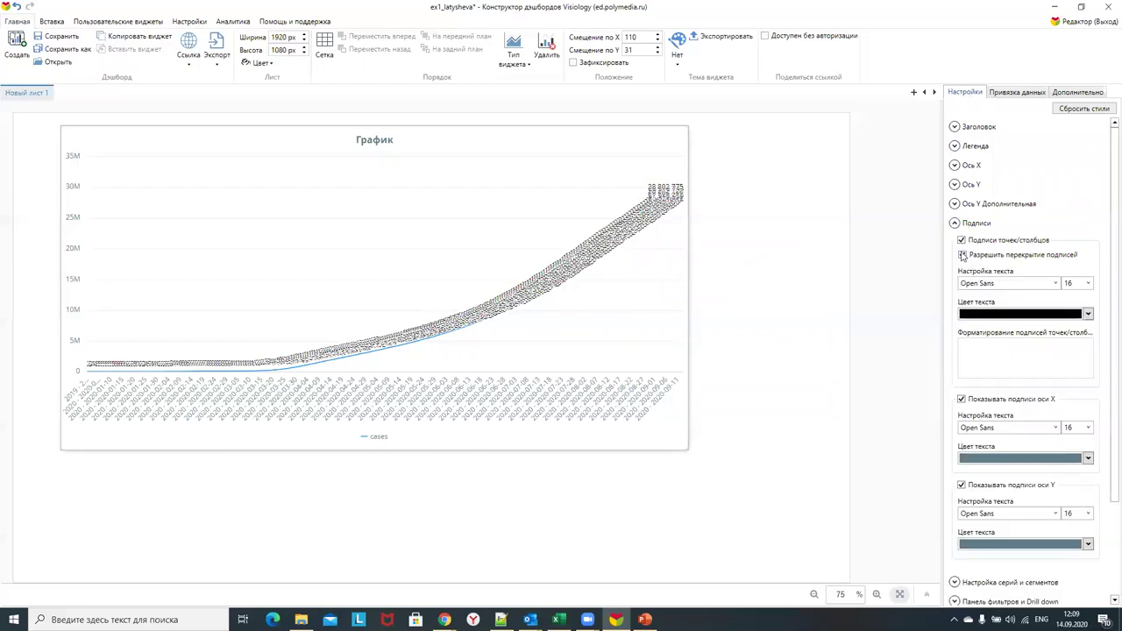
click(963, 255)
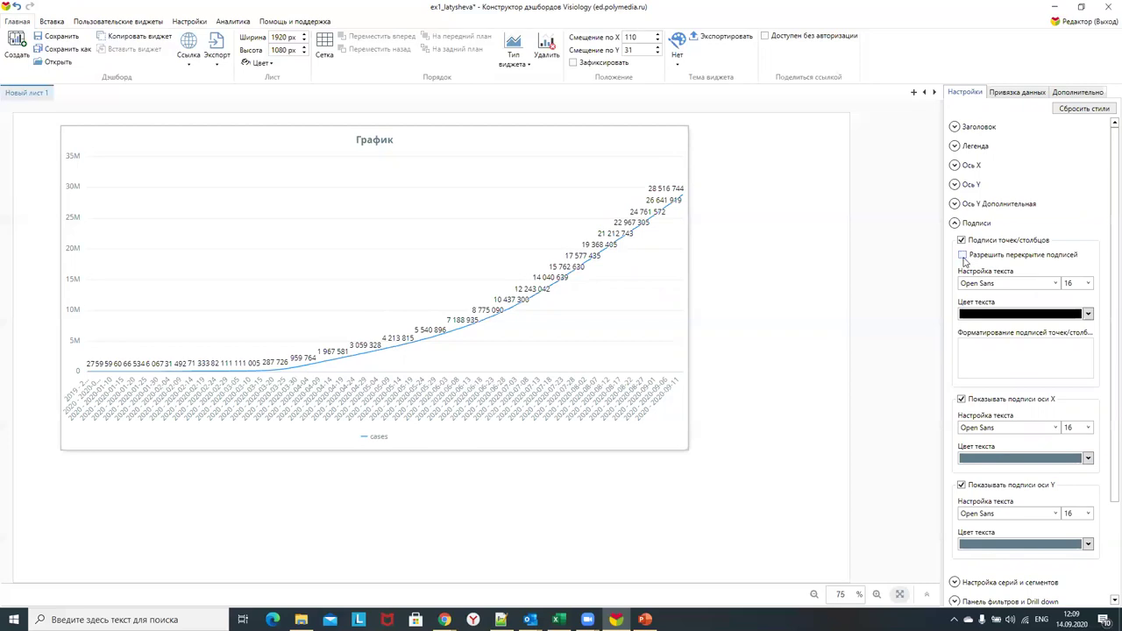
click(962, 255)
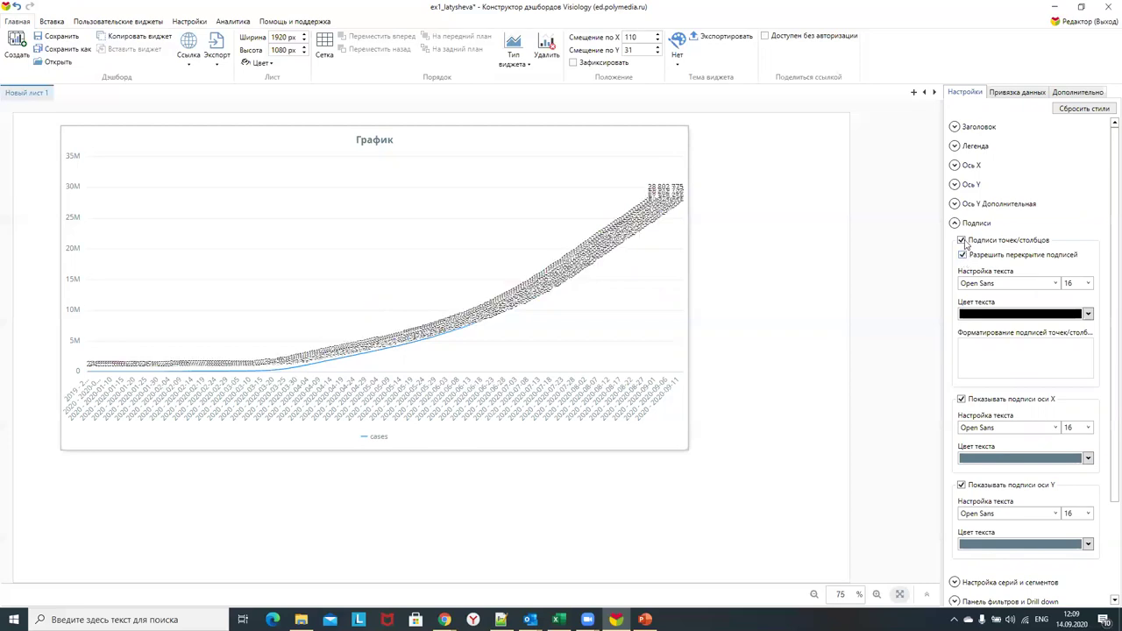
click(961, 240)
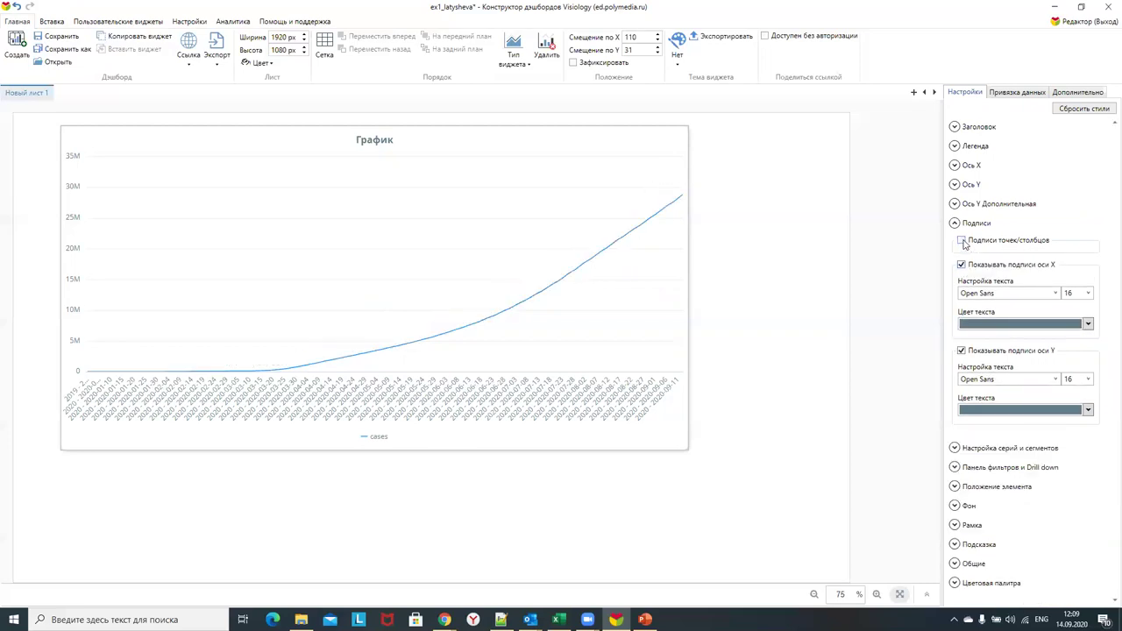
click(961, 240)
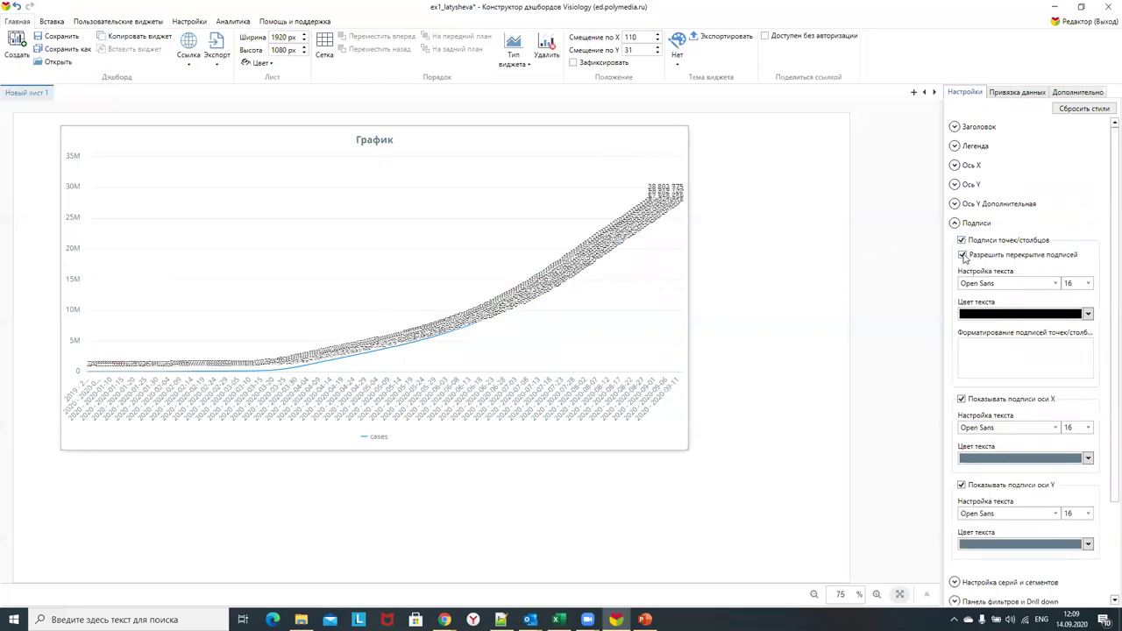
click(963, 255)
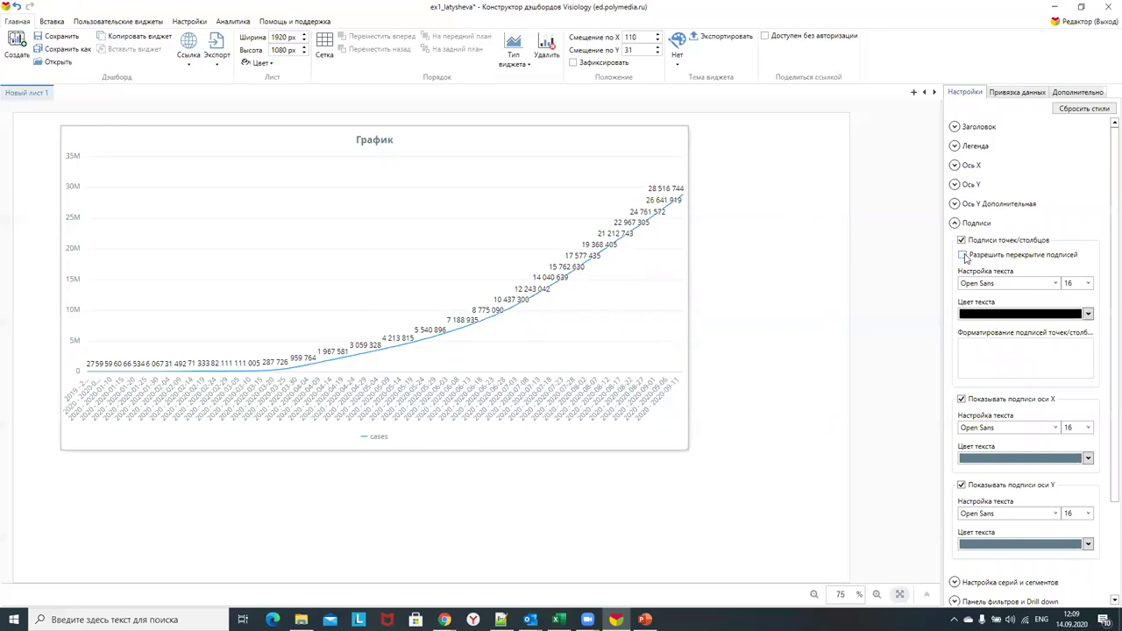
click(964, 255)
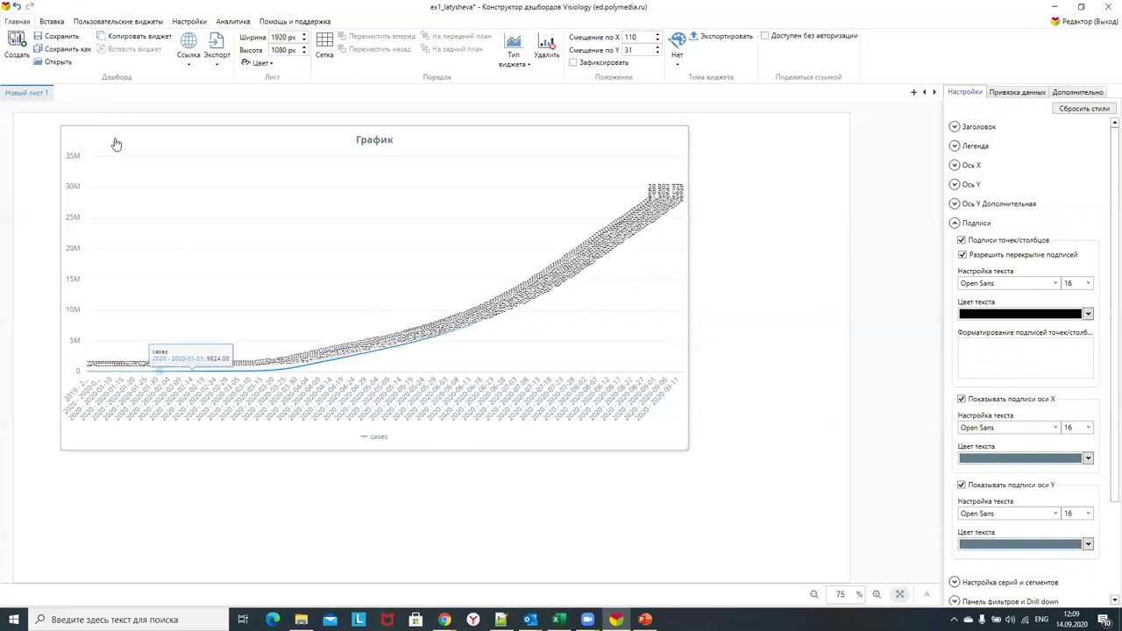
Cancel switching to ex1 dmitriev with Нет and uncheck Разрешить перекрытие подписей
click(55, 61)
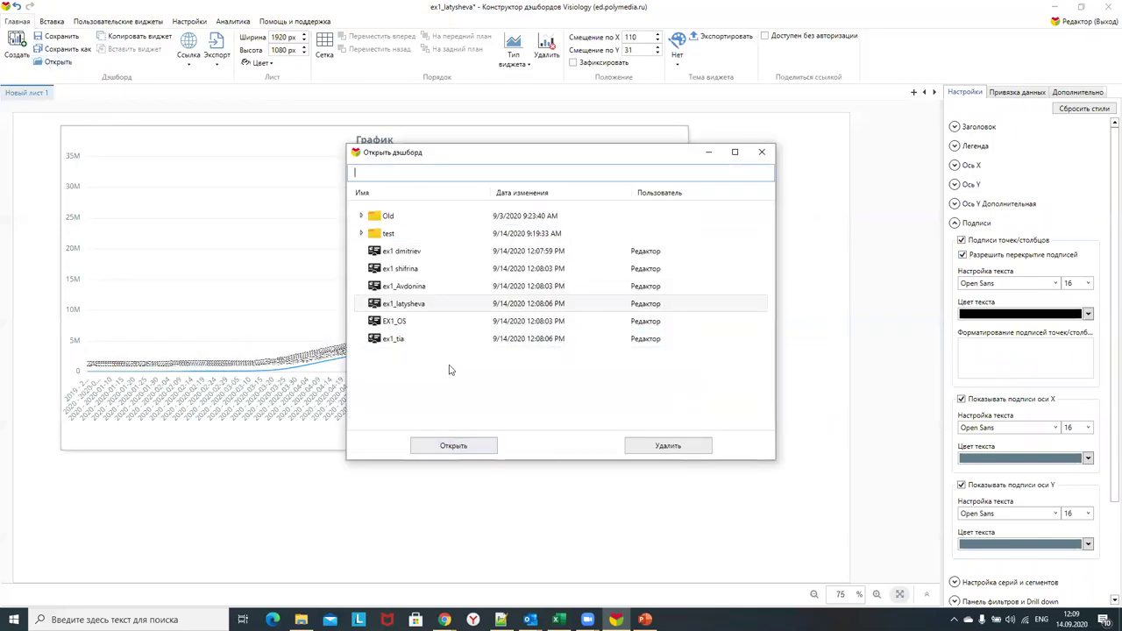
click(425, 254)
click(456, 447)
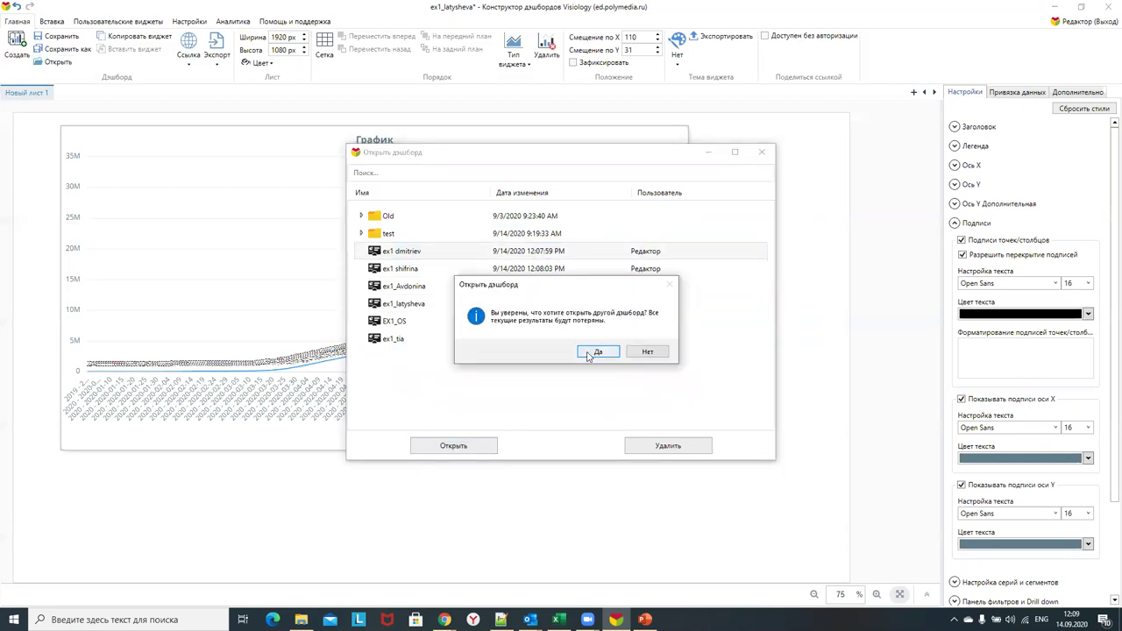
click(649, 352)
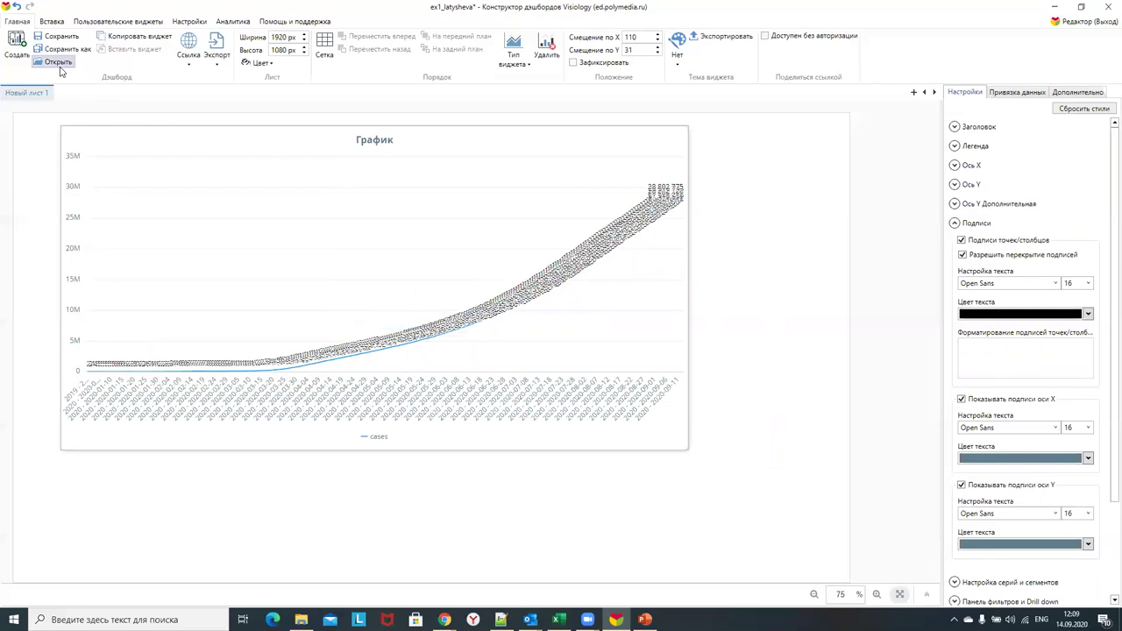
click(961, 255)
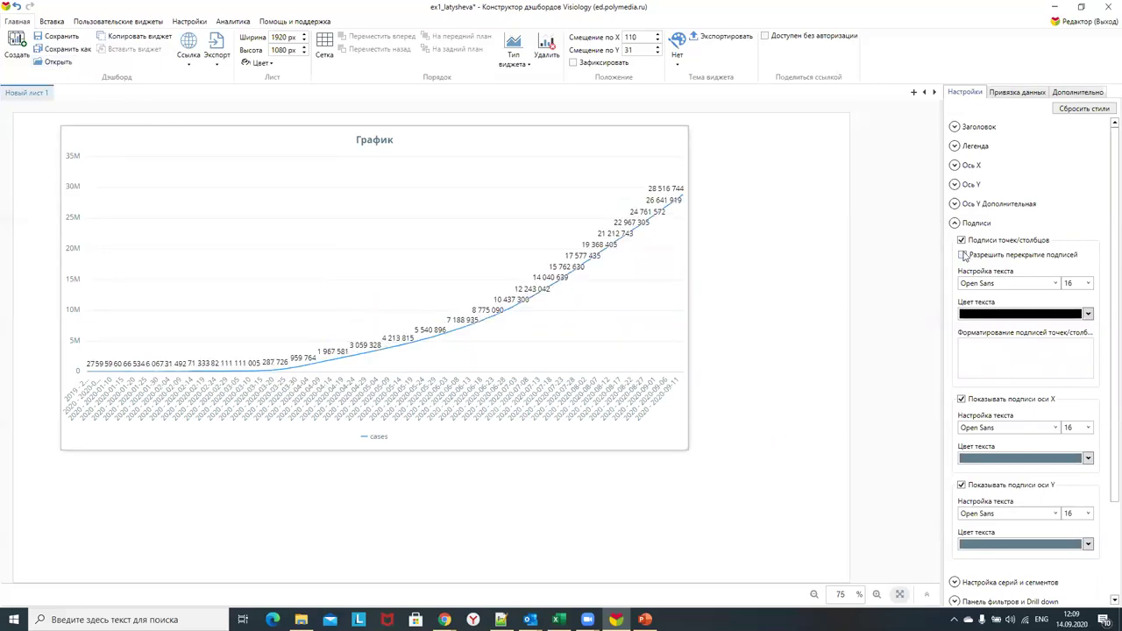
Return to the chart's Привязка данных settings
click(1013, 95)
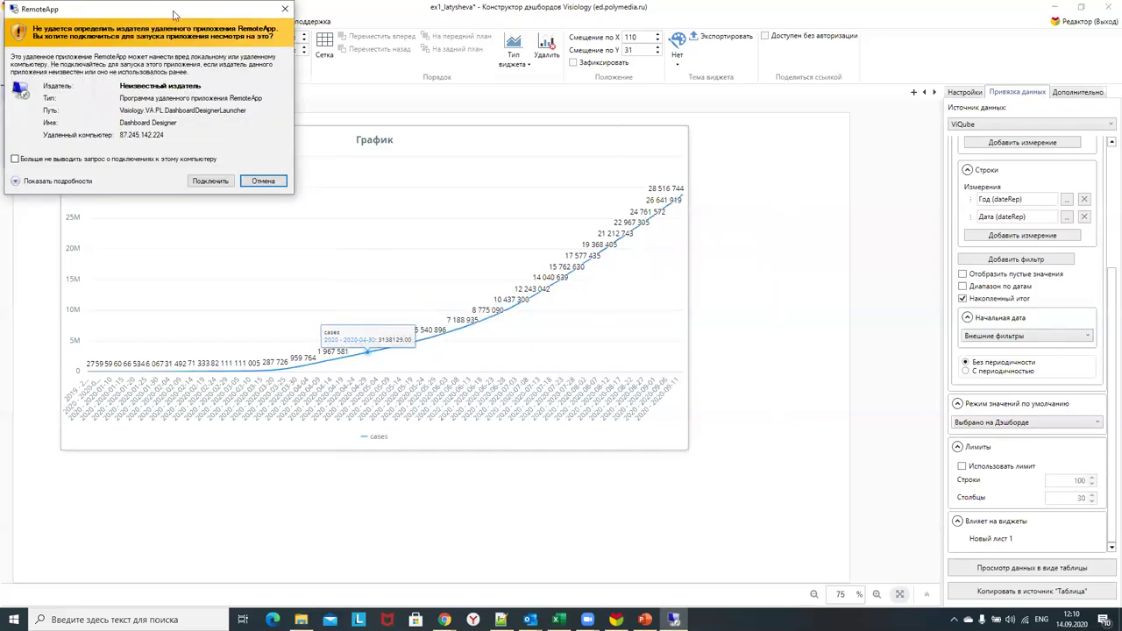
Connect the RemoteApp anyway and sign in with the account password
click(756, 478)
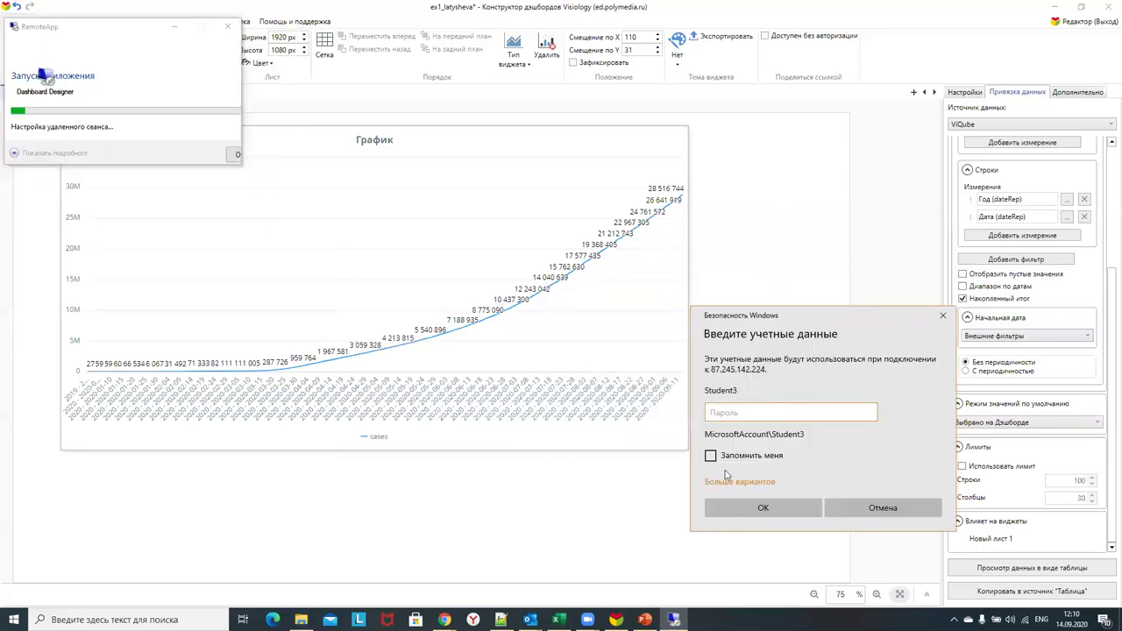
click(737, 482)
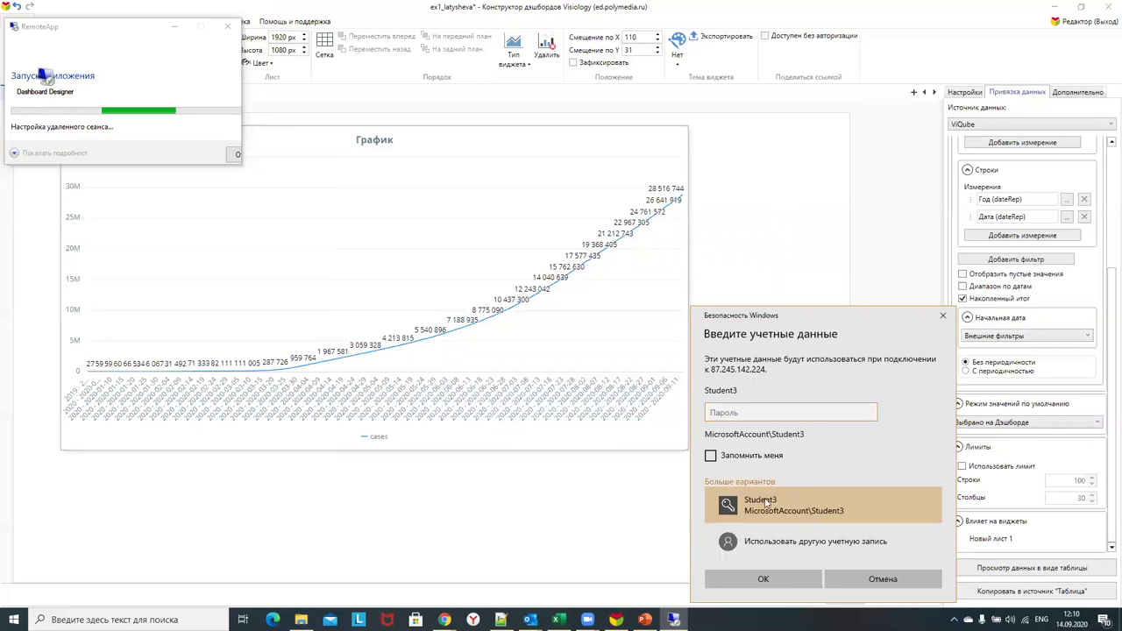
click(734, 497)
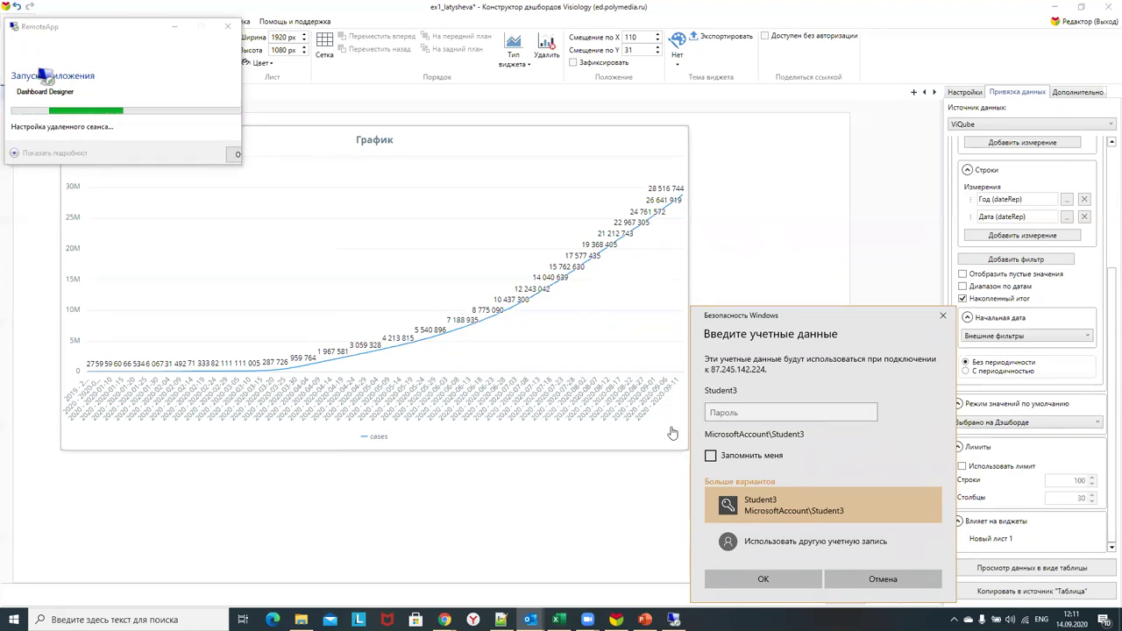
click(723, 410)
text(••••••••••)
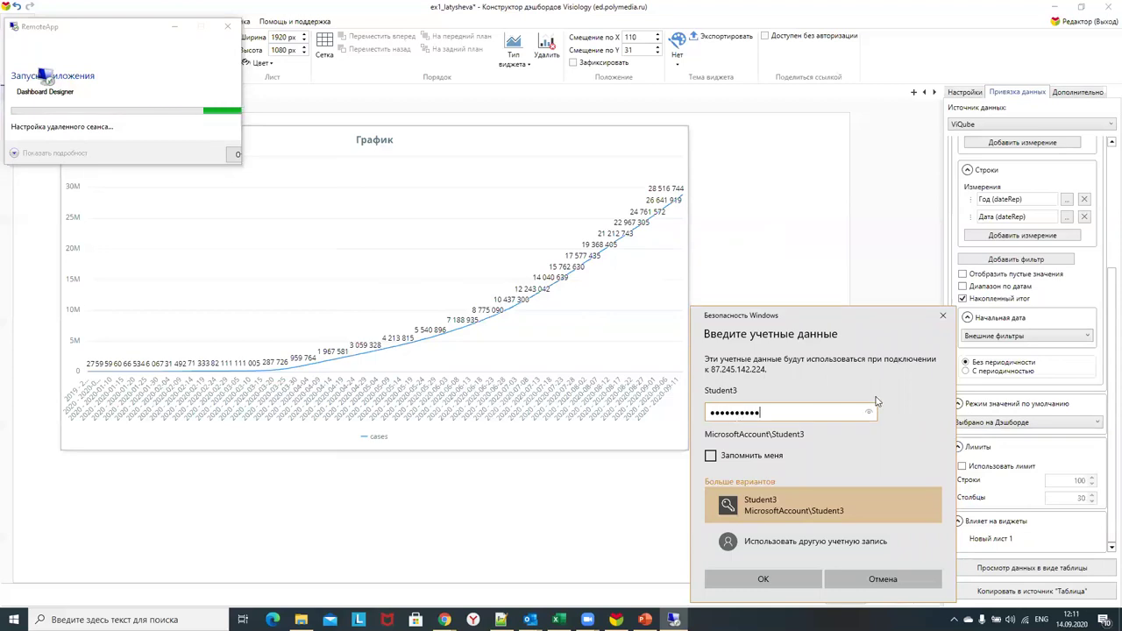
click(869, 418)
click(869, 418)
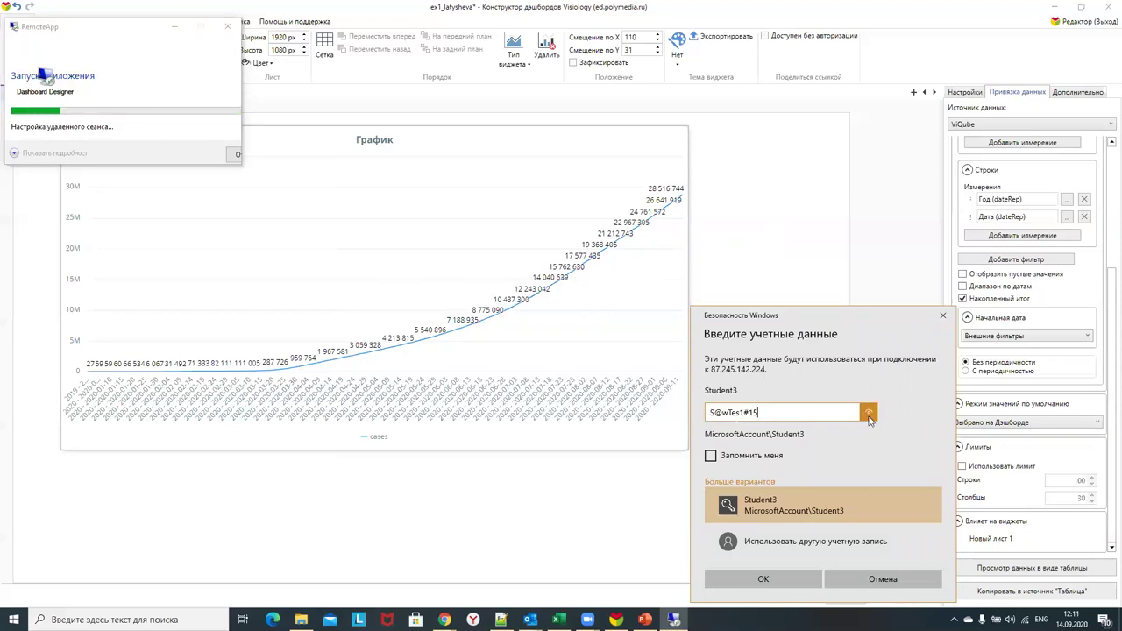
key(BackSpace)
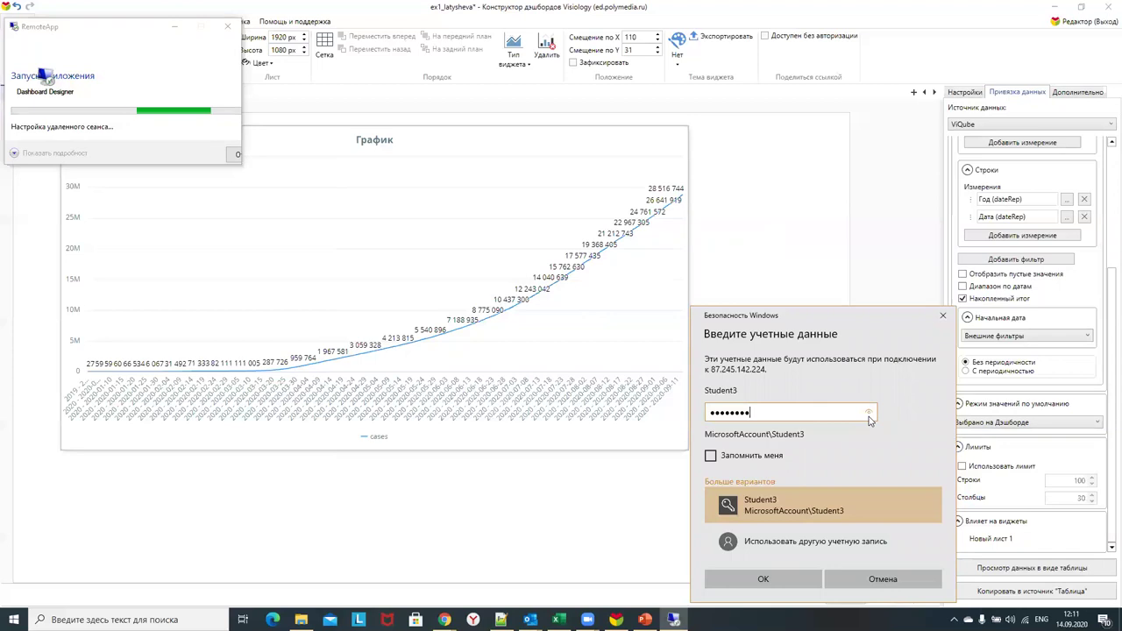
click(763, 578)
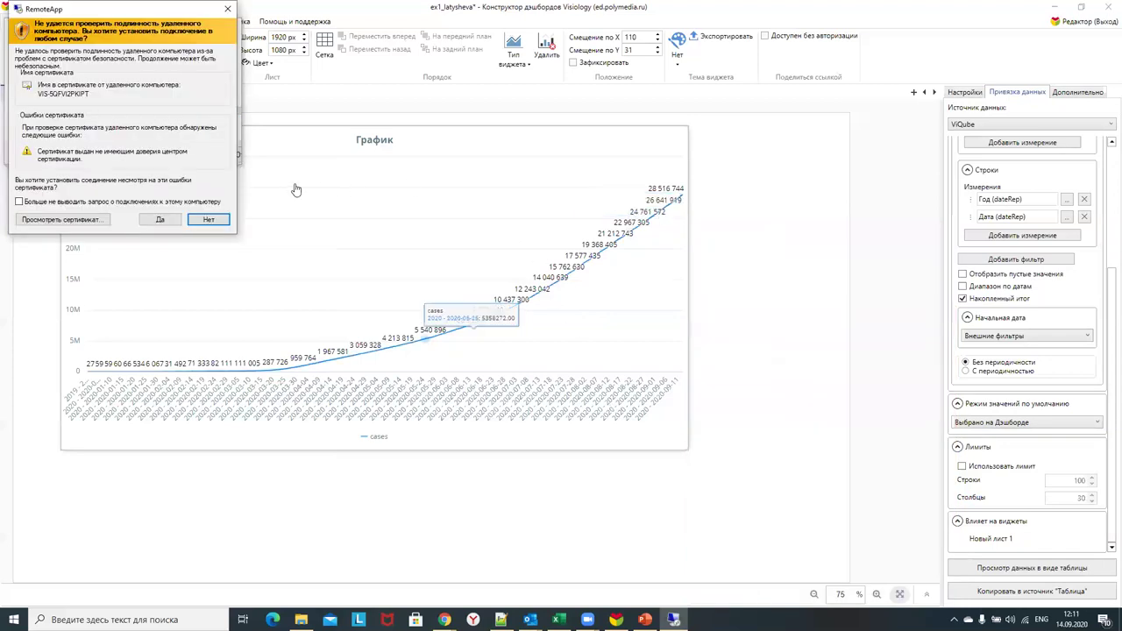
Accept the certificate, choose the ed.polymedia.ru service, and close the extra sign-in window
click(158, 220)
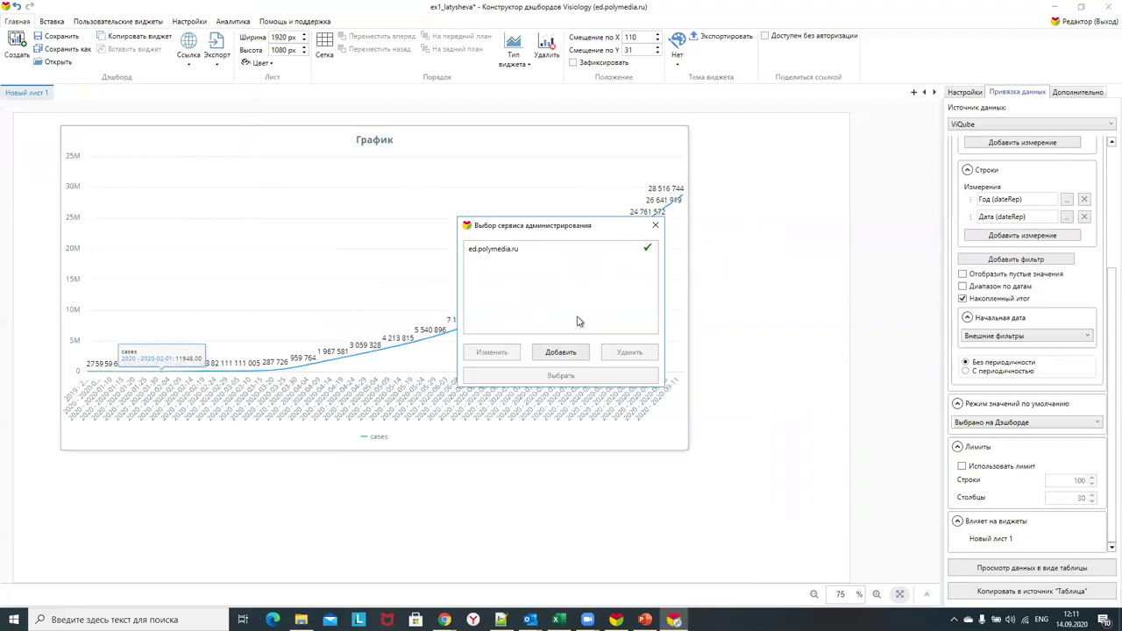
click(496, 254)
click(552, 377)
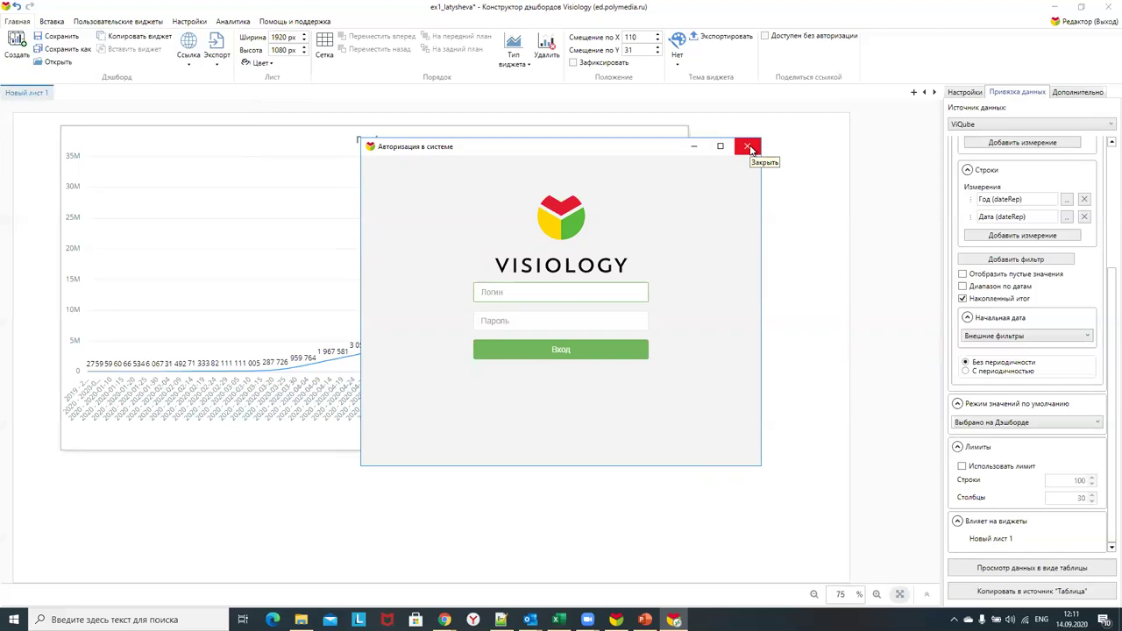
text(editor)
key(BackSpace)
key(BackSpace)
key(BackSpace)
key(BackSpace)
key(BackSpace)
click(746, 147)
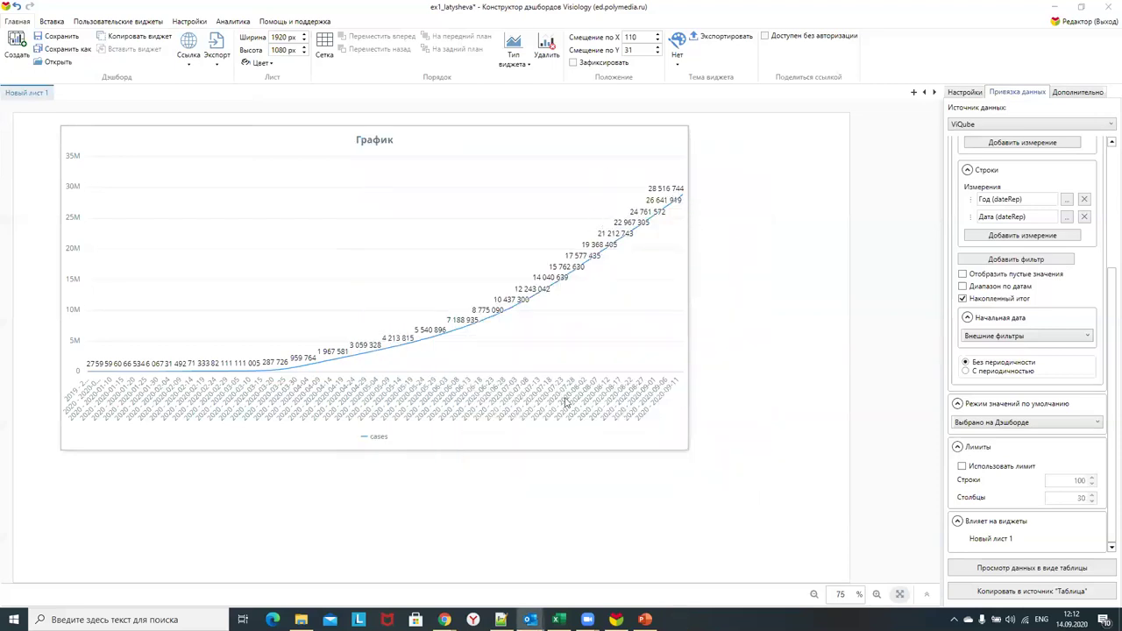
Make the chart taller and wider, extending it left and right
drag(514, 450, 491, 563)
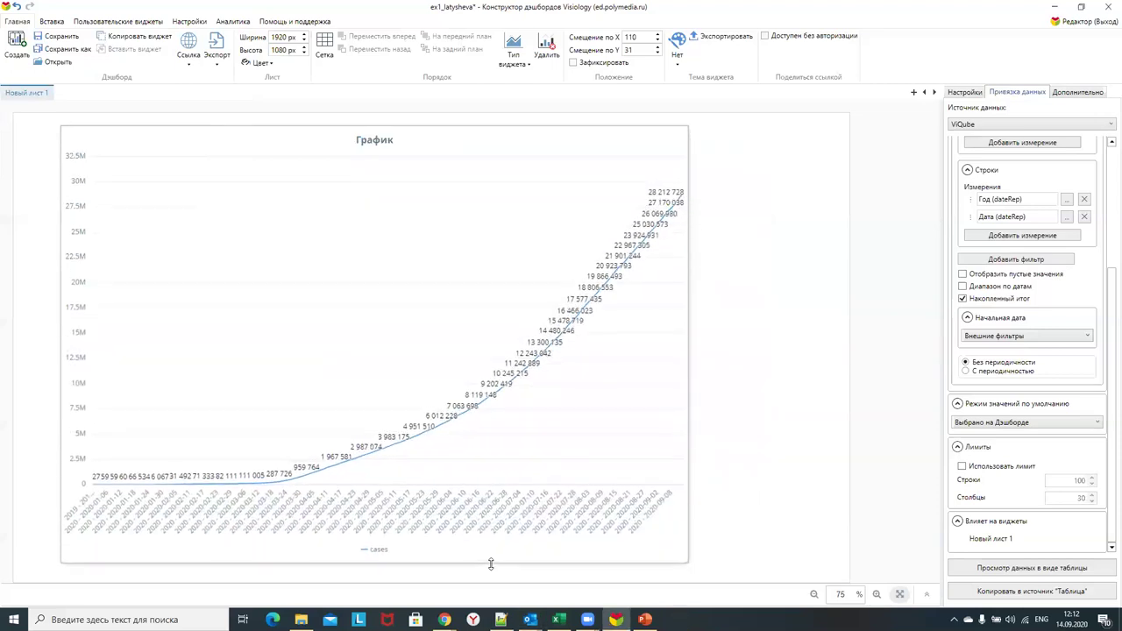
drag(689, 385, 827, 384)
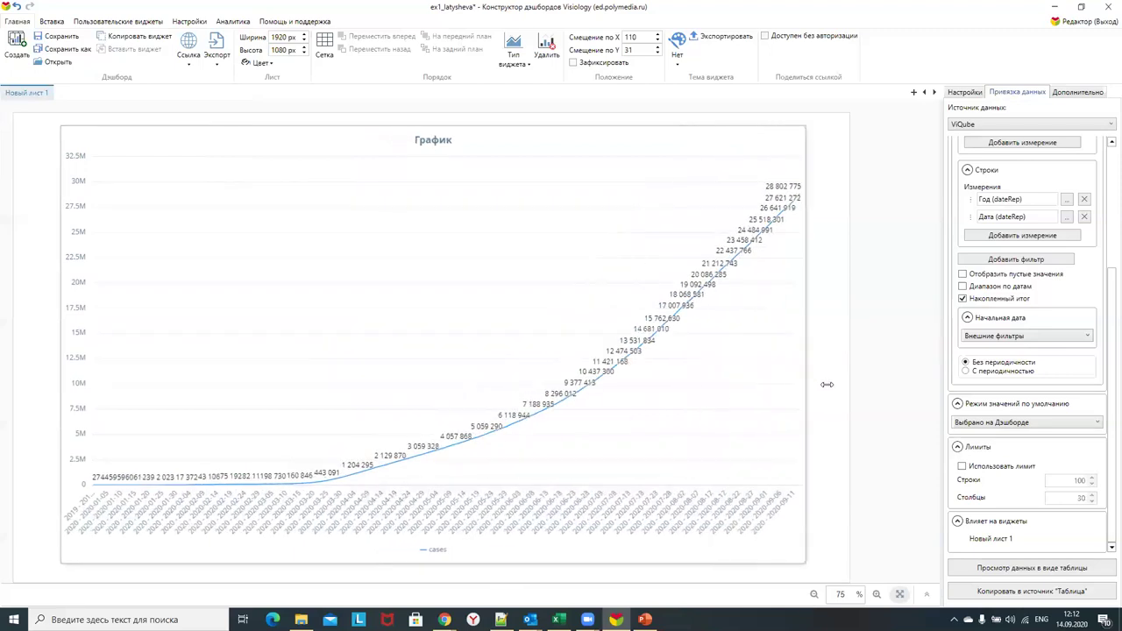
drag(477, 125, 477, 137)
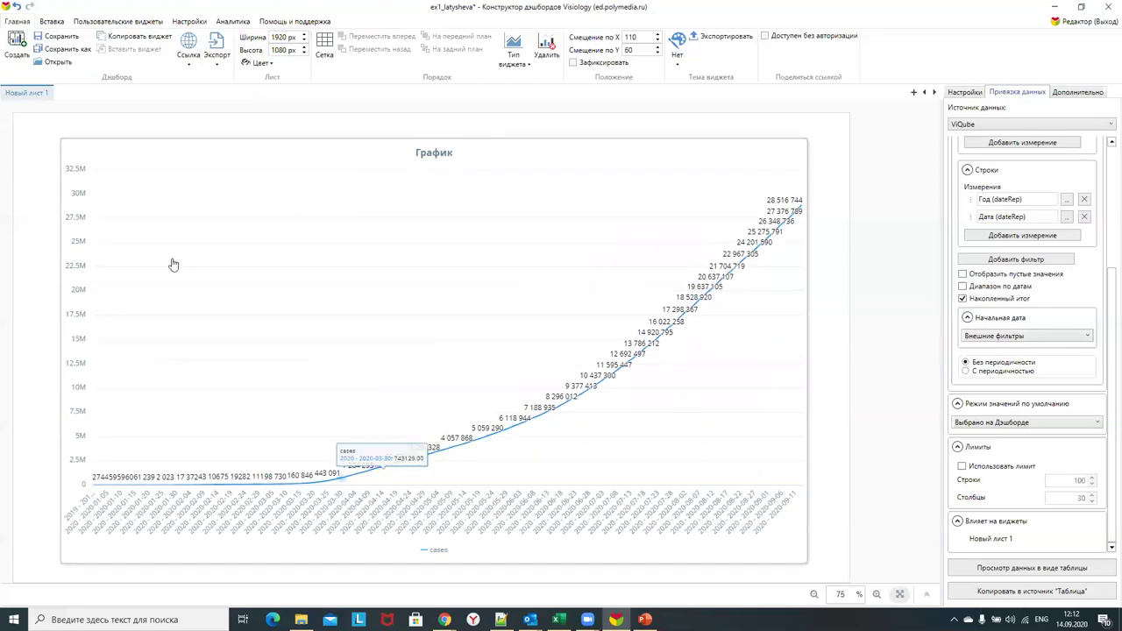
mouse_move(61, 336)
mouse_down()
mouse_move(30, 337)
mouse_move(41, 337)
mouse_up()
drag(806, 337, 821, 338)
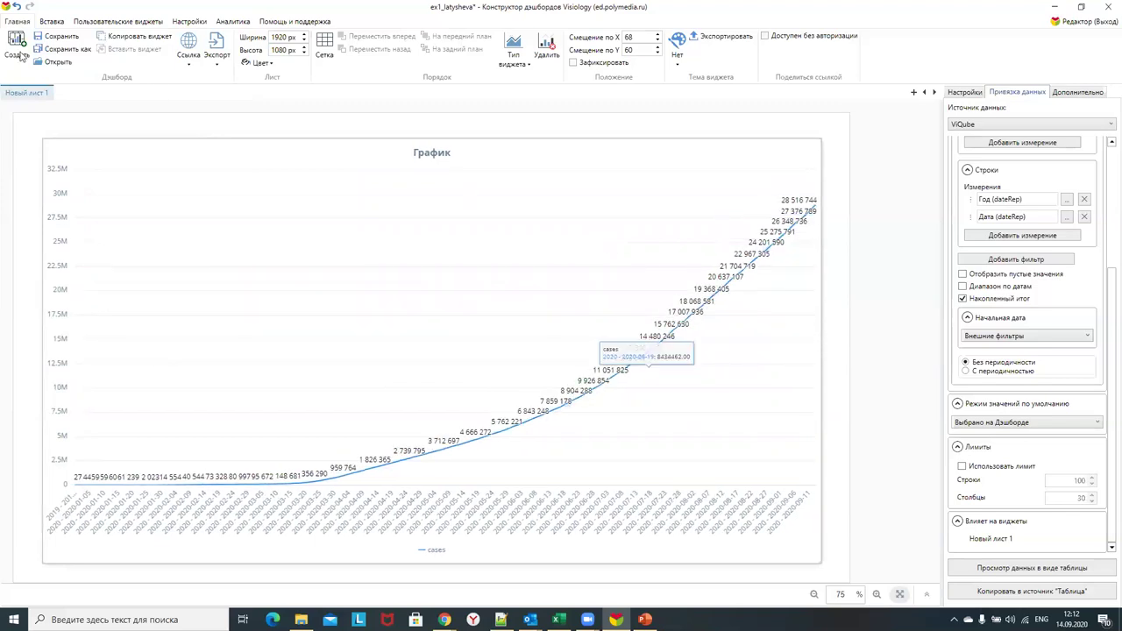
Save the dashboard and select ex1_tia in the saved dashboards list
click(56, 35)
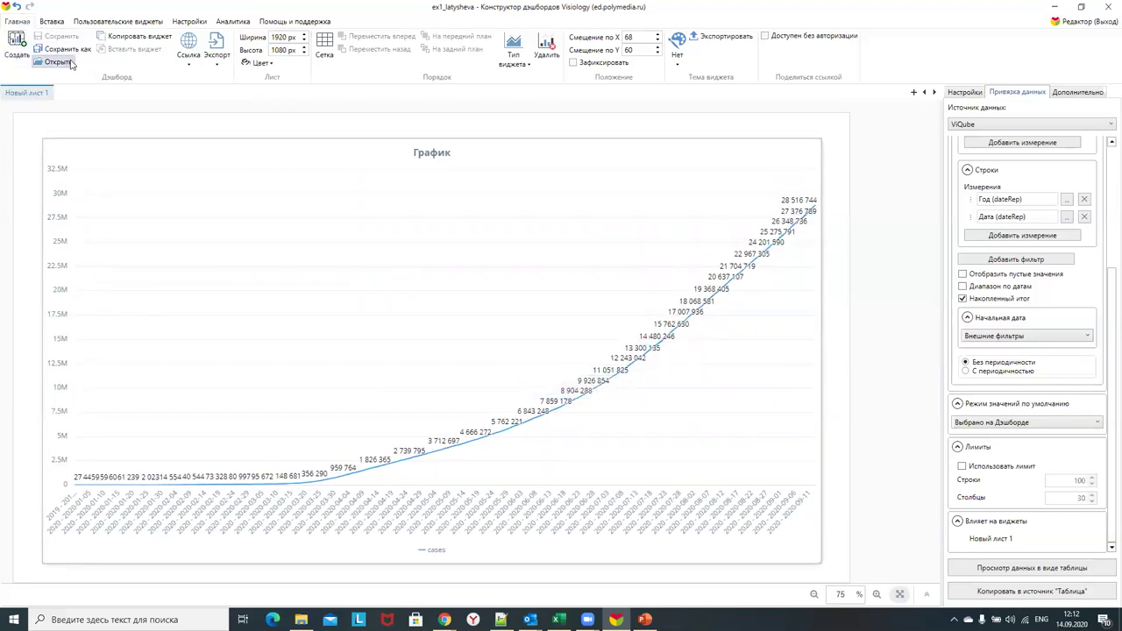
click(58, 62)
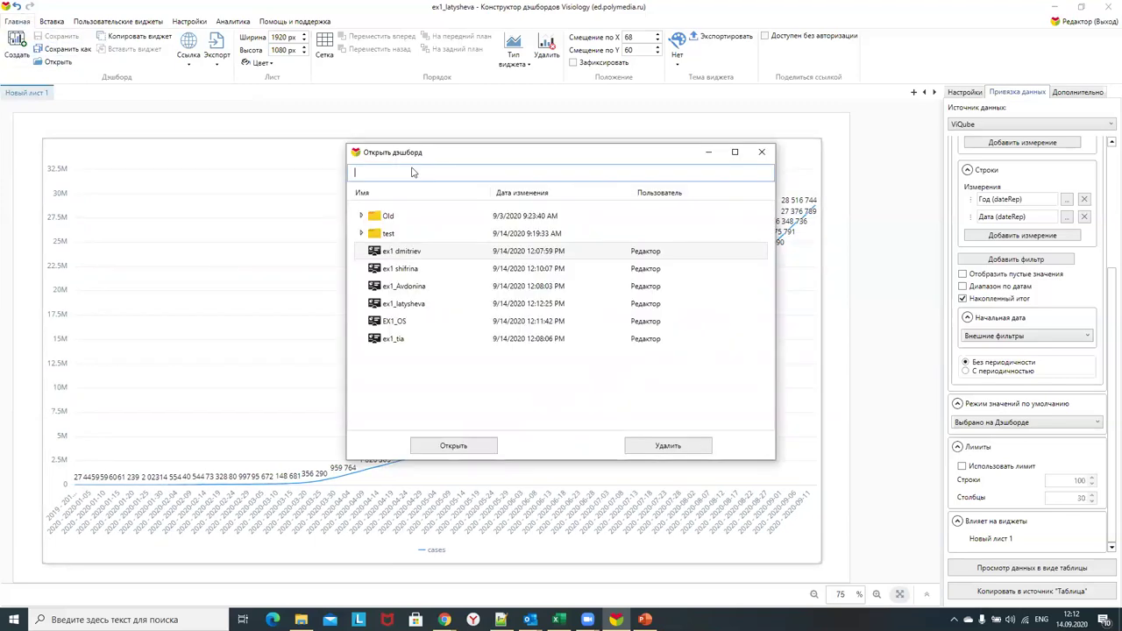
click(431, 343)
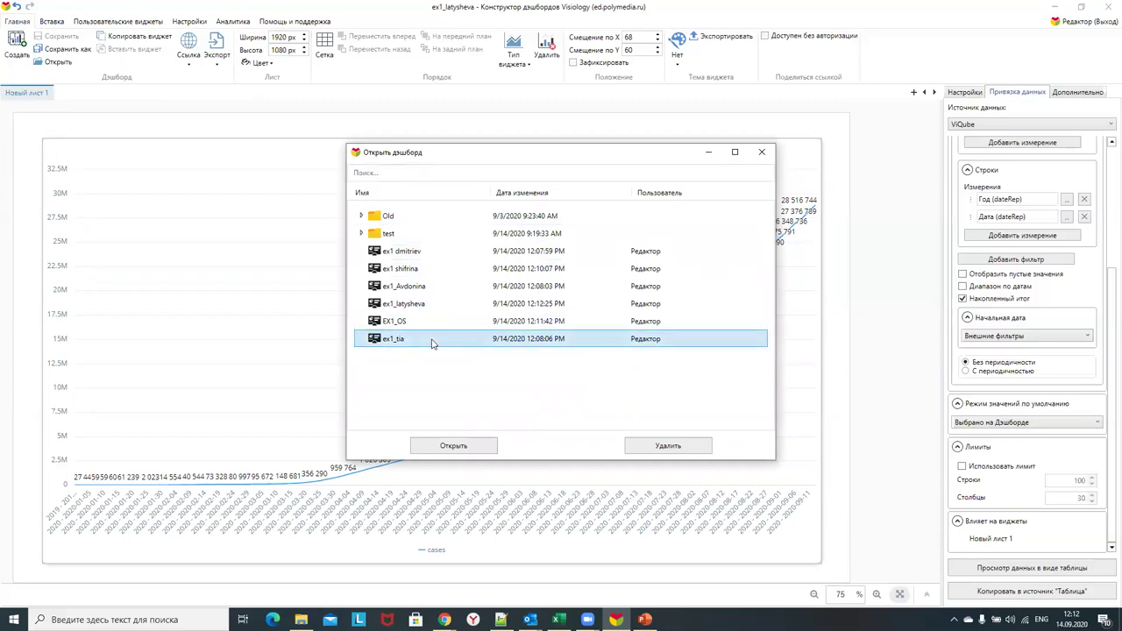
Open ex1_tia, enlarge its График chart across the canvas, and turn off the row limit
click(449, 456)
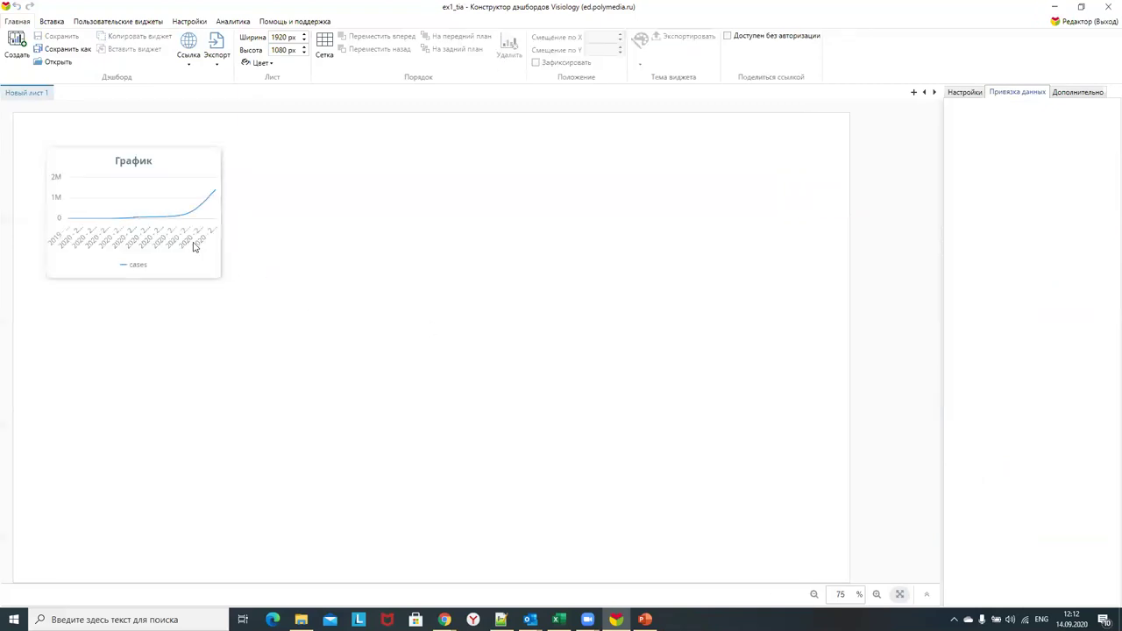
drag(167, 278, 158, 534)
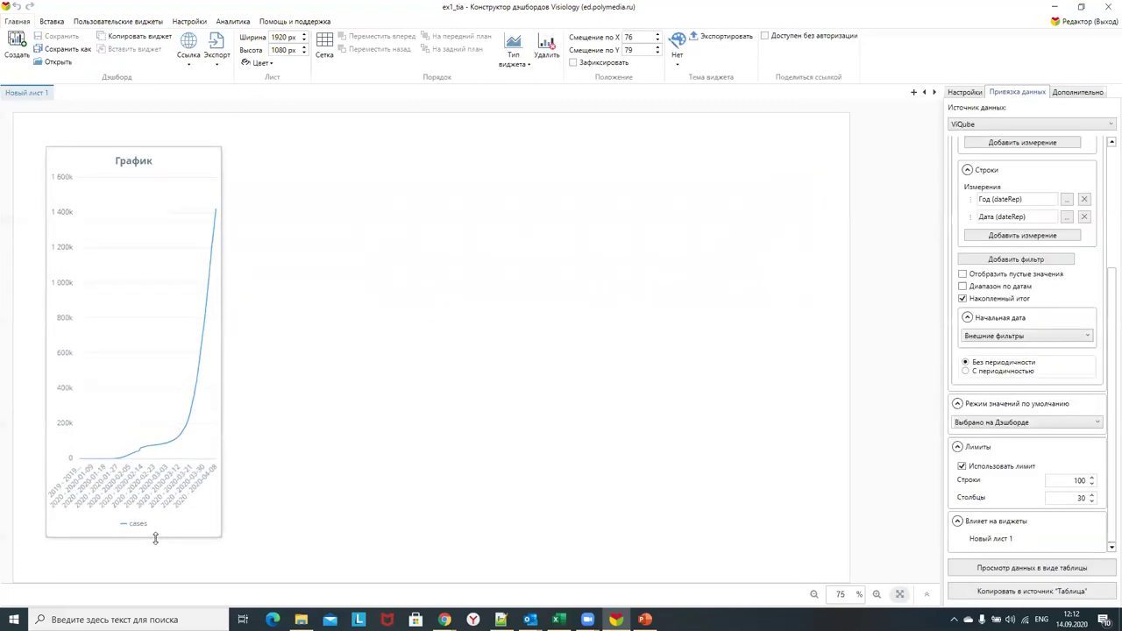
drag(225, 380, 786, 371)
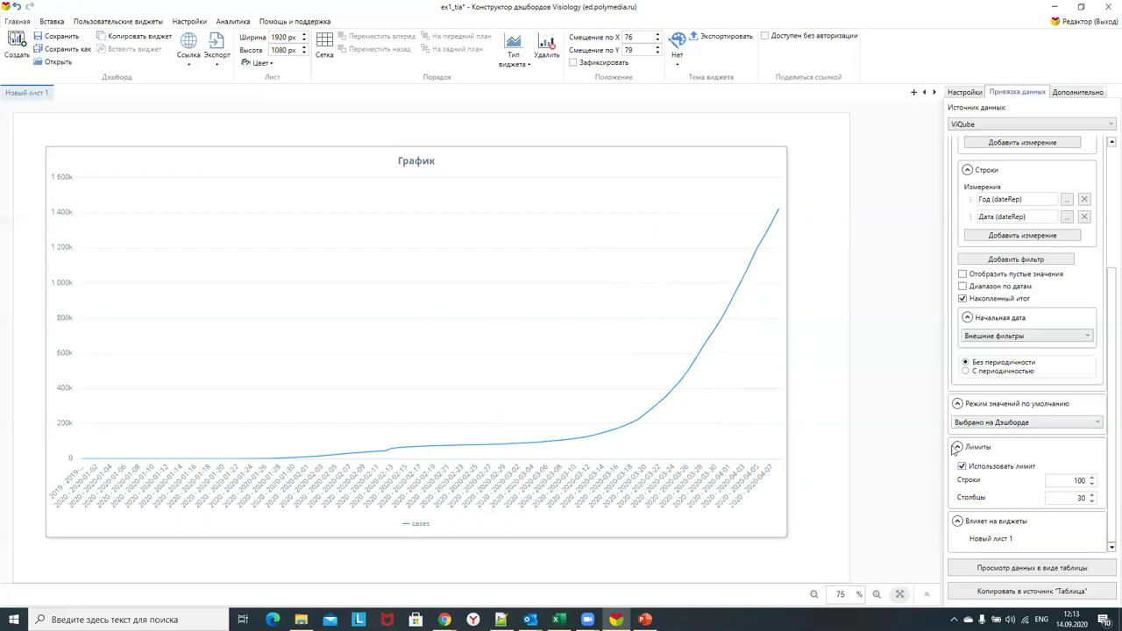
click(963, 467)
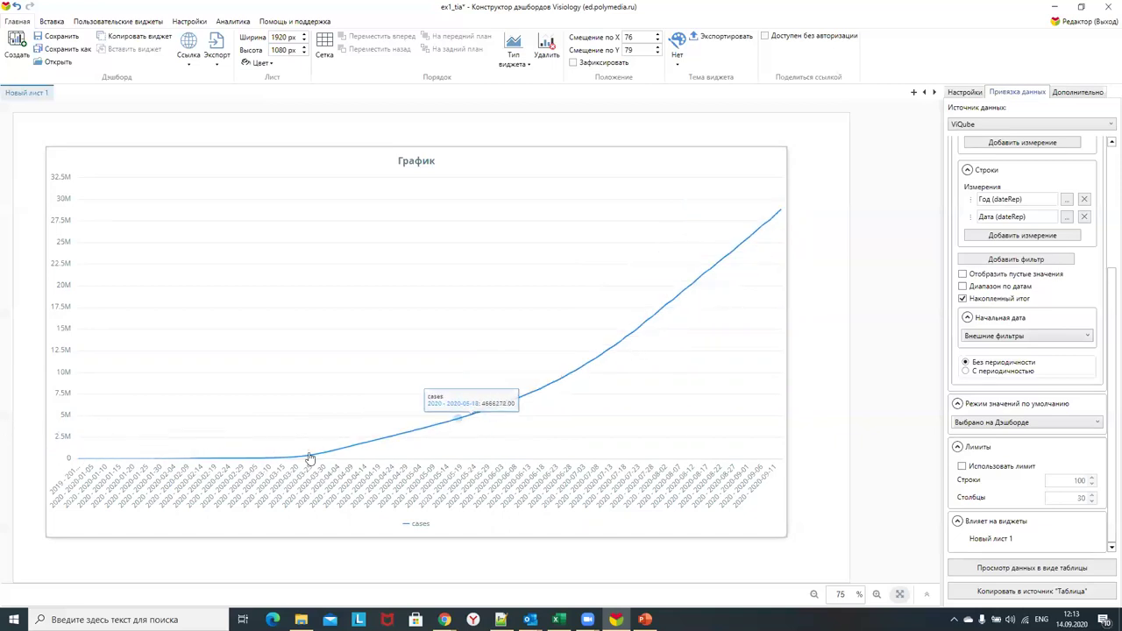
click(51, 63)
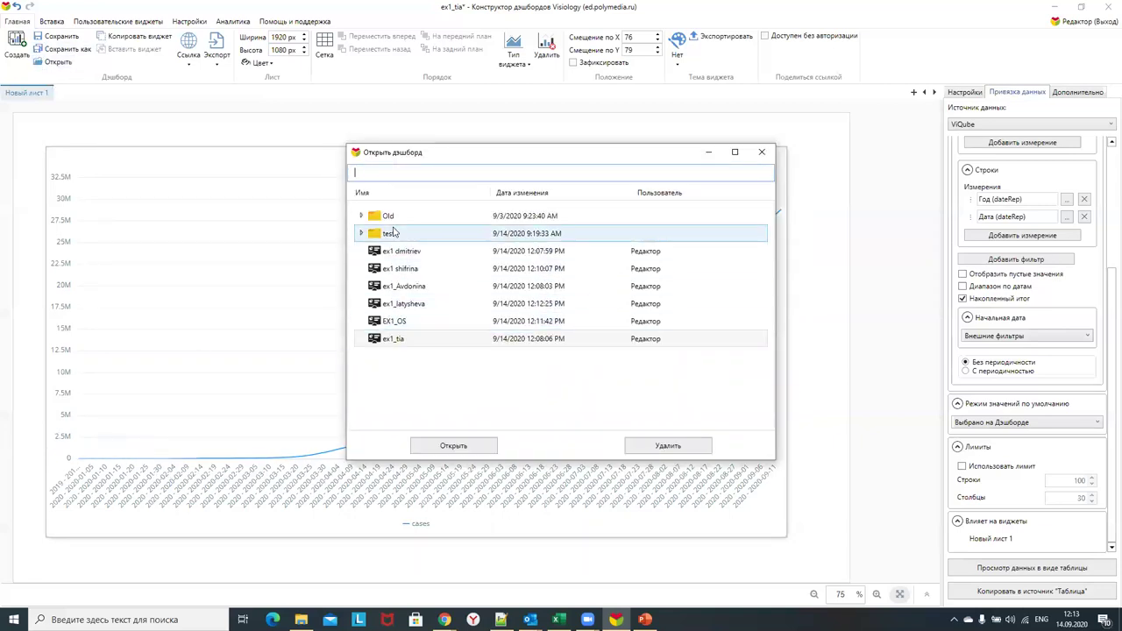
Open the ex1 dmitriev dashboard, confirming the switch, and select its chart
click(404, 256)
click(461, 445)
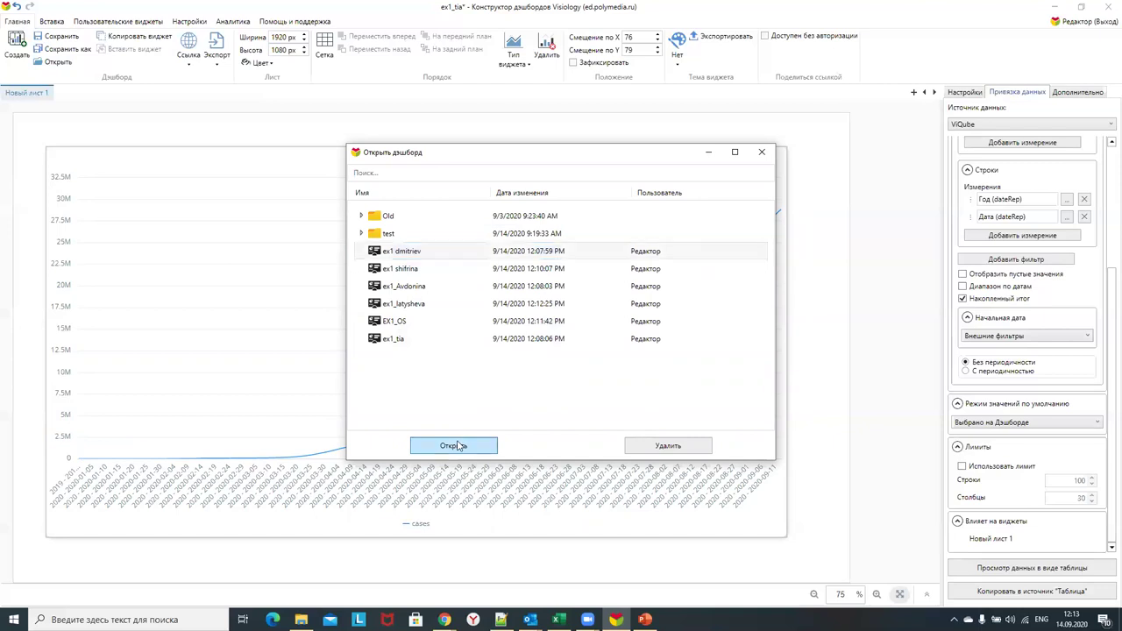
click(599, 355)
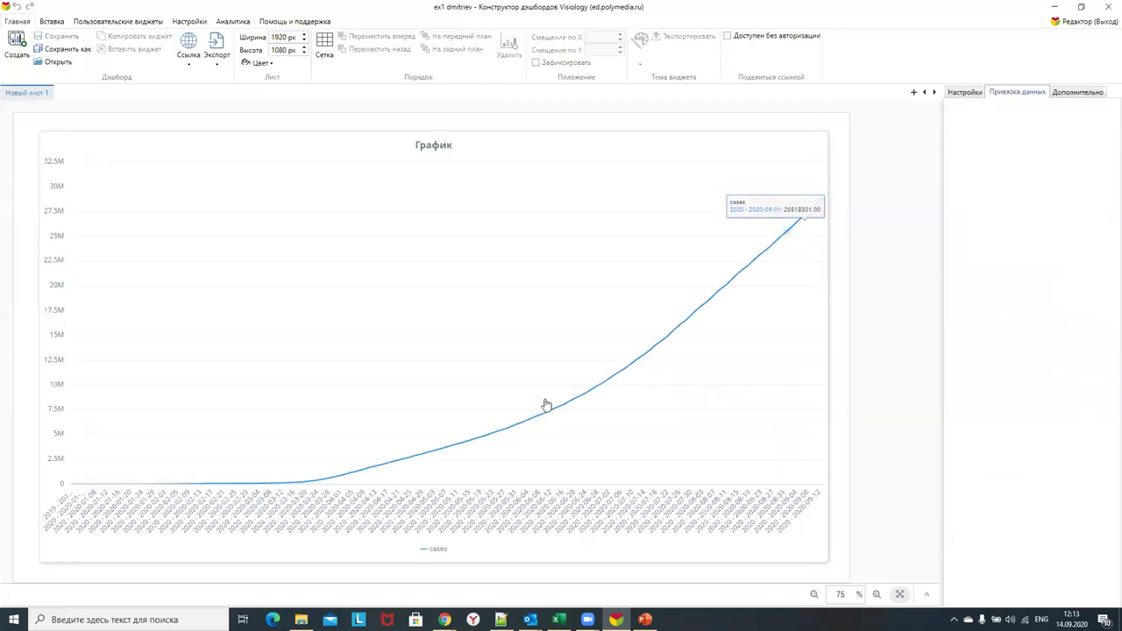
click(816, 158)
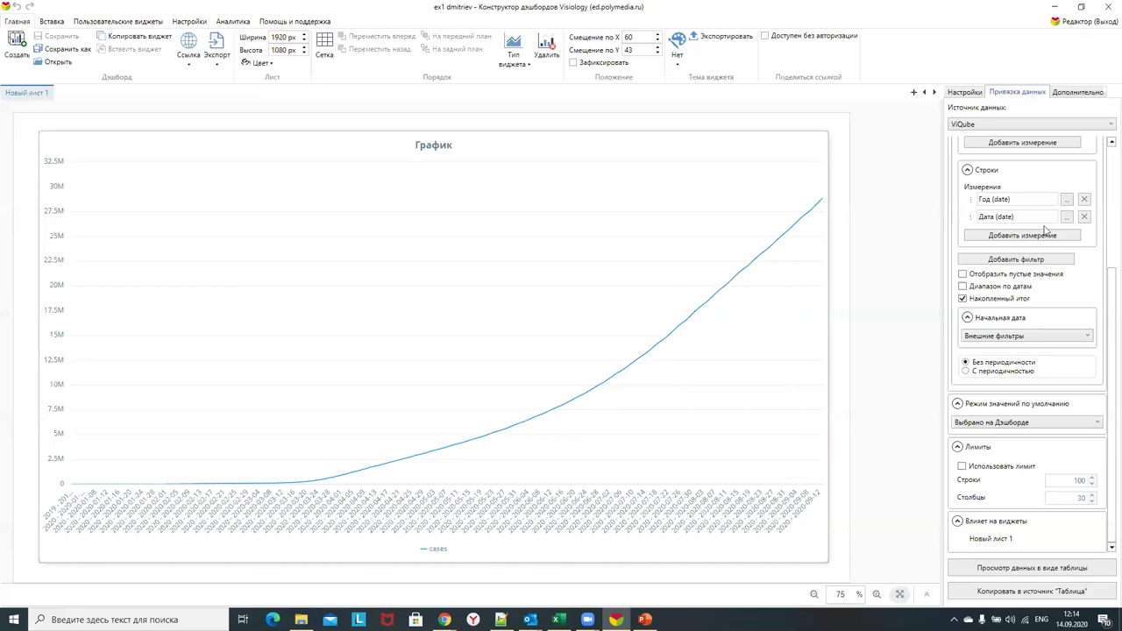
drag(1107, 337, 1106, 193)
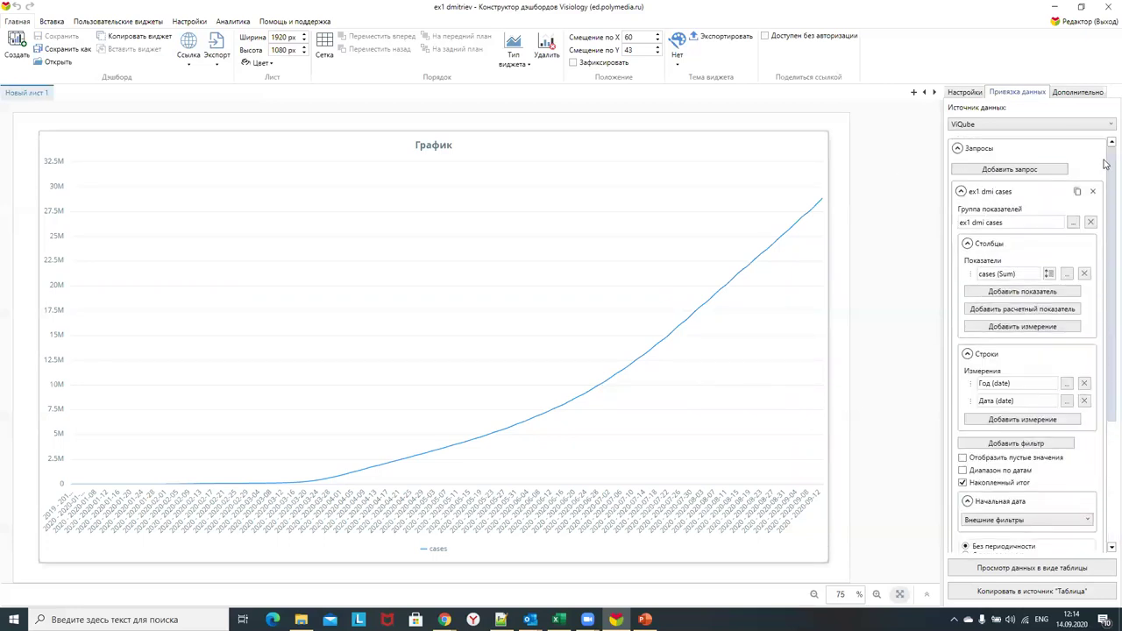
click(844, 207)
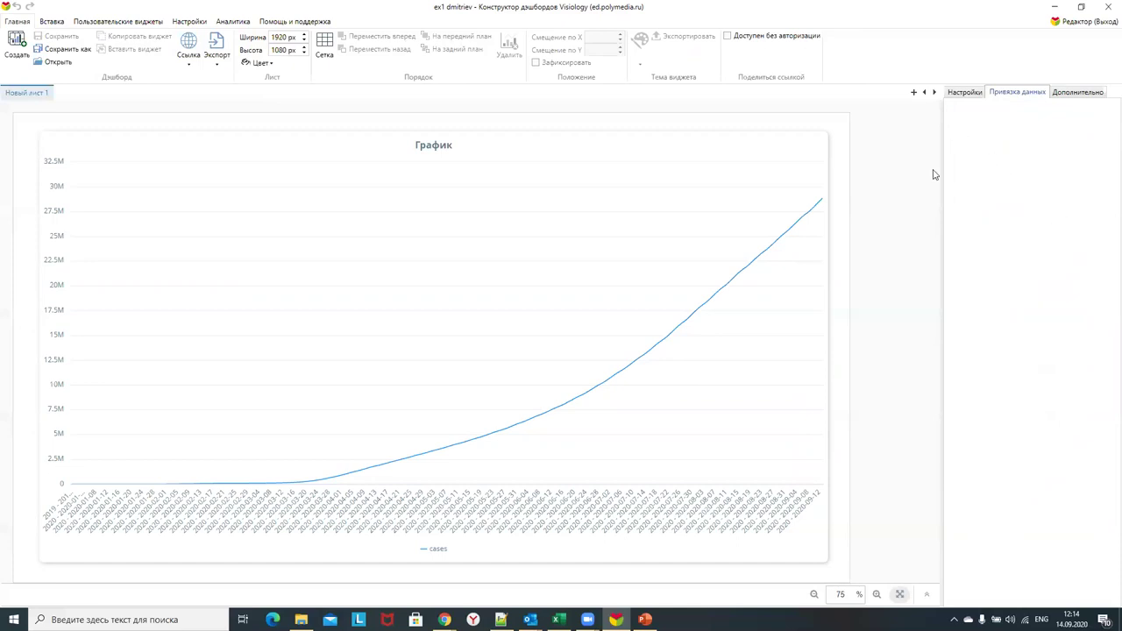
click(726, 140)
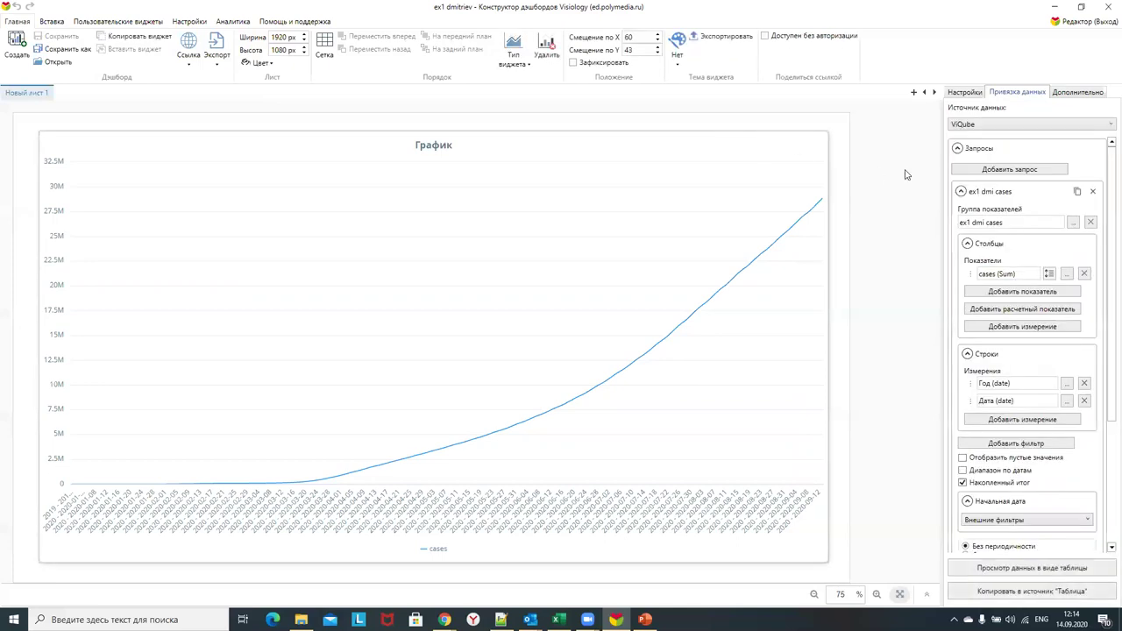
Re-expand the ex1 dmi cases query, add a Столбцы dimension, and expand ex1 dmi countries
click(961, 192)
click(961, 192)
click(960, 192)
click(960, 192)
click(961, 191)
click(961, 192)
click(961, 192)
click(960, 192)
click(961, 192)
click(961, 192)
scroll(1107, 238, down, 3)
scroll(1105, 194, up, 3)
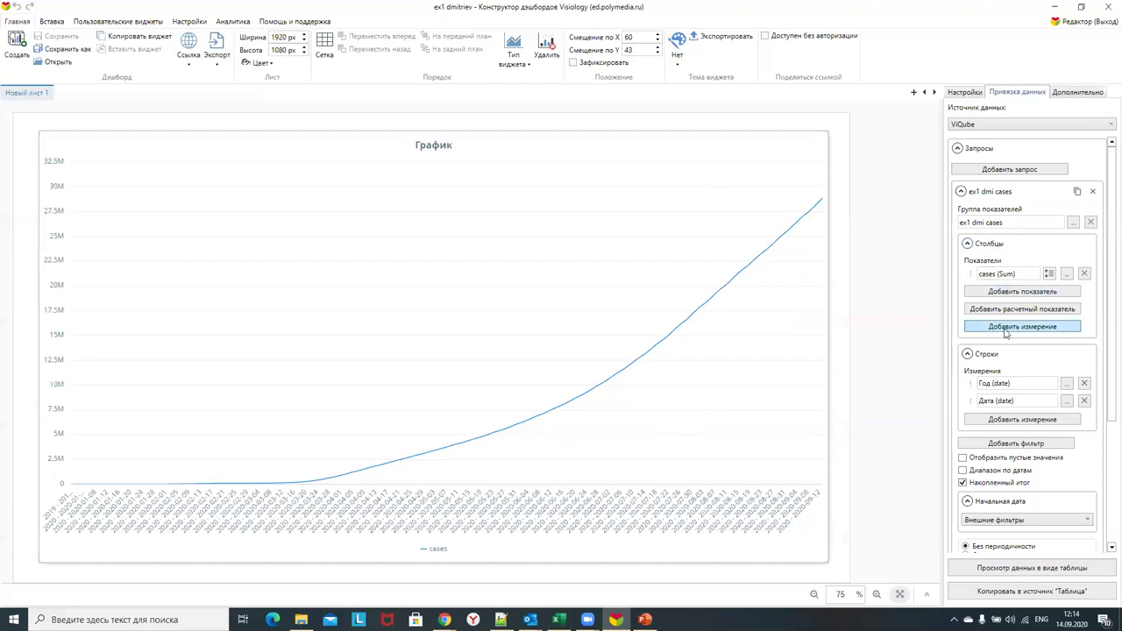
click(1005, 327)
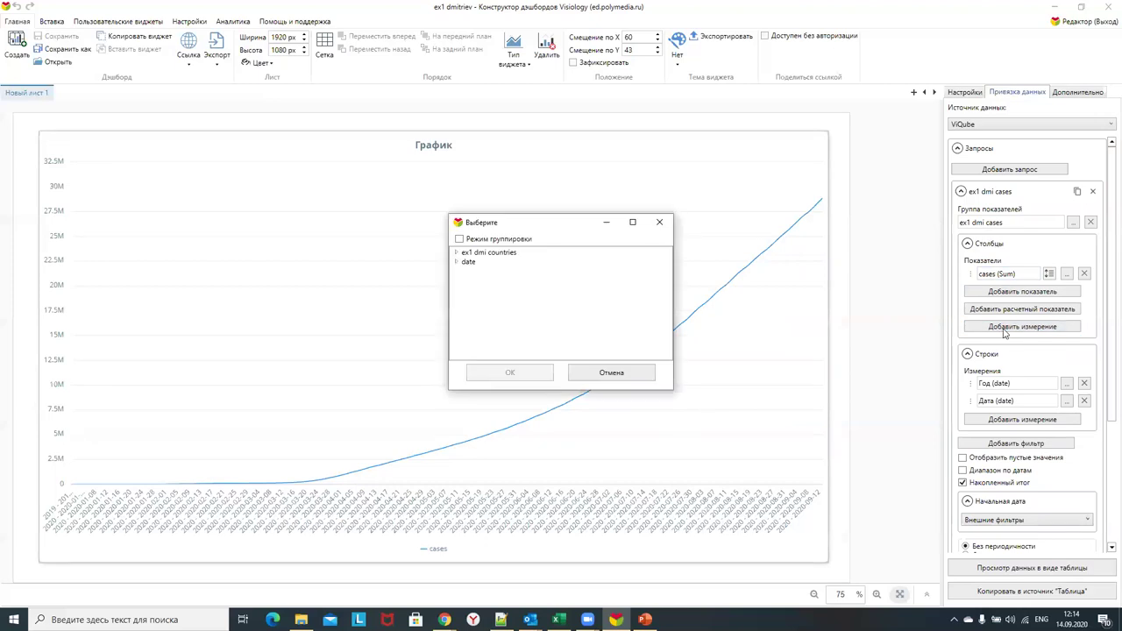
click(456, 253)
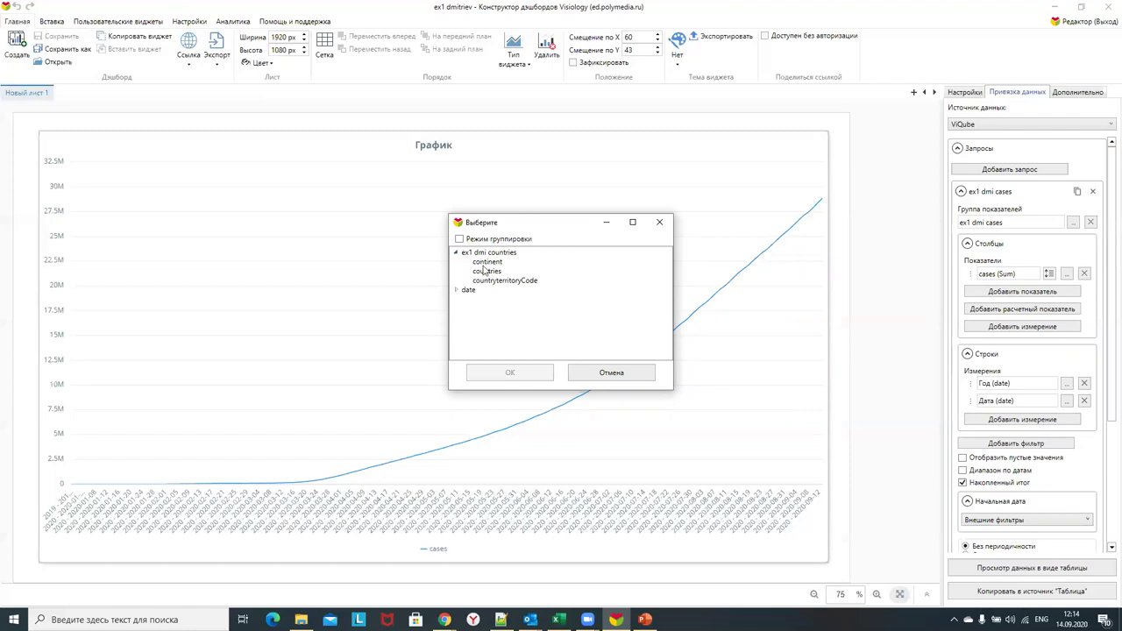
Add continent as the line chart's column dimension so each continent gets its own line
click(488, 263)
click(498, 280)
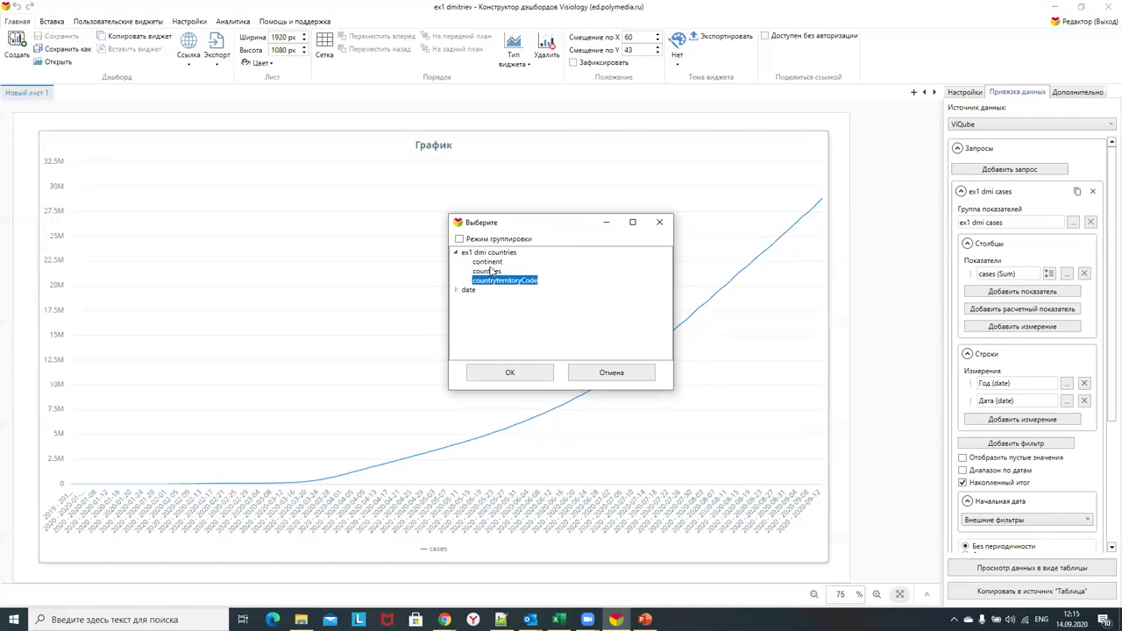
click(490, 263)
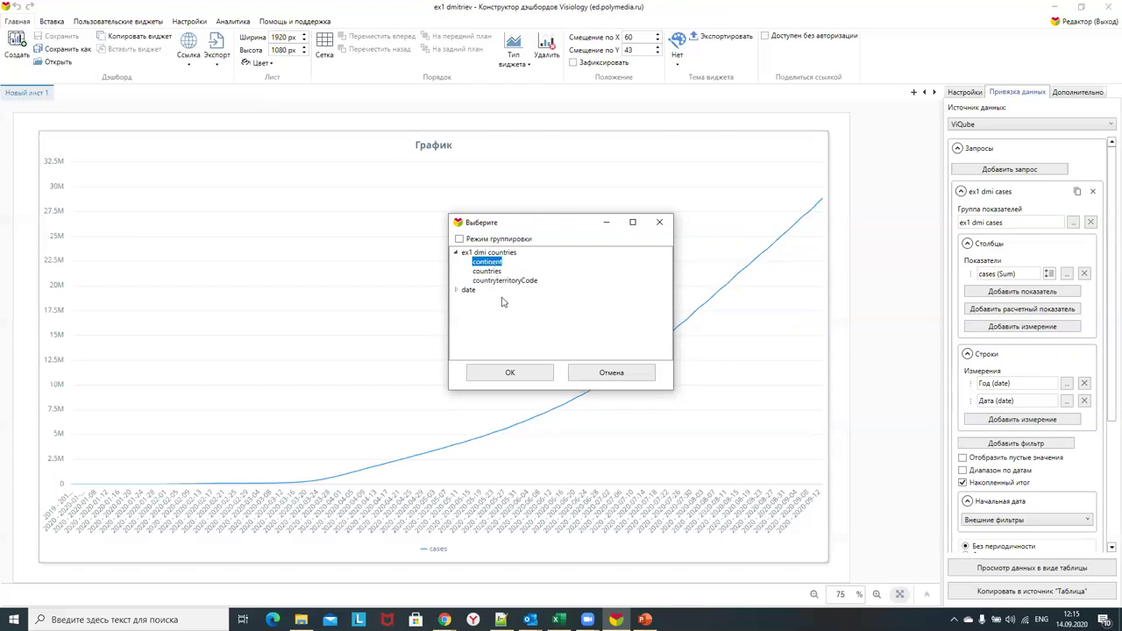
click(498, 372)
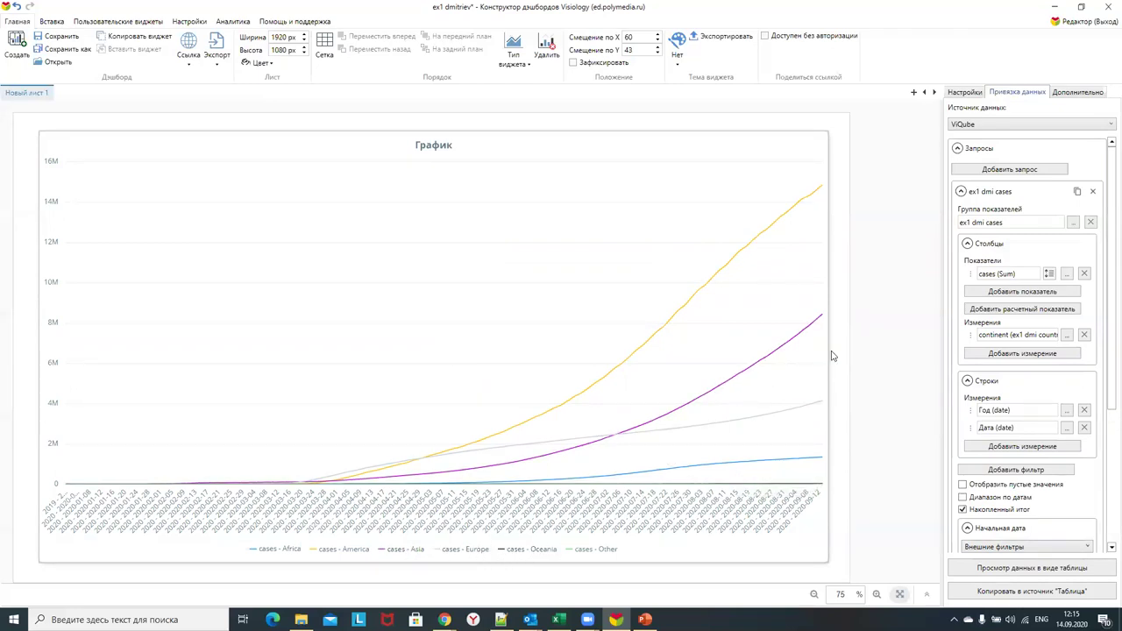
Narrow the continent line chart to about half the canvas width and deselect it
drag(829, 356, 472, 428)
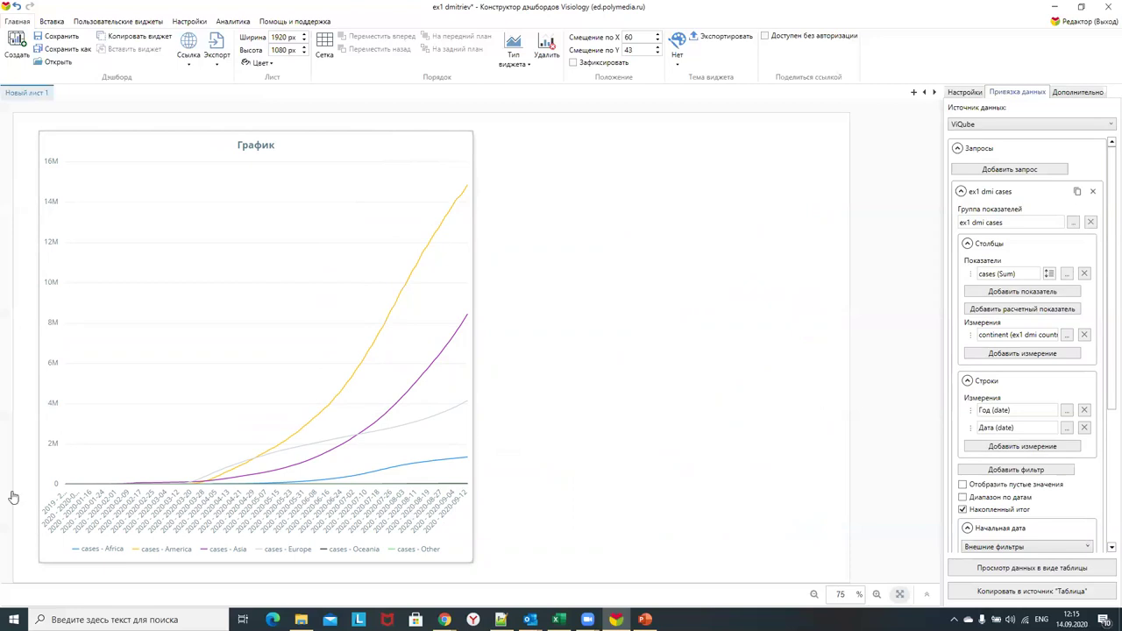
drag(472, 346, 449, 349)
click(598, 343)
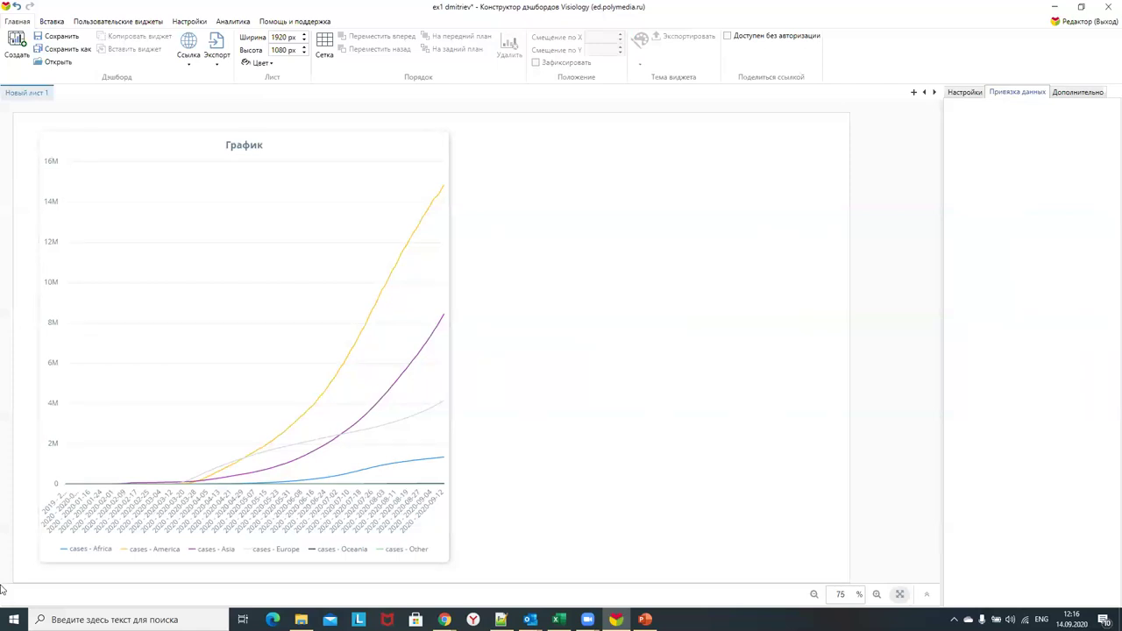
Insert a horizontal bar chart beside the line chart and enlarge it
click(52, 21)
click(118, 55)
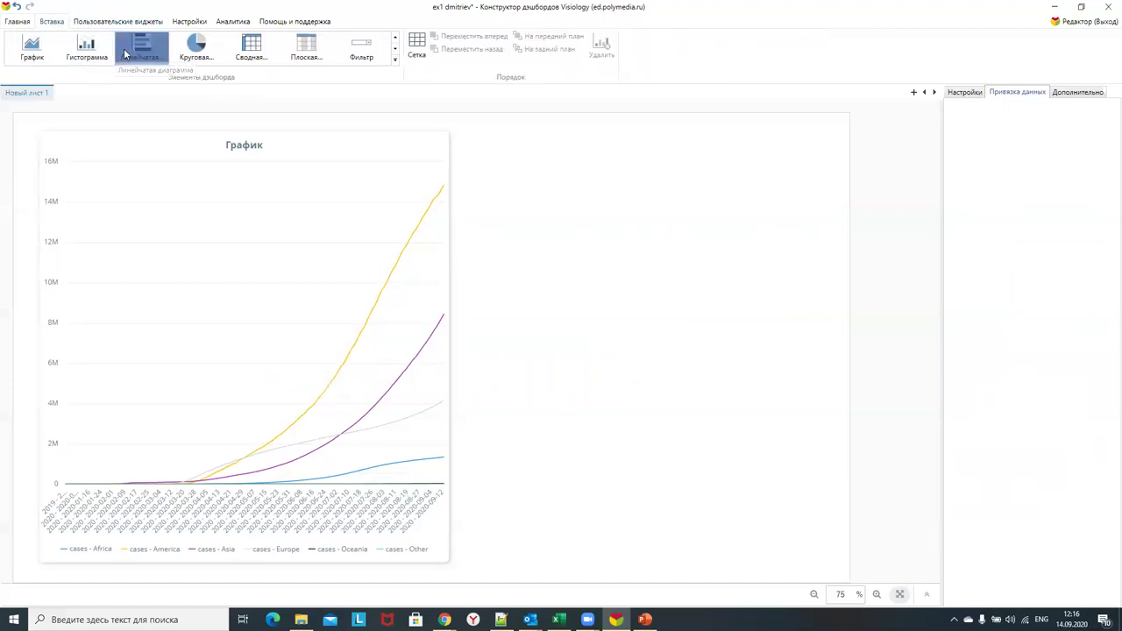
drag(130, 238, 524, 188)
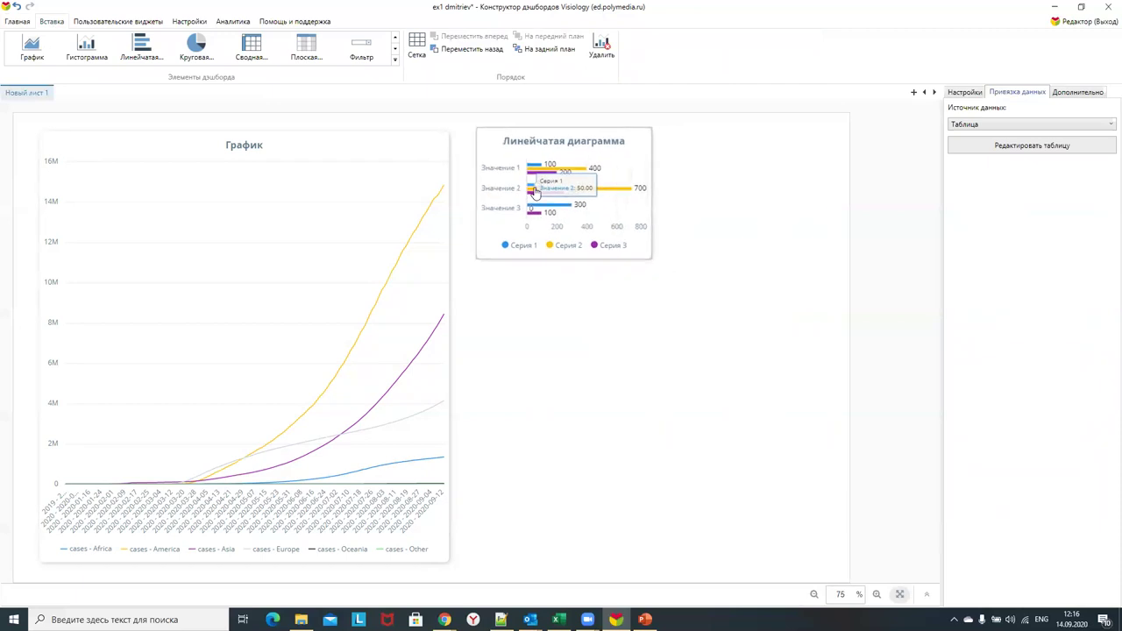
drag(562, 300, 562, 326)
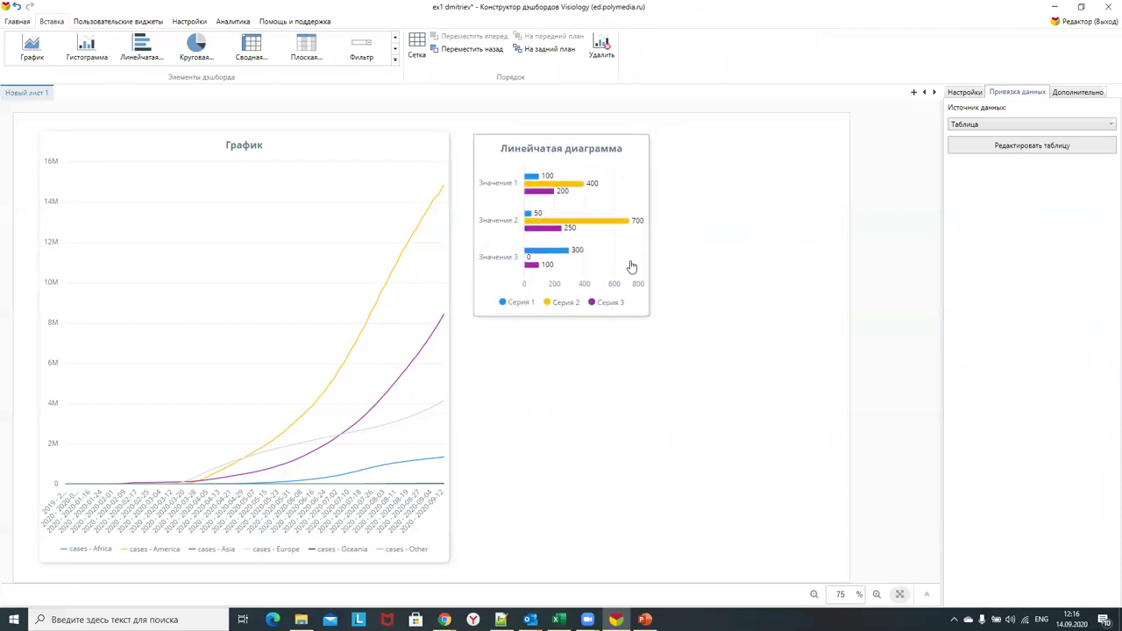
drag(649, 253, 833, 247)
Bind the bar chart to ViQube's ex1 dmi cases group with cases (Sum) as its measure
click(1017, 124)
click(993, 140)
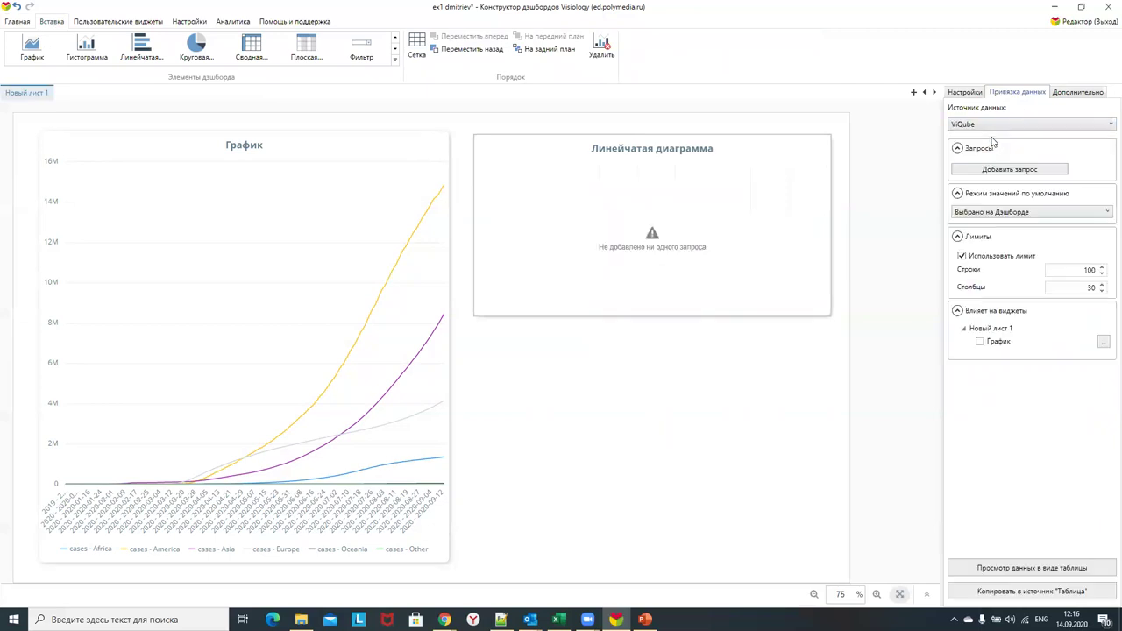
click(1024, 171)
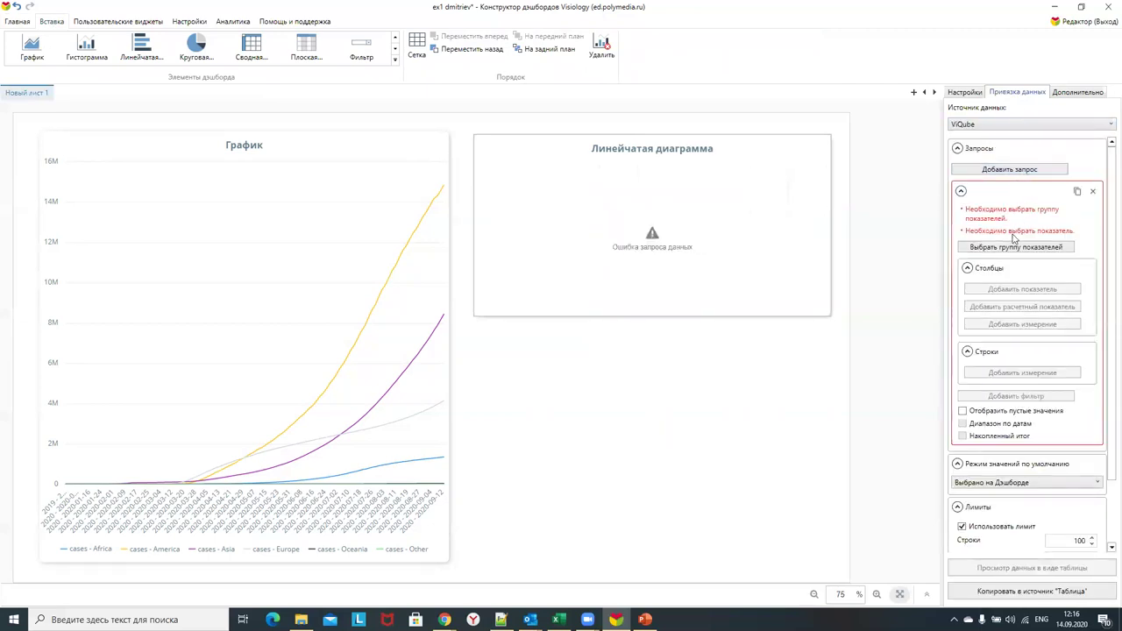
click(1015, 246)
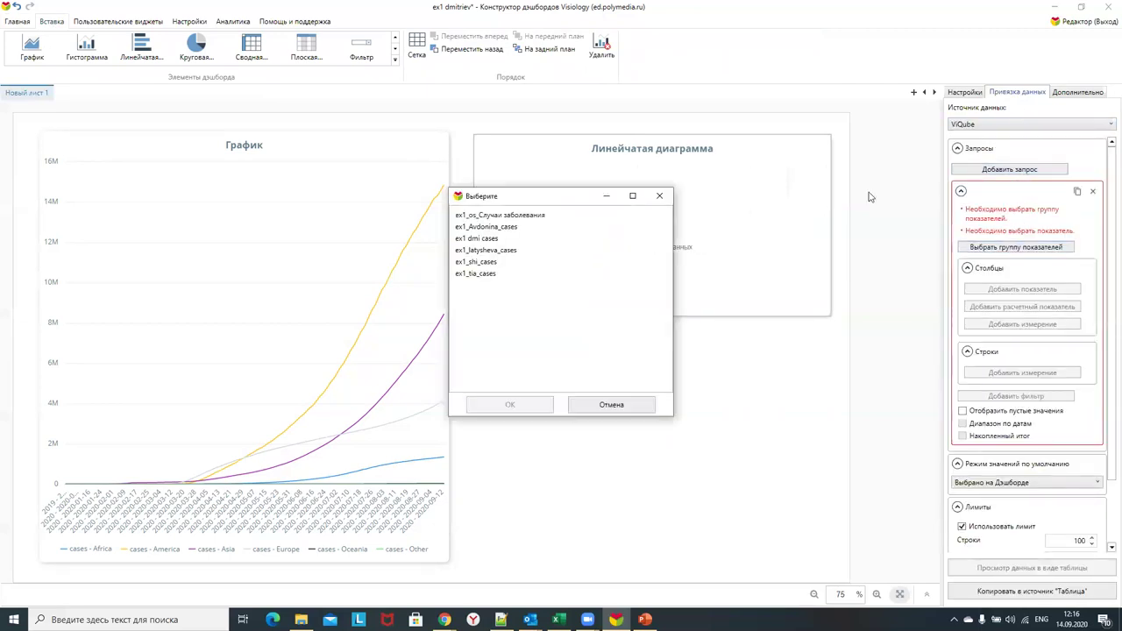
double_click(505, 239)
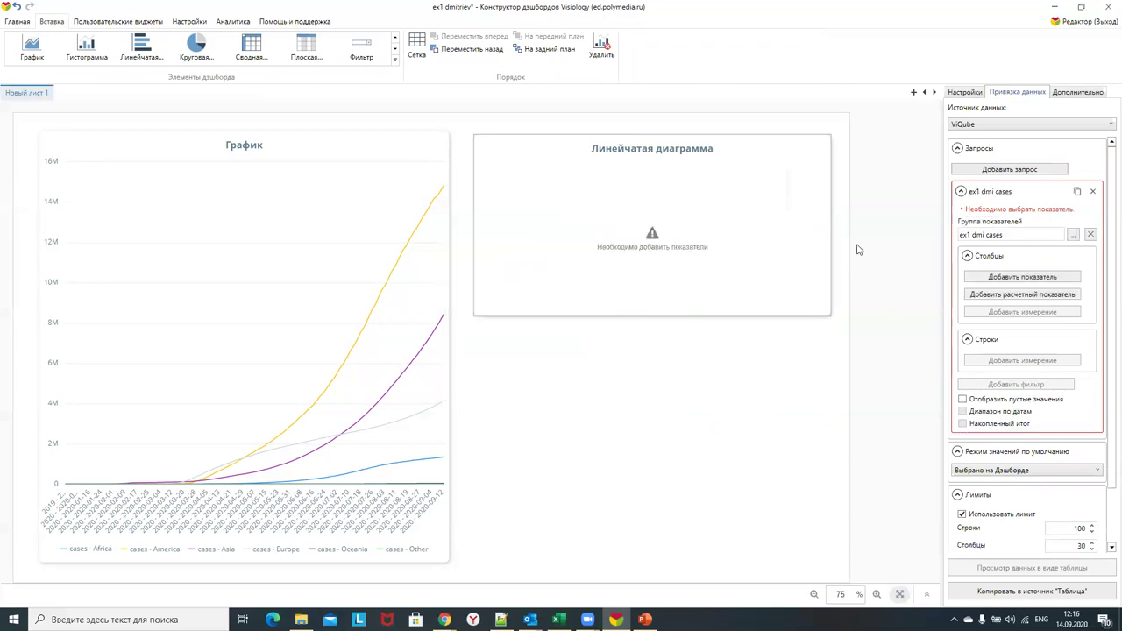
click(1004, 277)
double_click(481, 215)
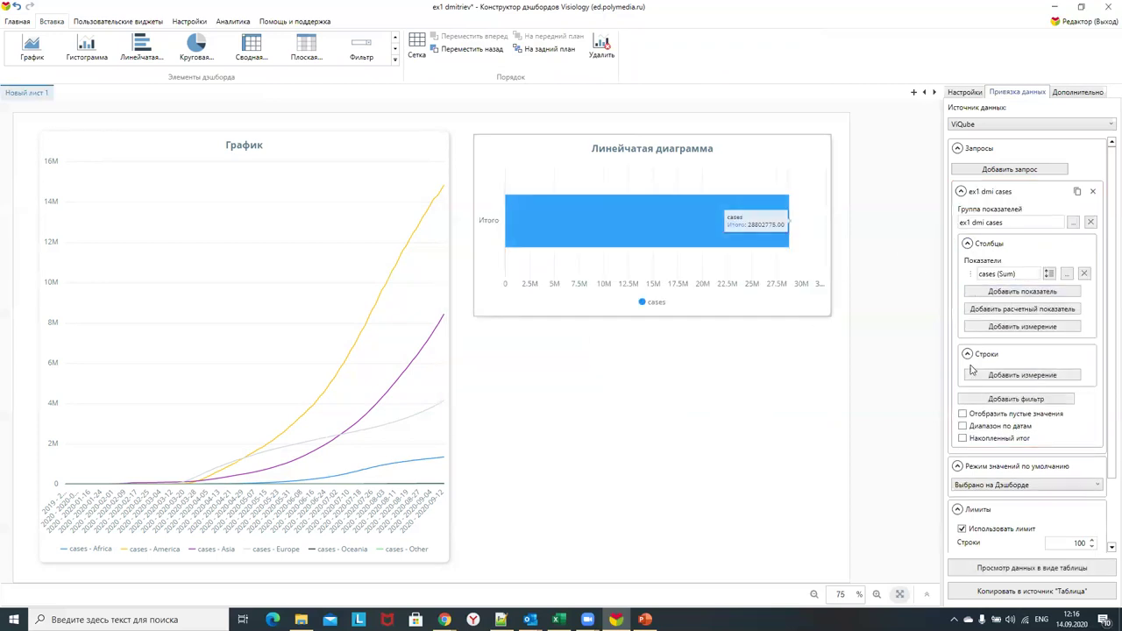
Add countries from ex1 dmi countries as the bar chart's row dimension
click(1021, 377)
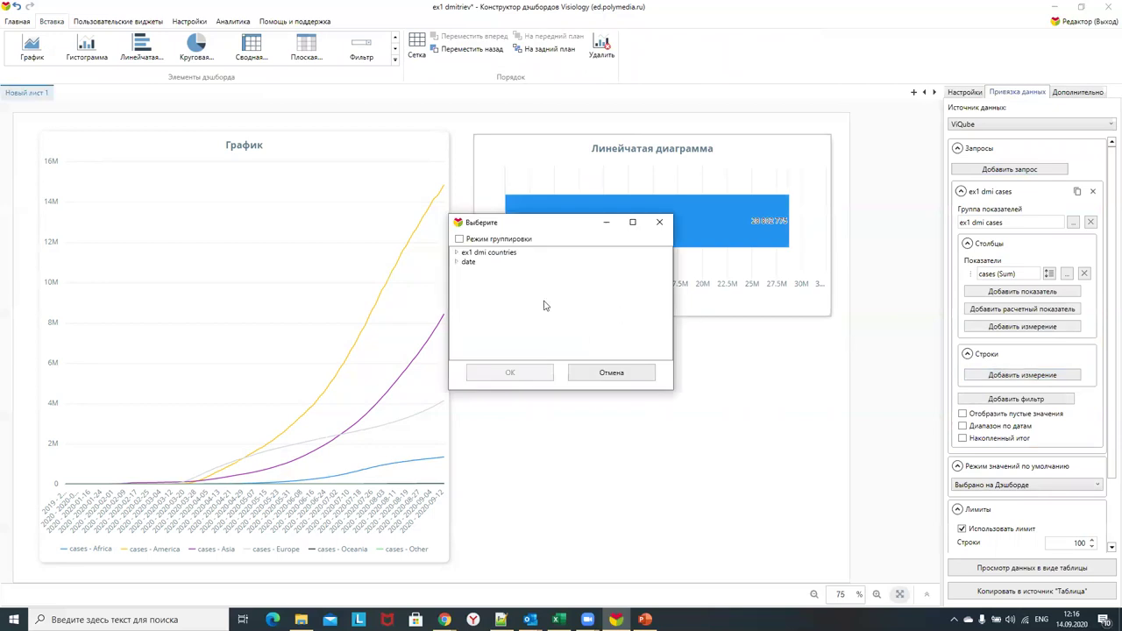
click(456, 253)
click(487, 263)
click(487, 272)
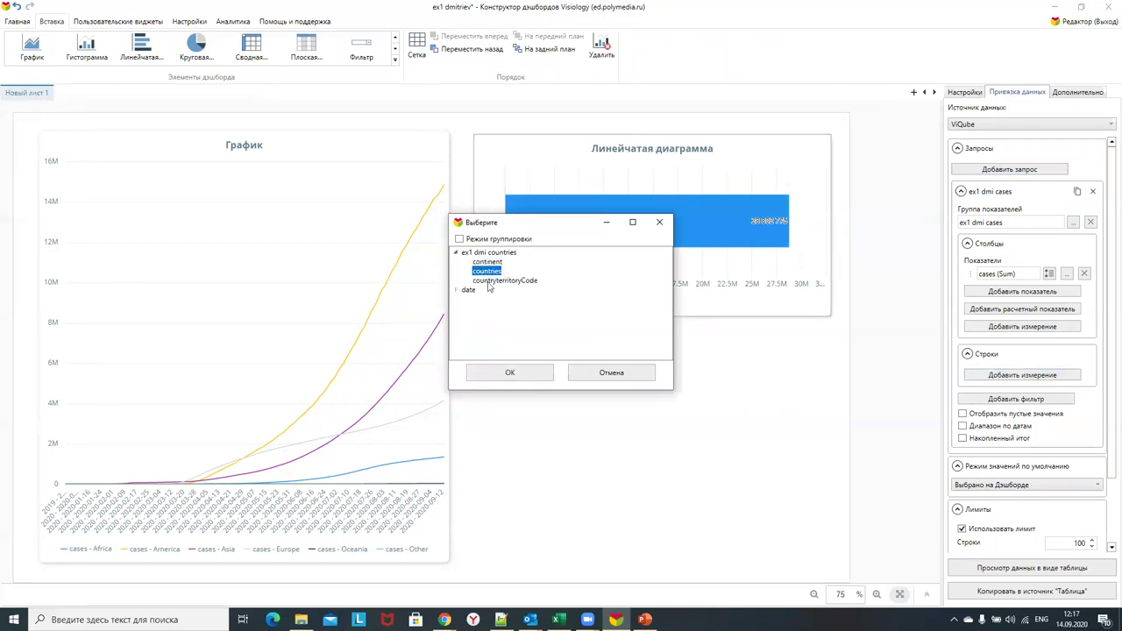
click(502, 376)
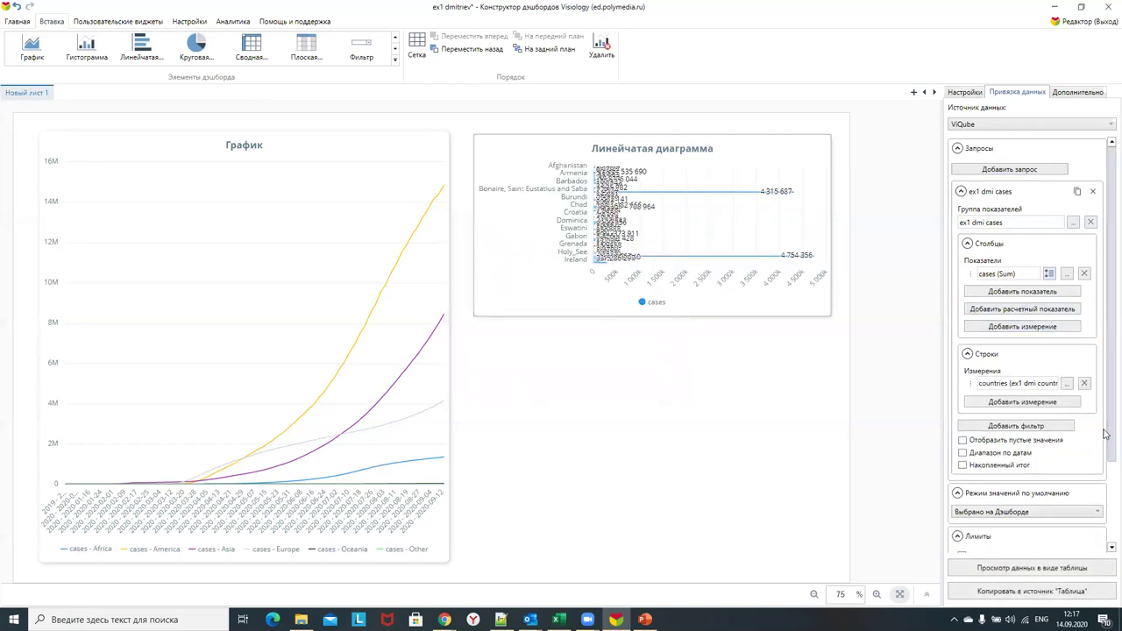
Sort the bars by cases descending and stretch the bar chart much taller
click(1049, 274)
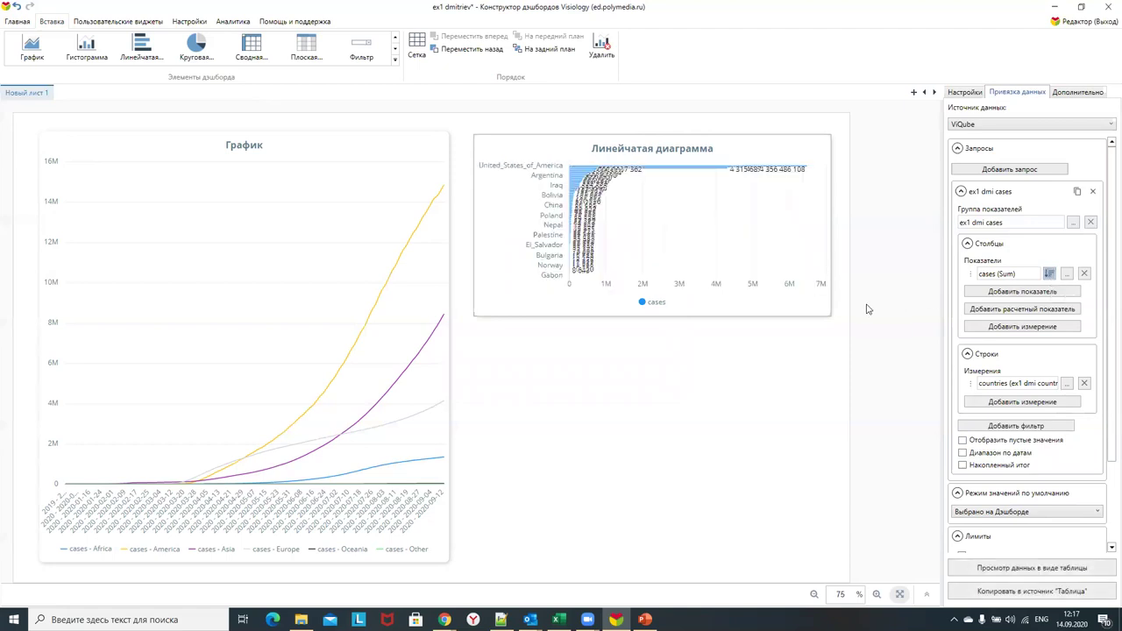
drag(635, 319, 600, 568)
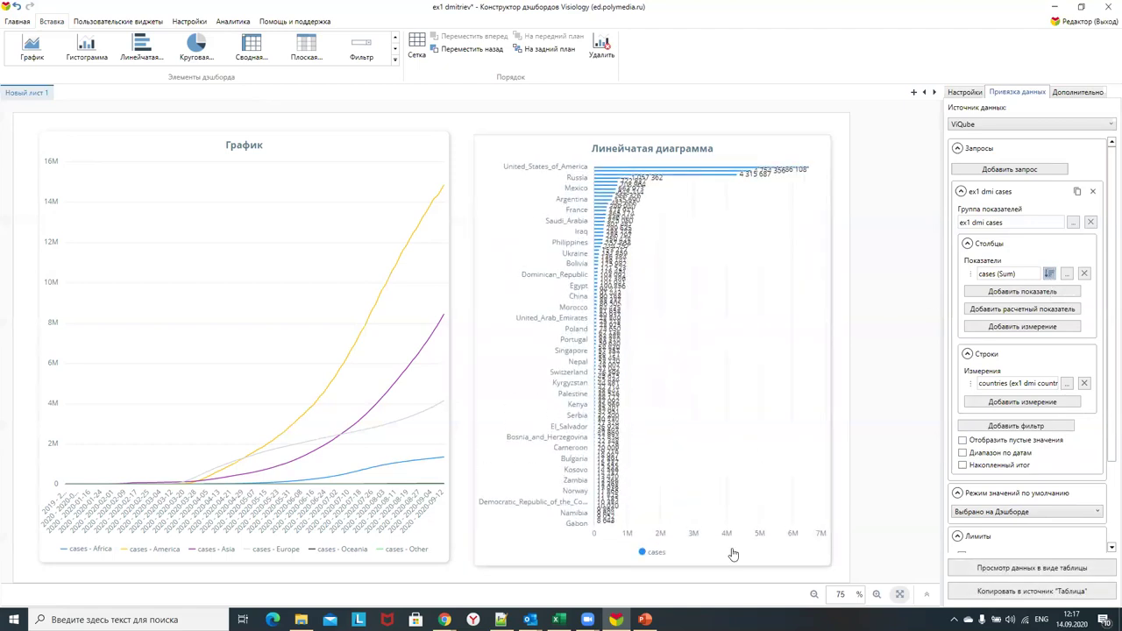
click(841, 574)
click(714, 342)
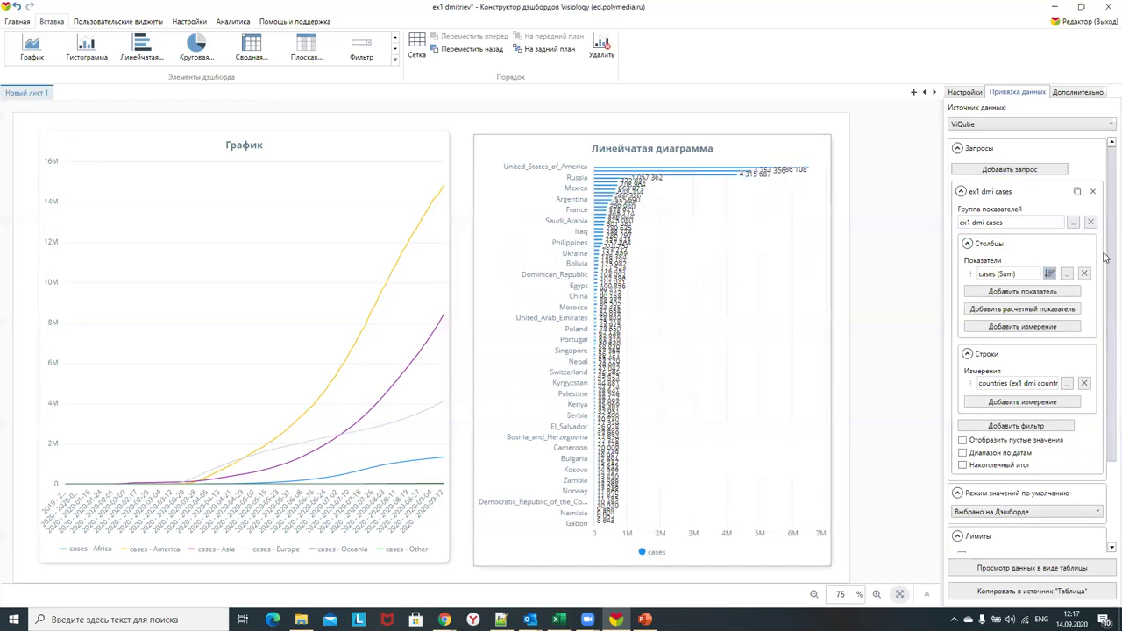
Change the bar chart's Лимиты Строки value from 100 to 10 to show the top ten countries
scroll(1093, 386, down, 2)
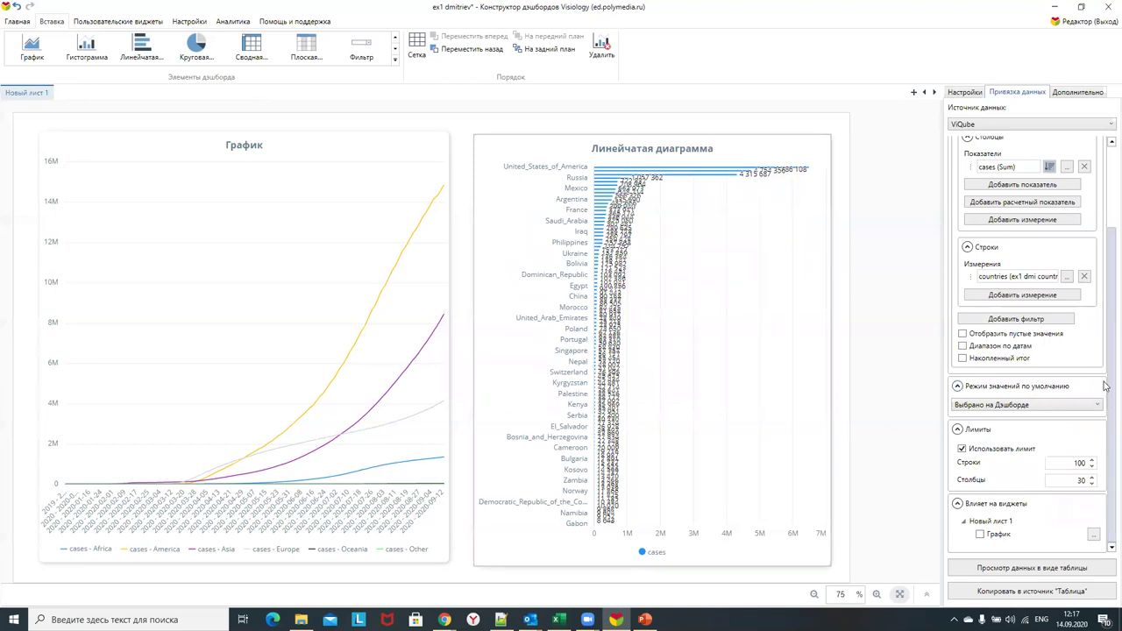
scroll(1094, 386, up, 2)
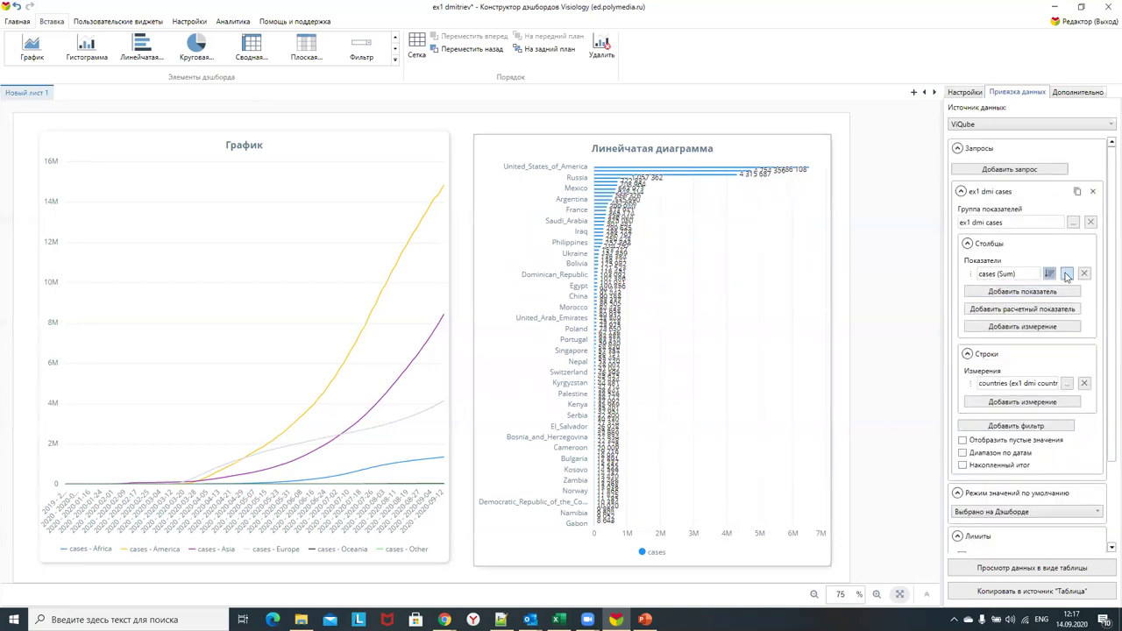
scroll(1097, 403, down, 2)
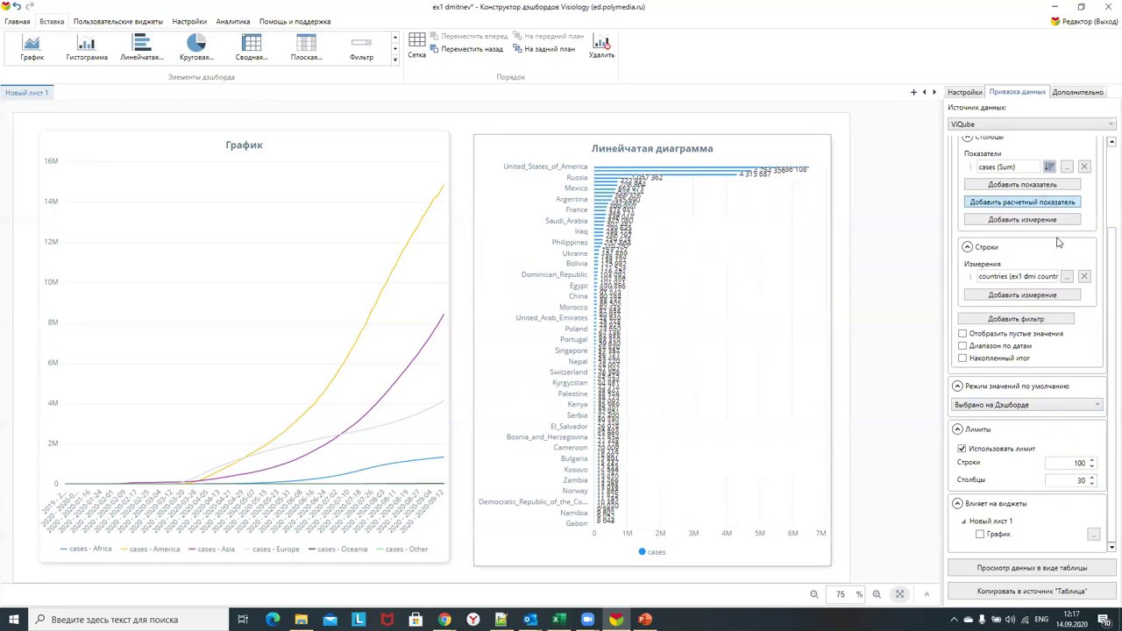
double_click(1079, 463)
text(10)
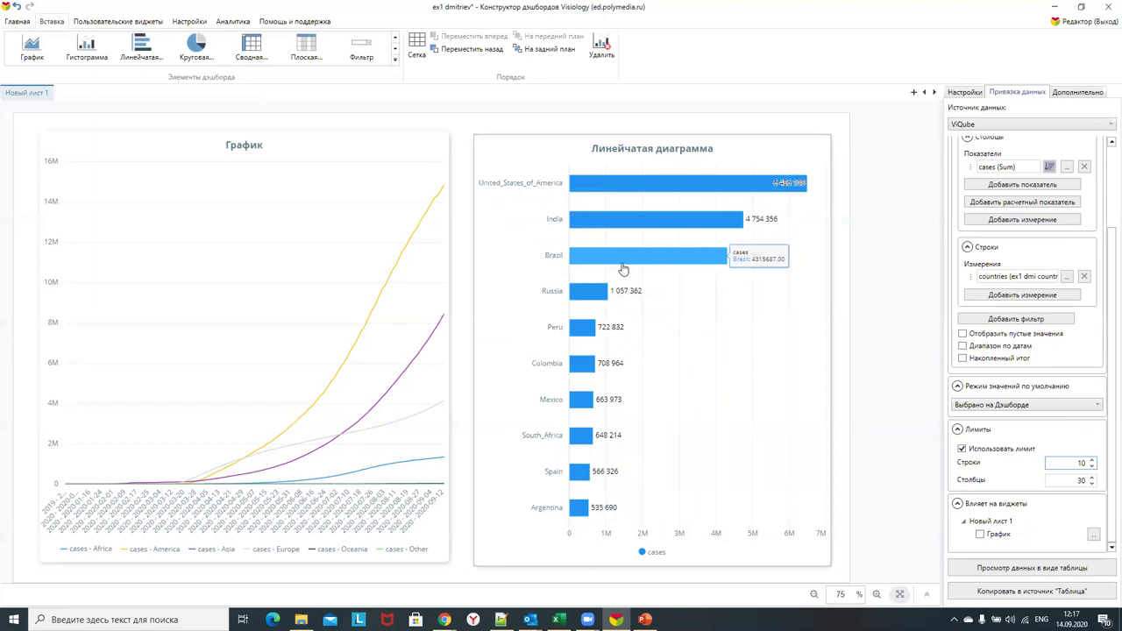
click(542, 146)
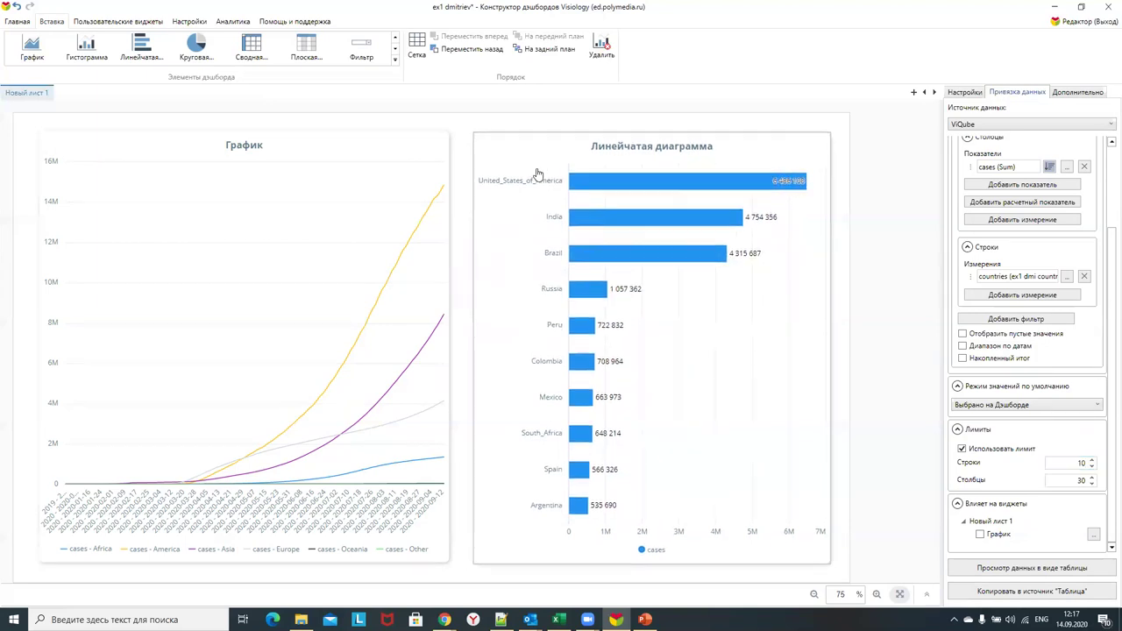
click(887, 407)
click(815, 376)
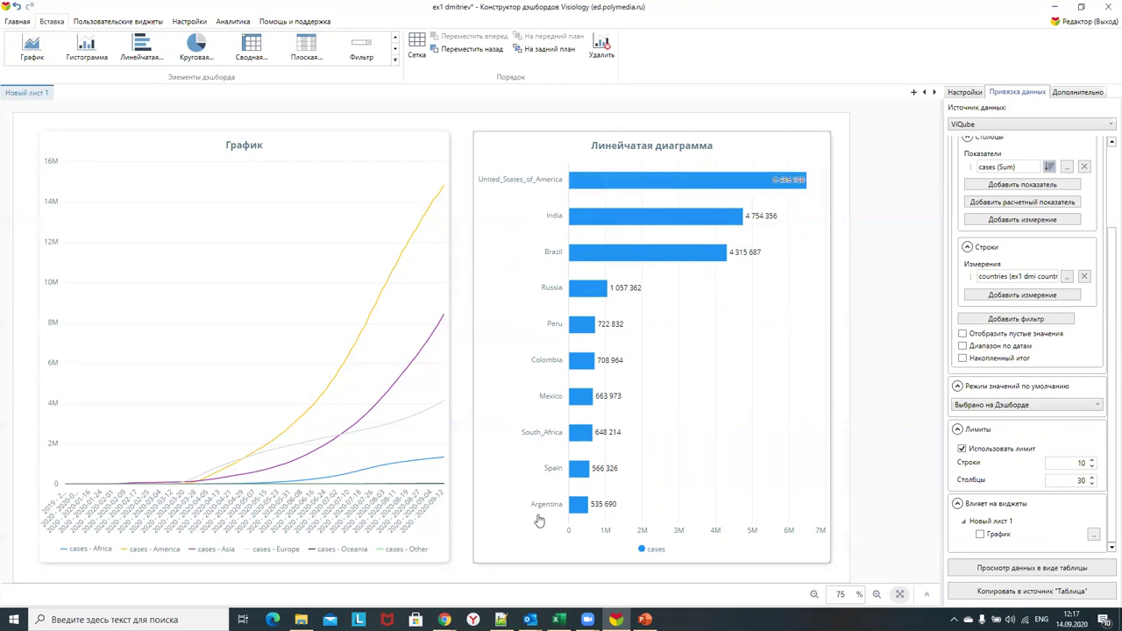
click(513, 119)
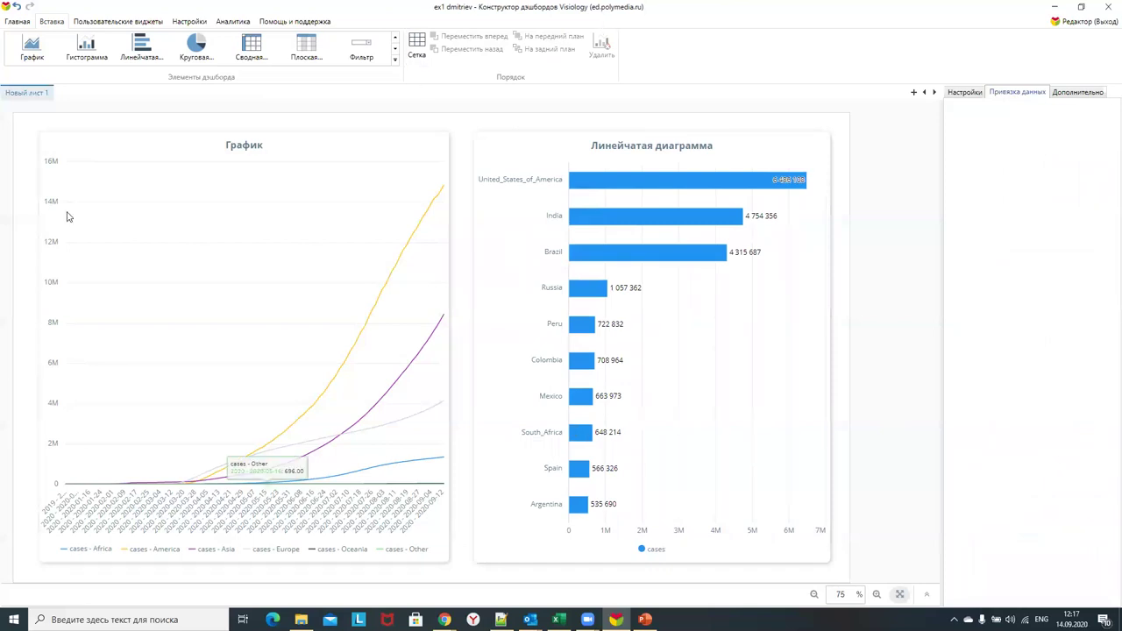
Move the bar chart to the far right edge of the sheet
click(15, 22)
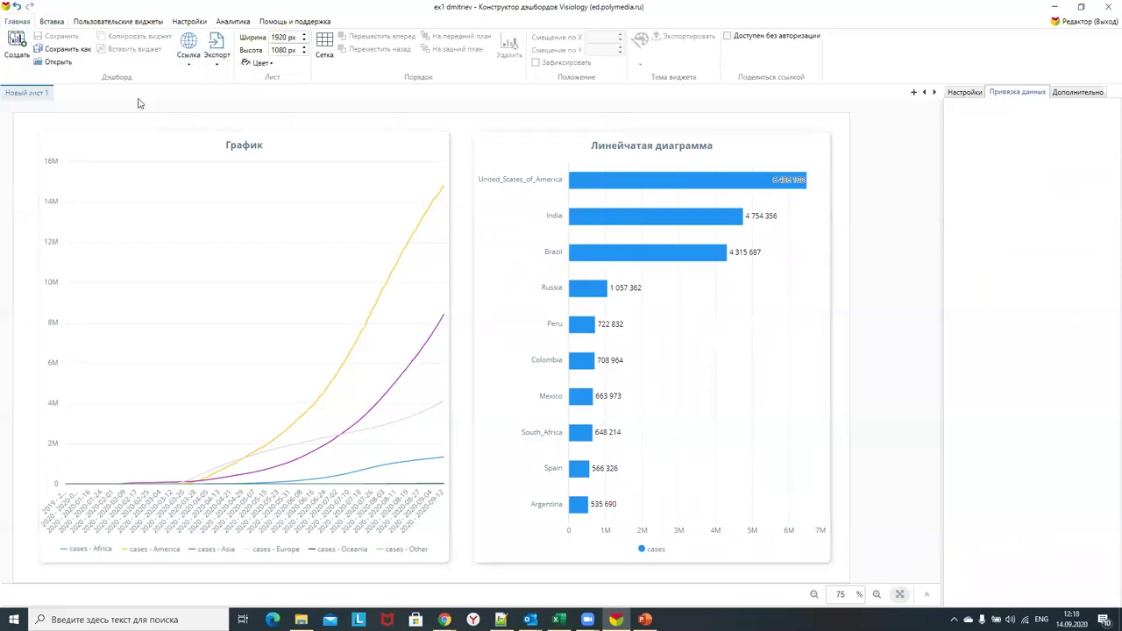
click(504, 146)
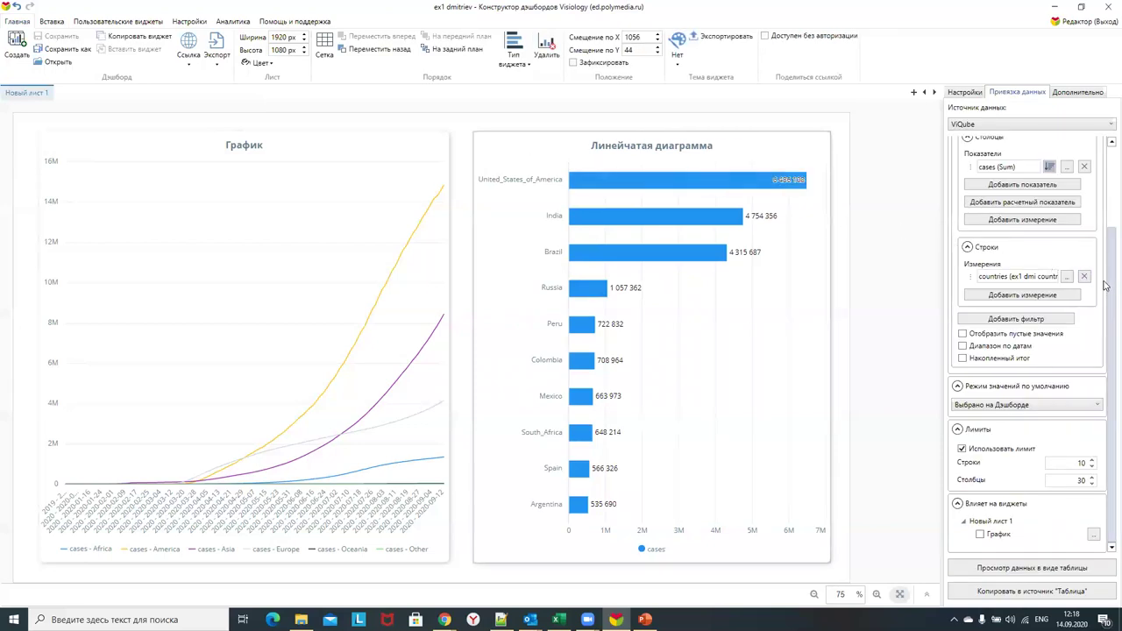
drag(1105, 285, 1105, 184)
mouse_move(592, 301)
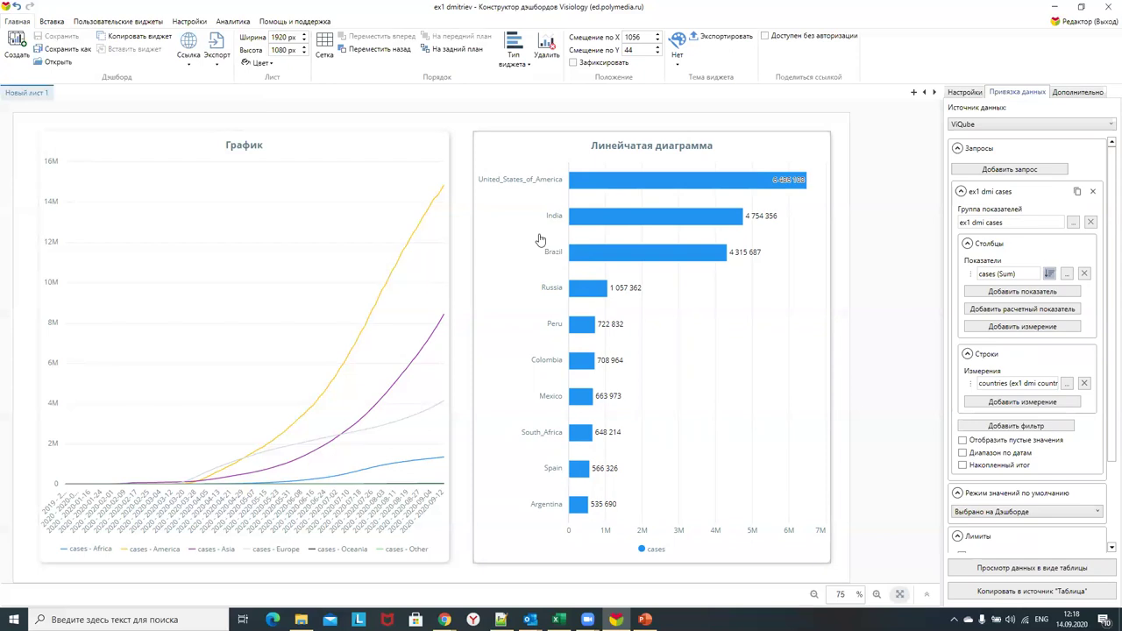
drag(523, 242, 847, 254)
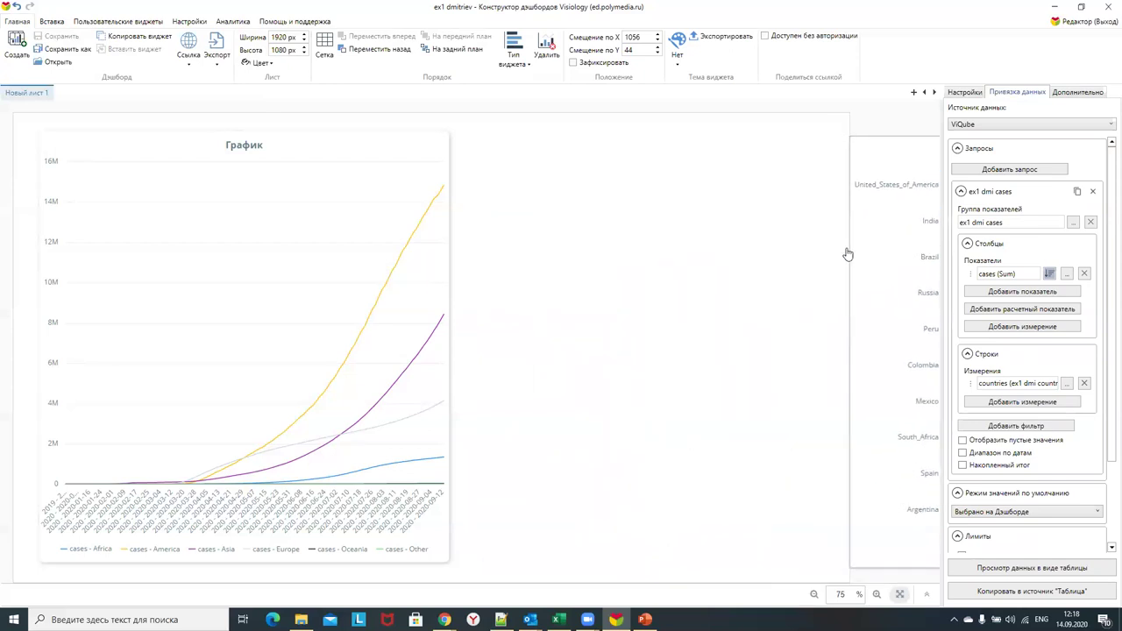
Duplicate the line chart with Ctrl+C/Ctrl+V and place the copy beside the original
click(331, 184)
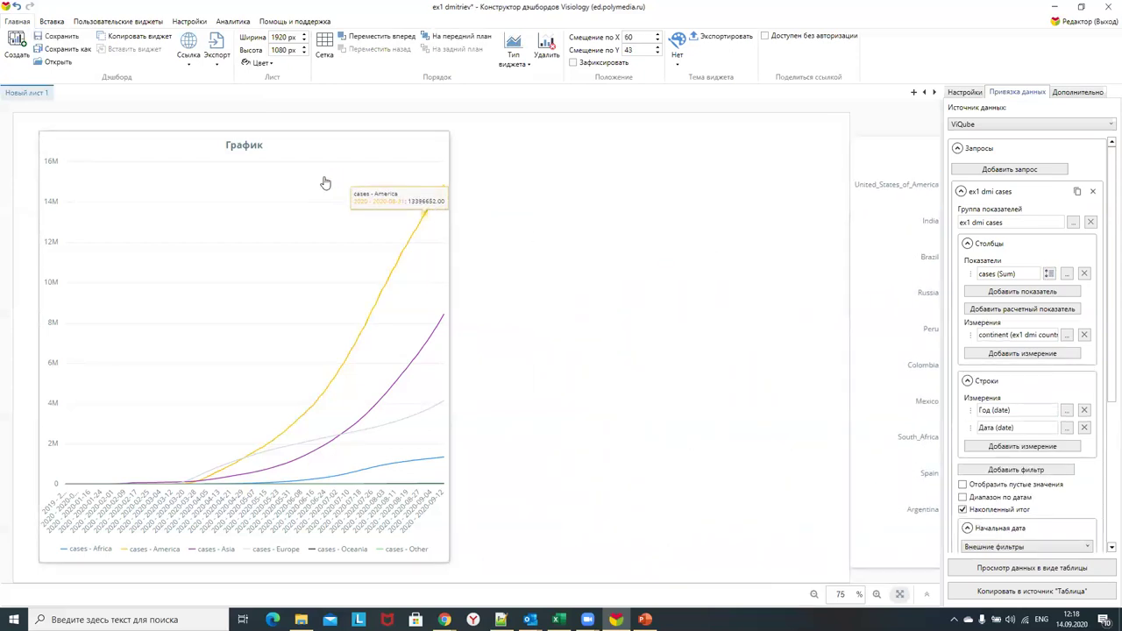
key(ctrl+c)
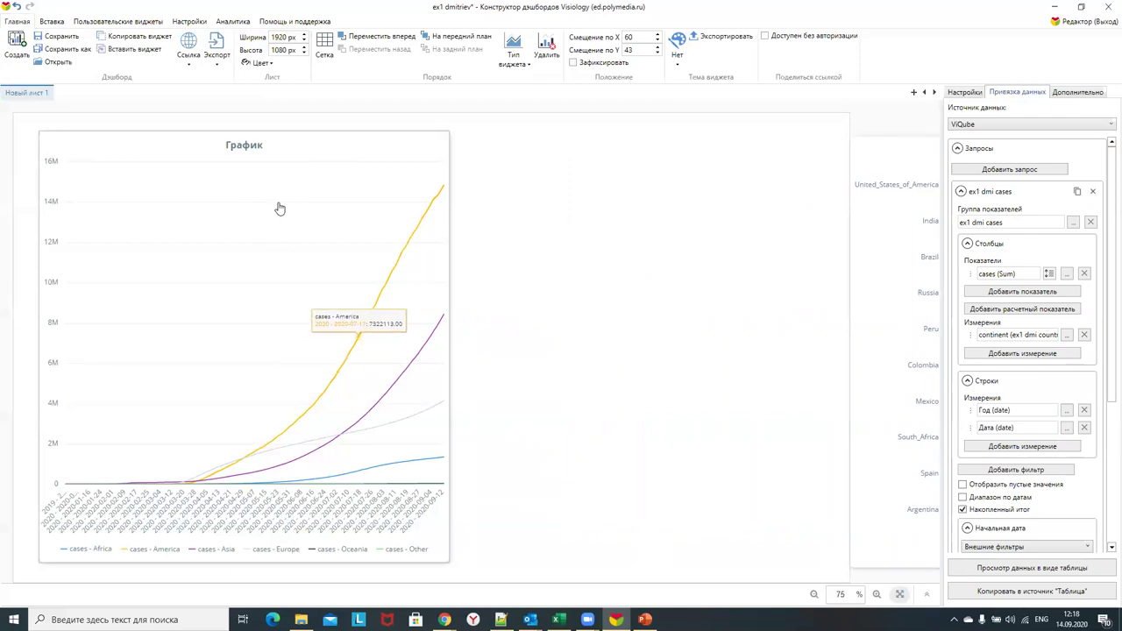
key(ctrl+v)
drag(181, 228, 593, 220)
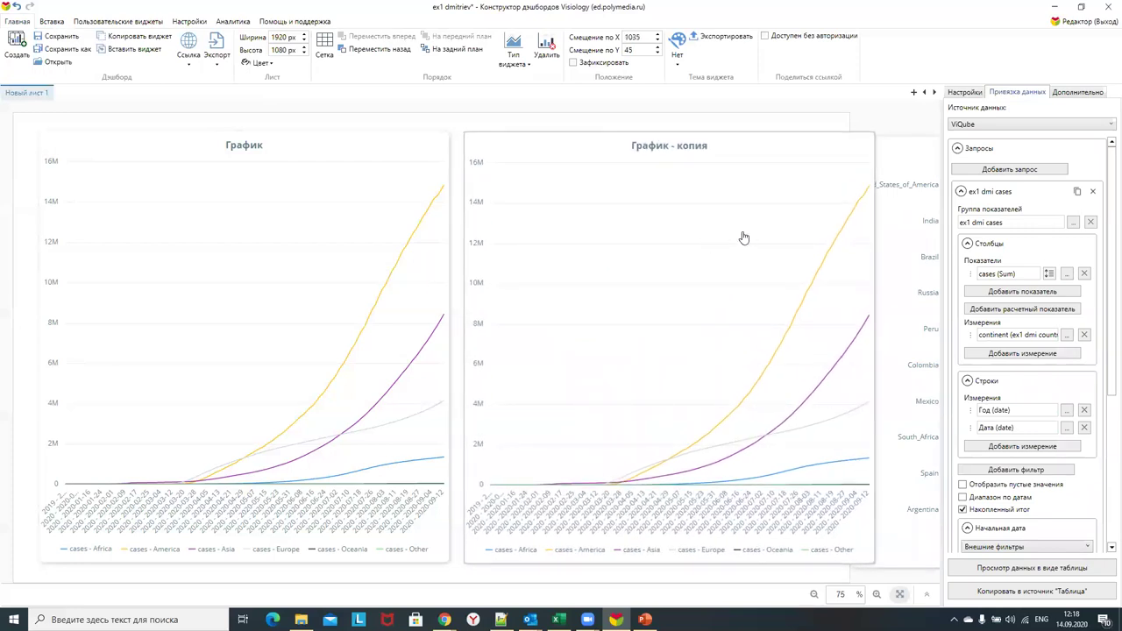
Remove the continent and Год dimensions from the copied chart
click(937, 156)
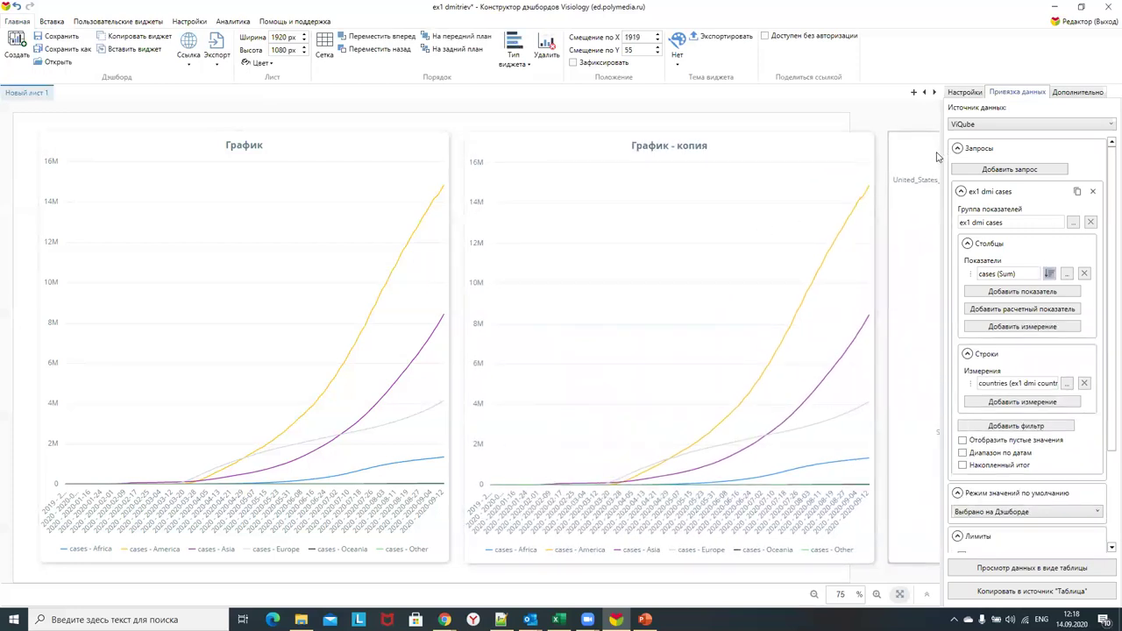
click(799, 247)
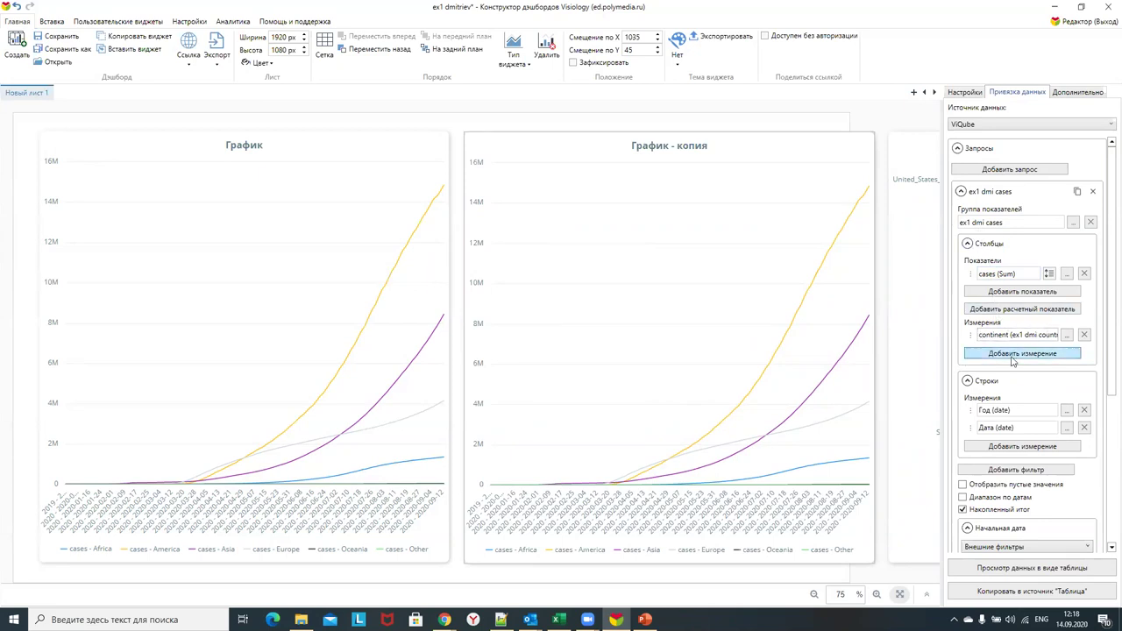
click(1085, 335)
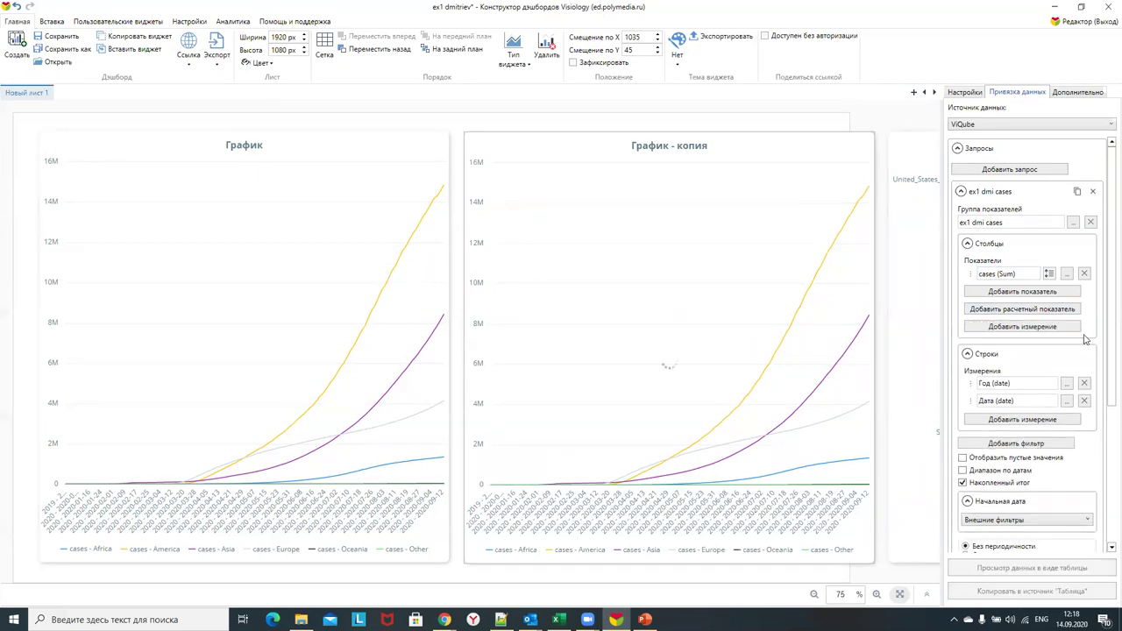
click(1084, 383)
Replace the copy's Дата dimension with countries rows and turn off Накопленный итог
click(1084, 405)
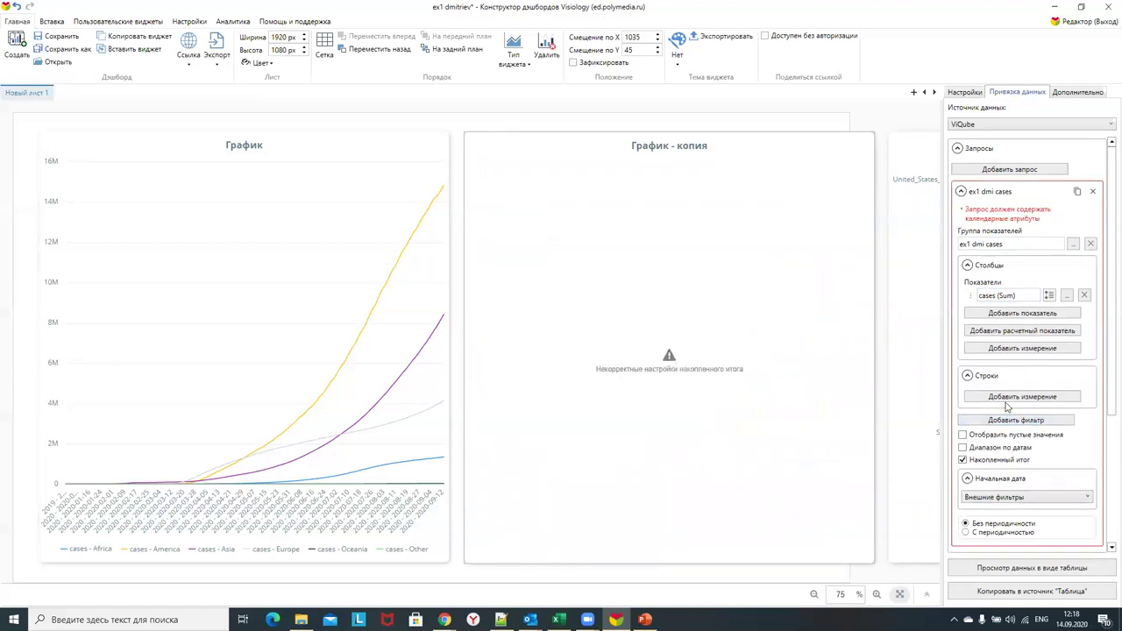
click(993, 397)
click(456, 254)
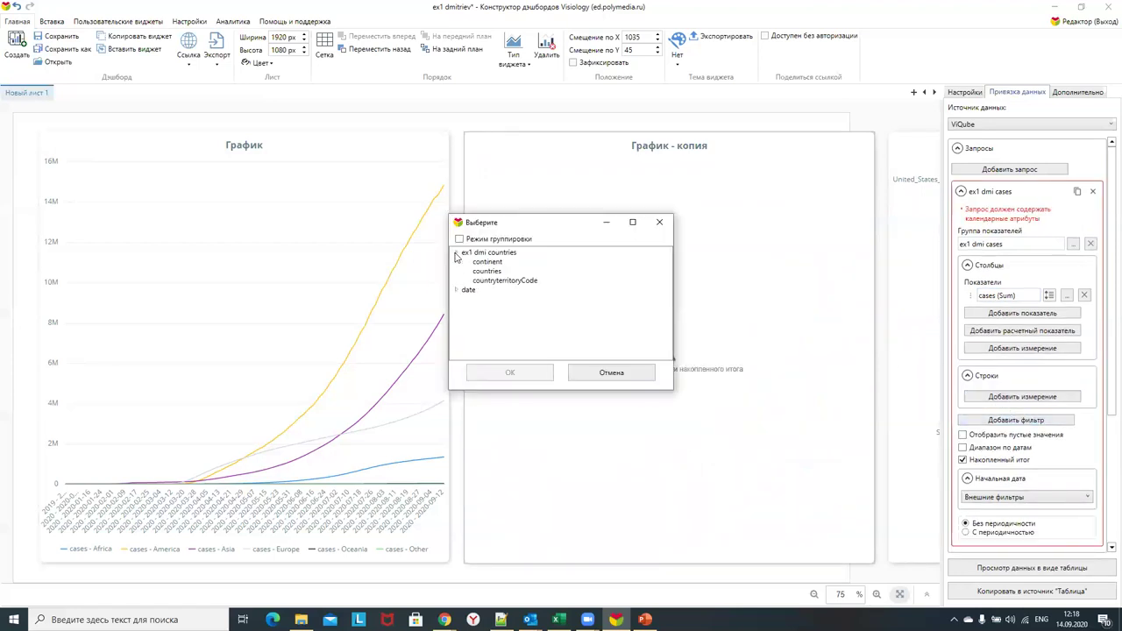
click(484, 271)
click(512, 375)
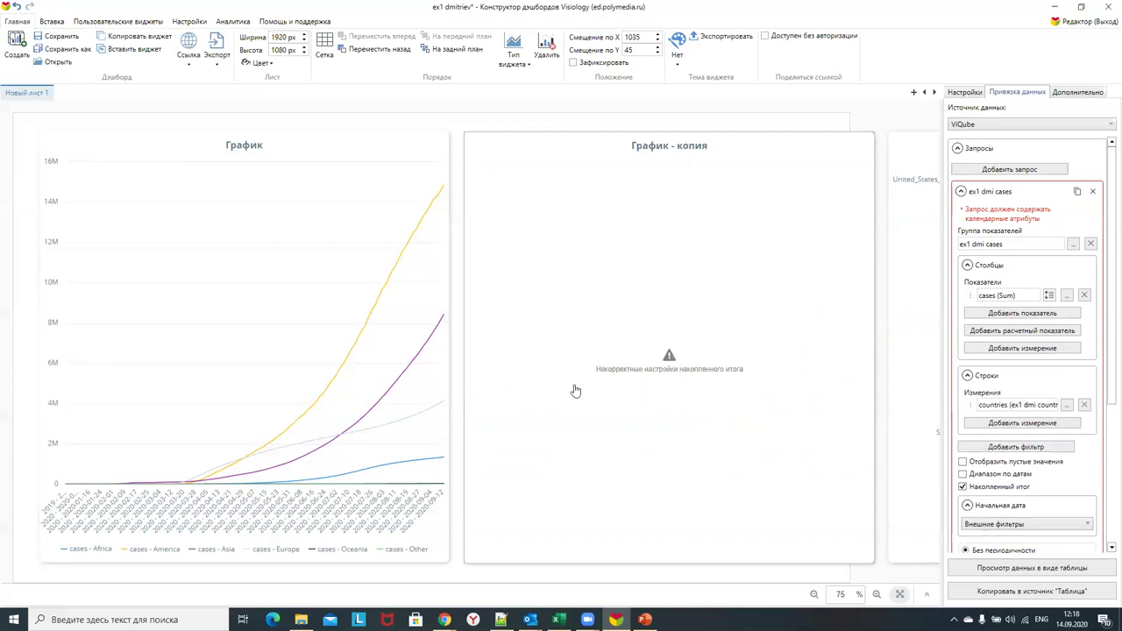
click(964, 486)
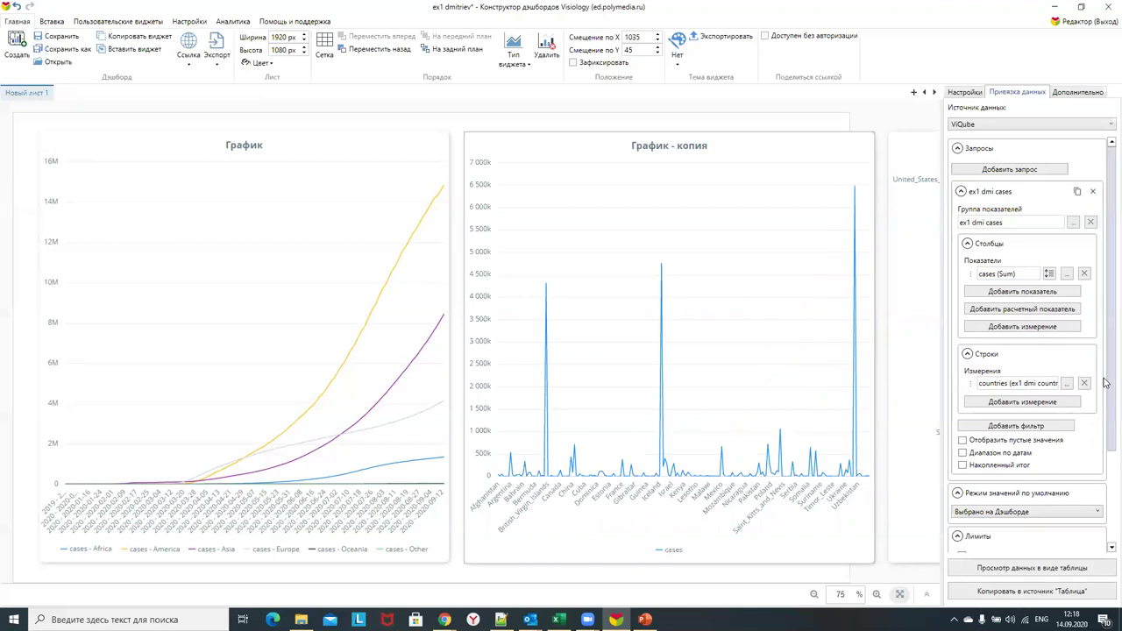
scroll(1105, 383, down, 3)
scroll(1105, 368, up, 3)
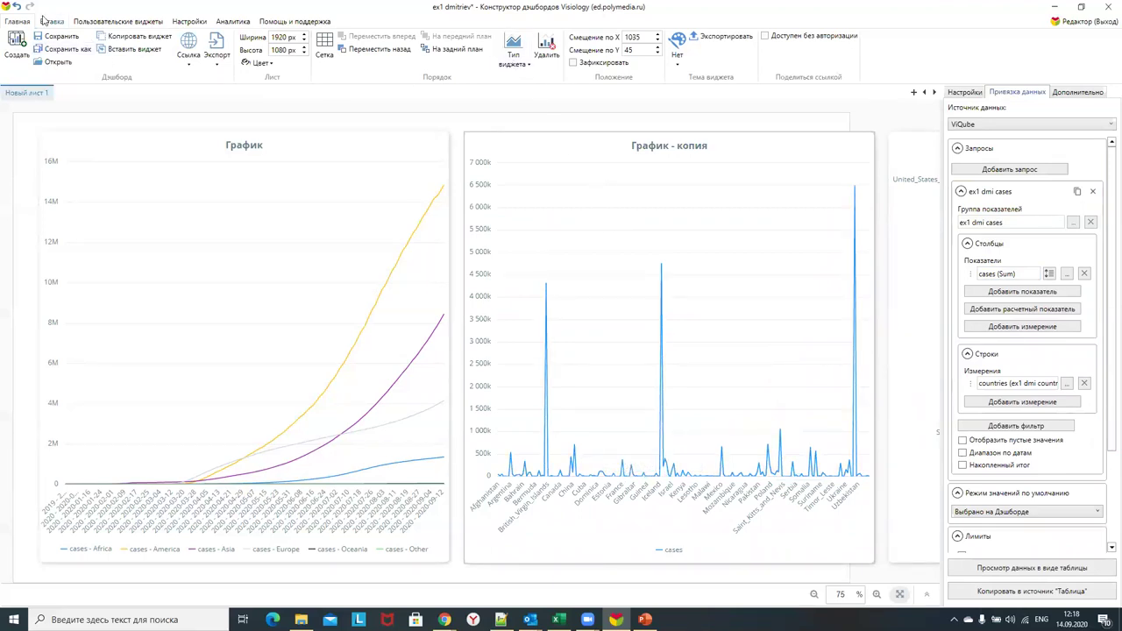
Switch График - копия's widget type to Линейчатая диаграмма
click(515, 63)
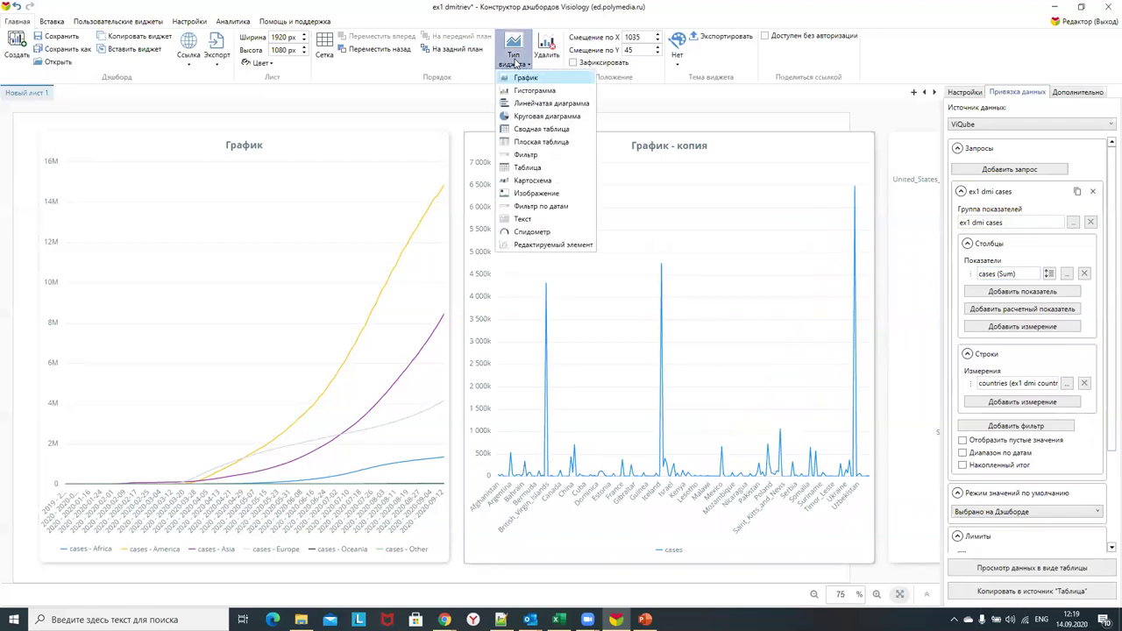
click(528, 103)
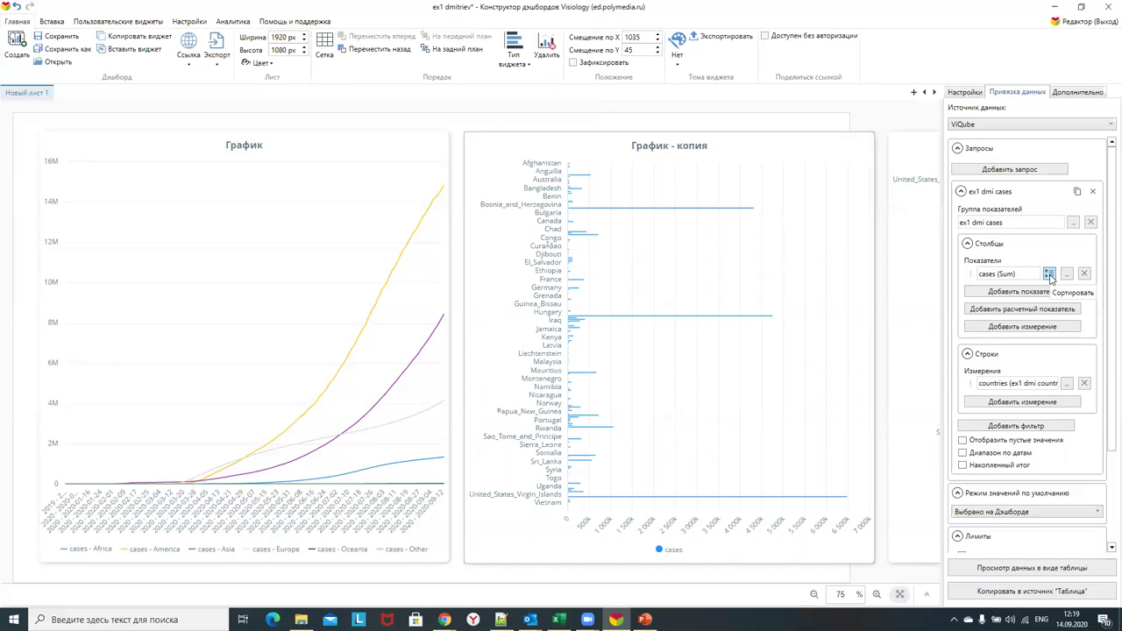
Sort the copy by cases descending, limit it to 20 rows, and narrow the widget
click(1049, 274)
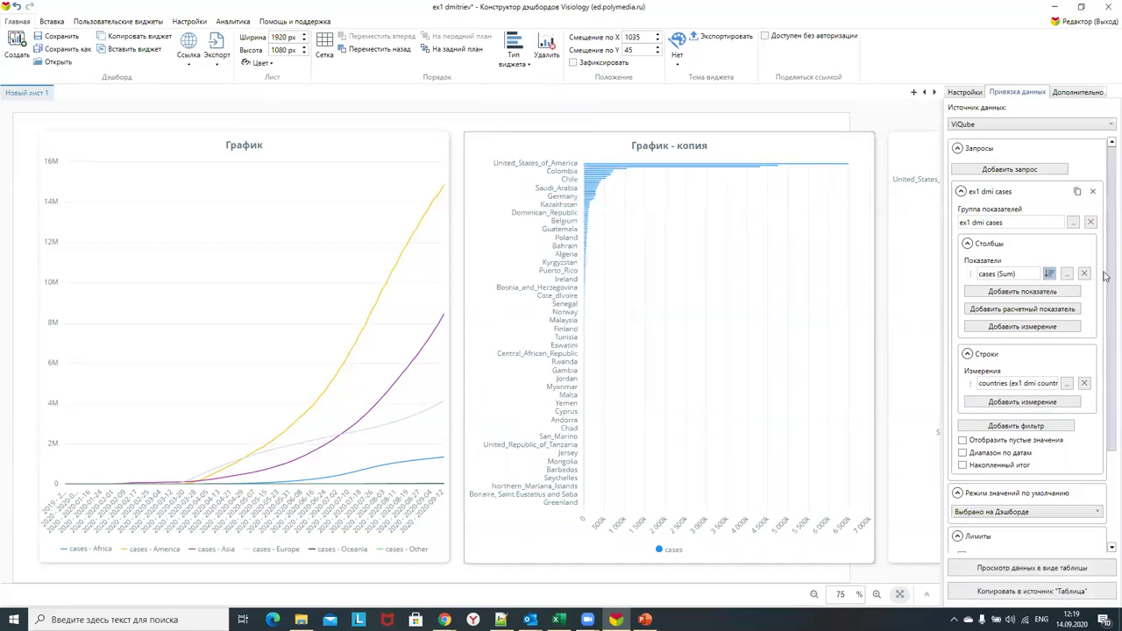
scroll(1106, 378, down, 3)
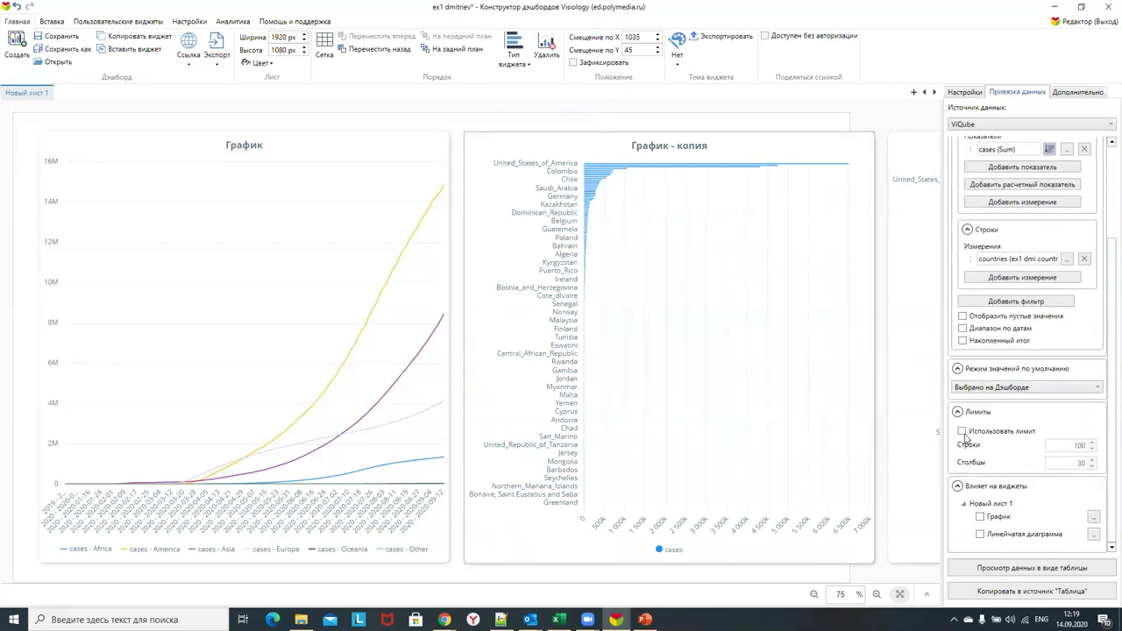
click(963, 431)
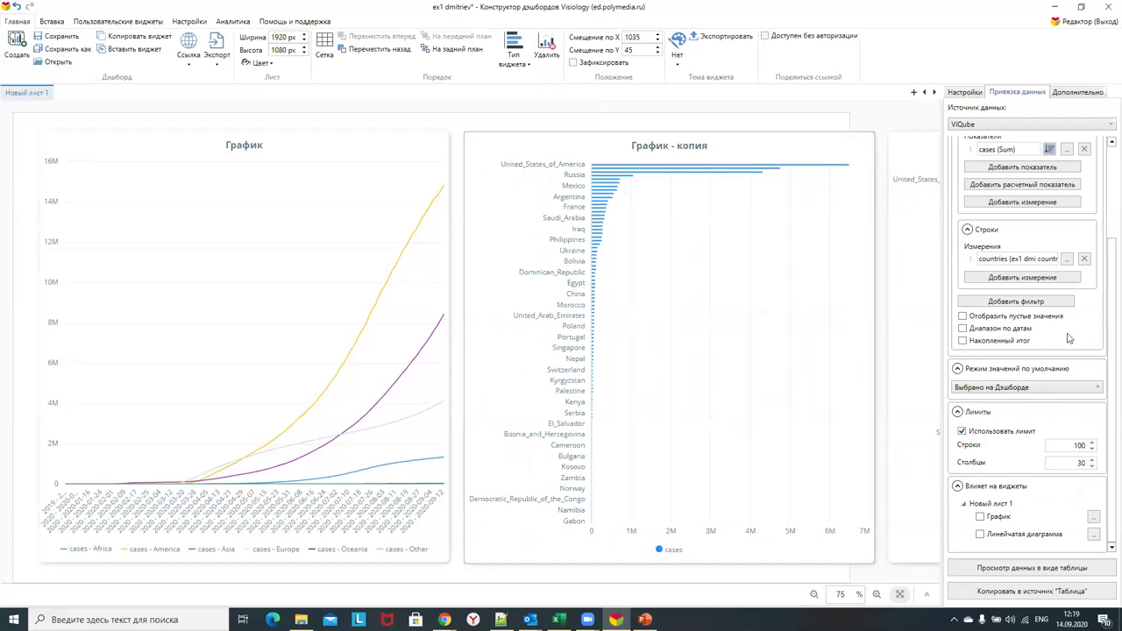
scroll(1106, 359, up, 3)
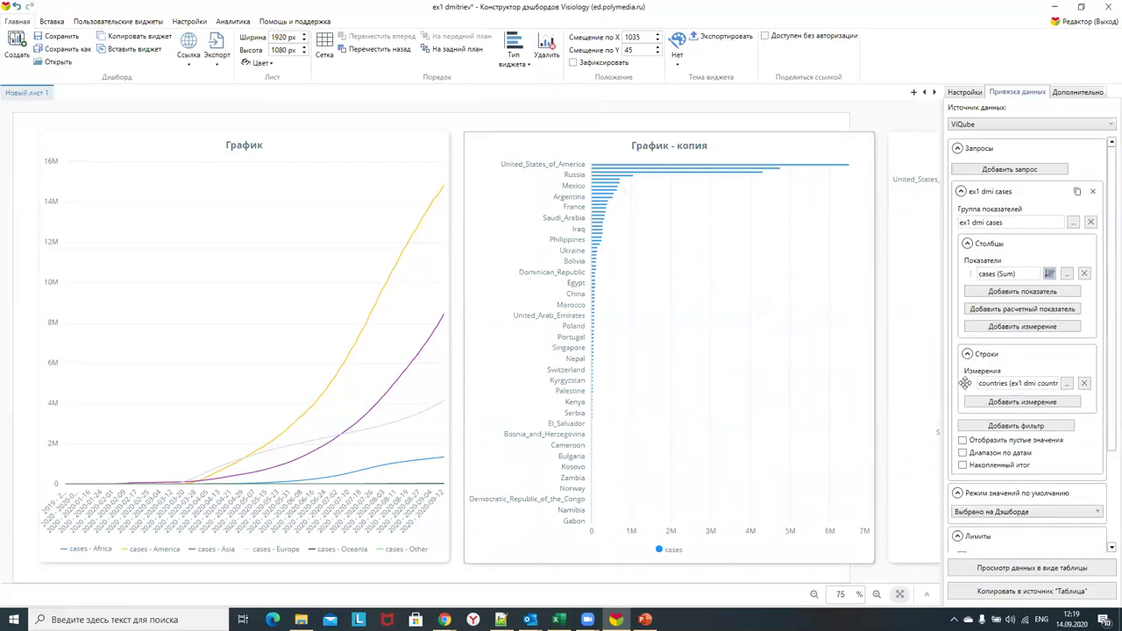
scroll(1104, 358, down, 3)
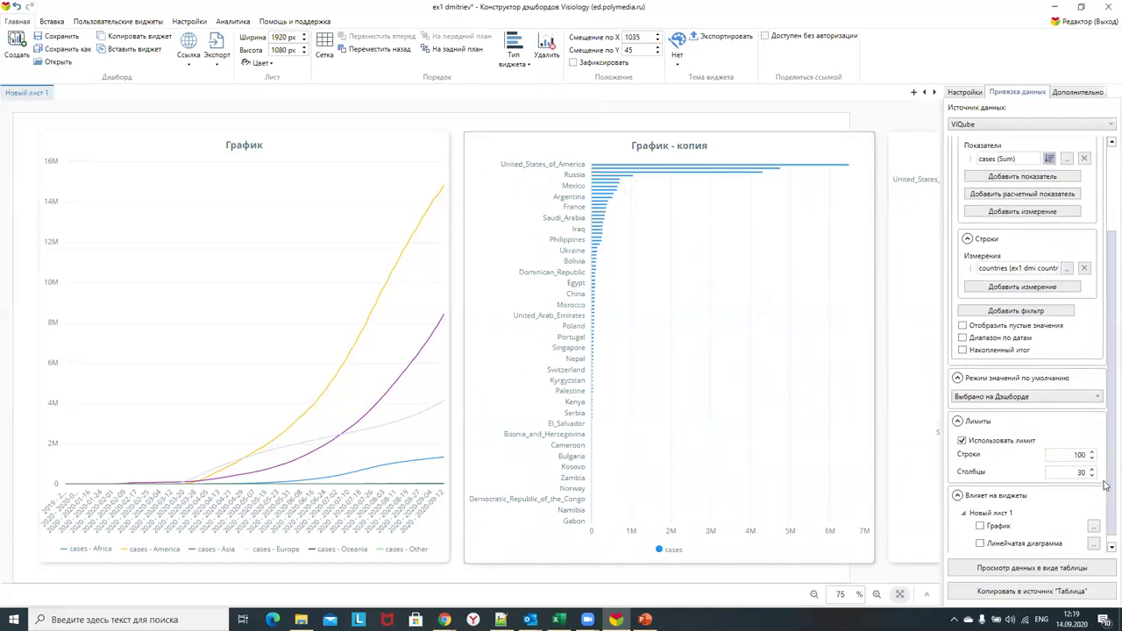
double_click(1071, 448)
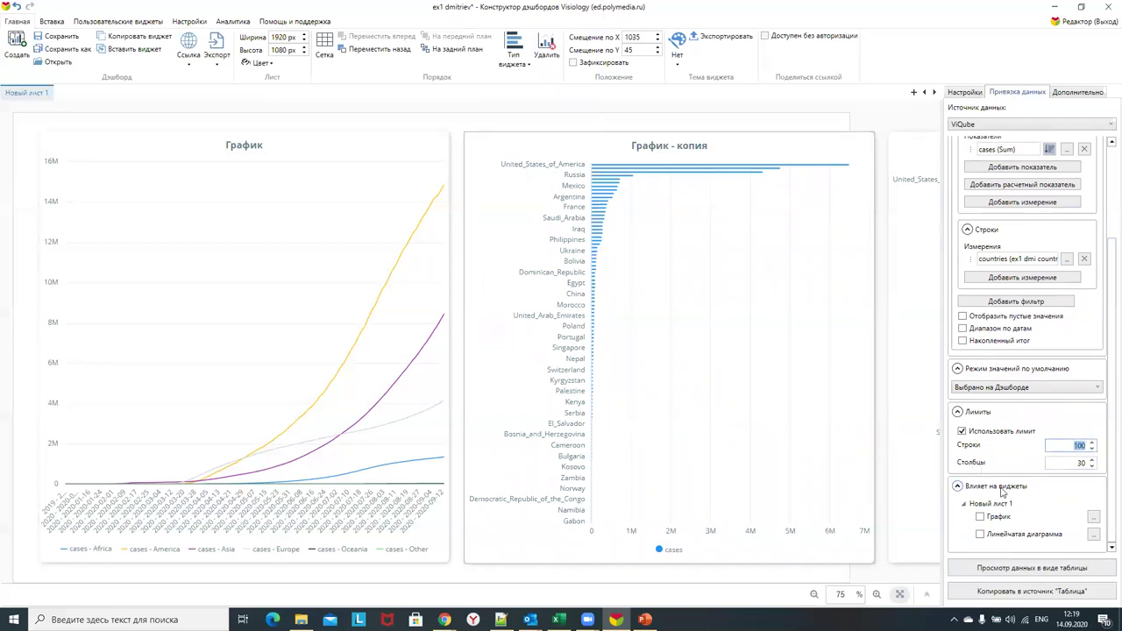
text(20)
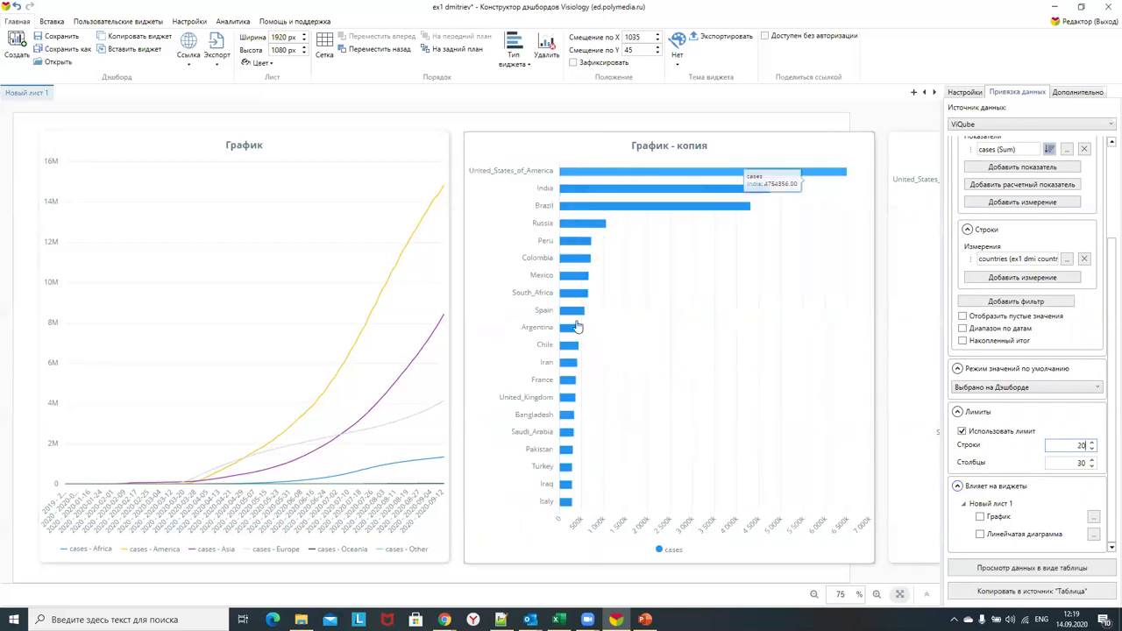
drag(874, 345, 832, 343)
click(920, 350)
Save the ex1 dmitriev dashboard with Ctrl+S
click(719, 340)
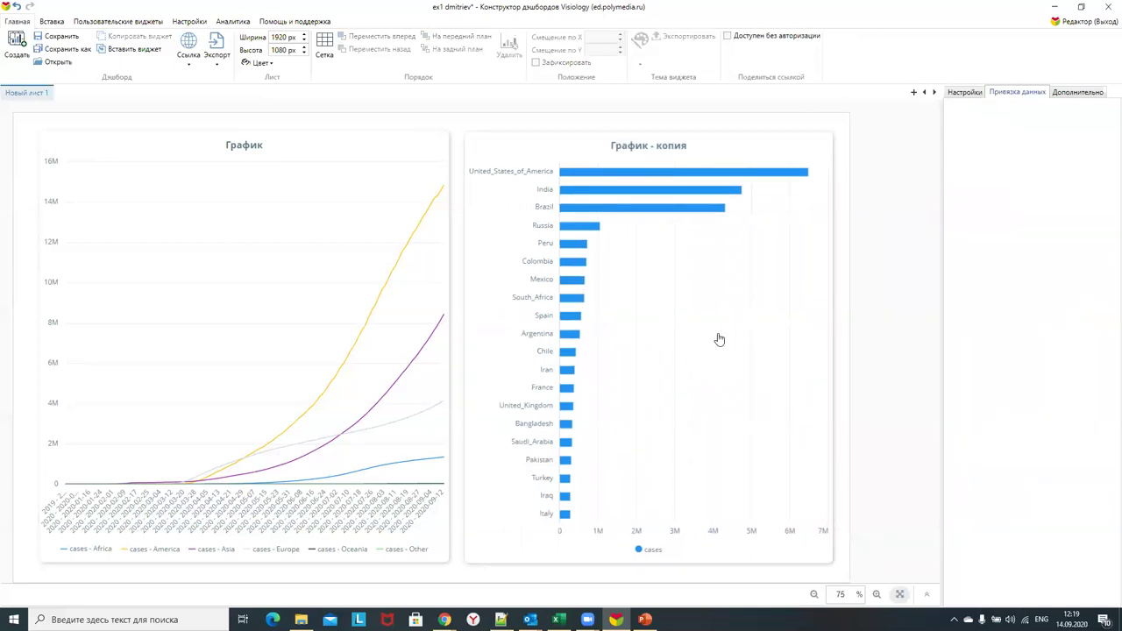
click(890, 370)
key(ctrl+s)
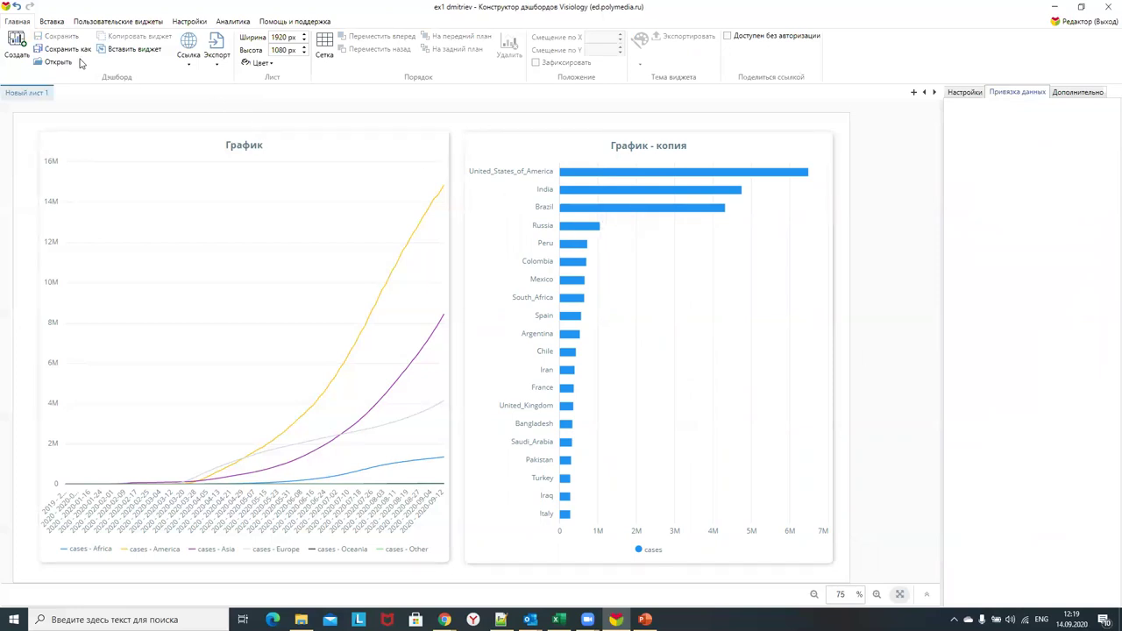
Save a copy of the dashboard under the name 'ex1 template'
click(54, 52)
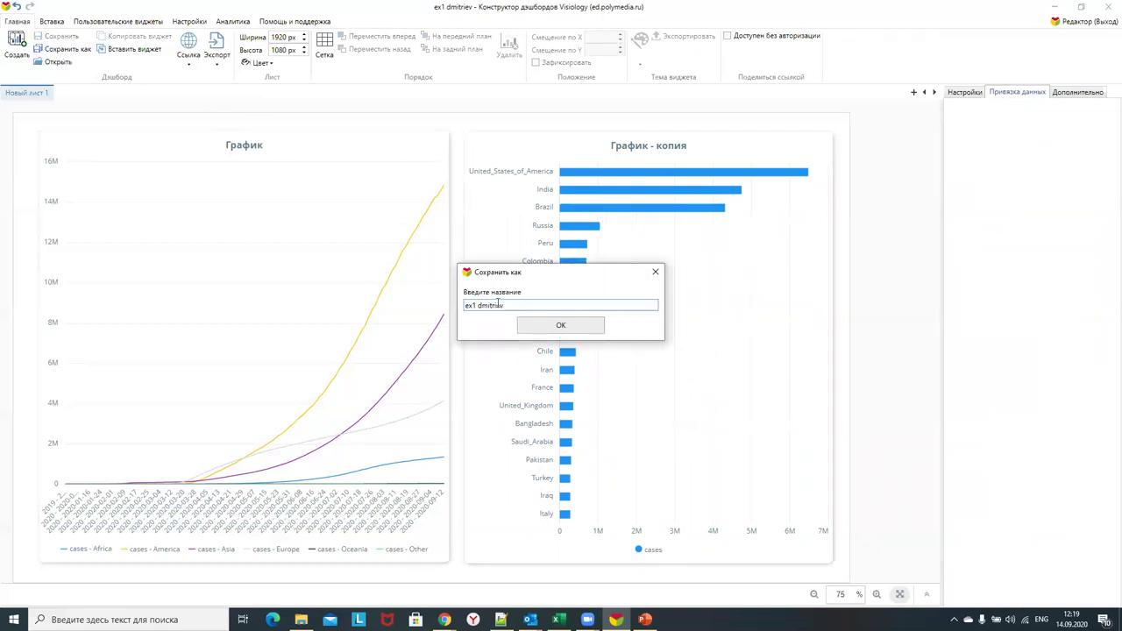
key(BackSpace)
key(BackSpace)
key(BackSpace)
key(BackSpace)
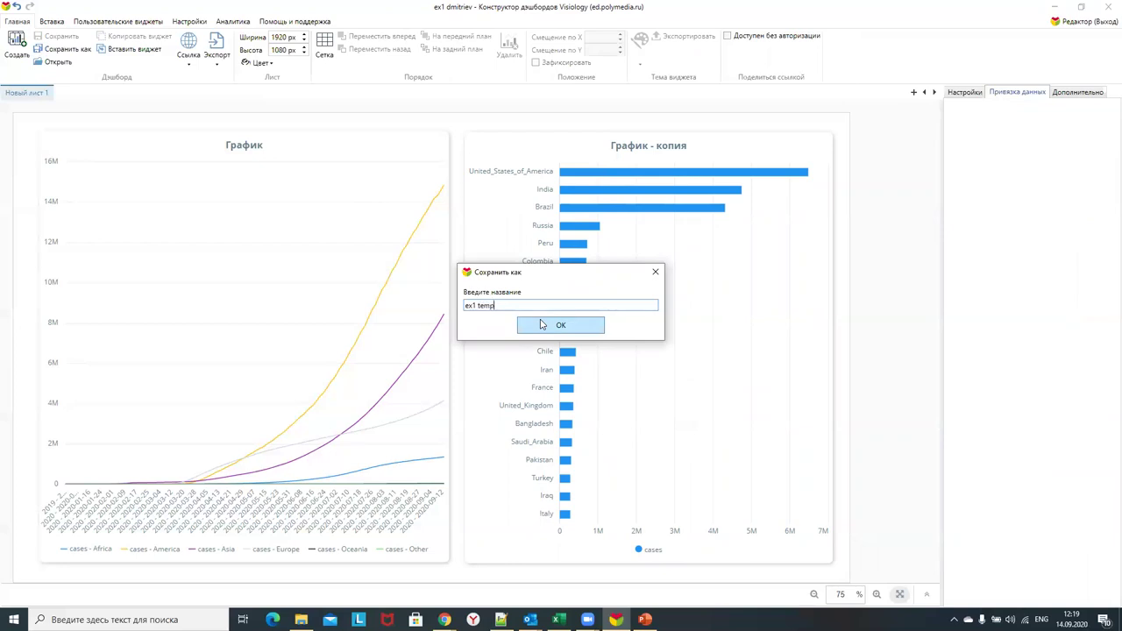
click(541, 324)
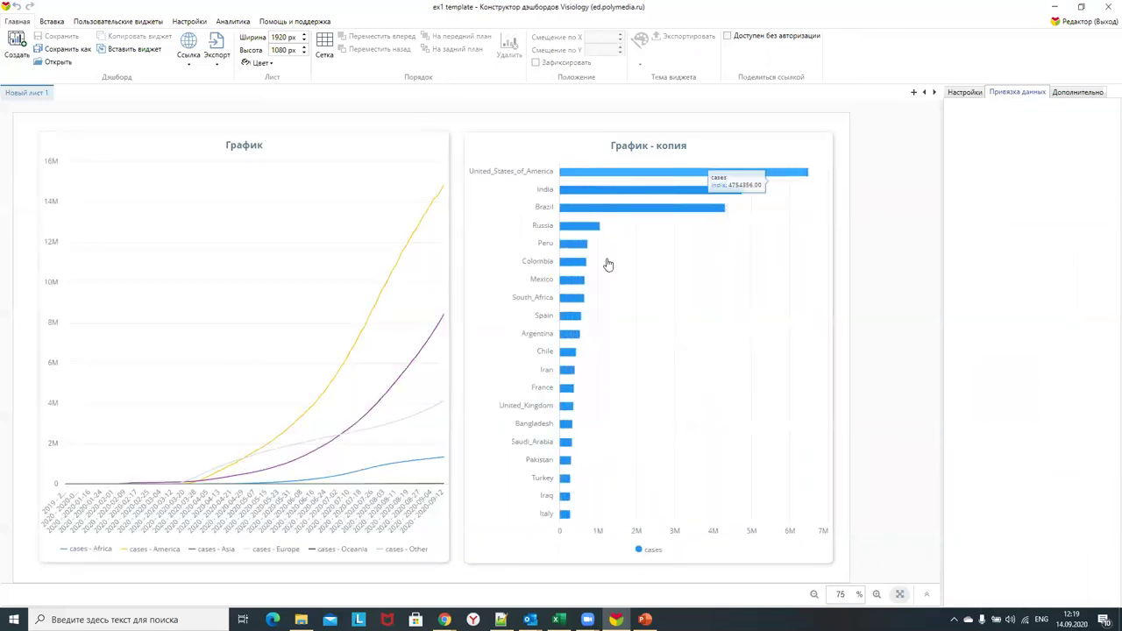
Reopen the original dashboard from the list of saved dashboards
click(57, 63)
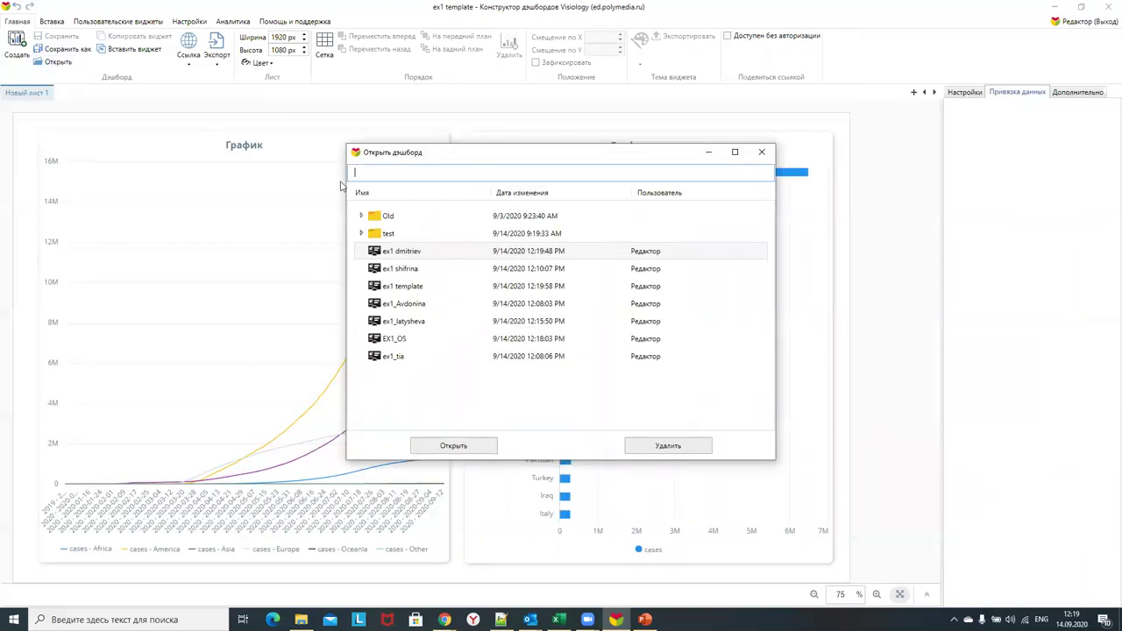
click(411, 355)
click(437, 448)
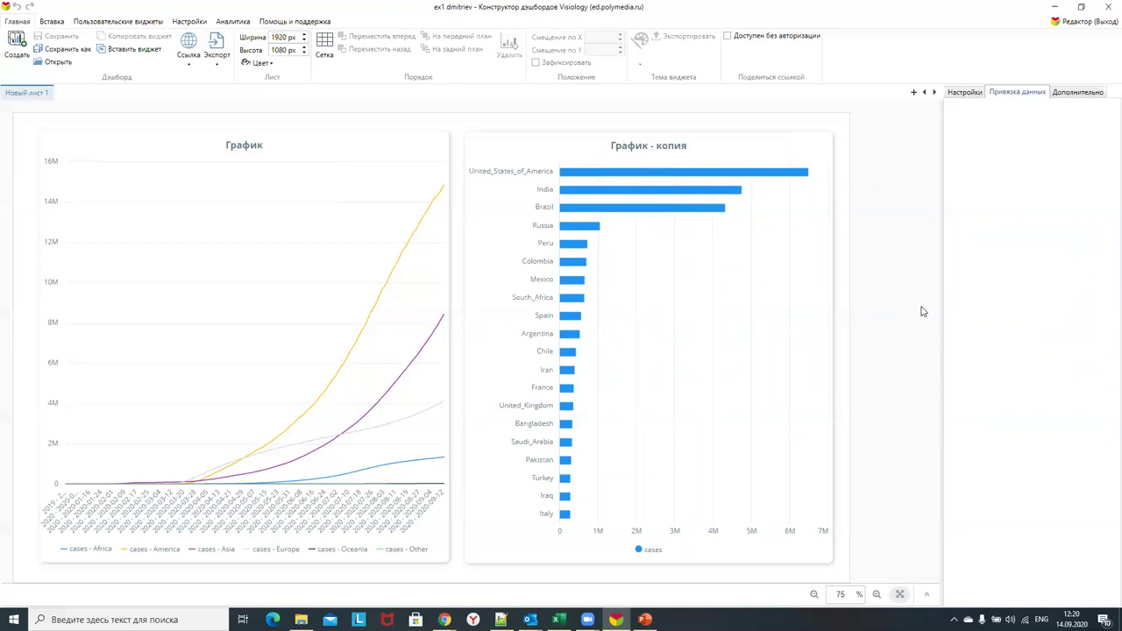
Select the top-20 bar chart, show its Настройки style settings and collapse the Подписи section
click(271, 248)
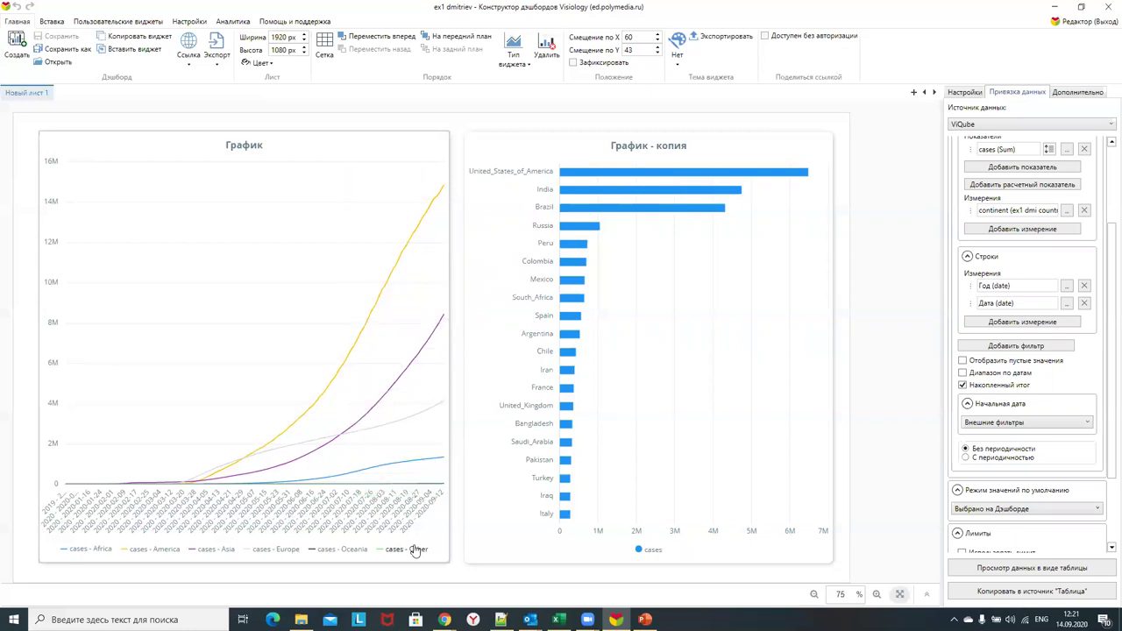
click(509, 151)
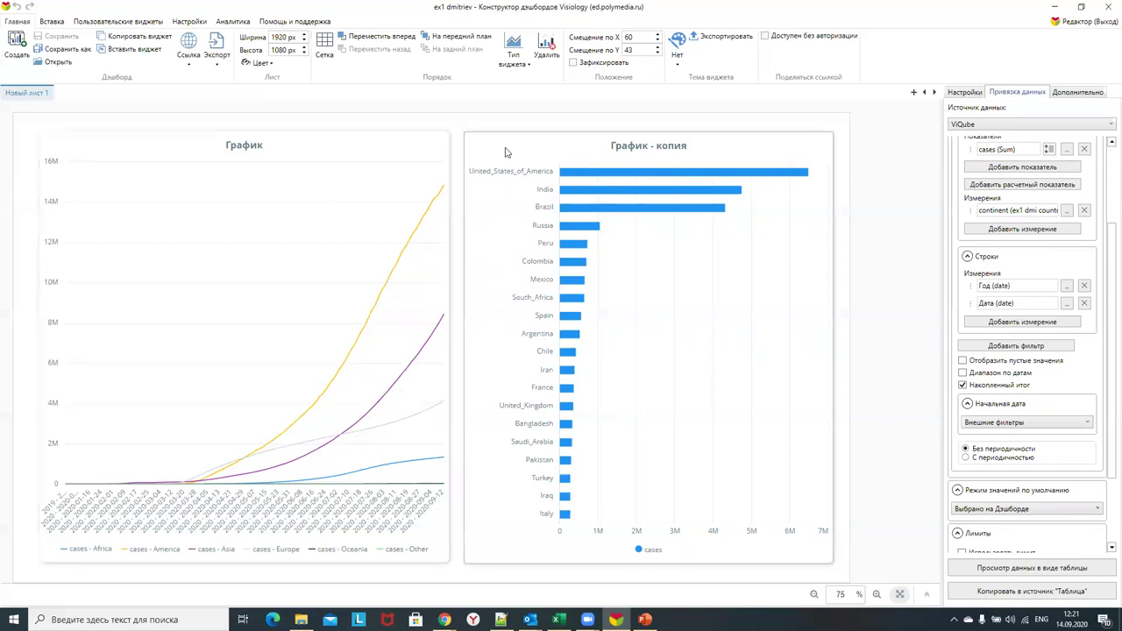
click(964, 92)
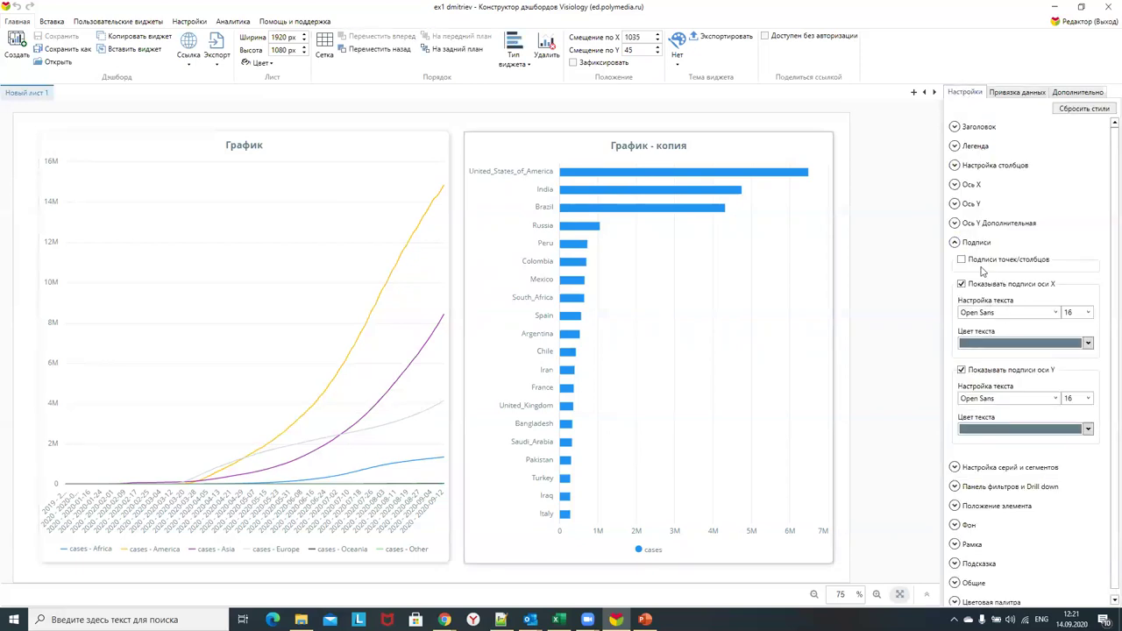
click(954, 243)
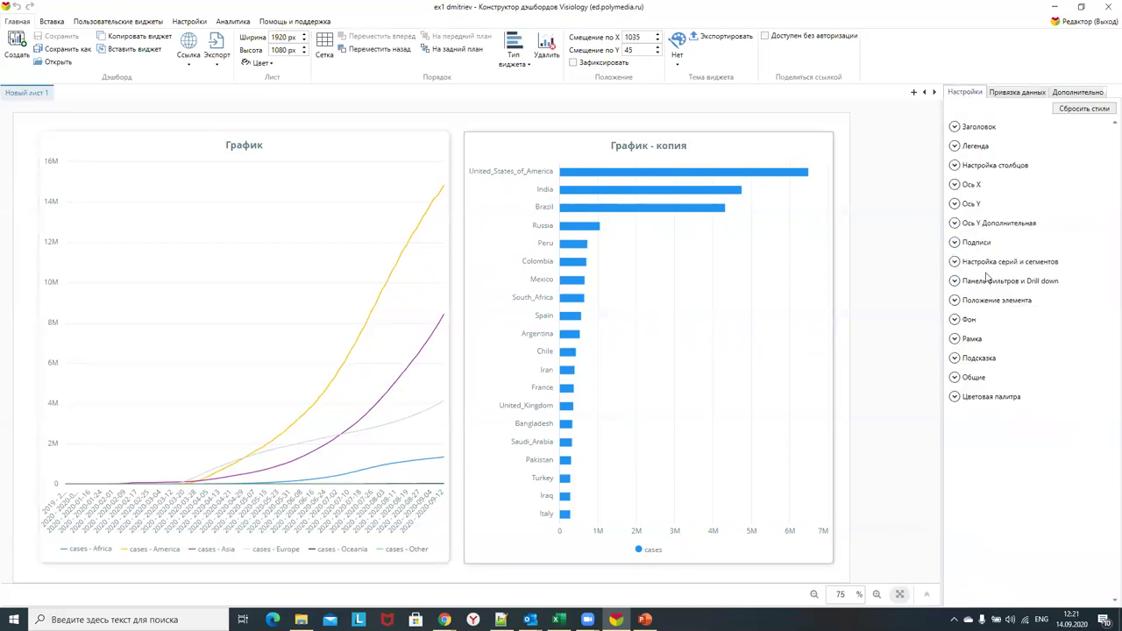
Replace the bar chart's title with 'Топ-20 стран'
click(953, 126)
triple_click(1016, 344)
key(BackSpace)
text(Nd)
key(BackSpace)
key(BackSpace)
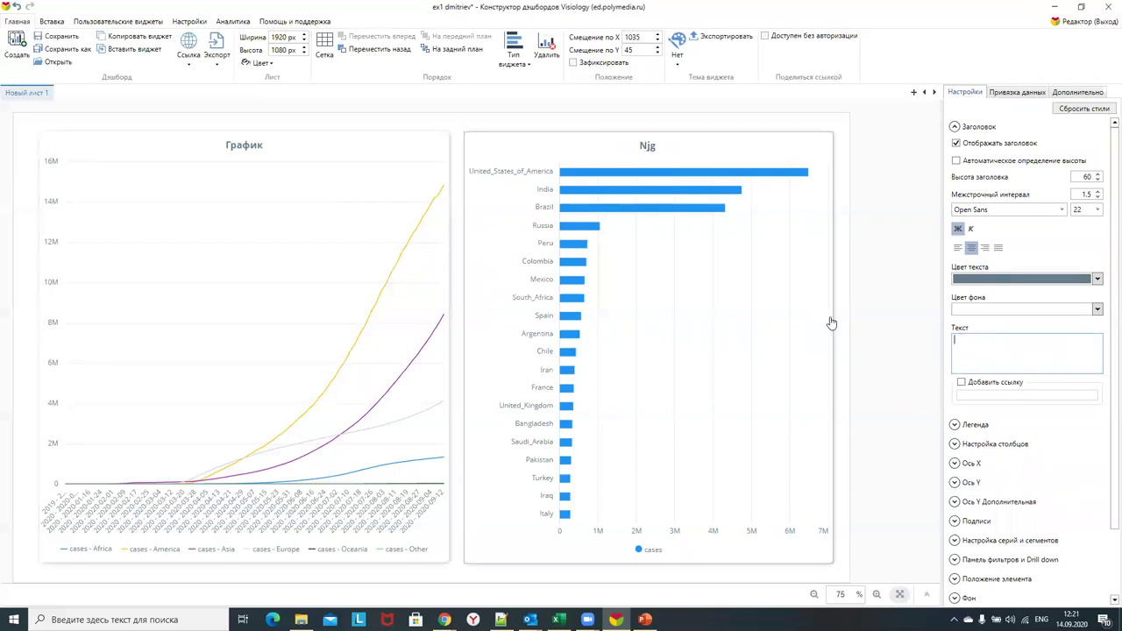
key(alt+shift)
text(Топ 20 стран)
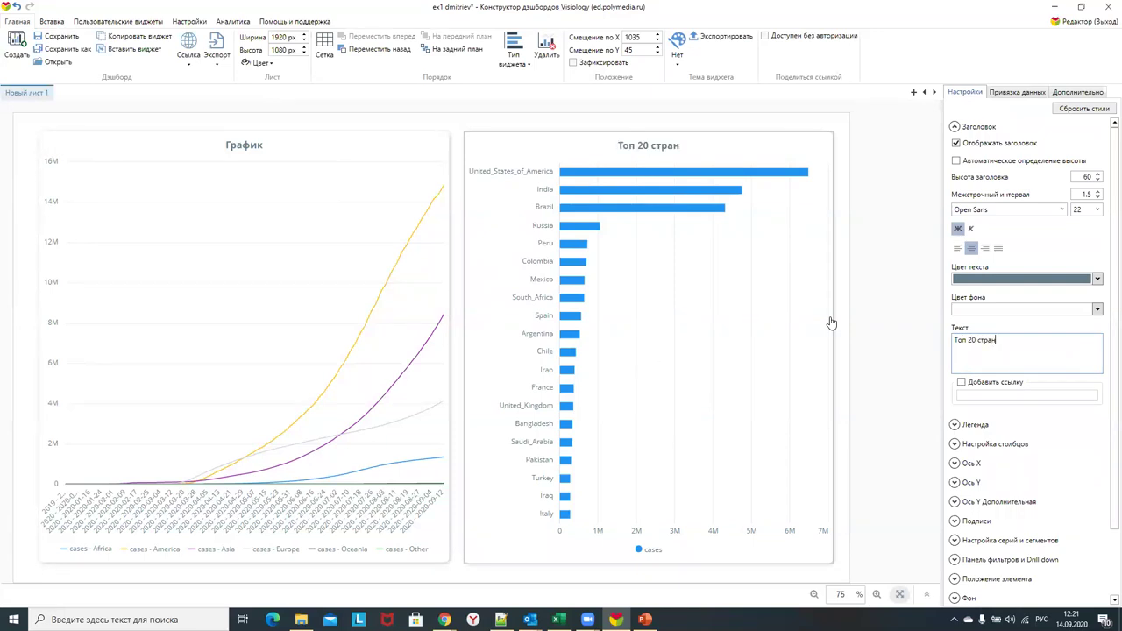
click(968, 341)
key(BackSpace)
text(-)
Title the line chart 'Динамика изменения кол-ва обнаруженных случаев'
click(316, 199)
drag(981, 341, 916, 338)
text(Динами)
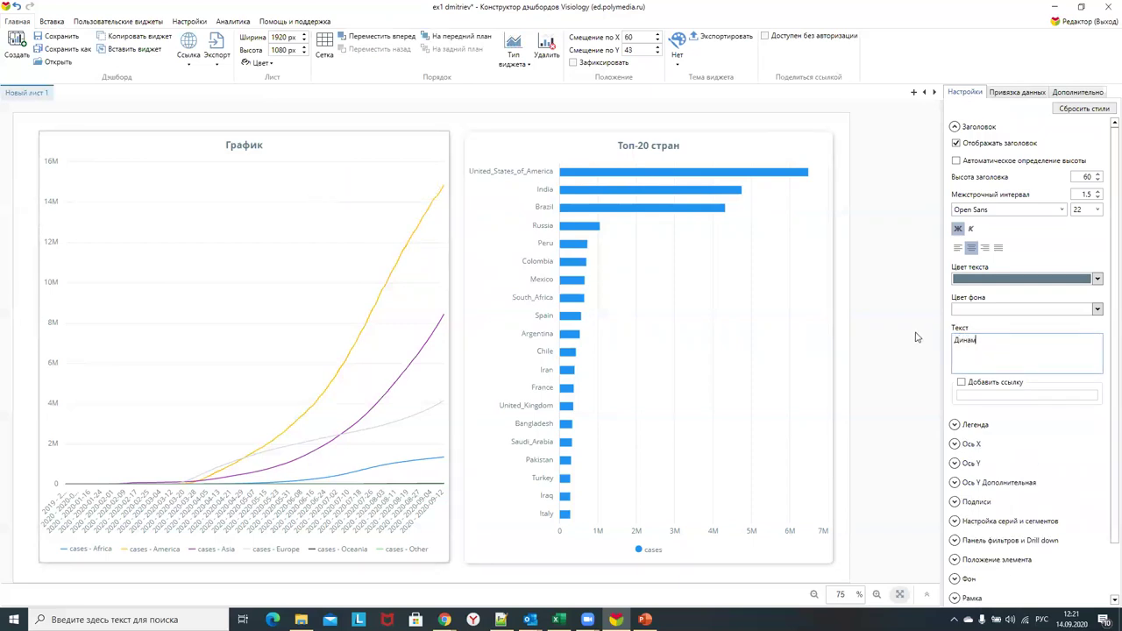
text(ка)
text( измен)
text(ения кол-ва)
text( случа)
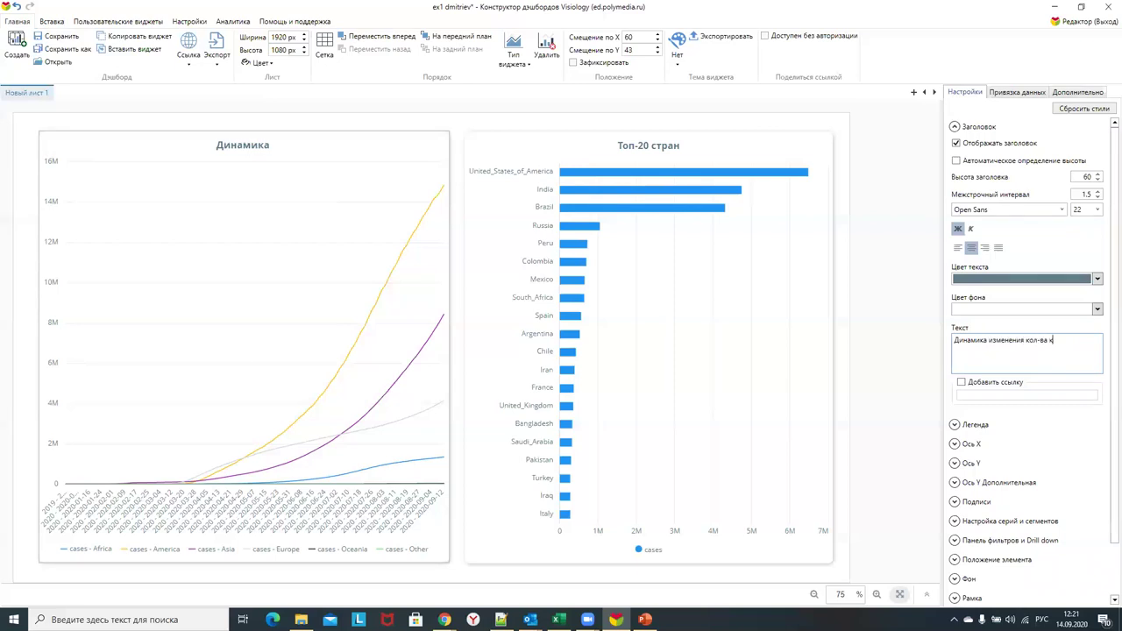
text(е)
key(BackSpace)
key(BackSpace)
key(BackSpace)
key(BackSpace)
key(BackSpace)
key(BackSpace)
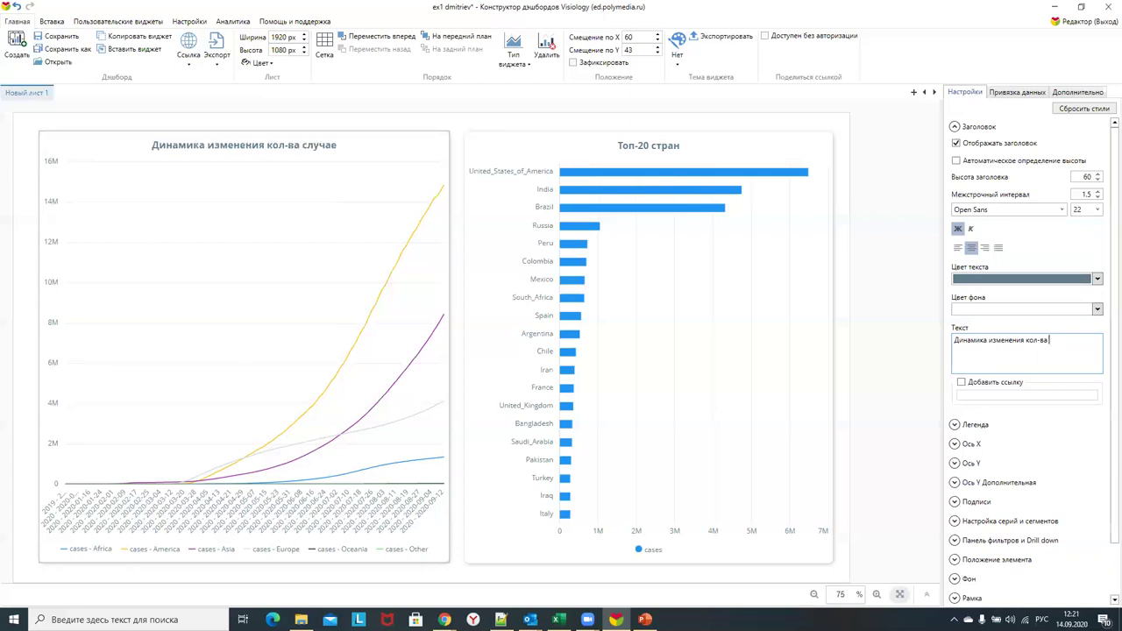
text(актив)
key(BackSpace)
key(BackSpace)
key(BackSpace)
key(BackSpace)
key(BackSpace)
text(об)
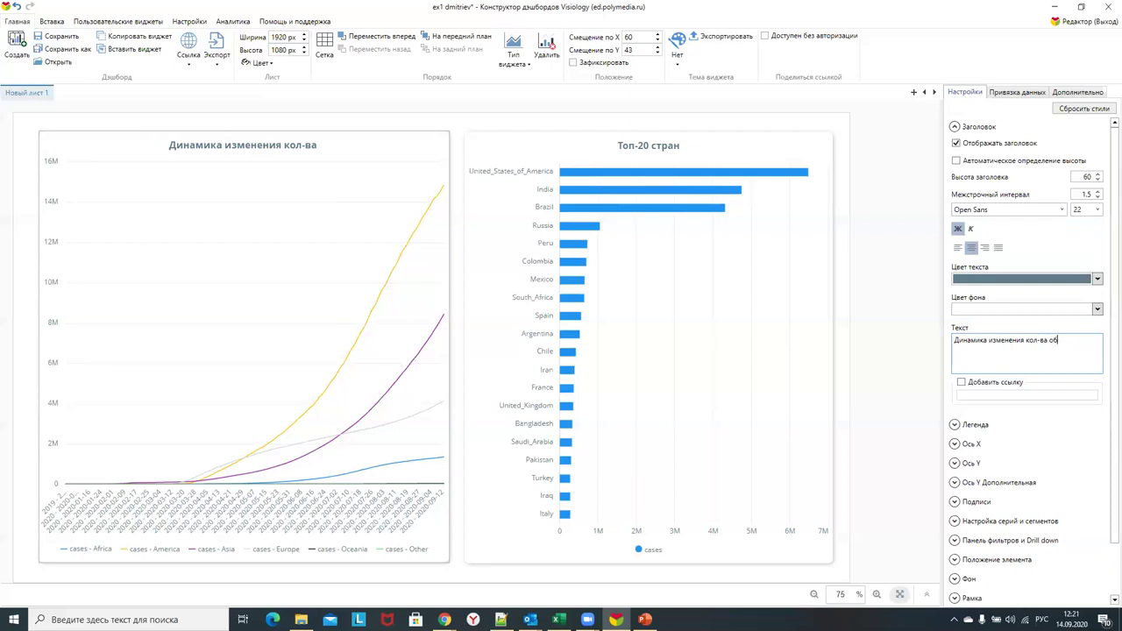
text(наруженных случаев)
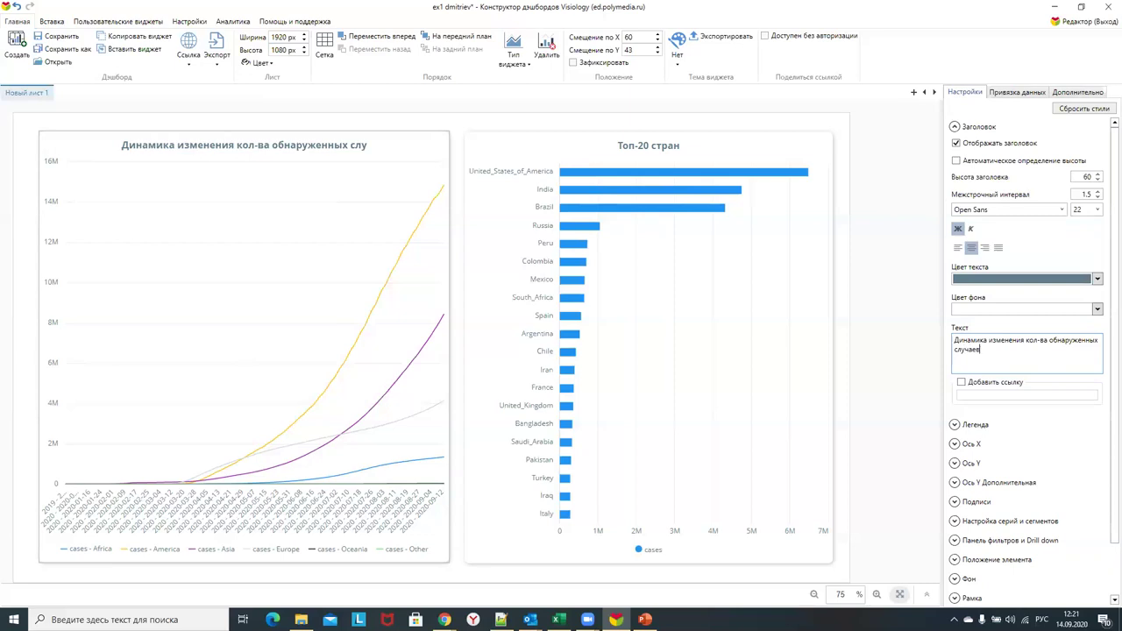
click(697, 283)
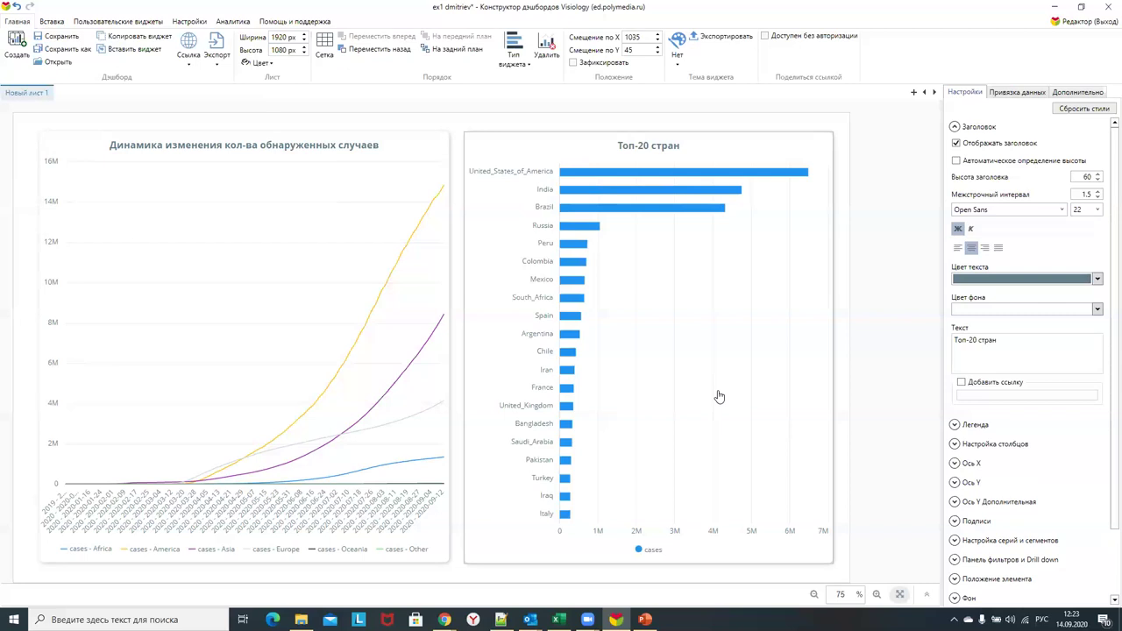
Save the ex1 dashboard project so no changes are pending
click(55, 36)
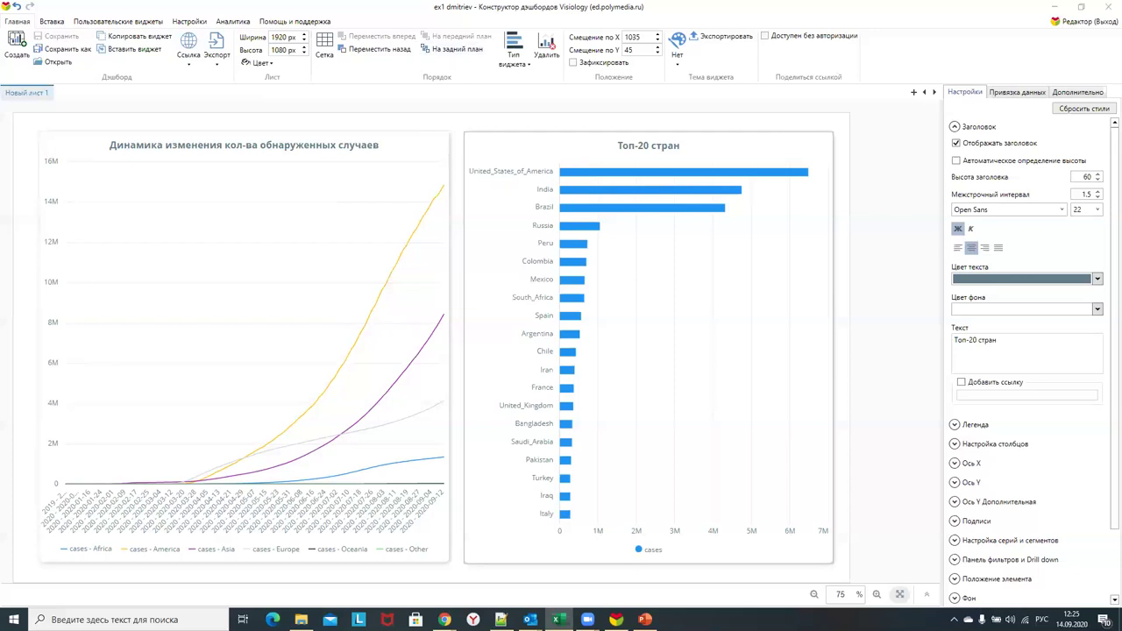
Bring up the COVID-19 workbook and look over the country cells C6 and C8
click(556, 619)
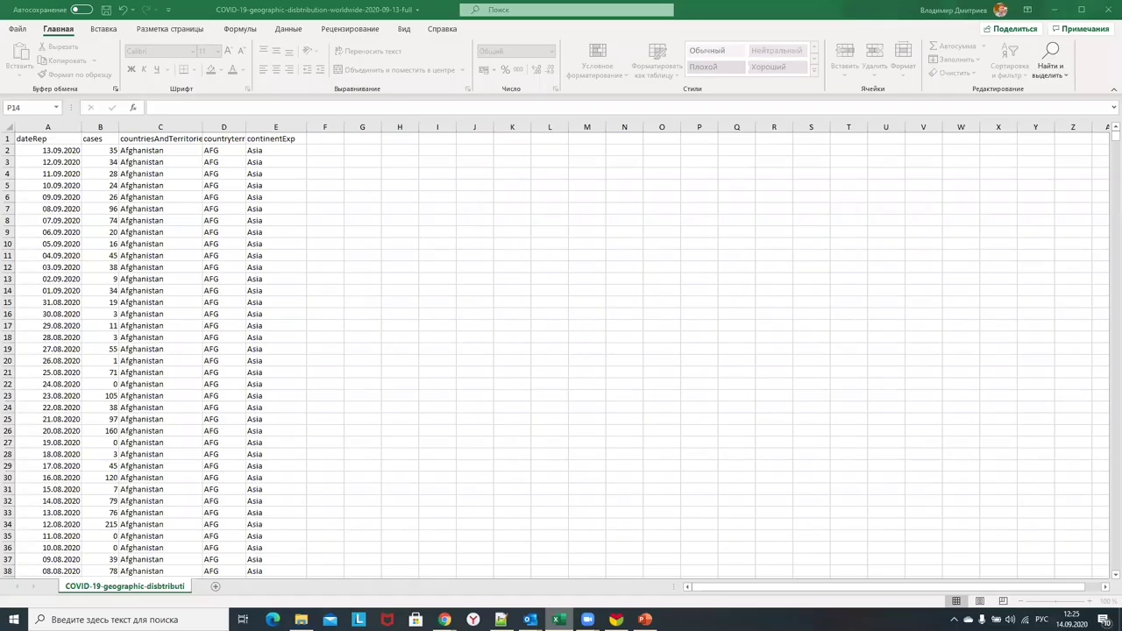
click(472, 255)
click(158, 196)
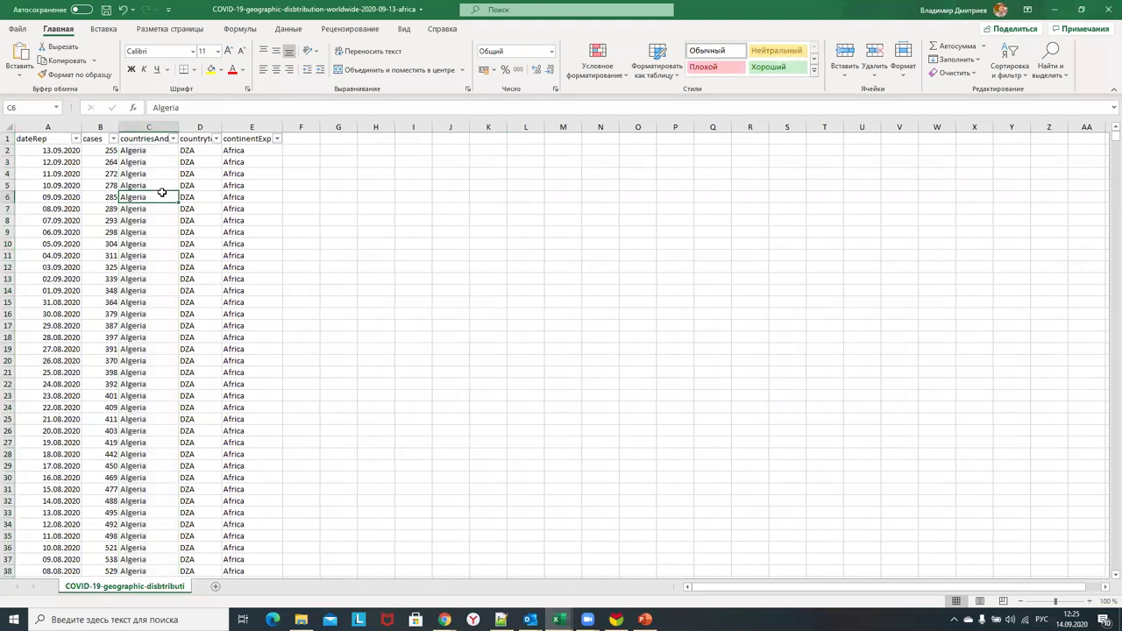
scroll(143, 261, down, 6)
scroll(143, 261, up, 6)
click(123, 220)
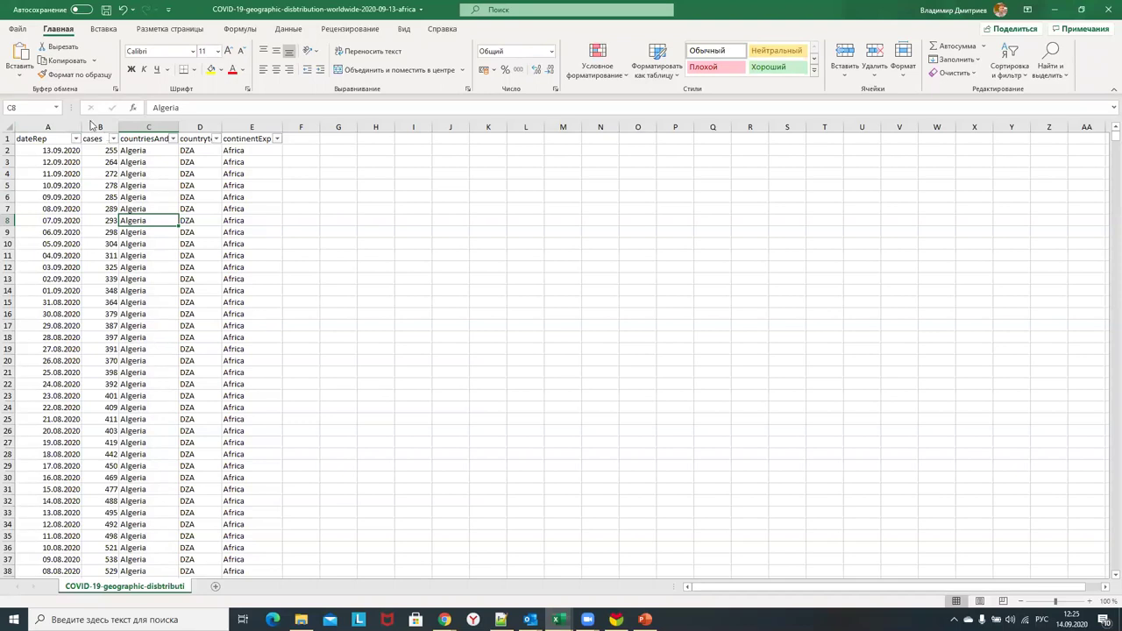
Review the countriesAndTerritories and continentExp columns and the first data rows across A–E
click(138, 127)
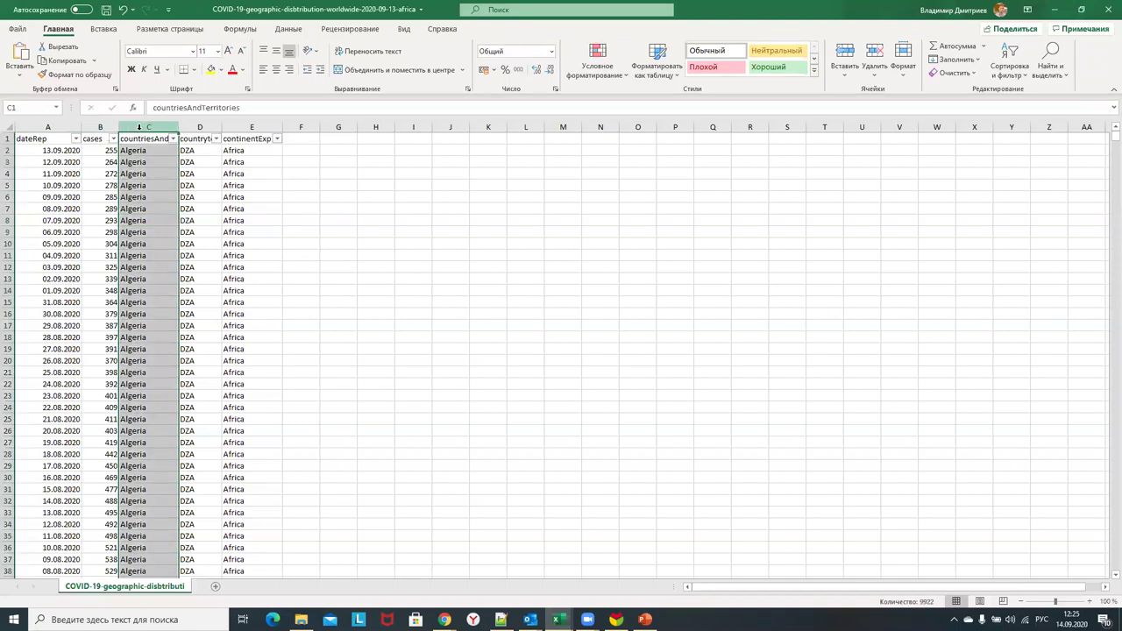
click(241, 126)
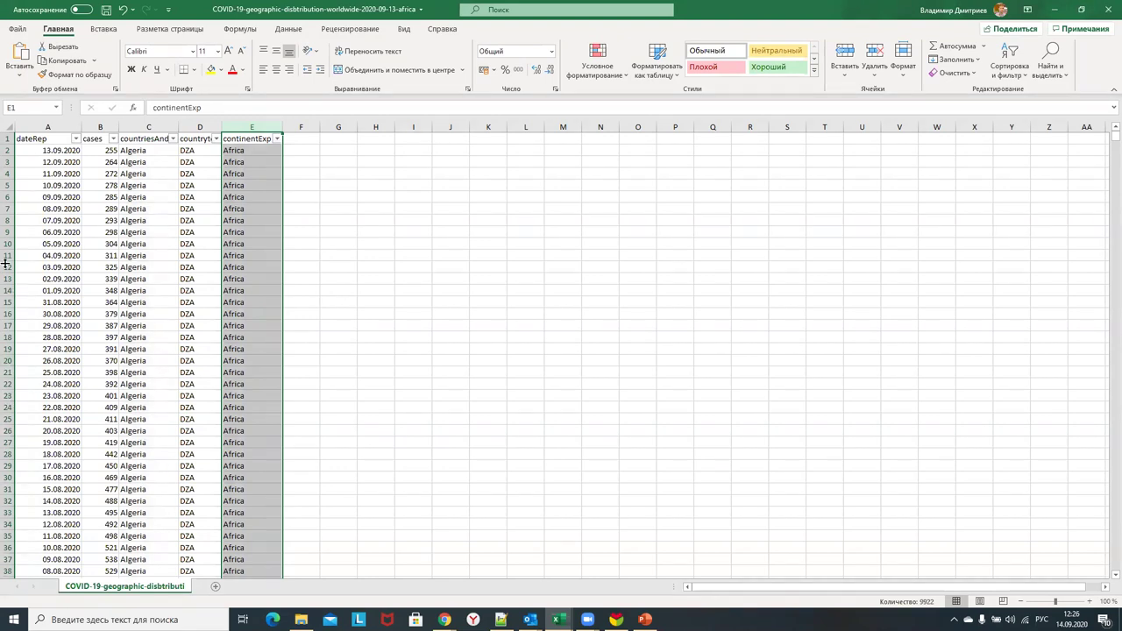
click(228, 175)
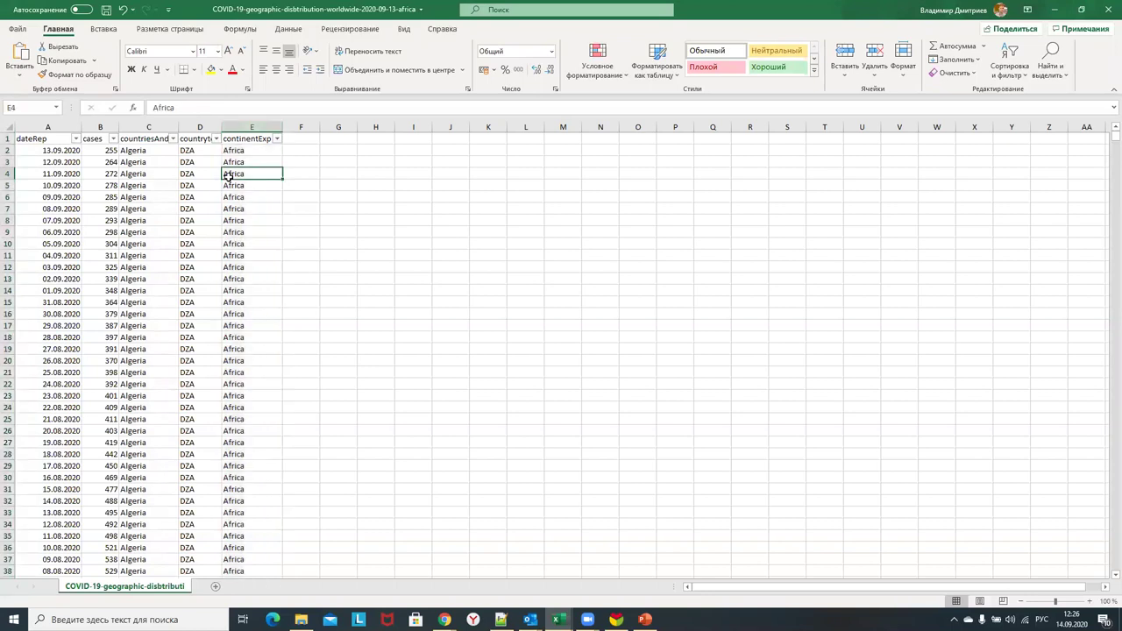
click(245, 127)
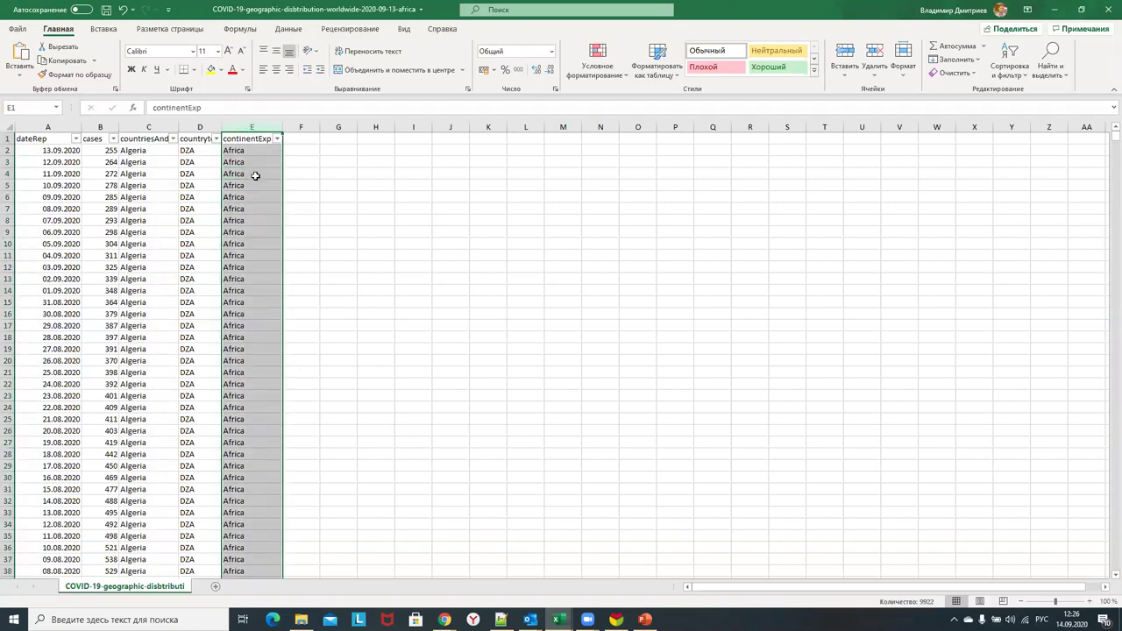
drag(45, 151, 259, 571)
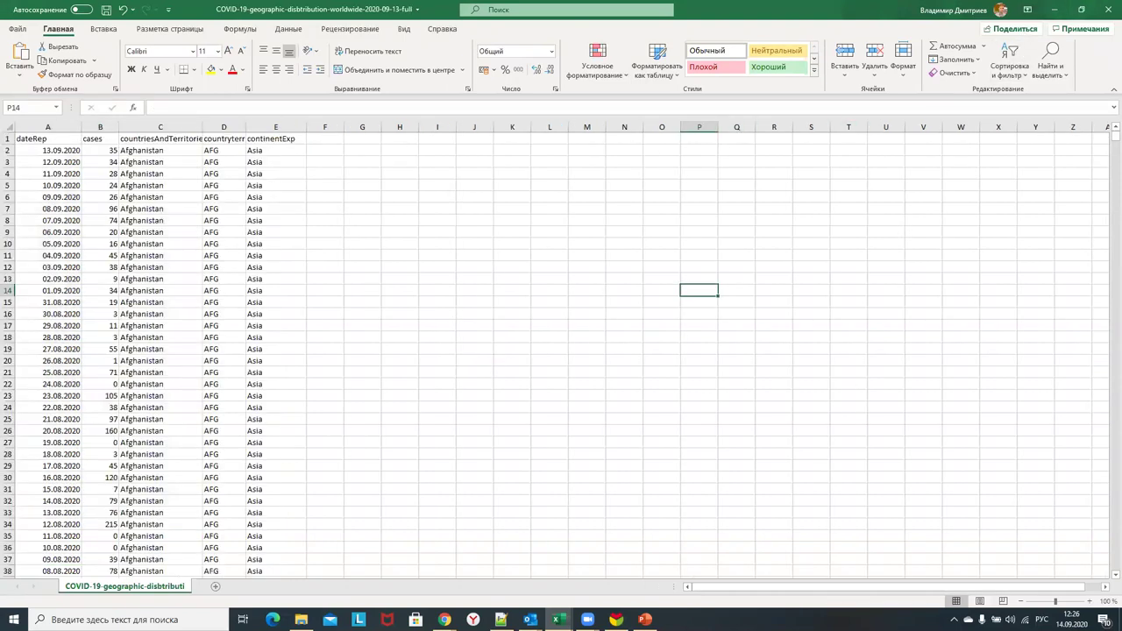
click(1027, 9)
Leave Excel and expand the Обучение 1409 loaders on the ViQube admin page
click(1054, 8)
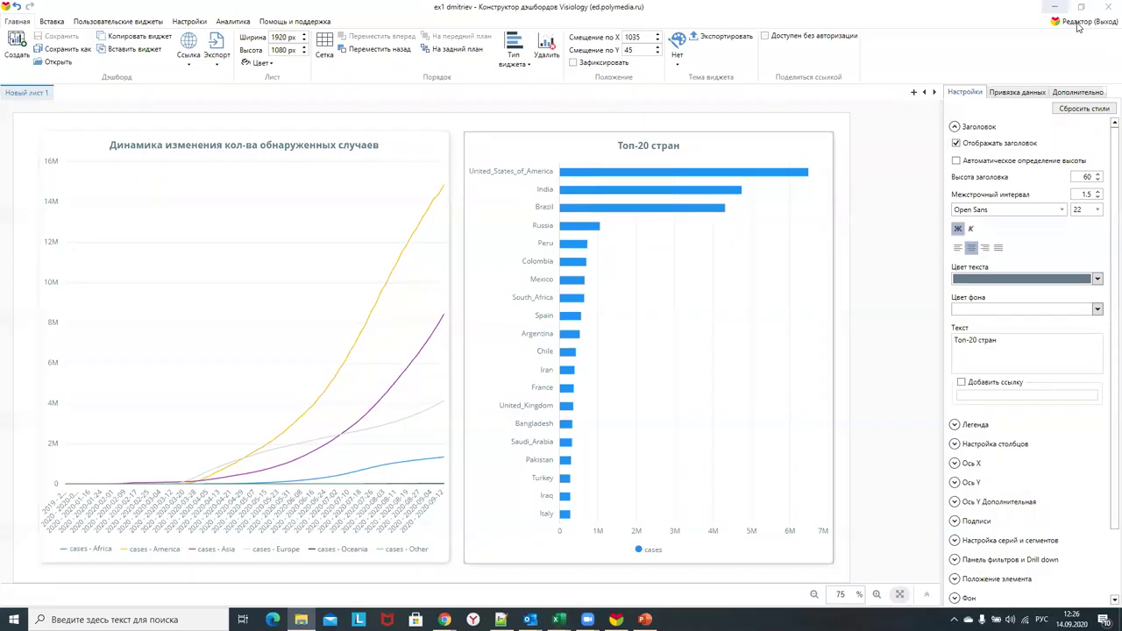
mouse_move(444, 620)
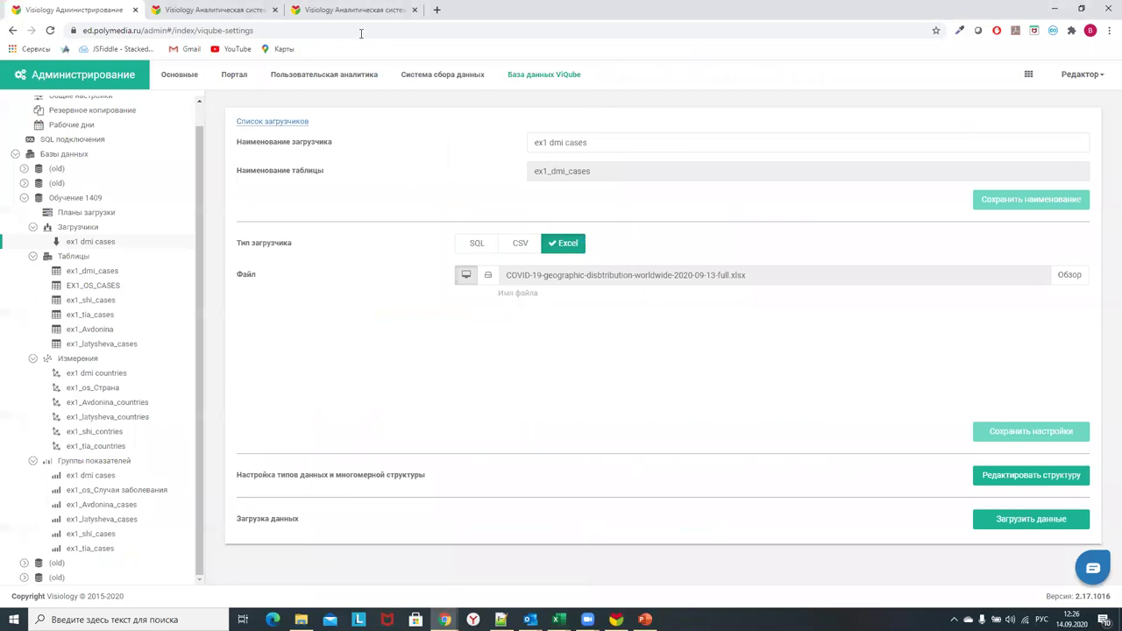
click(270, 36)
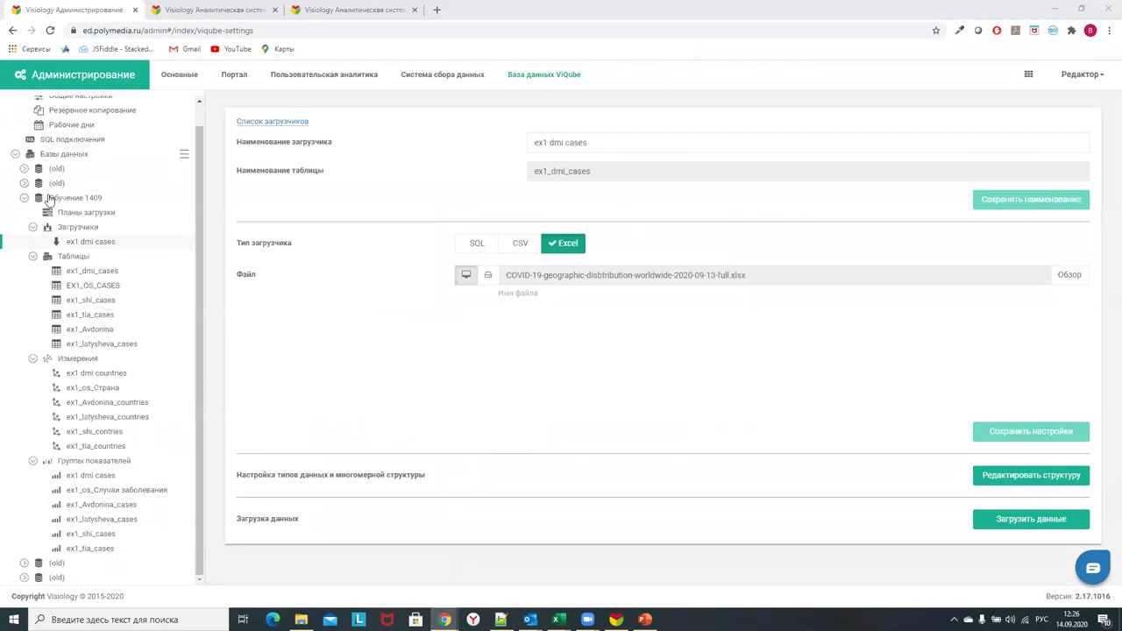
click(32, 227)
click(32, 243)
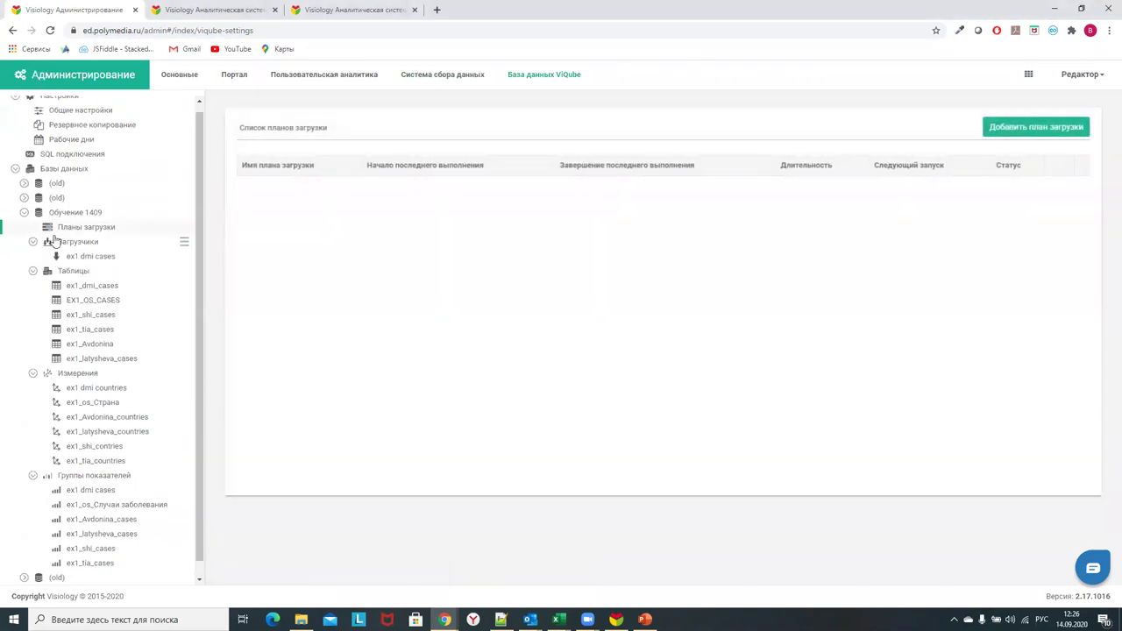
Reload the admin page, open Базы данных > Обучение 1409 > Загрузчики and add a loader
key(F5)
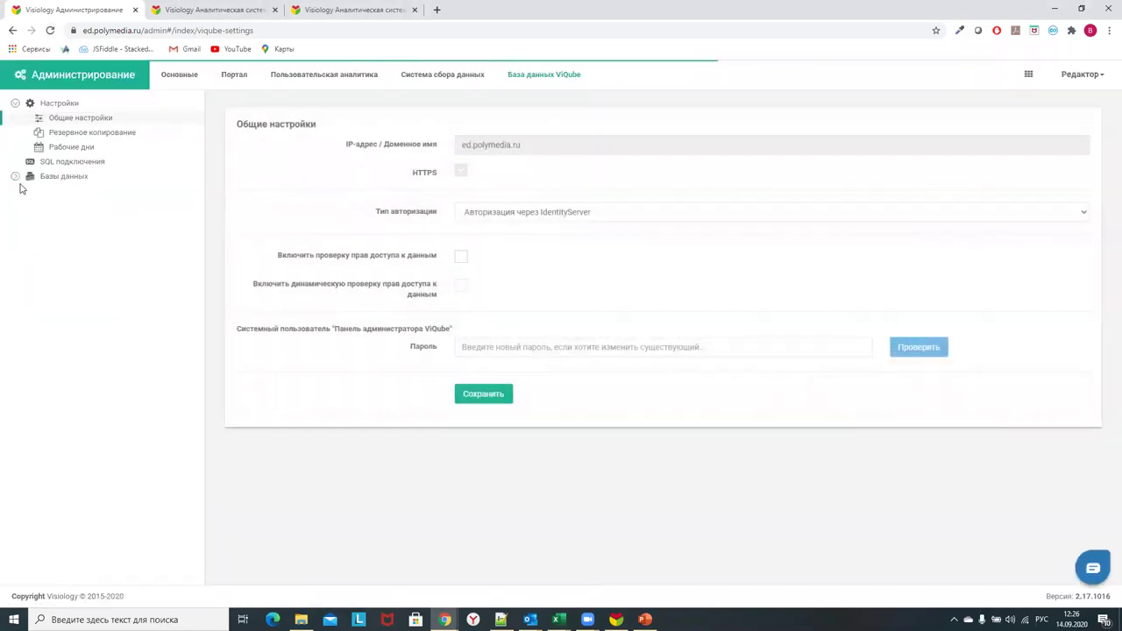
click(15, 176)
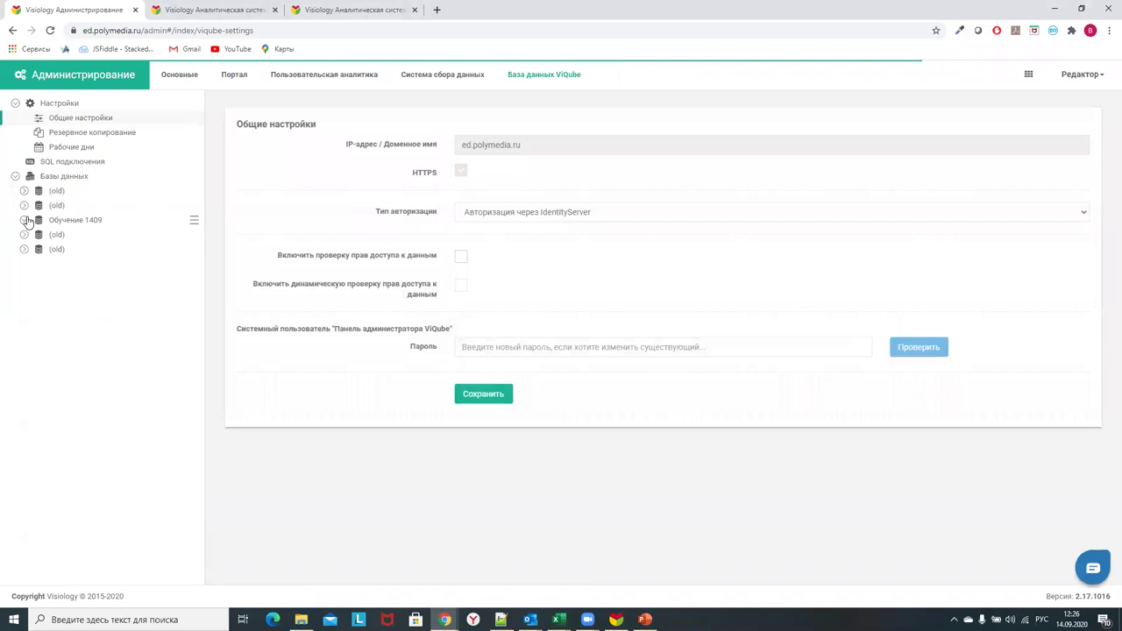
click(24, 220)
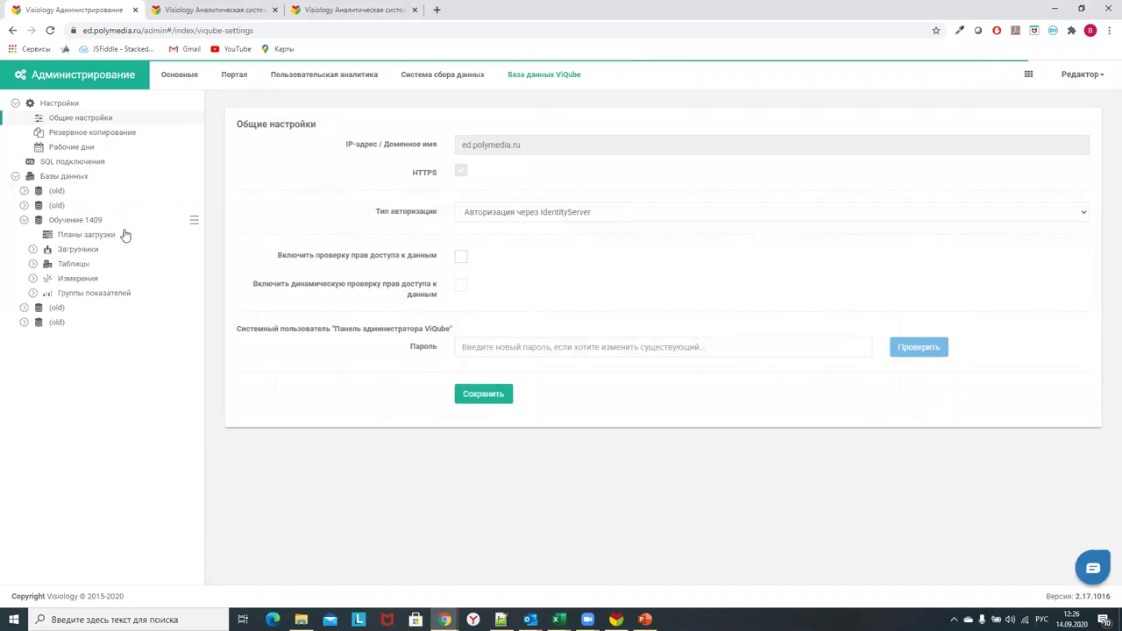
click(32, 250)
click(92, 250)
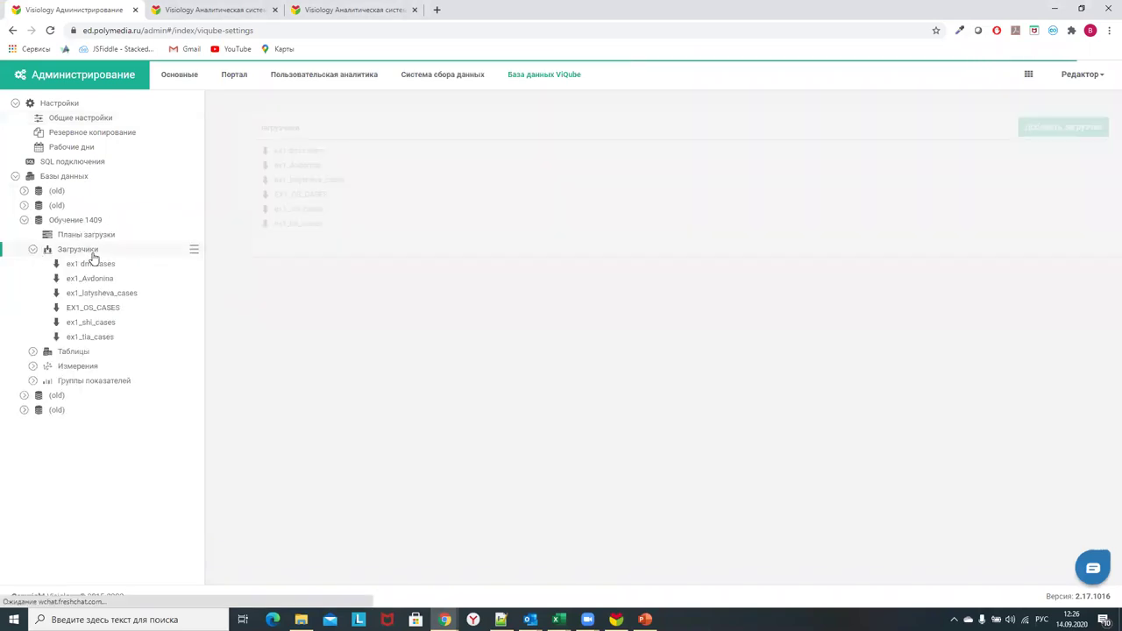
click(1013, 132)
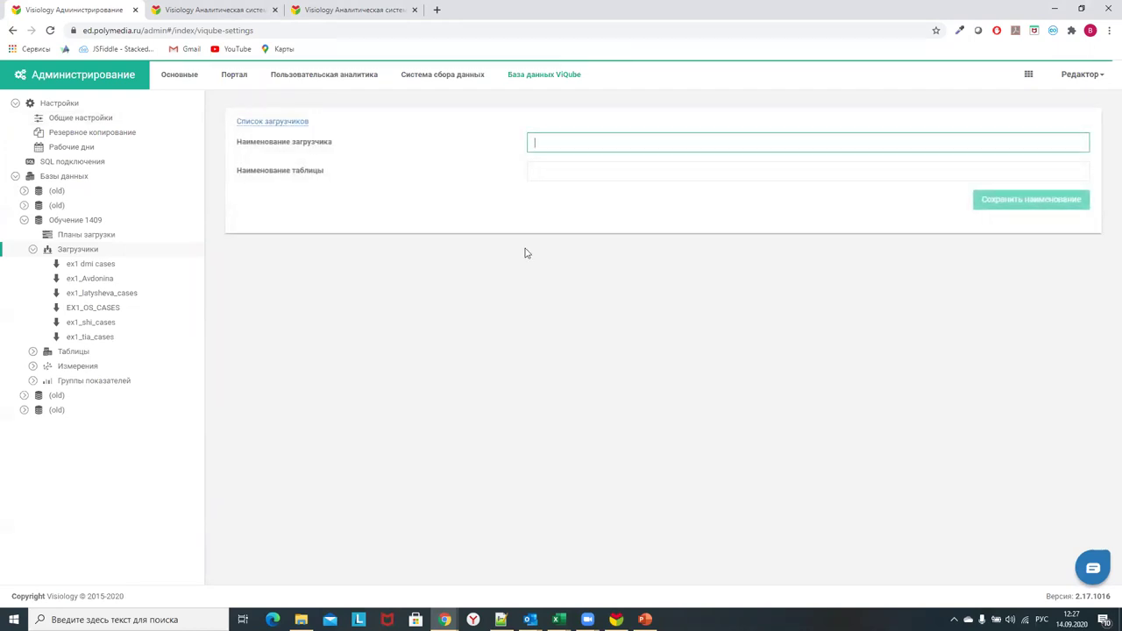
Name the new loader 'ex2 dmi africa' and save the name
text(уч)
key(BackSpace)
key(BackSpace)
key(alt+shift)
text(ex2)
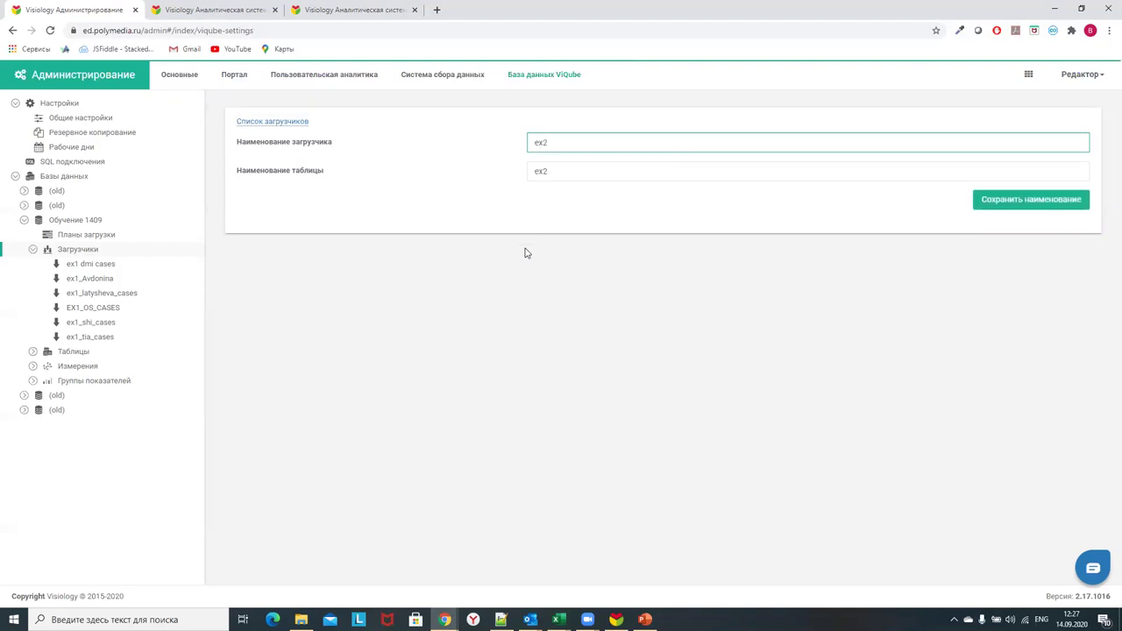
text( dmi)
text(africa)
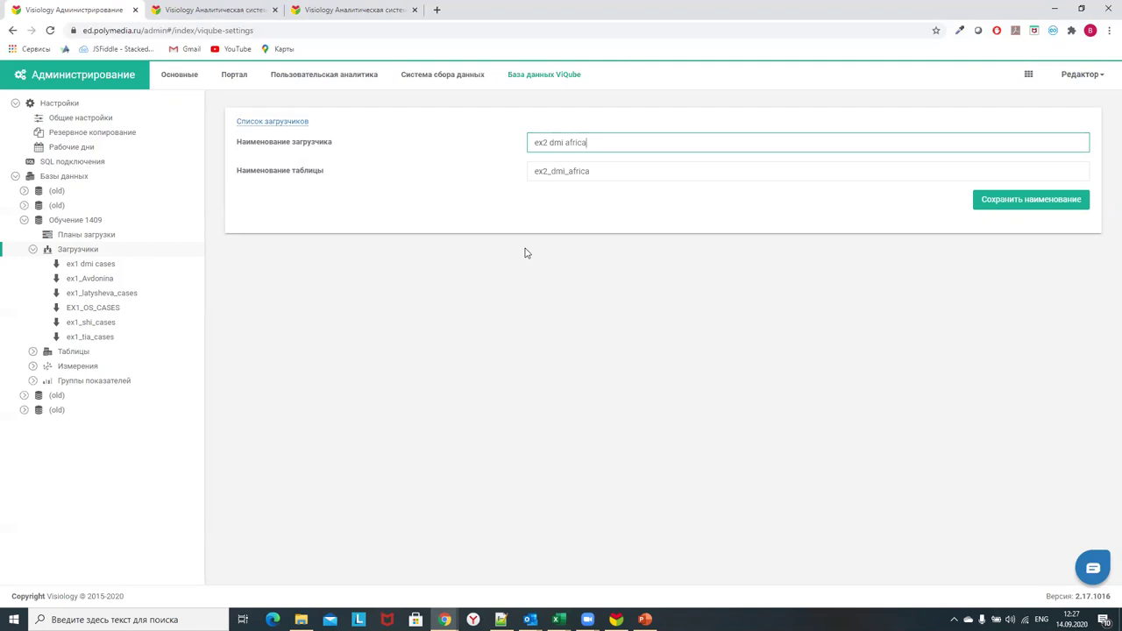
click(1008, 204)
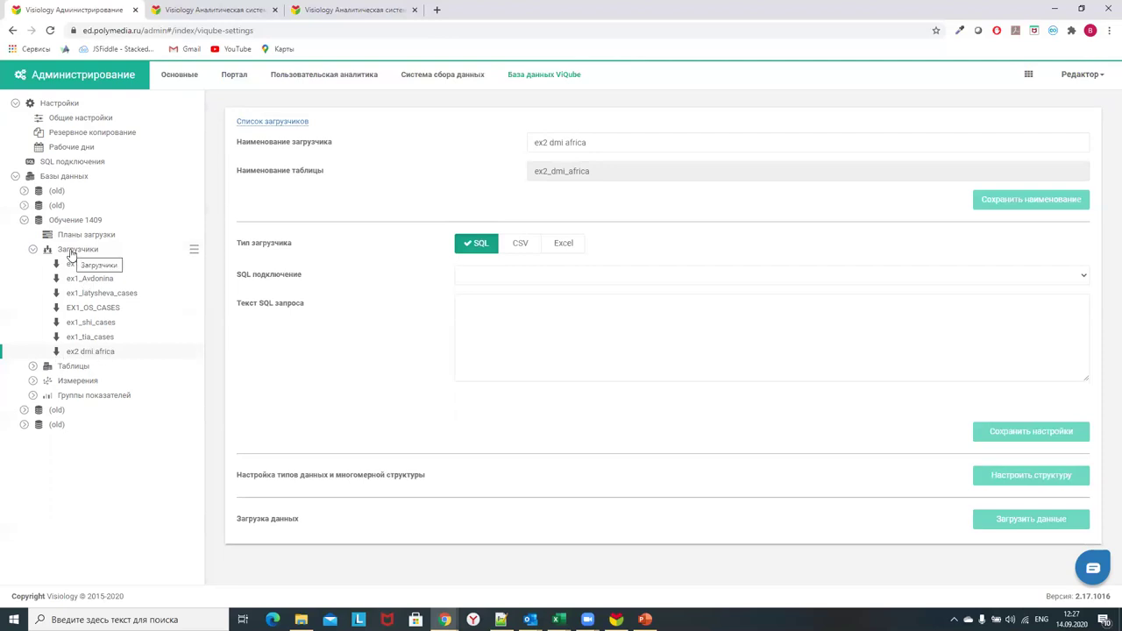
Make the loader read the Excel file COVID-19-geographic-disbtribution-worldwide-2020-09-13-africa.xlsx and save its settings
click(565, 249)
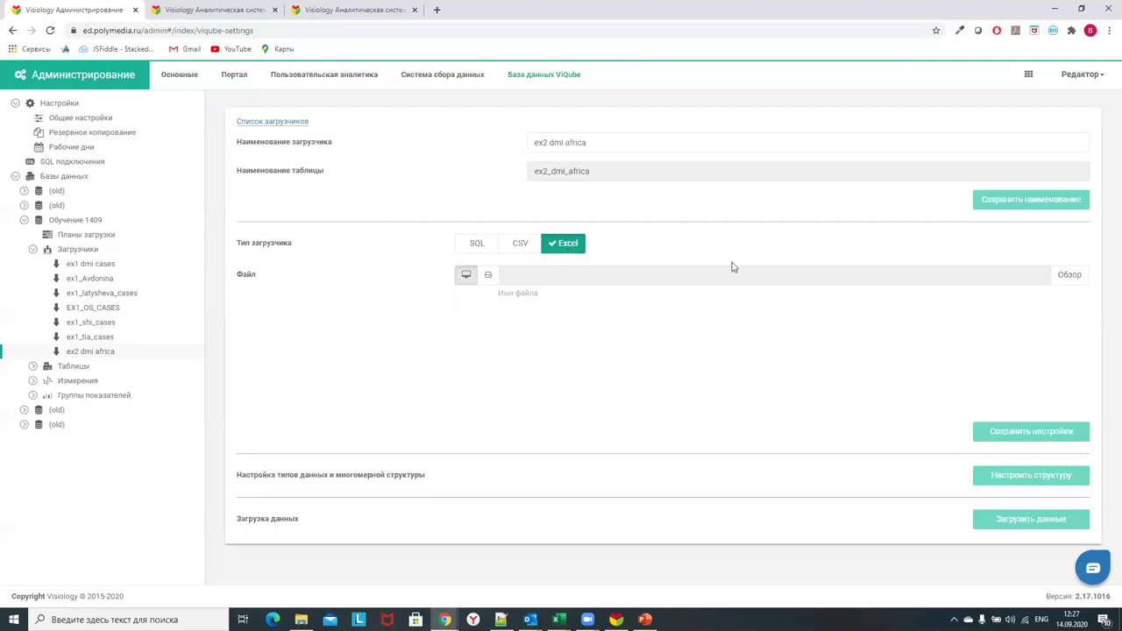
click(1074, 278)
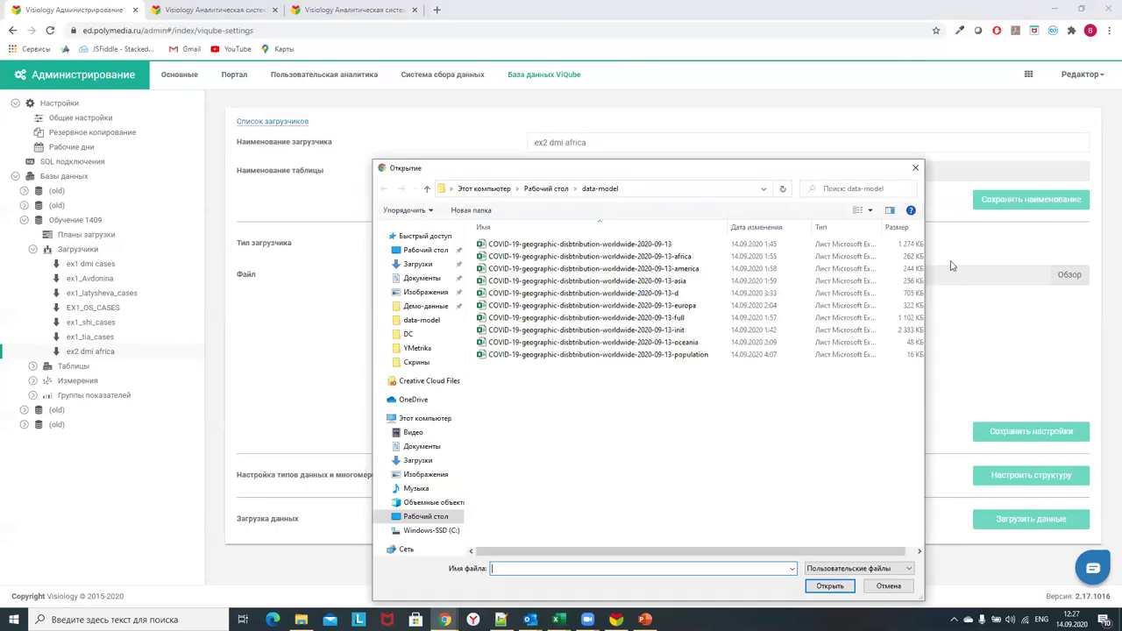
click(613, 256)
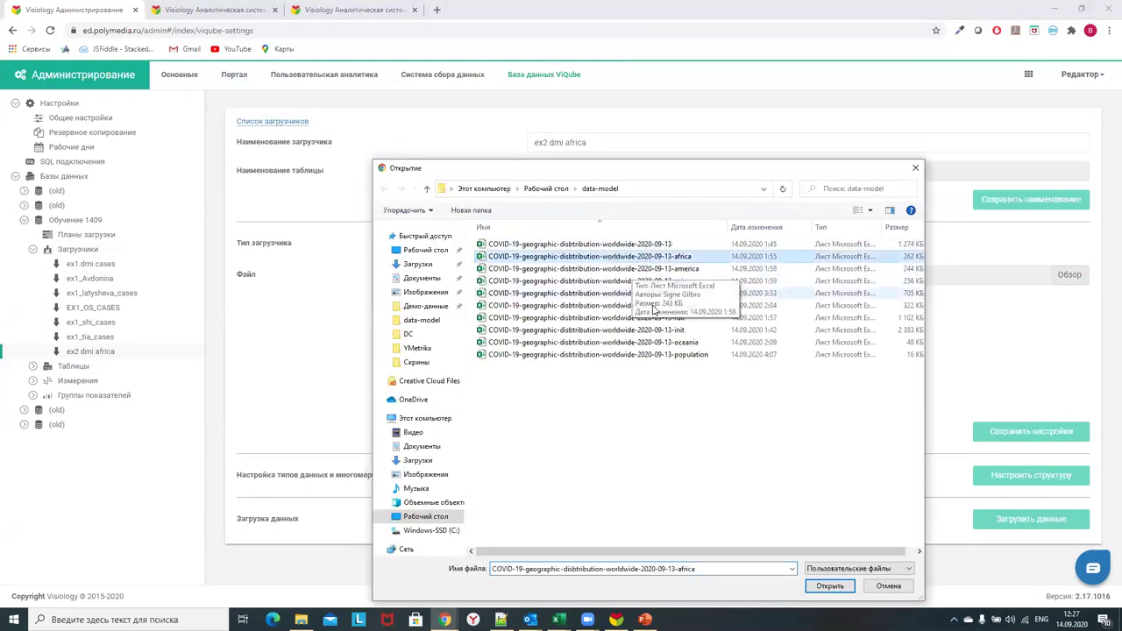
click(829, 587)
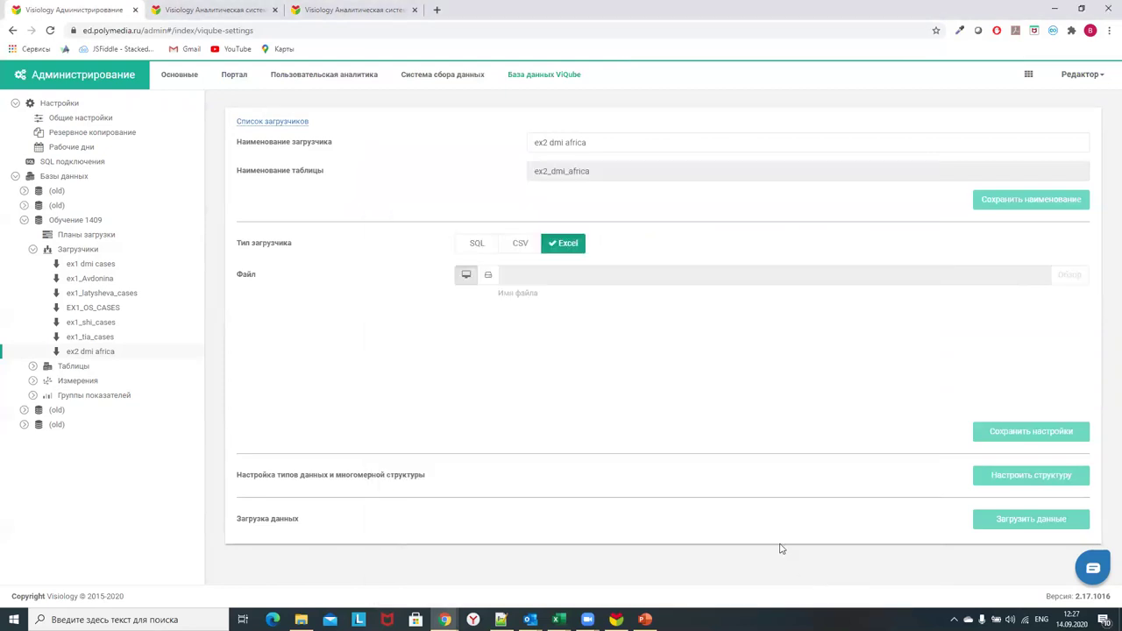
click(1014, 430)
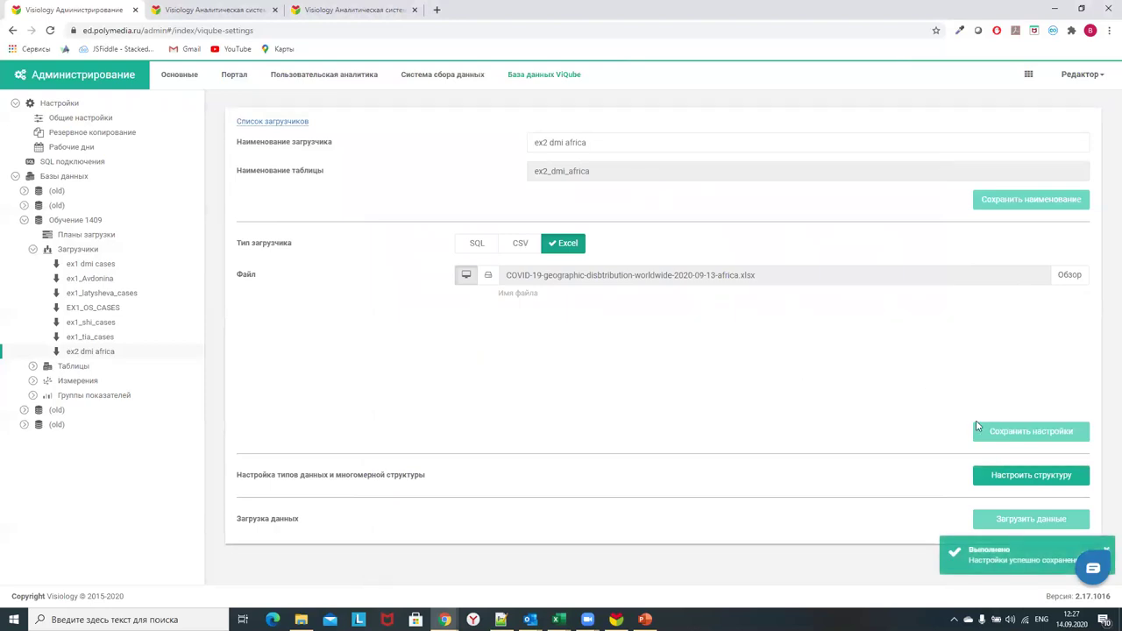
click(1009, 477)
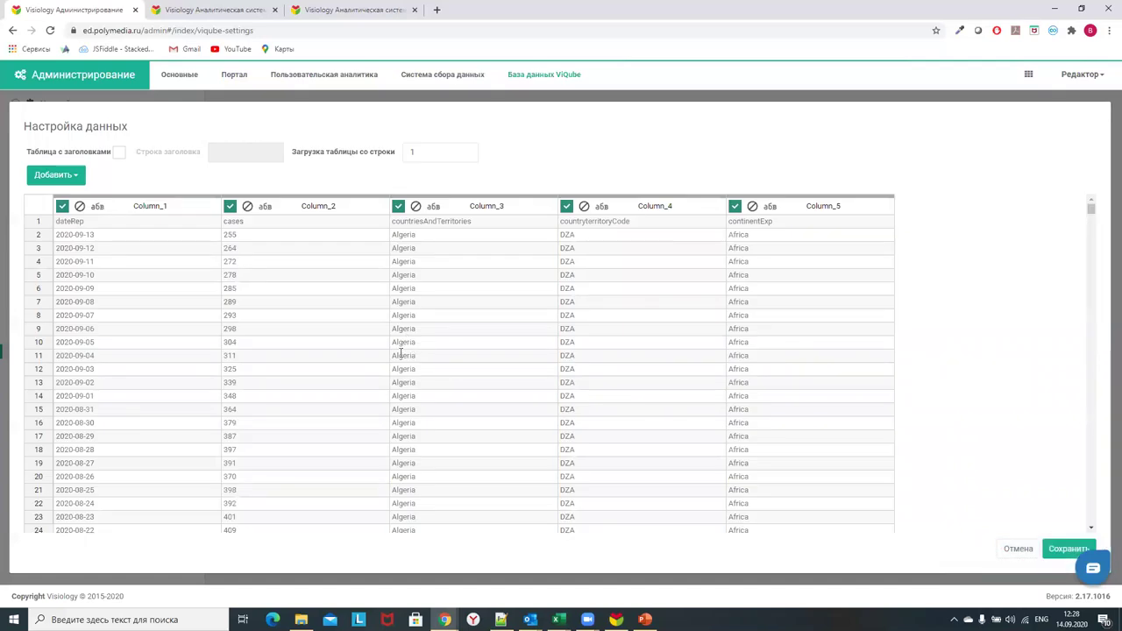
Use the first row as headers and create the metric group 'ex2 dmi africa'
click(121, 155)
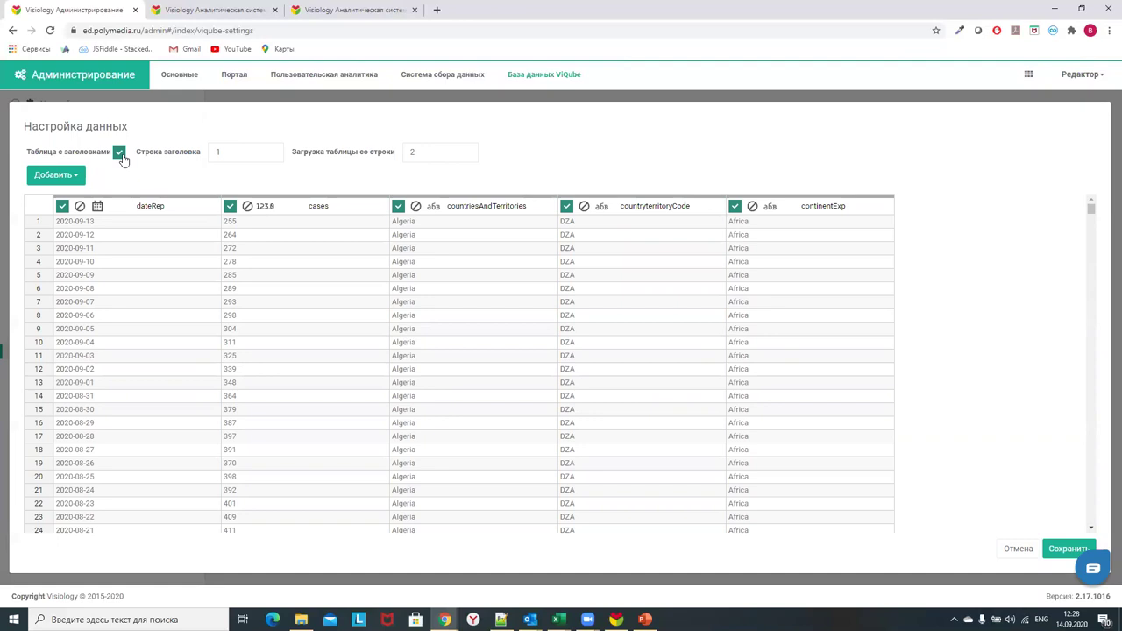
click(73, 178)
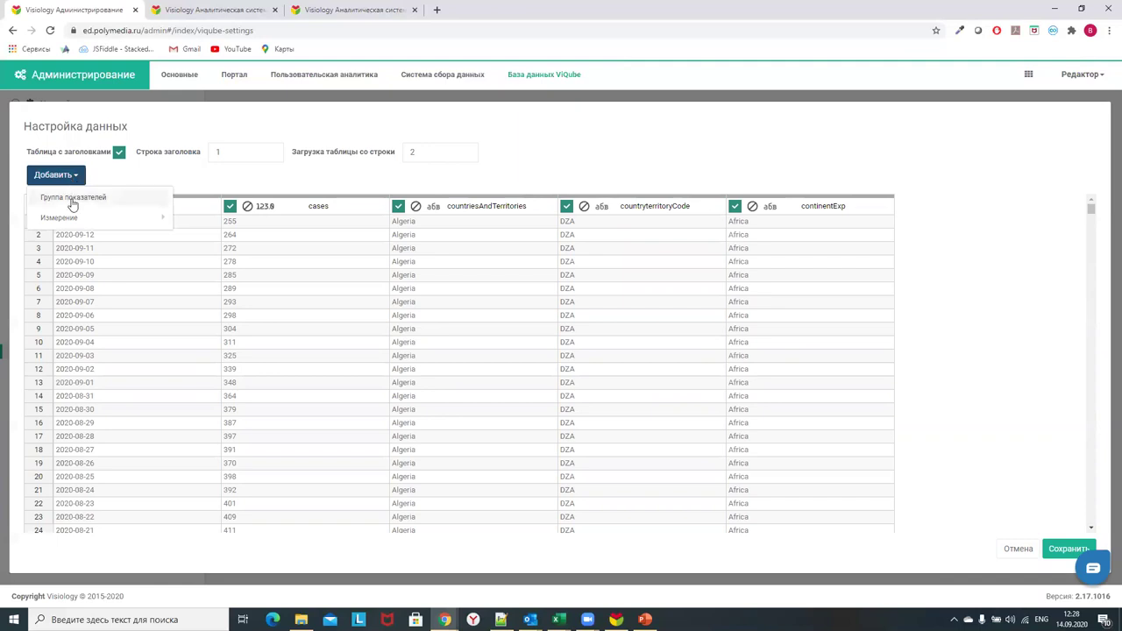
click(71, 199)
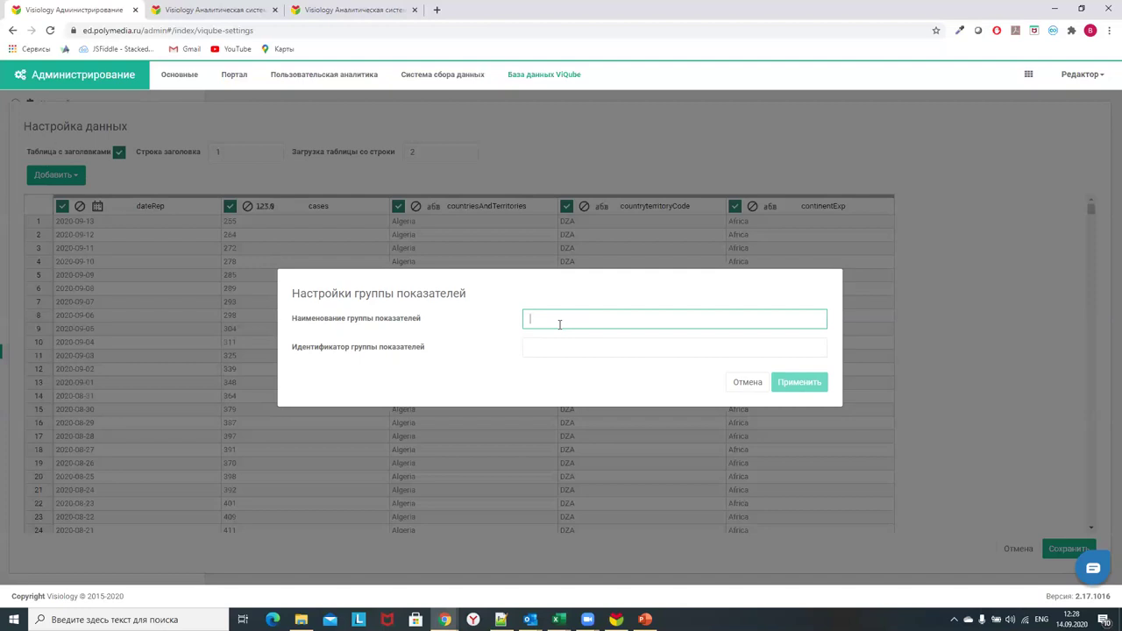
text(ex)
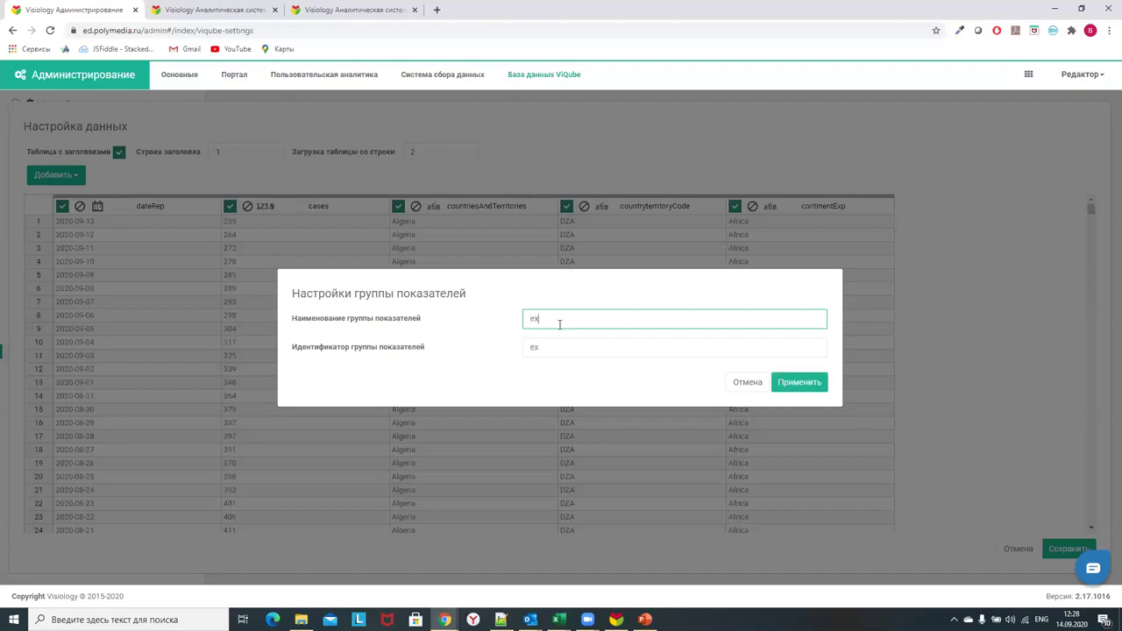
text(2 dmi_africa)
click(800, 385)
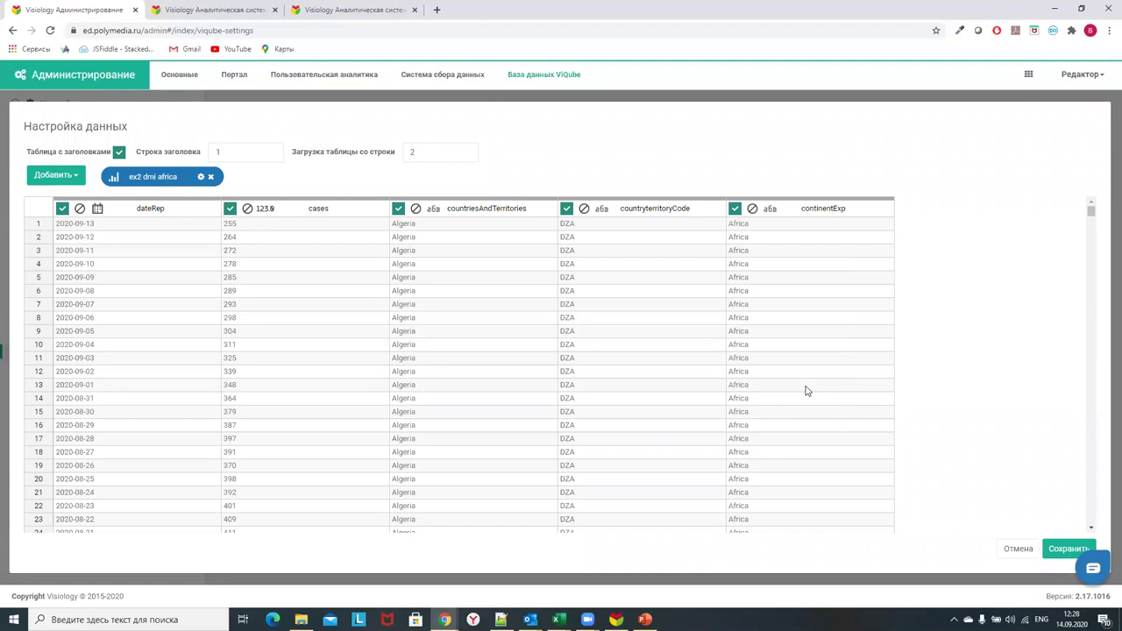
click(98, 210)
Set dateRep as a day-level date and cases as a SUM metric
click(96, 209)
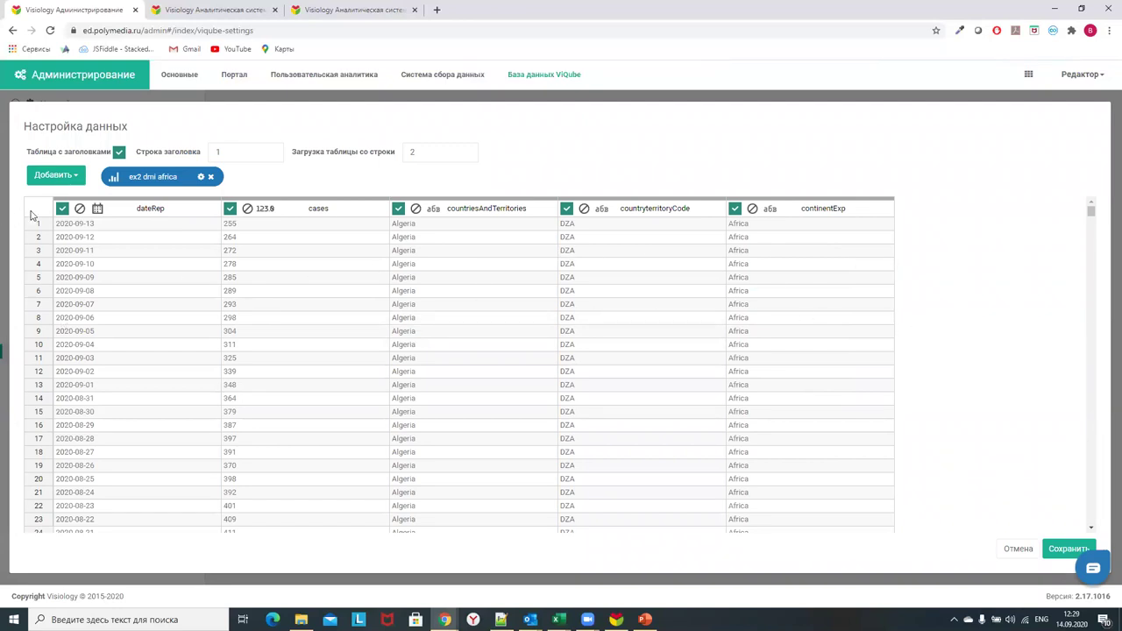
click(79, 209)
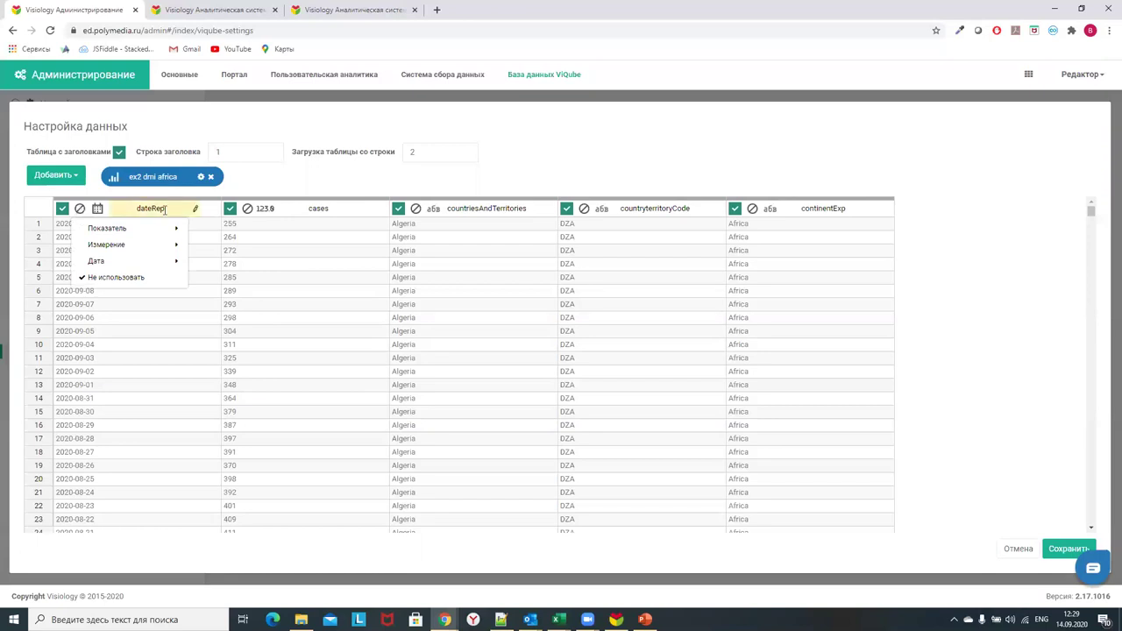
click(78, 210)
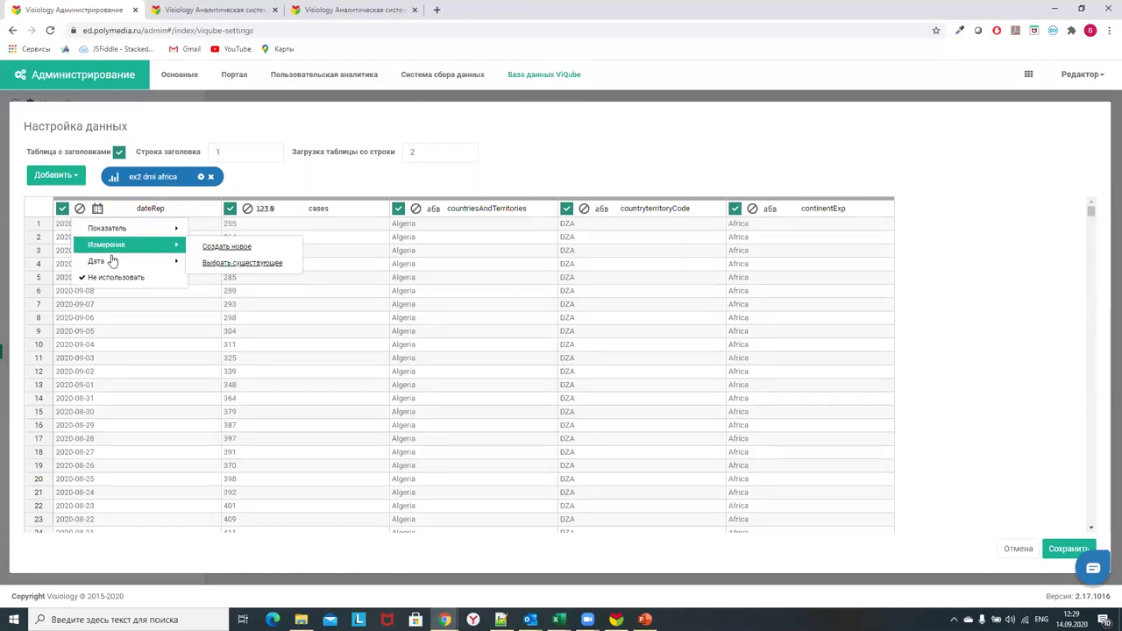
mouse_move(110, 261)
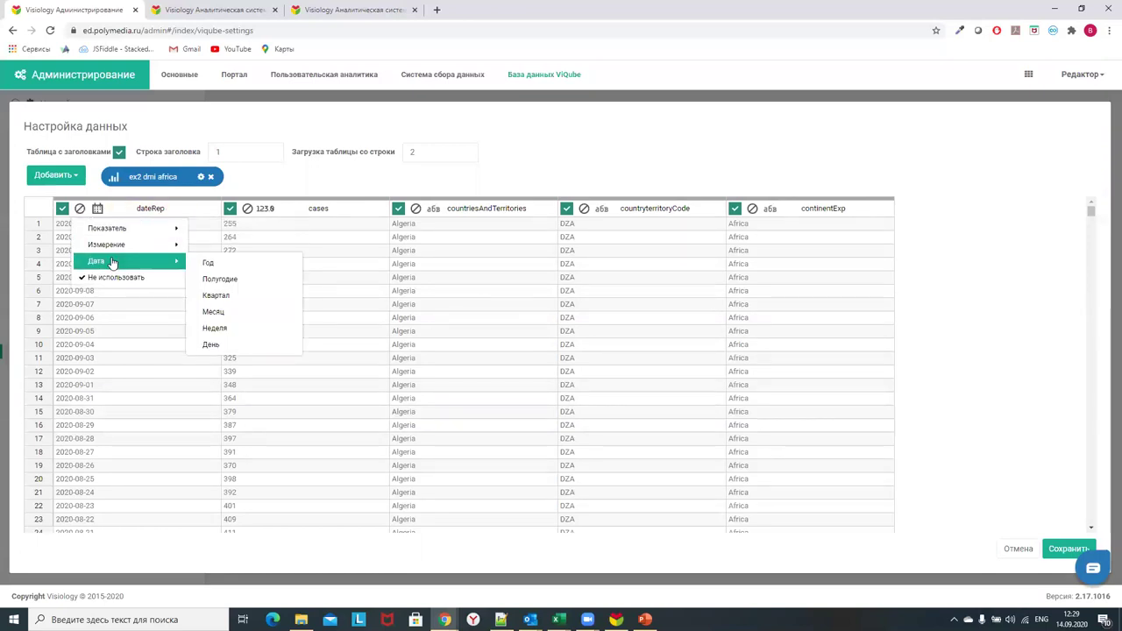
click(201, 347)
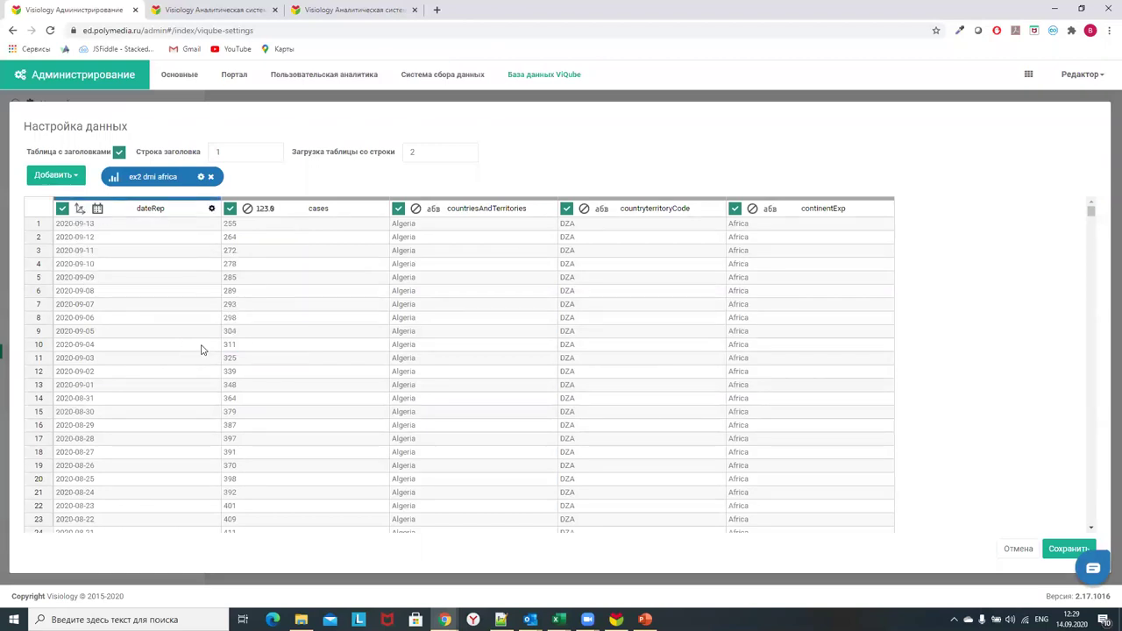
click(248, 211)
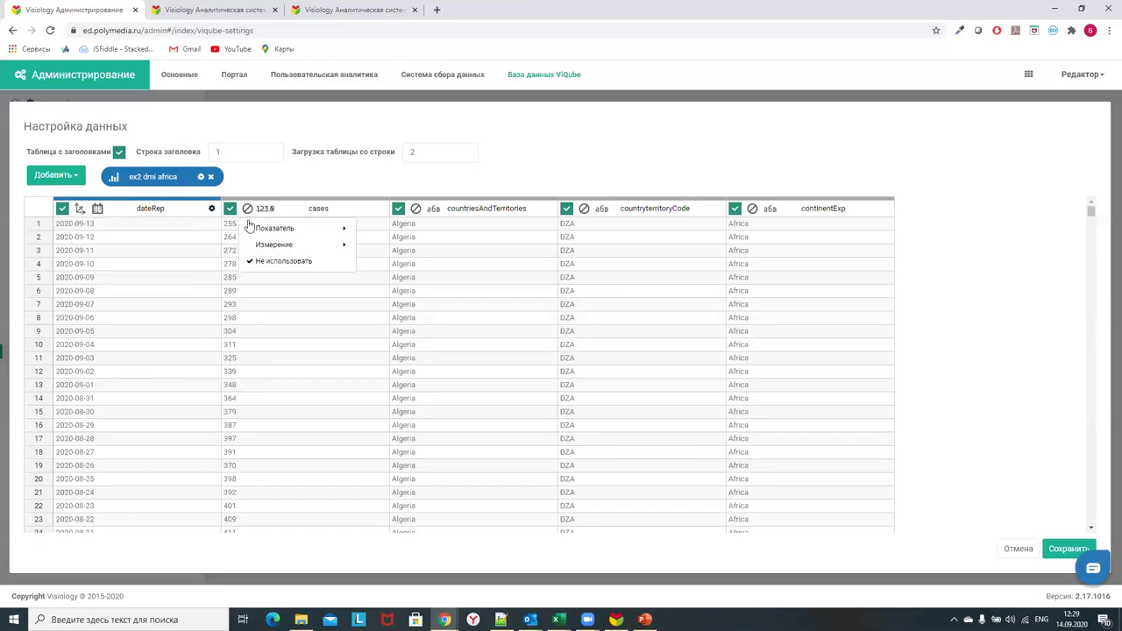
mouse_move(251, 230)
click(375, 231)
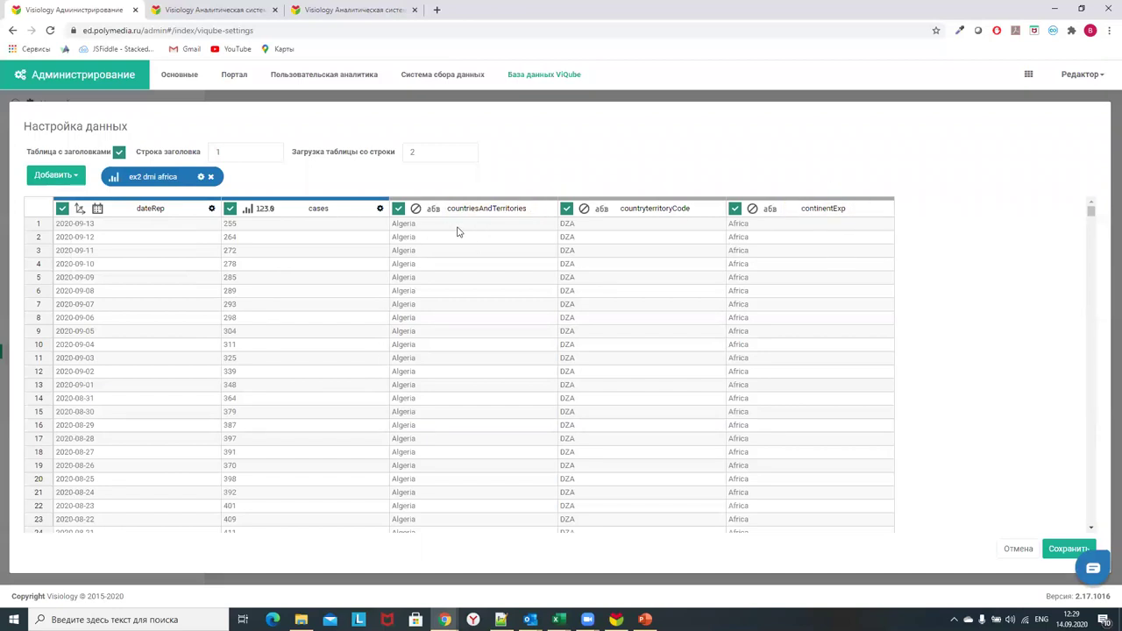
Create dimension 'ex2 dmi country' from countriesAndTerritories, adding countryterritoryCode and continentExp to it
click(415, 209)
click(415, 210)
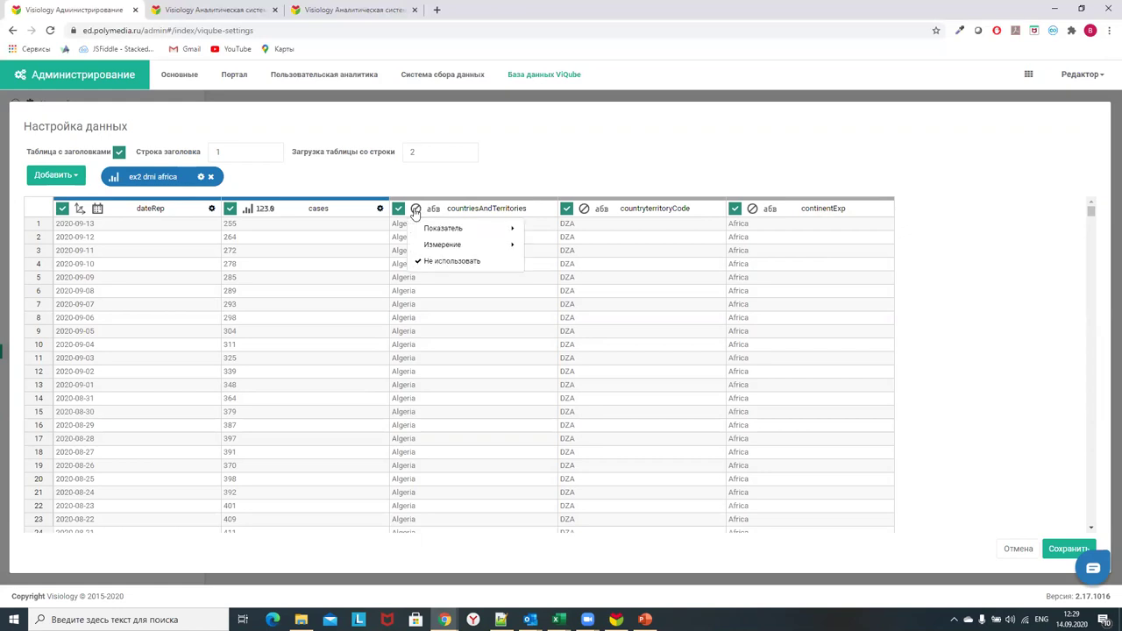
mouse_move(447, 245)
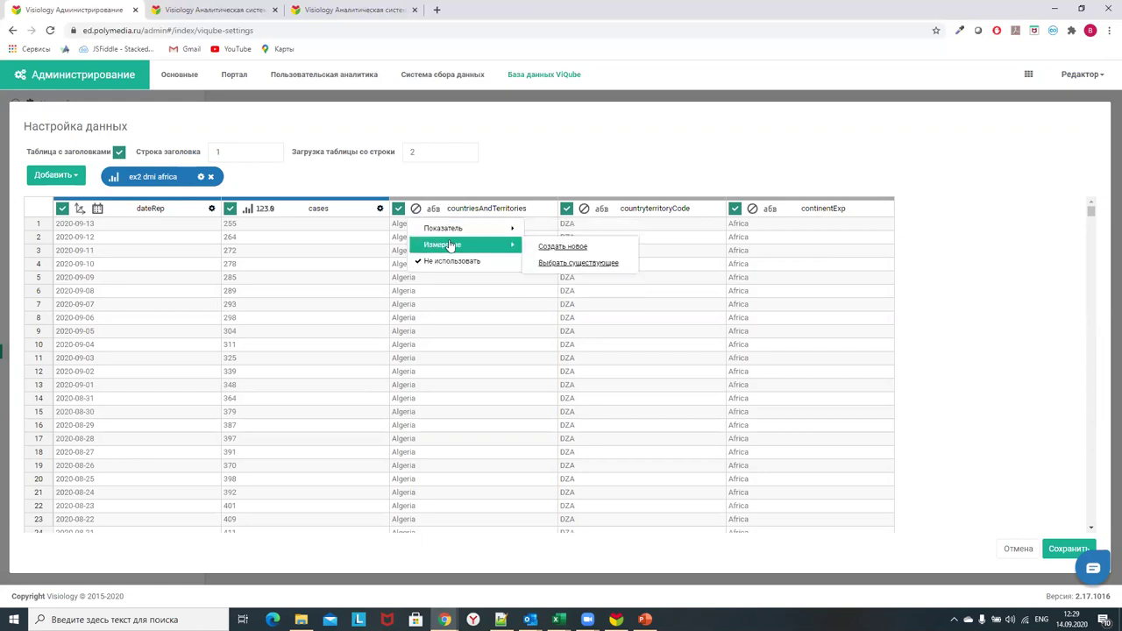
click(540, 248)
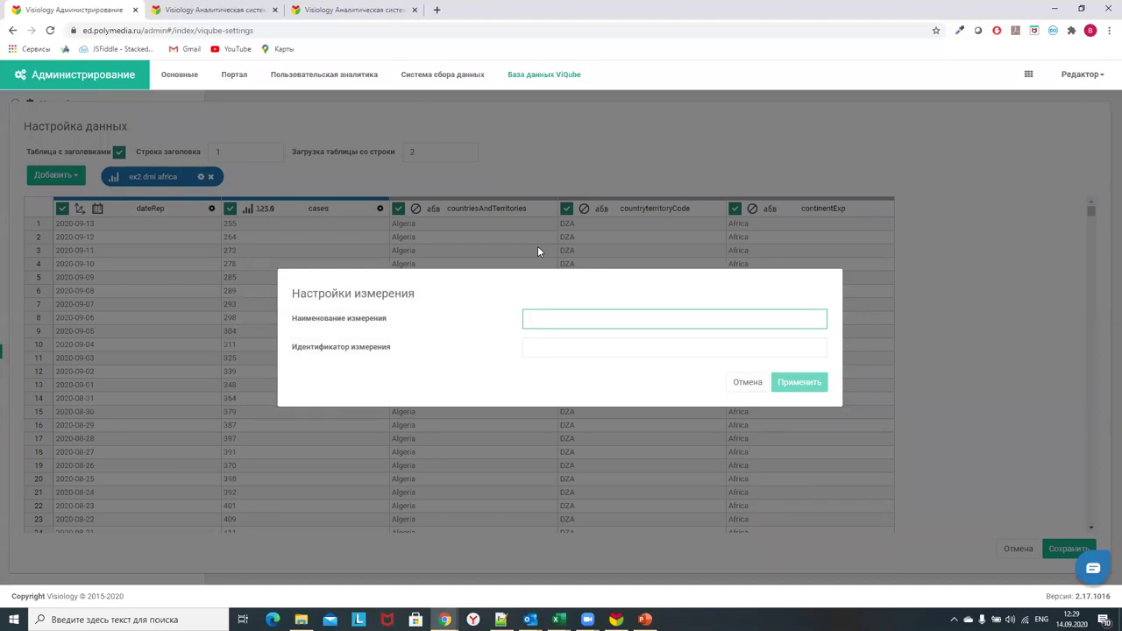
text(ex2 dmi country)
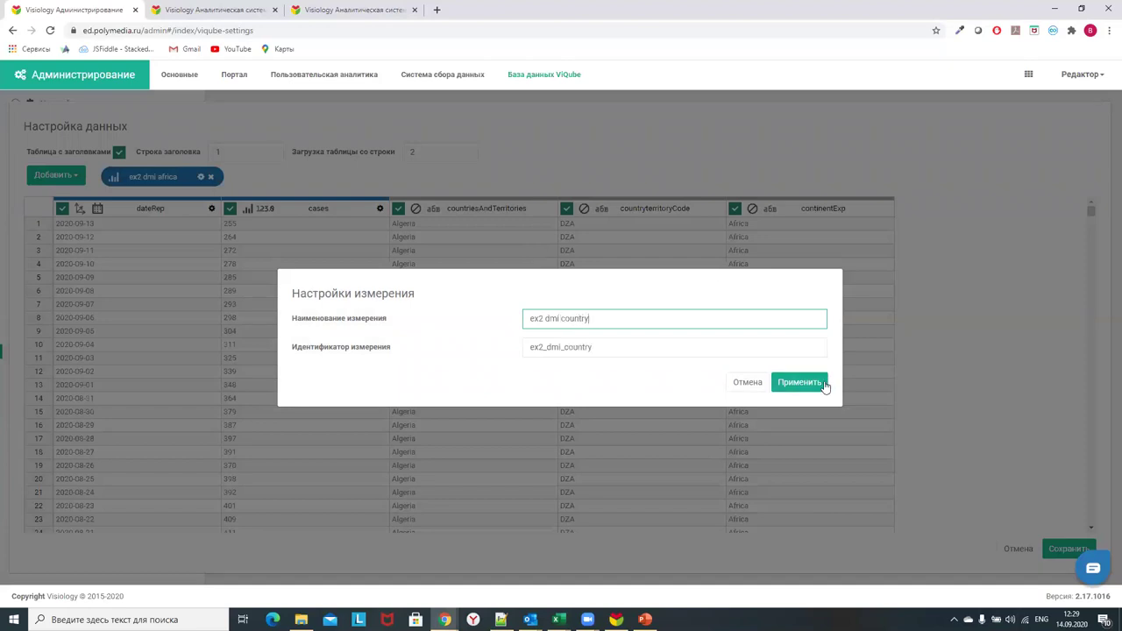
click(822, 383)
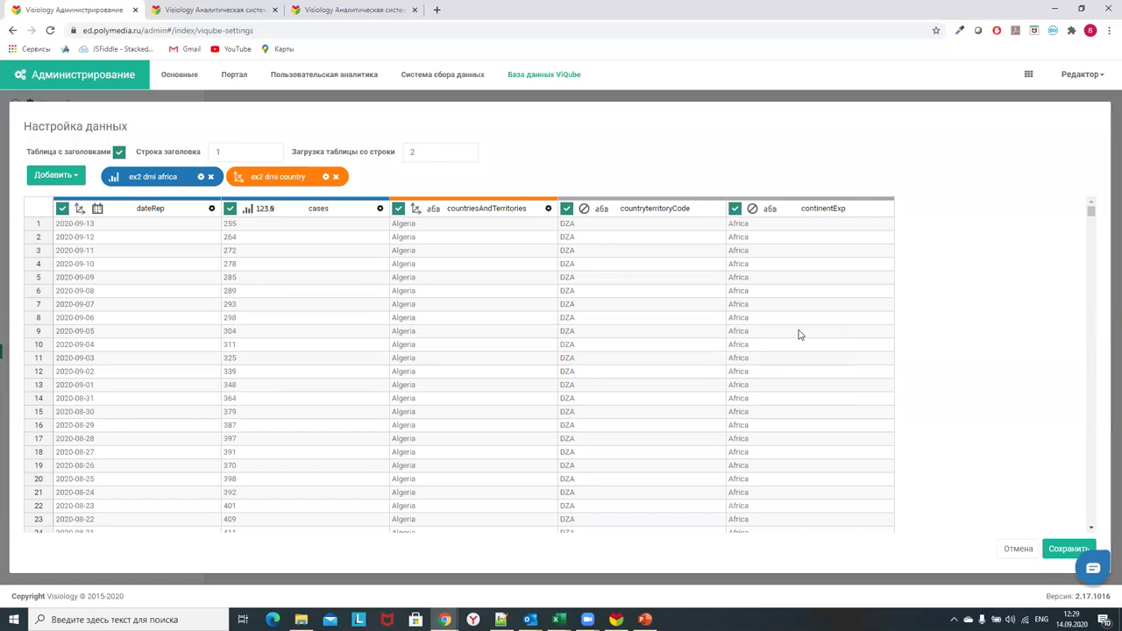
click(583, 210)
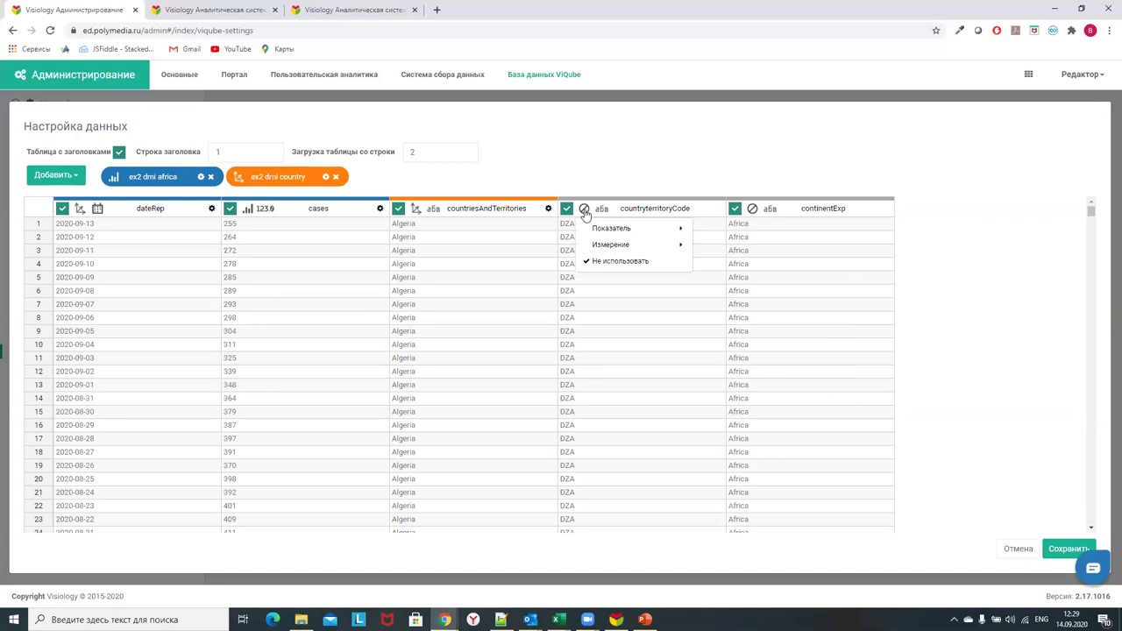
mouse_move(605, 246)
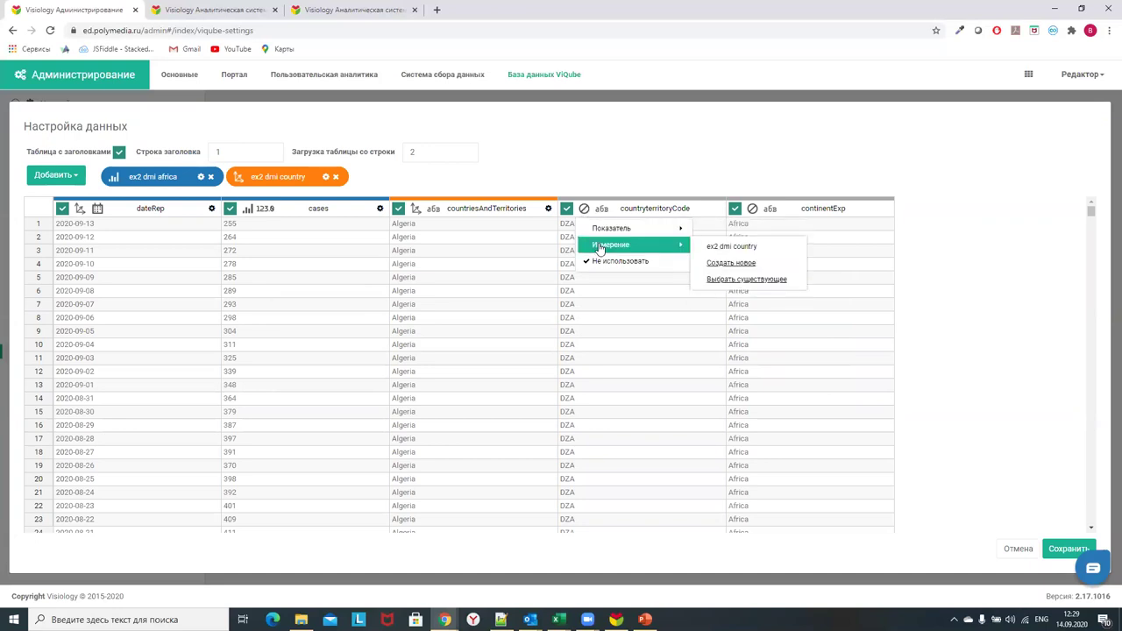
click(714, 253)
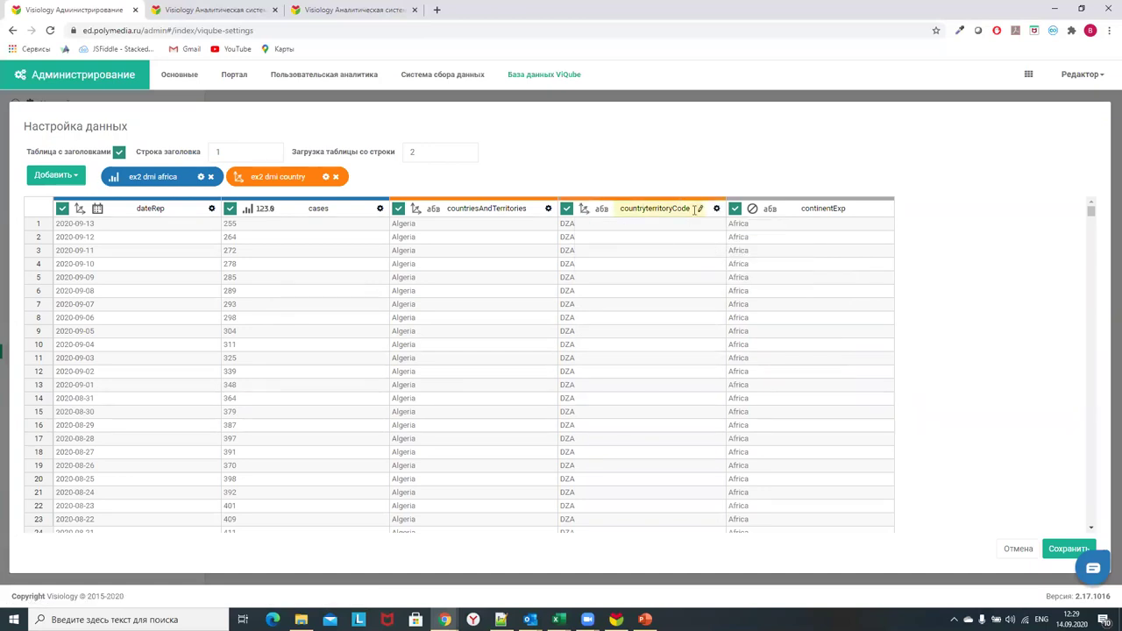
click(752, 209)
mouse_move(755, 243)
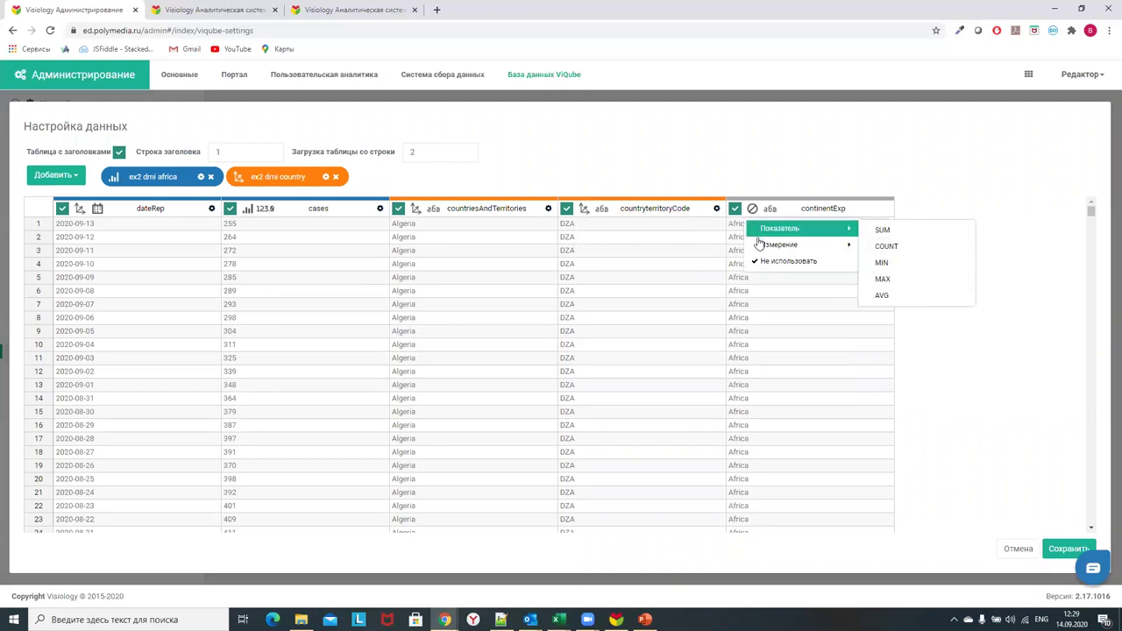
click(885, 246)
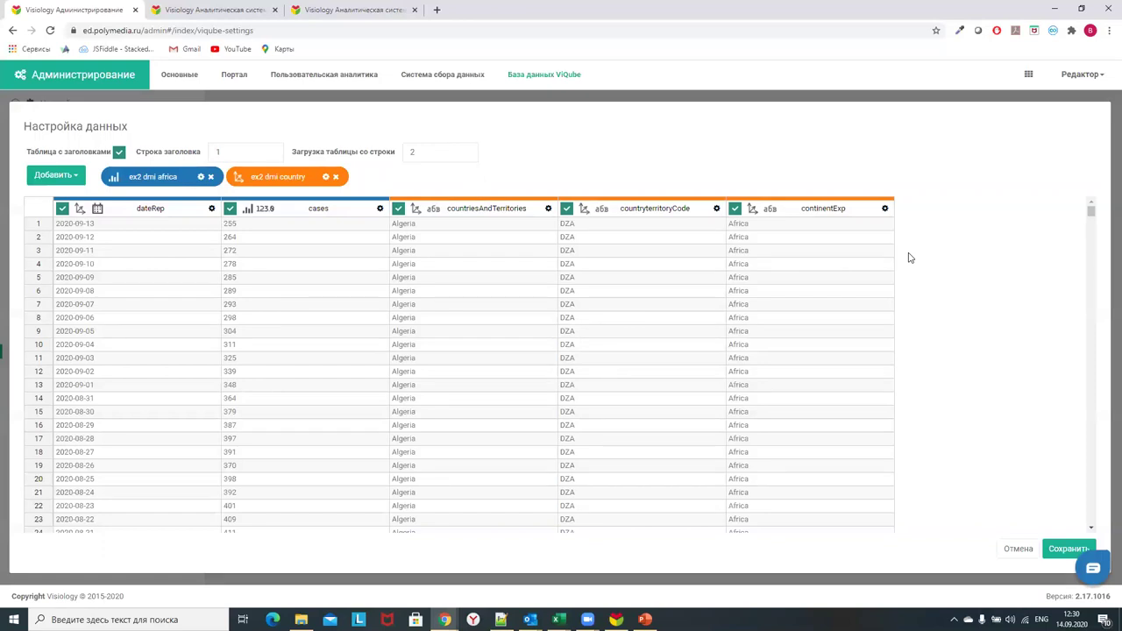
Save the loader structure, load the data, and check the Таблицы and Группы показателей lists
click(1066, 549)
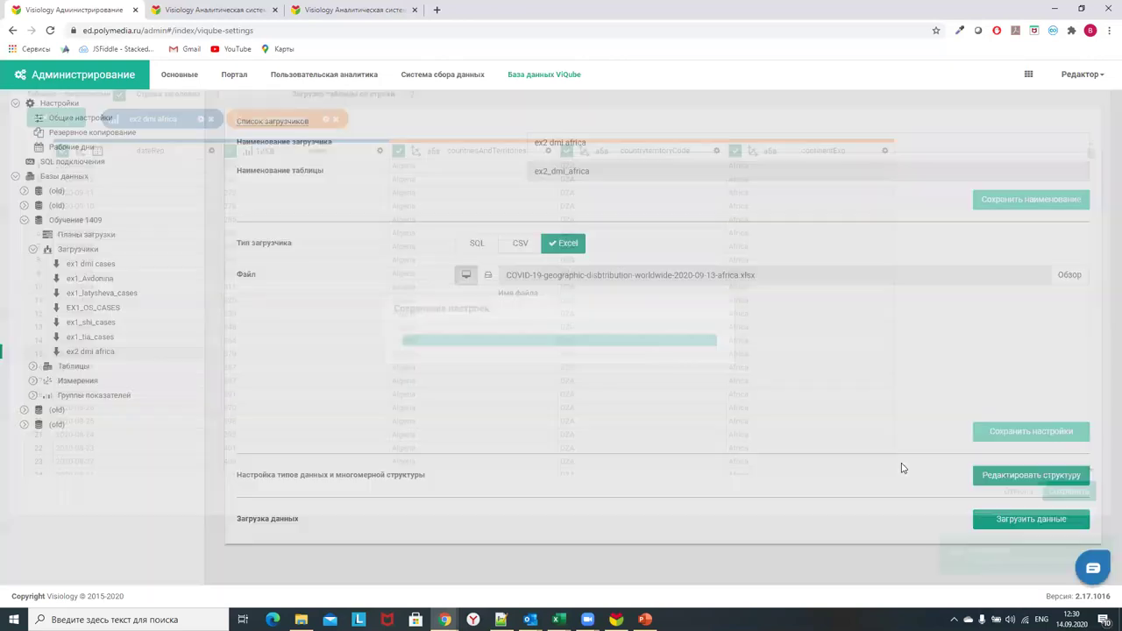
click(1004, 521)
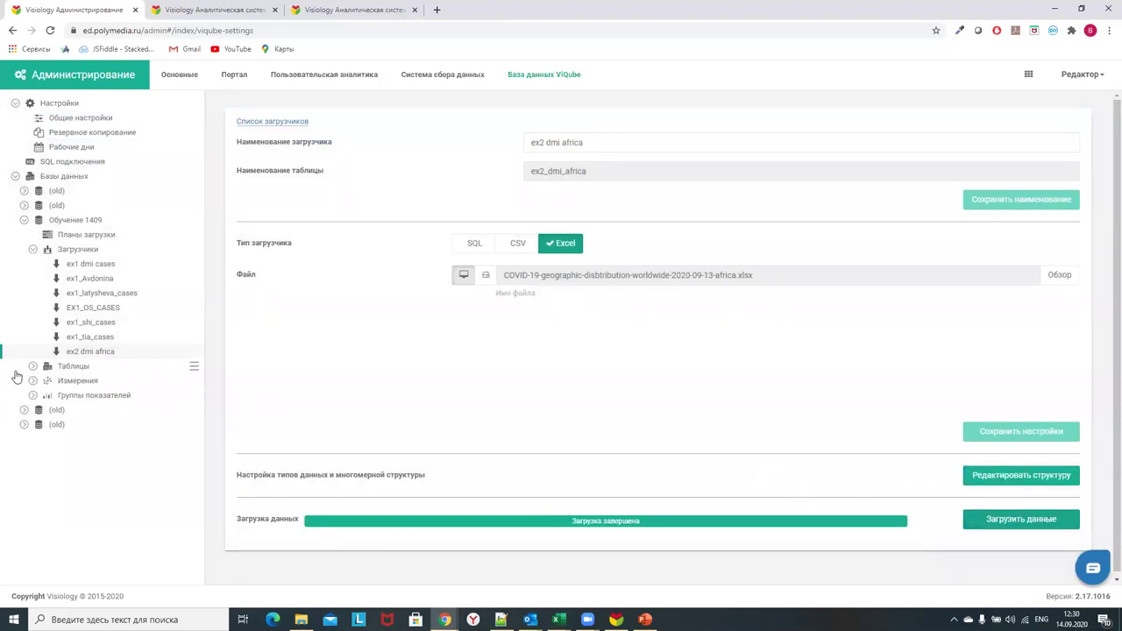
click(32, 367)
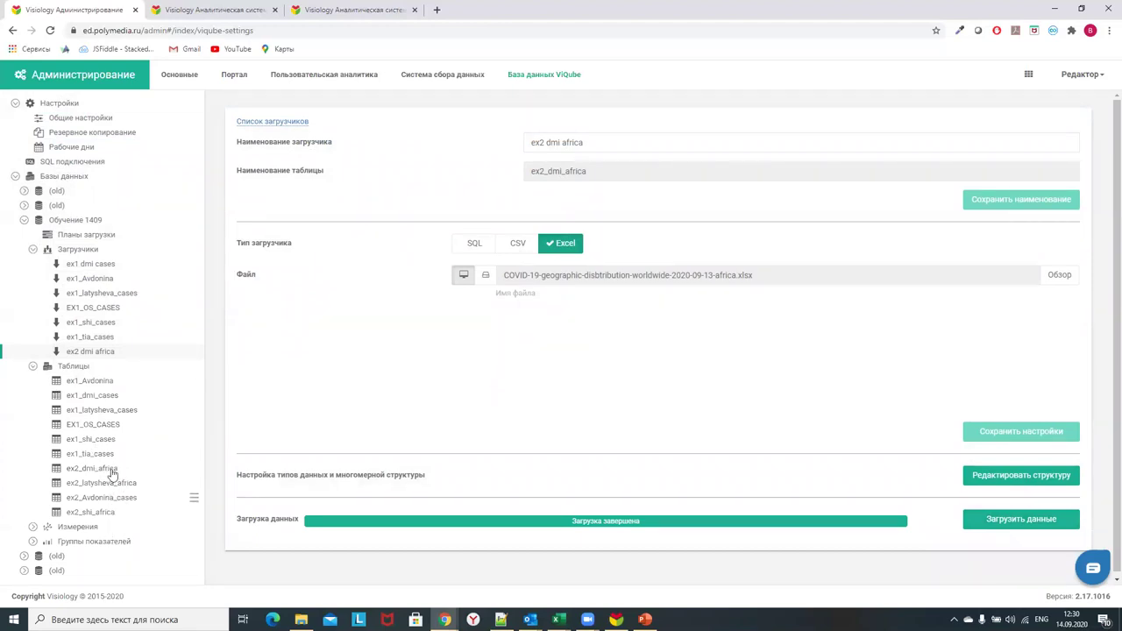
click(27, 544)
scroll(85, 505, down, 2)
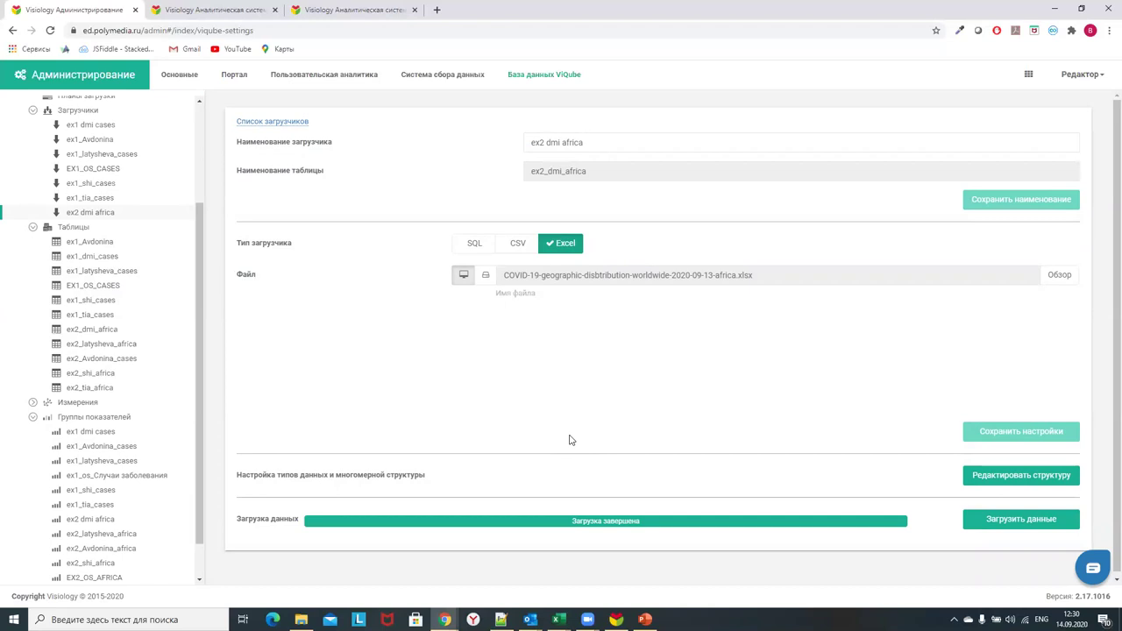
click(50, 30)
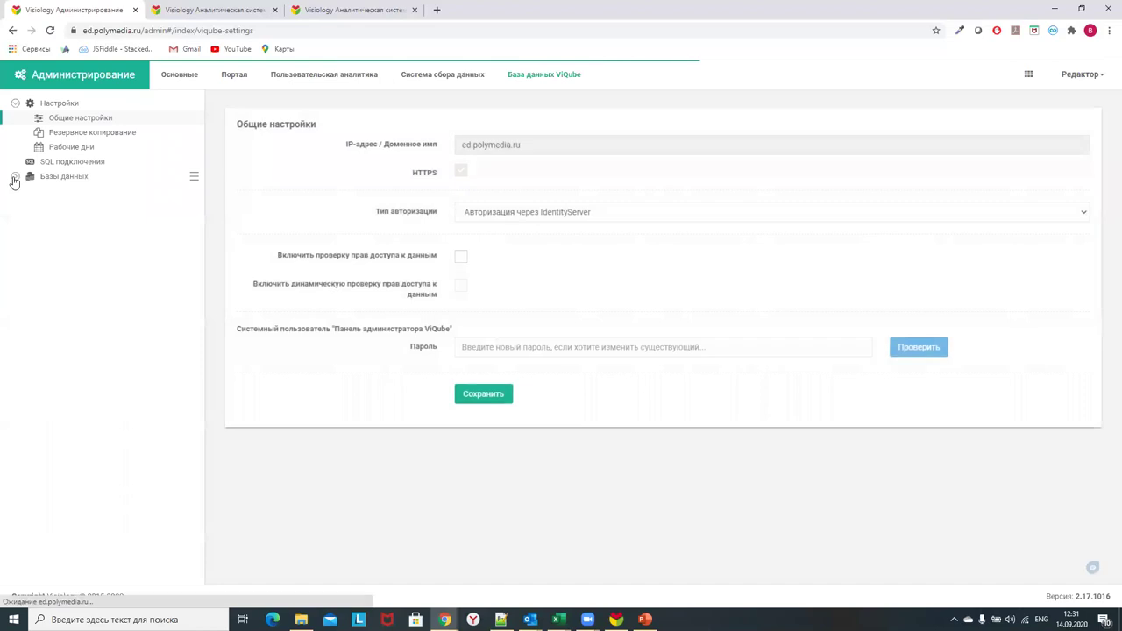
Browse the tables and dimensions of the Обучение 1409 database
click(15, 176)
click(24, 220)
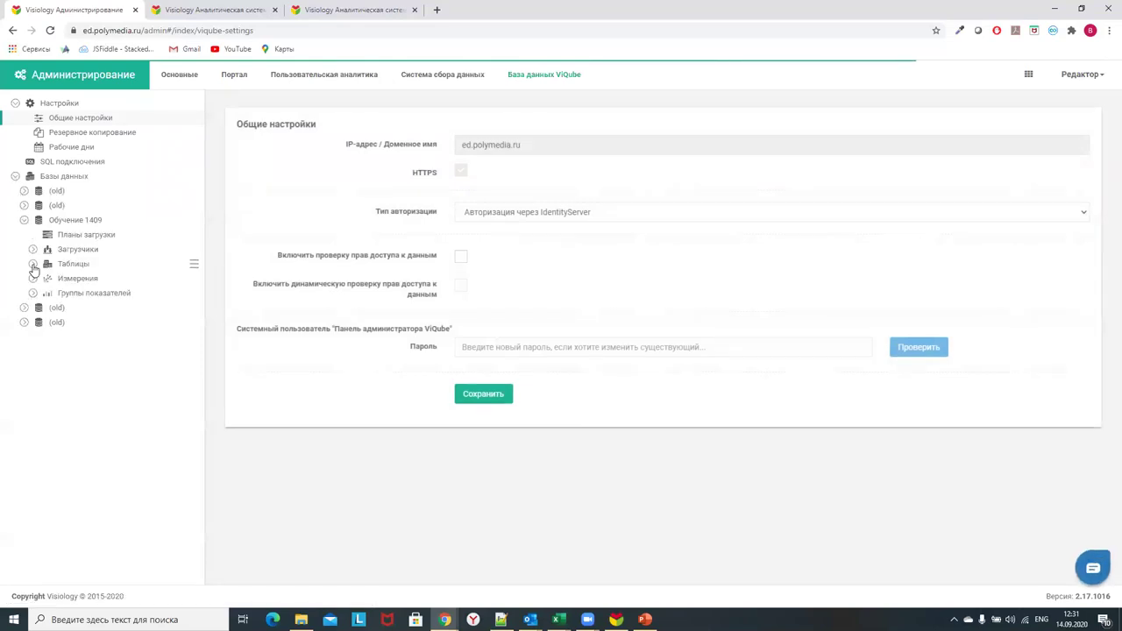
click(32, 265)
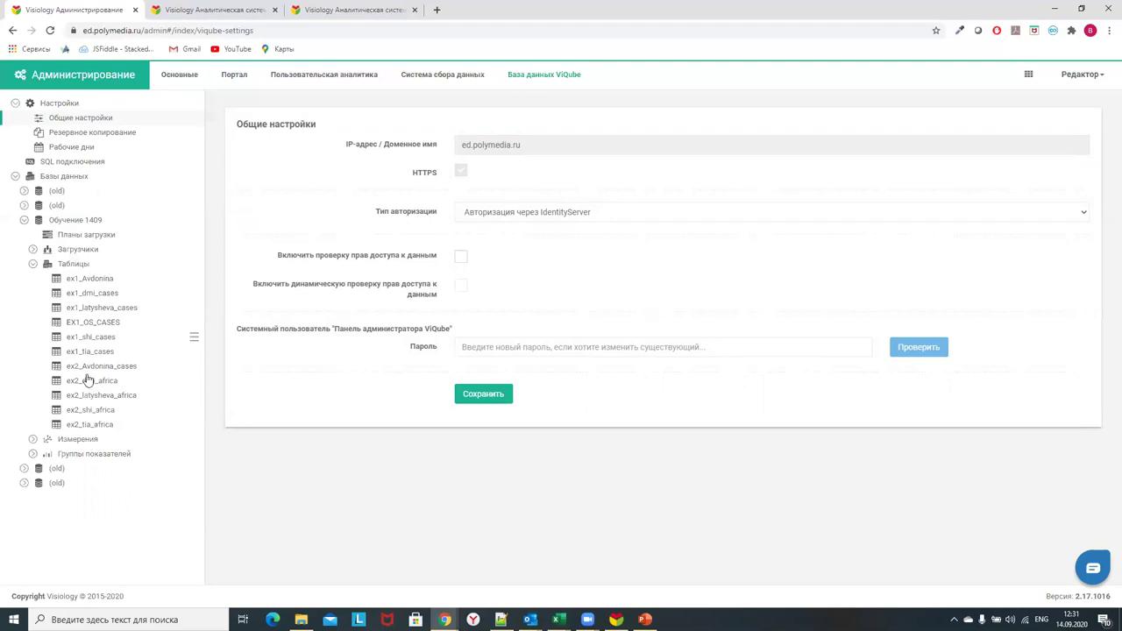
click(33, 438)
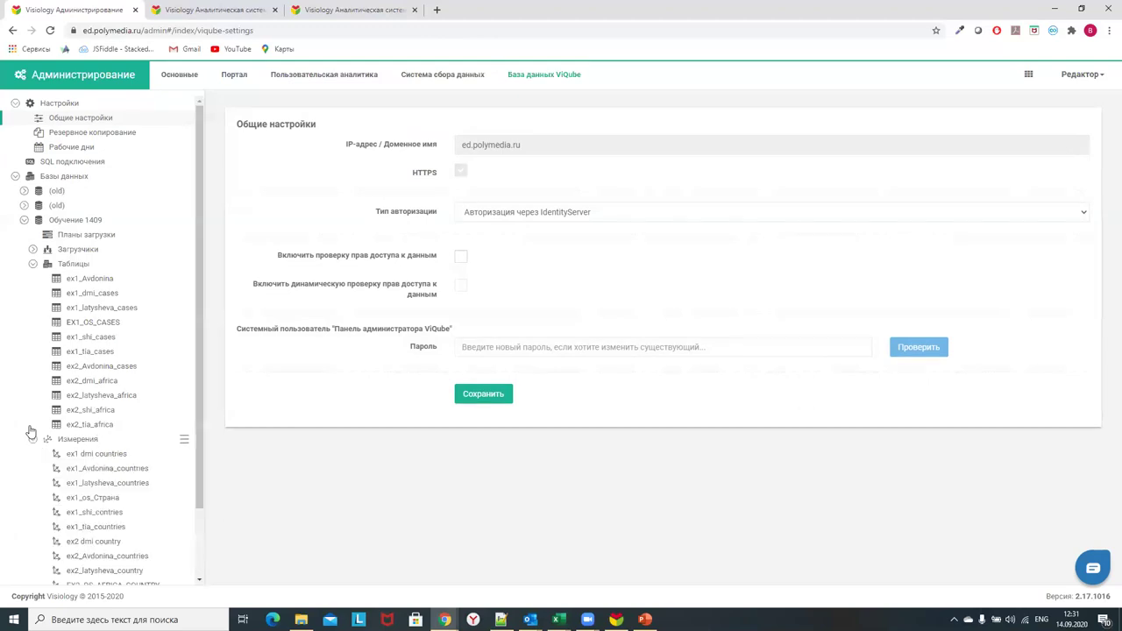
scroll(44, 432, down, 1)
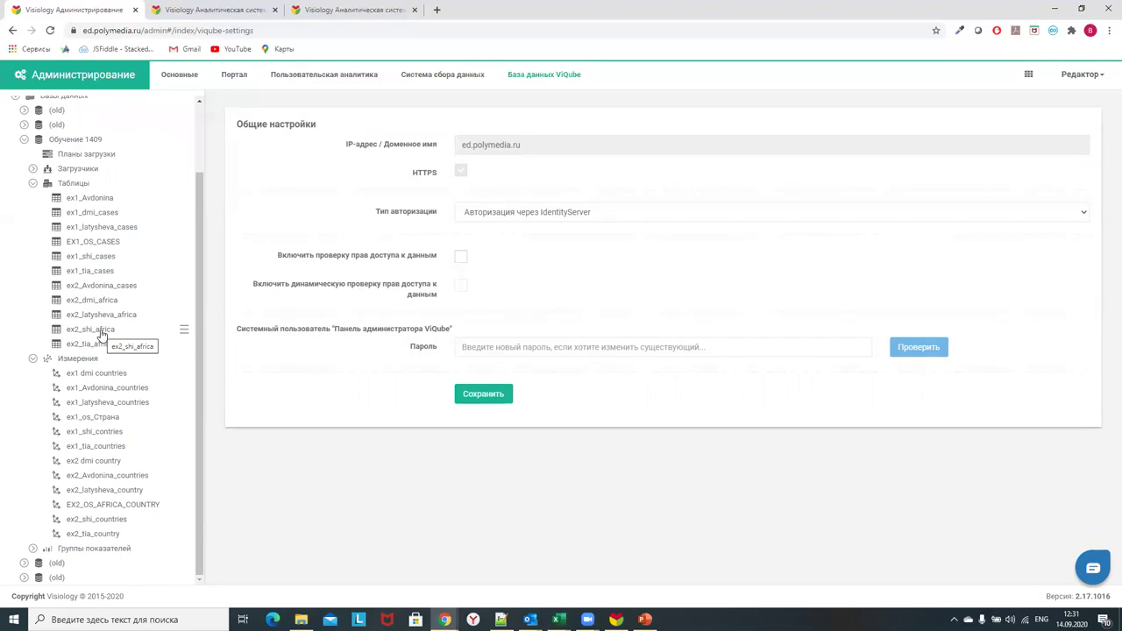
click(50, 30)
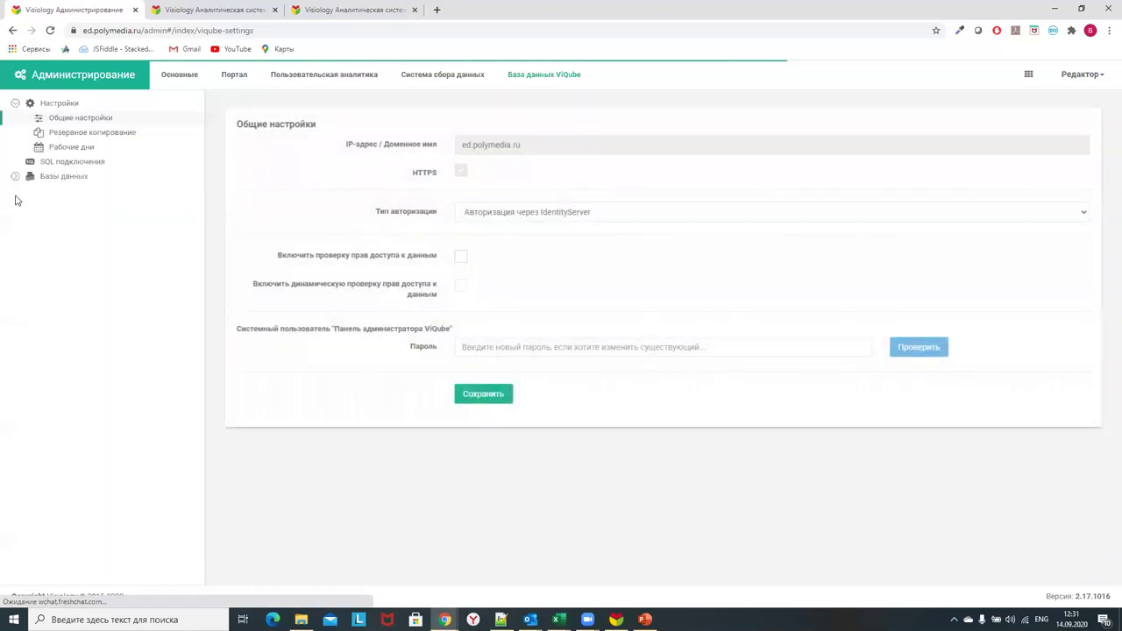
Step through the database's table schemas, ending on ex2_tia_africa
click(15, 176)
click(24, 220)
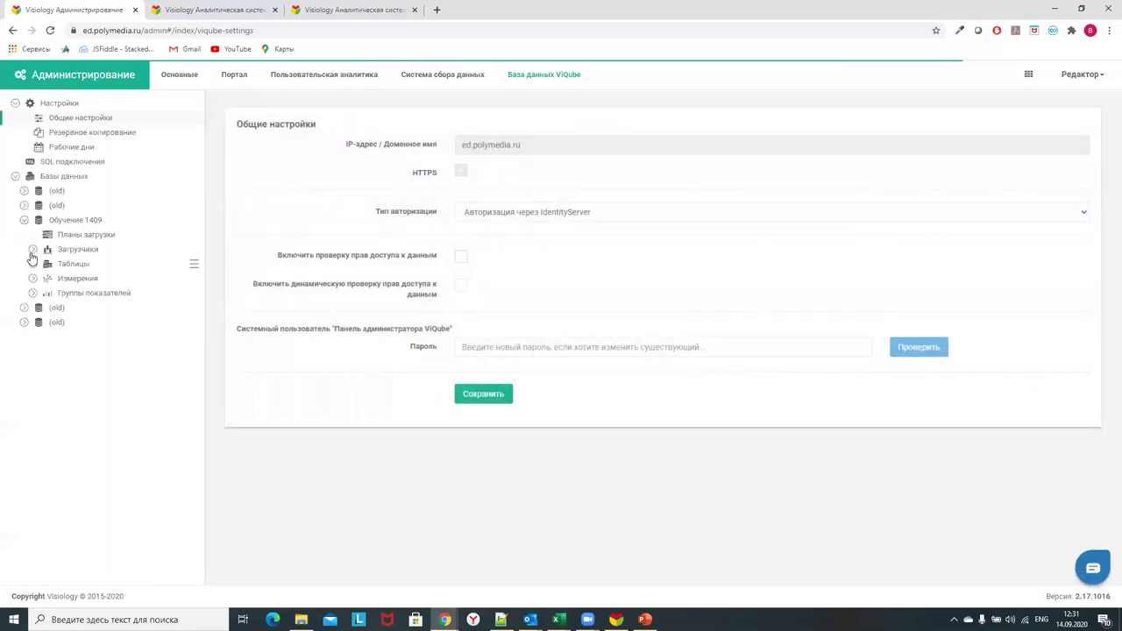
click(32, 265)
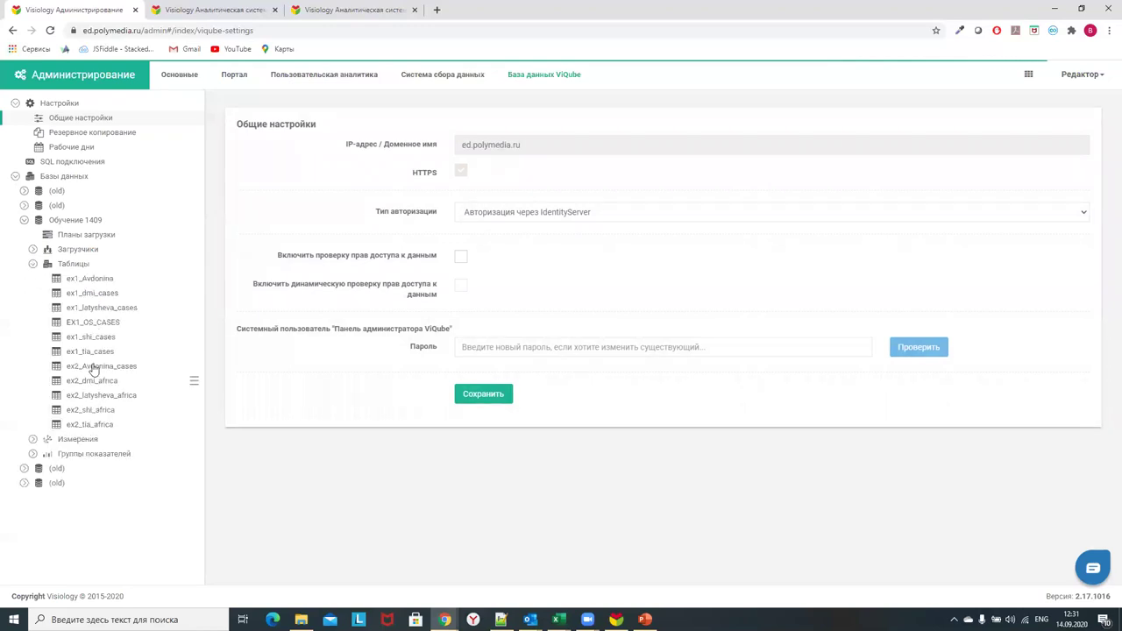
click(97, 278)
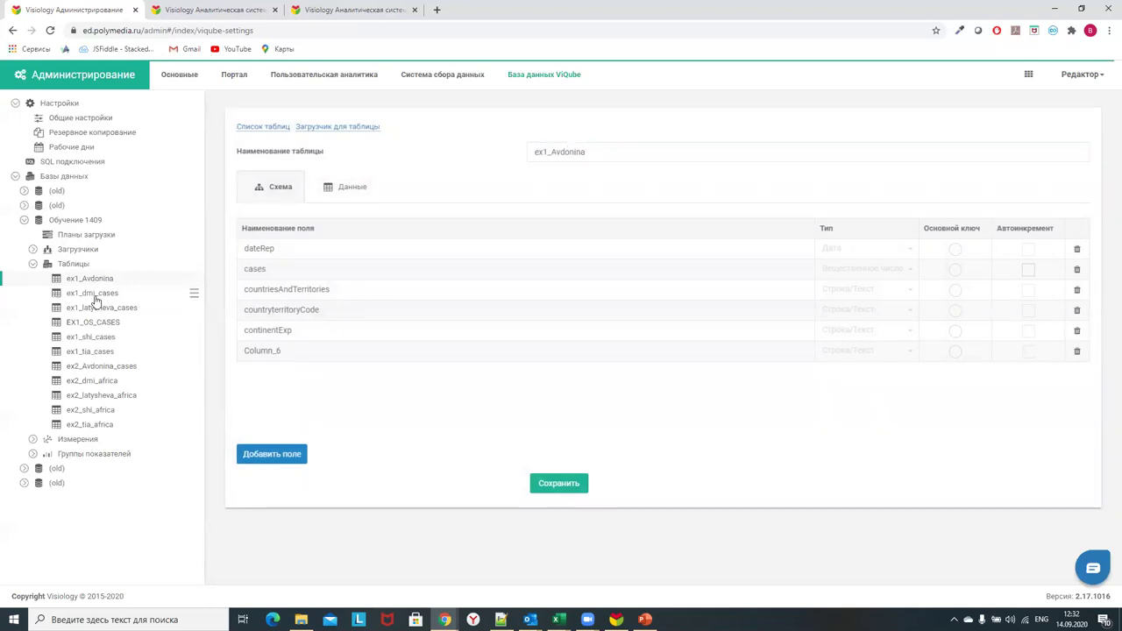
click(96, 298)
click(103, 322)
click(103, 337)
click(101, 351)
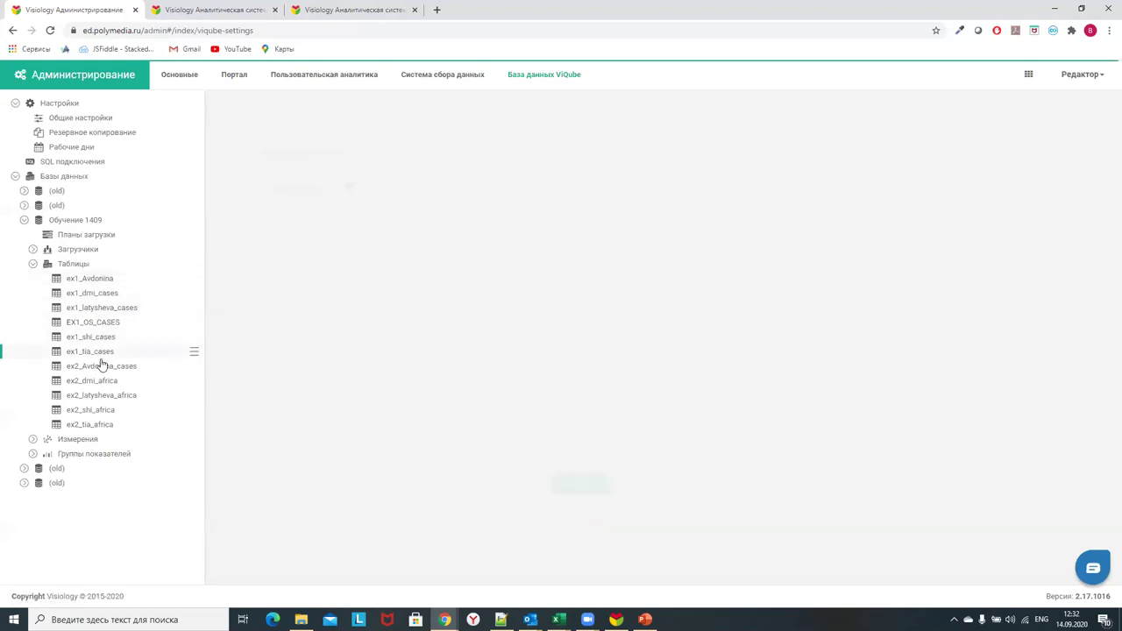
click(102, 366)
click(103, 382)
click(103, 395)
click(101, 424)
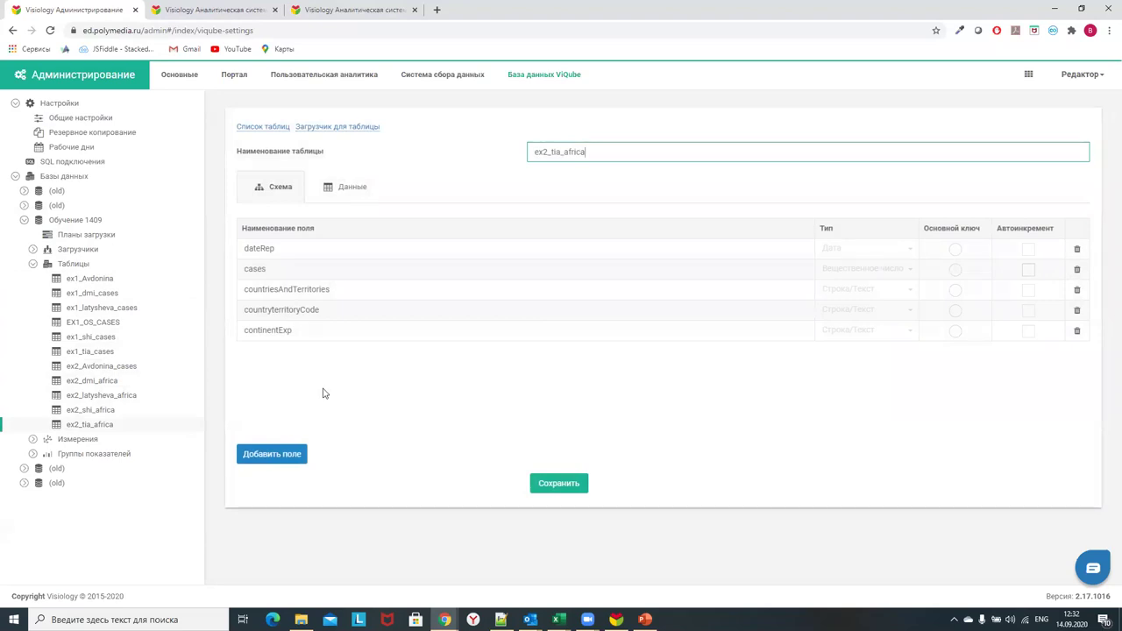
Review the dimensions list and open the EX2_OS_AFRICA loader's settings
click(32, 439)
scroll(46, 405, down, 1)
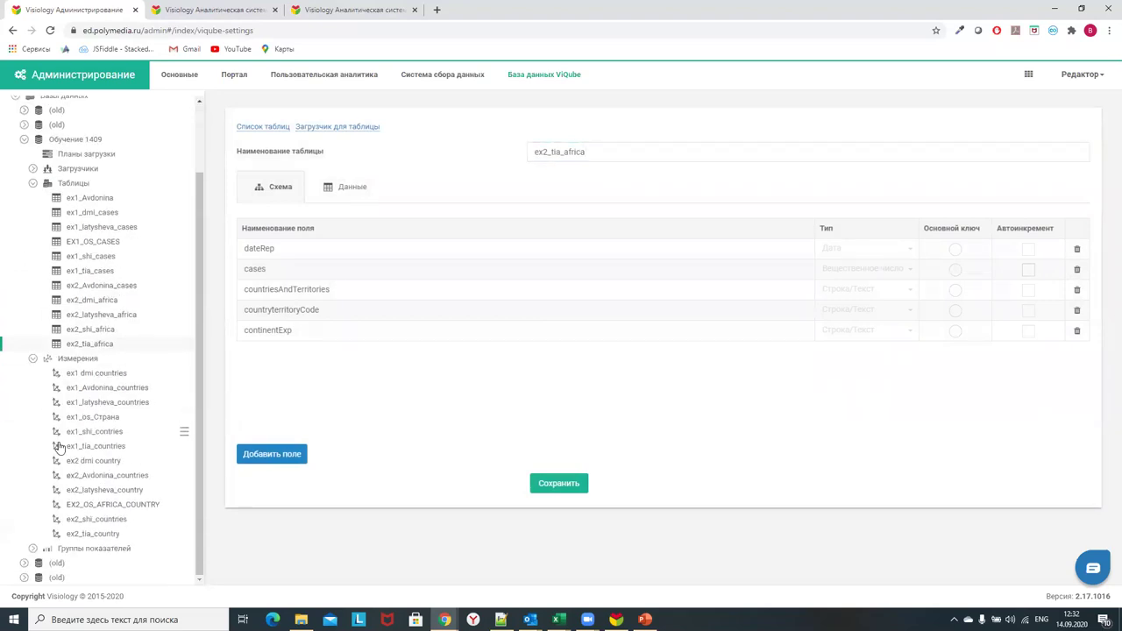
scroll(30, 395, up, 1)
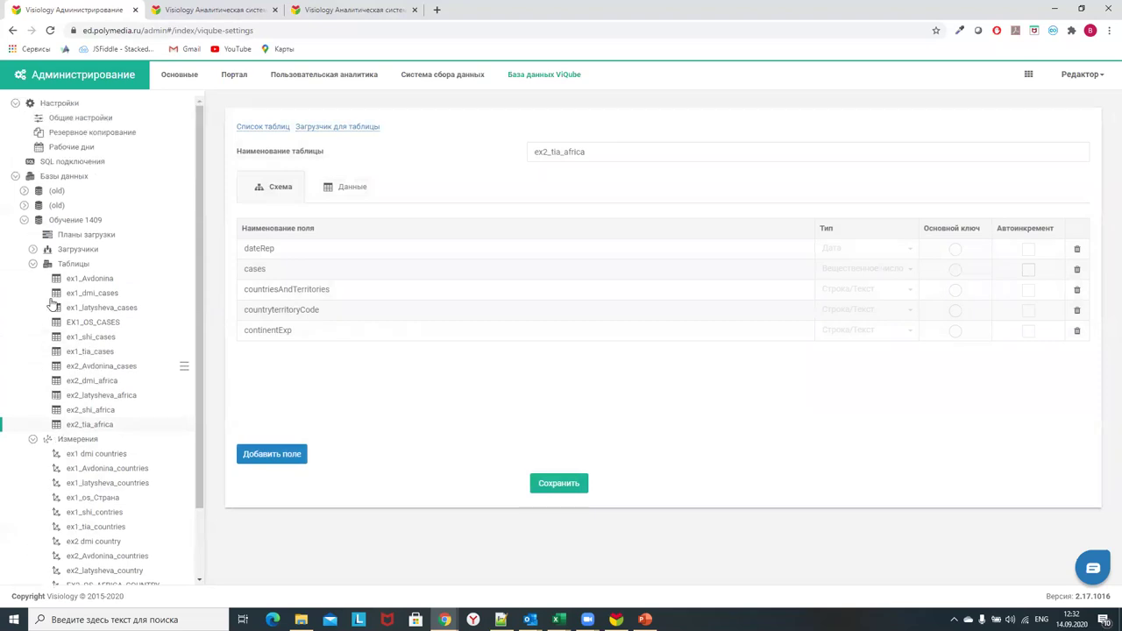
click(32, 249)
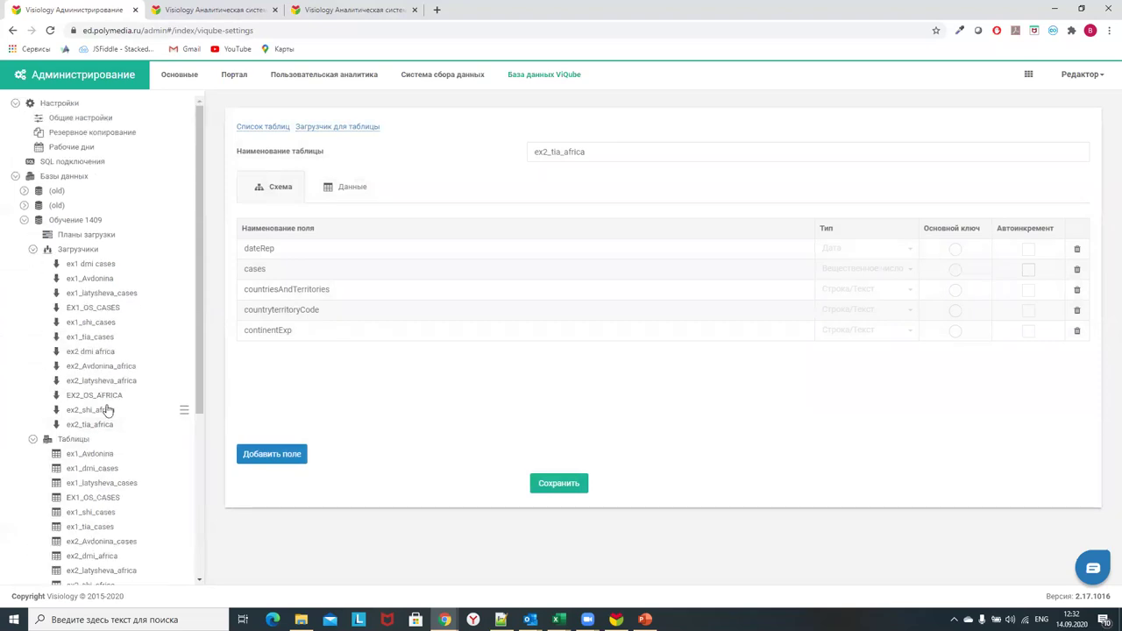
click(127, 399)
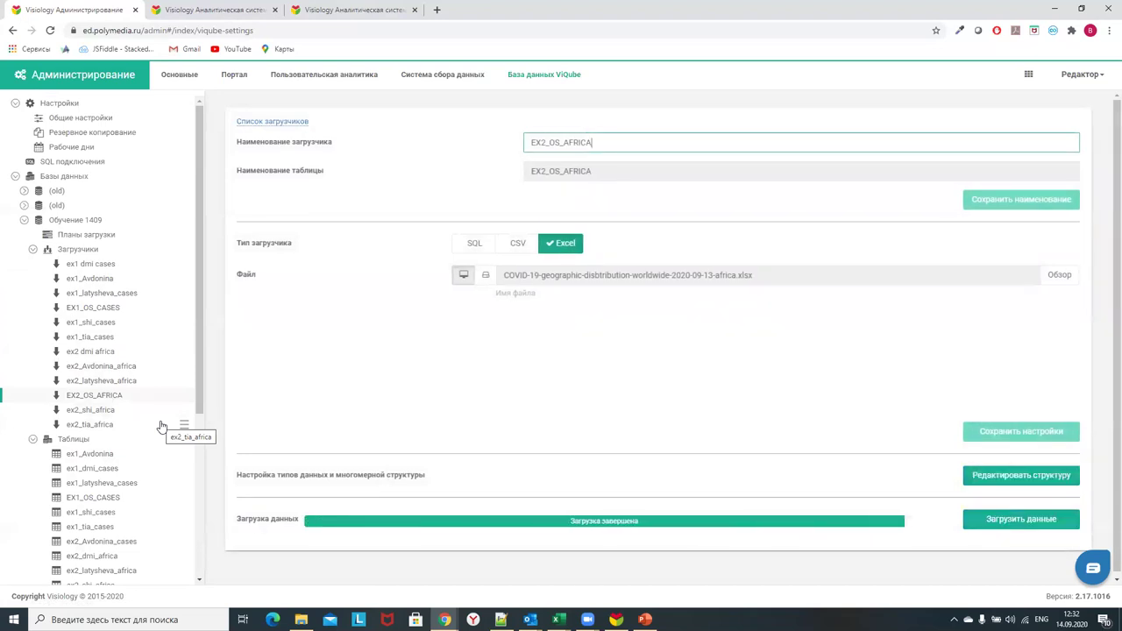
Scroll through the admin navigation tree, then return to the Dashboard Designer window
scroll(127, 414, down, 2)
scroll(126, 413, down, 1)
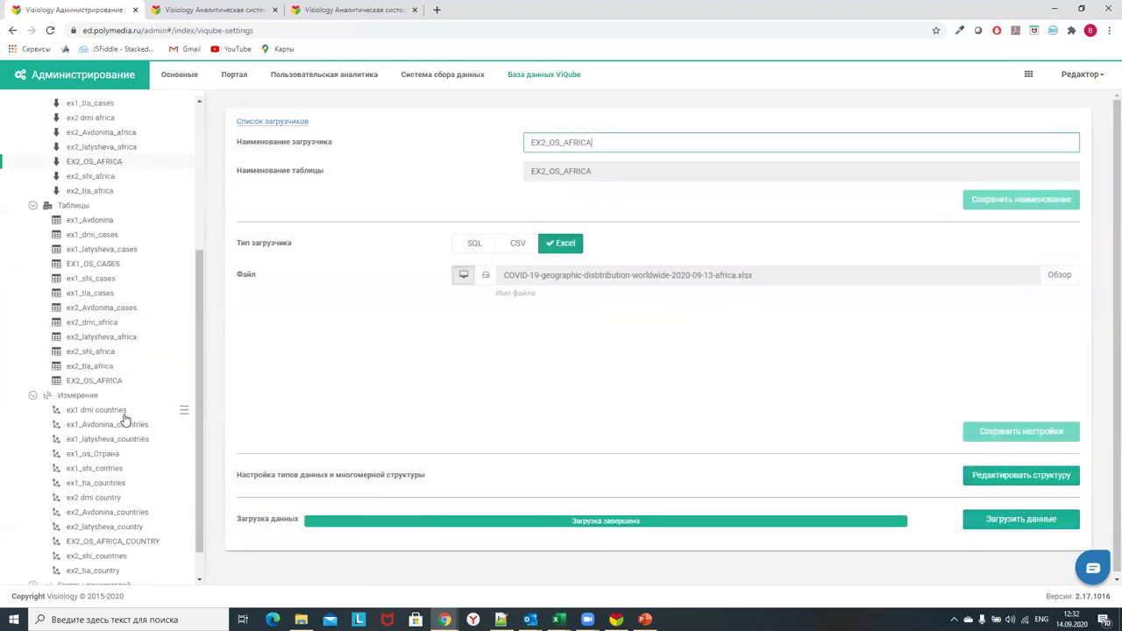
scroll(105, 392, down, 1)
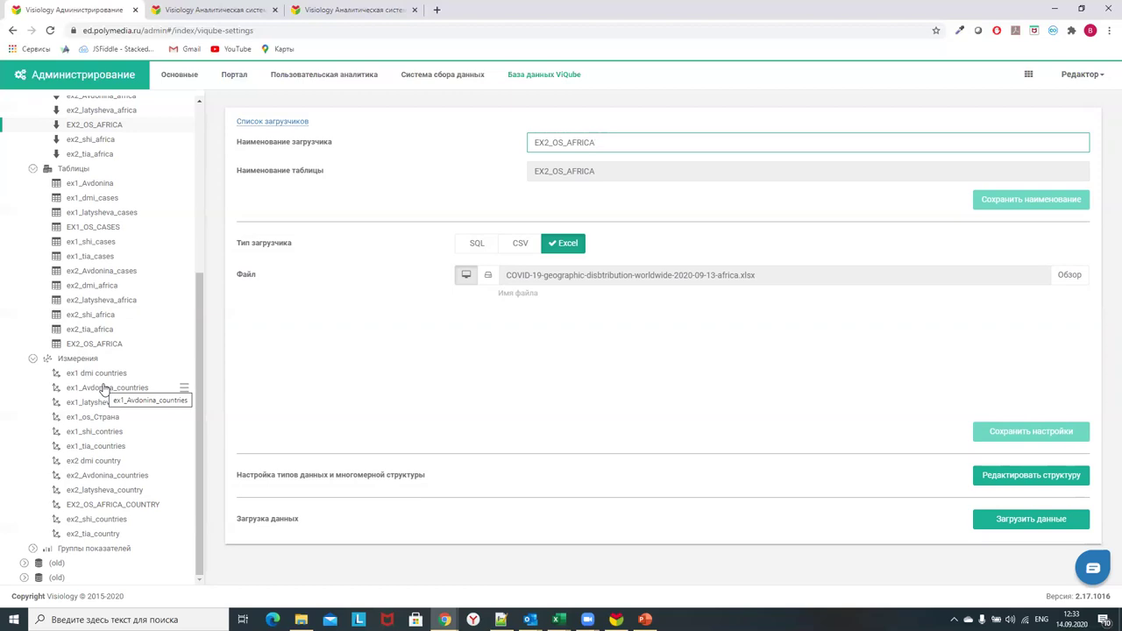
scroll(58, 423, up, 3)
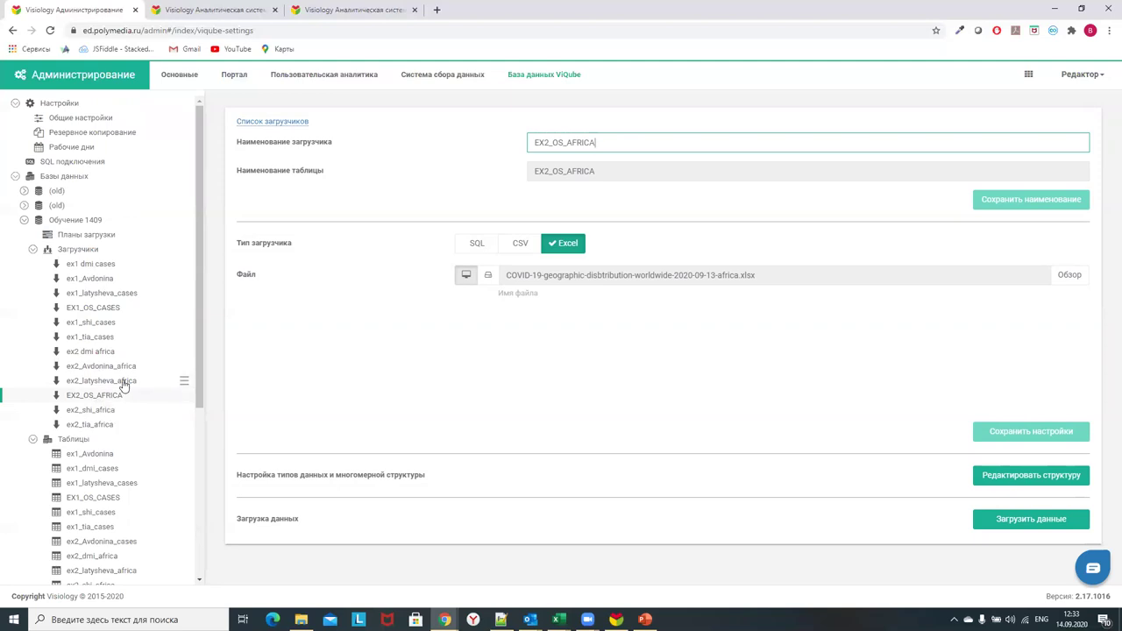
scroll(123, 386, down, 3)
scroll(110, 460, up, 3)
scroll(111, 459, down, 4)
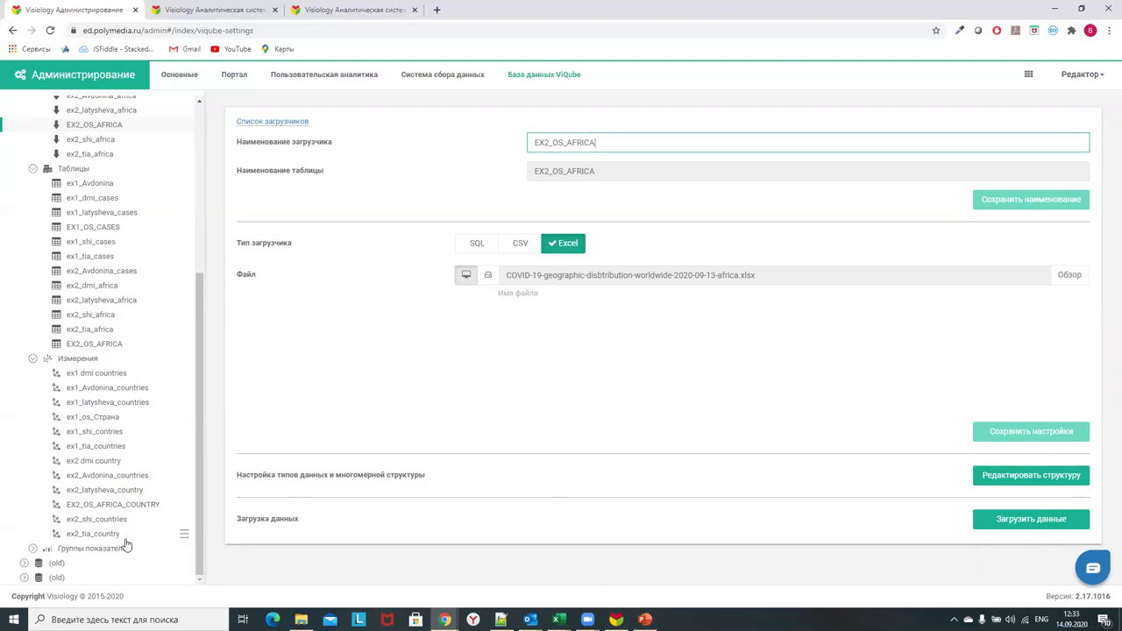
key(alt+Tab)
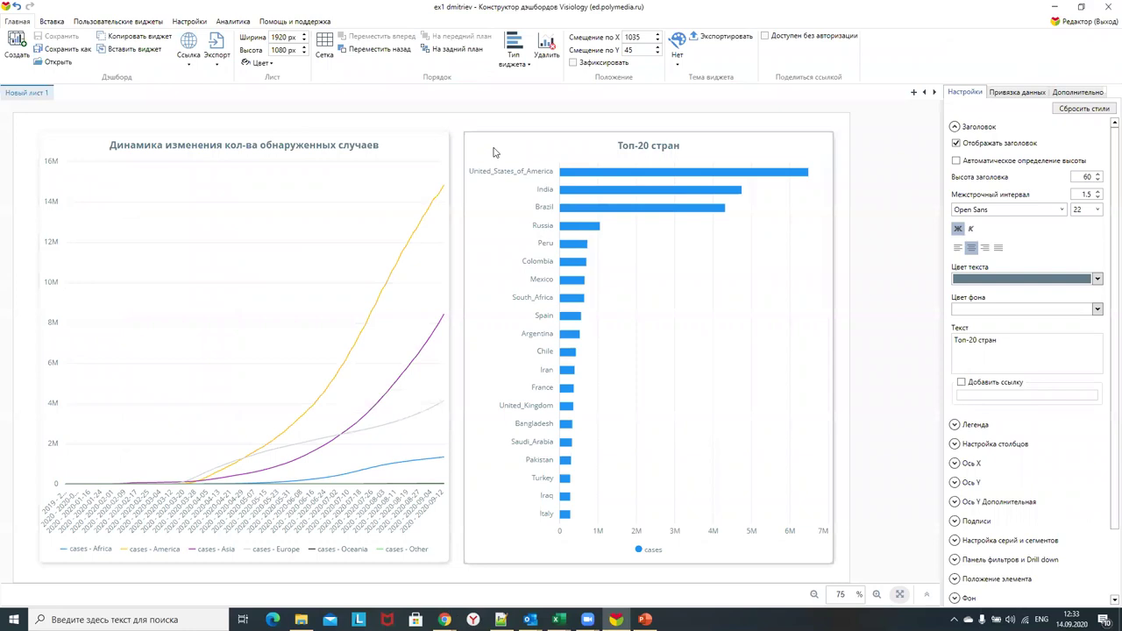
Delete the Топ-20 стран bar chart and insert a new График line chart
key(Delete)
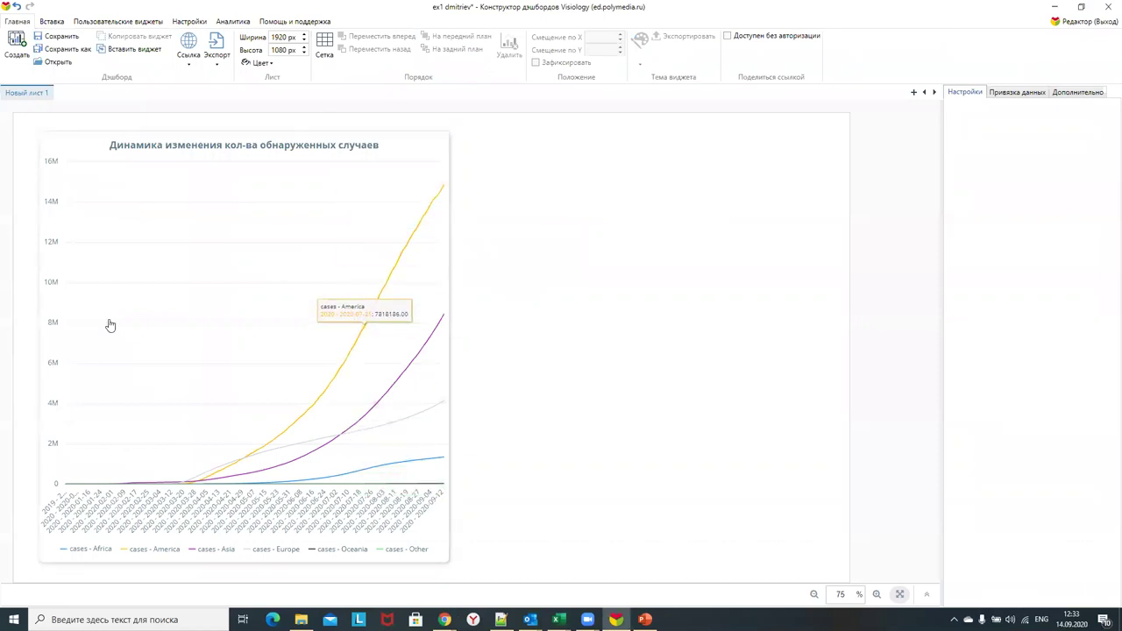
click(261, 247)
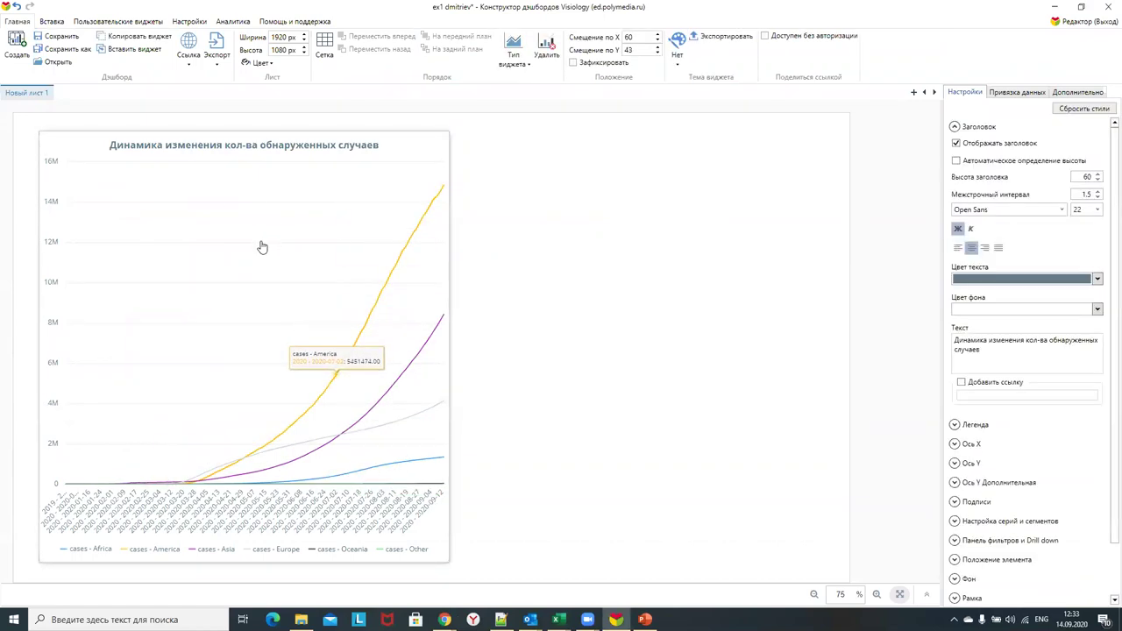
click(50, 22)
click(31, 46)
Place the new chart right of the cases chart and enlarge it taller and wider
drag(72, 150, 538, 170)
drag(541, 260, 540, 559)
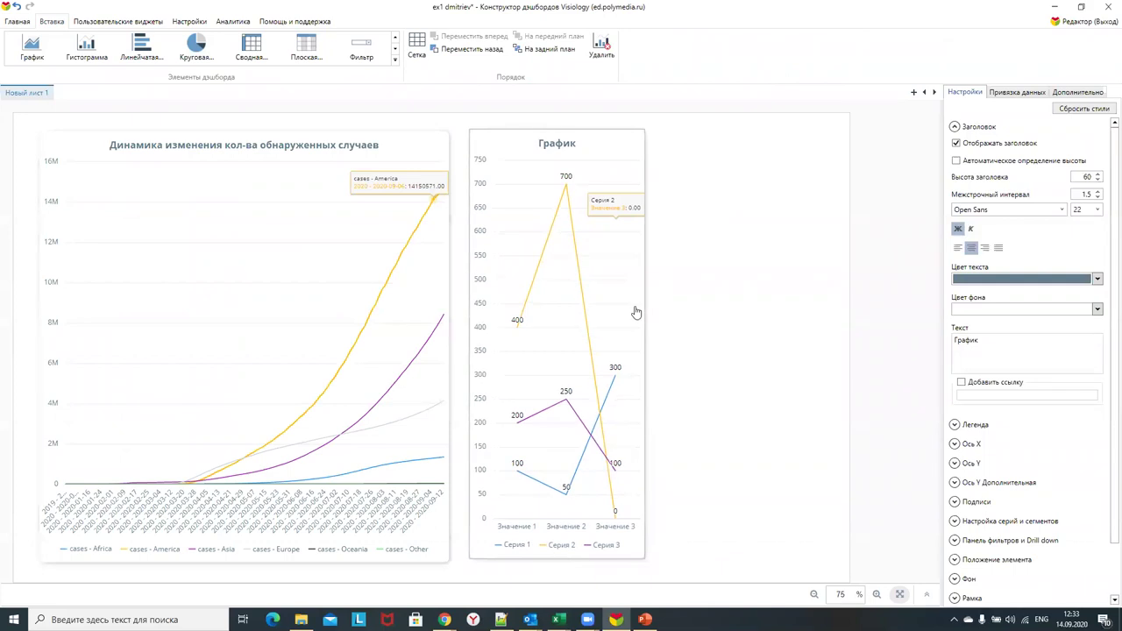
drag(644, 309, 835, 321)
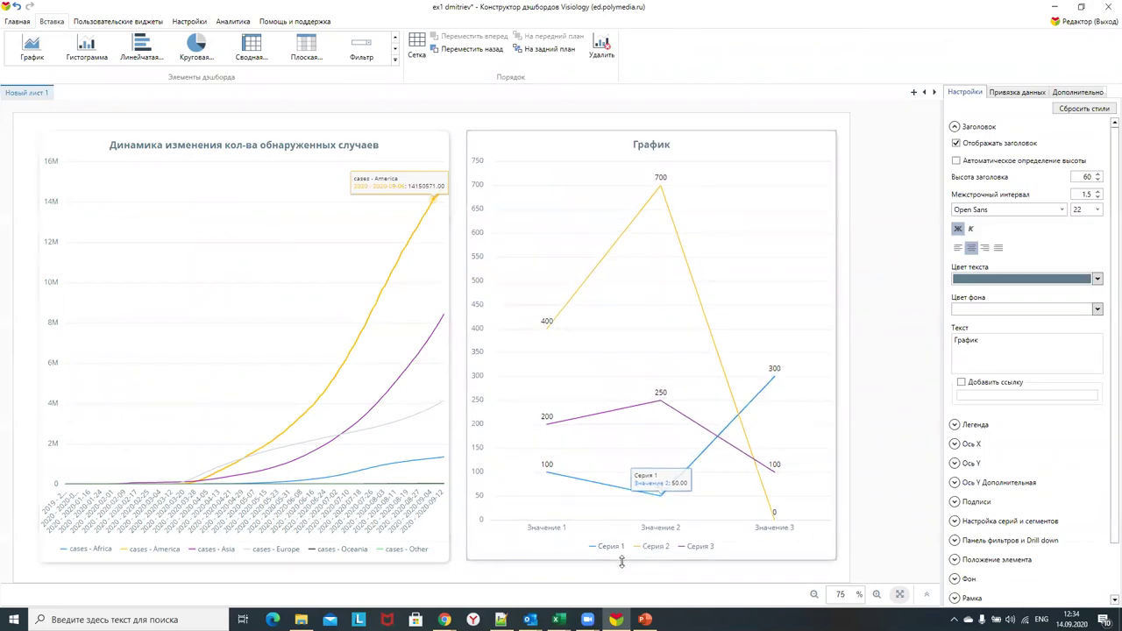
Bind the chart to ViQube with a new query on the ex2 dmi africa group
click(1007, 93)
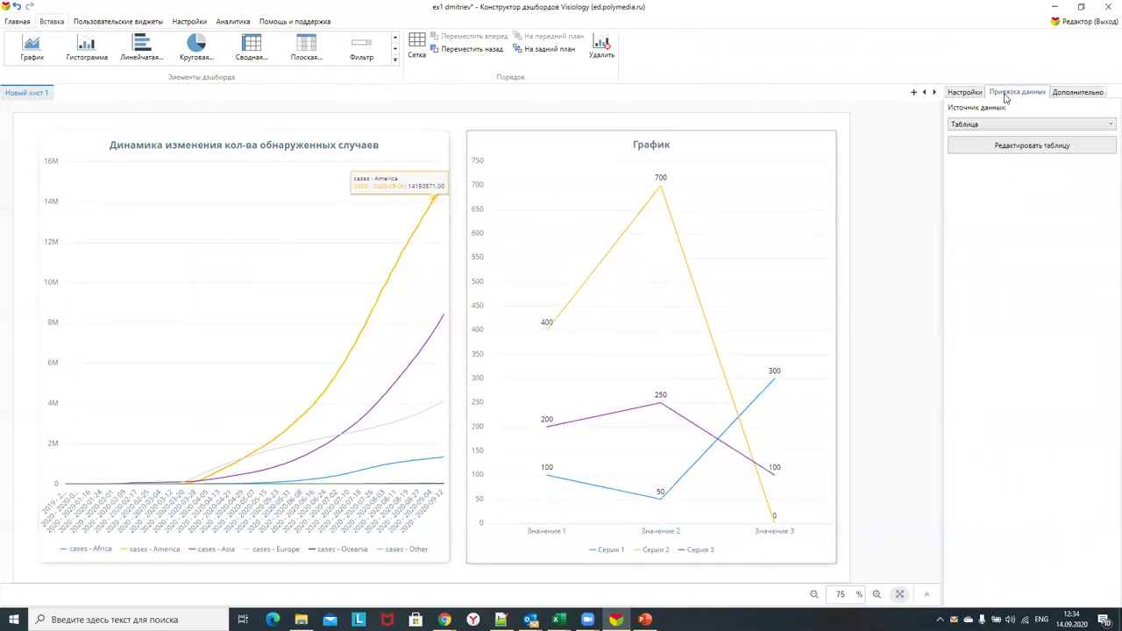
click(998, 125)
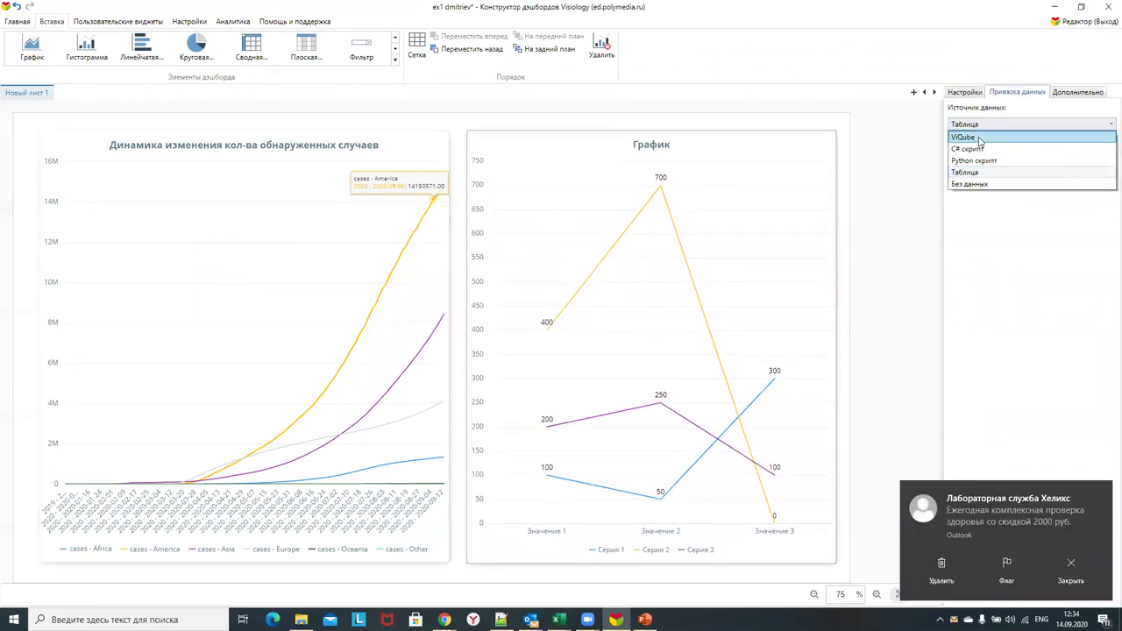
click(979, 141)
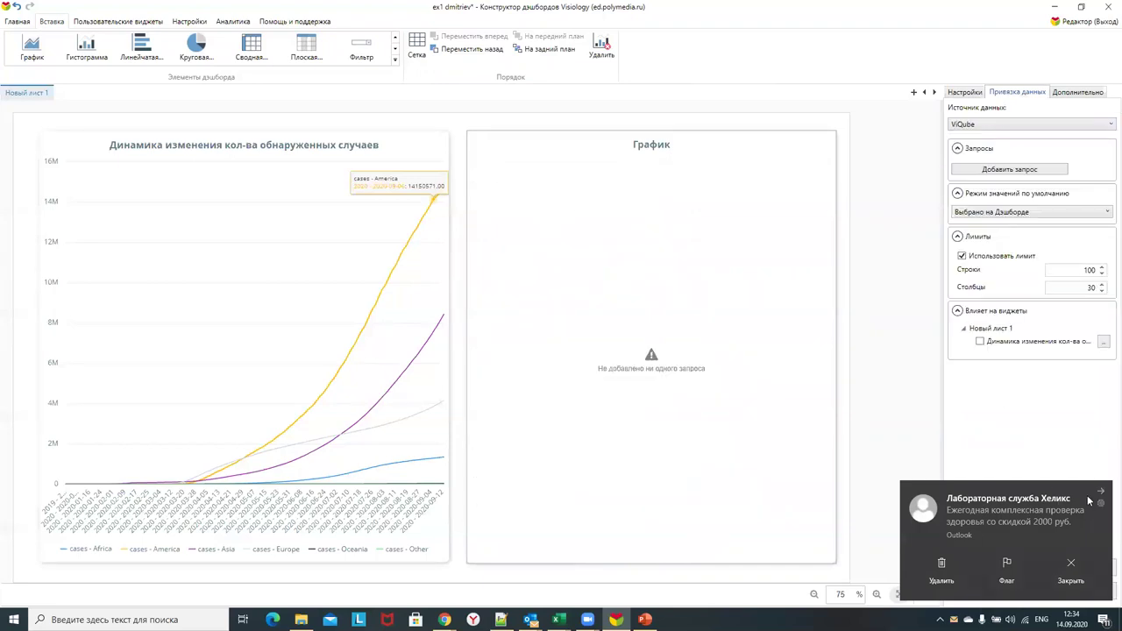
click(972, 172)
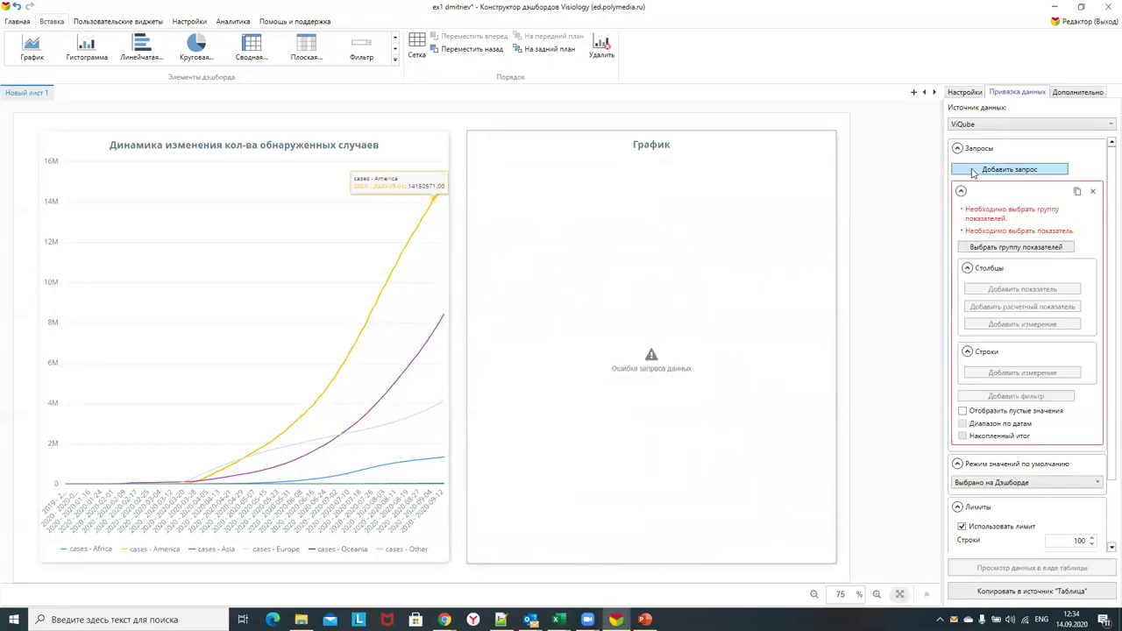
click(989, 247)
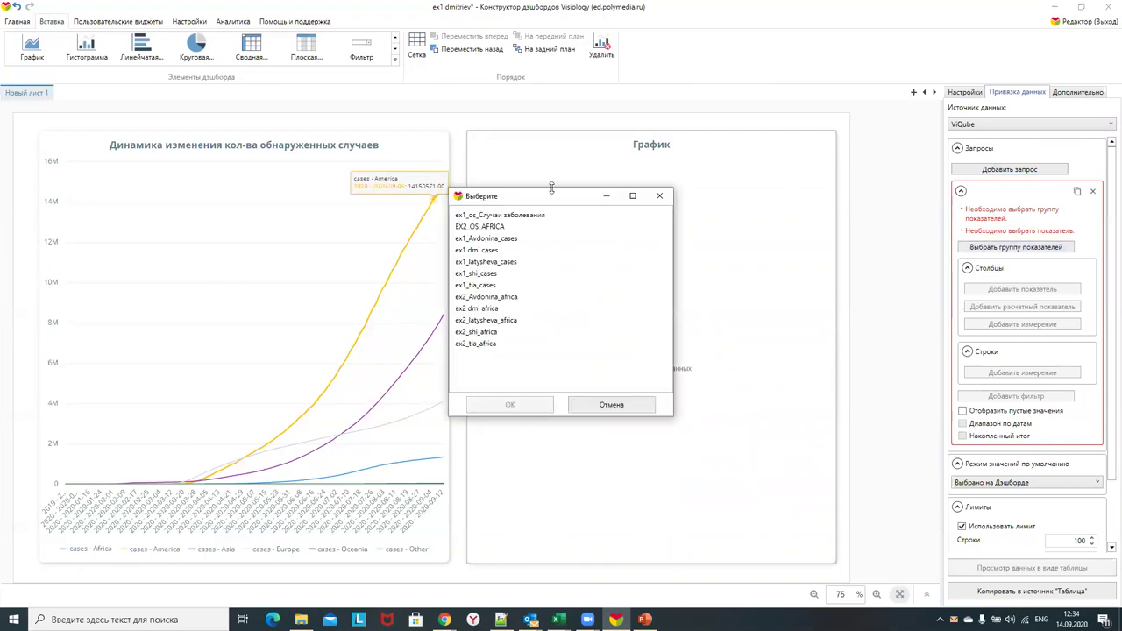
click(499, 310)
click(508, 405)
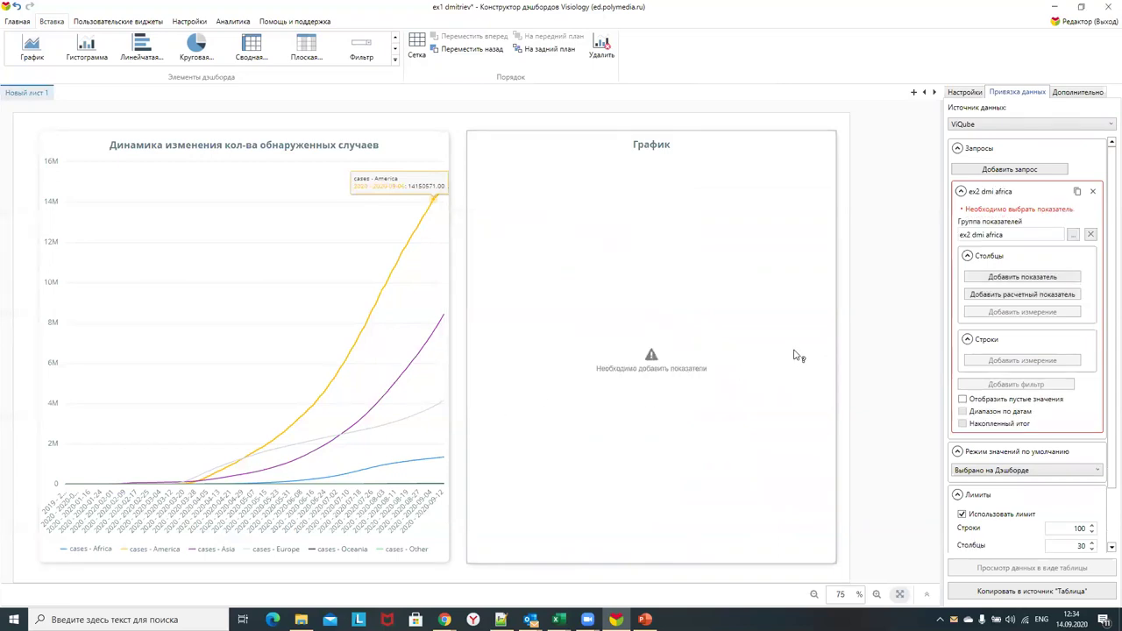
Add cases as the metric and dateRep Дата as row dimension, with the row limit off
click(1022, 276)
click(480, 215)
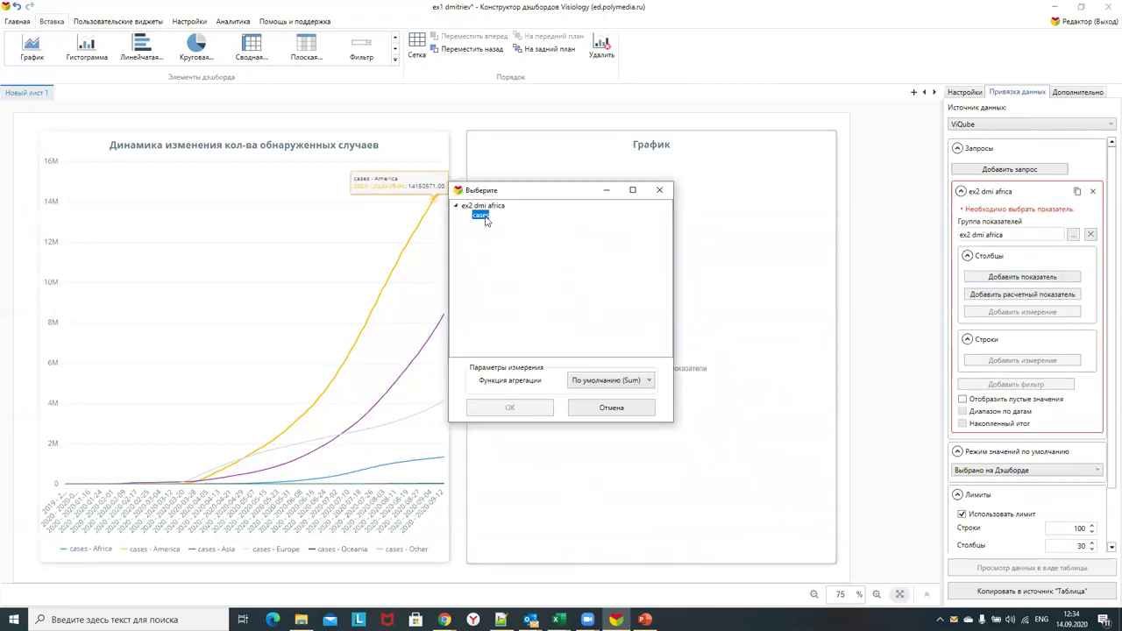
click(508, 407)
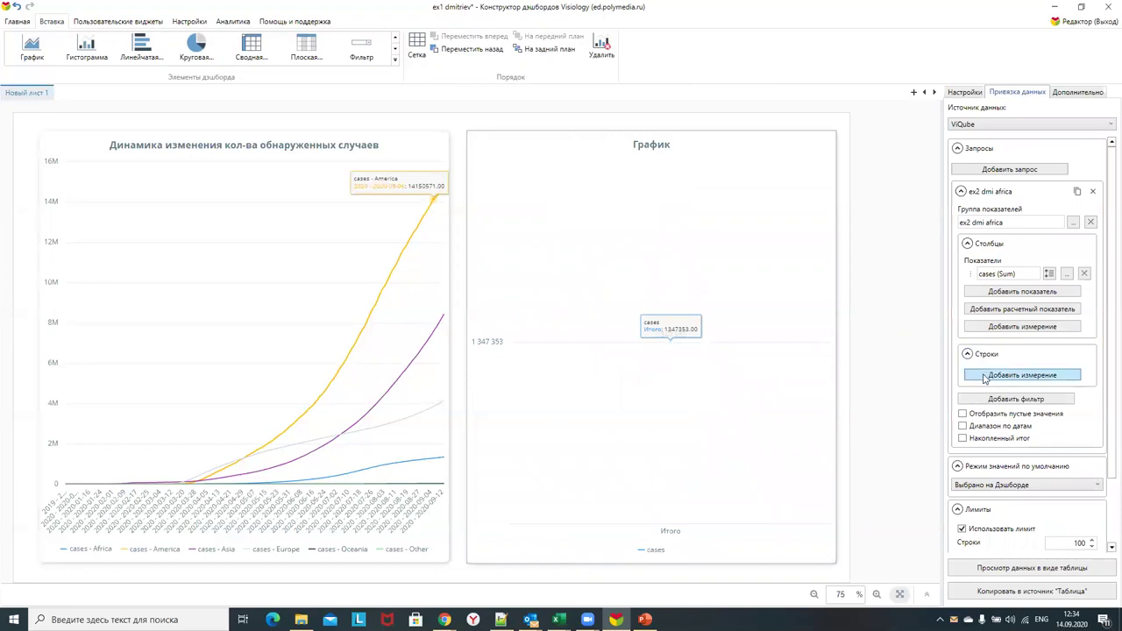
click(984, 378)
click(456, 262)
click(482, 272)
click(509, 373)
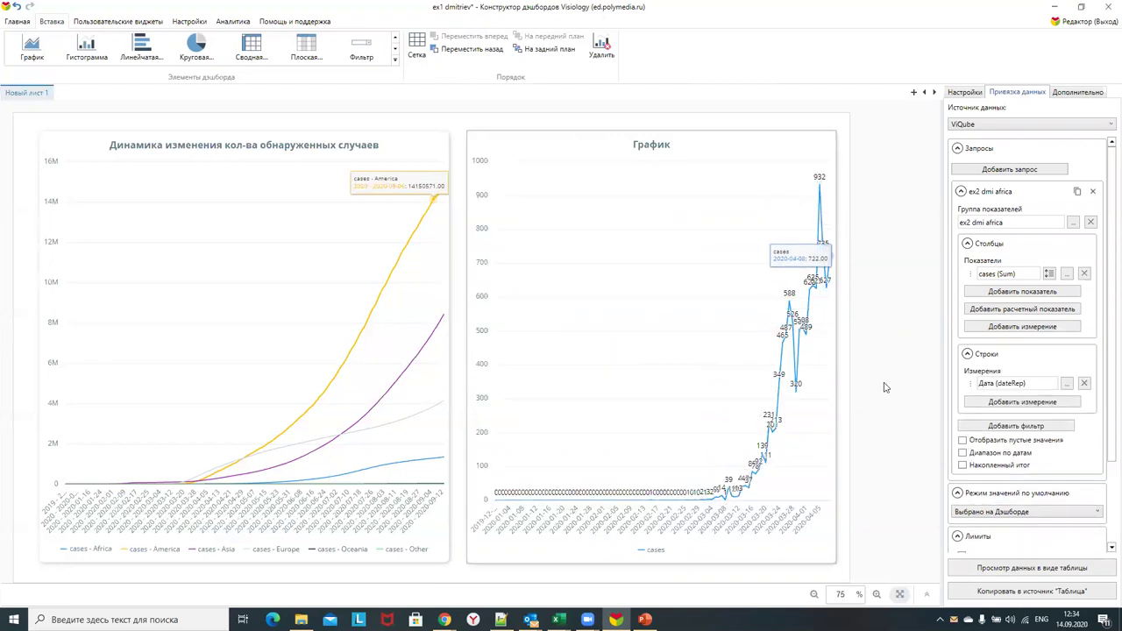
scroll(964, 421, down, 2)
click(962, 449)
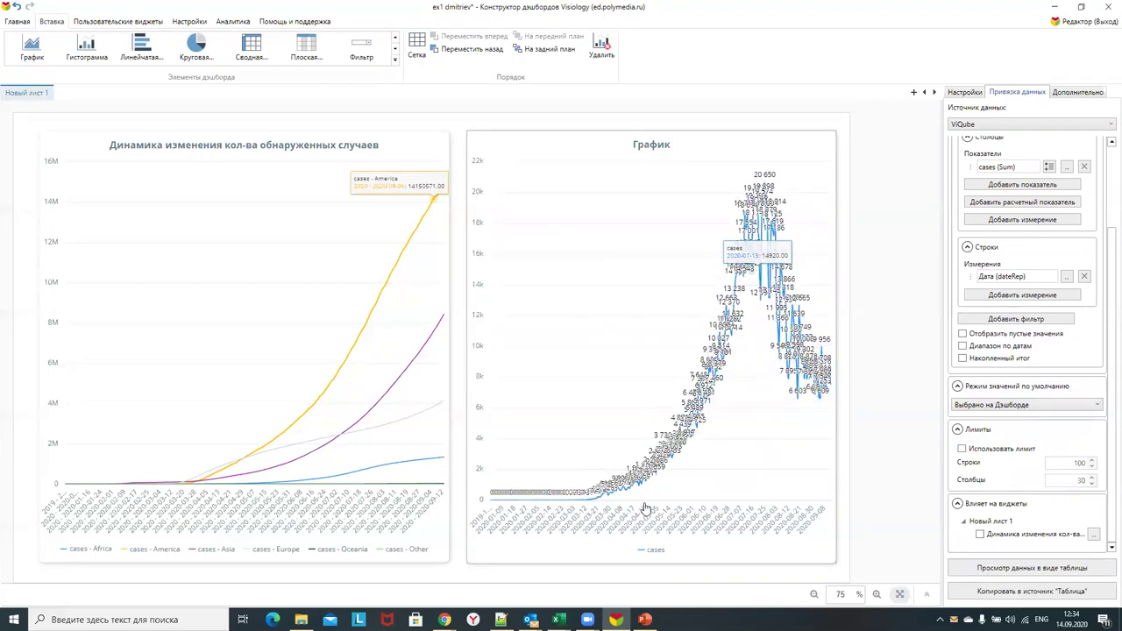
scroll(1047, 163, up, 2)
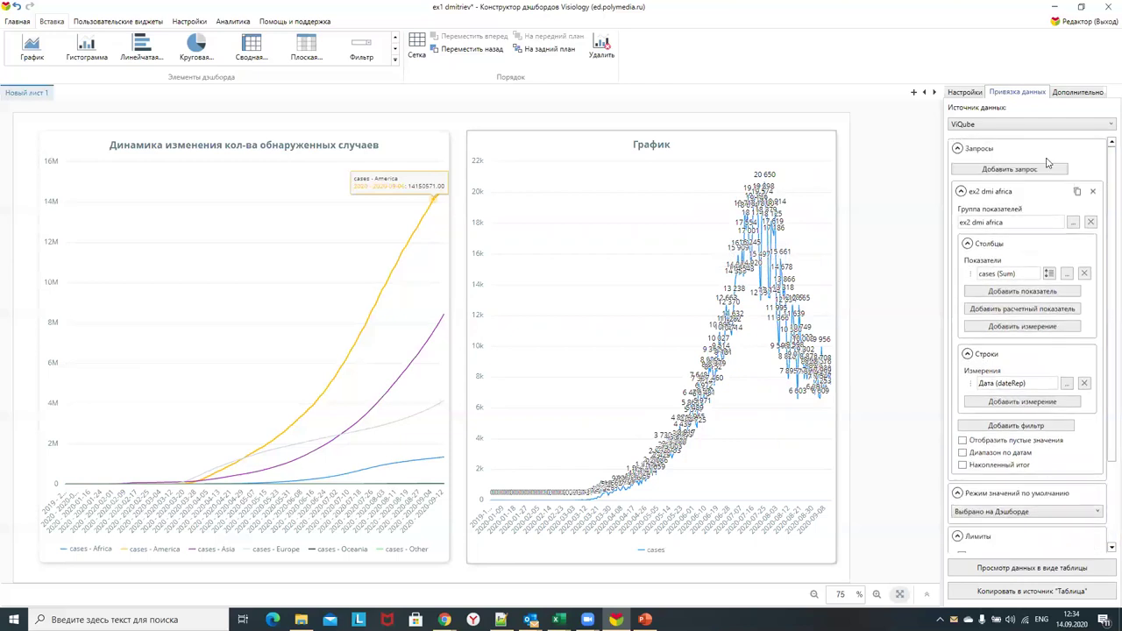
Turn off point labels on the График chart
click(962, 92)
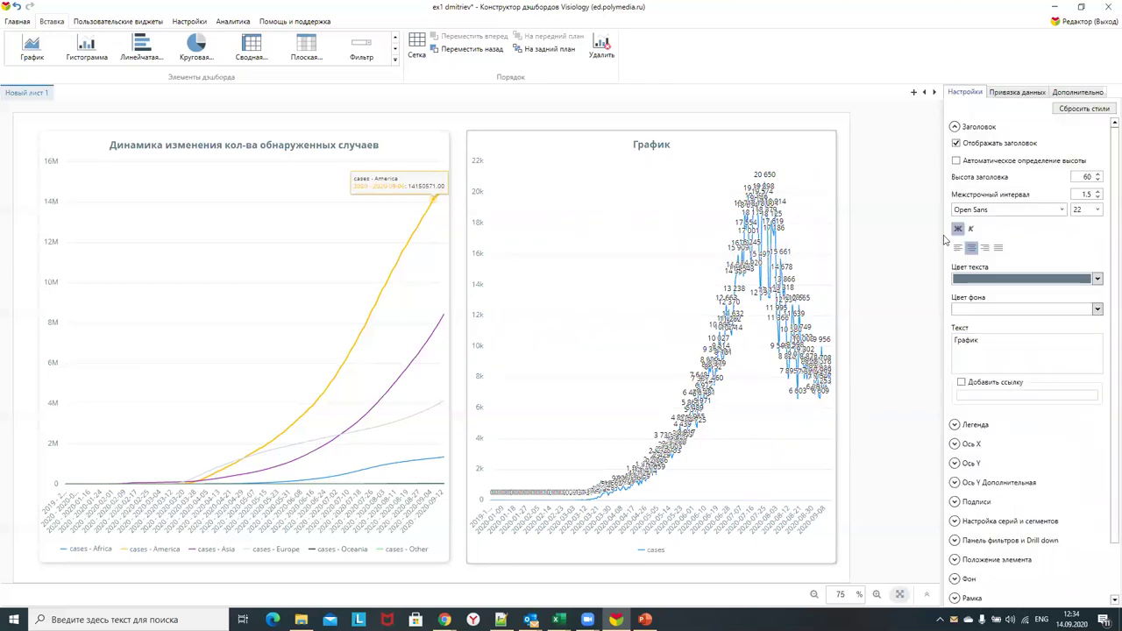
click(955, 501)
click(961, 519)
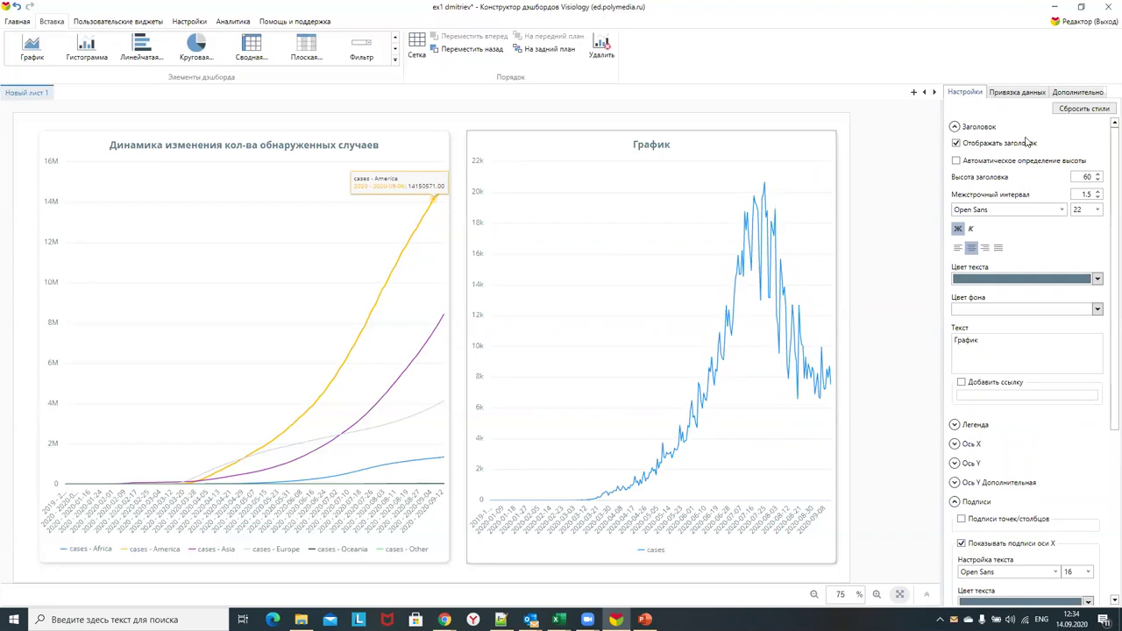
Make the series a cumulative total and add the Год (dateRep) dimension above Дата
click(1015, 94)
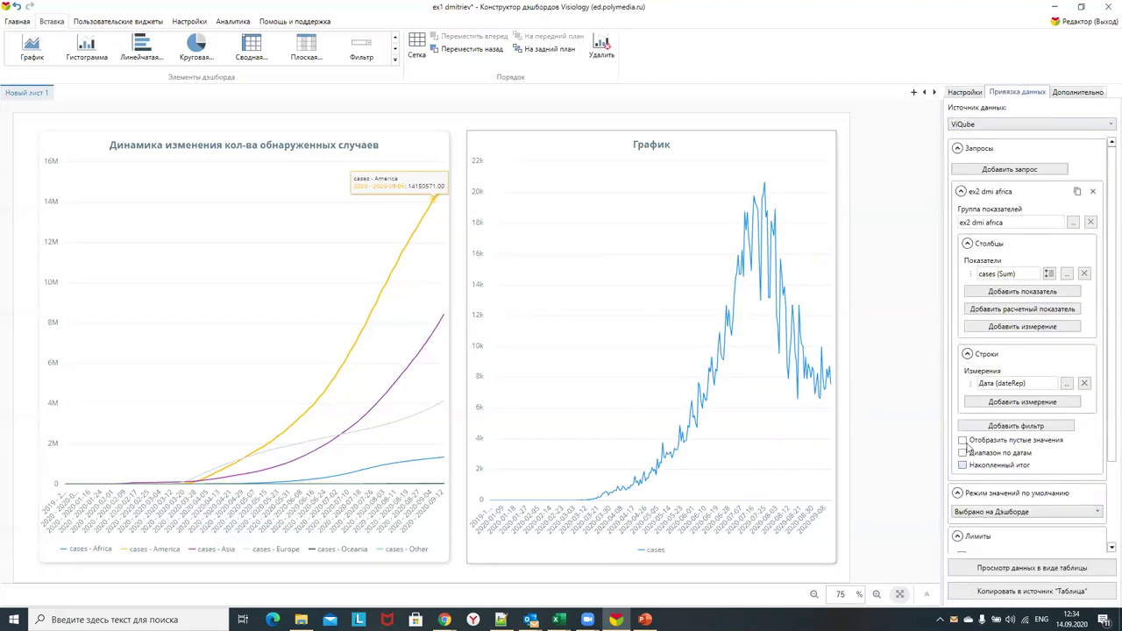
click(962, 464)
click(974, 424)
click(461, 264)
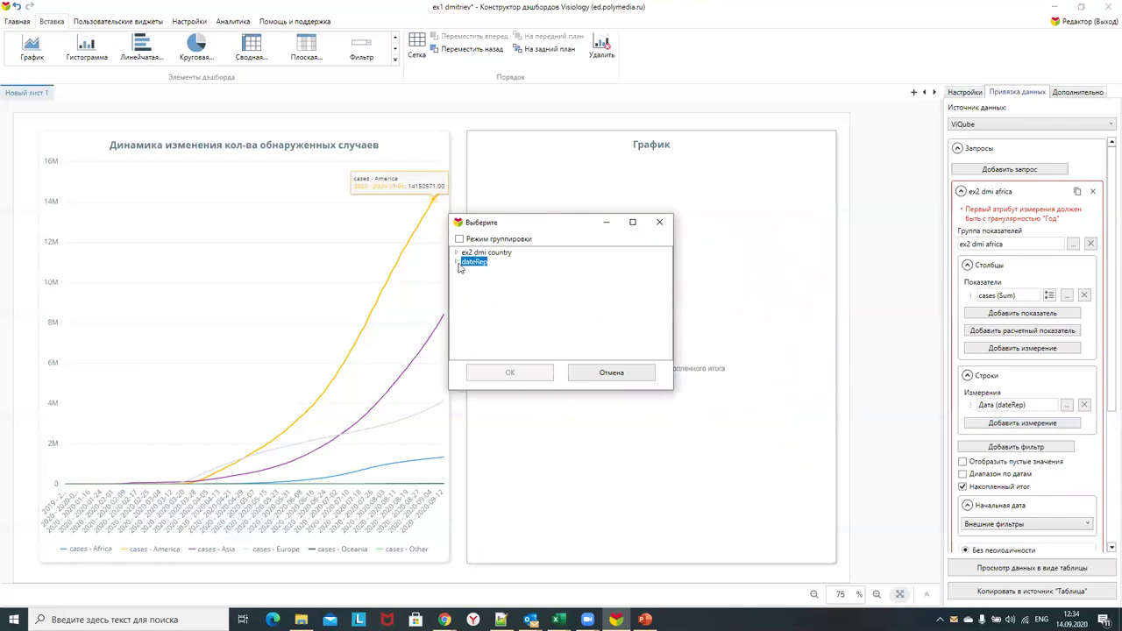
click(457, 262)
scroll(463, 290, down, 5)
click(478, 345)
click(508, 372)
drag(967, 425, 971, 399)
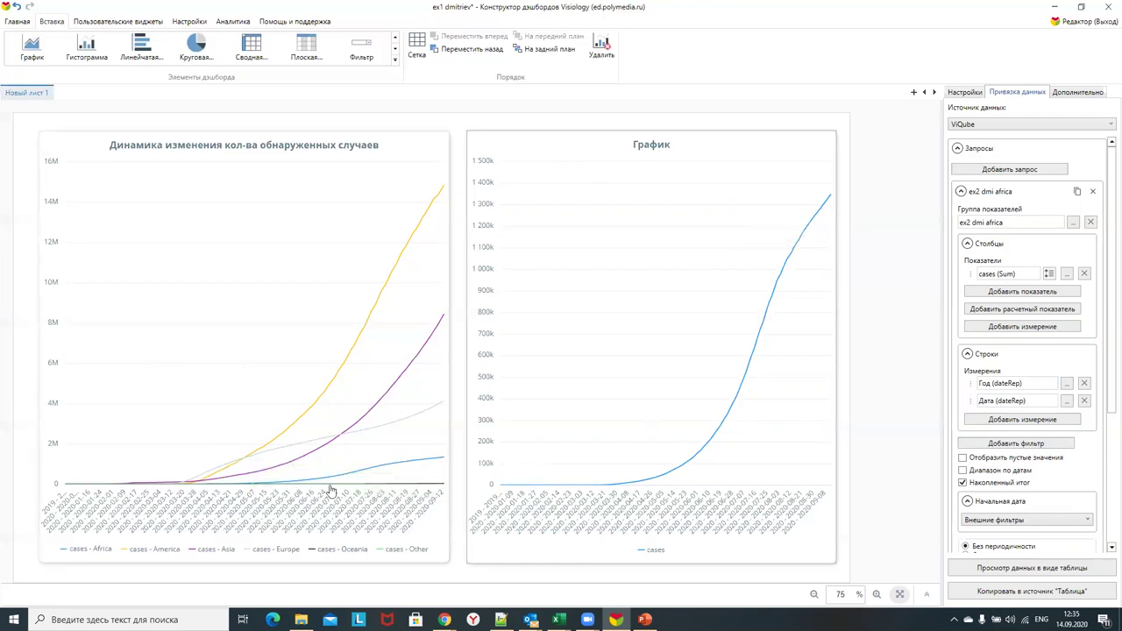
click(145, 552)
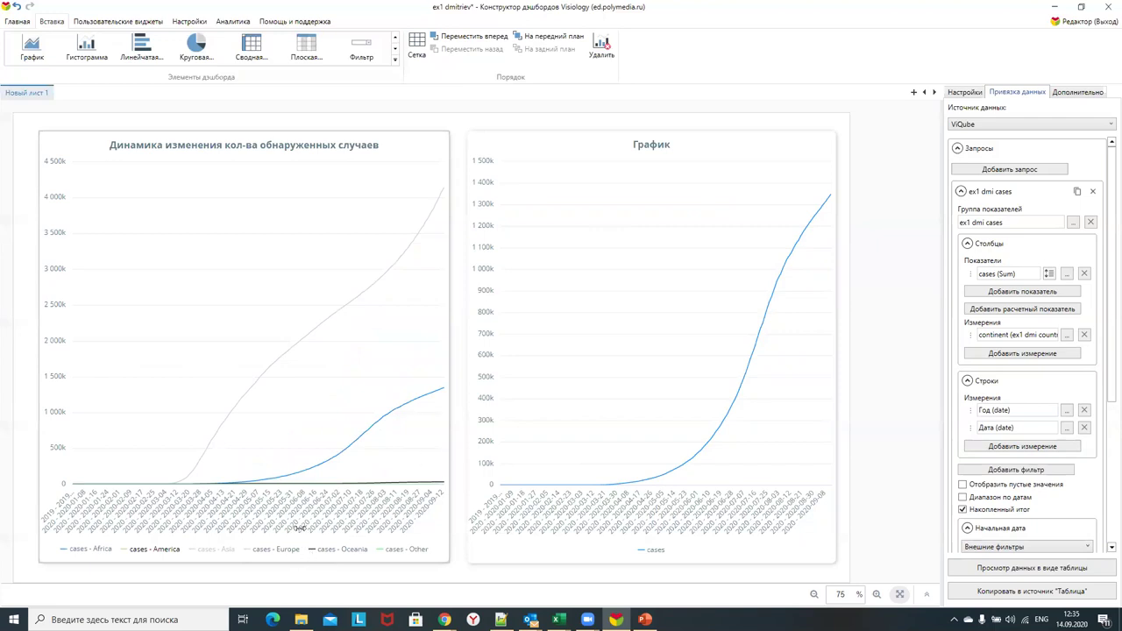
Compare both queries, then hide Europe, Oceania, Other, Asia and America in the first chart
click(374, 525)
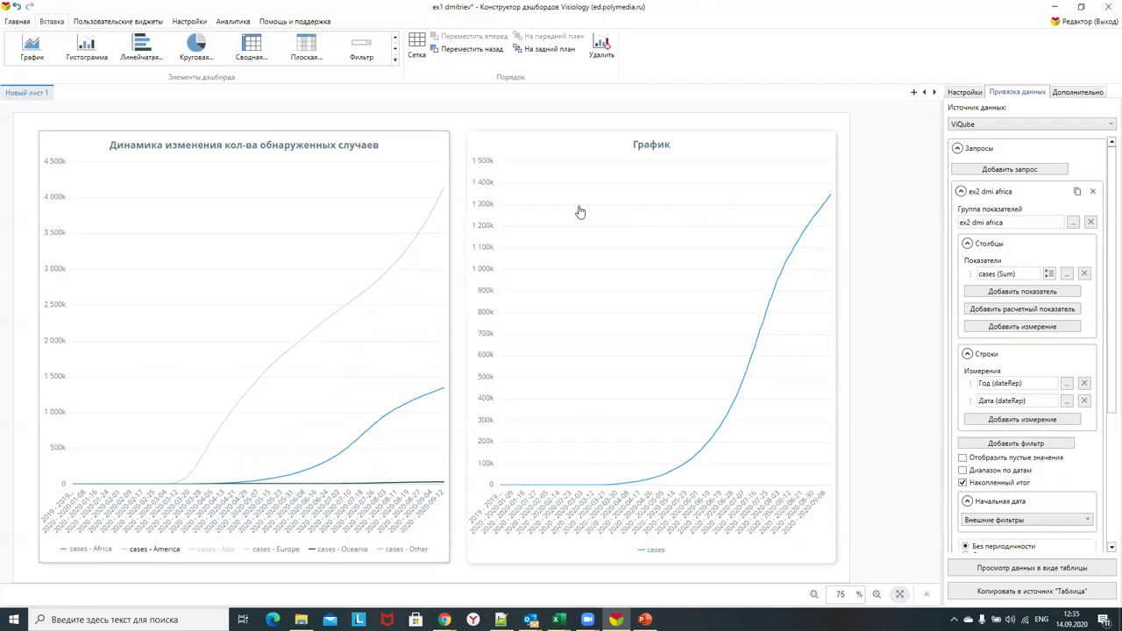
click(422, 198)
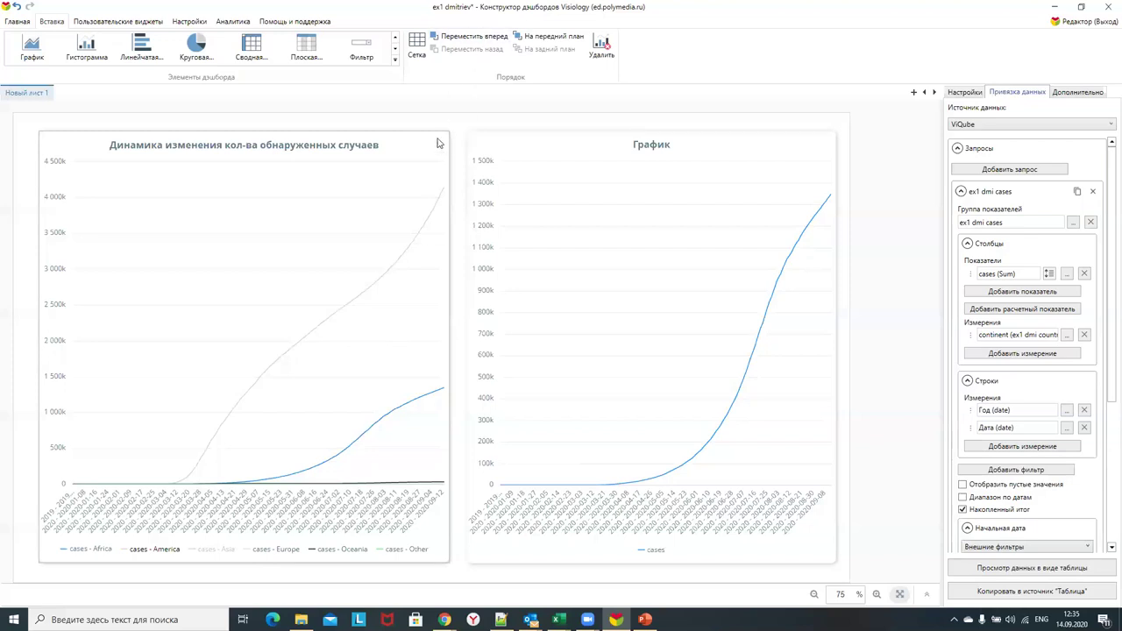
click(456, 102)
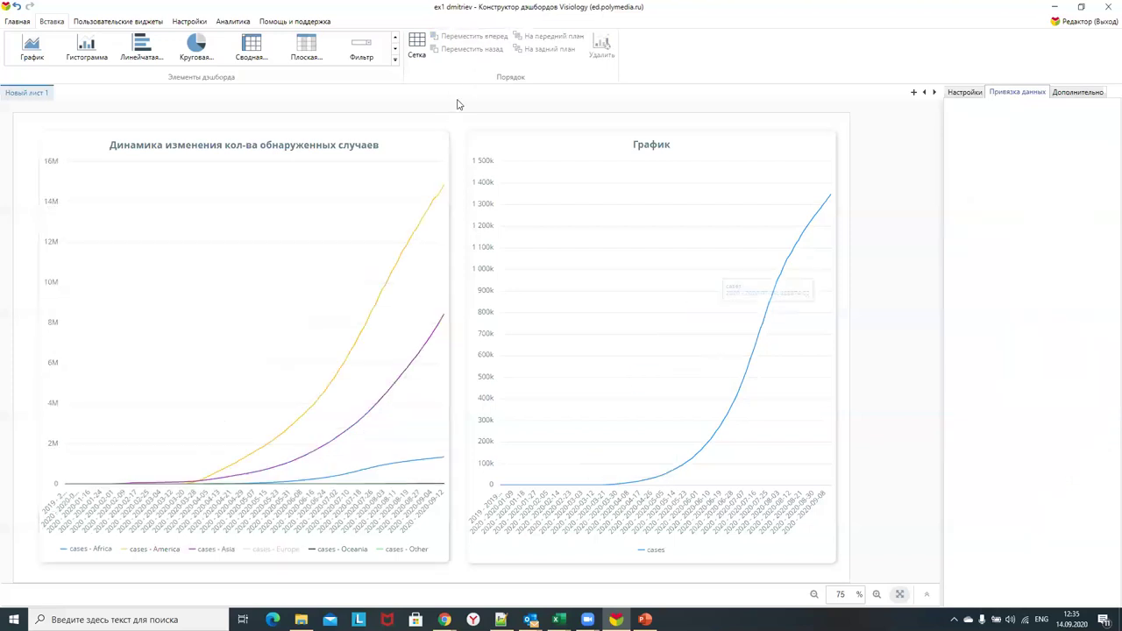
click(326, 548)
click(408, 555)
click(222, 555)
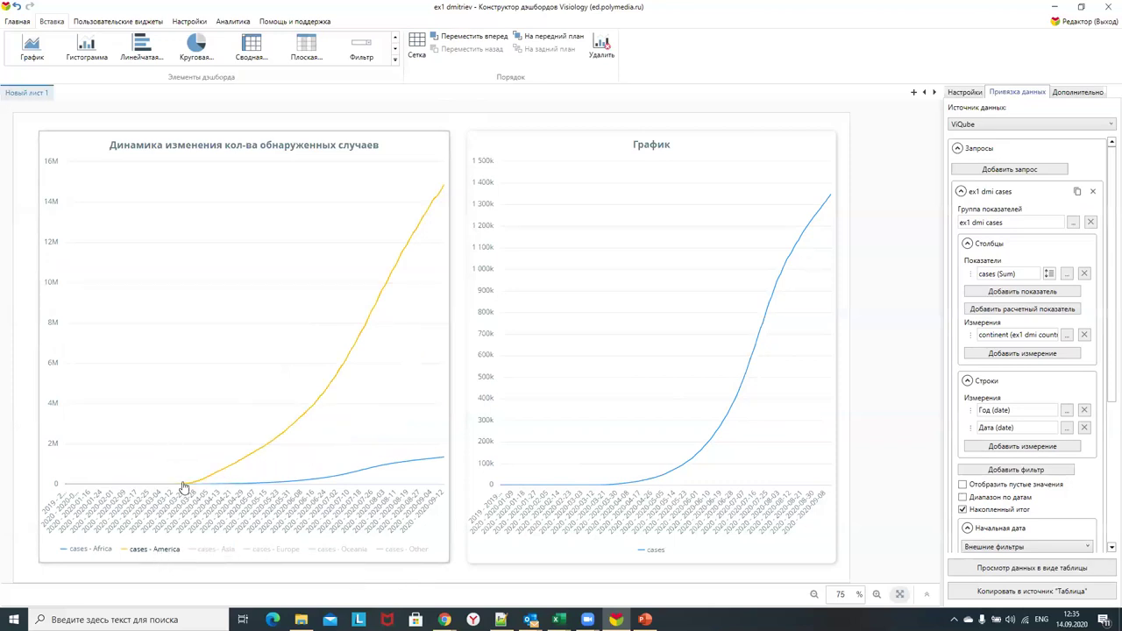
click(154, 549)
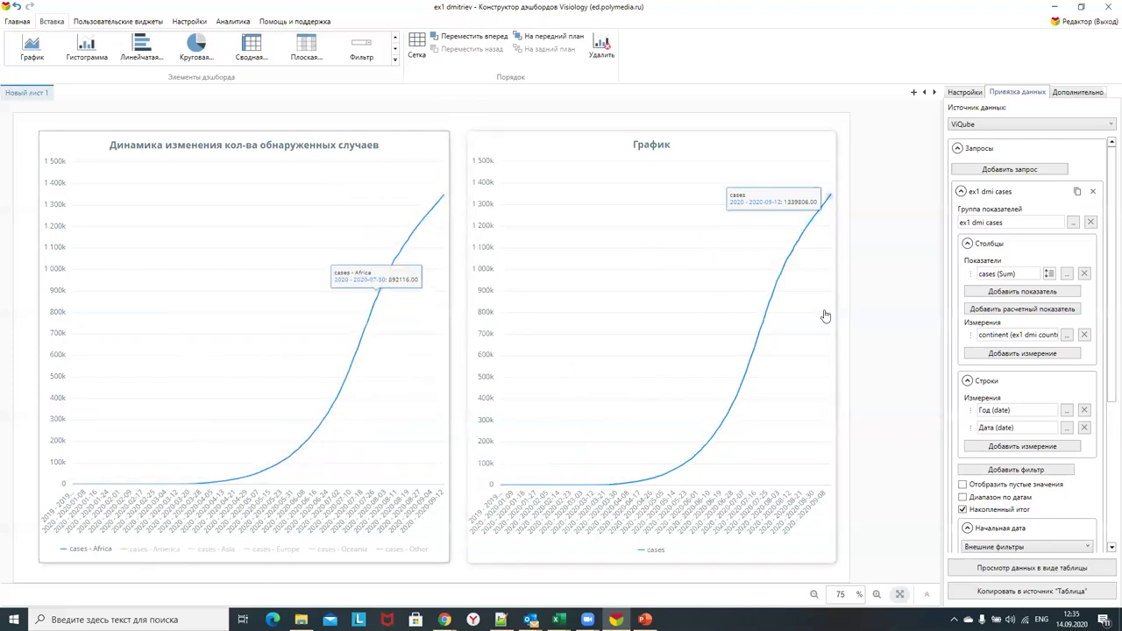
click(614, 181)
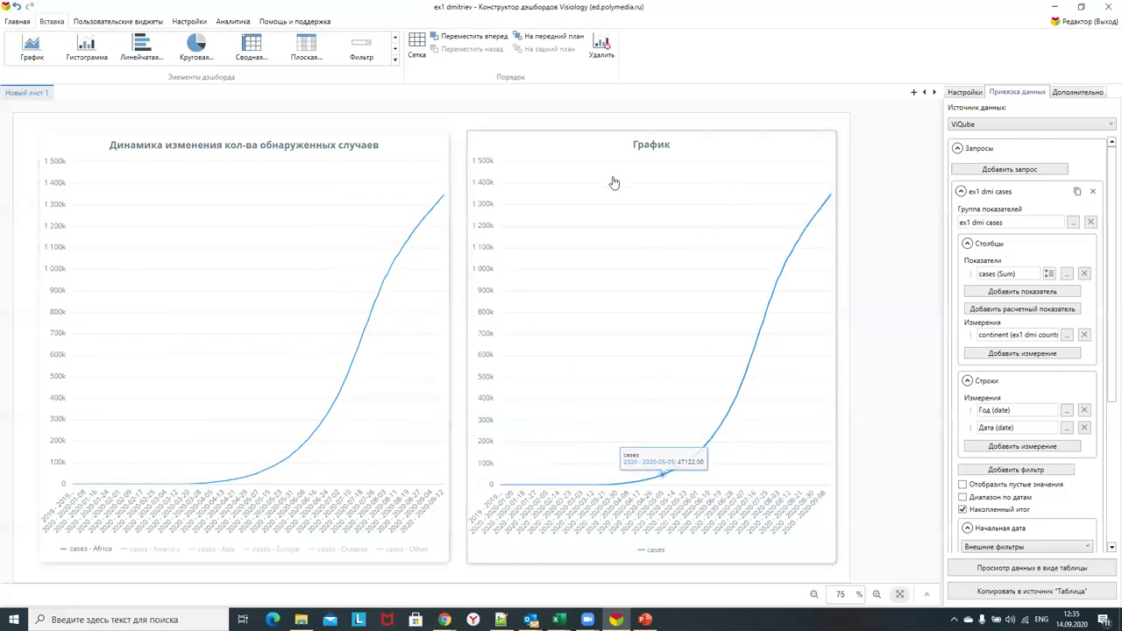
Retitle the right chart ex2 and the left chart ex1
click(968, 93)
drag(980, 344, 898, 343)
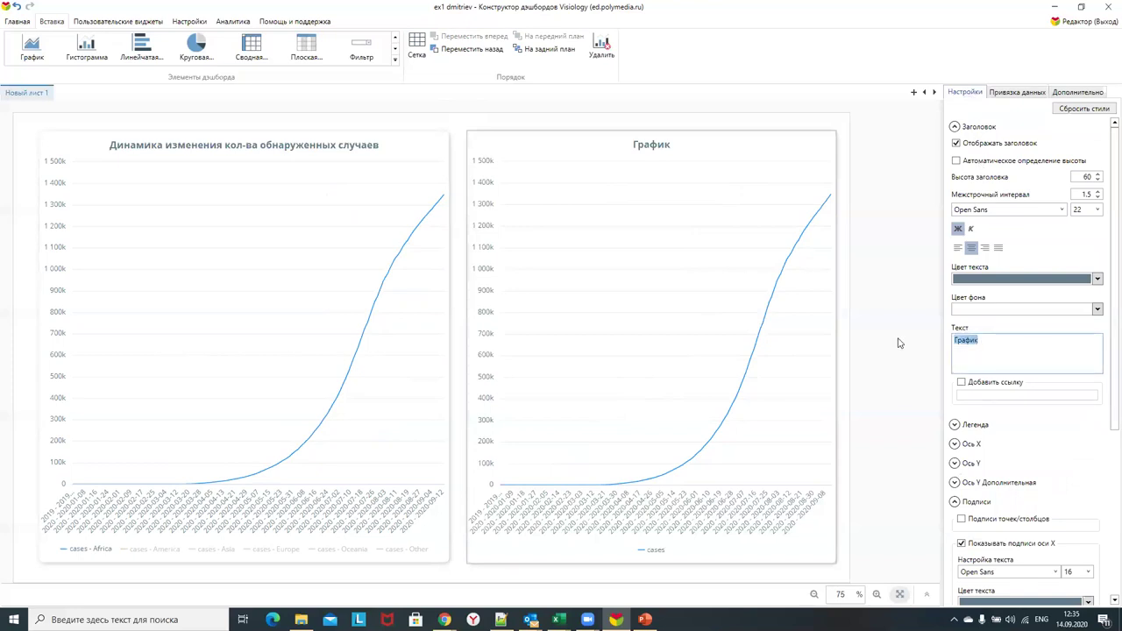
text(ex2)
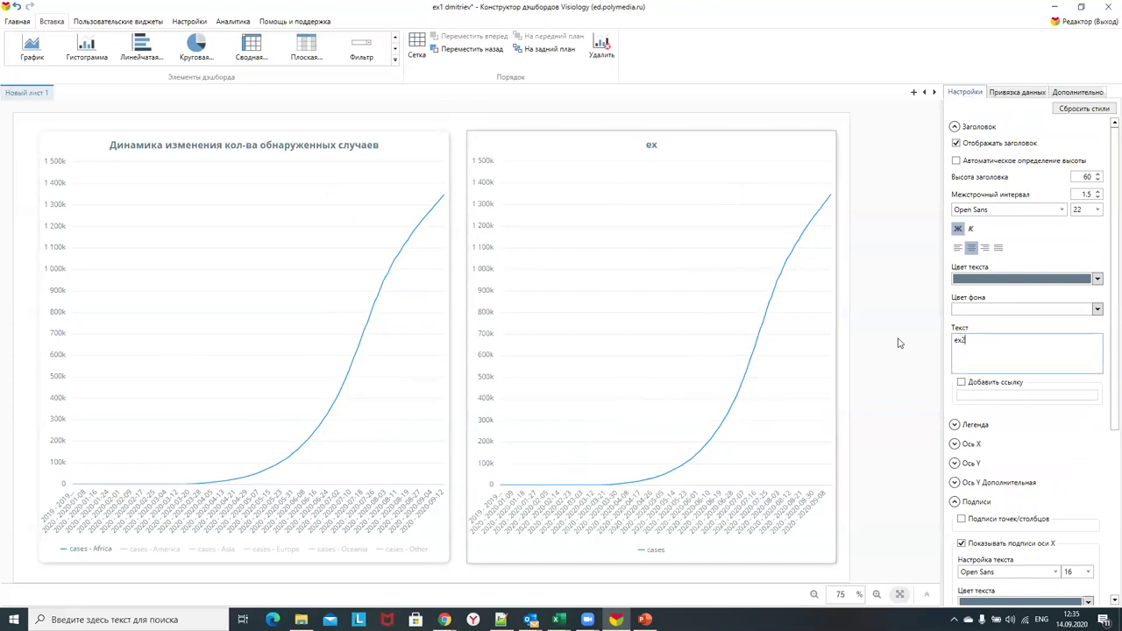
click(913, 305)
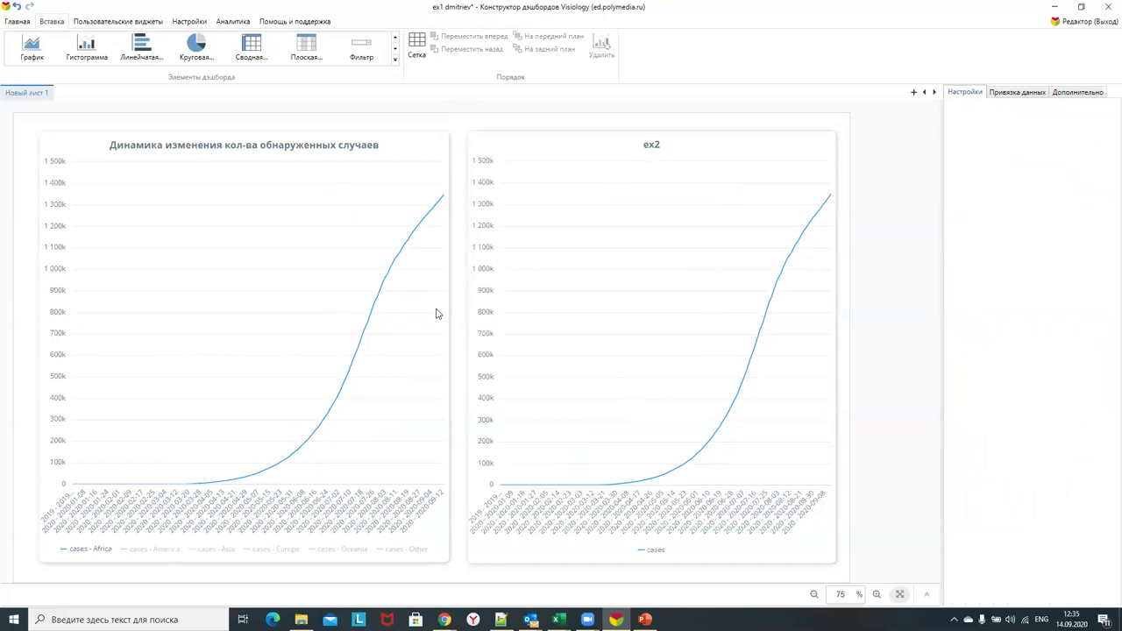
click(260, 278)
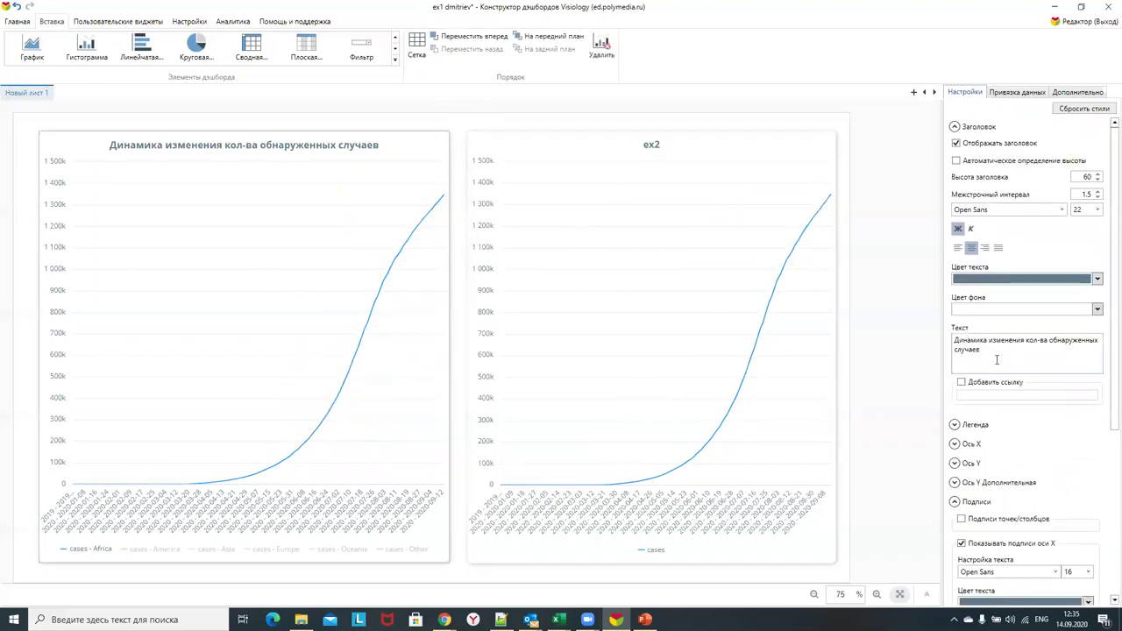
drag(982, 350, 887, 326)
text(ex1)
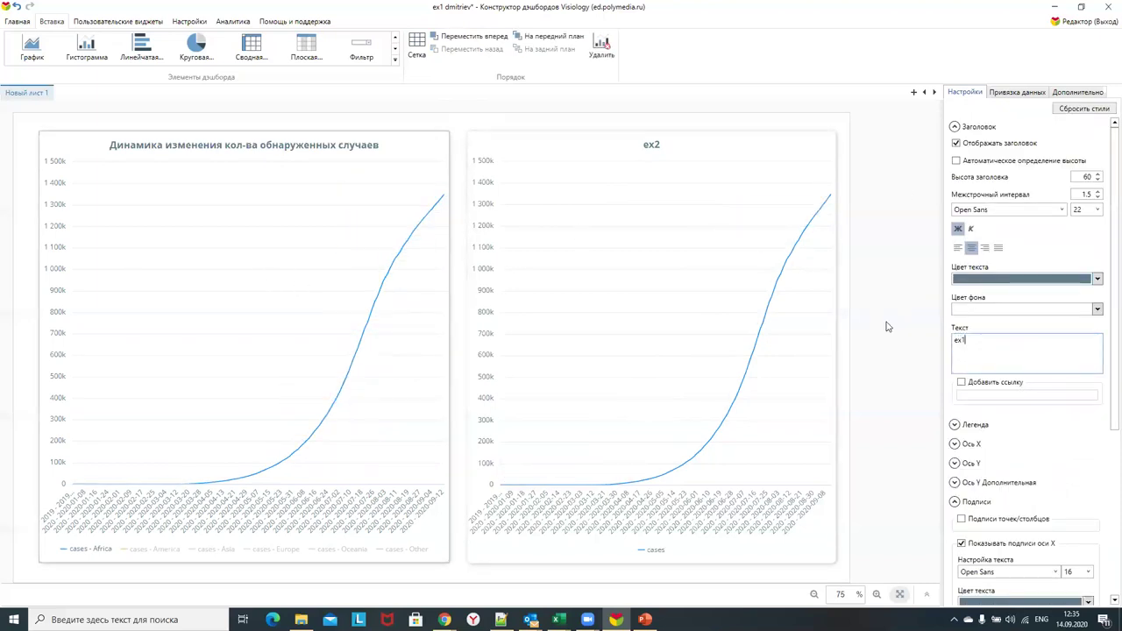
click(881, 287)
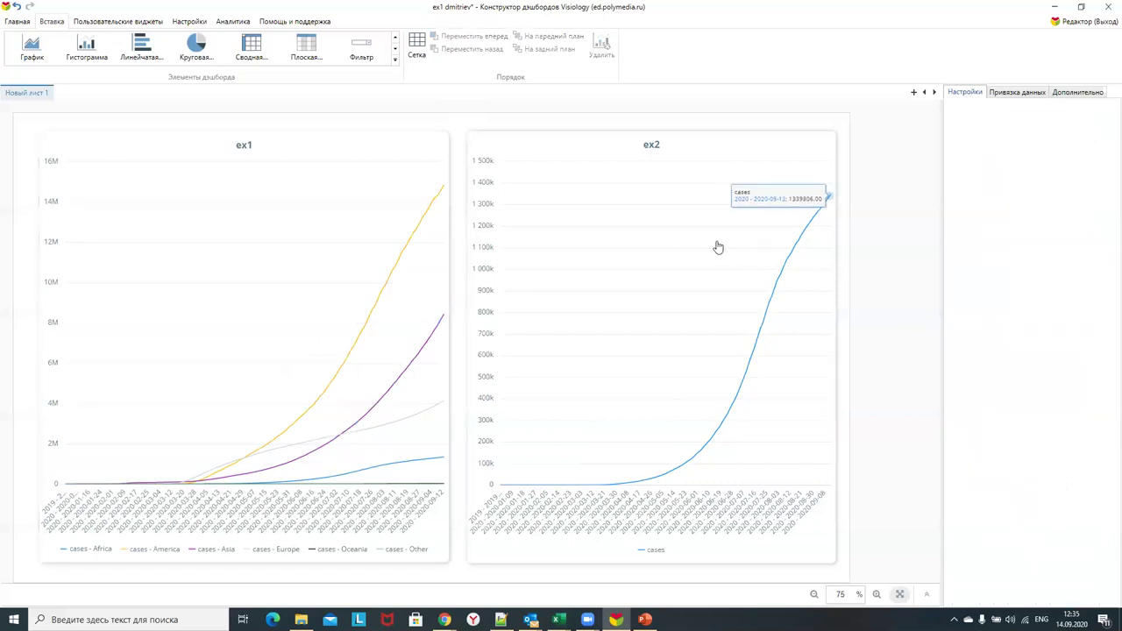
click(592, 256)
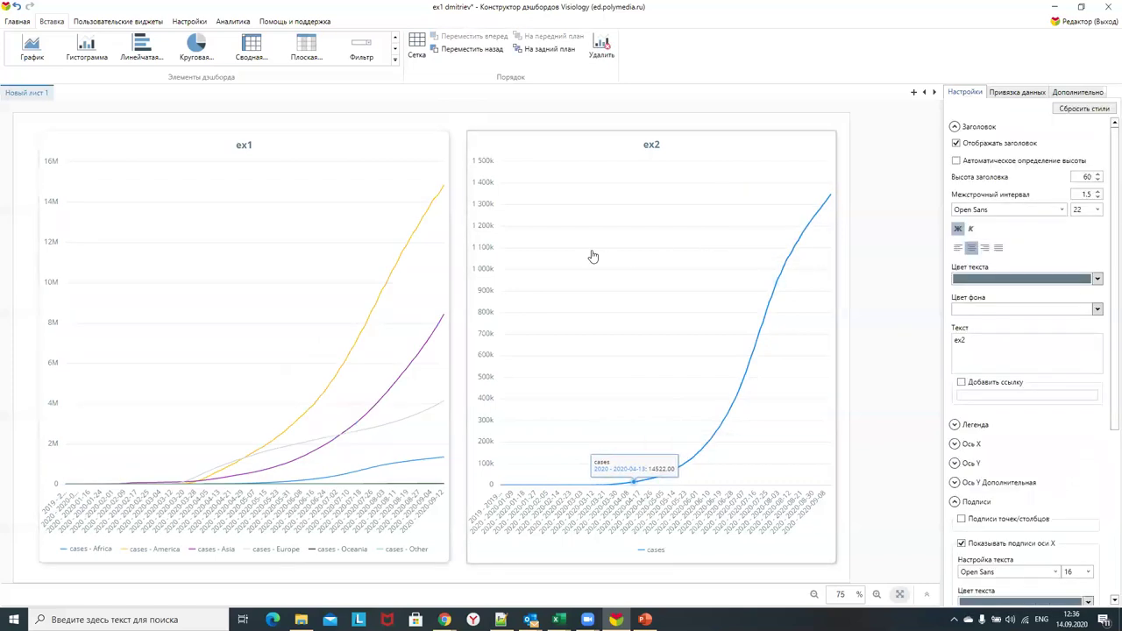
click(876, 238)
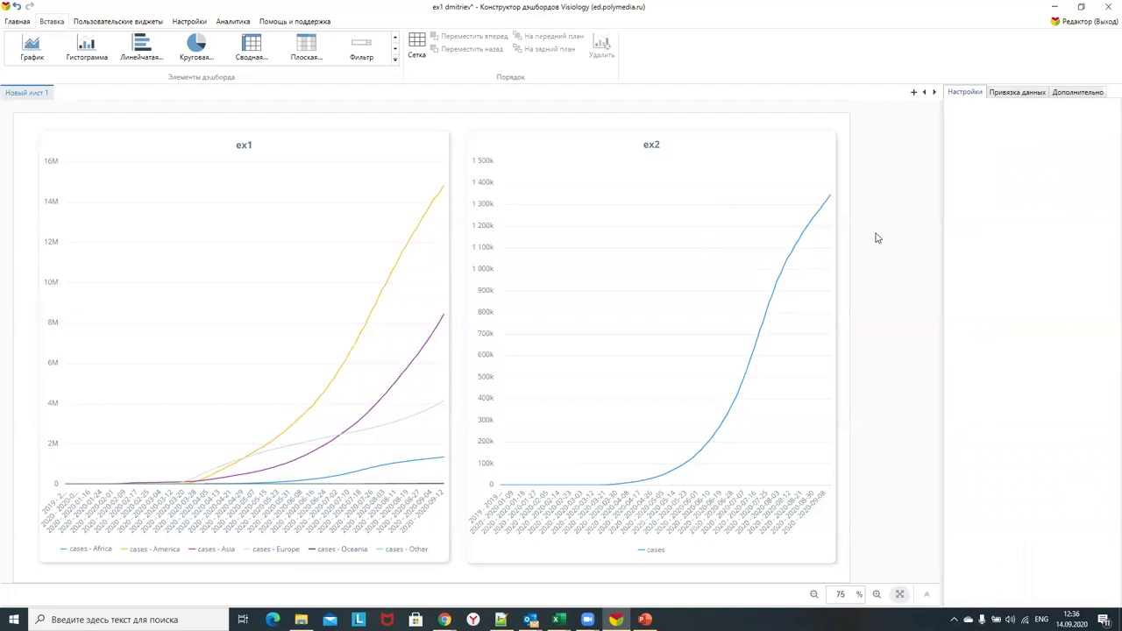
Hide the Asia, Europe, Oceania, Other and America series in ex1, leaving only Africa
click(180, 548)
click(208, 550)
click(289, 550)
click(348, 550)
click(403, 550)
click(138, 549)
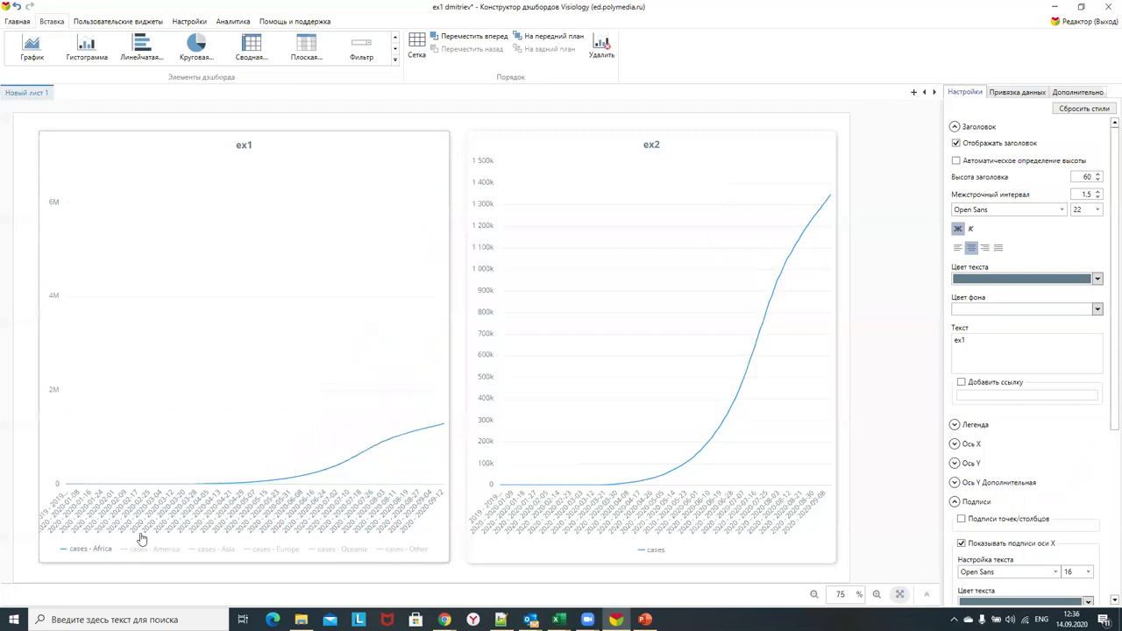
click(17, 21)
Save the dashboard and open a different saved dashboard from the list
click(50, 37)
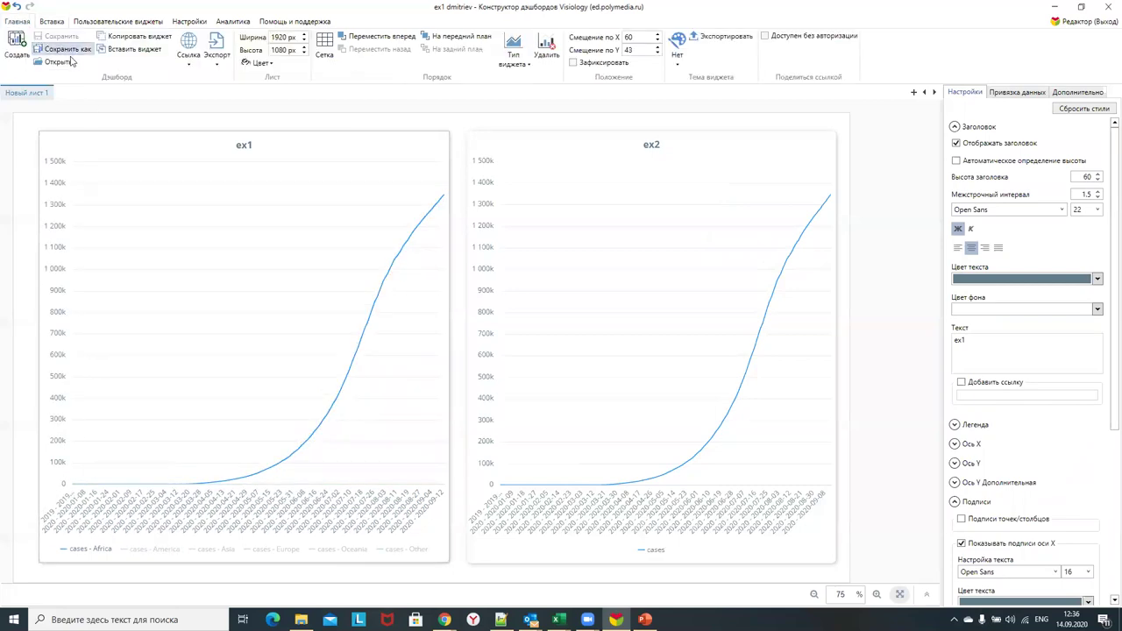
click(57, 62)
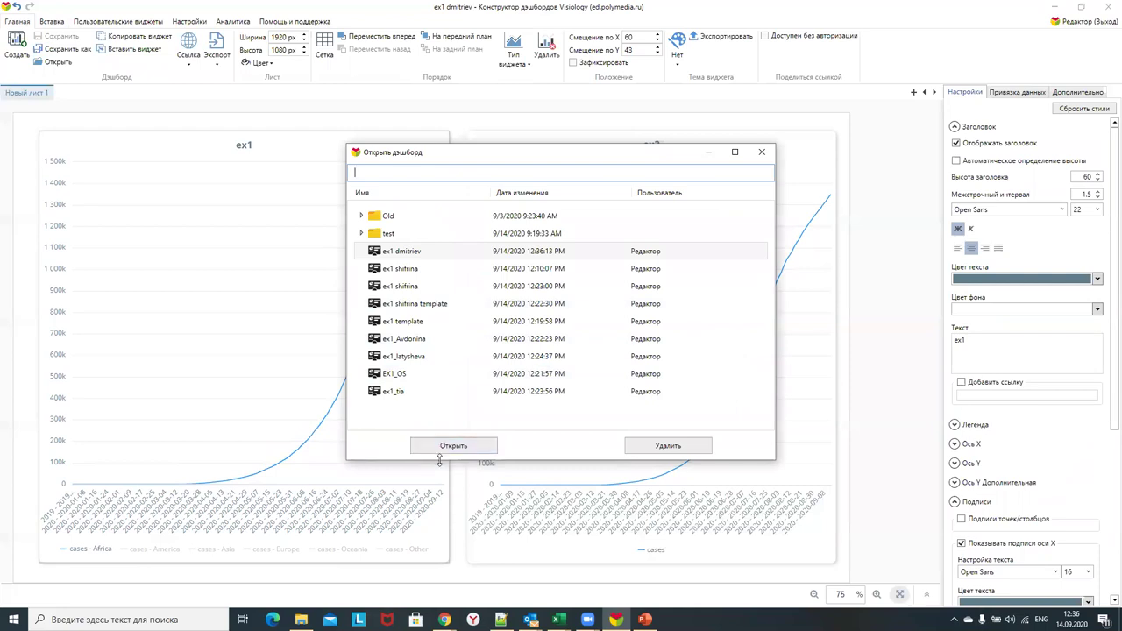
click(416, 321)
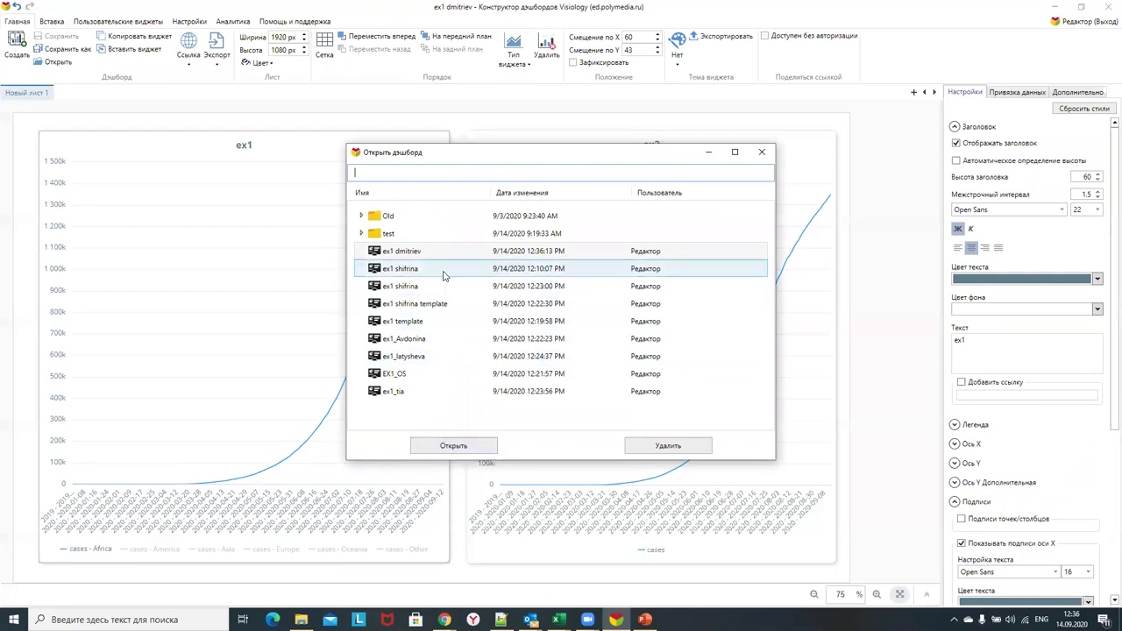
click(441, 307)
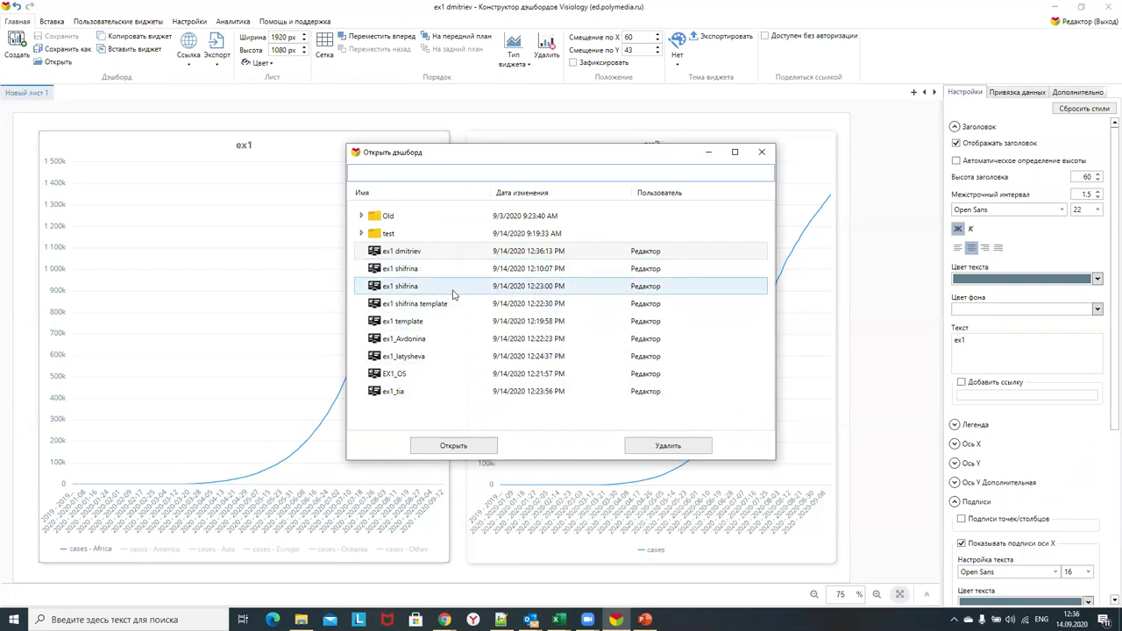
click(429, 447)
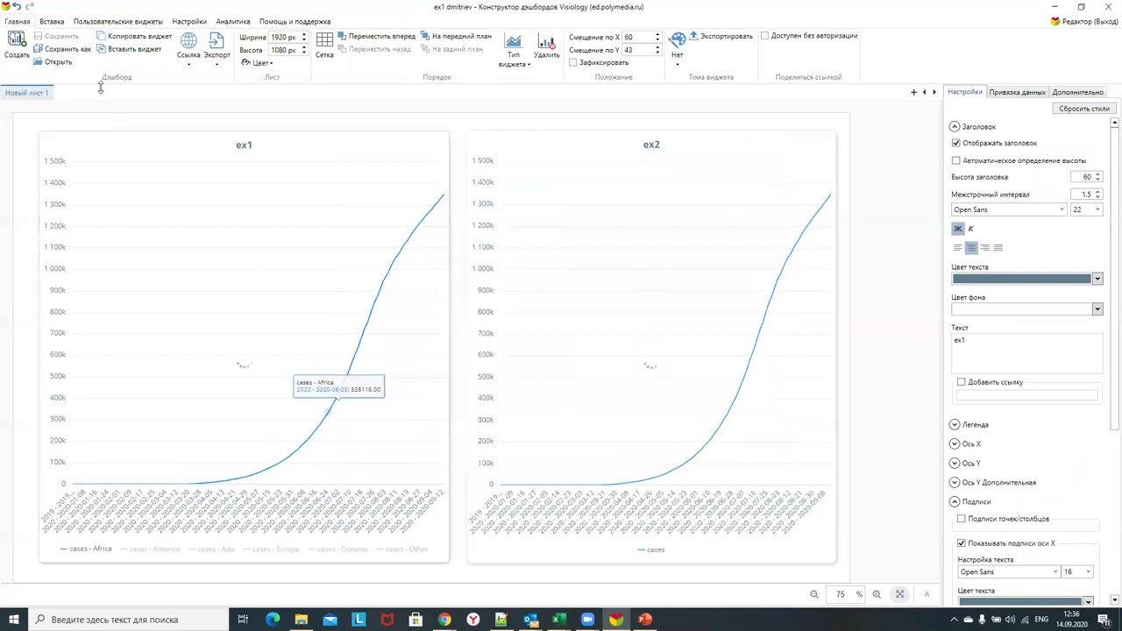
Open another user's ex1 dashboard and inspect its График widget's data binding
click(58, 67)
click(439, 286)
click(456, 447)
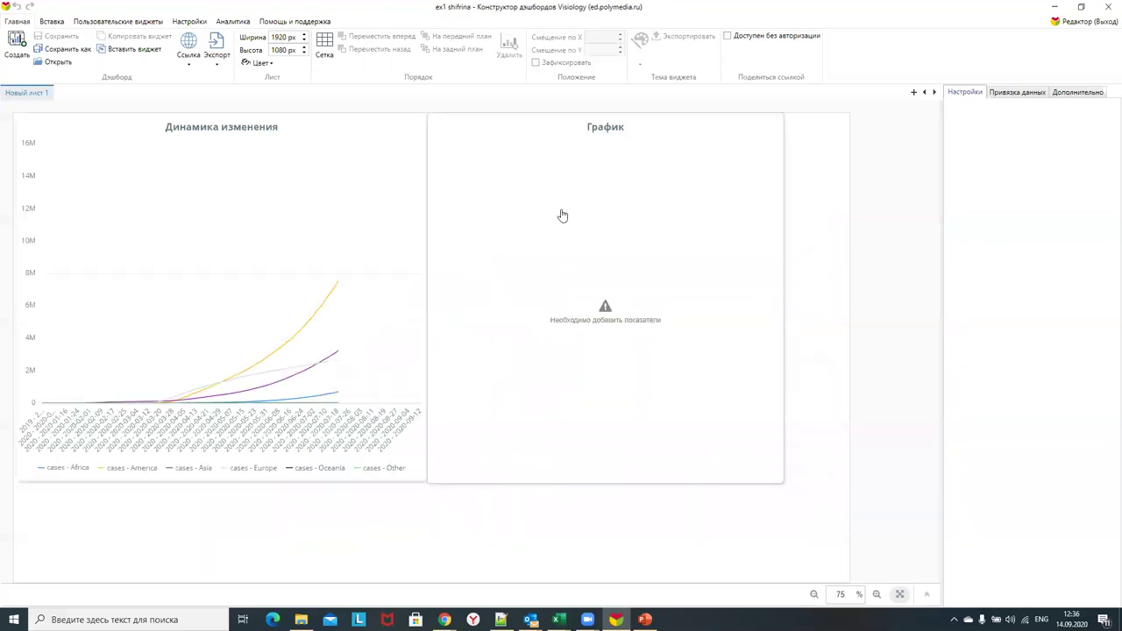
click(561, 216)
click(1015, 93)
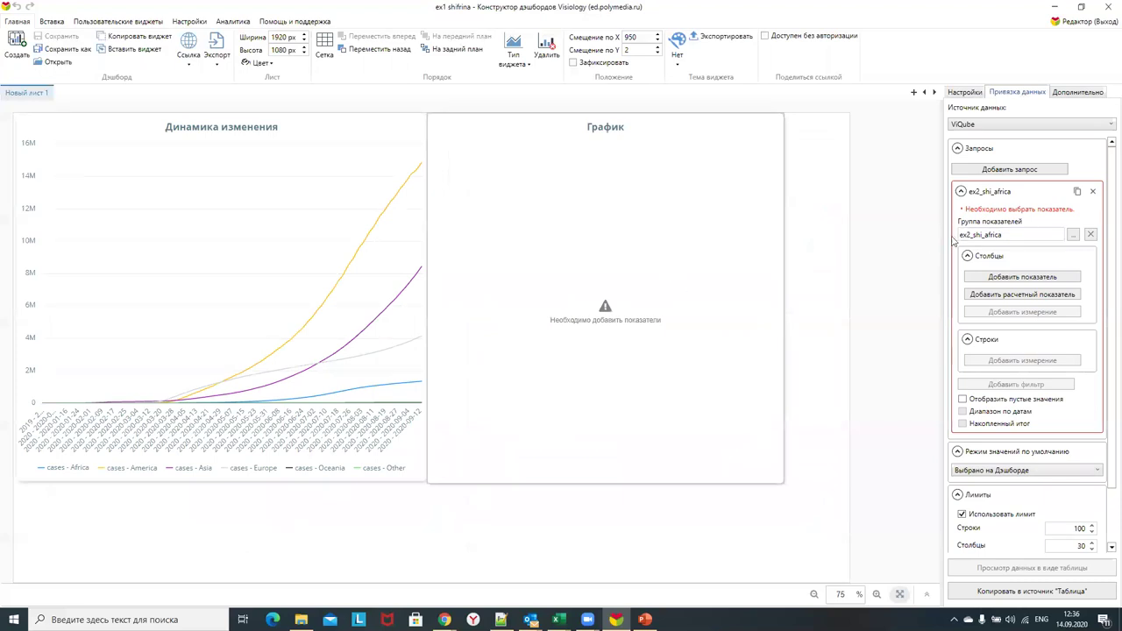
click(1006, 278)
click(668, 186)
Reopen your own ex1 dashboard from the saved list
click(58, 61)
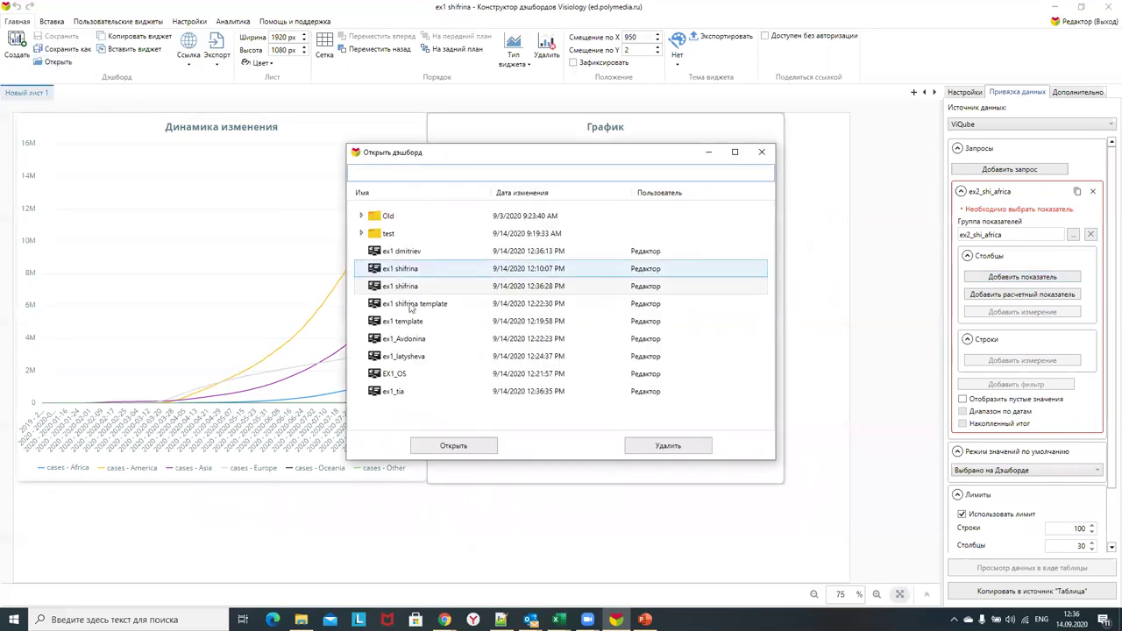
click(400, 251)
click(453, 445)
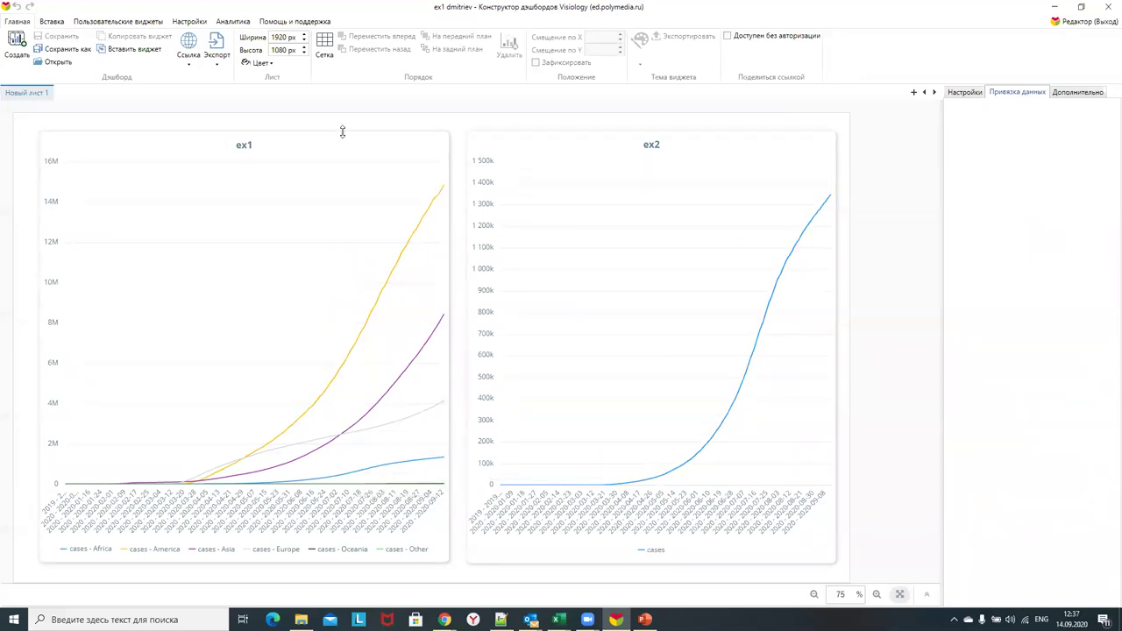
click(408, 550)
click(334, 549)
click(276, 550)
click(215, 549)
click(153, 551)
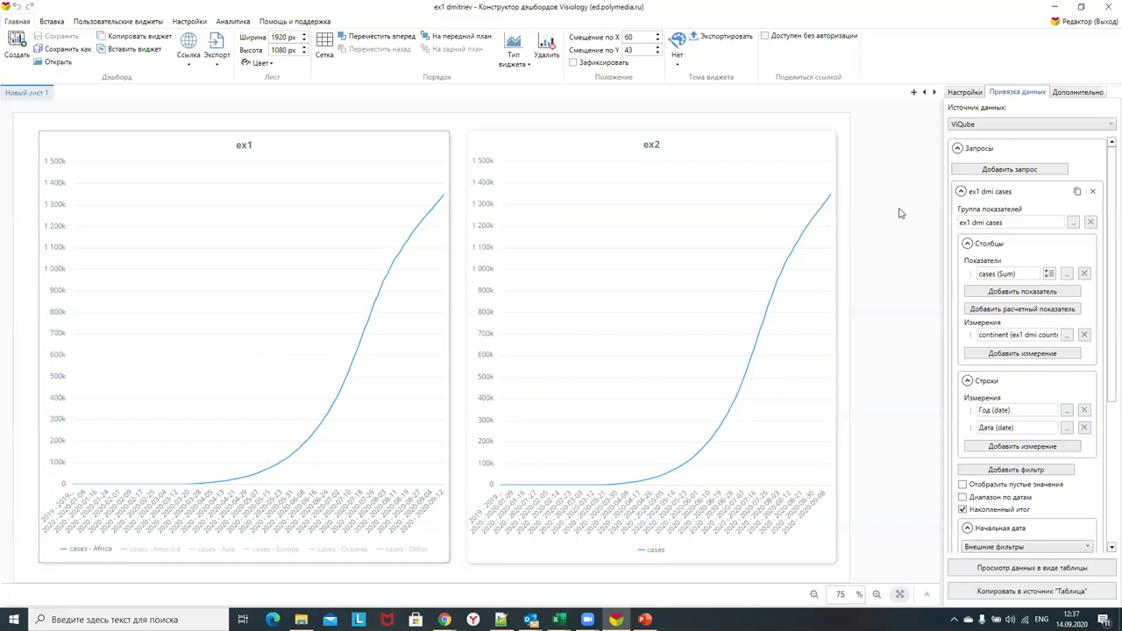
click(156, 549)
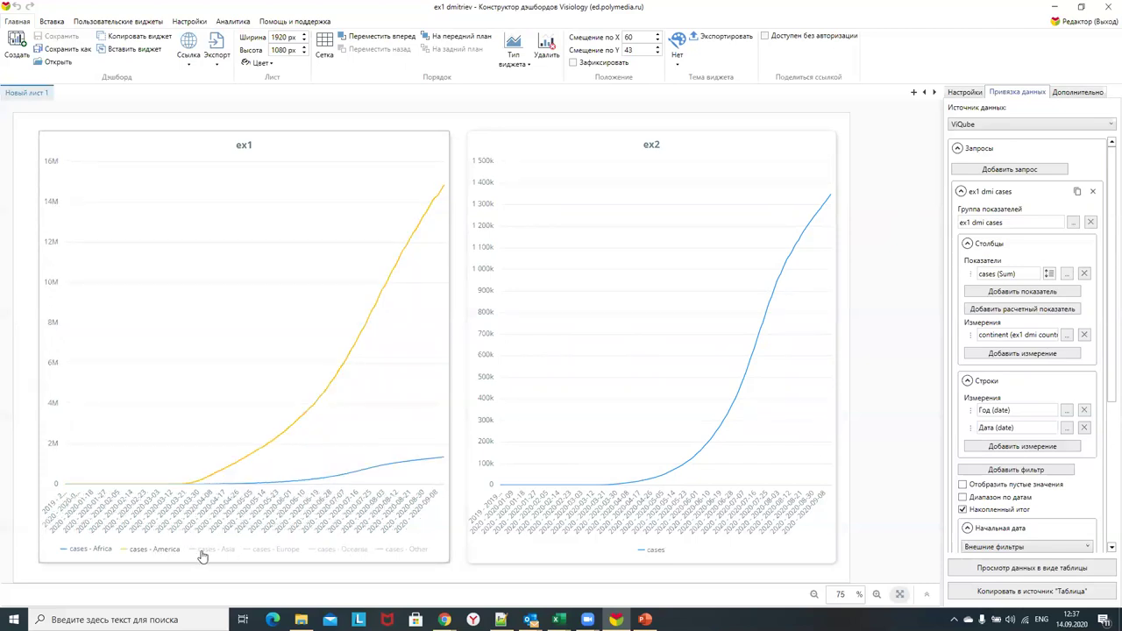
click(162, 551)
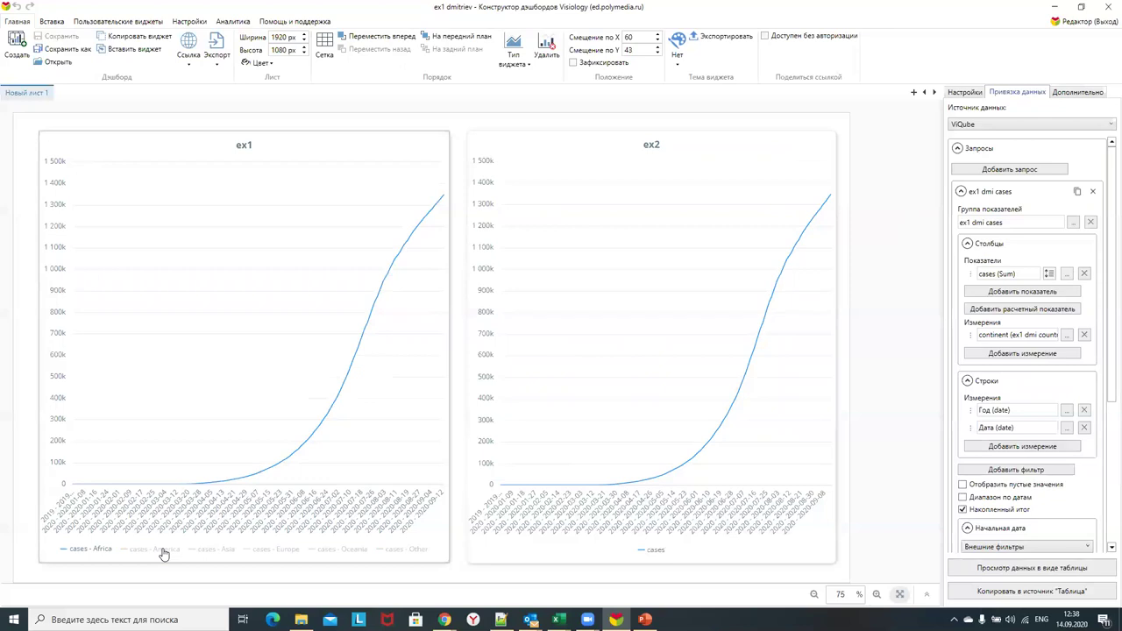
click(163, 552)
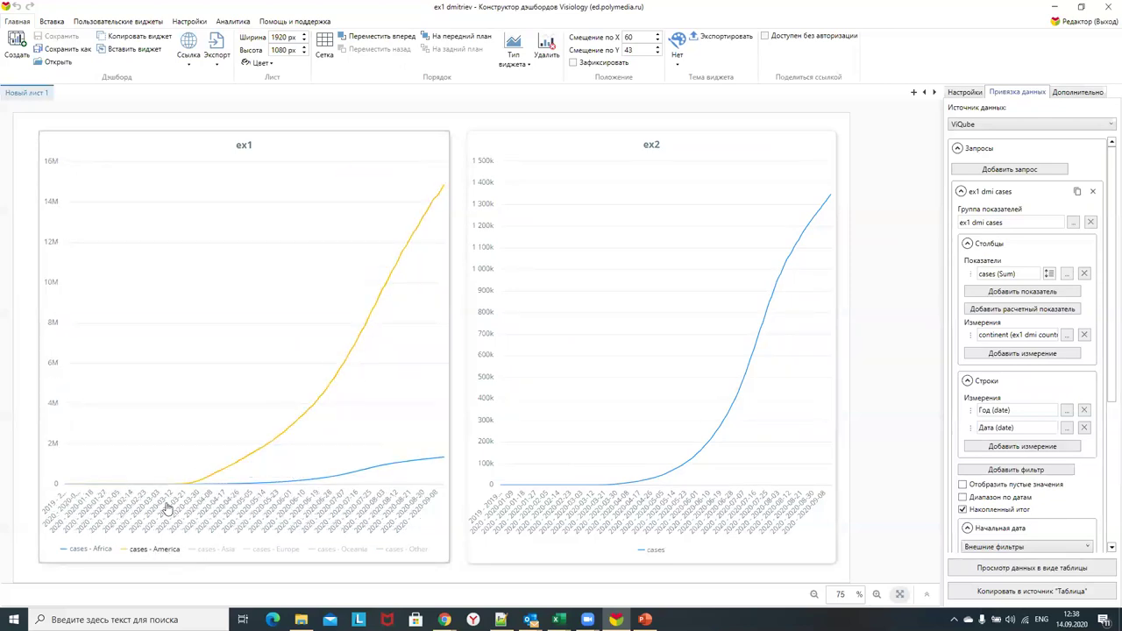
click(158, 549)
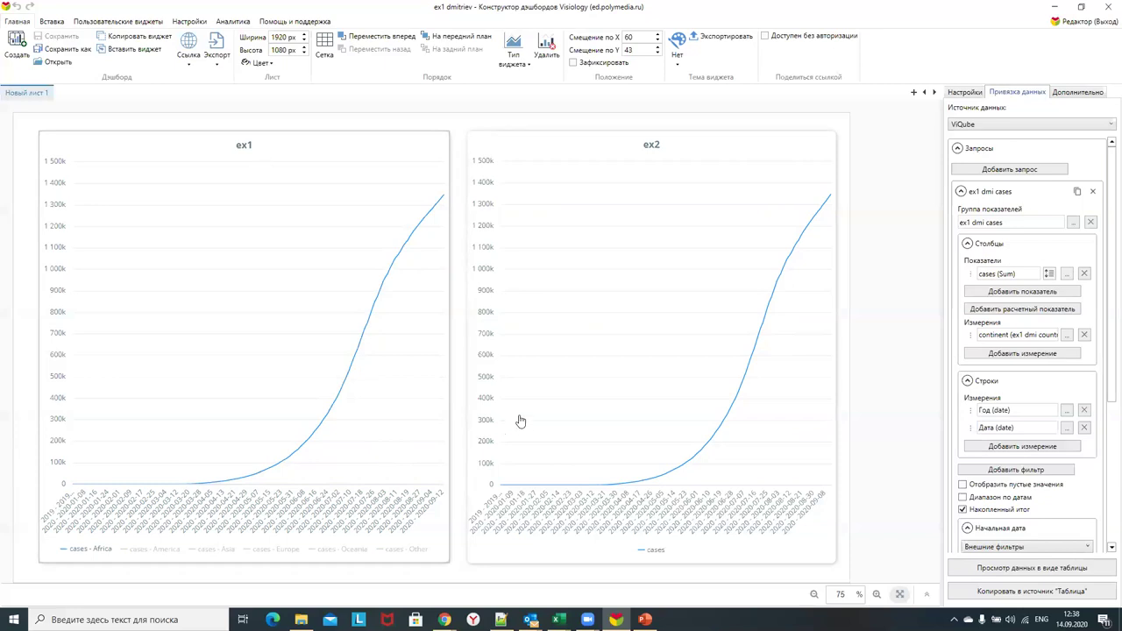
click(167, 551)
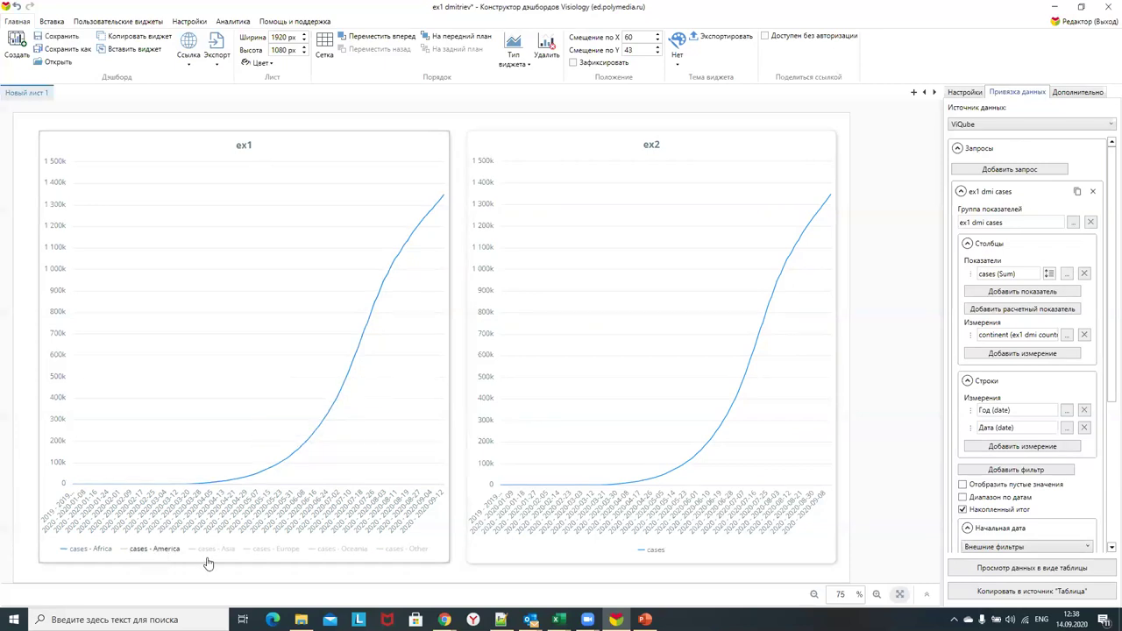
click(219, 551)
click(267, 550)
click(335, 552)
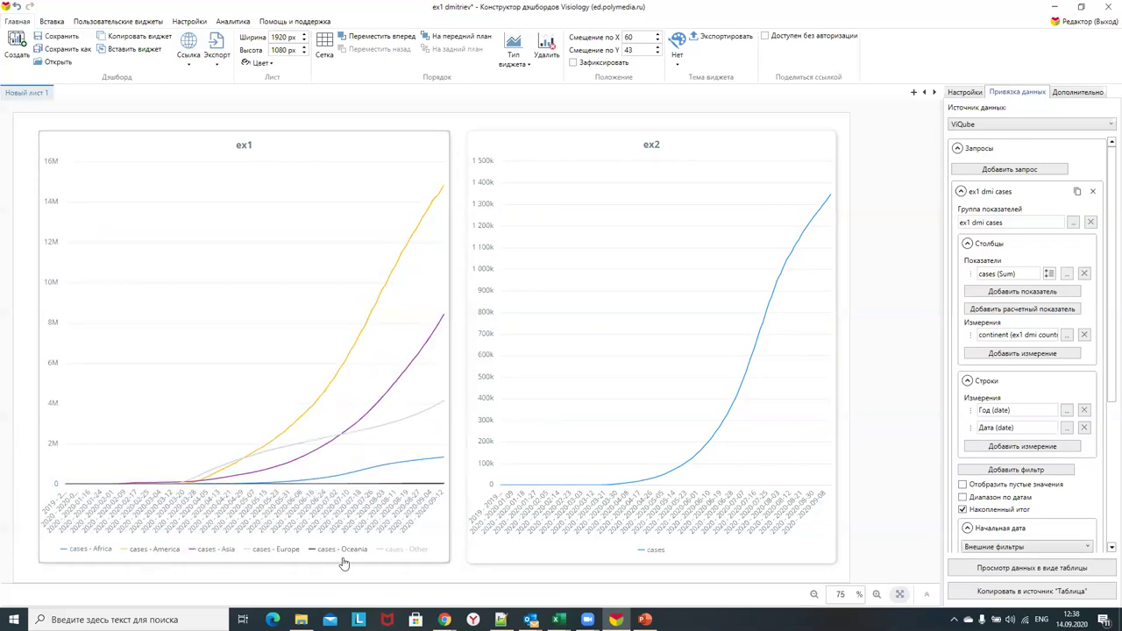
click(325, 552)
click(244, 556)
click(189, 554)
click(162, 550)
click(469, 125)
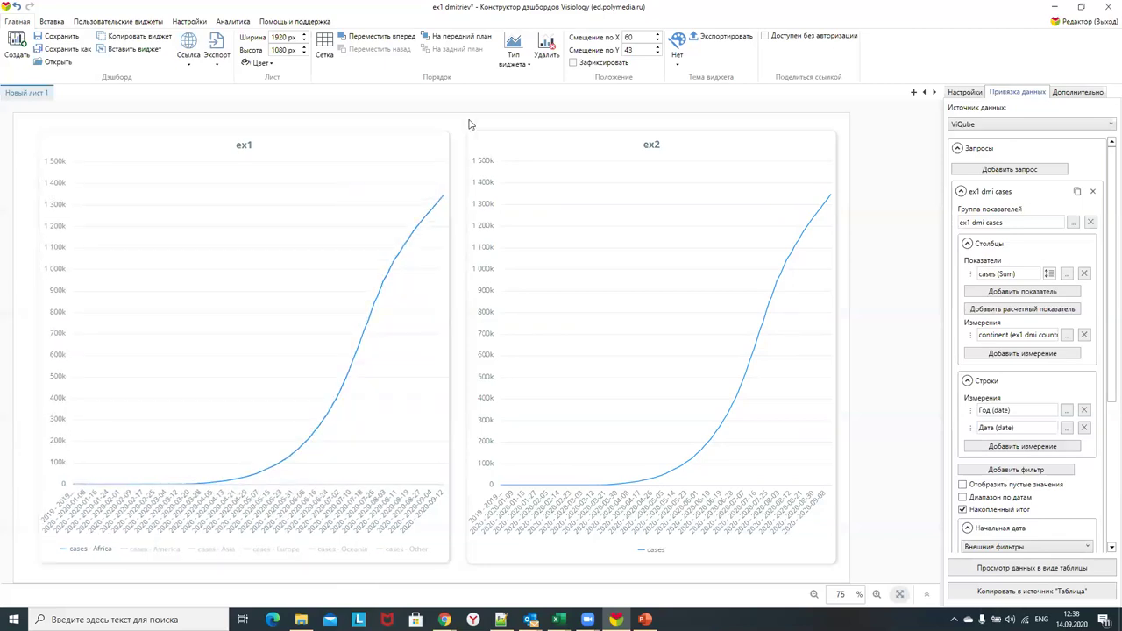
Save the ex1/ex2 dashboard with Ctrl+S and check the ex2 chart's data binding
key(ctrl+s)
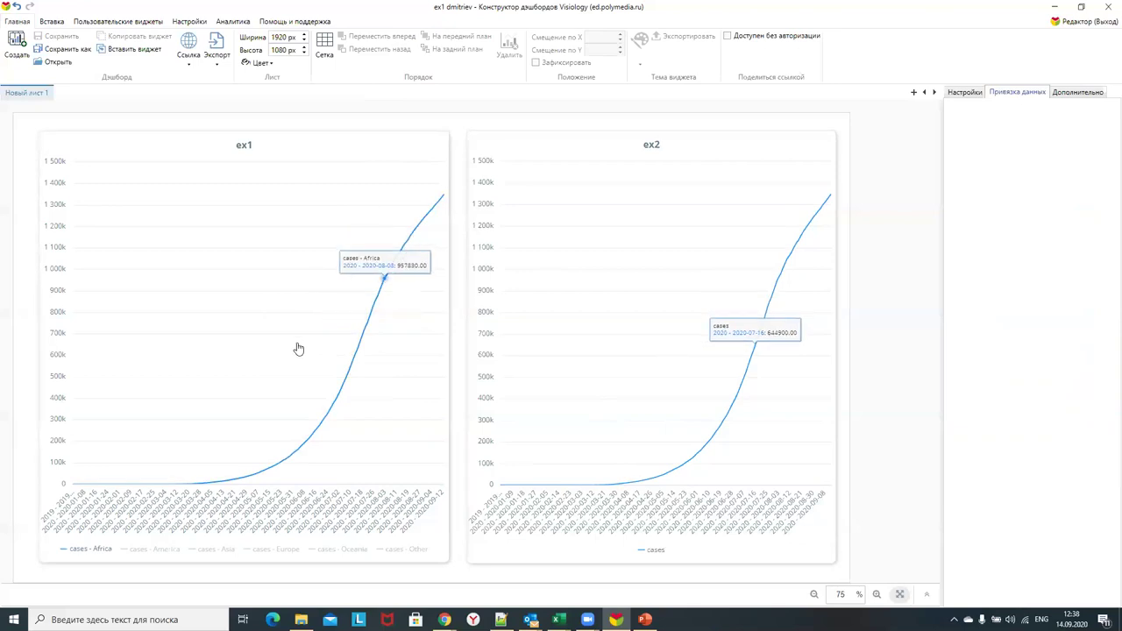
click(631, 239)
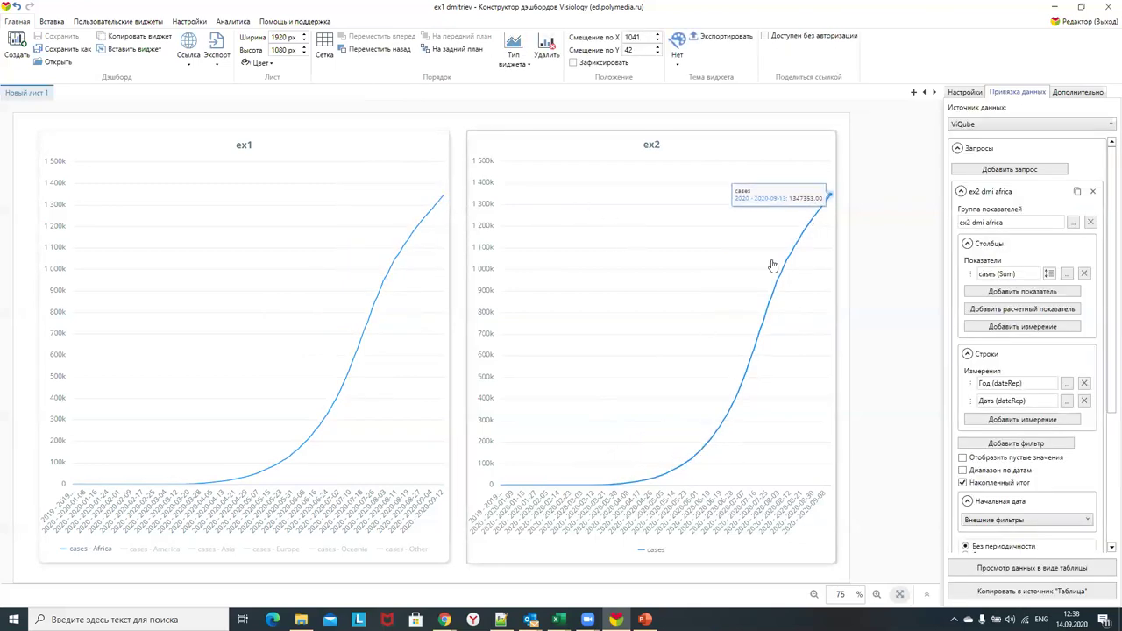
click(873, 247)
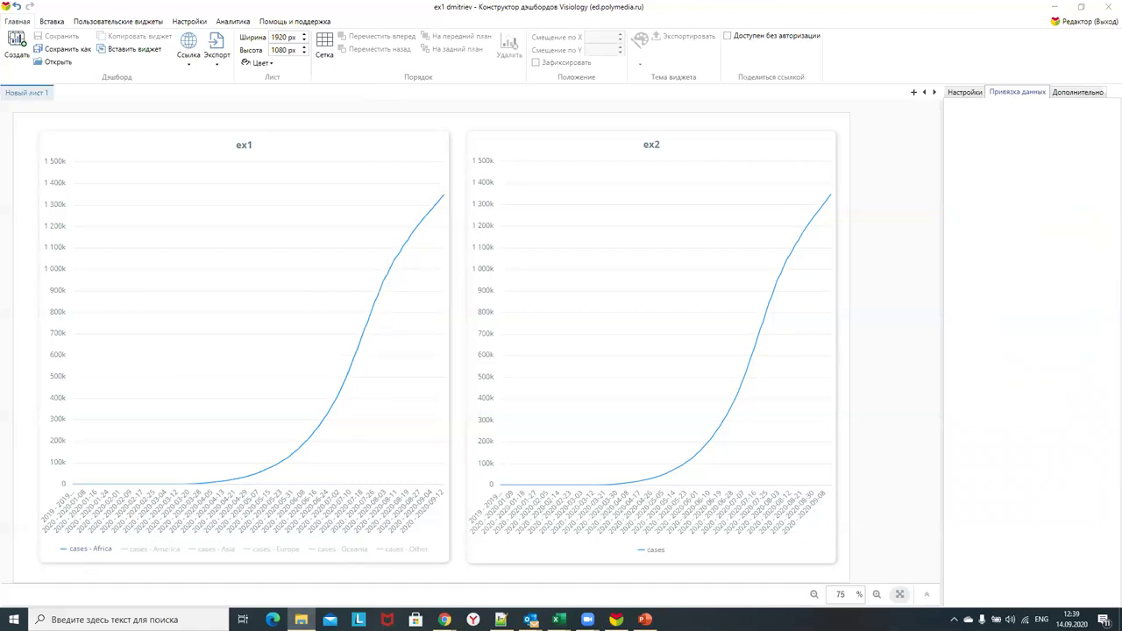
key(super+d)
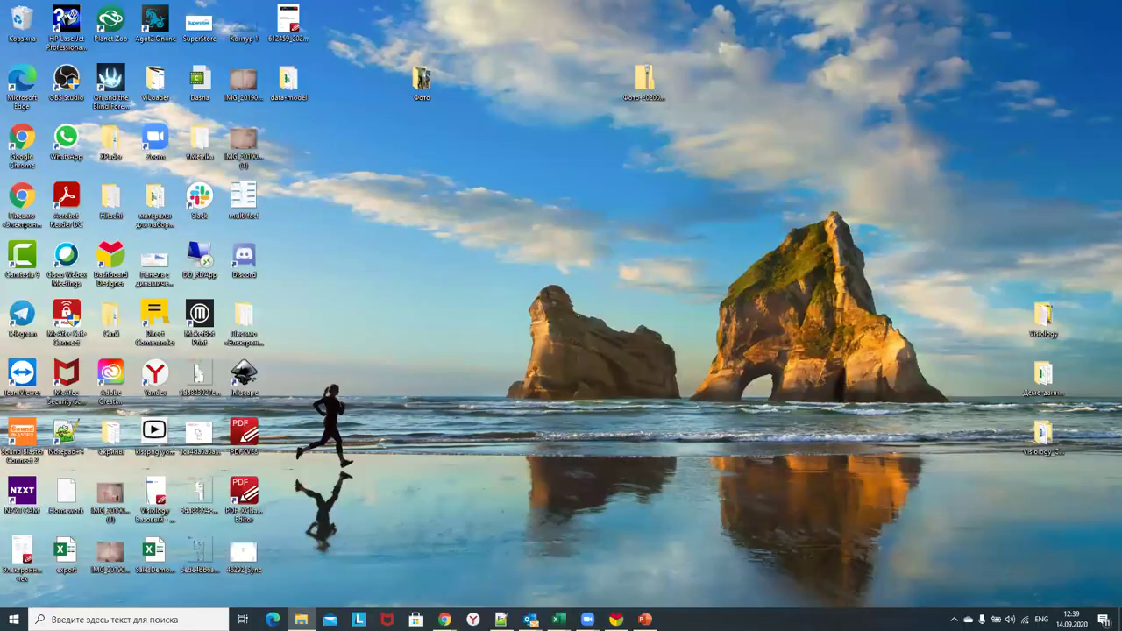
key(super+d)
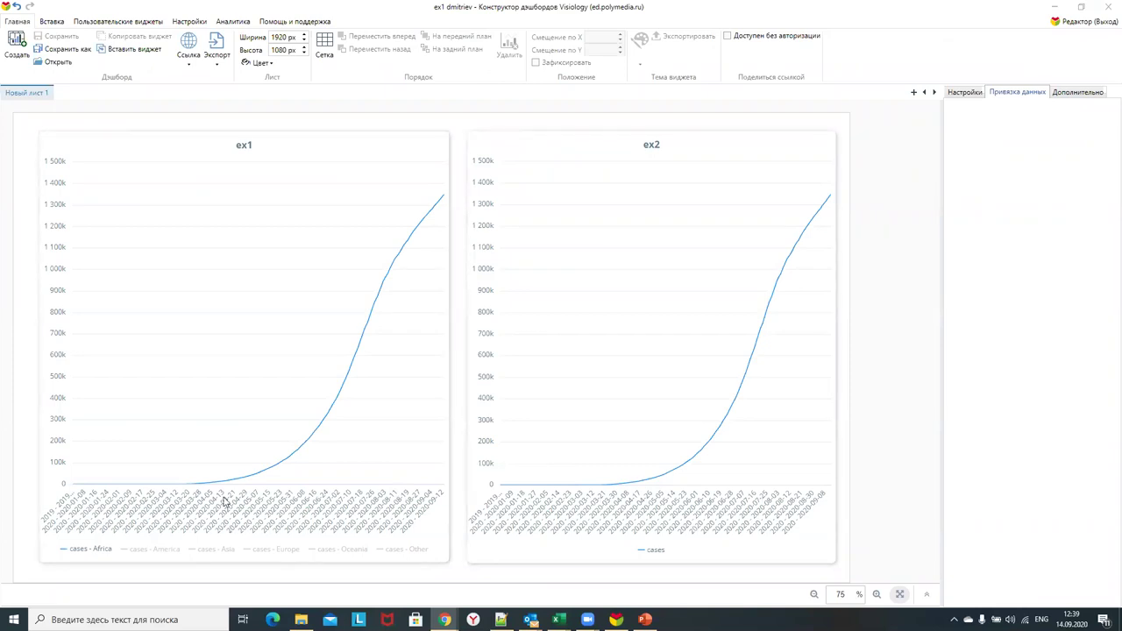
Briefly show and re-hide the America and Asia lines in ex1, then list saved dashboards
click(163, 548)
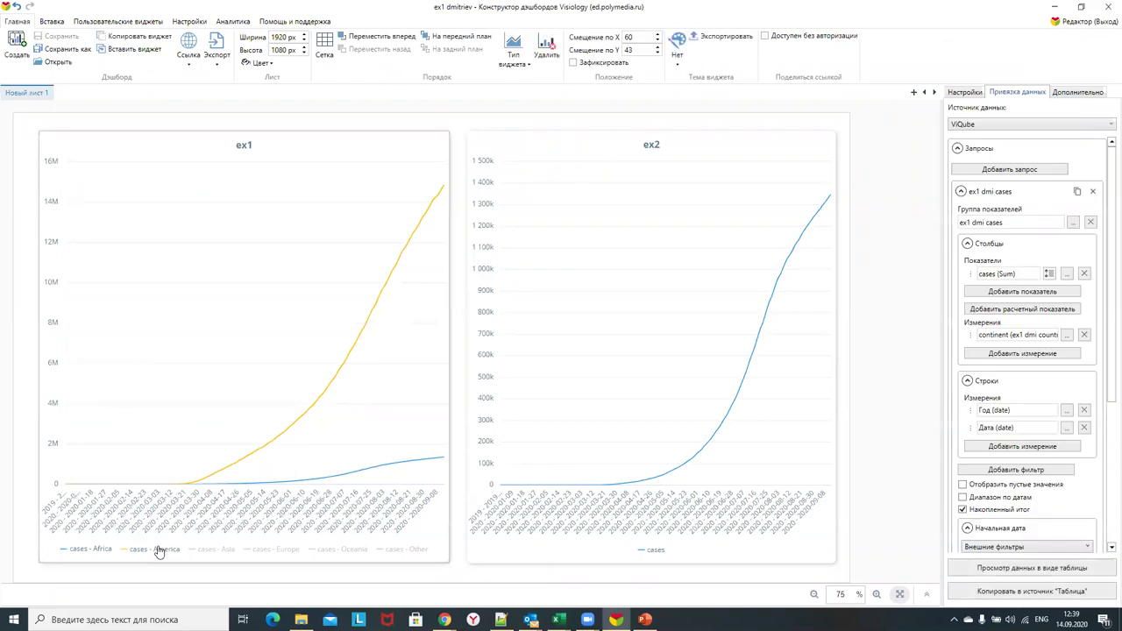
click(158, 549)
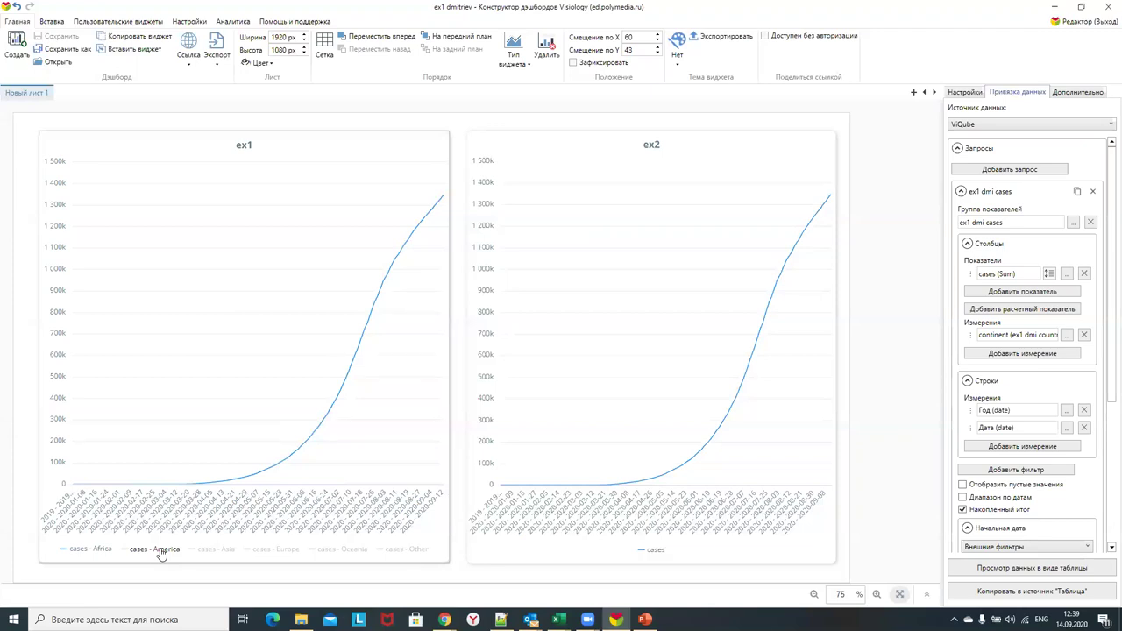
click(157, 549)
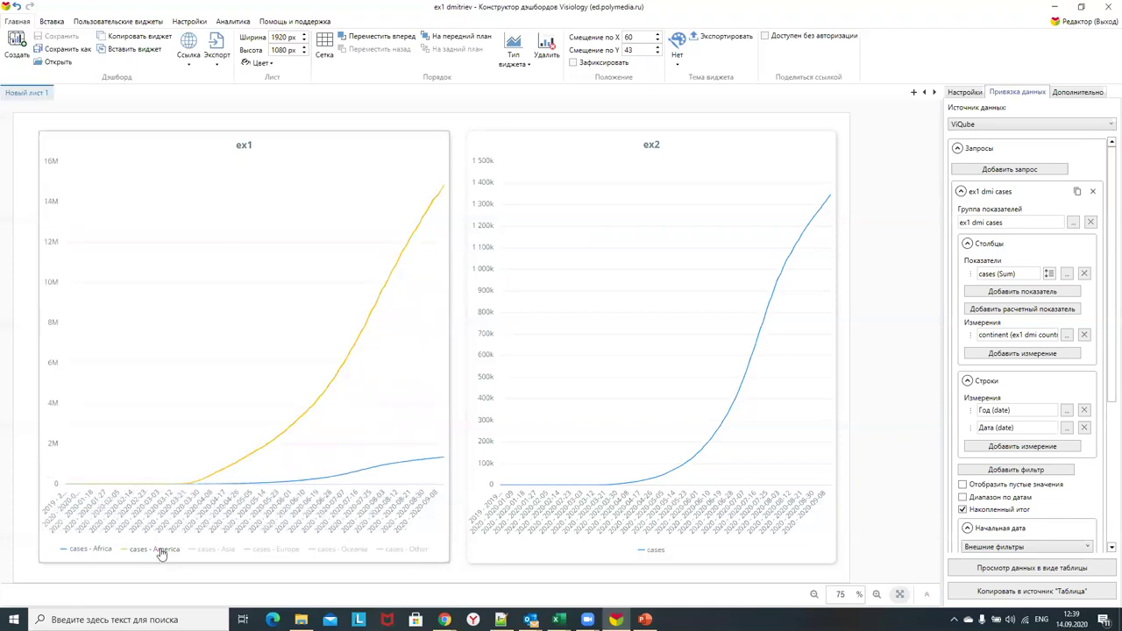
click(161, 550)
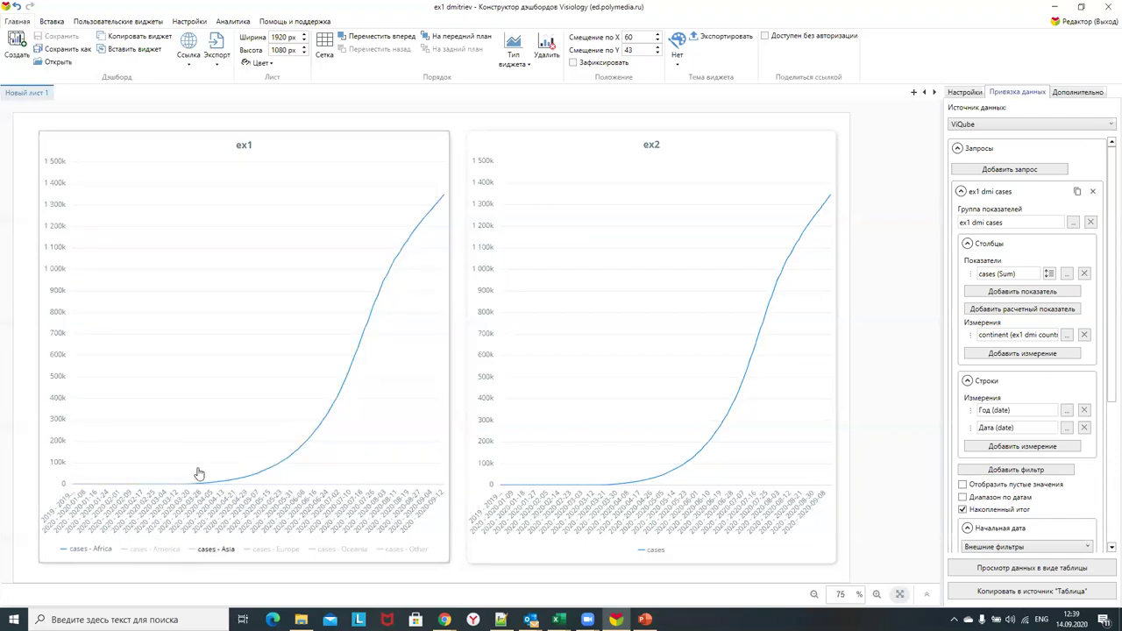
click(216, 551)
click(216, 554)
click(58, 62)
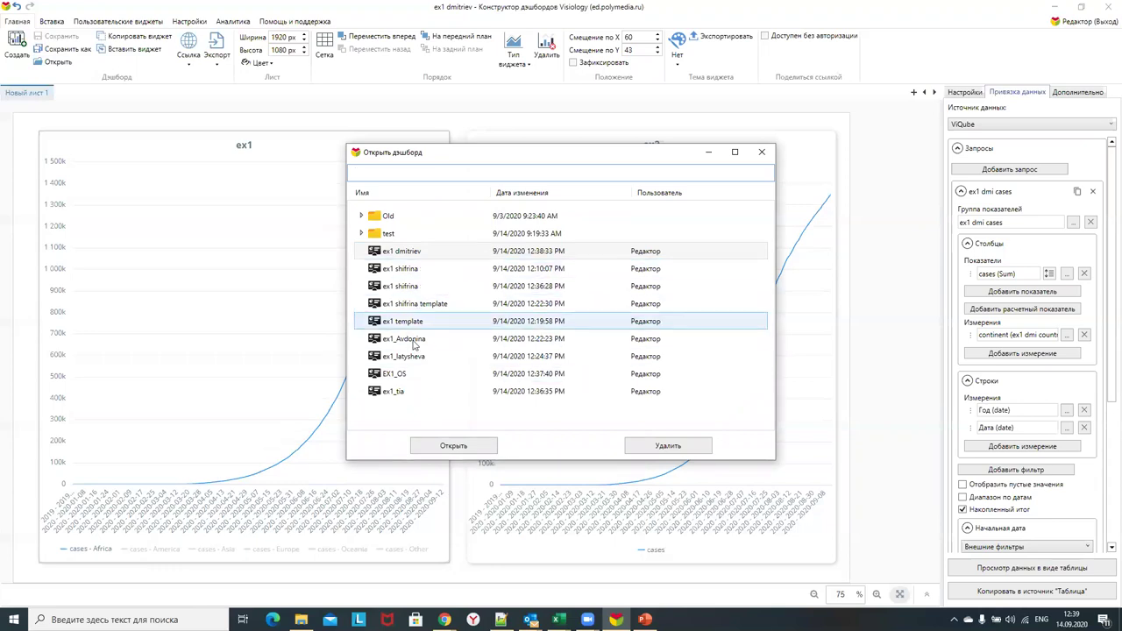
Open another participant's ex1 dashboard, then reopen the original ex1/ex2 dashboard
click(433, 338)
click(447, 446)
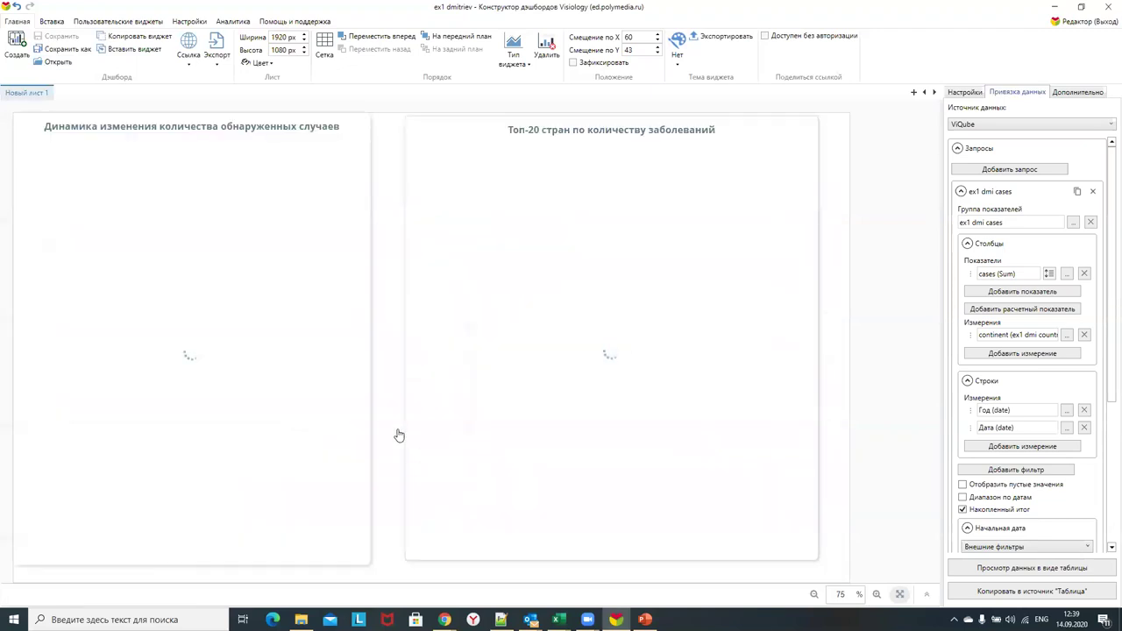
click(45, 62)
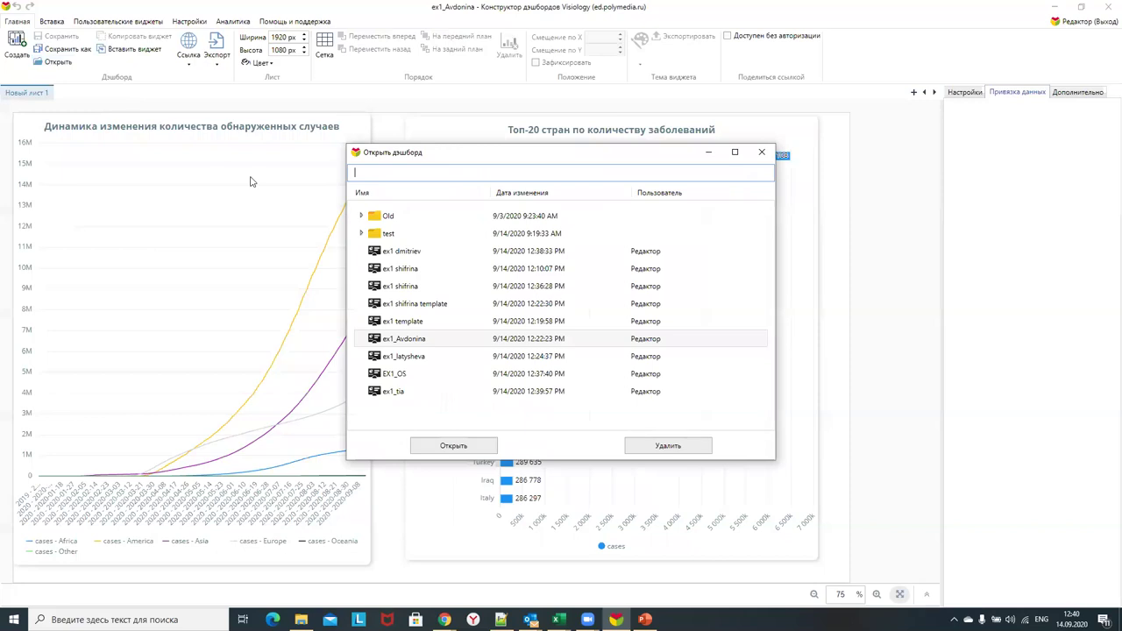
click(399, 269)
click(399, 251)
click(452, 444)
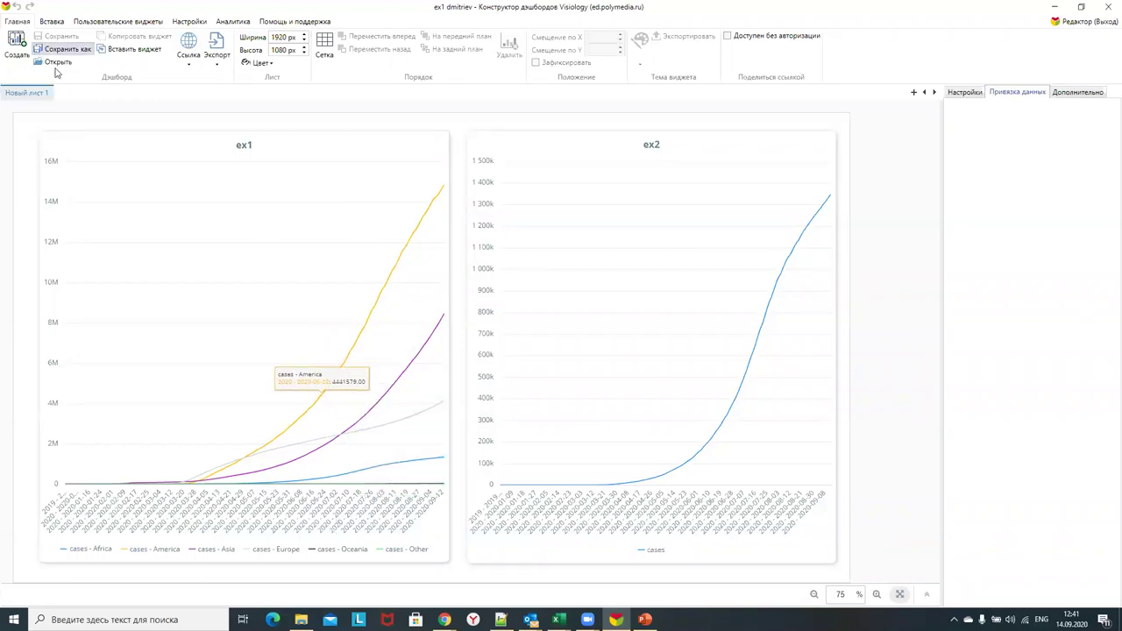
Load another participant's ex1 dashboard again for comparison
click(221, 302)
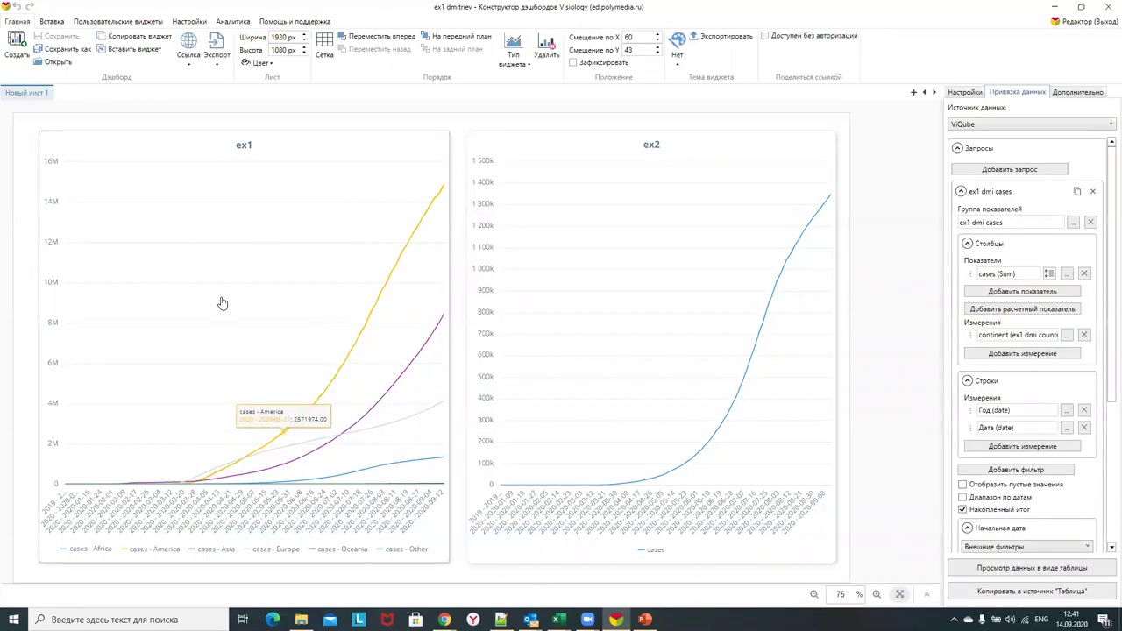
click(54, 61)
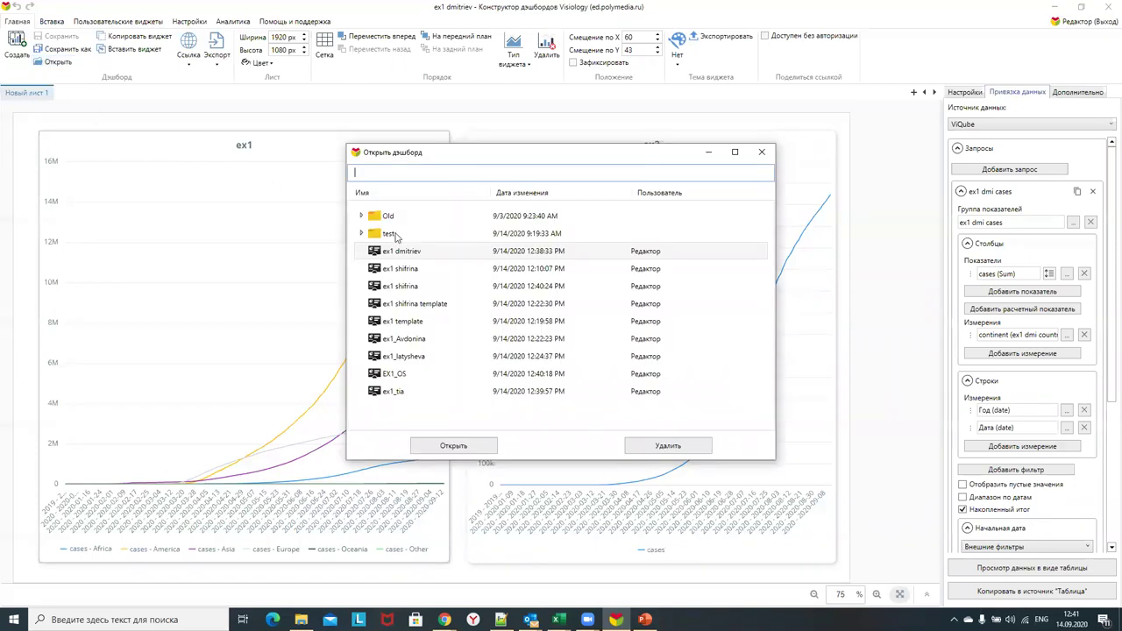
click(403, 338)
click(460, 444)
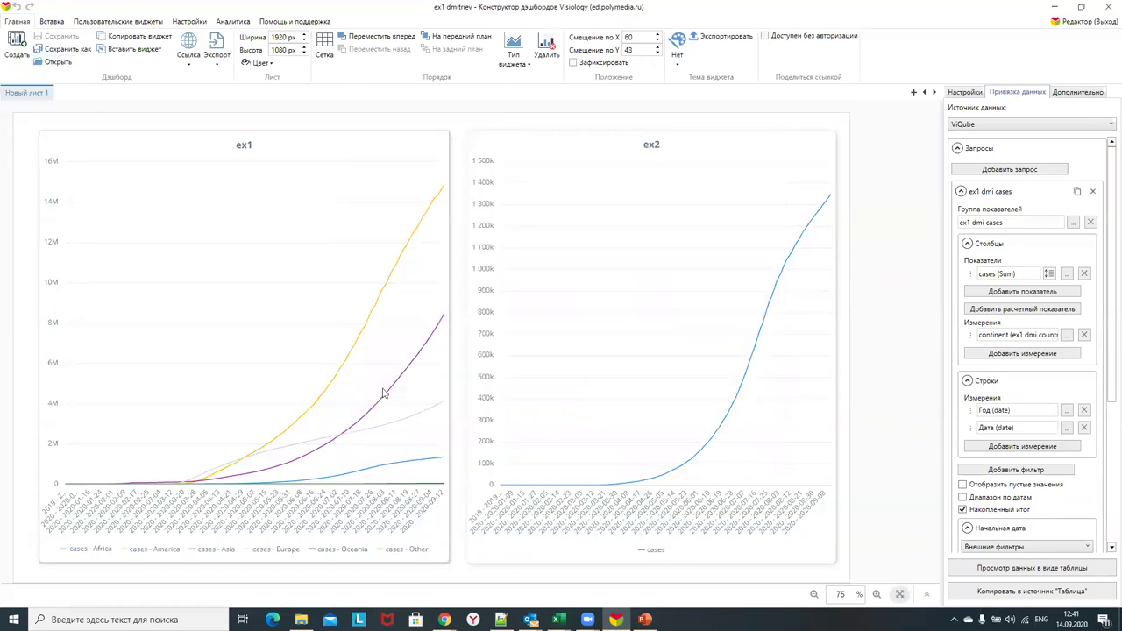
Hide the Europe, Asia, America, Other and Oceania lines, then restore Oceania, Europe and America
click(260, 544)
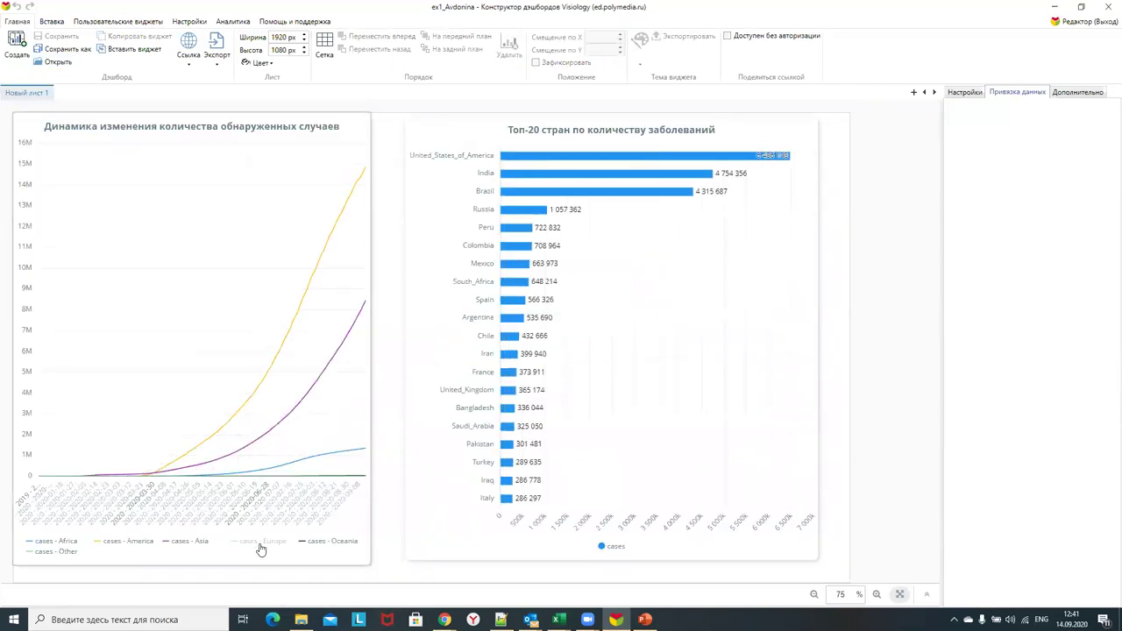
click(194, 543)
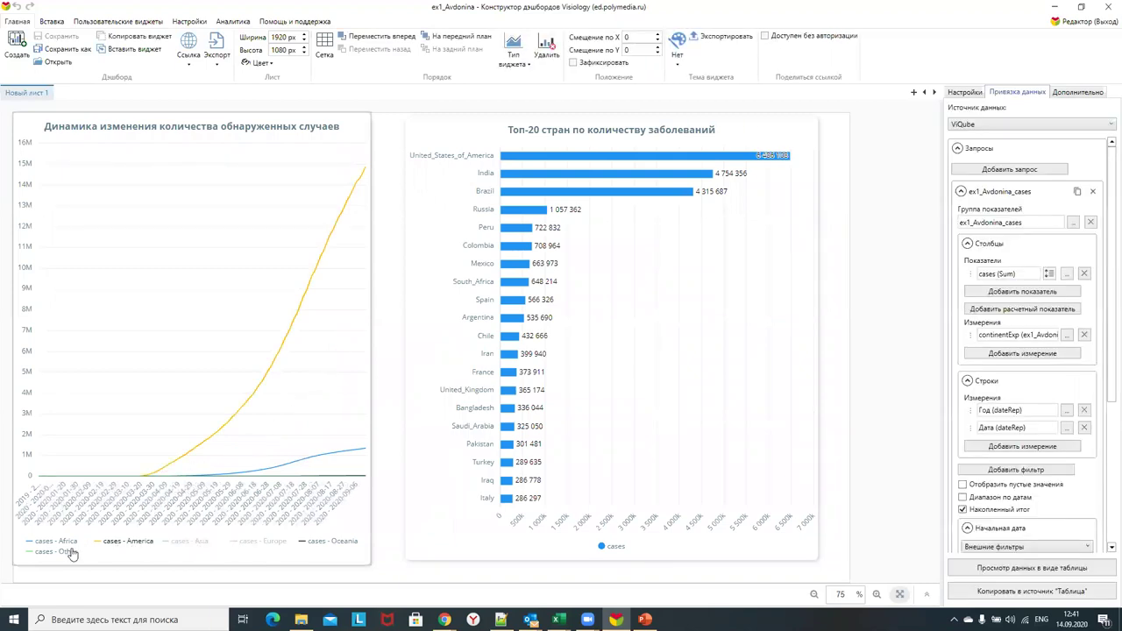
click(128, 541)
click(66, 553)
click(346, 543)
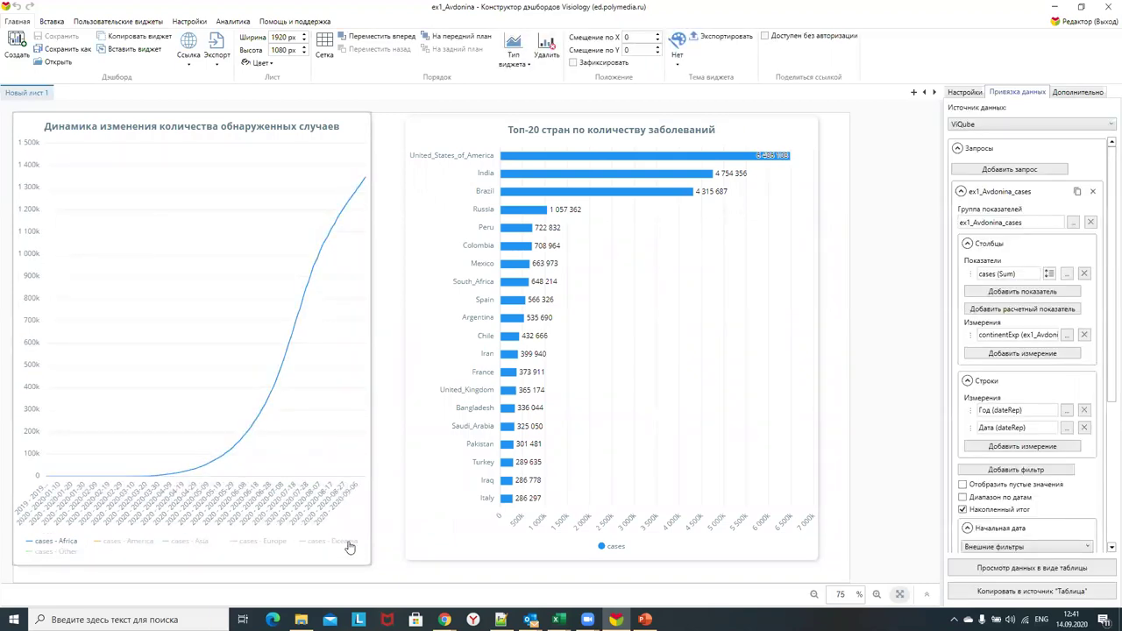
click(326, 543)
click(267, 543)
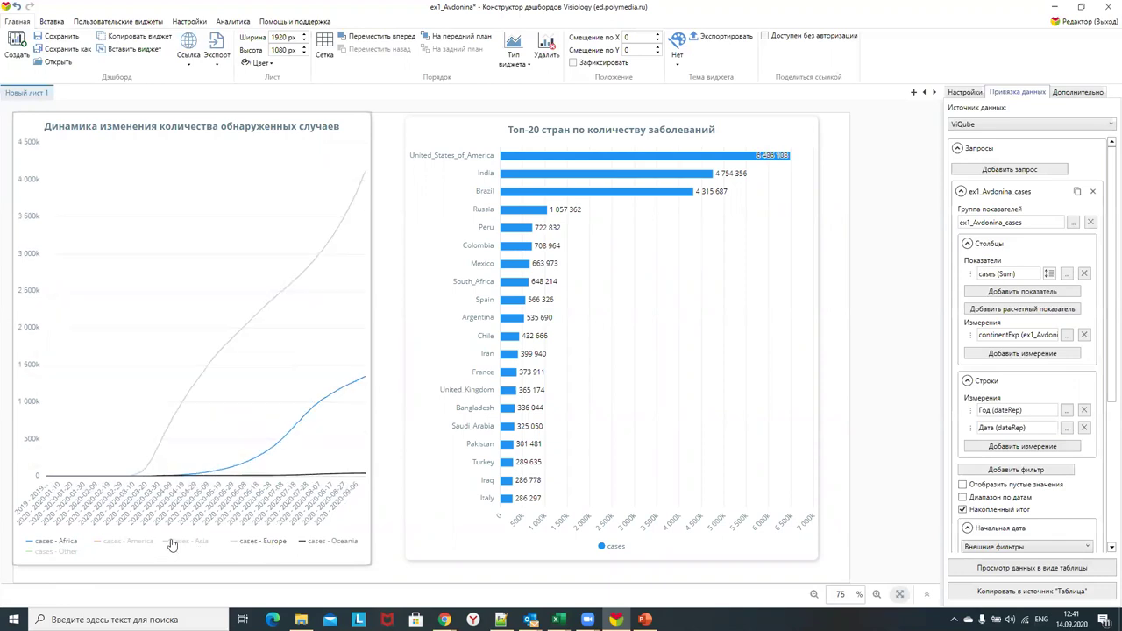
click(138, 542)
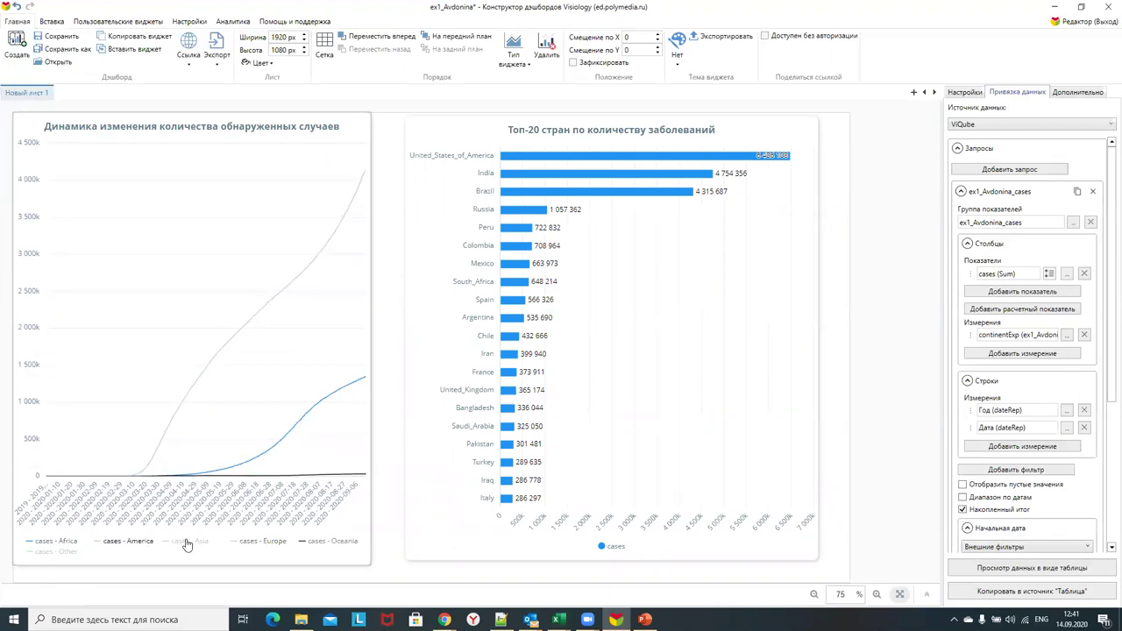
Open the ex1 dmitriev dashboard, confirming with Да to discard current changes
click(53, 63)
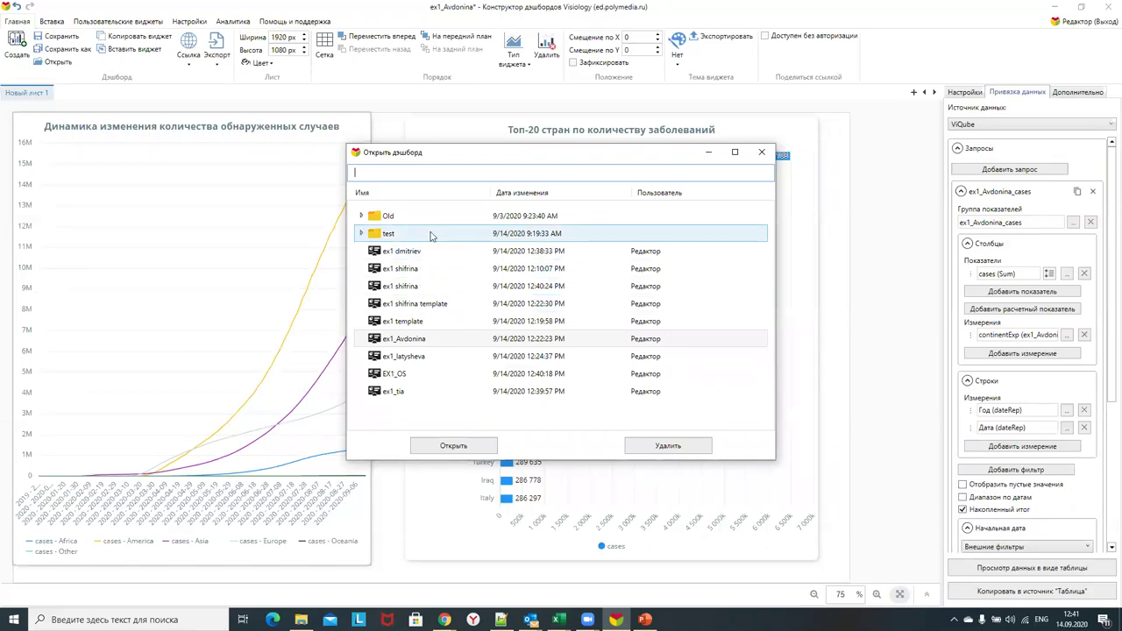
click(421, 269)
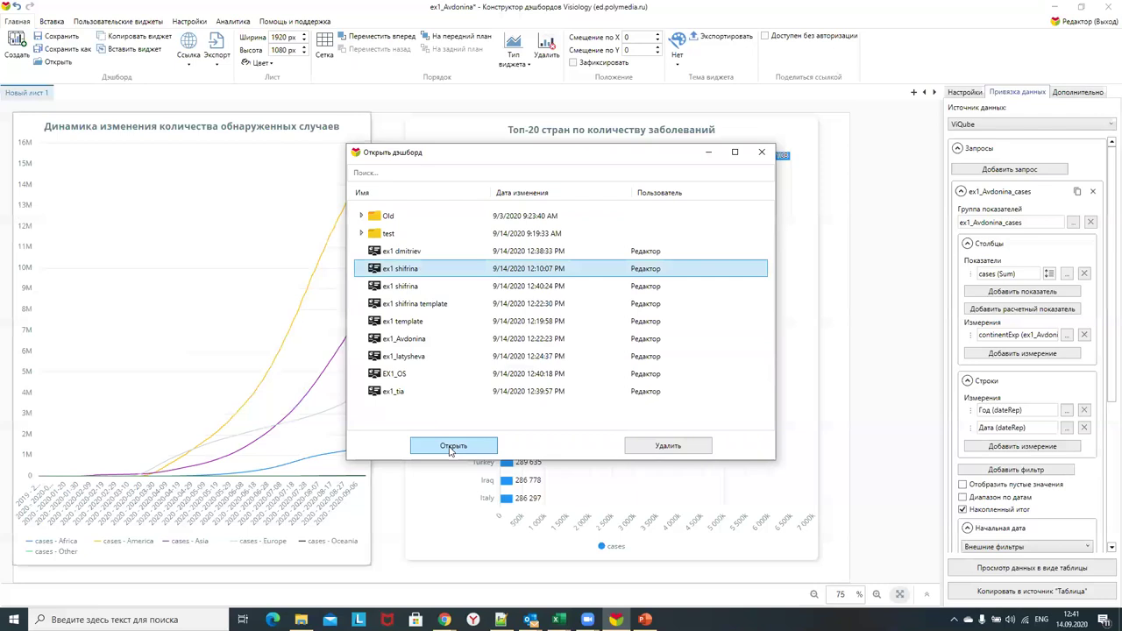
click(418, 252)
click(465, 447)
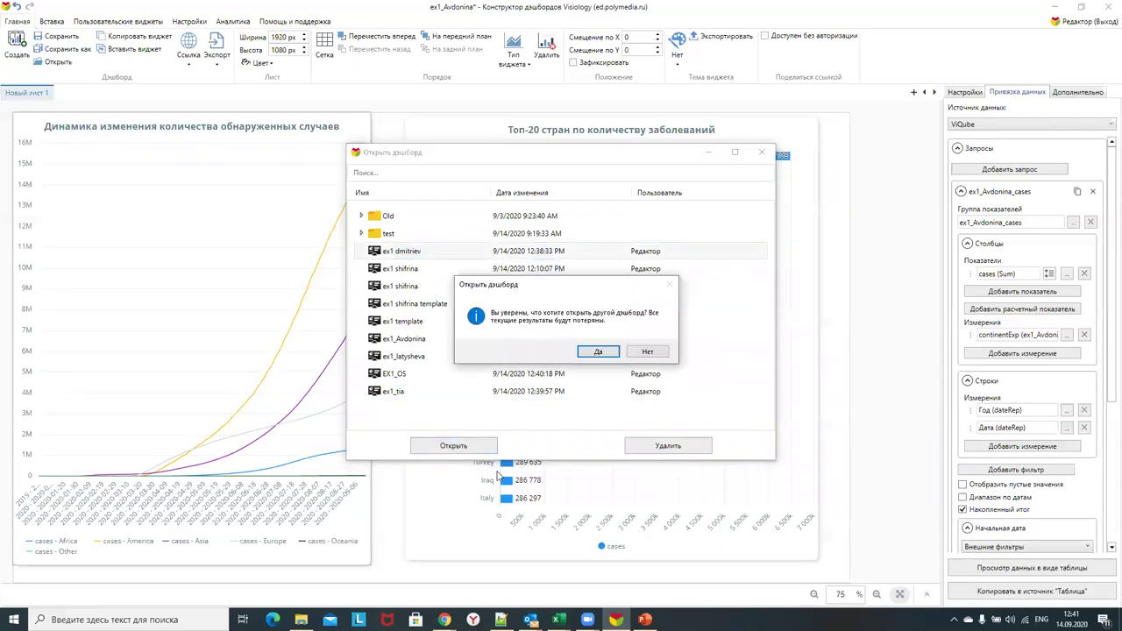
click(577, 361)
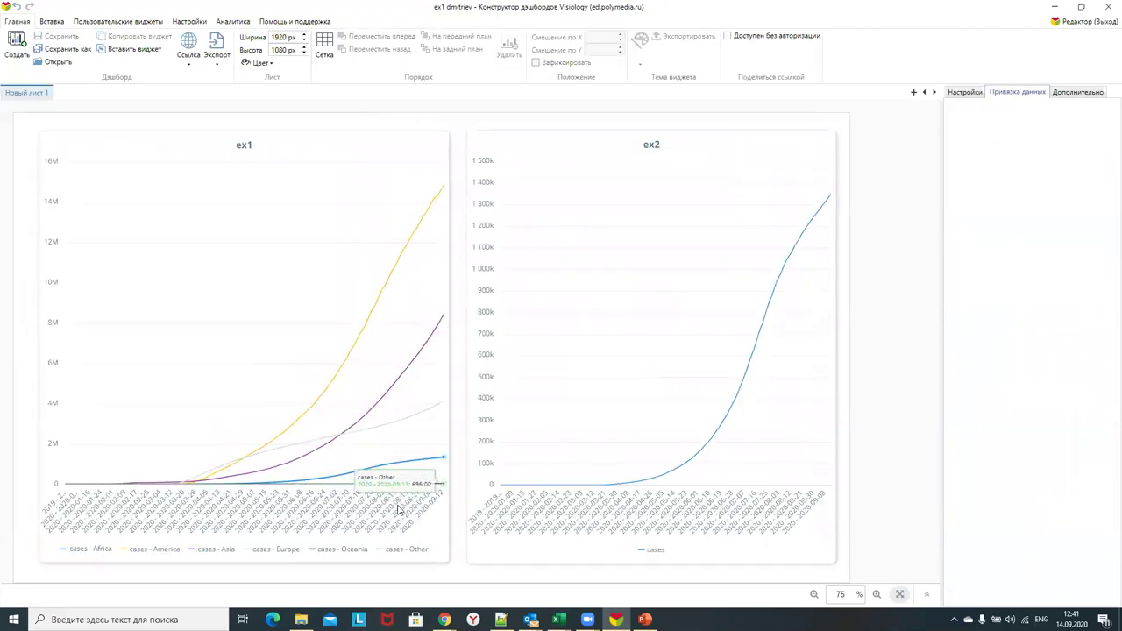
click(226, 552)
click(226, 553)
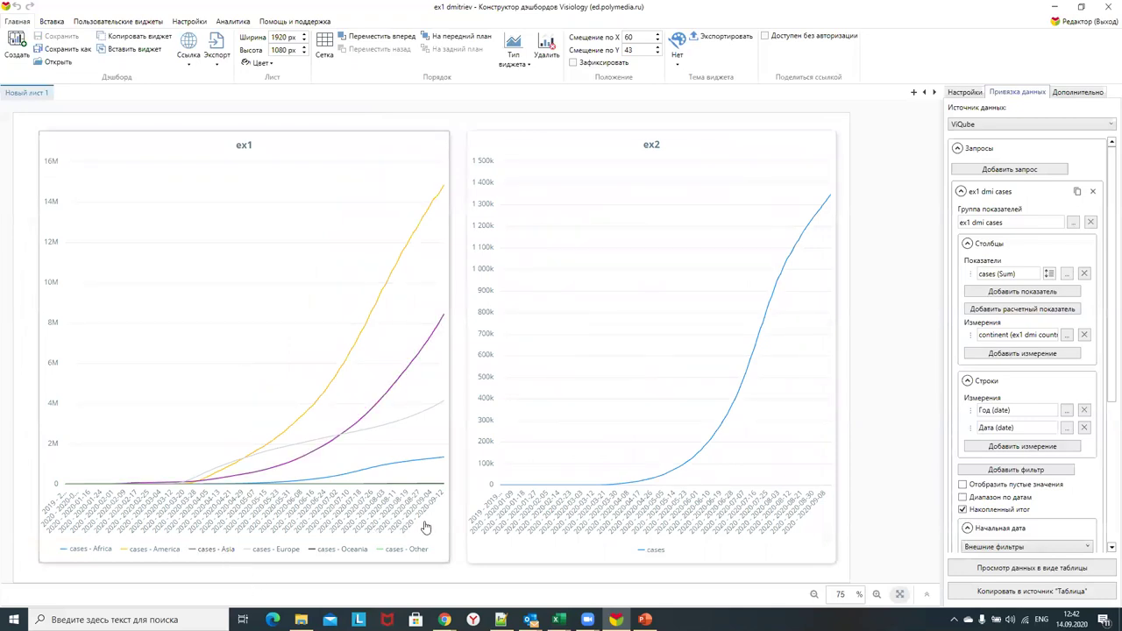
Select ex2 and then ex1 to compare their data queries
click(711, 237)
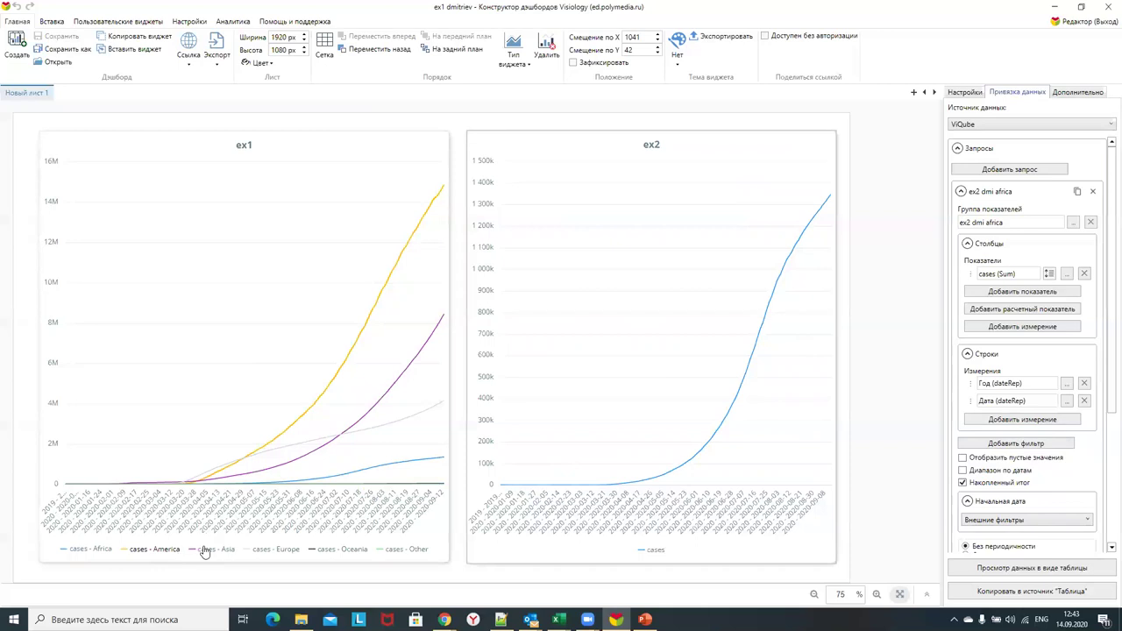
click(238, 554)
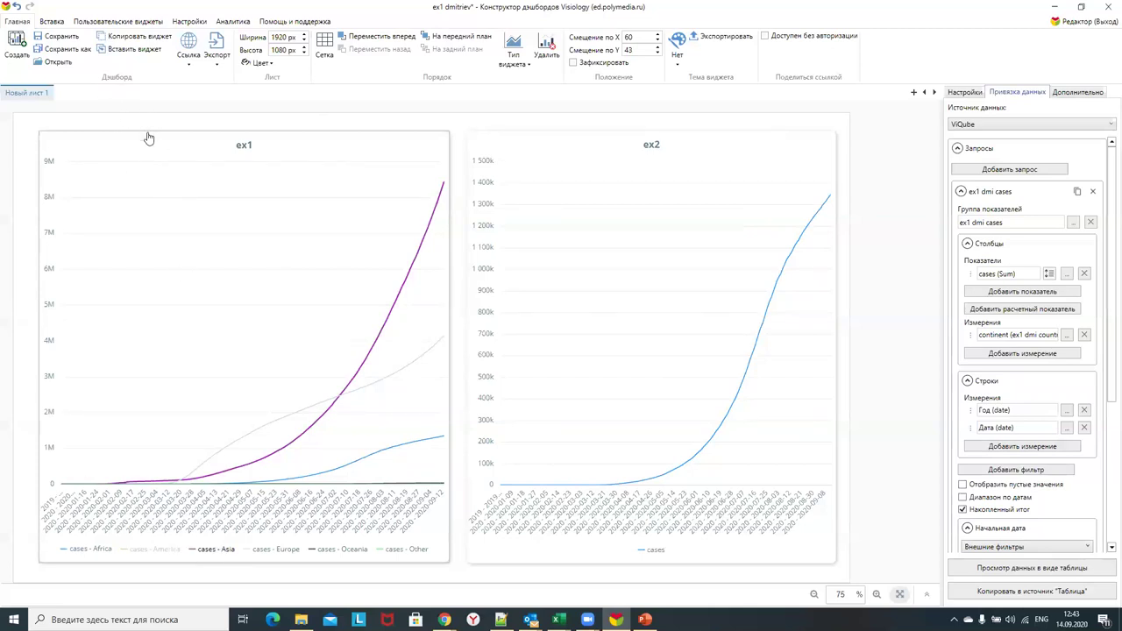
click(55, 17)
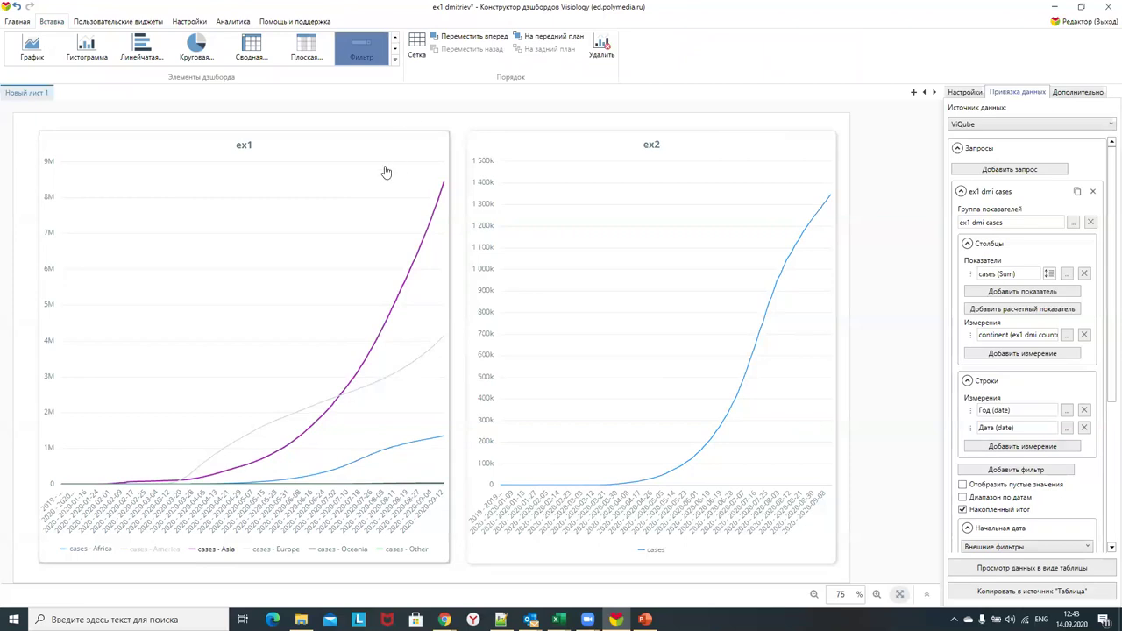
Place a new filter widget over the ex1 chart and make it shorter
drag(140, 170, 130, 191)
drag(120, 186, 160, 229)
drag(168, 295, 174, 208)
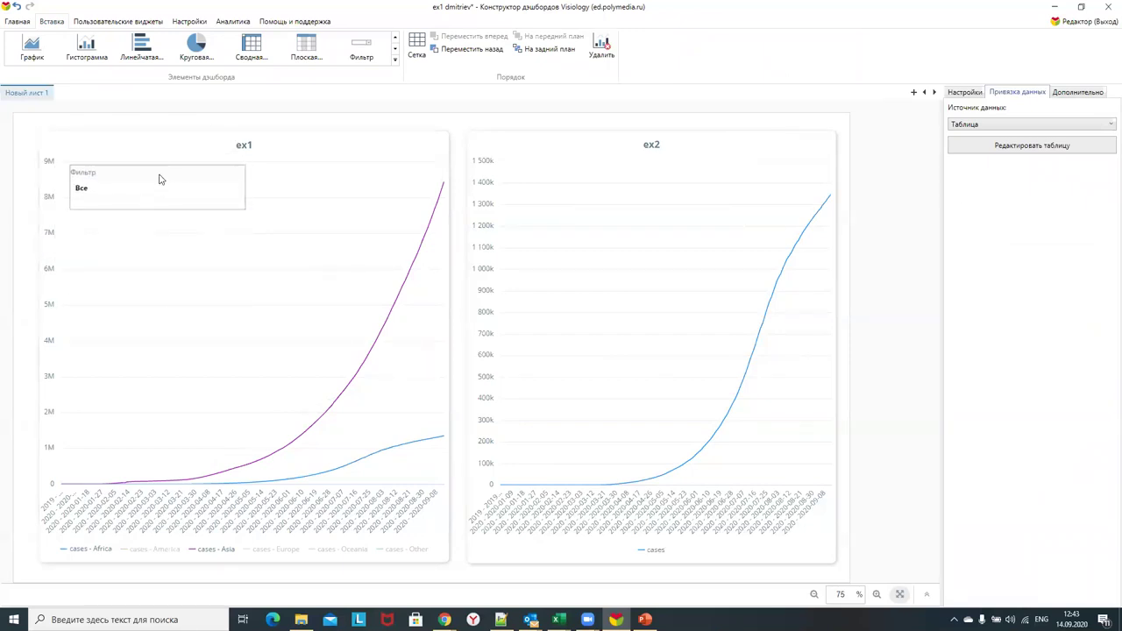
Set the filter's source to ViQube with a query on the ex1 dmi cases group
click(961, 125)
click(964, 143)
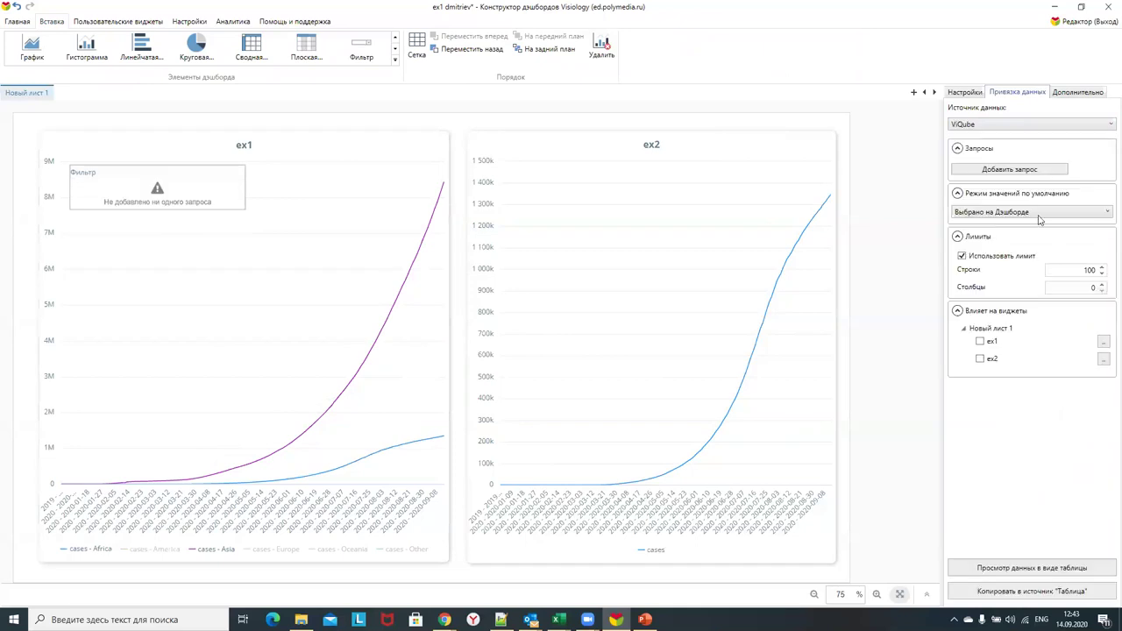
click(1010, 169)
click(1015, 279)
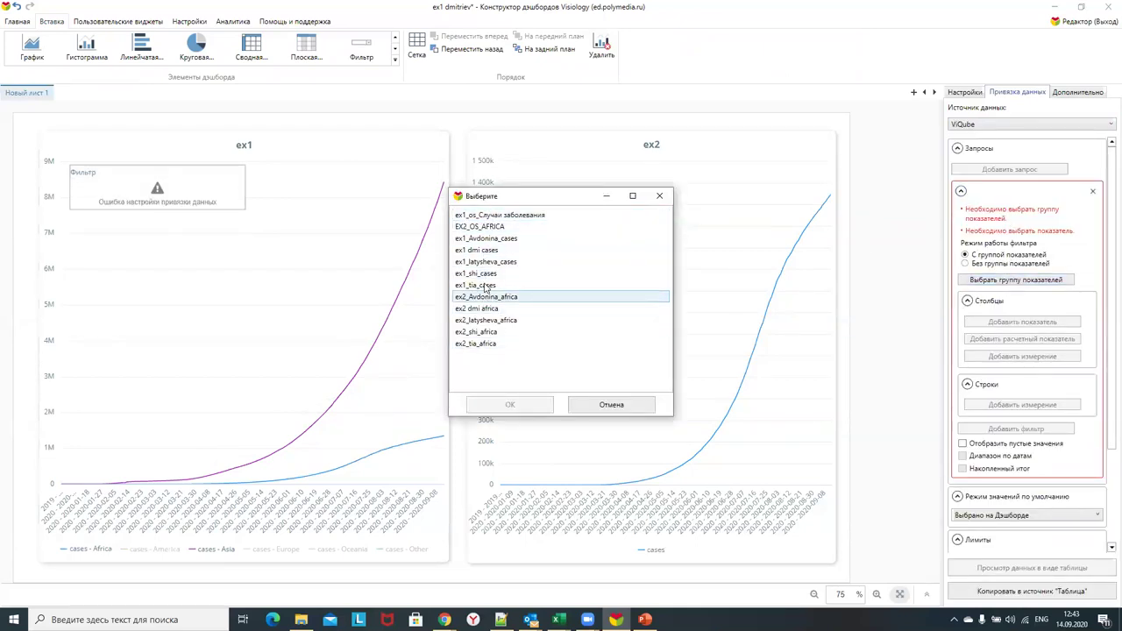
click(477, 250)
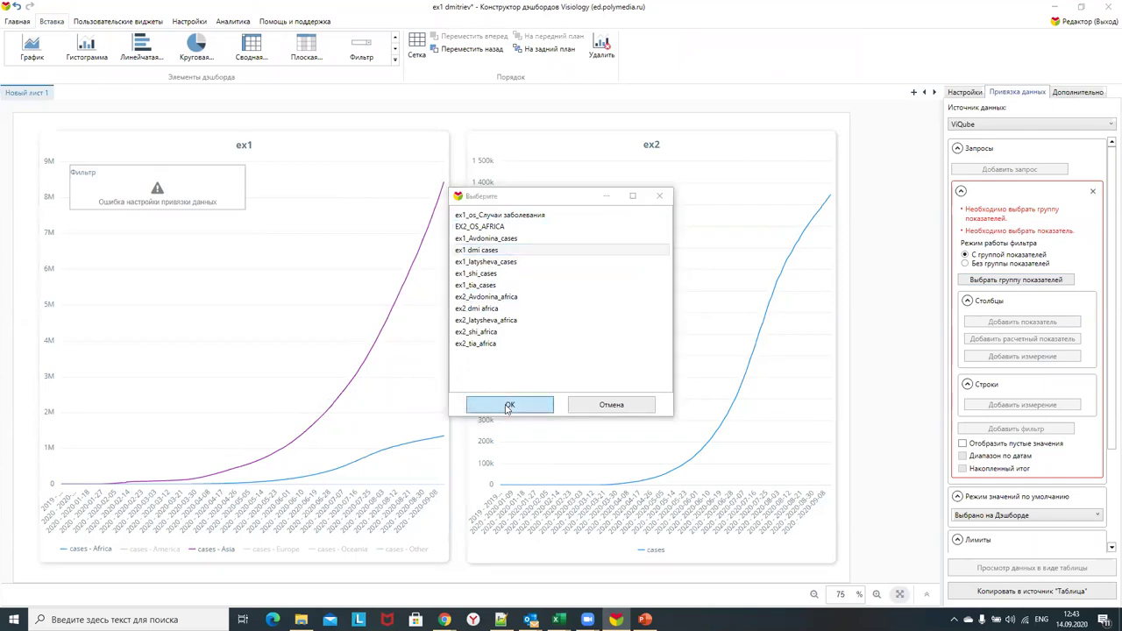
click(507, 405)
Add the cases metric and the continent row dimension to the filter's query
click(1035, 311)
double_click(496, 211)
click(456, 252)
click(487, 261)
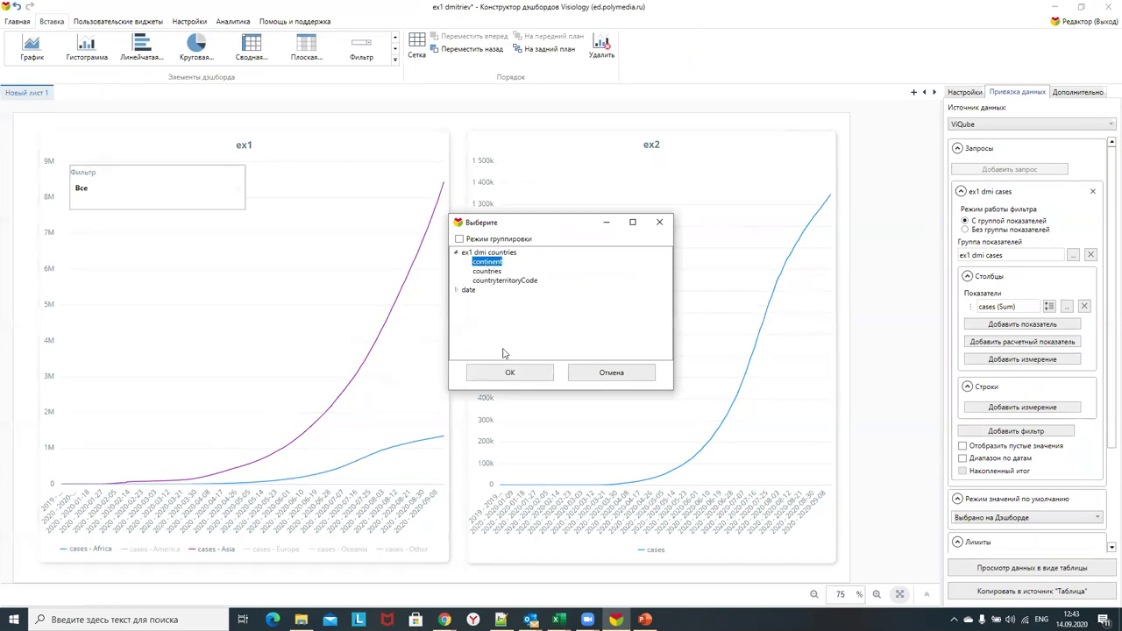
click(509, 372)
Make the filter affect ex1, set it to Africa, and nudge it slightly
scroll(1032, 377, down, 3)
click(982, 518)
click(115, 189)
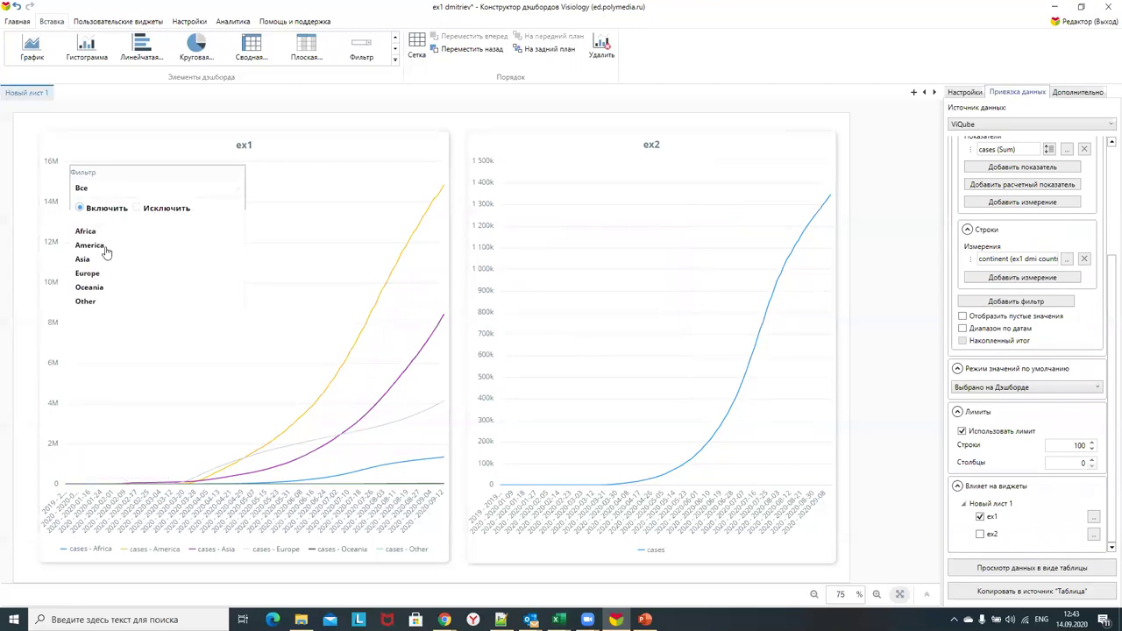
click(99, 231)
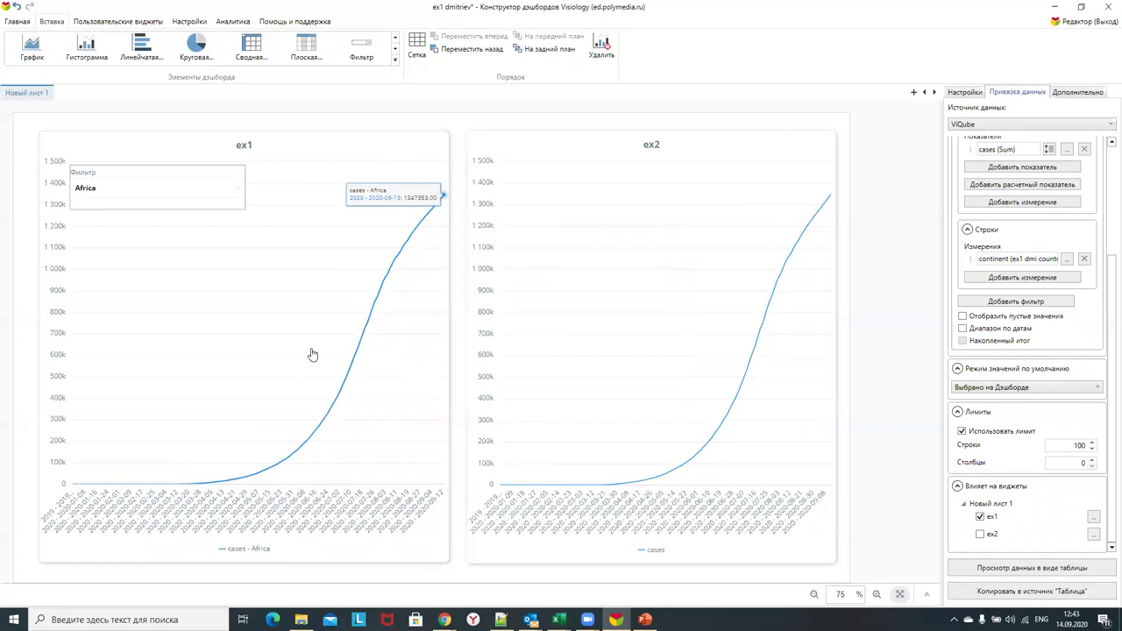
mouse_move(152, 175)
mouse_down()
mouse_move(172, 167)
mouse_move(168, 182)
mouse_move(158, 178)
mouse_up()
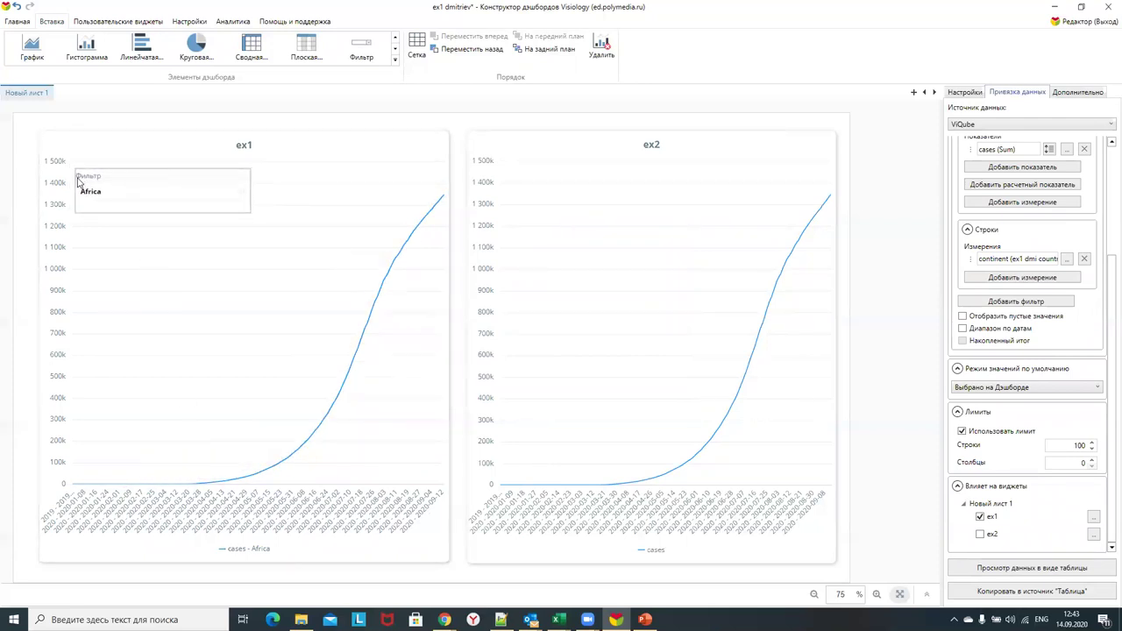
Resize the filter widget and switch the filter to America
drag(73, 176, 129, 205)
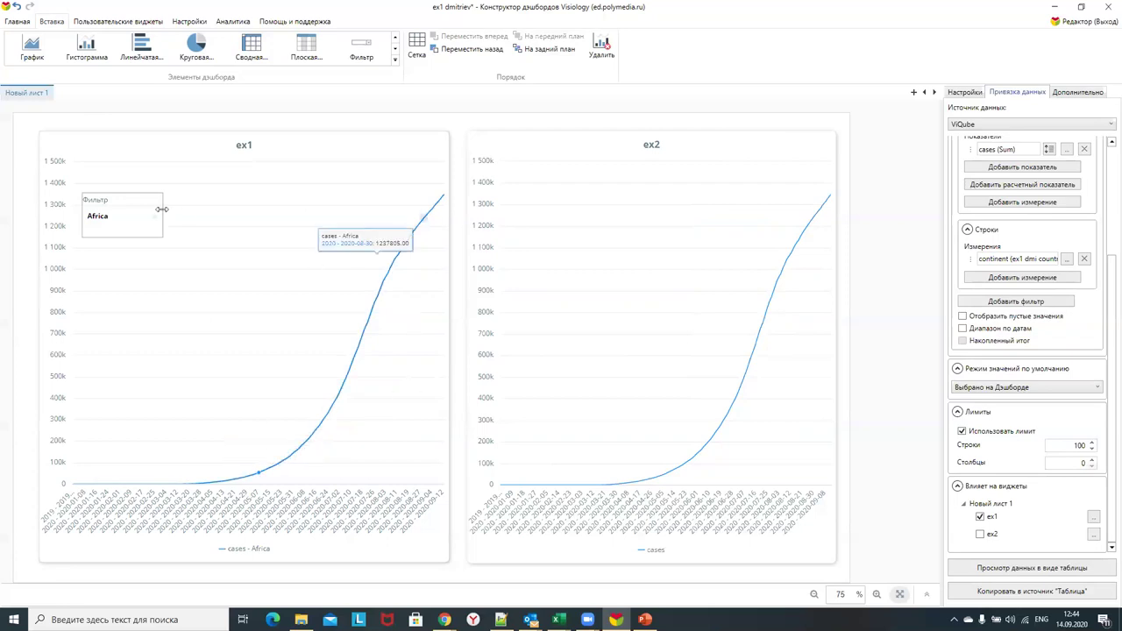
click(112, 214)
click(102, 272)
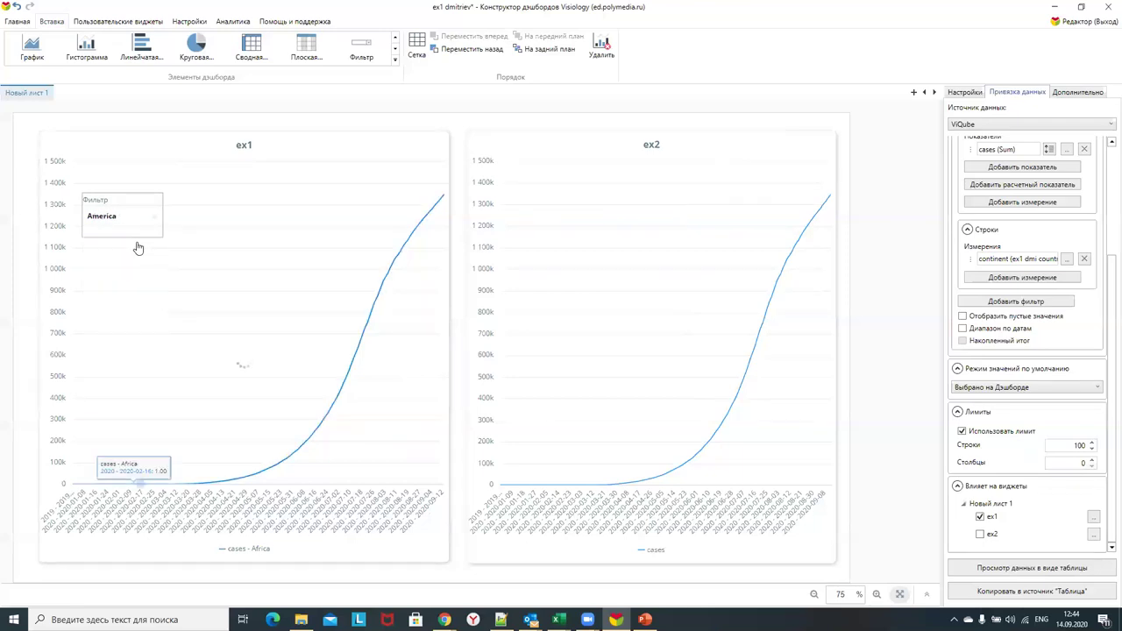
mouse_move(161, 199)
mouse_down()
mouse_move(211, 213)
mouse_move(150, 206)
mouse_up()
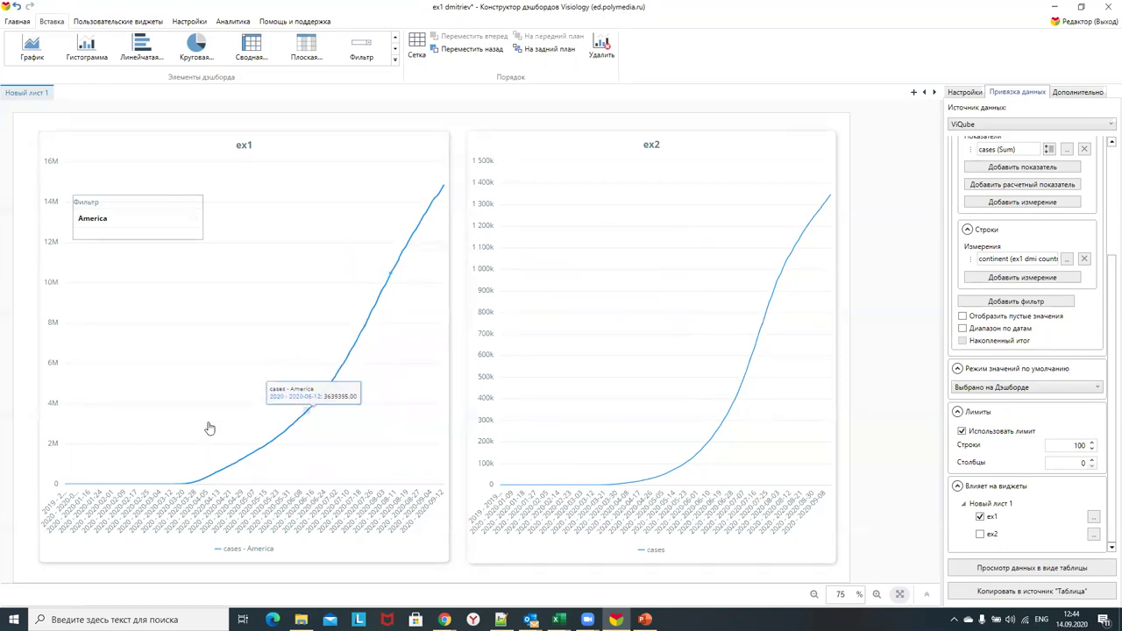
Try Europe, Oceania and Other in the continent filter, leaving it on Oceania
click(132, 220)
click(113, 303)
click(113, 220)
click(113, 317)
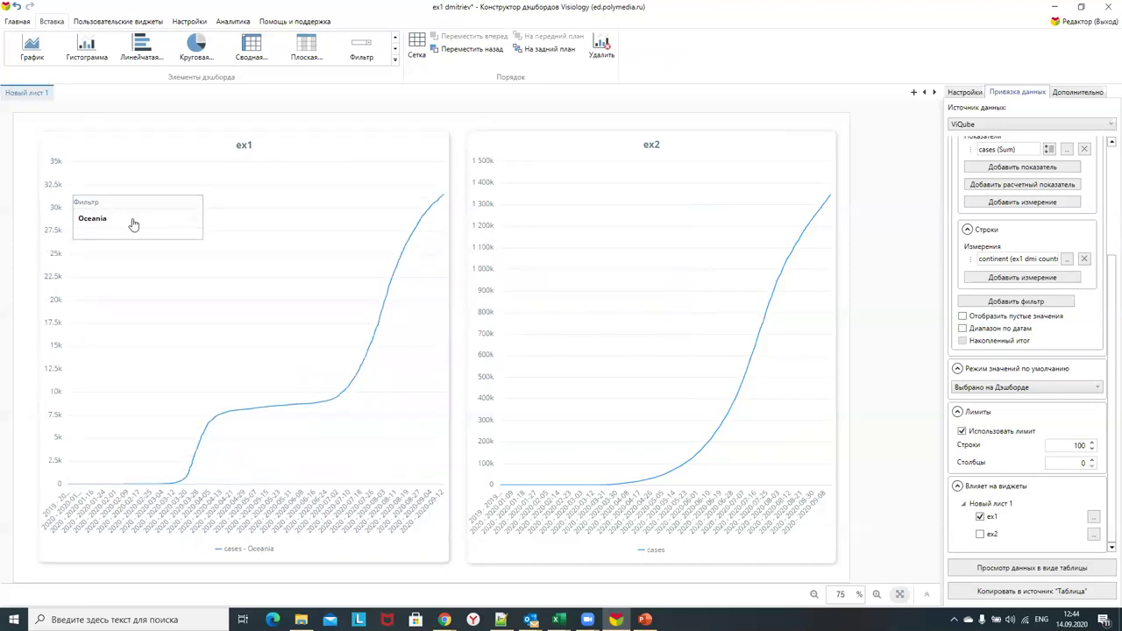
click(133, 224)
click(127, 331)
click(133, 230)
click(129, 317)
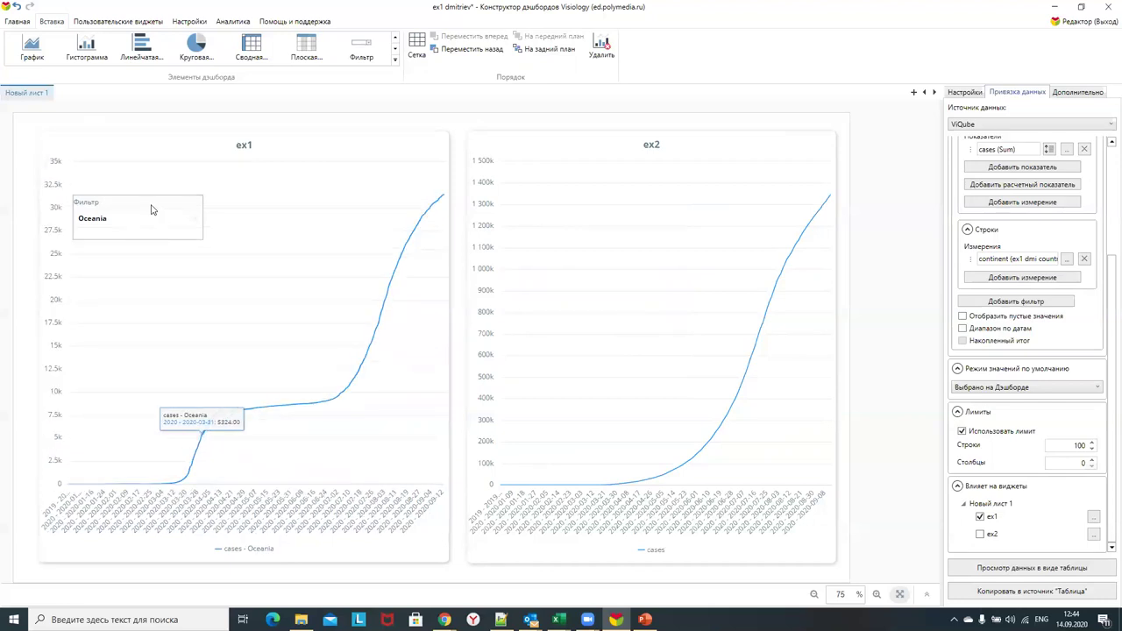
click(961, 92)
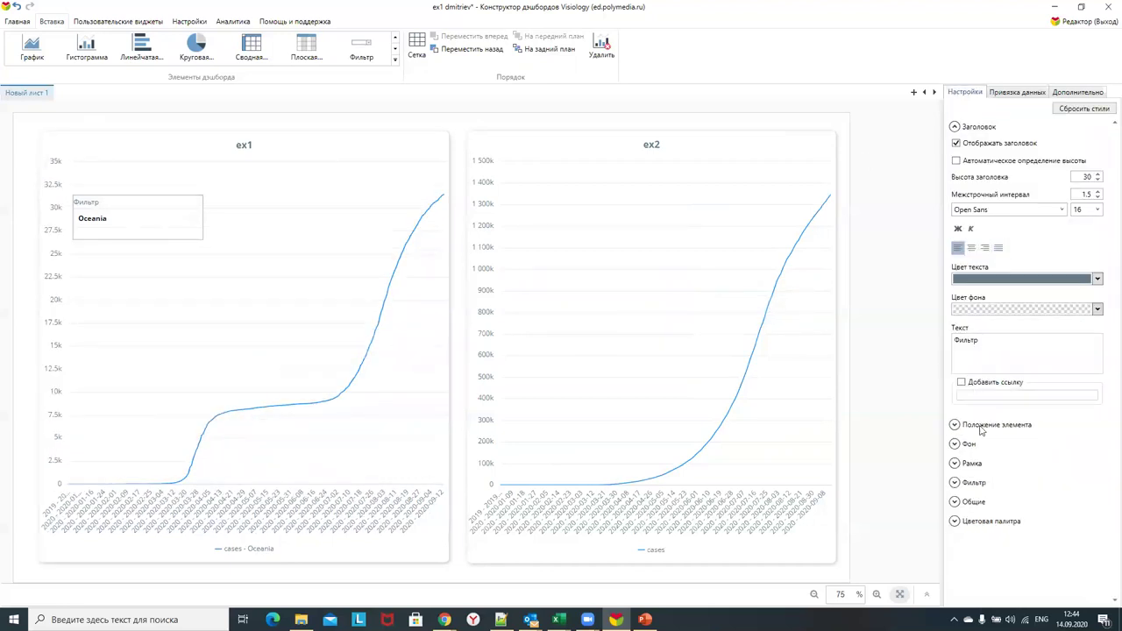
Enable Множественный фильтр on the continent filter and shift it slightly left
click(954, 483)
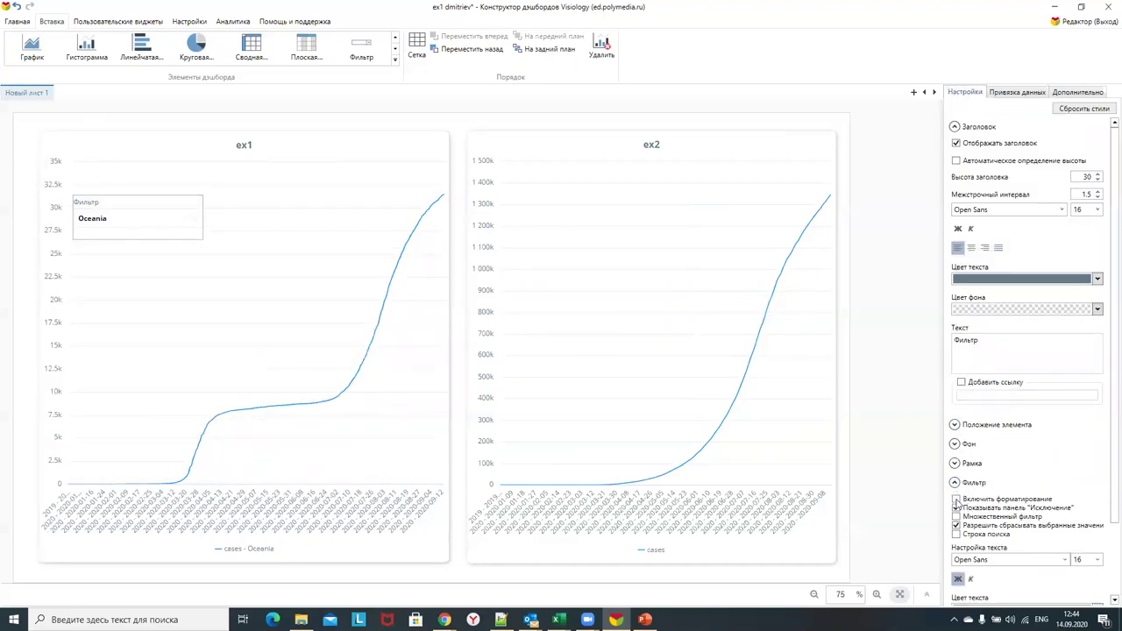
click(955, 517)
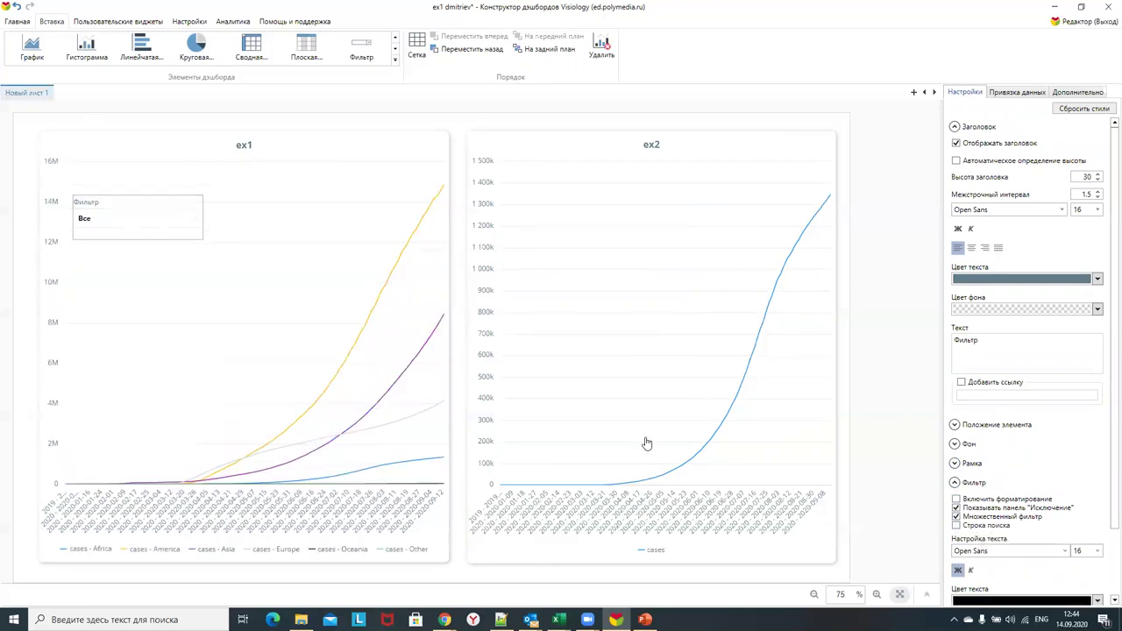
drag(136, 175, 120, 179)
Reselect the filter widget and review its Привязка данных settings from the top
click(122, 252)
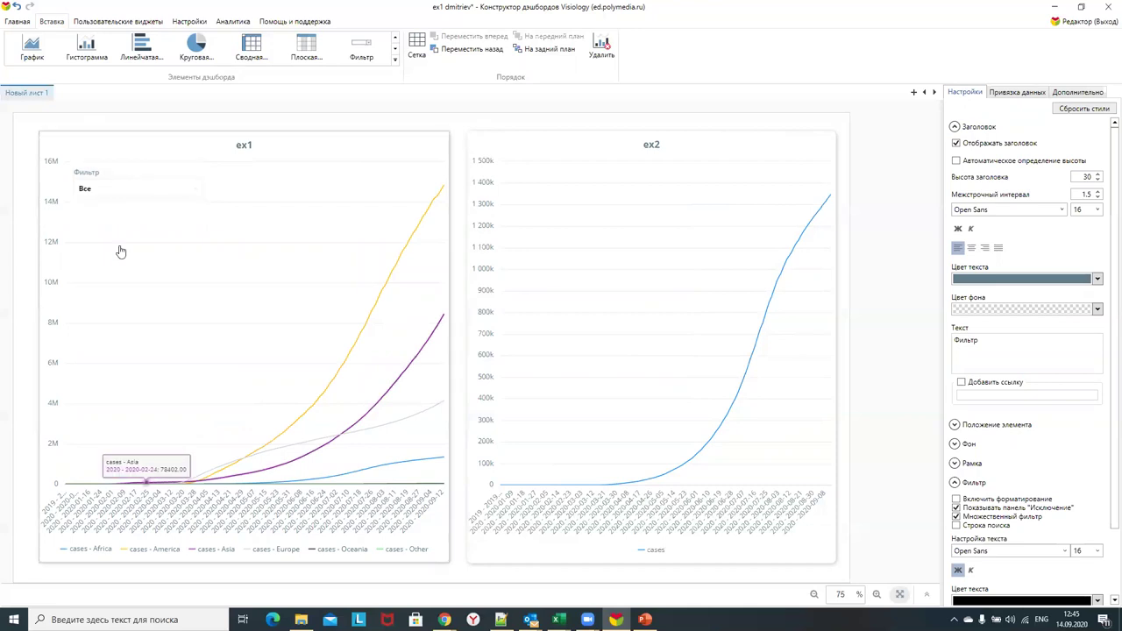
click(163, 199)
click(150, 223)
click(132, 184)
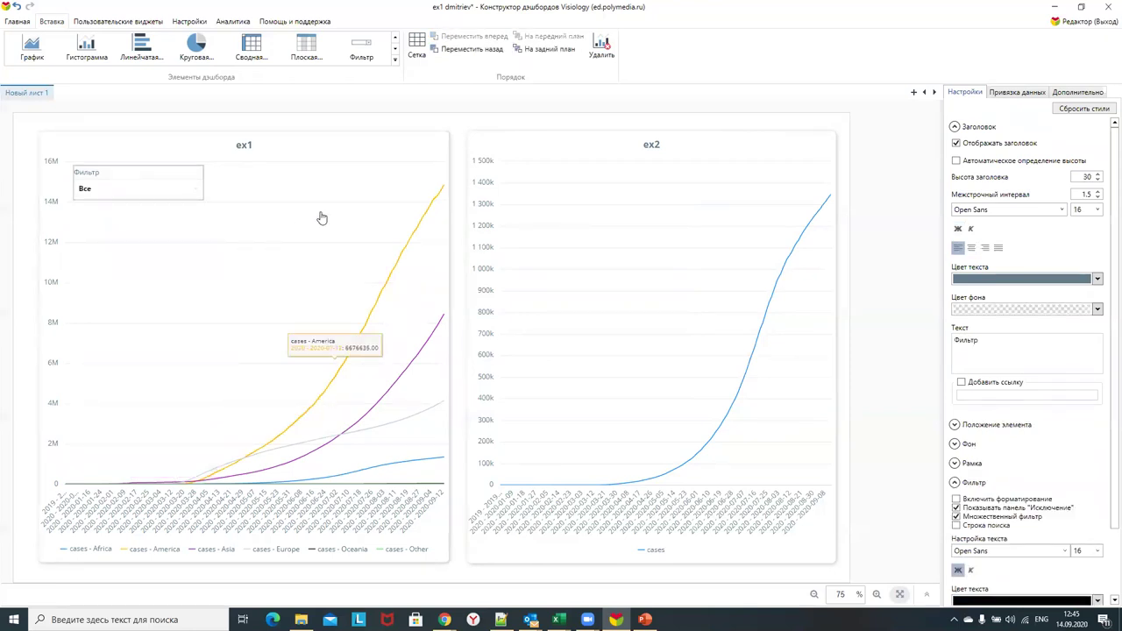
click(551, 116)
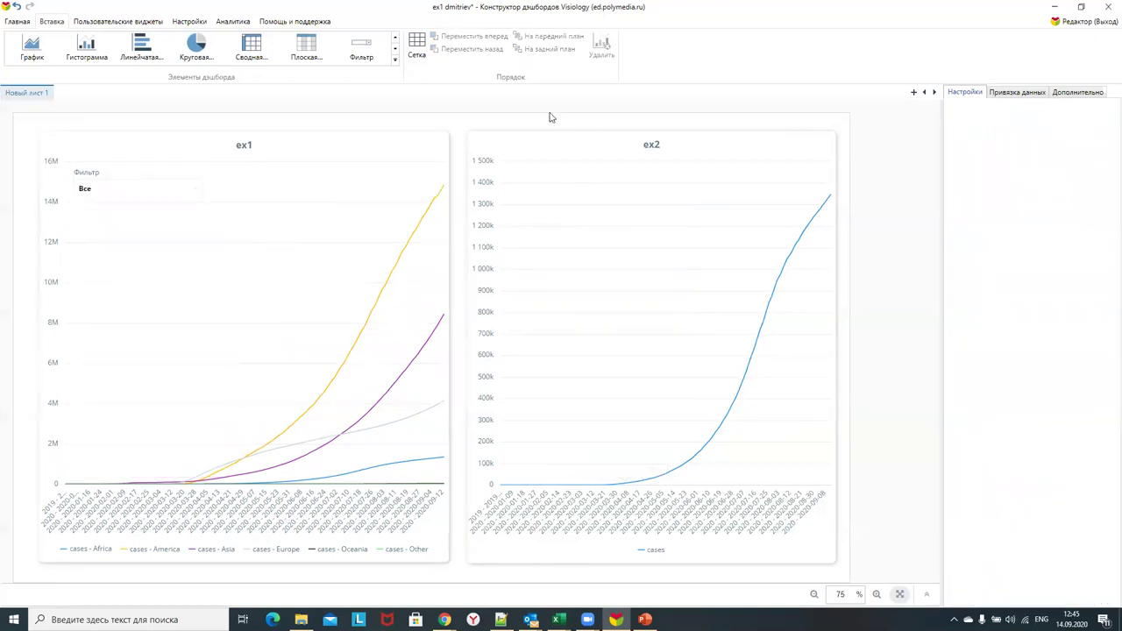
click(154, 177)
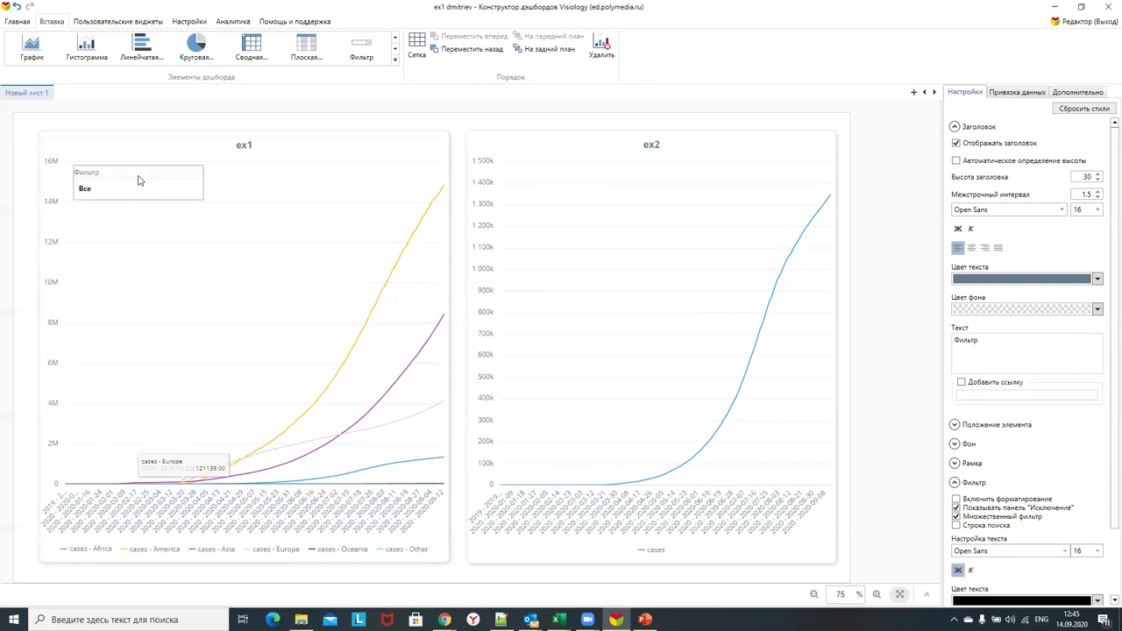
click(1009, 92)
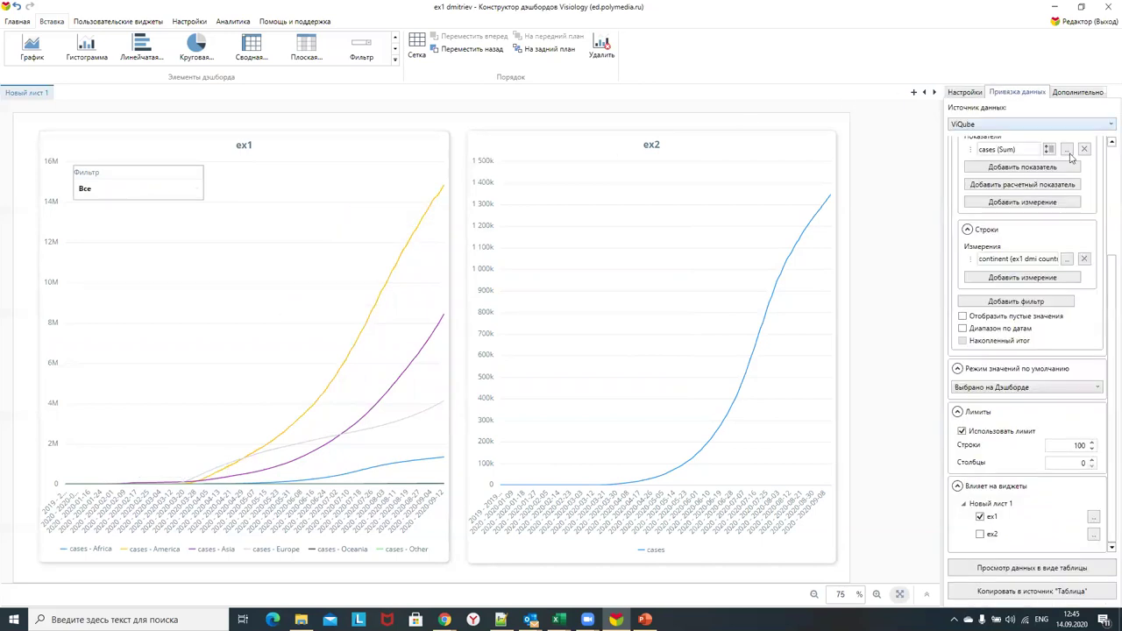
scroll(1070, 193, up, 4)
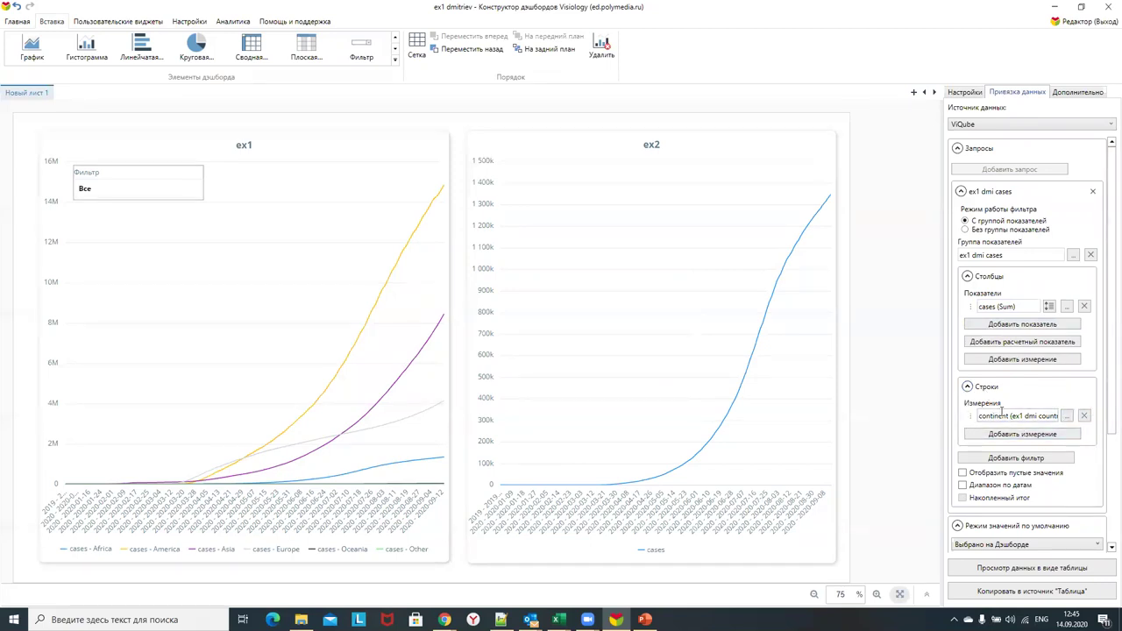
Set the continent filter to Africa only, then save the dashboard with Ctrl+S
click(143, 189)
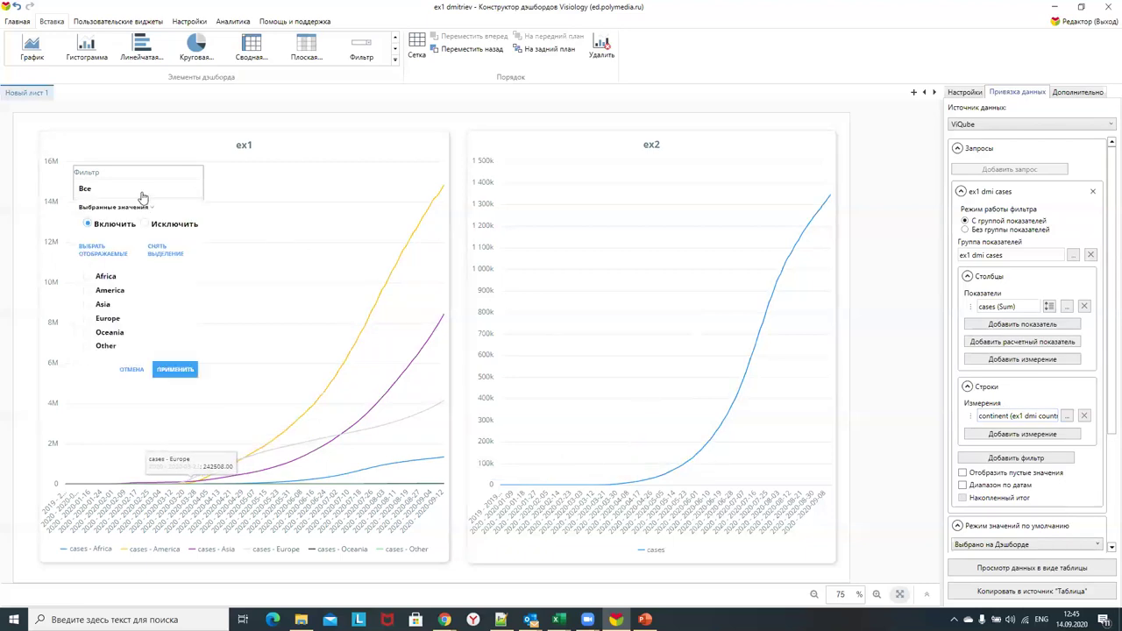
click(87, 276)
click(166, 369)
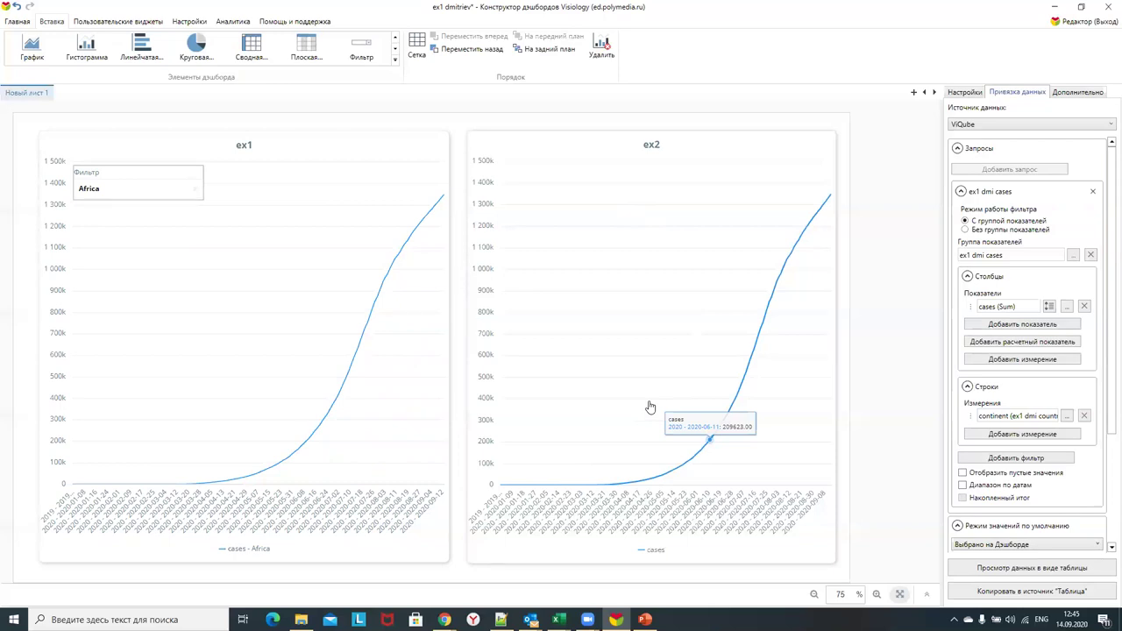
click(489, 116)
key(ctrl+s)
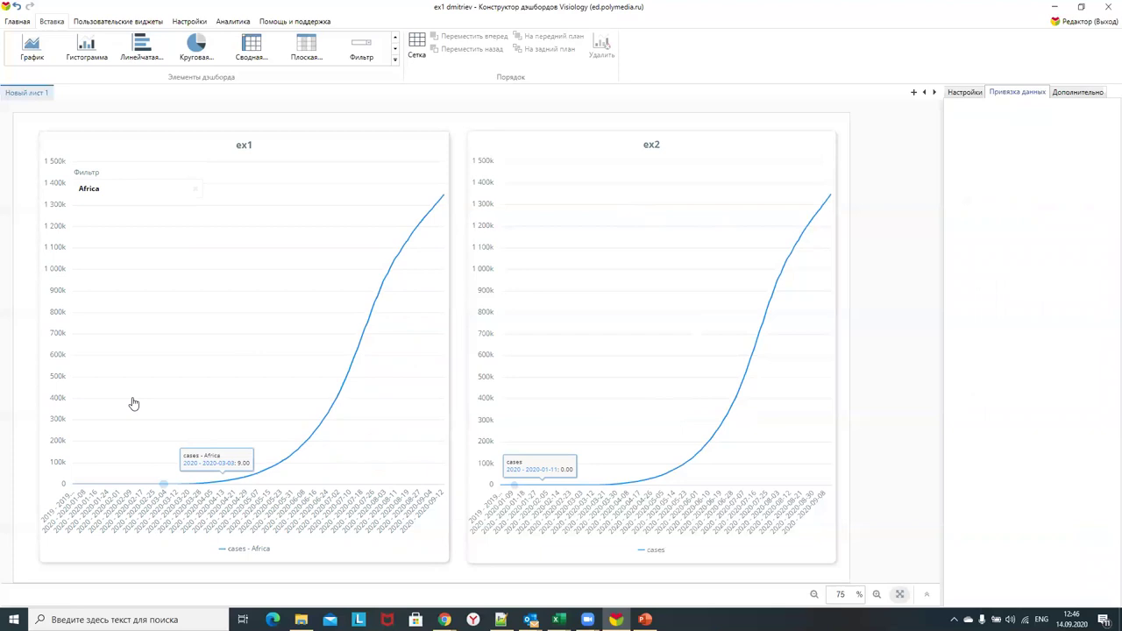
Create a new loader named 'ex2 dmi america' in the Загрузчики list
mouse_move(445, 620)
click(464, 600)
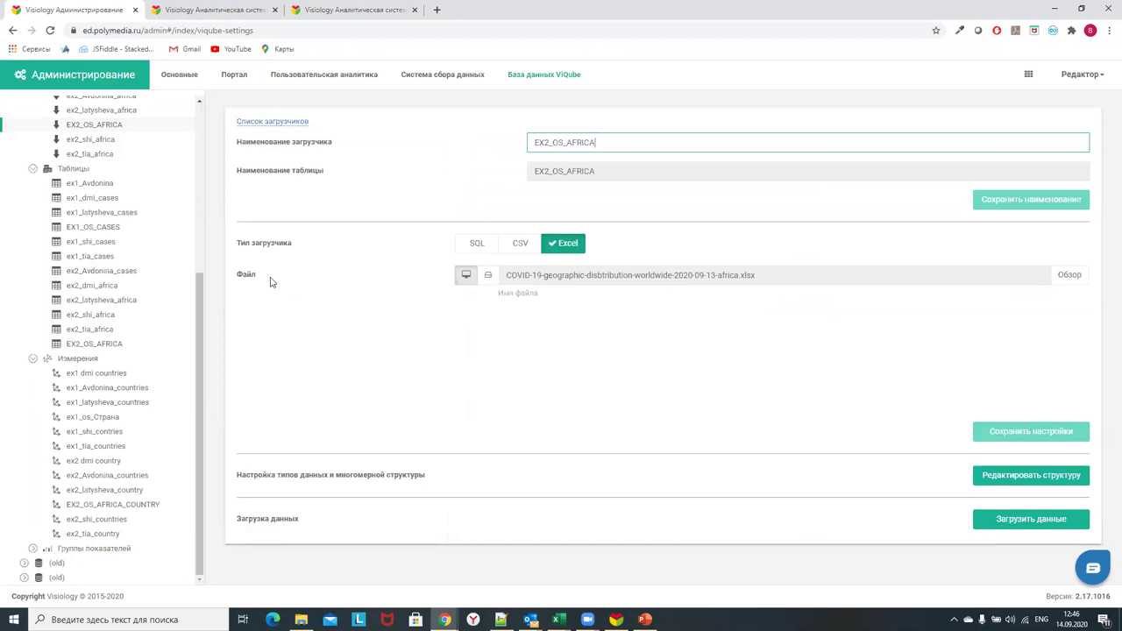
scroll(107, 225, up, 3)
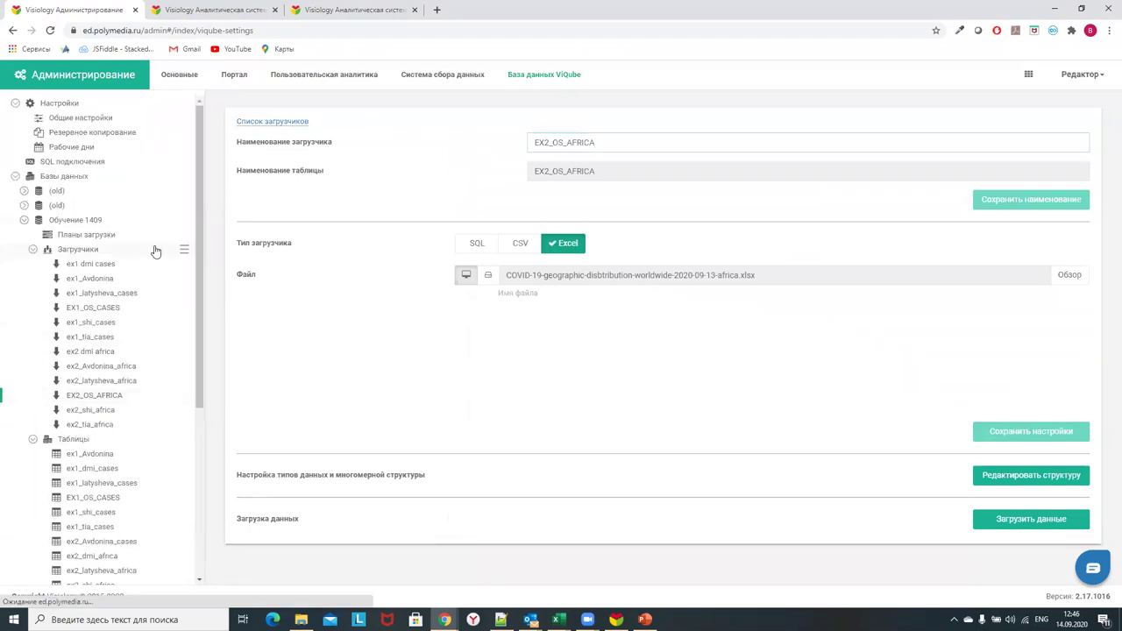
click(181, 252)
click(1082, 129)
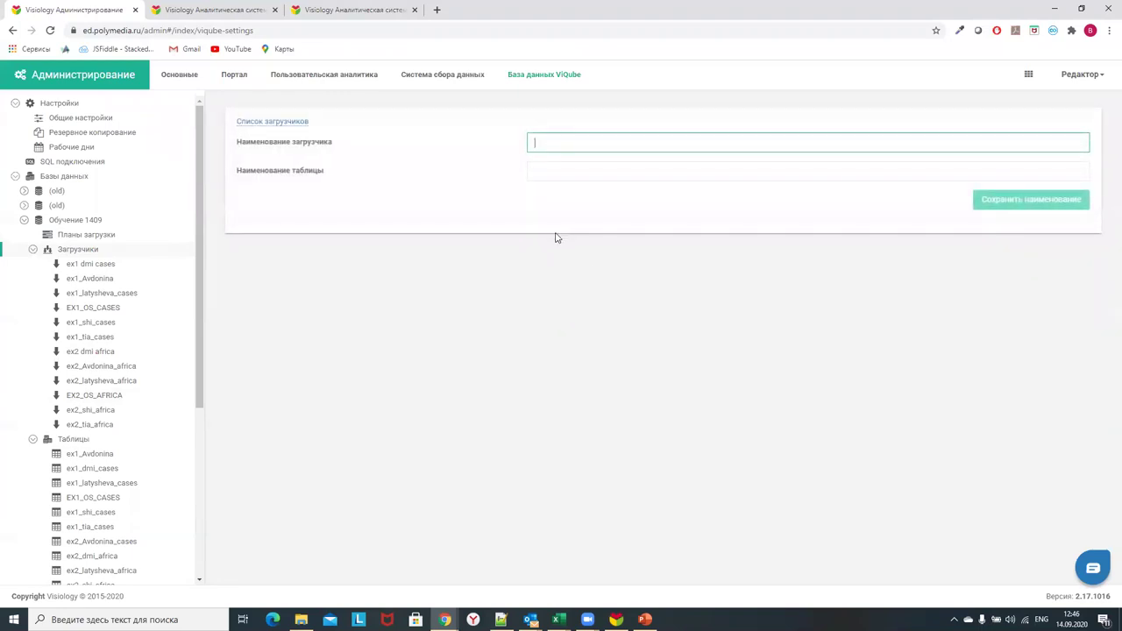
text(ex2_)
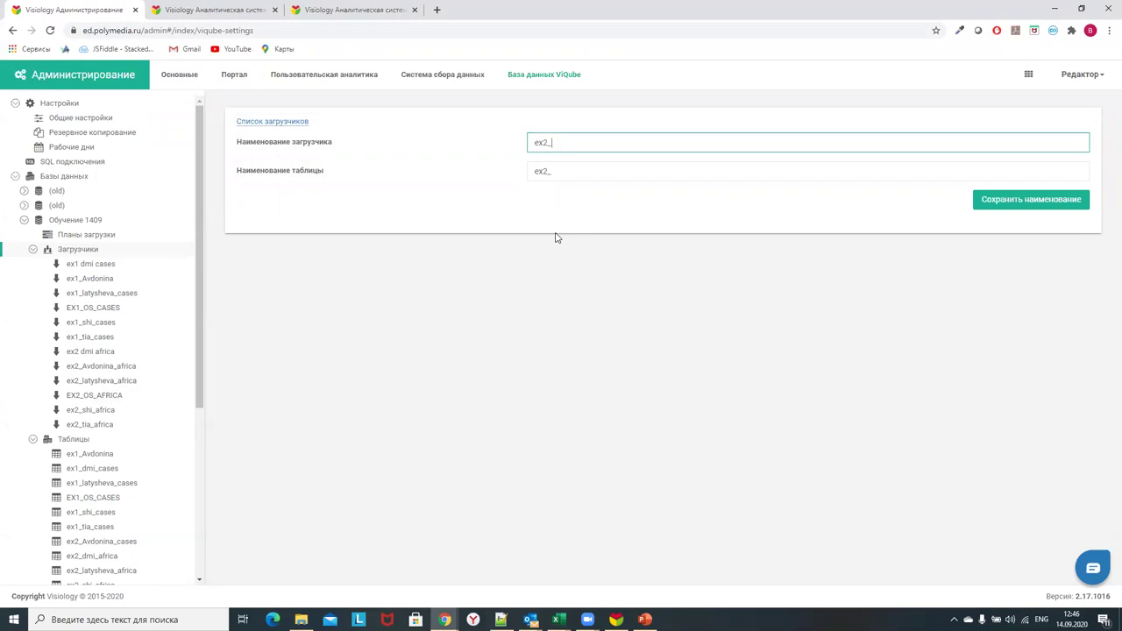
text(dmi)
text(america)
click(1008, 207)
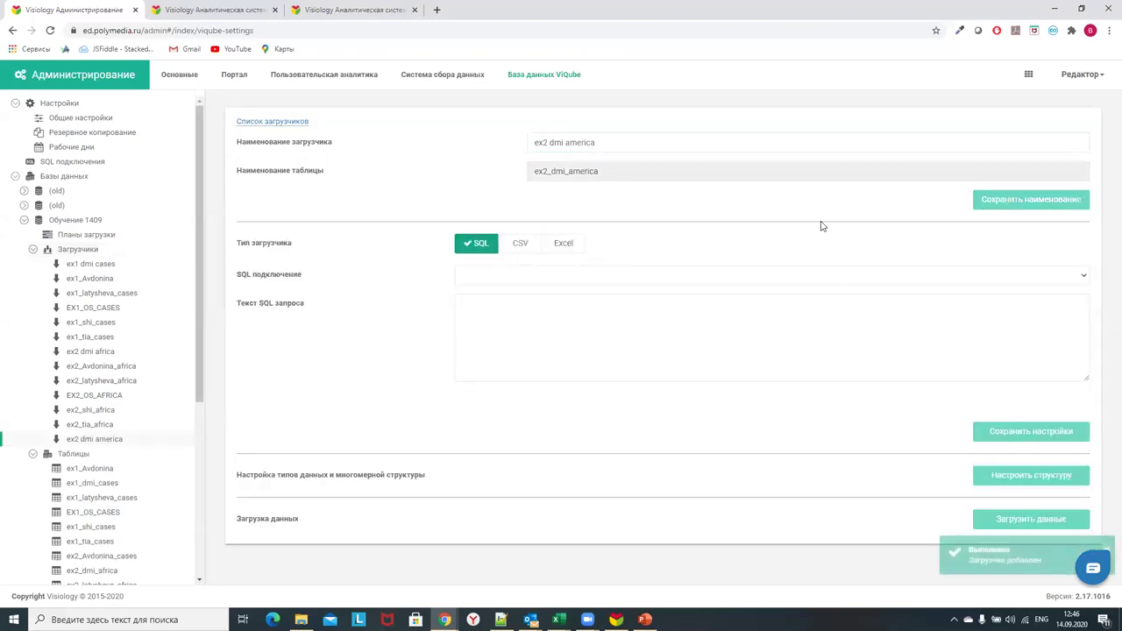
Set the loader source to Excel with the COVID-19 america .xlsx file and save
click(565, 244)
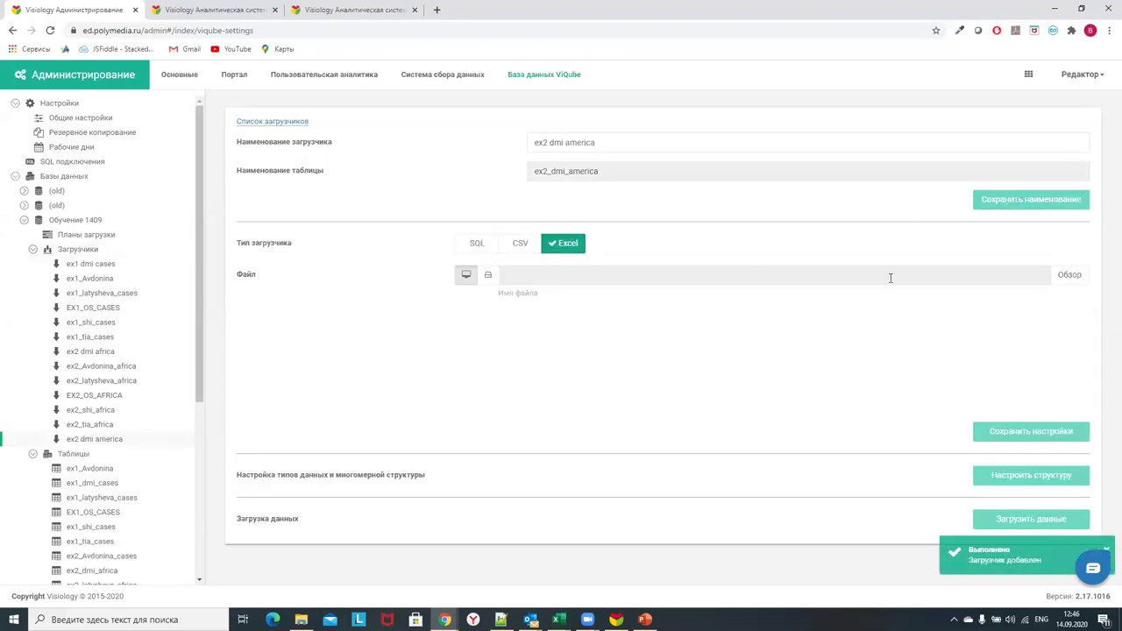
click(1070, 274)
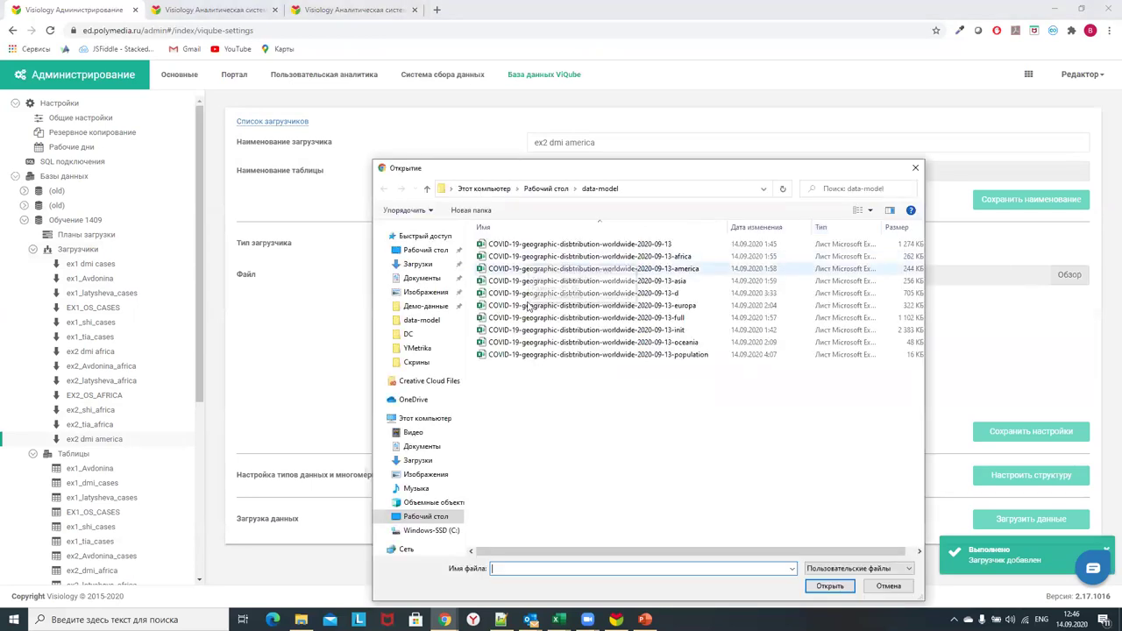
click(570, 269)
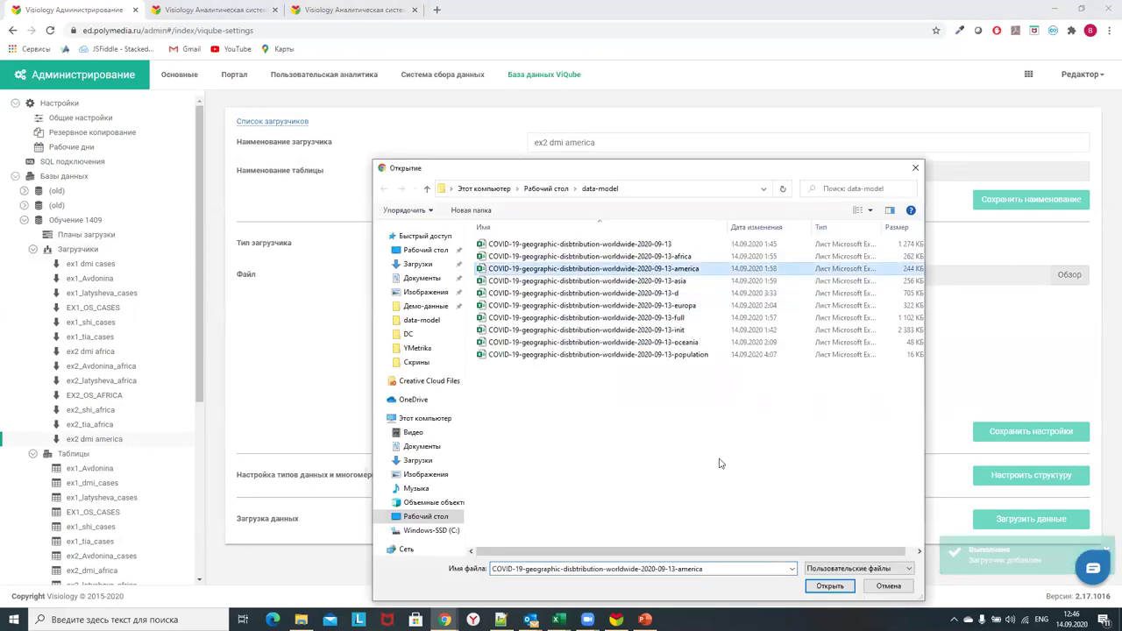
click(828, 585)
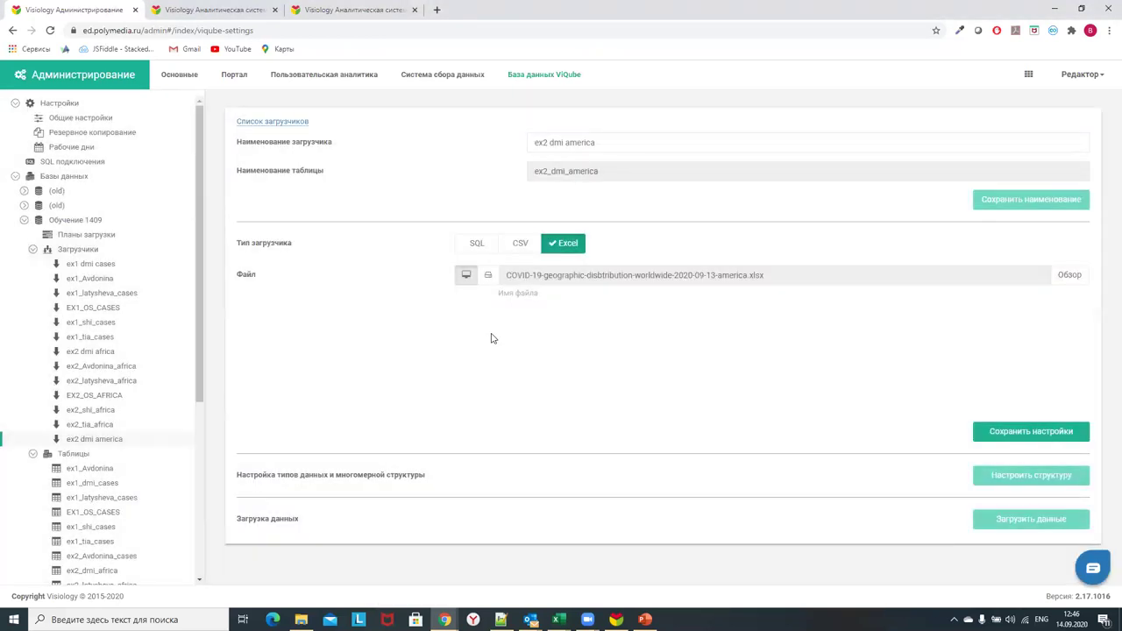
click(1025, 434)
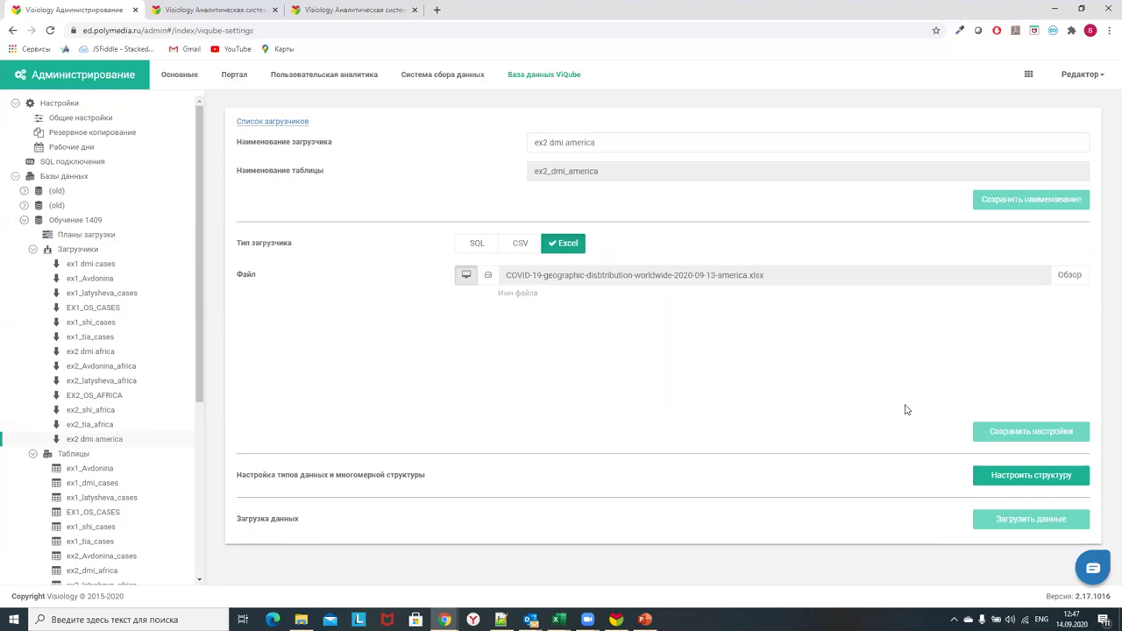
click(645, 620)
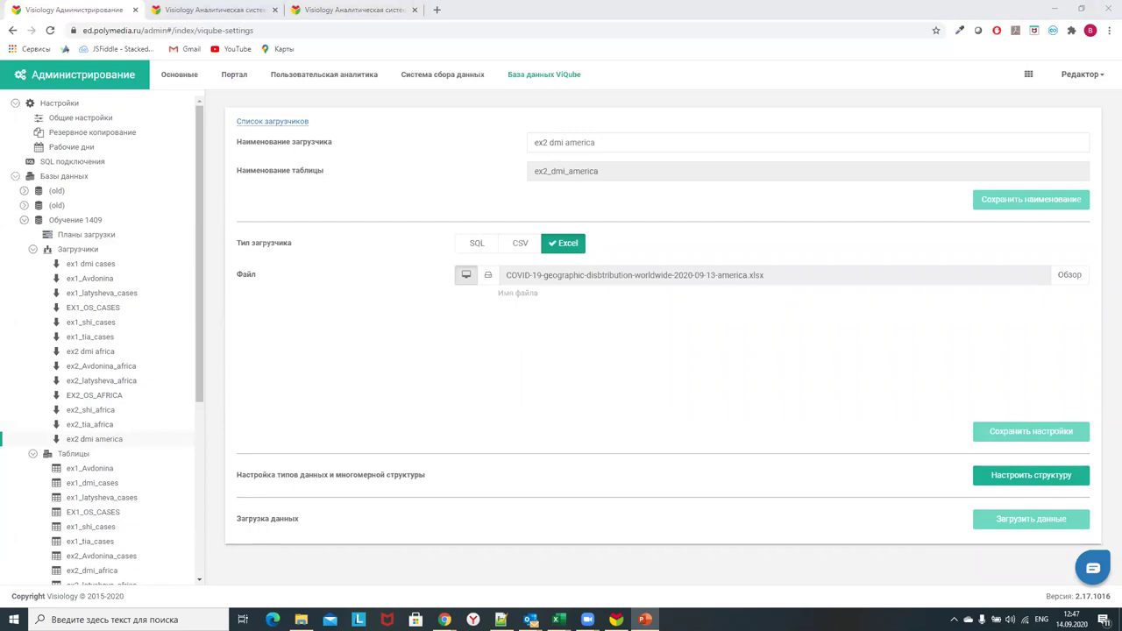
key(alt+shift)
key(super+d)
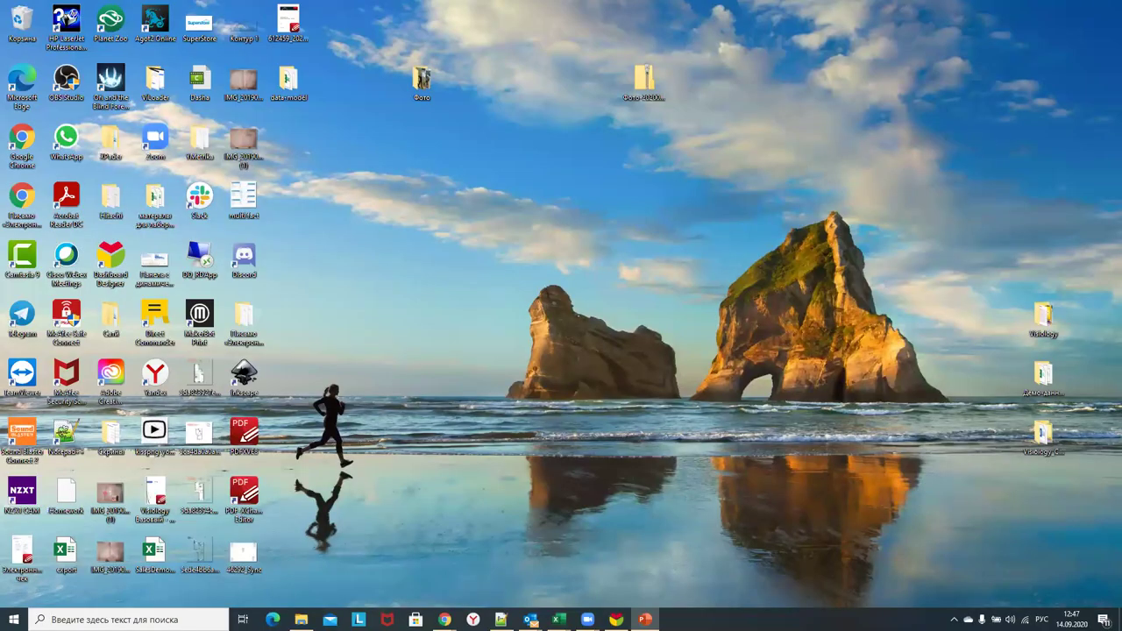
key(super+d)
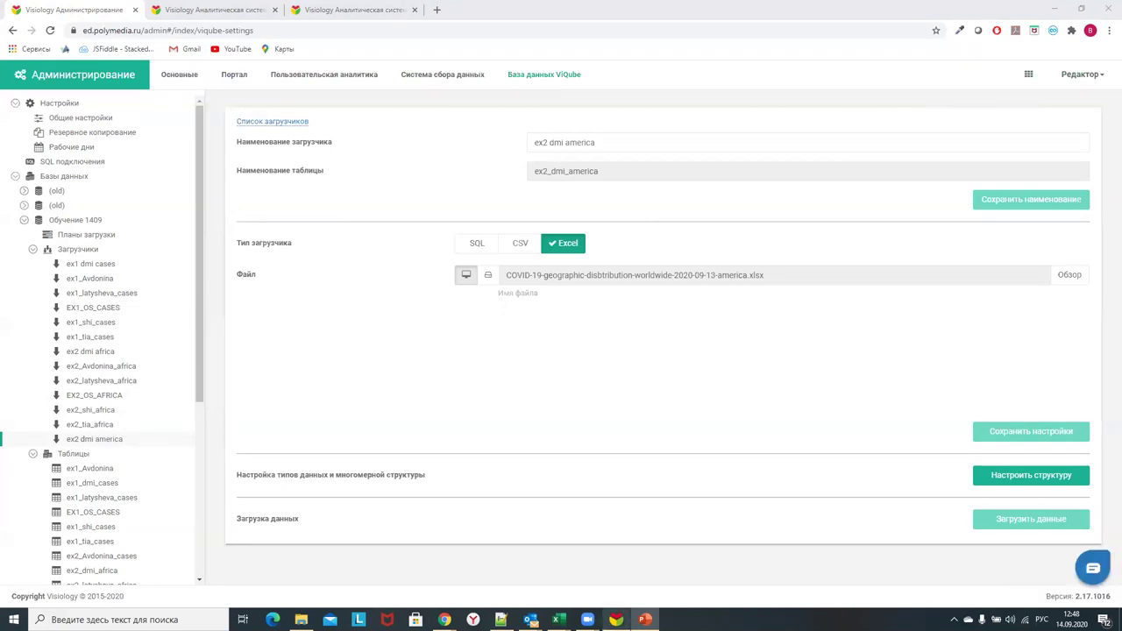
click(617, 620)
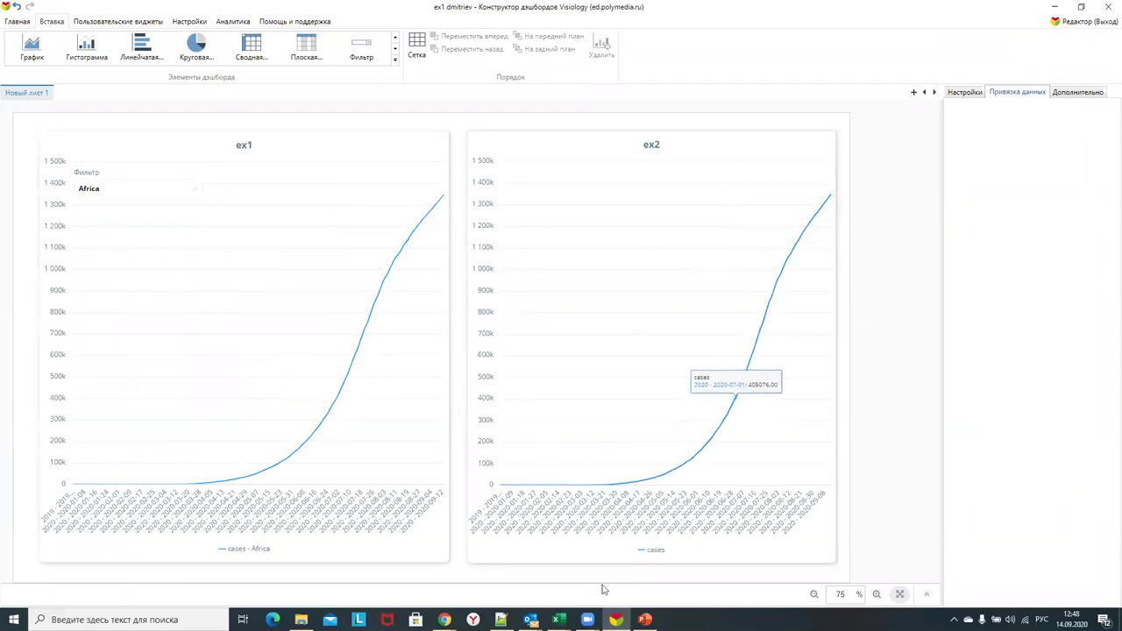
Minimise Dashboard Designer to reveal the ex2 dmi america loader page
click(616, 619)
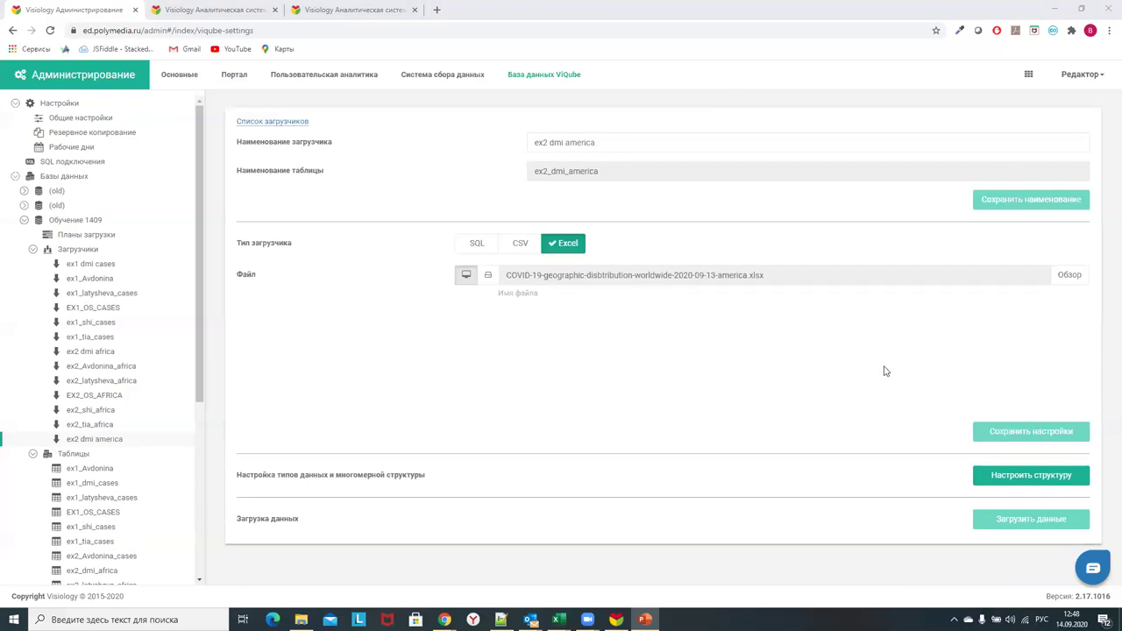
key(alt+shift)
Tick Таблица с заголовками and add a measure group named 'ex2 dmi america'
click(1014, 478)
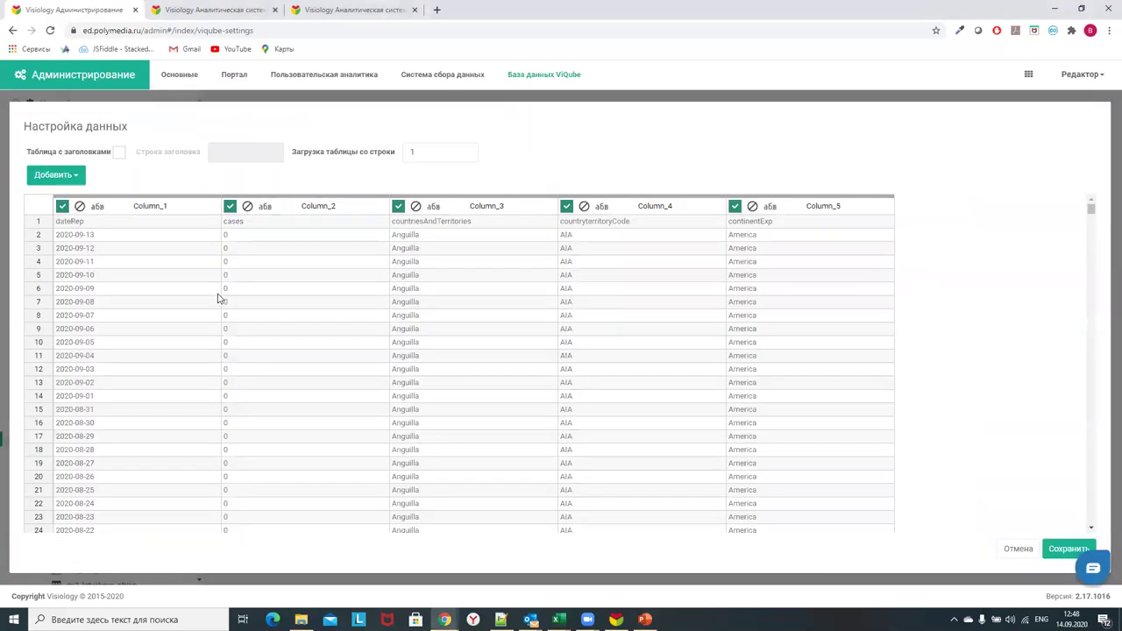
click(120, 156)
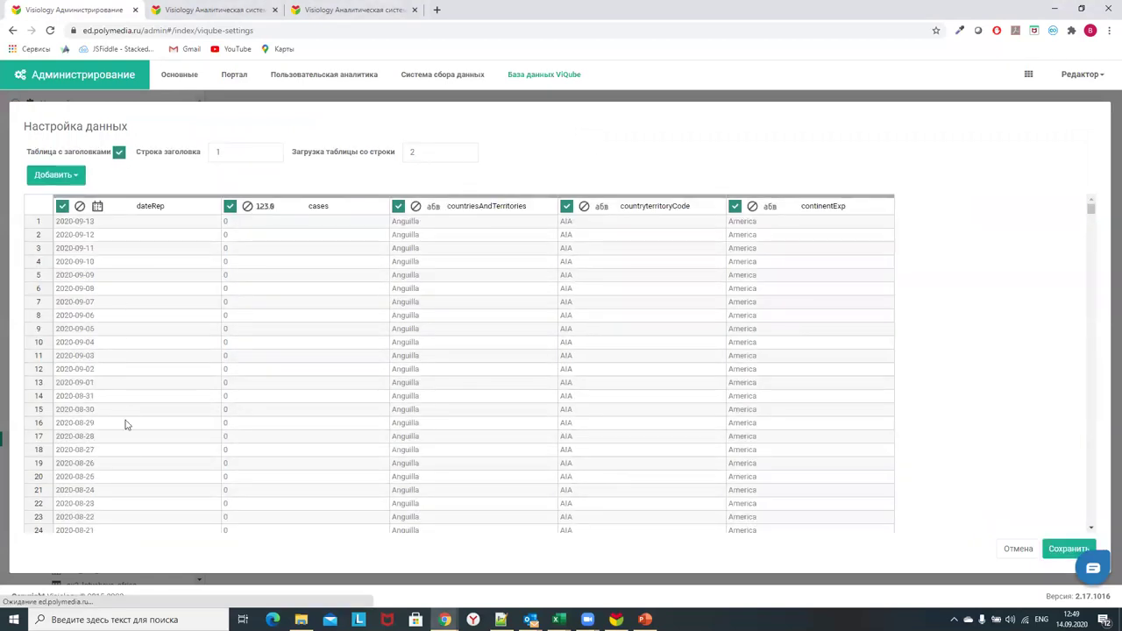
click(68, 179)
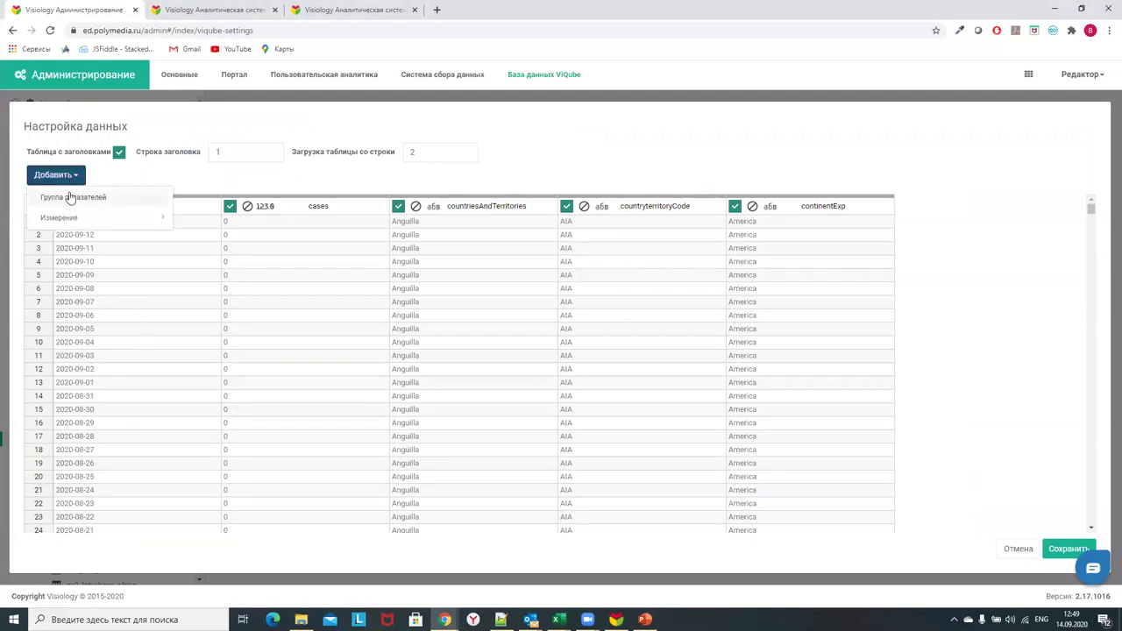
click(70, 193)
click(532, 317)
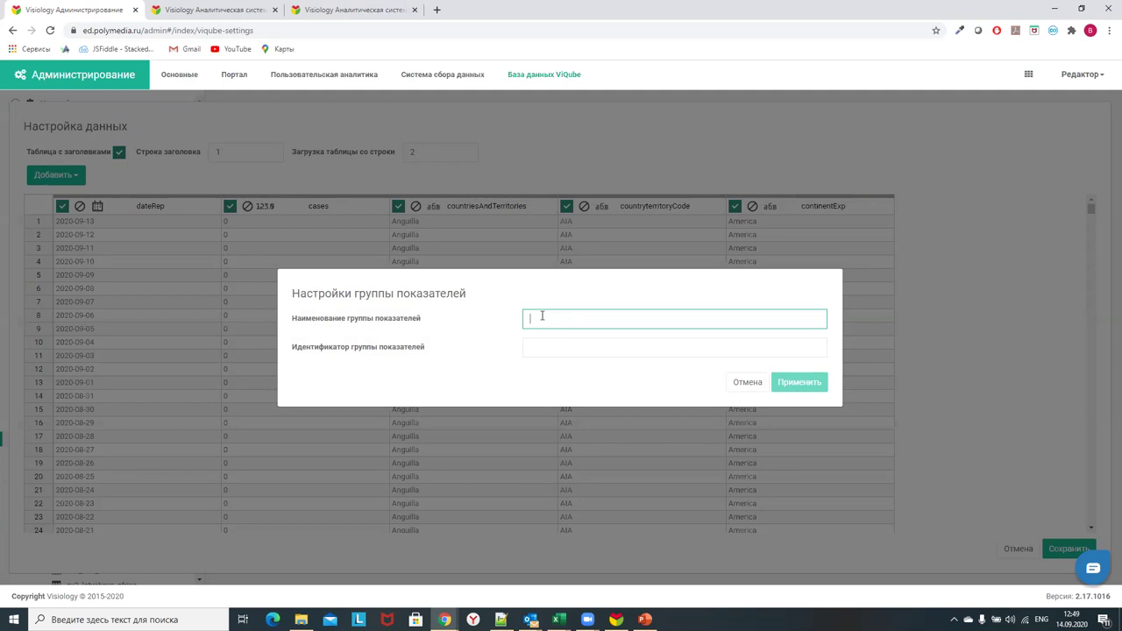
text(ex2)
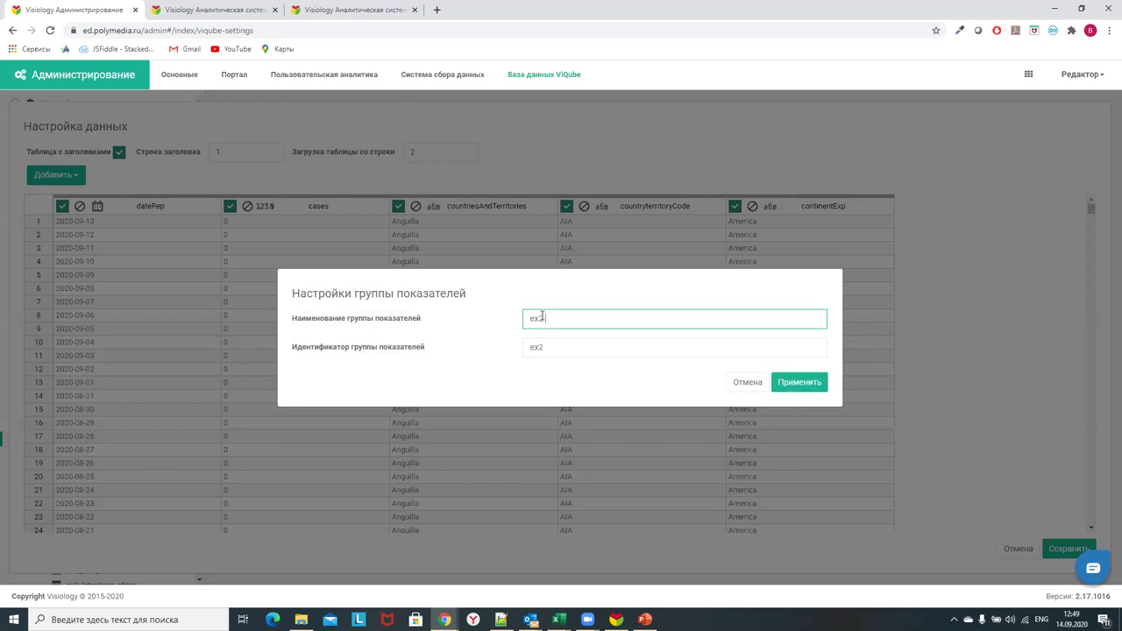
text(_dmi america)
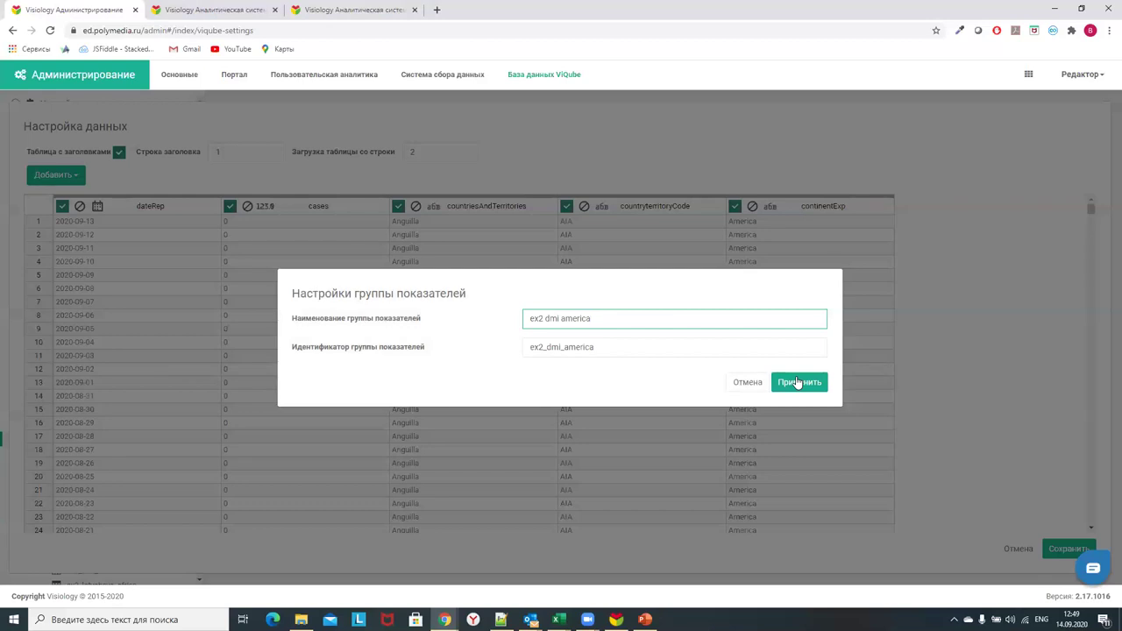
click(801, 387)
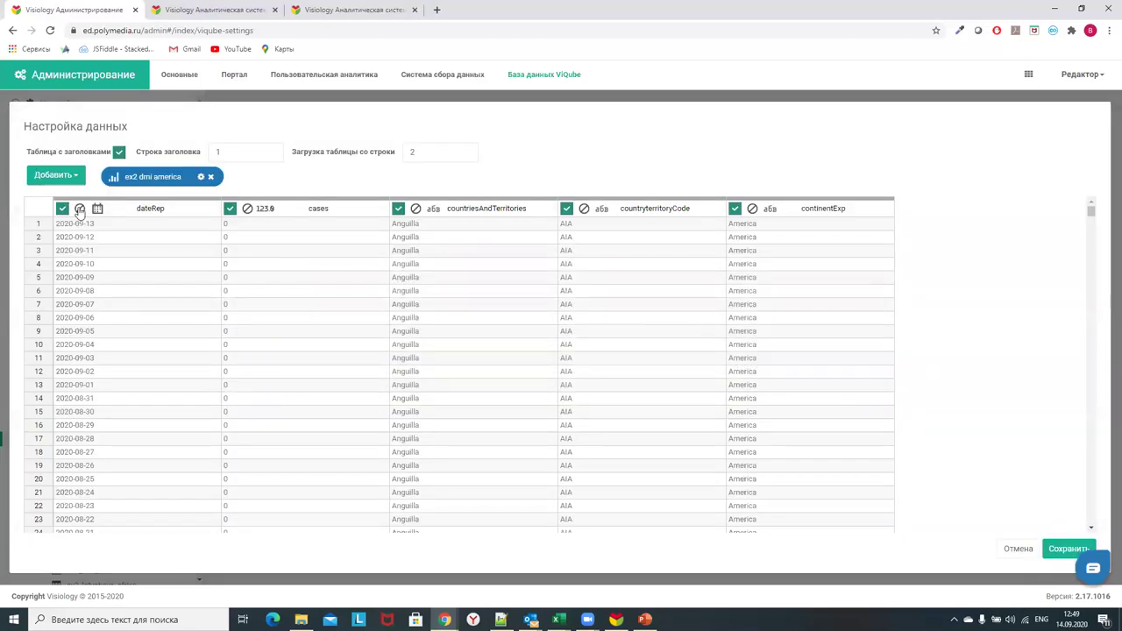
Mark dateRep as Дата > День and cases as Показатель > SUM
click(80, 209)
mouse_move(102, 265)
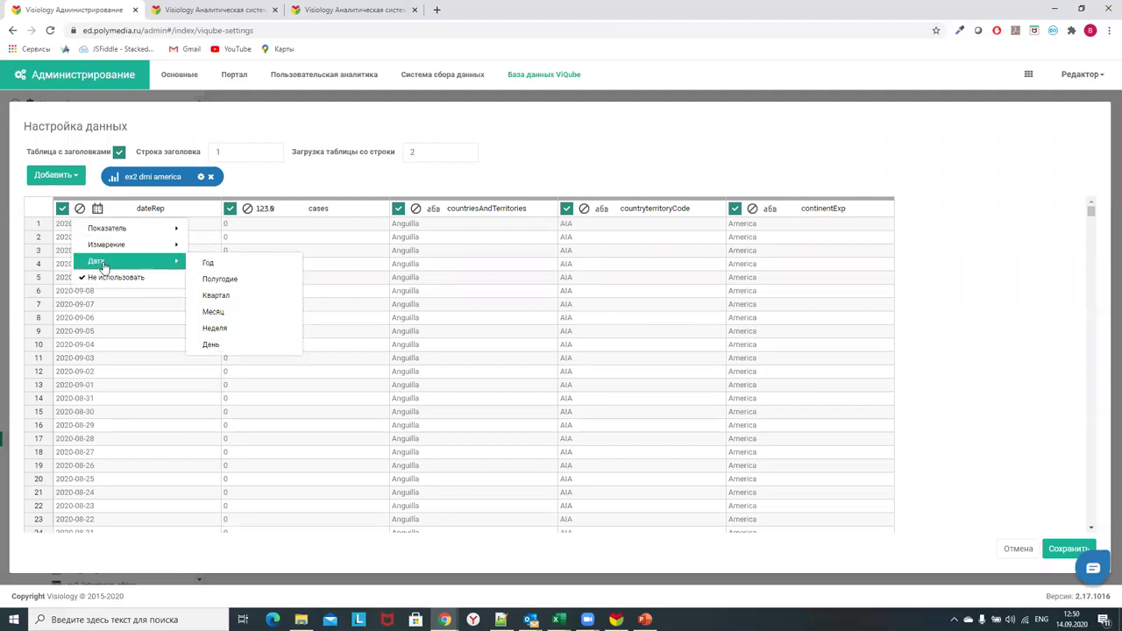
click(233, 345)
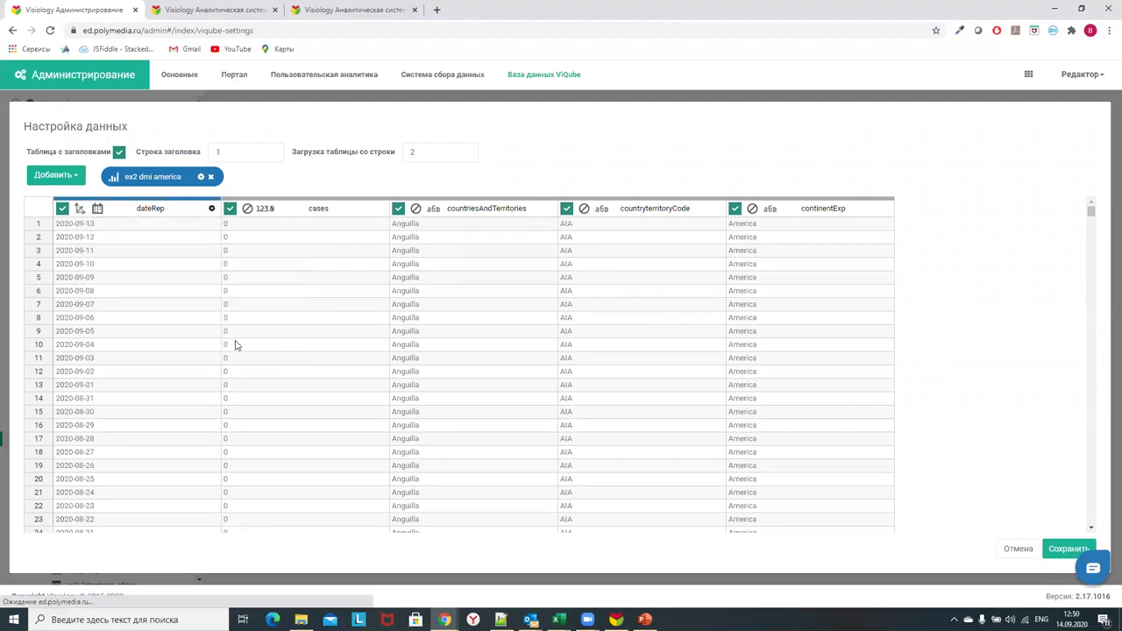
click(248, 211)
mouse_move(267, 230)
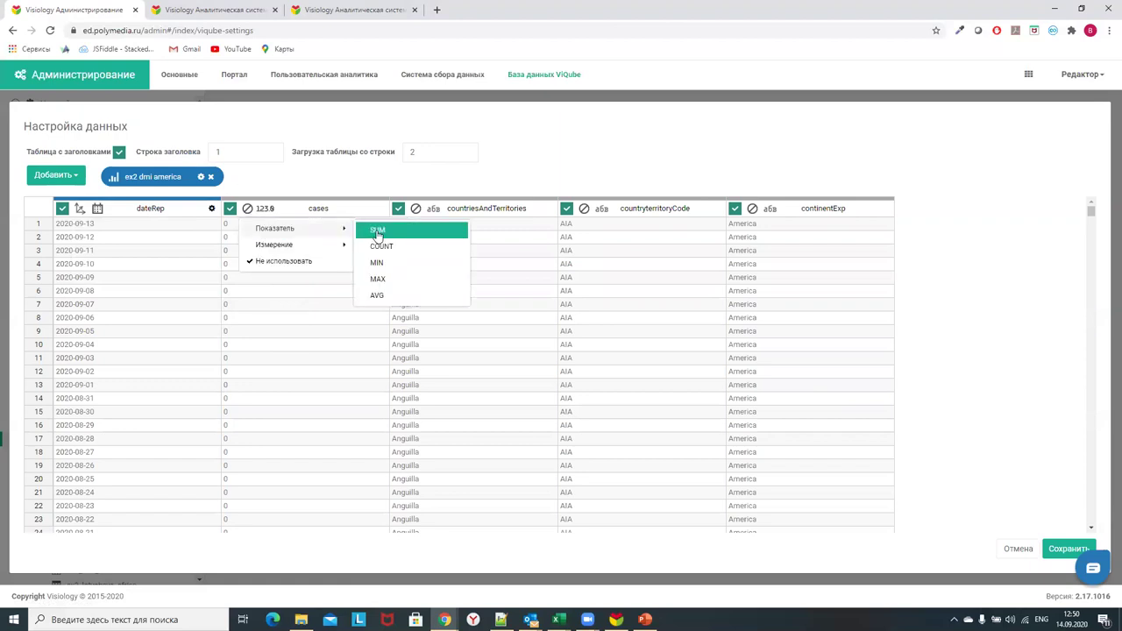
click(377, 231)
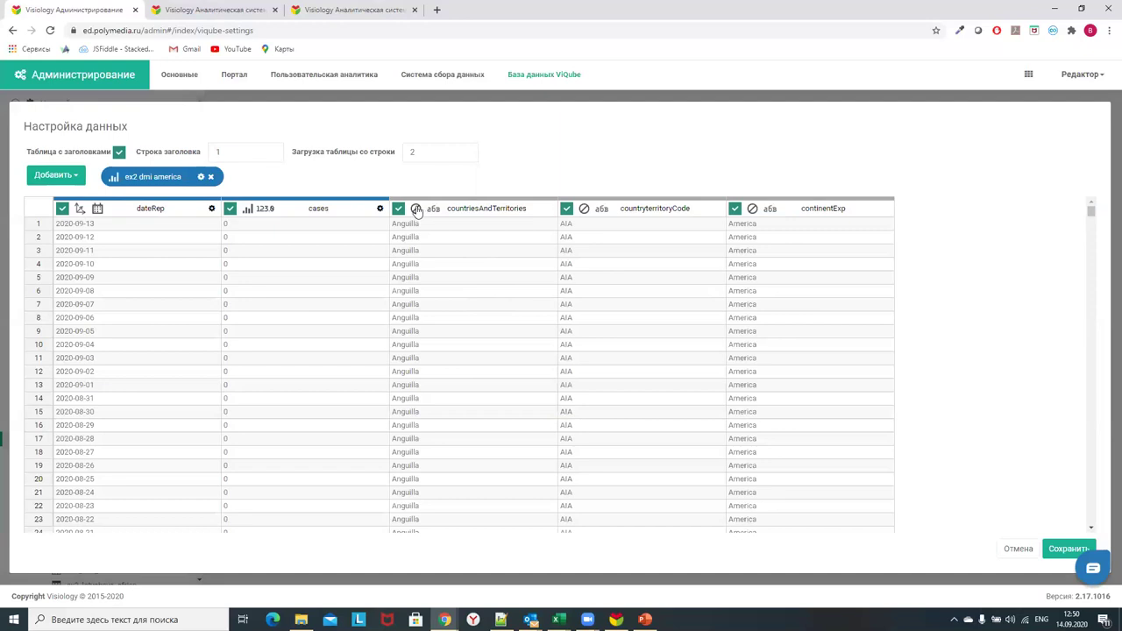
Search existing dimensions for 'ex2 dmi' for countriesAndTerritories, then close the picker unchosen
click(416, 210)
click(416, 210)
click(416, 210)
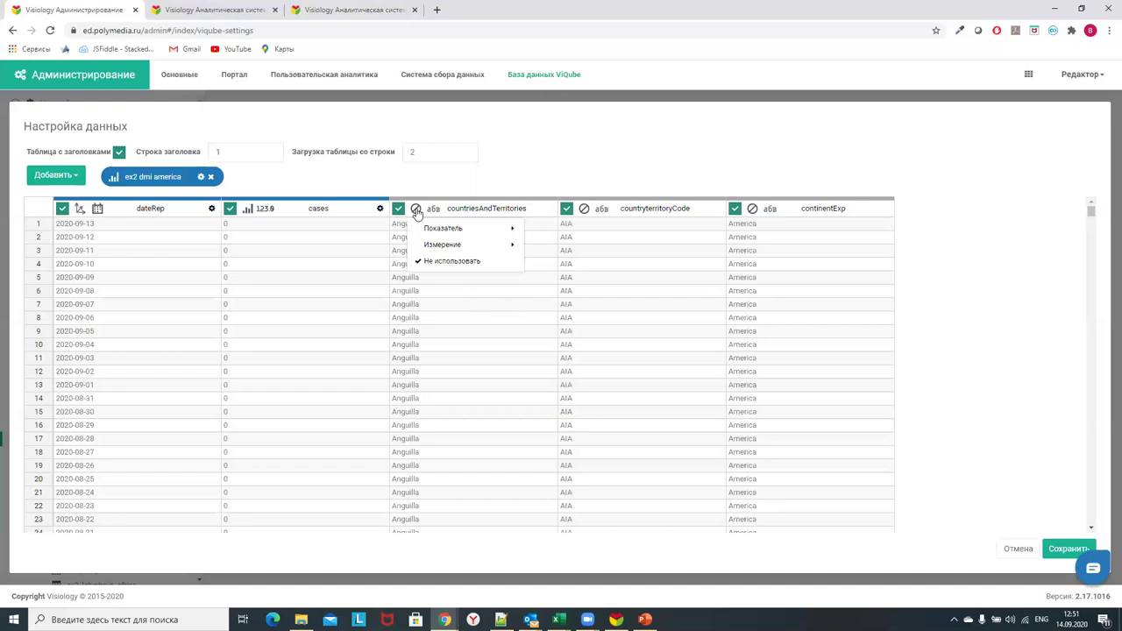
mouse_move(454, 244)
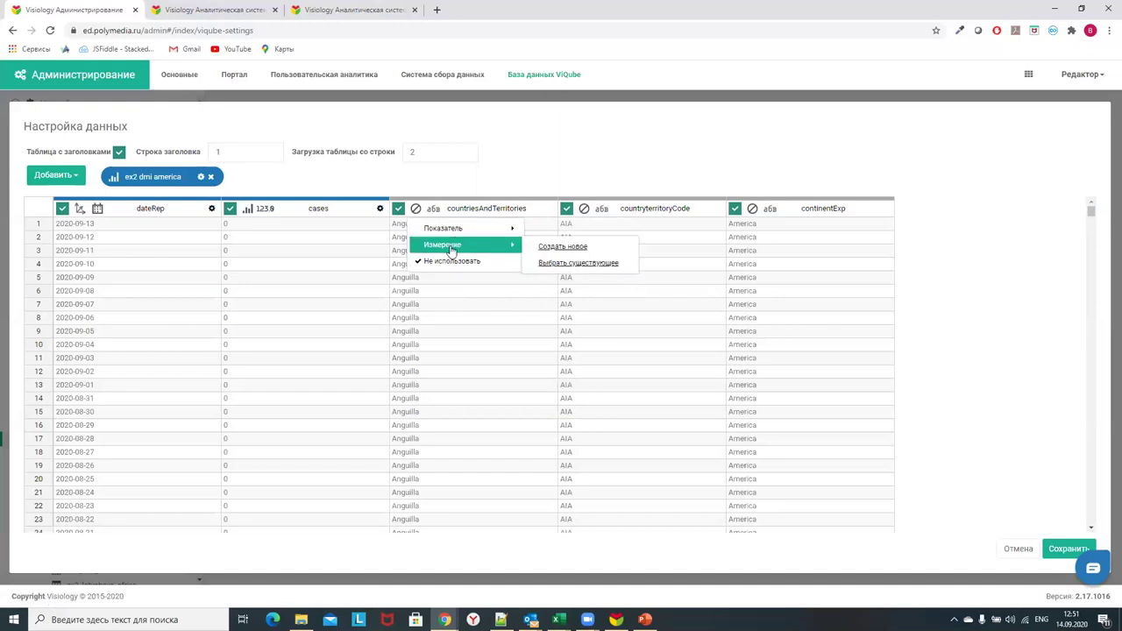
click(557, 266)
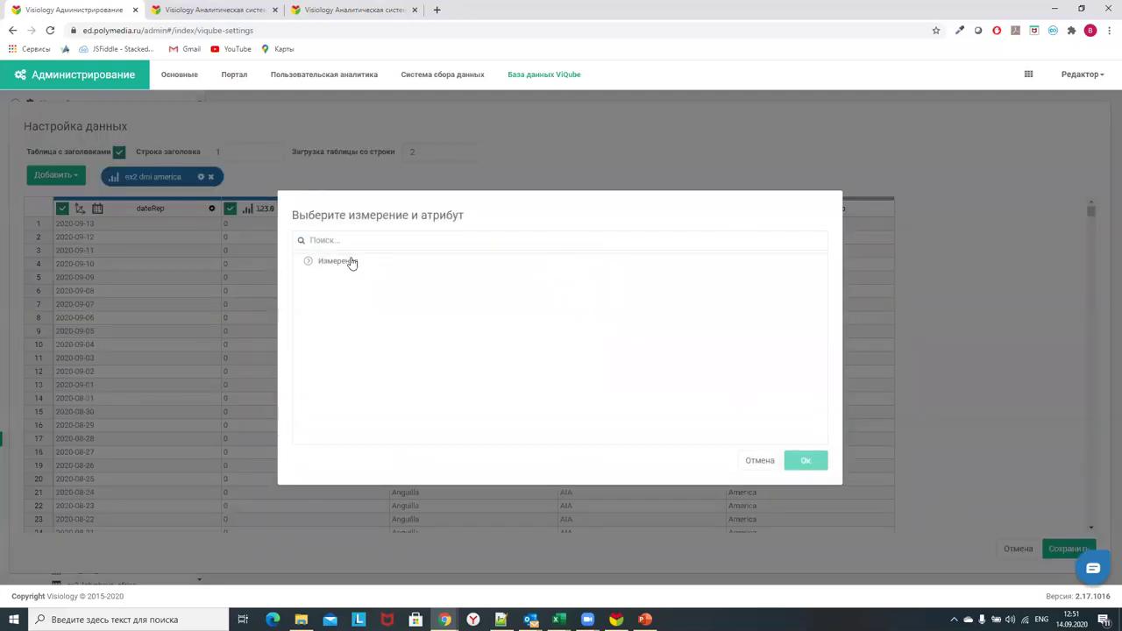
click(307, 263)
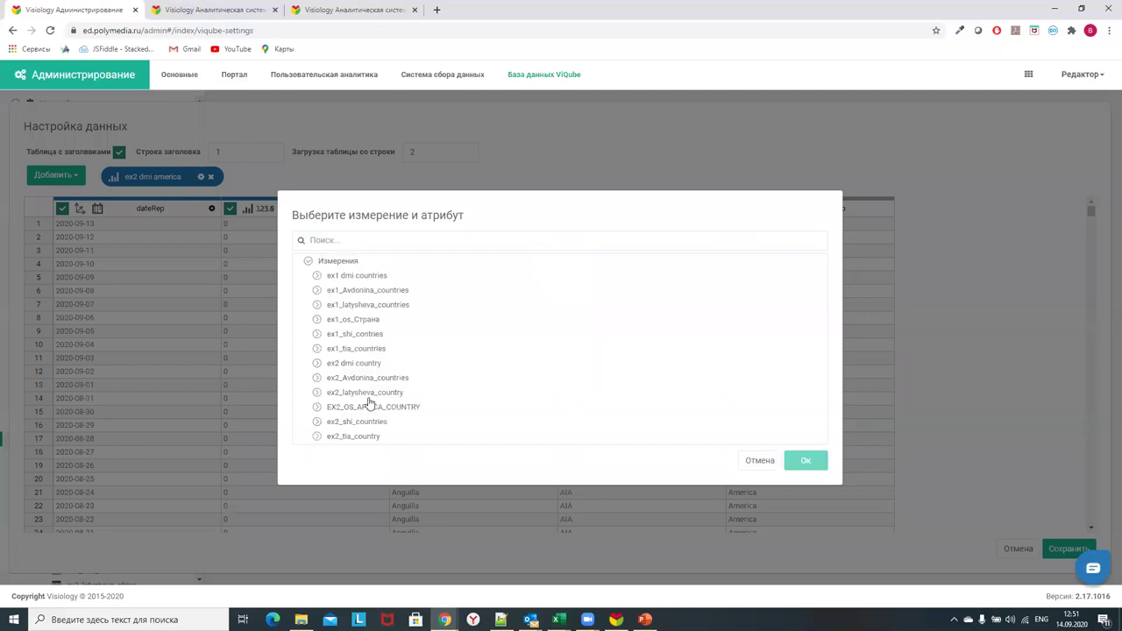
click(327, 238)
text(ex2)
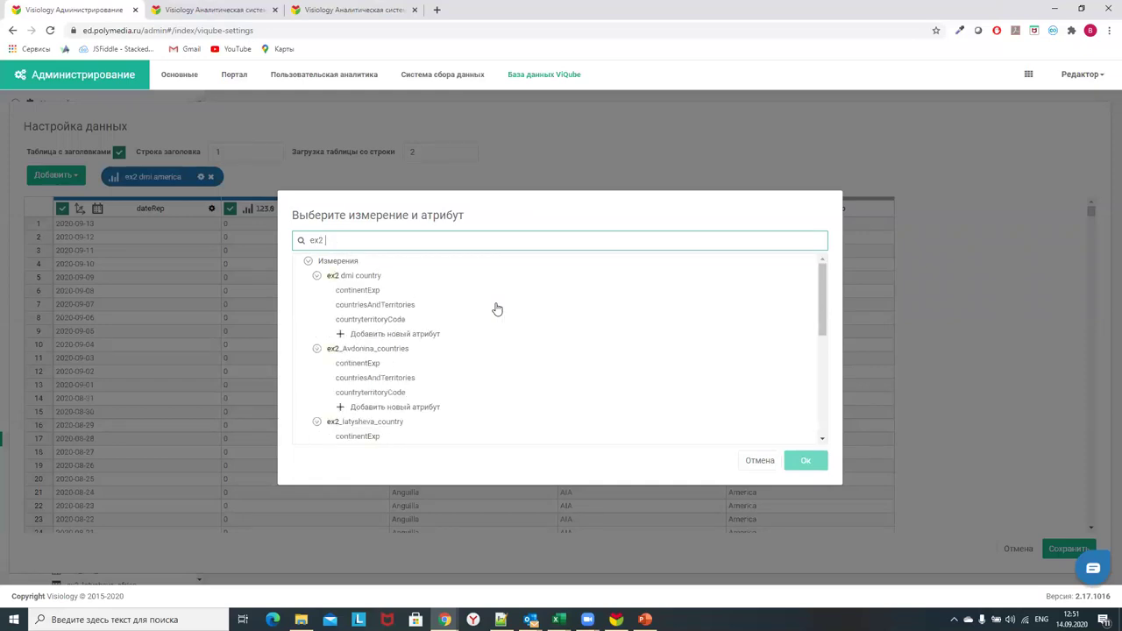
text( dmi)
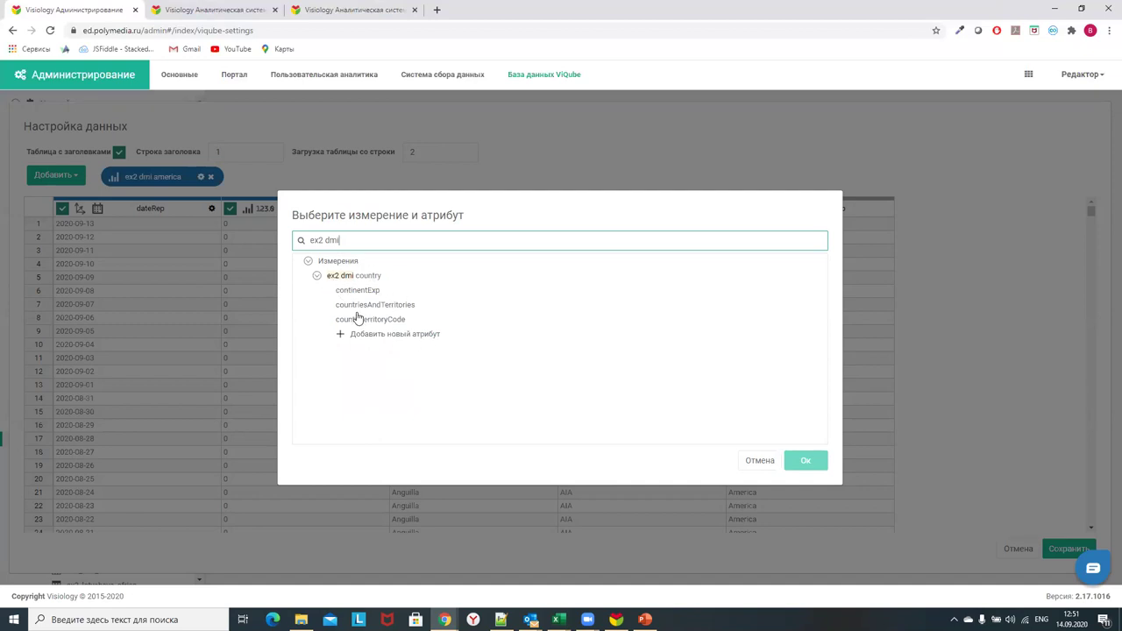
click(487, 206)
drag(506, 242, 511, 261)
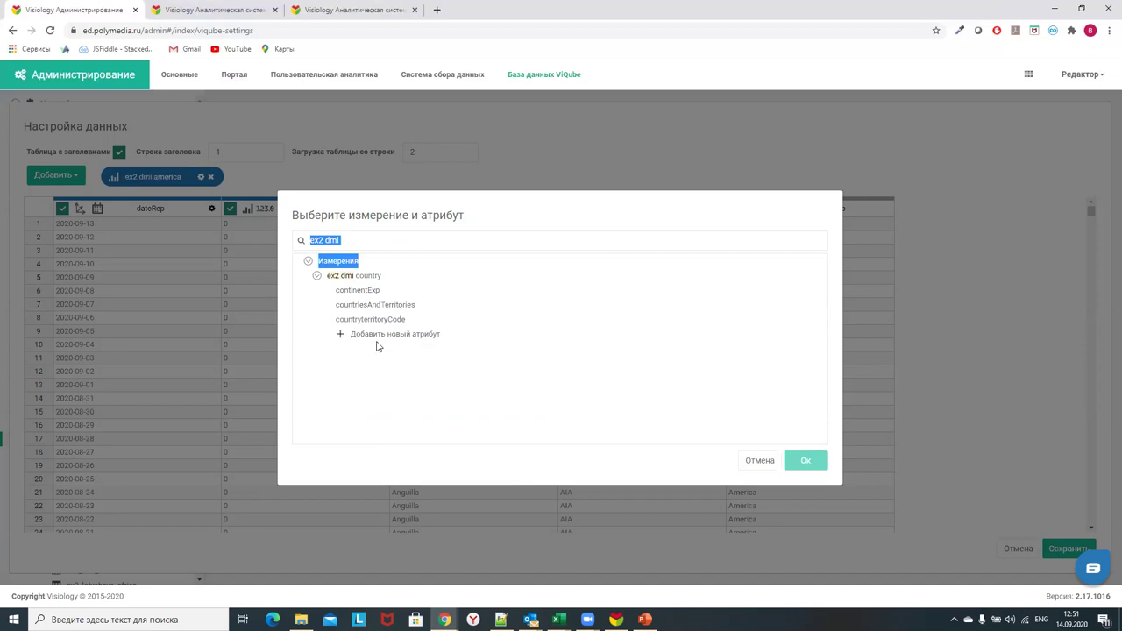
click(760, 462)
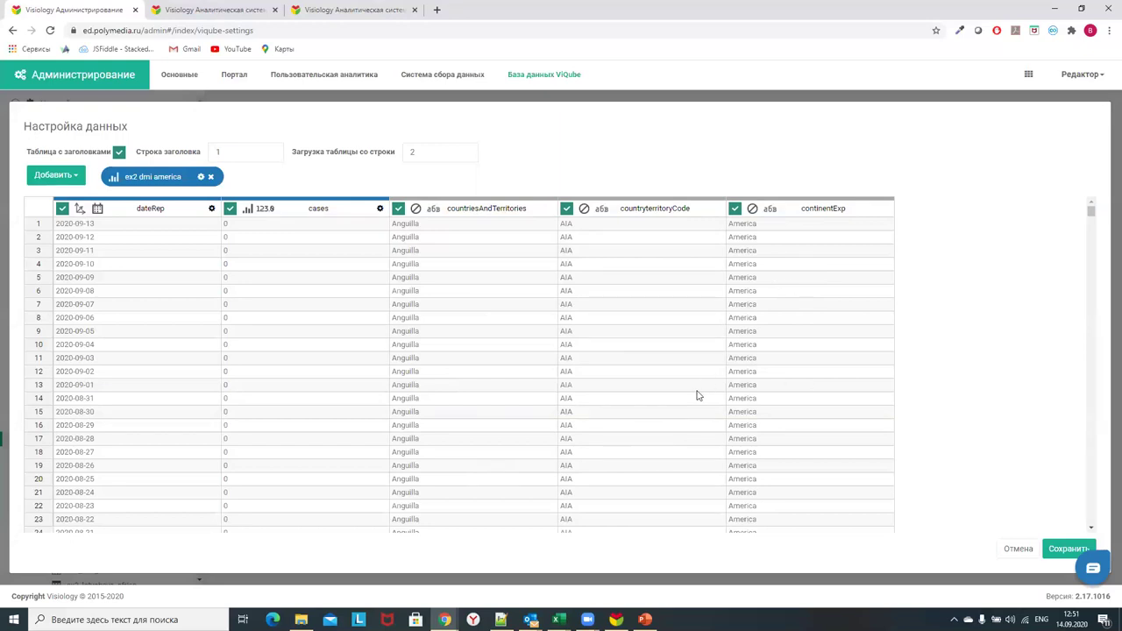
Map countriesAndTerritories to the countriesAndTerritories attribute of the ex2 dmi country dimension
click(415, 212)
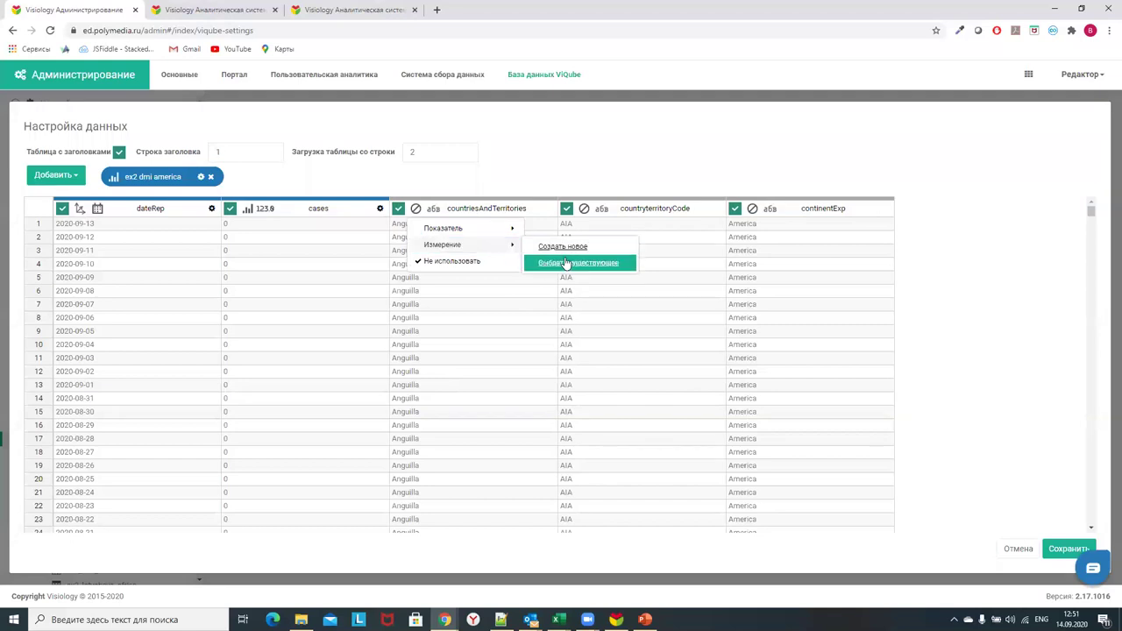
click(565, 263)
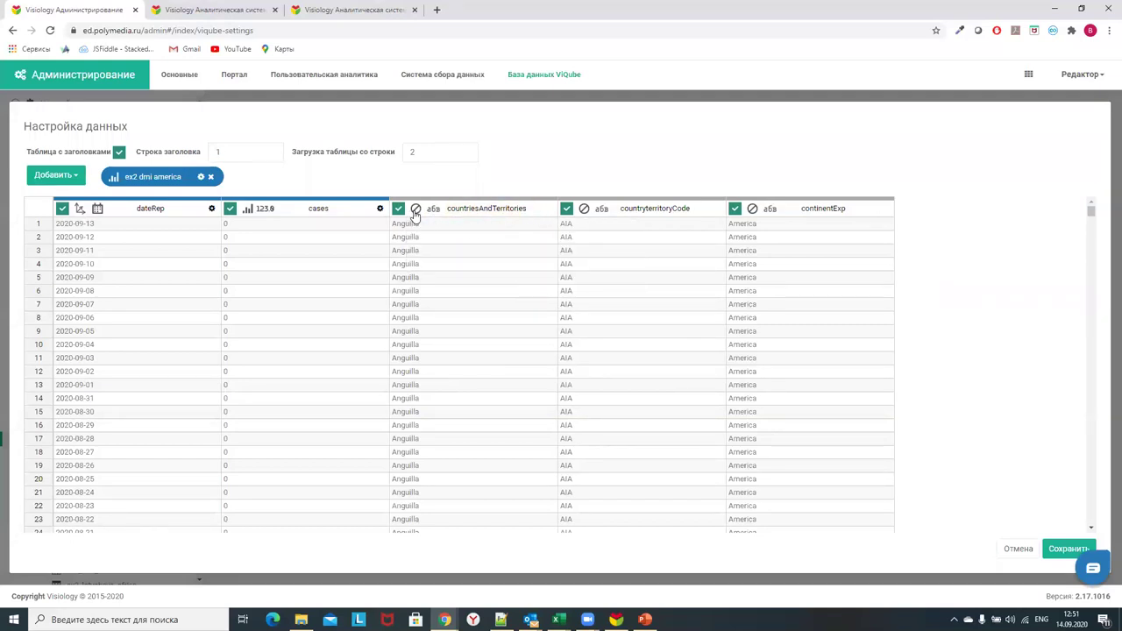
click(416, 211)
mouse_move(443, 246)
click(566, 264)
click(337, 238)
text(ex2 dmi)
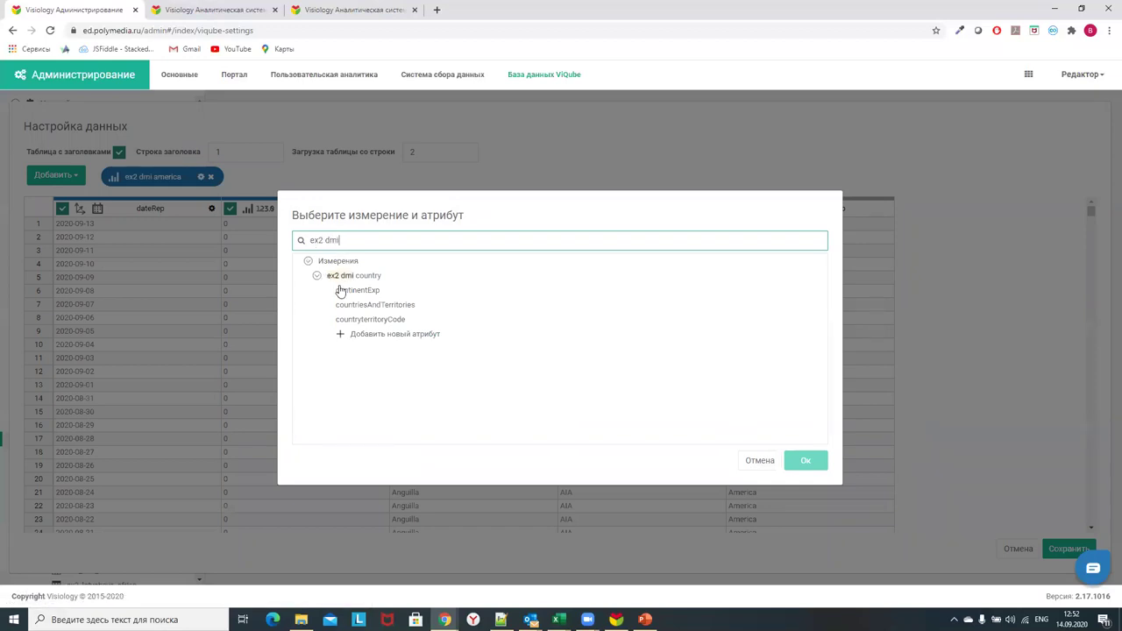
click(371, 307)
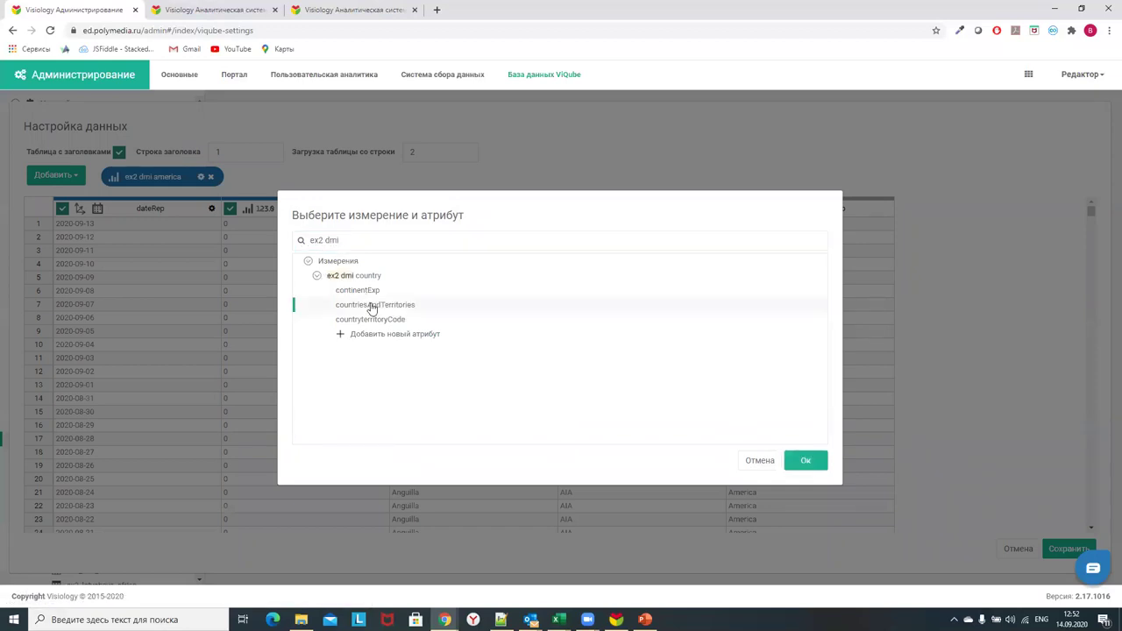
click(800, 460)
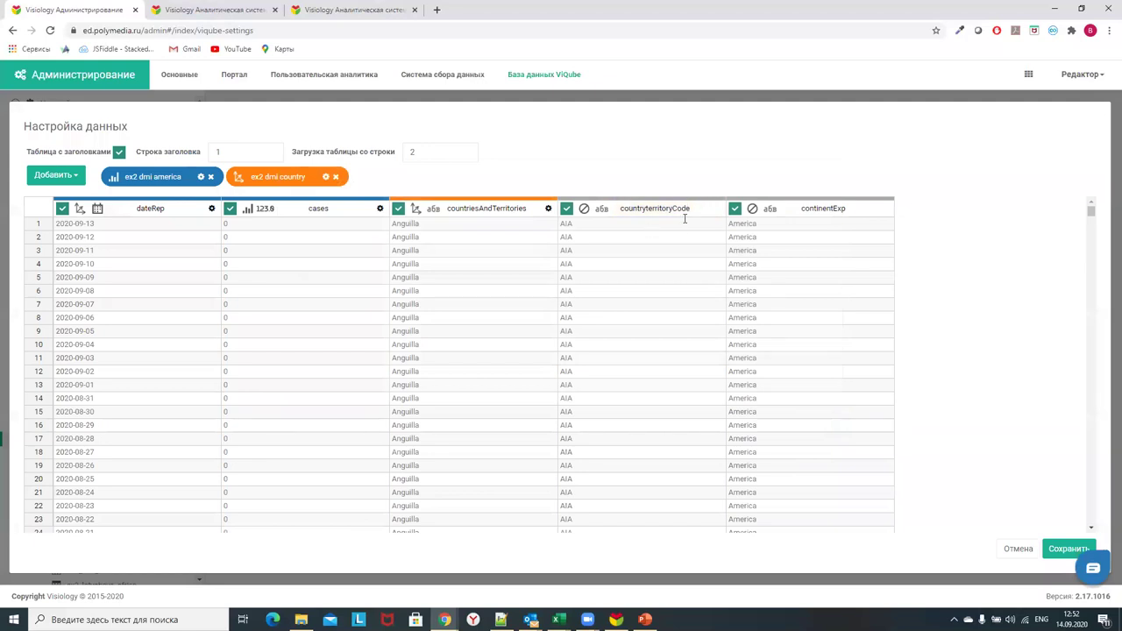
Map countryterritoryCode to its matching attribute of the ex2 dmi country dimension
click(584, 210)
mouse_move(600, 247)
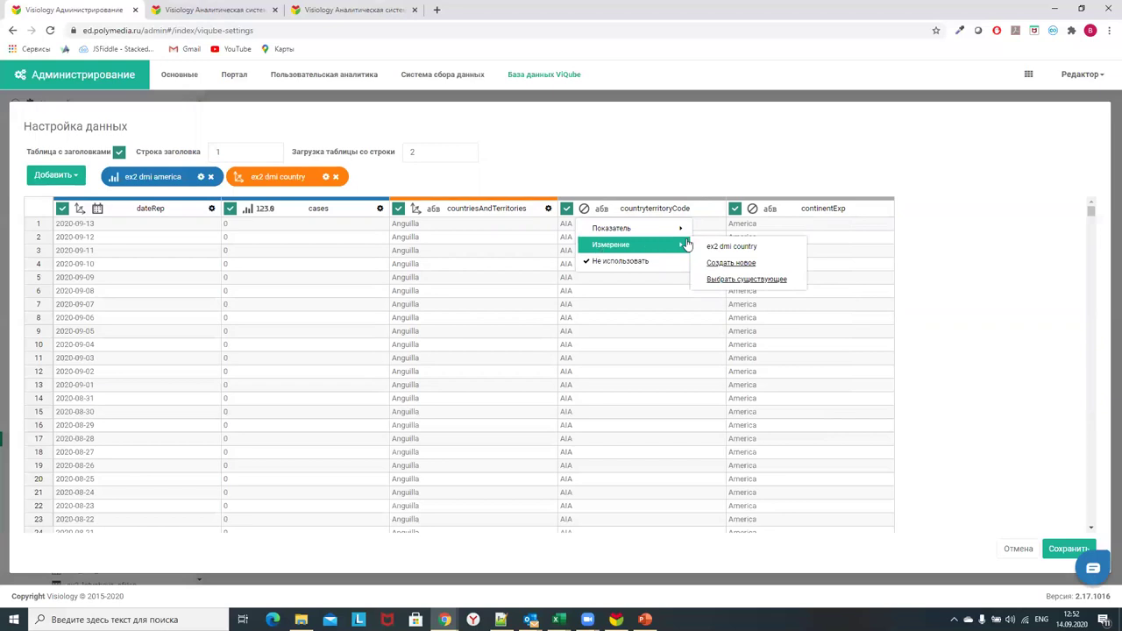
click(736, 280)
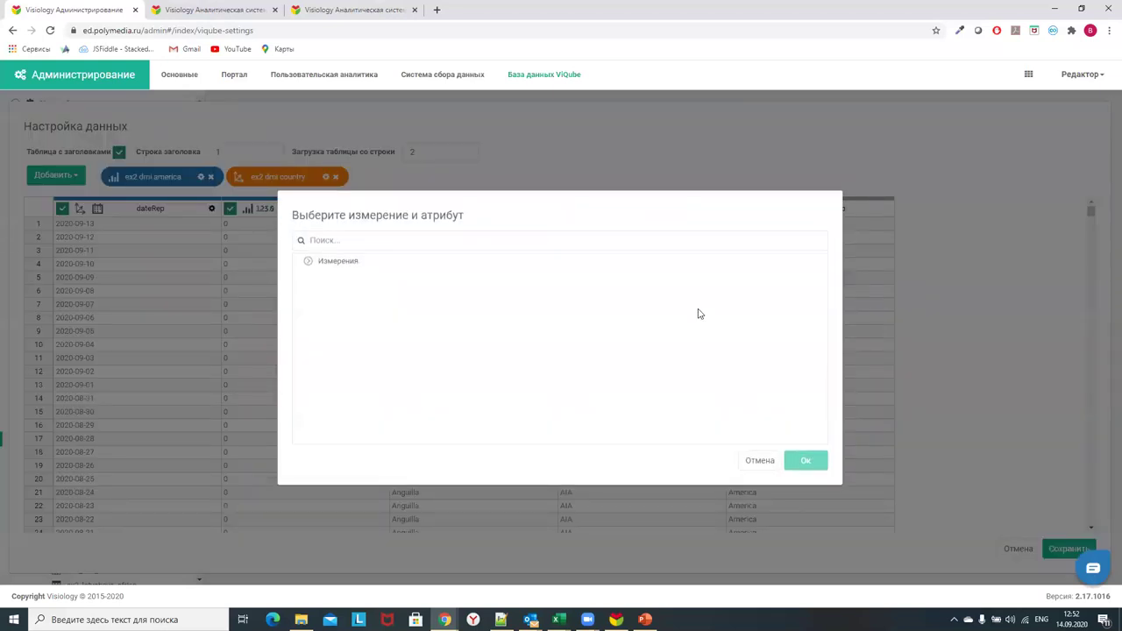
click(310, 262)
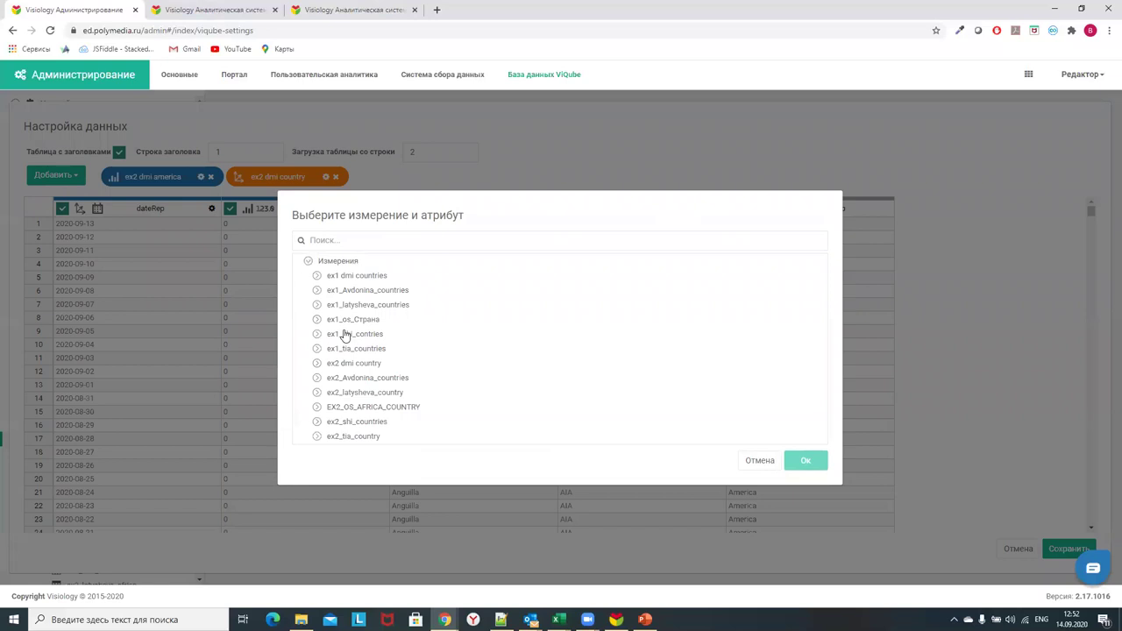
click(324, 239)
text(ex)
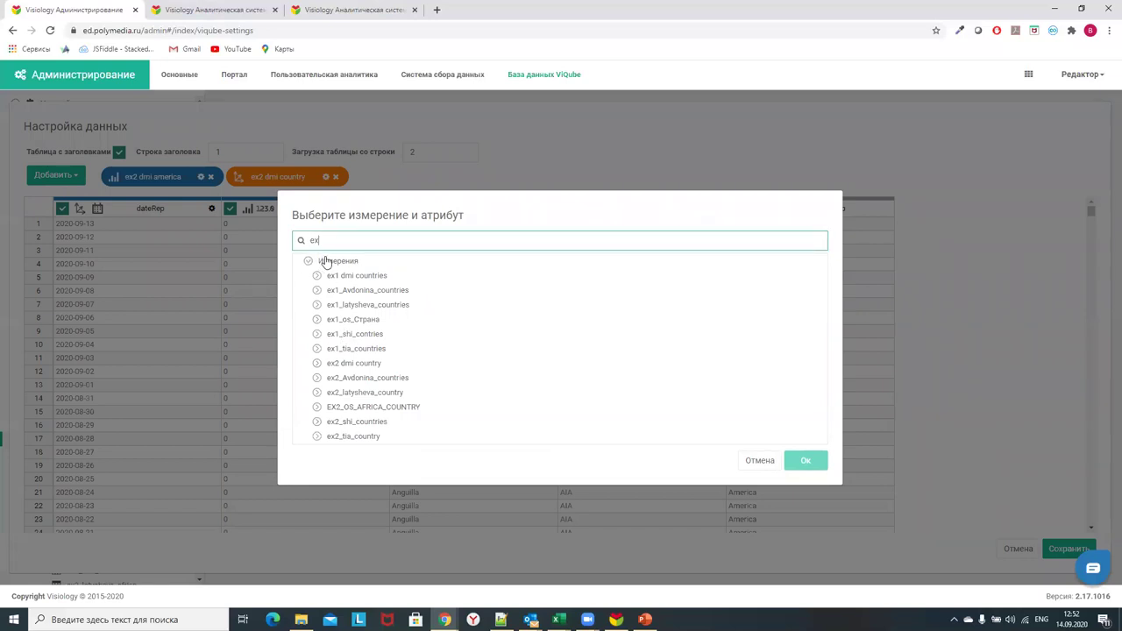
text(2 dmi)
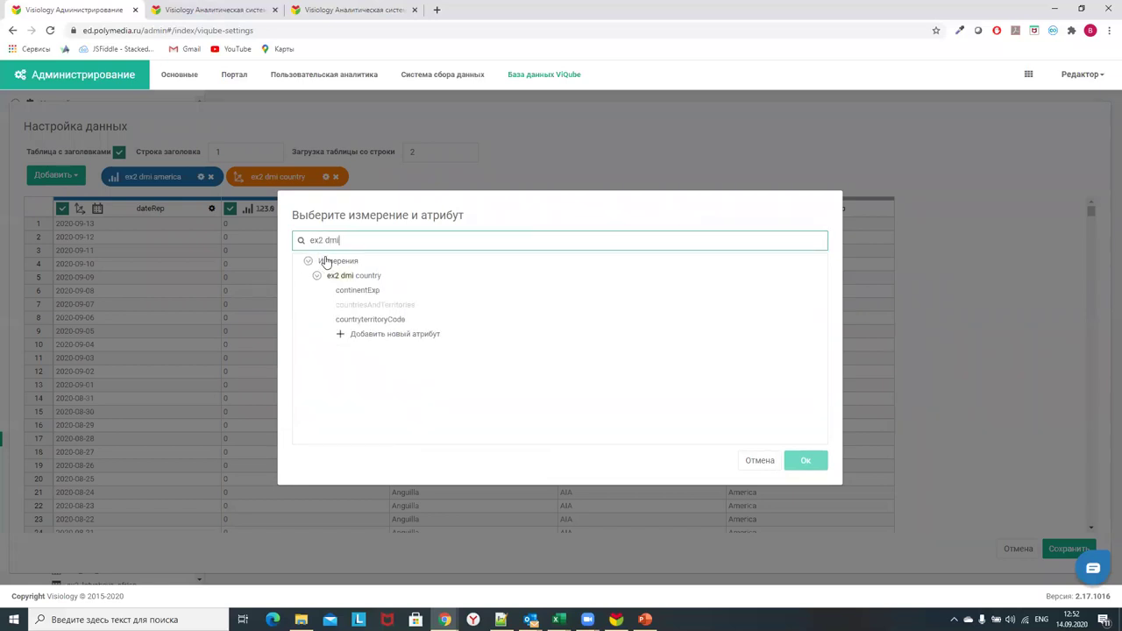
click(355, 321)
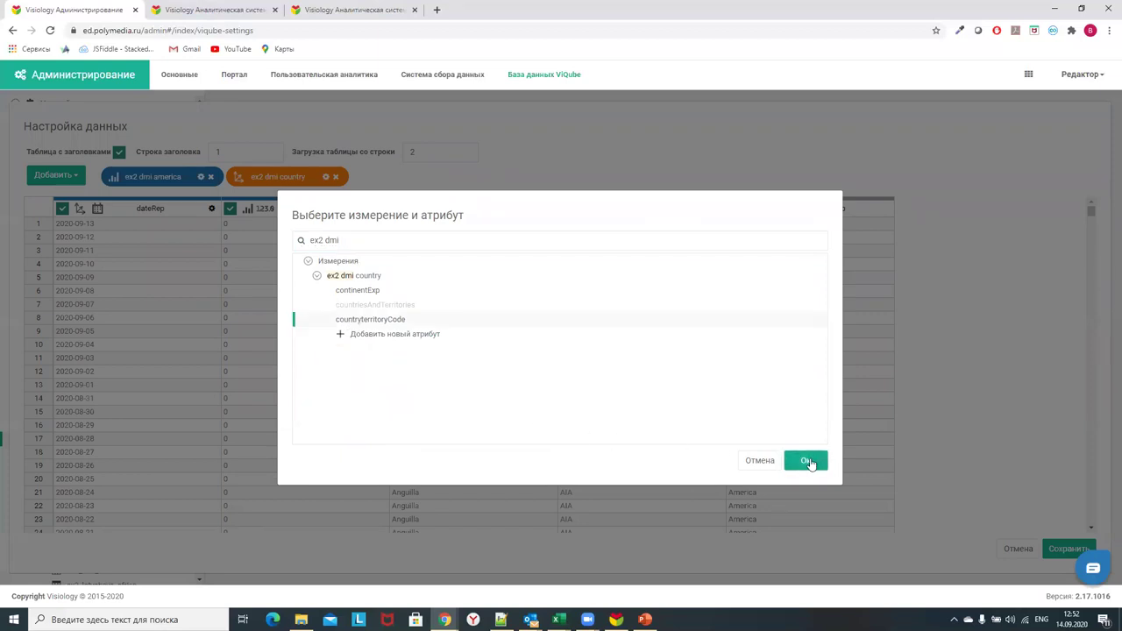
click(808, 461)
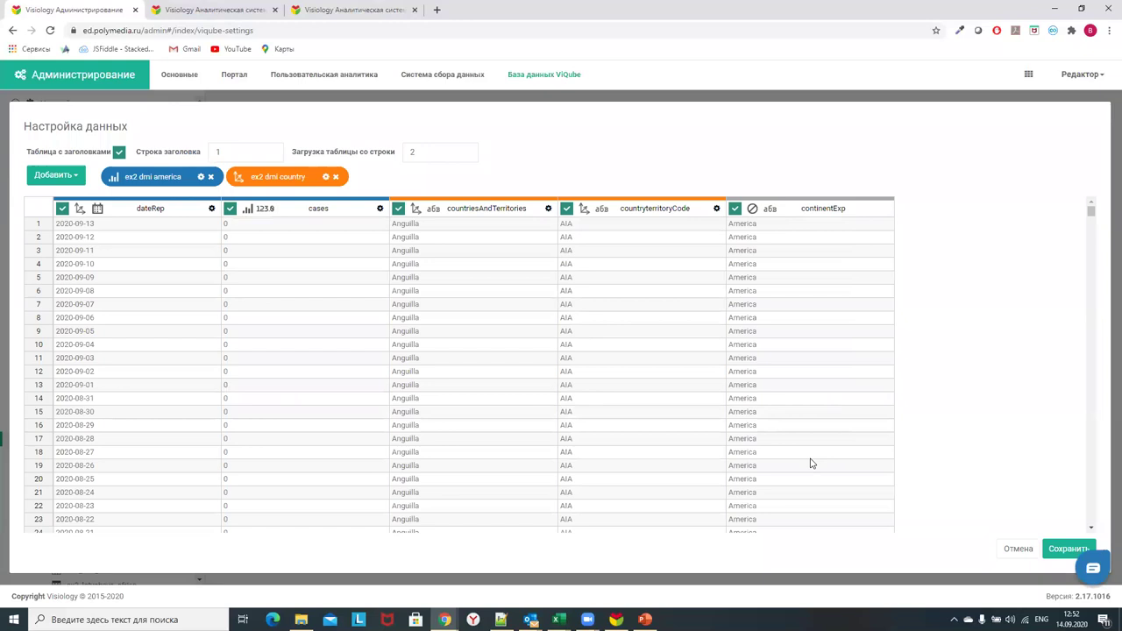
Map continentExp to its matching attribute of the ex2 dmi country dimension
click(752, 210)
mouse_move(771, 247)
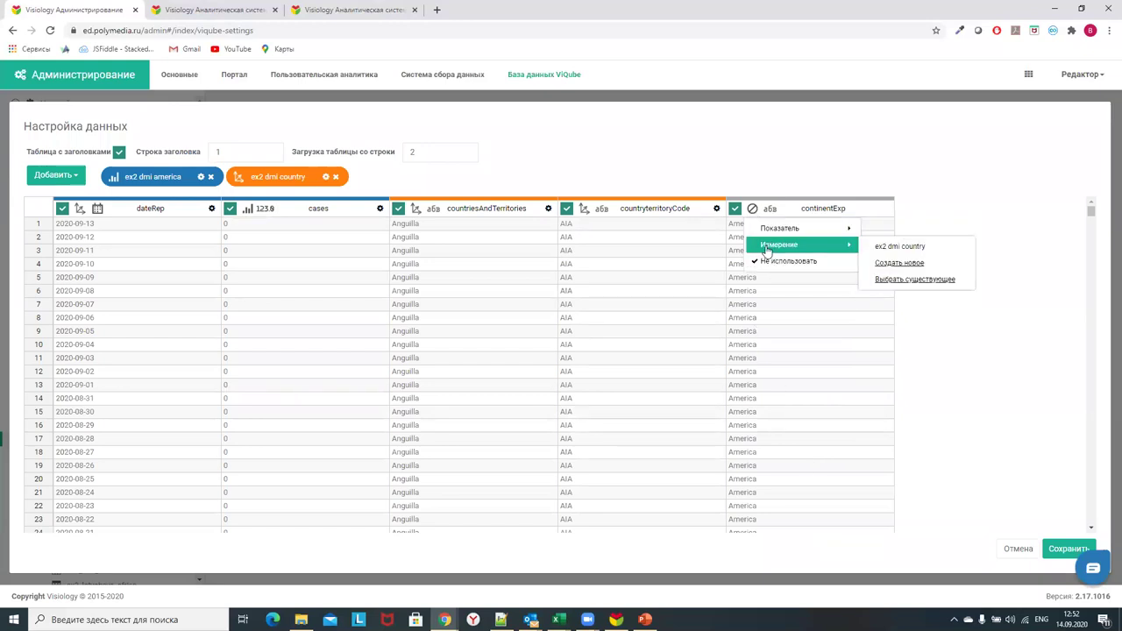
click(931, 280)
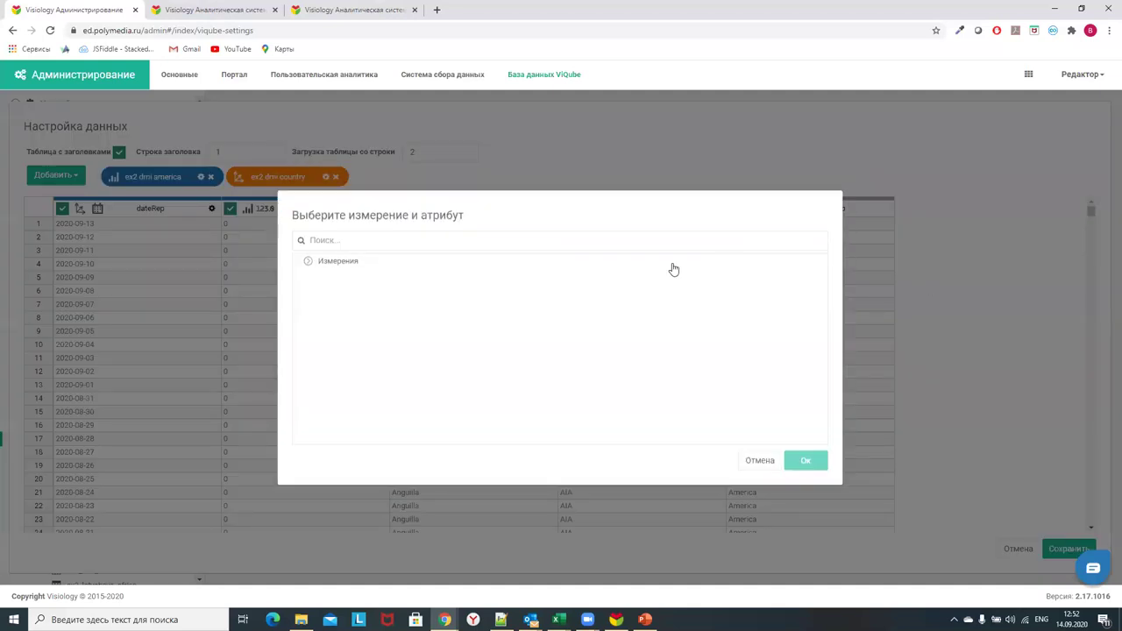
click(418, 239)
text(ex2)
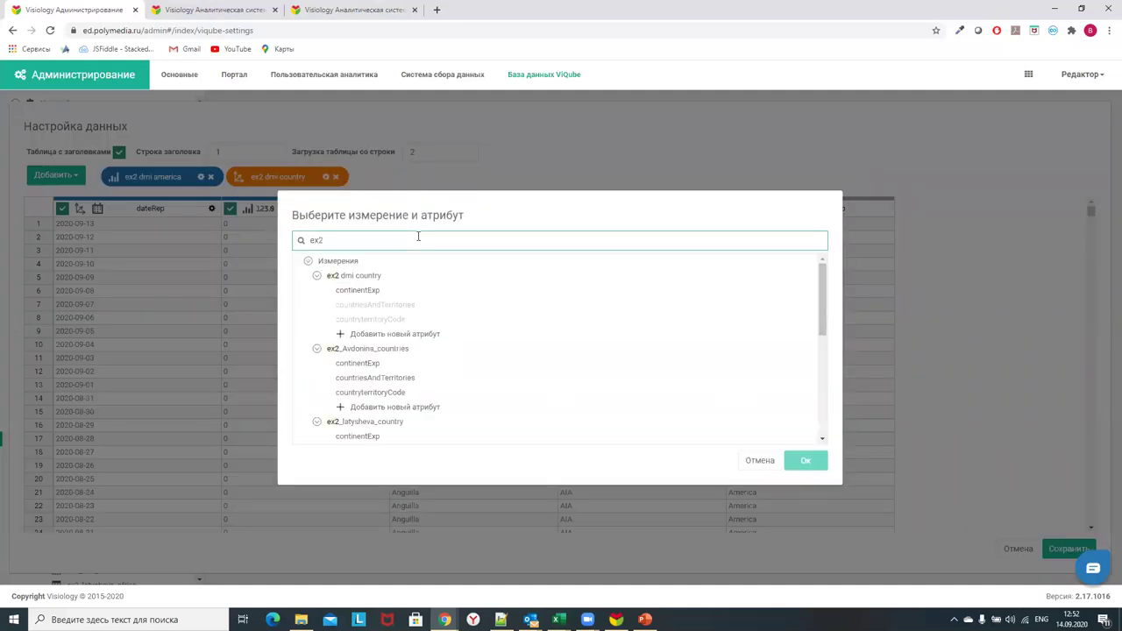
text( dmi)
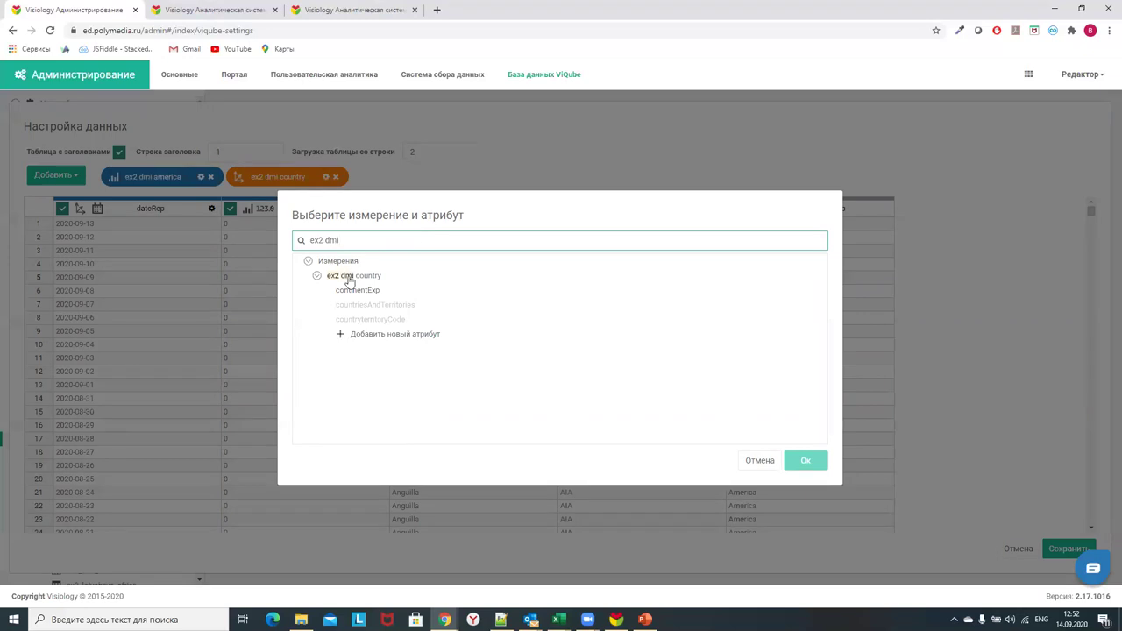
click(349, 296)
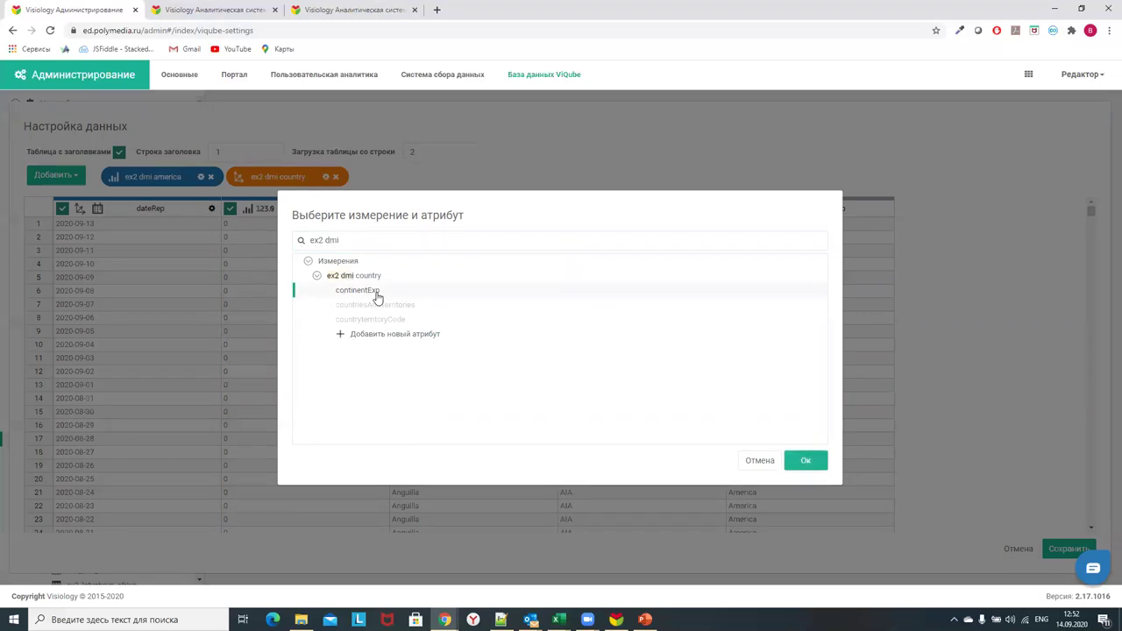
click(806, 462)
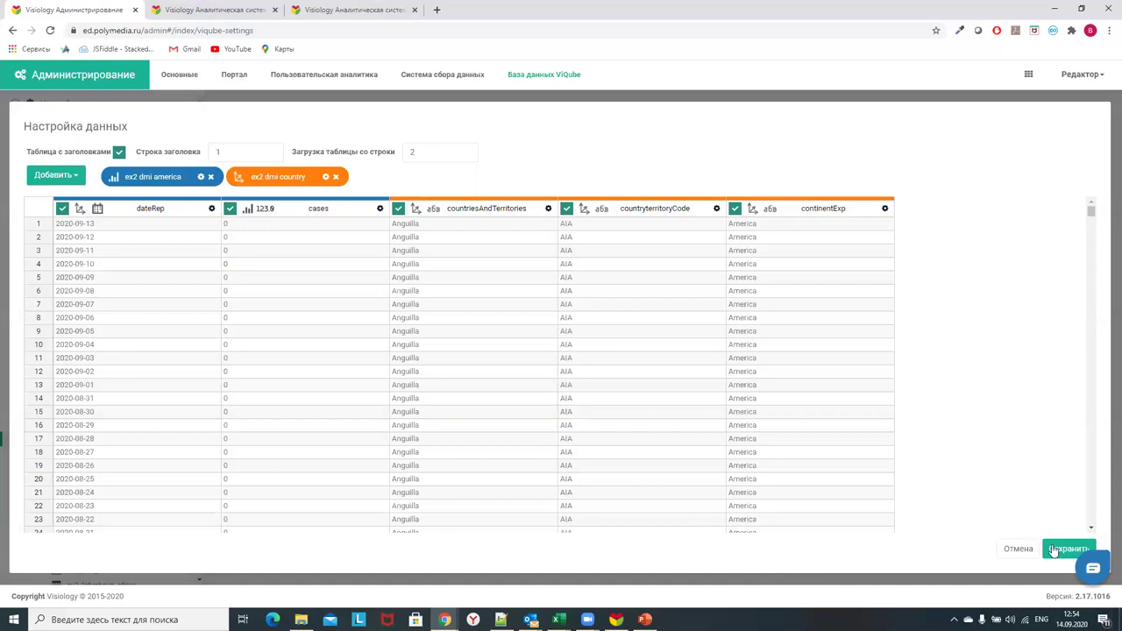
Save the ex2 dmi america loader settings and load its data into table ex2_dmi_america
click(1059, 545)
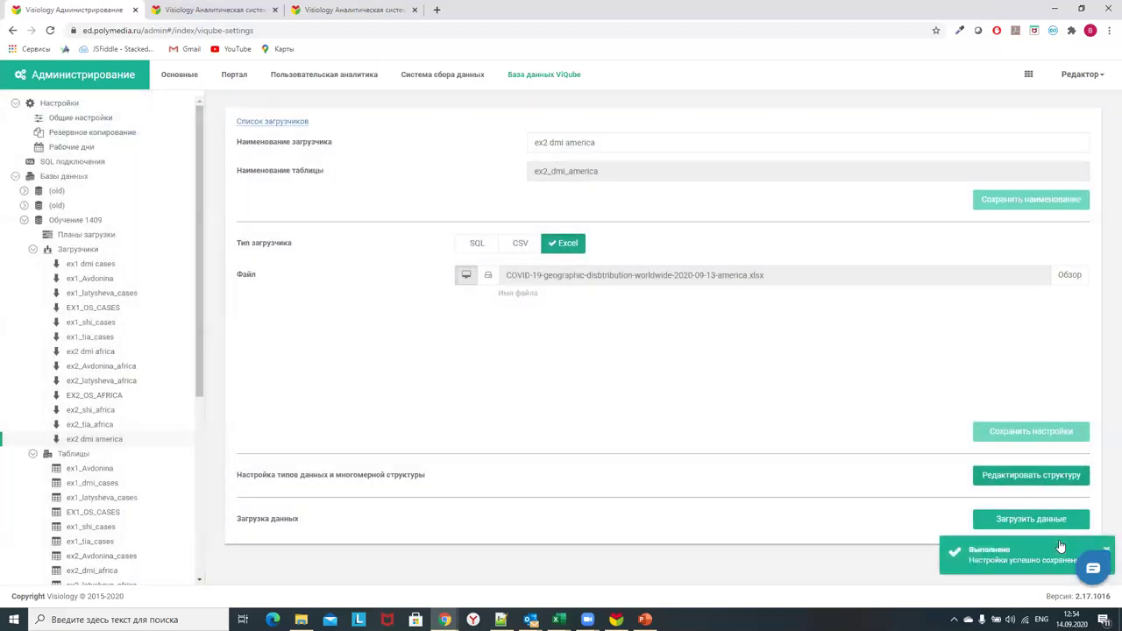
click(989, 517)
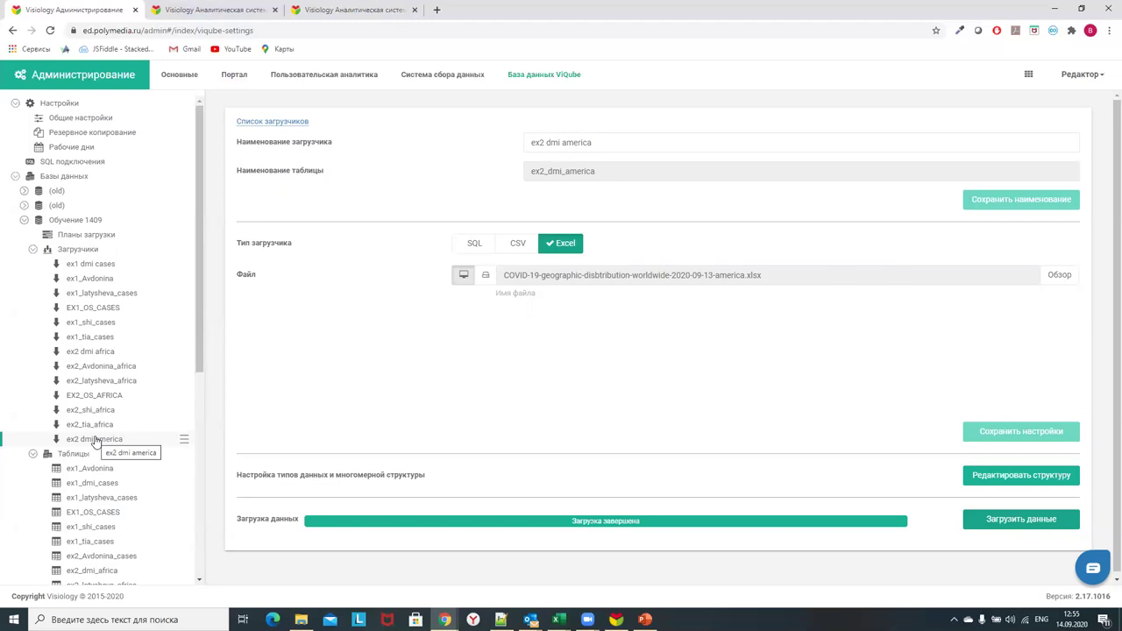
scroll(95, 441, down, 5)
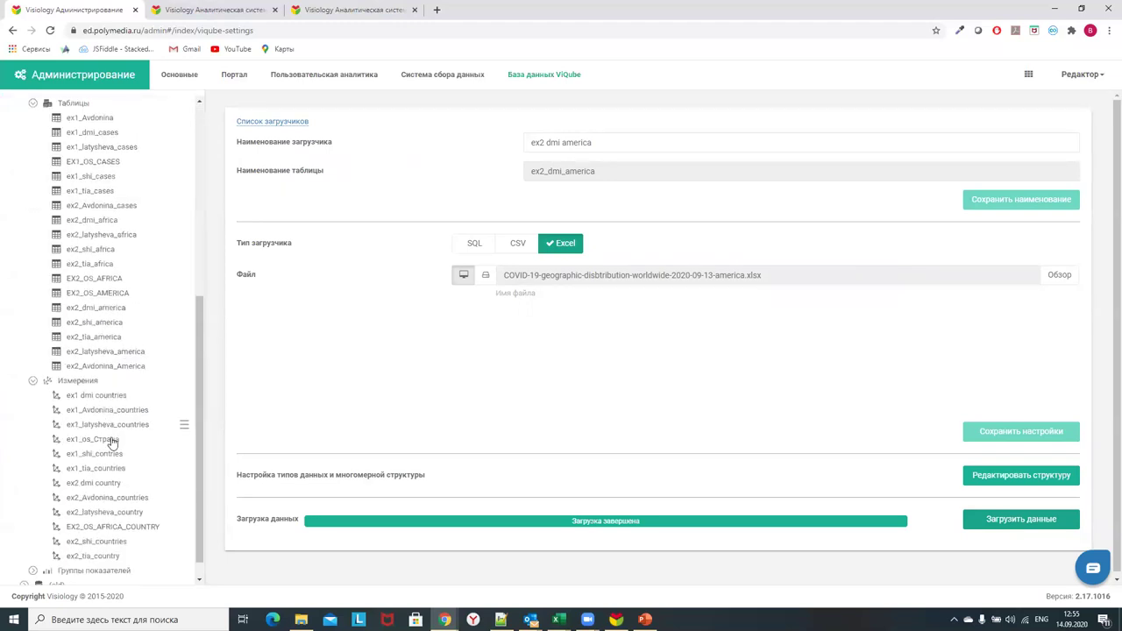
Return to the dashboard and show ex2's binding with the ex2 dmi africa query collapsed
click(616, 620)
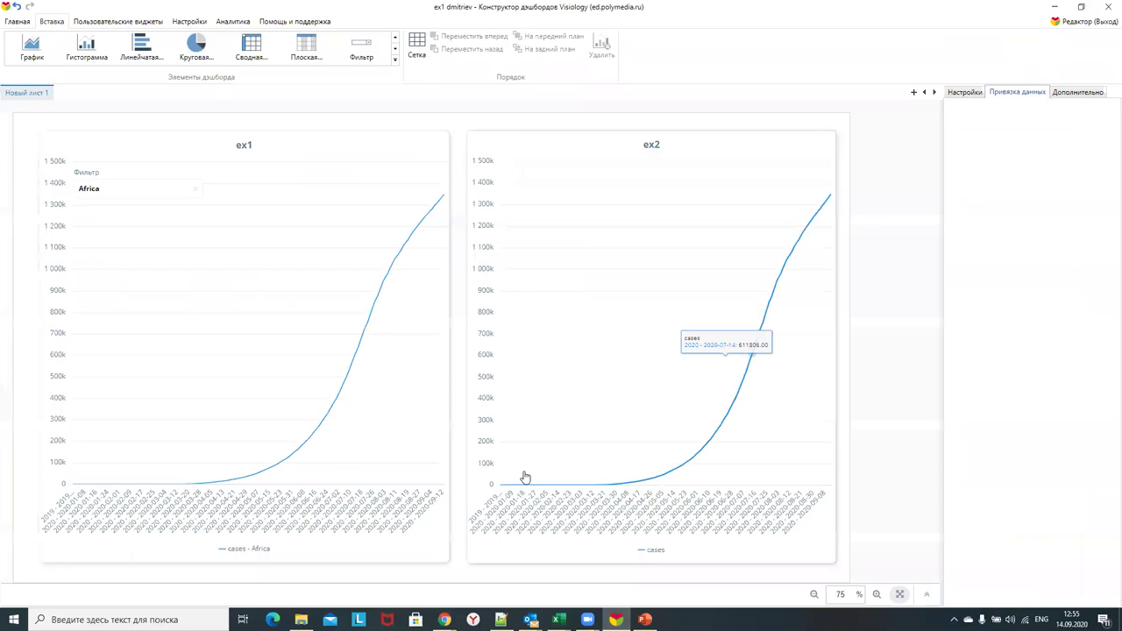
click(603, 189)
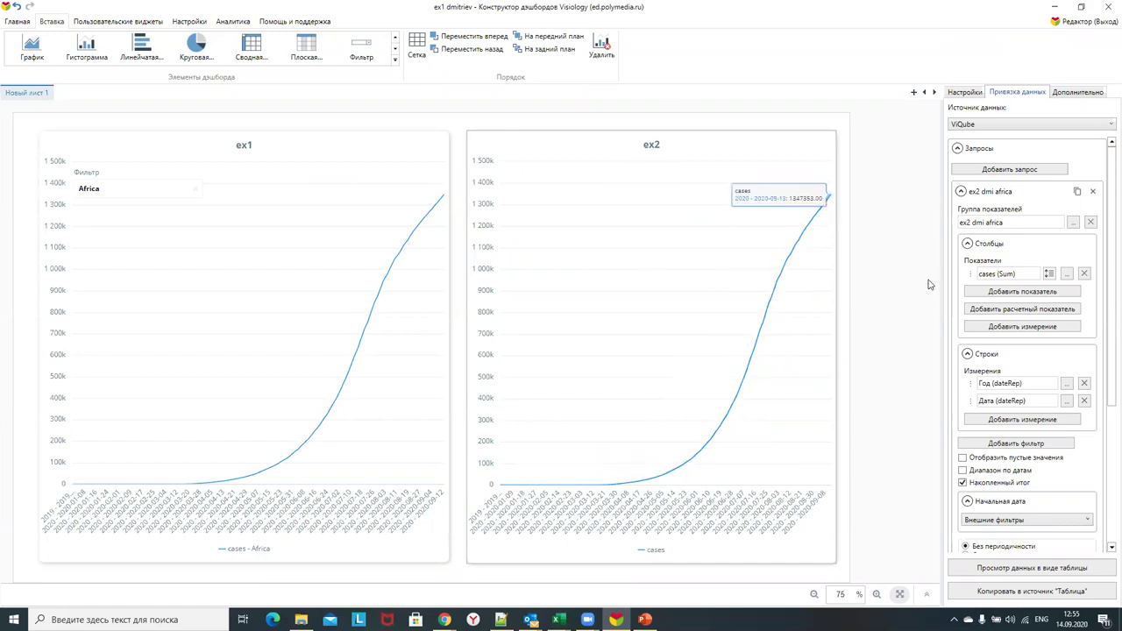
click(961, 191)
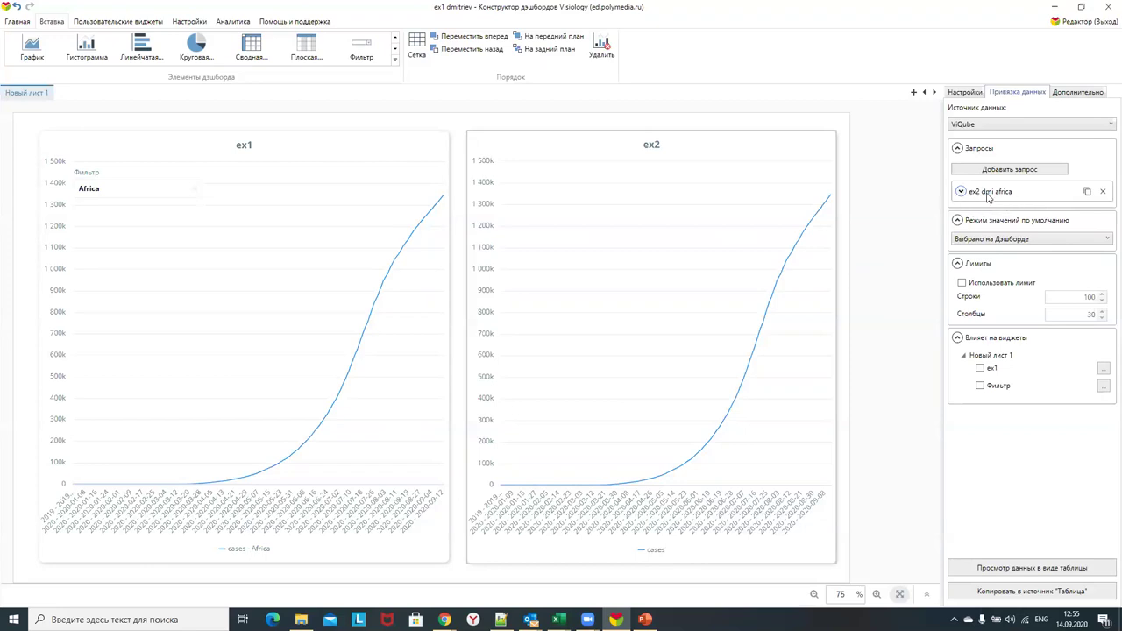
click(961, 191)
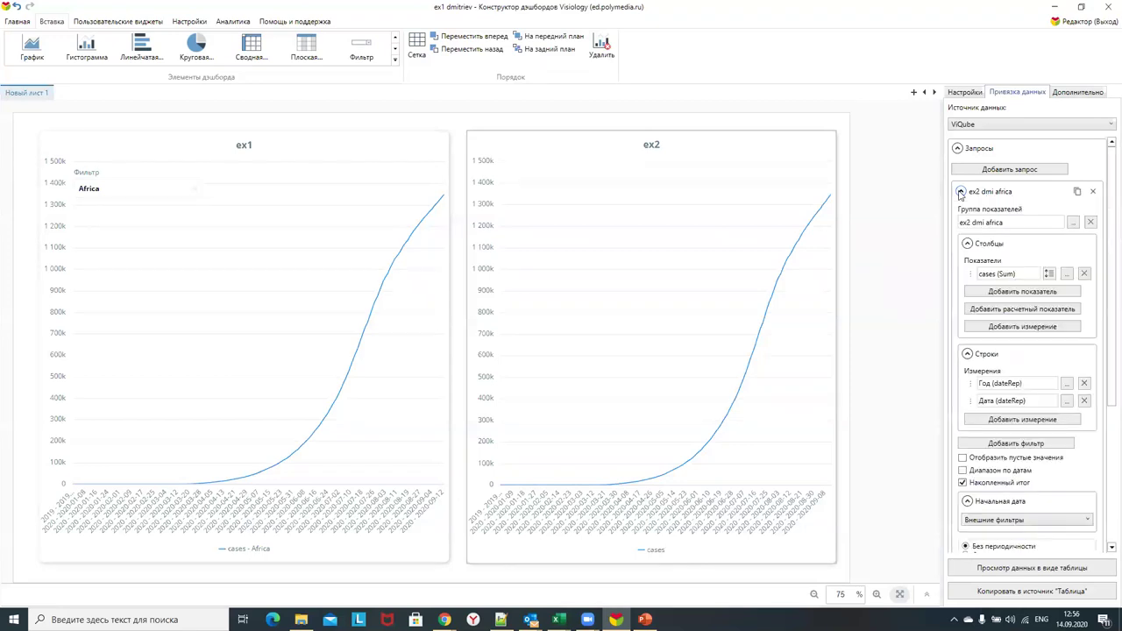
click(1005, 172)
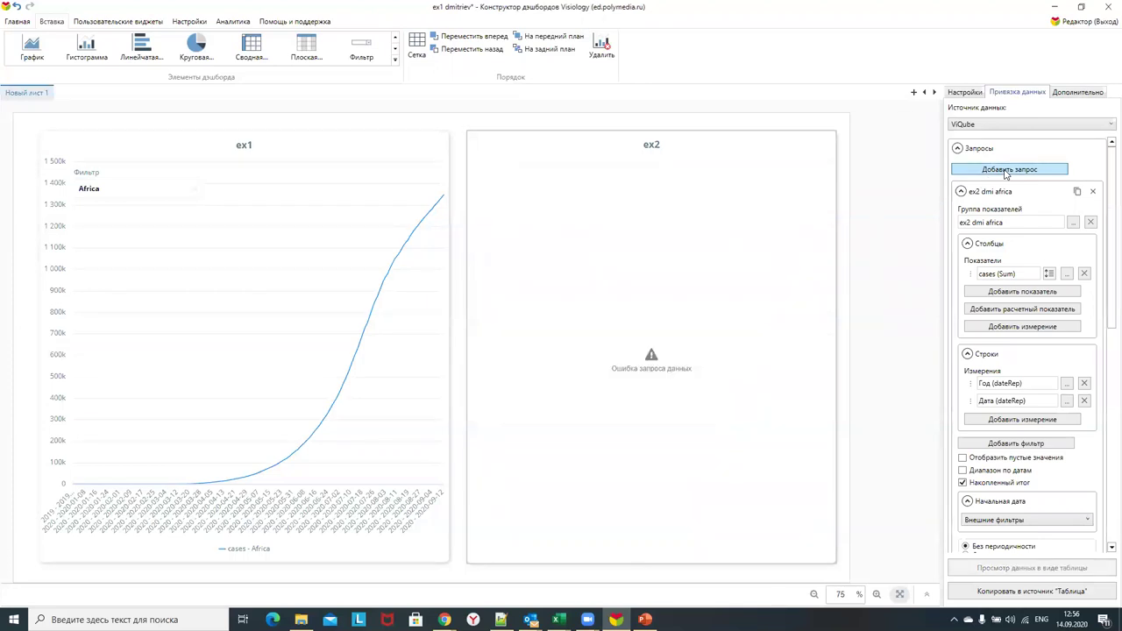
click(960, 191)
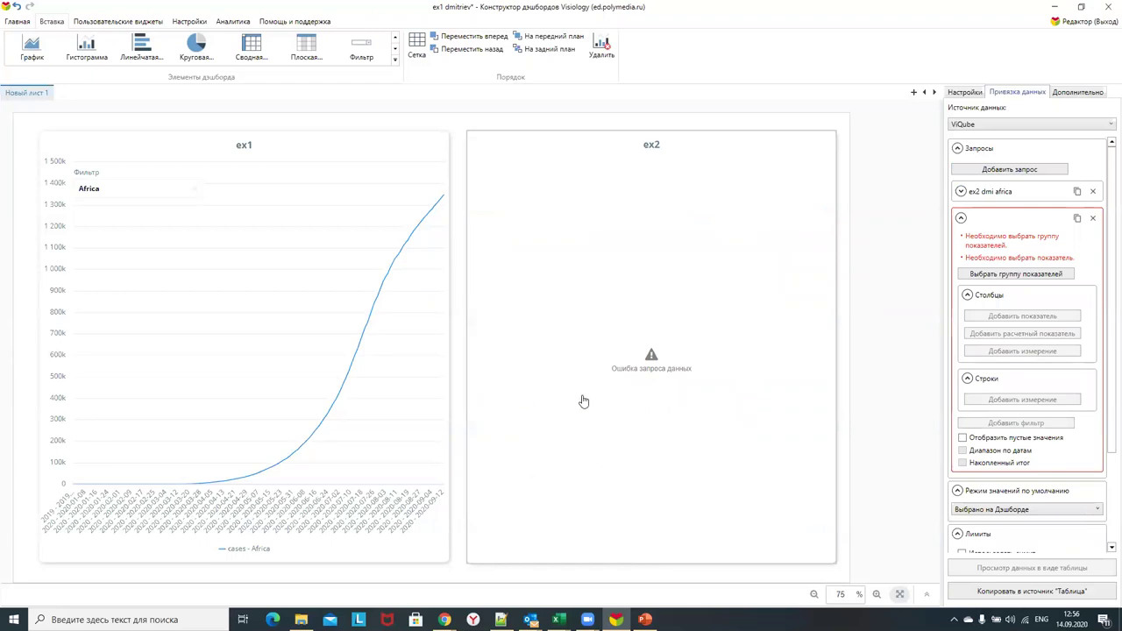
click(960, 192)
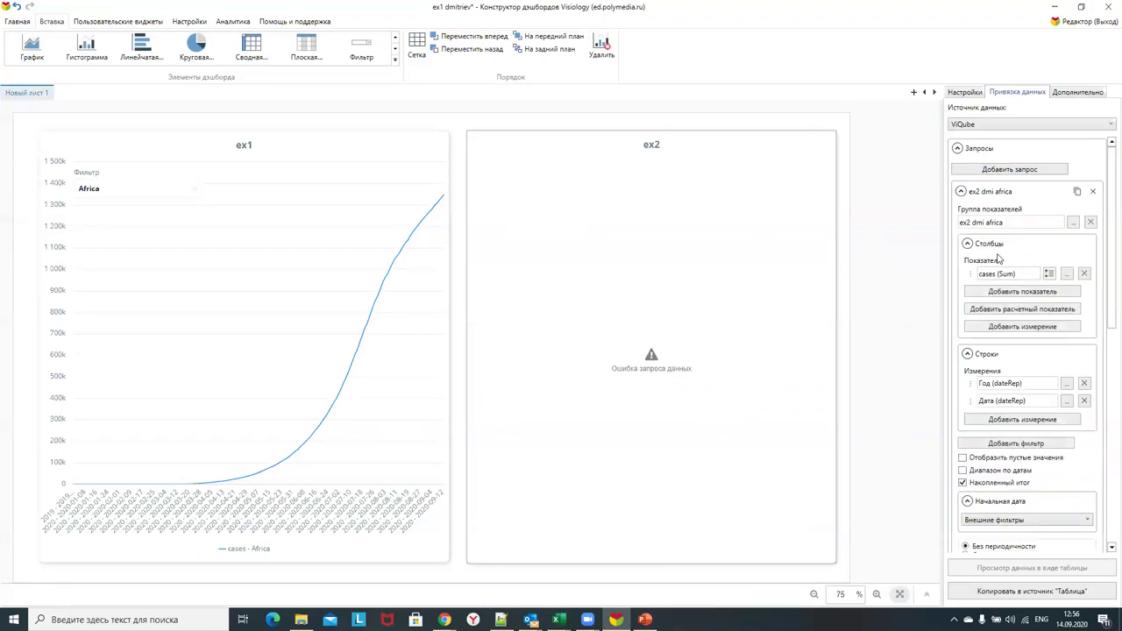
click(998, 176)
scroll(1030, 386, down, 5)
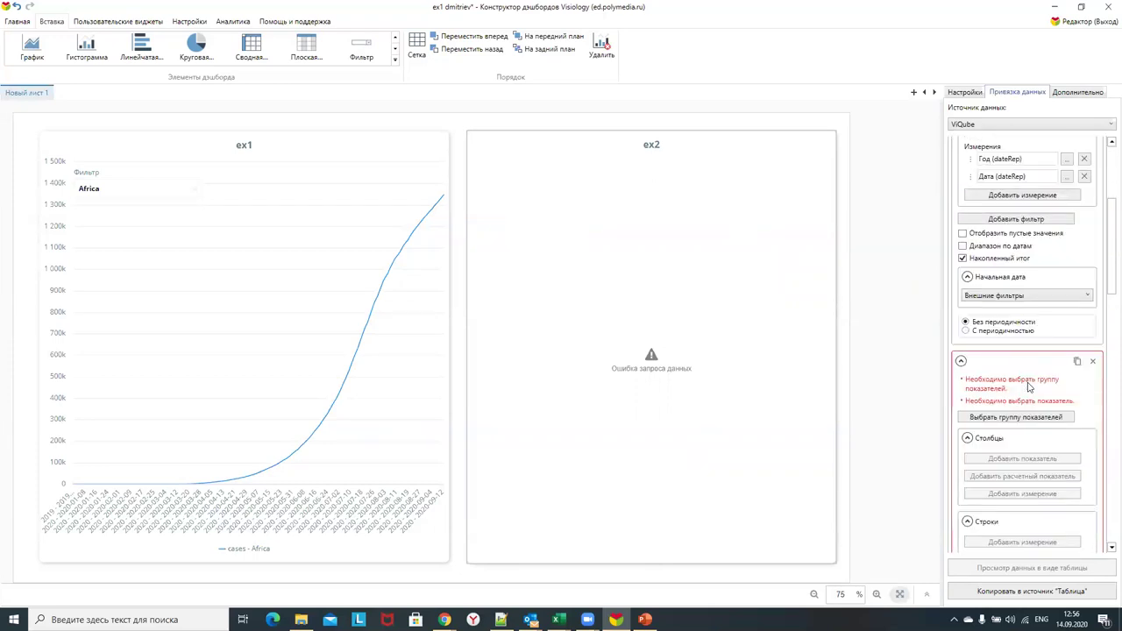
scroll(1029, 386, up, 10)
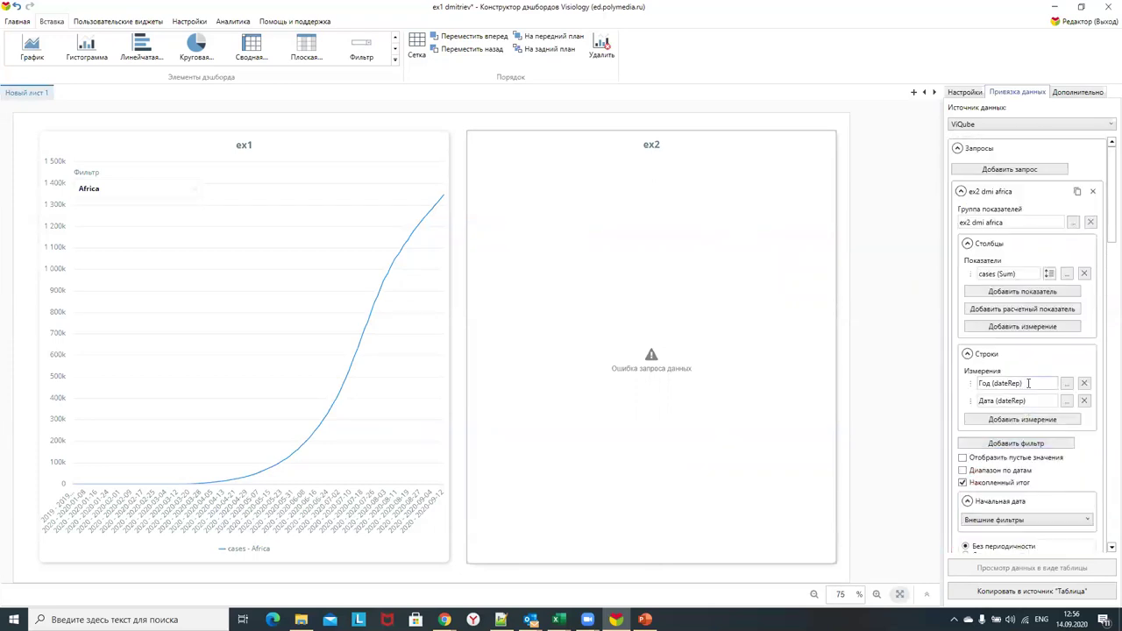
click(1018, 170)
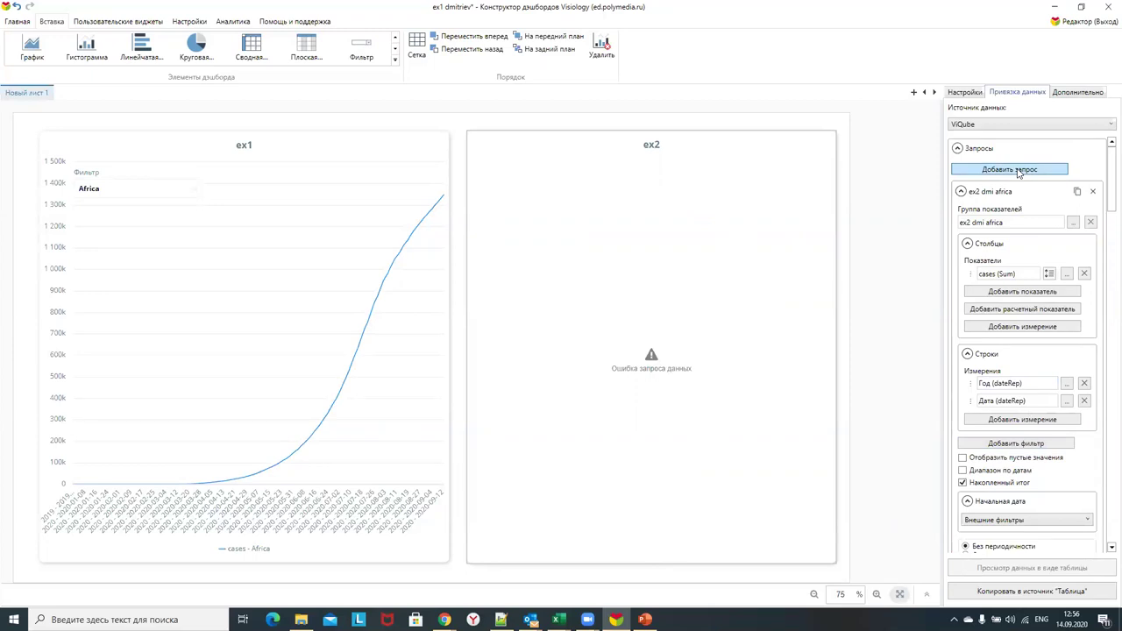
scroll(1022, 320, down, 8)
scroll(1022, 321, down, 10)
scroll(1022, 321, down, 8)
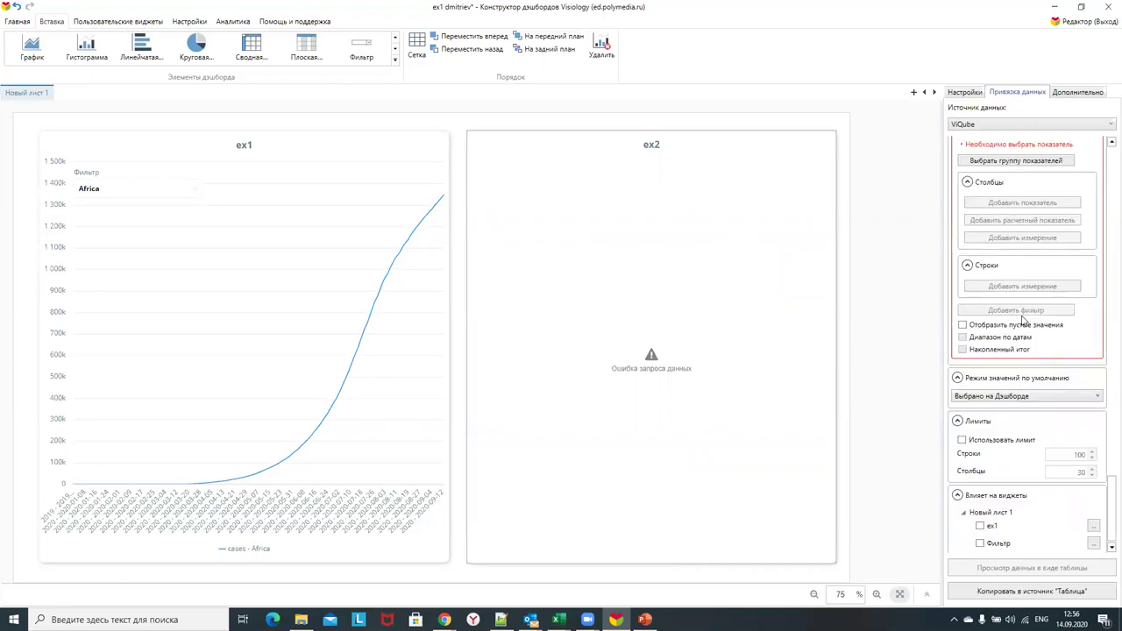
scroll(1022, 321, up, 8)
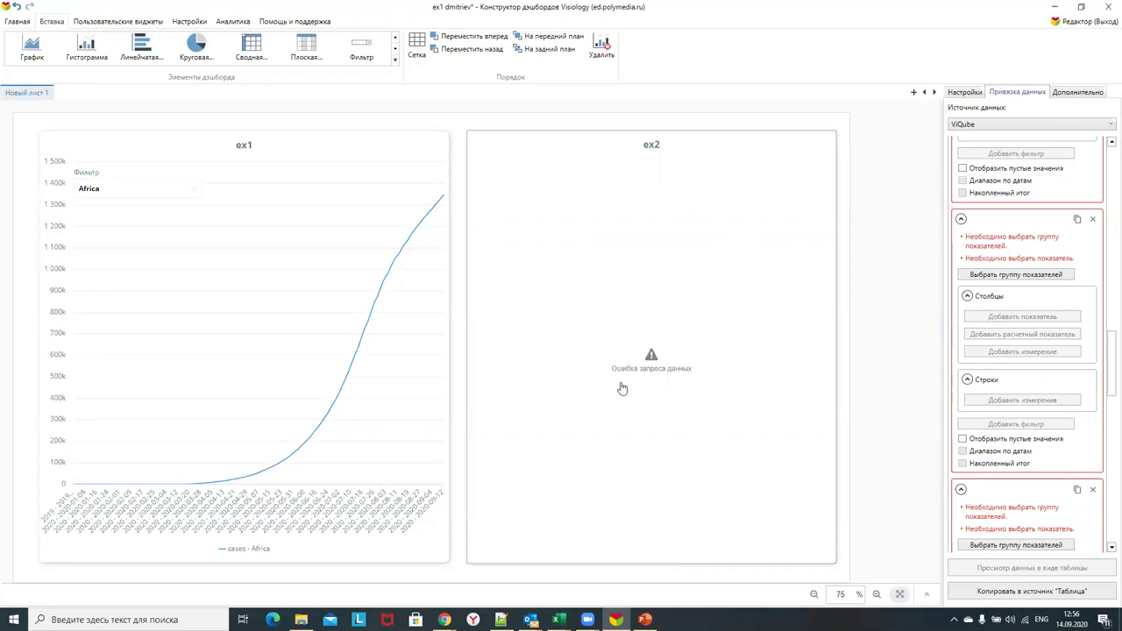
scroll(1006, 388, down, 5)
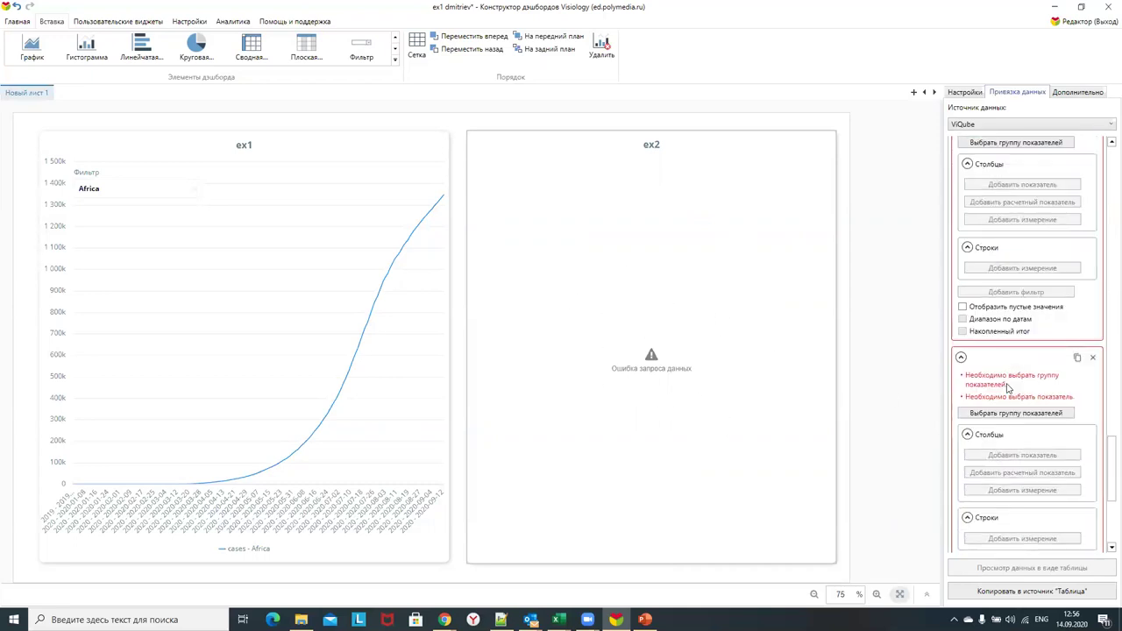
scroll(1006, 388, down, 8)
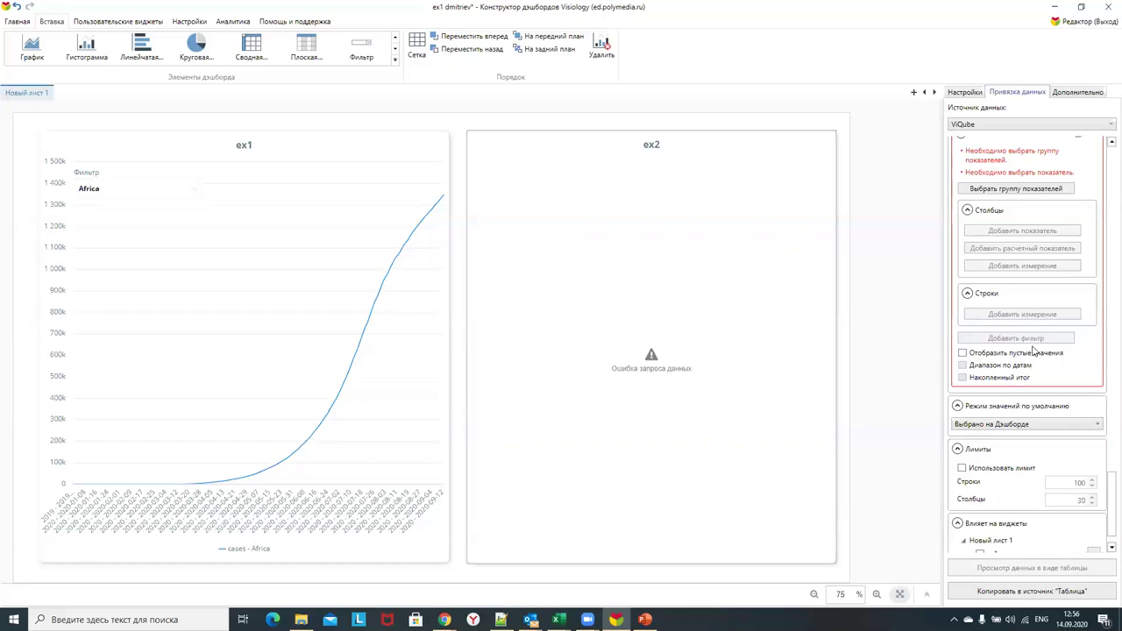
scroll(1029, 301, down, 2)
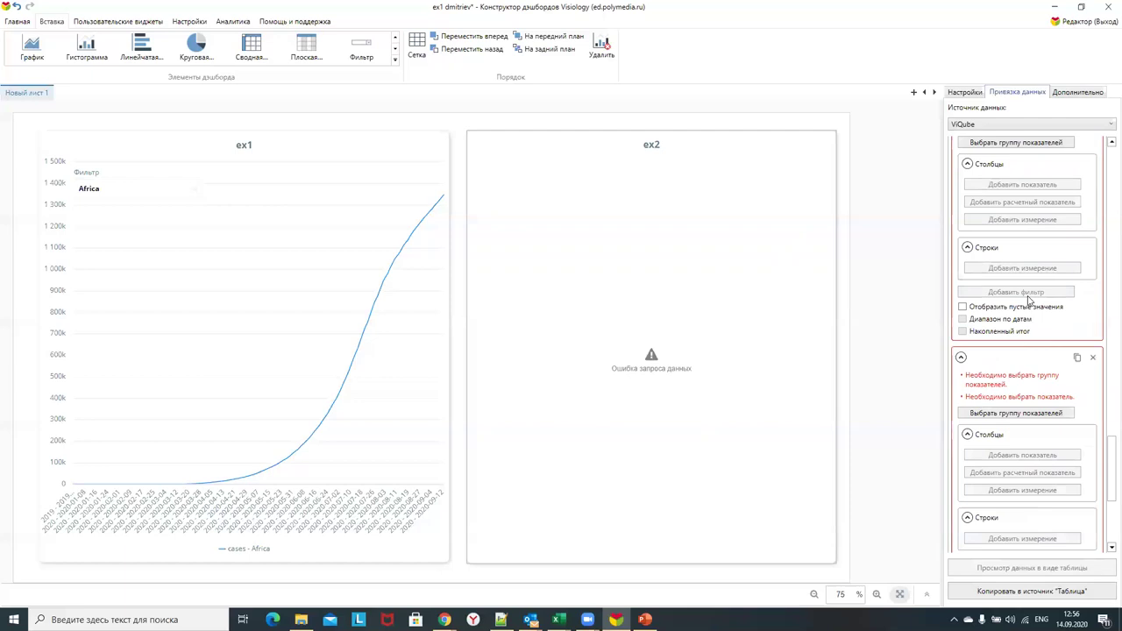
scroll(1029, 364, up, 1)
scroll(1032, 355, down, 1)
scroll(1031, 350, up, 1)
scroll(1031, 349, up, 1)
scroll(1030, 349, down, 1)
scroll(1031, 350, up, 1)
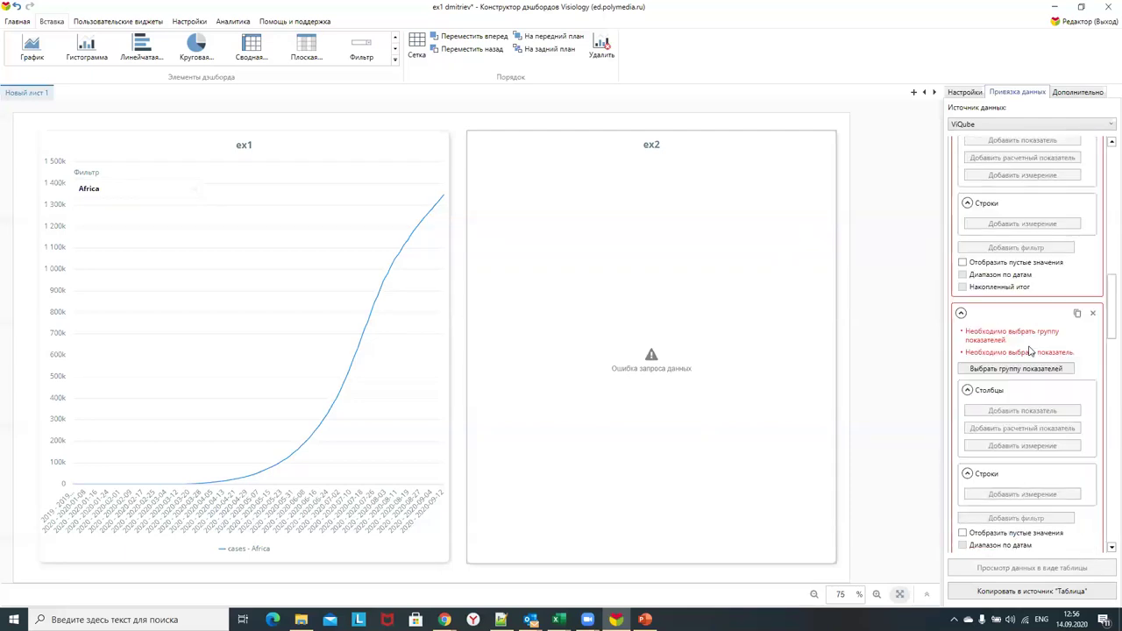
scroll(1030, 351, up, 10)
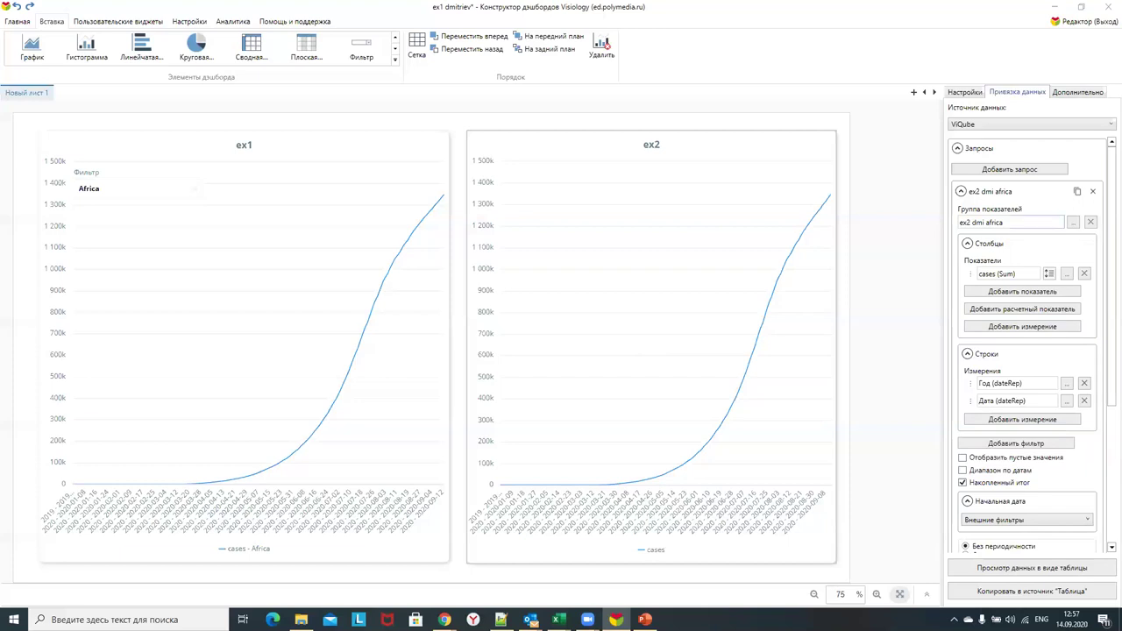
click(961, 191)
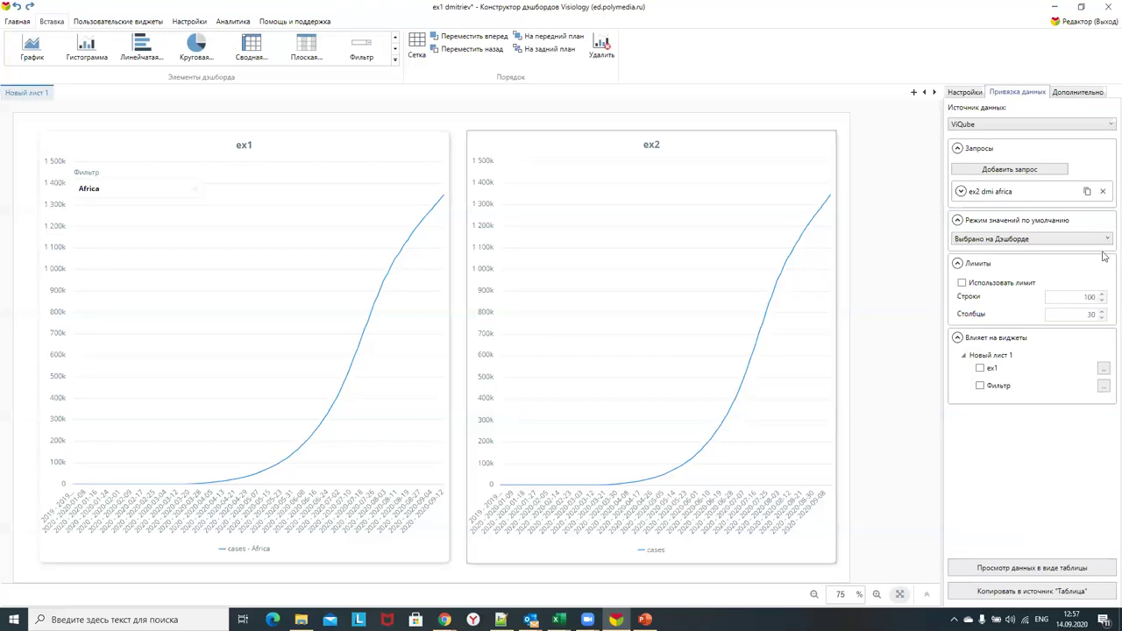
click(983, 171)
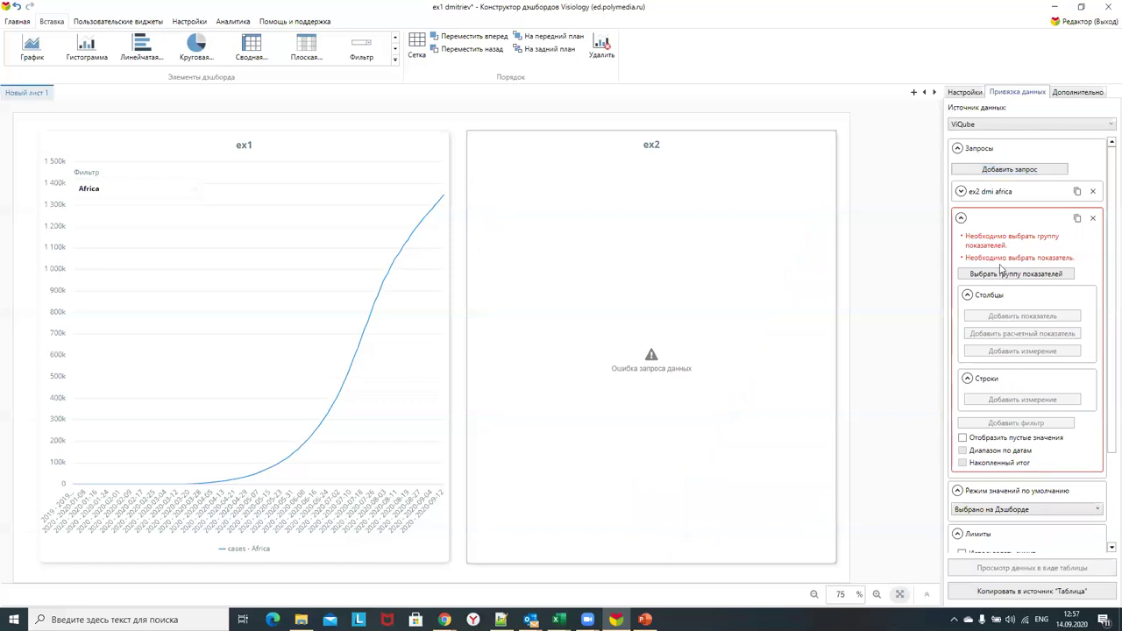
click(1093, 217)
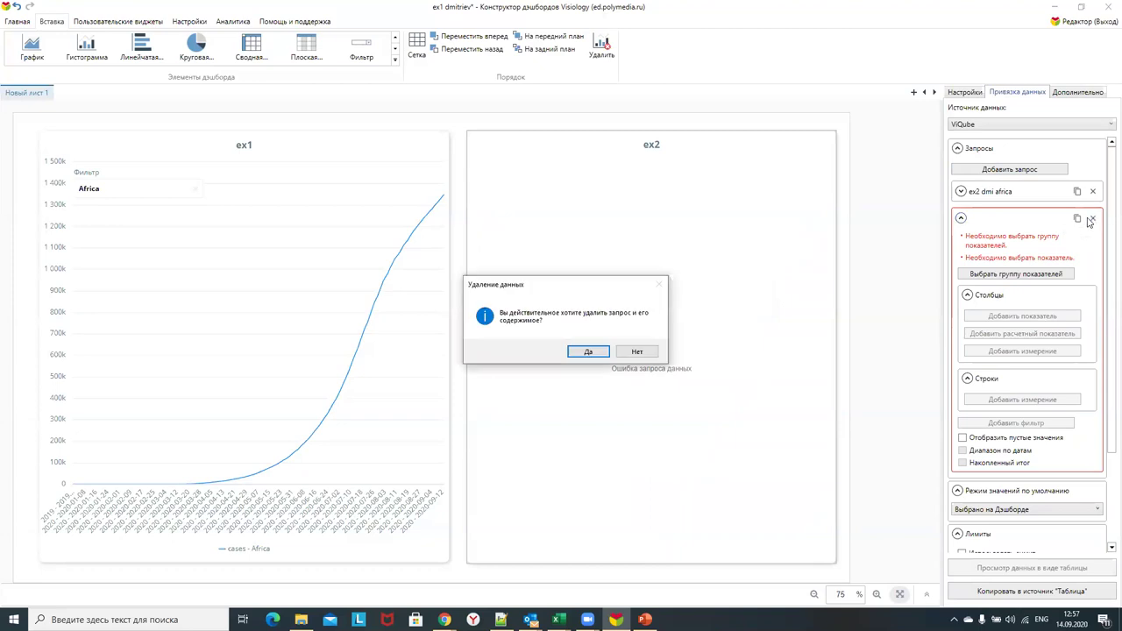
click(582, 352)
click(960, 191)
click(960, 191)
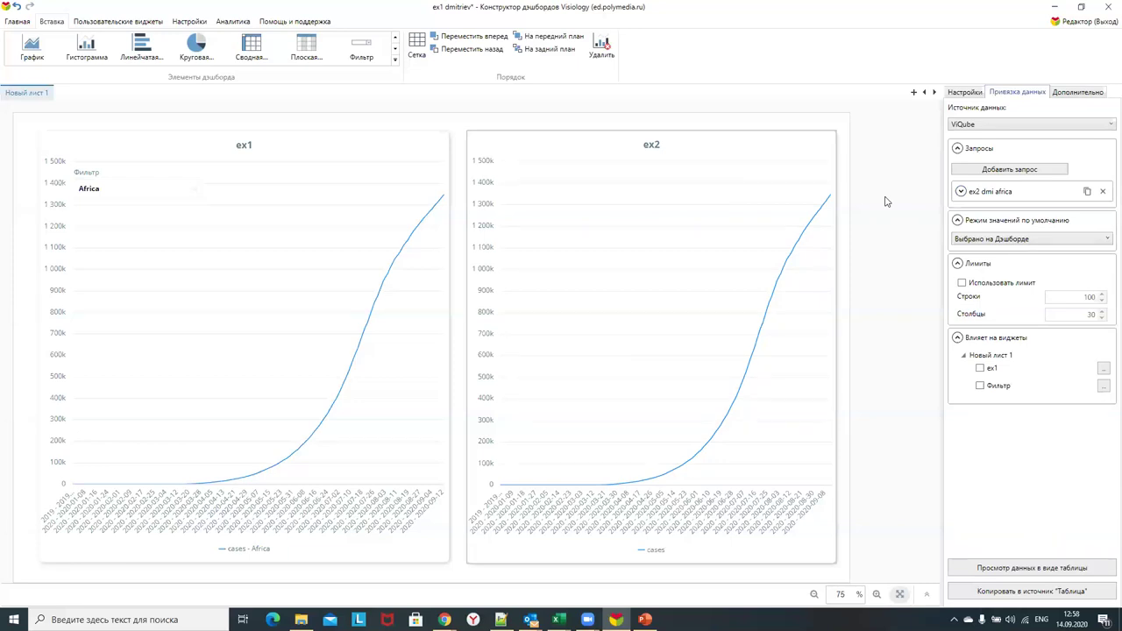
click(123, 180)
Nudge the filter widget, check the ex1 and ex2 bindings, then show the filter's ex1 dmi cases binding
drag(123, 179, 124, 177)
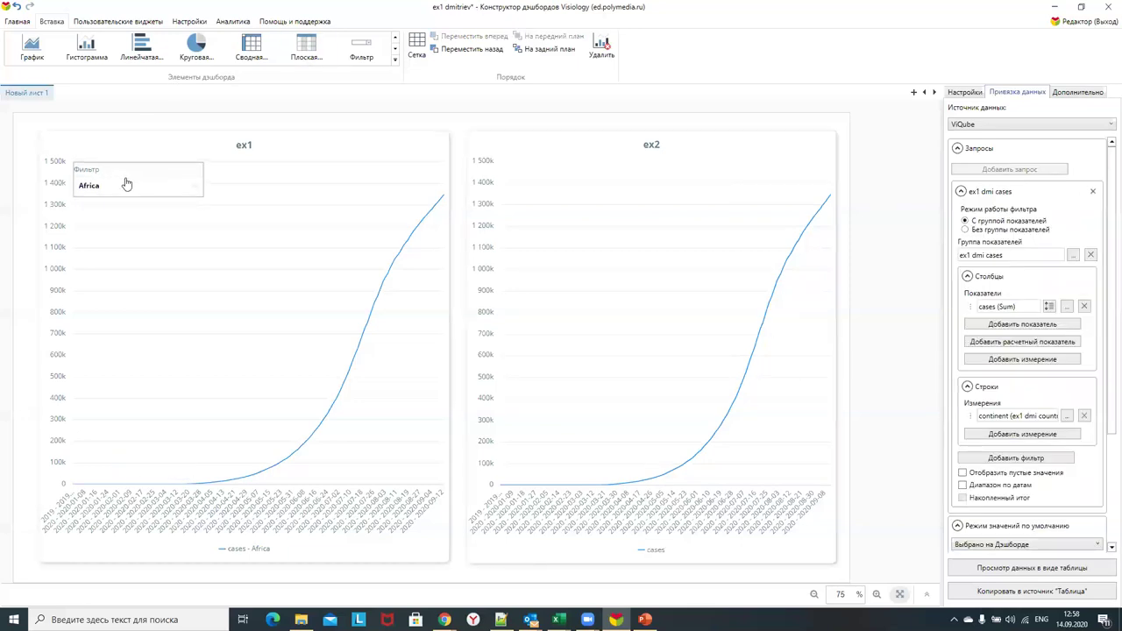
click(244, 181)
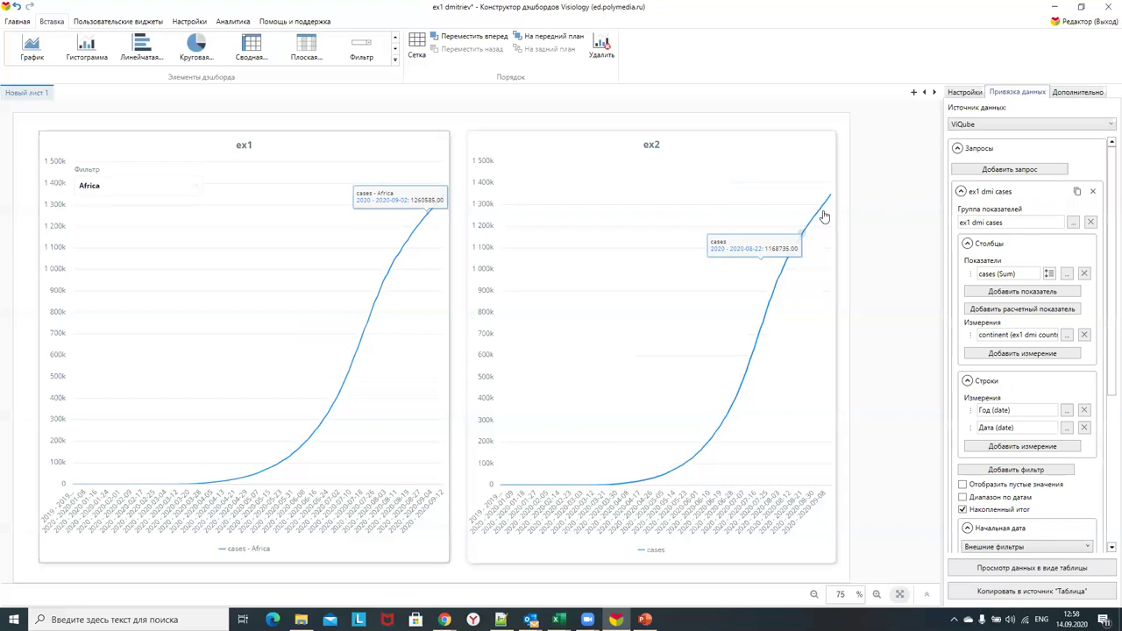
click(889, 215)
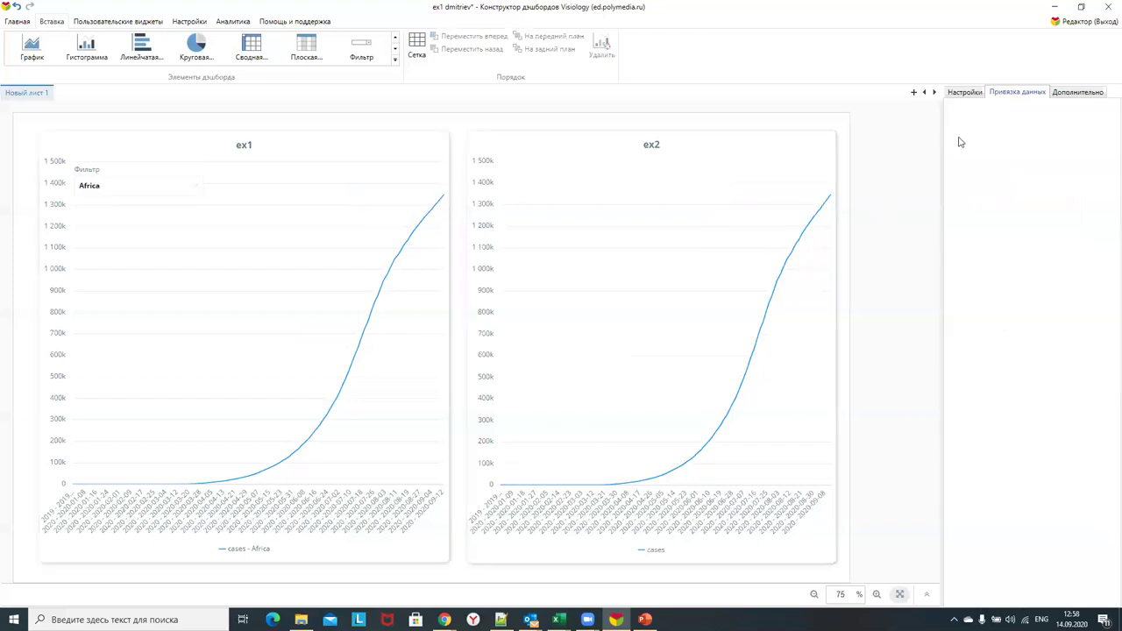
click(675, 195)
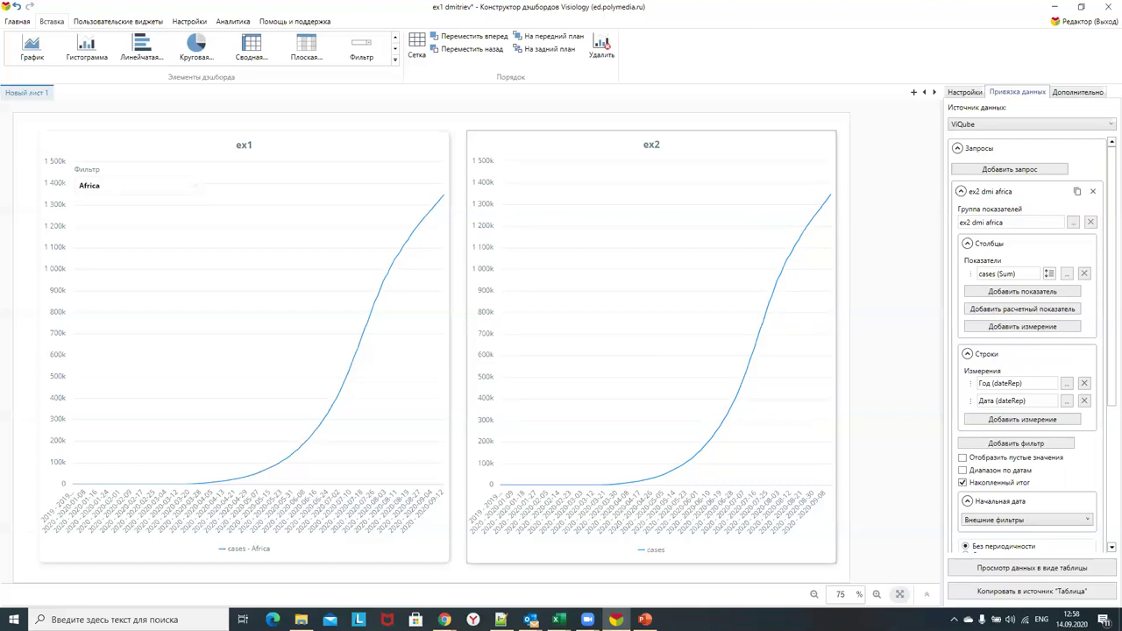
click(961, 192)
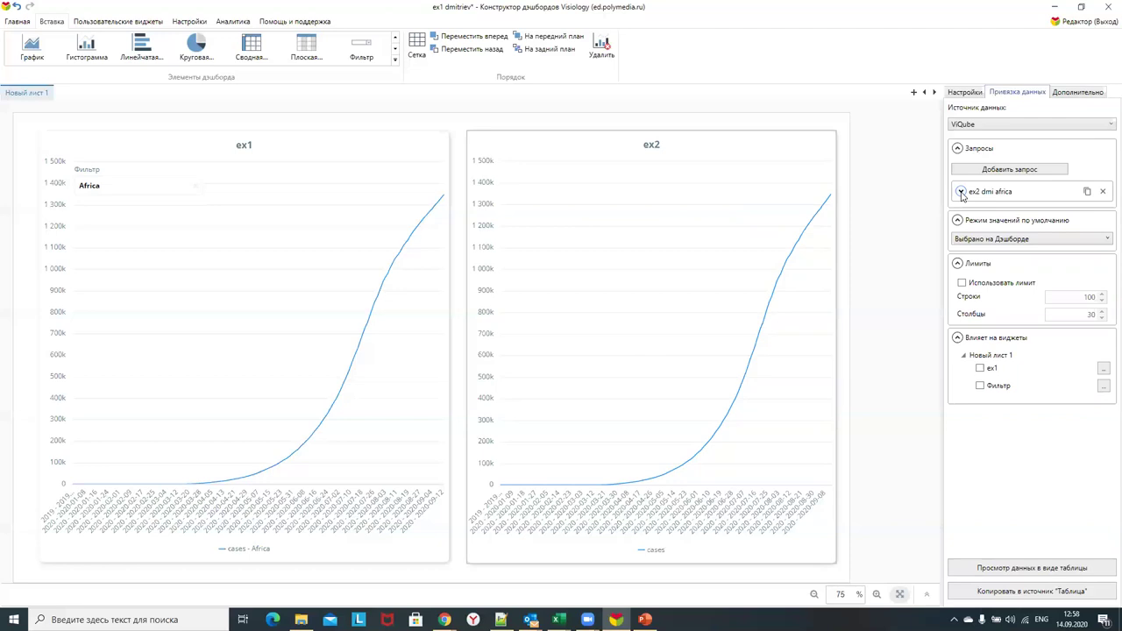
click(112, 177)
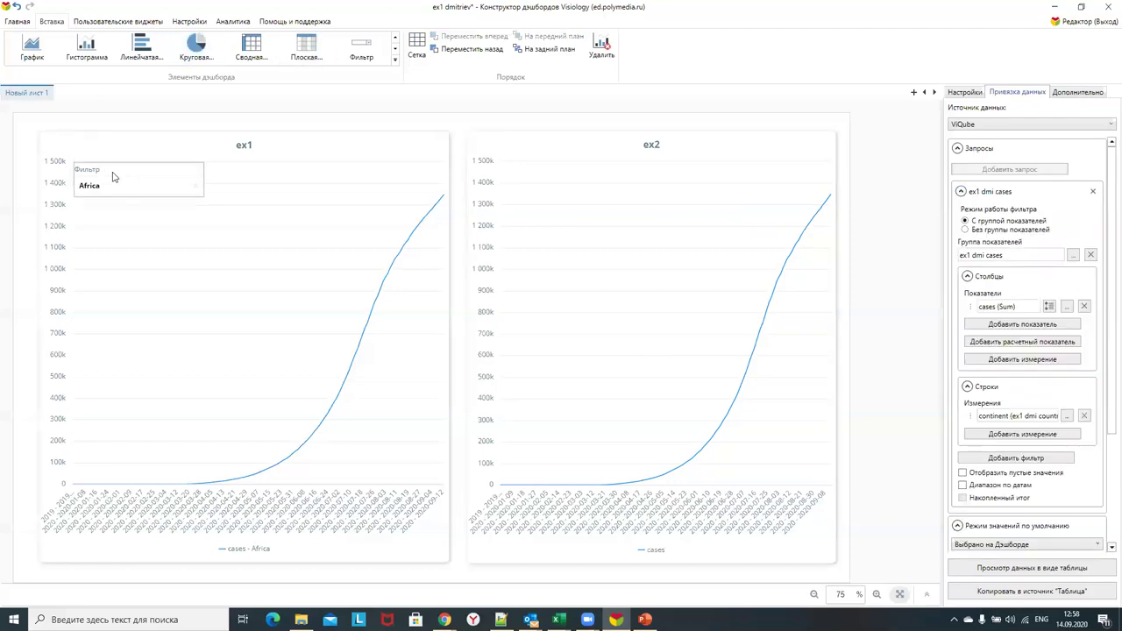
click(969, 97)
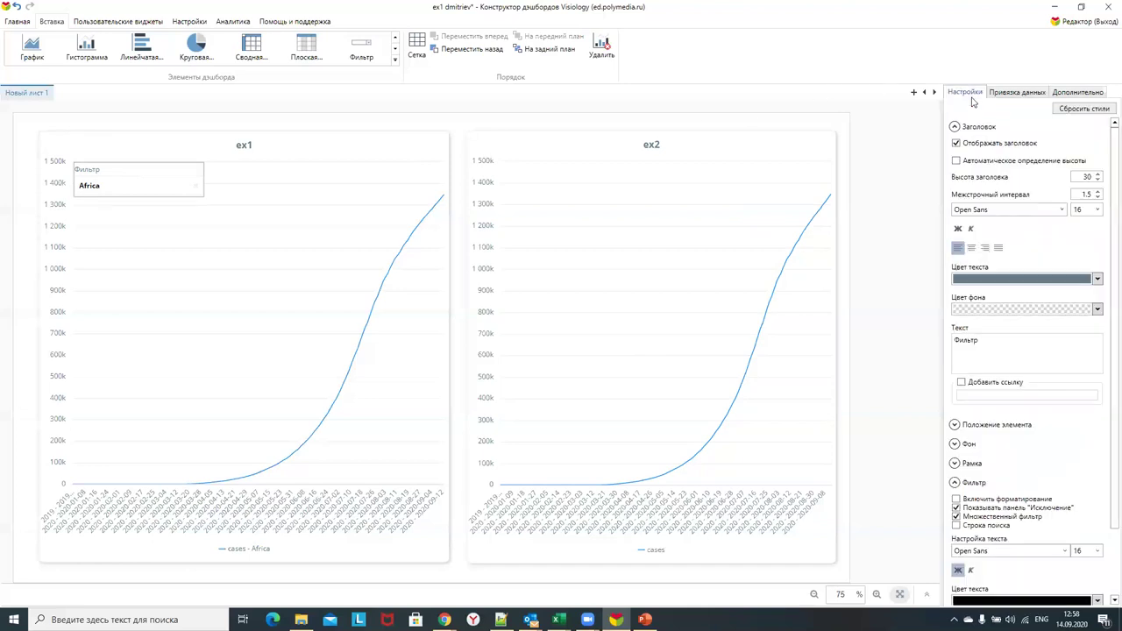
click(955, 127)
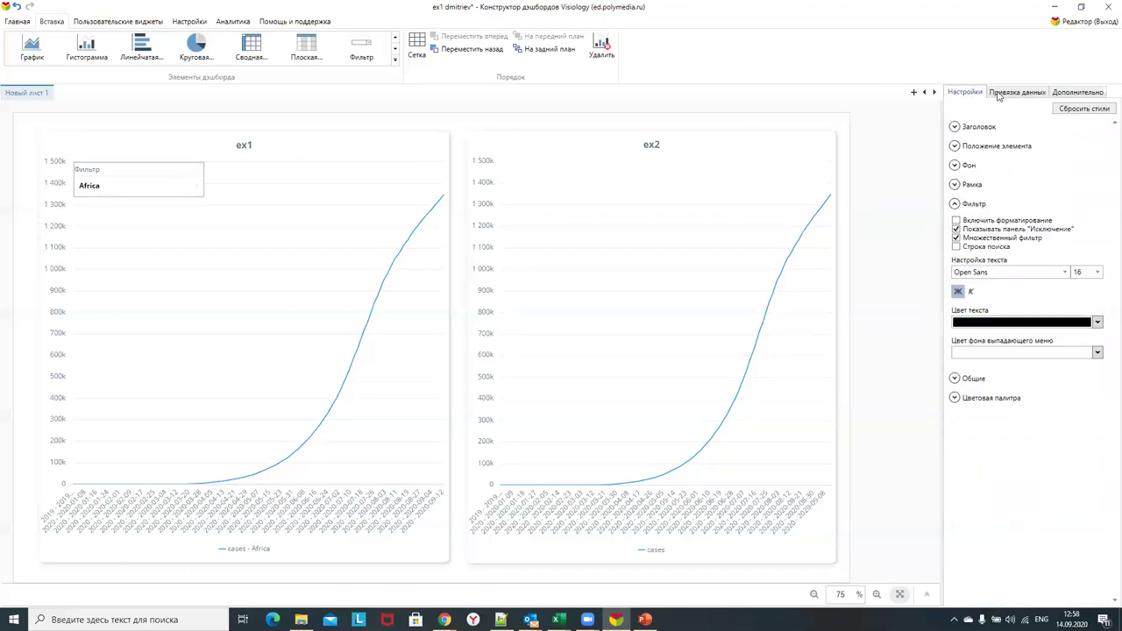
click(955, 203)
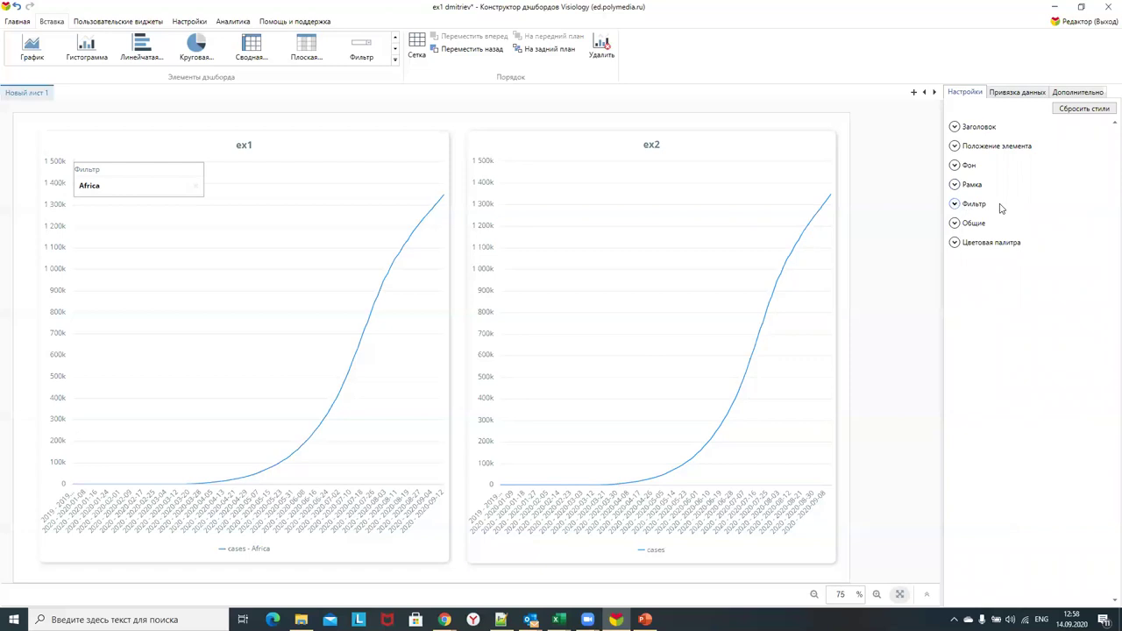
click(954, 204)
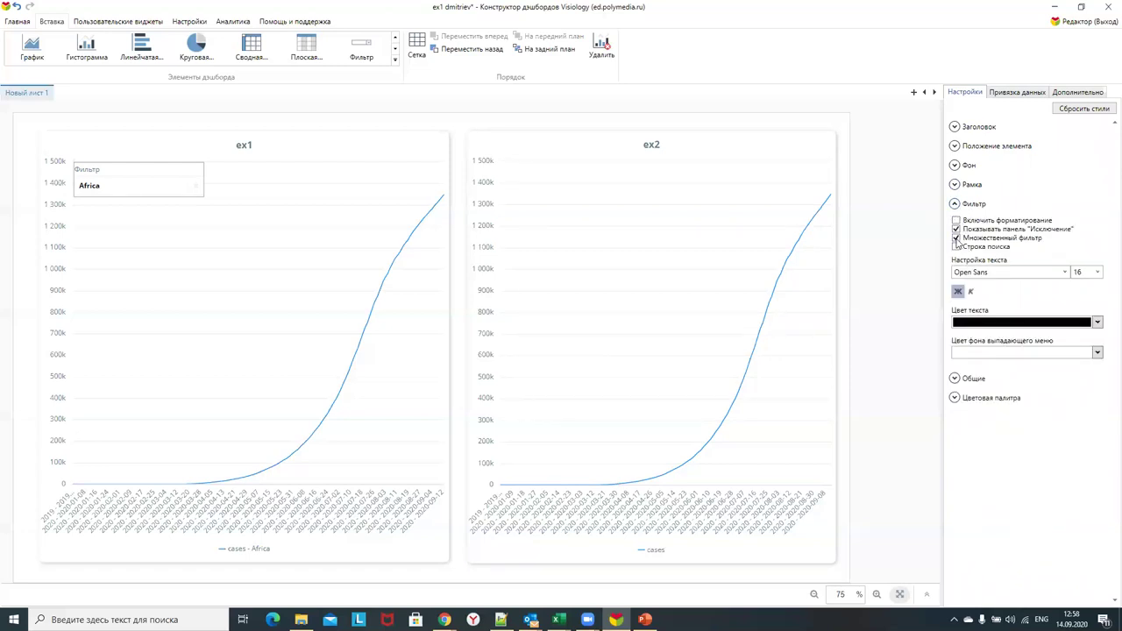
click(90, 187)
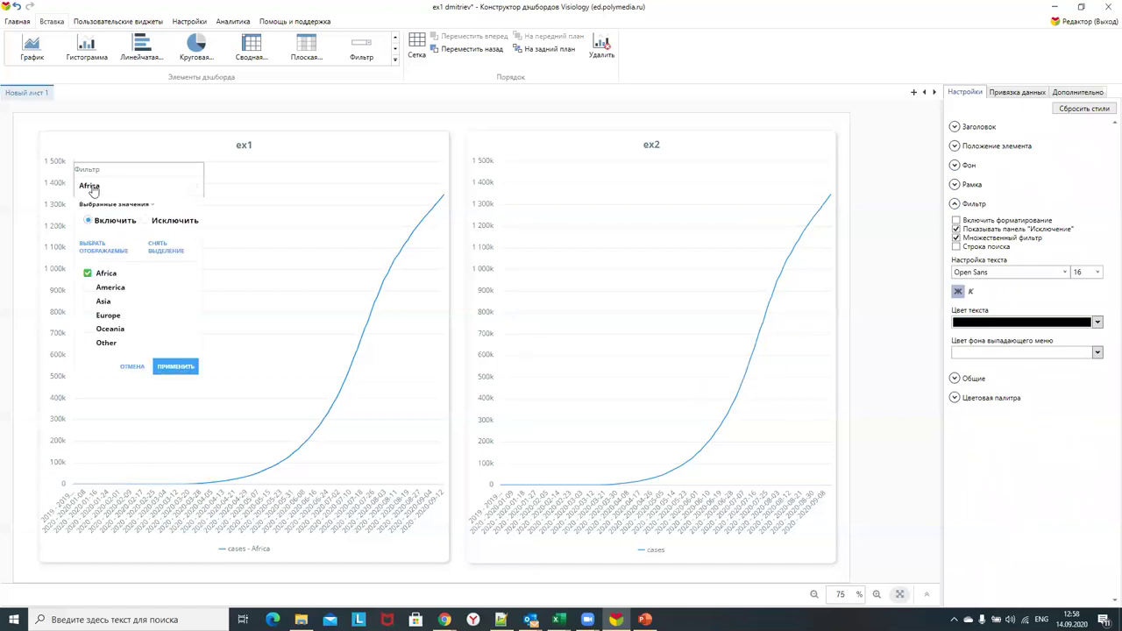
click(90, 187)
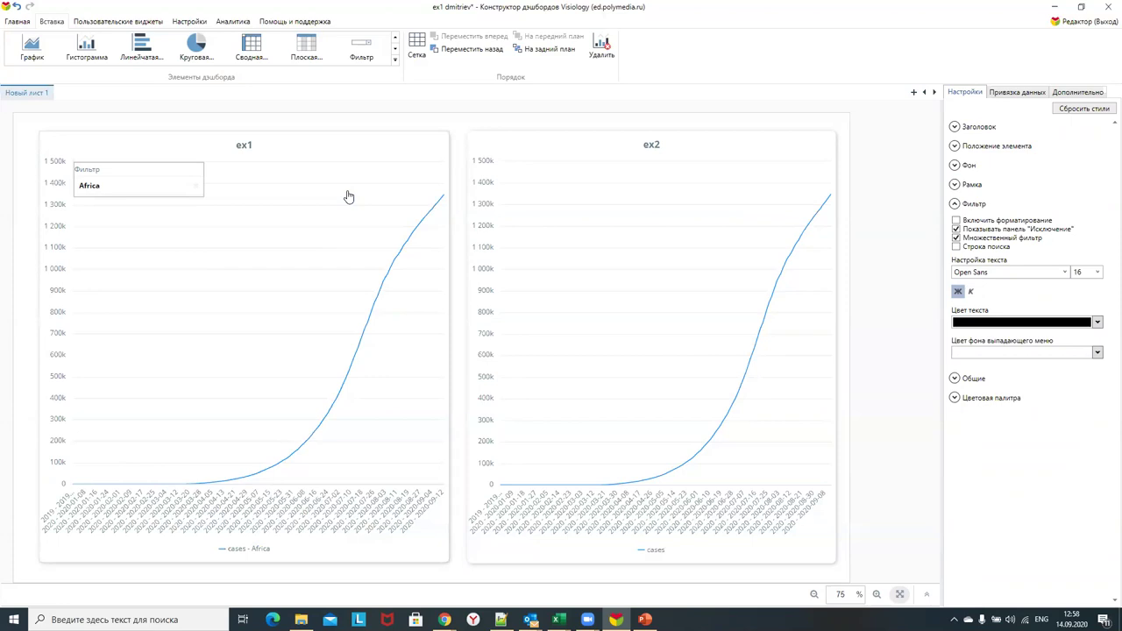
Show the ex2 chart's legend, axes and label settings
click(612, 176)
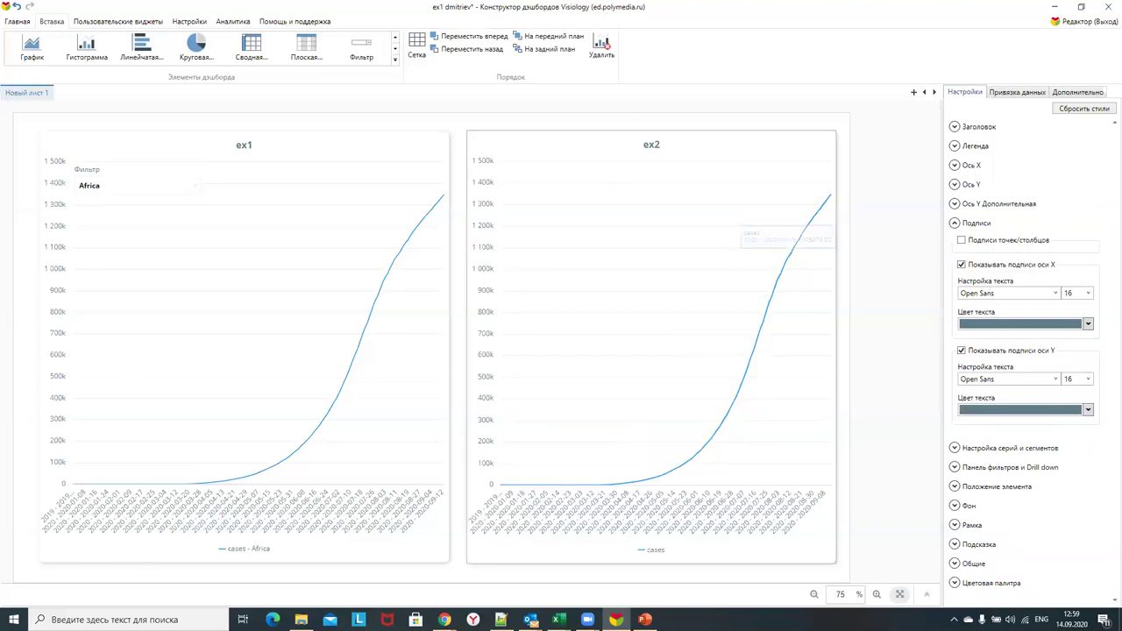
key(super+e)
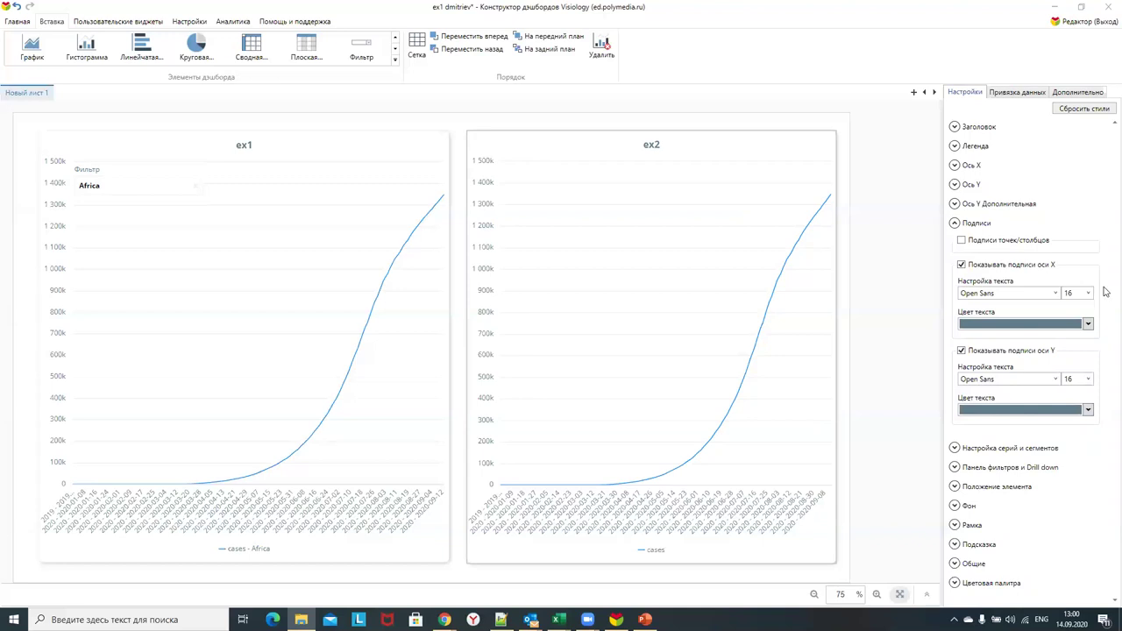
click(173, 187)
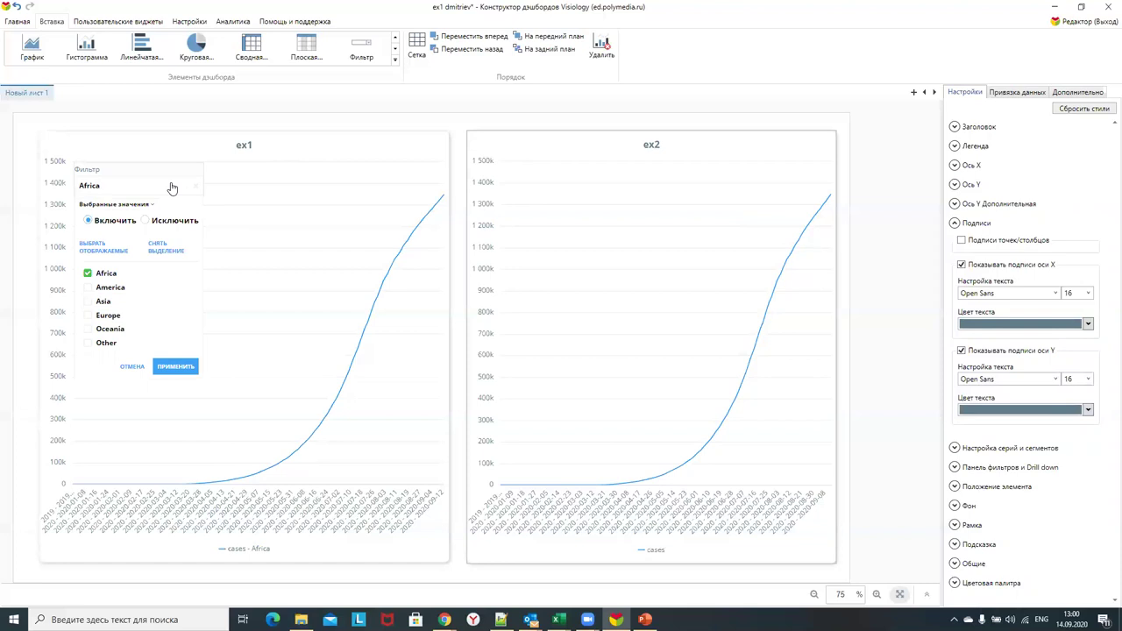
Add America to the ex1 continent filter alongside Africa, then show ex1's style settings
click(1015, 92)
click(103, 187)
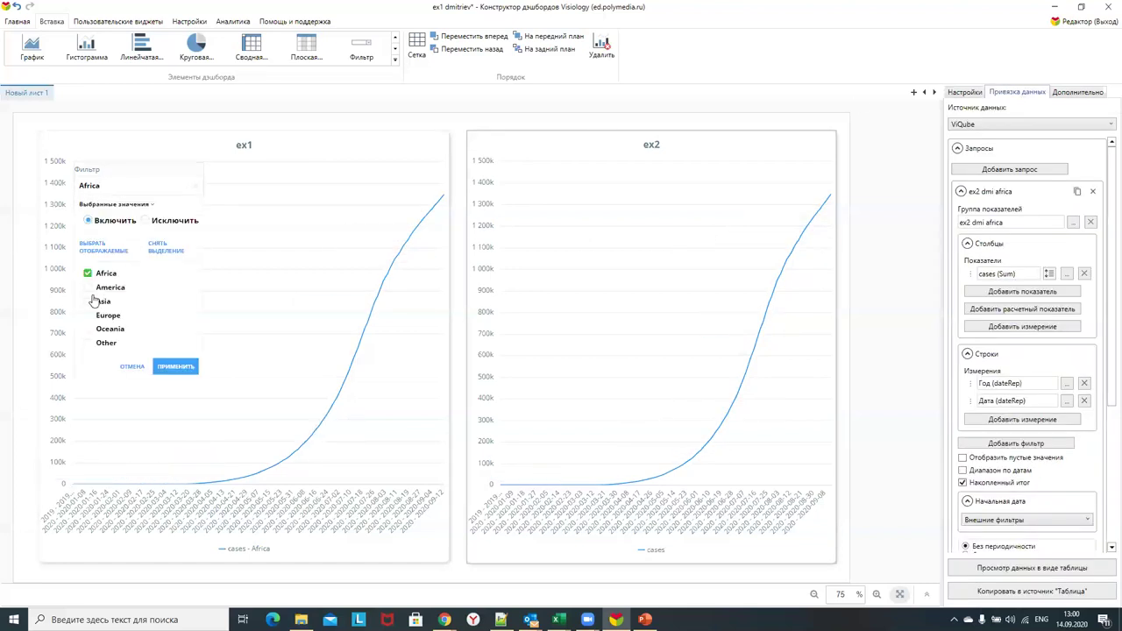
click(88, 288)
click(175, 366)
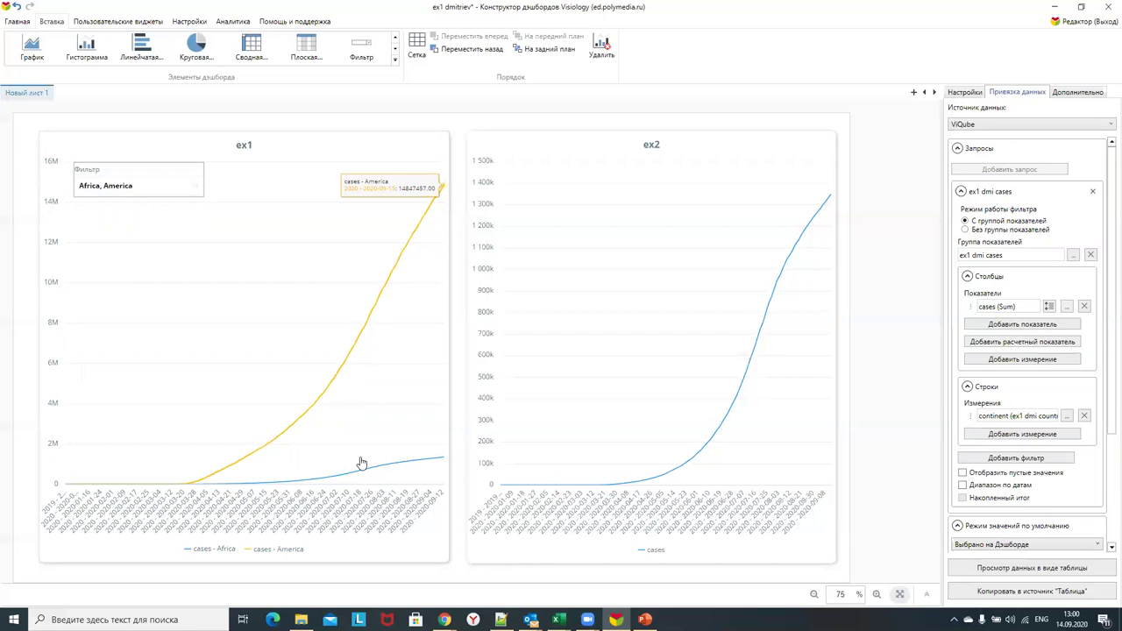
click(338, 132)
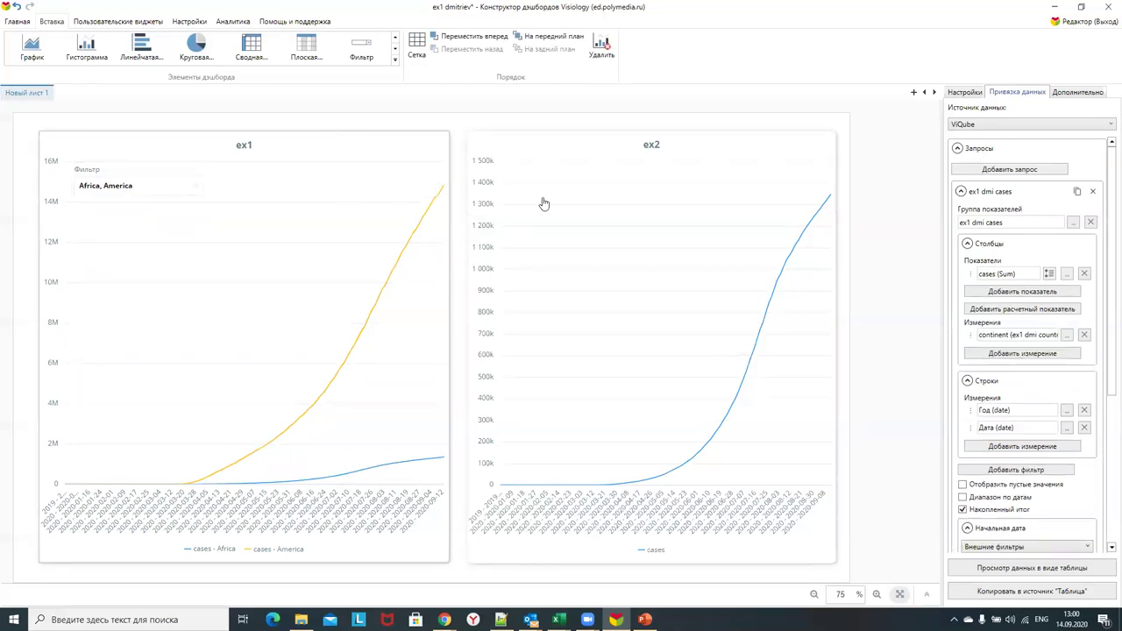
click(960, 93)
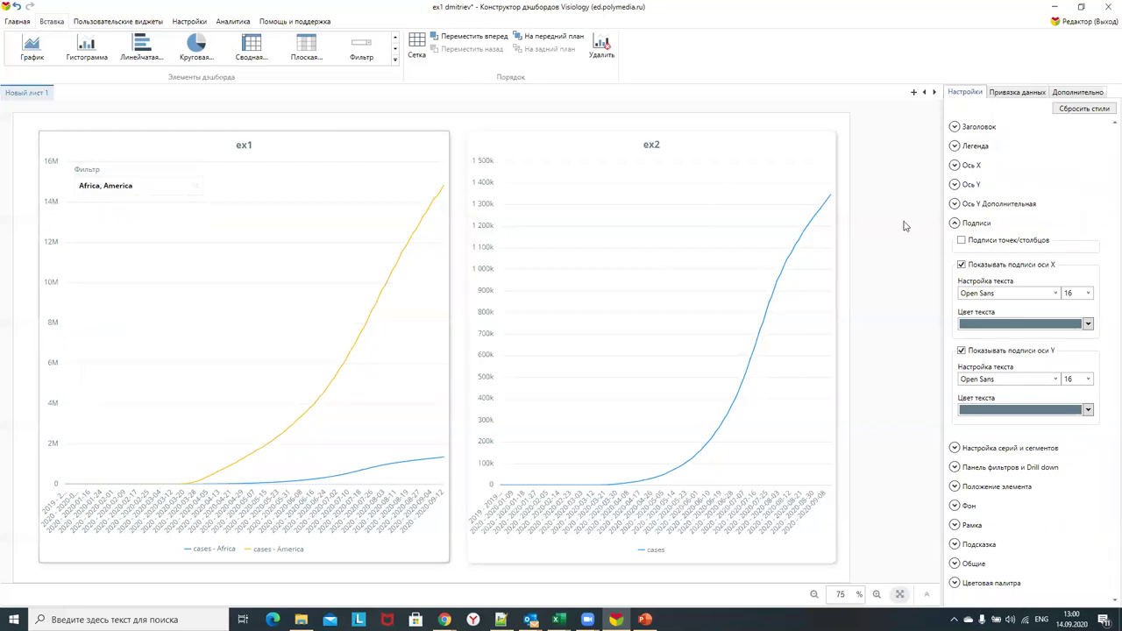
Expand ex1's colour palette, then show ex2's bindings with ex2 dmi africa collapsed
click(953, 583)
scroll(1030, 521, down, 3)
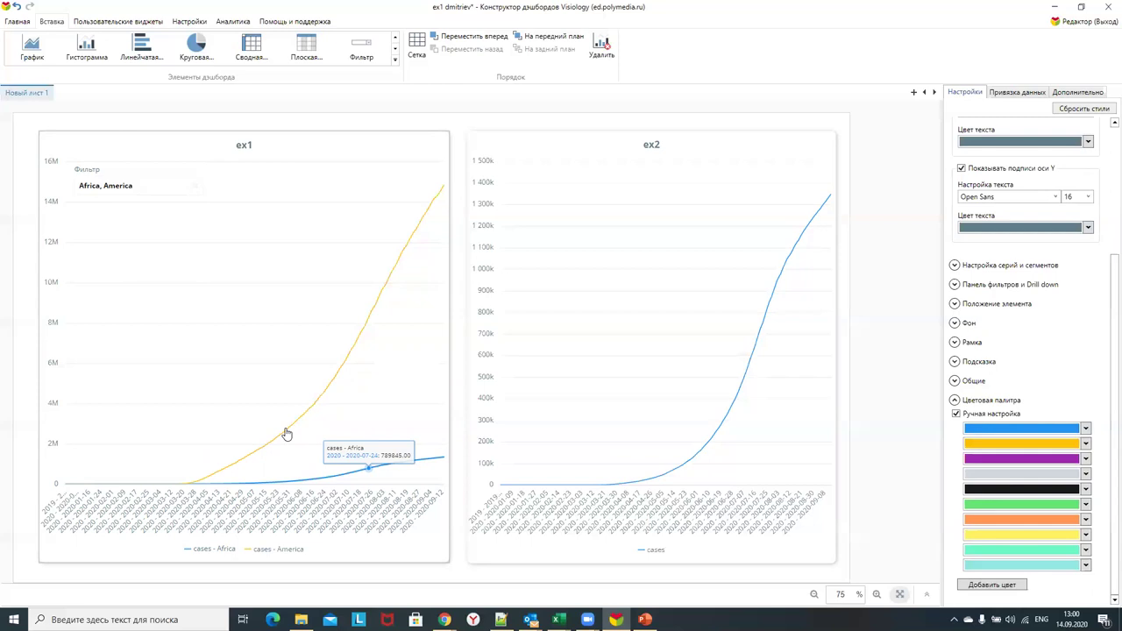
click(1008, 92)
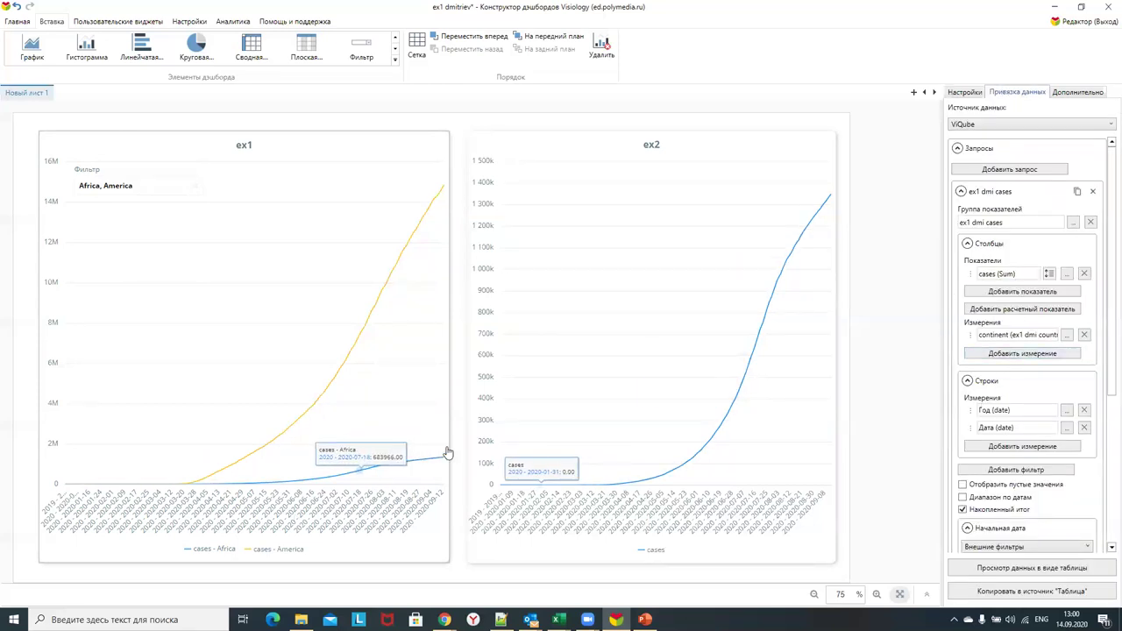
click(725, 232)
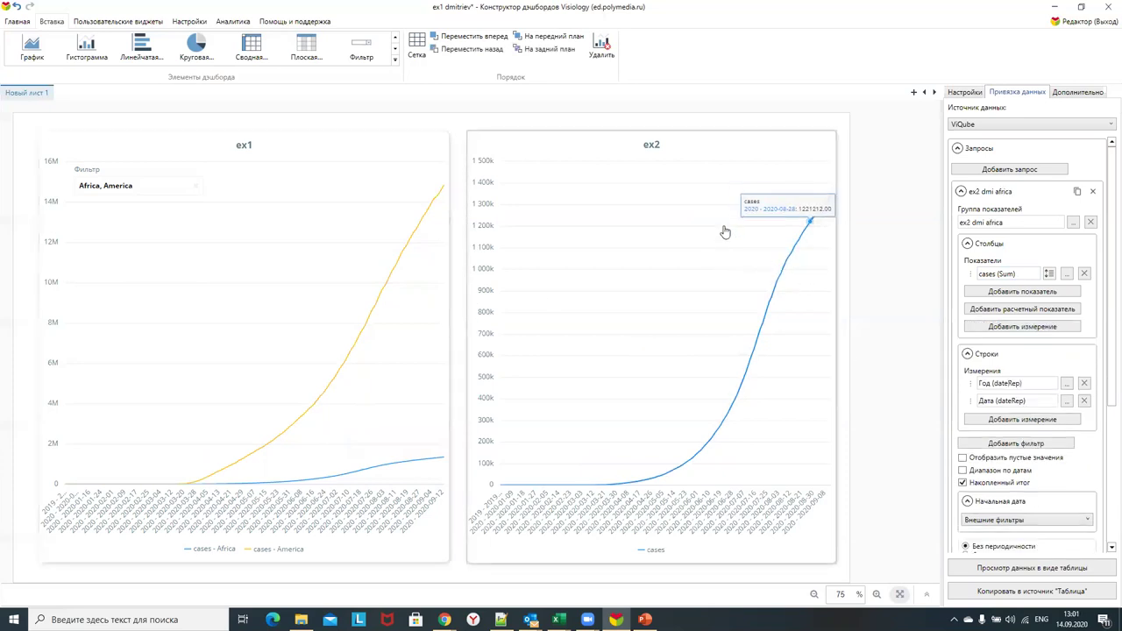
click(961, 191)
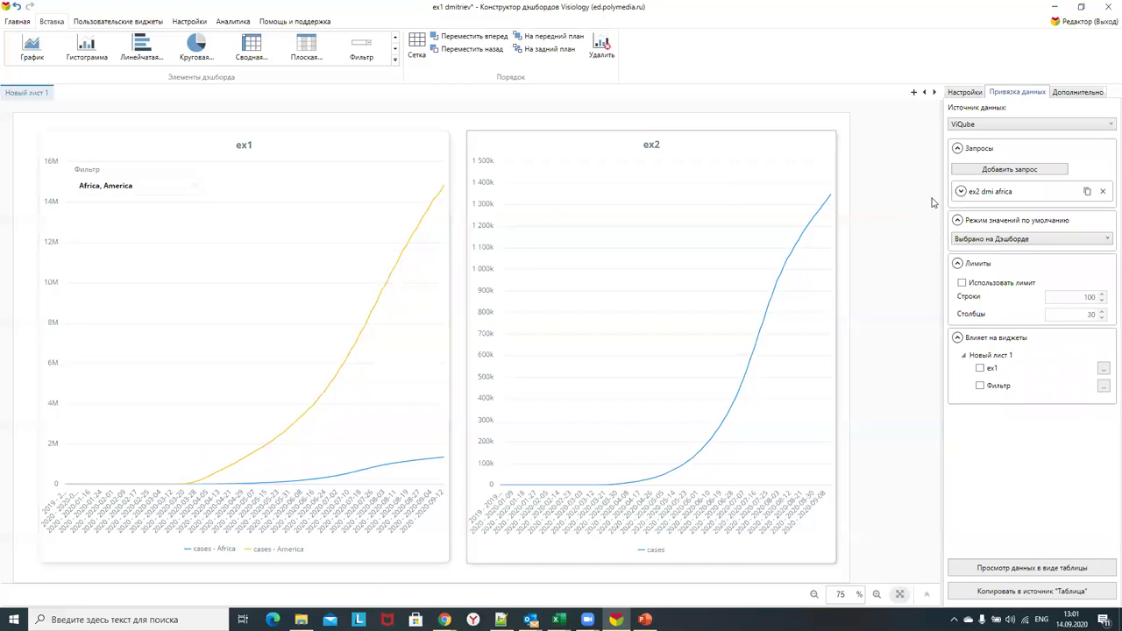
Add a second ex2 query using the ex2 dmi america group with the cases measure
click(1008, 170)
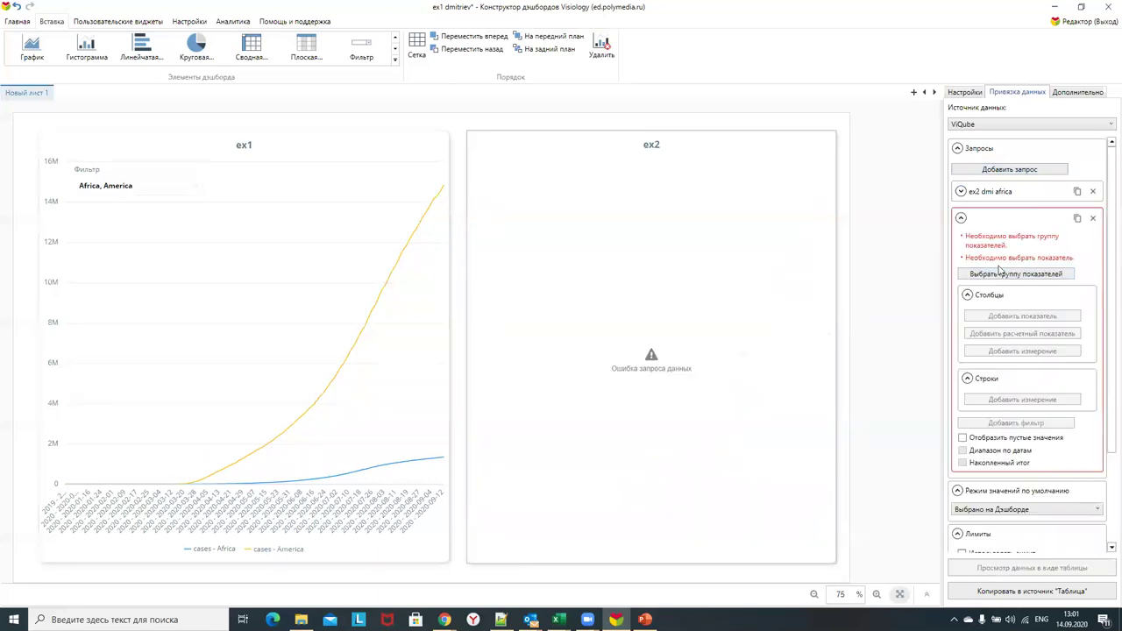
click(1015, 274)
scroll(490, 258, down, 1)
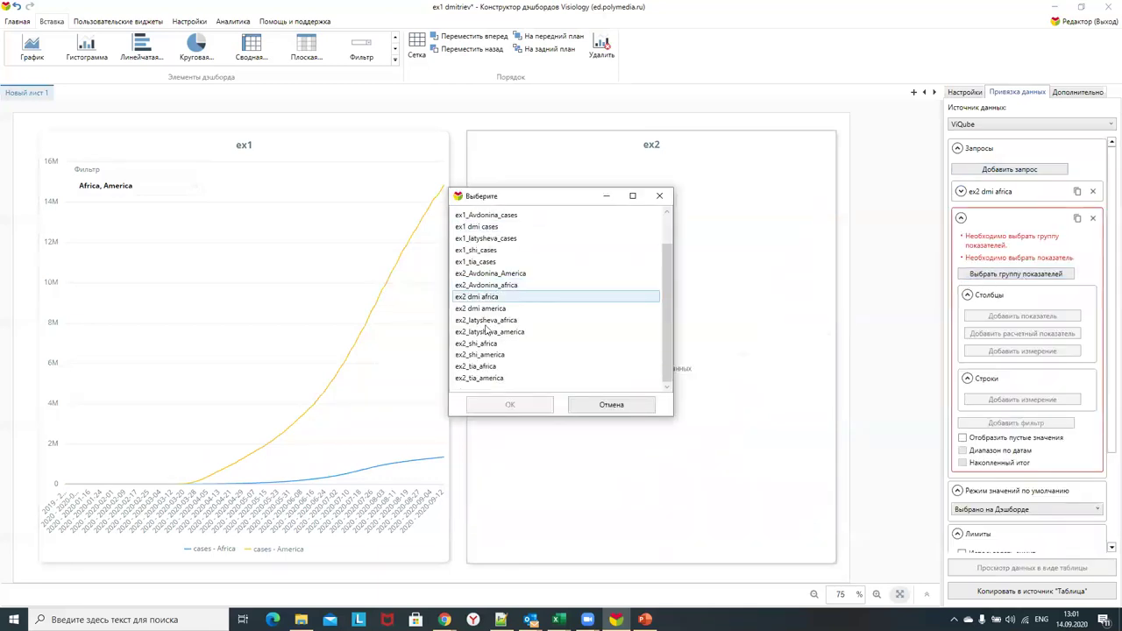
click(489, 379)
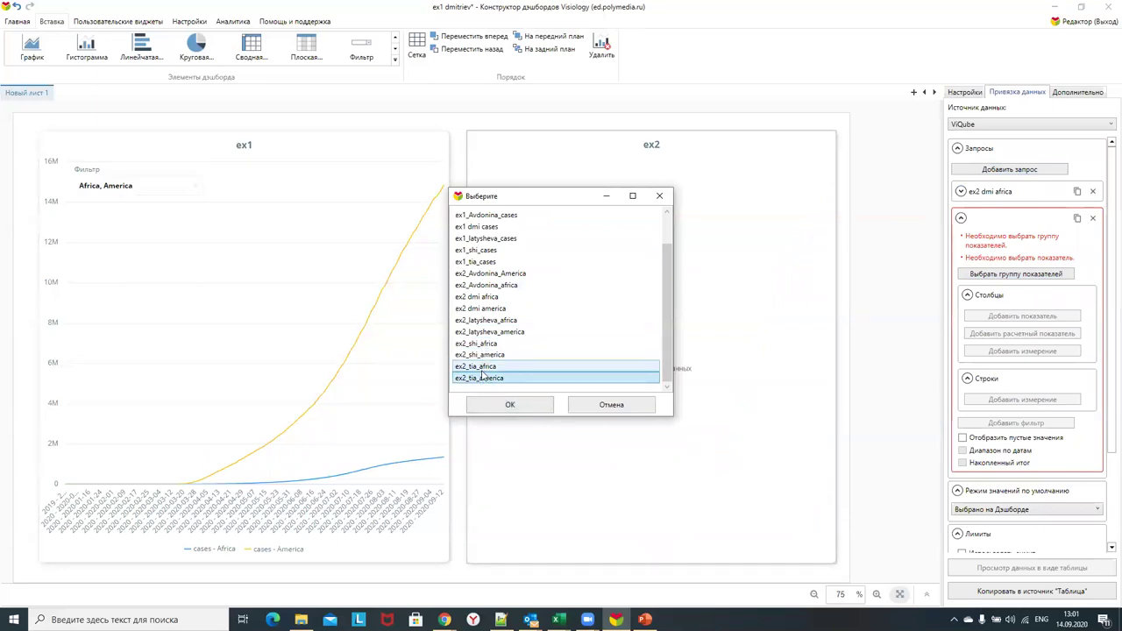
ctrl+click(473, 331)
click(481, 308)
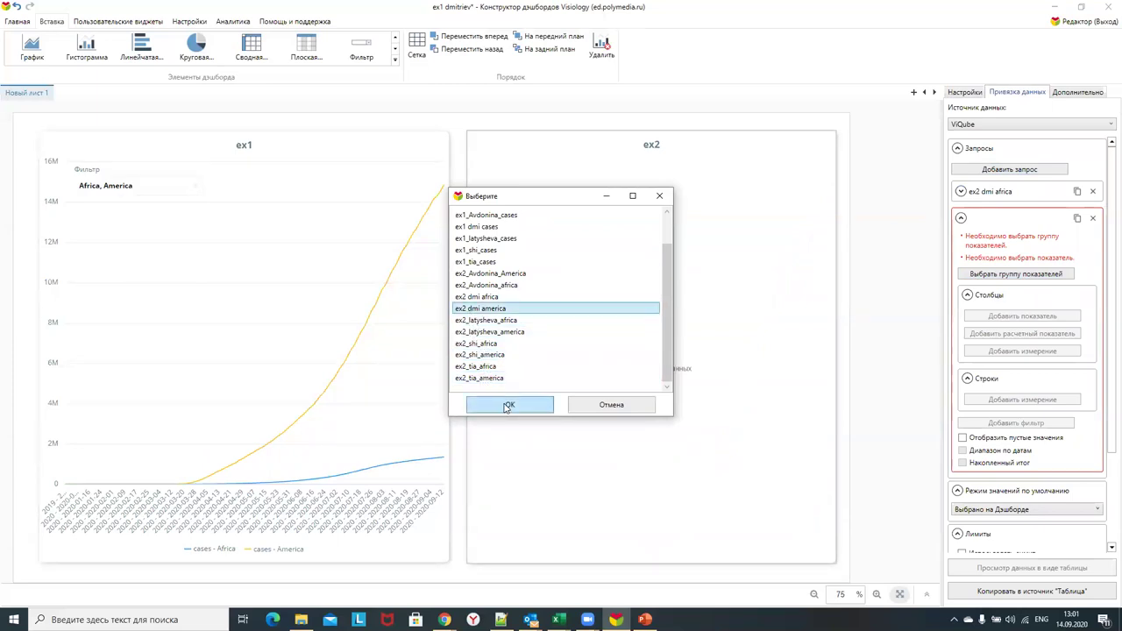
click(509, 405)
click(980, 305)
click(483, 213)
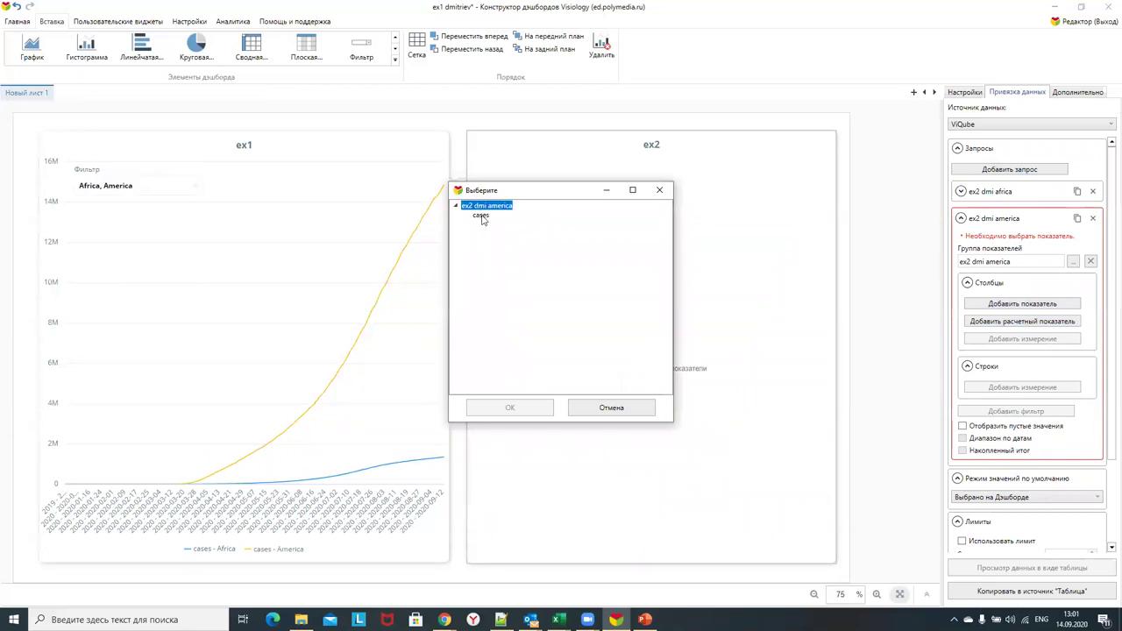
click(511, 405)
Add Год and Дата of dateRep as rows and make the America series a running total
click(1020, 401)
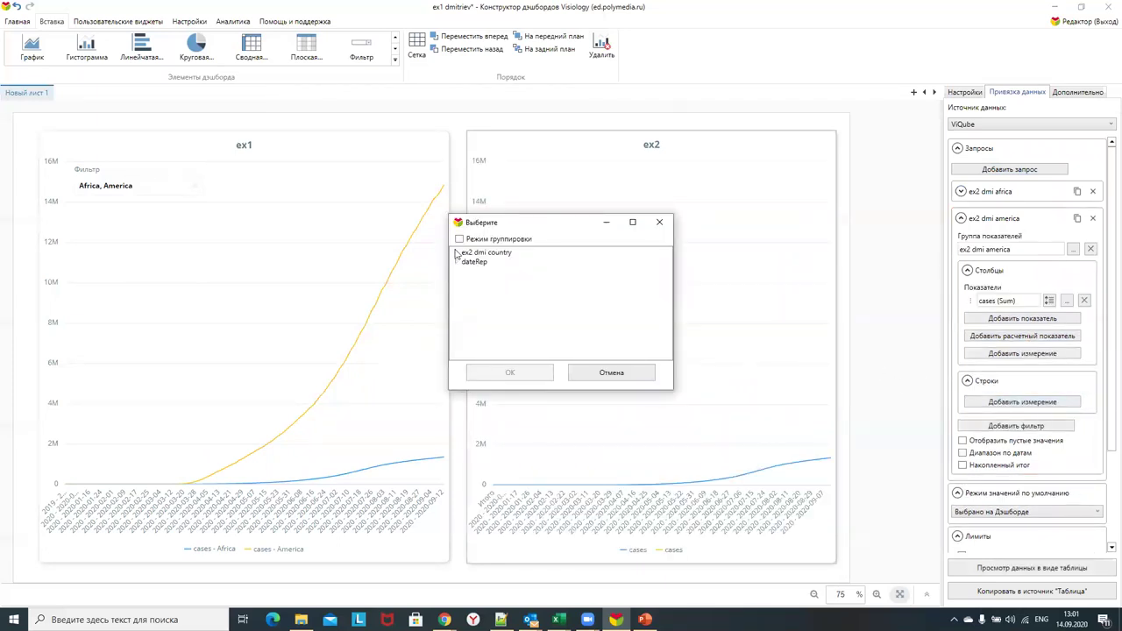
click(455, 263)
scroll(482, 293, down, 3)
click(479, 346)
click(509, 372)
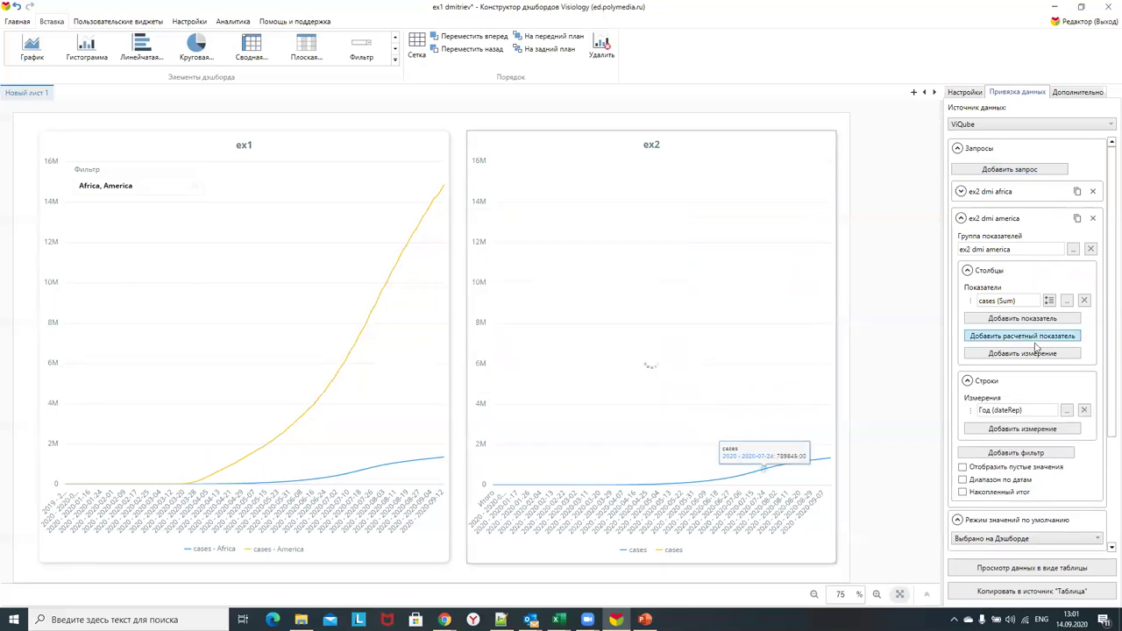
click(1028, 429)
click(456, 262)
scroll(478, 289, down, 5)
scroll(477, 289, up, 5)
click(480, 271)
click(505, 370)
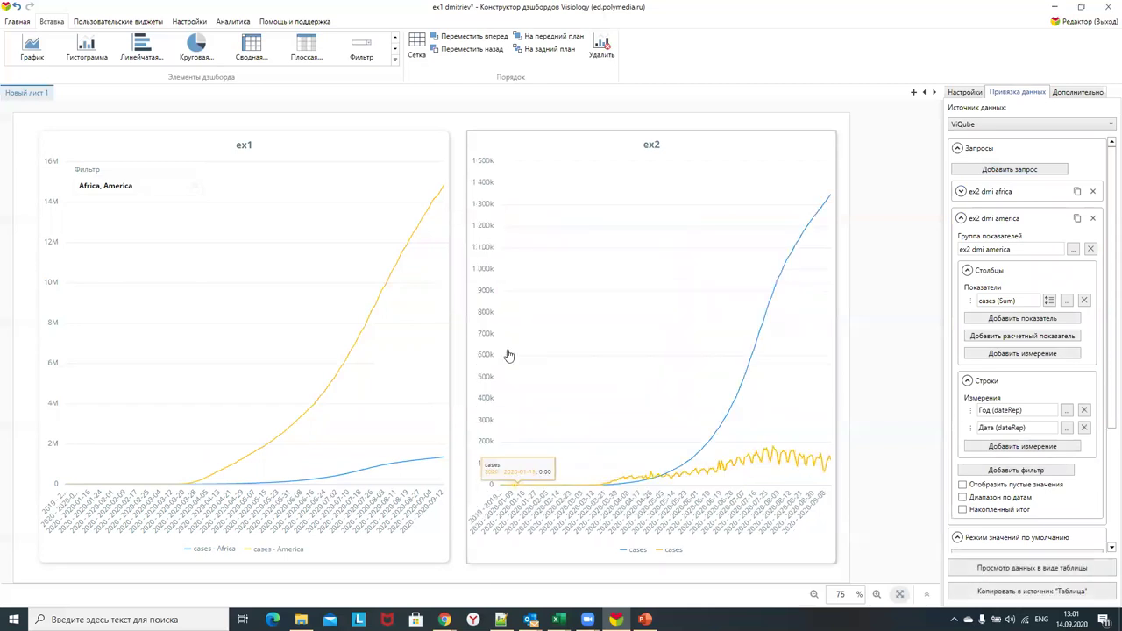
click(962, 510)
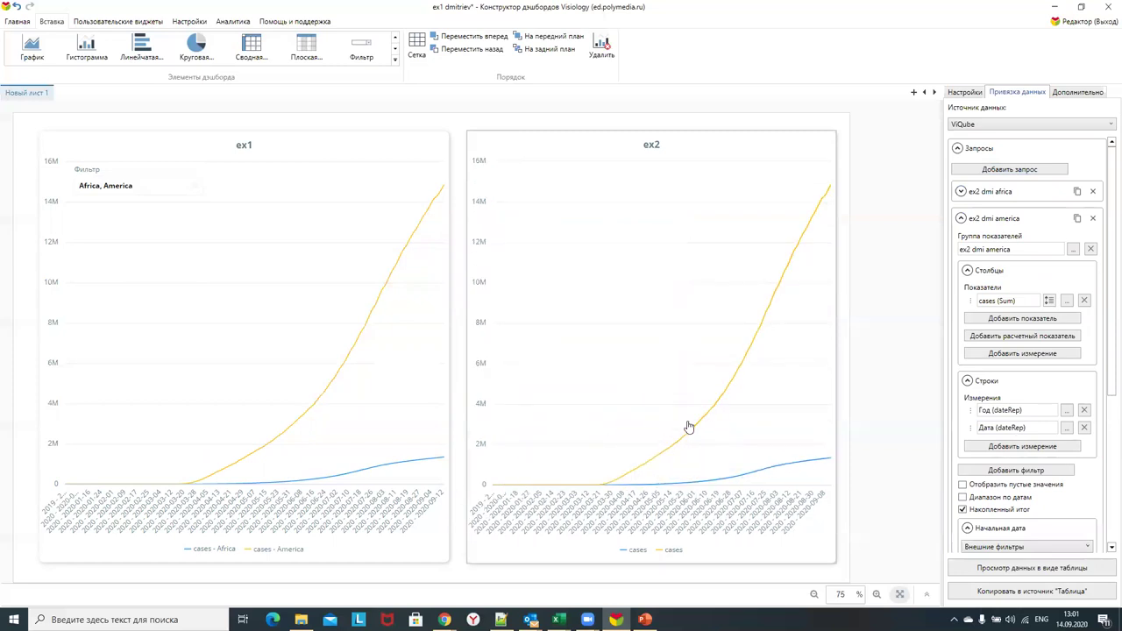
click(962, 93)
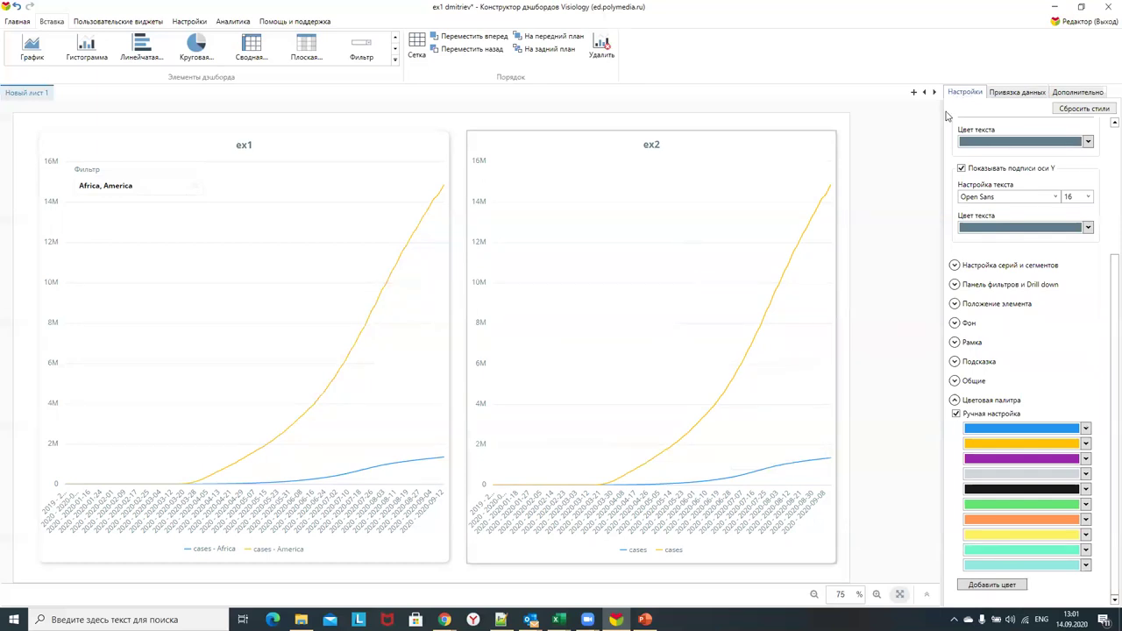
Review the ex1, filter and ex2 bindings, leaving the continent filter unchanged, and save the dashboard
click(339, 191)
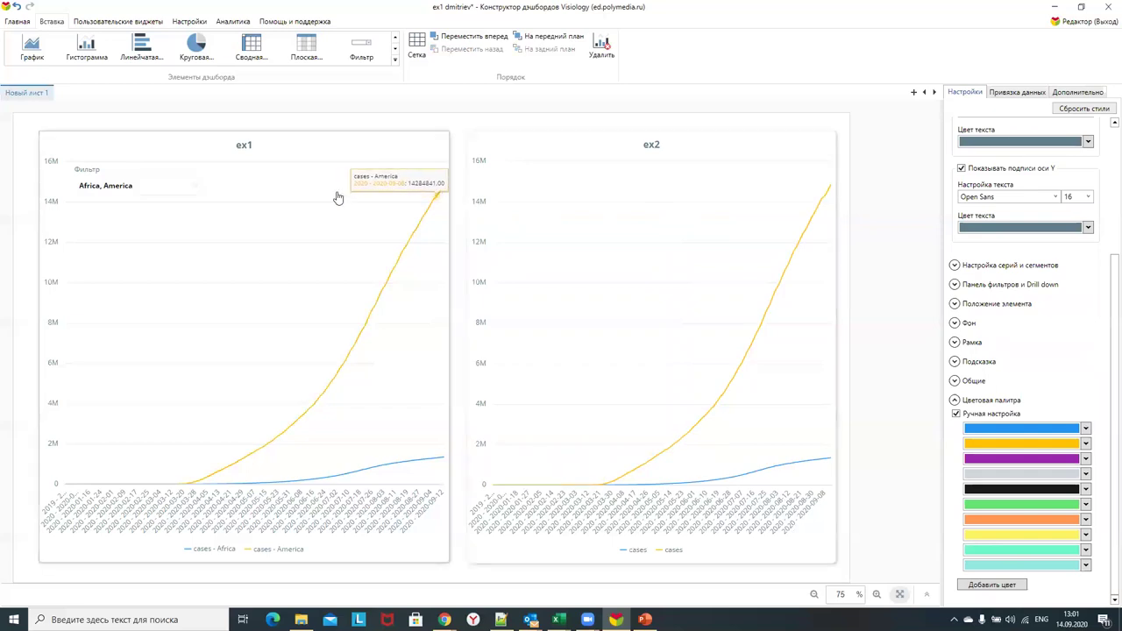
click(127, 179)
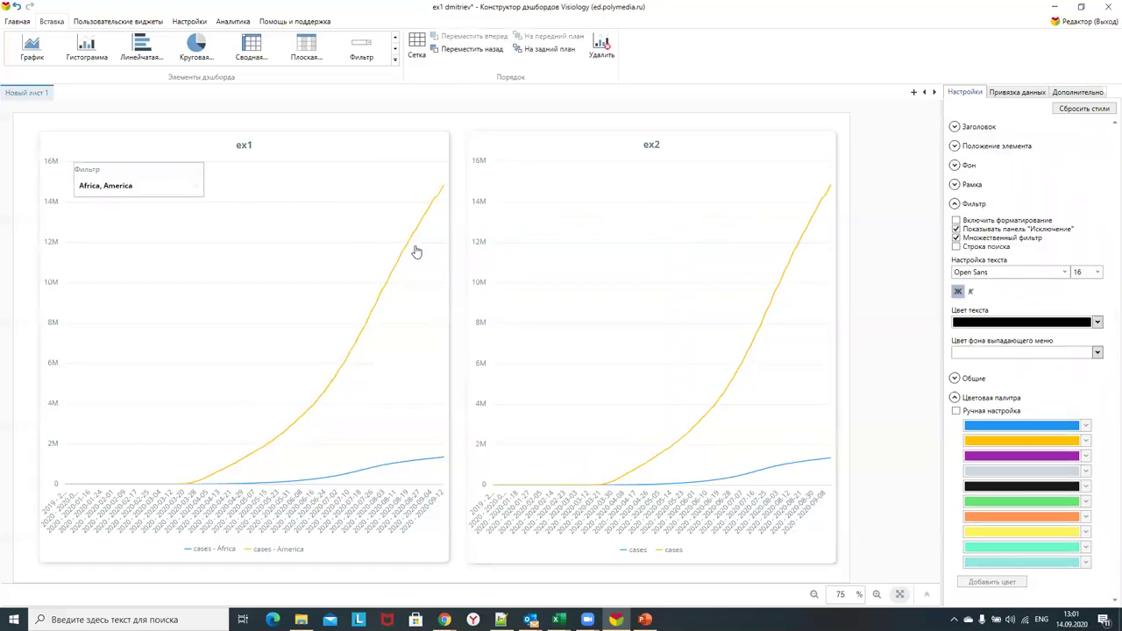
click(1018, 92)
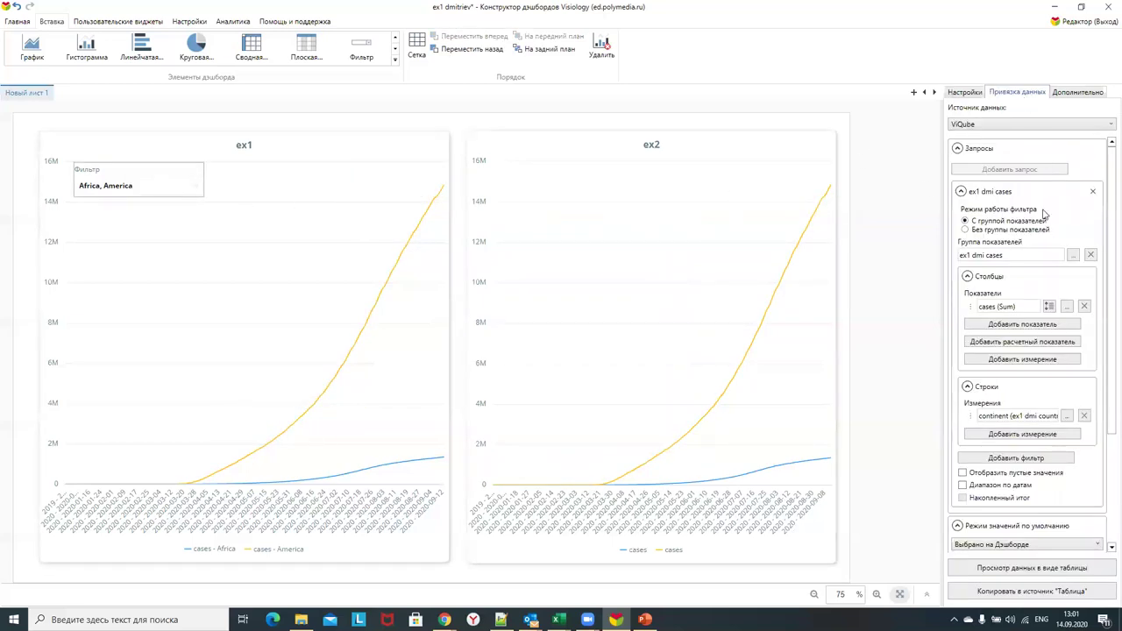
click(301, 188)
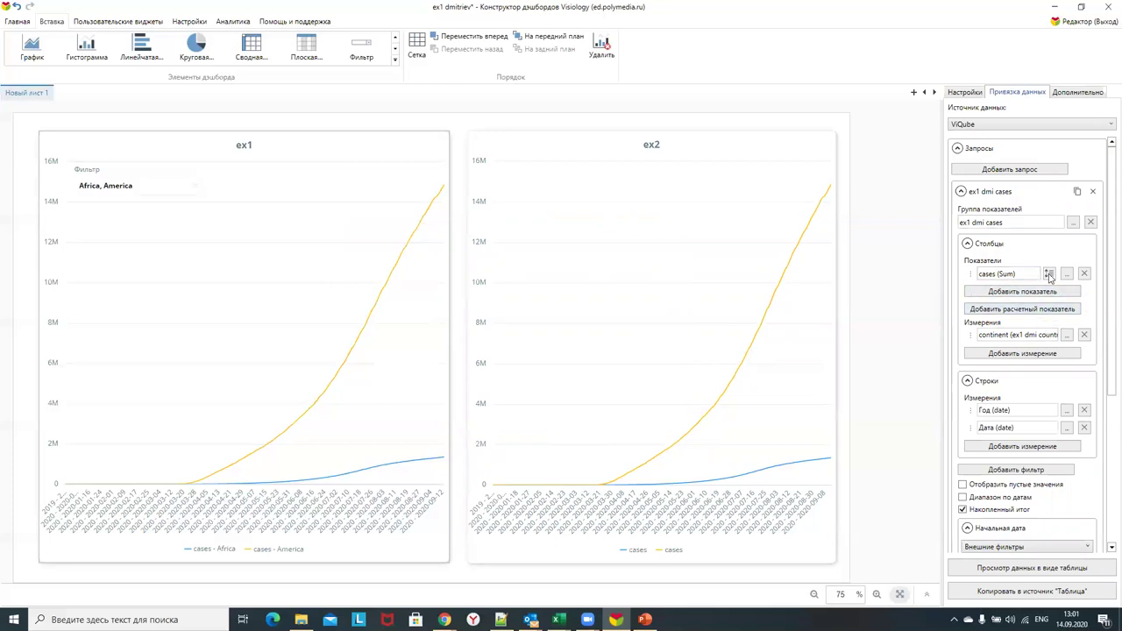
click(134, 185)
click(295, 220)
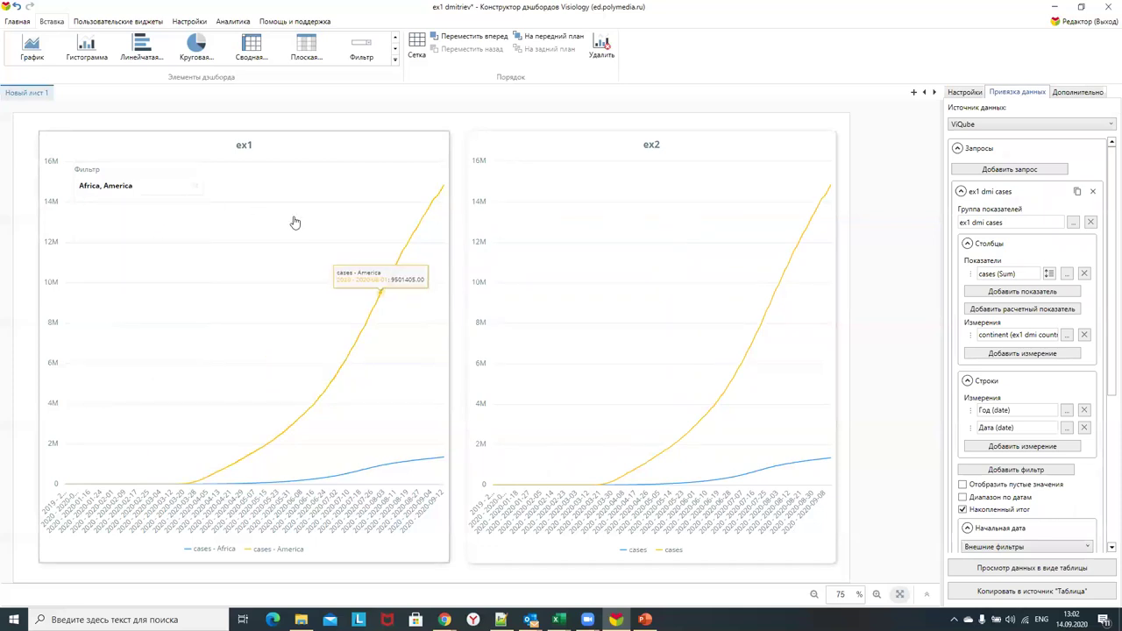
click(464, 128)
click(591, 261)
click(531, 129)
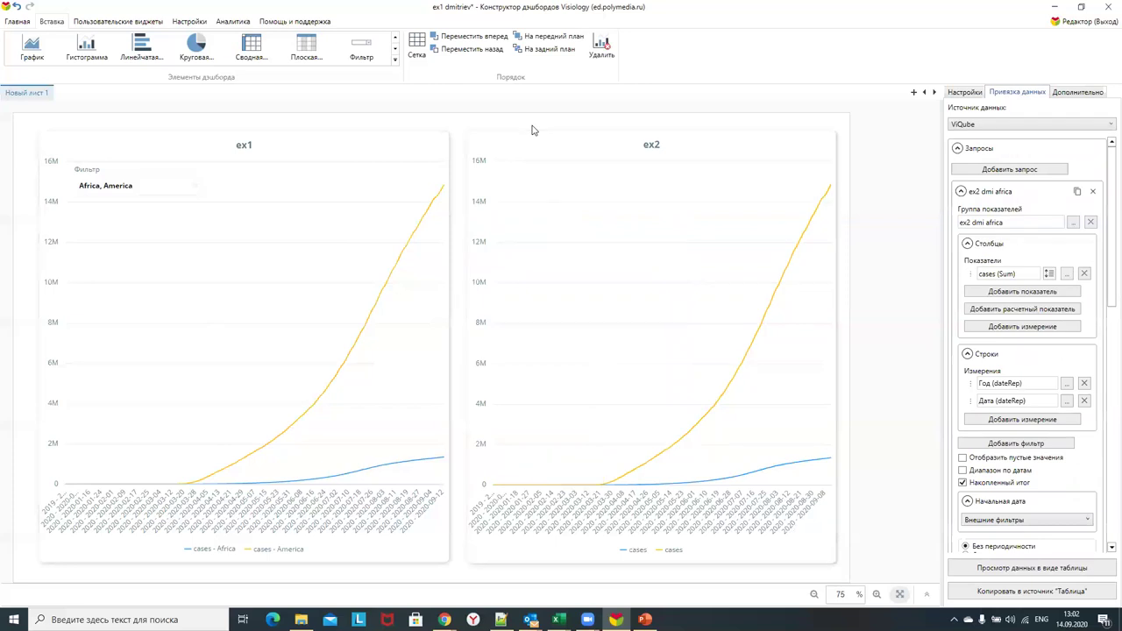
key(ctrl+s)
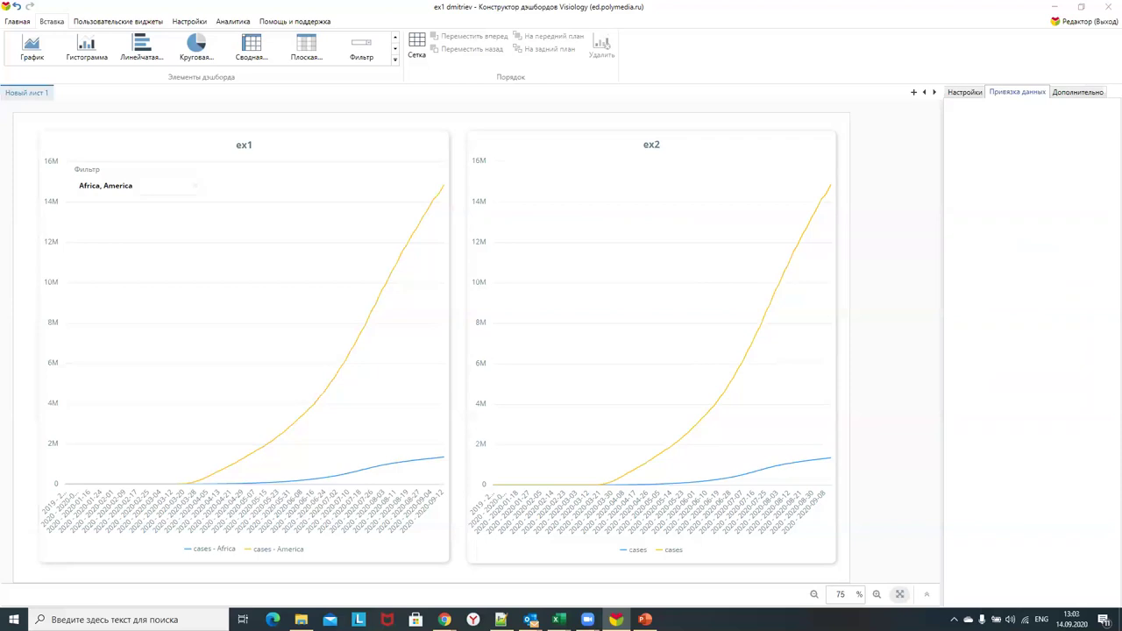
Delete ex2's ex2 dmi america query
click(681, 226)
scroll(1038, 217, down, 6)
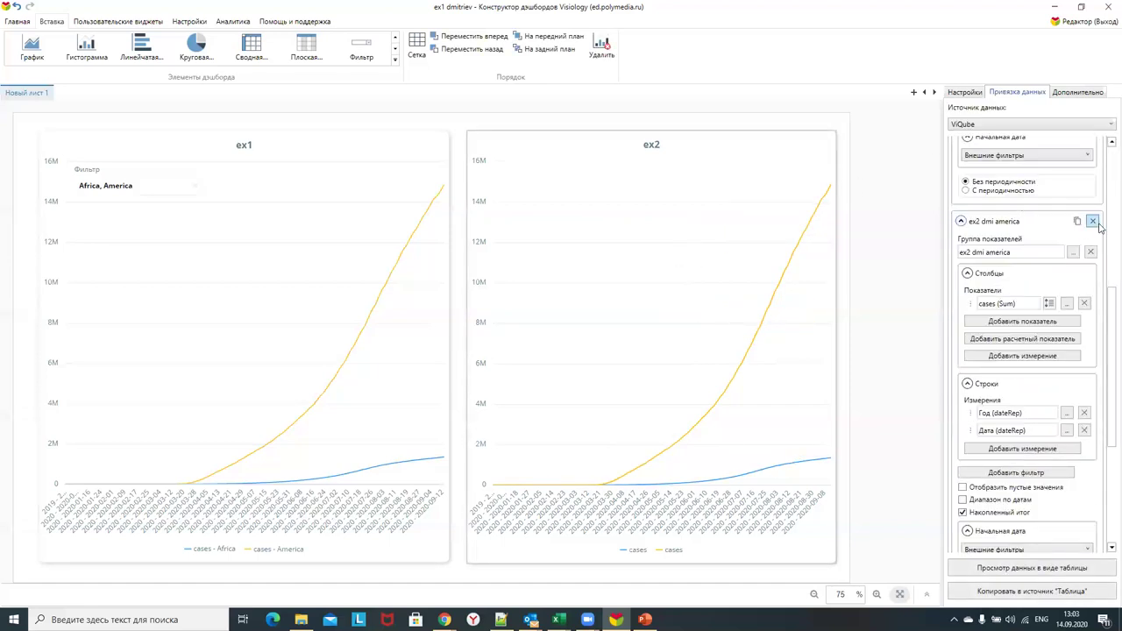
click(1092, 221)
click(588, 352)
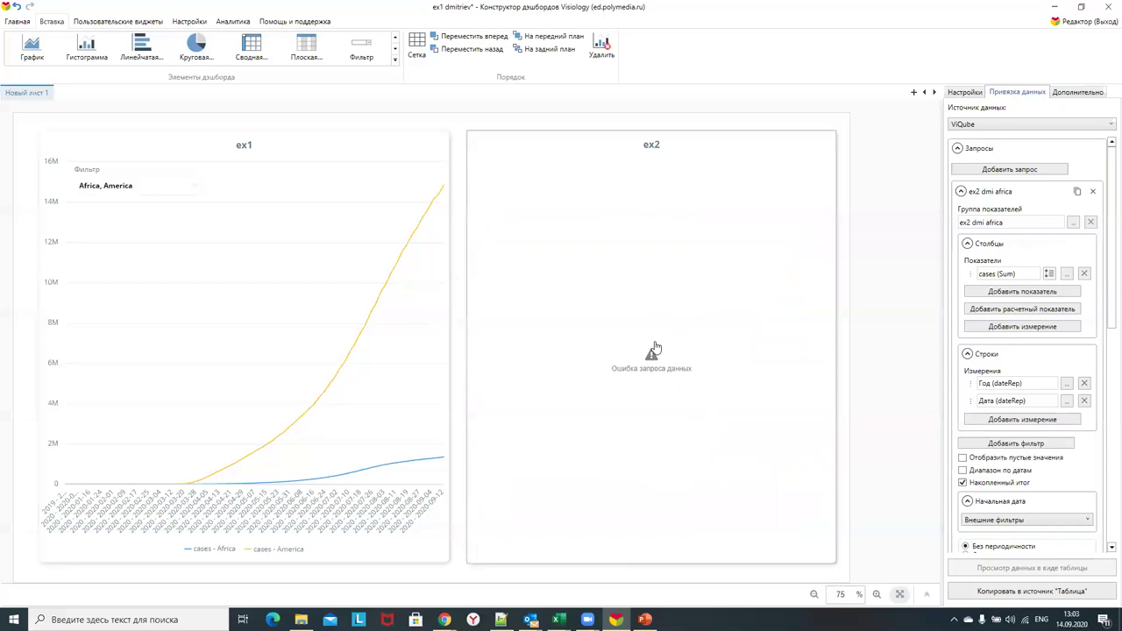
Add a new ex2 query on the ex2 dmi america group with cases as a Sum
click(1009, 169)
scroll(1021, 373, down, 5)
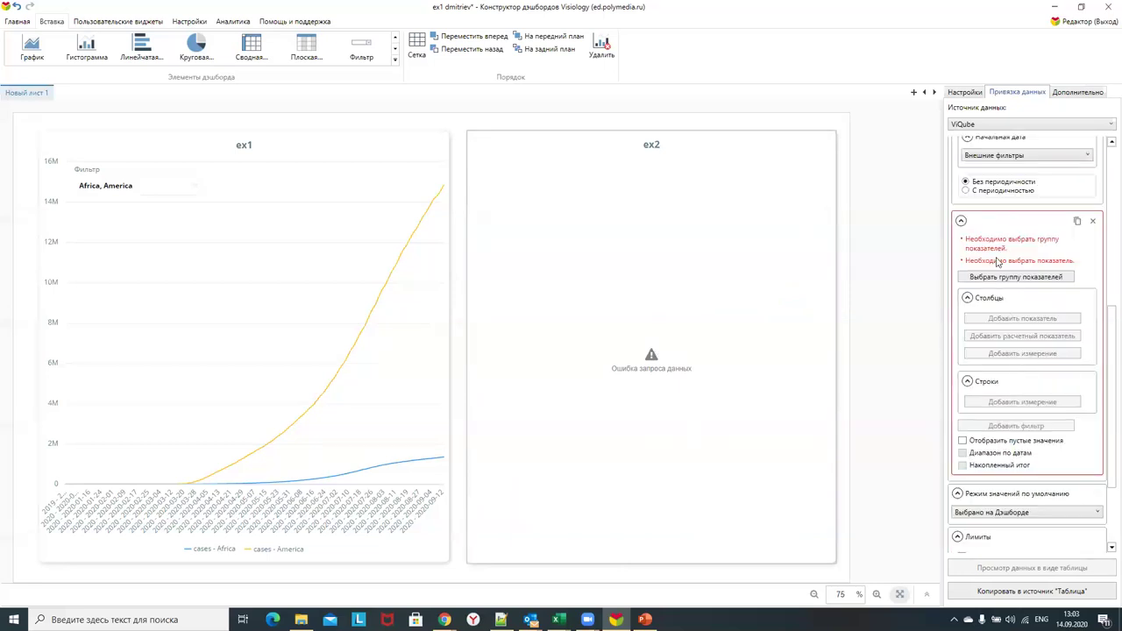
scroll(1002, 229, up, 5)
scroll(994, 427, down, 3)
scroll(994, 427, down, 4)
scroll(1034, 350, up, 6)
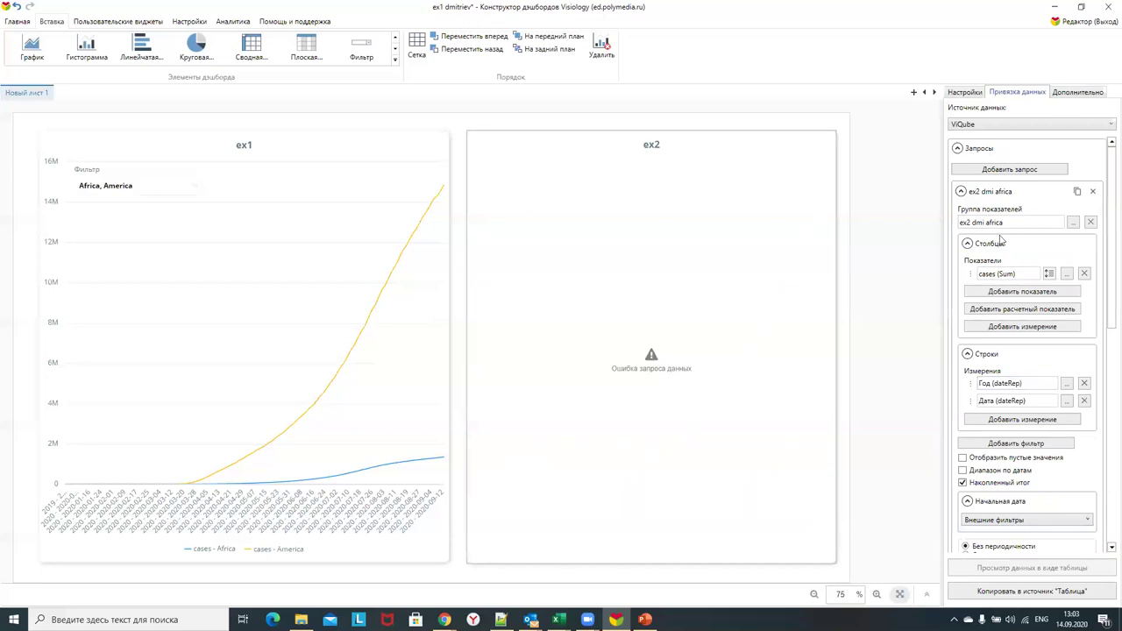
scroll(986, 210, down, 2)
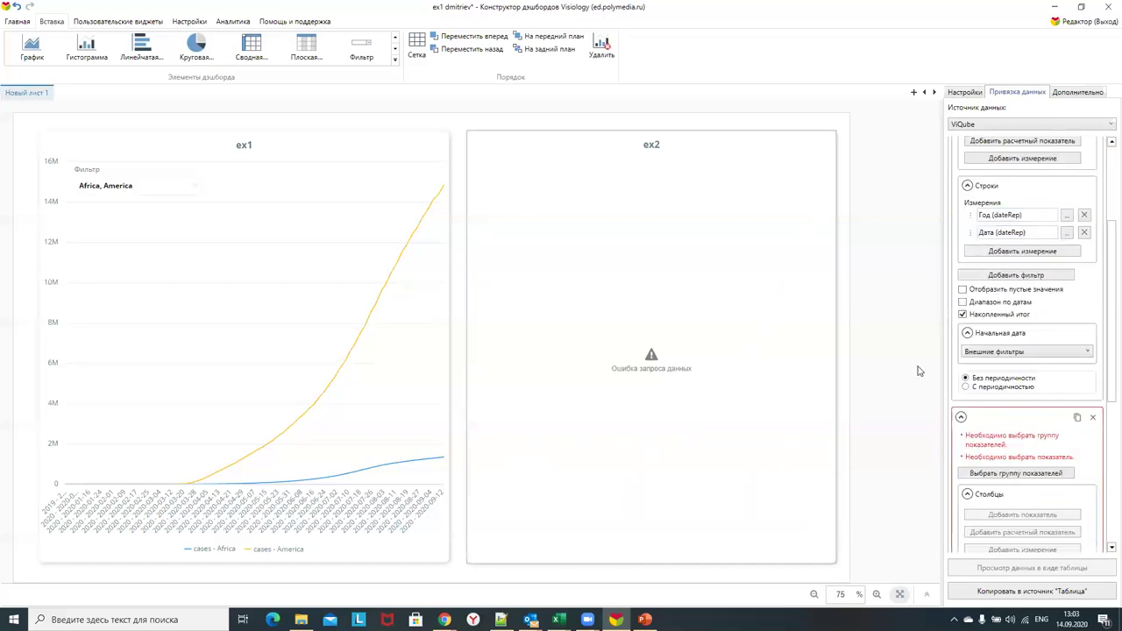
click(1015, 473)
scroll(517, 280, down, 1)
click(480, 378)
click(480, 307)
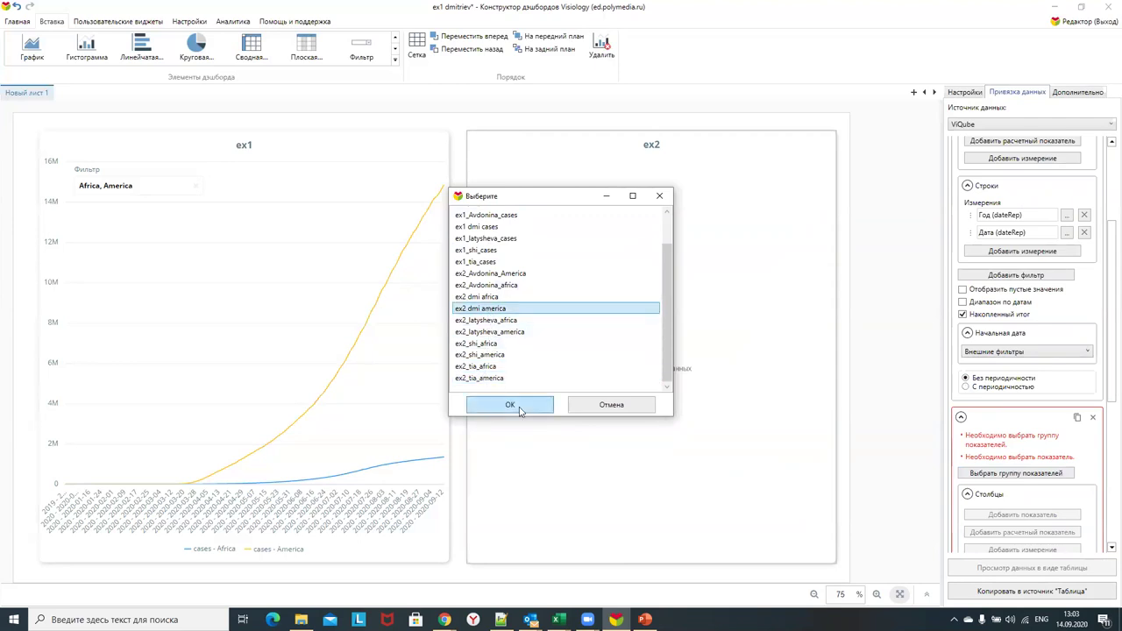
click(510, 405)
scroll(988, 442, down, 3)
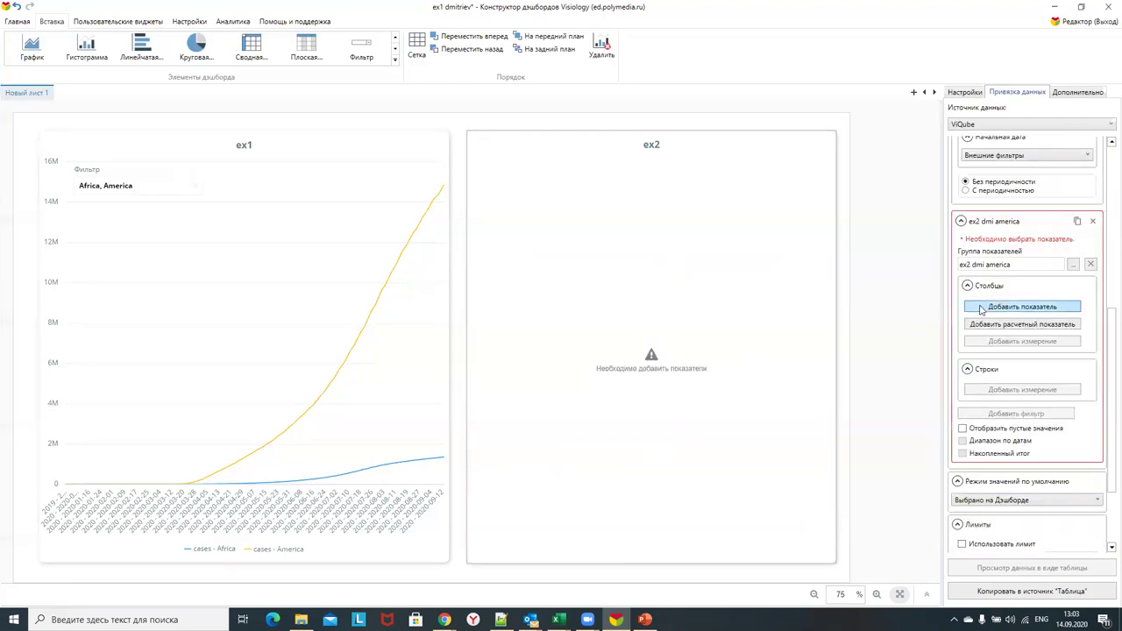
click(980, 308)
click(483, 218)
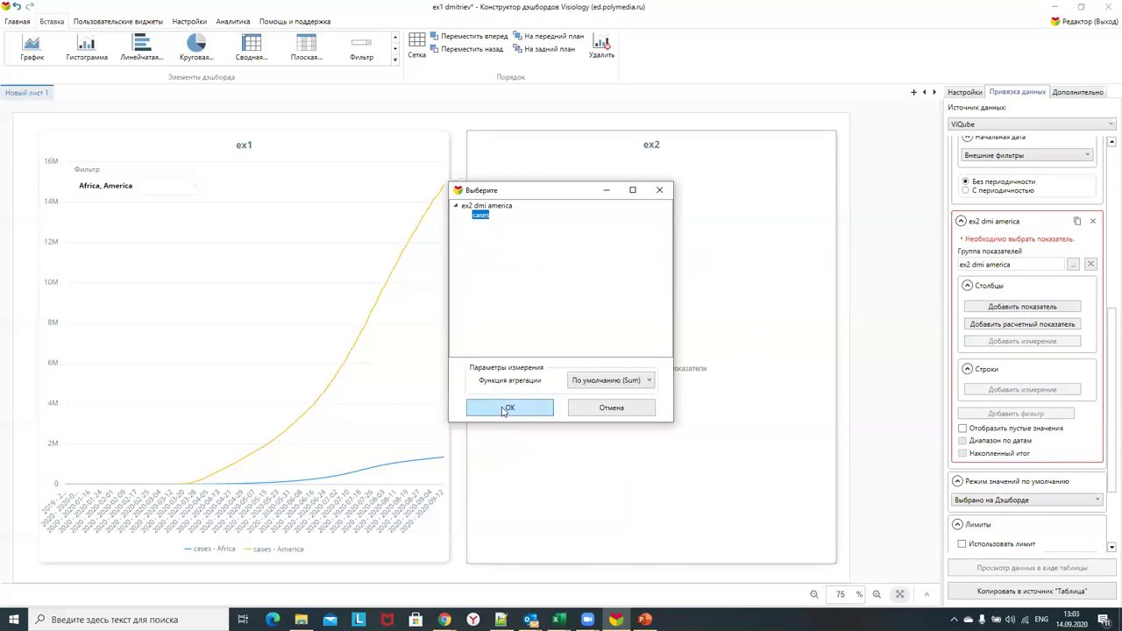
click(510, 411)
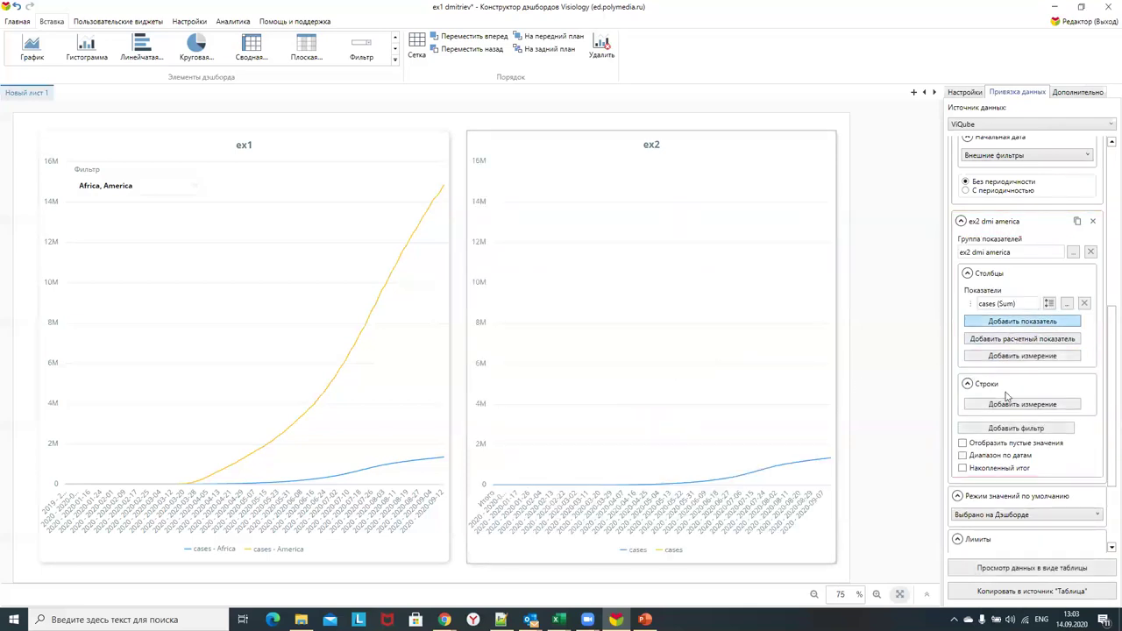
Add Год and Дата of dateRep as row dimensions, then bring up the Open dashboard list
click(997, 405)
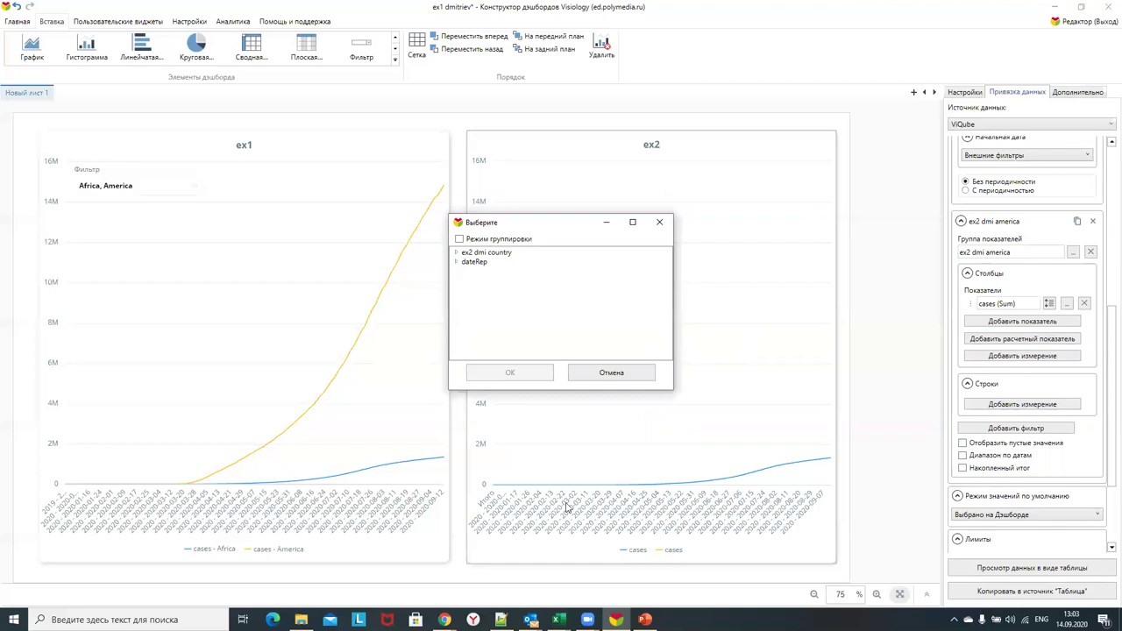
click(454, 261)
click(476, 271)
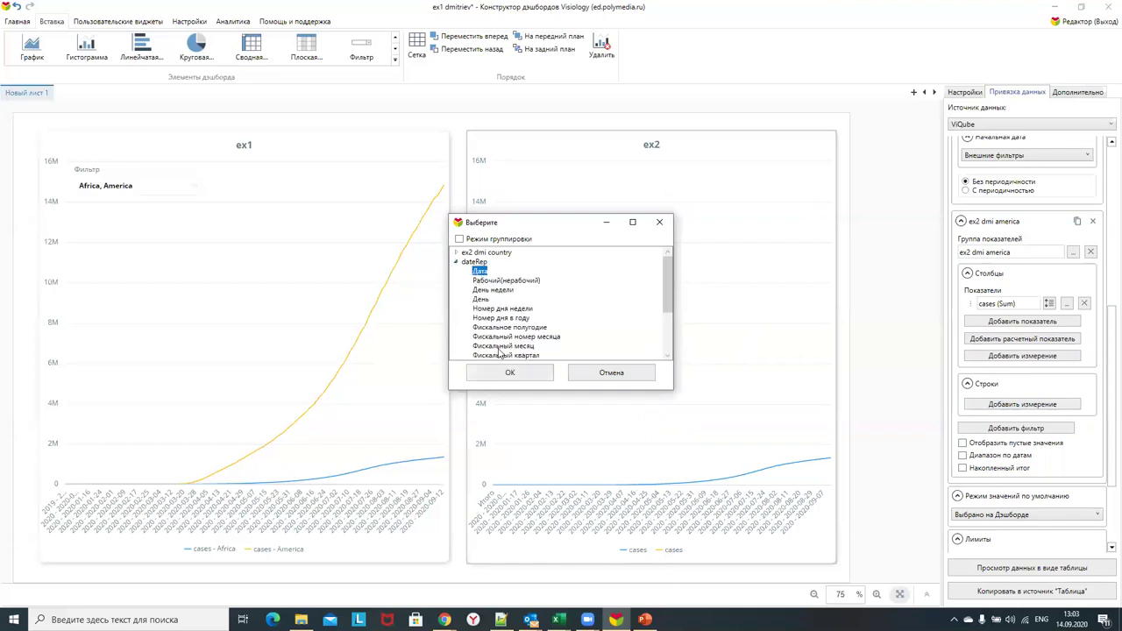
scroll(489, 338, down, 5)
click(481, 345)
click(510, 373)
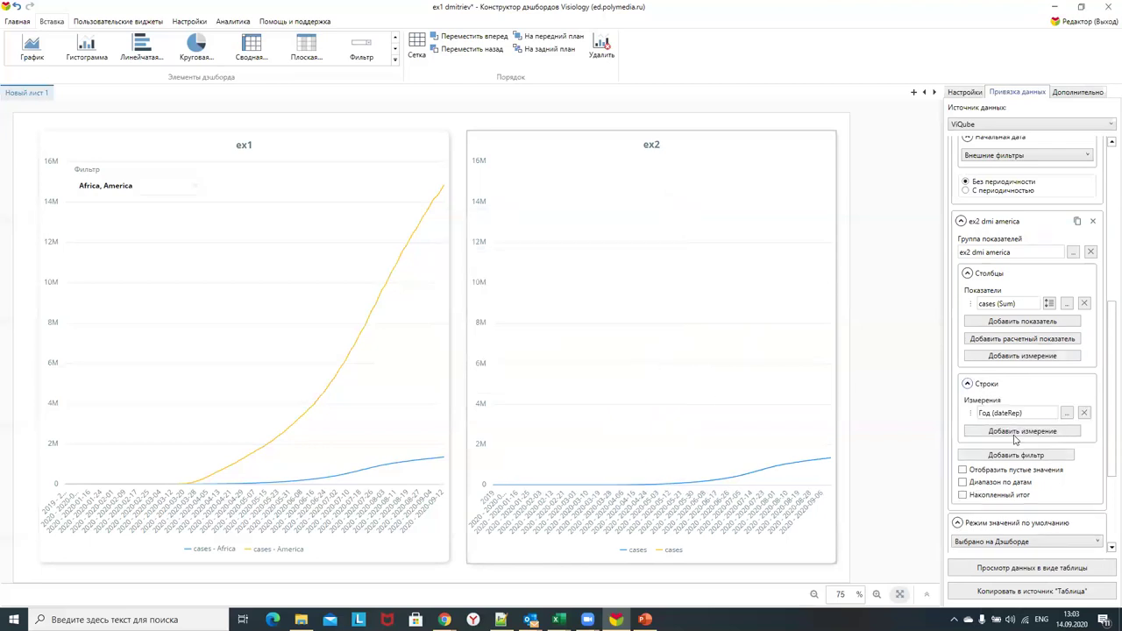
click(1017, 432)
click(456, 267)
scroll(489, 308, down, 5)
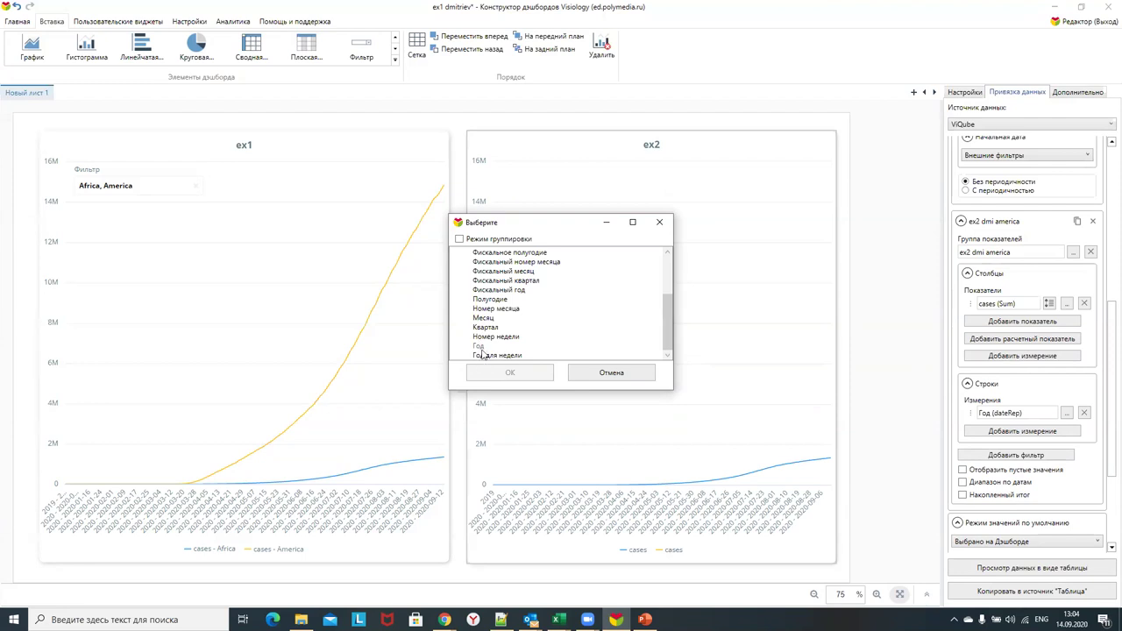
scroll(485, 327, up, 3)
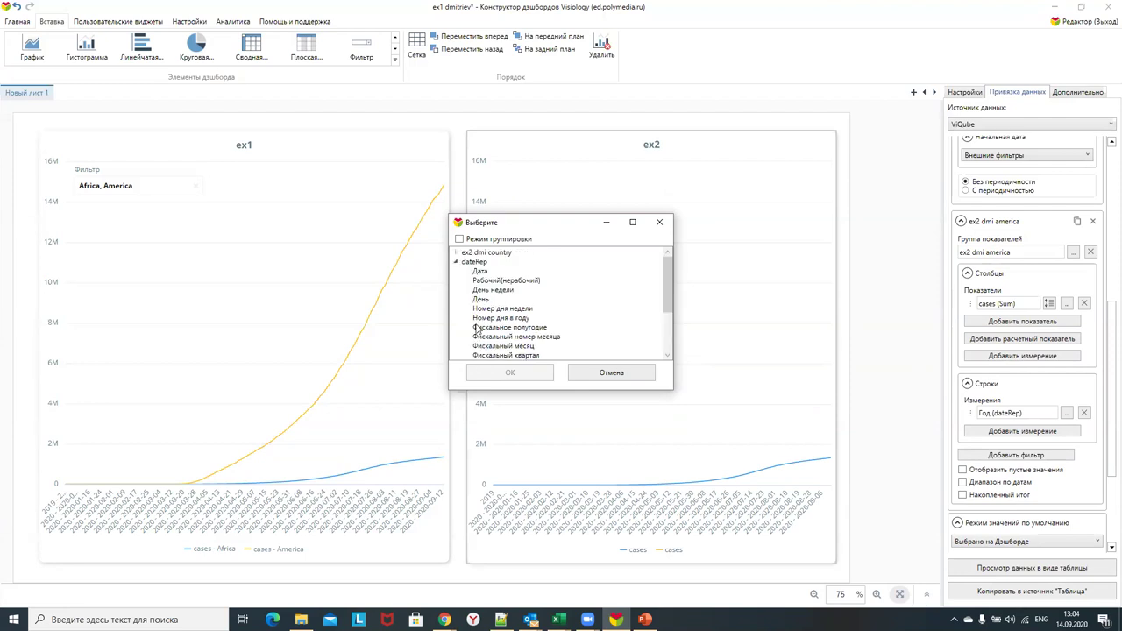
click(480, 271)
click(511, 380)
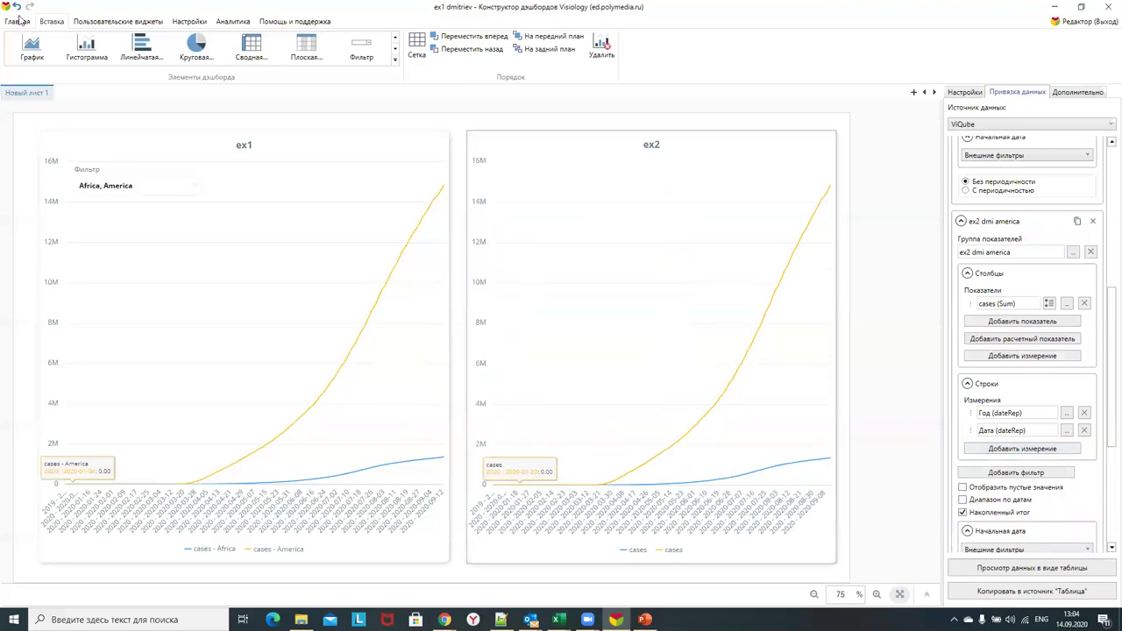
click(16, 21)
click(58, 62)
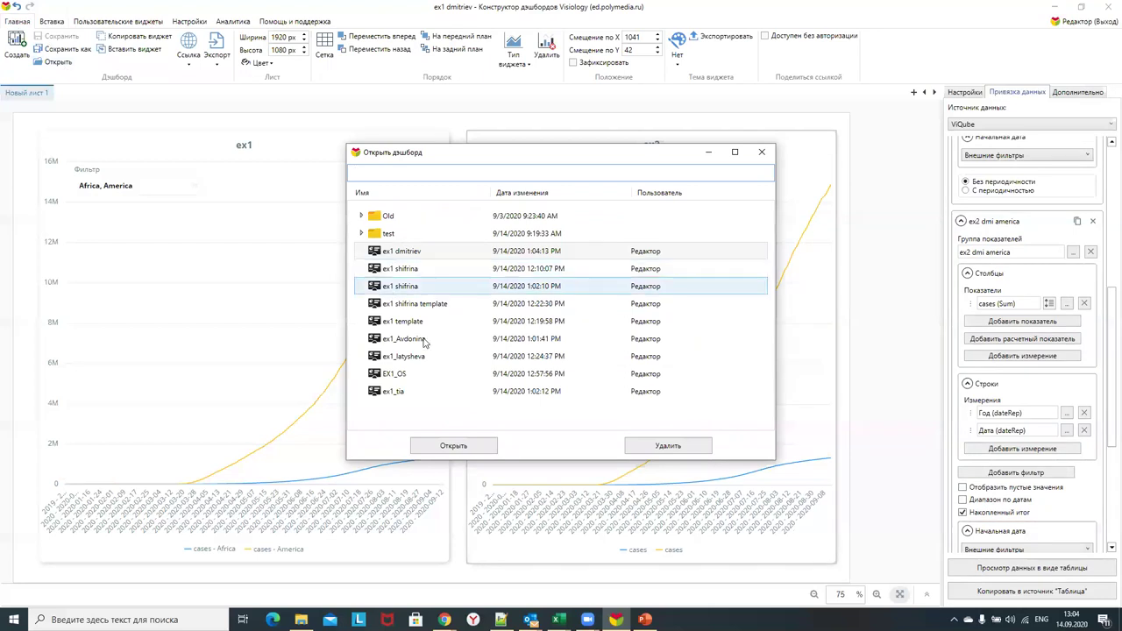
Open the ex1 shifrina dashboard and inspect ex2's expanded ex2_shi_africa query bindings
click(403, 285)
click(448, 446)
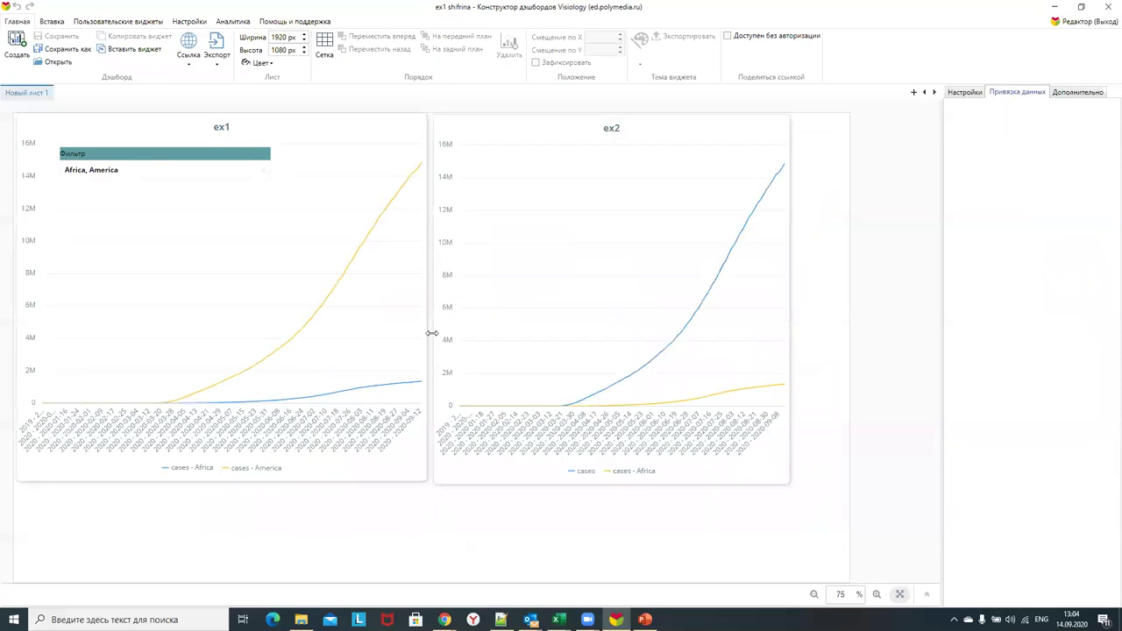
click(604, 258)
drag(1106, 369, 1107, 201)
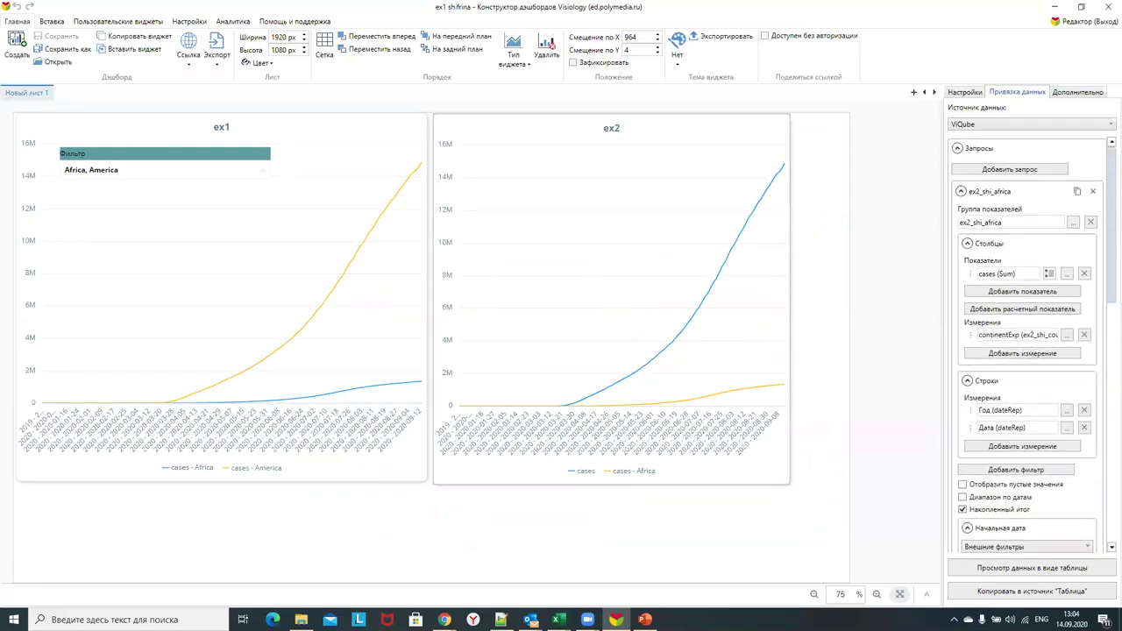
click(961, 192)
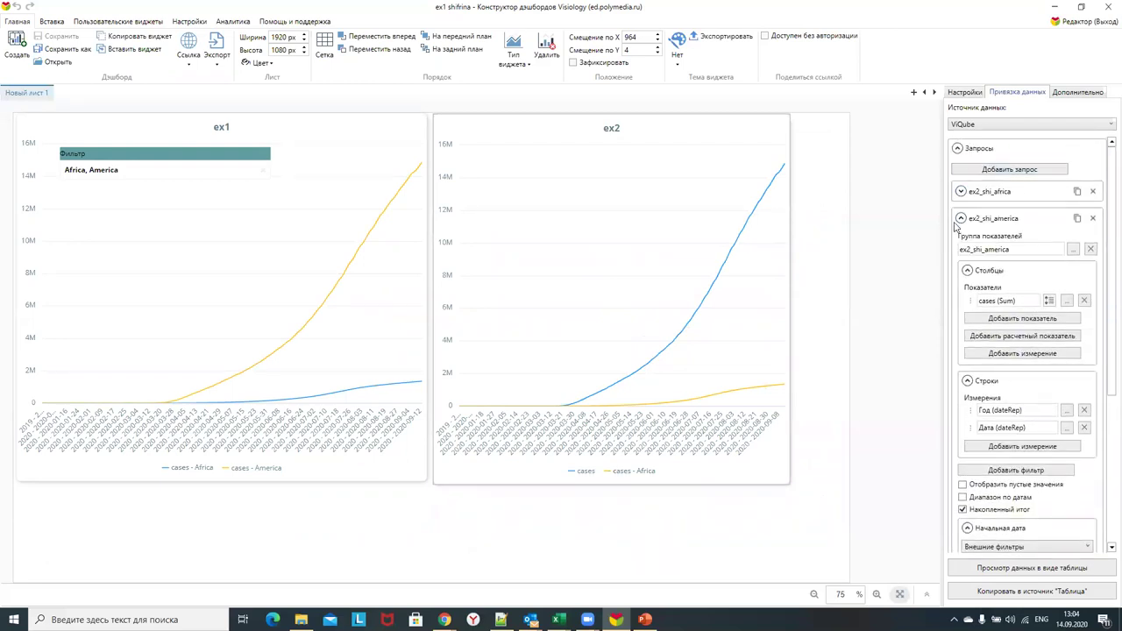
click(961, 191)
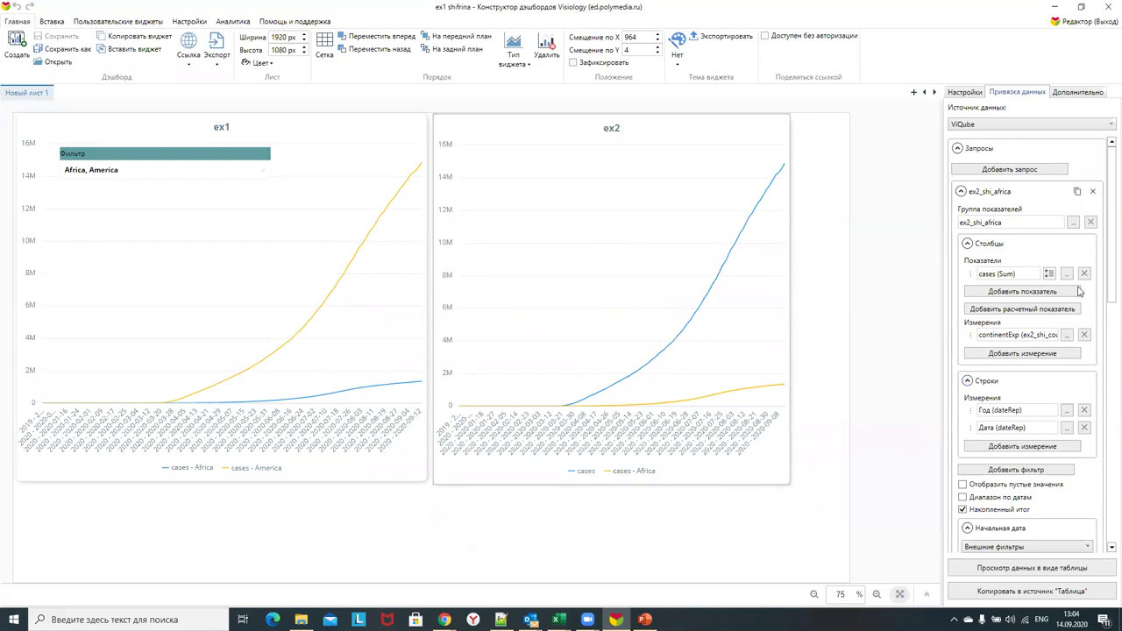
mouse_move(1107, 259)
mouse_down()
mouse_move(1105, 307)
mouse_move(1105, 260)
mouse_up()
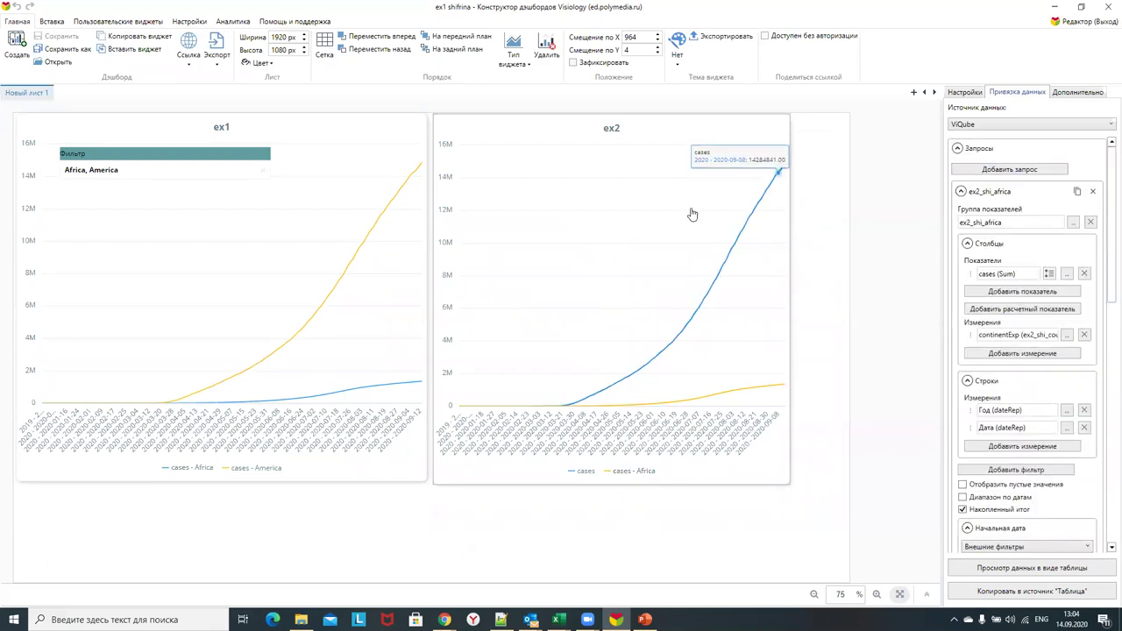
click(962, 92)
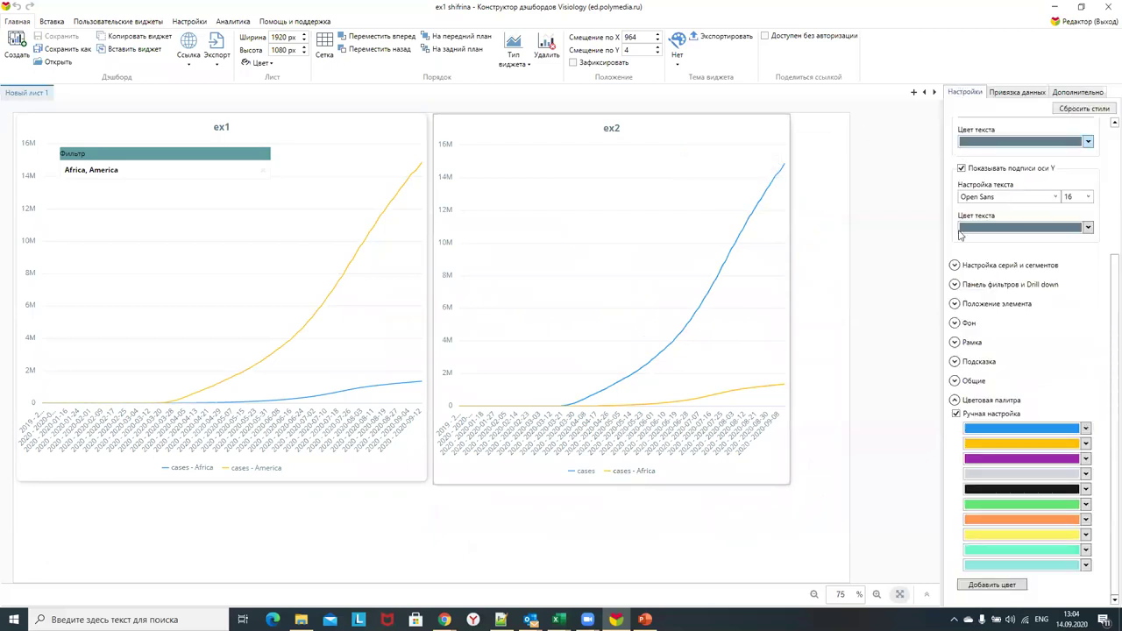
click(955, 266)
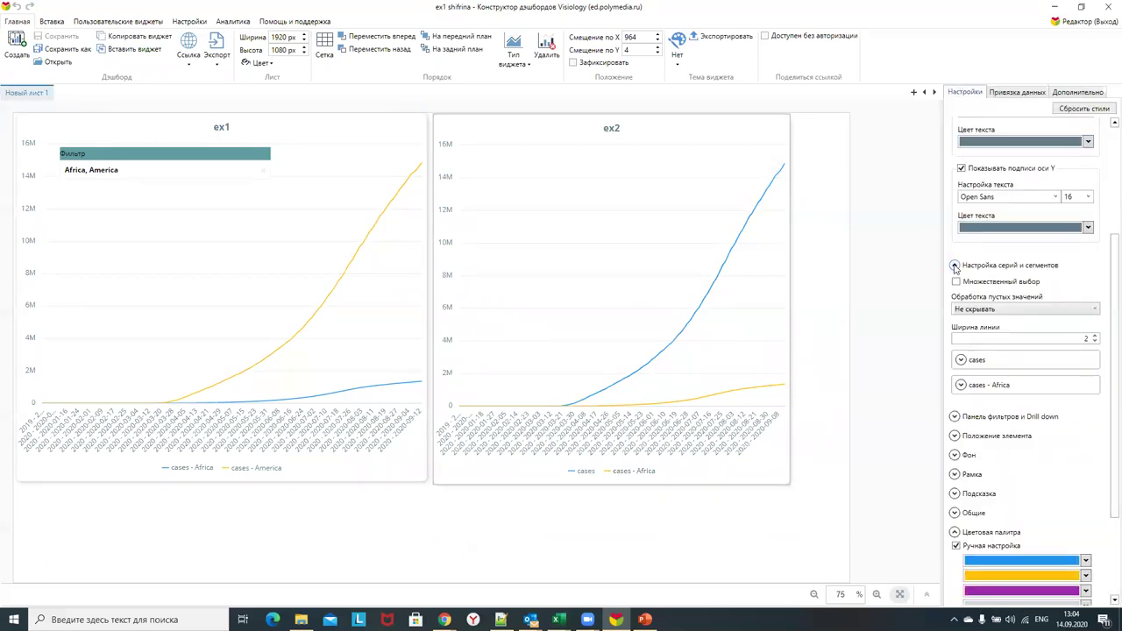
click(961, 360)
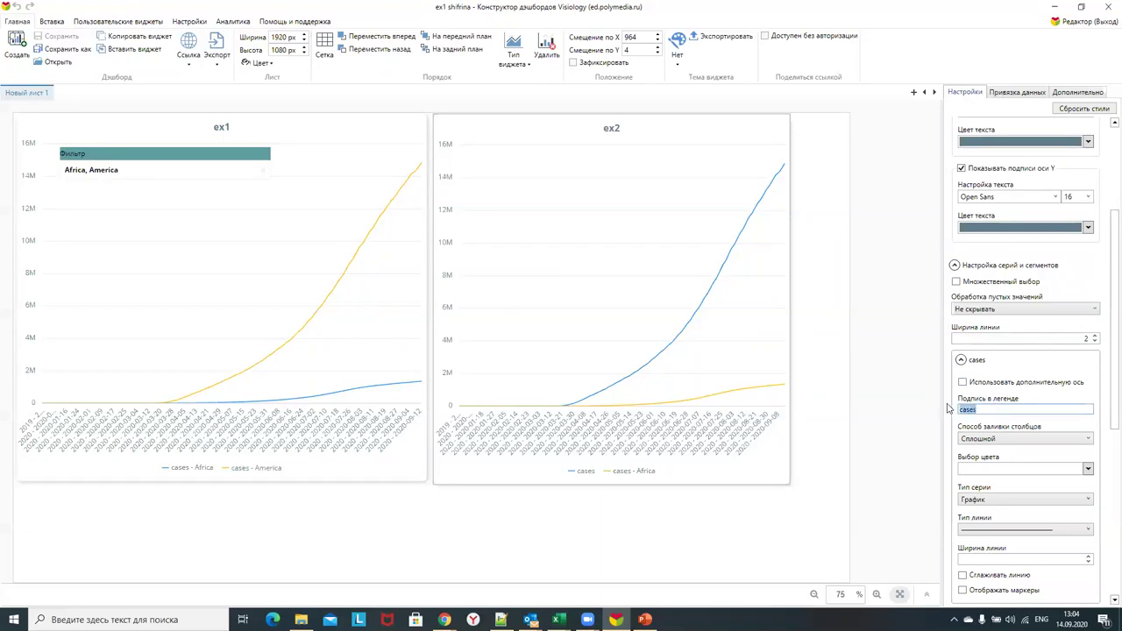
click(961, 361)
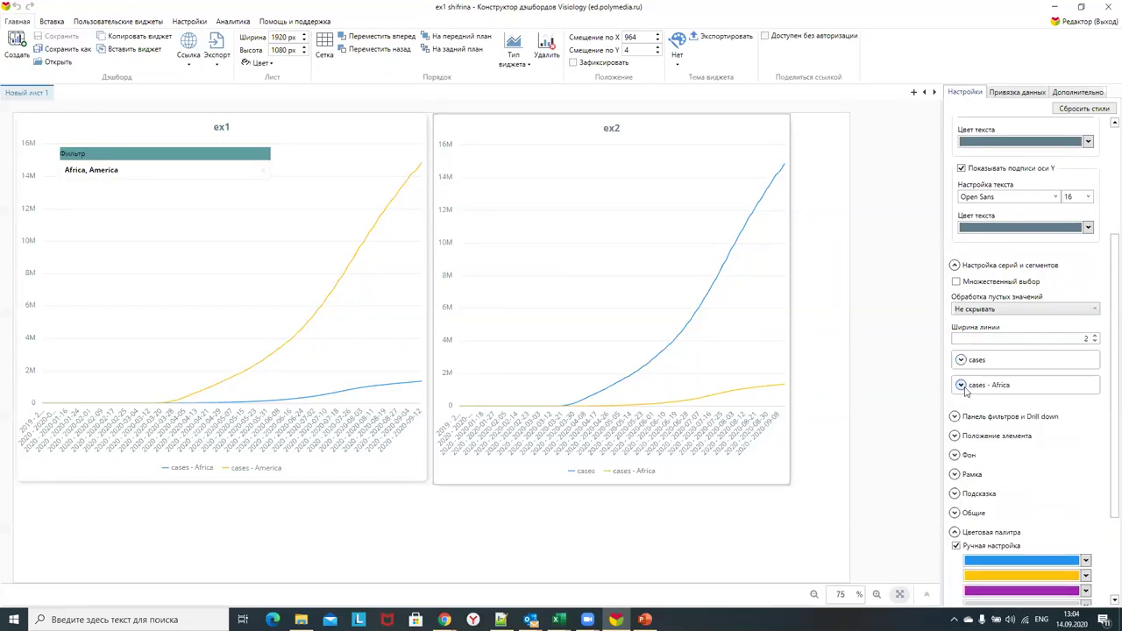
click(961, 384)
click(972, 433)
key(ctrl+a)
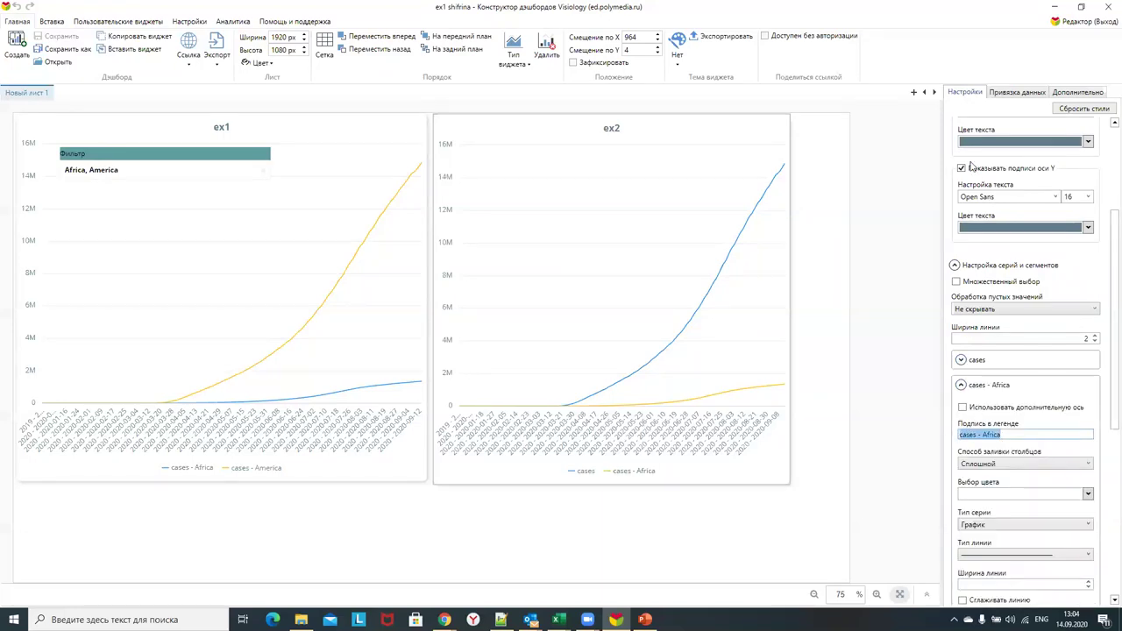
click(1000, 93)
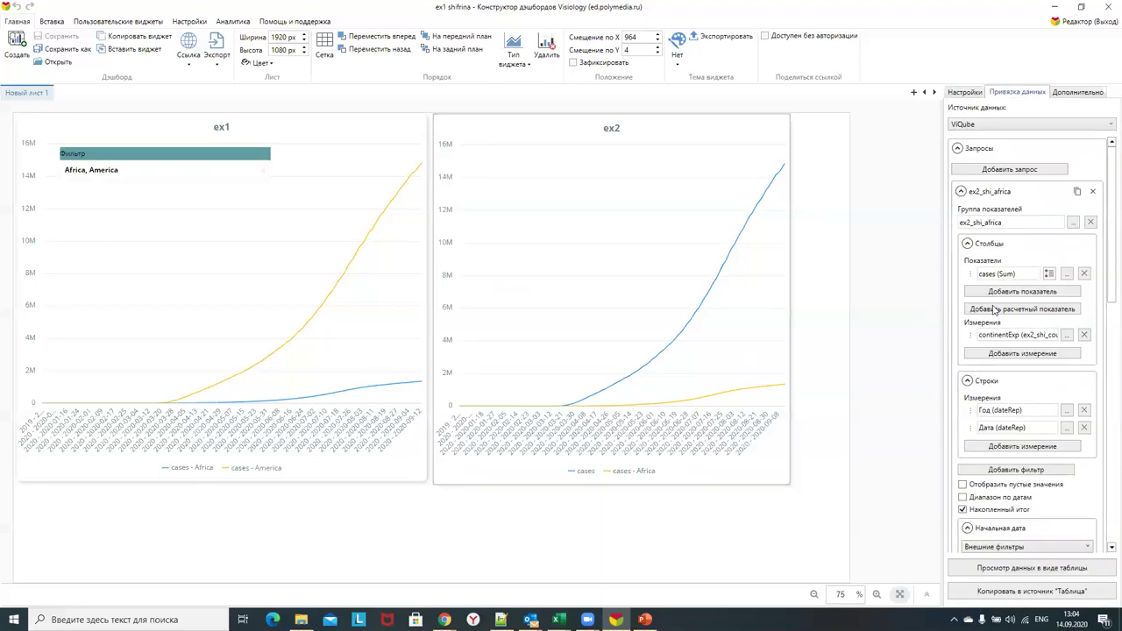
Remove the continentExp dimension from the ex2_shi_africa query's Столбцы
scroll(991, 316, down, 3)
scroll(968, 372, down, 4)
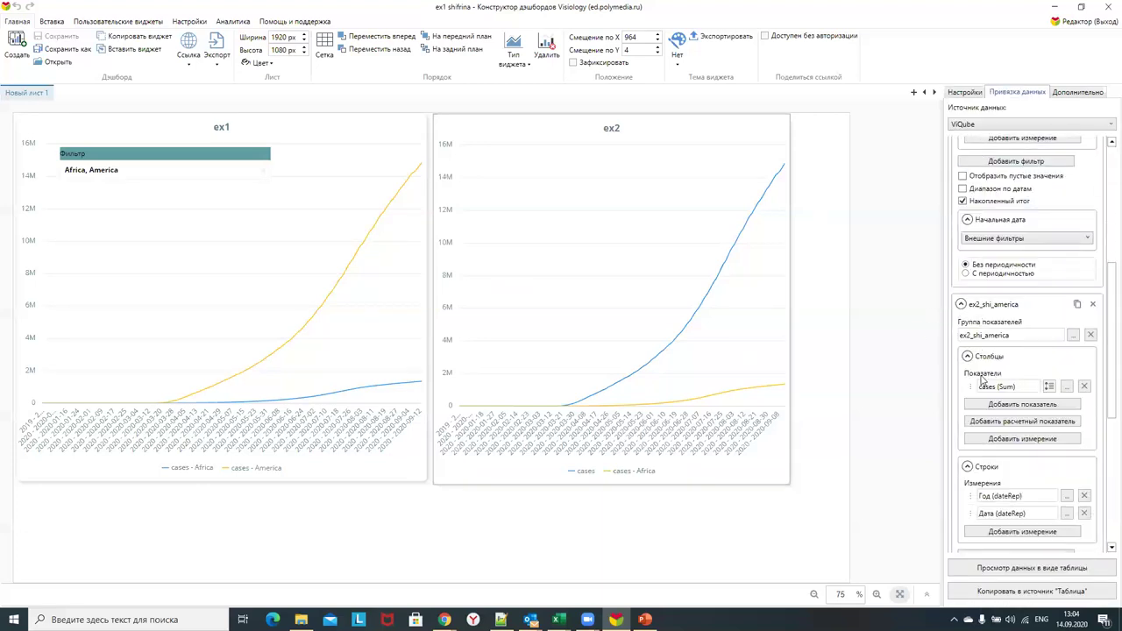
scroll(982, 385, up, 3)
scroll(983, 386, down, 5)
scroll(990, 377, up, 3)
scroll(997, 370, down, 3)
scroll(998, 369, up, 8)
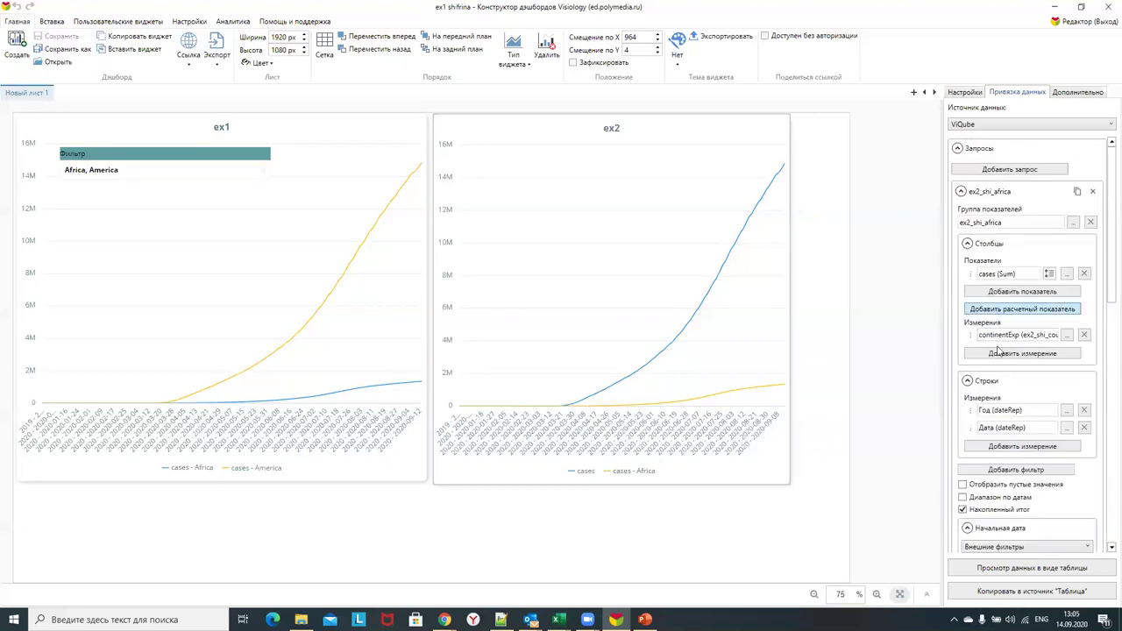
click(1084, 336)
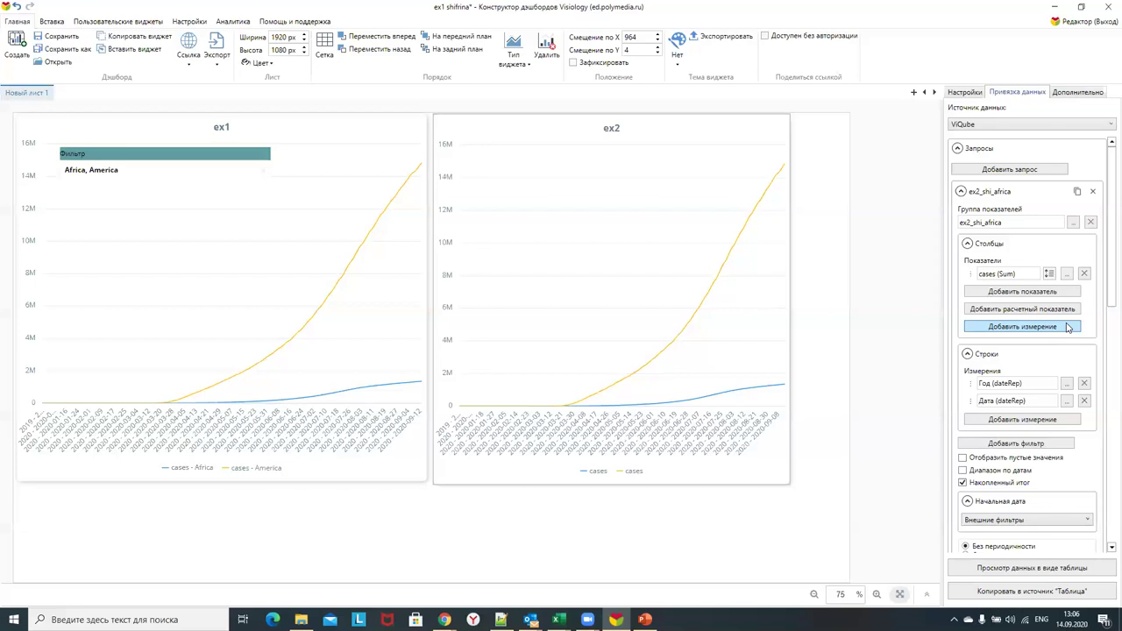
click(994, 331)
click(652, 374)
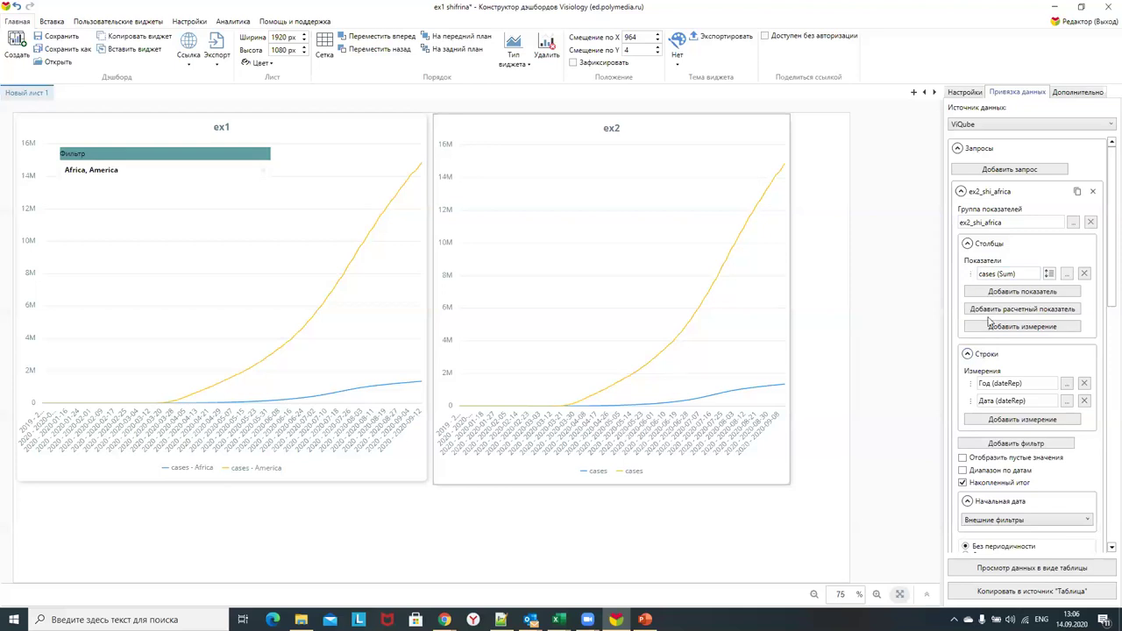
click(960, 93)
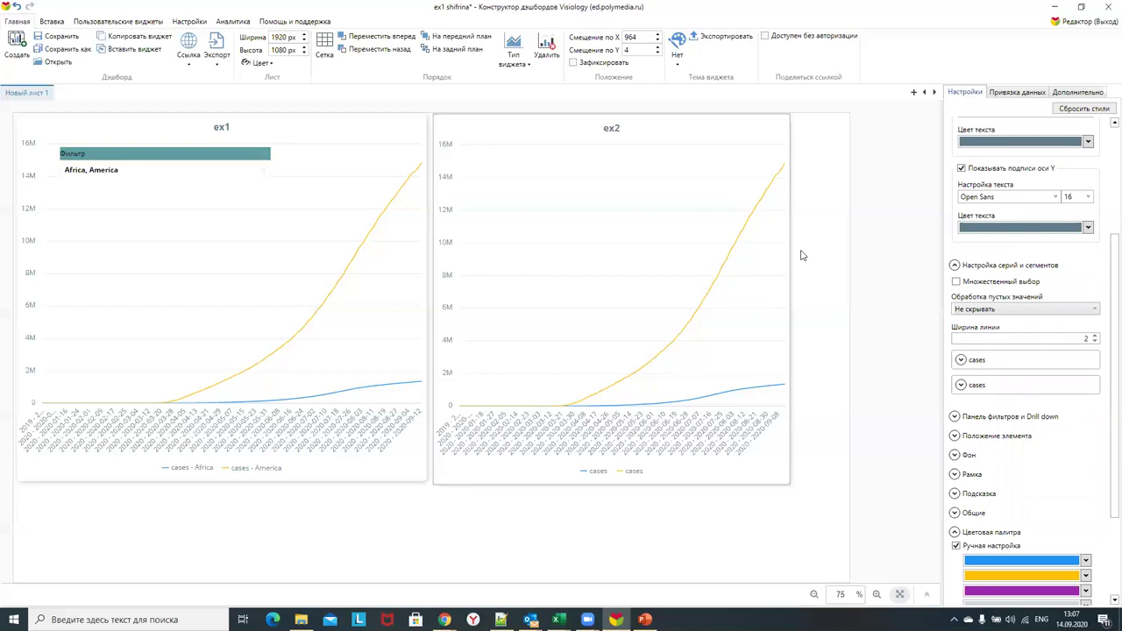
click(960, 360)
click(960, 360)
click(960, 385)
click(961, 385)
click(1017, 92)
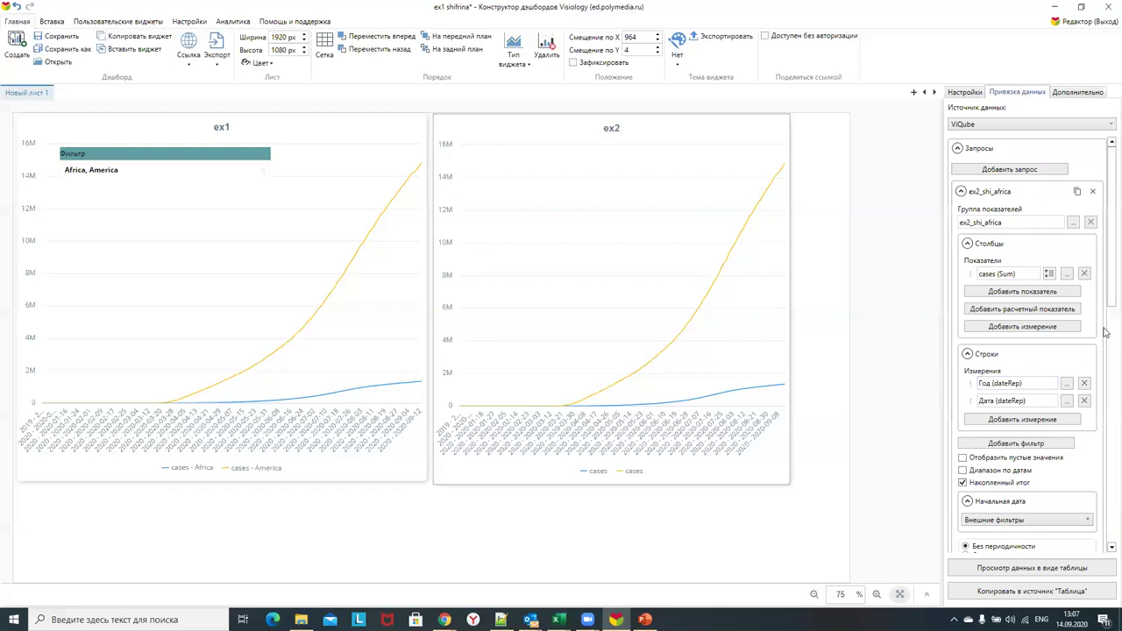
Add ex2_shi_countries continentExp as a dimension to the ex2_shi_africa query
click(1017, 326)
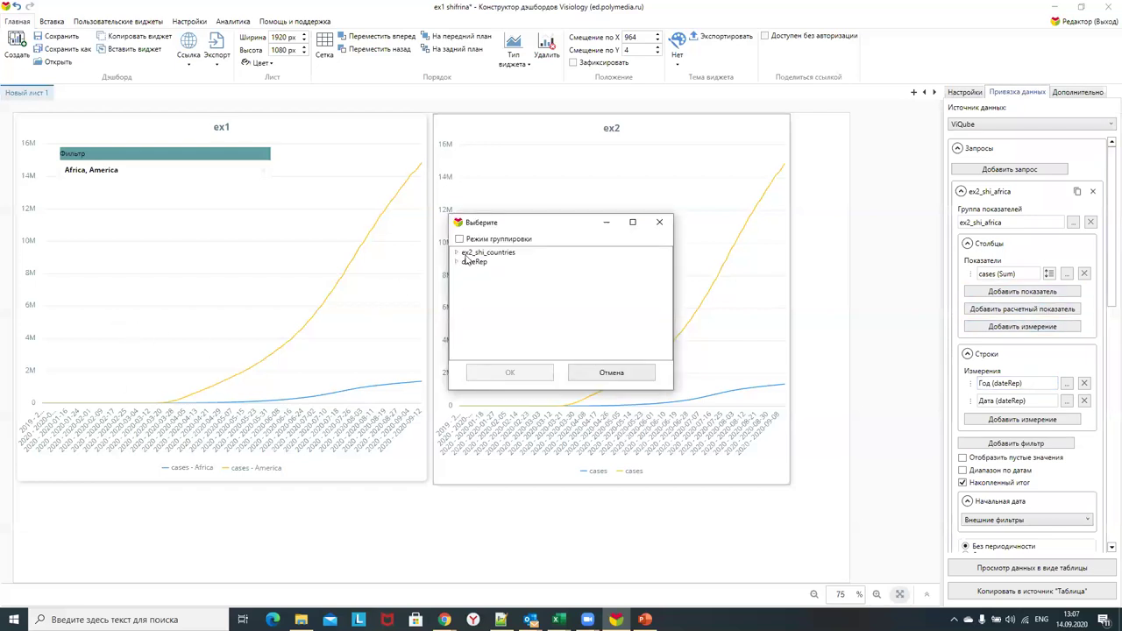
click(457, 252)
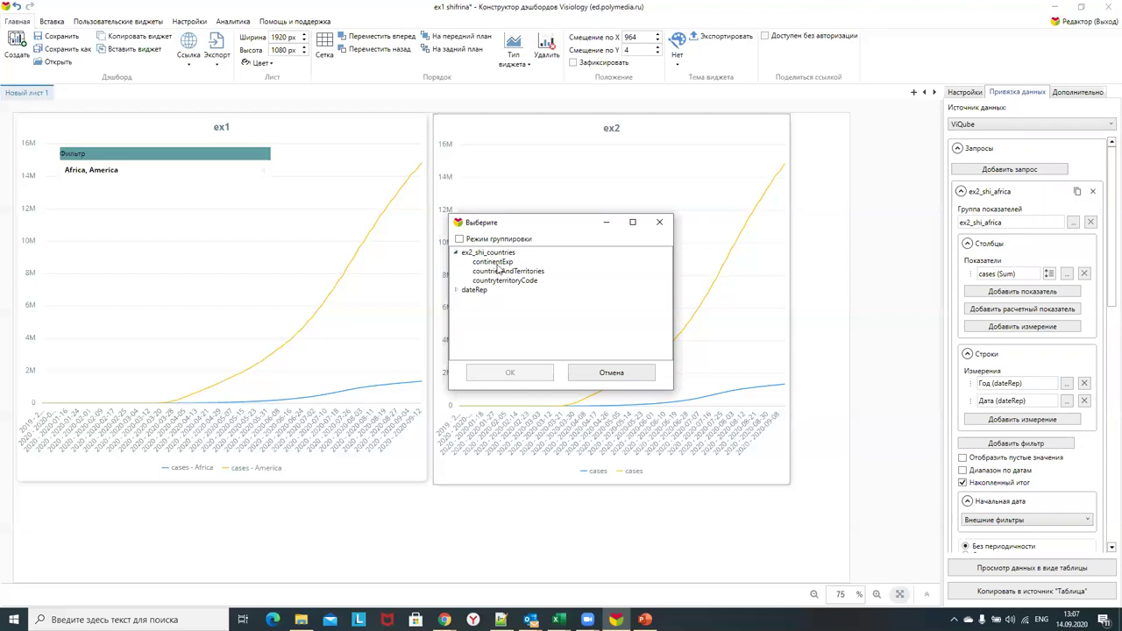
click(492, 261)
click(496, 372)
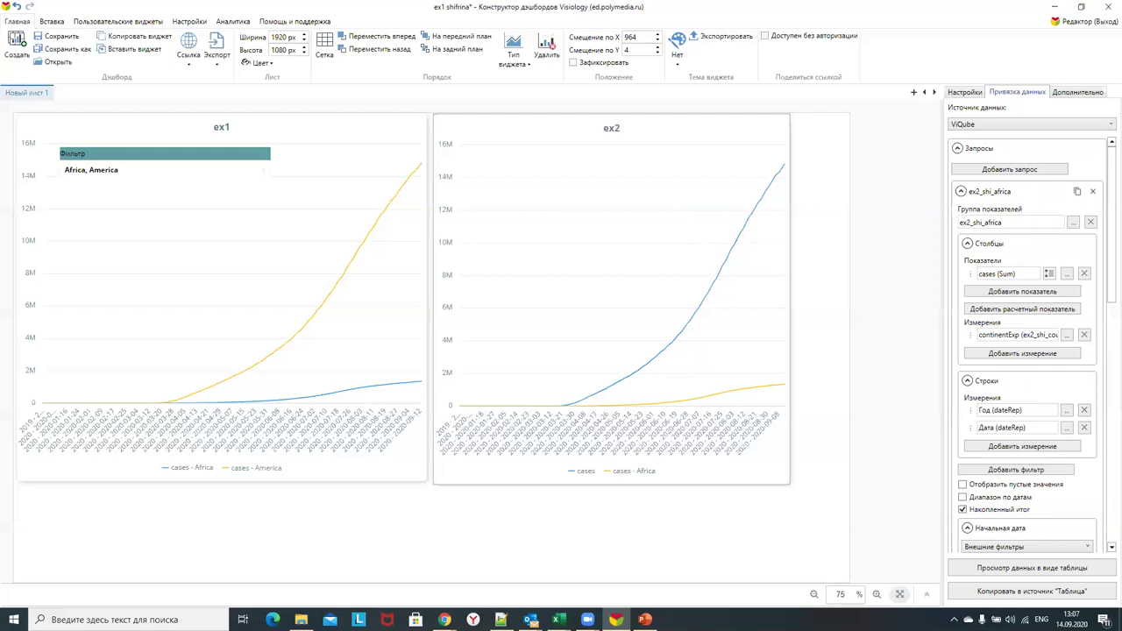
scroll(1106, 259, down, 1)
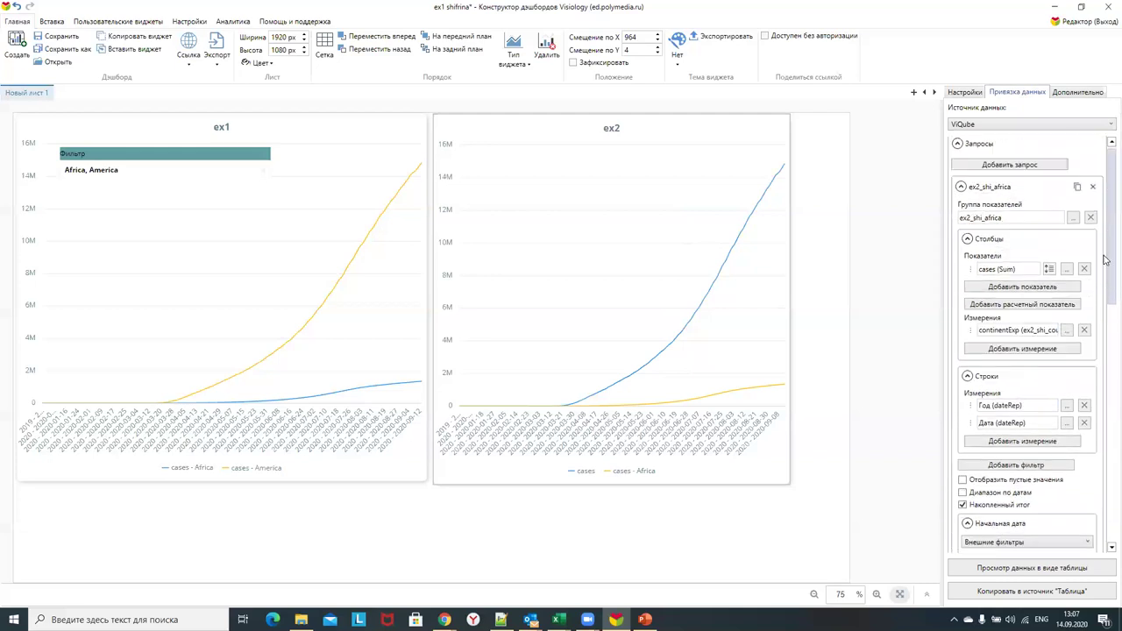
click(961, 187)
Add continentExp as a dimension to the ex2_shi_america query as well
click(1012, 351)
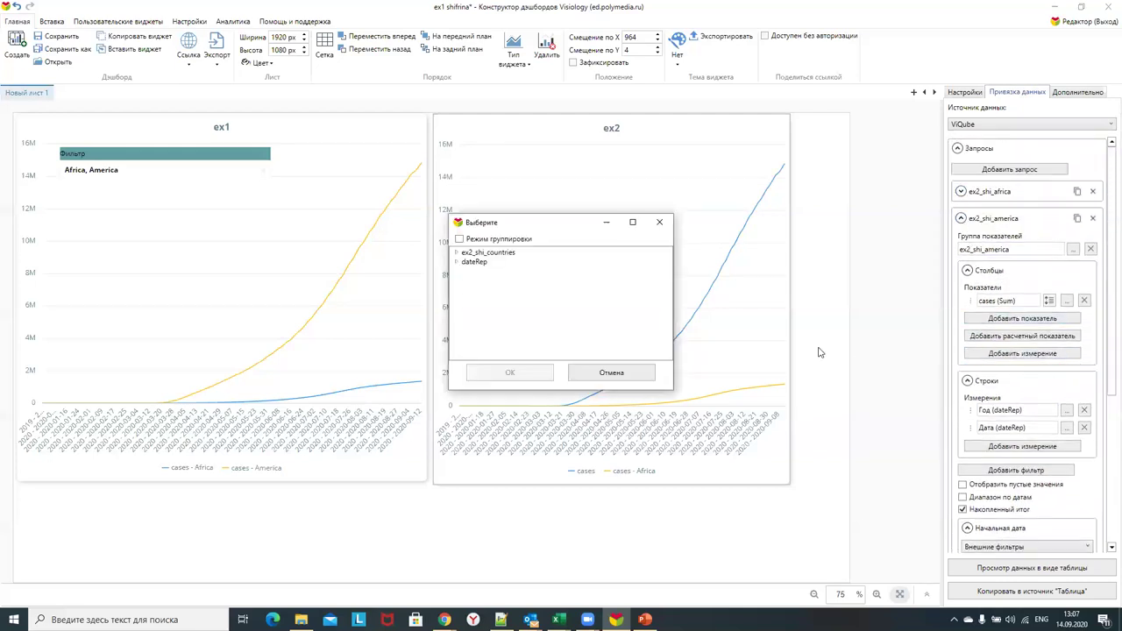
click(455, 253)
click(489, 262)
click(513, 373)
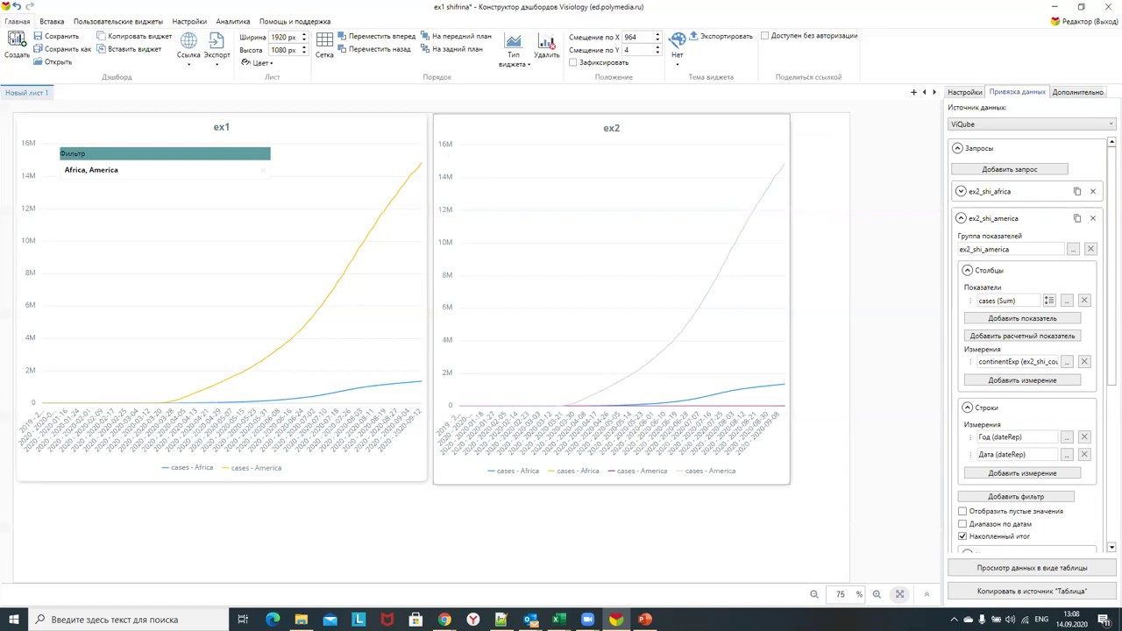
In the administration site, rename the america loader's cases column to cases_am and reload its data
mouse_move(445, 619)
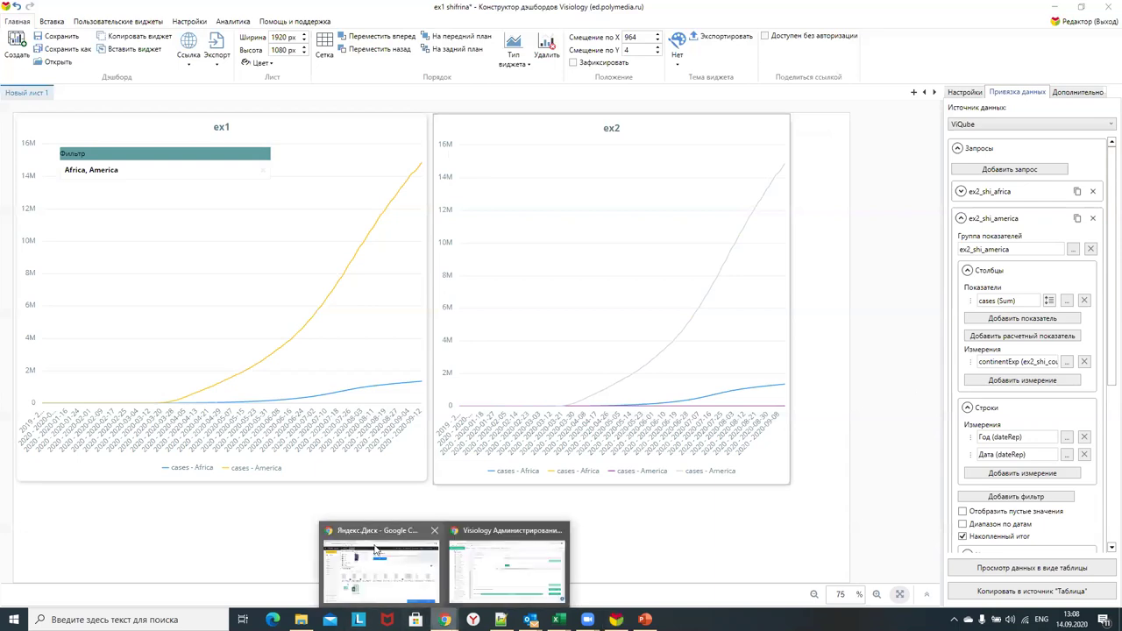
click(488, 570)
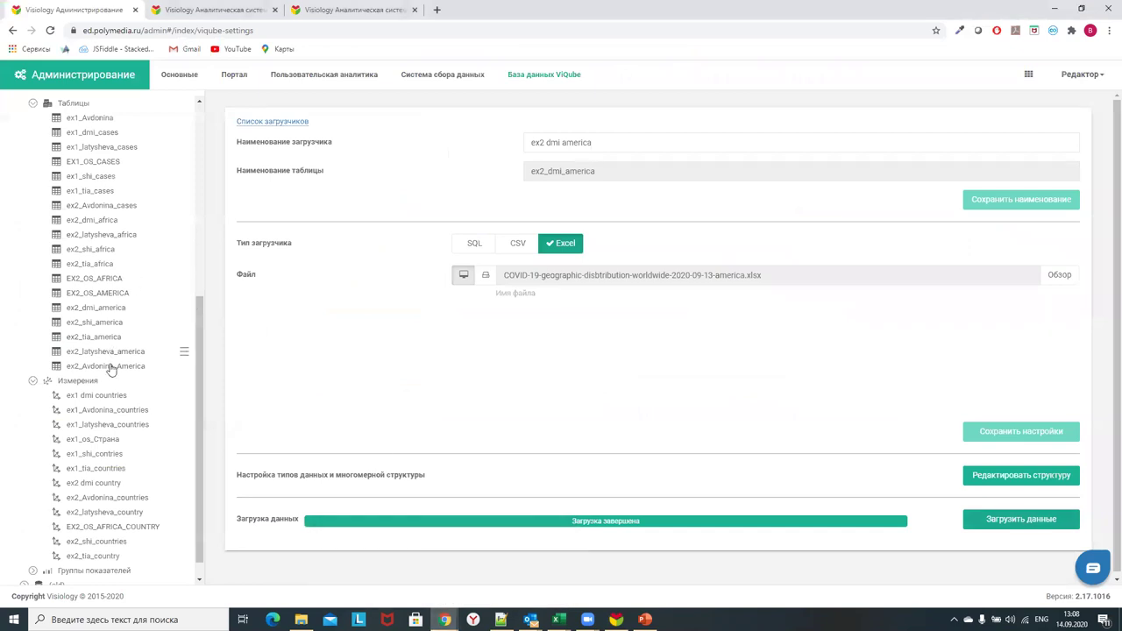
scroll(105, 383, up, 5)
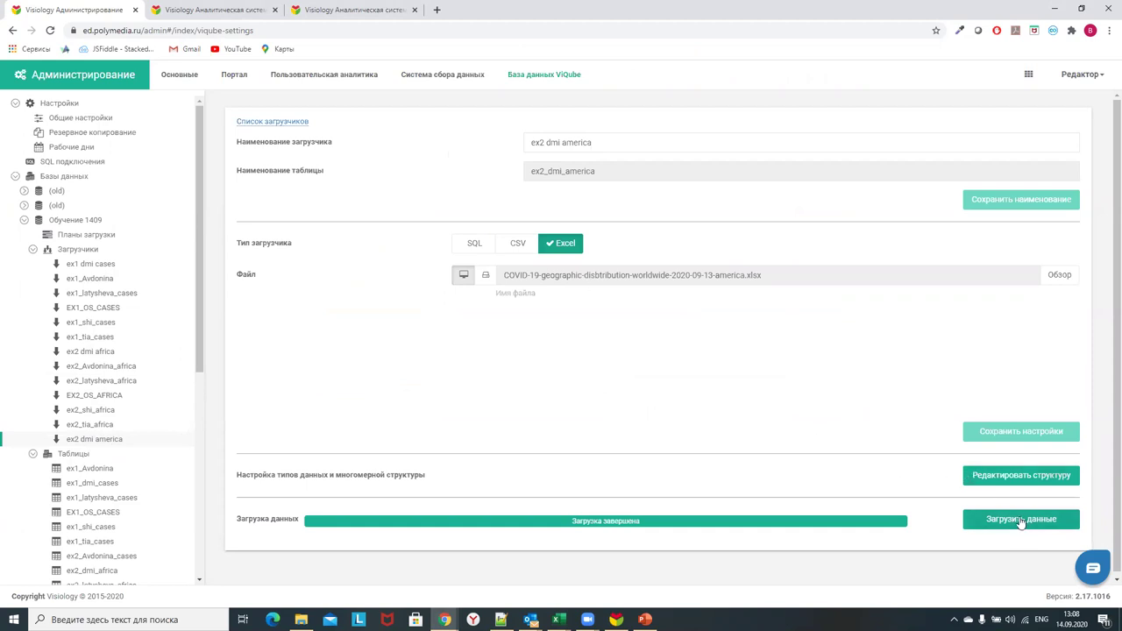
click(1008, 478)
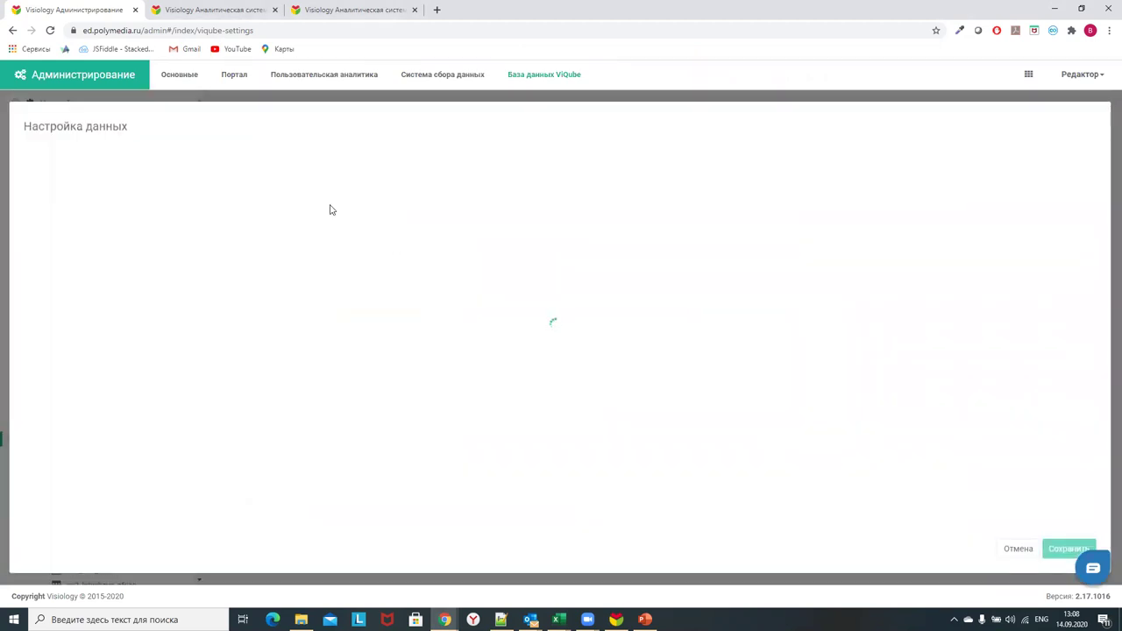
click(325, 207)
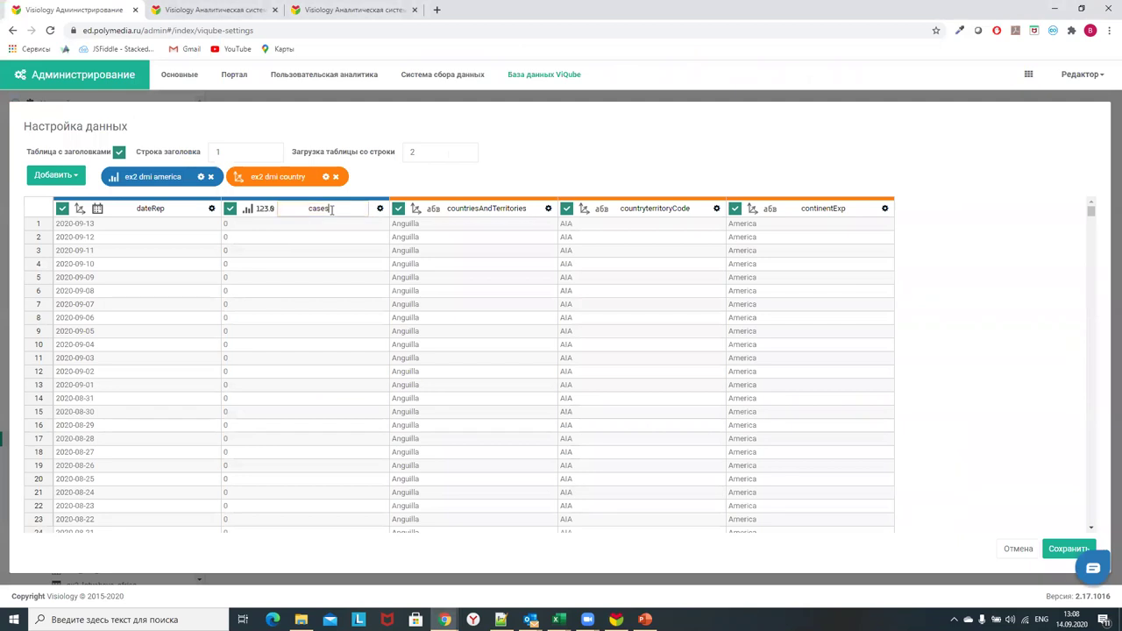
text(_am)
click(1064, 549)
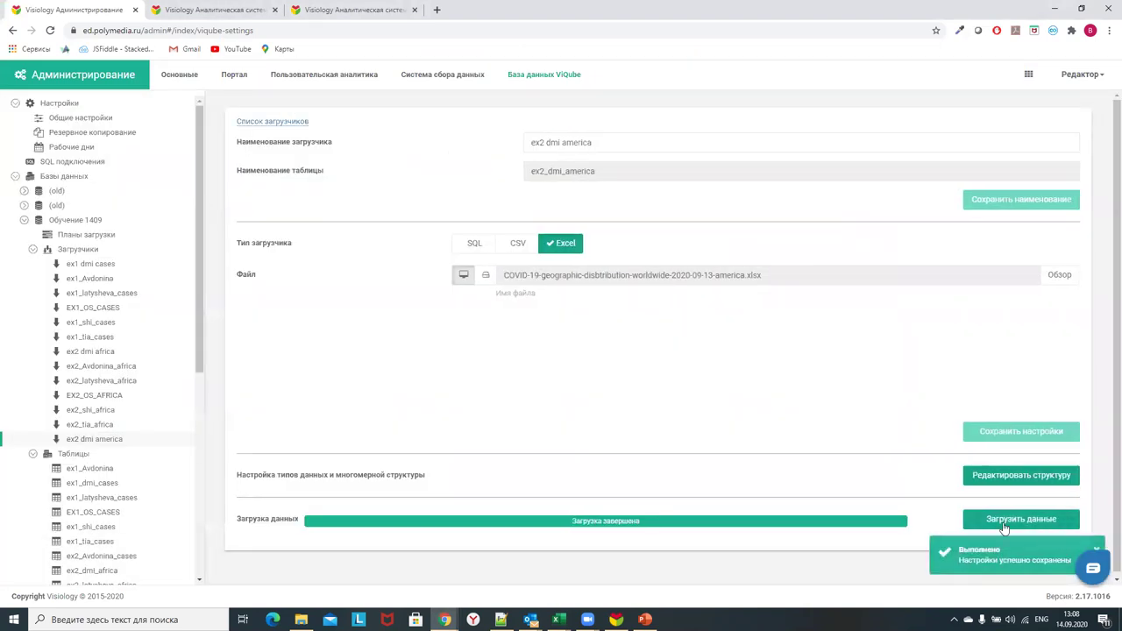
click(1005, 525)
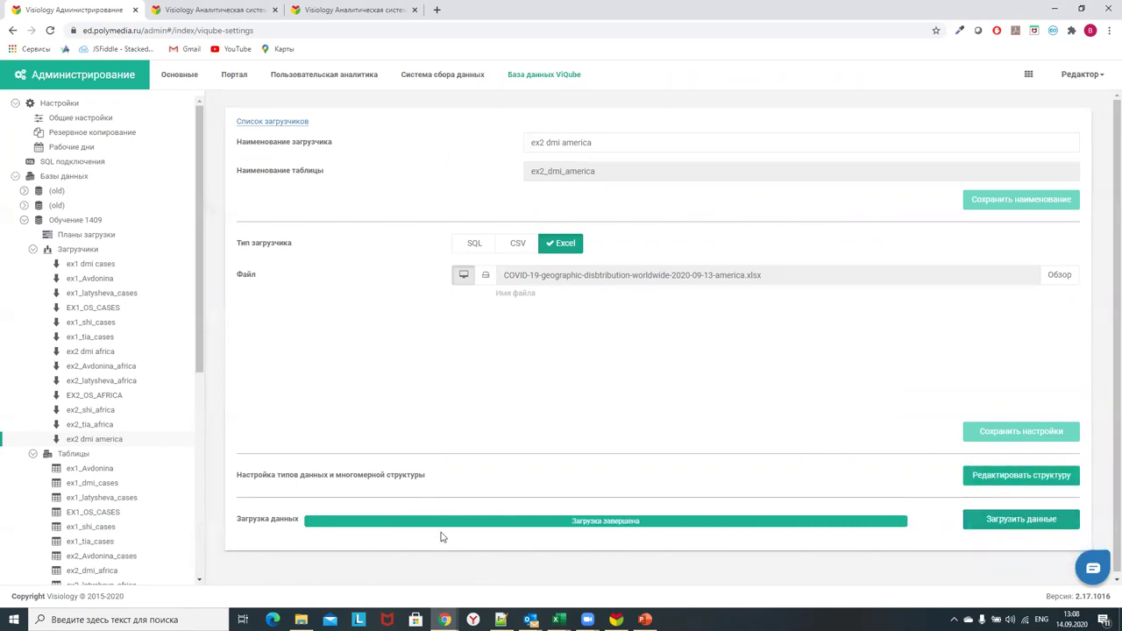
click(616, 620)
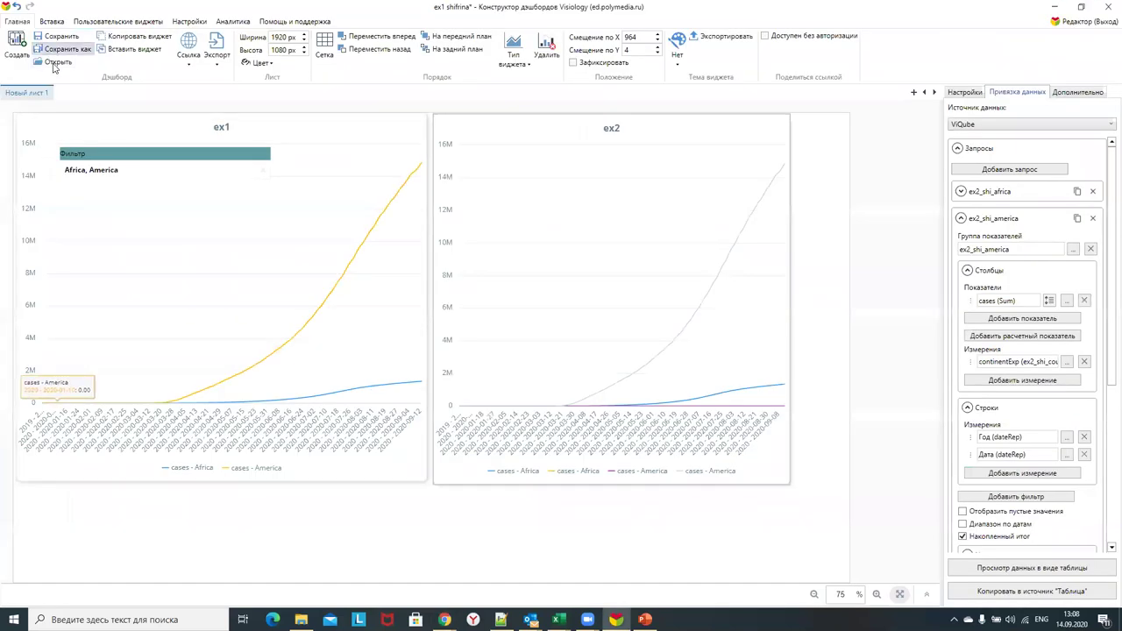
Open the other ex1 dashboard, discarding the current unsaved one
click(58, 61)
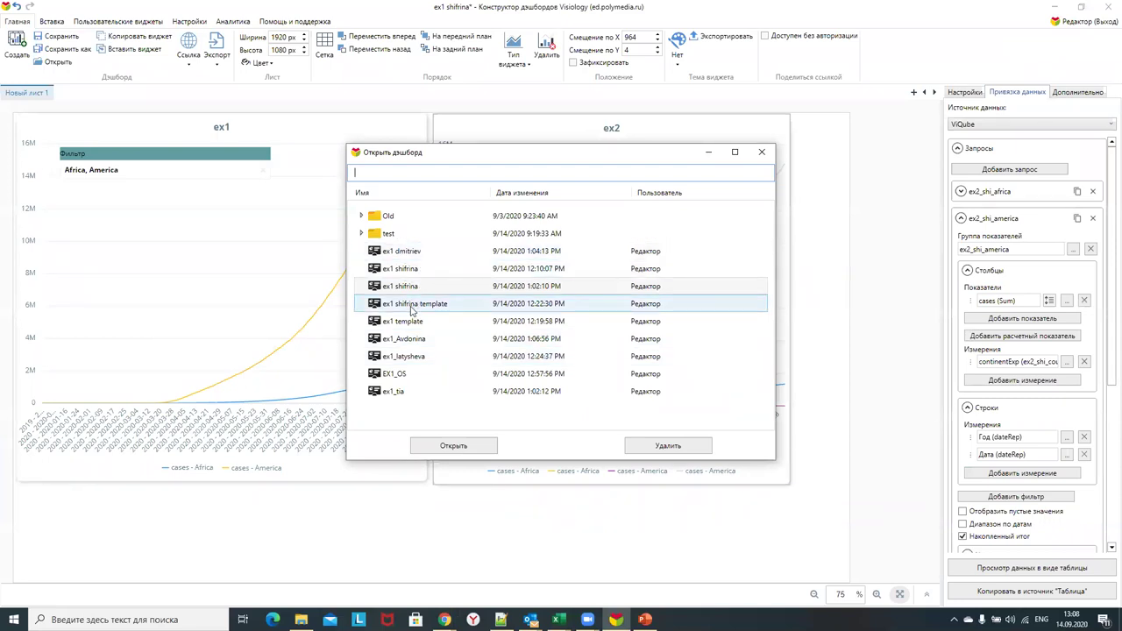
click(404, 256)
click(454, 445)
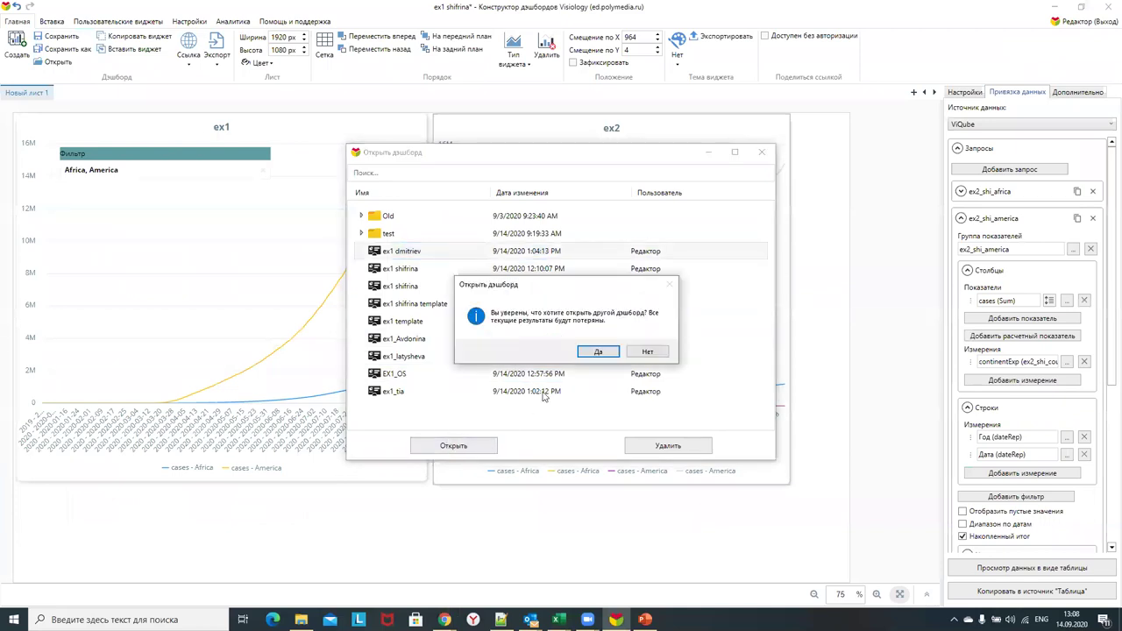
click(587, 359)
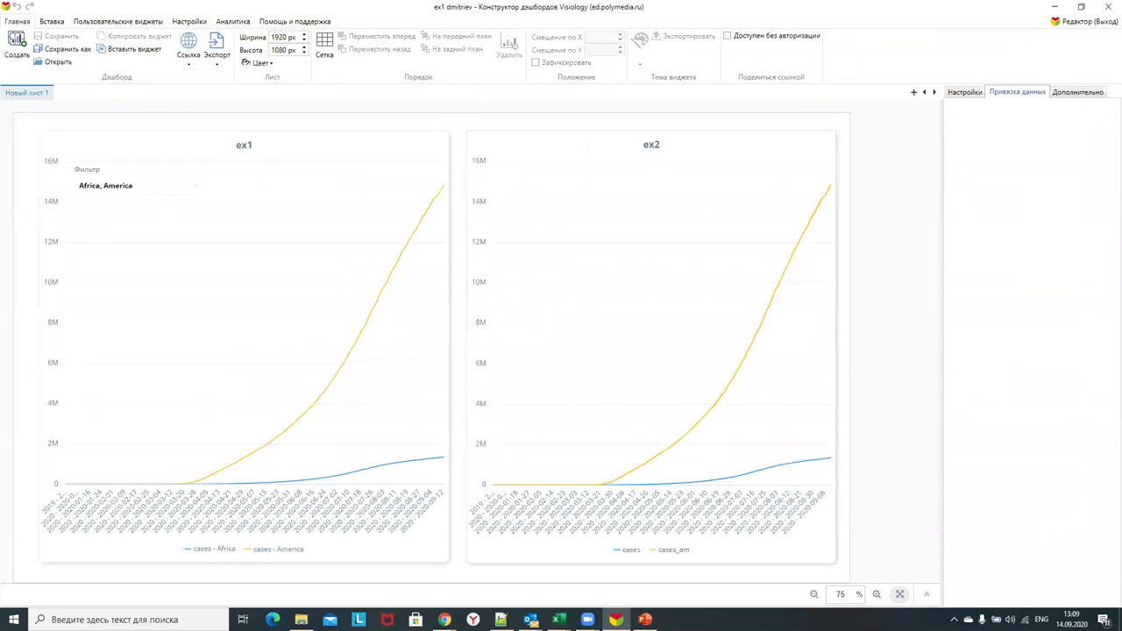
key(alt+Tab)
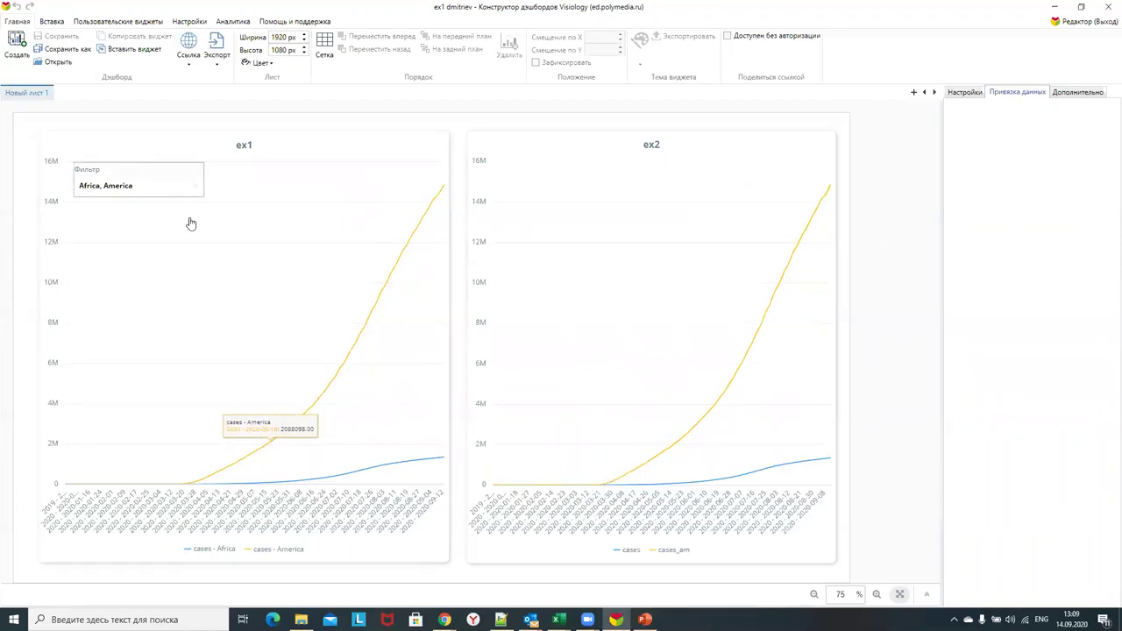
click(224, 249)
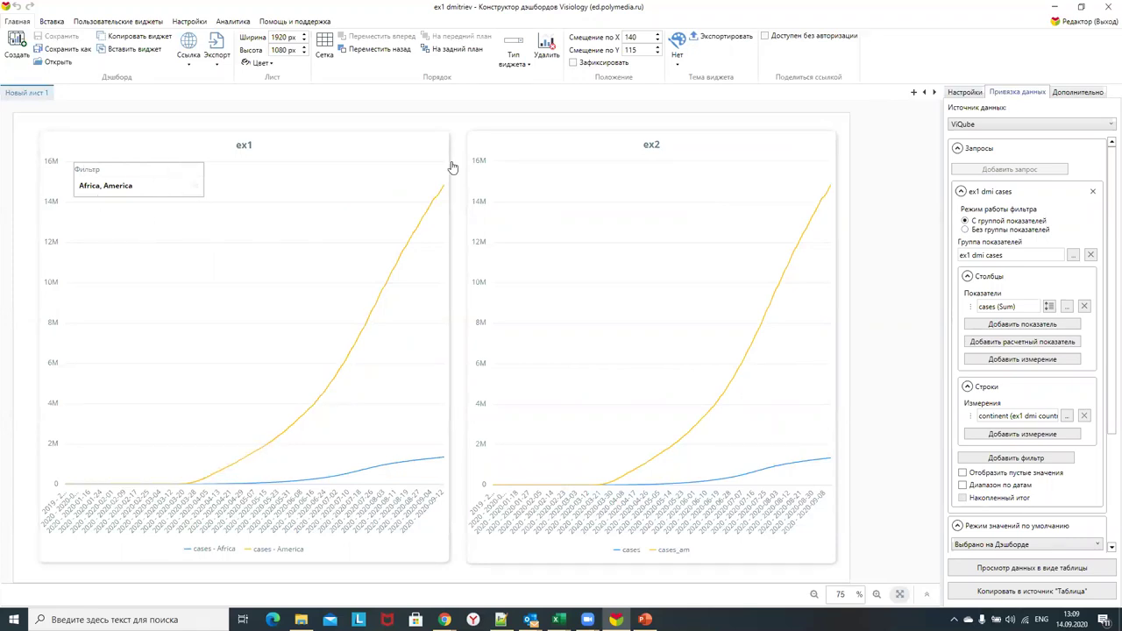
click(959, 96)
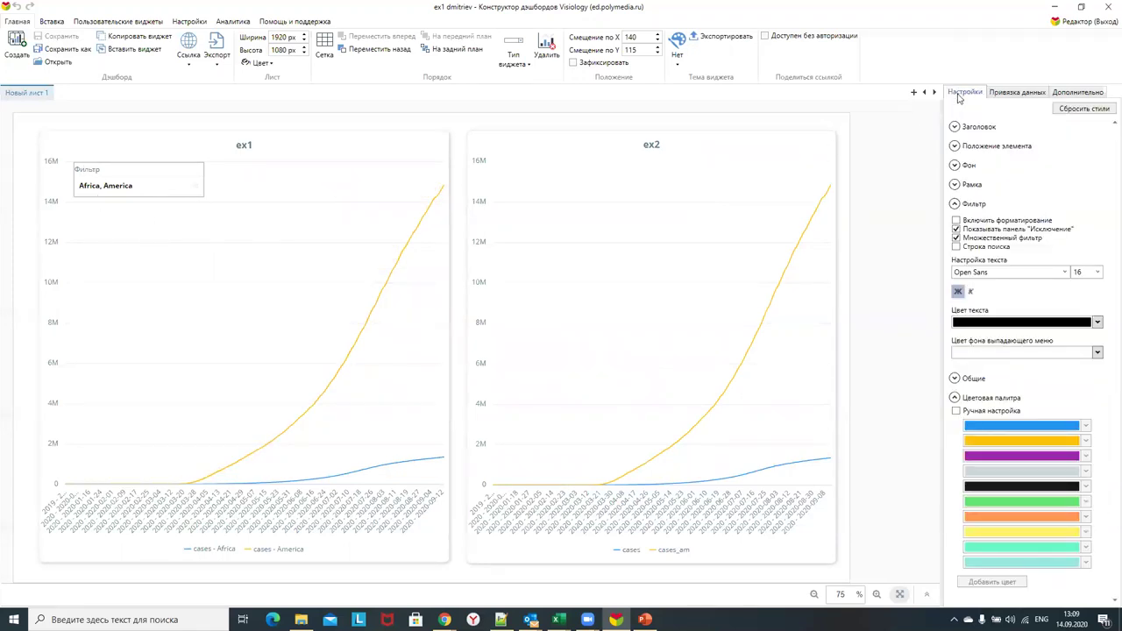
click(954, 203)
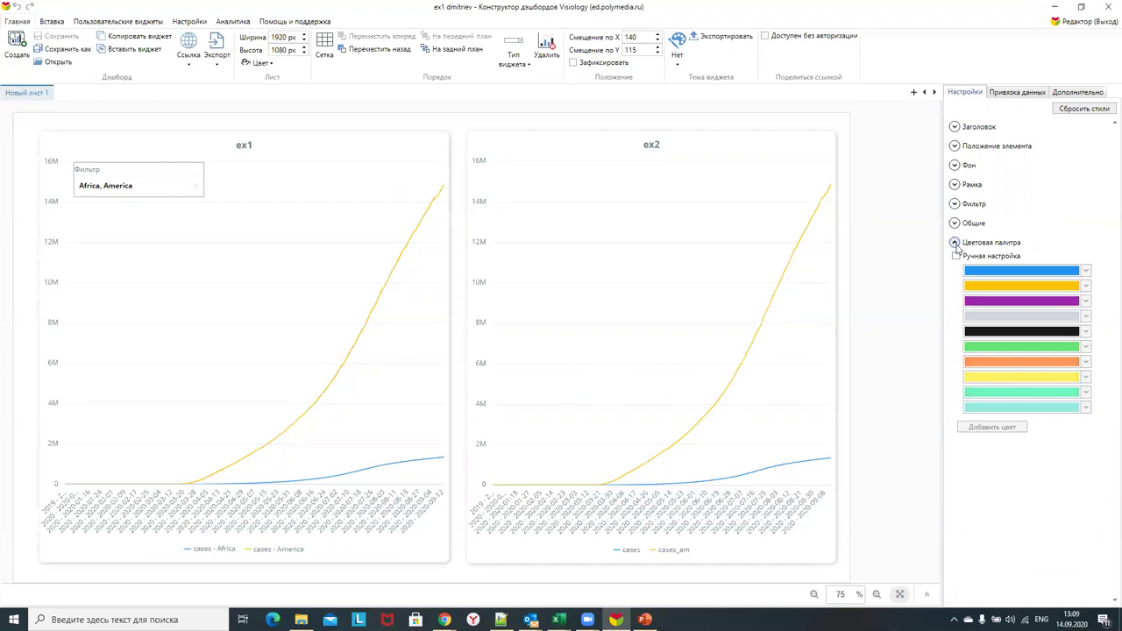
click(955, 242)
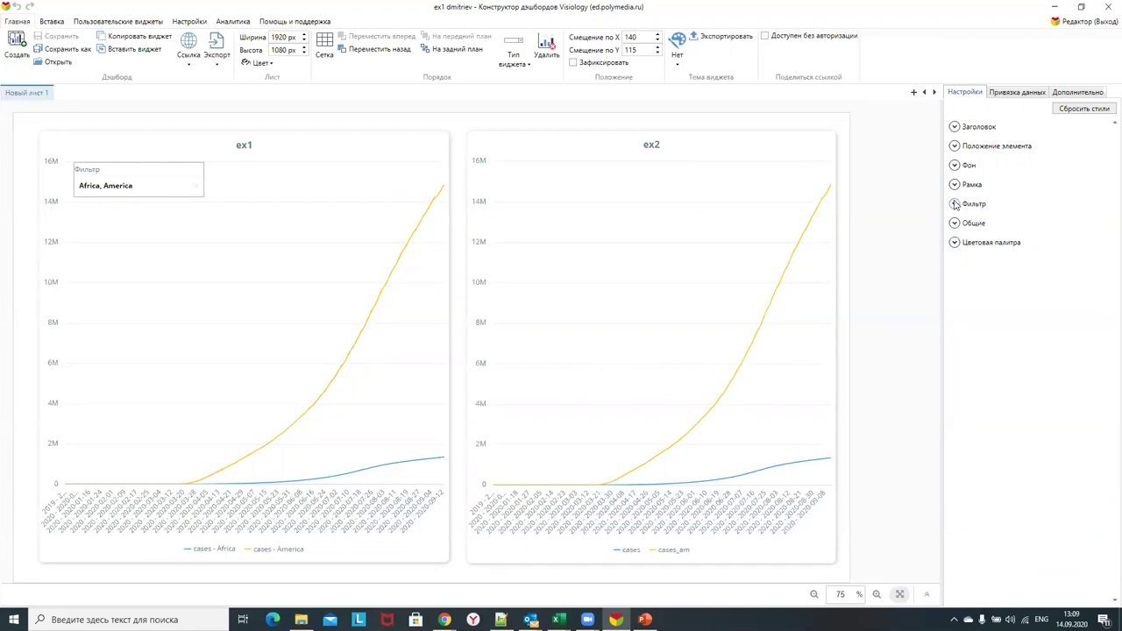
click(954, 203)
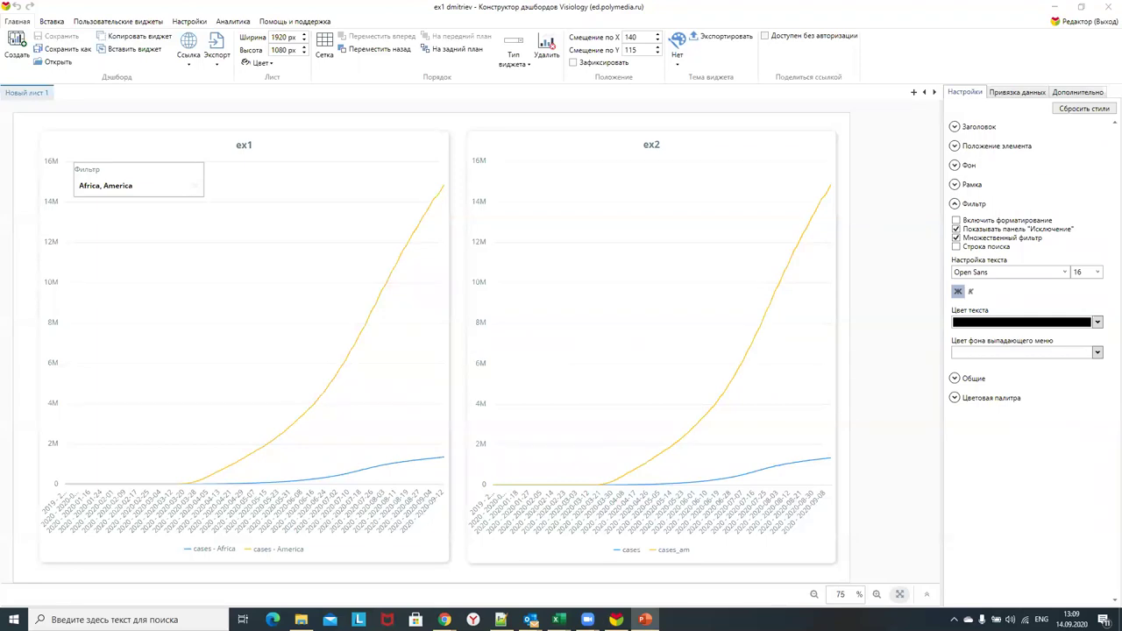
key(alt+shift)
click(181, 388)
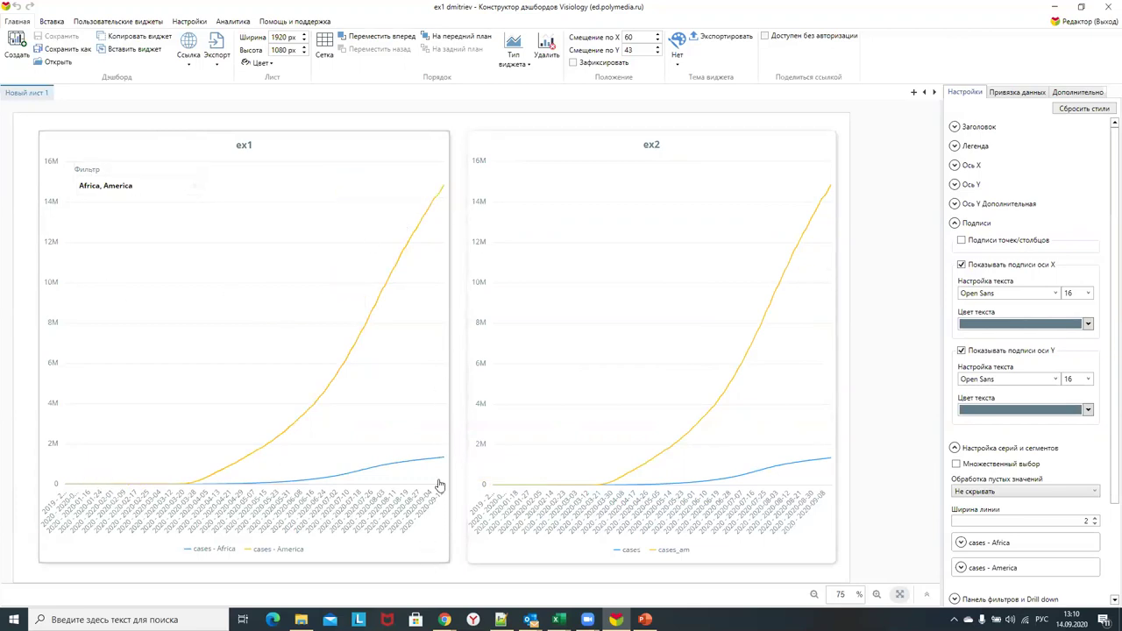
click(895, 184)
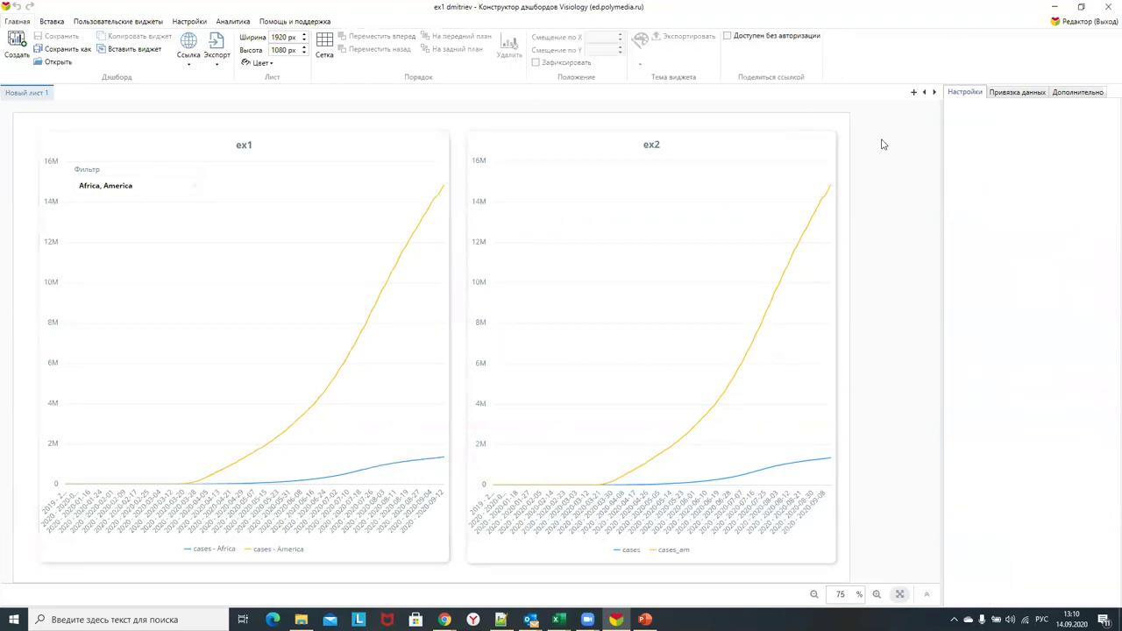
Open the ex1_tia dashboard and zoom out to see the whole page
click(54, 62)
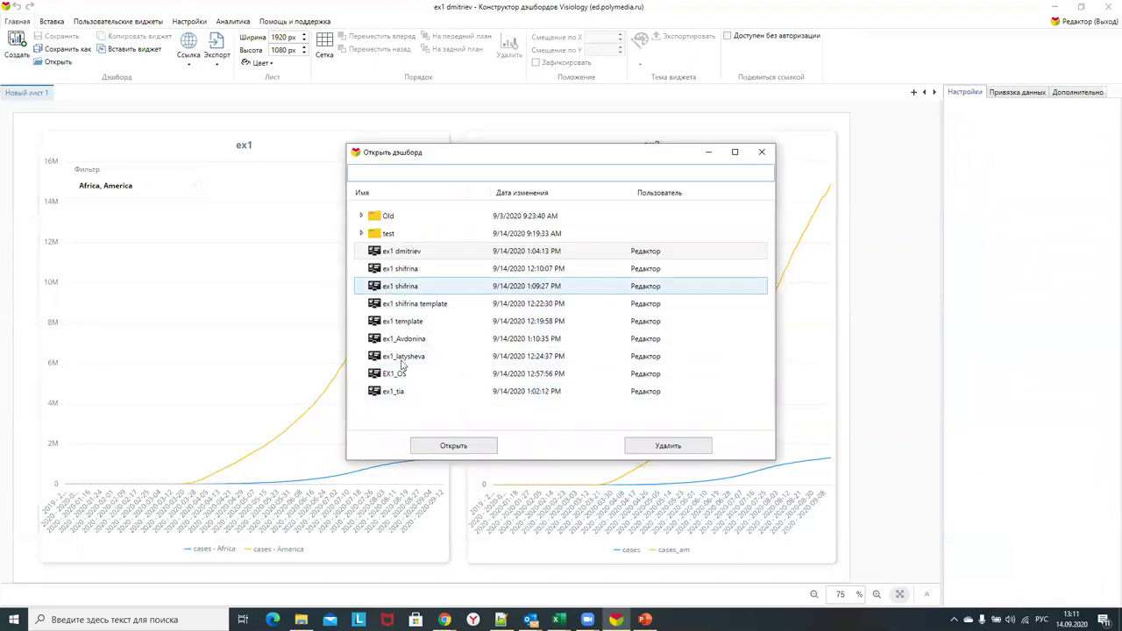
click(404, 393)
click(443, 448)
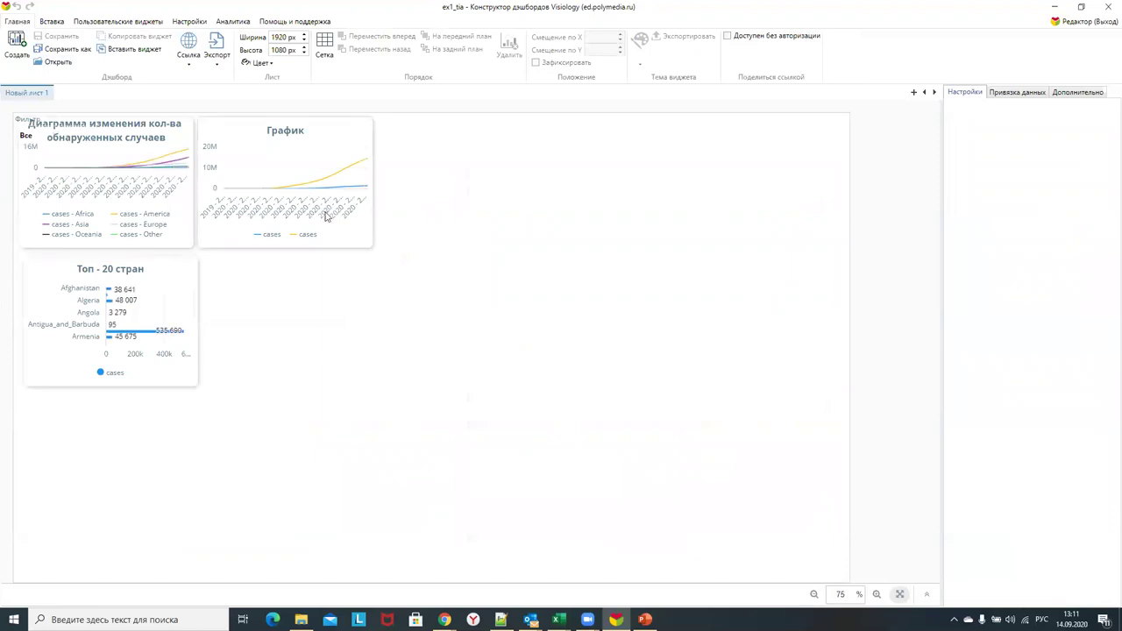
mouse_move(308, 186)
click(876, 594)
click(877, 595)
click(876, 594)
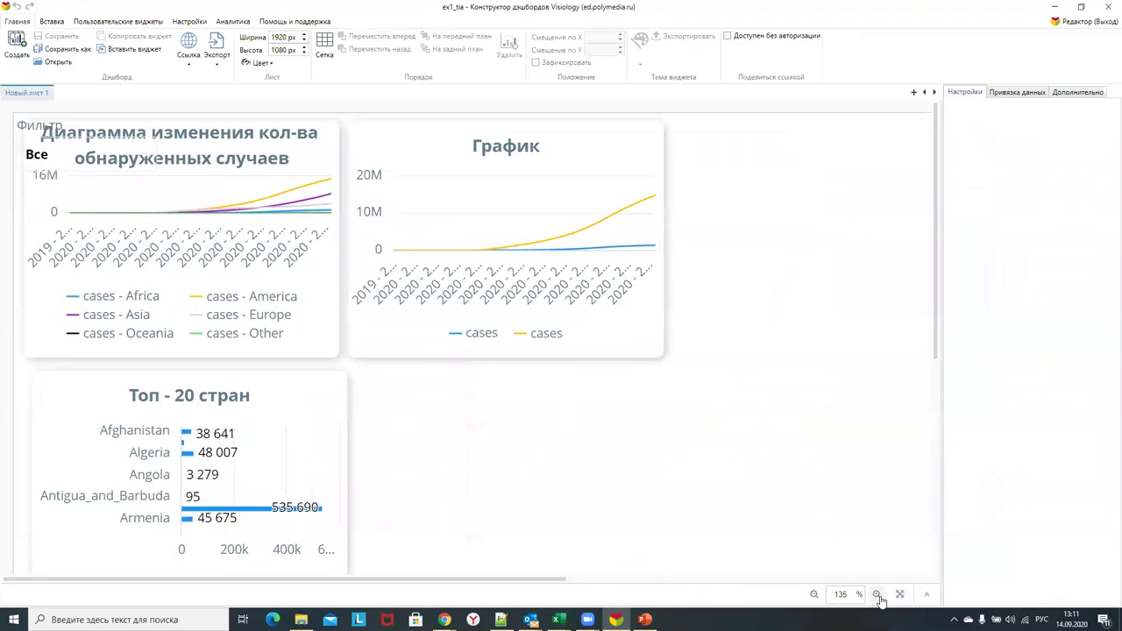
click(813, 594)
click(813, 595)
click(814, 594)
click(813, 594)
click(813, 595)
Move Топ - 20 стран lower and enlarge the two line charts side by side
drag(44, 323, 44, 478)
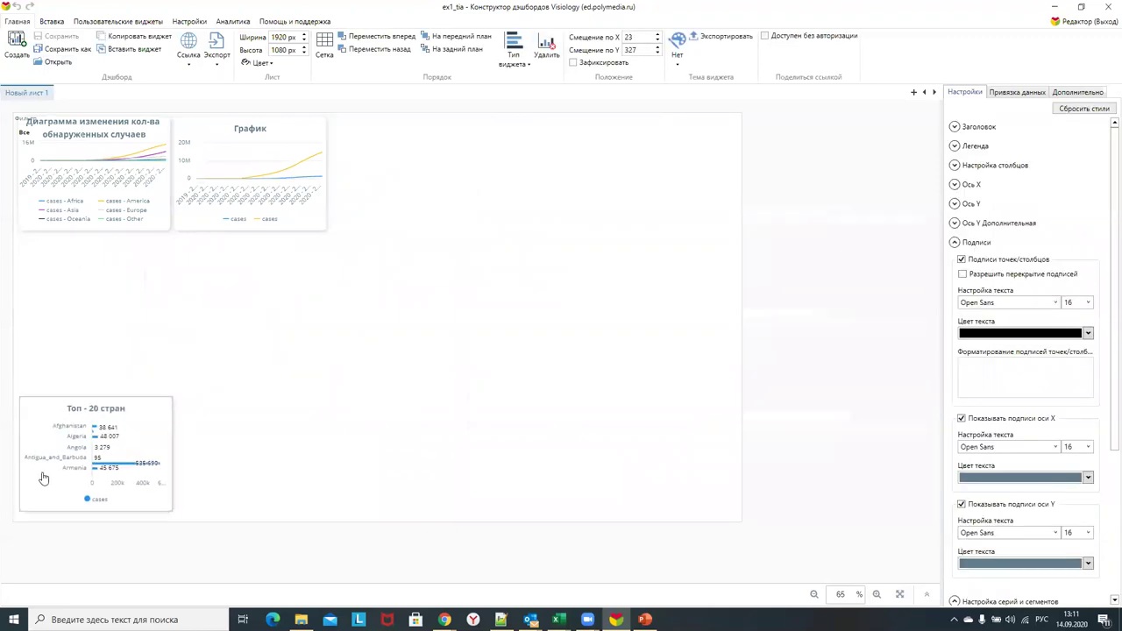
drag(238, 165, 644, 168)
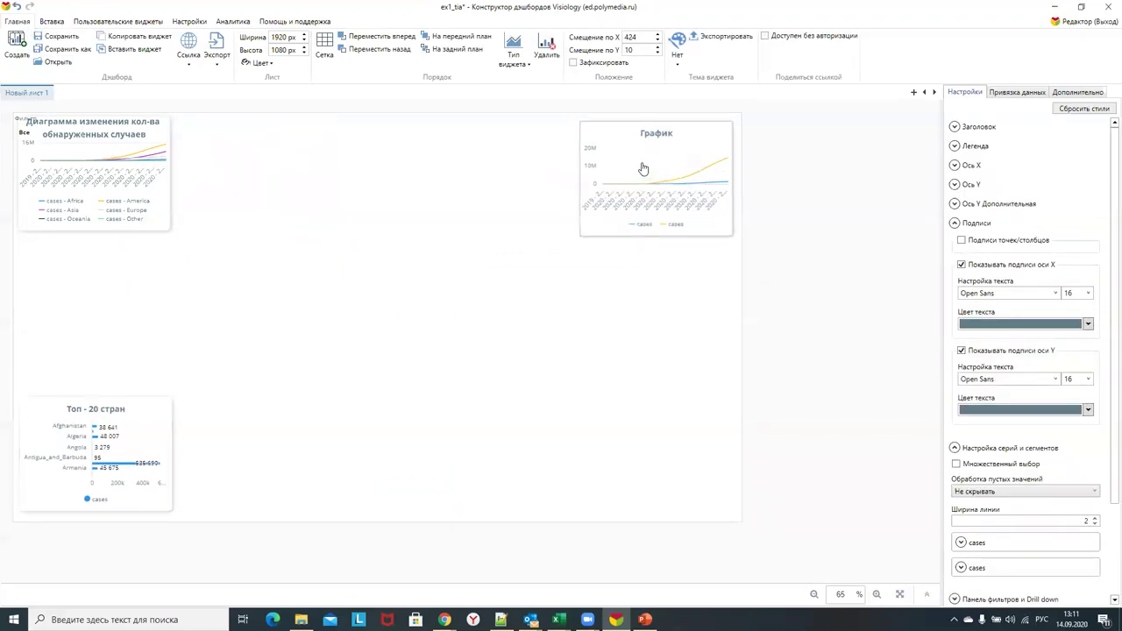
drag(579, 235, 428, 388)
drag(170, 226, 344, 346)
mouse_move(400, 374)
mouse_down()
mouse_move(428, 394)
mouse_move(417, 389)
mouse_up()
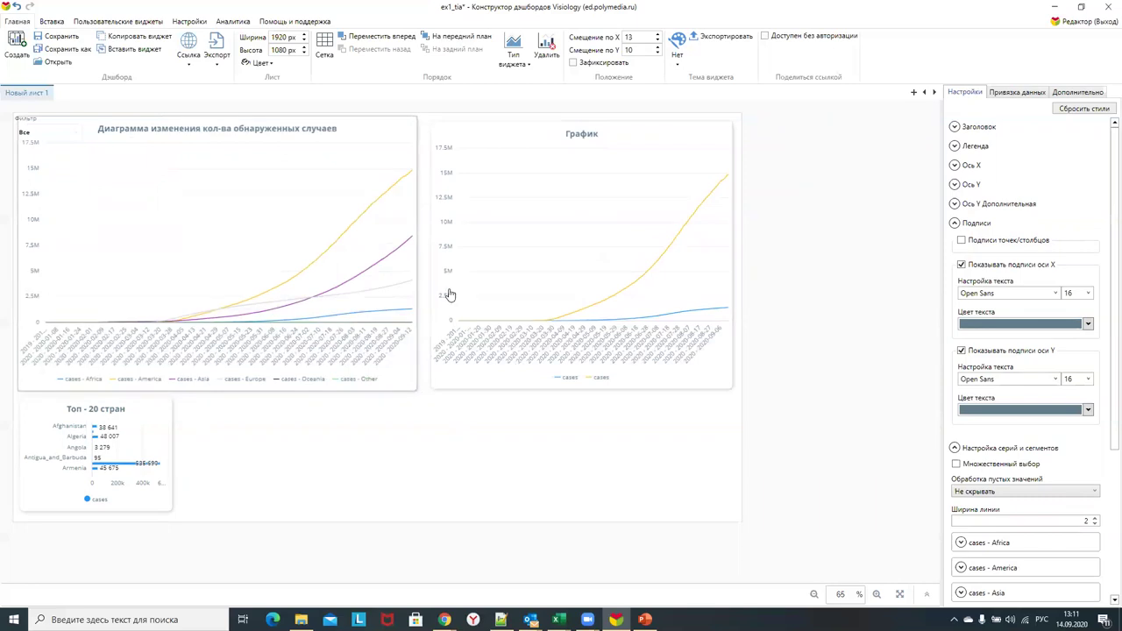
drag(516, 121, 523, 112)
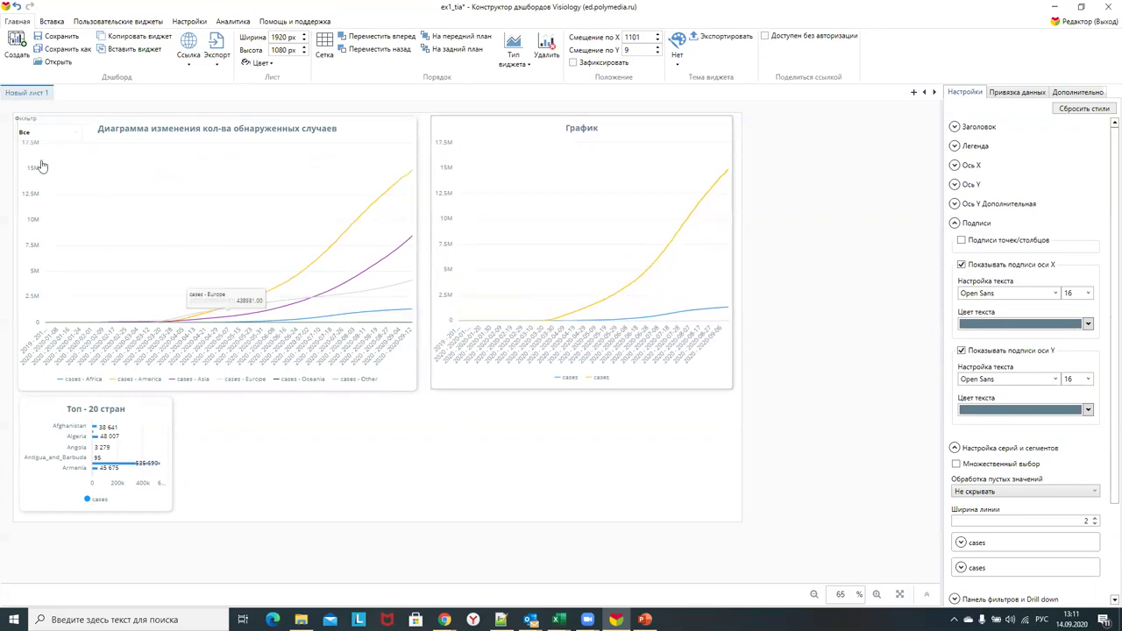
Shrink the filter widget and bind ex1_tia_countries continentExp as its ViQube row dimension
click(46, 118)
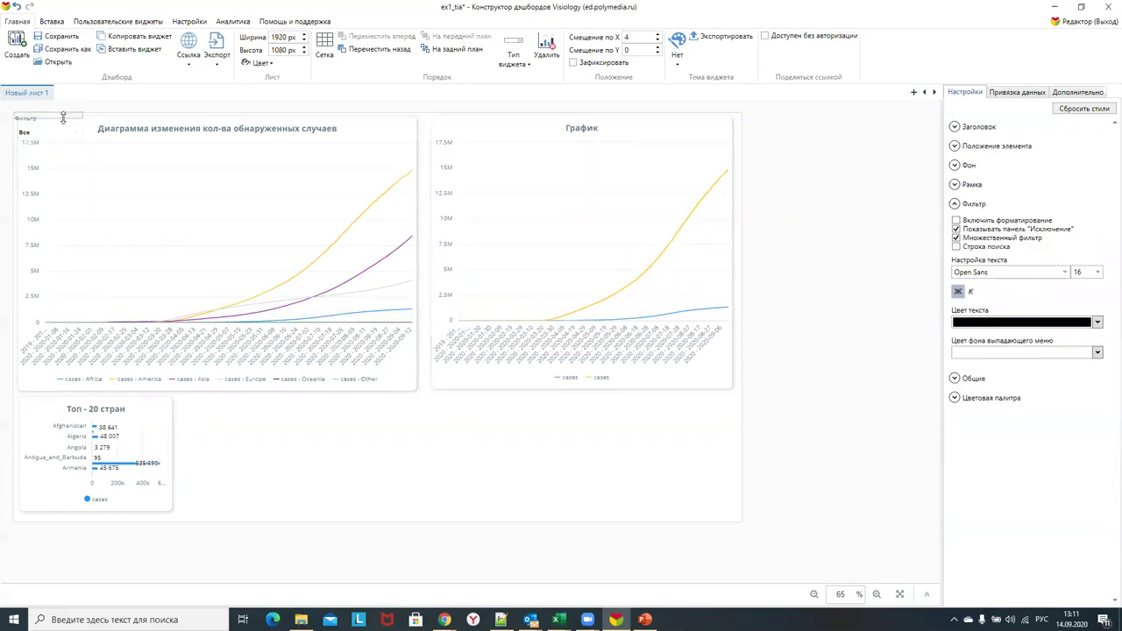
drag(58, 112, 226, 181)
click(226, 181)
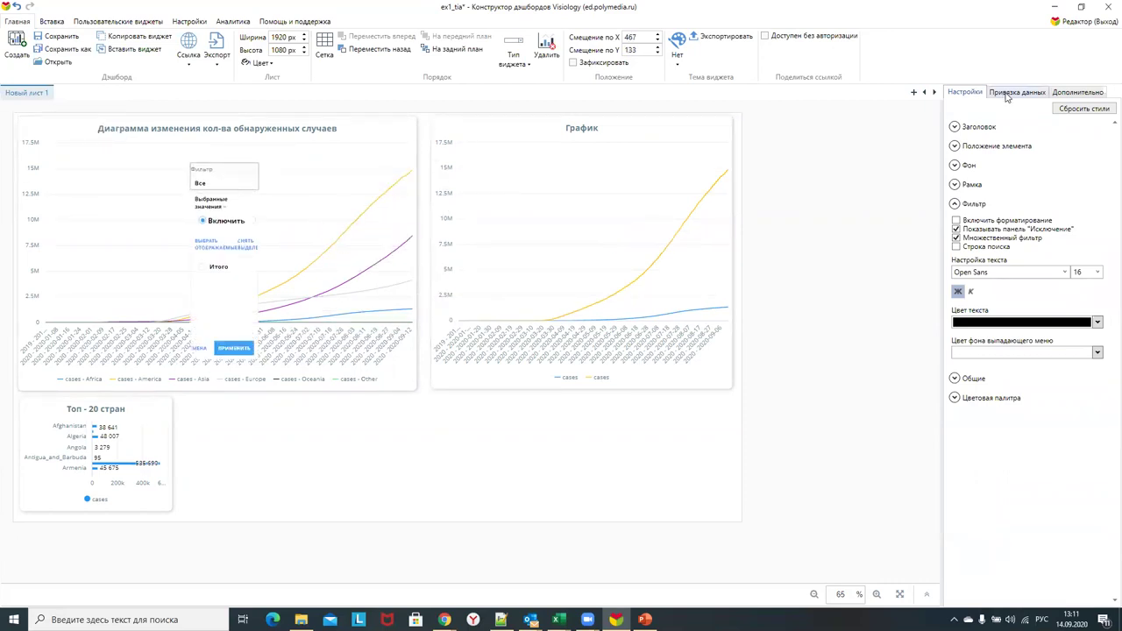
click(1017, 92)
click(1038, 124)
click(1038, 131)
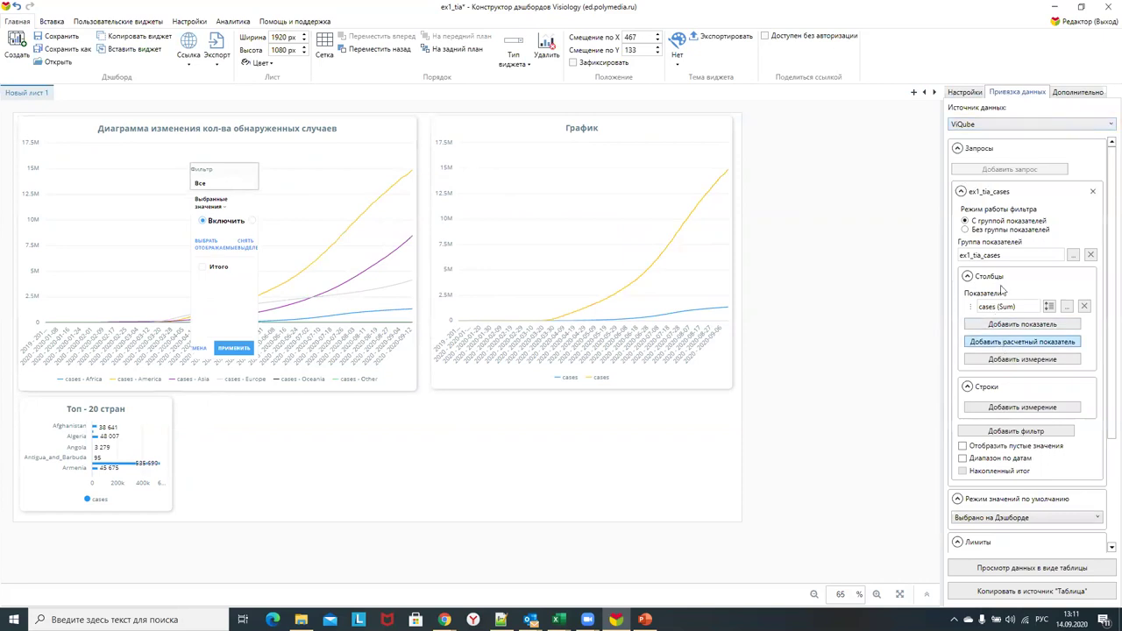
click(1017, 407)
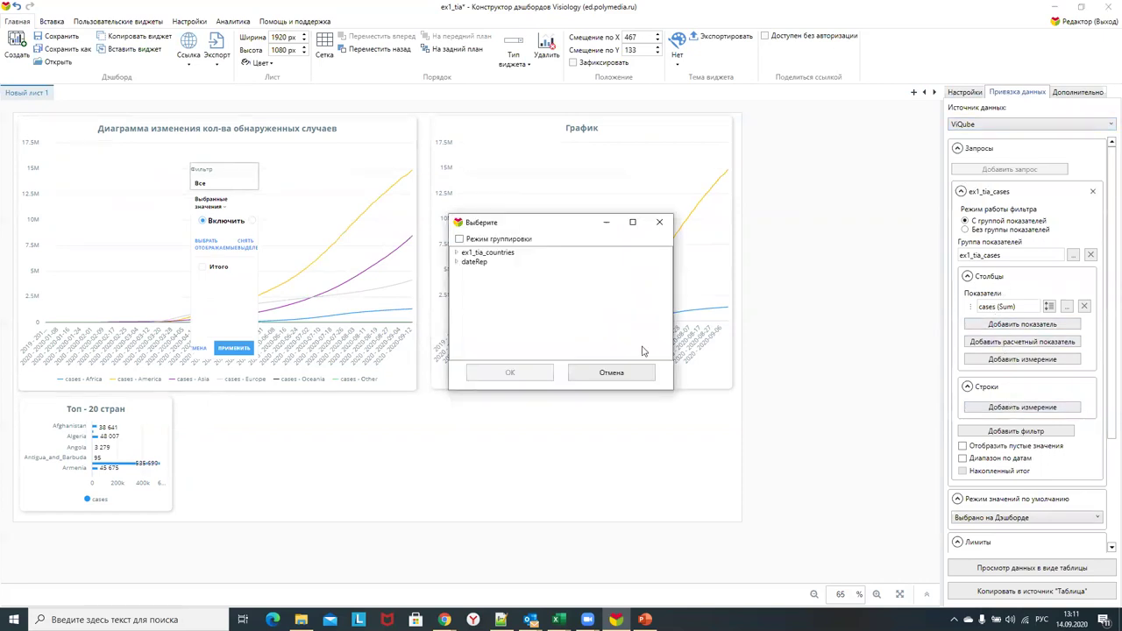
click(456, 253)
click(485, 262)
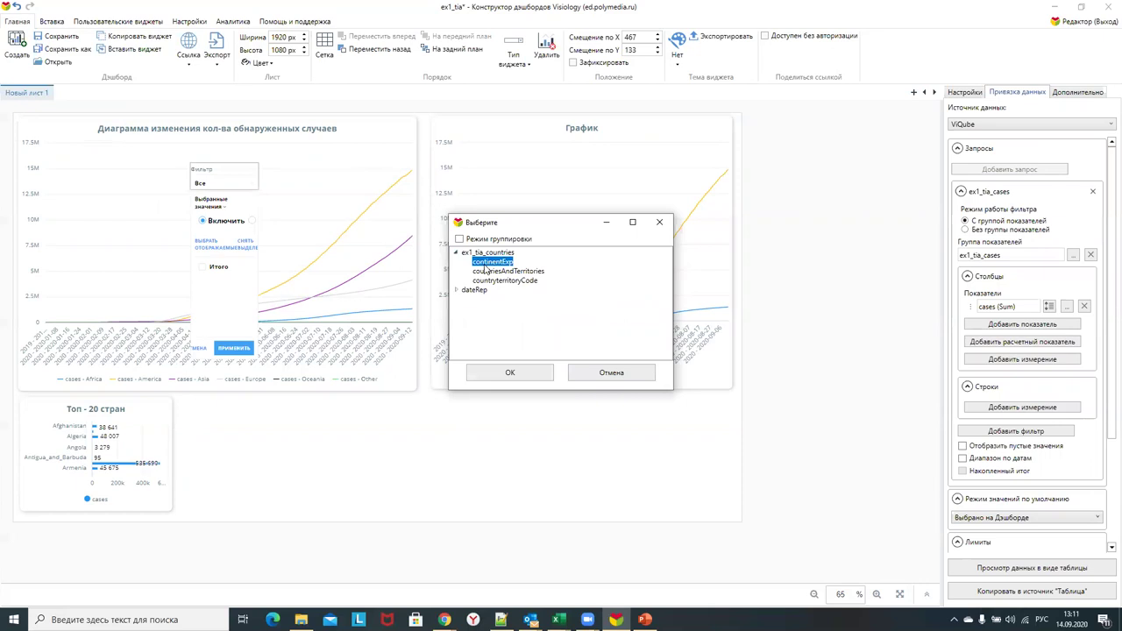
click(509, 372)
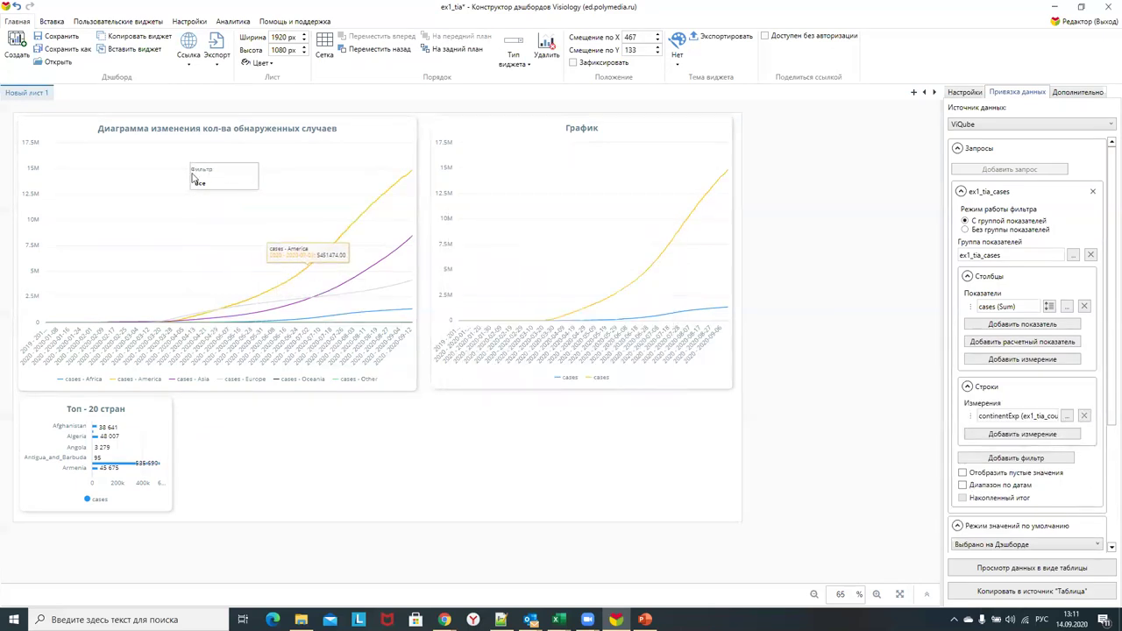
Place the filter on the first chart, make it drive that chart, and select Africa and America
drag(181, 171, 122, 160)
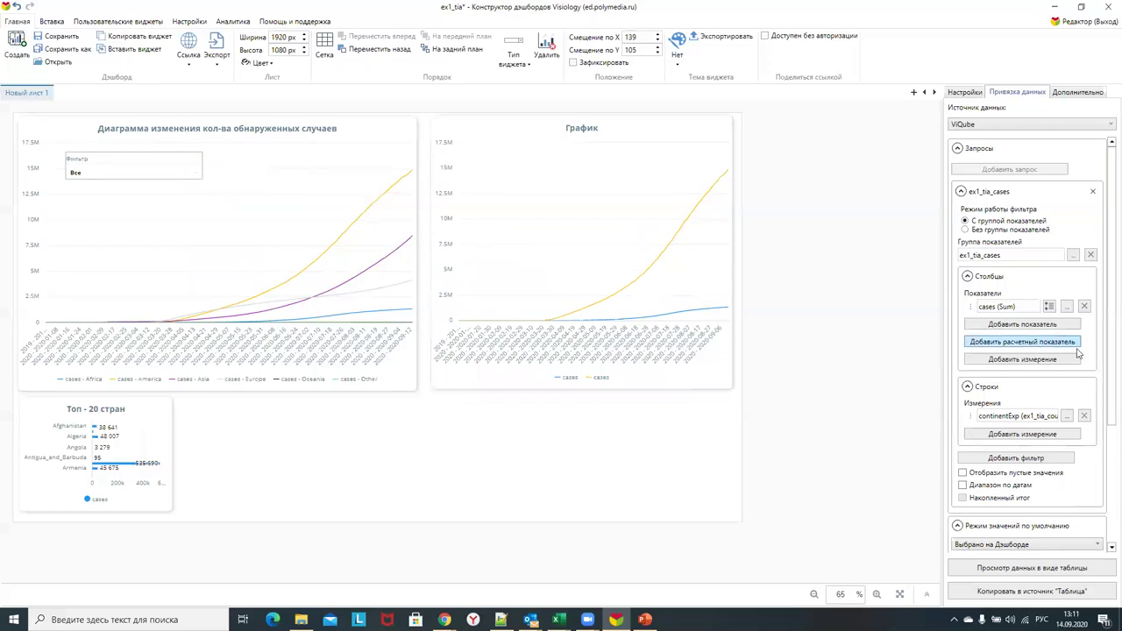
scroll(1106, 350, down, 5)
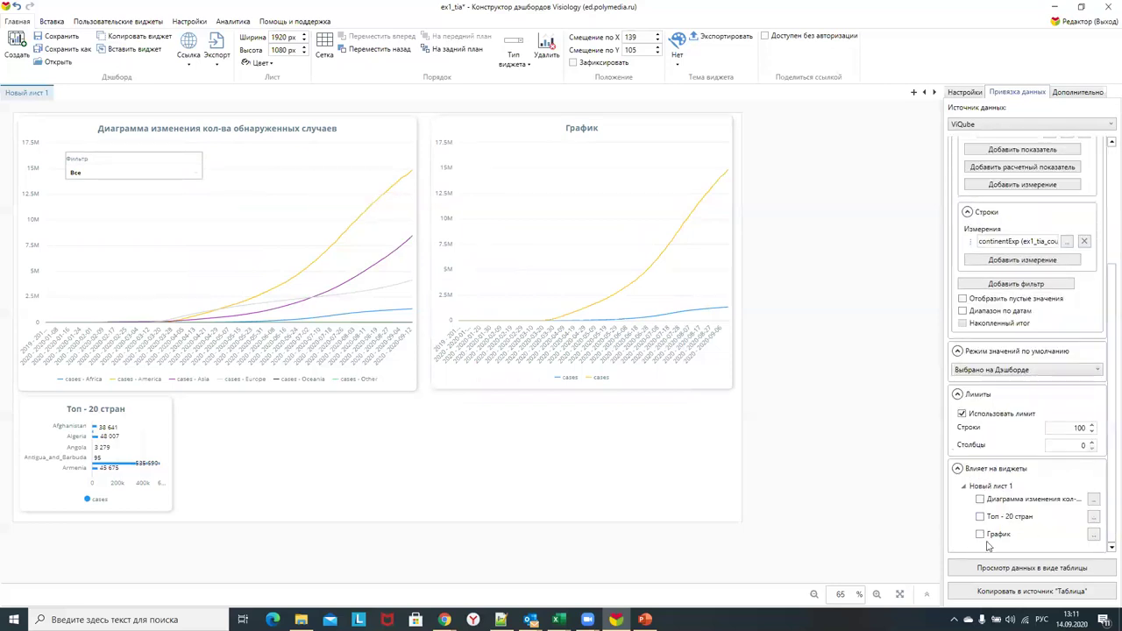
click(980, 499)
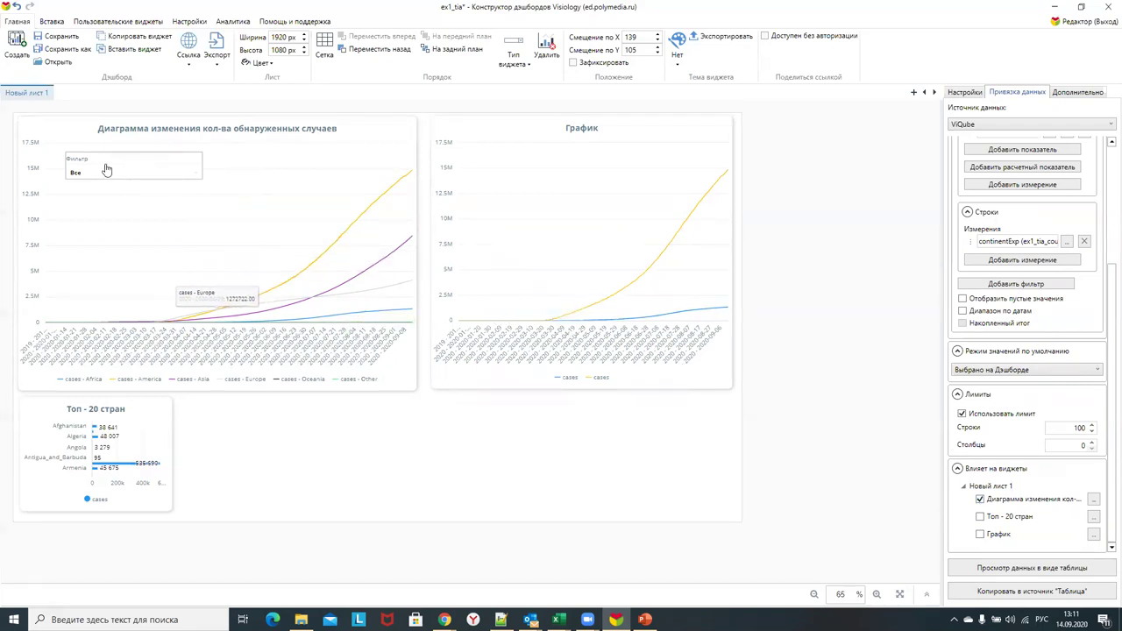
click(487, 188)
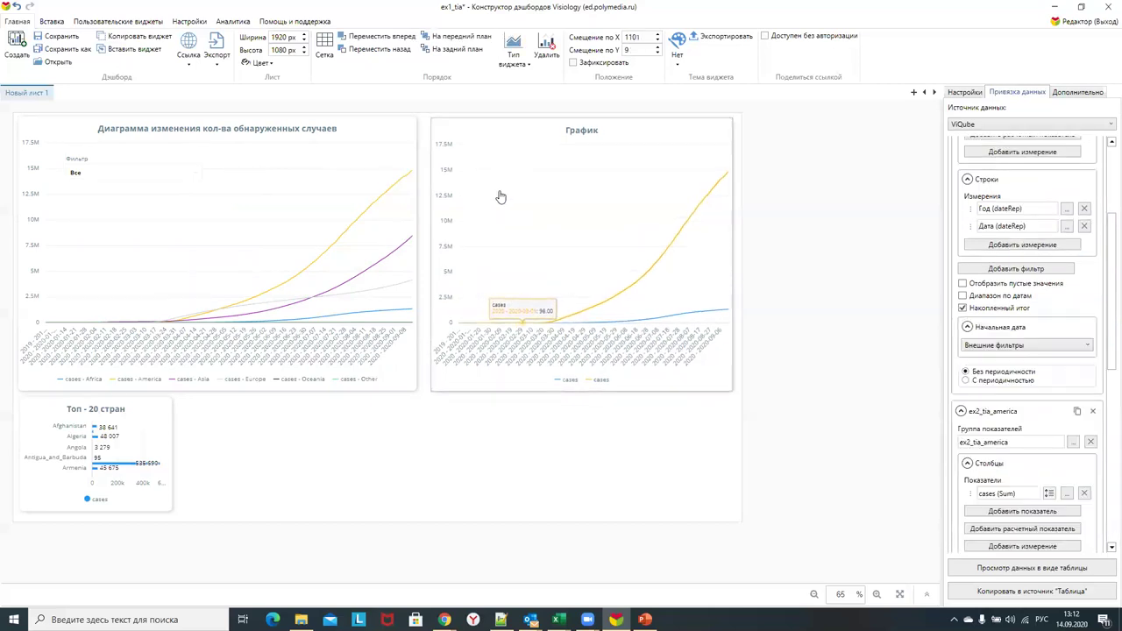
drag(491, 388, 496, 391)
click(114, 174)
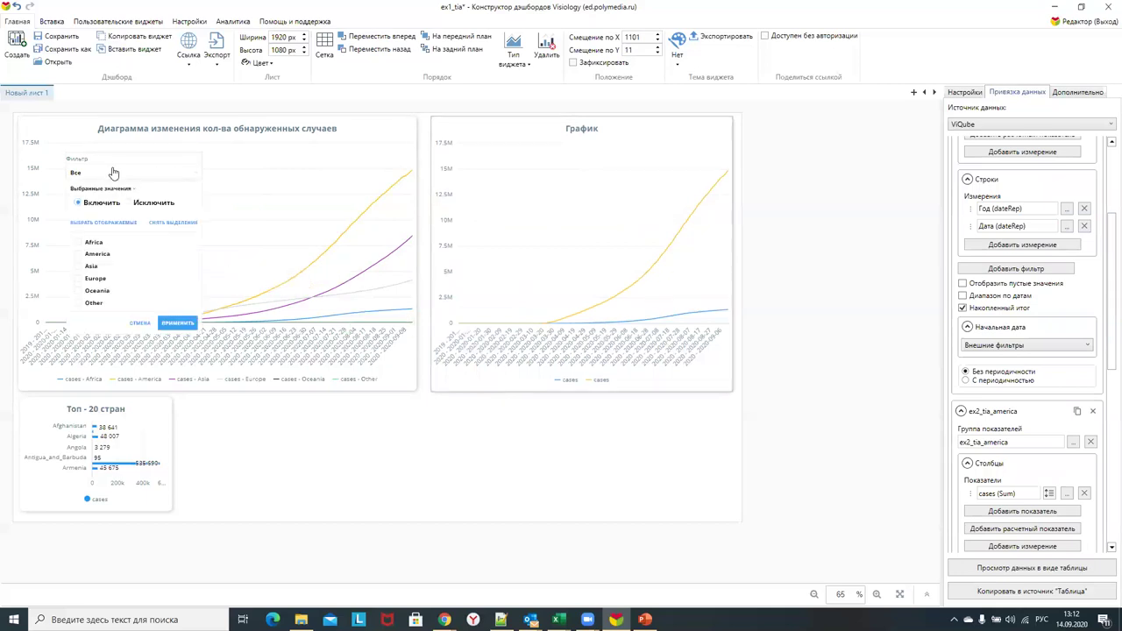
click(79, 253)
click(177, 322)
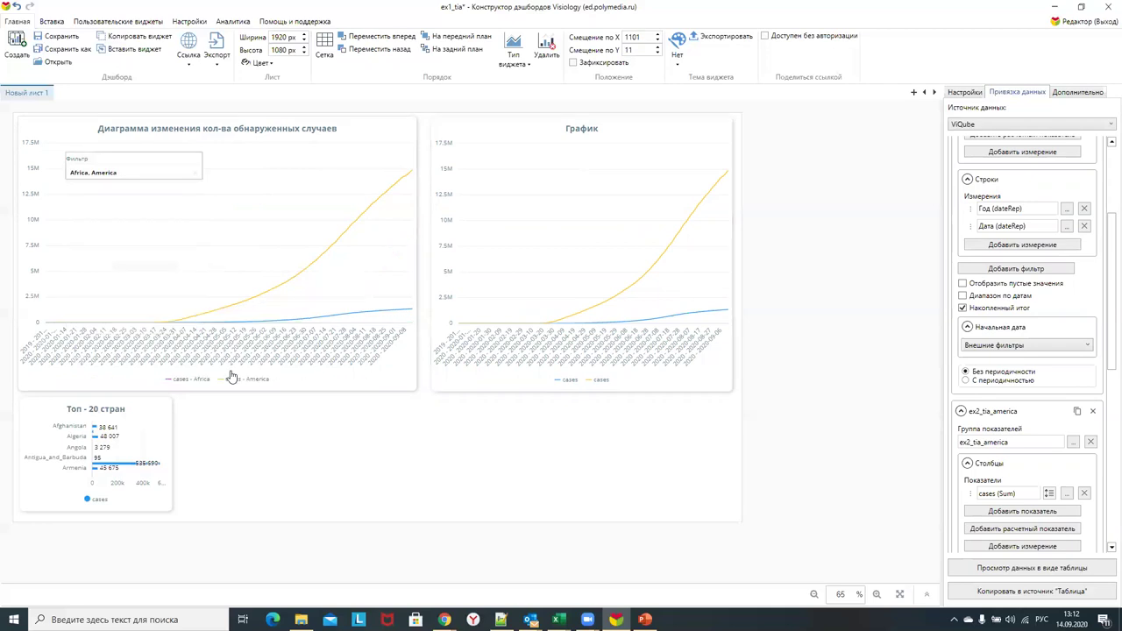
click(230, 377)
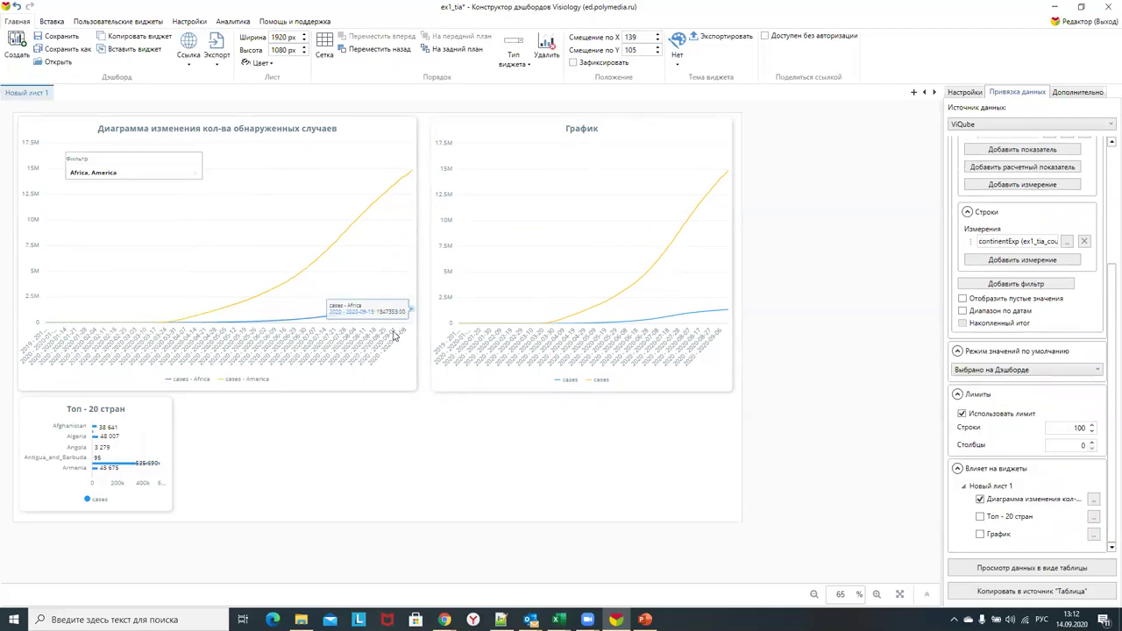
Reposition the Топ - 20 стран widget below the charts and save the dashboard
drag(35, 416, 46, 418)
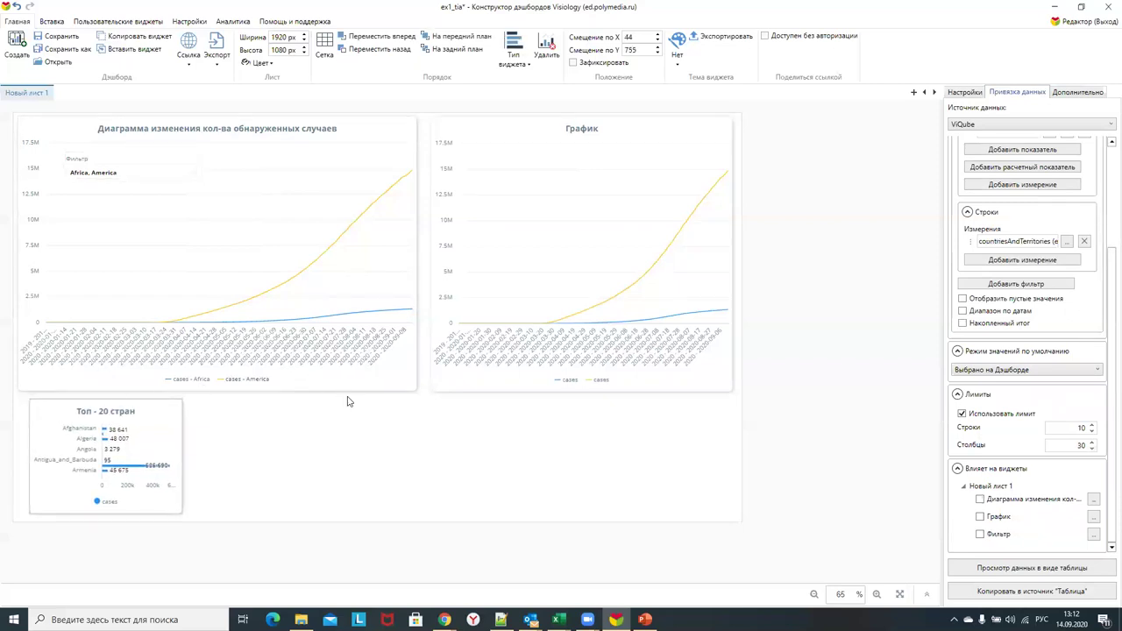
drag(56, 416, 775, 147)
mouse_move(548, 390)
mouse_down()
mouse_move(547, 515)
mouse_move(545, 394)
mouse_up()
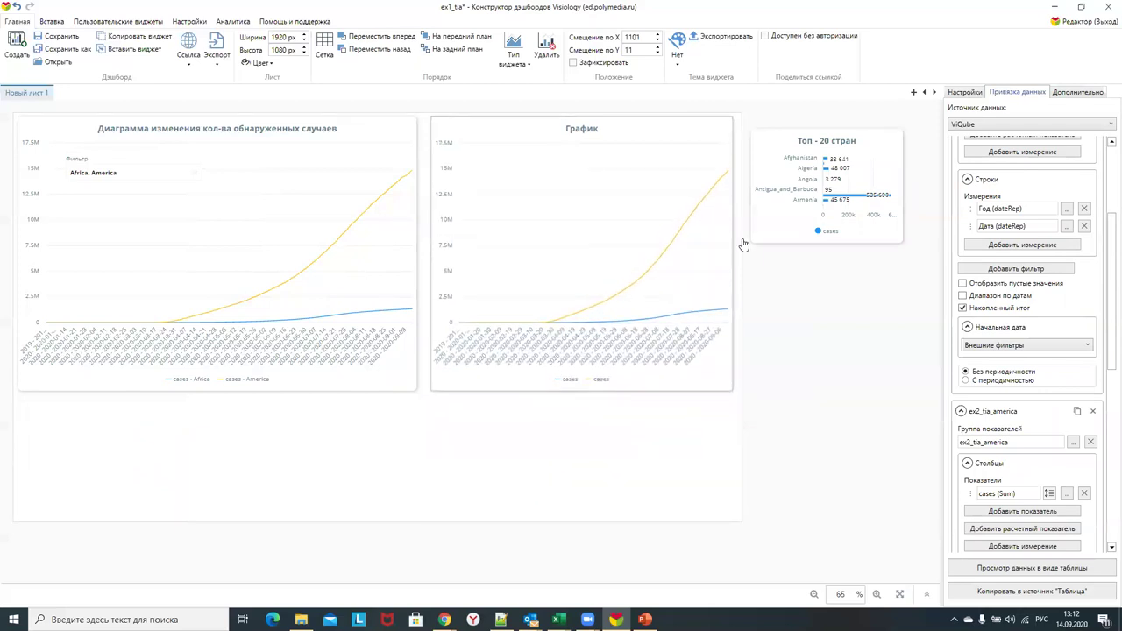
drag(272, 406, 33, 420)
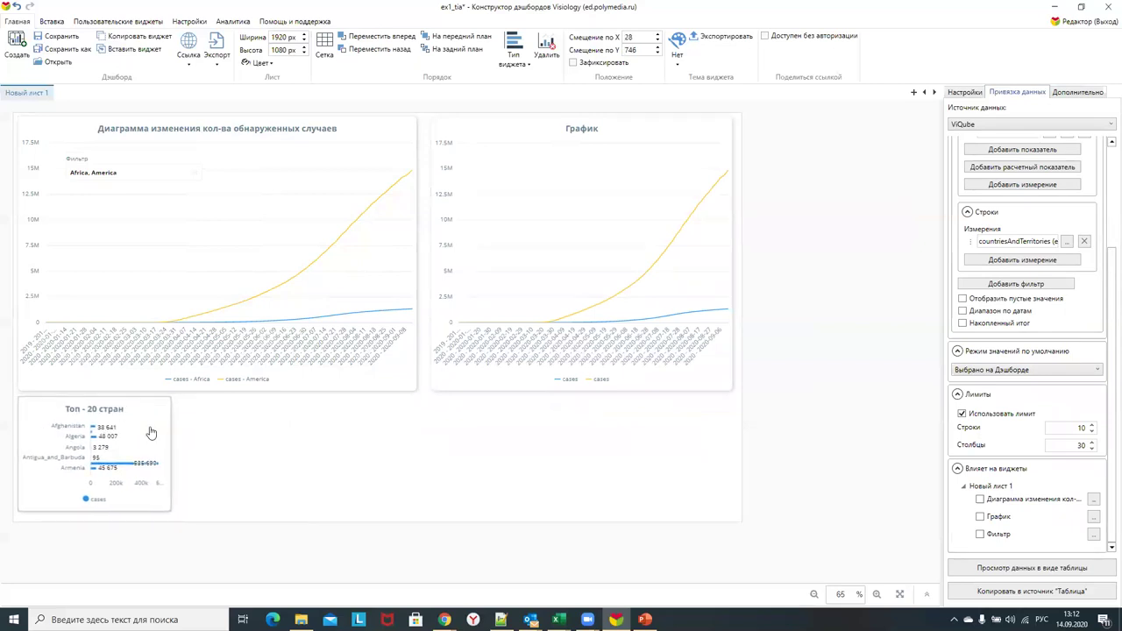
click(255, 446)
key(ctrl+s)
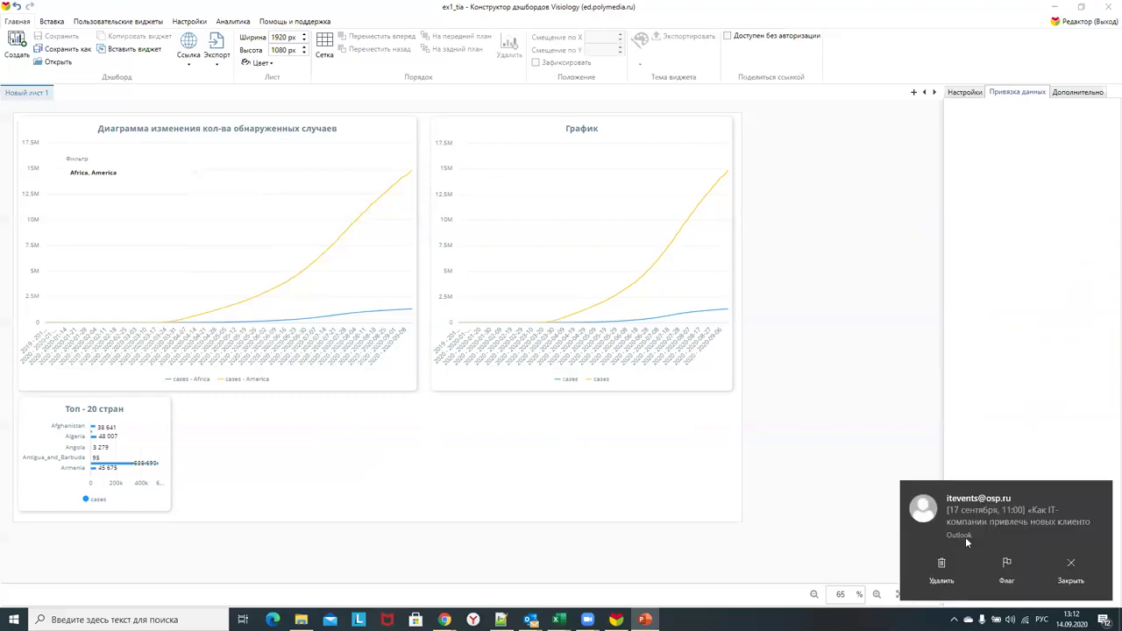
click(1101, 495)
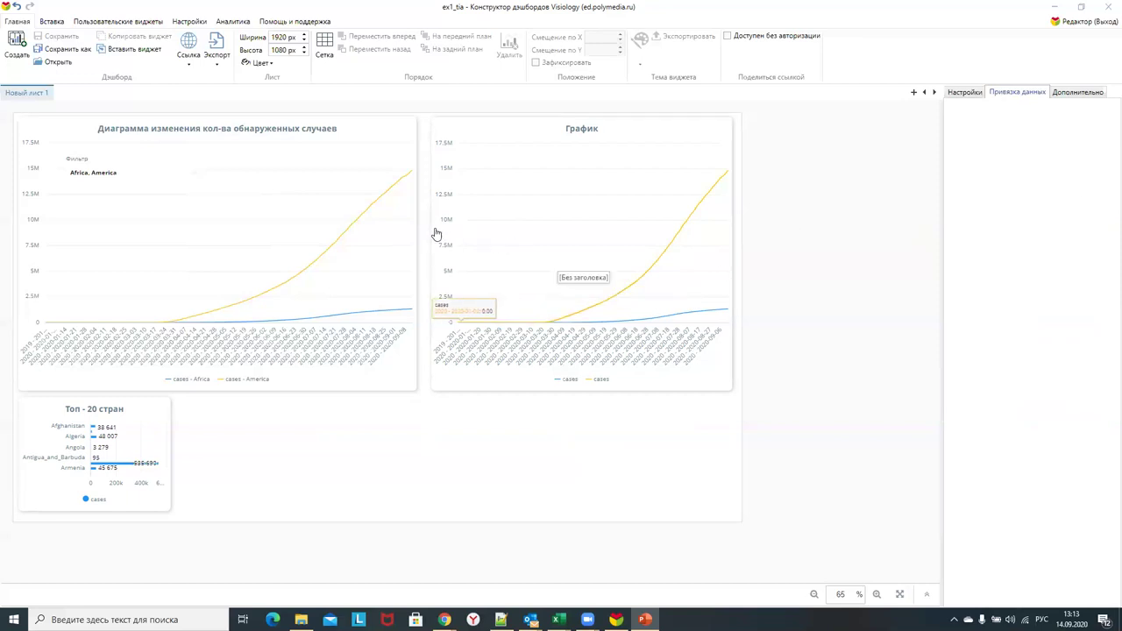
Adjust the widths of the two charts, then minimise the designer to the desktop
drag(431, 227, 421, 227)
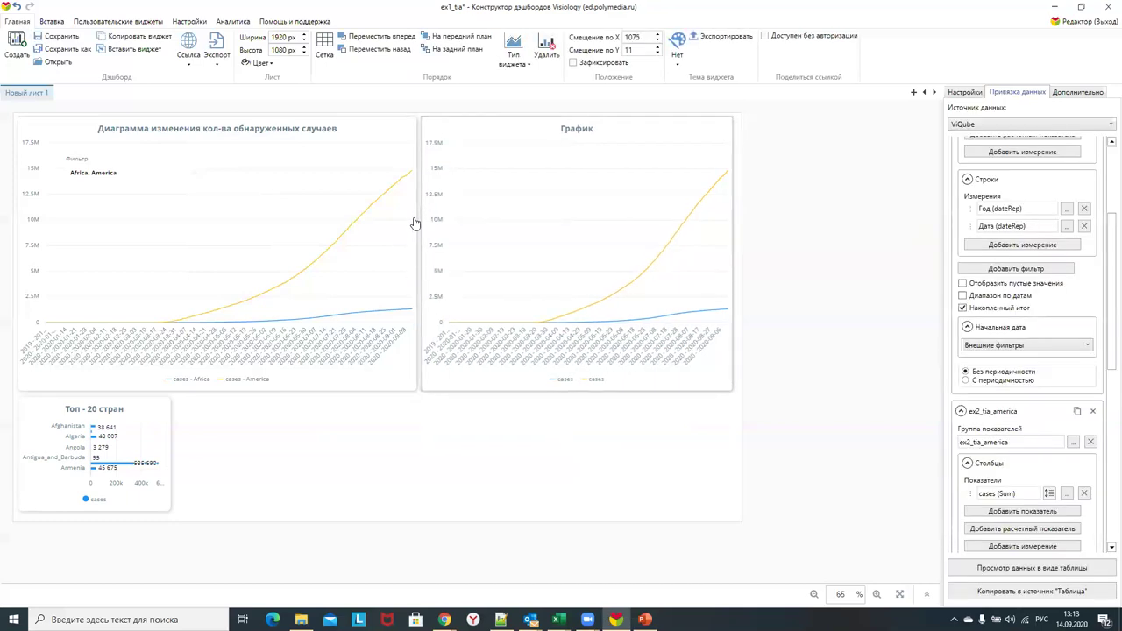
drag(415, 216, 413, 219)
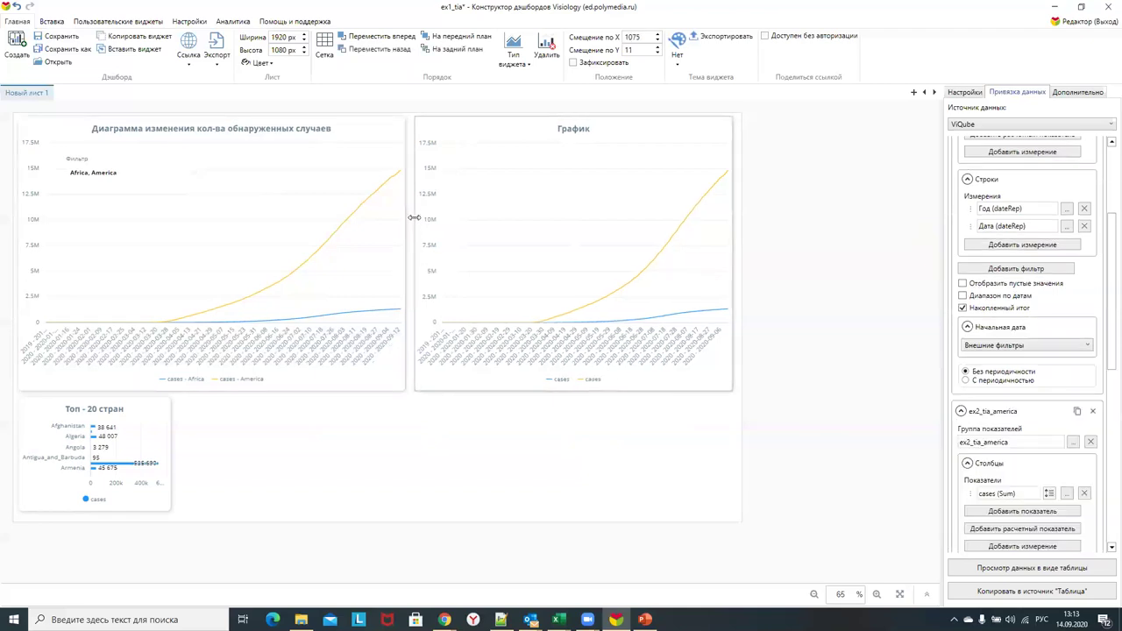
click(516, 463)
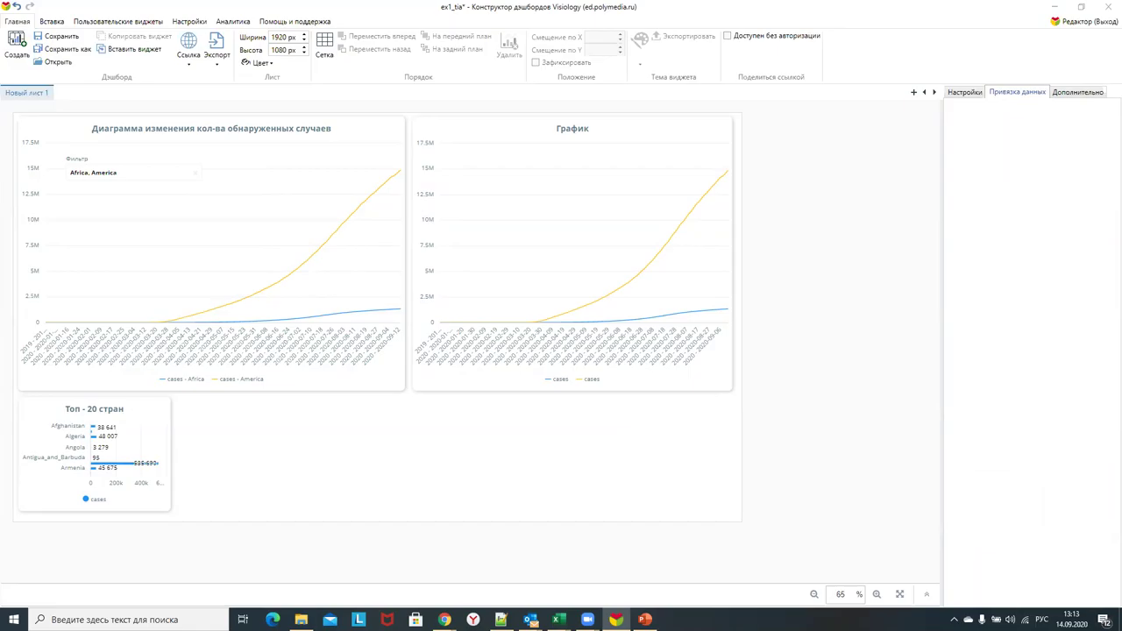
key(super+d)
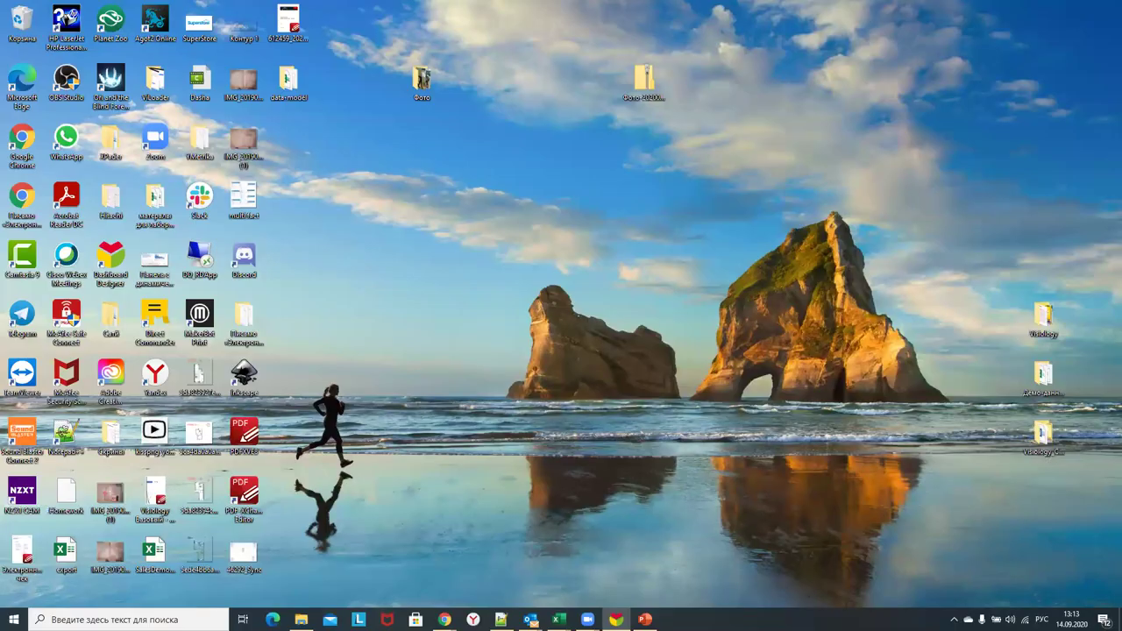
Bring the dashboard designer window back with Win+D
key(super+d)
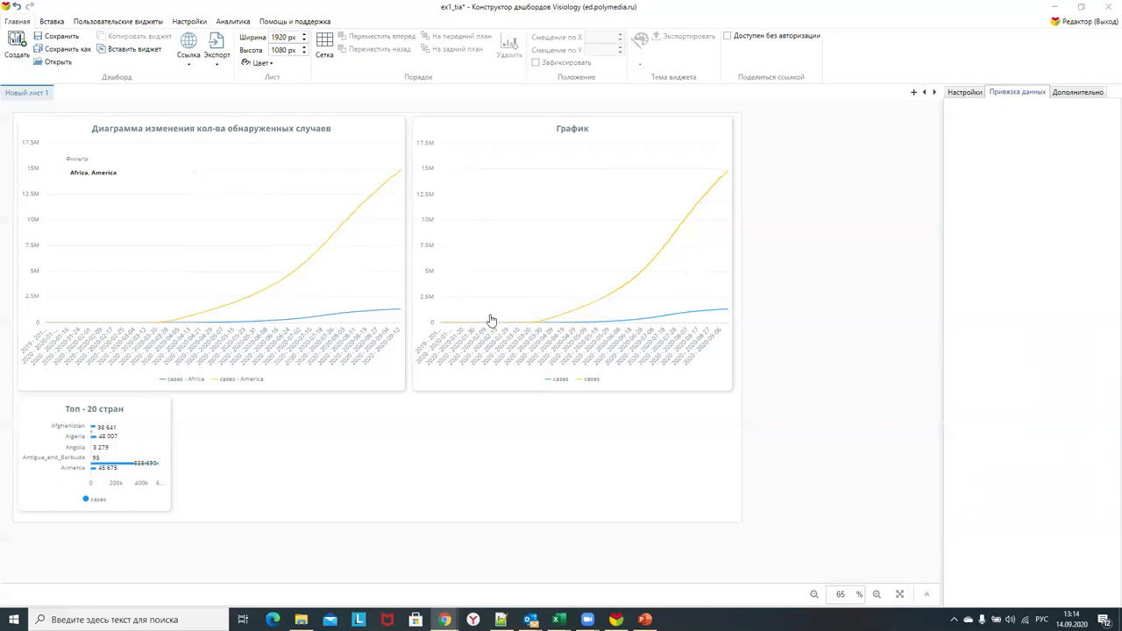
Open another user's ex1 dashboard, discarding the current one, then switch to the presentation
click(55, 64)
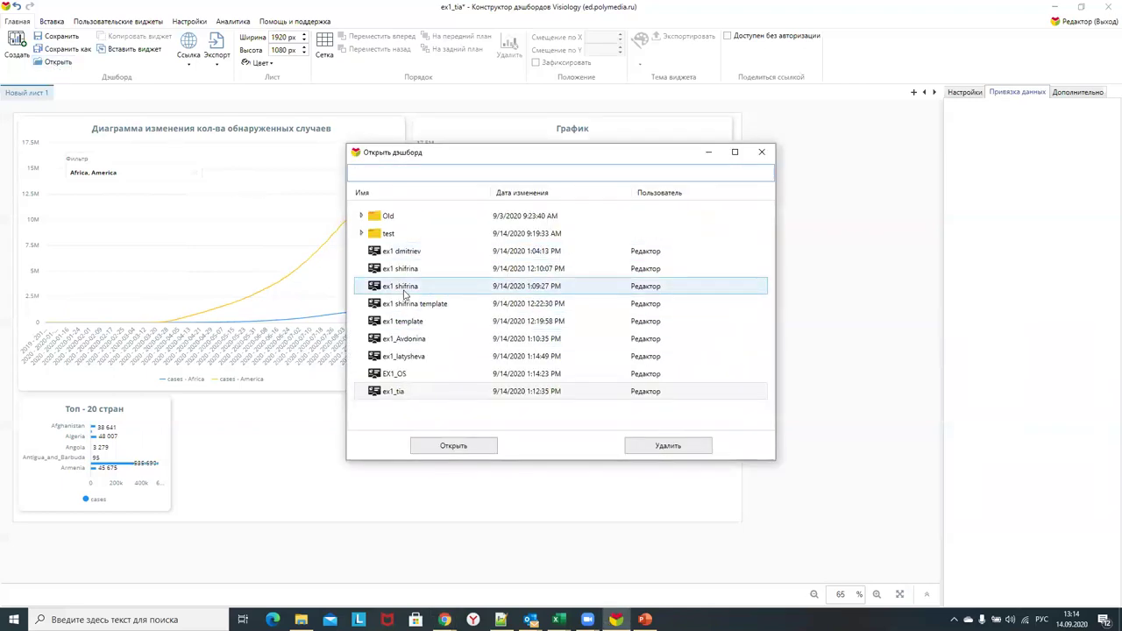
click(402, 254)
click(451, 447)
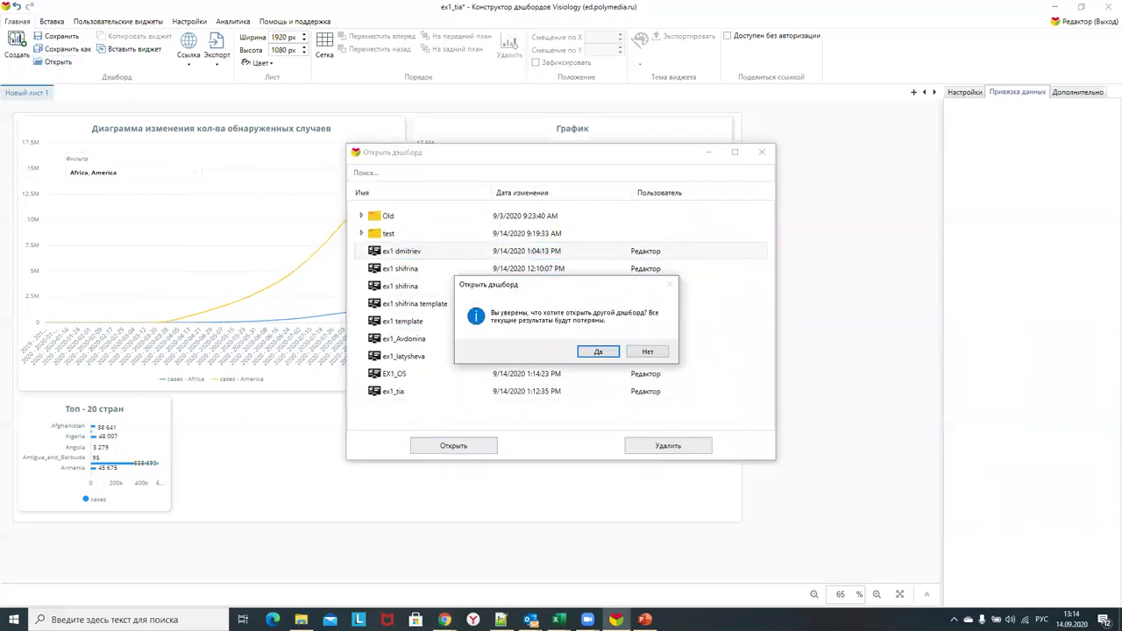
click(603, 352)
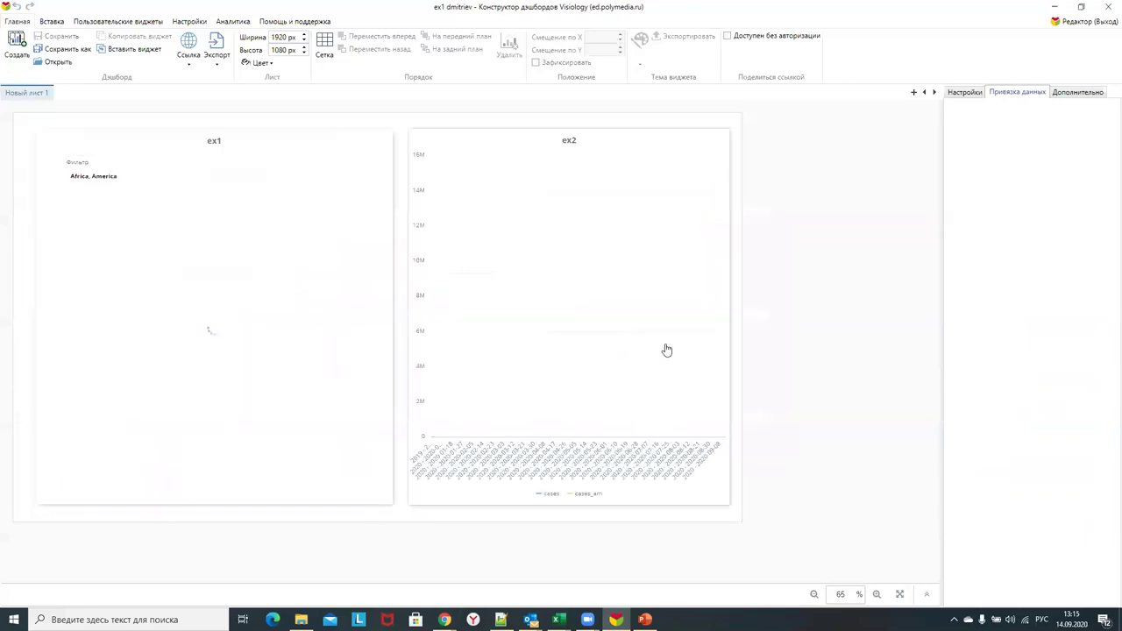
key(alt+Tab)
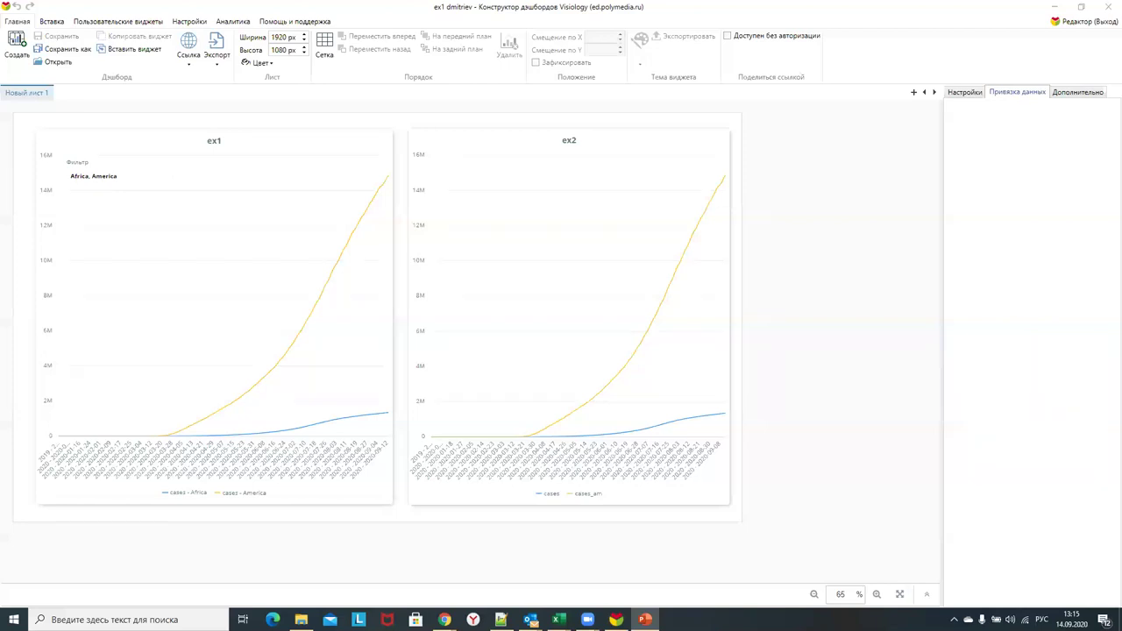
key(alt+shift)
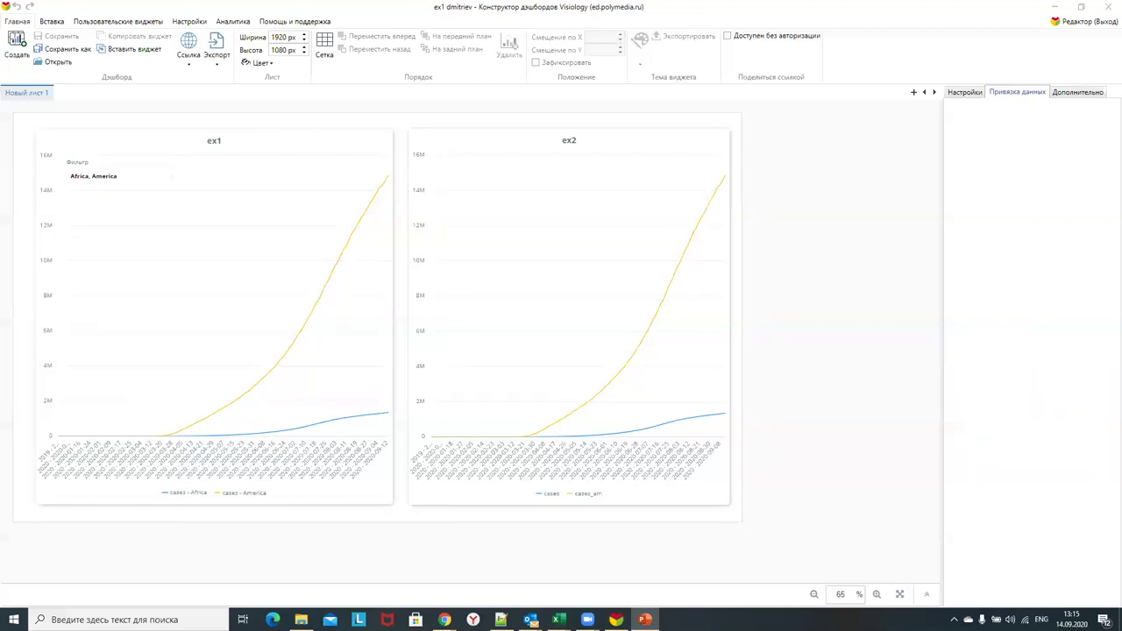
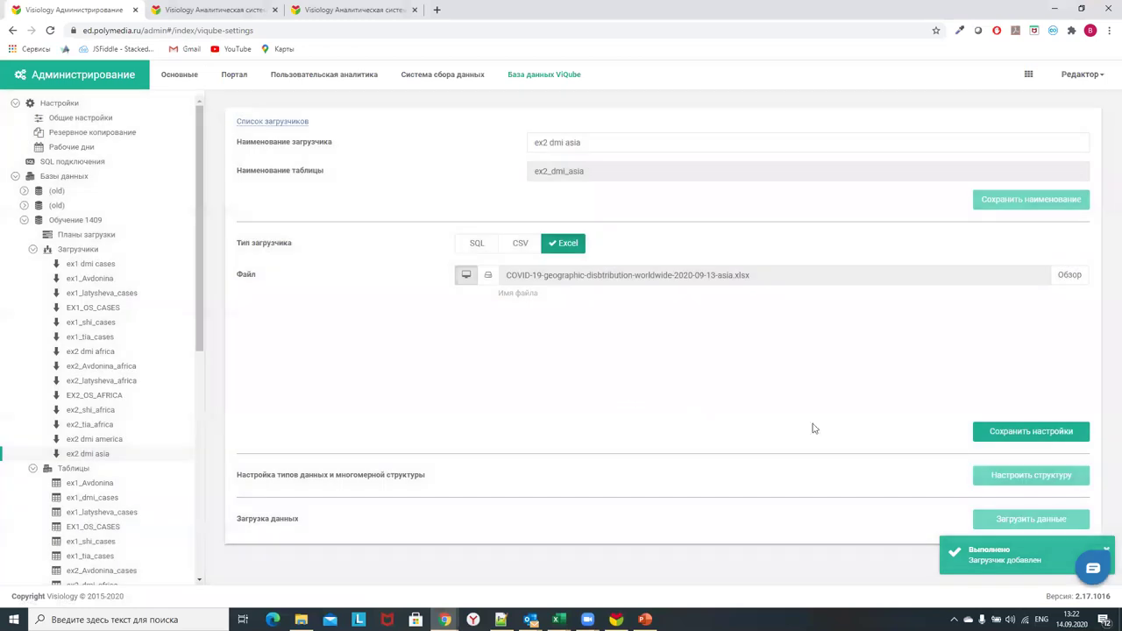
Save the loader settings and mark the table's first row as column headers
click(989, 435)
click(1034, 475)
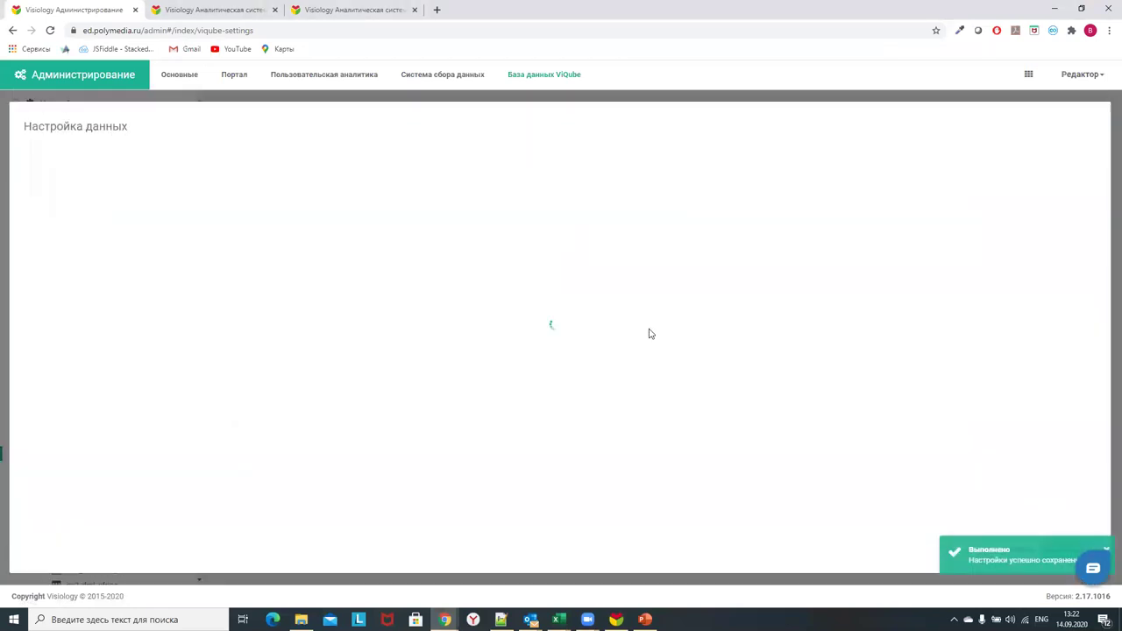
click(119, 153)
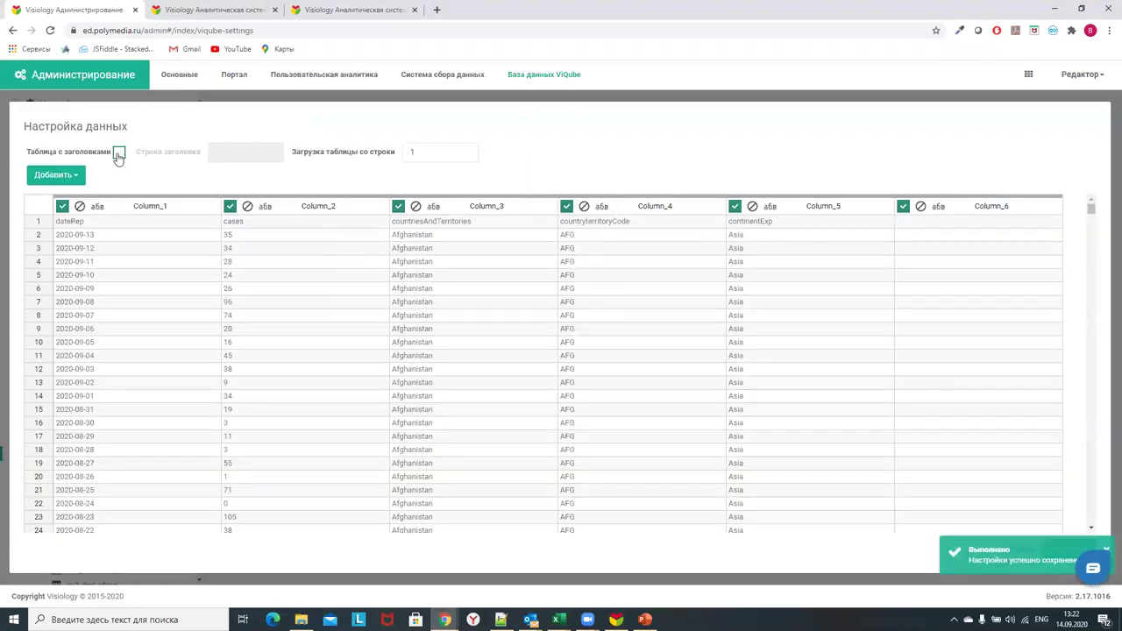
Link countriesAndTerritories to the countriesAndTerritories attribute of the ex2 dmi country dimension
click(415, 207)
mouse_move(447, 242)
click(573, 261)
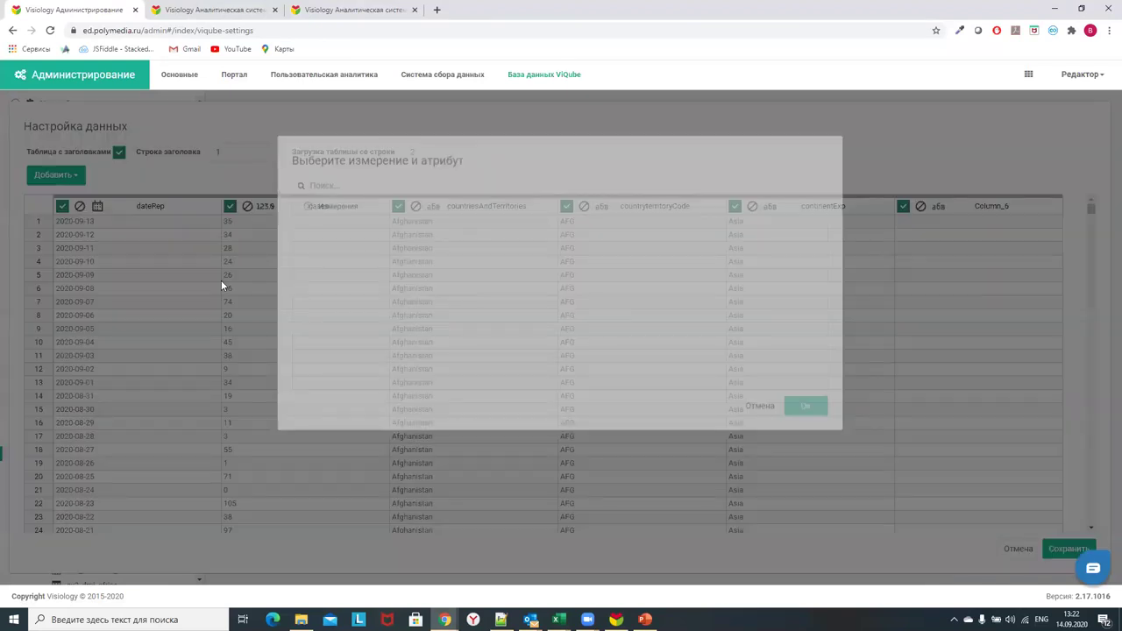
click(308, 261)
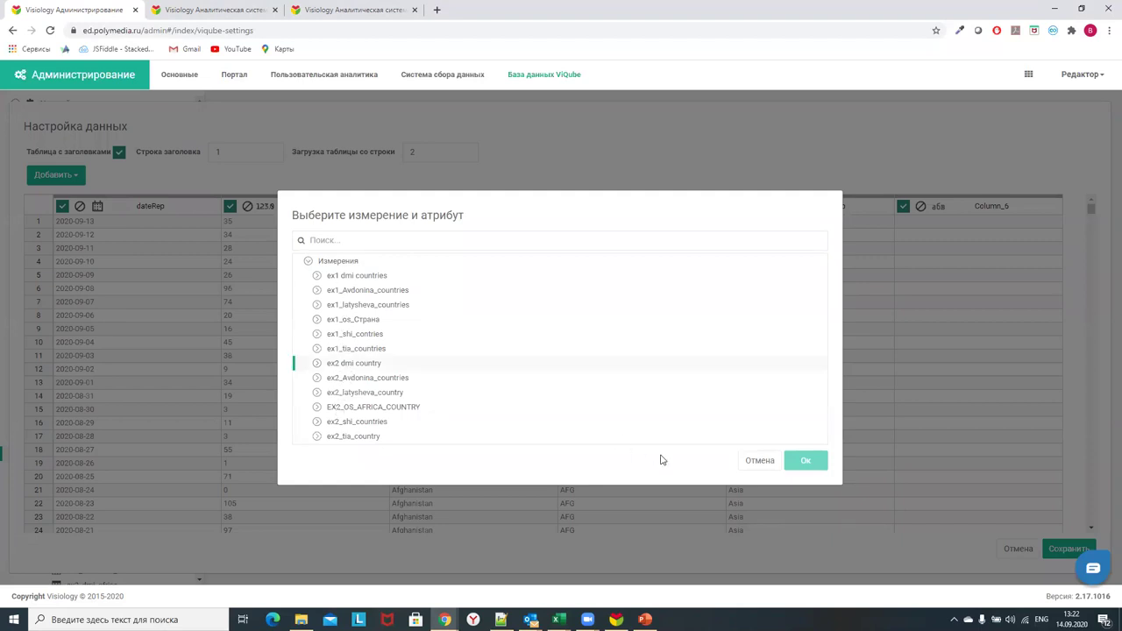
click(316, 363)
click(358, 381)
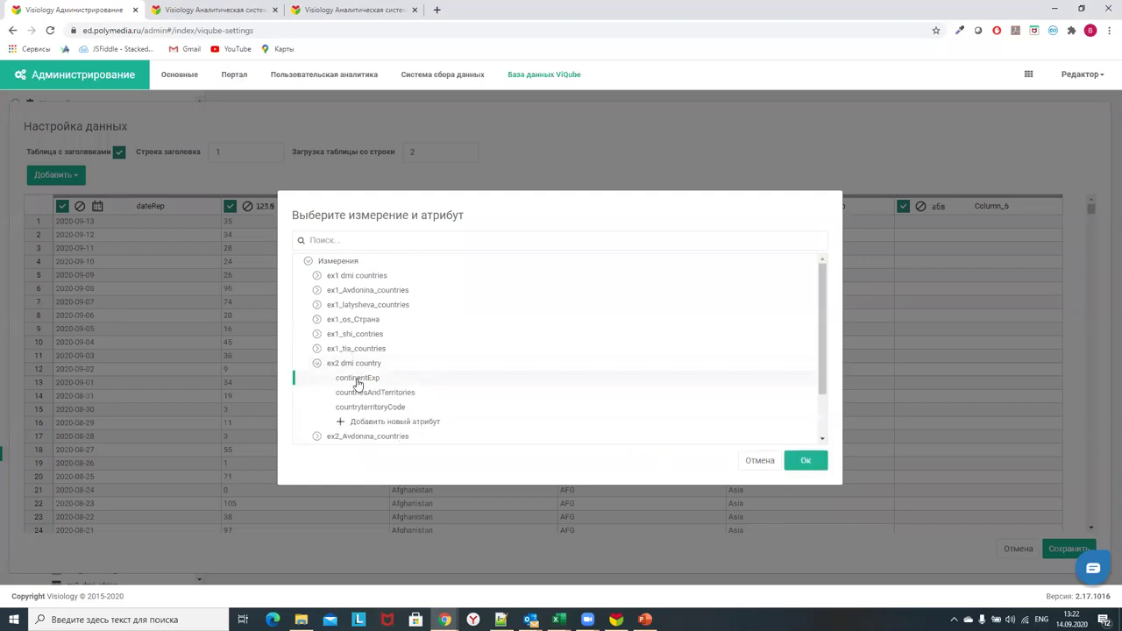
click(377, 395)
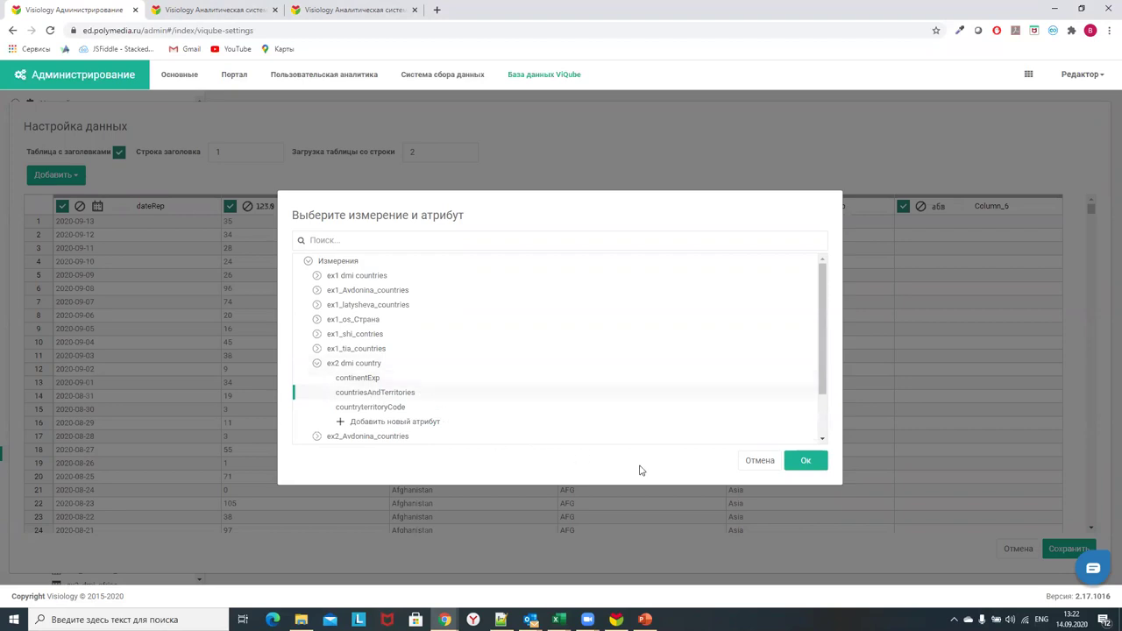
click(806, 462)
Link the countryterritoryCode column to the ex2 dmi country dimension
click(584, 212)
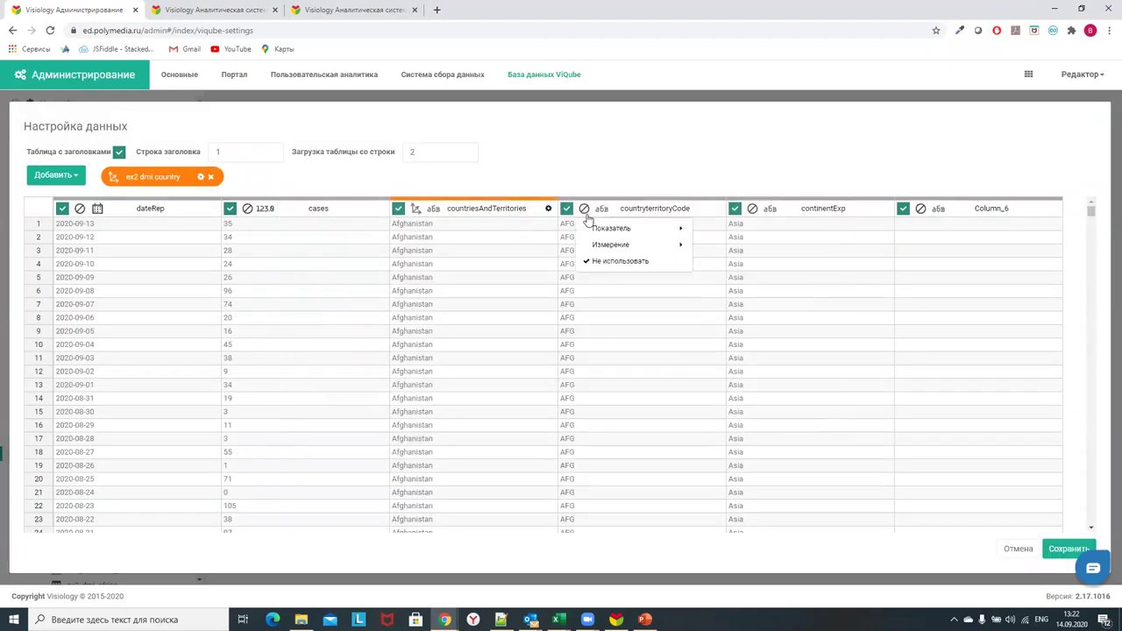
mouse_move(609, 252)
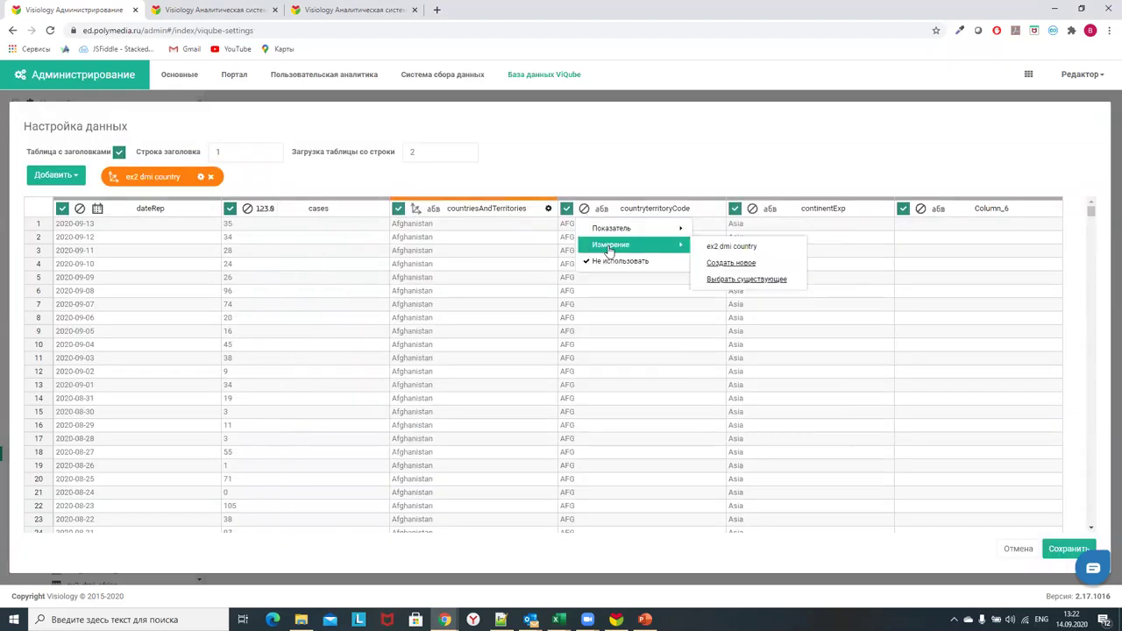
click(725, 248)
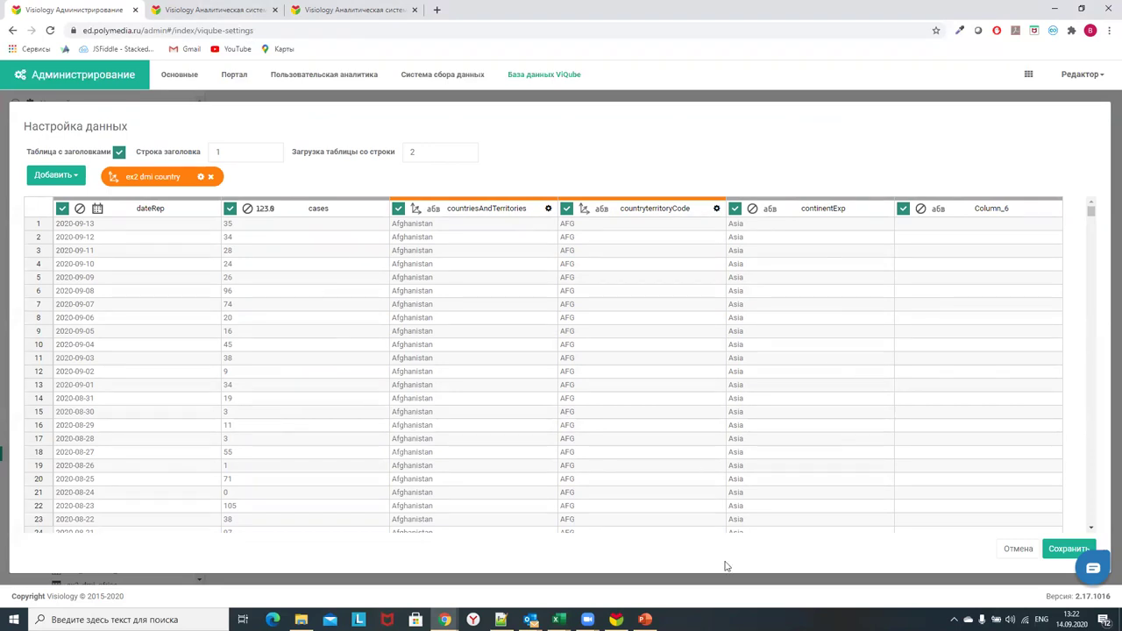
mouse_move(557, 620)
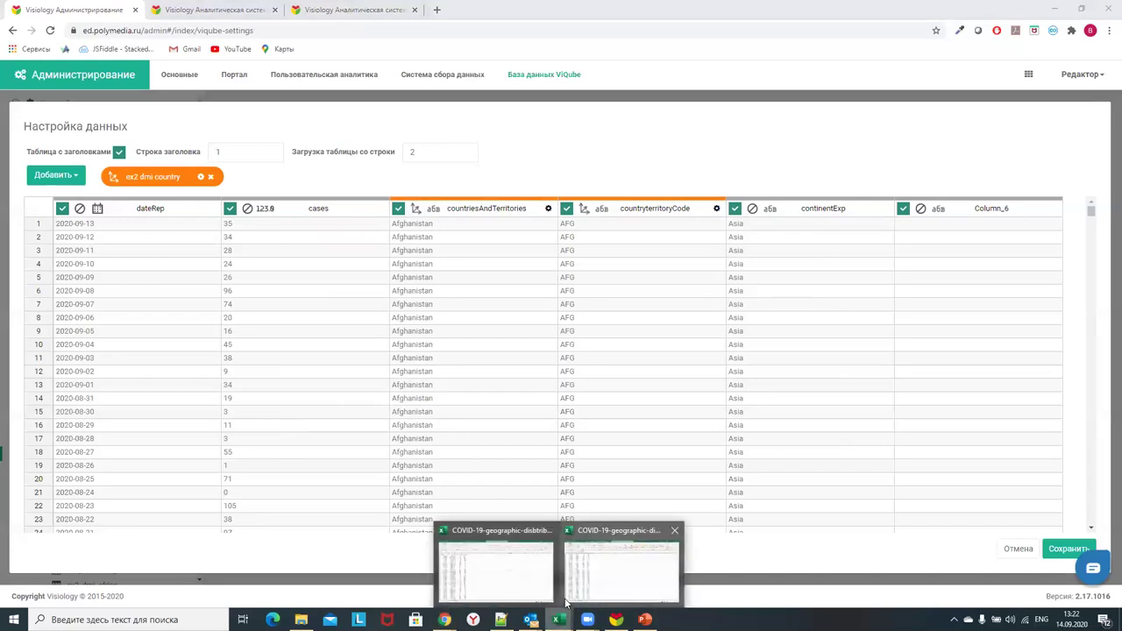
mouse_move(503, 570)
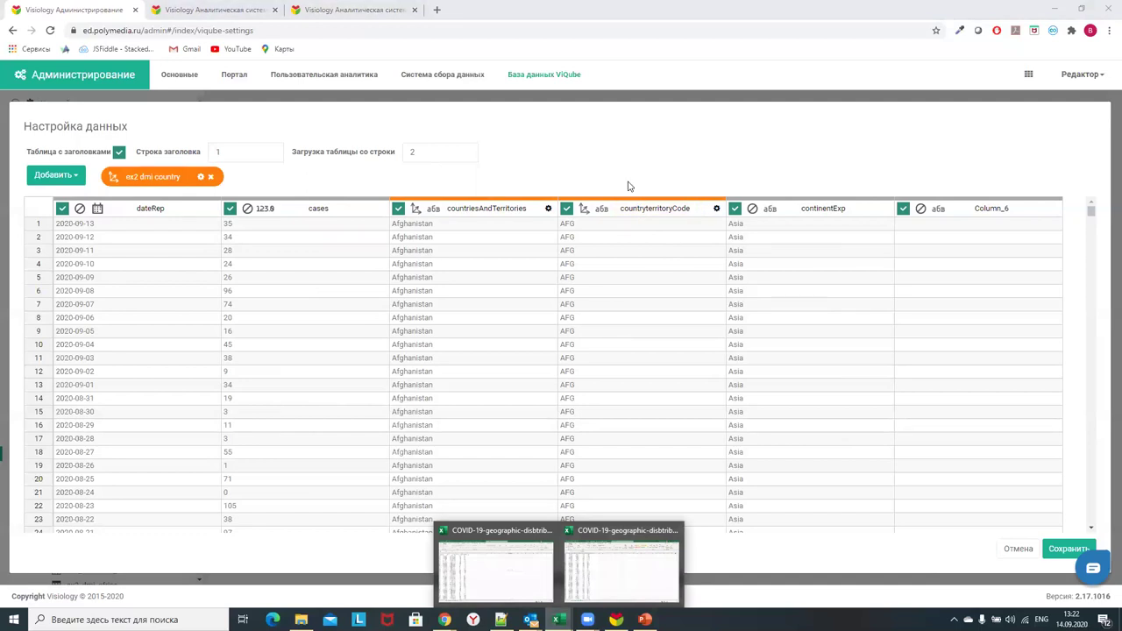
click(663, 208)
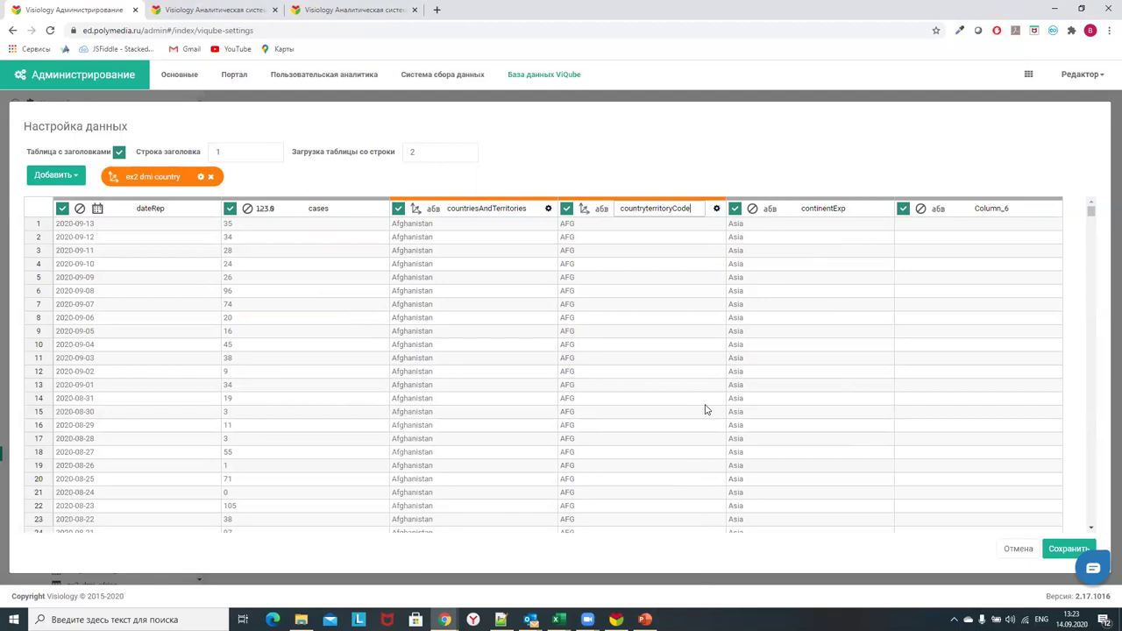
Link the continentExp column to the ex2 dmi country dimension
click(752, 209)
mouse_move(787, 233)
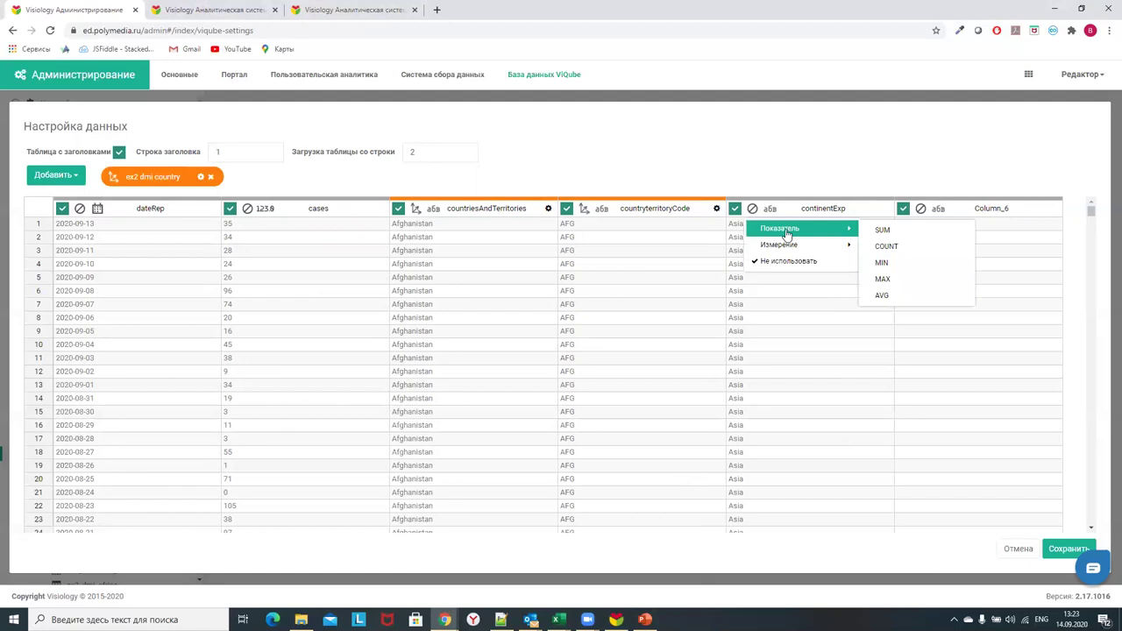
mouse_move(815, 246)
click(899, 247)
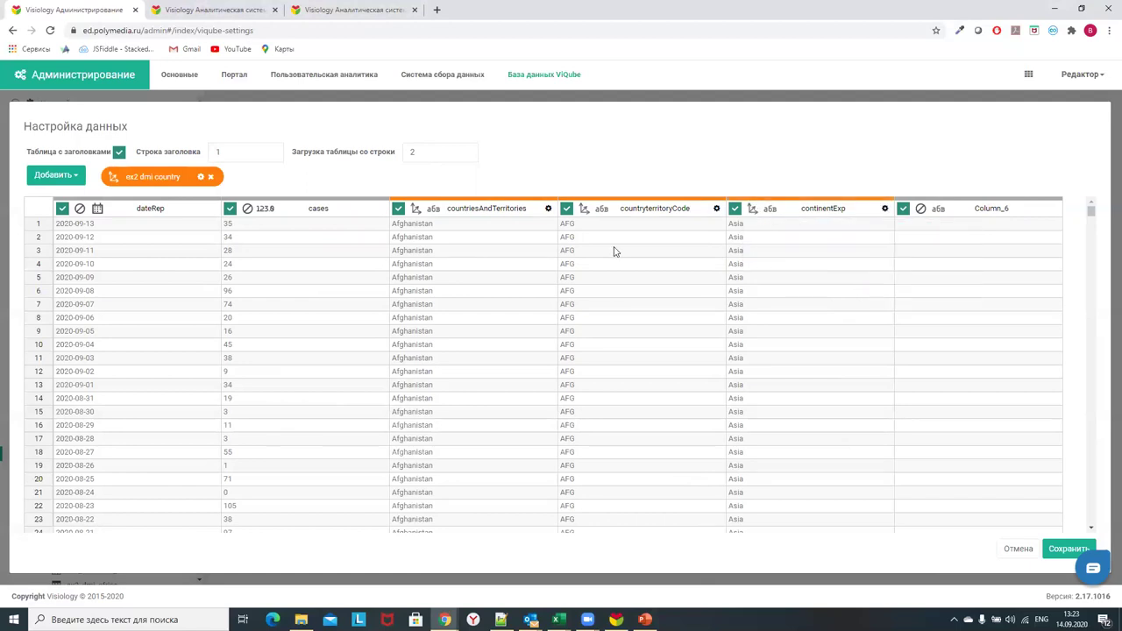
Make cases an indicator in a new indicator group named 'ex2 dmi asia'
click(247, 208)
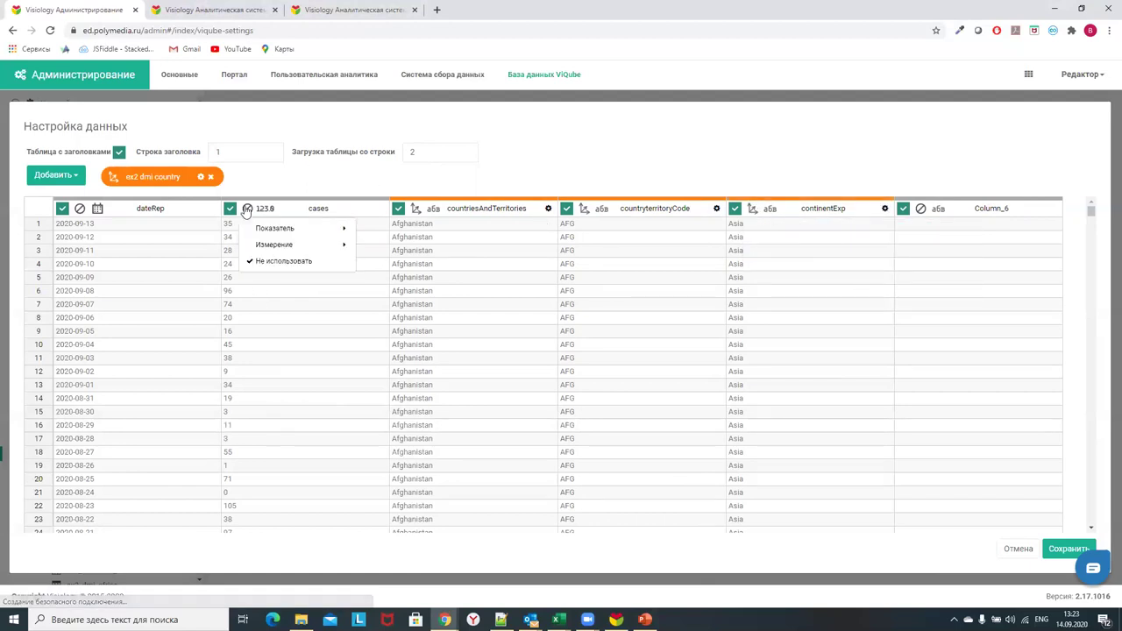
click(346, 230)
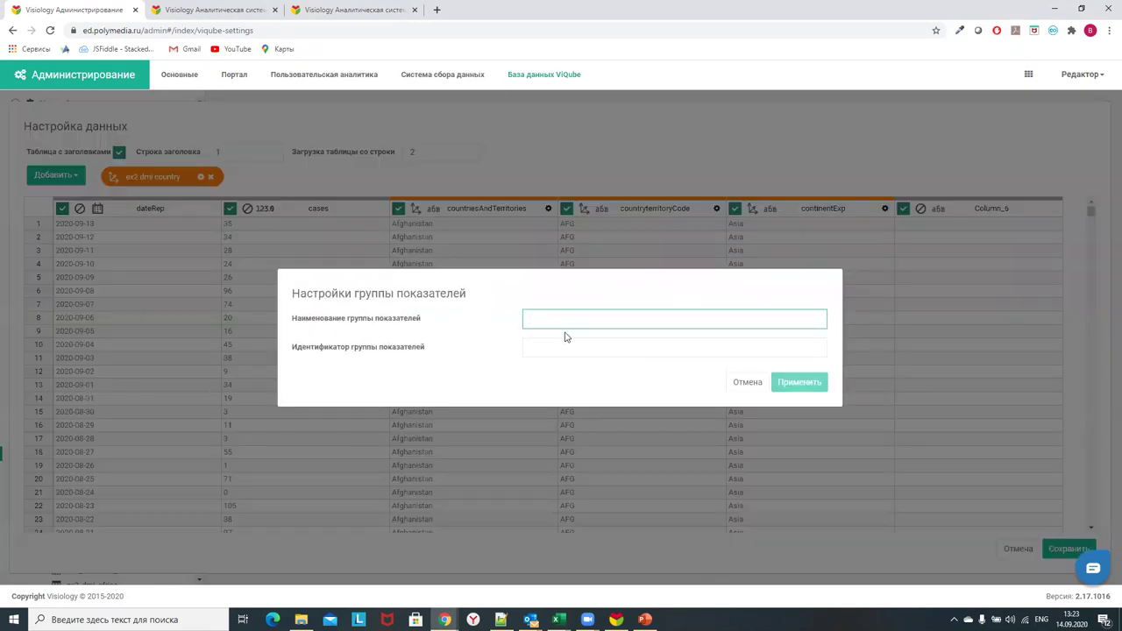
text(ex)
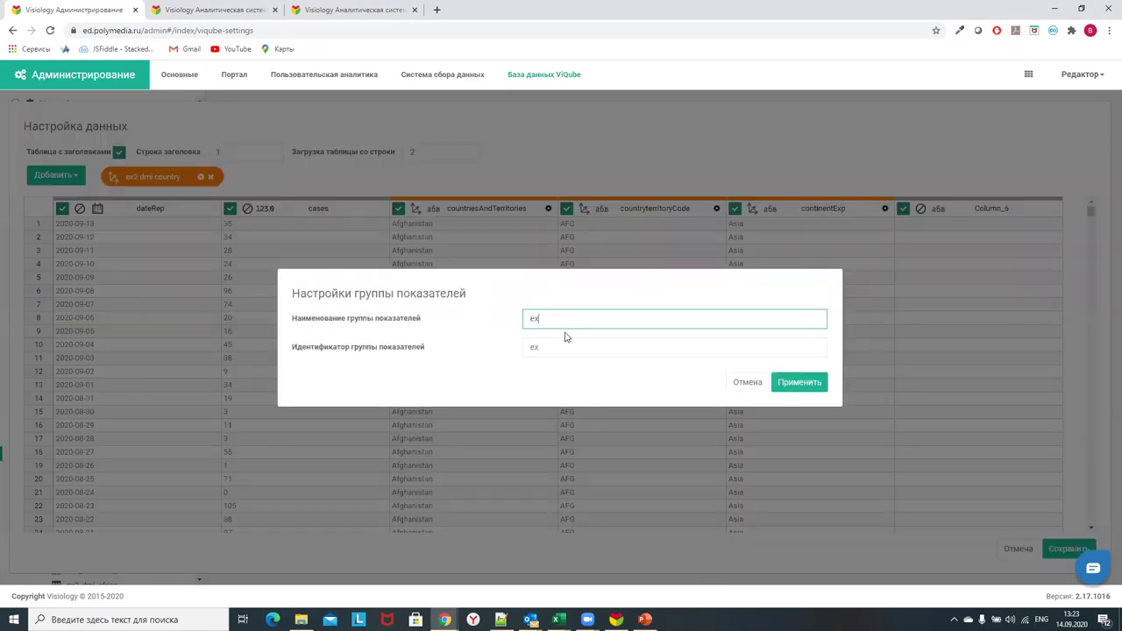
text(2 dmi country)
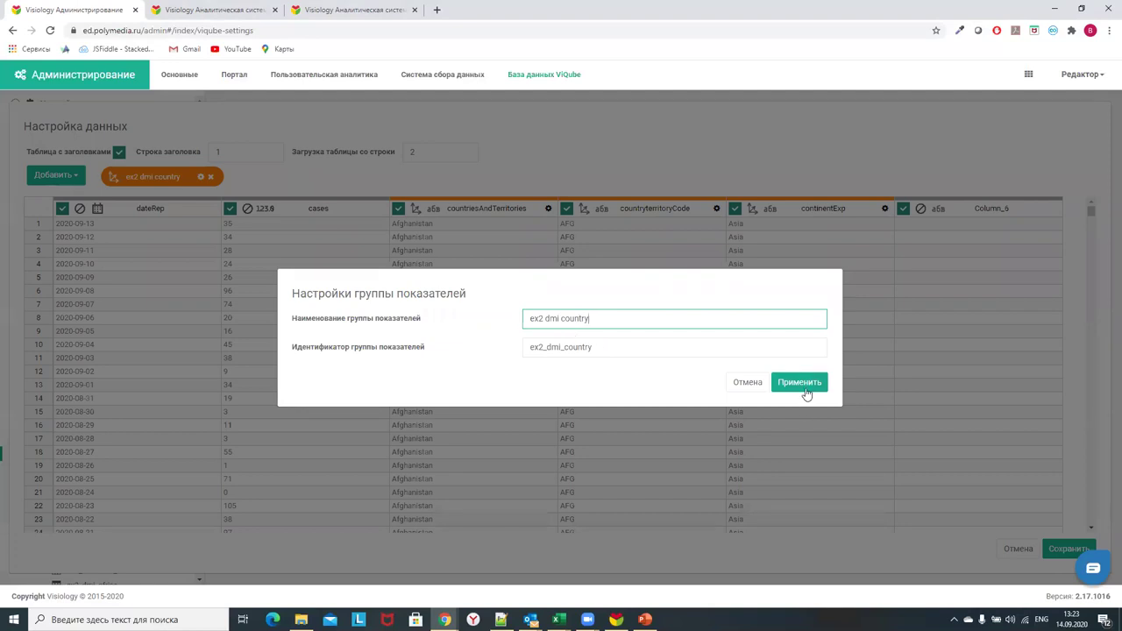
key(BackSpace)
key(BackSpace)
key(BackSpace)
key(BackSpace)
key(BackSpace)
text(asia)
click(781, 386)
Set dateRep to a daily date type and save the data structure
click(80, 208)
mouse_move(180, 263)
click(211, 344)
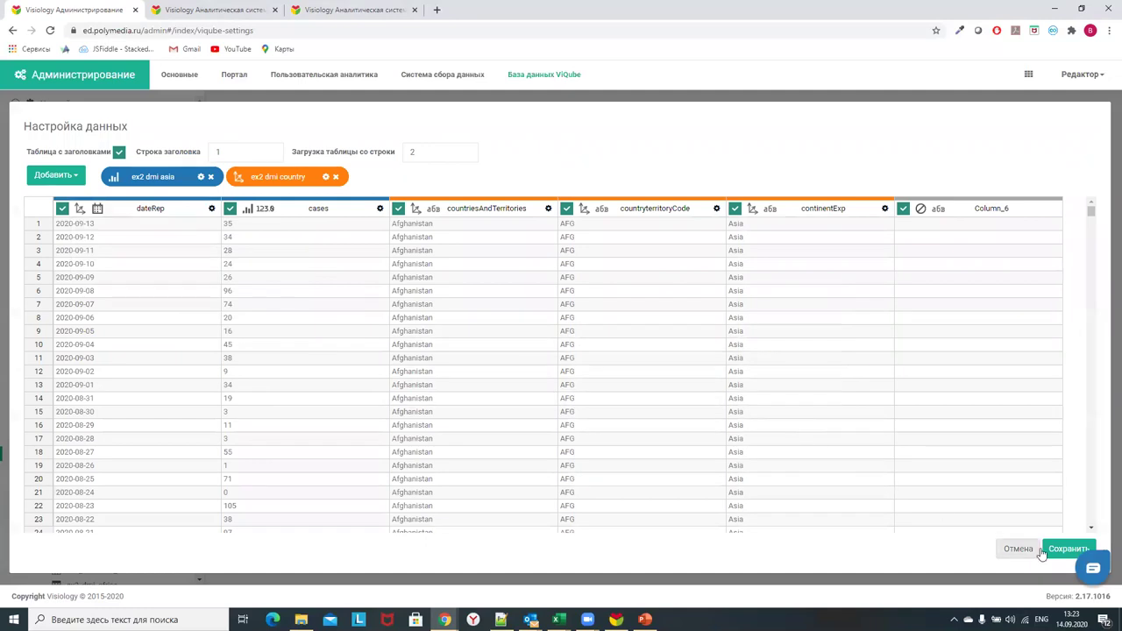
click(1065, 550)
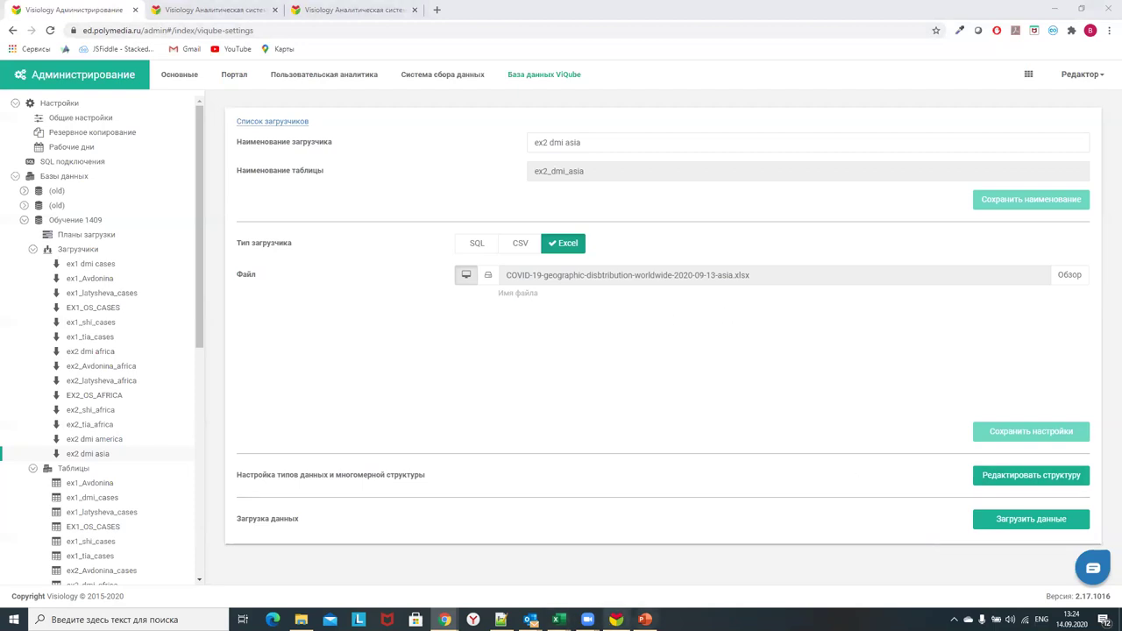
scroll(120, 372, down, 4)
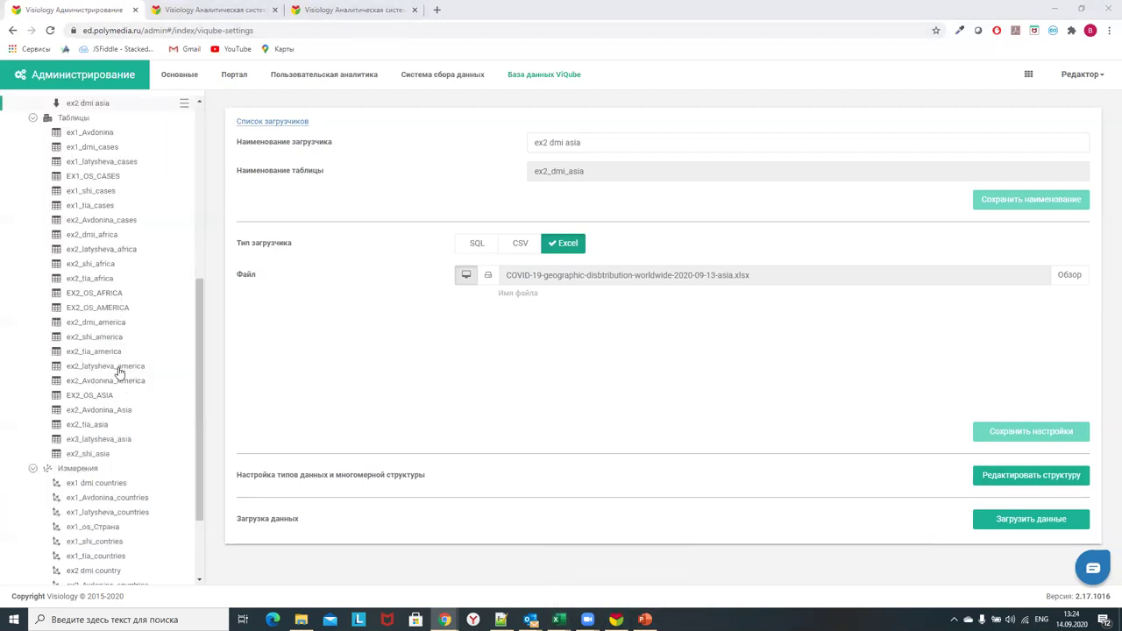
scroll(120, 373, down, 1)
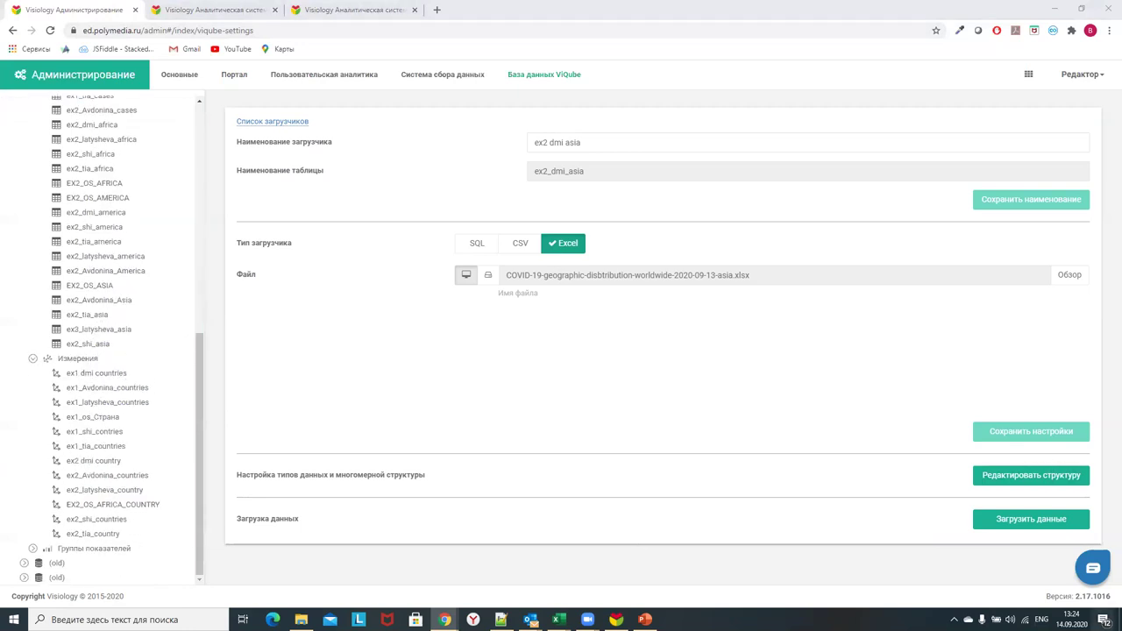
scroll(88, 369, up, 2)
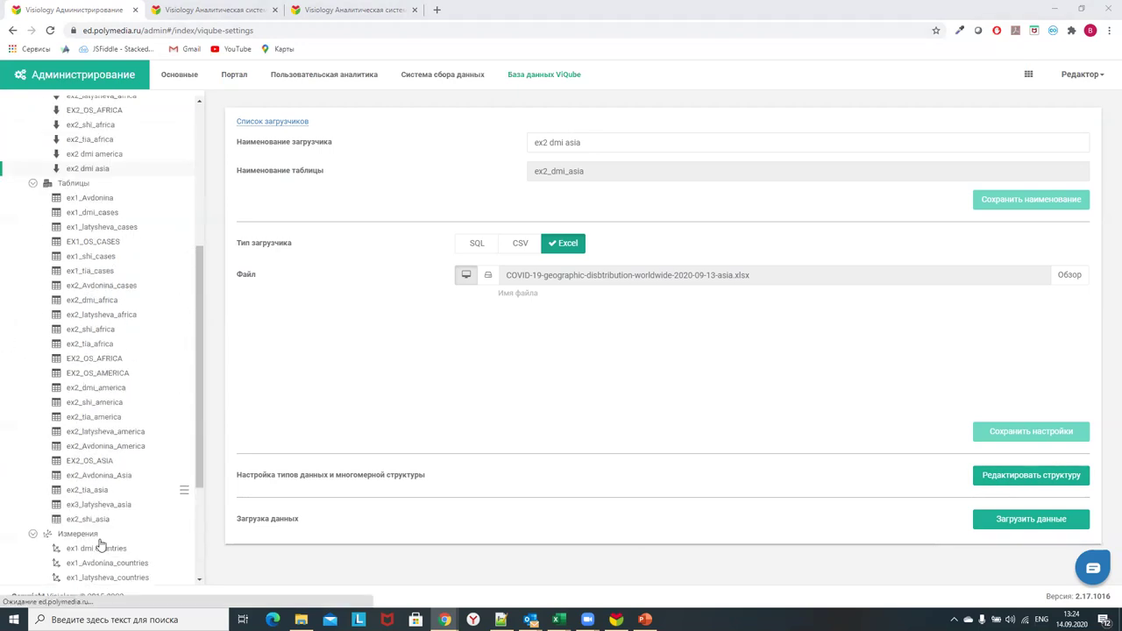
scroll(100, 546, down, 2)
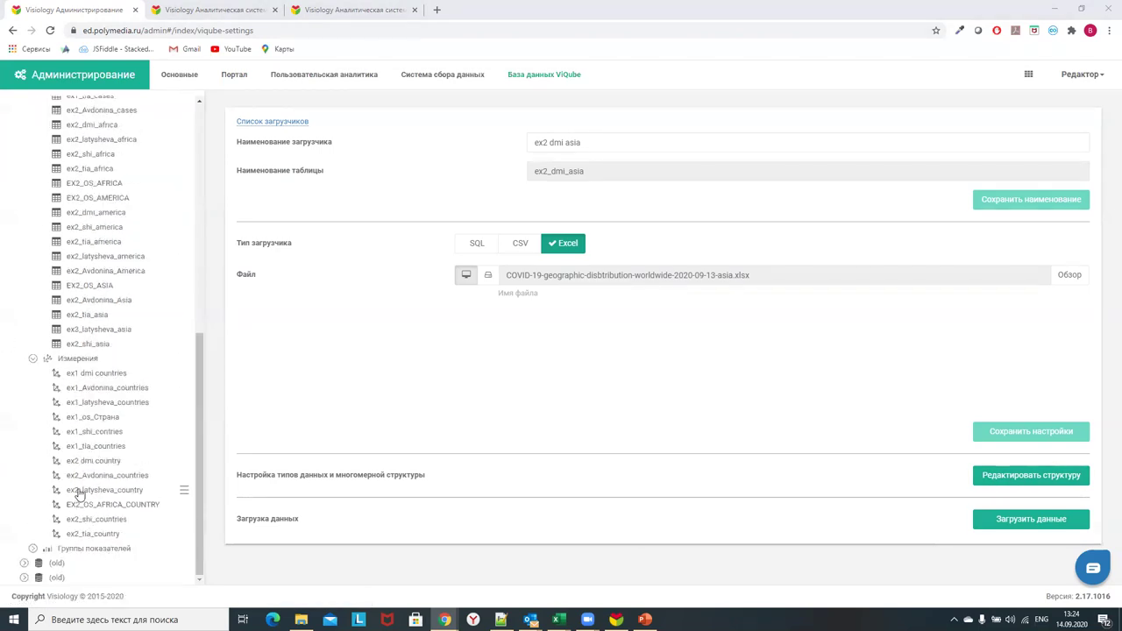
Open the ex2_shi_countries dimension and inspect its countryterritoryCode_1 and continentExp_1 identifiers
click(112, 433)
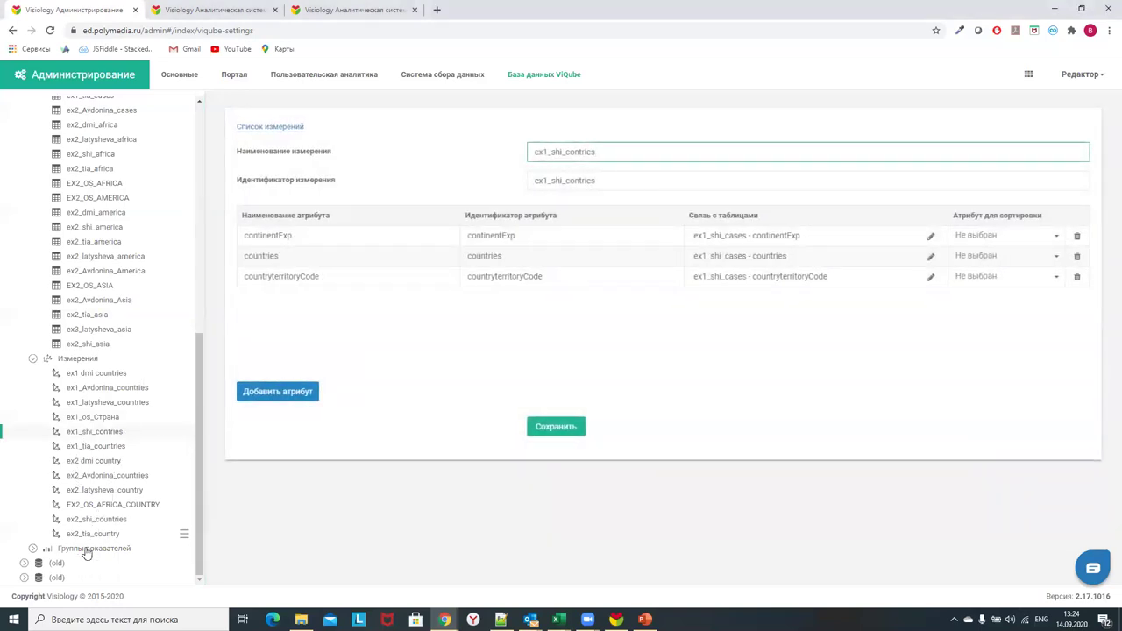
click(88, 519)
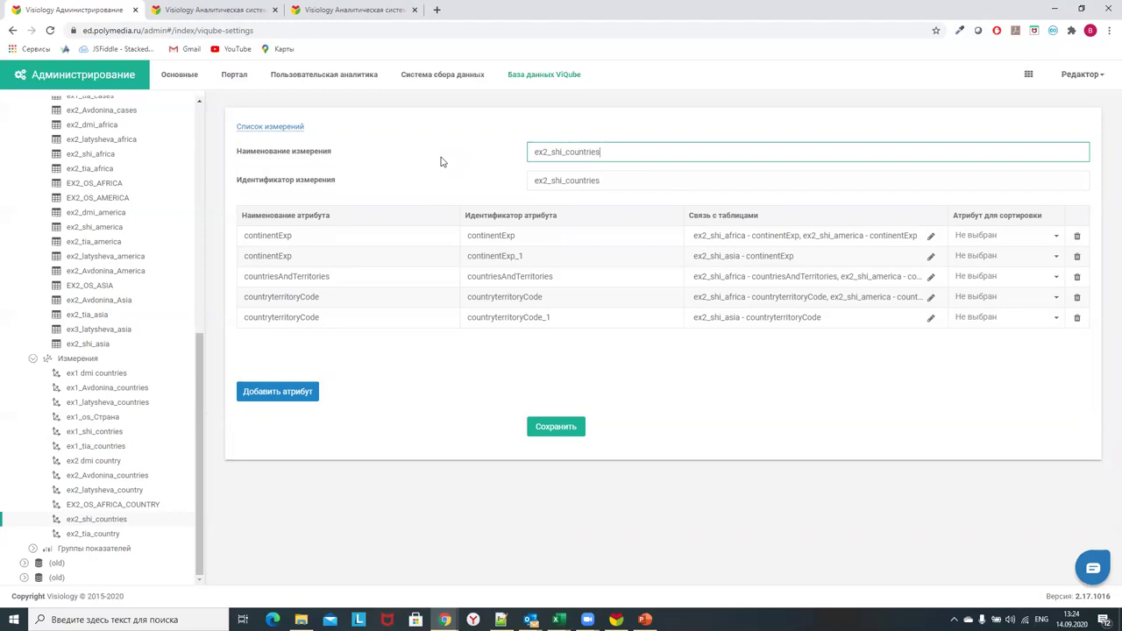
drag(556, 315, 468, 322)
drag(533, 255, 453, 251)
click(454, 391)
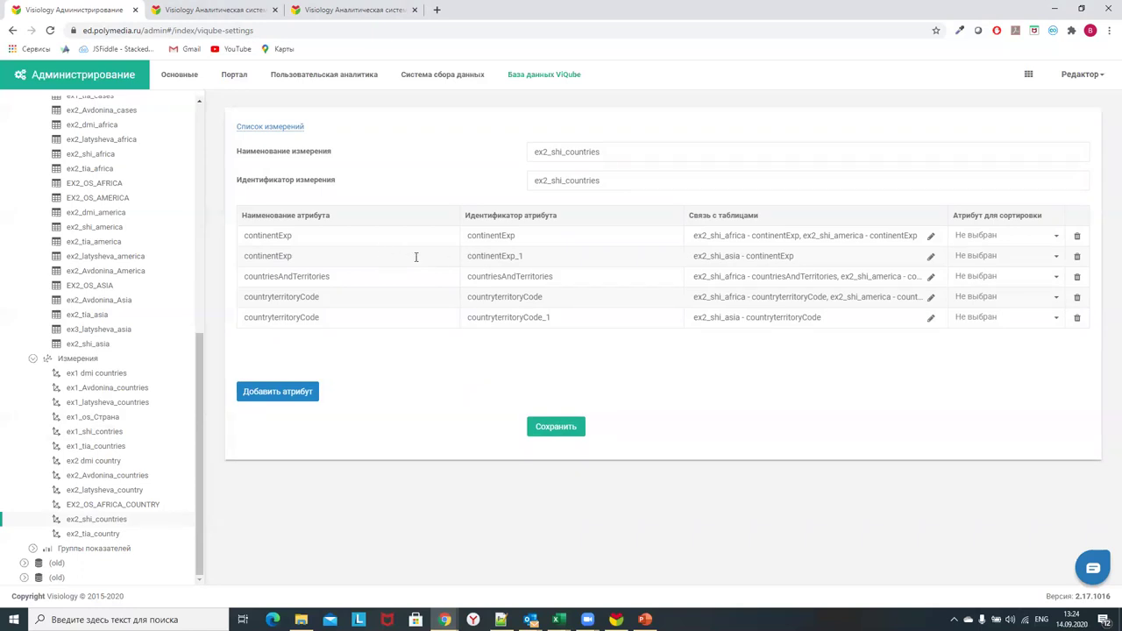
Check the continentExp_1 identifier, then reload the ViQube administration page
click(527, 258)
scroll(81, 354, up, 5)
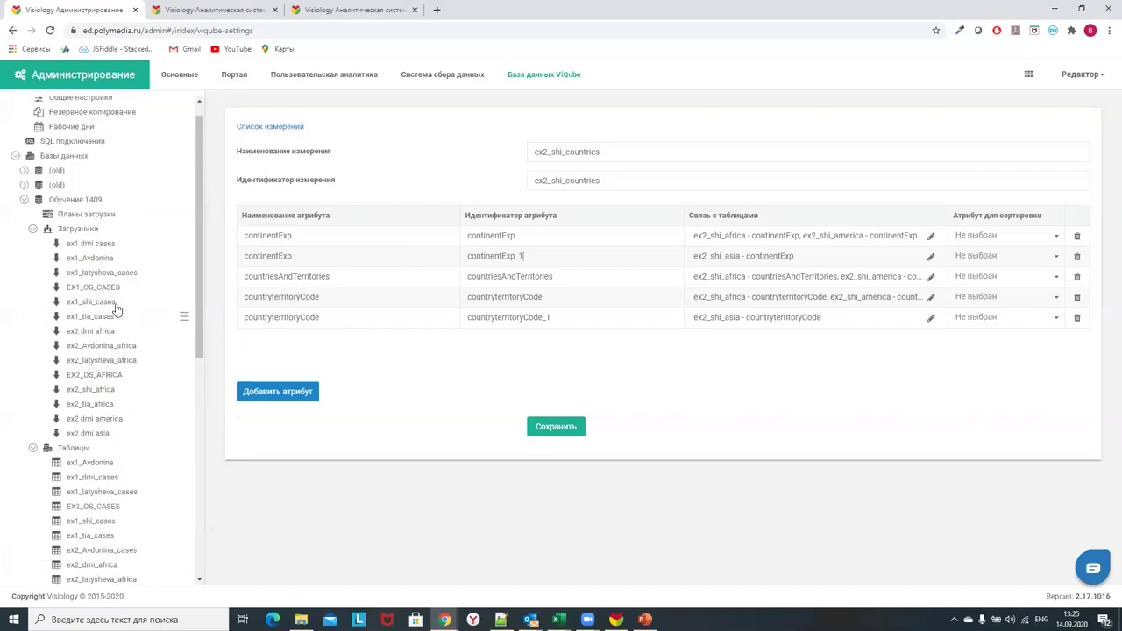
drag(201, 292, 181, 351)
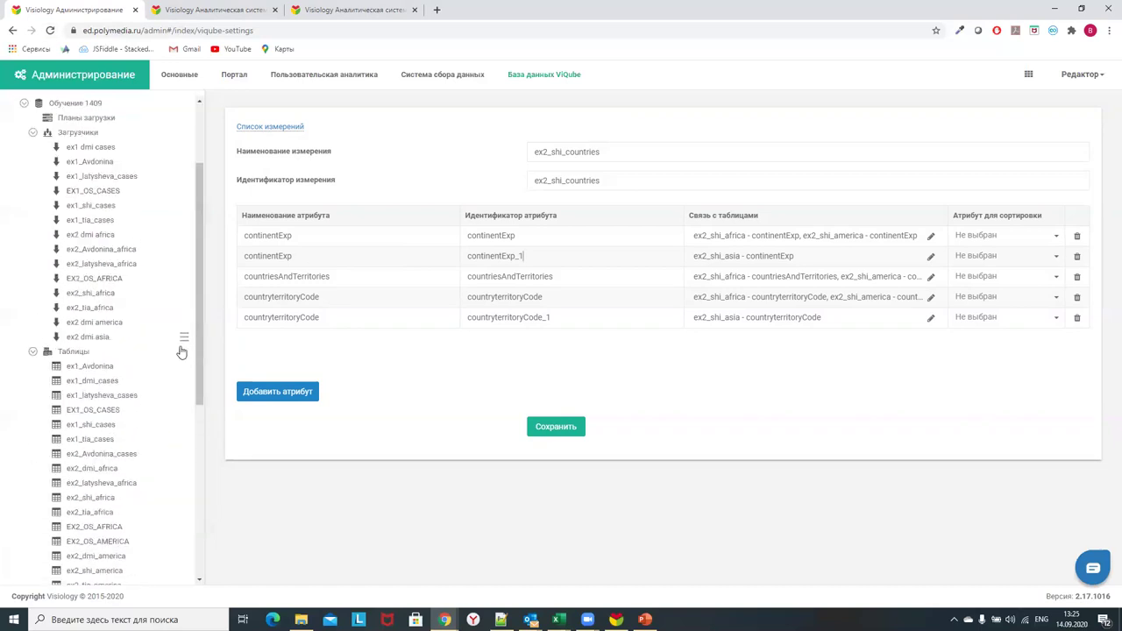
scroll(175, 363, down, 4)
click(49, 31)
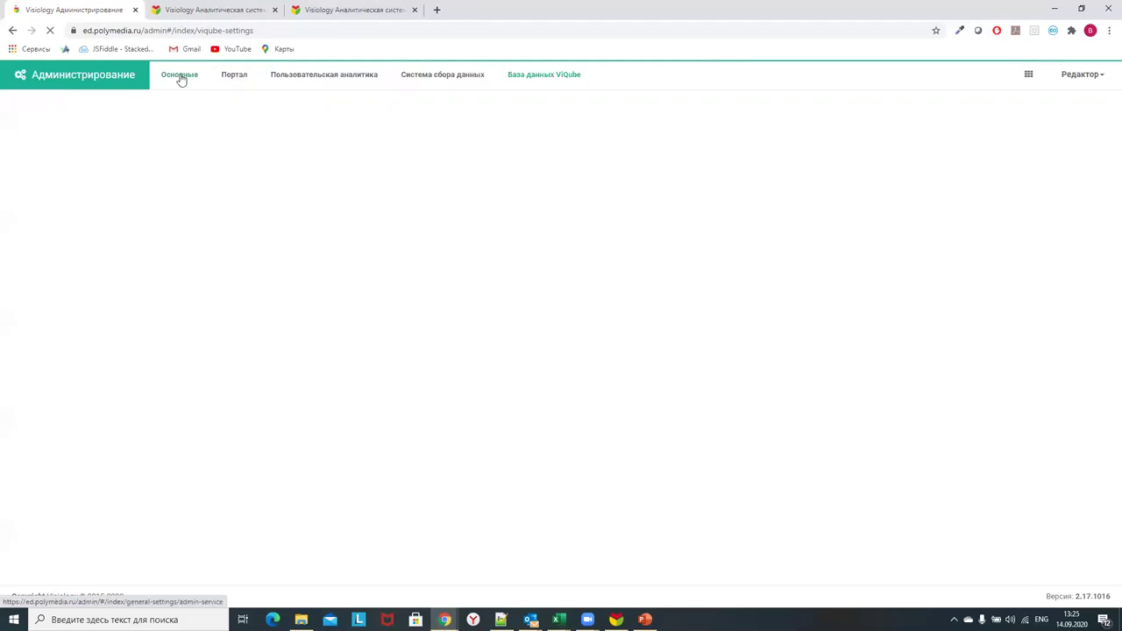
Reload the ViQube database settings and open the ex2 dmi asia loader under Обучение 1409 > Загрузчики
click(181, 77)
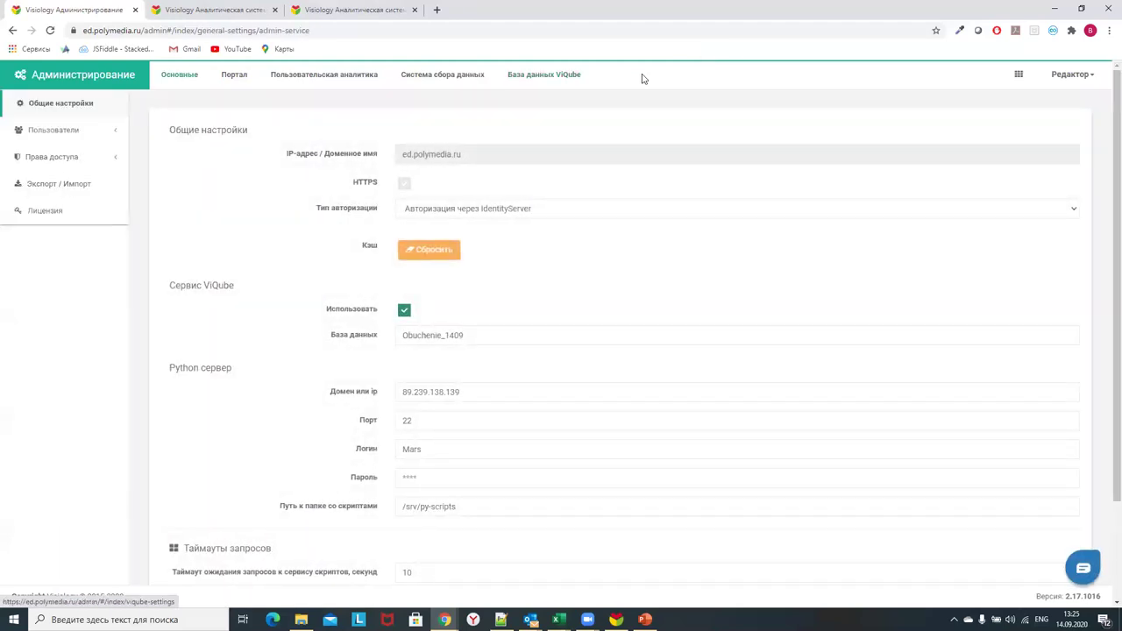
click(528, 83)
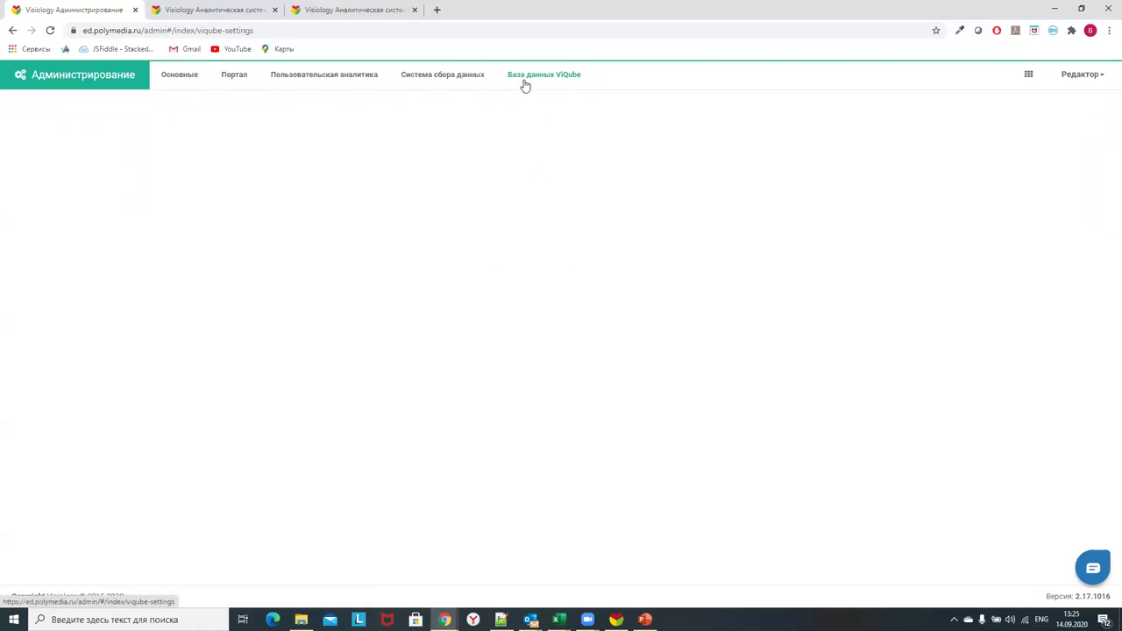
click(50, 30)
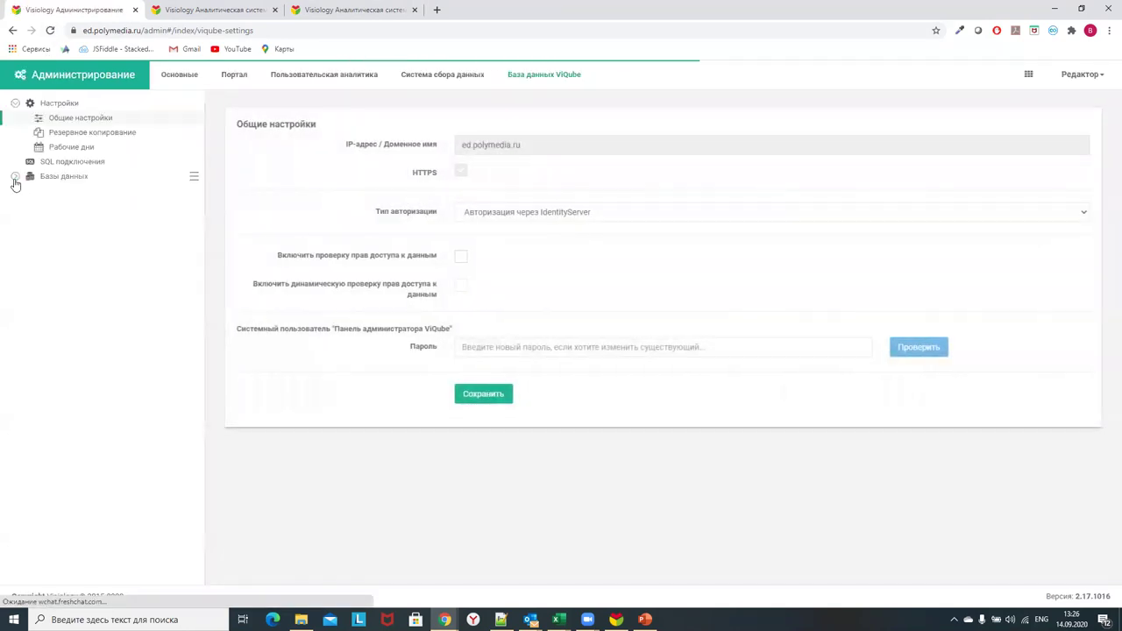
click(24, 220)
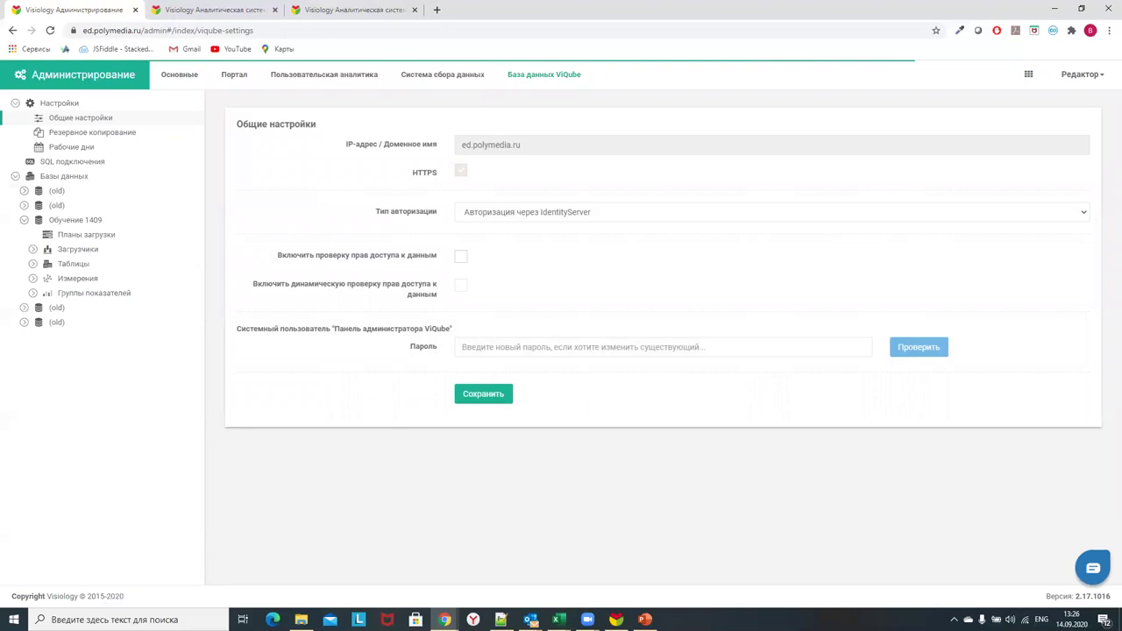
click(32, 249)
scroll(118, 429, down, 1)
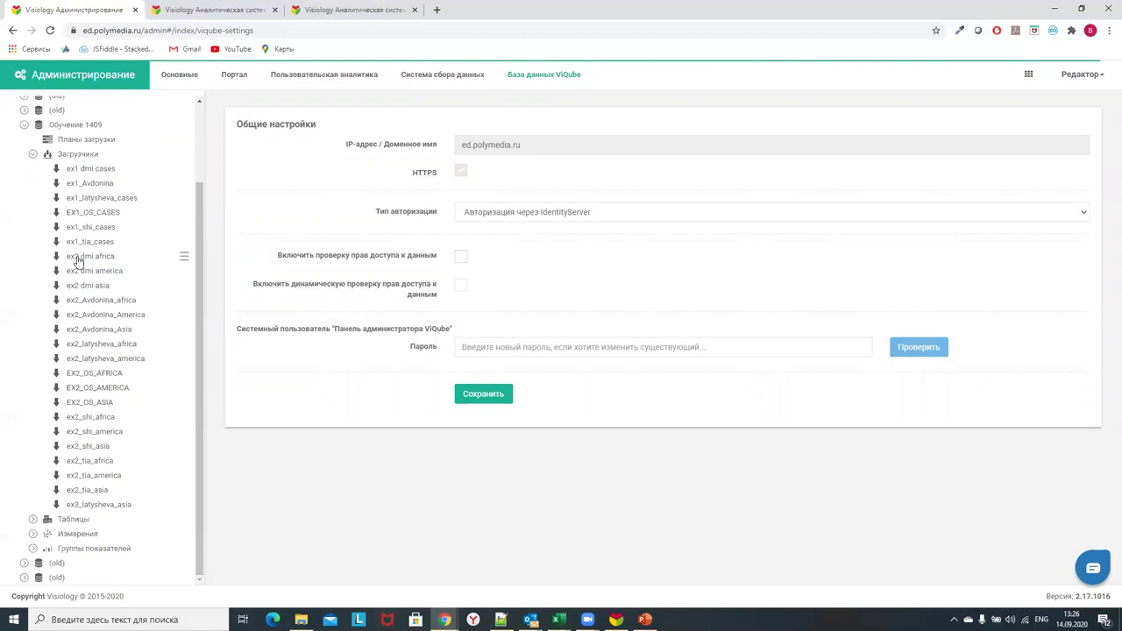
click(90, 286)
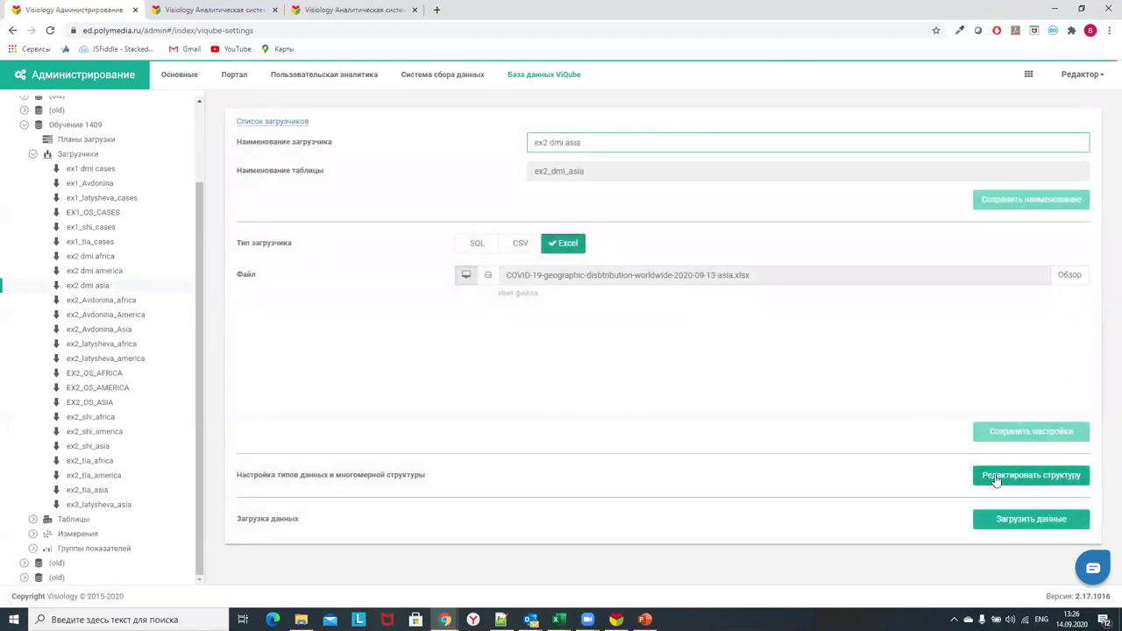
Open the structure editor and begin a countryterritoryCode dimension link, then cancel it
click(1000, 475)
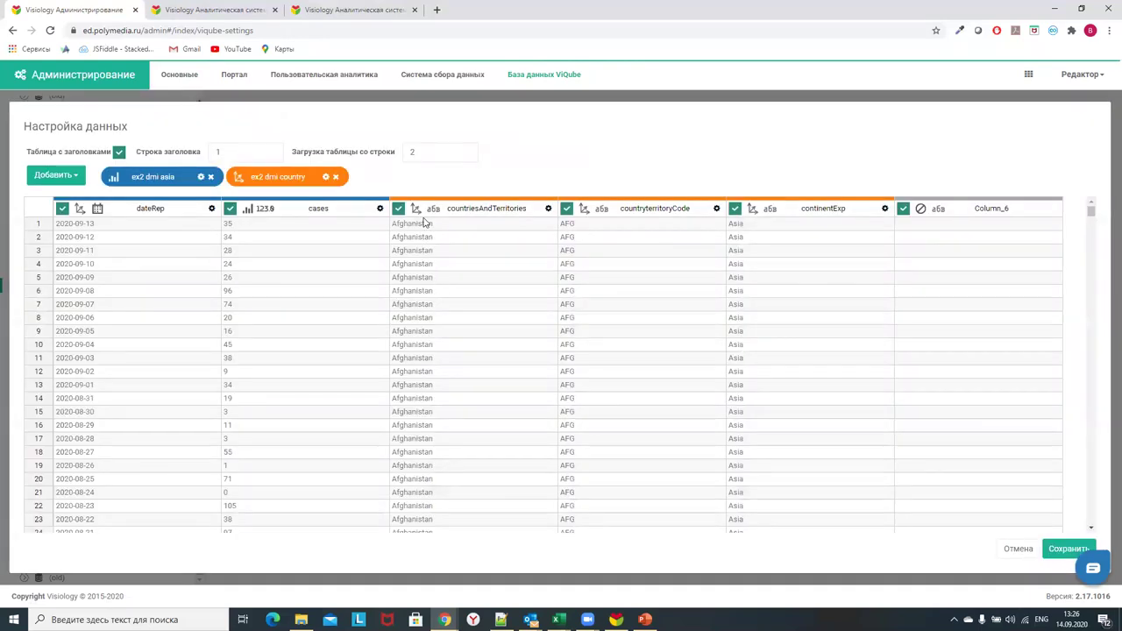
click(603, 211)
click(585, 209)
click(745, 273)
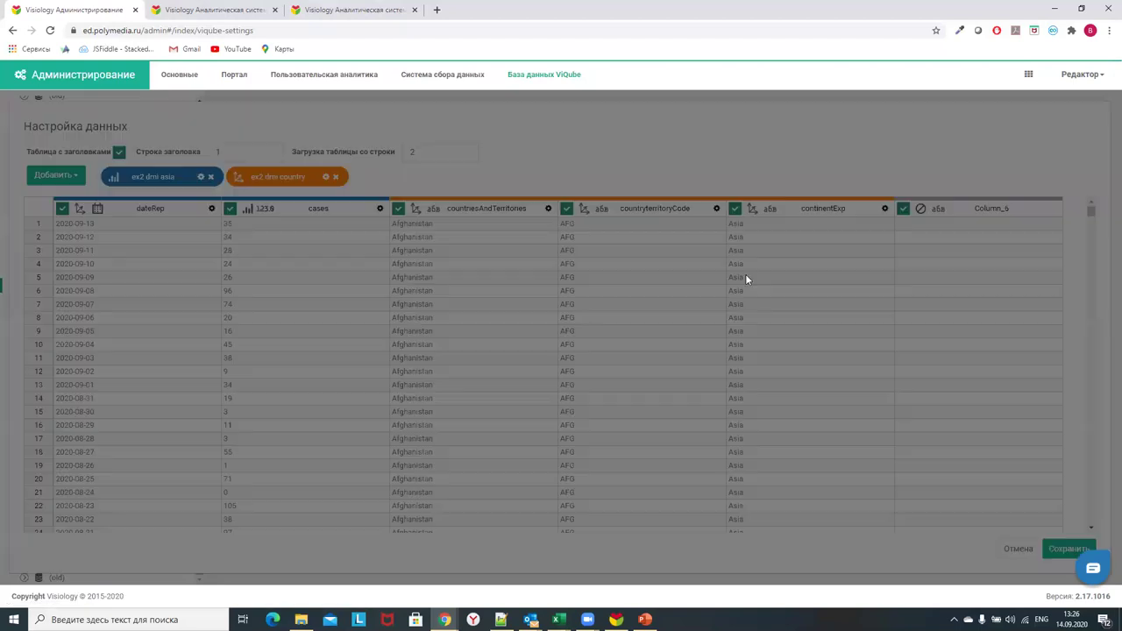
click(308, 261)
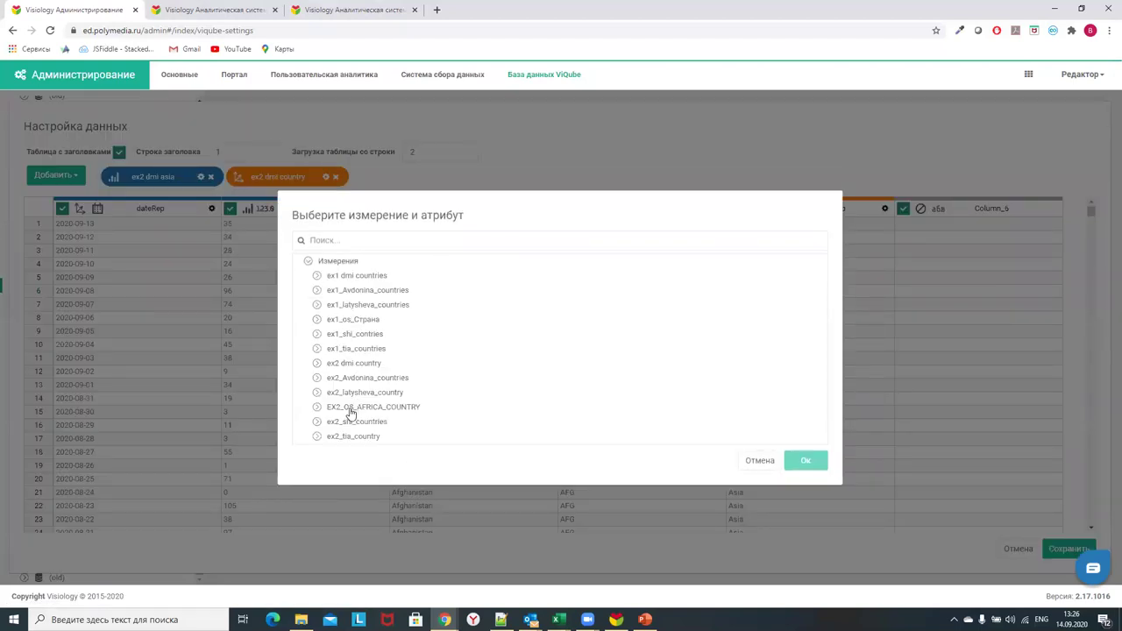
click(316, 363)
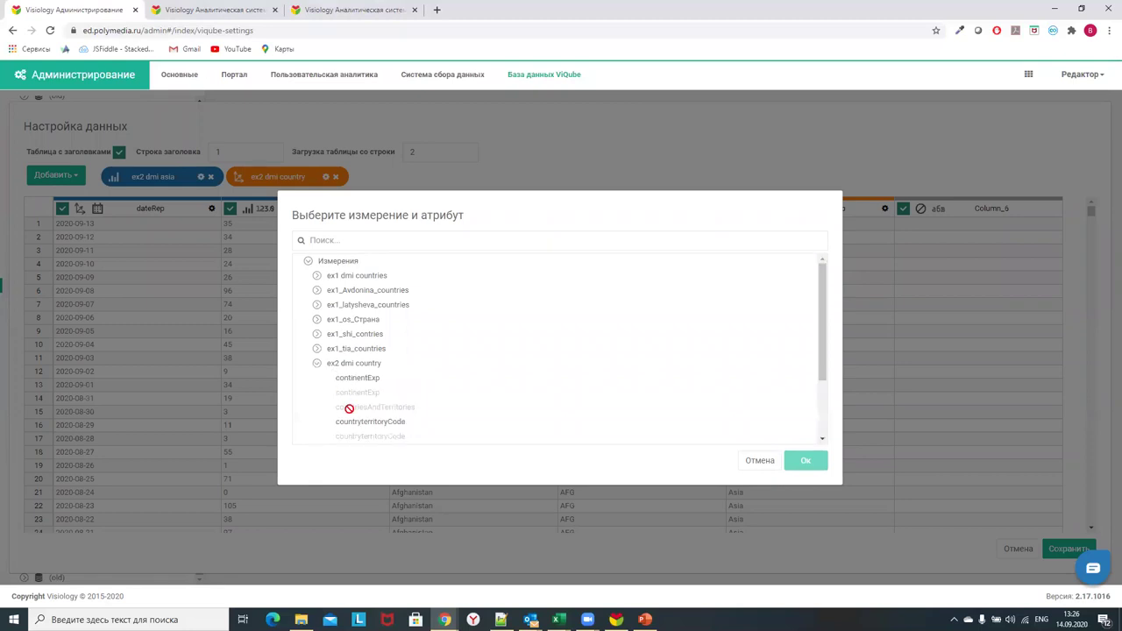
scroll(361, 406, down, 2)
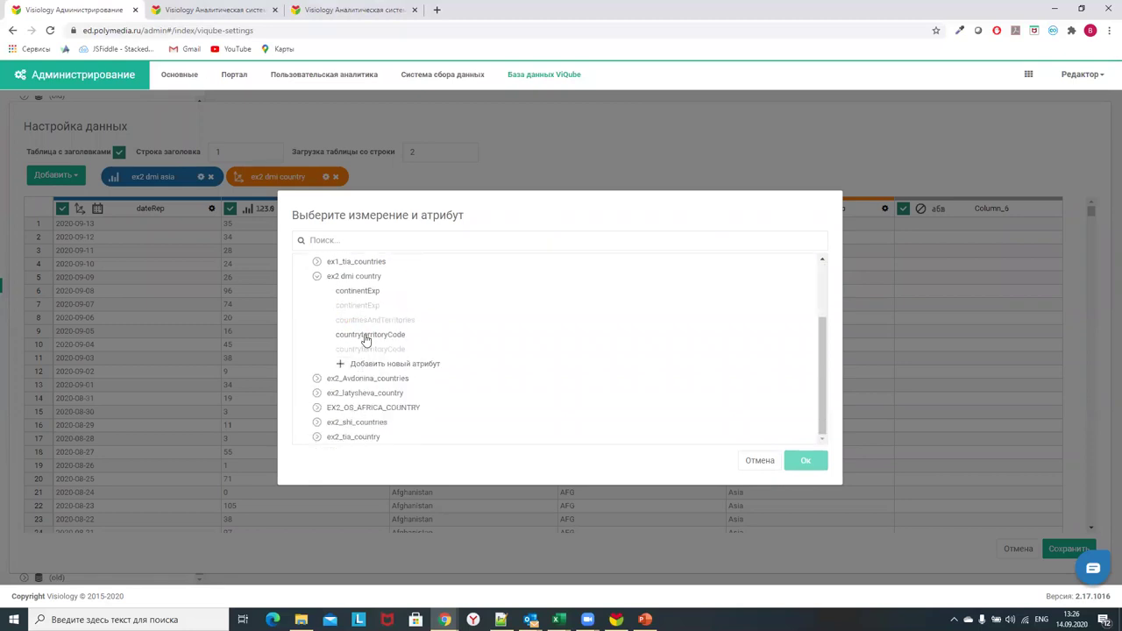
drag(391, 222, 438, 255)
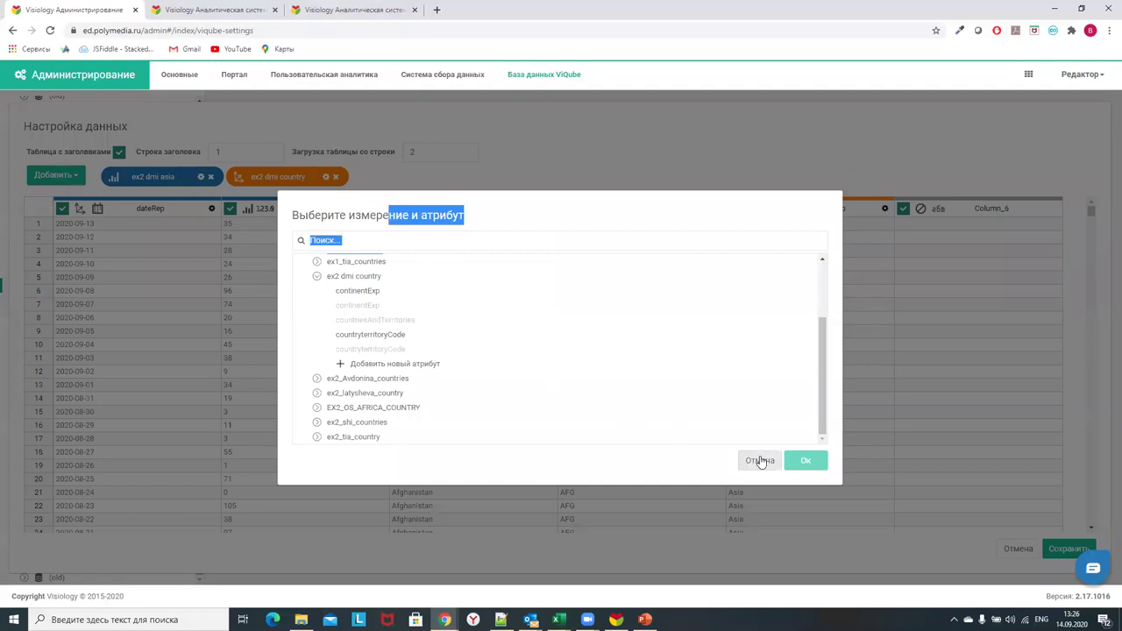
click(755, 460)
Mark the countryterritoryCode and continentExp columns as not used
click(601, 210)
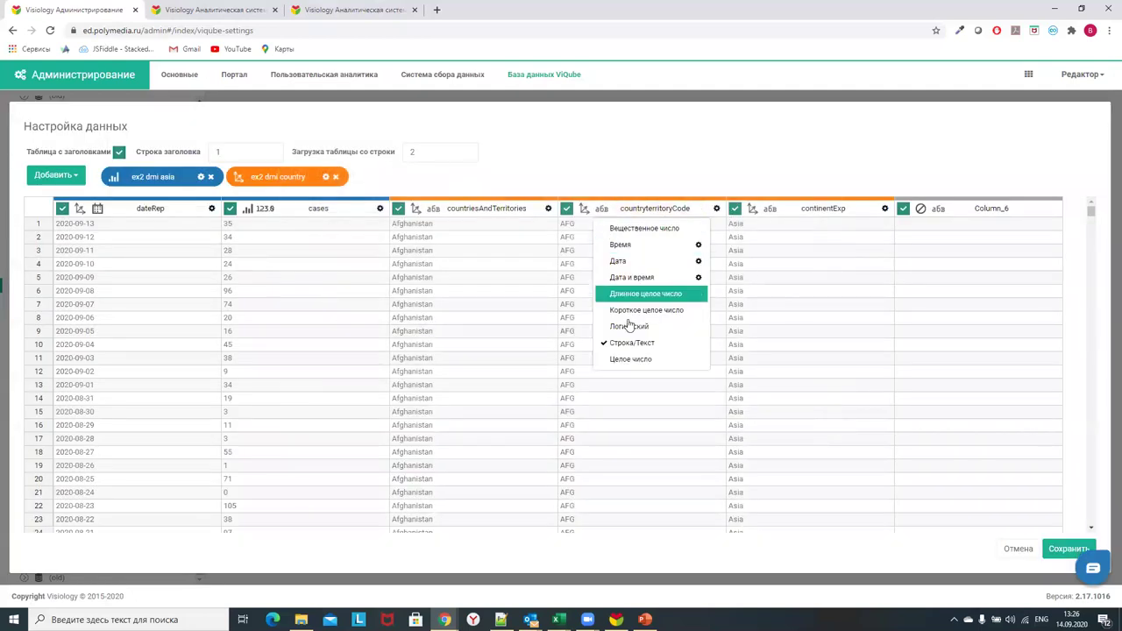
click(584, 209)
click(614, 261)
click(752, 209)
click(783, 260)
Link countryterritoryCode to the countryterritoryCode attribute of ex2 dmi country
click(584, 210)
mouse_move(614, 244)
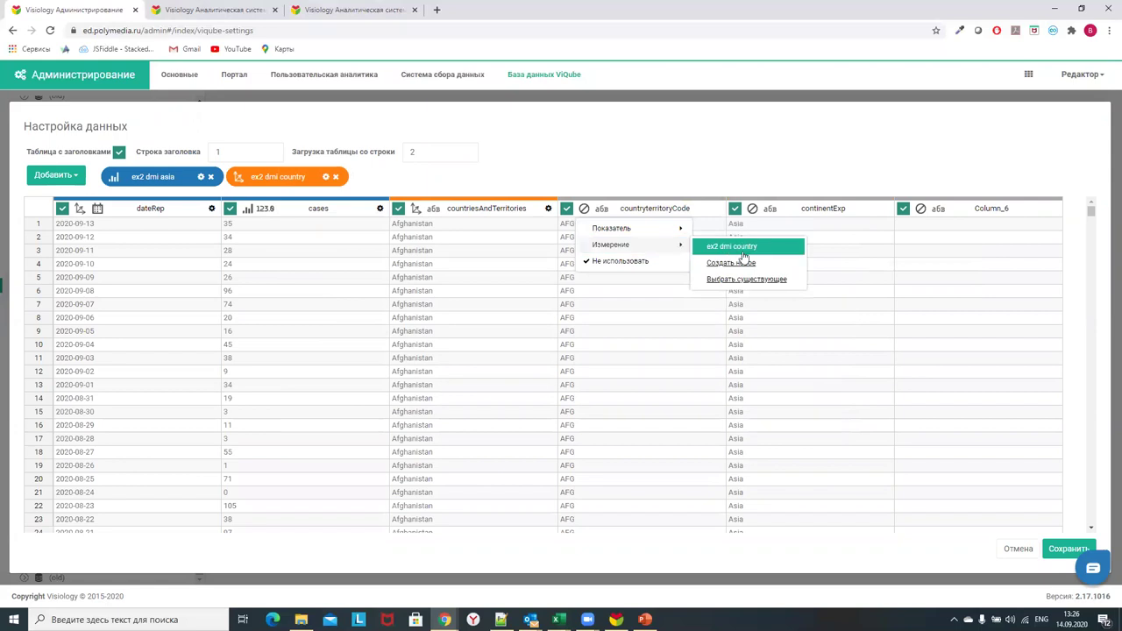
click(754, 279)
click(308, 262)
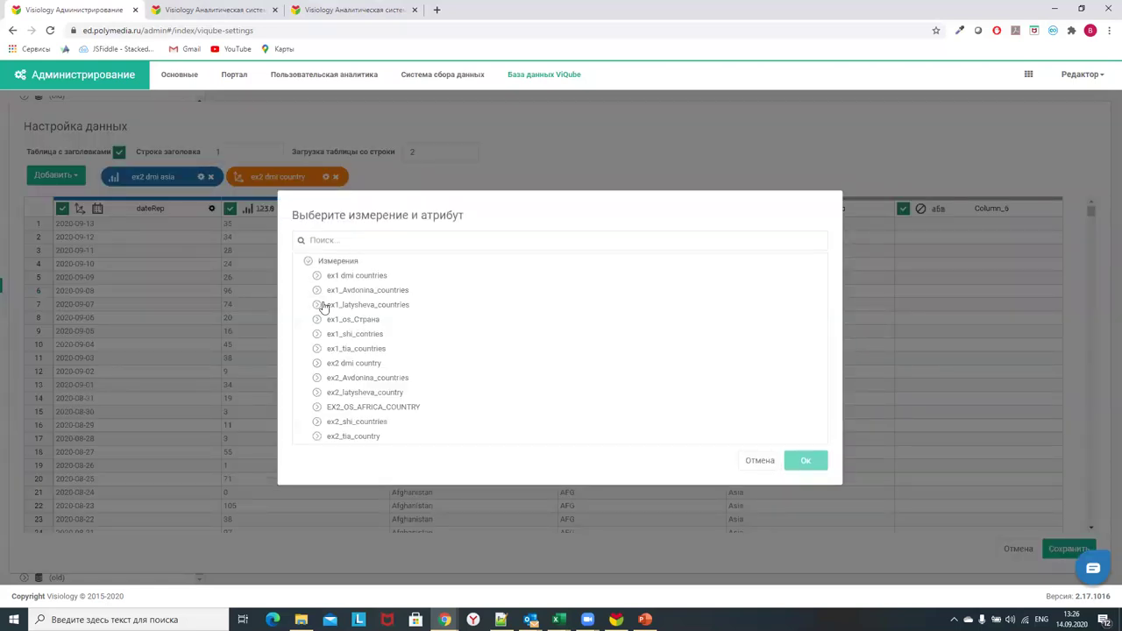
click(317, 362)
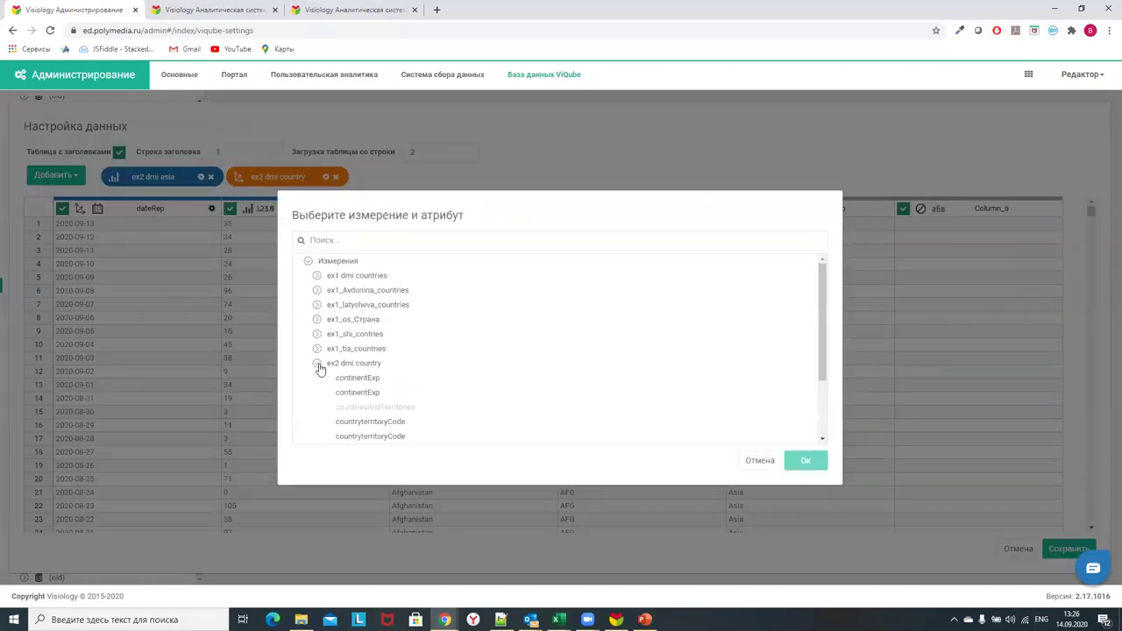
scroll(327, 370, down, 1)
click(359, 336)
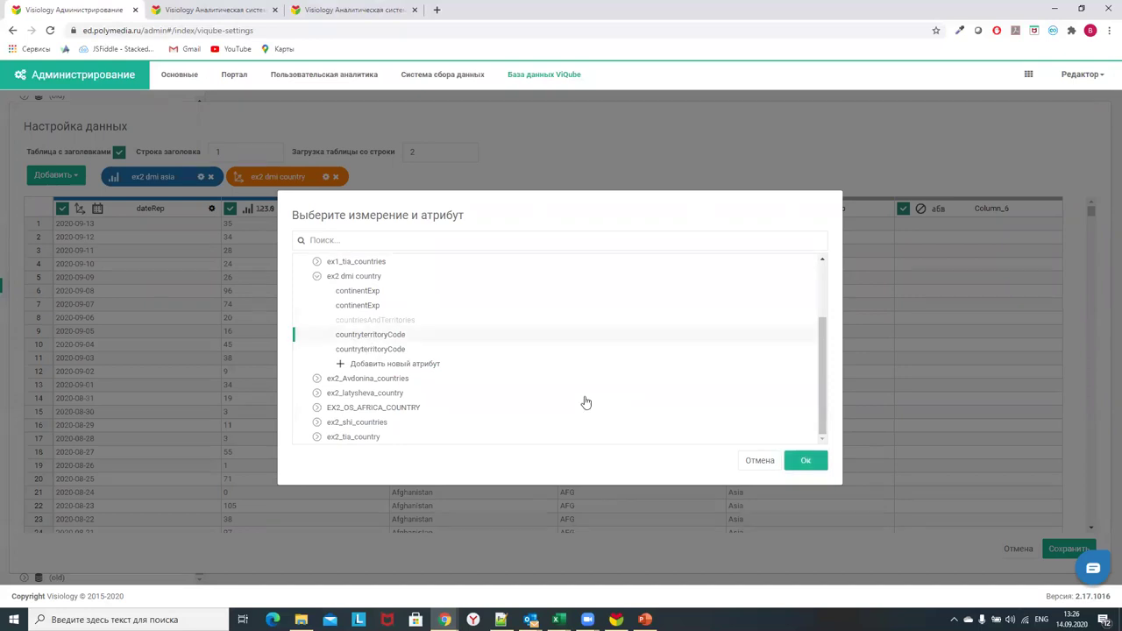
click(785, 462)
Link continentExp to the continentExp attribute of ex2 dmi country and save
click(752, 210)
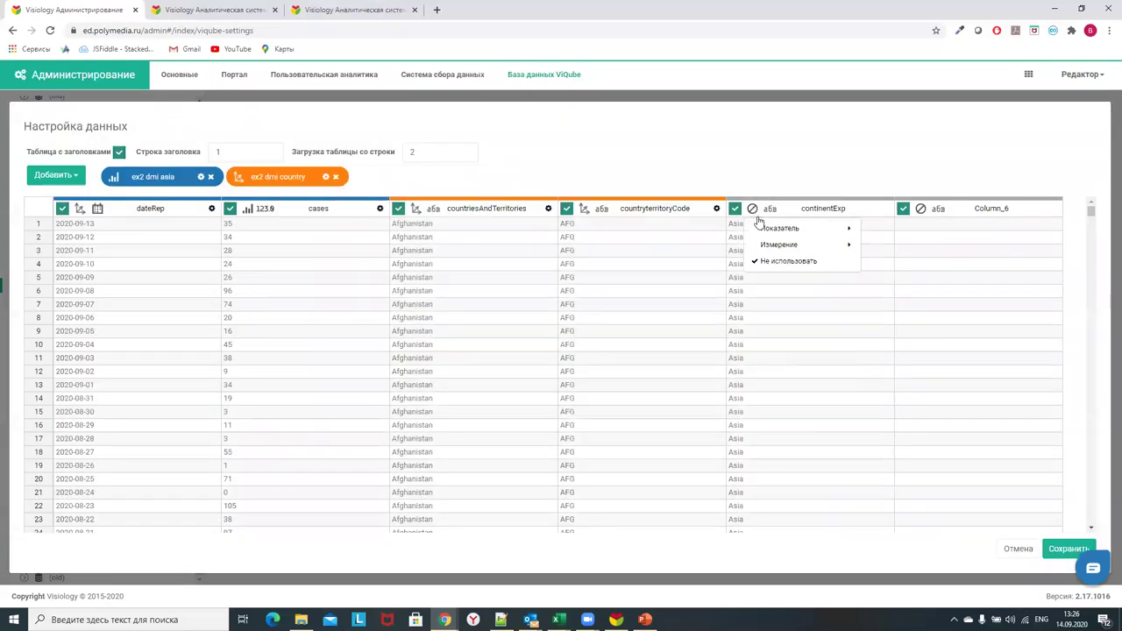
mouse_move(776, 252)
click(890, 279)
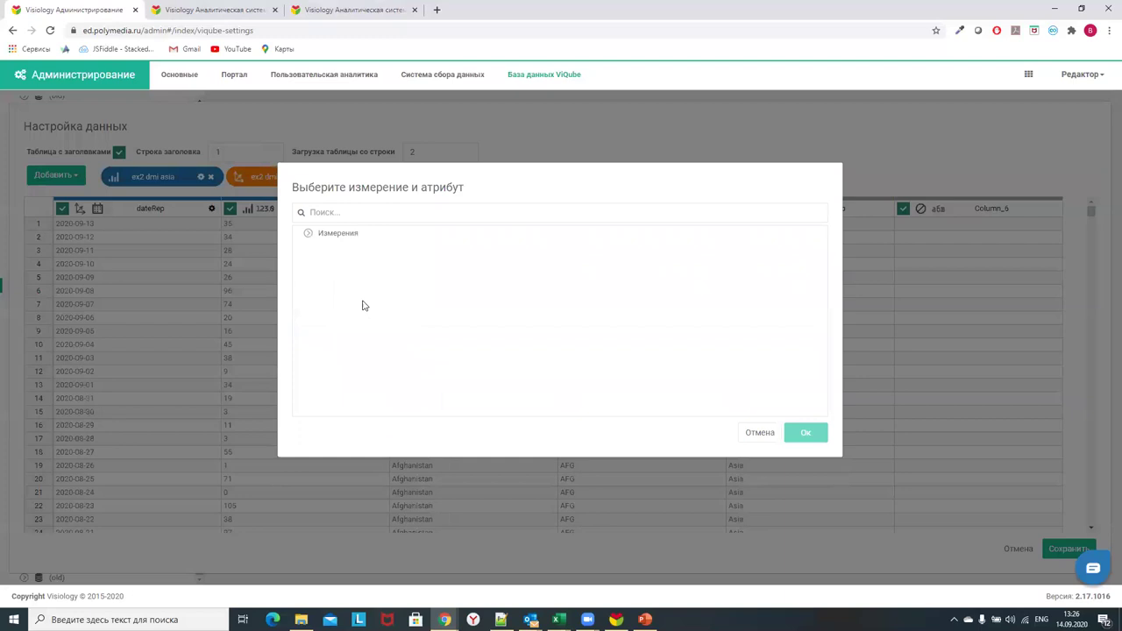
click(310, 265)
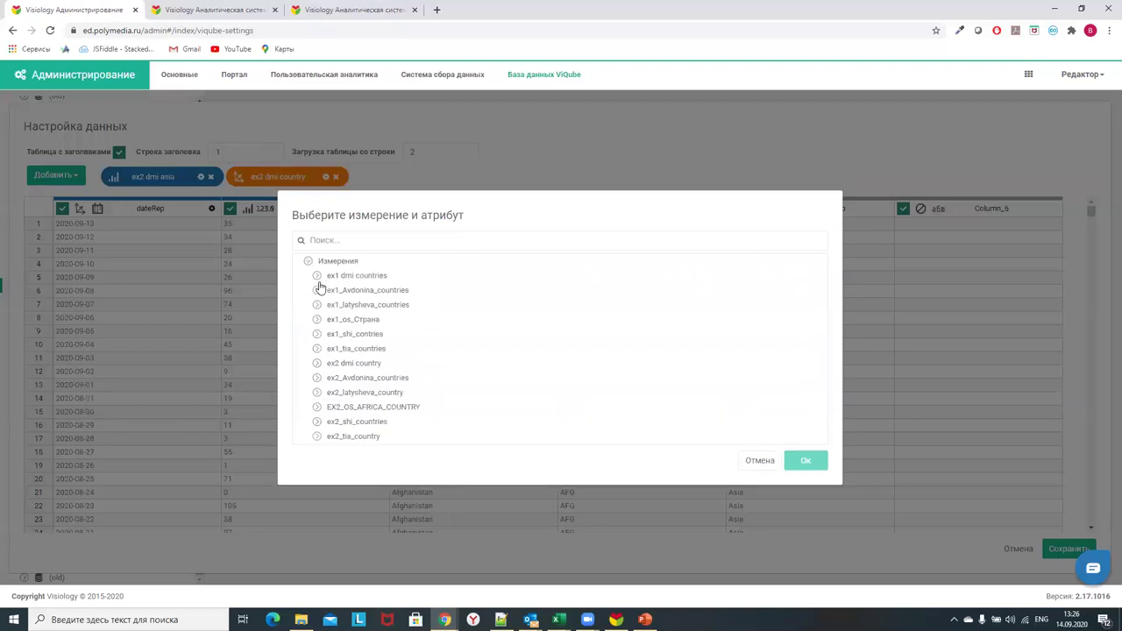
click(316, 362)
scroll(346, 368, down, 1)
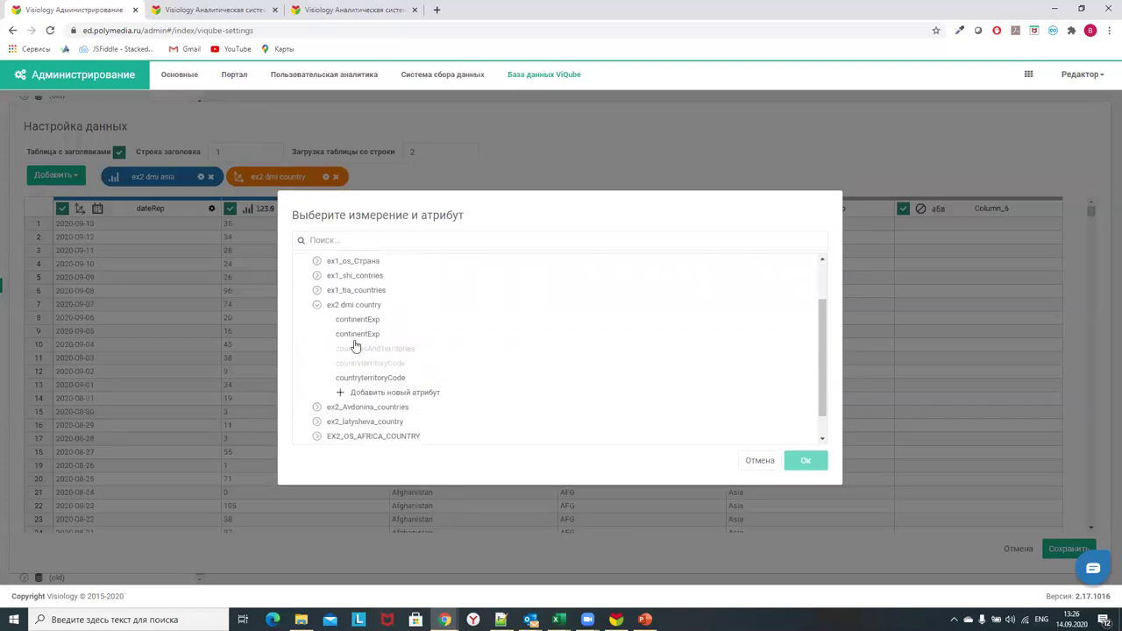
click(359, 321)
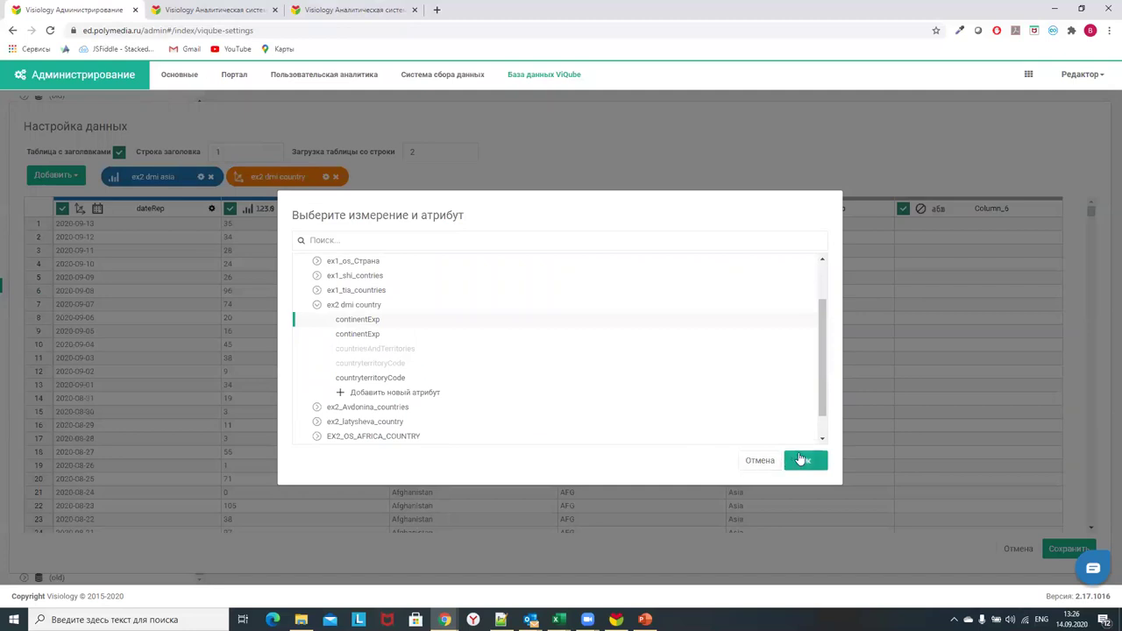
click(802, 460)
click(1069, 549)
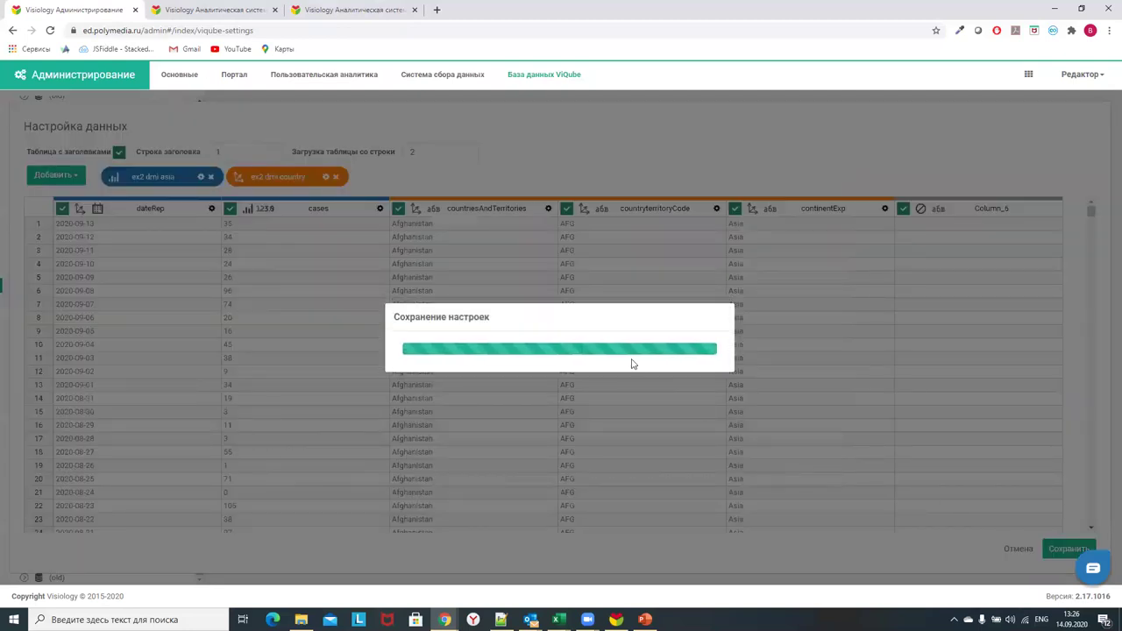
Start loading the data, then check ex2 dmi country's continentExp links to the ex2_dmi tables
click(1004, 521)
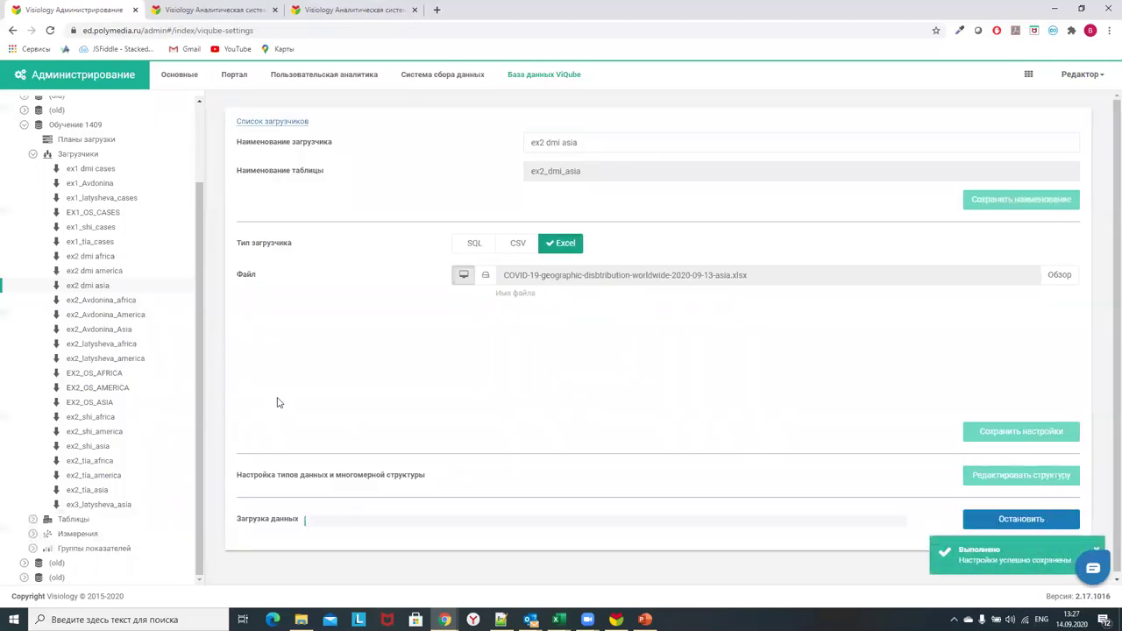
click(32, 533)
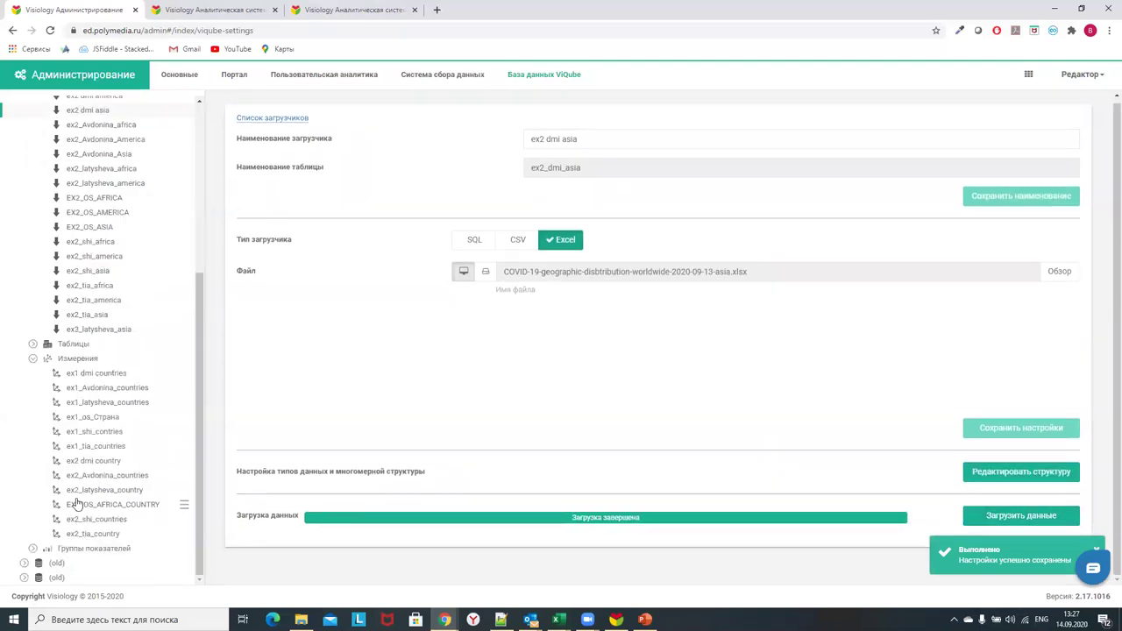
click(80, 461)
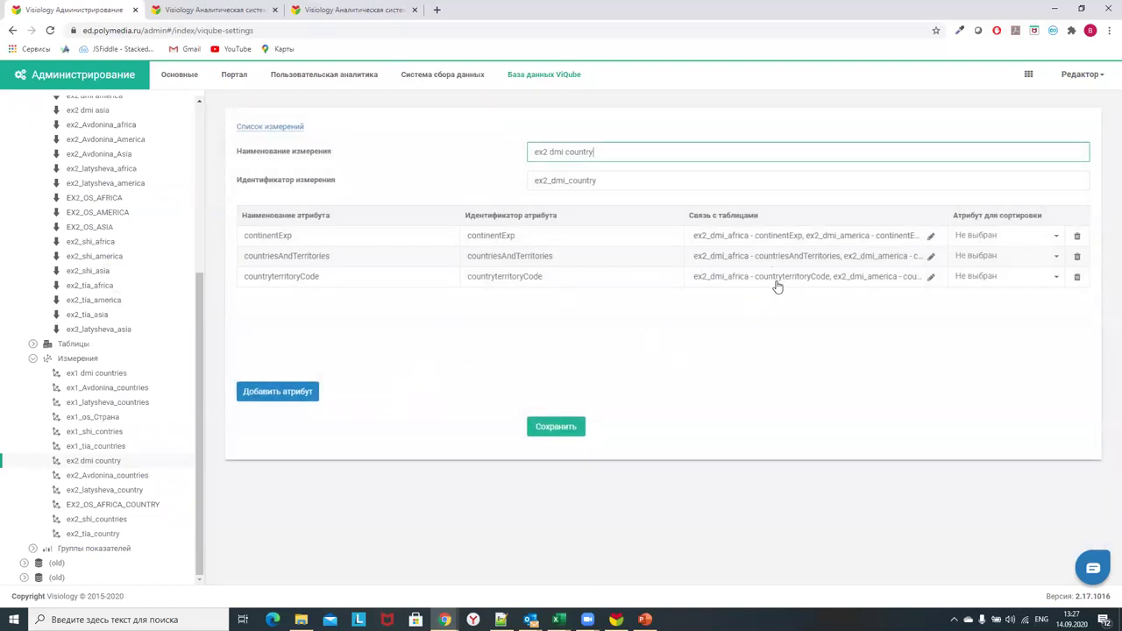
click(932, 237)
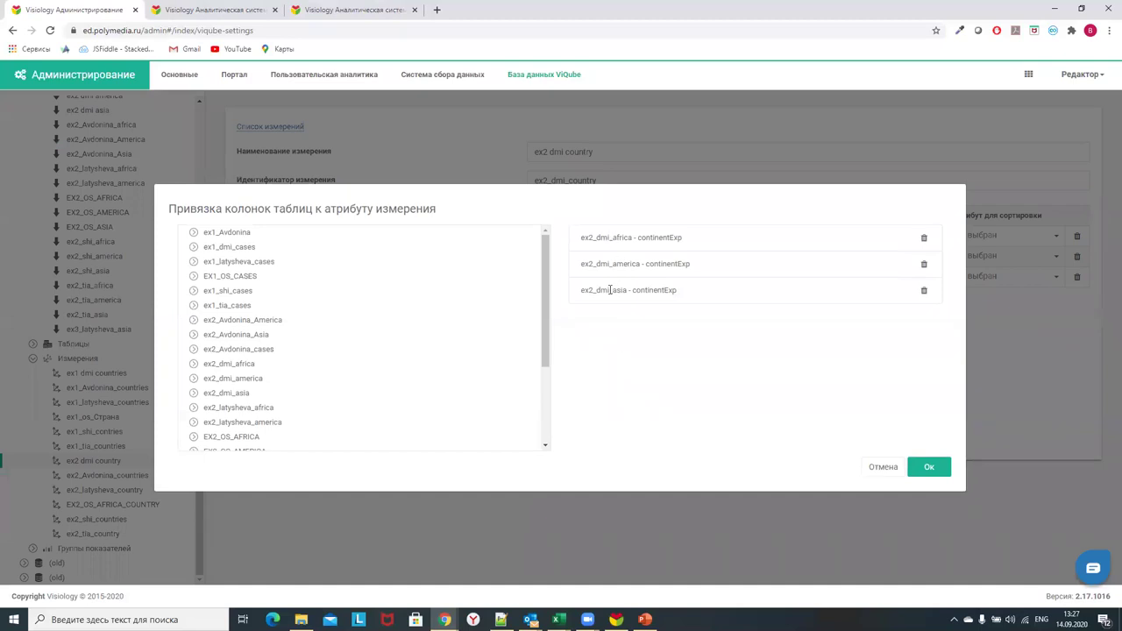
click(871, 473)
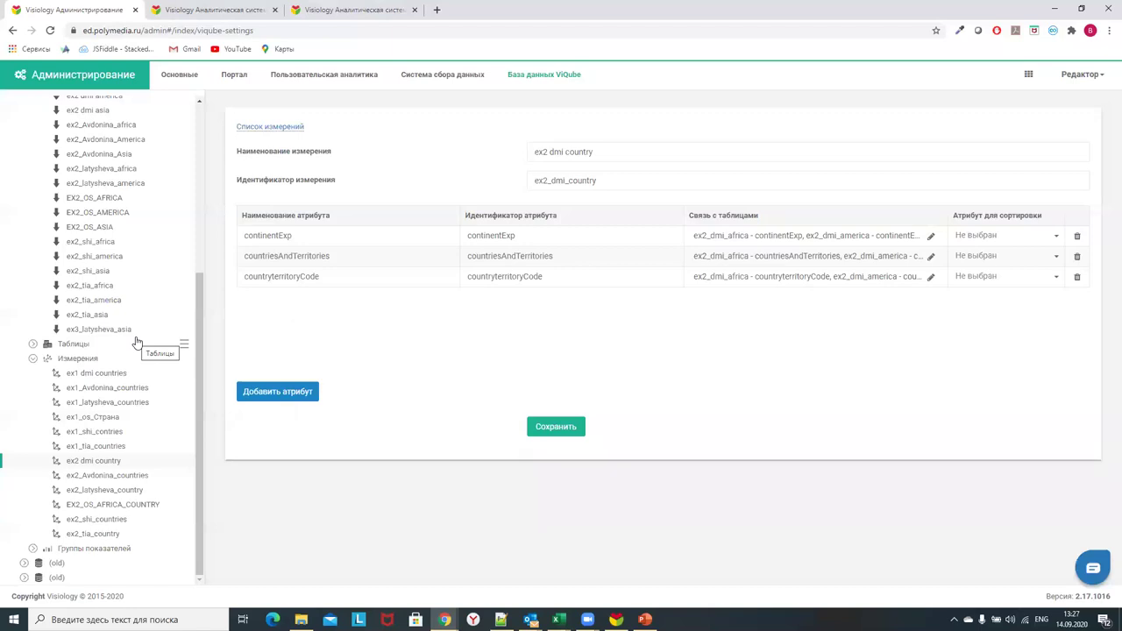
Collapse the Измерения node and switch to the Dashboard Designer with the ex1 and ex2 charts
click(32, 359)
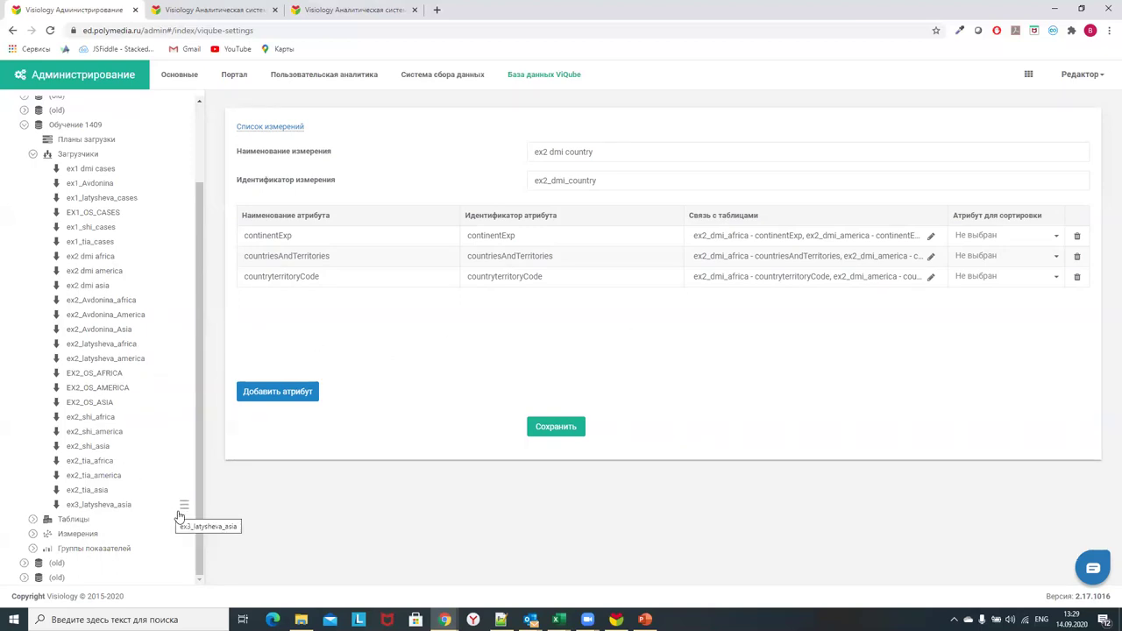
scroll(98, 450, up, 1)
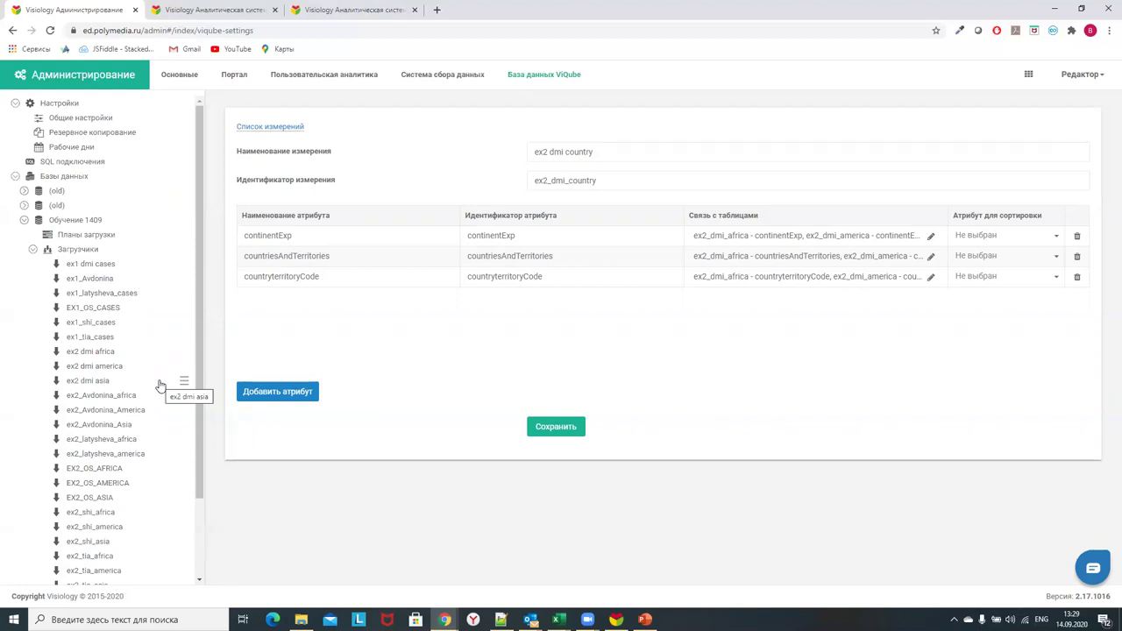
click(616, 619)
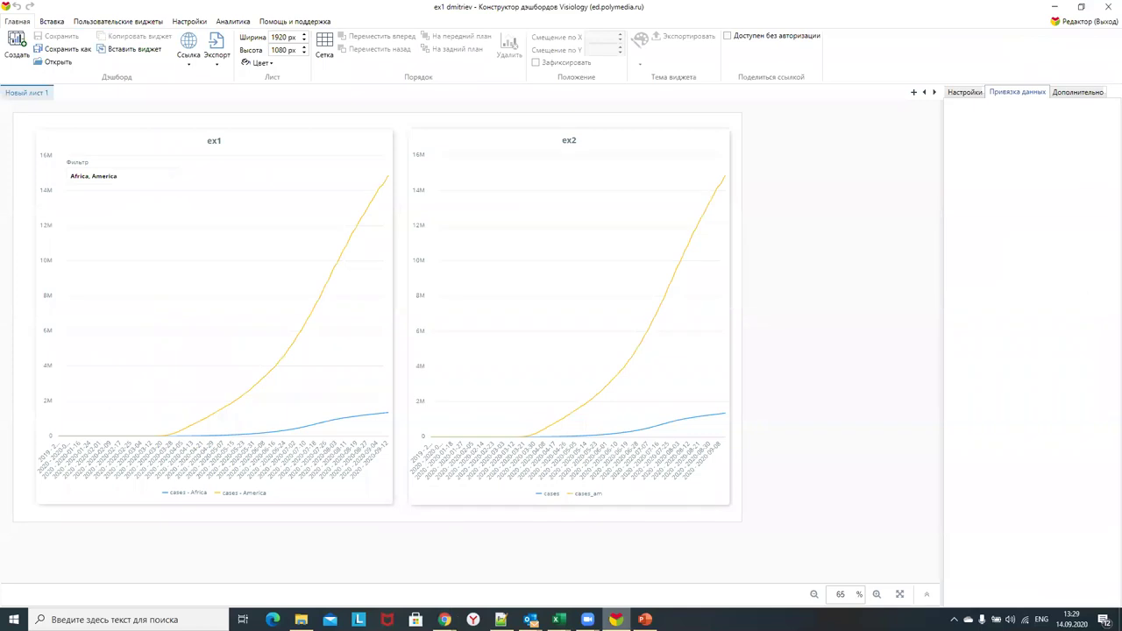
Select the ex2 chart and collapse its ex2 dmi africa and ex2 dmi america queries
click(539, 360)
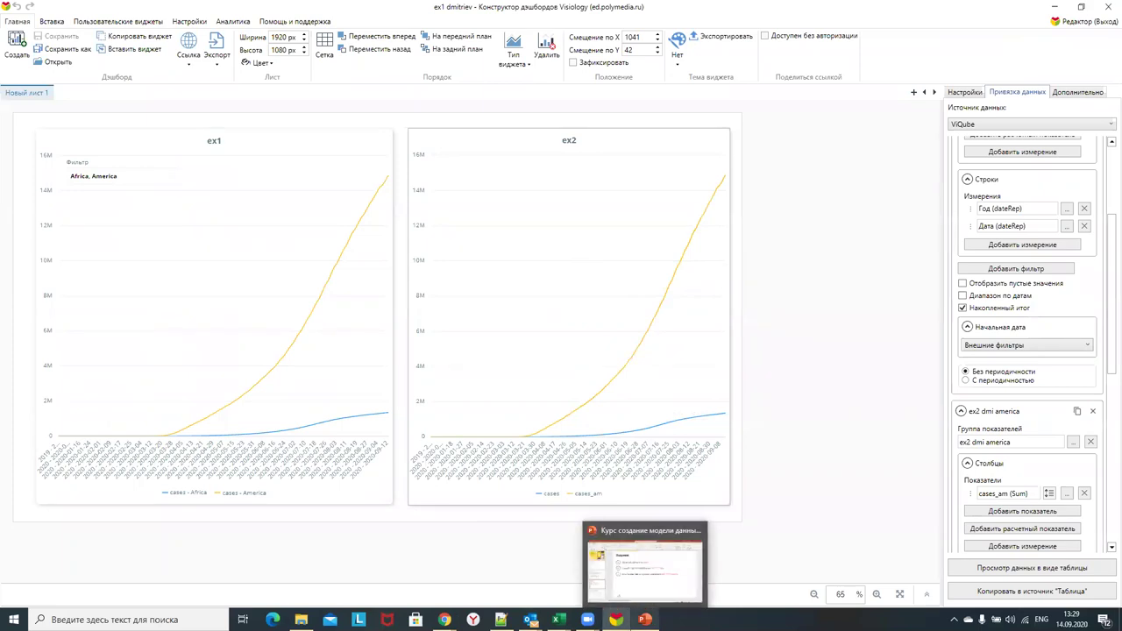
scroll(1091, 245, up, 5)
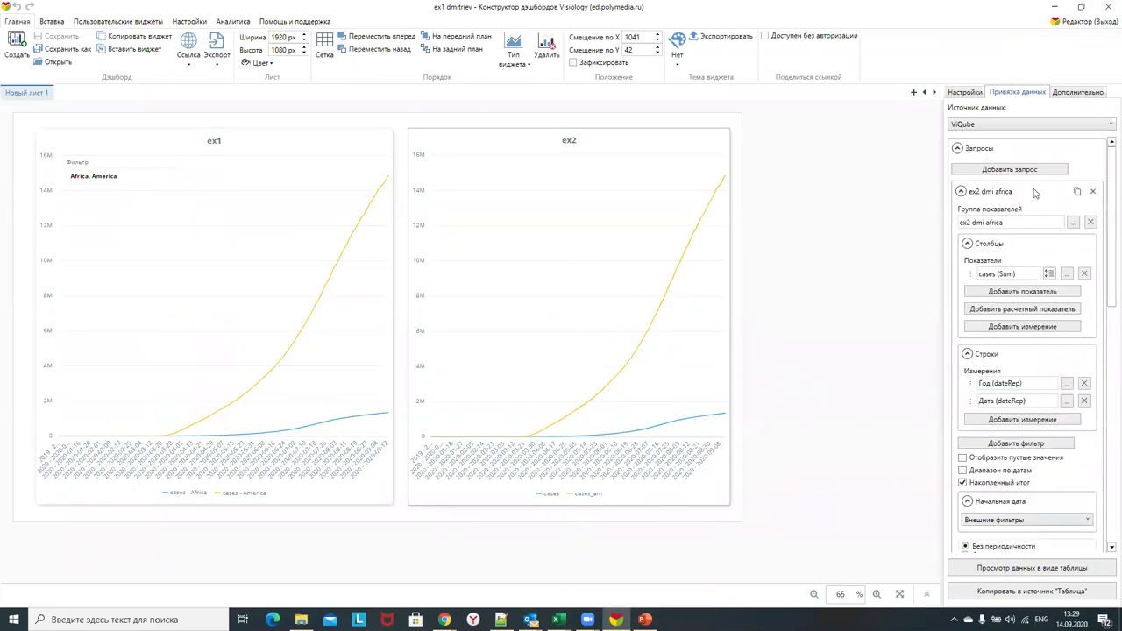
click(960, 191)
click(960, 218)
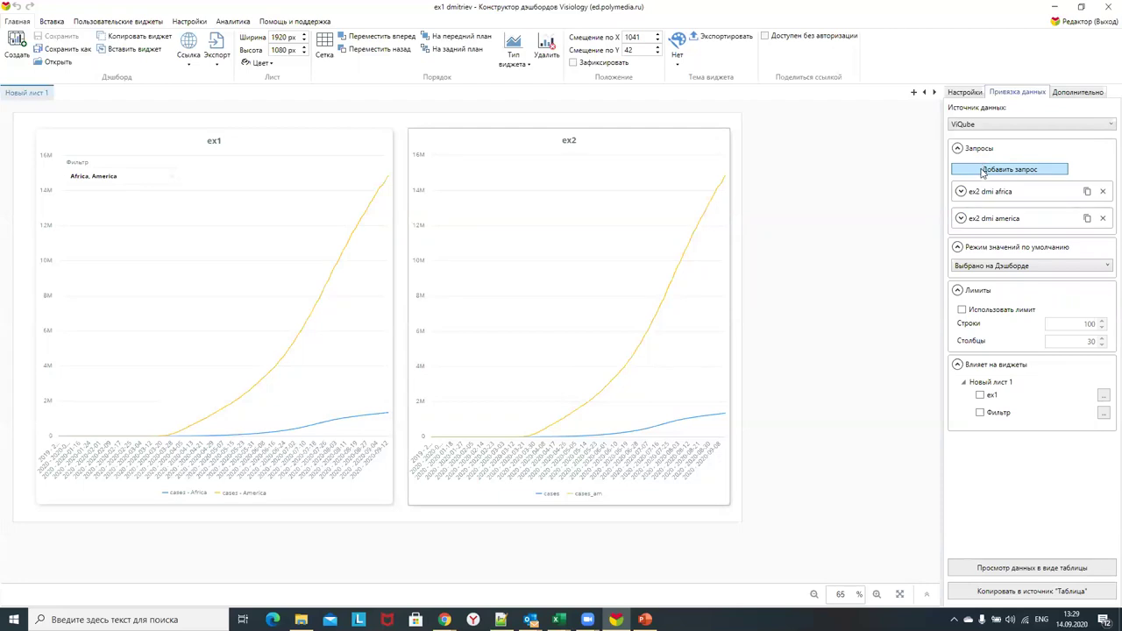
Add a query using the ex2 dmi asia indicator group with the cases indicator
click(982, 172)
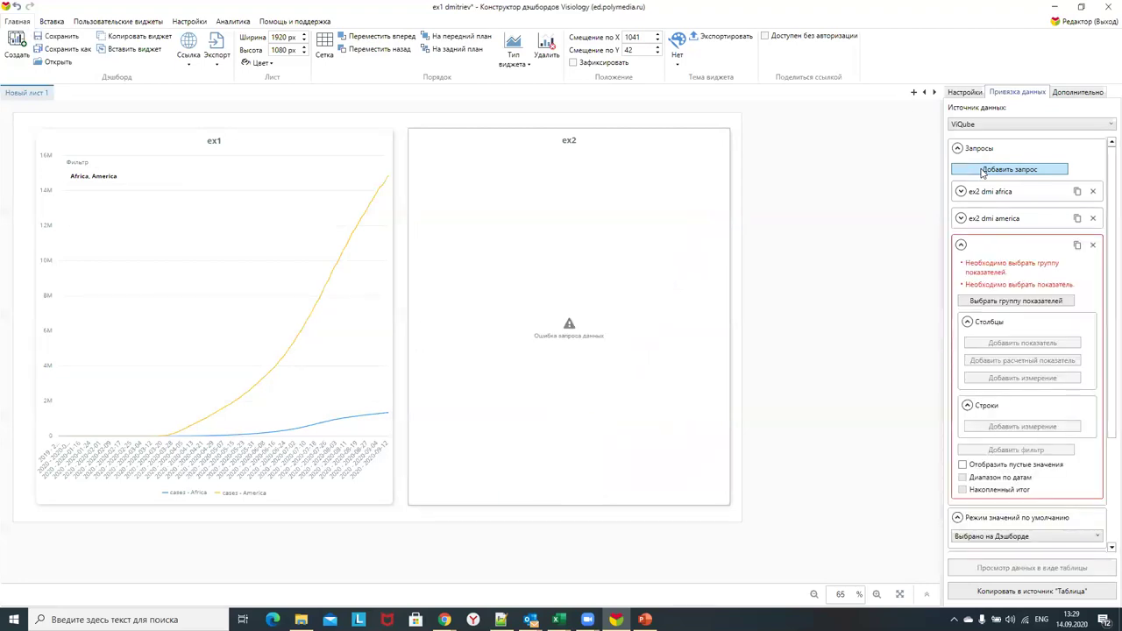
click(994, 301)
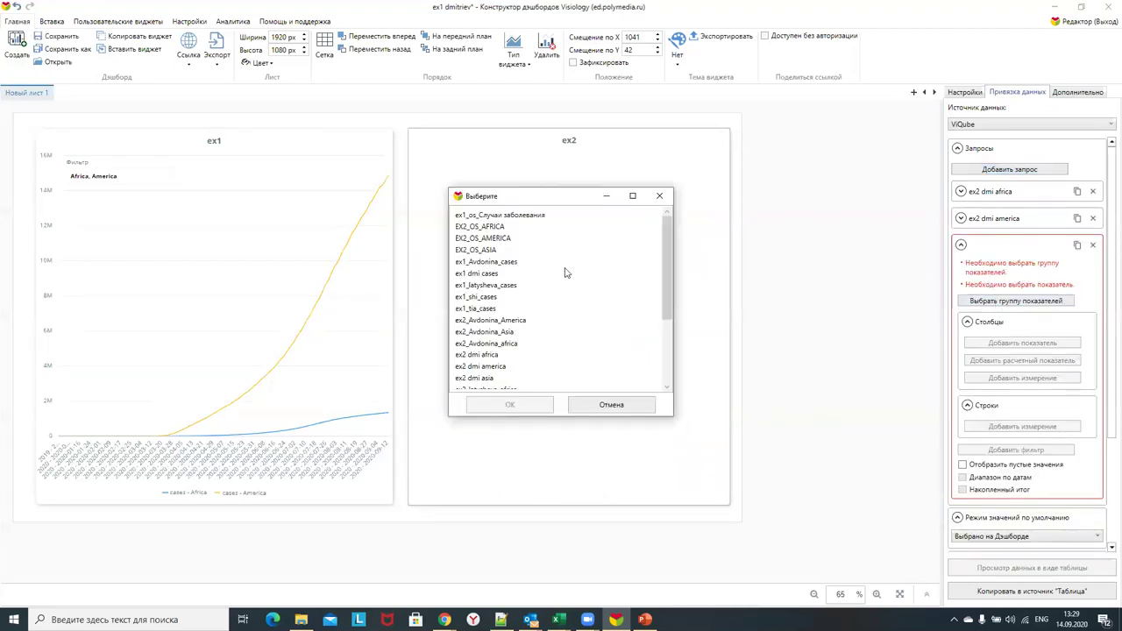
scroll(498, 239, down, 3)
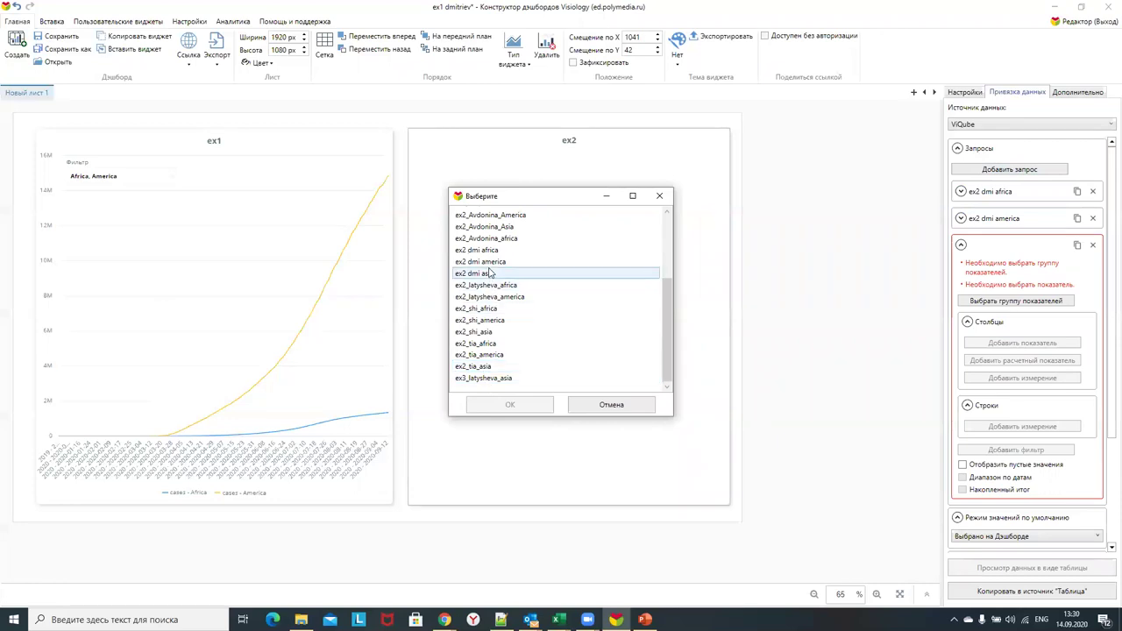
click(486, 273)
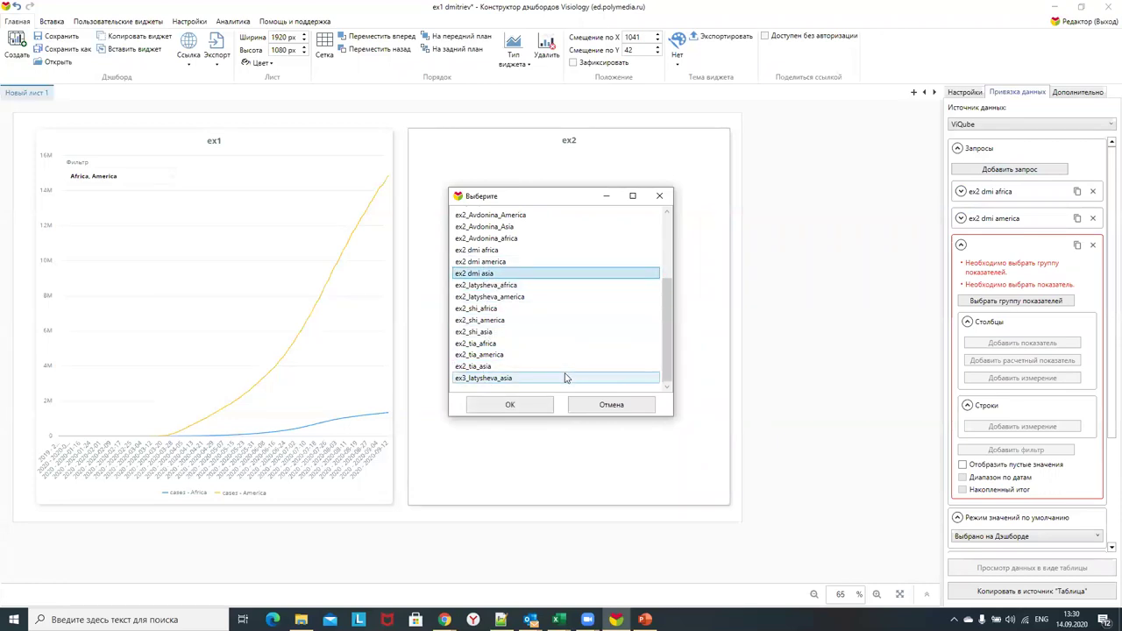
click(523, 407)
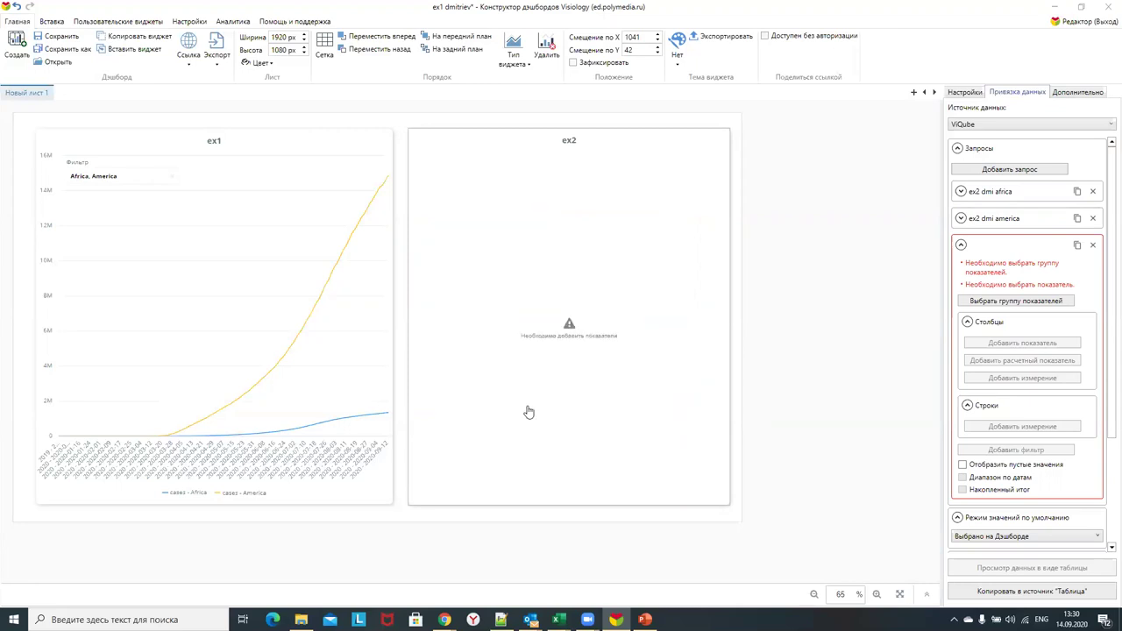
click(977, 329)
click(485, 218)
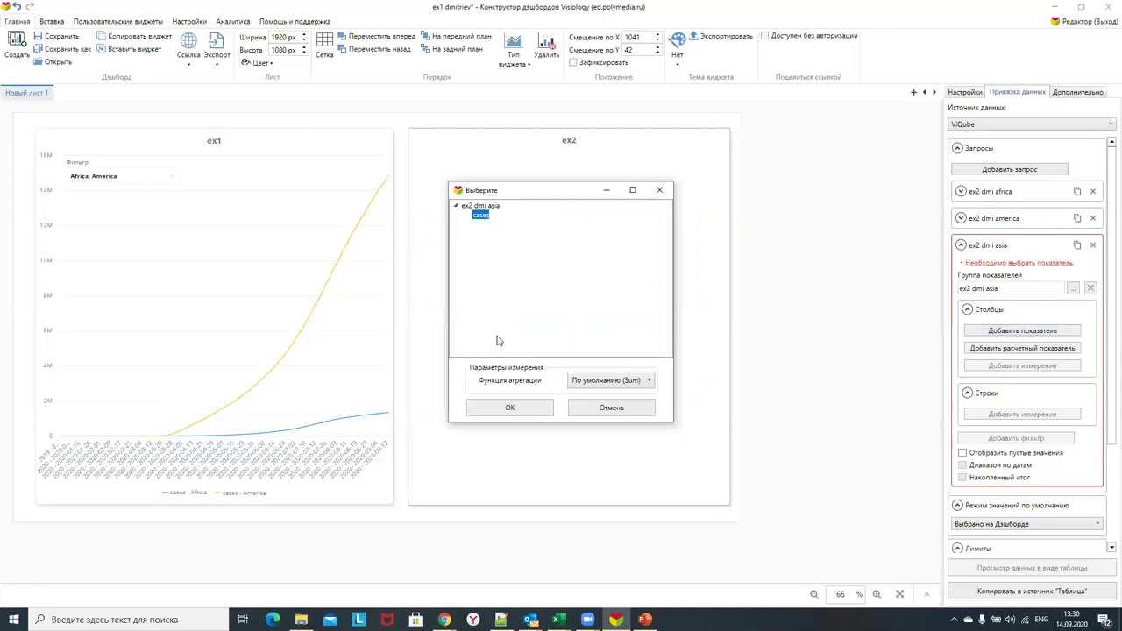
click(519, 408)
Look at the row dimension list and the indicator-group change prompt without changing anything
click(1021, 429)
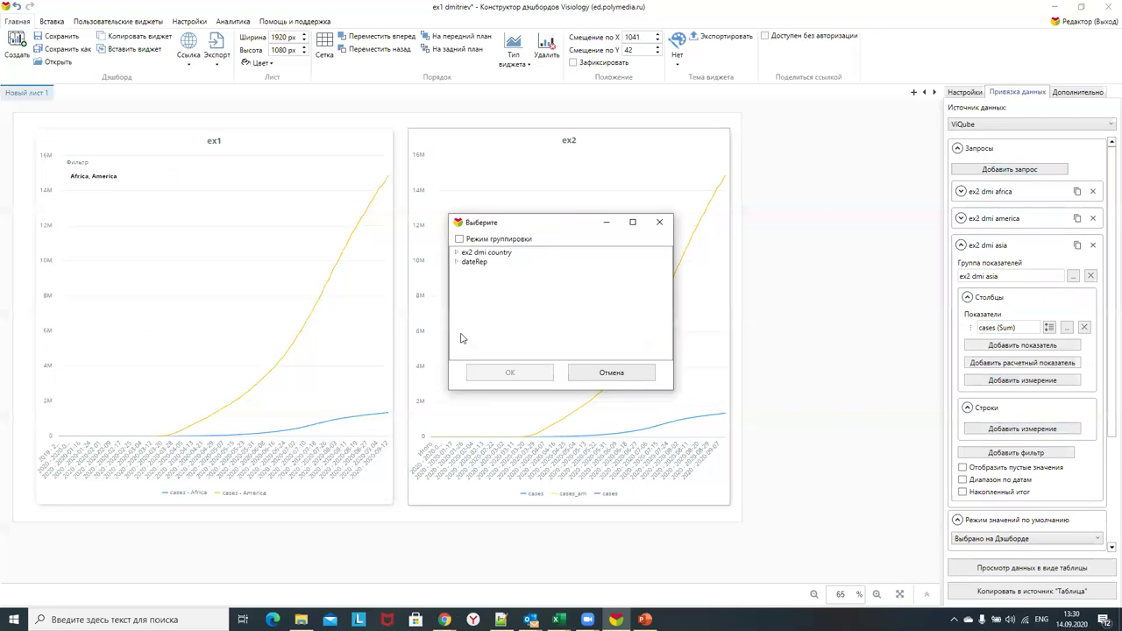
click(612, 374)
click(1073, 276)
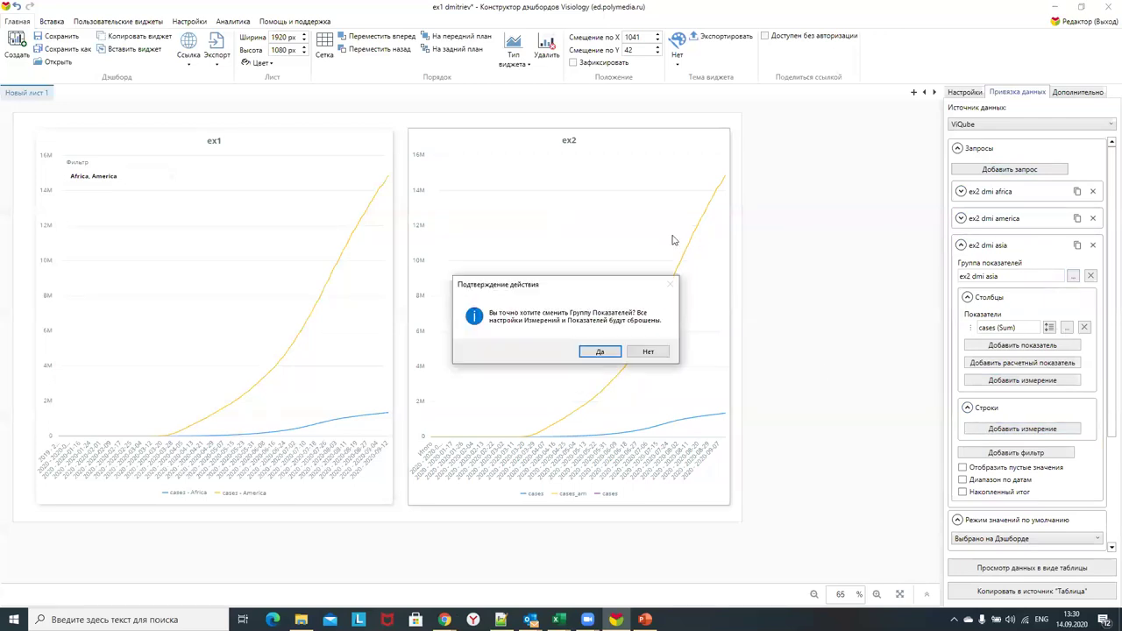
click(649, 352)
click(1073, 276)
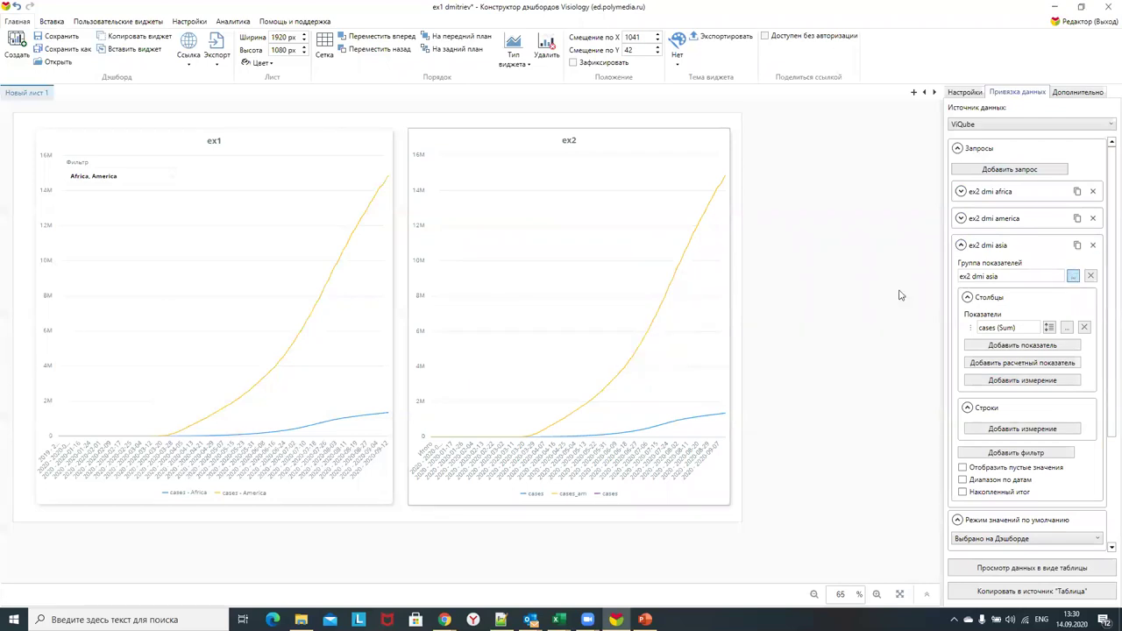
Keep the ex2 dmi asia group and add dateRep's year (Год) as a row dimension
click(615, 352)
scroll(554, 252, down, 1)
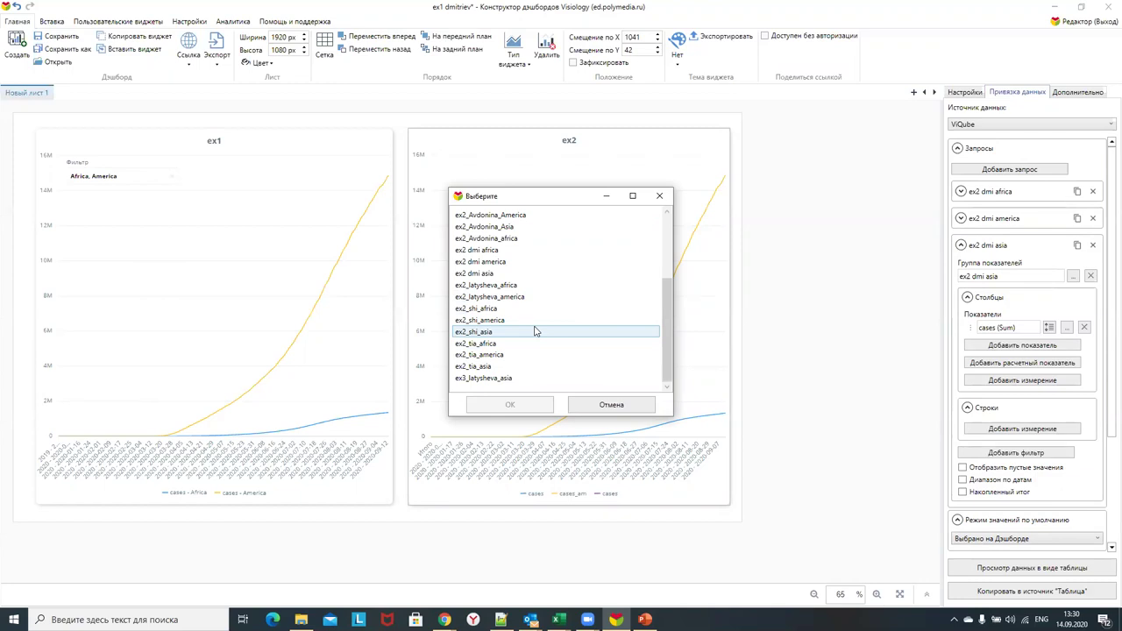
click(624, 407)
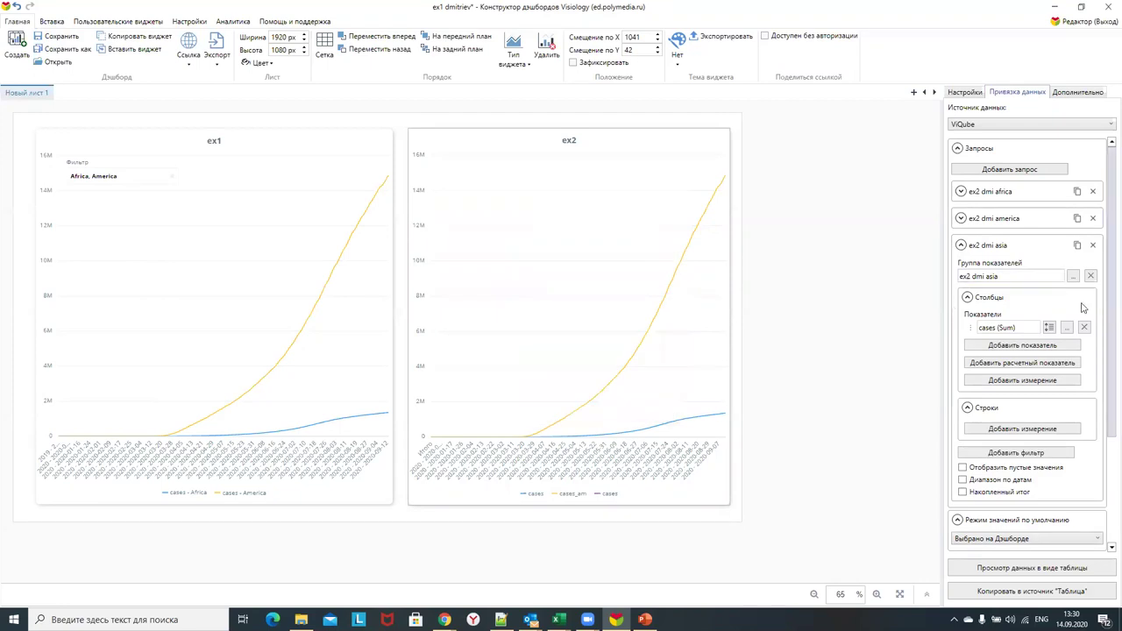
click(997, 429)
click(456, 253)
click(456, 290)
scroll(473, 302, down, 3)
click(482, 345)
click(509, 372)
Add dateRep's Дата as a second row dimension and show cases as a cumulative total
click(1022, 454)
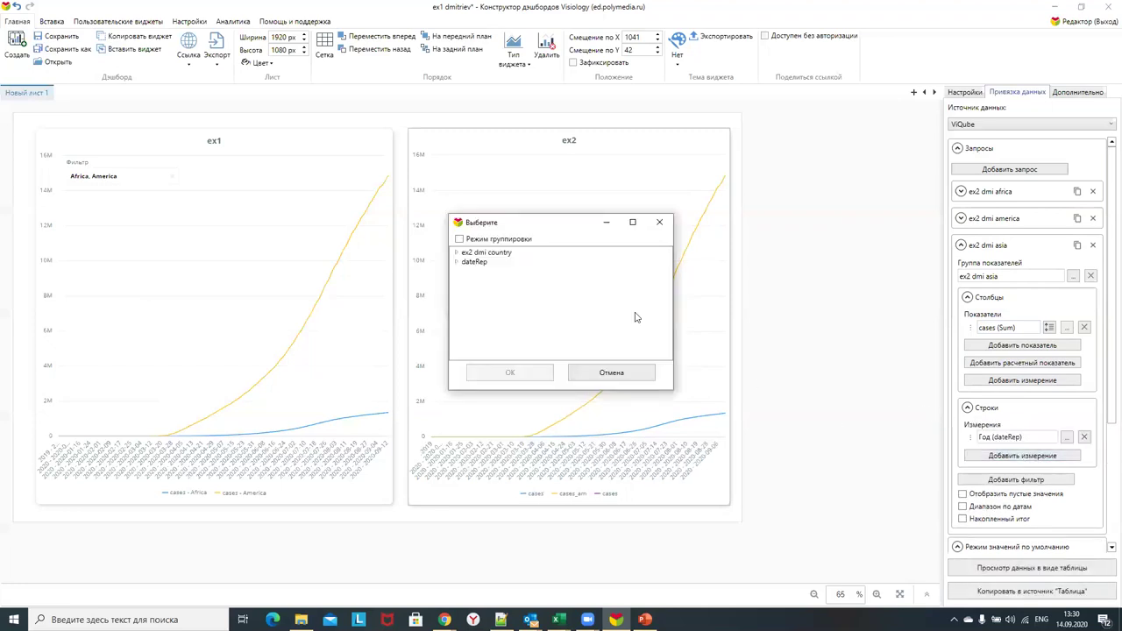
click(456, 262)
scroll(474, 302, down, 3)
scroll(474, 303, up, 3)
click(480, 270)
click(506, 372)
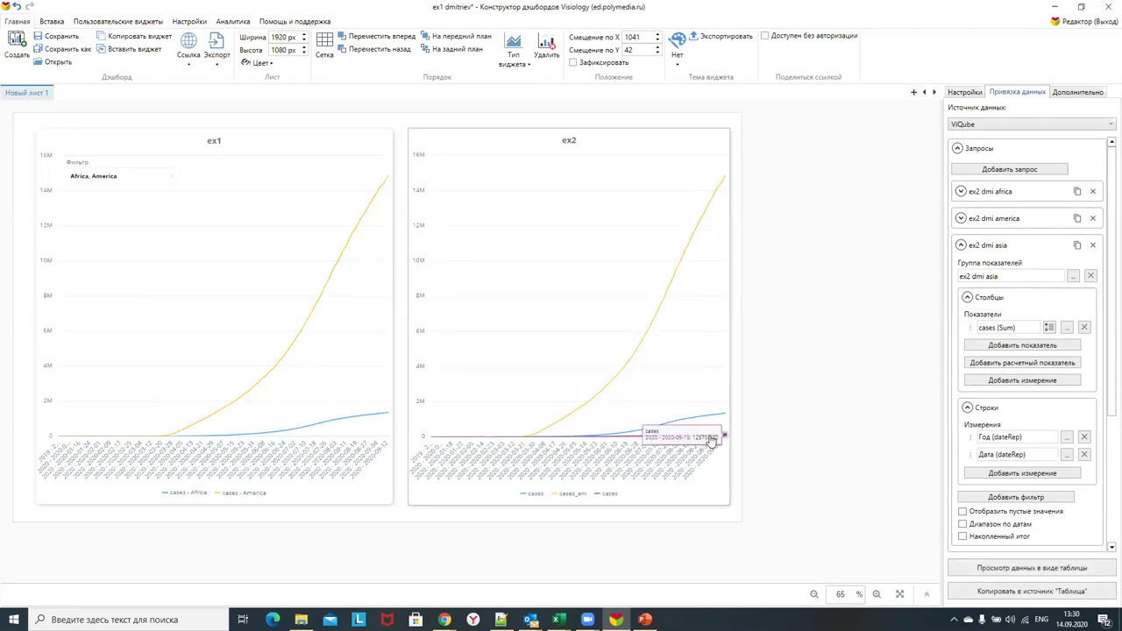
click(963, 536)
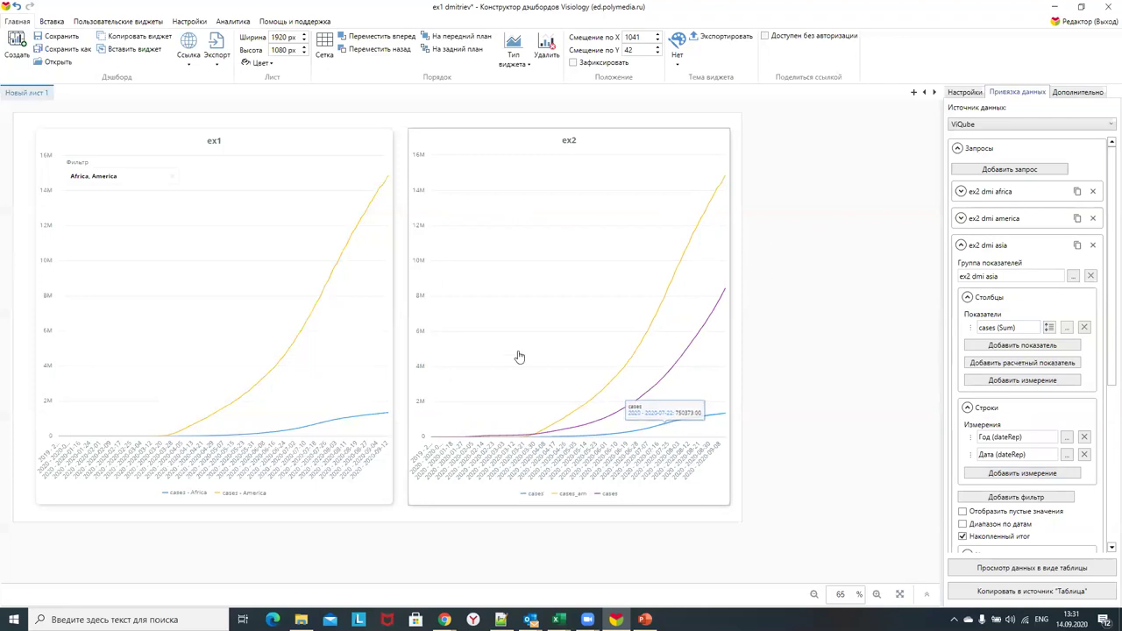
Add Asia to the ex1 chart's region filter and apply it
click(106, 179)
click(78, 276)
click(155, 334)
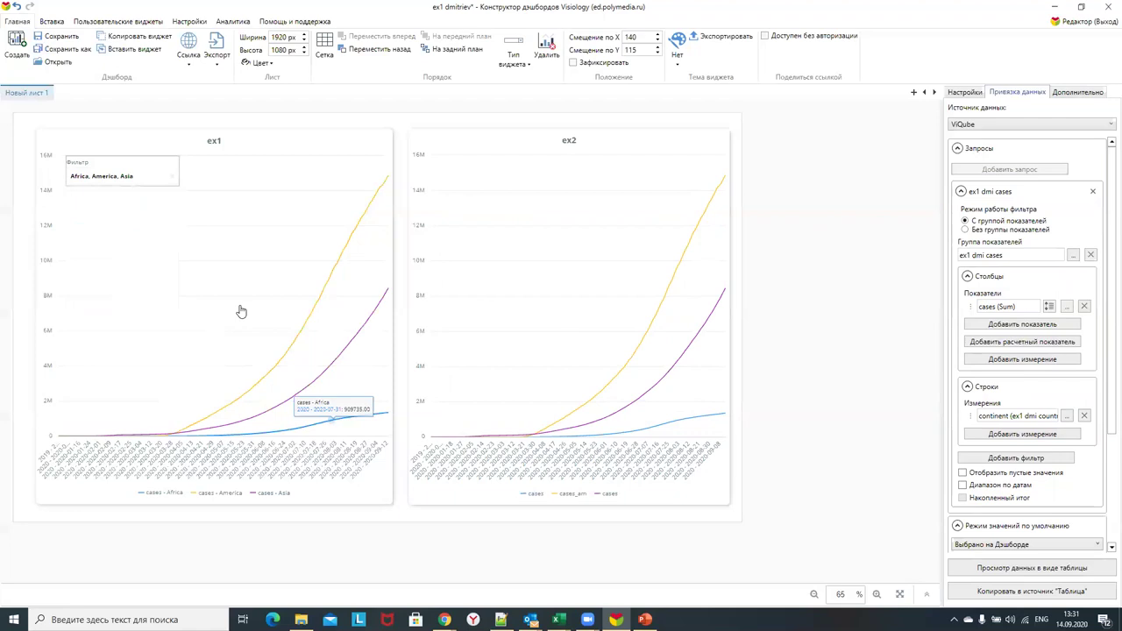
Save the dashboard and minimize the designer to return to the ViQube admin page
click(853, 302)
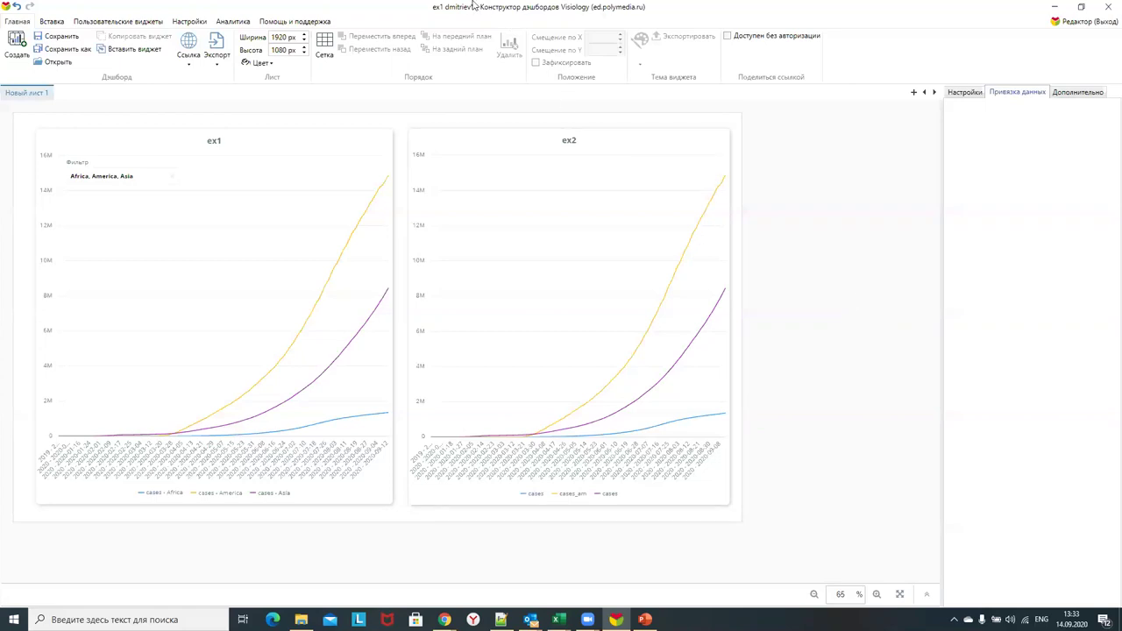
key(ctrl+s)
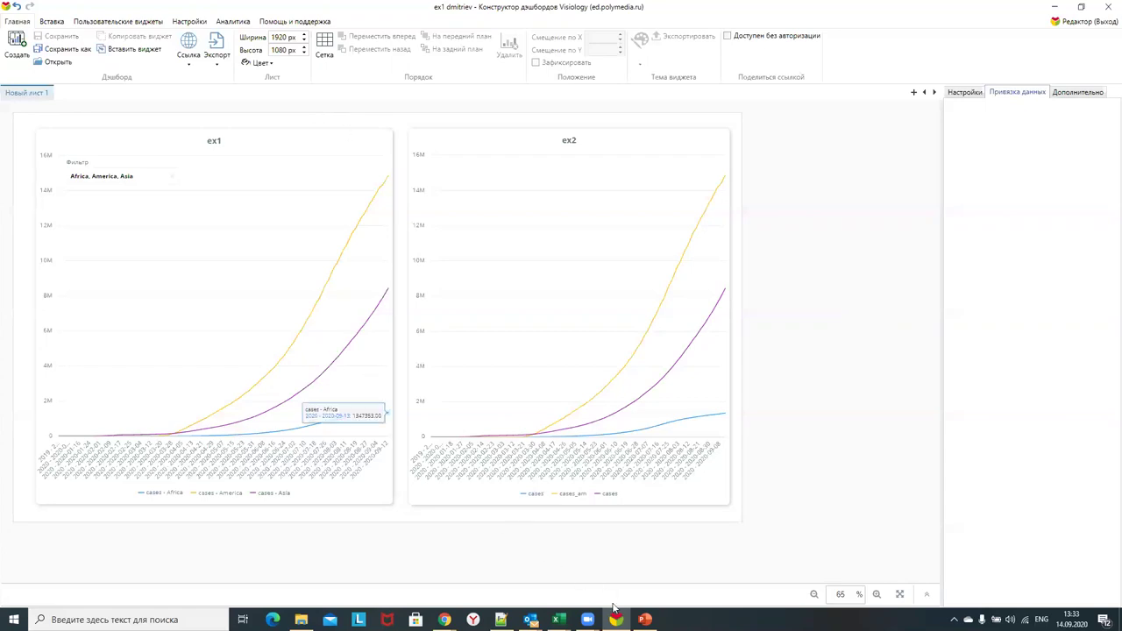
click(615, 614)
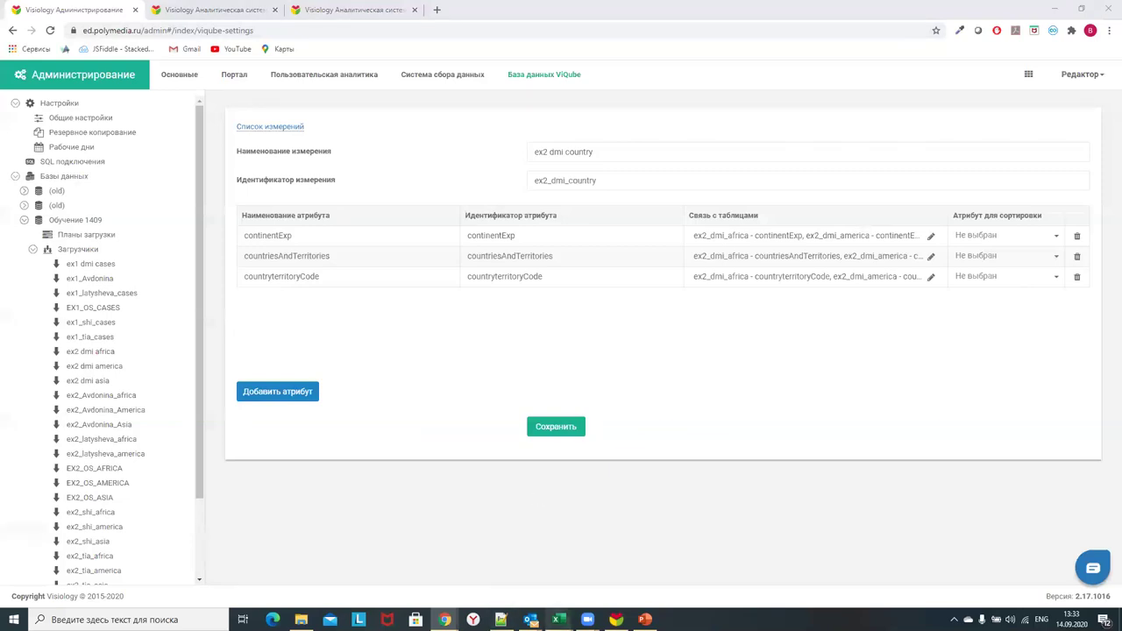
Review the ex2 dmi country attributes, then switch to the europa COVID-19 spreadsheet
mouse_move(558, 619)
mouse_move(445, 619)
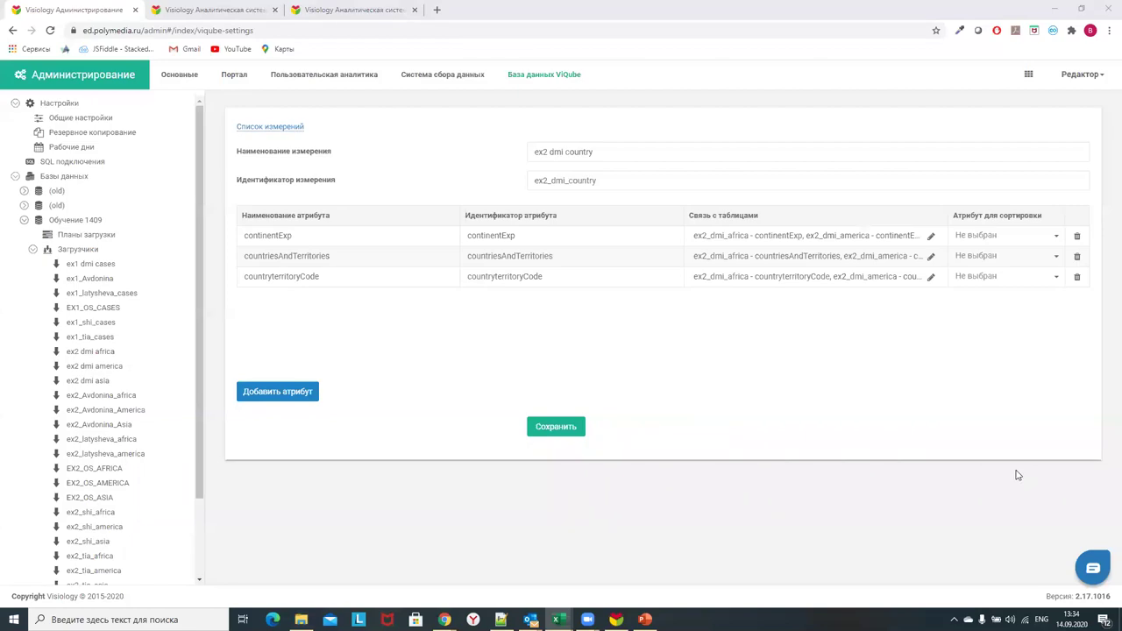
key(alt+Tab)
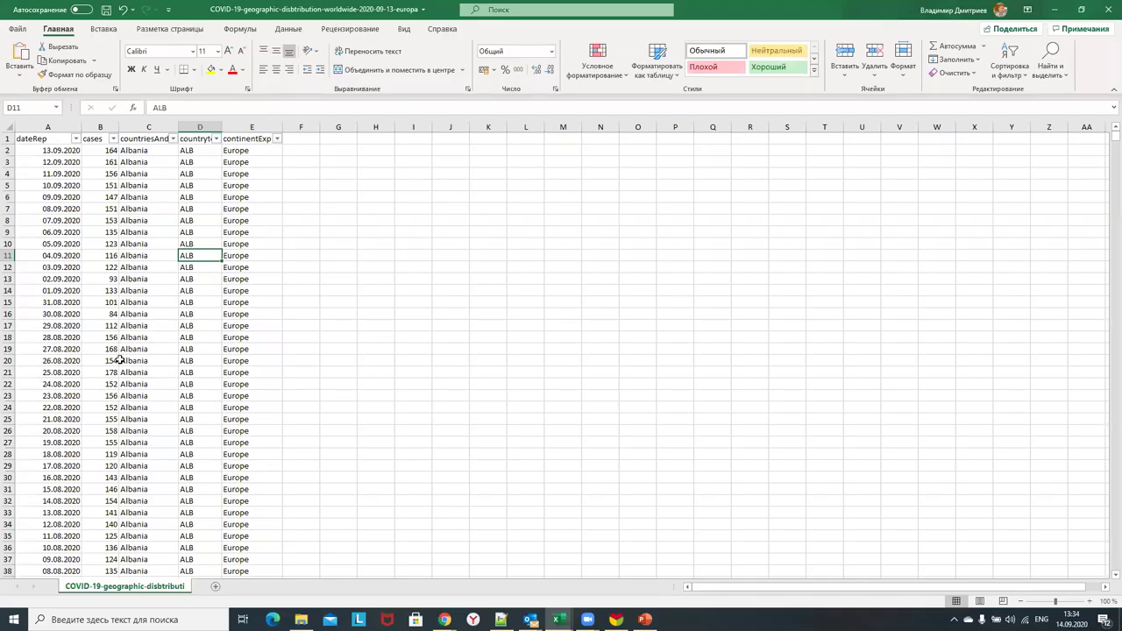
Scroll the europa data, glance at the full COVID-19 workbook, then return to Visiology
scroll(119, 359, down, 20)
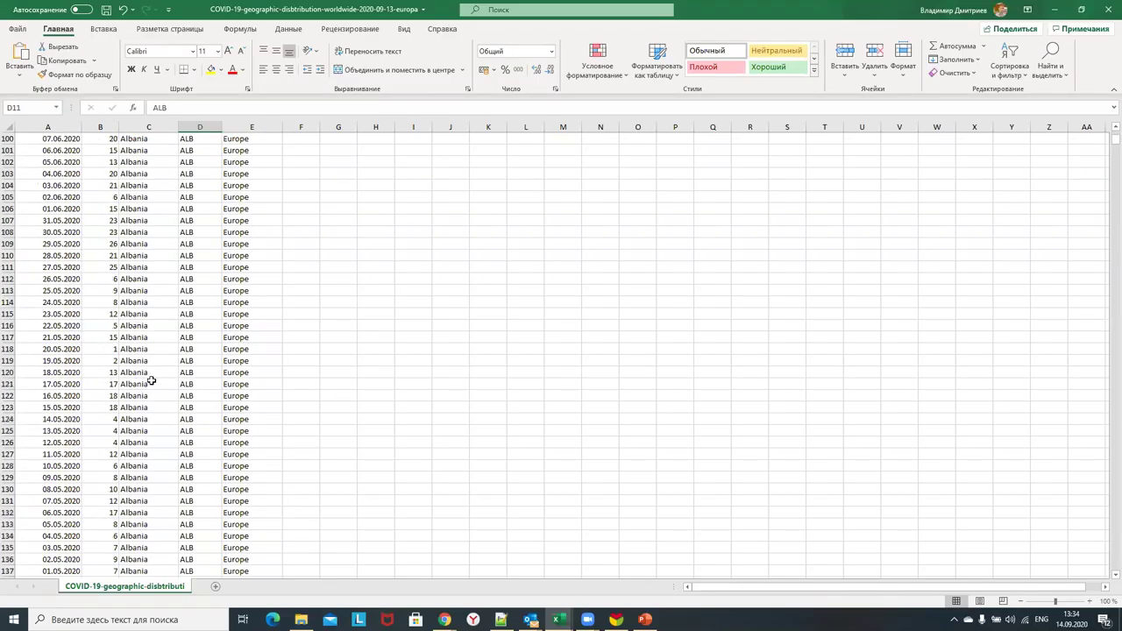
mouse_move(1113, 143)
mouse_down()
mouse_move(1101, 561)
mouse_move(1106, 133)
mouse_up()
click(1055, 9)
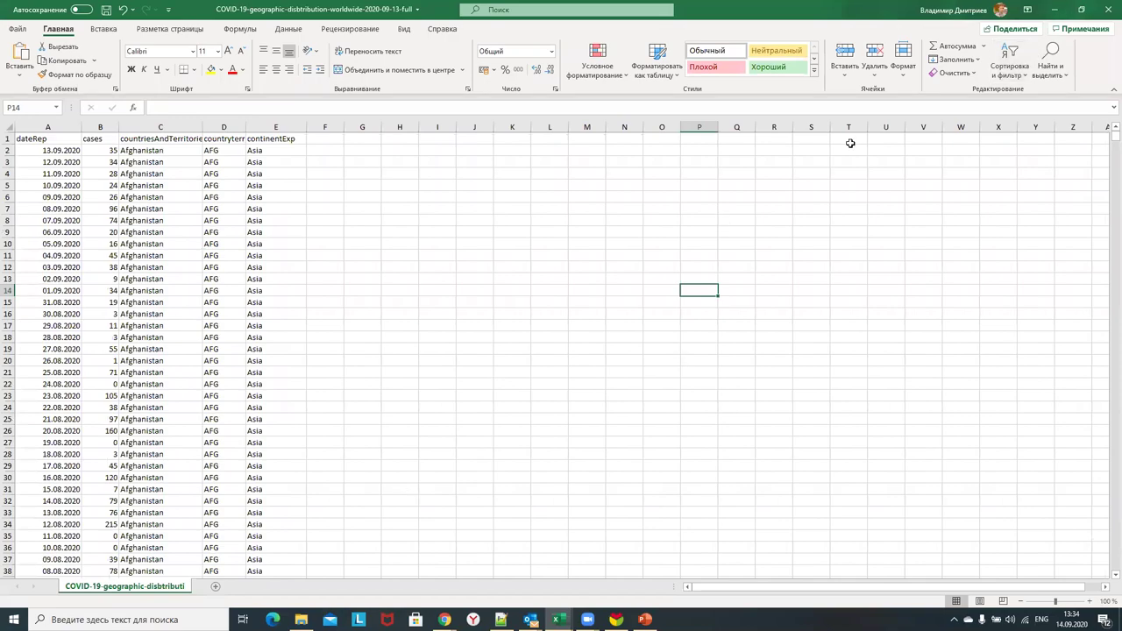
click(1055, 8)
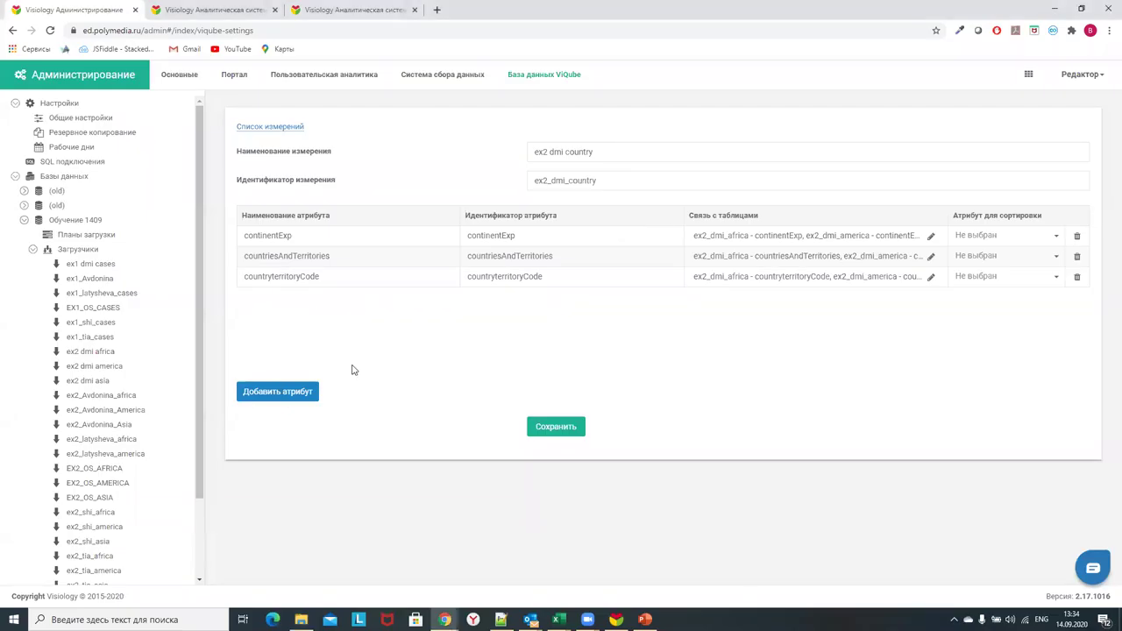
Add a new loader named 'ex2 dmi europa' and save its name
scroll(37, 395, down, 2)
scroll(46, 435, up, 1)
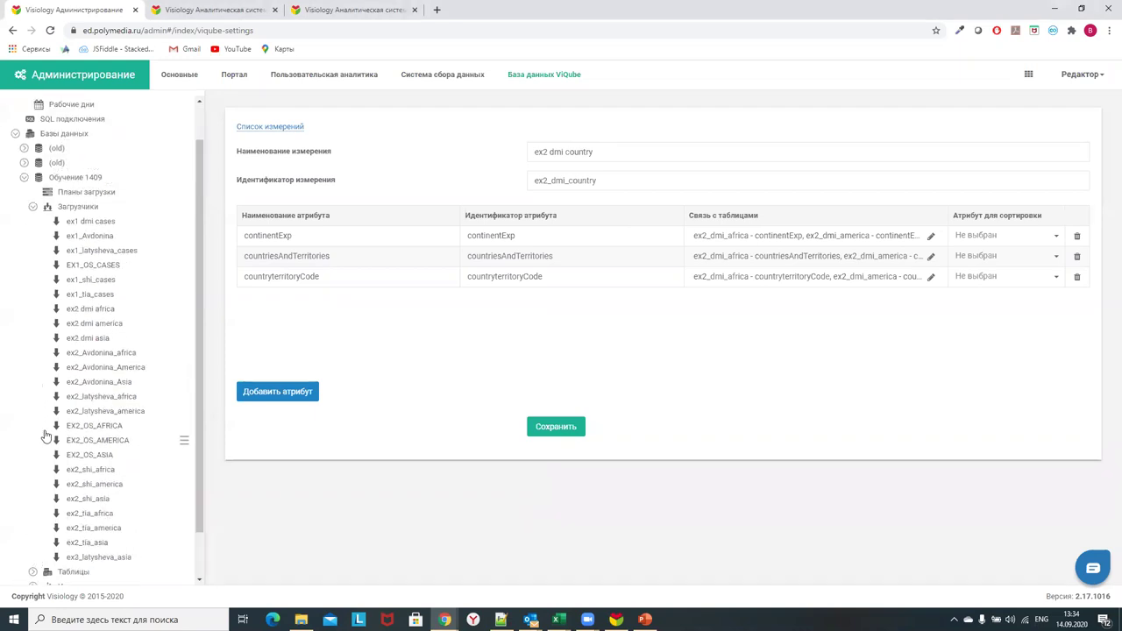
scroll(45, 436, up, 1)
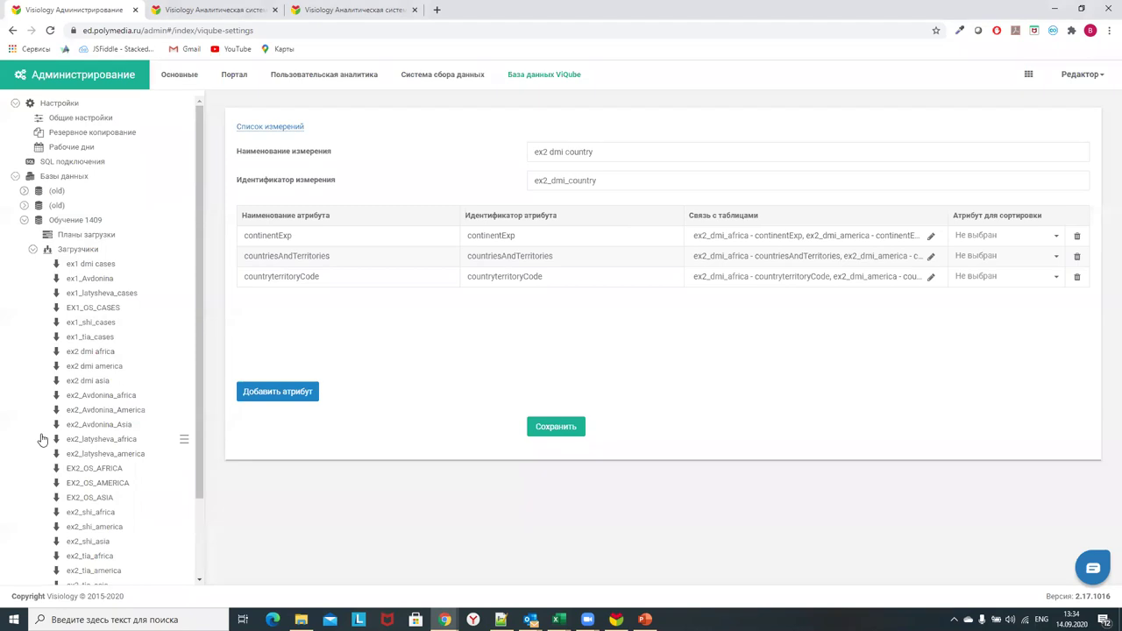
click(74, 250)
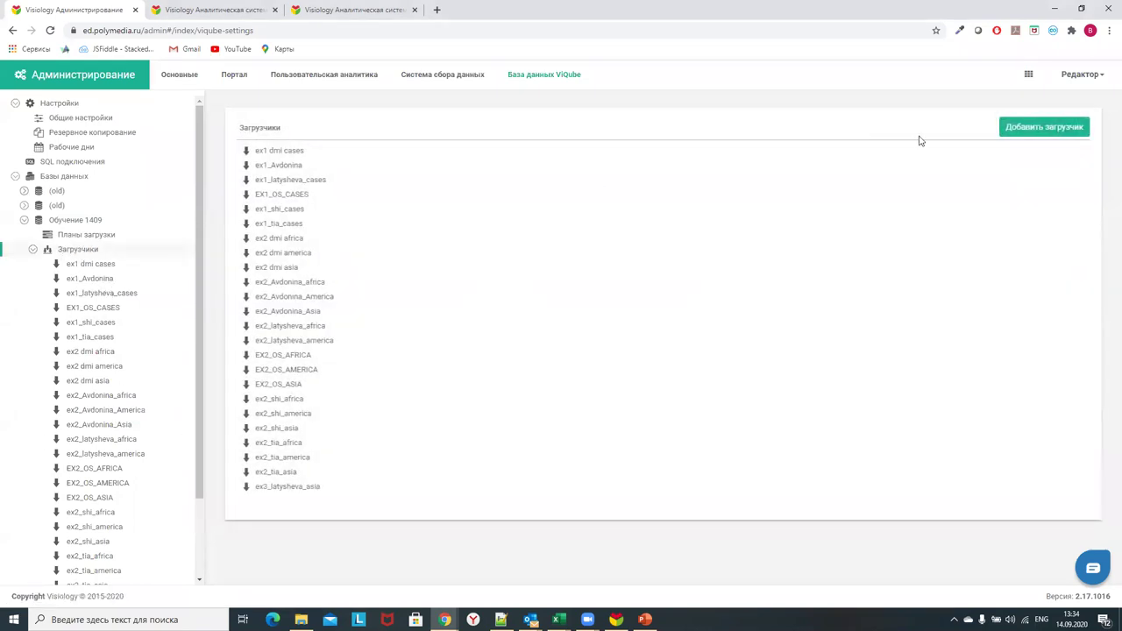
click(1018, 129)
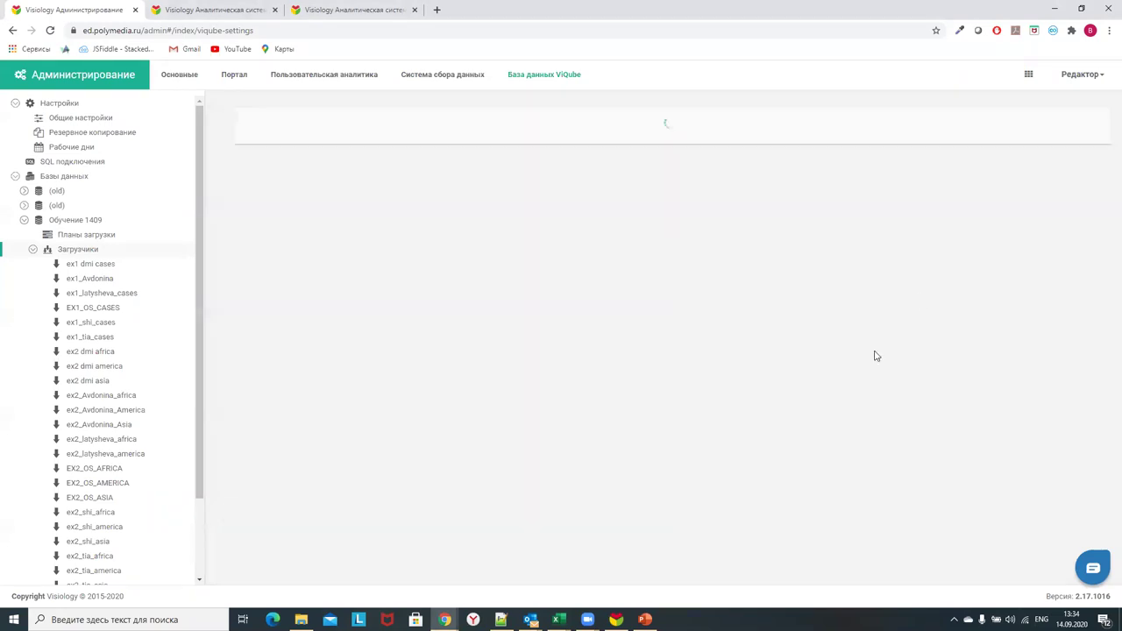
click(553, 141)
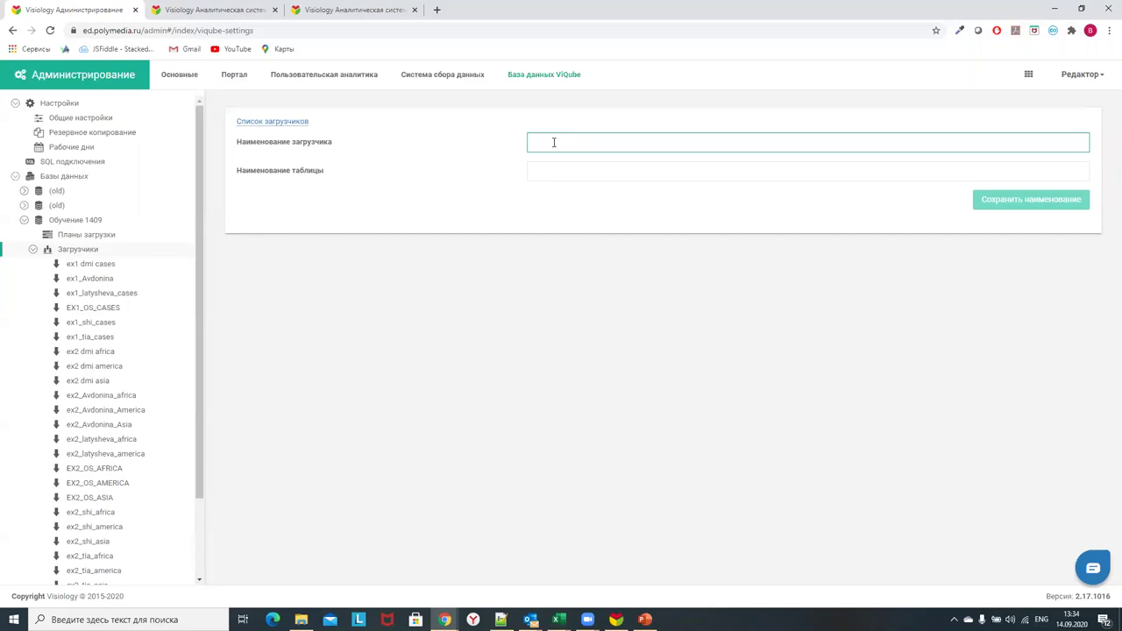
text(ex)
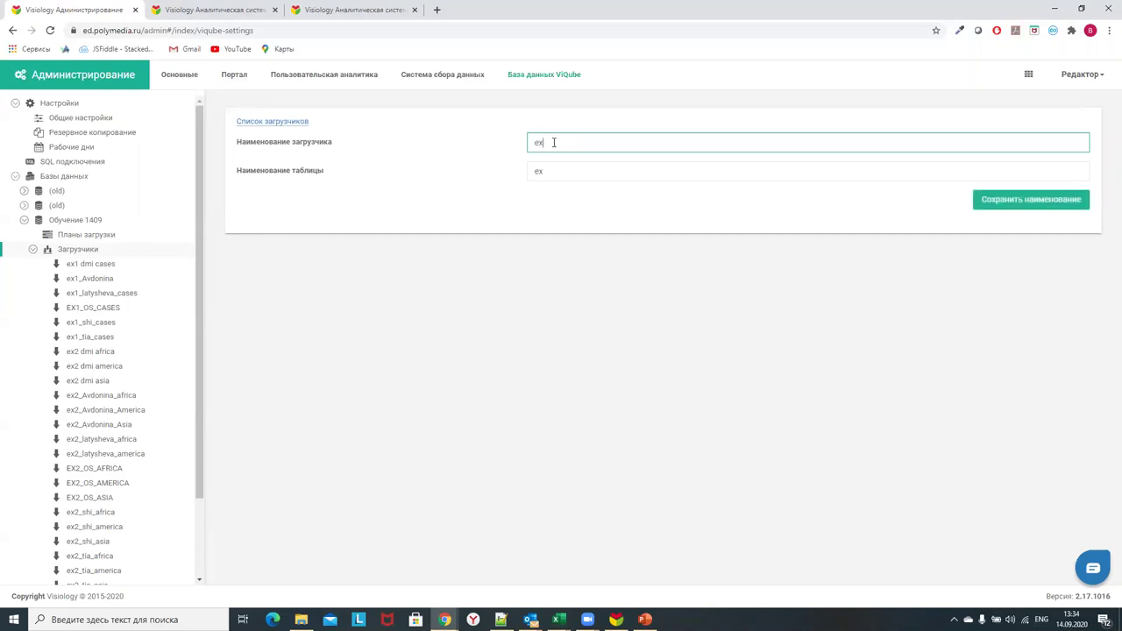
text(2 dmi europa)
click(1000, 206)
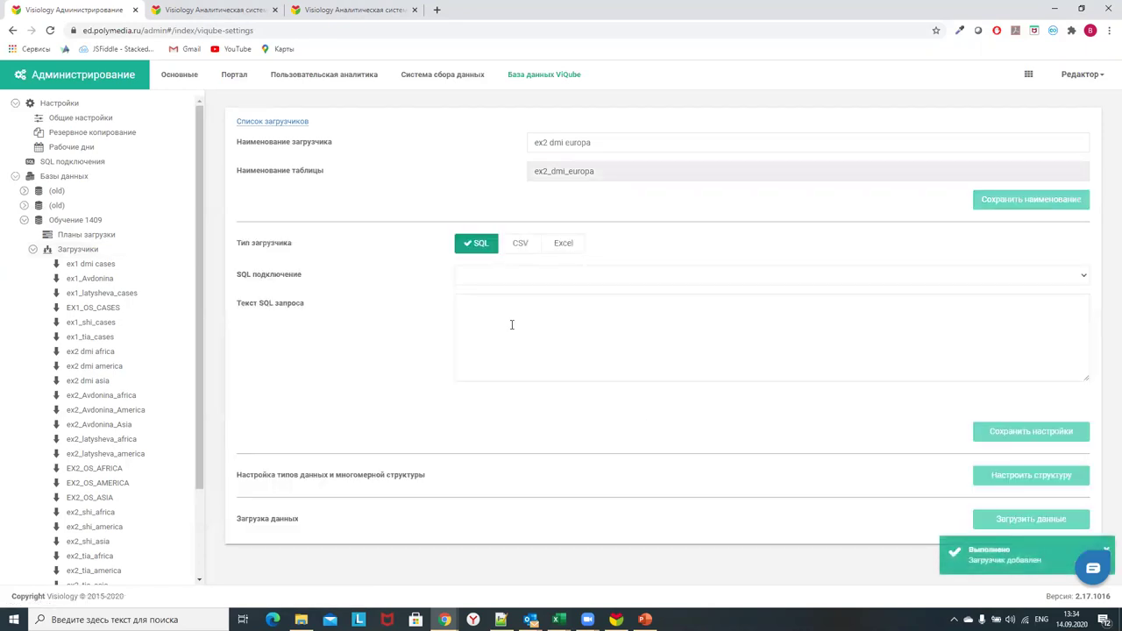
Set the loader's source to Excel with the europa COVID-19 file and save the settings
click(559, 248)
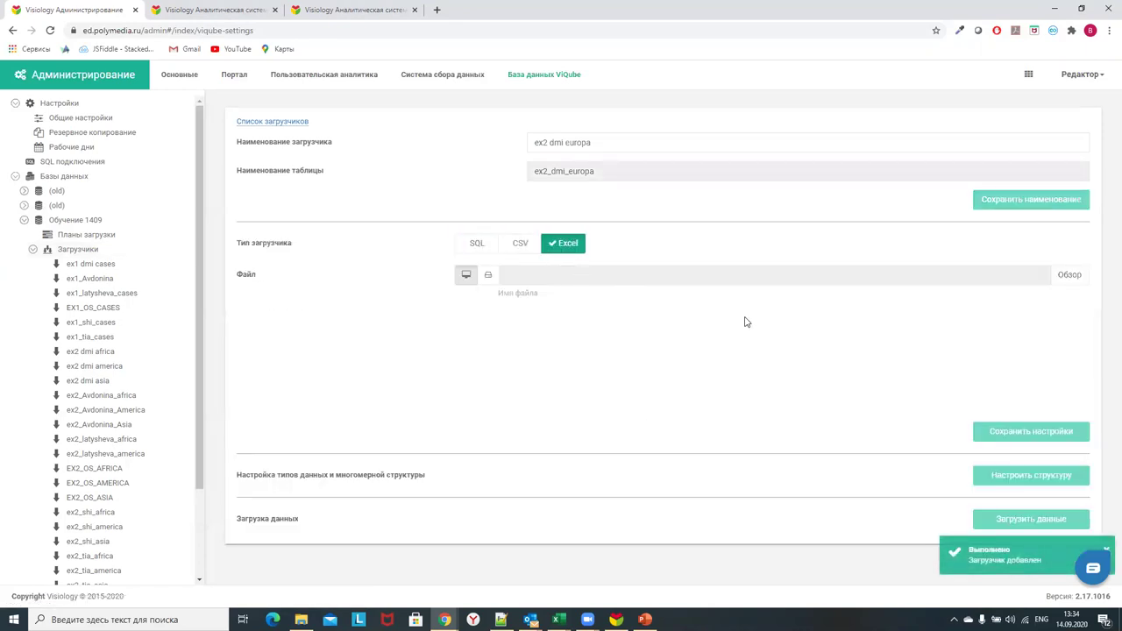
click(1070, 277)
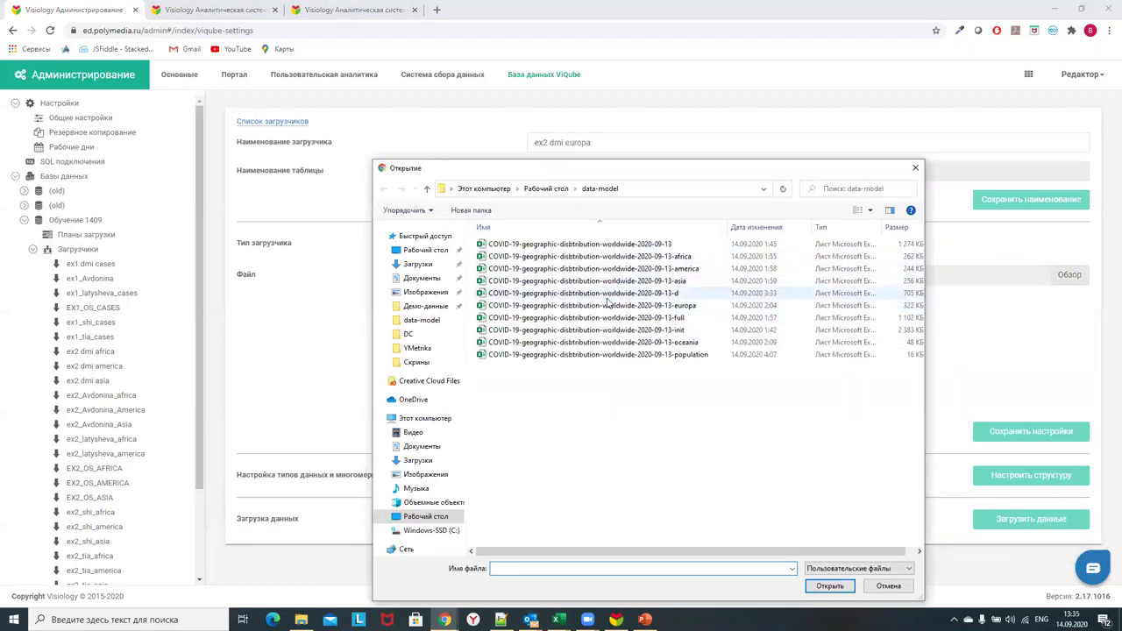
click(605, 306)
click(837, 587)
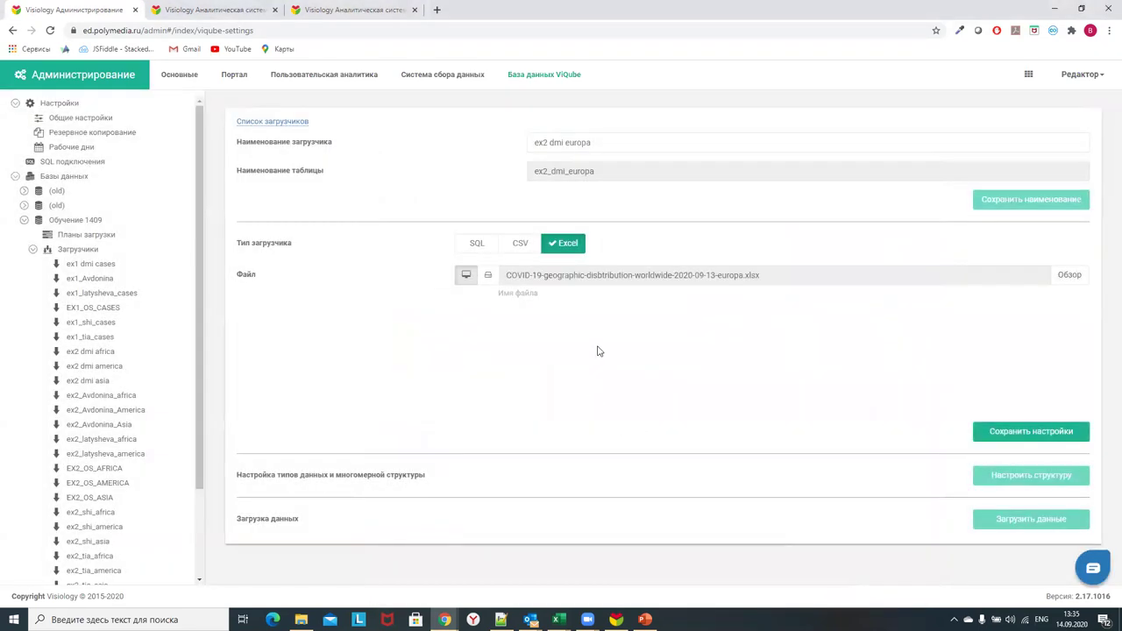
click(1038, 435)
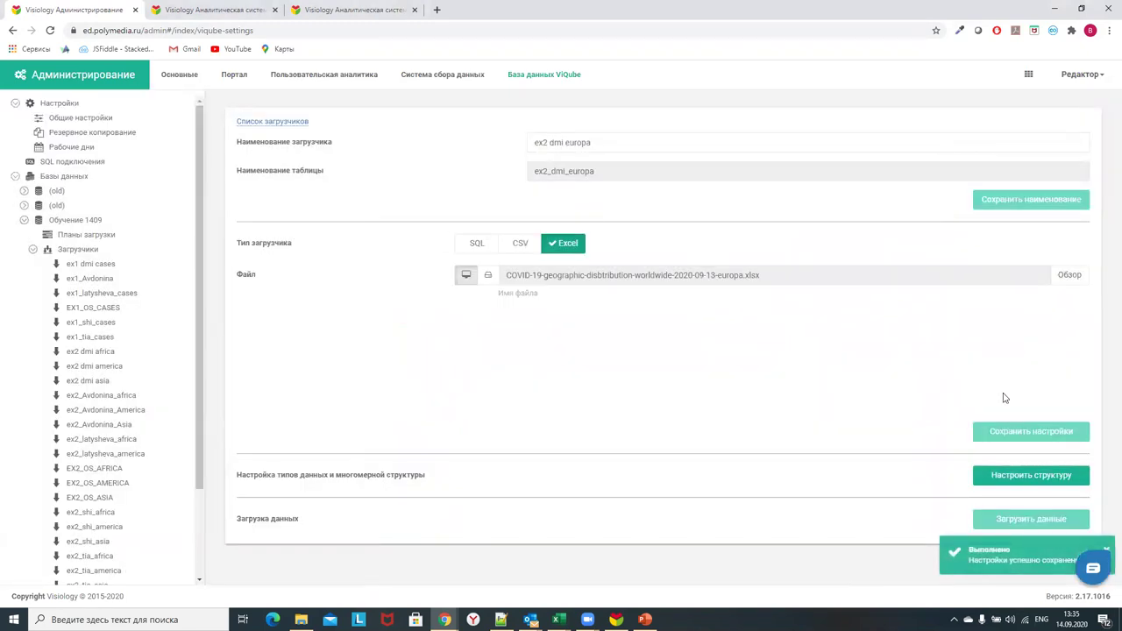
Cancel the data structure setup, browse the Tables list, and return to the loaders list
click(1011, 478)
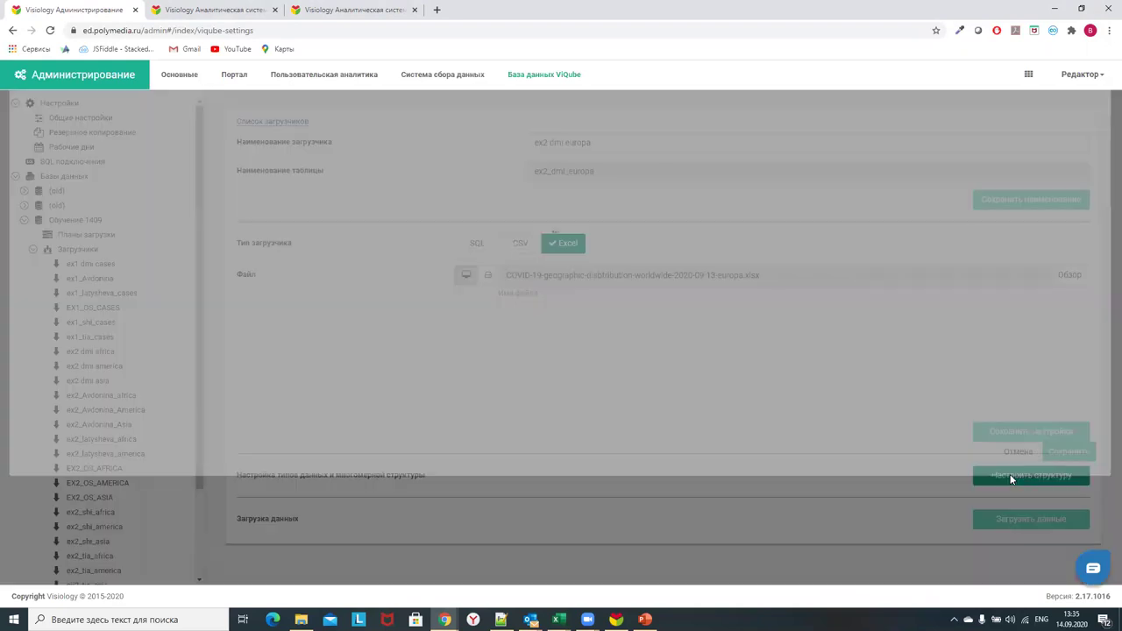
click(1016, 548)
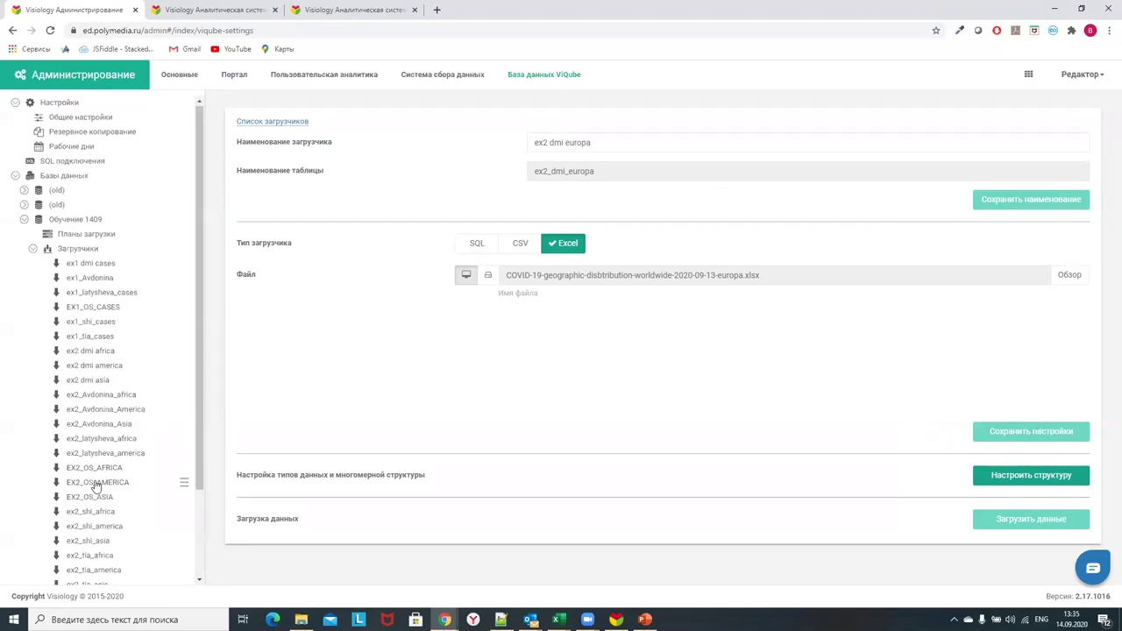
scroll(79, 486, down, 2)
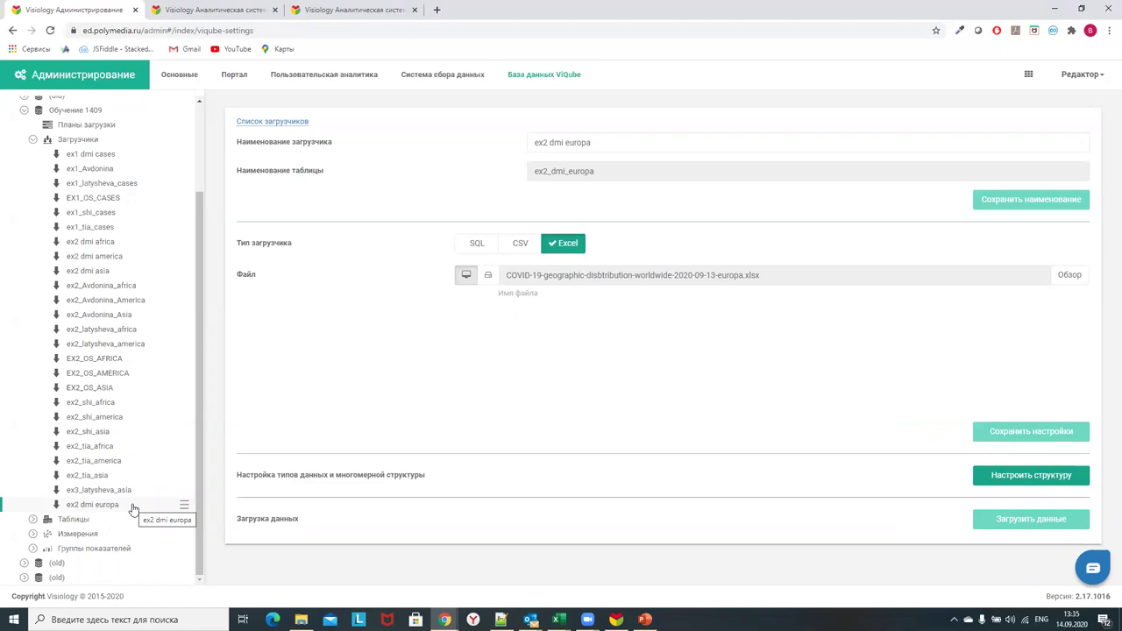
click(32, 521)
scroll(53, 472, down, 4)
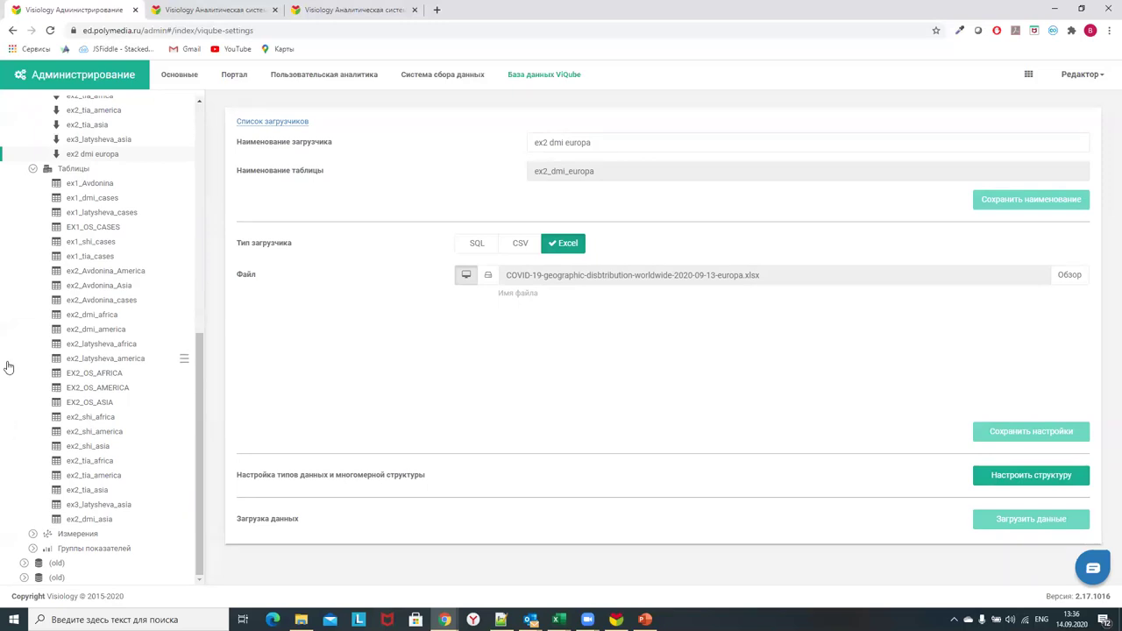
scroll(11, 372, up, 6)
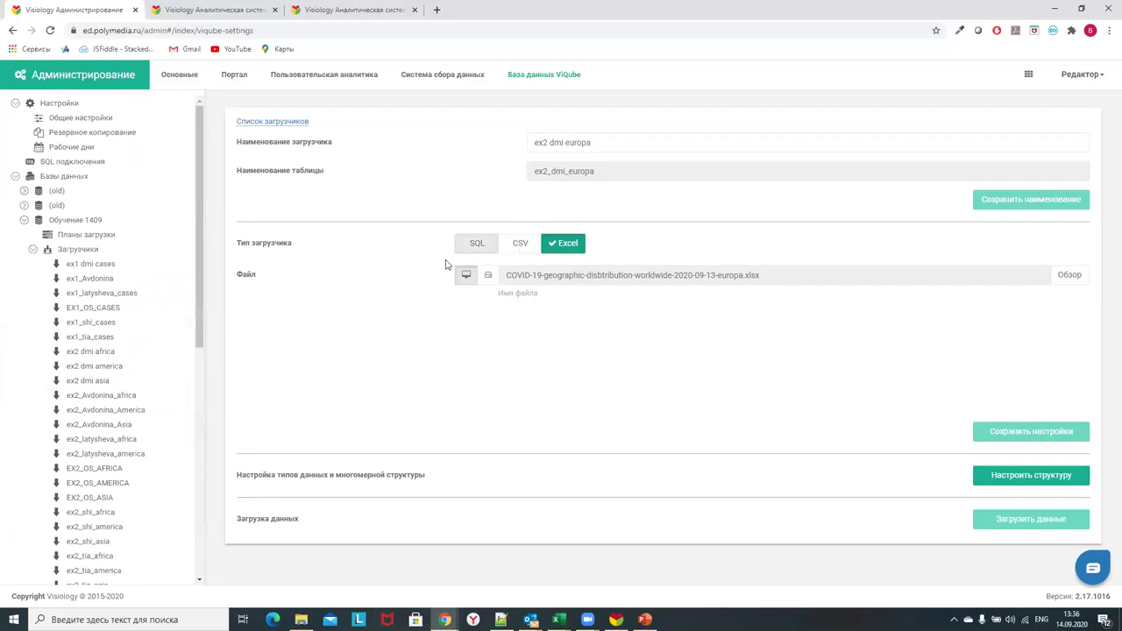
scroll(128, 386, down, 4)
scroll(131, 396, up, 5)
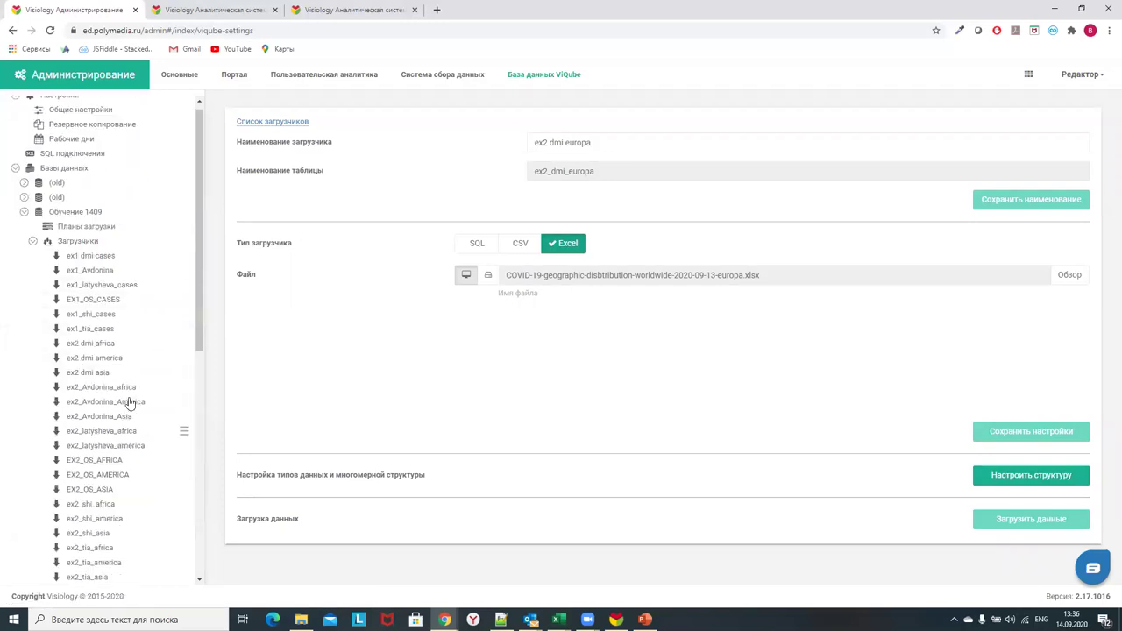
click(98, 251)
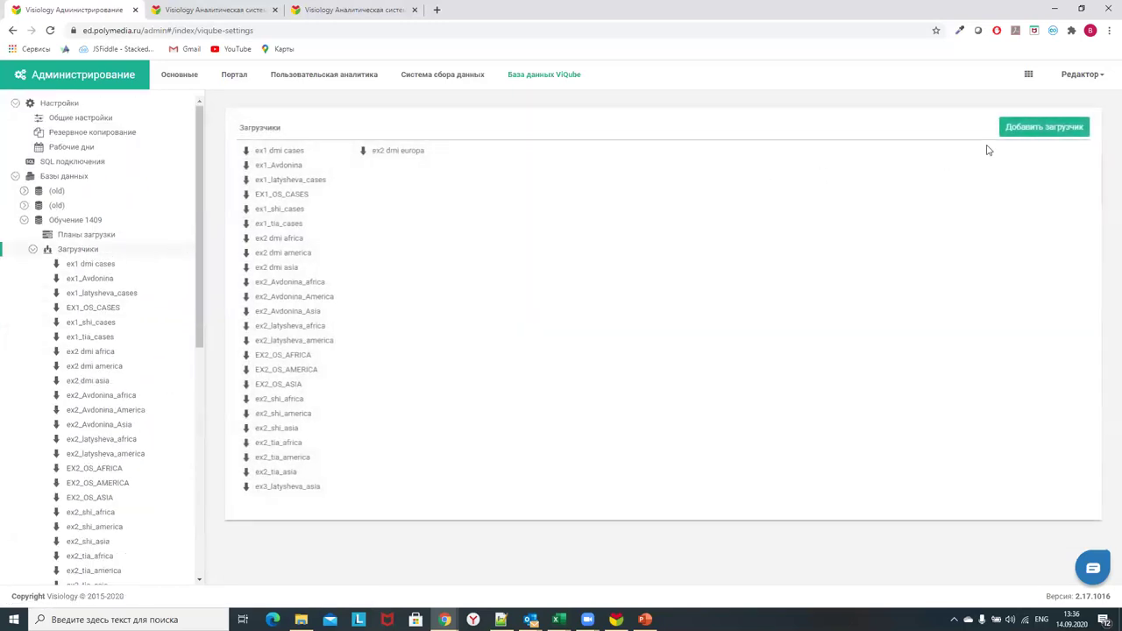
Start a draft loader named ex2_shi_europa, erase the name, and reload the administration page
click(1017, 134)
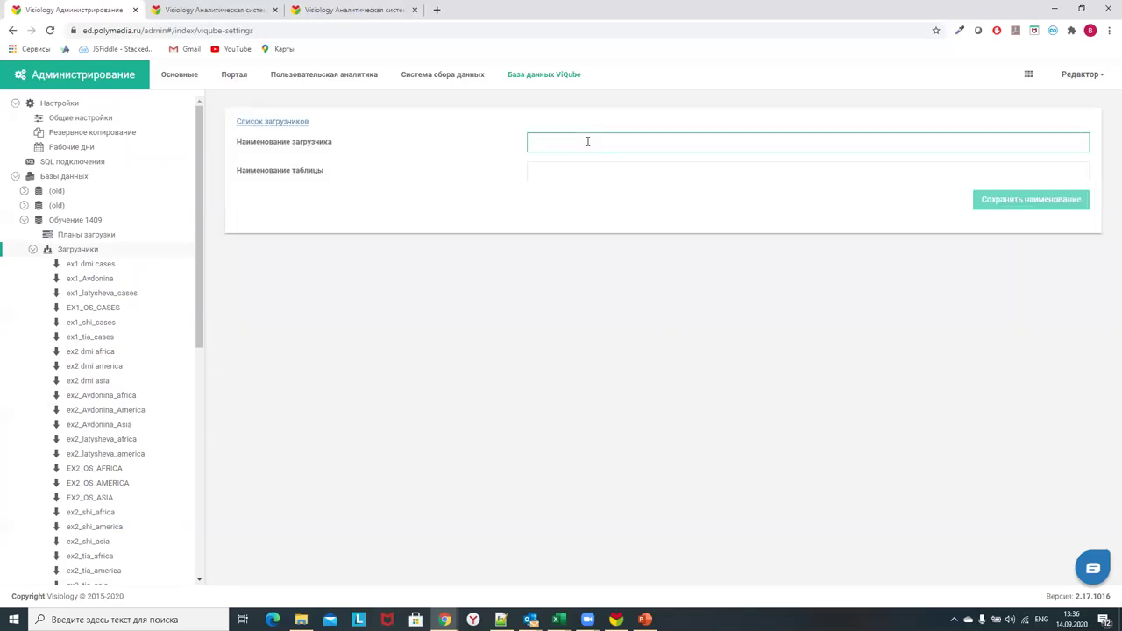
text(ex2)
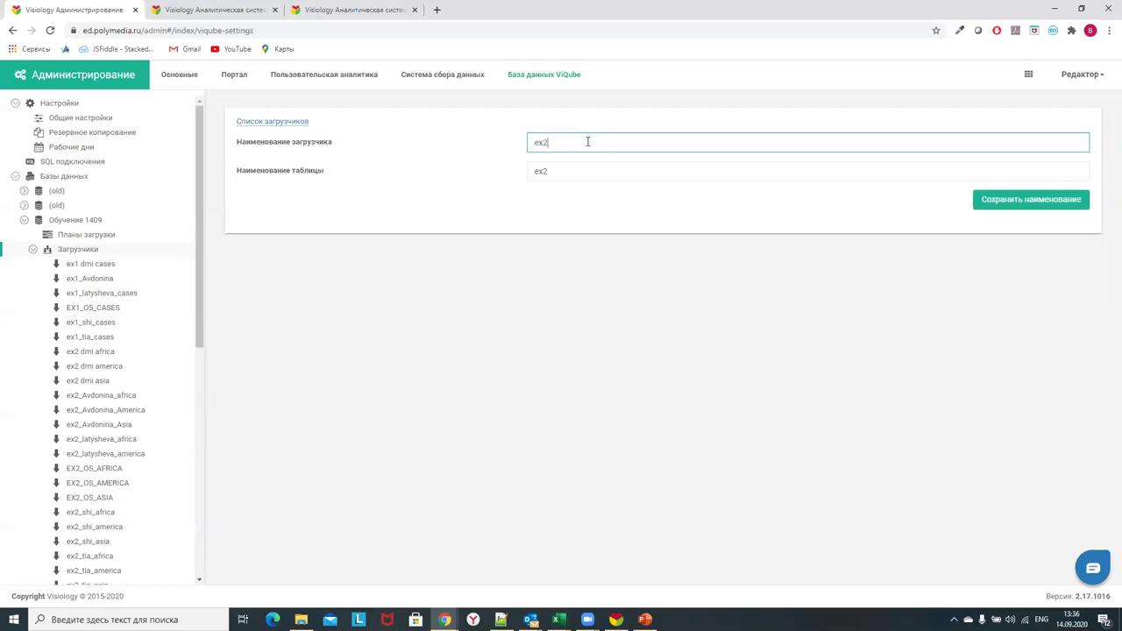
scroll(84, 363, down, 2)
scroll(84, 363, up, 1)
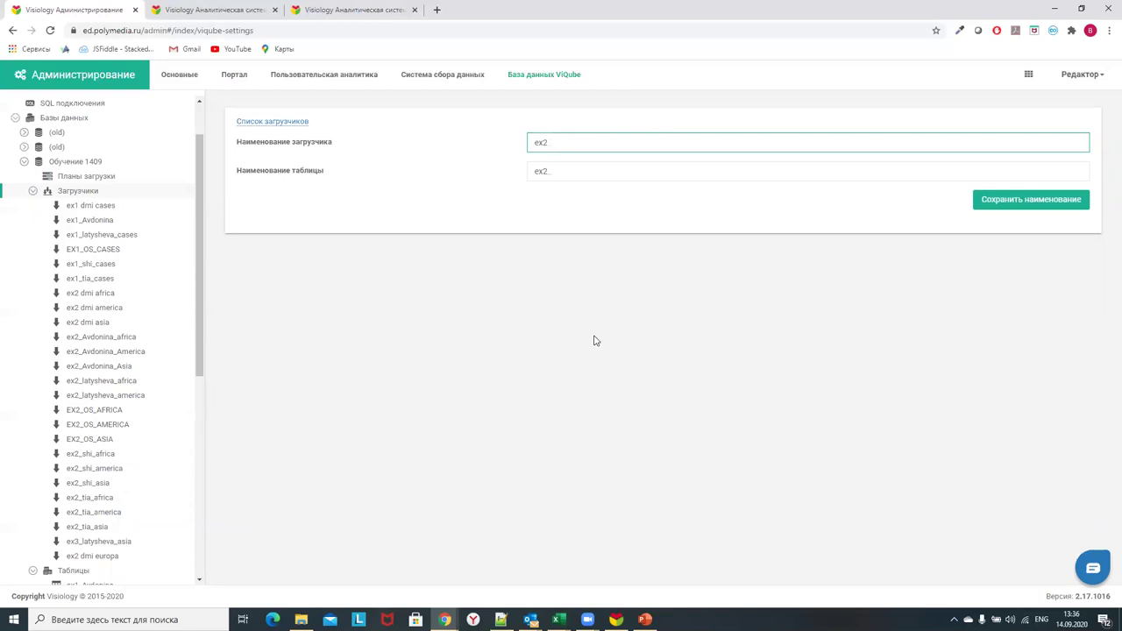
text(_shi_europa)
key(BackSpace)
key(BackSpace)
key(BackSpace)
key(BackSpace)
key(BackSpace)
key(BackSpace)
key(BackSpace)
key(BackSpace)
key(BackSpace)
key(BackSpace)
key(BackSpace)
key(BackSpace)
key(BackSpace)
key(BackSpace)
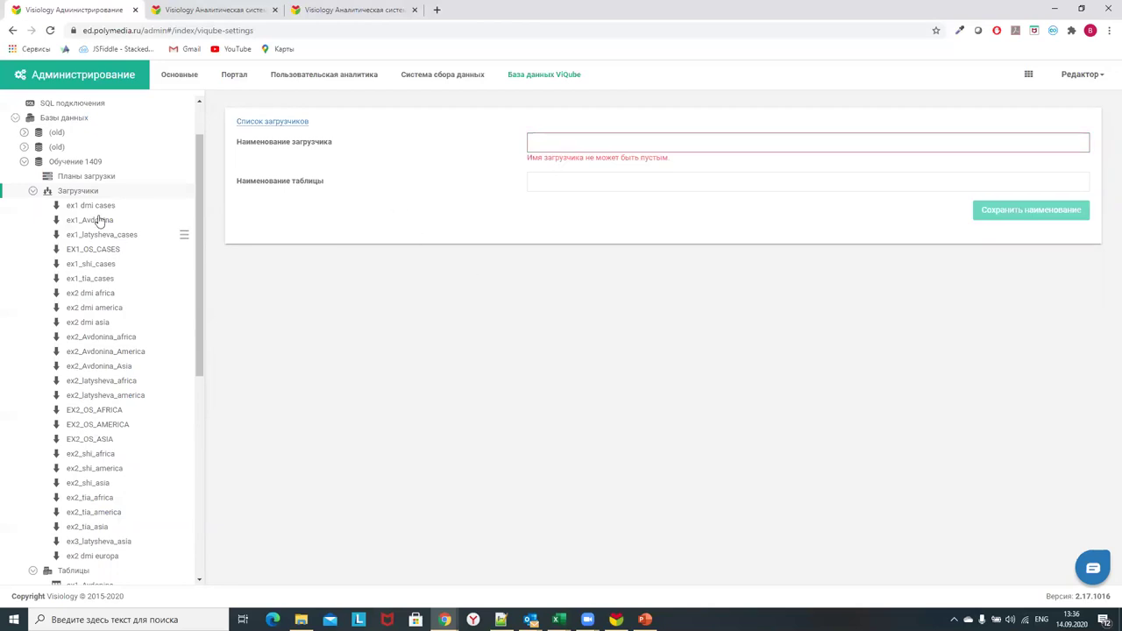
click(83, 193)
scroll(108, 363, up, 1)
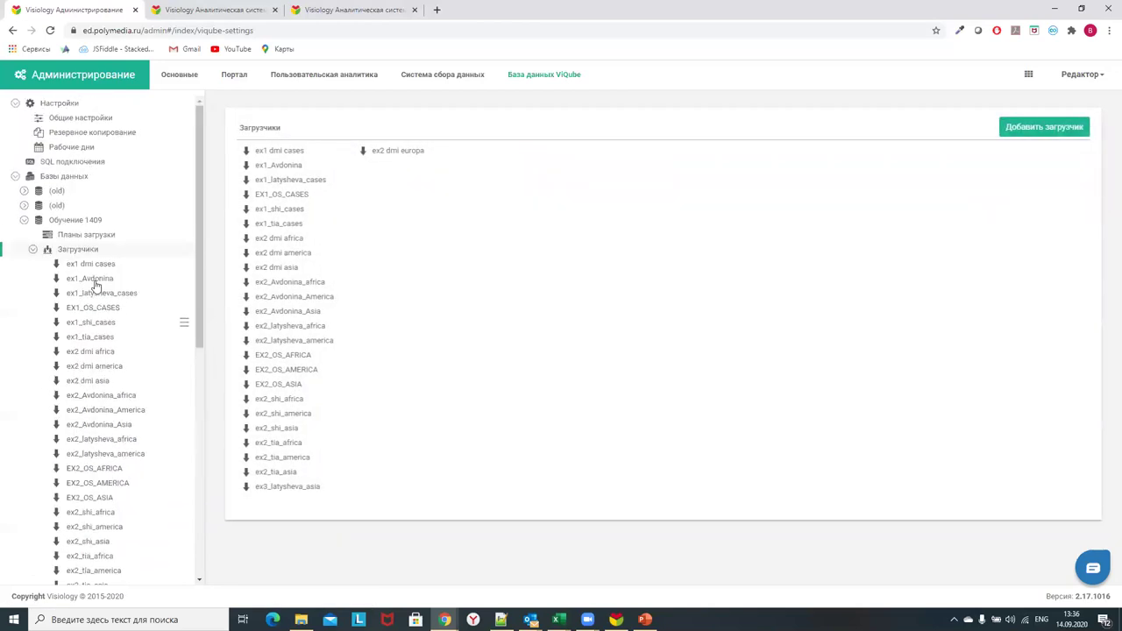
click(50, 31)
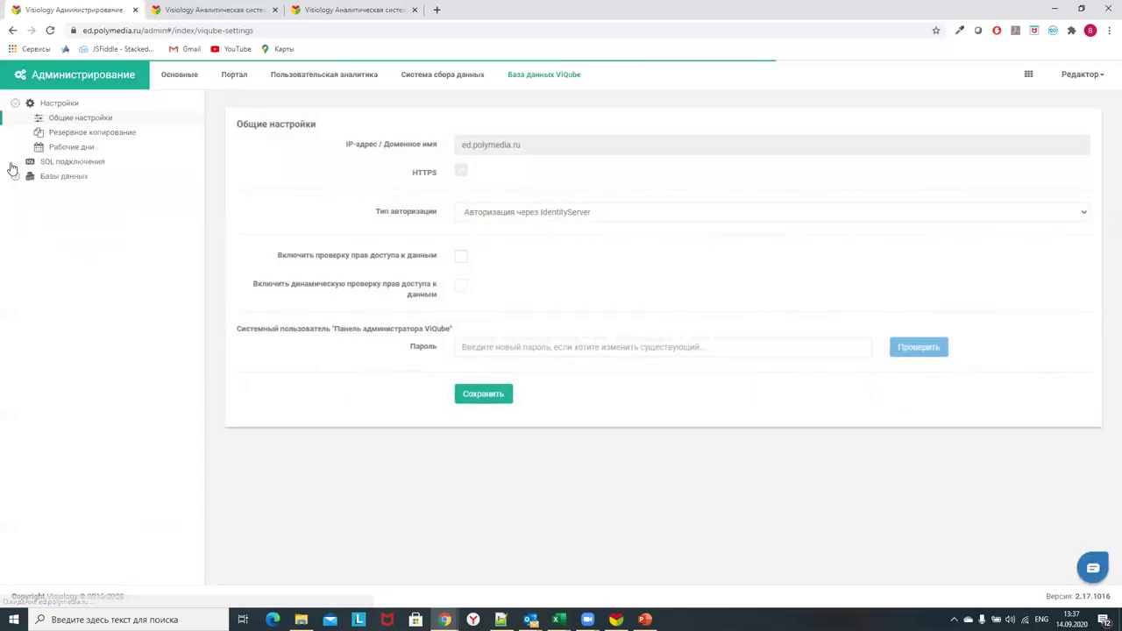
Expand the Обучение 1409 loaders and delete the first two duplicate ex2_shi_europe loaders
click(14, 176)
click(23, 220)
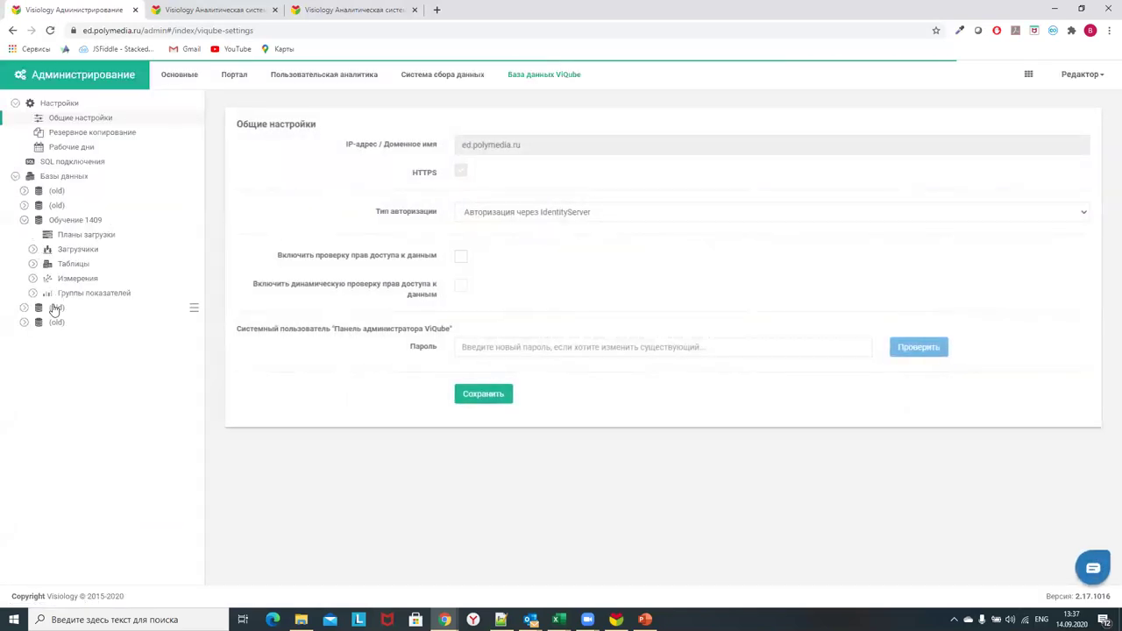
click(32, 250)
scroll(35, 289, down, 4)
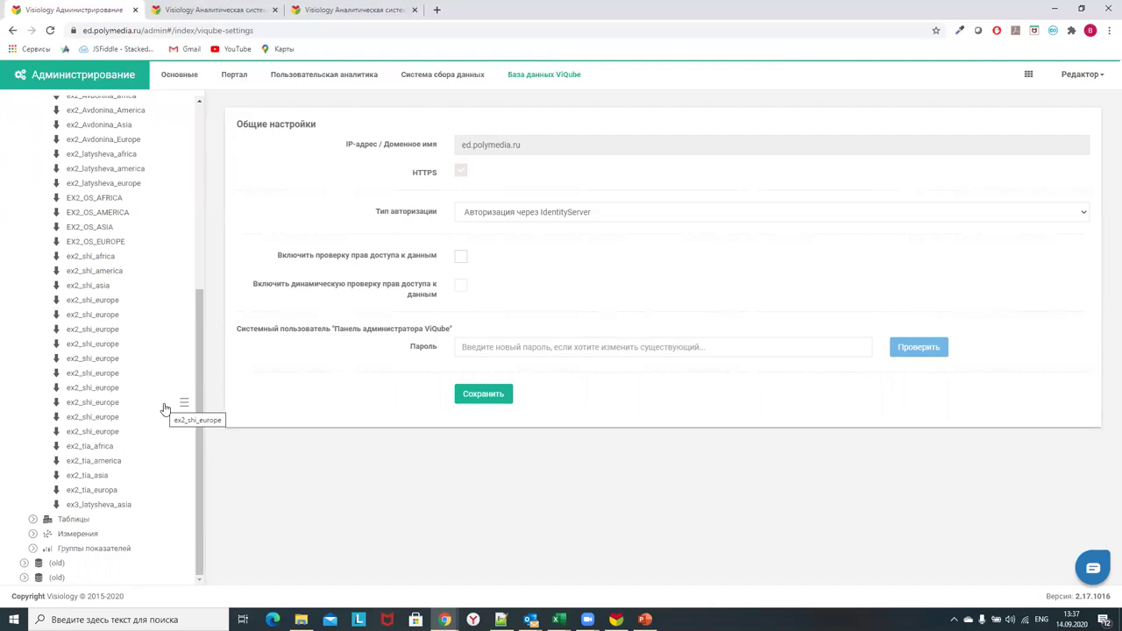
click(184, 433)
click(218, 438)
click(583, 412)
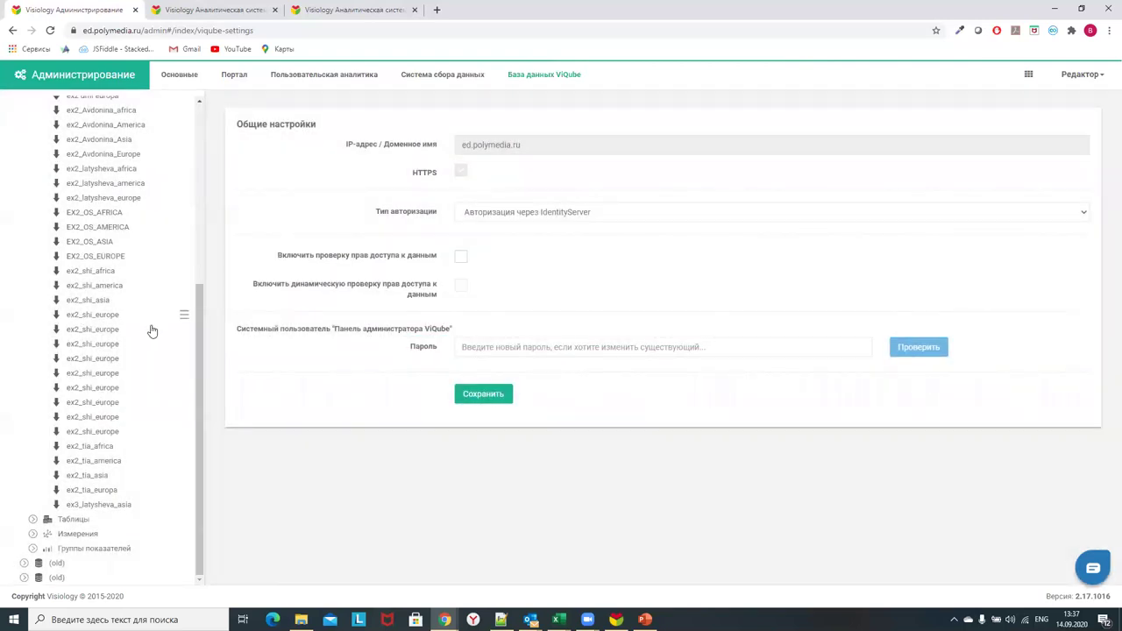
click(183, 433)
click(238, 434)
click(585, 410)
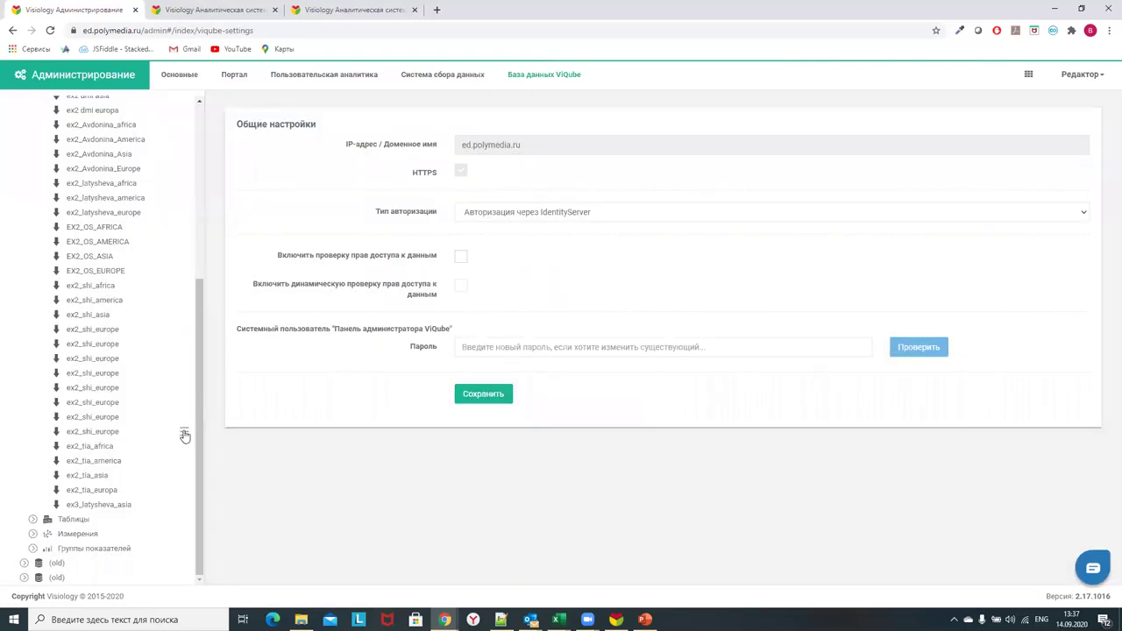
Delete three more duplicate ex2_shi_europe loaders, confirming each with Да, удалить
click(183, 432)
click(286, 433)
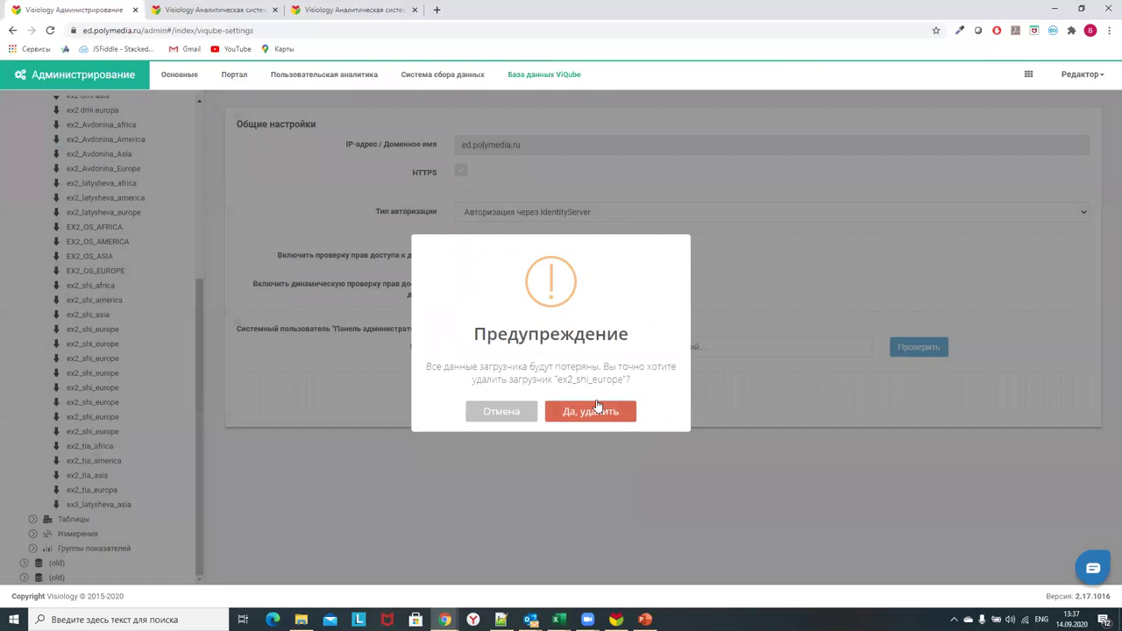
click(589, 410)
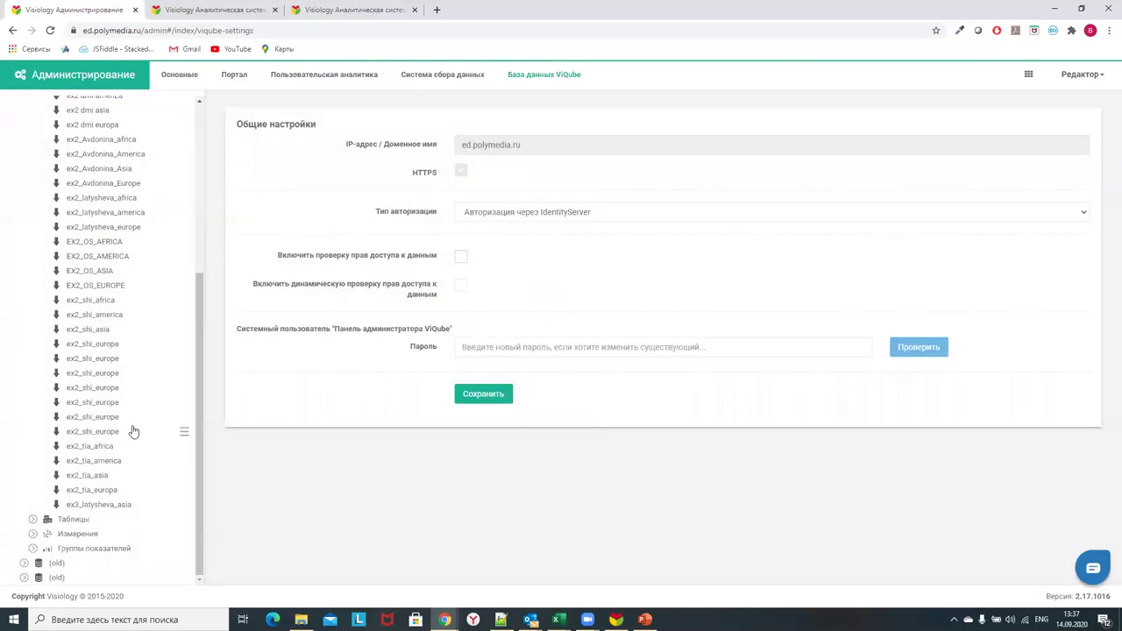
click(184, 435)
click(263, 434)
click(595, 410)
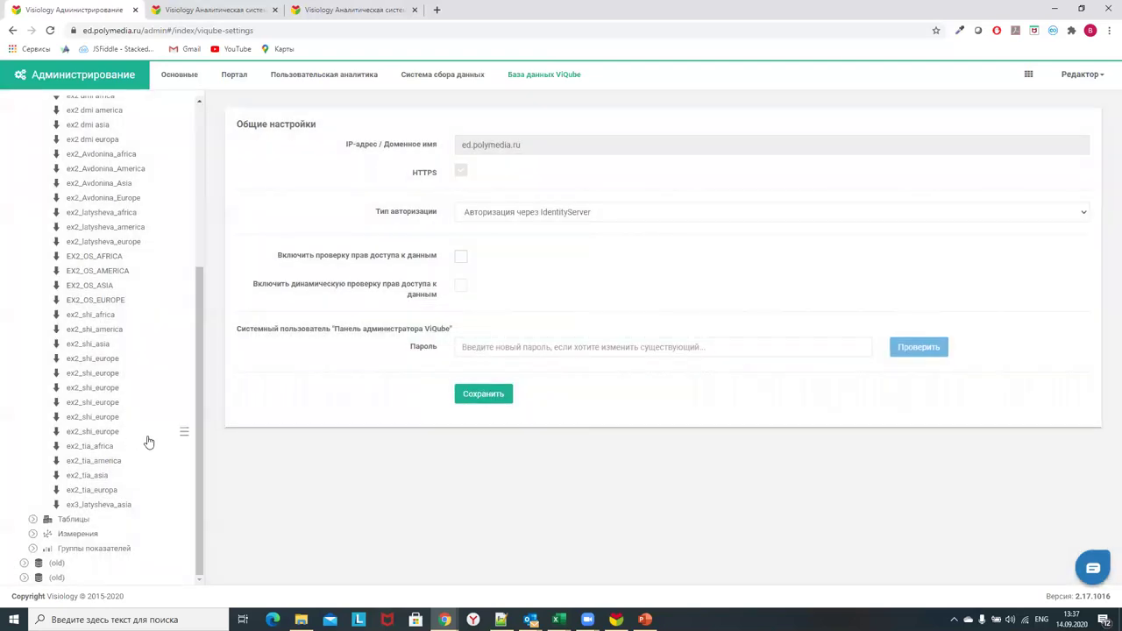
click(184, 436)
click(263, 434)
click(596, 412)
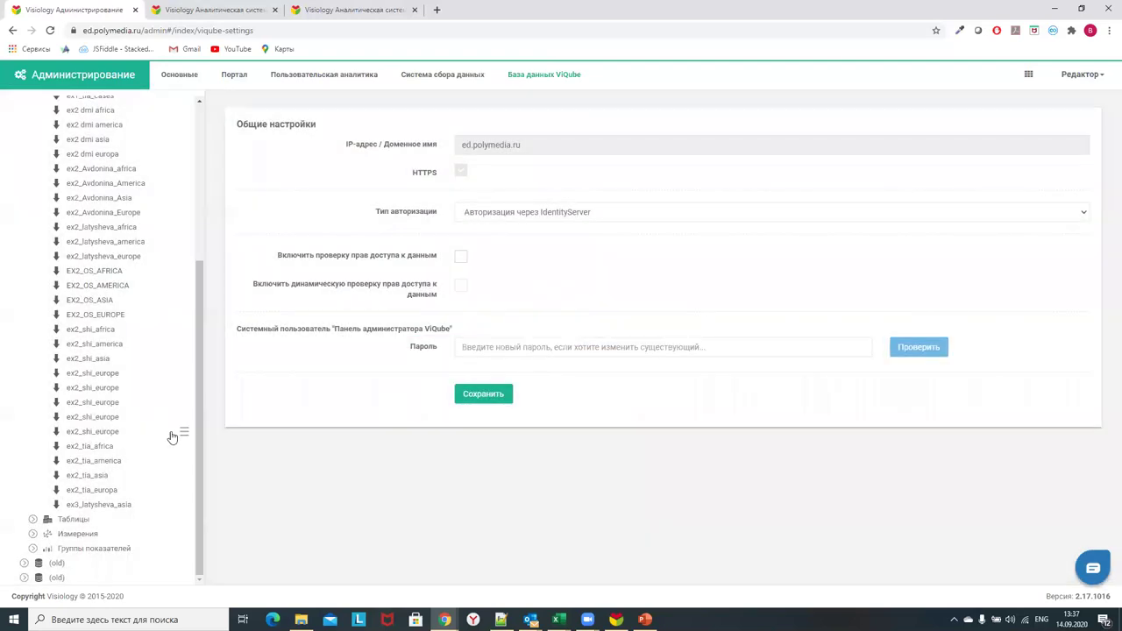
Delete the remaining duplicate ex2_shi_europe loaders and reload the administration page
click(184, 431)
click(273, 438)
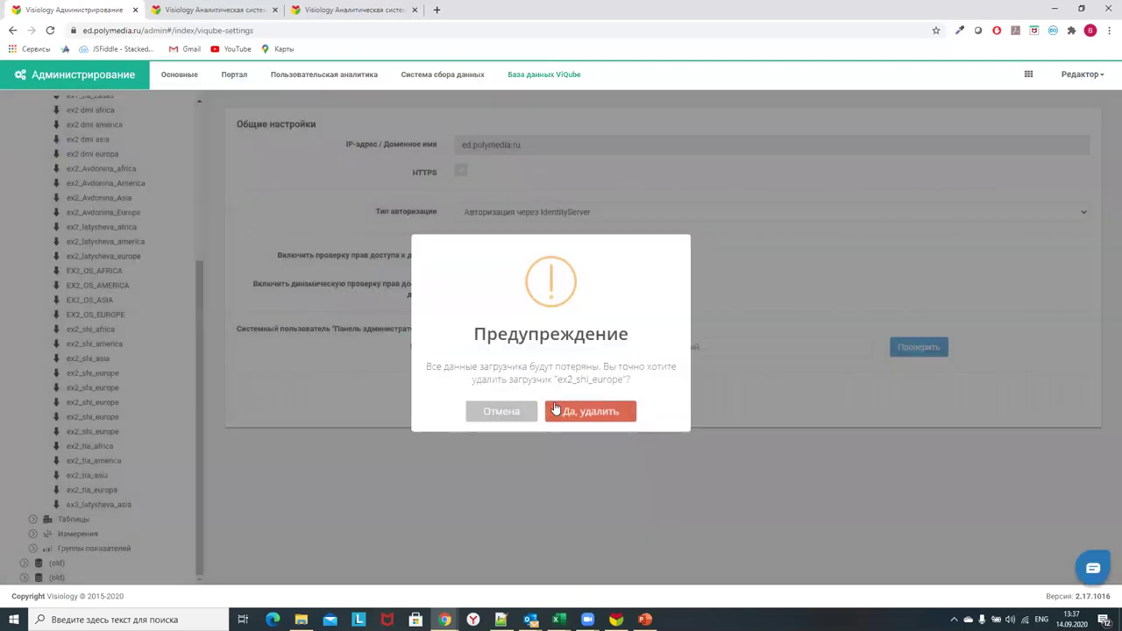
click(561, 409)
click(183, 431)
click(234, 433)
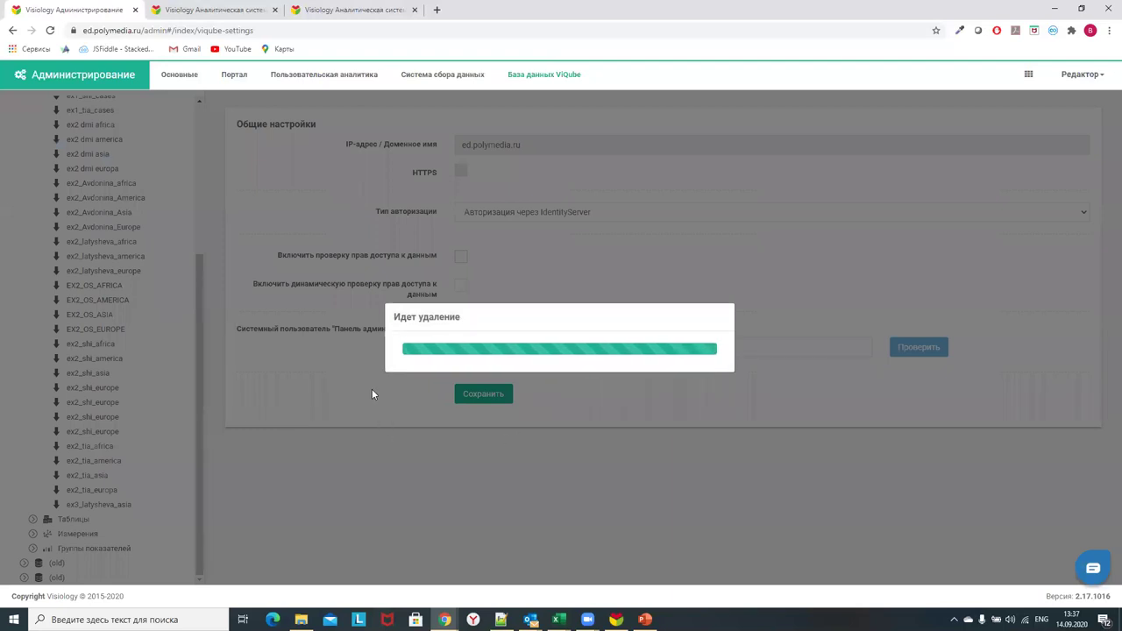
click(50, 31)
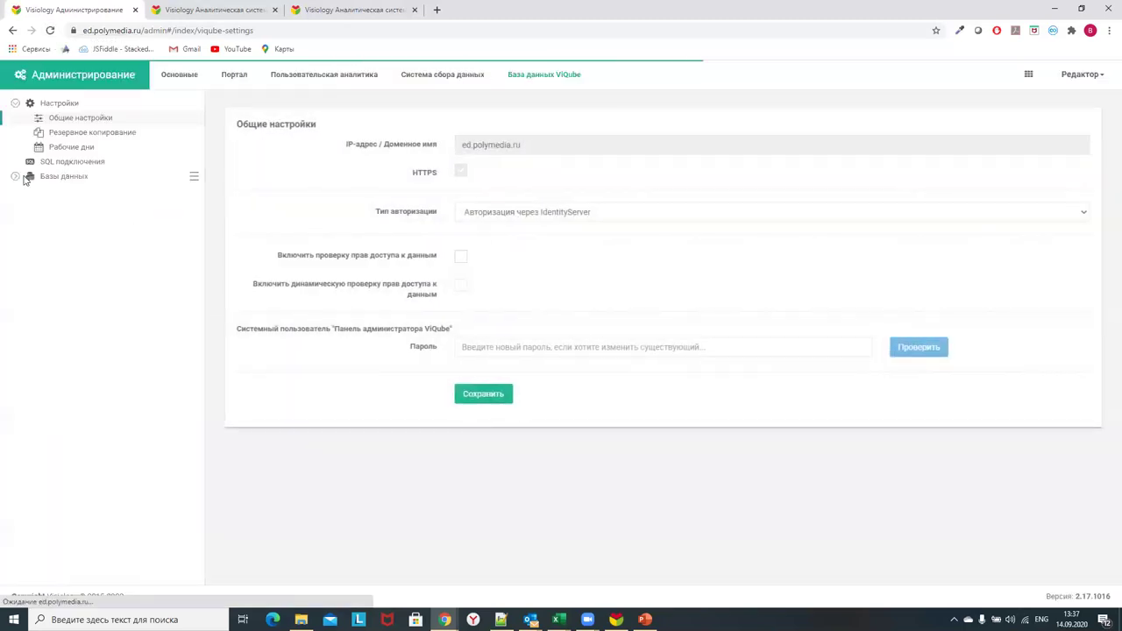
Expand Обучение 1409 with its Измерения and Загрузчики nodes to browse dimensions and loaders
click(16, 178)
click(24, 220)
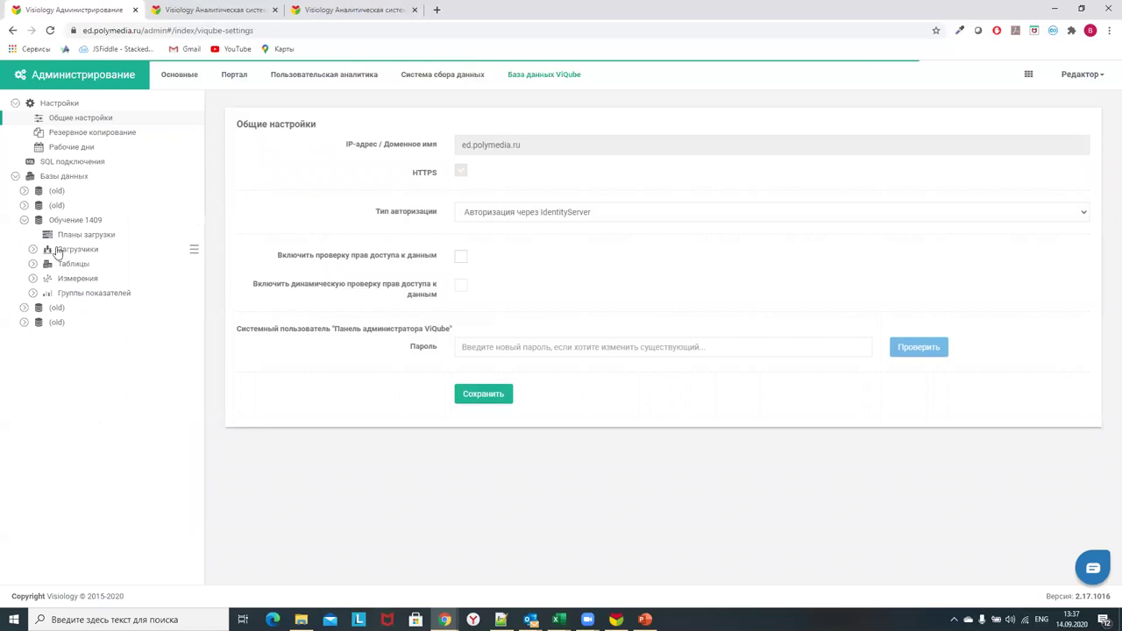
click(33, 280)
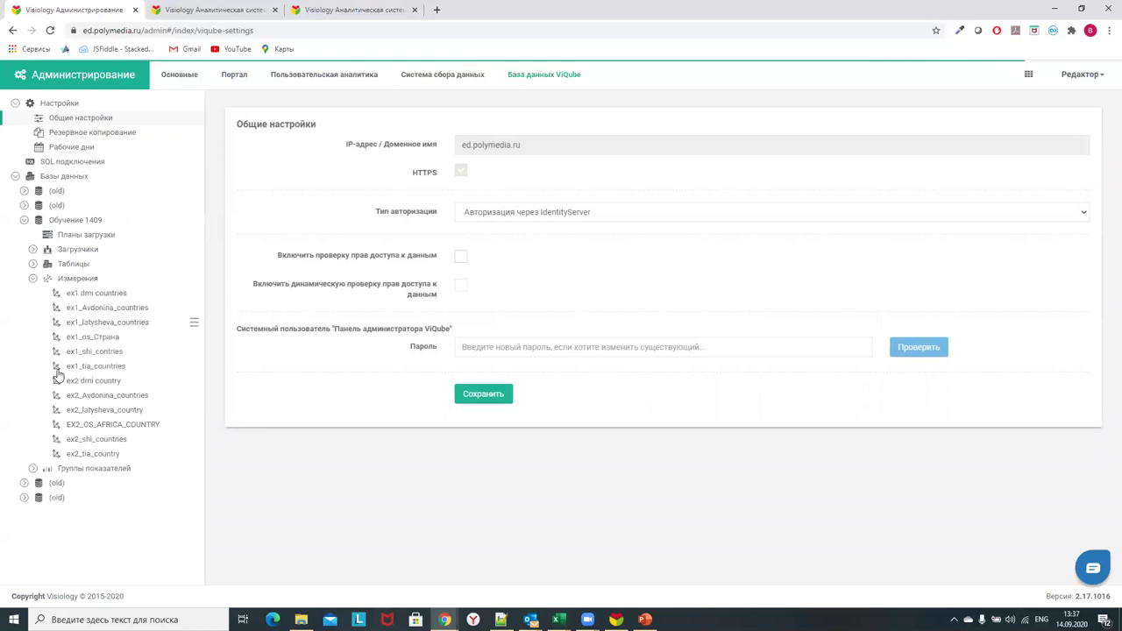
click(32, 250)
scroll(56, 280, down, 3)
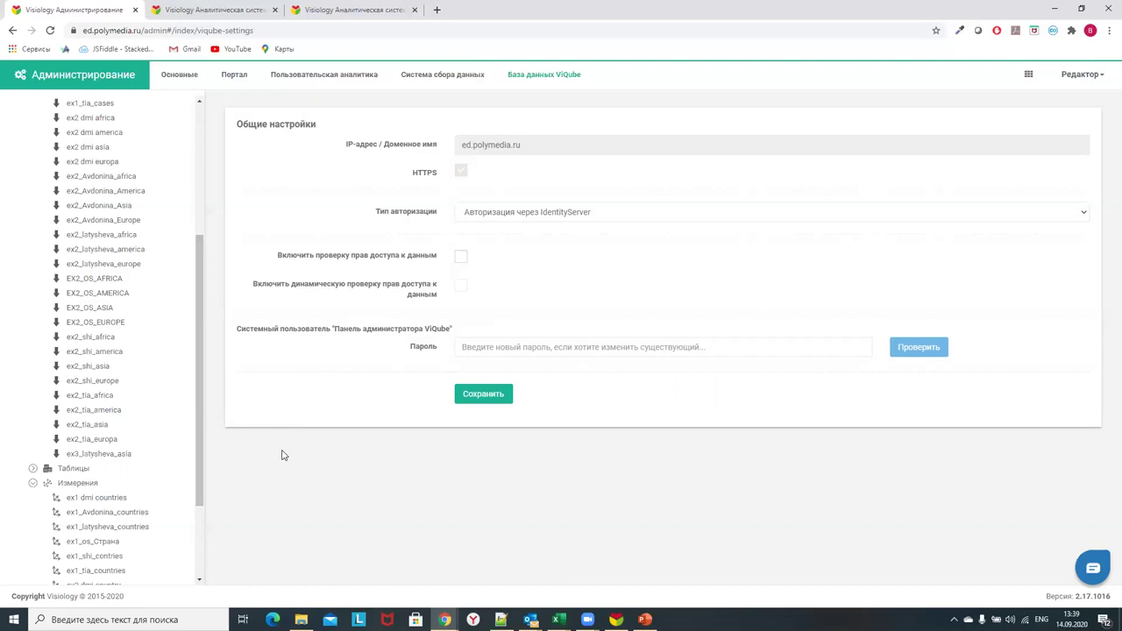
Set the ex2_tia_europa loader structure to use the first row as headers and save it
click(118, 439)
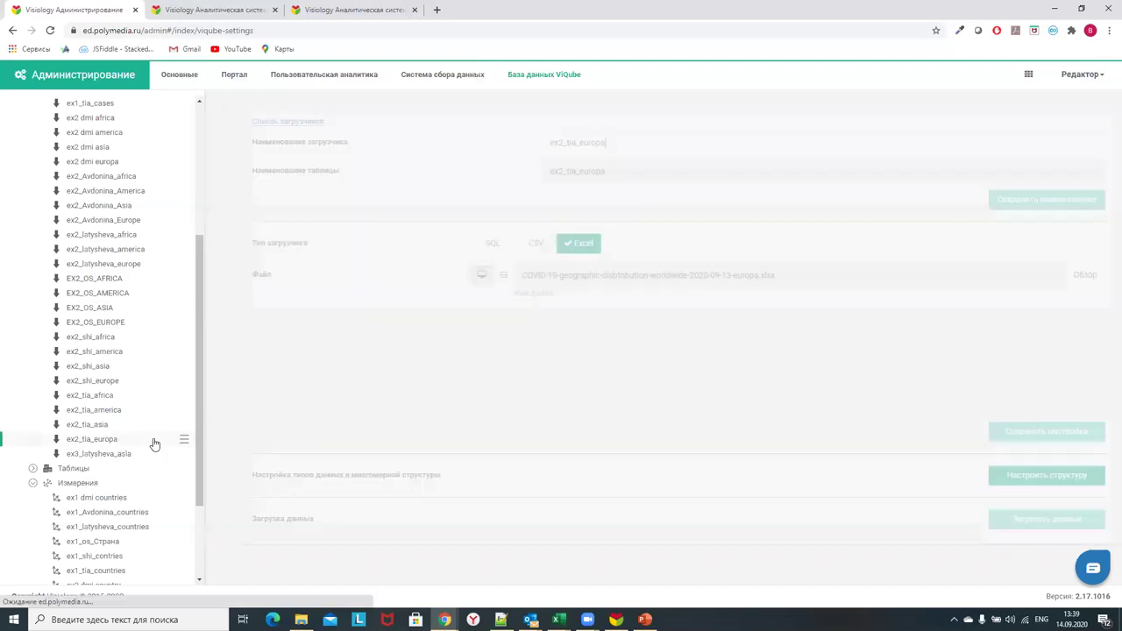
click(1015, 480)
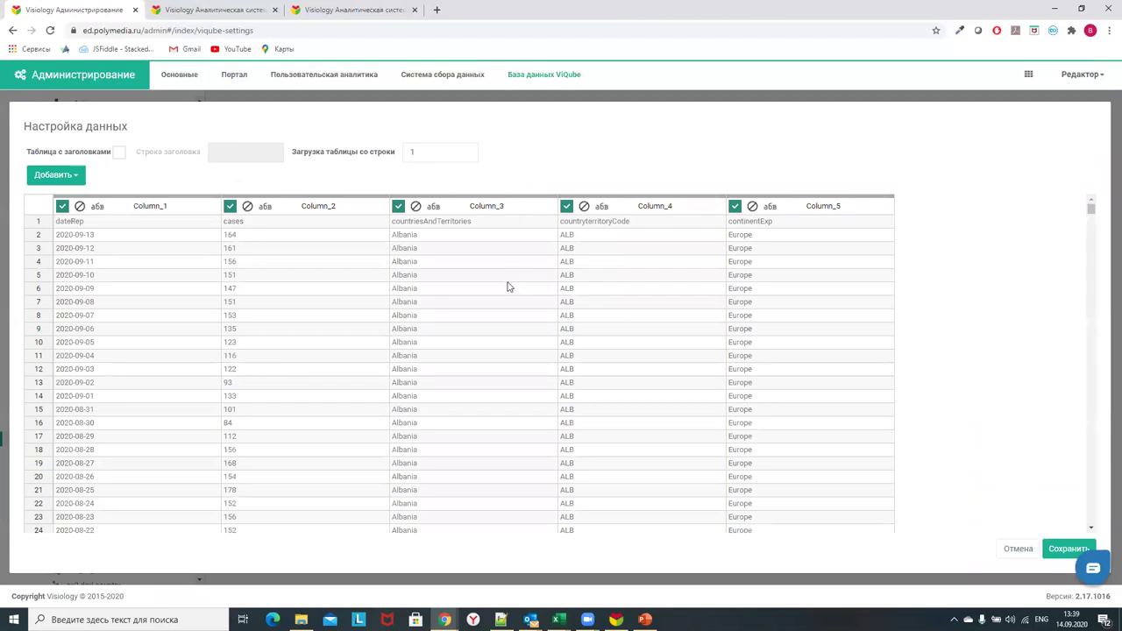
click(119, 153)
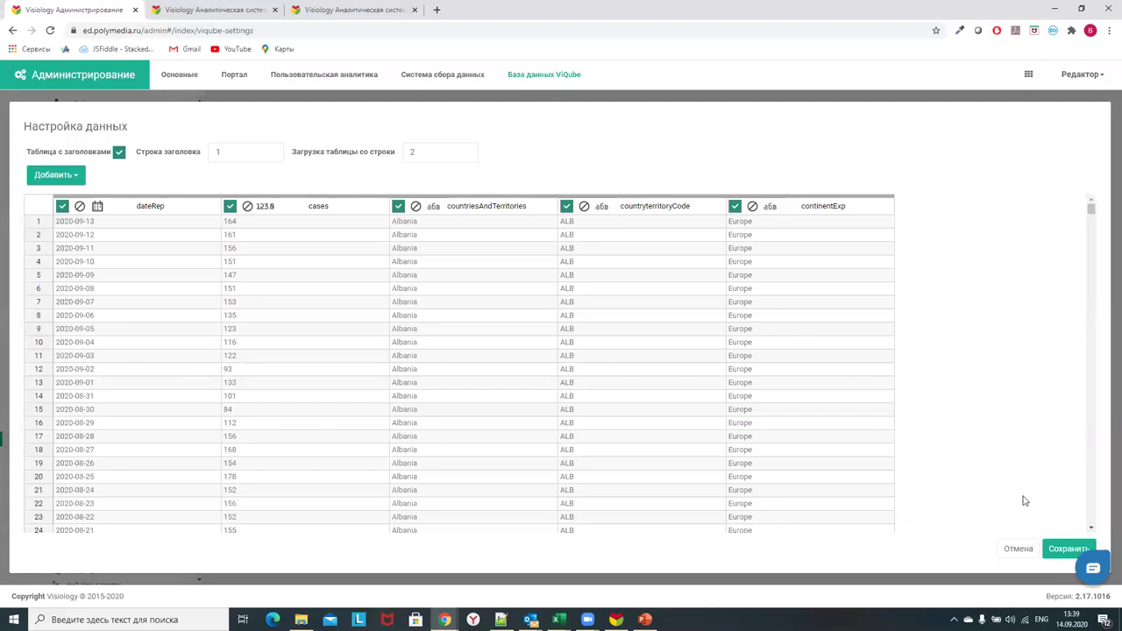
click(1058, 556)
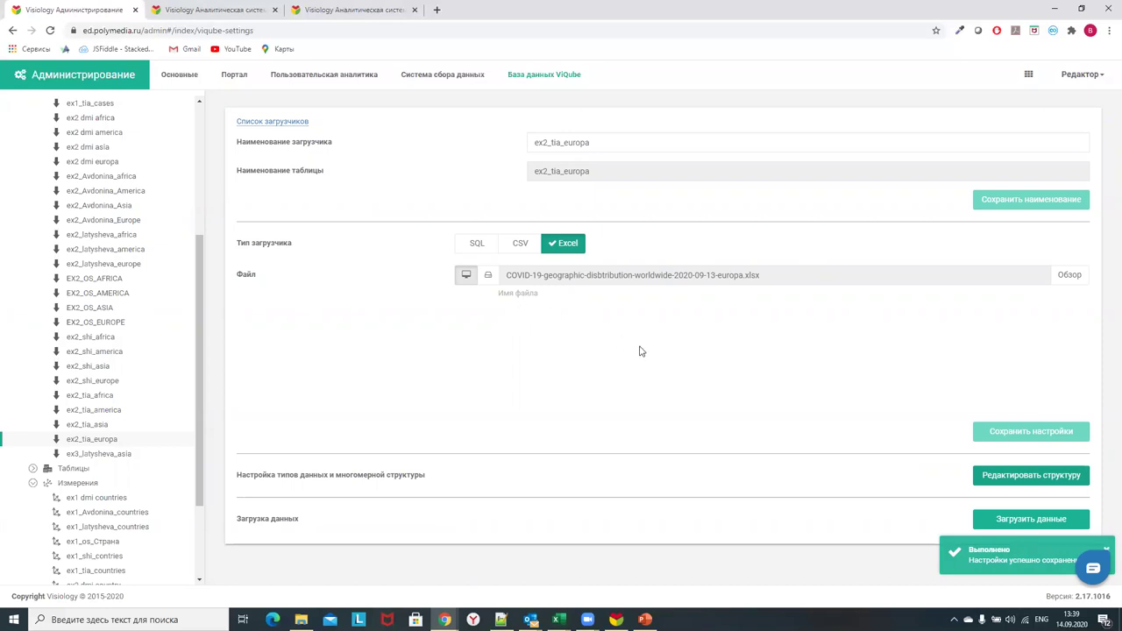
Load the ex2_tia_europa data and reload the administration page
click(1004, 530)
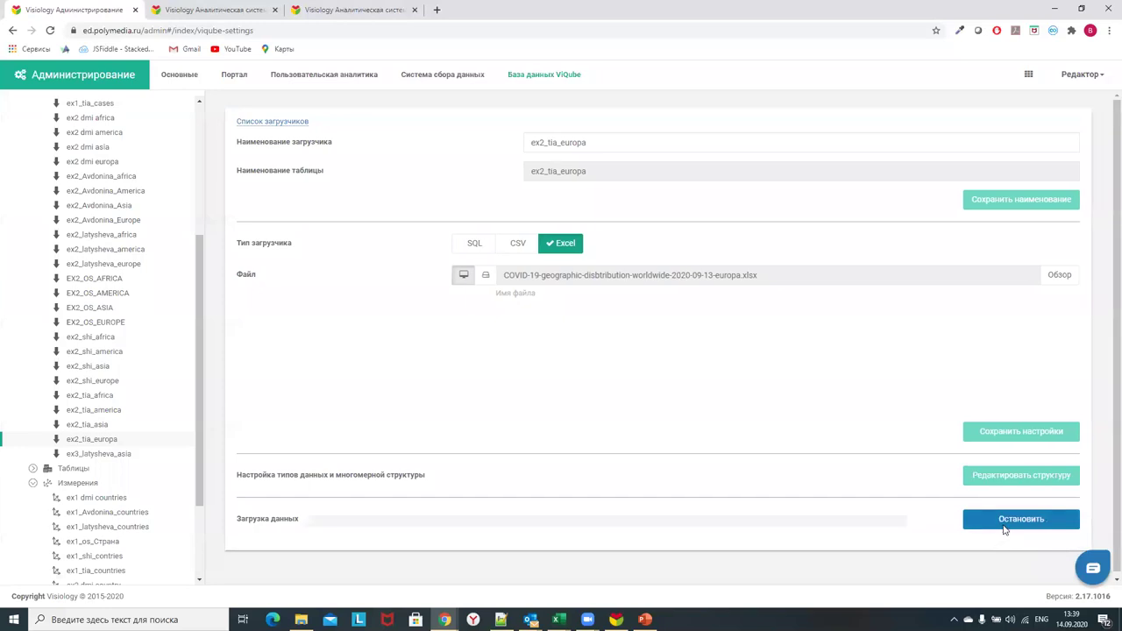
click(1004, 530)
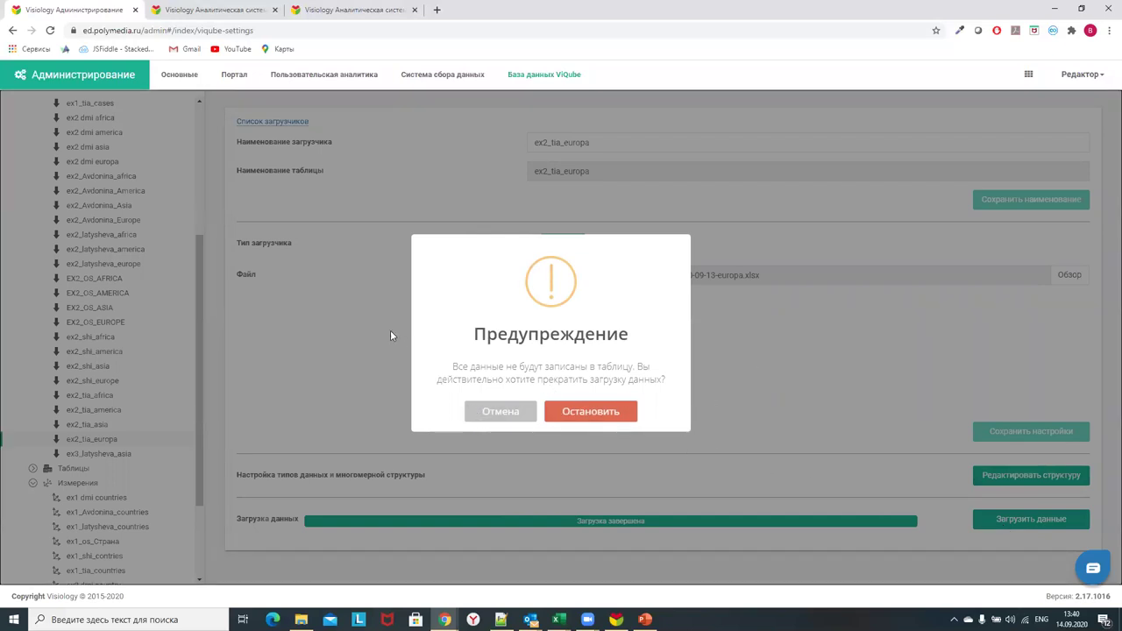
click(50, 30)
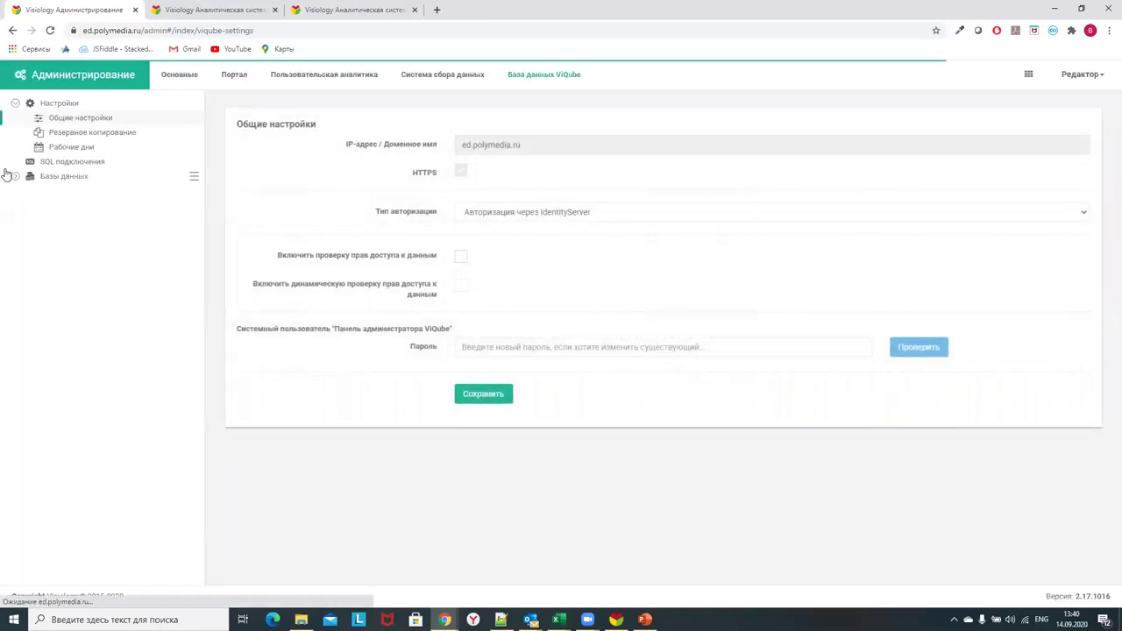
Expand the Обучение 1409 loaders and open the ex2 dmi europa loader
click(15, 179)
click(25, 220)
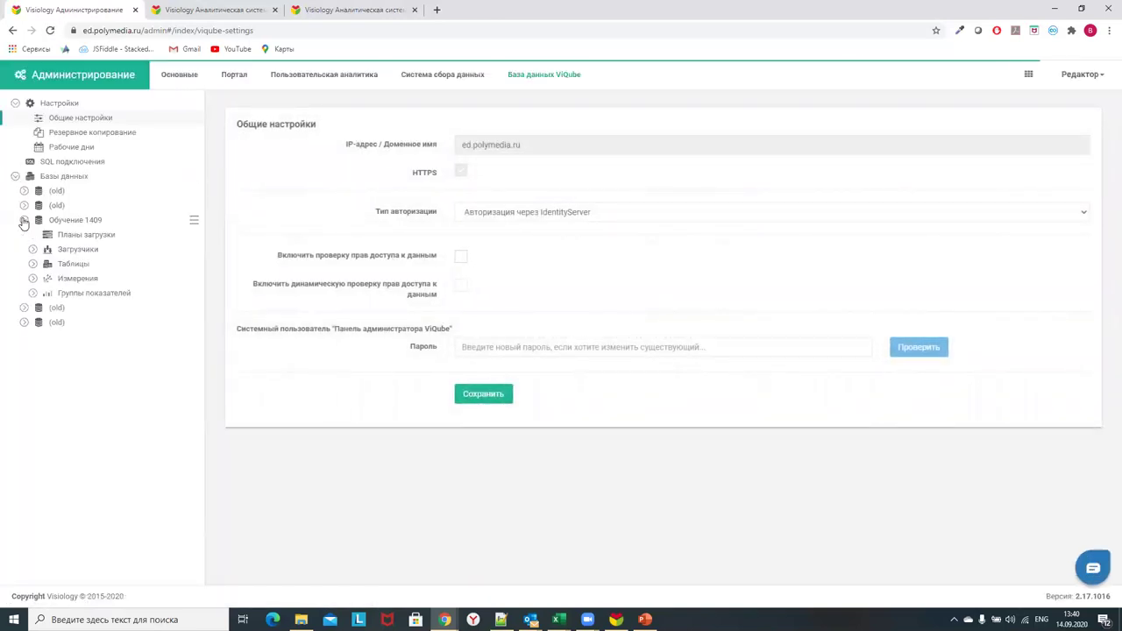
click(32, 249)
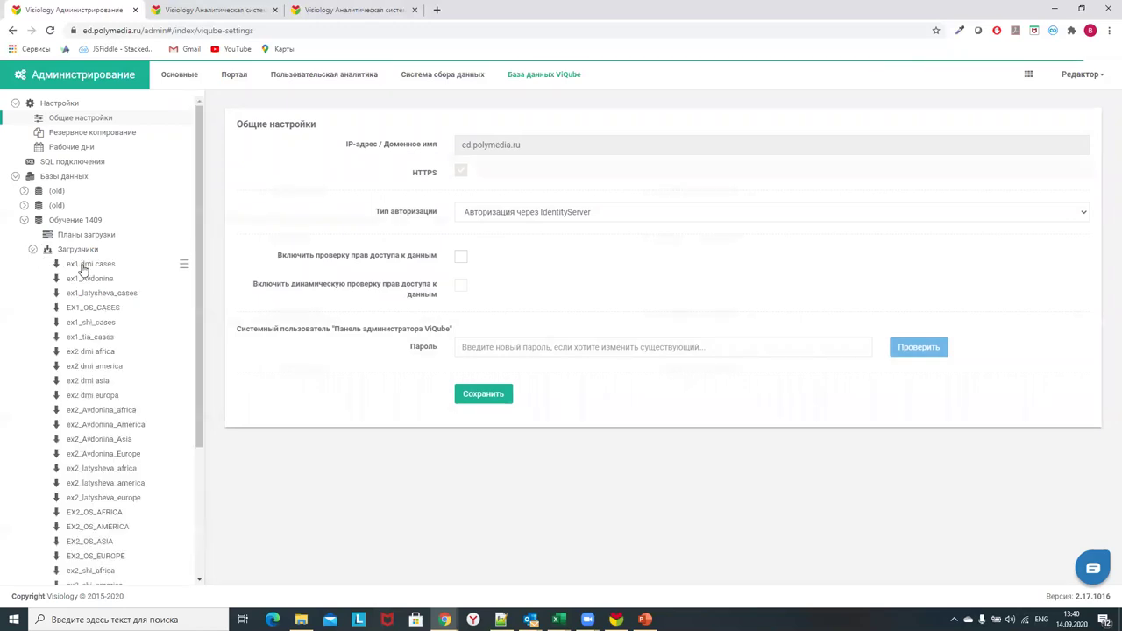
scroll(82, 270, down, 5)
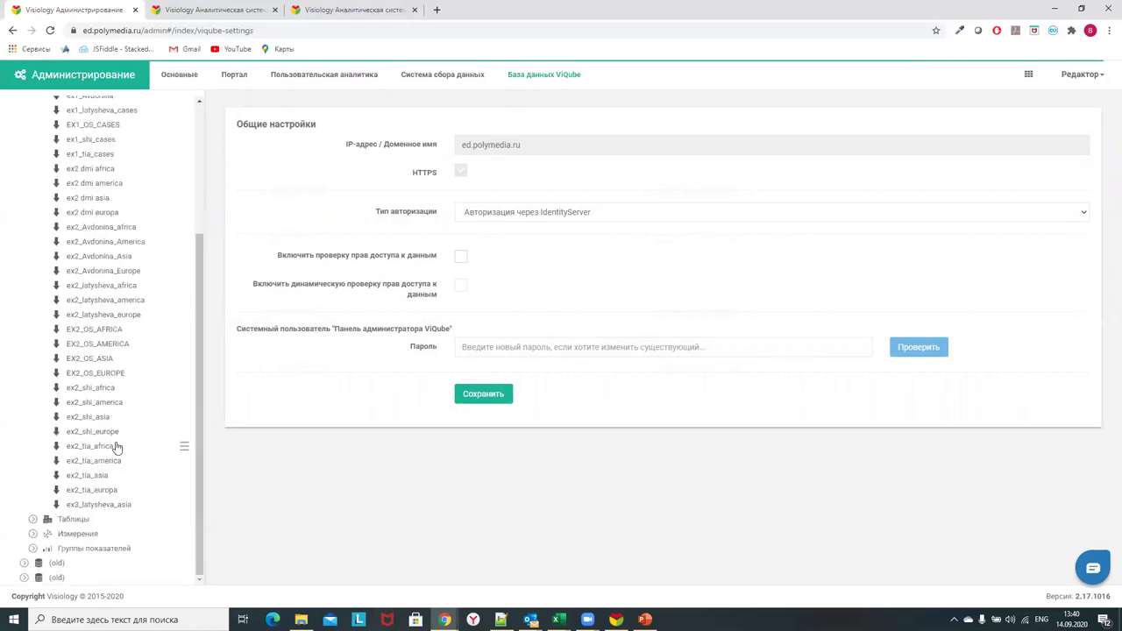
click(86, 213)
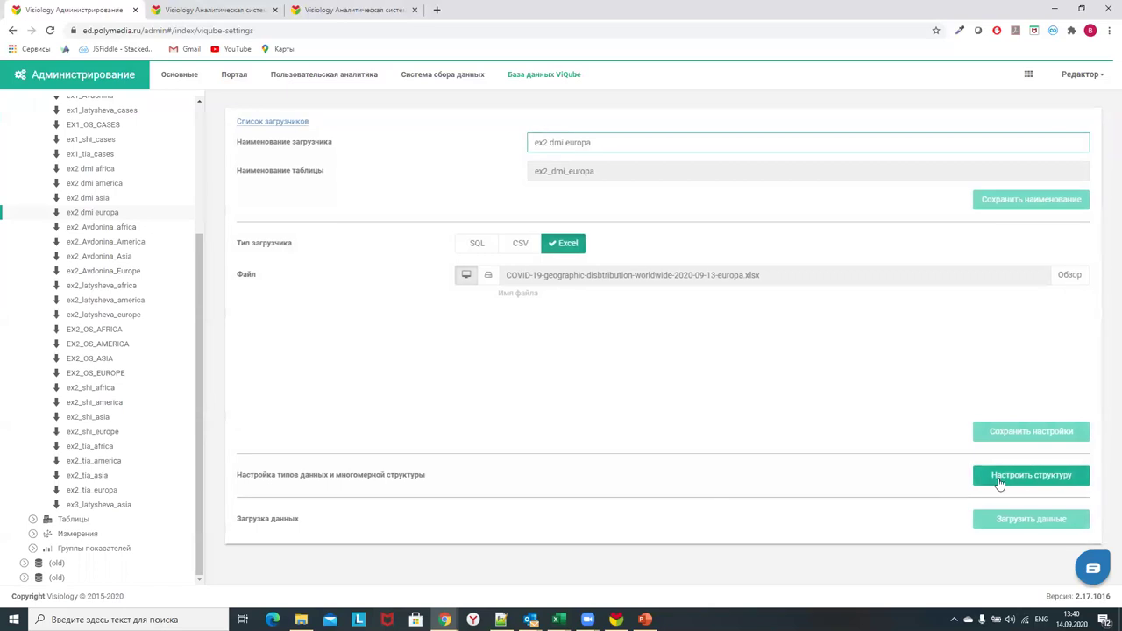
Mark the first row as column headers, save the structure, and load the Europe data
click(999, 479)
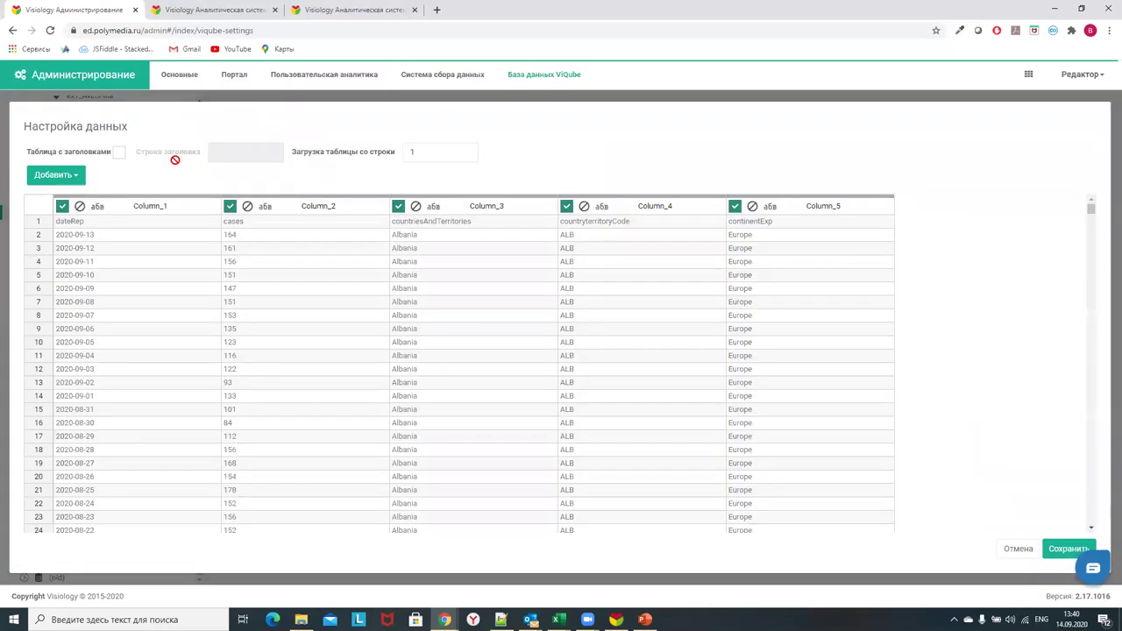
click(118, 151)
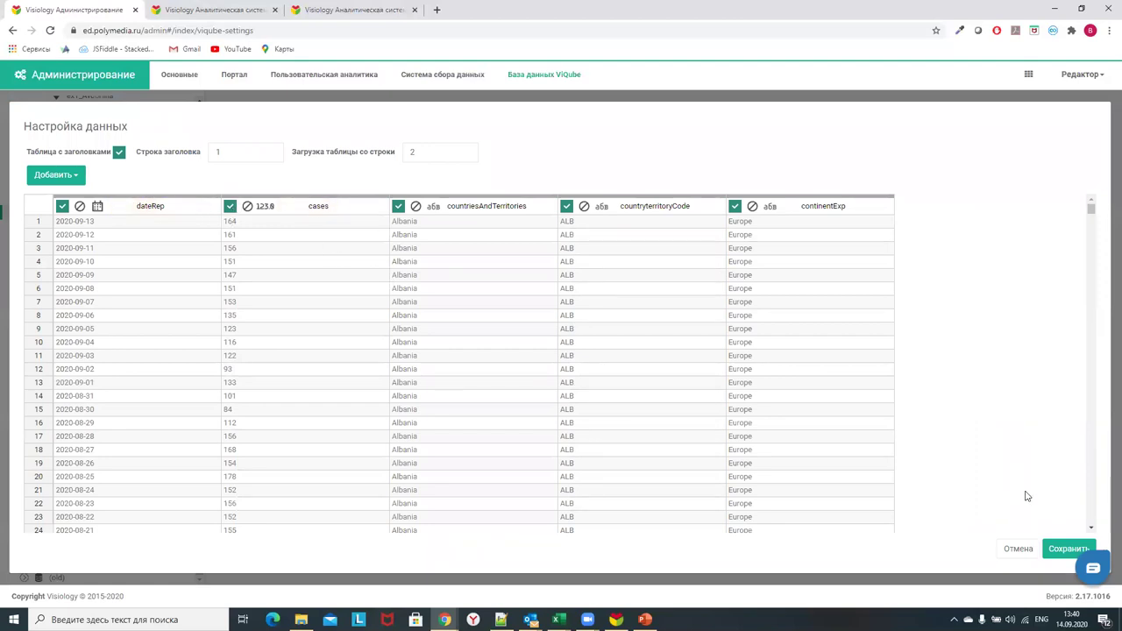
click(1053, 552)
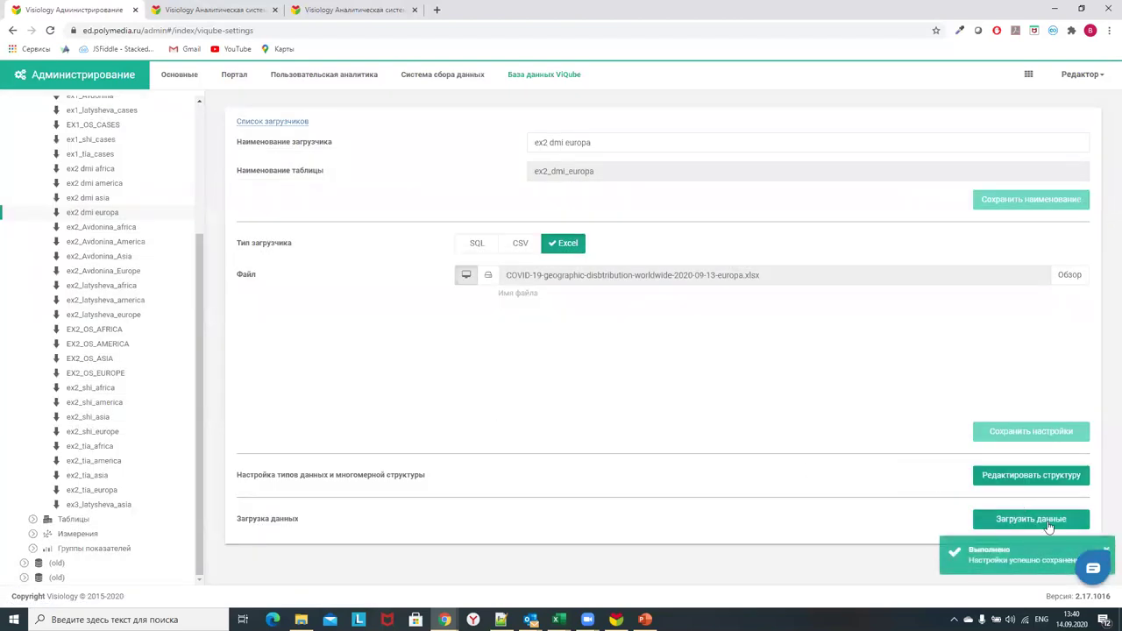
click(1021, 519)
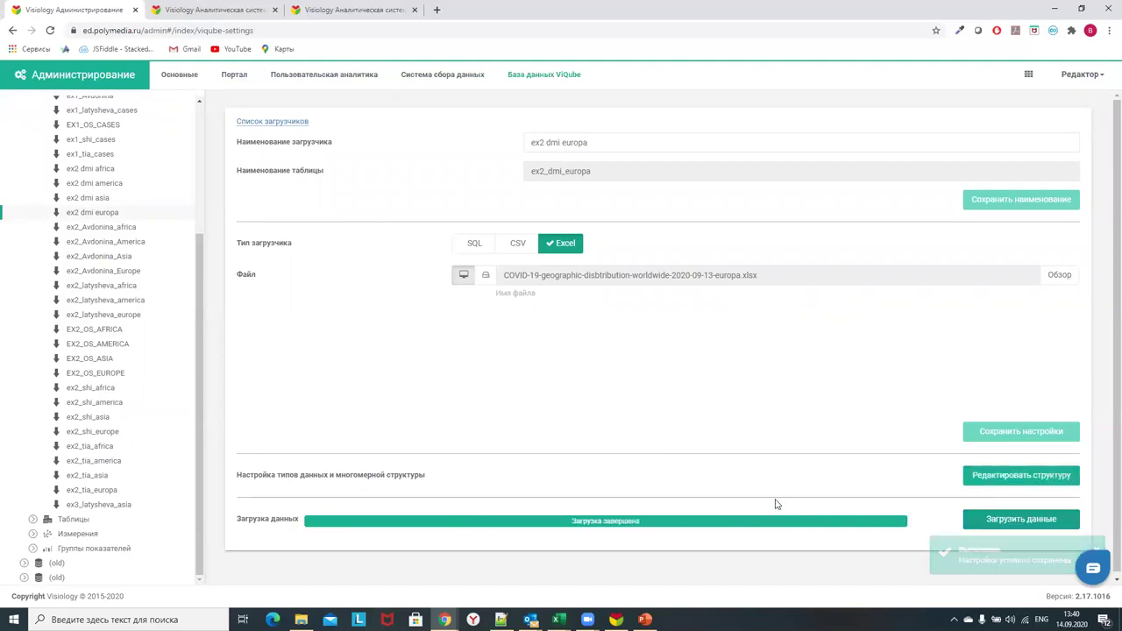
Expand the Группы показателей and Таблицы nodes, then show the indicator groups list
click(32, 549)
scroll(92, 471, down, 4)
scroll(92, 471, up, 3)
click(32, 402)
scroll(99, 421, down, 2)
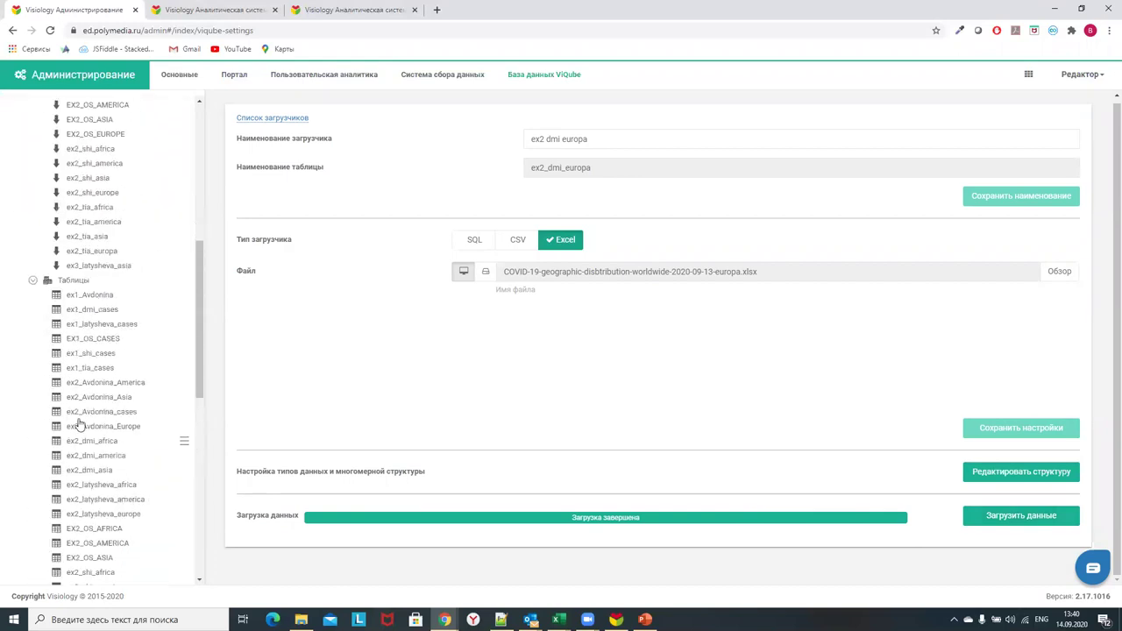
scroll(123, 473, down, 4)
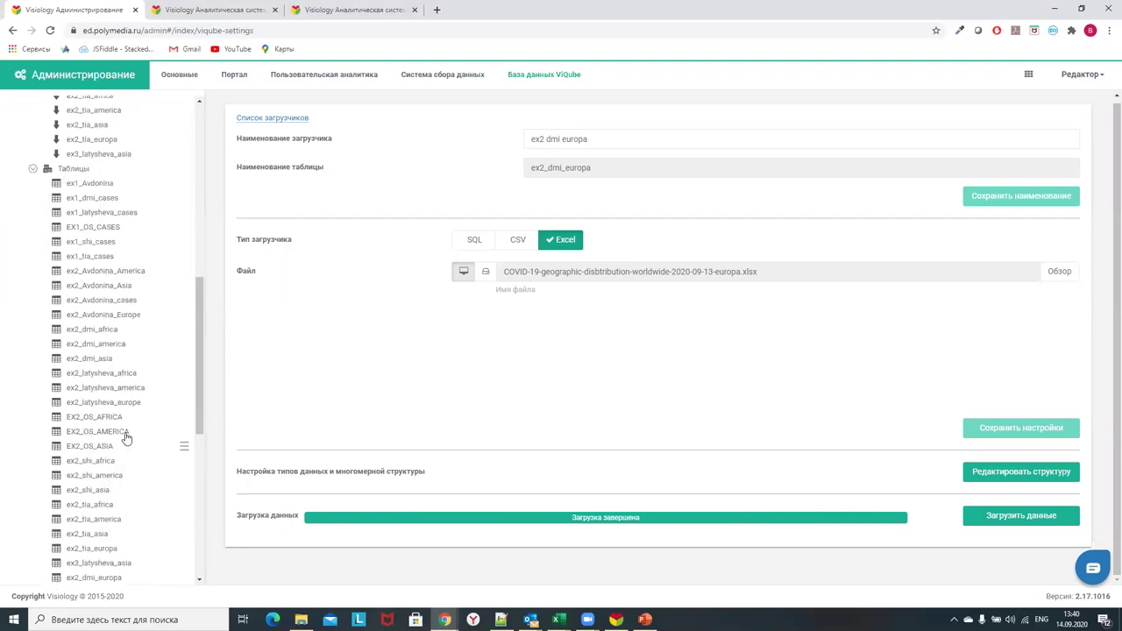
scroll(125, 487, up, 4)
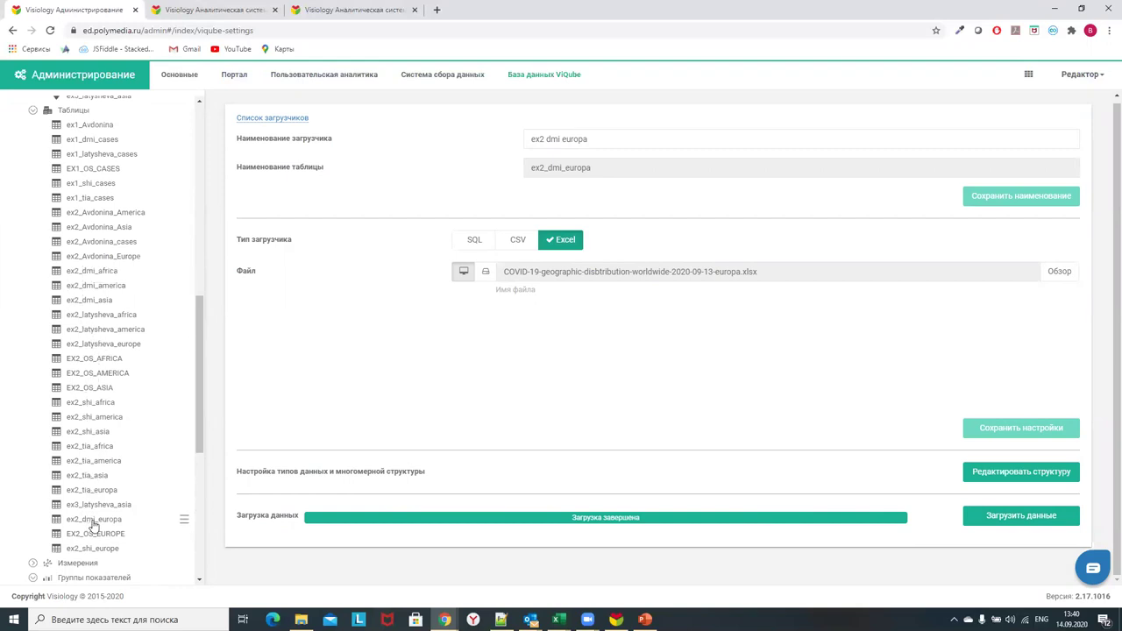
scroll(17, 475, down, 3)
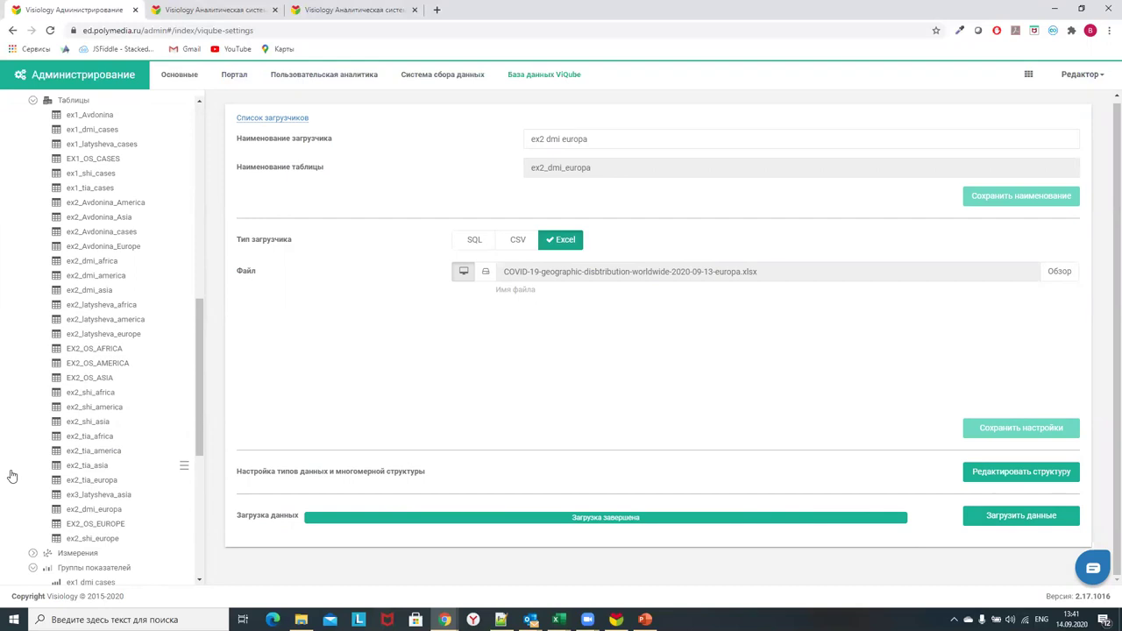
scroll(35, 439, down, 1)
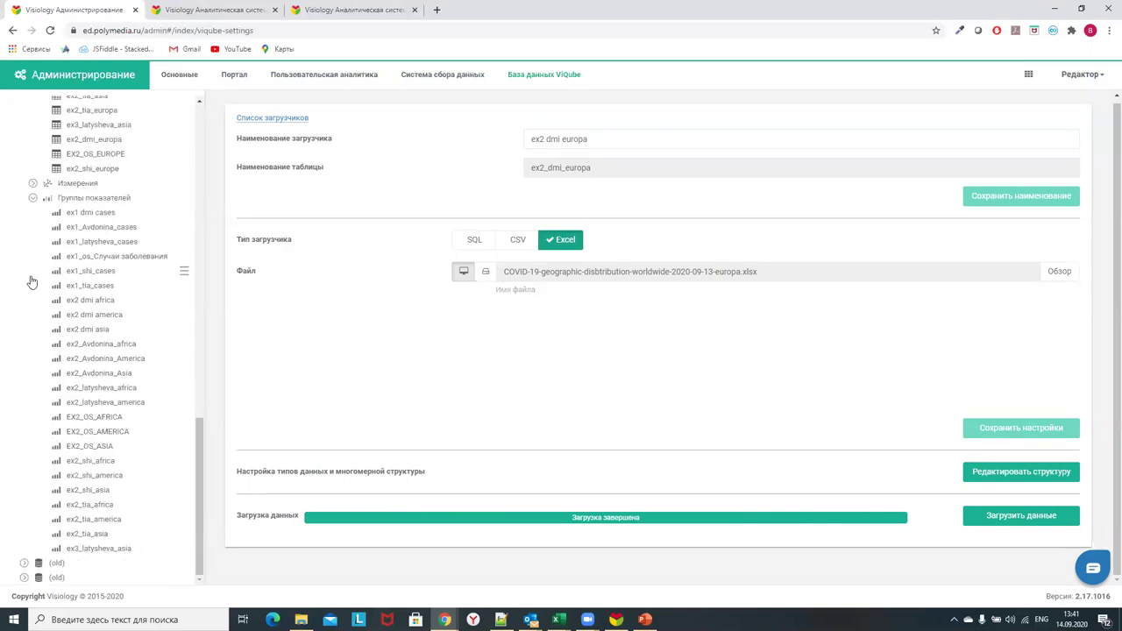
click(95, 201)
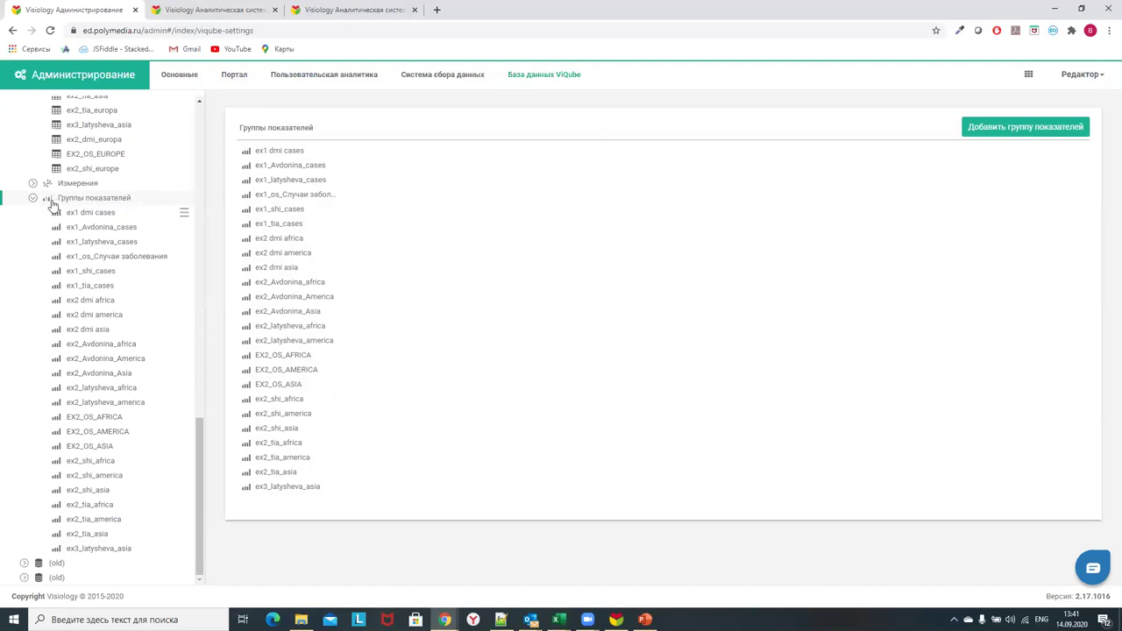
Create and save the indicator group 'ex2 dmi europa' using fact table ex2_dmi_europa
click(1021, 131)
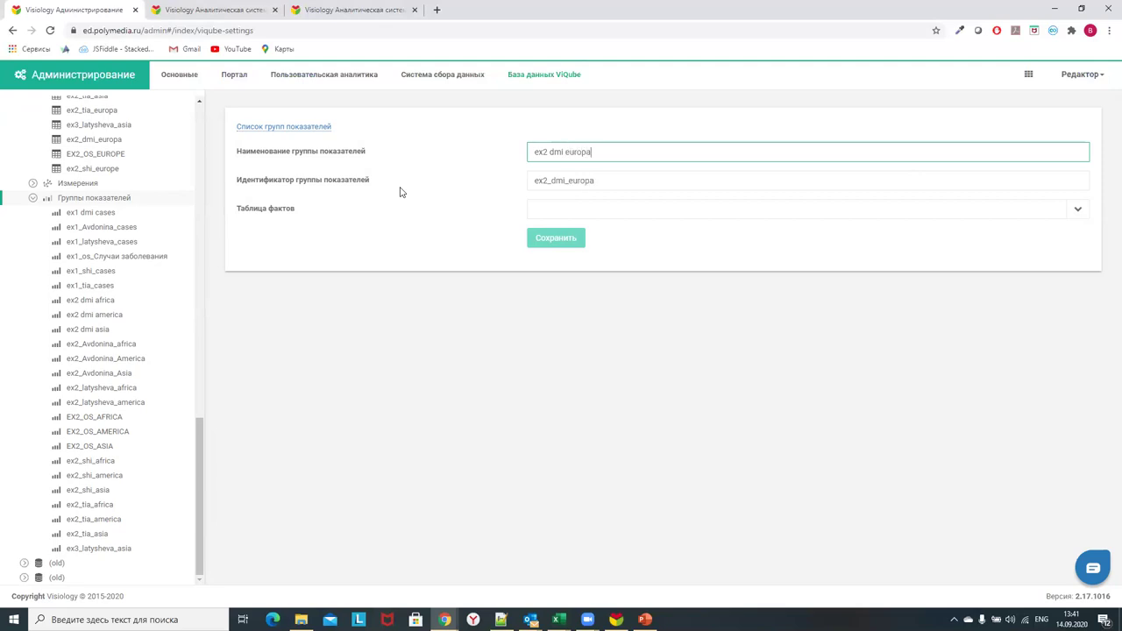
click(588, 212)
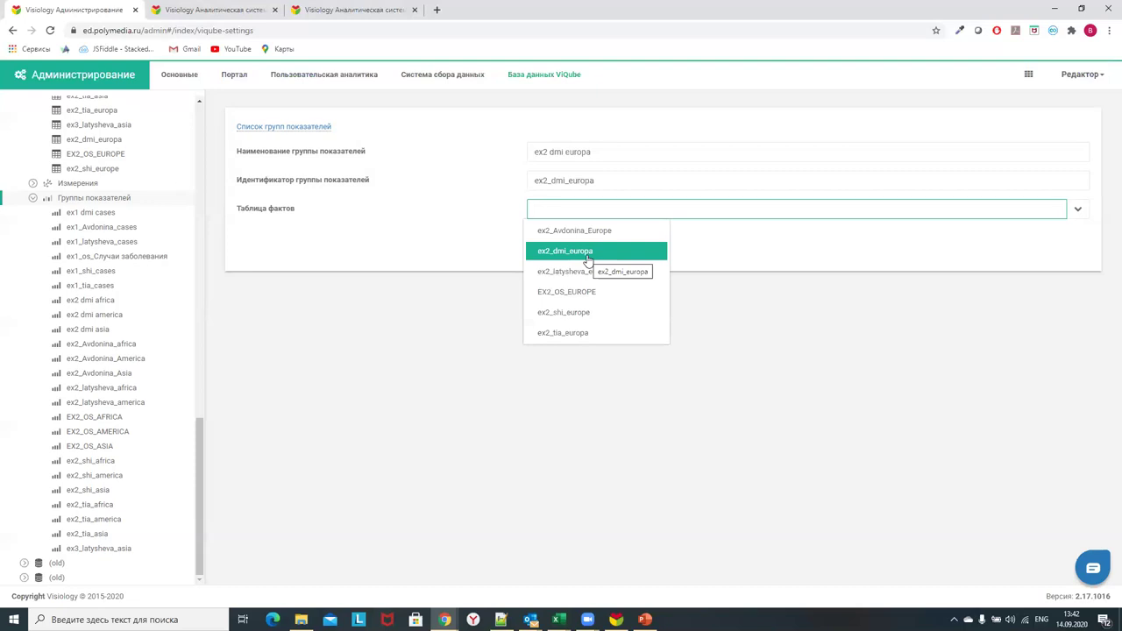
click(586, 252)
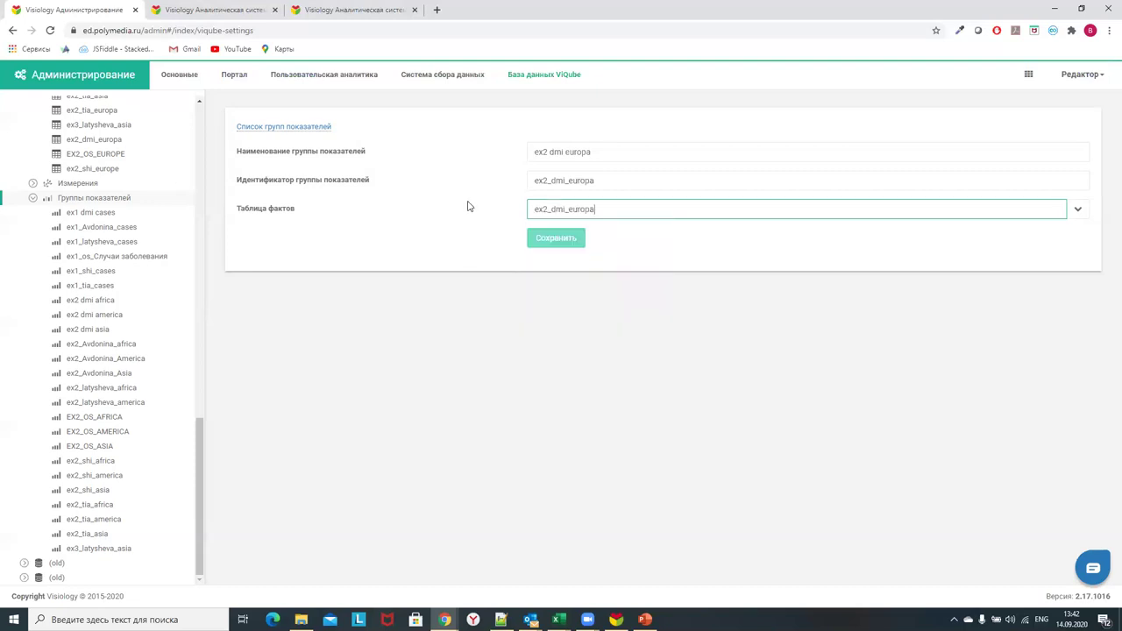
click(537, 242)
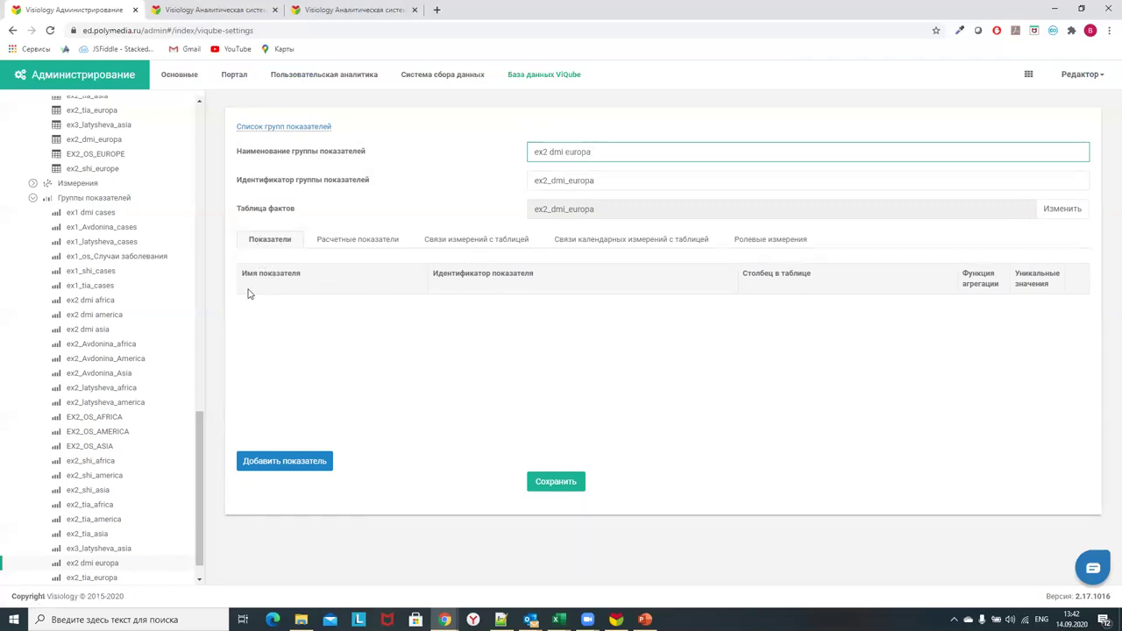
Add a 'cases' indicator bound to the cases column with SUM aggregation, and save
click(286, 464)
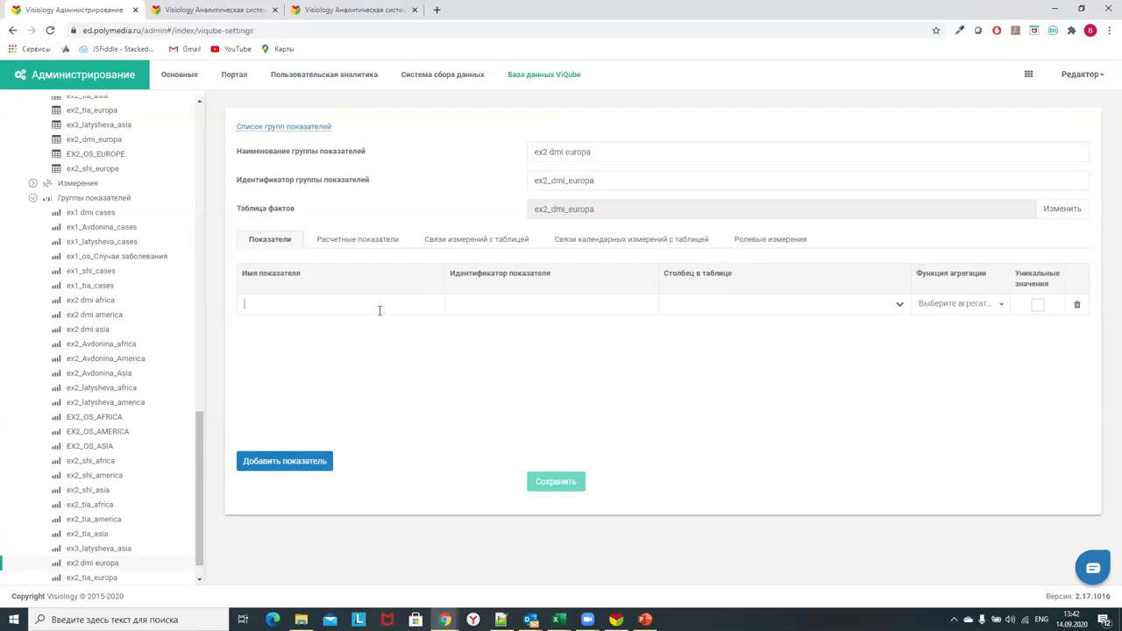
text(cases)
click(815, 309)
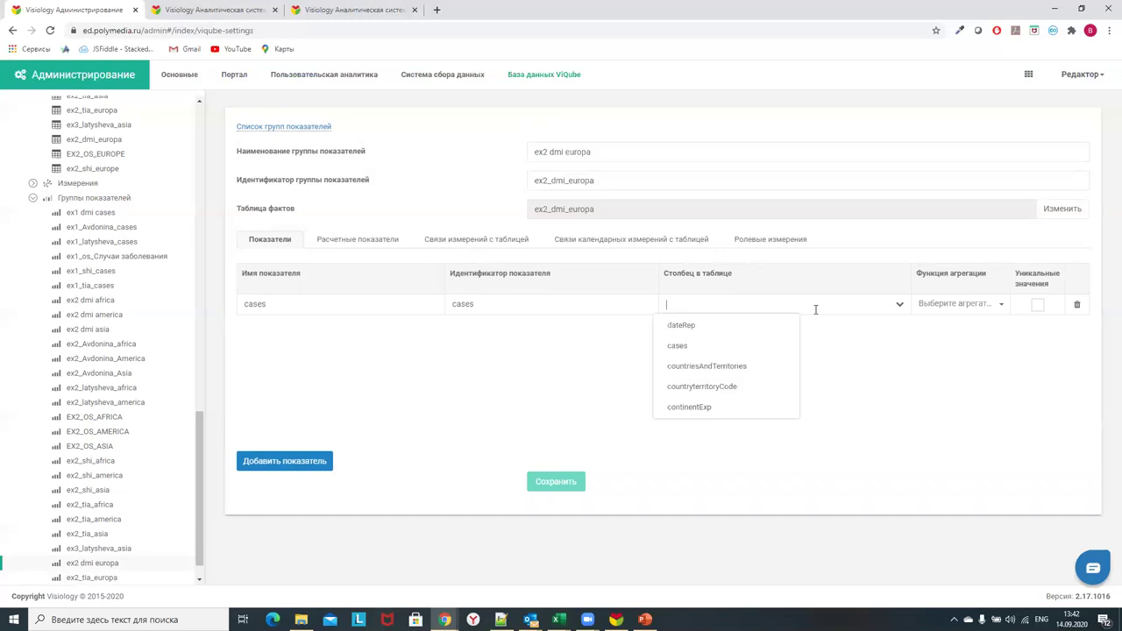
click(688, 351)
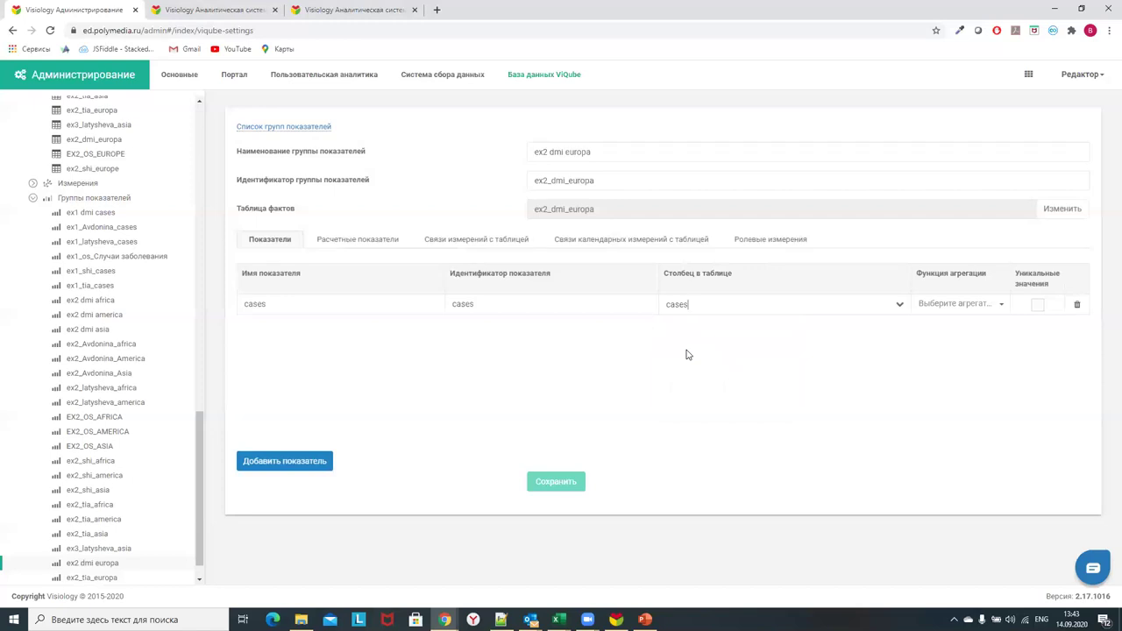
click(951, 307)
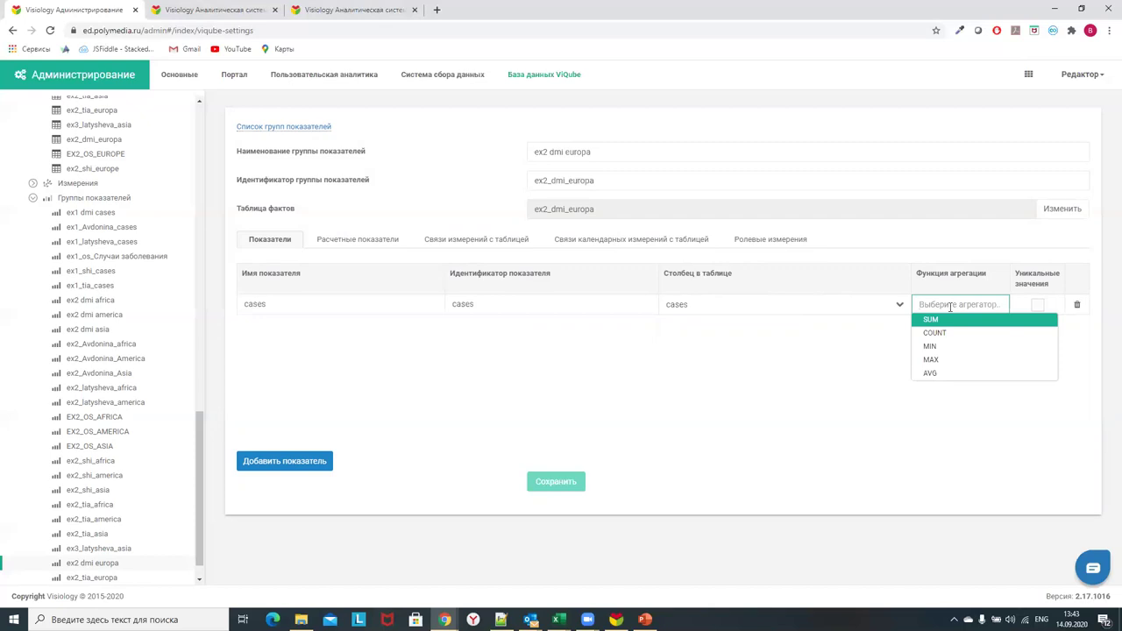
click(938, 321)
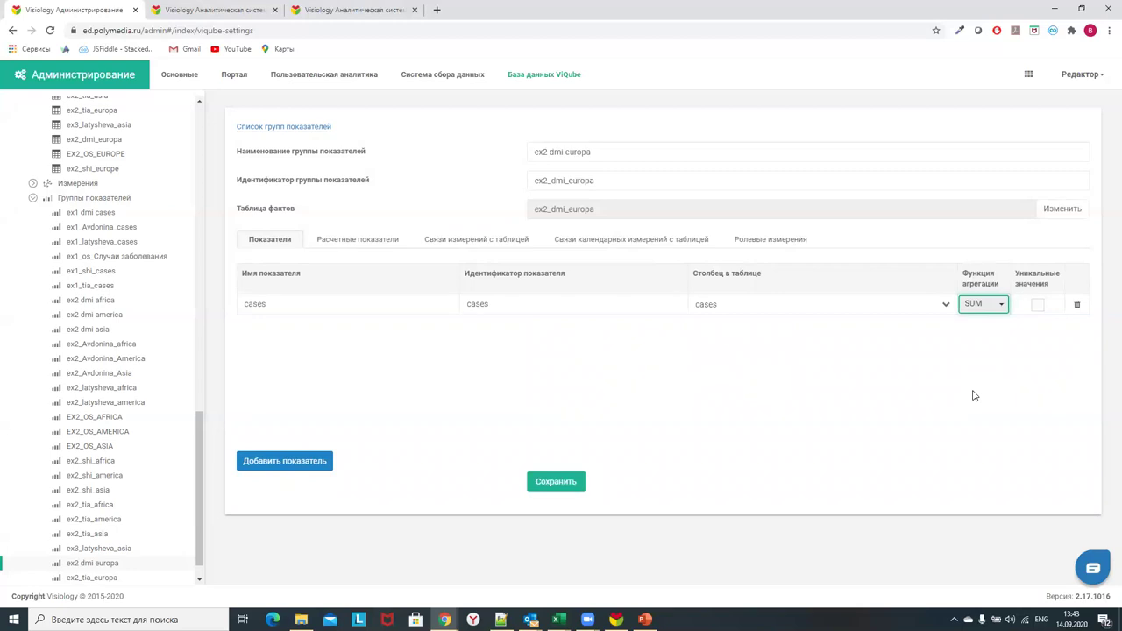
click(560, 489)
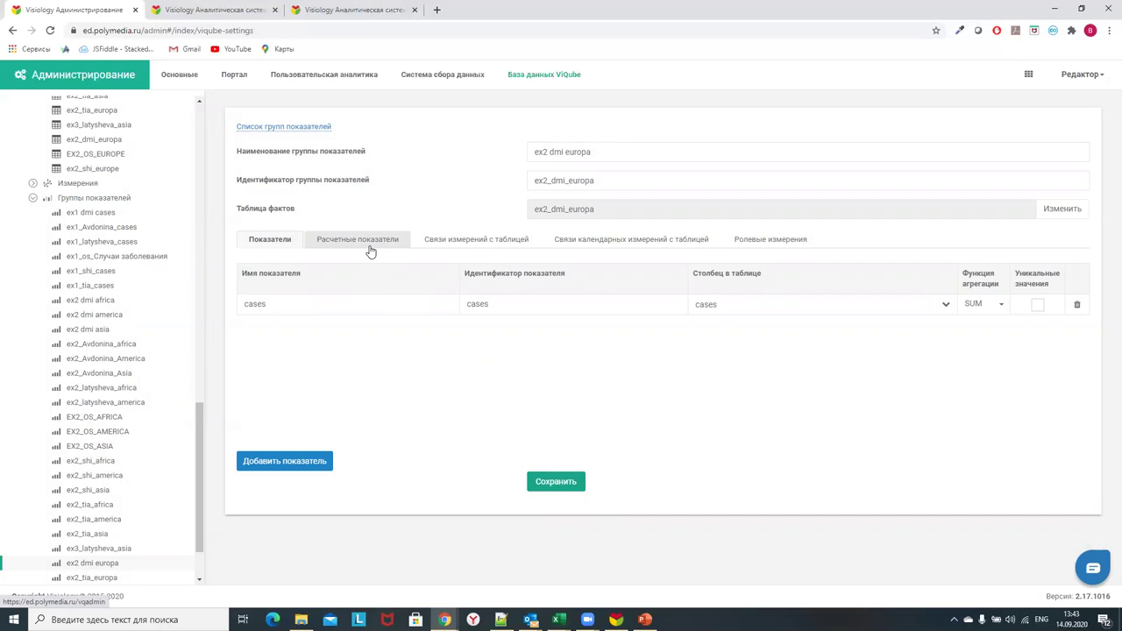
Switch to the 'Связи измерений с таблицей' tab of the ex2 dmi europa group
click(496, 246)
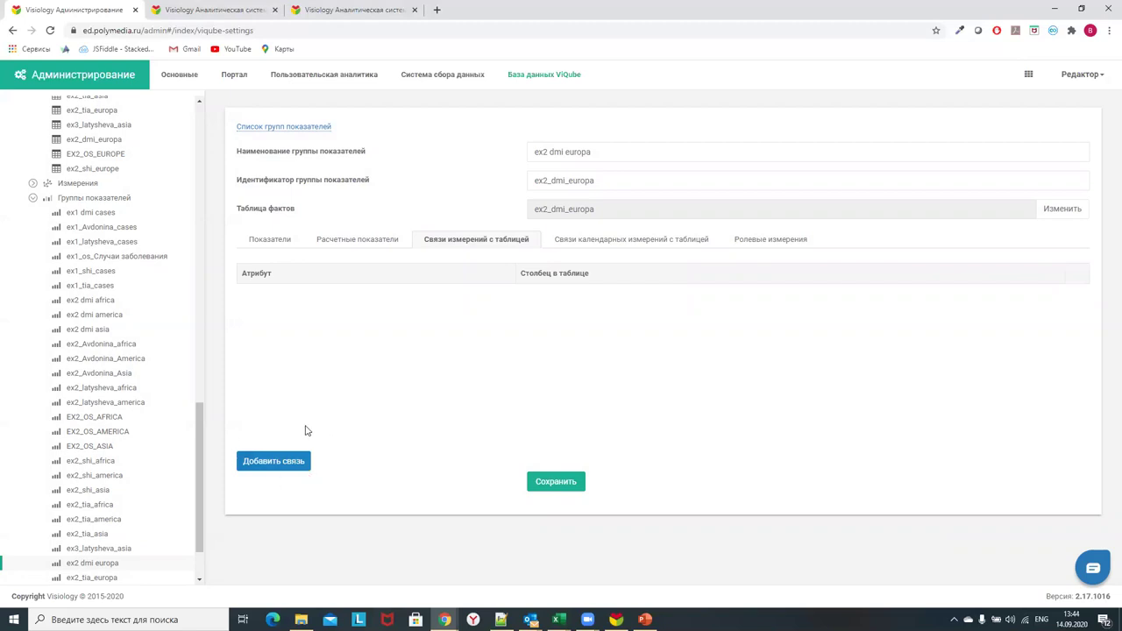
Link the ex2 dmi country continentExp attribute to the continentExp table column
click(273, 462)
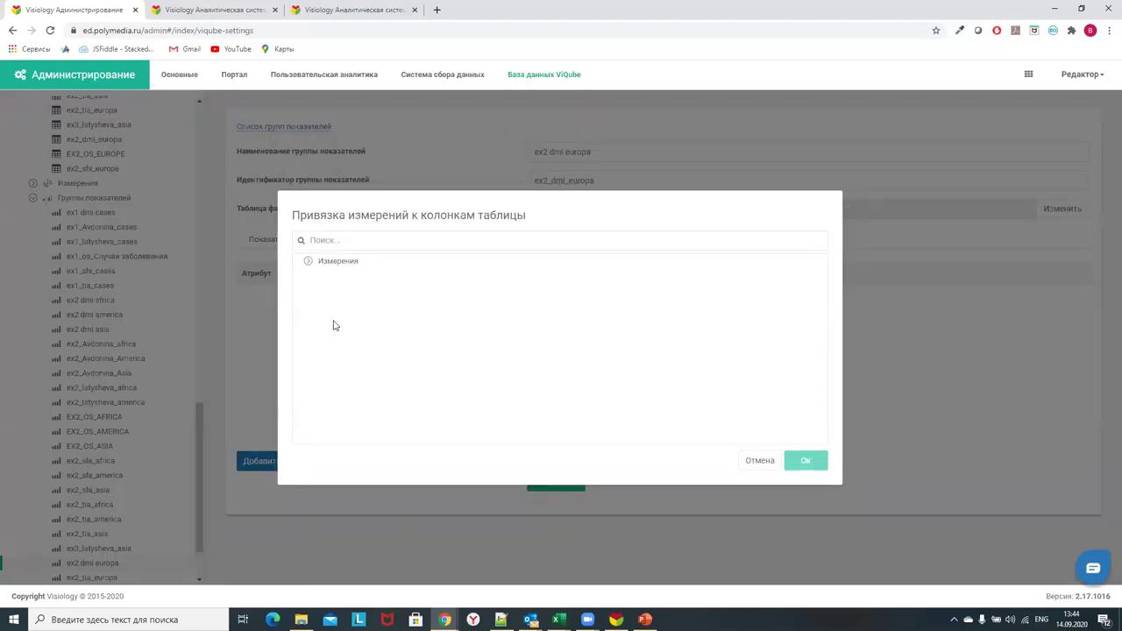
click(308, 262)
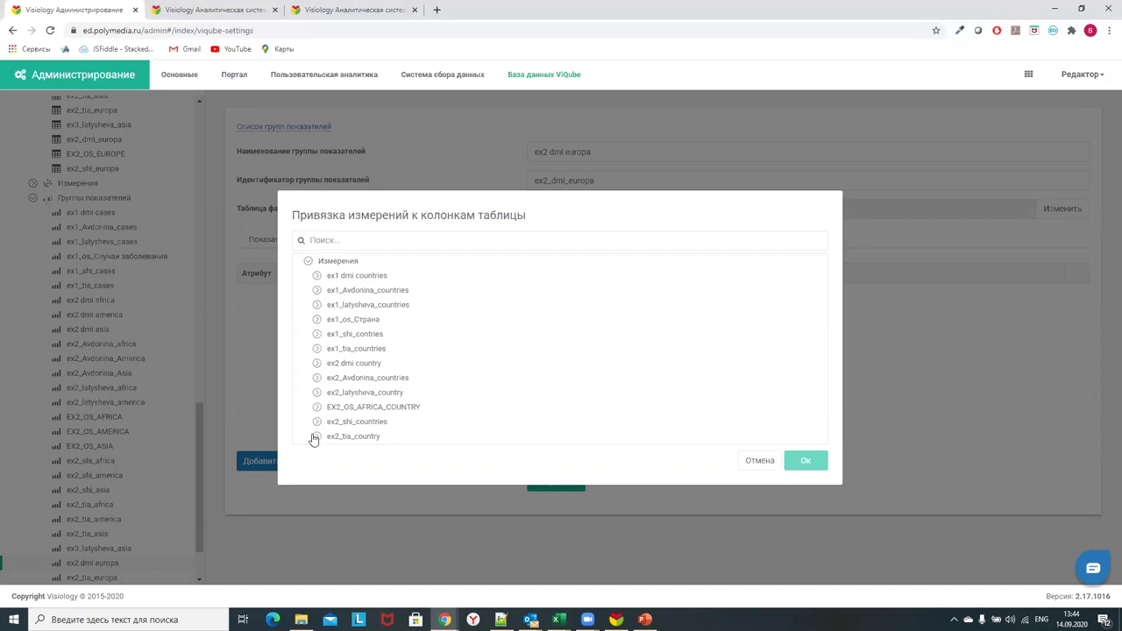
click(316, 365)
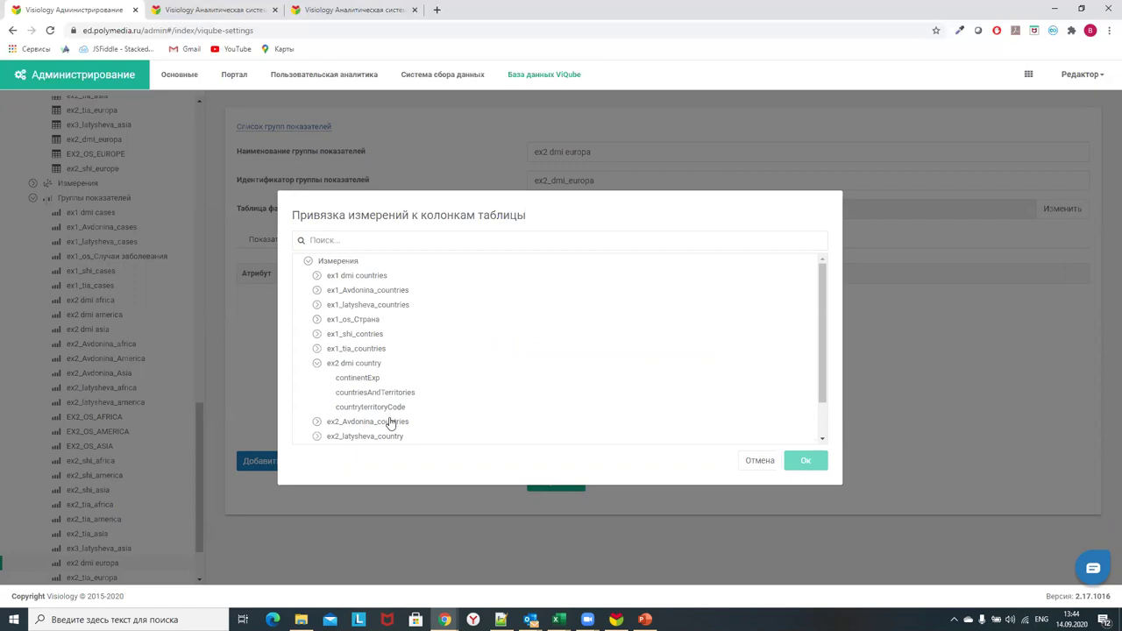
click(355, 380)
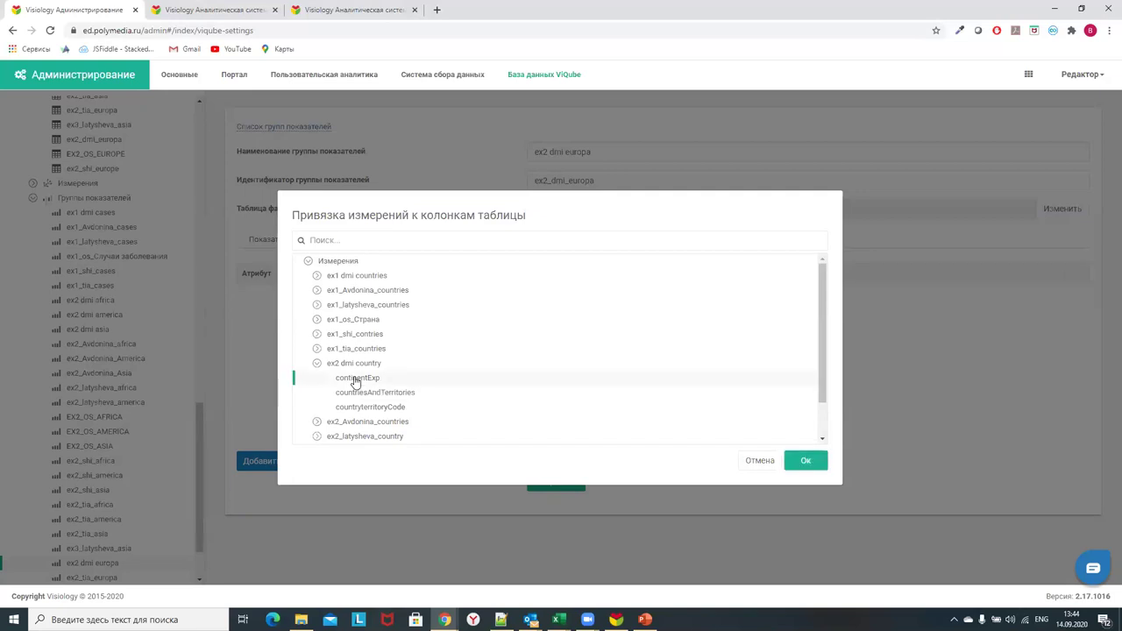
click(789, 469)
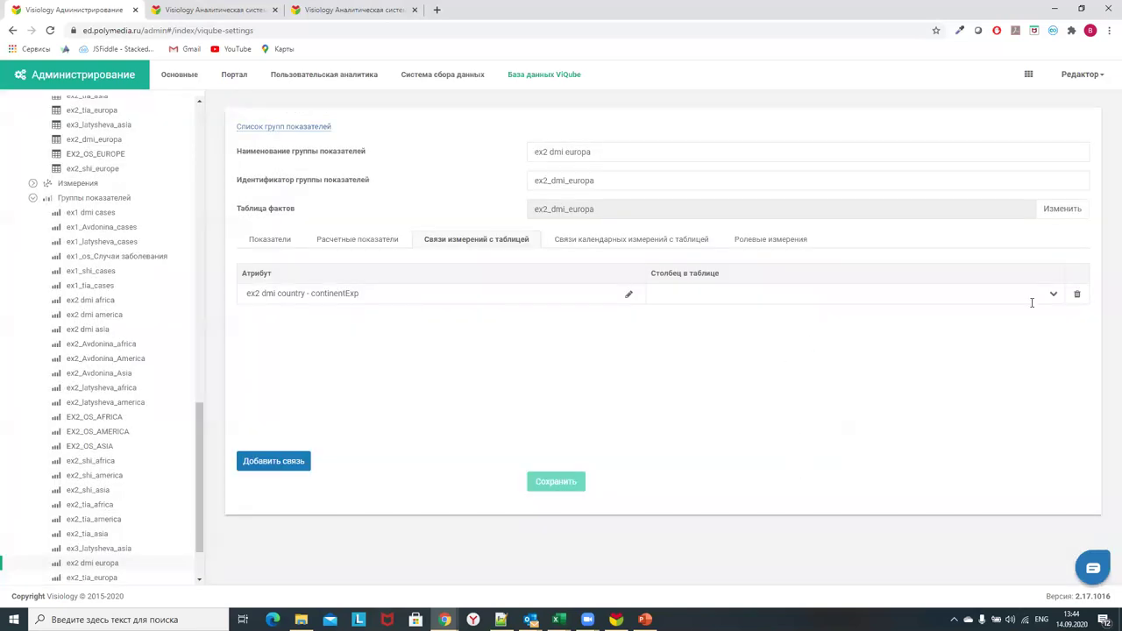
click(1051, 293)
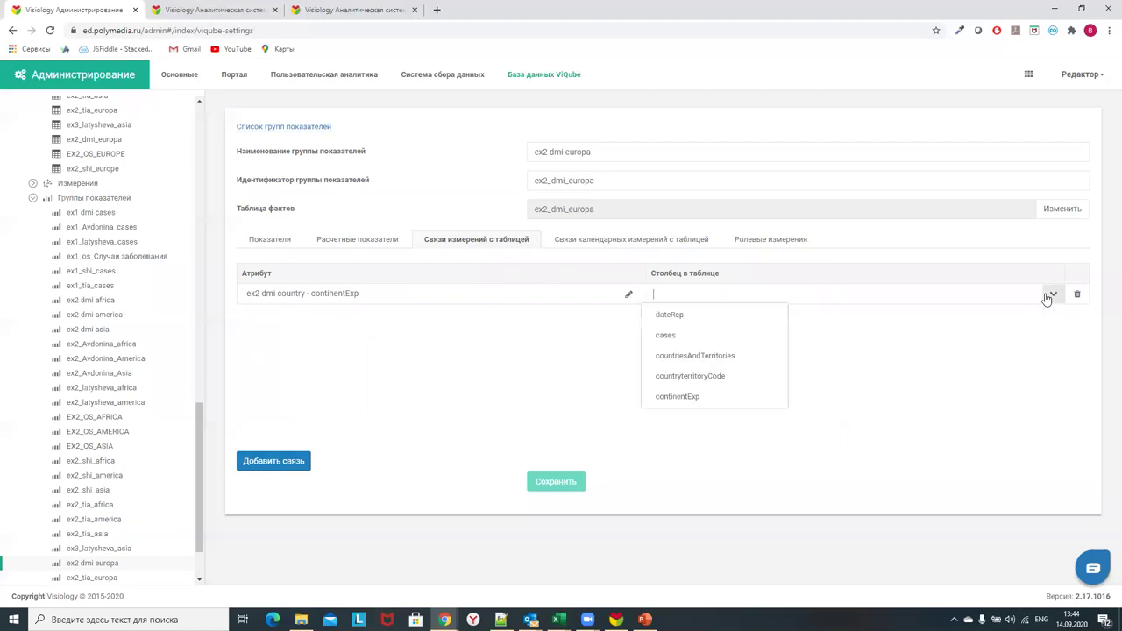
click(689, 397)
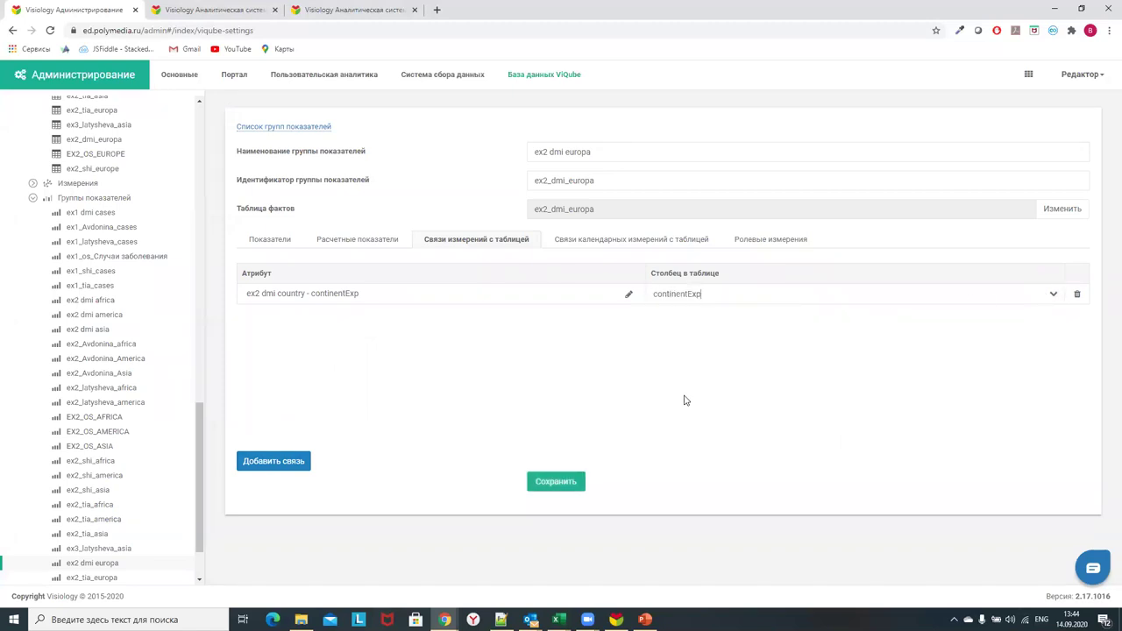
Link the ex2 dmi country countriesAndTerritories attribute to the countriesAndTerritories column
click(295, 460)
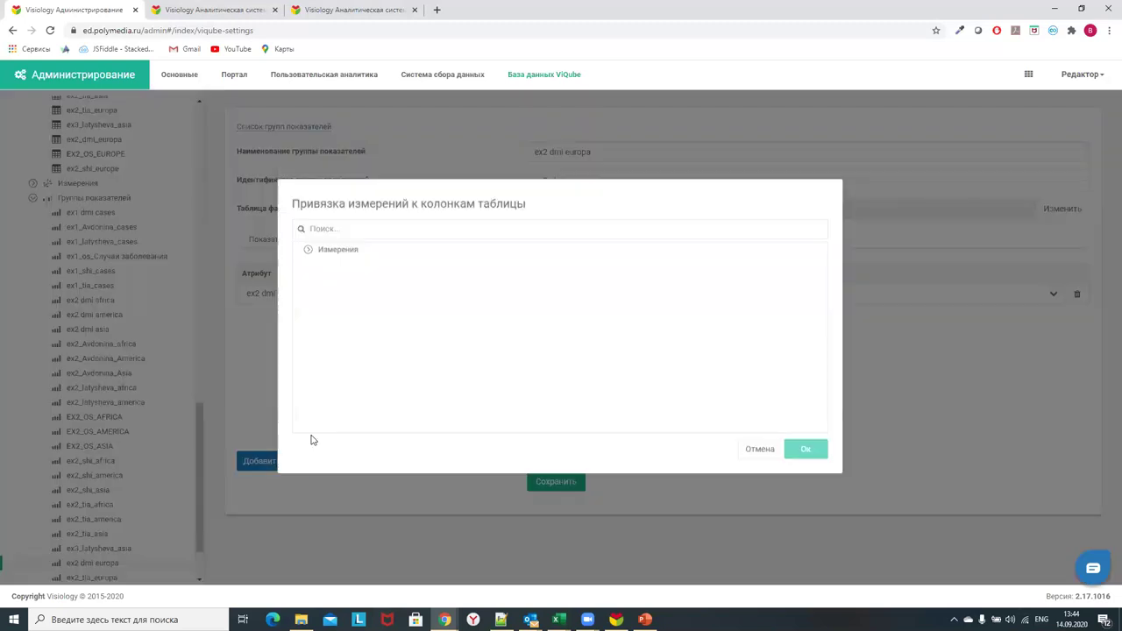
click(309, 263)
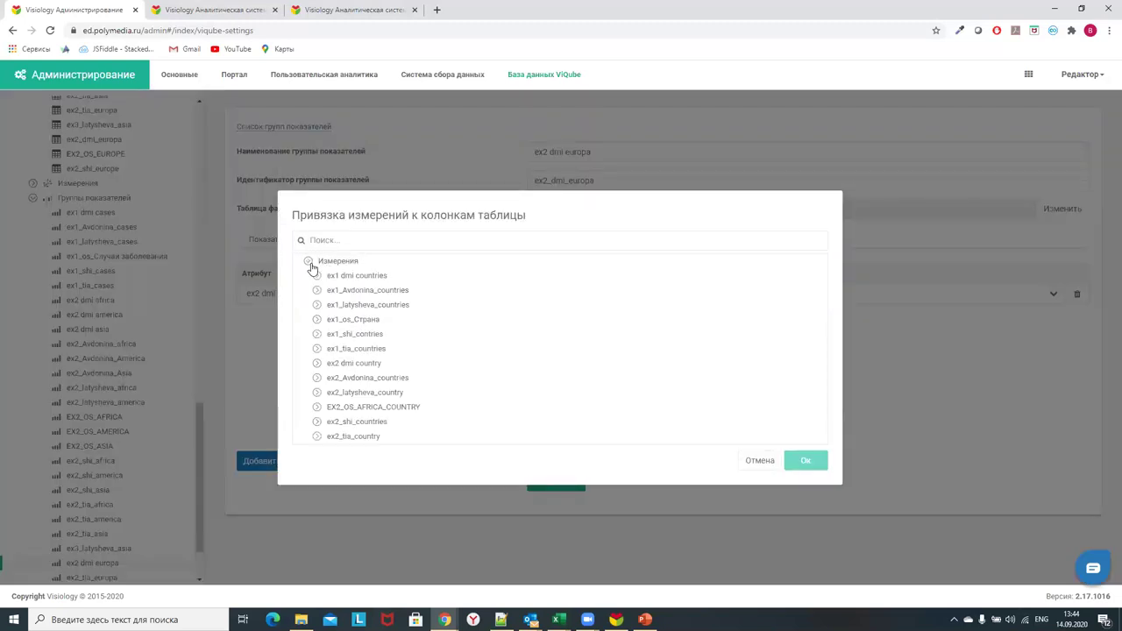
click(316, 363)
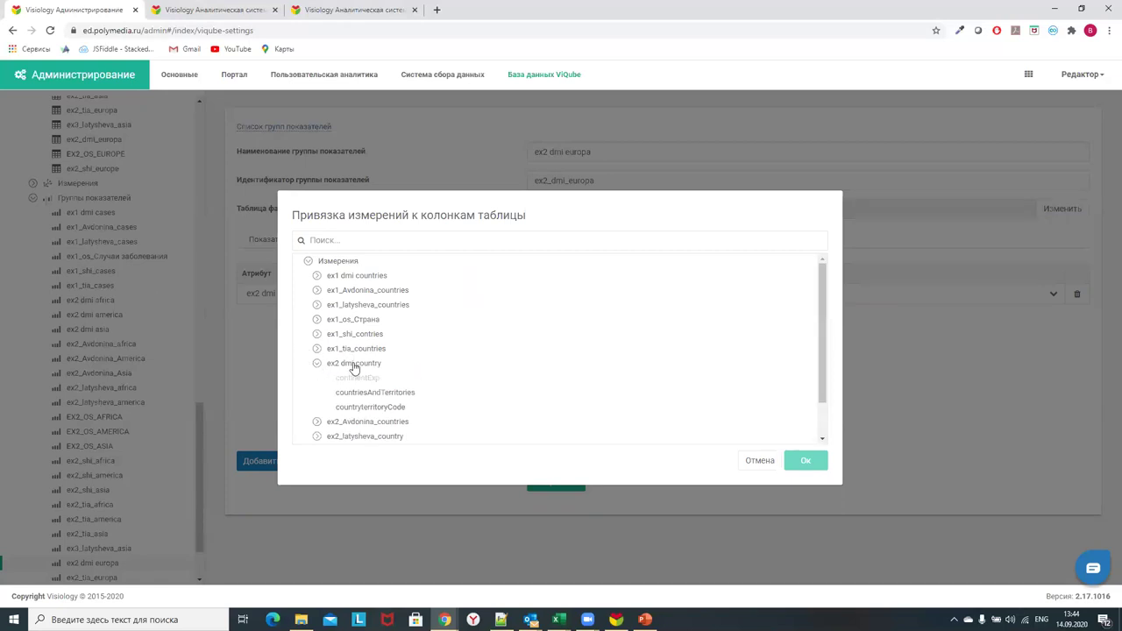
click(363, 394)
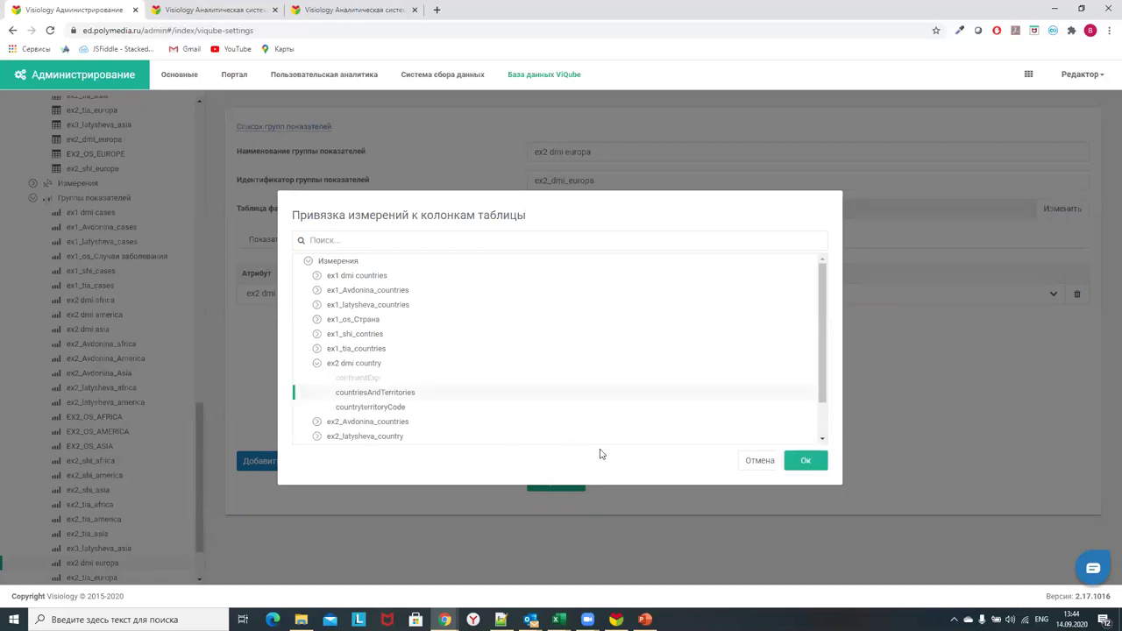
click(795, 461)
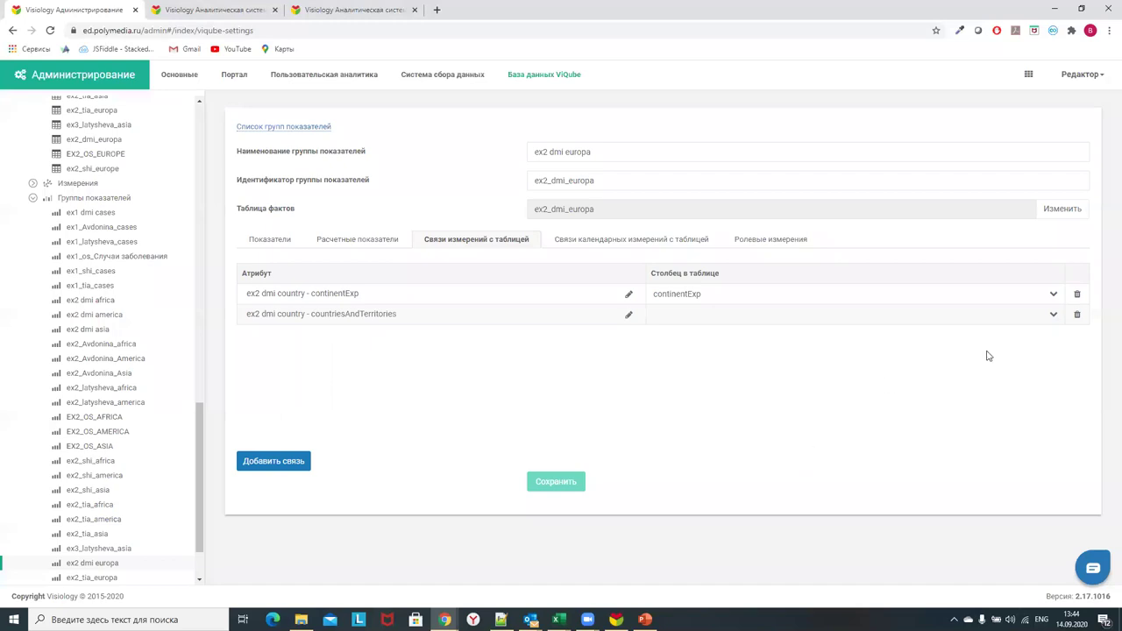
click(1051, 318)
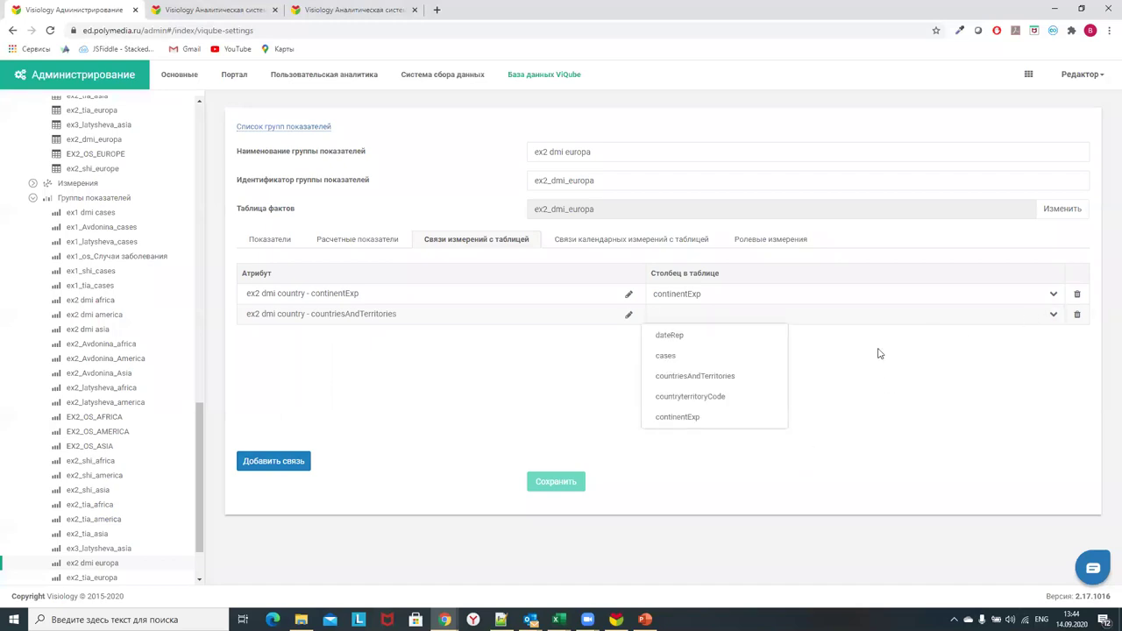
click(727, 378)
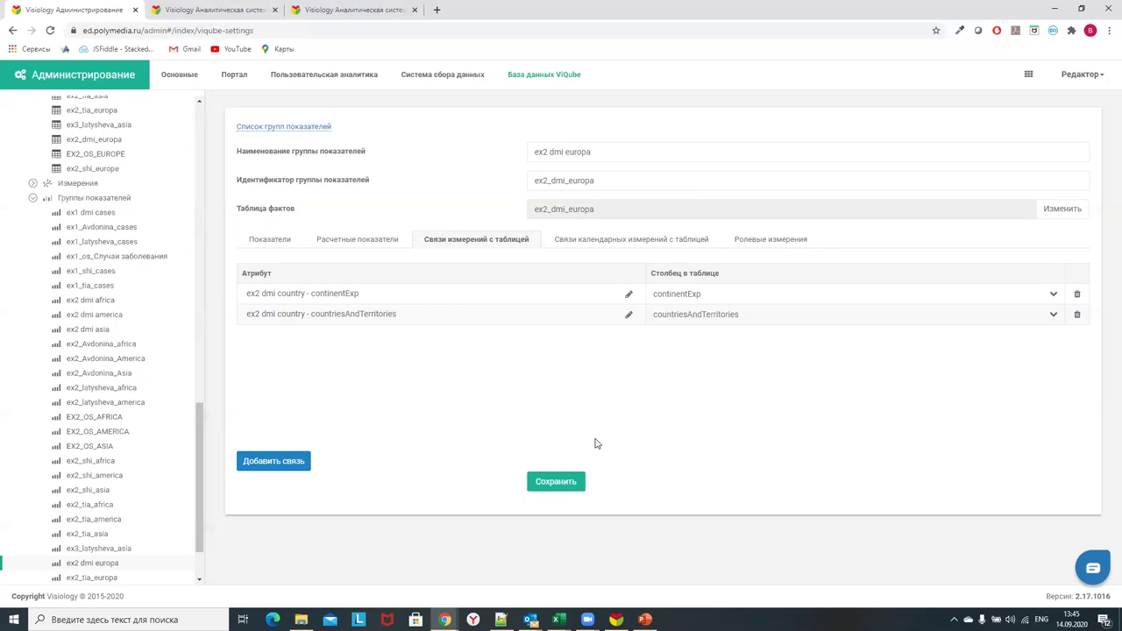
Add a countryterritoryCode attribute link to the countryterritoryCode column and save the dimension links
click(282, 463)
click(308, 262)
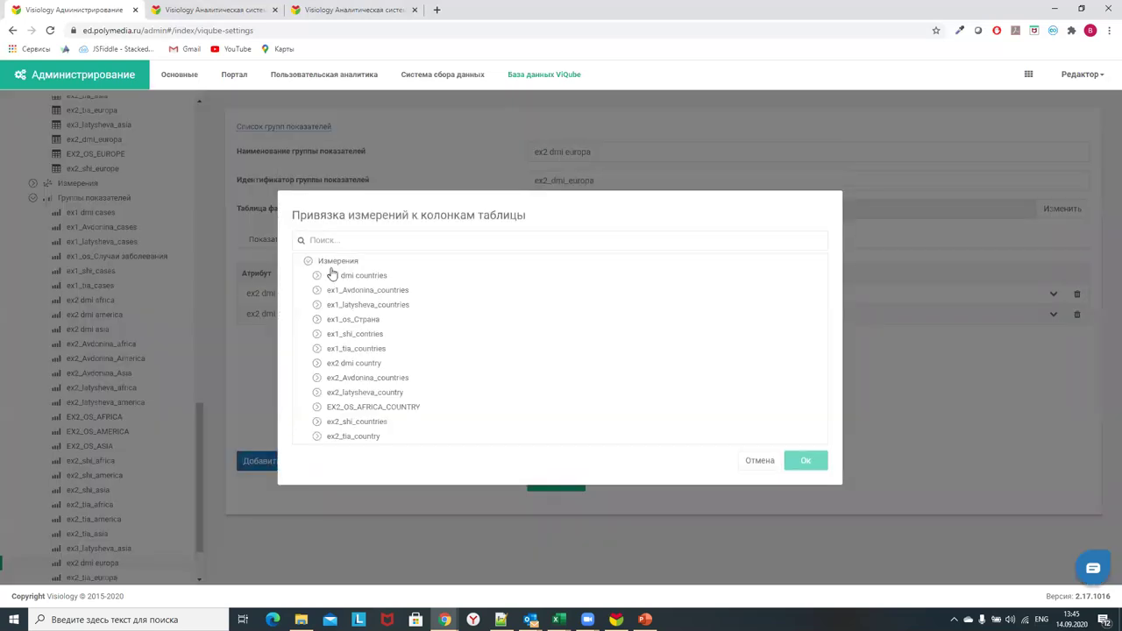
click(316, 363)
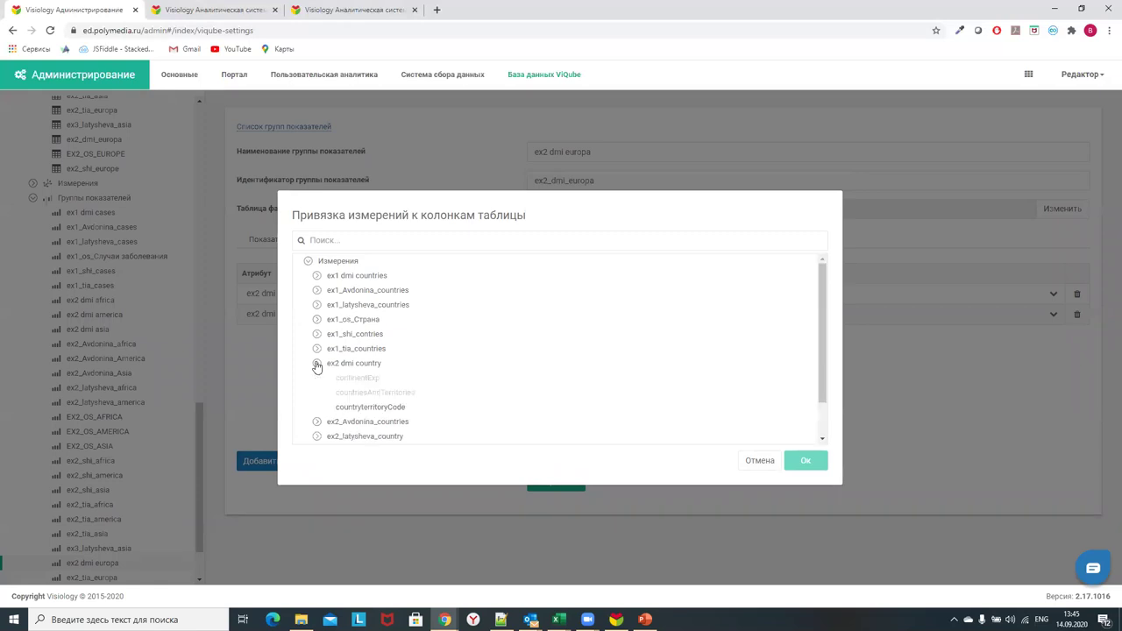
click(374, 407)
click(803, 461)
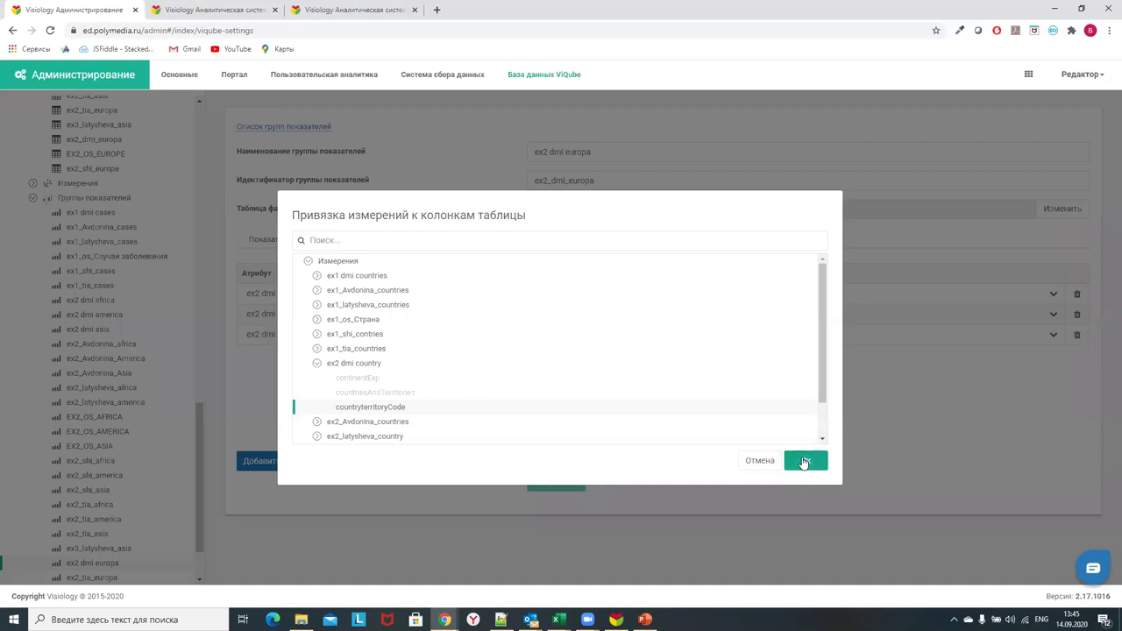
click(1053, 335)
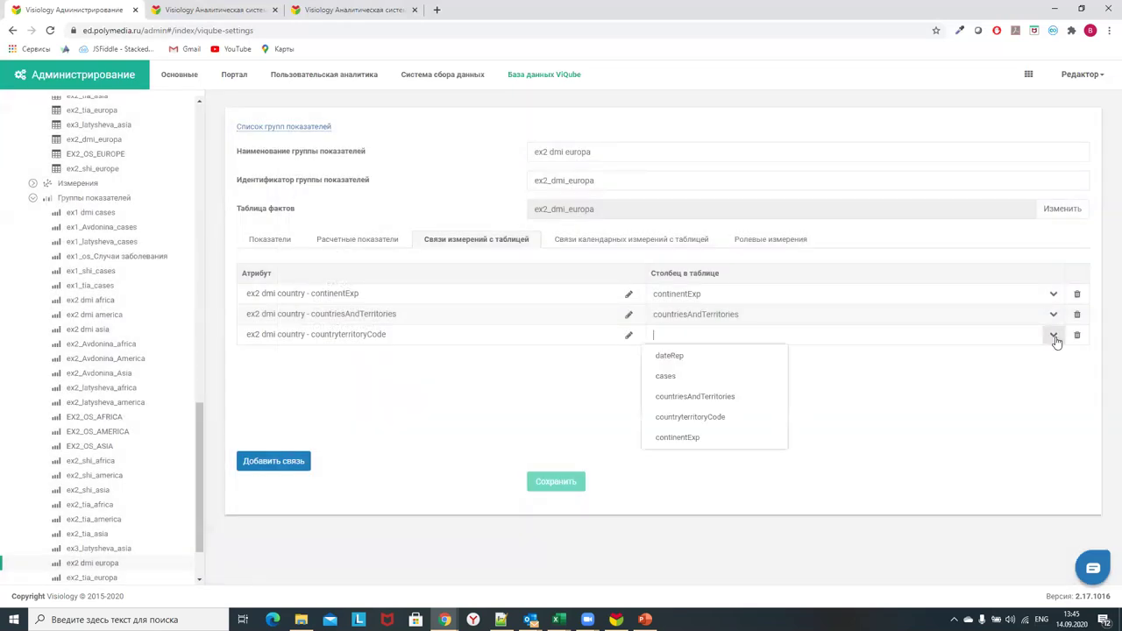
click(712, 419)
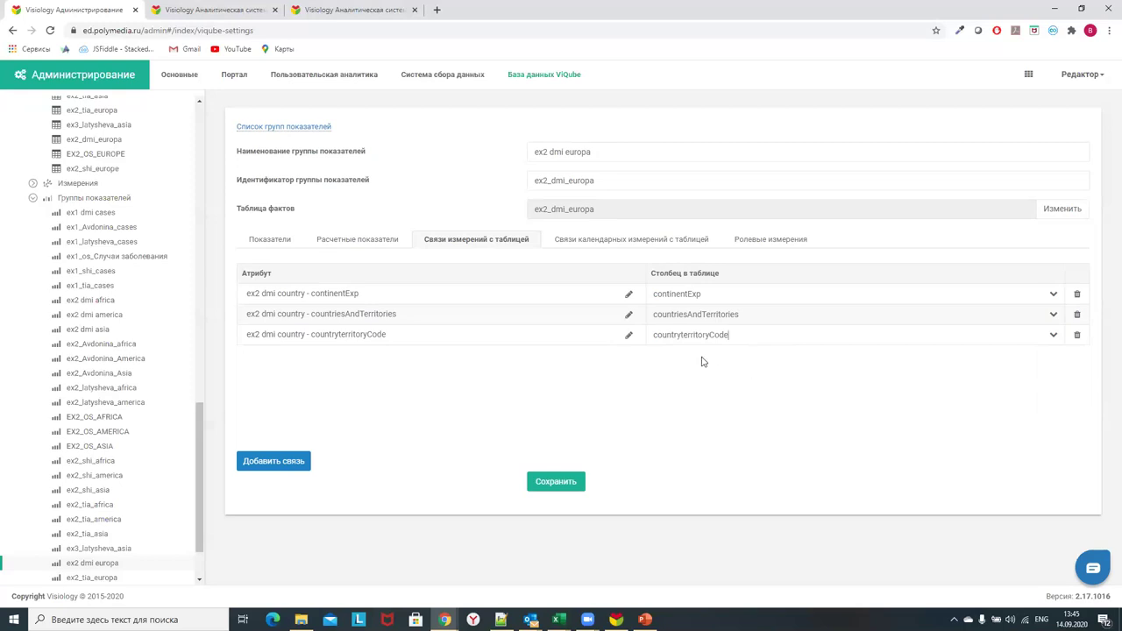
click(566, 486)
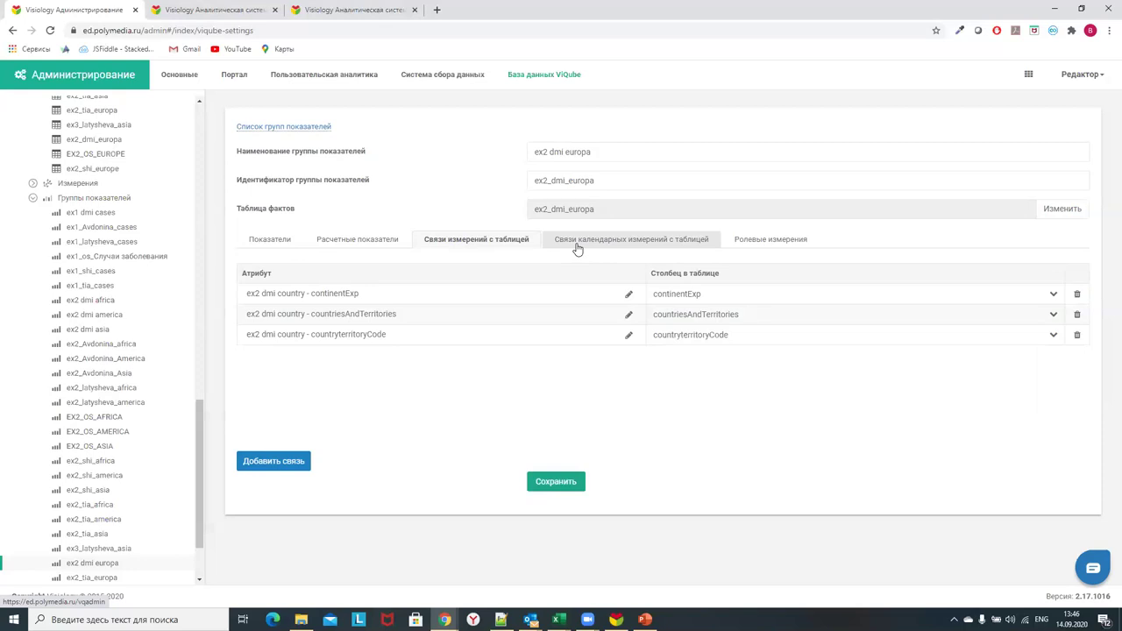
Add a calendar link with День granularity on the dateRep column and save it
click(576, 248)
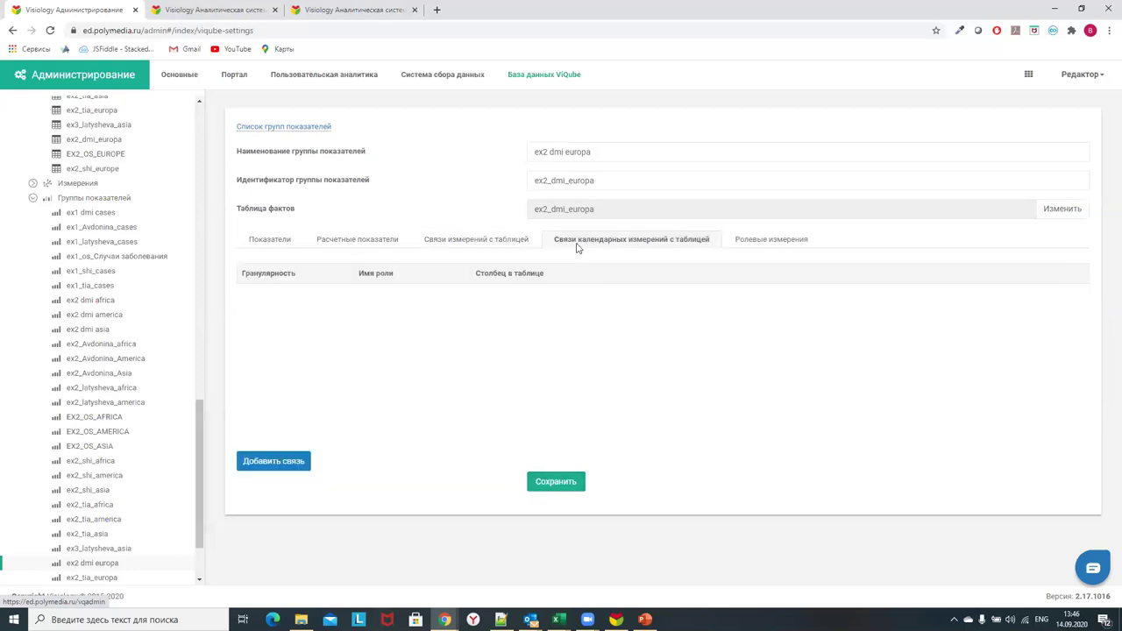
click(266, 465)
click(329, 296)
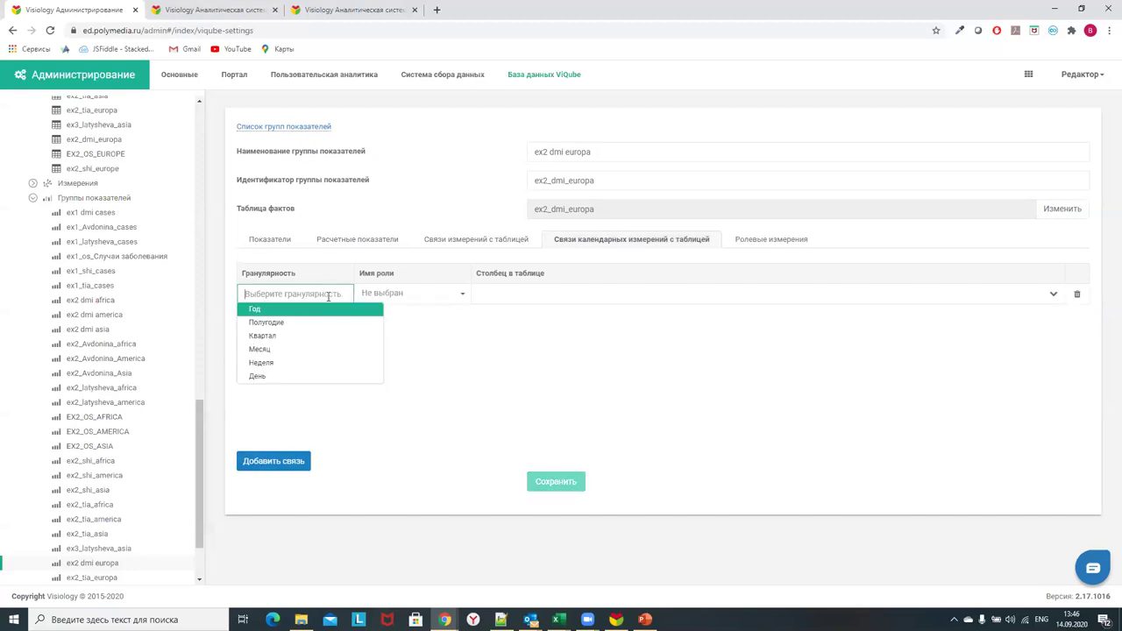
click(346, 376)
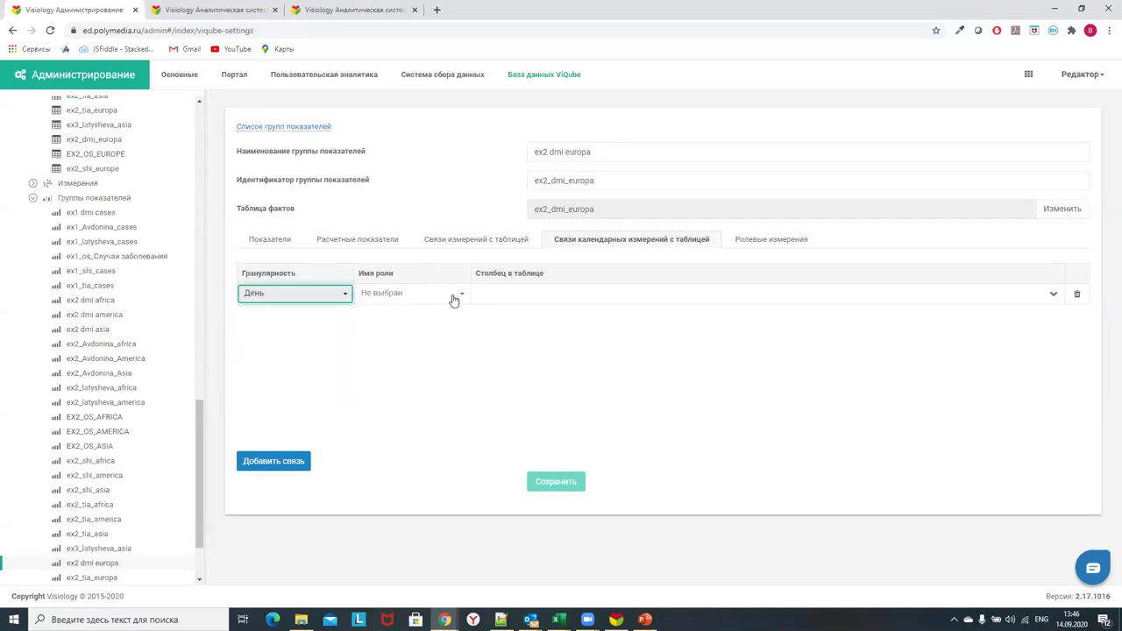
click(731, 301)
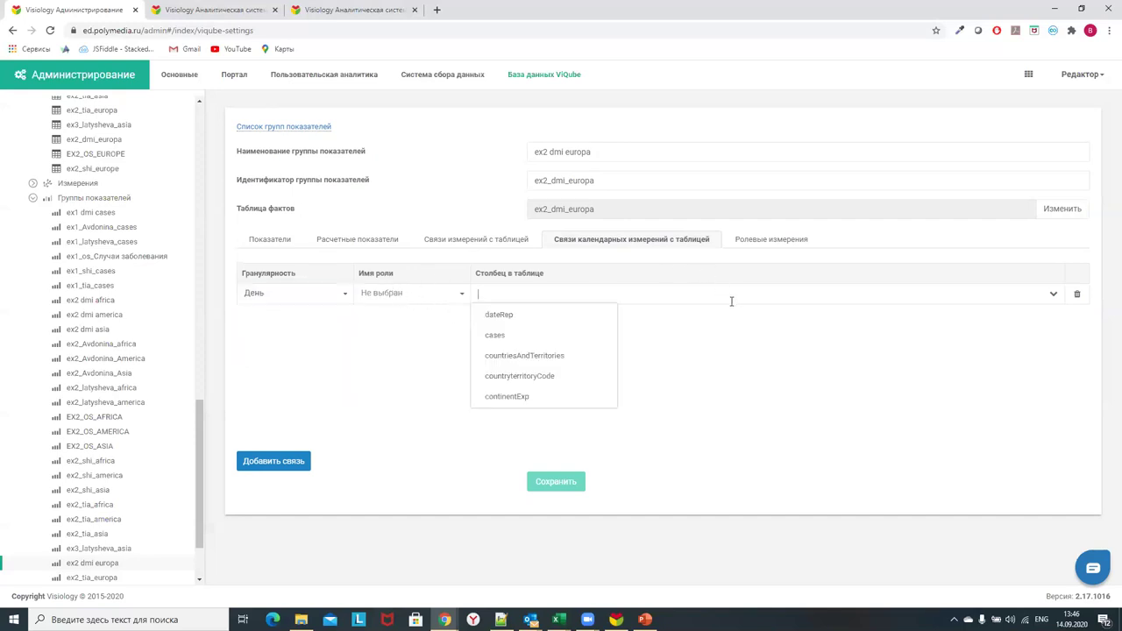
click(511, 317)
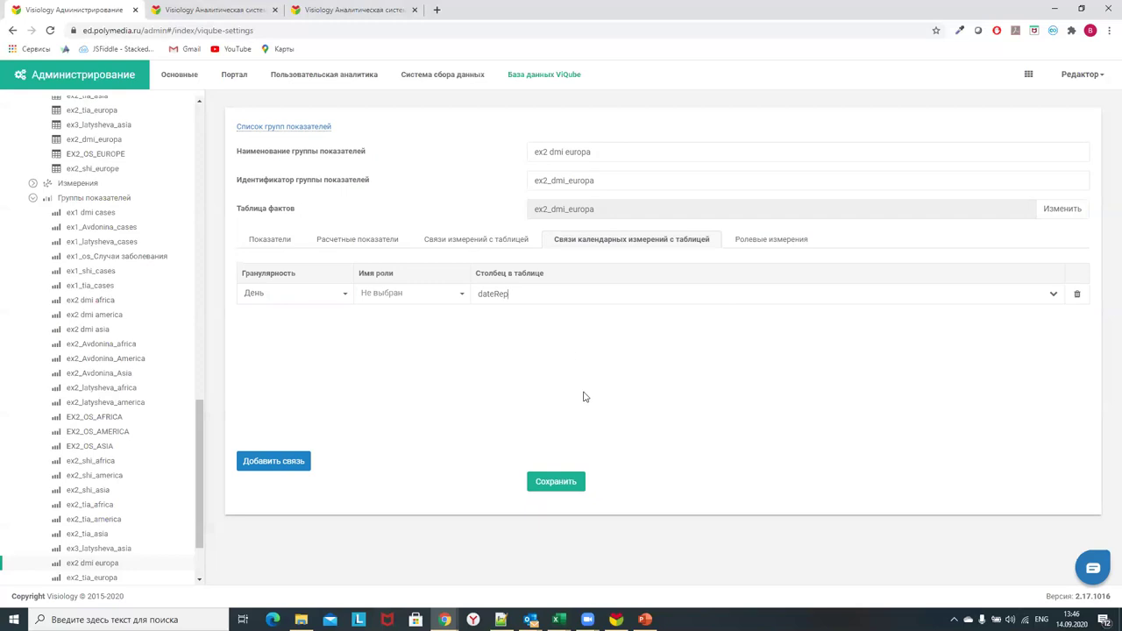
click(561, 485)
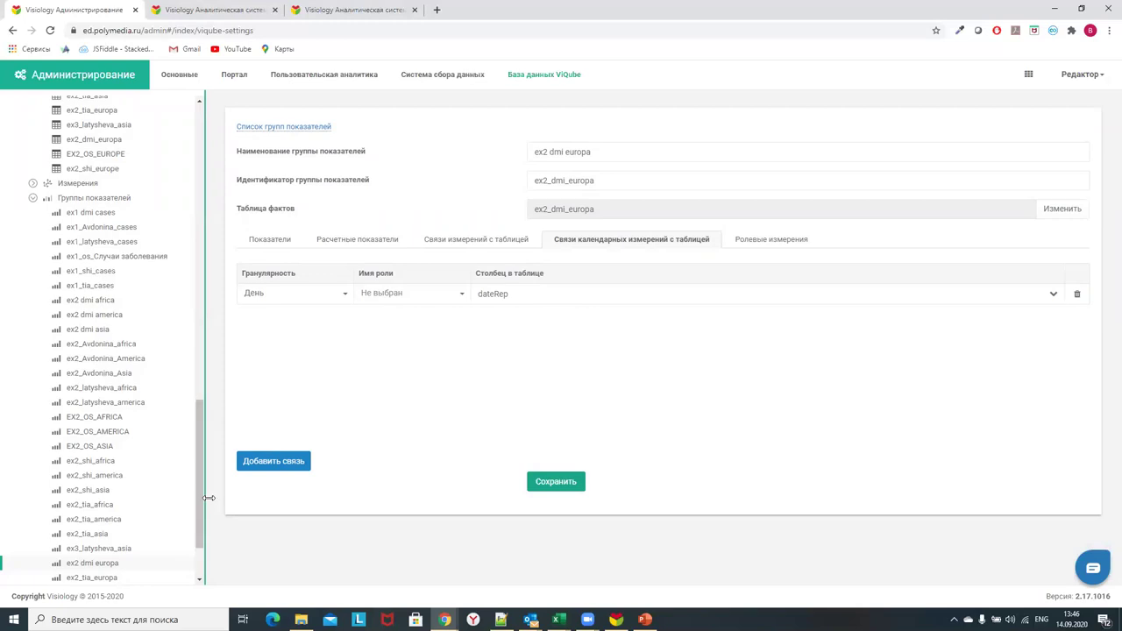
Open the ex2 dmi europa loader and review its data structure, cancelling without changes
scroll(217, 511, down, 2)
scroll(218, 456, up, 5)
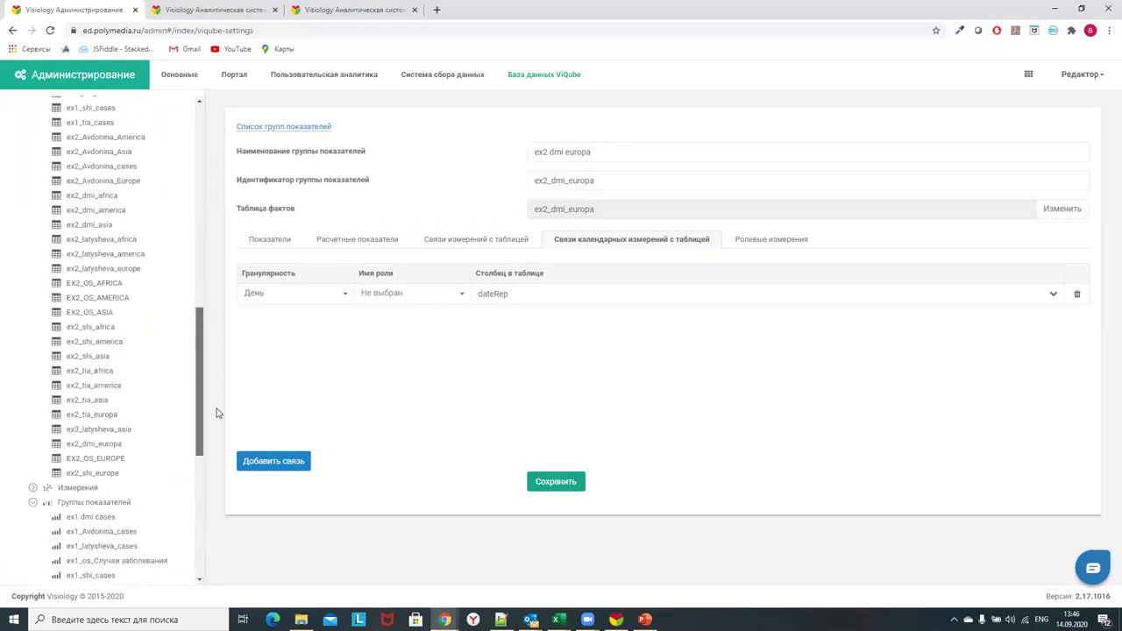
scroll(96, 454, up, 5)
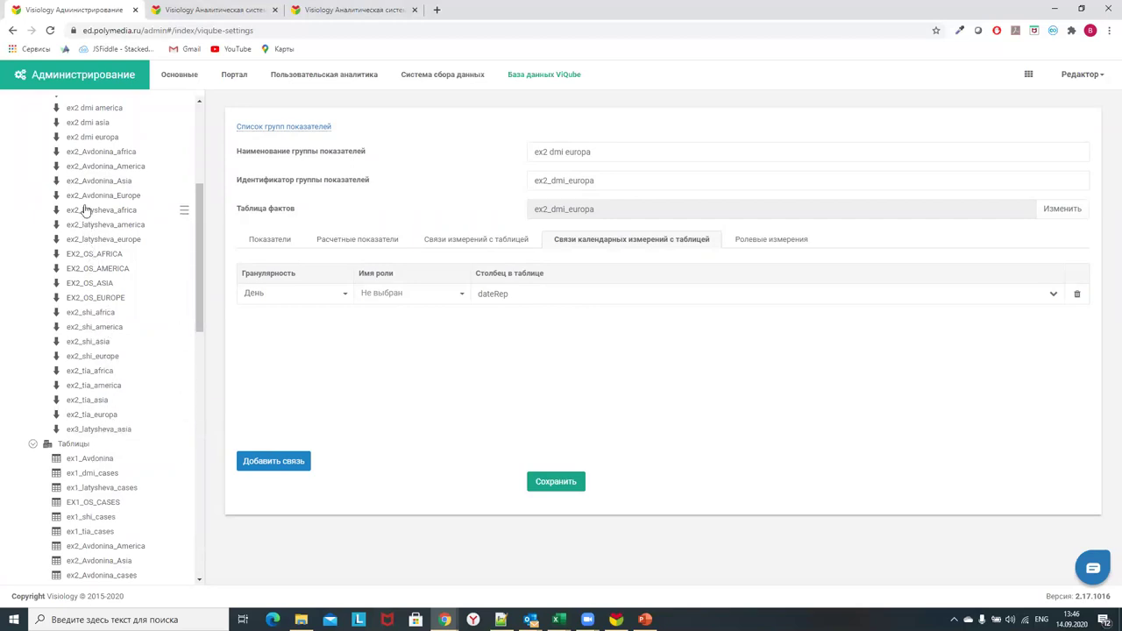
click(89, 139)
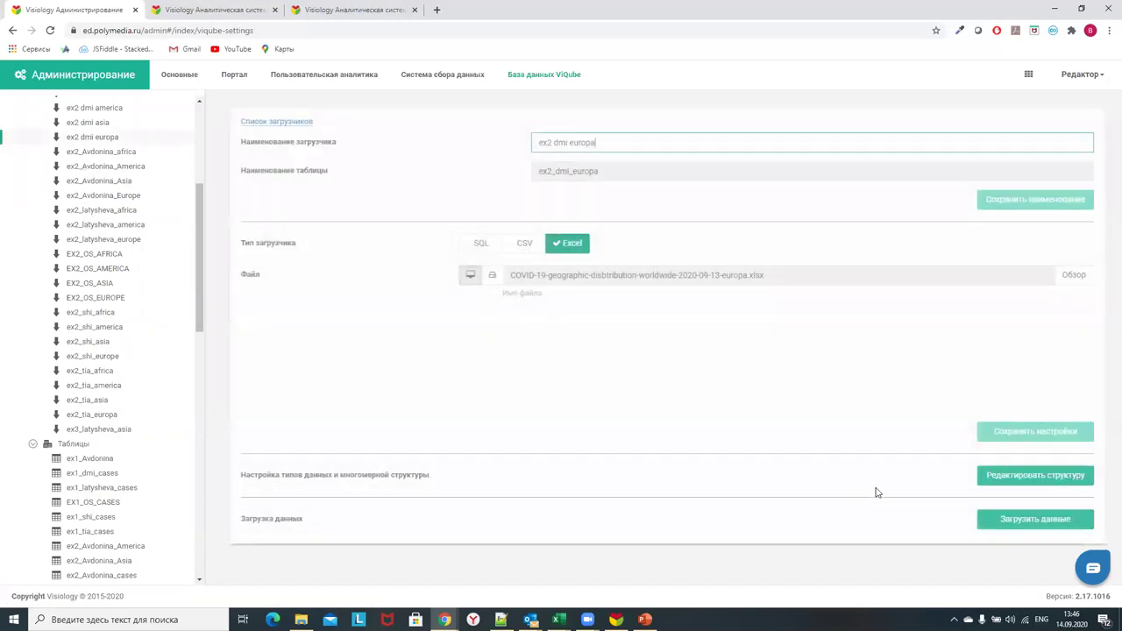
click(976, 482)
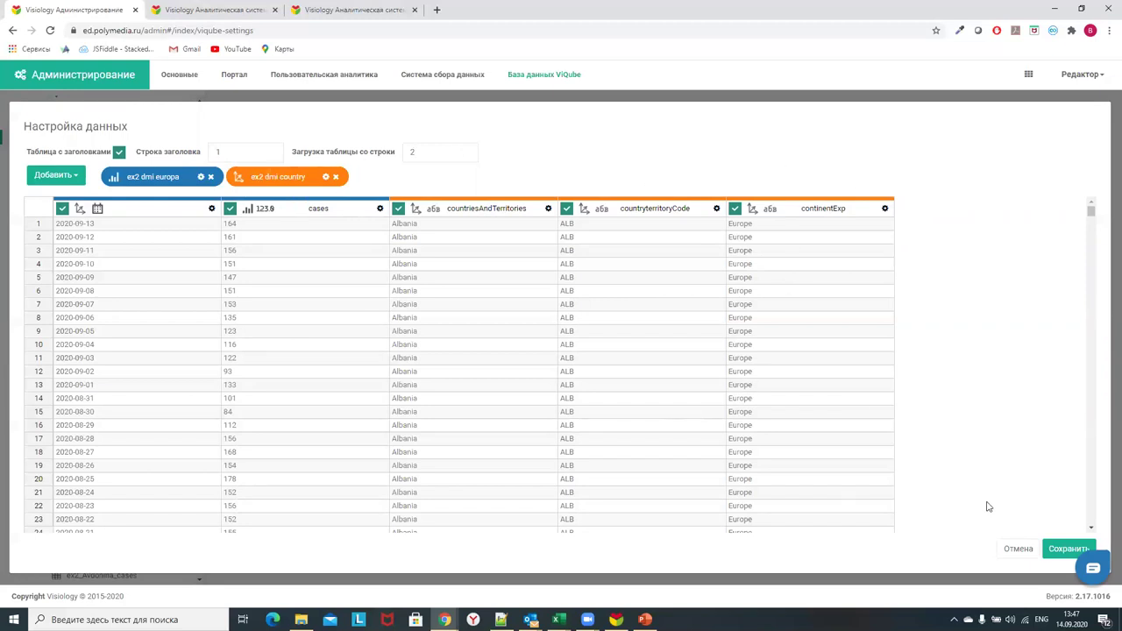
click(1016, 548)
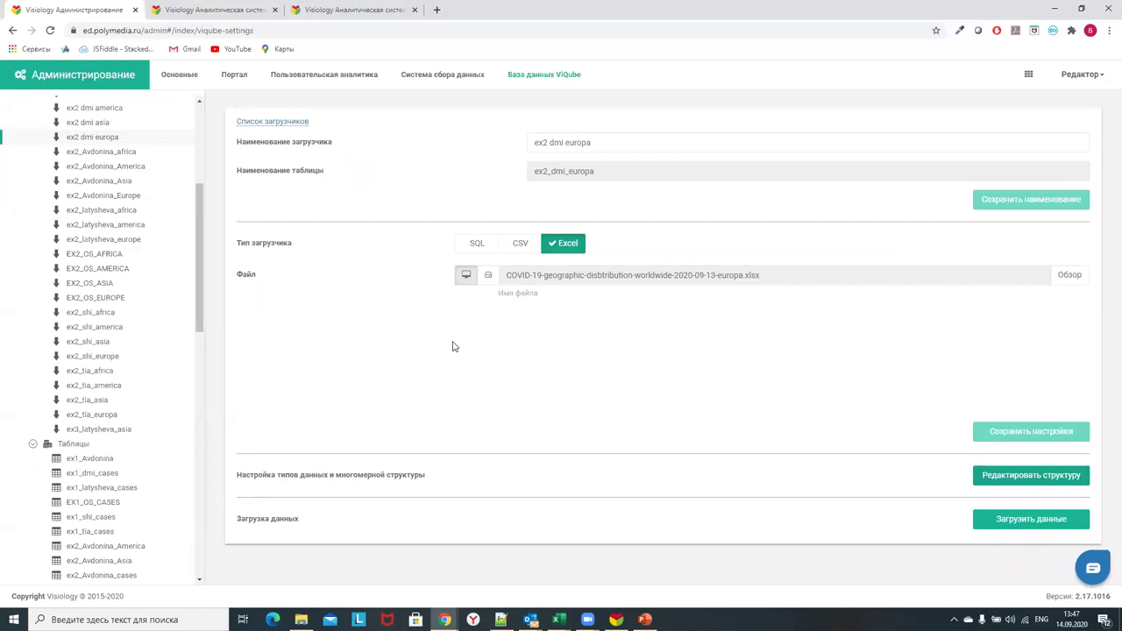
Open the ex2 dmi country dimension and select its three attribute names in turn
scroll(79, 399, down, 4)
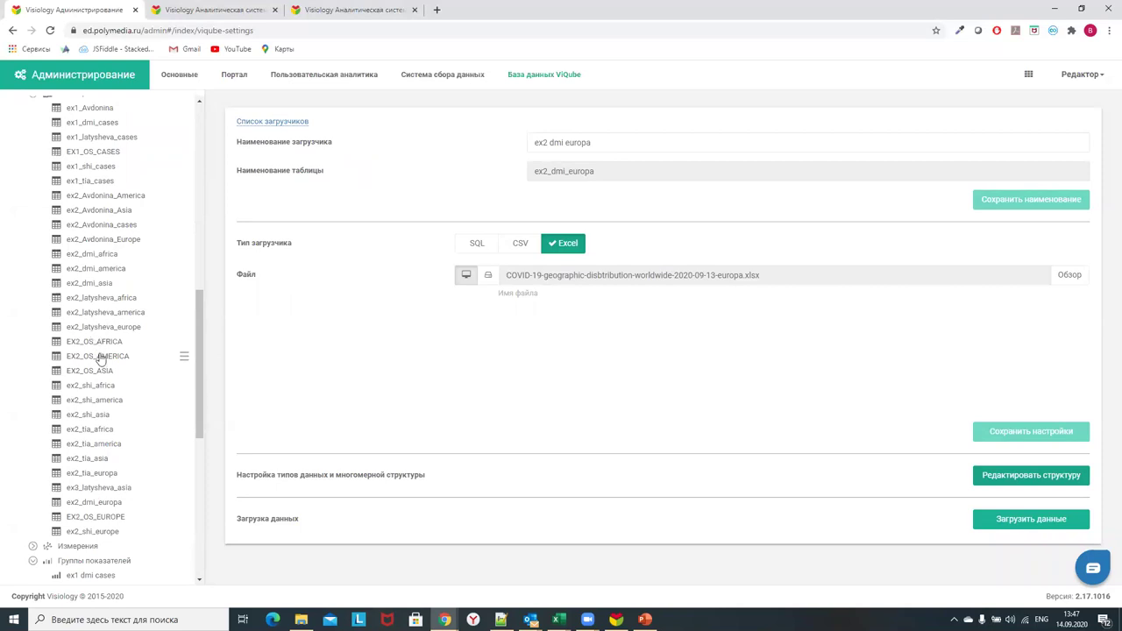
scroll(98, 355, down, 1)
click(33, 489)
scroll(80, 388, down, 4)
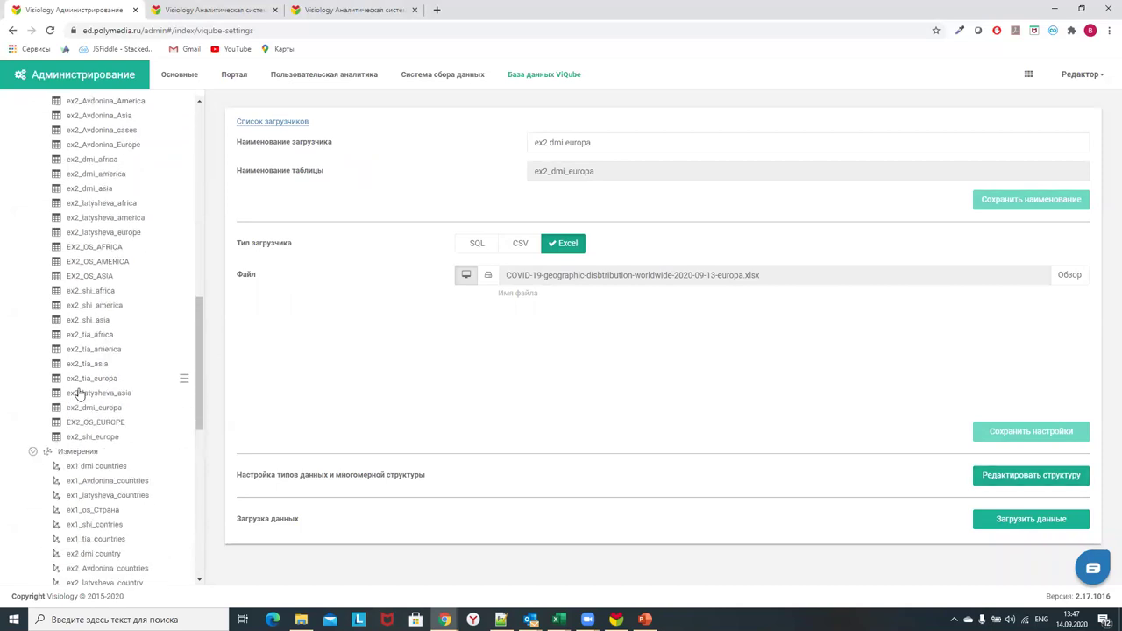
scroll(79, 395, up, 2)
scroll(79, 394, up, 1)
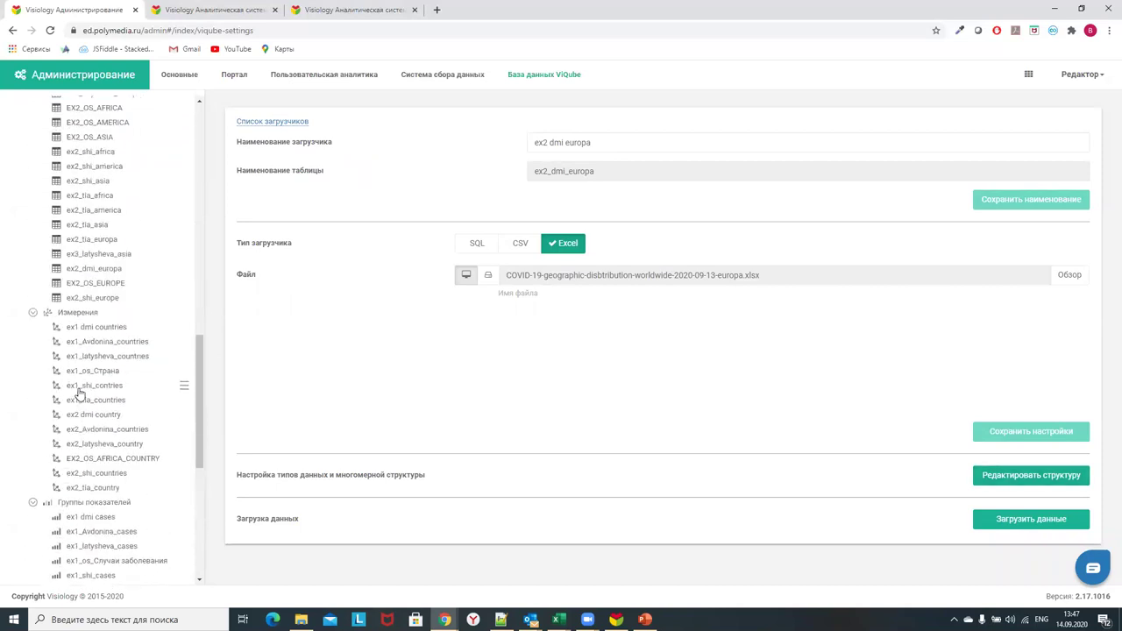
click(87, 331)
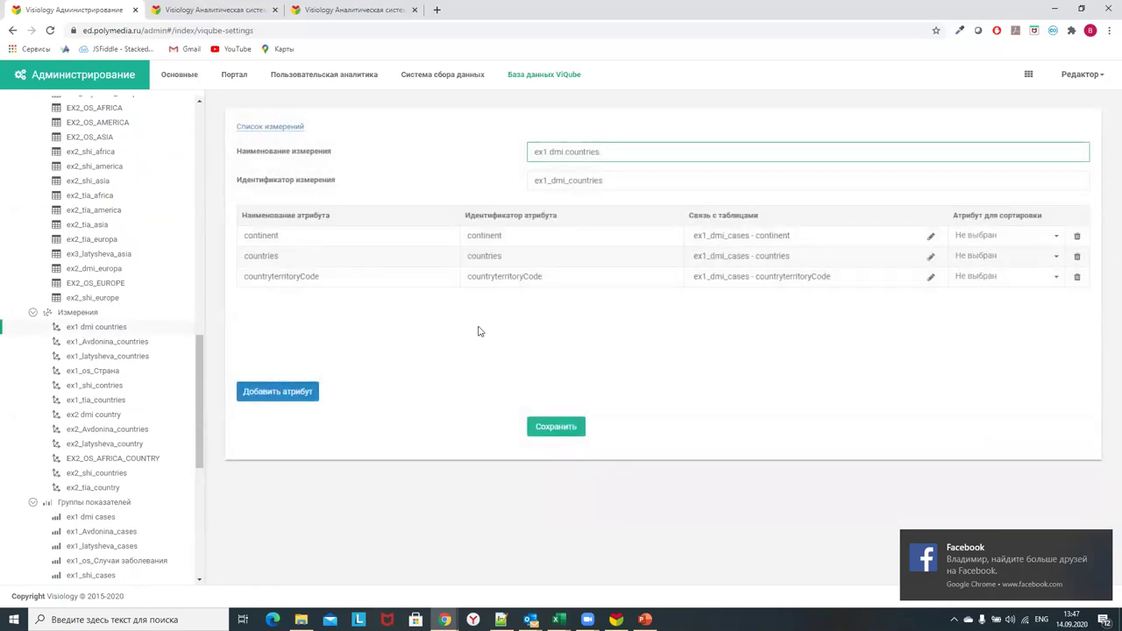
click(94, 417)
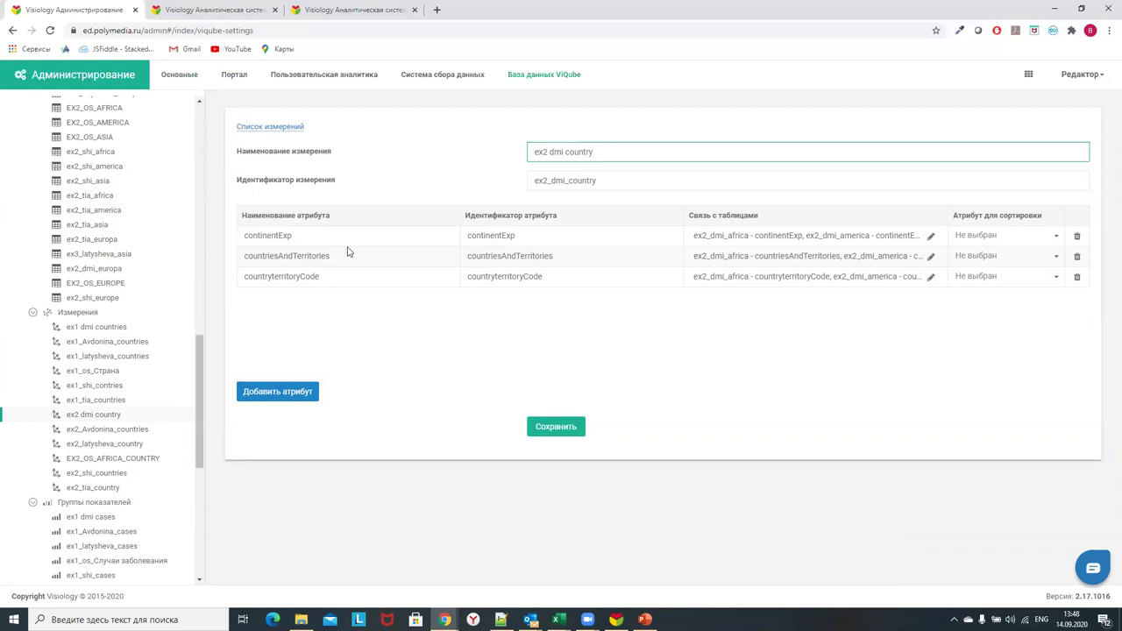
drag(318, 232, 216, 241)
drag(329, 256, 205, 277)
drag(340, 279, 229, 279)
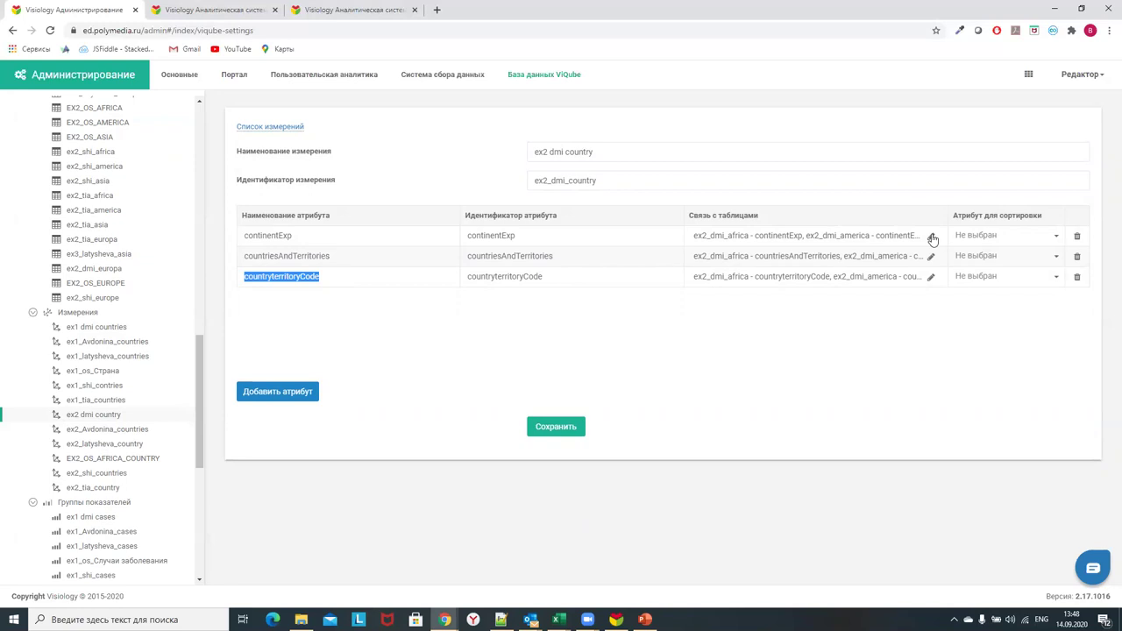
Review the continentExp attribute's table bindings and sort options, leaving them unchanged
click(932, 239)
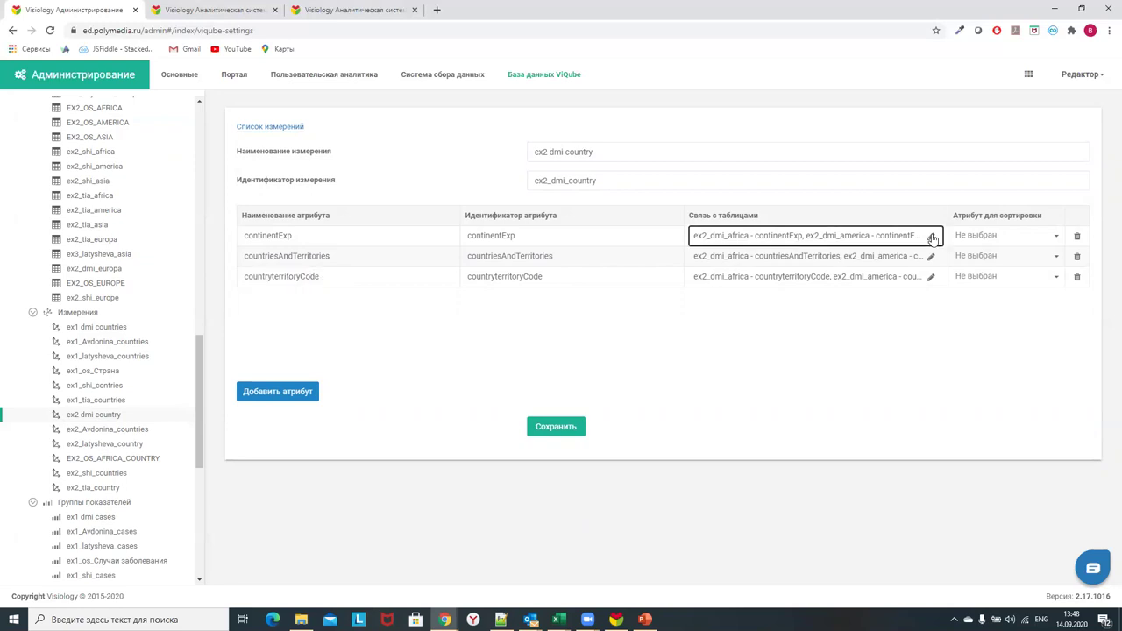
click(884, 467)
click(932, 237)
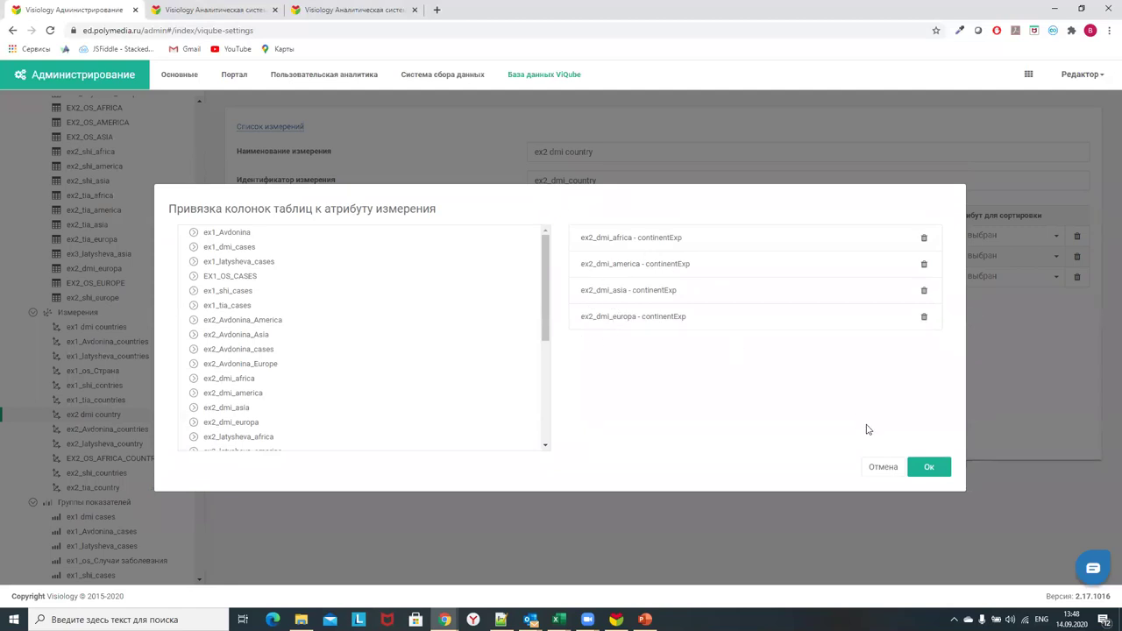
click(880, 466)
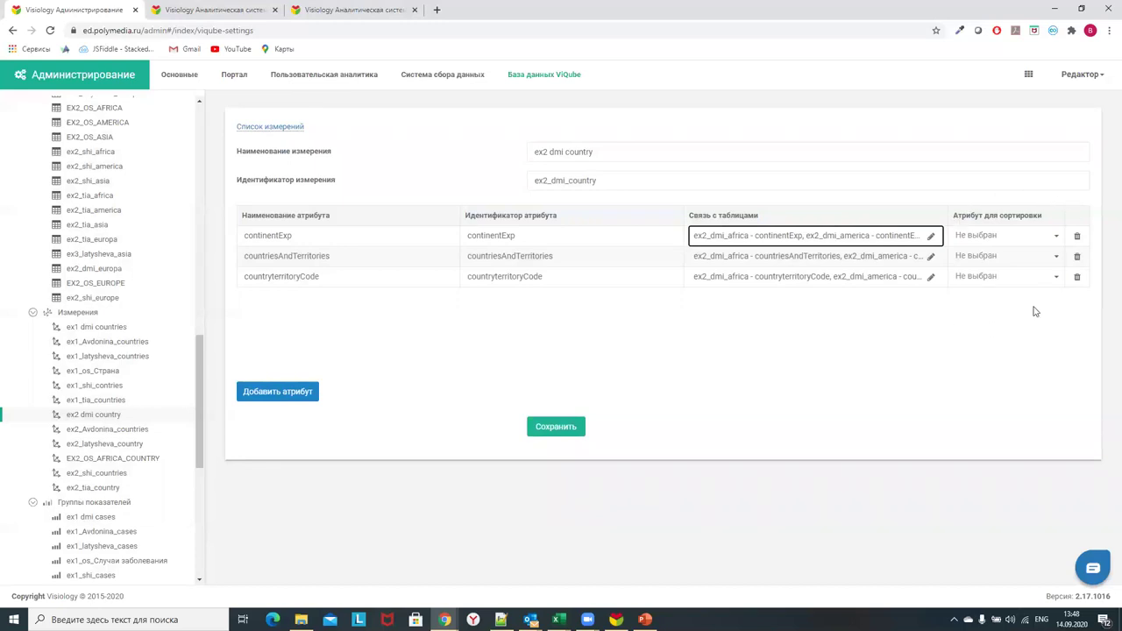
click(1051, 237)
click(997, 368)
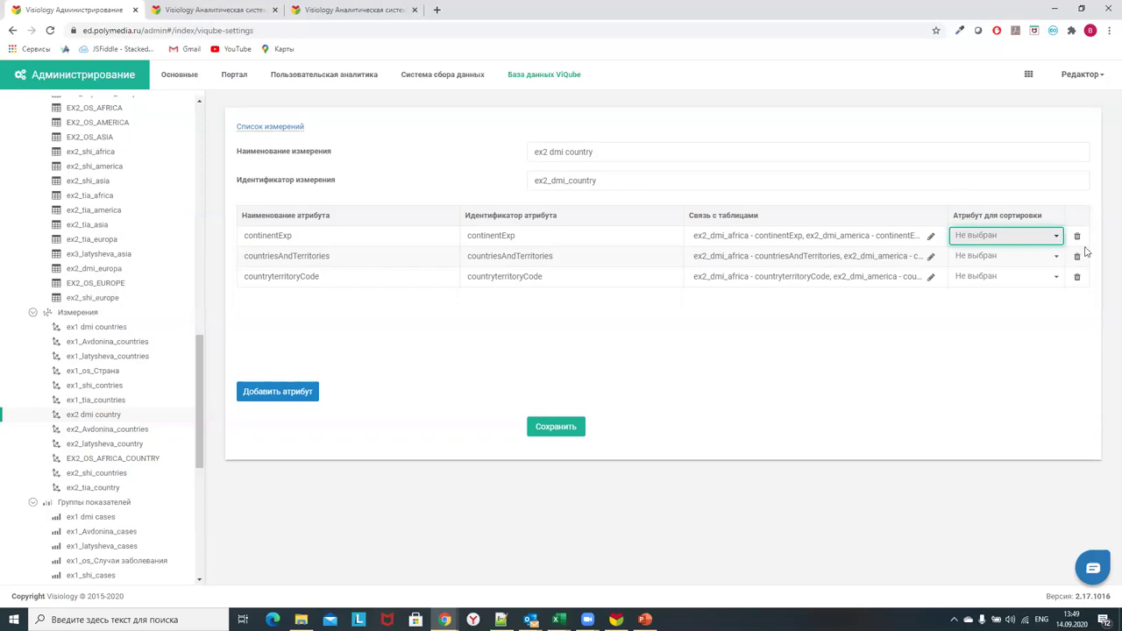
Leave the sort attributes of continentExp, countriesAndTerritories and countryterritoryCode at 'Не выбран'
click(1055, 243)
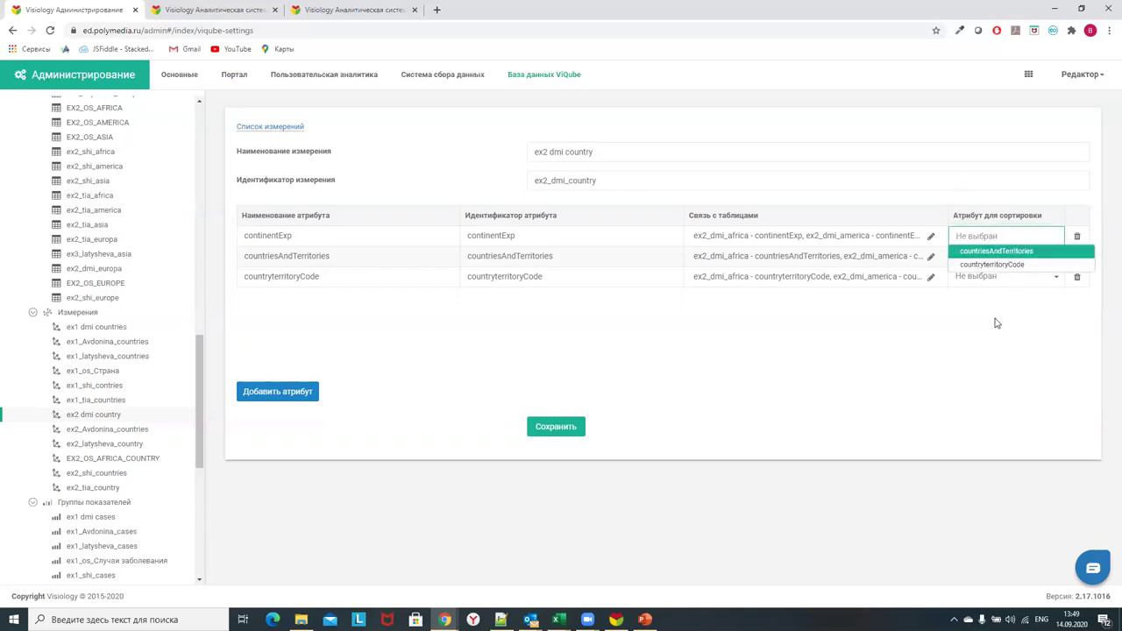
click(997, 323)
click(999, 260)
click(964, 345)
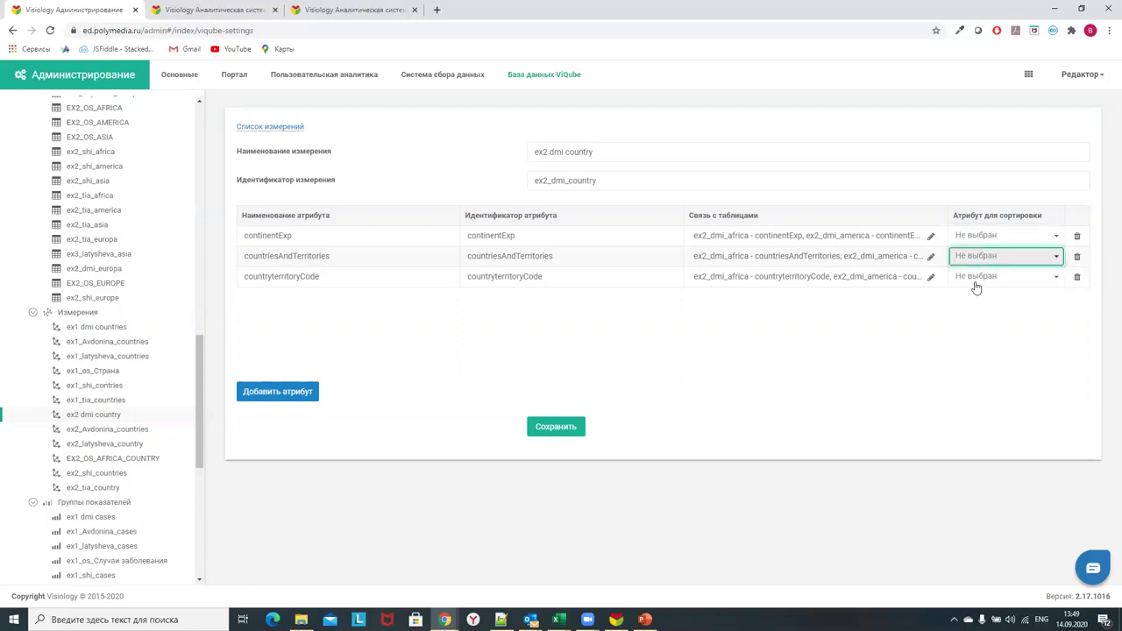
click(976, 279)
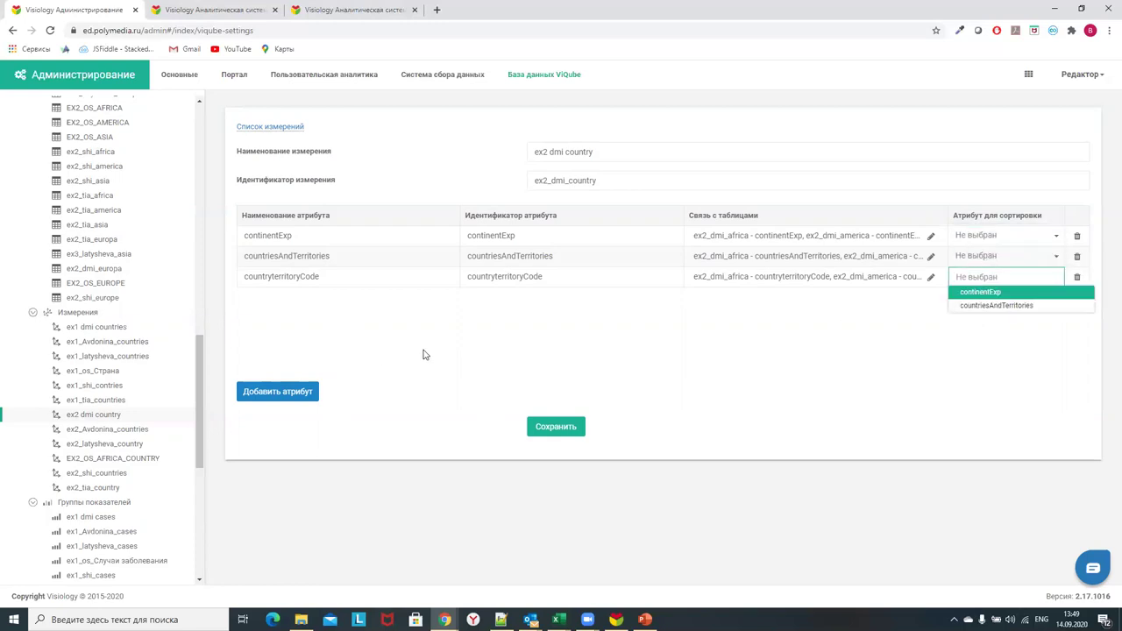
click(680, 327)
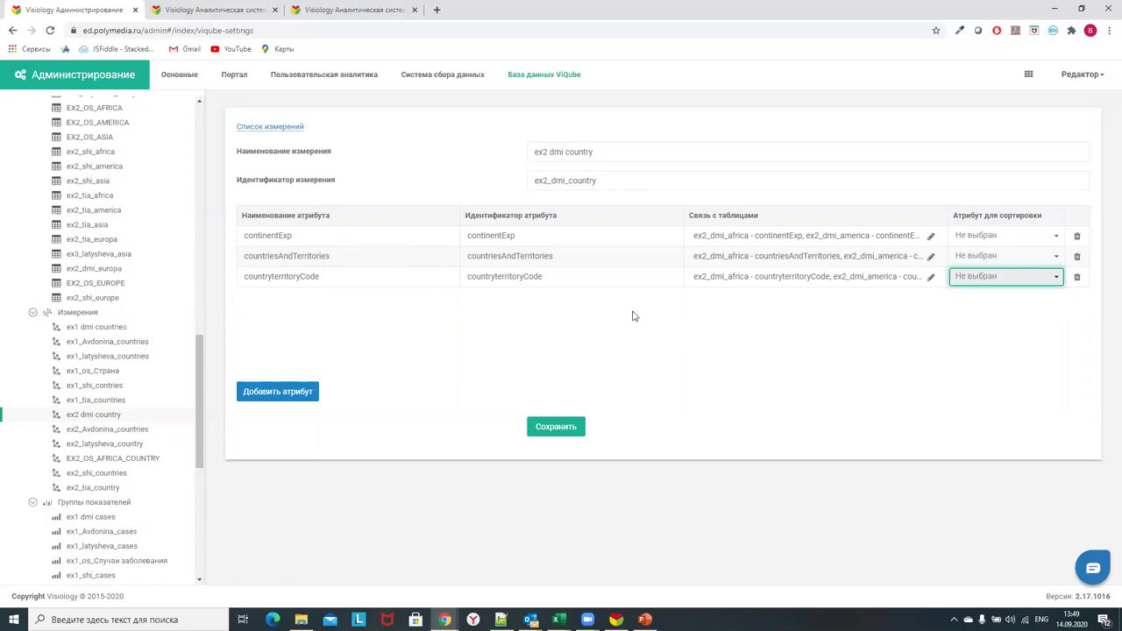
click(930, 344)
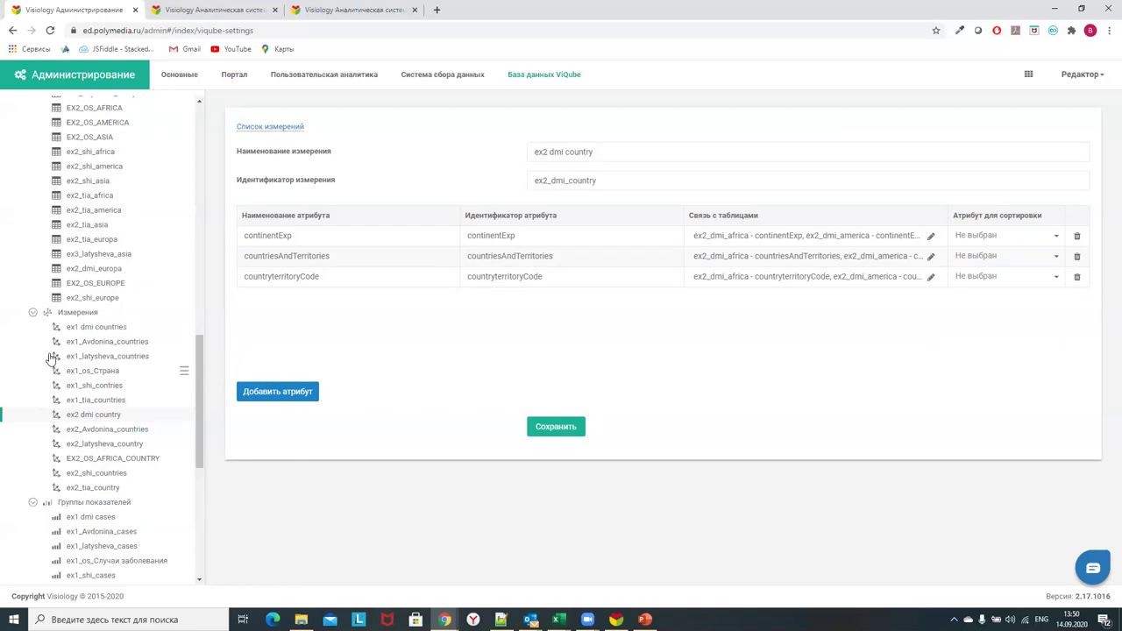
Browse the dimension tree, then switch to the dashboard designer
scroll(92, 404, up, 3)
scroll(96, 440, up, 10)
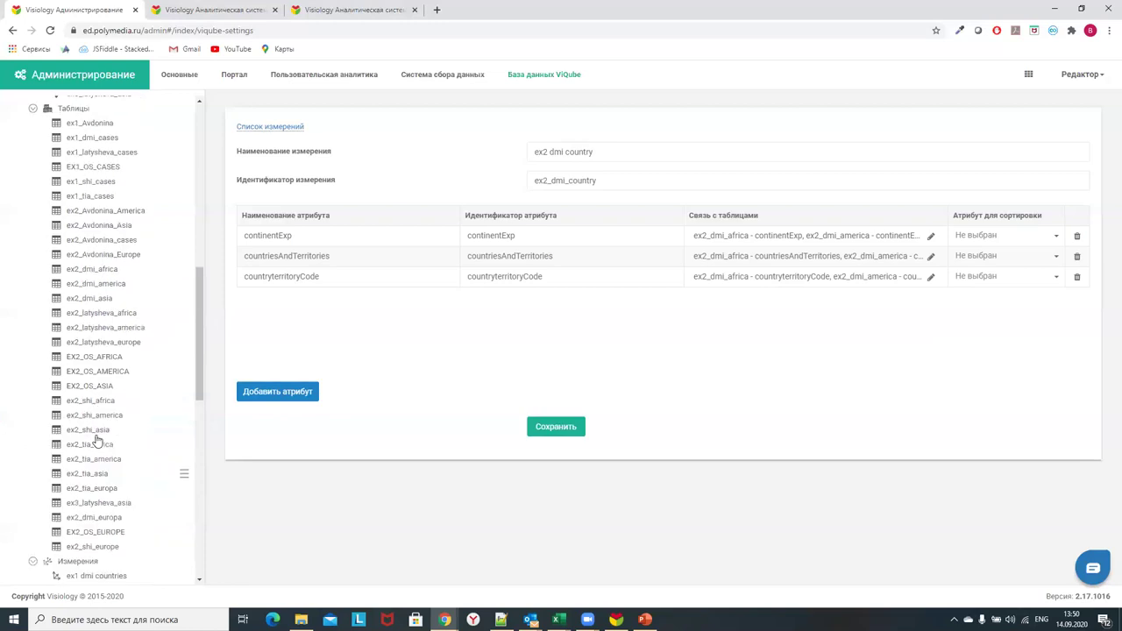
scroll(96, 440, down, 5)
scroll(96, 440, down, 10)
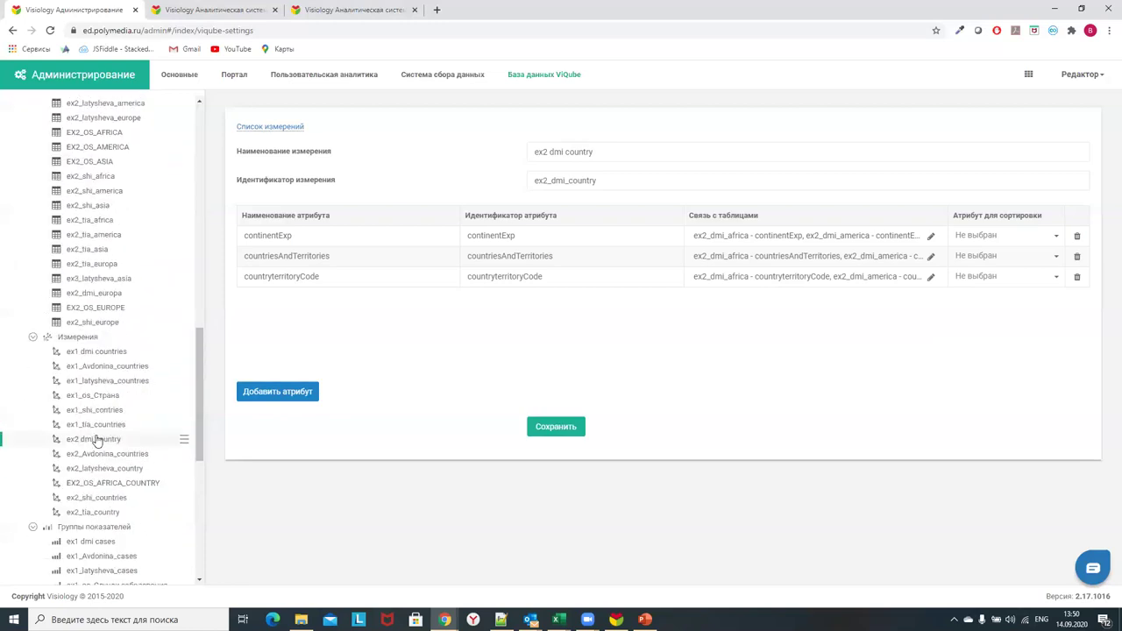
scroll(97, 440, down, 1)
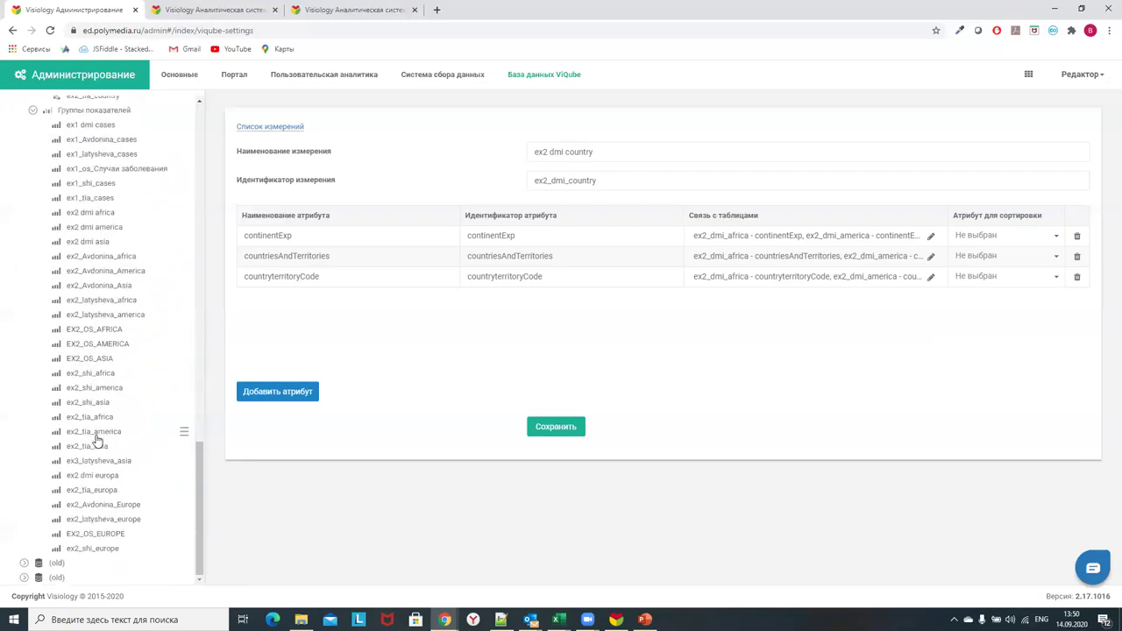
click(616, 619)
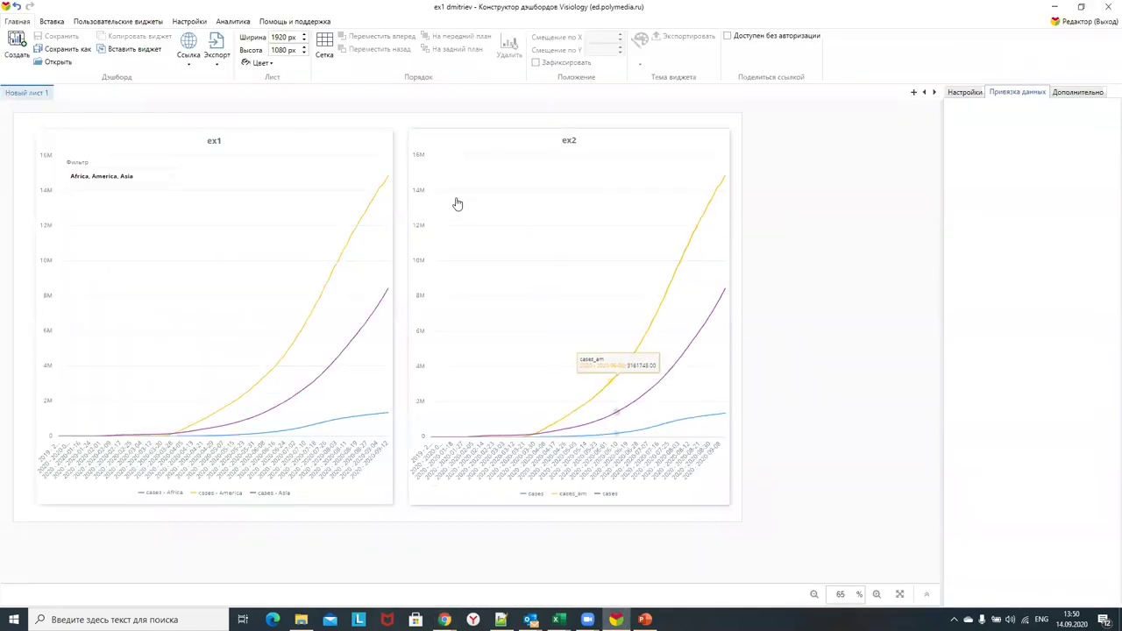
On the ex2 chart, collapse the africa, america and asia queries and add a new query
click(539, 298)
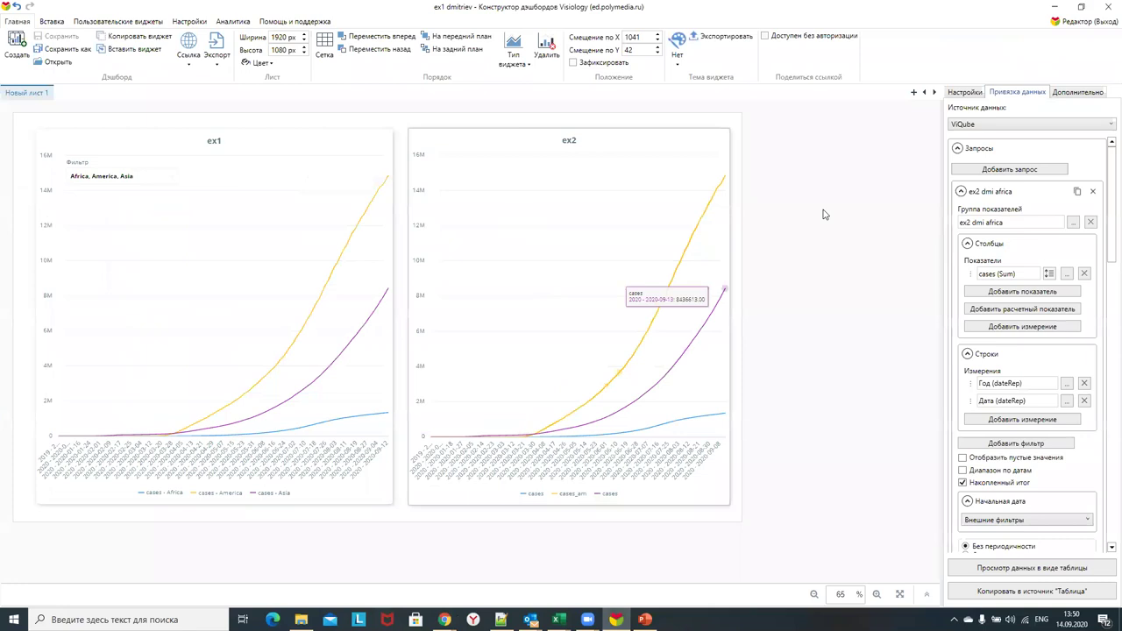
click(958, 148)
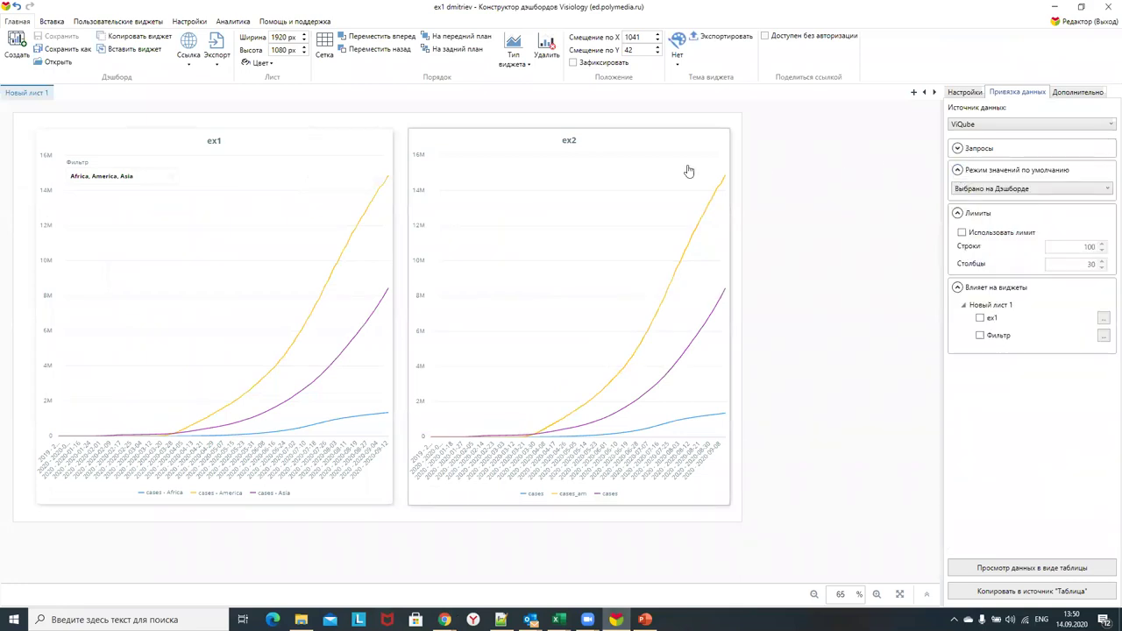
click(958, 148)
click(961, 191)
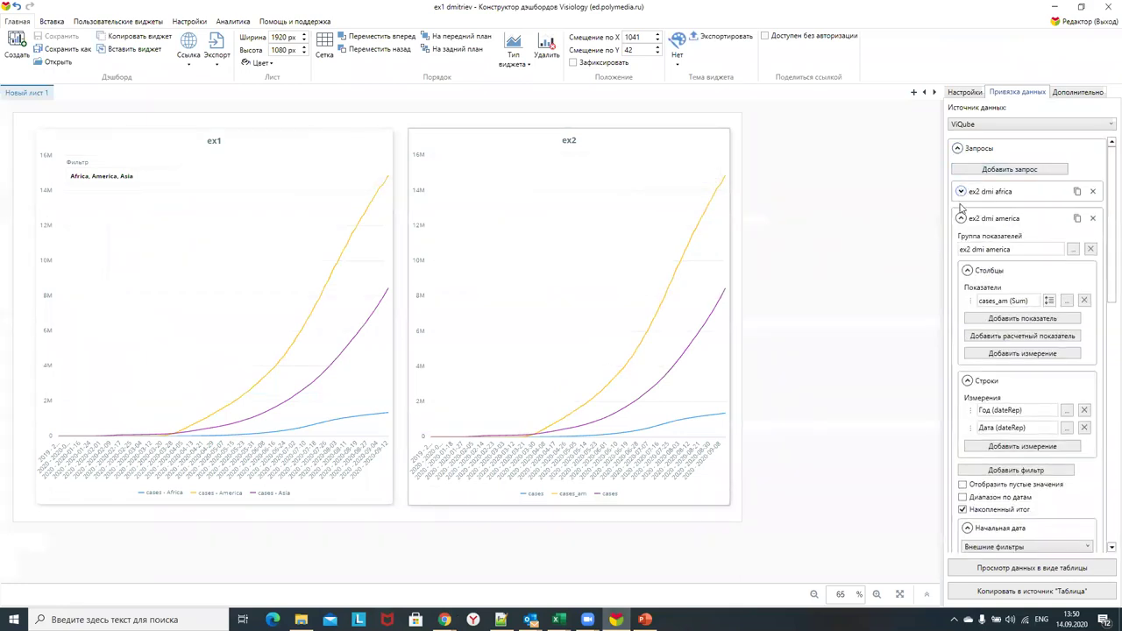
click(960, 218)
click(961, 246)
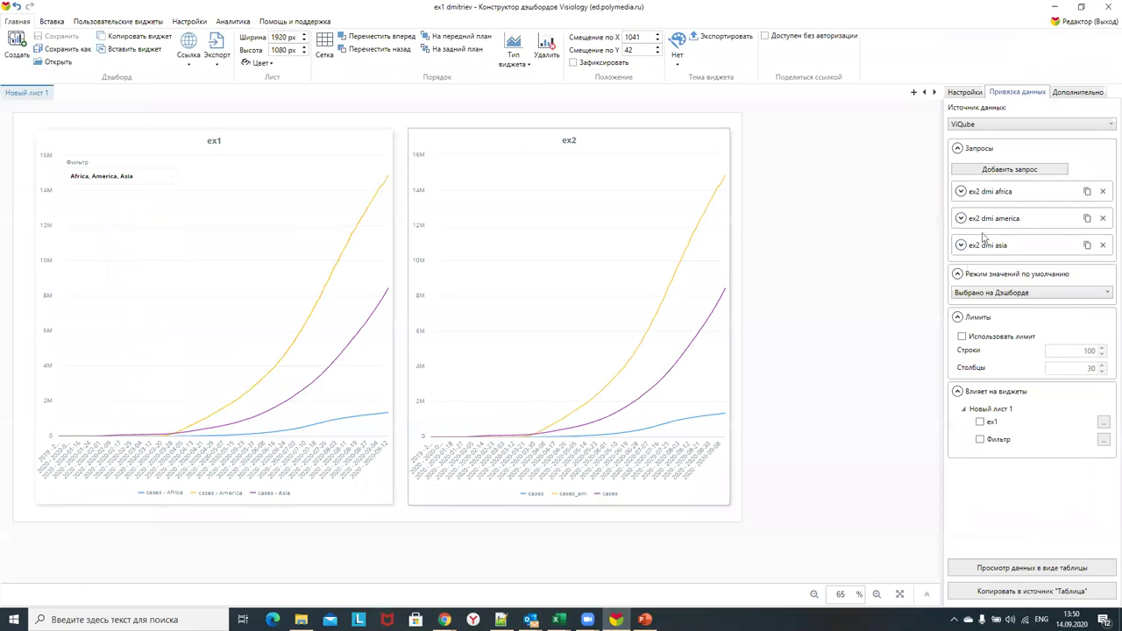
click(999, 169)
Set the new query's measure group to ex2 dmi europa with the cases measure
click(1008, 328)
scroll(506, 324, down, 3)
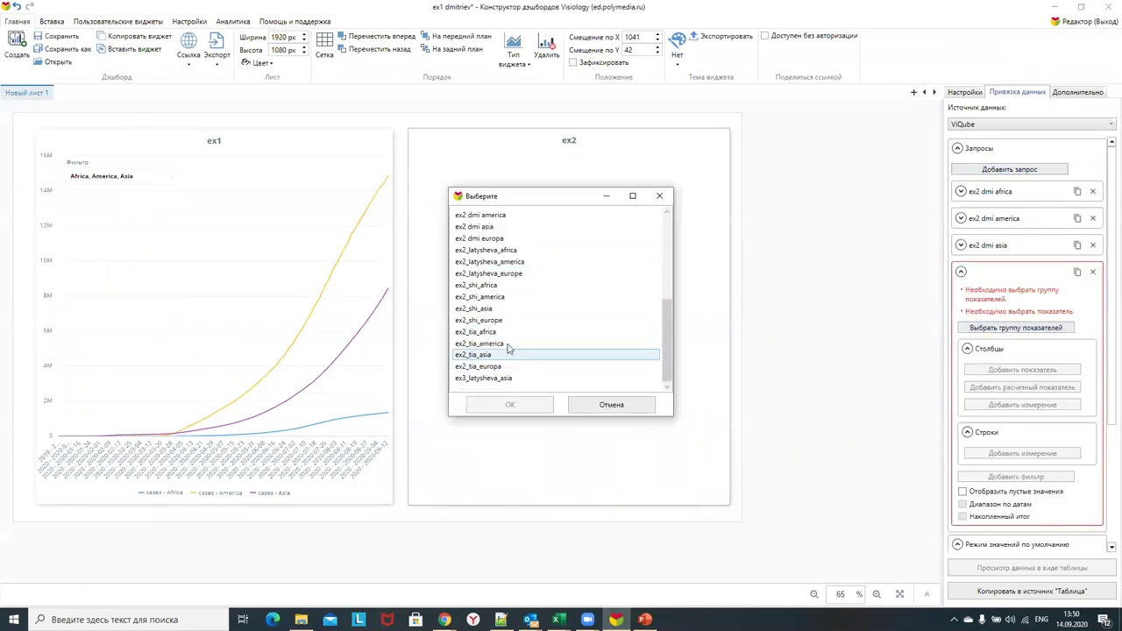
scroll(513, 324, up, 3)
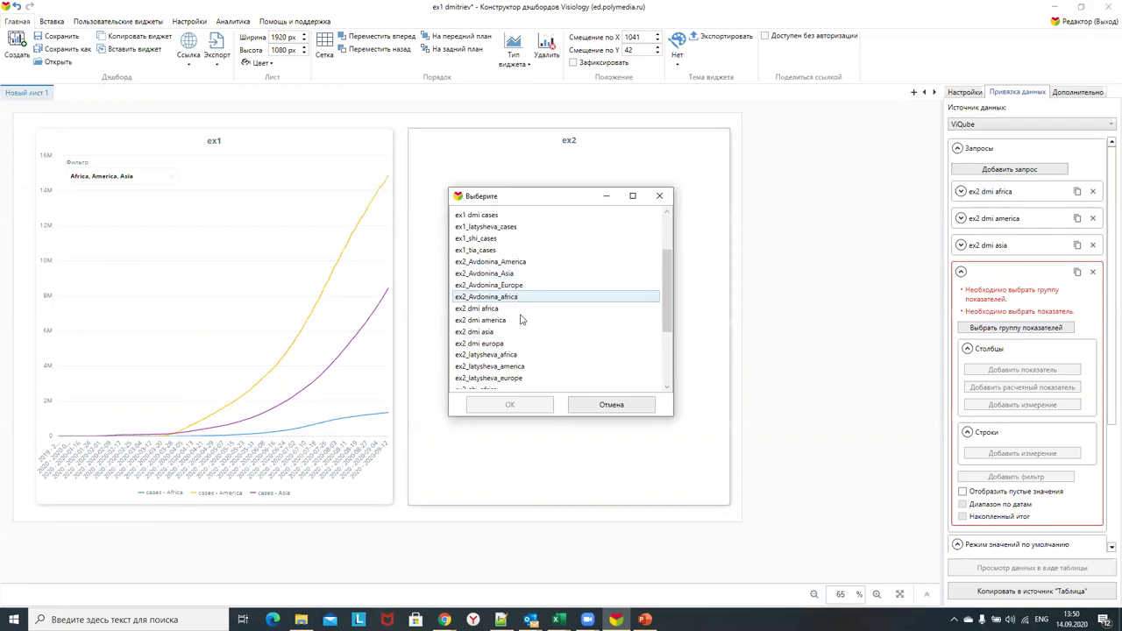
double_click(522, 342)
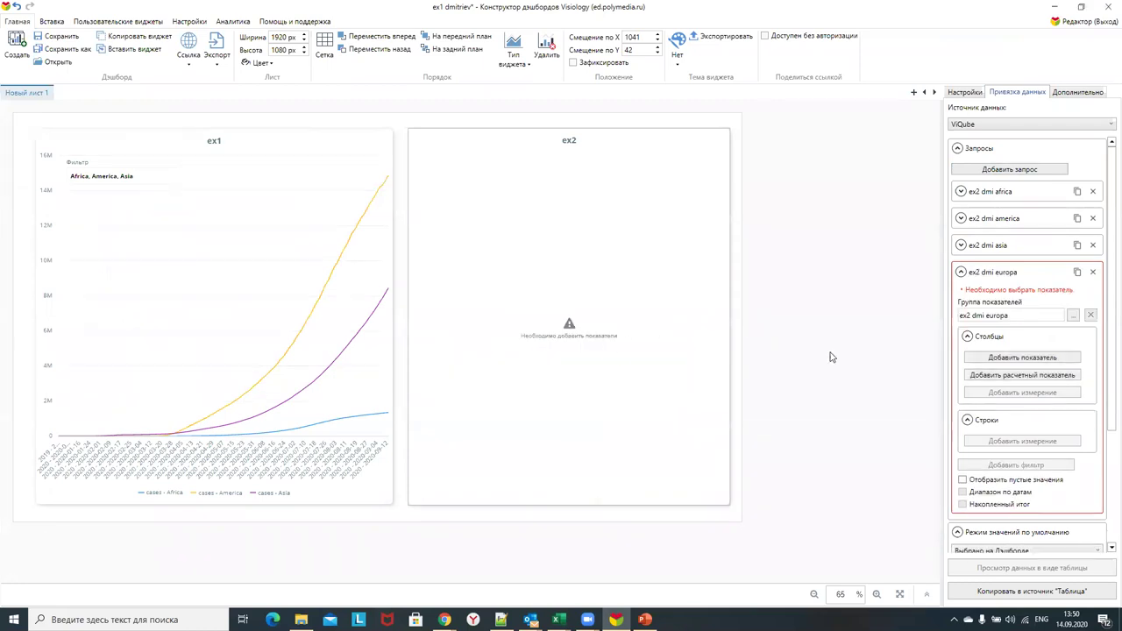
click(1019, 355)
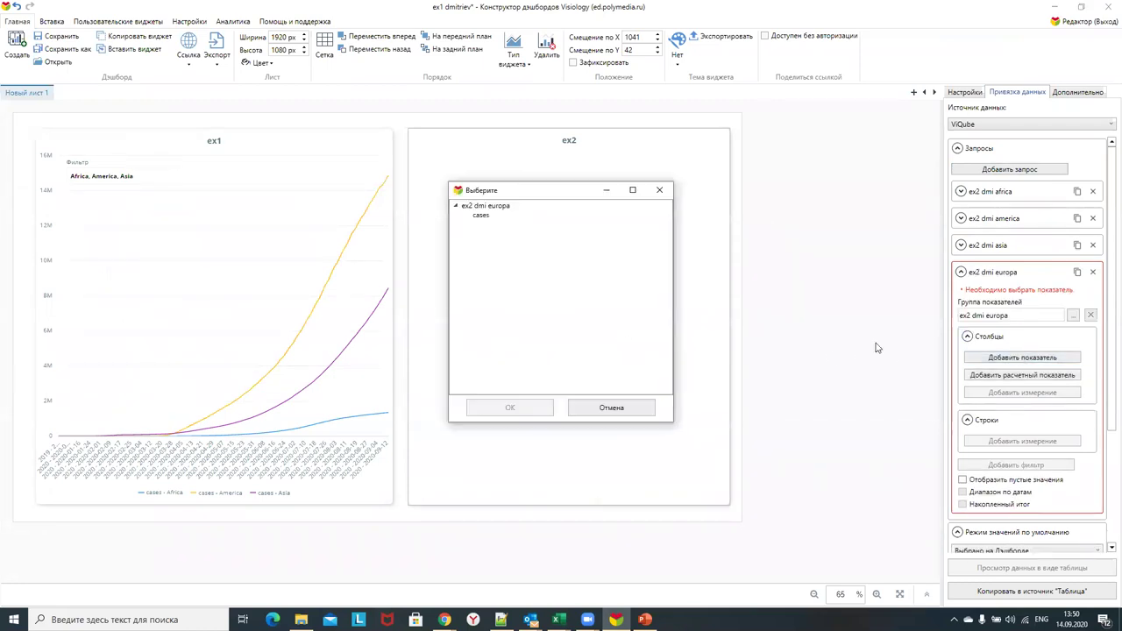
double_click(482, 217)
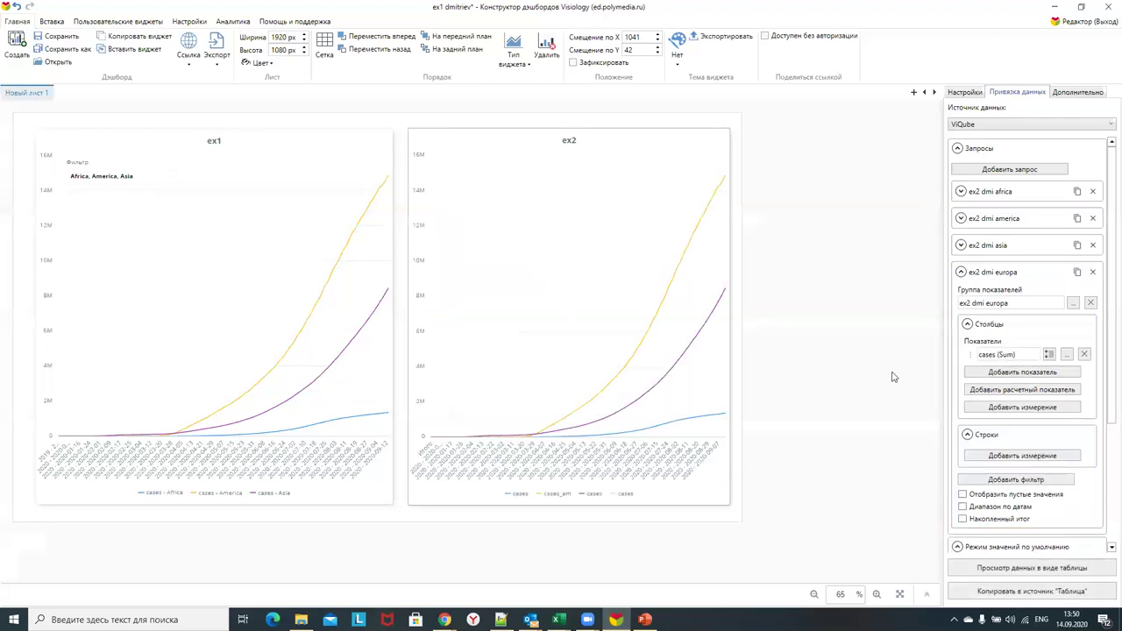
Add Календарь Год and Дата as the query's row dimensions
click(967, 455)
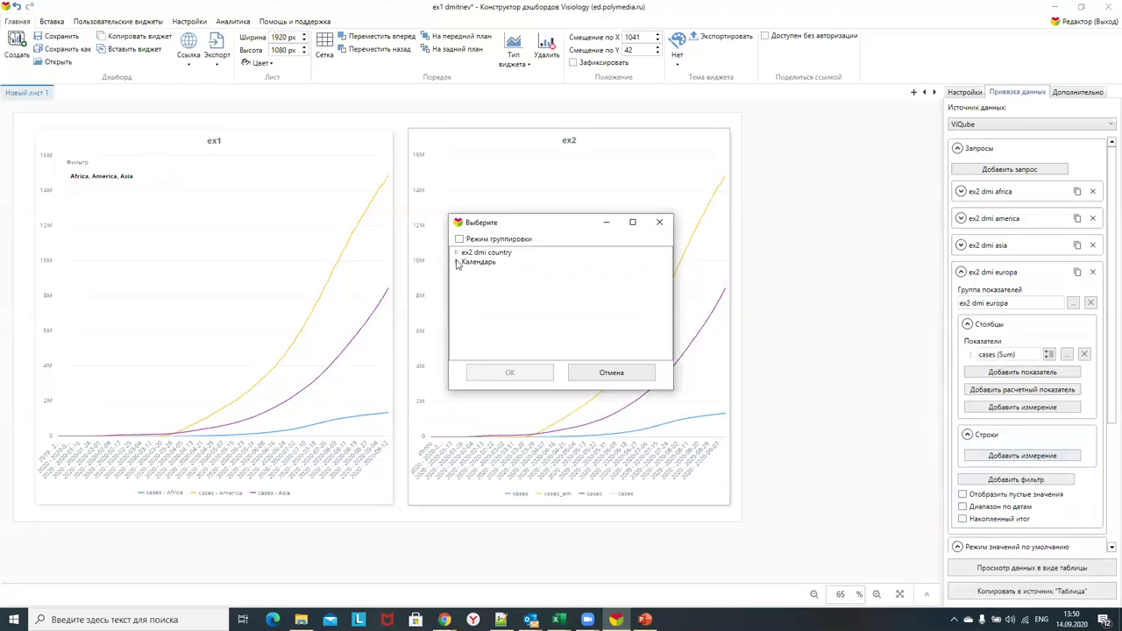
click(456, 262)
click(479, 272)
scroll(488, 303, down, 5)
click(480, 349)
click(509, 373)
click(999, 482)
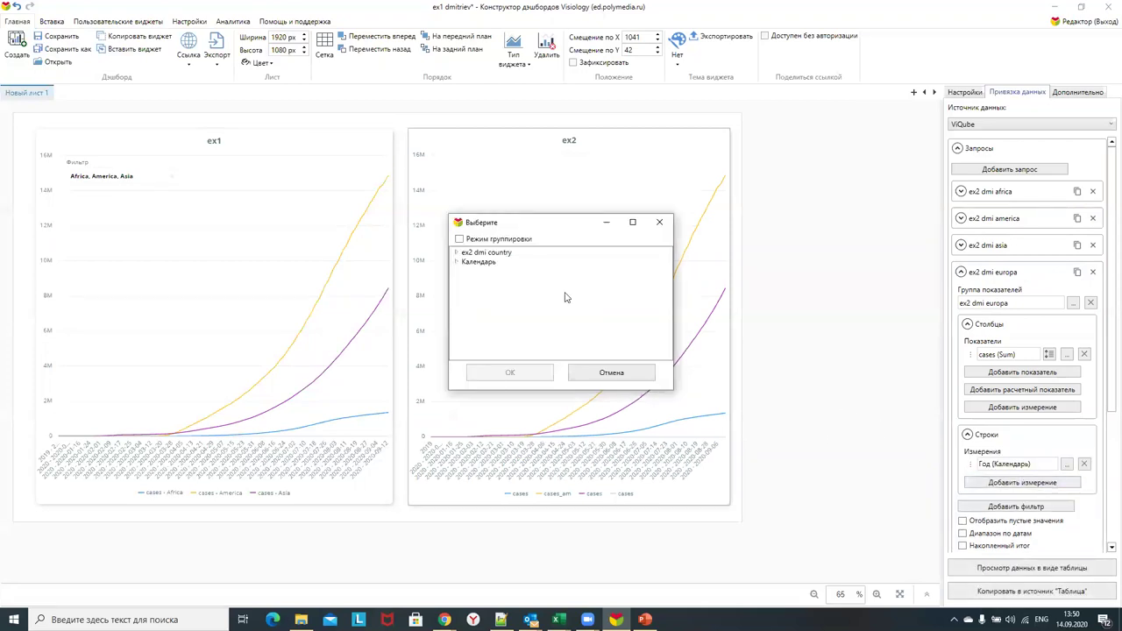
click(456, 263)
click(480, 272)
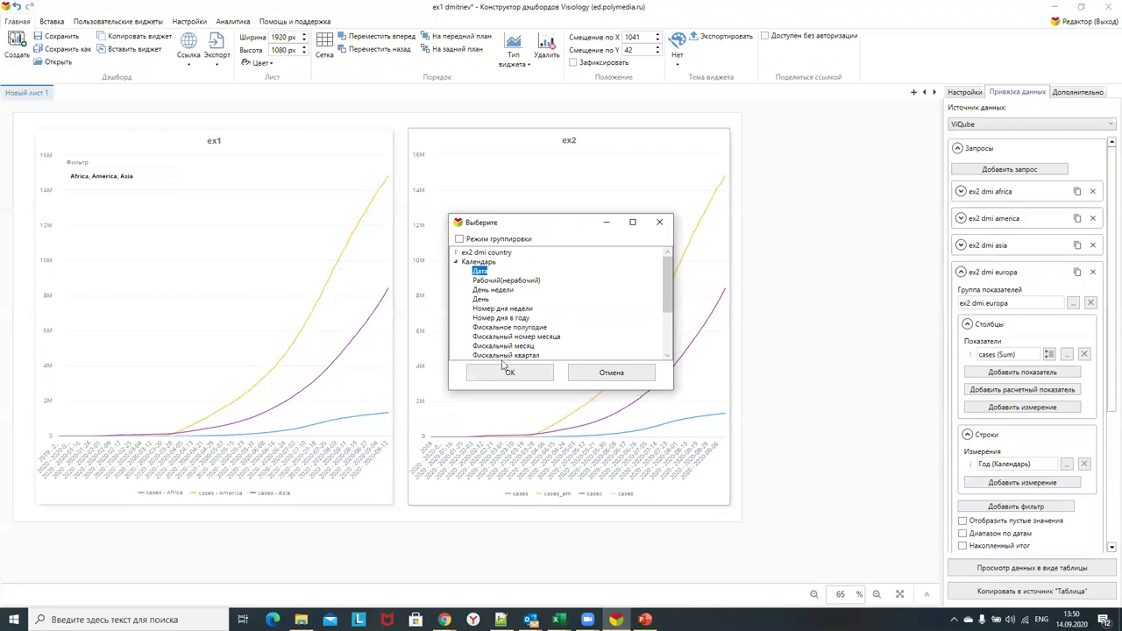
click(509, 372)
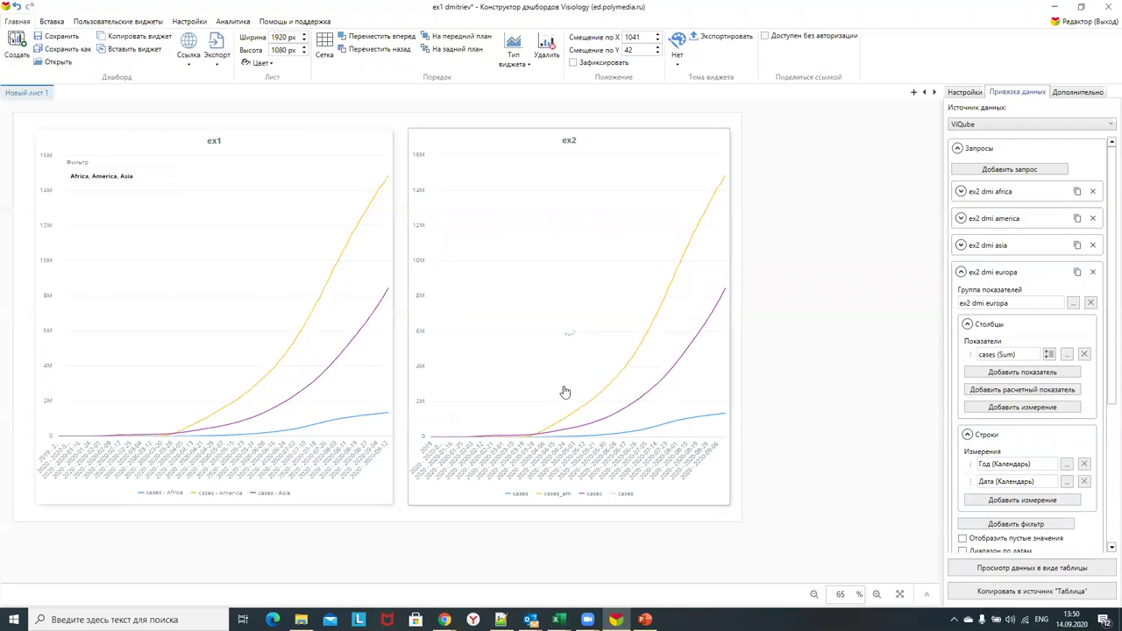
scroll(964, 508, down, 2)
Turn on the running total for the Europe query and include Europe in the ex1 region filter
click(963, 478)
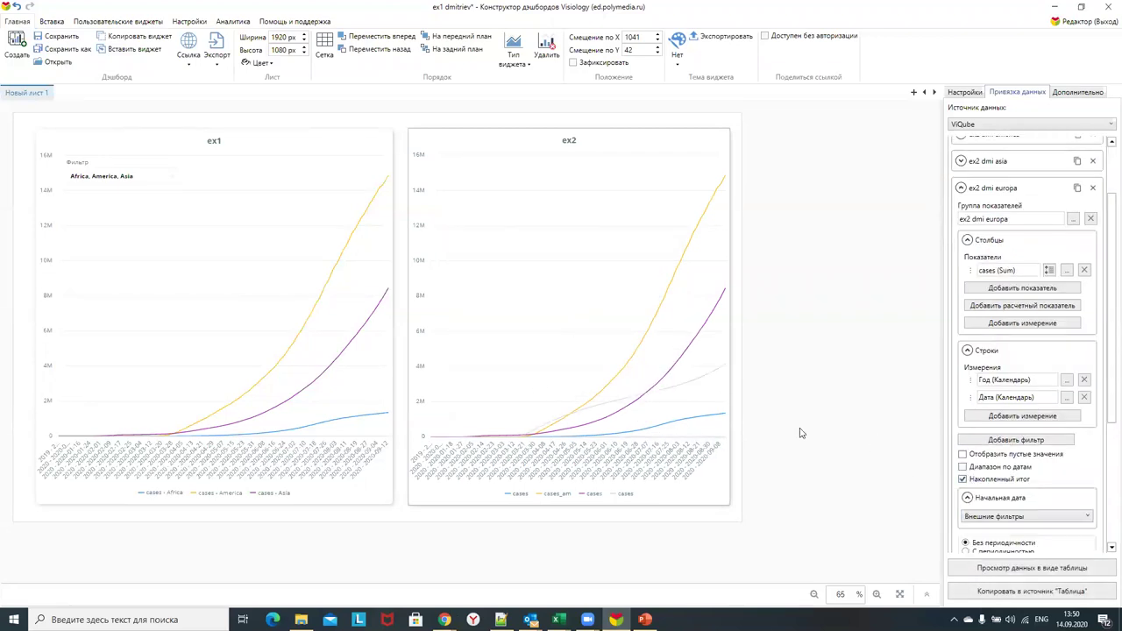
click(132, 177)
click(79, 290)
click(166, 334)
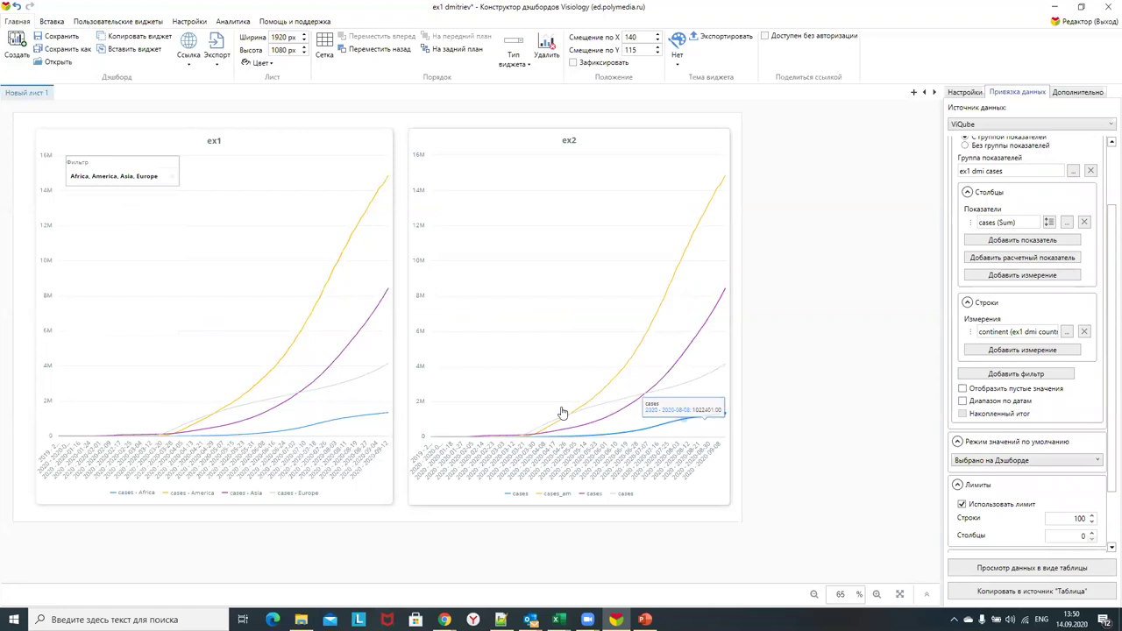
click(863, 381)
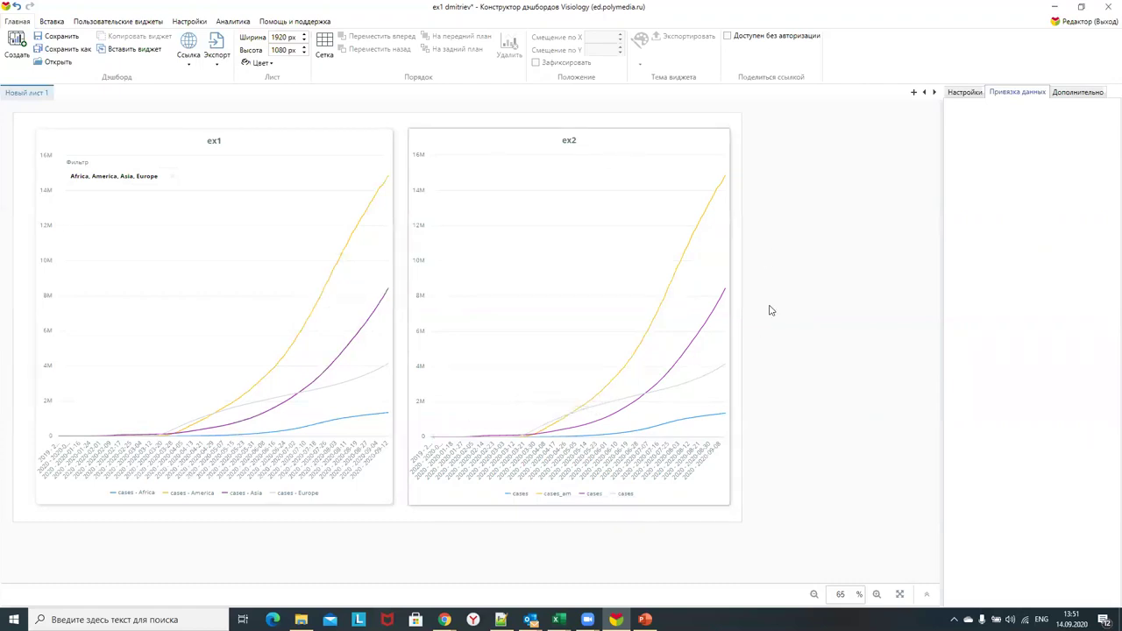
Reselect the ex2 chart, then switch to the ViQube administration page
click(684, 420)
mouse_move(444, 619)
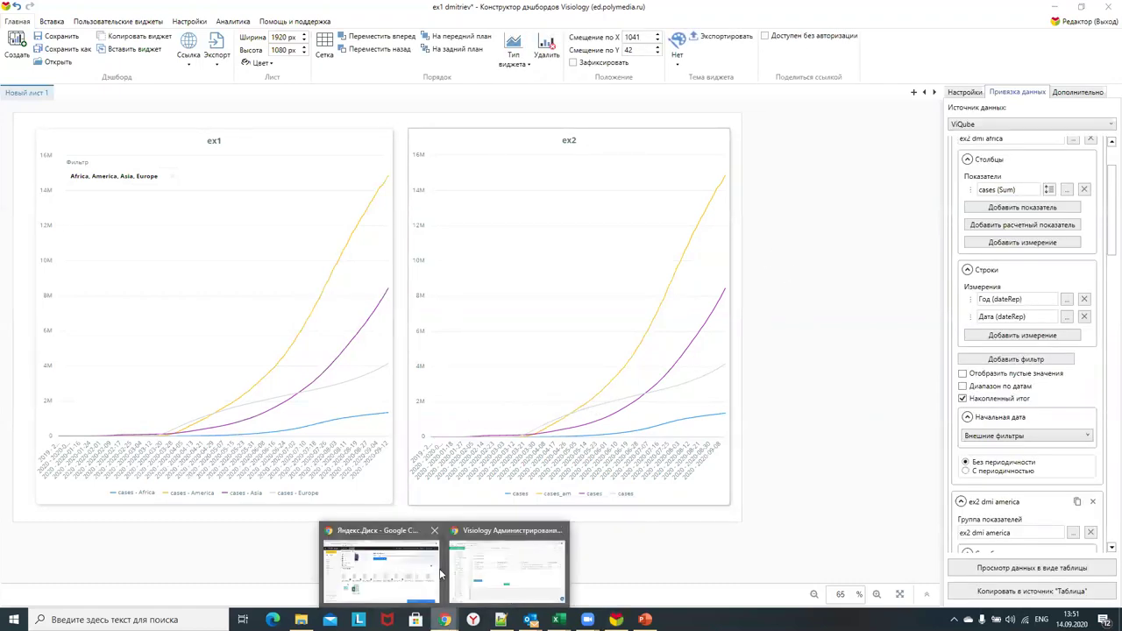
click(368, 561)
Browse the ex2_latysheva_europe, ex2_Avdonina_Europe and ex2 dmi europa measure groups
scroll(110, 454, up, 3)
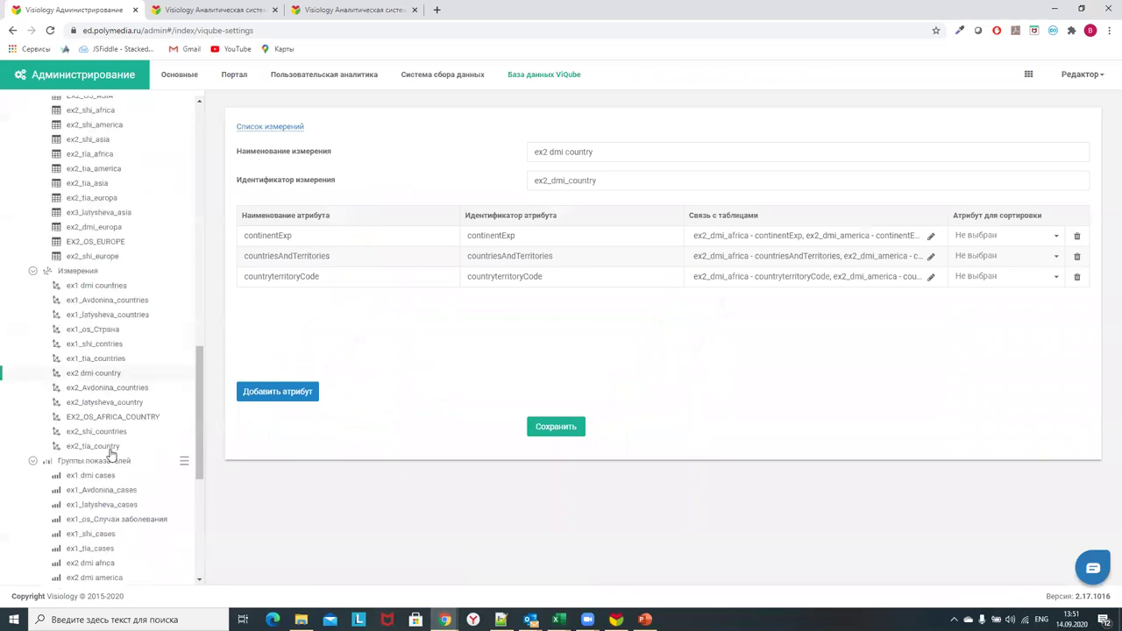
scroll(110, 454, down, 3)
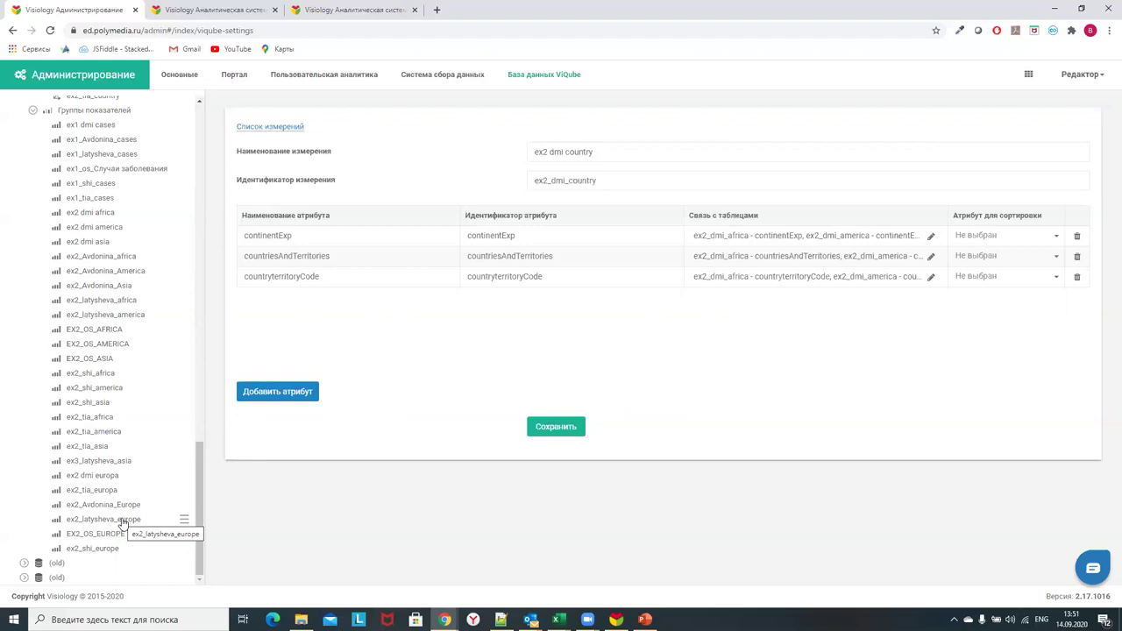
click(121, 521)
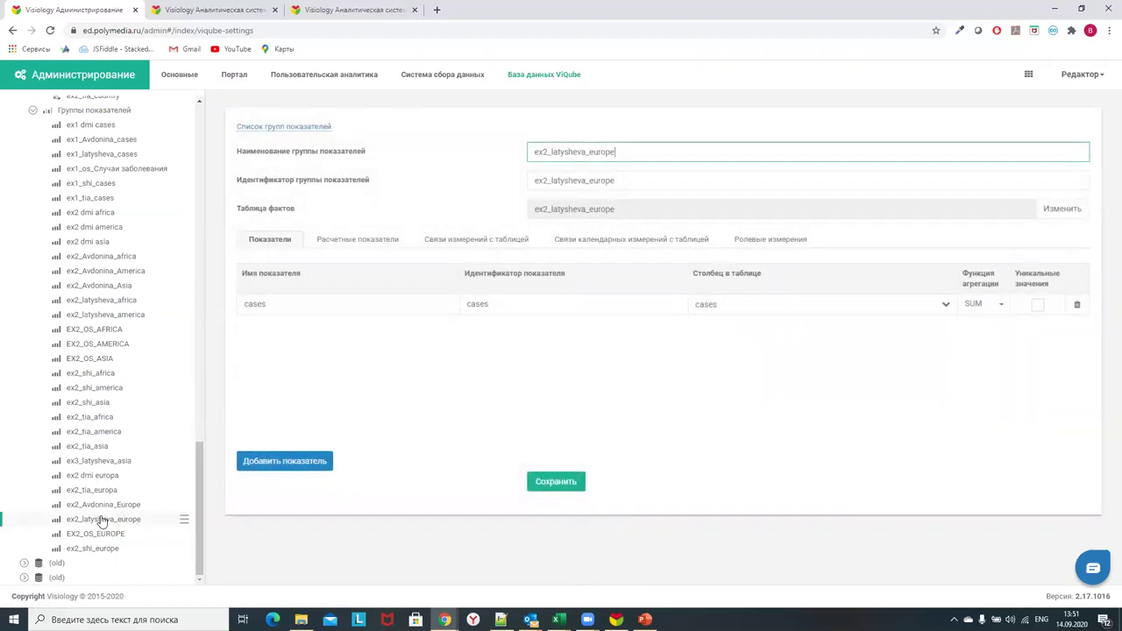
scroll(104, 512, up, 1)
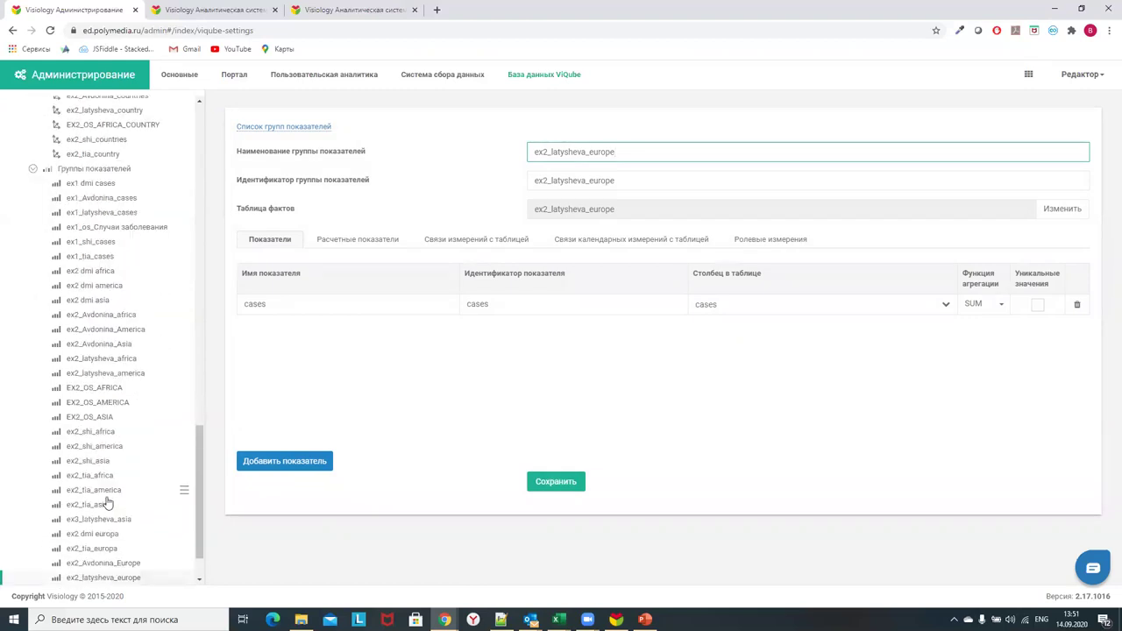
scroll(106, 502, down, 1)
click(101, 503)
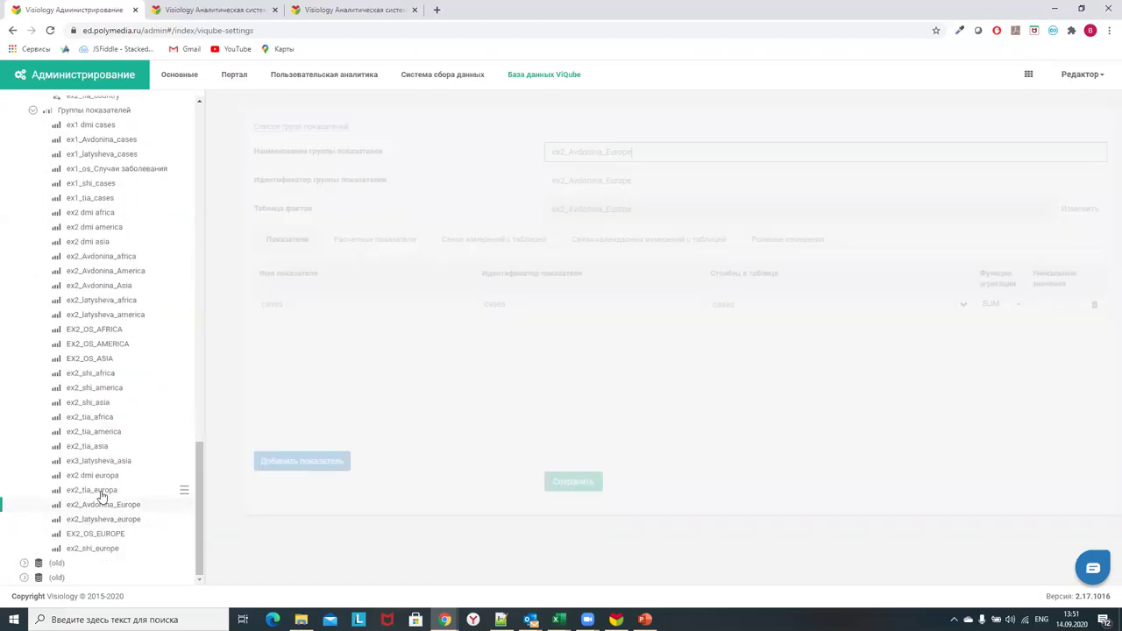
click(100, 495)
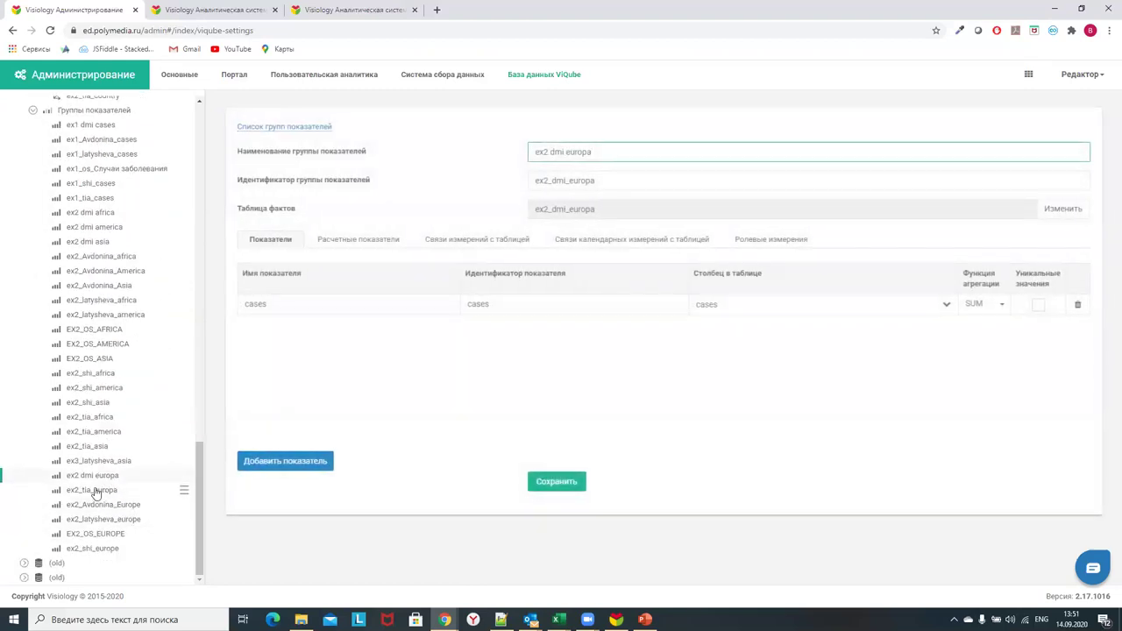
click(102, 506)
click(104, 519)
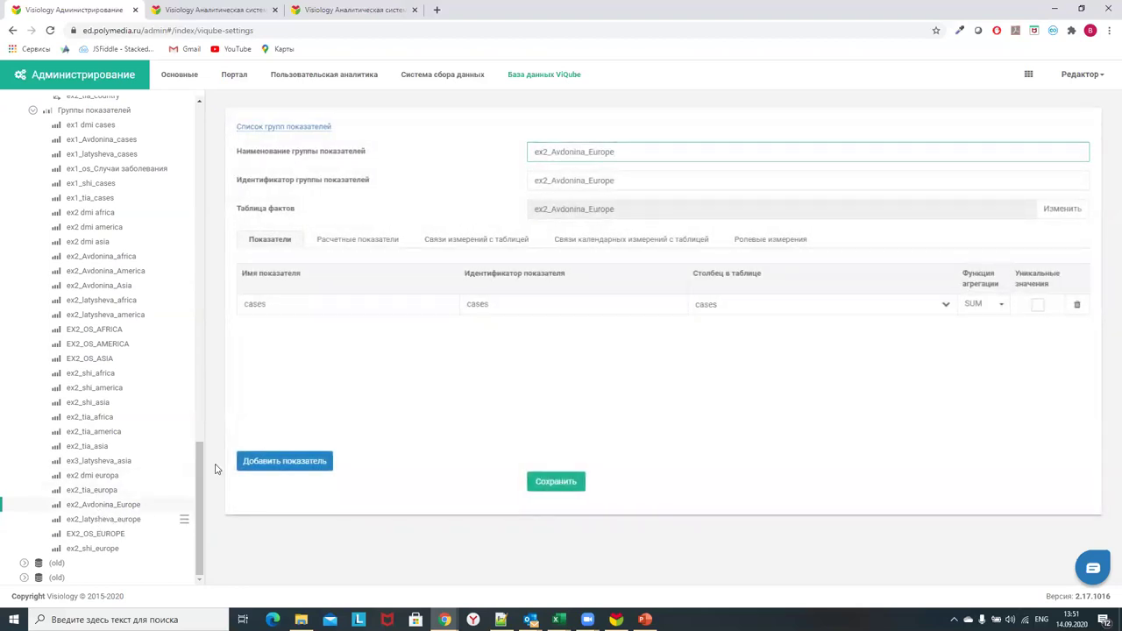
Check ex2_latysheva_europe's dimension, calendar and role links, then return to the designer
click(449, 242)
click(604, 243)
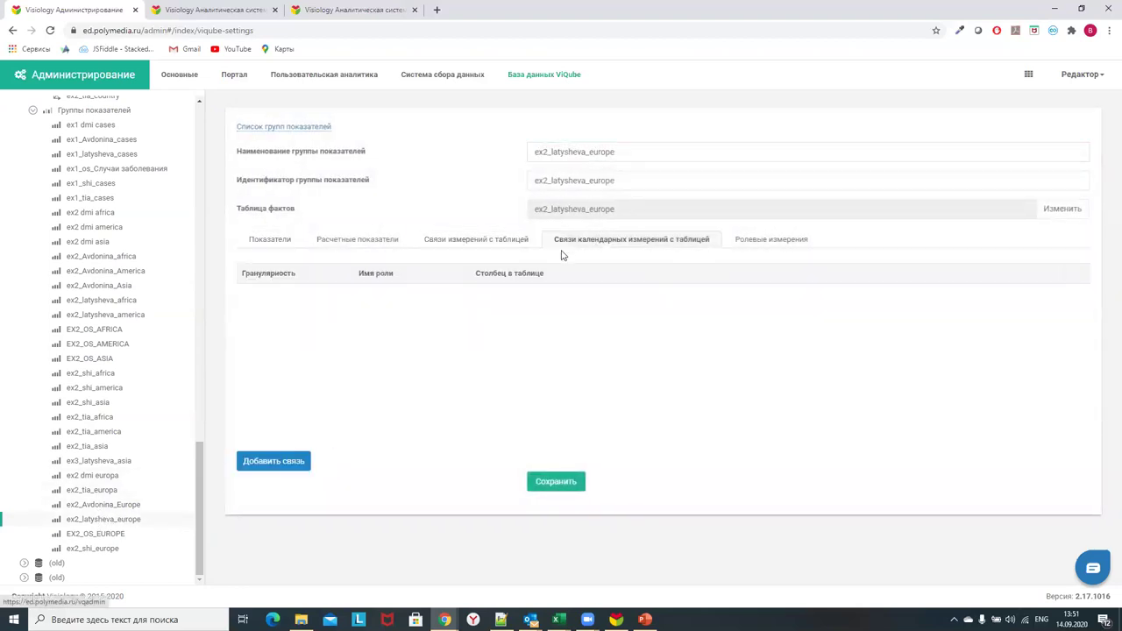
click(762, 241)
click(635, 248)
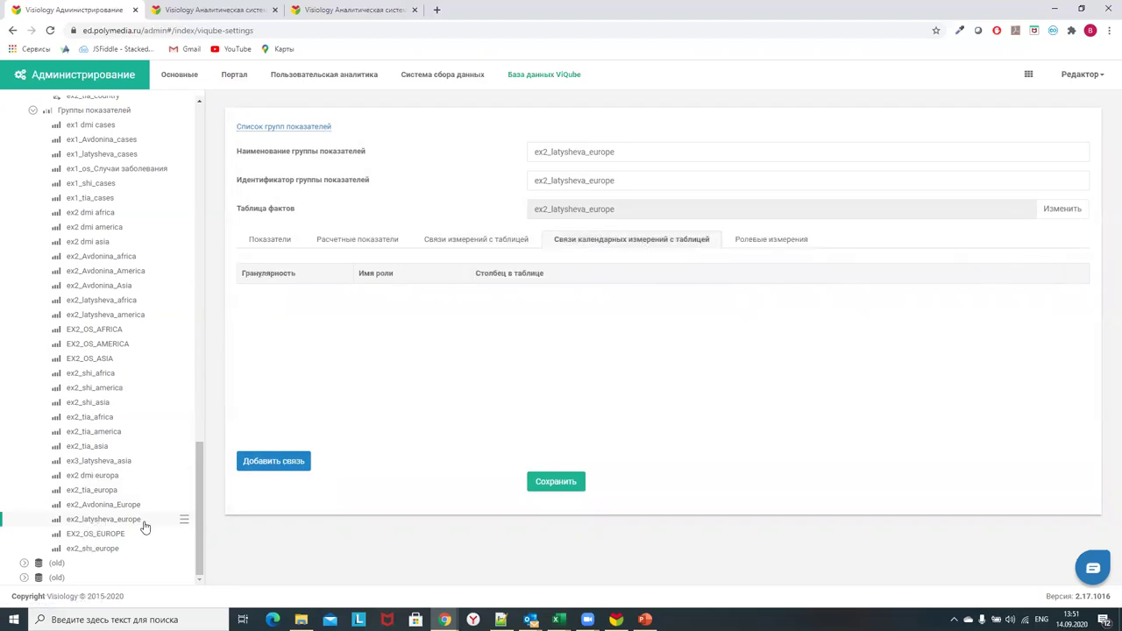
click(616, 620)
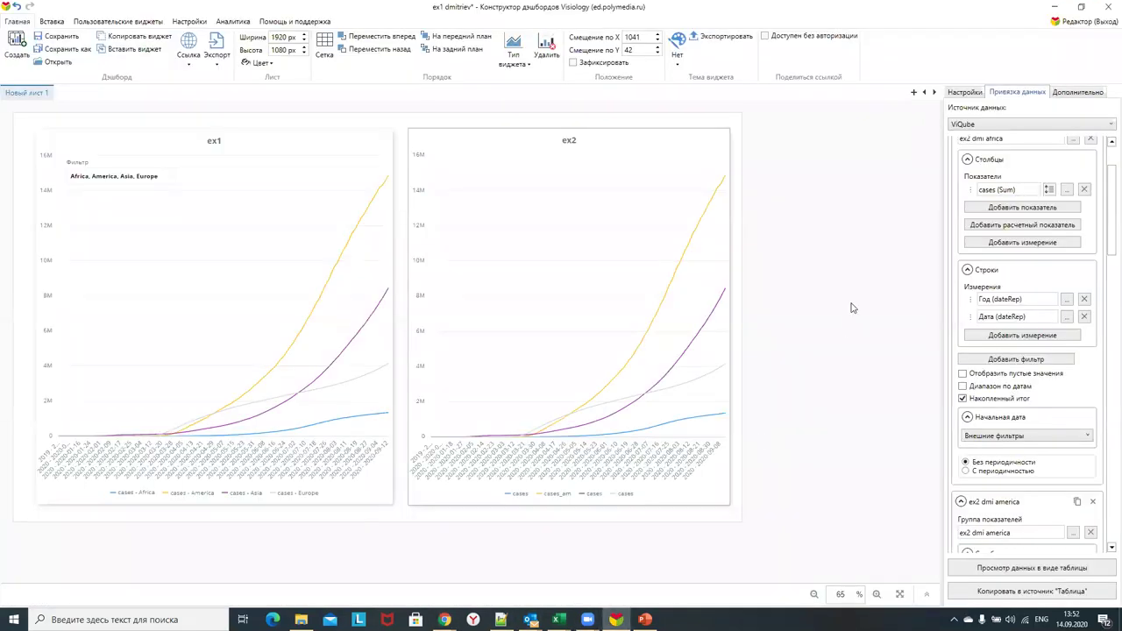
Collapse ex2's africa, america, asia and europa queries and add a fifth query
scroll(1106, 217, up, 1)
scroll(1106, 217, up, 2)
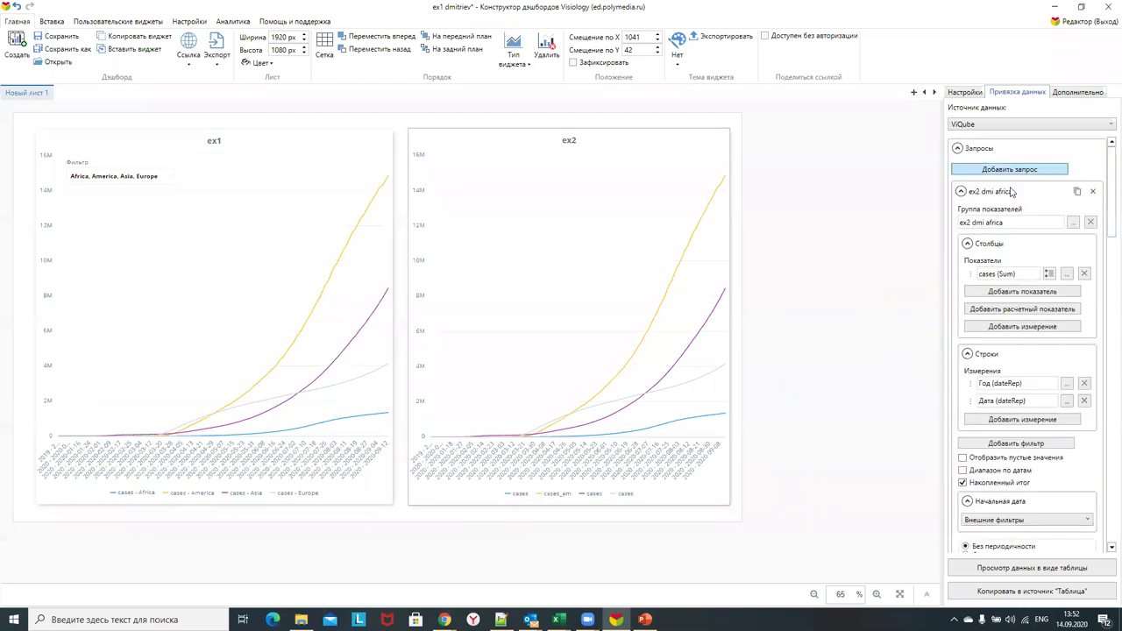
click(961, 191)
click(961, 218)
click(960, 245)
click(960, 272)
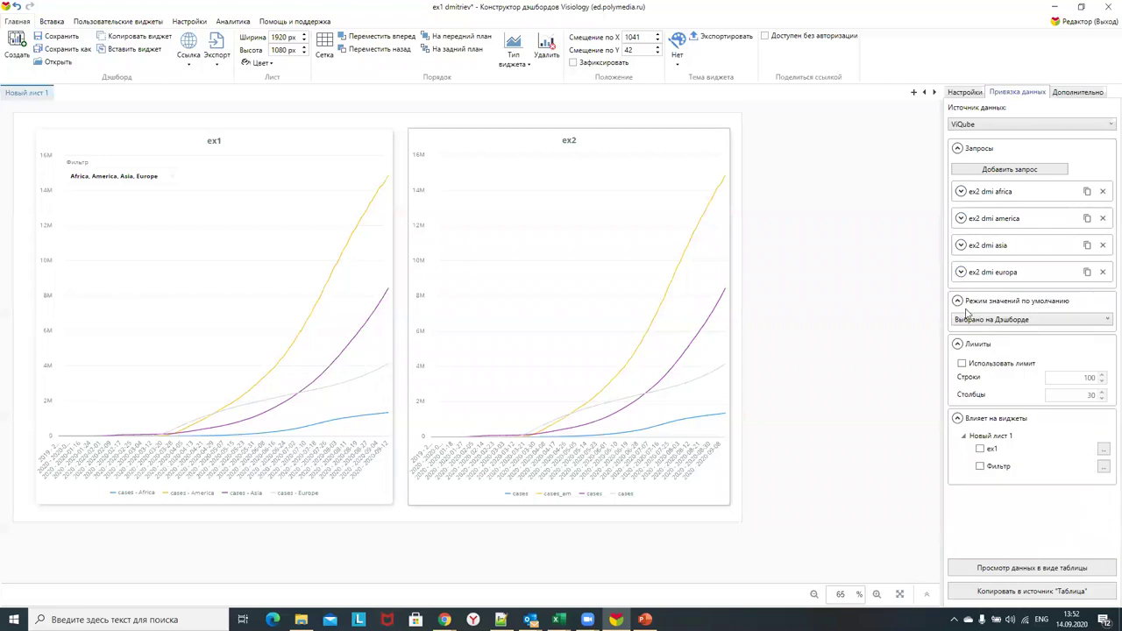
click(1019, 170)
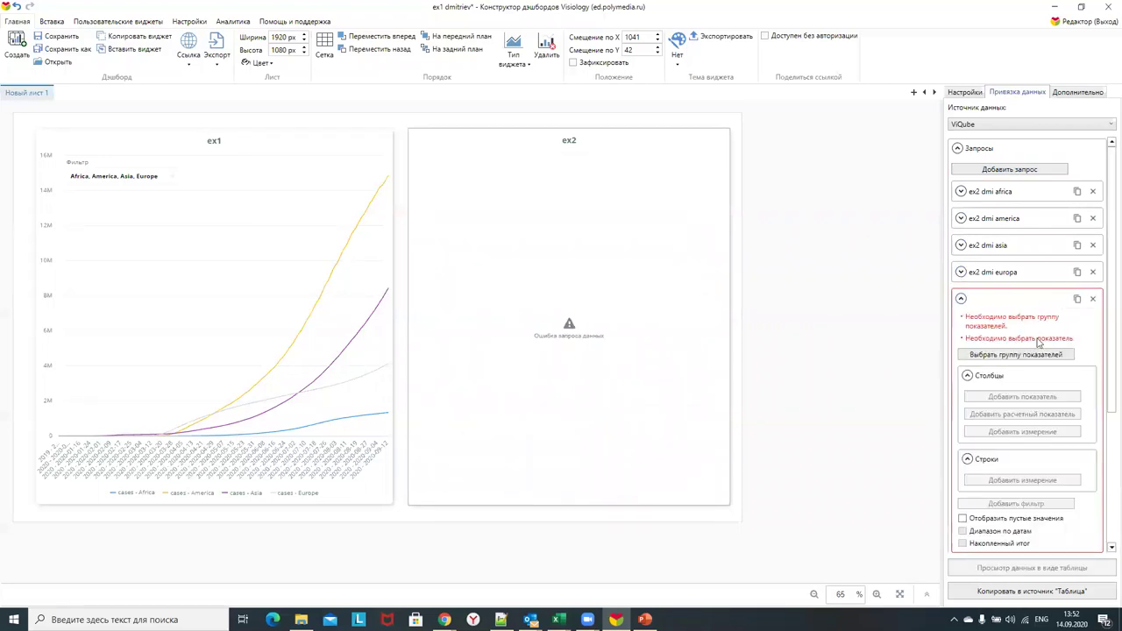
click(995, 358)
scroll(487, 351, down, 3)
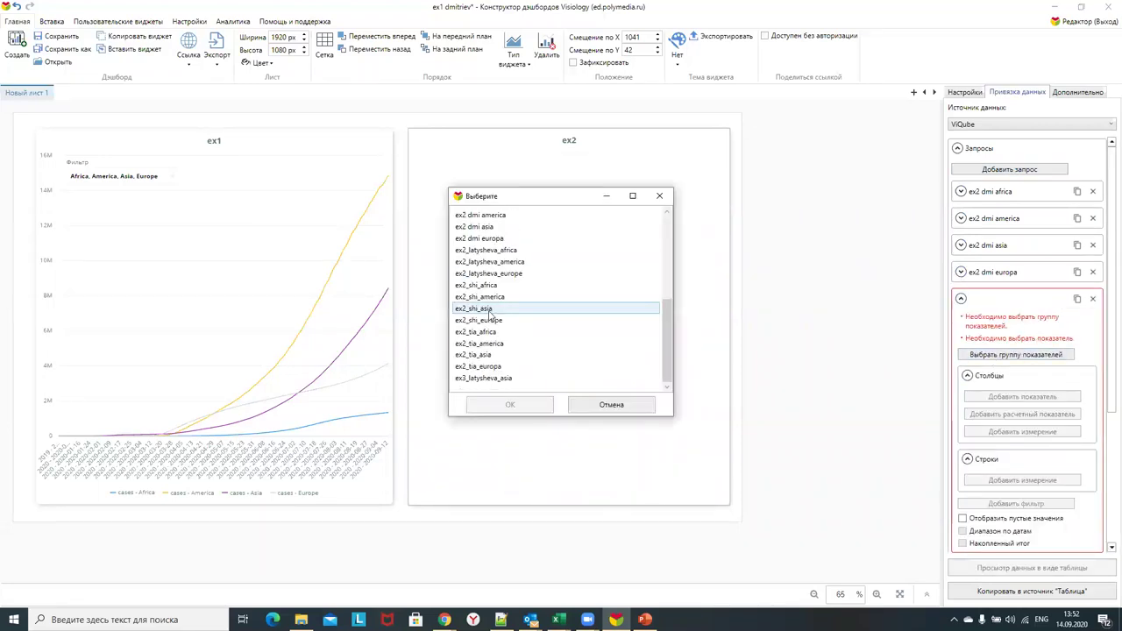
click(484, 378)
scroll(508, 351, up, 1)
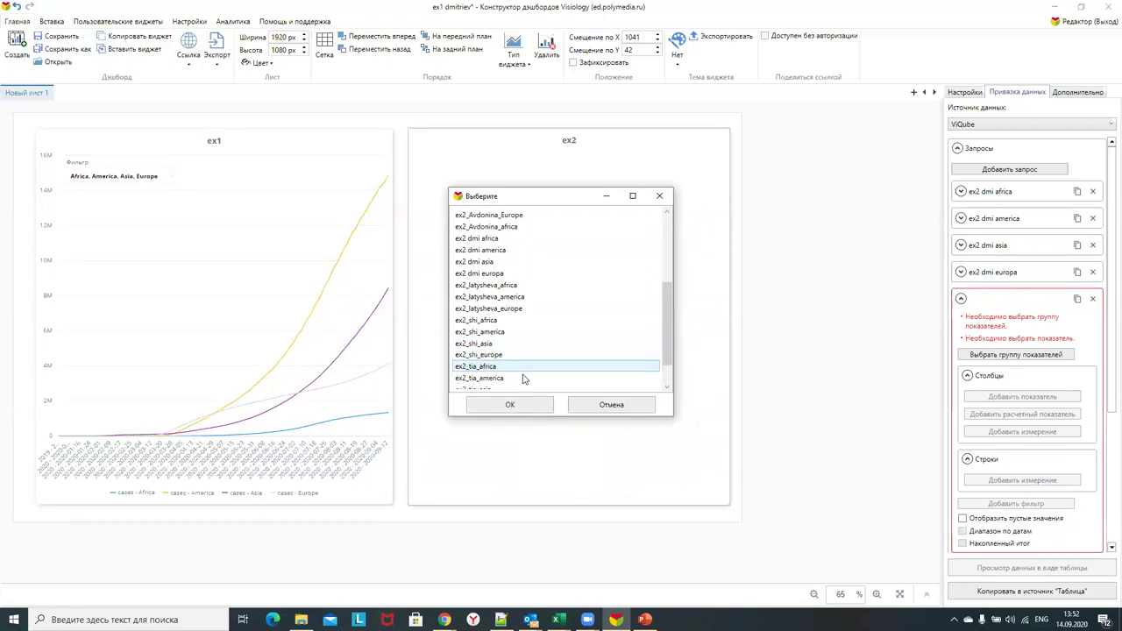
click(486, 310)
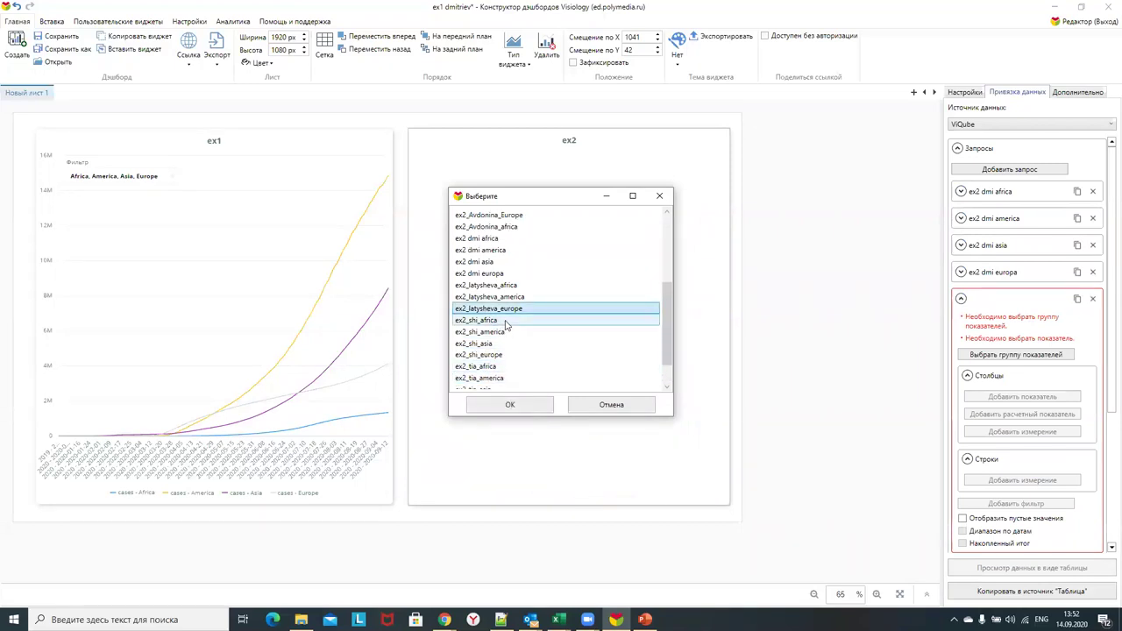
scroll(516, 303, down, 1)
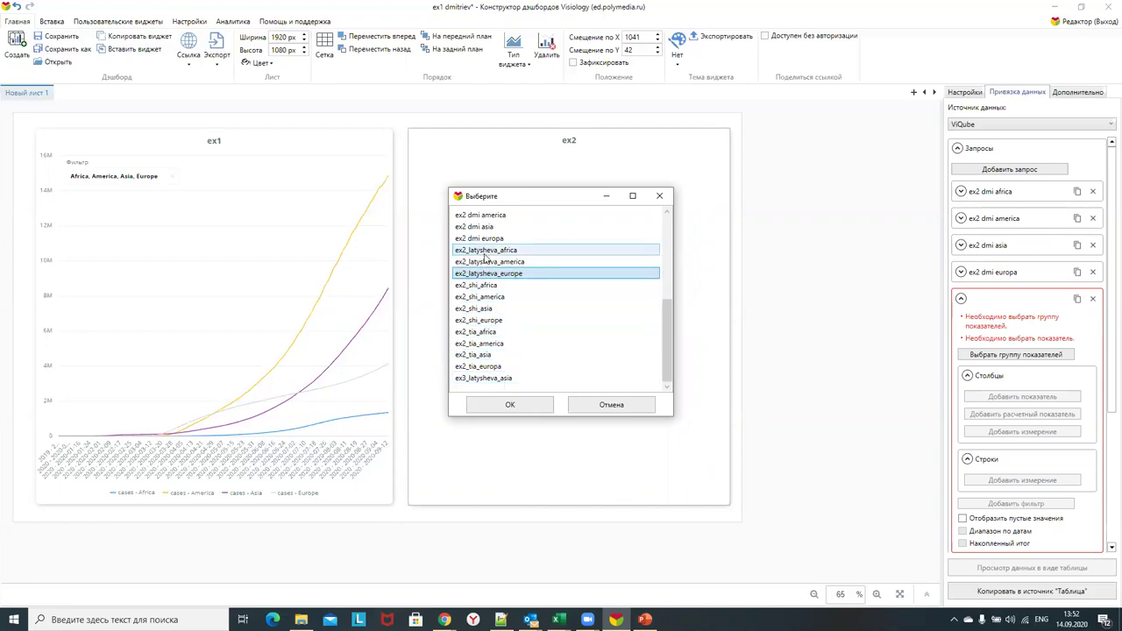
scroll(489, 298, up, 2)
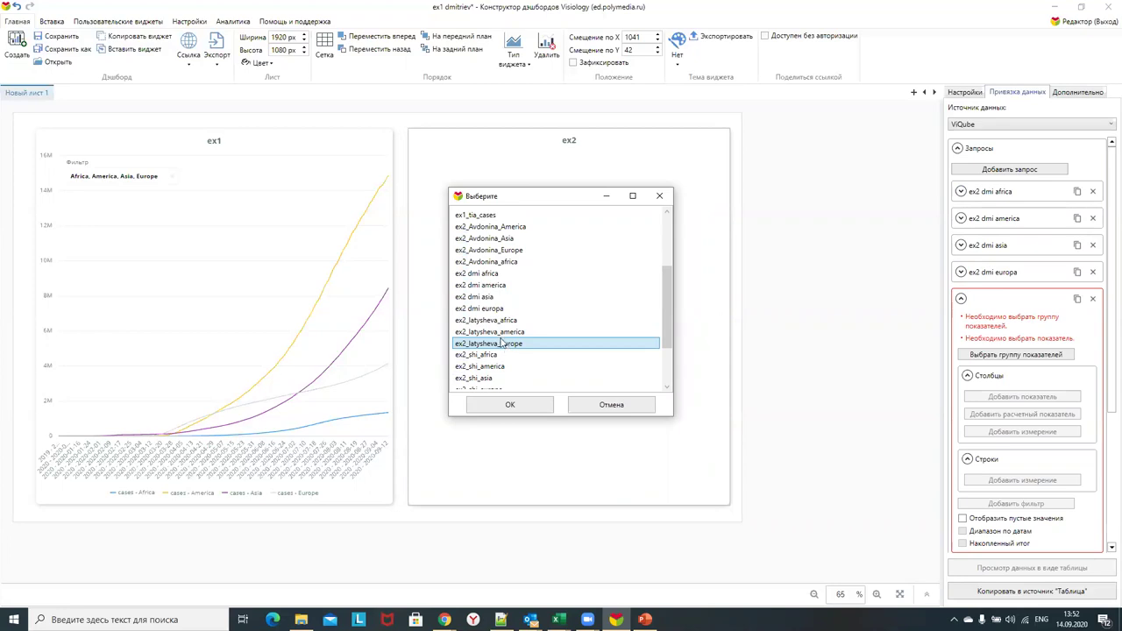
click(608, 408)
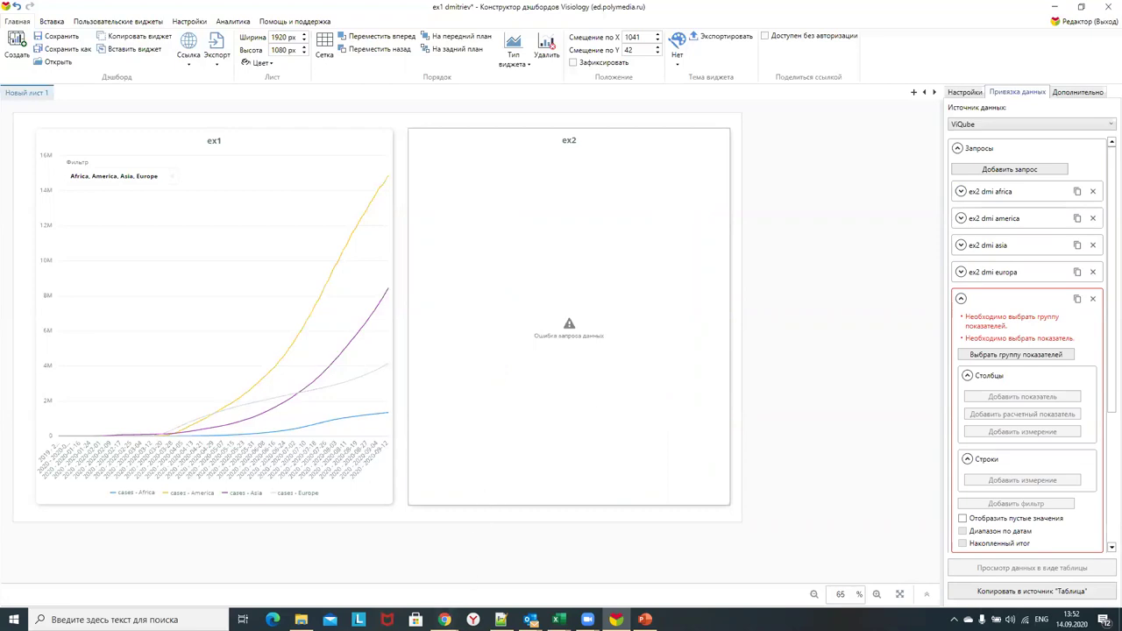
Switch to the ViQube admin page in Chrome, reload it, then go back a page
mouse_move(445, 620)
click(385, 570)
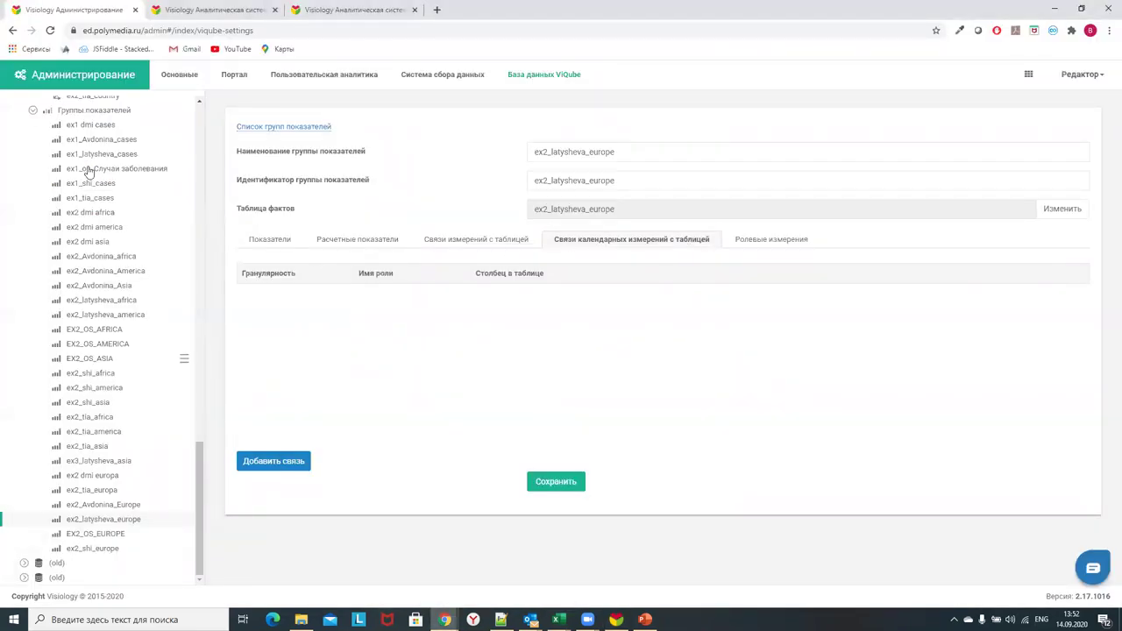
click(50, 30)
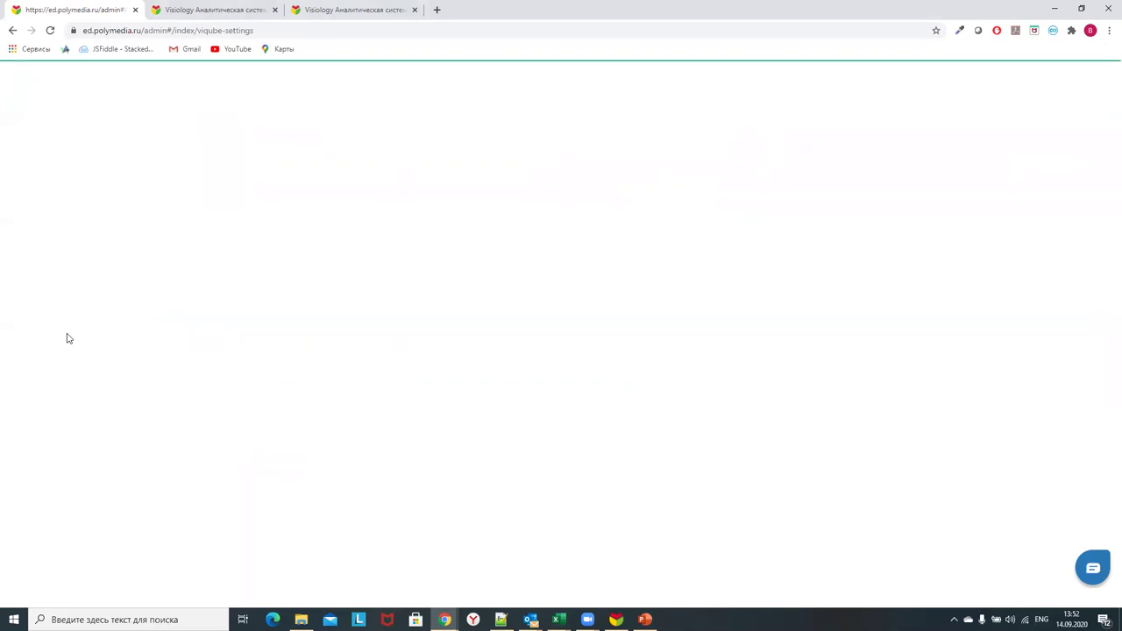
click(12, 30)
Reload the settings page and list the measure groups of the Обучение 1409 database
click(30, 30)
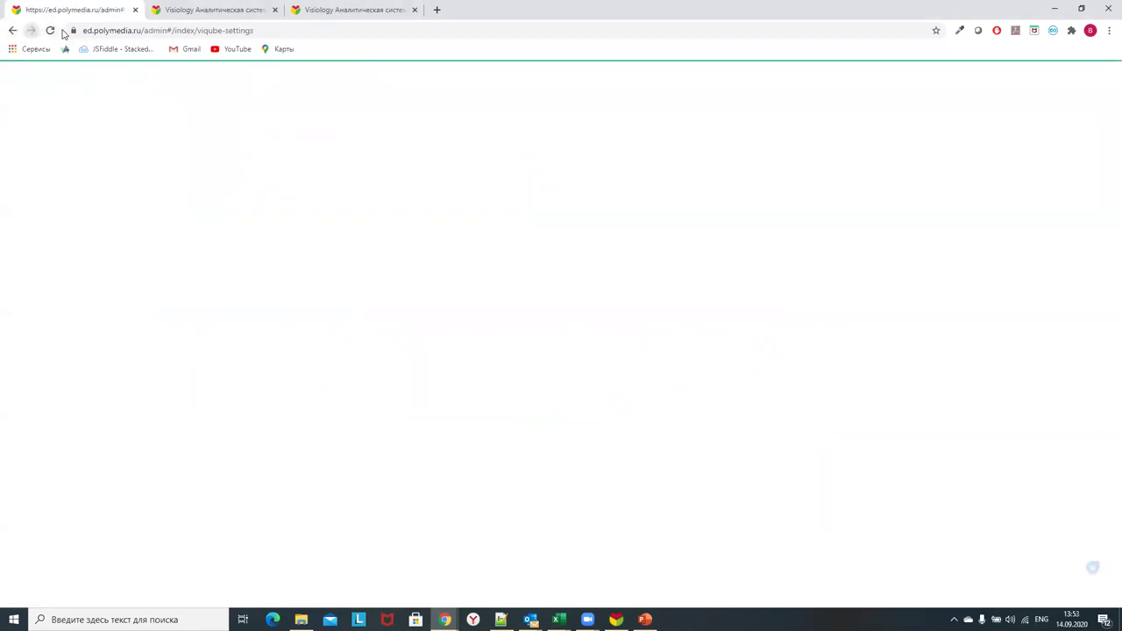
click(275, 29)
click(275, 29)
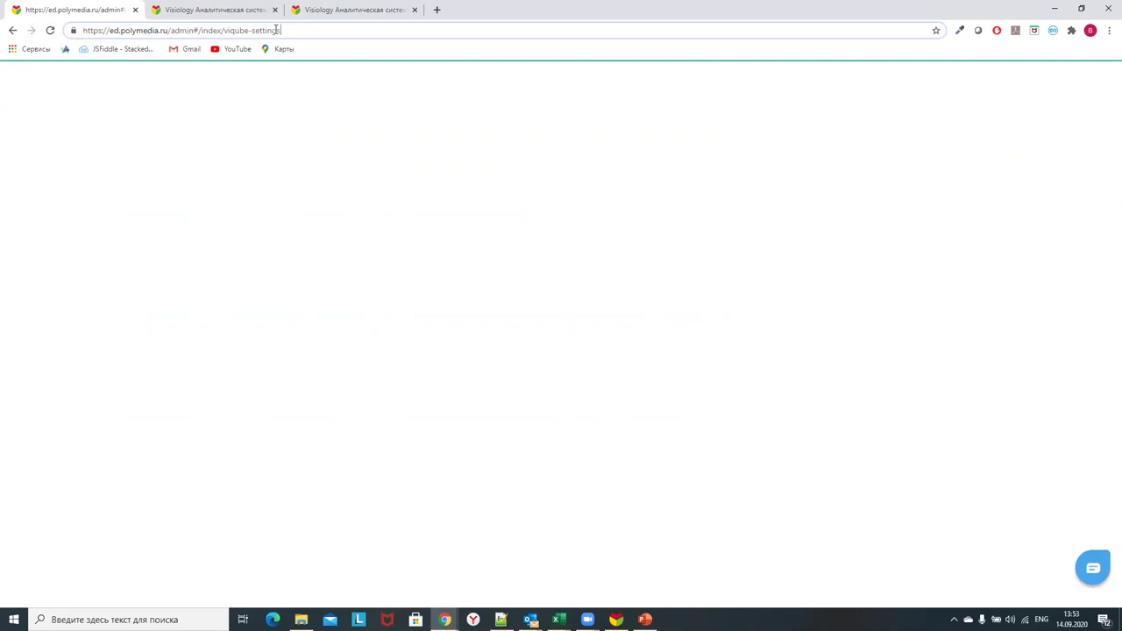
key(Return)
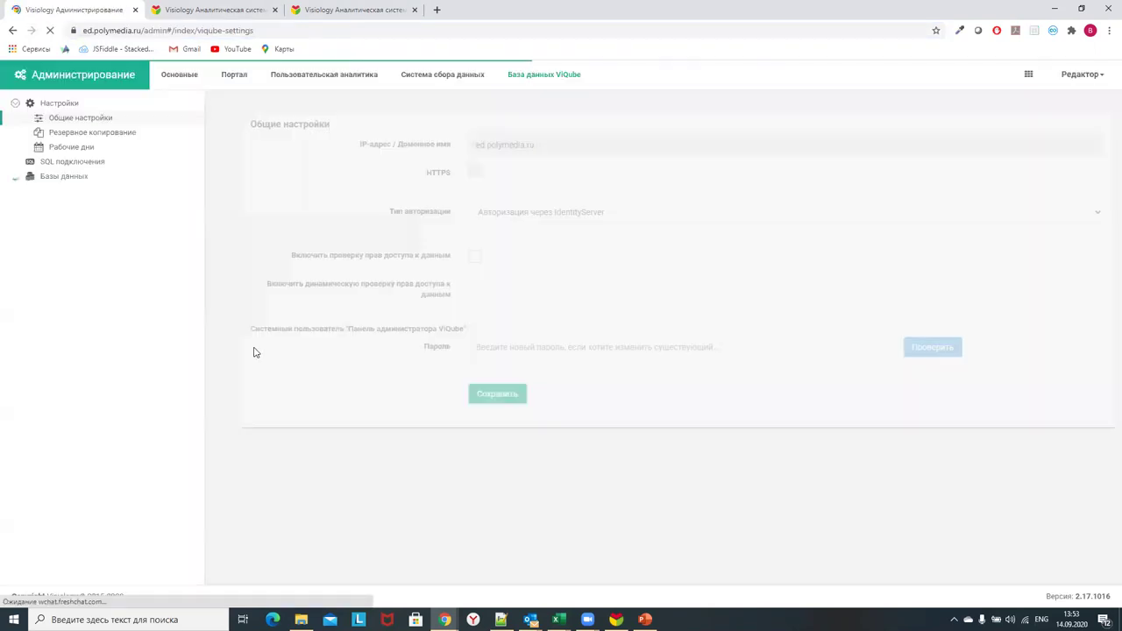
click(15, 176)
click(24, 220)
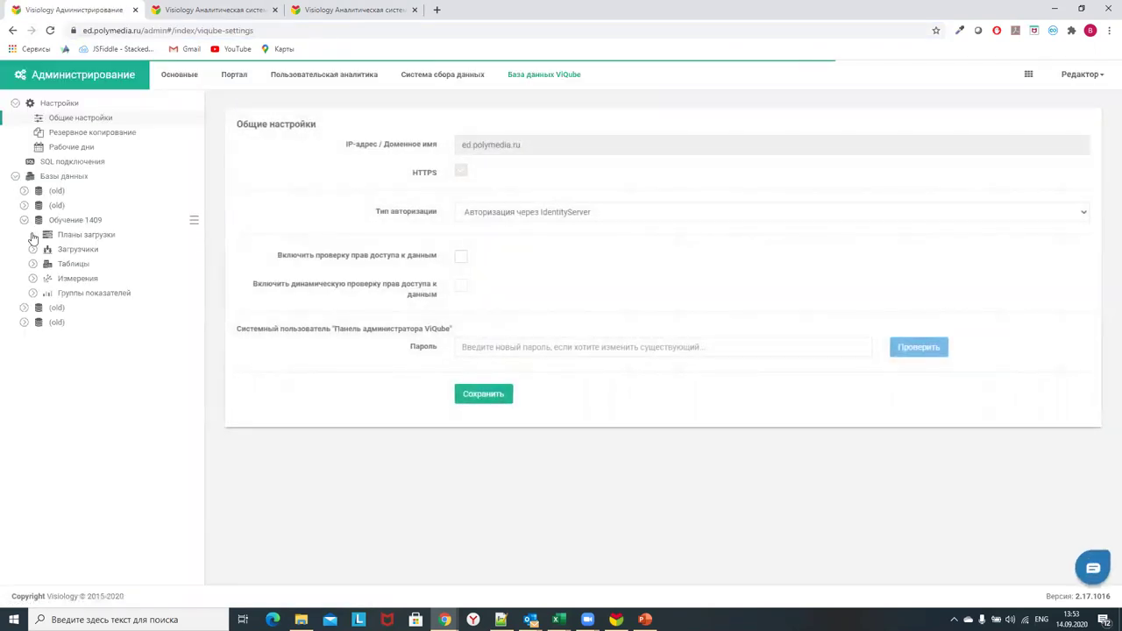
click(32, 293)
scroll(56, 325, down, 2)
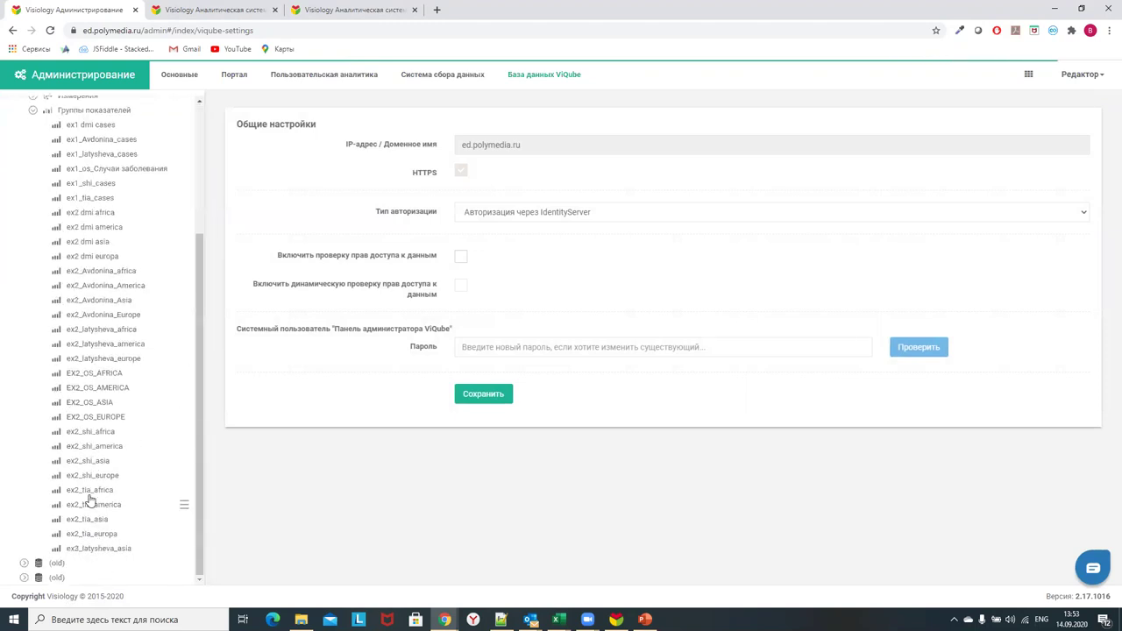
Compare calendar links of ex2_latysheva_europe, EX2_OS_EUROPE, ex2_tia_europa and ex2_shi_europe
click(95, 364)
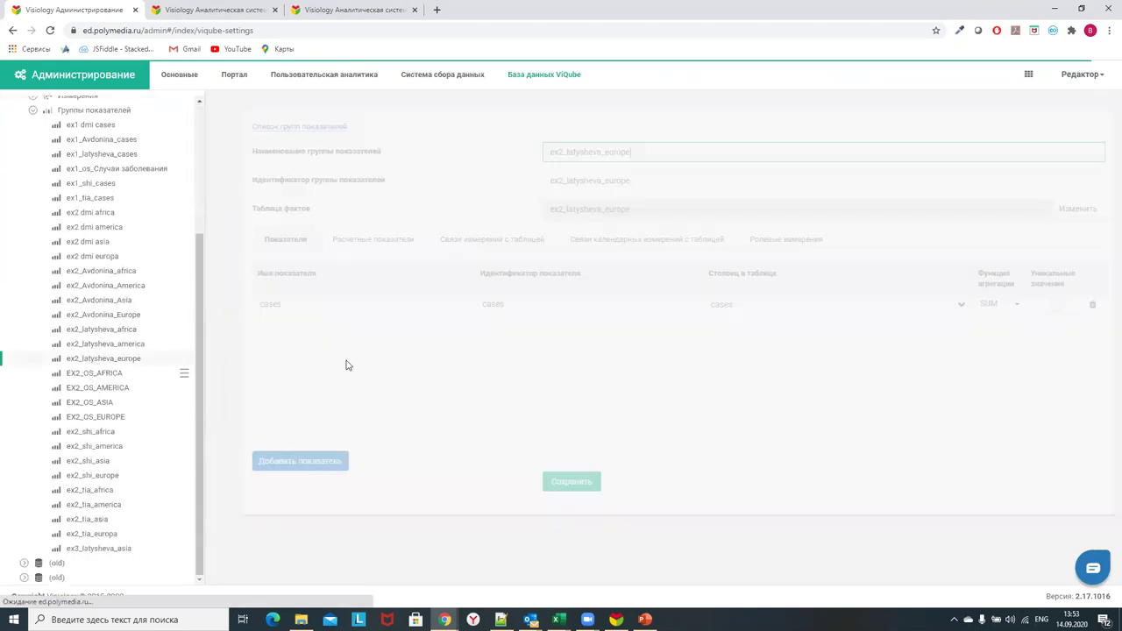
click(589, 244)
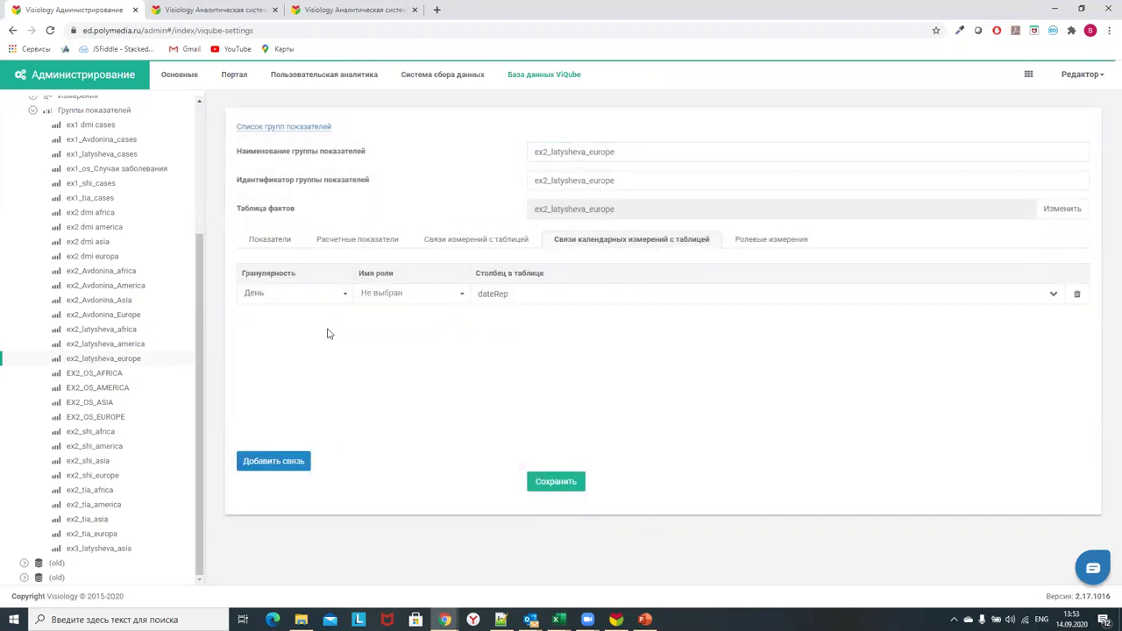
click(114, 418)
click(581, 243)
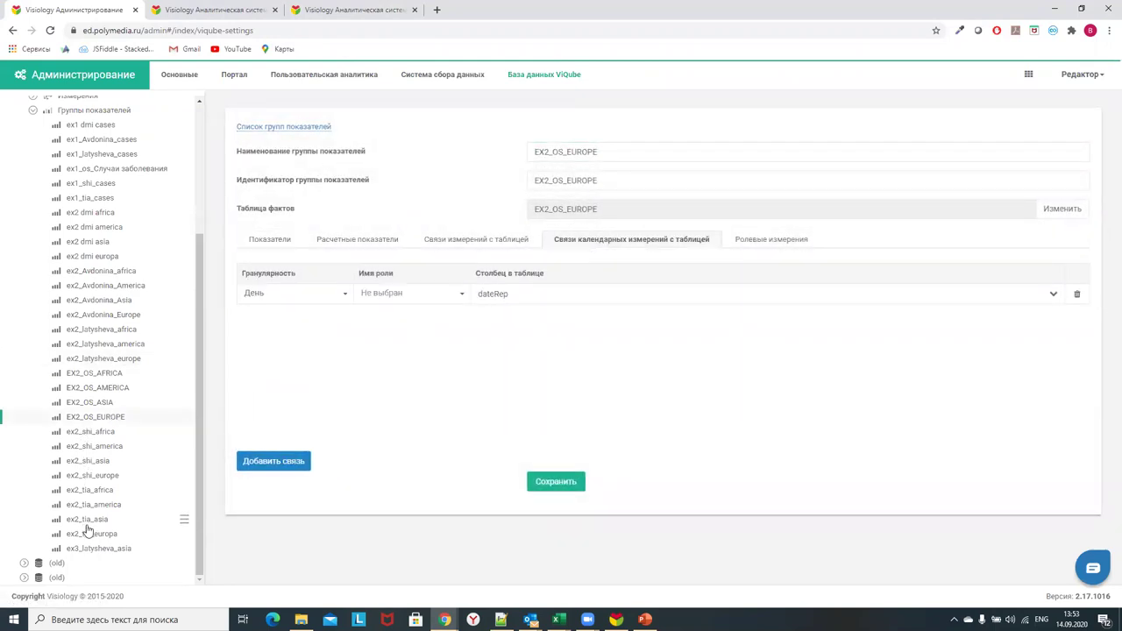
click(101, 535)
click(592, 245)
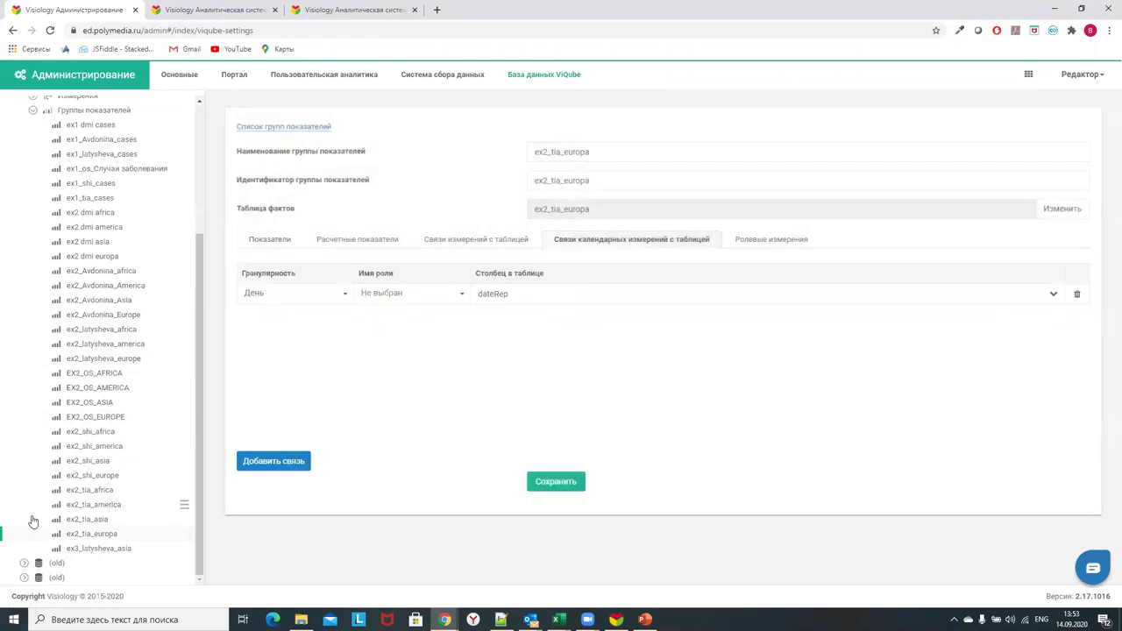
click(83, 476)
click(614, 239)
Review ex2_tia_europa's calendar links, dimension-to-table links and measures, then return to the designer
click(98, 537)
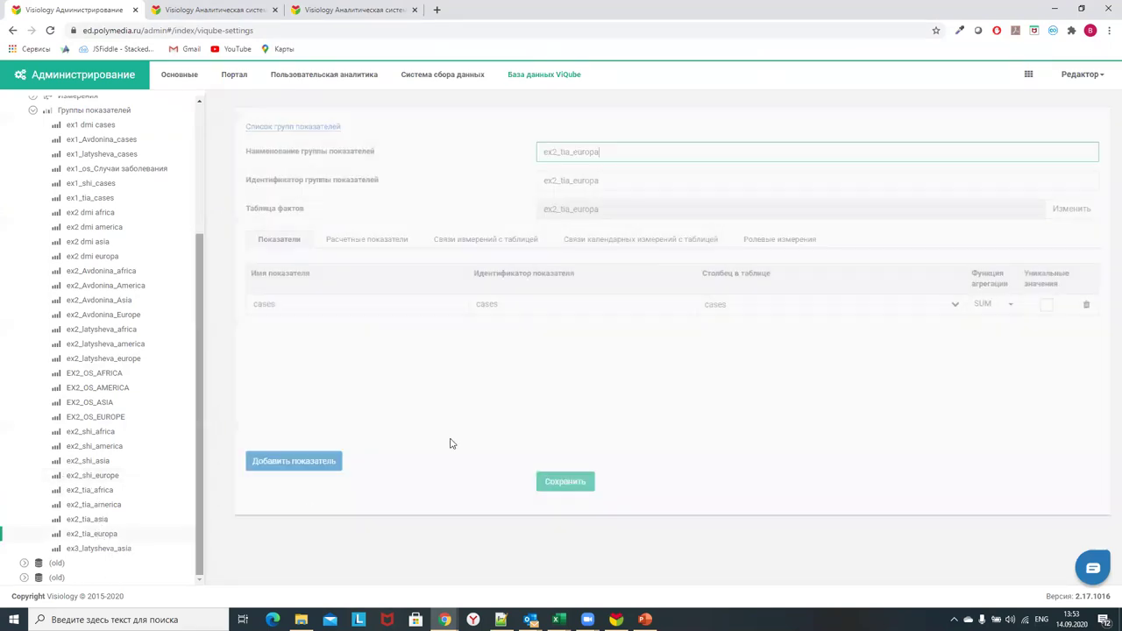
click(604, 240)
click(498, 249)
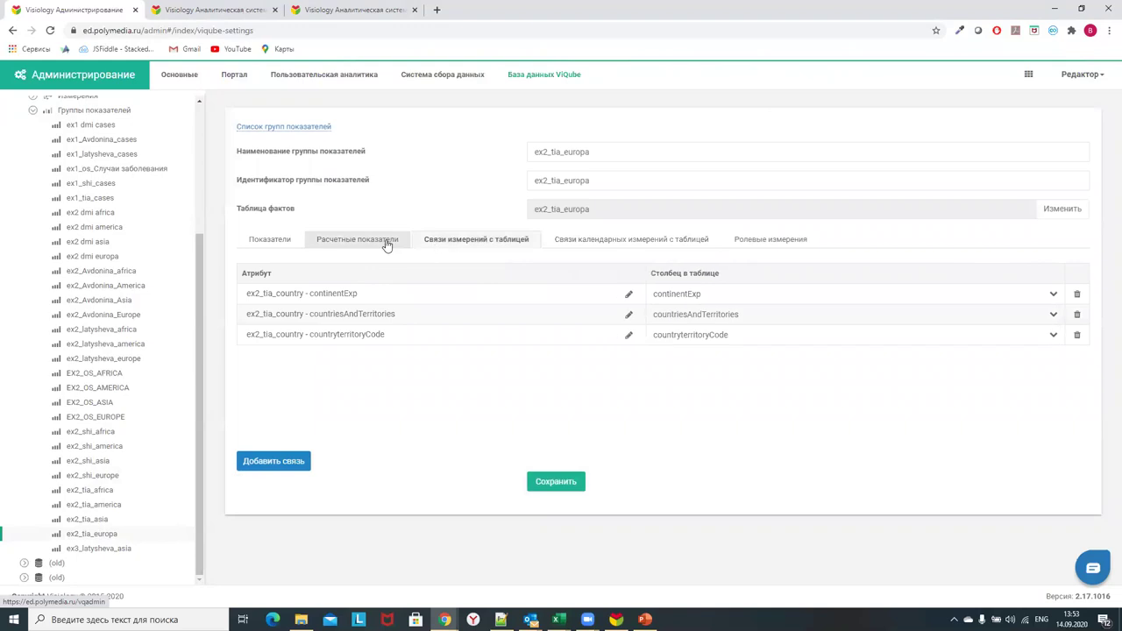
click(268, 241)
click(617, 619)
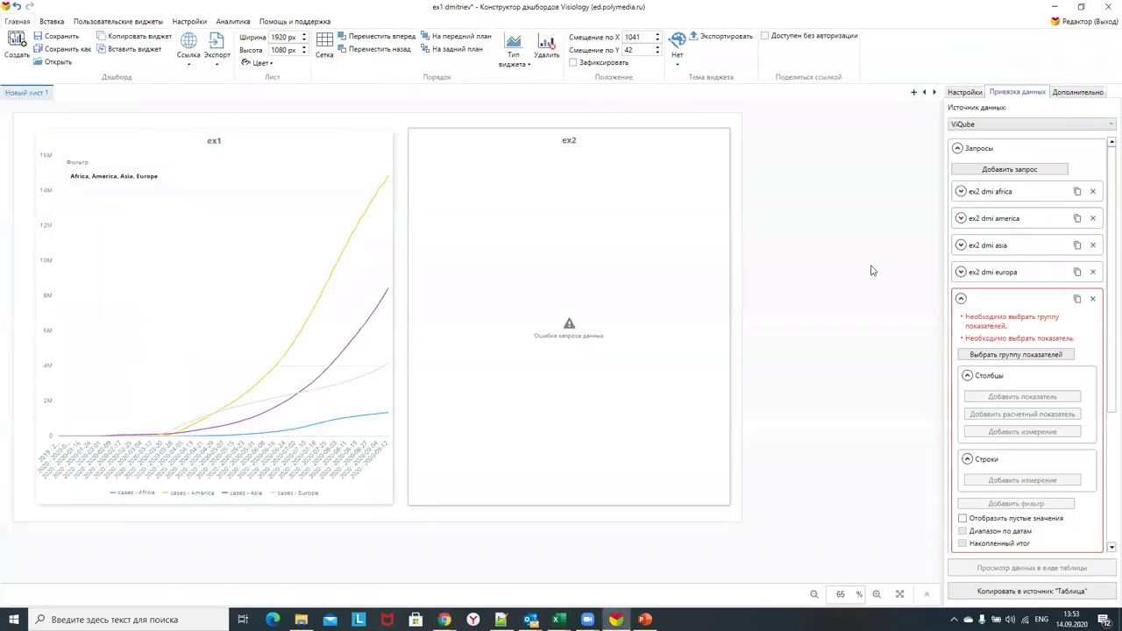
click(999, 354)
scroll(533, 252, down, 5)
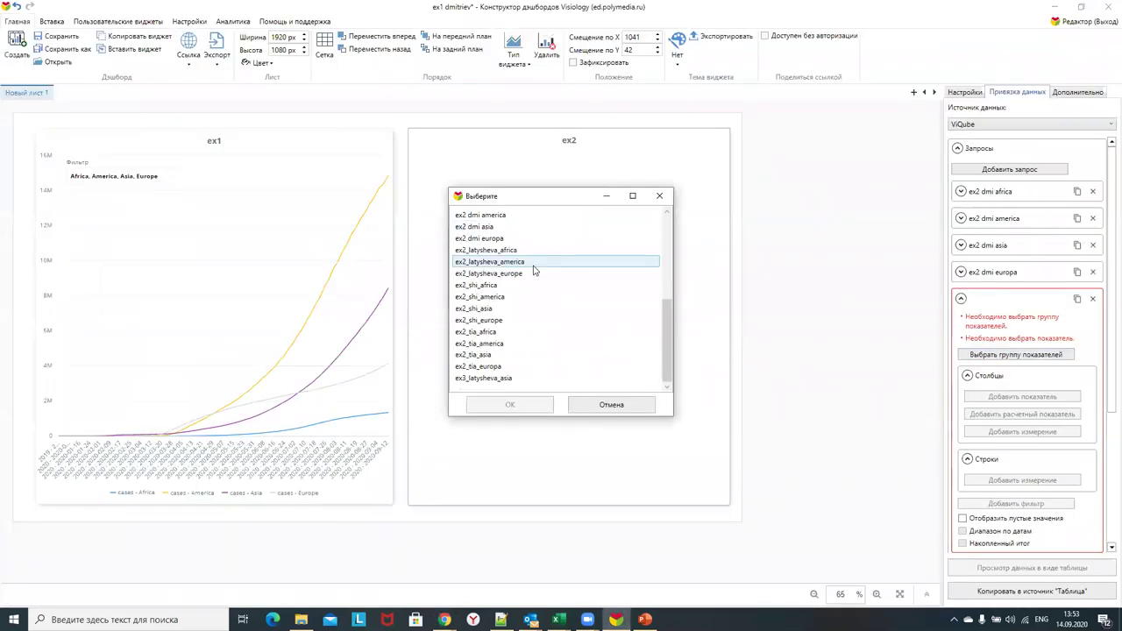
click(492, 369)
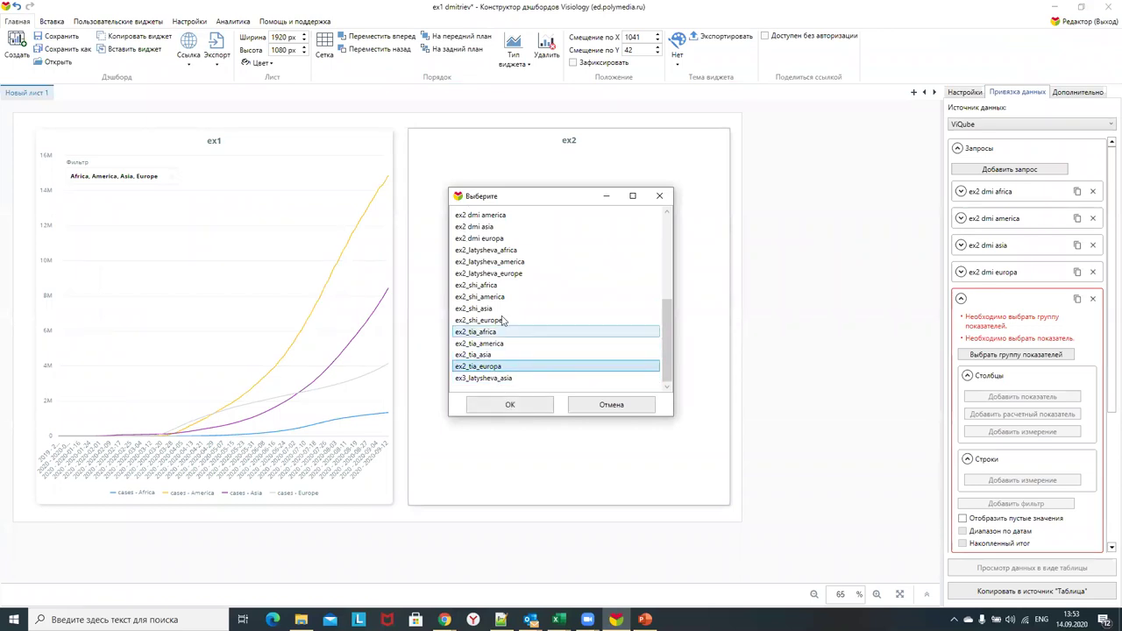
scroll(505, 355, up, 3)
scroll(505, 355, up, 3)
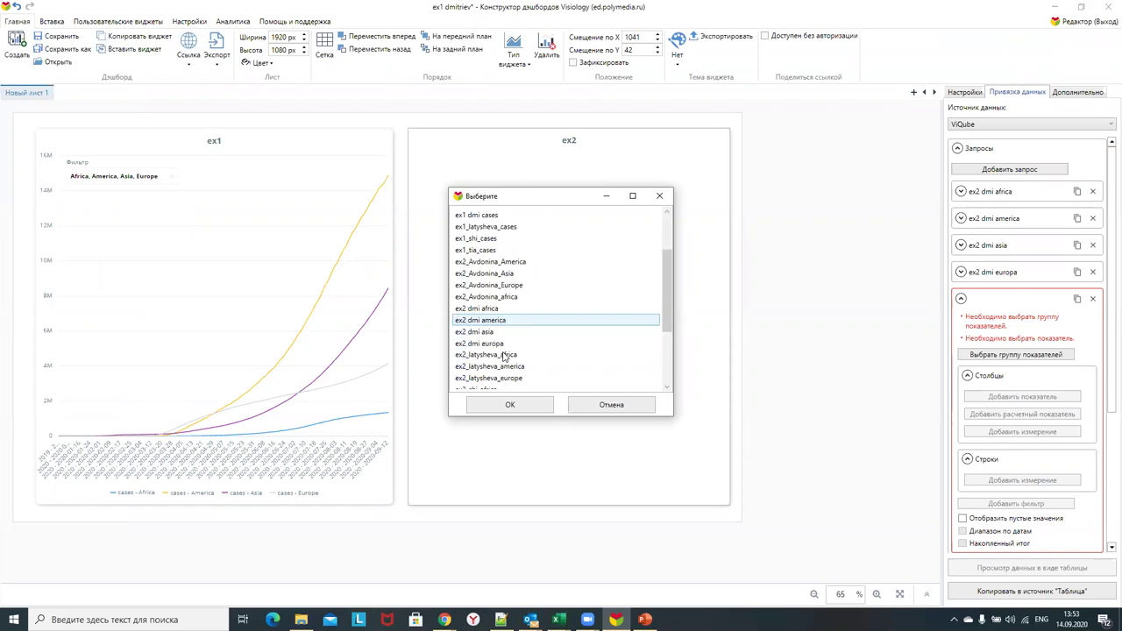
scroll(505, 355, down, 5)
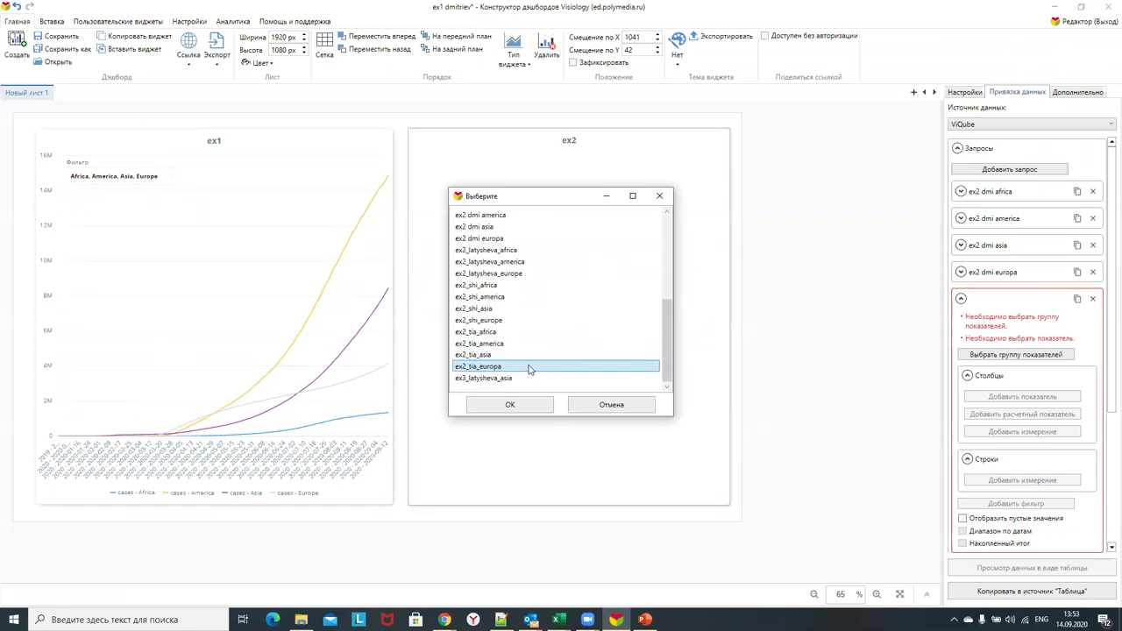
click(612, 405)
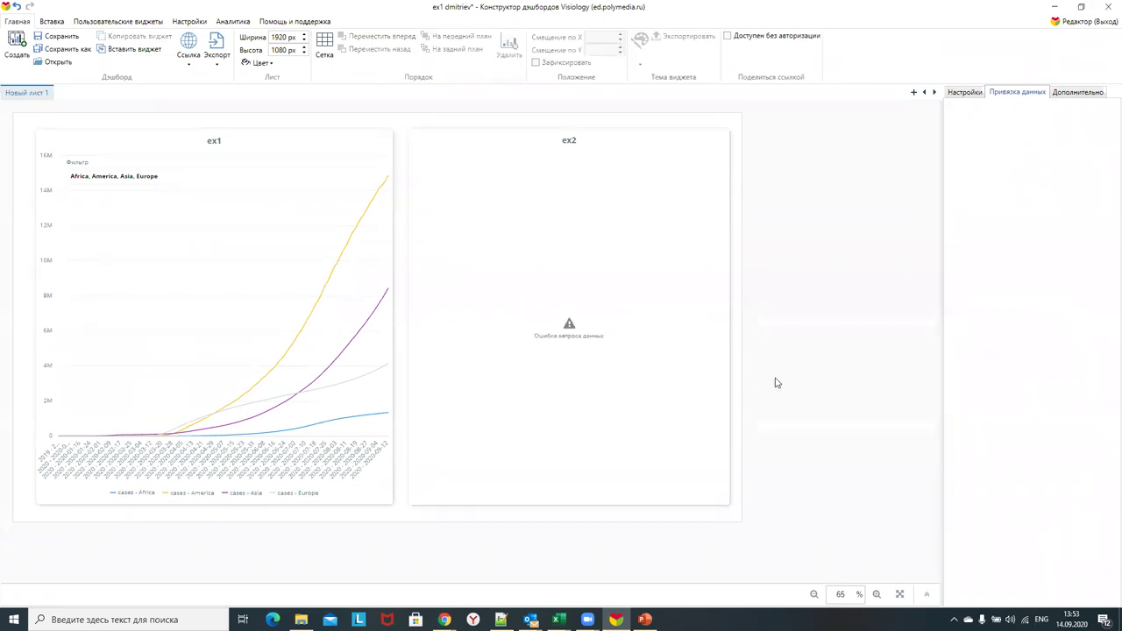
click(655, 246)
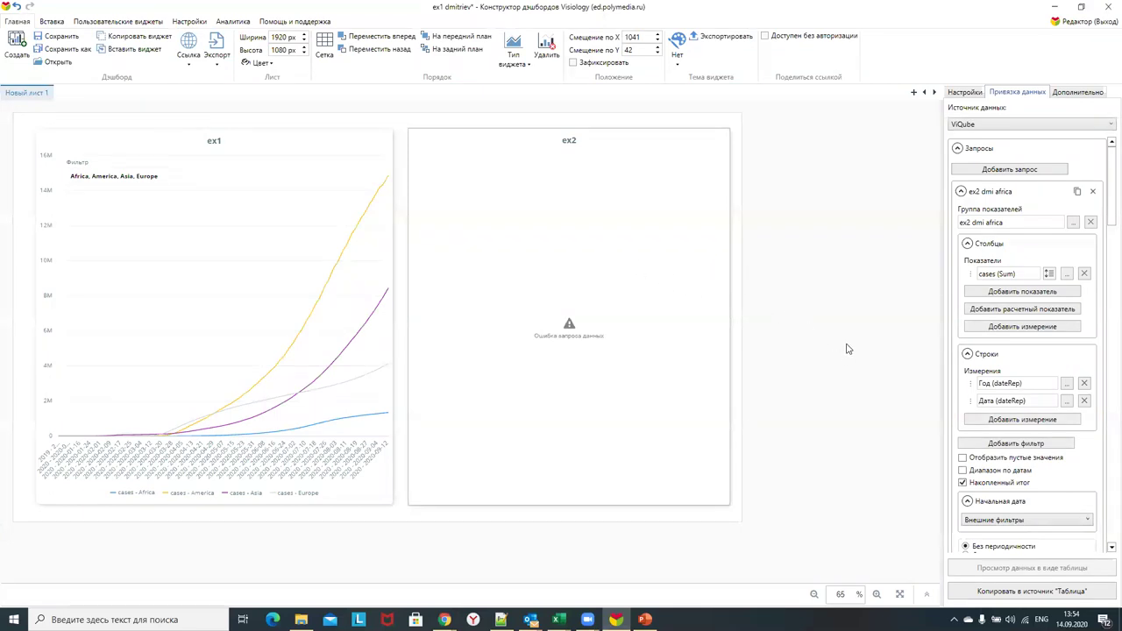
scroll(1054, 327, down, 4)
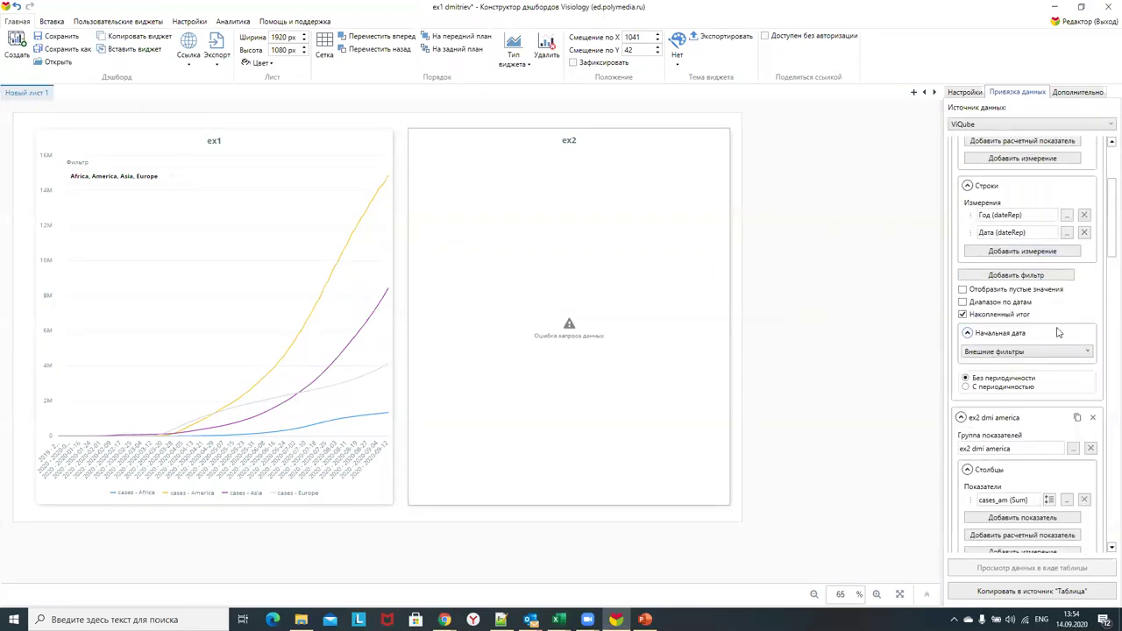
scroll(1016, 302, down, 15)
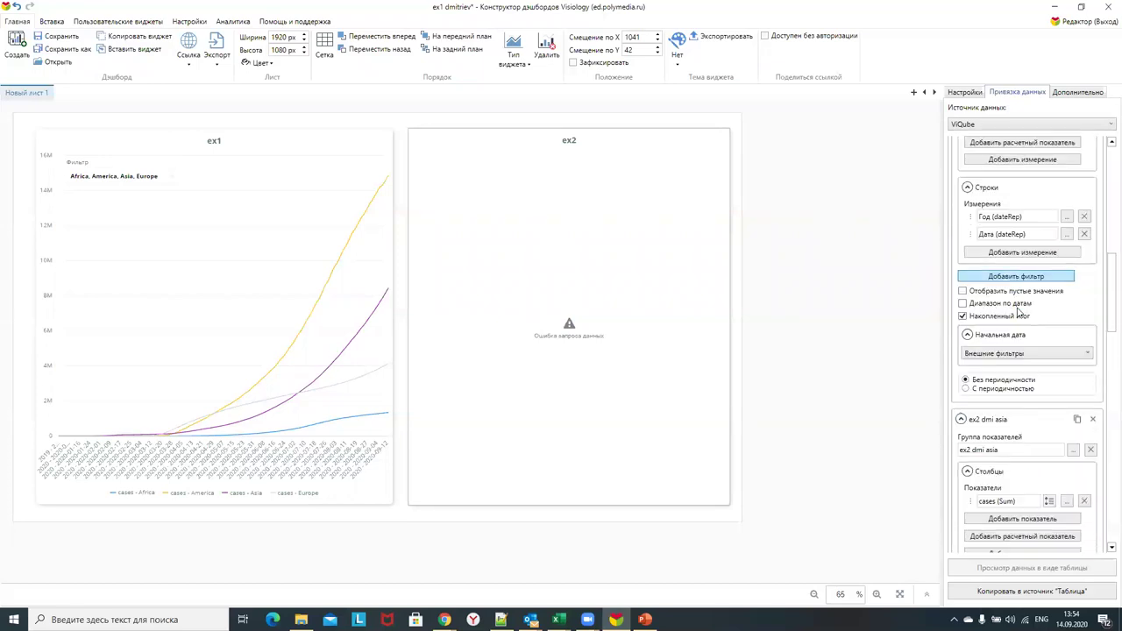
scroll(1020, 311, down, 6)
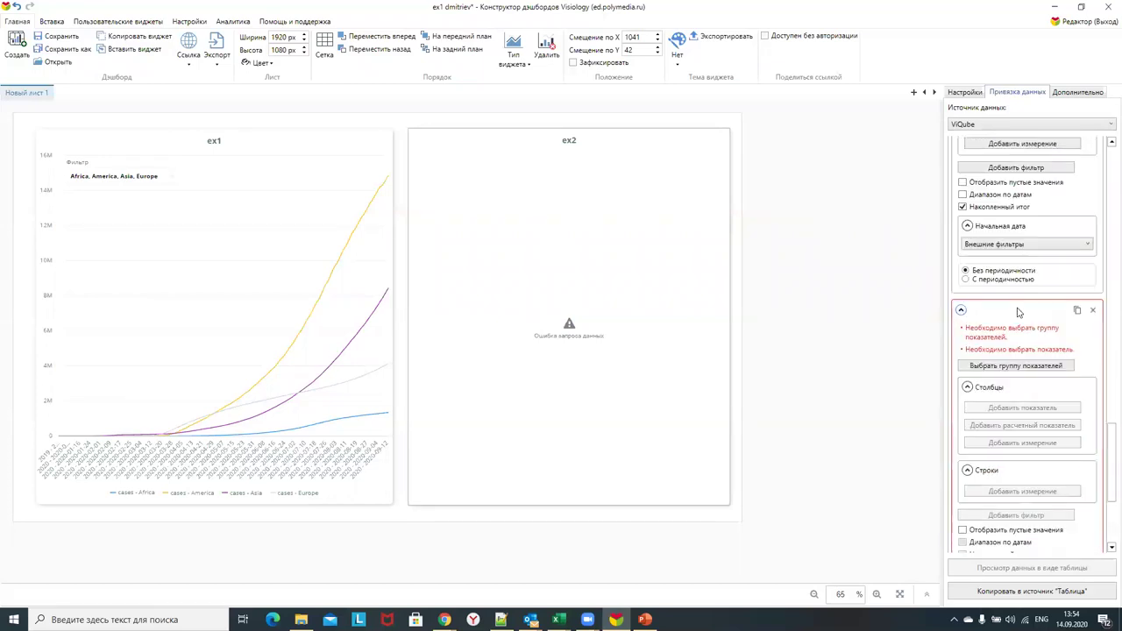
scroll(1008, 420, up, 6)
Pick ex2_tia_europa in the fifth ex2 query's measure group list, then bring up the browser windows
click(1010, 457)
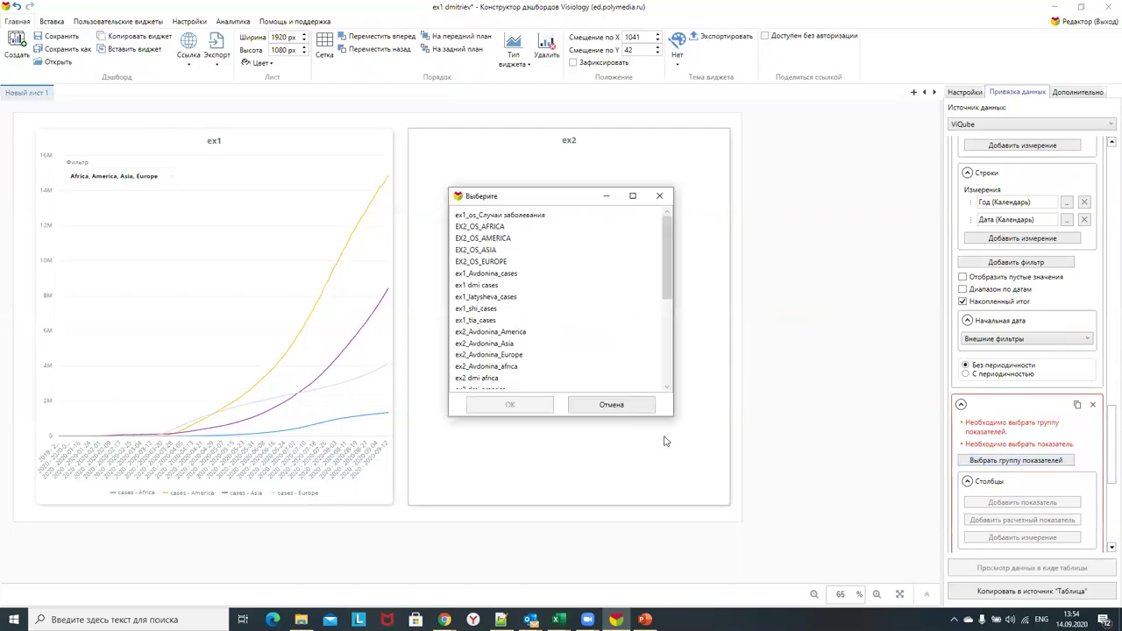
scroll(571, 318, down, 5)
click(512, 367)
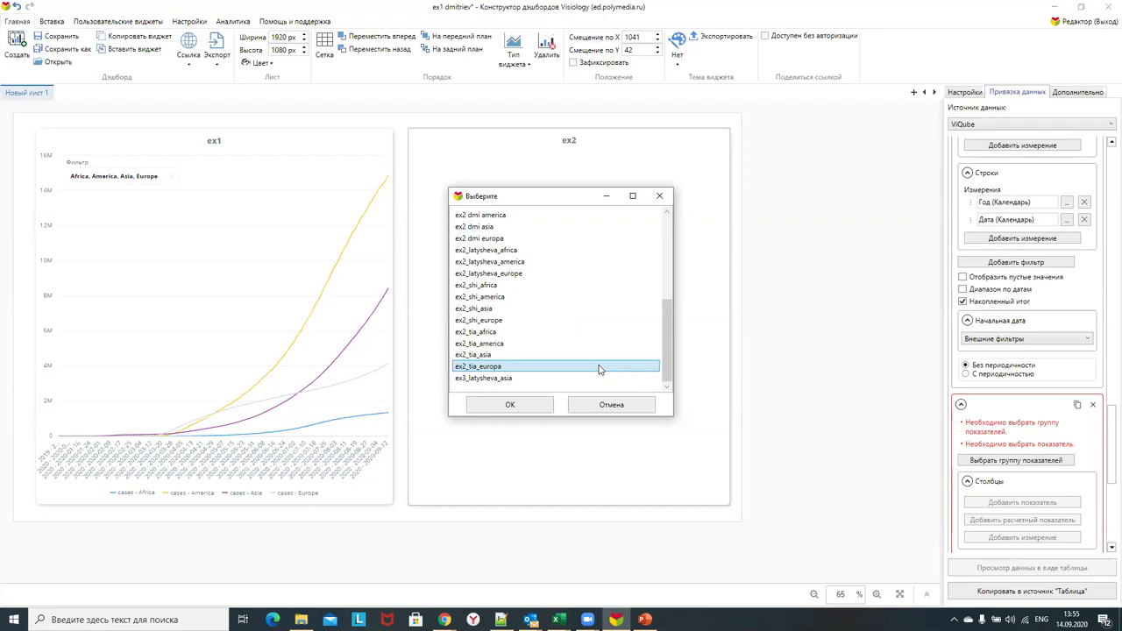
click(600, 378)
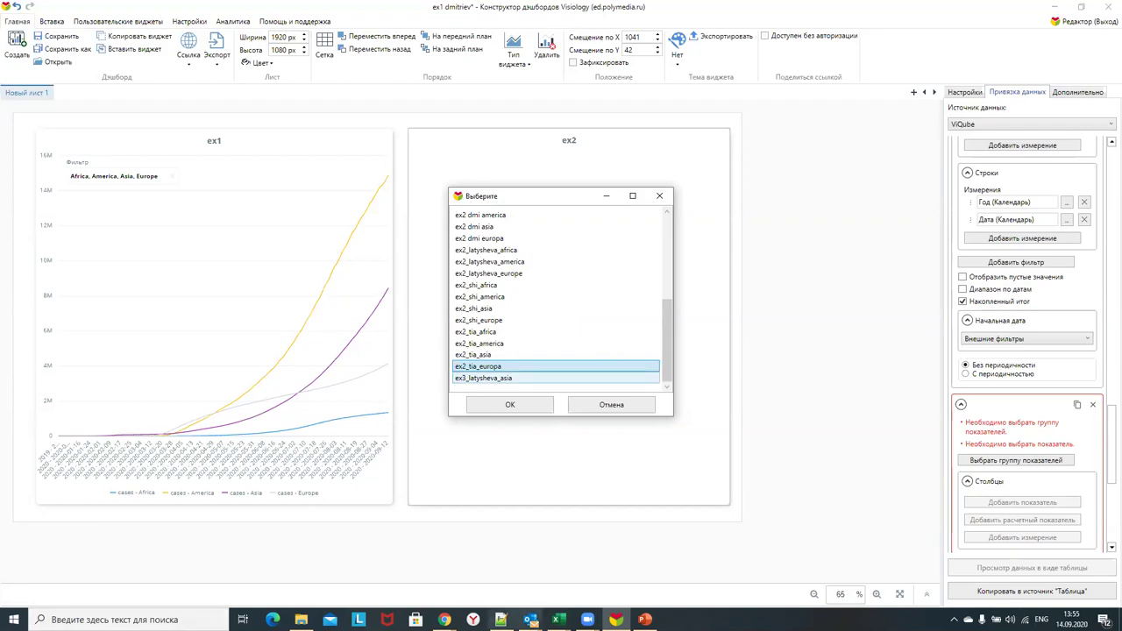
click(444, 620)
Open the ex2 dmi country dimension under Измерения and view continentExp's source tables
click(465, 562)
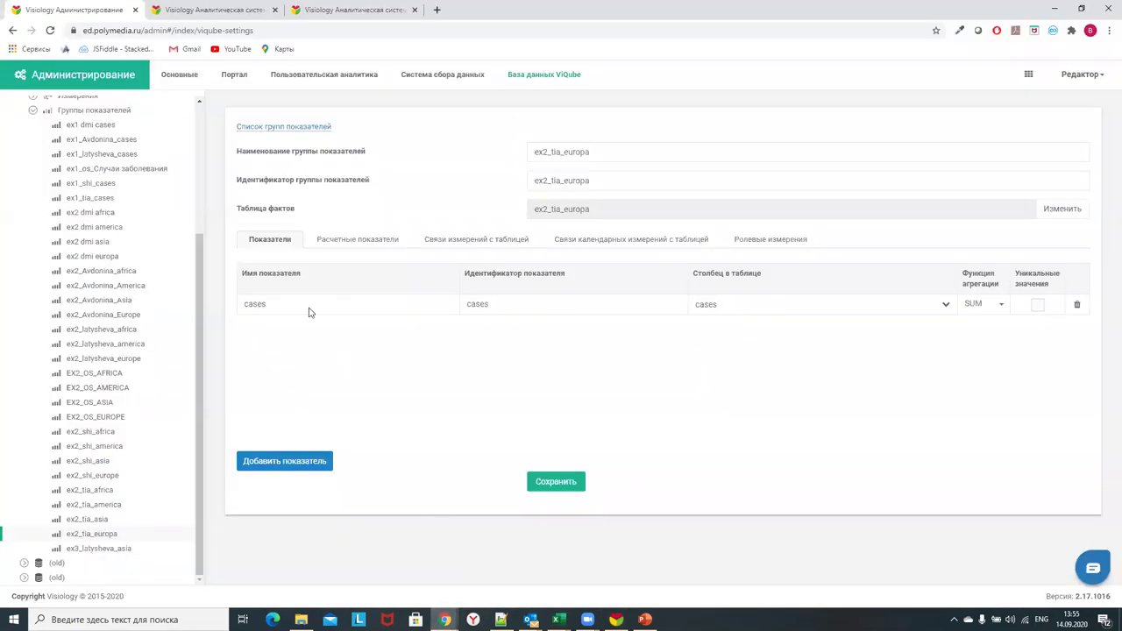
scroll(67, 363, up, 5)
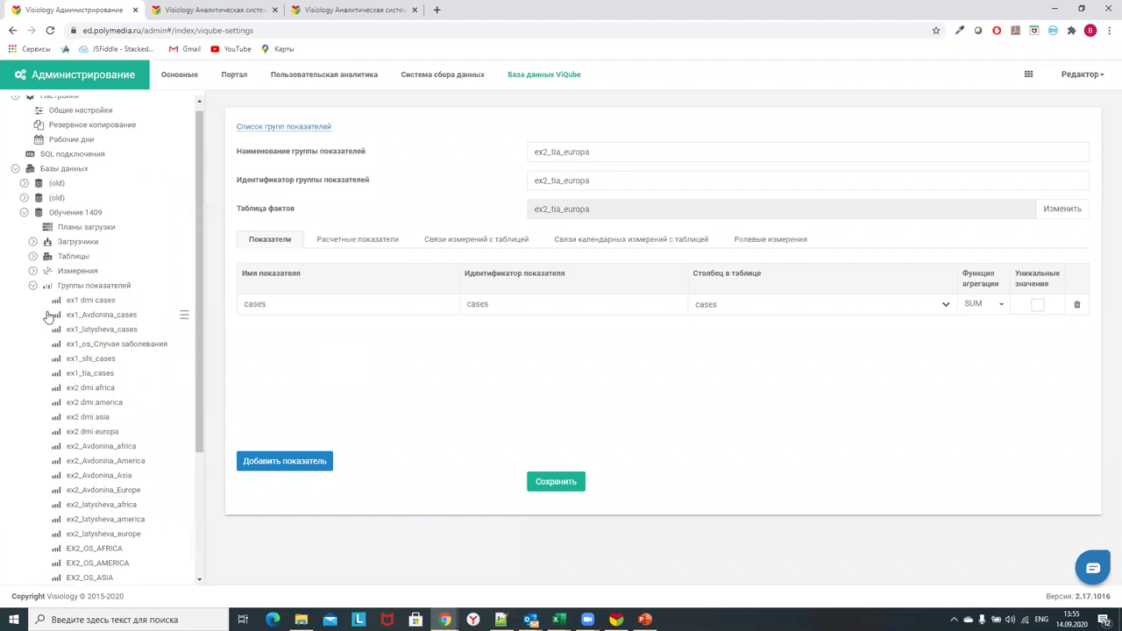
click(32, 271)
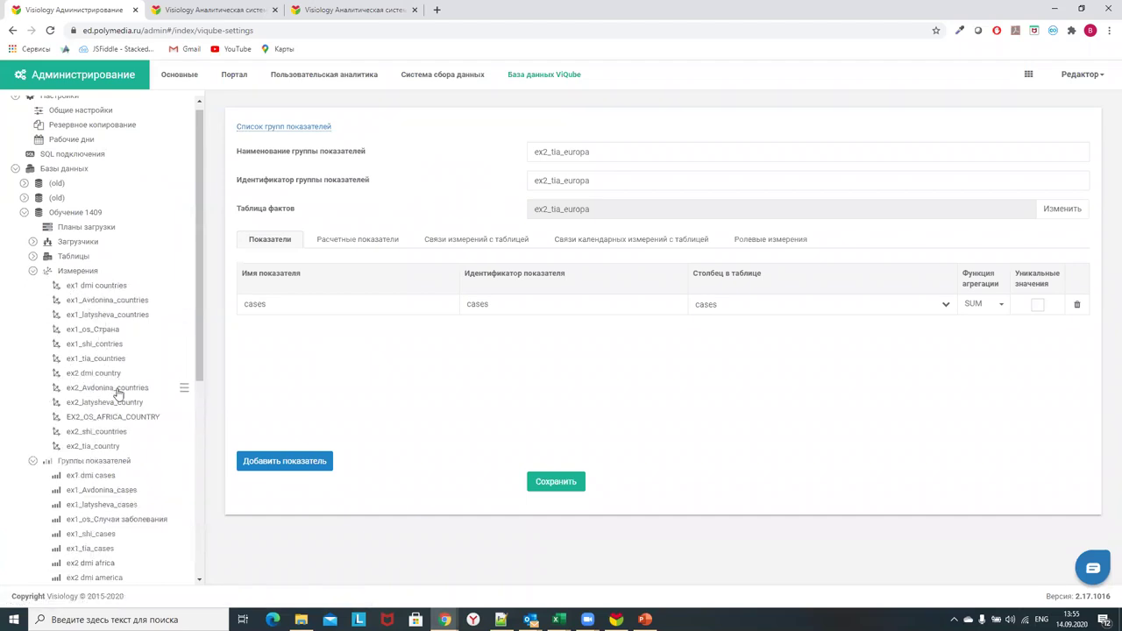
click(112, 372)
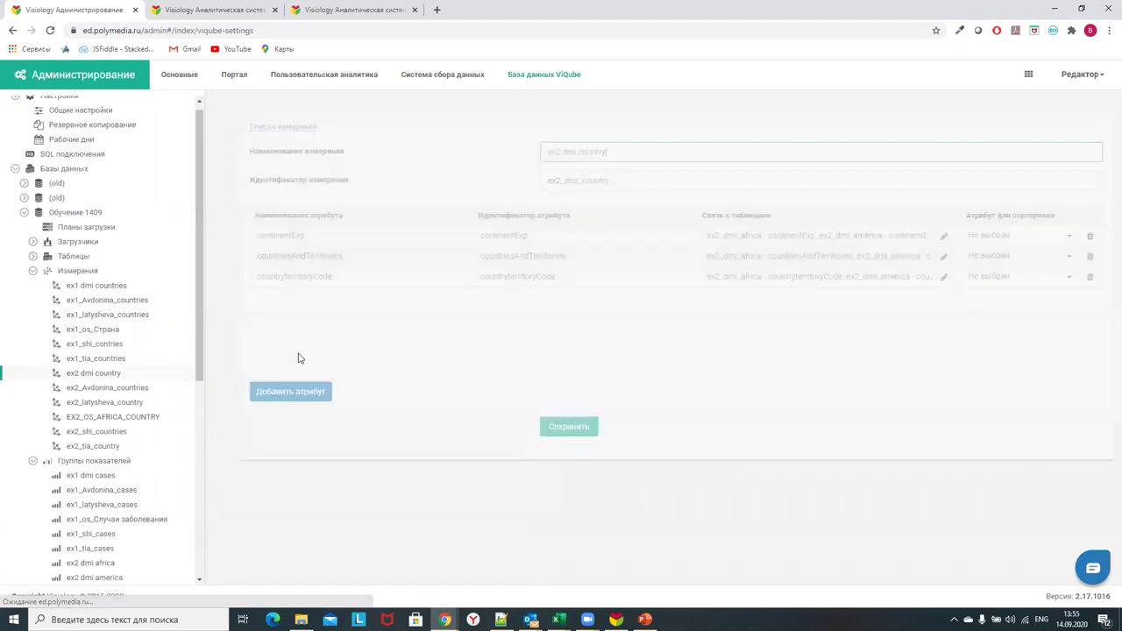
click(930, 235)
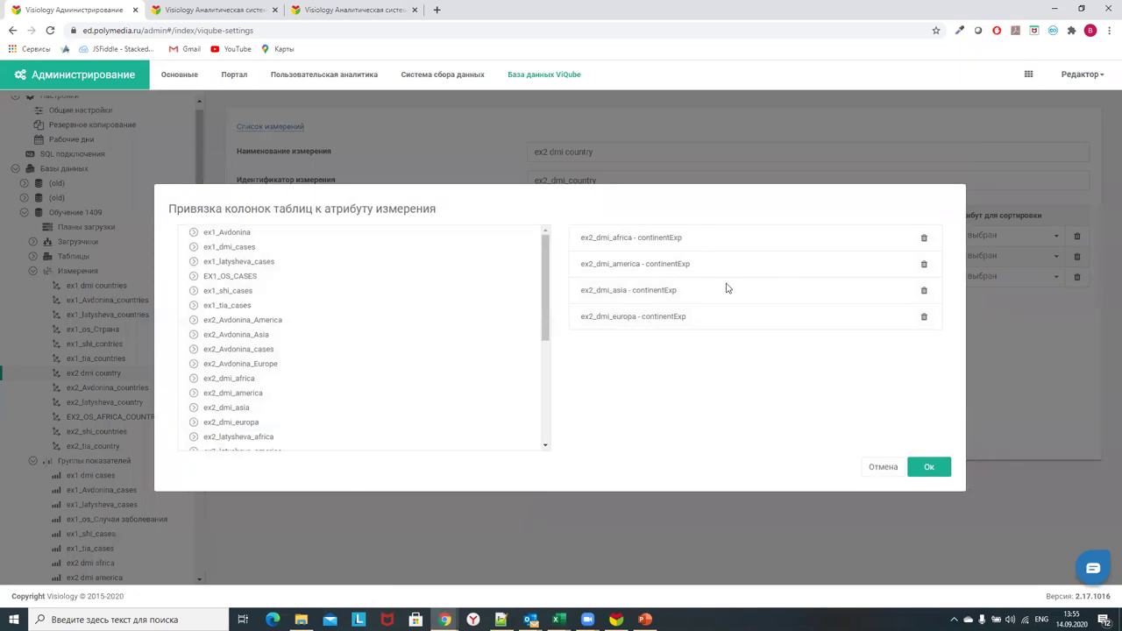
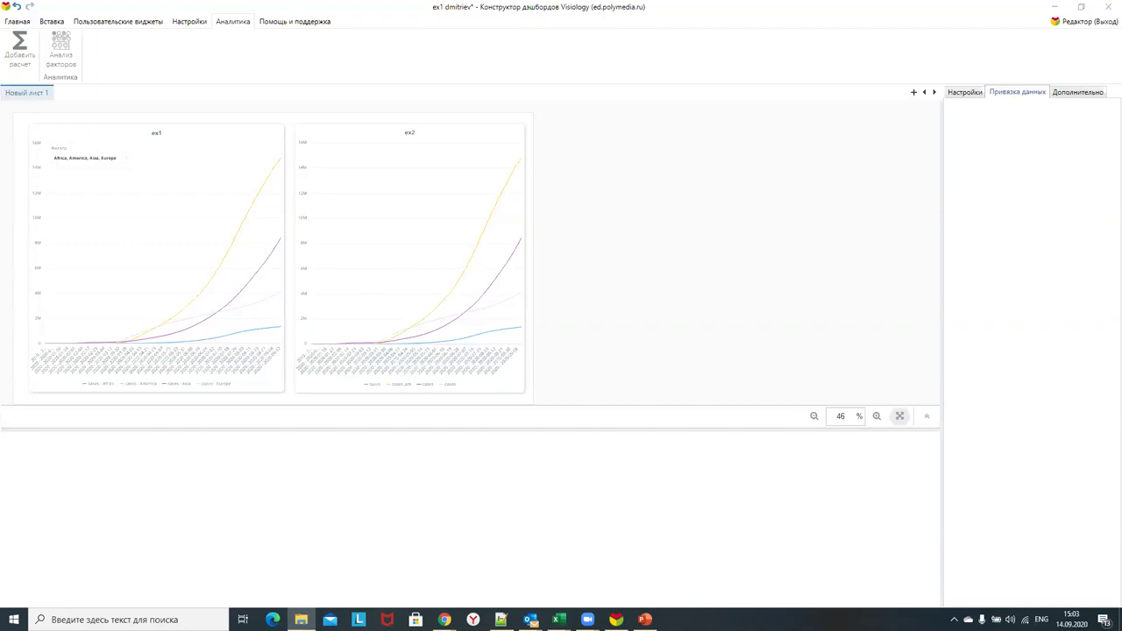
Switch from the dashboard designer to the Excel country population workbook
key(alt+Tab)
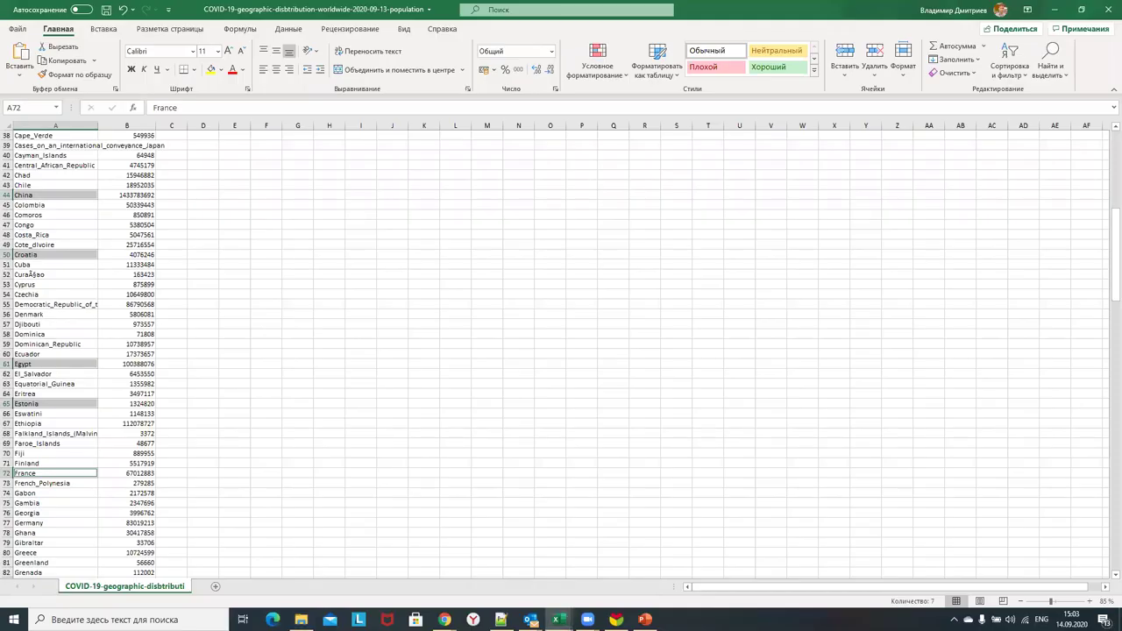
Select the country and population columns A and B in the population sheet
click(127, 264)
scroll(132, 321, up, 12)
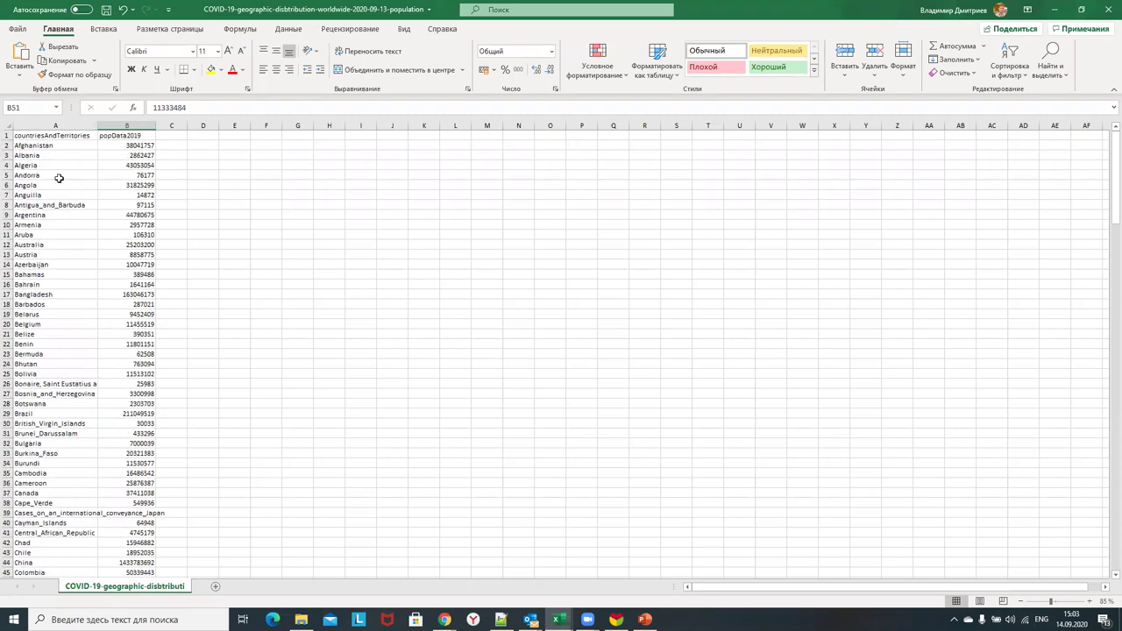
click(59, 175)
drag(43, 120, 112, 124)
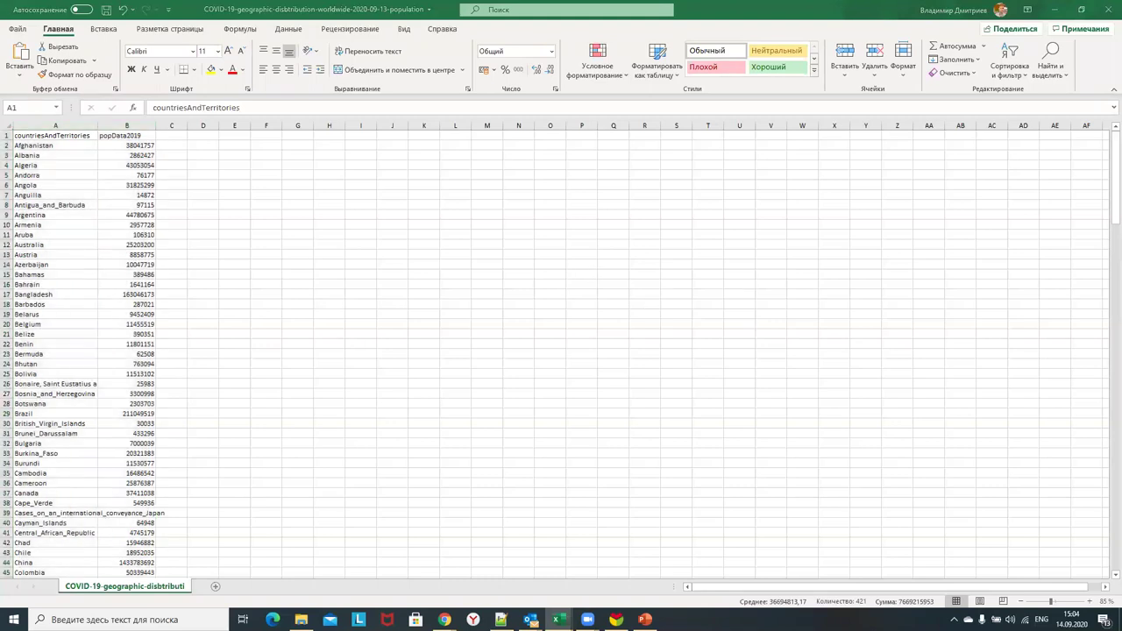
Scroll through the population table, then move over to the Visiology administration site
key(super+d)
key(super+d)
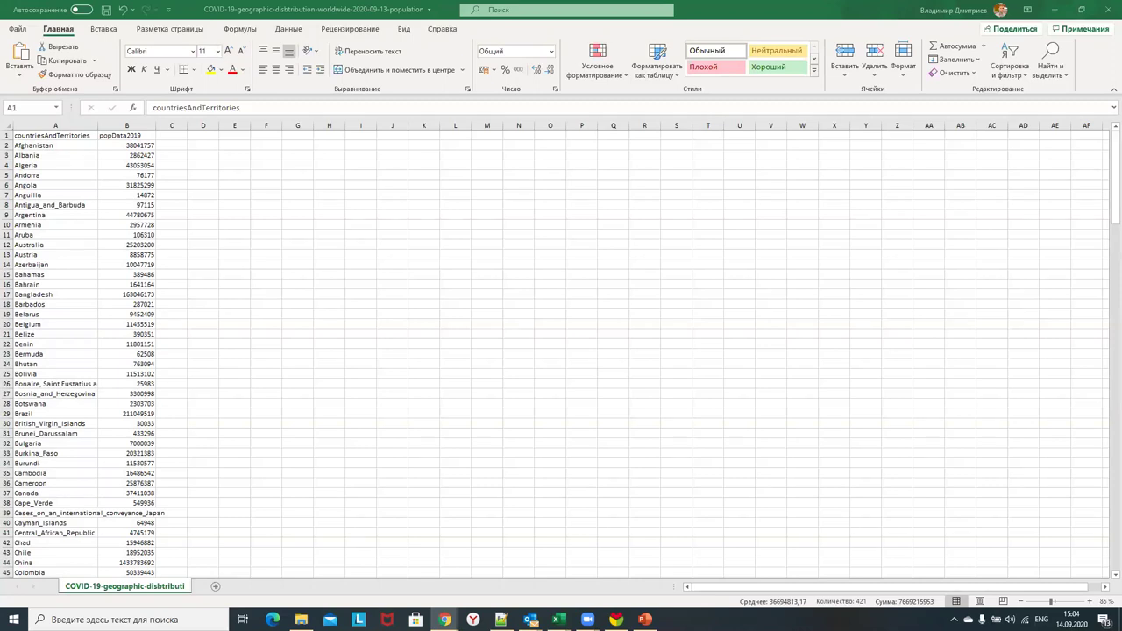
key(super+d)
key(super+d)
scroll(127, 355, down, 15)
scroll(127, 355, down, 20)
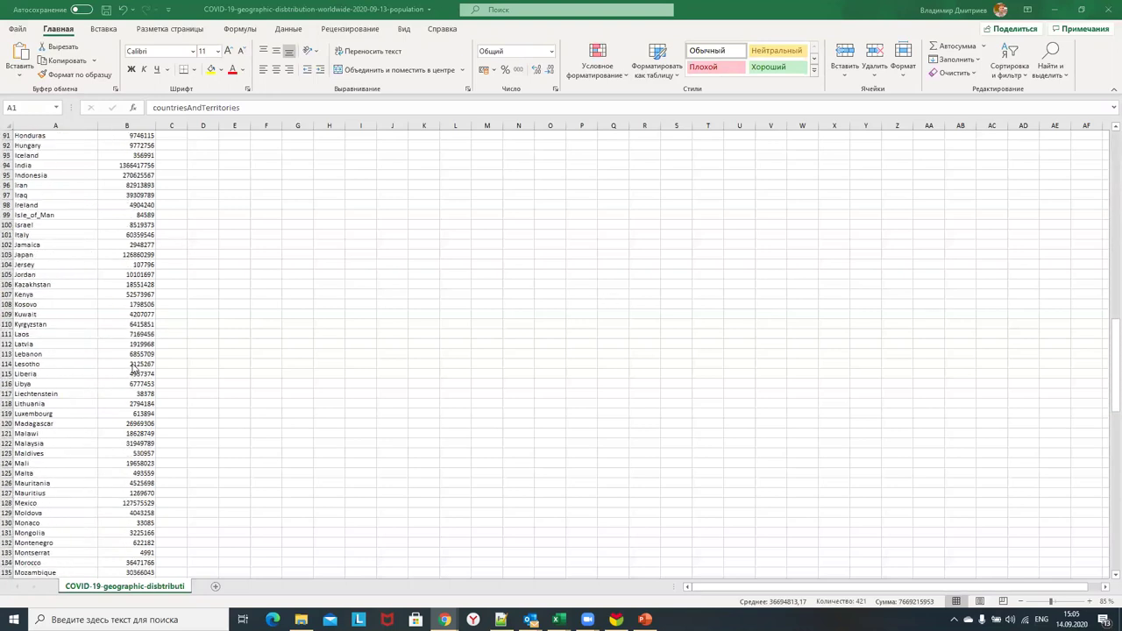
scroll(134, 368, up, 4)
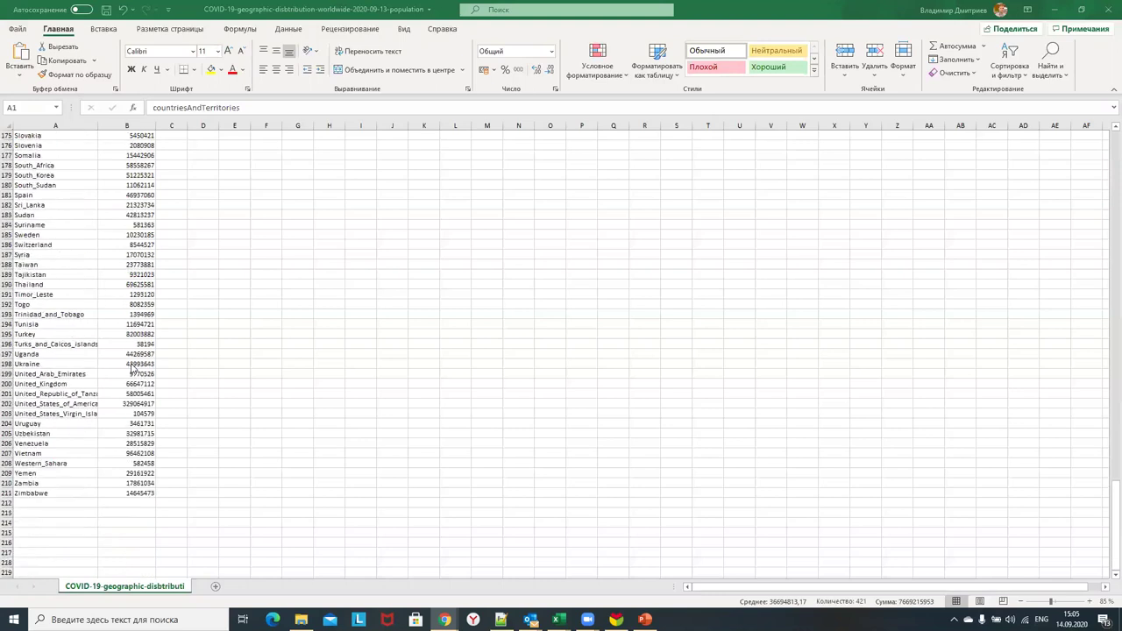
scroll(168, 386, up, 18)
scroll(168, 386, up, 20)
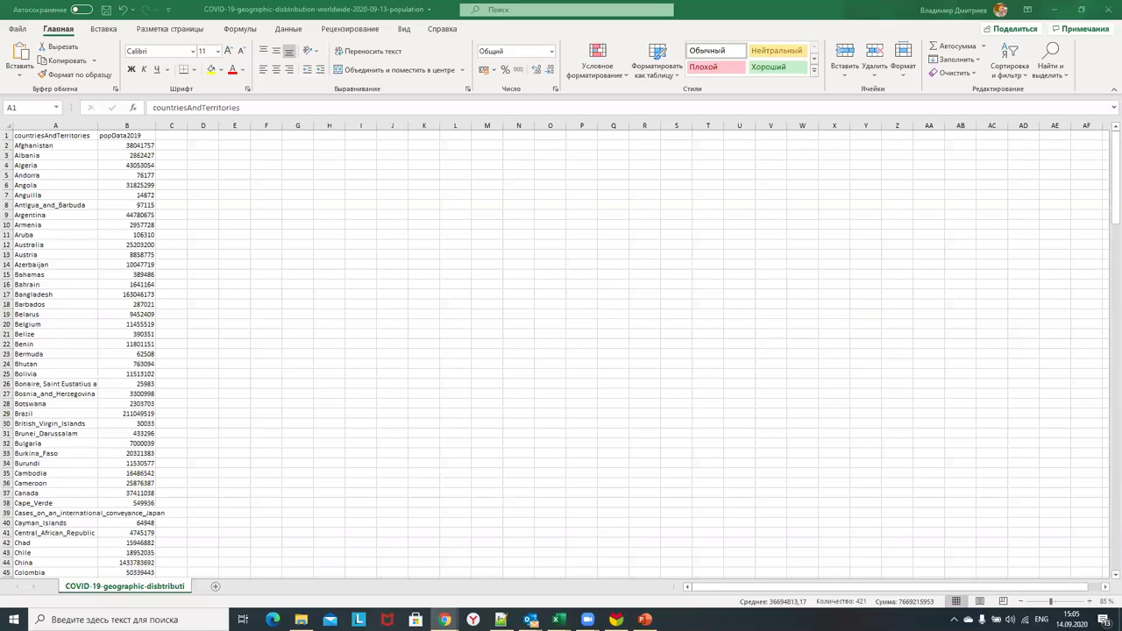
key(alt+Tab)
scroll(79, 298, up, 10)
Show the Загрузчики loader list for the Обучение 1409 database after briefly checking the designer
click(91, 249)
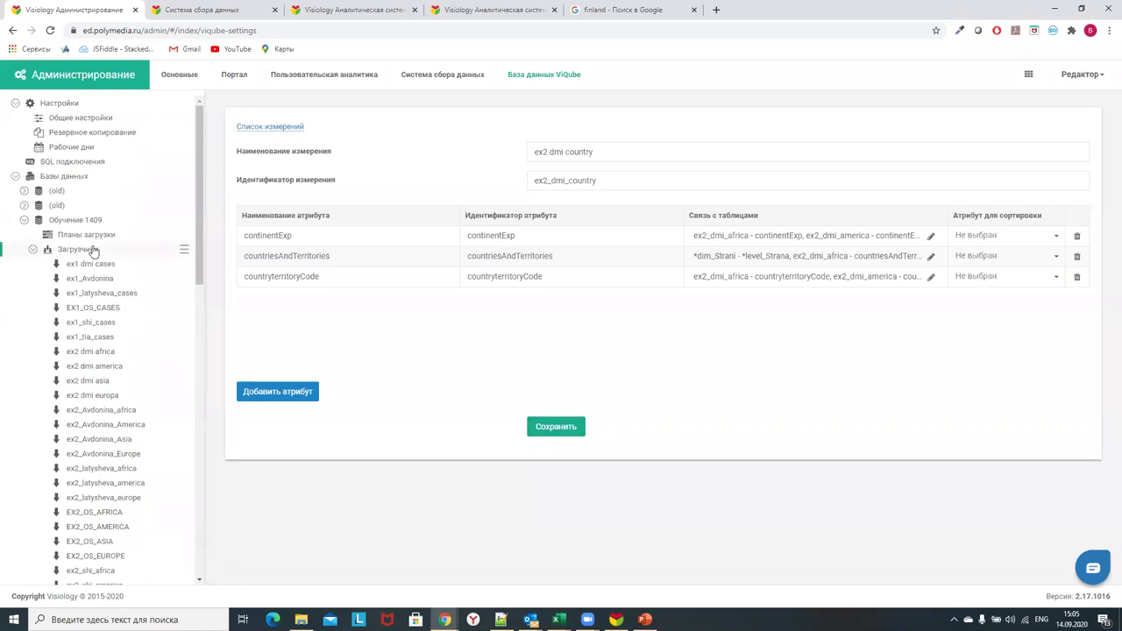
key(ctrl+l)
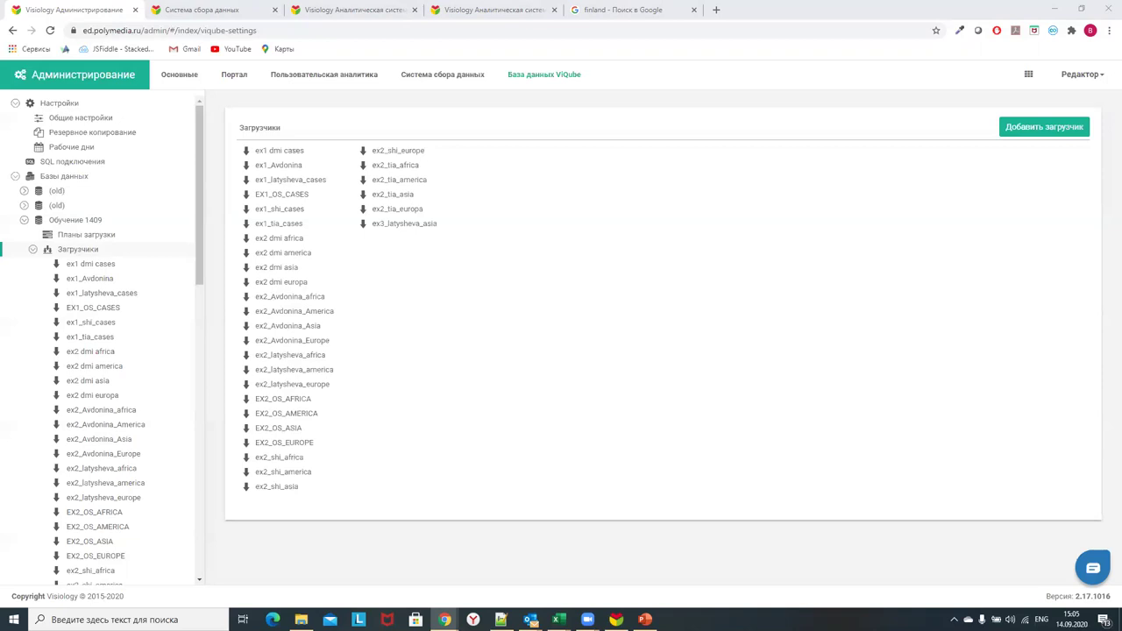
click(616, 620)
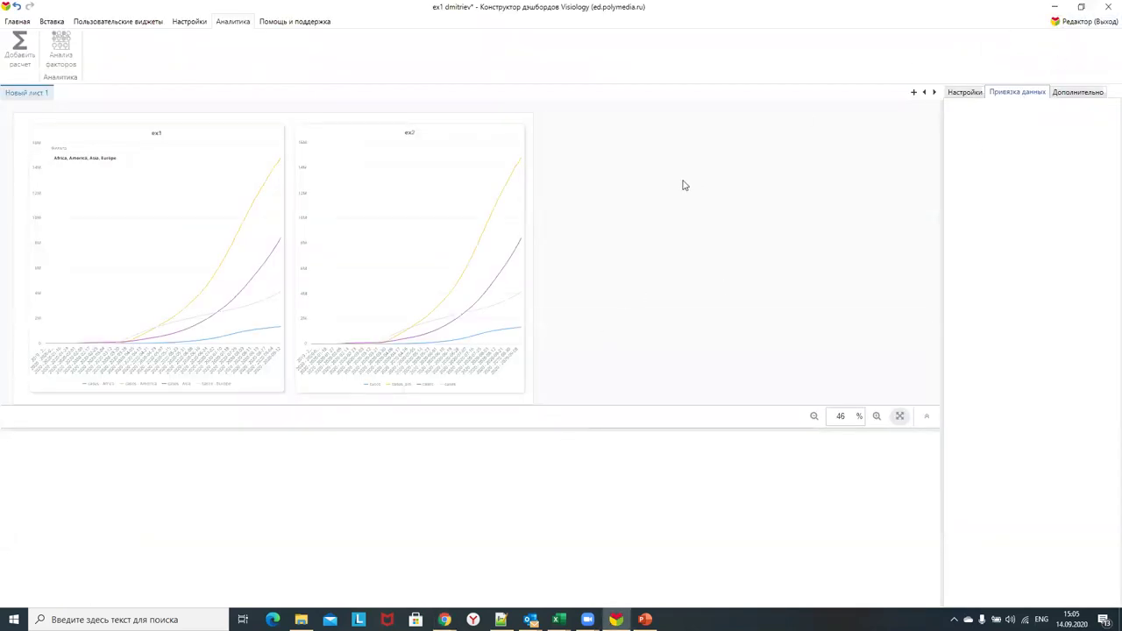
key(alt+Tab)
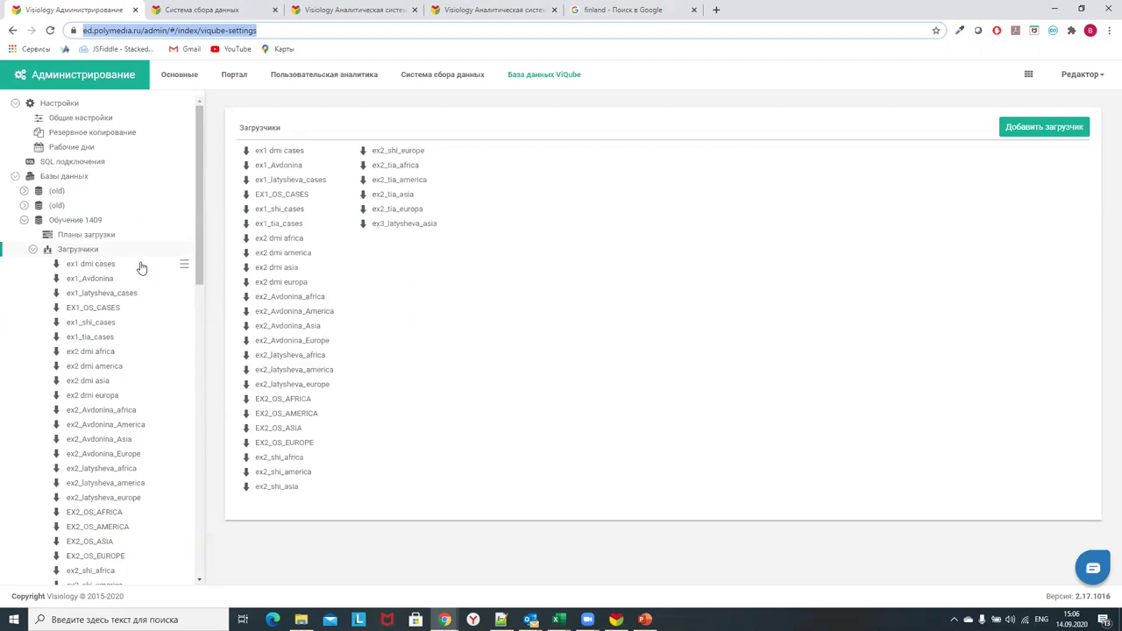
Create a new loader named 'ex3 dmi population'
click(1008, 132)
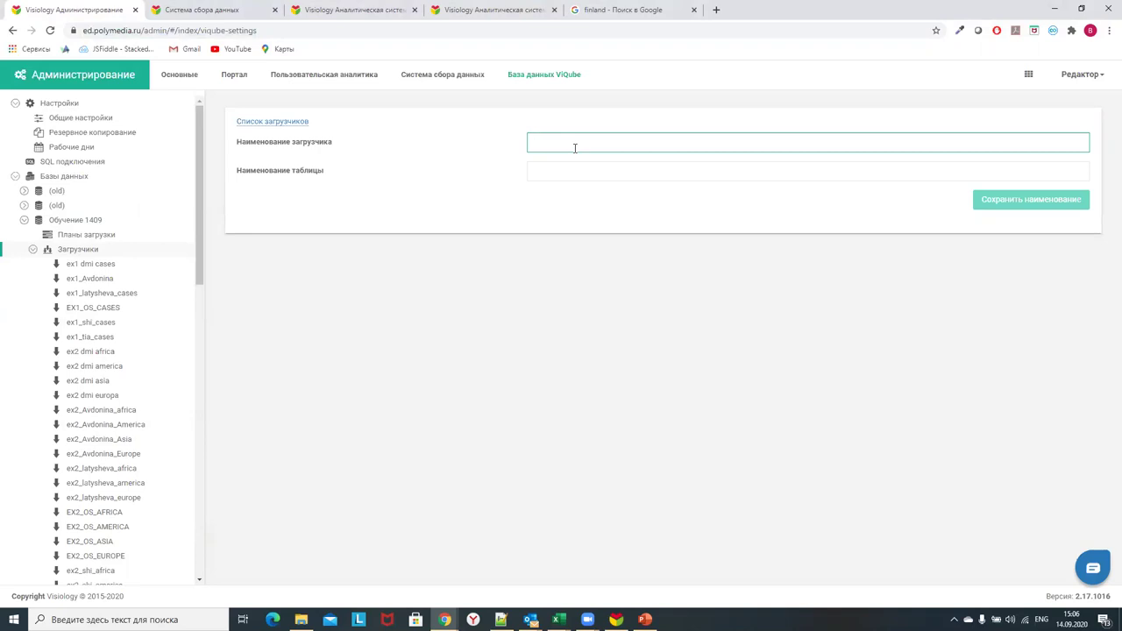
text(e)
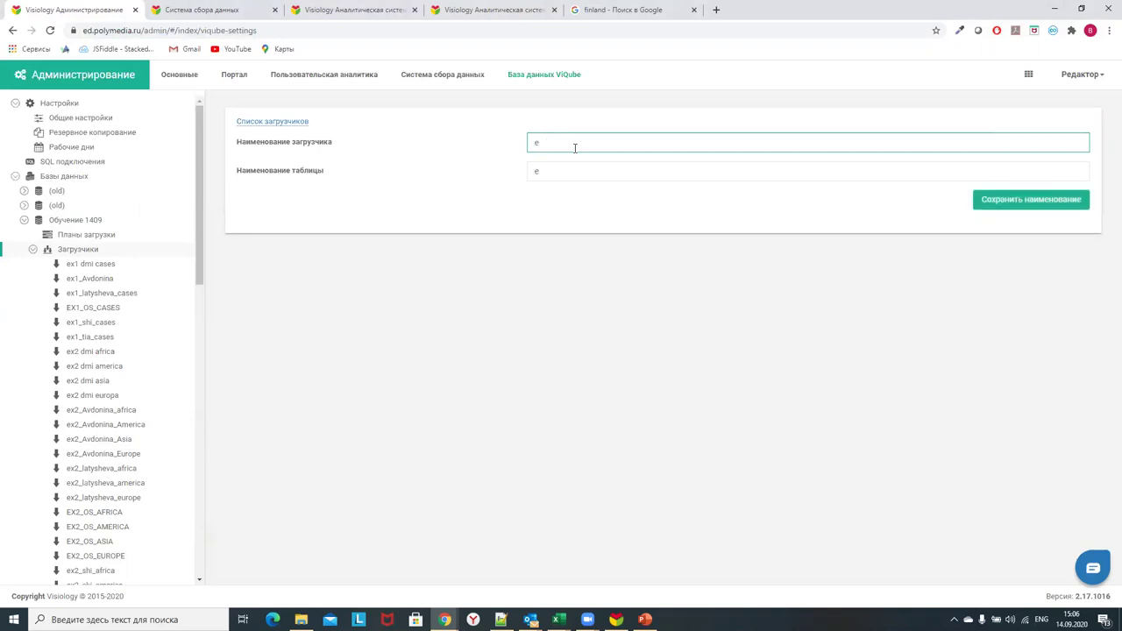
text(x3 dmi popul)
key(Caps_Lock)
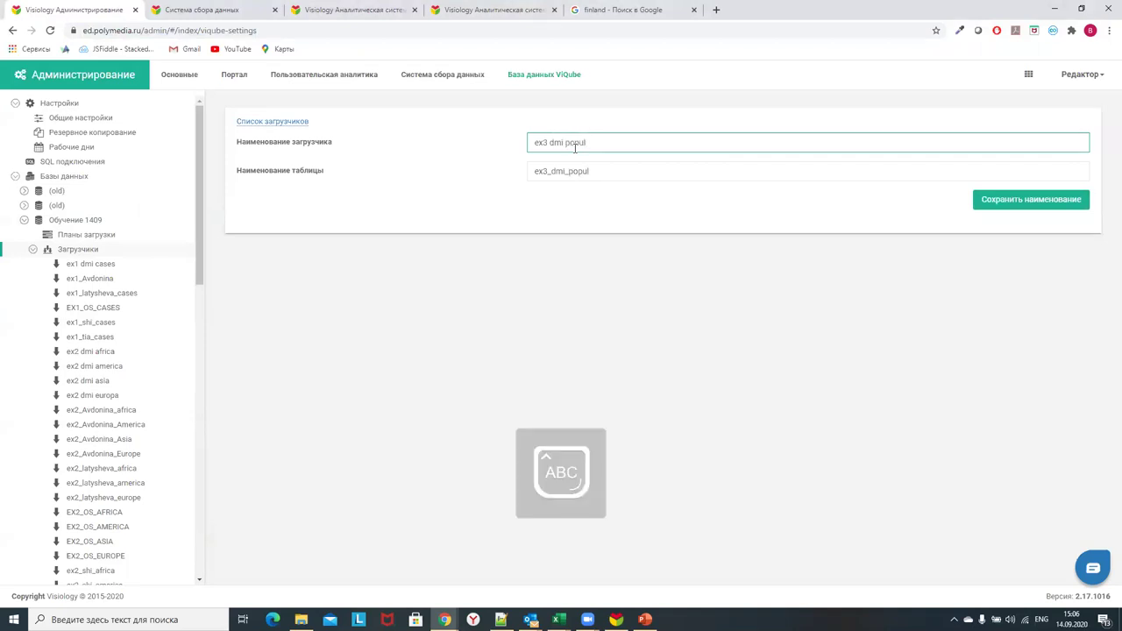
key(Caps_Lock)
text(ation)
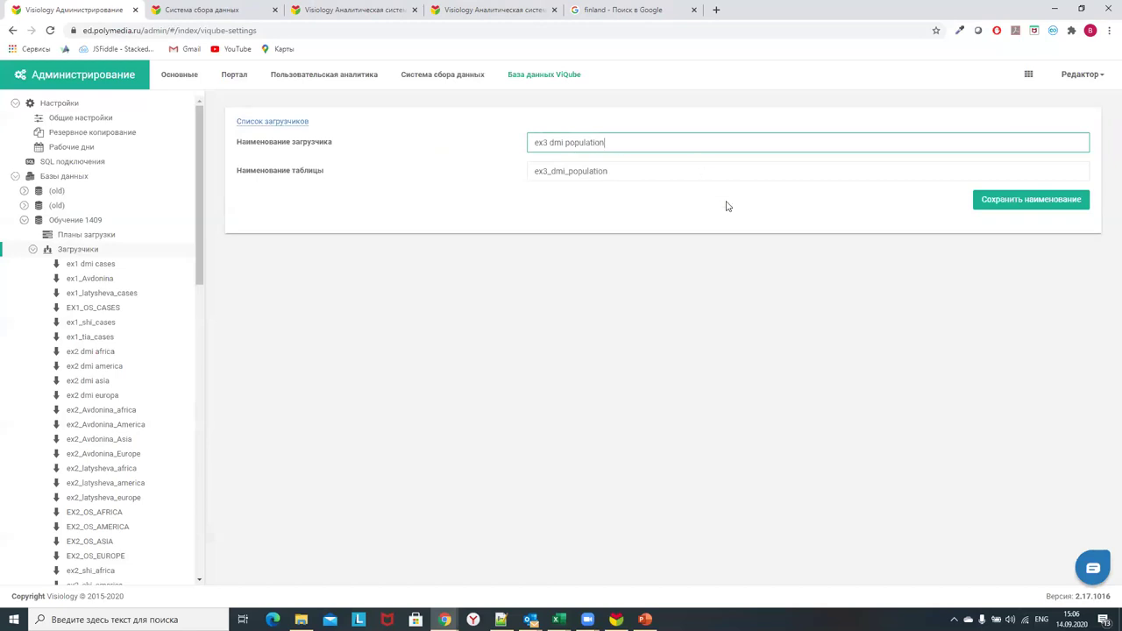
click(1021, 211)
Make it an Excel loader using the population workbook, save, and open its structure settings
click(563, 243)
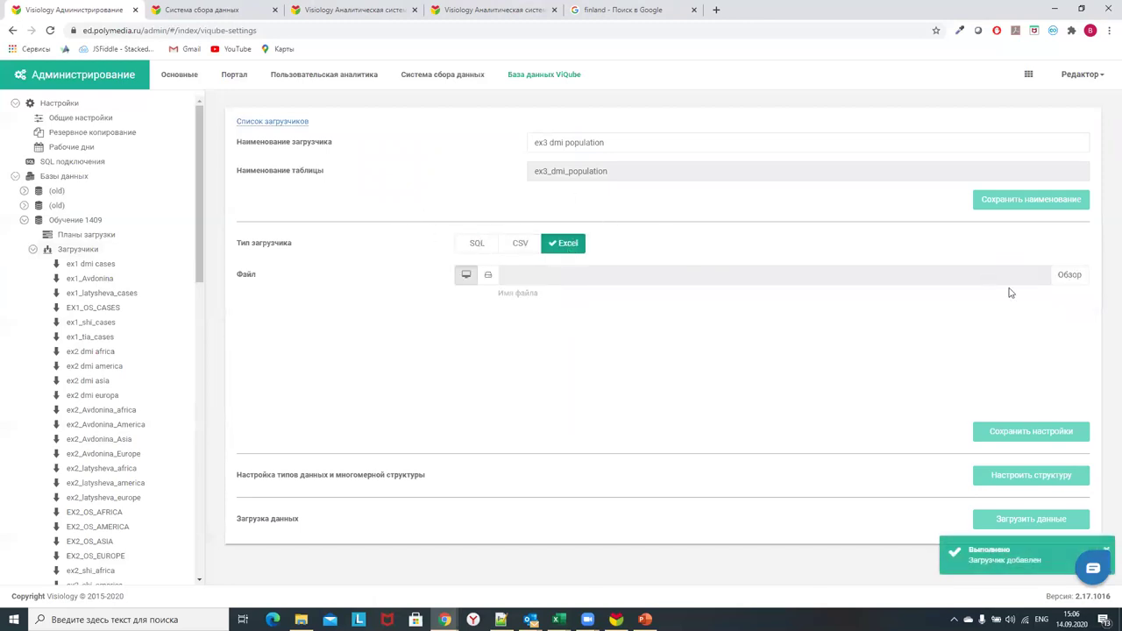
click(1071, 275)
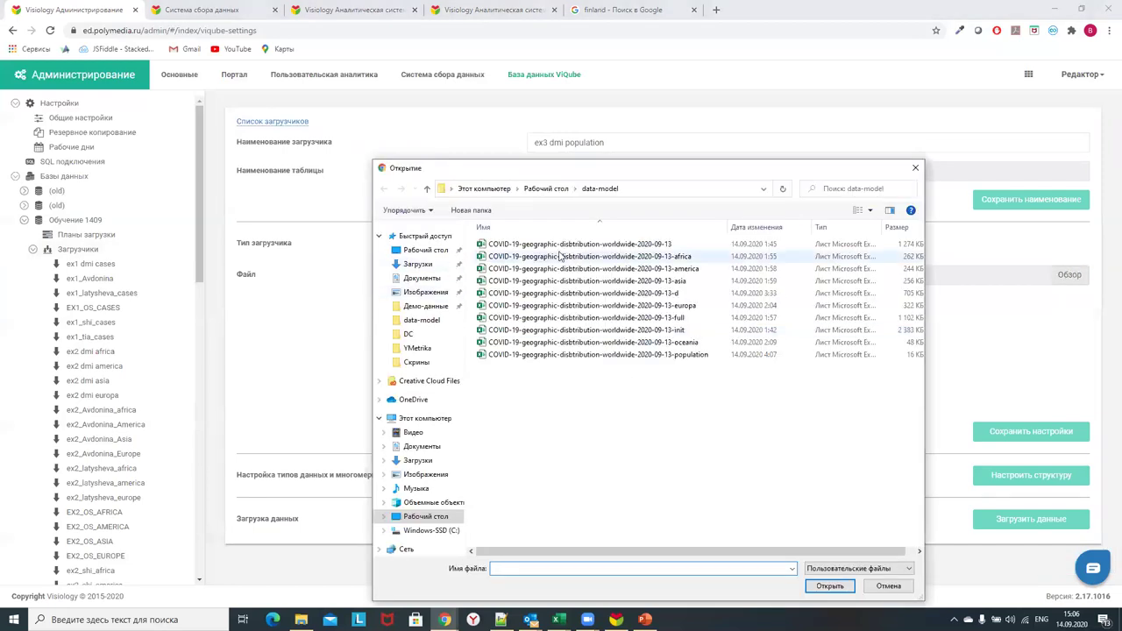
click(592, 355)
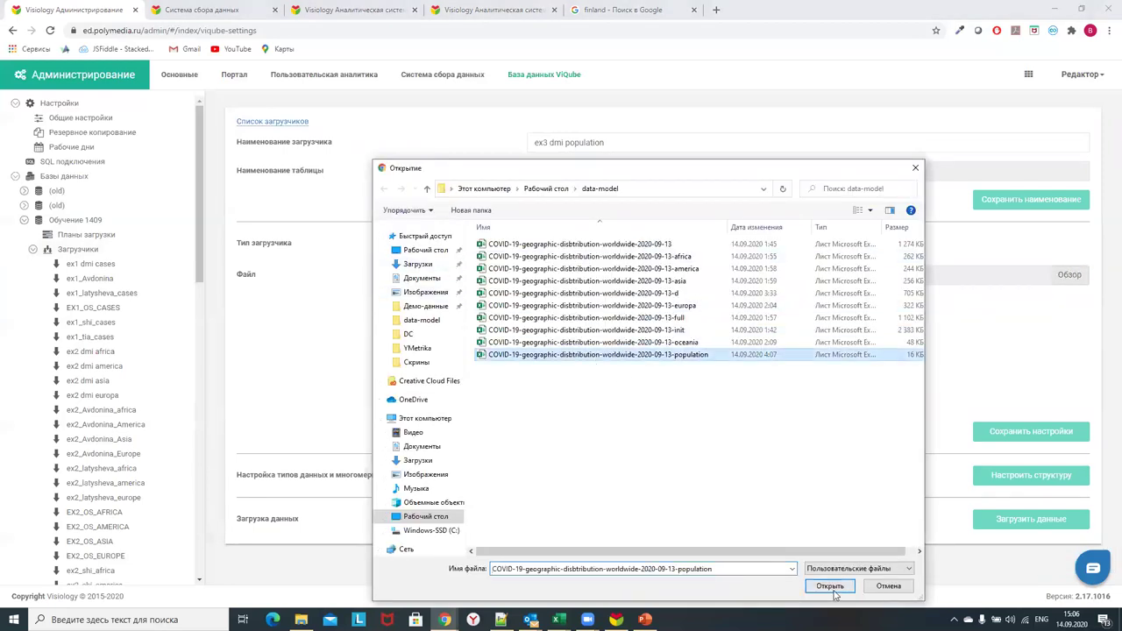
click(830, 585)
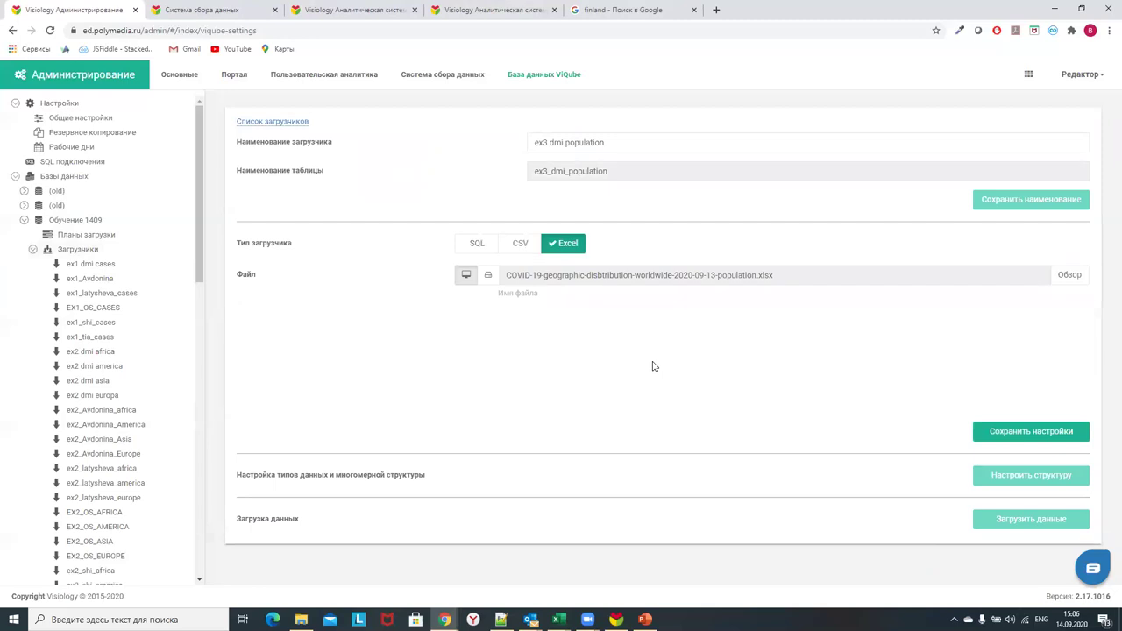
click(1003, 436)
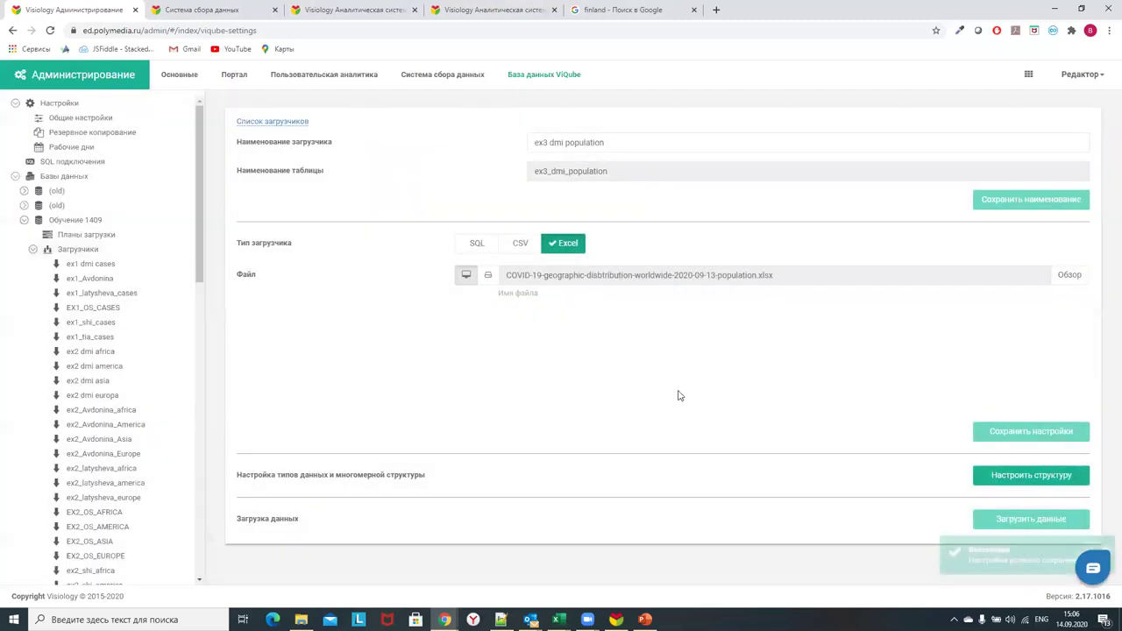
click(1010, 482)
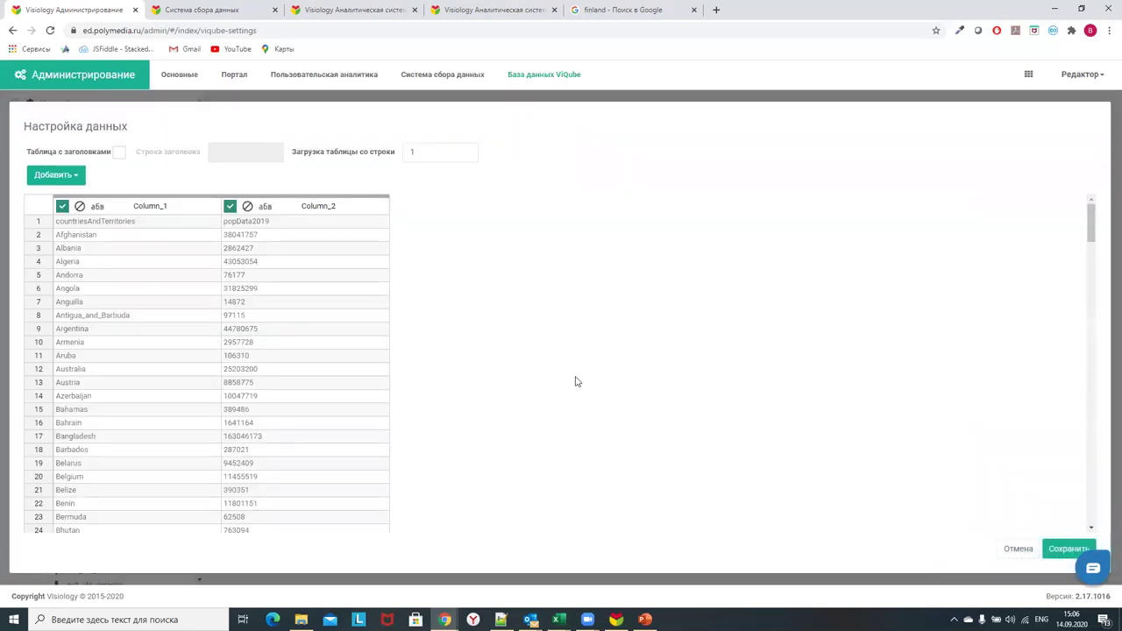
Use the first row as headers and add popData2019 as a measure in new group 'ex3 dmi population'
click(120, 152)
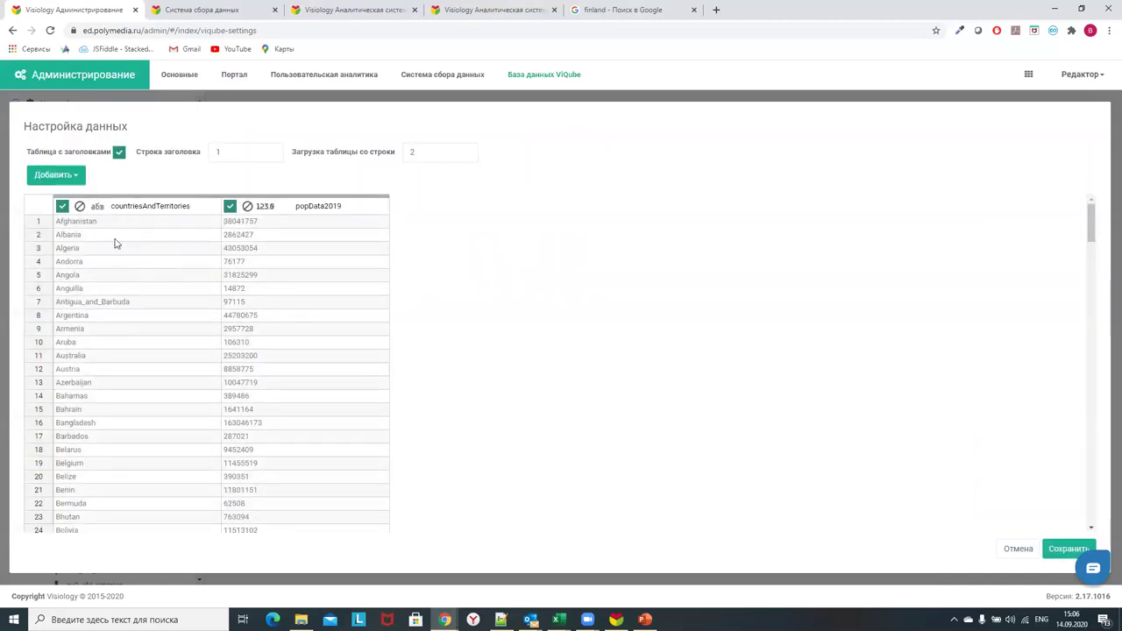
click(76, 178)
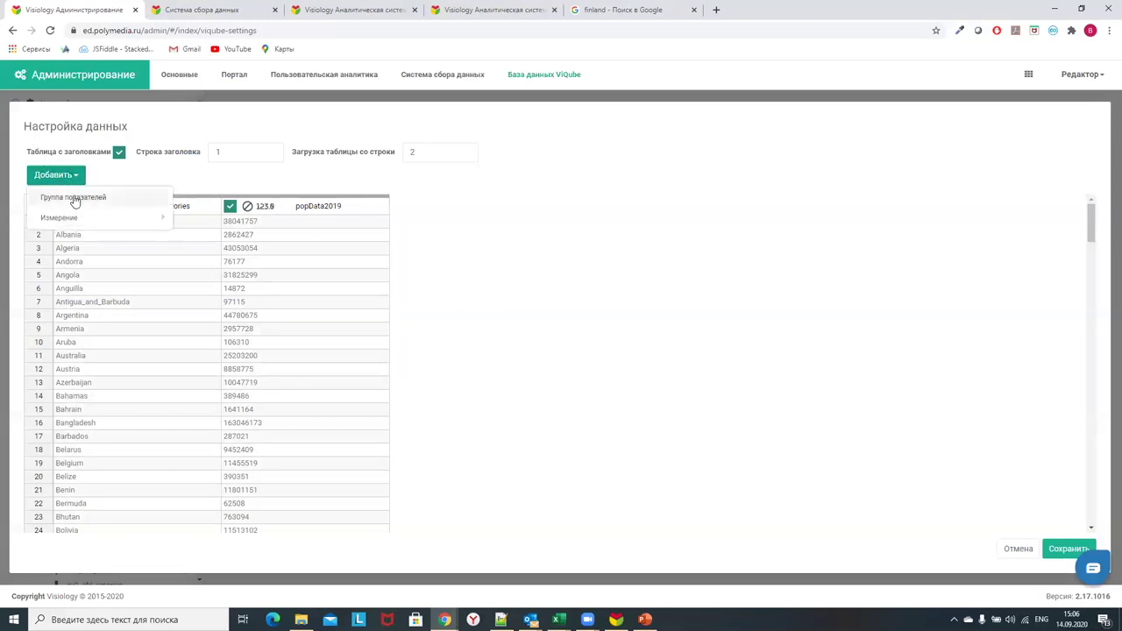
click(75, 197)
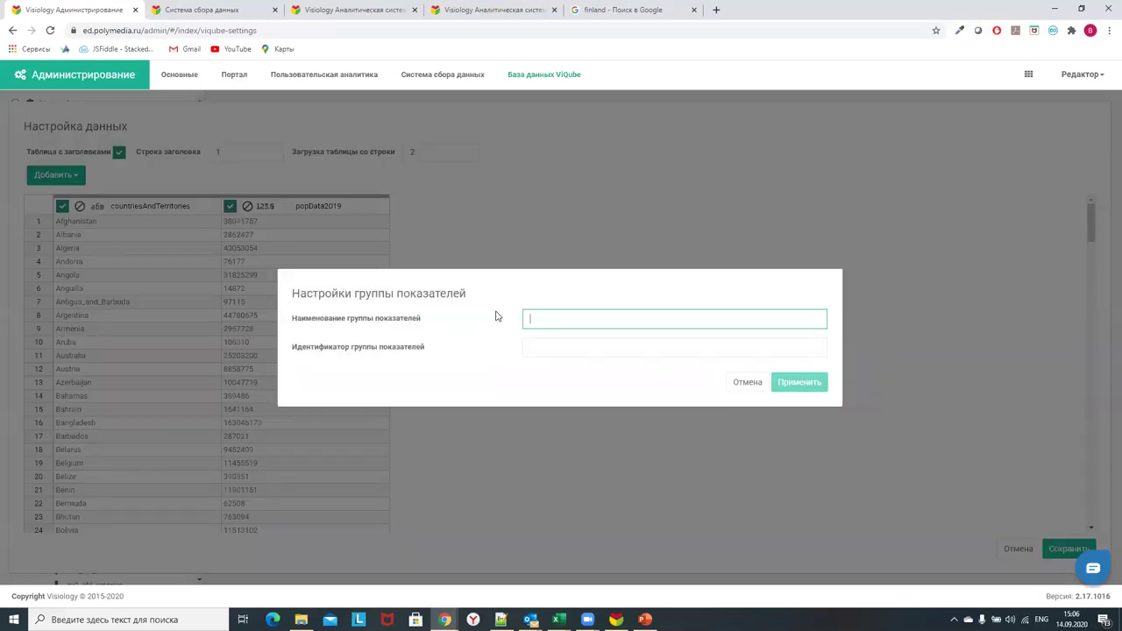
text(ex3 dmi)
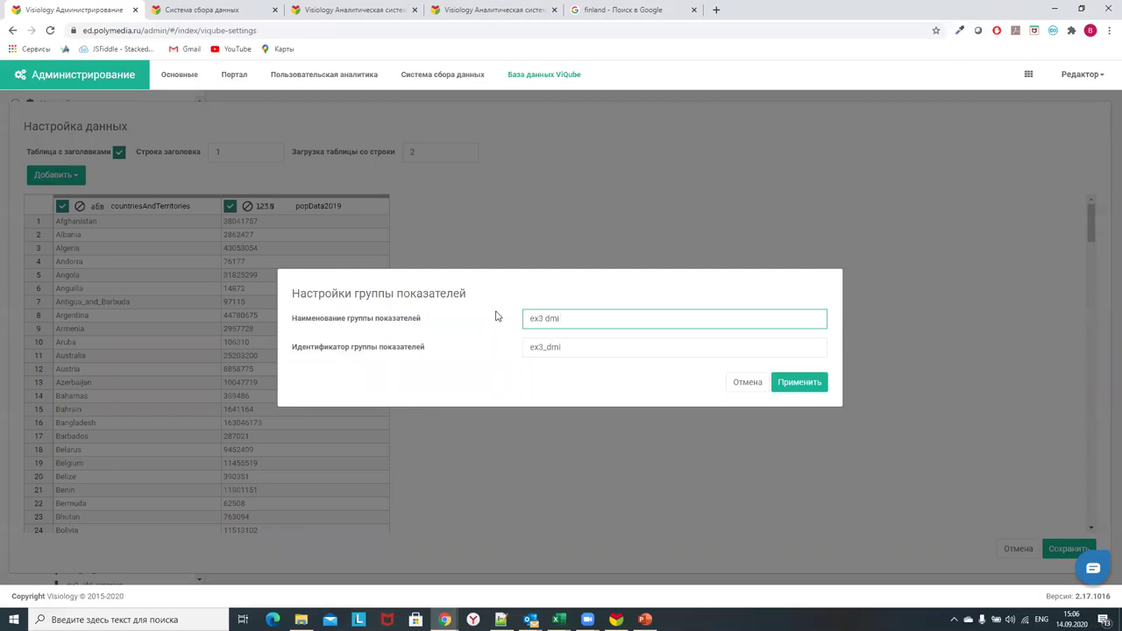
text( population)
click(785, 382)
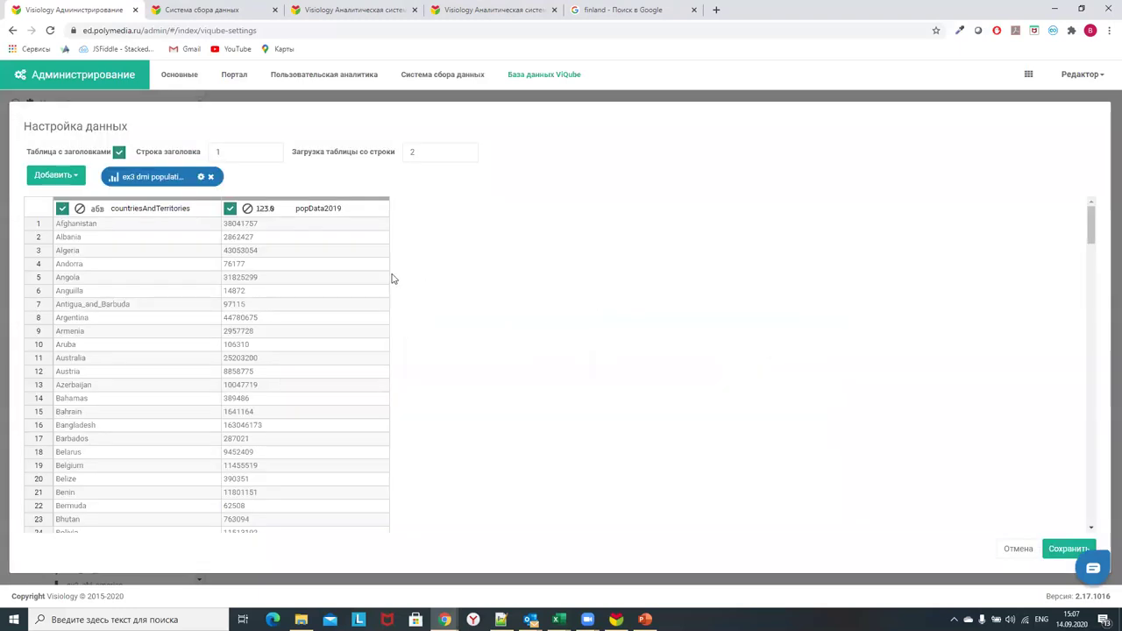
click(248, 209)
mouse_move(337, 228)
click(390, 229)
Map countriesAndTerritories to the countriesAndTerritories attribute of the ex2 dmi country dimension
click(78, 209)
mouse_move(113, 229)
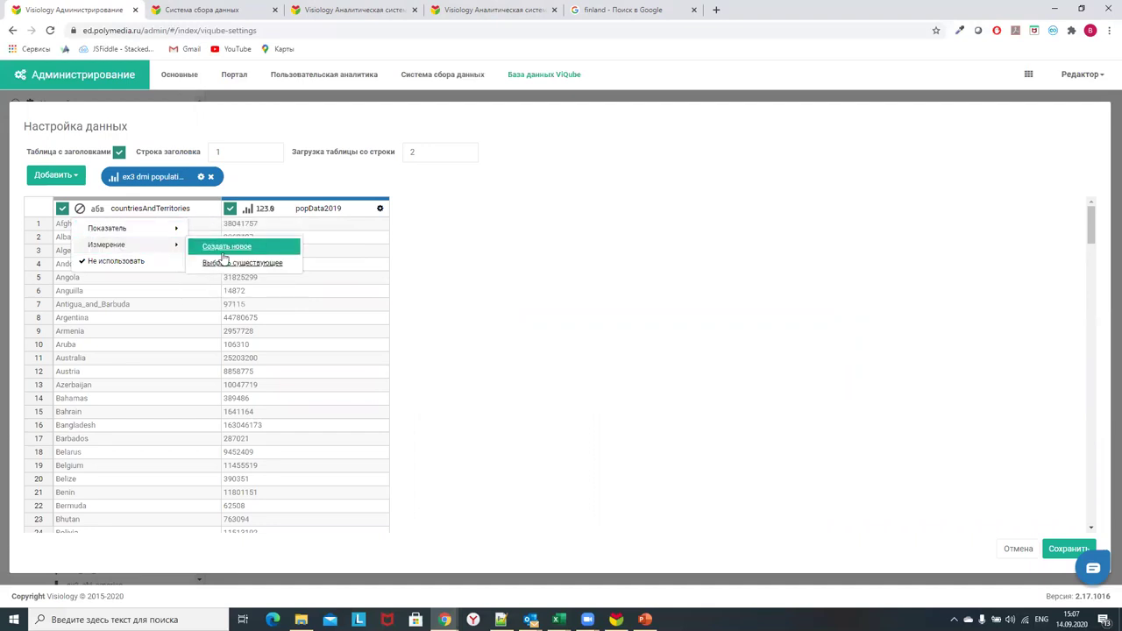
click(245, 265)
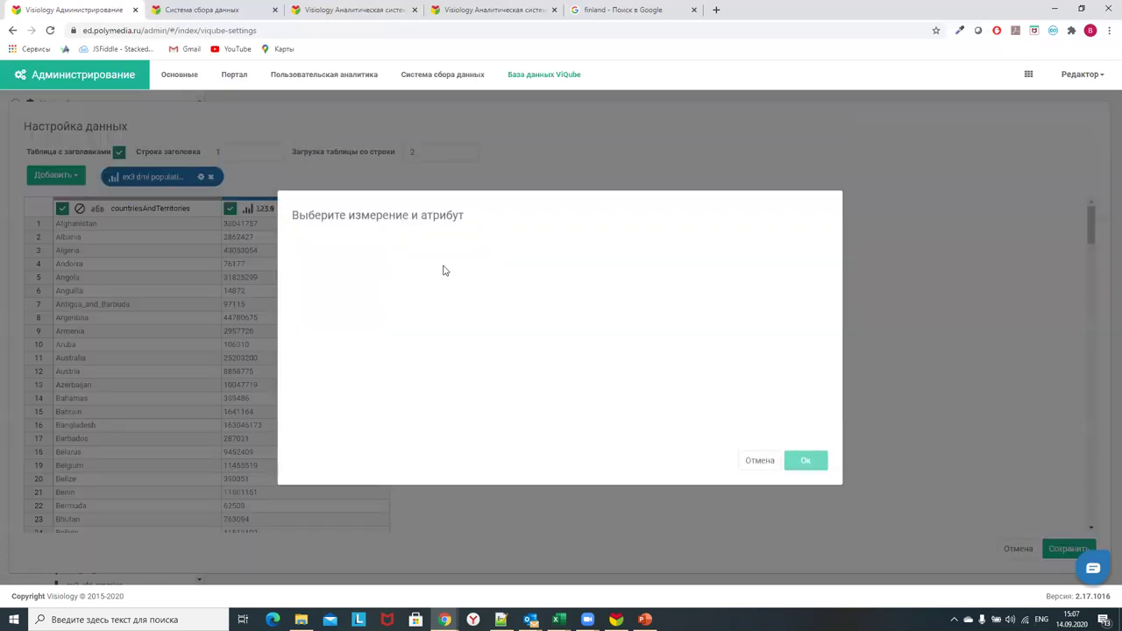
click(309, 261)
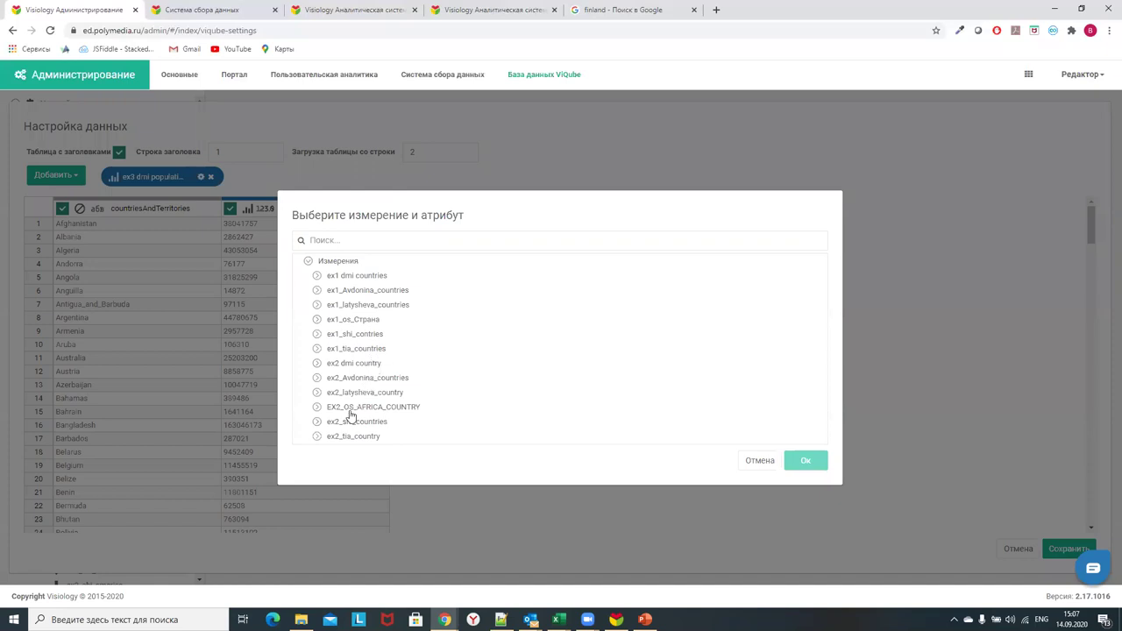
click(317, 363)
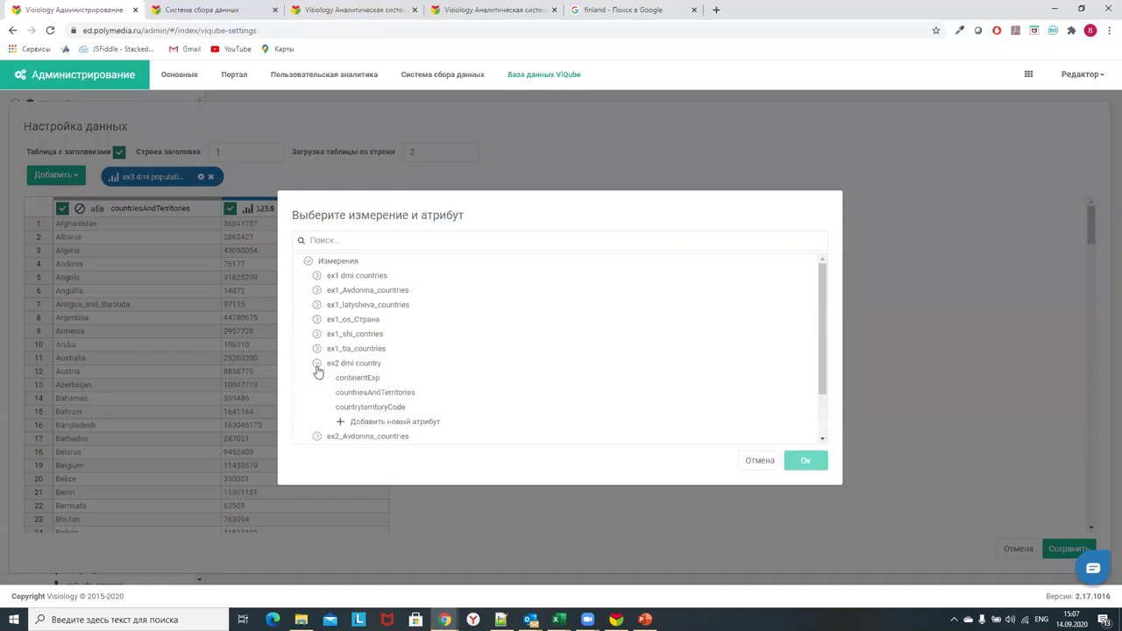
click(359, 397)
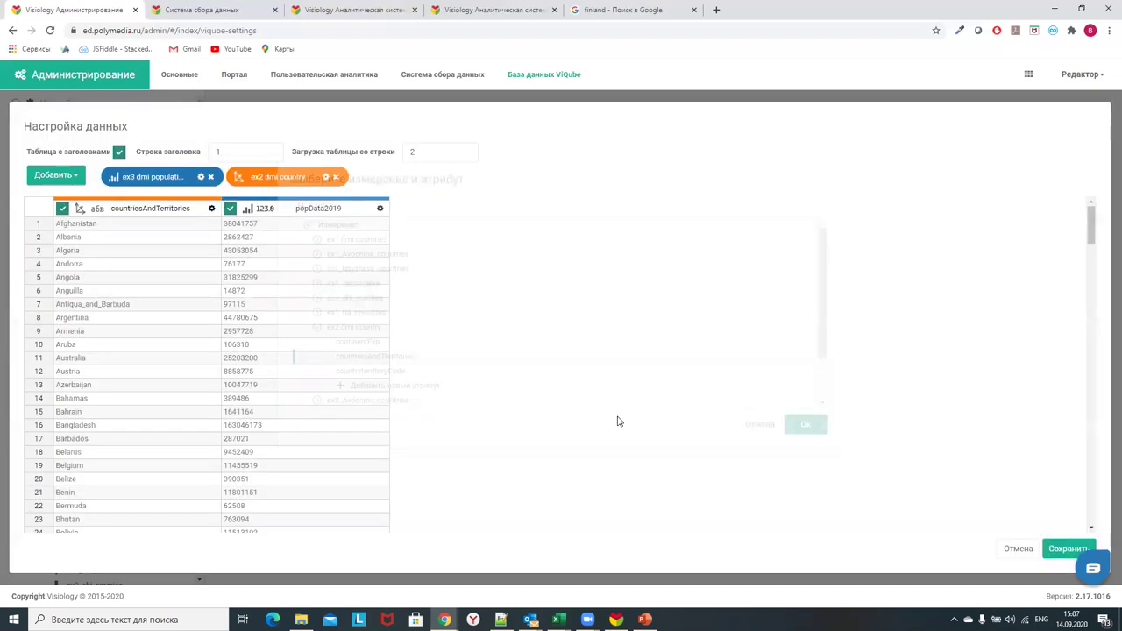
click(799, 461)
scroll(194, 374, down, 15)
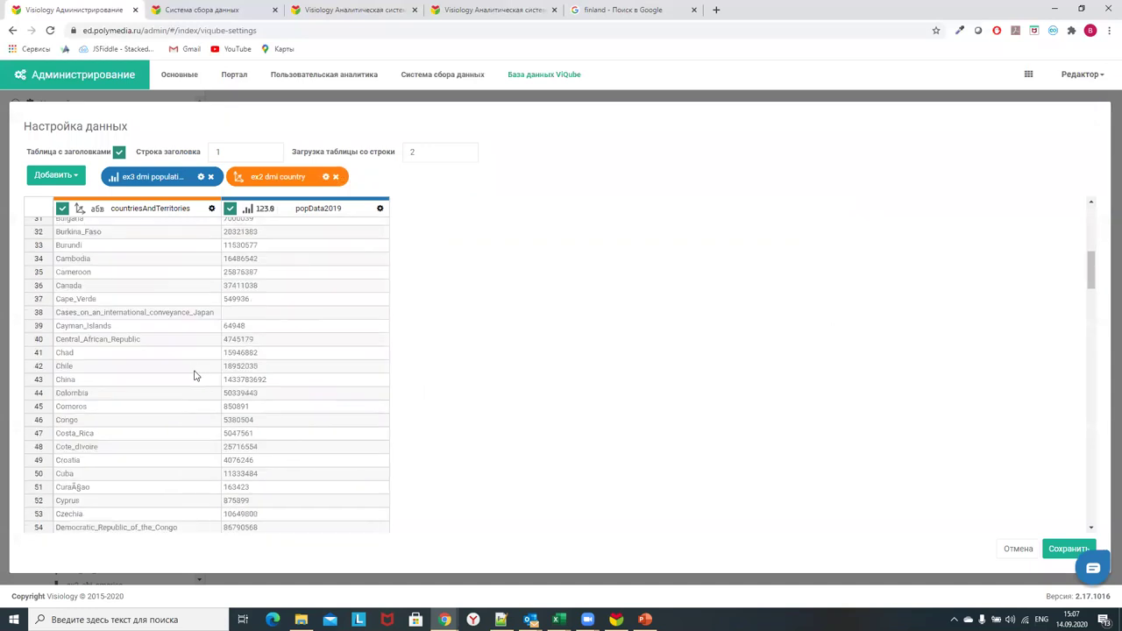
scroll(195, 407, down, 13)
scroll(195, 408, up, 14)
scroll(195, 408, up, 6)
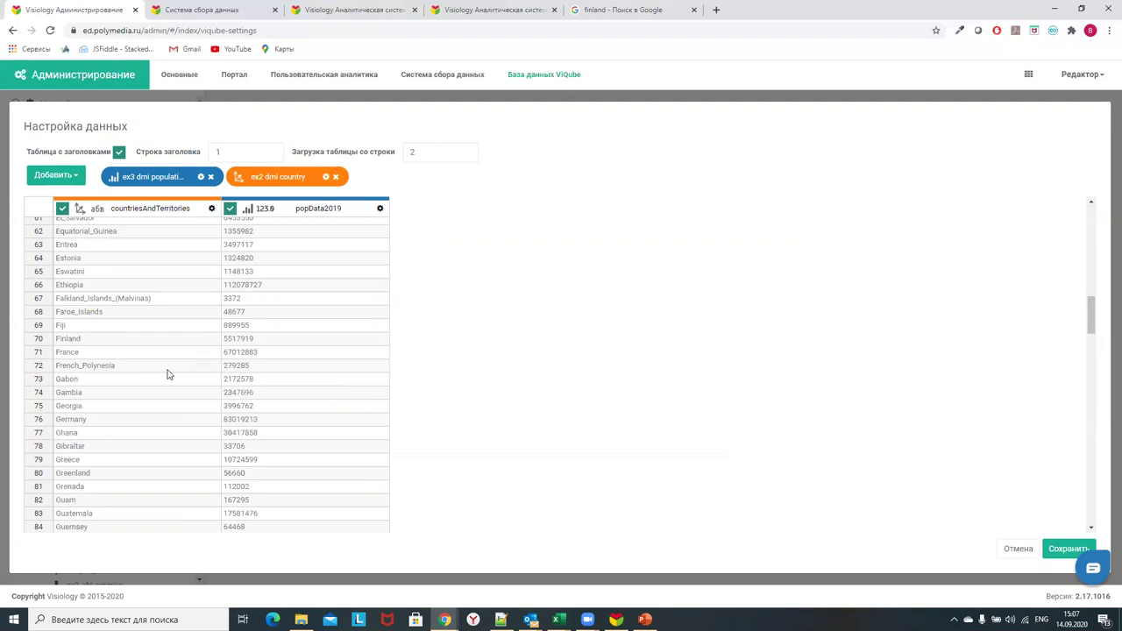
scroll(171, 374, up, 10)
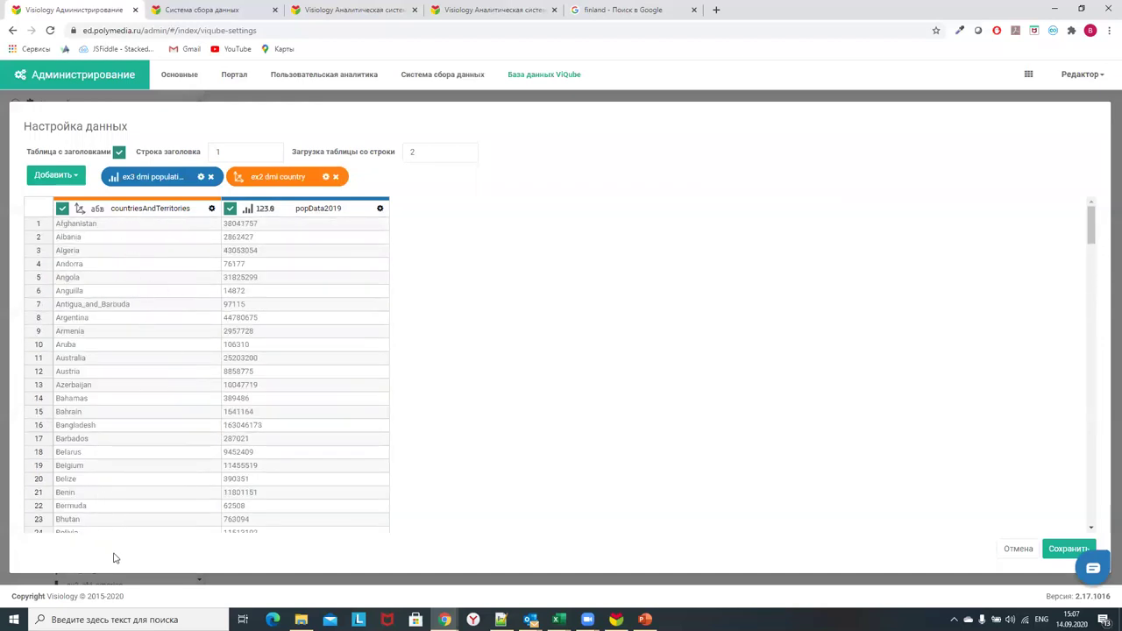
Save the structure settings, load the population data, and return to the Dashboard Designer
click(1058, 552)
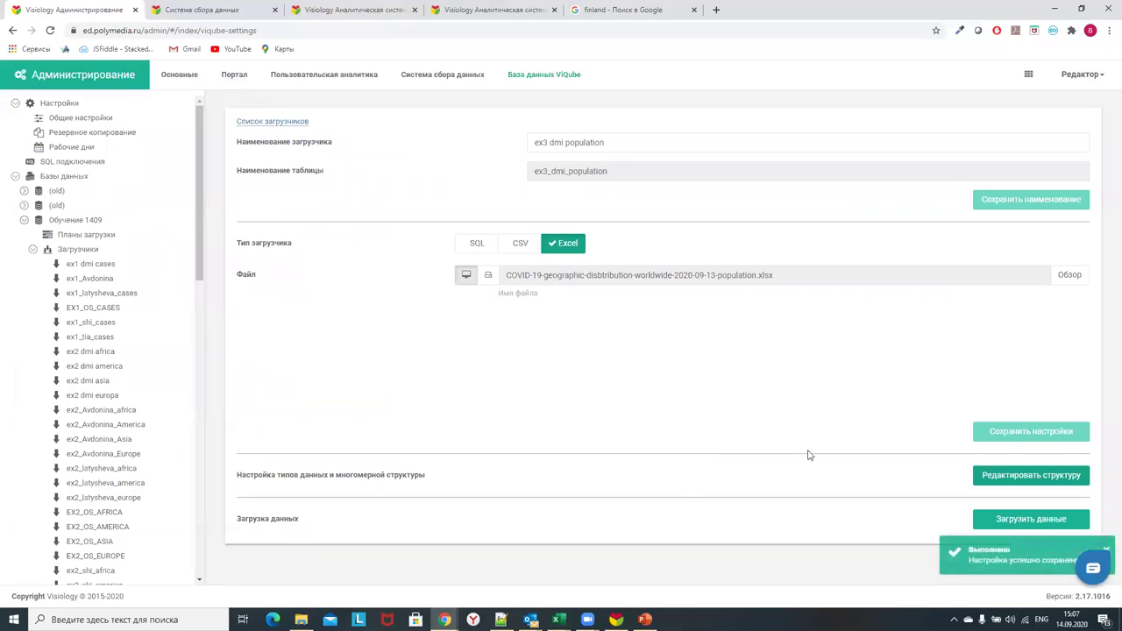
click(999, 520)
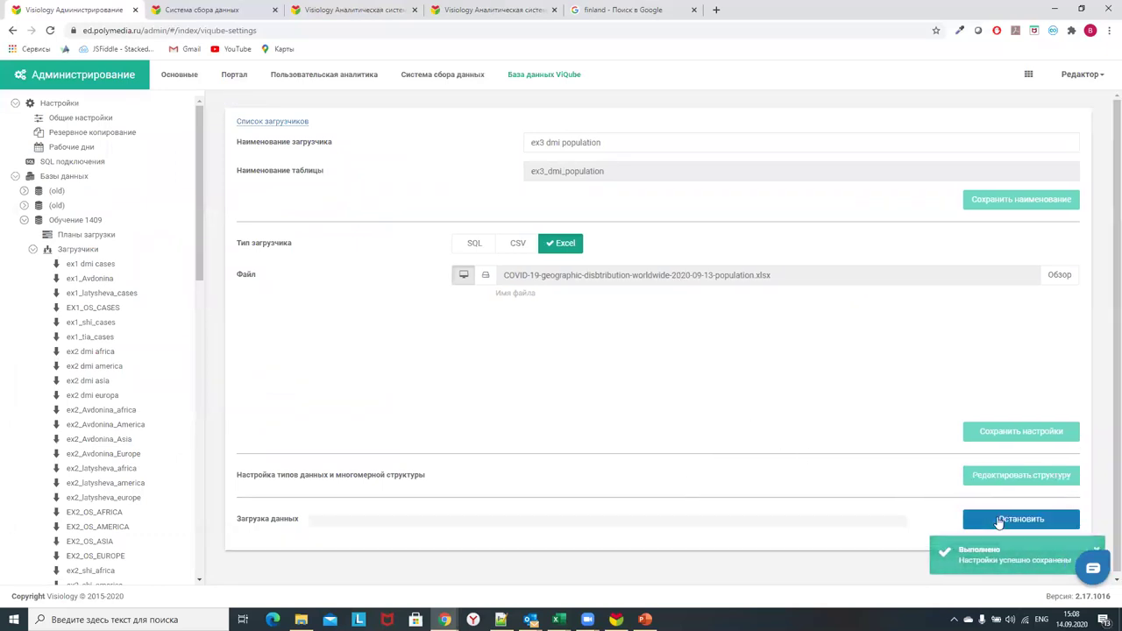
scroll(132, 403, down, 10)
scroll(119, 410, up, 3)
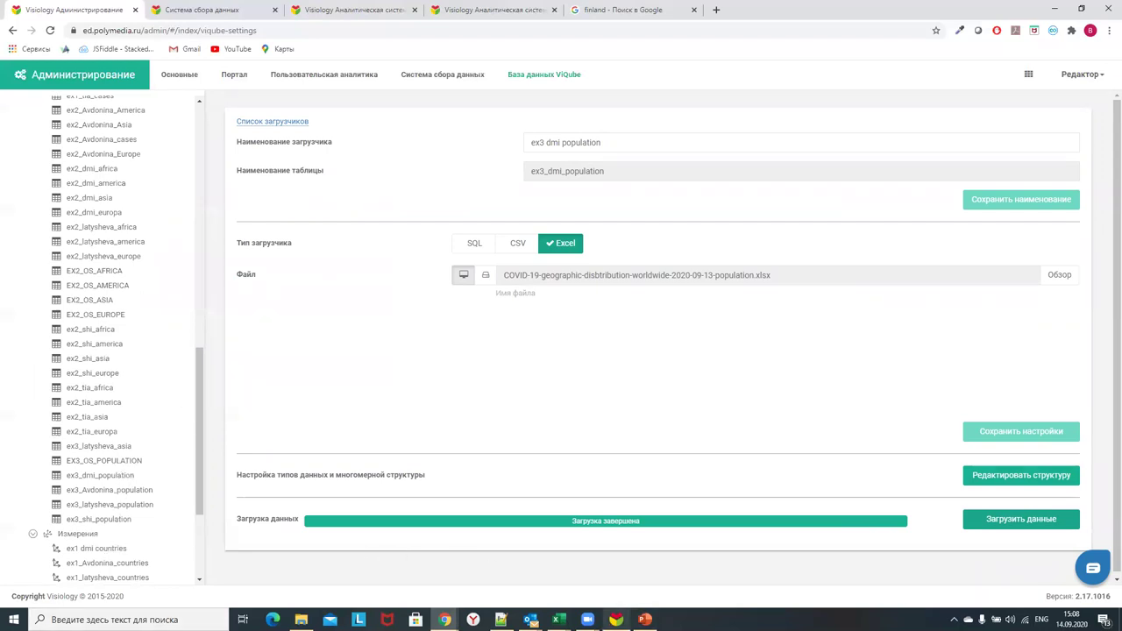
click(616, 620)
Collapse the lower panel and add a blank sheet, Новый лист 2, from Вставка
click(928, 420)
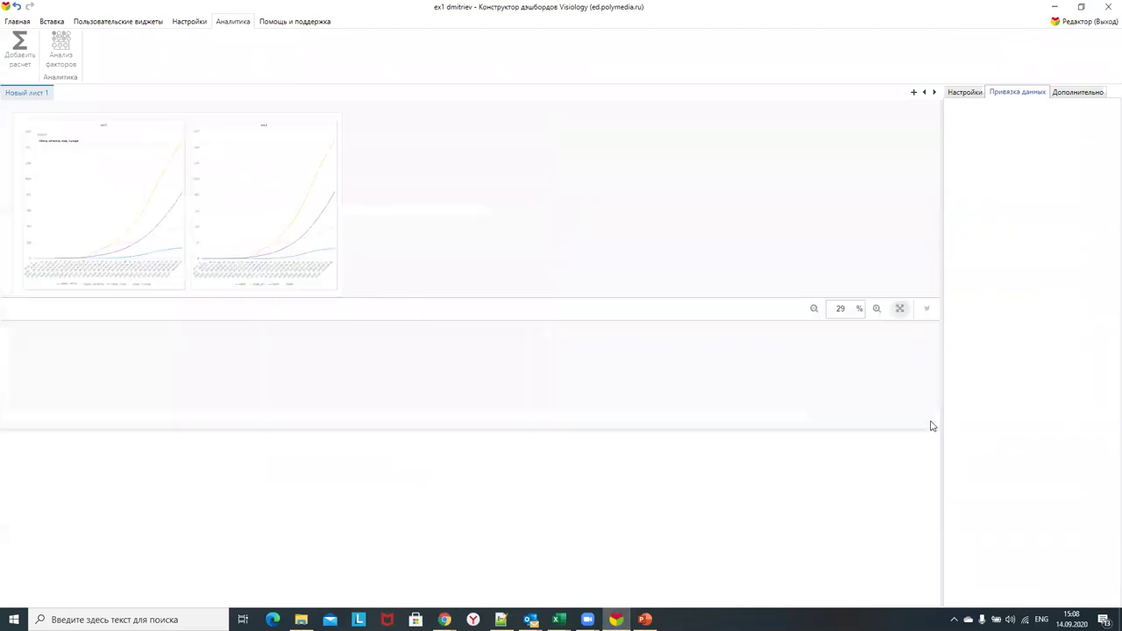
click(926, 309)
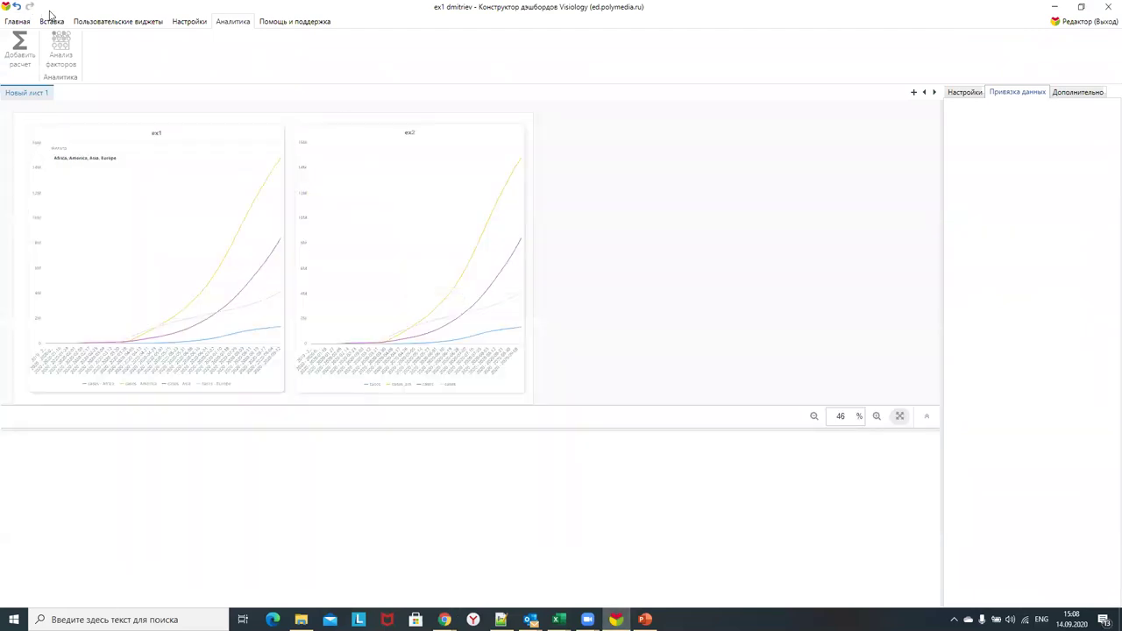
click(51, 21)
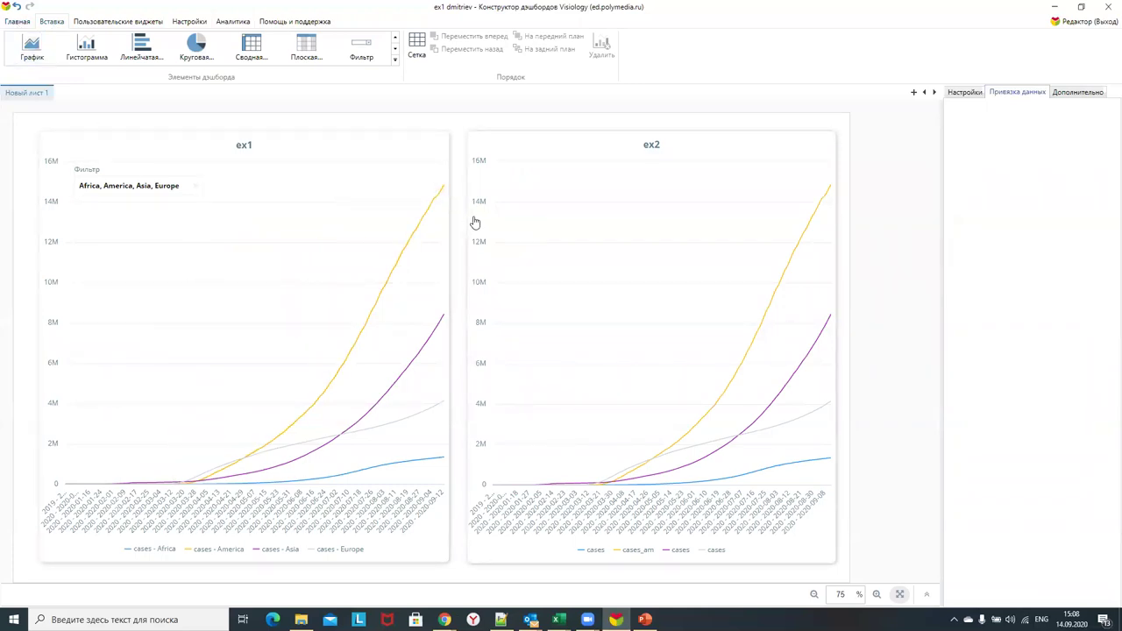
click(913, 92)
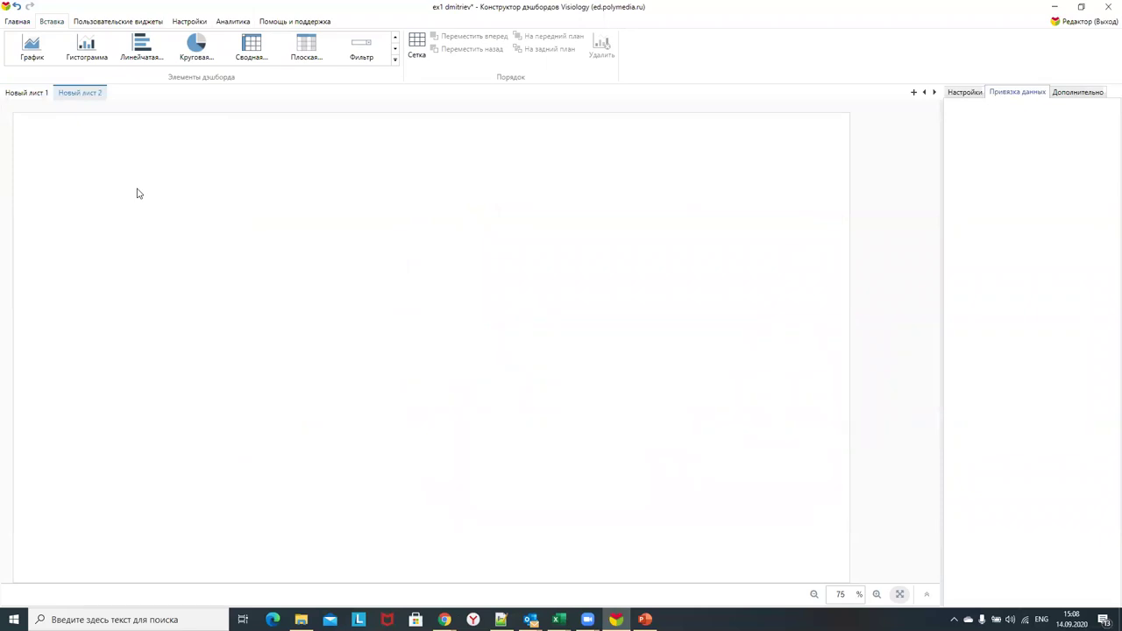
Insert a Линейчатая диаграмма bar chart and stretch it taller and wider across the sheet
click(145, 52)
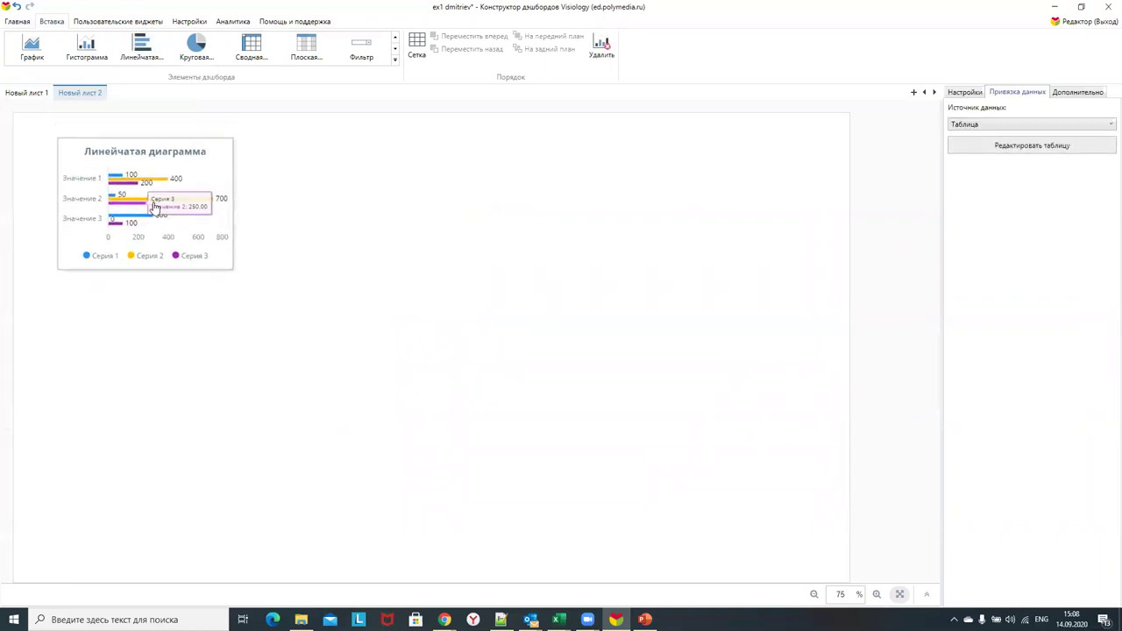
drag(140, 277, 123, 532)
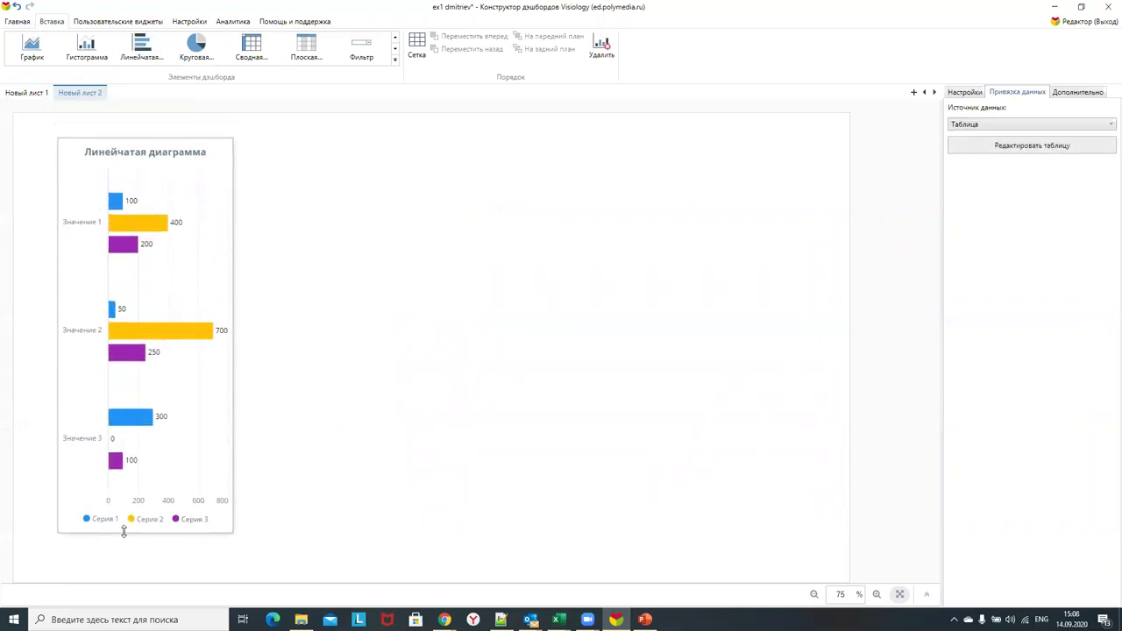
drag(230, 328, 824, 294)
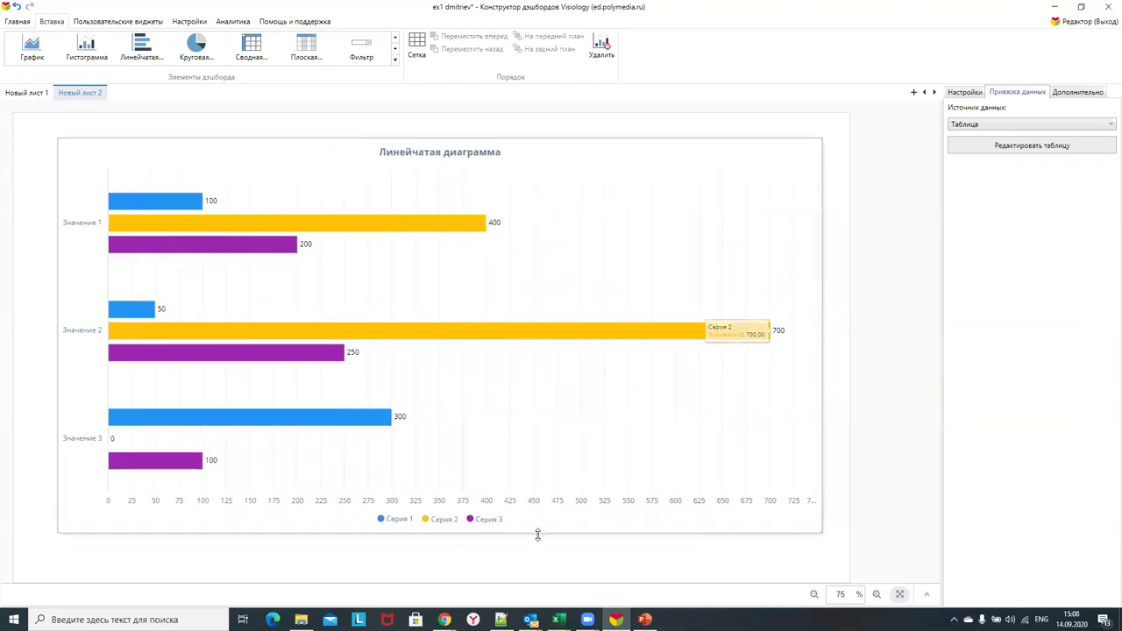
drag(537, 535, 537, 555)
drag(616, 251, 602, 270)
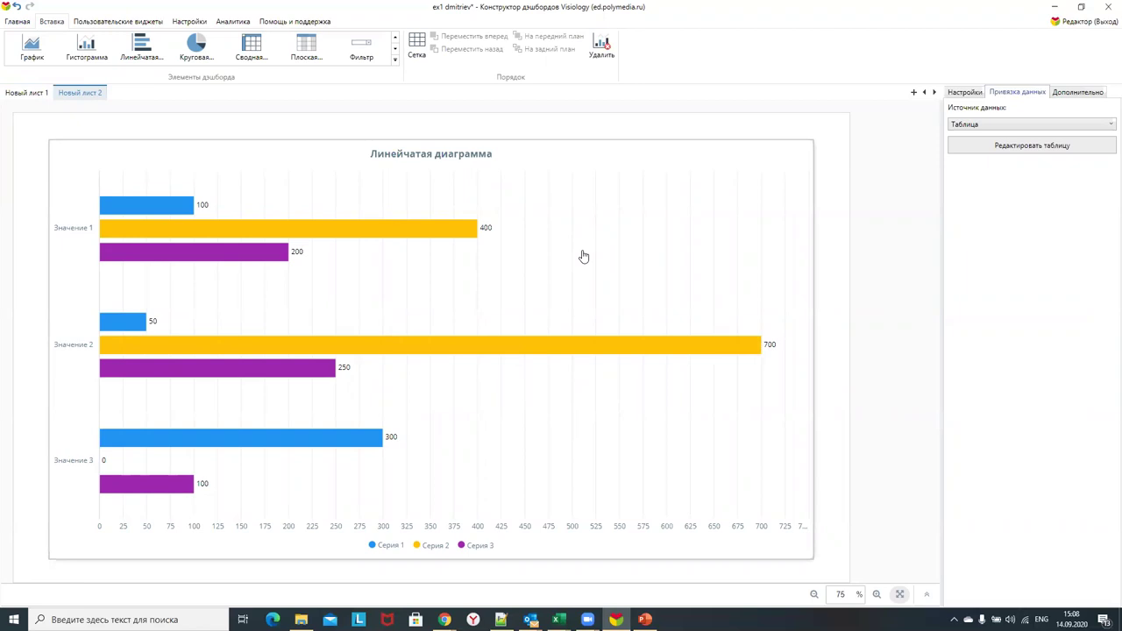
click(972, 126)
Set the chart's source to ViQube with a new query on the ex3 dmi population group
click(969, 137)
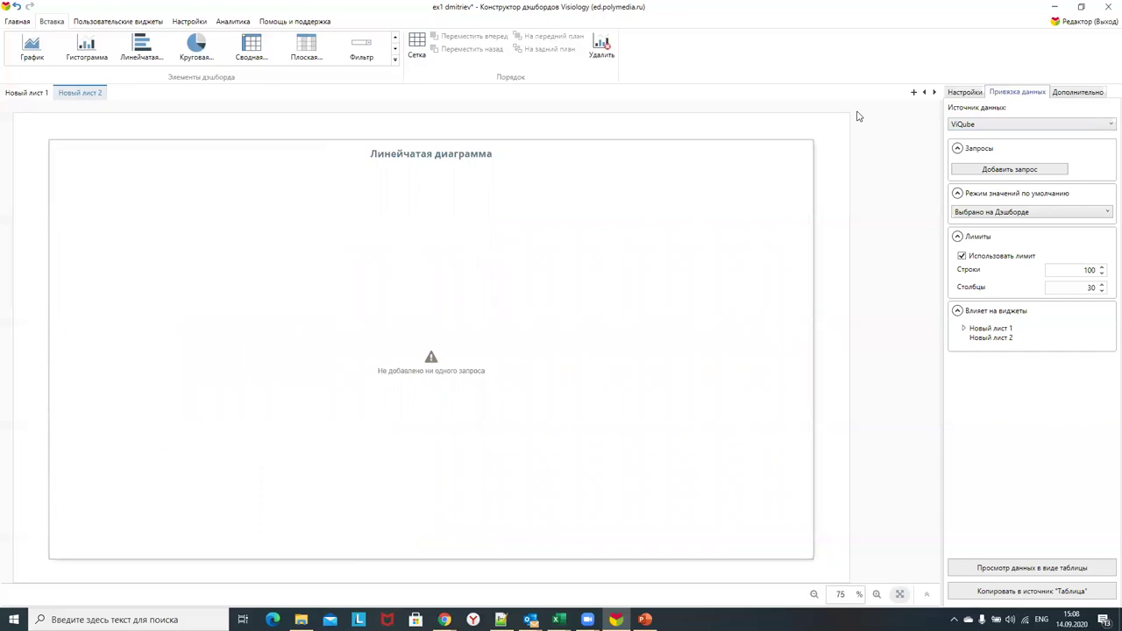
click(981, 173)
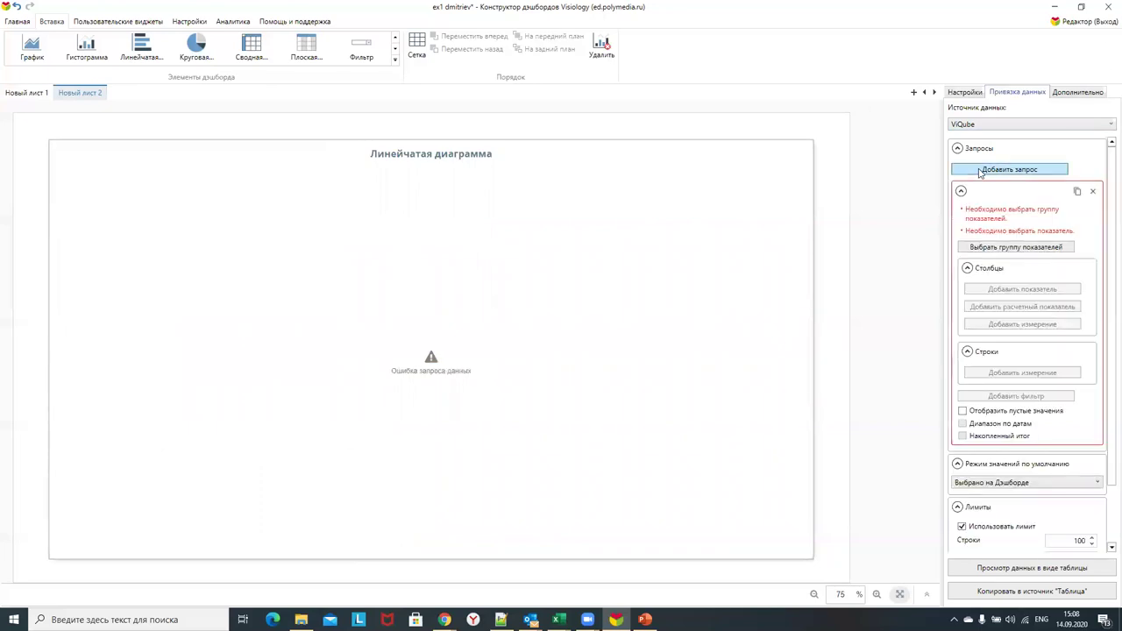
click(995, 247)
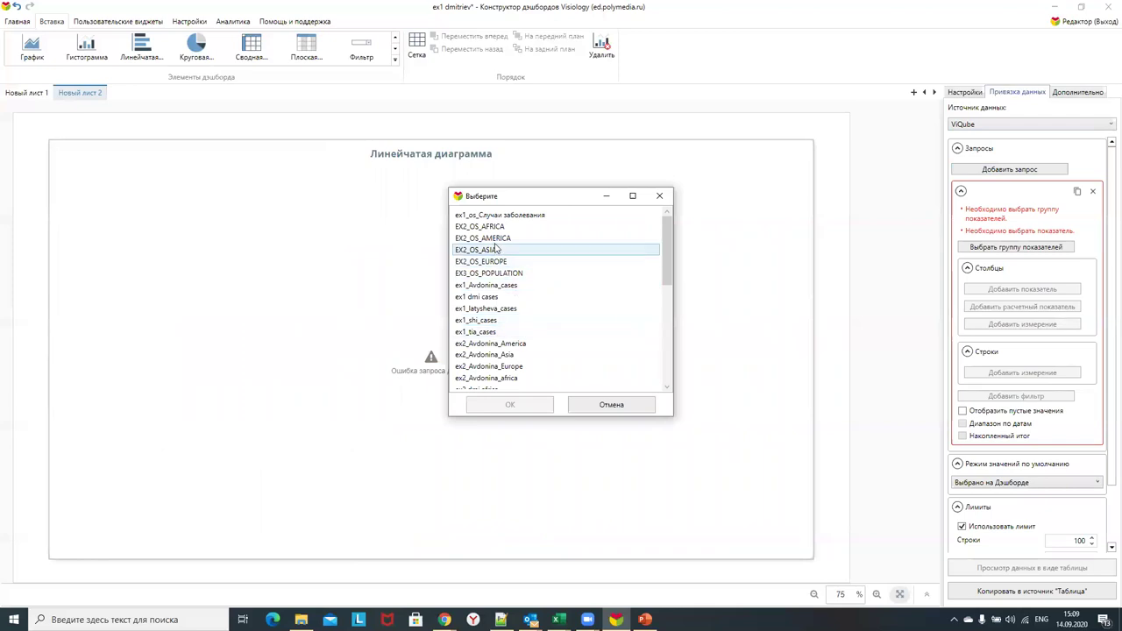
scroll(500, 283, down, 10)
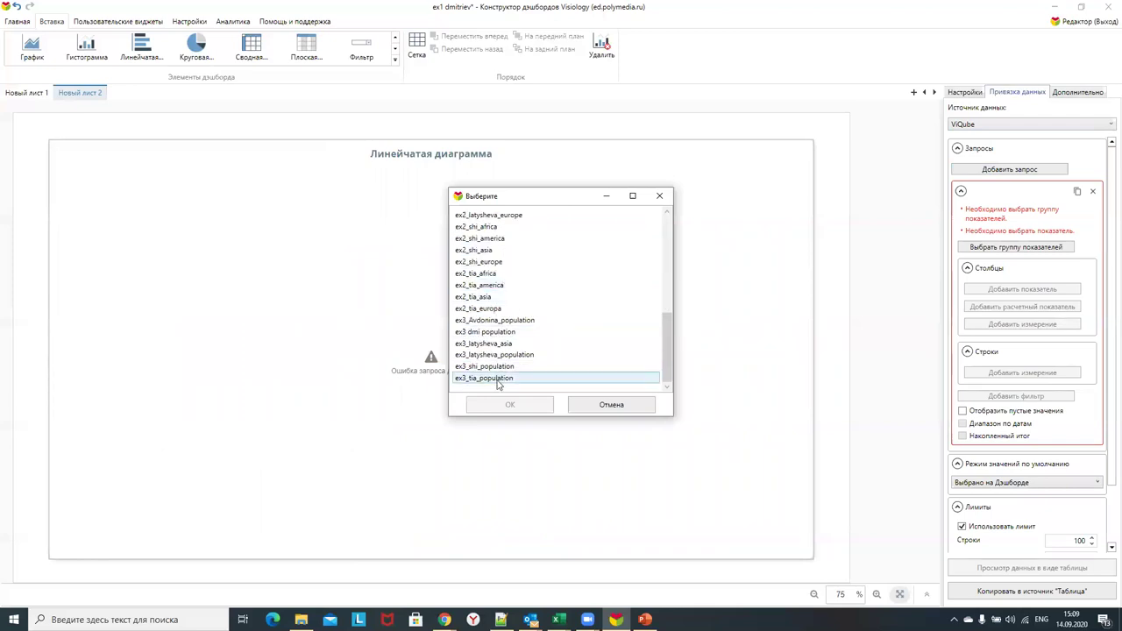
click(483, 332)
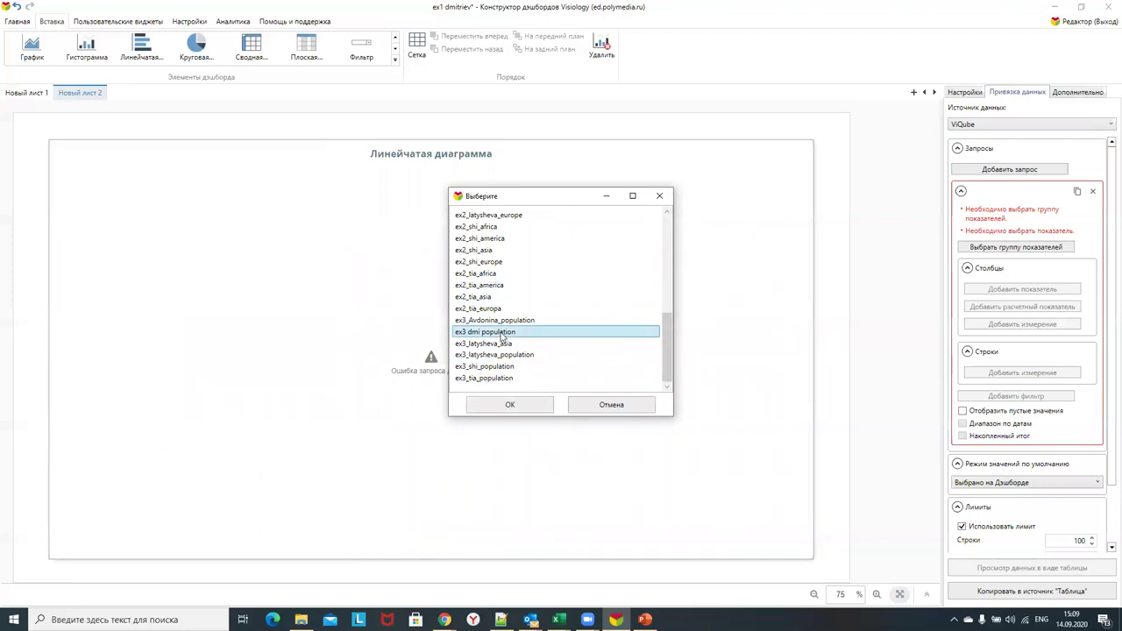
click(506, 402)
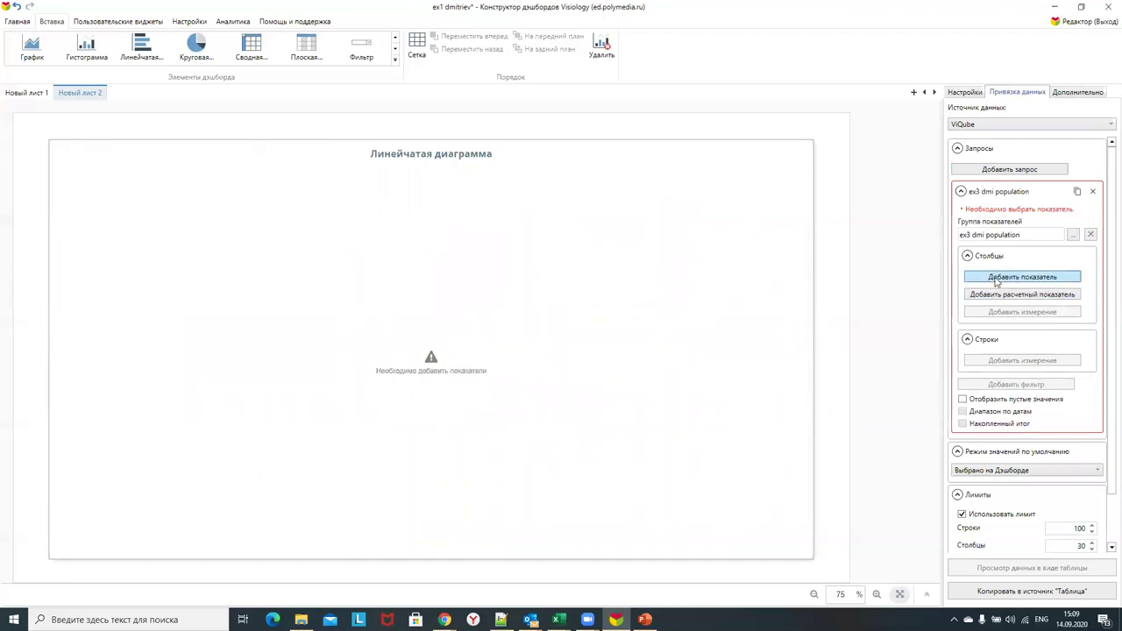
Add the popData2019 measure, then start a row dimension from ex2 dmi country
click(977, 279)
click(493, 217)
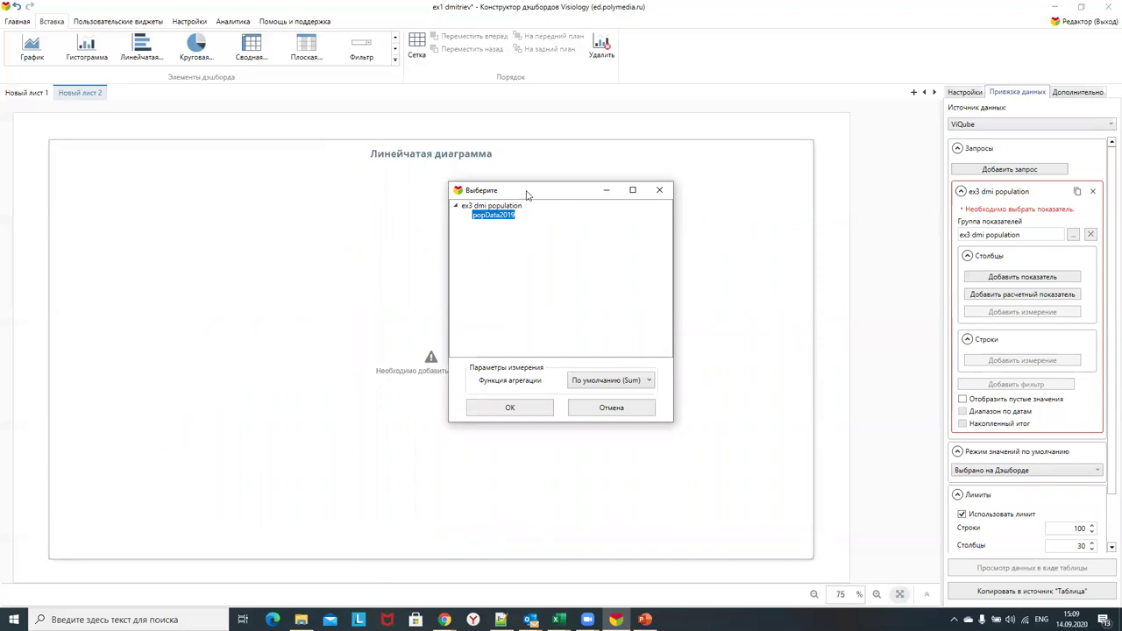
click(511, 410)
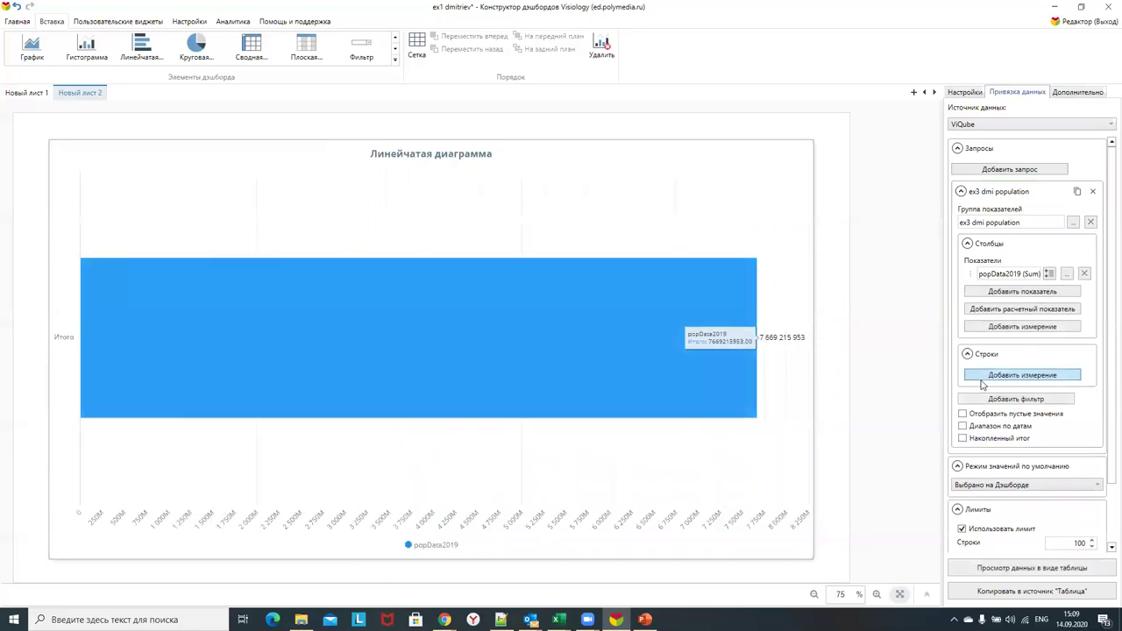
click(993, 377)
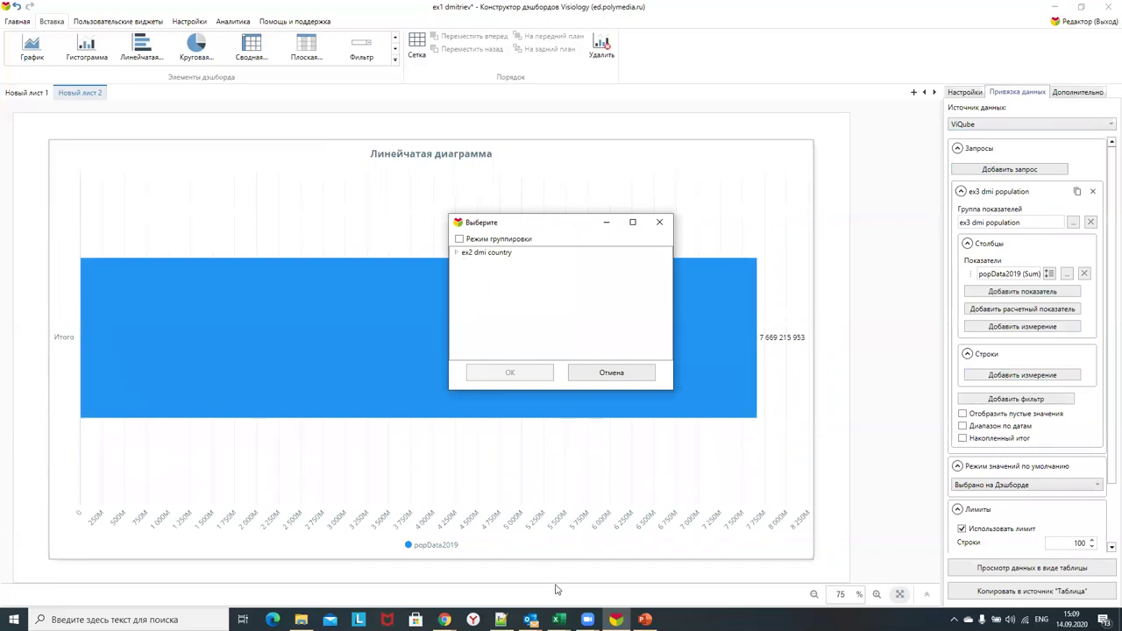
click(456, 254)
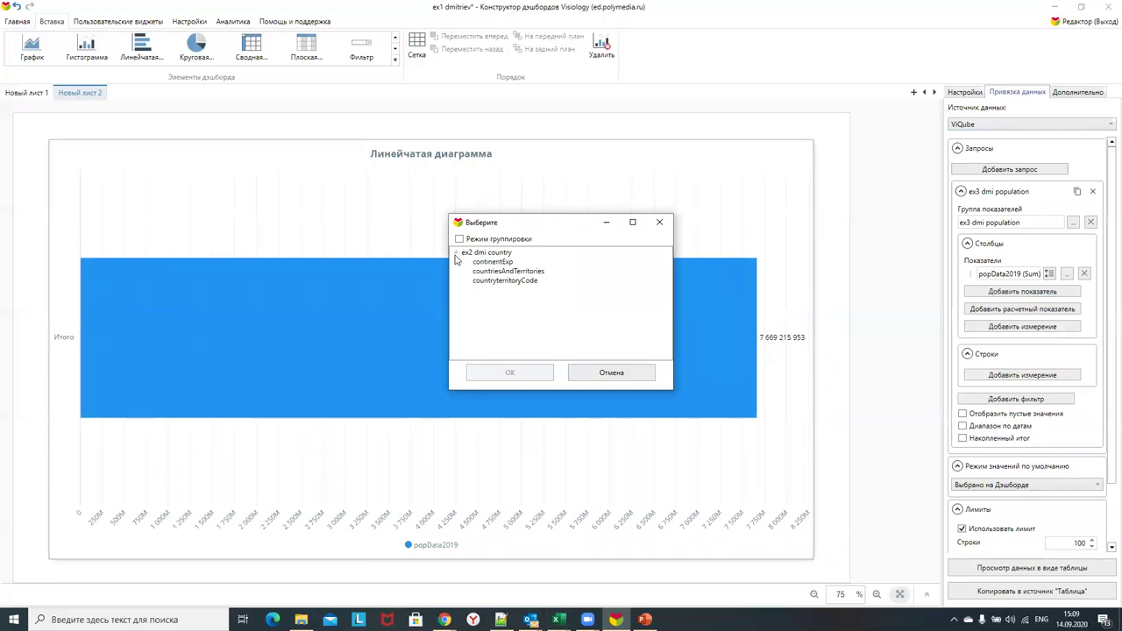
Select country names in Excel's column A and snap Excel to the right half beside Chrome
mouse_move(558, 620)
click(737, 561)
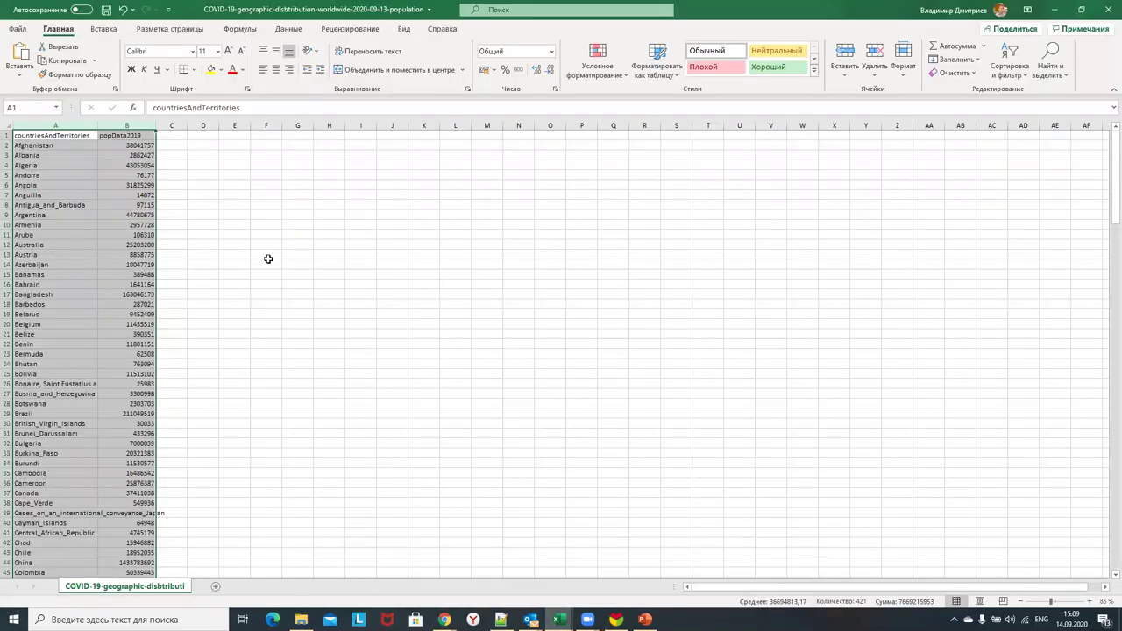
click(93, 195)
drag(38, 144, 51, 580)
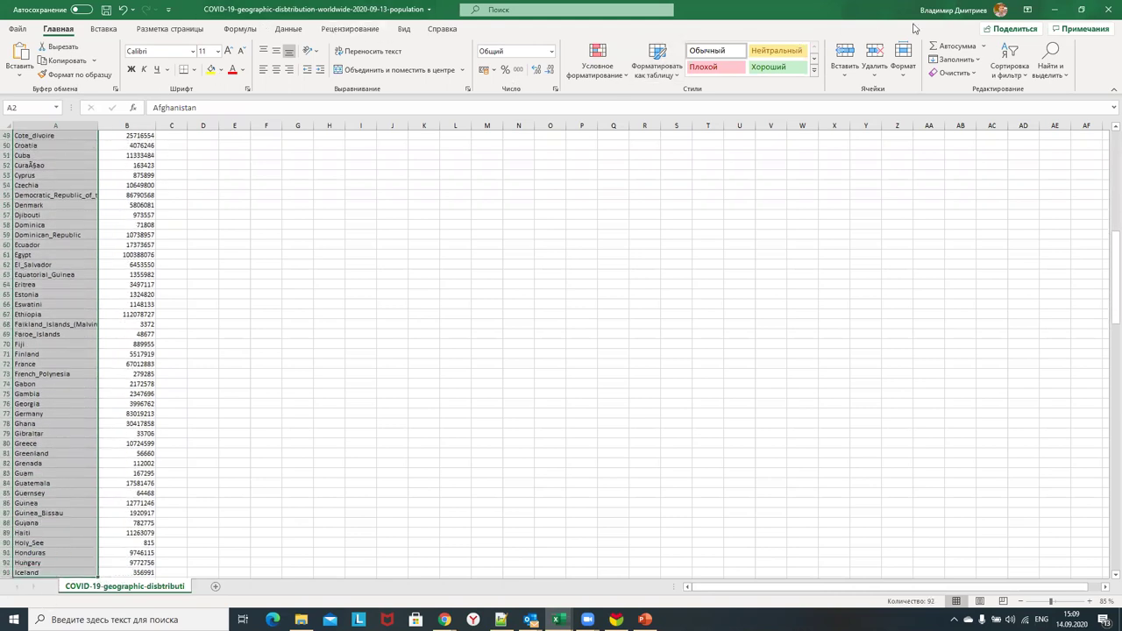
key(super+Right)
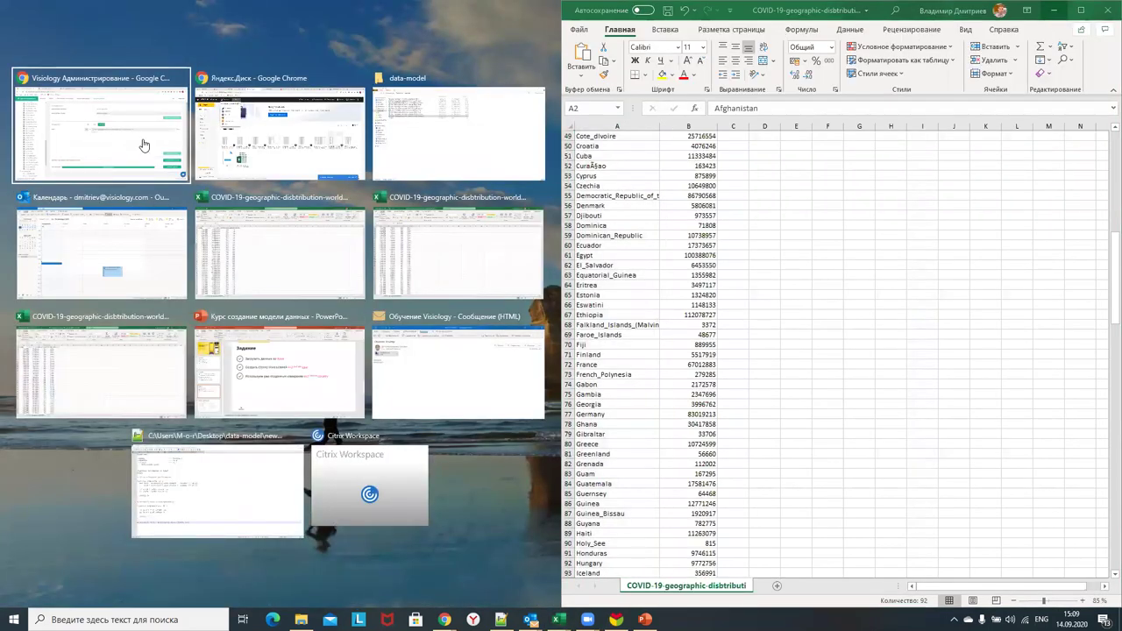
click(145, 146)
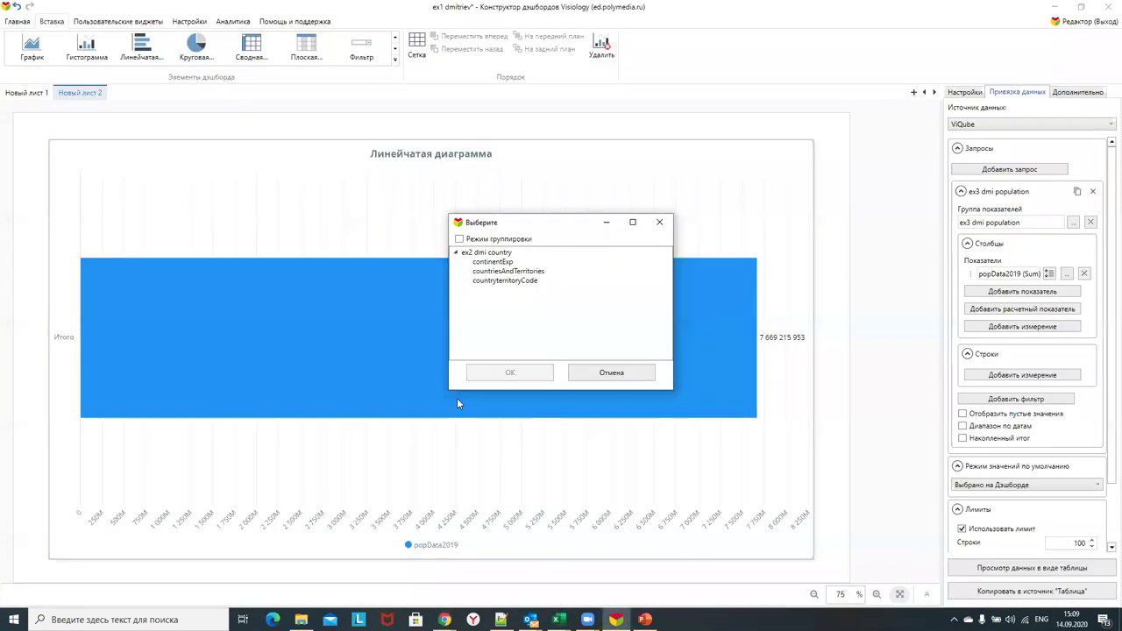
Break the population chart down by countriesAndTerritories, sorted by popData2019 descending
click(494, 261)
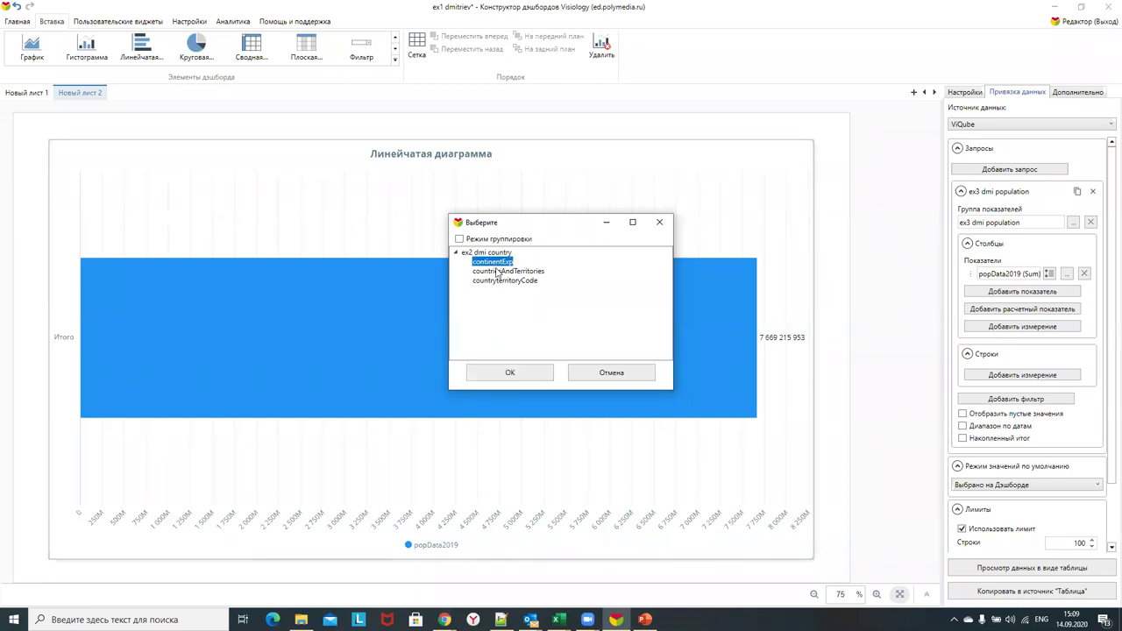
click(497, 272)
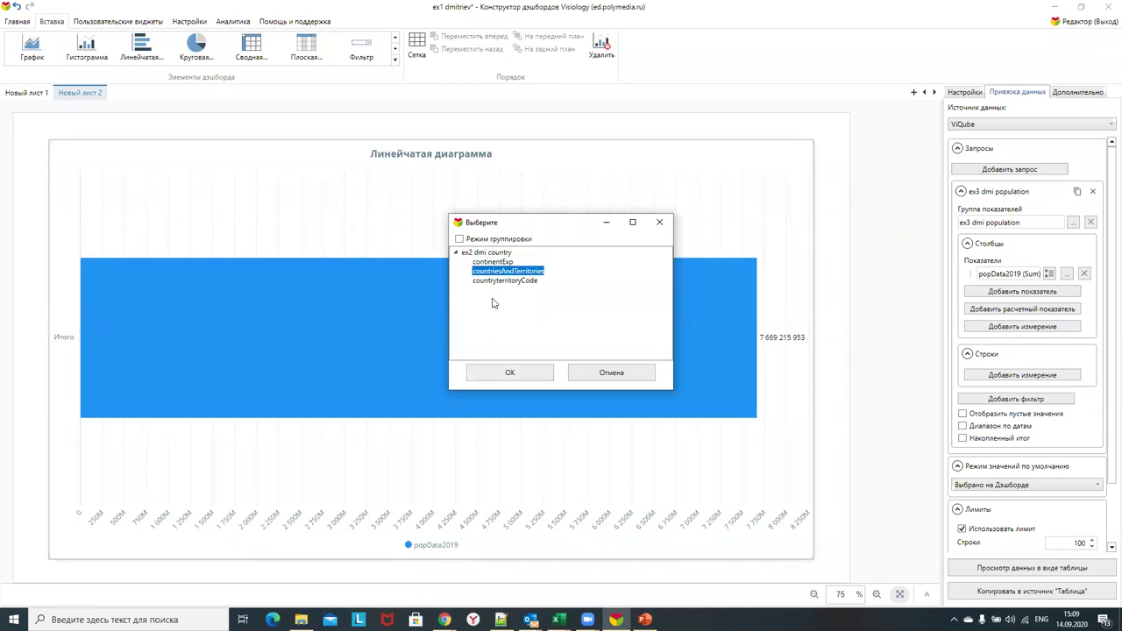
click(495, 386)
click(1049, 273)
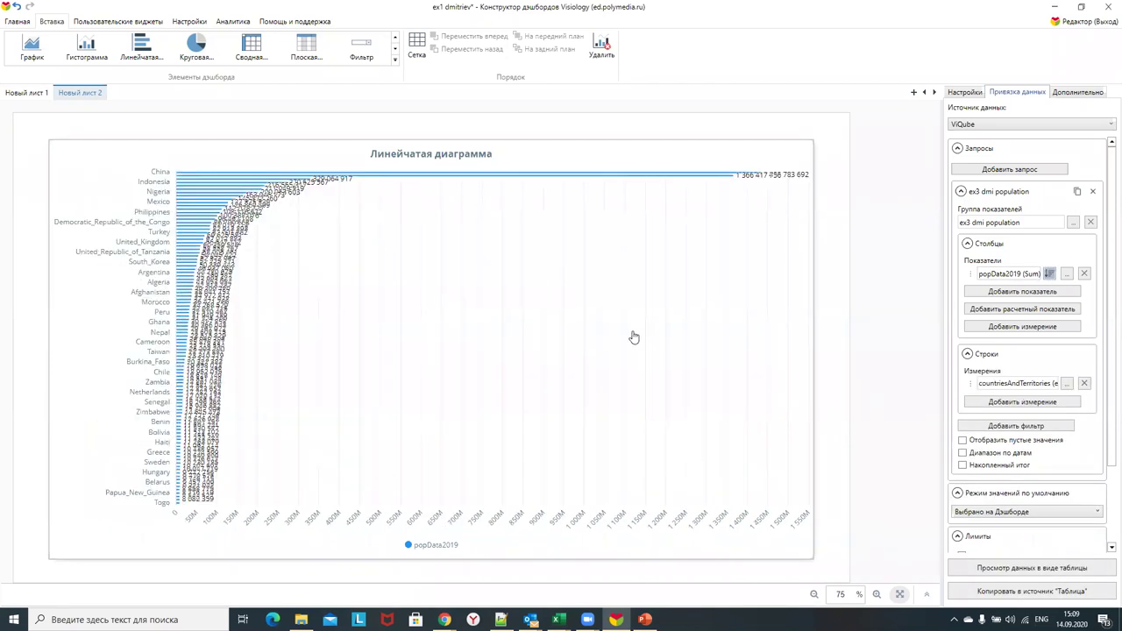
Replace the country row dimension with continentExp so bars total population per continent
click(1067, 383)
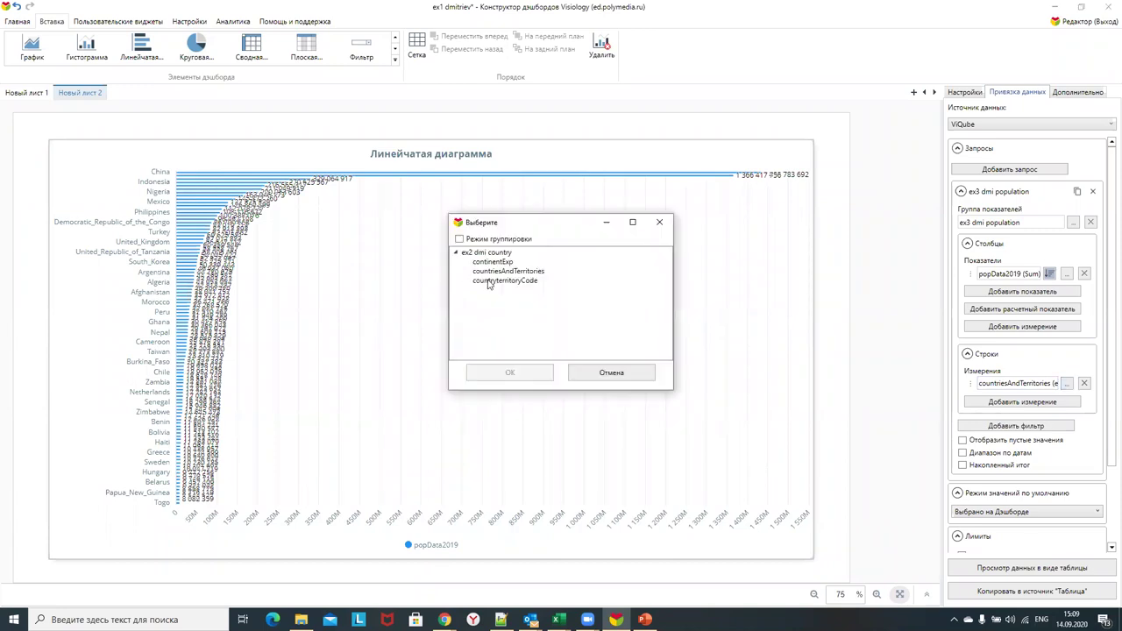
click(491, 262)
click(510, 371)
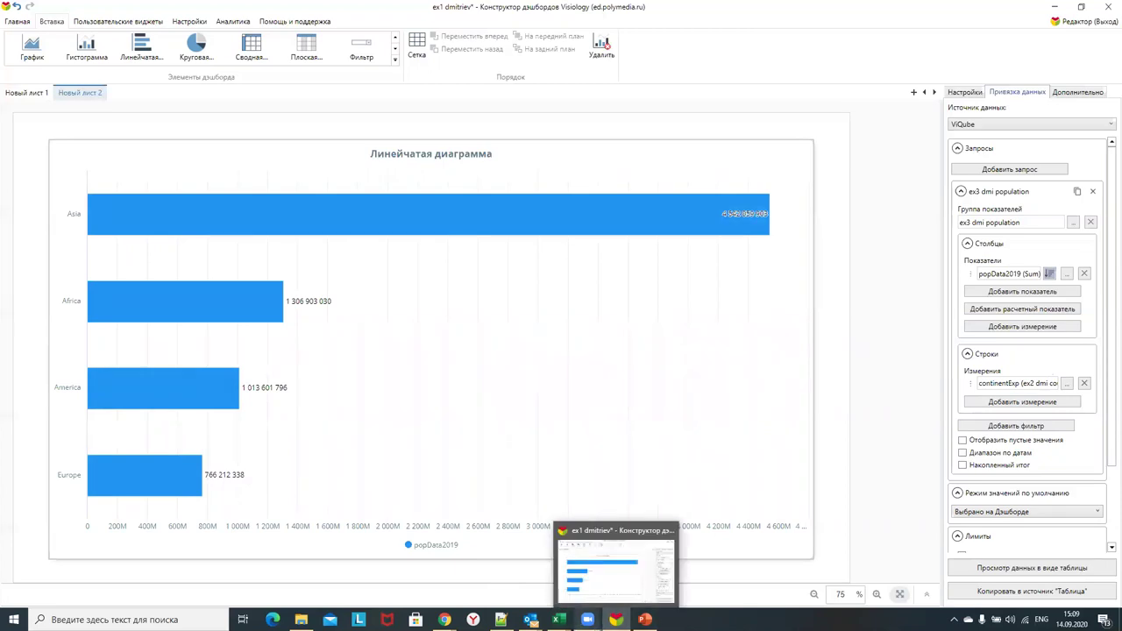
mouse_move(587, 618)
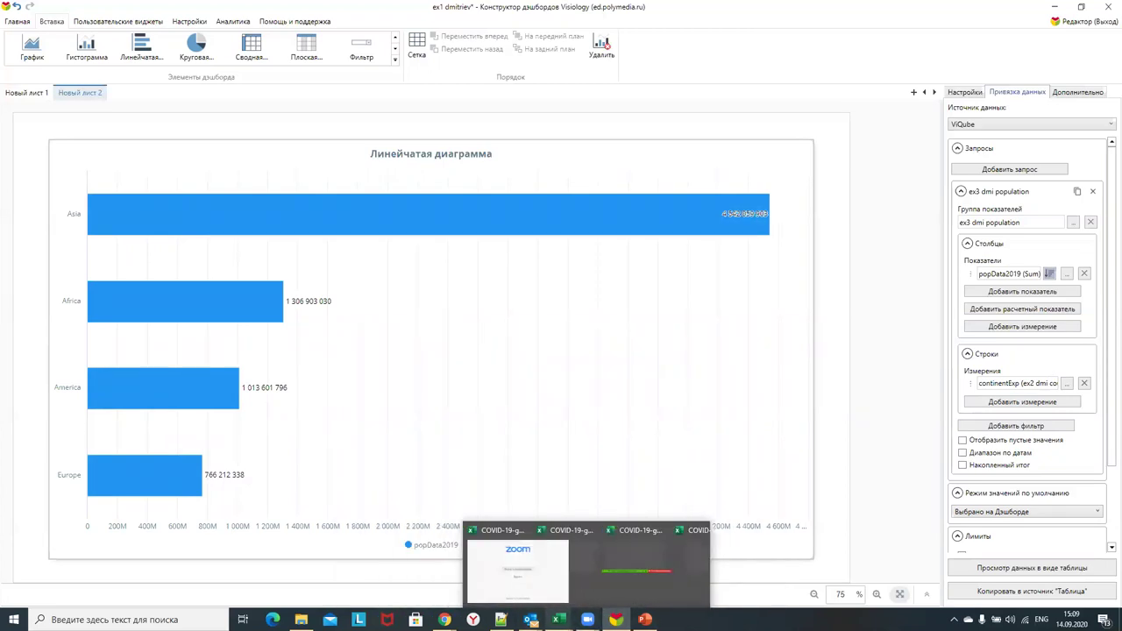
click(617, 561)
click(594, 166)
scroll(605, 175, up, 16)
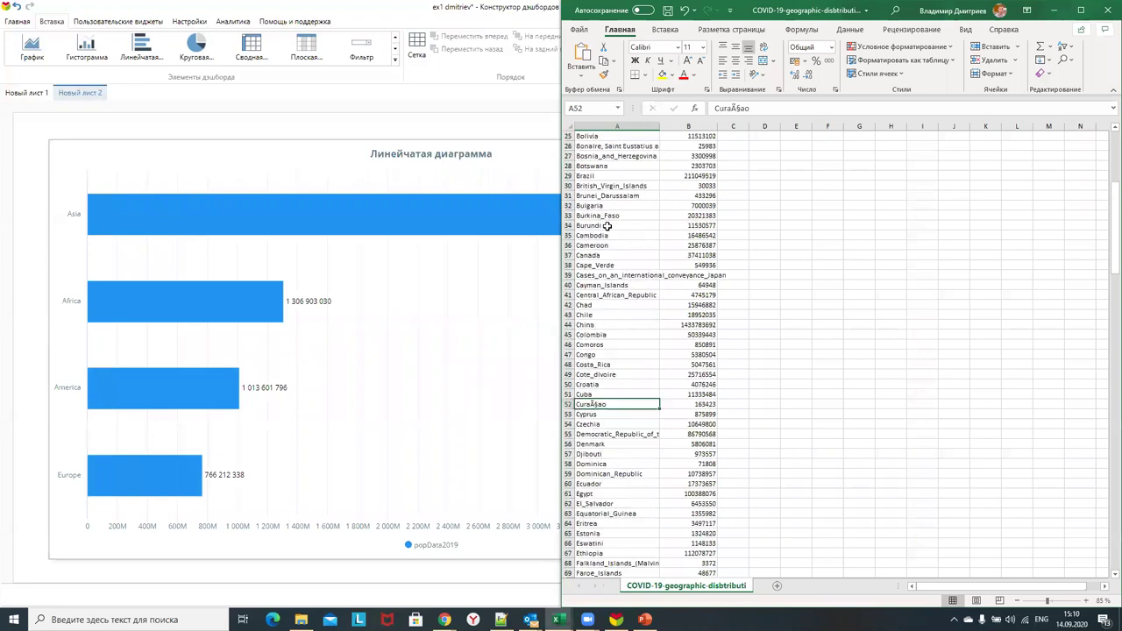
click(615, 126)
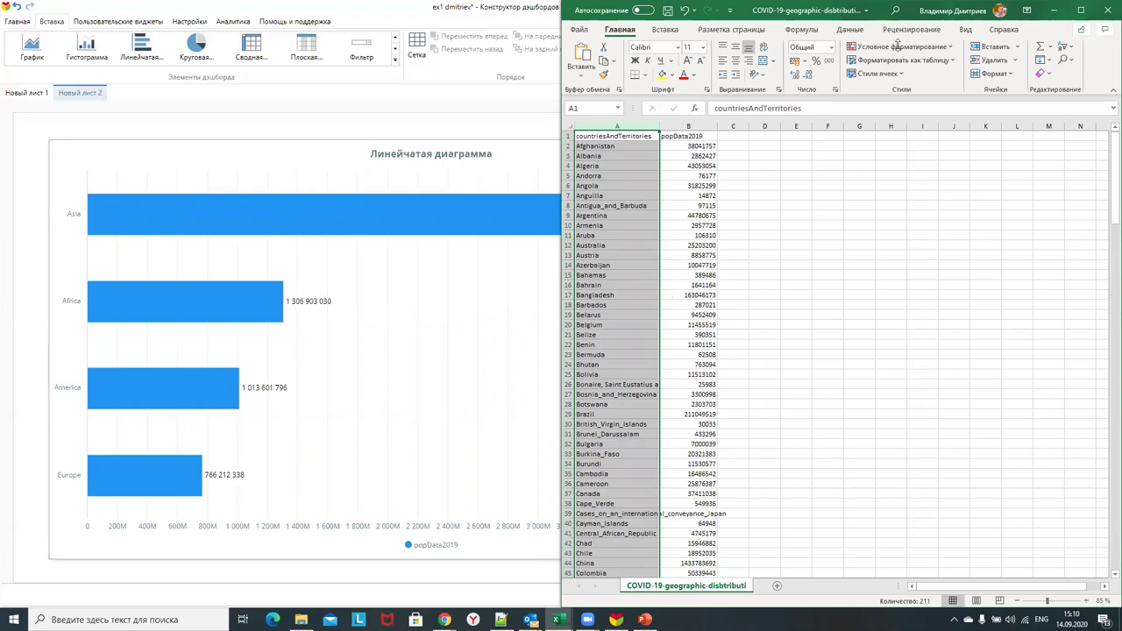
click(593, 147)
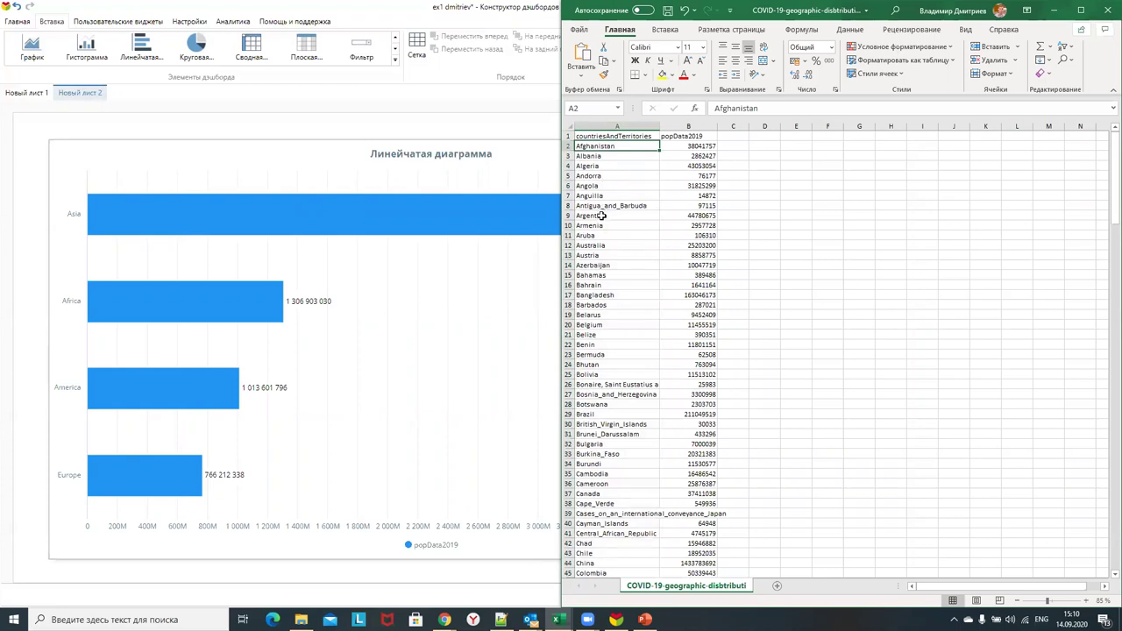
click(611, 248)
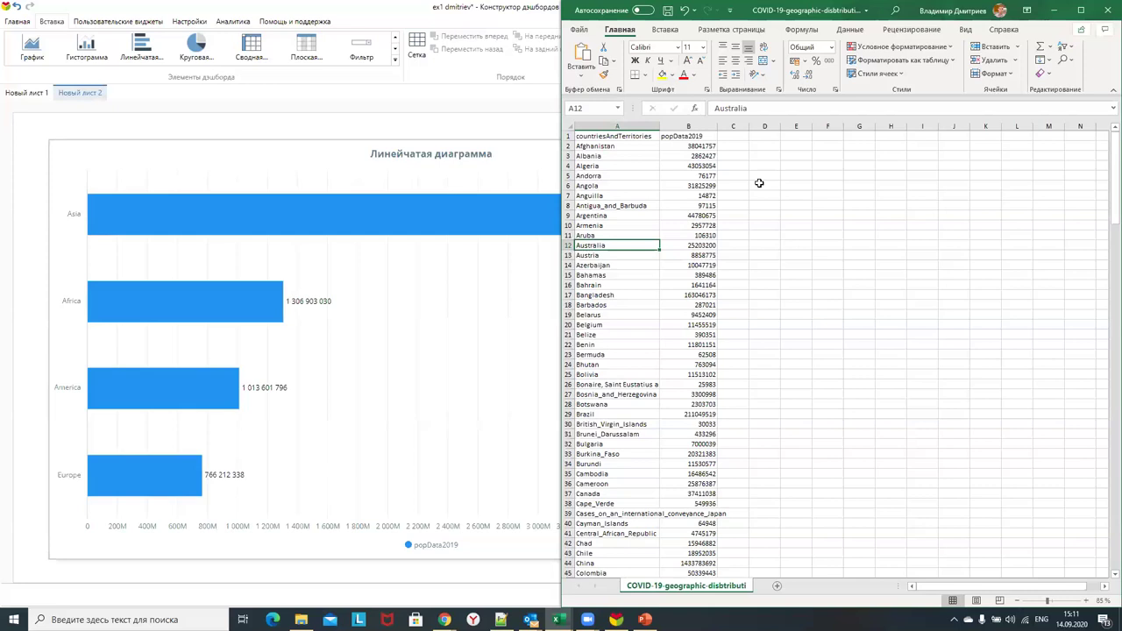
Select the country names in A2:A6, then minimise Excel to return to Visiology
drag(625, 149, 598, 148)
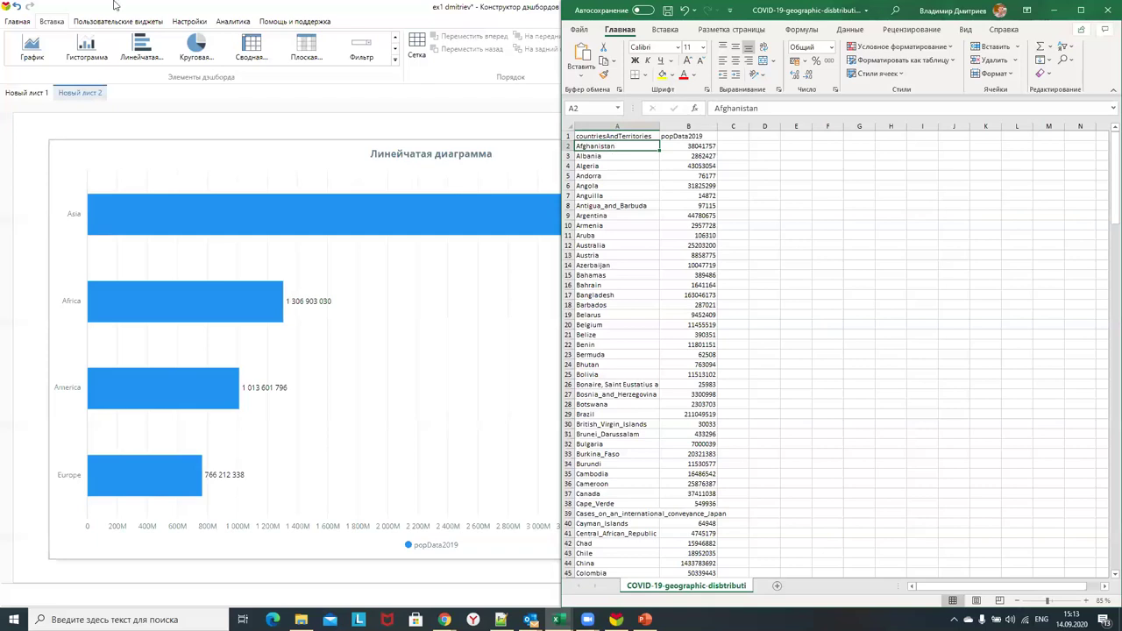
click(192, 153)
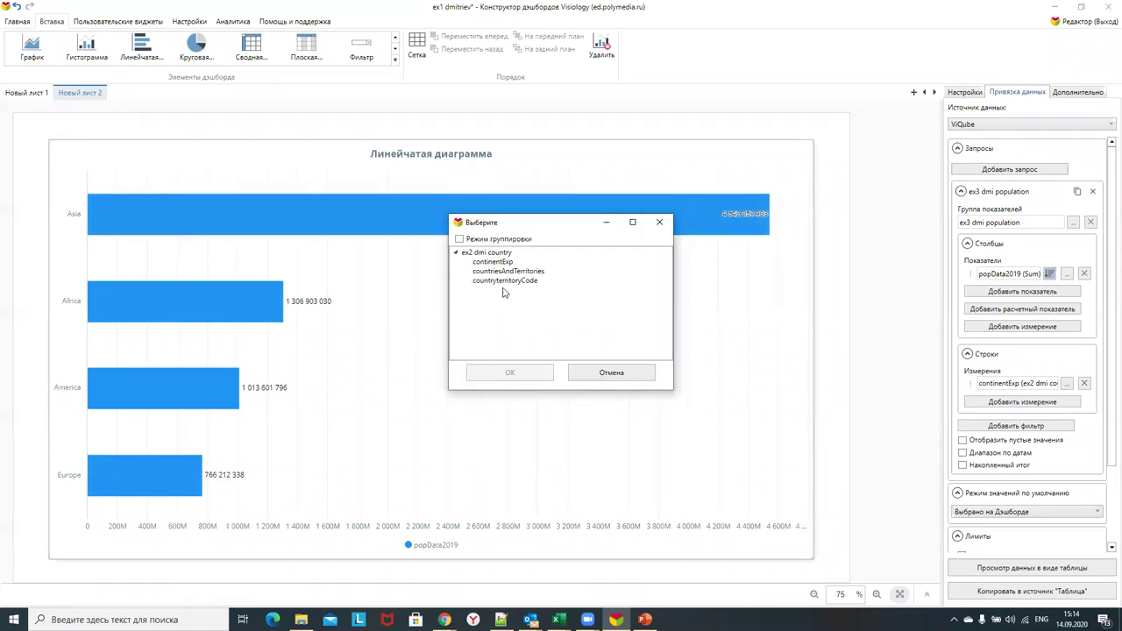
Show bars by countryterritoryCode, with countriesAndTerritories added as a second row dimension
click(503, 281)
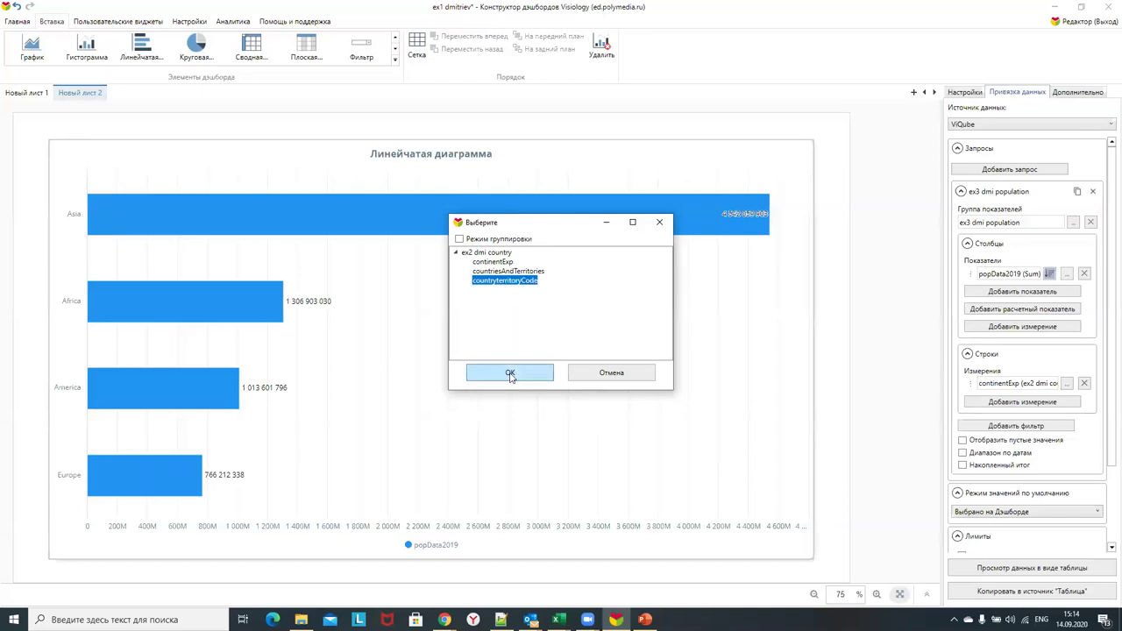
click(509, 372)
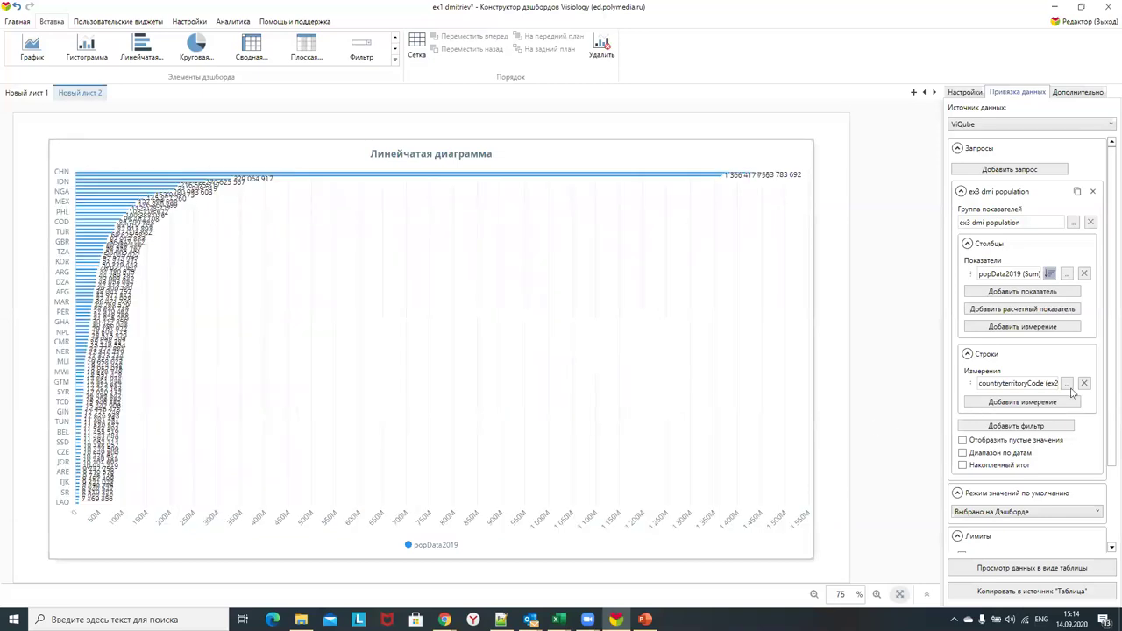
click(1020, 403)
click(456, 253)
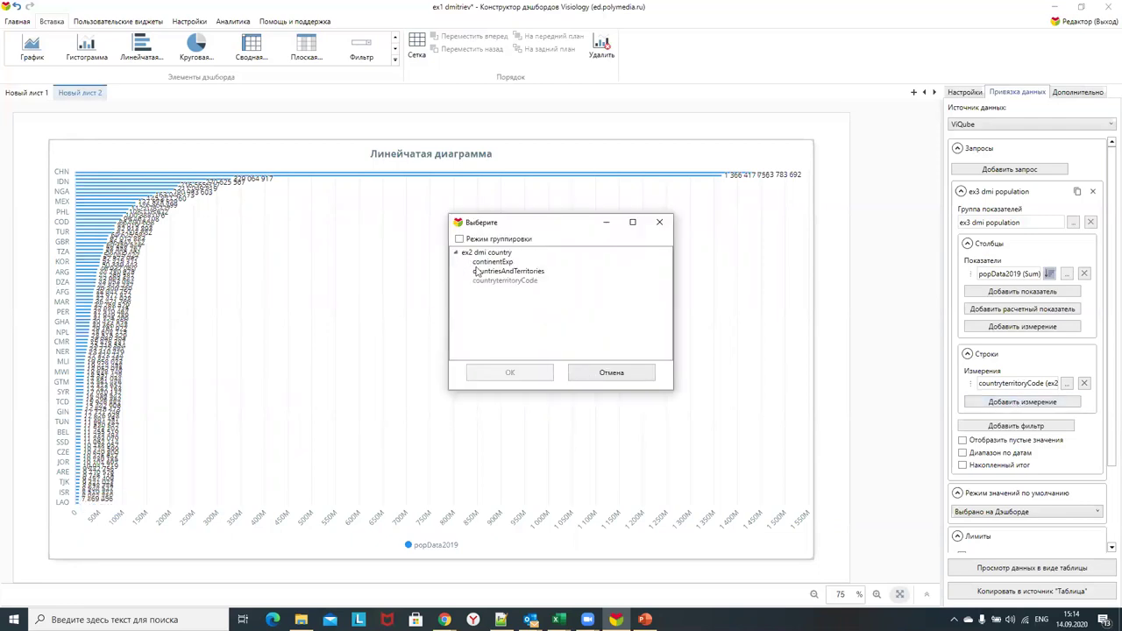
click(495, 271)
click(509, 372)
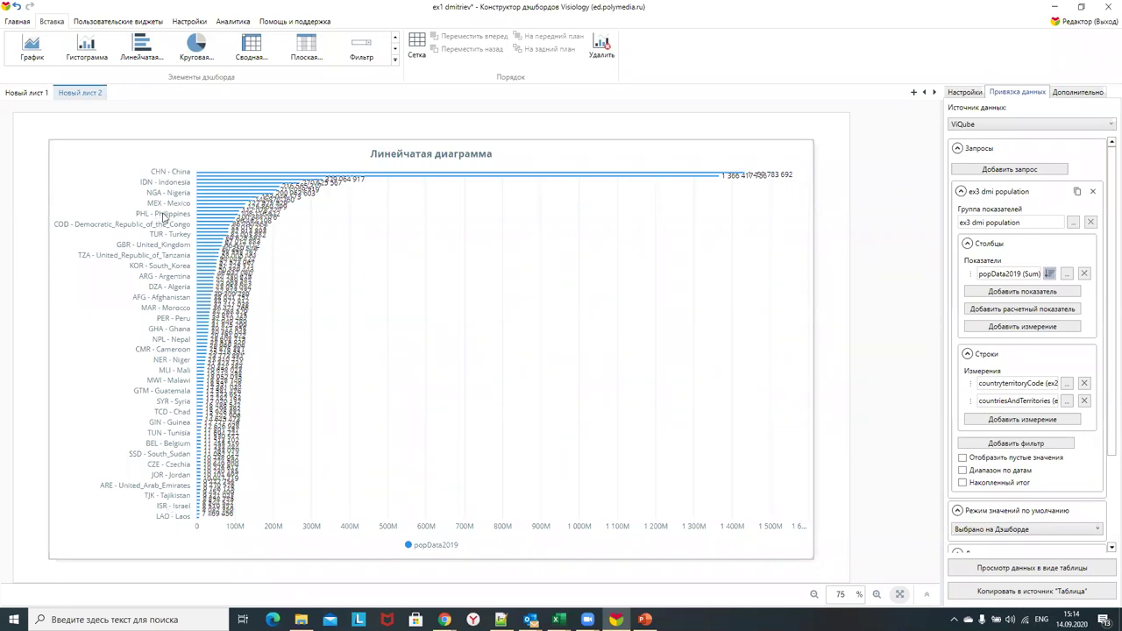
mouse_move(222, 471)
Widen the chart on both sides and open Настройки with Подписи and series sections collapsed
mouse_move(48, 291)
mouse_down()
mouse_move(15, 295)
mouse_move(30, 292)
mouse_up()
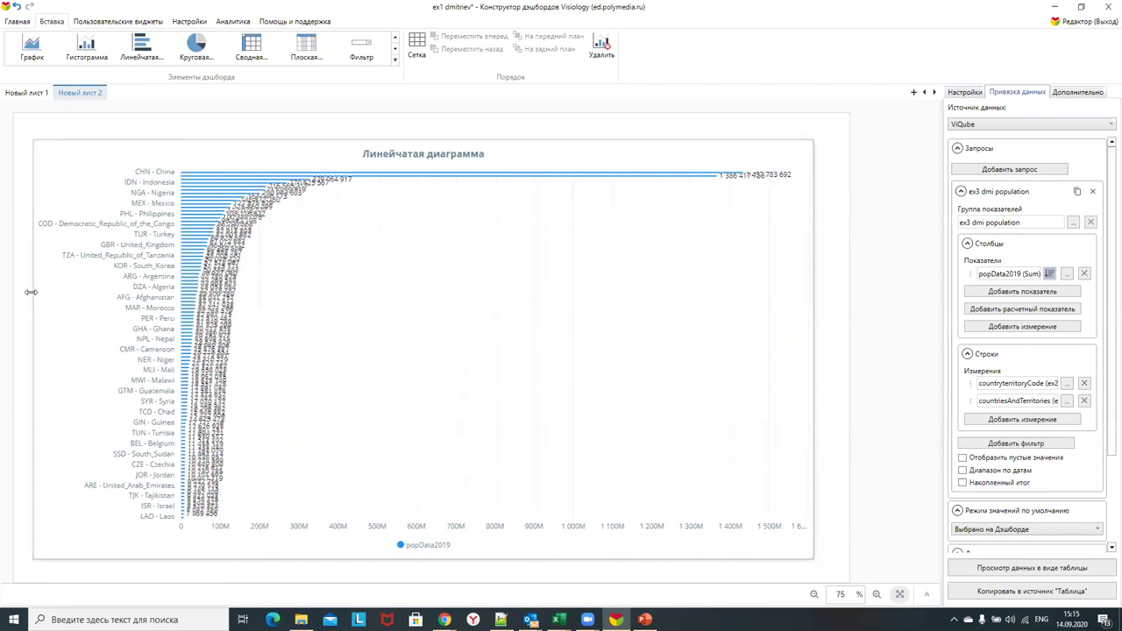
drag(814, 358, 827, 354)
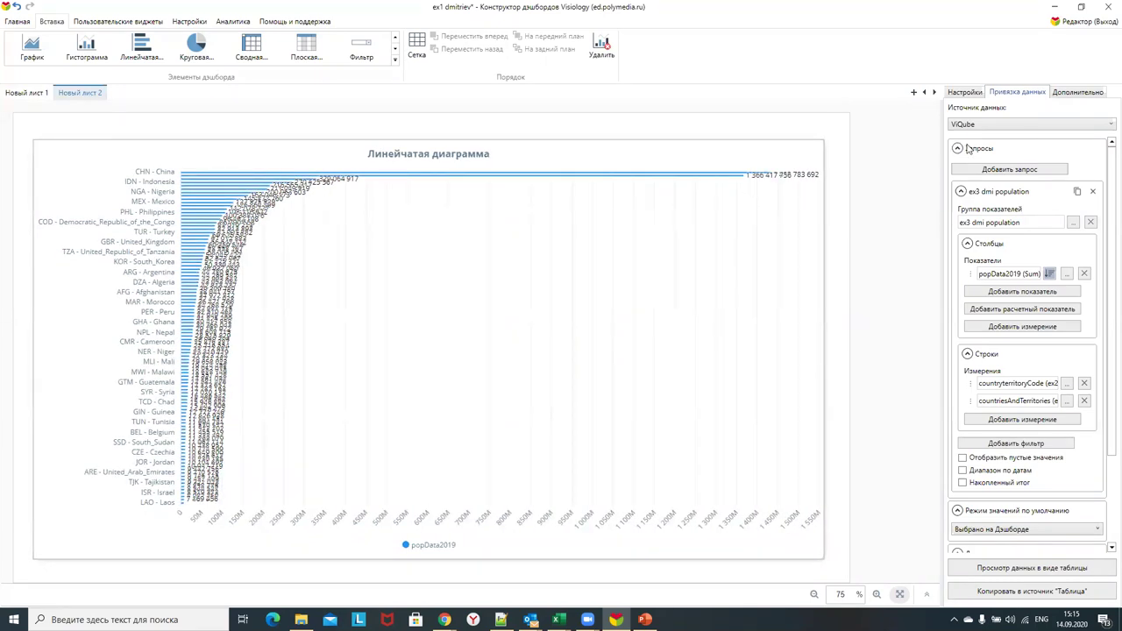
click(962, 93)
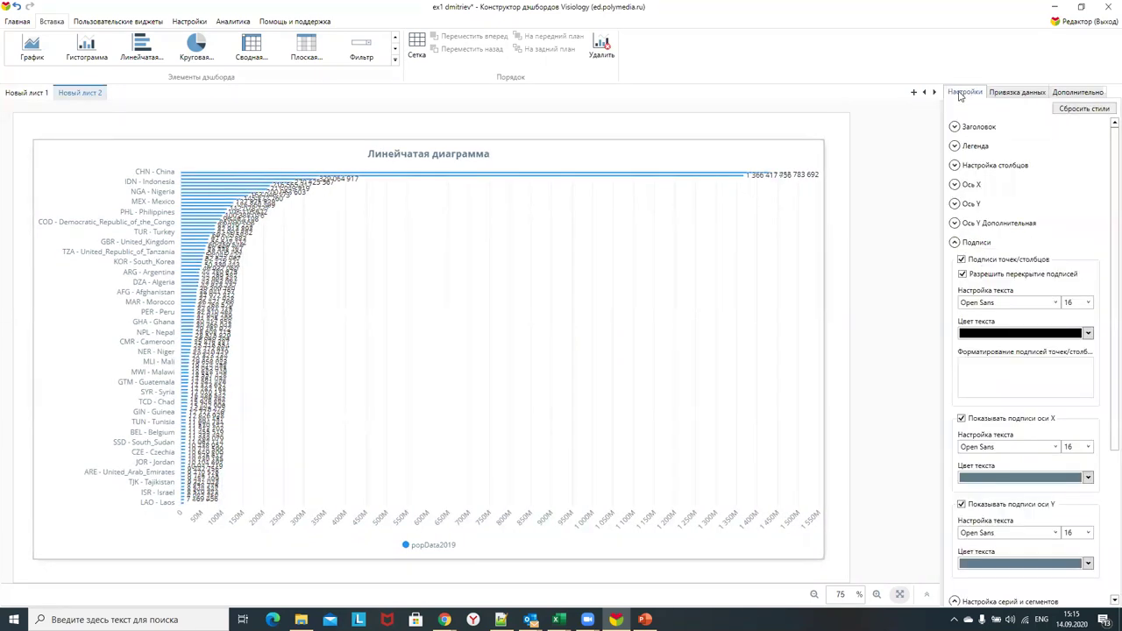
click(954, 242)
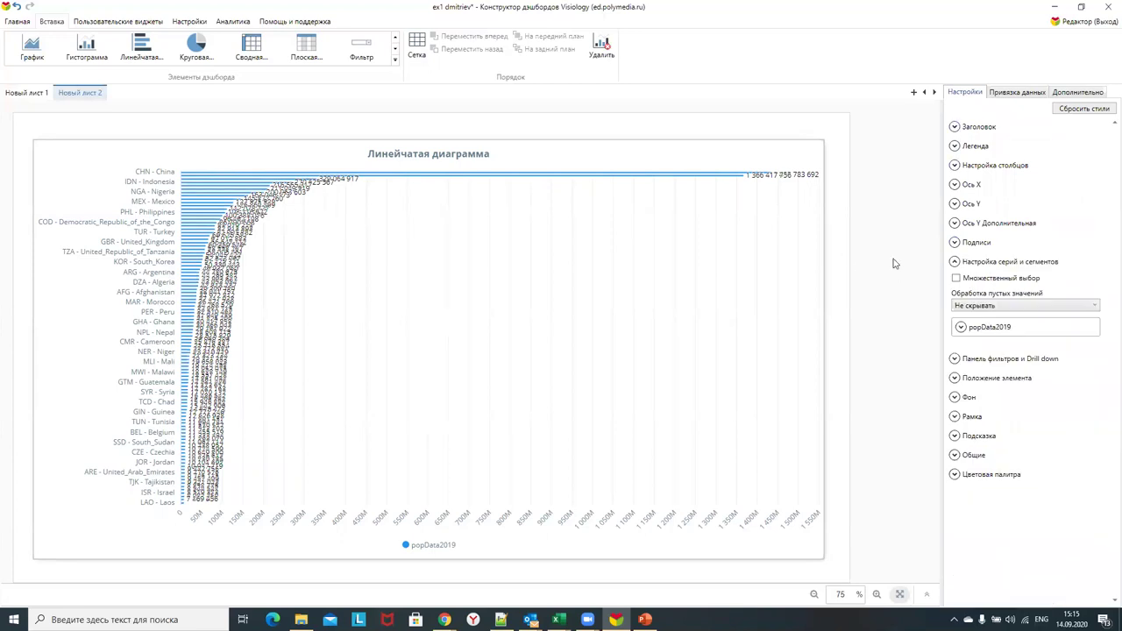
click(954, 262)
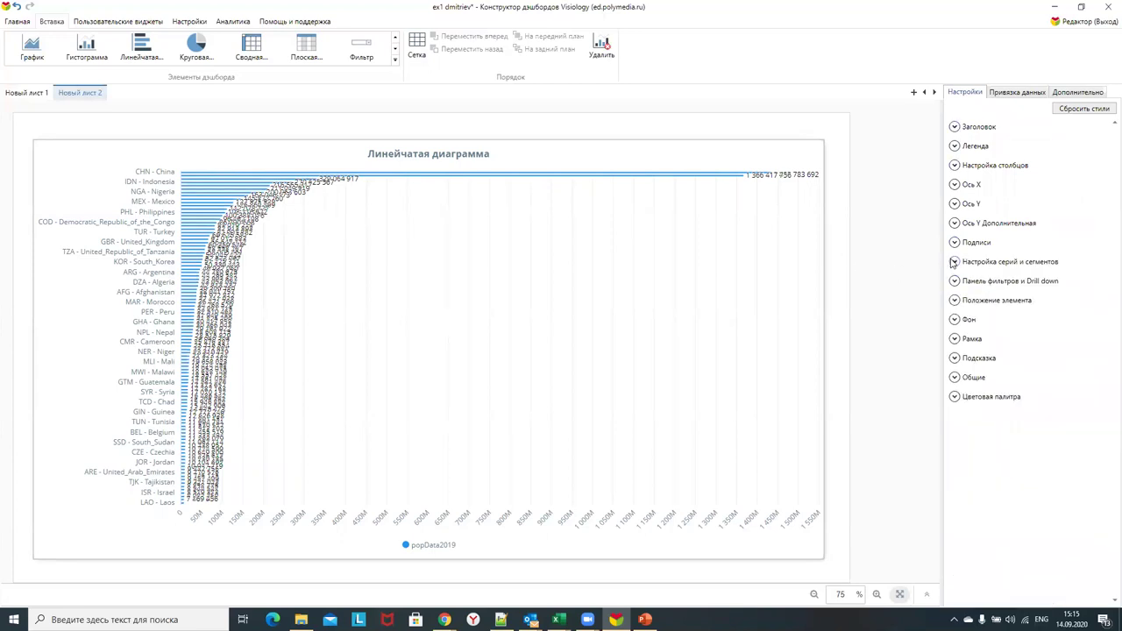
click(955, 185)
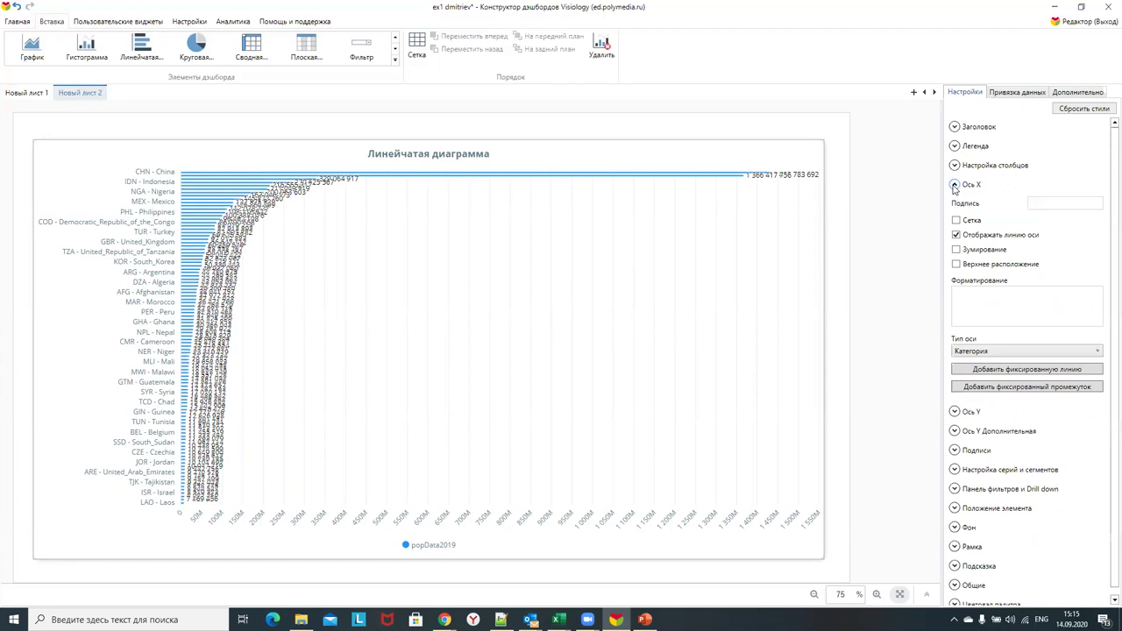
click(965, 302)
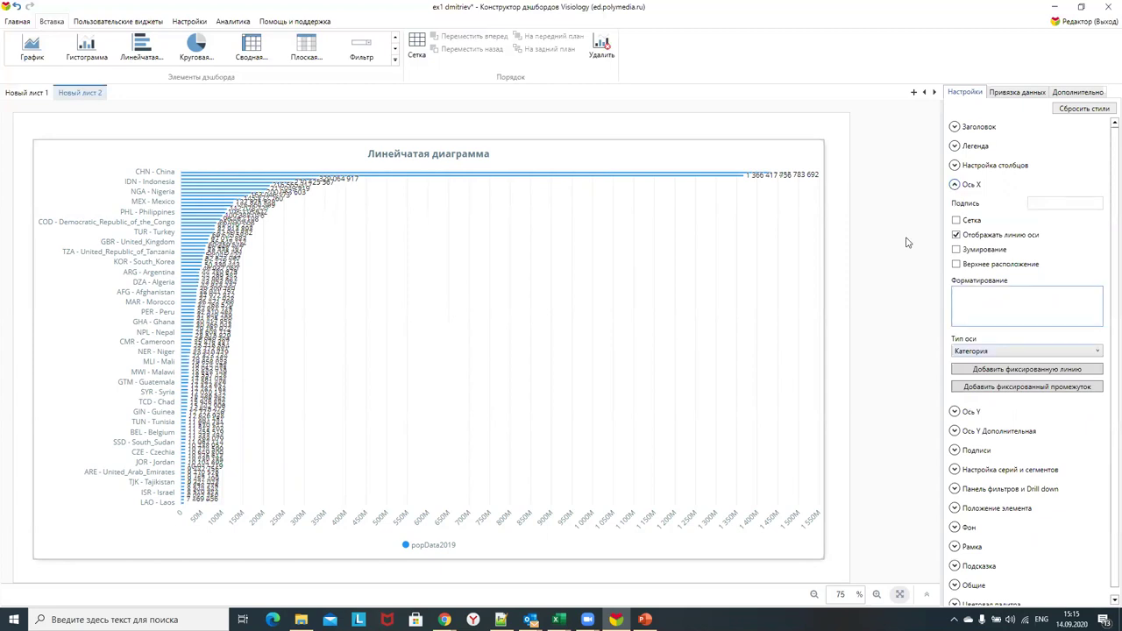
text(@value.s)
text(pl)
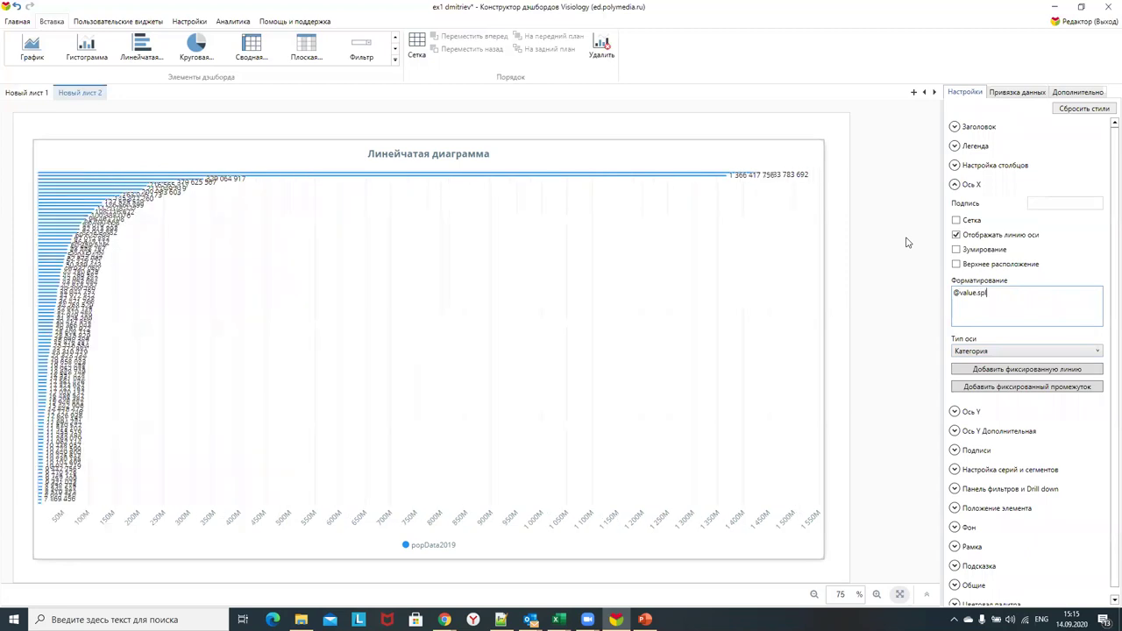
text(it(')
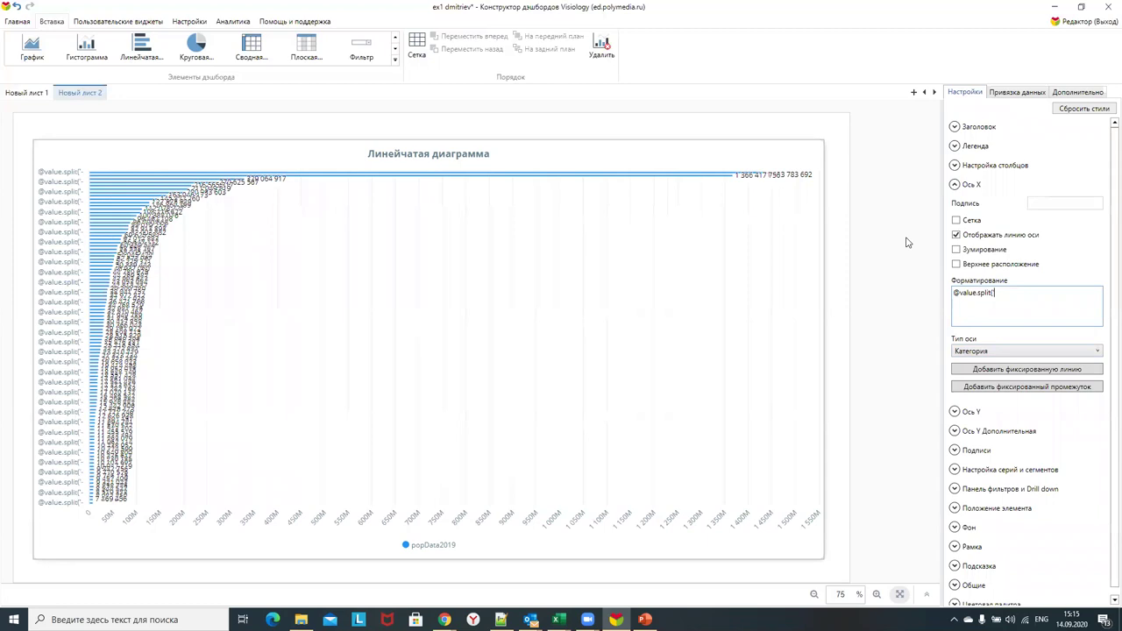
text( ')
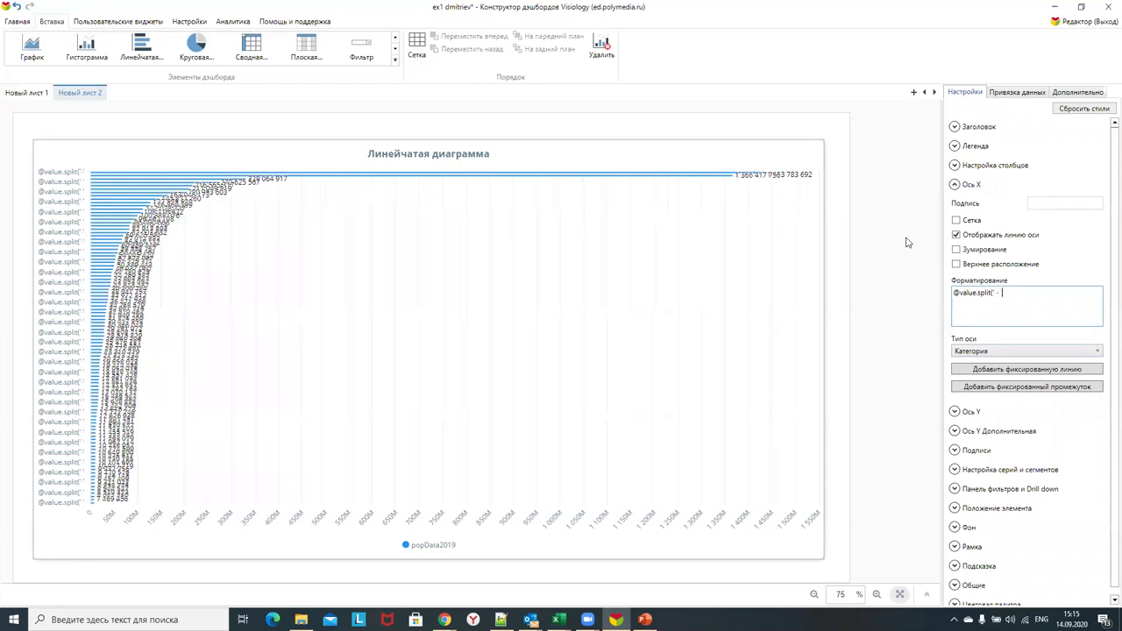
text(')[1])
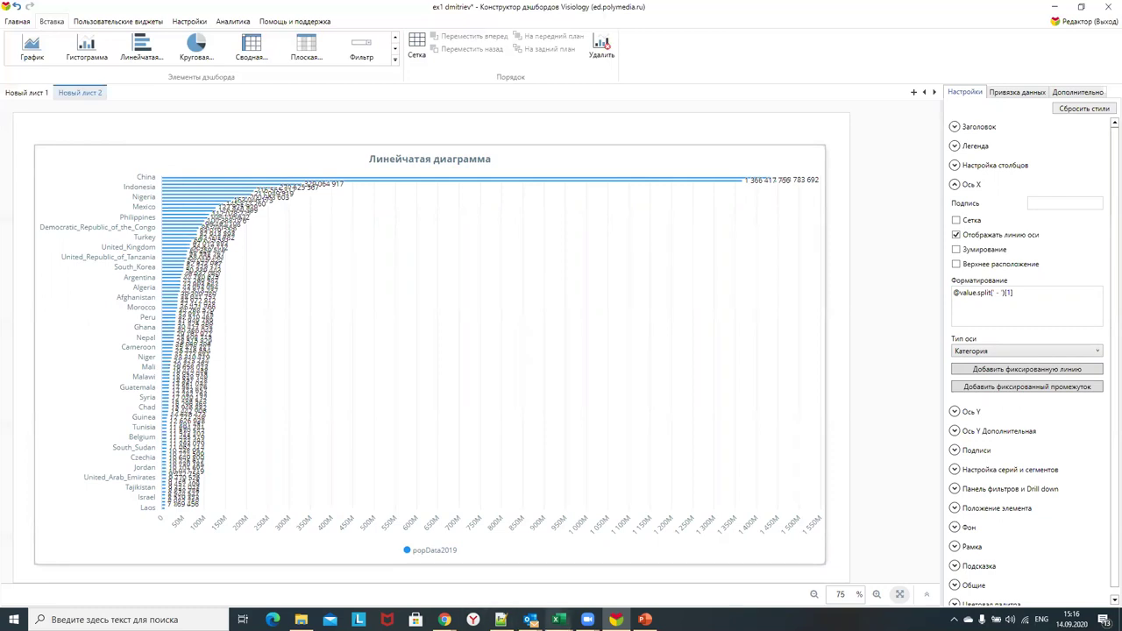
mouse_move(556, 620)
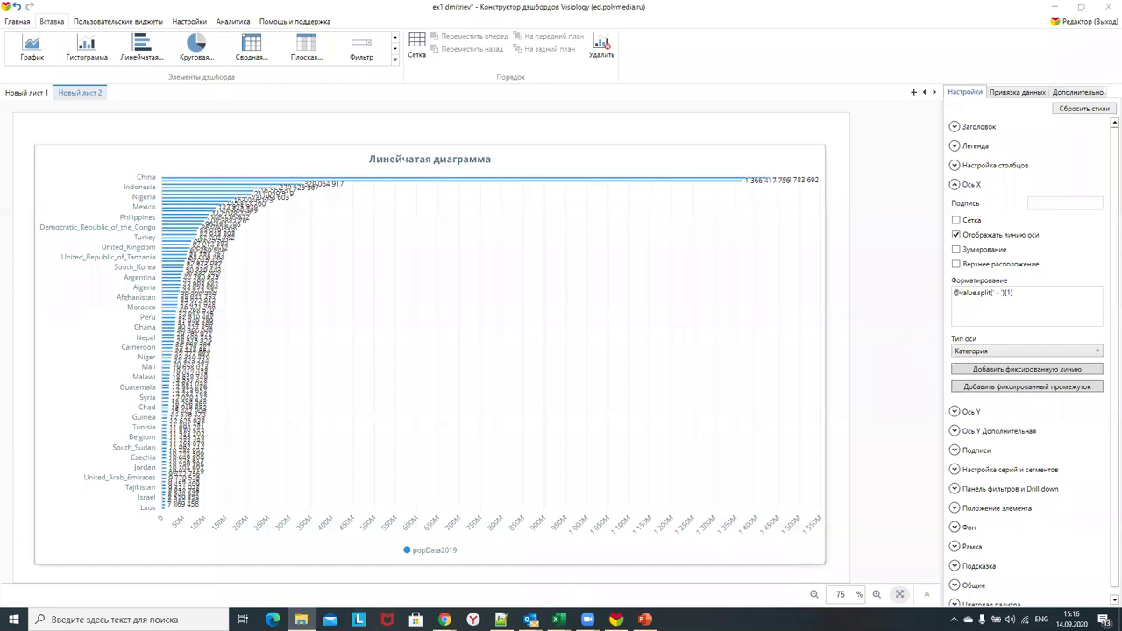
key(alt+Tab)
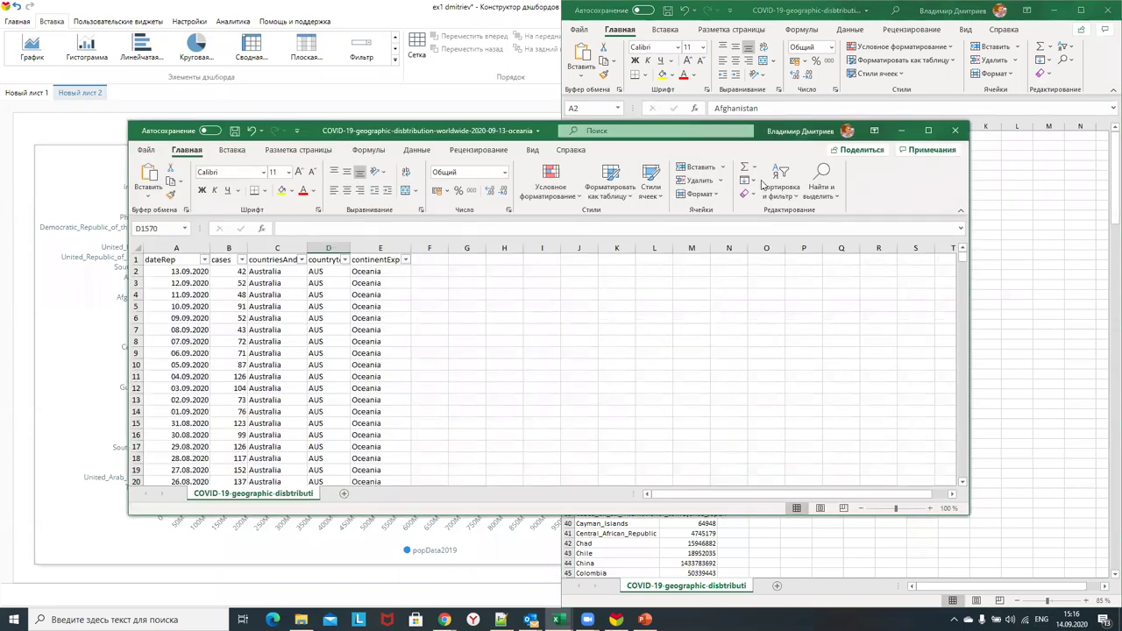
Maximise the oceania workbook and inspect the country column's filter list
click(937, 131)
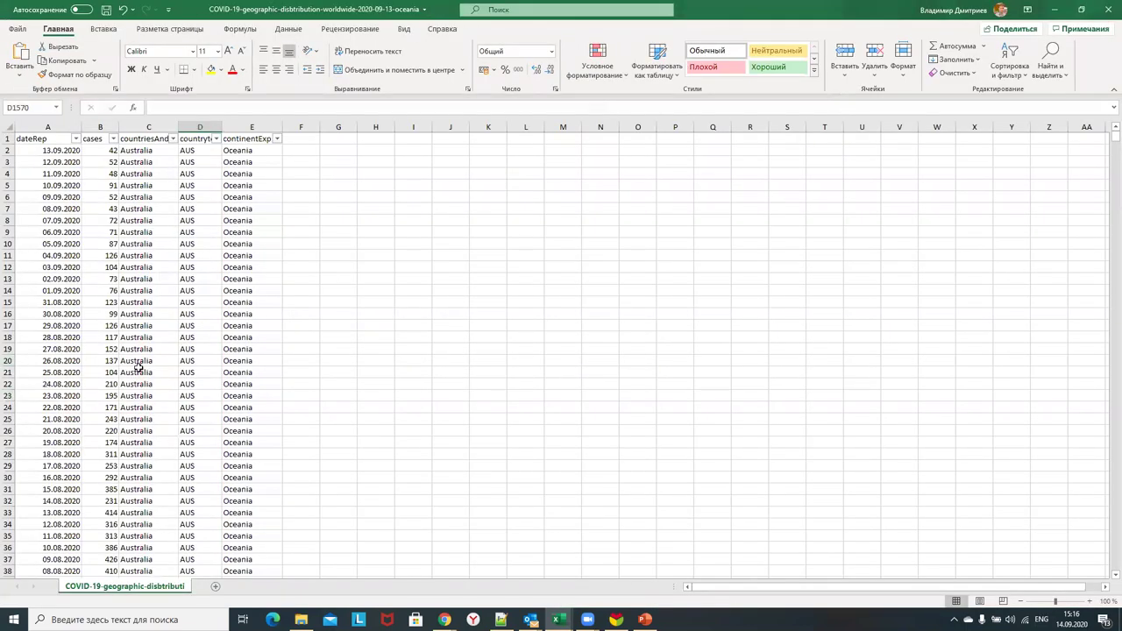
scroll(163, 220, down, 20)
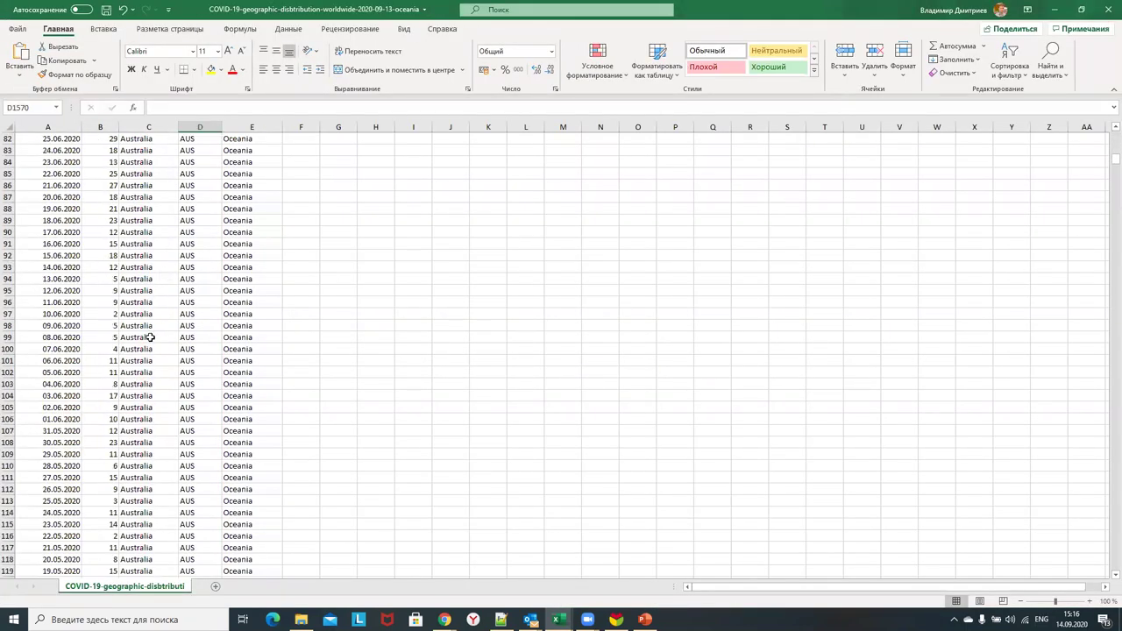
scroll(149, 361, down, 10)
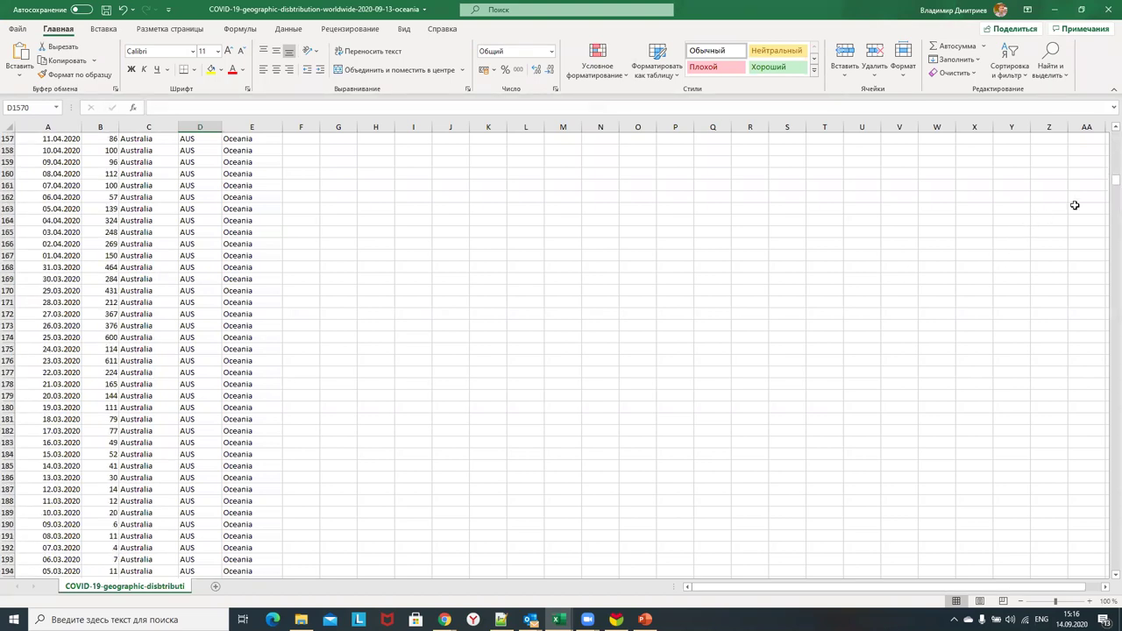
drag(1106, 177, 1106, 141)
click(173, 140)
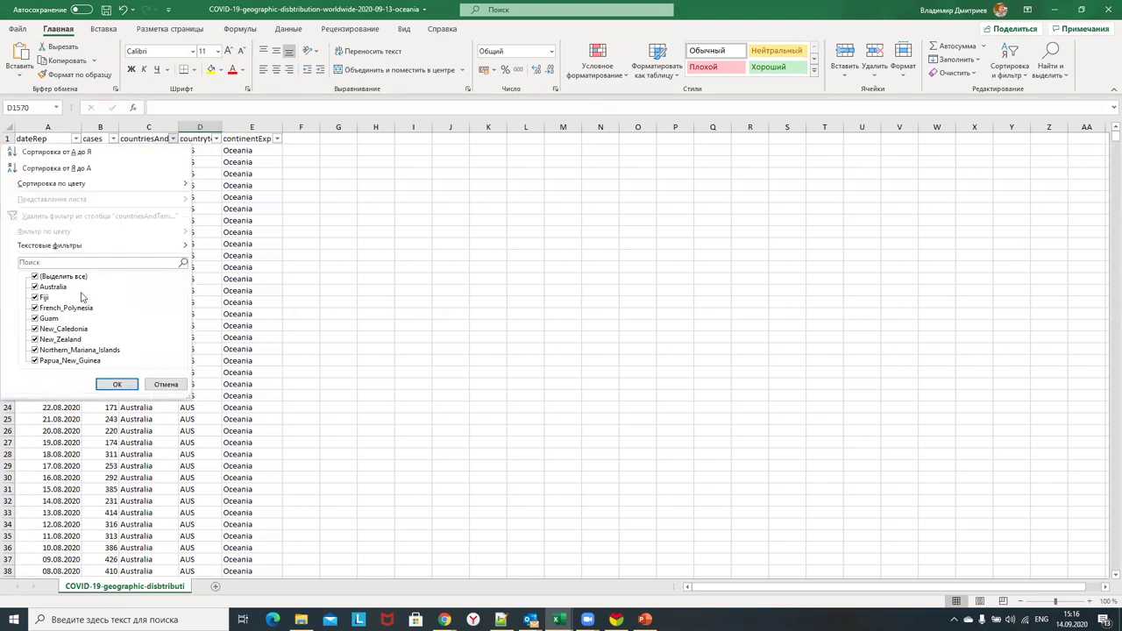
click(148, 384)
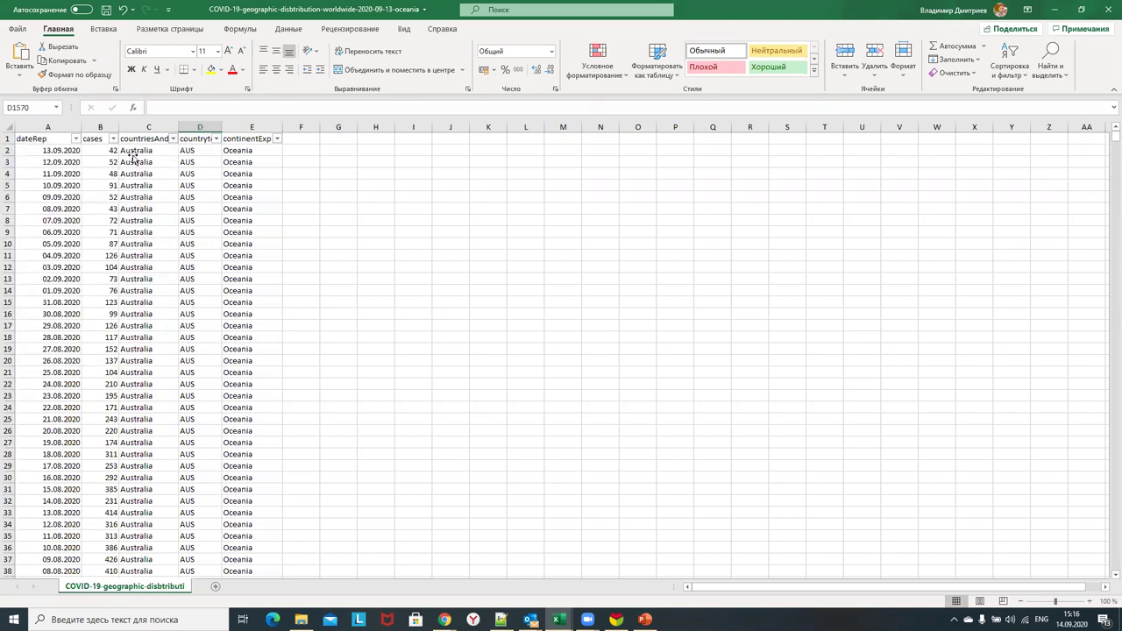
Fill C2:C1565 with Australia by copying C2 down the whole column
click(132, 154)
key(ctrl+c)
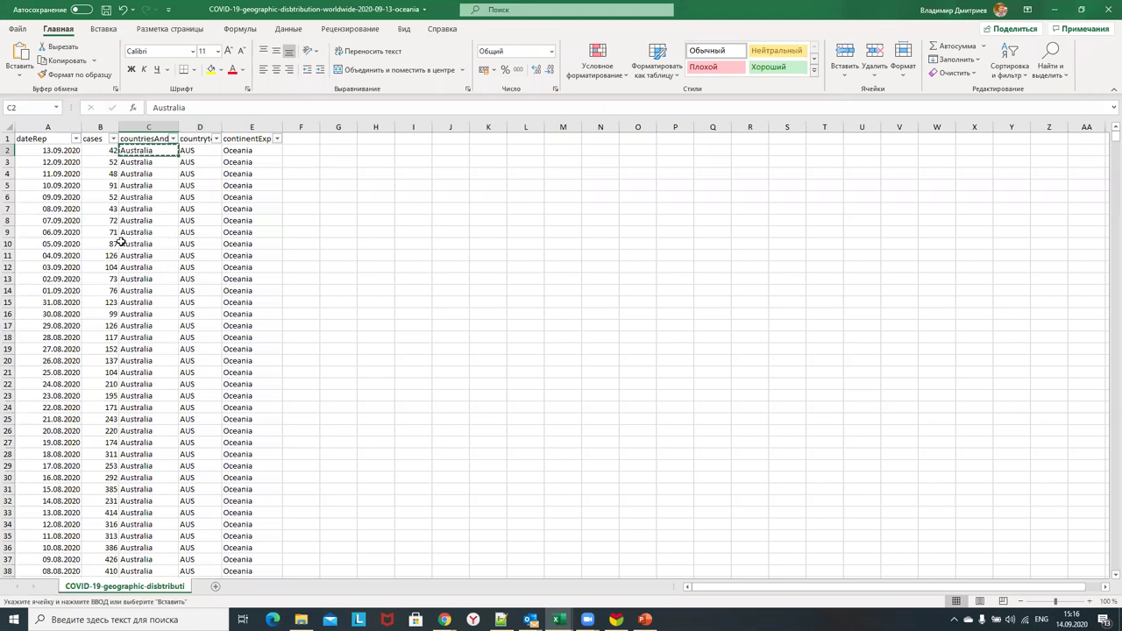
key(ctrl+shift+Down)
key(ctrl+v)
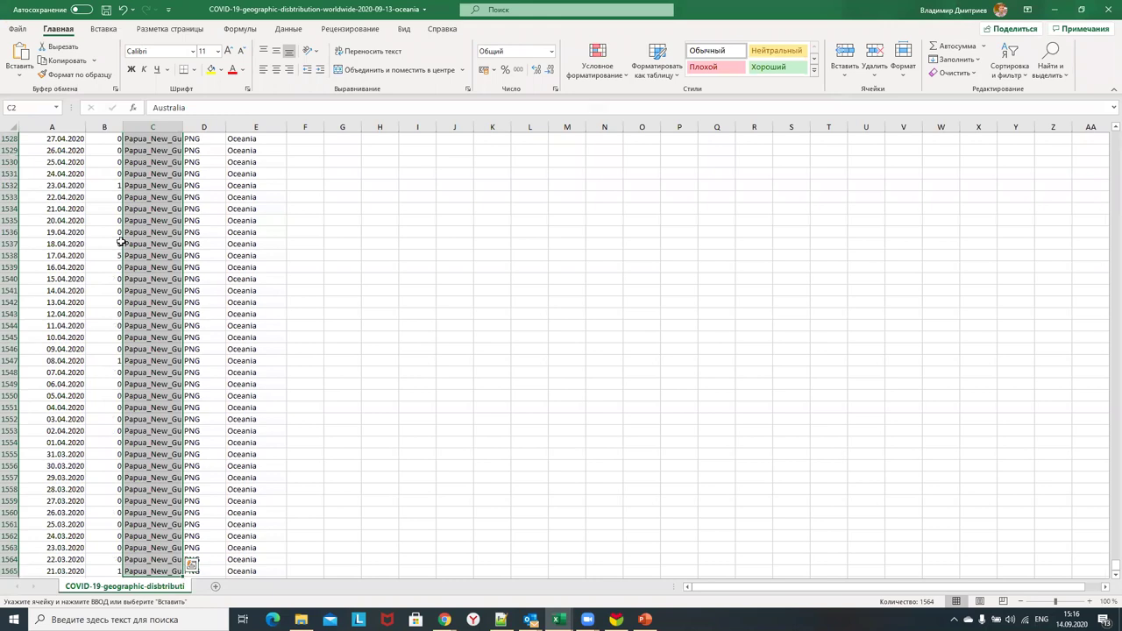
key(ctrl+BackSpace)
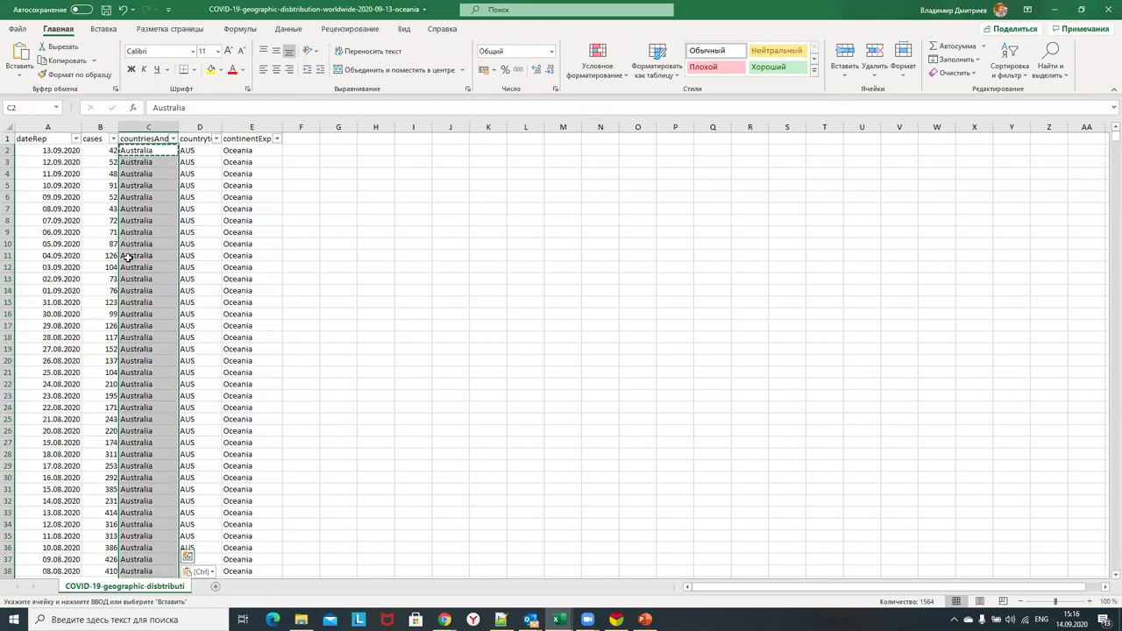
click(149, 271)
Save the oceania workbook and minimise Excel
scroll(154, 338, down, 20)
scroll(181, 409, down, 16)
drag(1106, 169, 1102, 239)
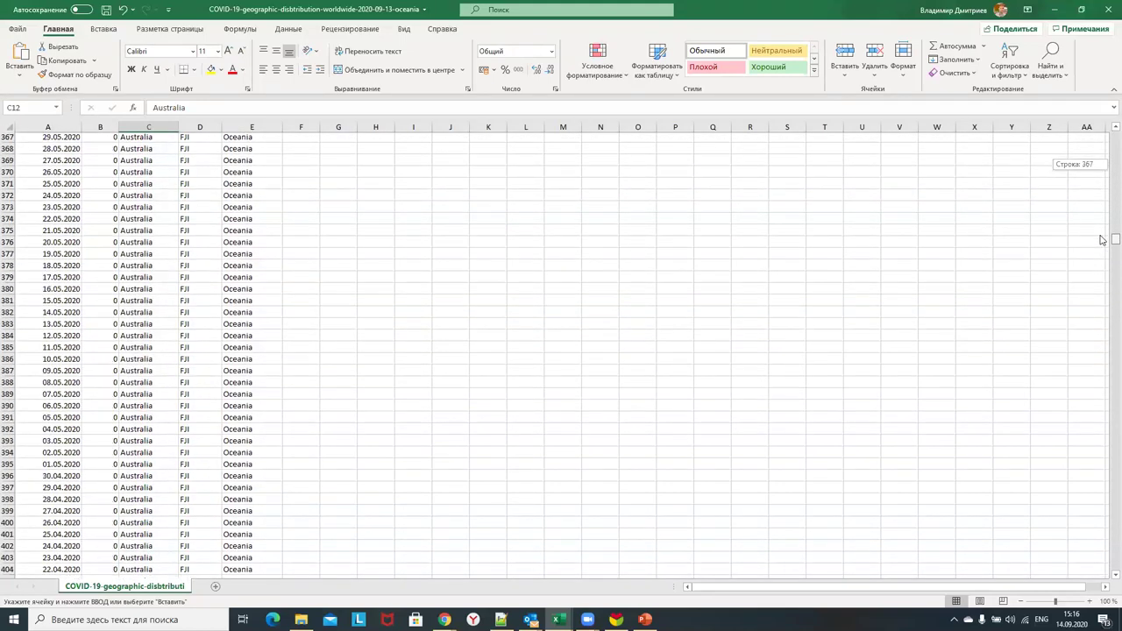
drag(1094, 291, 1105, 601)
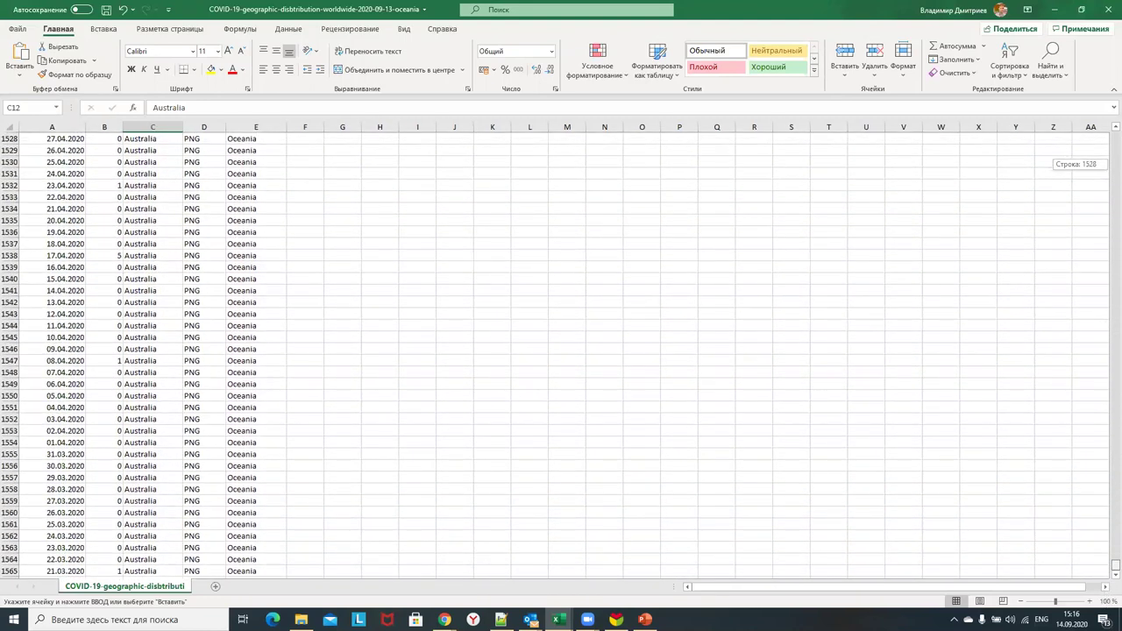
drag(1105, 548, 1105, 131)
click(107, 10)
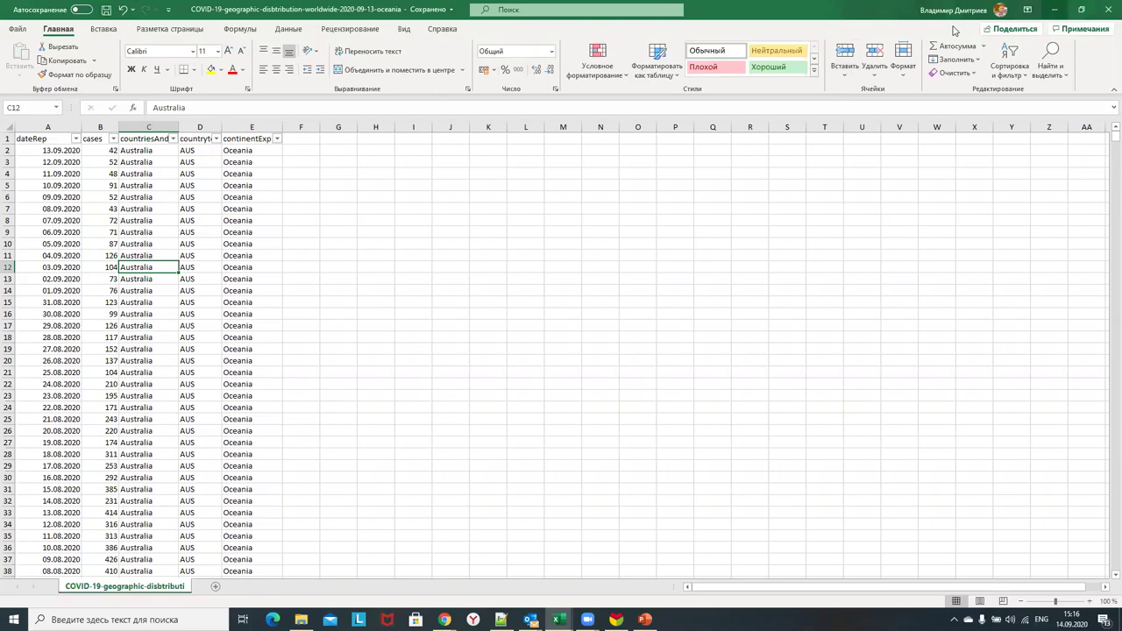
click(1055, 9)
click(445, 620)
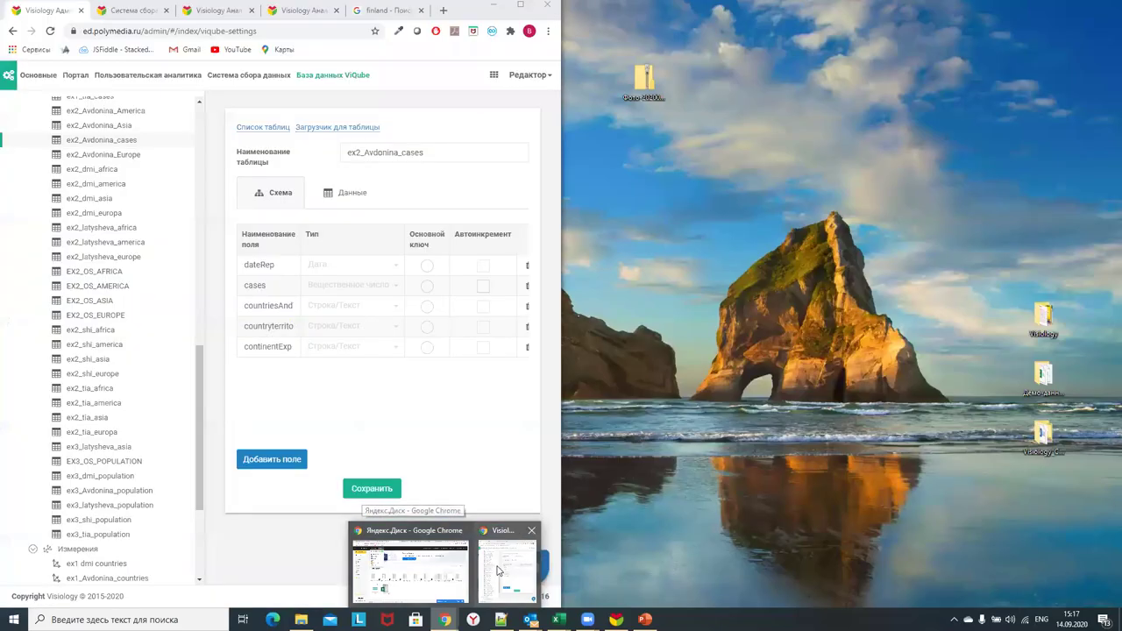
Create a new loader named ex2 dmi ocean under Загрузчики
click(497, 571)
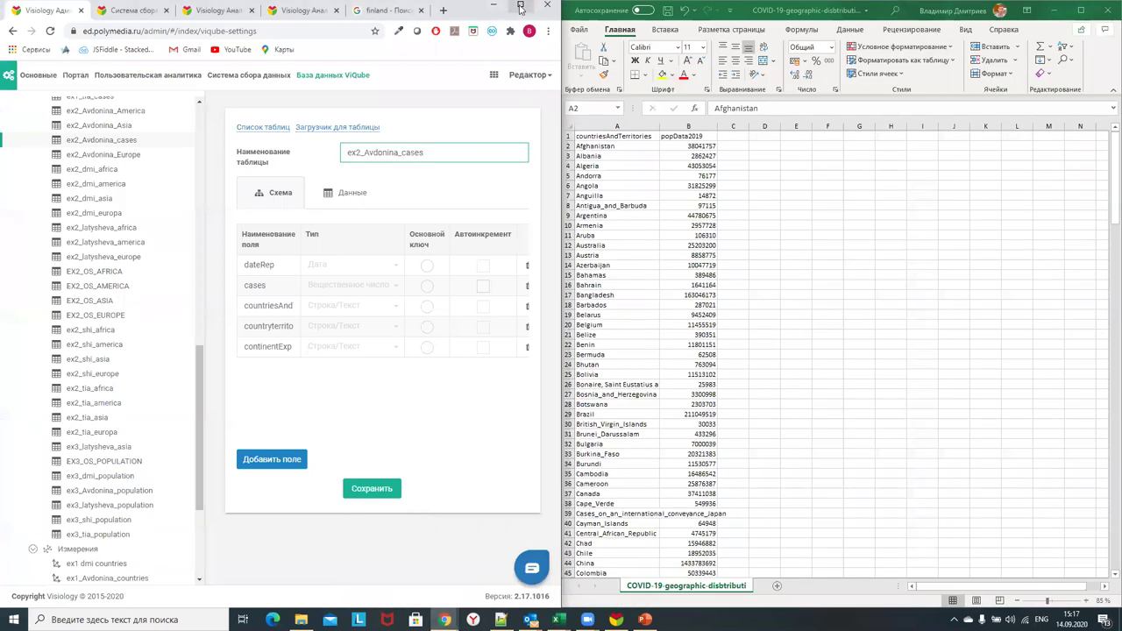
click(520, 5)
scroll(145, 281, up, 10)
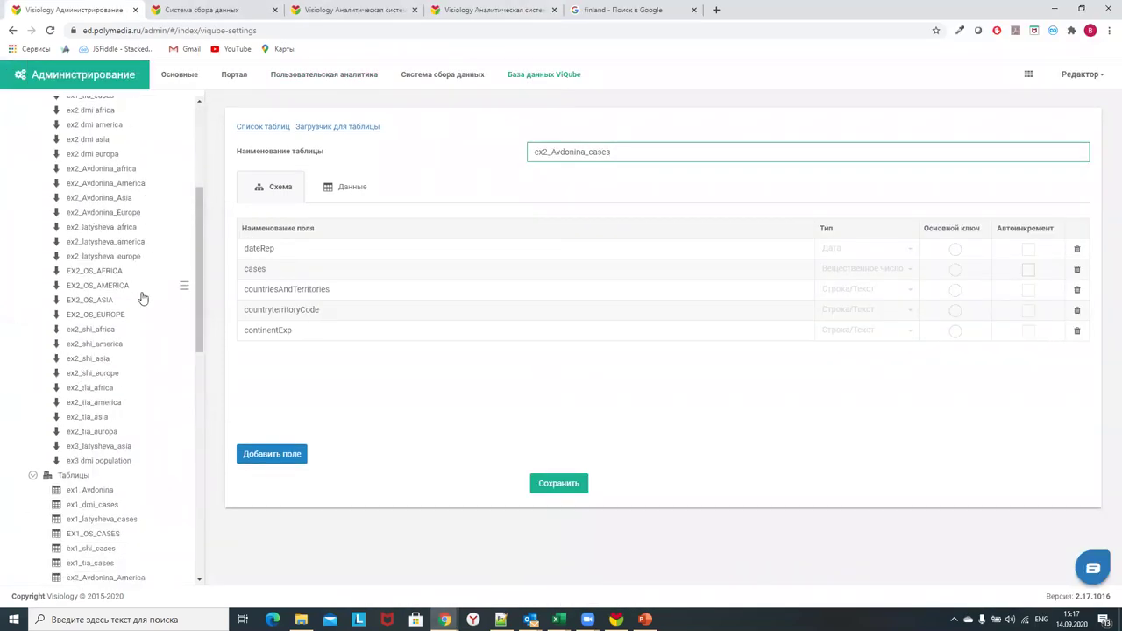
click(70, 183)
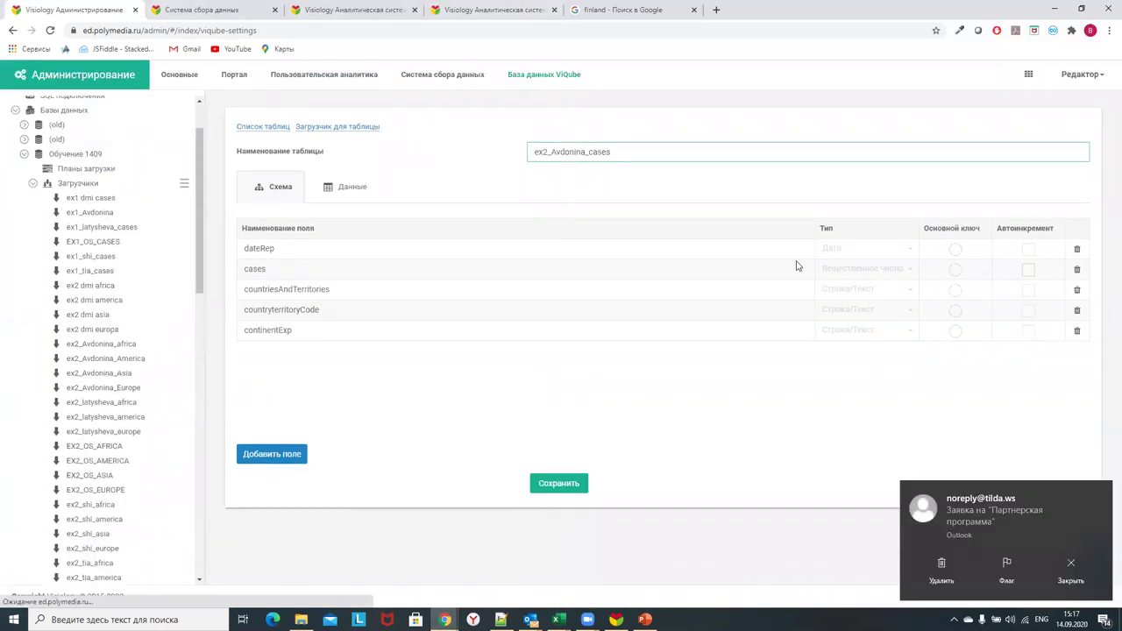
click(1103, 493)
click(1025, 128)
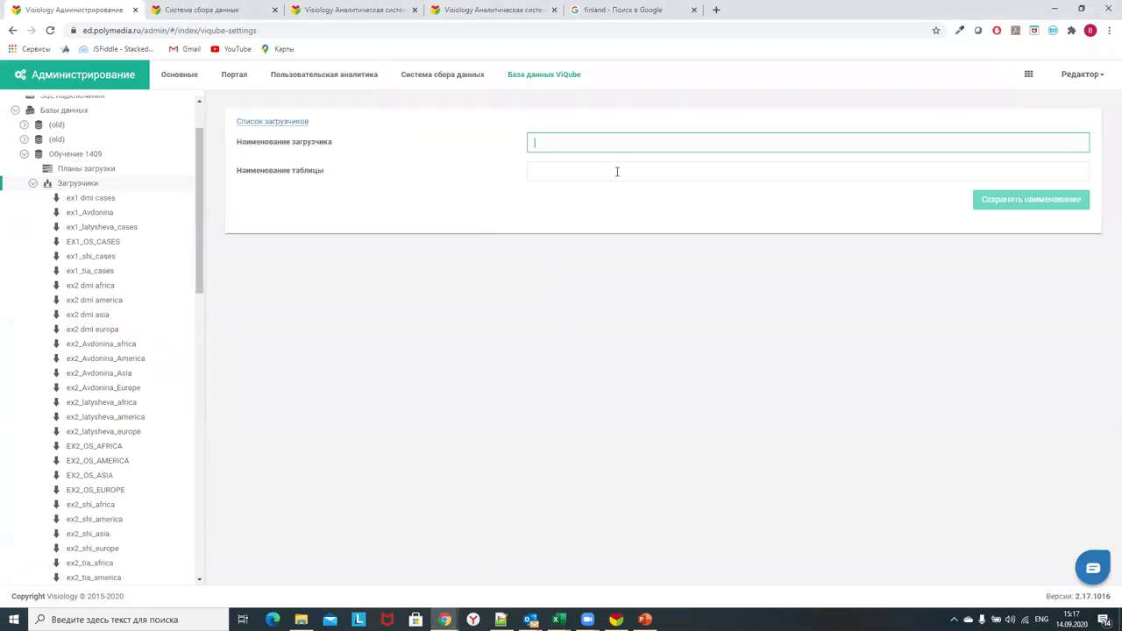
text(ex2 dmi ocea)
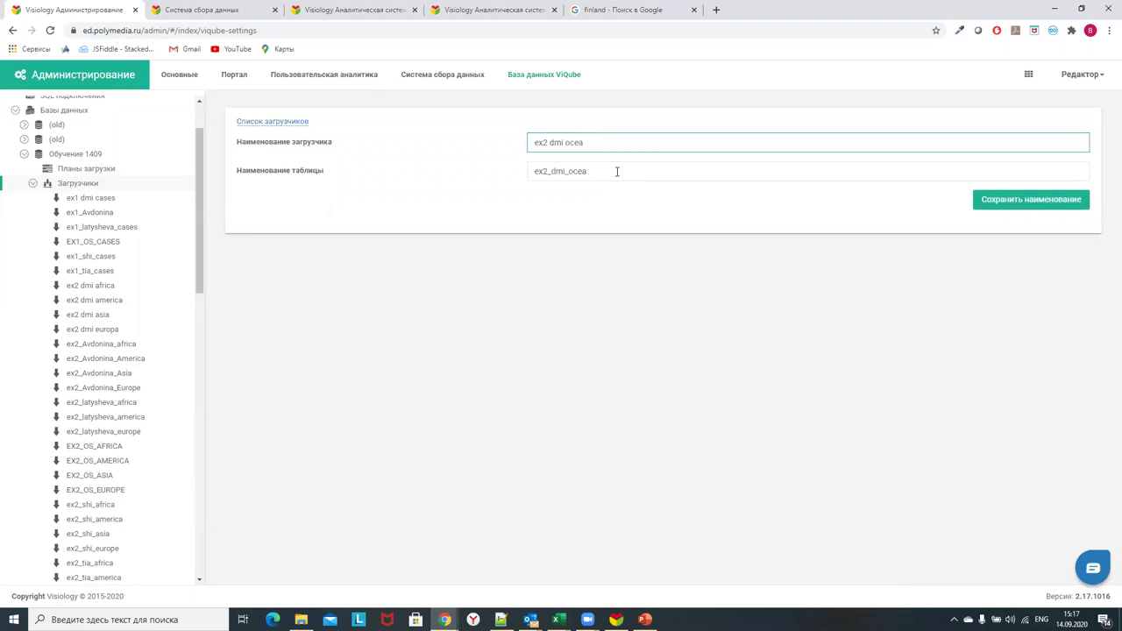
click(999, 201)
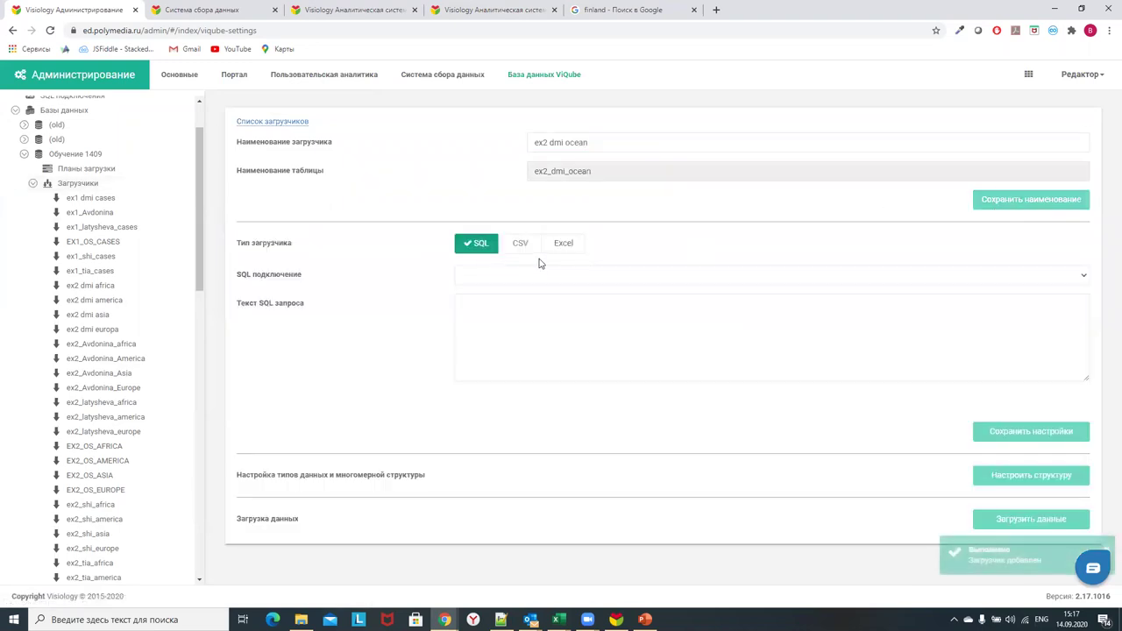
Make the loader read the Oceania COVID Excel workbook and save its settings
click(564, 243)
click(1062, 277)
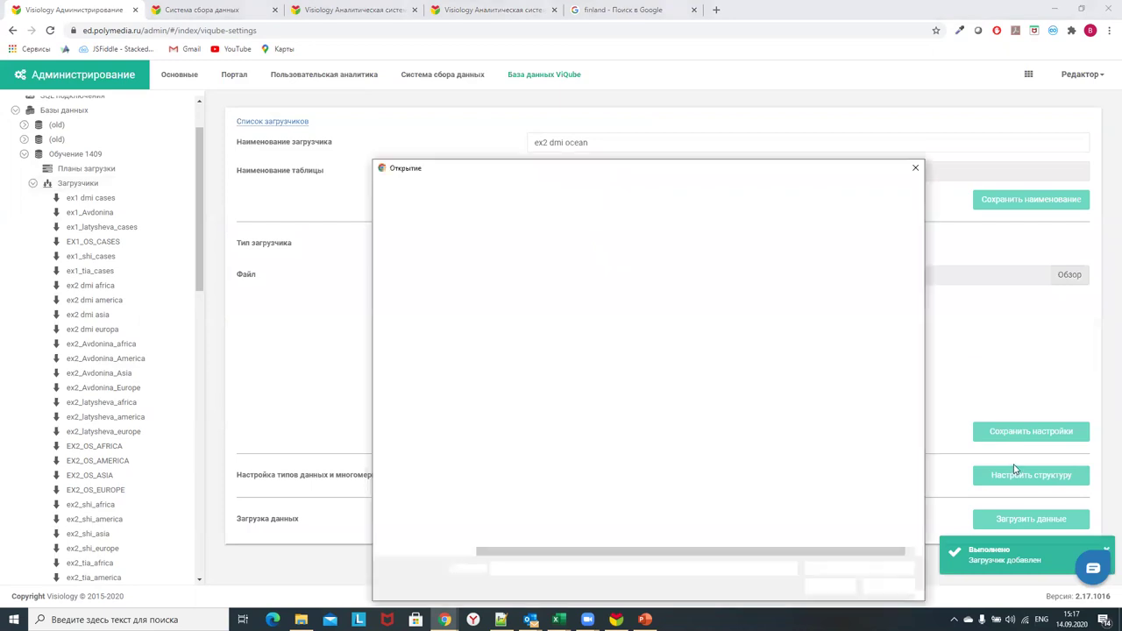
double_click(609, 341)
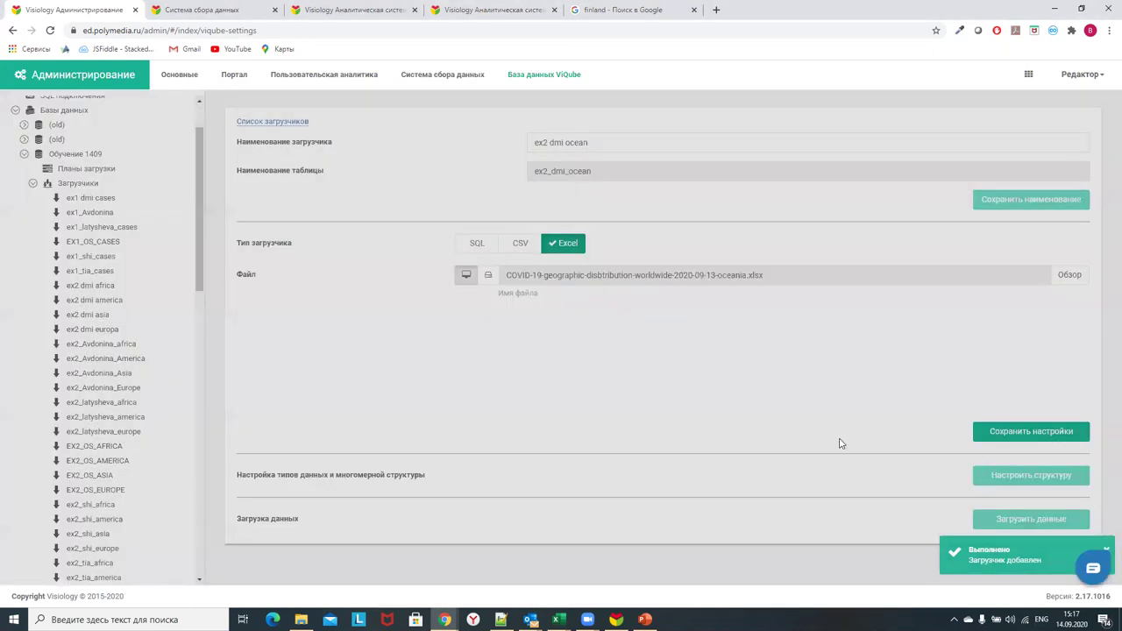
click(1010, 434)
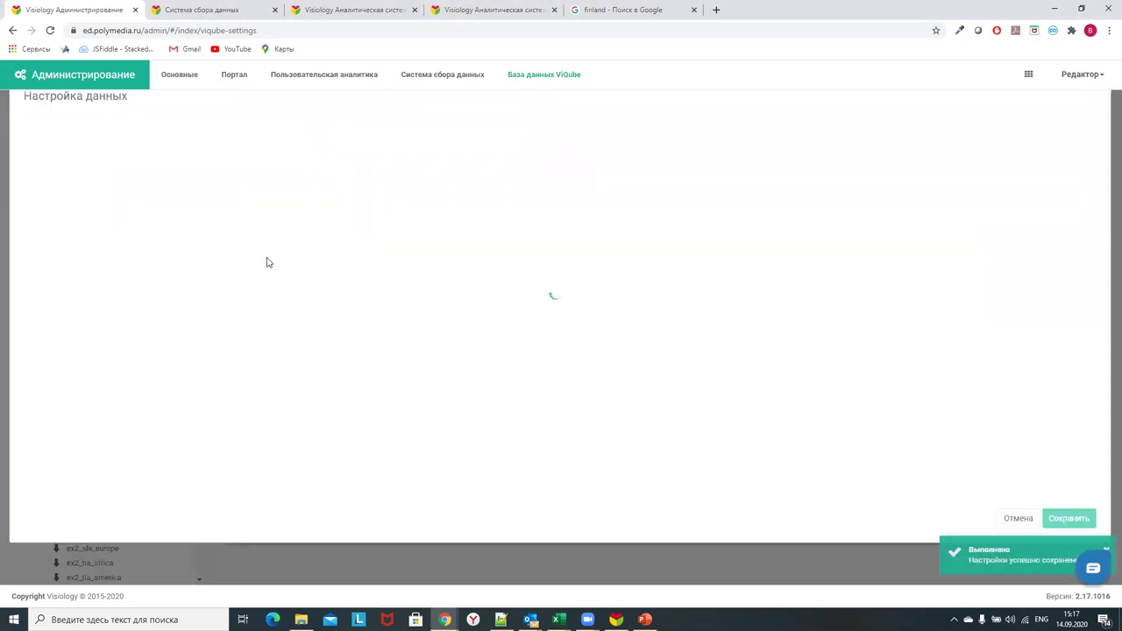
Treat the first row as column headers and save the data table settings
click(118, 152)
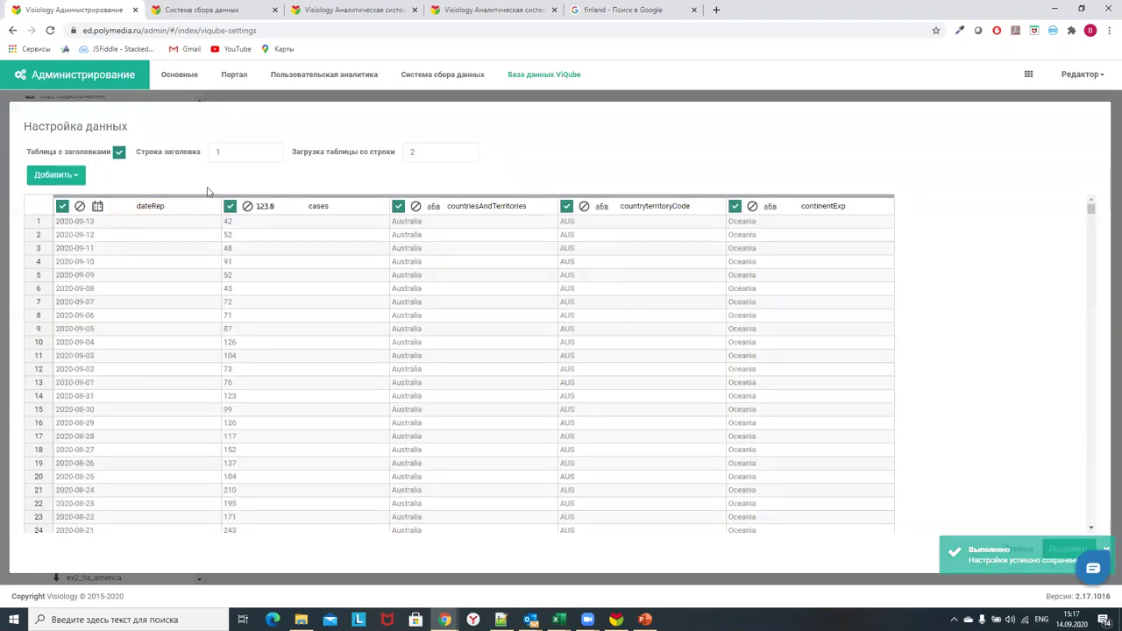
scroll(436, 368, down, 8)
scroll(425, 265, down, 3)
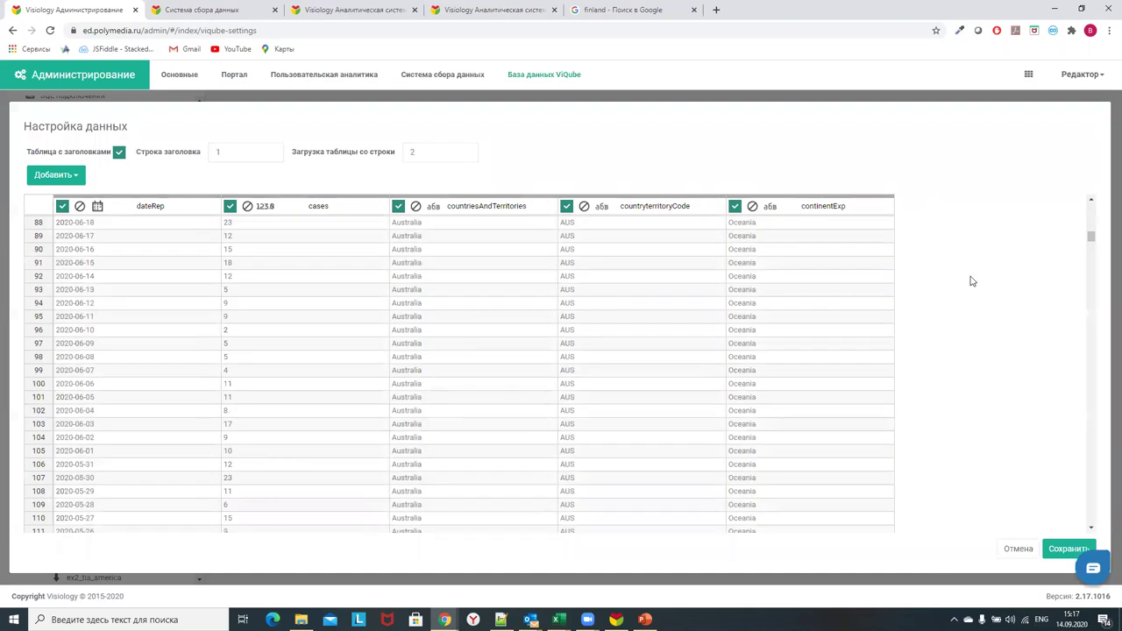
drag(1092, 237, 1076, 550)
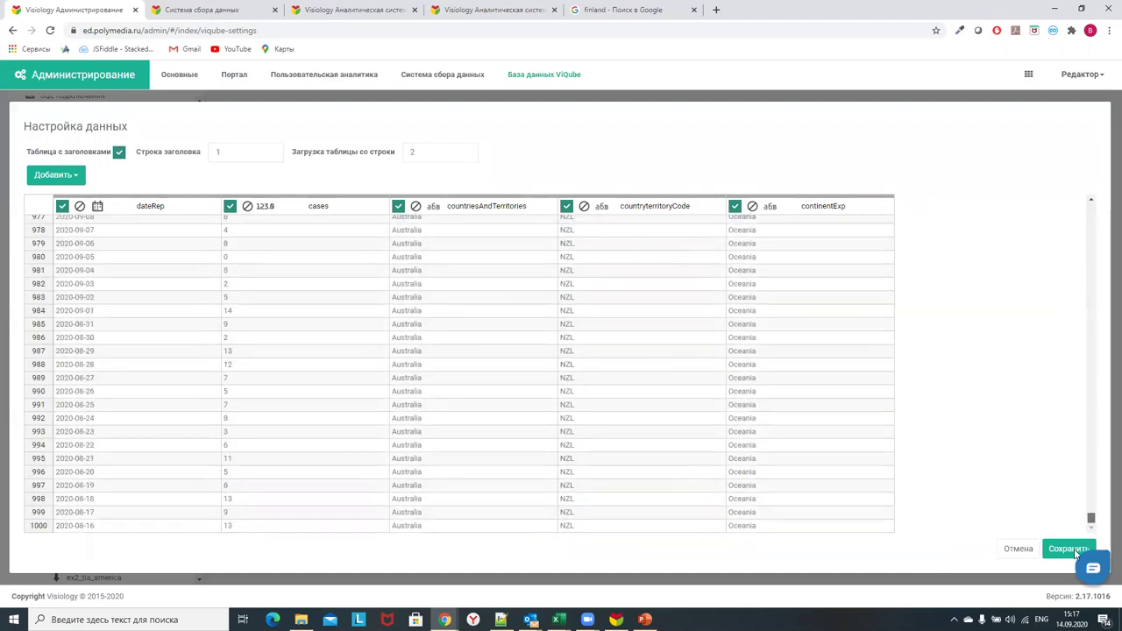
drag(1077, 493, 1080, 166)
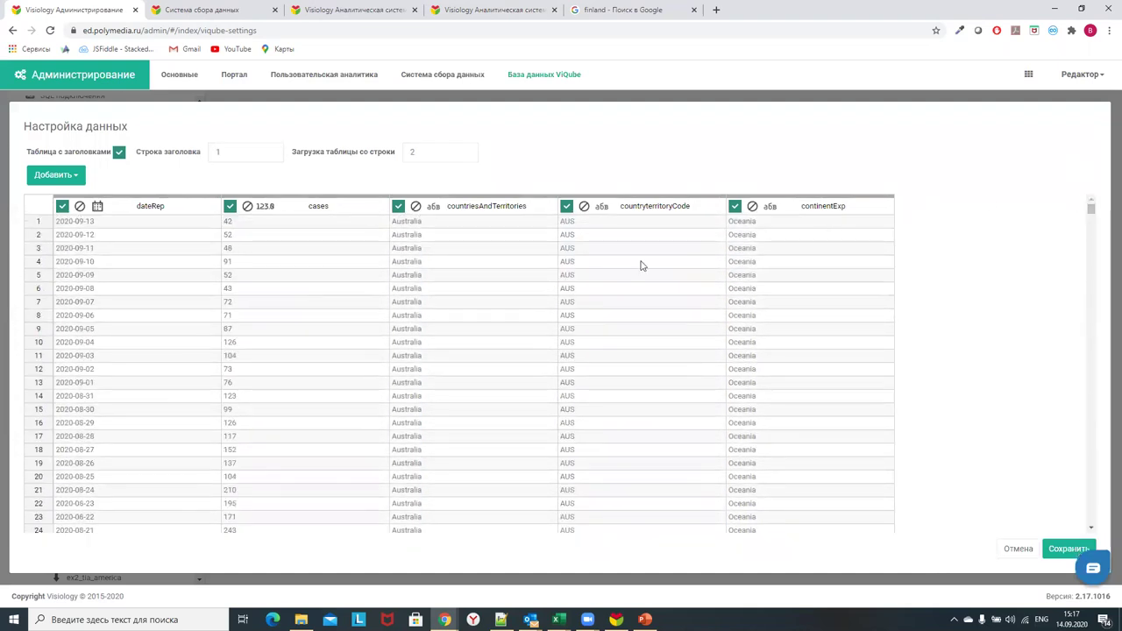
scroll(600, 500, down, 20)
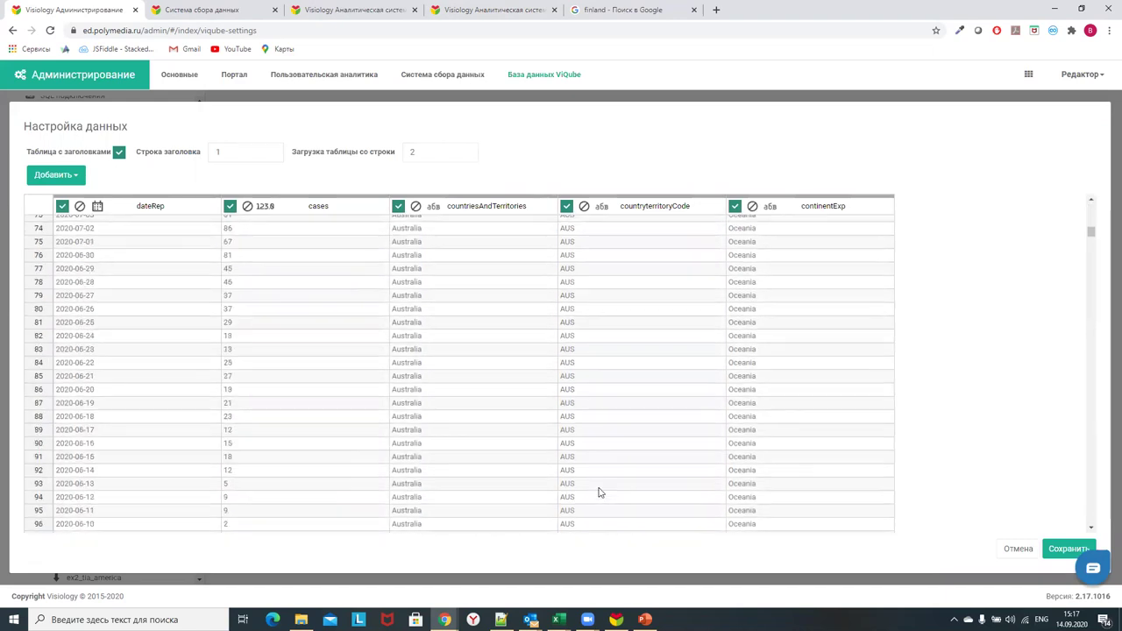
scroll(599, 492, up, 10)
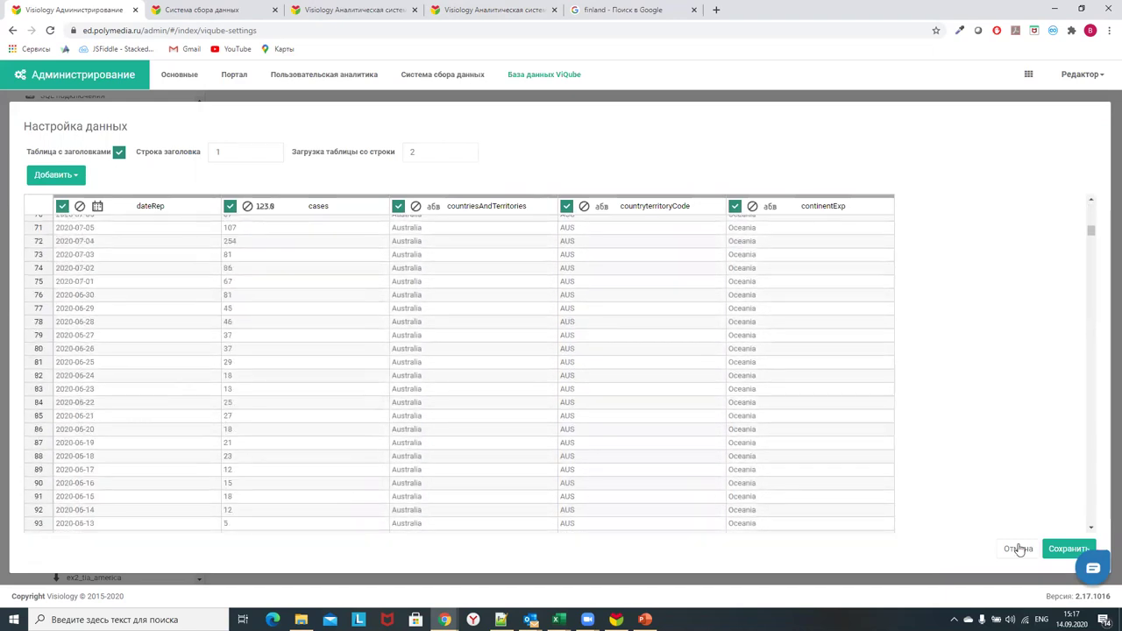
click(1065, 549)
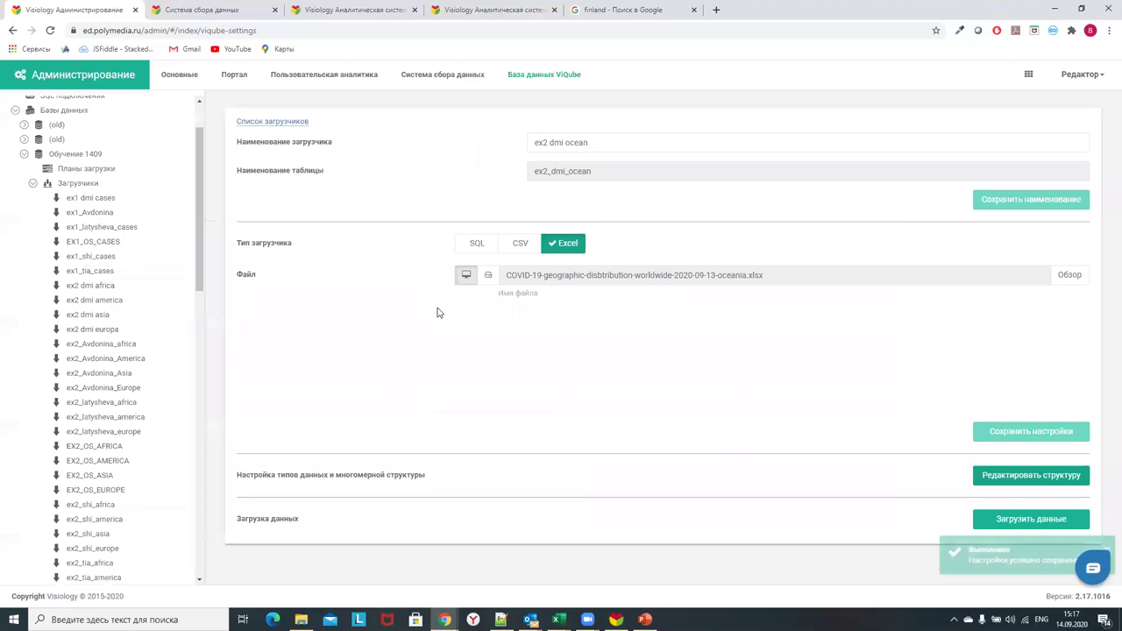
Make cases a summed measure in the ex2 dmi ocean measure group
click(997, 480)
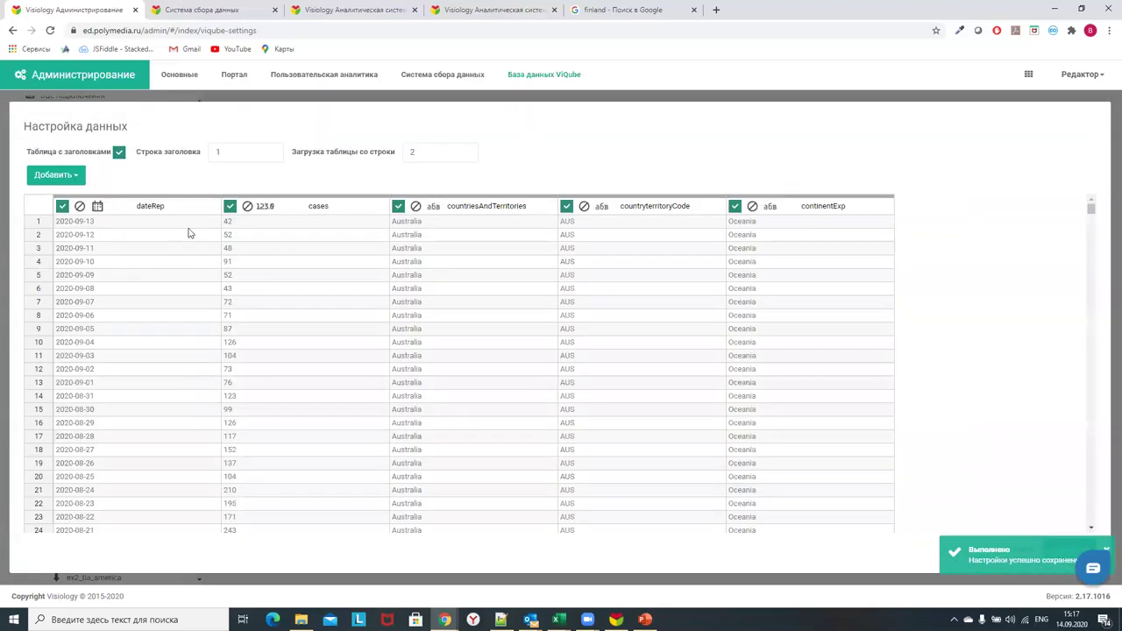
click(248, 208)
mouse_move(298, 225)
click(386, 228)
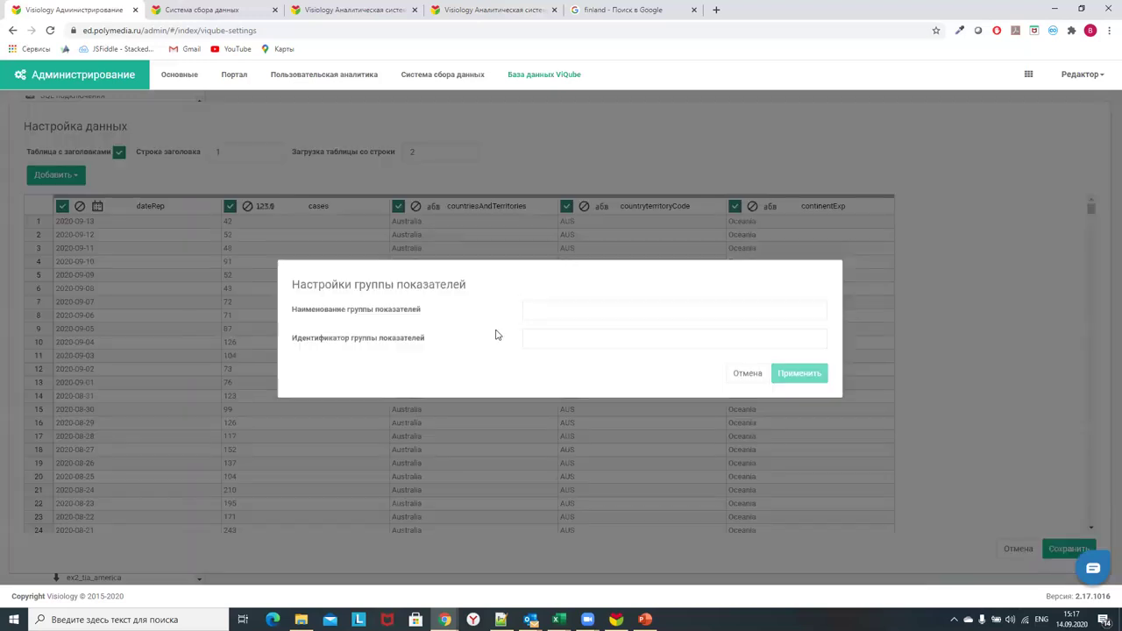
click(529, 324)
text(ex2 dmi ocean)
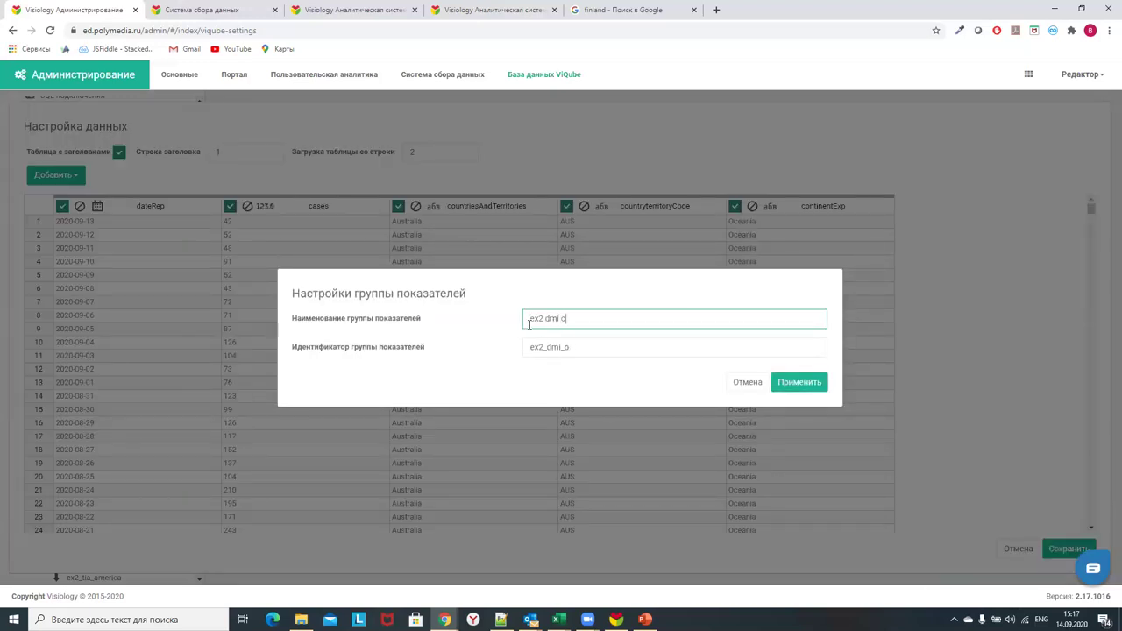
click(775, 382)
Set dateRep's type to a day-level date
click(82, 208)
mouse_move(113, 246)
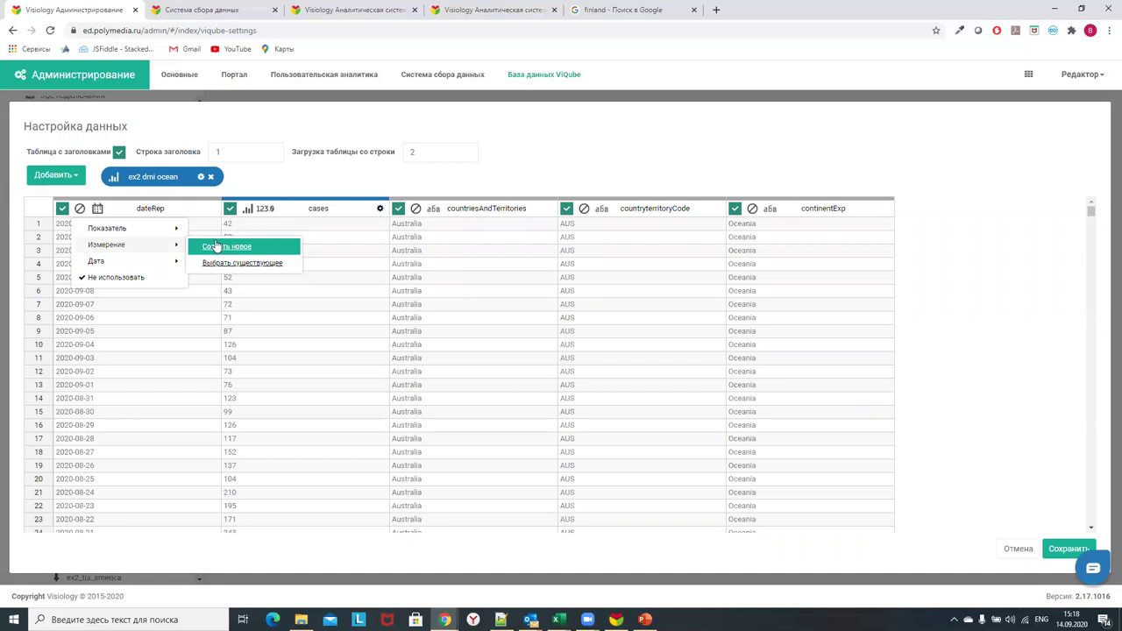
mouse_move(150, 261)
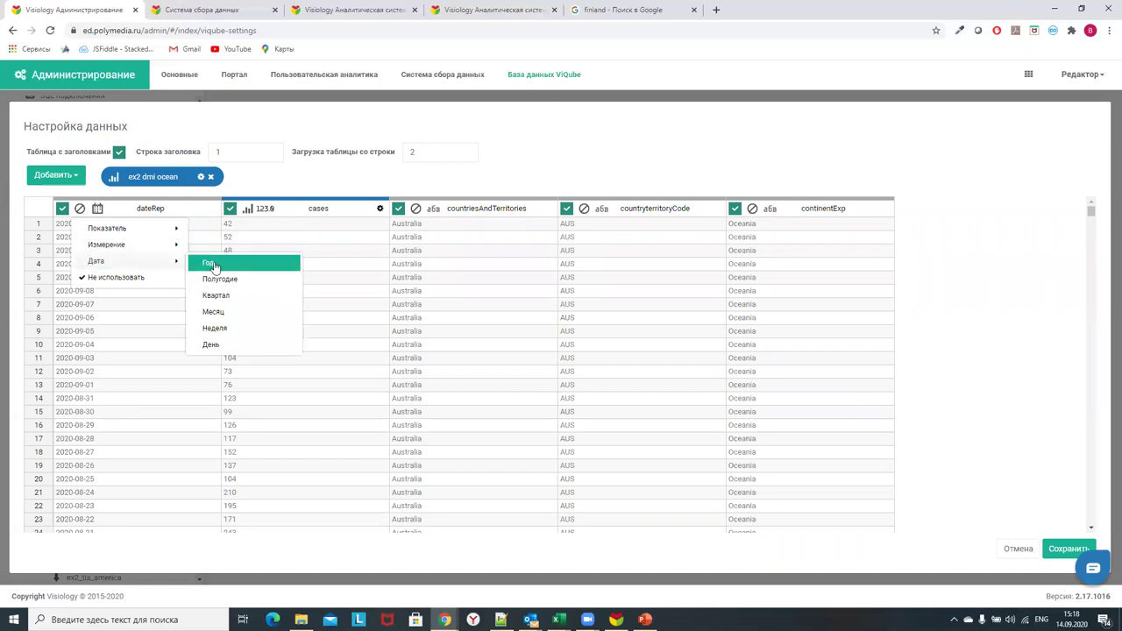
click(219, 348)
Link countriesAndTerritories to the existing ex2 dmi country dimension attribute
click(417, 211)
mouse_move(464, 246)
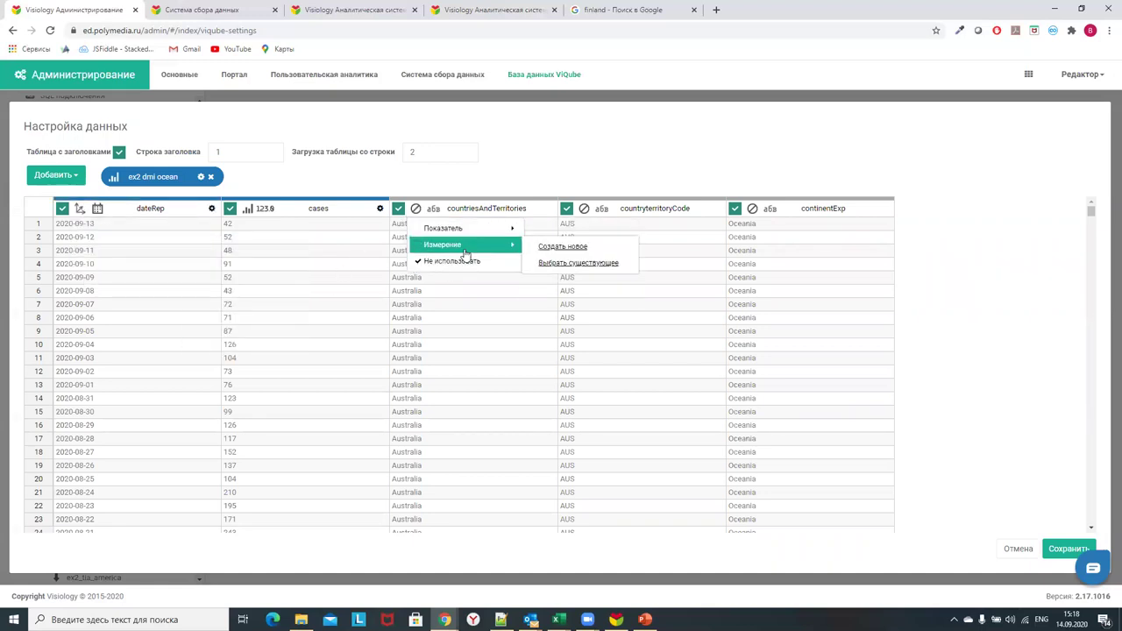
click(578, 264)
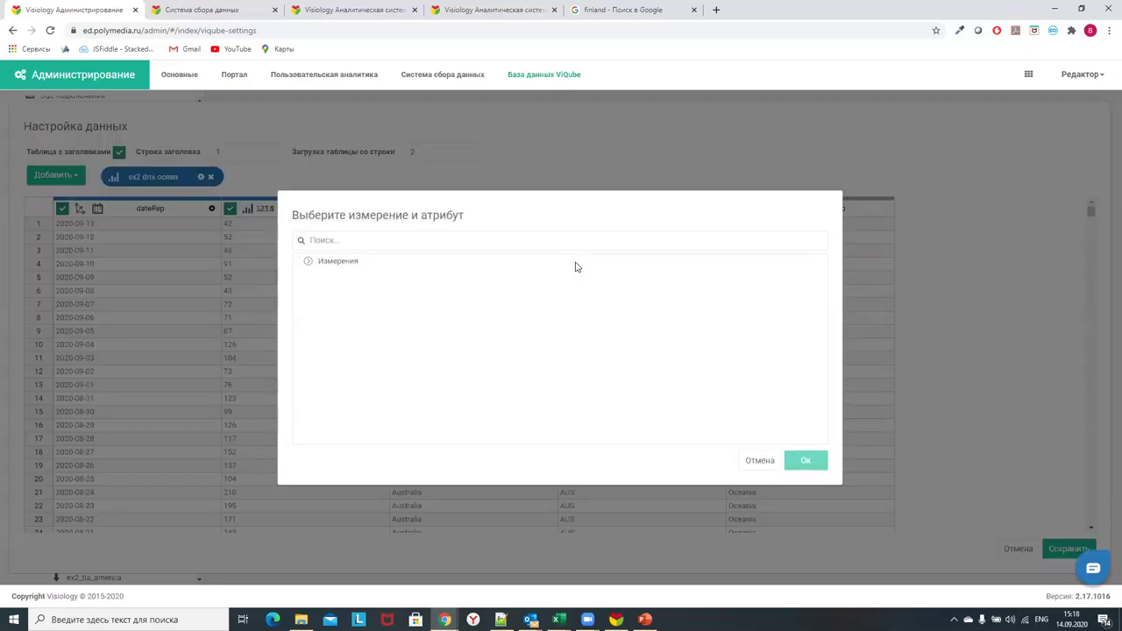
click(309, 261)
click(318, 363)
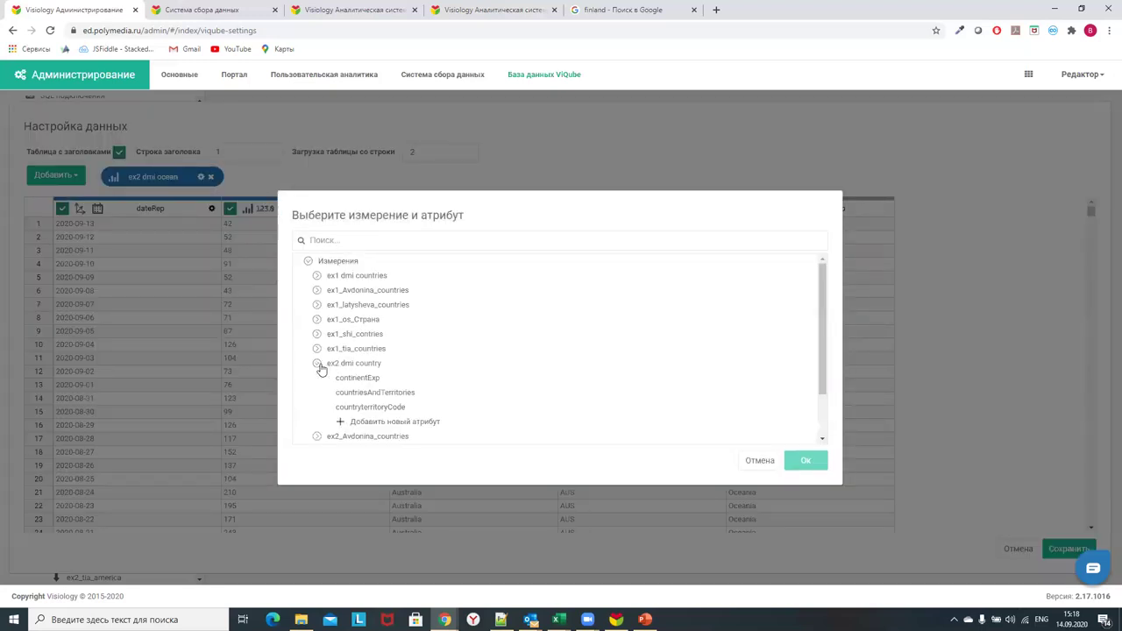
click(368, 393)
click(805, 460)
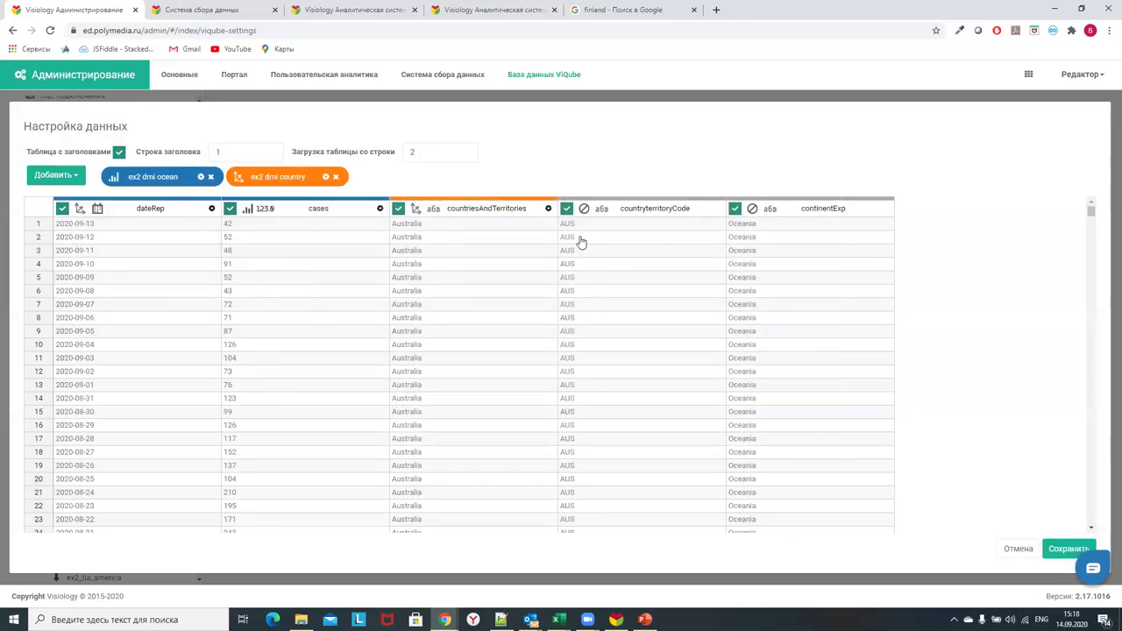
Link countryterritoryCode to the matching ex2 dmi country attribute
click(583, 209)
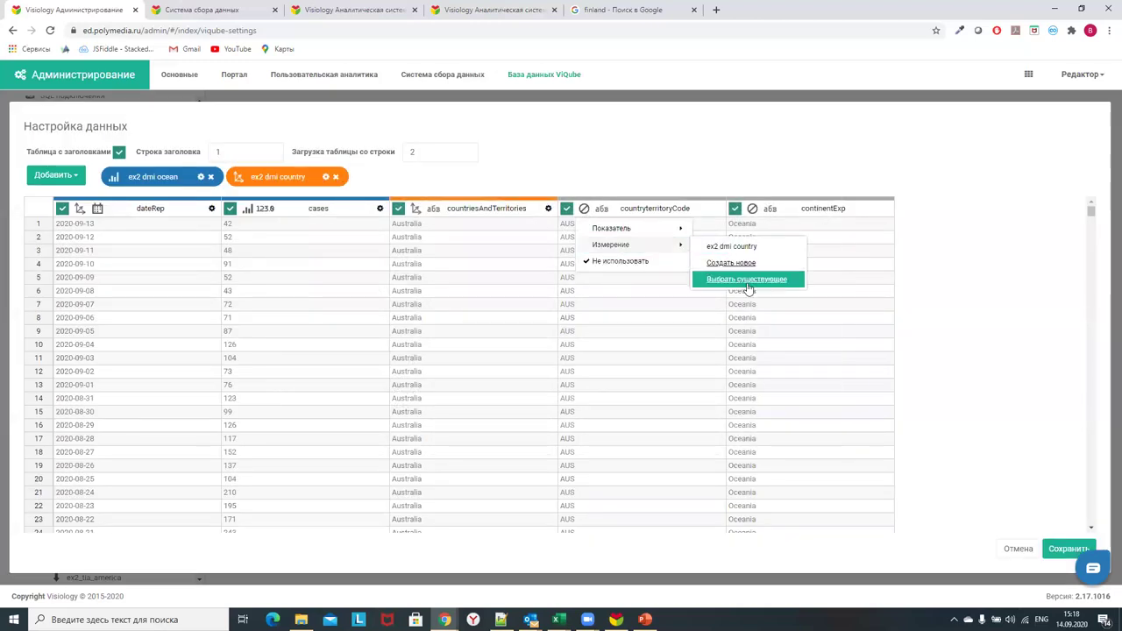
click(747, 279)
click(307, 261)
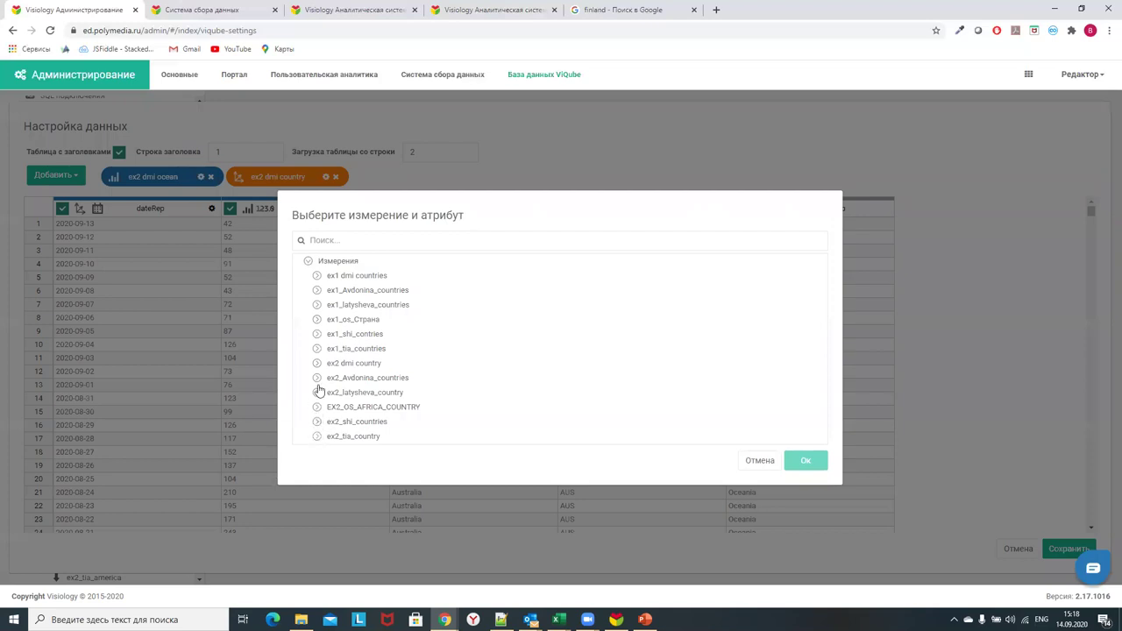
click(316, 362)
click(356, 407)
click(802, 462)
Link continentExp to the matching ex2 dmi country attribute
click(752, 211)
mouse_move(772, 246)
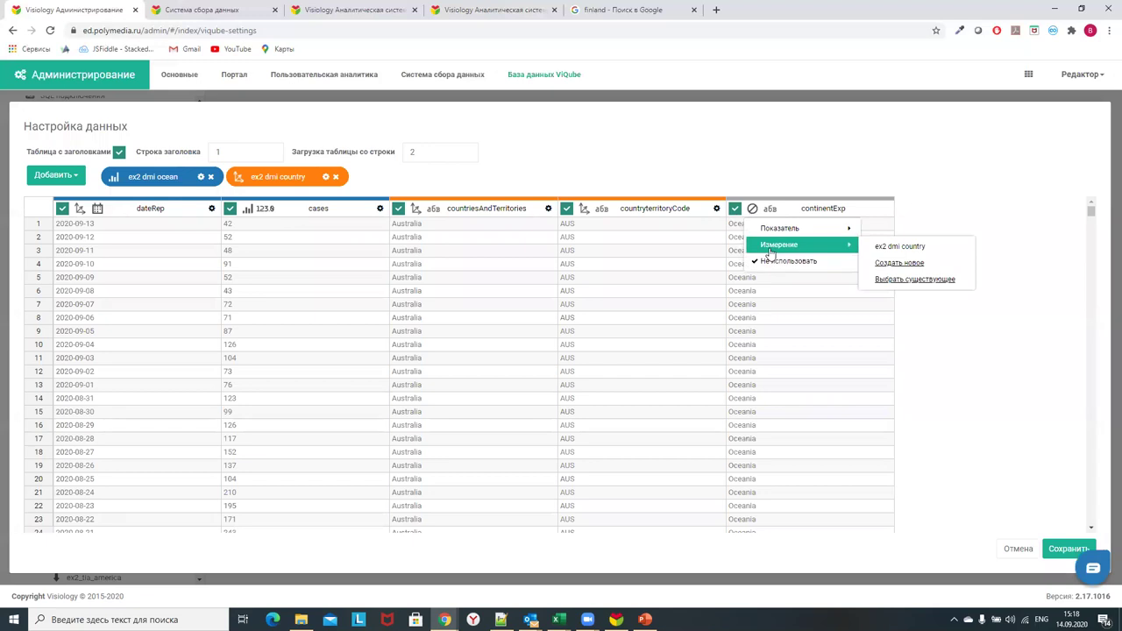
click(885, 280)
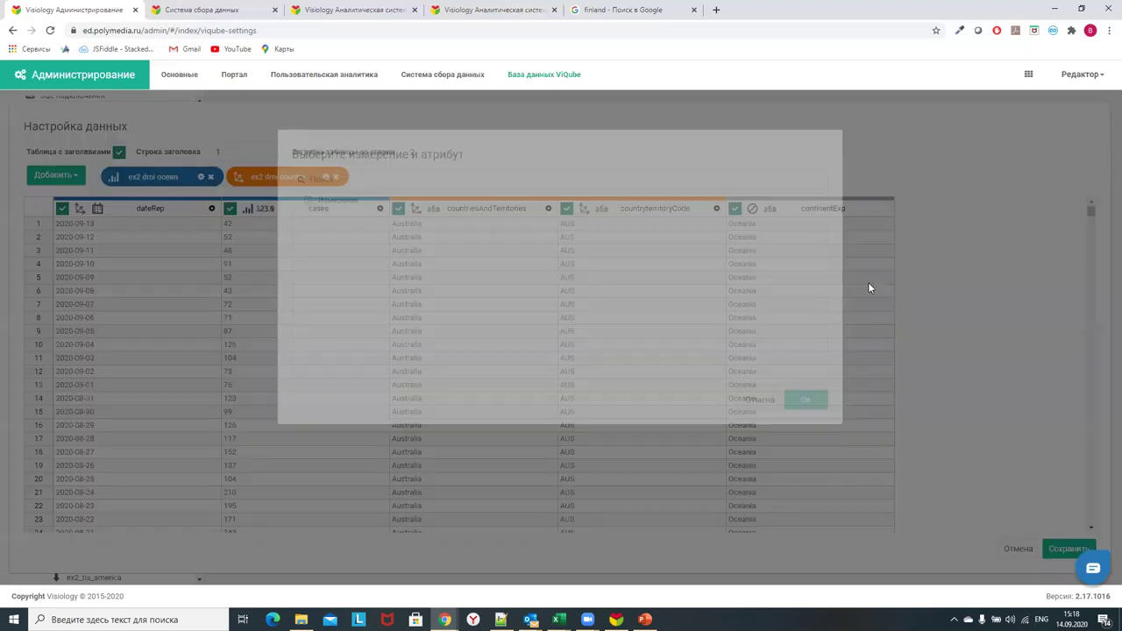
click(307, 261)
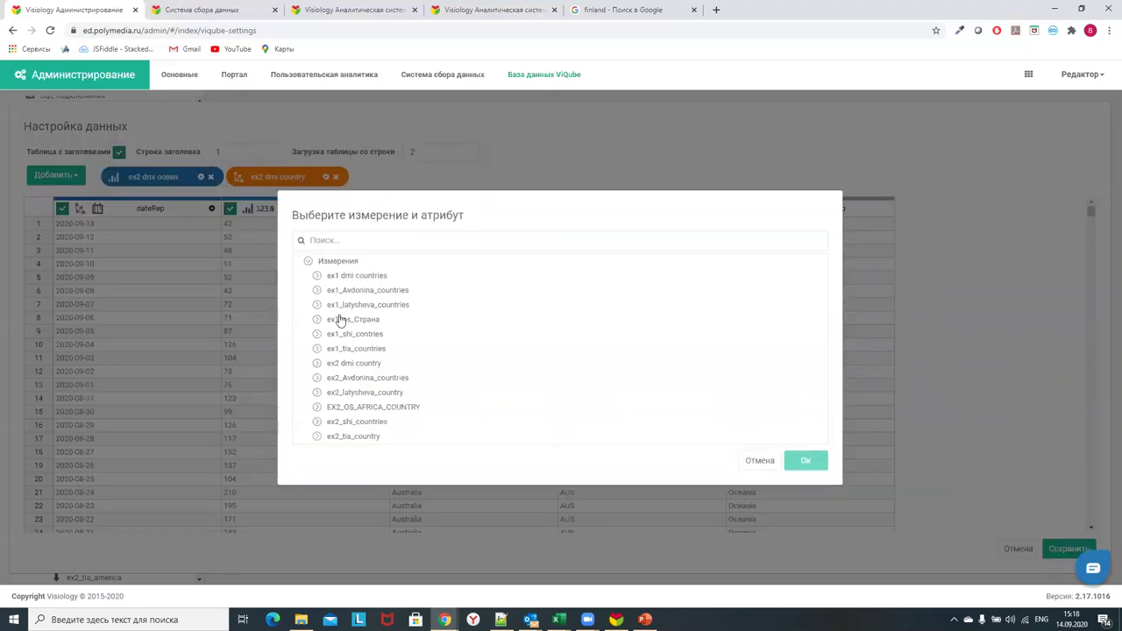
click(318, 366)
click(343, 379)
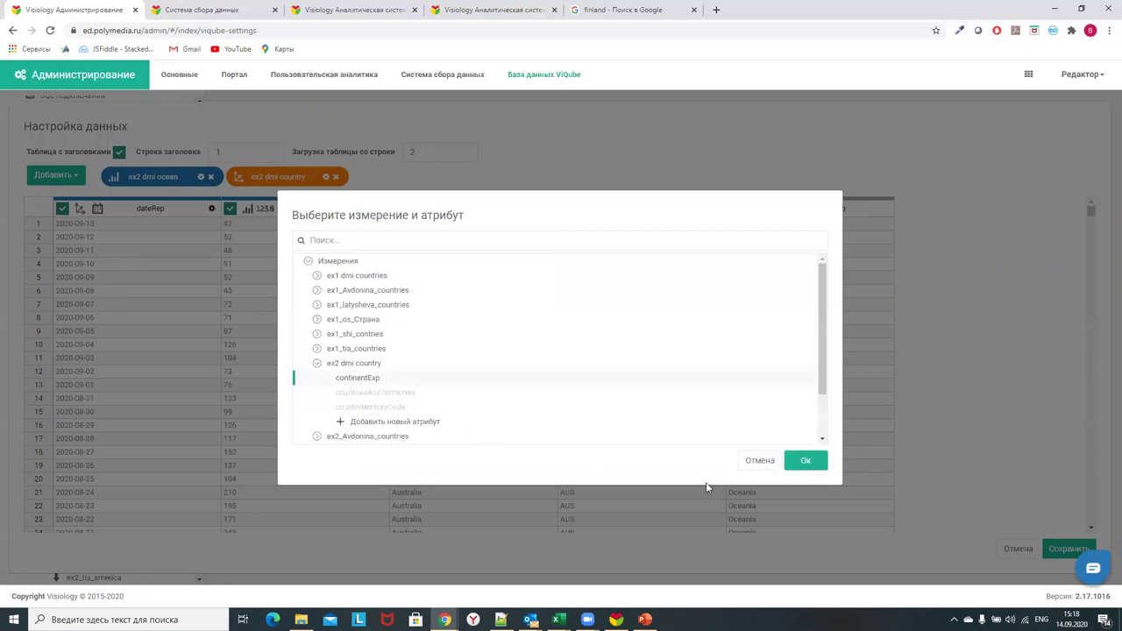
click(802, 463)
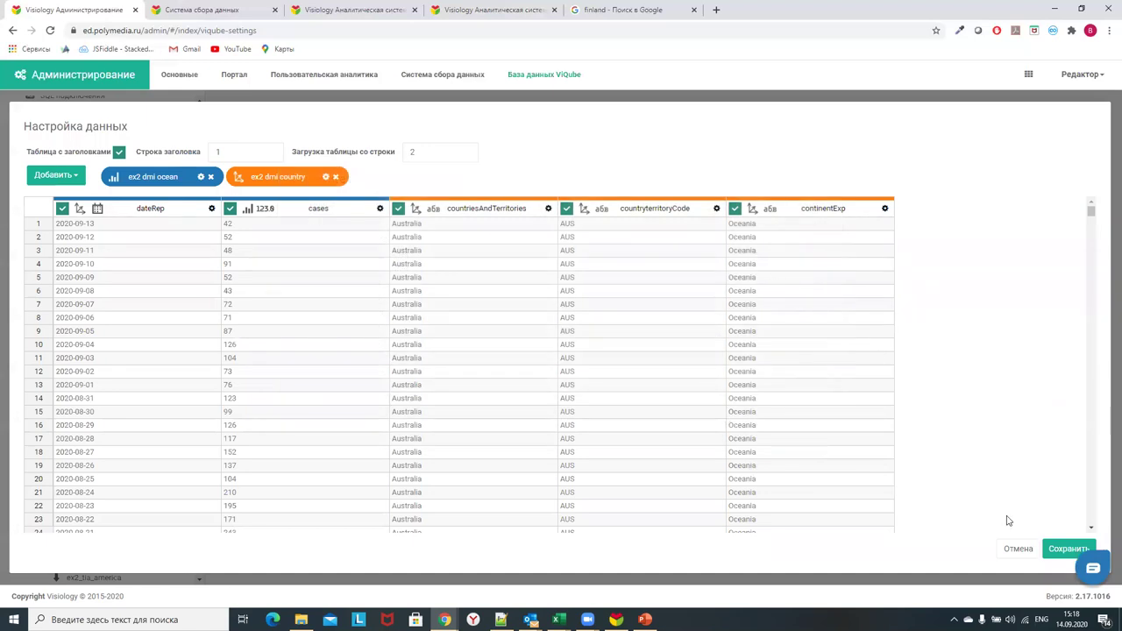
Save the ex2 dmi ocean data structure and return to Dashboard Designer
click(1061, 552)
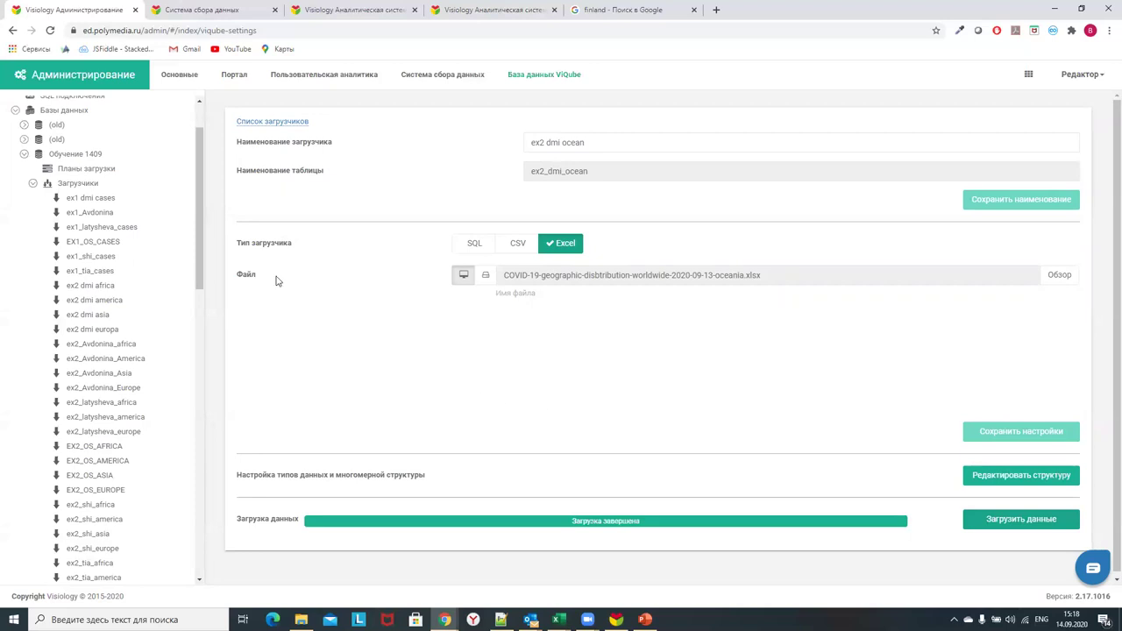
scroll(150, 433, down, 6)
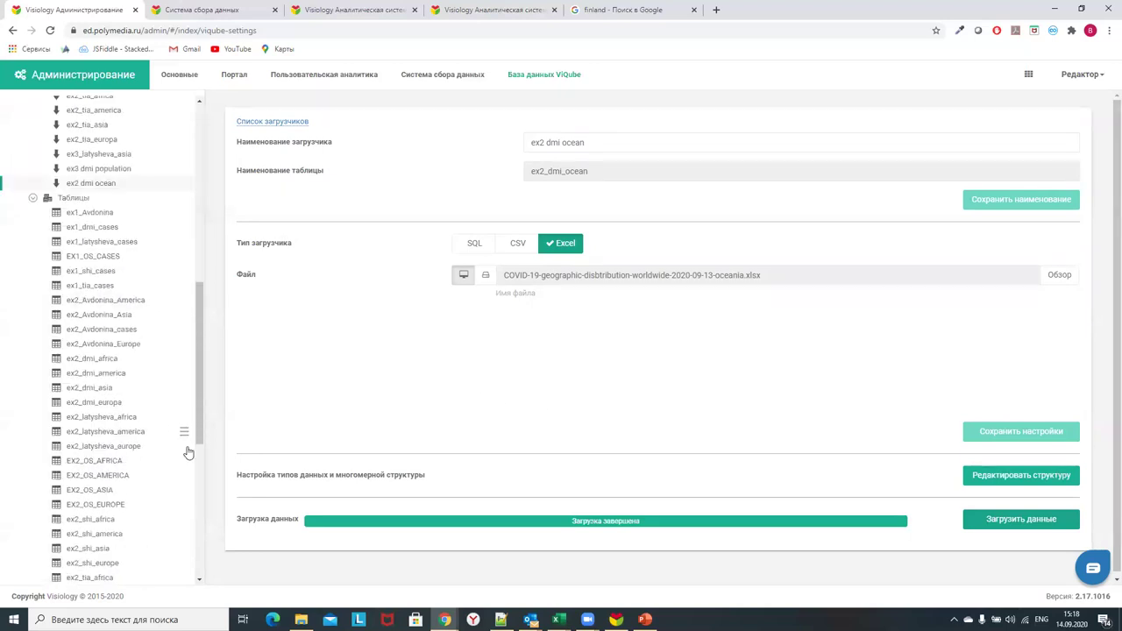
click(617, 620)
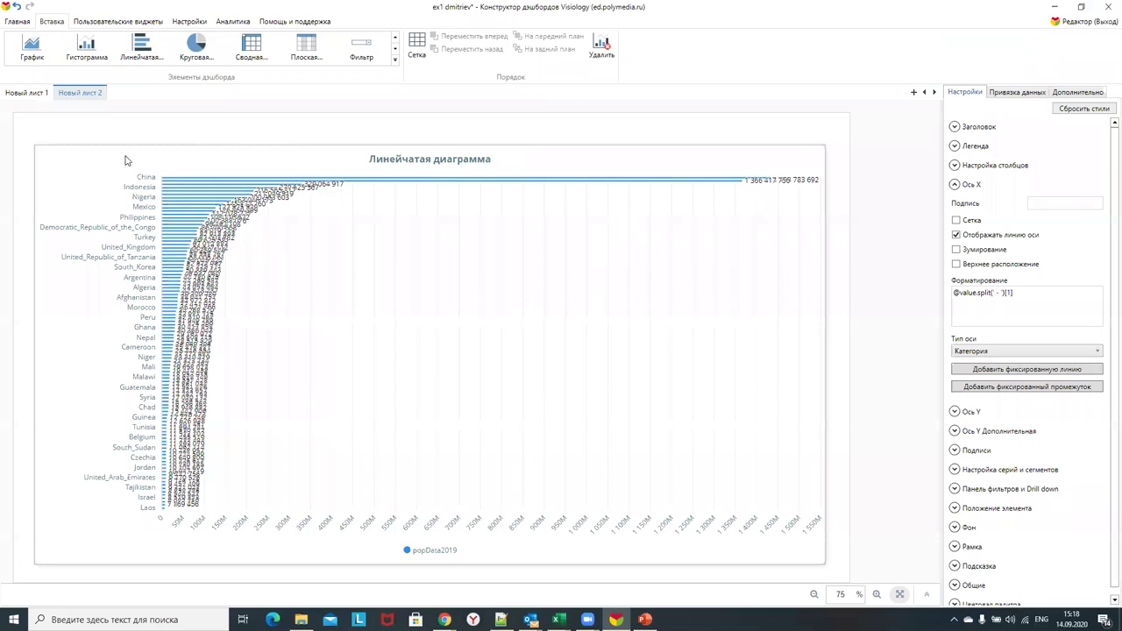
Place a Линейчатая bar chart at the sheet's upper left and enlarge it
click(81, 49)
drag(102, 153, 152, 225)
key(Delete)
click(141, 50)
drag(71, 178, 141, 224)
drag(154, 292, 175, 518)
drag(256, 313, 651, 327)
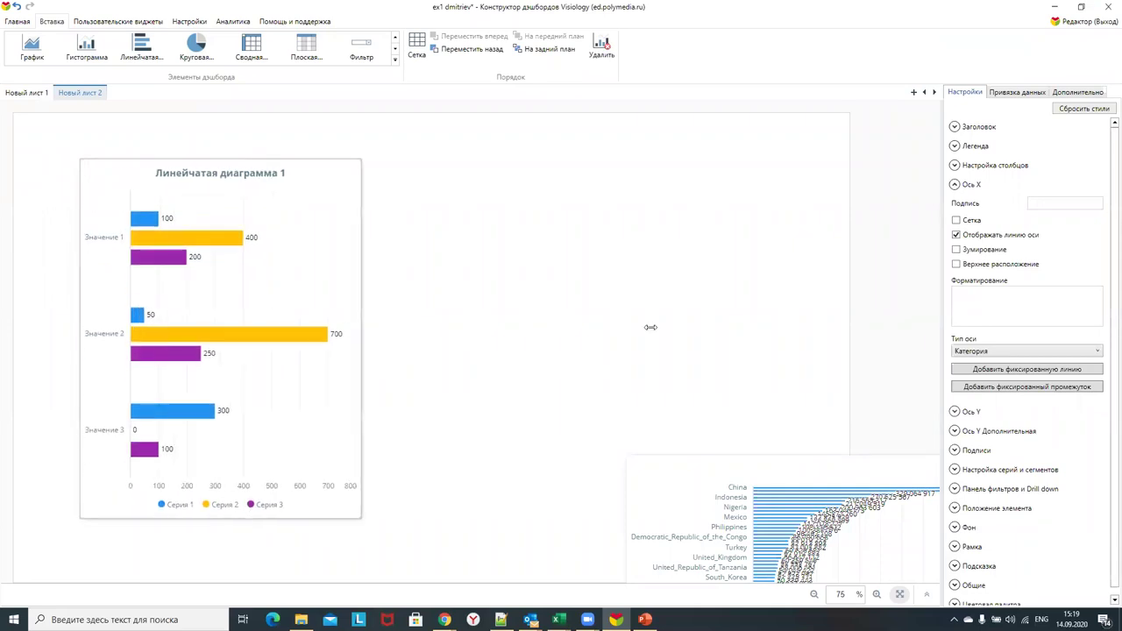
Bind the chart to ViQube with a query on the ex2 dmi ocean measure group
click(1017, 91)
click(999, 125)
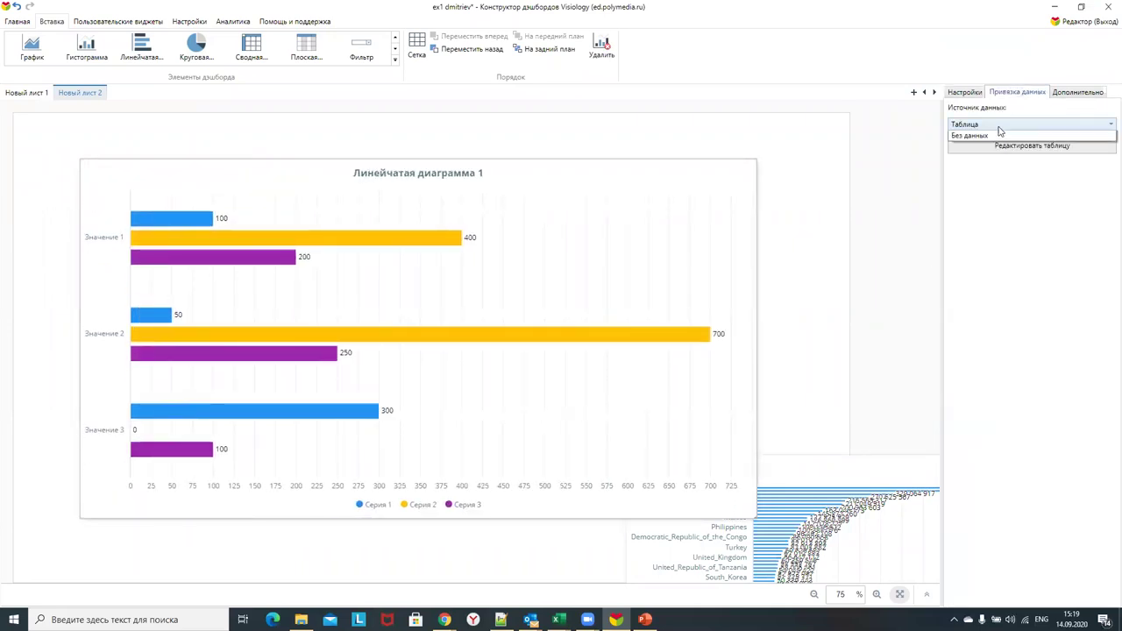
click(986, 148)
click(990, 171)
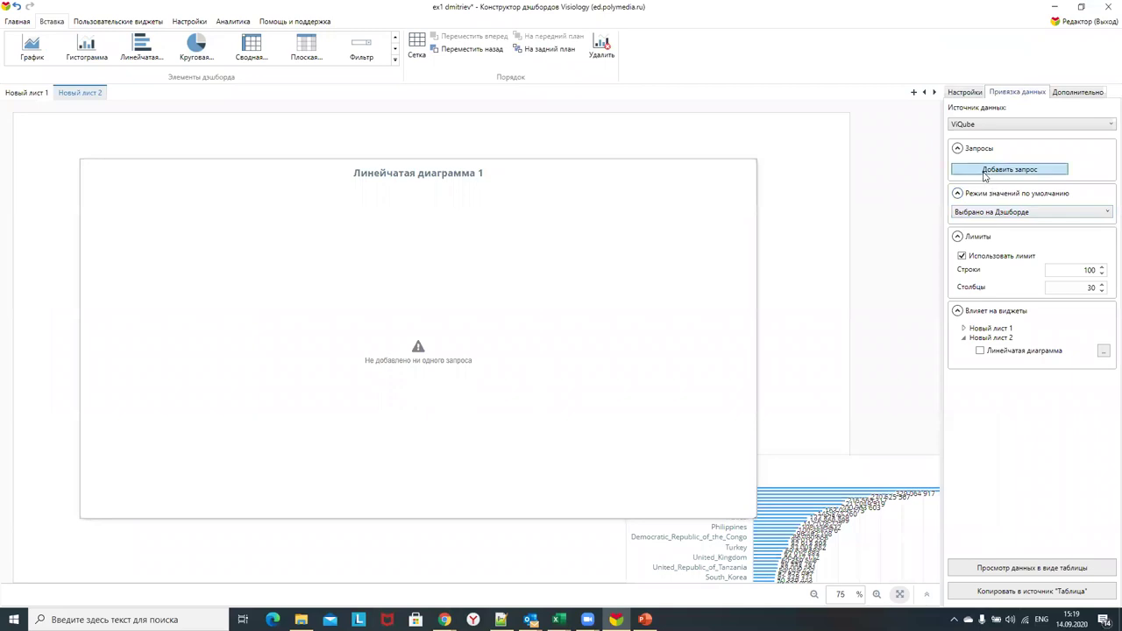
click(999, 247)
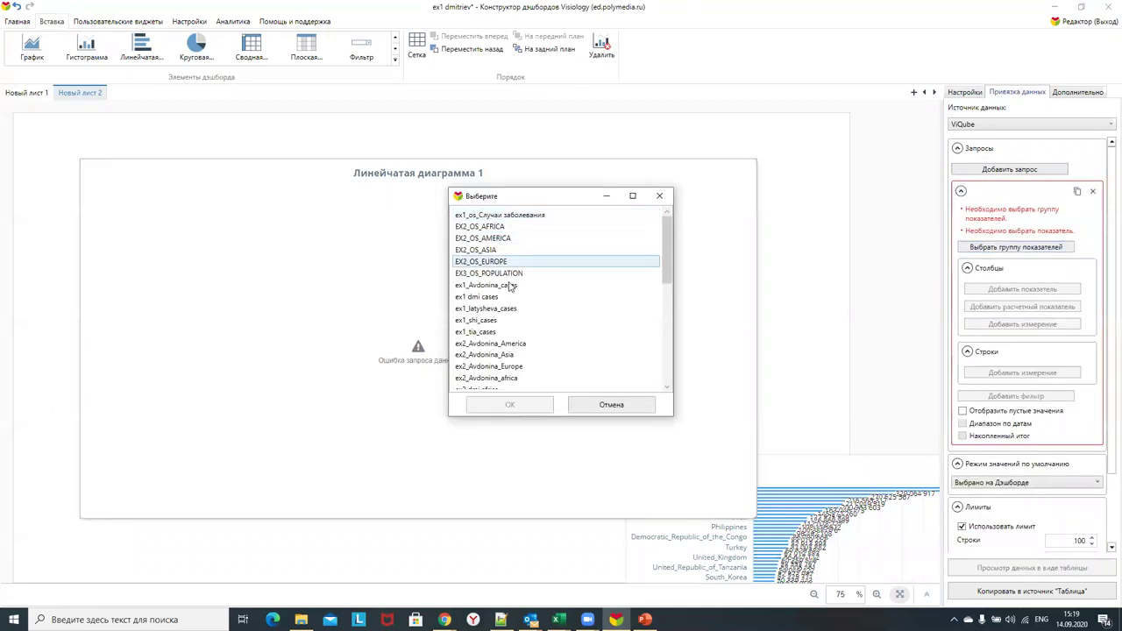
scroll(486, 237, down, 7)
scroll(483, 263, up, 5)
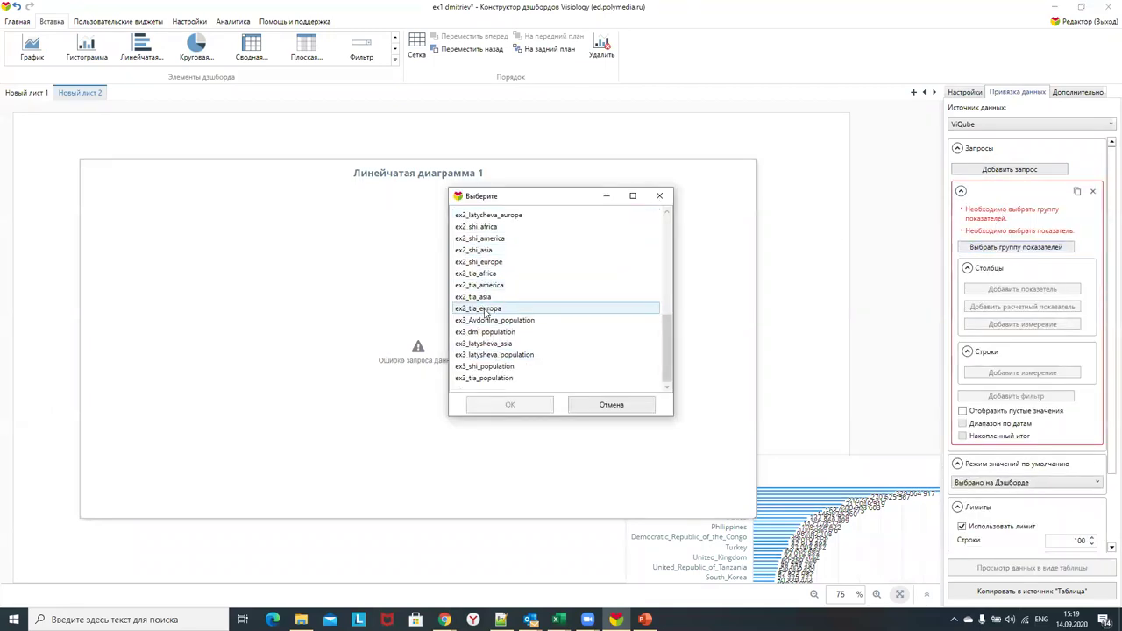
click(485, 355)
click(509, 404)
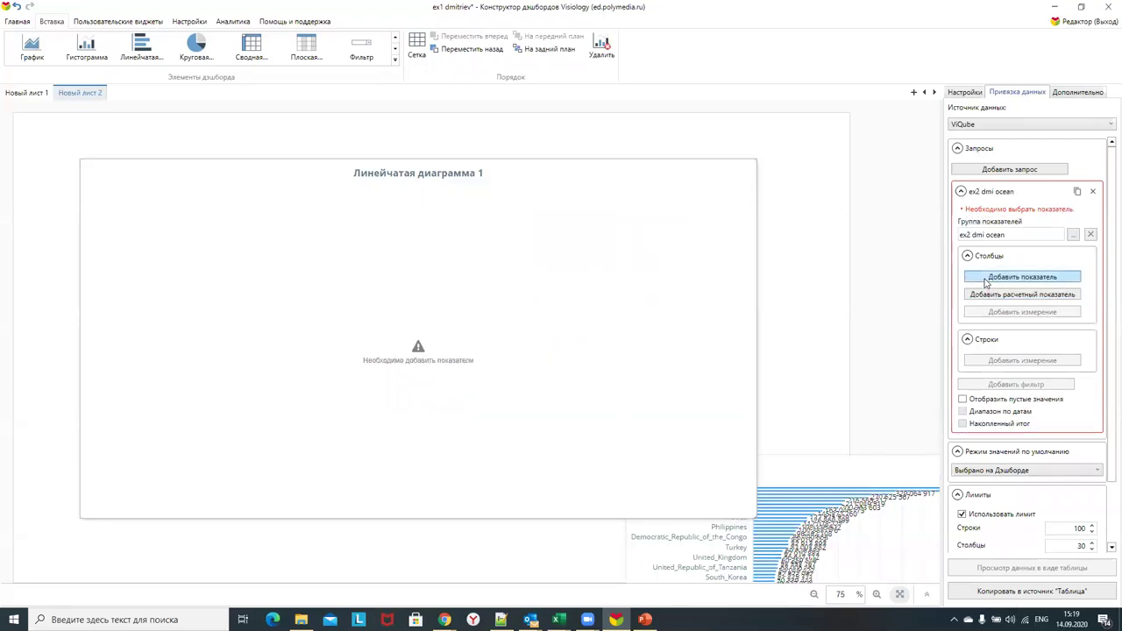
Add cases as the measure and countryterritoryCode as the row dimension
click(973, 277)
click(480, 215)
click(509, 408)
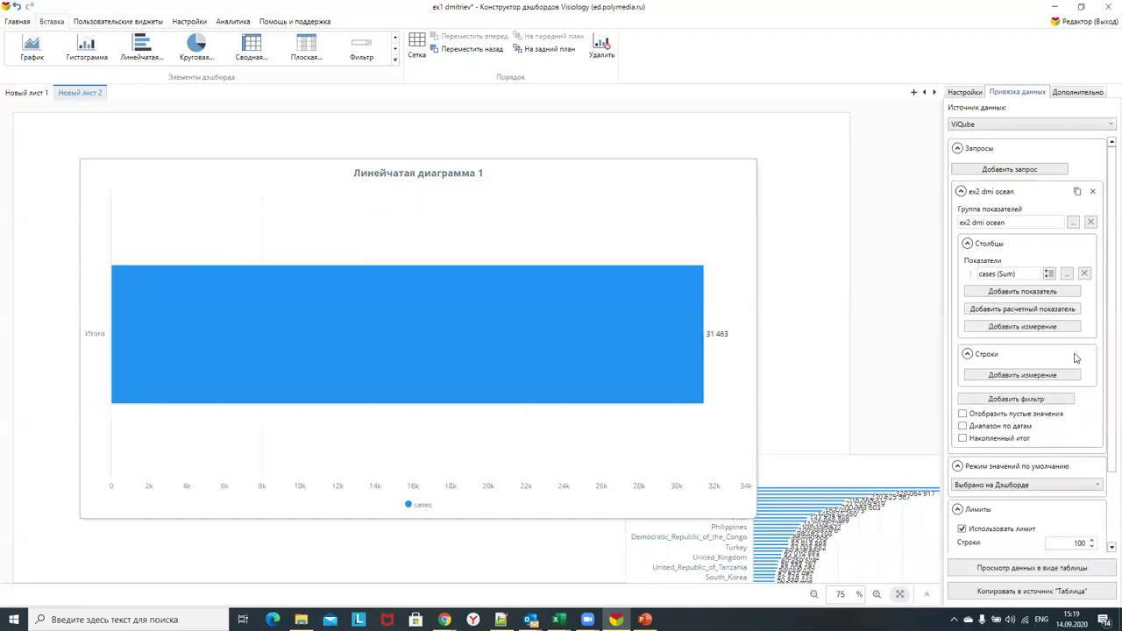
click(993, 377)
click(458, 253)
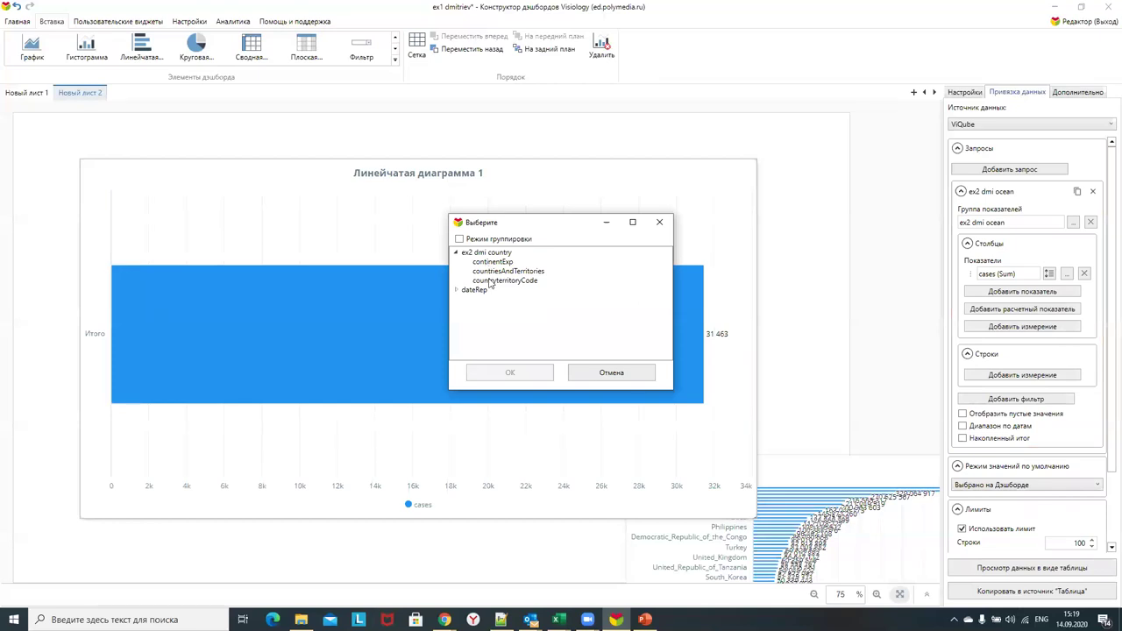
click(491, 281)
click(508, 374)
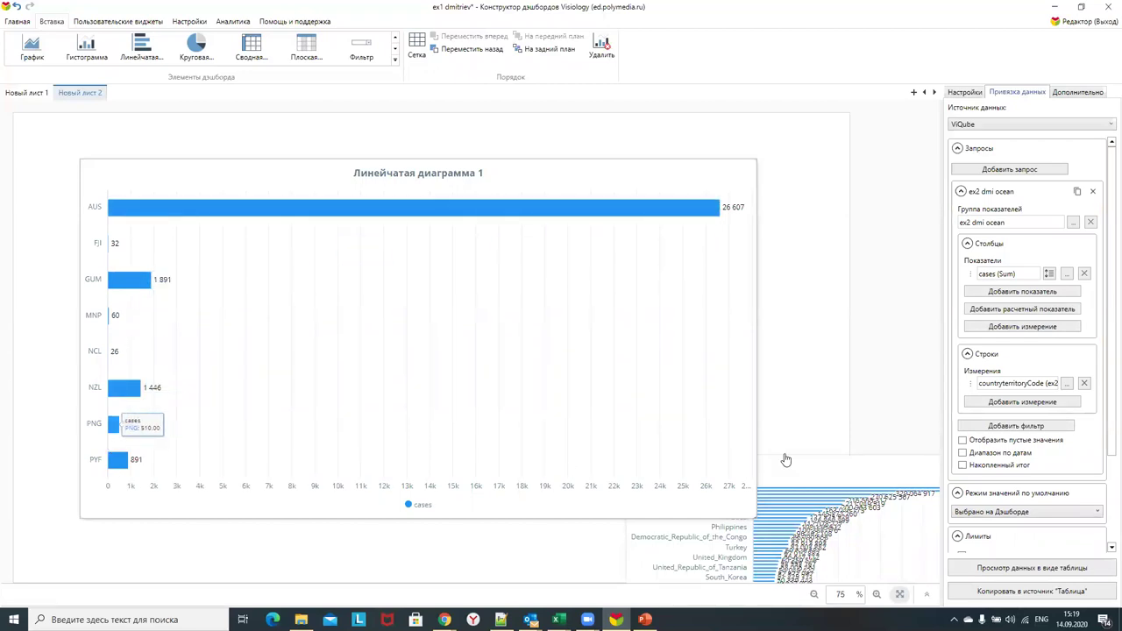
Add countriesAndTerritories as a second row dimension
click(1024, 403)
click(456, 253)
click(499, 272)
click(504, 373)
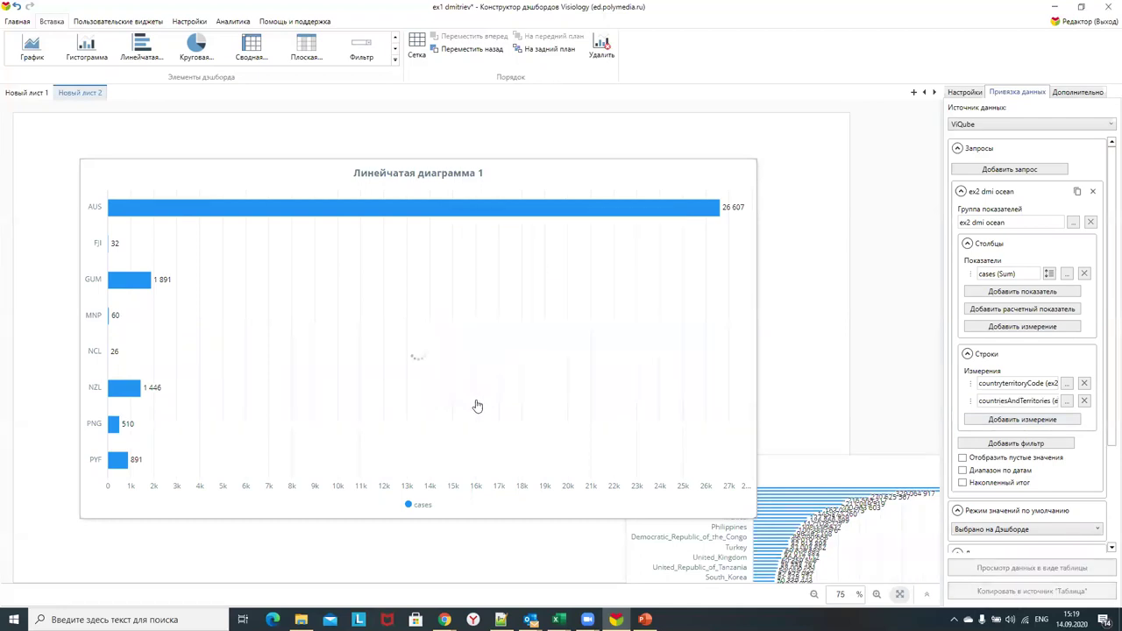
click(833, 476)
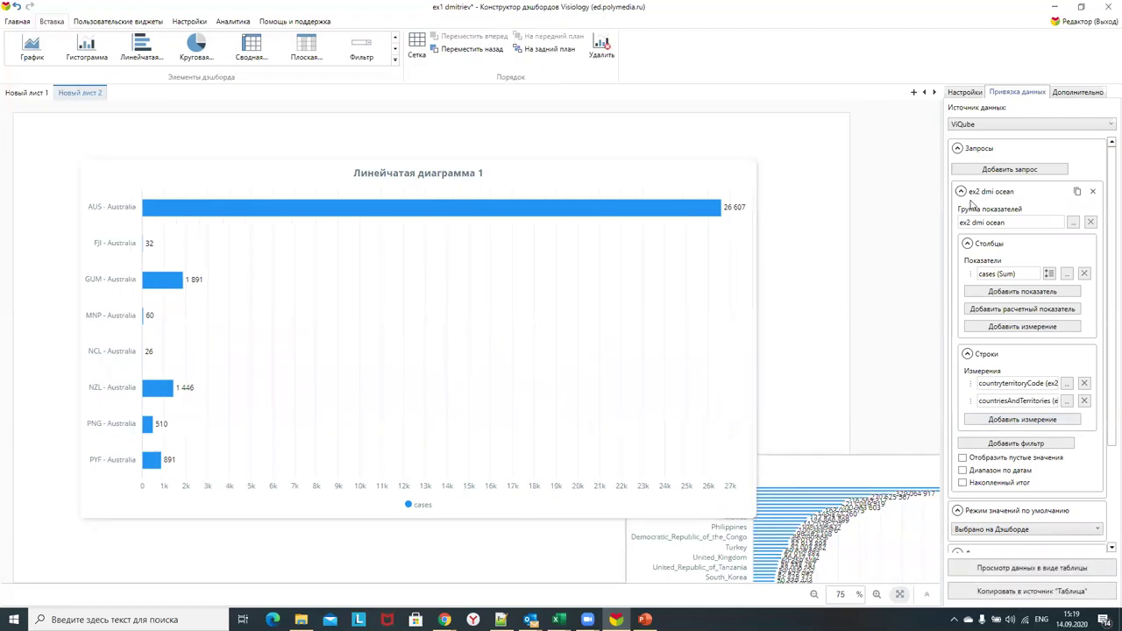
Copy the population chart's X-axis label formatting expression into the cases bar chart's axis labels
click(964, 92)
drag(1035, 304, 847, 293)
key(ctrl+c)
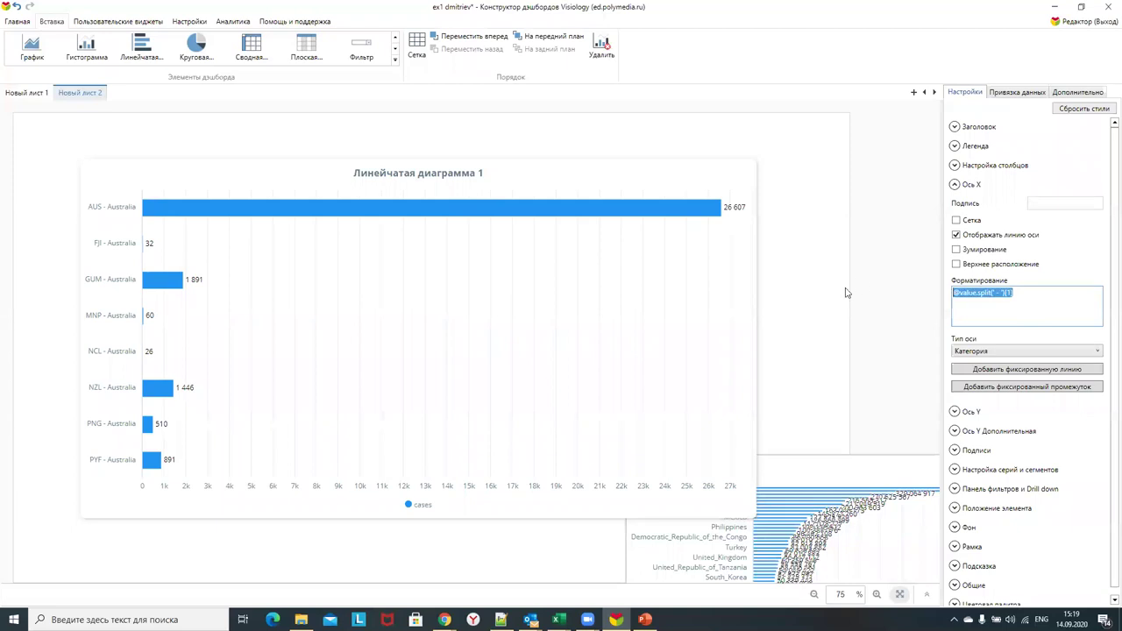
click(731, 276)
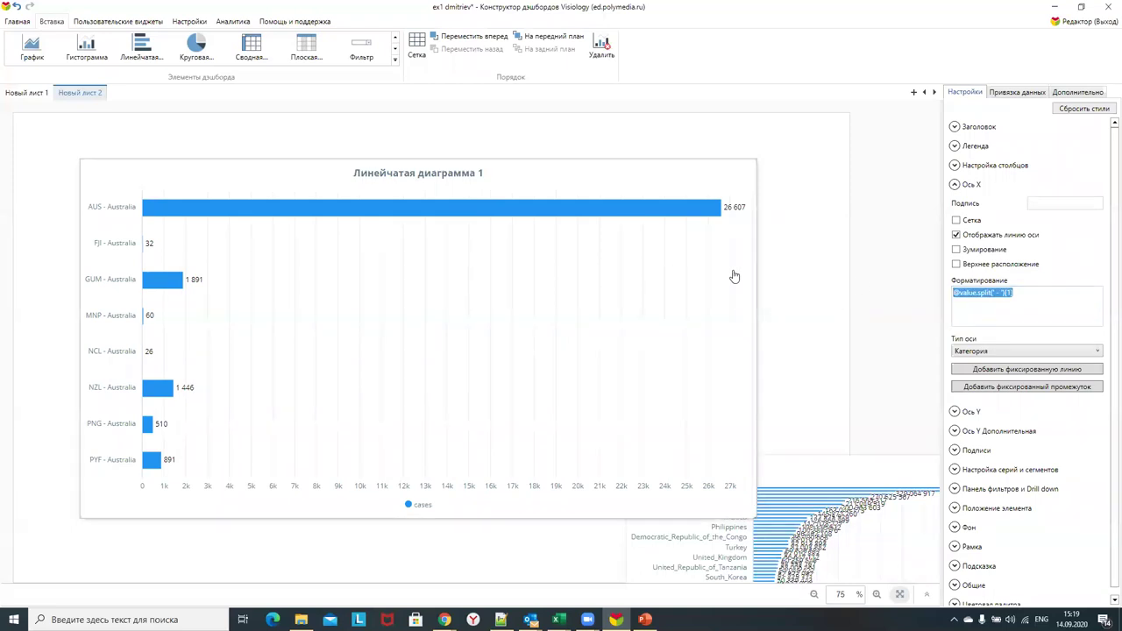
click(1017, 92)
click(954, 95)
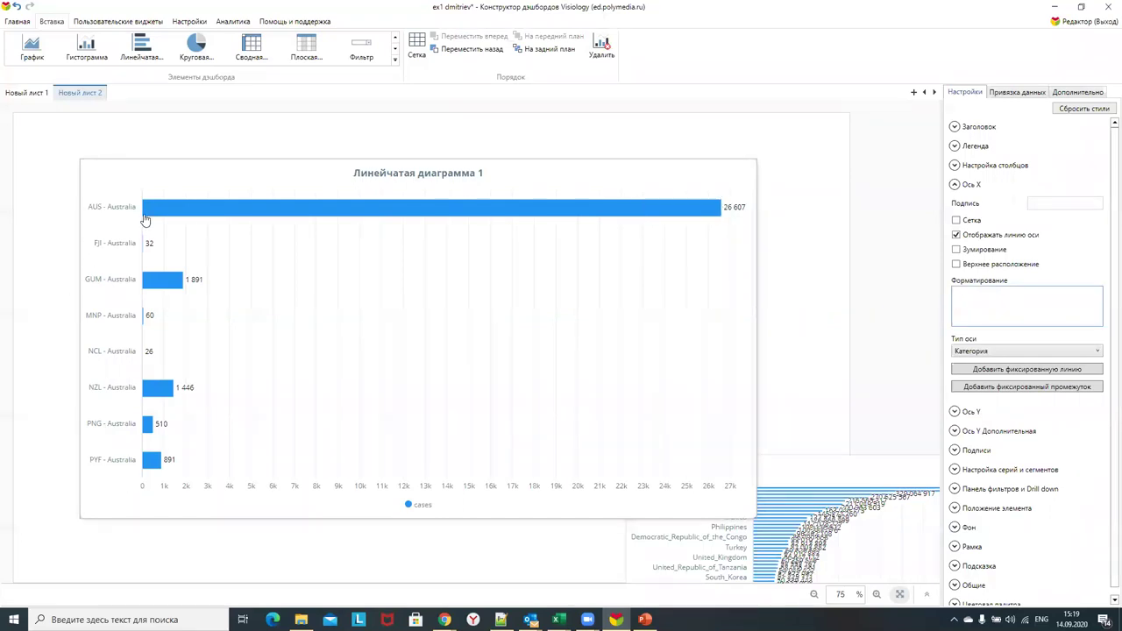
key(ctrl+v)
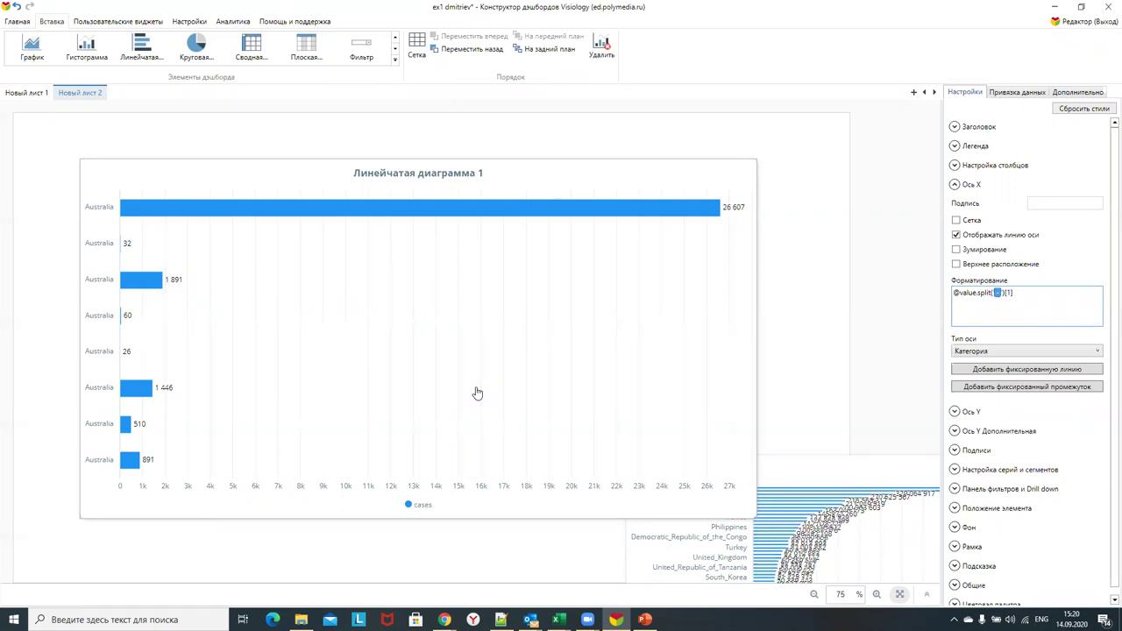
click(466, 397)
Delete and restore the chart, then view its data binding with ex3 dmi population and its columns collapsed
key(Delete)
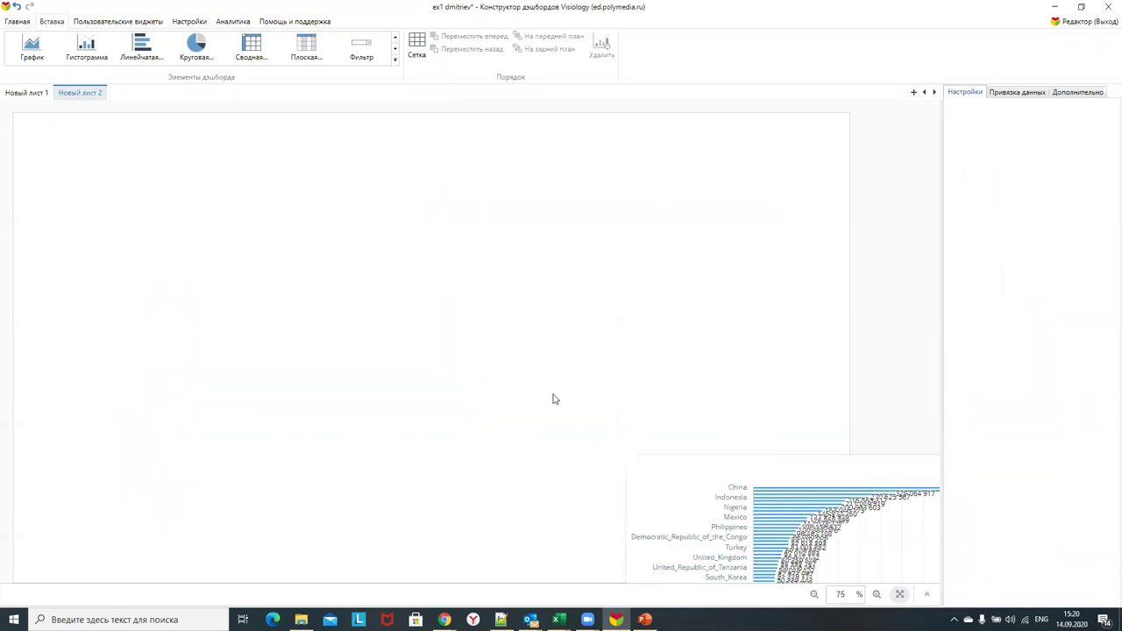
key(ctrl+z)
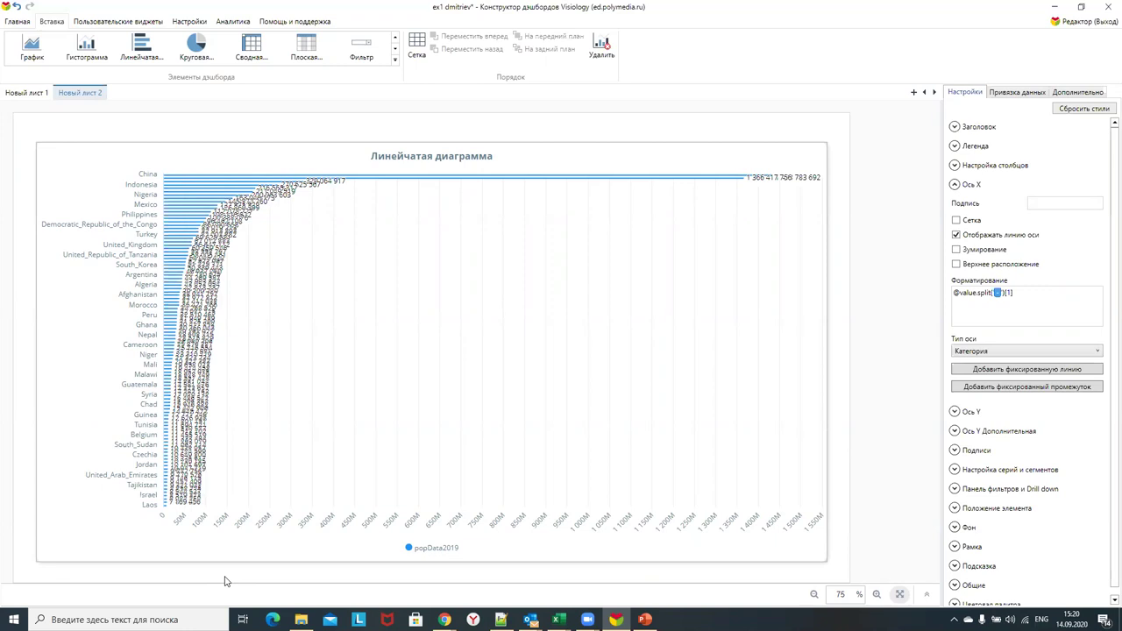
click(1017, 92)
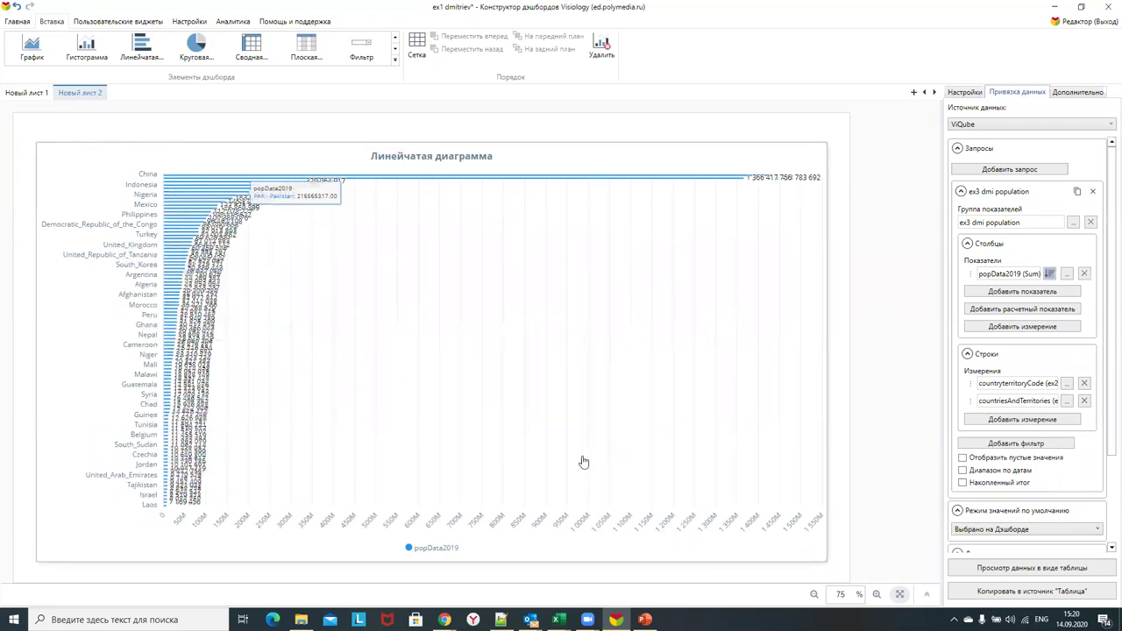
click(967, 243)
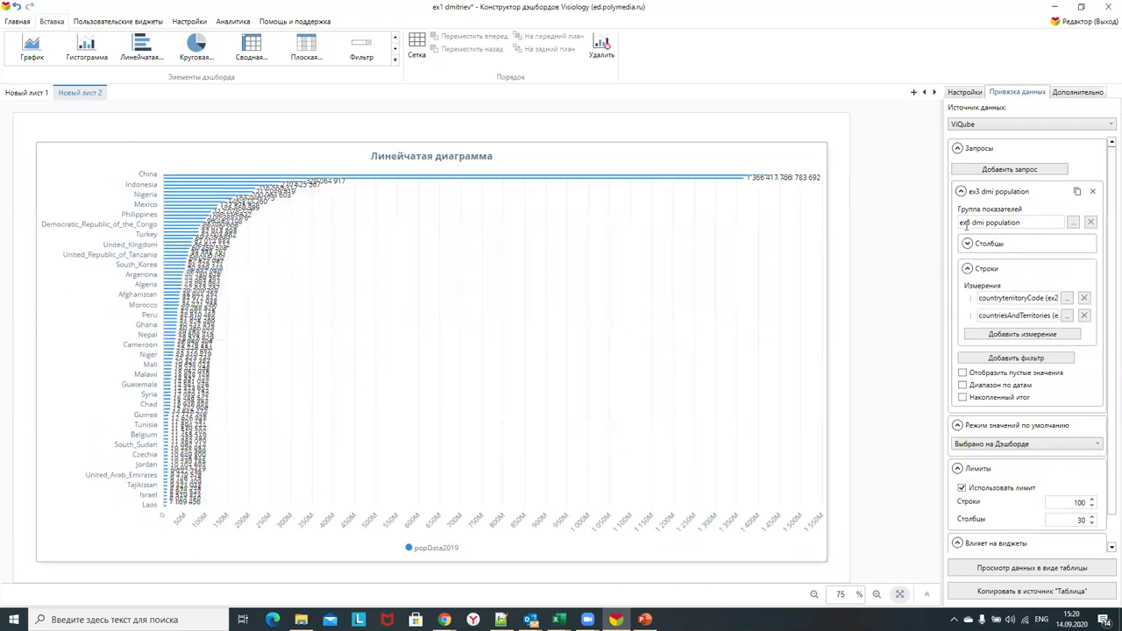
click(960, 191)
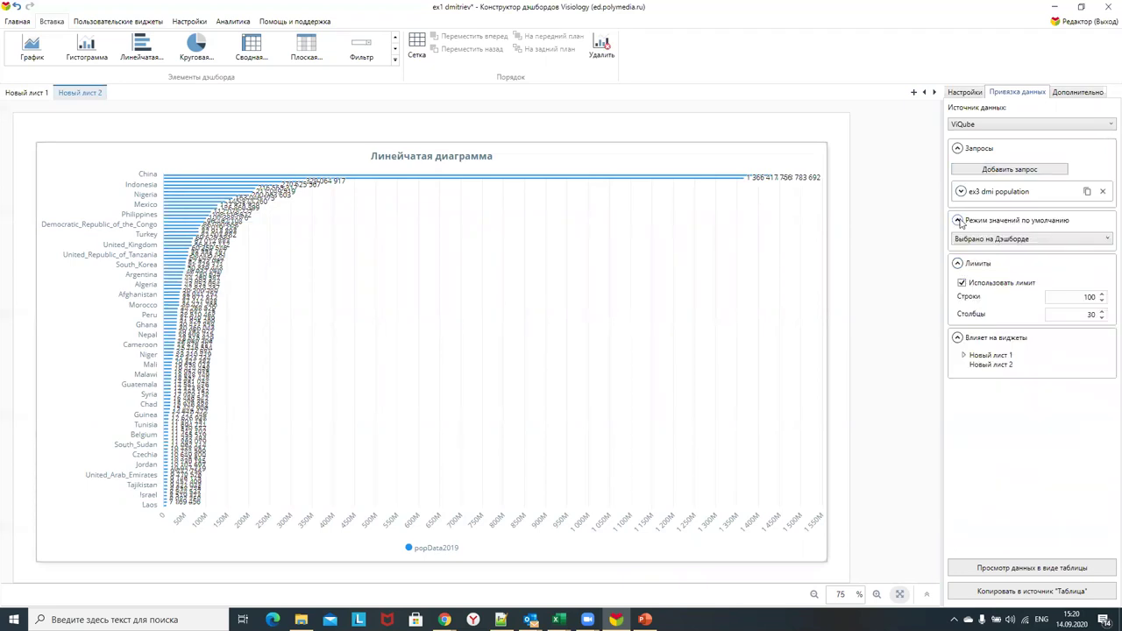
Add a new query to the chart using the ex2 dmi europa indicator group
click(971, 171)
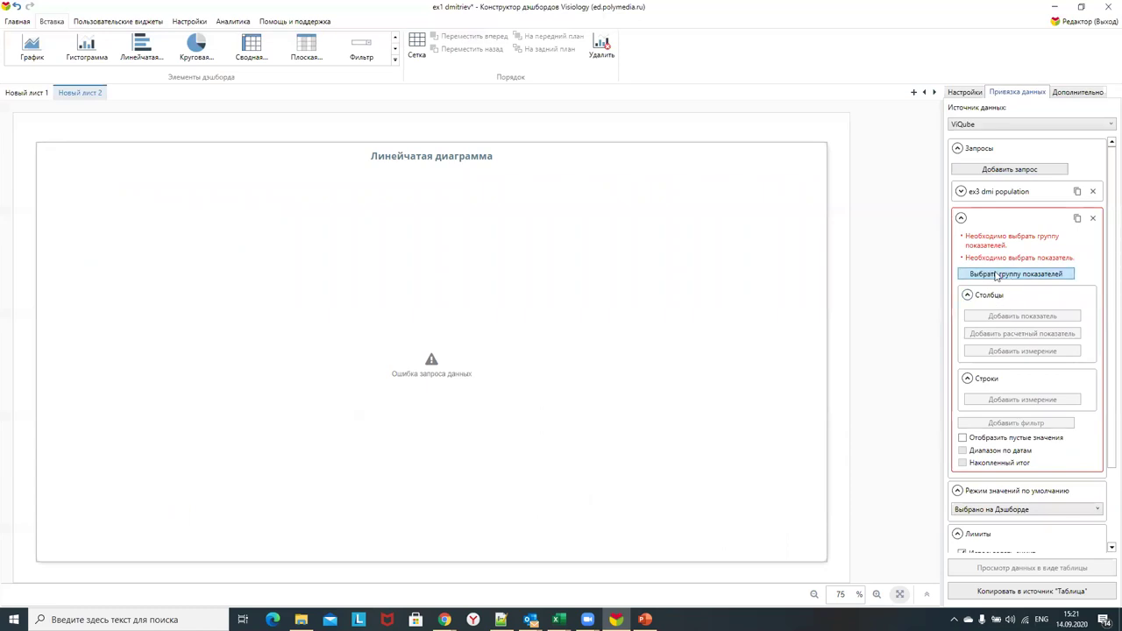
click(1006, 275)
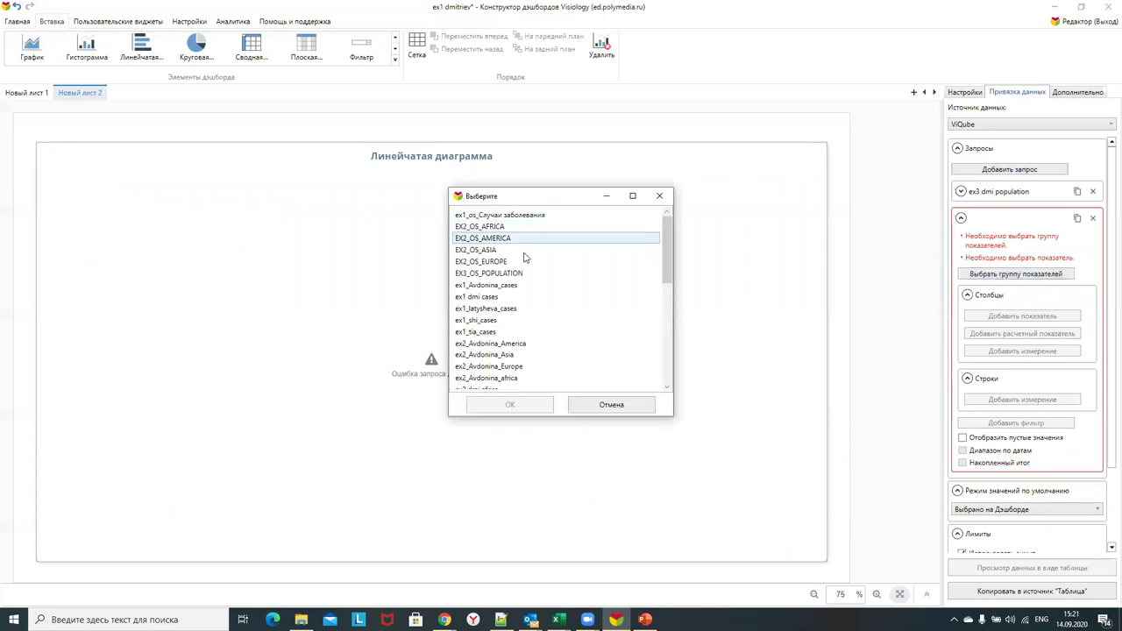
scroll(535, 298, down, 10)
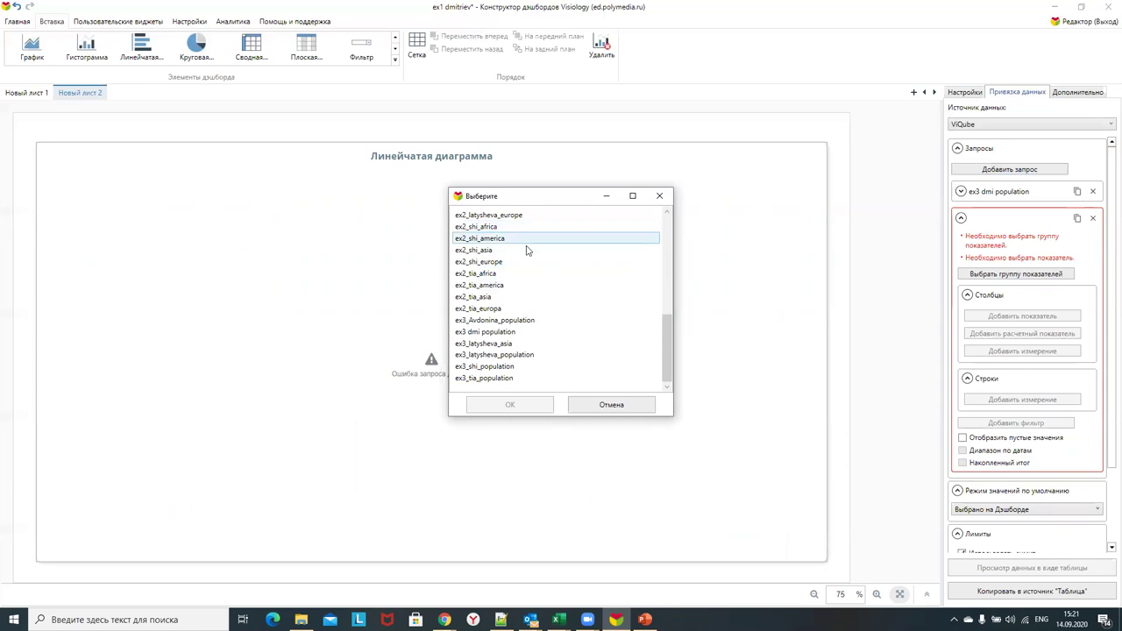
scroll(527, 293, up, 3)
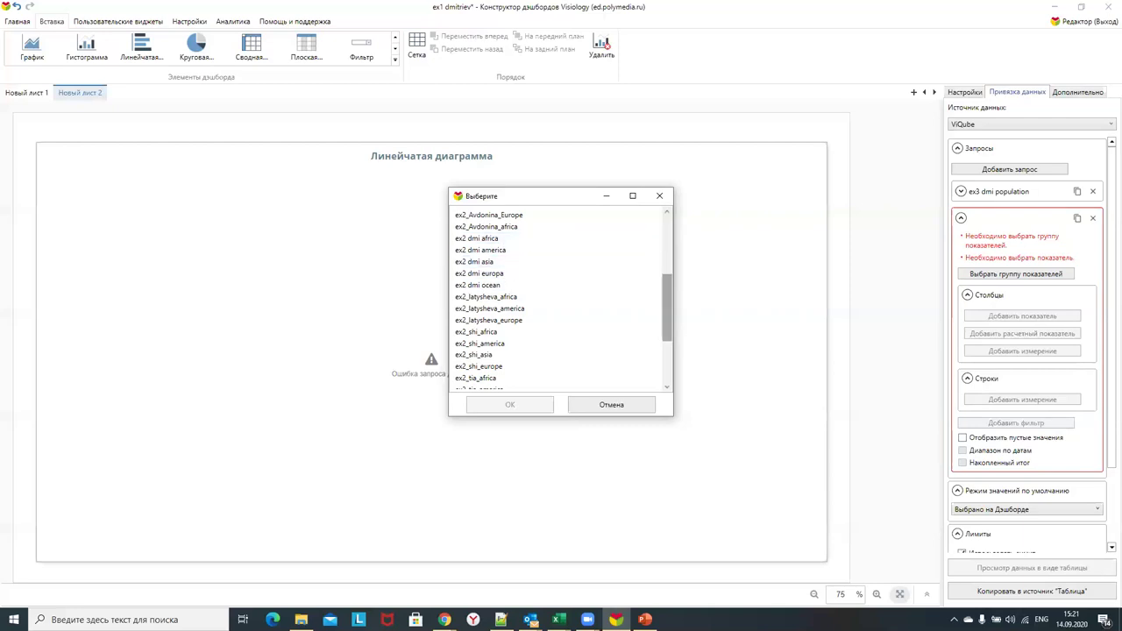
click(509, 273)
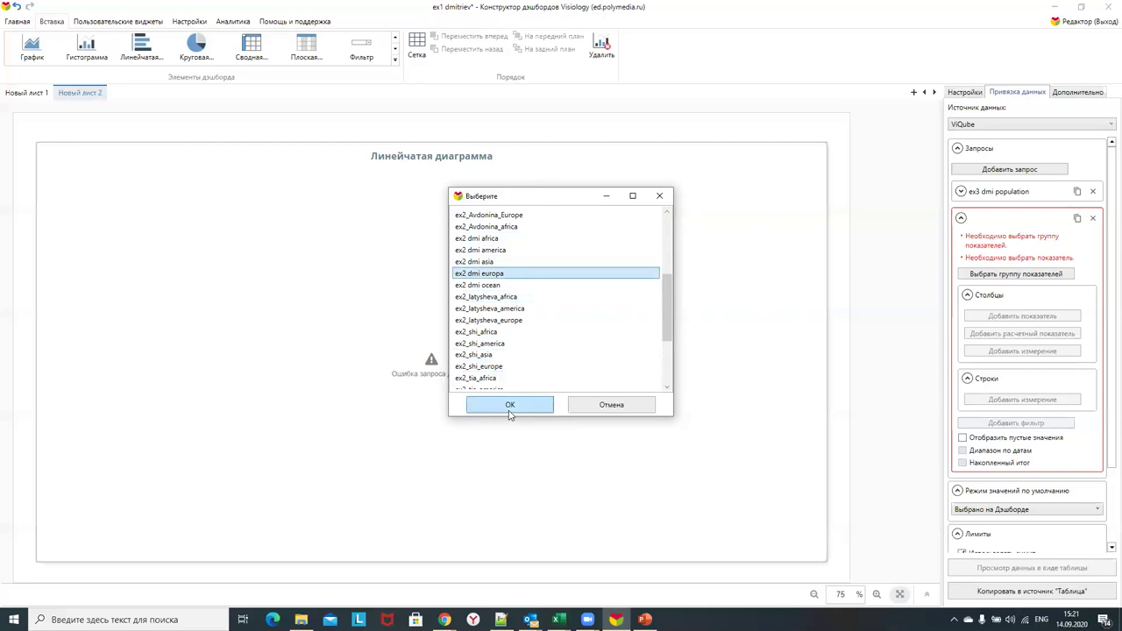
click(510, 404)
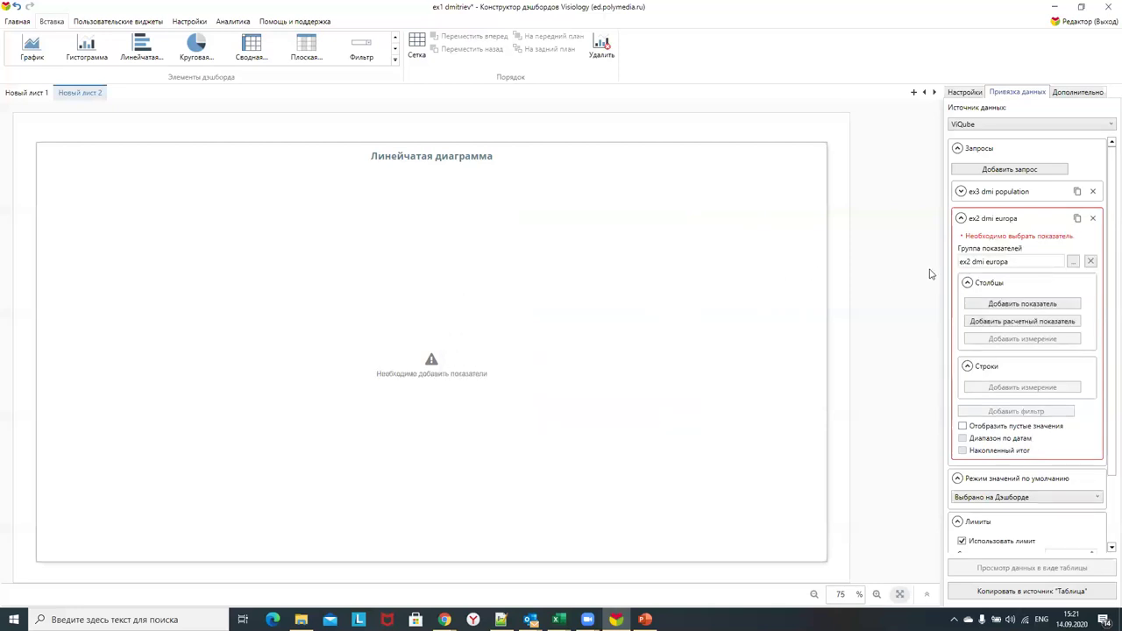
Add cases as the europa query's indicator
click(1025, 304)
click(479, 215)
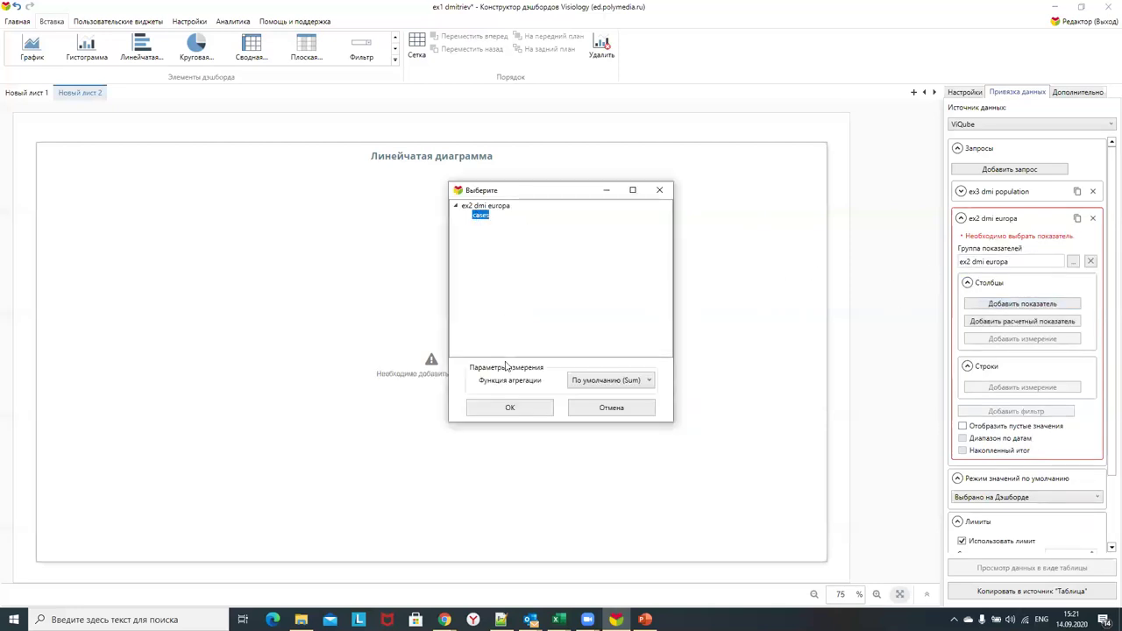
click(509, 409)
Add countriesAndTerritories from ex2 dmi country as the europa query's row dimension
click(999, 402)
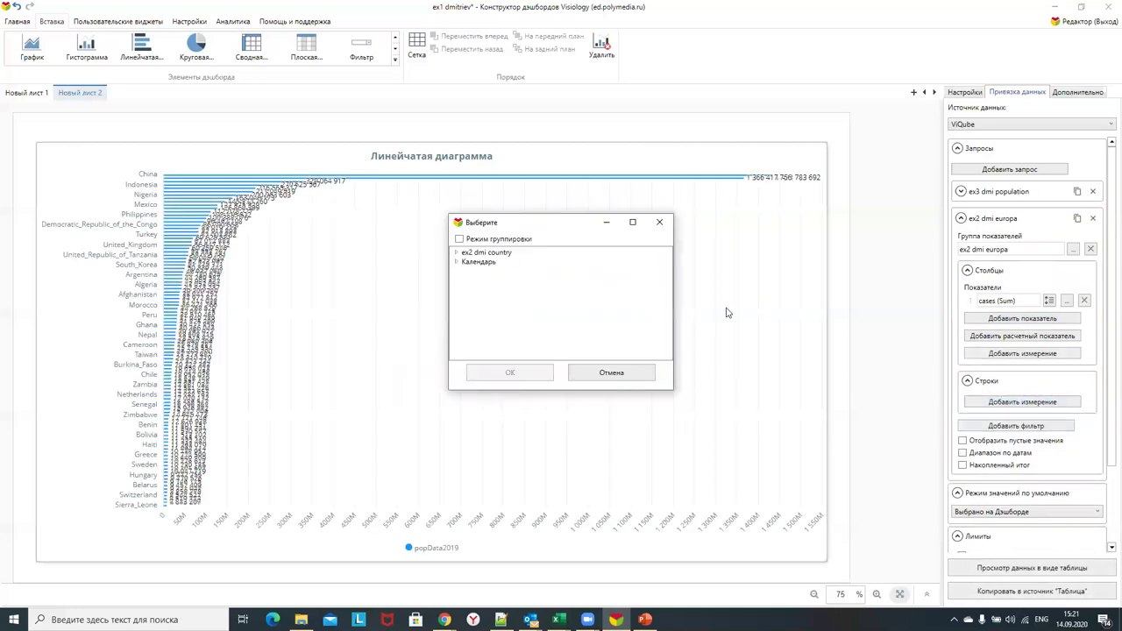
click(455, 252)
click(456, 253)
click(456, 254)
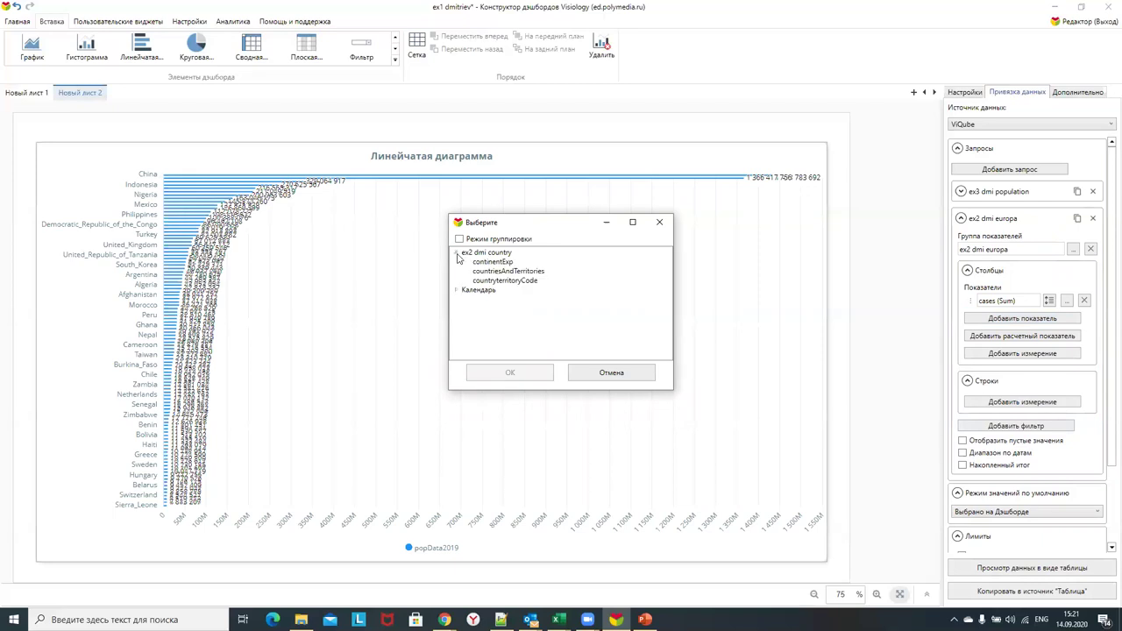
click(493, 272)
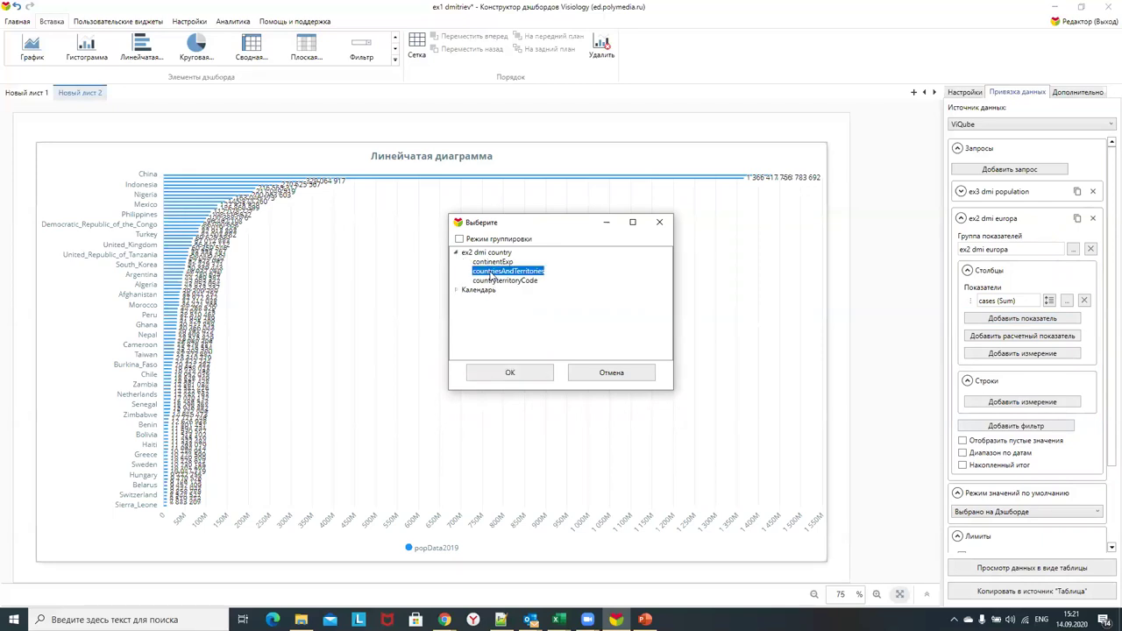
click(501, 372)
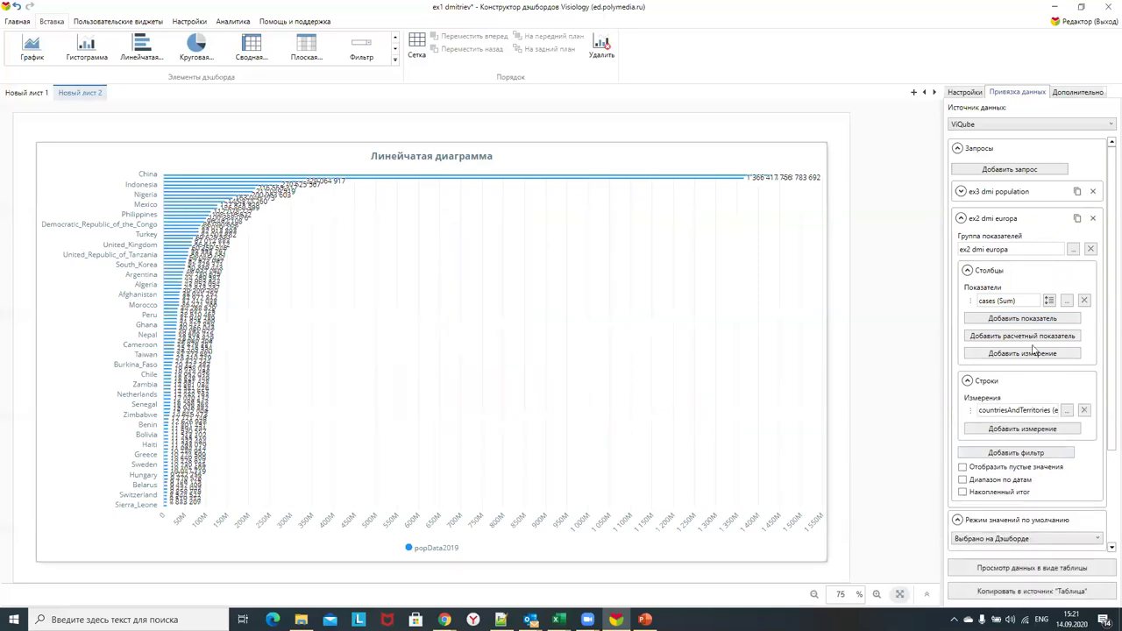
scroll(1034, 350, down, 3)
Turn off the row limit and remove countryterritoryCode from the population query rows
click(963, 458)
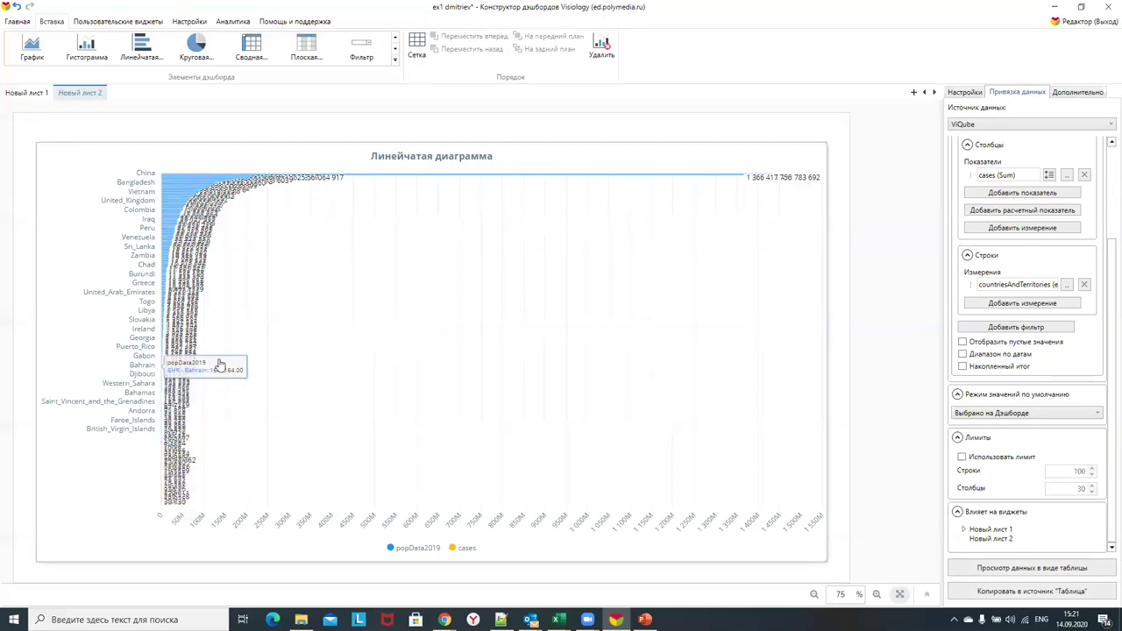
scroll(1004, 256, up, 3)
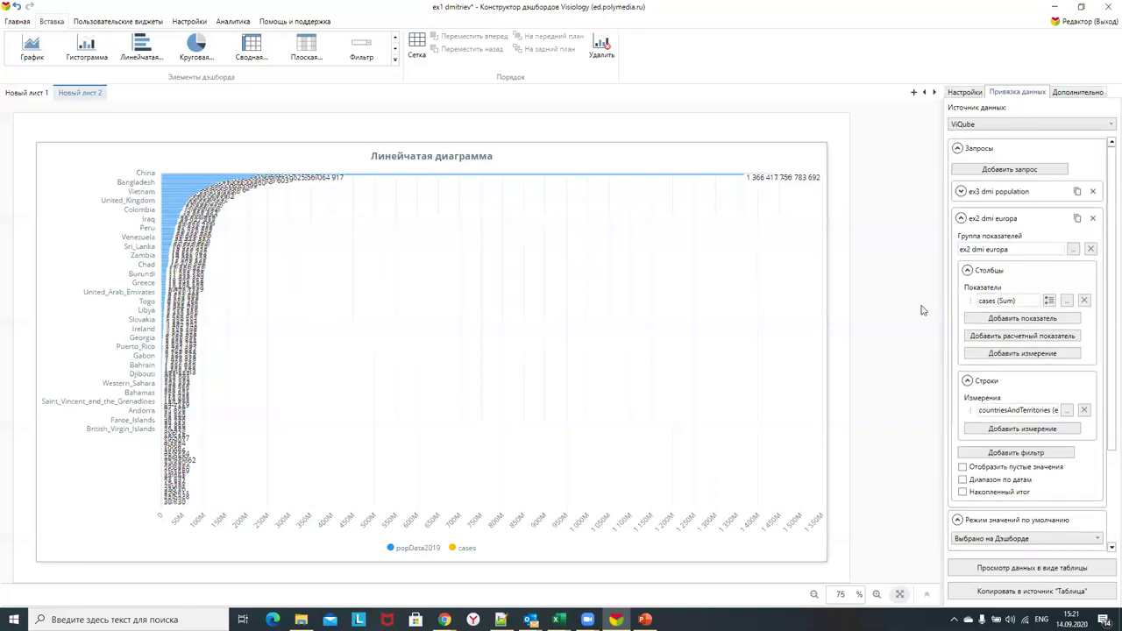
click(961, 192)
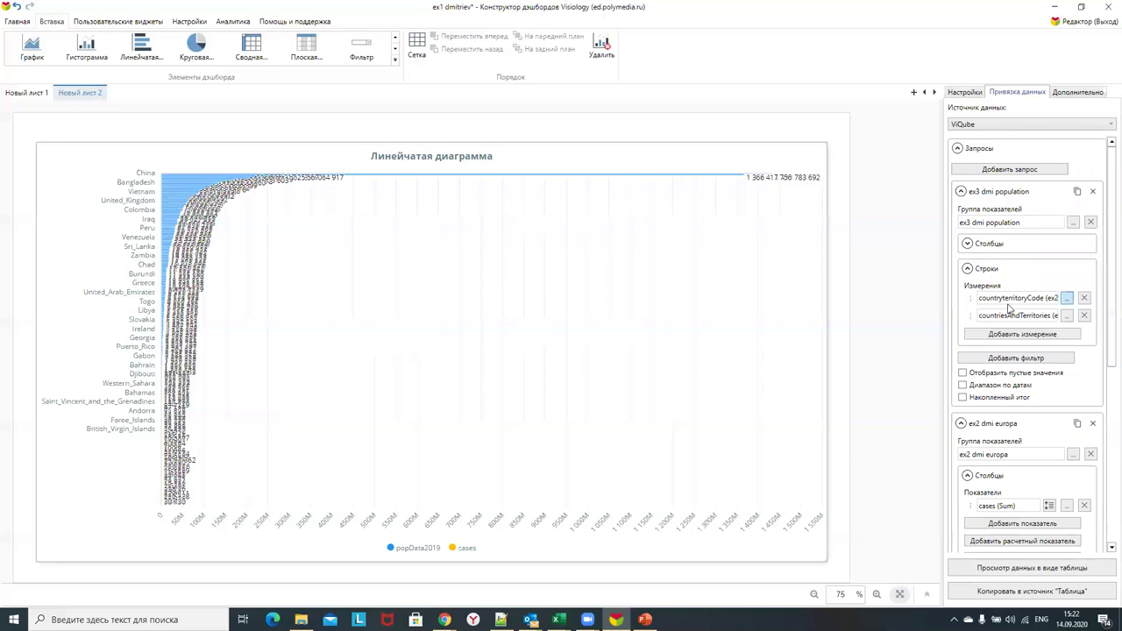
click(1085, 298)
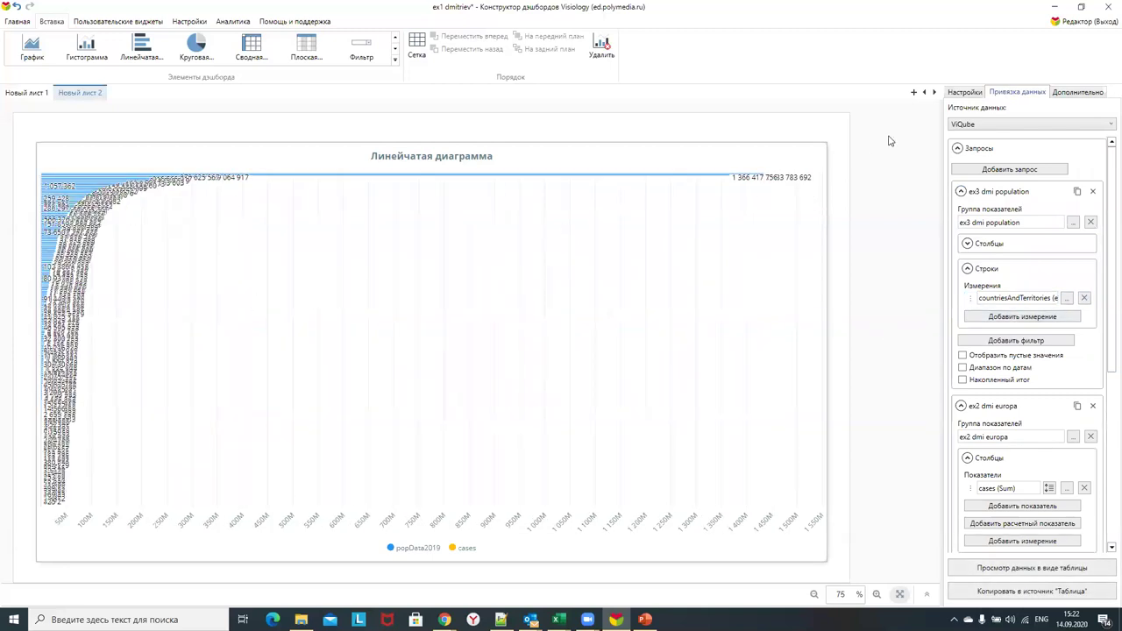
Clear the X-axis label formatting expression and go back to data binding
click(964, 95)
drag(1017, 293, 868, 302)
key(BackSpace)
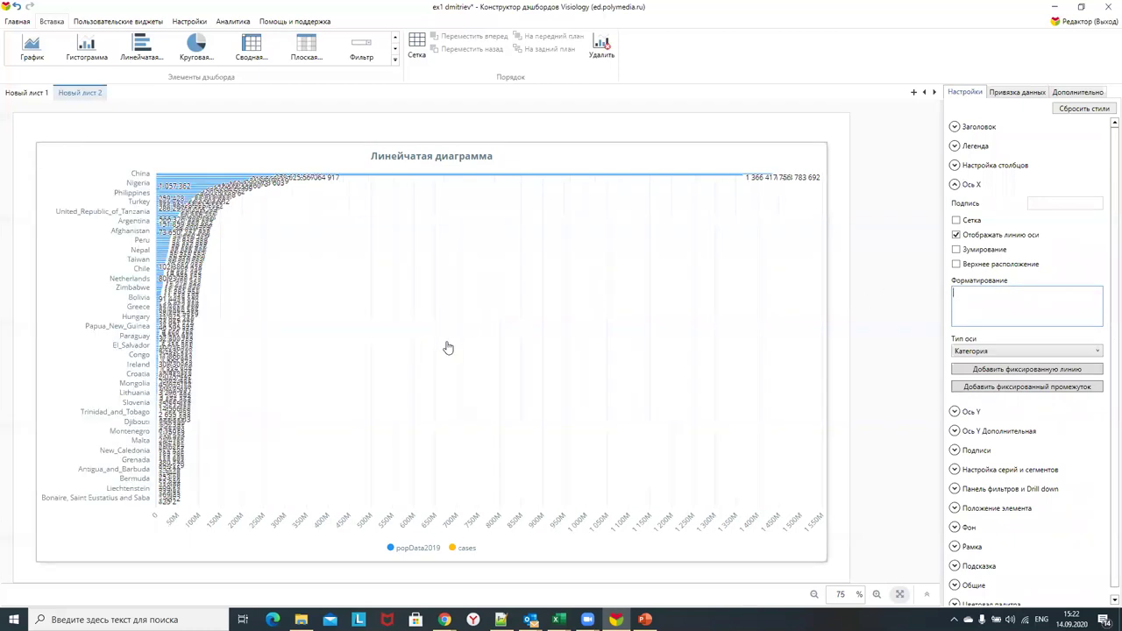
click(507, 393)
click(1007, 96)
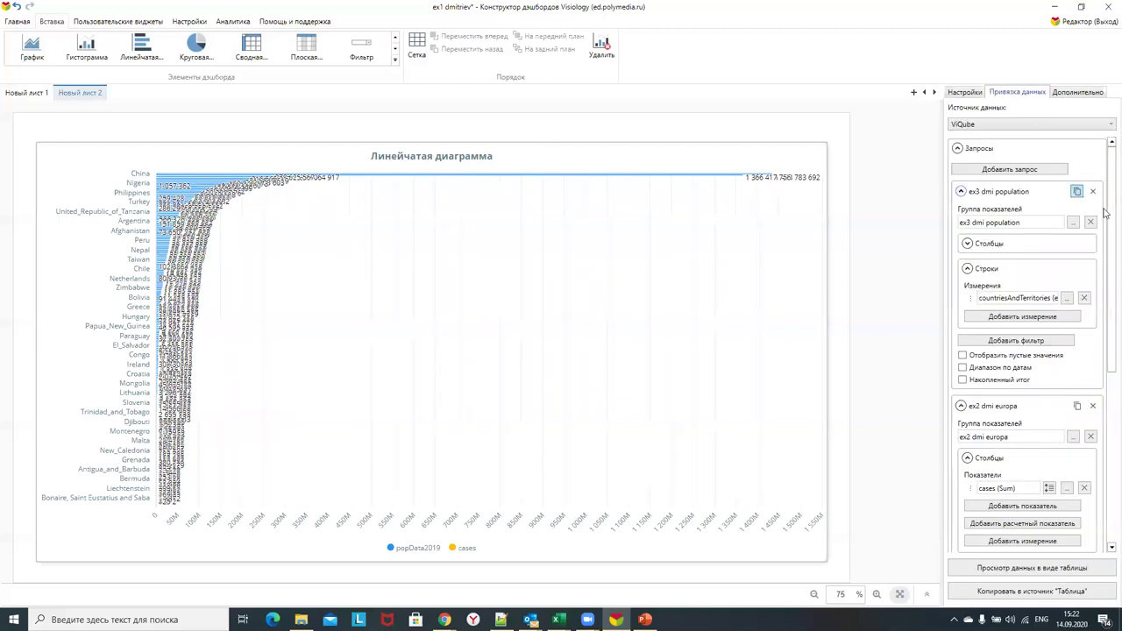
scroll(1103, 460, down, 5)
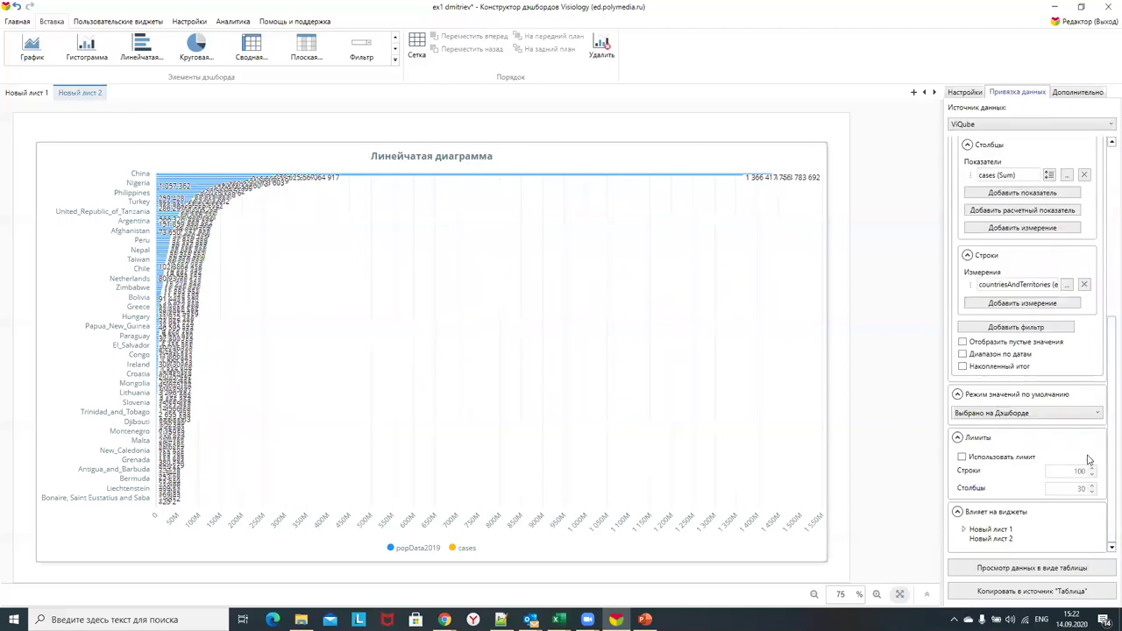
Re-enable the row limit with a value of 10
click(962, 457)
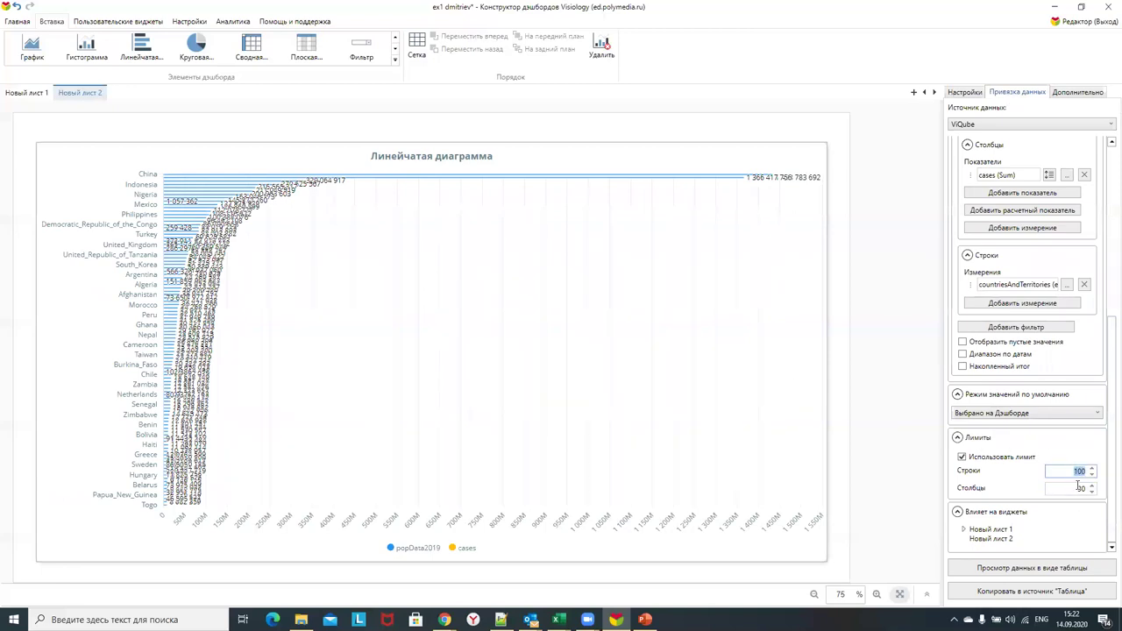
text(10)
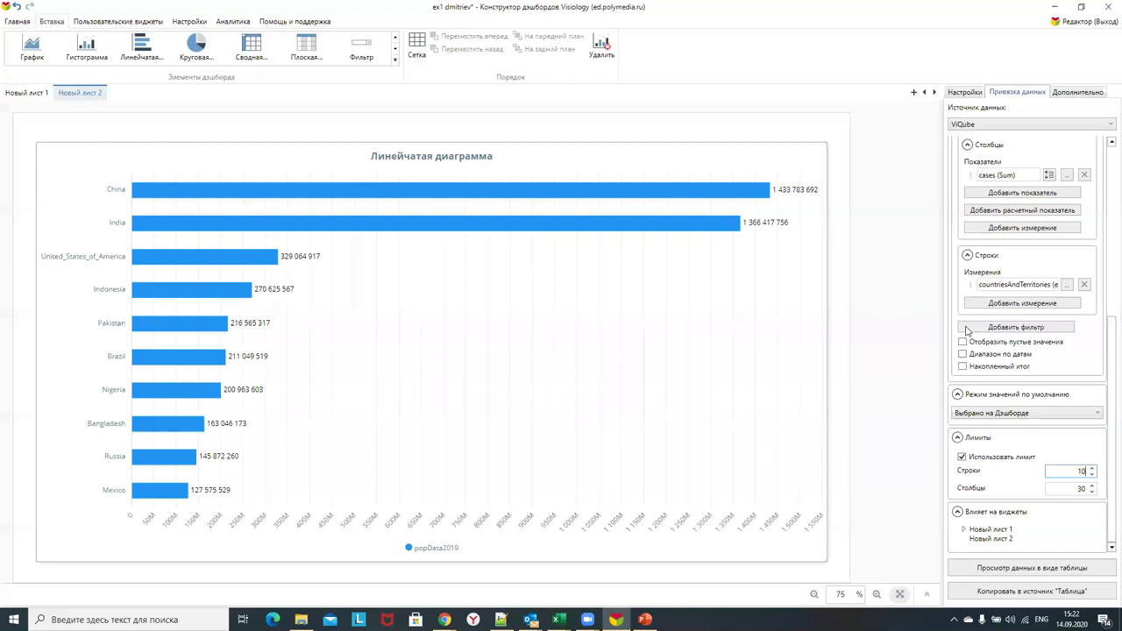
drag(1107, 358, 1106, 171)
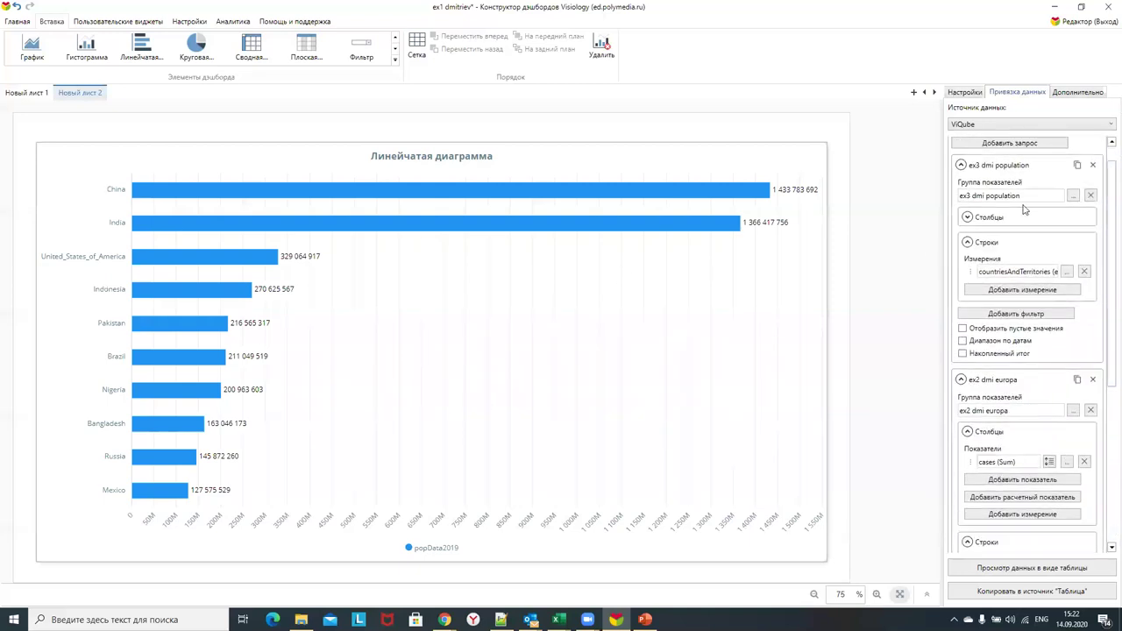
Expand the population query's columns and start adding a filter
click(967, 217)
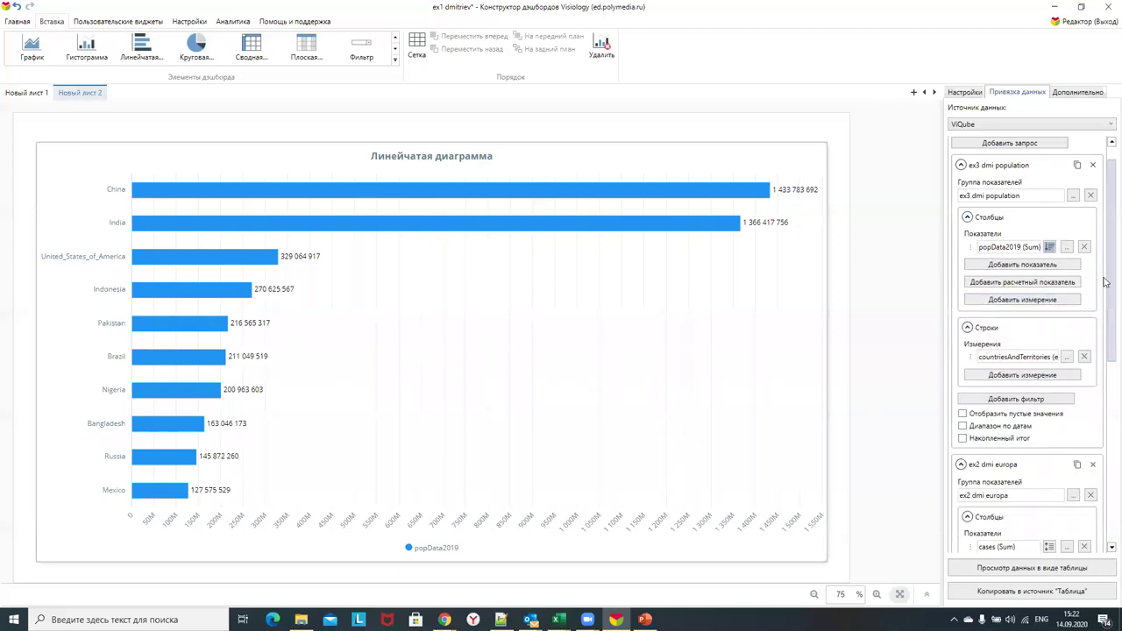
scroll(1105, 314, down, 2)
scroll(1106, 314, down, 4)
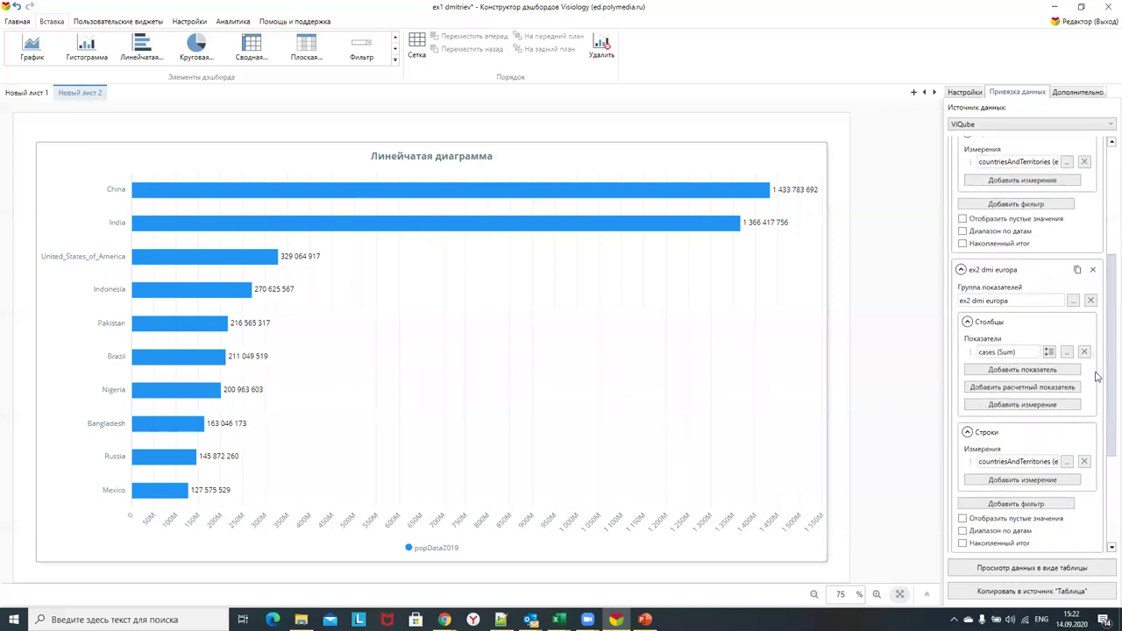
scroll(1103, 364, up, 1)
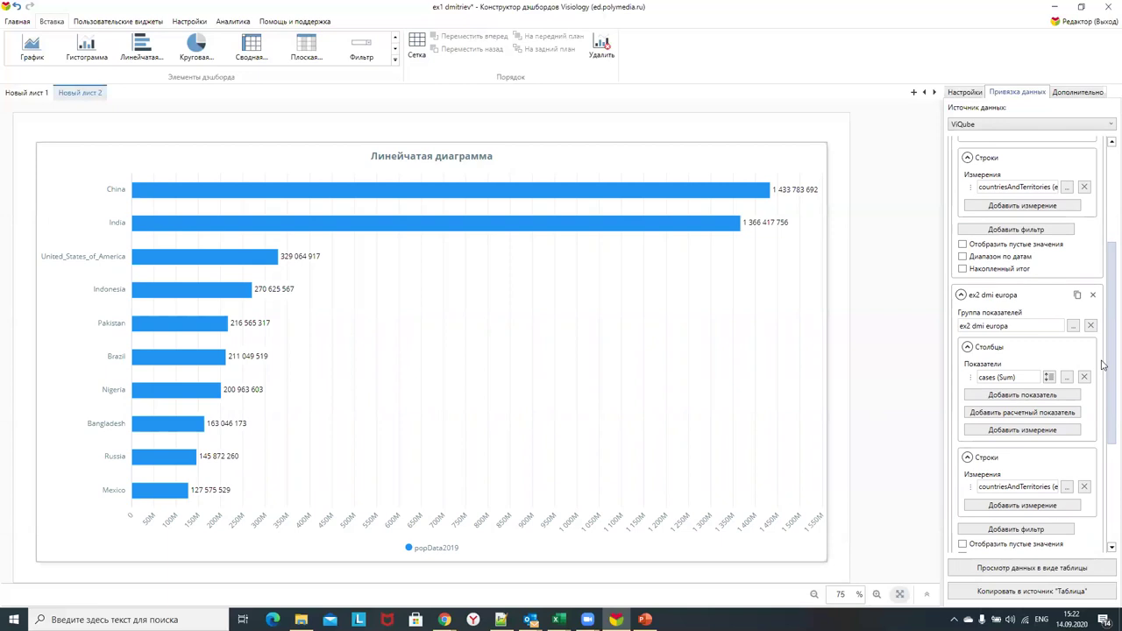
scroll(1103, 365, up, 5)
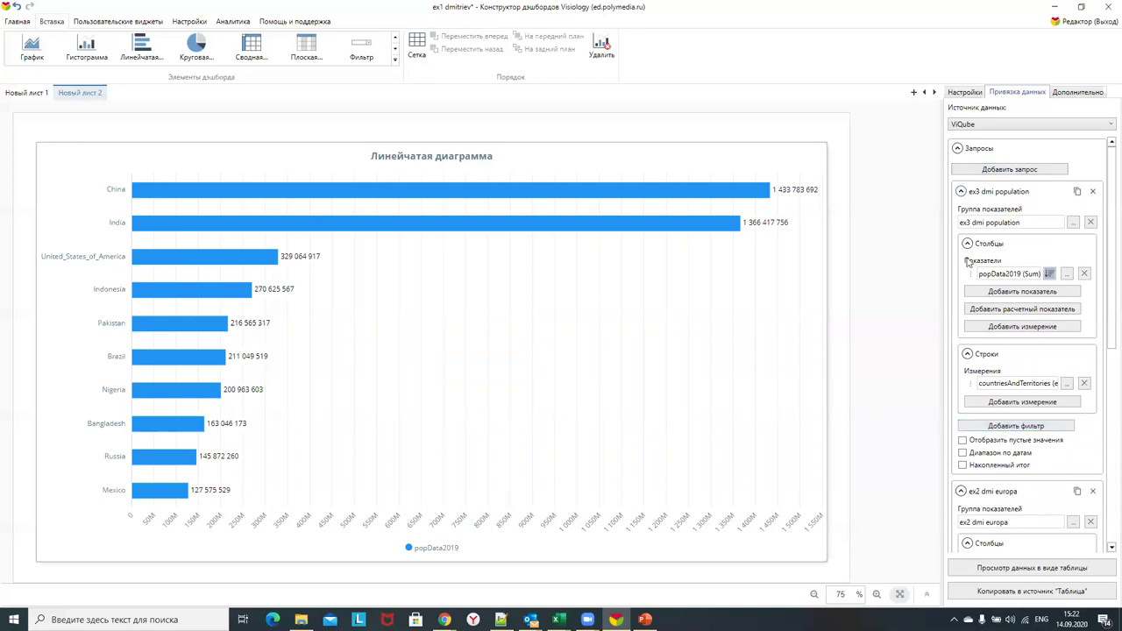
click(1012, 426)
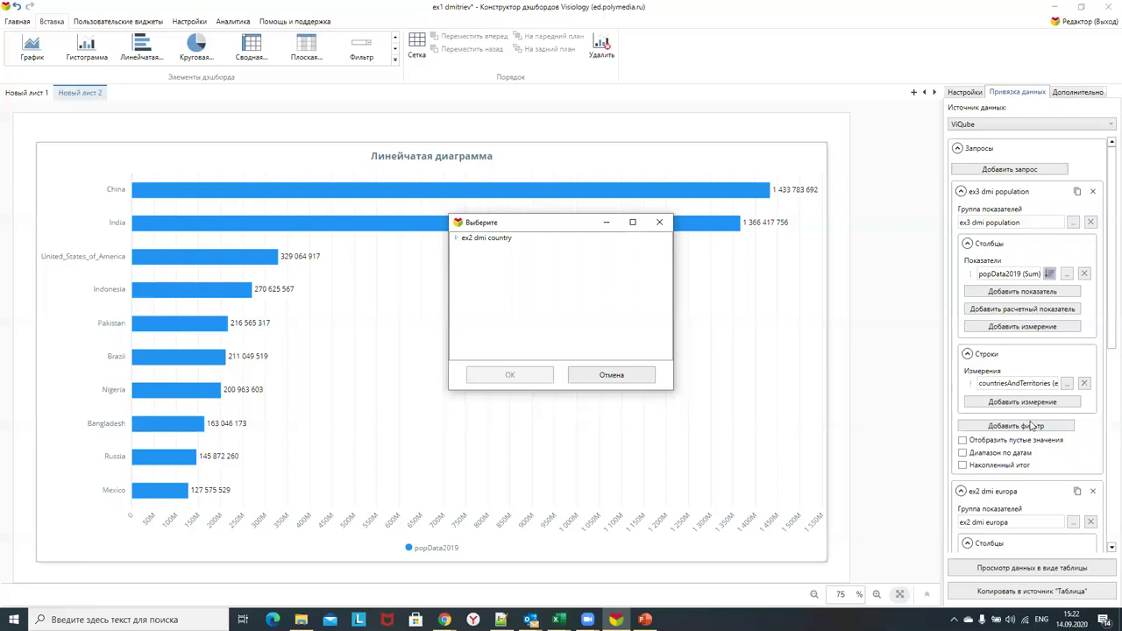
Filter the population query on continentExp, keeping only Europe
click(456, 237)
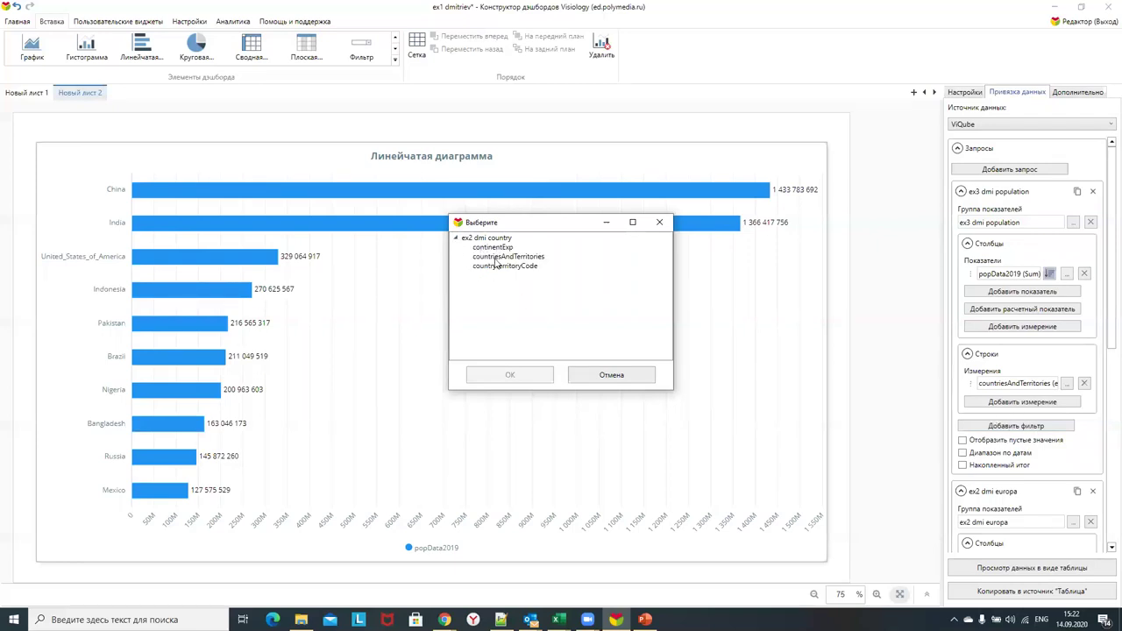
click(492, 247)
click(509, 374)
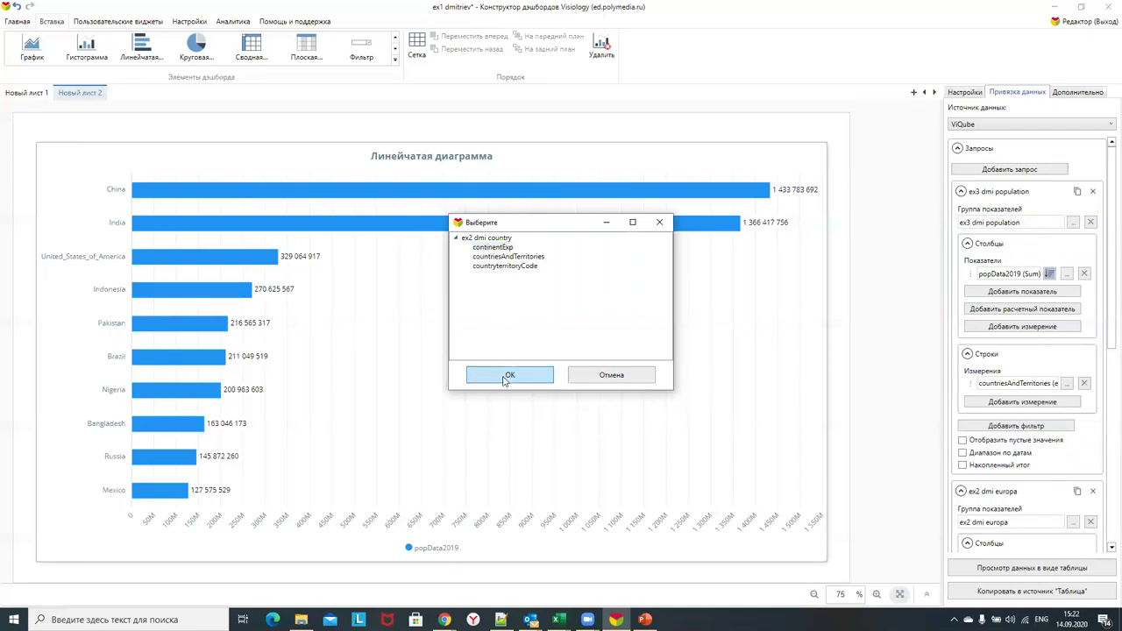
click(1067, 425)
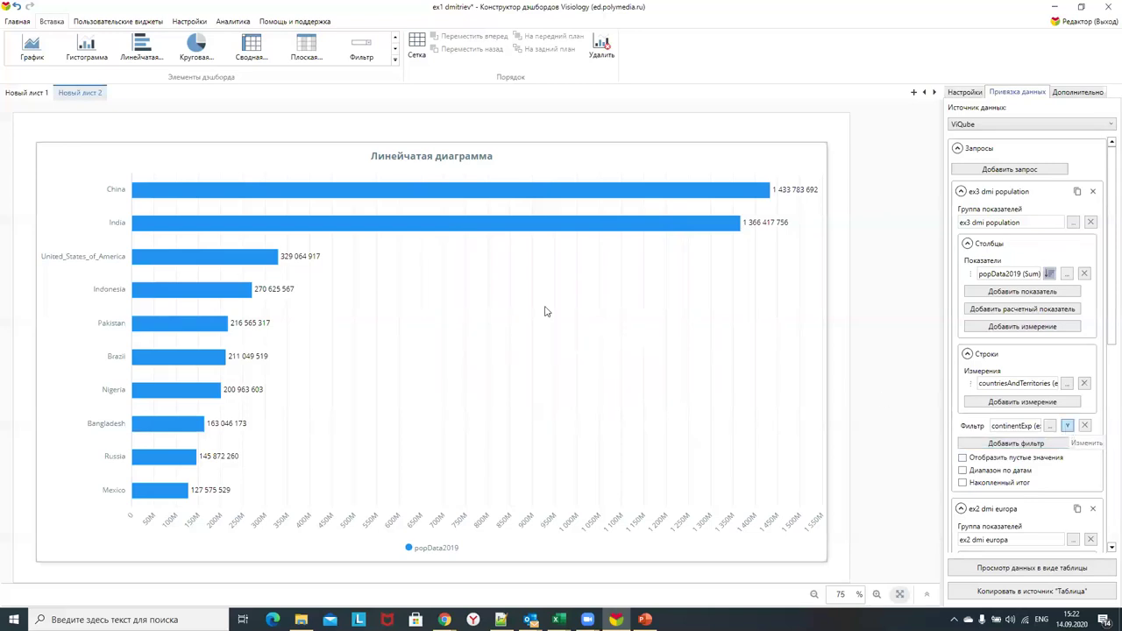
click(442, 331)
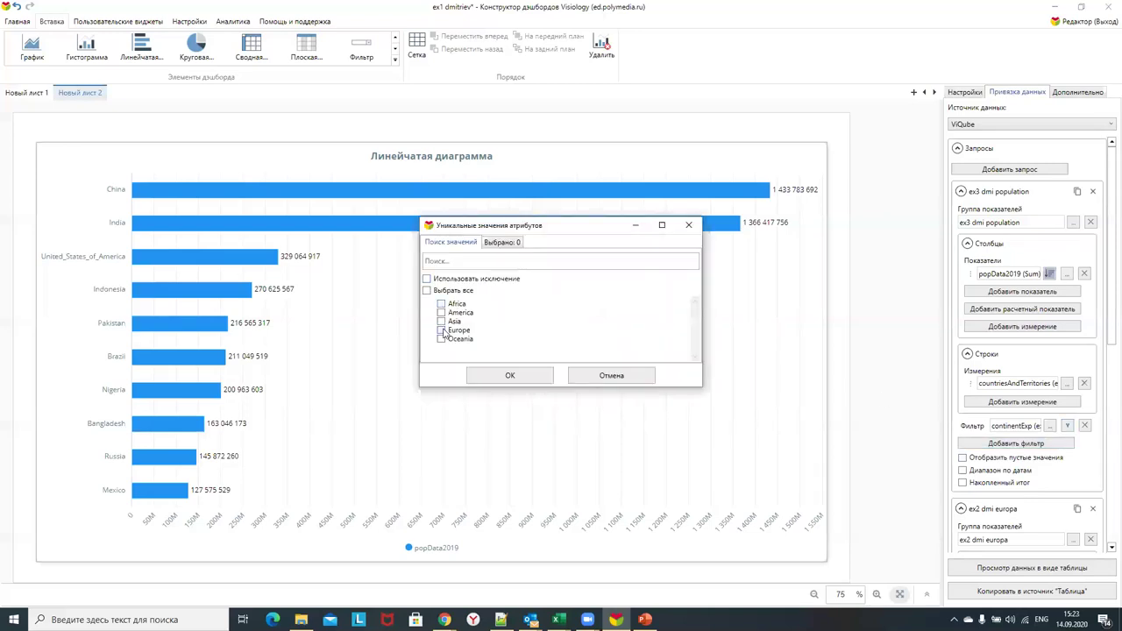
click(509, 375)
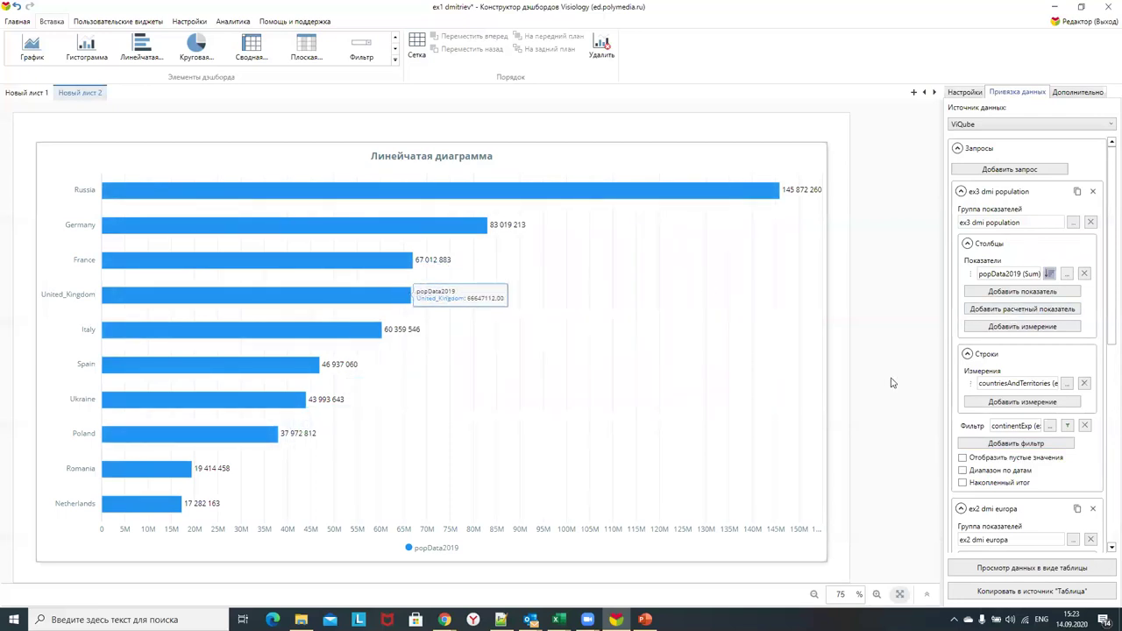
Review the European population chart, then switch to the Visiology administration page
scroll(1052, 333, down, 10)
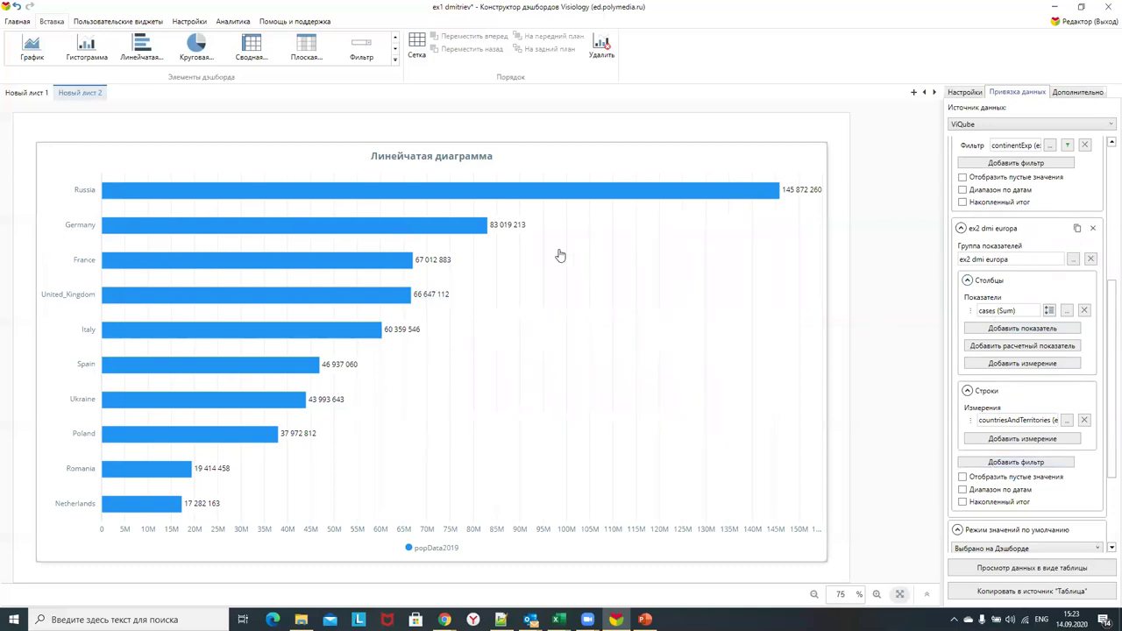
scroll(991, 263, up, 10)
scroll(963, 324, down, 15)
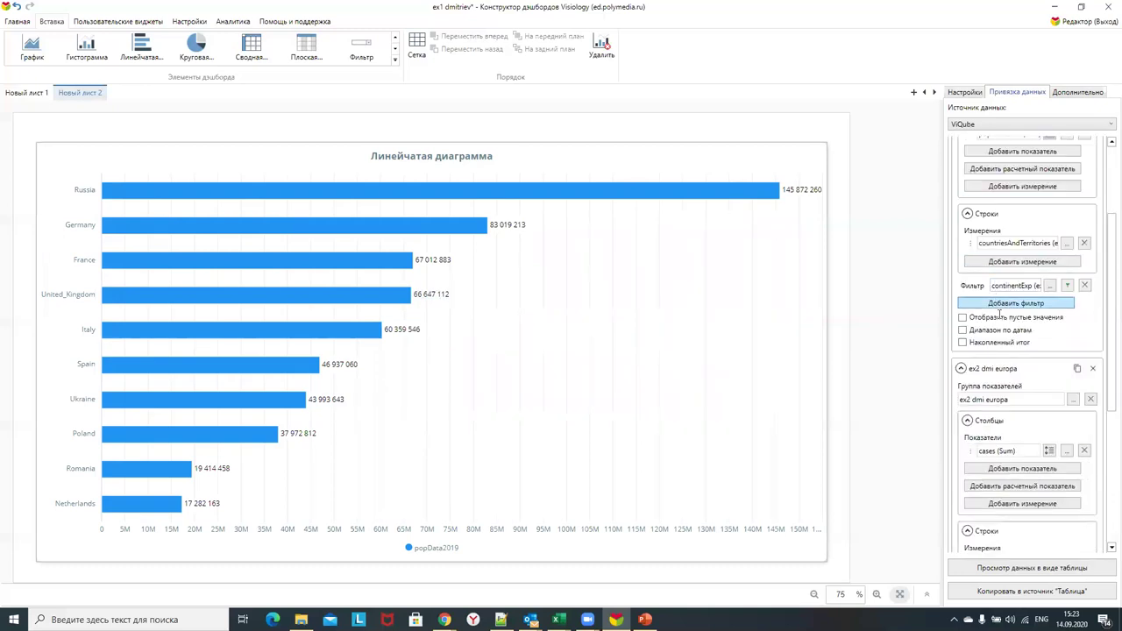
scroll(963, 324, up, 5)
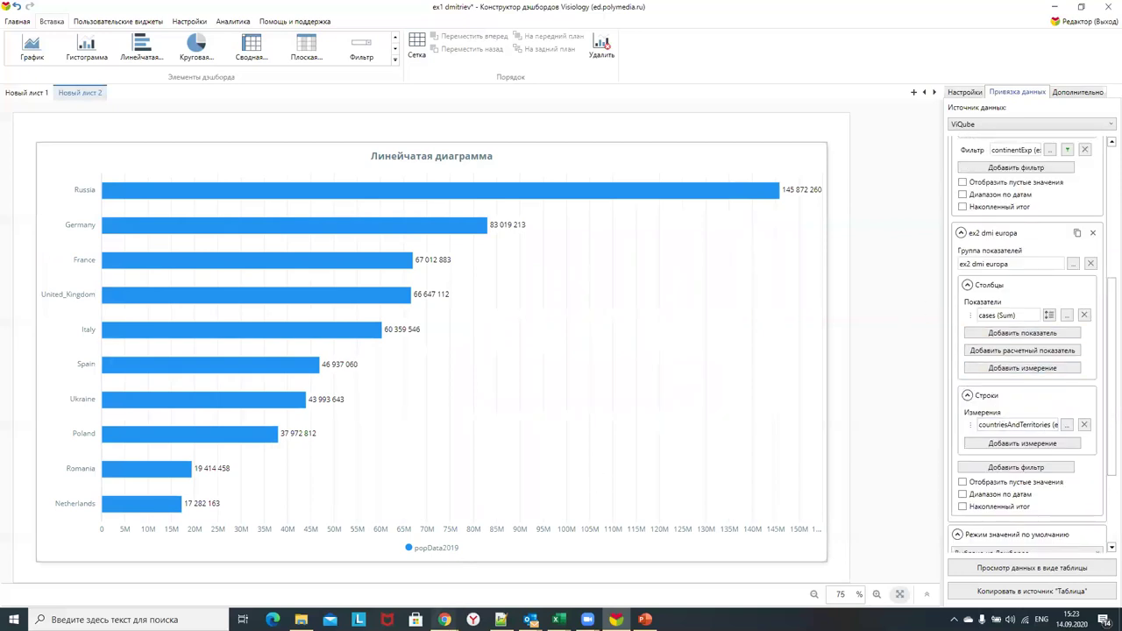
mouse_move(444, 619)
click(482, 571)
Scroll the admin loader tree and minimise Chrome to bring the designer back
scroll(118, 289, up, 3)
scroll(123, 344, up, 2)
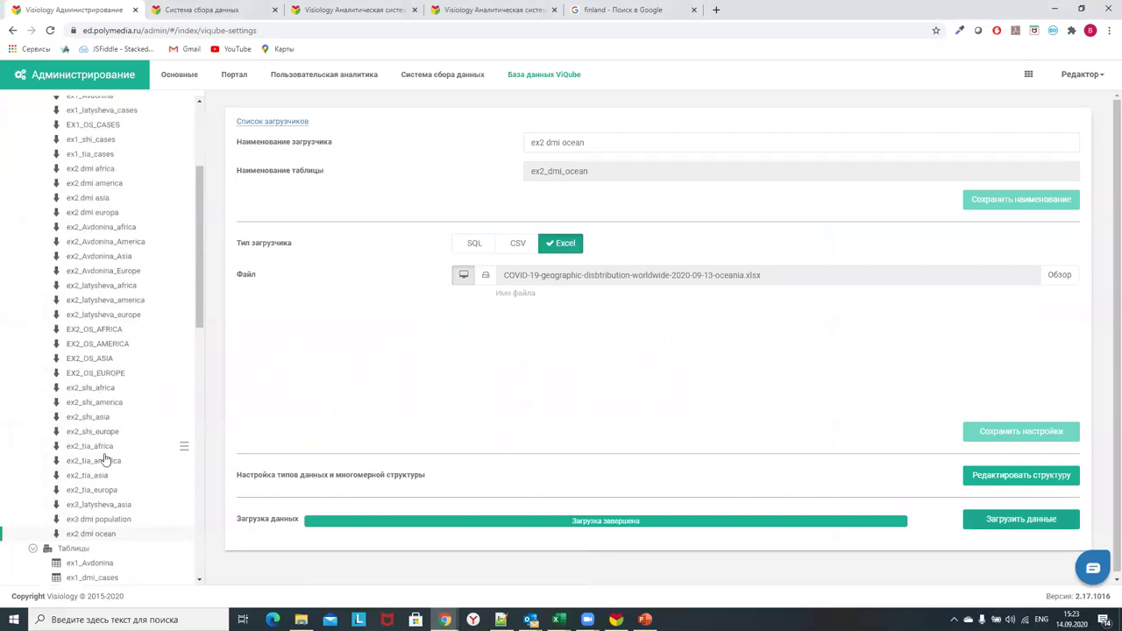
click(1054, 8)
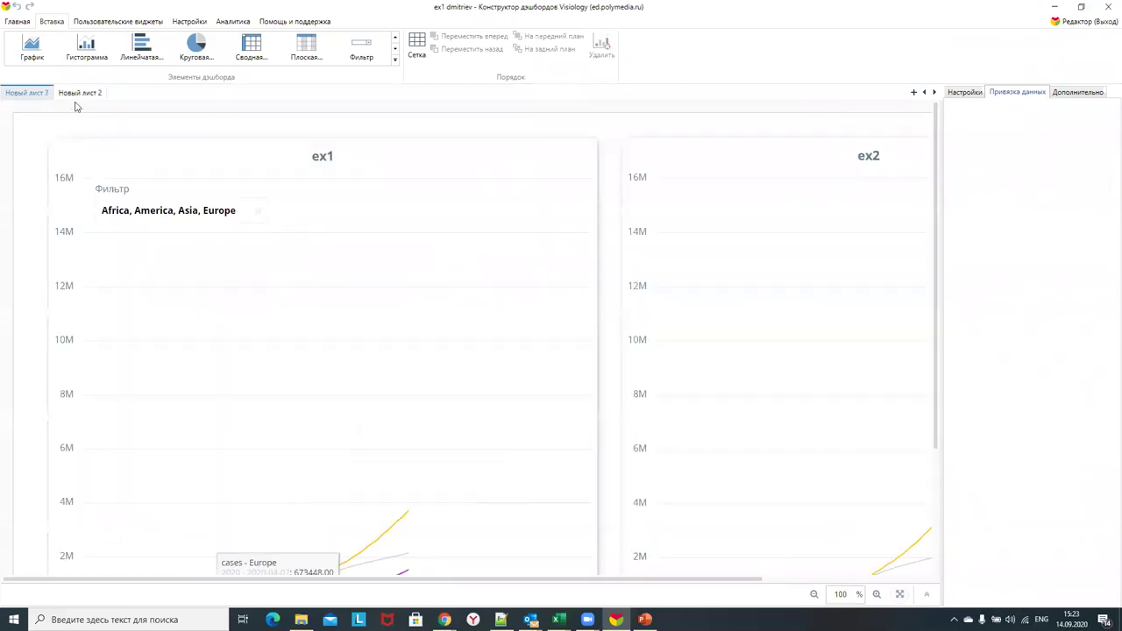
Fit the chart to the canvas and try different sort orders on cases (Sum), then reset it
click(899, 594)
click(502, 422)
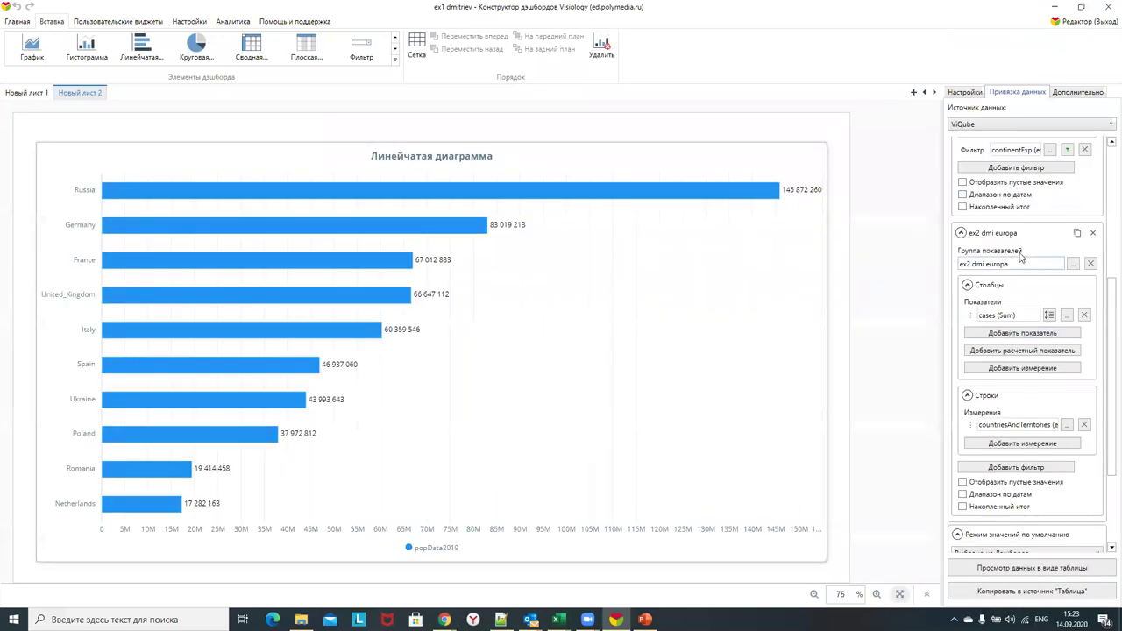
scroll(999, 396, down, 1)
scroll(1000, 397, down, 4)
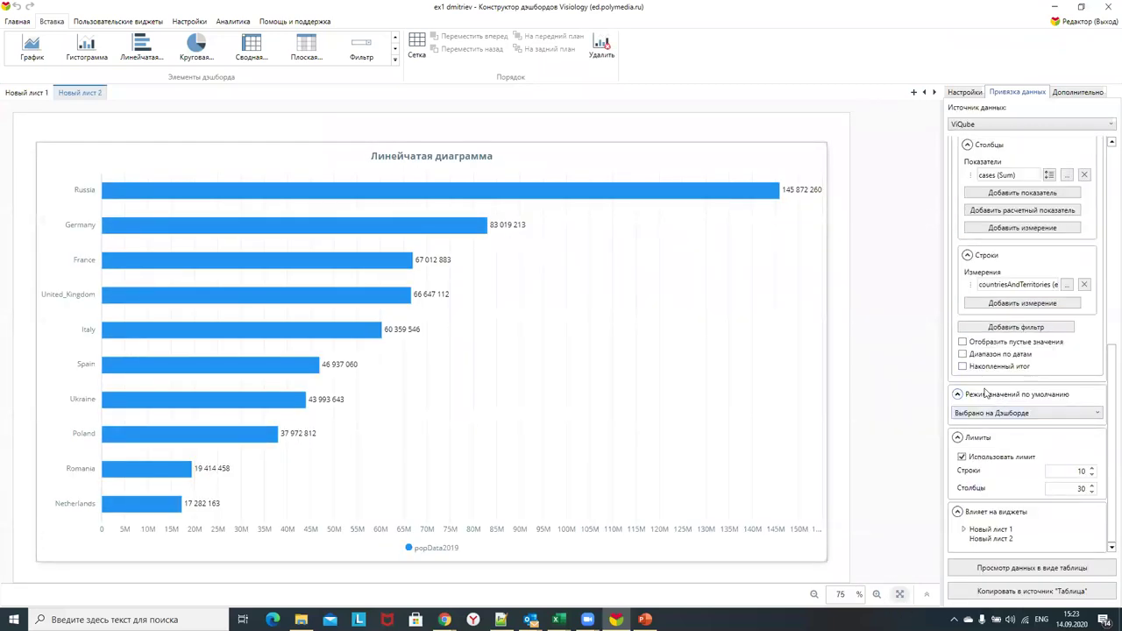
scroll(1008, 326, up, 3)
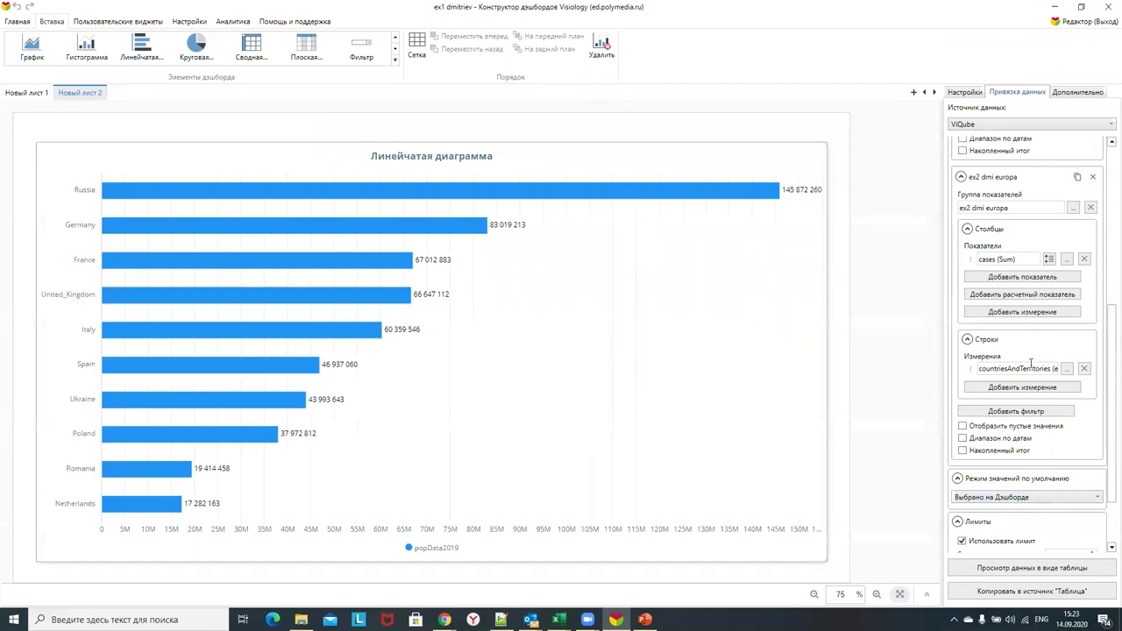
click(1050, 259)
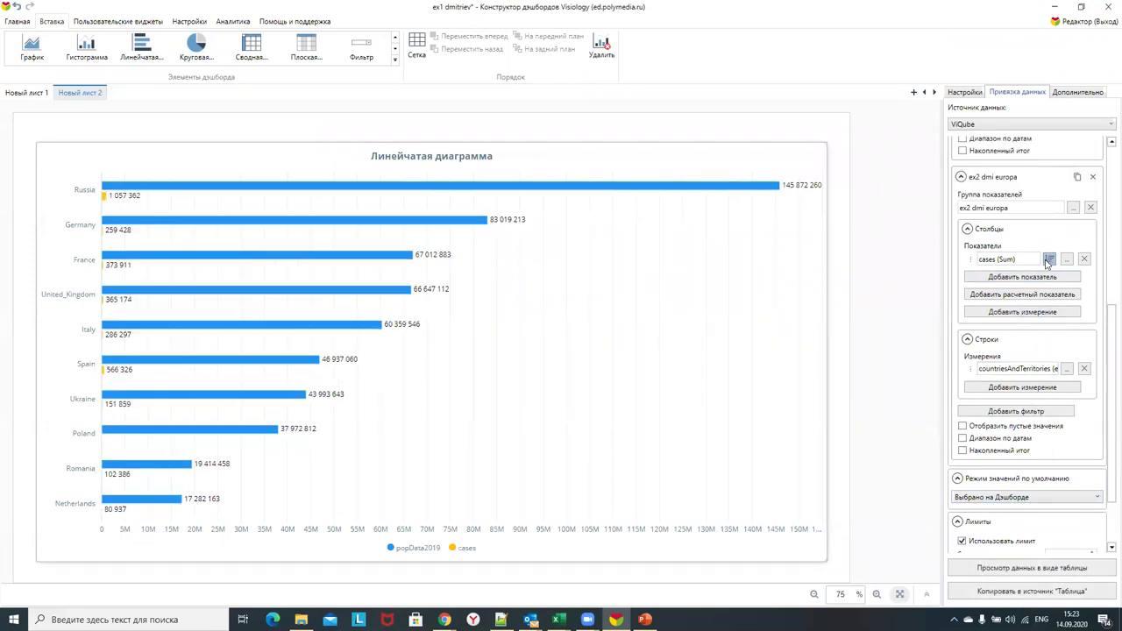
click(1047, 261)
click(1049, 260)
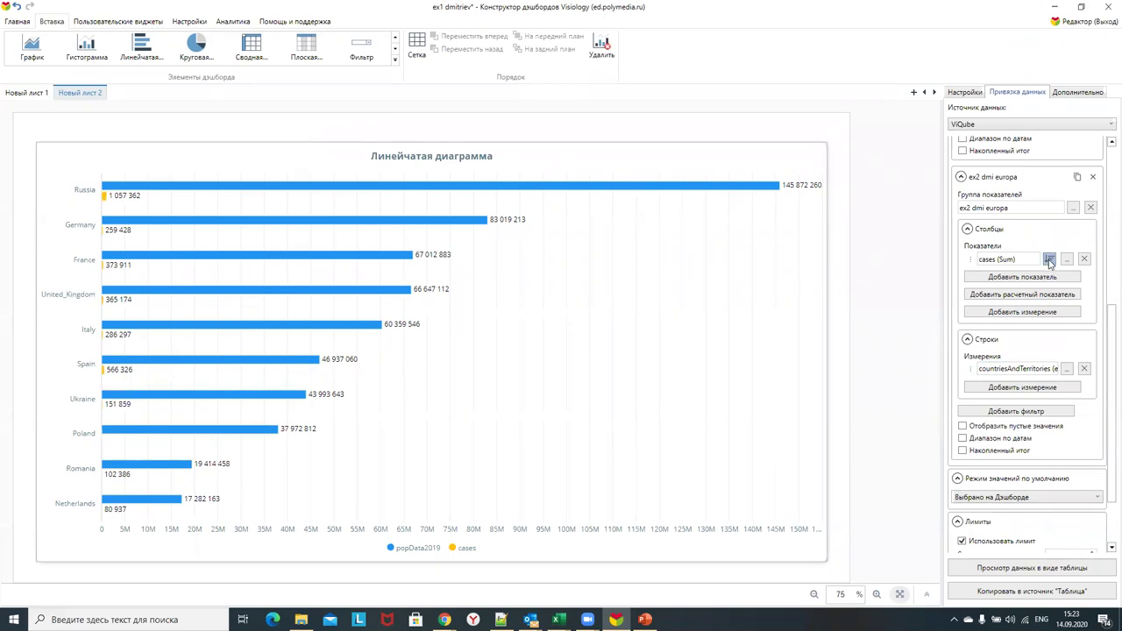
Untick Использовать лимит so the chart shows every European country
click(962, 541)
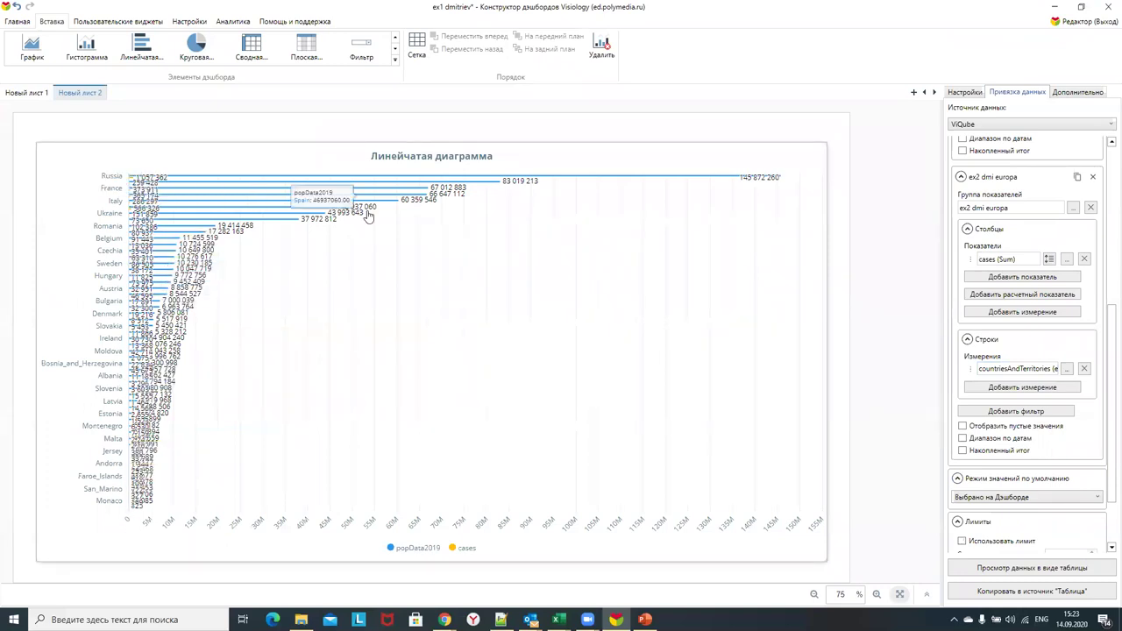
drag(1104, 356, 1105, 193)
scroll(1025, 342, down, 10)
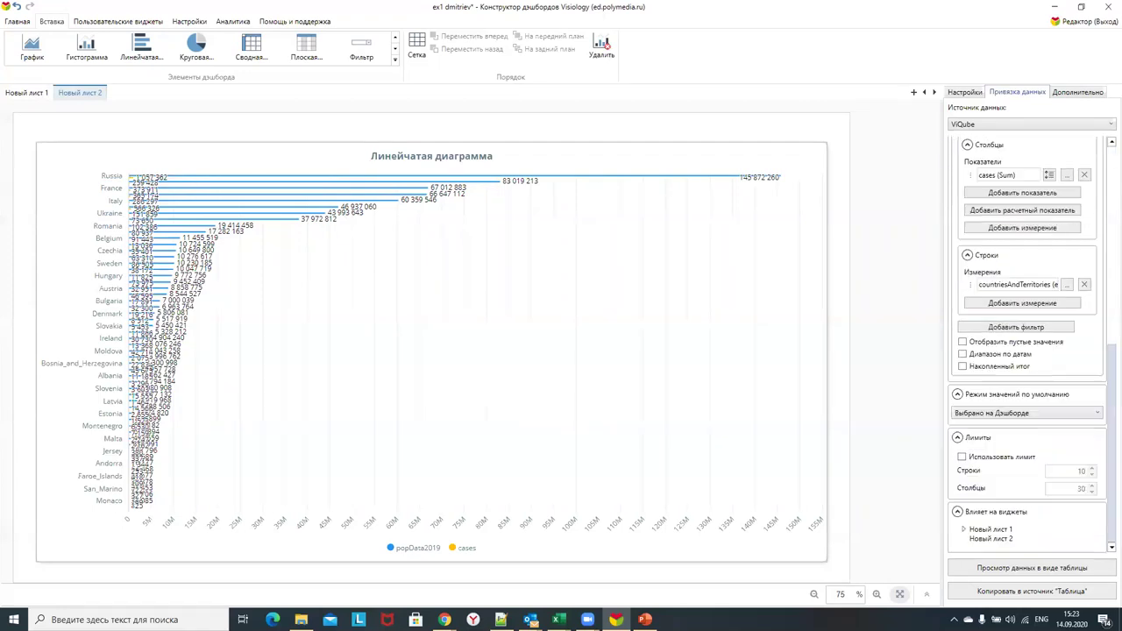
drag(1110, 368, 1106, 182)
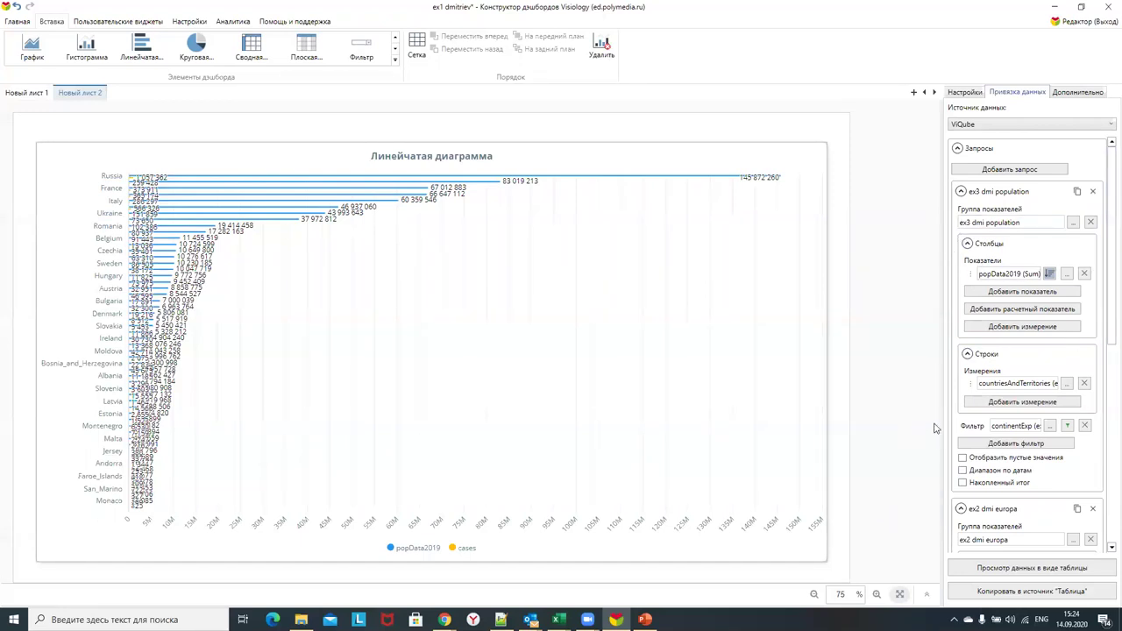
drag(1107, 315, 1106, 563)
scroll(1050, 274, up, 5)
Untick Подписи точек/столбцов under the chart's Подписи settings
click(968, 94)
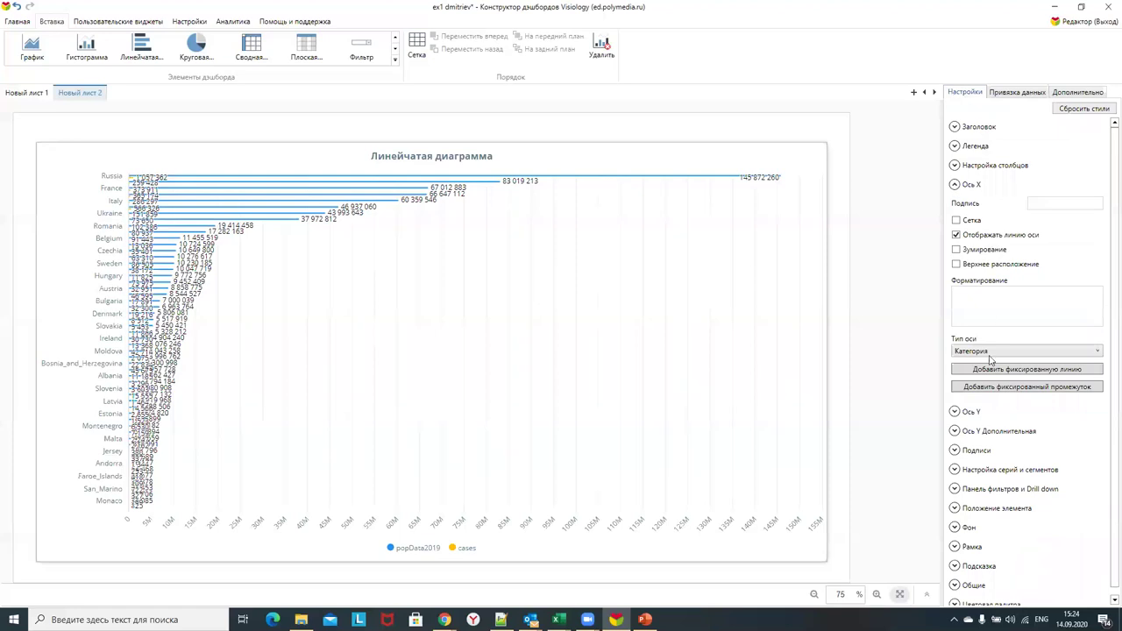
scroll(955, 451, down, 1)
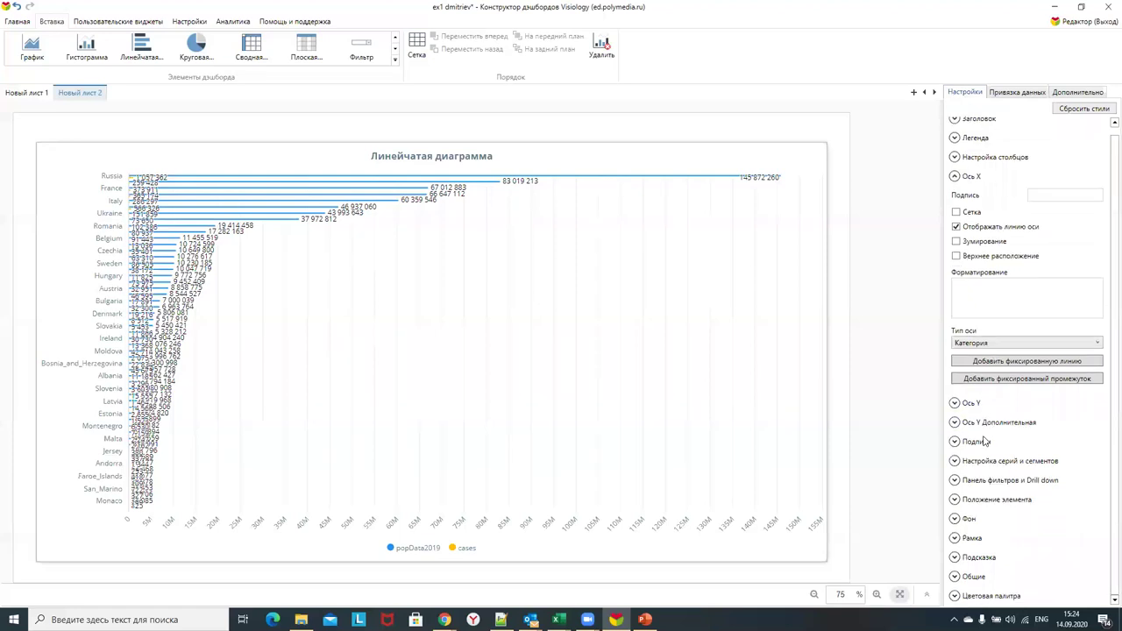
mouse_move(164, 383)
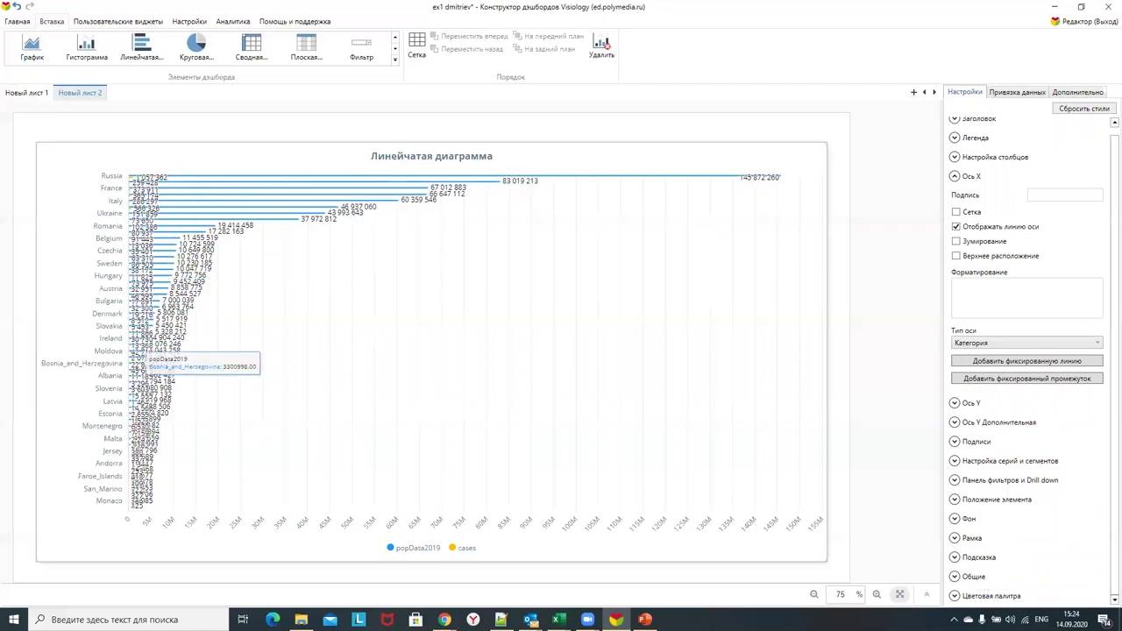
click(956, 441)
click(962, 459)
mouse_move(136, 231)
mouse_move(138, 181)
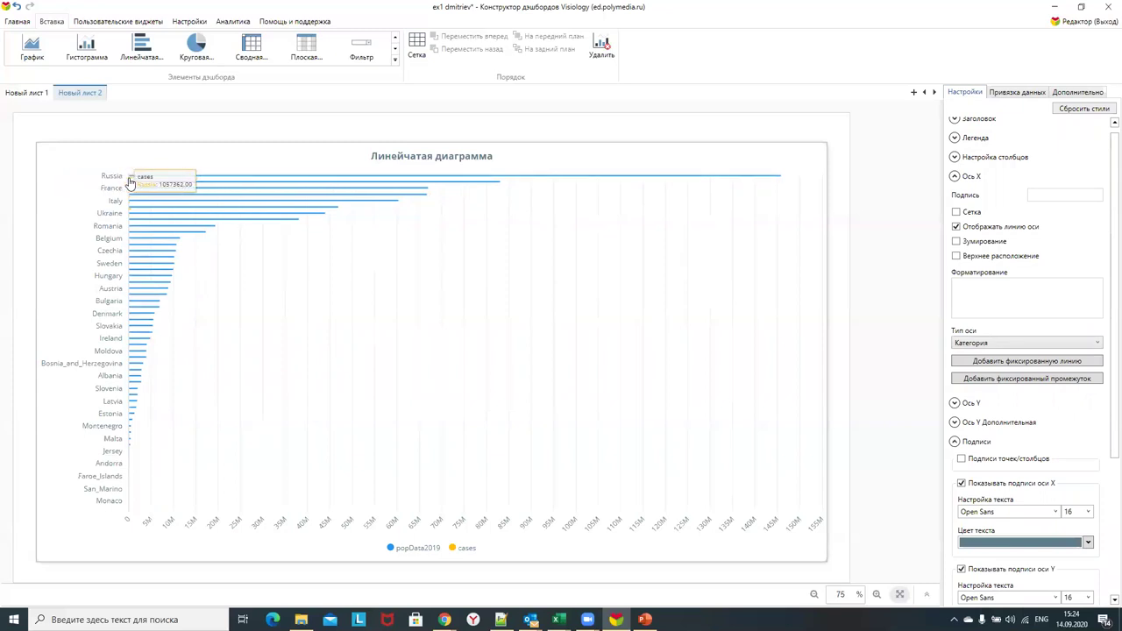
mouse_move(351, 180)
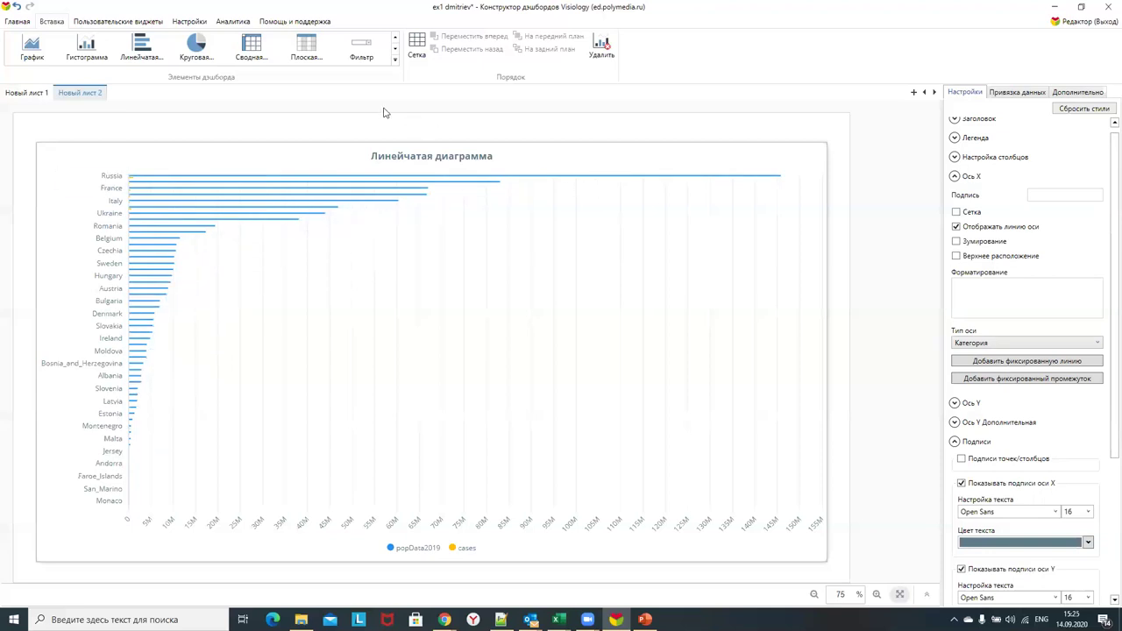
On the Аналитика tab, enlarge the chart and add calculated column Расчетный столбец 1
click(233, 26)
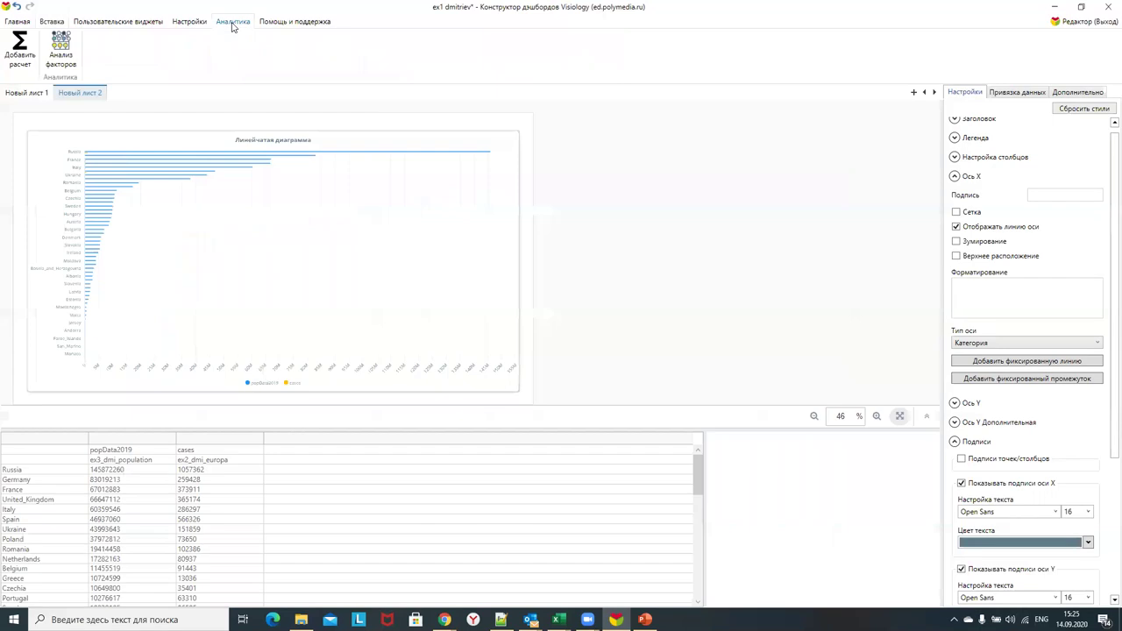
click(876, 416)
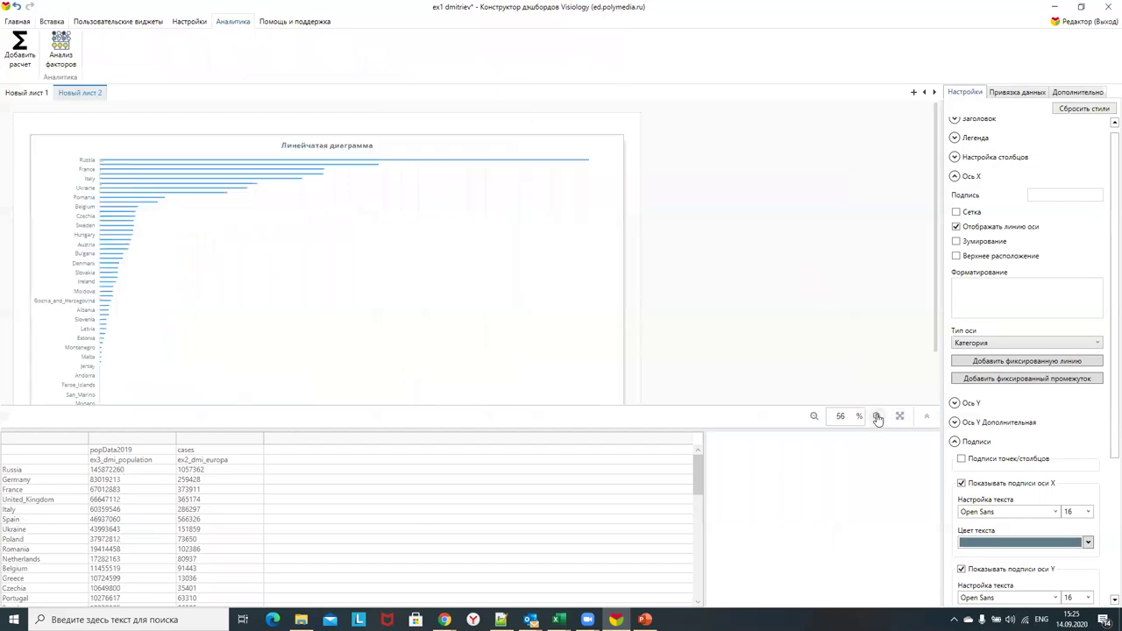
click(876, 416)
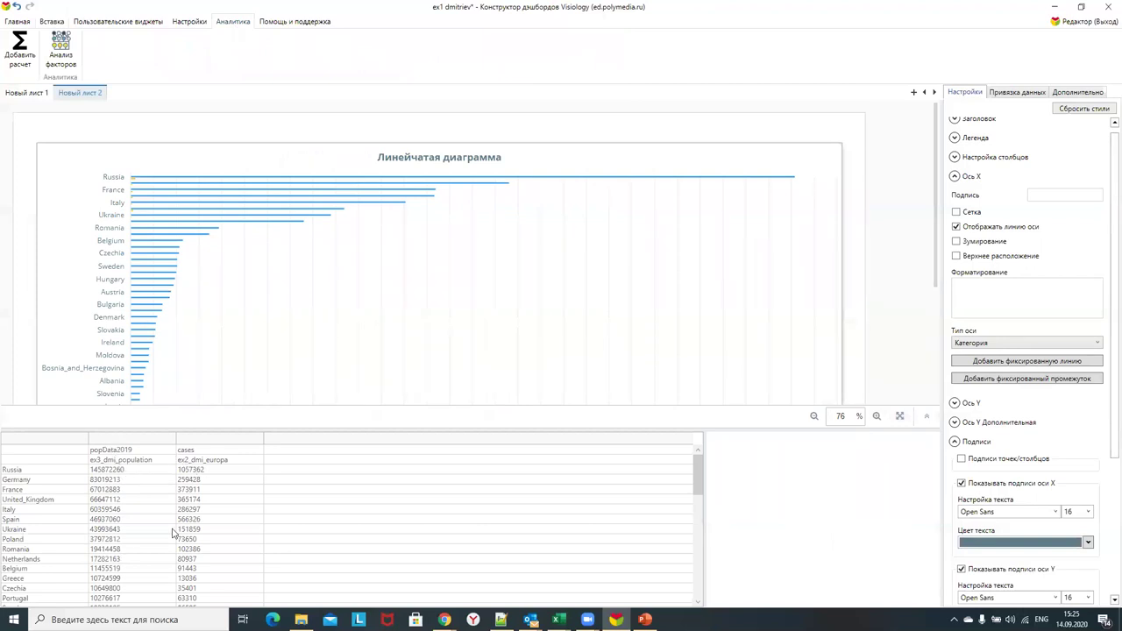
scroll(200, 547, down, 5)
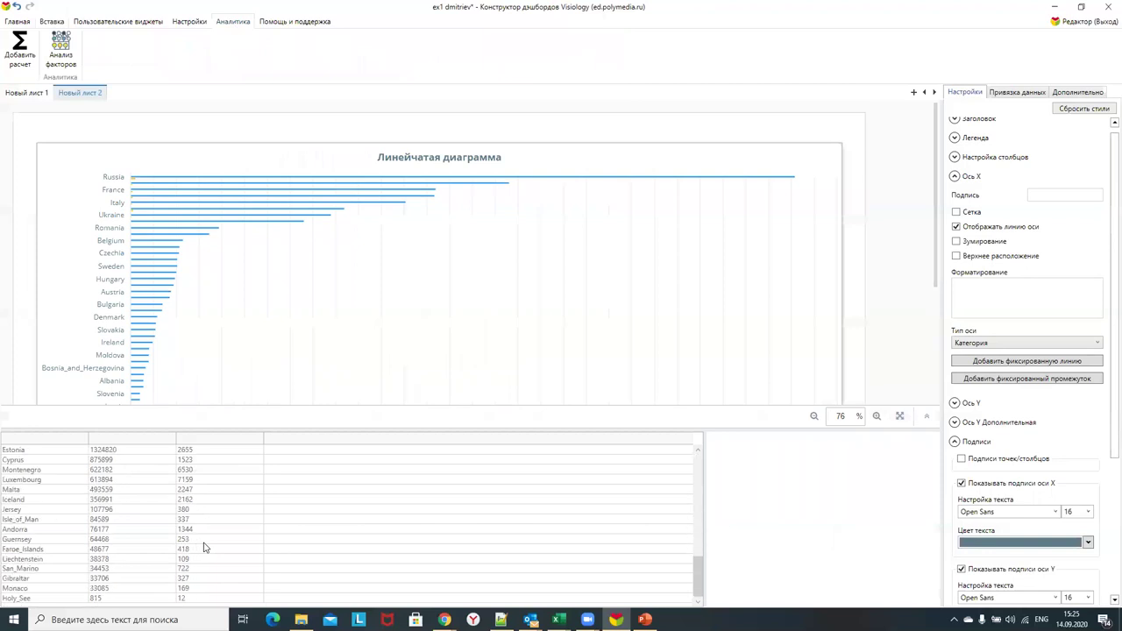
scroll(203, 547, up, 5)
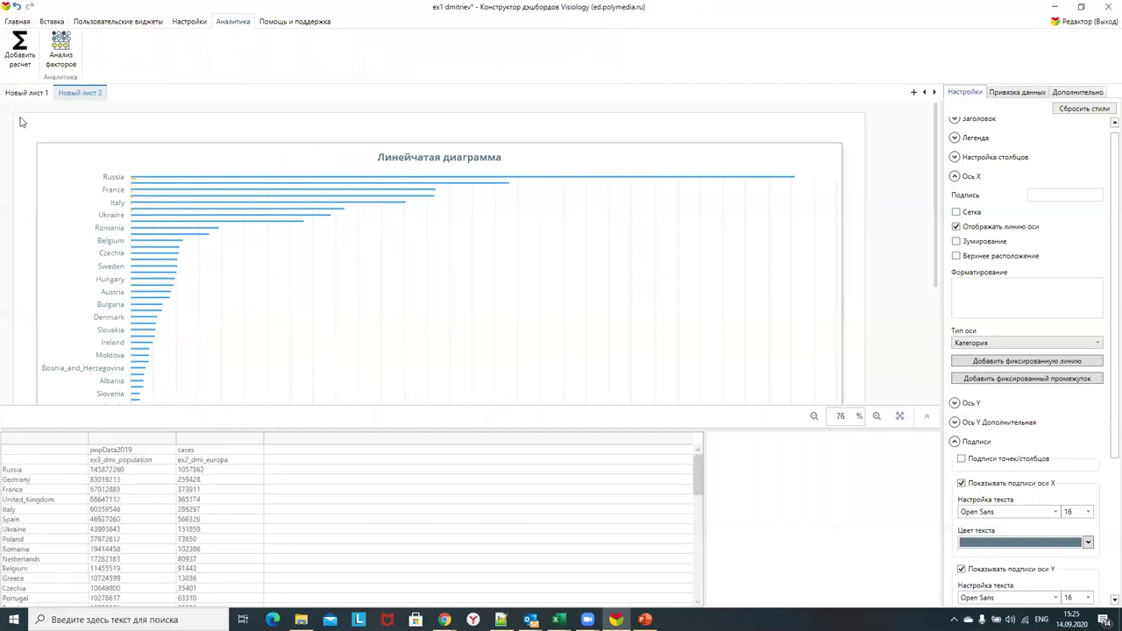
click(13, 57)
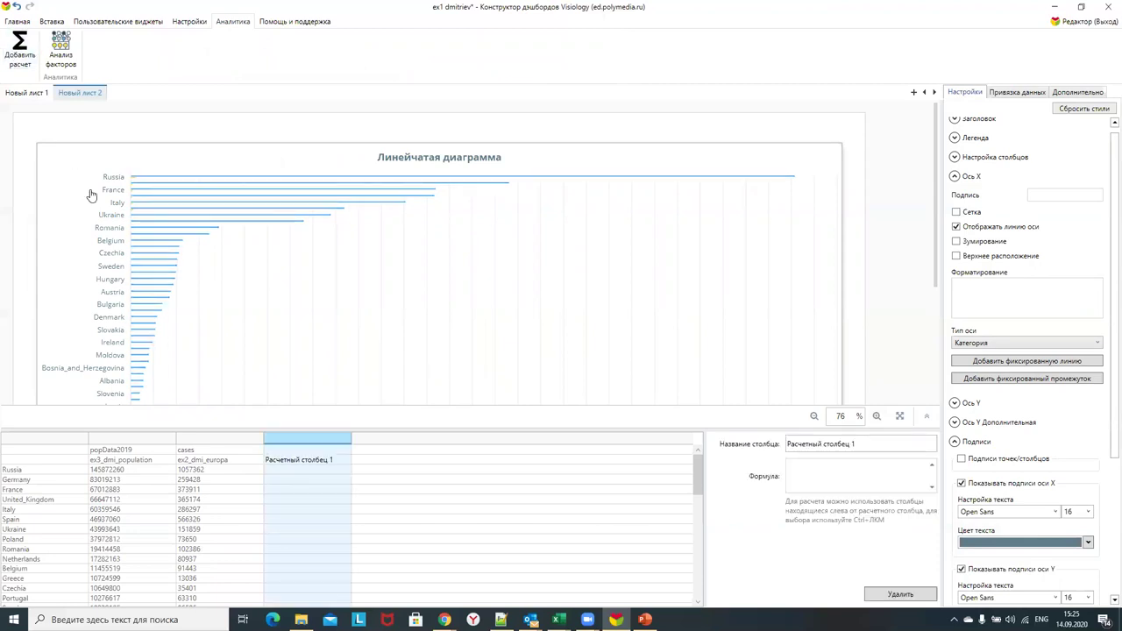
Enter the calculated column formula cases / popData2019 * 100000 to get cases per 100,000 people
click(801, 469)
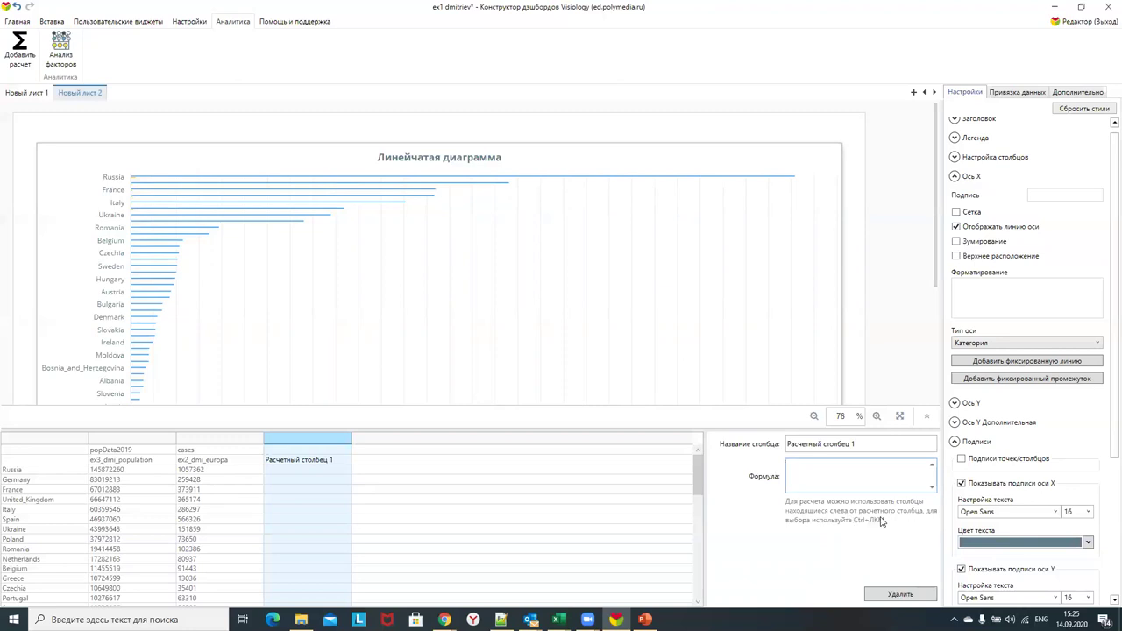
ctrl+click(200, 471)
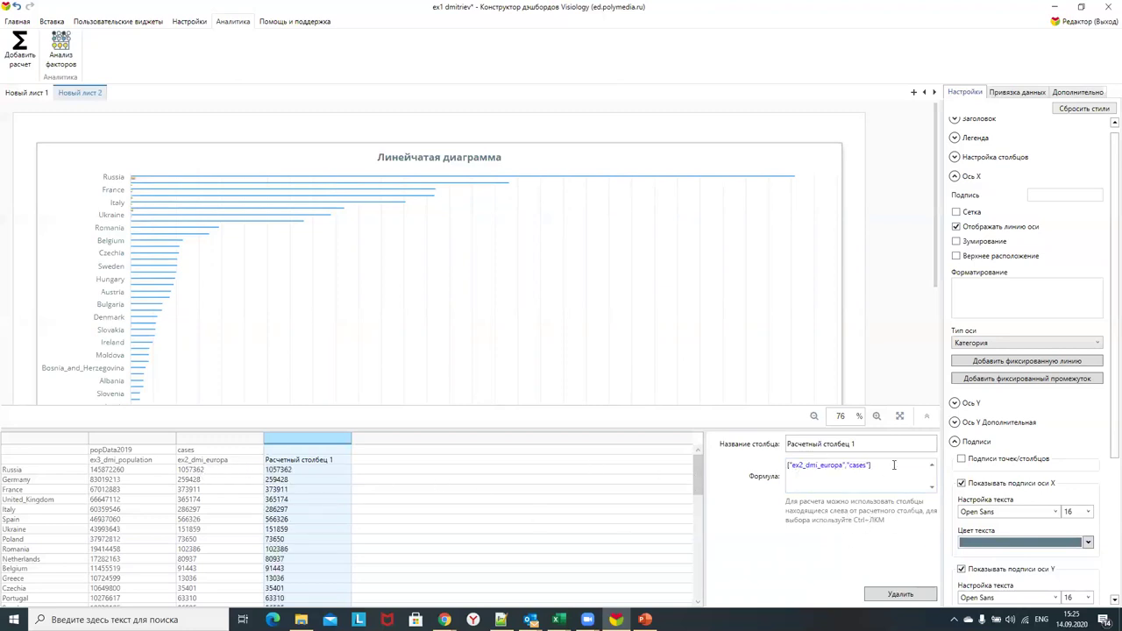
text(/)
ctrl+click(117, 471)
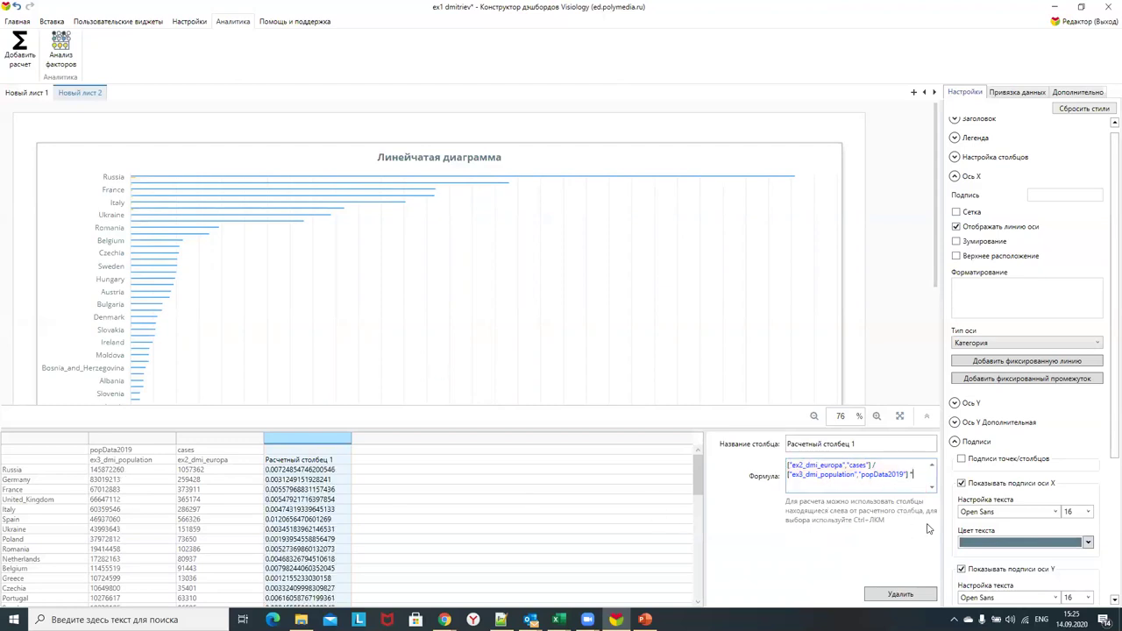
text(100000)
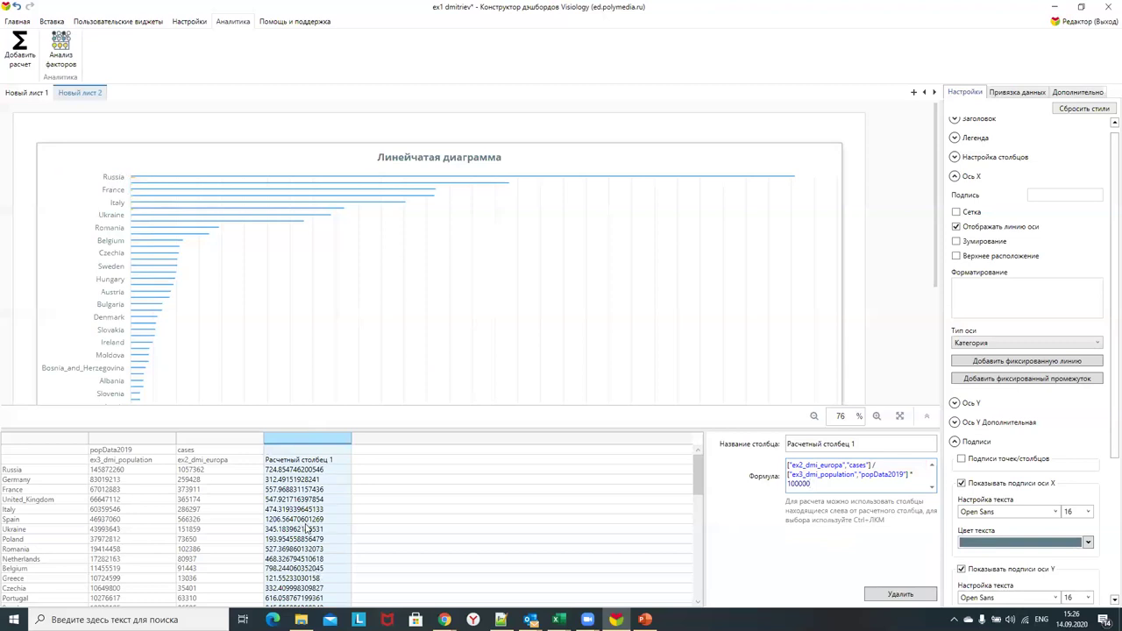
Turn on Фильтровать столбцы and include only Расчетный столбец 1 in the bar chart
click(1067, 96)
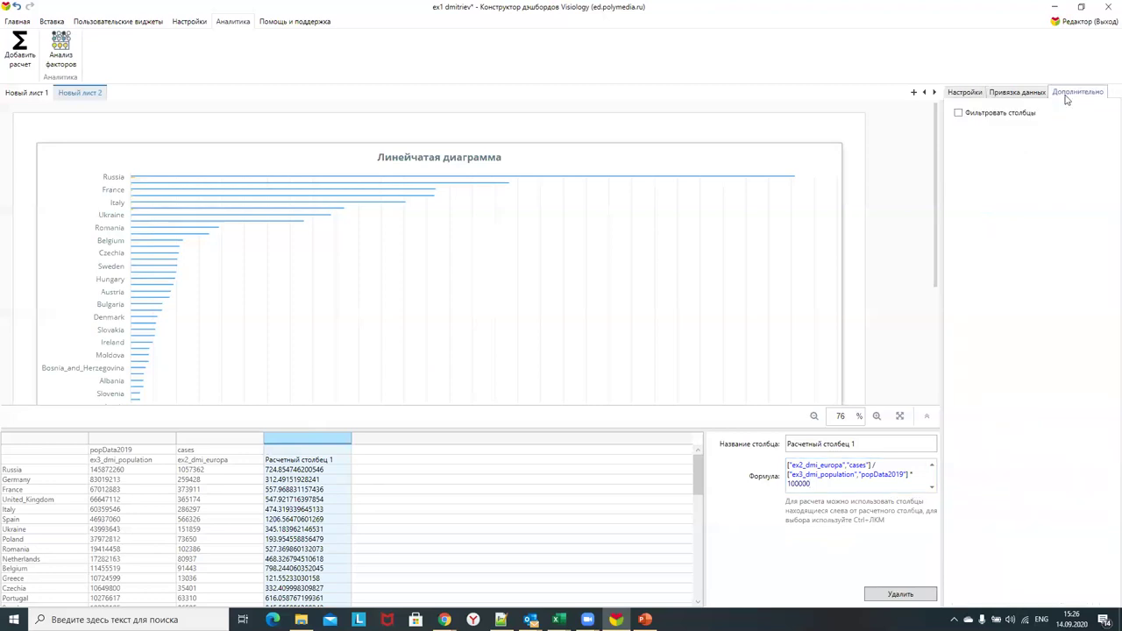
click(958, 113)
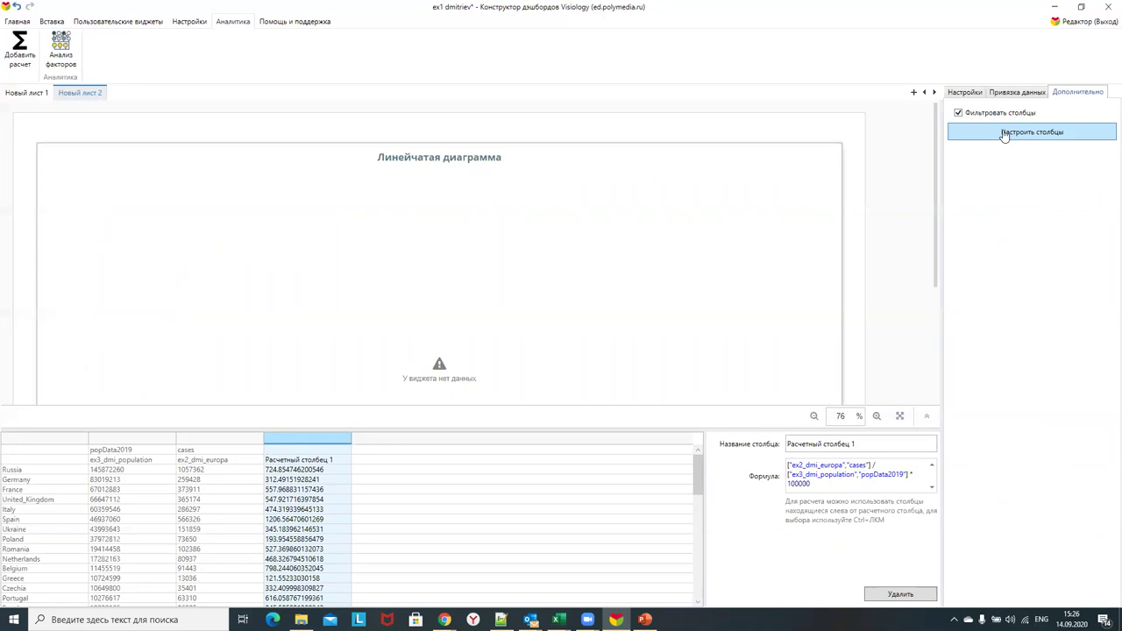
click(1009, 140)
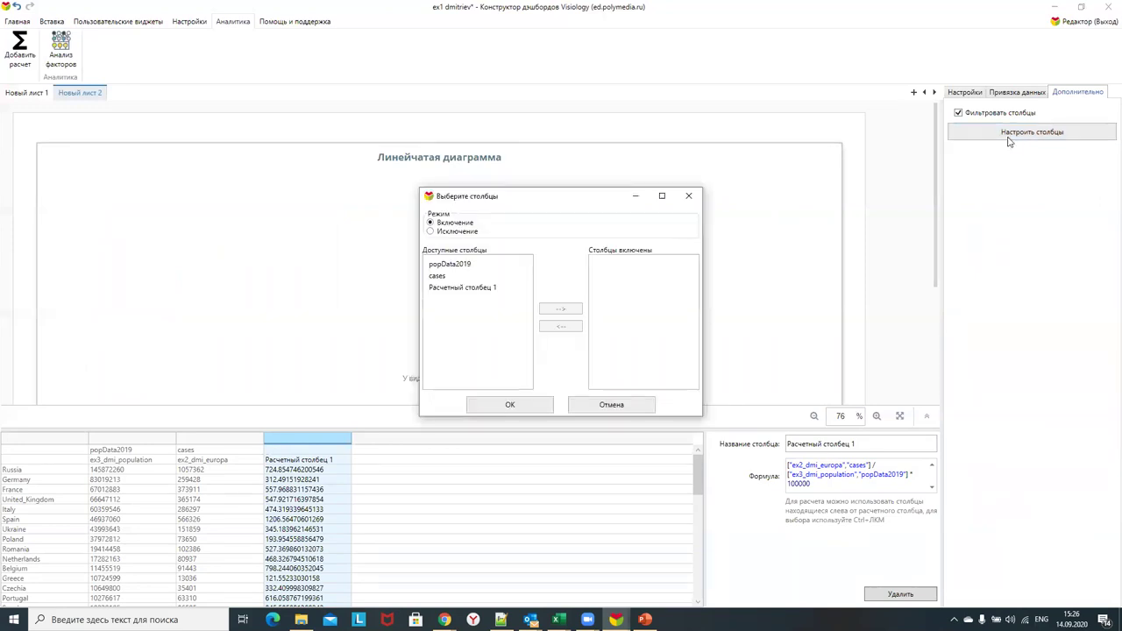
click(445, 288)
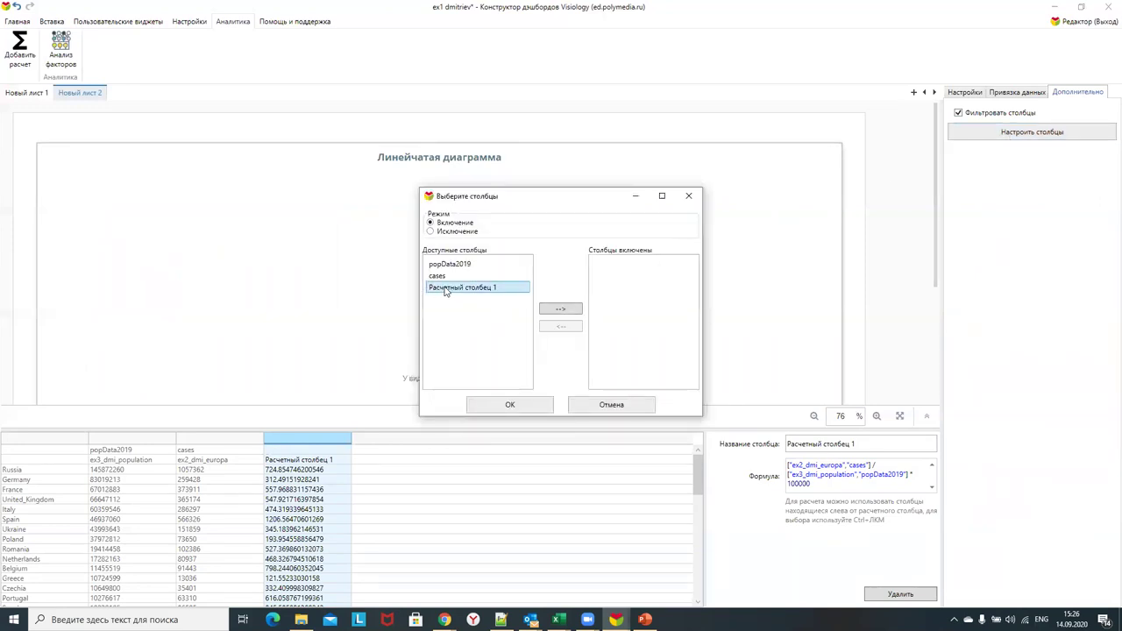
click(566, 310)
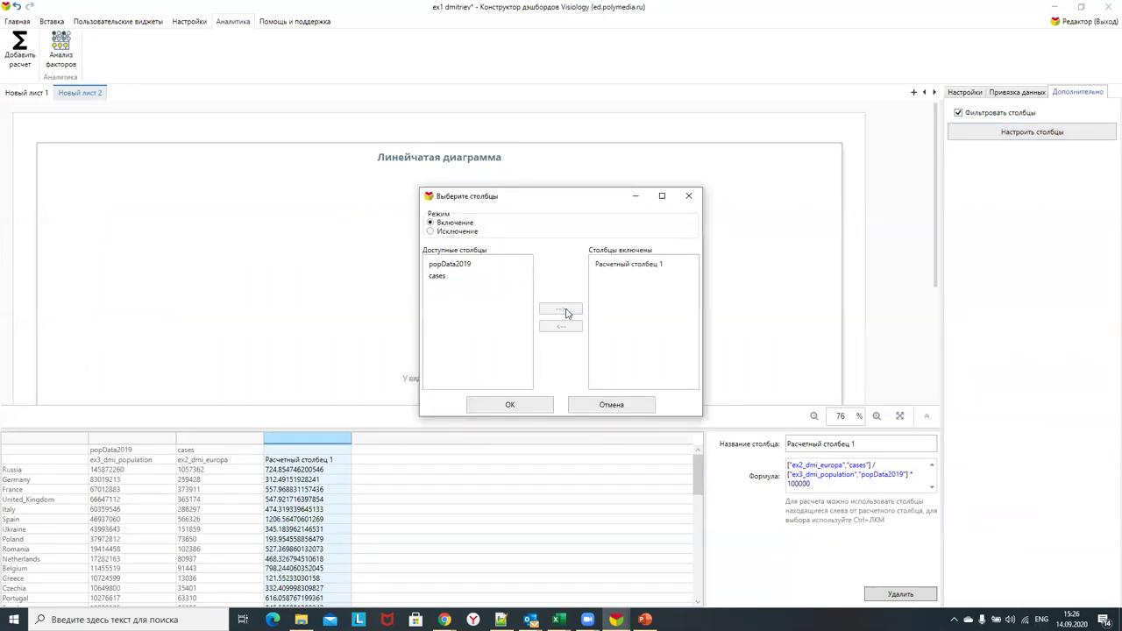
click(501, 408)
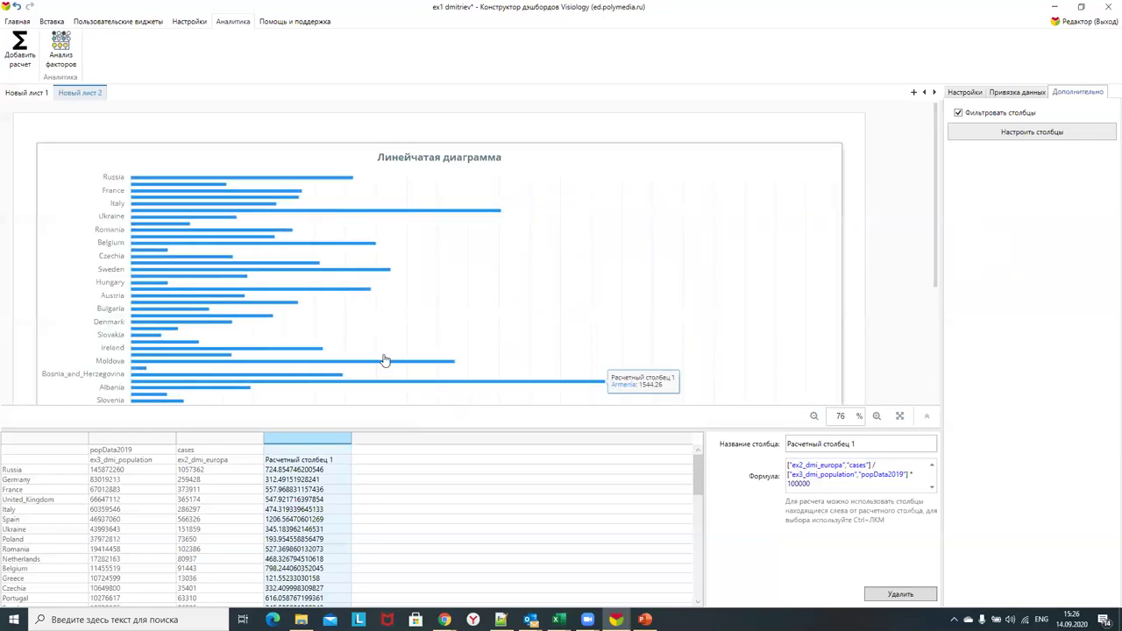
Review the per-100,000 bars, with San Marino longest near 2100, and switch to Вставка
scroll(192, 403, down, 3)
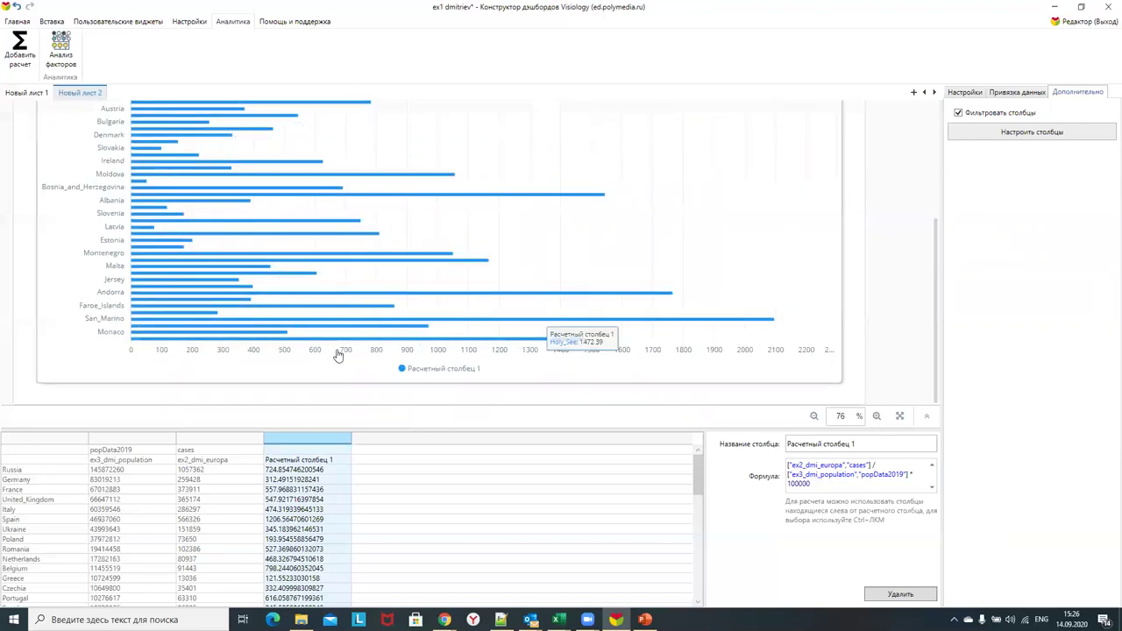
scroll(529, 317, up, 5)
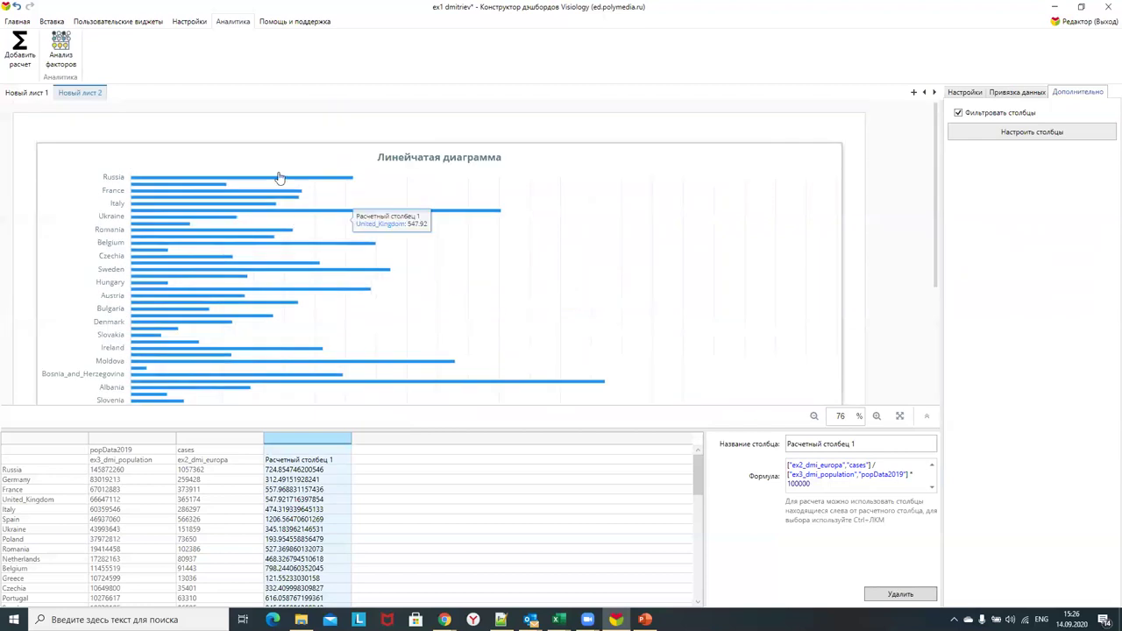
scroll(285, 228, down, 5)
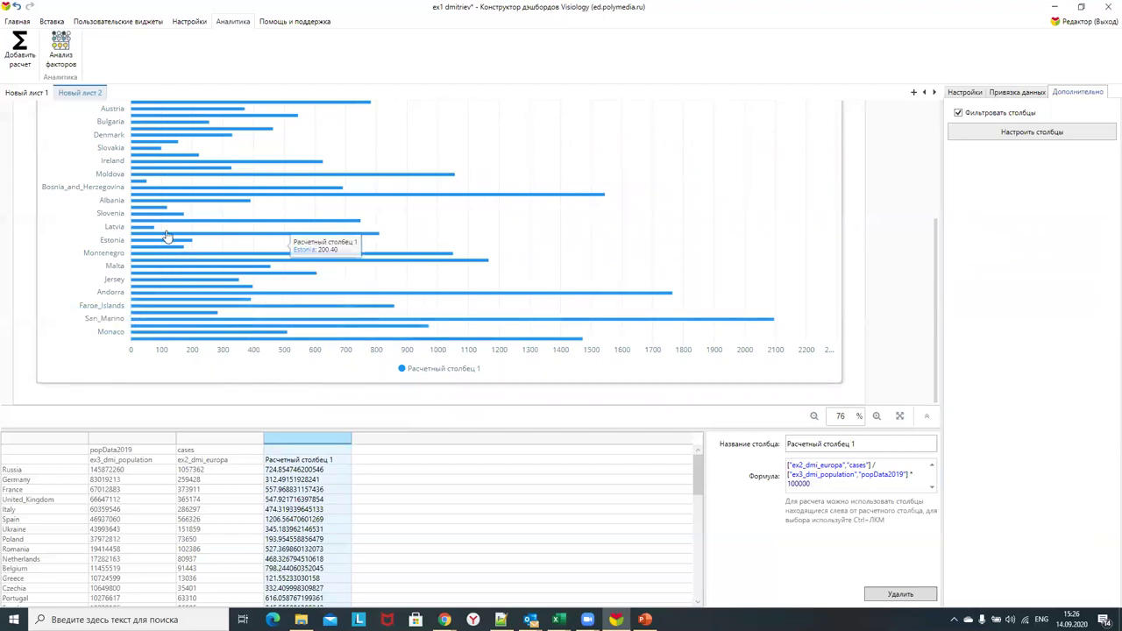
scroll(171, 254, up, 5)
scroll(494, 306, down, 3)
scroll(511, 310, up, 3)
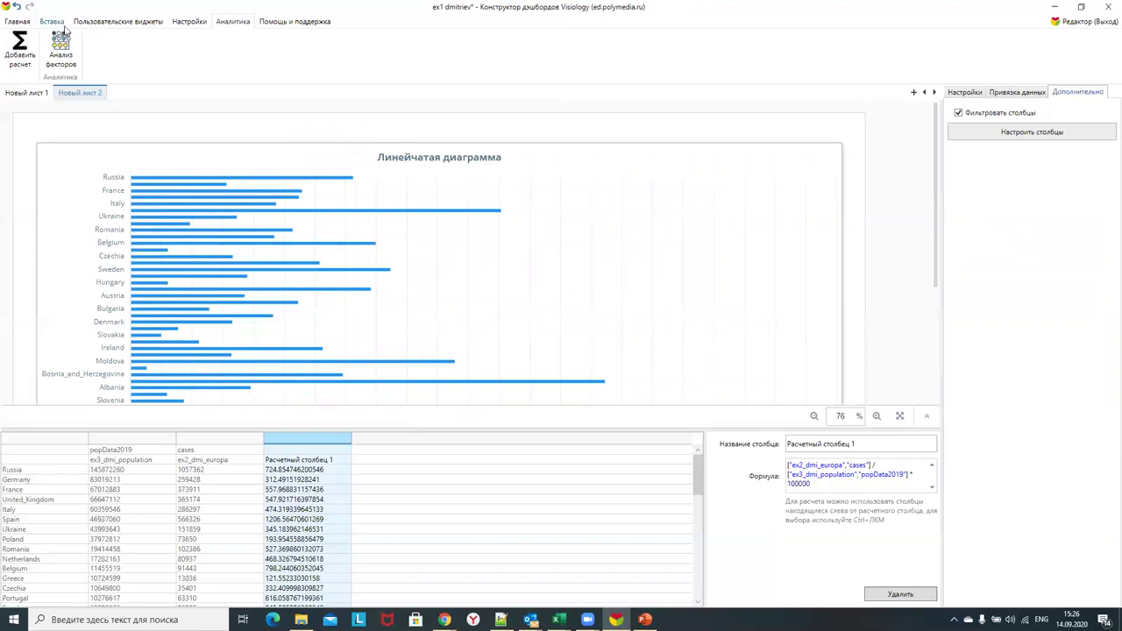
click(58, 21)
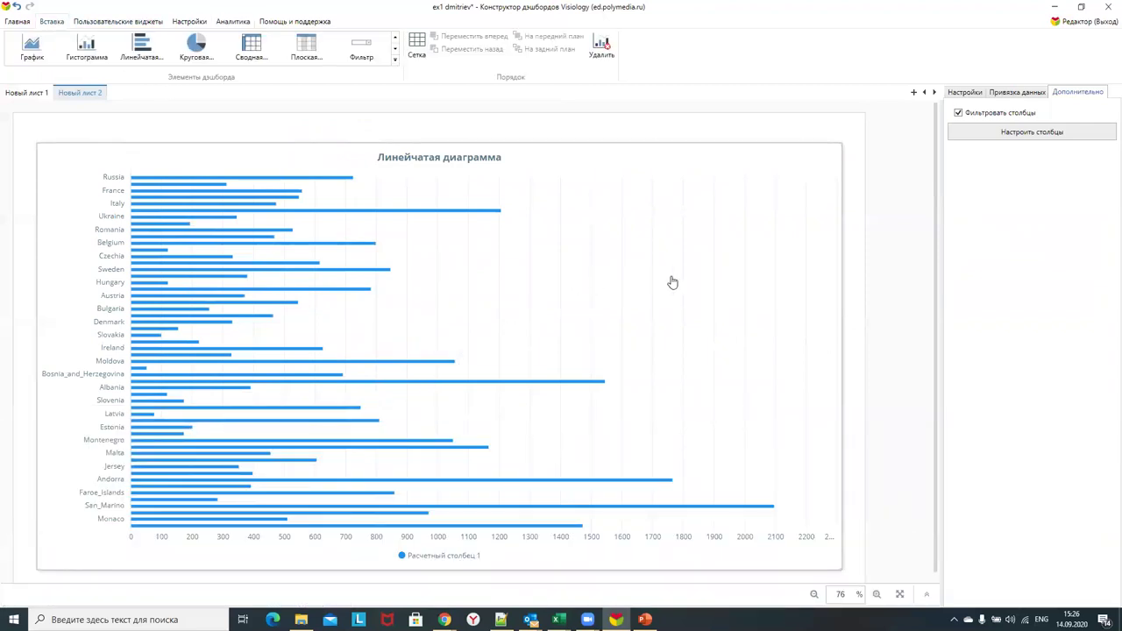
View the chart widget's Highcharts code, then return to the Аналитика tools
mouse_move(369, 217)
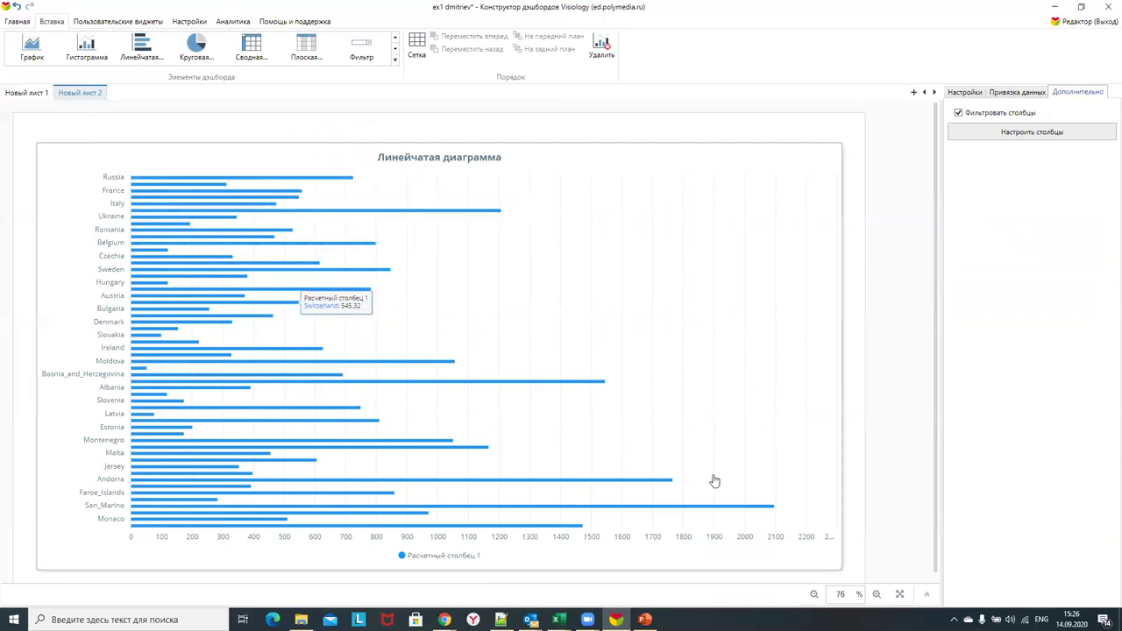
click(927, 594)
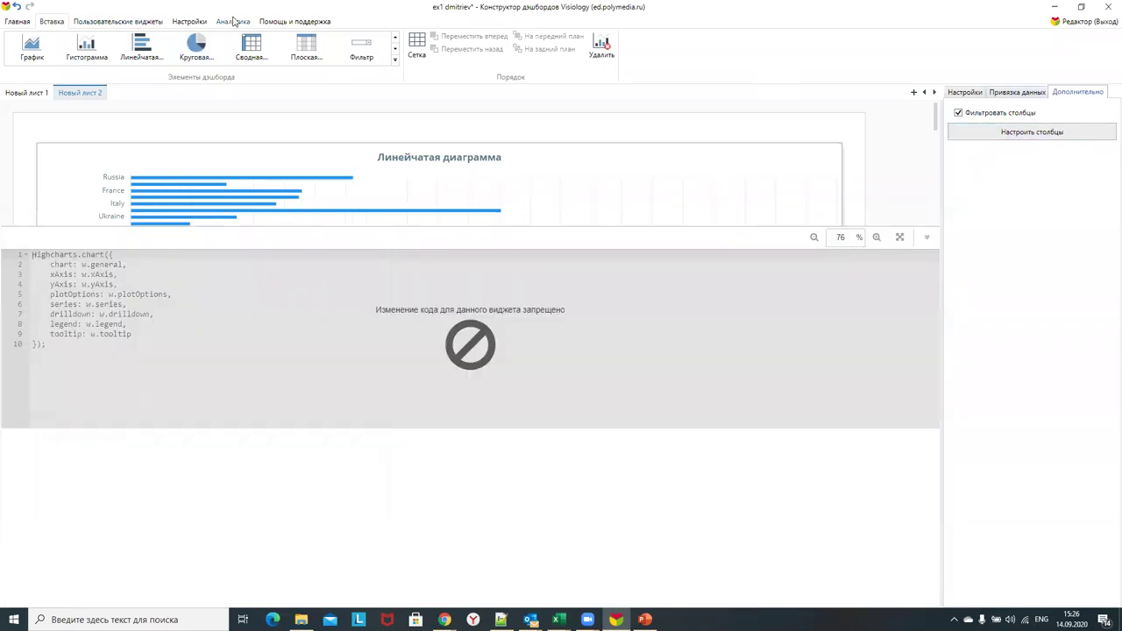
click(234, 21)
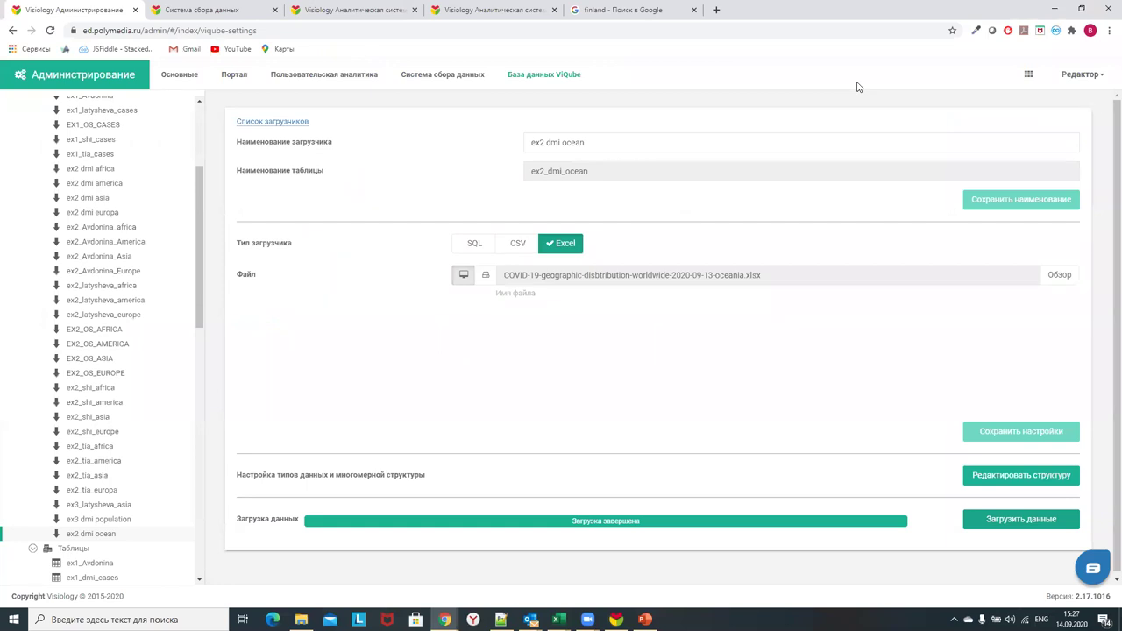
Open the Visiology Platform 2.16 documentation from the 'atla' address-bar suggestion
click(618, 9)
click(446, 35)
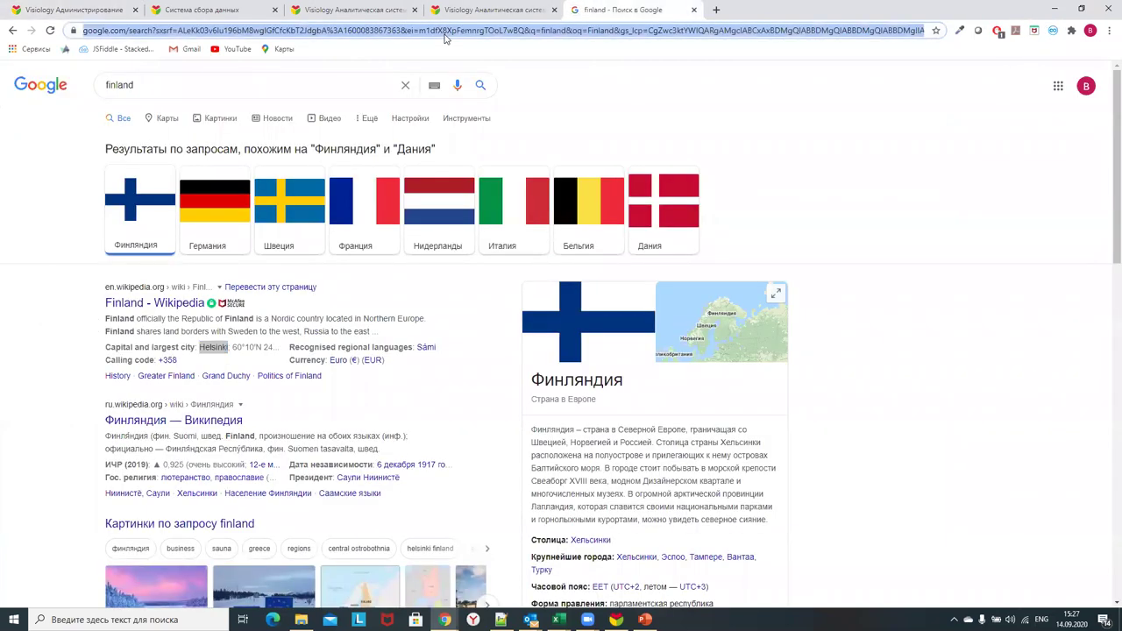
text(ata)
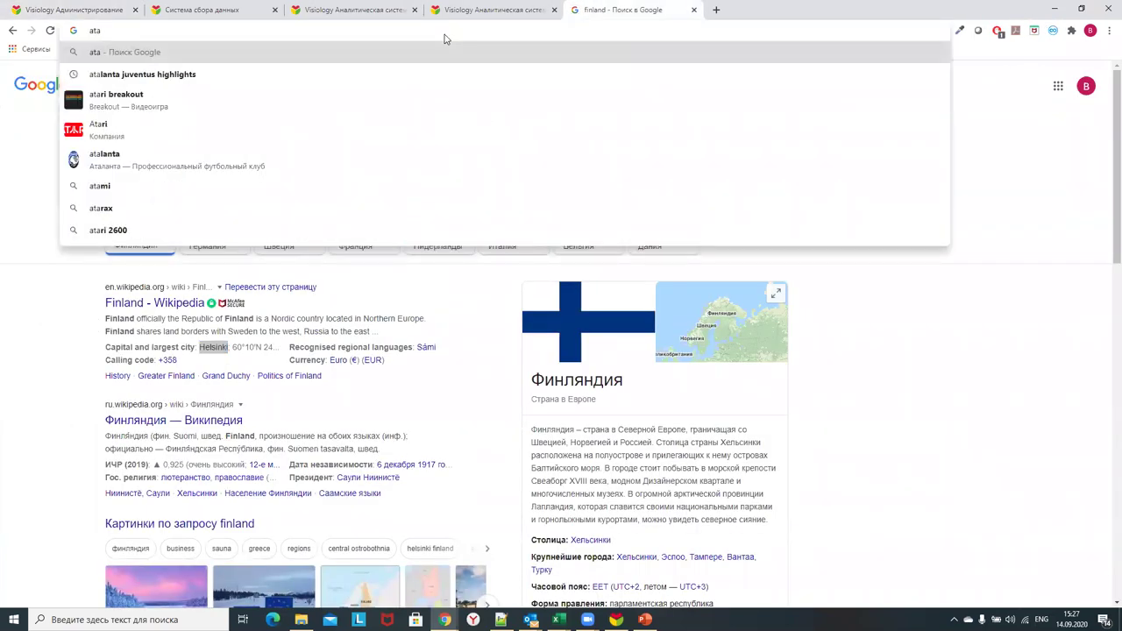
key(BackSpace)
text(la)
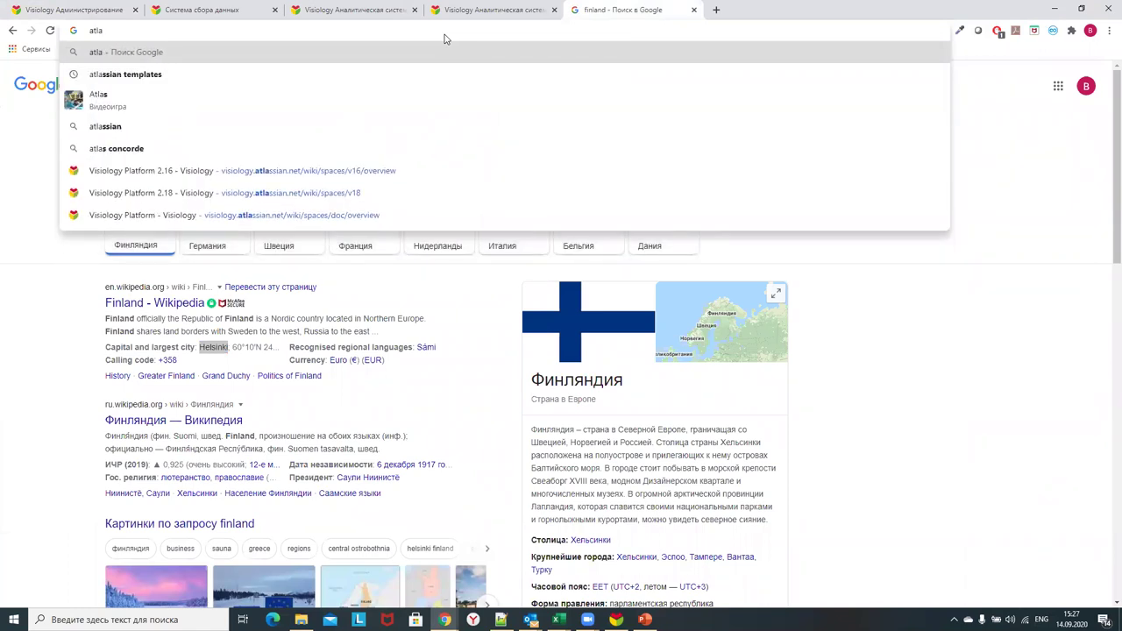
key(Down)
key(Down)
key(Down)
key(Down)
key(Down)
key(Return)
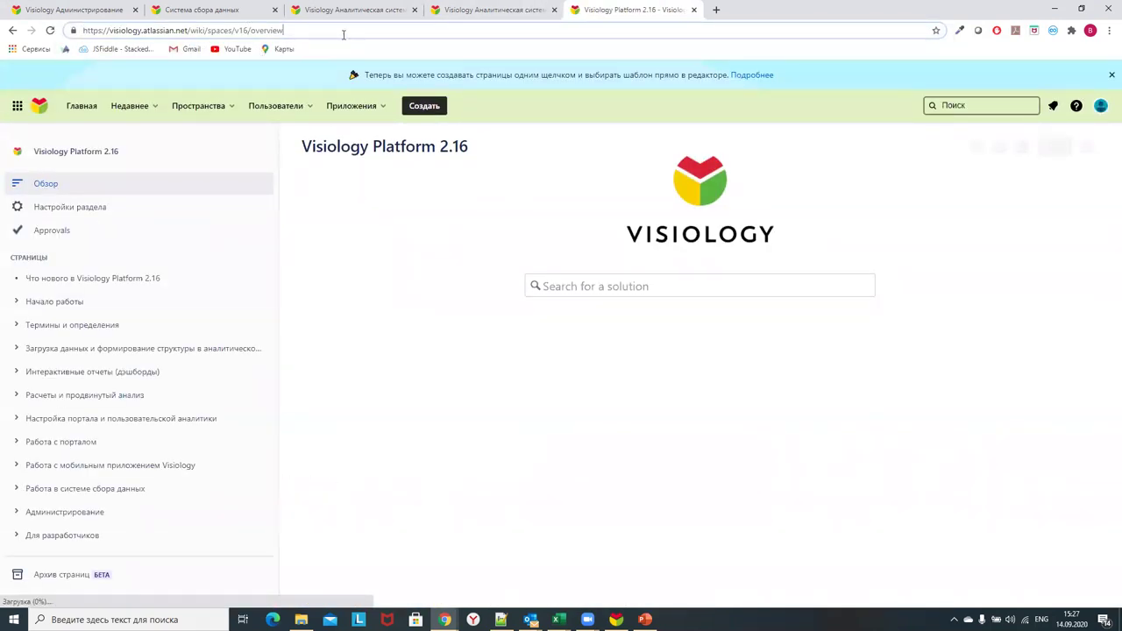
drag(328, 30, 8, 46)
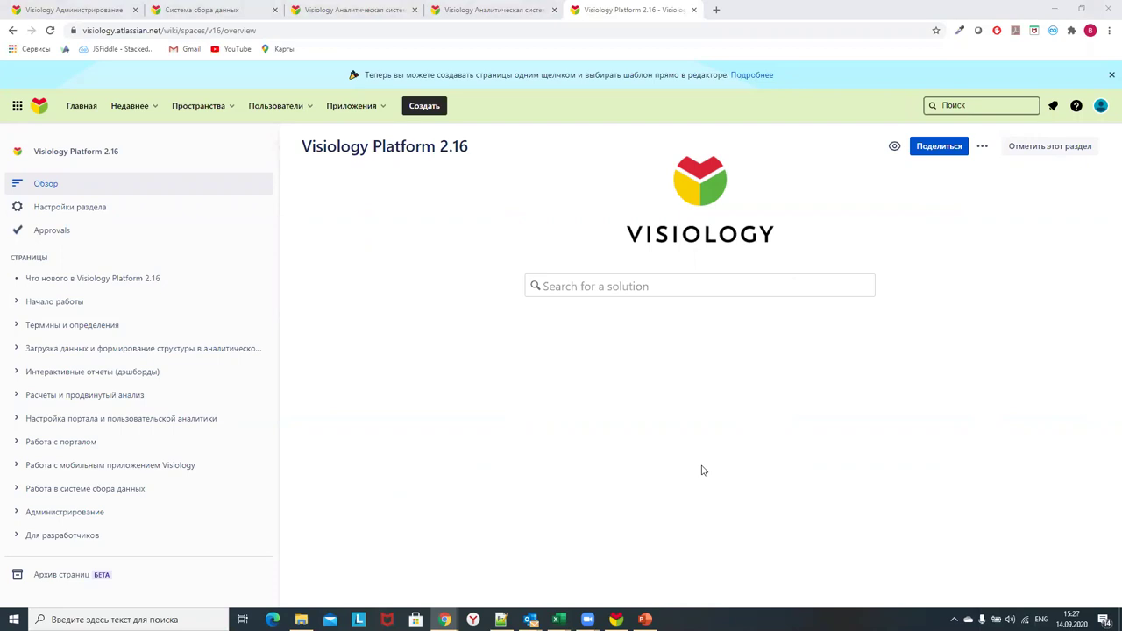
Search the documentation for 'рас' to find the calculated columns page
click(945, 105)
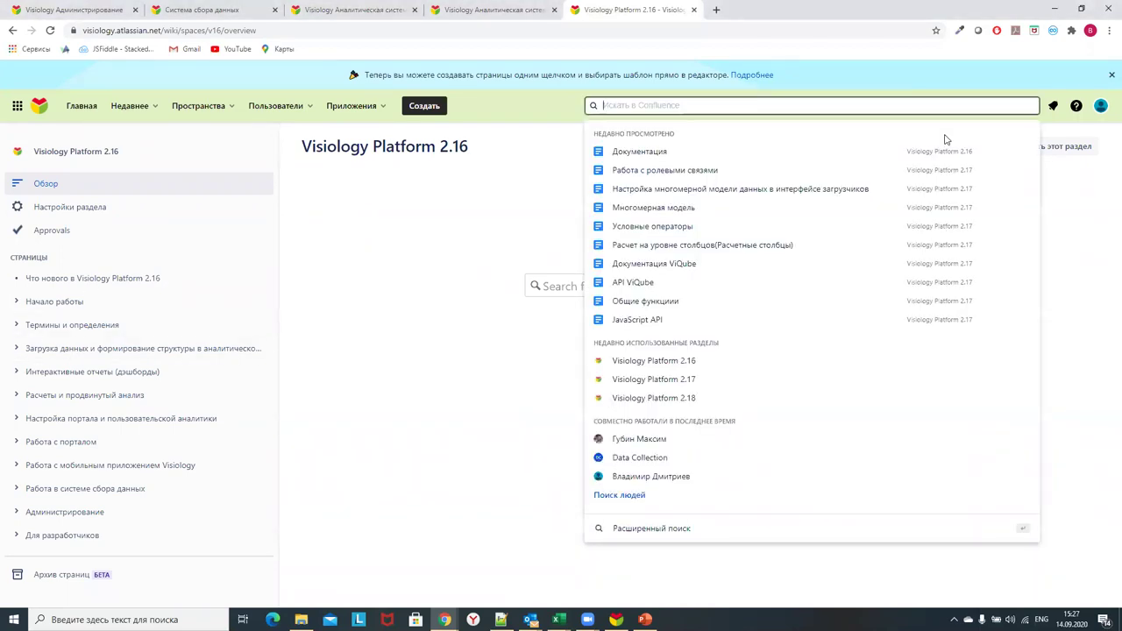
text(hfc)
key(BackSpace)
key(BackSpace)
key(BackSpace)
key(alt+shift)
text(рас)
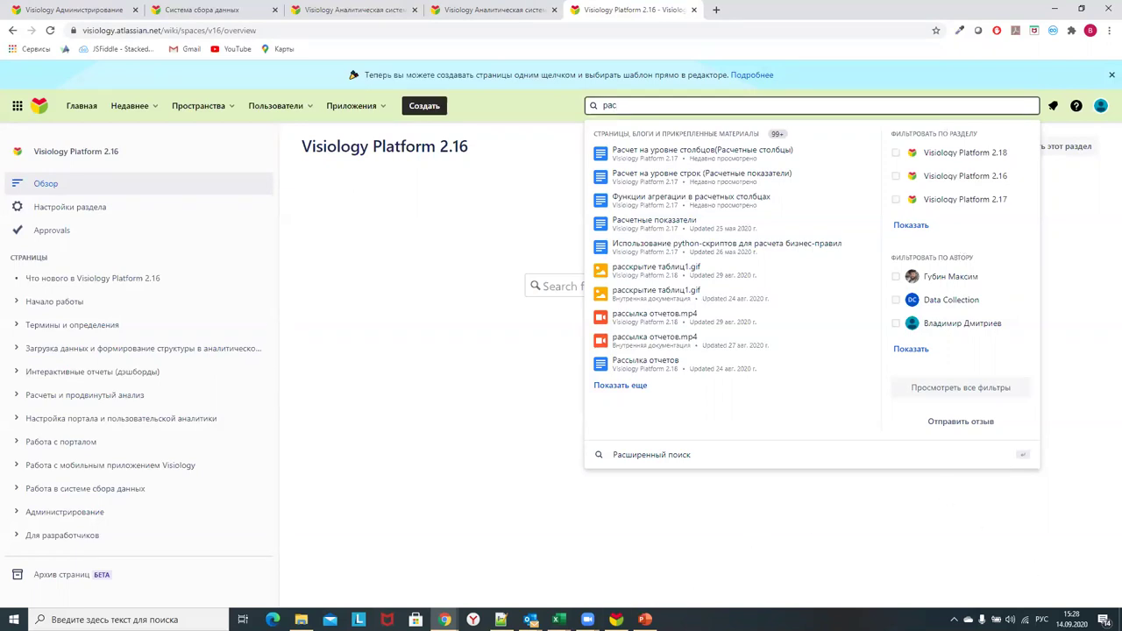
Search the Confluence docs for 'расч' and open 'Расчет на уровне столбцов (Расчетные столбцы)'
click(617, 619)
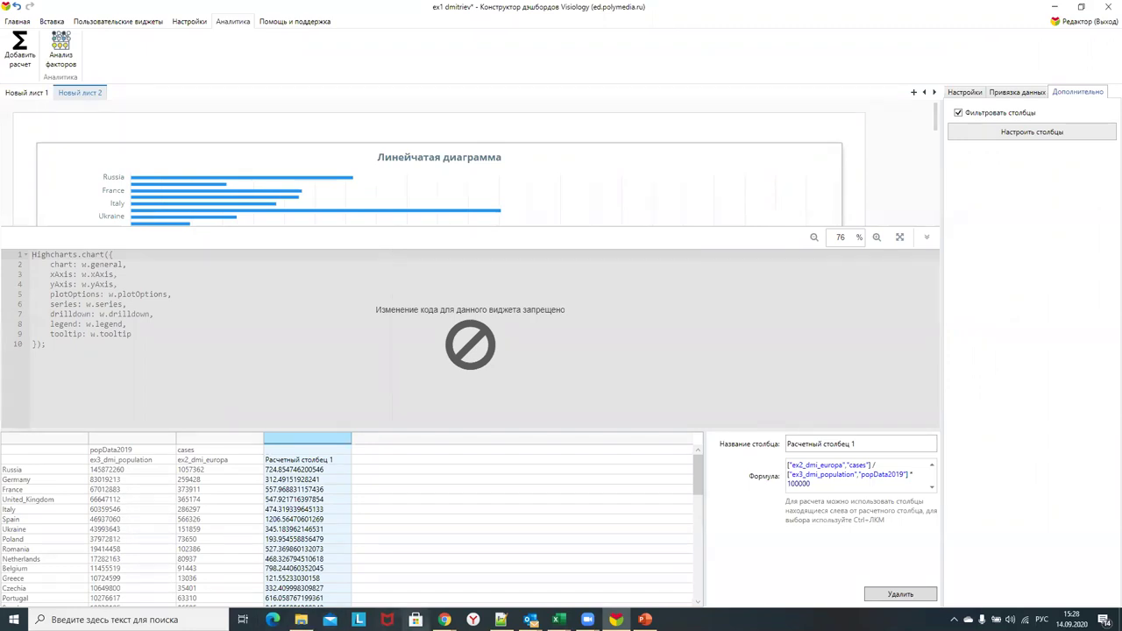
mouse_move(444, 619)
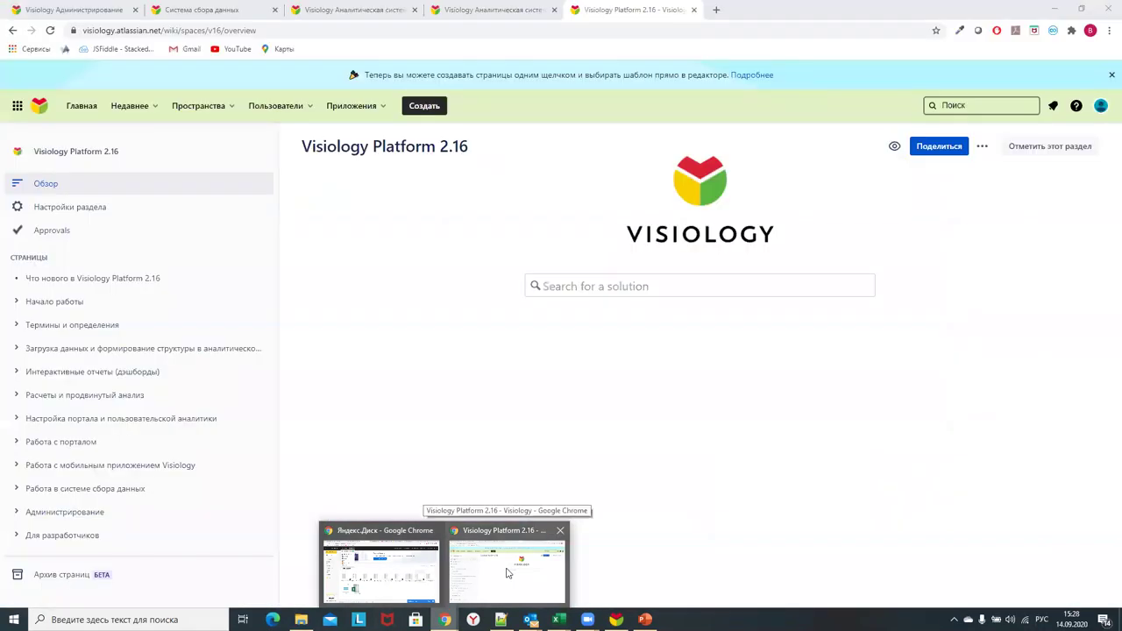
click(506, 573)
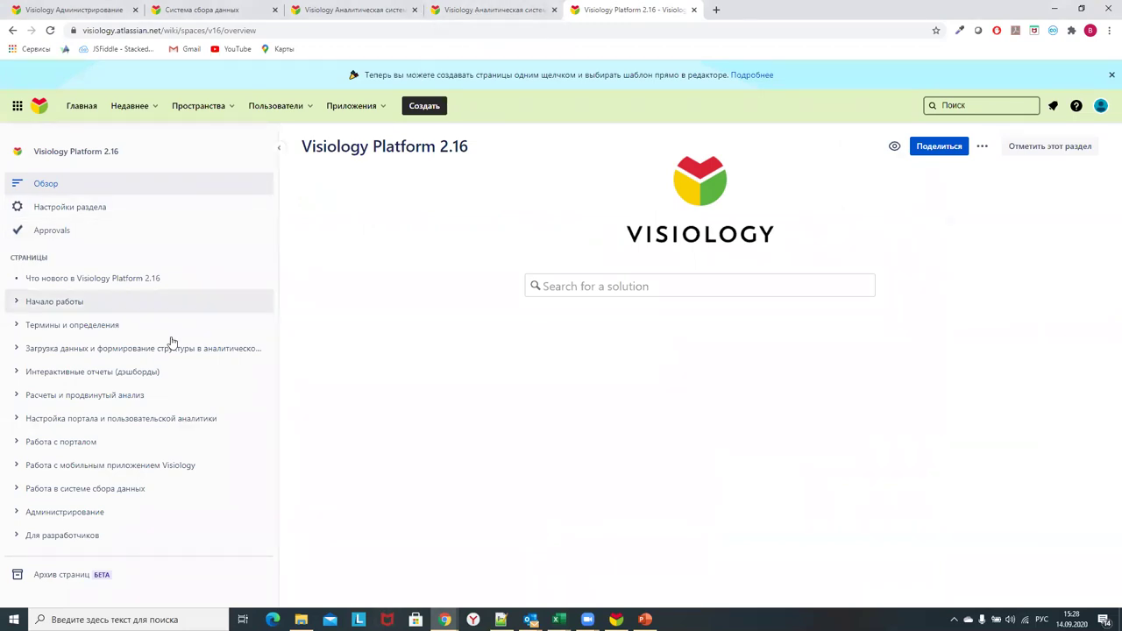
click(646, 288)
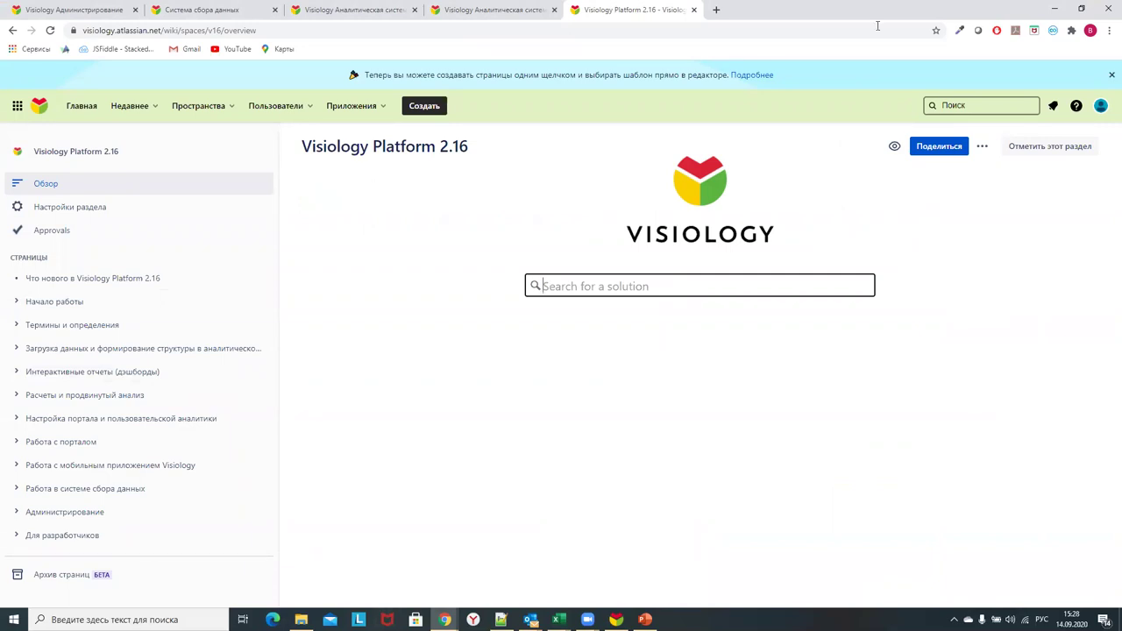
click(946, 106)
text(расч)
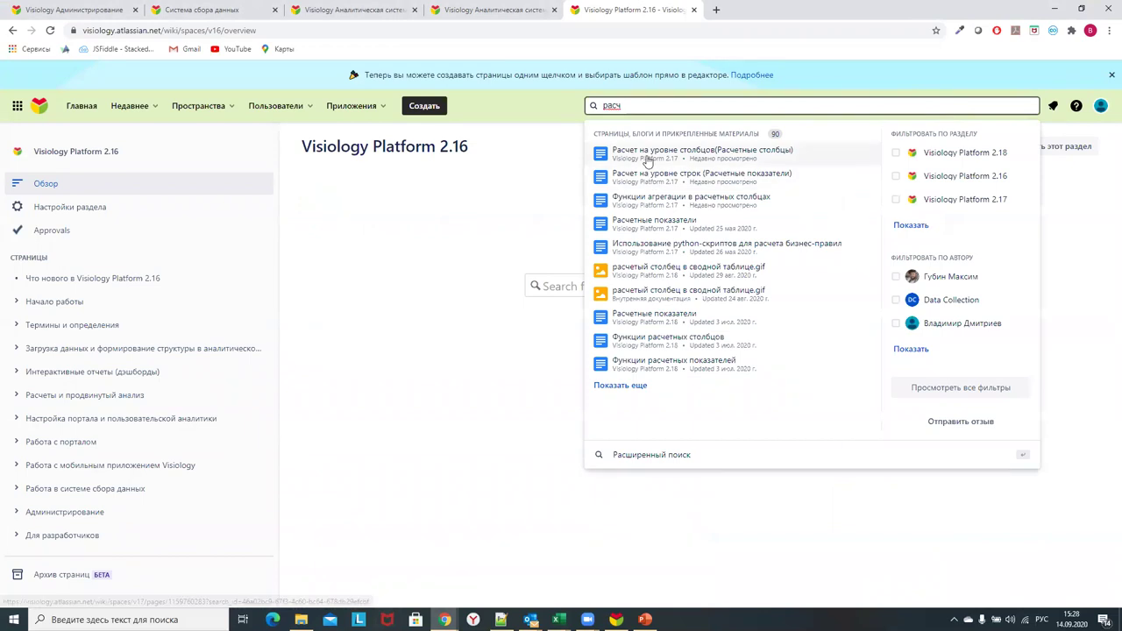
click(610, 154)
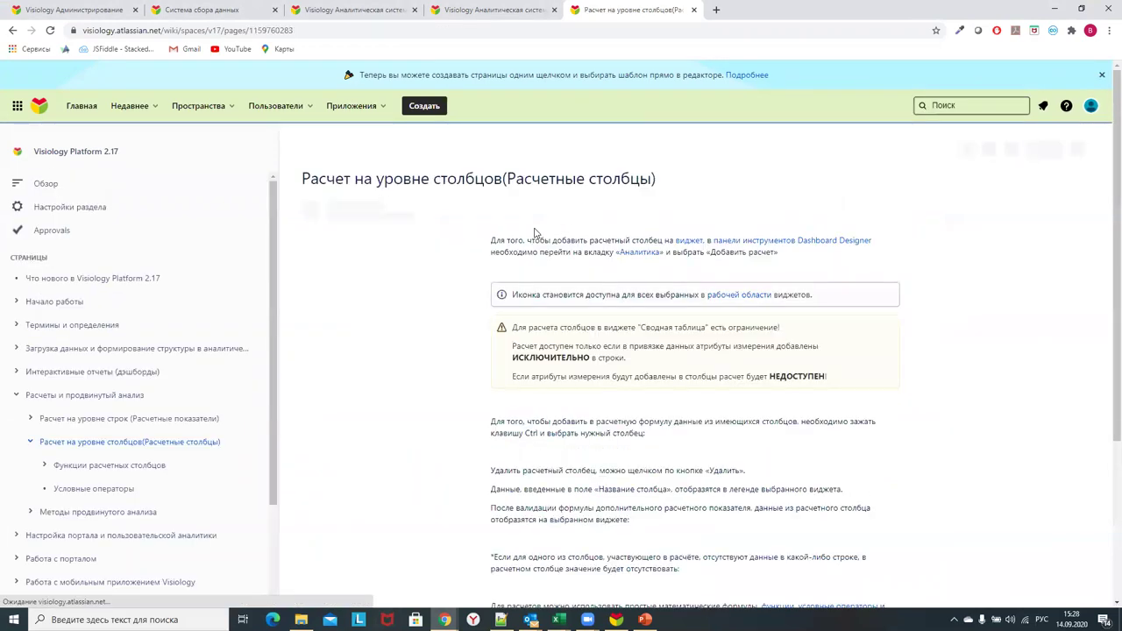
Follow the msdn Math link from the examples and browse the .NET Math Methods table
scroll(445, 271, down, 5)
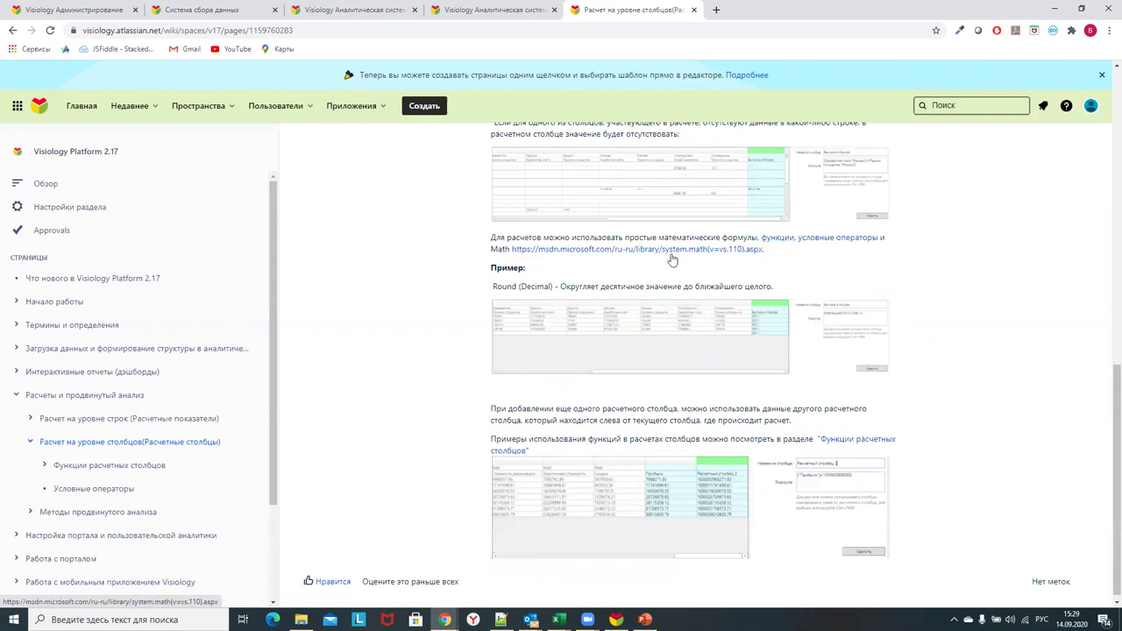
double_click(499, 249)
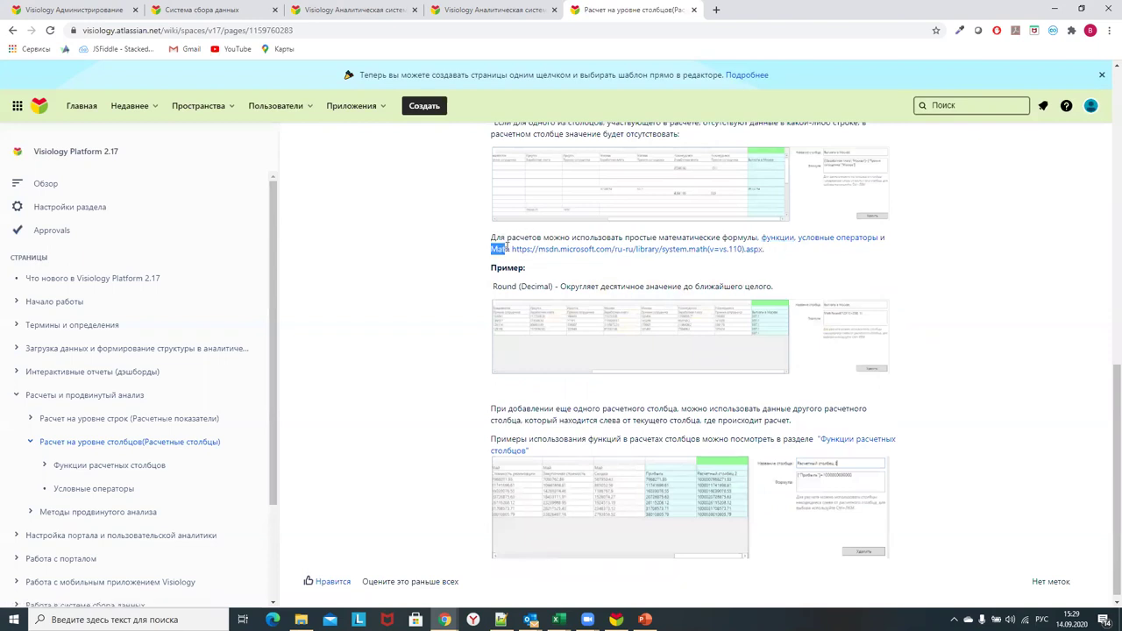
click(580, 250)
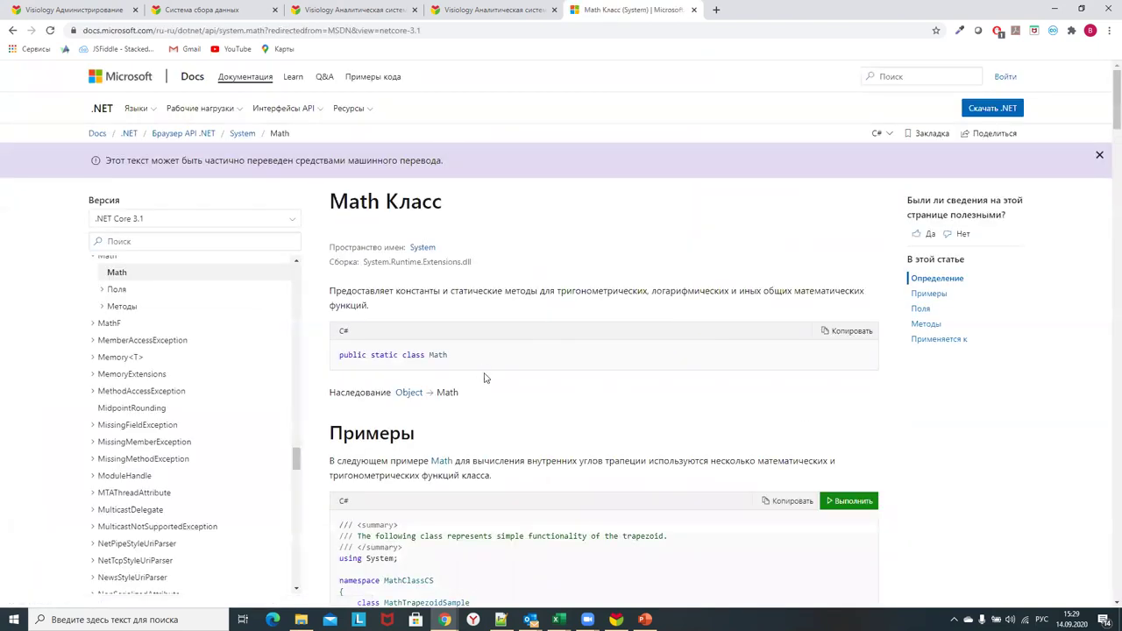
scroll(504, 315, down, 7)
scroll(504, 315, down, 15)
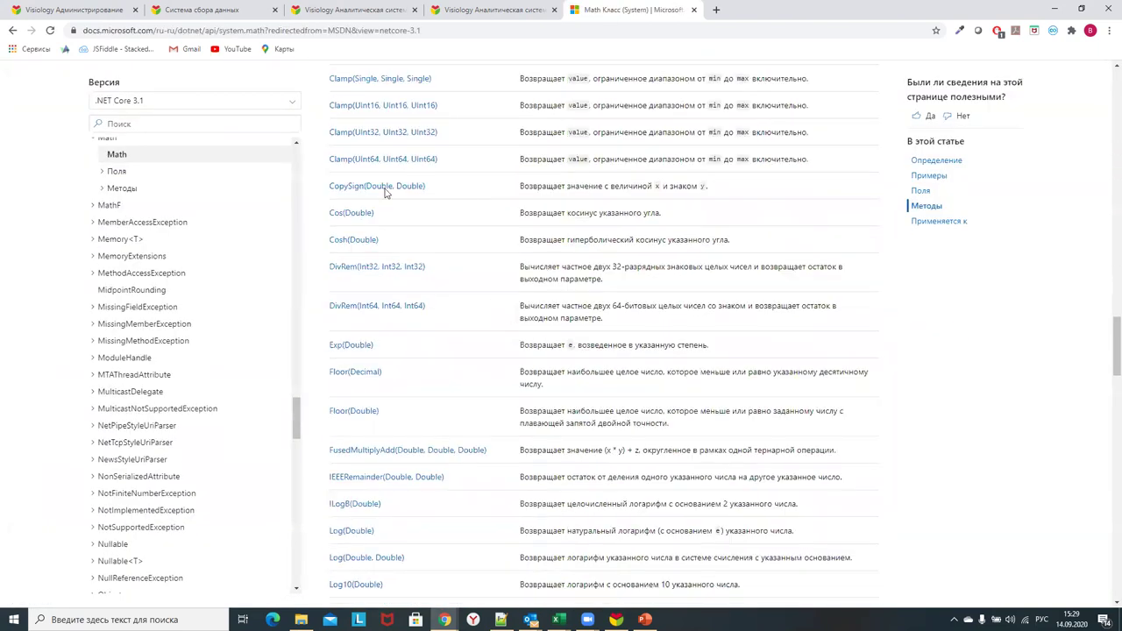
scroll(369, 299, down, 4)
scroll(373, 350, up, 5)
scroll(373, 354, down, 1)
Wrap the 'Расчетный столбец 1' per-100000 formula in Math.Round( … )
click(1055, 9)
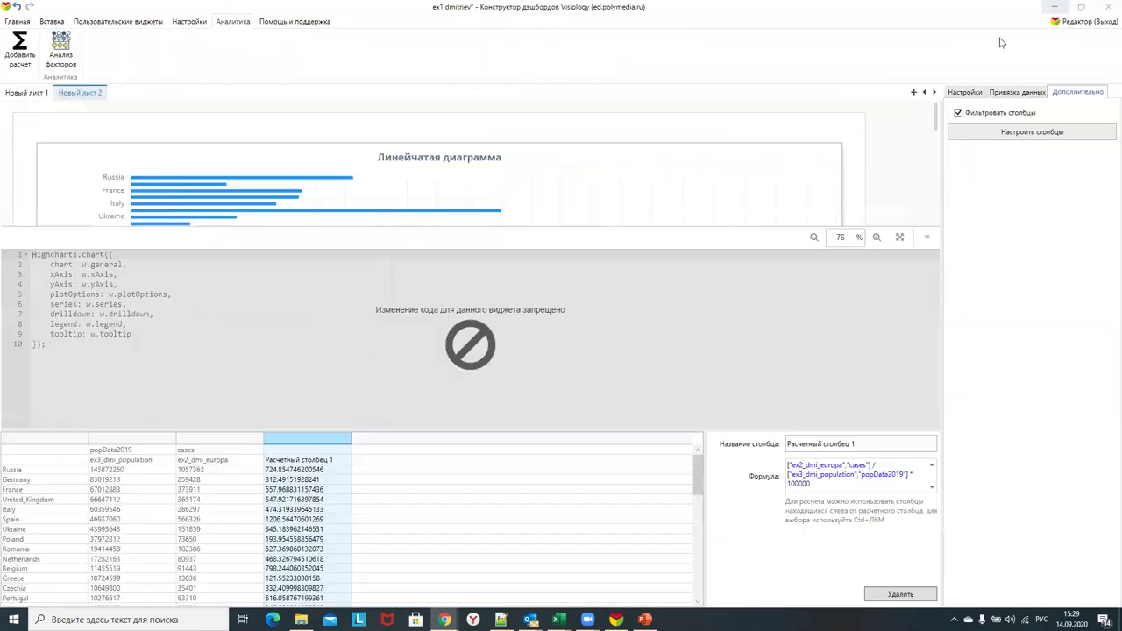
click(793, 466)
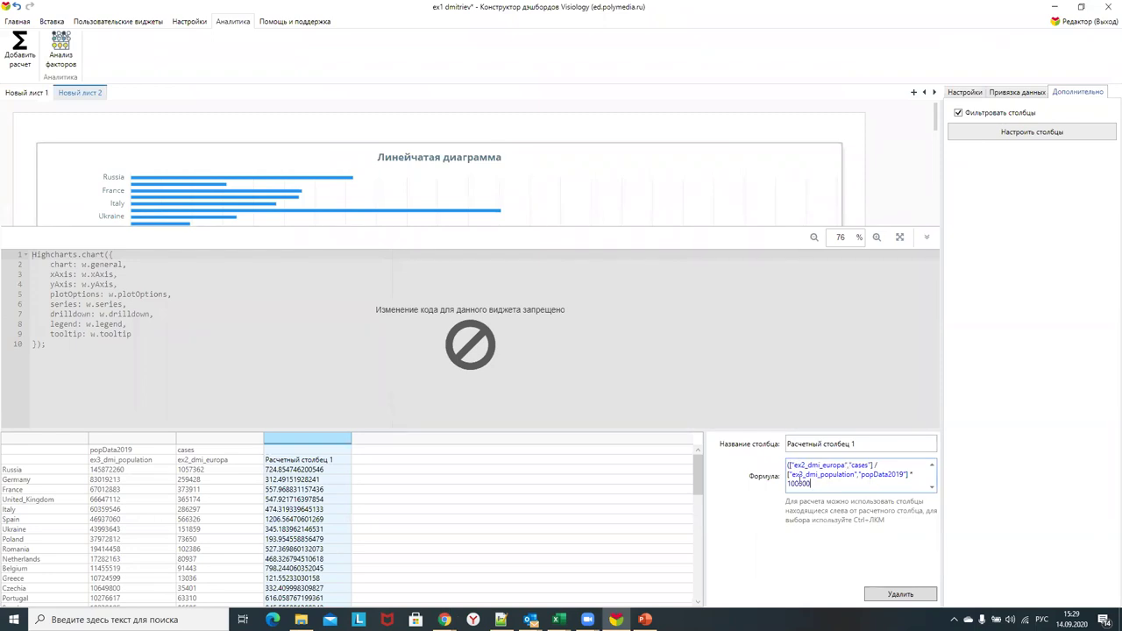
text())
text(Math.)
text(Round)
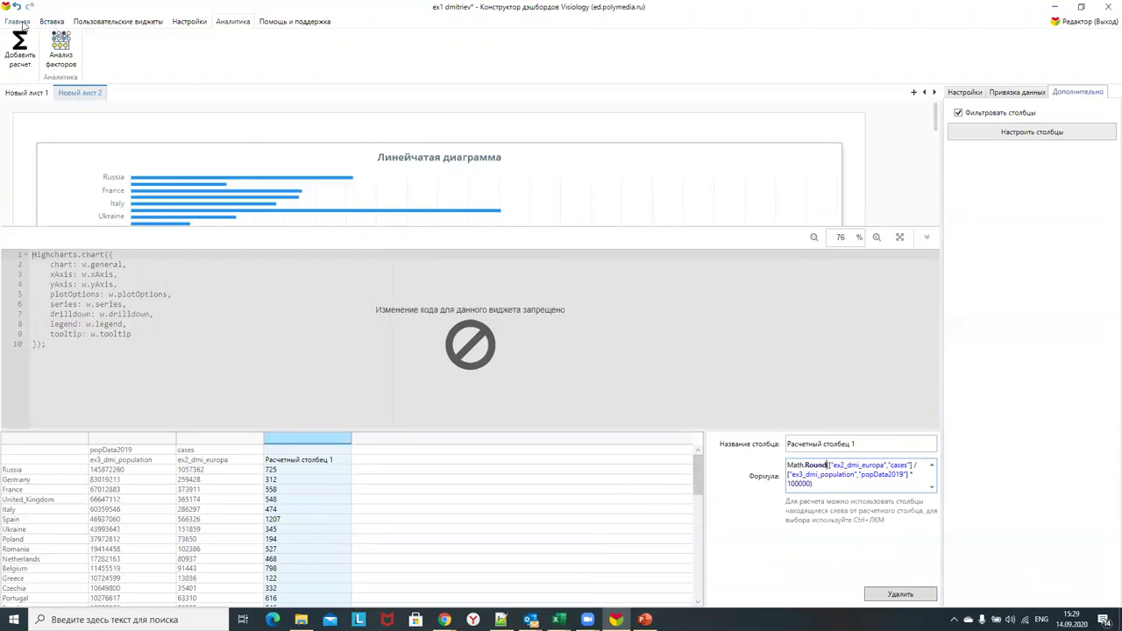
click(51, 21)
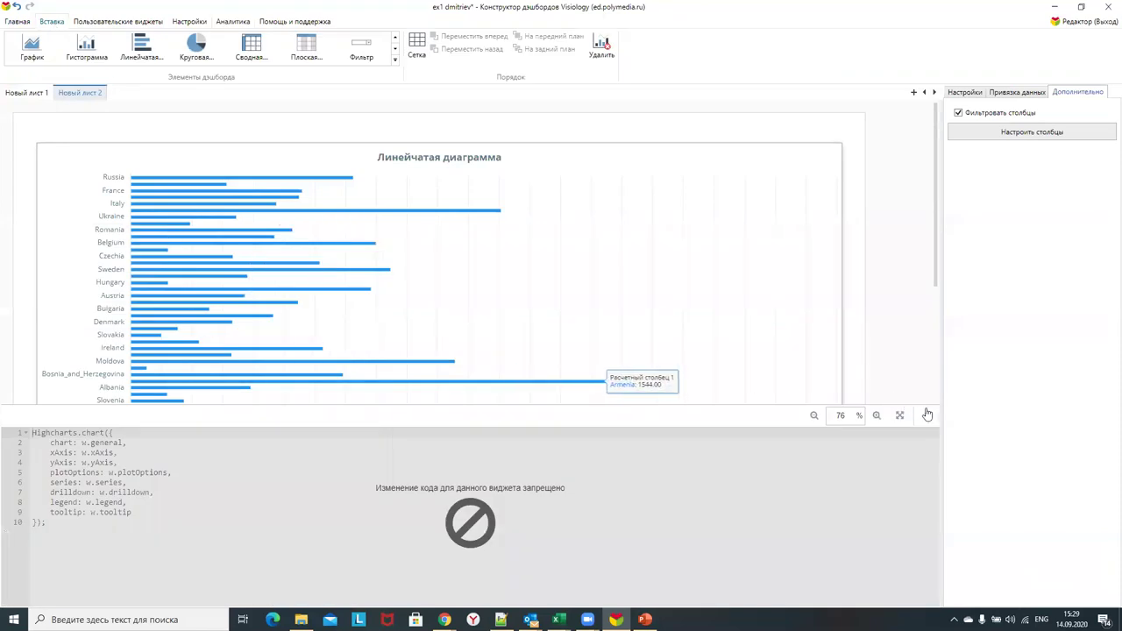
Collapse the code panel and review the chart's data-binding queries, ex3 dmi population and ex2 dmi europa
click(927, 415)
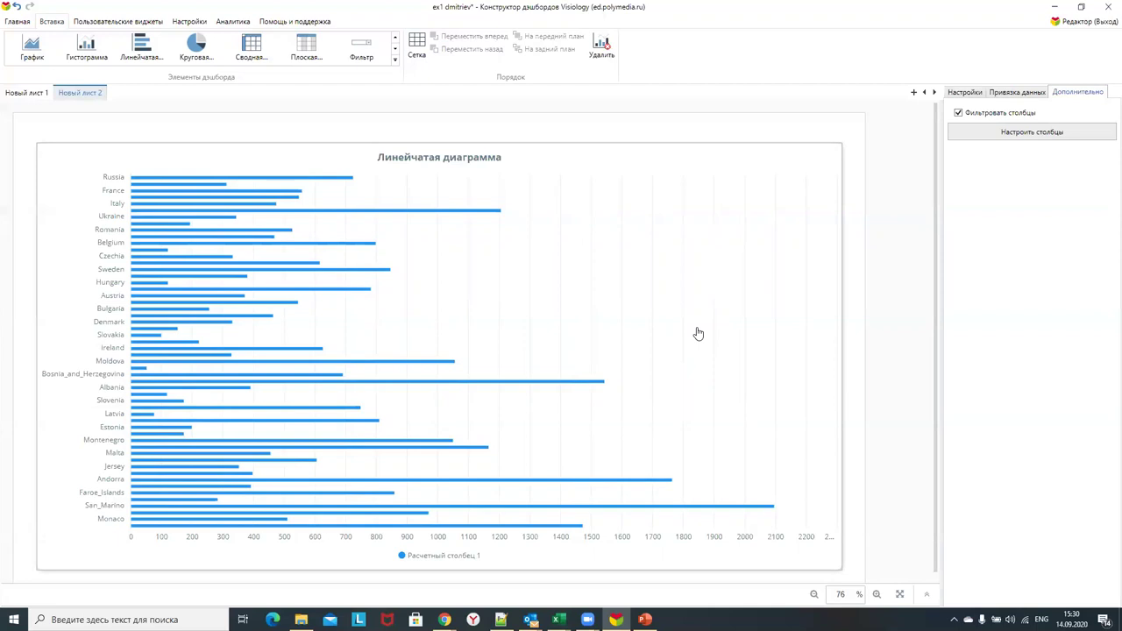
click(1015, 97)
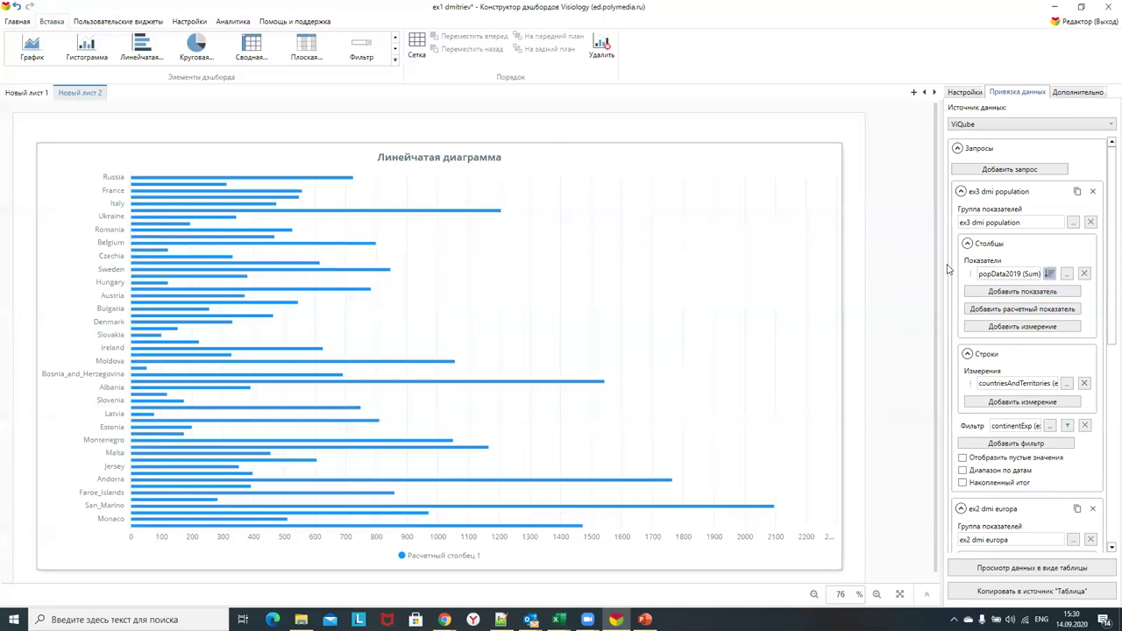
scroll(964, 298, down, 4)
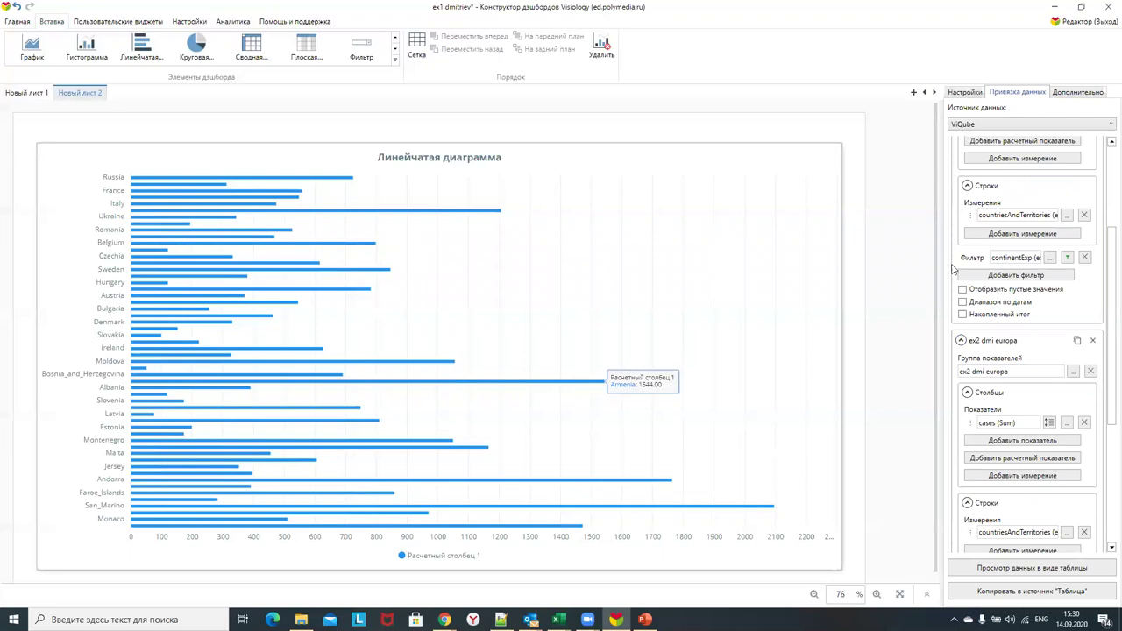
scroll(964, 272, up, 3)
scroll(961, 269, down, 3)
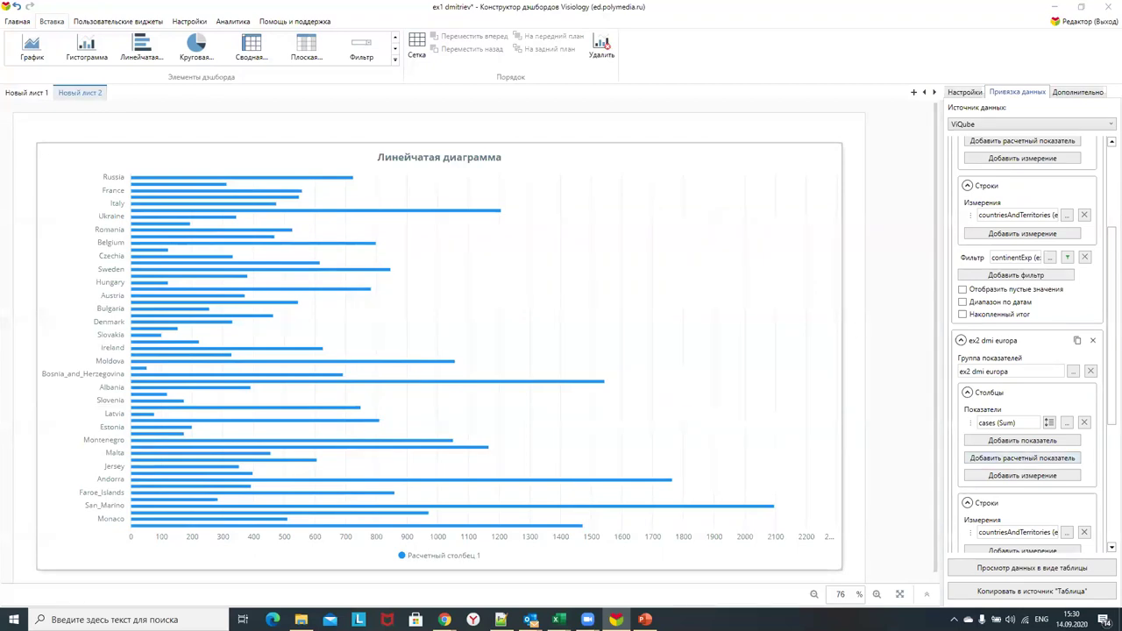
click(501, 619)
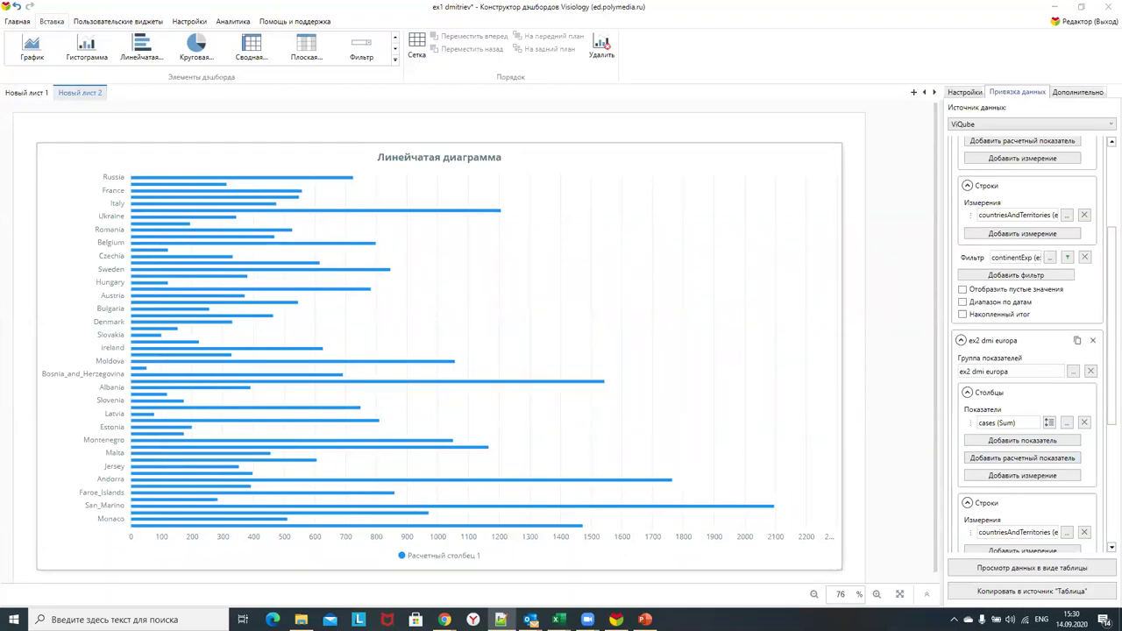
Enable Разрешить редактирование кода in the chart's general settings and confirm with Да
click(968, 96)
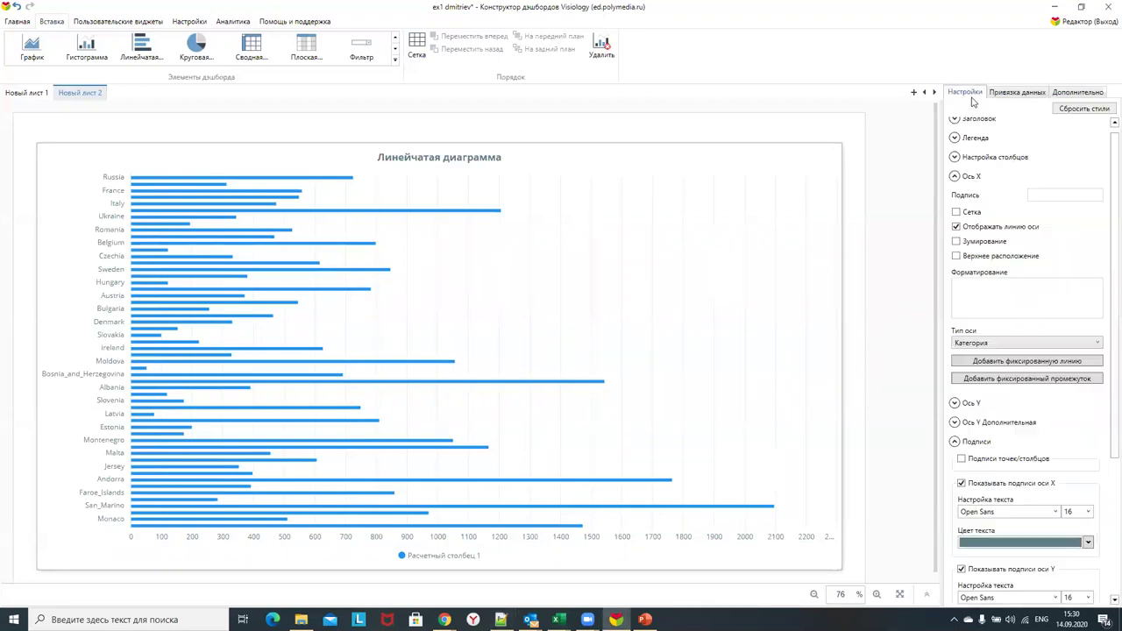
click(955, 176)
click(954, 242)
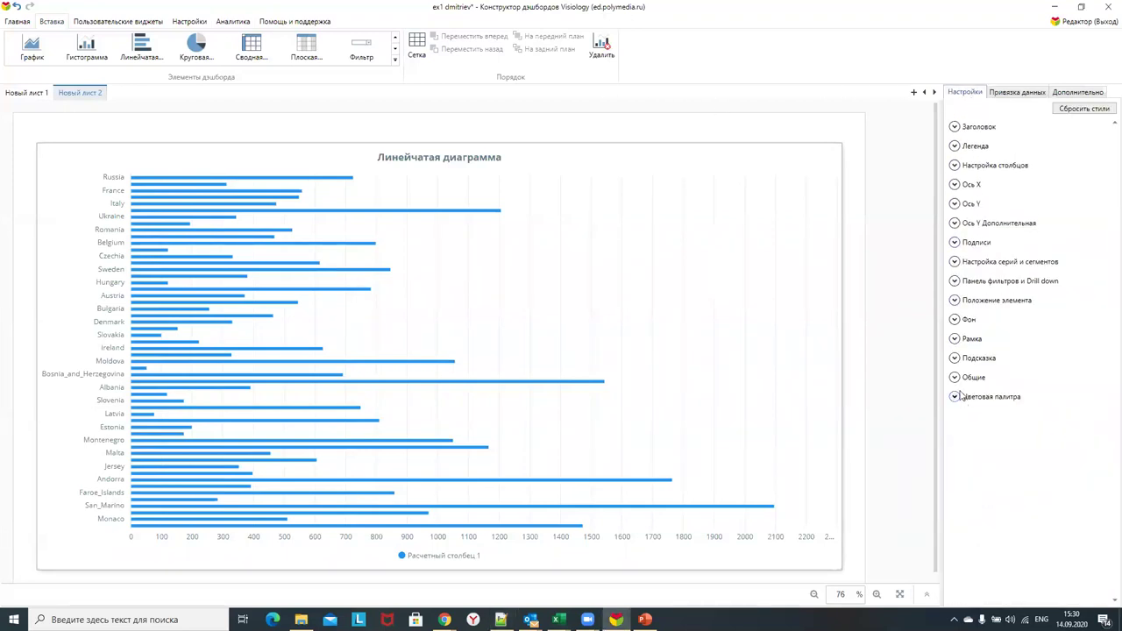
click(954, 377)
click(956, 416)
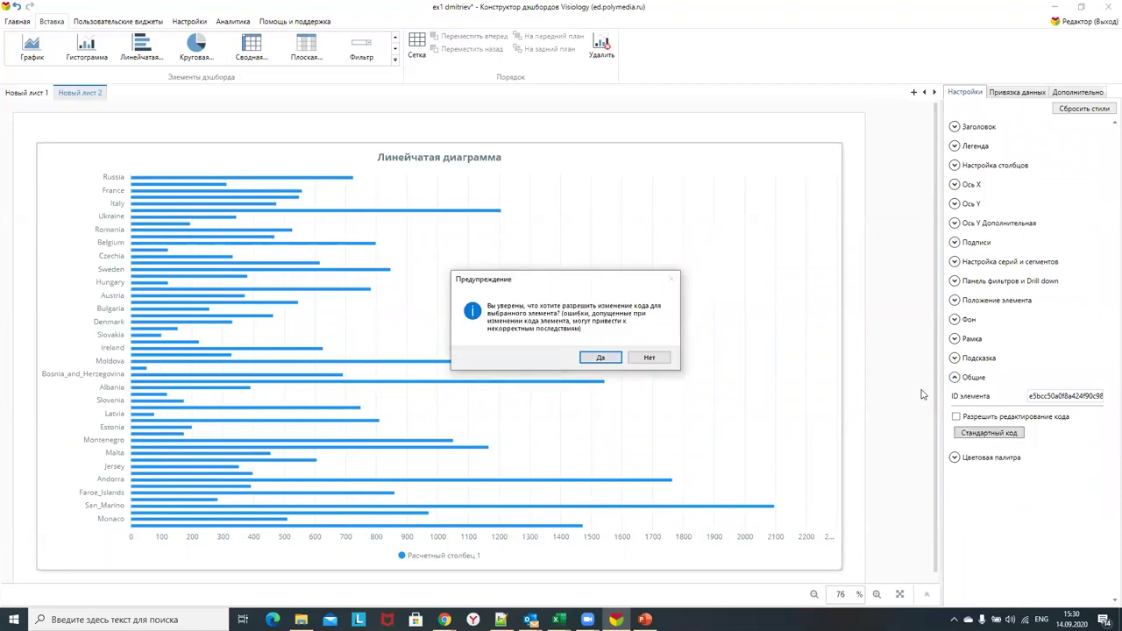
click(610, 362)
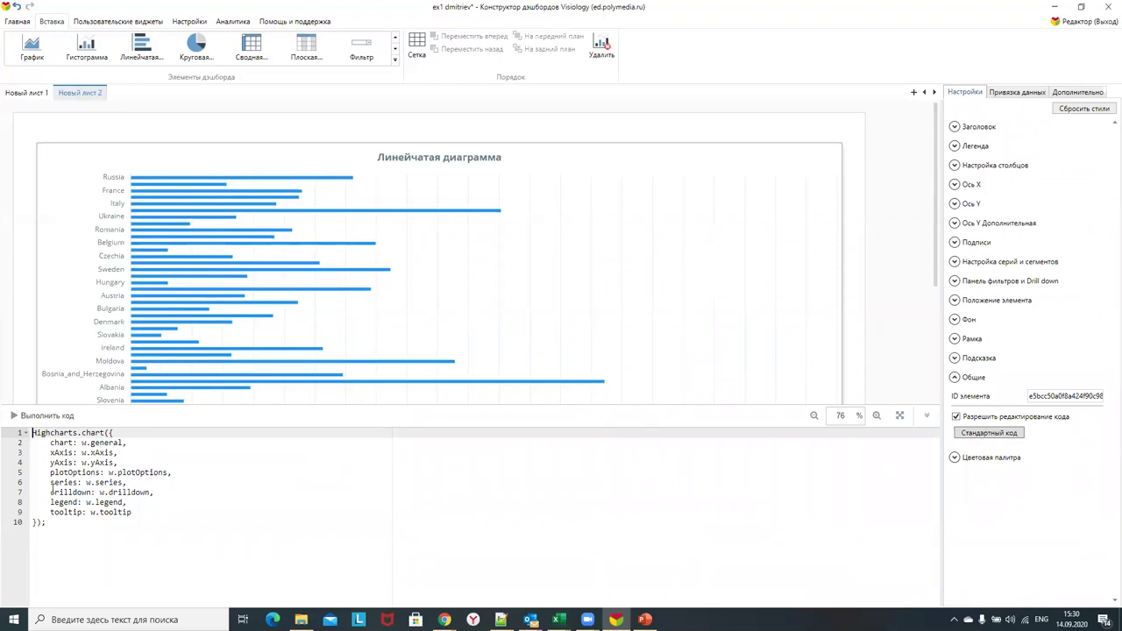
Add blank lines above the Highcharts.chart script and paste the compare sorting function there
key(Return)
key(Return)
key(Up)
key(Up)
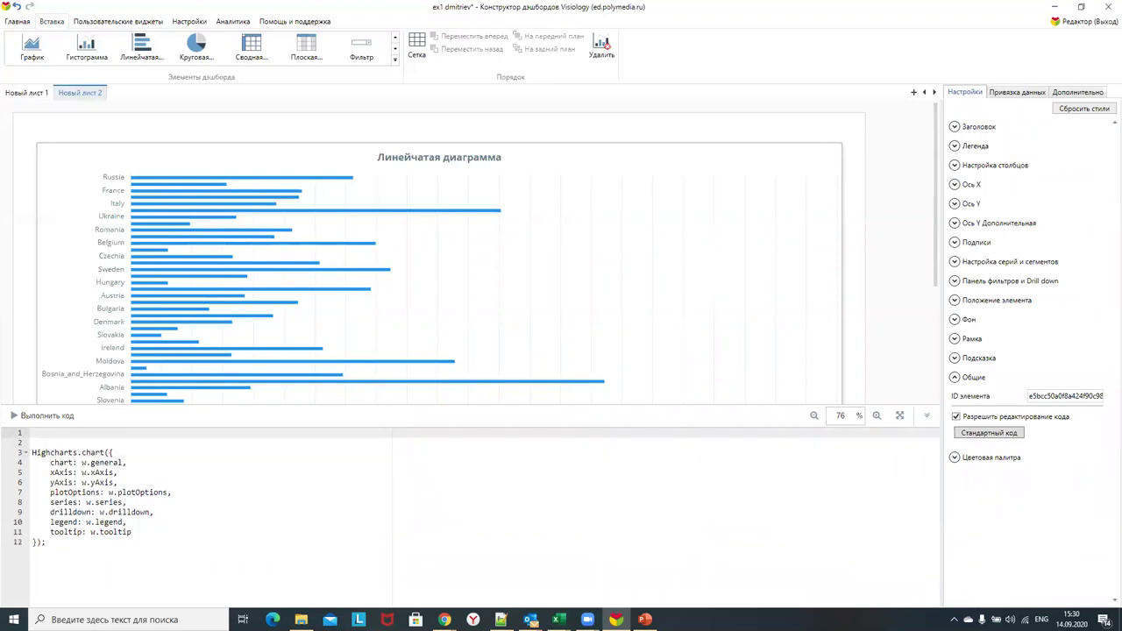
key(alt+Tab)
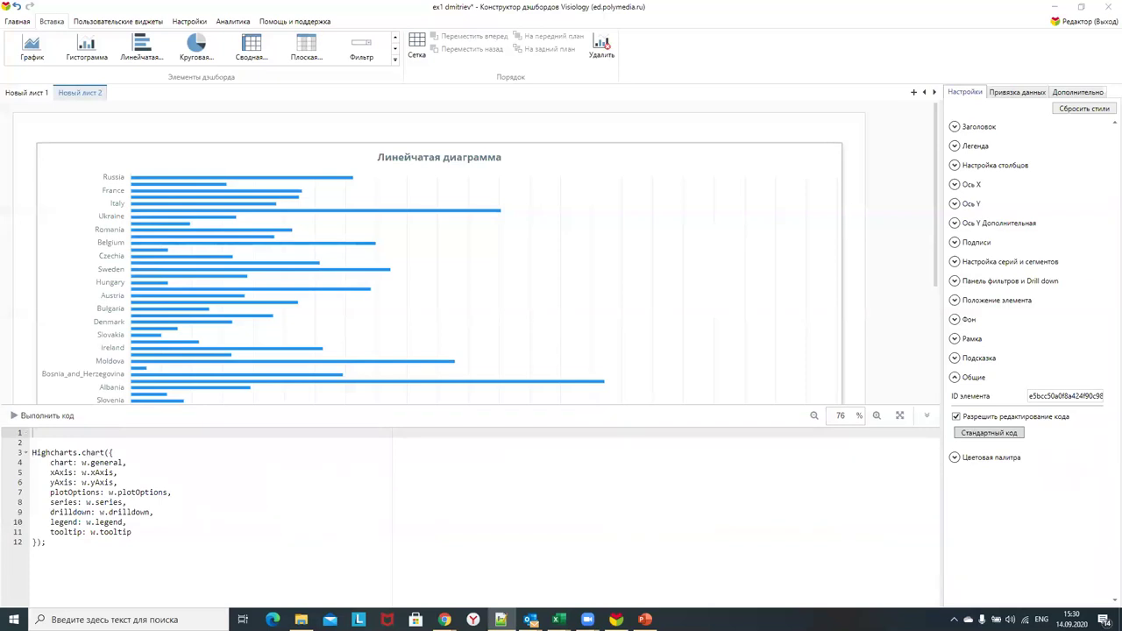
click(33, 433)
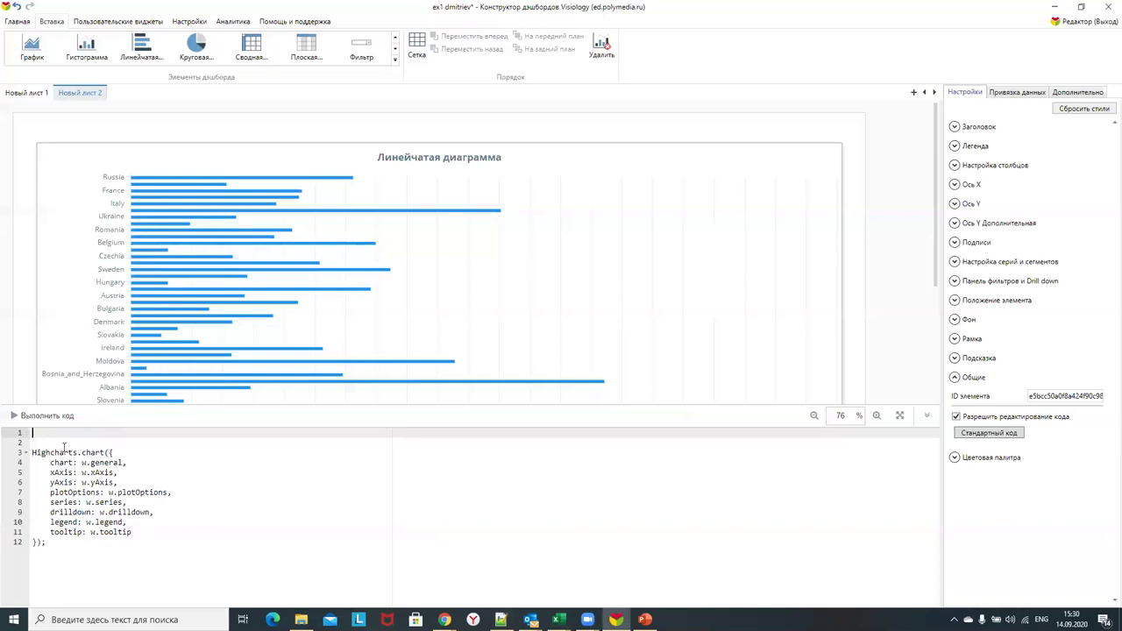
text(w.xAxis.categories.sort(compare);  function compare(a, b) {   var valA = w.series[0].data.find(x => x.name === a).y,       valB = w.series[0].data.find(x => x.name === b).y;    if (valA > valB) return -1;   if (valB > valA) return 1;    return 0; })
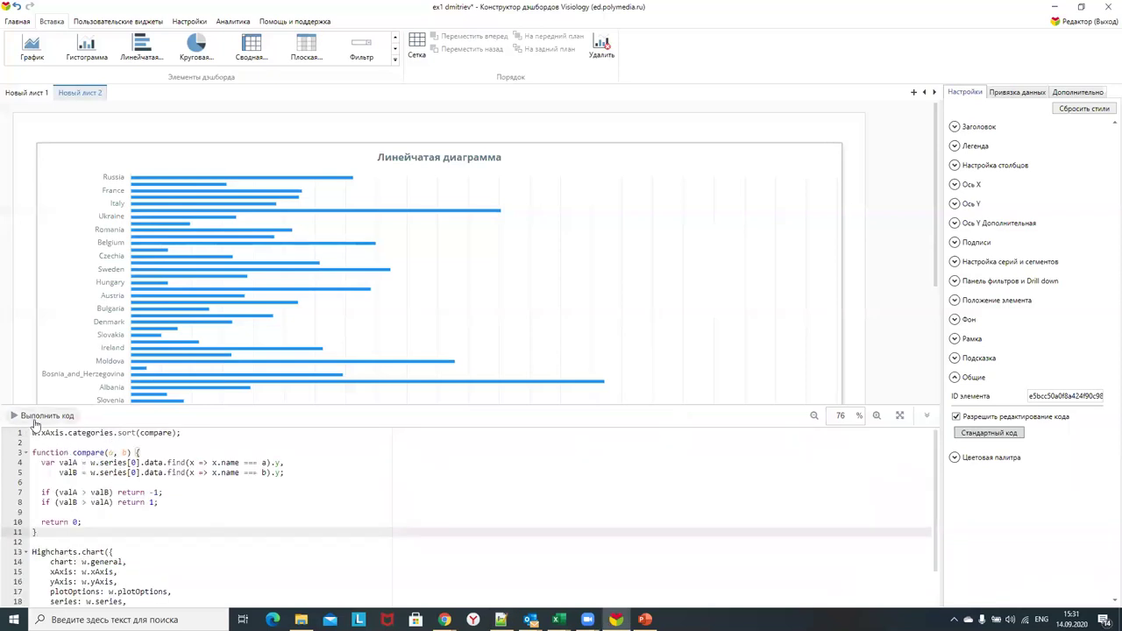
Add w.series[0].data = w.series[0].data.slice(0,10); after the compare function and run the code
click(35, 415)
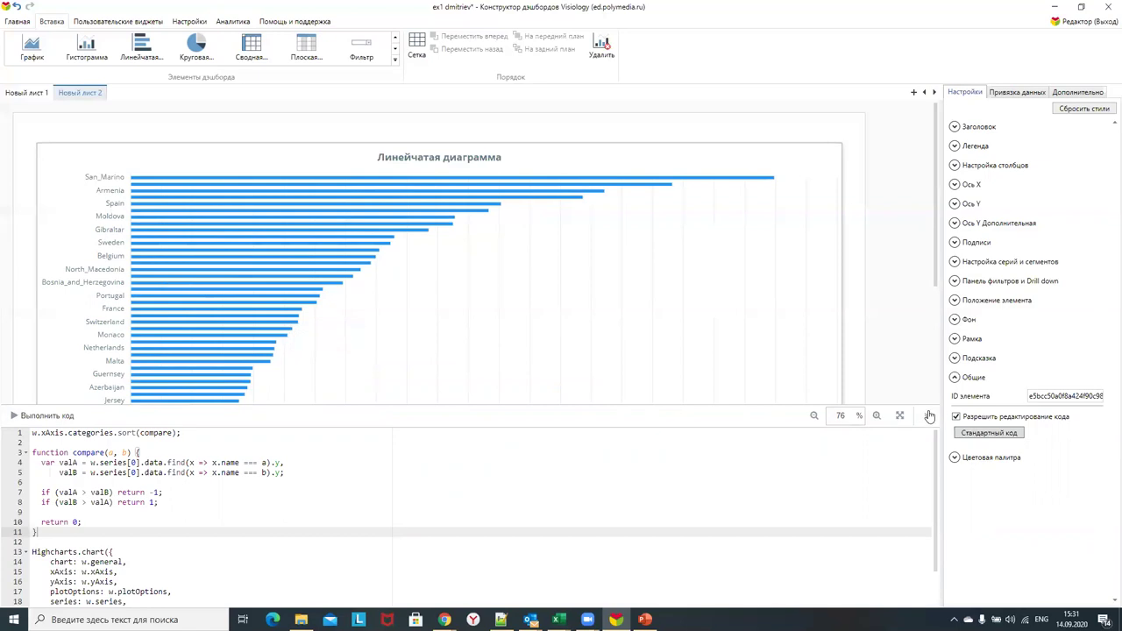
click(926, 414)
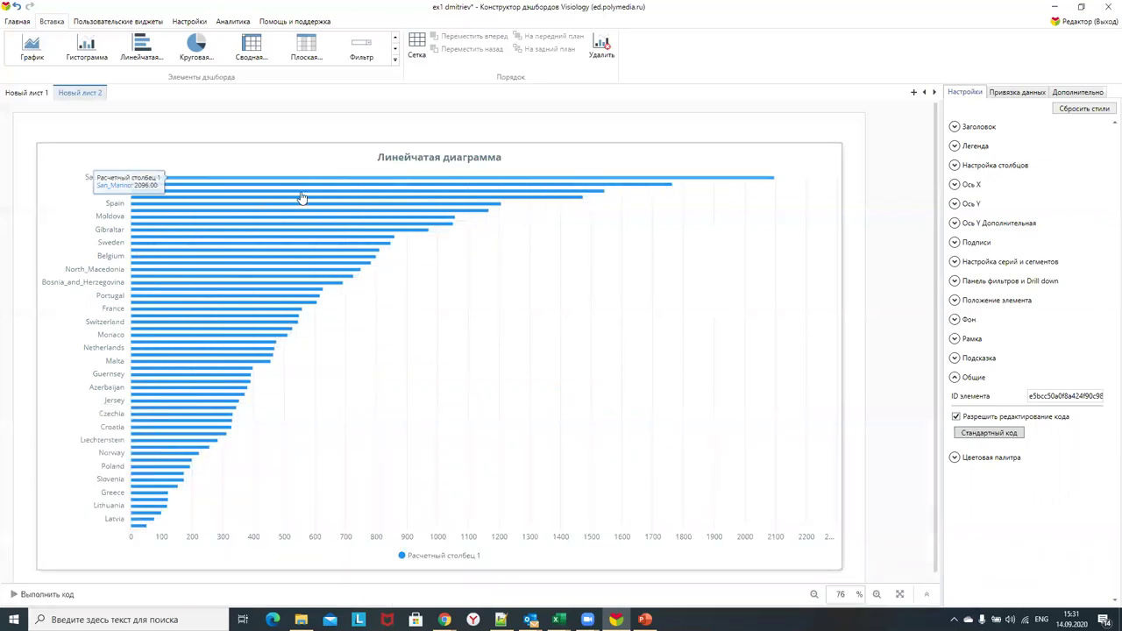
click(926, 594)
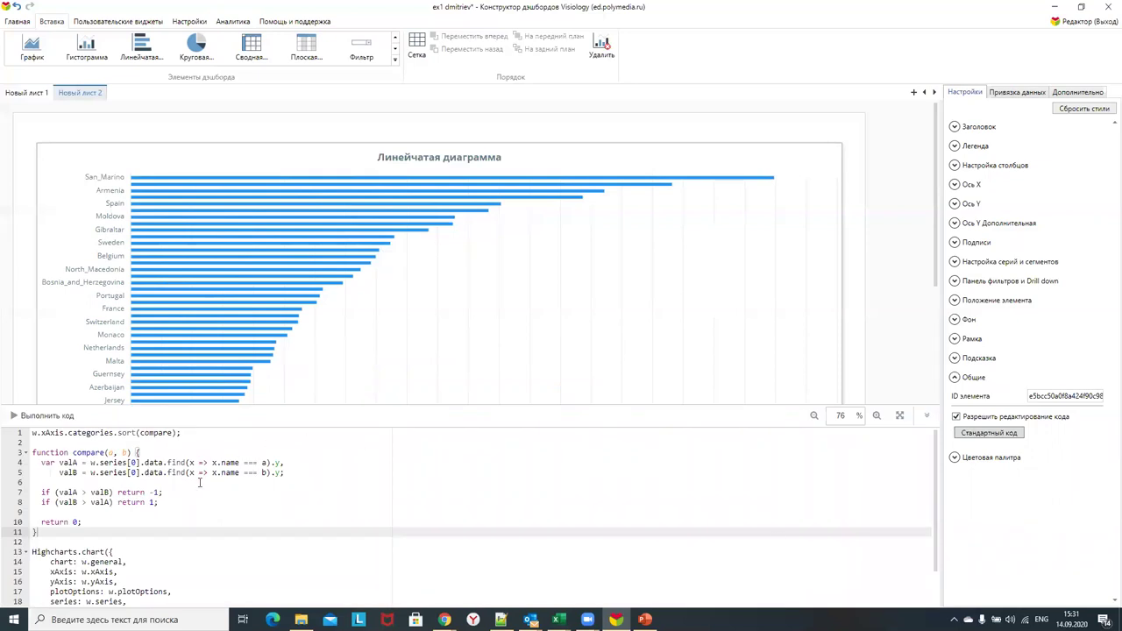
key(Return)
key(Return)
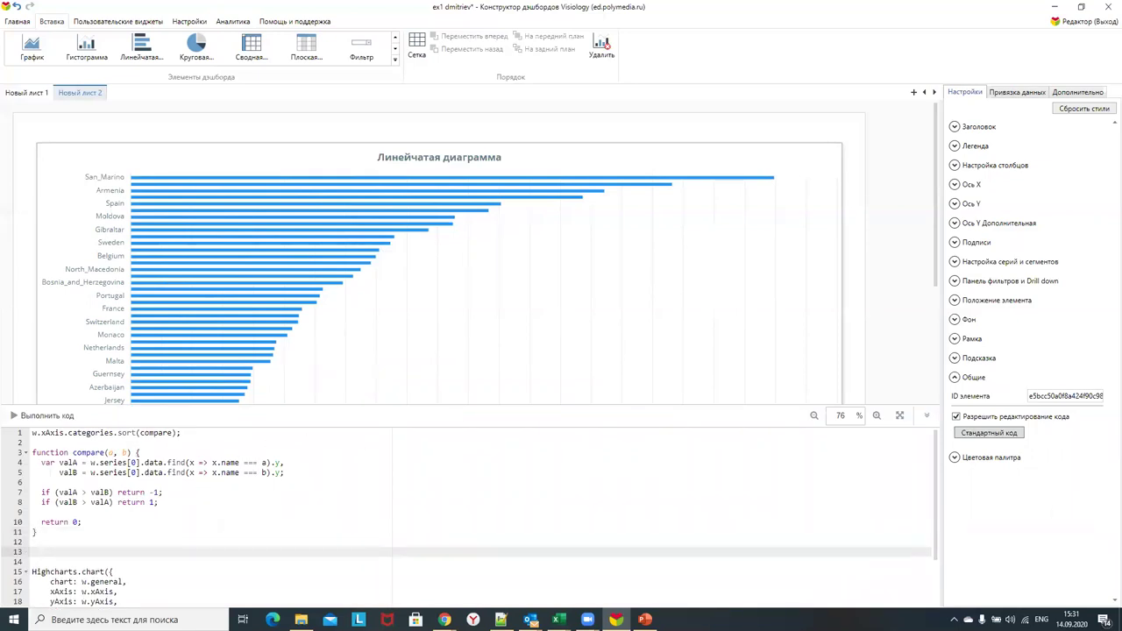
key(alt+Tab)
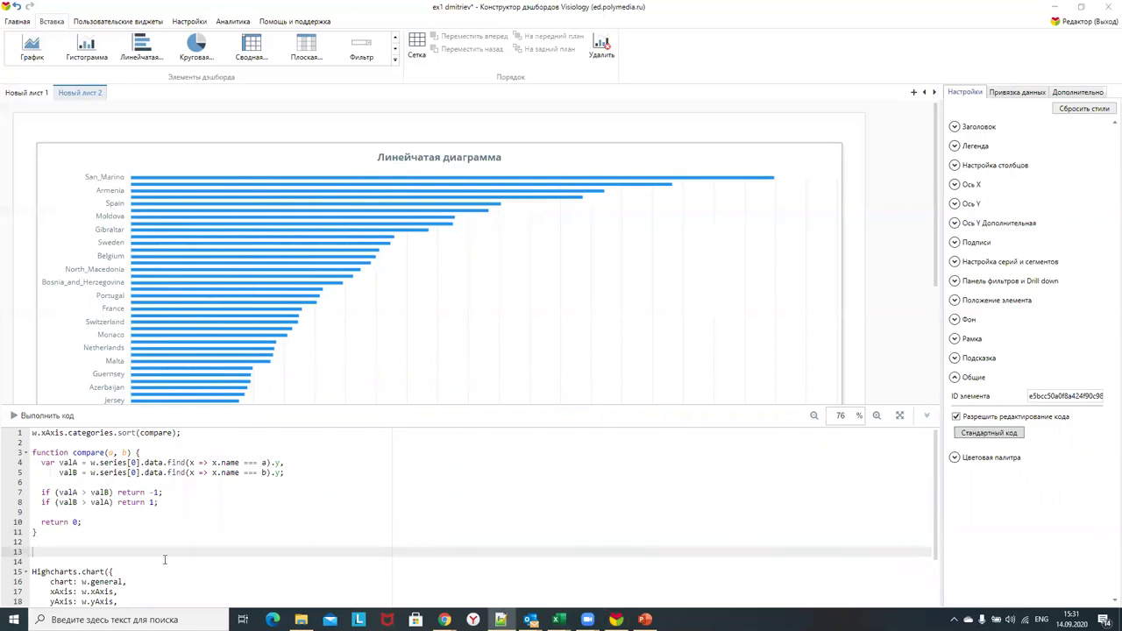
key(alt+Tab)
text(w.series[0].data = w.series[0].data.slice(0,10);)
click(50, 417)
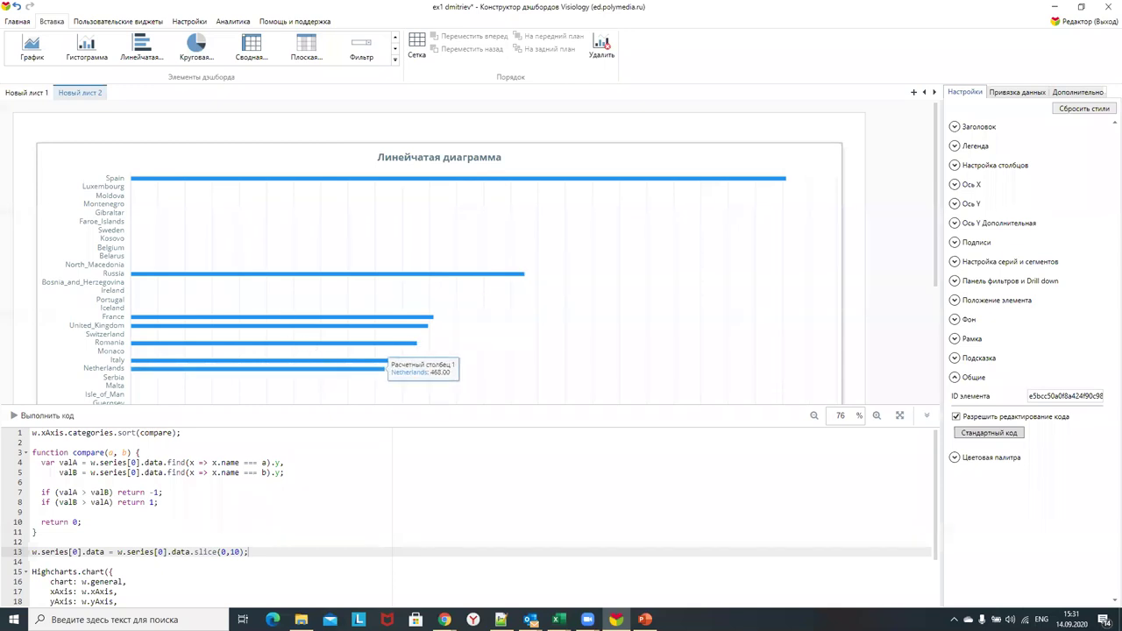
Paste the comparedata function sorting w.series[0].data descending and run the code
key(alt+Tab)
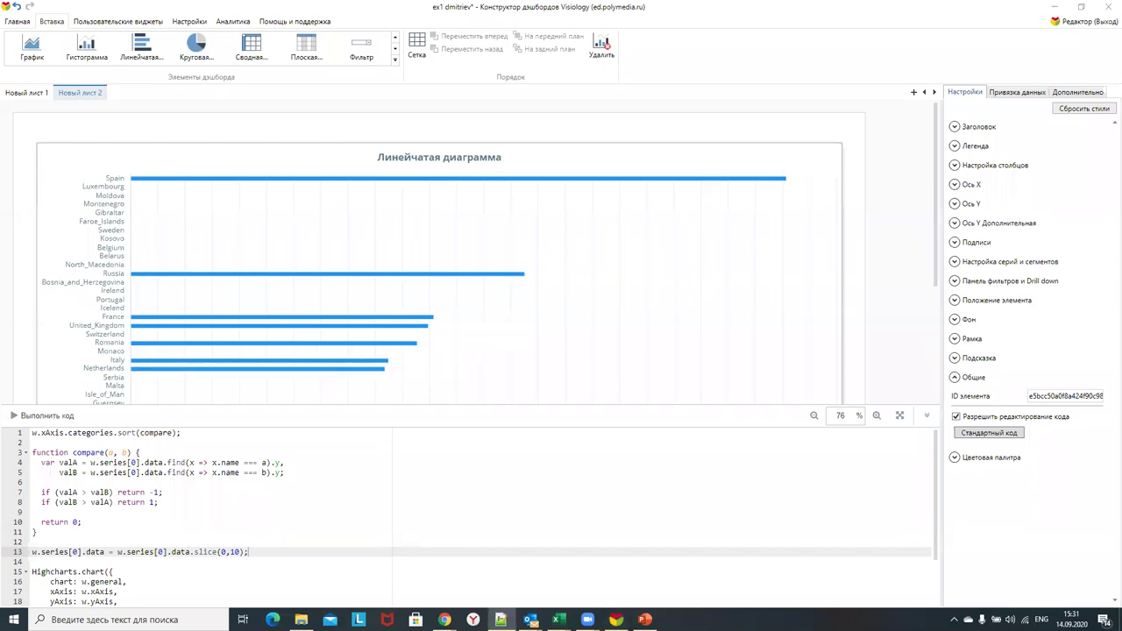
click(41, 523)
click(41, 530)
key(Return)
key(Return)
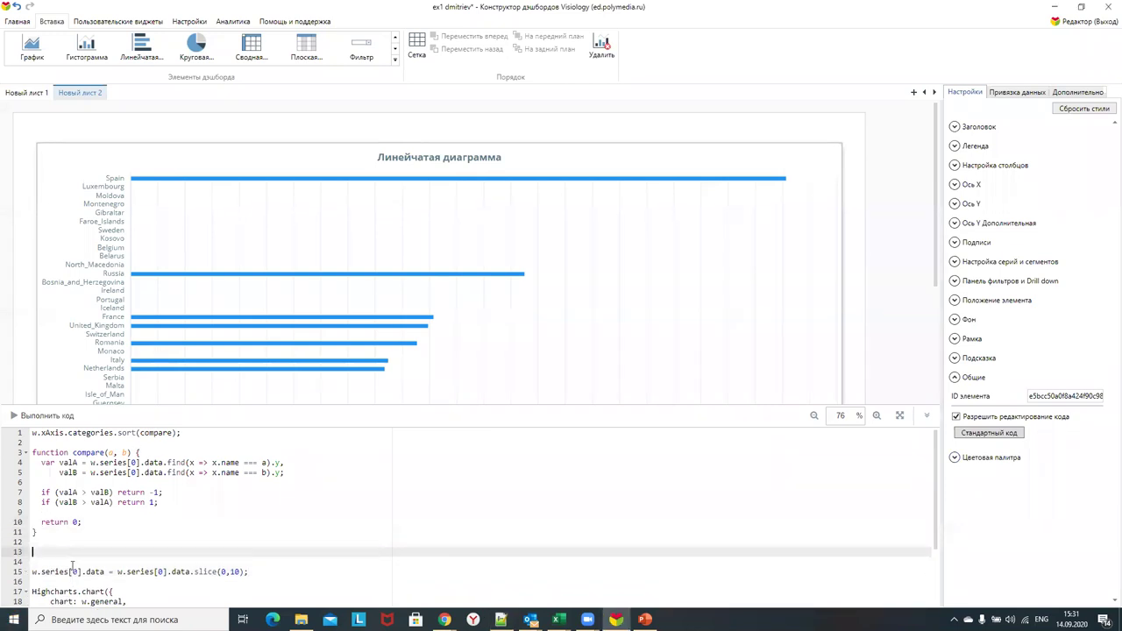
text(w.series[0].data.sort(comparedata);  function comparedata(a, b) {    if (a.y > b.y) return -1;   if (b.y > a.y) return 1;    return 0; })
click(33, 415)
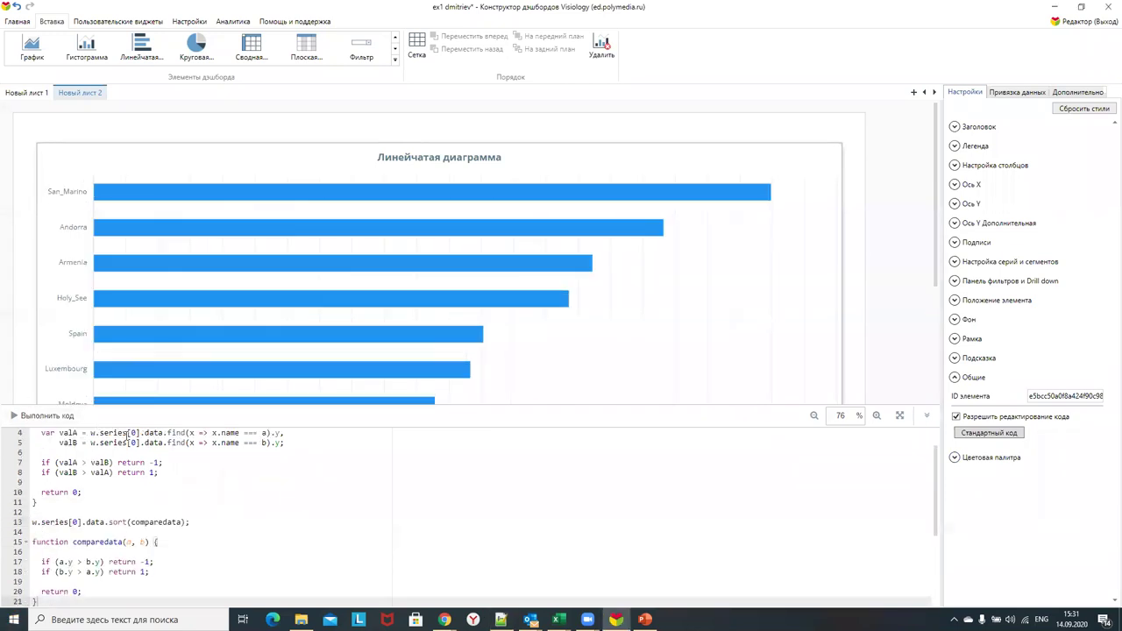
scroll(205, 280, down, 5)
scroll(225, 325, up, 3)
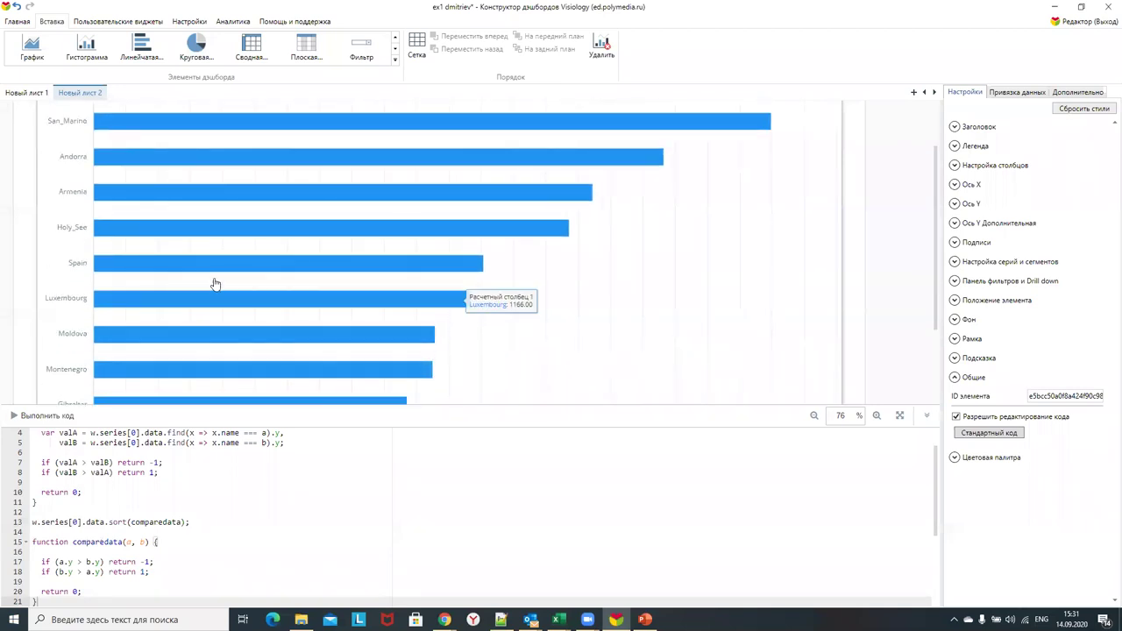
scroll(216, 284, up, 1)
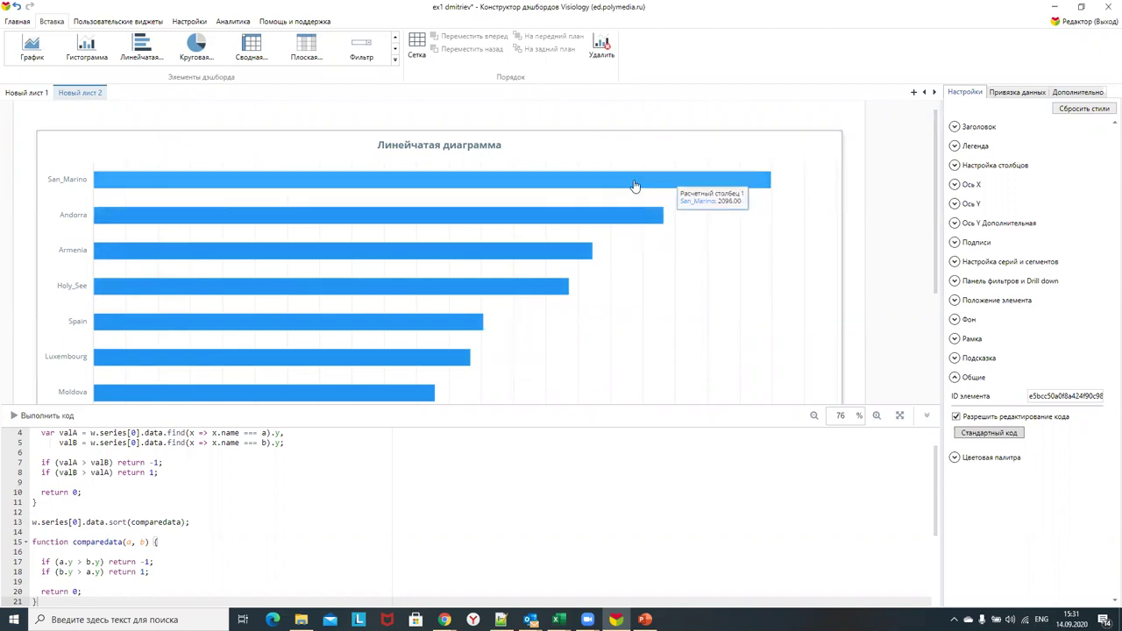
scroll(351, 316, down, 3)
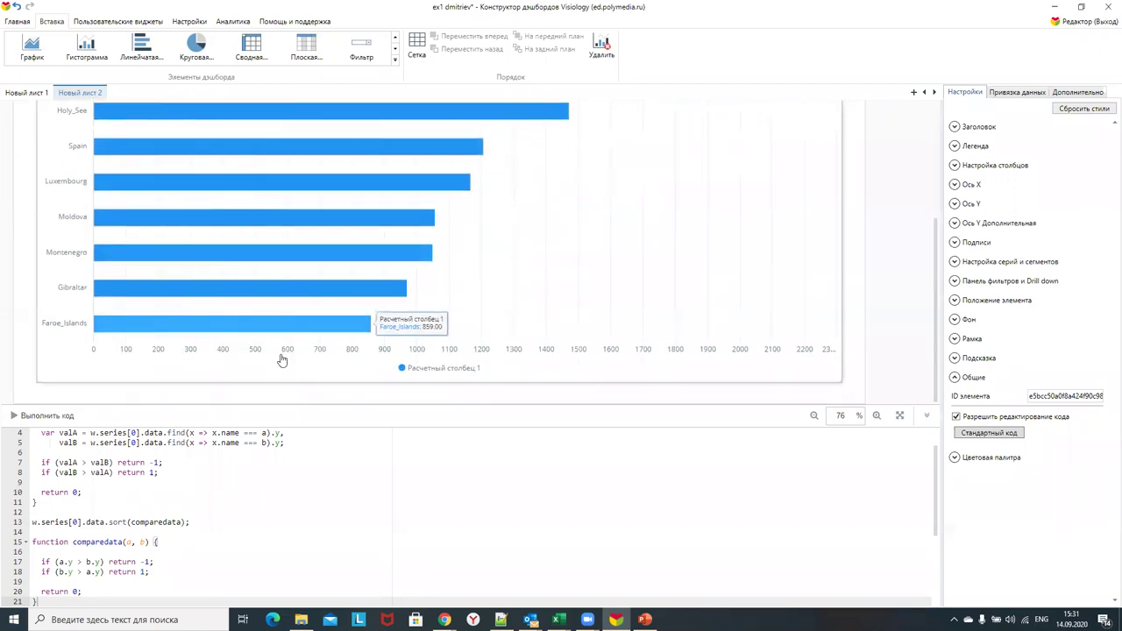
scroll(298, 333, up, 3)
scroll(318, 351, down, 1)
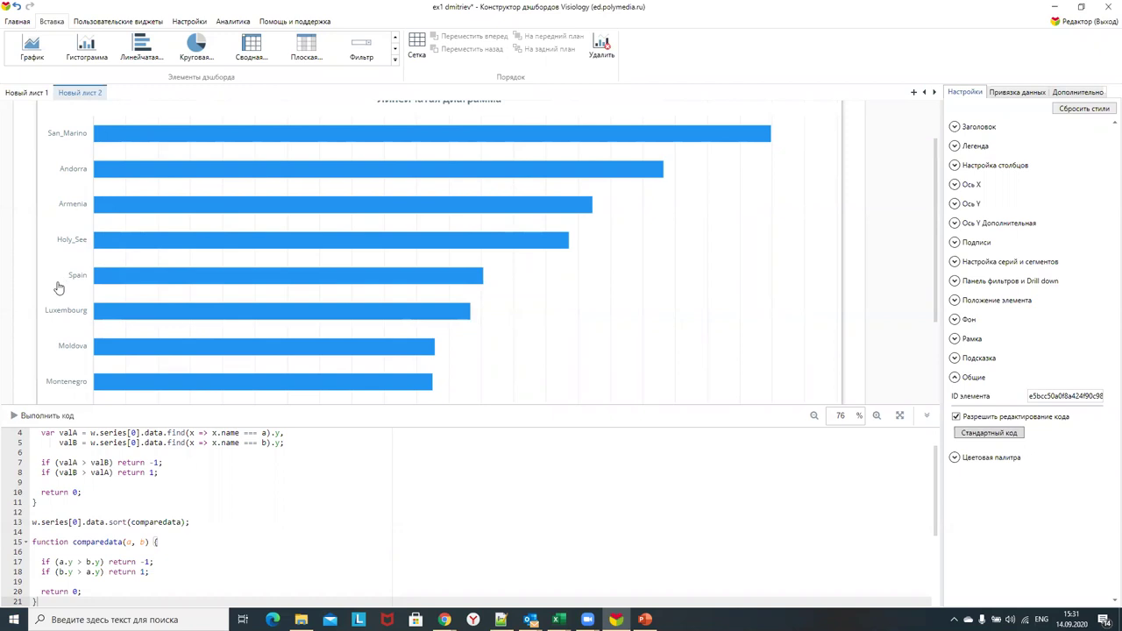
scroll(50, 355, down, 2)
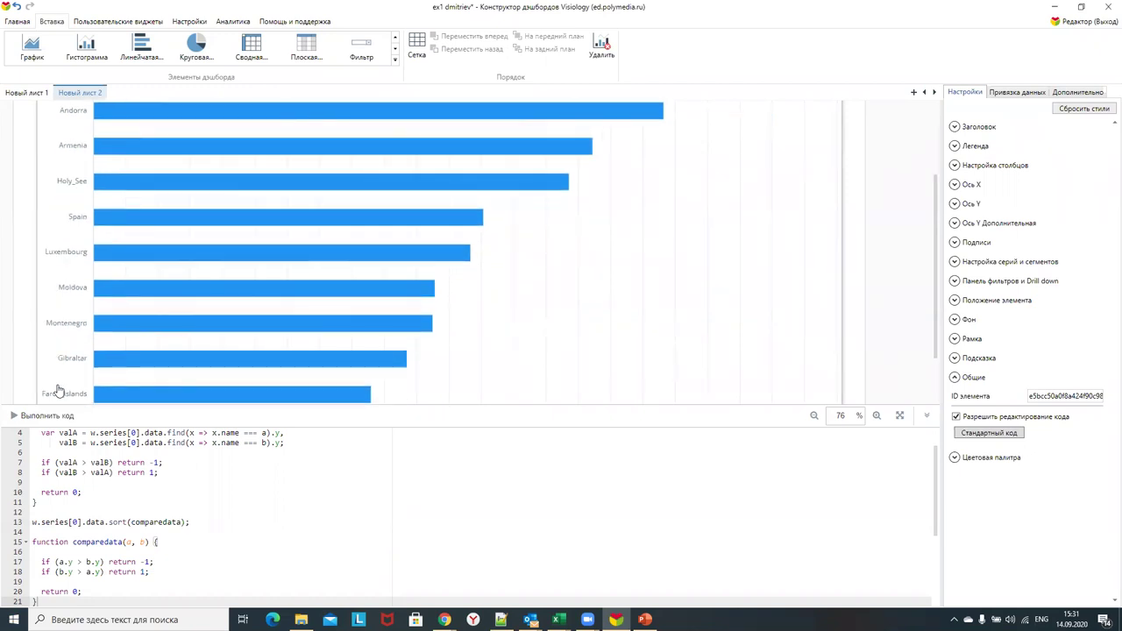
scroll(61, 395, down, 1)
scroll(143, 402, down, 1)
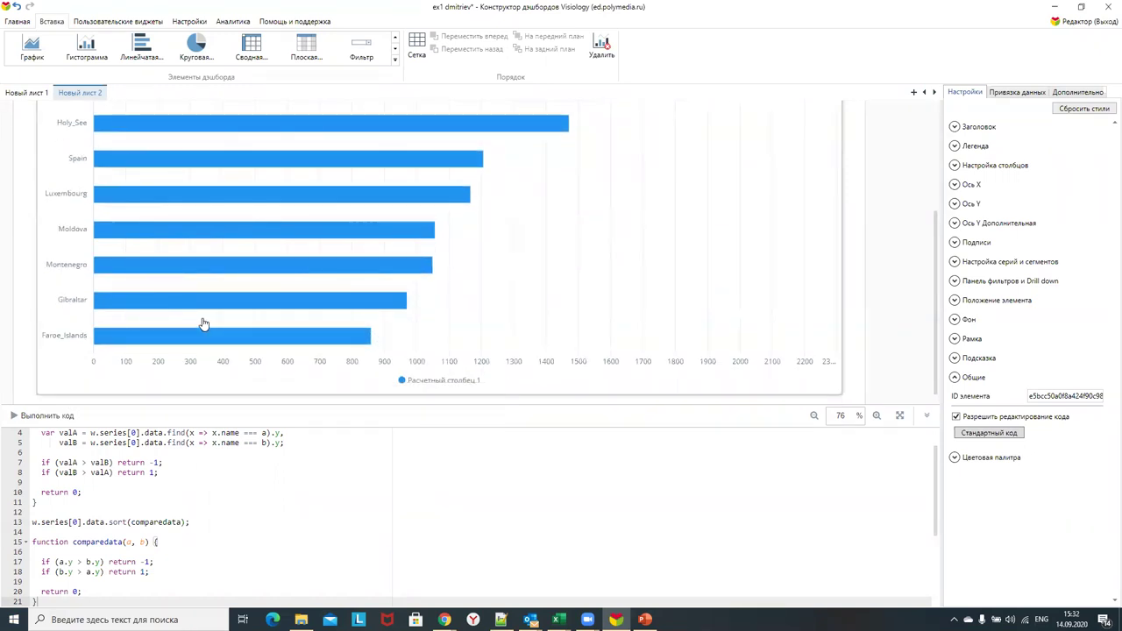
mouse_move(208, 338)
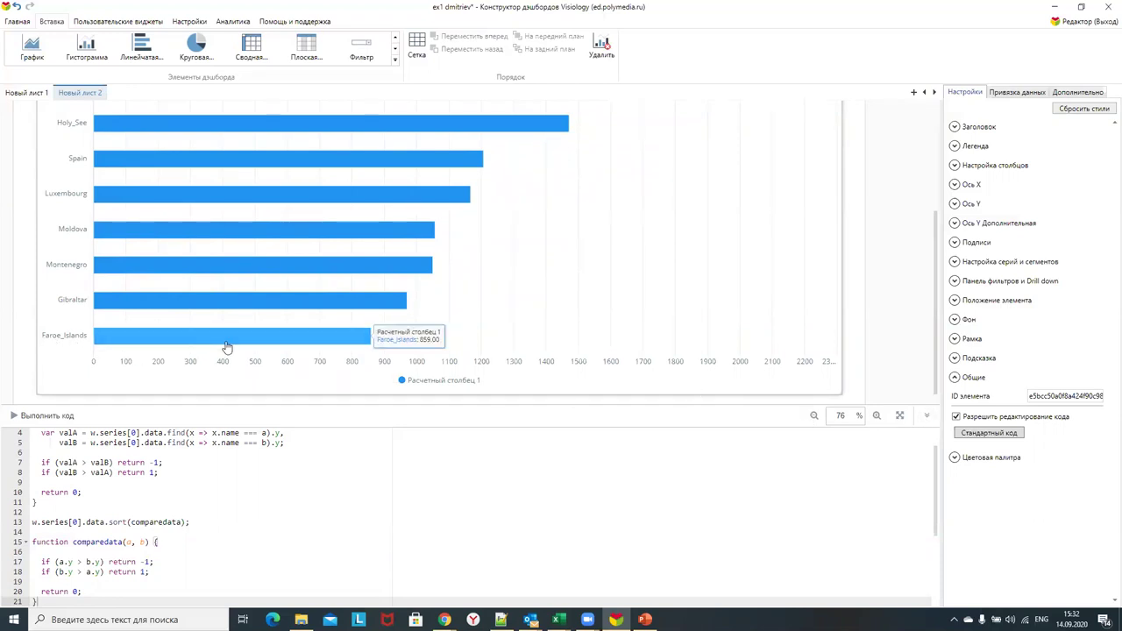
scroll(225, 281, up, 3)
scroll(113, 551, down, 1)
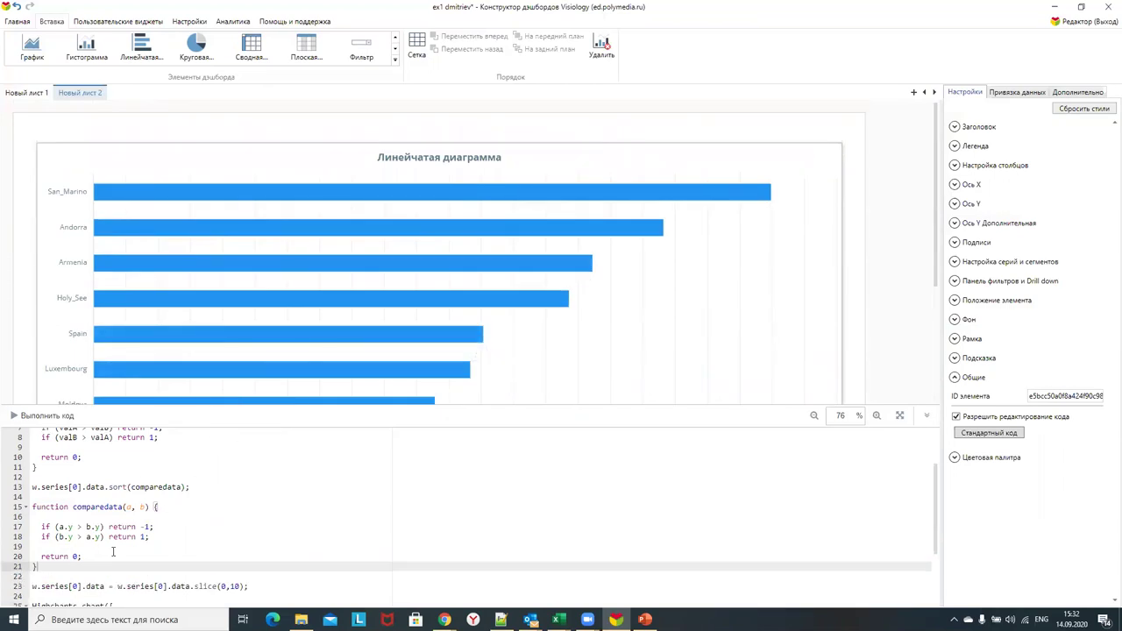
Change slice(0,10) to slice(0,20), run the code, and check the top-20 chart
click(237, 589)
key(BackSpace)
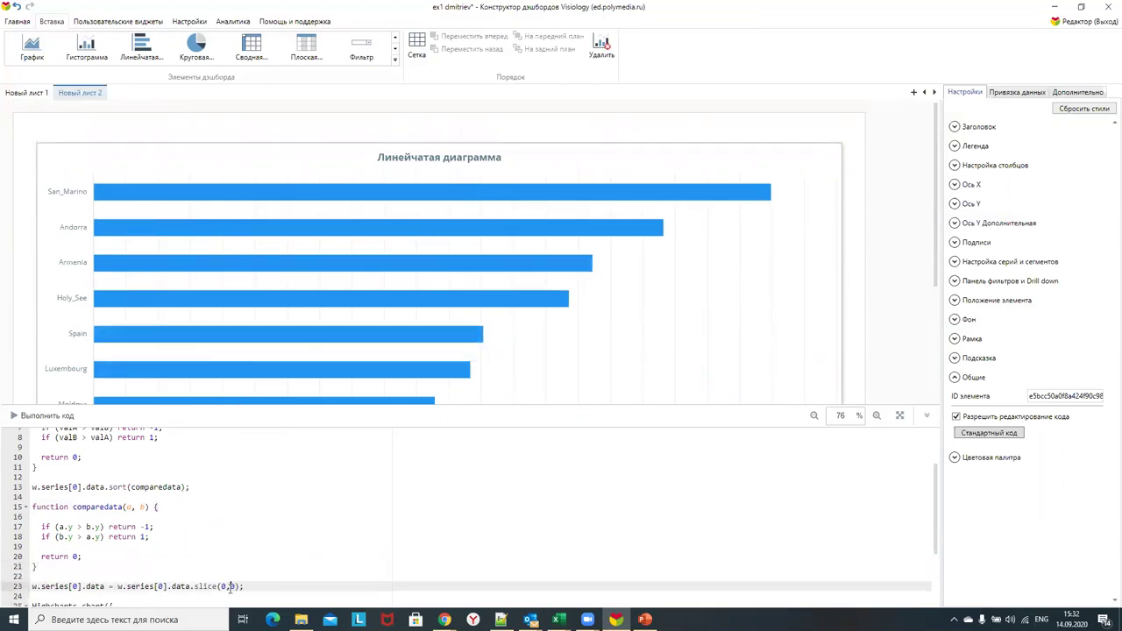
text(20)
click(46, 423)
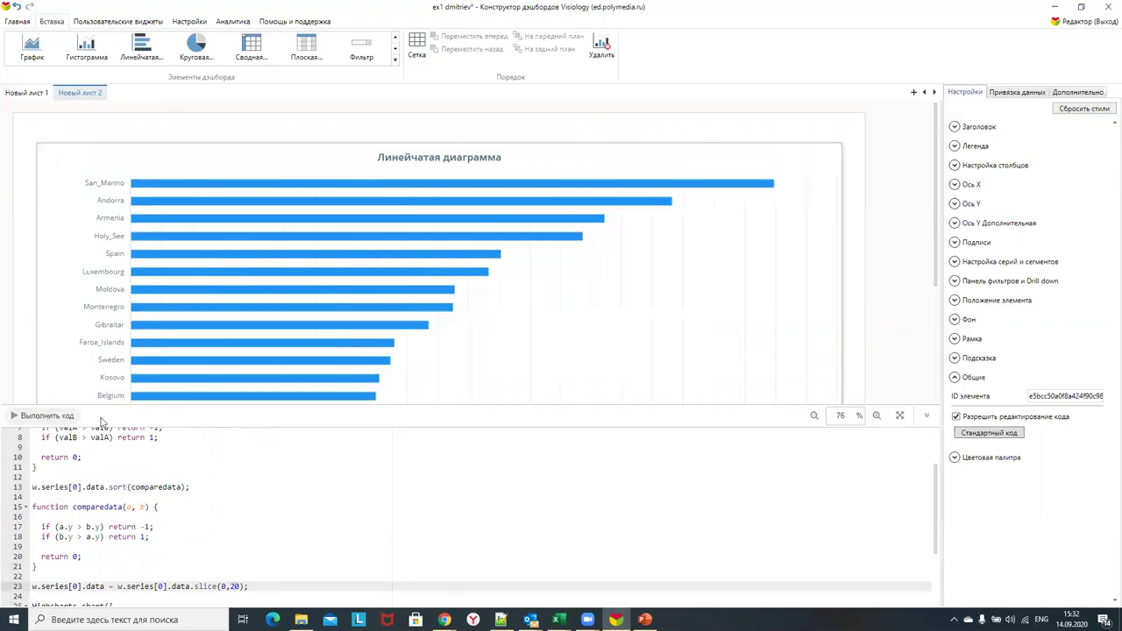
click(926, 416)
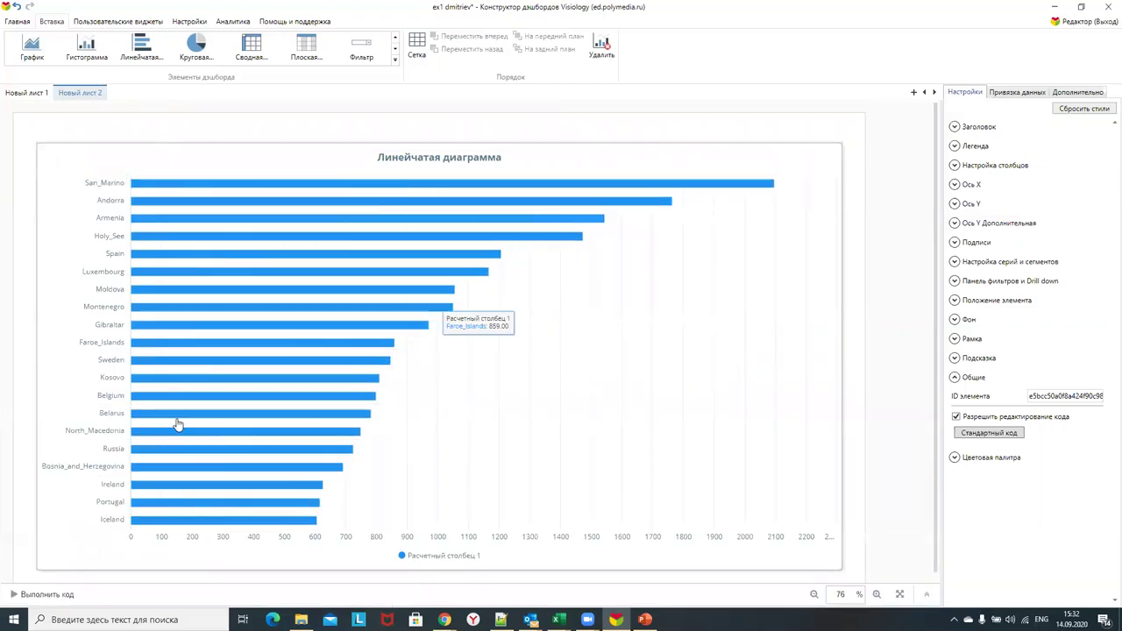
click(926, 594)
scroll(66, 530, down, 3)
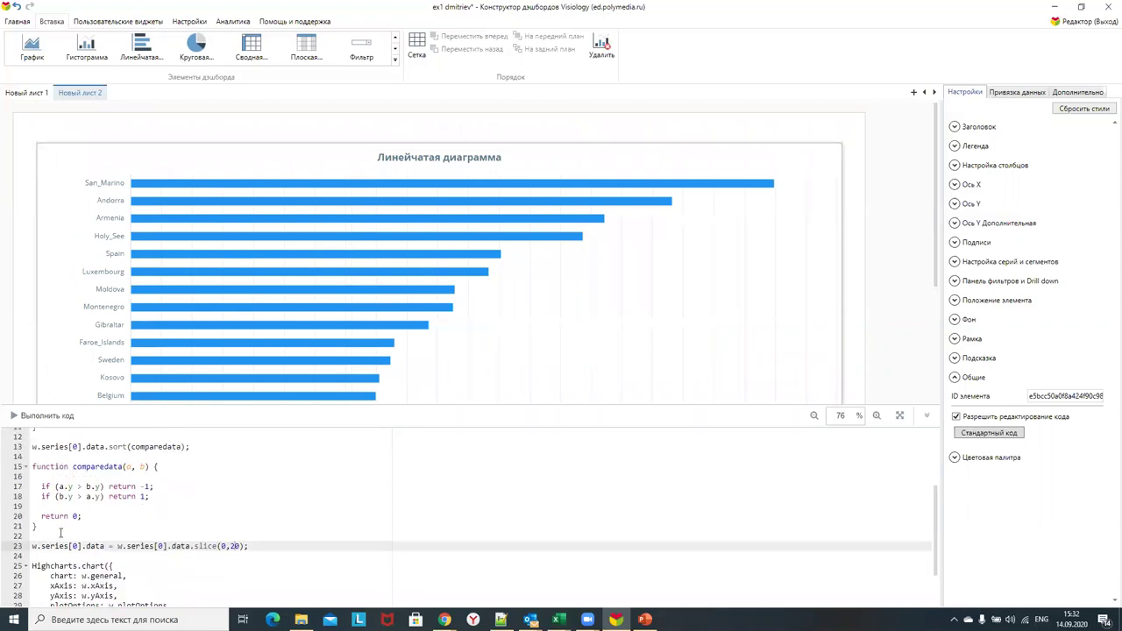
scroll(35, 443, up, 3)
Add a top comment '//-------сортировка единственного расчетного показателя от большего к меньшему --------'
click(32, 433)
key(Return)
key(Return)
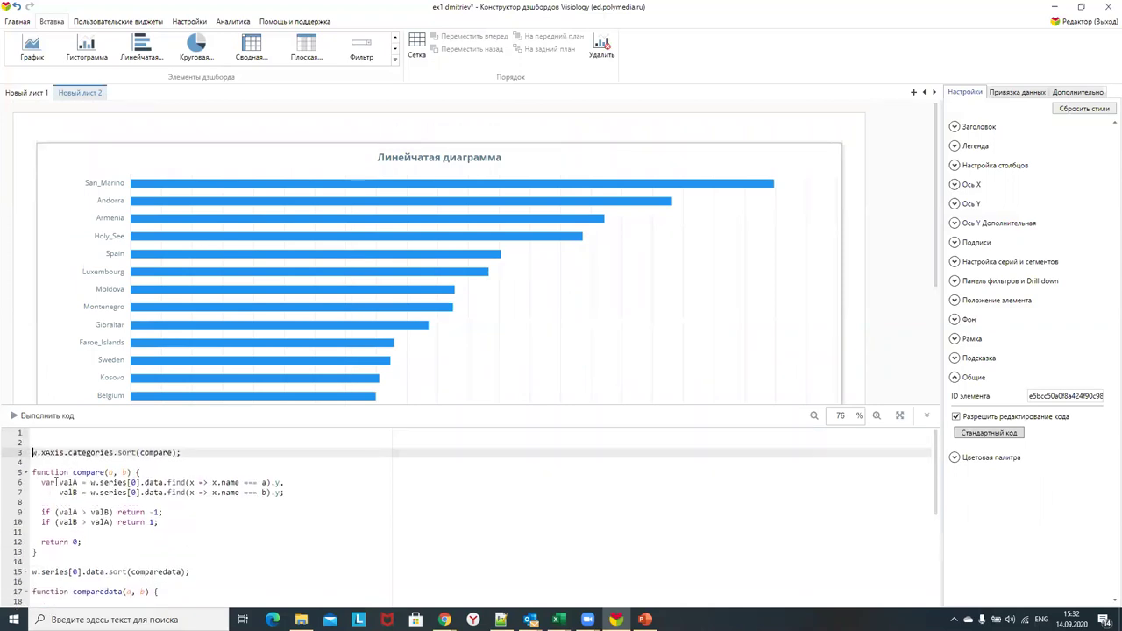
key(Up)
key(Up)
text(//)
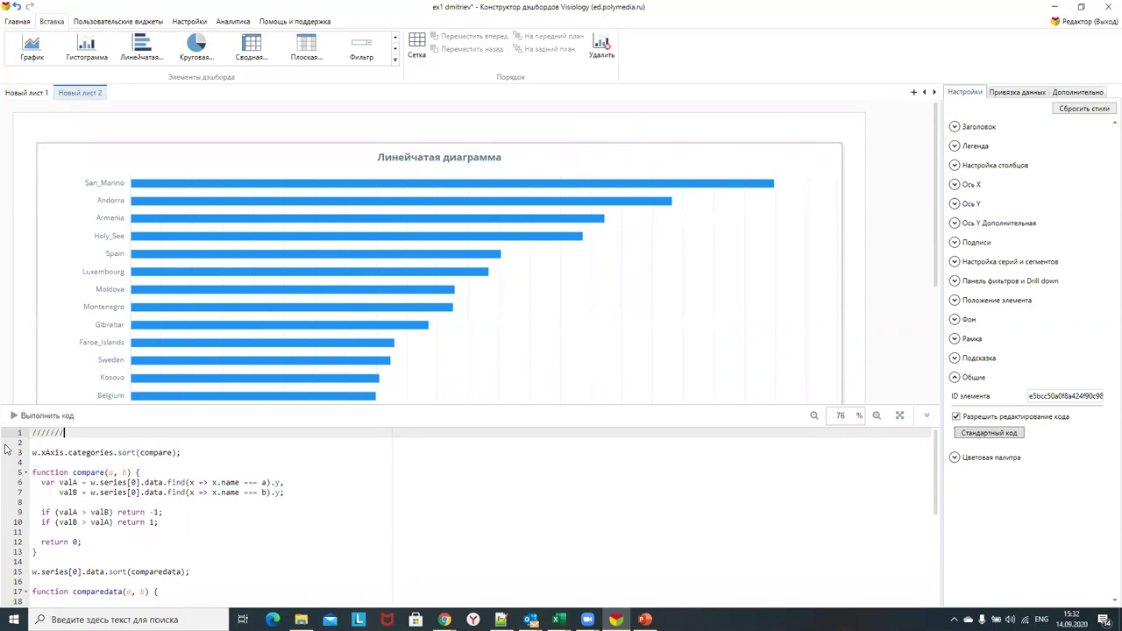
text(-------)
text(cjhnbhjdrf j)
key(BackSpace)
key(BackSpace)
key(BackSpace)
key(BackSpace)
key(BackSpace)
key(BackSpace)
key(BackSpace)
key(BackSpace)
key(BackSpace)
key(BackSpace)
key(BackSpace)
key(BackSpace)
key(alt+shift)
text(сортировка единственного рас)
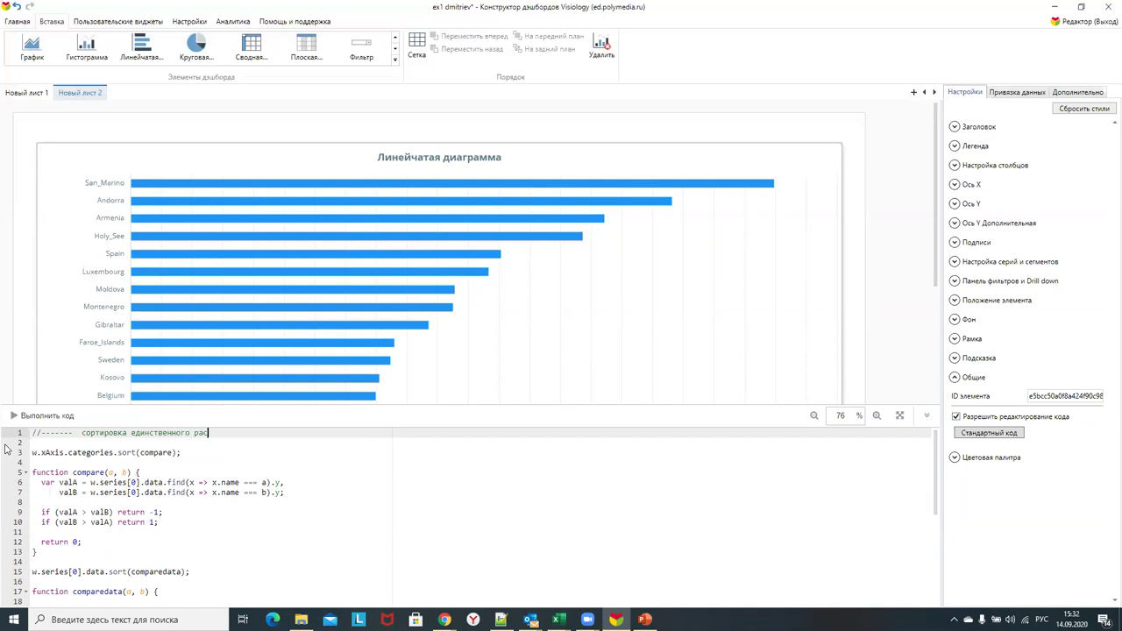
text(четного показателя от большего к меньшему ----)
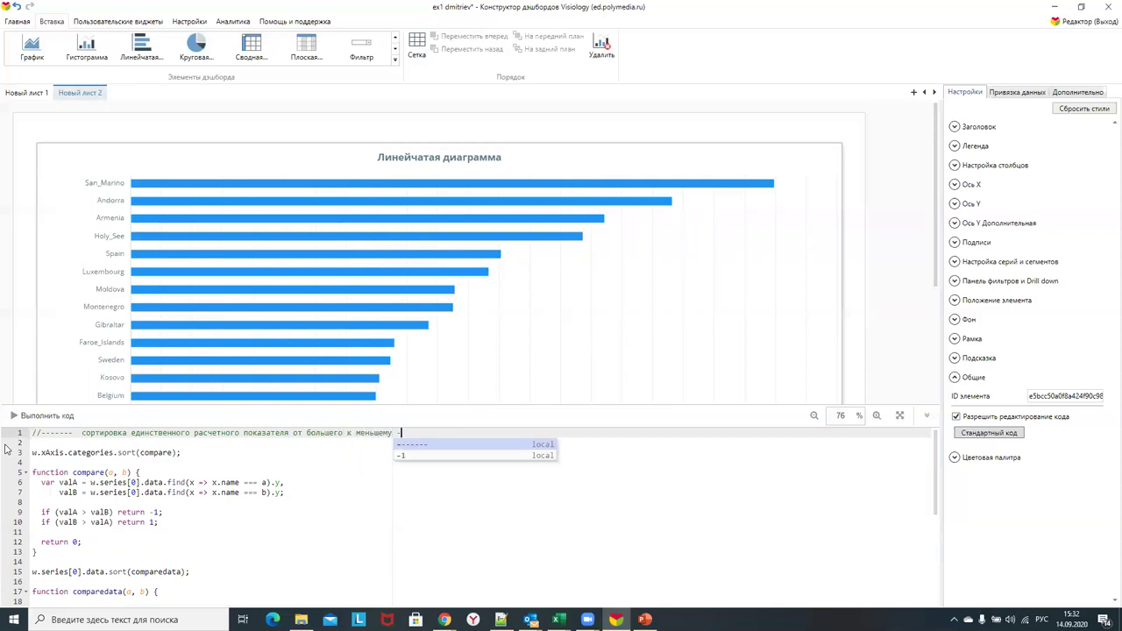
text(----.)
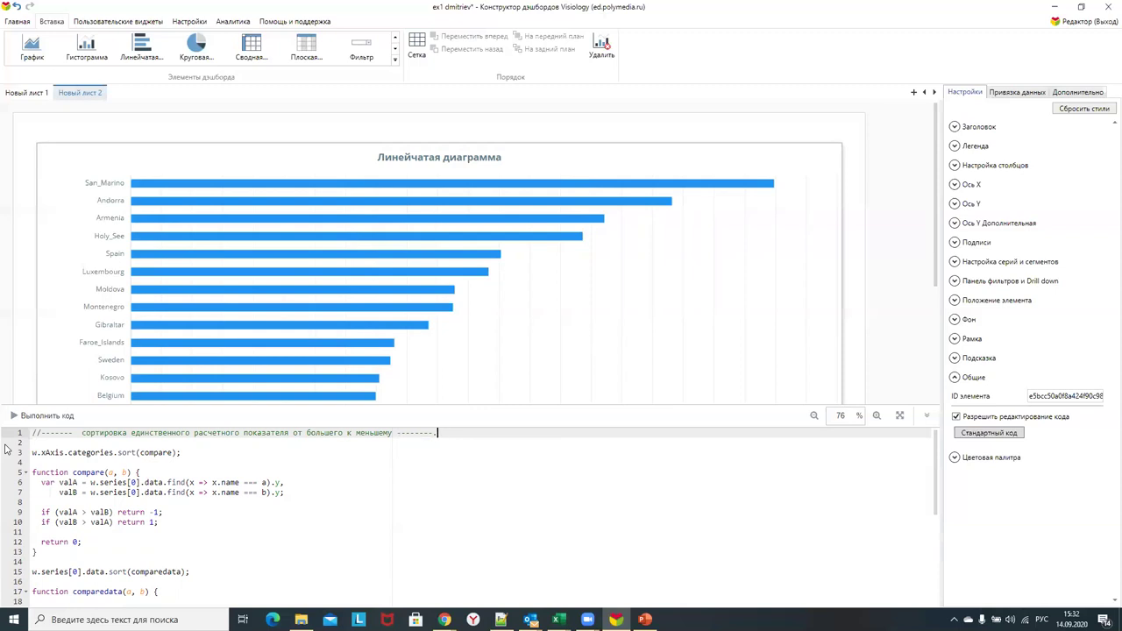
key(BackSpace)
text(//)
Copy that comment above the slice line and reword it to 'оставляет топ-20'
scroll(435, 450, down, 1)
scroll(436, 450, up, 1)
drag(441, 432, 5, 434)
key(ctrl+c)
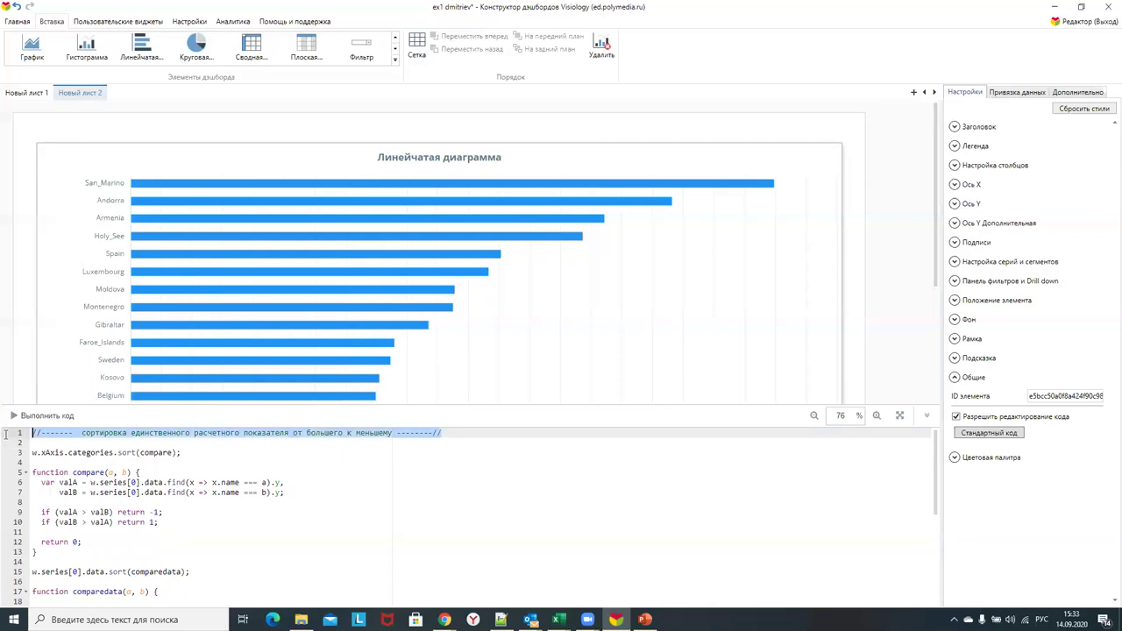
scroll(57, 482, down, 4)
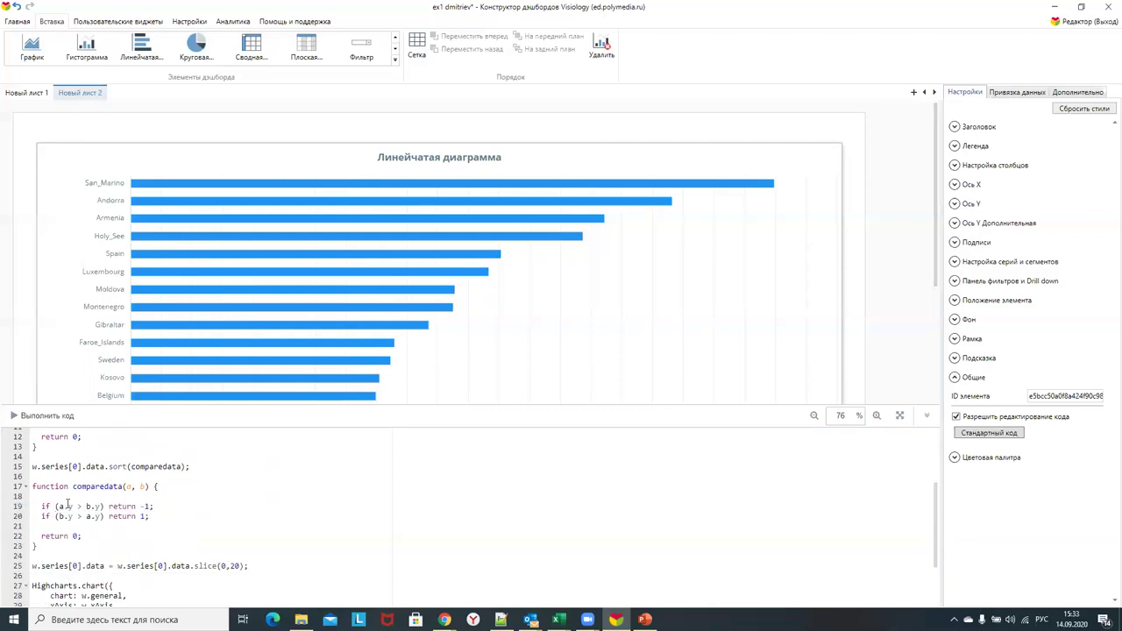
click(65, 559)
key(Return)
key(Return)
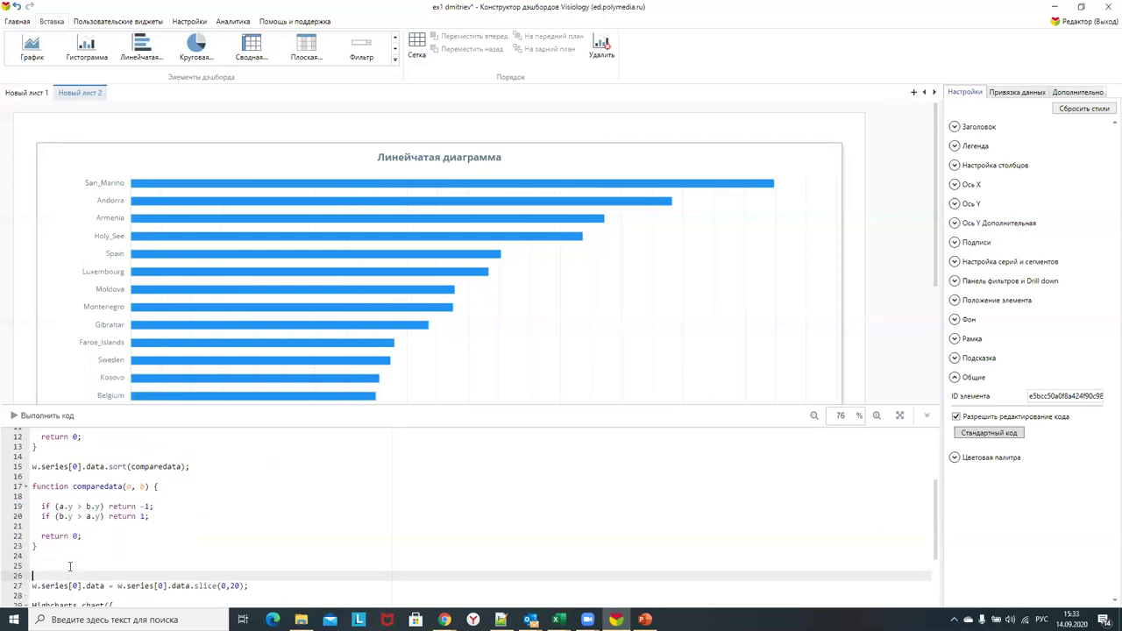
key(ctrl+v)
drag(79, 565, 393, 566)
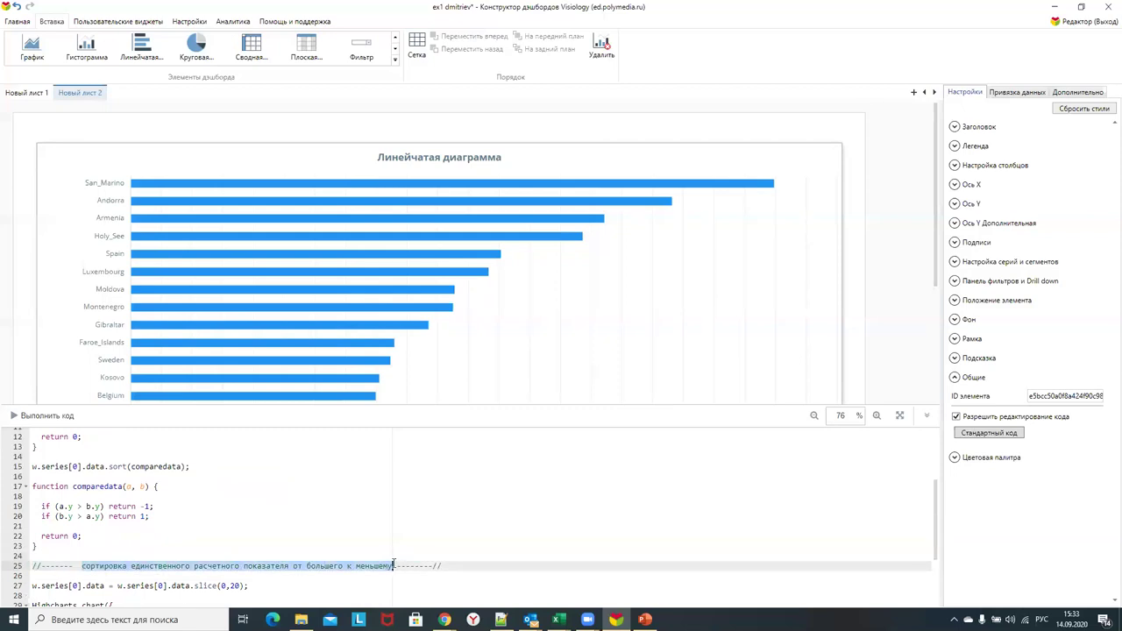
text(оставля)
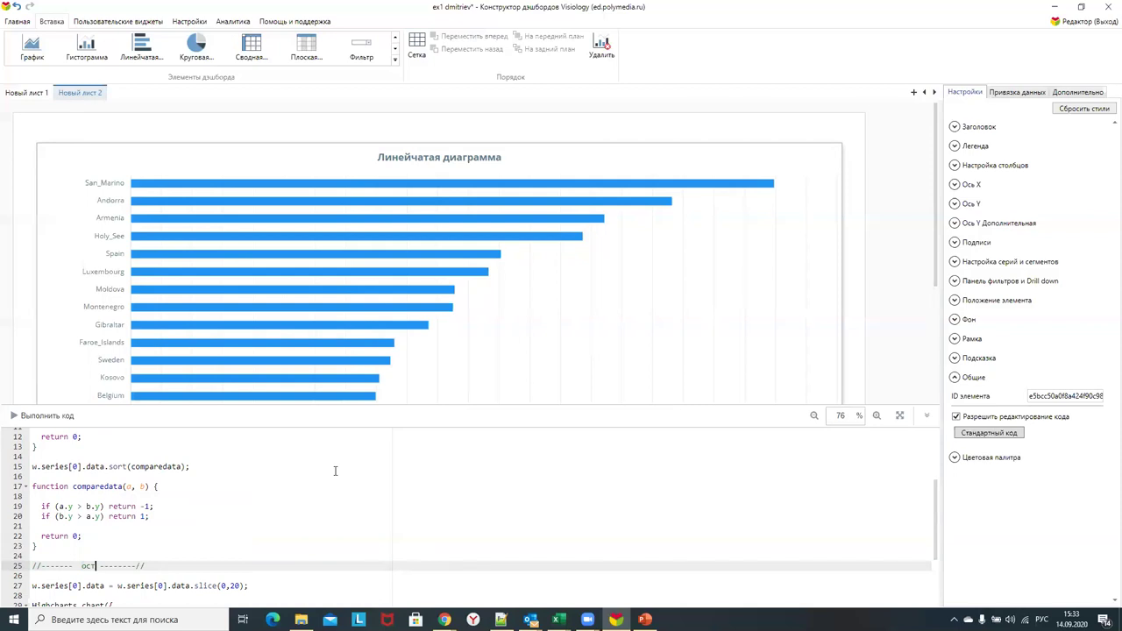
text(ет топ-20)
Frame the top-20 slice code with '//-------' separator lines above and below
scroll(158, 544, down, 1)
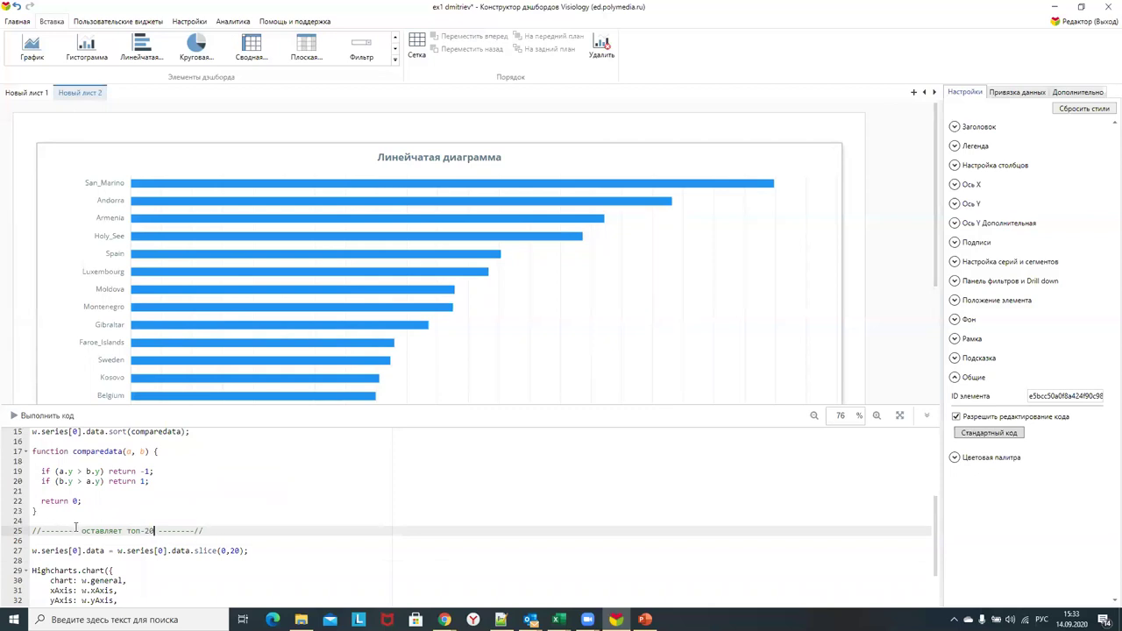
drag(72, 530, 30, 530)
key(ctrl+c)
click(42, 515)
key(Return)
key(Return)
key(ctrl+v)
scroll(175, 518, down, 2)
click(251, 501)
key(Return)
key(Return)
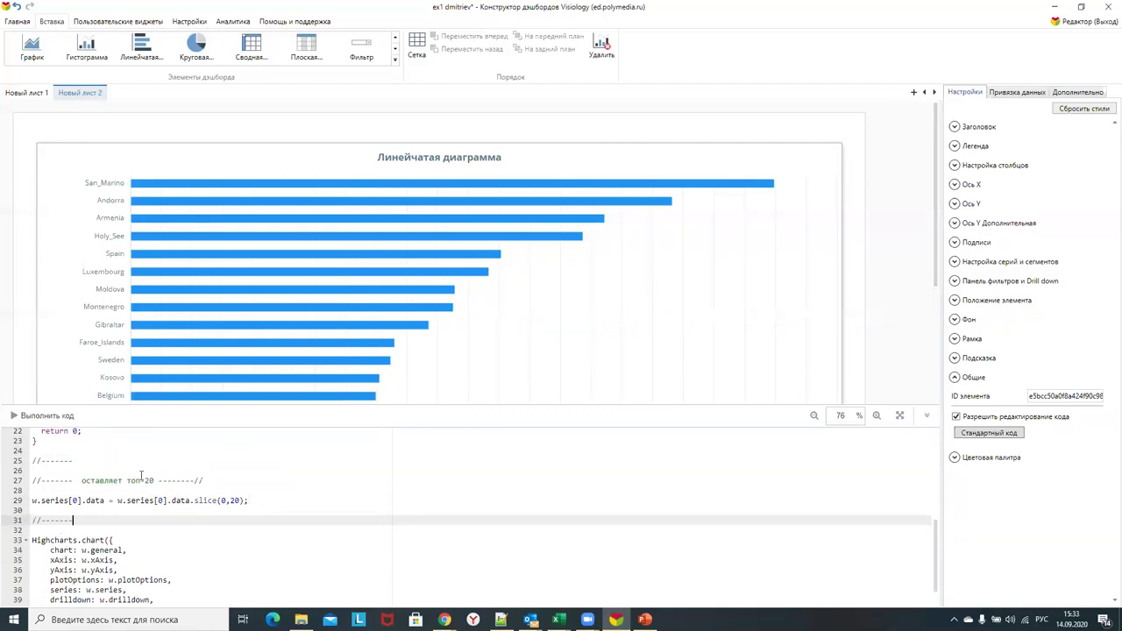
click(926, 417)
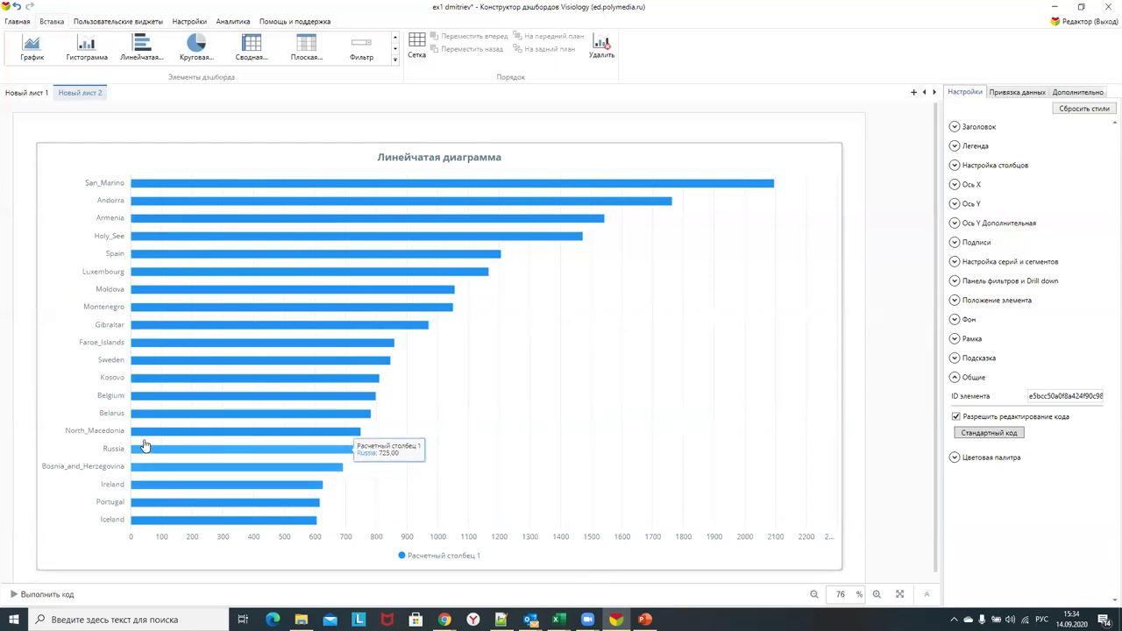
click(926, 594)
scroll(277, 496, down, 1)
scroll(274, 501, up, 6)
scroll(274, 501, up, 1)
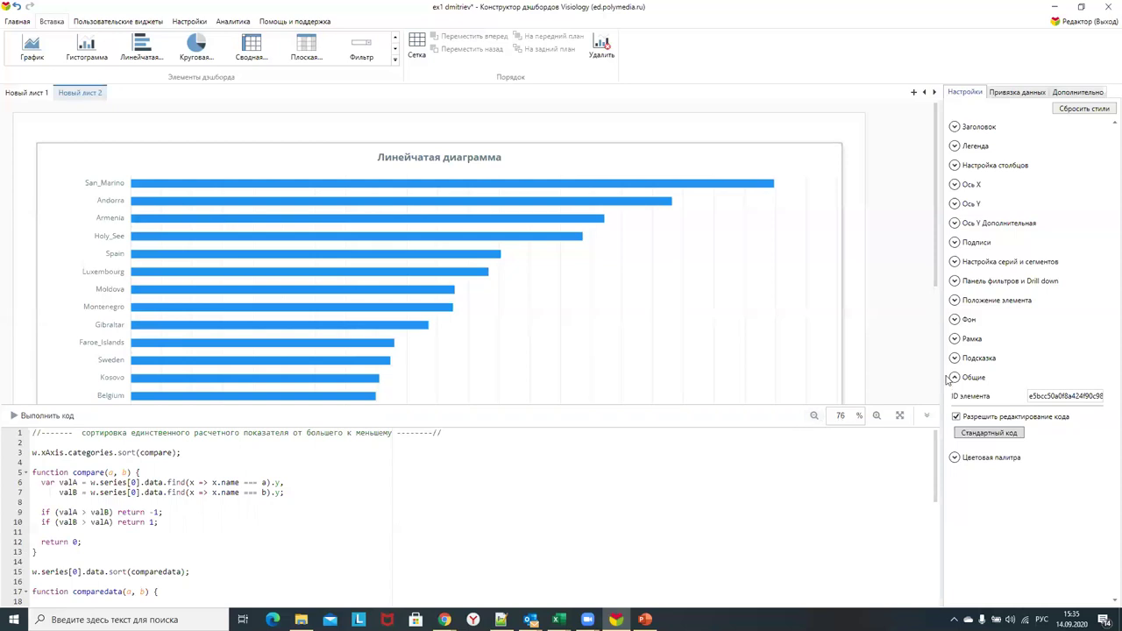
click(926, 417)
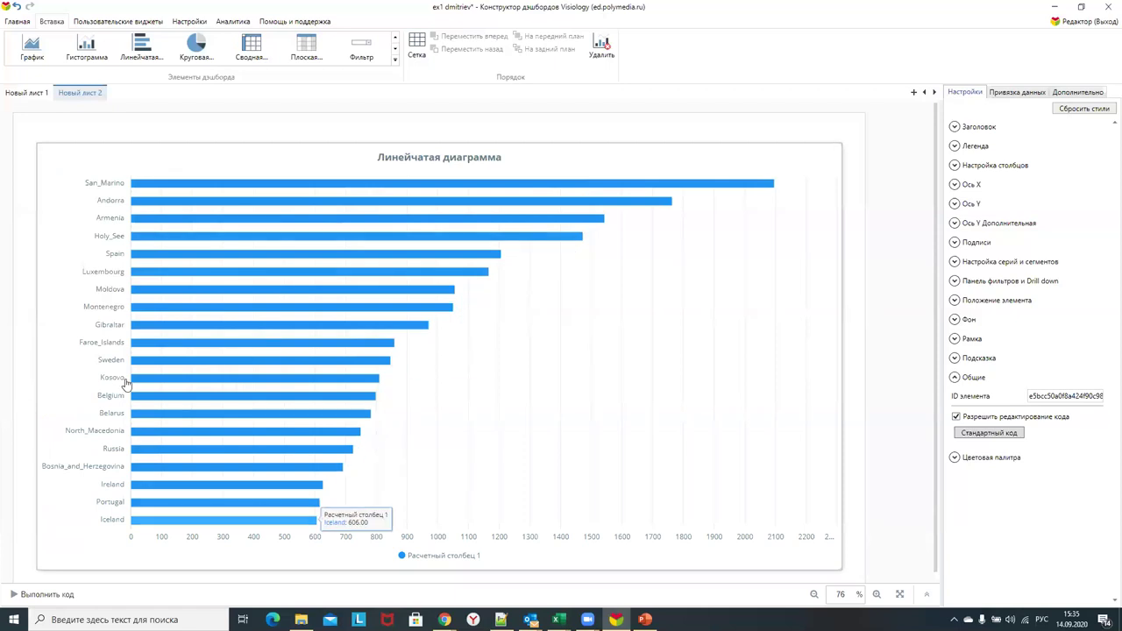
Go to sheet Новый лист 1, save the dashboard, and open ex1's data binding settings
click(24, 95)
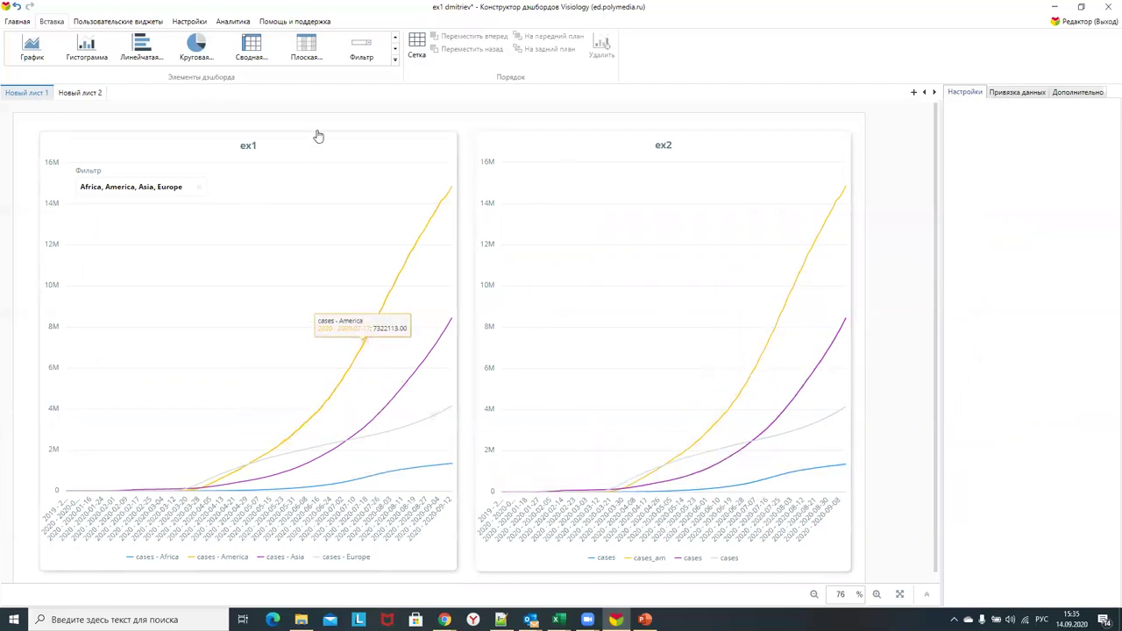
key(ctrl+s)
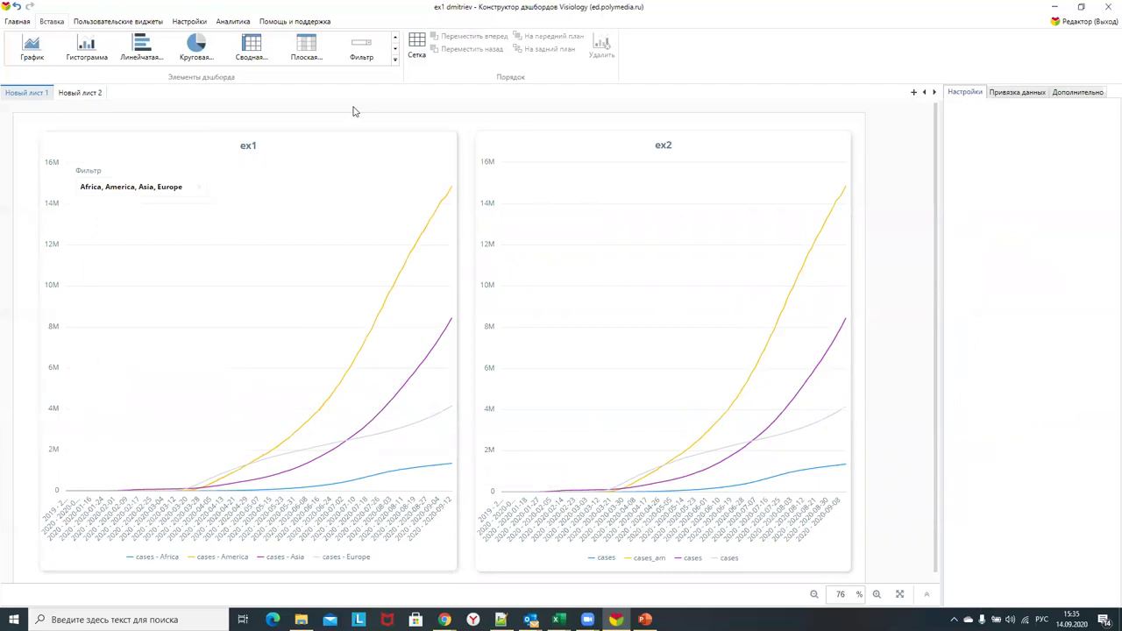
click(186, 253)
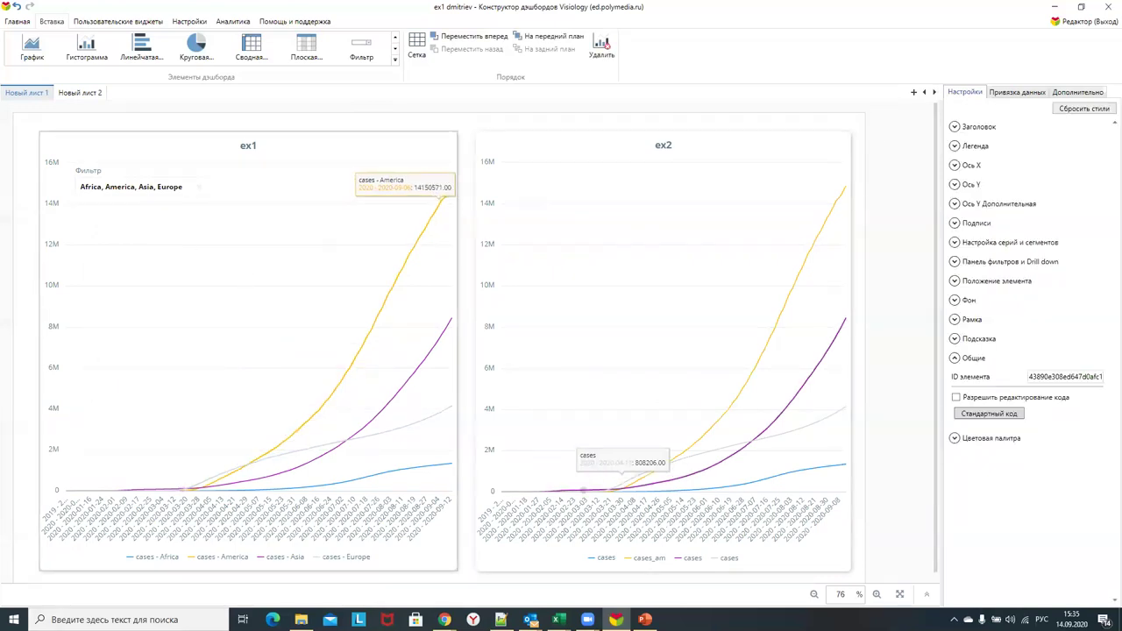
click(1017, 92)
Turn off Накопленный итог for ex1 and replace its Год/Дата and continent dimensions with continent under Строки
scroll(1046, 278, up, 2)
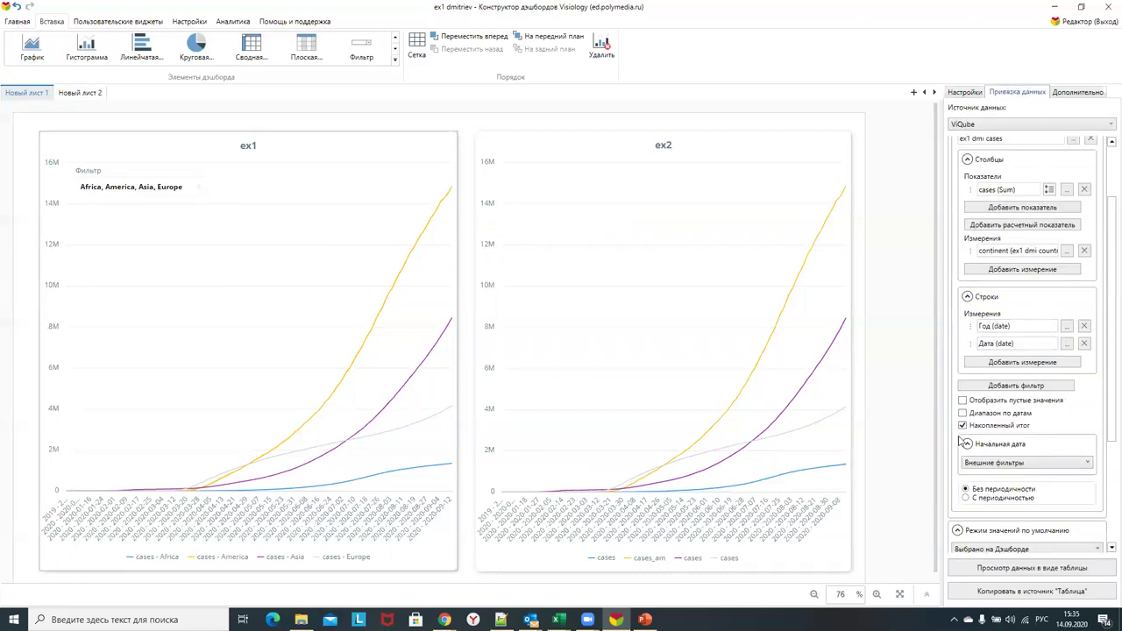
click(963, 426)
click(1083, 325)
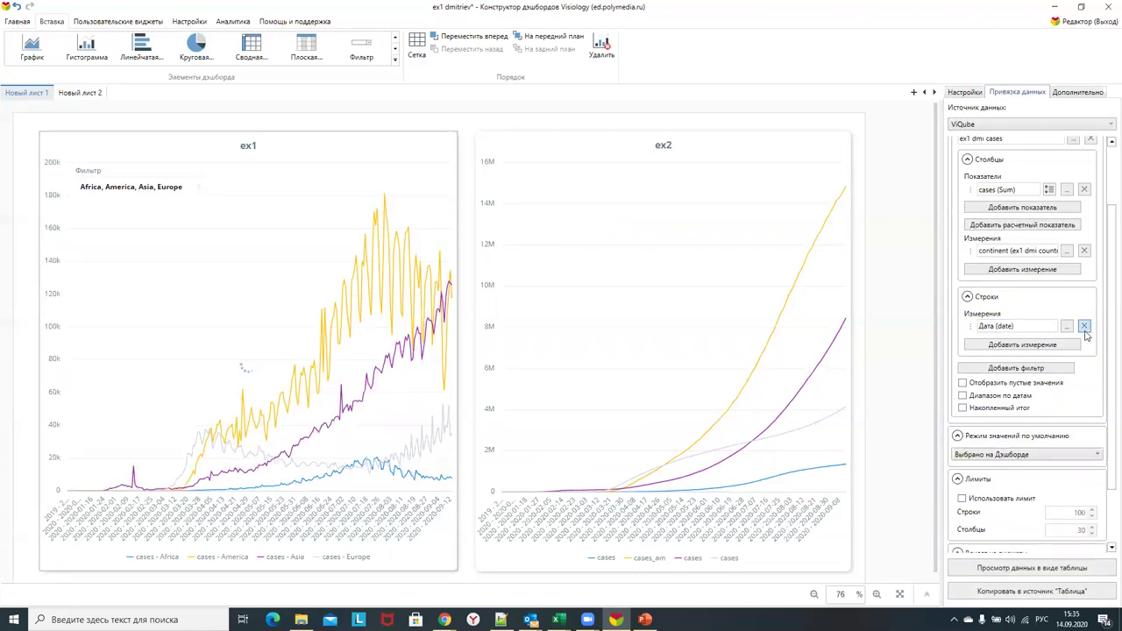
click(1083, 325)
click(985, 322)
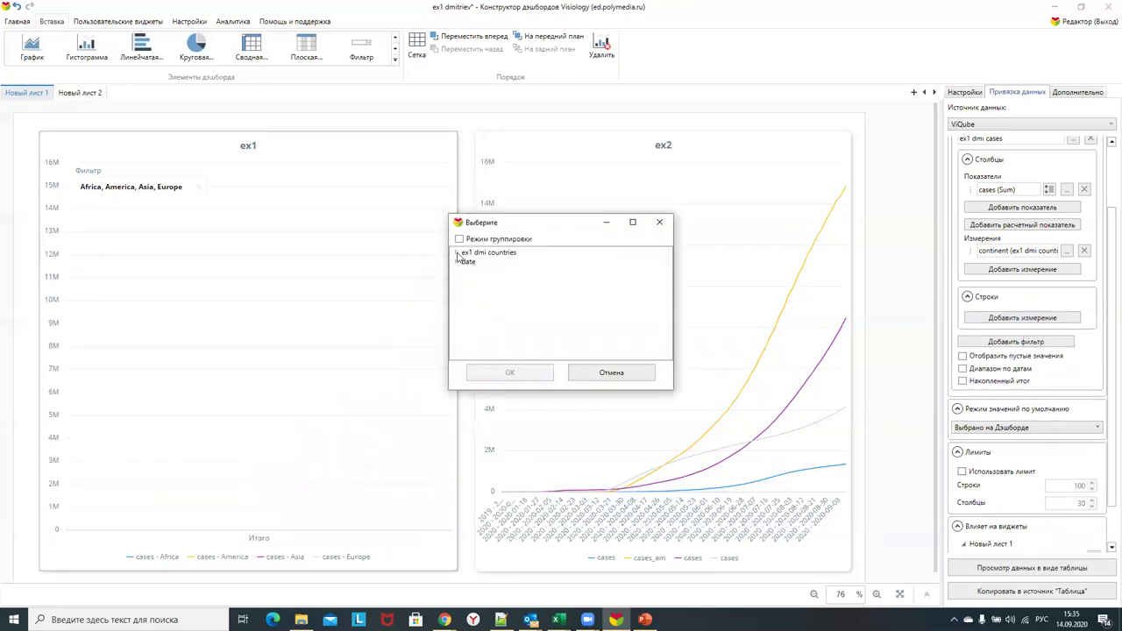
click(457, 253)
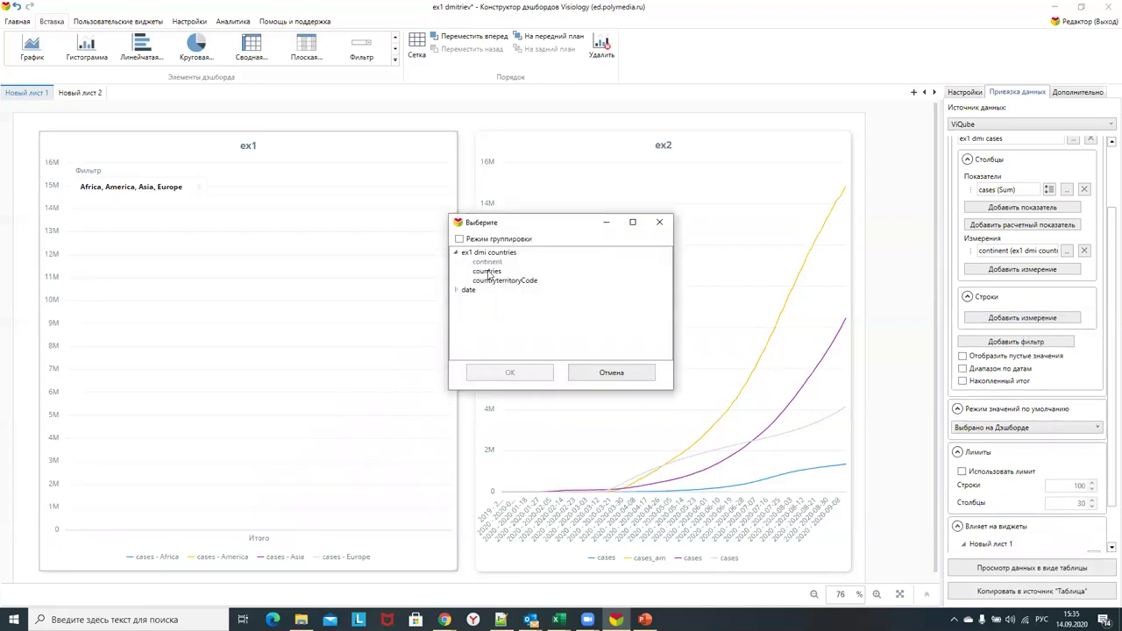
click(618, 374)
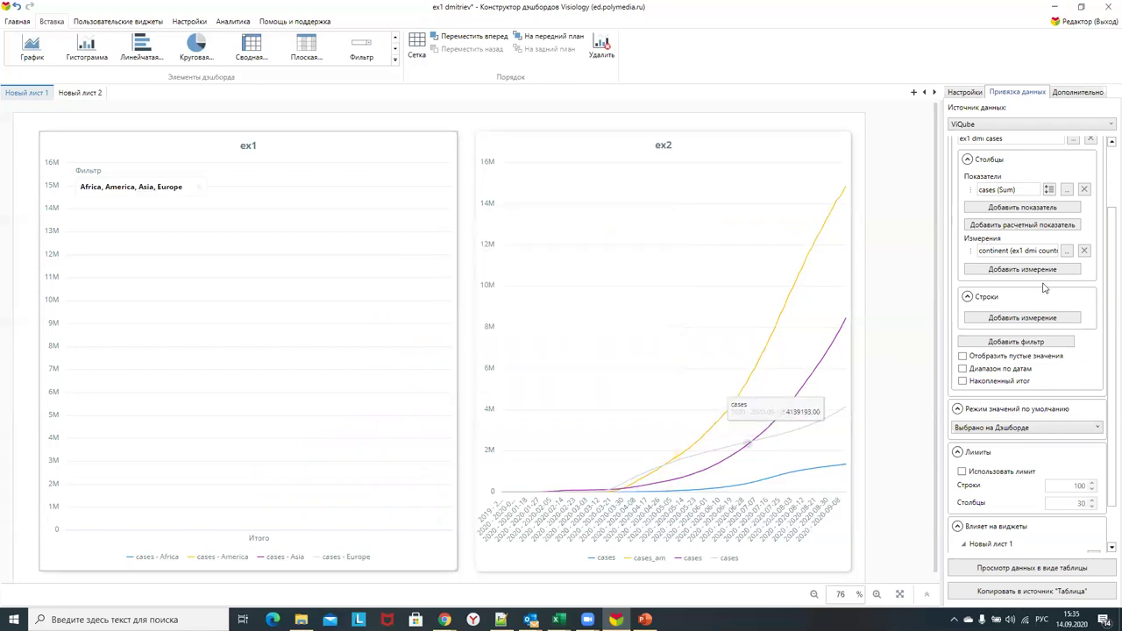
click(1083, 250)
click(1001, 297)
click(457, 253)
click(487, 262)
click(509, 373)
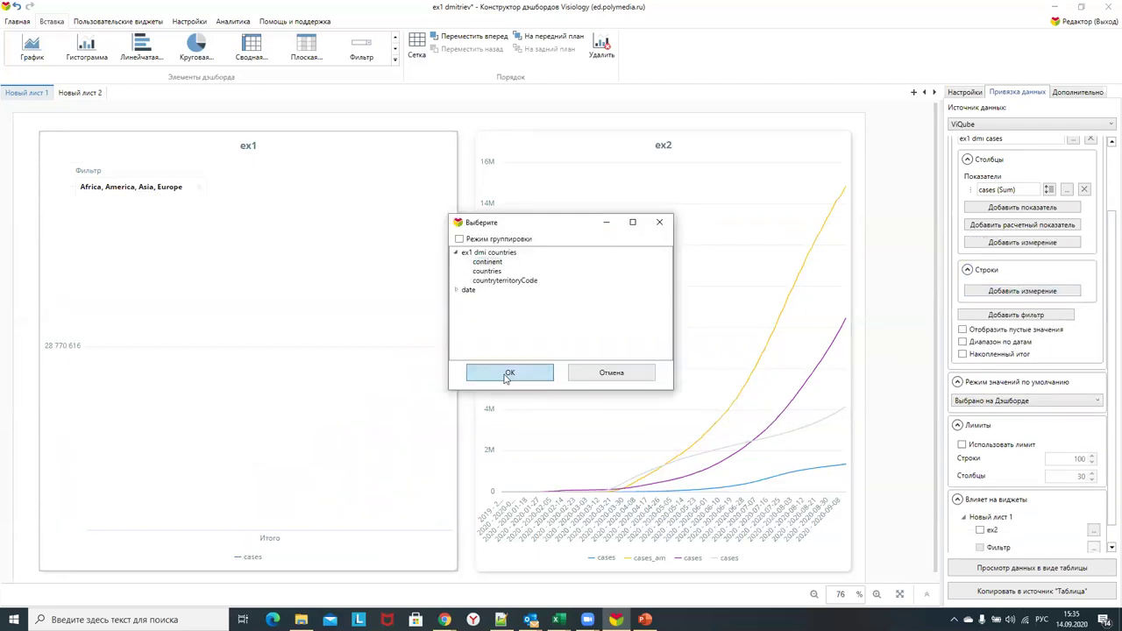
Make ex1 a Линейчатая диаграмма sorted by cases (Sum), largest first
click(18, 21)
click(526, 71)
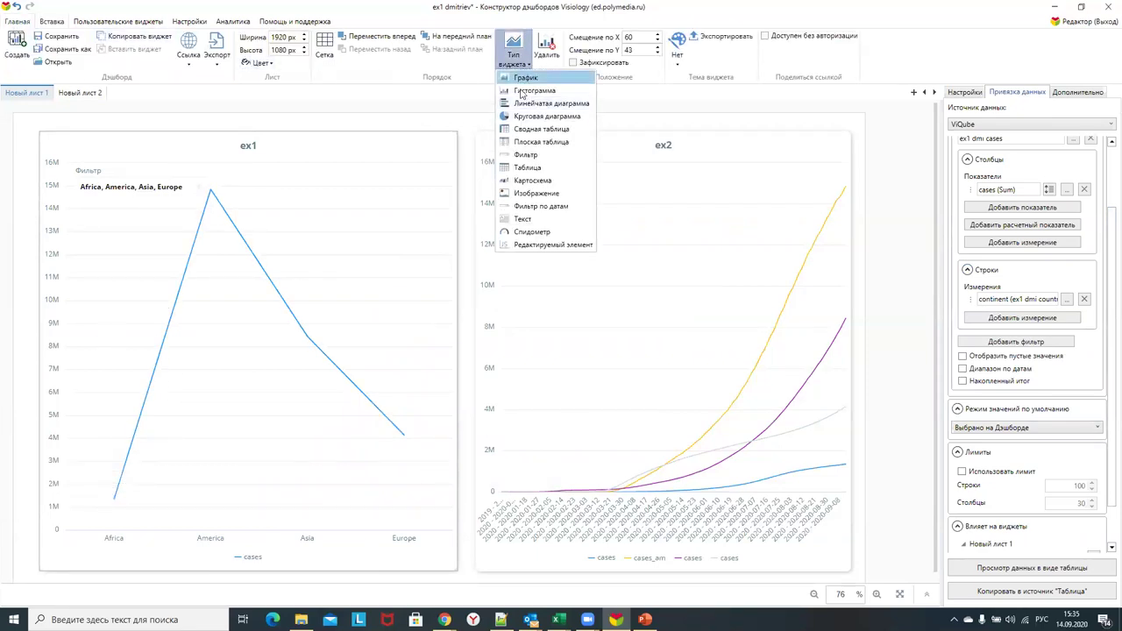
click(259, 318)
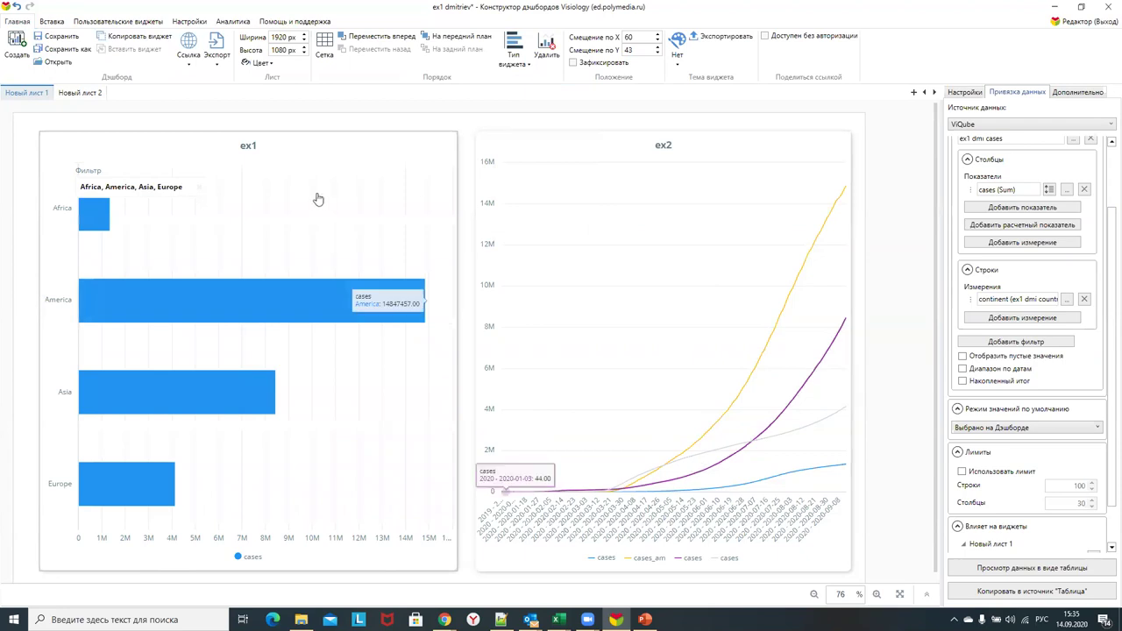
scroll(1080, 202, up, 2)
click(1049, 274)
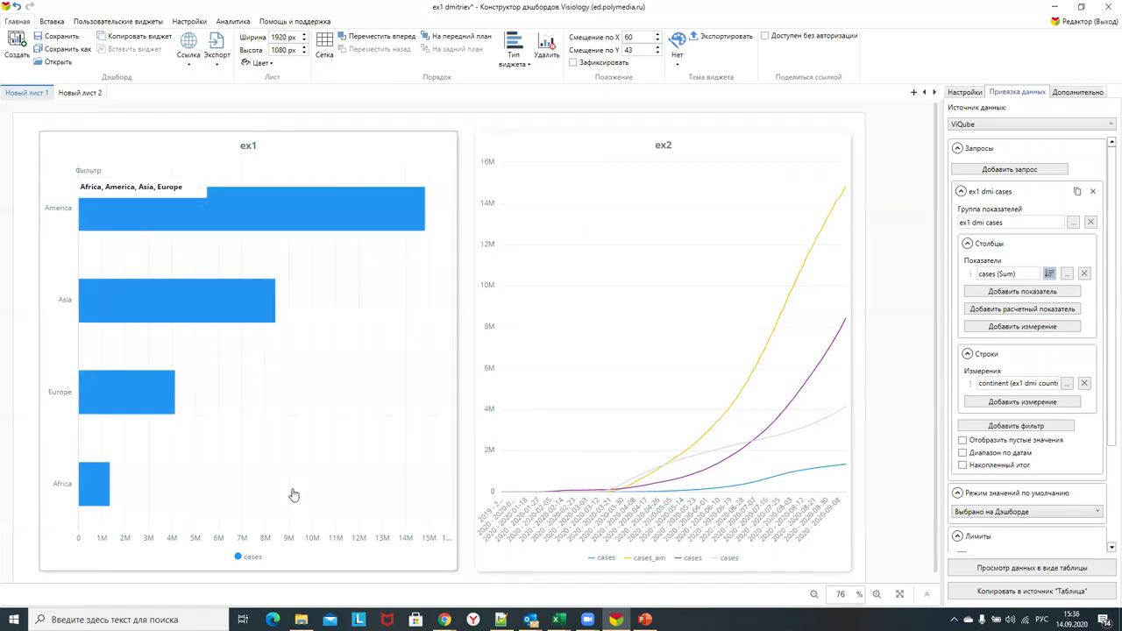
In ex2's africa query, replace the Год and Дата row dimensions with continentExp
click(613, 318)
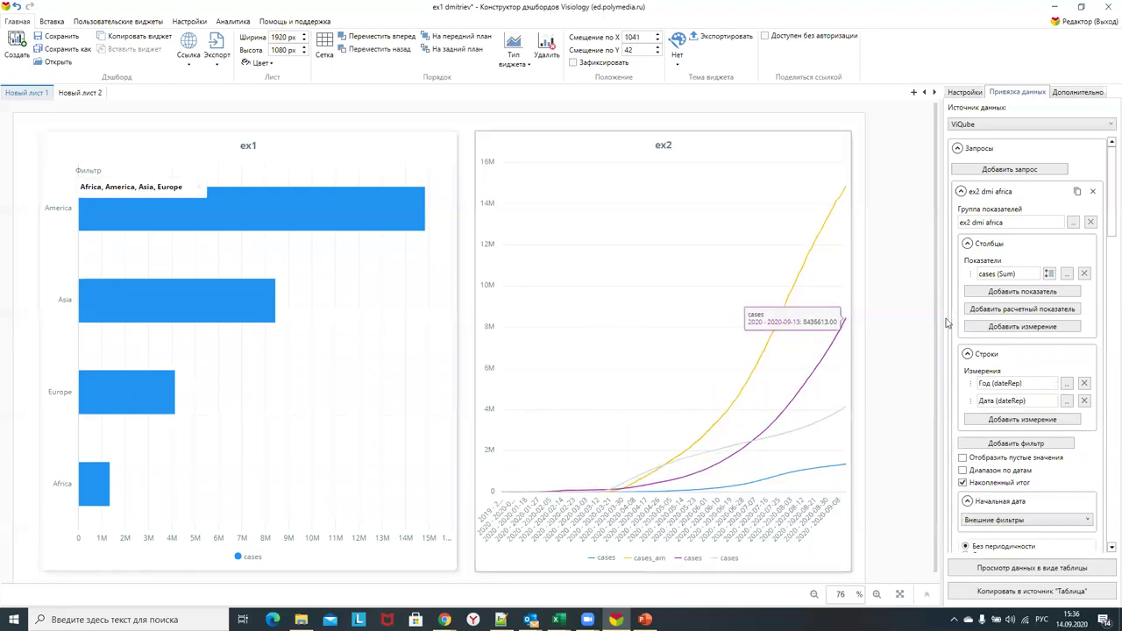
click(1085, 384)
click(1085, 404)
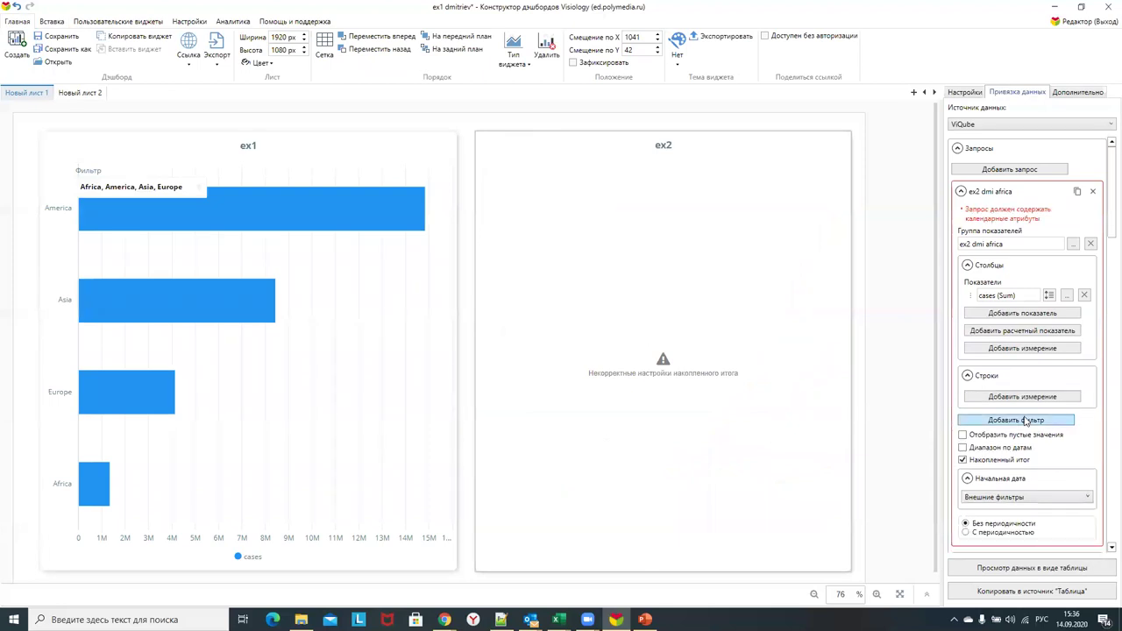
click(1022, 396)
click(455, 254)
click(491, 262)
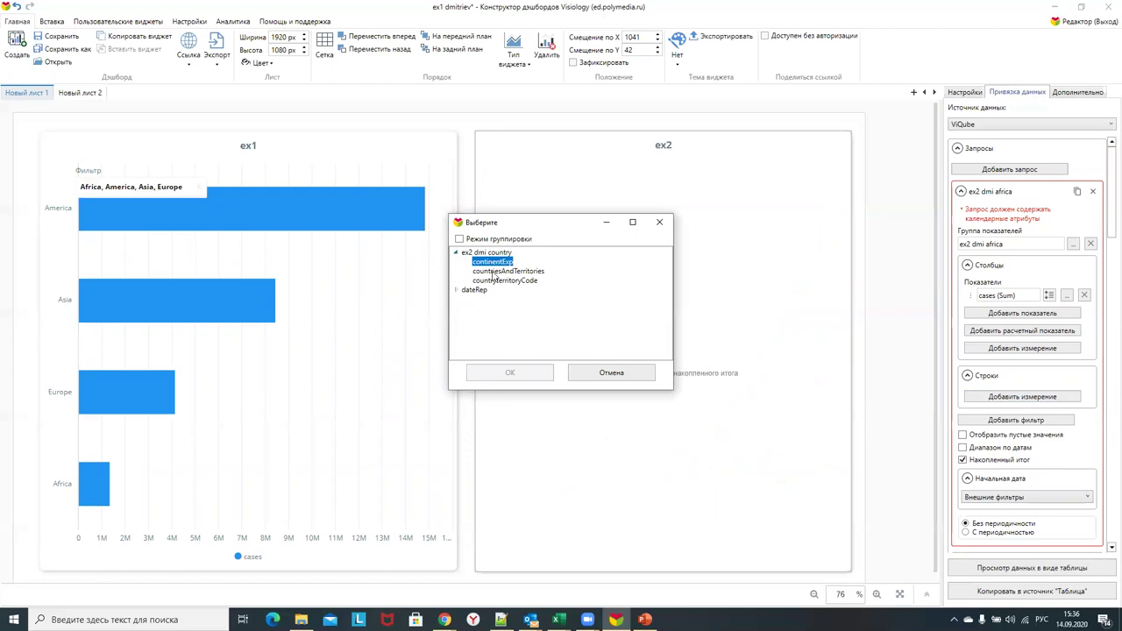
click(509, 373)
In the america query, replace the Год and Дата dimensions with continentExp
scroll(1045, 297, down, 7)
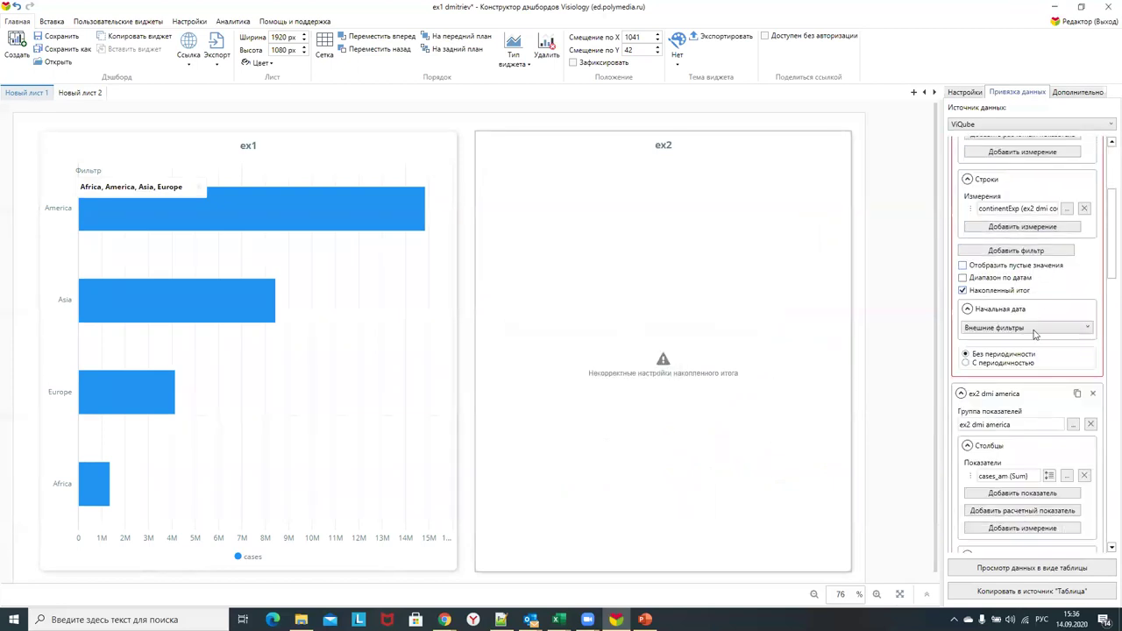
click(1084, 389)
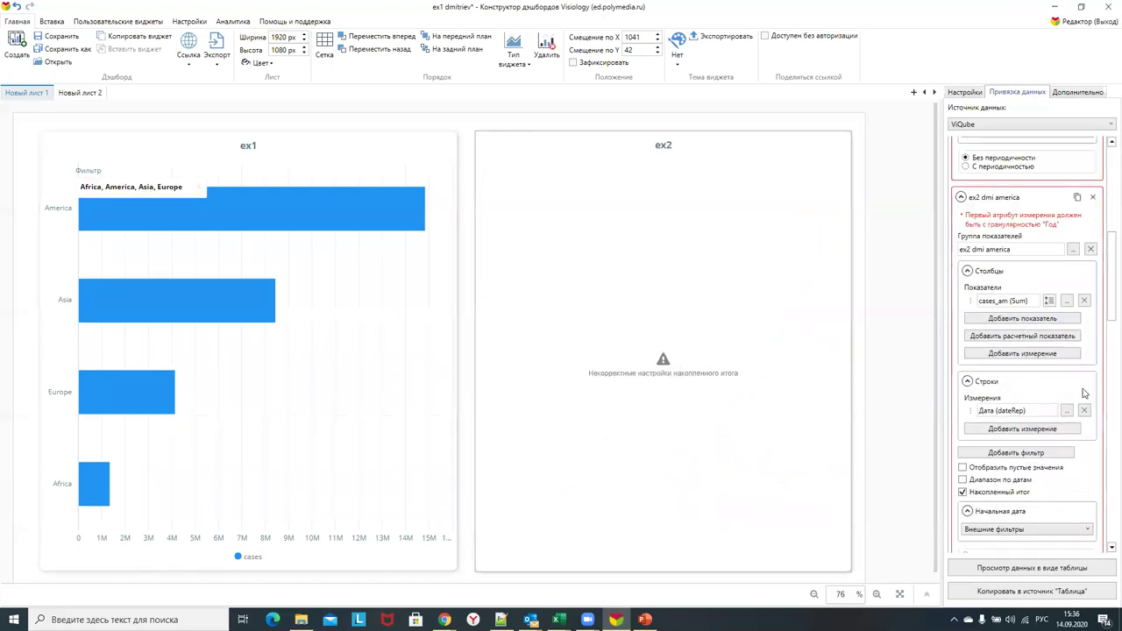
click(1084, 410)
click(975, 402)
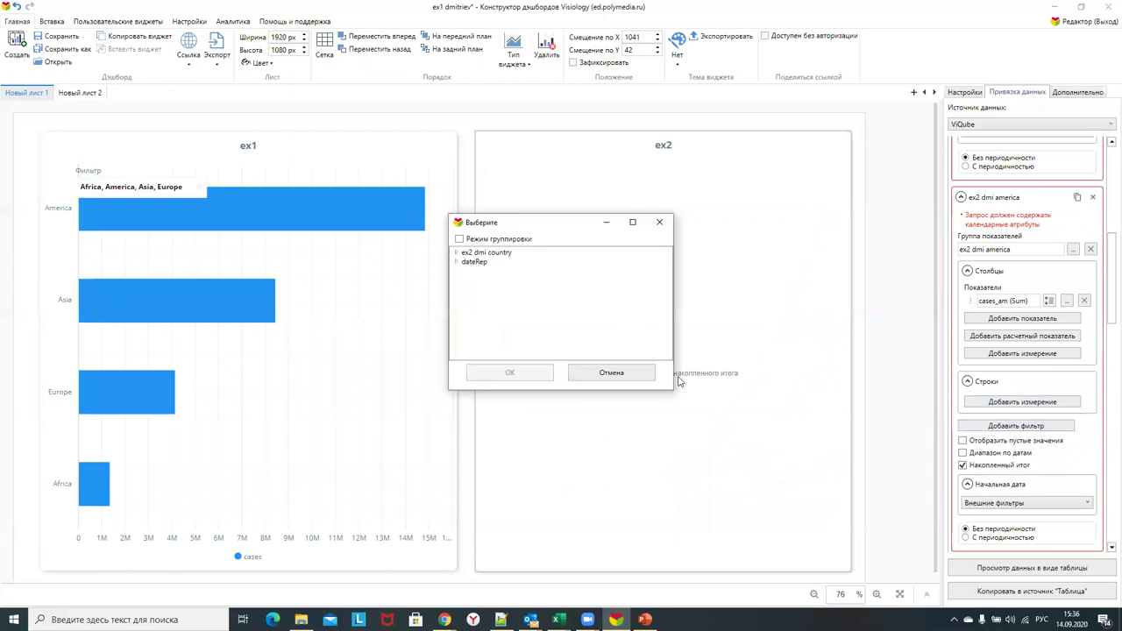
click(455, 252)
click(484, 261)
click(509, 373)
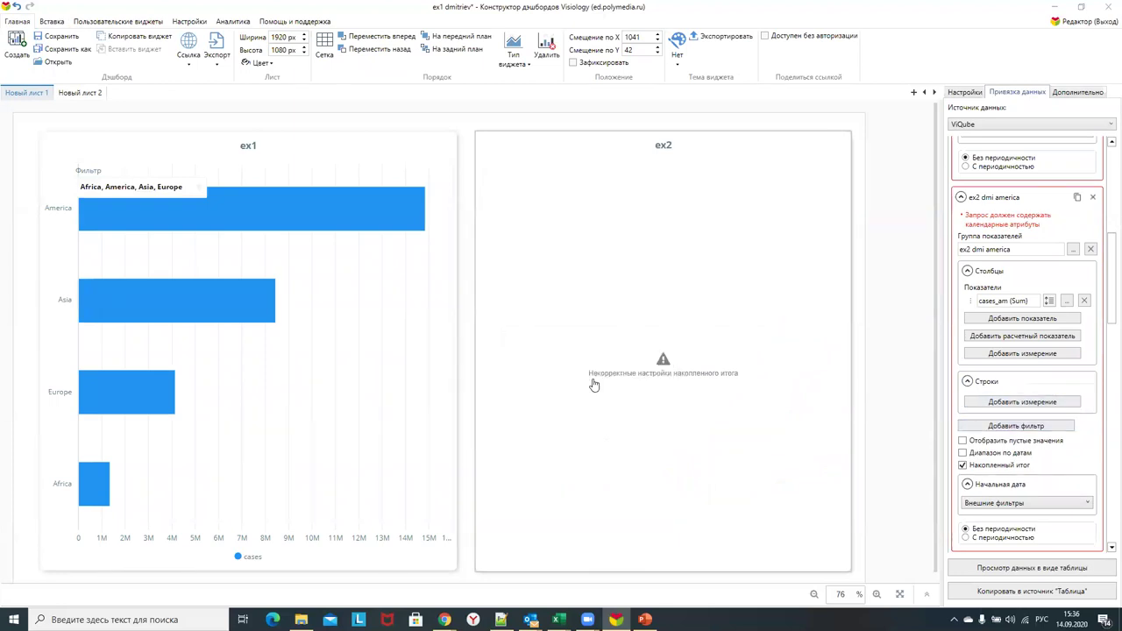
In the asia query, remove the Год dimension and add continentExp as the row dimension
scroll(1043, 377, down, 8)
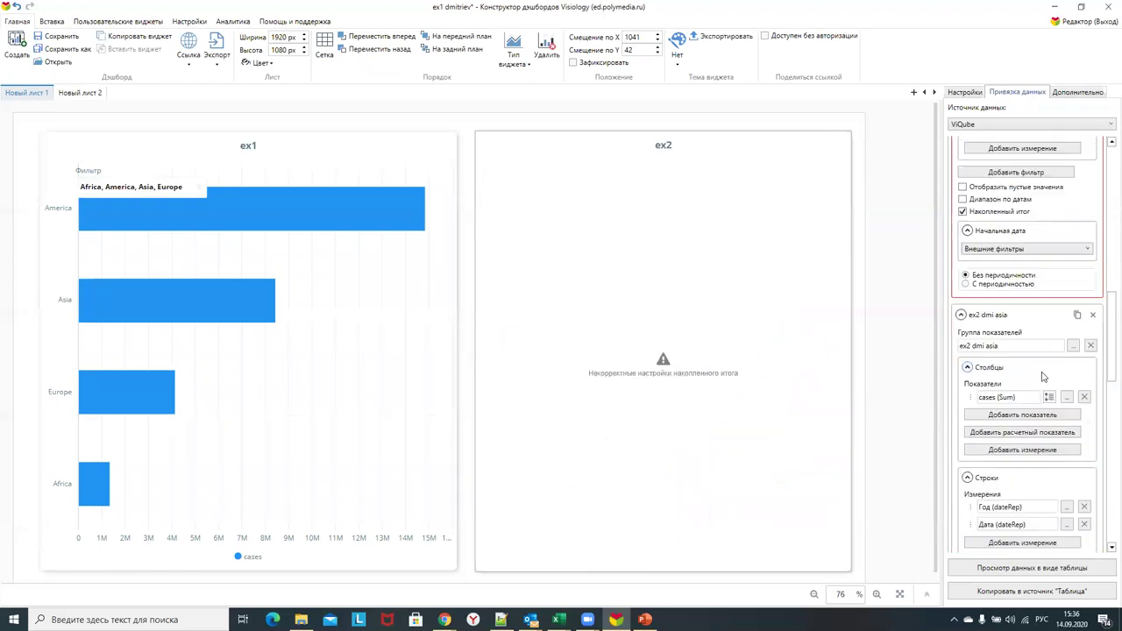
scroll(1043, 377, up, 6)
scroll(1030, 385, down, 6)
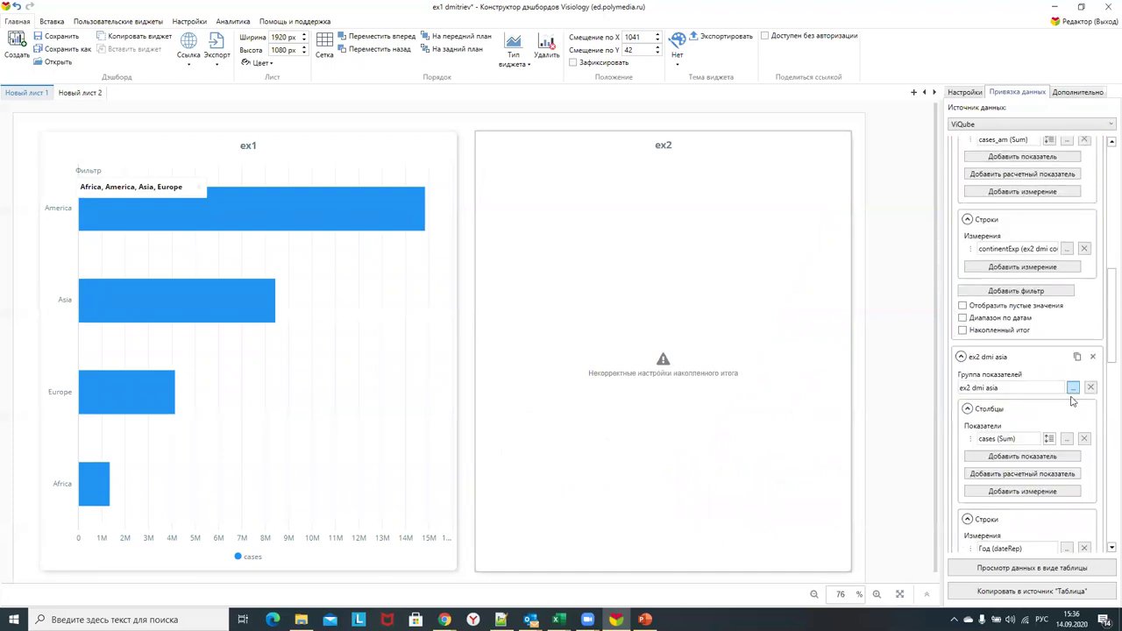
scroll(1028, 388, down, 1)
click(1084, 408)
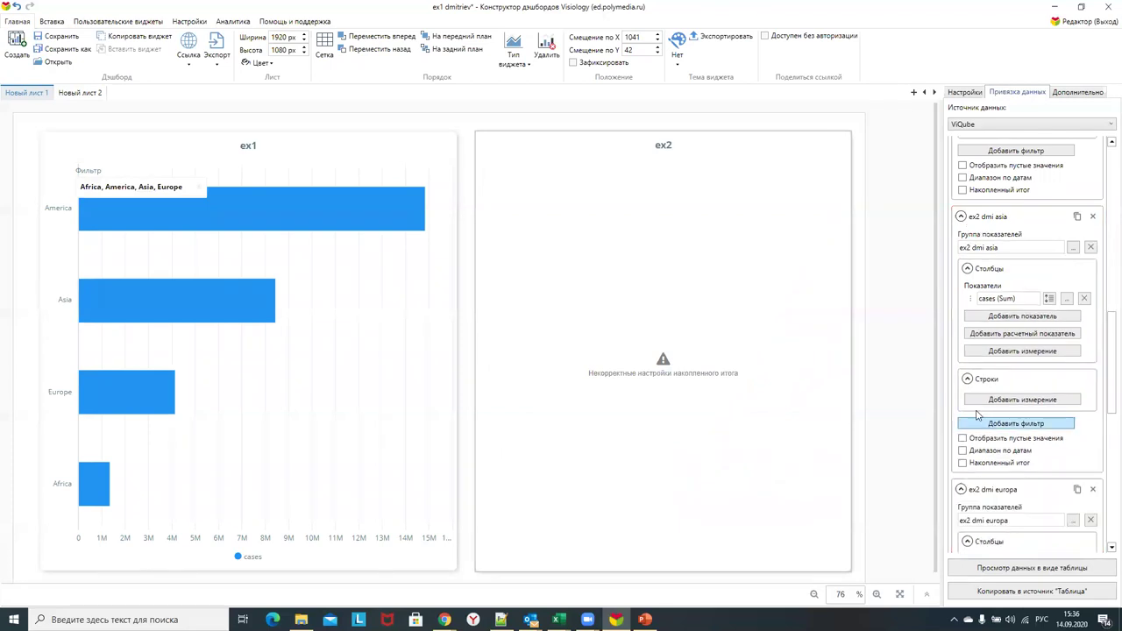
click(988, 423)
click(455, 253)
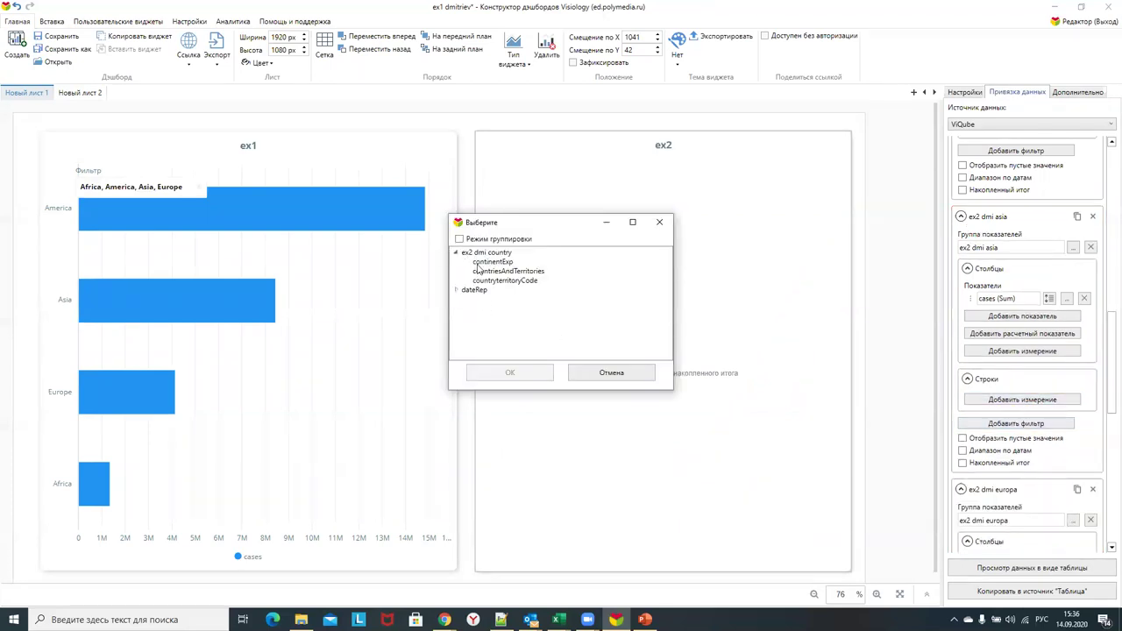
click(492, 261)
click(509, 372)
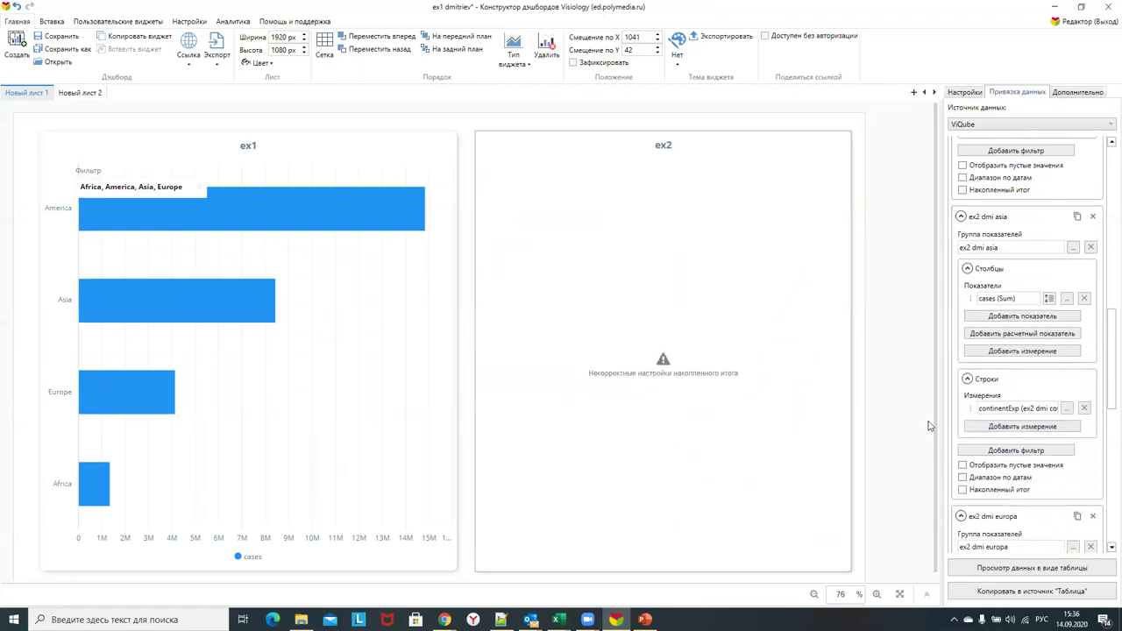
In the europa query, drop year and date, uncheck Накопленный итог, and add continentExp
scroll(1021, 412, down, 4)
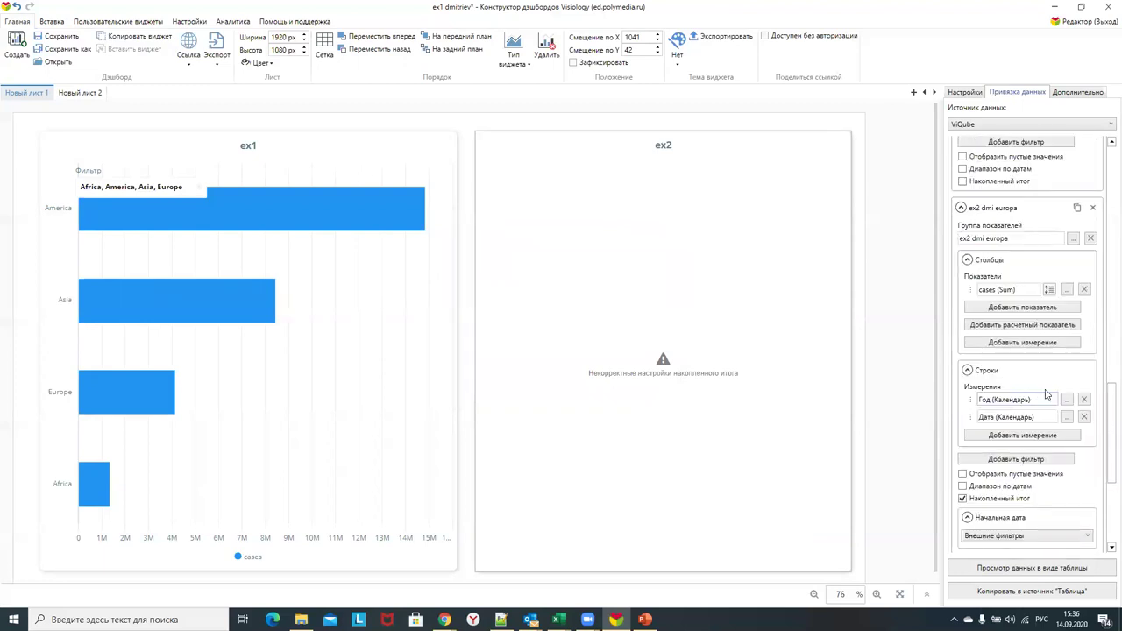
click(1084, 372)
click(1084, 392)
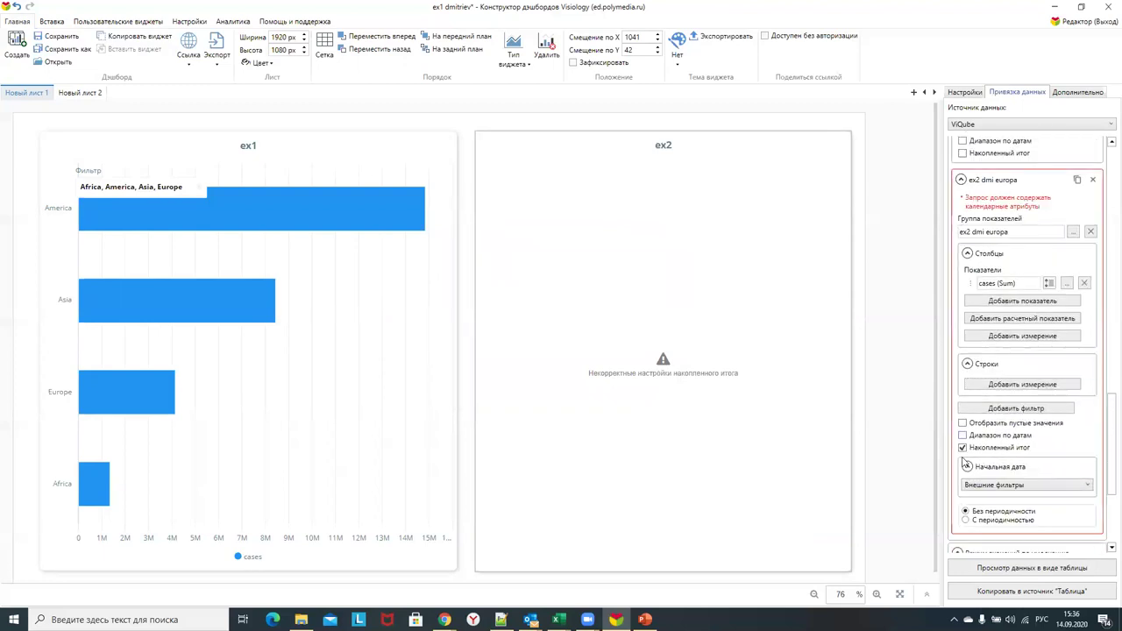
click(963, 448)
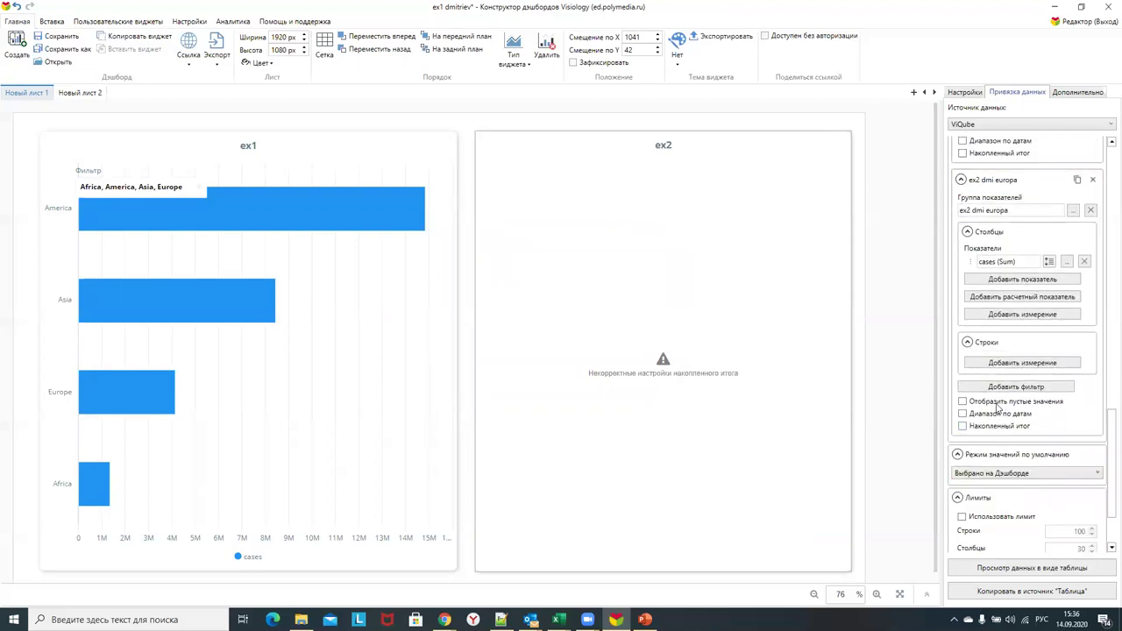
click(1022, 363)
click(456, 253)
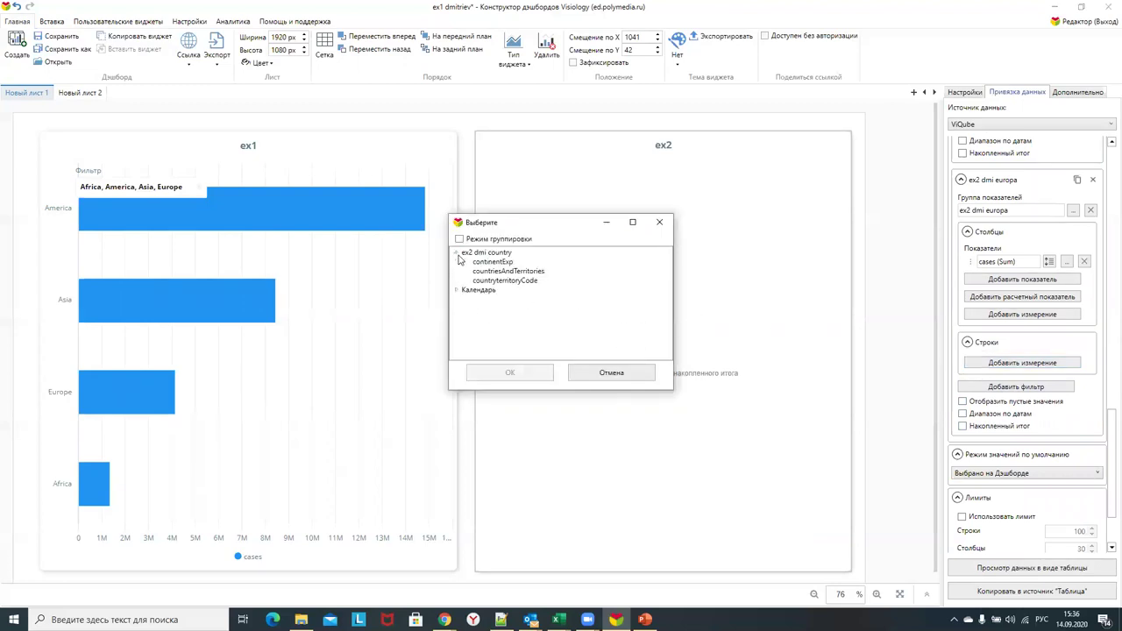
click(488, 262)
click(517, 373)
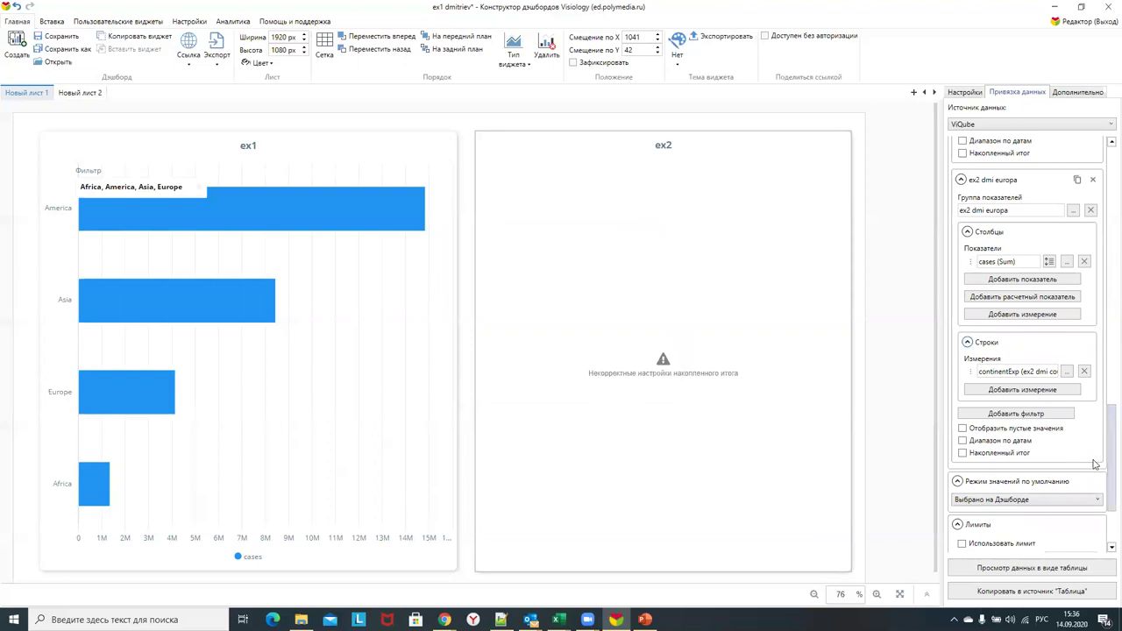
Uncheck Накопленный итог for the africa query too
drag(1105, 464, 1097, 312)
scroll(1095, 307, up, 4)
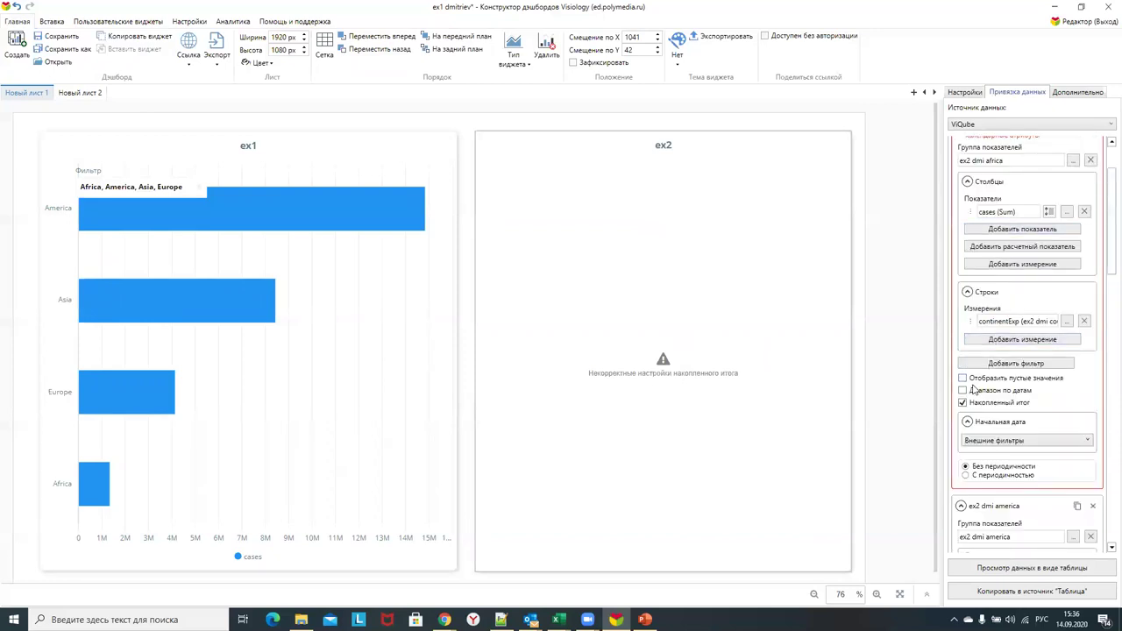
click(963, 403)
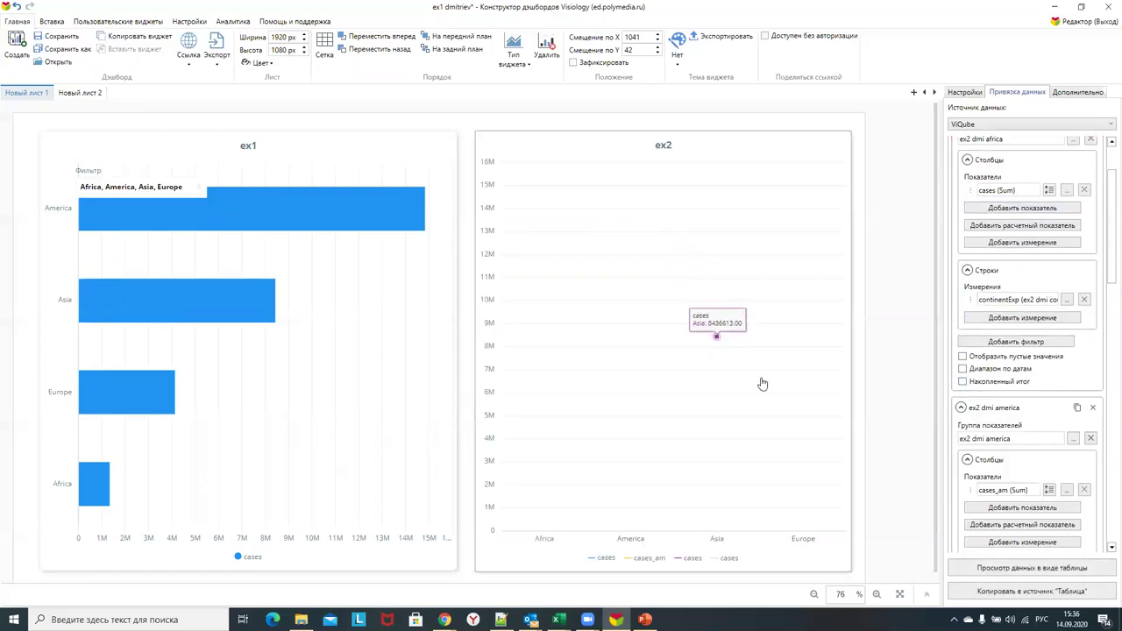
Change the ex2 widget type to a horizontal bar chart
click(513, 54)
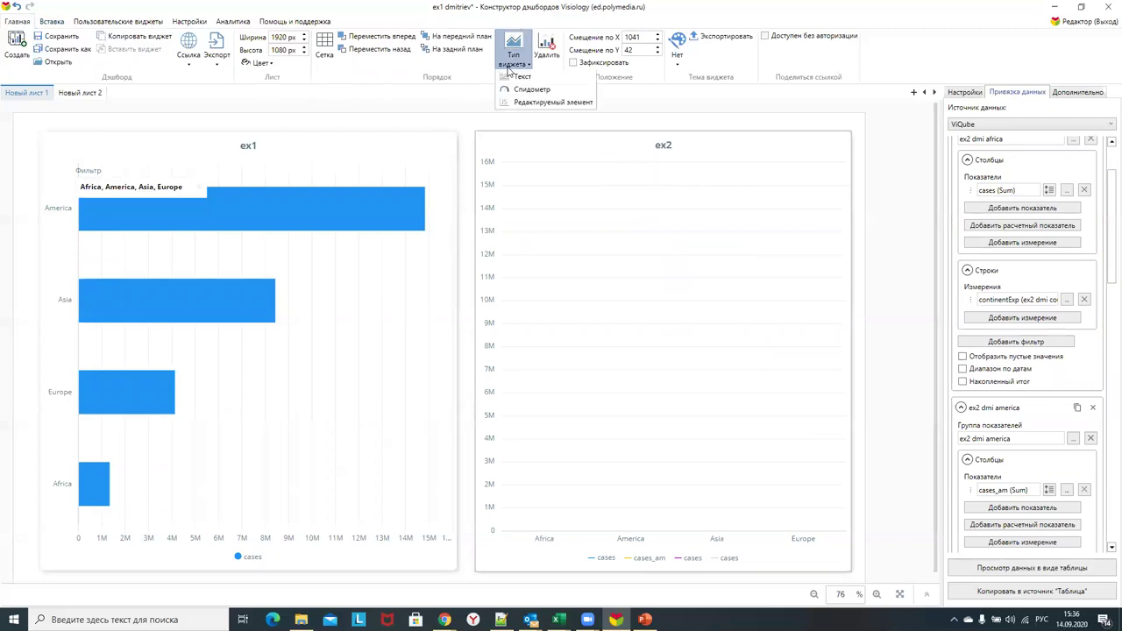
click(525, 110)
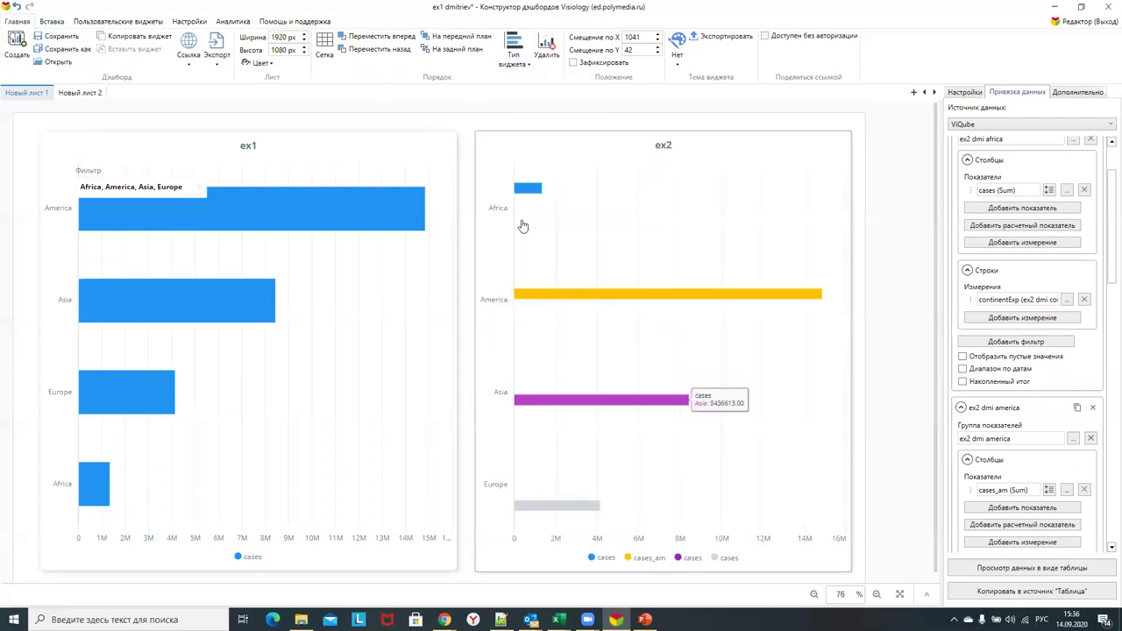
mouse_move(562, 214)
mouse_move(545, 401)
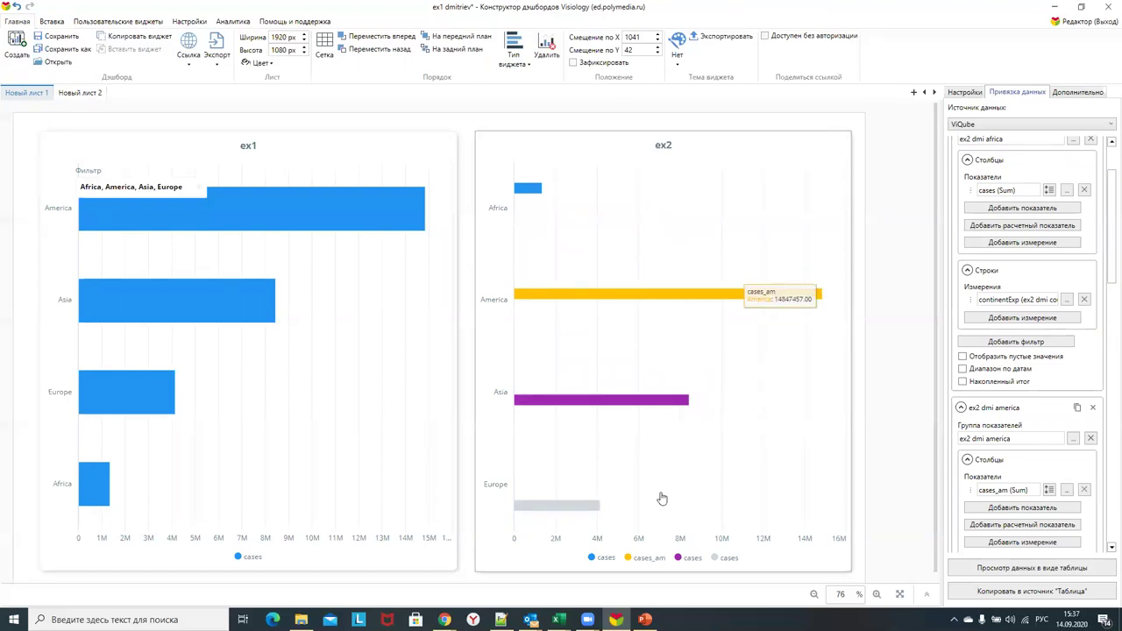
mouse_move(523, 170)
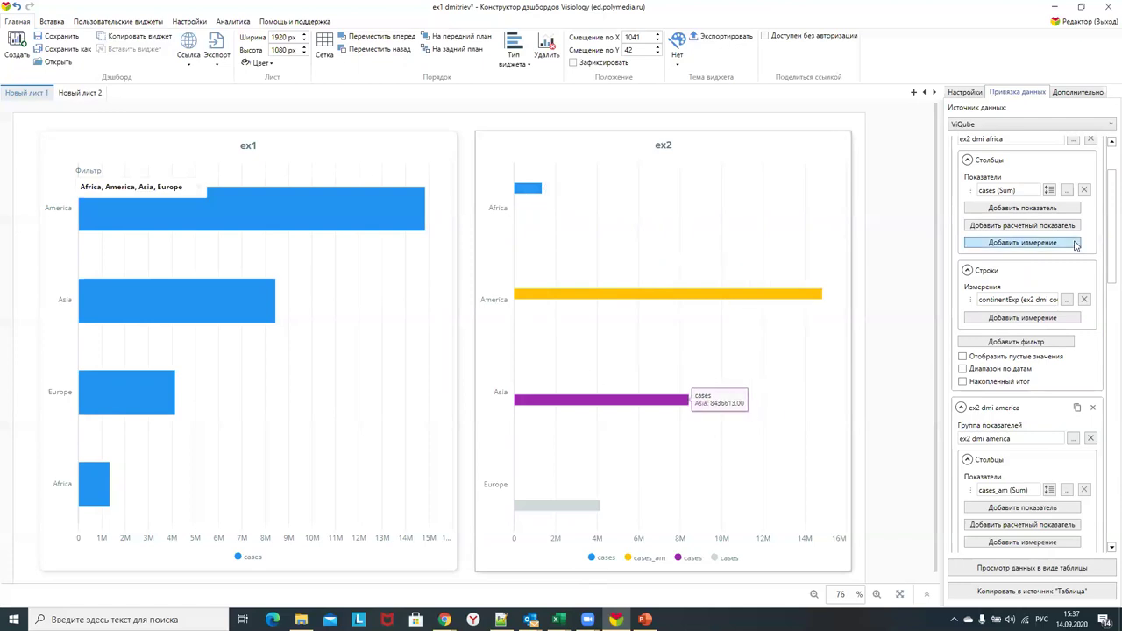
Drag the ex1 chart's filter up toward its top-left corner
scroll(1104, 251, up, 3)
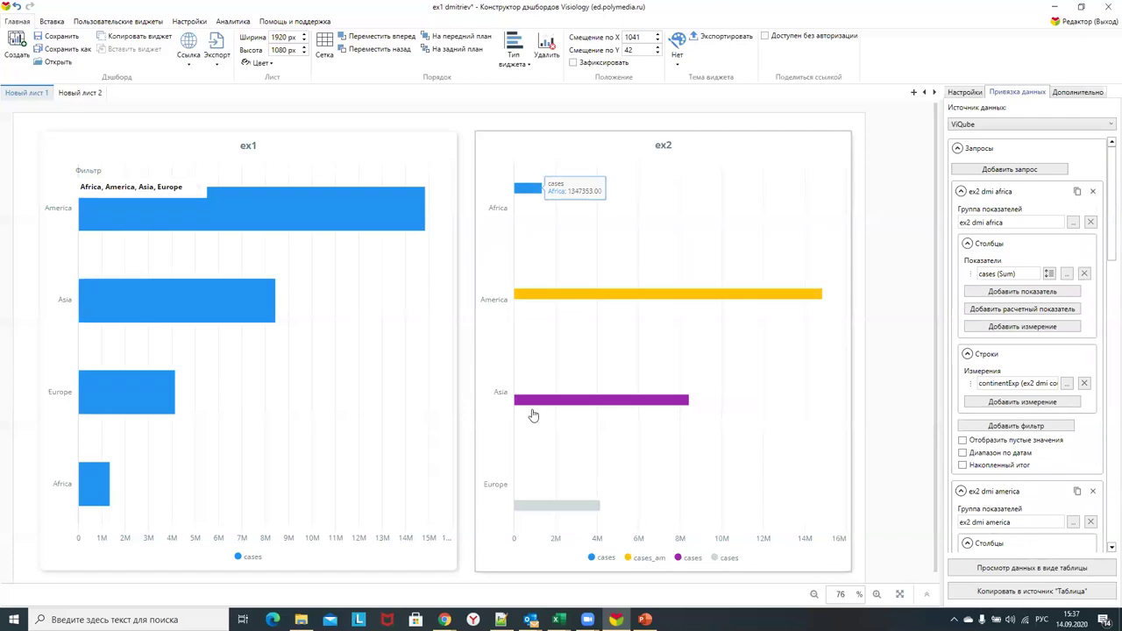
mouse_move(520, 484)
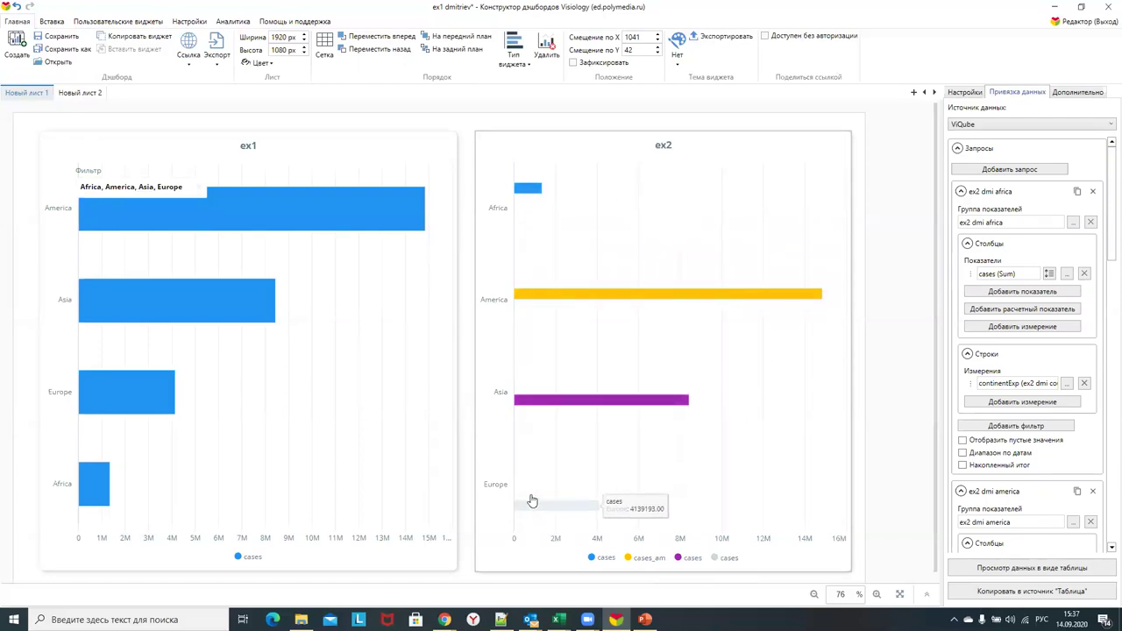
click(162, 158)
drag(162, 158, 158, 159)
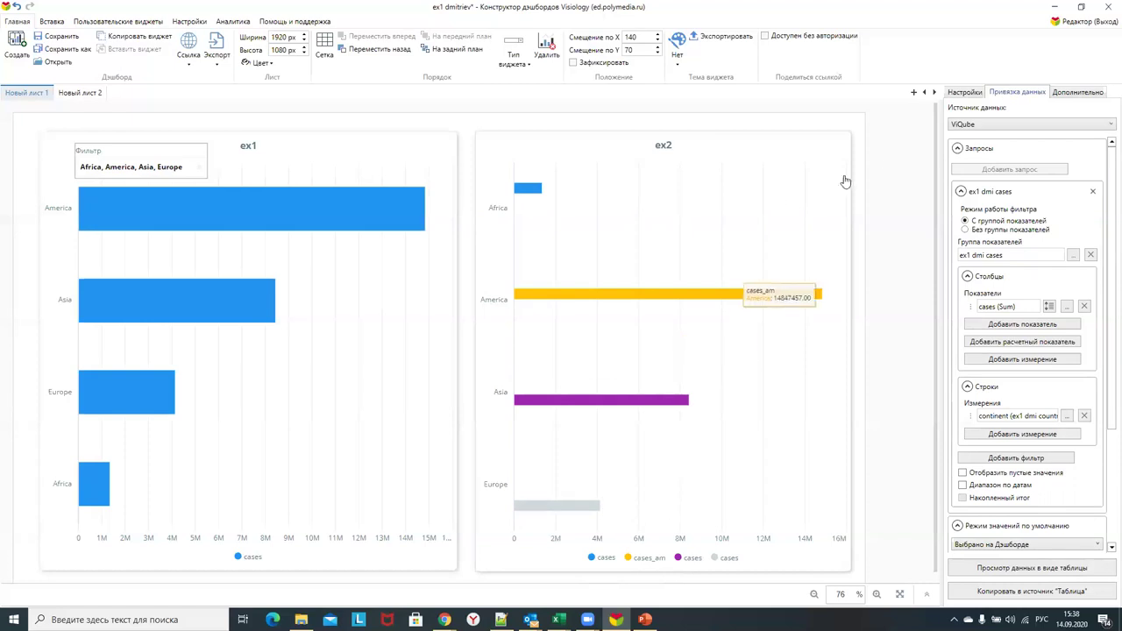
Enable Подписи точек/столбцов on ex2 and keep Отобразить пустые значения unchecked to hide Oceania
click(953, 93)
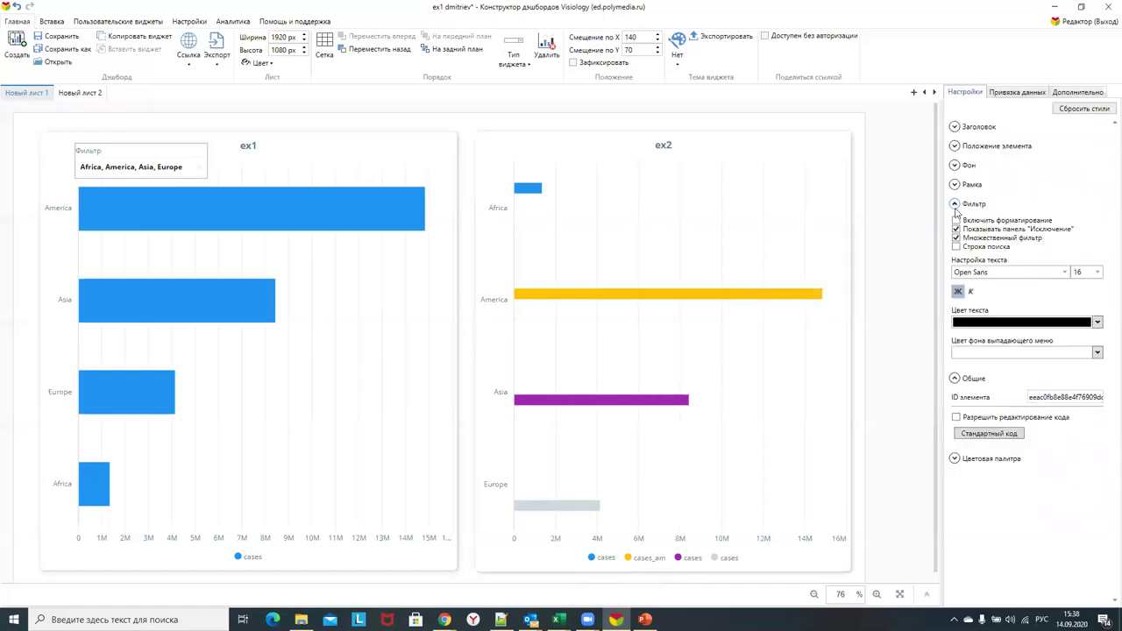
click(954, 204)
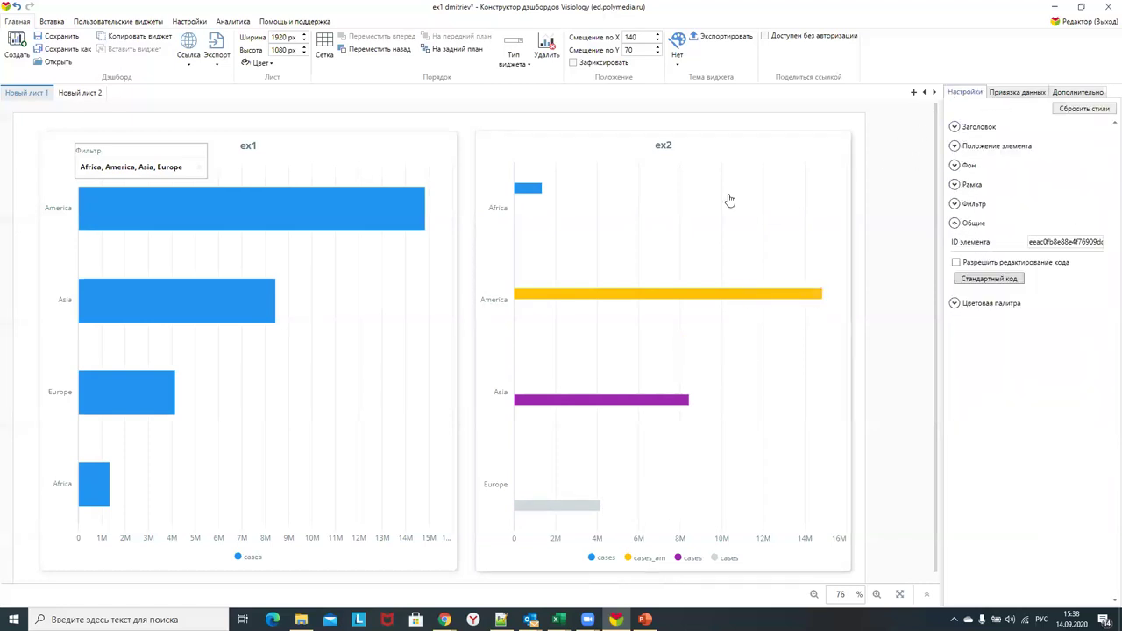
click(728, 200)
click(955, 243)
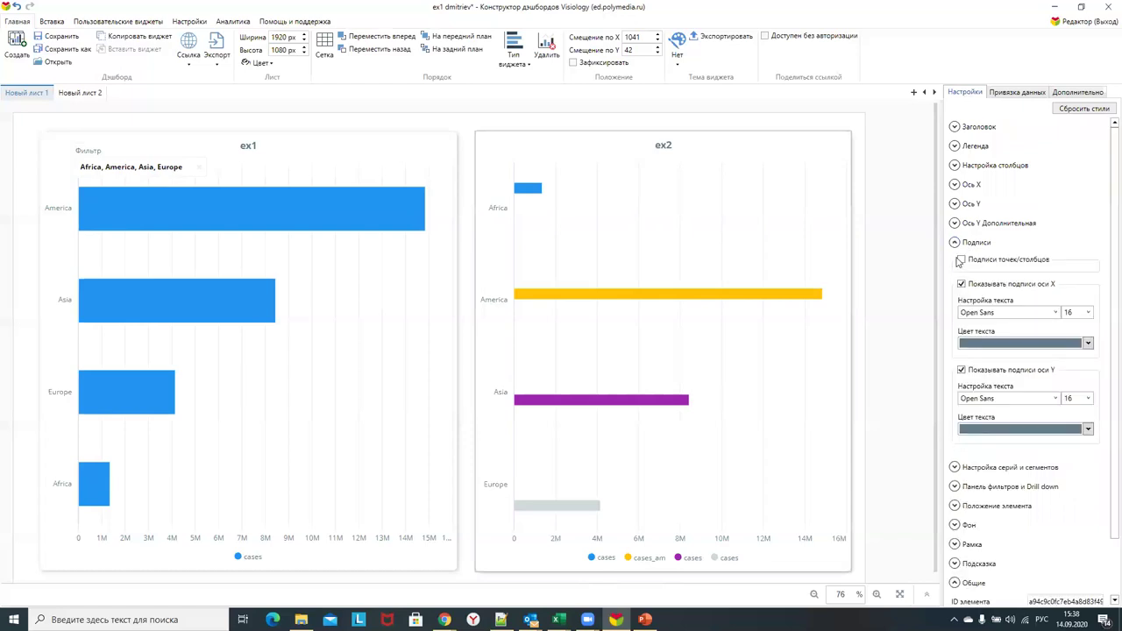
click(960, 260)
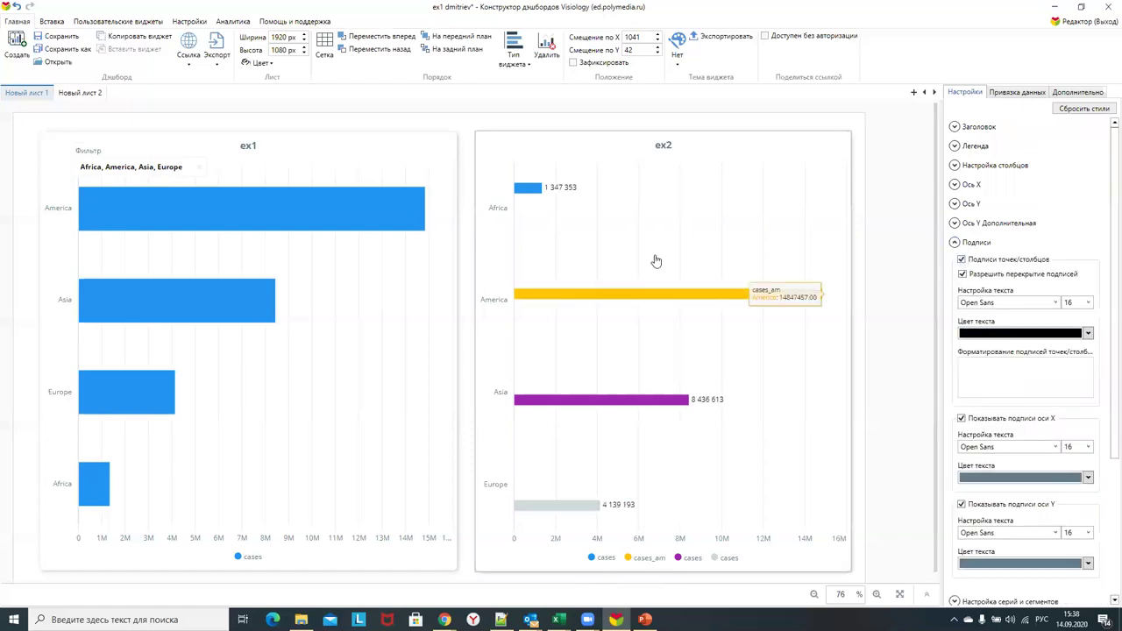
click(1006, 97)
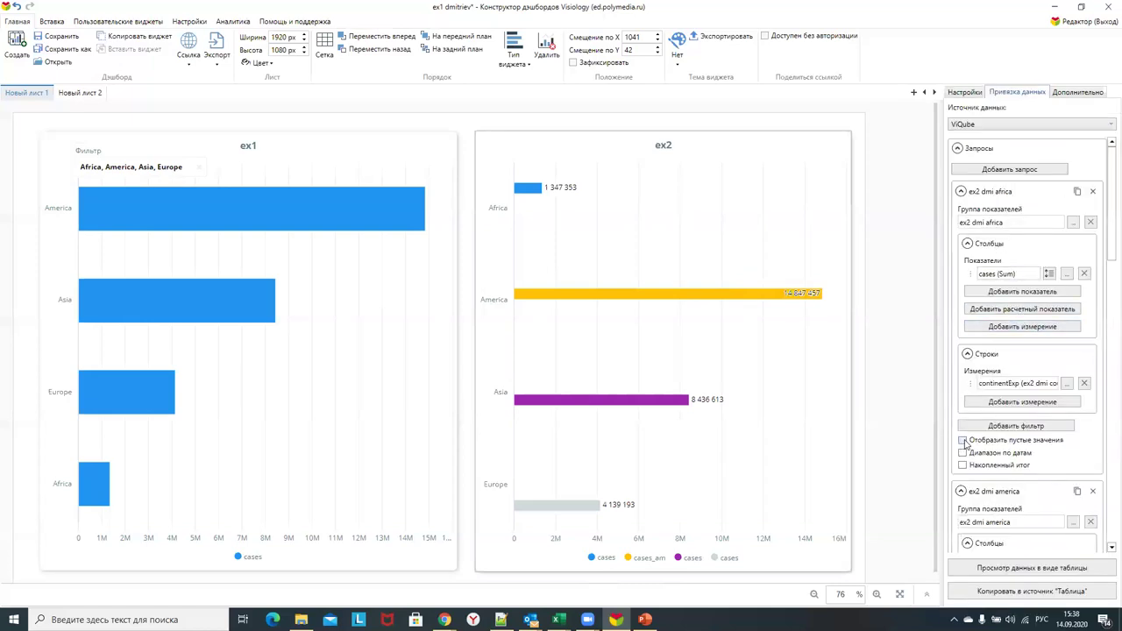
click(962, 440)
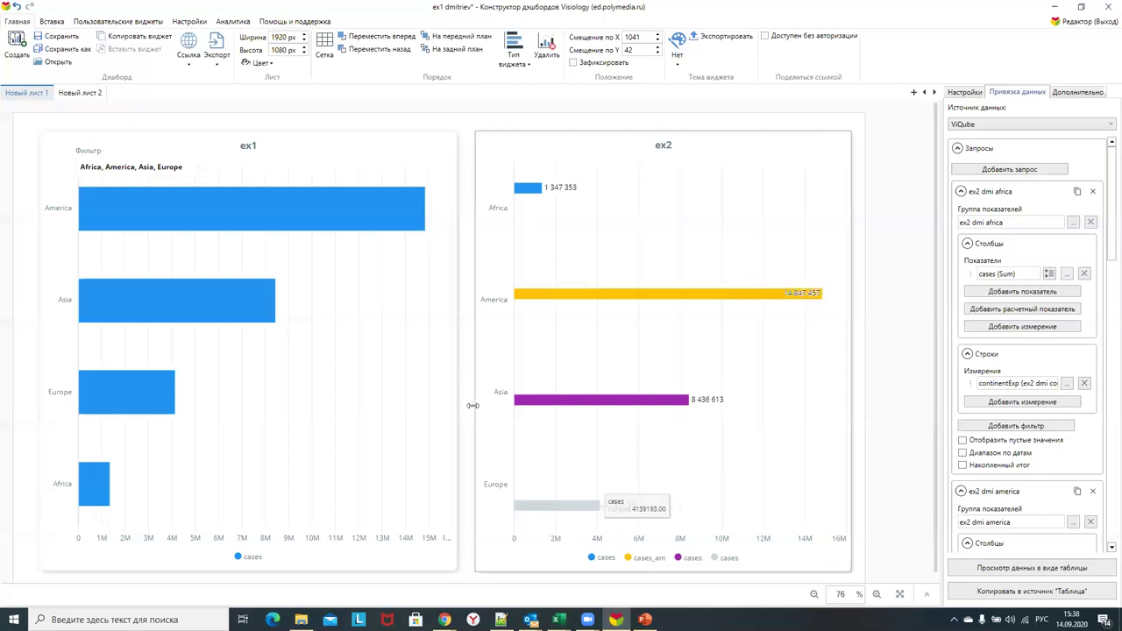
Show the Аналитика data table listing ex2 cases for Africa, America, Asia and Europe
click(241, 24)
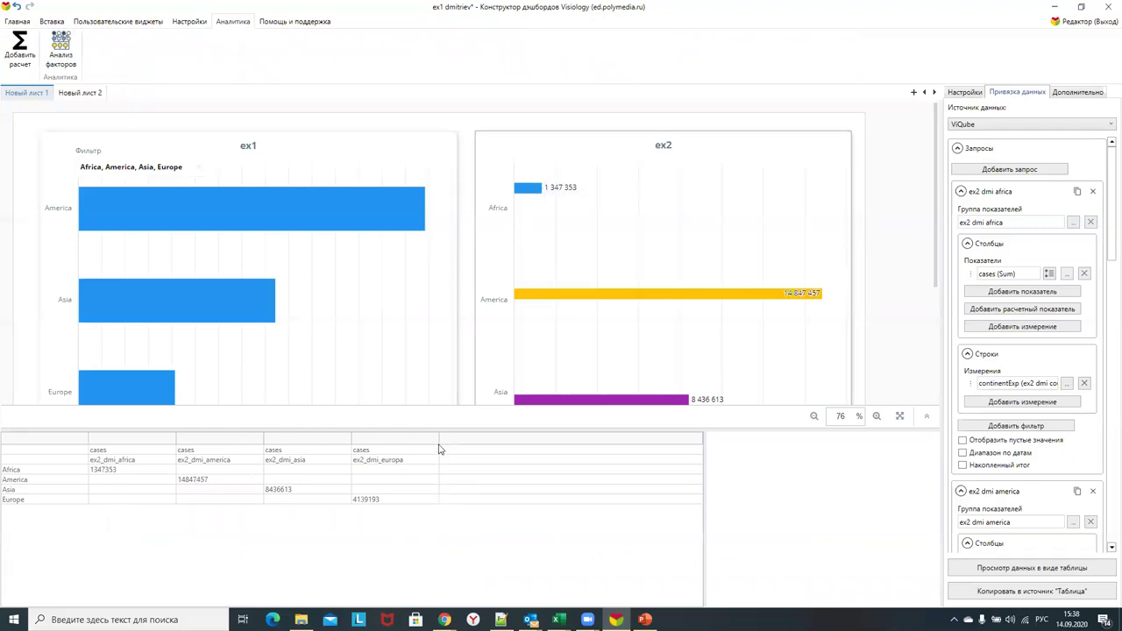
scroll(533, 306, down, 2)
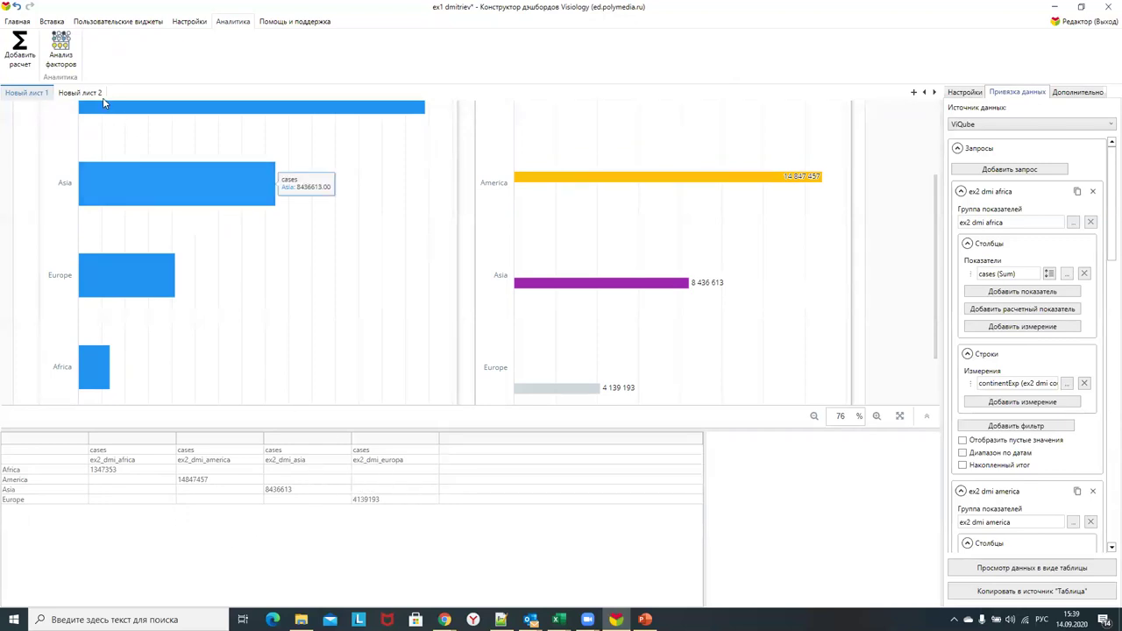
Create Расчетный столбец 1 as ex2_dmi_africa cases plus ex2_dmi_america cases
click(19, 51)
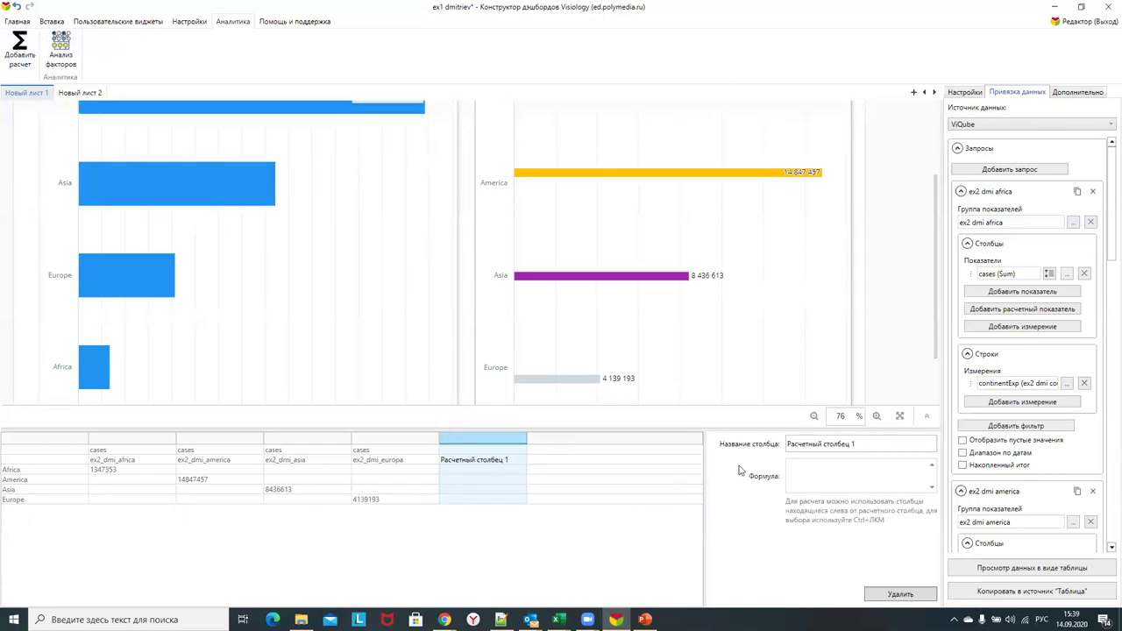
ctrl+click(130, 464)
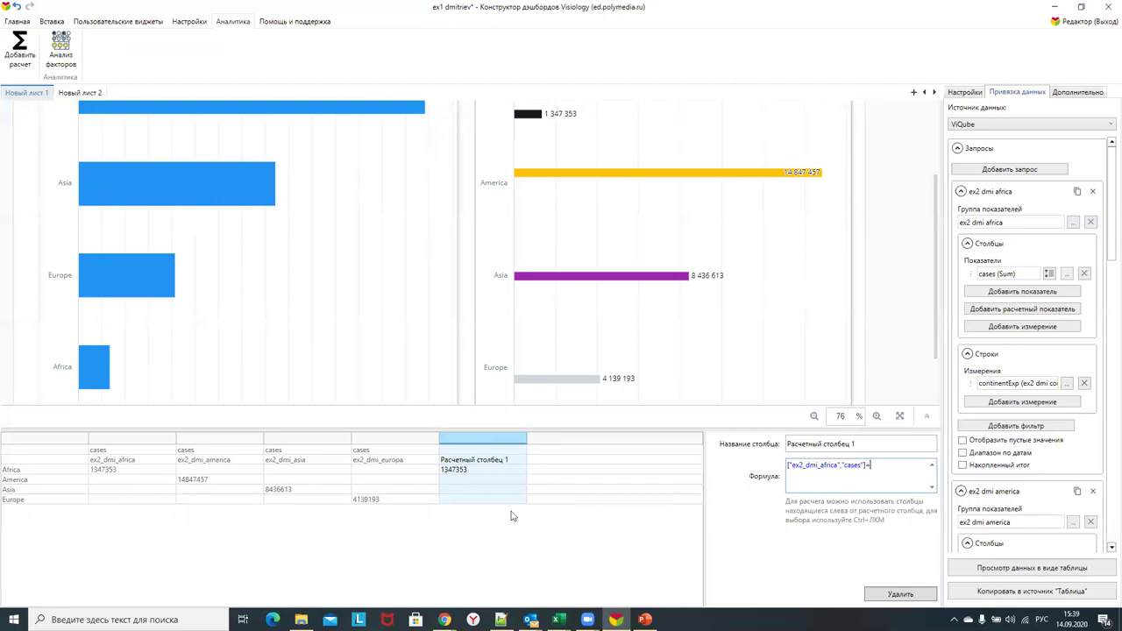
ctrl+click(224, 480)
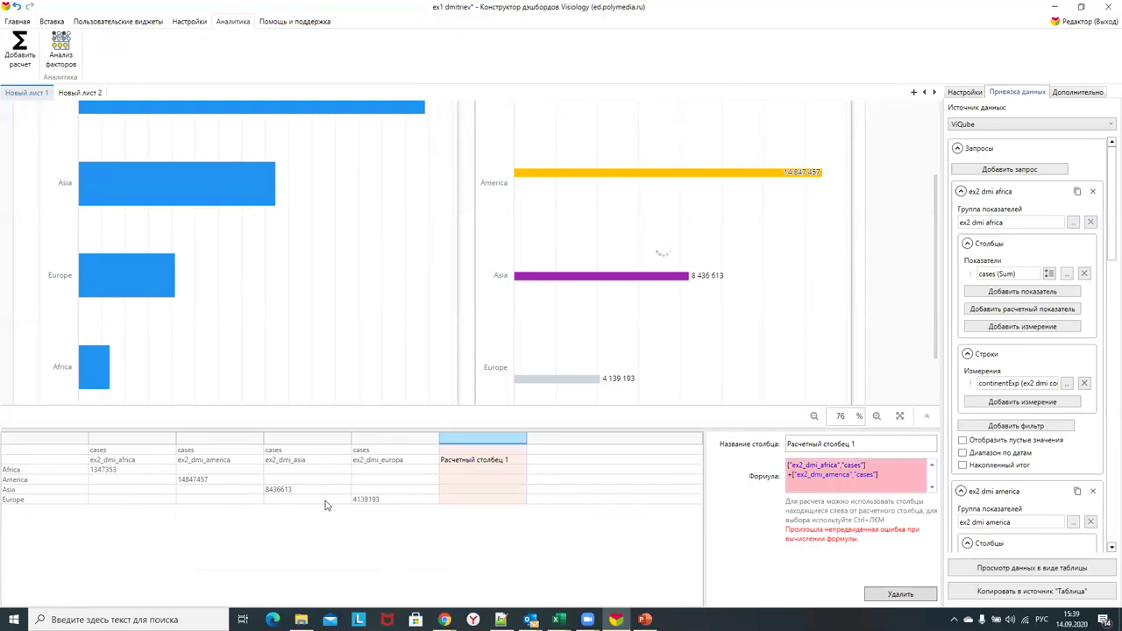
scroll(536, 321, up, 2)
scroll(585, 345, down, 3)
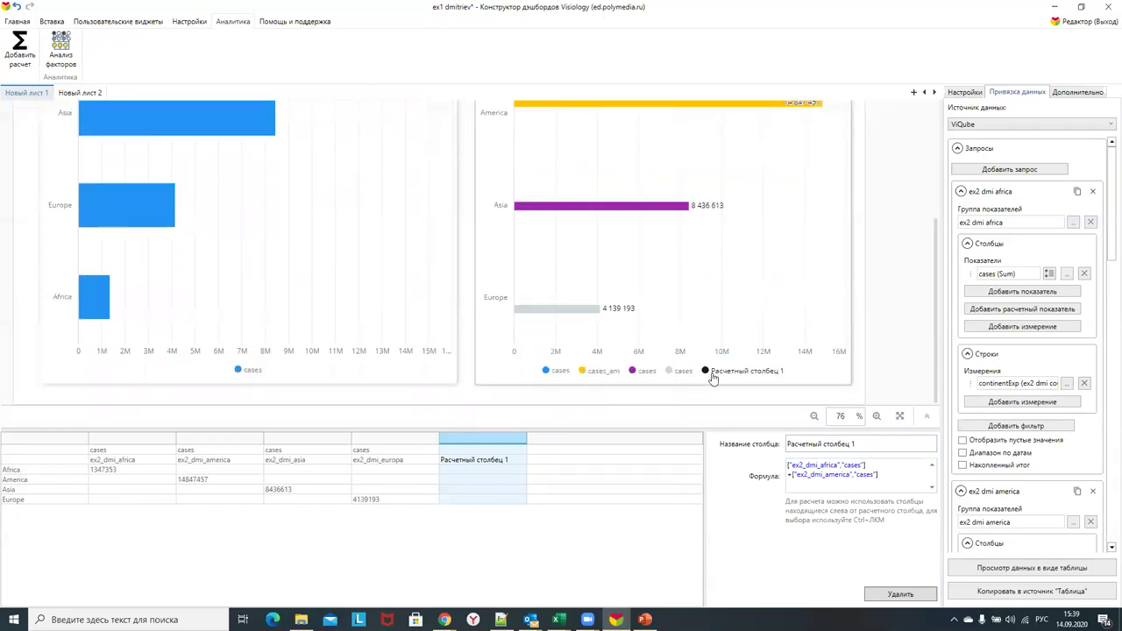
scroll(711, 378, up, 2)
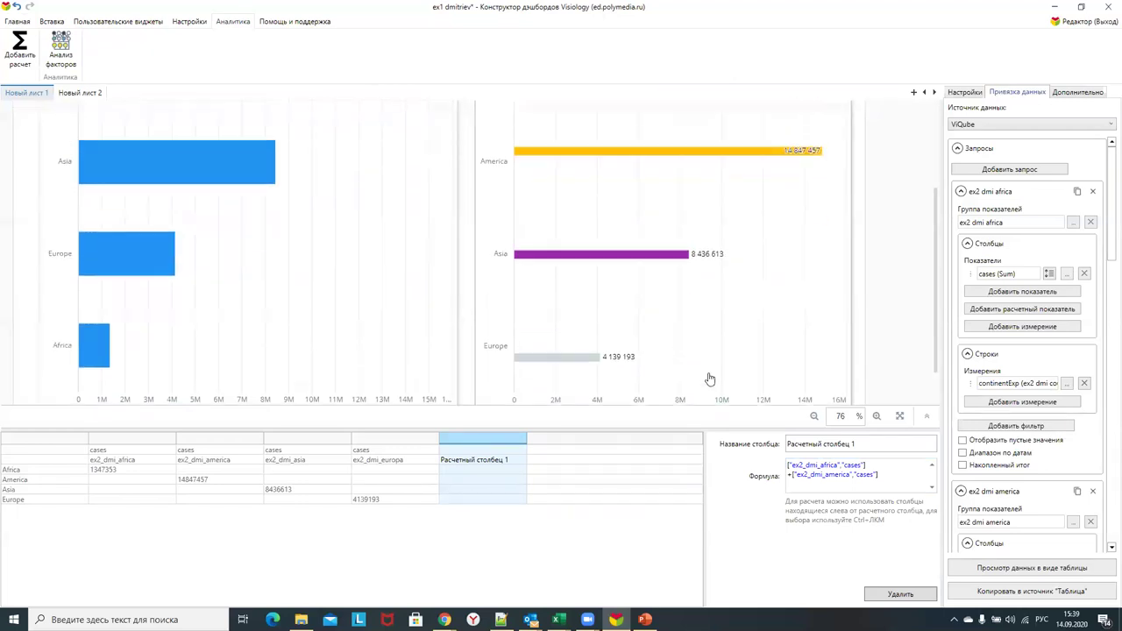
scroll(554, 217, up, 1)
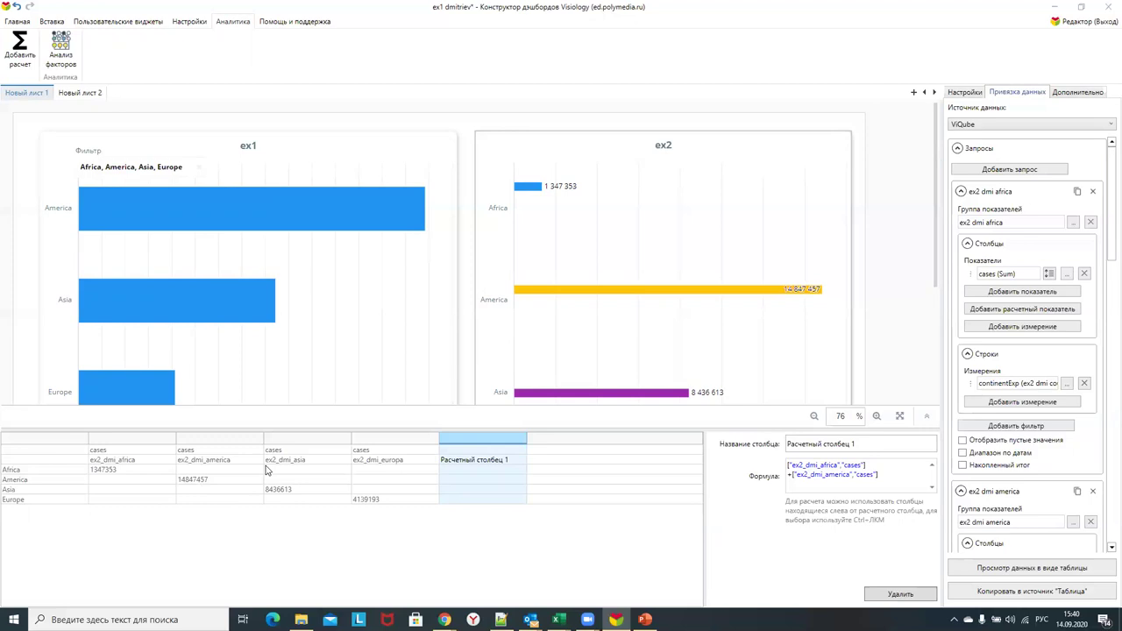
Rewrite the formula as (africa cases == null ? 0 : africa cases) + america cases
click(880, 466)
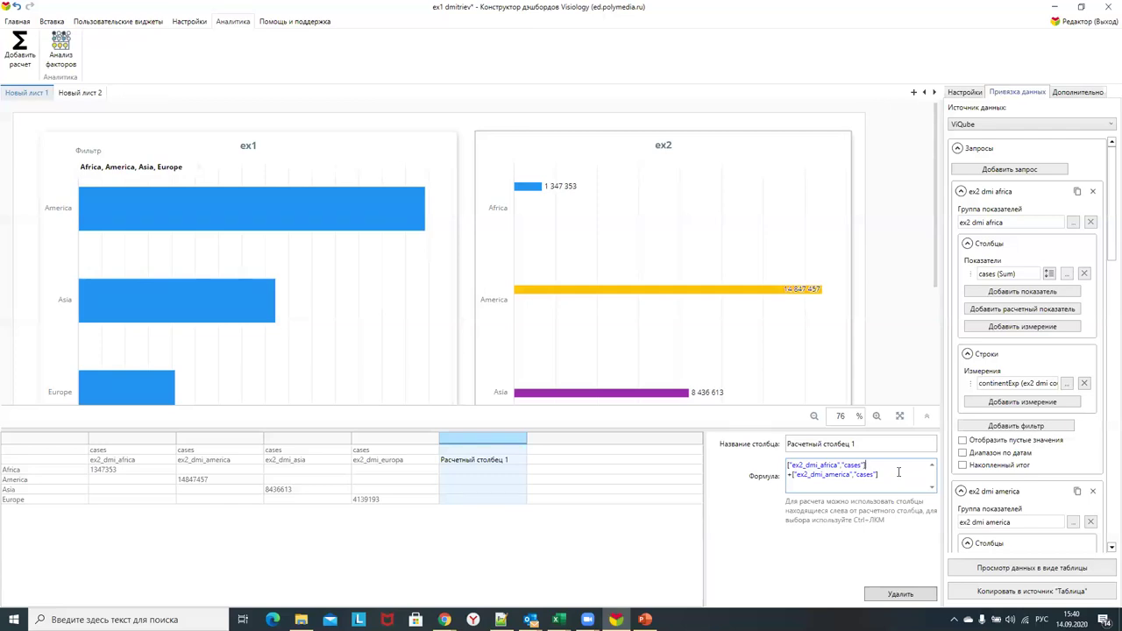
text(=)
key(BackSpace)
key(BackSpace)
key(BackSpace)
key(alt+shift)
text(ull ?)
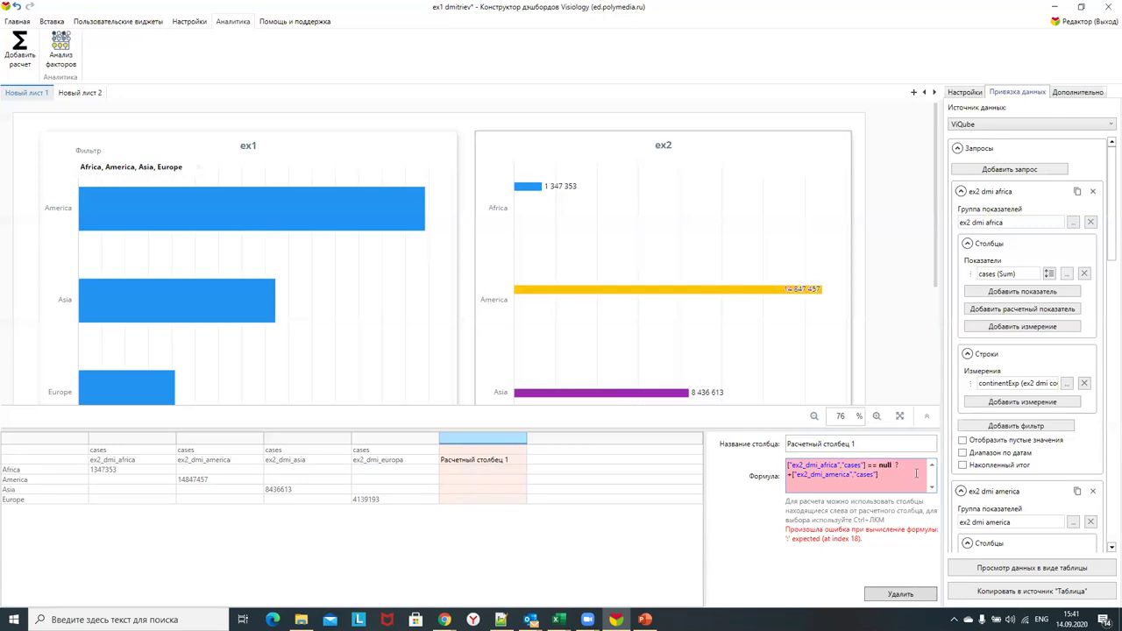
text(0^:)
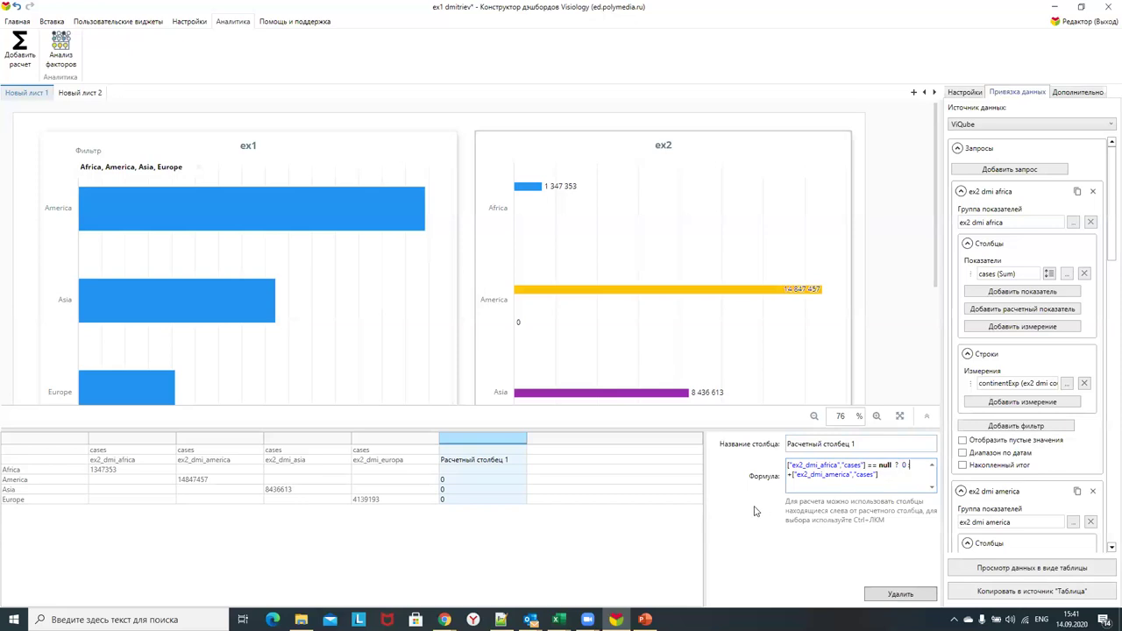
ctrl+click(149, 449)
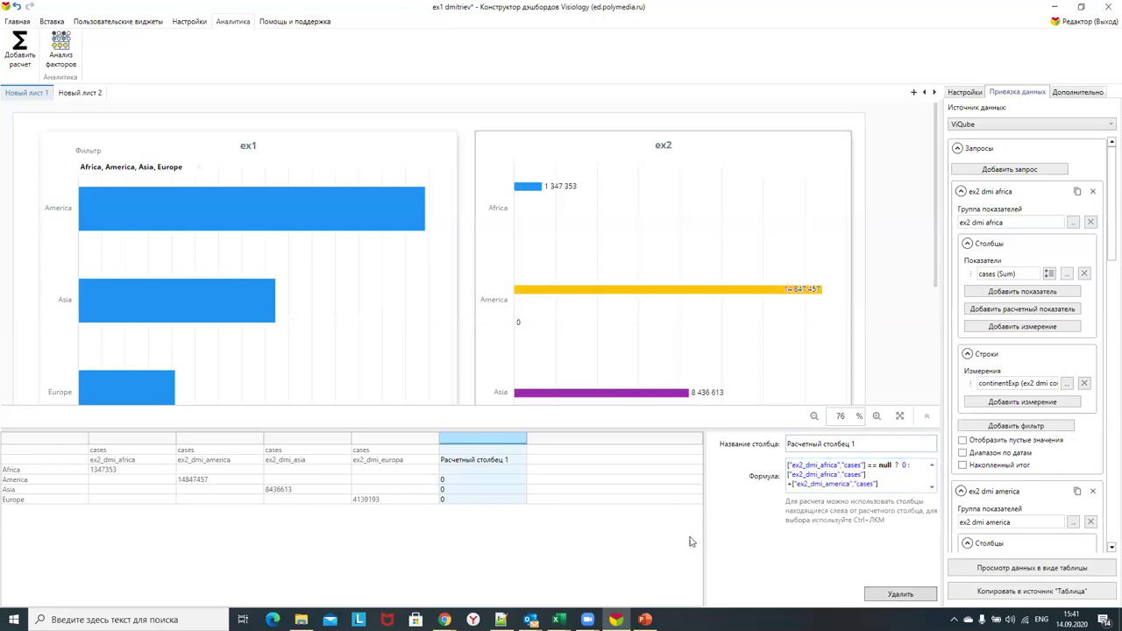
text())
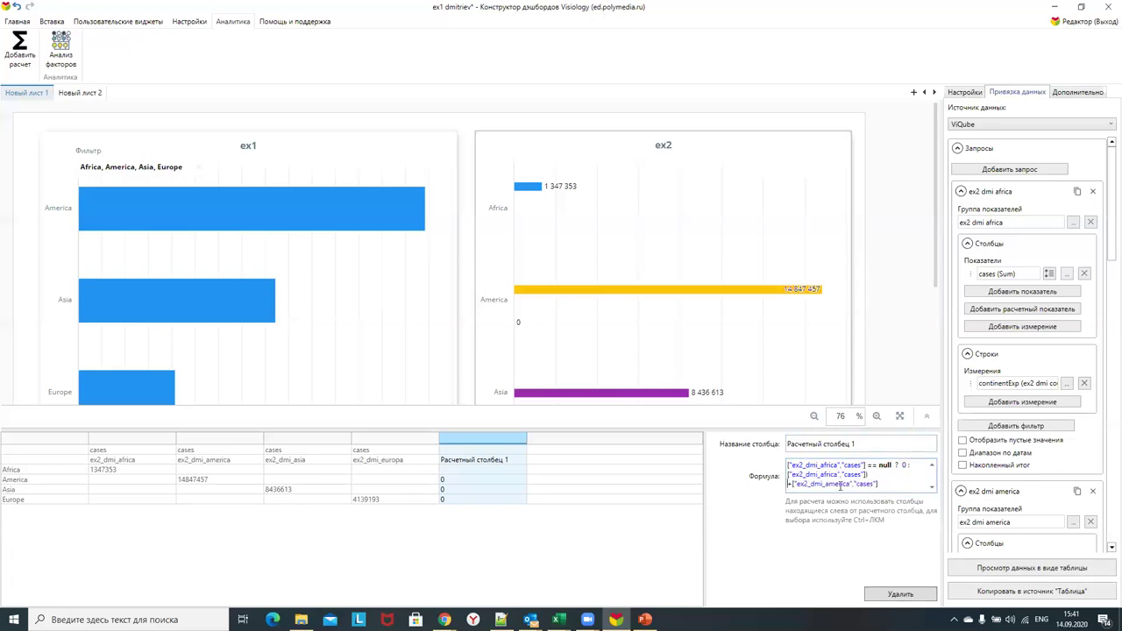
click(788, 465)
text(()
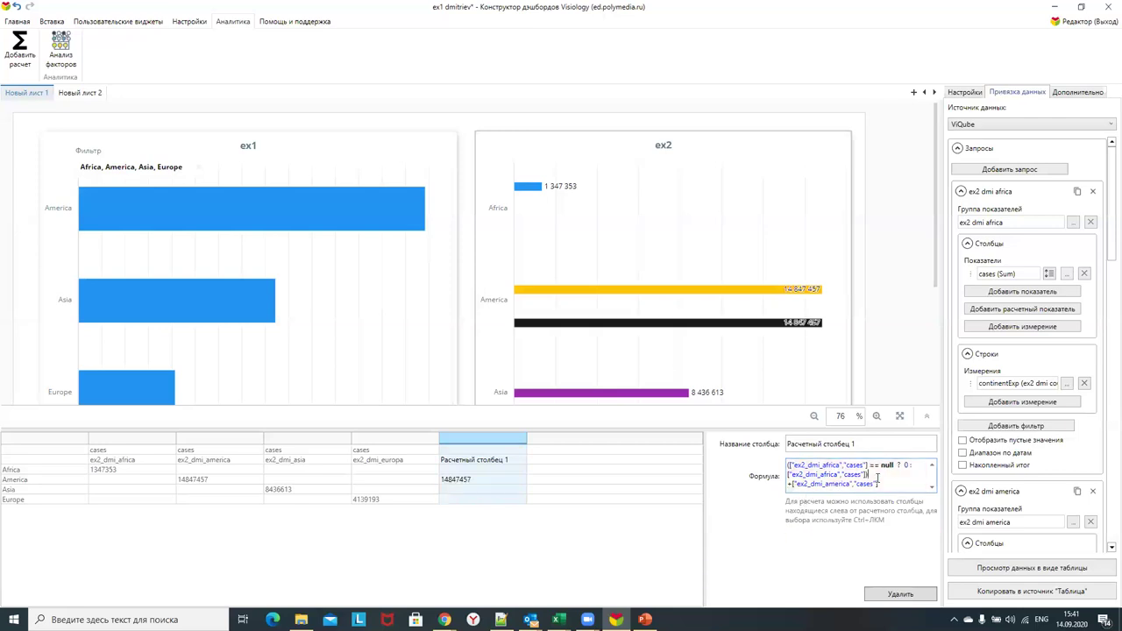
drag(868, 474, 783, 467)
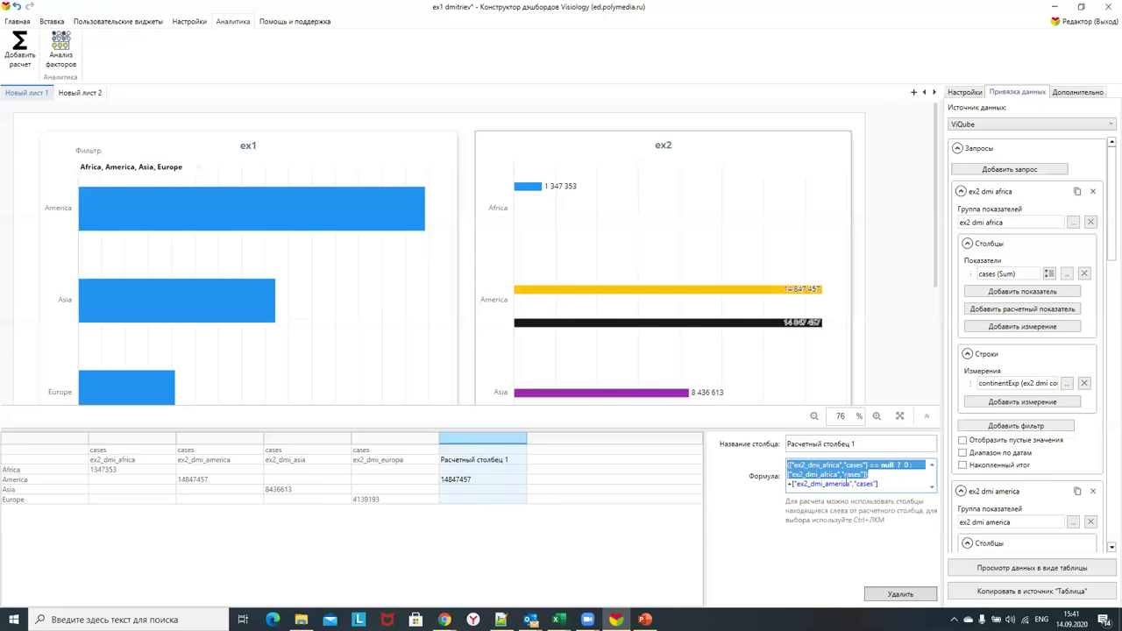
Wrap the america cases term in a '== null ? 0 :' check
click(874, 473)
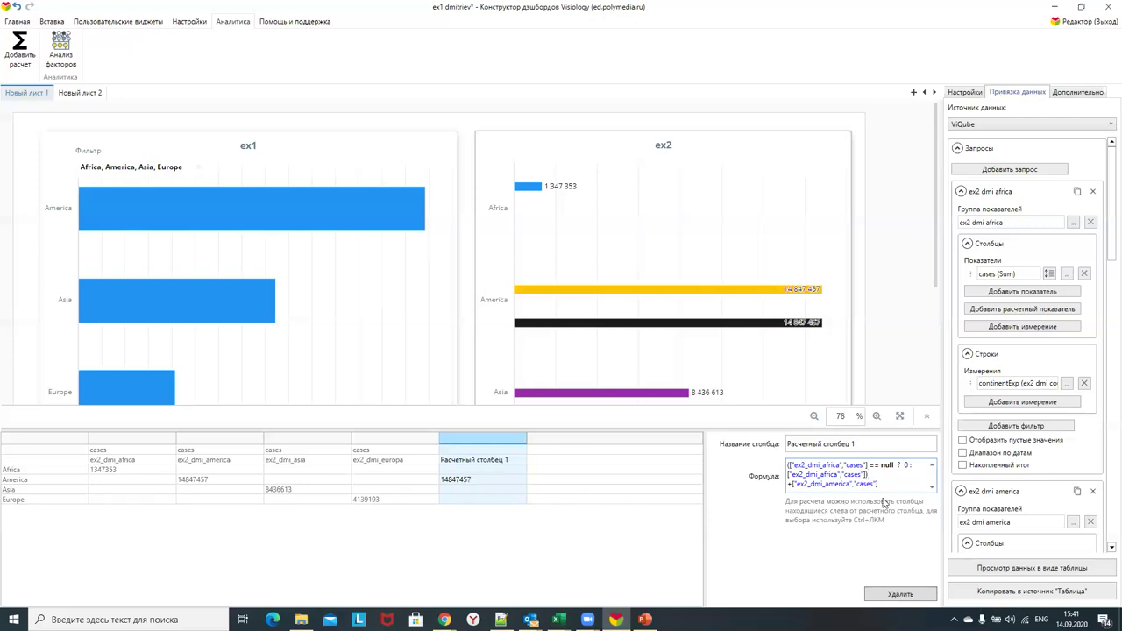
click(791, 483)
text(()
key(End)
text(==)
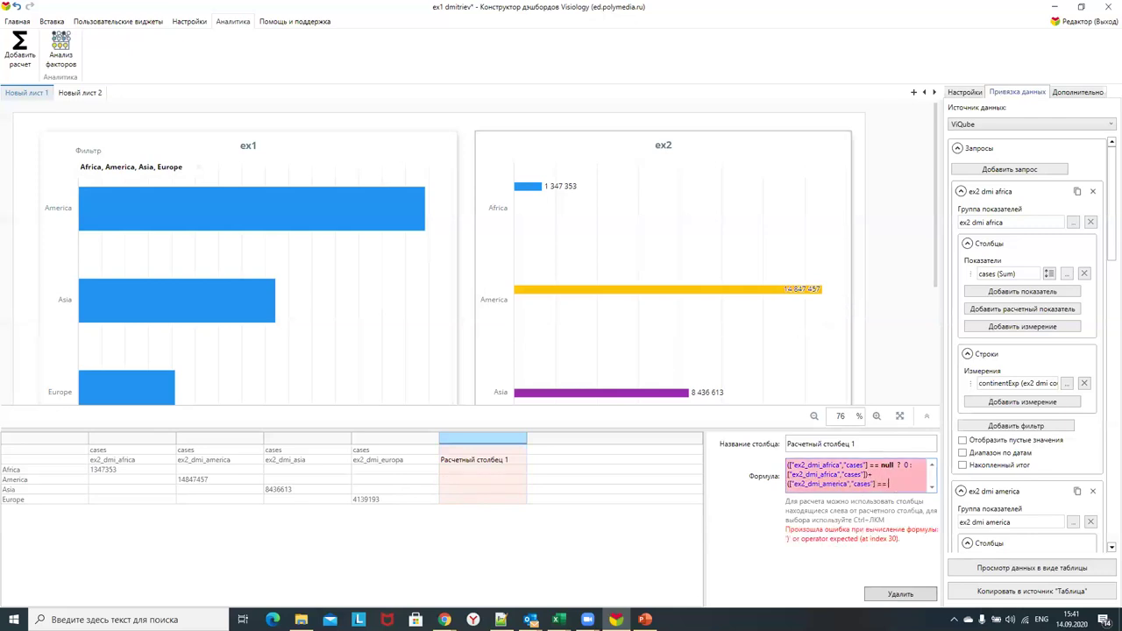
text( null ? 0 :)
ctrl+click(250, 491)
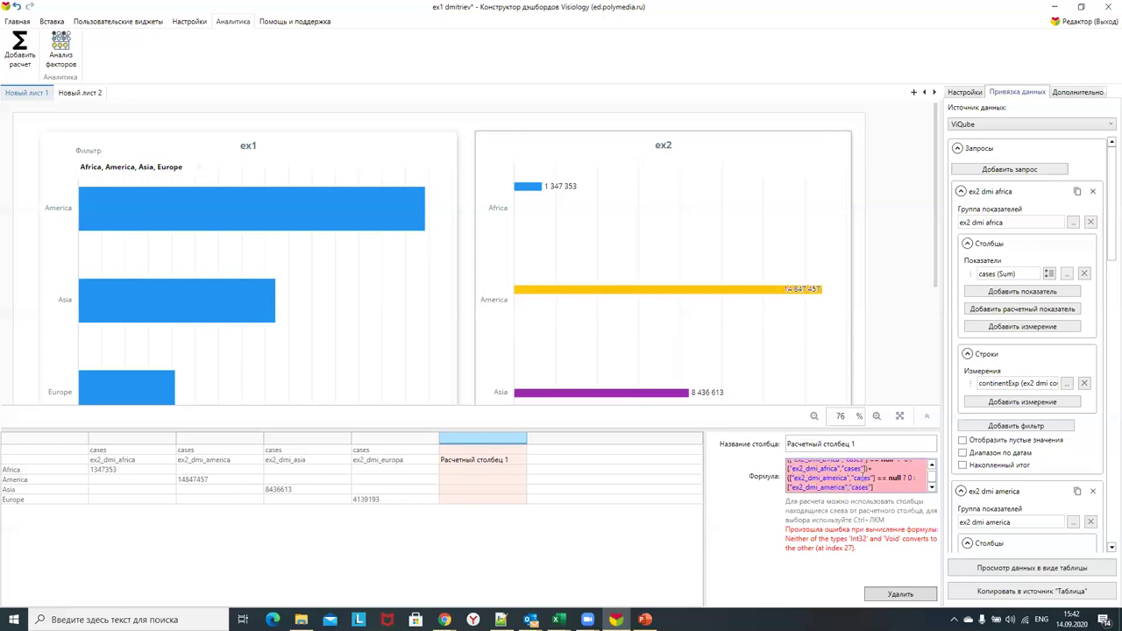
text())
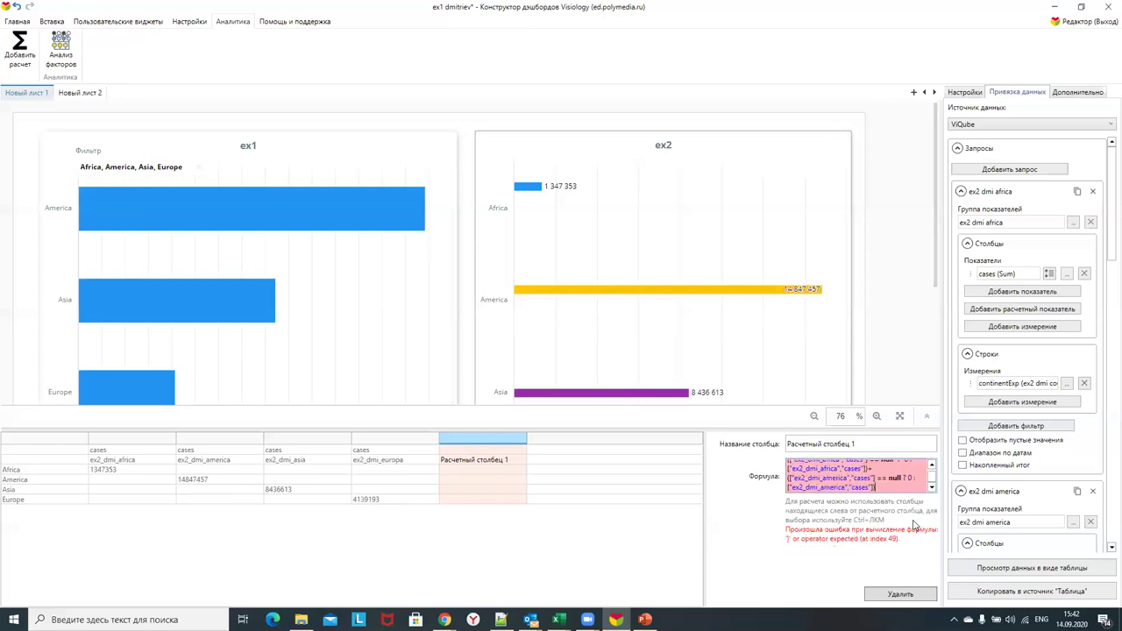
Add null-to-0 asia and europa cases terms to the formula and close the brackets
click(870, 470)
text(+)
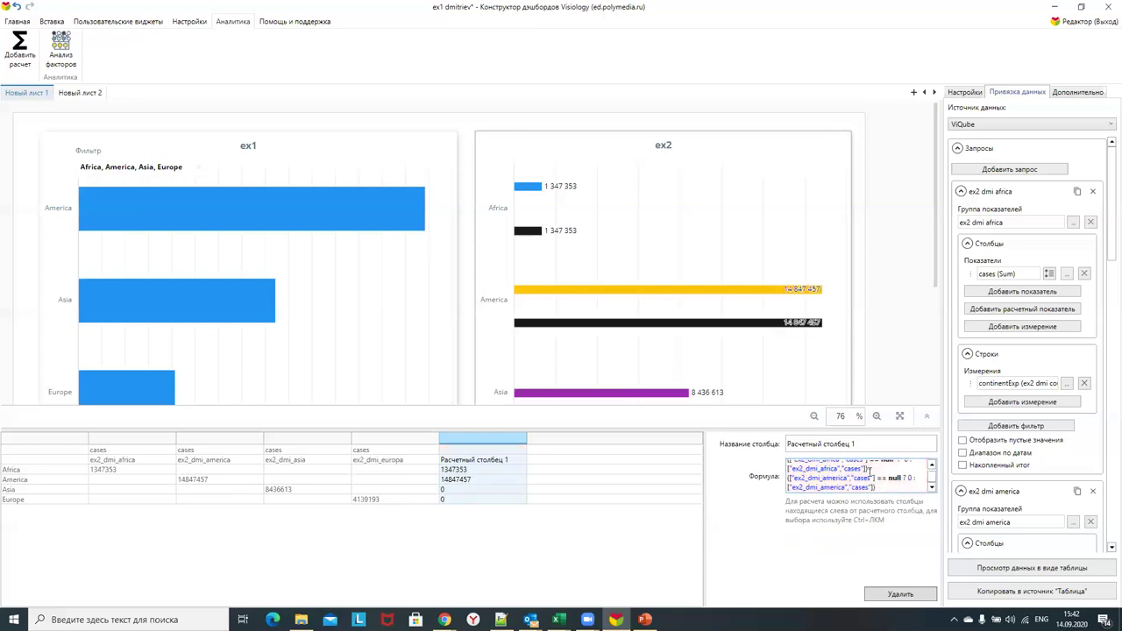
scroll(876, 482, up, 1)
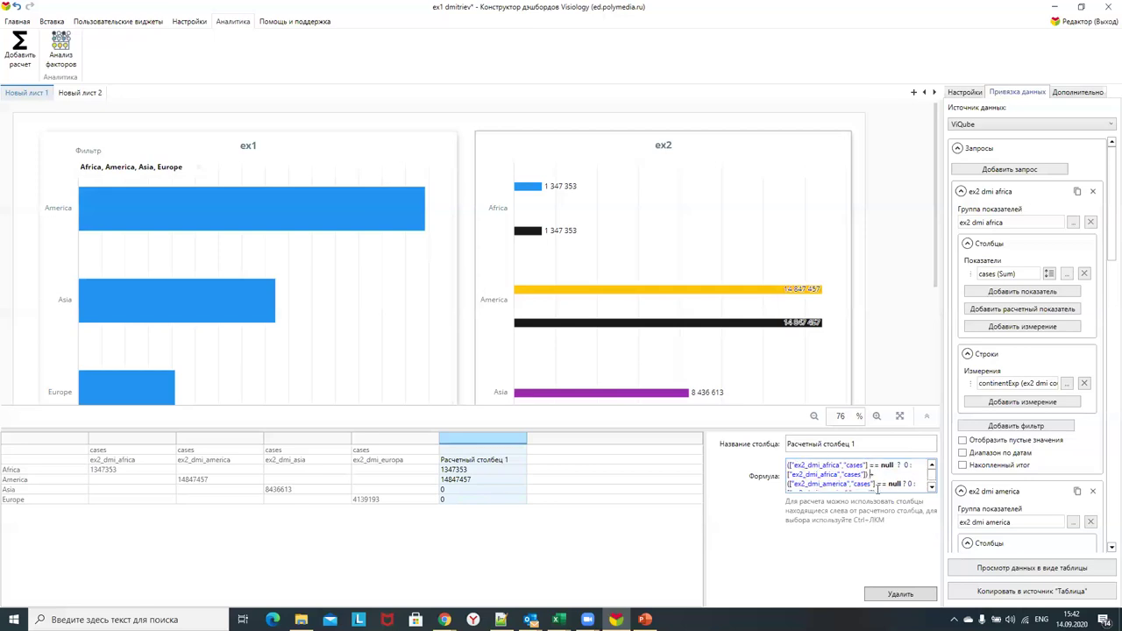
scroll(877, 489, down, 1)
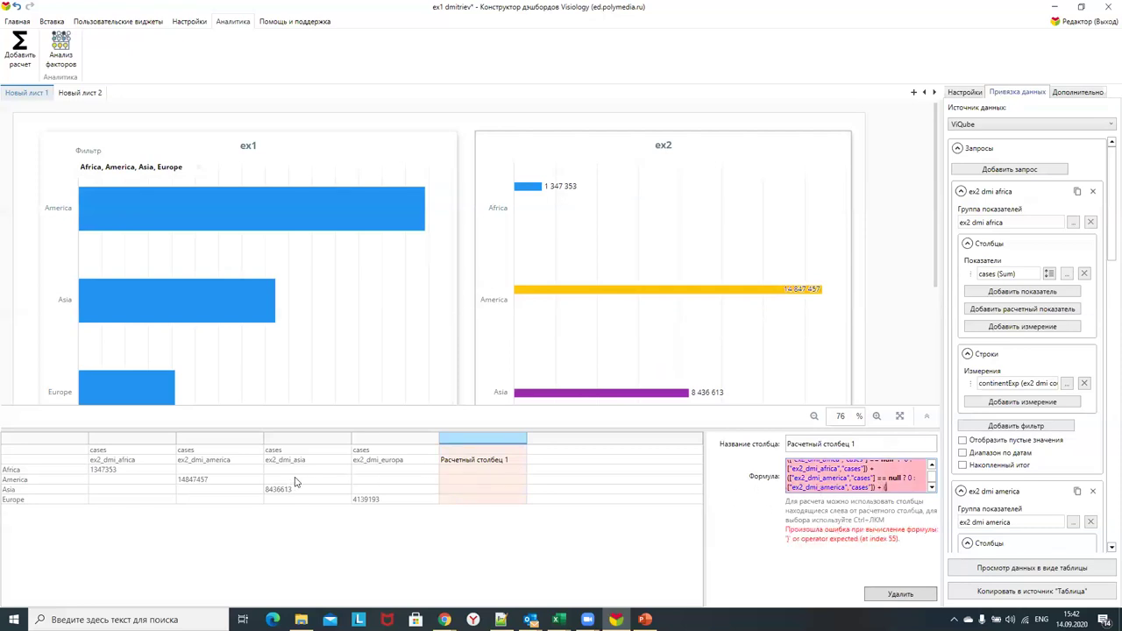
key(BackSpace)
text((["ex2_dmi_asia","cases"])
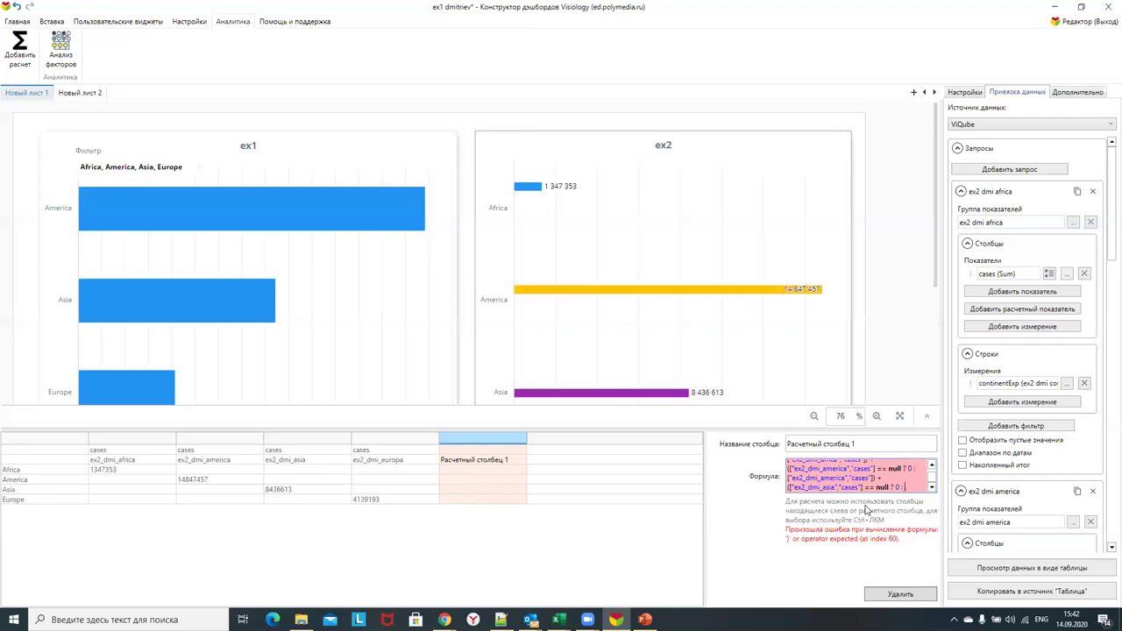
ctrl+click(301, 492)
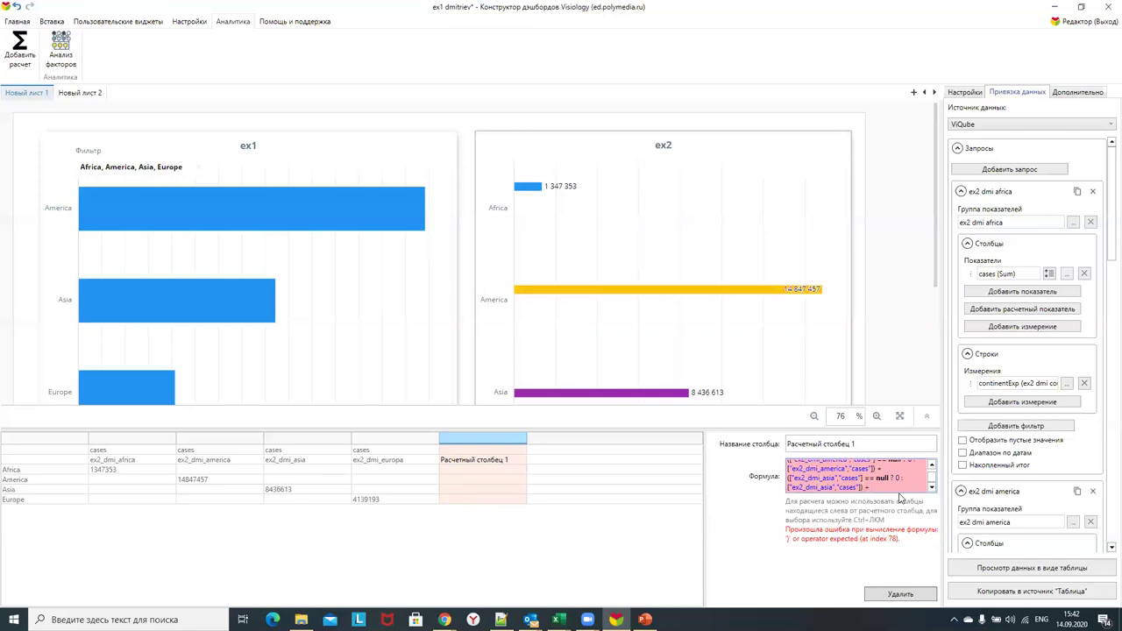
ctrl+click(366, 497)
text(+ (["ex2_dmi_europa","cases"] ==)
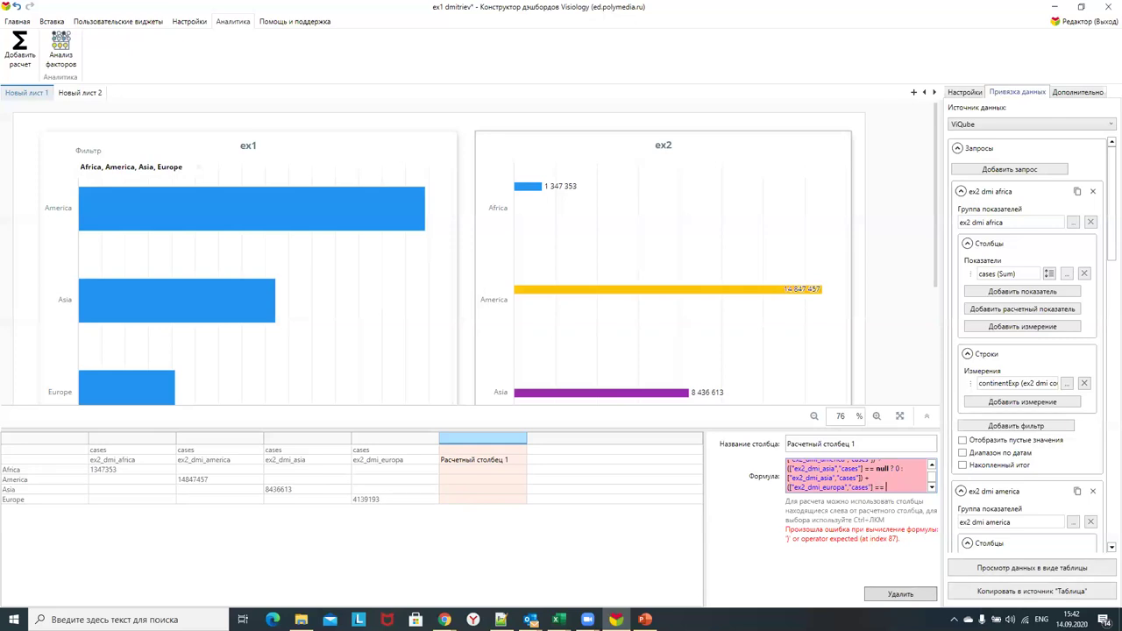
text( null ? 0 :)
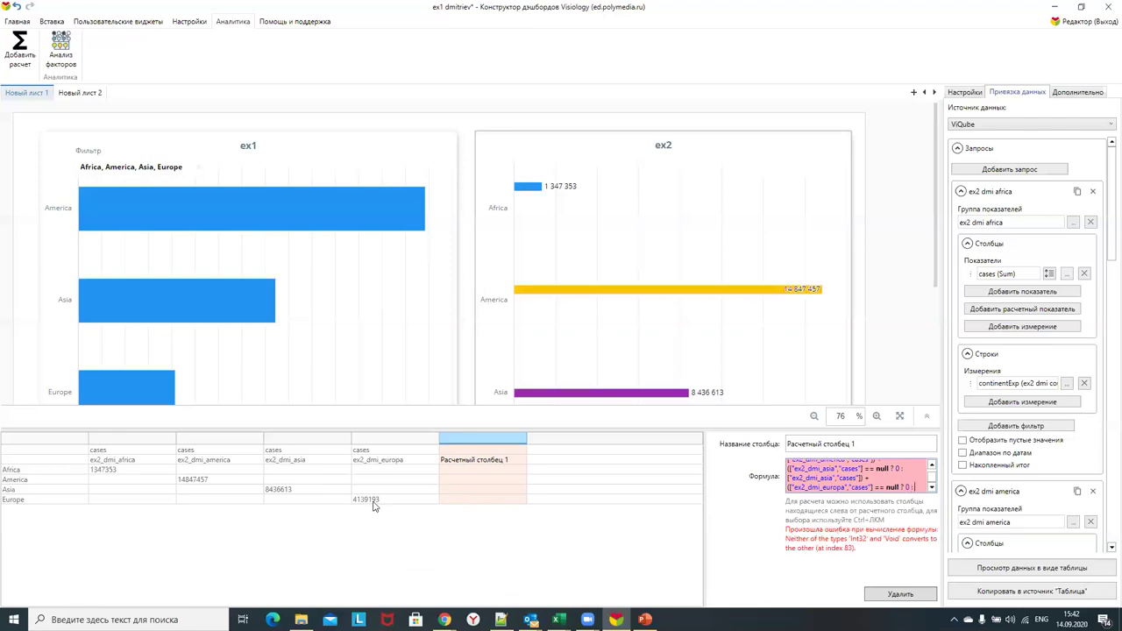
text(["ex2_dmi_europa","cases"])
text())
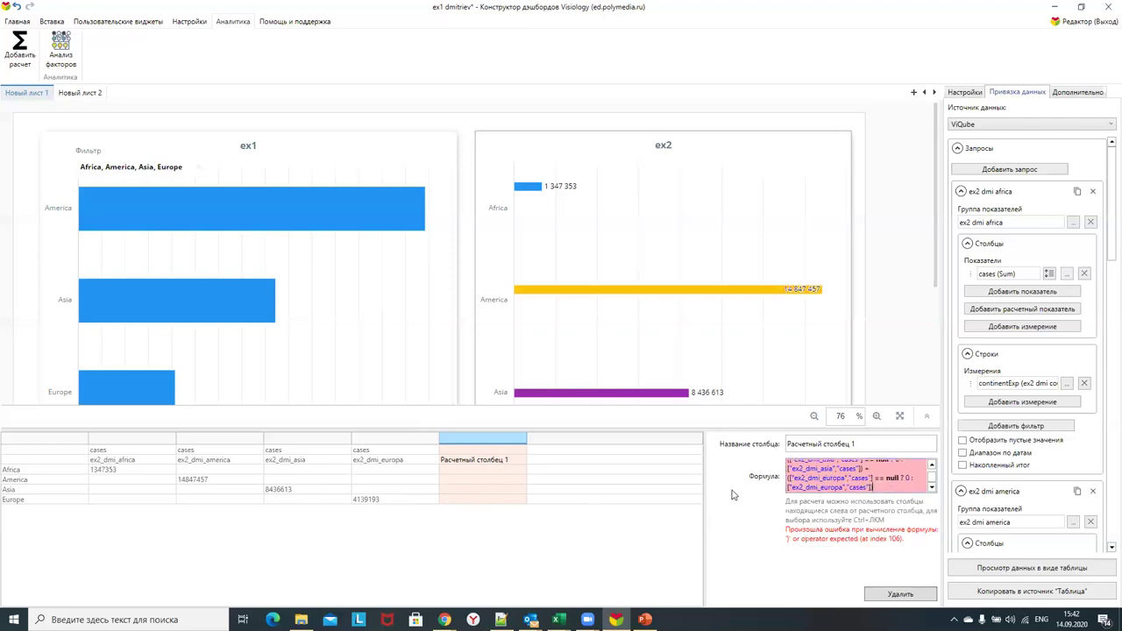
scroll(652, 330, down, 1)
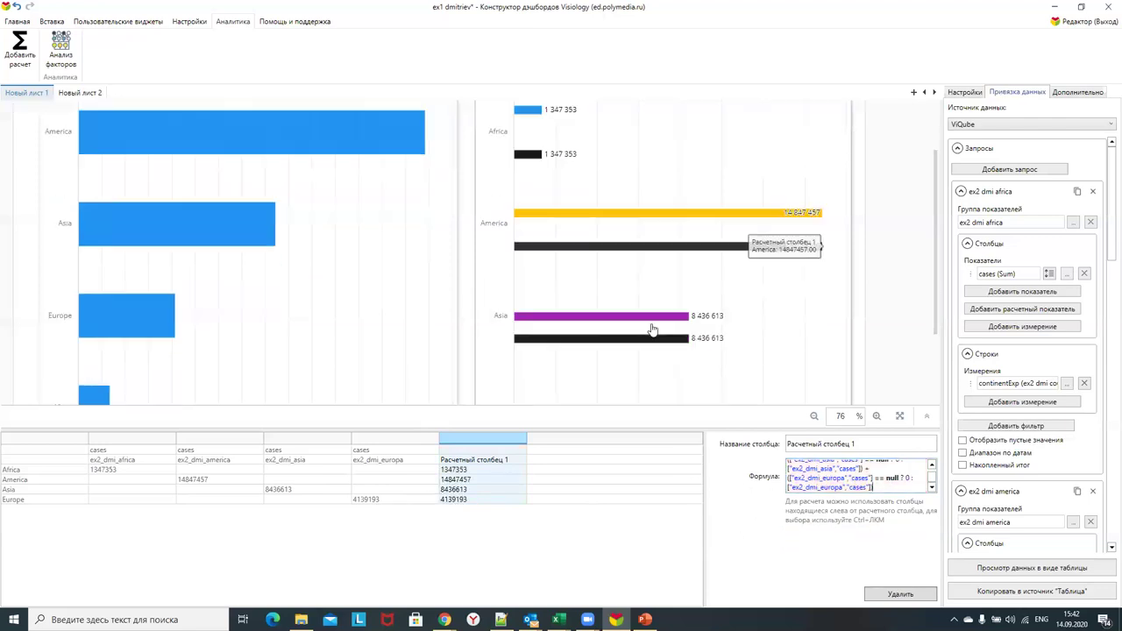
scroll(652, 329, down, 1)
scroll(652, 330, up, 2)
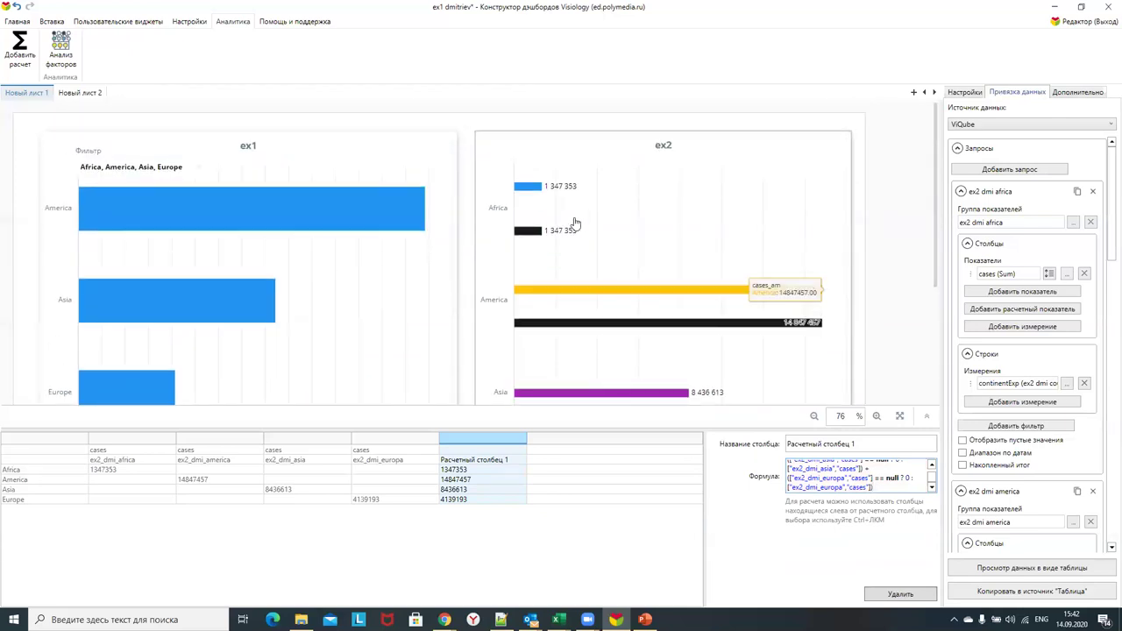
scroll(639, 333, down, 2)
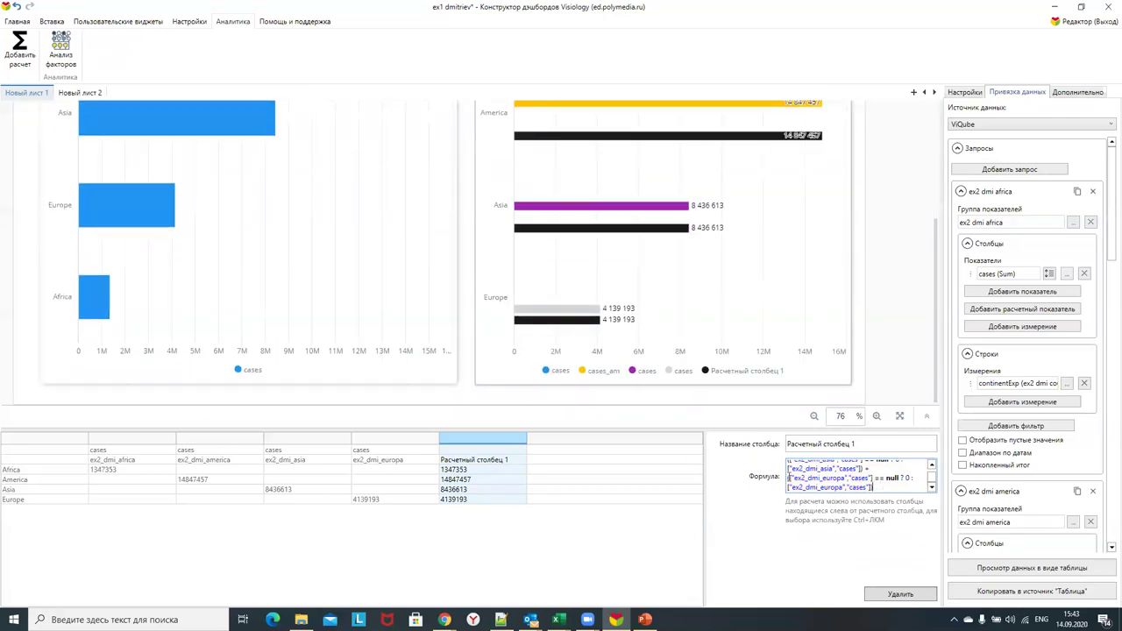
click(790, 475)
key(ctrl+a)
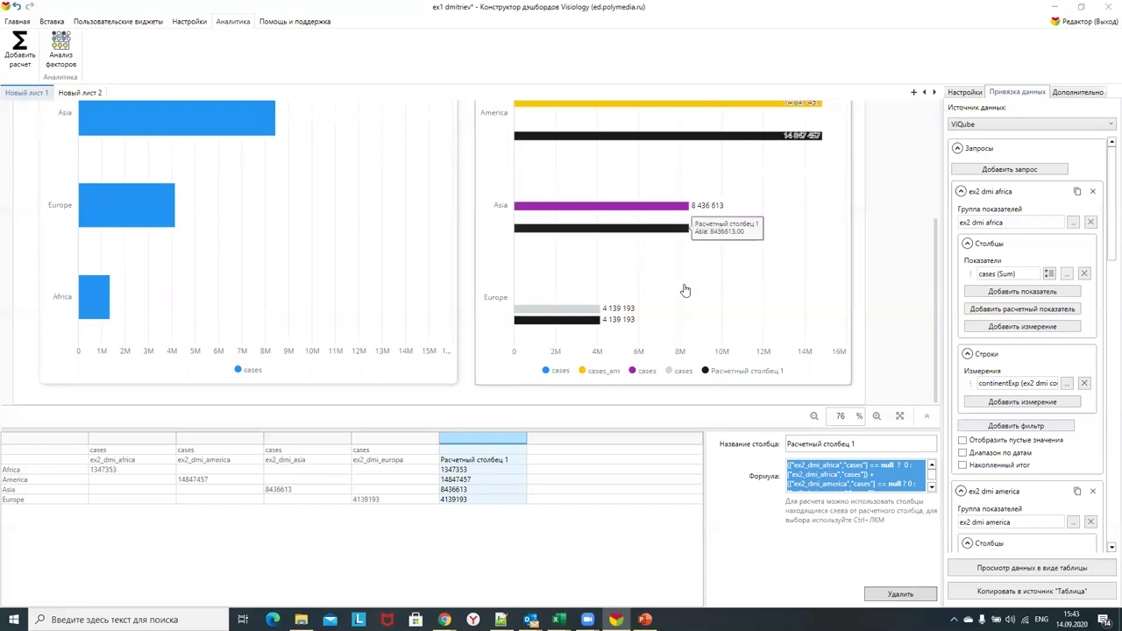
scroll(702, 289, up, 4)
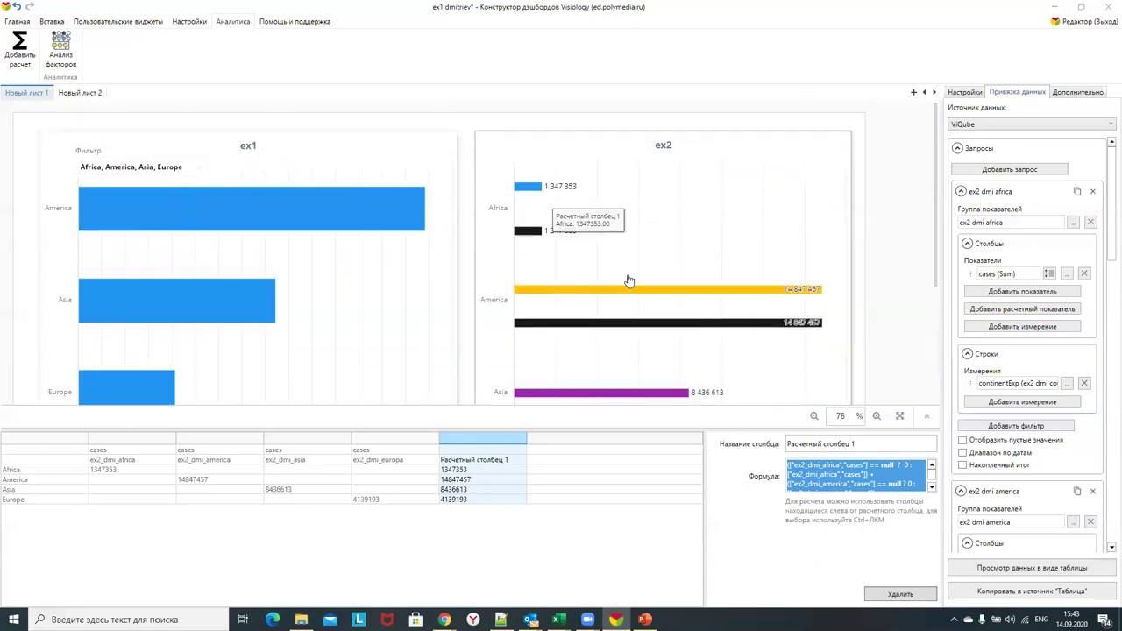
scroll(663, 386, down, 3)
scroll(658, 311, up, 3)
scroll(622, 289, down, 3)
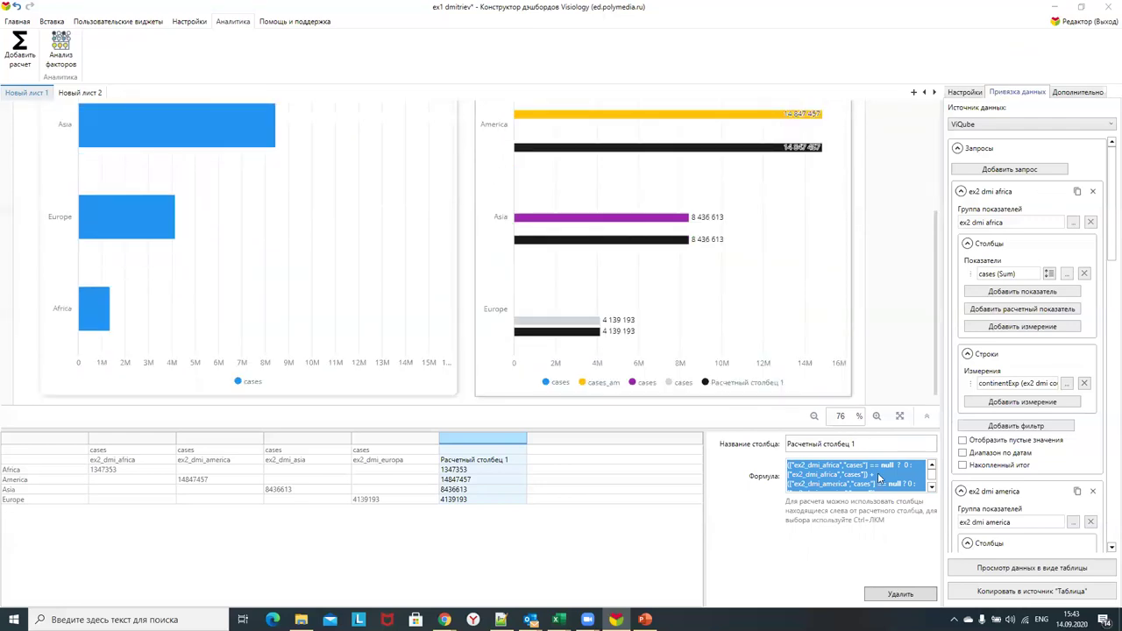
click(827, 465)
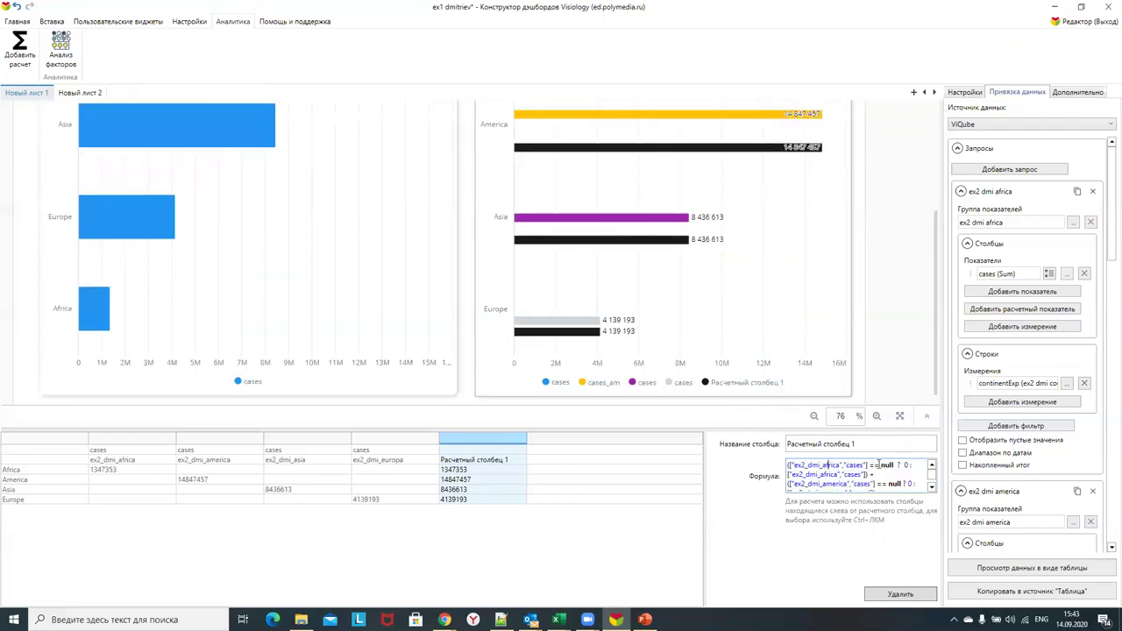
drag(894, 466, 793, 465)
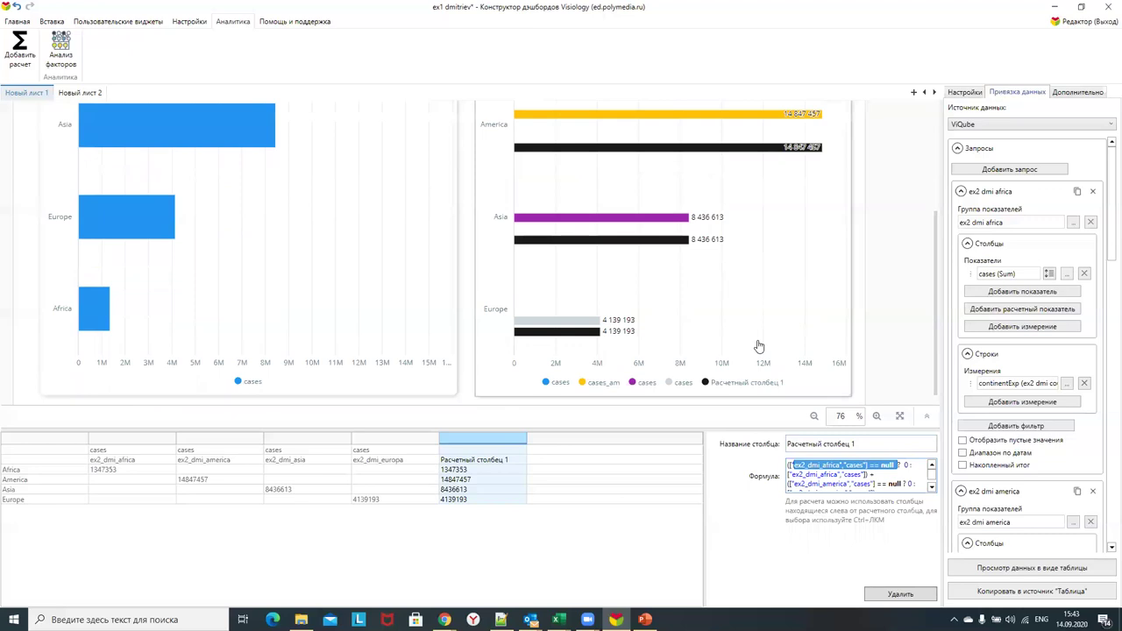
scroll(759, 346, up, 2)
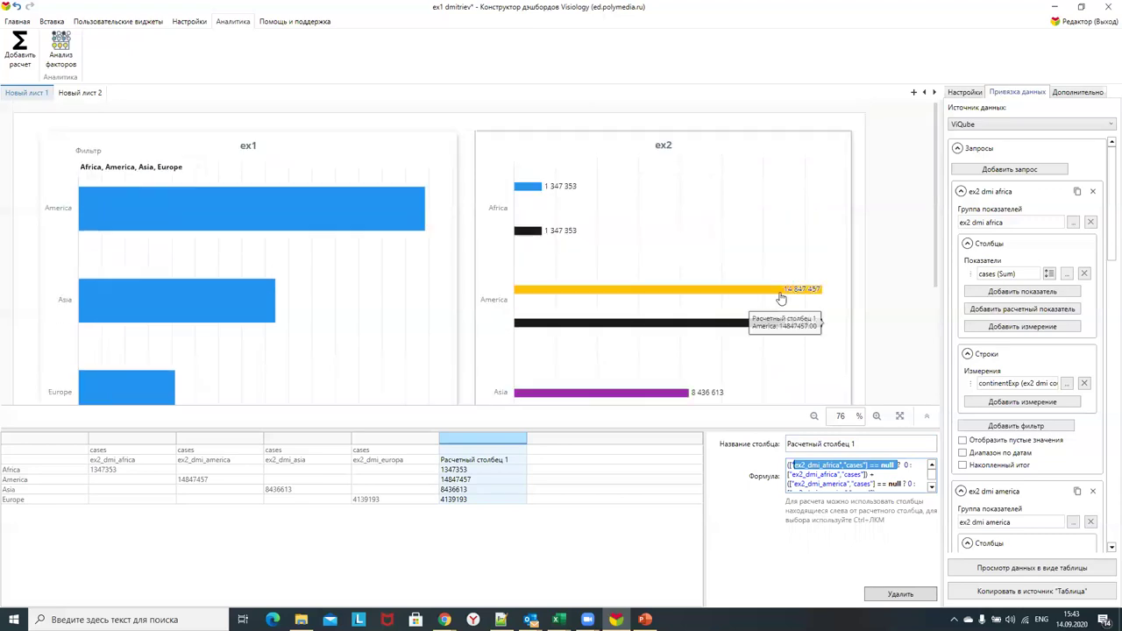
Enable column filtering on ex2 and include only Расчетный столбец 1
click(1066, 92)
click(959, 113)
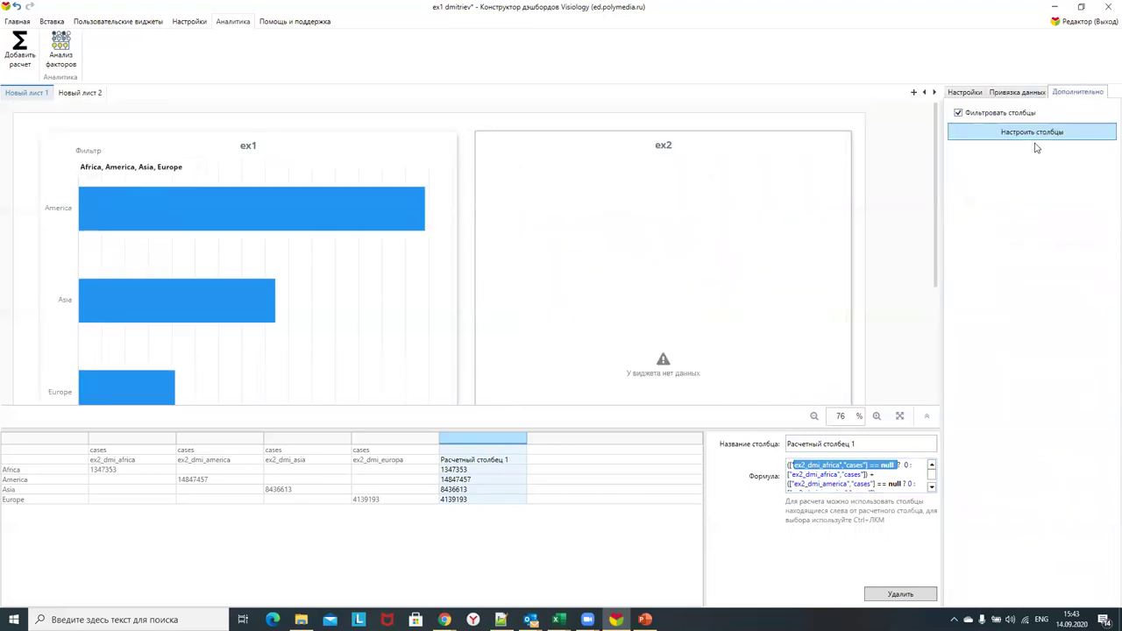
click(1032, 136)
click(502, 311)
click(560, 309)
click(509, 404)
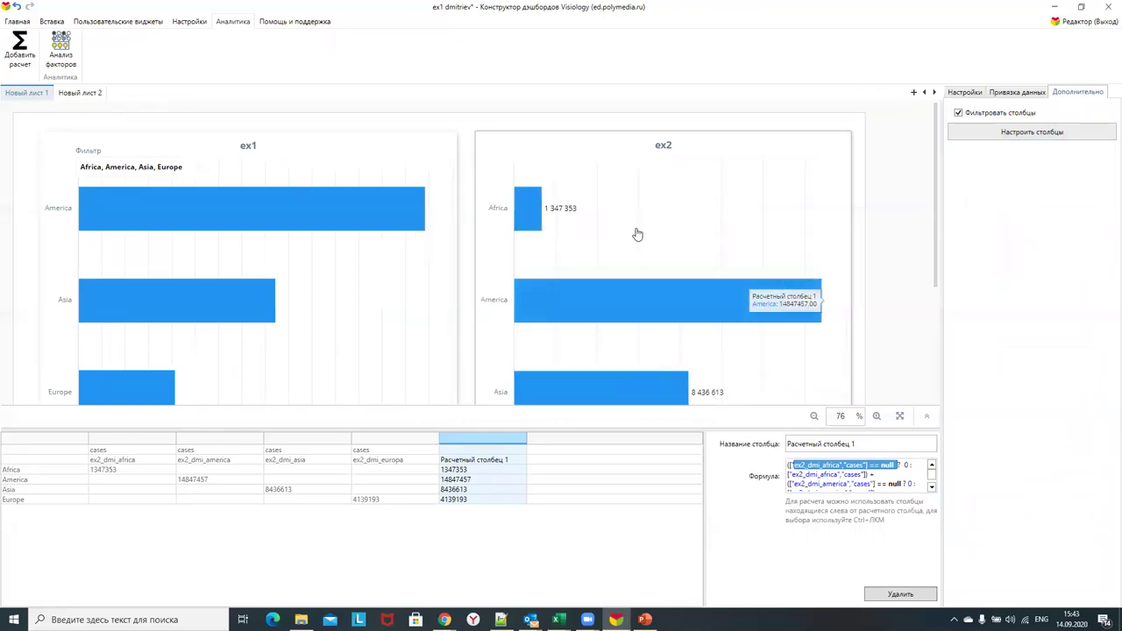
scroll(570, 215, down, 1)
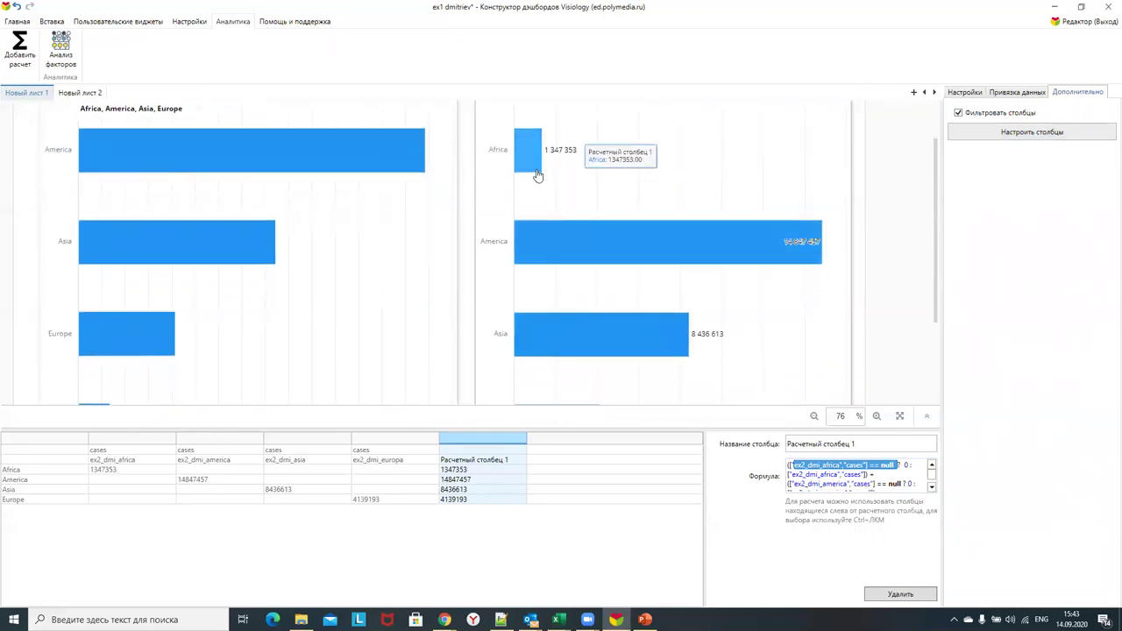
scroll(534, 324, down, 2)
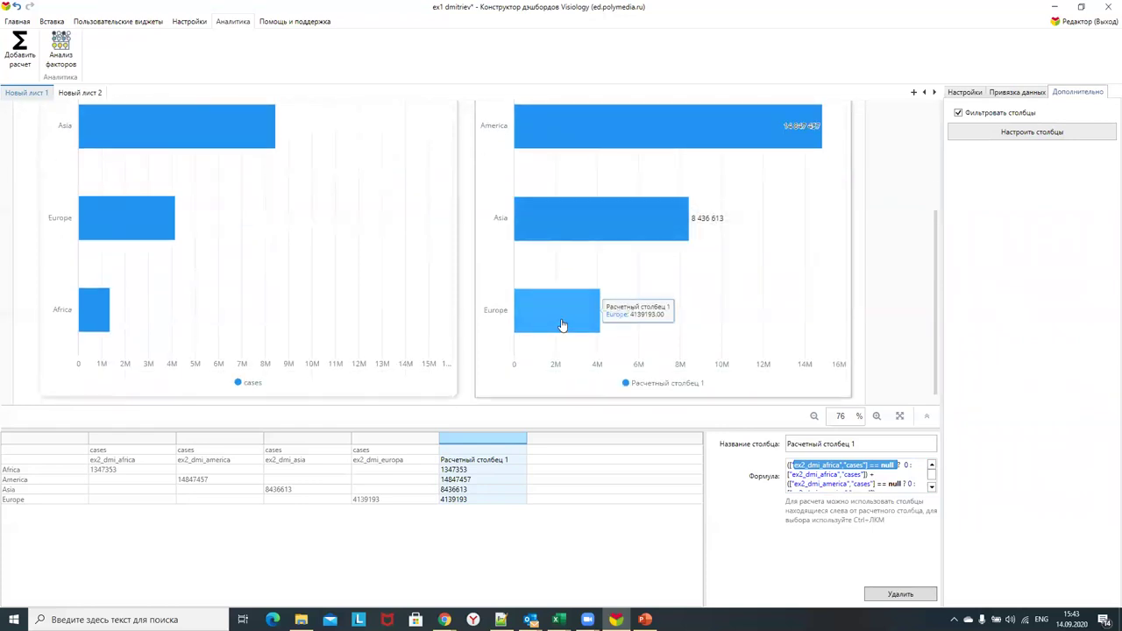
scroll(531, 334, up, 3)
Review ex2's data binding queries, then go back to Дополнительно
click(1013, 92)
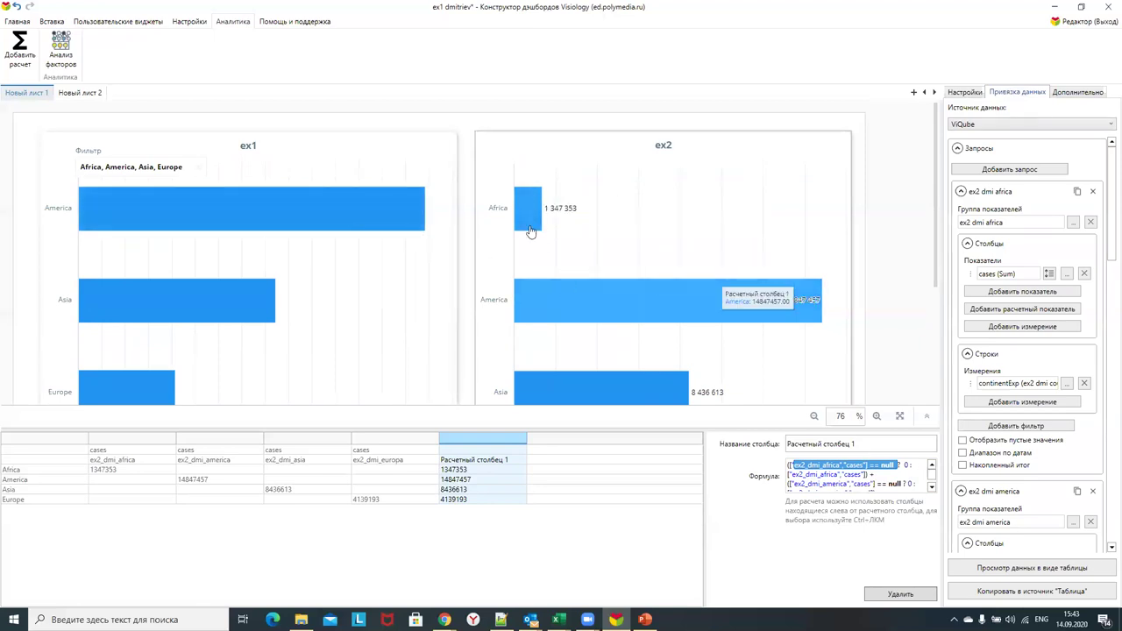
scroll(546, 289, down, 2)
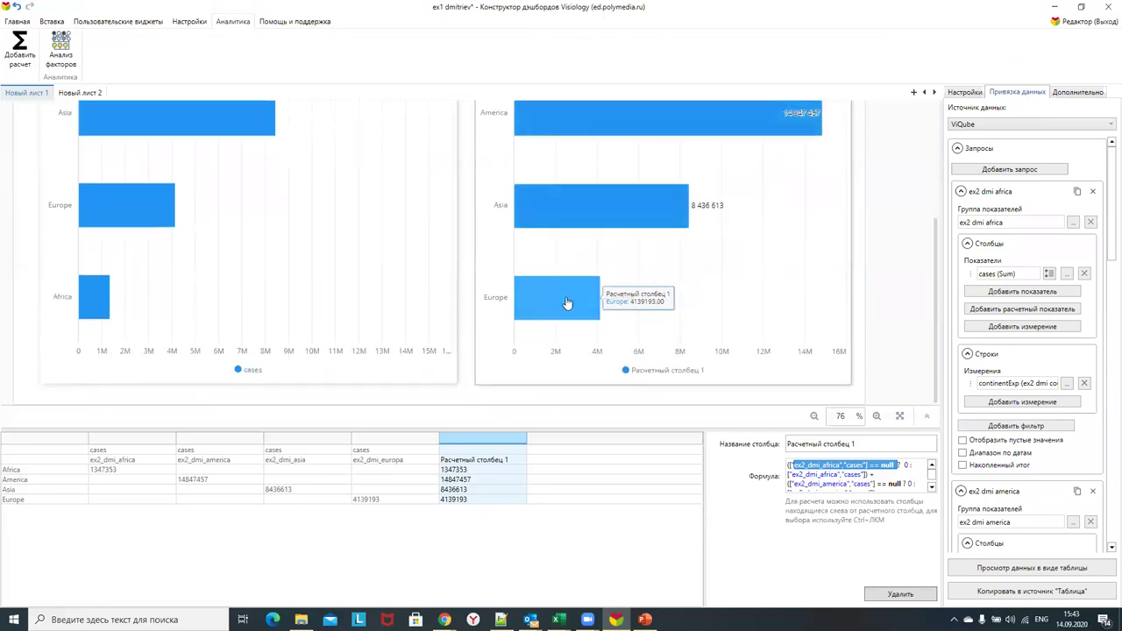
scroll(567, 304, up, 2)
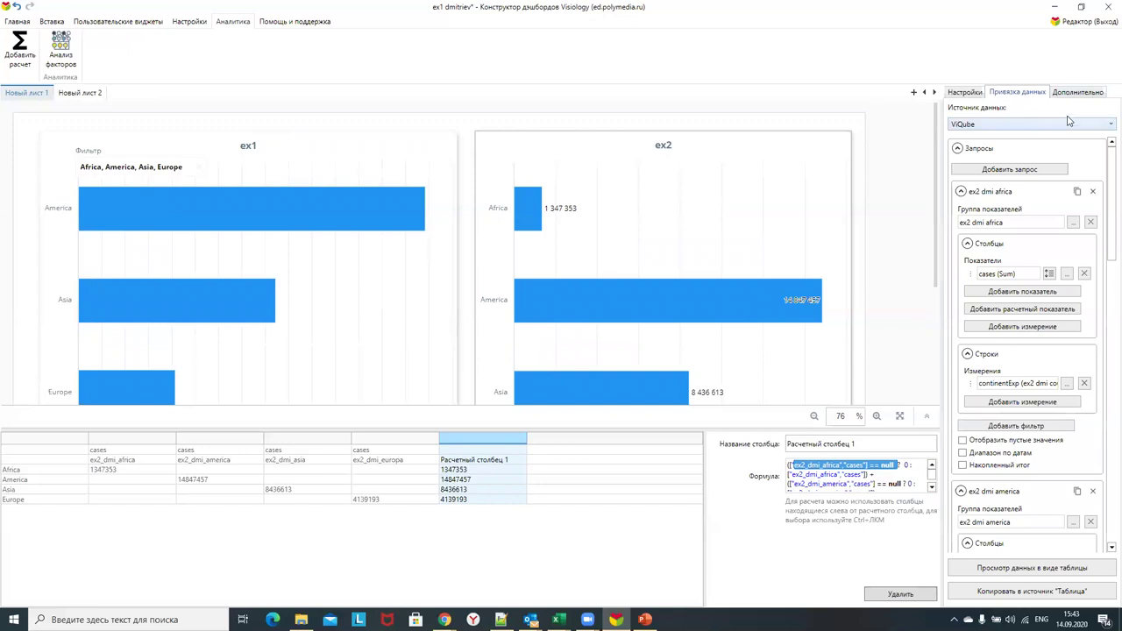
click(1068, 95)
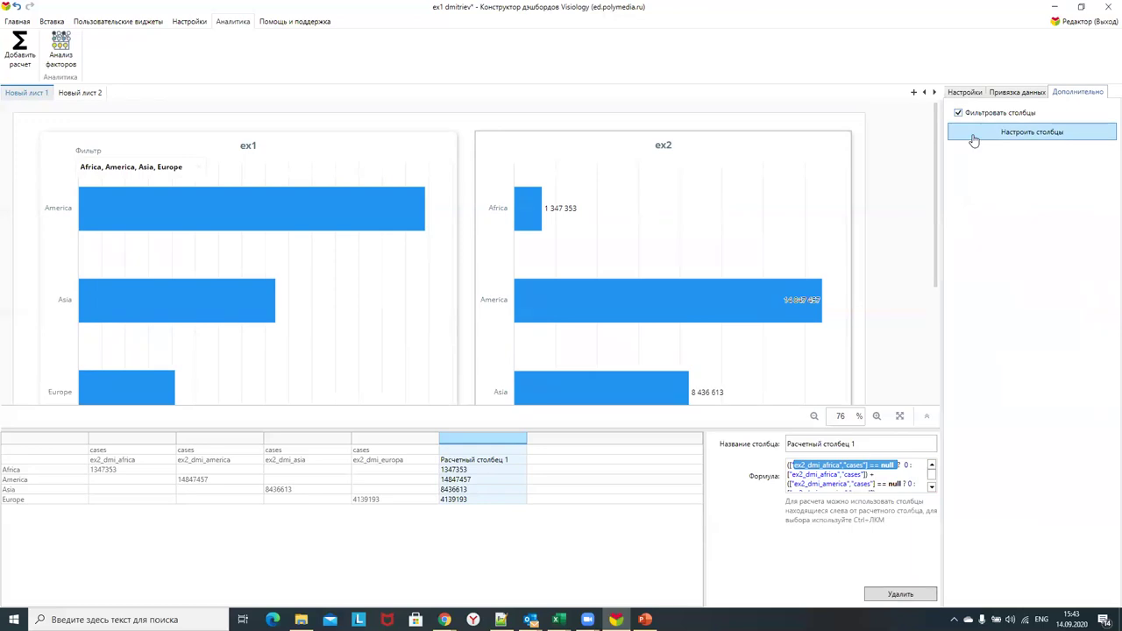
click(973, 133)
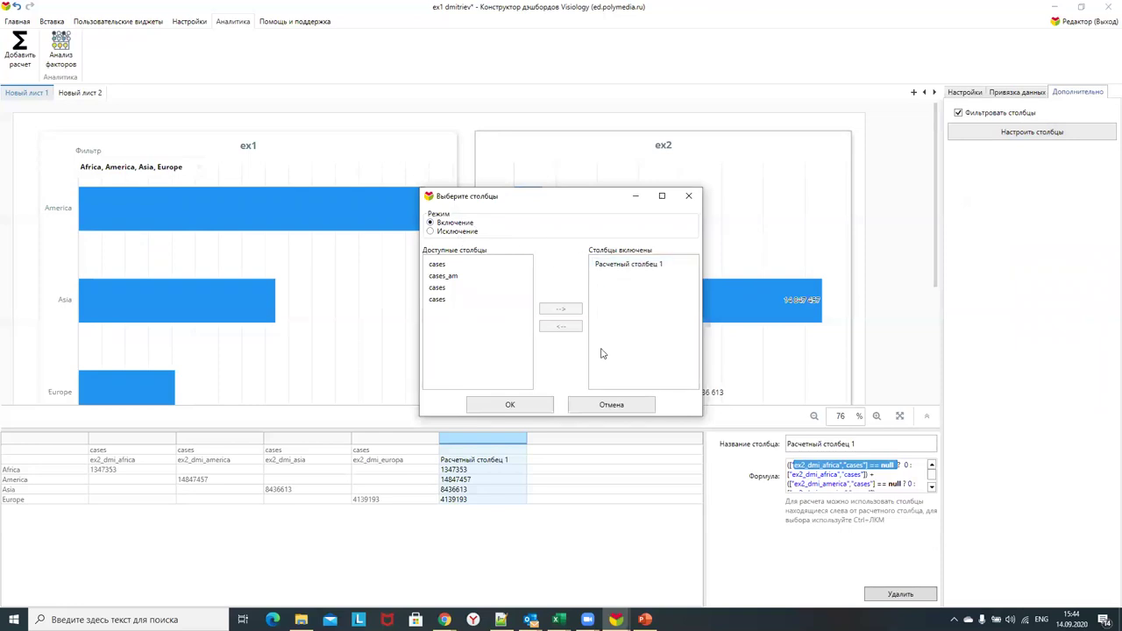
click(605, 405)
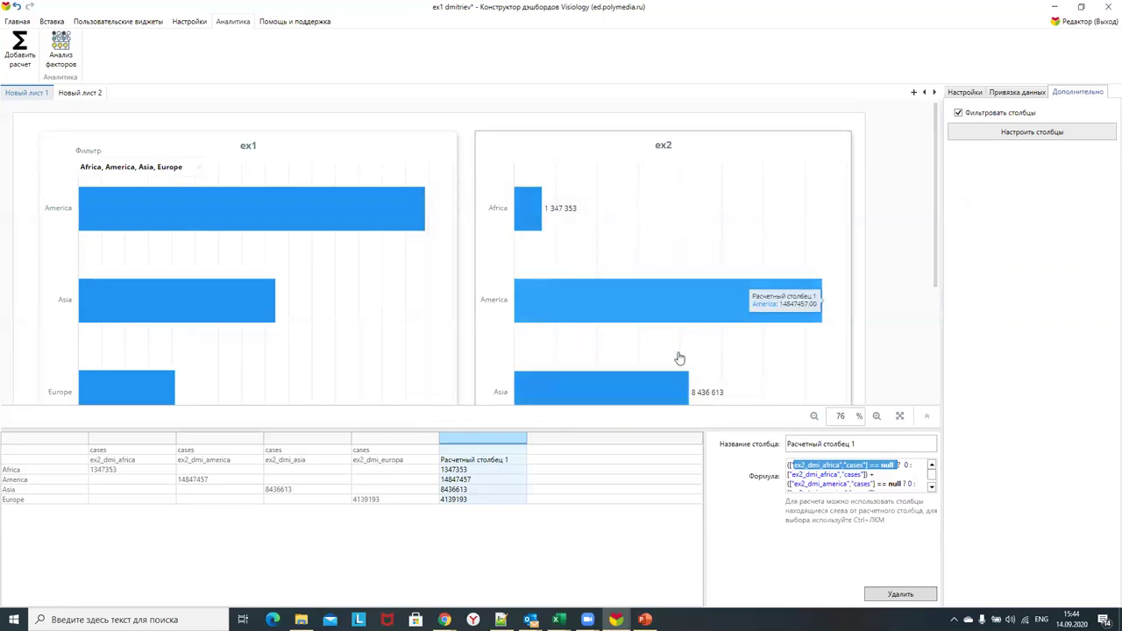
scroll(676, 355, down, 3)
scroll(712, 279, up, 3)
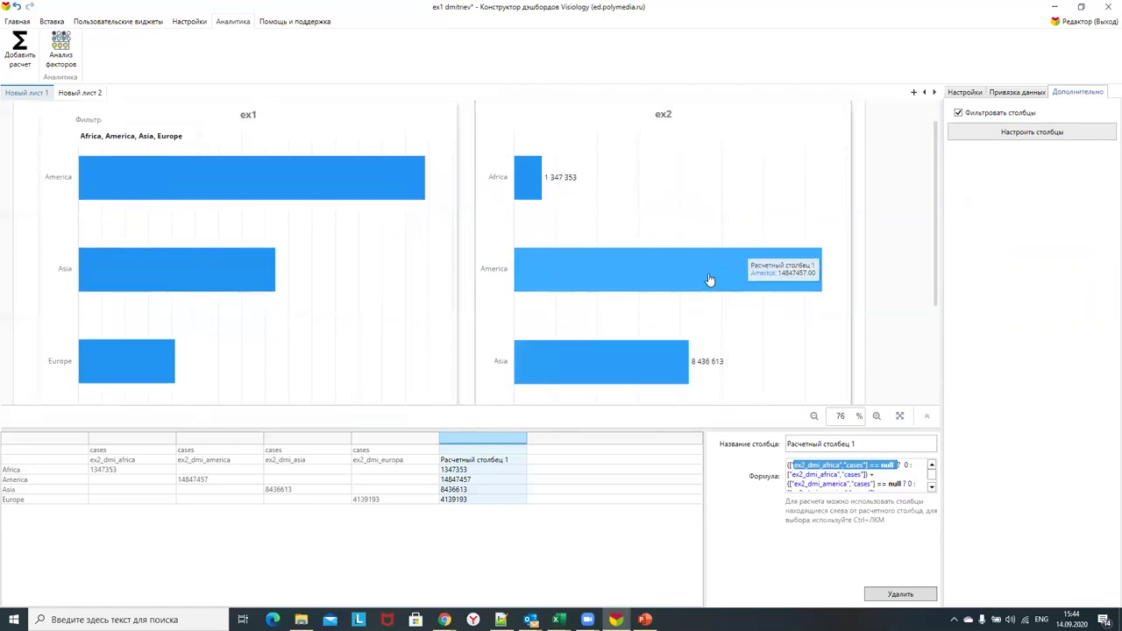
scroll(697, 254, down, 2)
scroll(578, 335, up, 2)
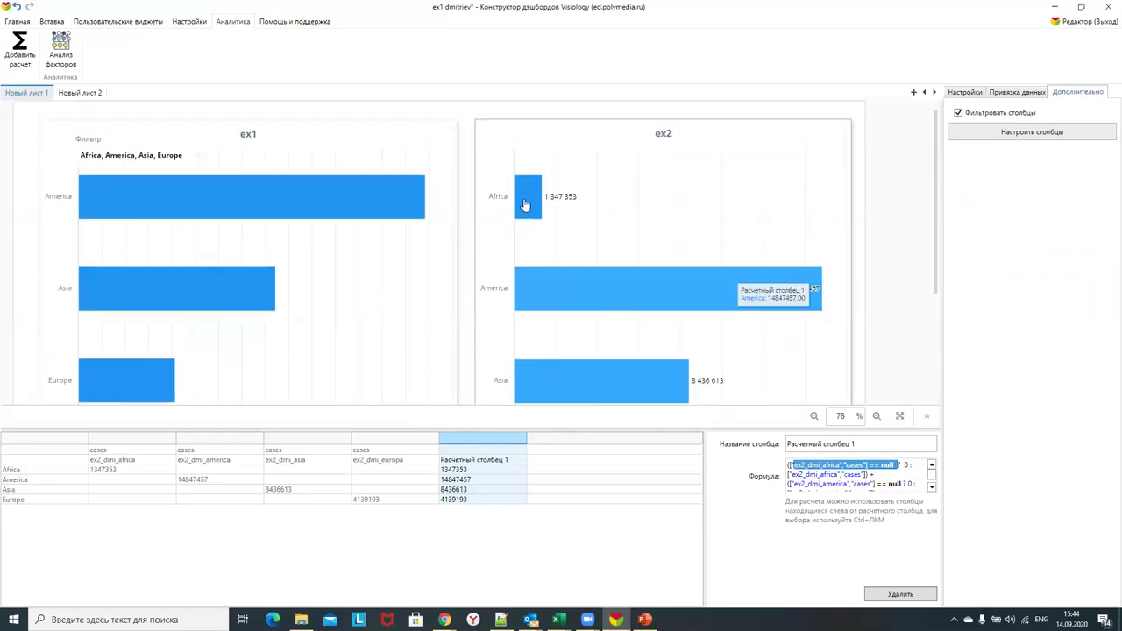
scroll(575, 328, down, 3)
scroll(546, 331, up, 3)
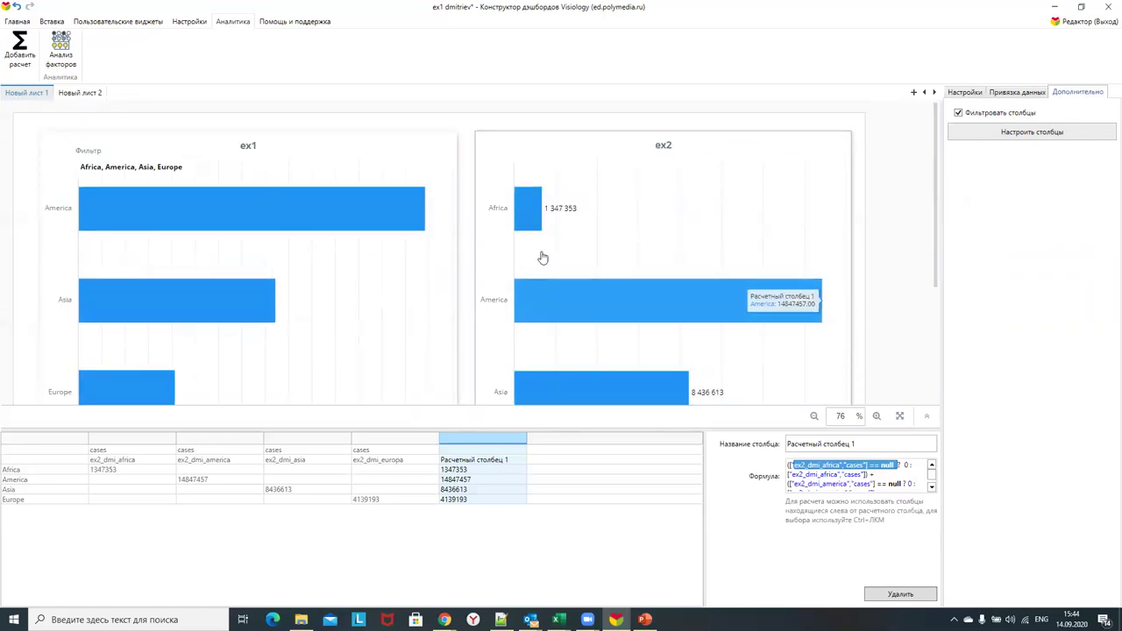
scroll(541, 256, down, 1)
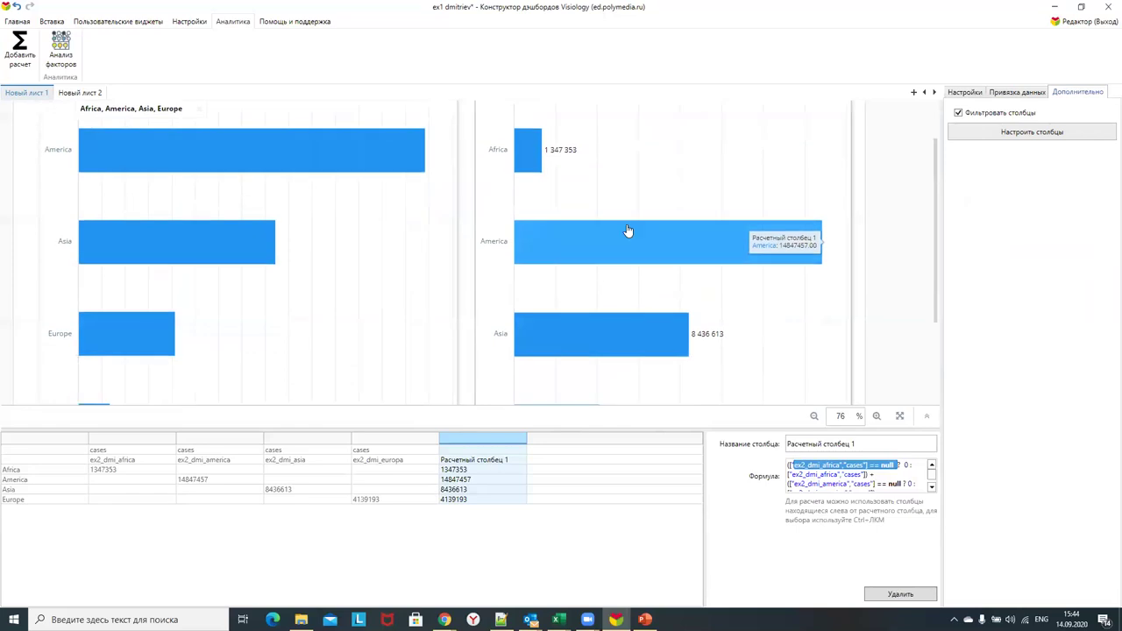
In ex2's style settings, collapse the data label options
click(964, 92)
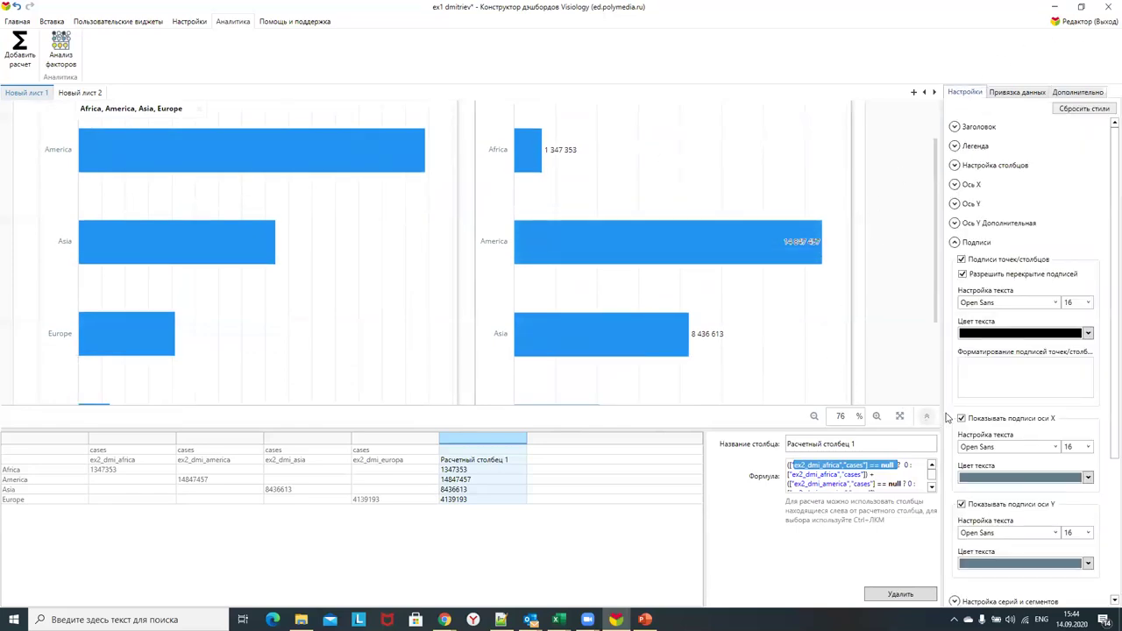
scroll(661, 289, down, 1)
scroll(684, 307, down, 2)
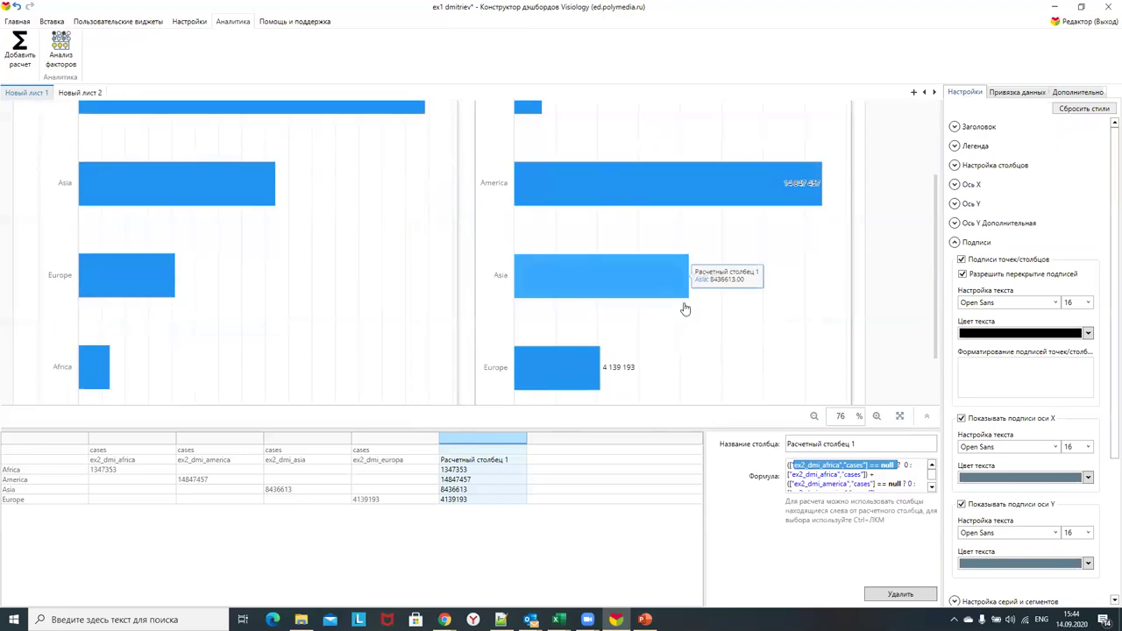
scroll(751, 301, up, 3)
scroll(754, 302, down, 2)
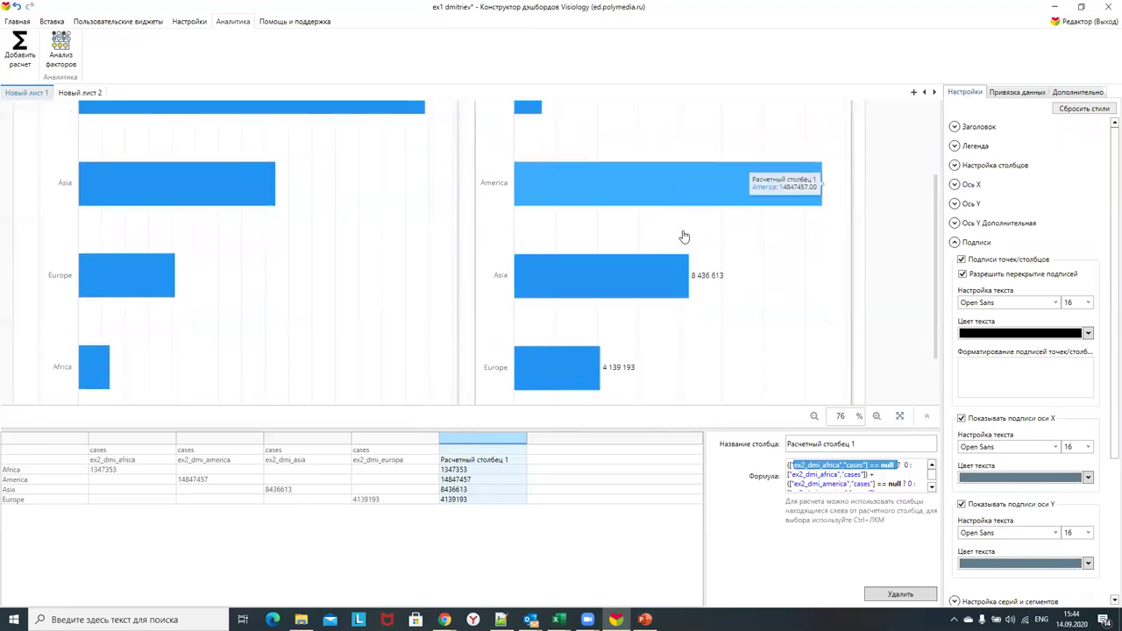
scroll(683, 237, up, 3)
click(954, 242)
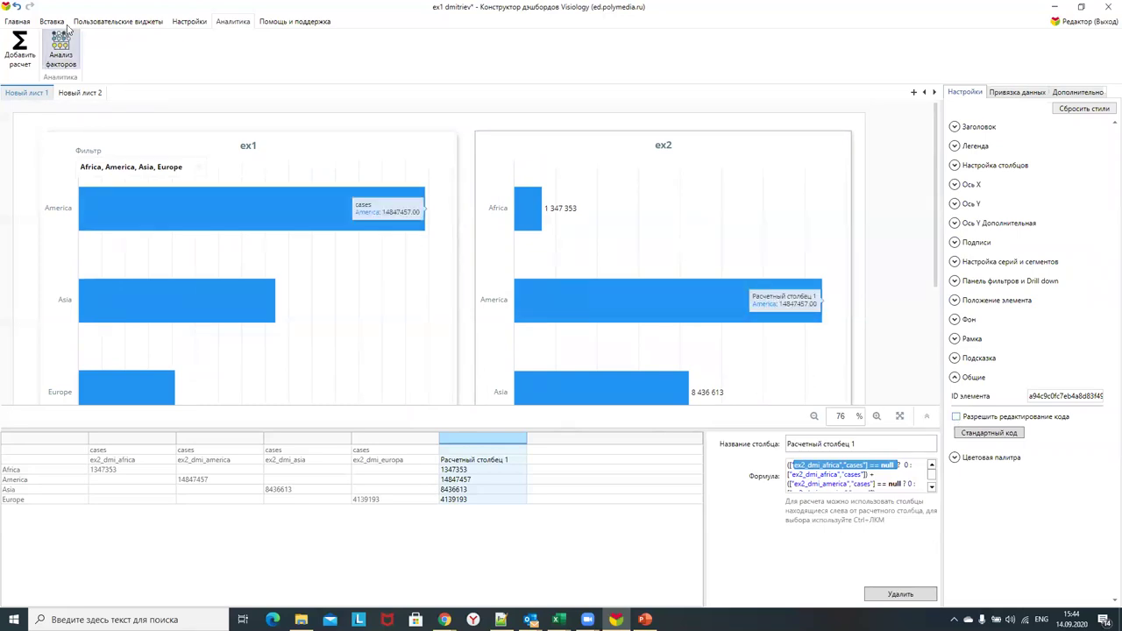
Close the calculated-column editor and confirm Разрешить редактирование кода for ex2
click(42, 20)
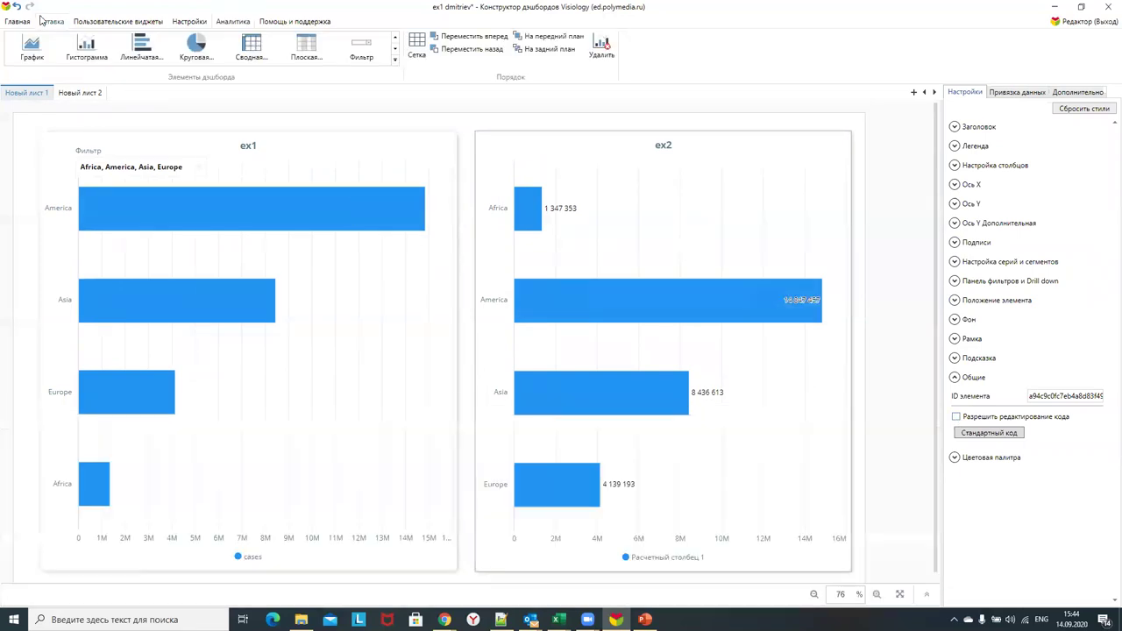
click(956, 417)
click(595, 359)
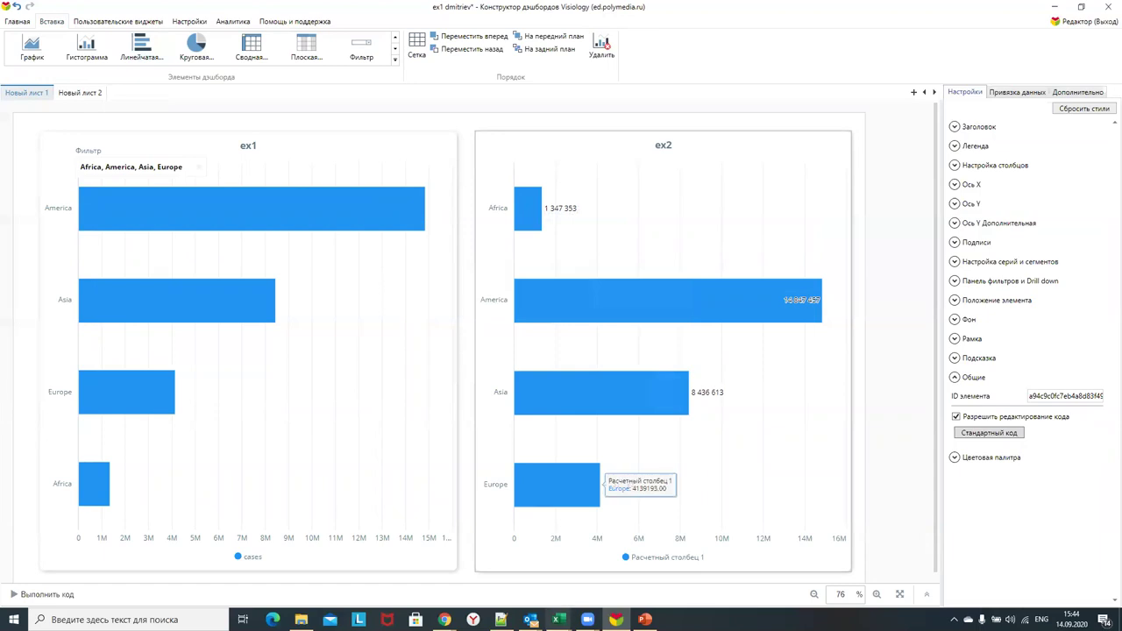
click(333, 370)
Copy code lines 1–25 from Новый лист 2's bar chart, then select ex2 on Новый лист 1
click(80, 92)
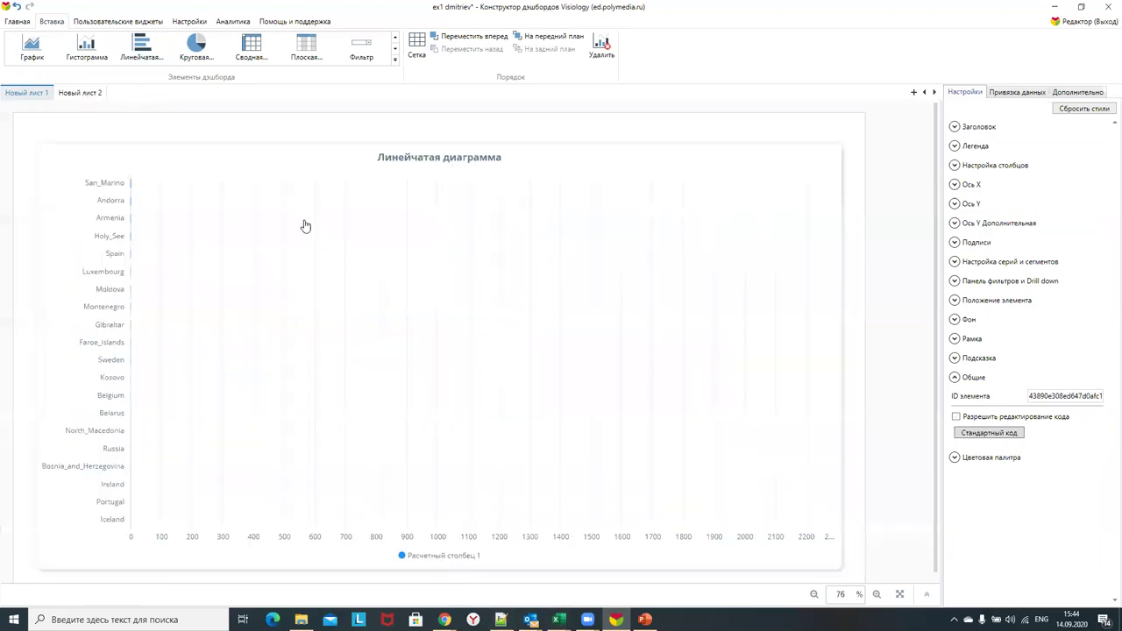
click(496, 341)
scroll(175, 507, down, 6)
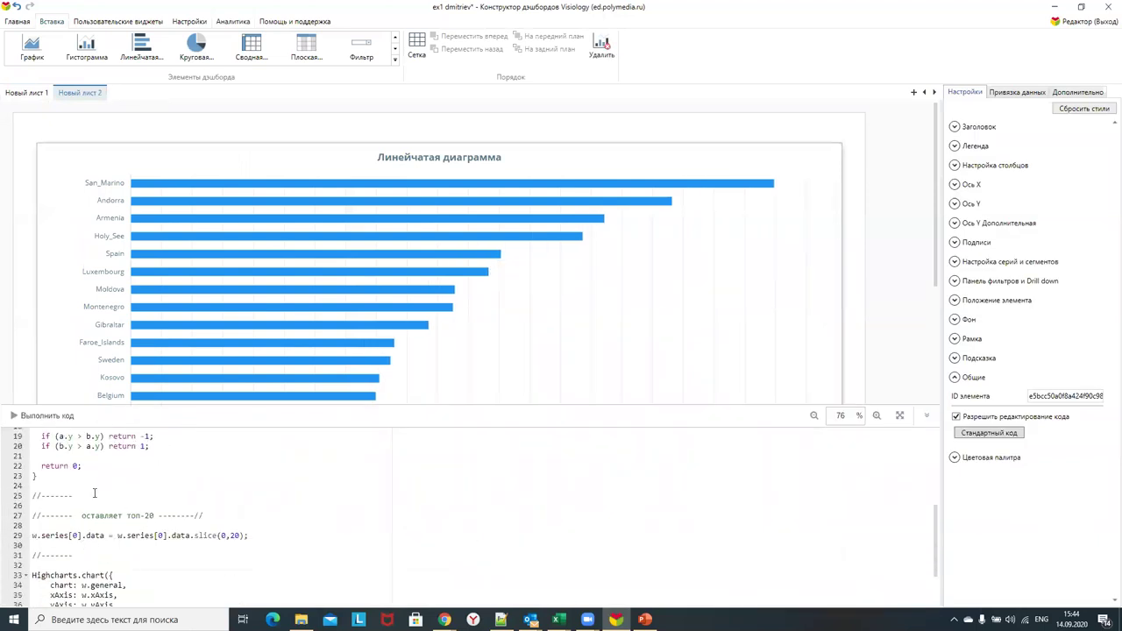
drag(95, 493, 5, 317)
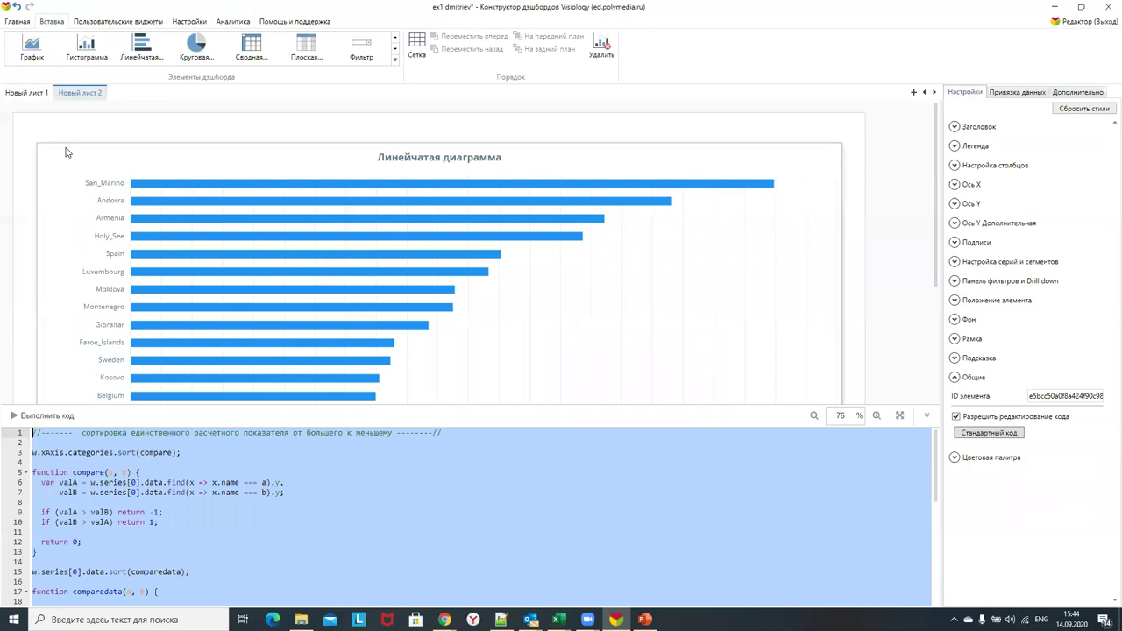
click(16, 92)
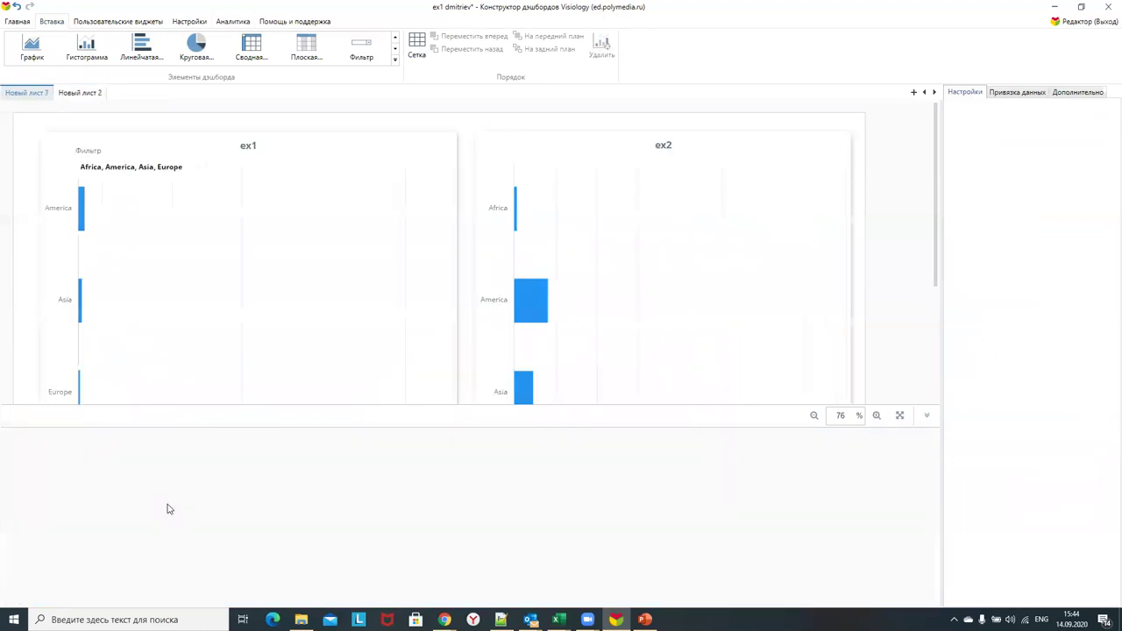
click(593, 219)
Replace ex2's chart code with the sorting code, run it, and collapse the code editor
key(ctrl+a)
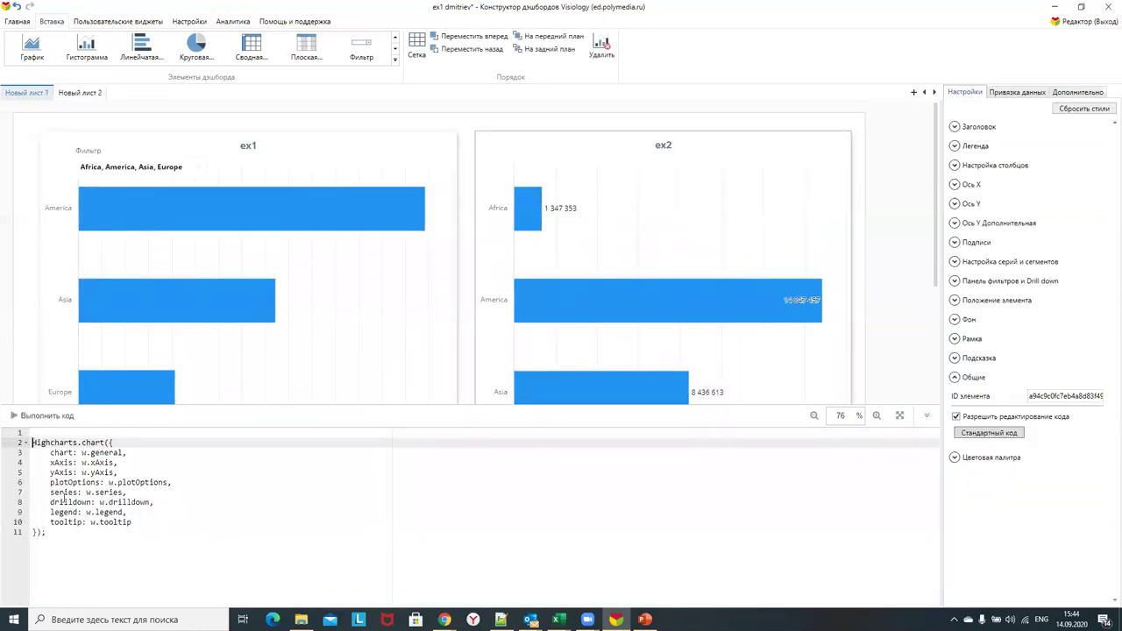
key(ctrl+v)
click(42, 416)
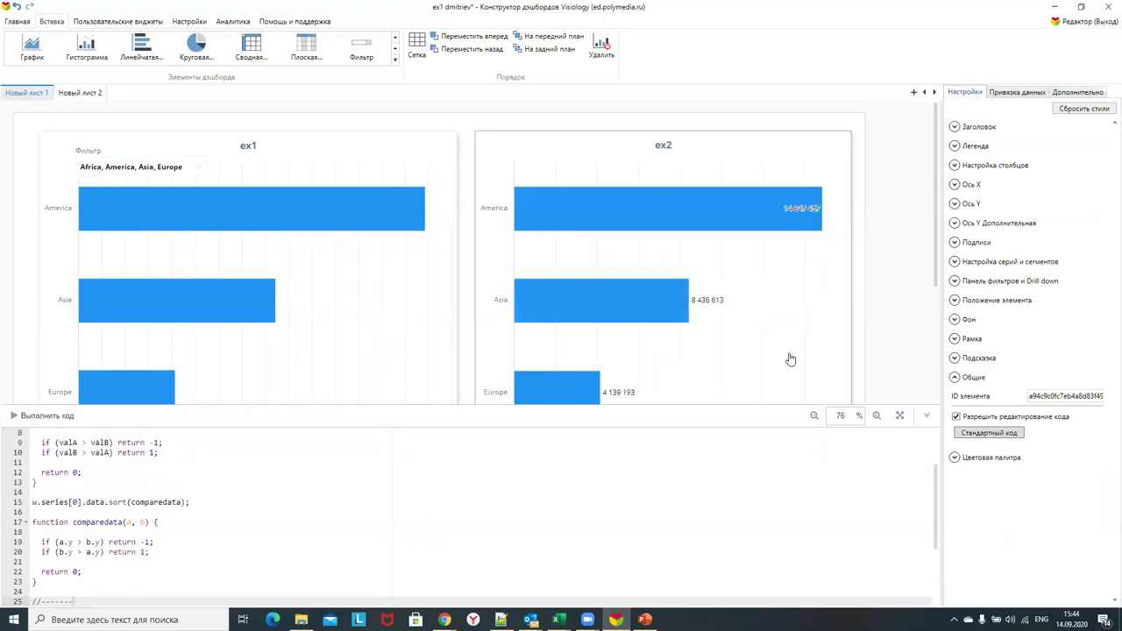
click(926, 415)
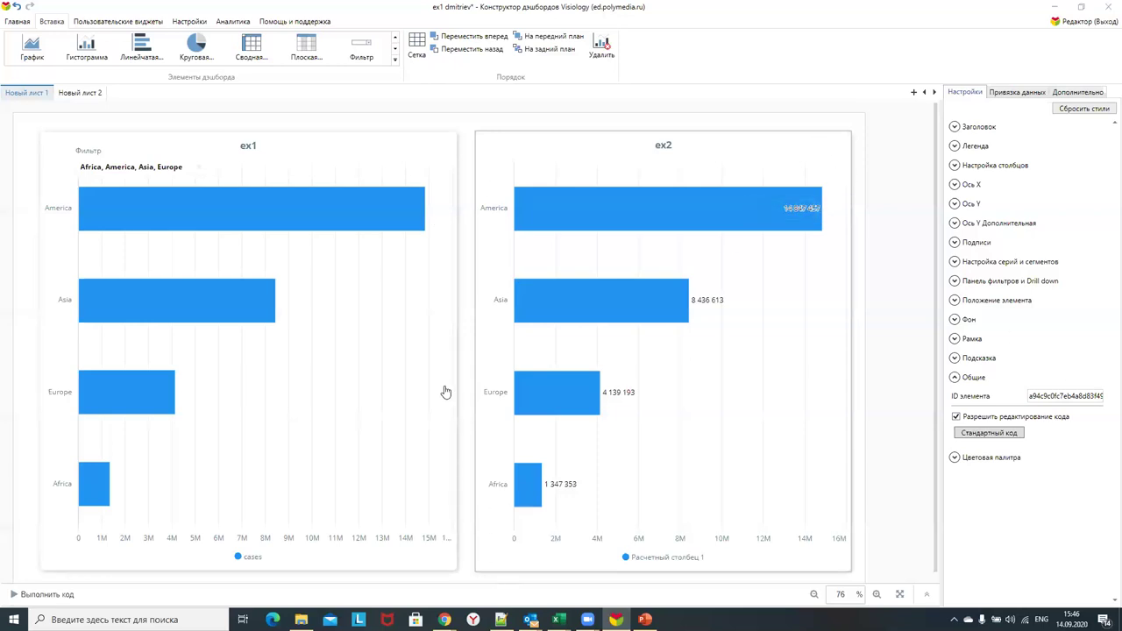
Deselect the ex2 chart and save the dashboard with Ctrl+S
mouse_move(349, 193)
click(459, 118)
key(ctrl+s)
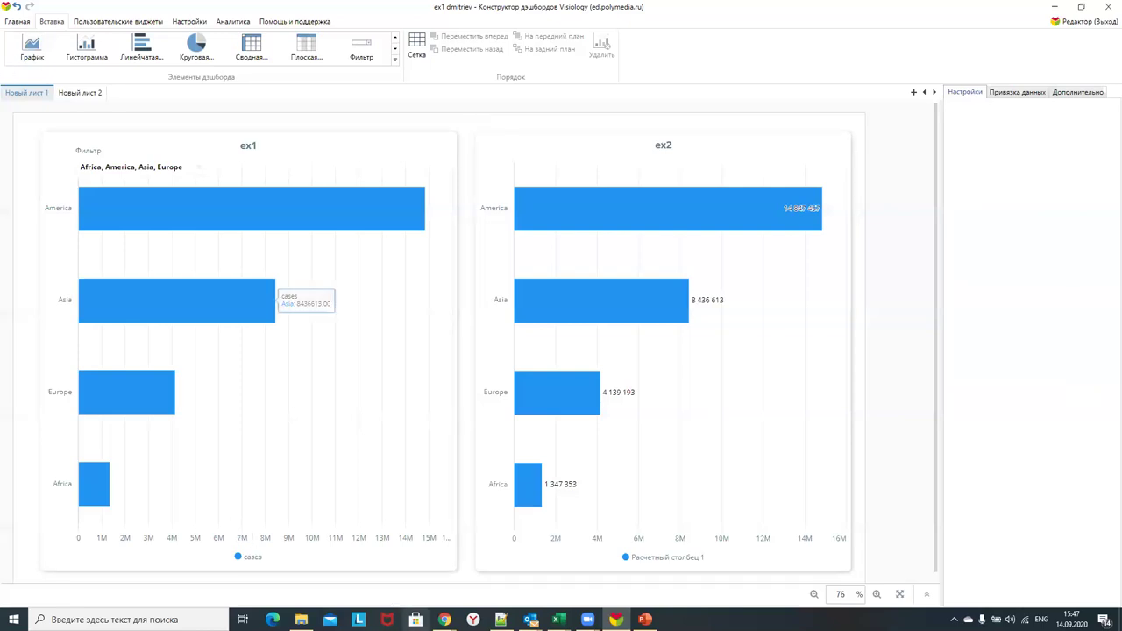
Switch the browser to the Система сбора данных tab
mouse_move(444, 620)
click(473, 575)
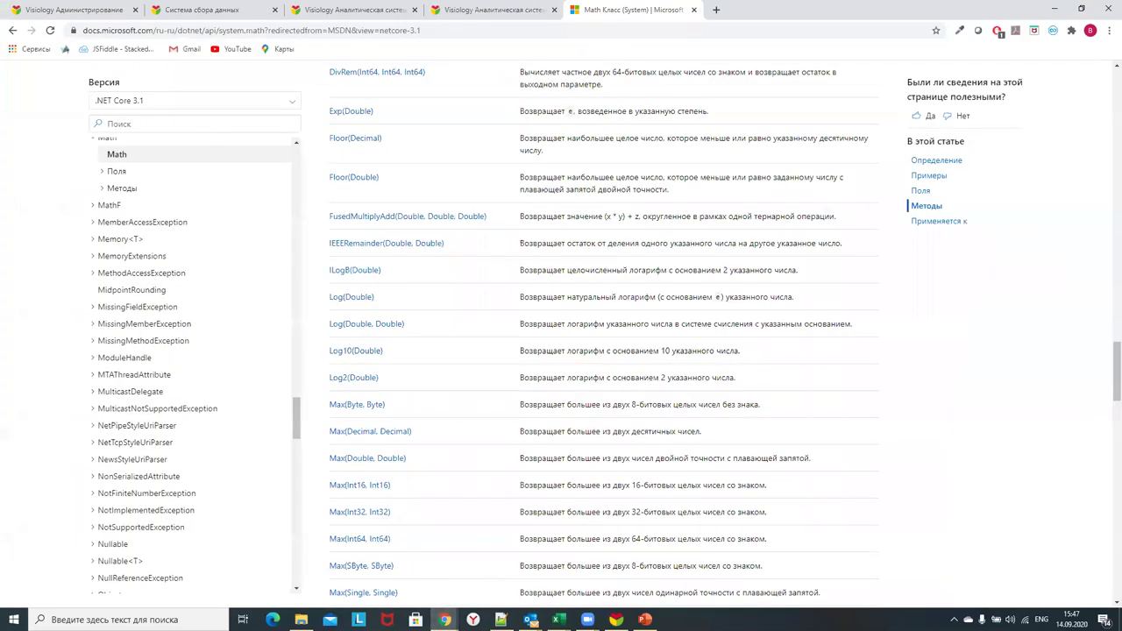
click(469, 11)
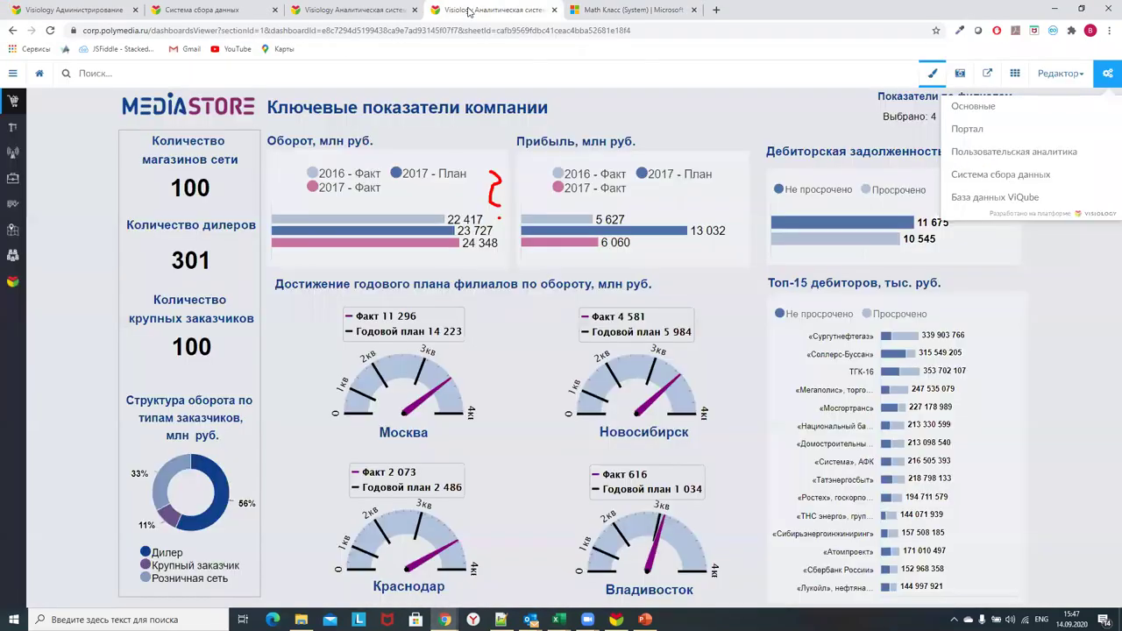
click(351, 10)
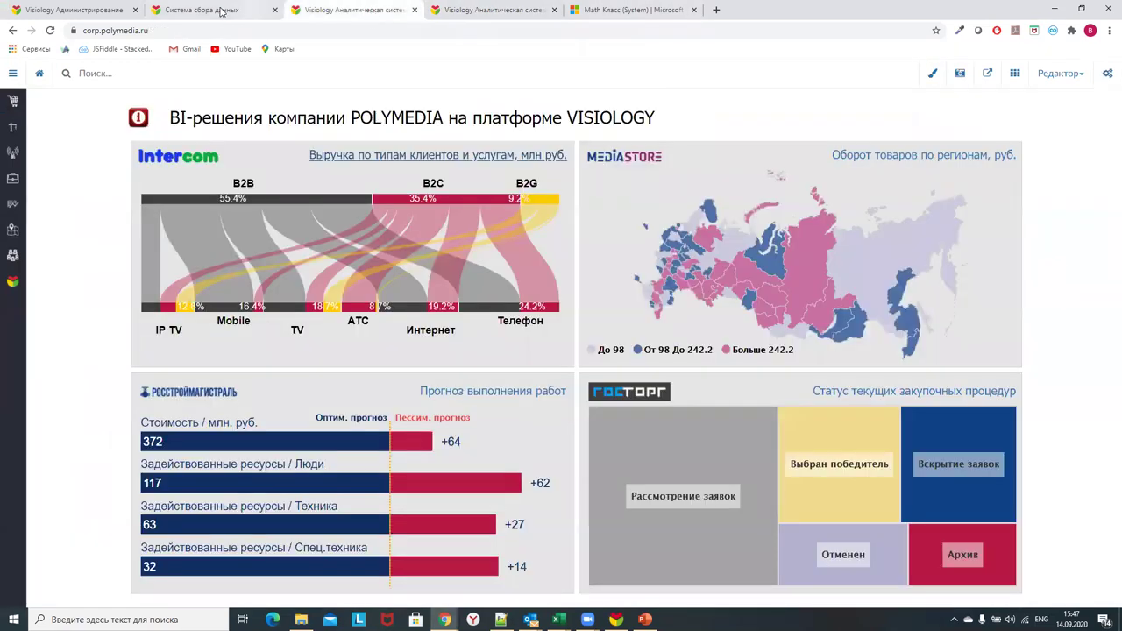
click(221, 11)
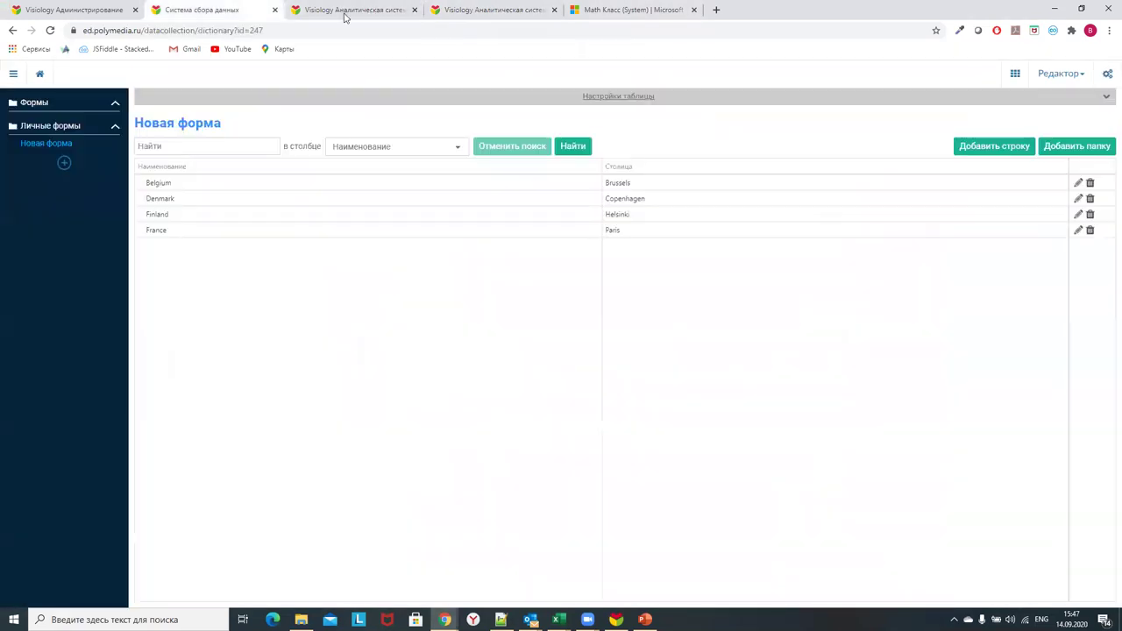
From the home page's forms navigator, expand COVID #1 and open its form instance
click(1106, 72)
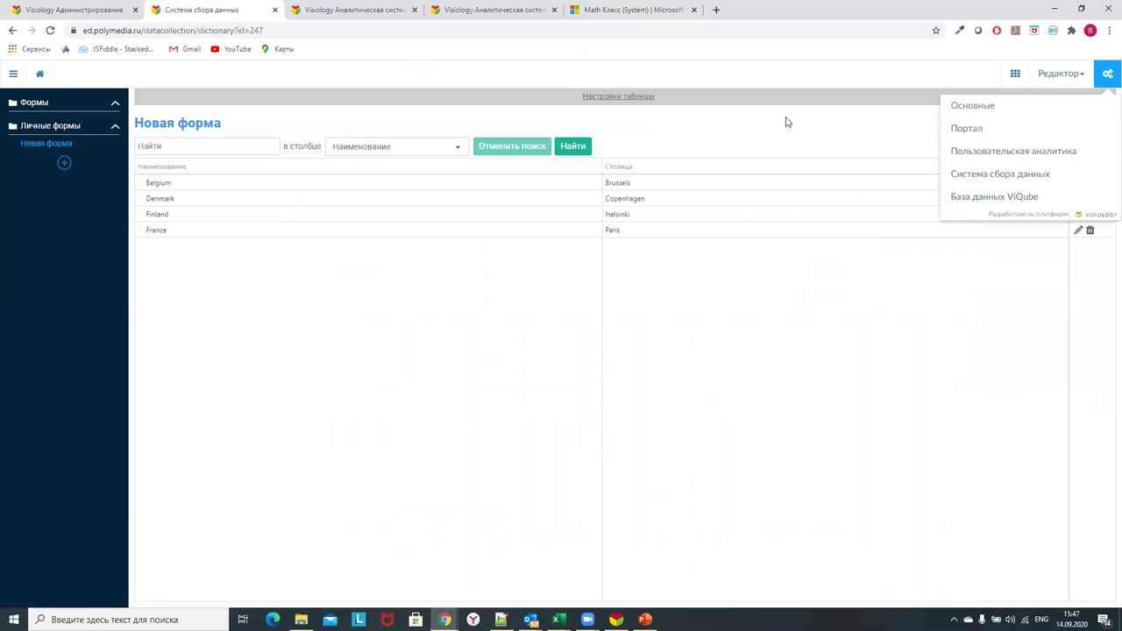
click(40, 74)
click(390, 226)
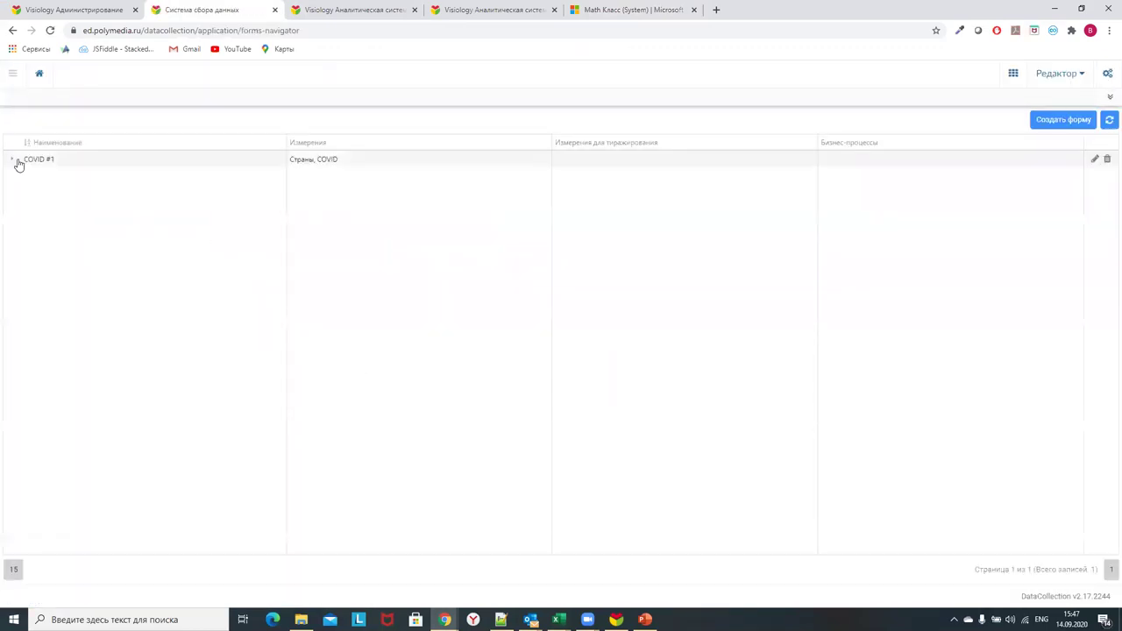
click(14, 159)
right_click(40, 215)
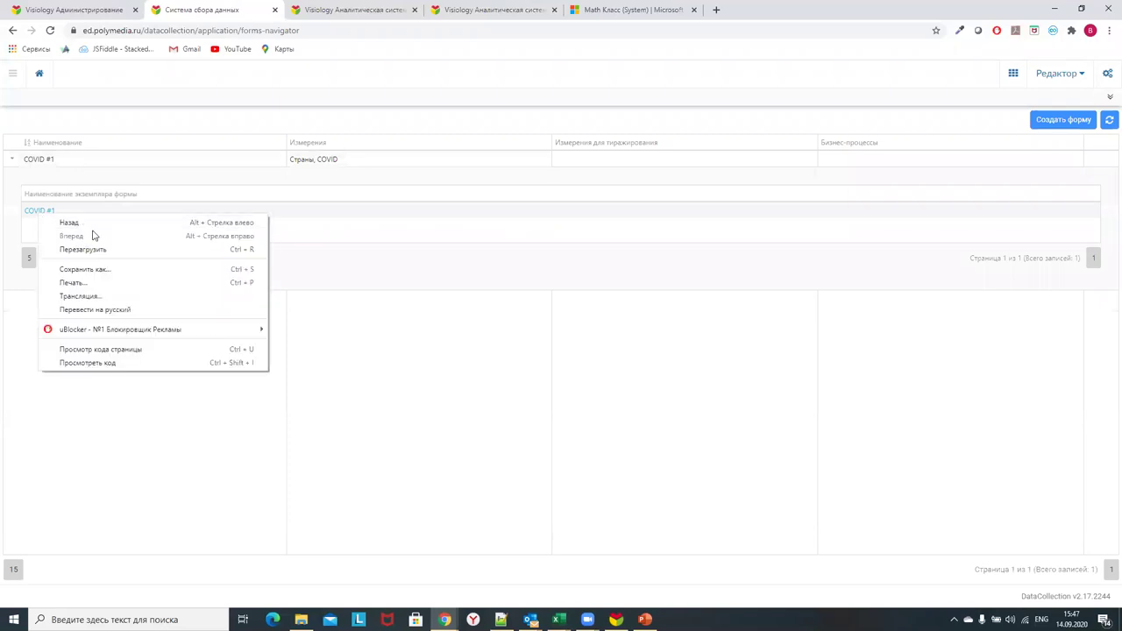
click(34, 212)
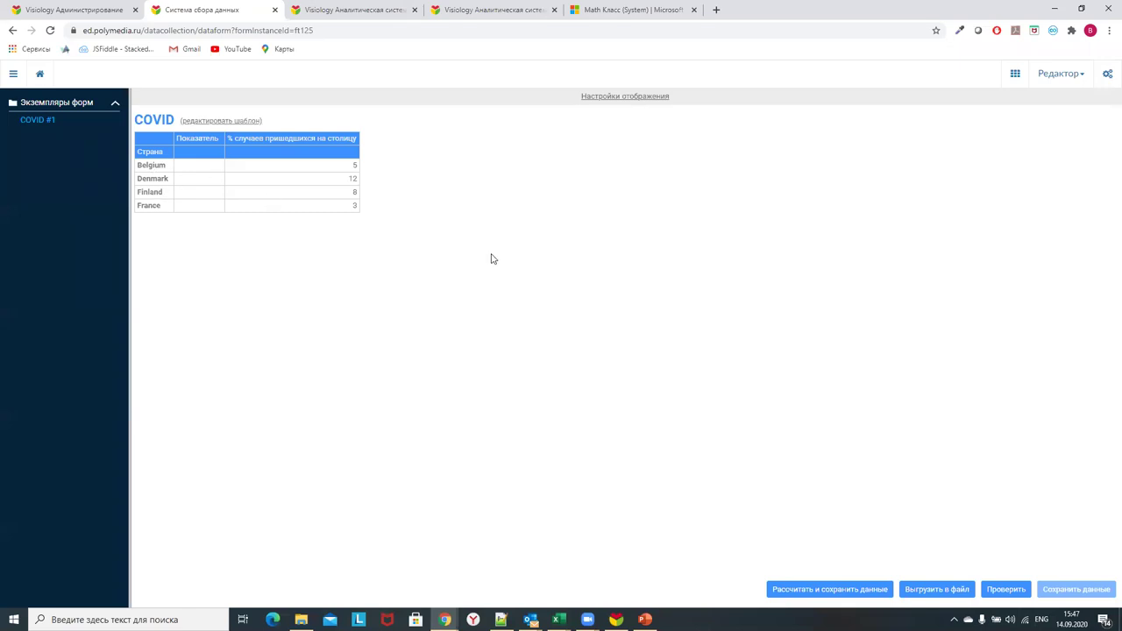
Add the Столица attribute to the Страны rows, save the display settings, and return home
click(613, 99)
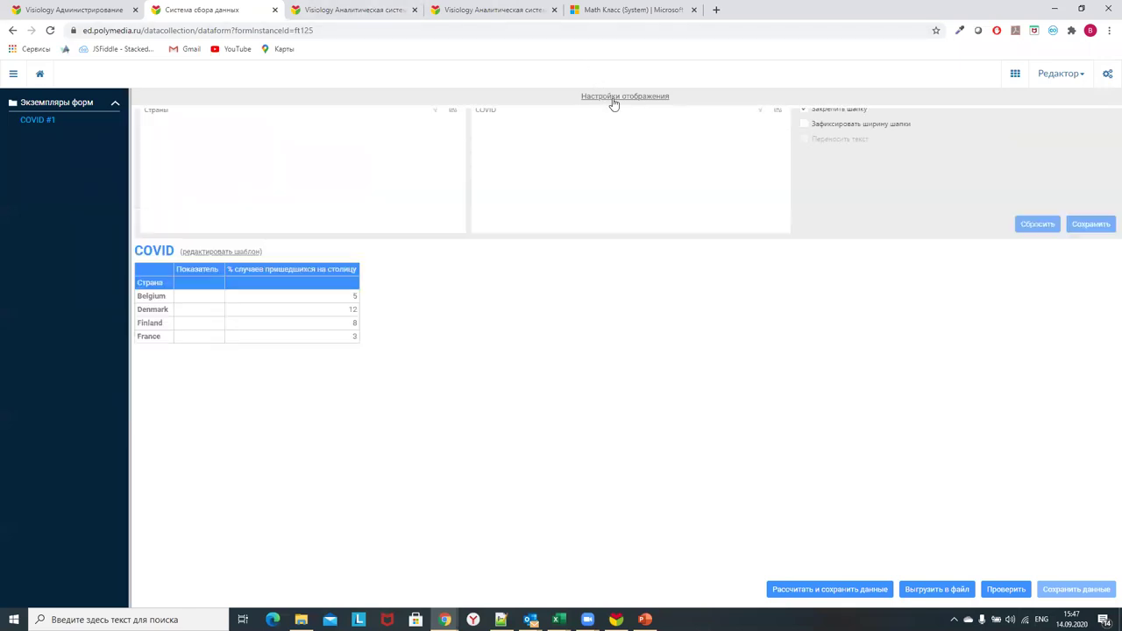
click(454, 136)
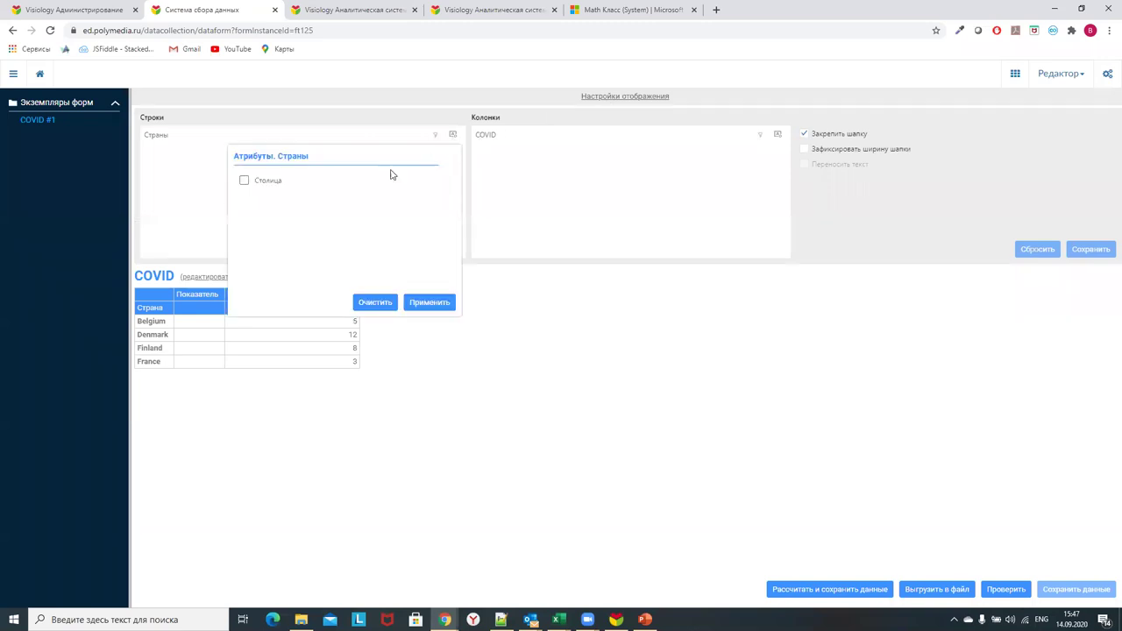
click(245, 180)
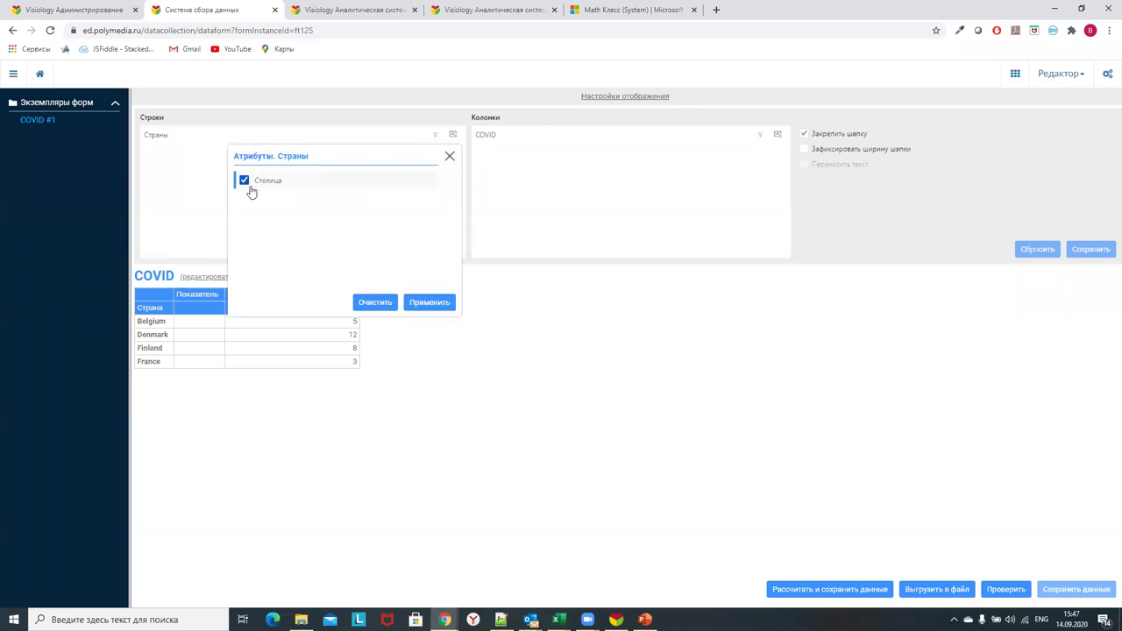
click(429, 303)
click(1087, 253)
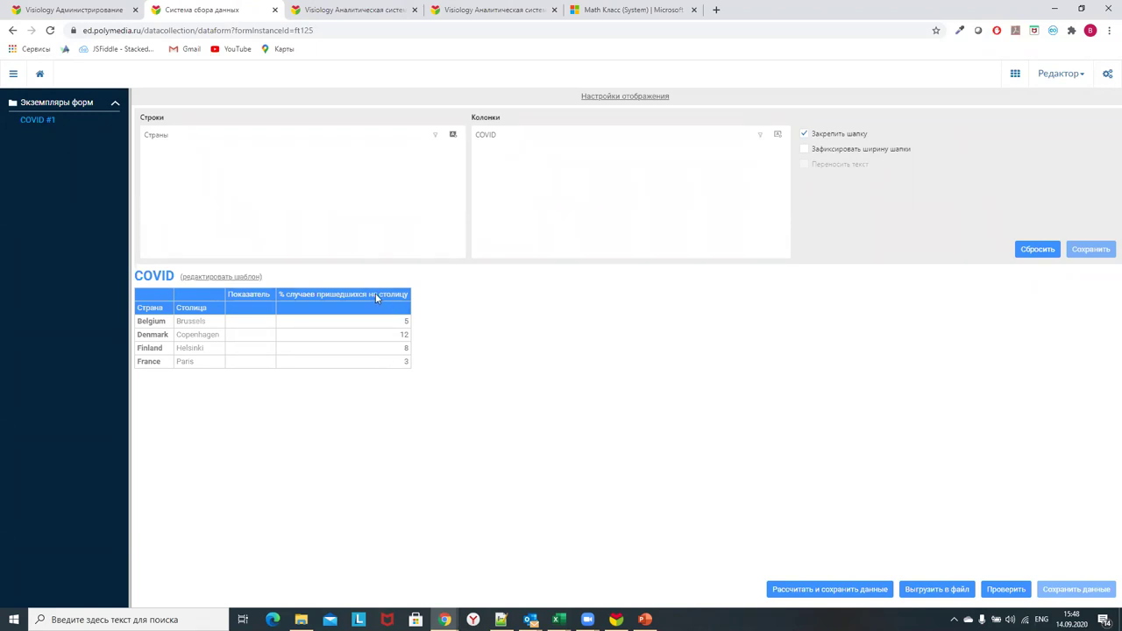
click(1018, 79)
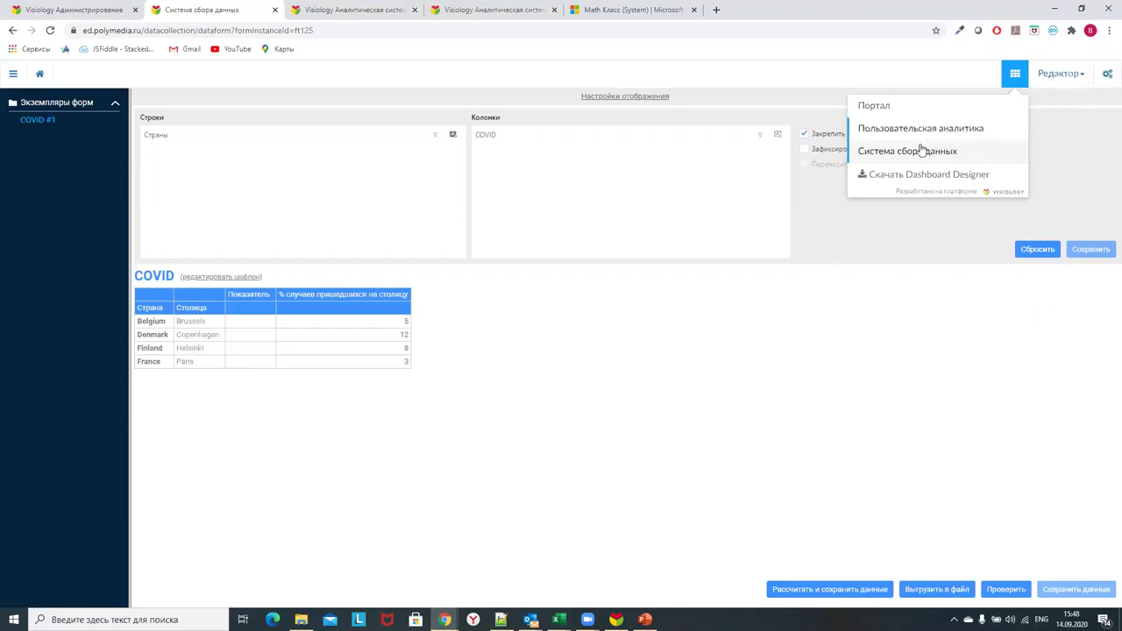
click(39, 75)
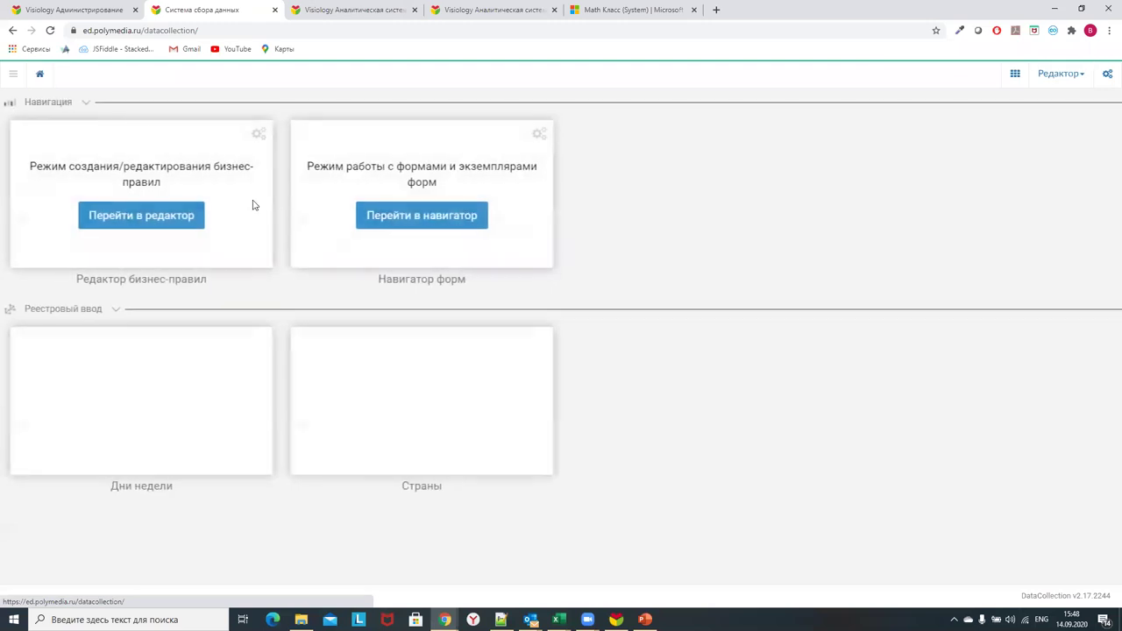
Open the Страны dictionary and add Russia with capital Moscow
click(370, 419)
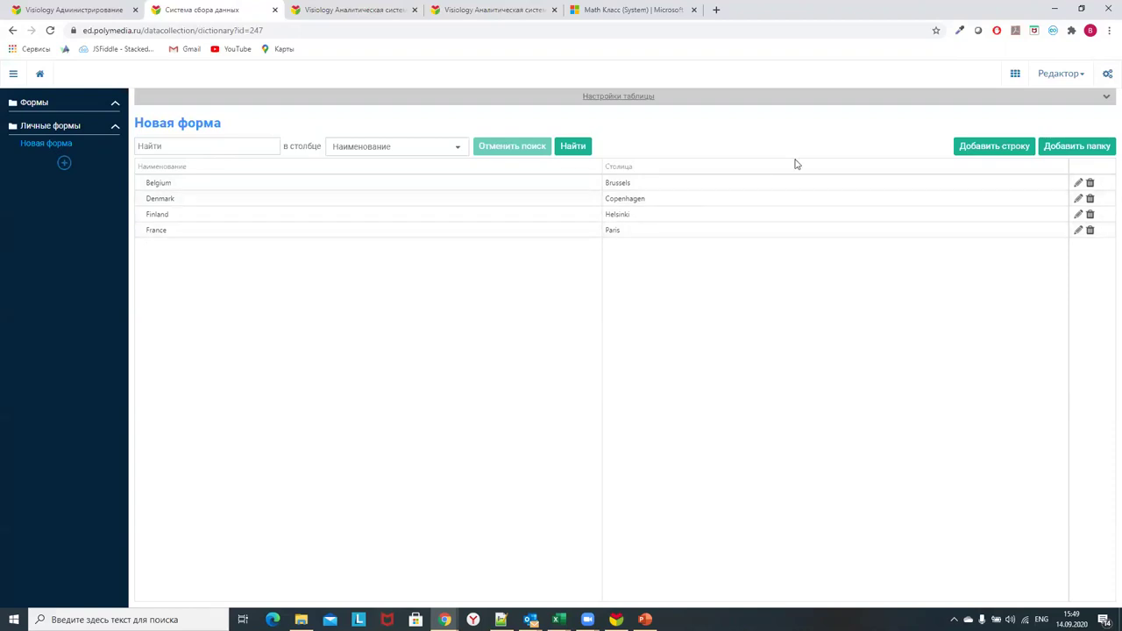
click(970, 150)
click(561, 212)
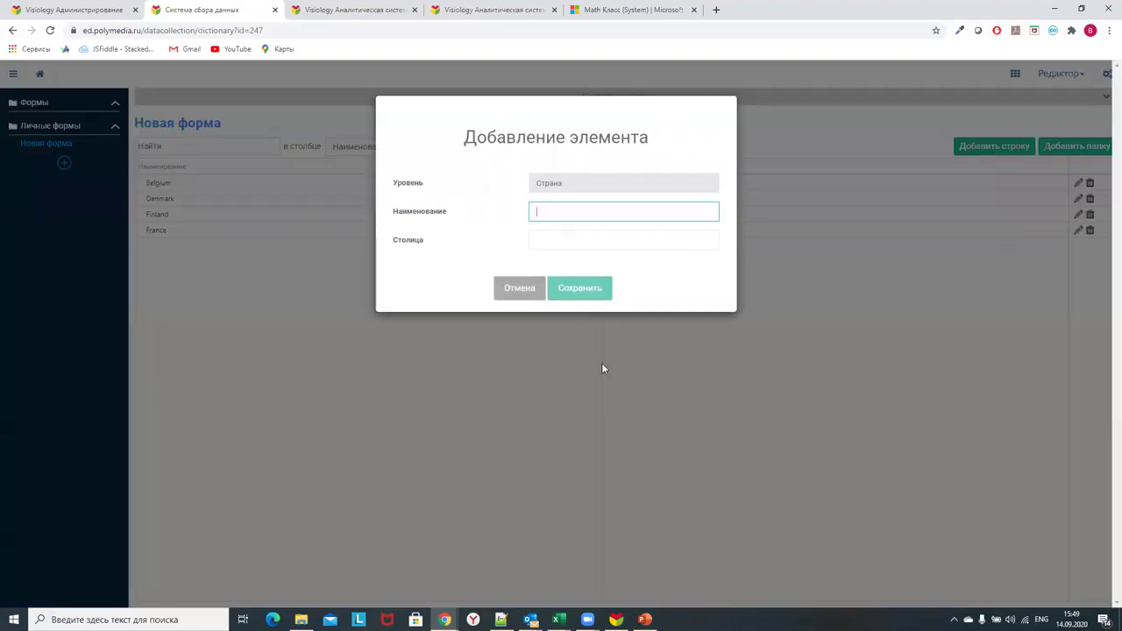
text(Russia)
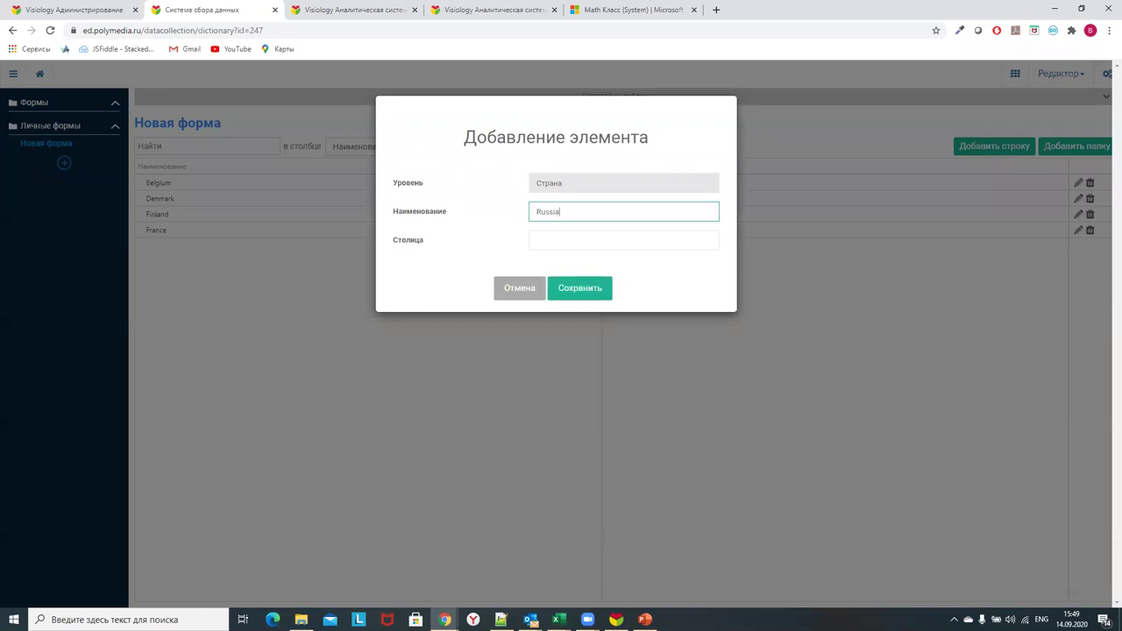
key(Tab)
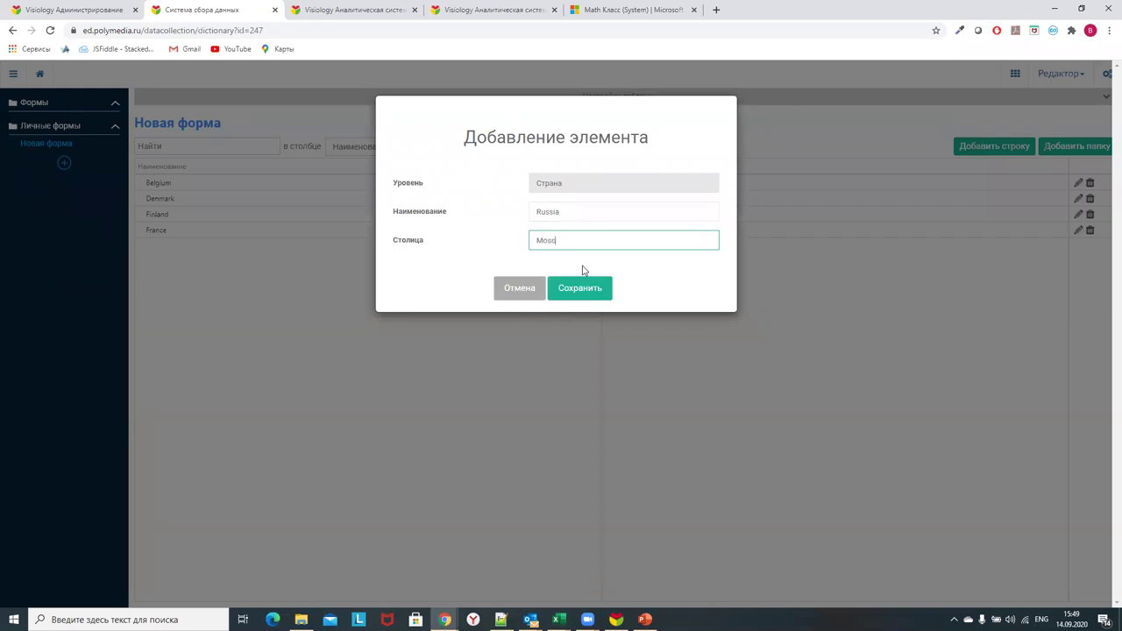
click(585, 289)
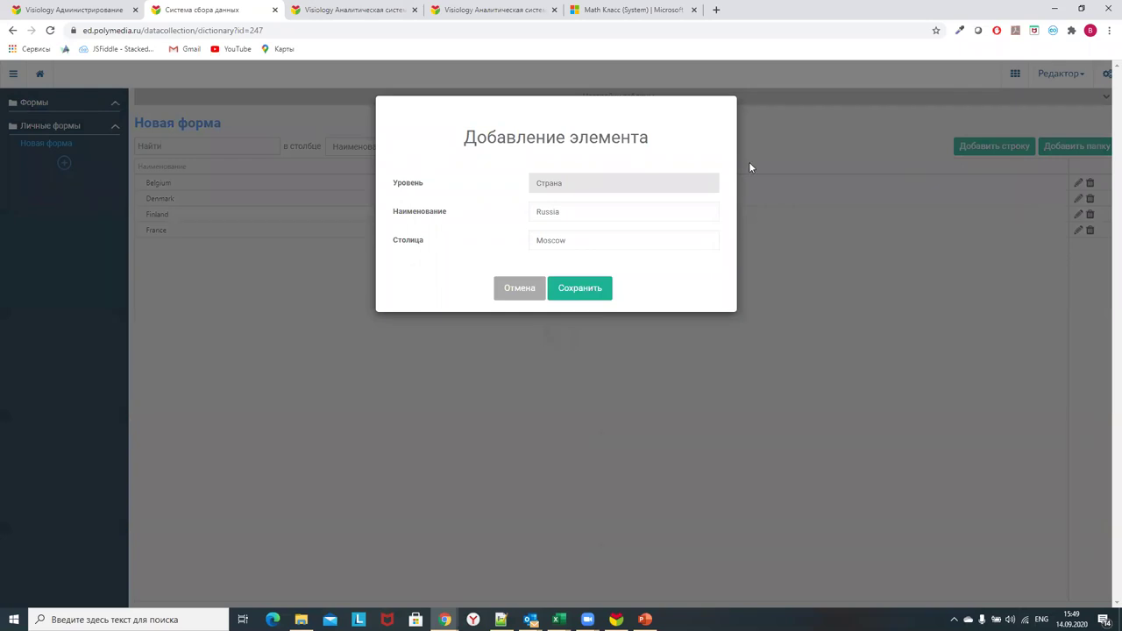
key(Return)
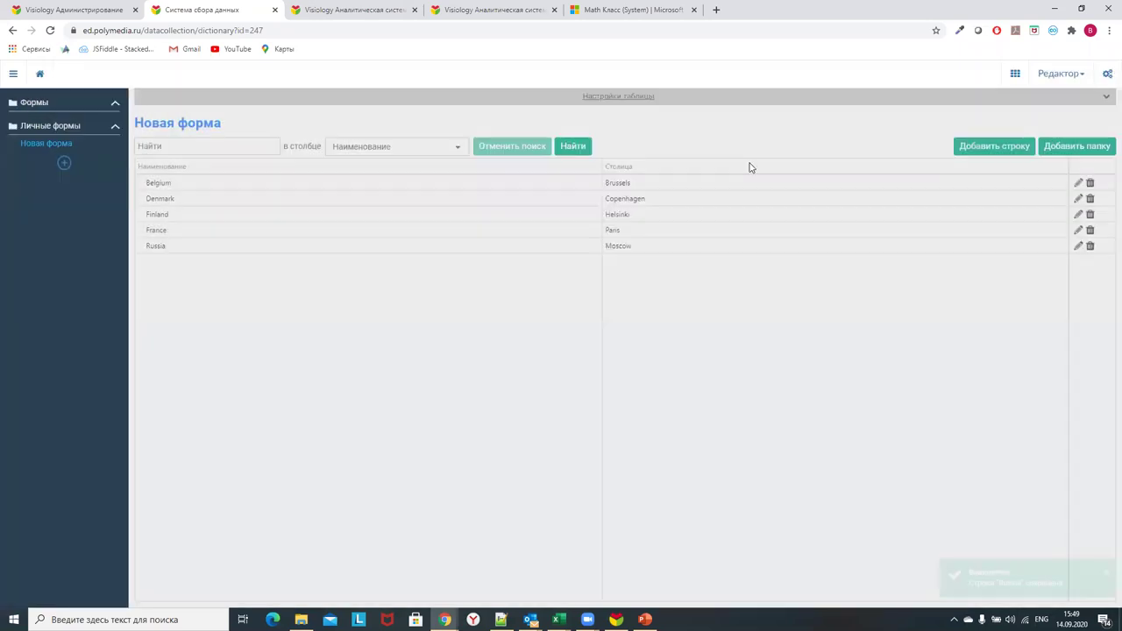
Add Belarus with capital Minsk, dismissing the ViQube warnings, then go home
click(973, 147)
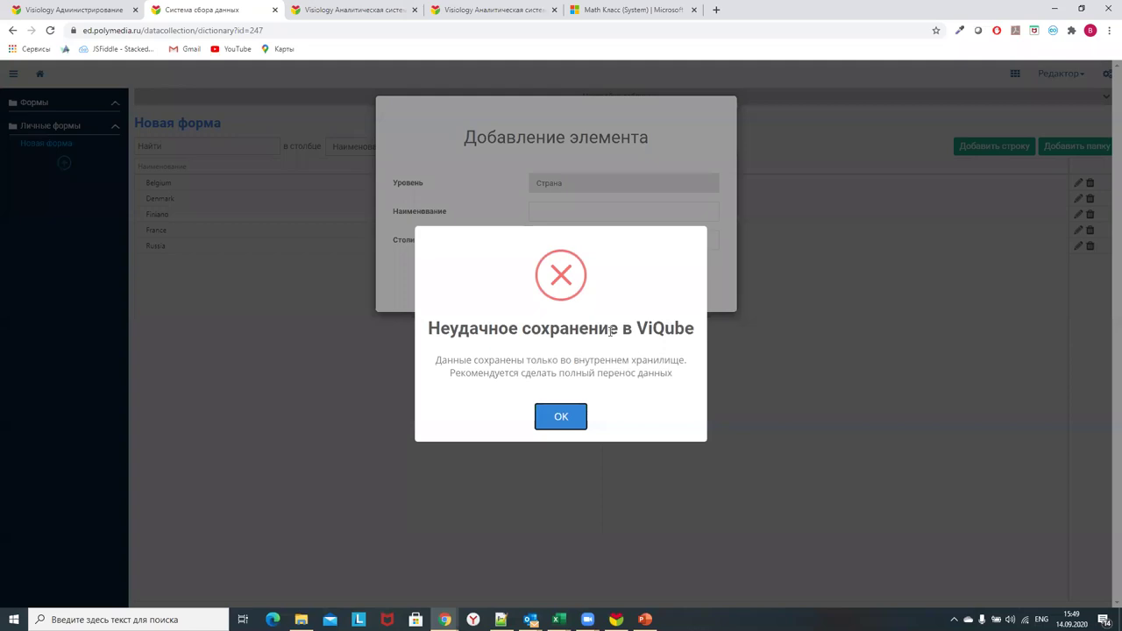
click(551, 424)
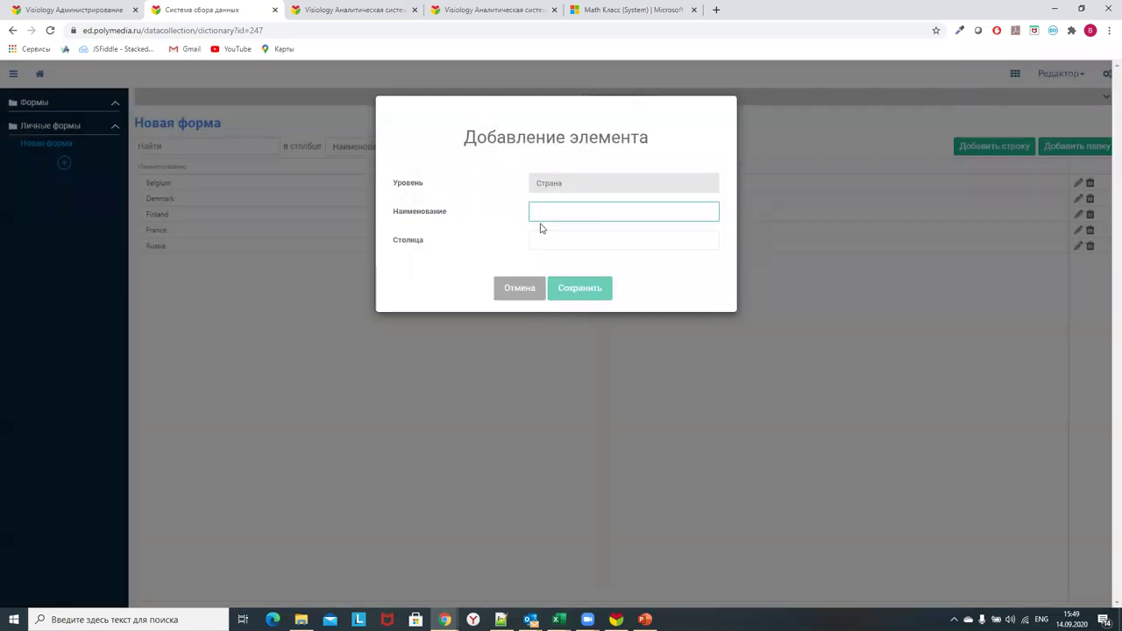
text(Belarus)
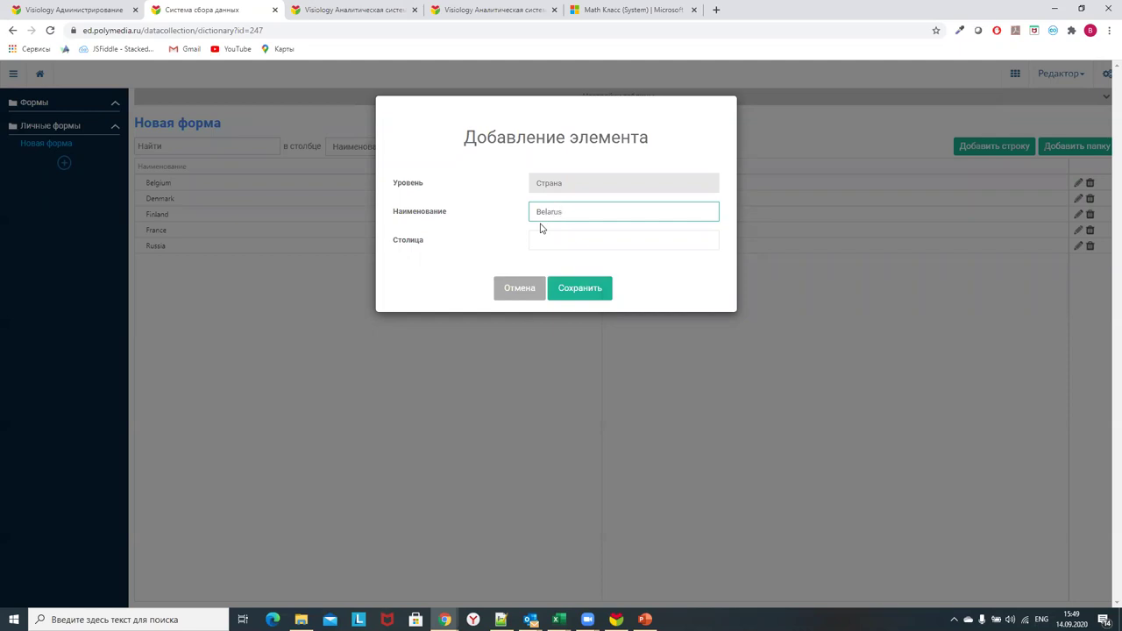
key(Tab)
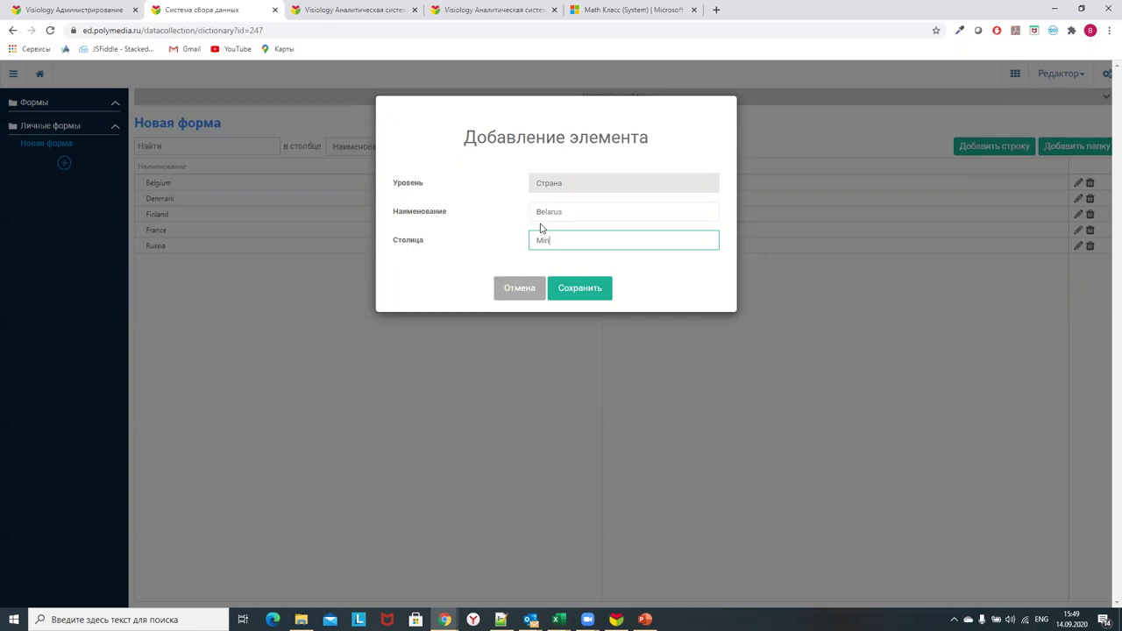
click(573, 289)
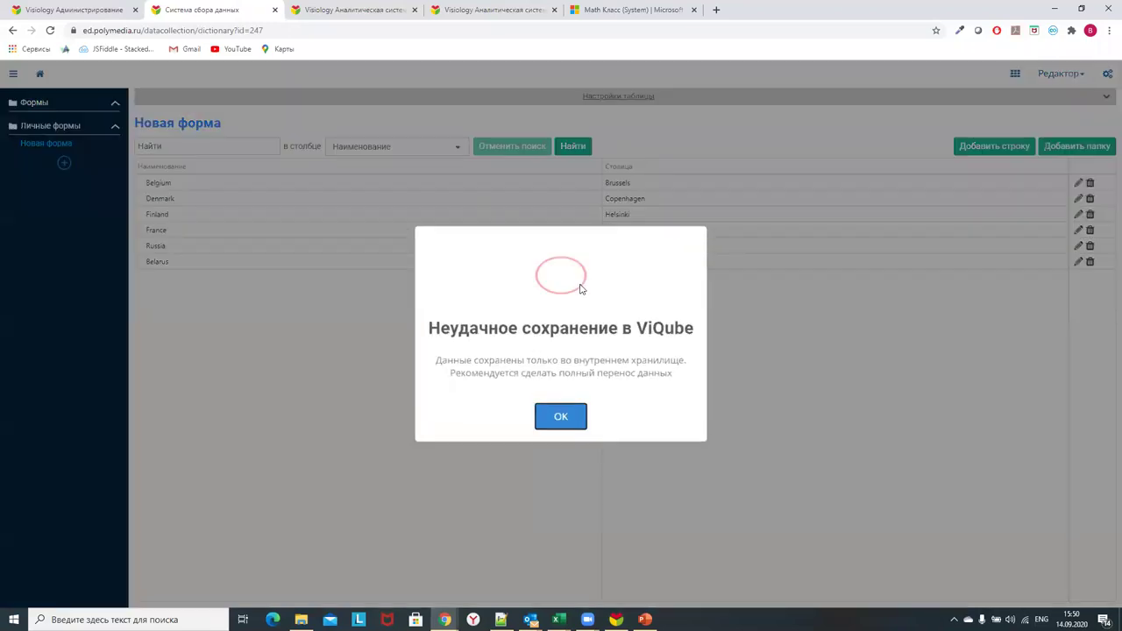
click(561, 416)
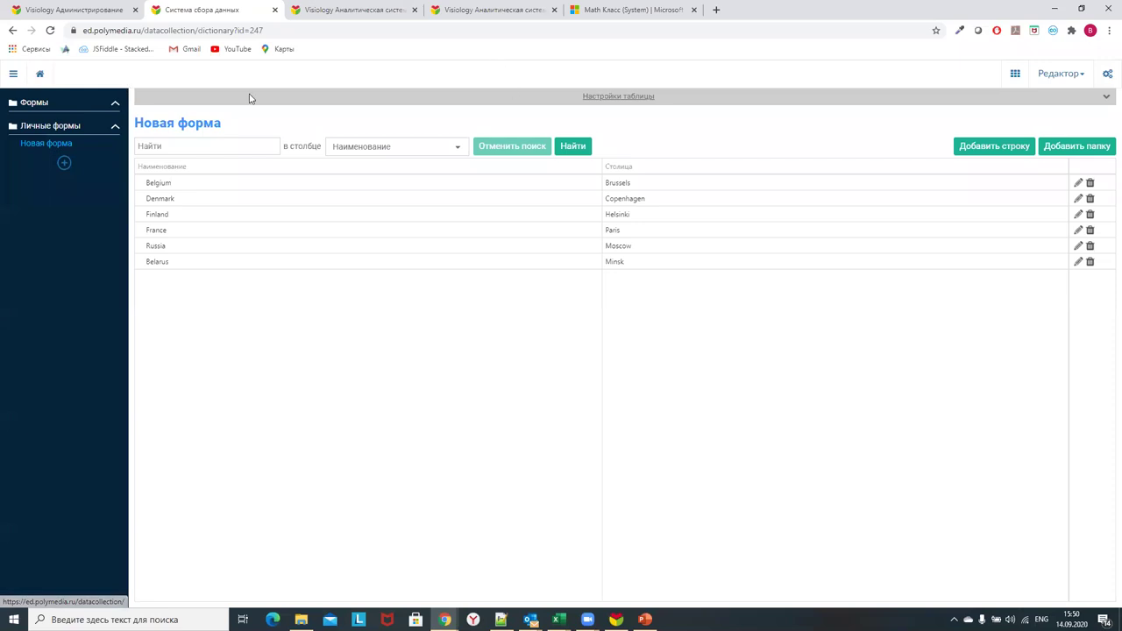
click(42, 73)
Open the COVID #1 form instance from the forms navigator
click(447, 221)
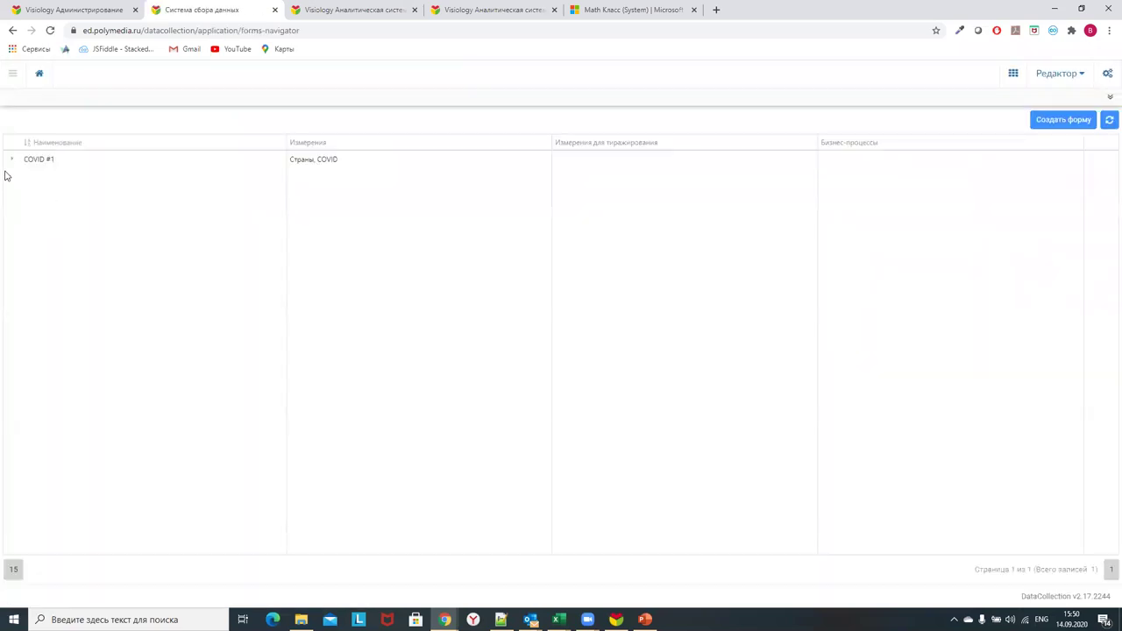
click(11, 160)
click(42, 211)
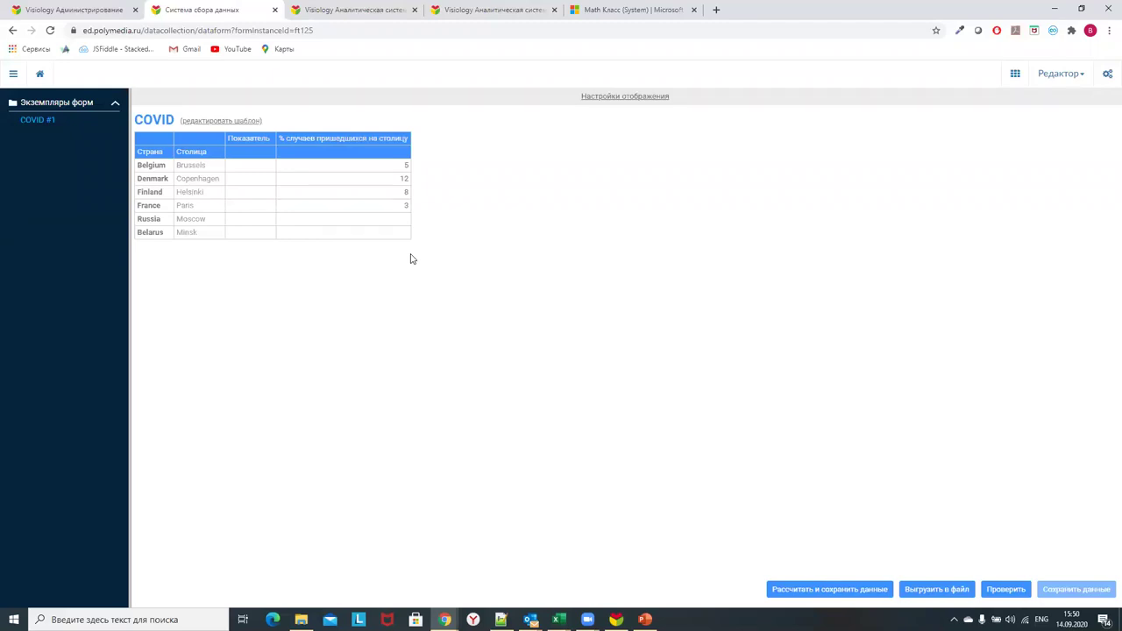
Enter 5 for Russia and 9 for Belarus, save the data, and dismiss the ViQube warning
click(387, 224)
text(5)
key(Return)
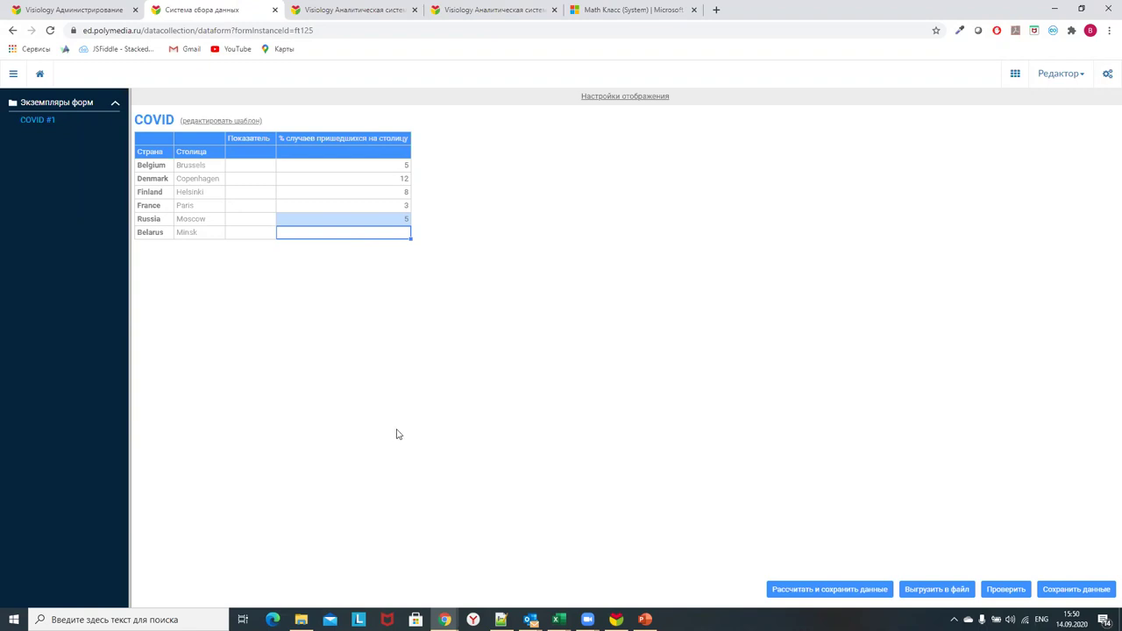
text(9)
key(Return)
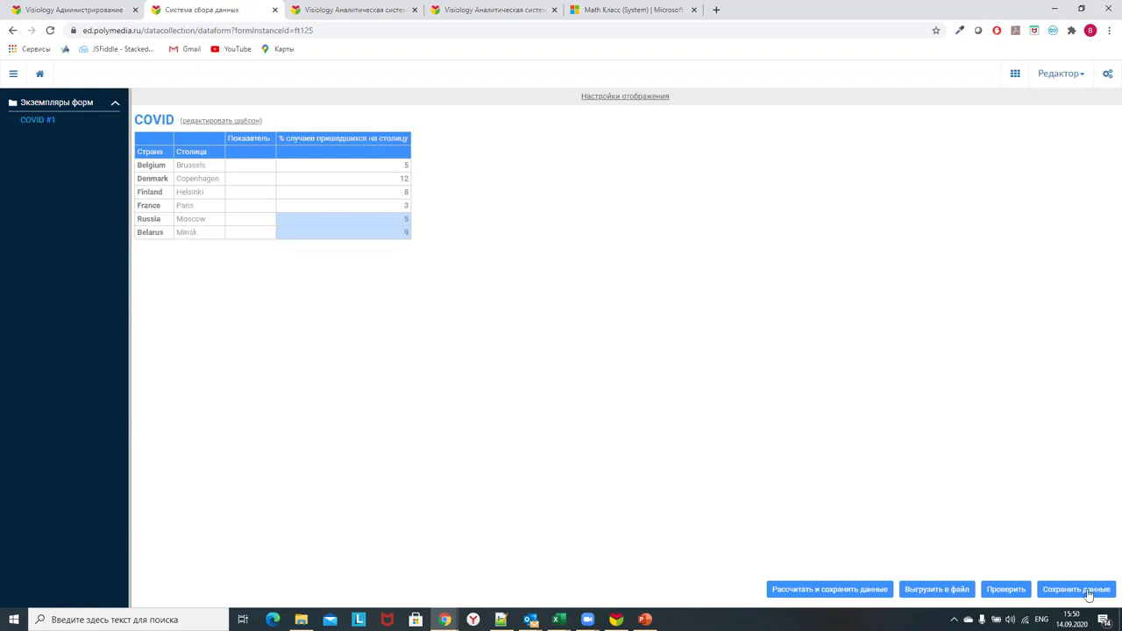
click(1087, 594)
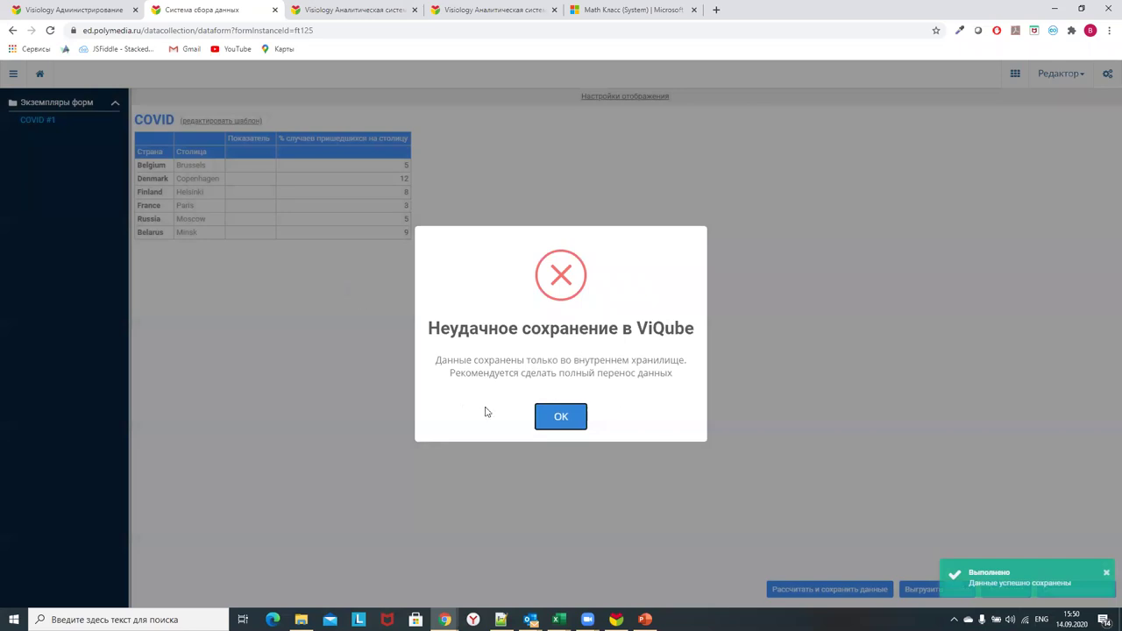
click(575, 418)
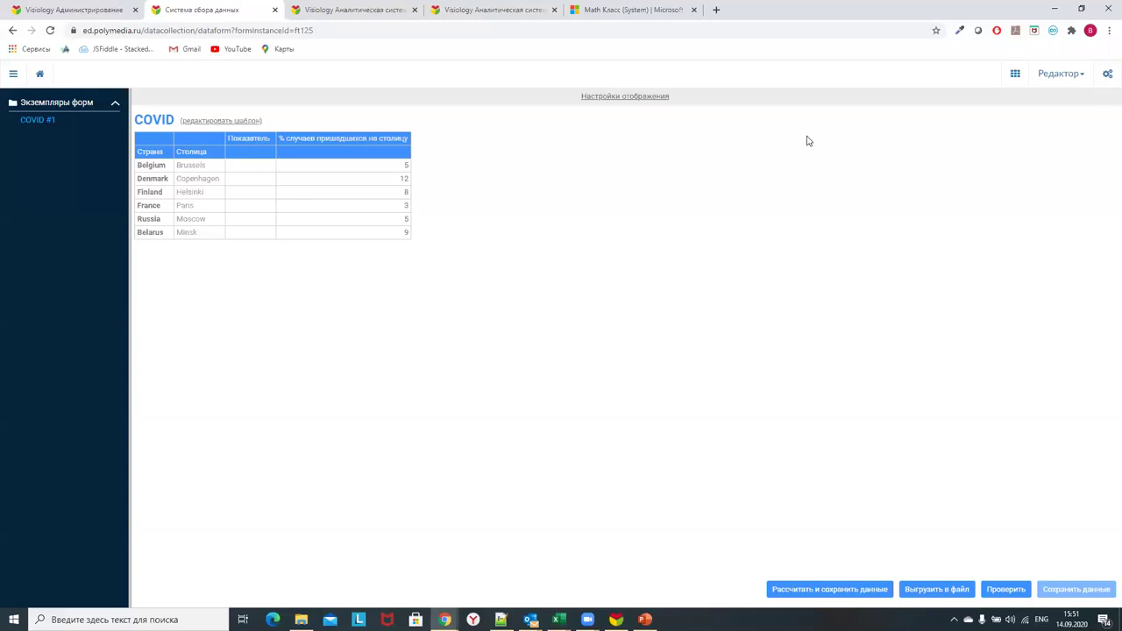
Open the Перенос данных settings in the data collection administration
click(1015, 74)
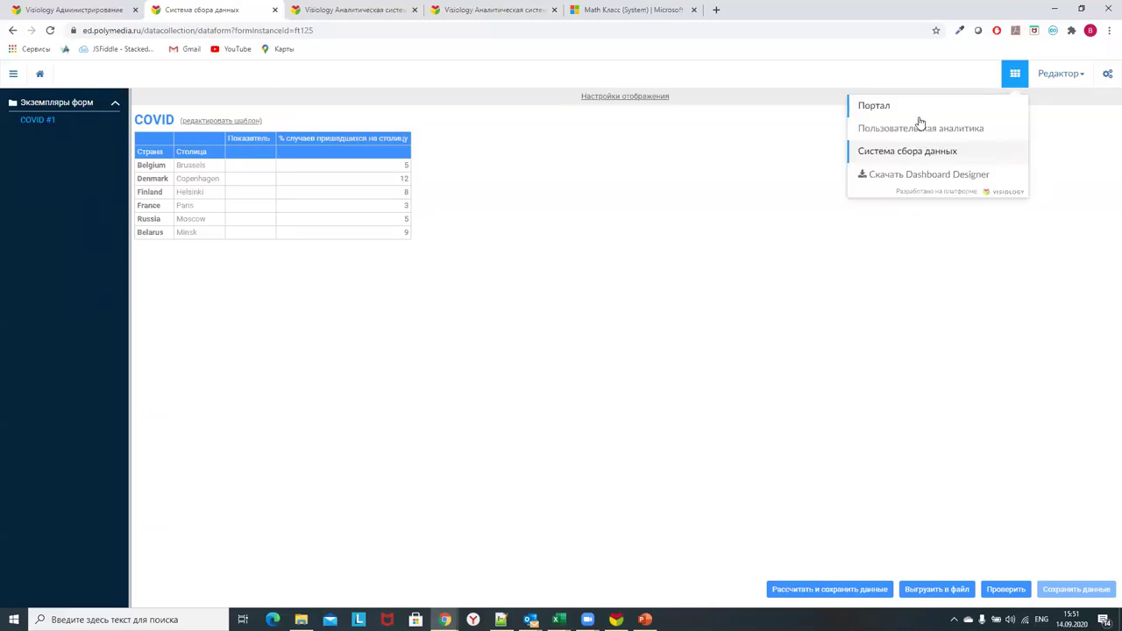
click(881, 154)
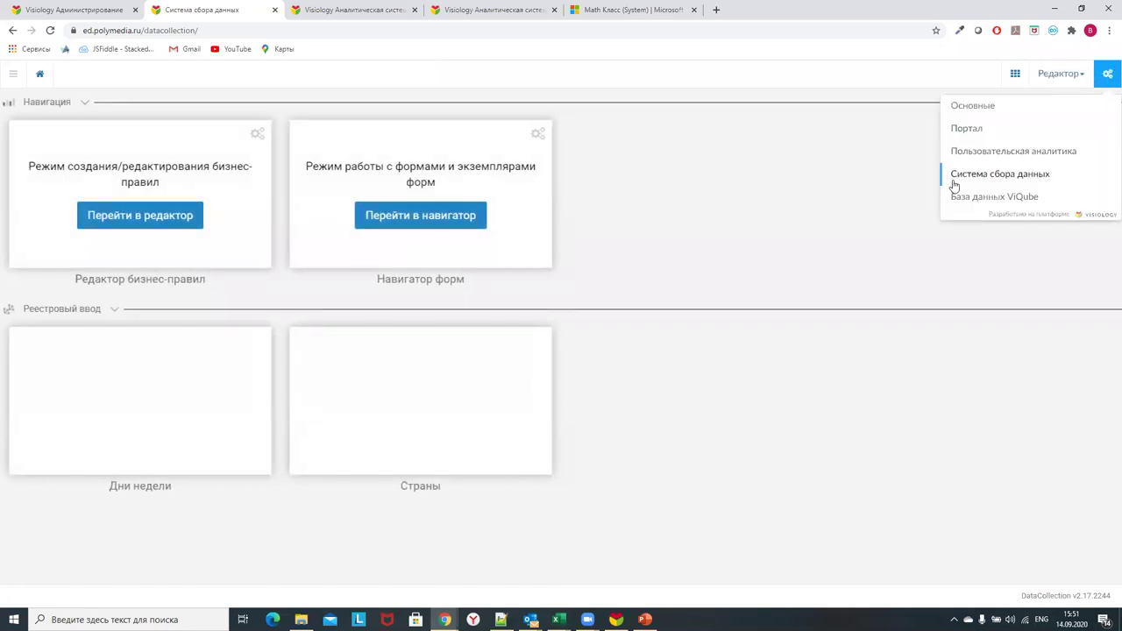
click(957, 184)
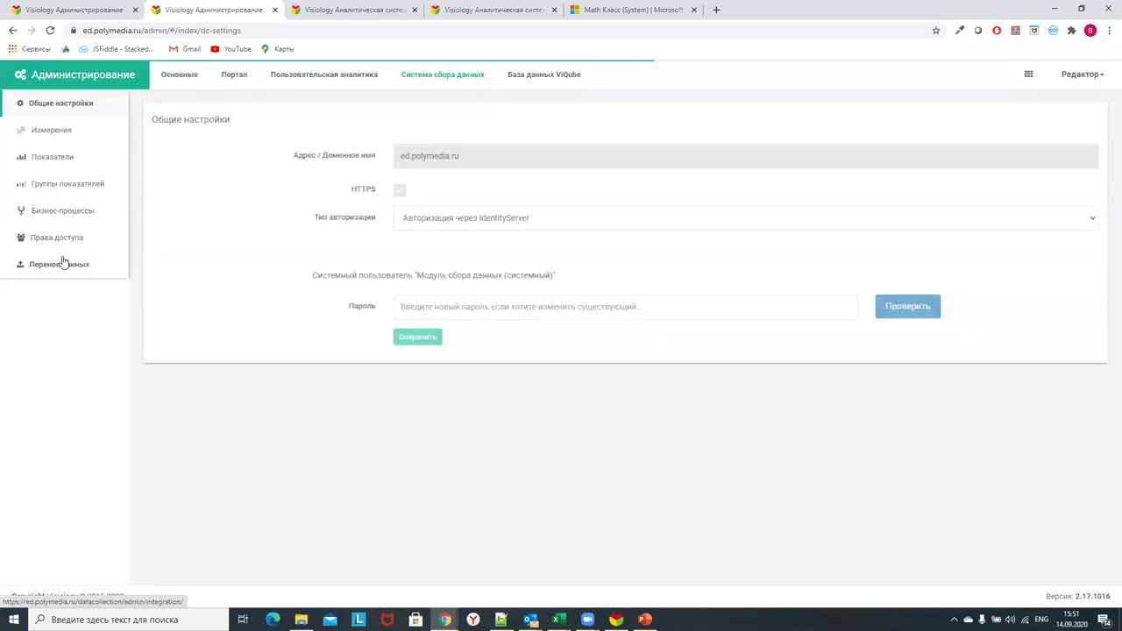
click(35, 262)
Test the ViQube connection, then transfer the data now, confirming with Да, обновить!
click(399, 185)
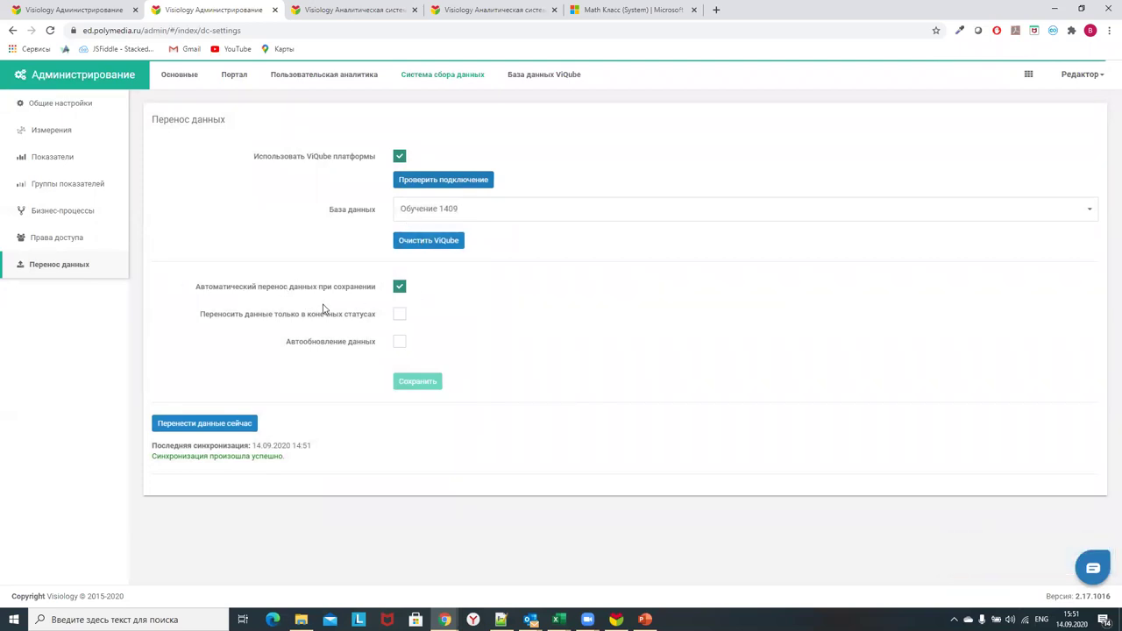
click(399, 343)
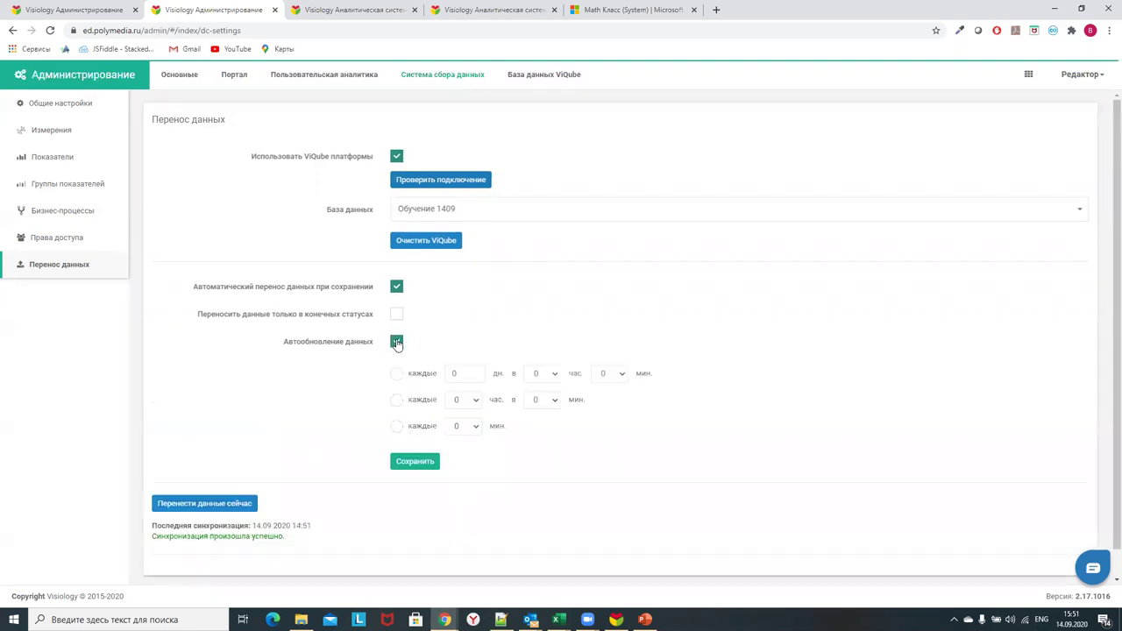
click(397, 343)
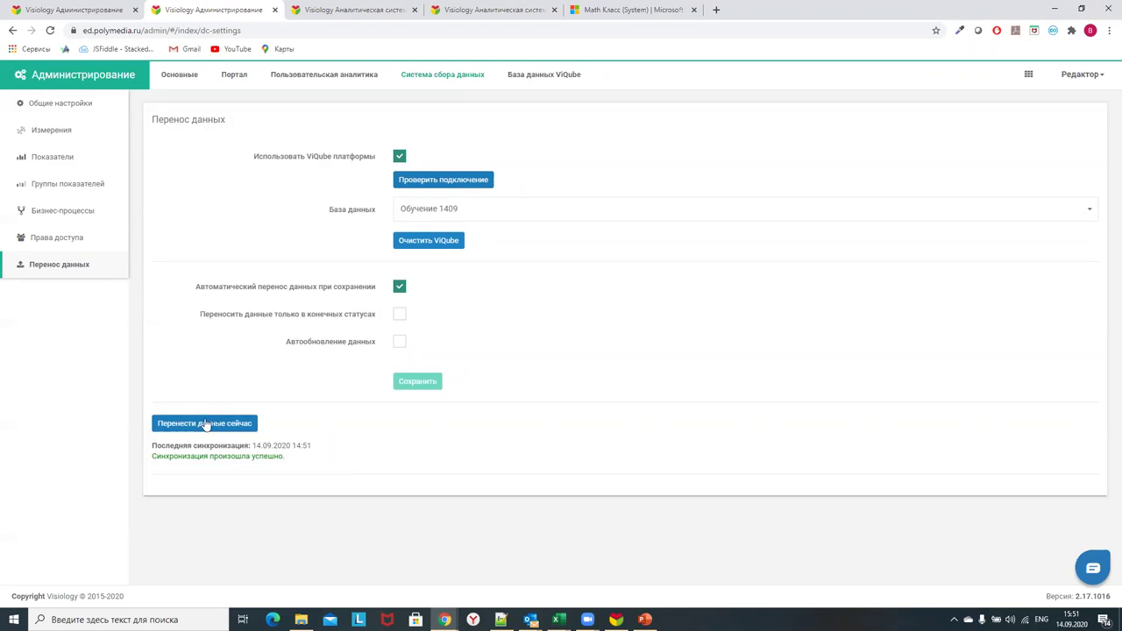
click(178, 426)
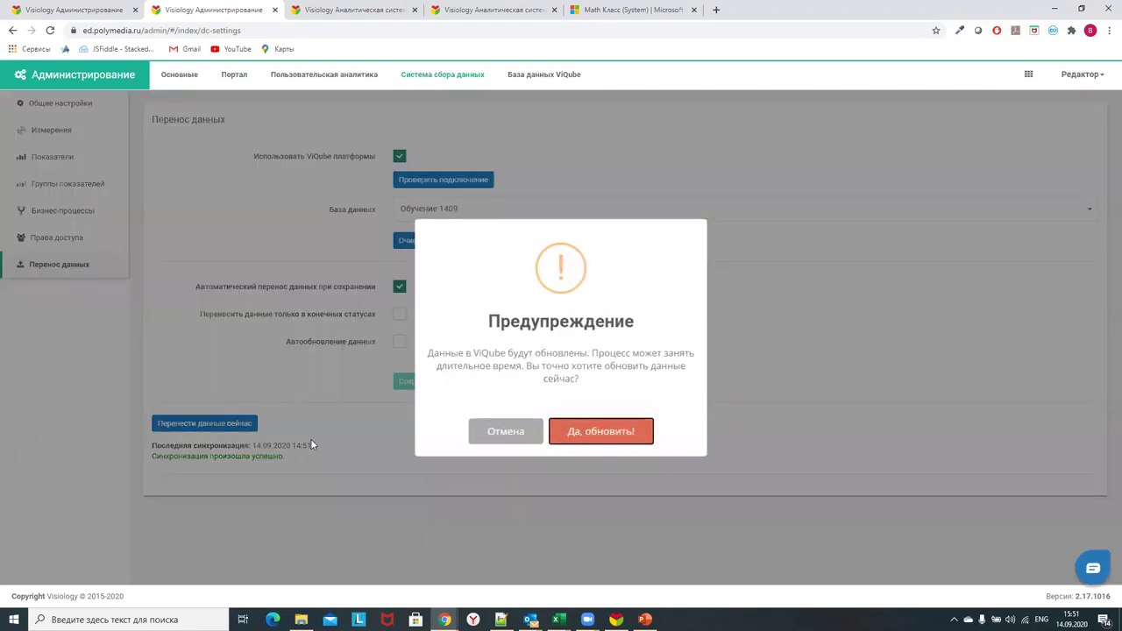
click(591, 434)
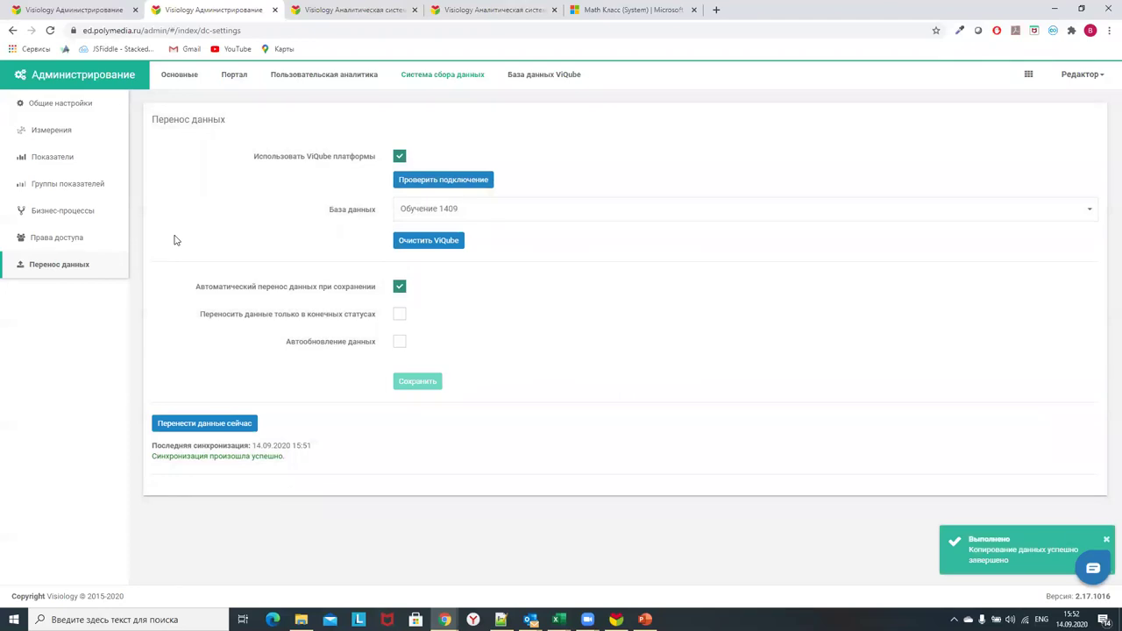
Open the ViQube database section and expand the Обучение 1409 database
click(531, 77)
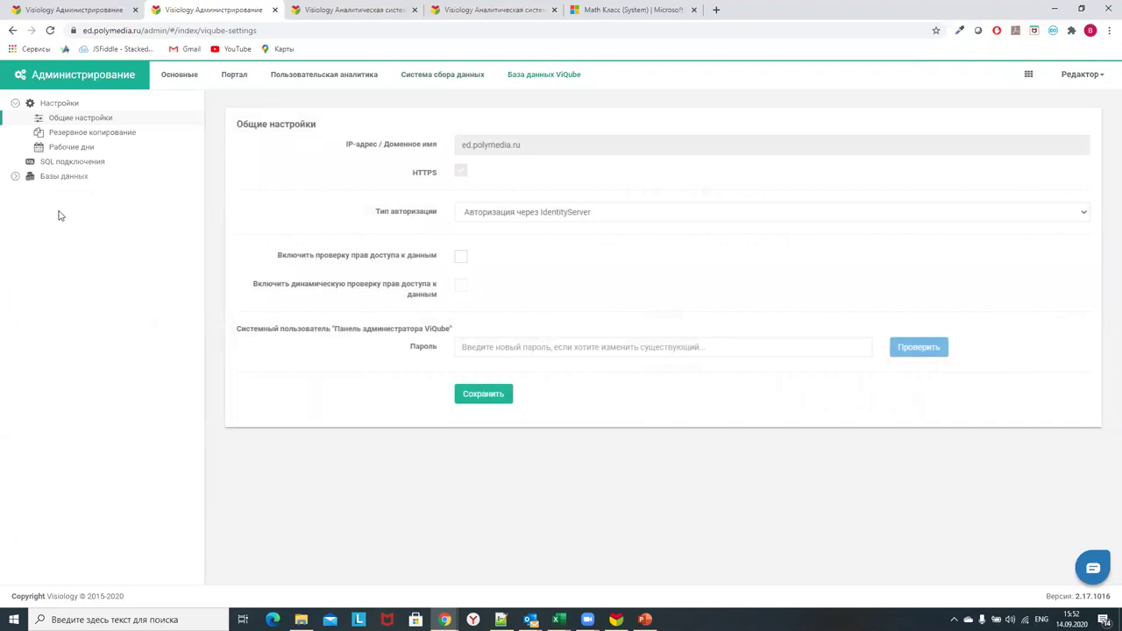
click(15, 178)
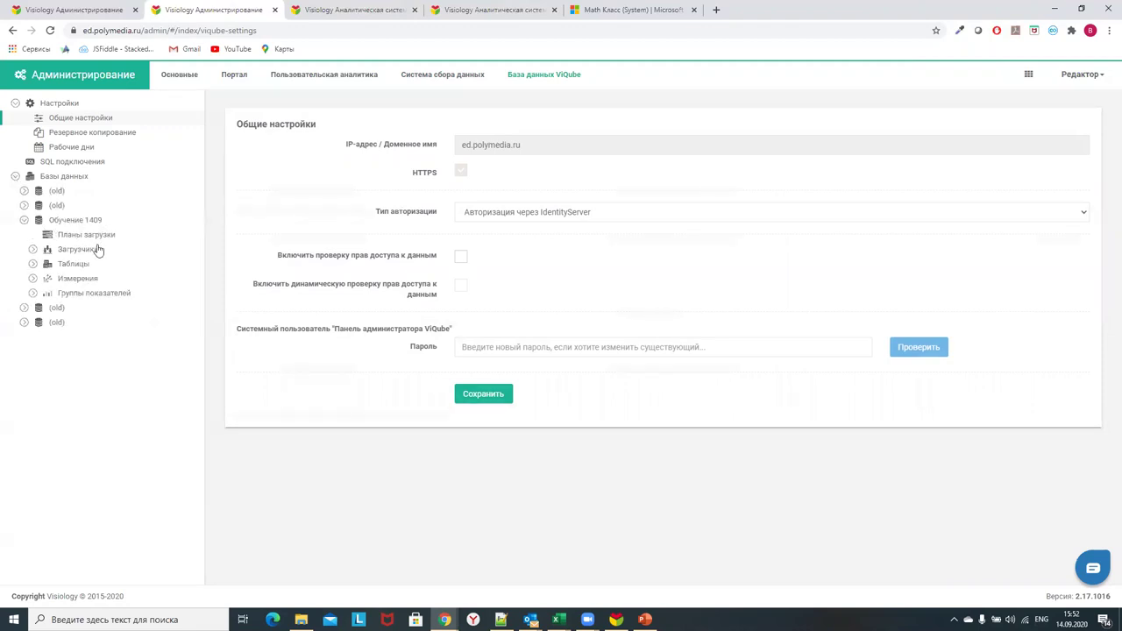
click(34, 251)
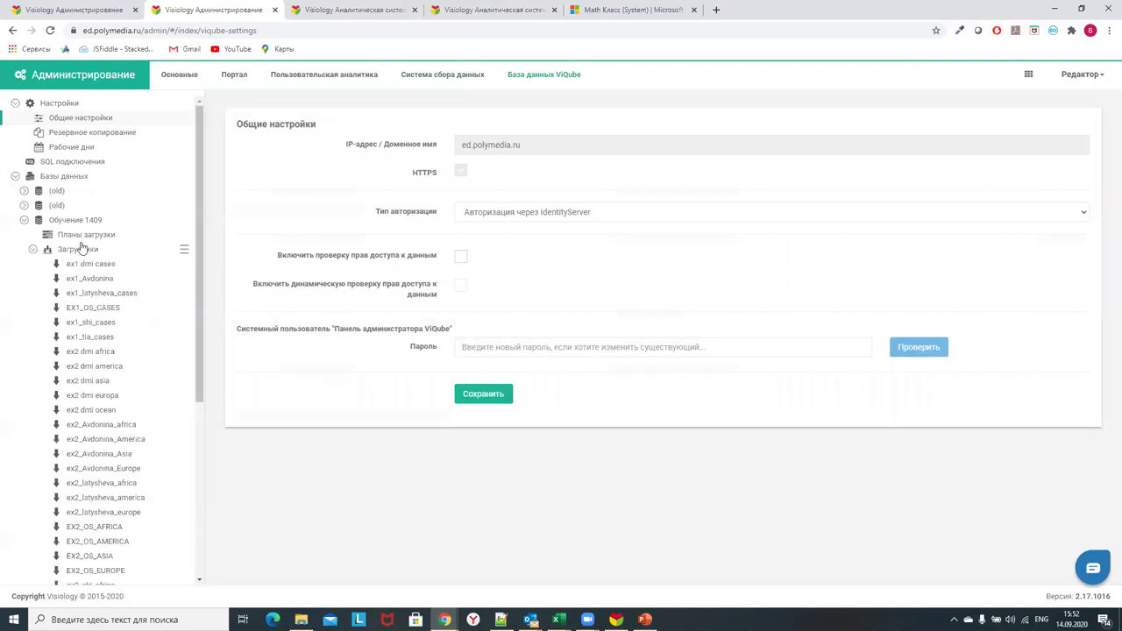
scroll(107, 307, down, 5)
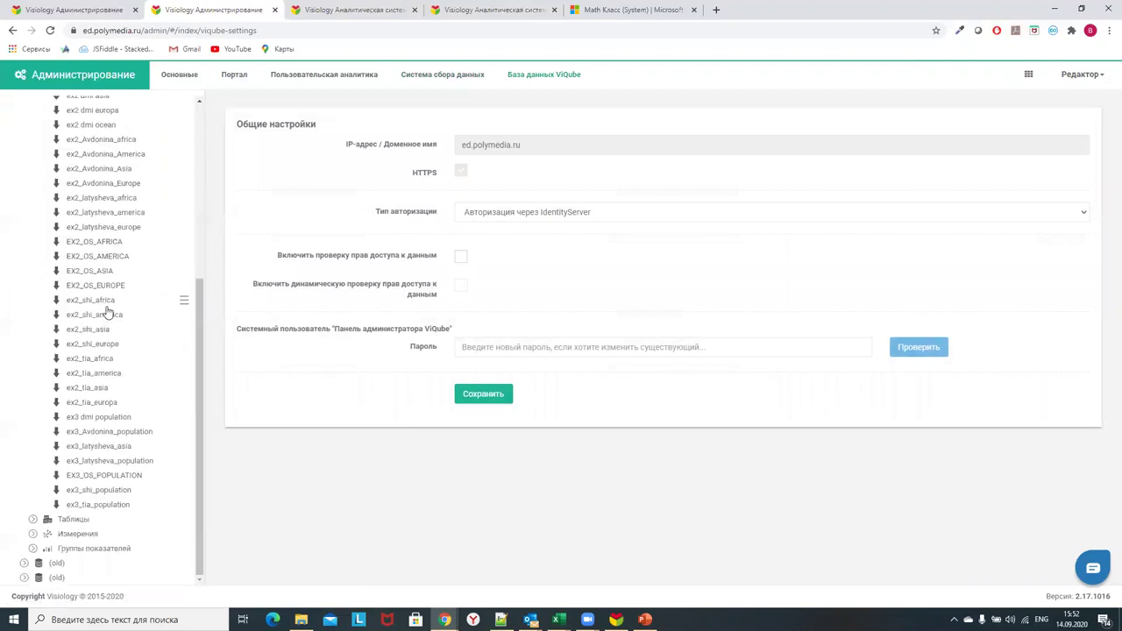
scroll(87, 263, up, 3)
click(31, 203)
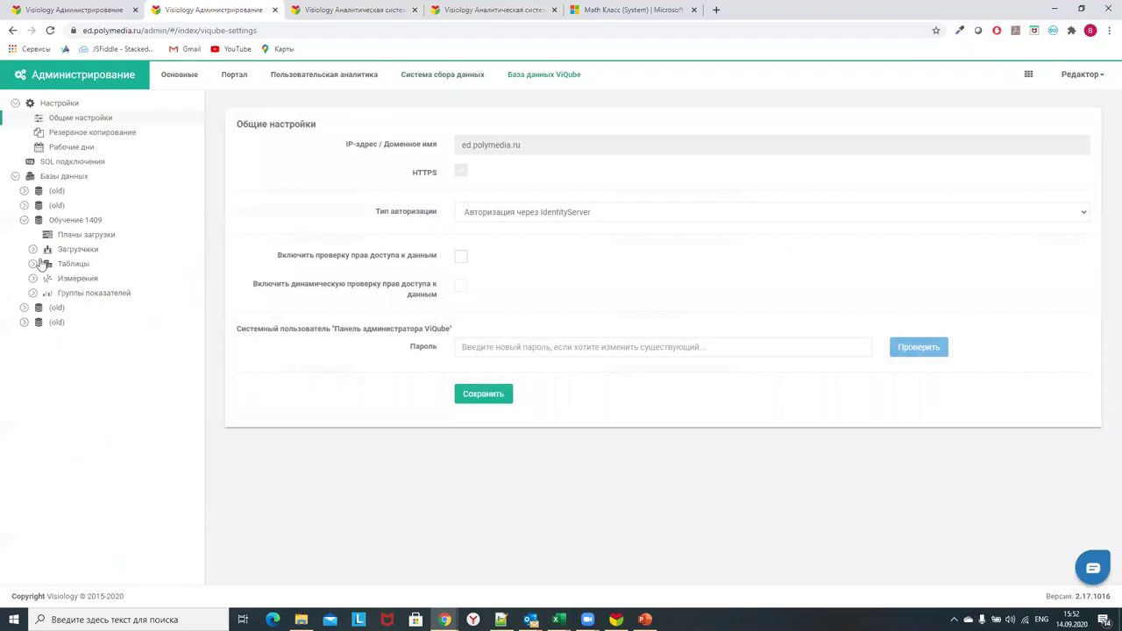
Expand Группы показателей under Обучение 1409 and open the _COVID group
click(33, 264)
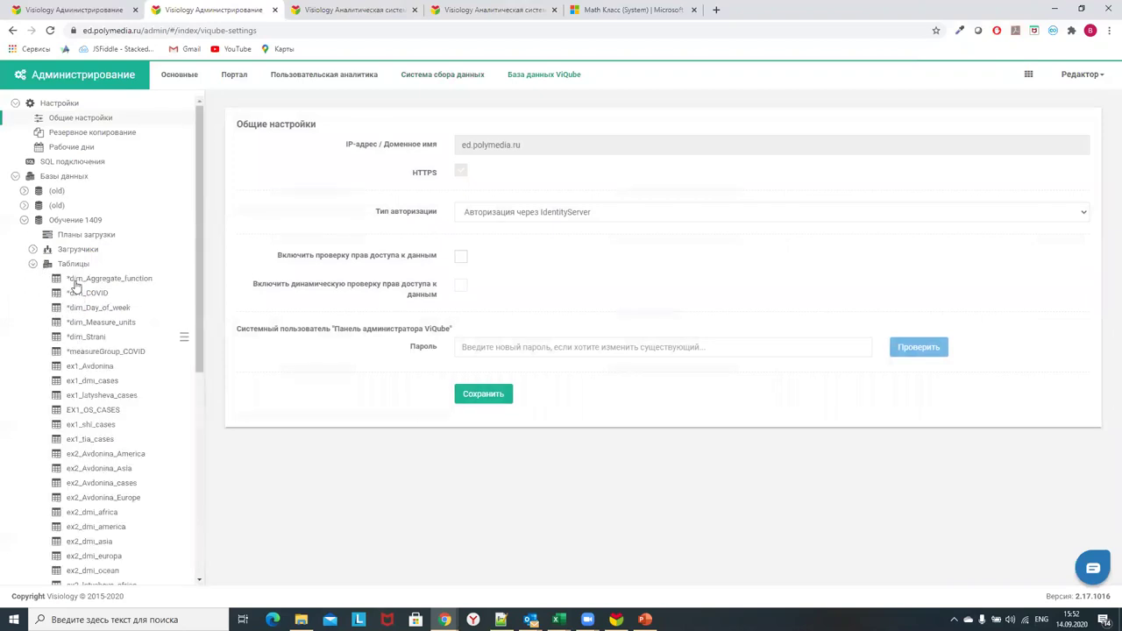
scroll(79, 289, down, 1)
scroll(58, 326, down, 5)
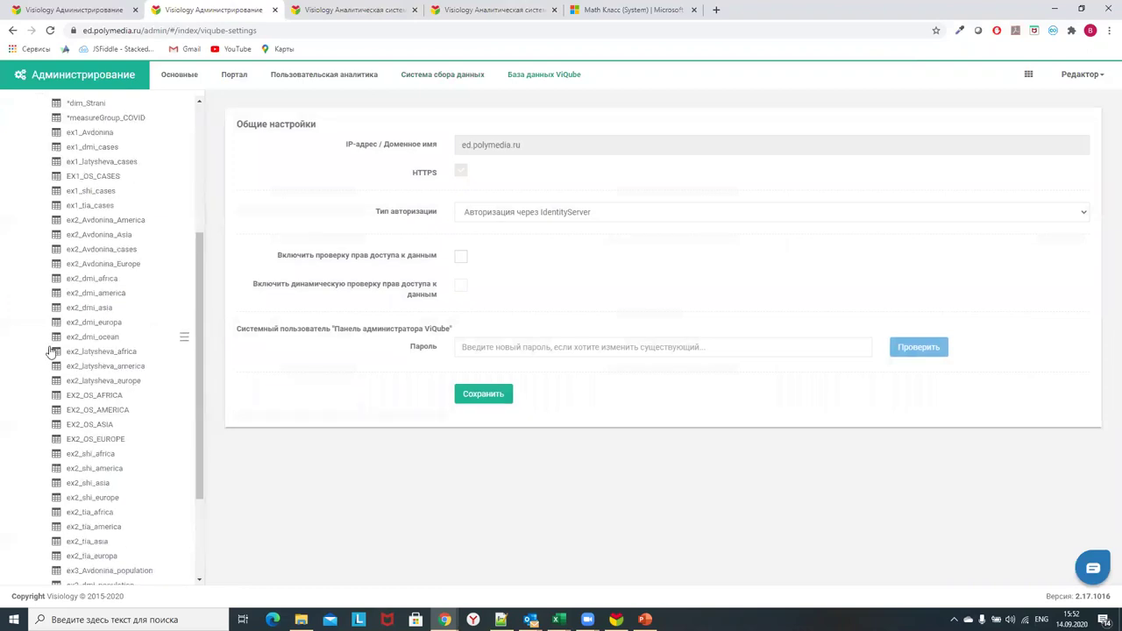
scroll(27, 447, down, 4)
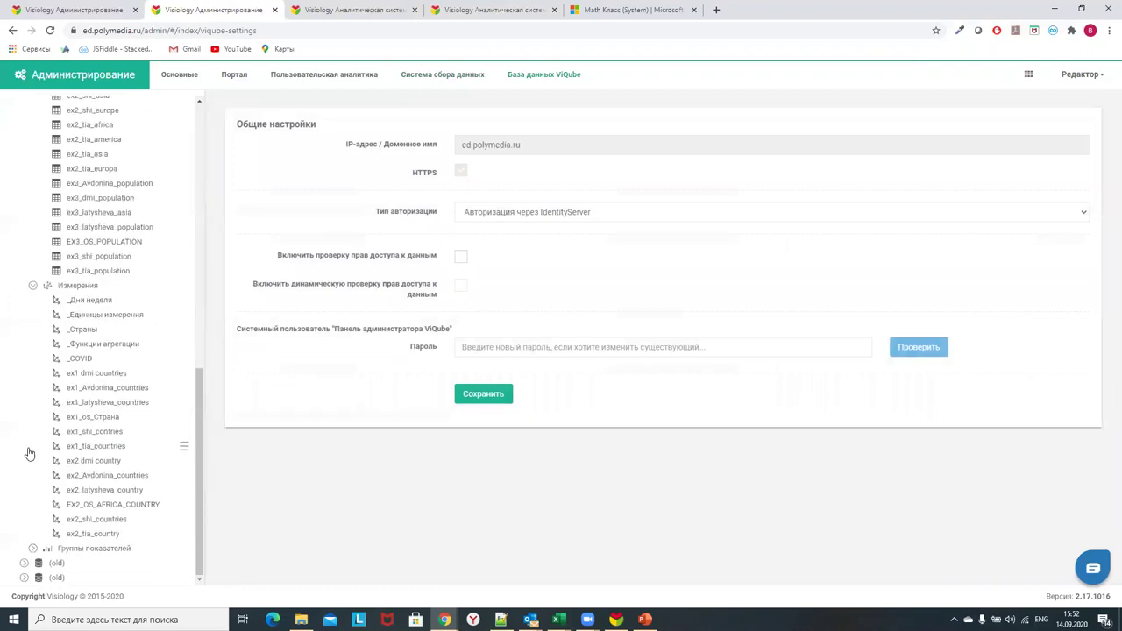
click(33, 548)
scroll(26, 421, down, 5)
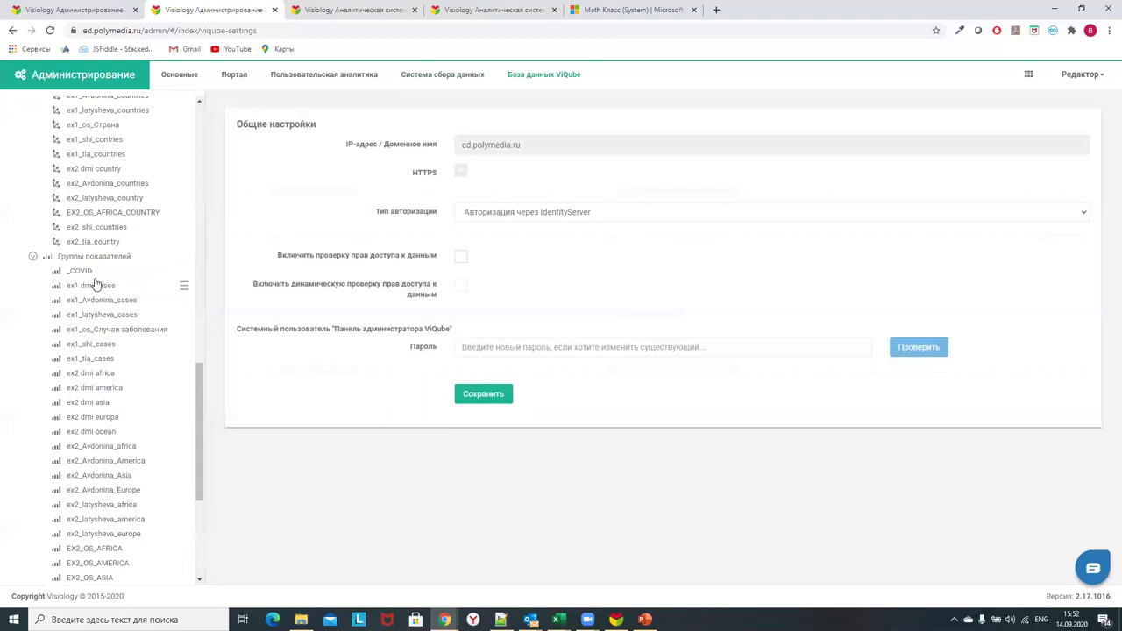
scroll(74, 298, down, 3)
scroll(76, 296, up, 2)
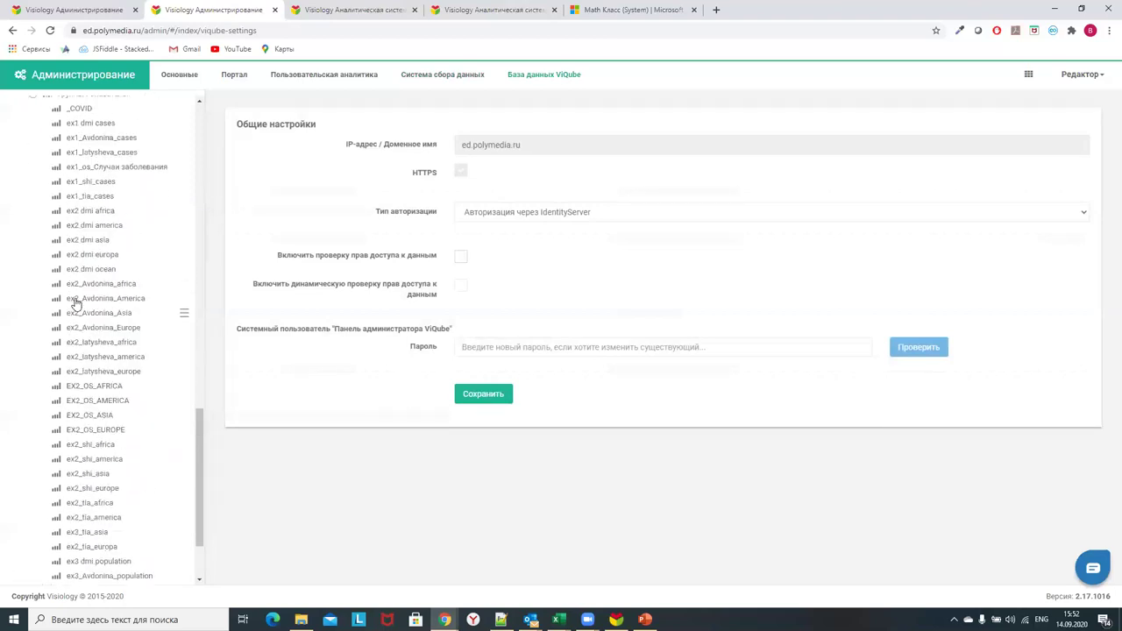
click(77, 242)
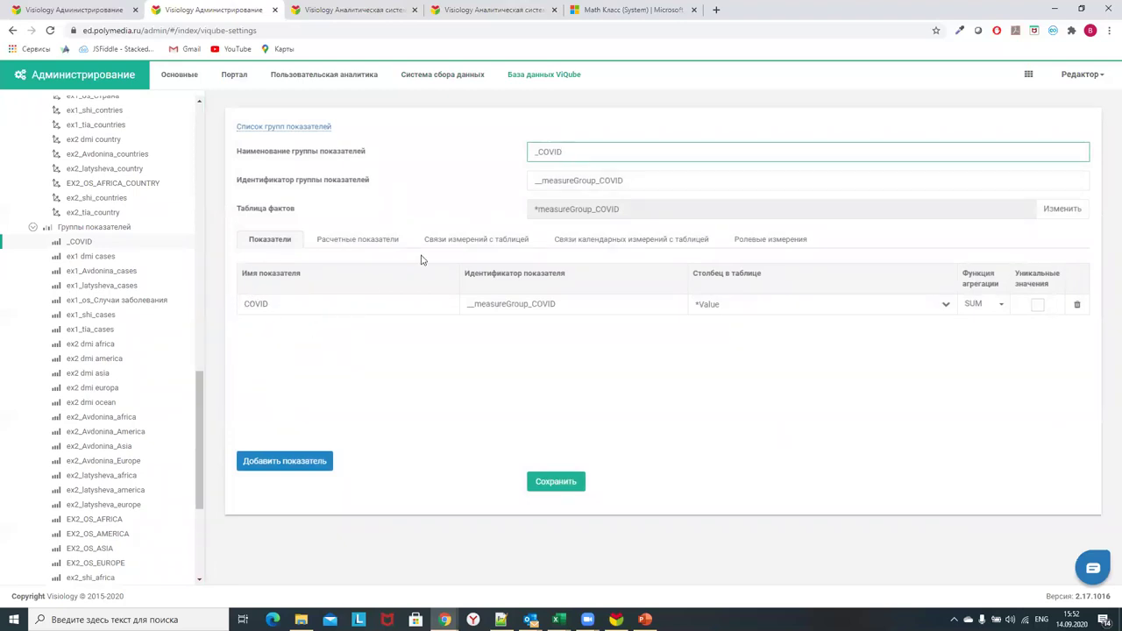
Check _COVID's dimension links, then view *measureGroup_COVID's data rows: 5, 12, 8, 3, 5, 9
click(451, 242)
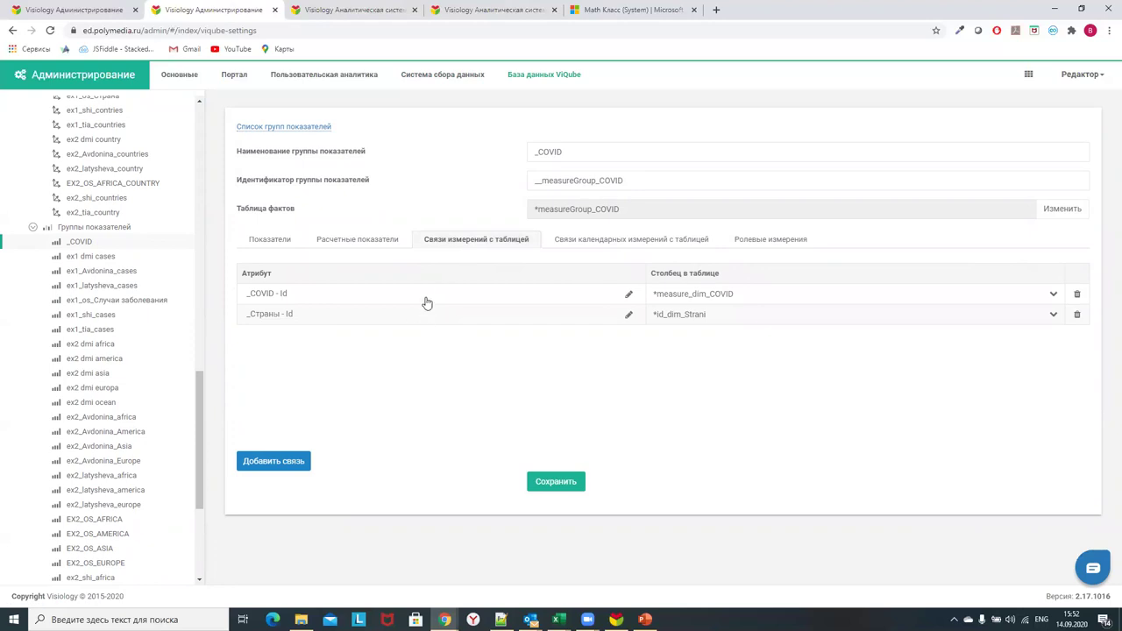
scroll(99, 368, up, 3)
scroll(105, 359, up, 6)
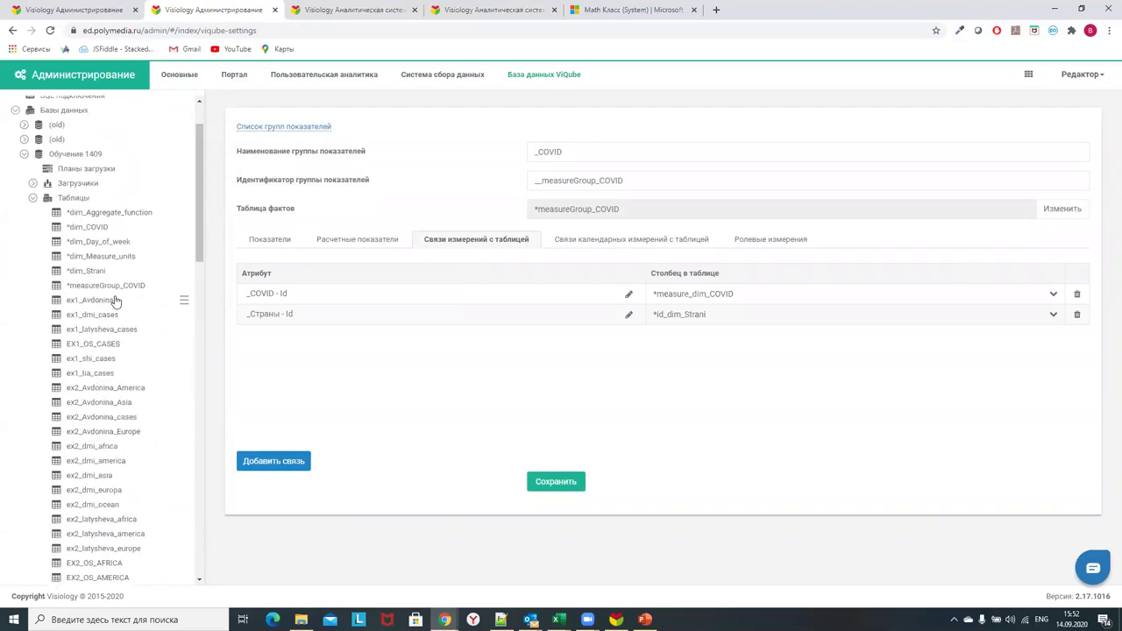
click(77, 287)
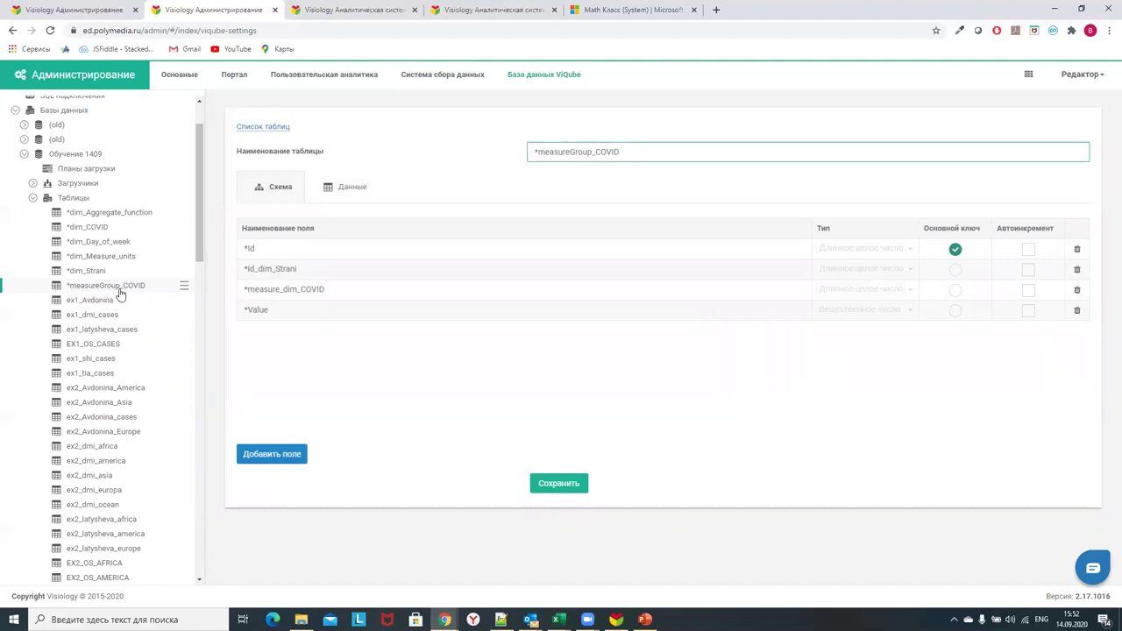
click(328, 204)
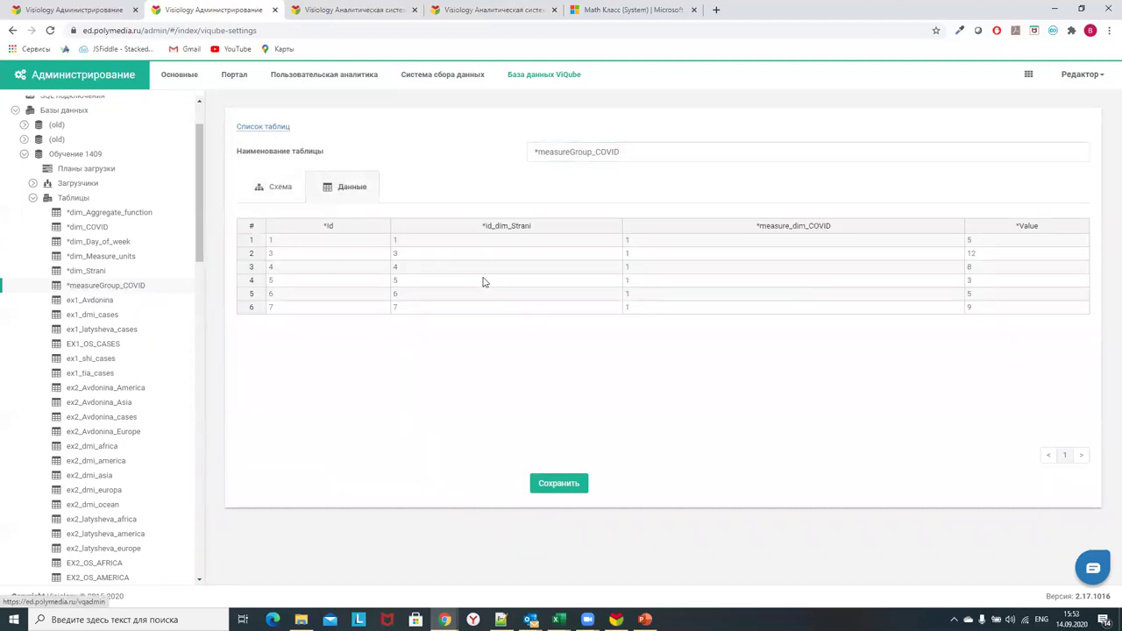
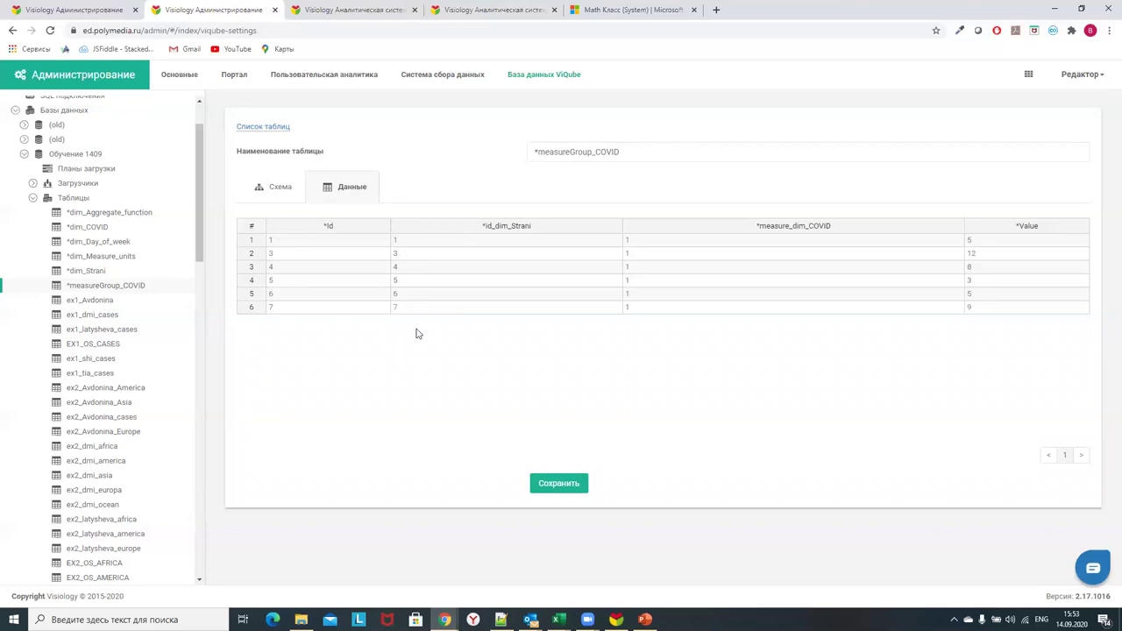
Review the six countries and capitals in dim_Strani, then return to sheet Новый лист 2
click(88, 274)
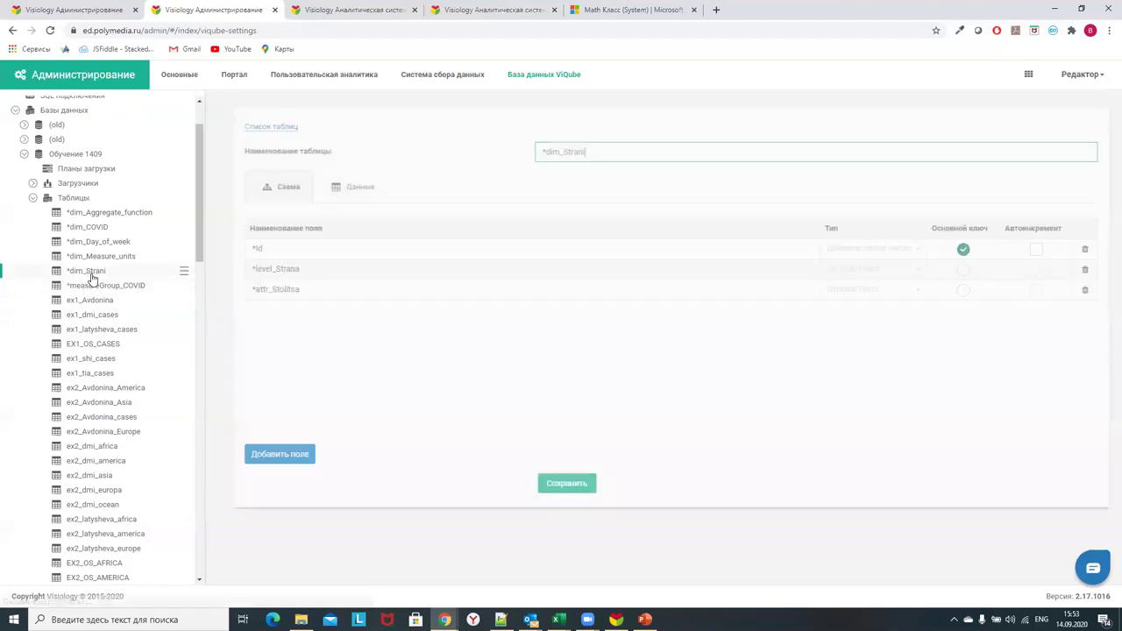
click(346, 186)
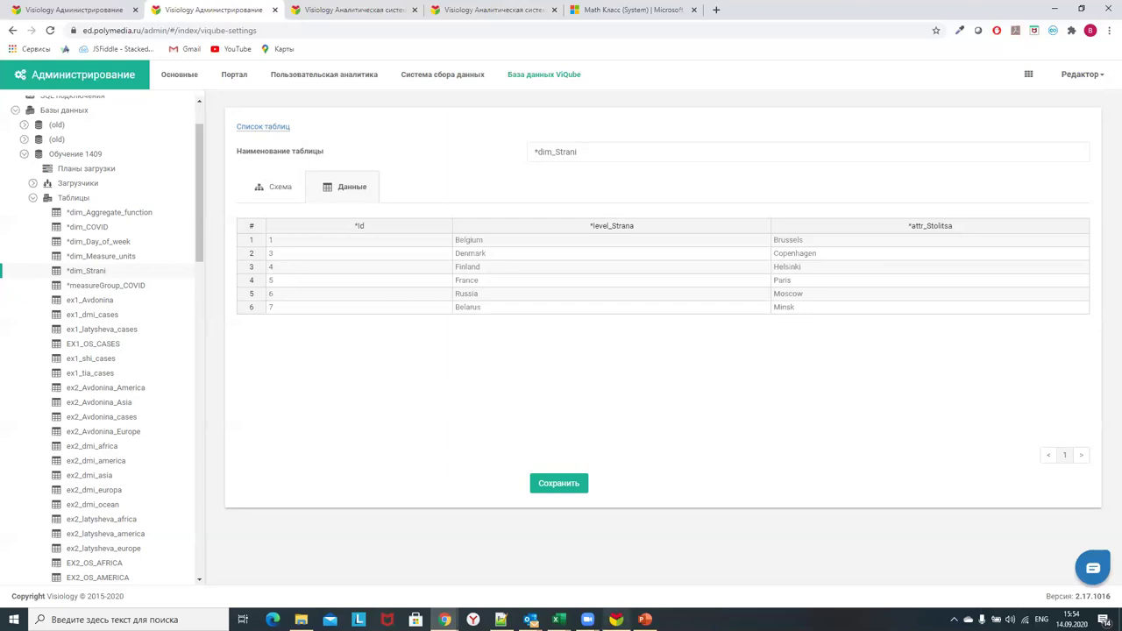
click(616, 620)
click(78, 93)
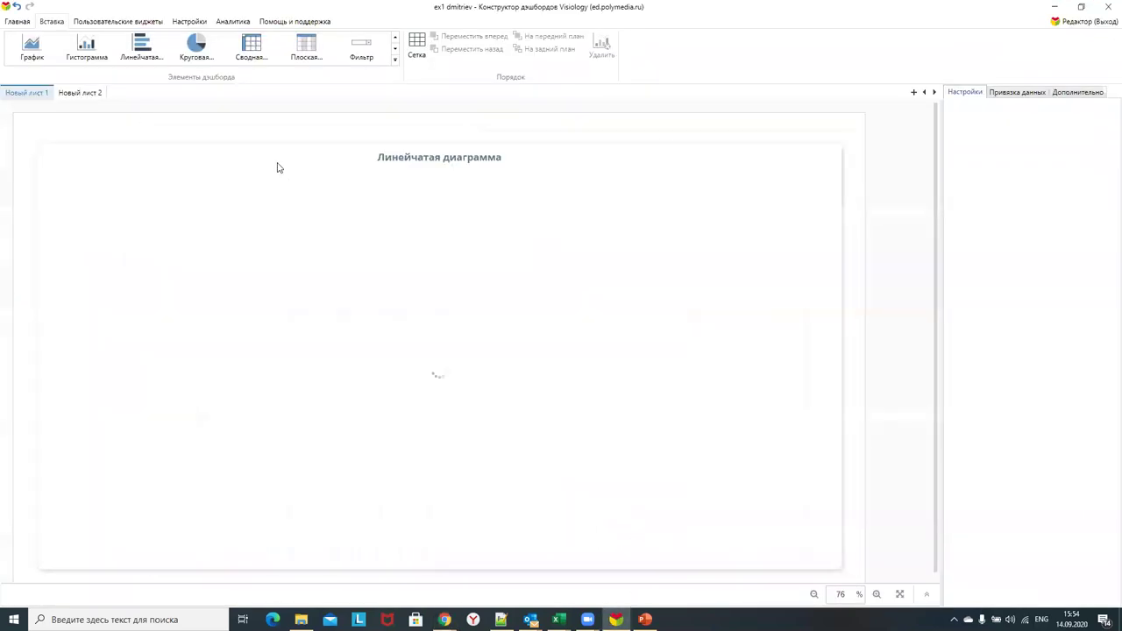
Add a new sheet and place a histogram widened across the canvas
click(913, 92)
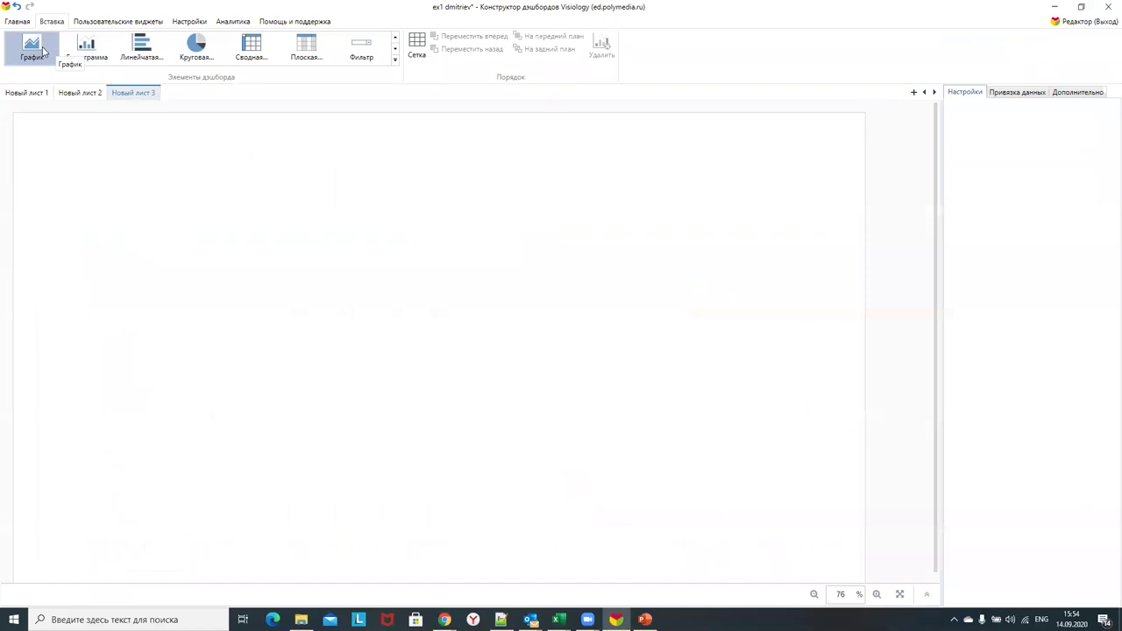
click(94, 53)
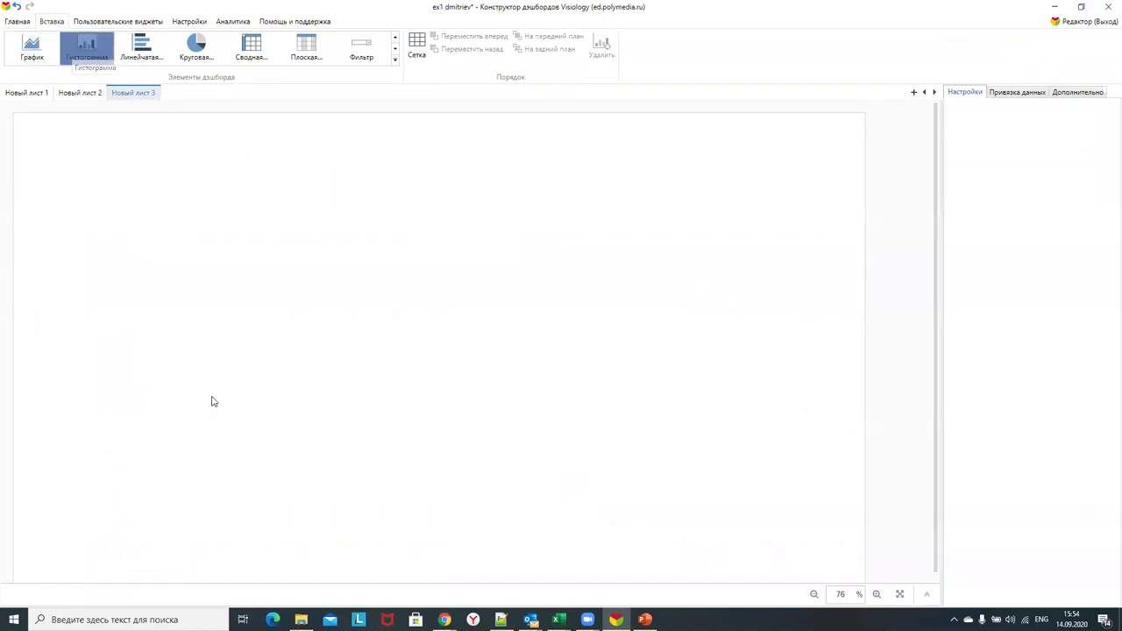
drag(107, 235, 157, 531)
drag(240, 338, 787, 333)
Bind the histogram to ViQube with a _COVID query summing the COVID measure
click(1015, 93)
click(999, 125)
click(977, 145)
click(972, 167)
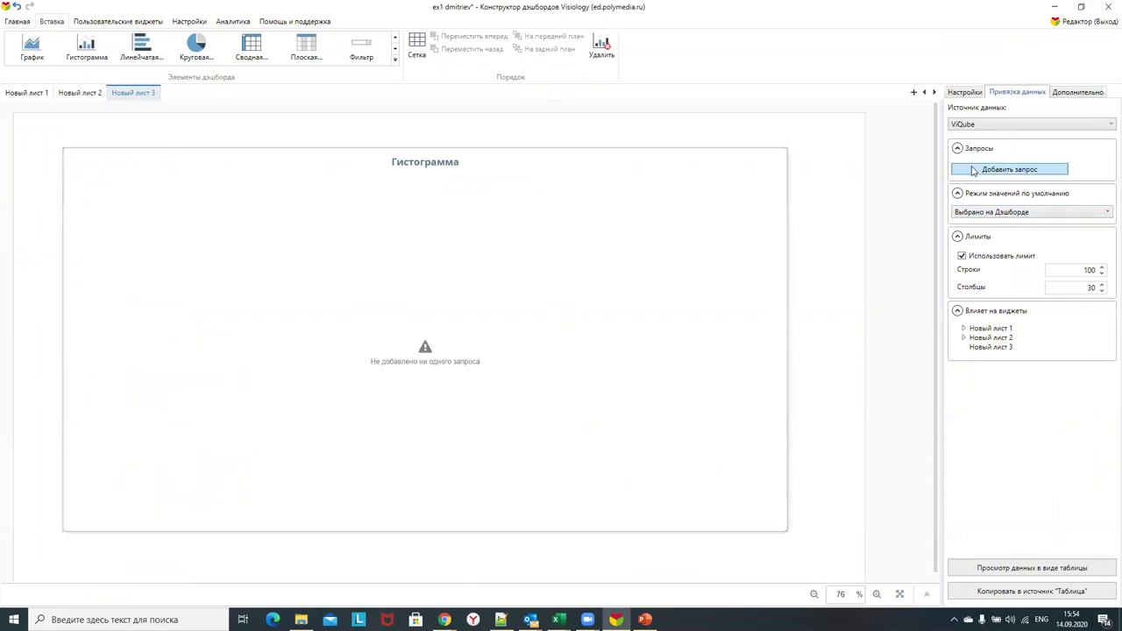
click(1015, 247)
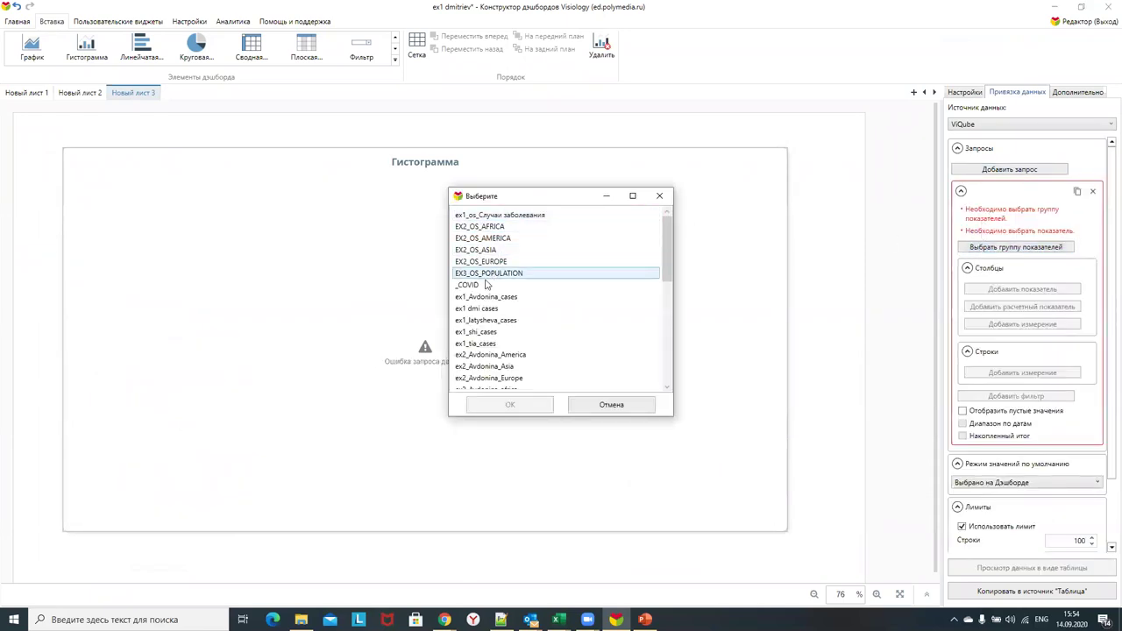
click(566, 284)
click(500, 404)
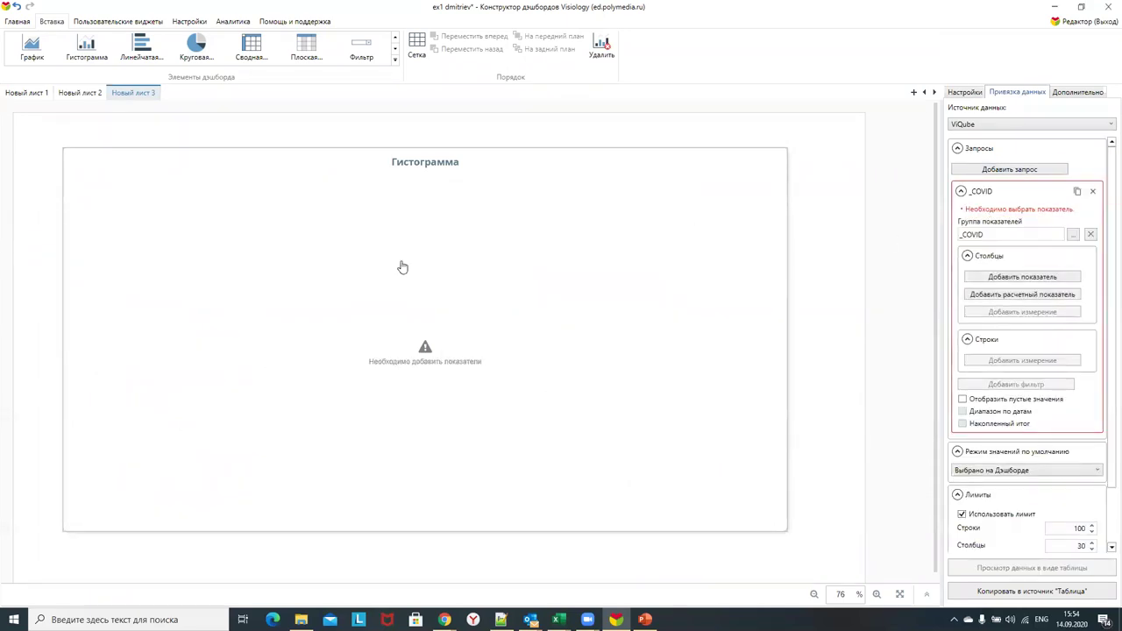
click(992, 280)
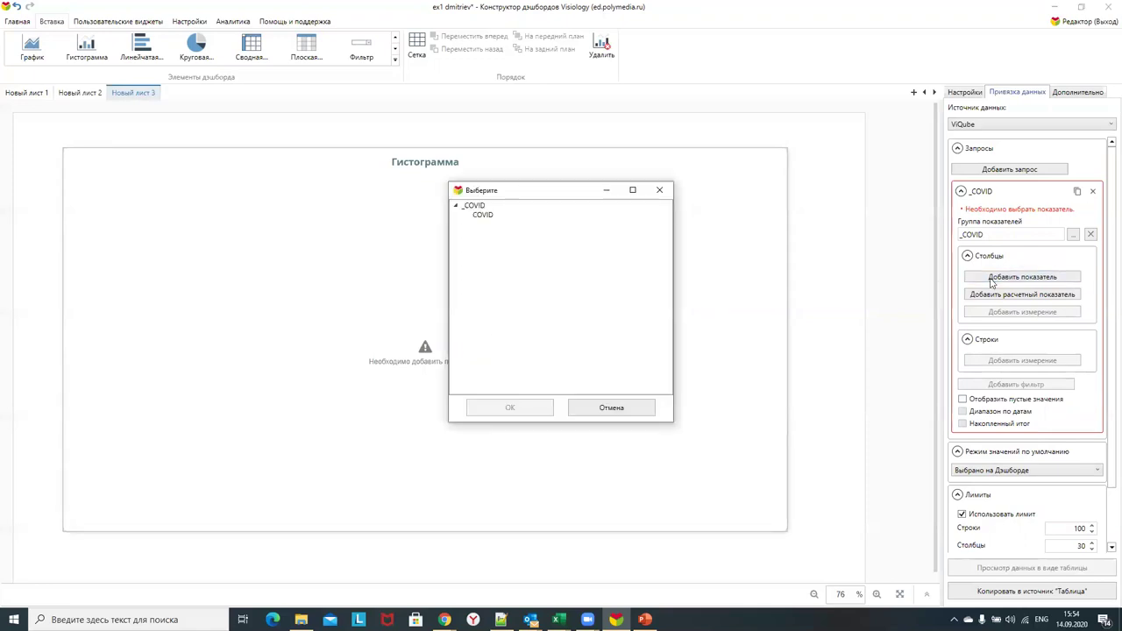
click(483, 217)
click(496, 412)
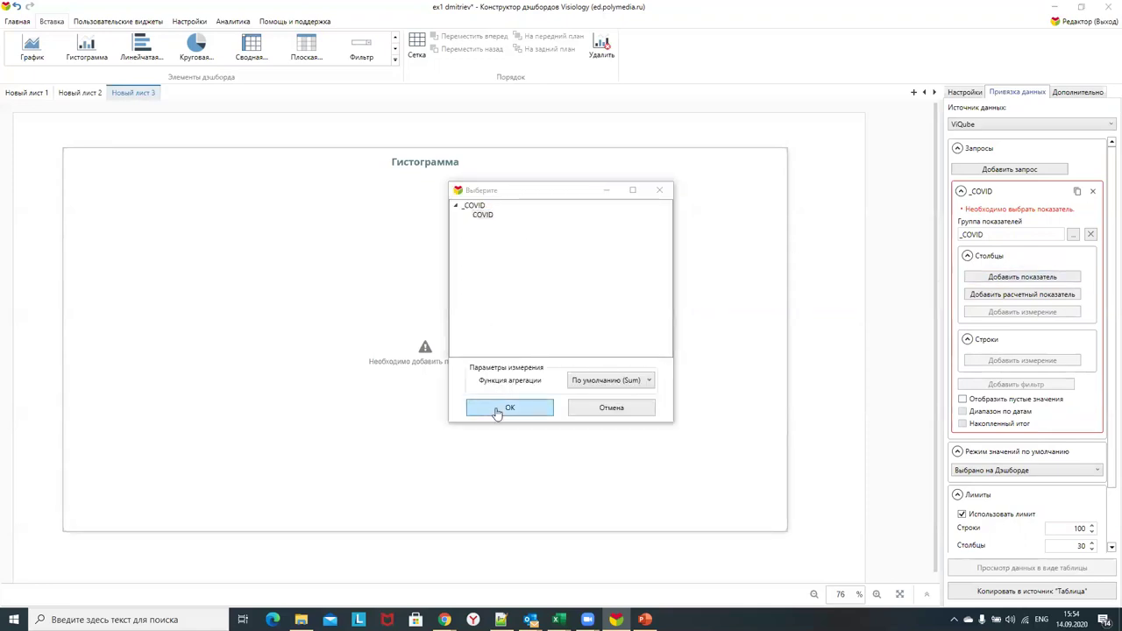
Set the rows dimension to _Страны Страна, after trying Id and Столица
click(990, 373)
click(457, 263)
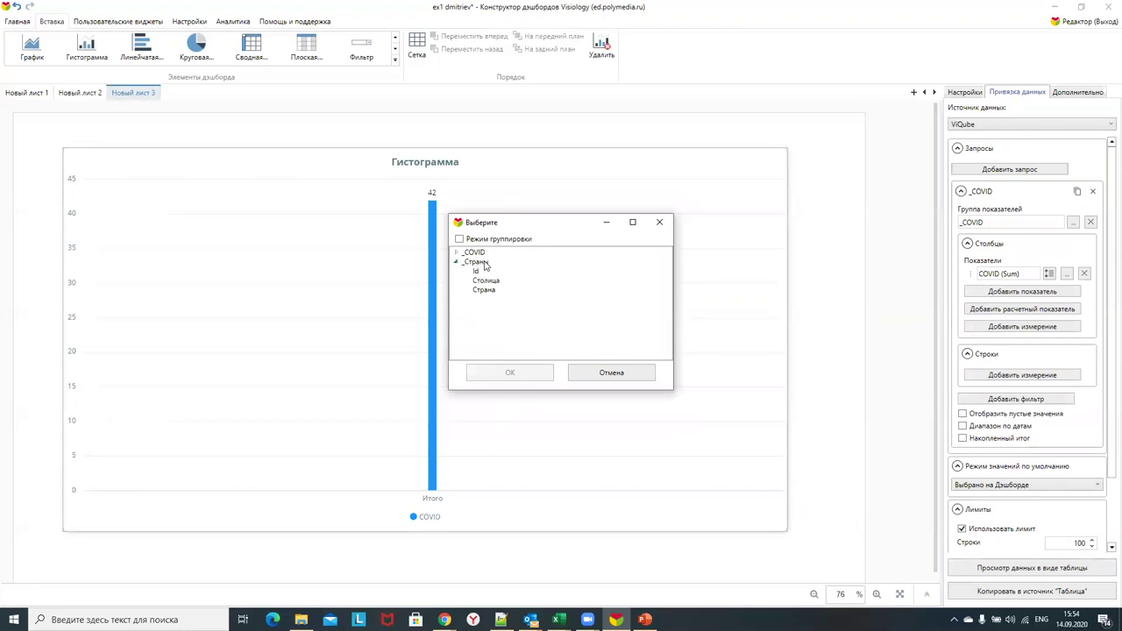
click(475, 272)
click(495, 371)
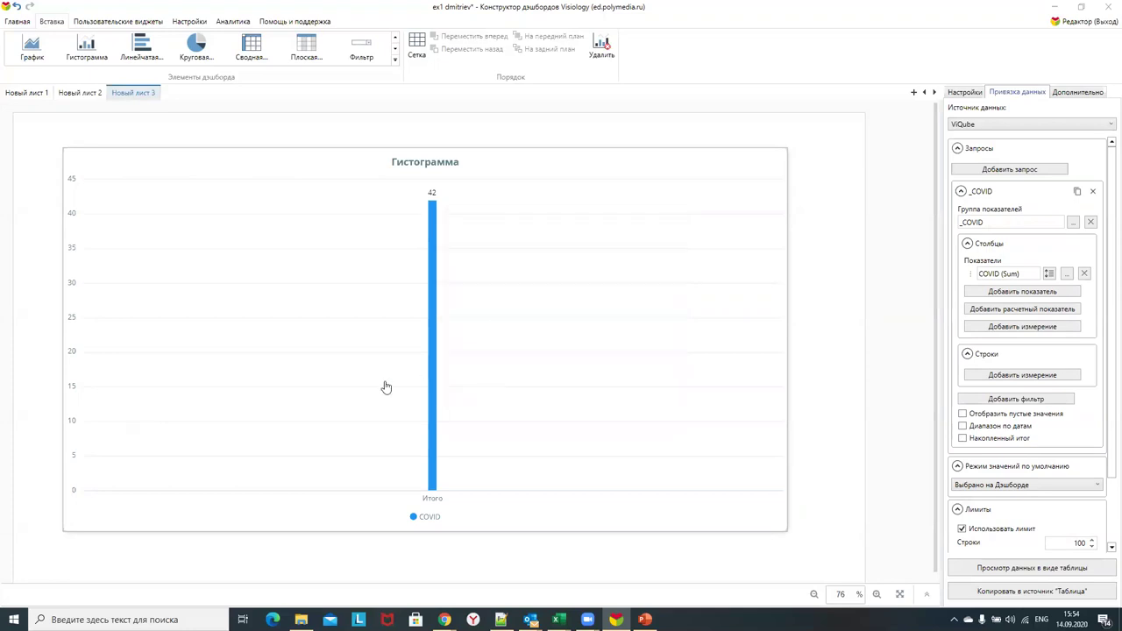
click(1066, 383)
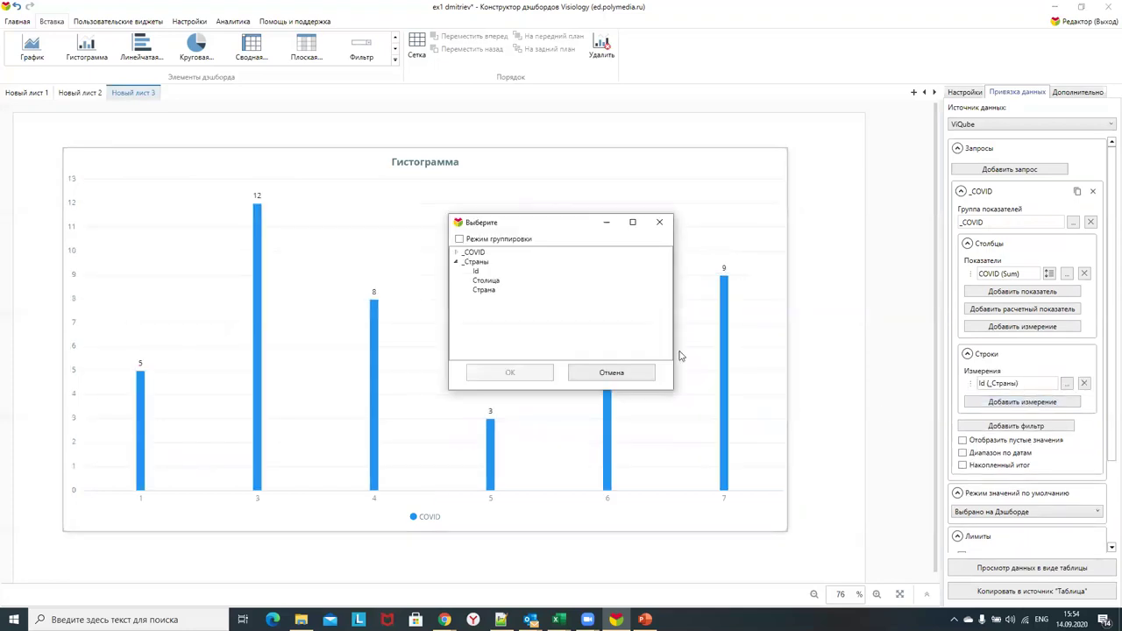
click(485, 280)
click(482, 375)
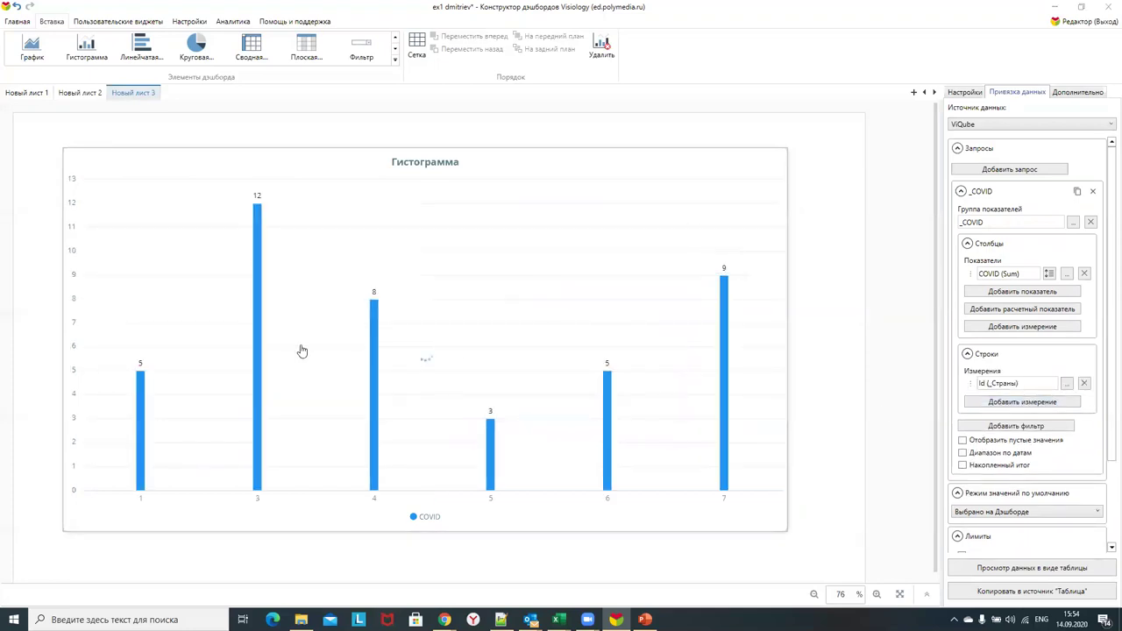
click(1065, 383)
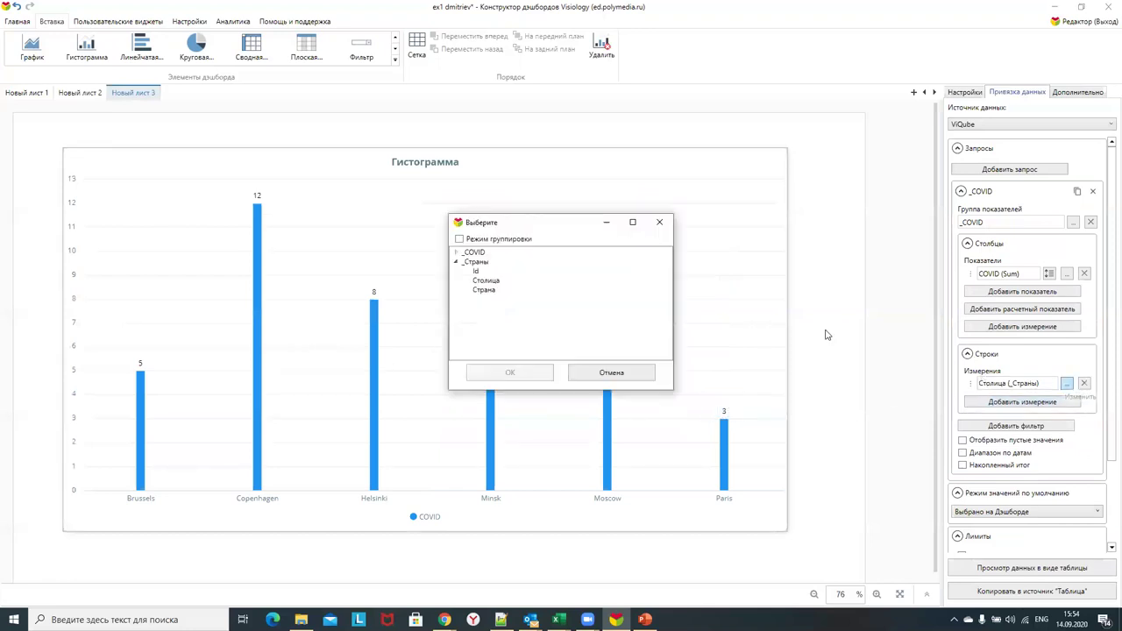
click(484, 289)
click(498, 375)
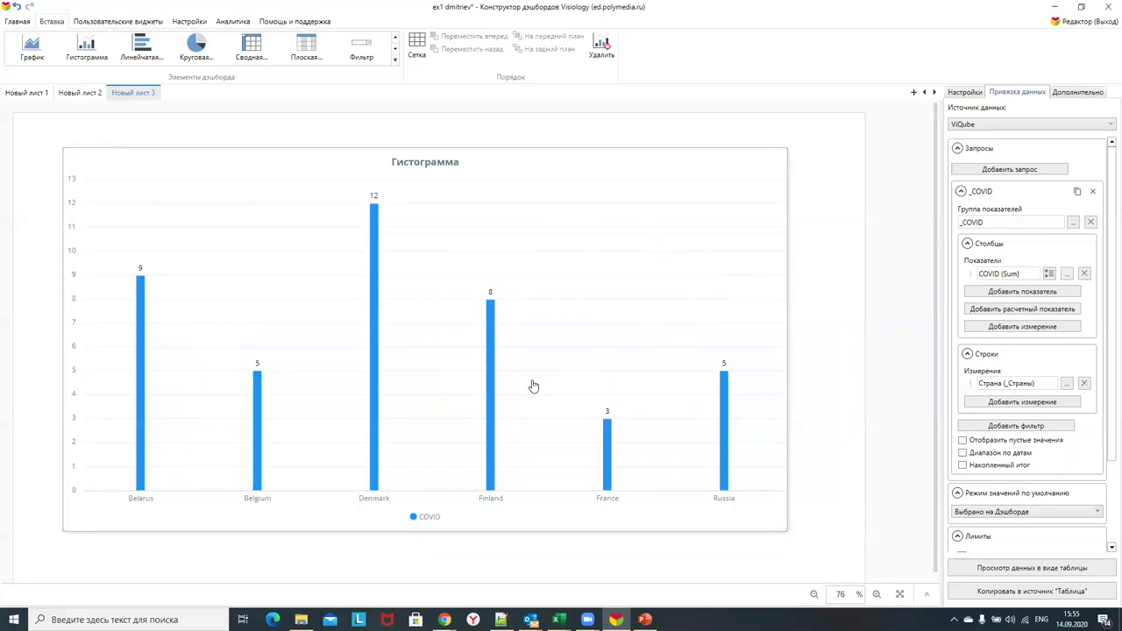
click(1054, 8)
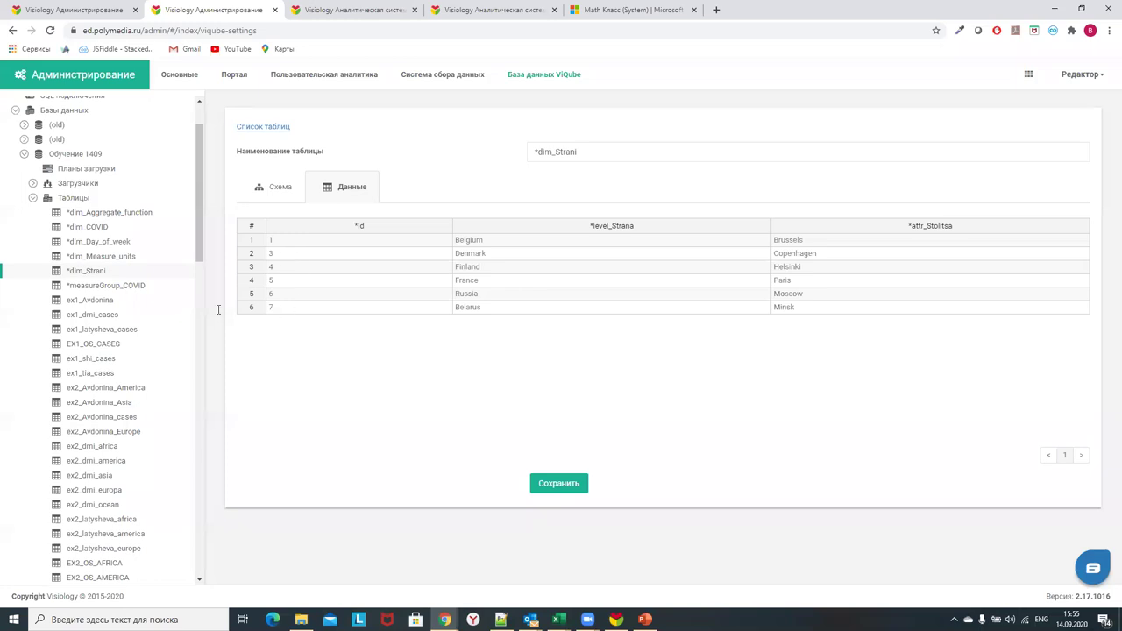
Show the _COVID group's dimension links: _COVID to measure_dim_COVID, _Страны to id_dim_Strani
click(79, 286)
scroll(82, 415, down, 1)
scroll(82, 415, down, 10)
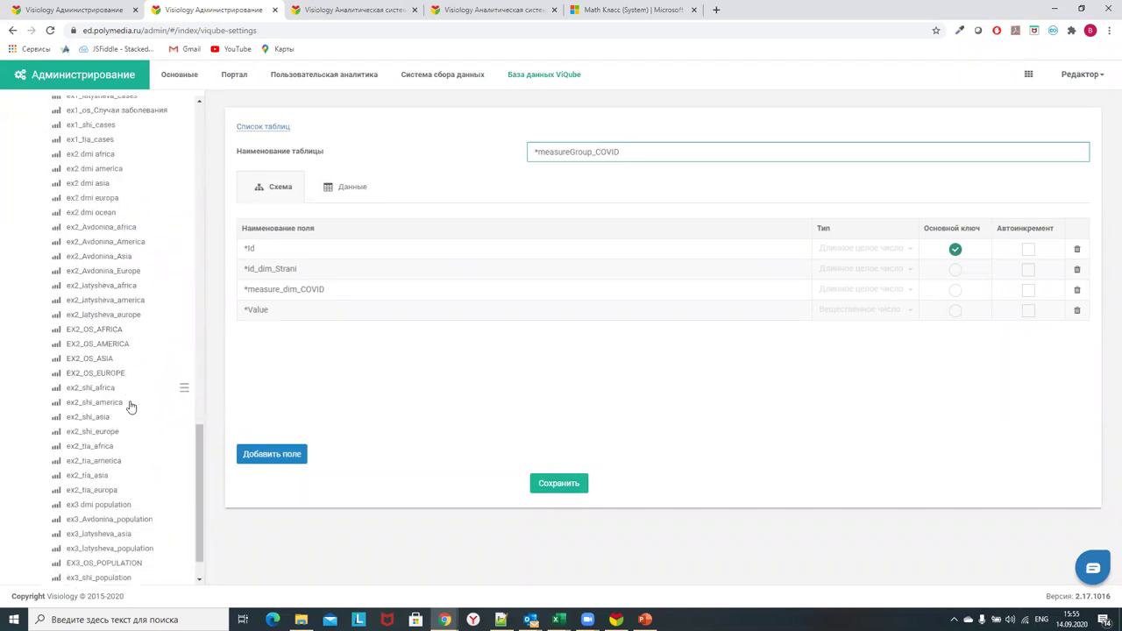
scroll(123, 429, up, 3)
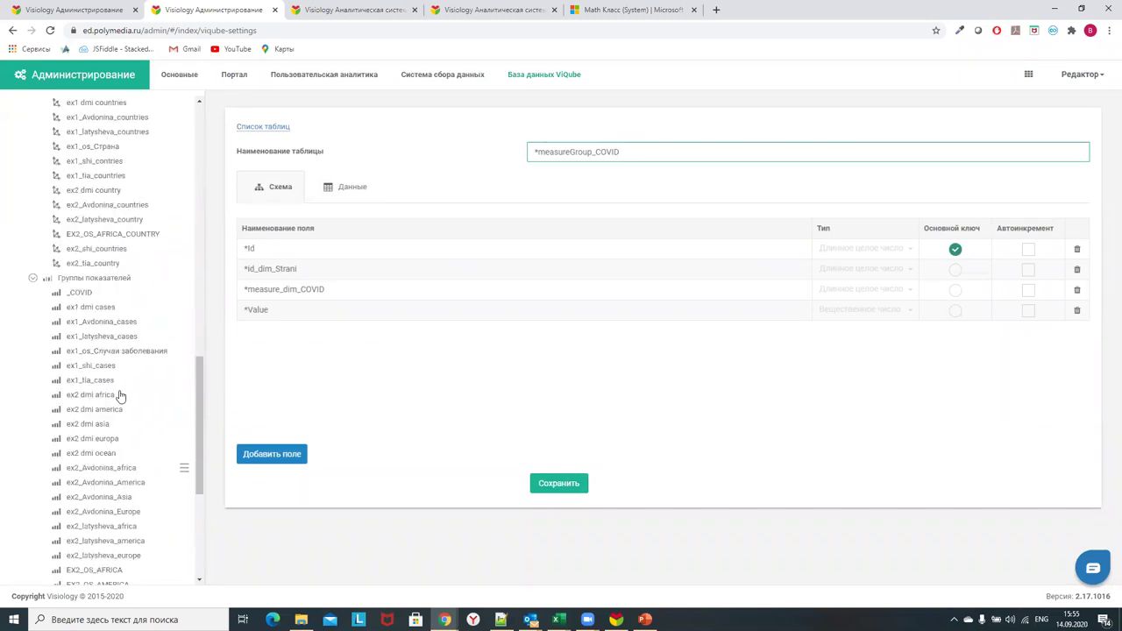
click(77, 302)
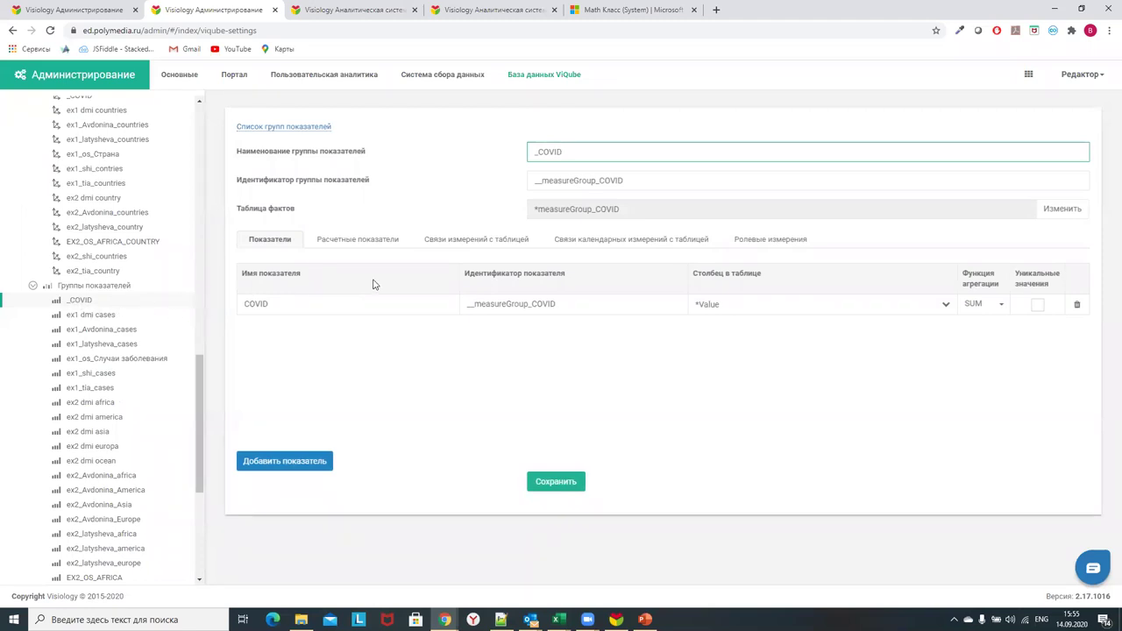
click(458, 242)
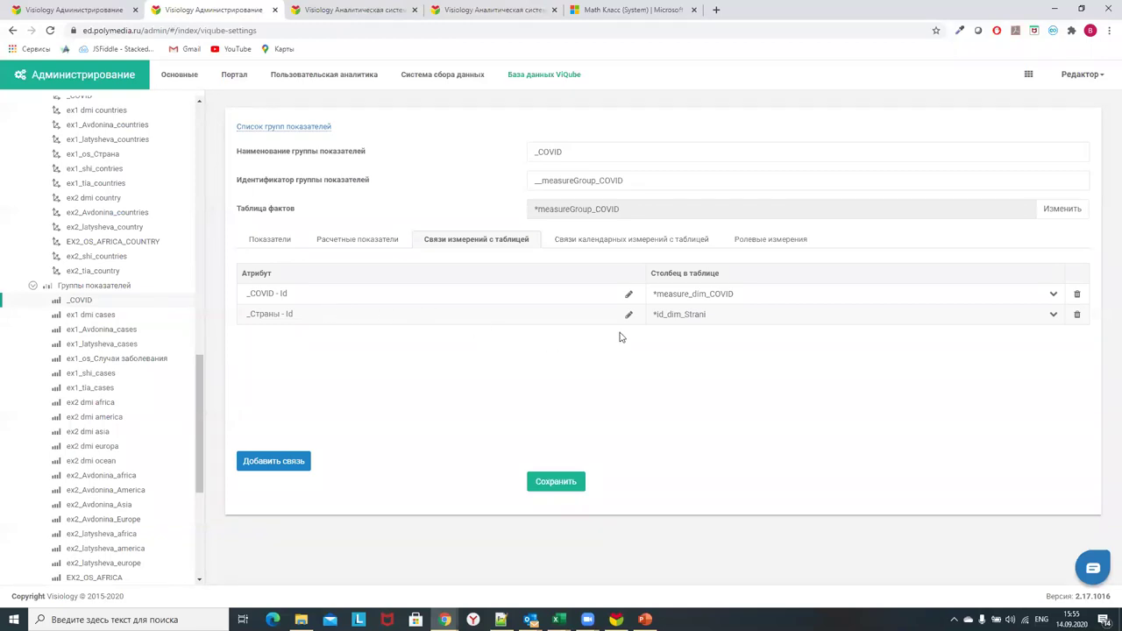
scroll(137, 311, up, 5)
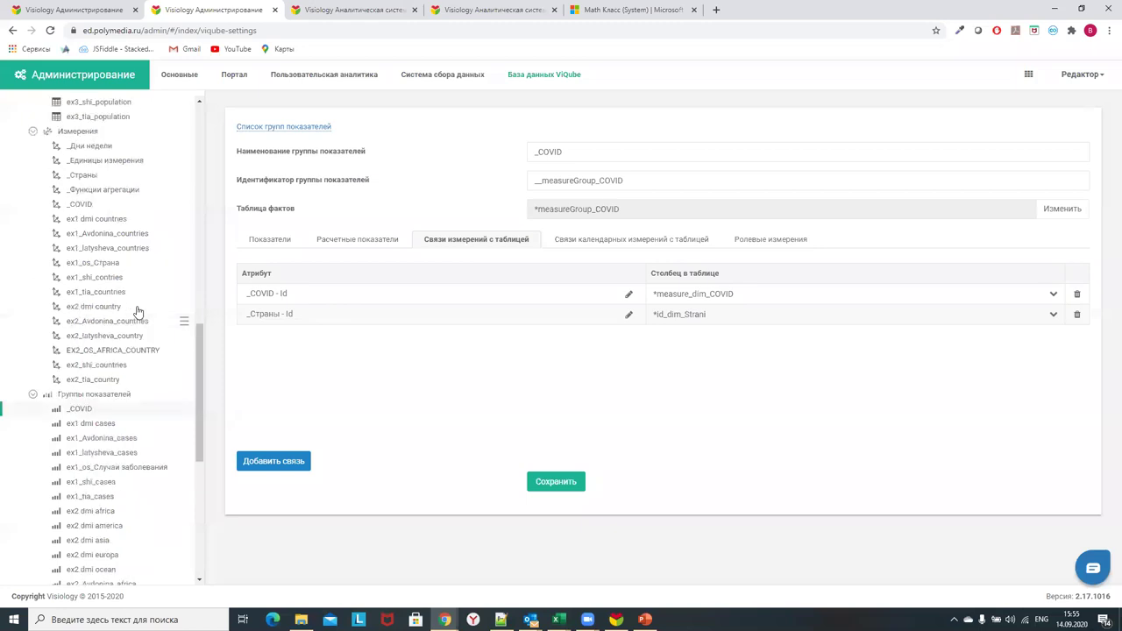
scroll(137, 311, up, 5)
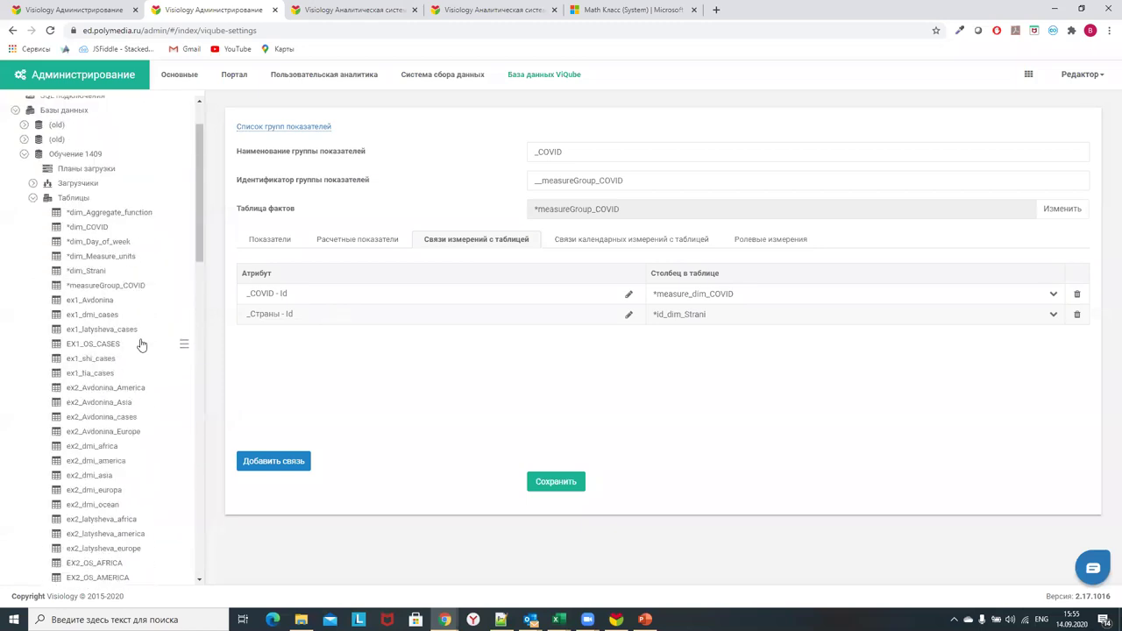
Check the measureGroup_COVID data rows, then open the ex2 dmi country dimension
click(92, 286)
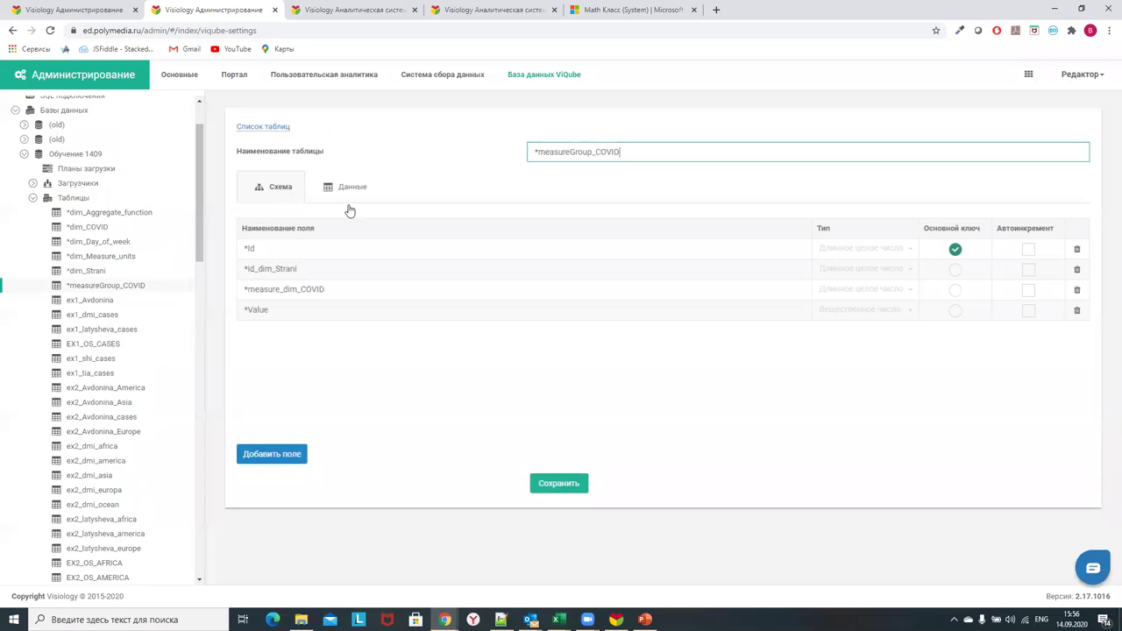
click(350, 201)
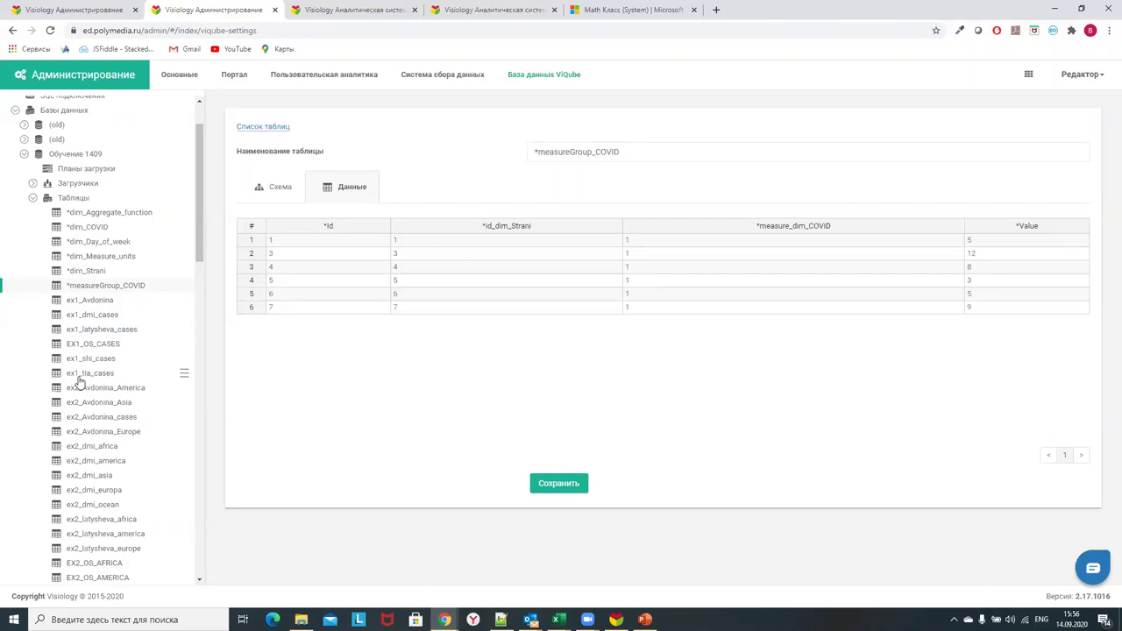
scroll(97, 508, down, 1)
scroll(97, 507, down, 6)
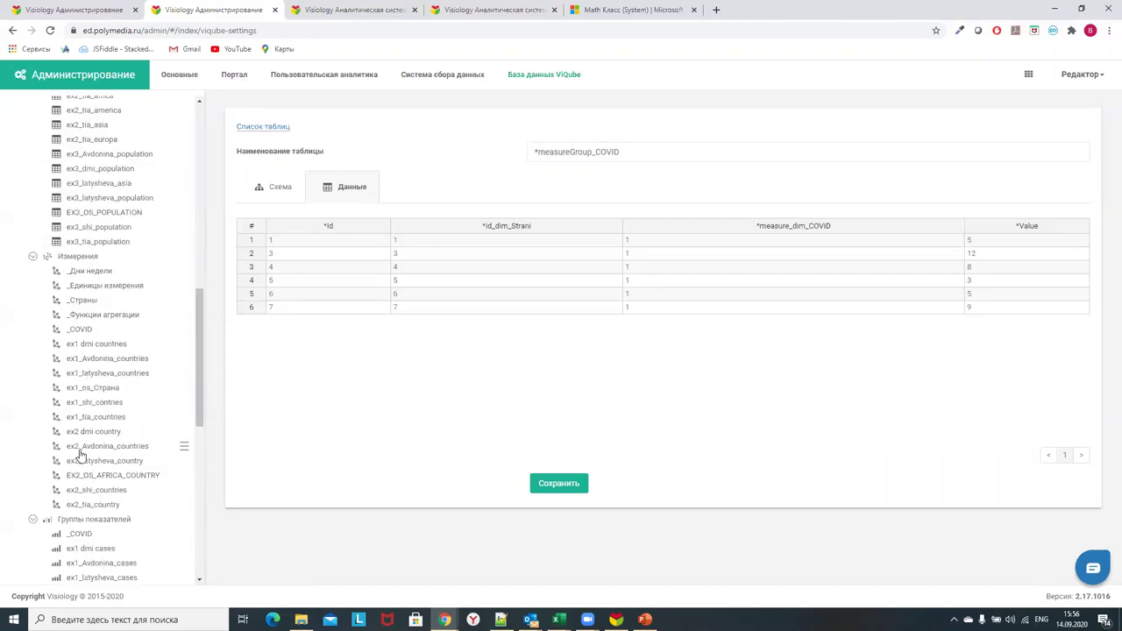
click(77, 436)
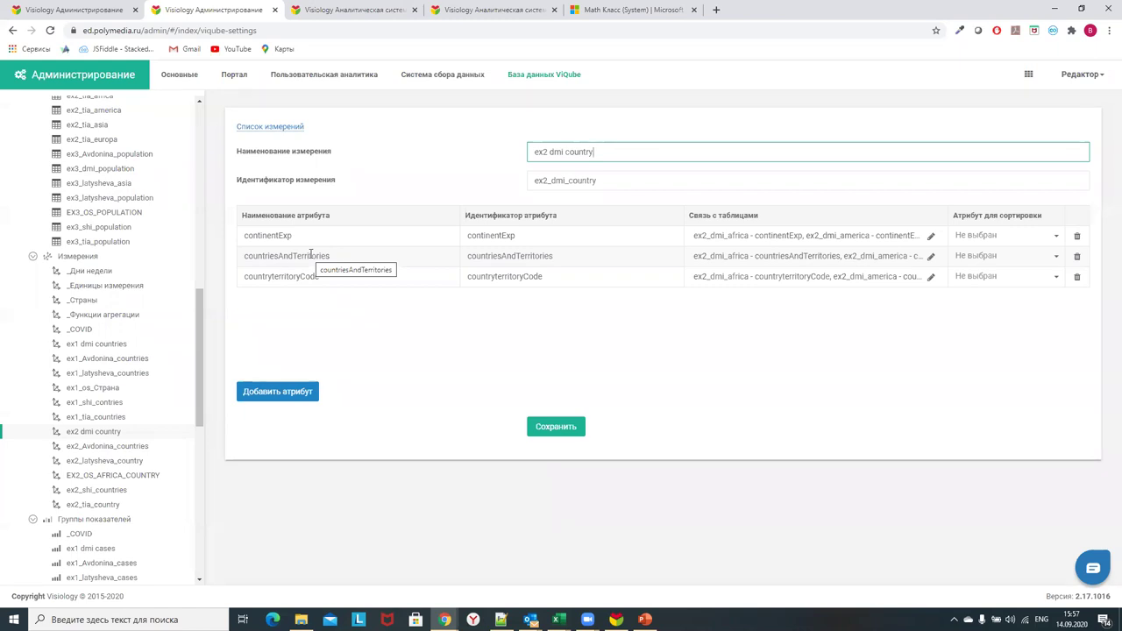
Add an attribute named 'id' to ex2 dmi country and open its column-binding dialog
click(274, 391)
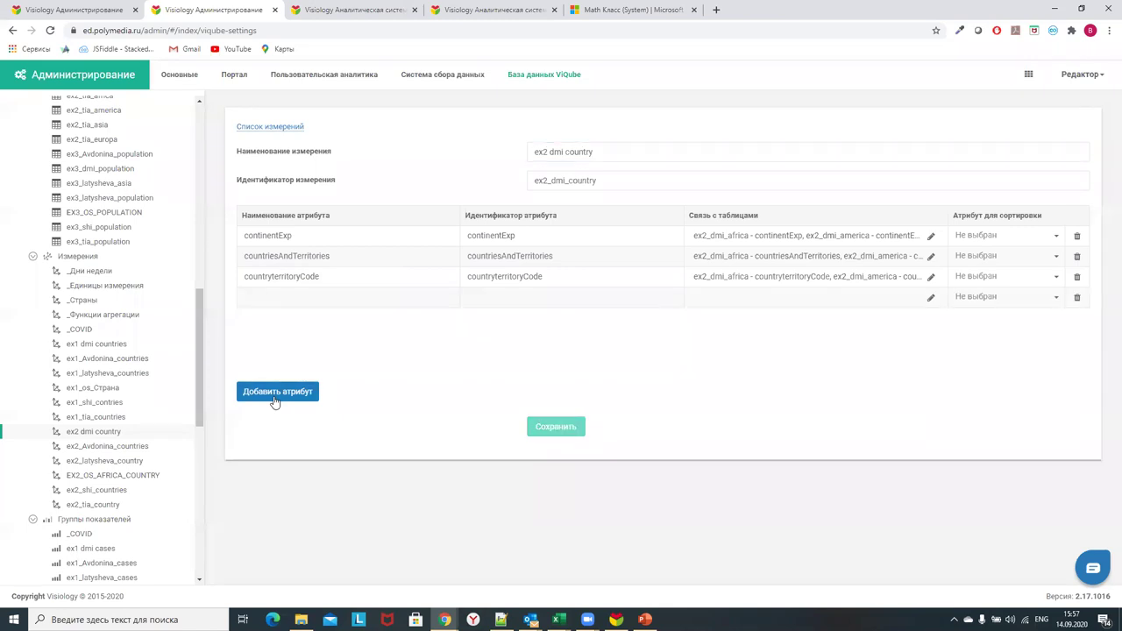
click(251, 297)
text(id)
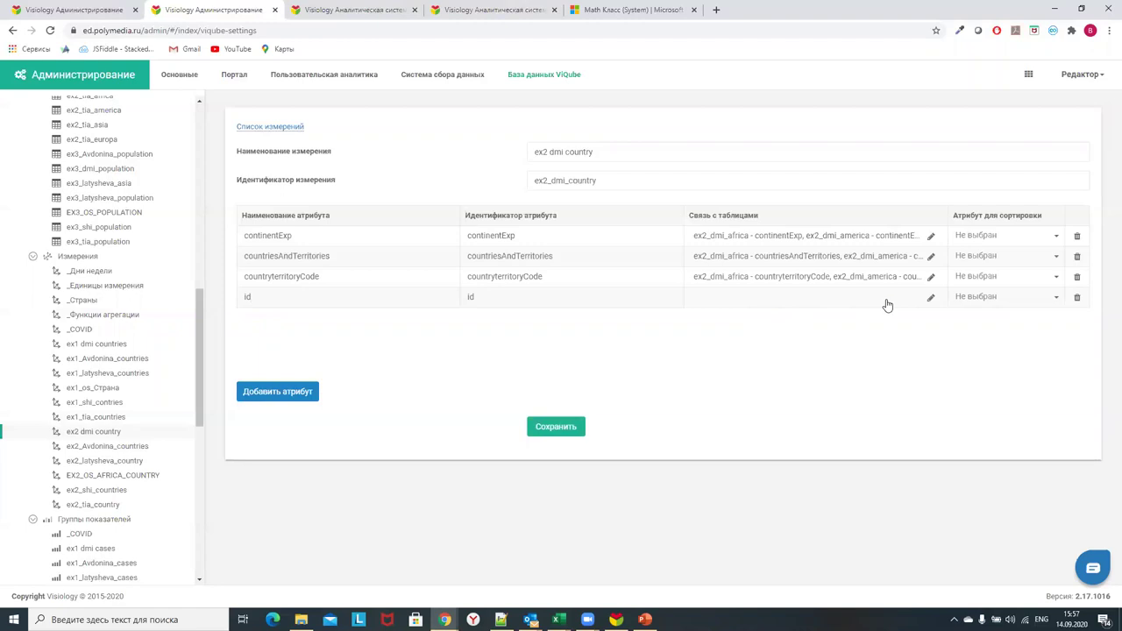
click(932, 299)
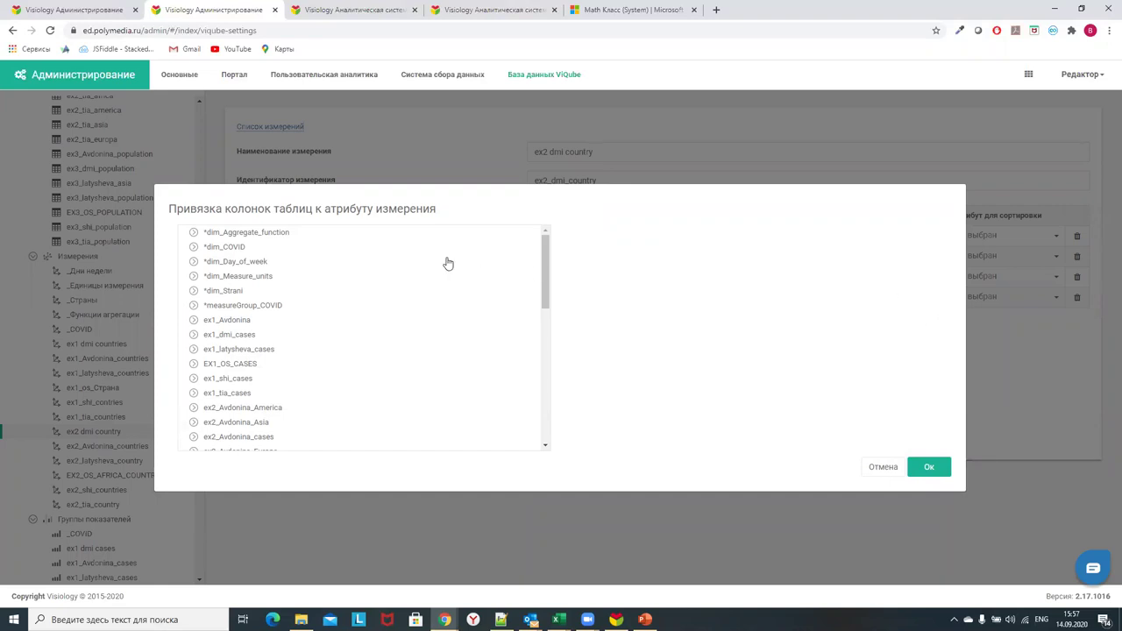
Bind the id attribute to dim_Strani Id and measureGroup_COVID id_dim_Strani
click(194, 294)
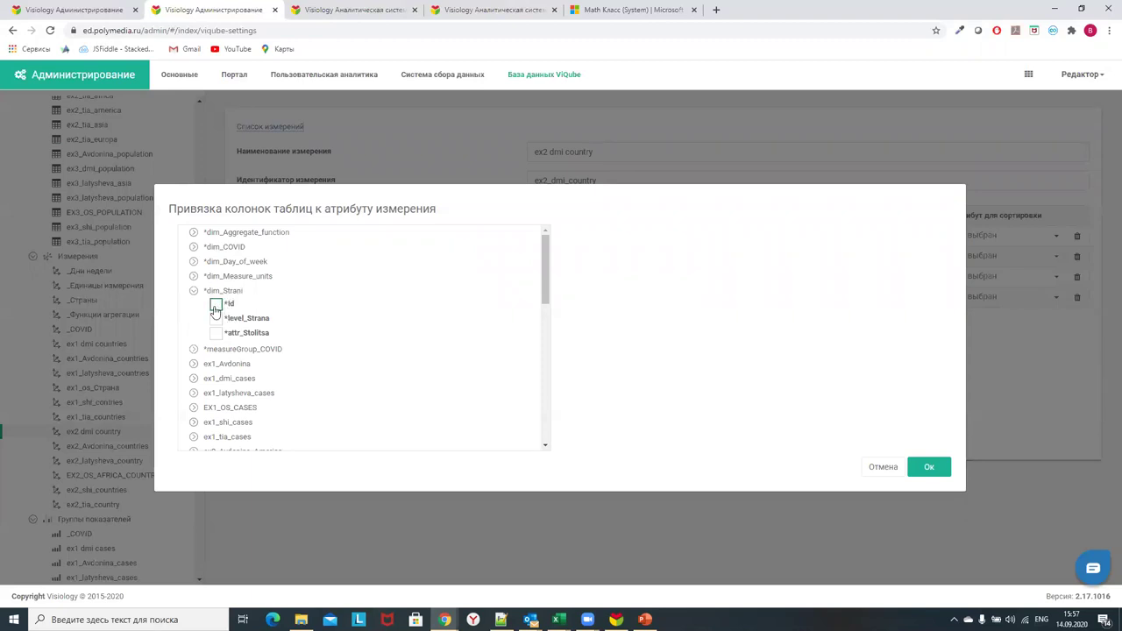
click(215, 307)
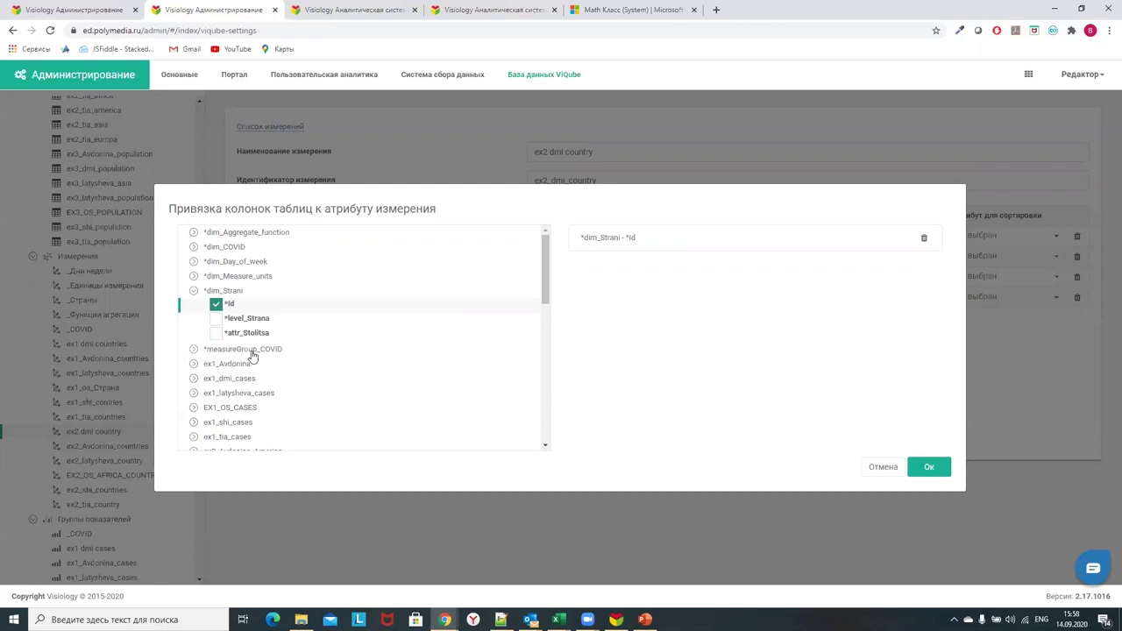
click(195, 350)
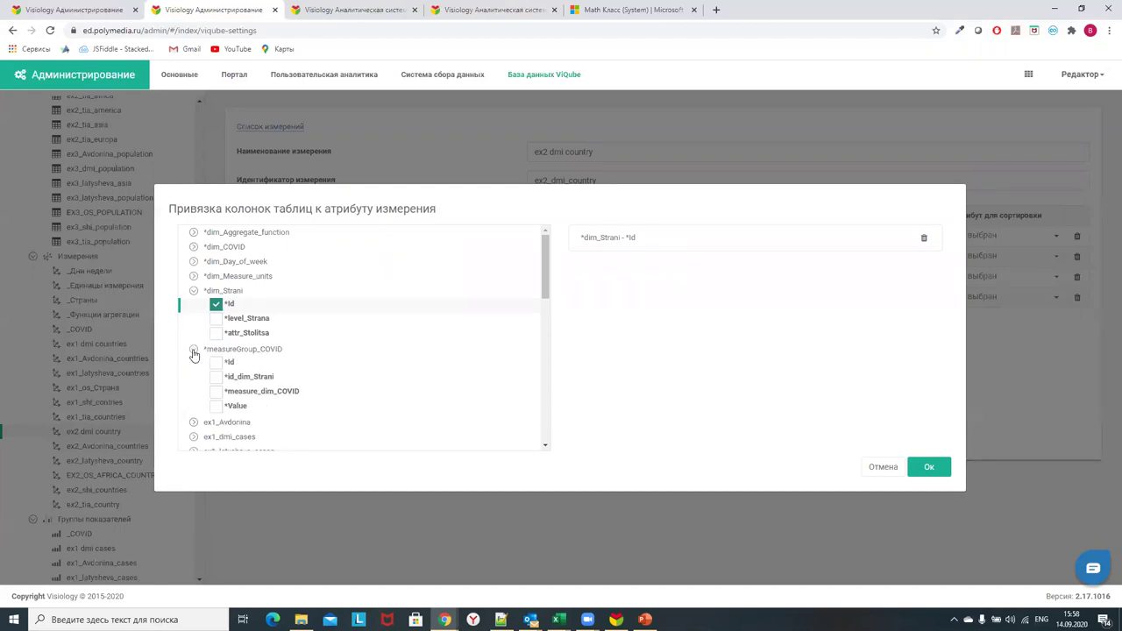
click(216, 363)
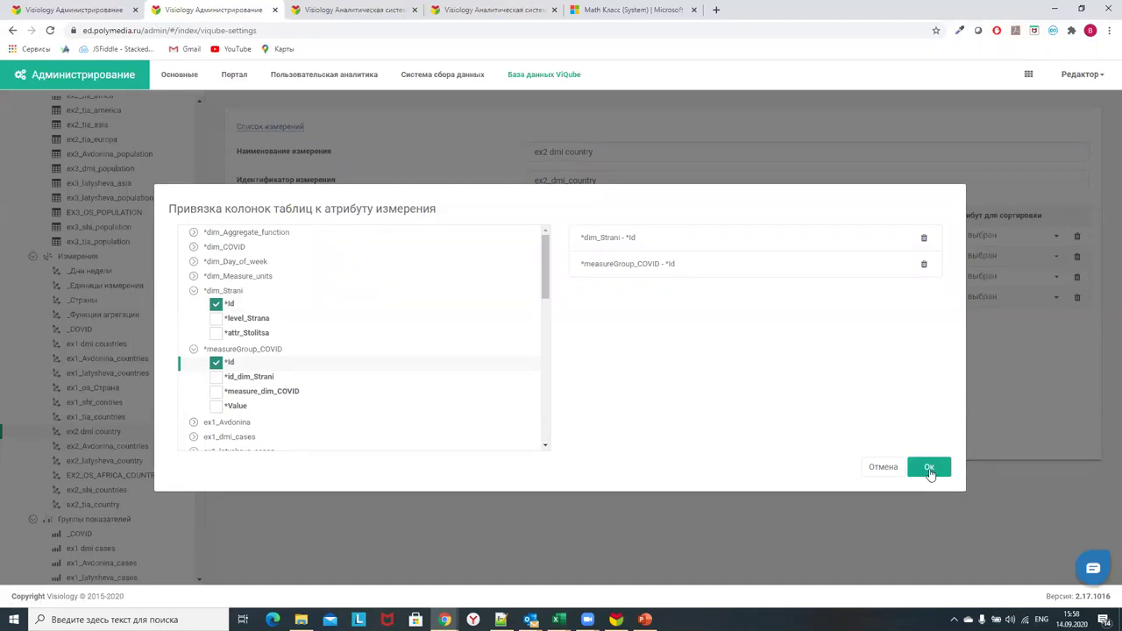
click(215, 361)
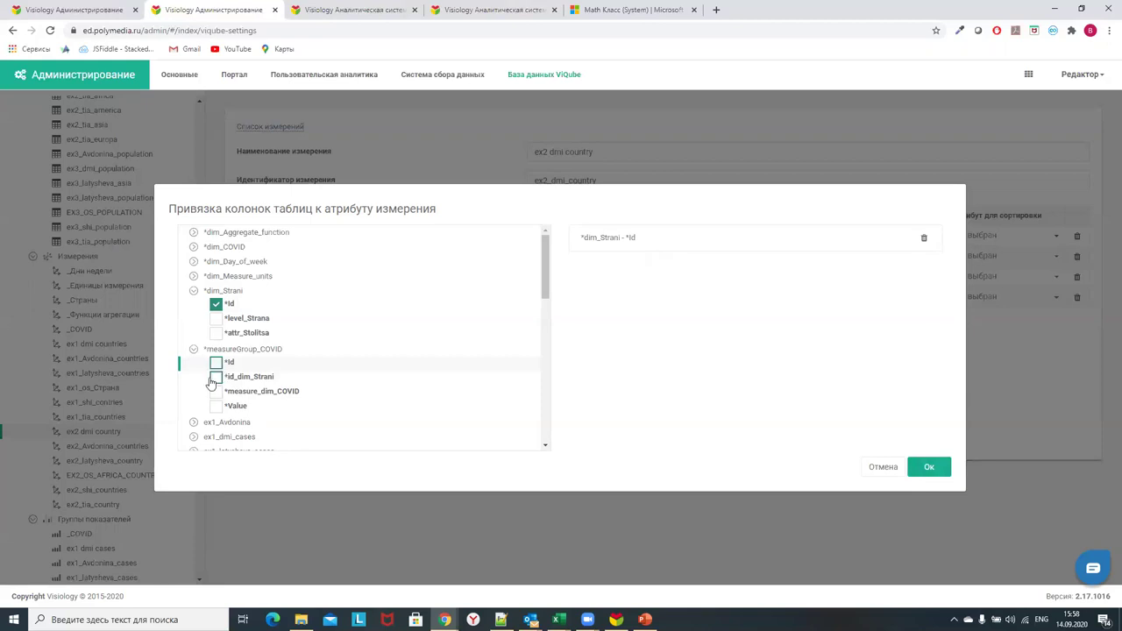
click(215, 376)
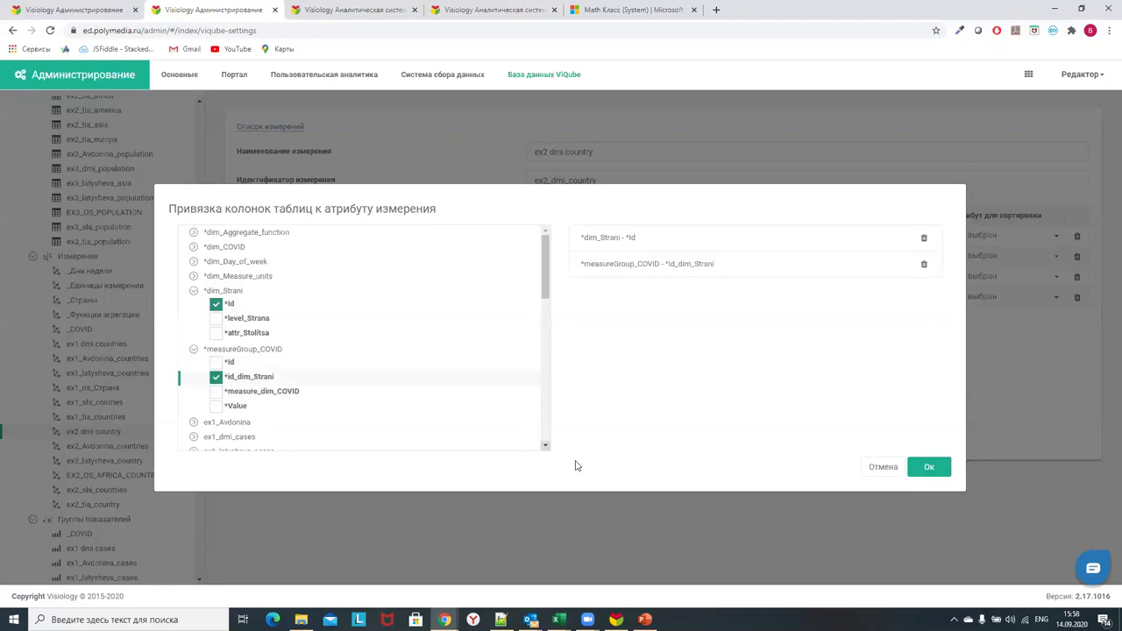
click(926, 466)
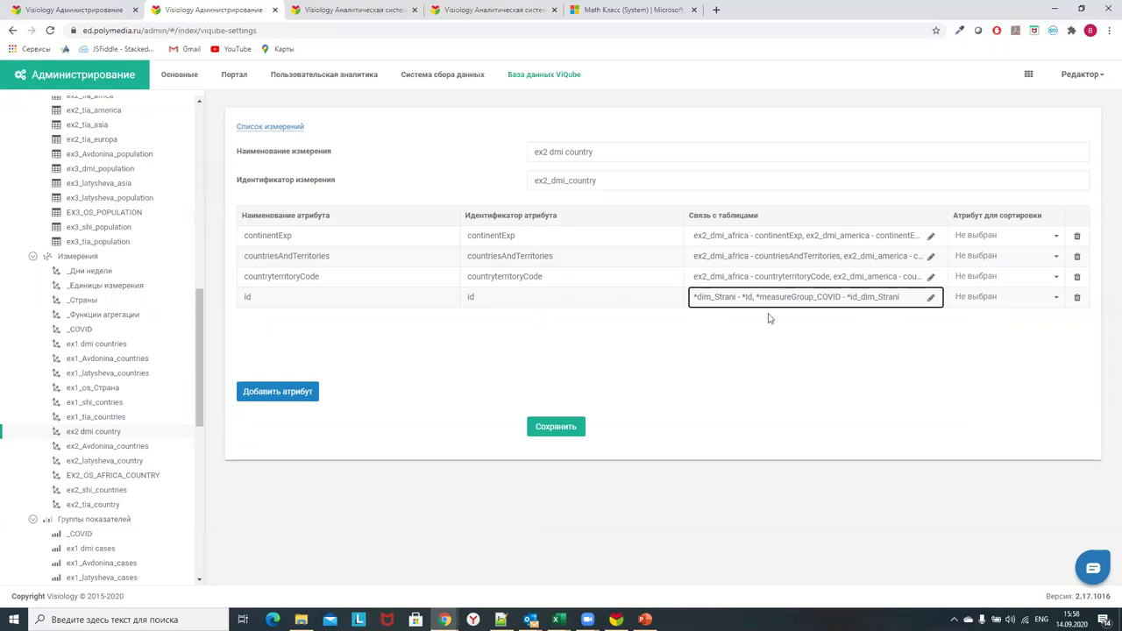
Recheck the bindings, delete the id attribute, and open the ex1_latysheva_cases schema
click(929, 299)
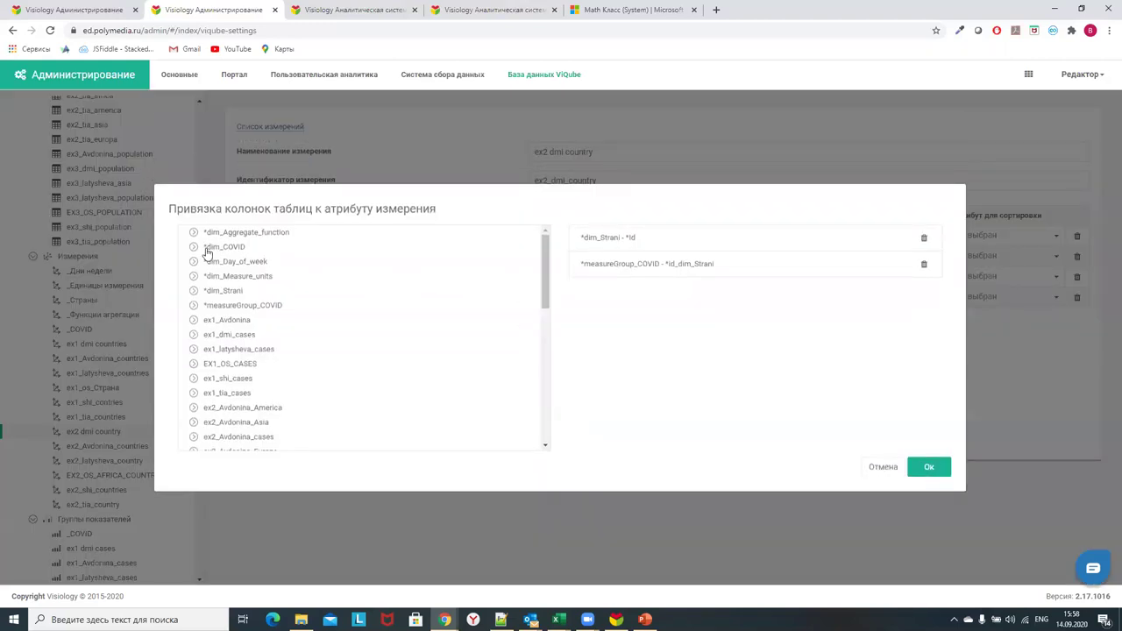
click(193, 291)
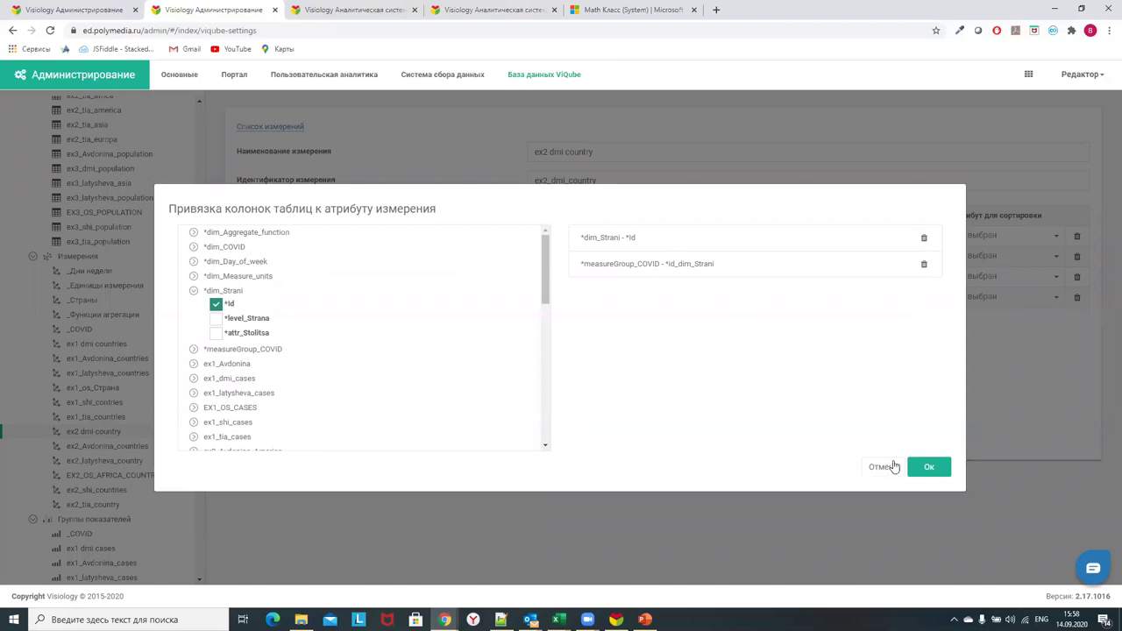
click(887, 468)
scroll(79, 388, up, 7)
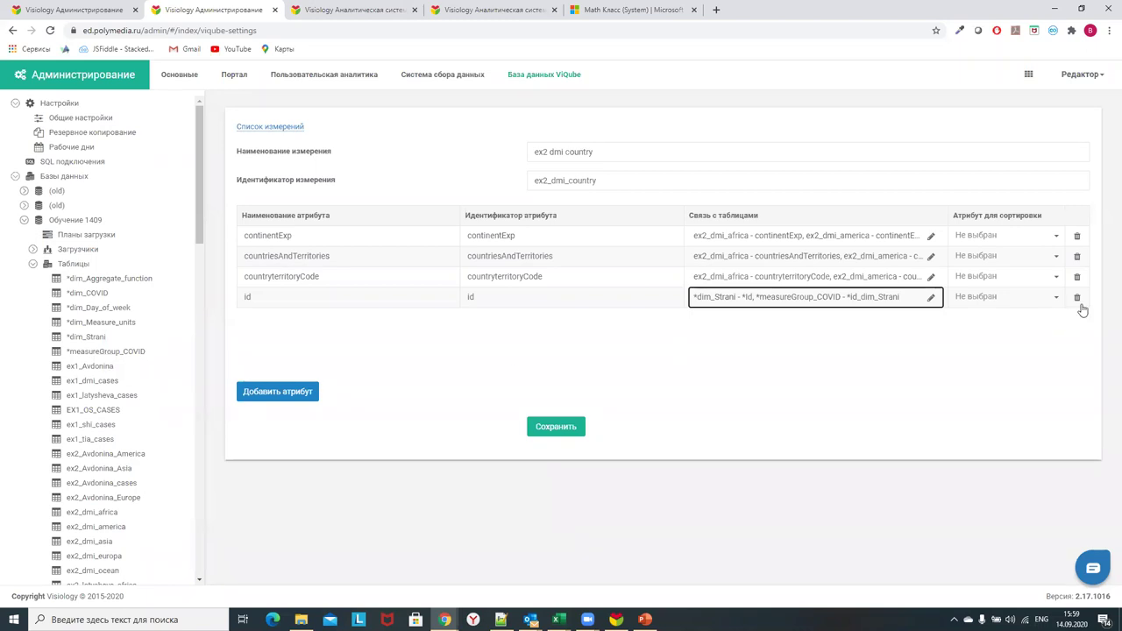
click(1077, 297)
click(85, 396)
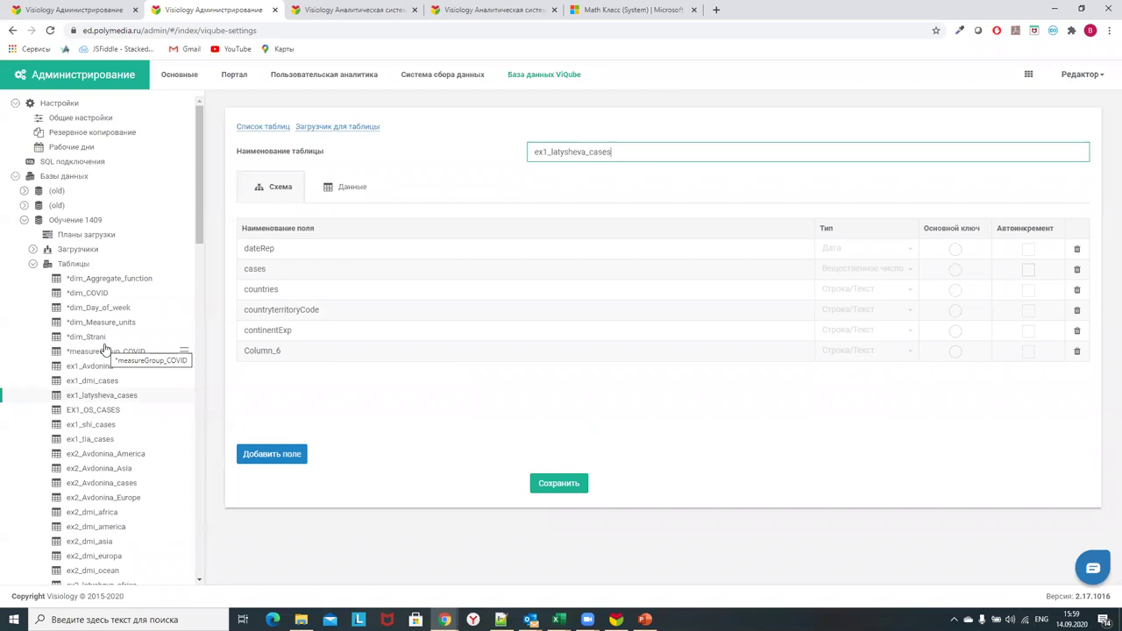
Collapse the tree, reload the page, and expand the Обучение 1409 tables
click(33, 264)
click(33, 278)
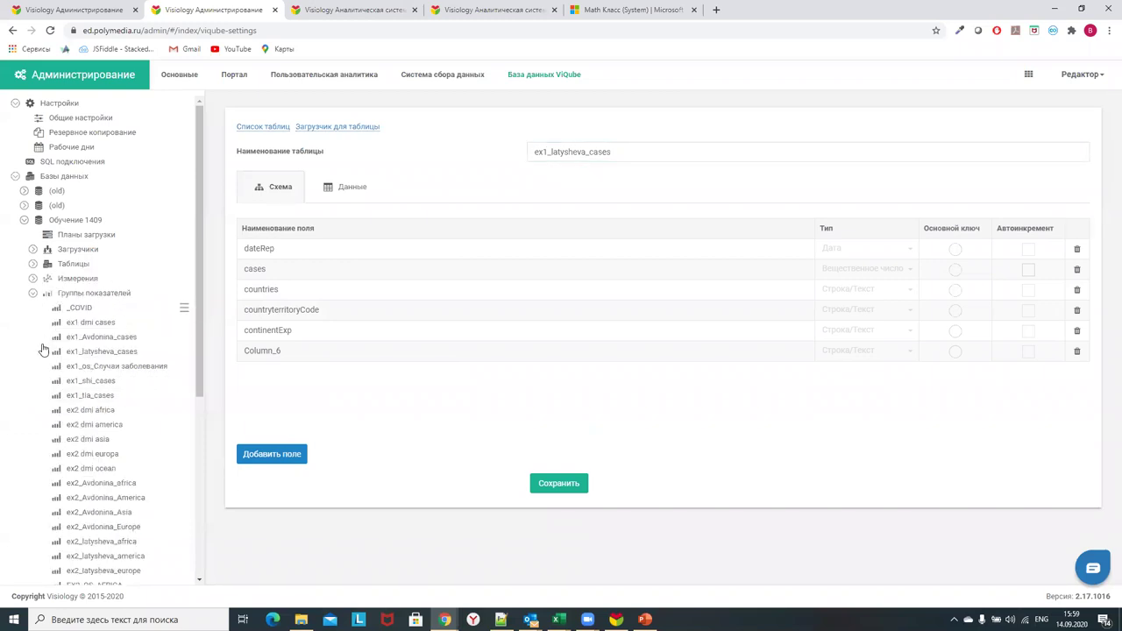
click(32, 293)
click(50, 30)
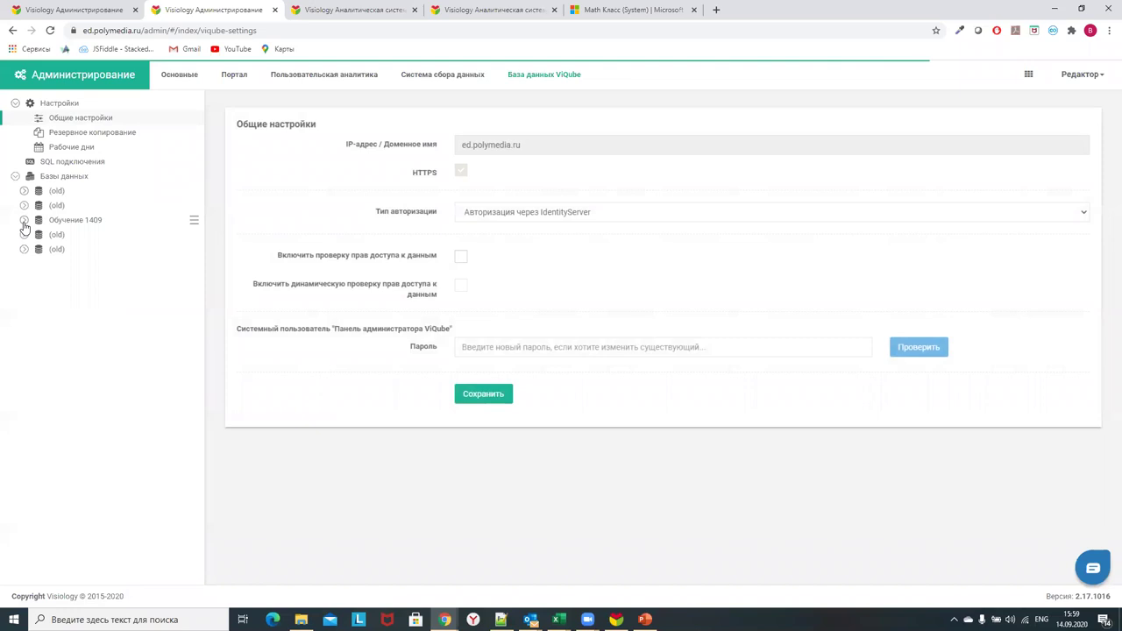
click(24, 221)
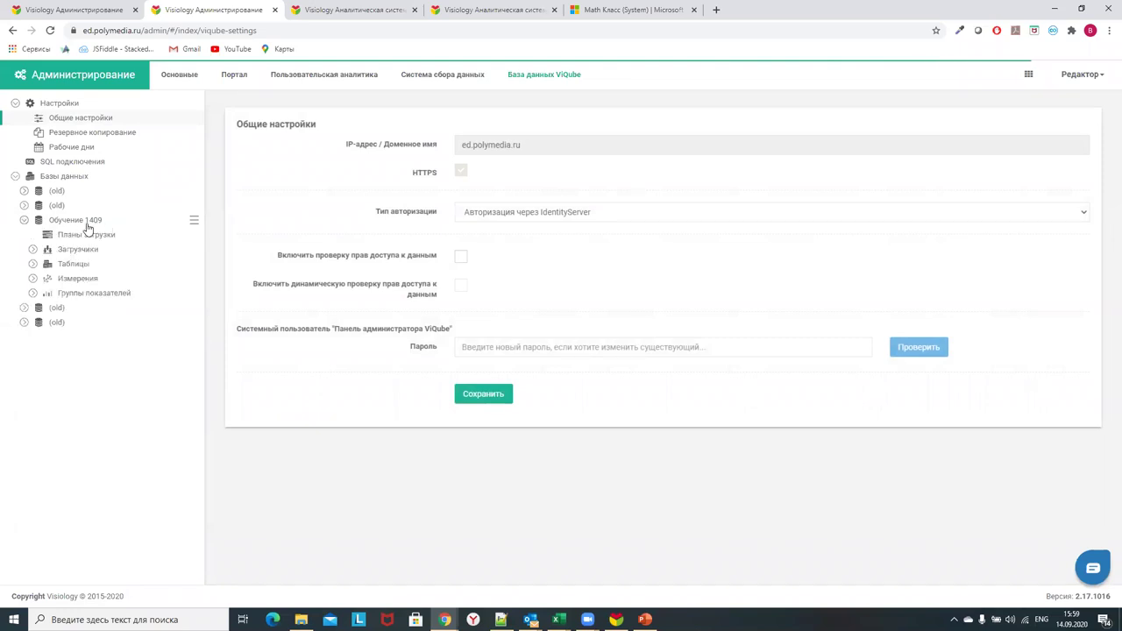
mouse_move(60, 222)
click(32, 265)
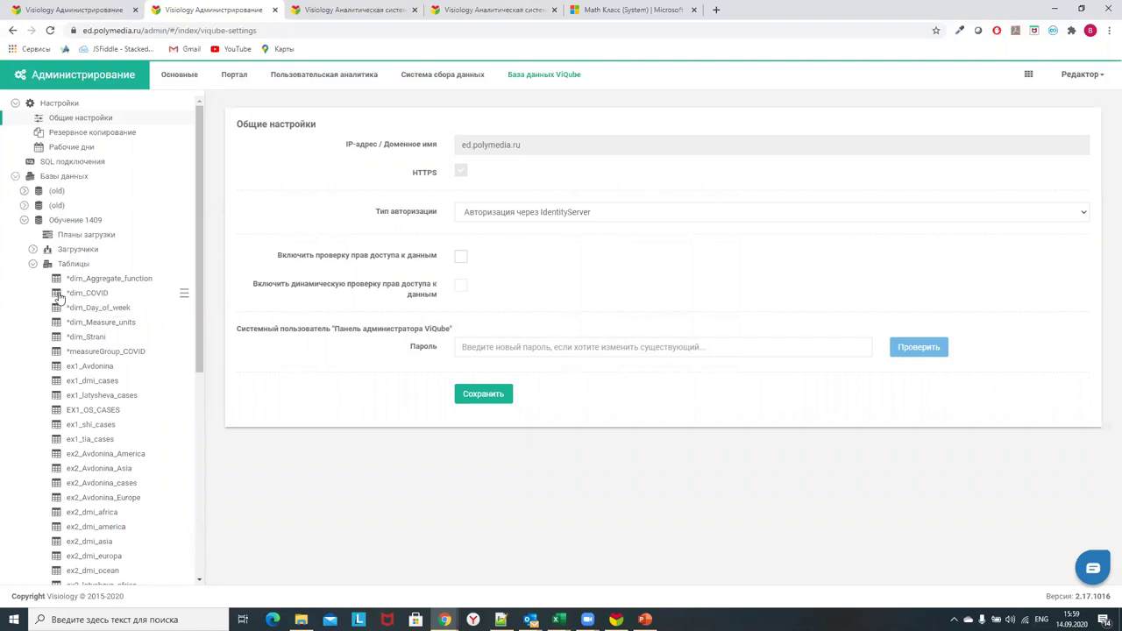
View the stored data rows of the measureGroup_COVID table
click(84, 339)
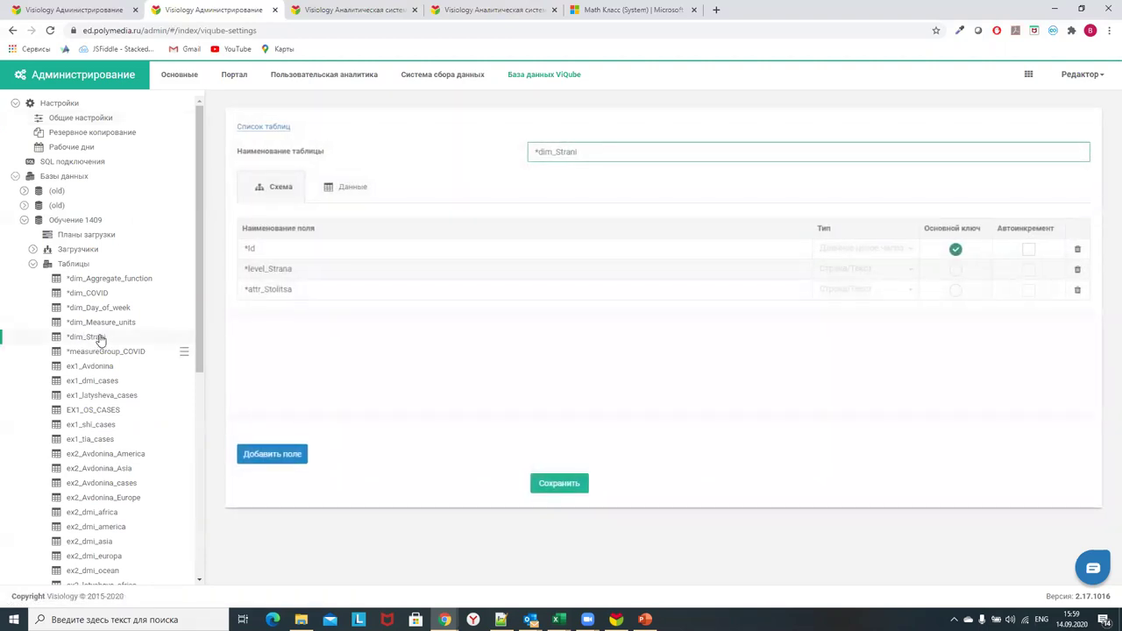
click(104, 355)
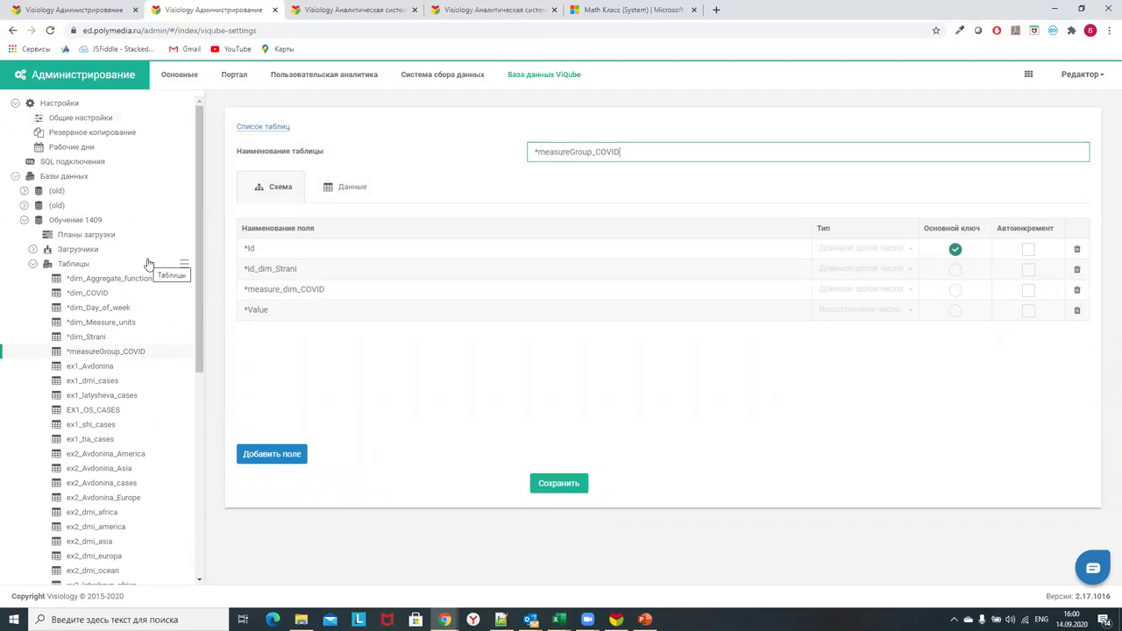
click(104, 355)
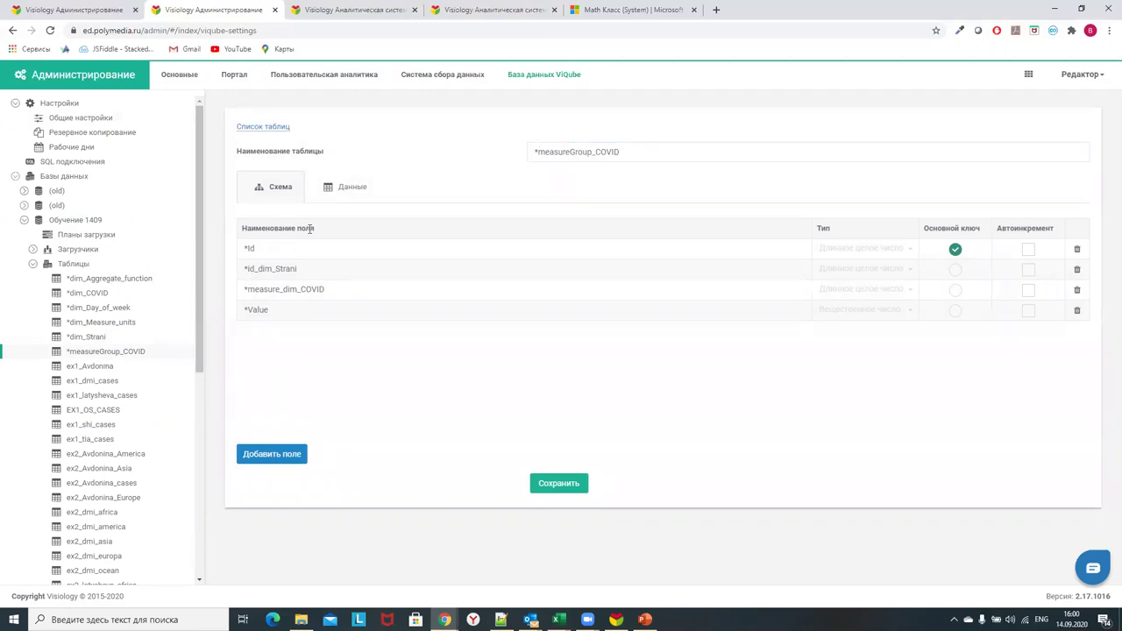
click(348, 189)
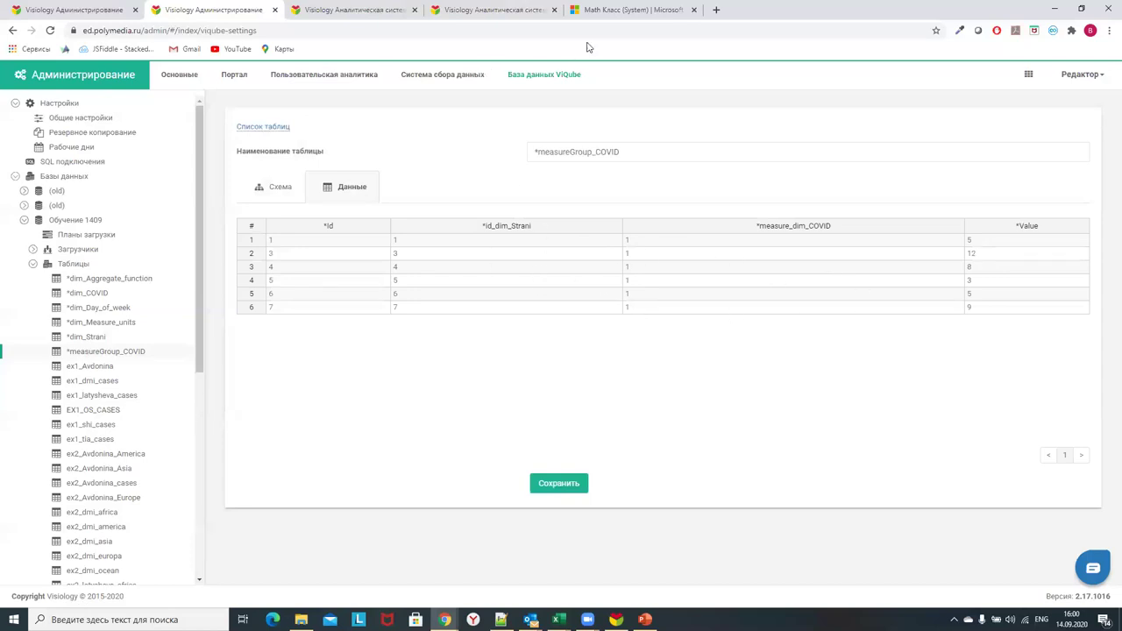
Look at the POLYMEDIA and MediaStore dashboards, then return to the first administration page
click(345, 9)
click(453, 12)
click(377, 12)
click(55, 7)
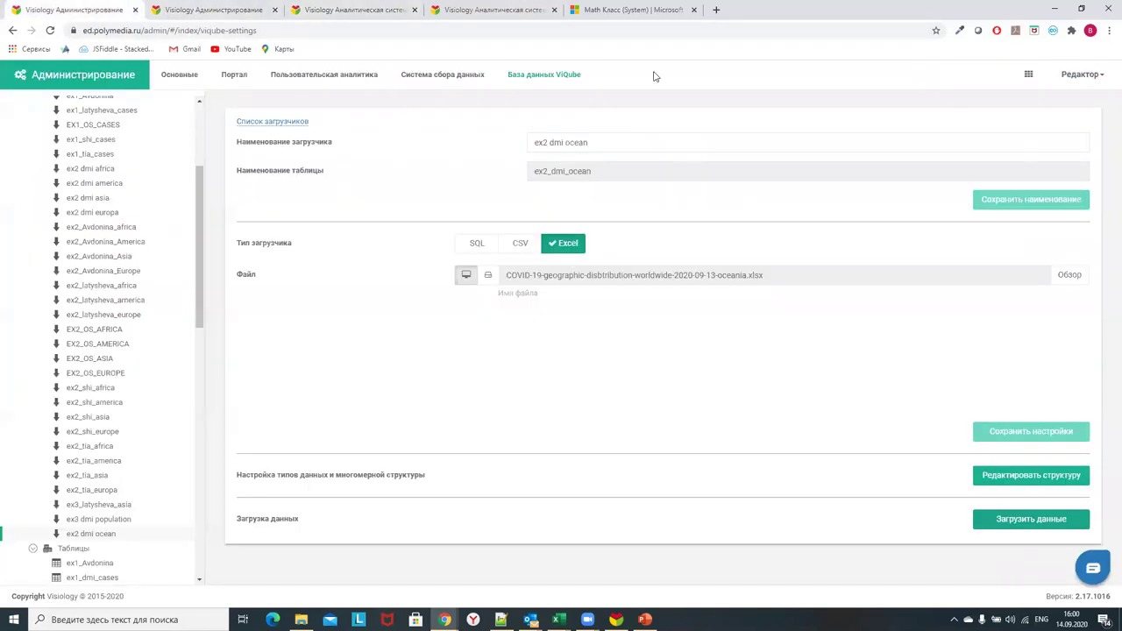
Open the COVID #1 form instance in the data collection system
click(1028, 73)
click(922, 155)
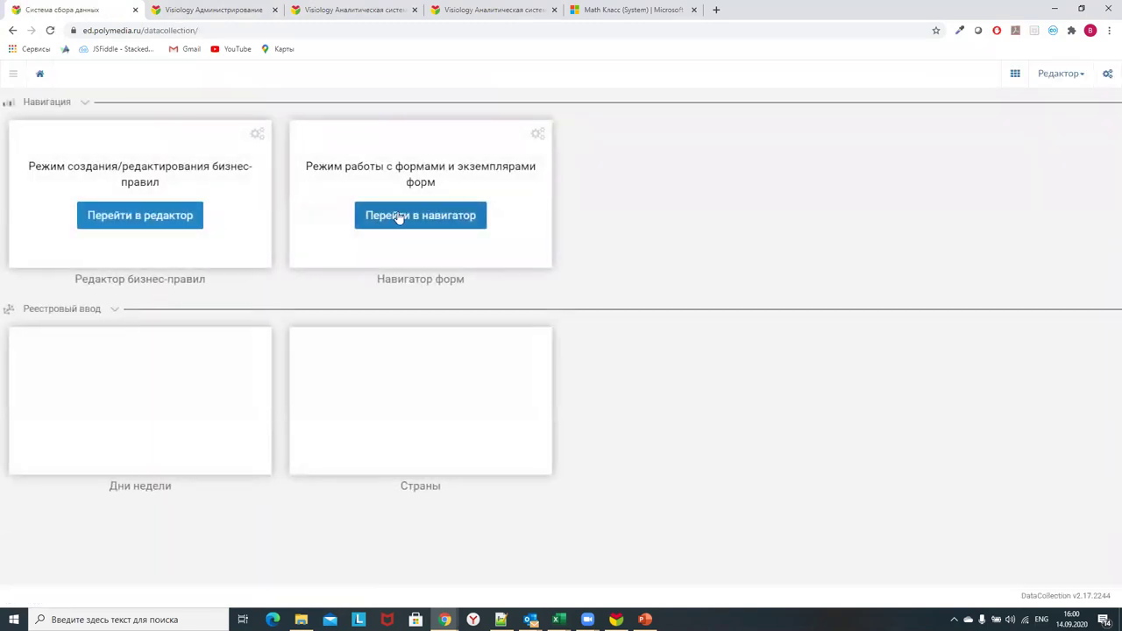
click(399, 217)
click(19, 165)
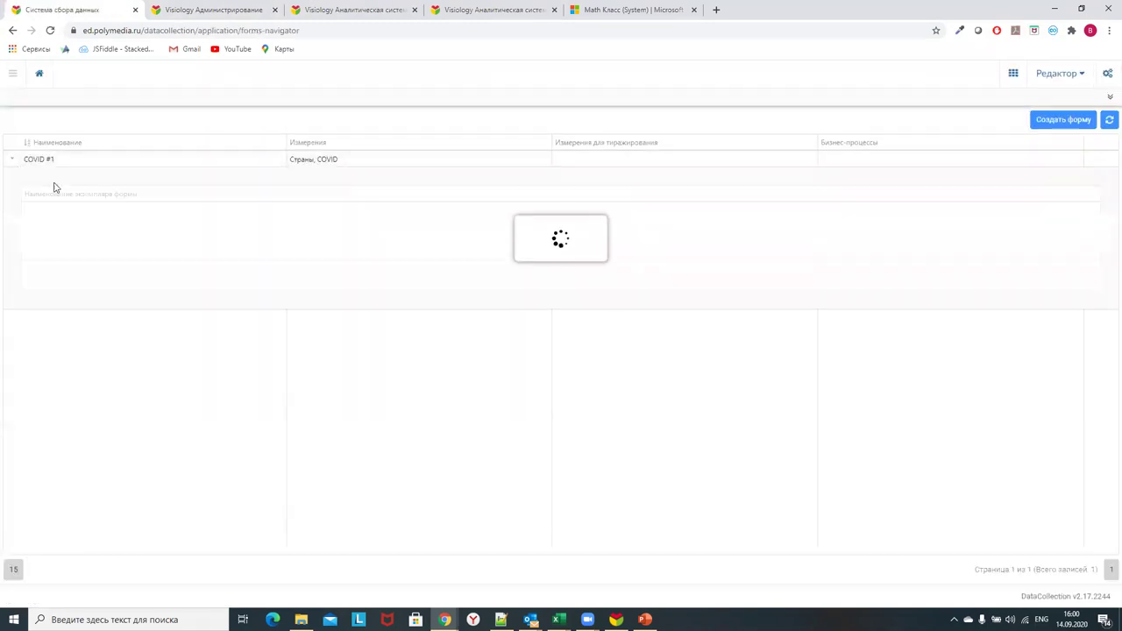
click(50, 213)
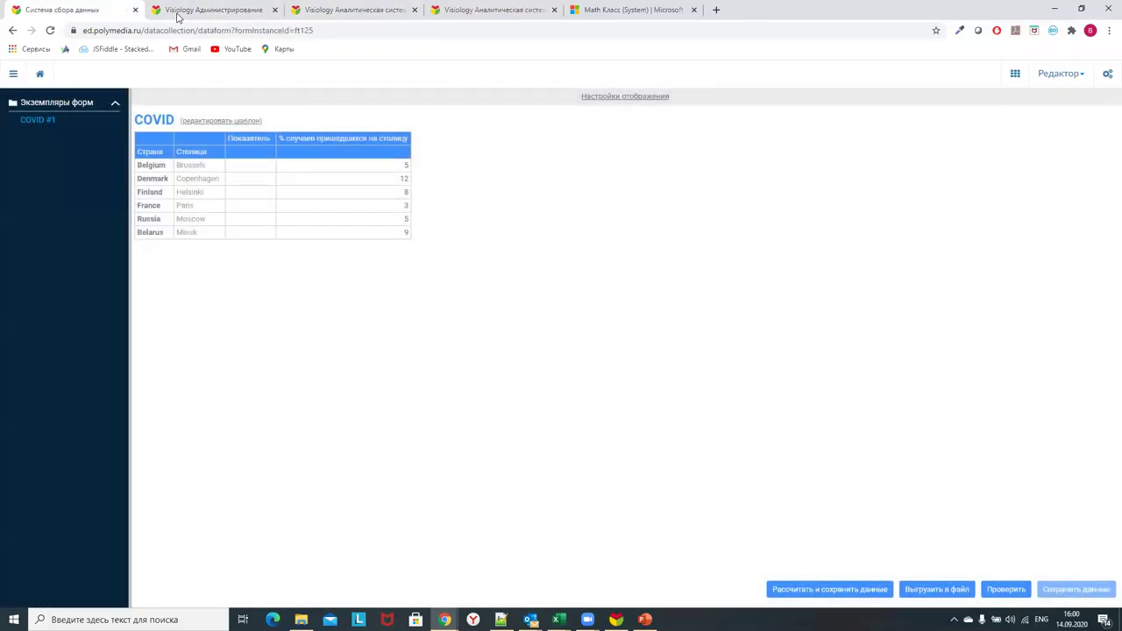
Compare the COVID #1 form with the measureGroup_COVID data, then open dim_Strani
click(178, 10)
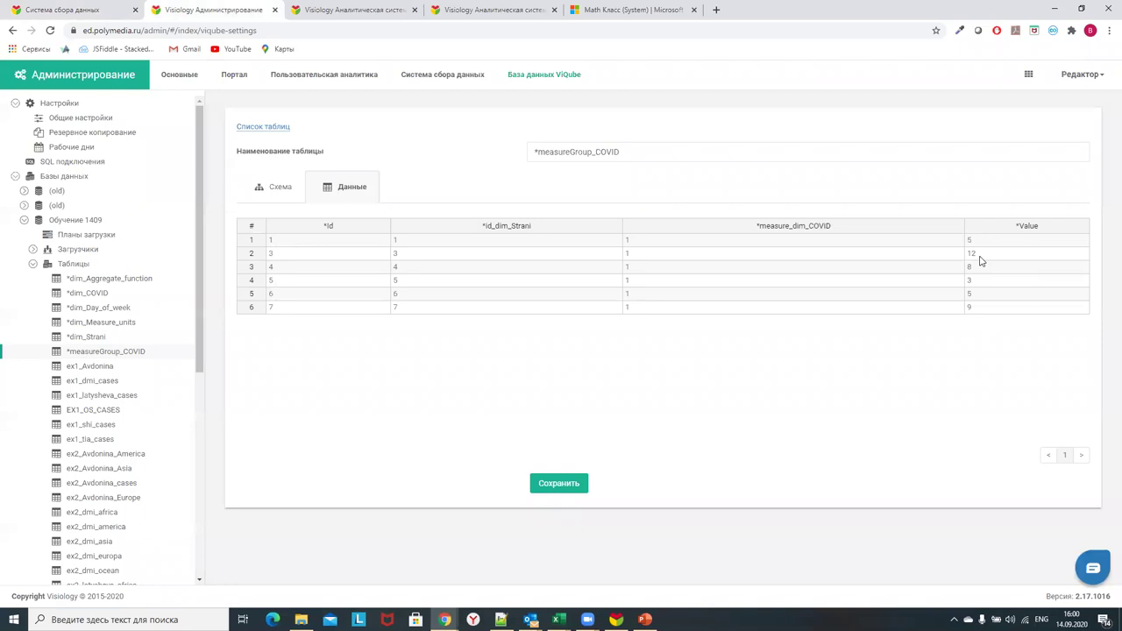
click(114, 10)
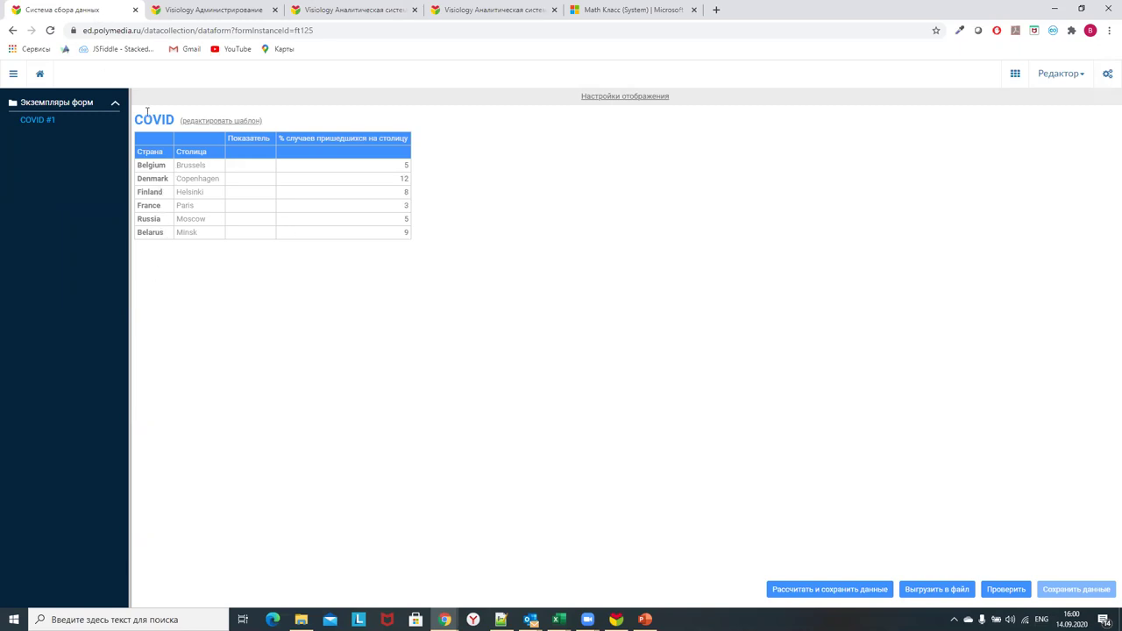
click(171, 12)
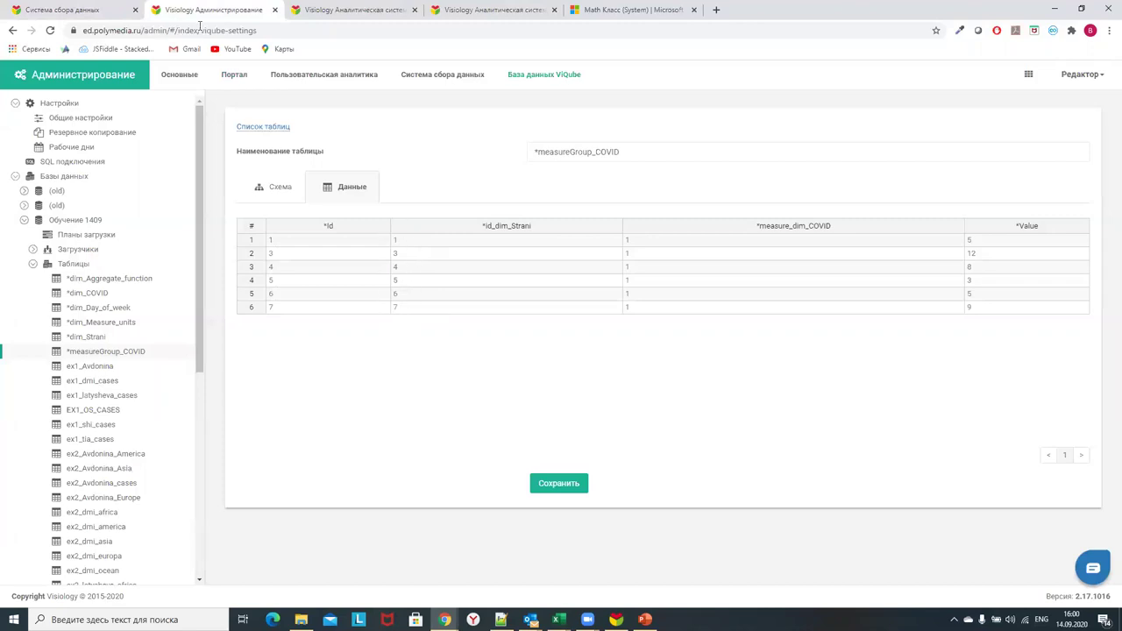
click(87, 11)
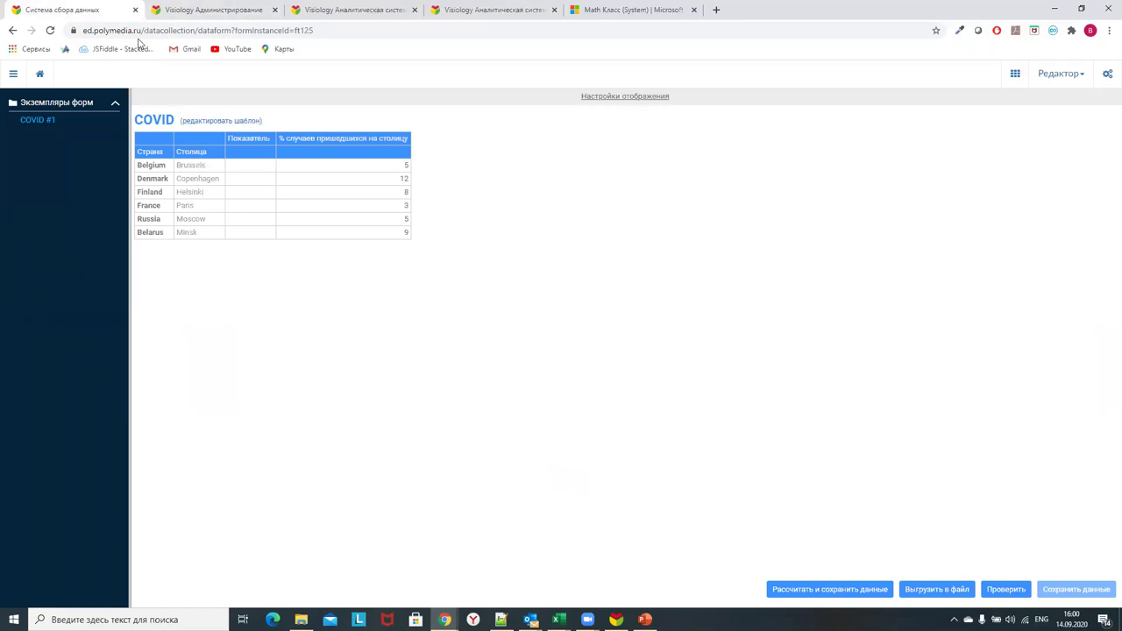
click(201, 10)
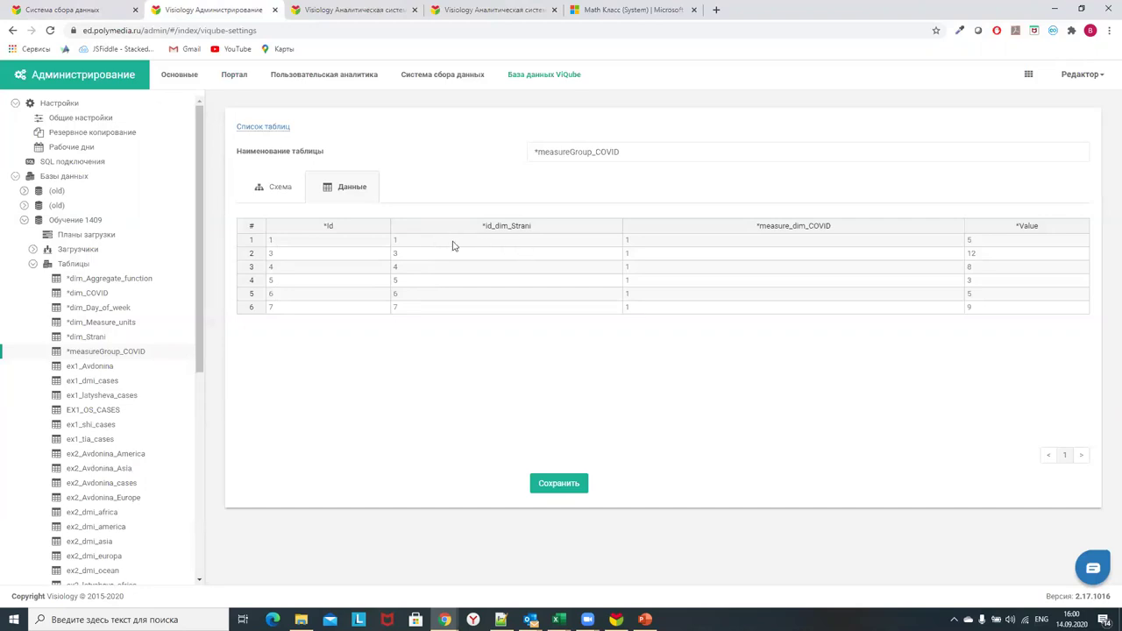
key(ctrl+shift+Tab)
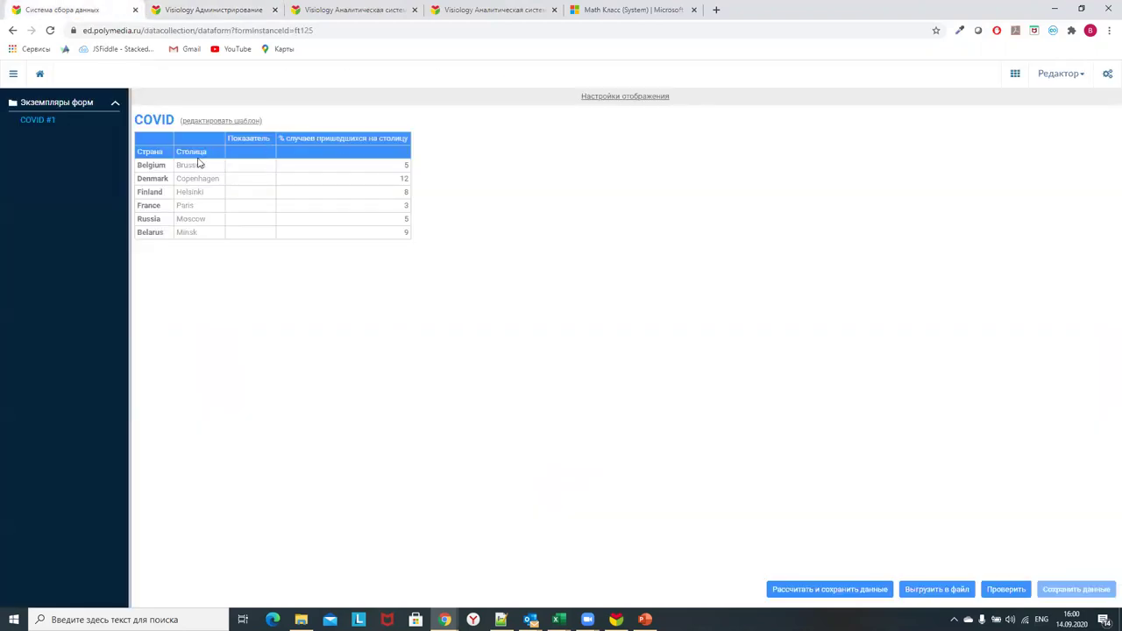
click(195, 11)
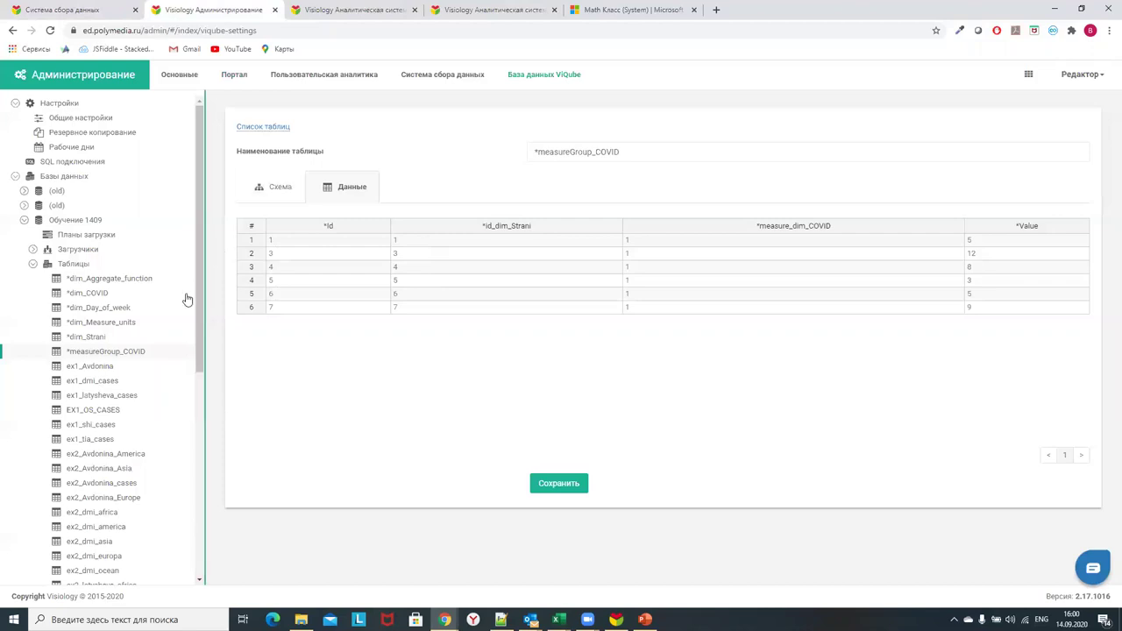
click(91, 339)
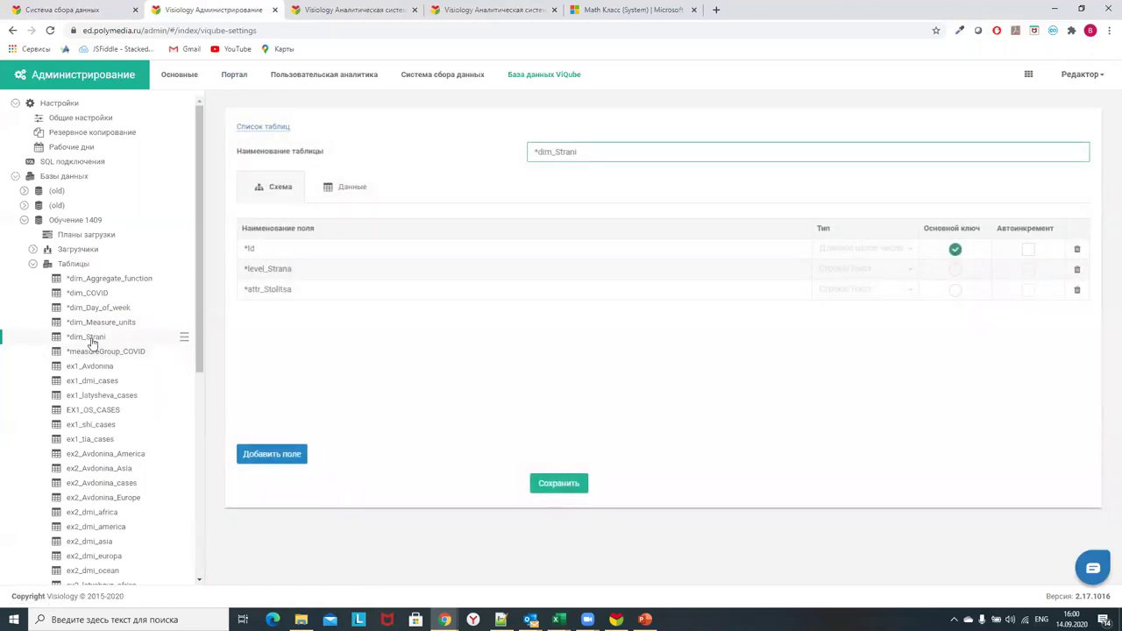
Show dim_Strani's rows, Belgium to Belarus with capitals, and collapse the Таблицы node
click(356, 184)
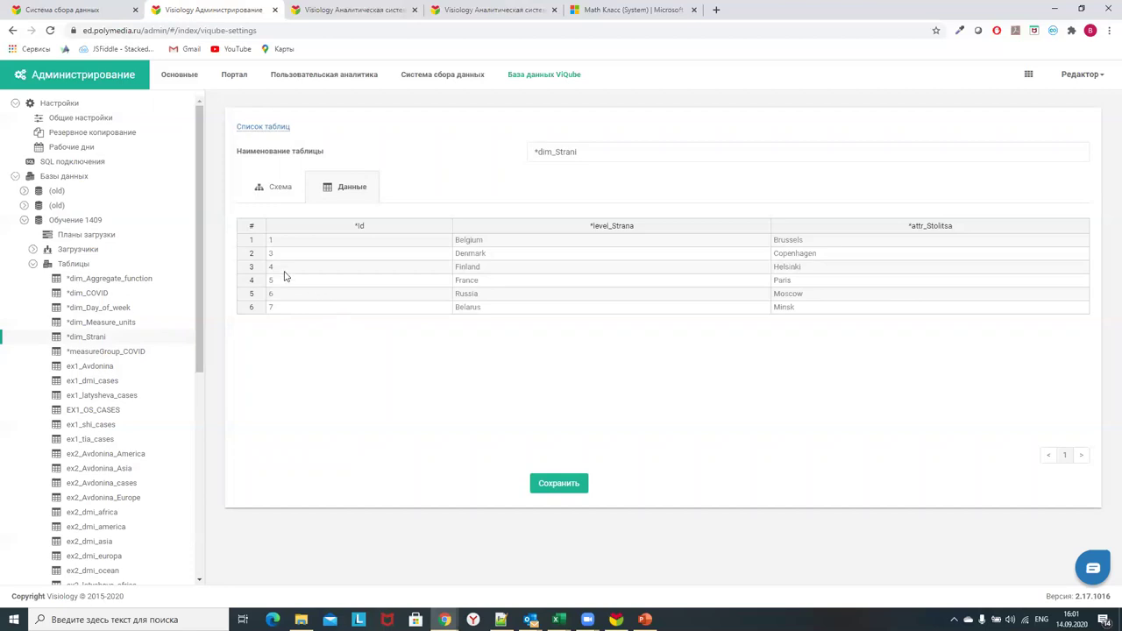
scroll(134, 368, down, 3)
scroll(134, 368, down, 5)
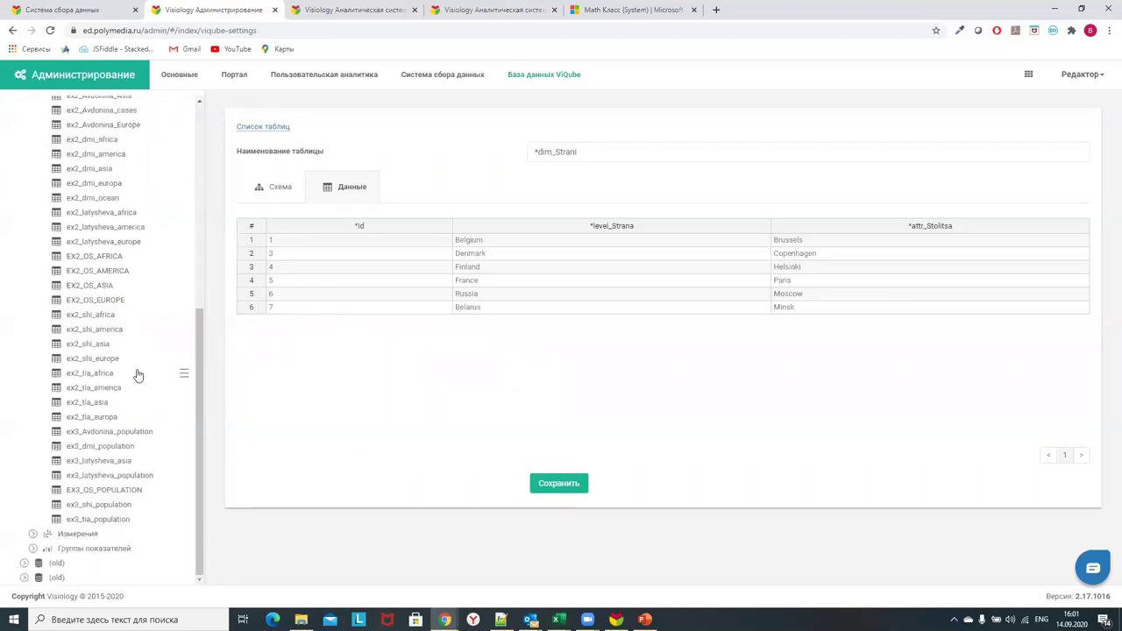
scroll(49, 213, up, 15)
click(34, 245)
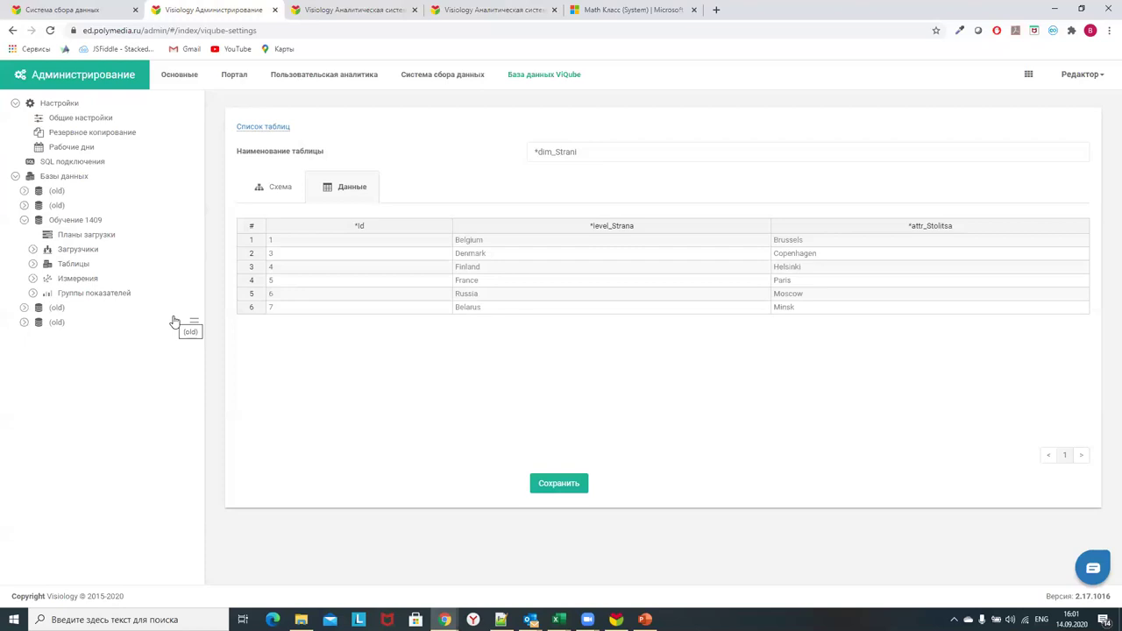
Duplicate the ViQube administration page into a second browser tab
click(33, 250)
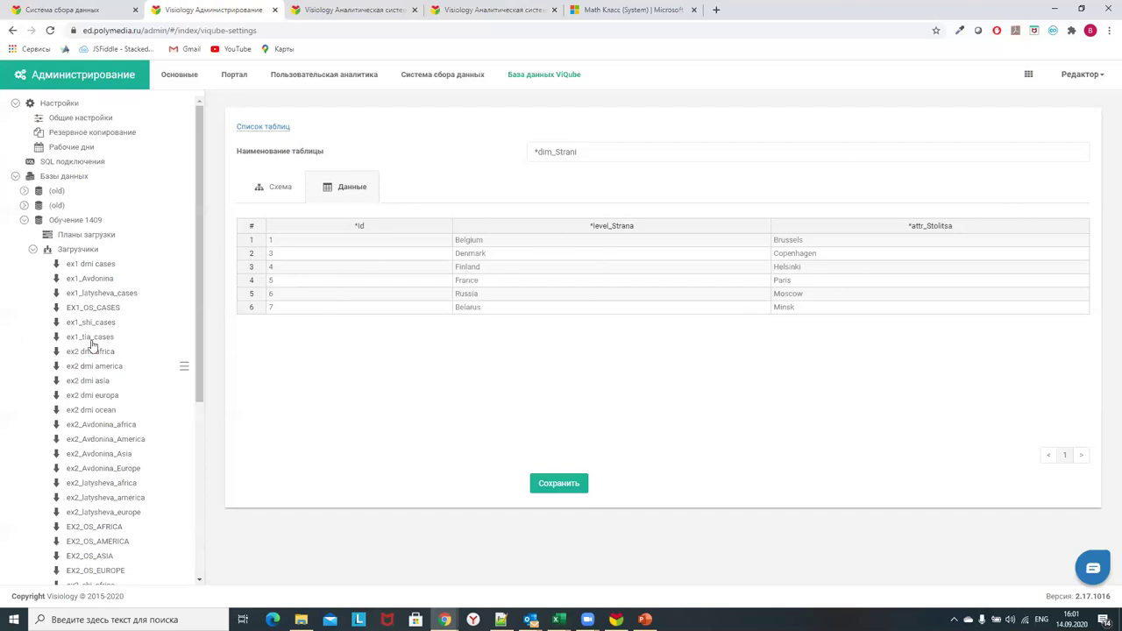
click(32, 250)
click(32, 264)
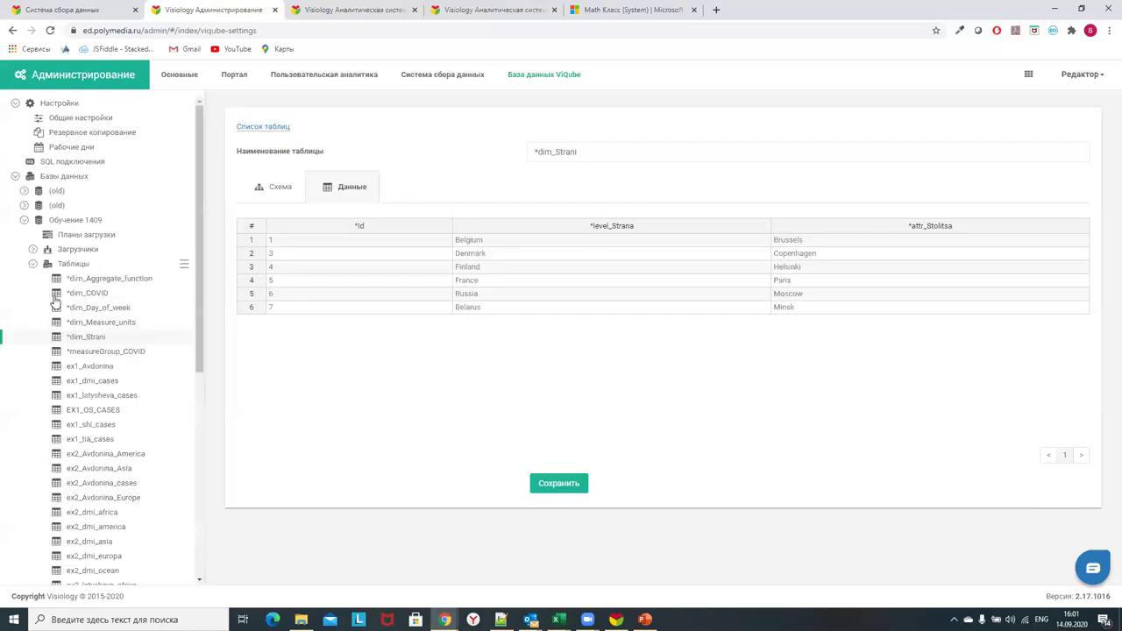
right_click(198, 16)
click(232, 88)
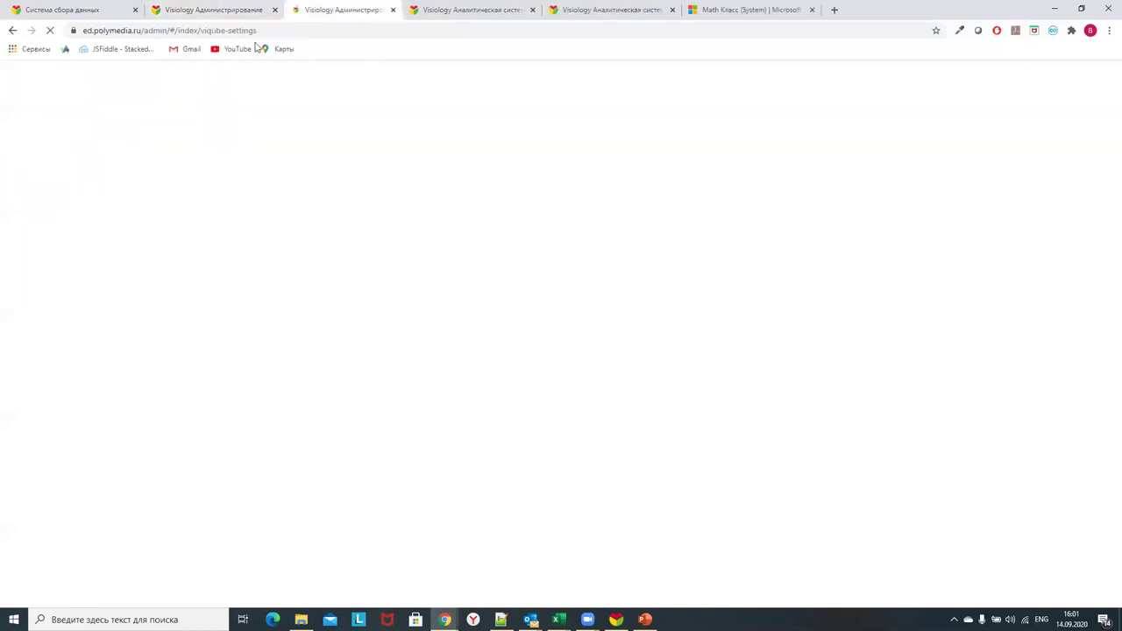
click(210, 8)
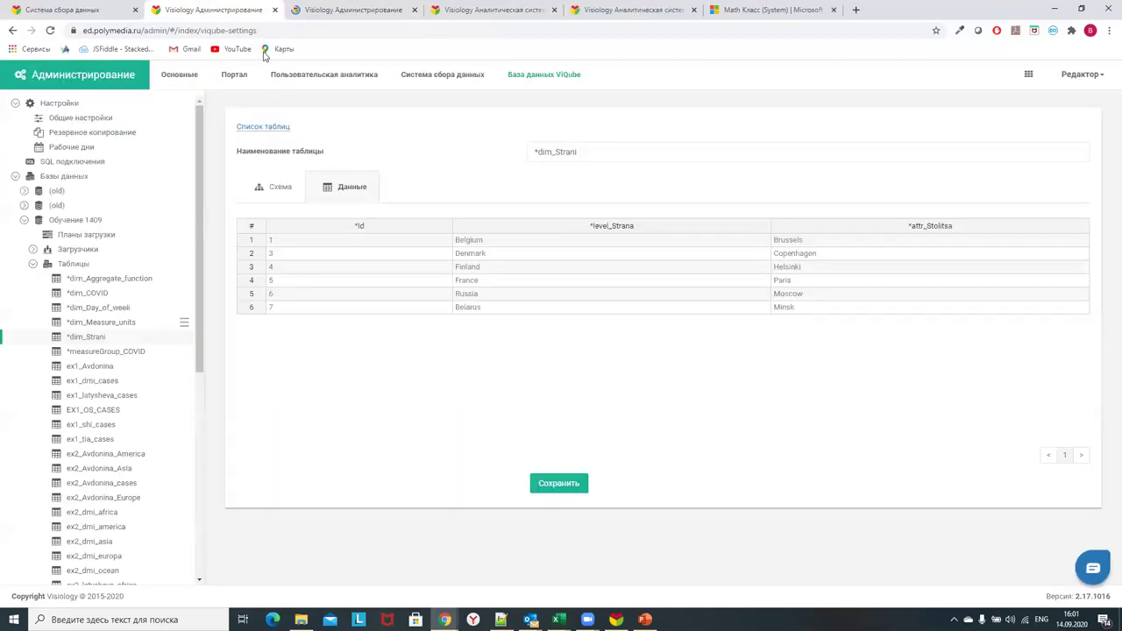
click(322, 7)
In Обучение 1409 > Таблицы, open measureGroup_COVID's data, showing values 5, 12, 8, 3, 5, 9
click(15, 176)
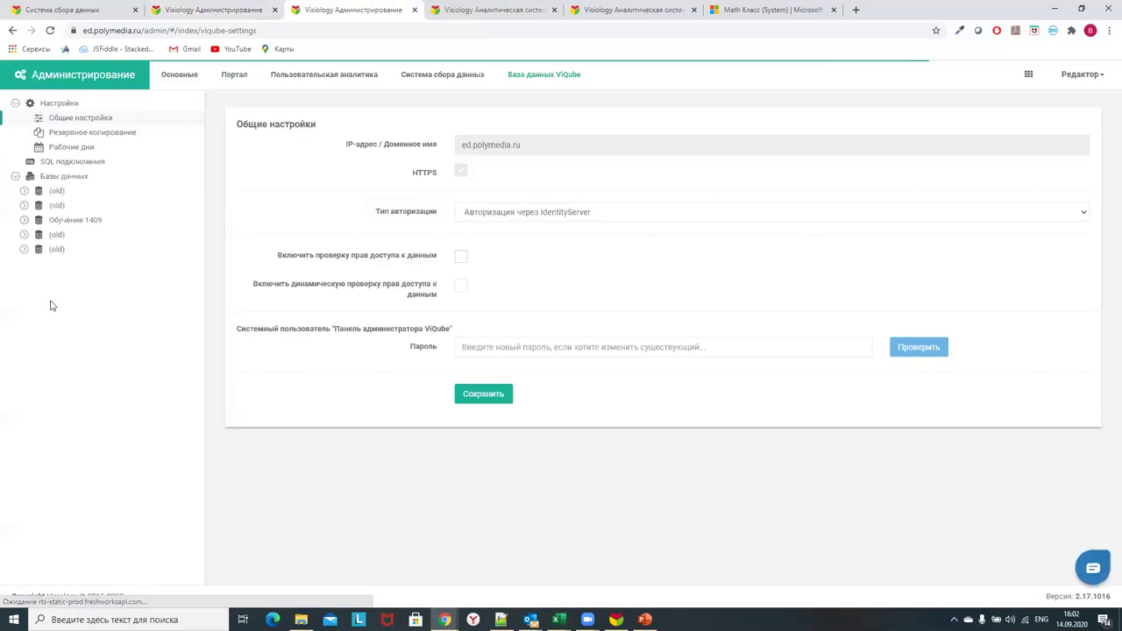
click(24, 219)
click(32, 249)
click(32, 249)
click(32, 264)
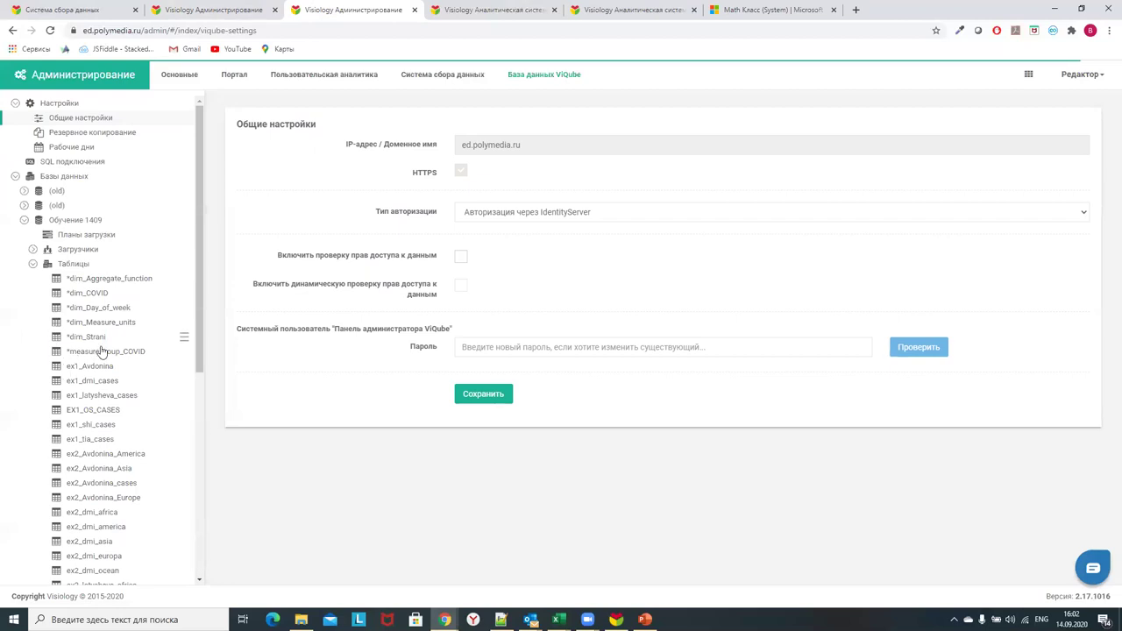
click(104, 351)
click(355, 187)
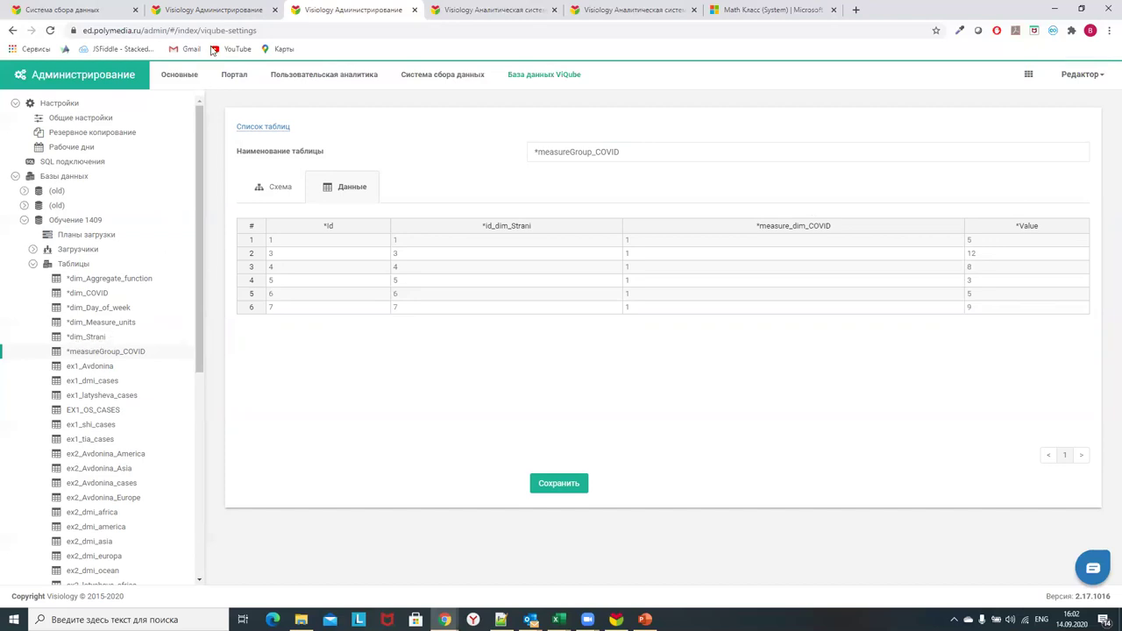
Compare the dim_Strani data with the measureGroup_COVID data across the two tabs
click(225, 6)
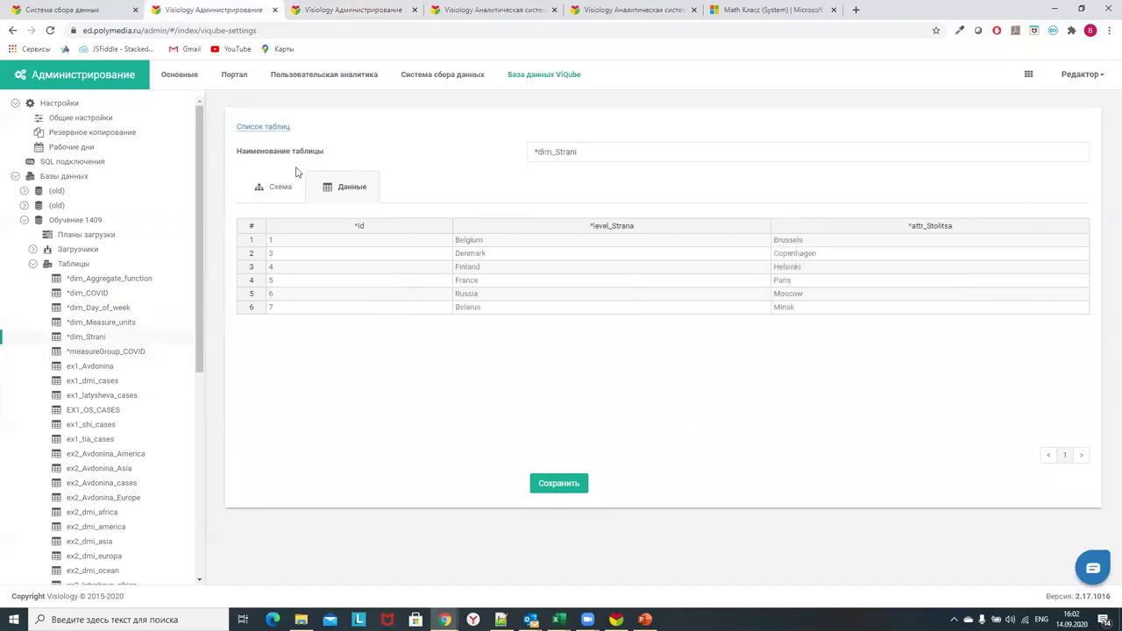
click(321, 12)
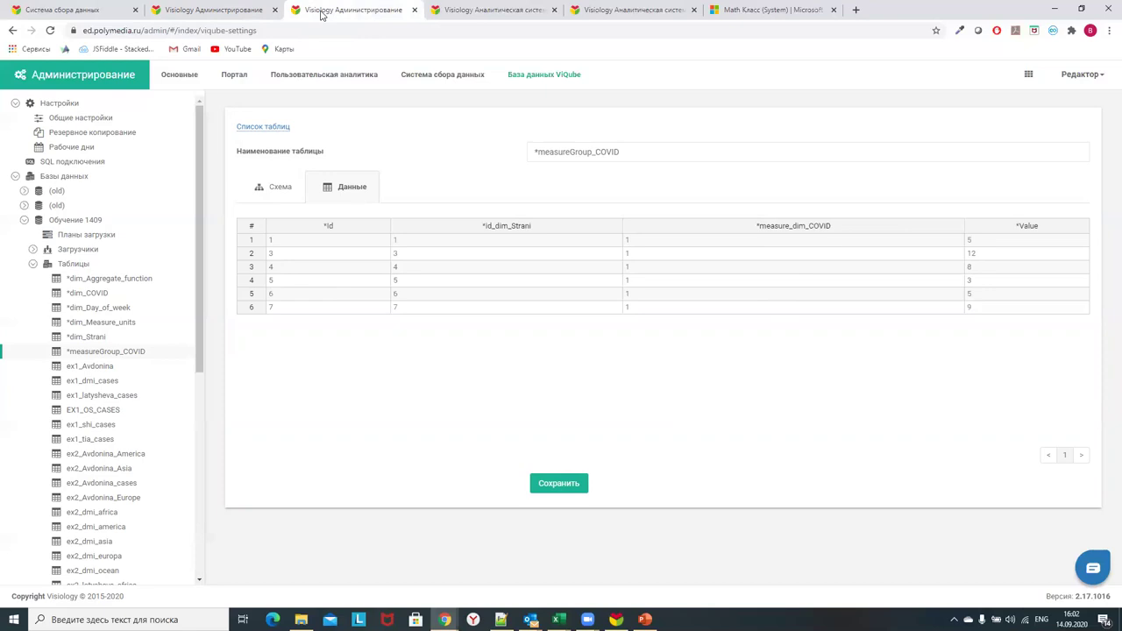
click(254, 10)
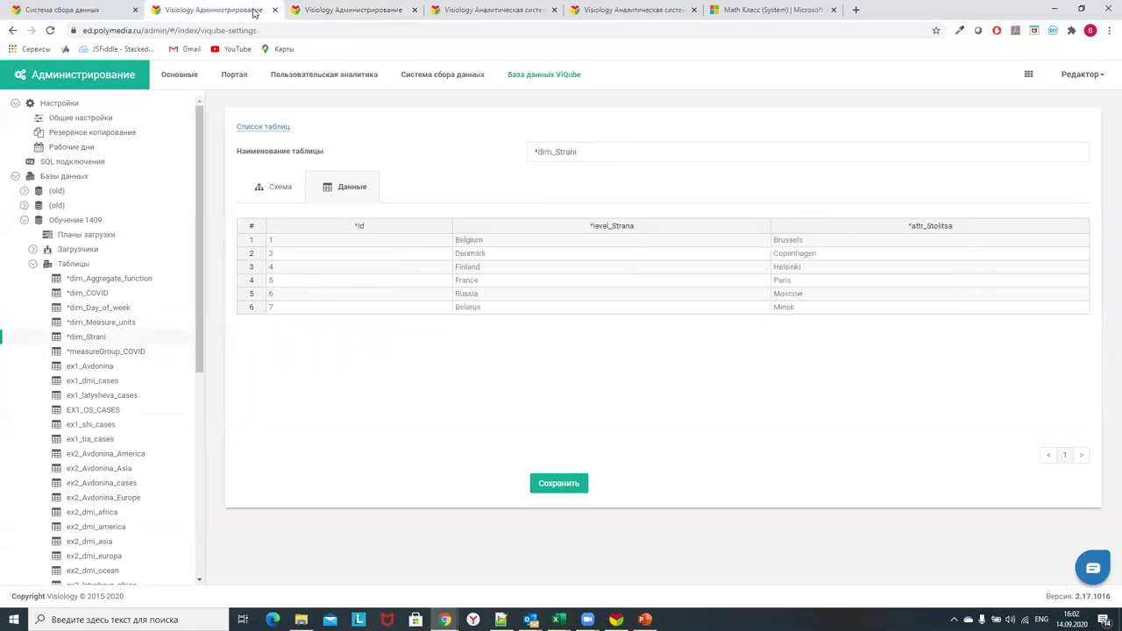
click(312, 18)
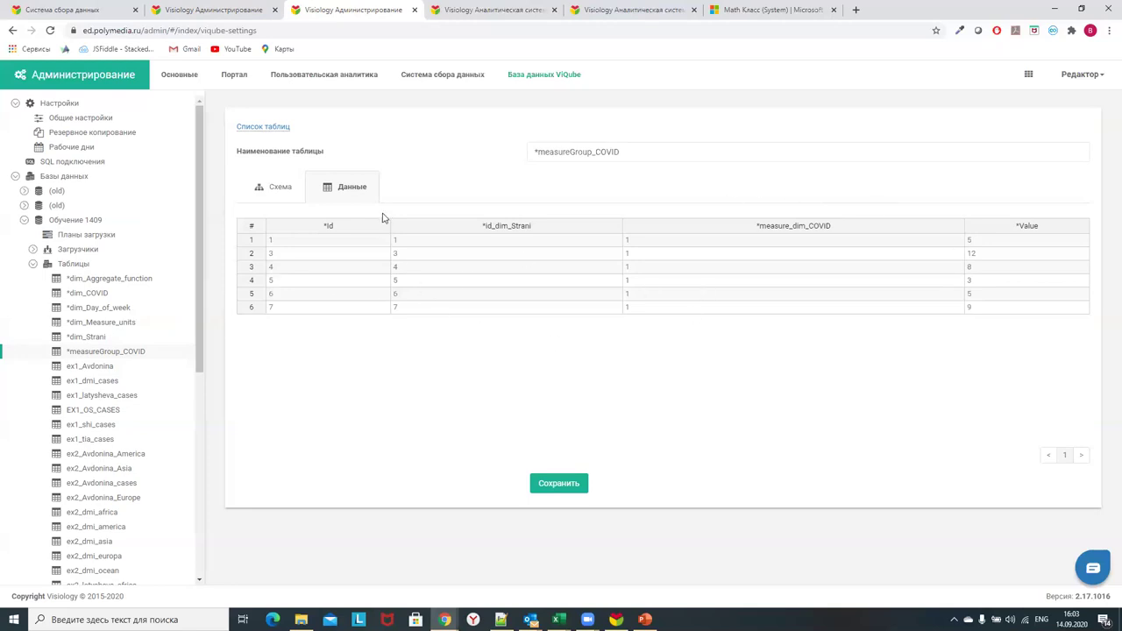
click(192, 15)
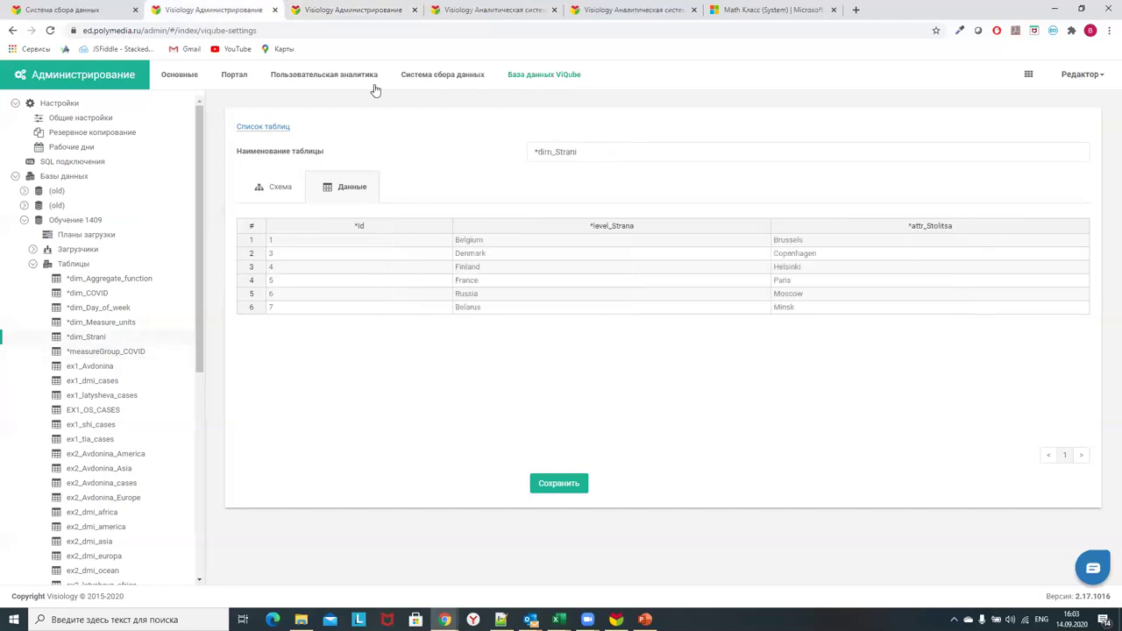
click(341, 8)
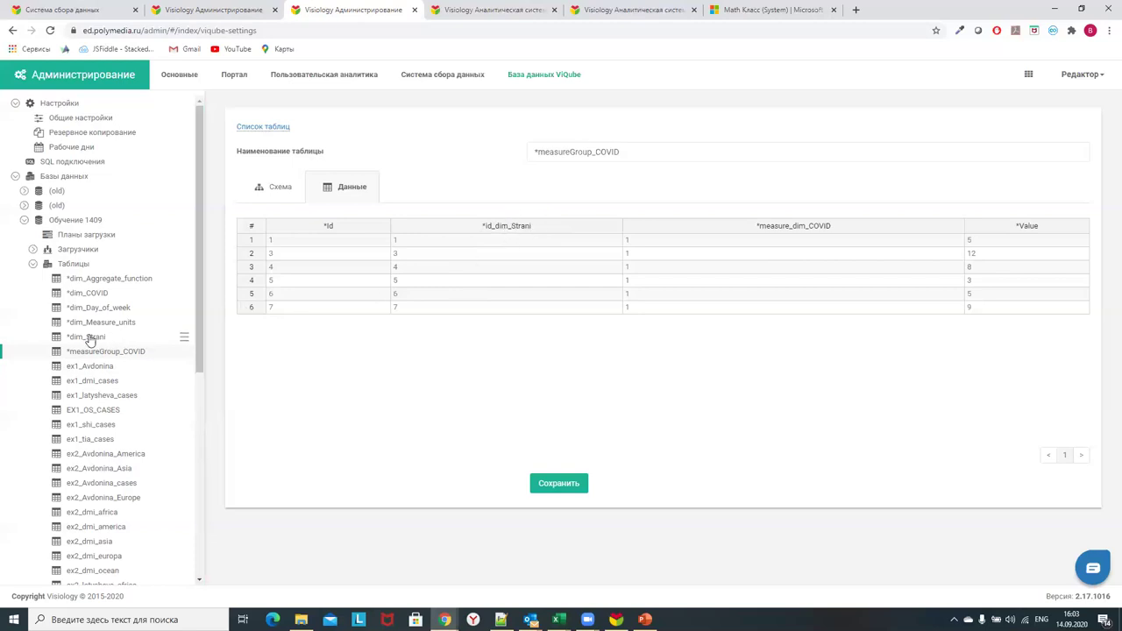
click(228, 21)
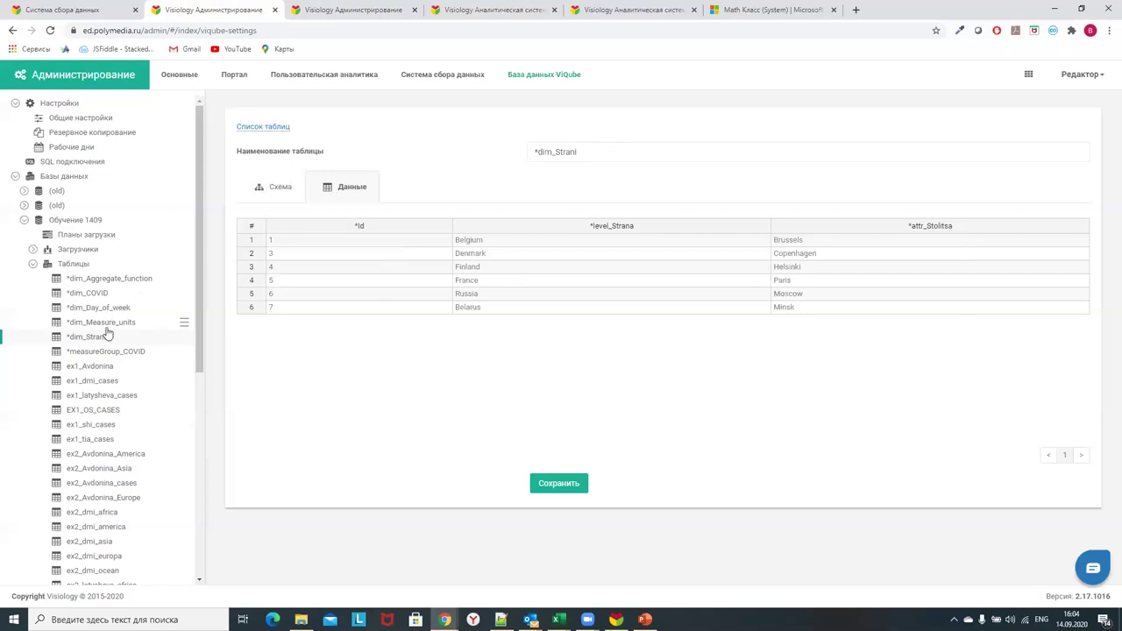
Collapse Таблицы and open the ex2 dmi country dimension under Измерения
scroll(110, 328, down, 4)
scroll(110, 329, up, 4)
click(33, 264)
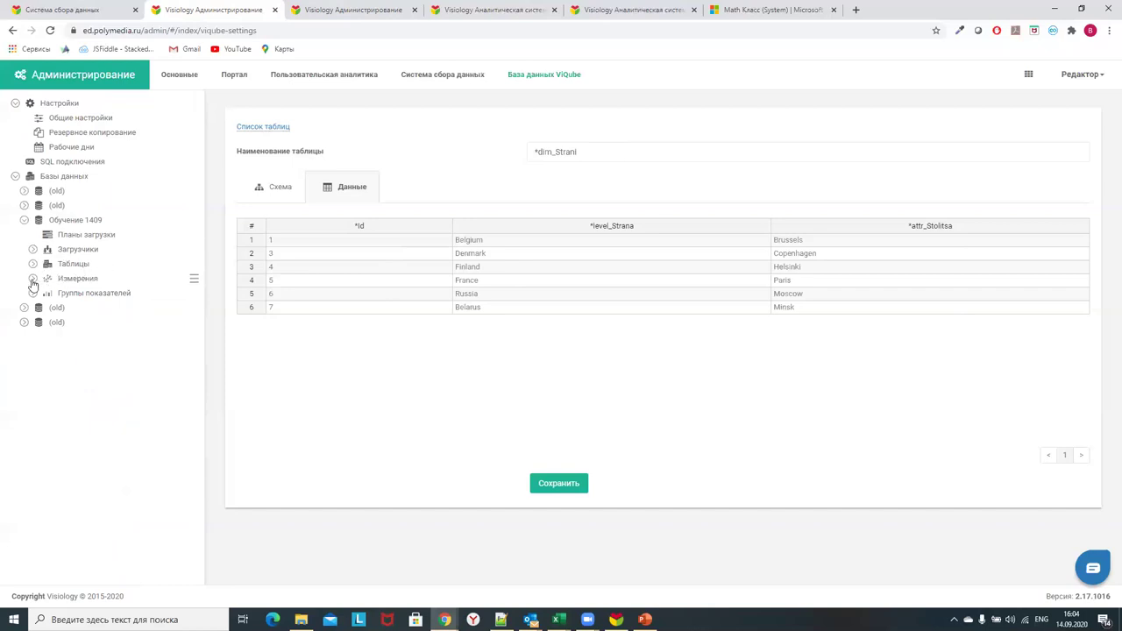
click(33, 278)
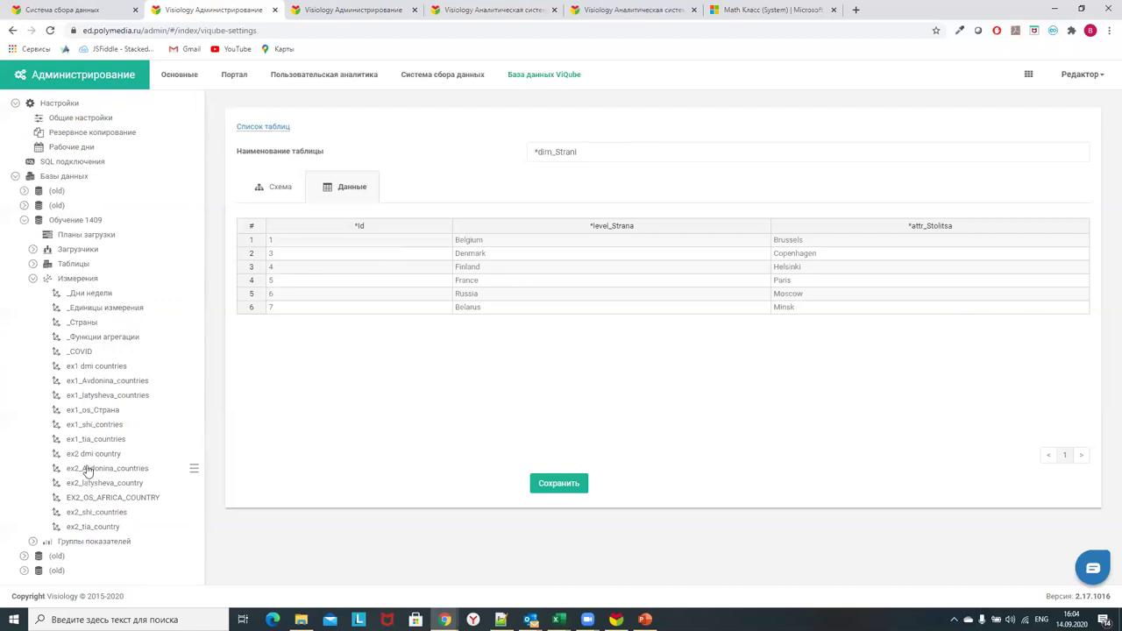
click(88, 454)
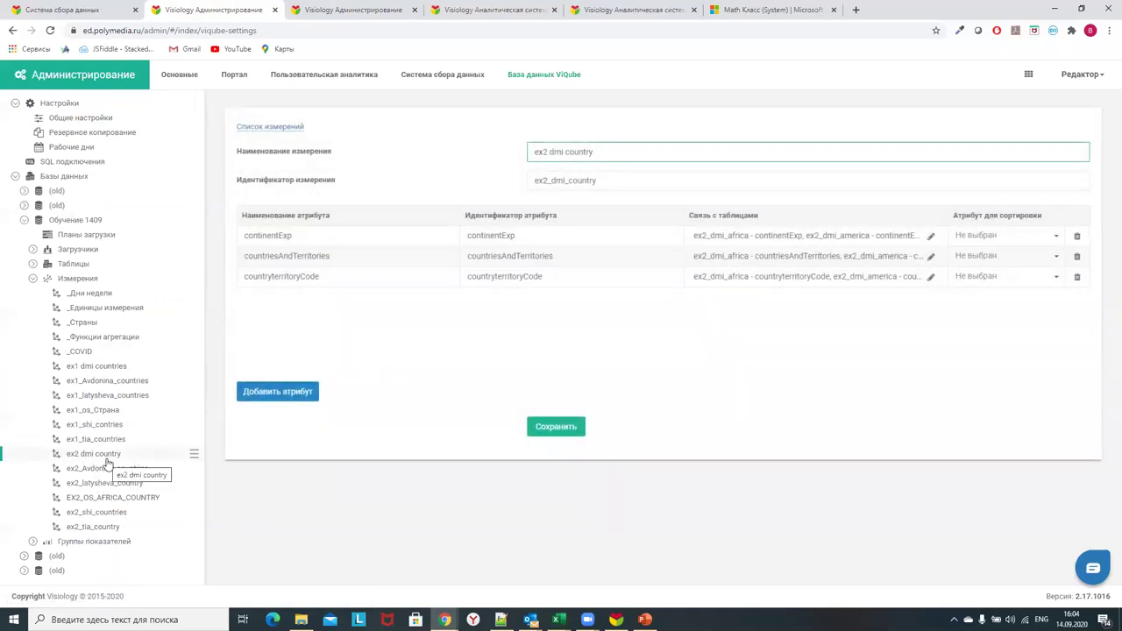
Add an id attribute bound to dim_Strani Id and measureGroup_COVID id_dim_Strani
click(256, 400)
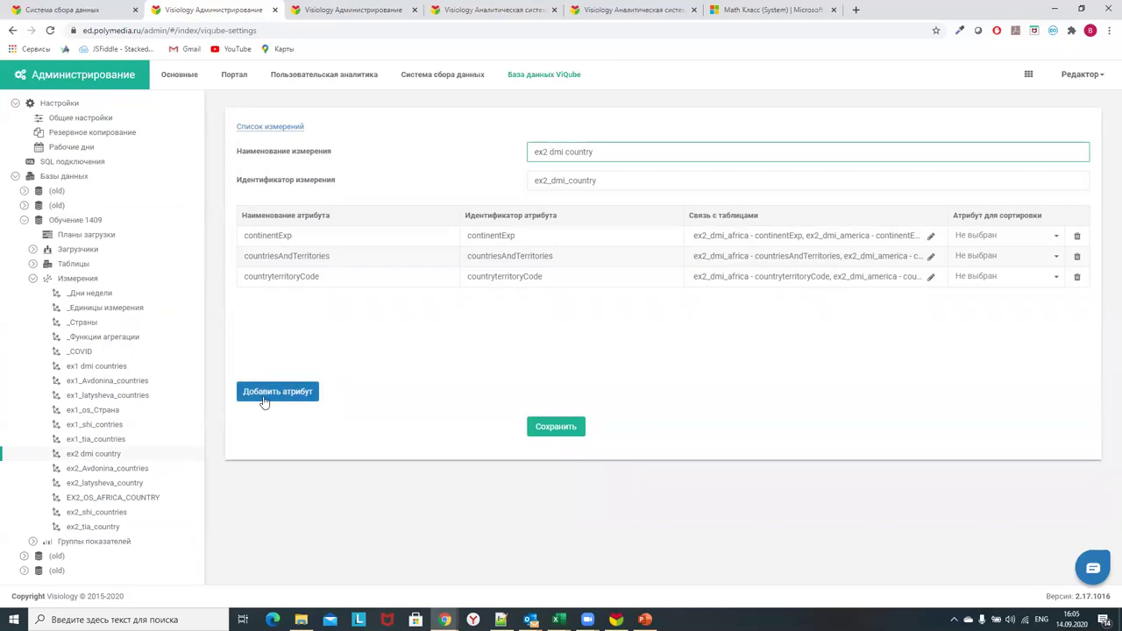
click(265, 400)
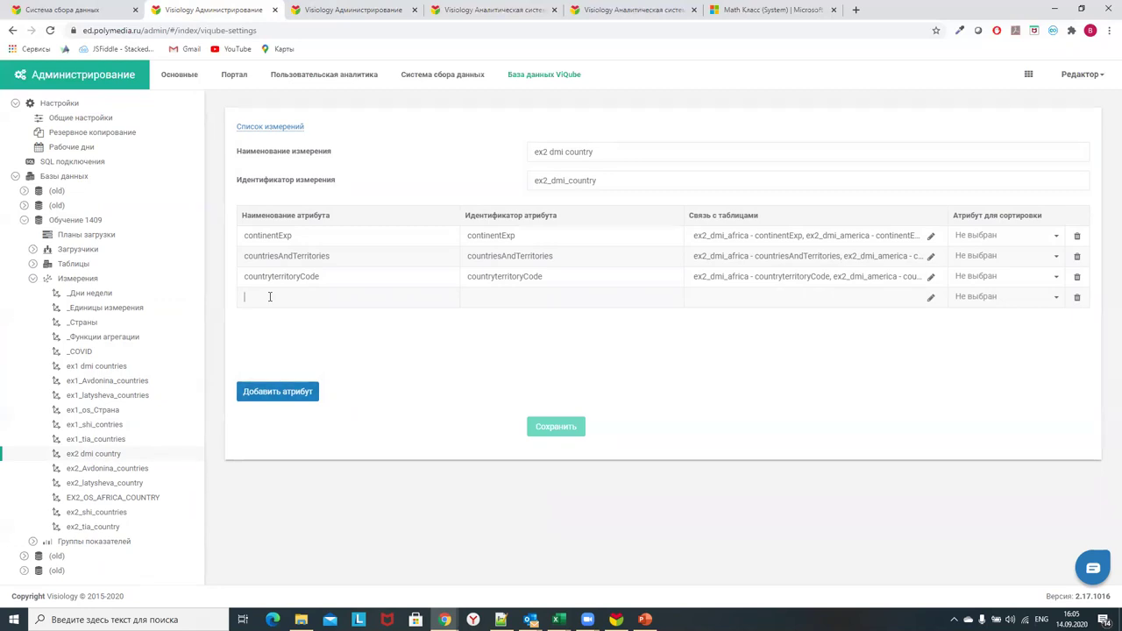
text(id)
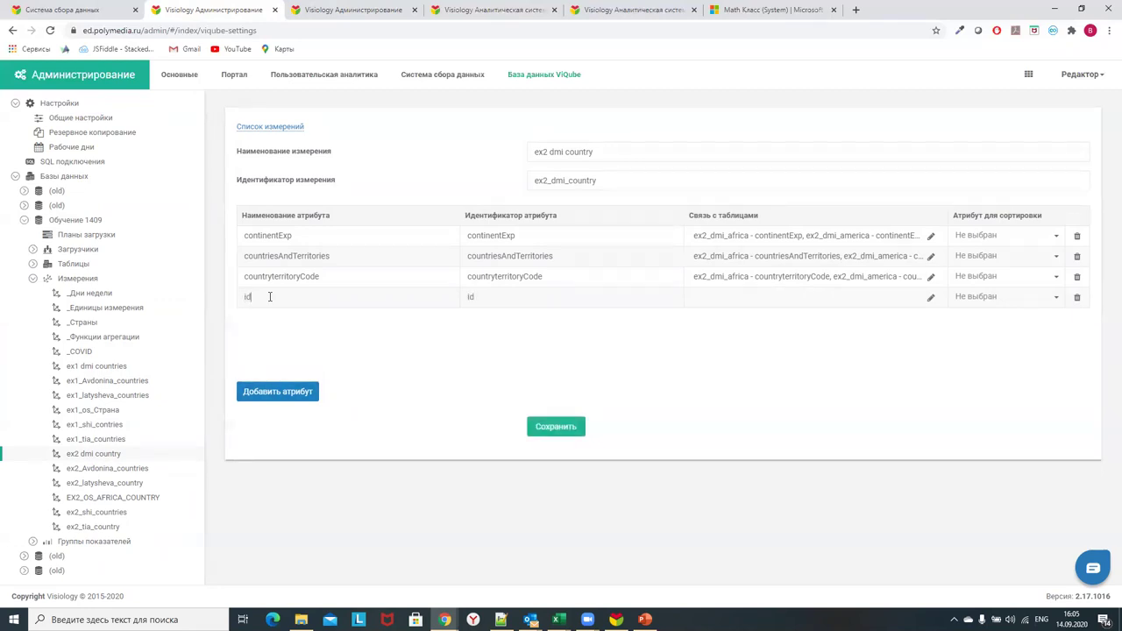
click(930, 299)
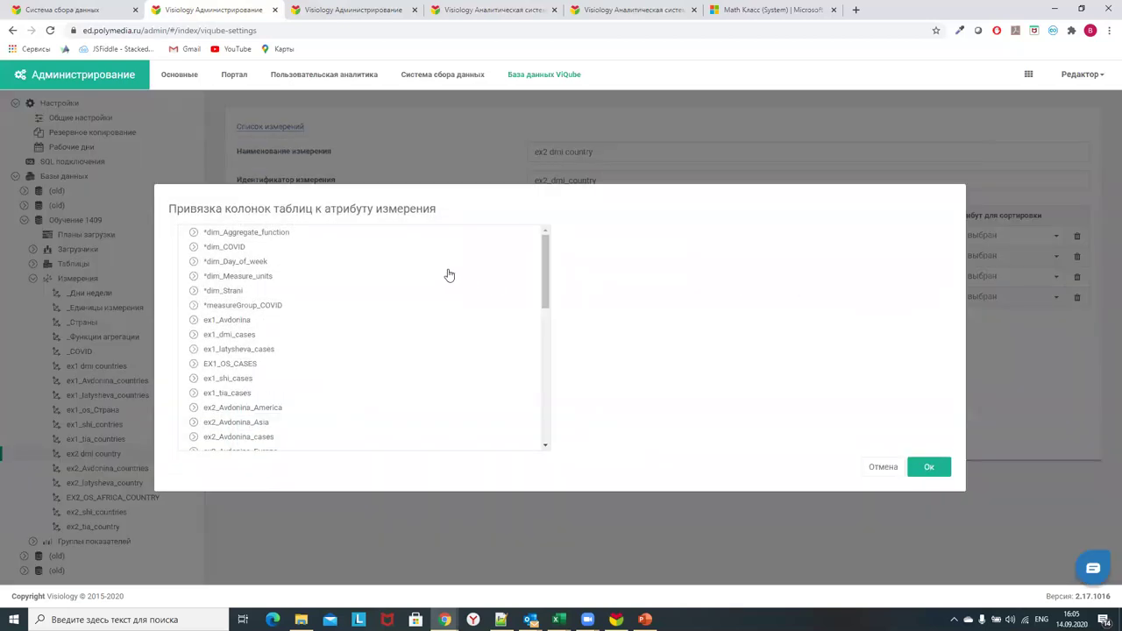
click(194, 290)
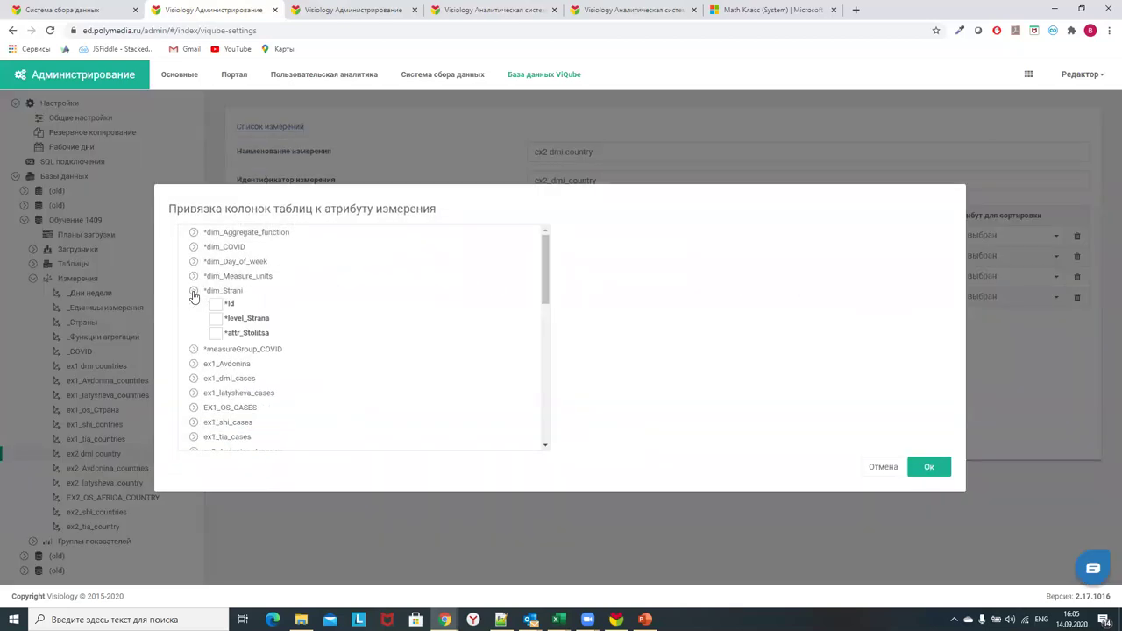
click(193, 349)
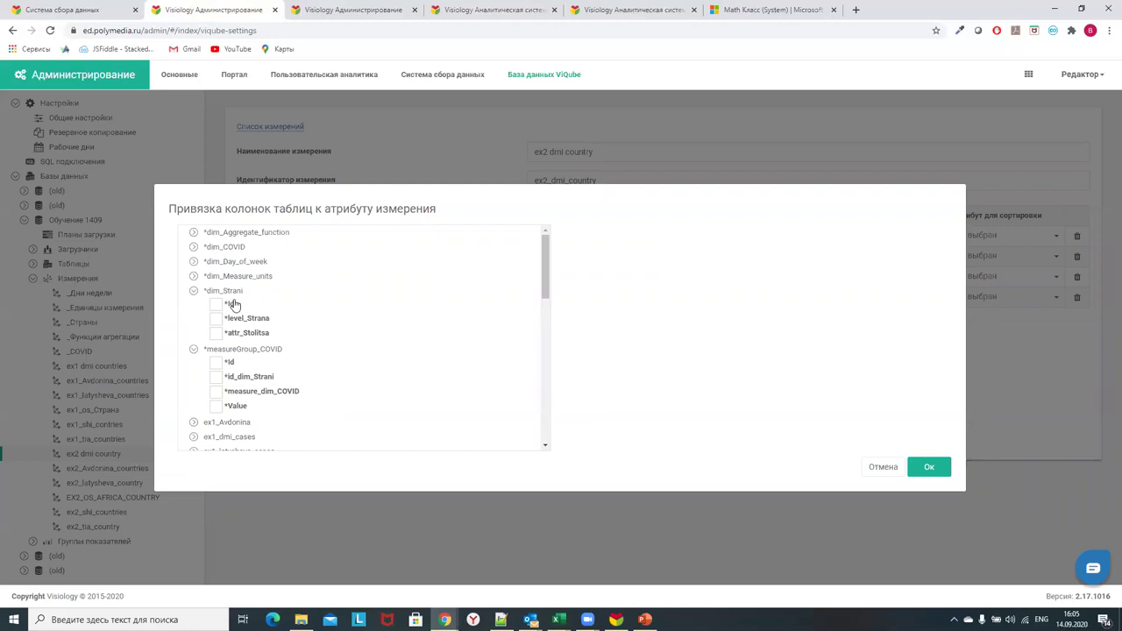
click(216, 305)
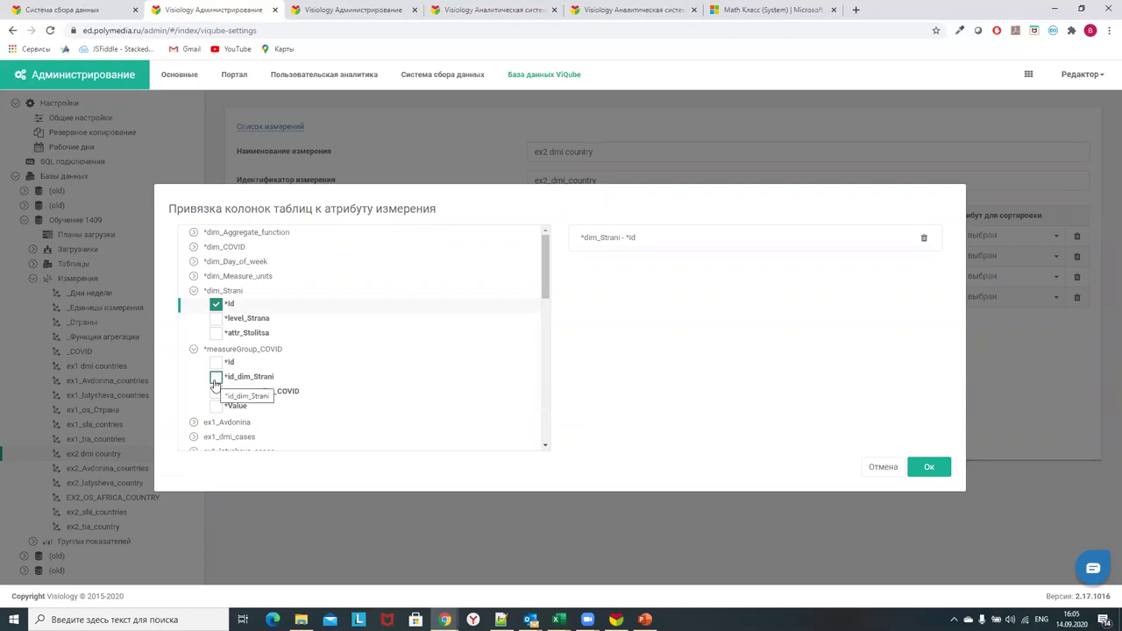
click(214, 379)
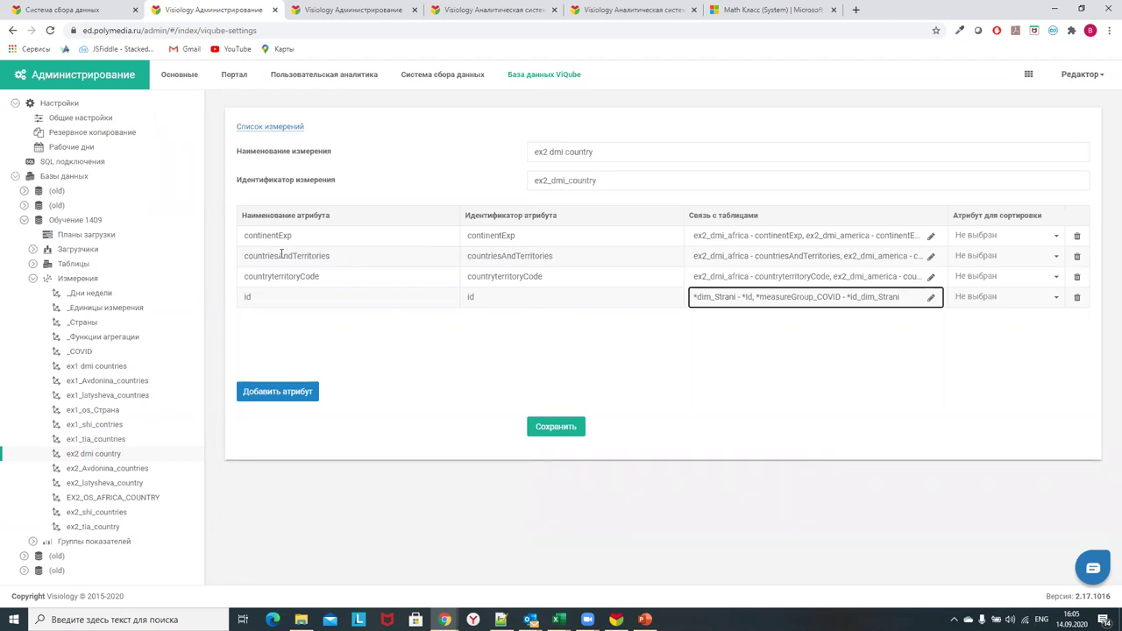
drag(241, 258, 339, 257)
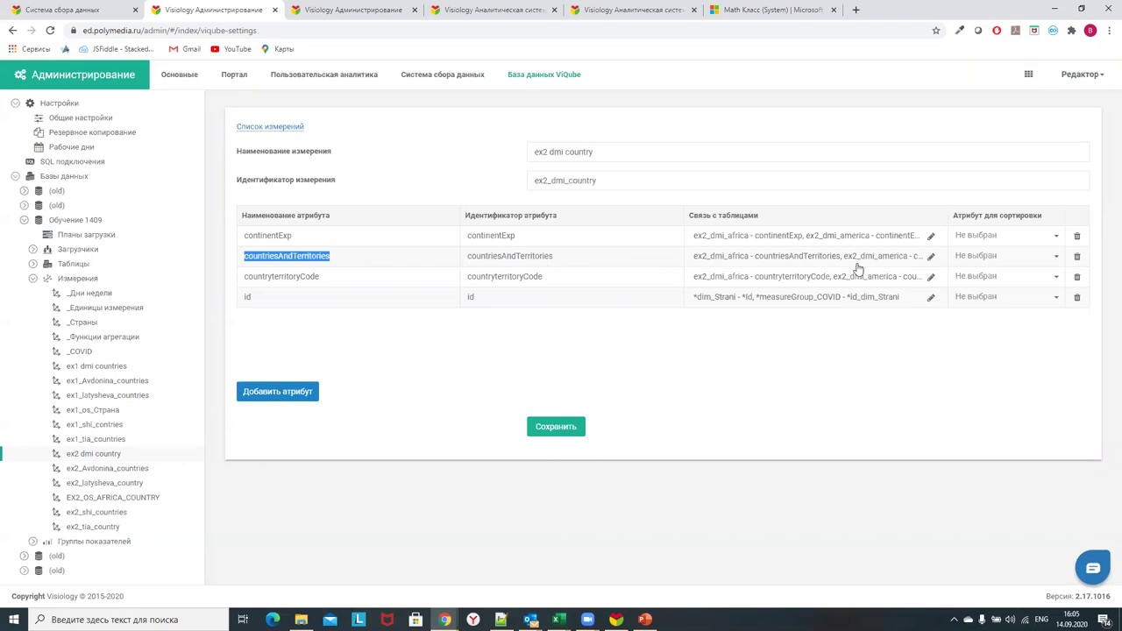
Bind the countriesAndTerritories attribute to dim_Strani's level_Strana column and confirm
click(930, 258)
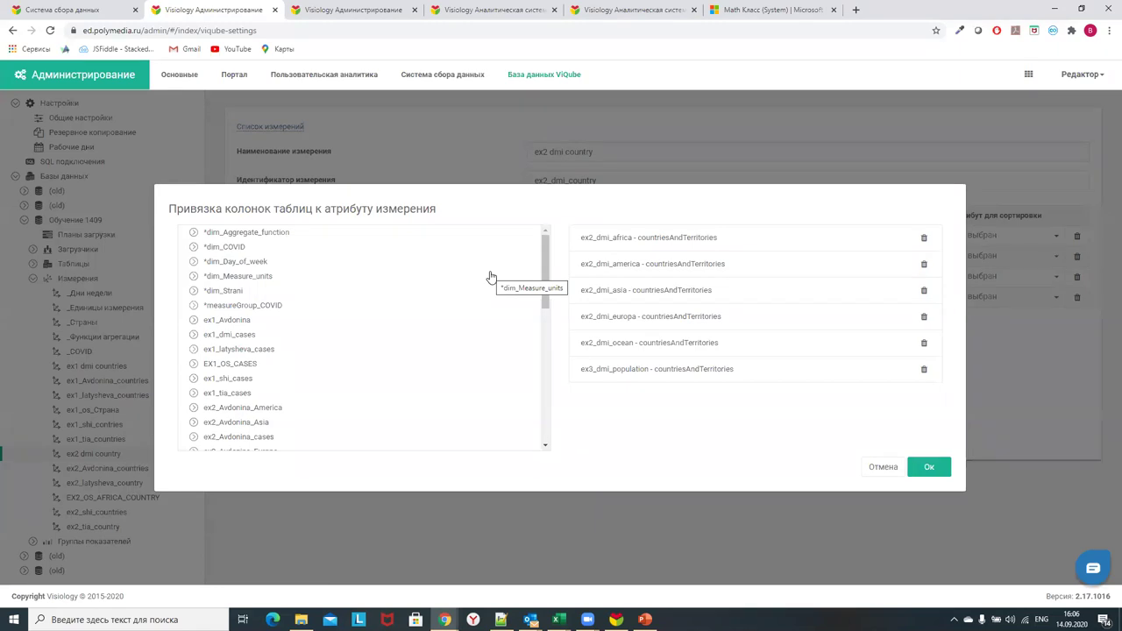
click(351, 11)
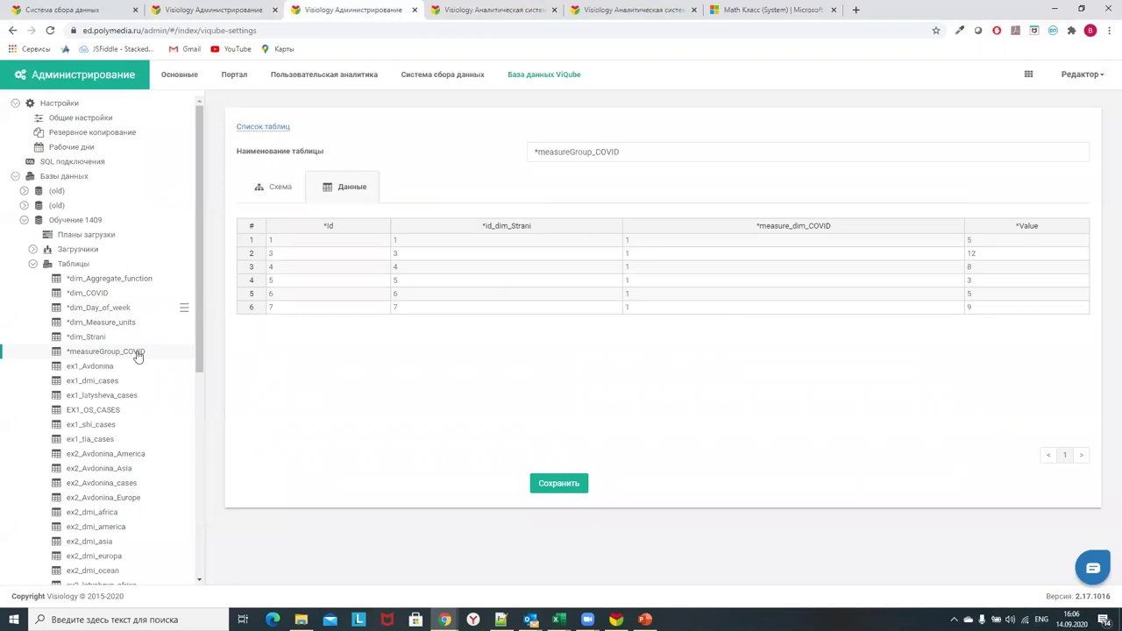
click(461, 10)
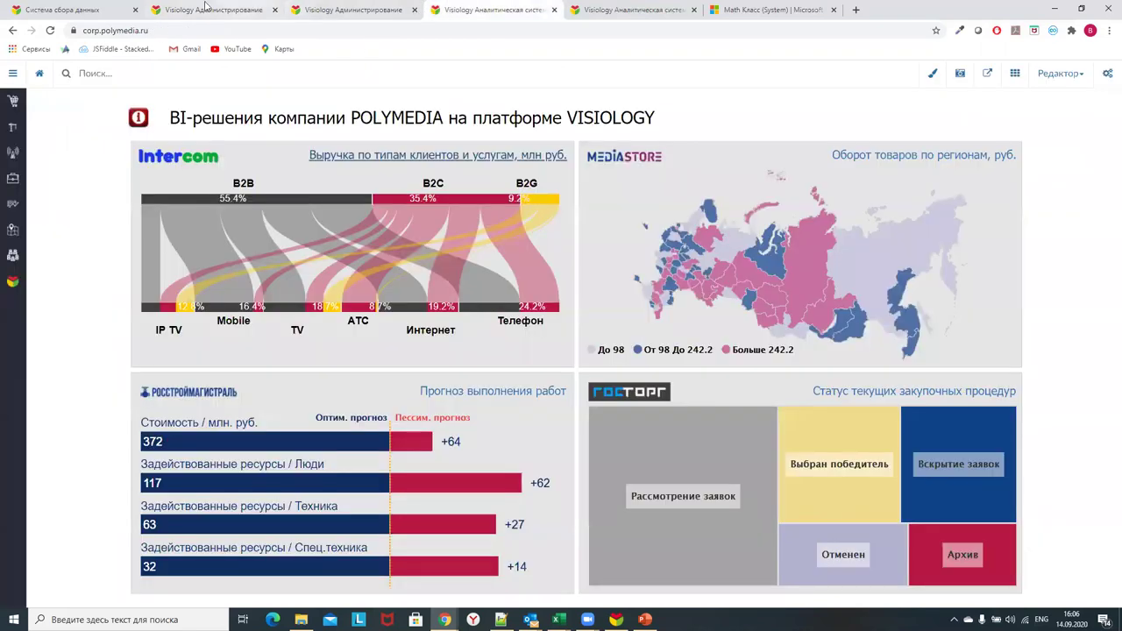
click(220, 10)
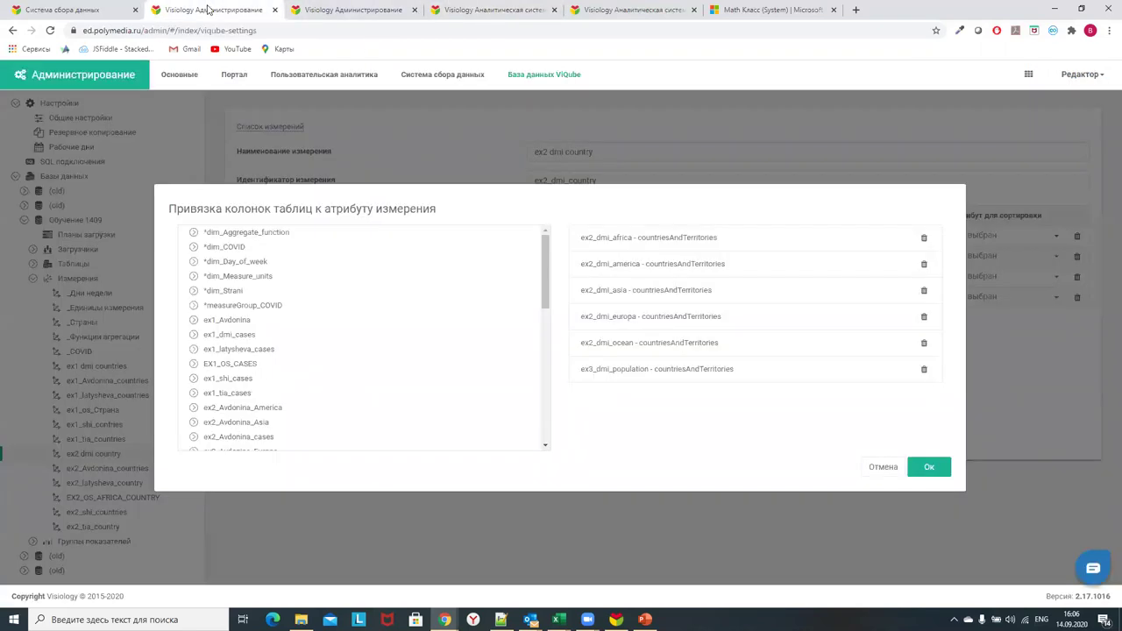
click(194, 291)
click(215, 318)
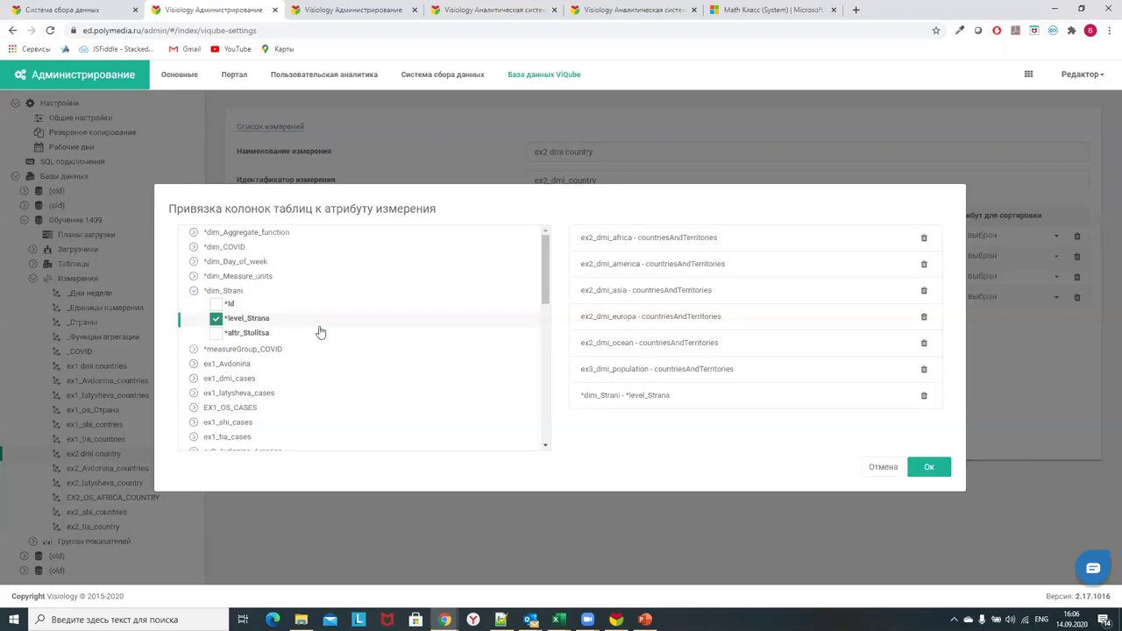
click(922, 471)
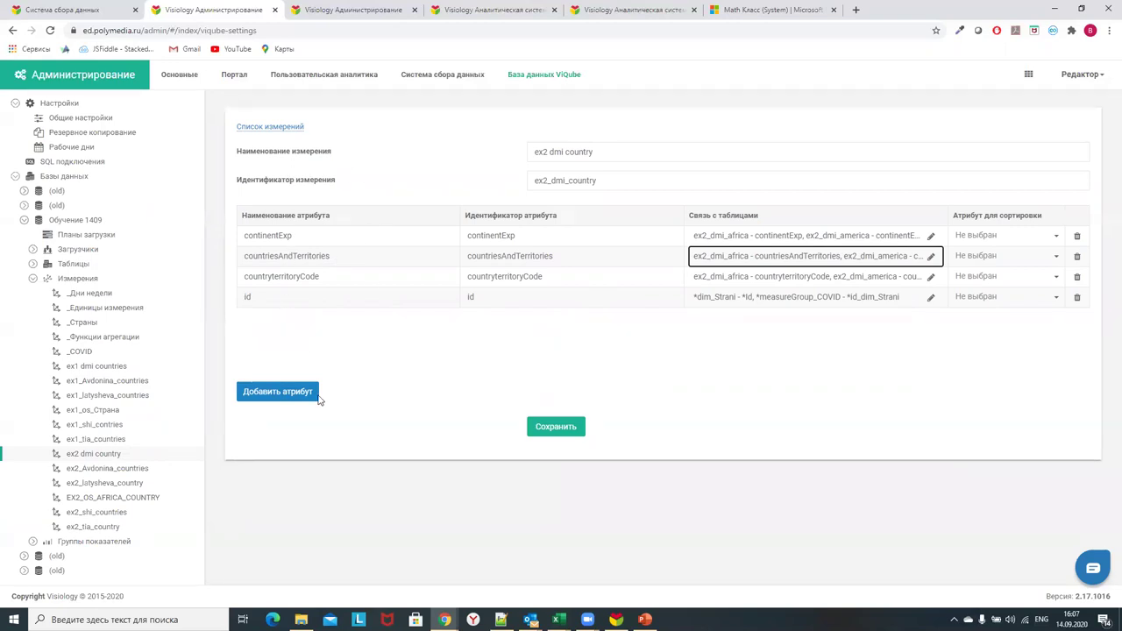
Add a capital attribute bound to the dim_Strani attr_Stolitsa column
click(278, 400)
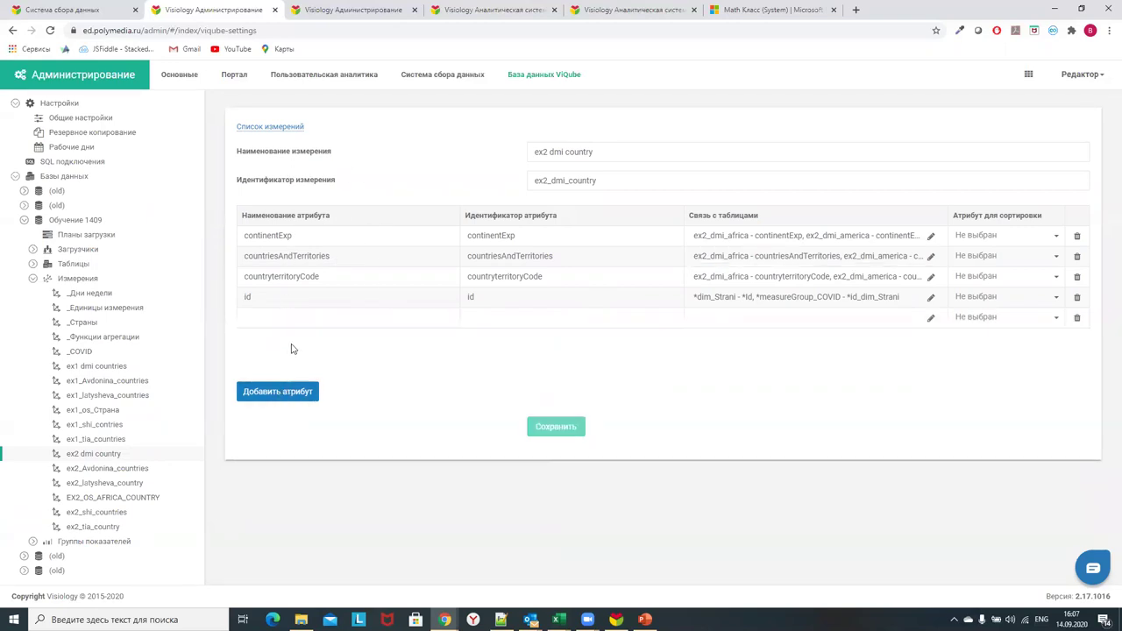
text(capital)
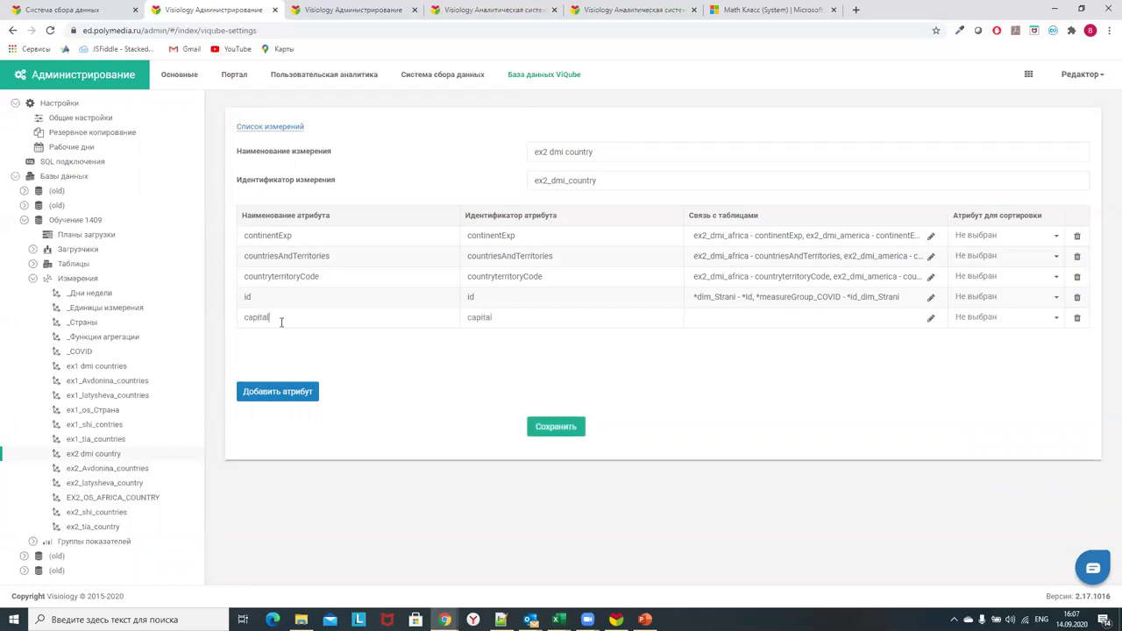
click(931, 320)
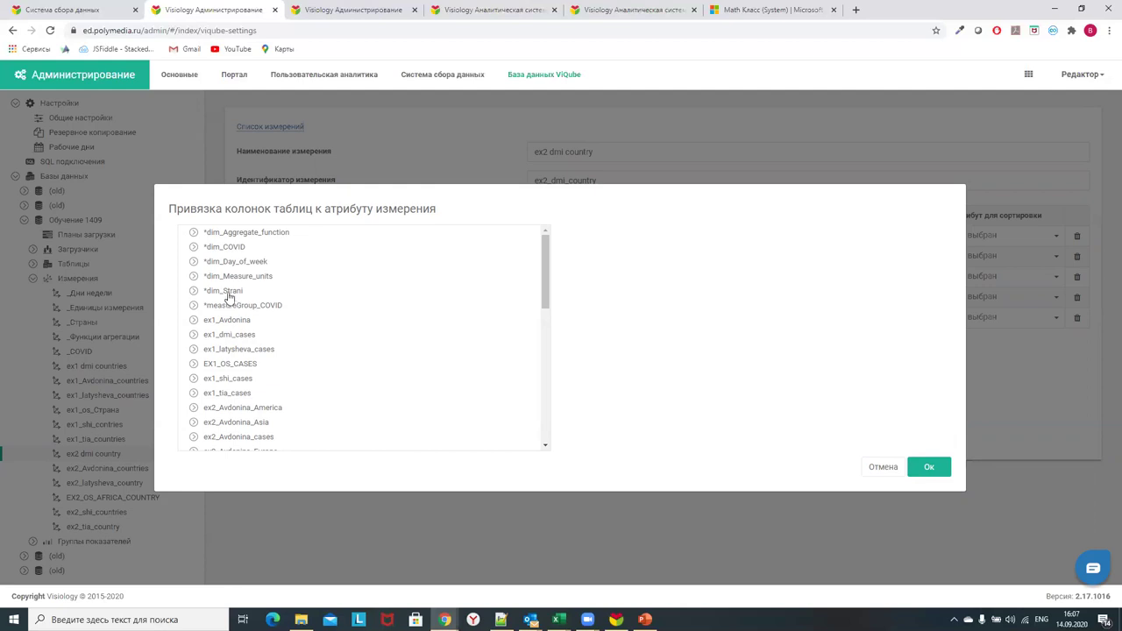
click(194, 293)
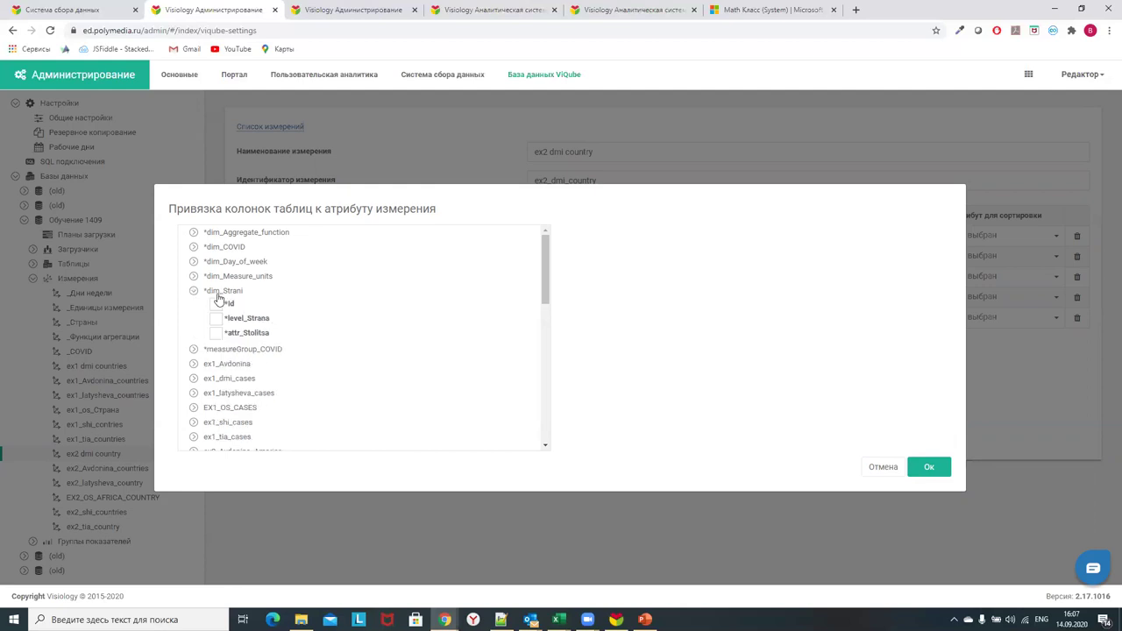
click(217, 334)
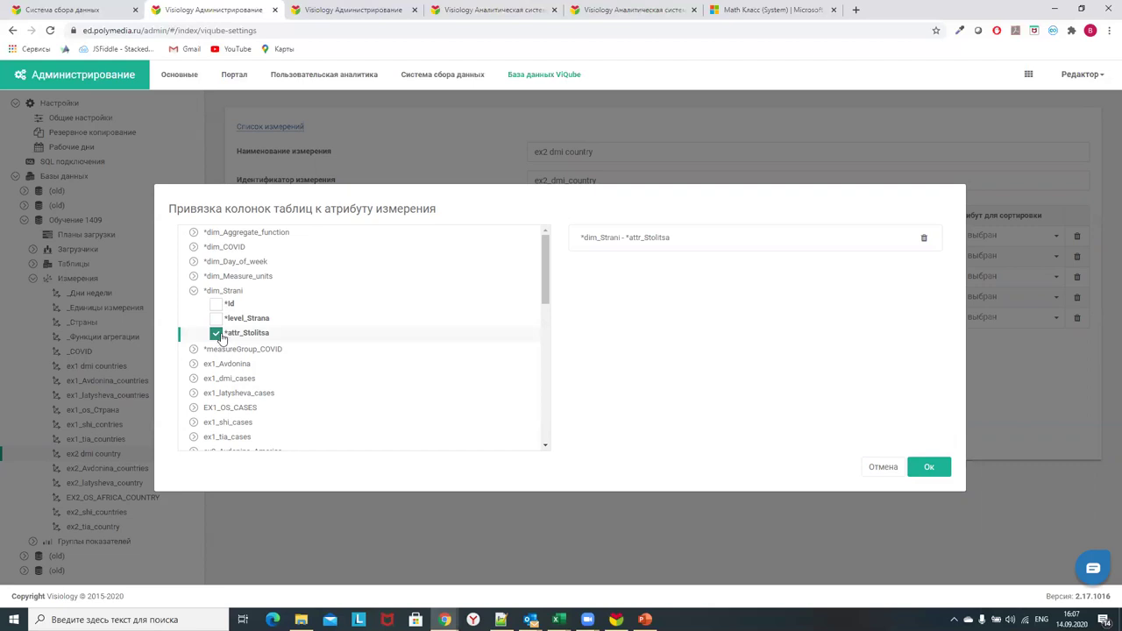
click(934, 470)
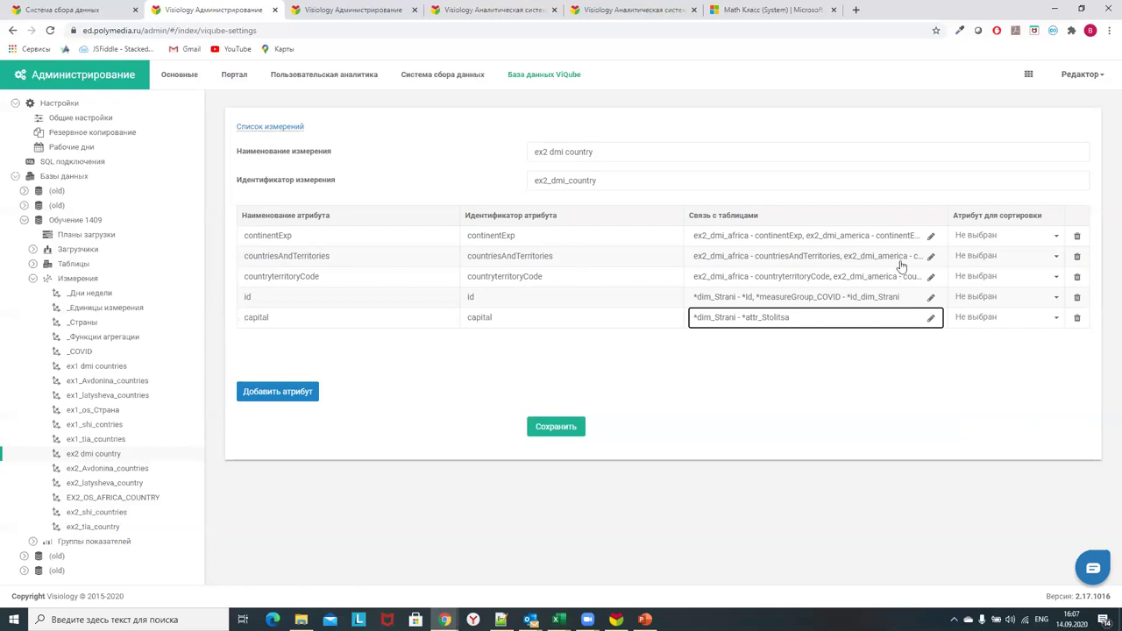
Recheck the countriesAndTerritories bindings and save the ex2 dmi country dimension
click(931, 256)
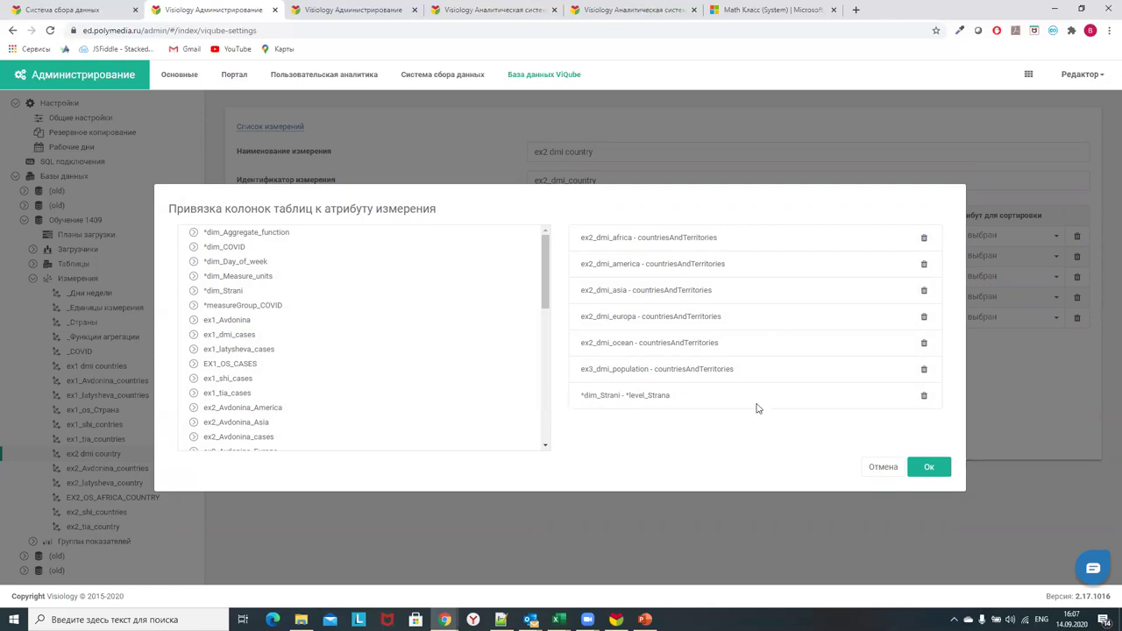
click(926, 470)
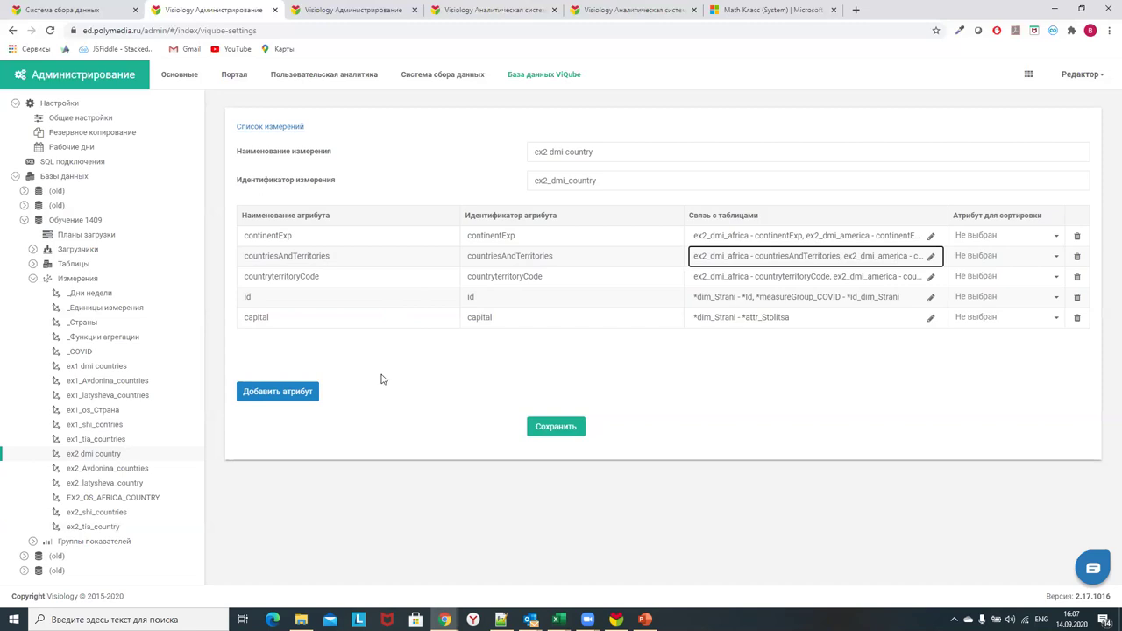
click(545, 429)
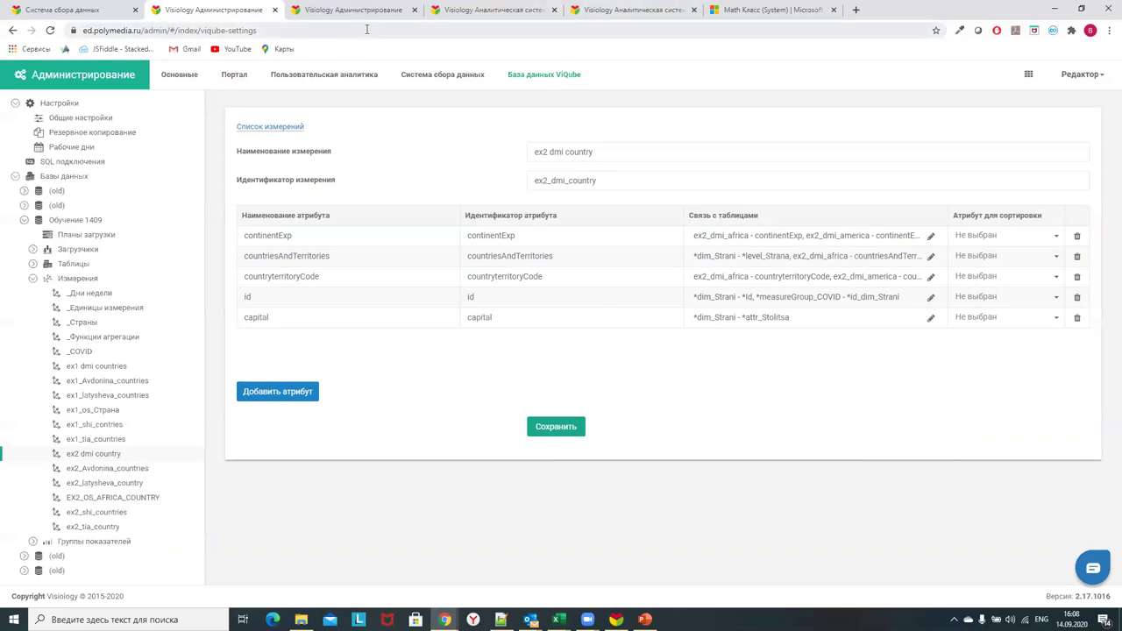
While the dimension saves, look through the other open pages, including the measureGroup_COVID data
click(341, 9)
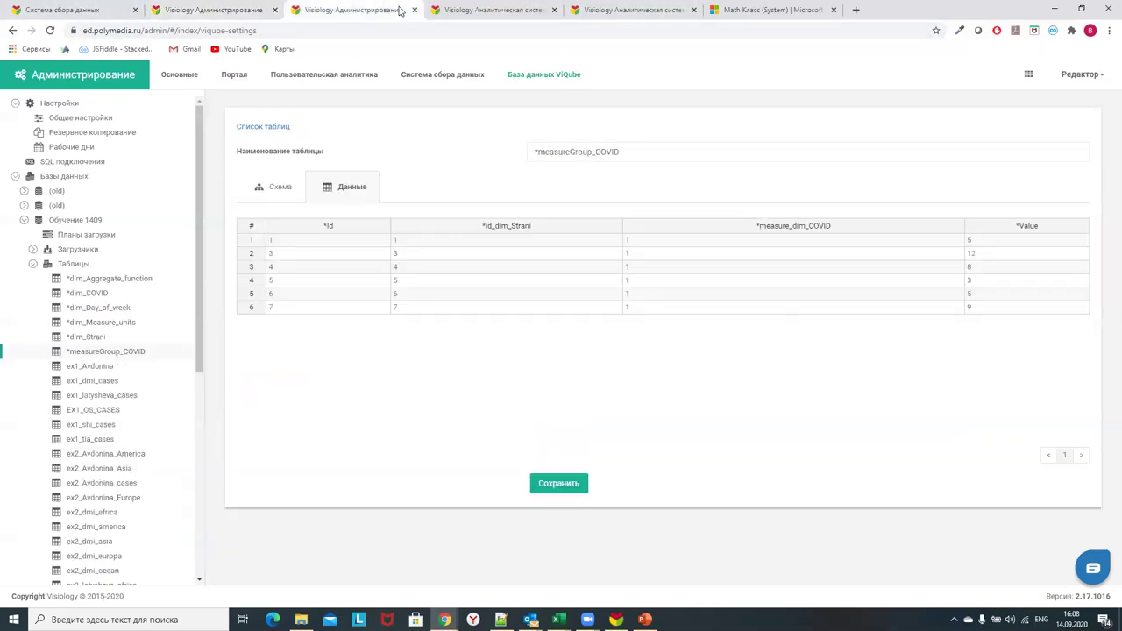
click(462, 11)
click(219, 9)
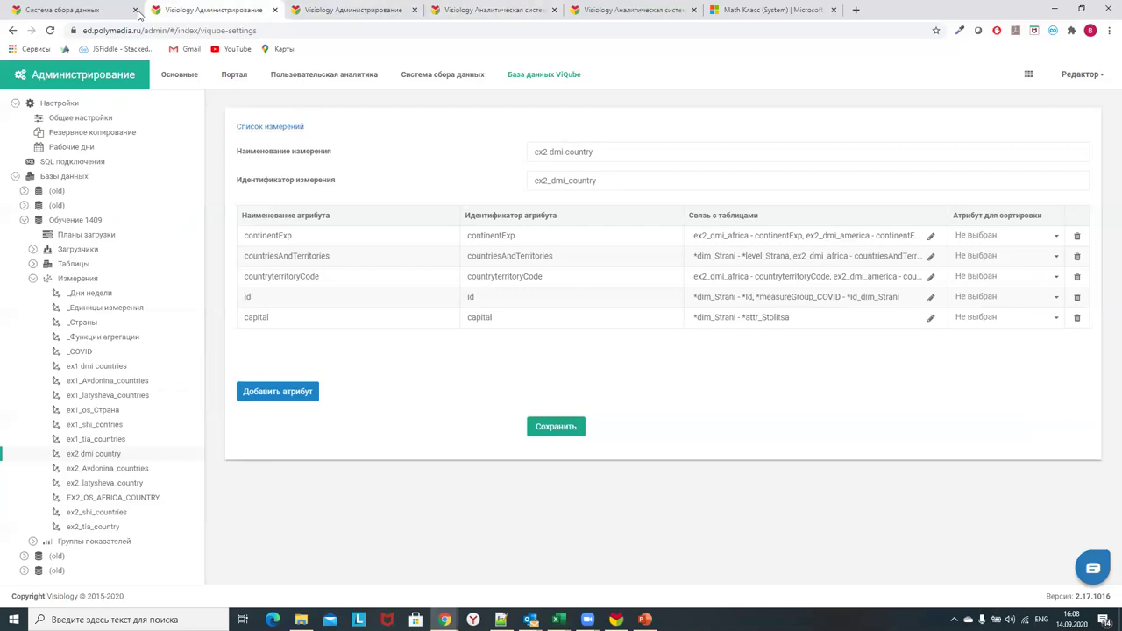
click(79, 10)
click(212, 10)
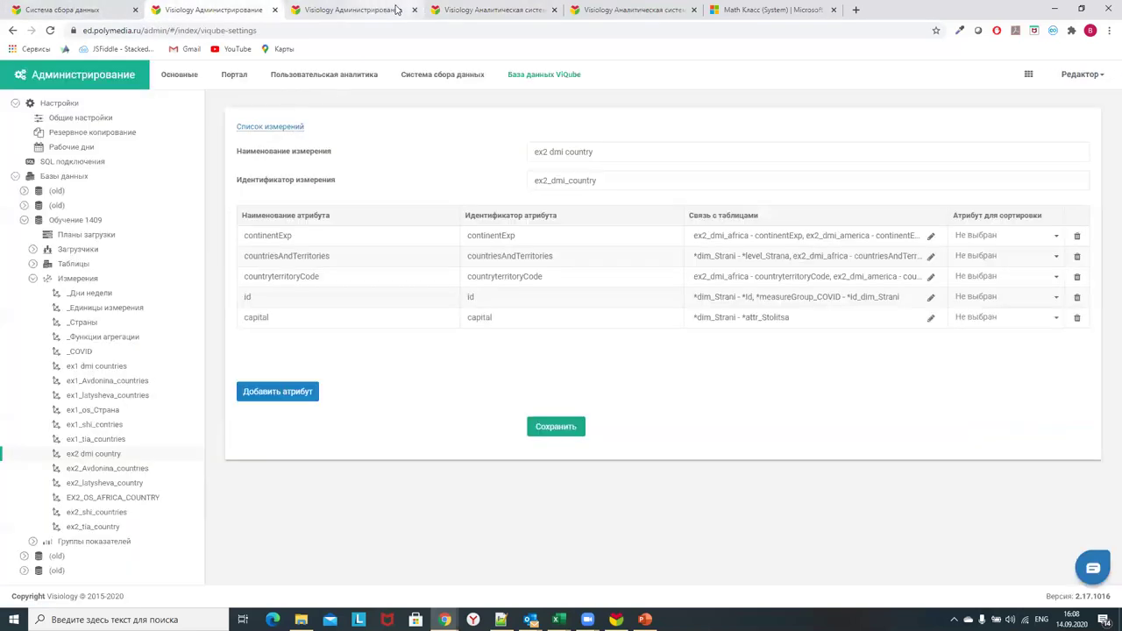
click(390, 9)
key(alt+Tab)
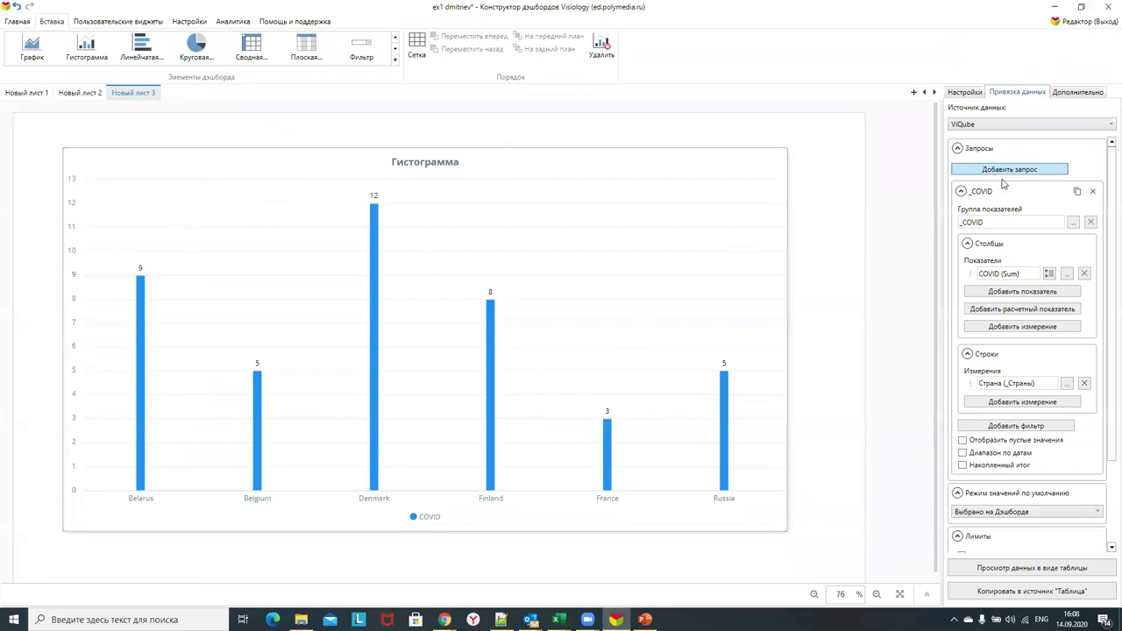
click(1092, 191)
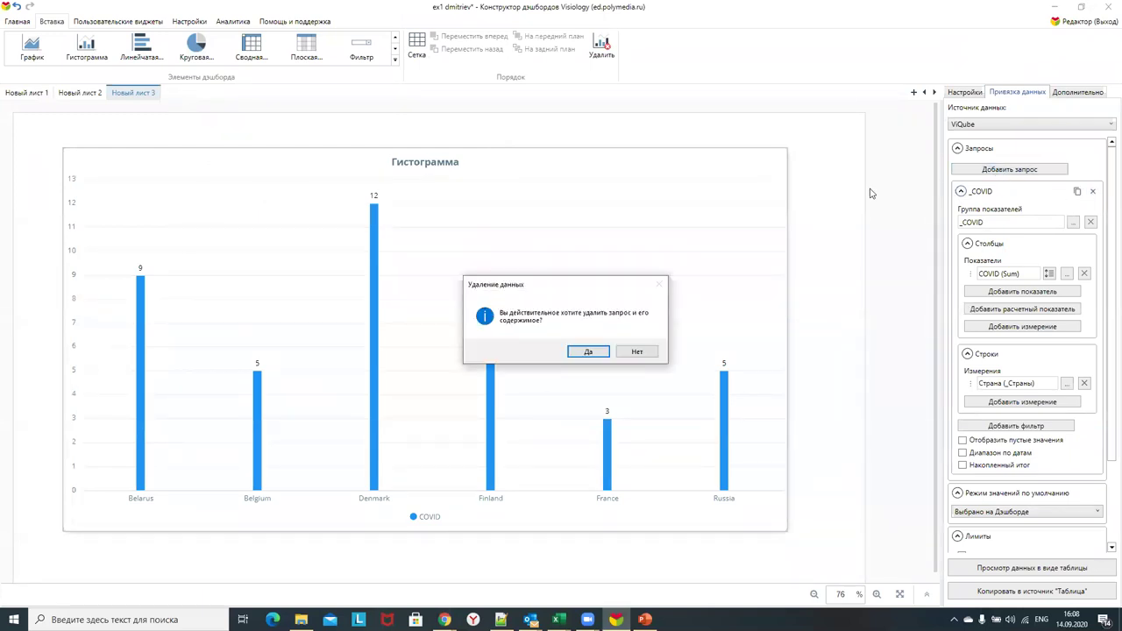
click(588, 351)
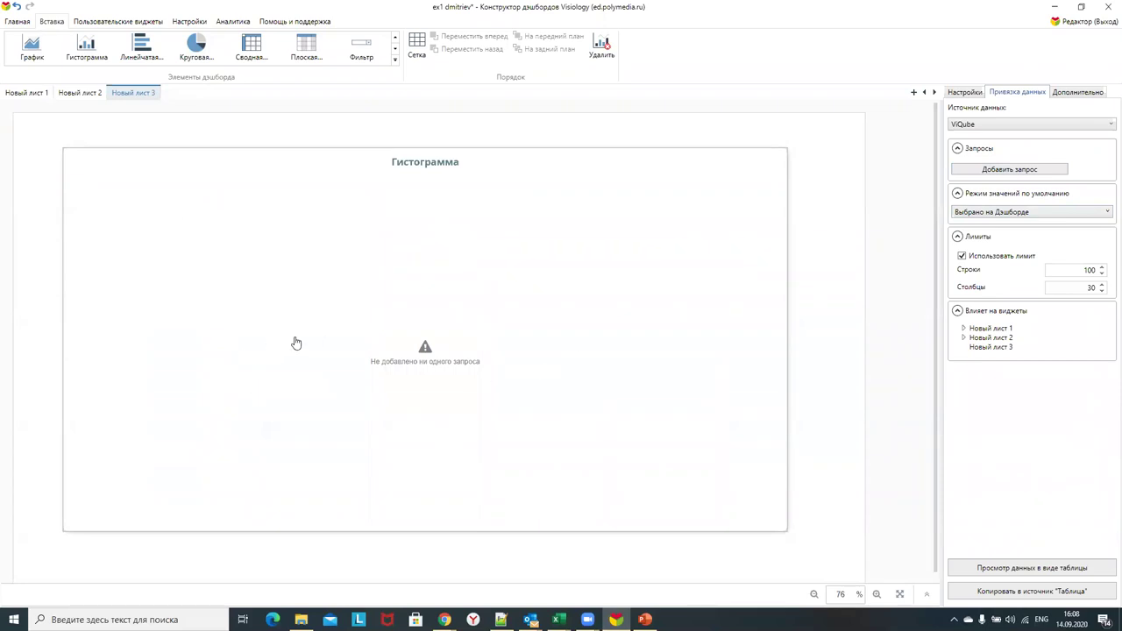
click(971, 170)
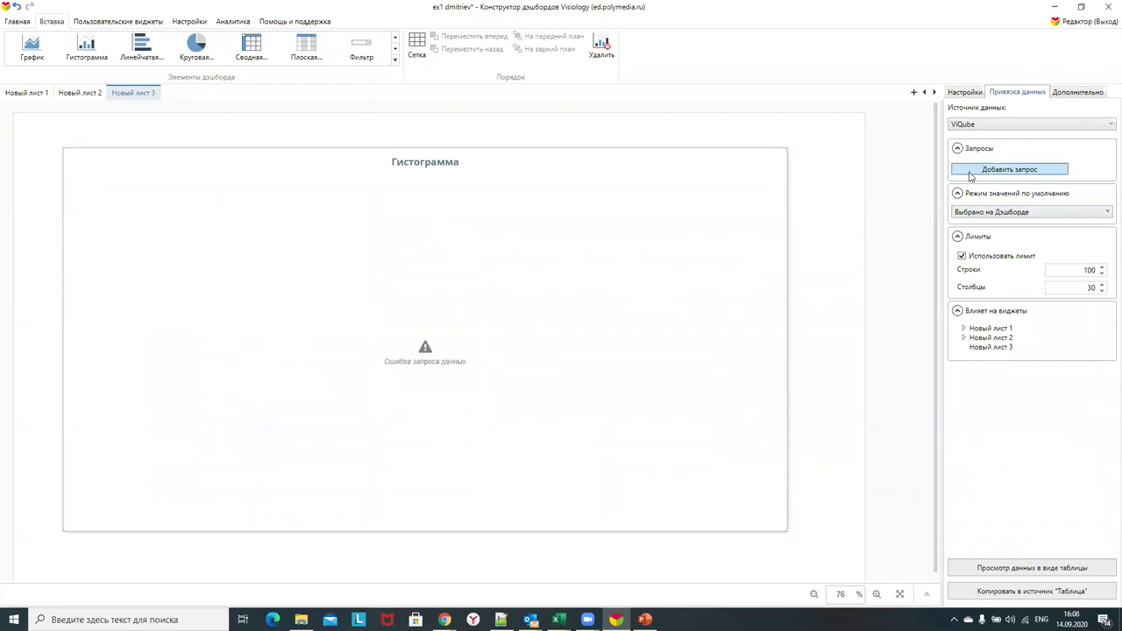
click(991, 250)
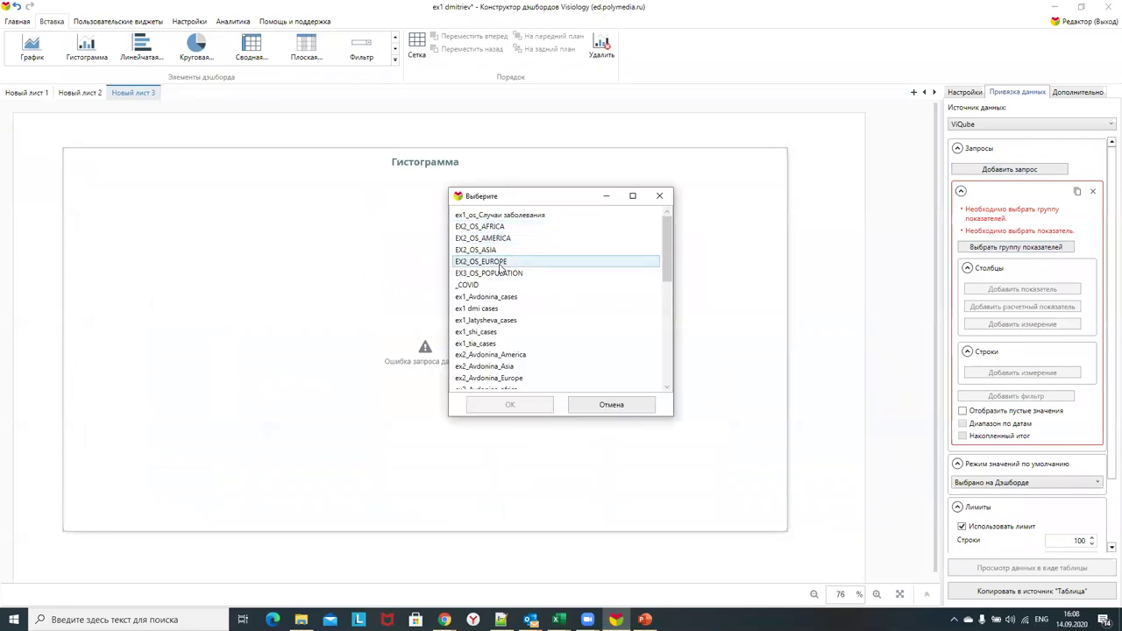
scroll(509, 306, down, 2)
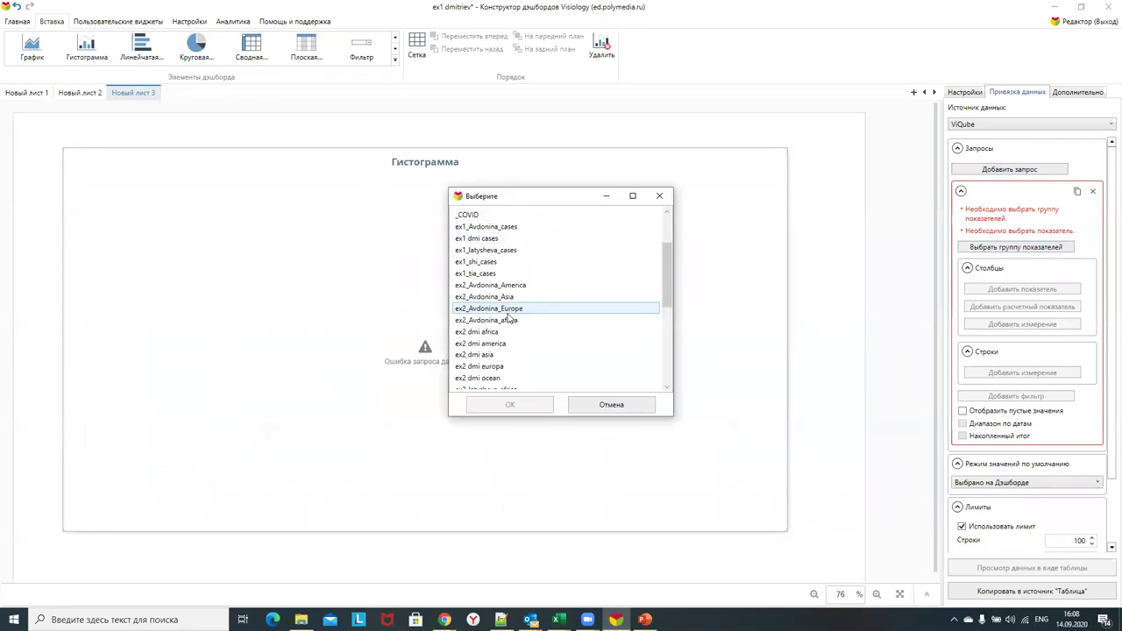
click(490, 368)
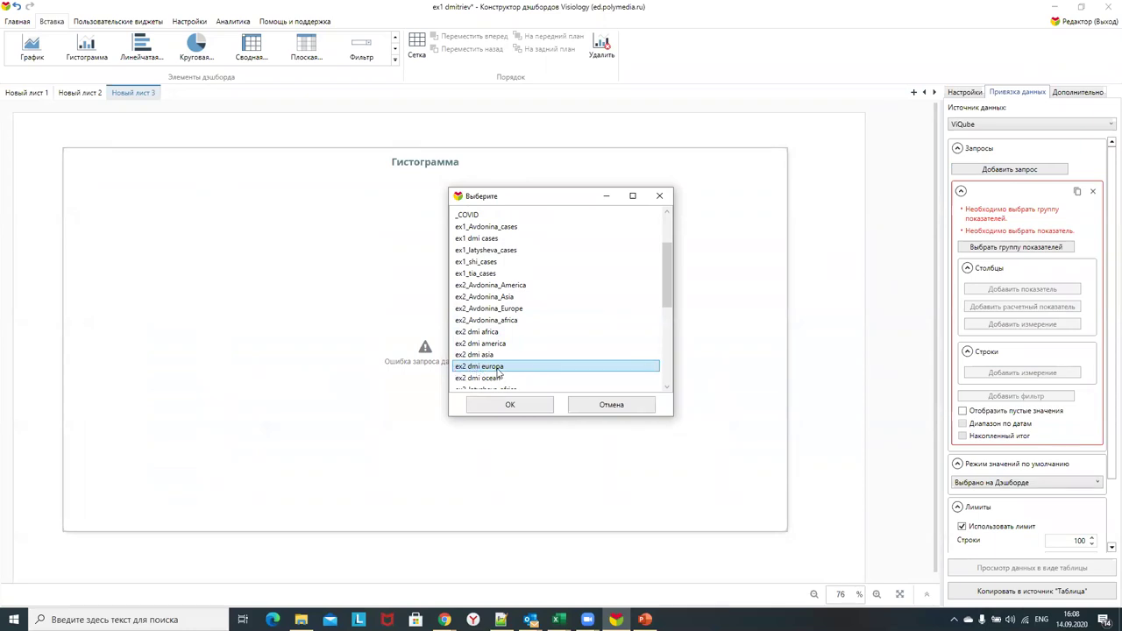
click(502, 403)
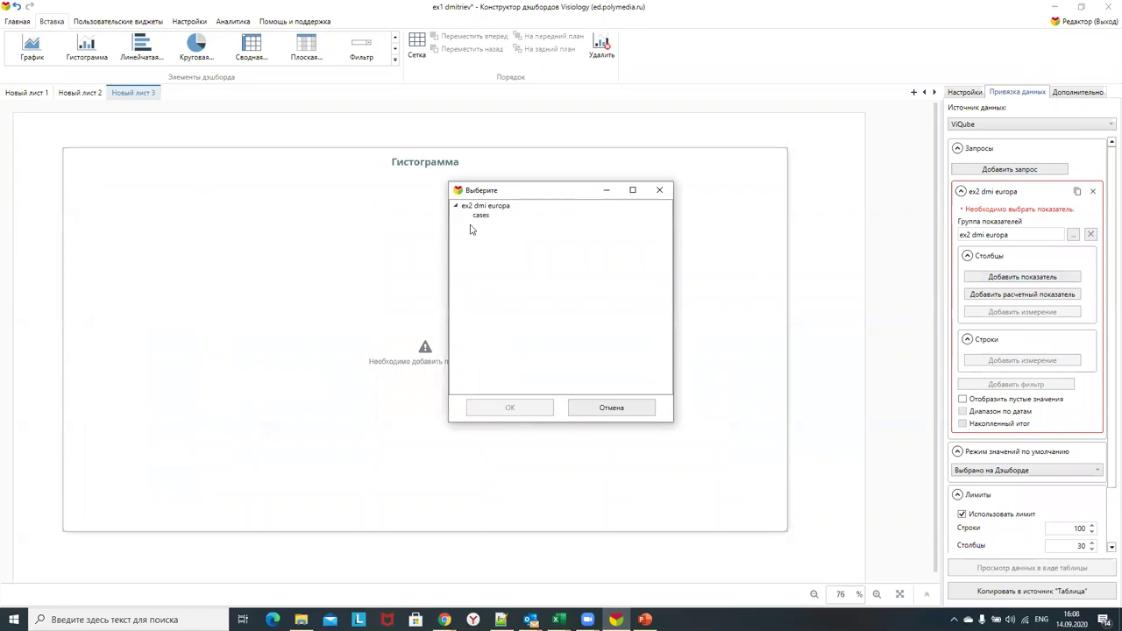
click(480, 217)
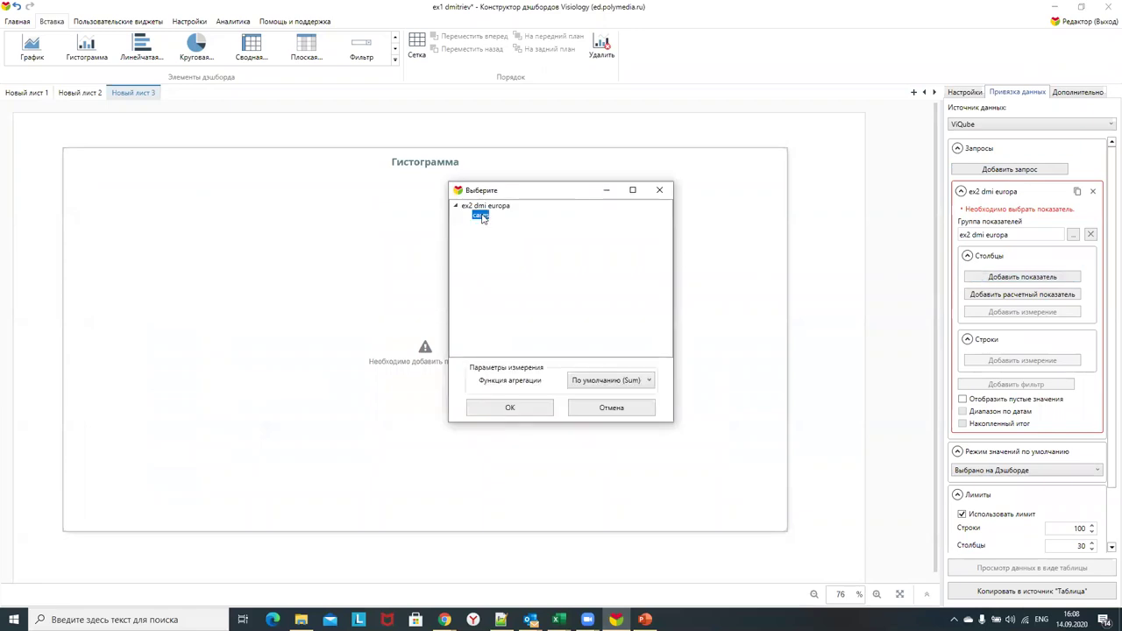
click(509, 414)
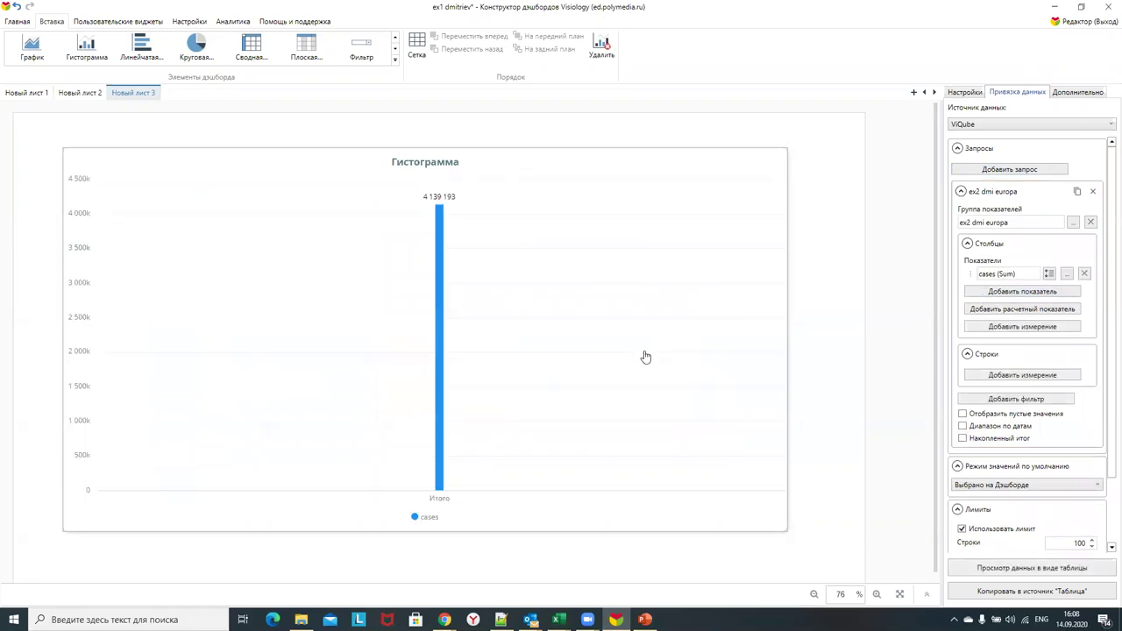
click(985, 377)
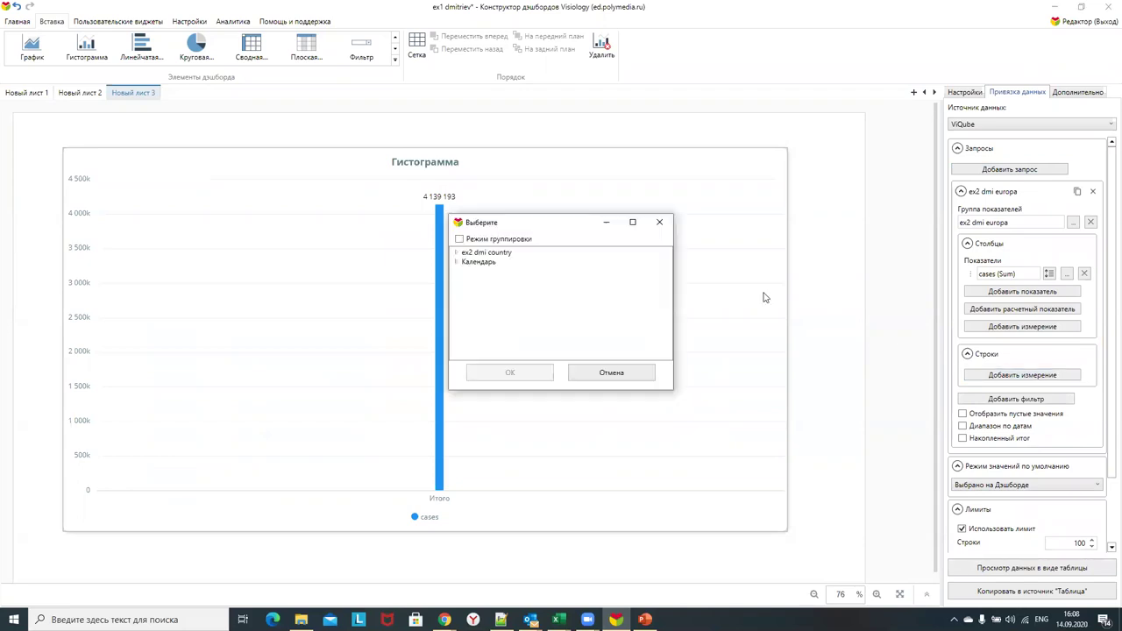
click(457, 253)
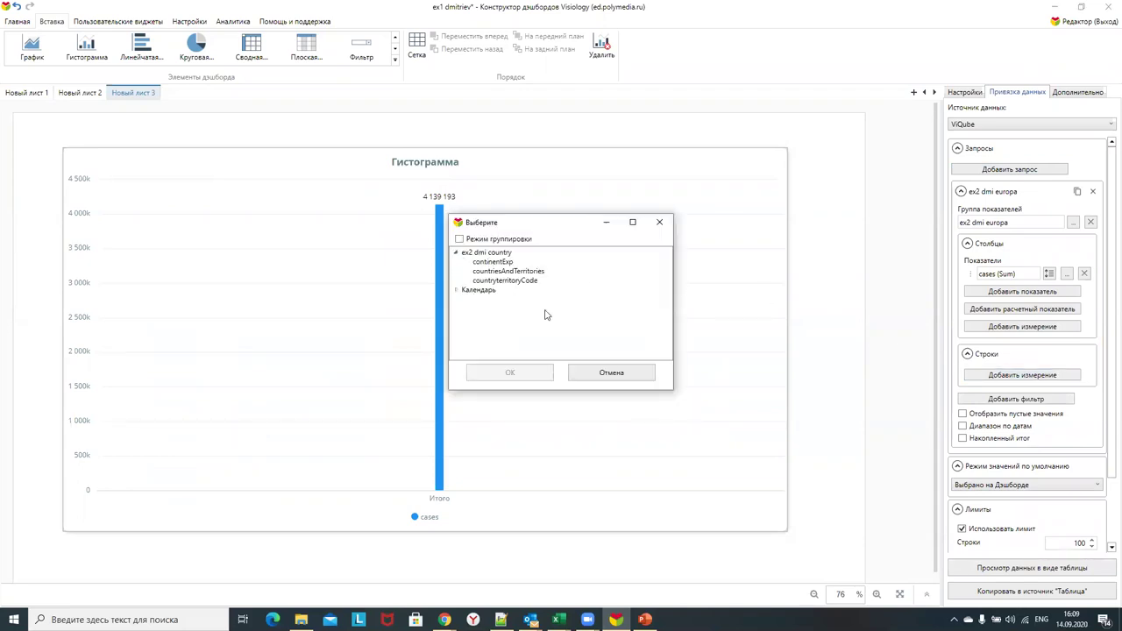
click(611, 372)
click(609, 133)
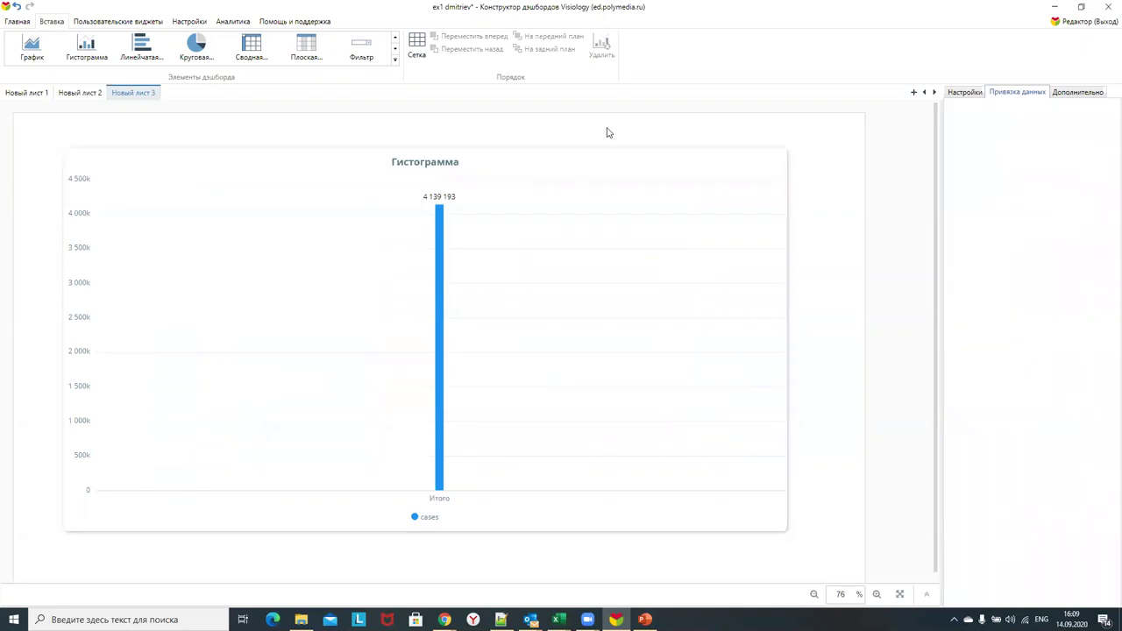
key(ctrl+Page_Up)
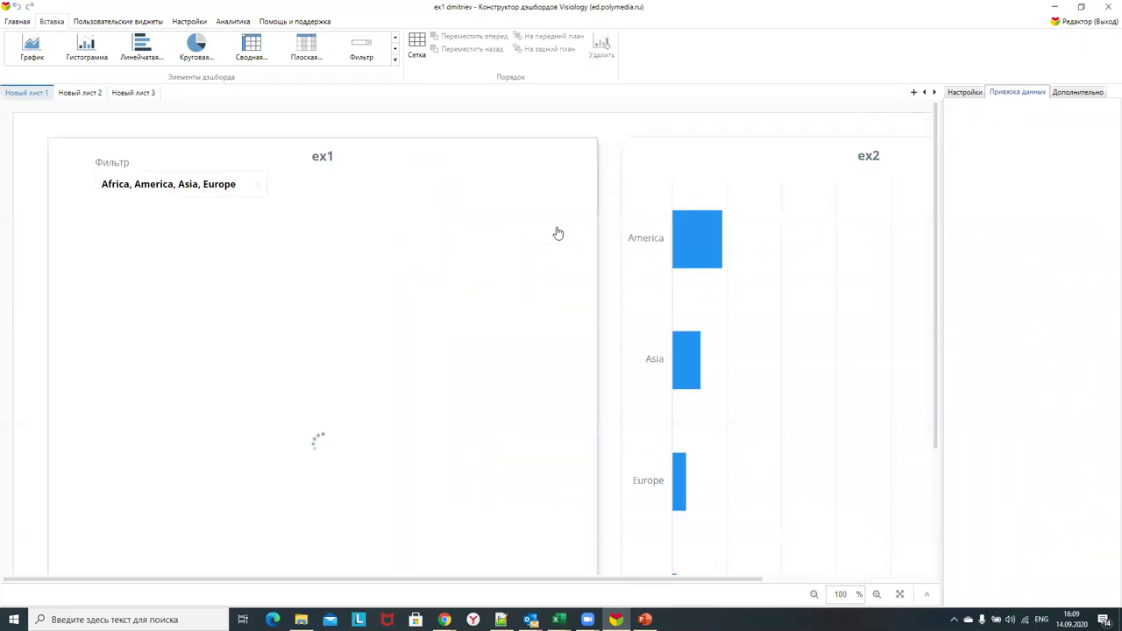
click(133, 92)
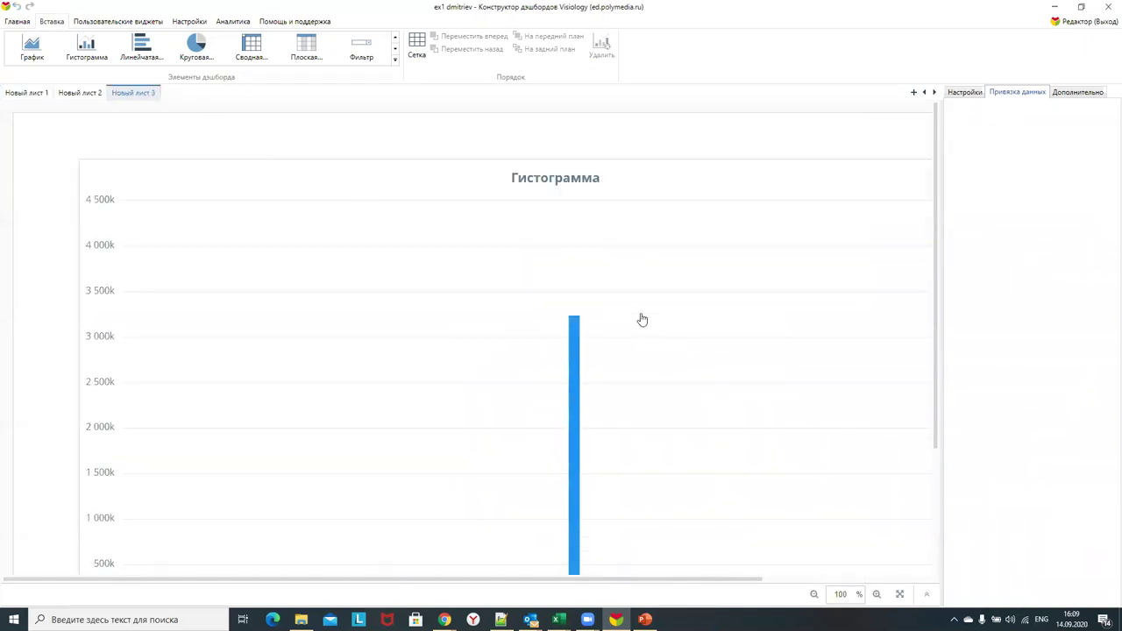
click(896, 593)
click(646, 348)
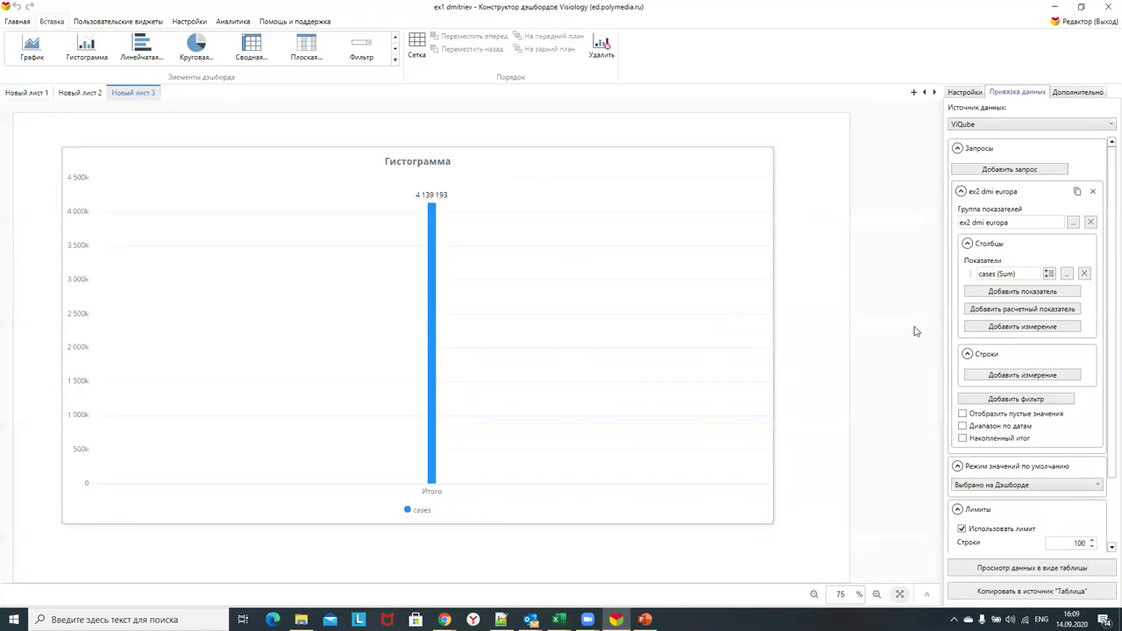
Use capital from ex2 dmi country as the rows dimension, then collapse the ex2 dmi europa query
click(1026, 374)
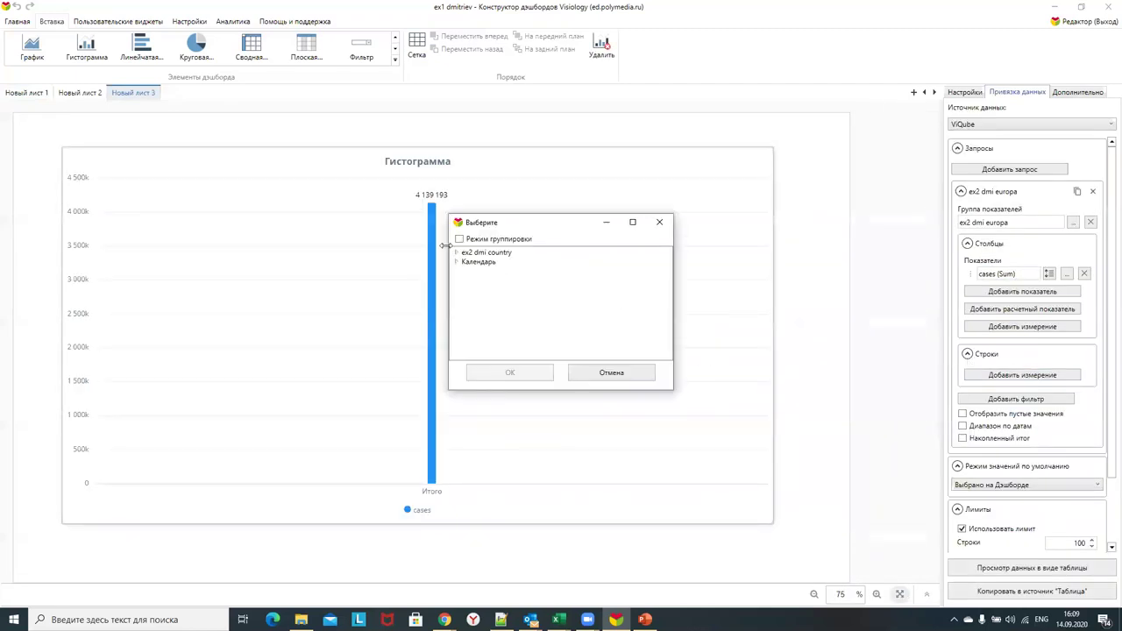
click(456, 252)
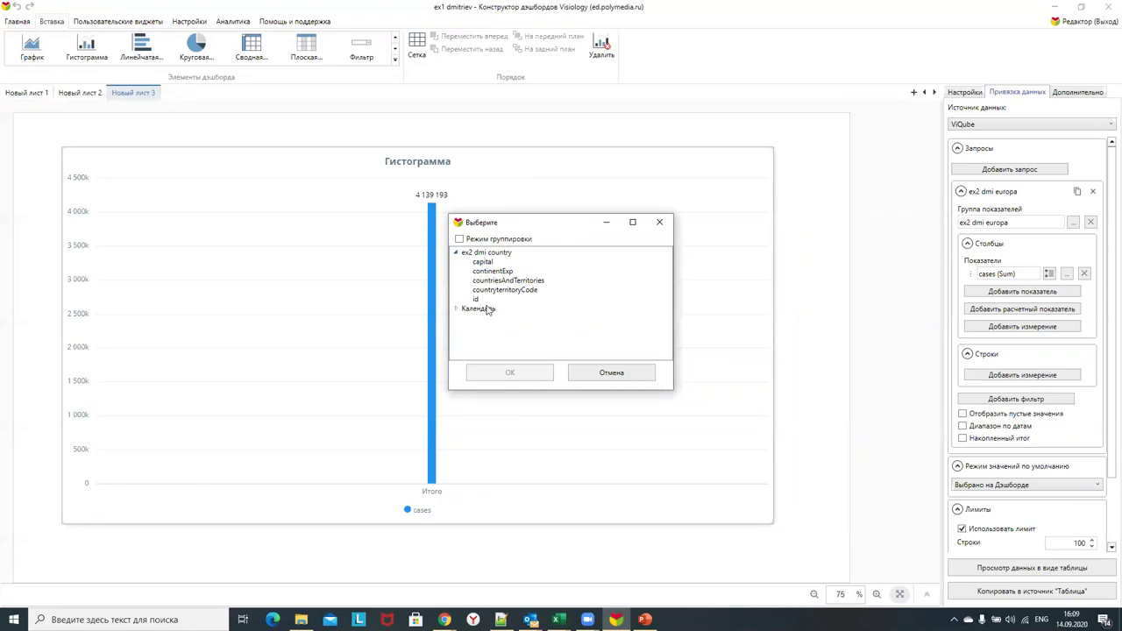
click(482, 262)
click(505, 373)
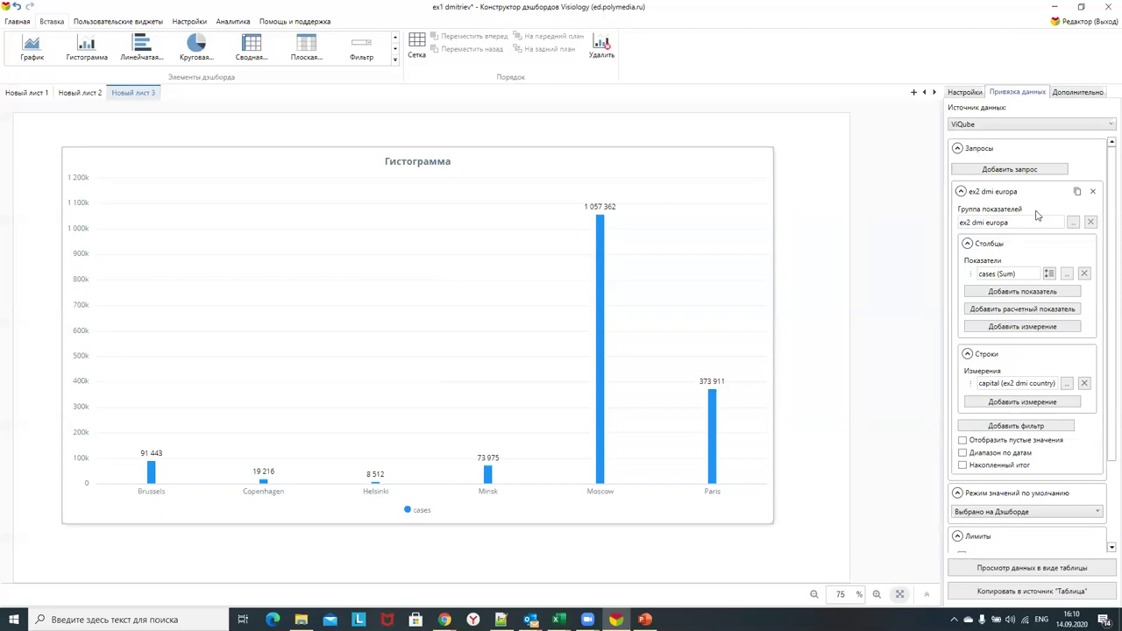
click(960, 192)
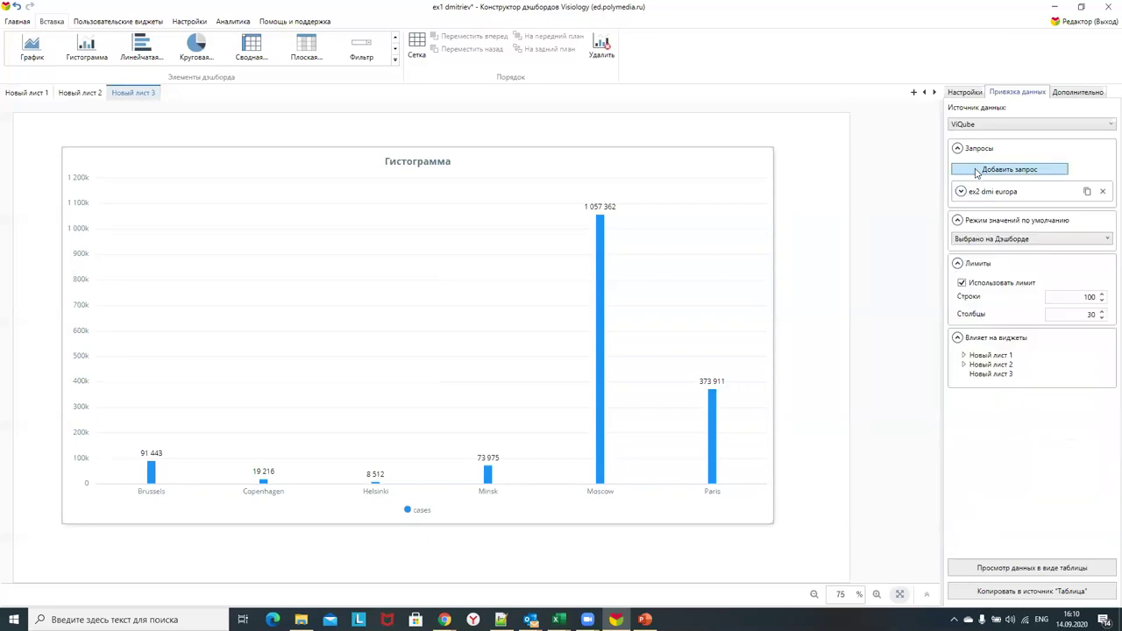
Add a new chart query on the _COVID group with the COVID indicator
click(976, 173)
click(991, 274)
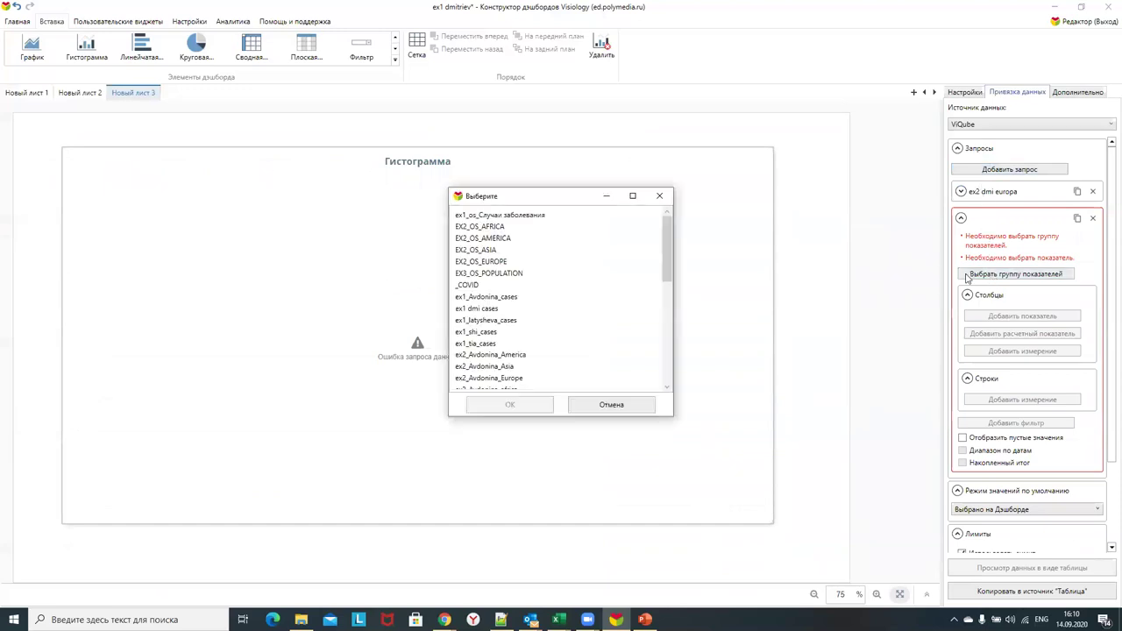
click(488, 287)
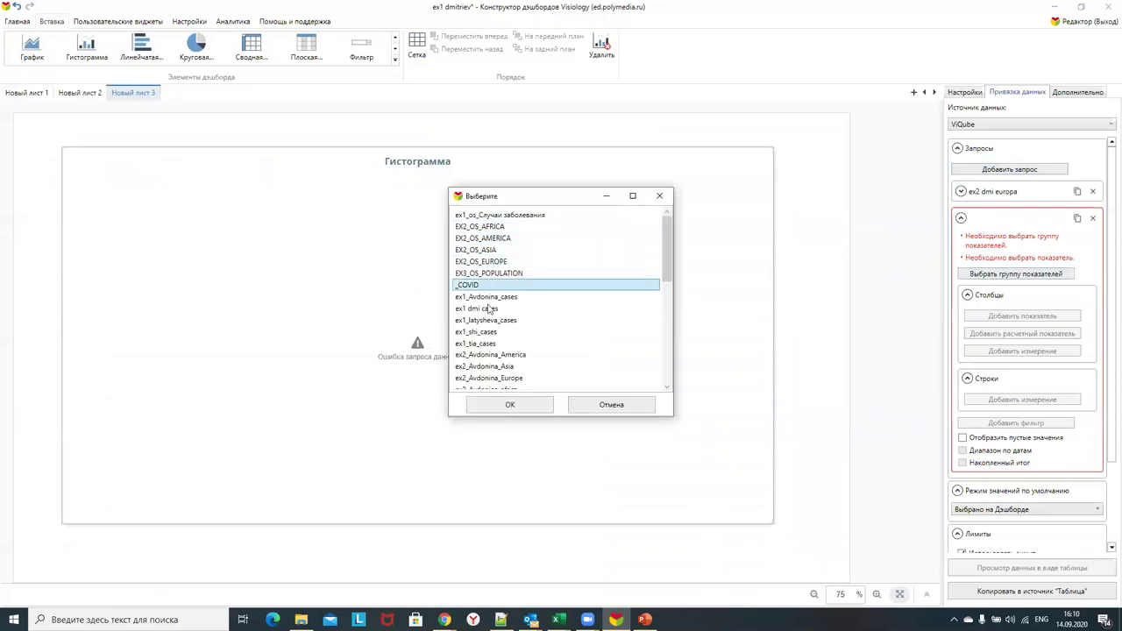
click(509, 405)
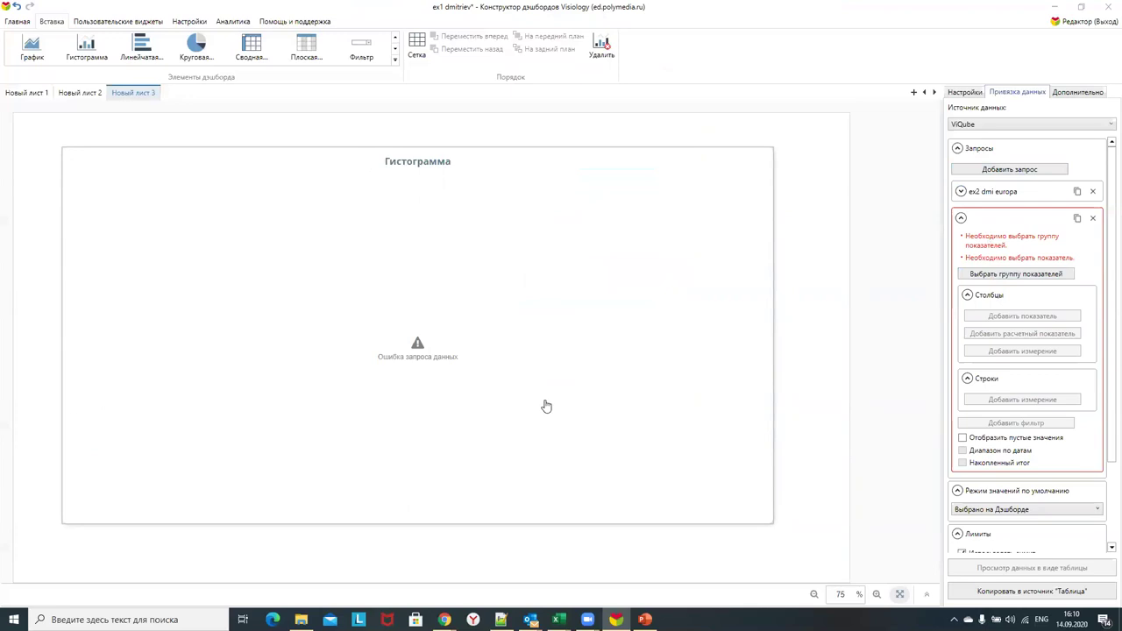
click(1022, 303)
click(482, 215)
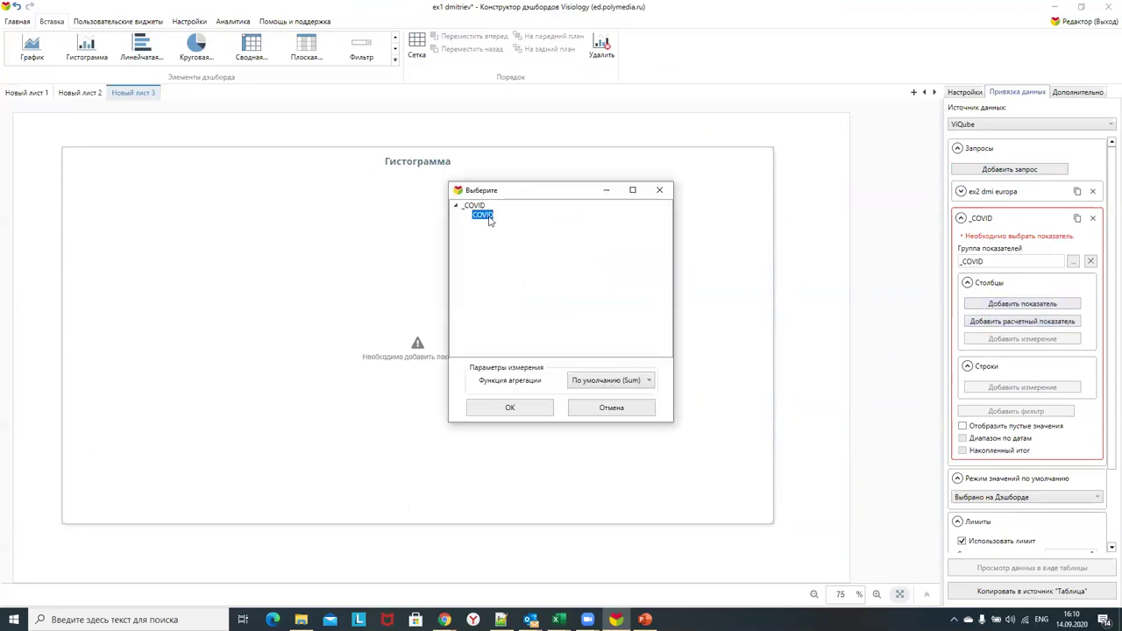
click(510, 407)
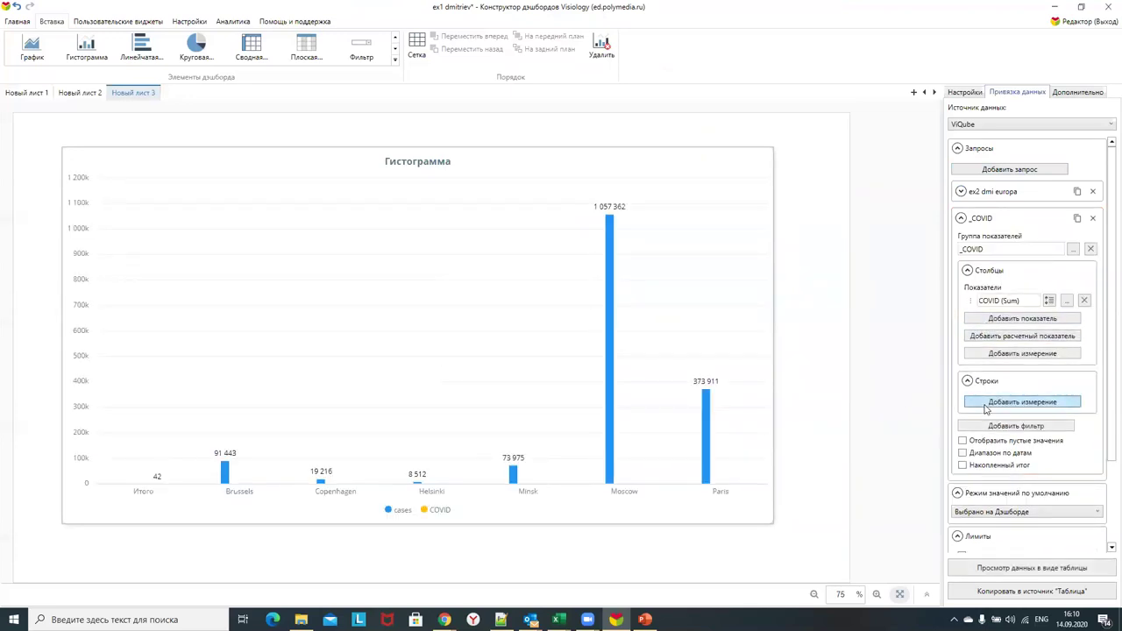
Split the COVID query by capital from ex2 dmi country
click(1022, 401)
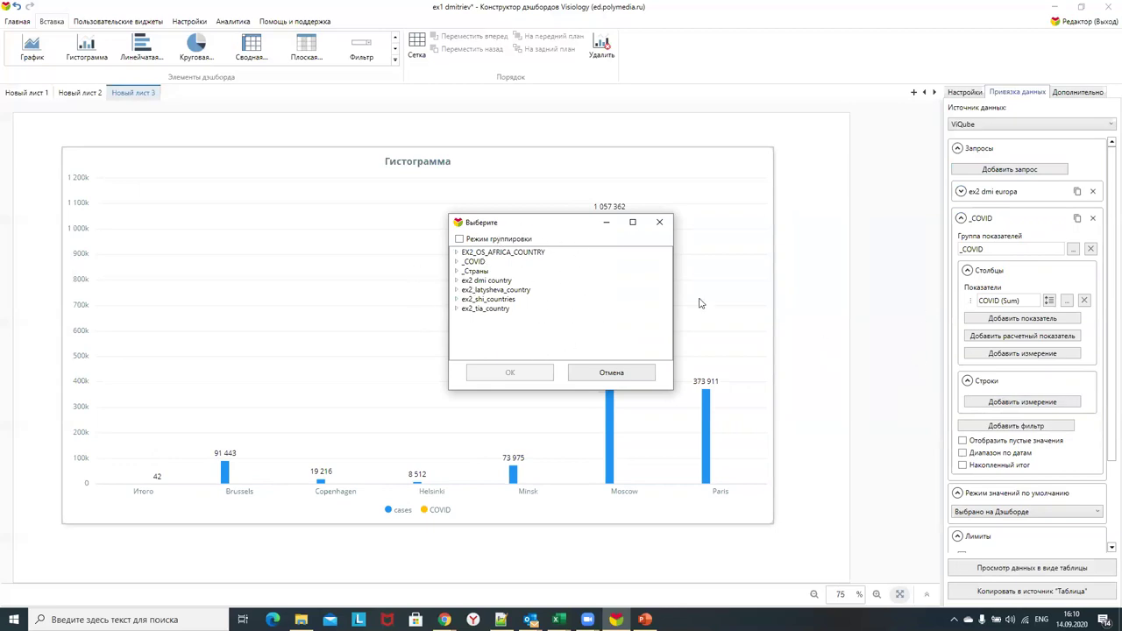
click(456, 281)
click(483, 290)
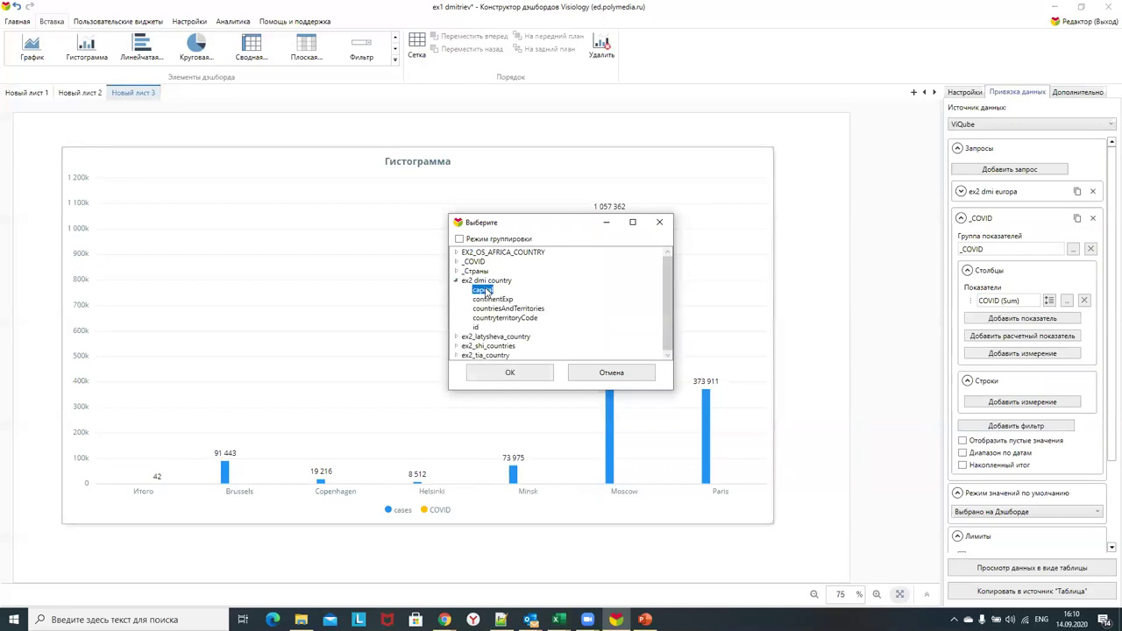
click(507, 373)
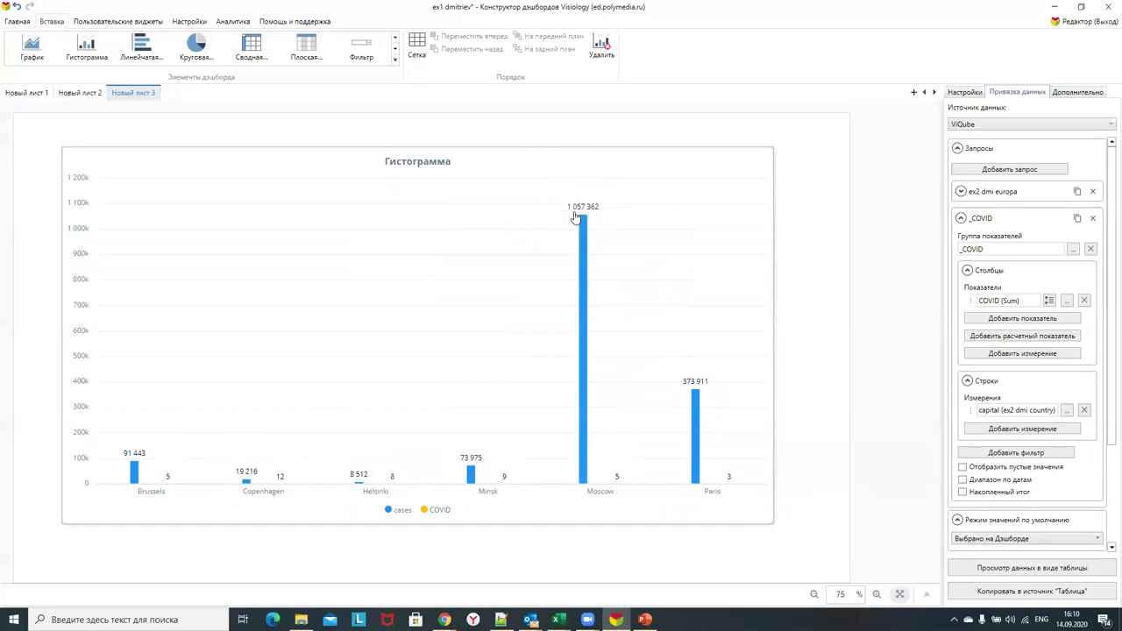
mouse_move(572, 237)
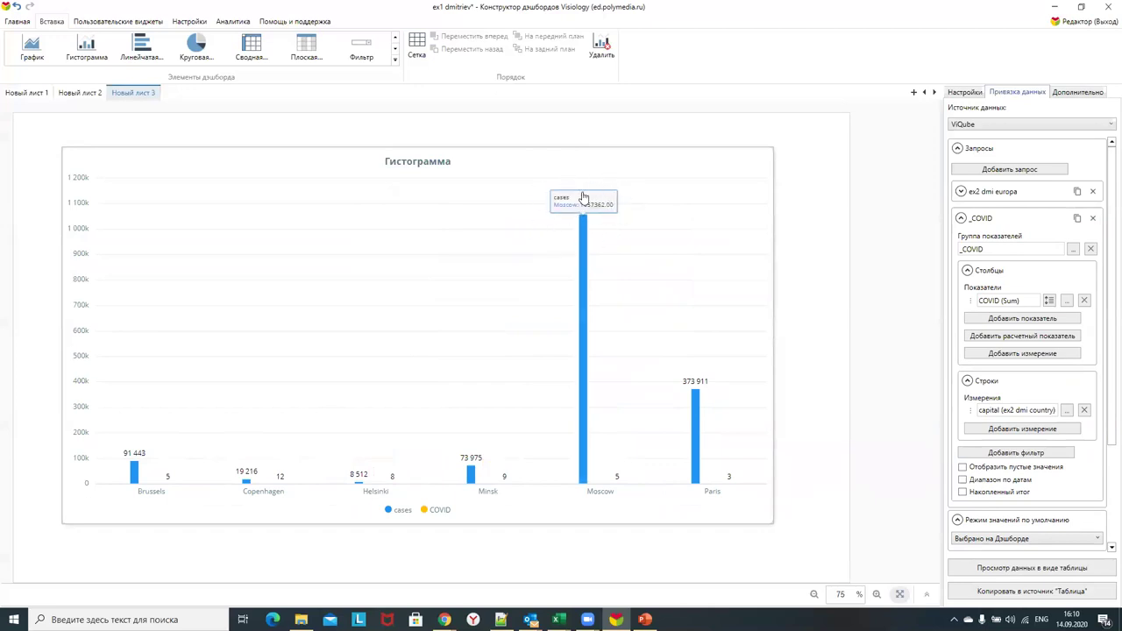
mouse_move(605, 473)
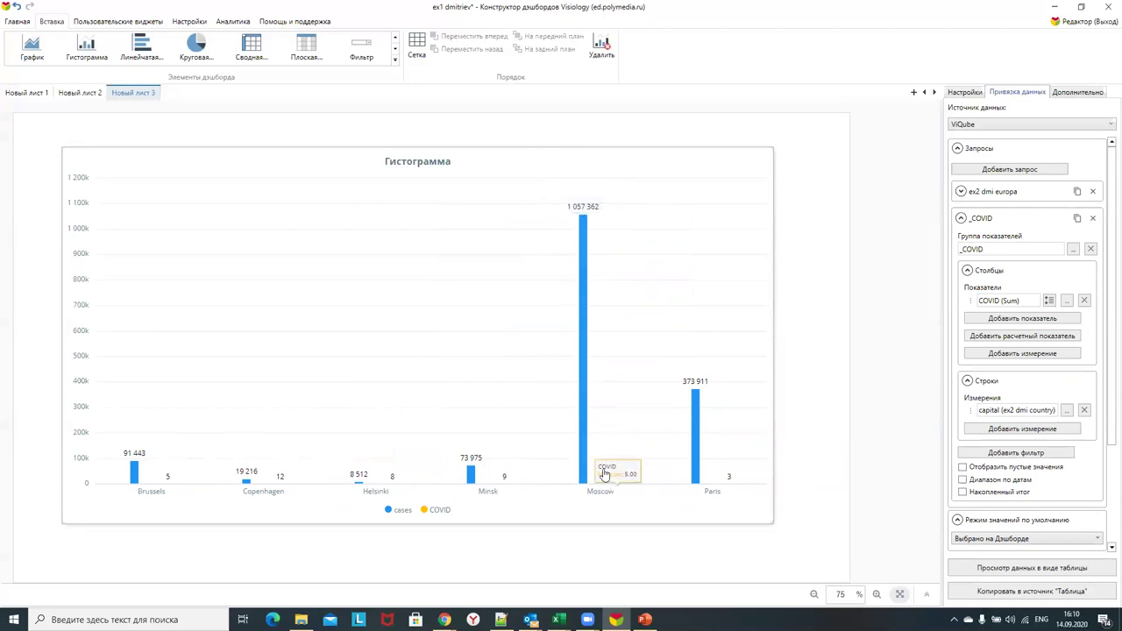
mouse_move(583, 272)
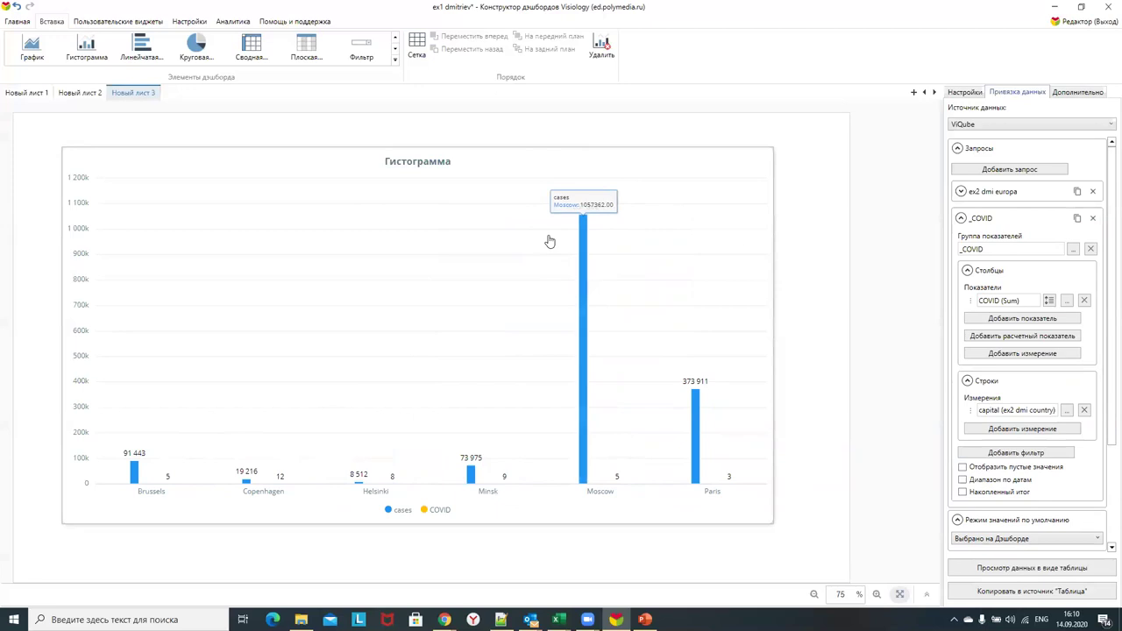
Create Расчетный столбец 1 on the Аналитика tab with the formula cases * COVID / 100
click(233, 22)
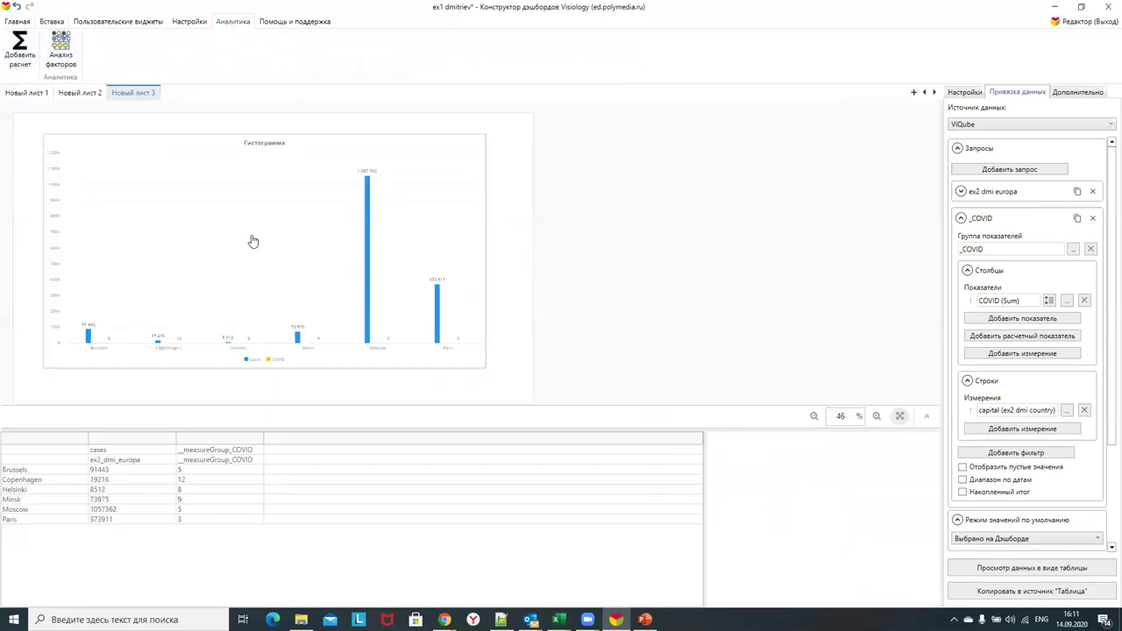
click(20, 56)
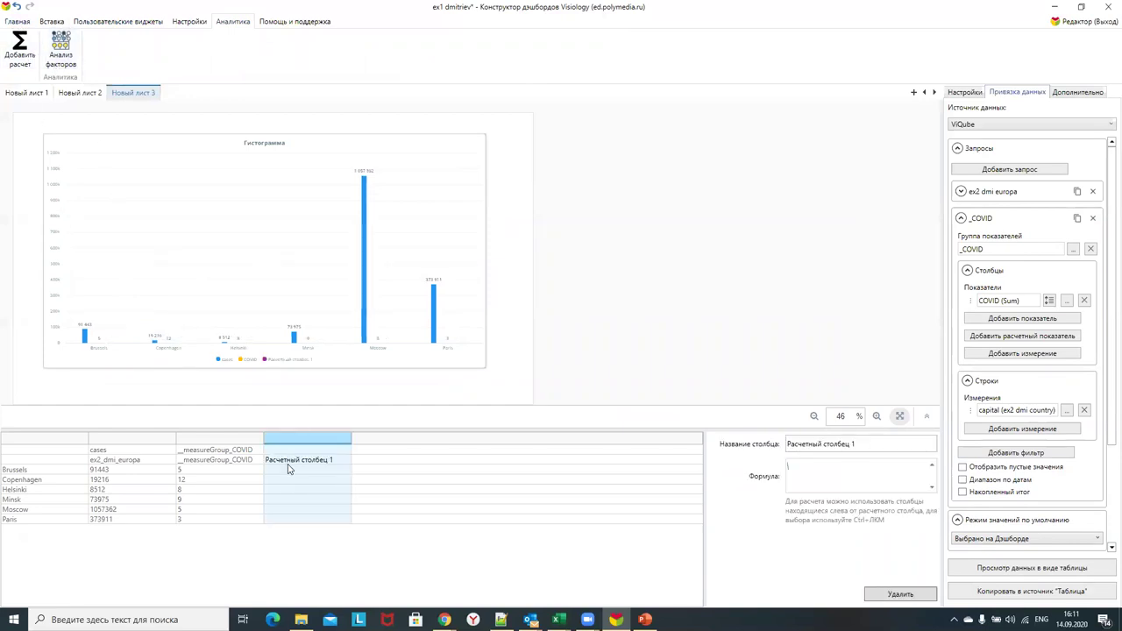
click(799, 472)
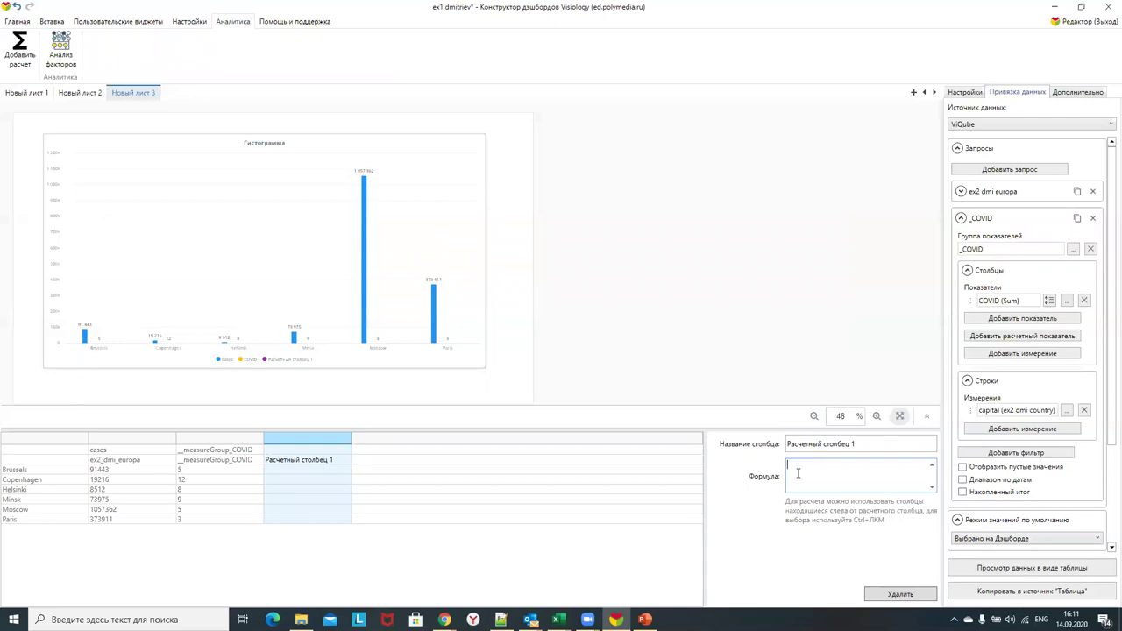
ctrl+click(104, 475)
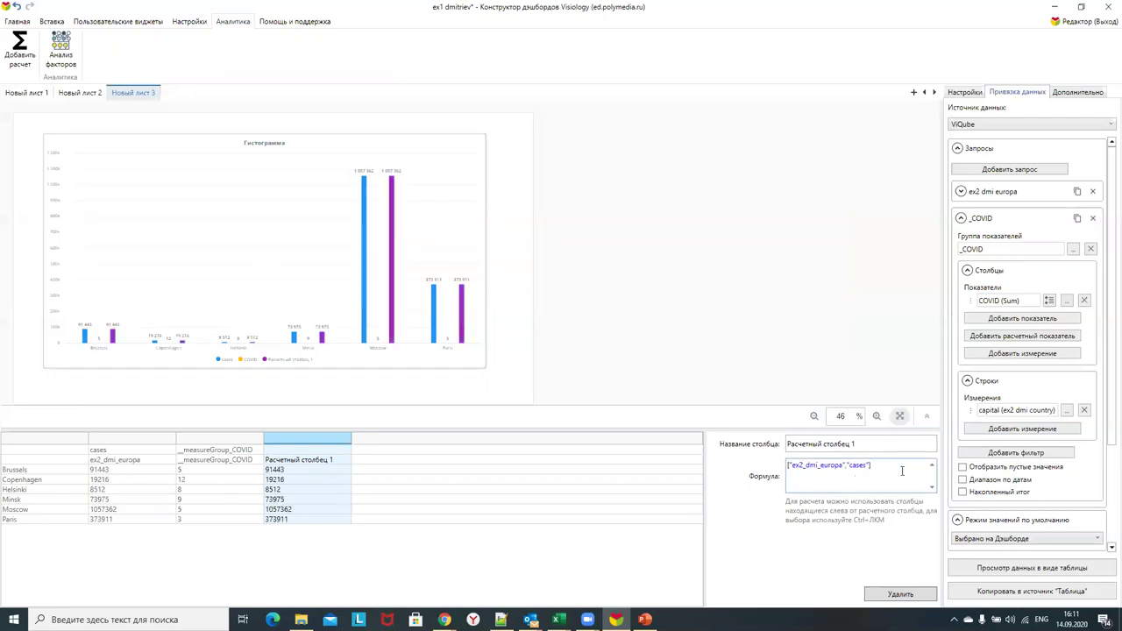
text(*)
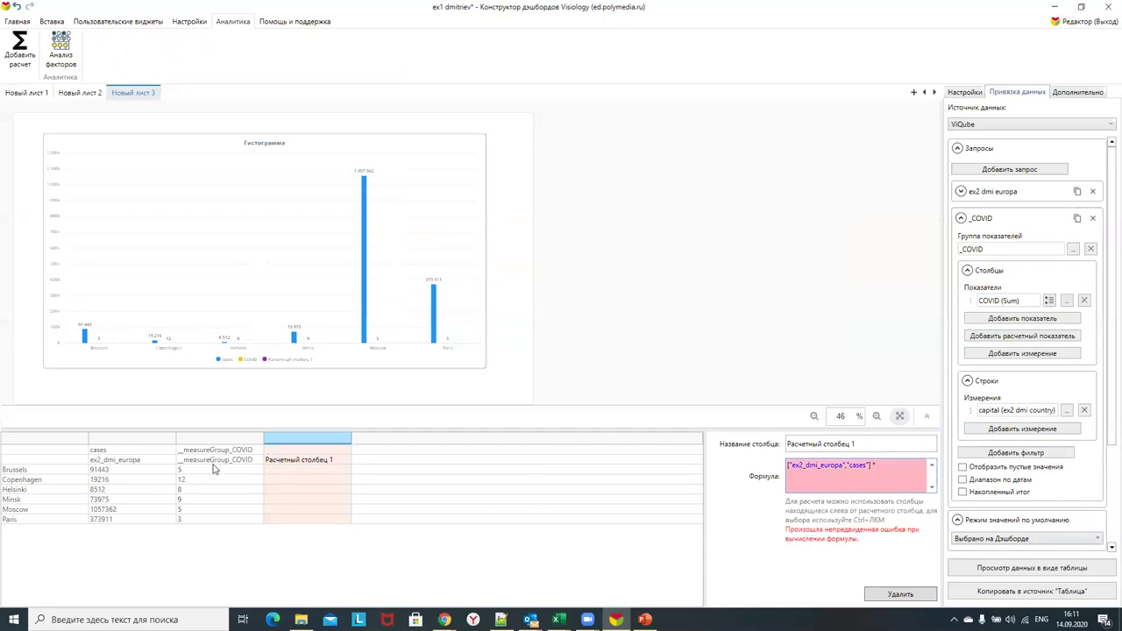
ctrl+click(218, 483)
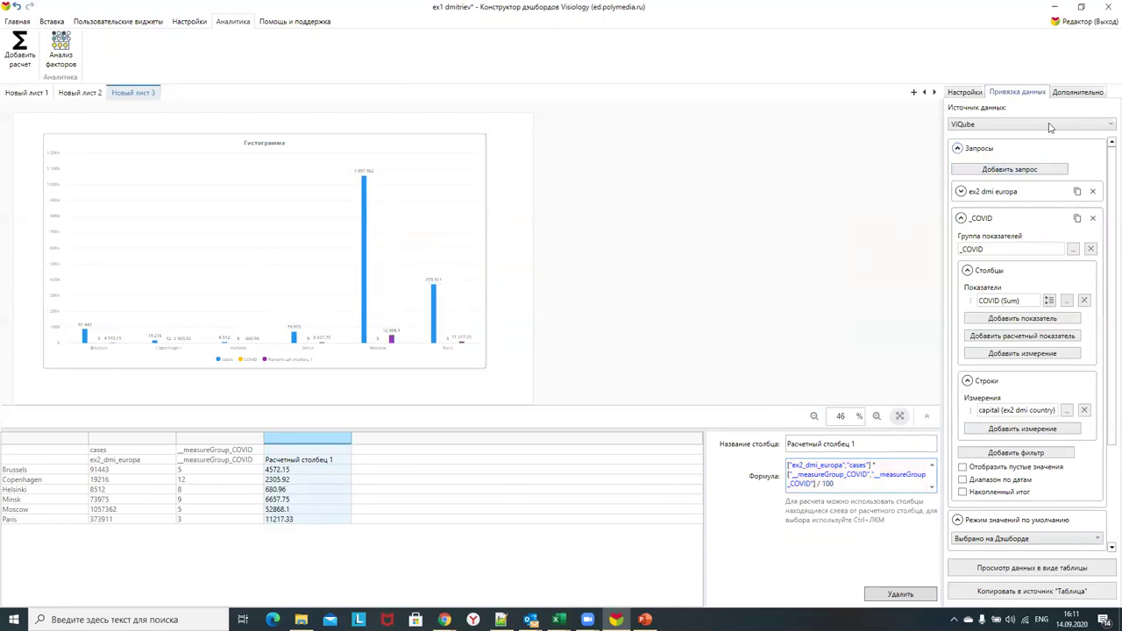
click(1079, 95)
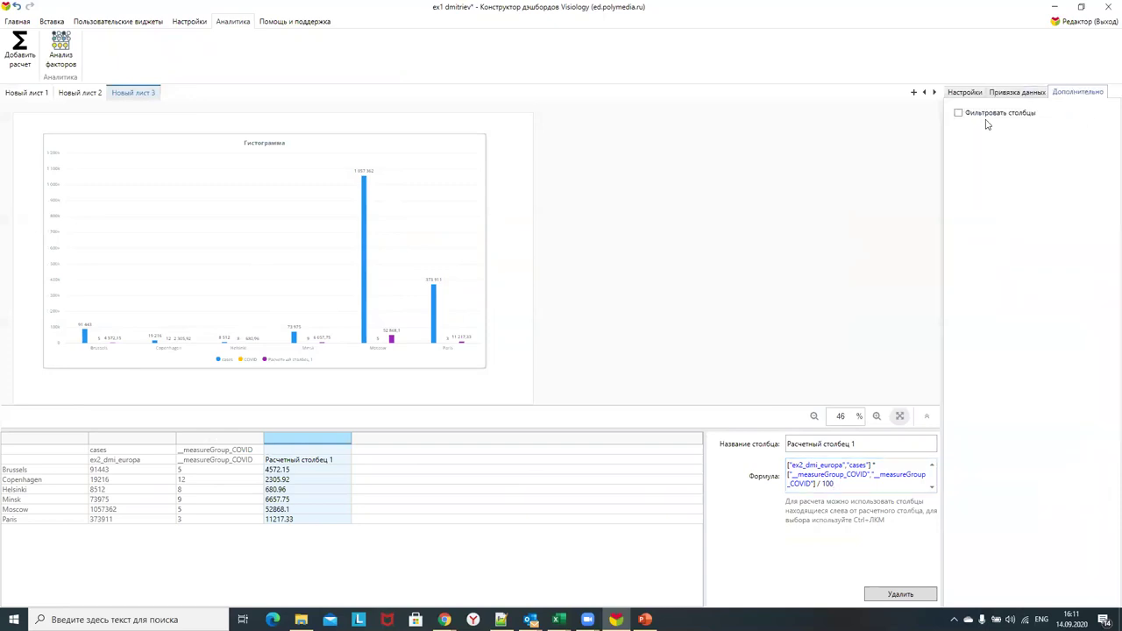
Filter the histogram's columns to show only Расчетный столбец 1
click(958, 112)
click(1050, 133)
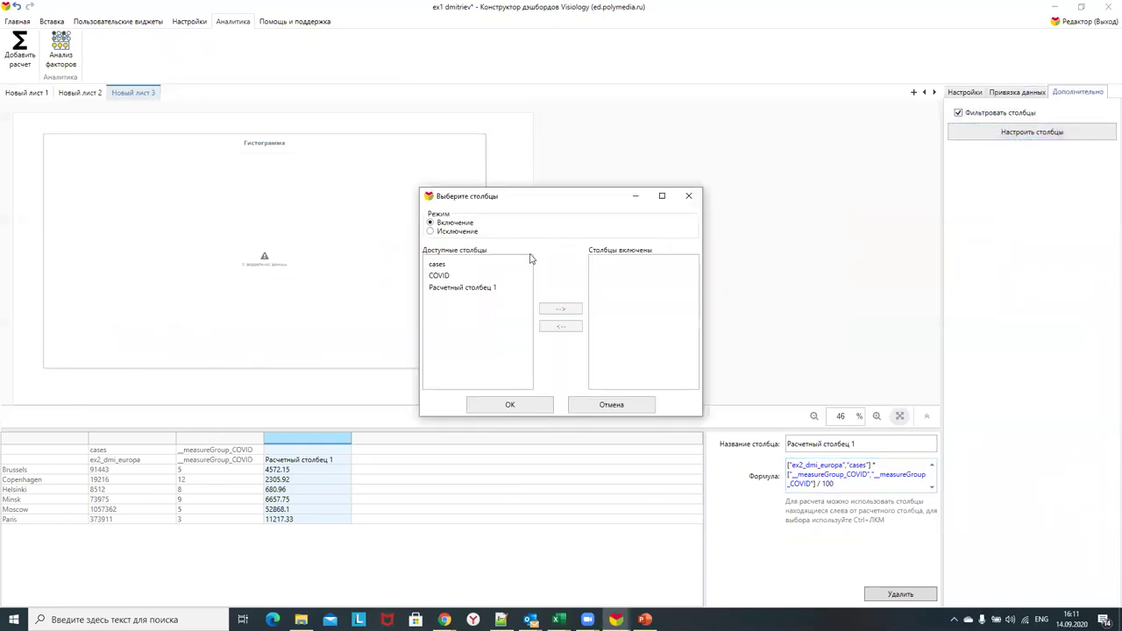
click(473, 288)
click(561, 311)
click(512, 404)
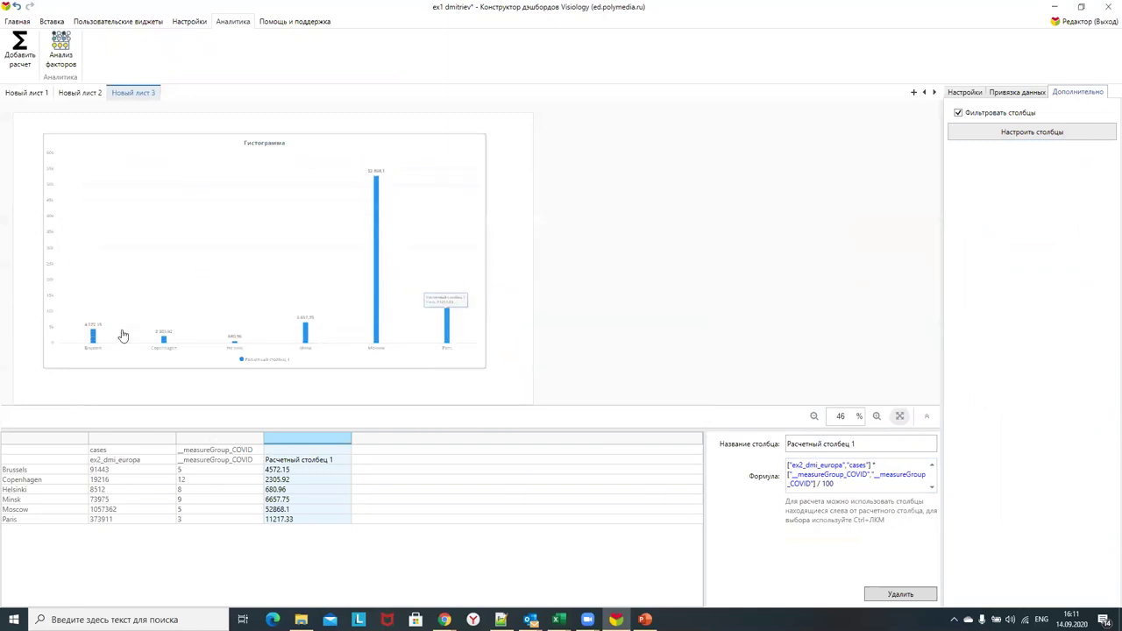
Inspect the histogram's underlying data and settings, then deselect and reselect the chart
click(641, 294)
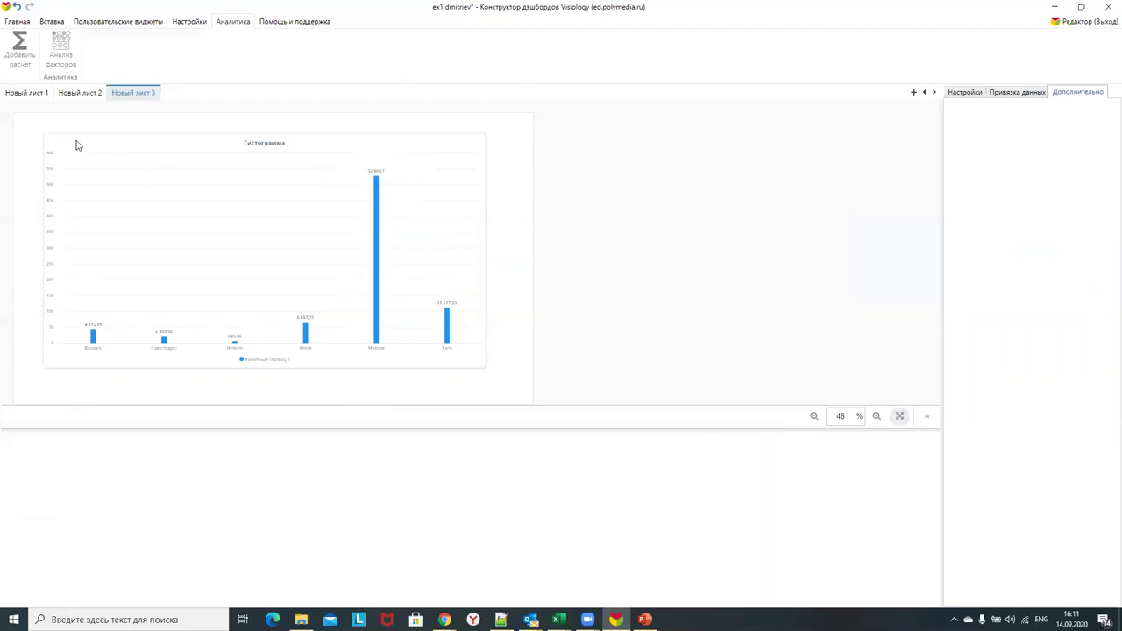
click(239, 208)
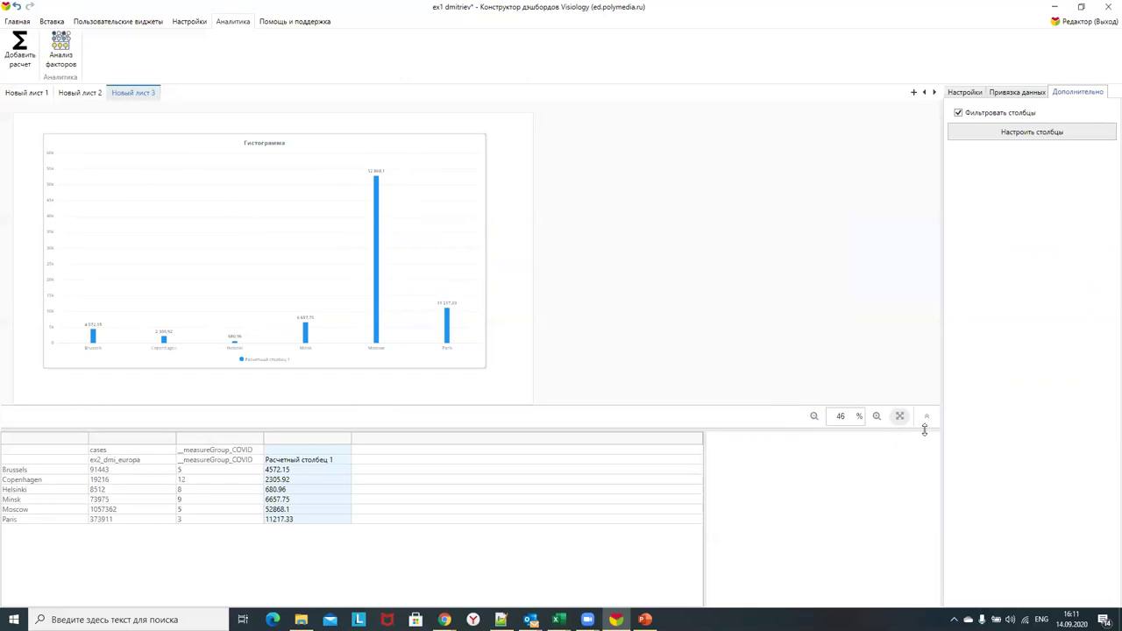
click(861, 406)
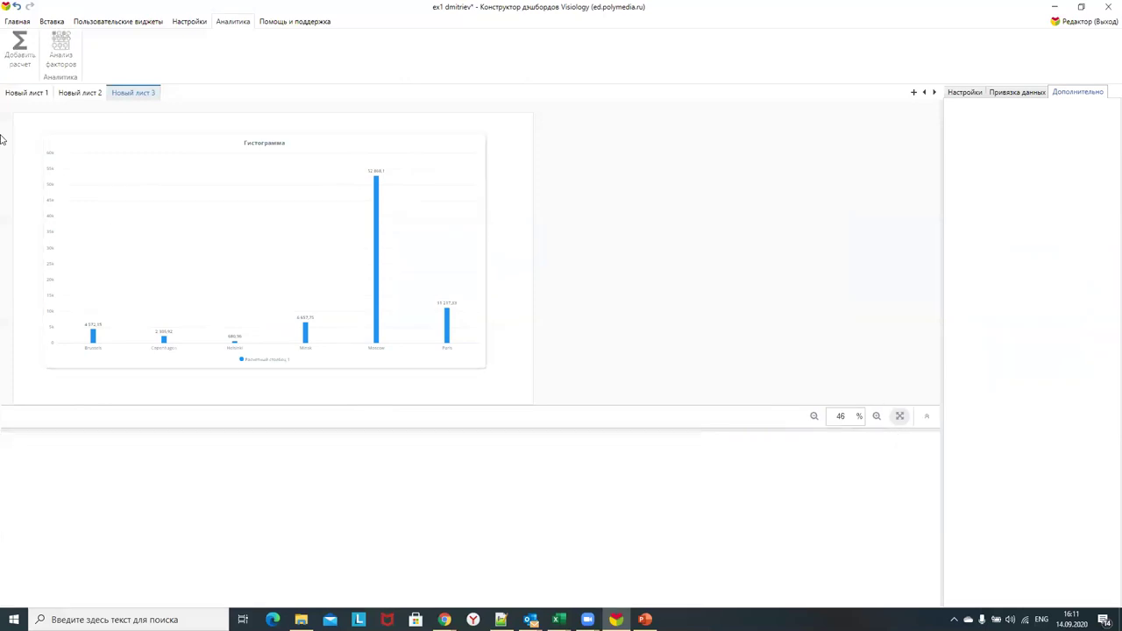
click(50, 21)
click(314, 314)
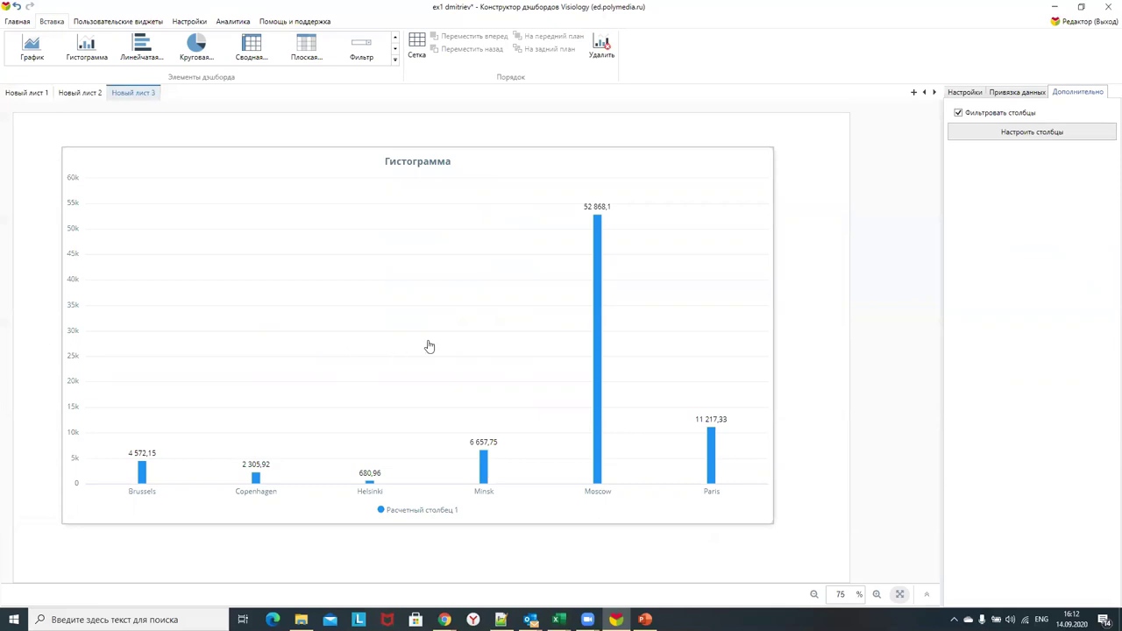
Deselect the histogram chart and bring up the browser on the Visiology analytics dashboard page
click(24, 183)
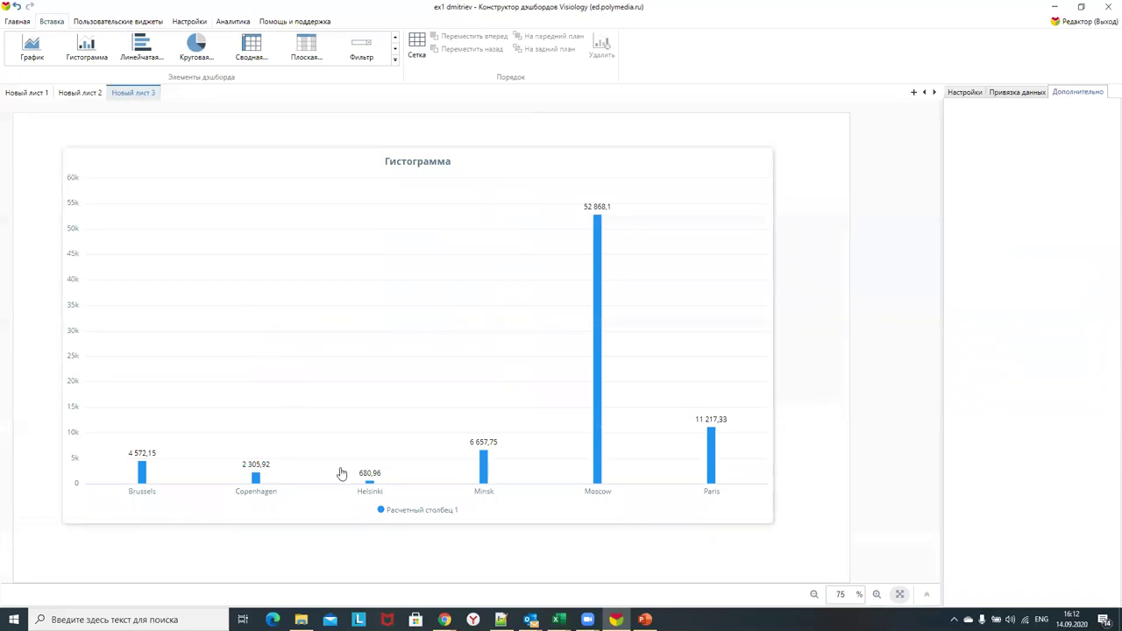
mouse_move(445, 620)
click(495, 580)
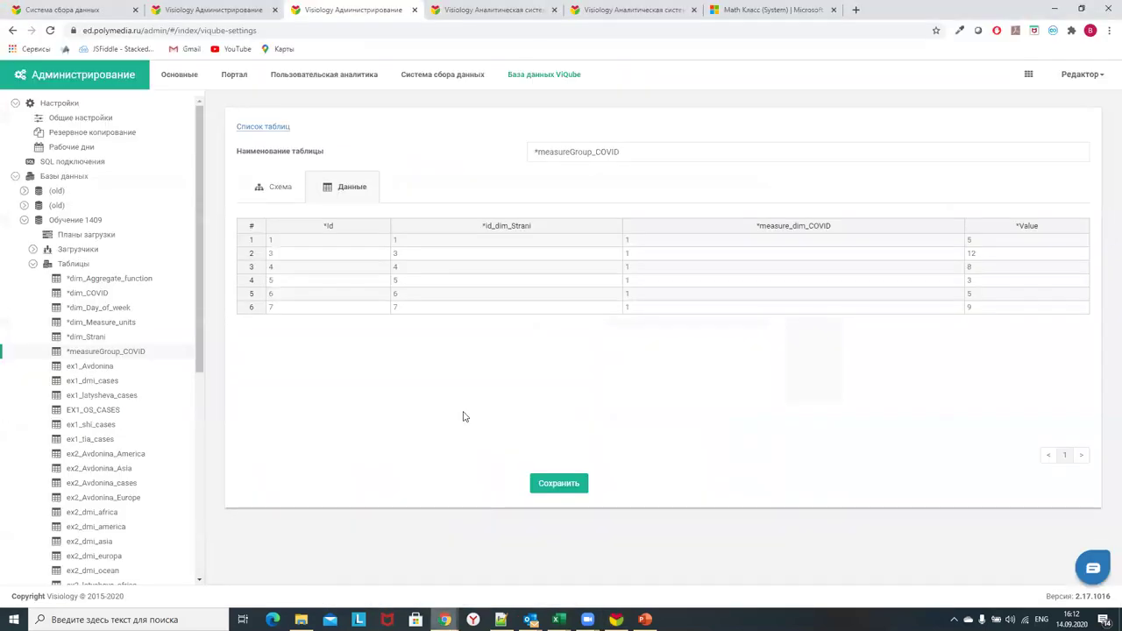
click(486, 7)
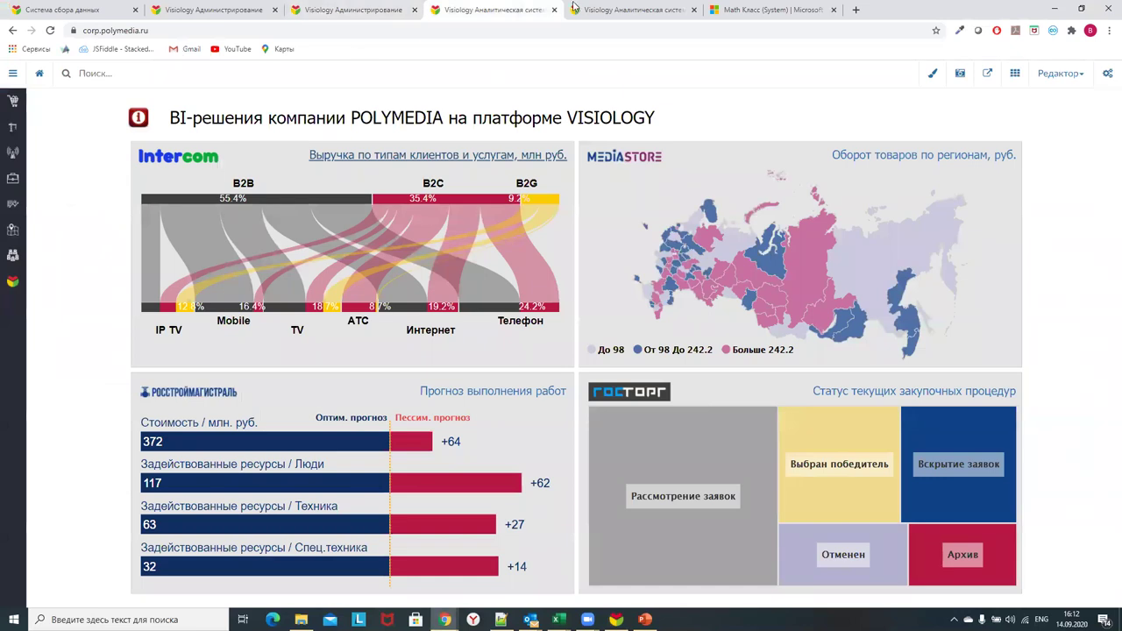
Go to the data collection home page and open the Страны countries dictionary
click(215, 8)
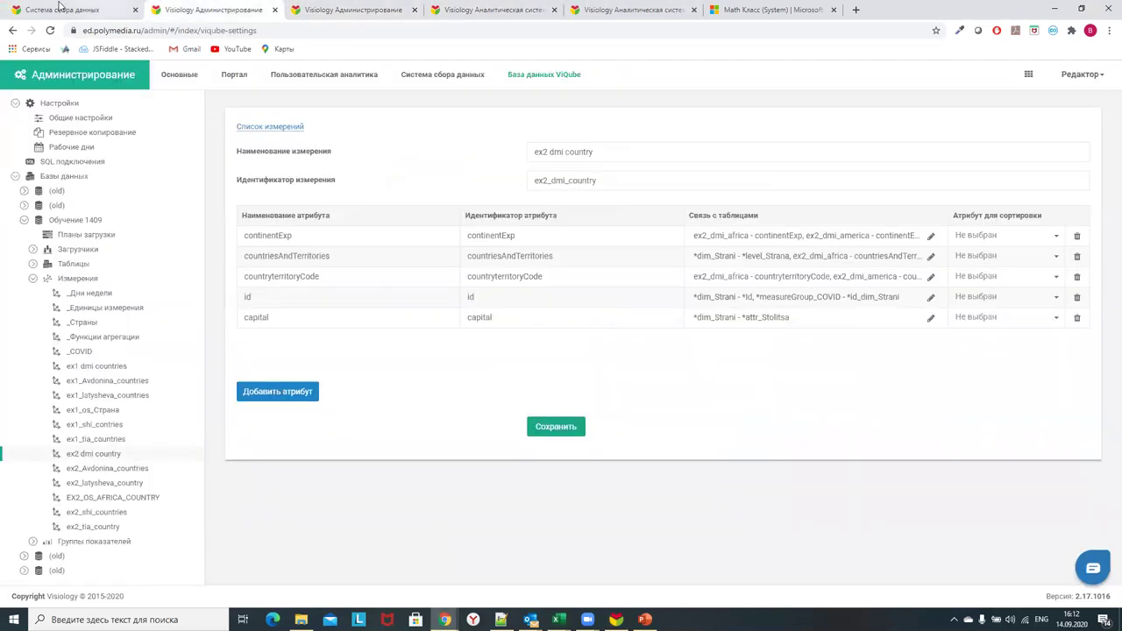
click(88, 10)
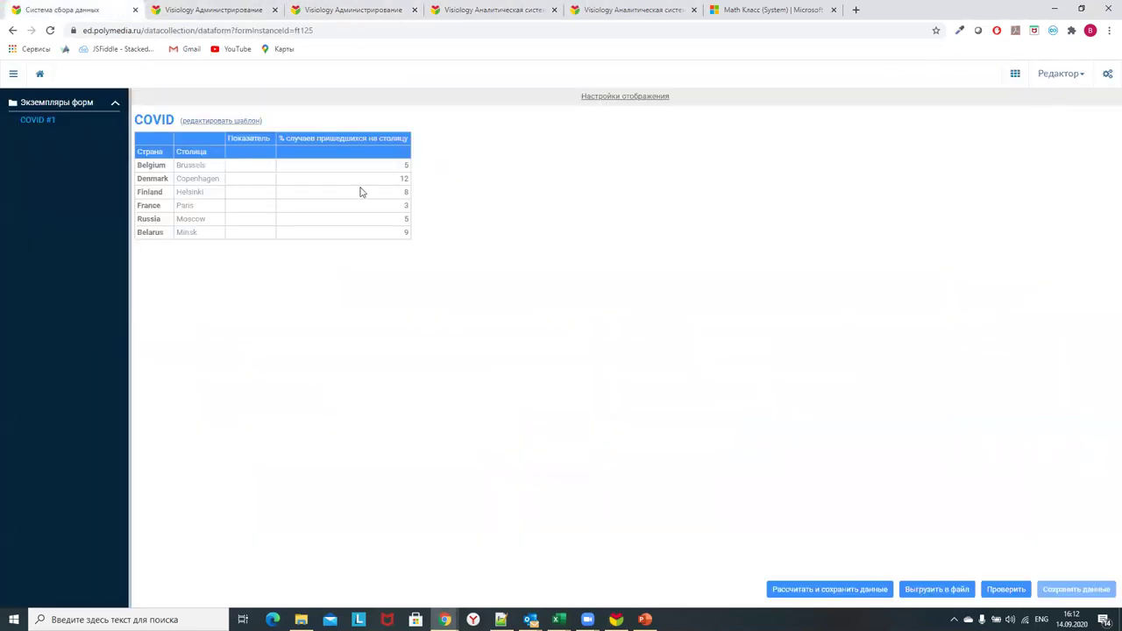
click(39, 73)
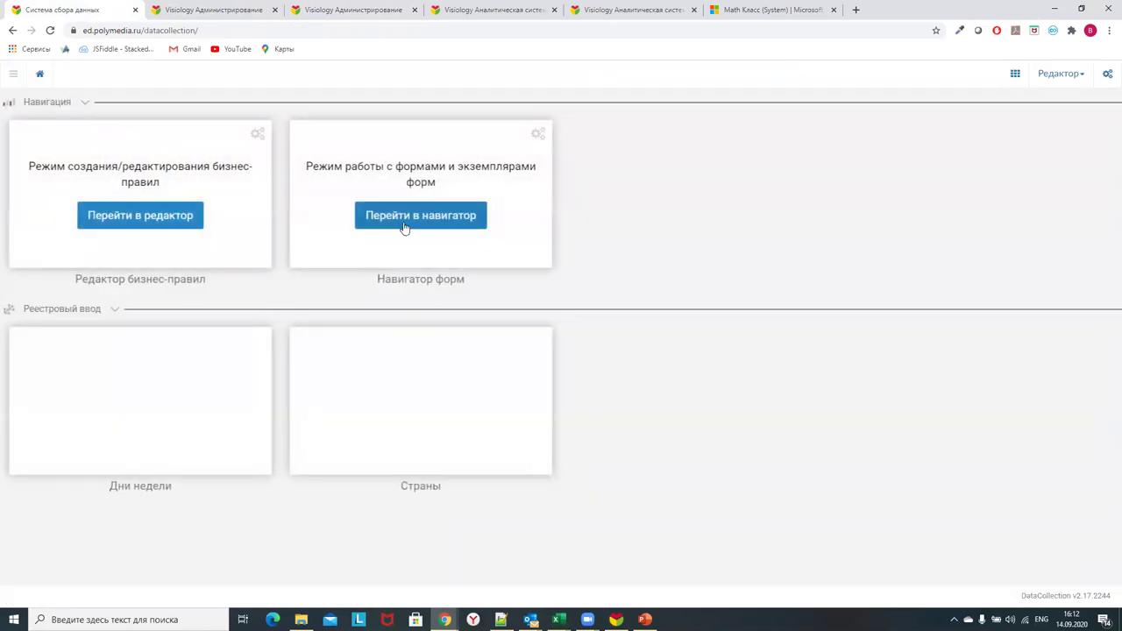
click(374, 436)
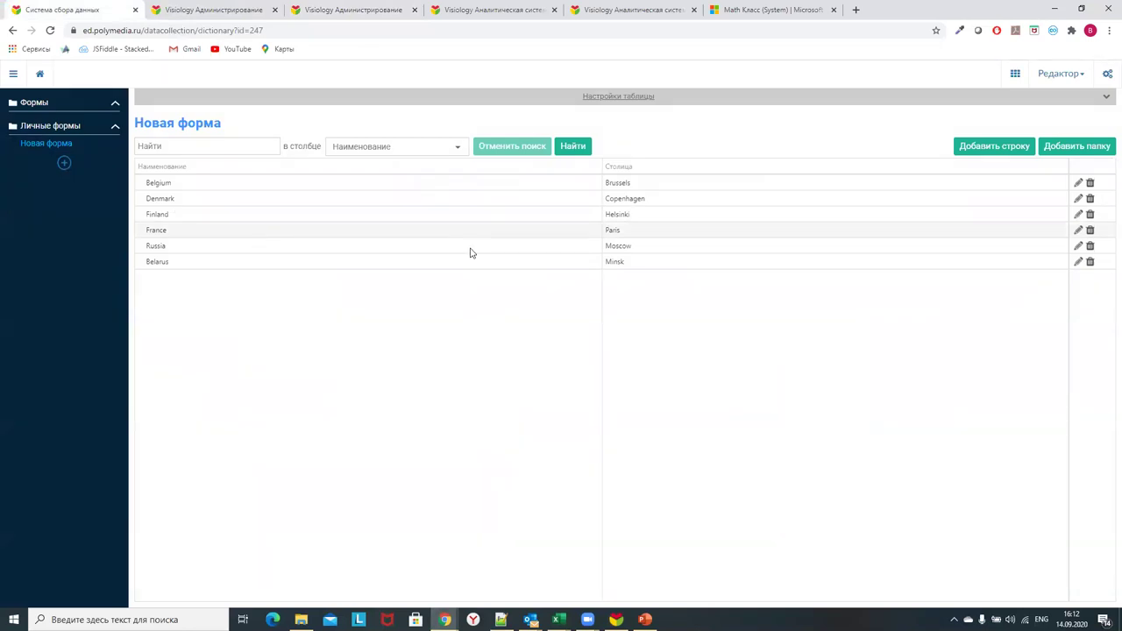
Add a new country row Austria with capital Vena and save it
click(984, 149)
click(573, 210)
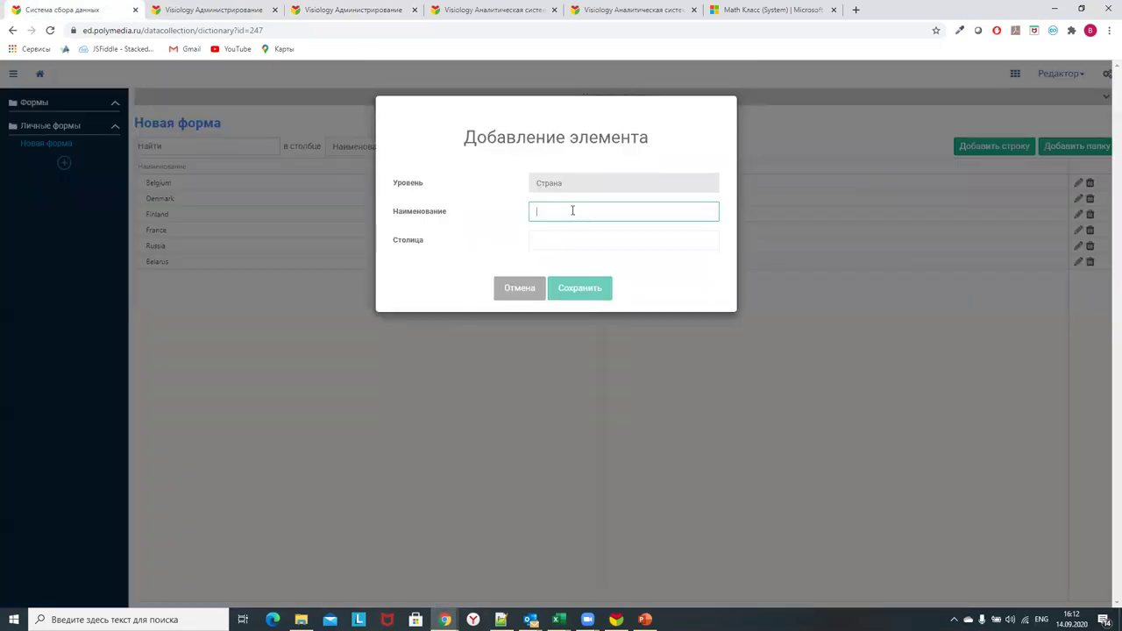
text(Aus)
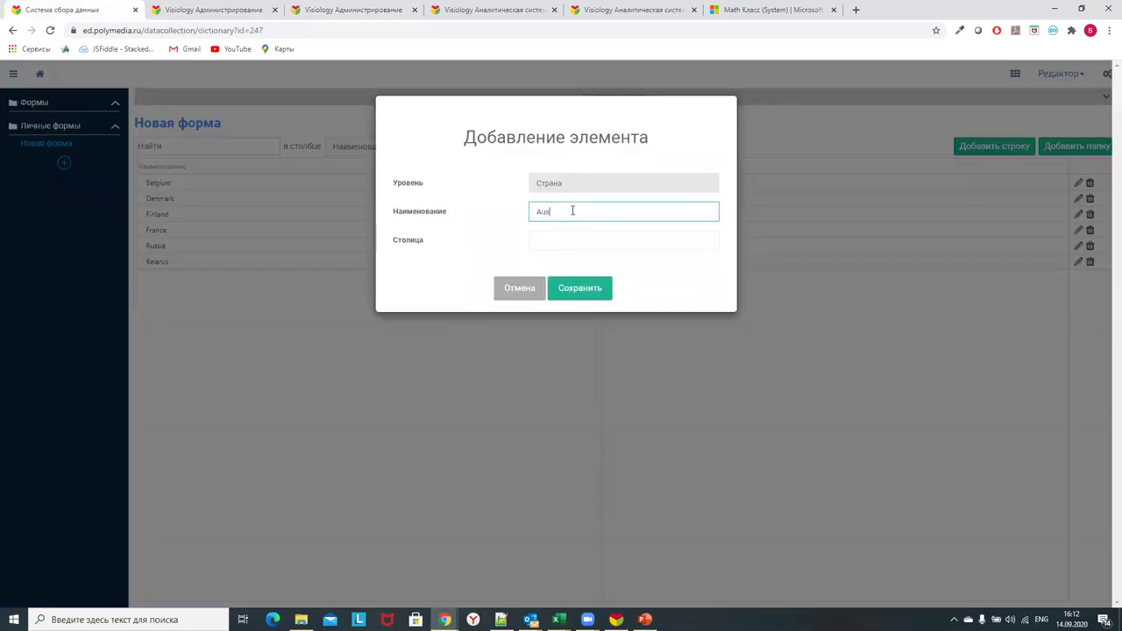
text(tria)
key(Tab)
text(Vena)
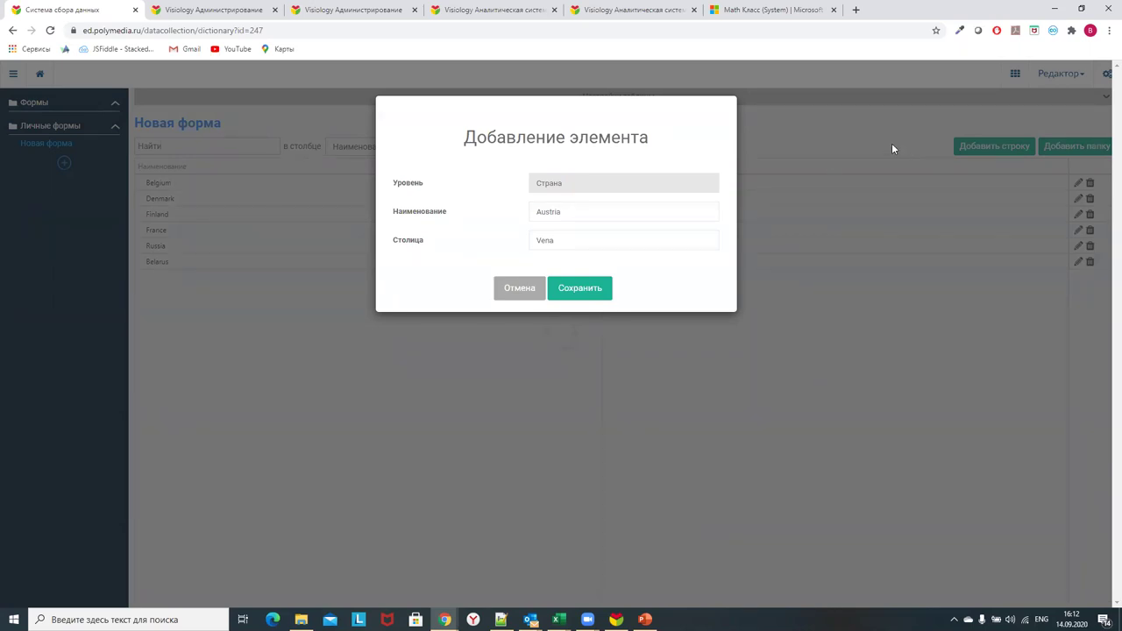
click(574, 291)
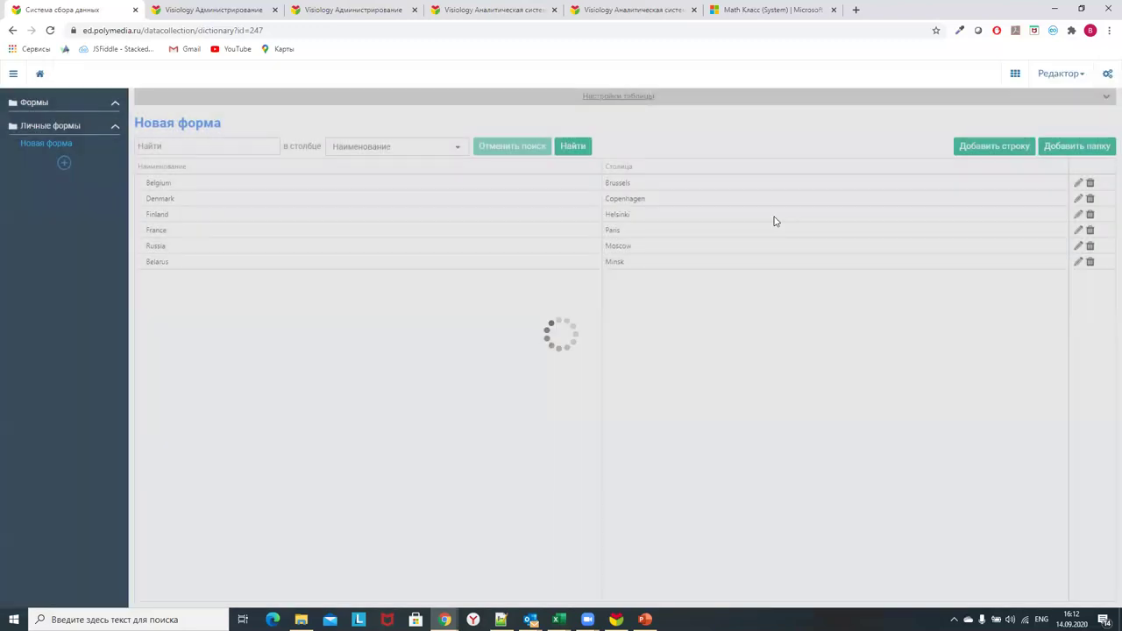
Start another row with country Greece and capital Afine
click(993, 148)
click(545, 219)
text(Greece)
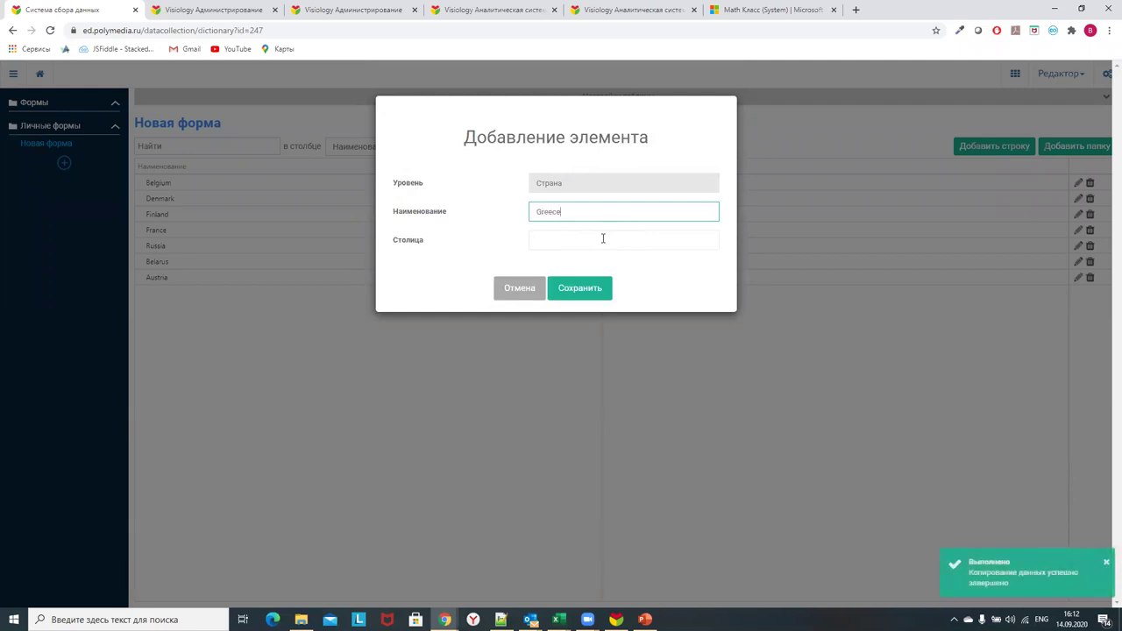
click(603, 239)
text(Afin)
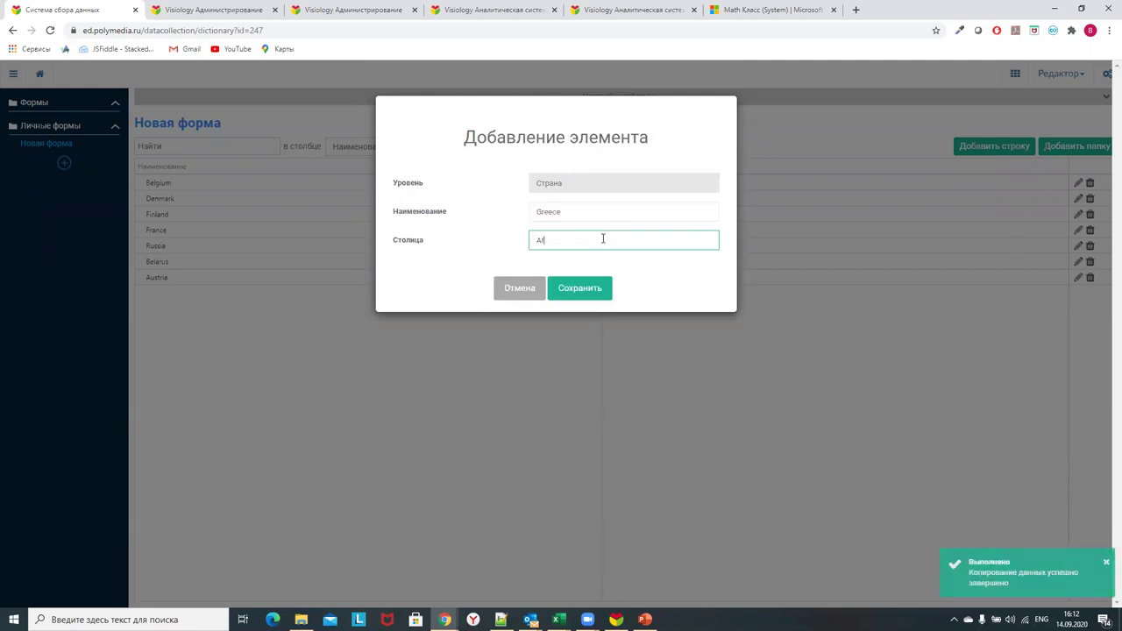
text(e)
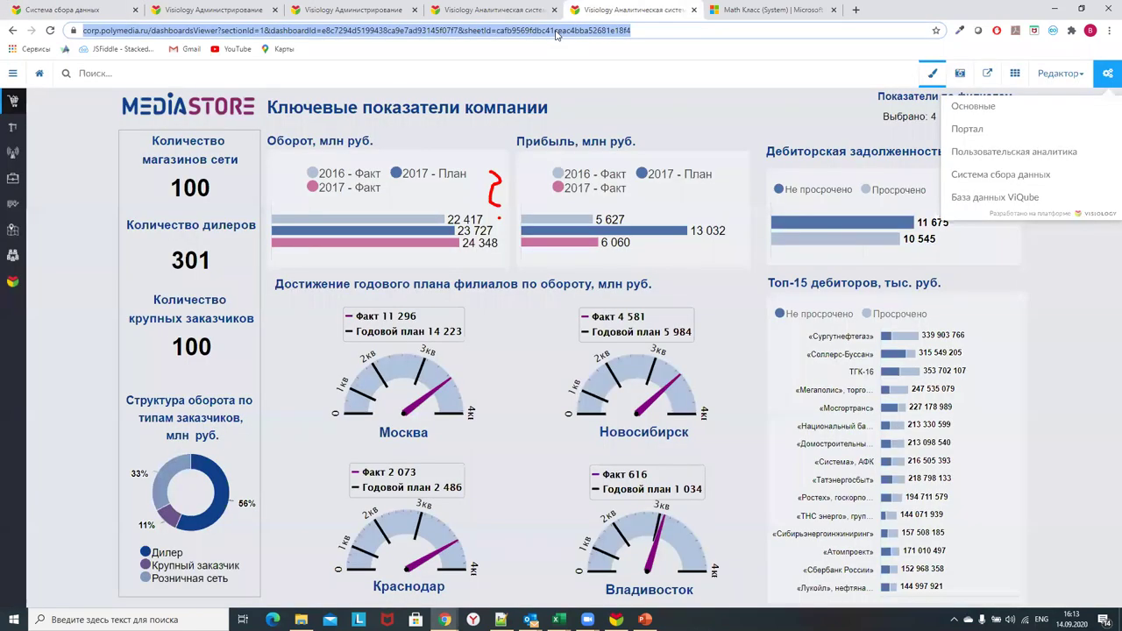
Search Google for 'greece' to check its capital, then return to the administration tab
text(gr)
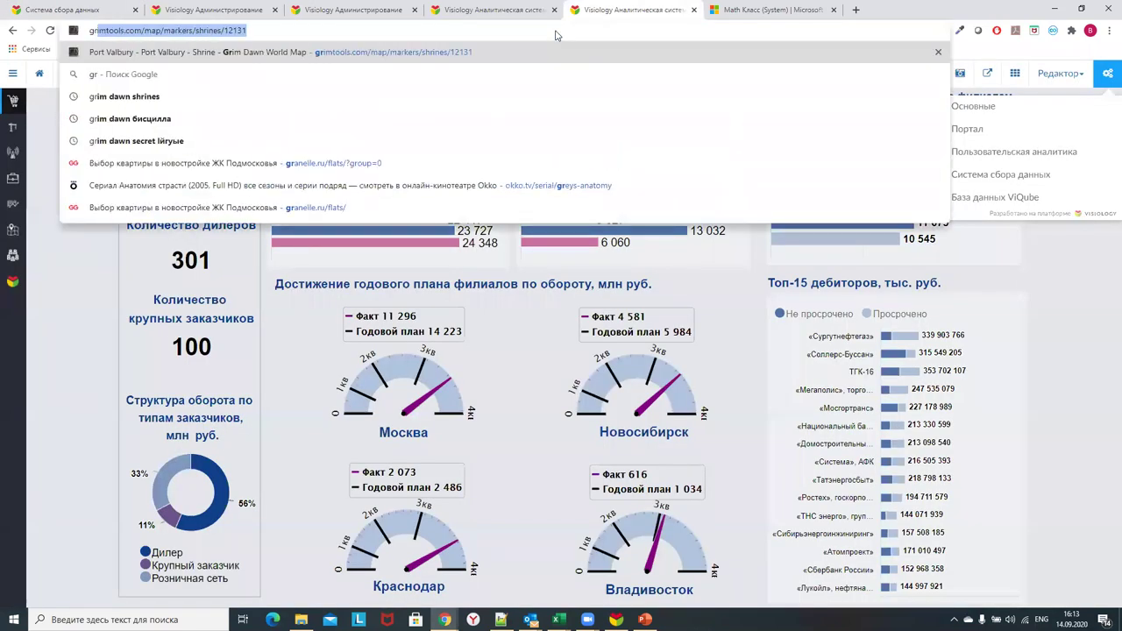
text(eece)
key(Return)
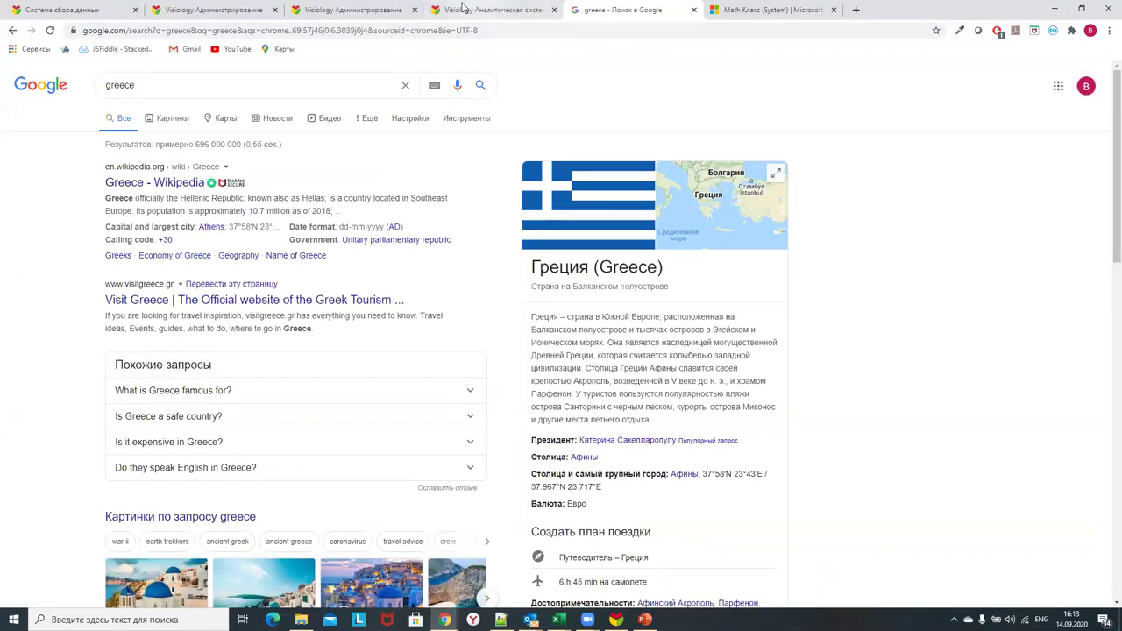
click(491, 10)
click(357, 9)
click(200, 11)
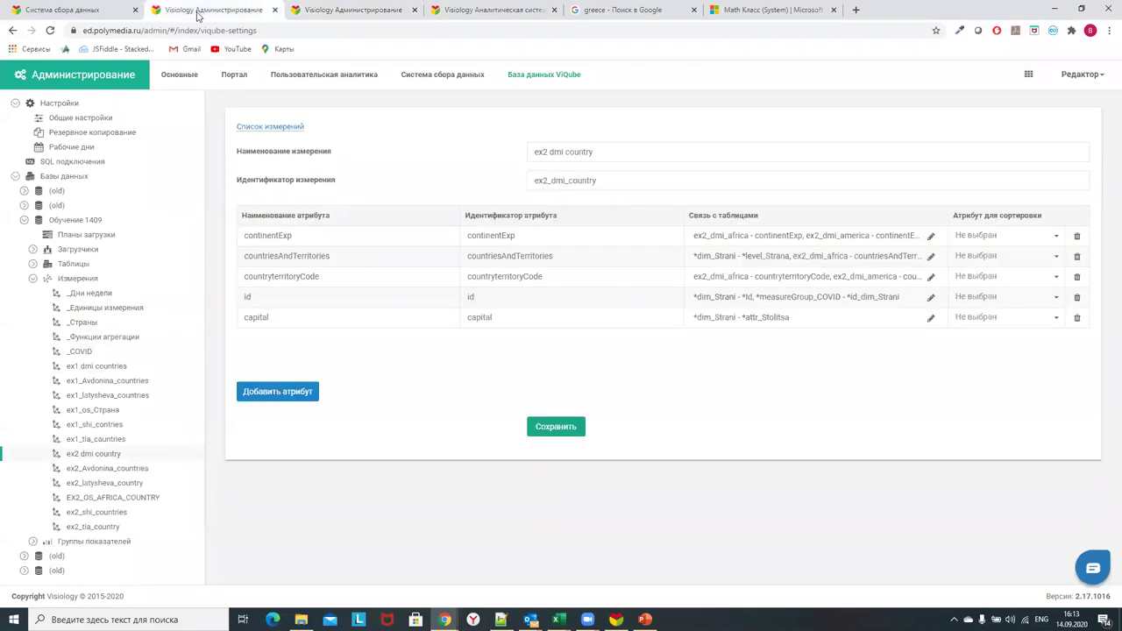
Correct Greece's capital to Athenes, save the entry, and return to the data collection home page
click(62, 9)
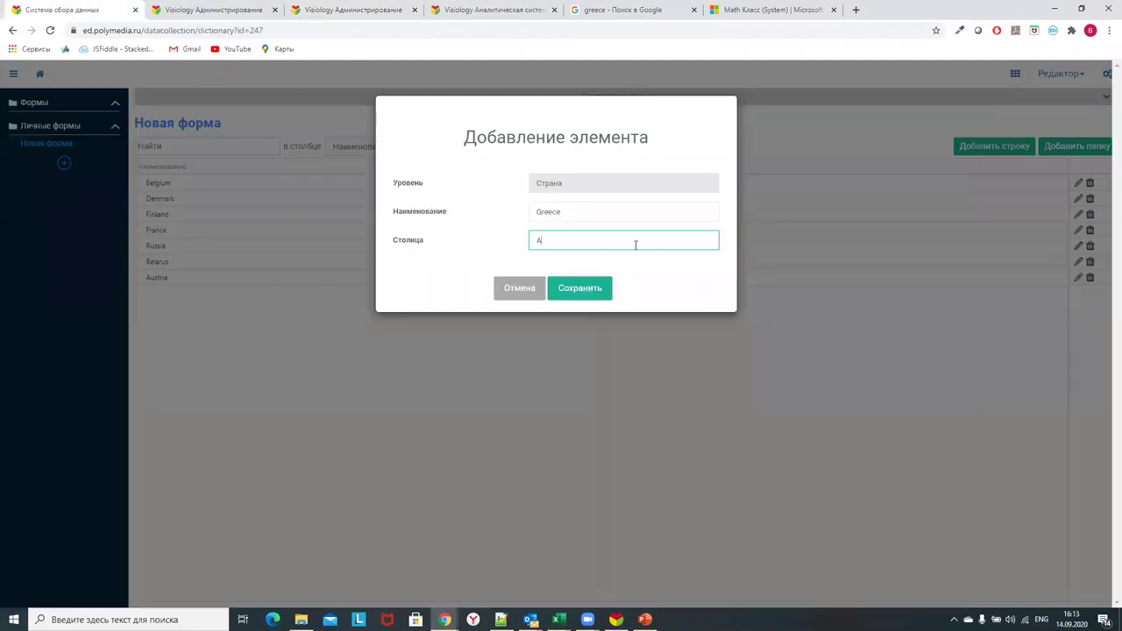
text(thenes)
click(561, 290)
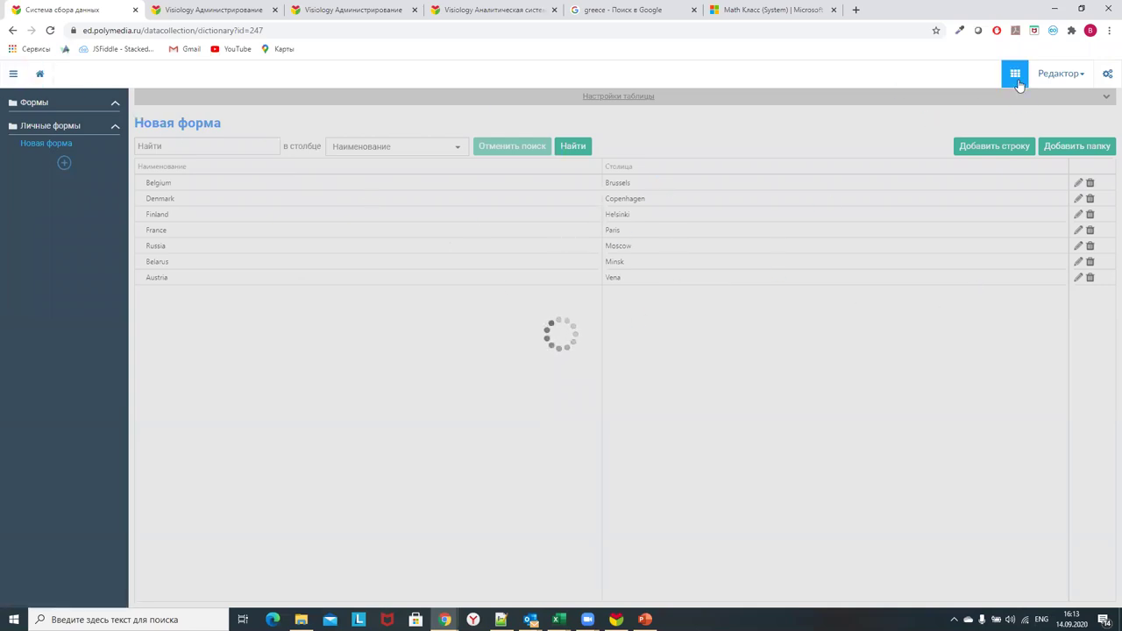
click(1015, 74)
click(40, 73)
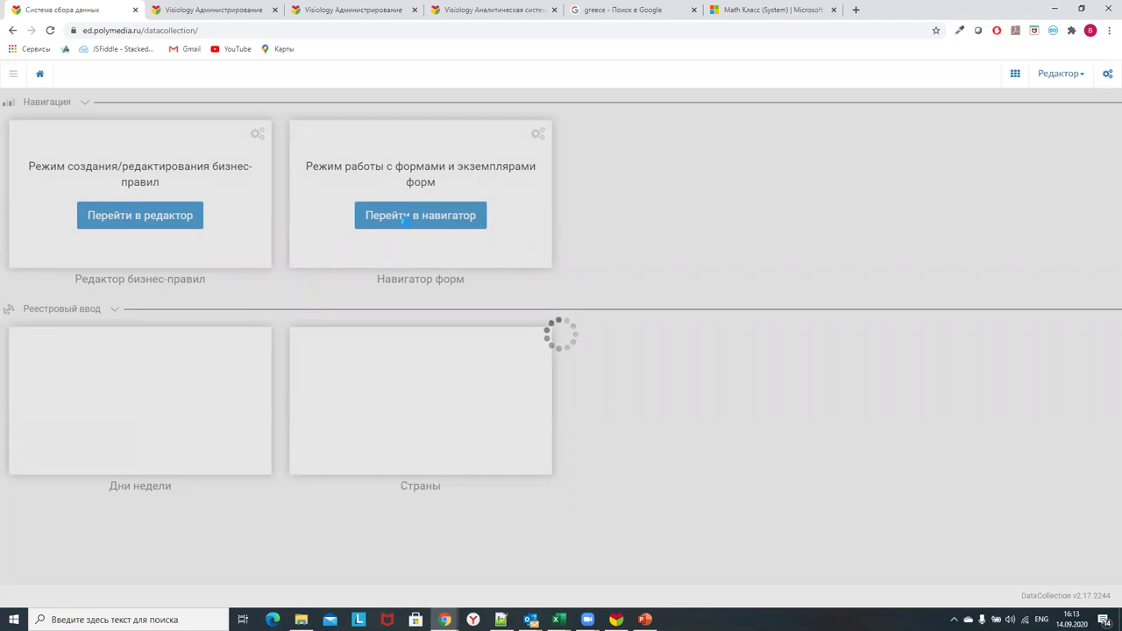
Reload the page and open the COVID #1 form instance from the forms navigator
click(49, 30)
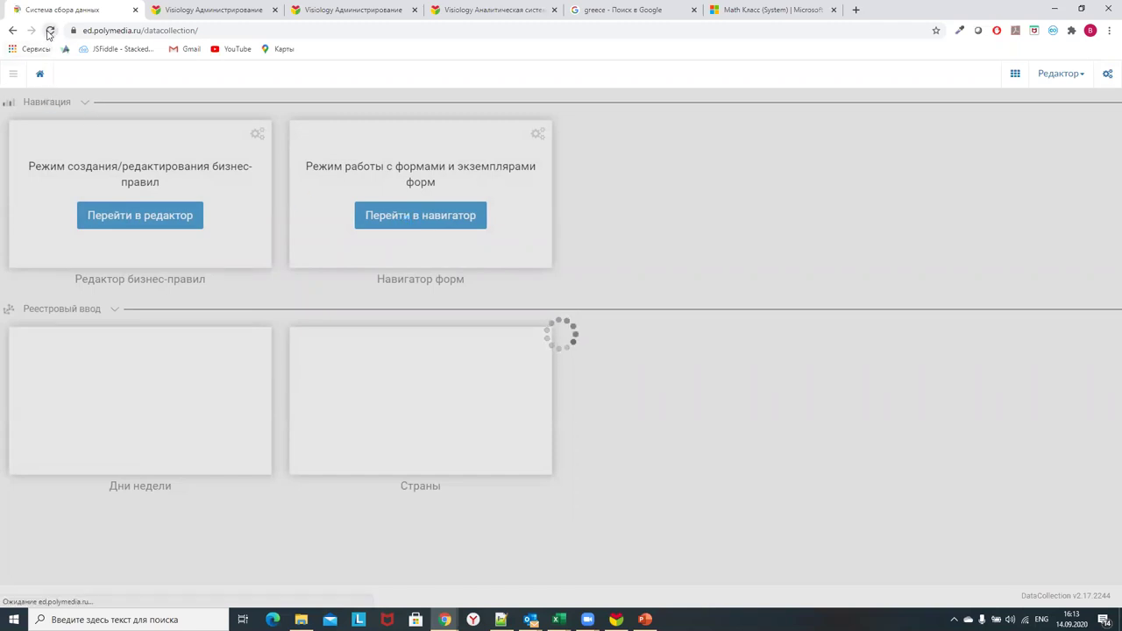
click(405, 221)
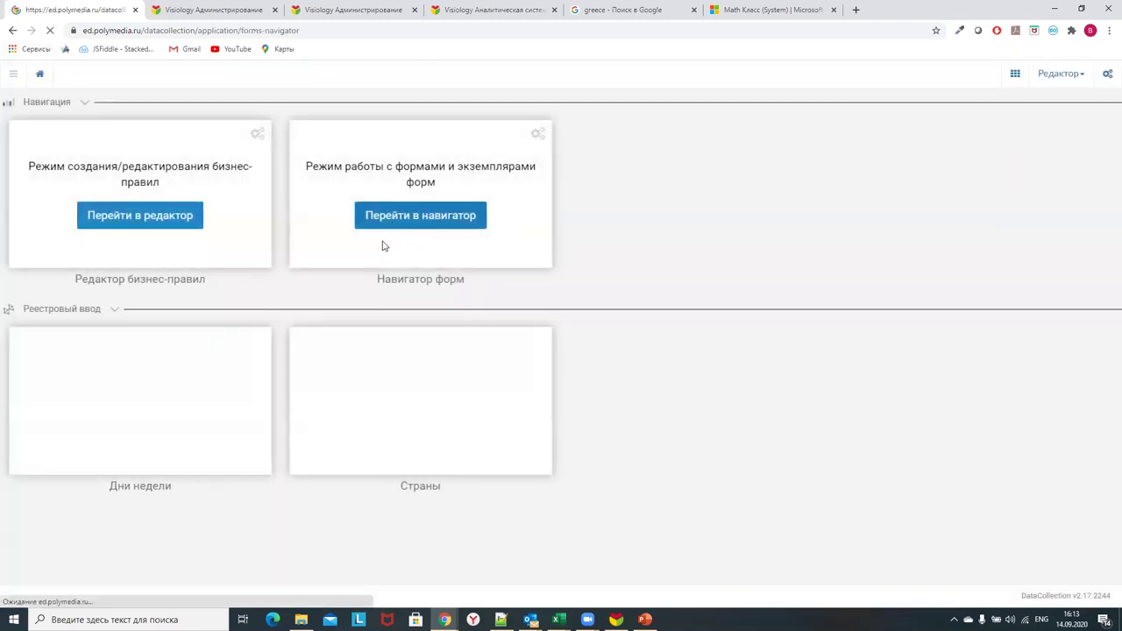
click(11, 160)
click(51, 212)
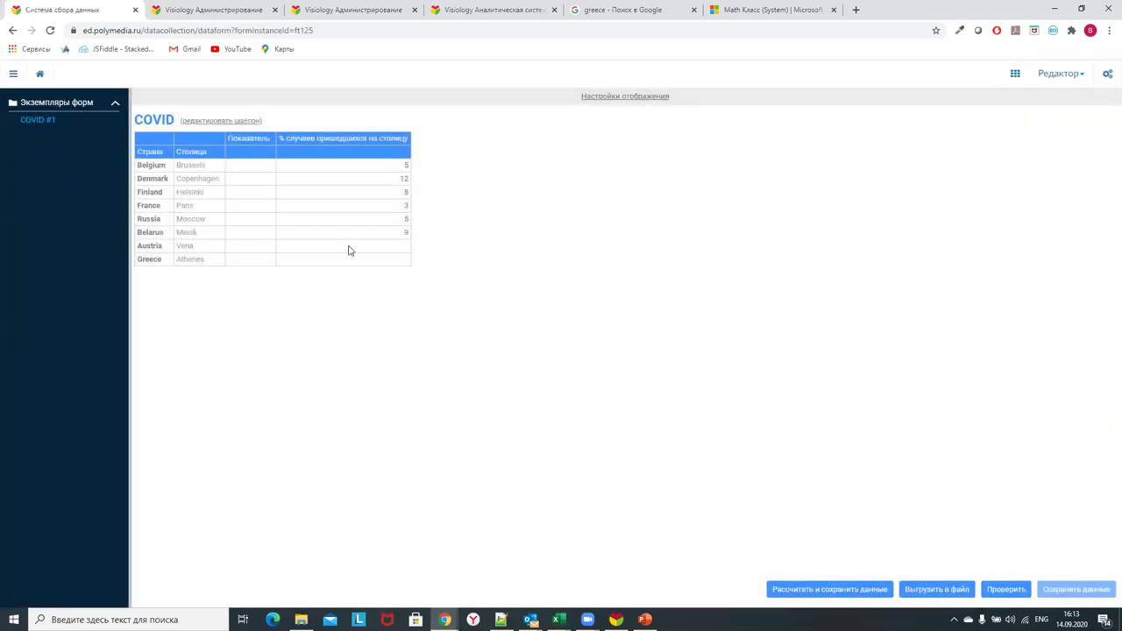
Enter 26 for Austria and 3 for Greece in the % column and save the data
click(348, 251)
text(26)
click(348, 261)
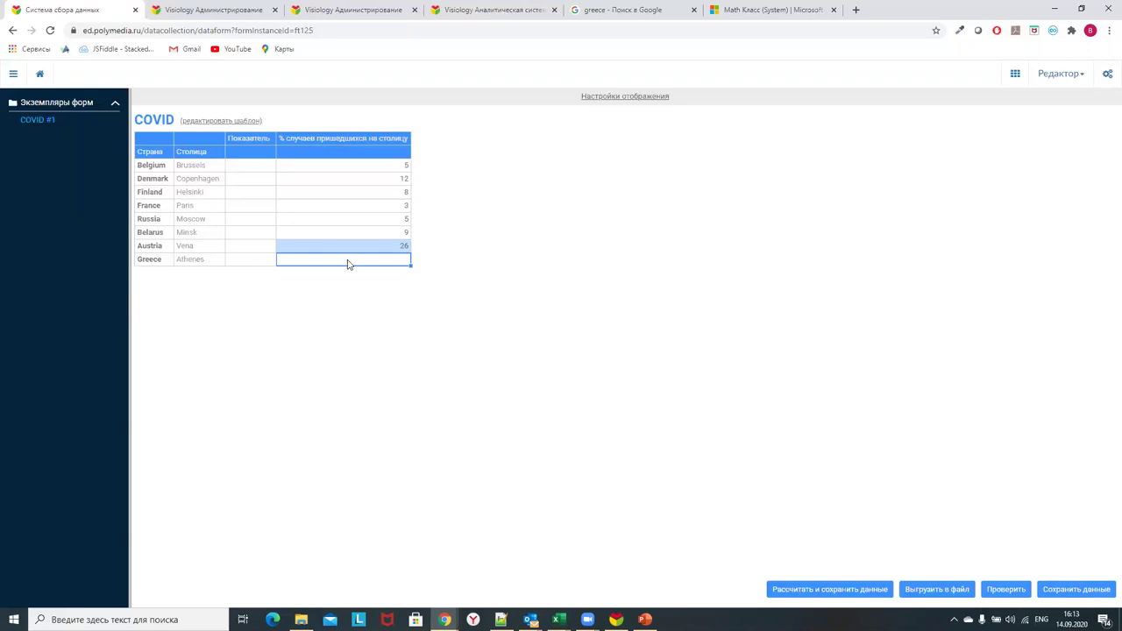
text(3)
click(520, 352)
click(1071, 589)
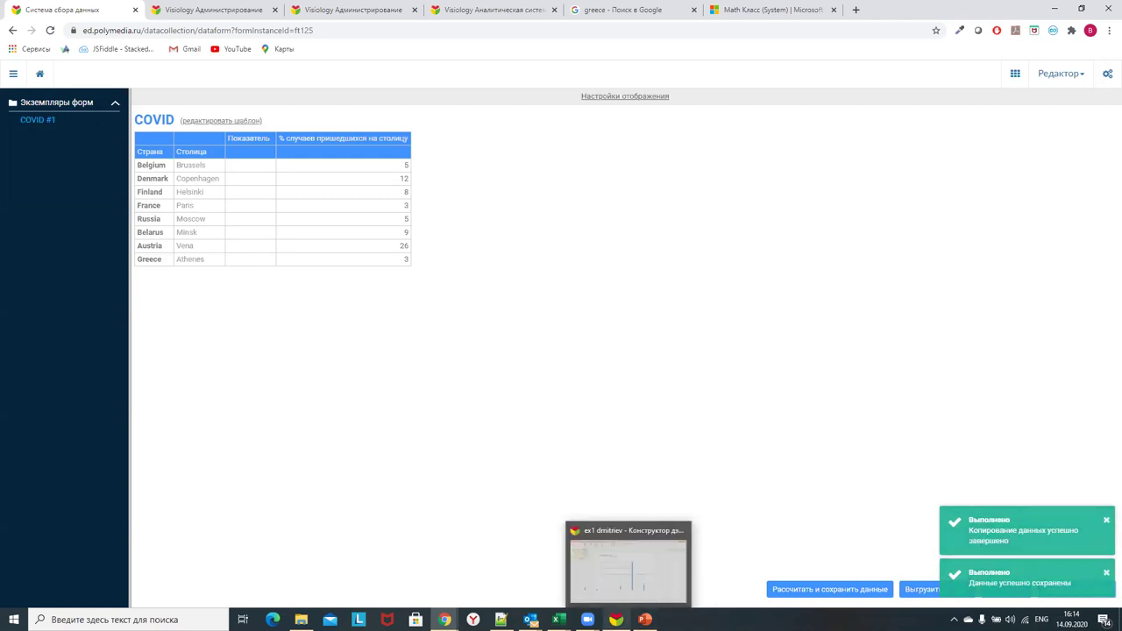
Bring back the dashboard designer, open Новый лист 3, and fit the Расчетный столбец 1 histogram to the window
click(616, 620)
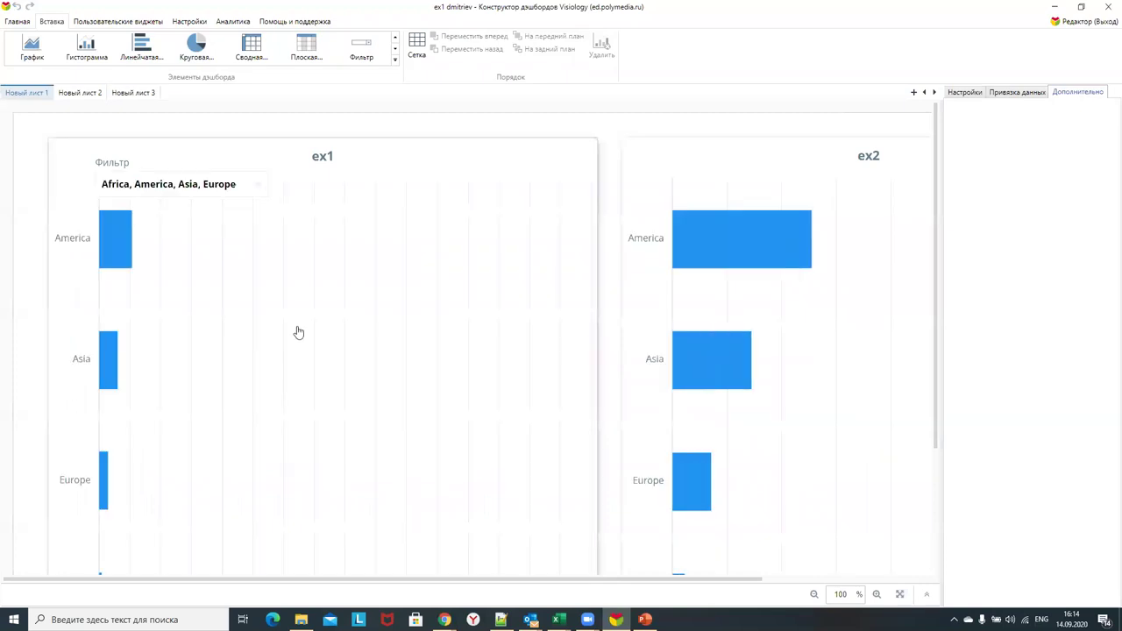
click(134, 93)
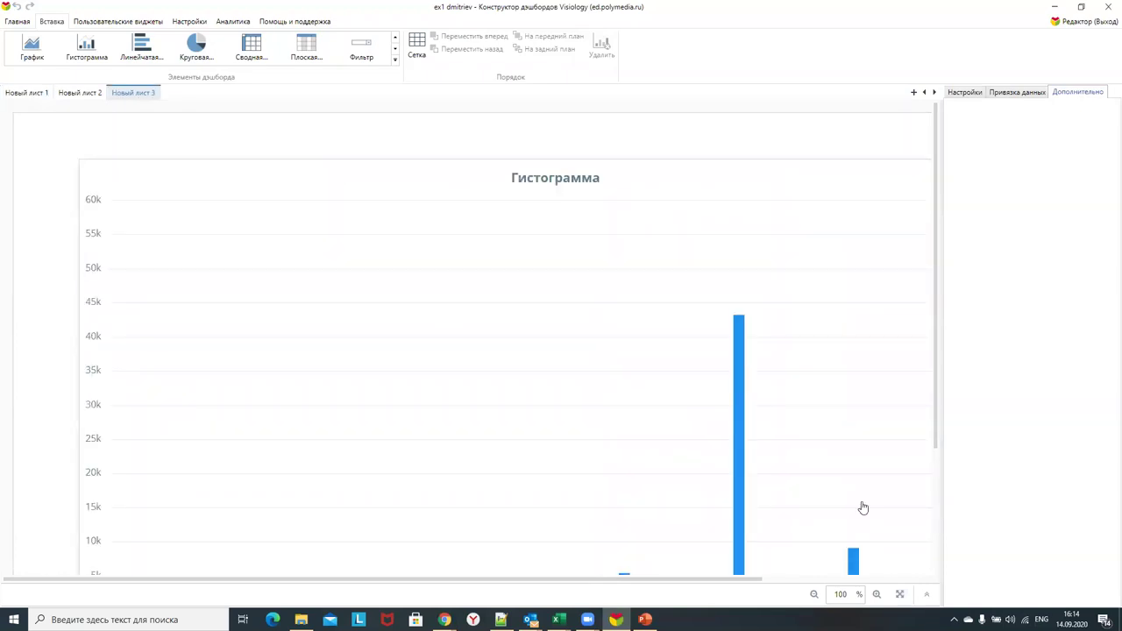
click(899, 594)
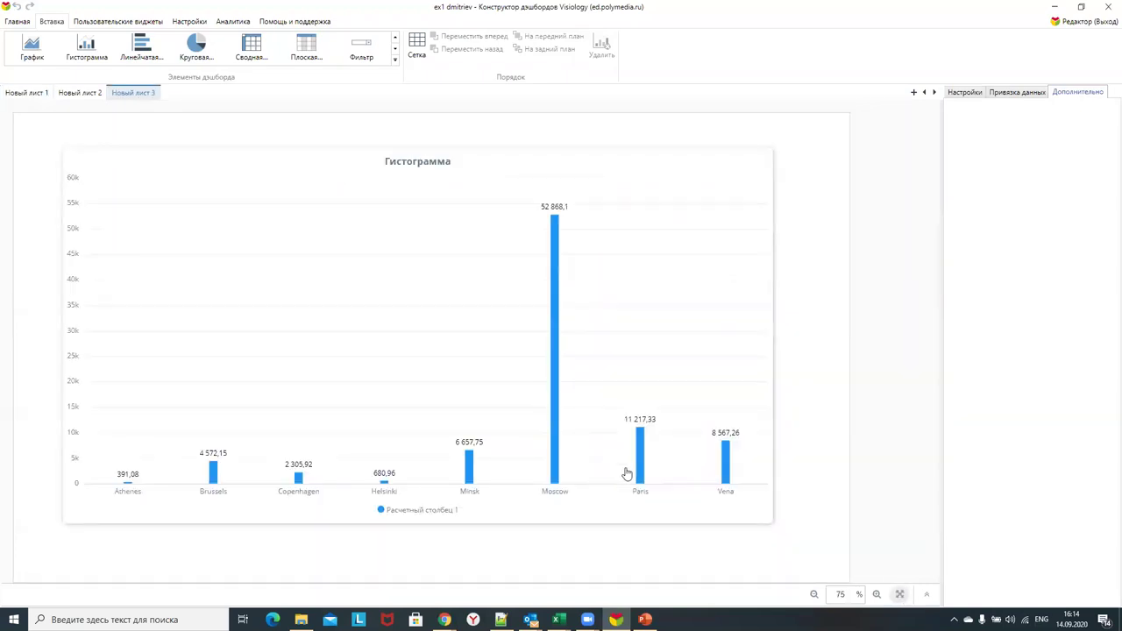
mouse_move(713, 387)
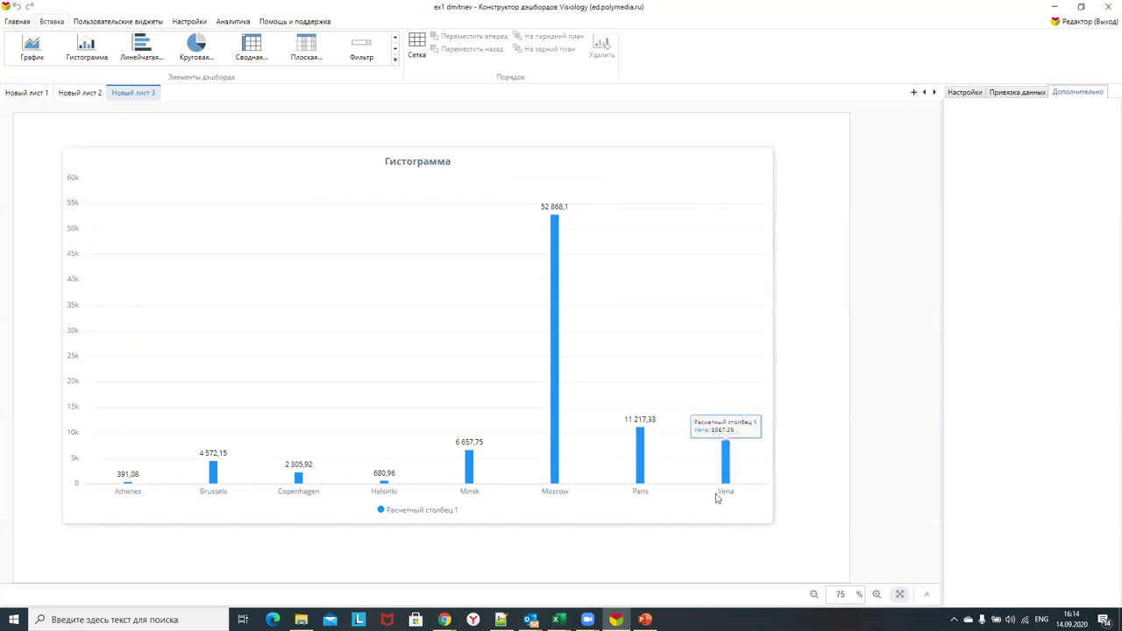
mouse_move(103, 473)
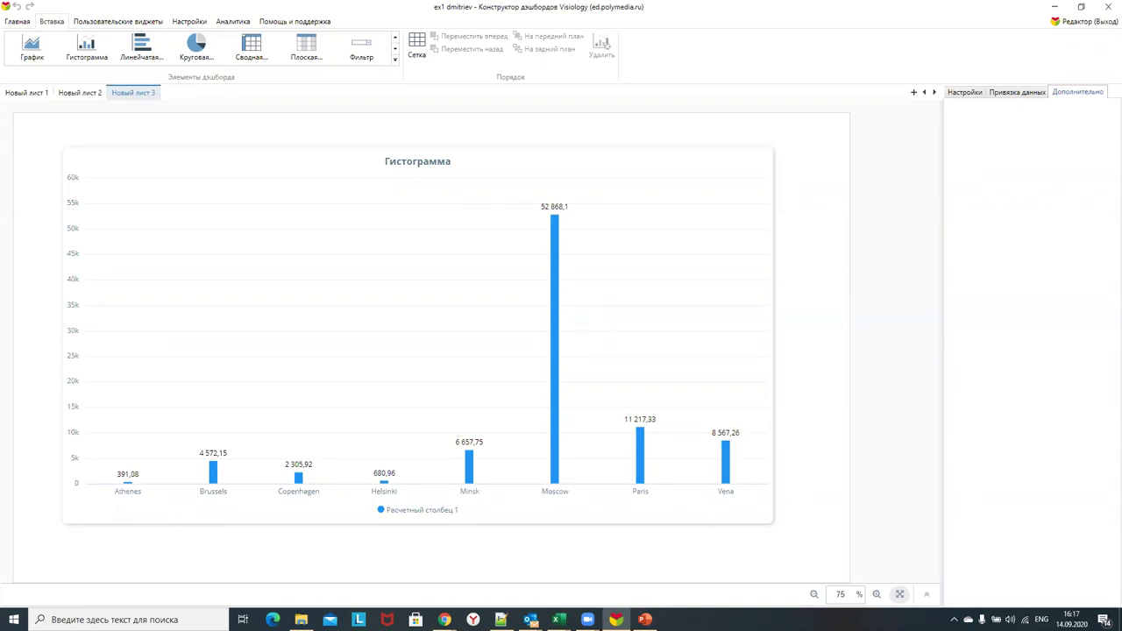
Bring up the oceania COVID workbook and erase the whole dateRep column A
mouse_move(558, 619)
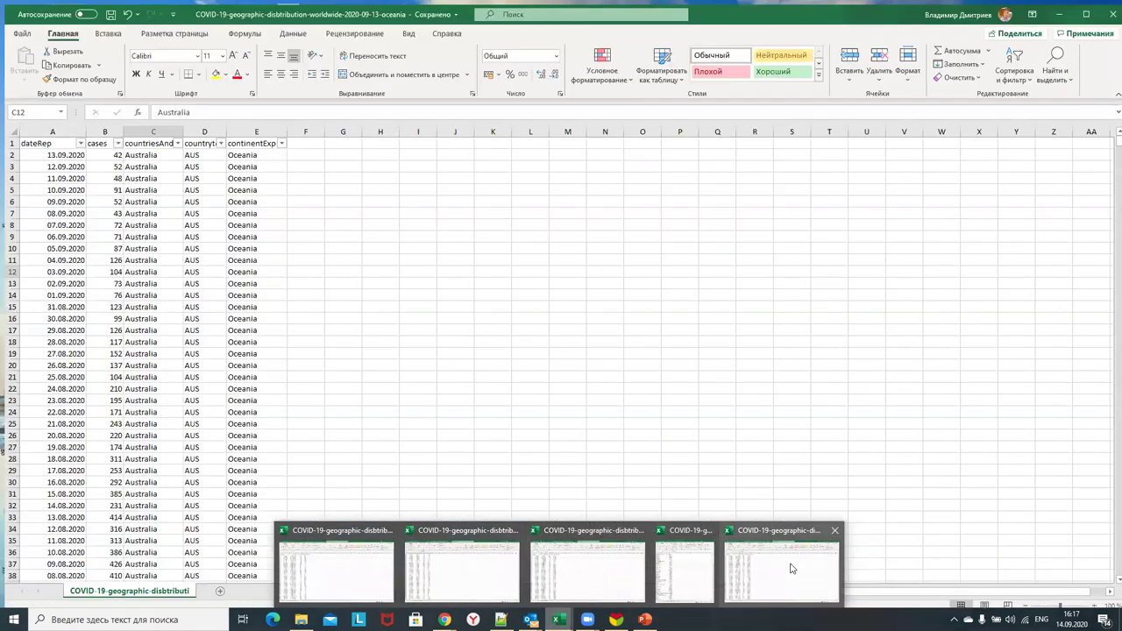
click(788, 569)
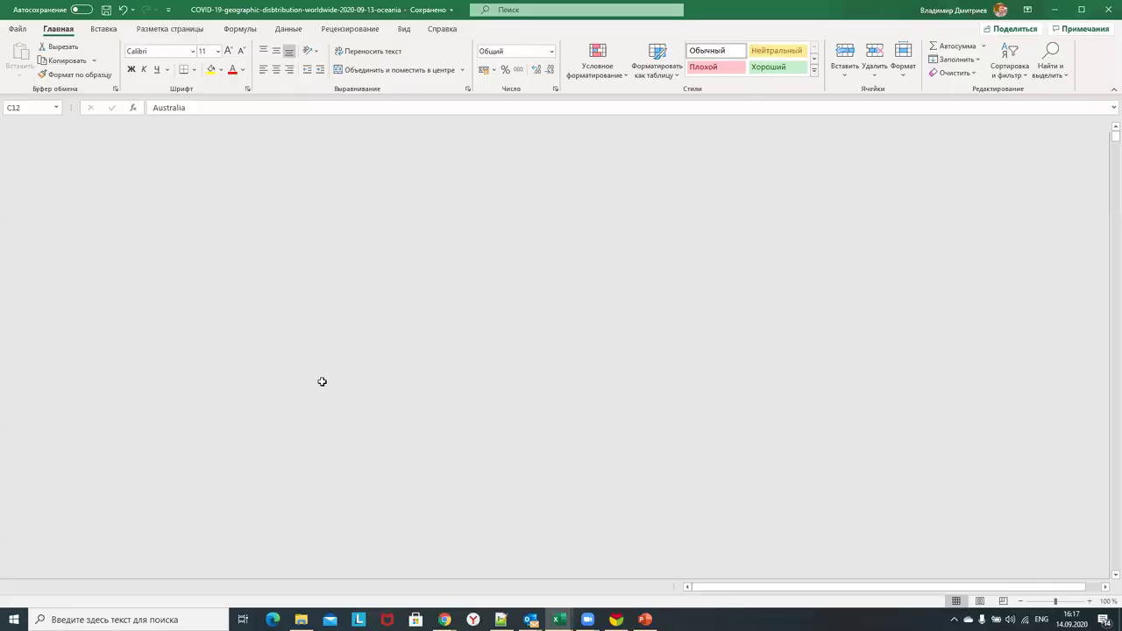
click(271, 362)
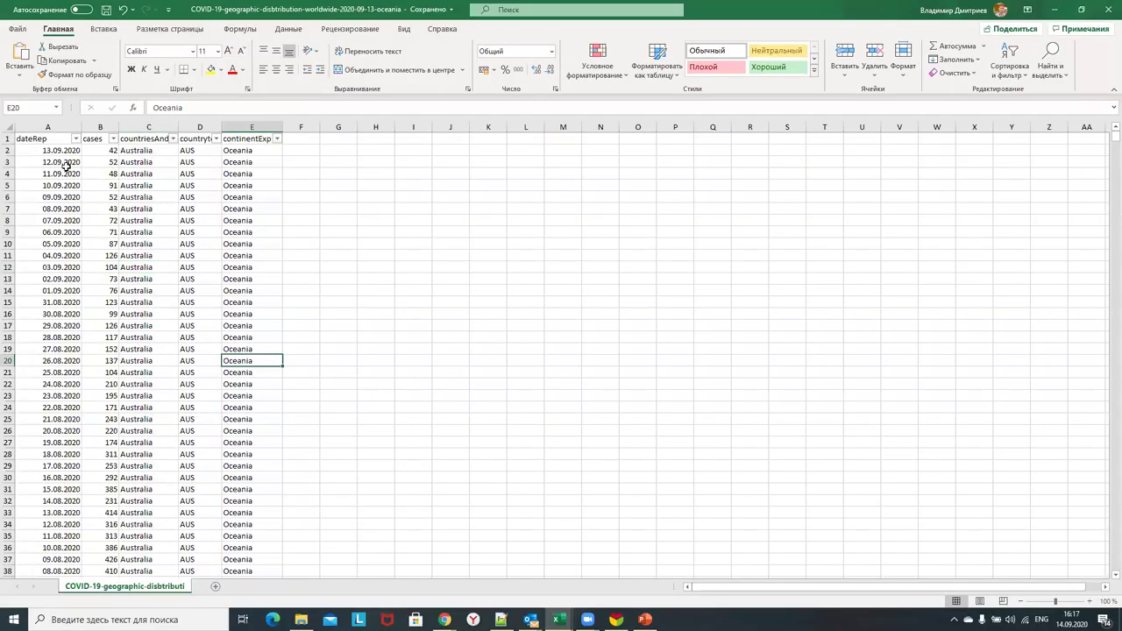
click(44, 127)
key(Delete)
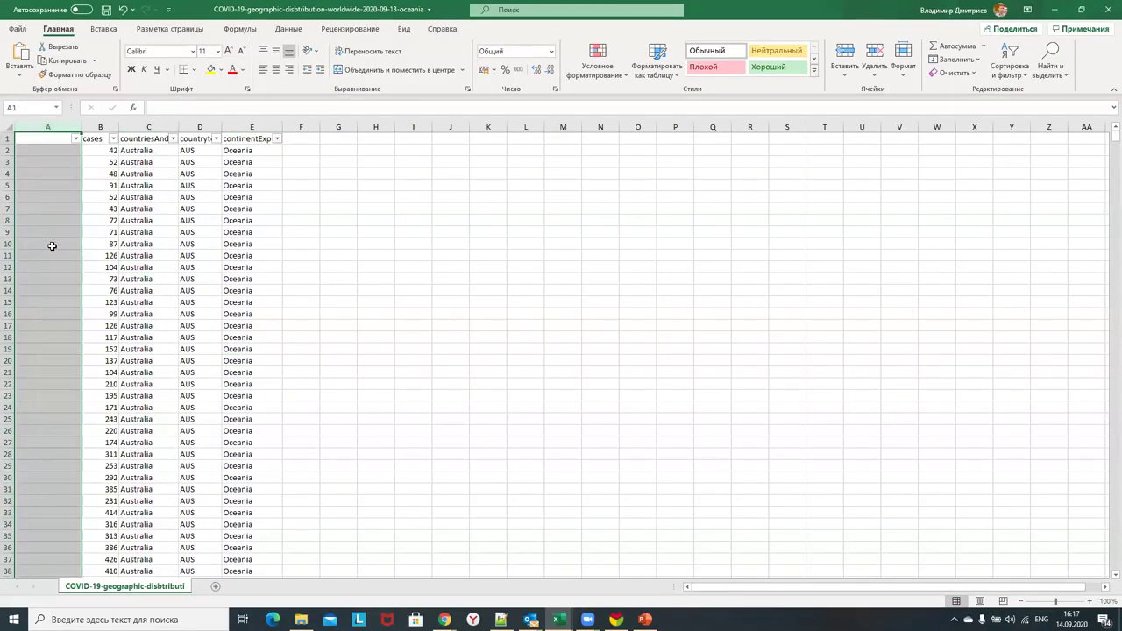
click(58, 152)
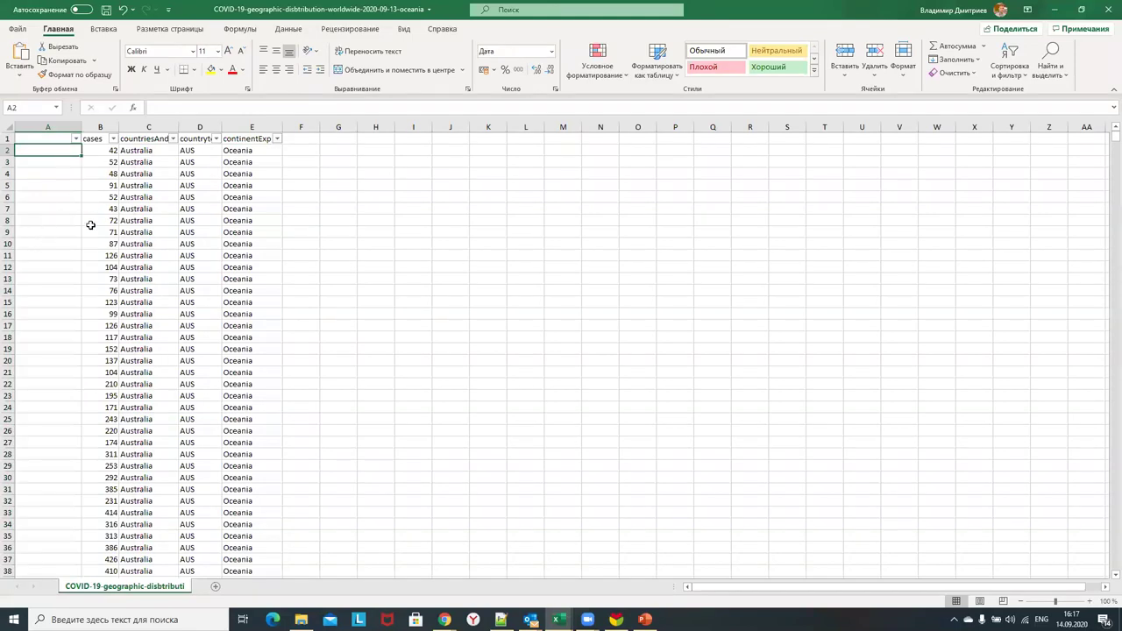
Delete all data in columns B to E from row 9 down to the end
drag(89, 234, 253, 263)
key(ctrl+shift+Down)
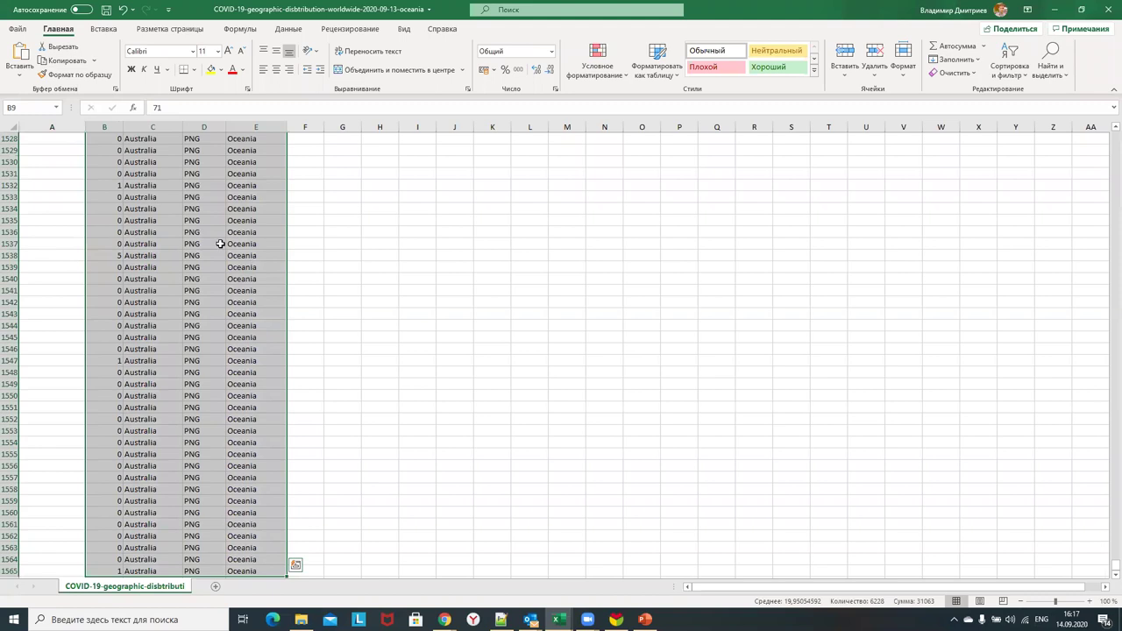
key(Delete)
key(ctrl+BackSpace)
click(48, 150)
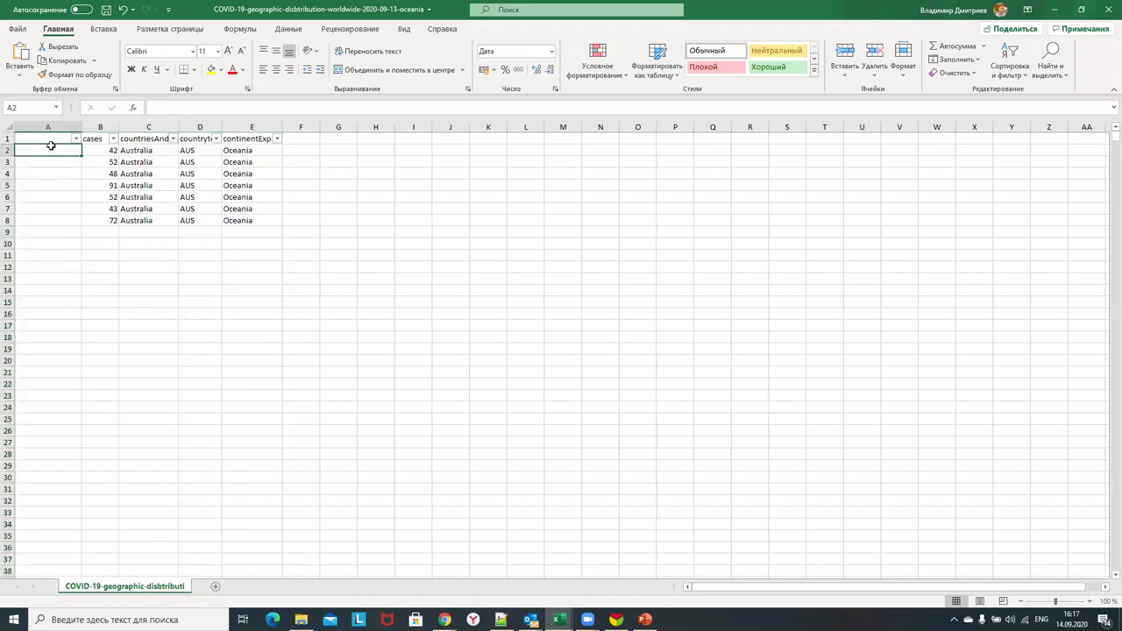
Type the header 'date' in A1 and 01.2020 in A2, which shows as 01.01.2020
click(51, 139)
text(date)
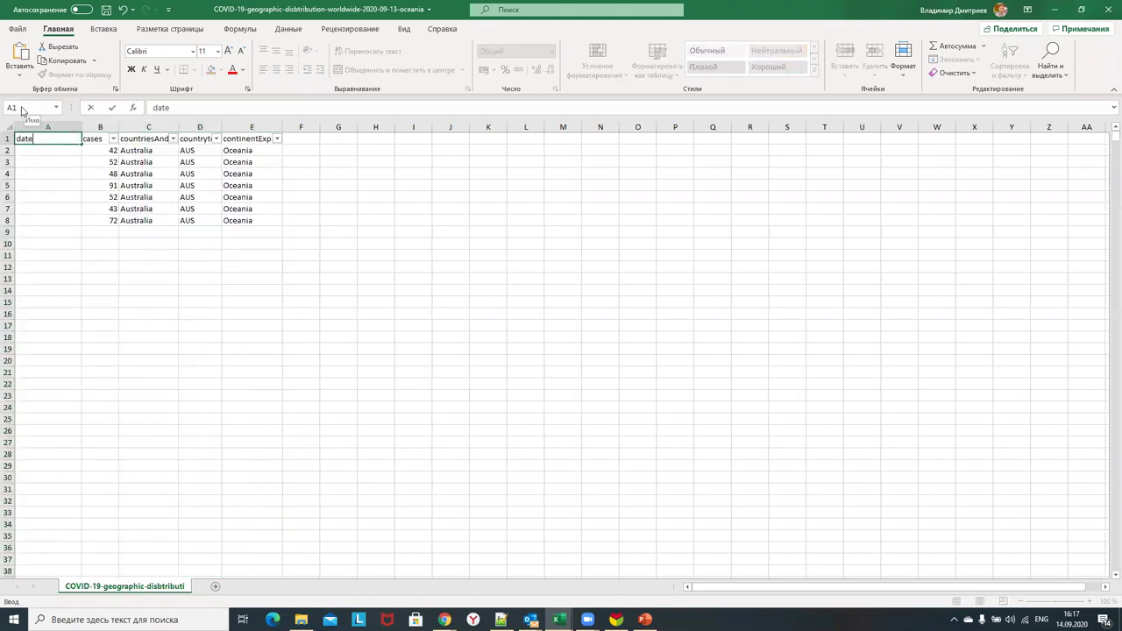
key(Return)
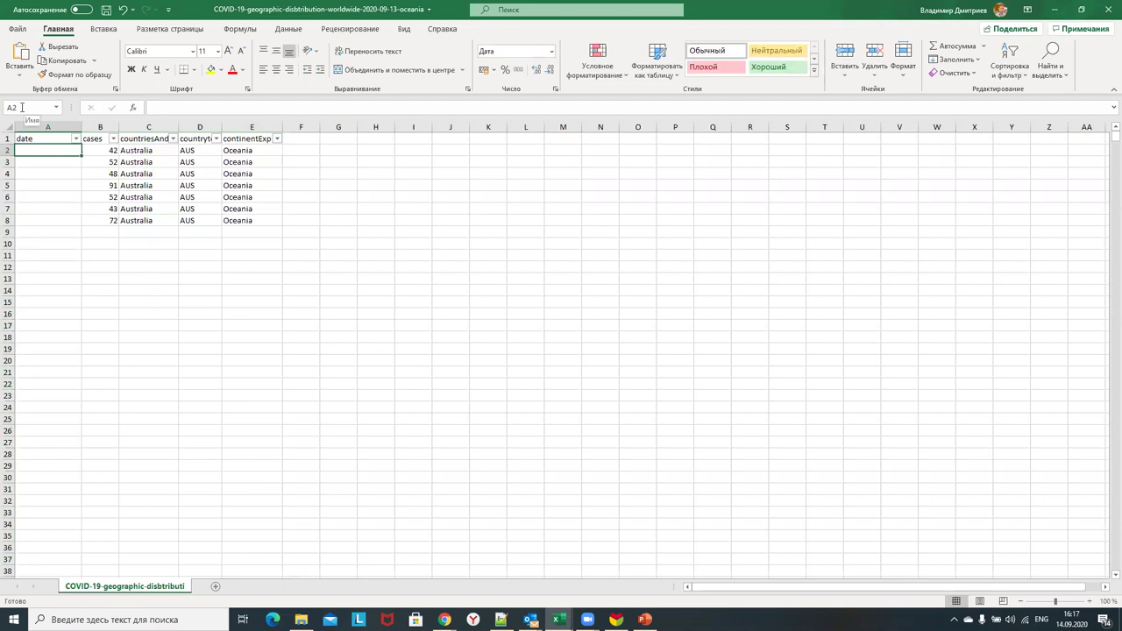
text(01)
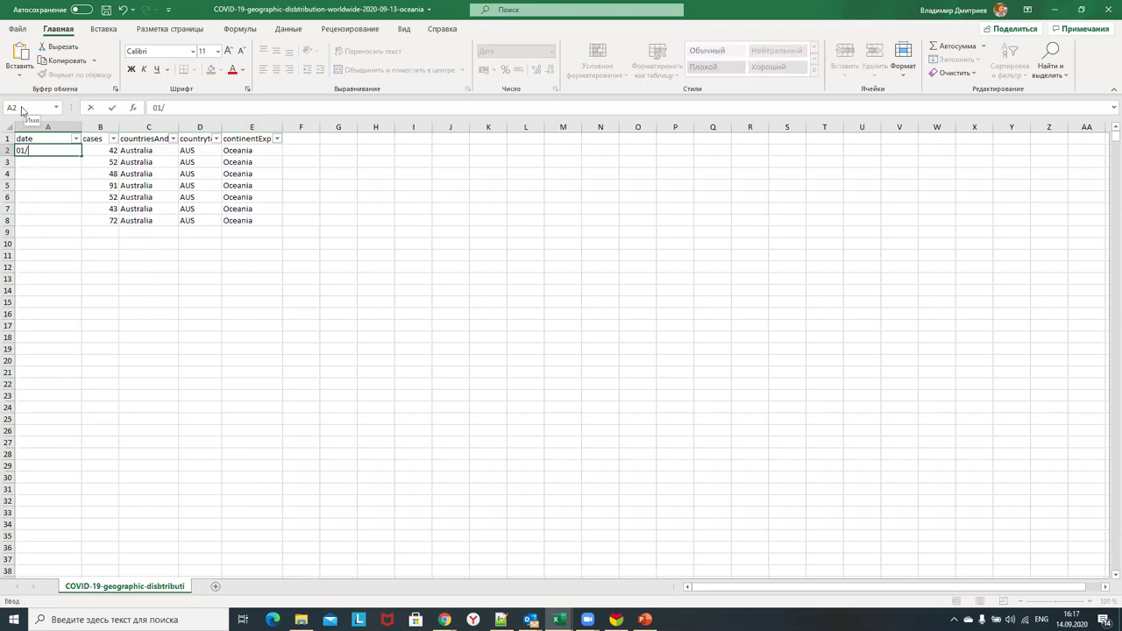
text(.2020)
key(Return)
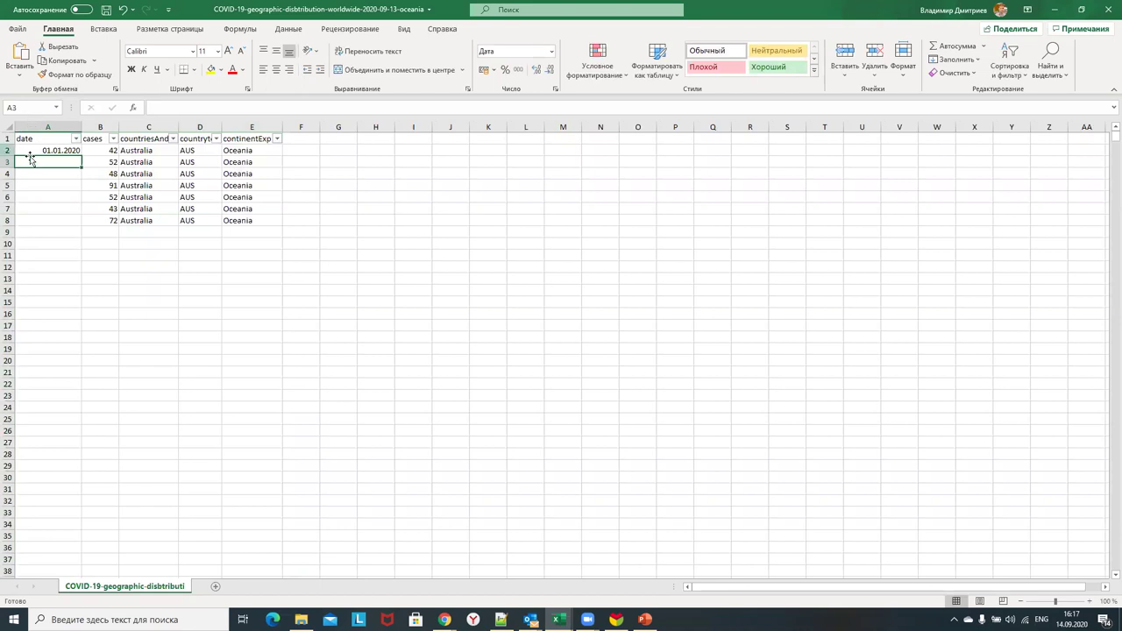
click(37, 151)
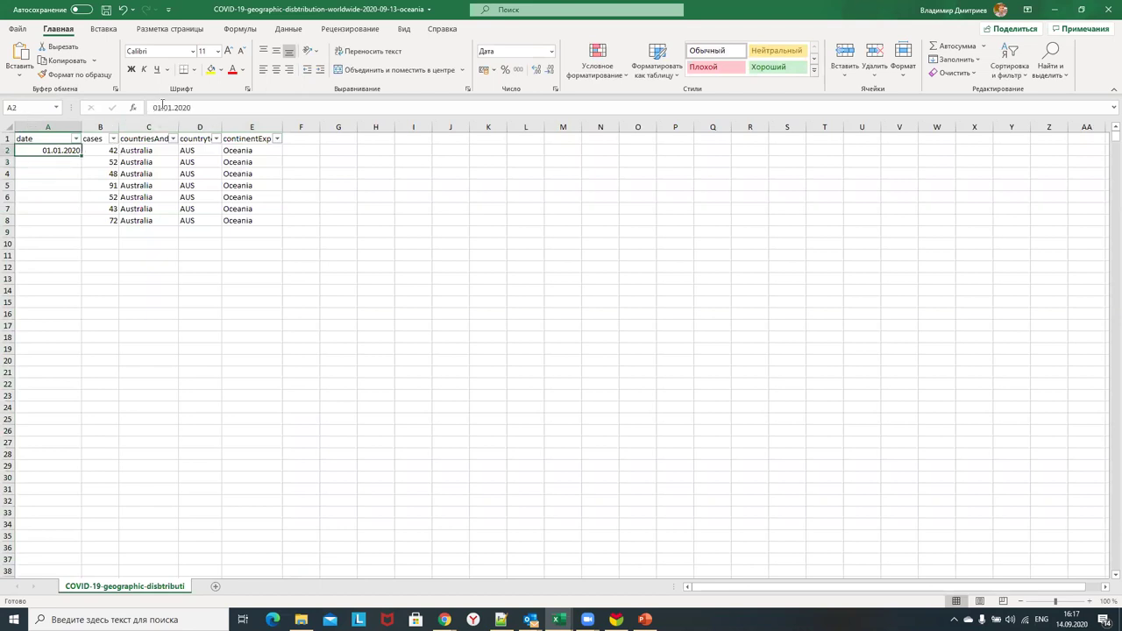
Inspect A2's format via its context menu and the number format list, changing nothing
right_click(48, 149)
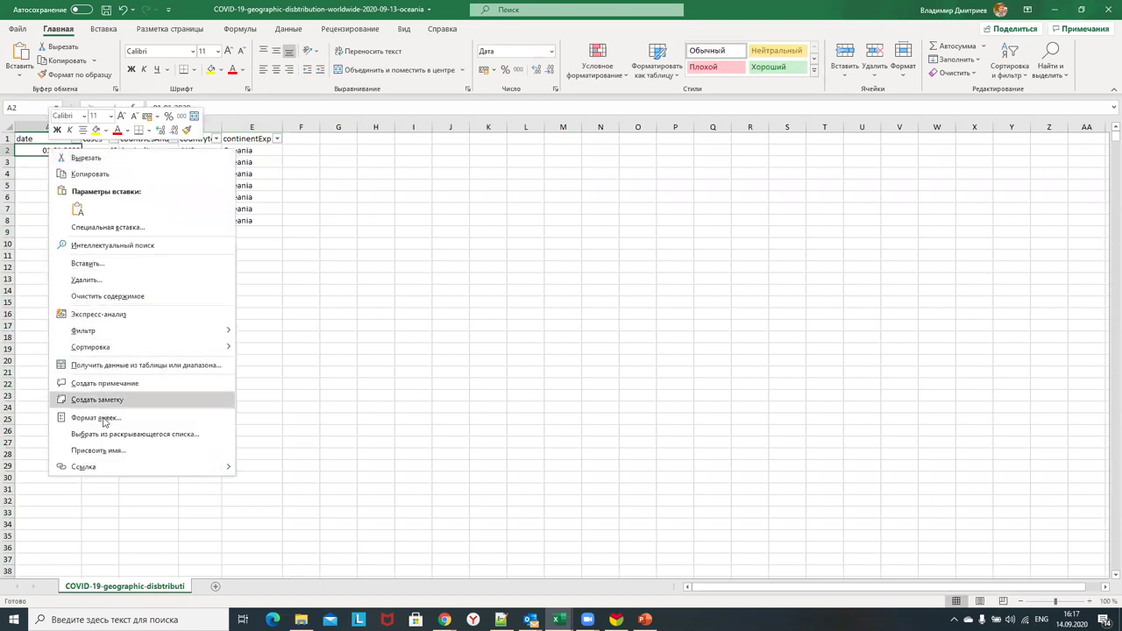
key(Escape)
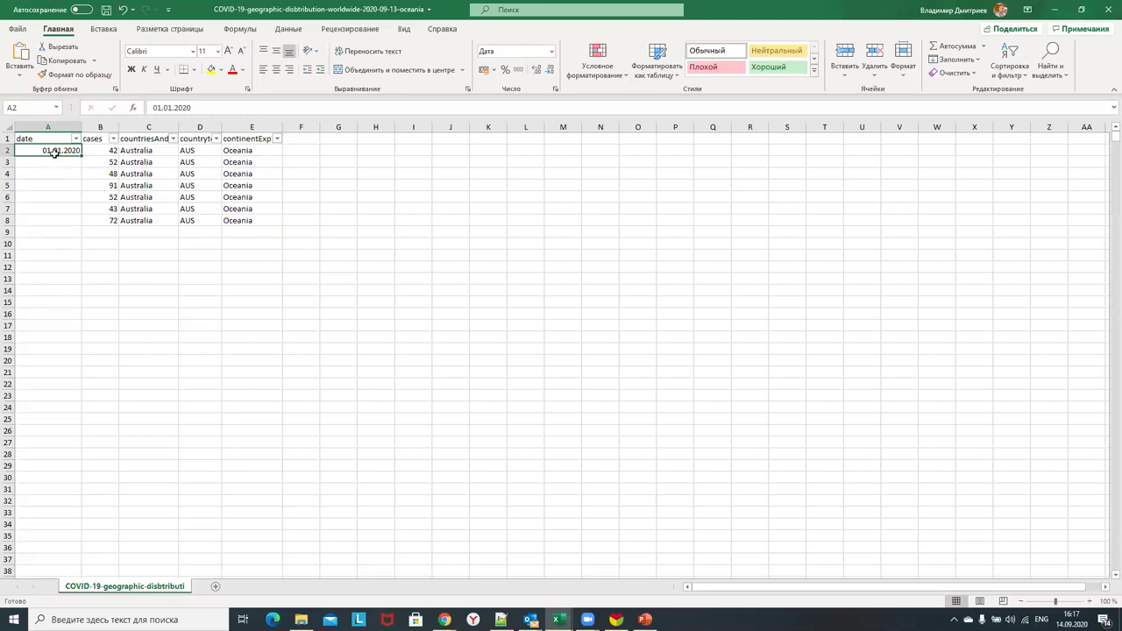
right_click(71, 151)
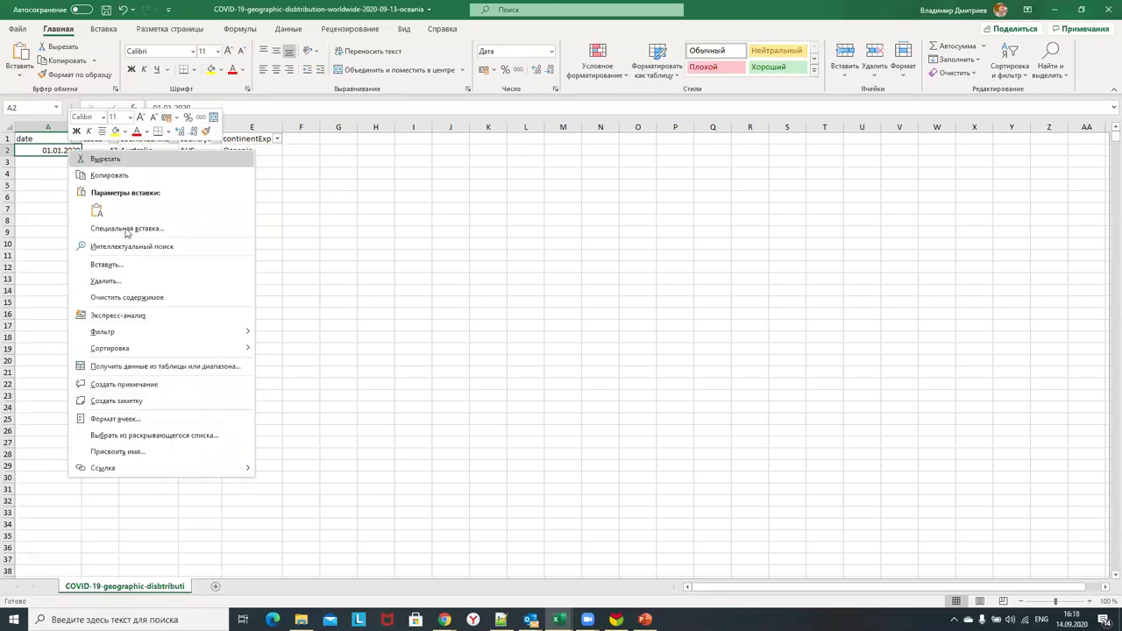
key(Escape)
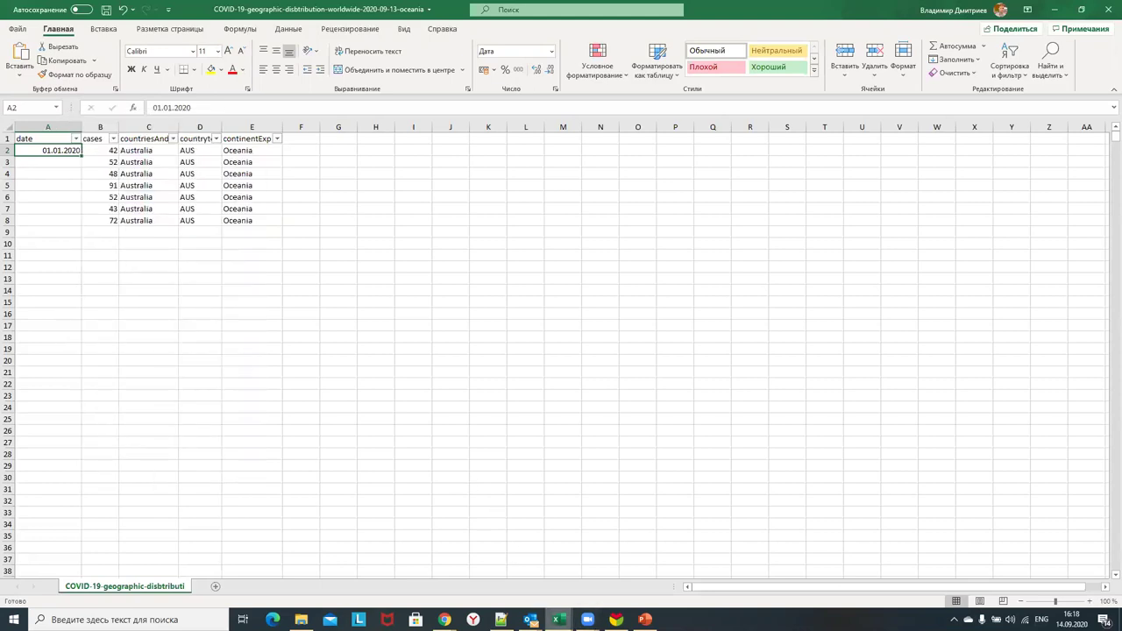
click(551, 51)
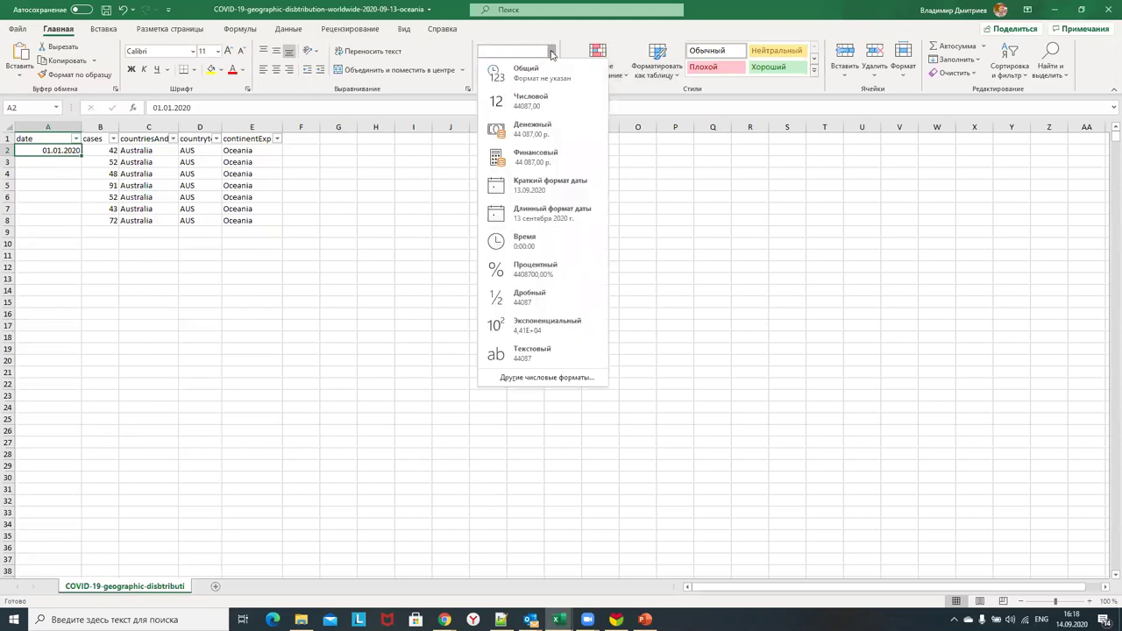
key(Escape)
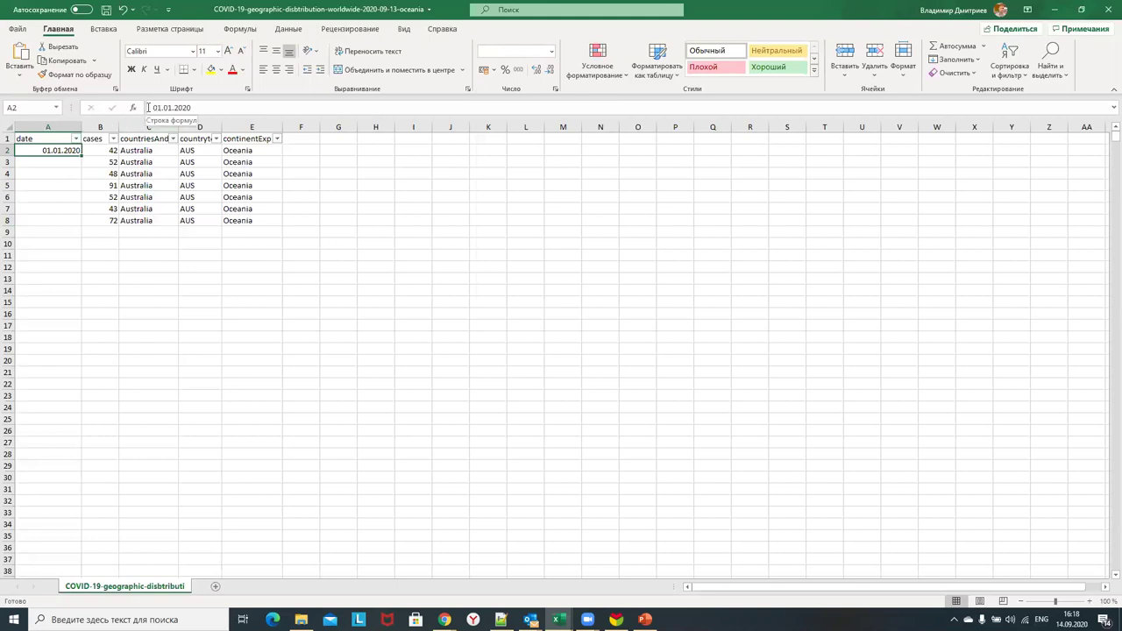
Check the A2 date value, then bring the population workbook forward from the taskbar
click(100, 332)
click(236, 347)
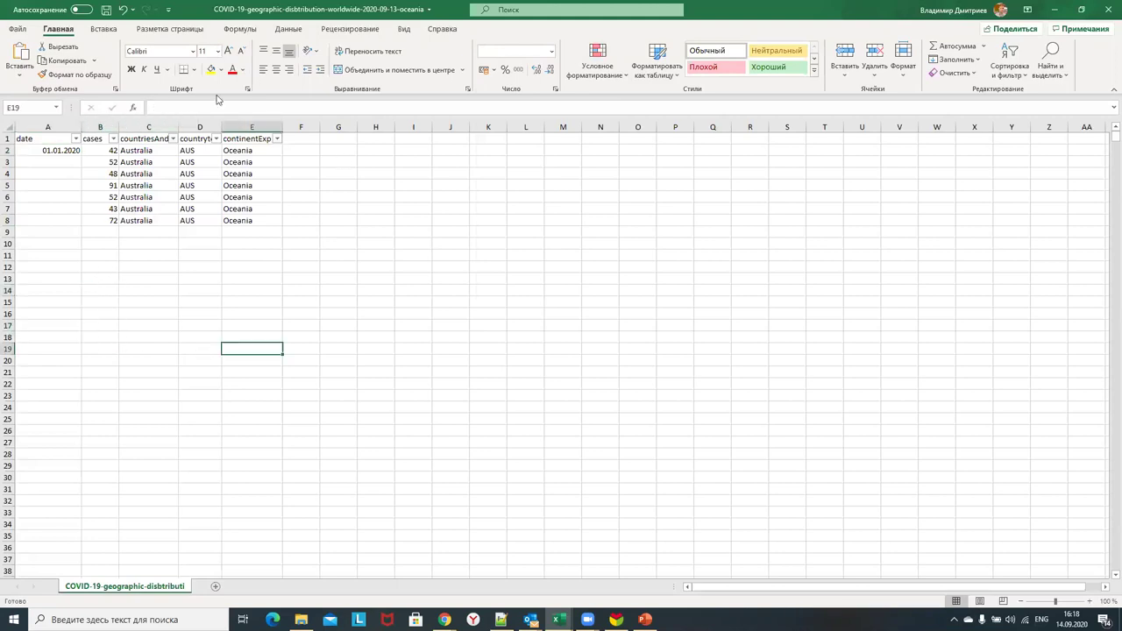
click(39, 149)
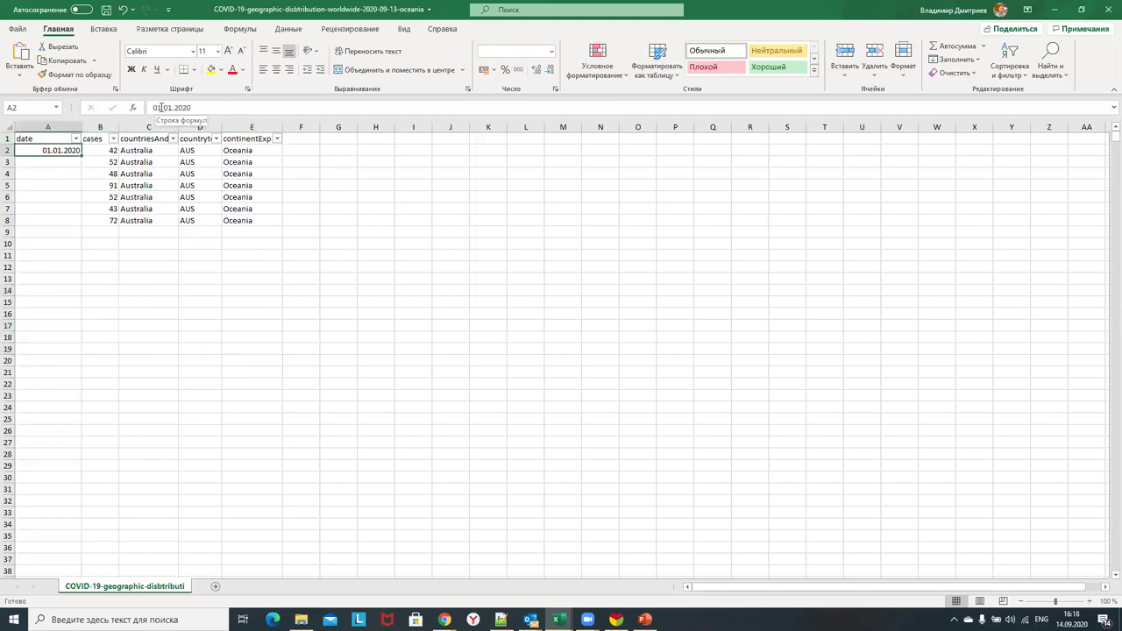
double_click(41, 149)
click(47, 165)
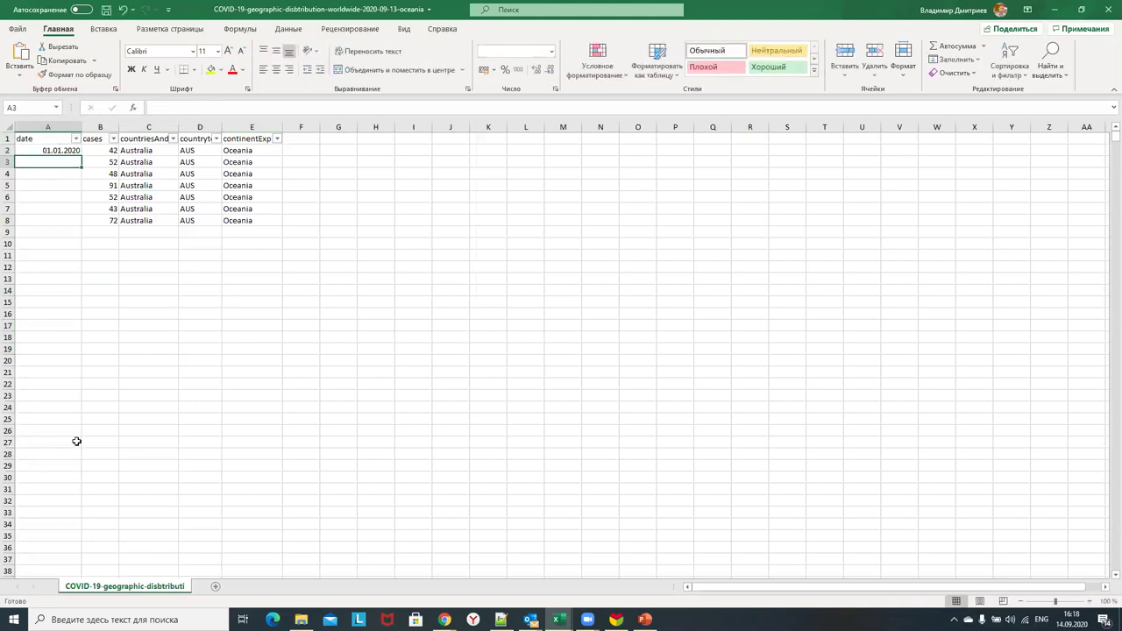
click(671, 348)
click(561, 358)
click(483, 322)
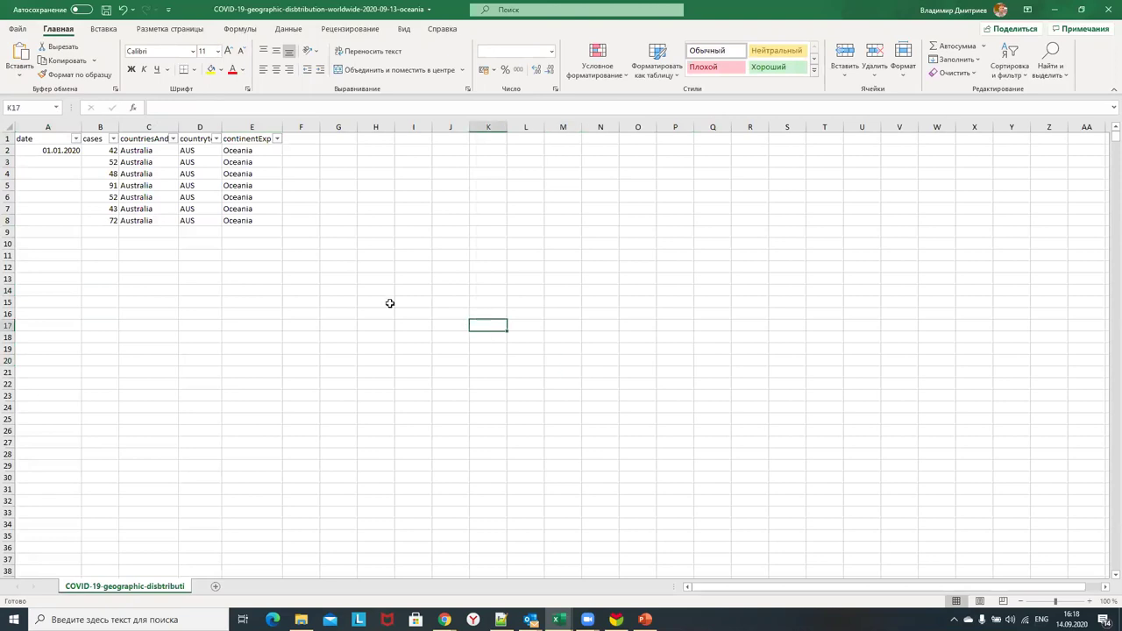
double_click(44, 200)
key(Escape)
click(58, 165)
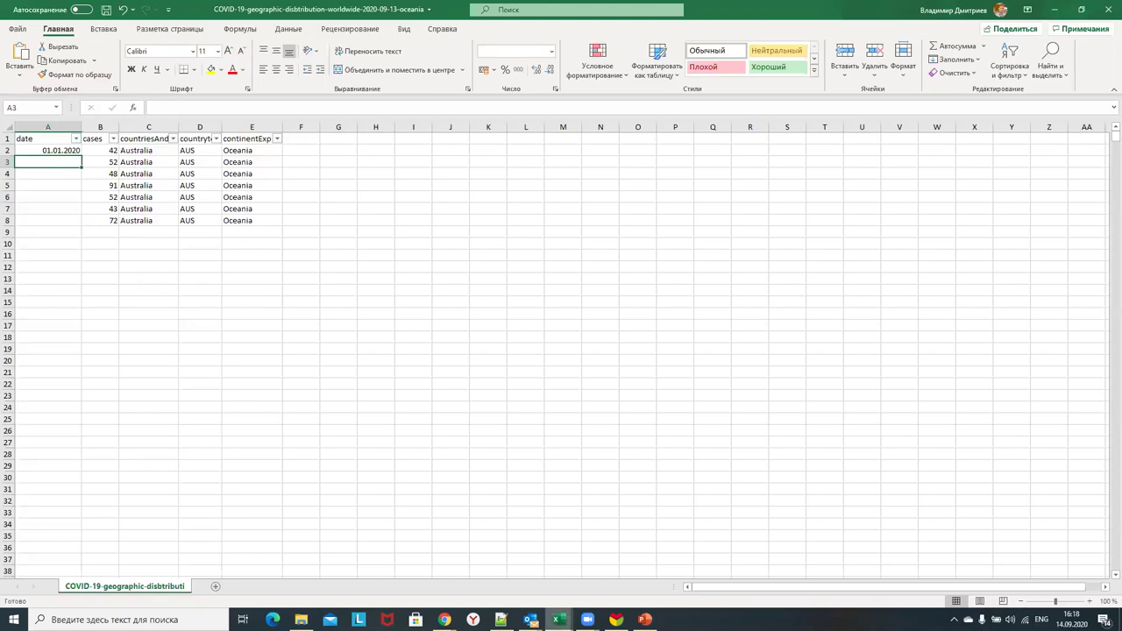
click(556, 620)
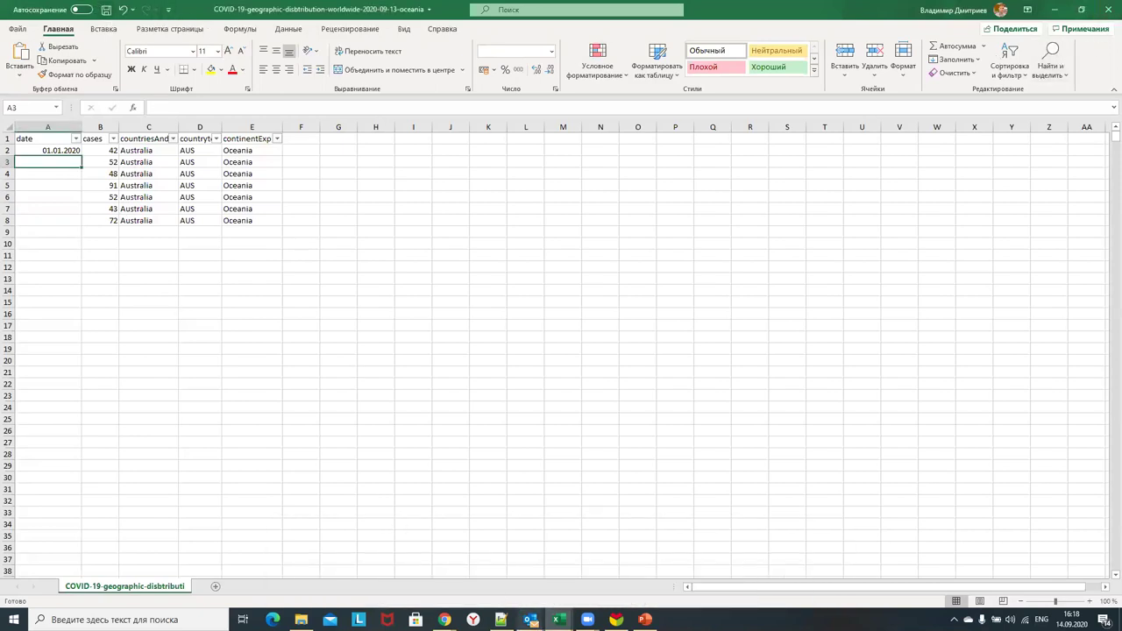
click(556, 619)
Glance at the population workbook, close it, and return to cell A3 of the oceania sheet
click(680, 565)
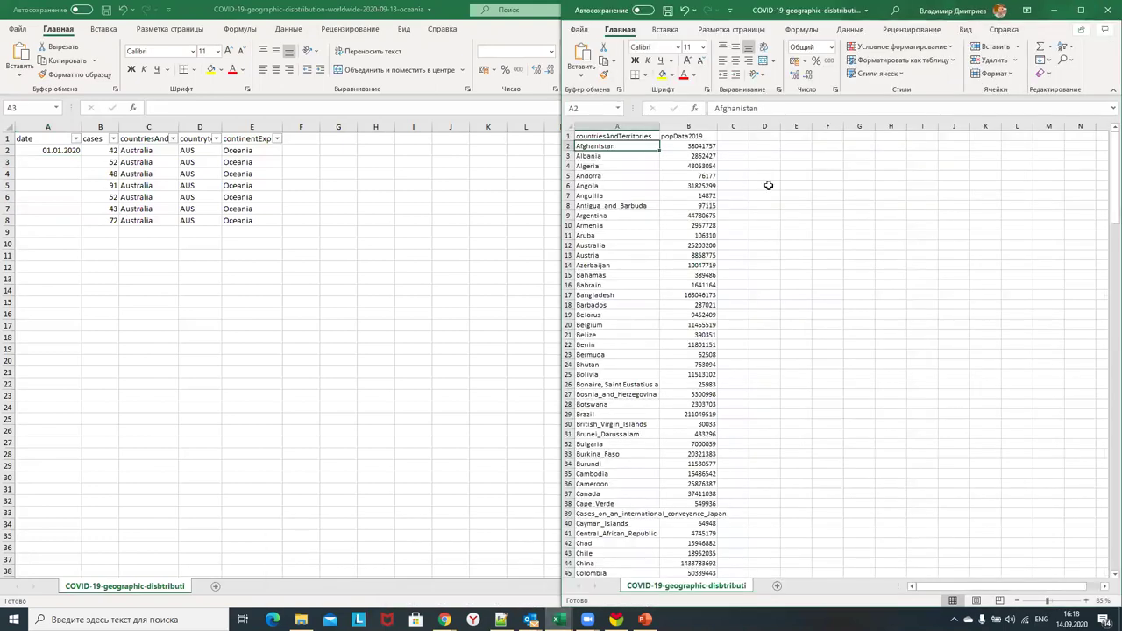
click(1104, 10)
double_click(29, 172)
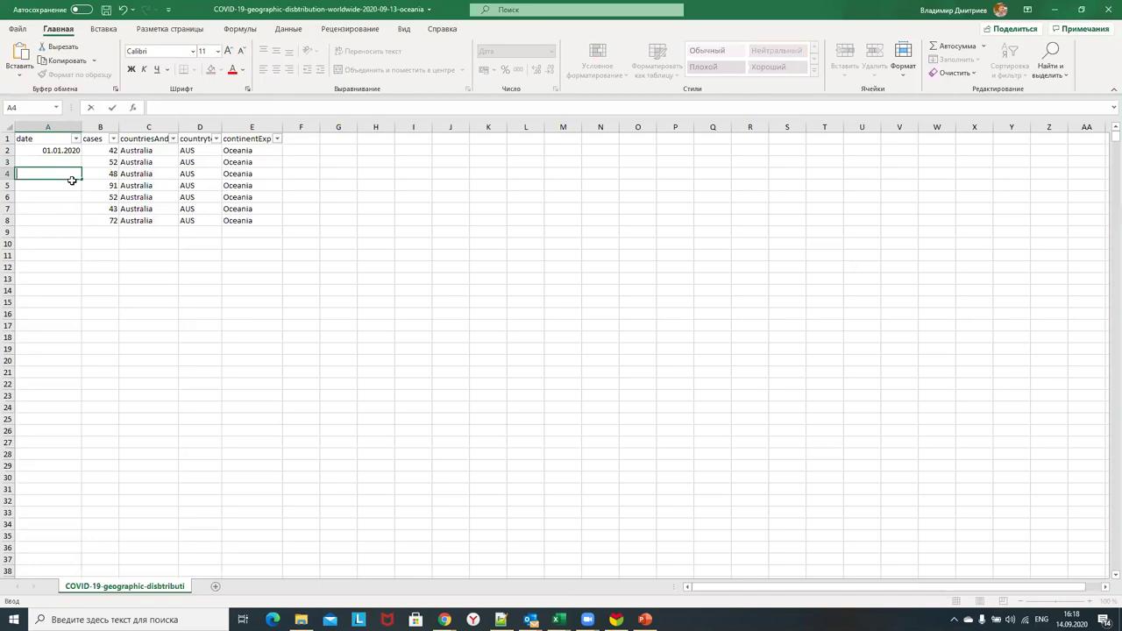
key(Up)
key(Up)
key(Down)
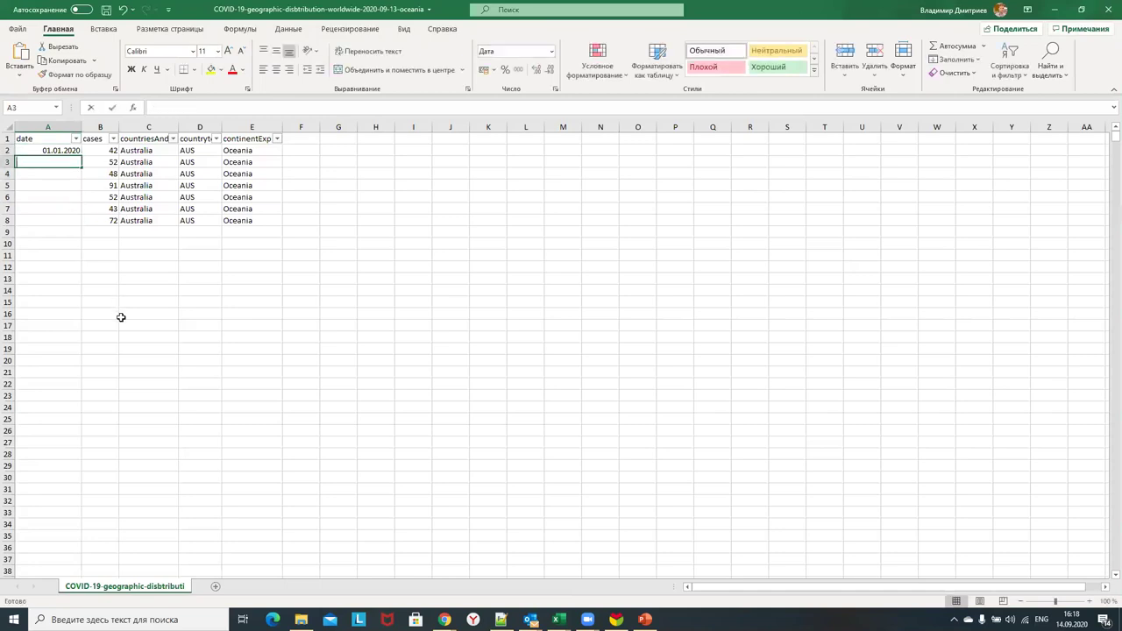
Enter 01.2020 in A3, then clear the mistaken 27.11.1932 date from A4
text(01.2020)
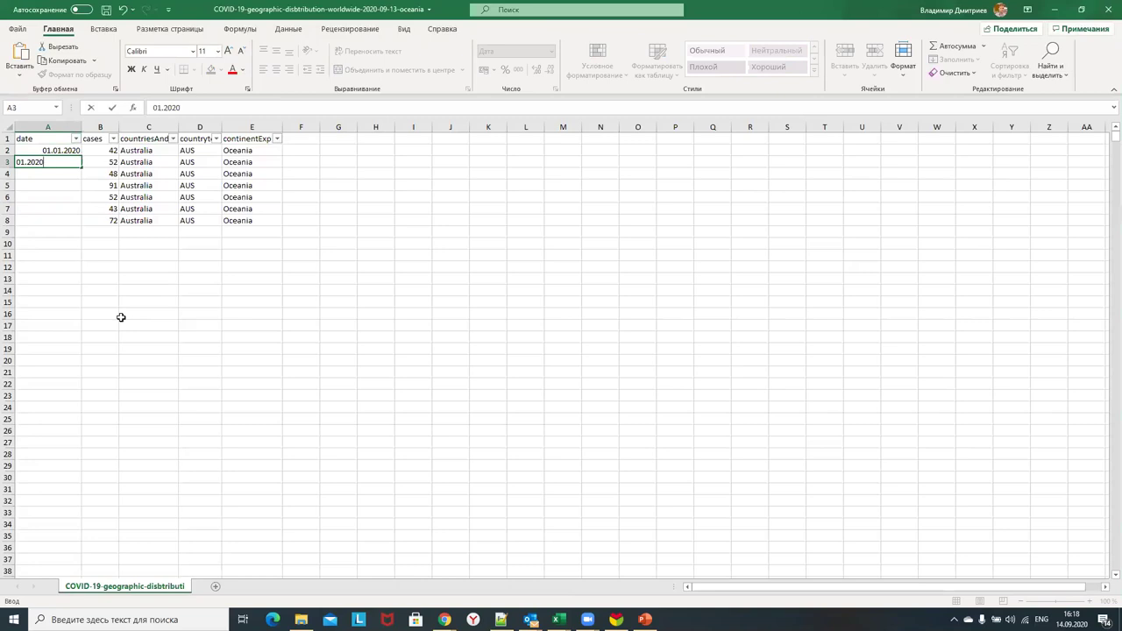
key(ctrl+Return)
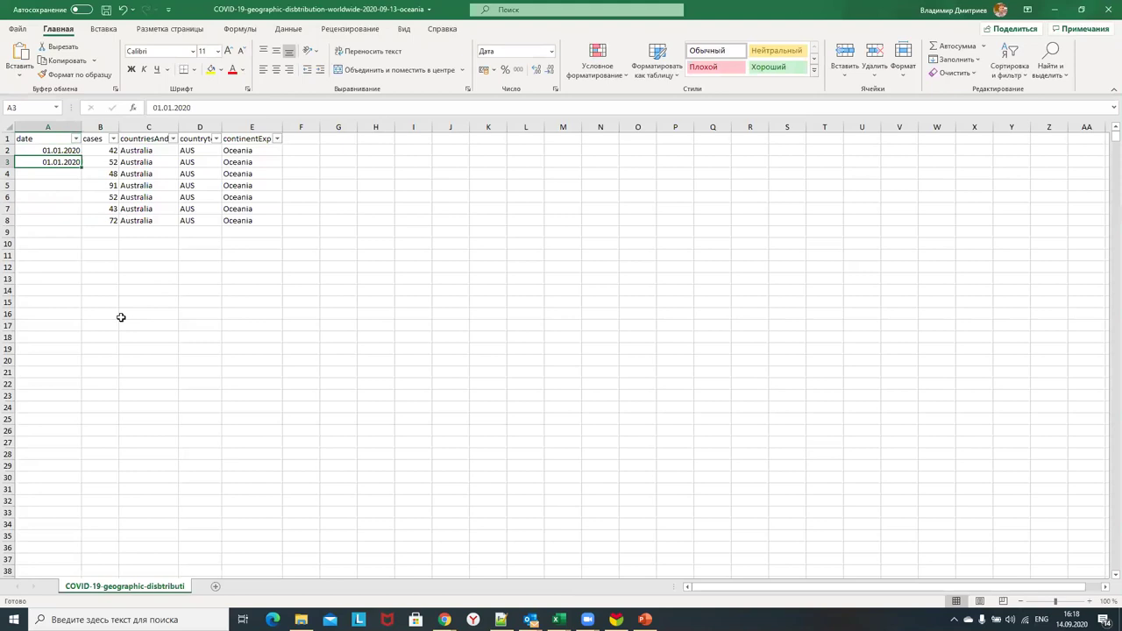
key(Return)
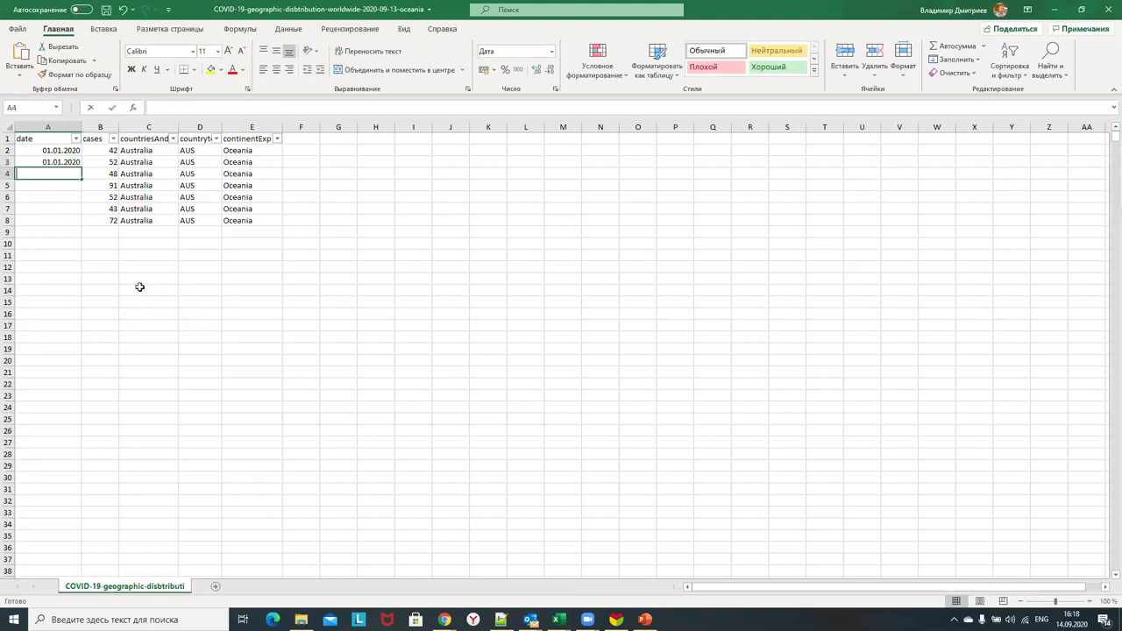
text(012020)
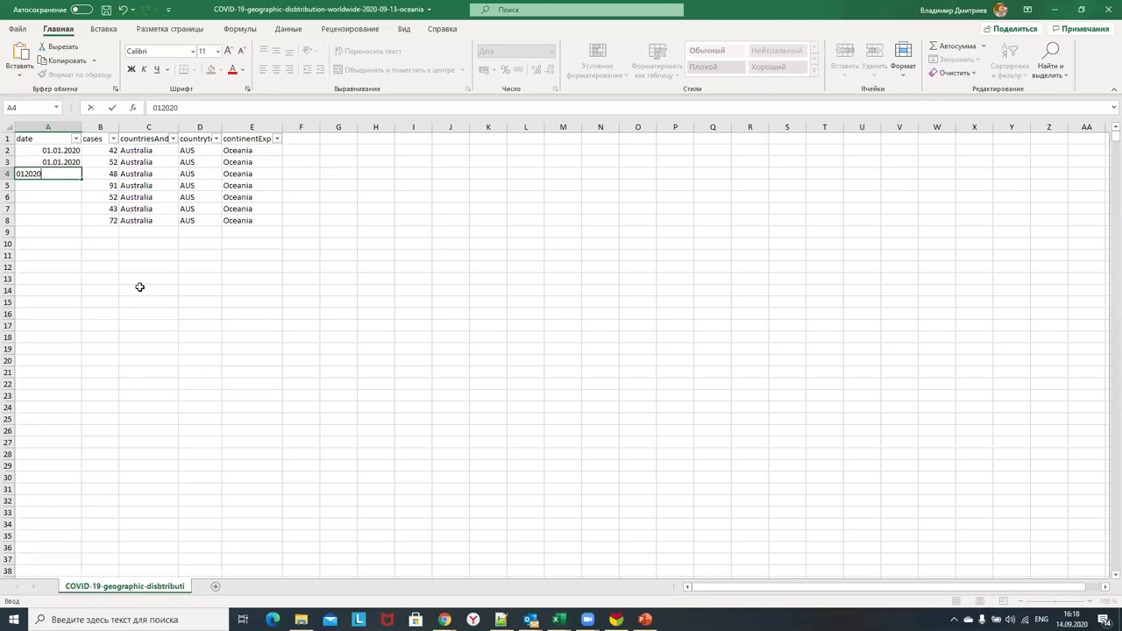
key(Return)
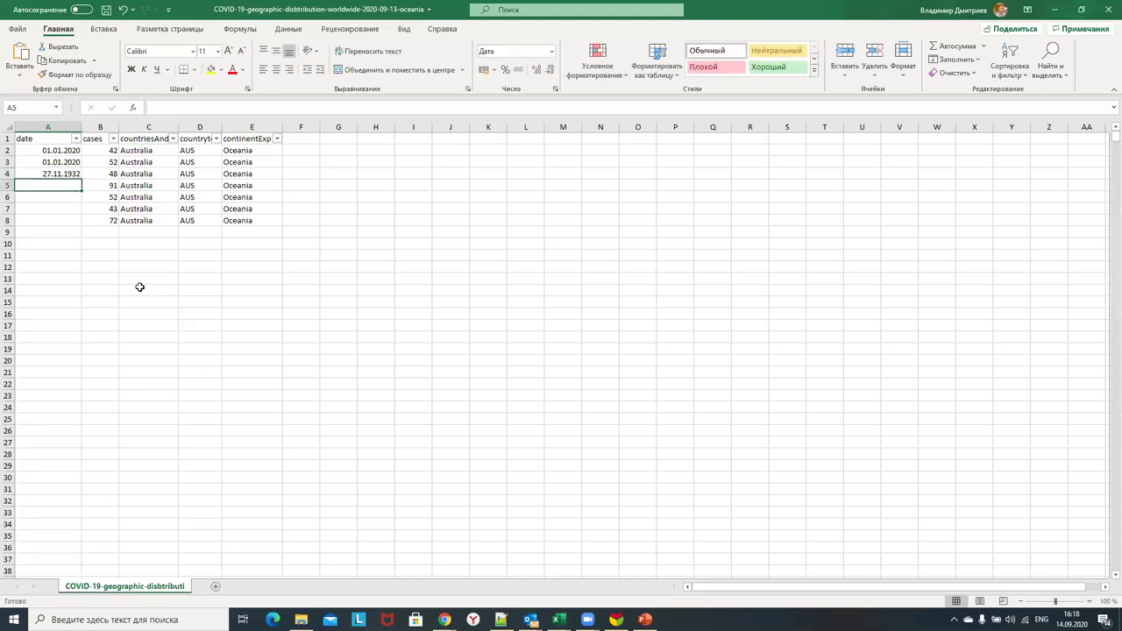
key(Up)
key(Delete)
key(Up)
key(Down)
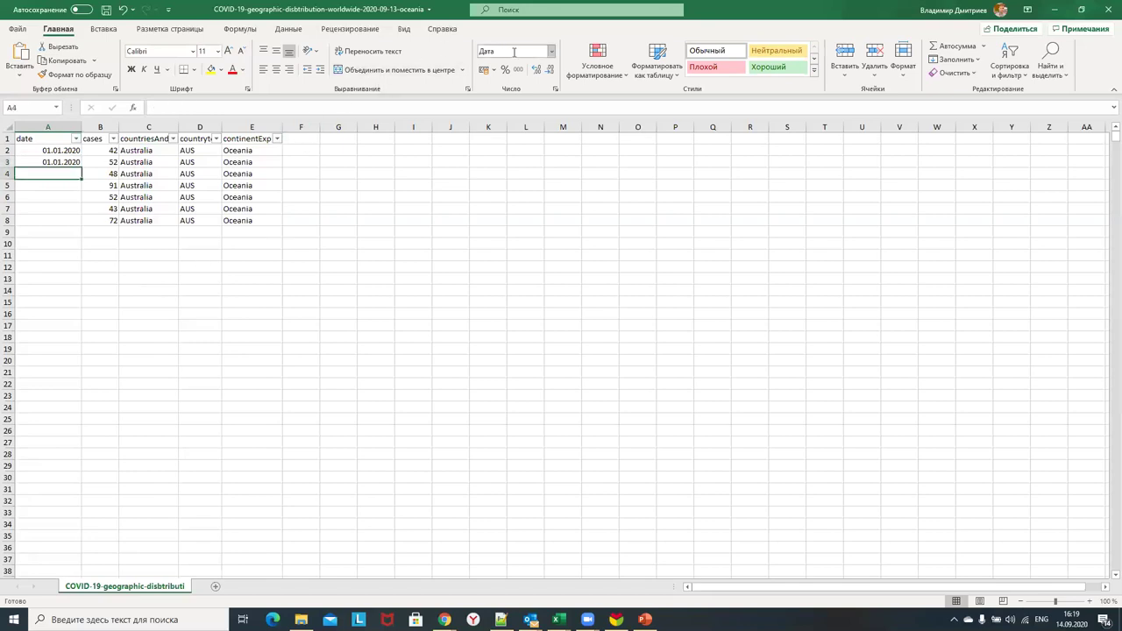
Apply the Text number format to the date cells, turning them into 43831
click(552, 53)
click(534, 375)
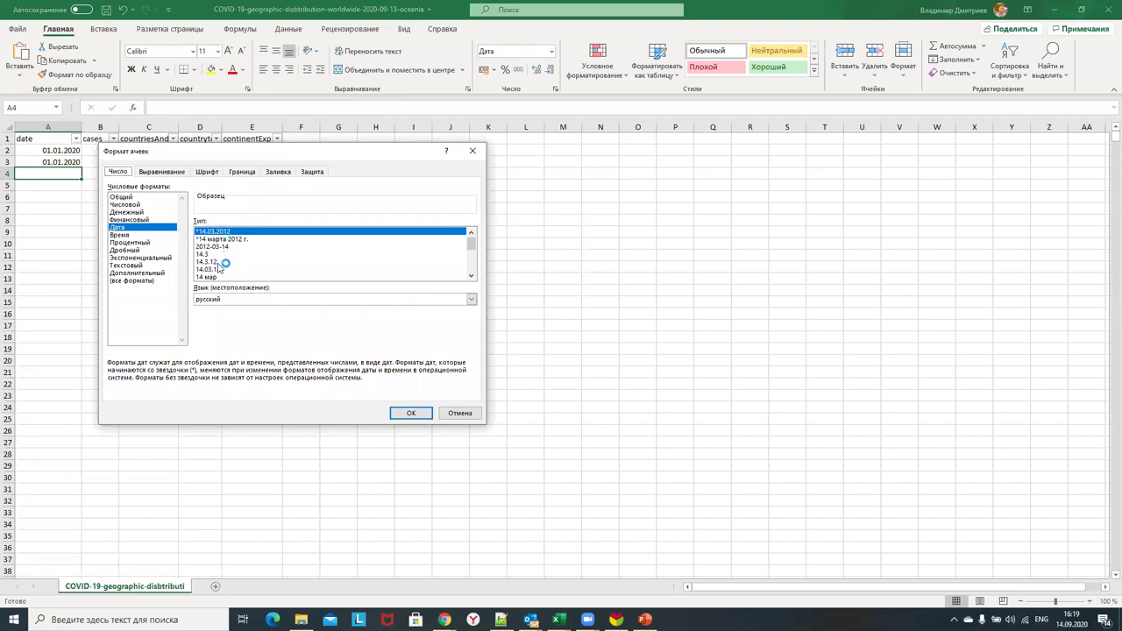
scroll(224, 270, down, 5)
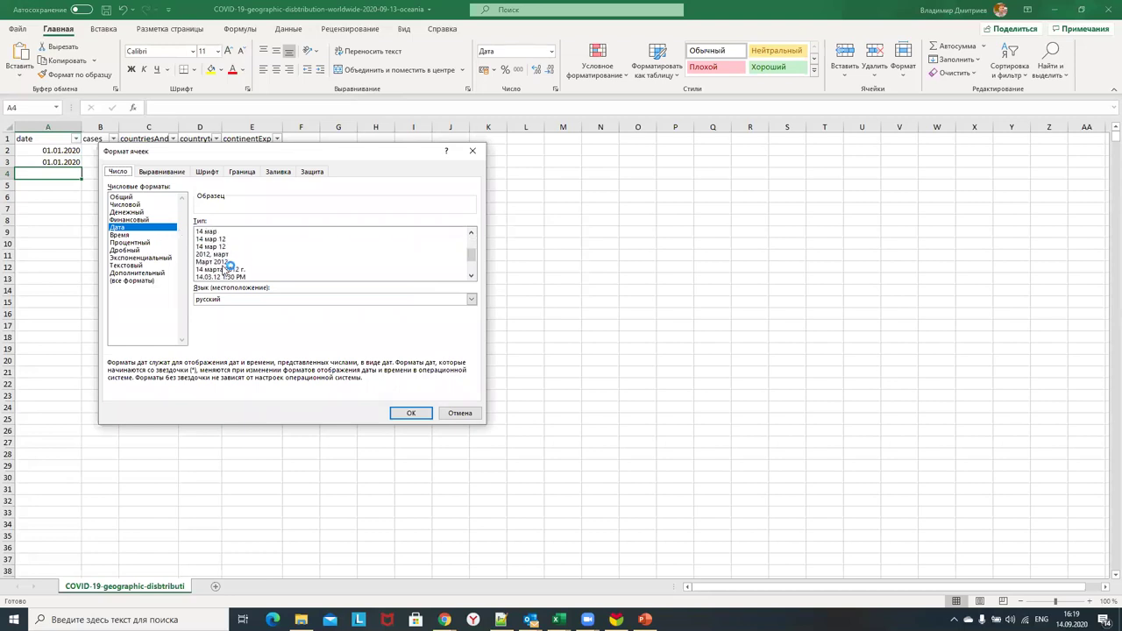
scroll(235, 271, down, 1)
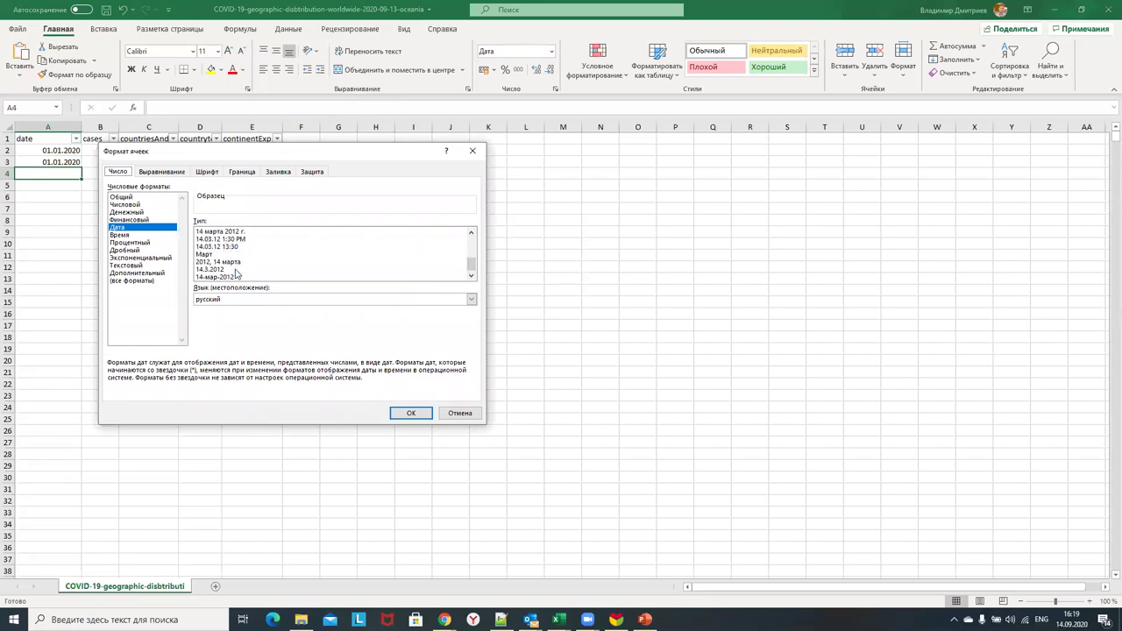
scroll(228, 272, up, 3)
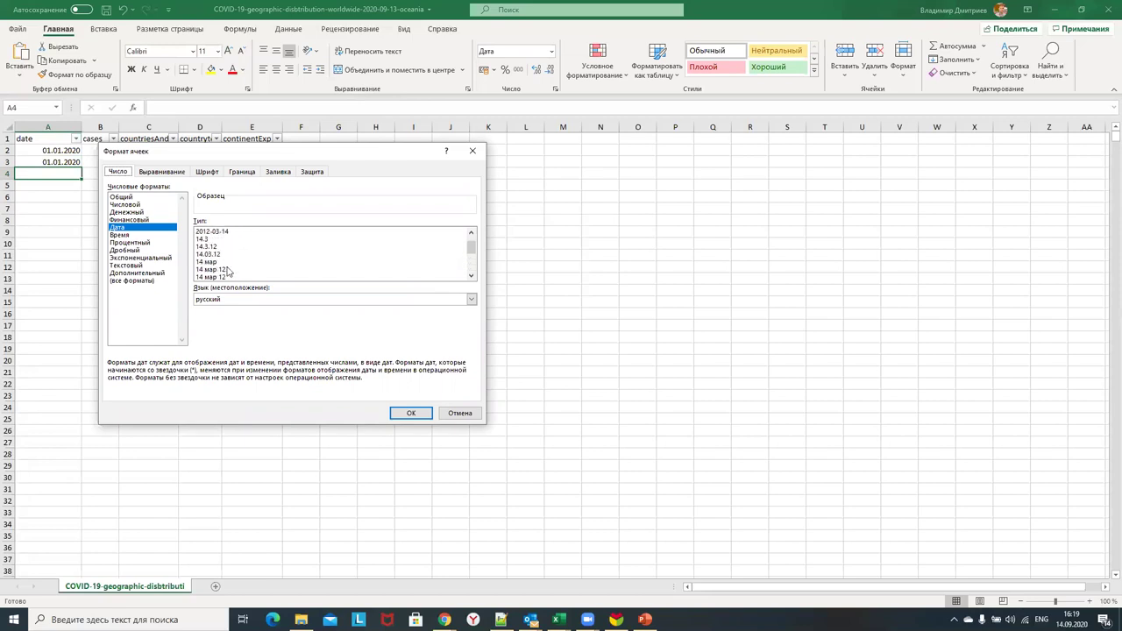
scroll(227, 271, up, 1)
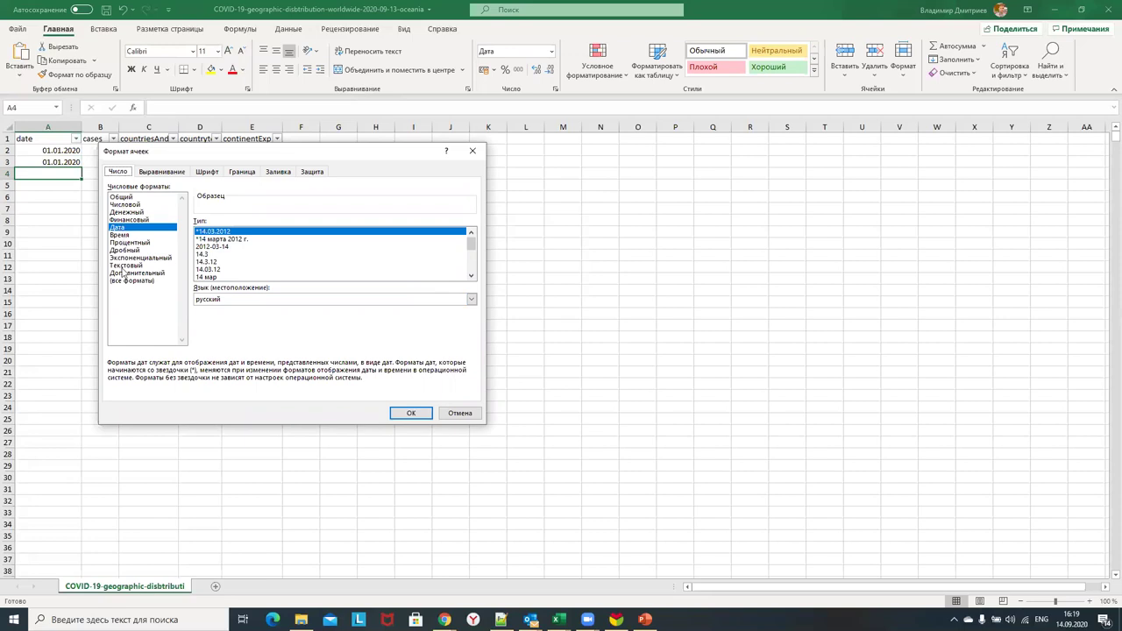
click(124, 264)
click(410, 413)
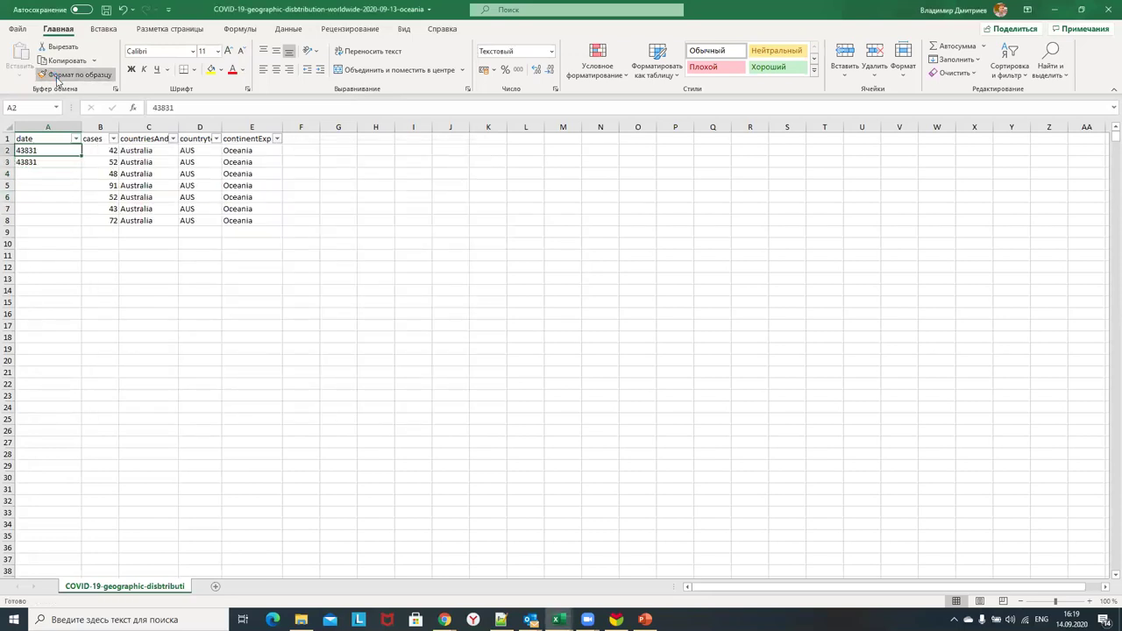
Enter the month texts 01/2020, 02/2020 and 03/2020 in cells A2 through A4
key(Down)
key(Down)
key(Down)
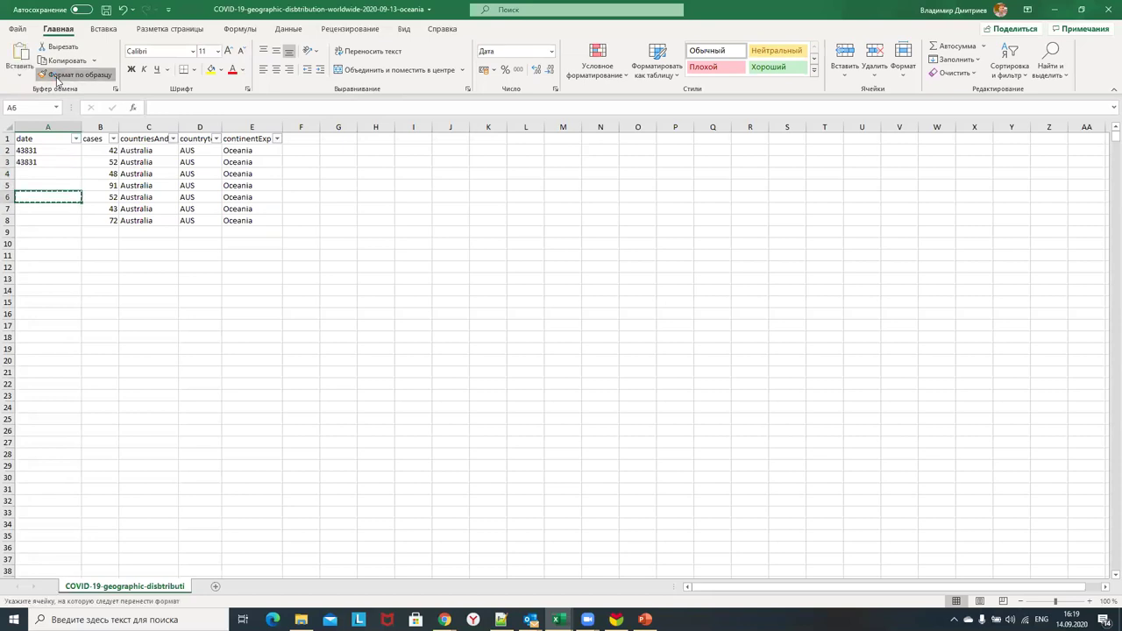
key(Down)
key(Up)
key(Up)
key(Up)
key(Up)
key(Up)
key(Up)
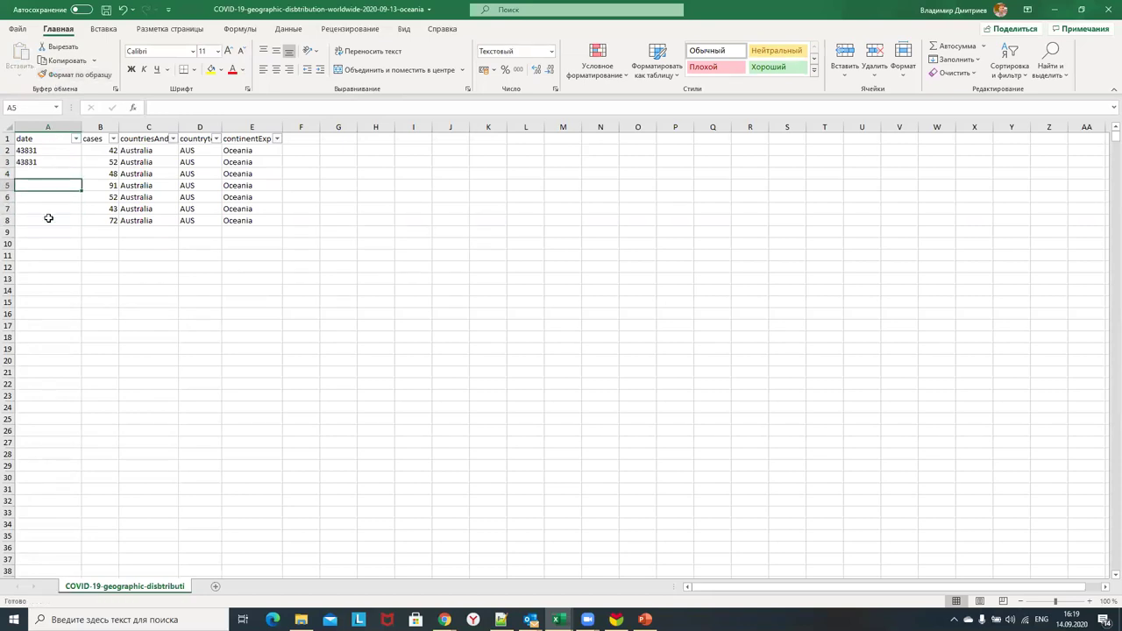
text(01/)
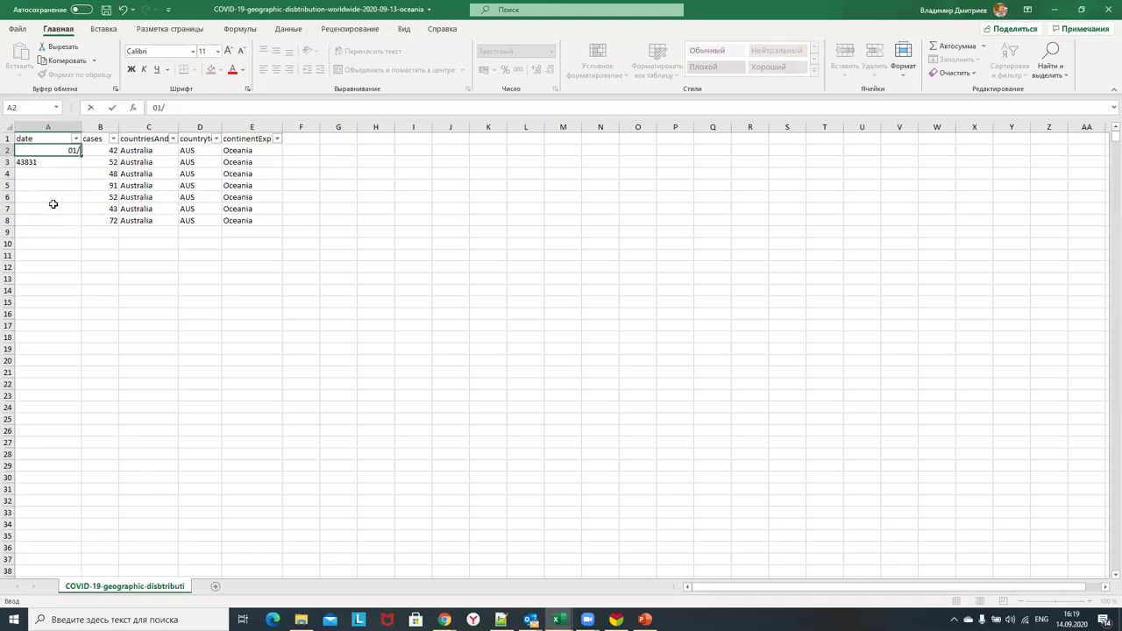
text(2020)
key(Return)
key(Up)
key(Down)
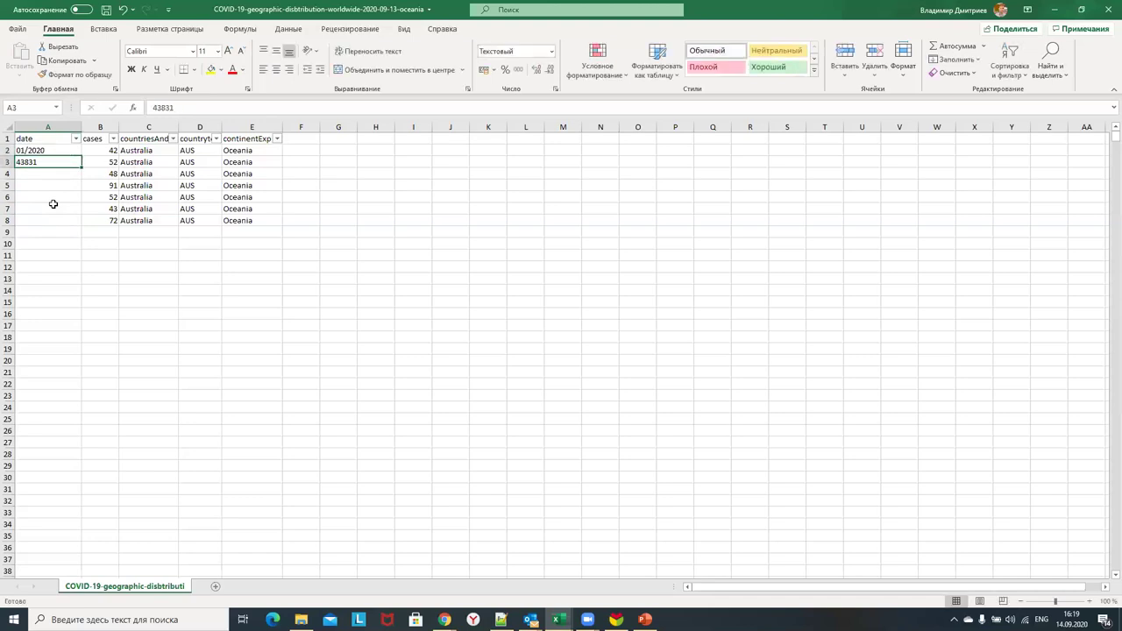
text(02/2020)
key(Return)
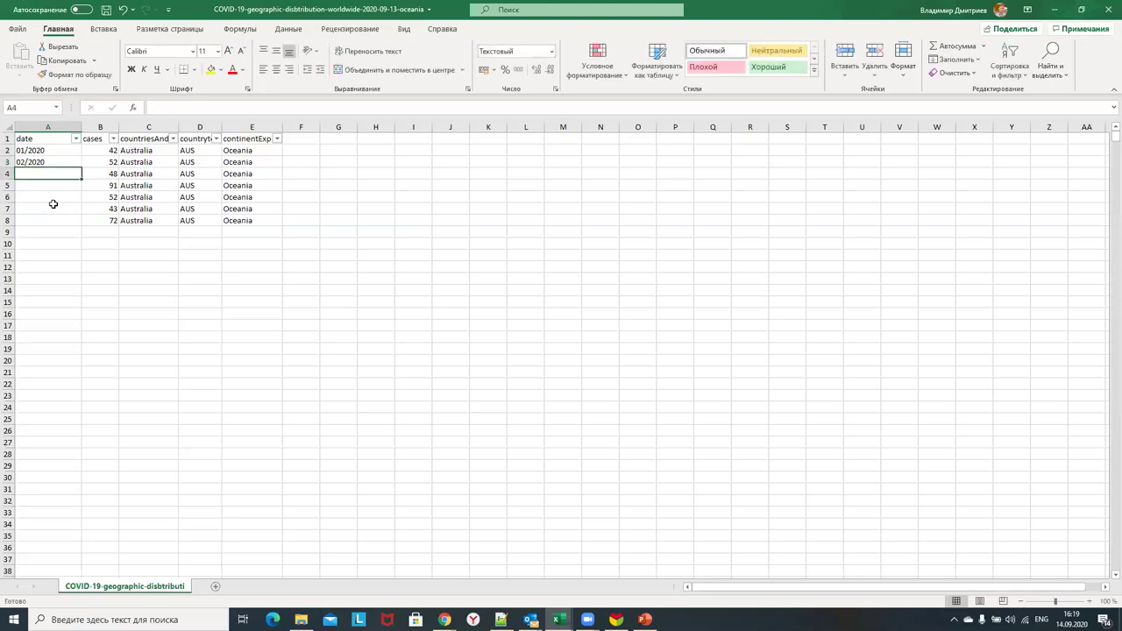
text(03)
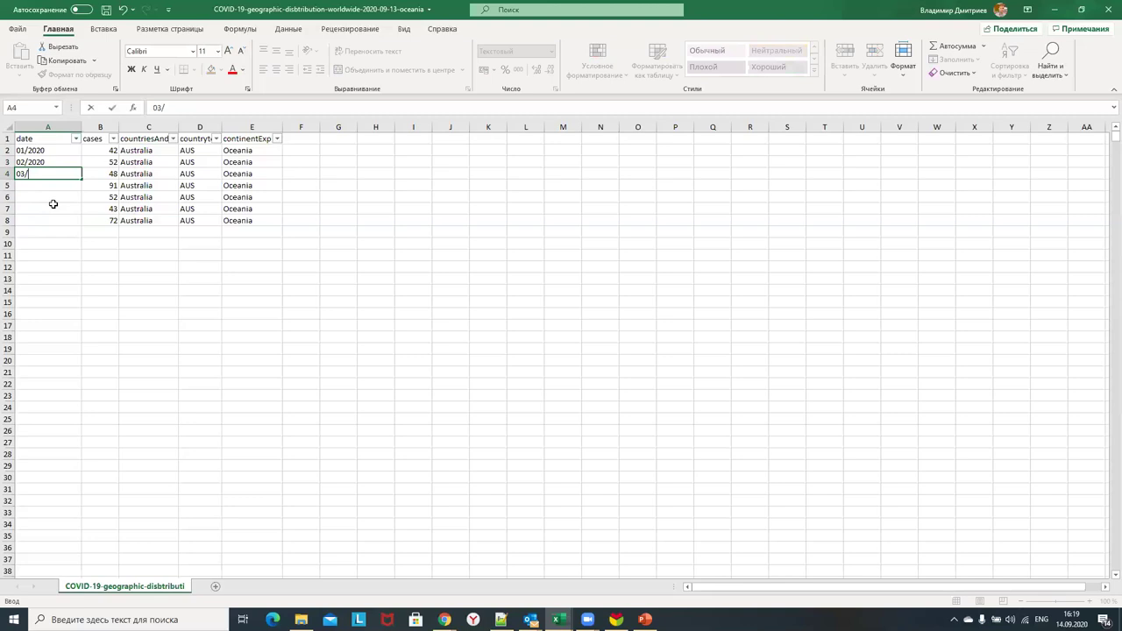
text(/2020)
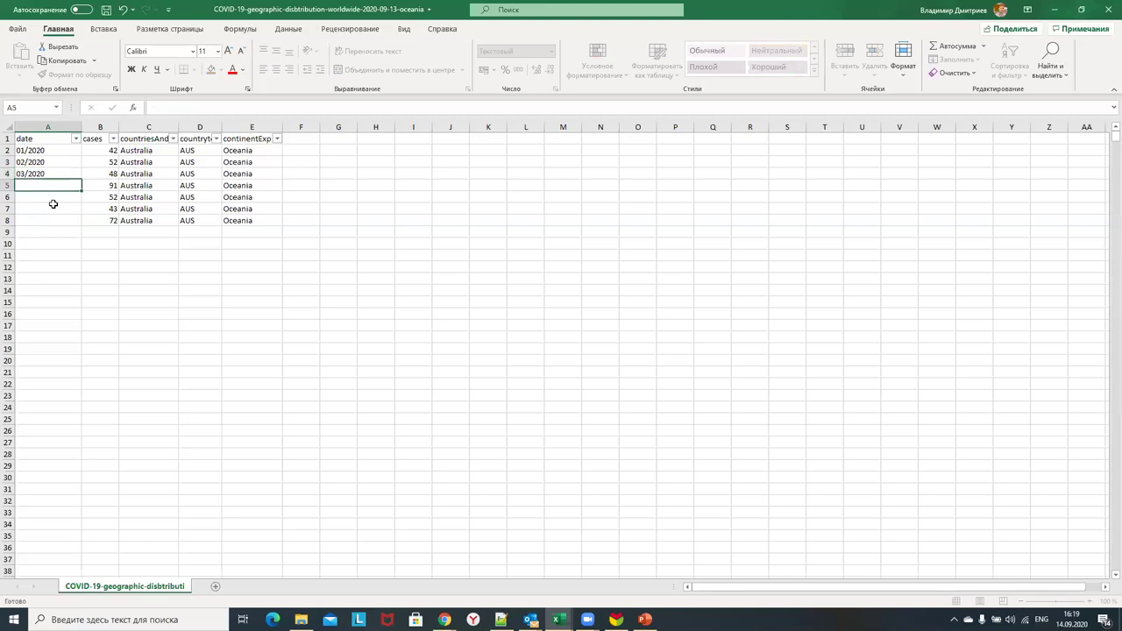
key(ctrl+Return)
Fill the month text down to row 8, then correct A5 to 04/2020 and A6 to 05/2020
drag(81, 178, 82, 226)
click(30, 186)
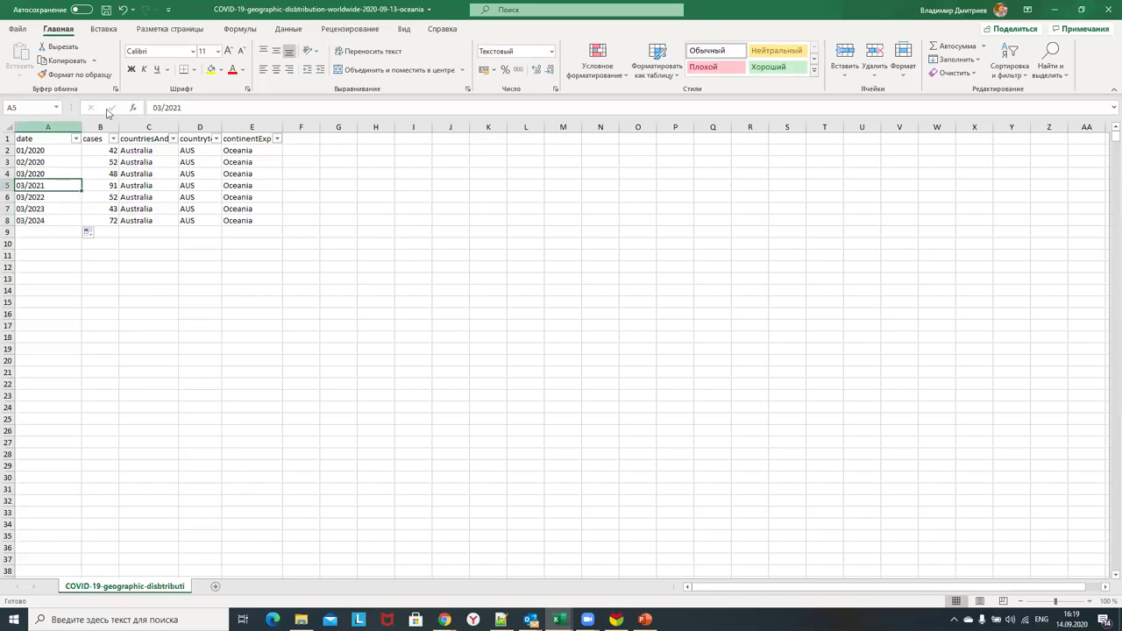
click(189, 108)
key(BackSpace)
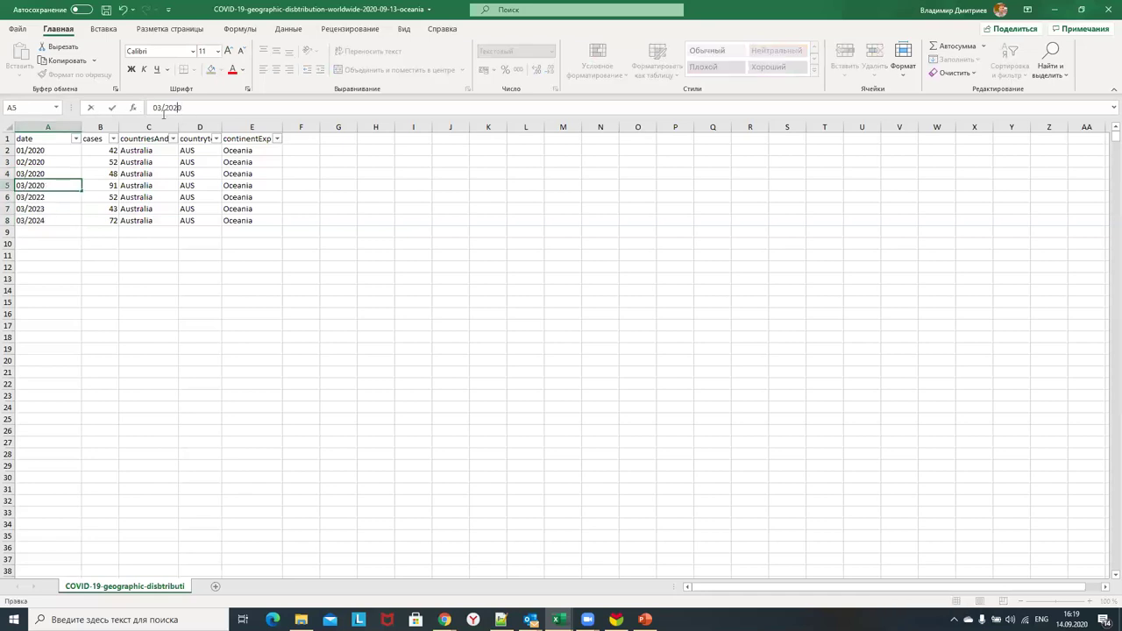
key(Return)
click(202, 109)
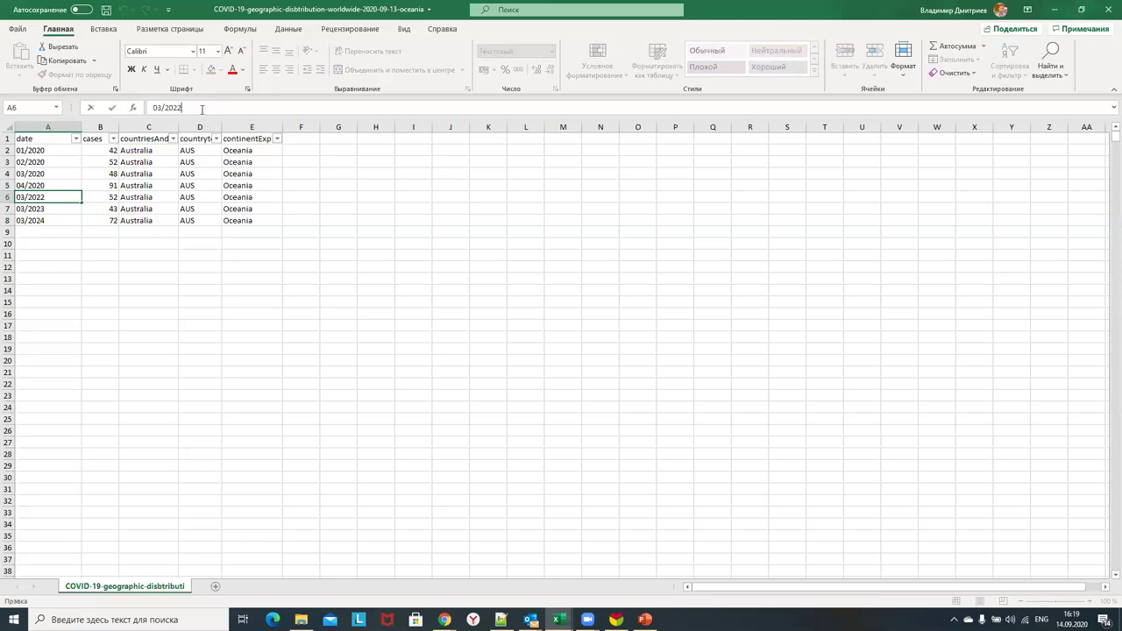
key(BackSpace)
text(5)
key(Return)
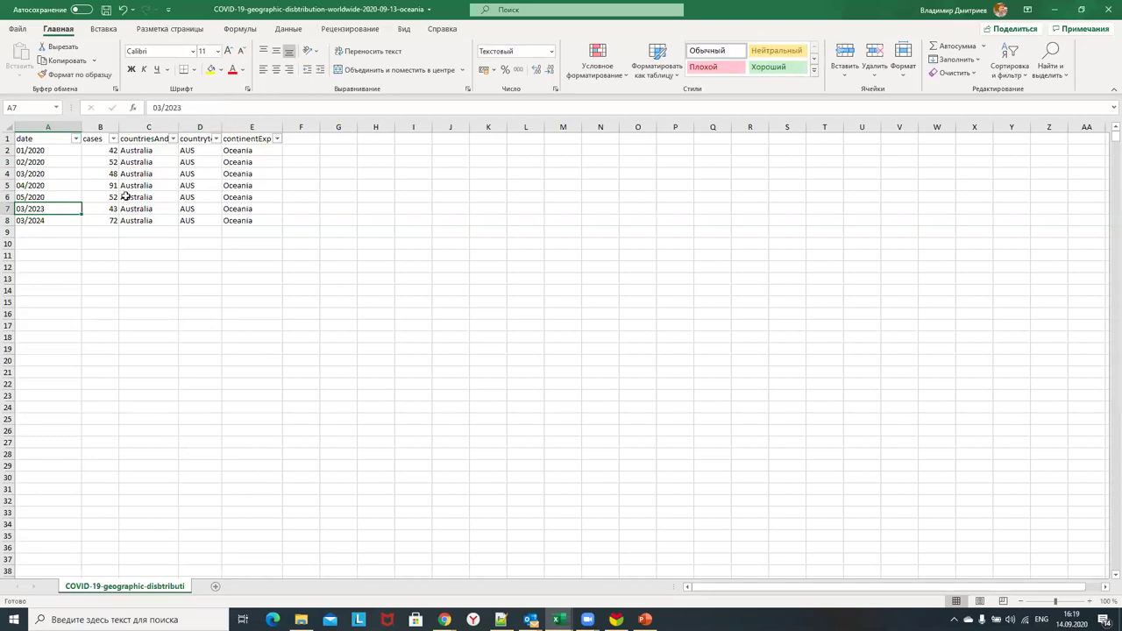
Change the row 7 date from 03/2023 to 06/2020 and delete the 03/2024 row 8
click(48, 218)
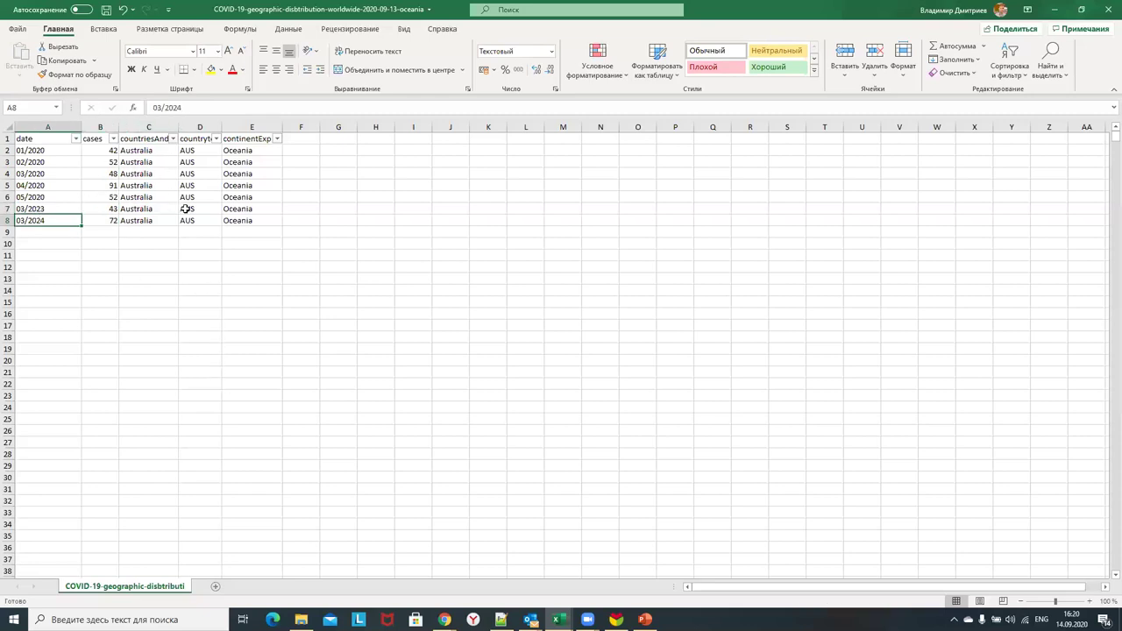
click(58, 210)
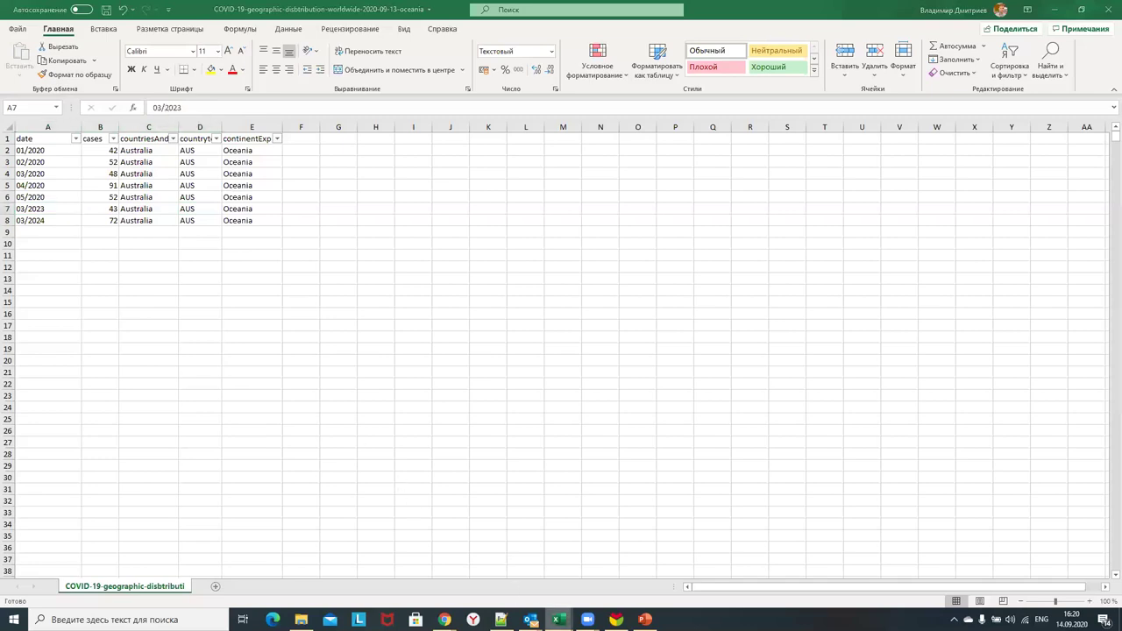
mouse_move(556, 618)
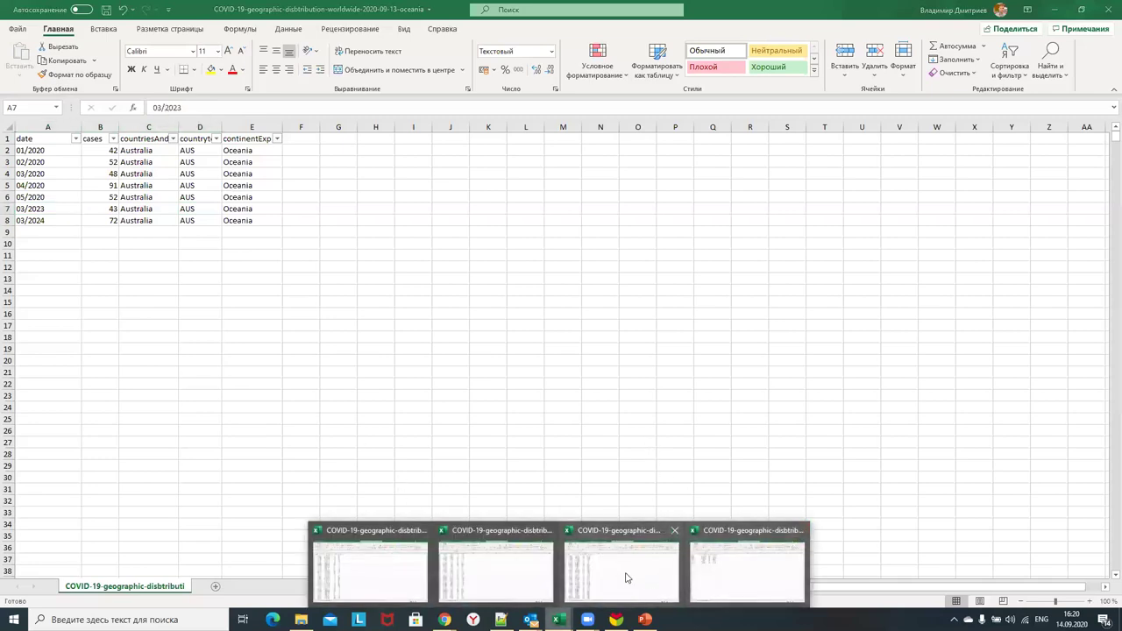
click(626, 573)
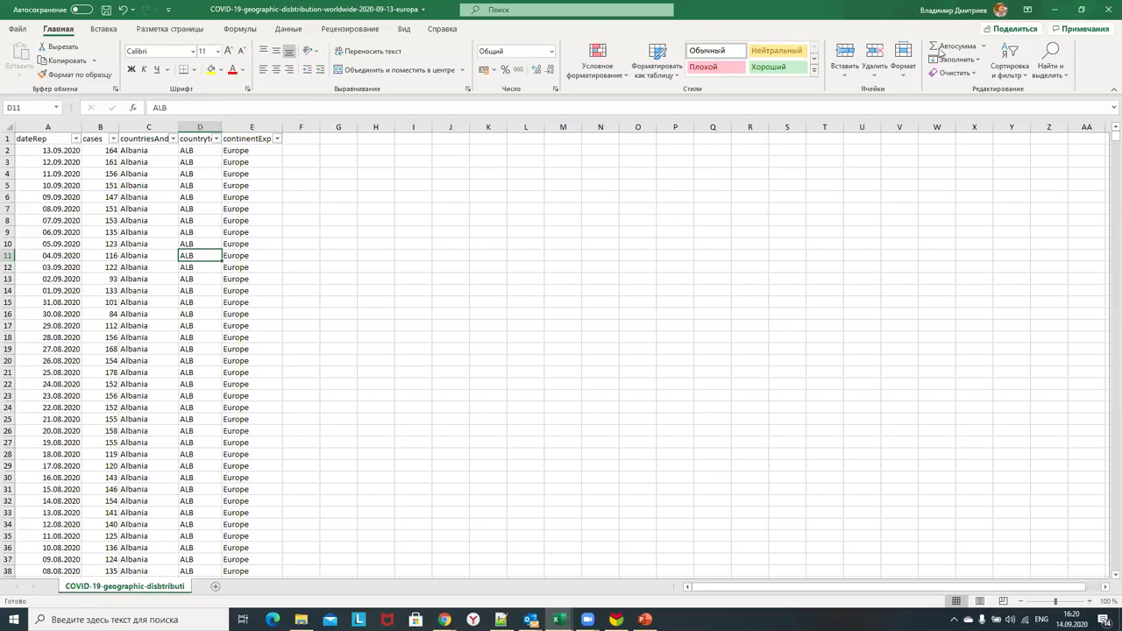
key(ctrl+Tab)
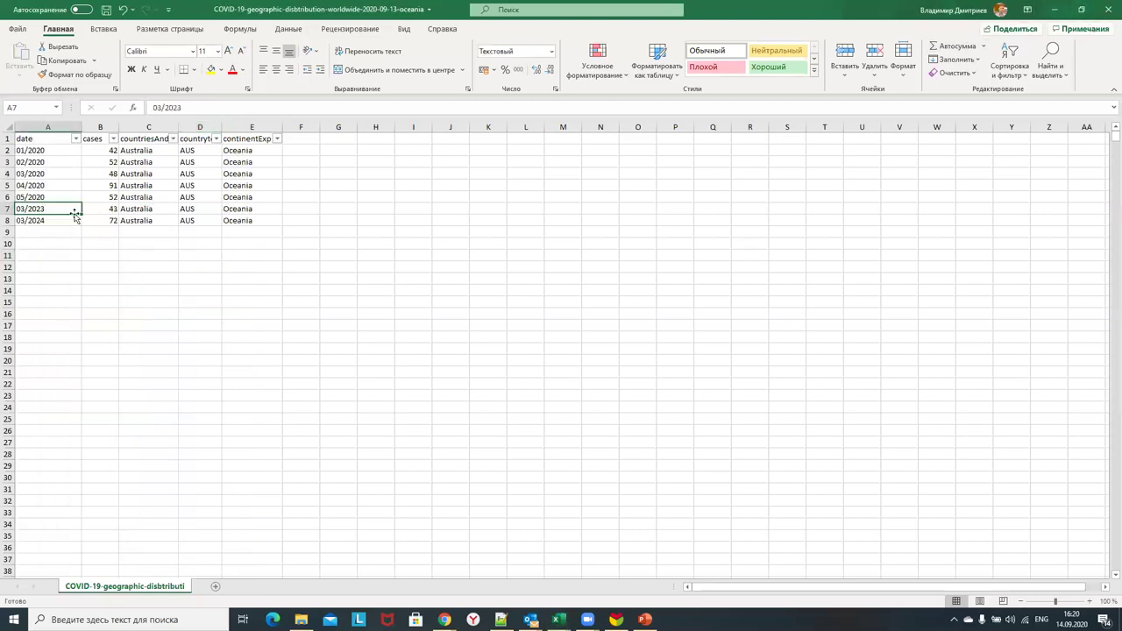
key(F2)
key(BackSpace)
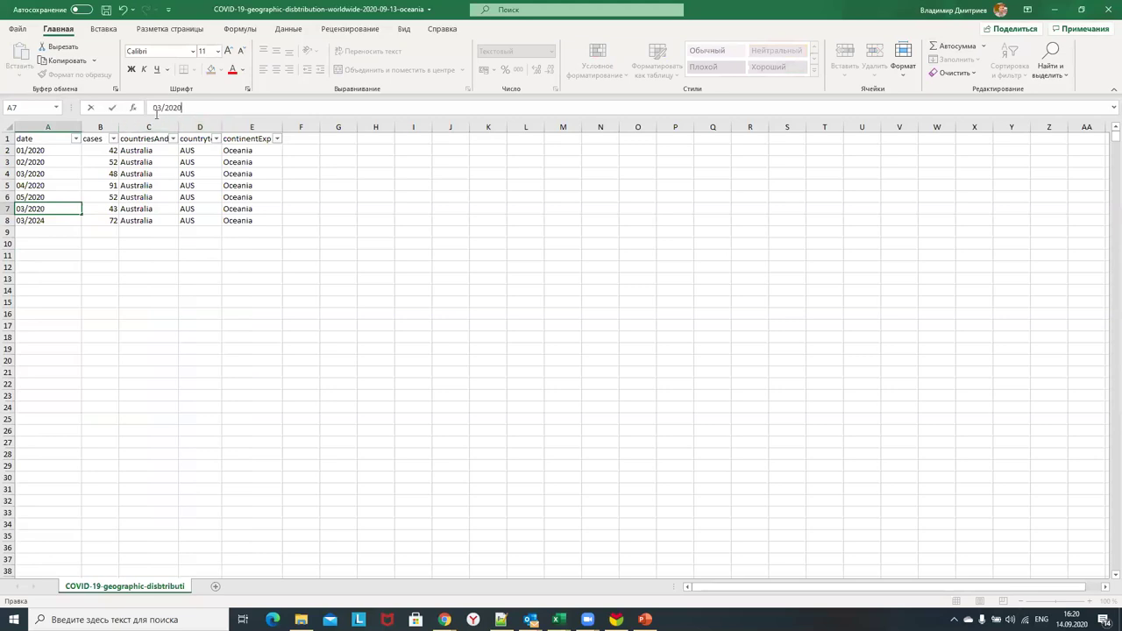
key(BackSpace)
text(6)
key(Return)
drag(7, 226, 7, 219)
click(7, 226)
click(211, 278)
Save the table as a new workbook named 'test date'
click(17, 28)
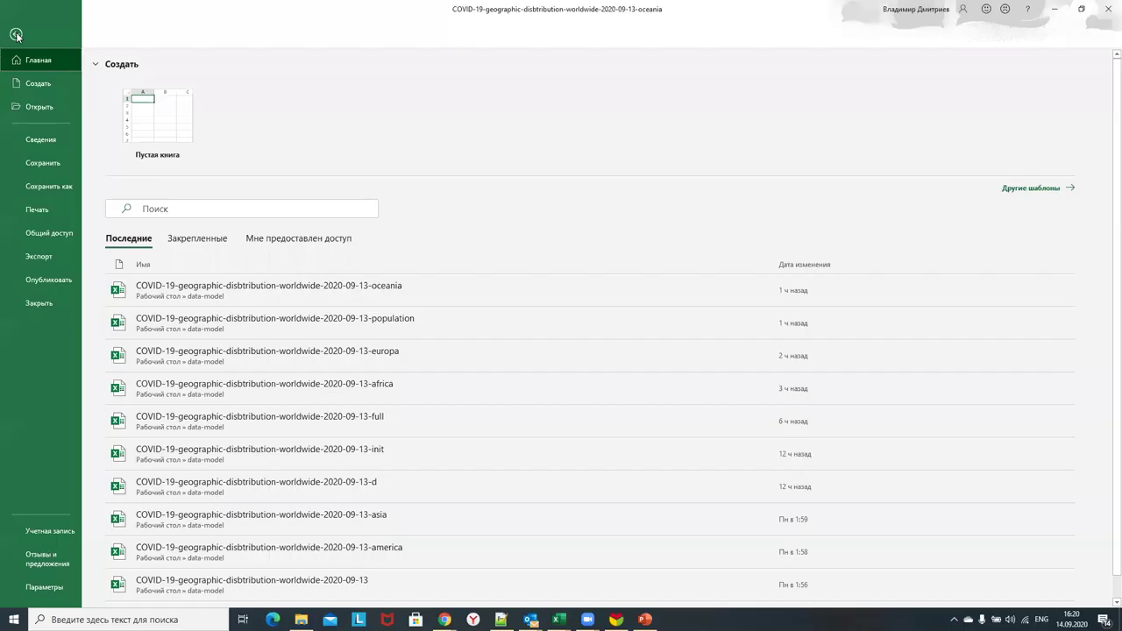
click(45, 186)
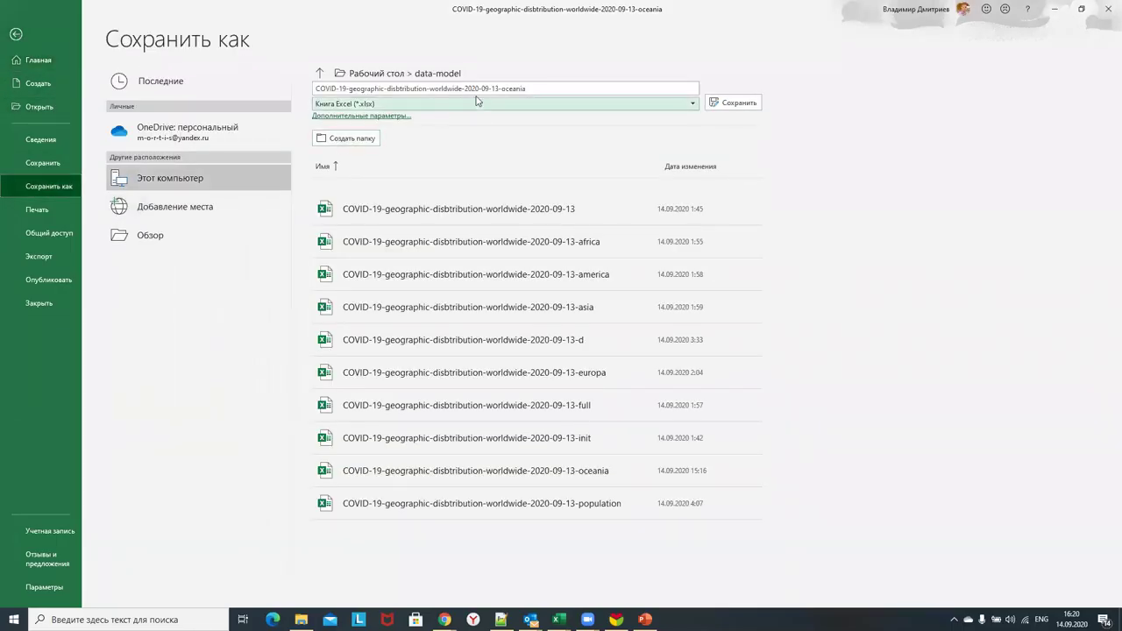
click(533, 90)
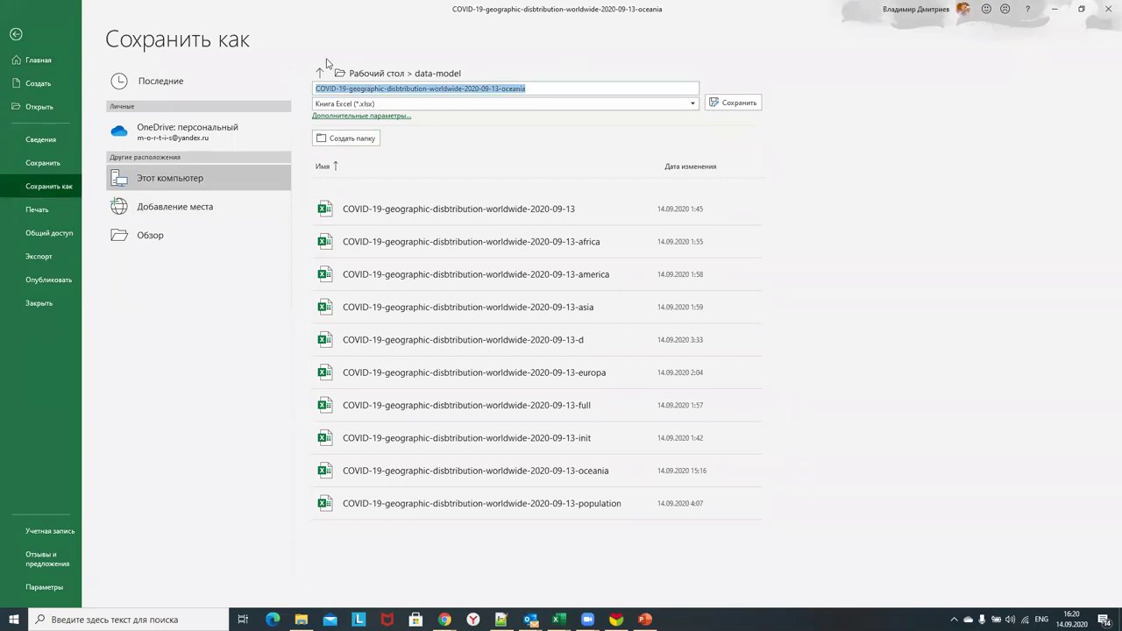
text(test date)
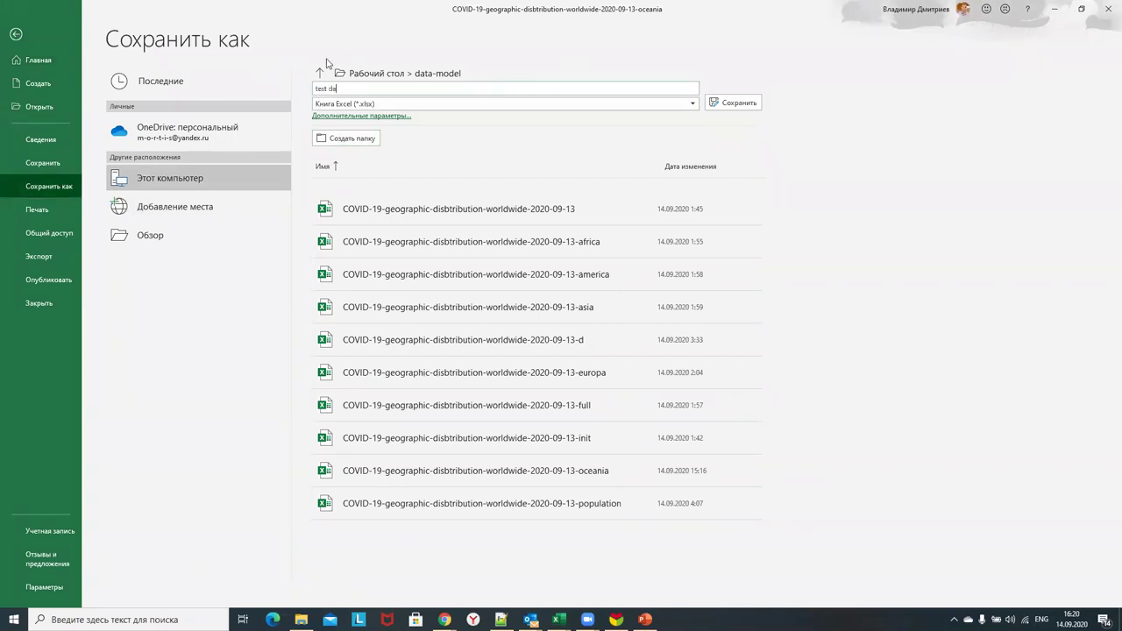
click(729, 102)
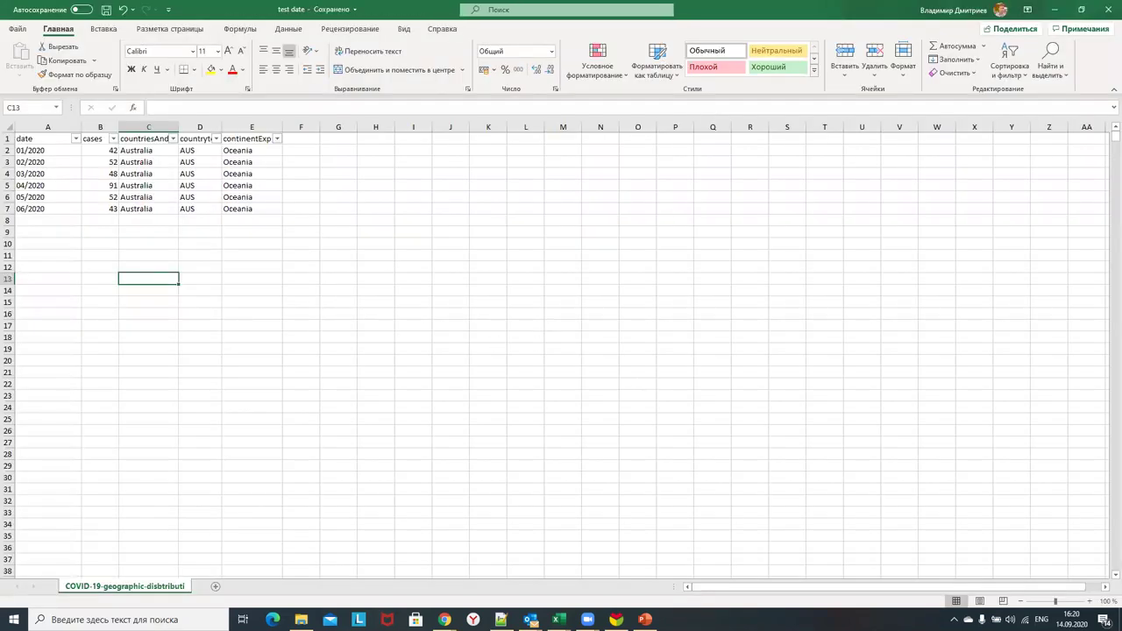
Navigate to the loaders of the Обучение 1409 database in ViQube settings
click(616, 619)
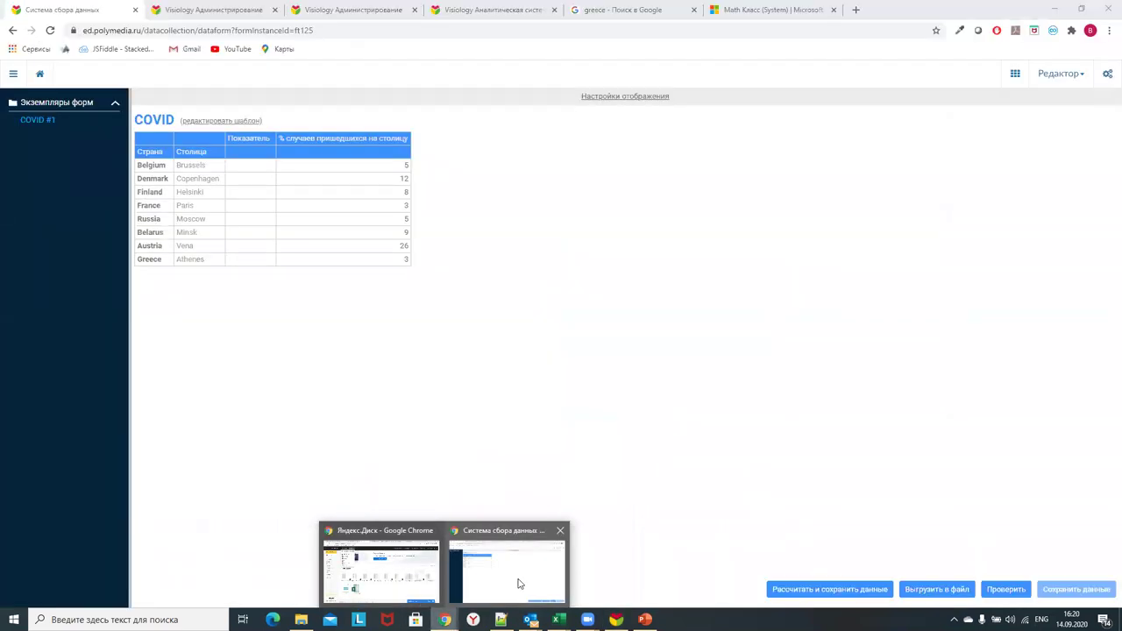
click(518, 584)
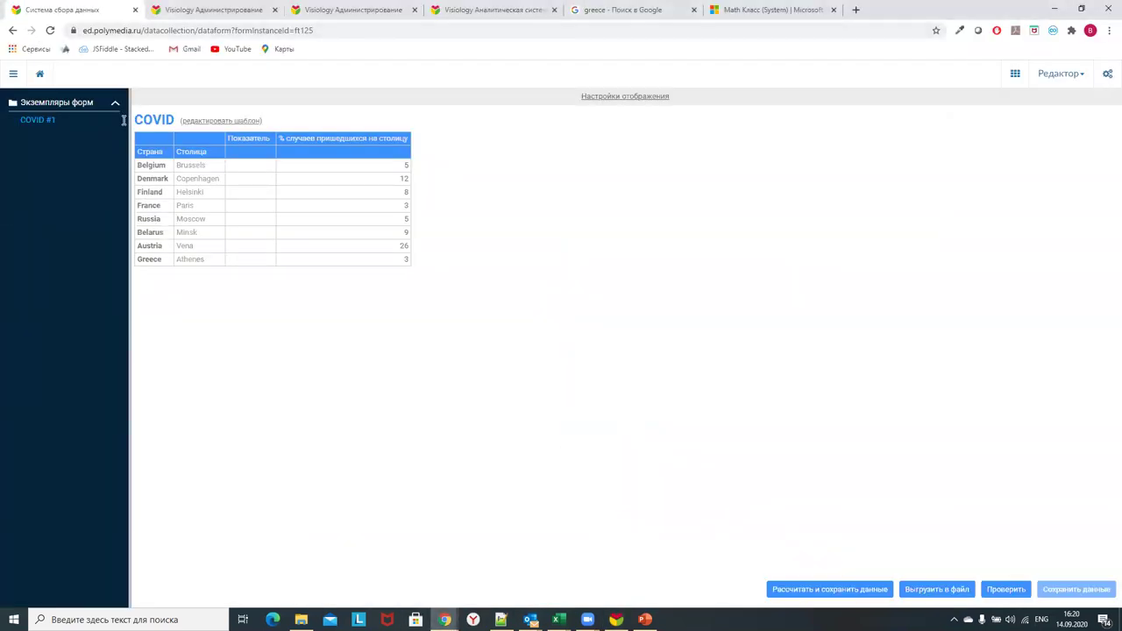
click(1107, 73)
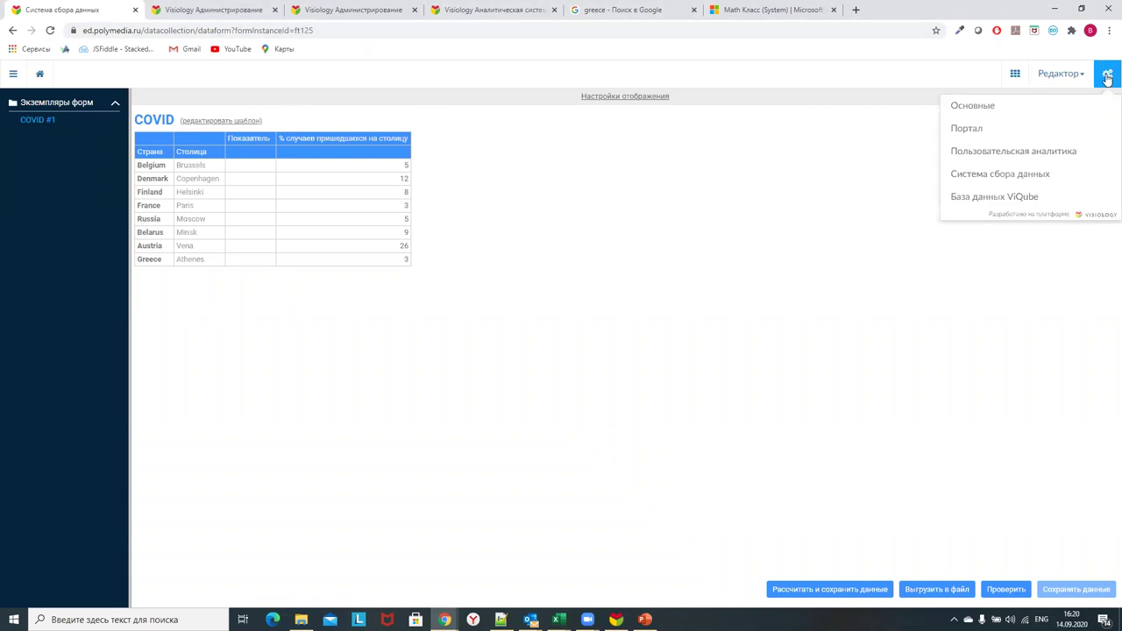
click(999, 196)
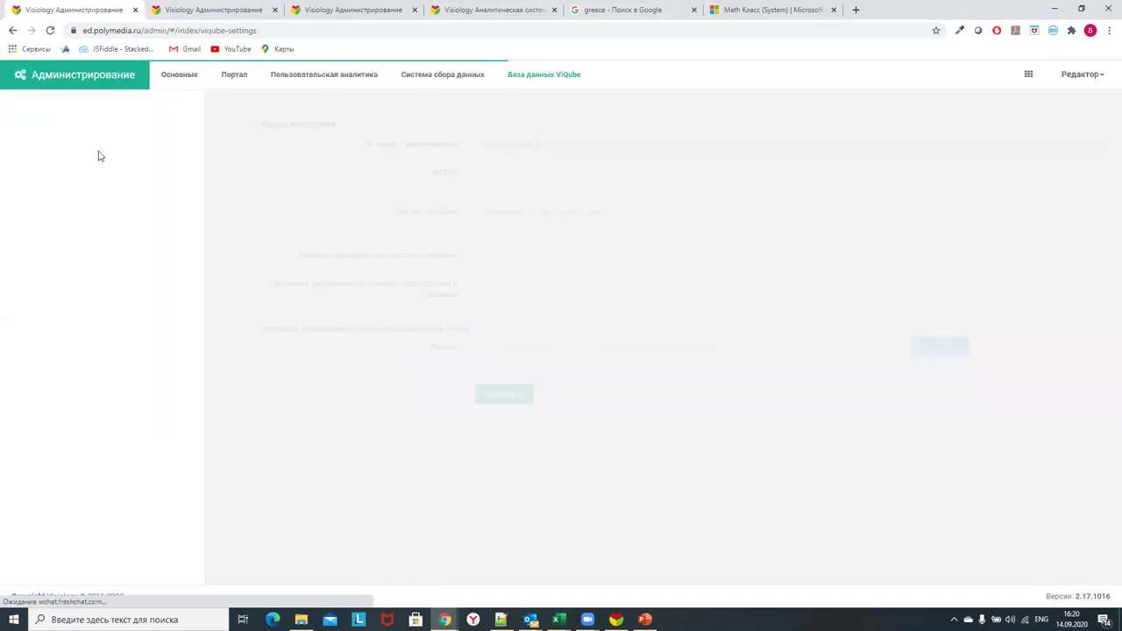
click(17, 177)
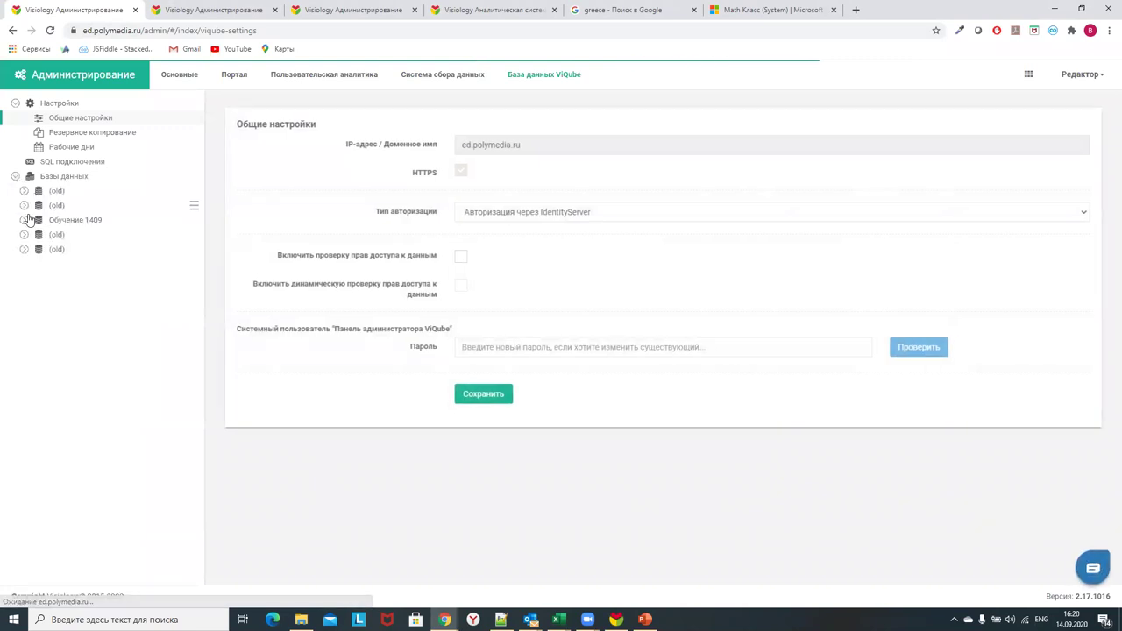
click(25, 221)
click(55, 251)
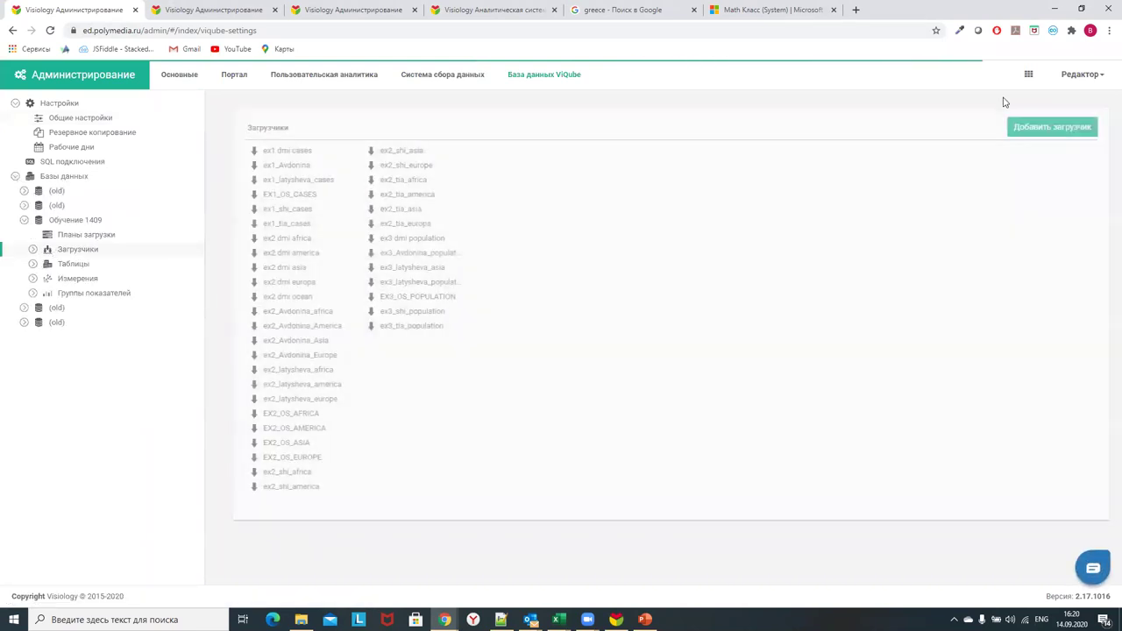
Add an Excel loader named test-date that reads test date.xlsx, and save its settings
click(1028, 123)
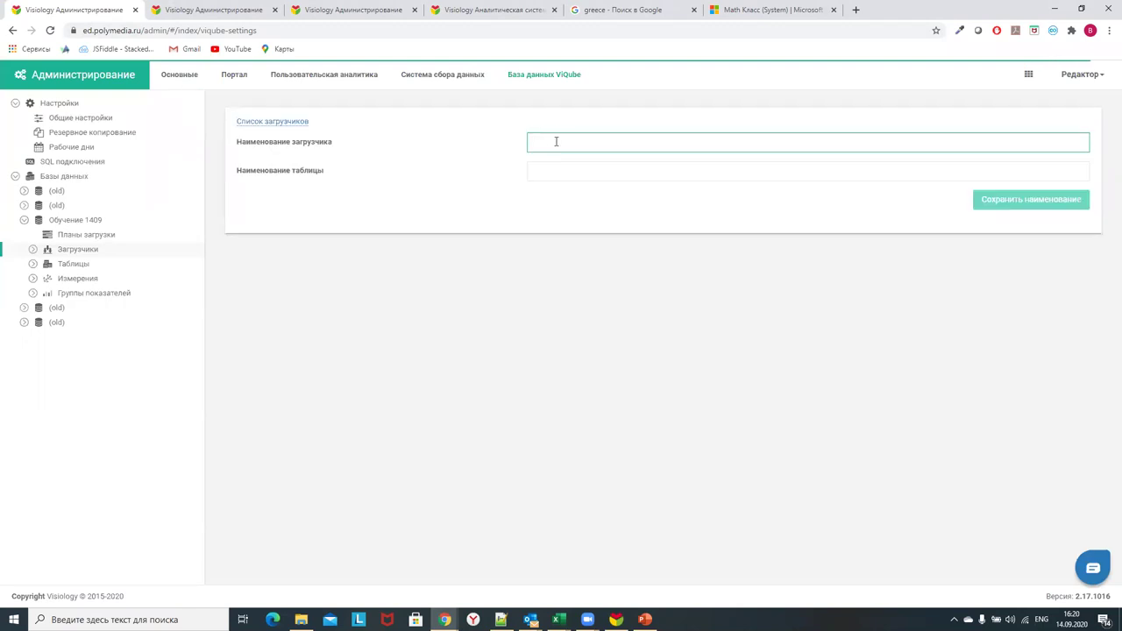
text(test-date)
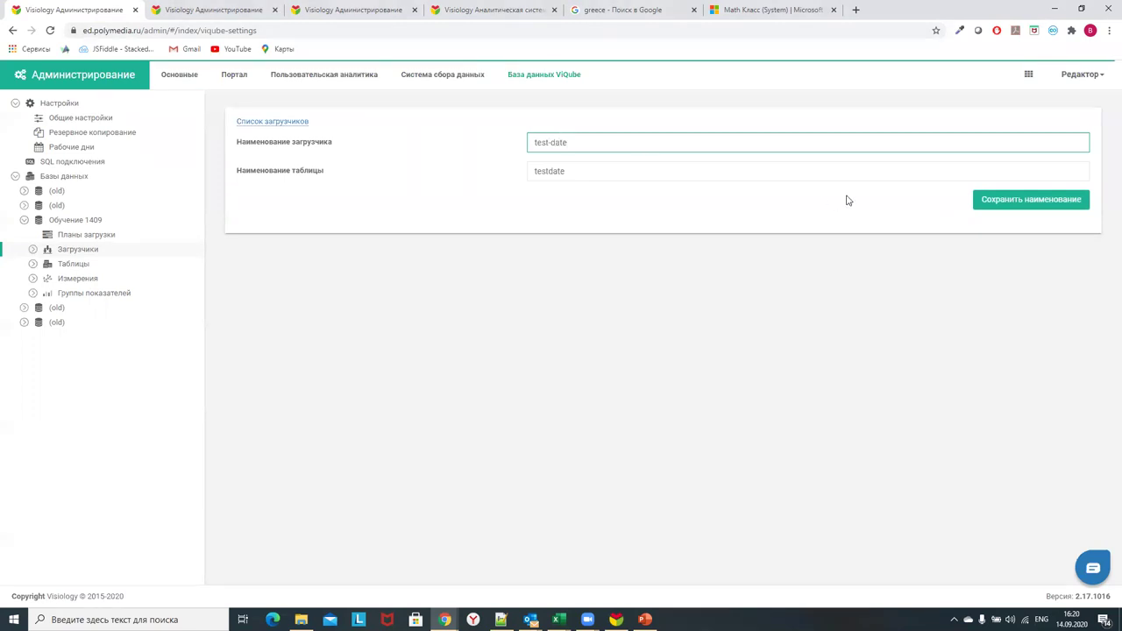
click(1002, 199)
click(574, 245)
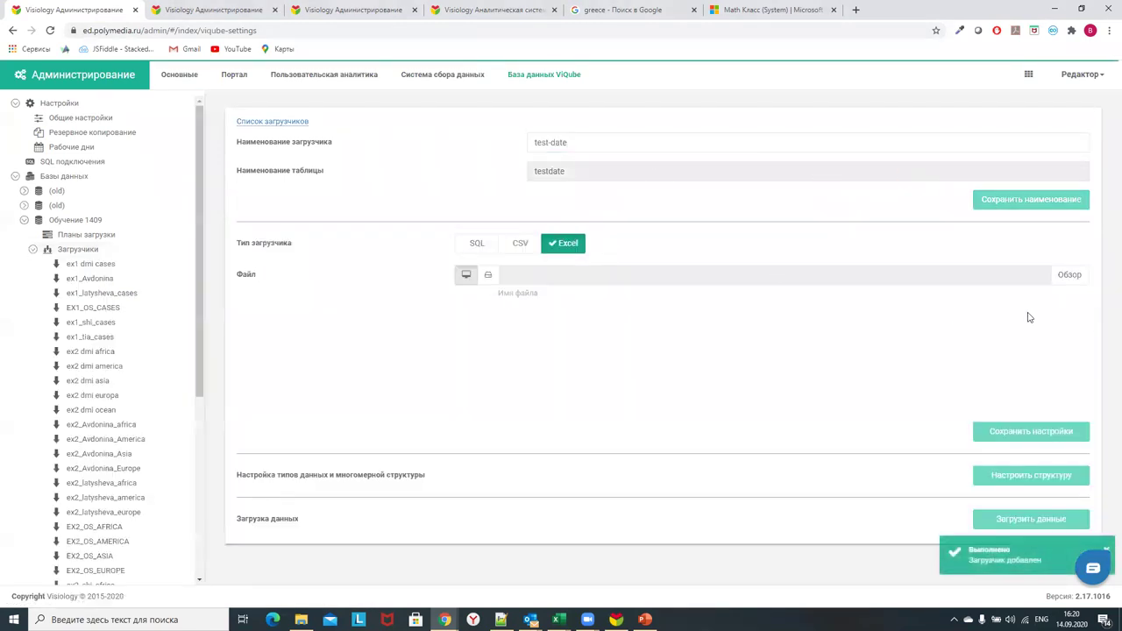
click(1064, 283)
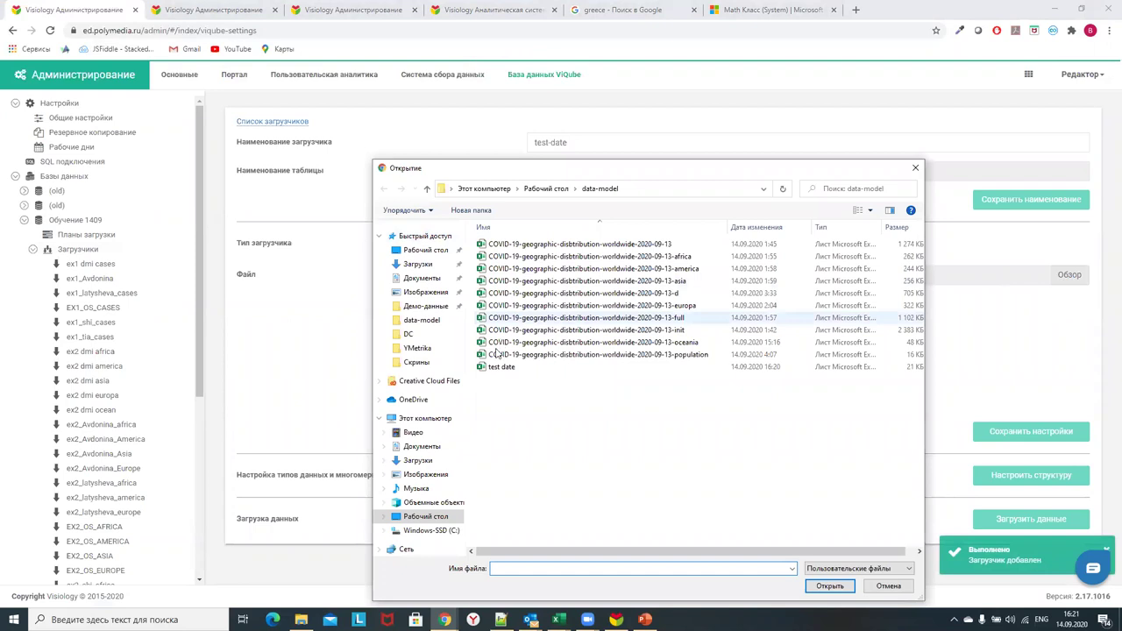
click(718, 366)
click(829, 586)
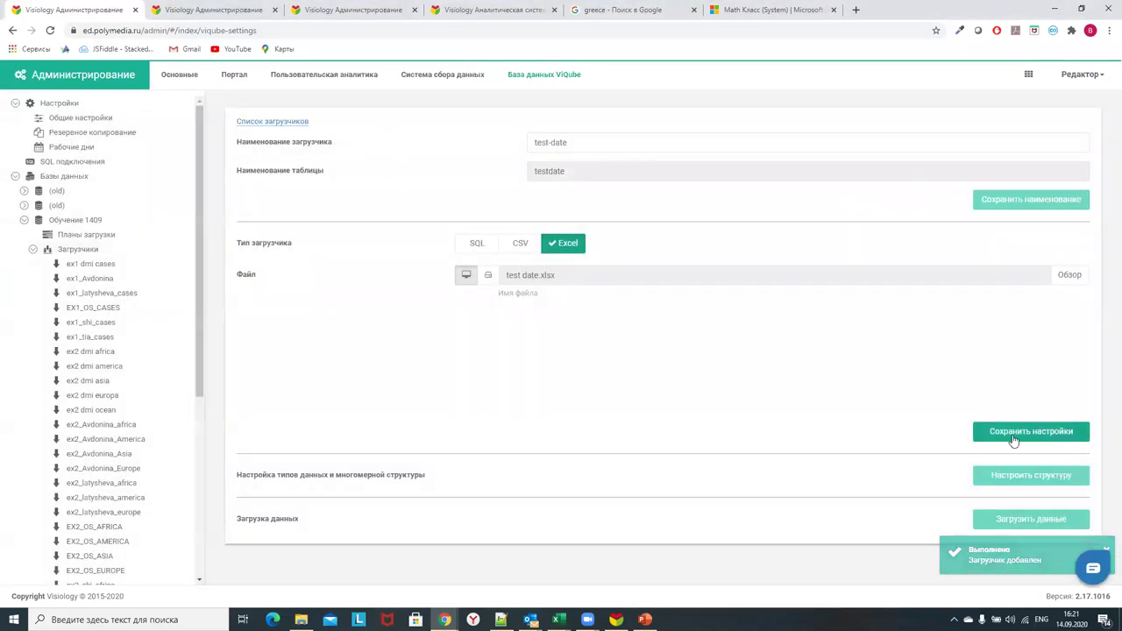
click(1014, 440)
click(1012, 480)
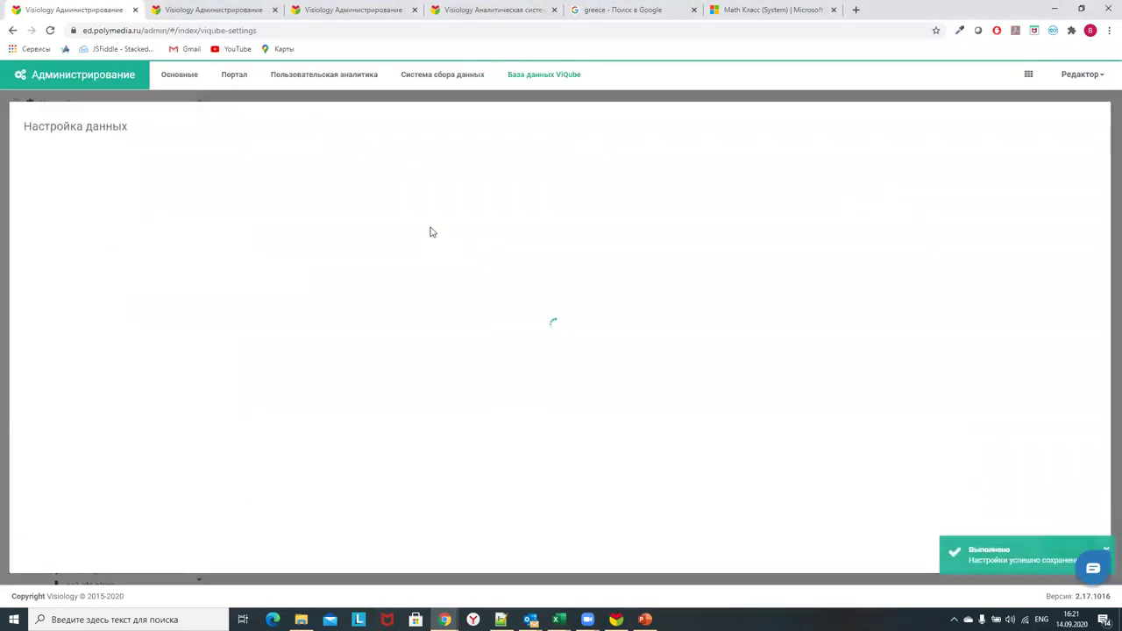
Use the first row as headers and make the date column a date with MM/yyyy format
click(119, 153)
click(96, 207)
click(114, 260)
click(96, 209)
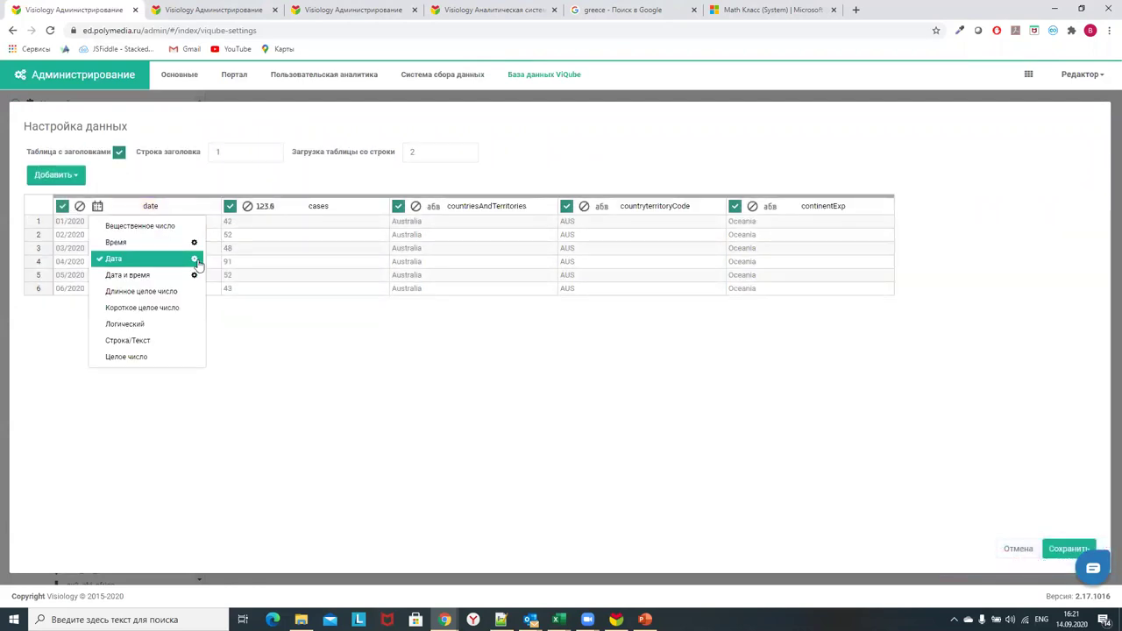
click(195, 259)
click(592, 323)
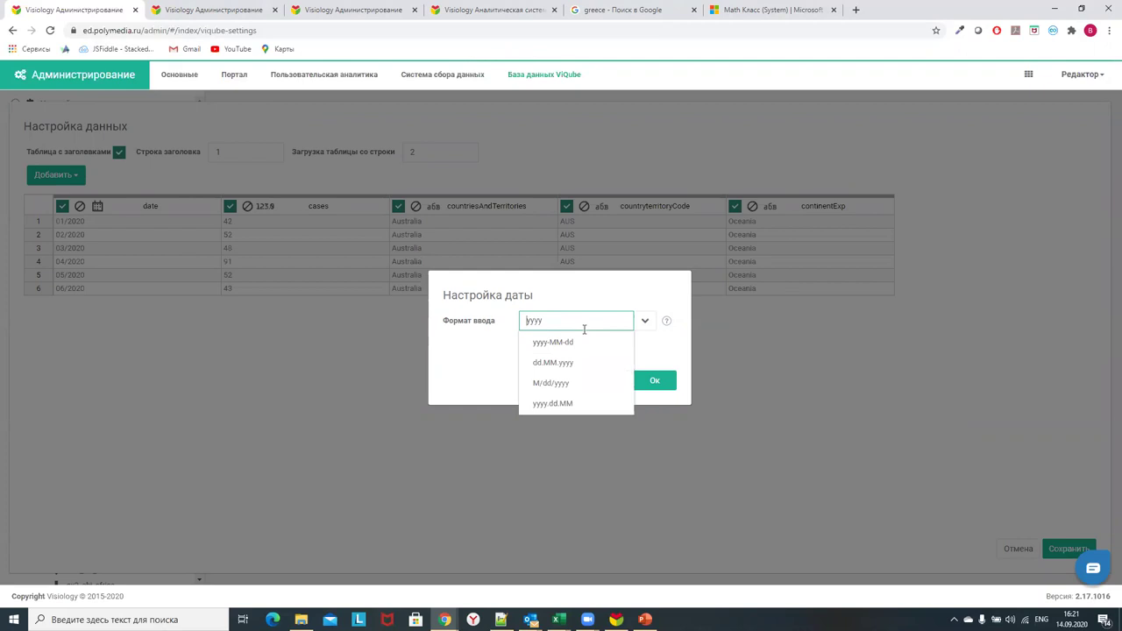
key(Home)
text(MM)
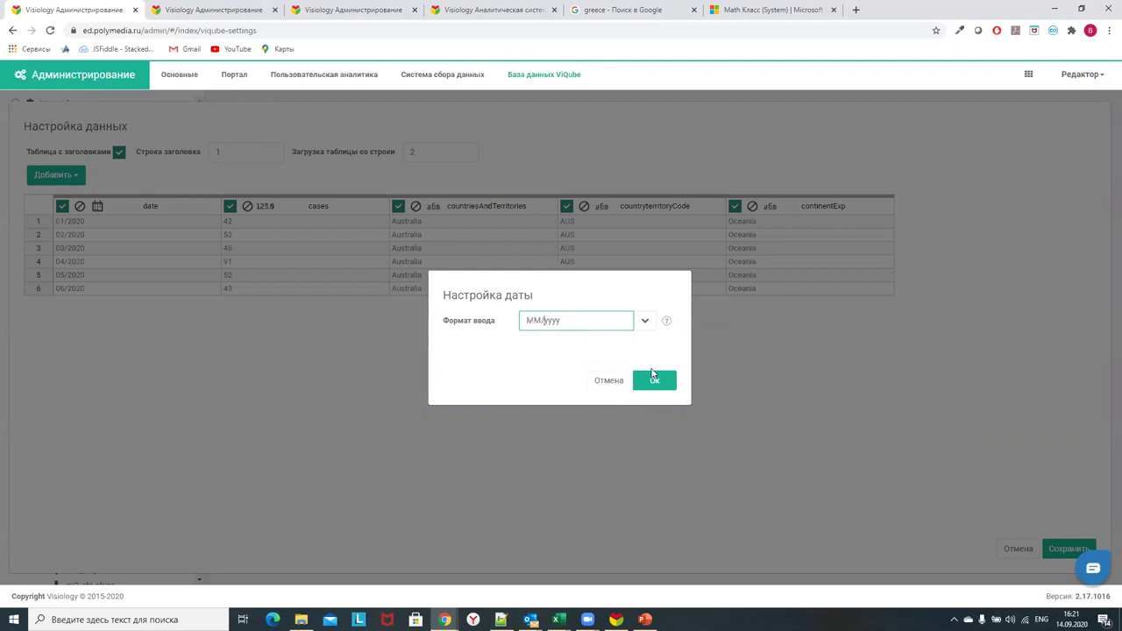
click(653, 377)
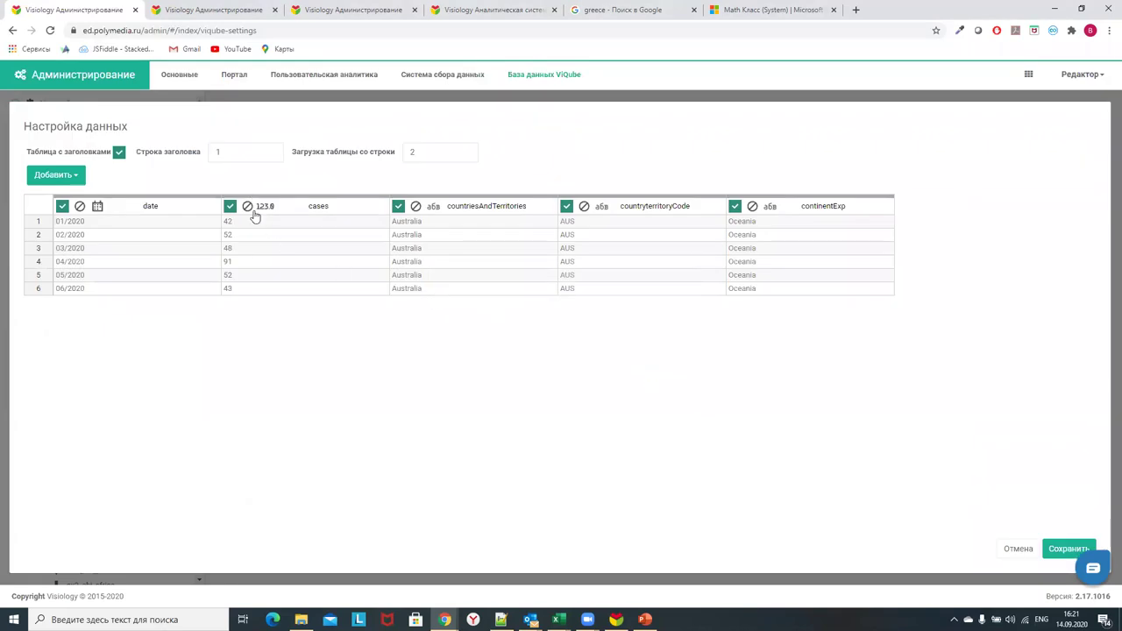
Create the testdate indicator group and make cases a SUM measure
click(81, 208)
mouse_move(154, 243)
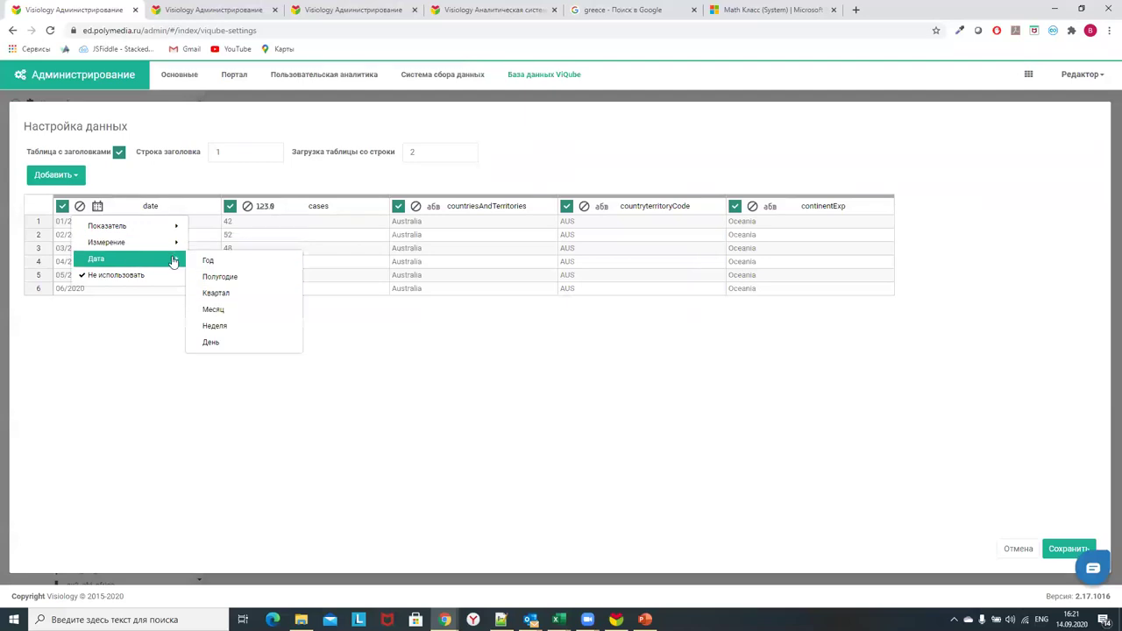
click(215, 311)
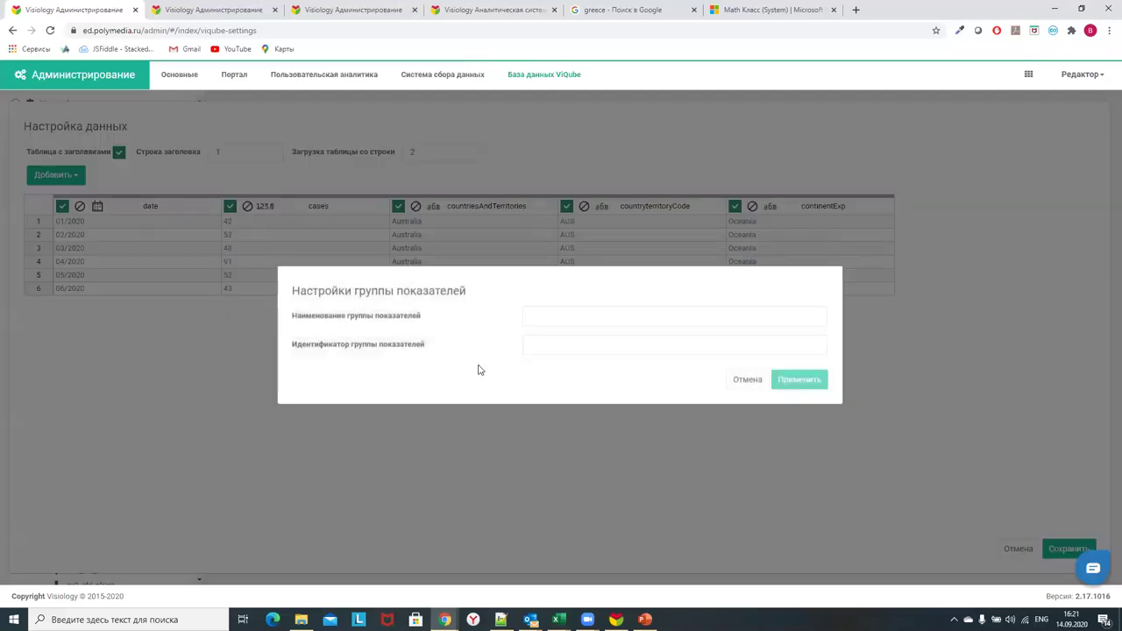
text(testdate)
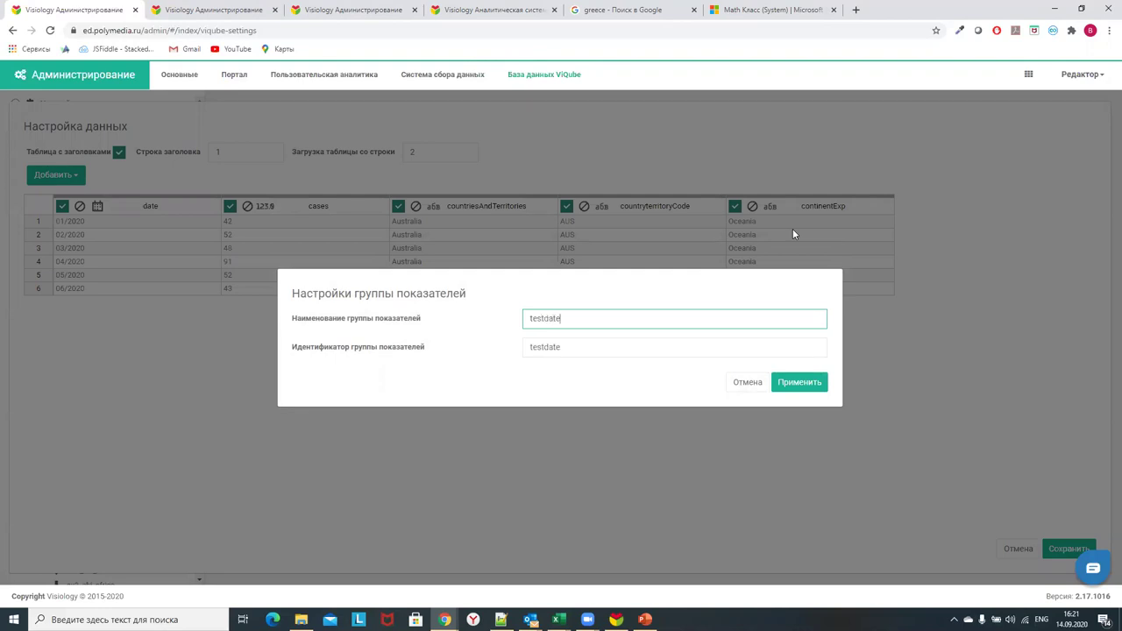
click(805, 381)
click(245, 210)
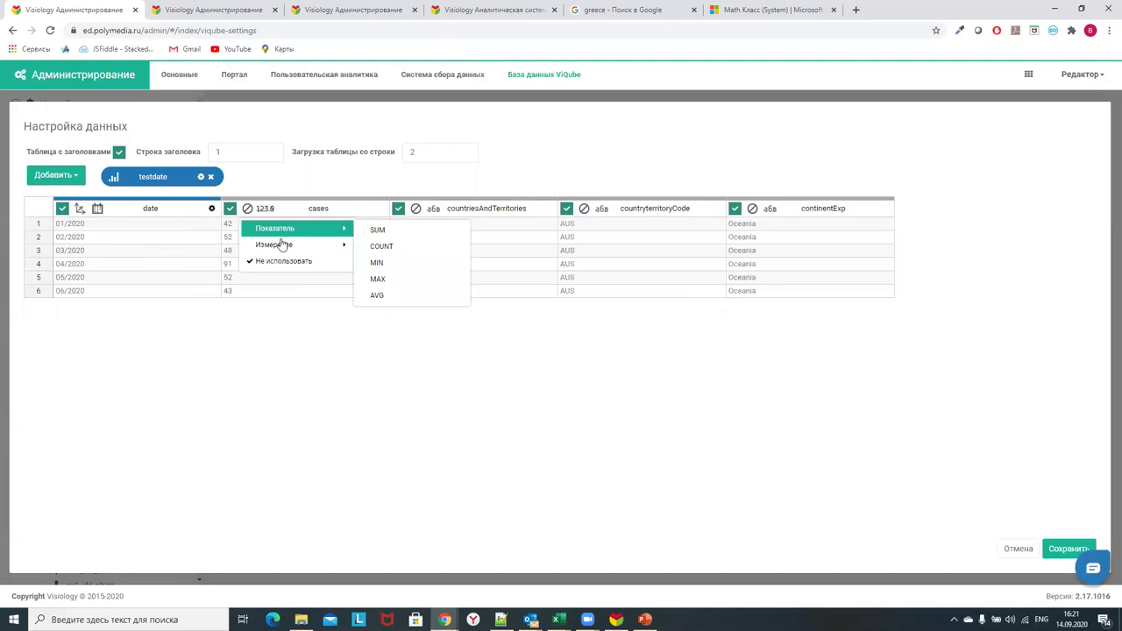
mouse_move(315, 230)
click(375, 230)
Link countriesAndTerritories to the existing ex2 dmi country dimension and save the structure
click(431, 211)
click(416, 208)
mouse_move(465, 245)
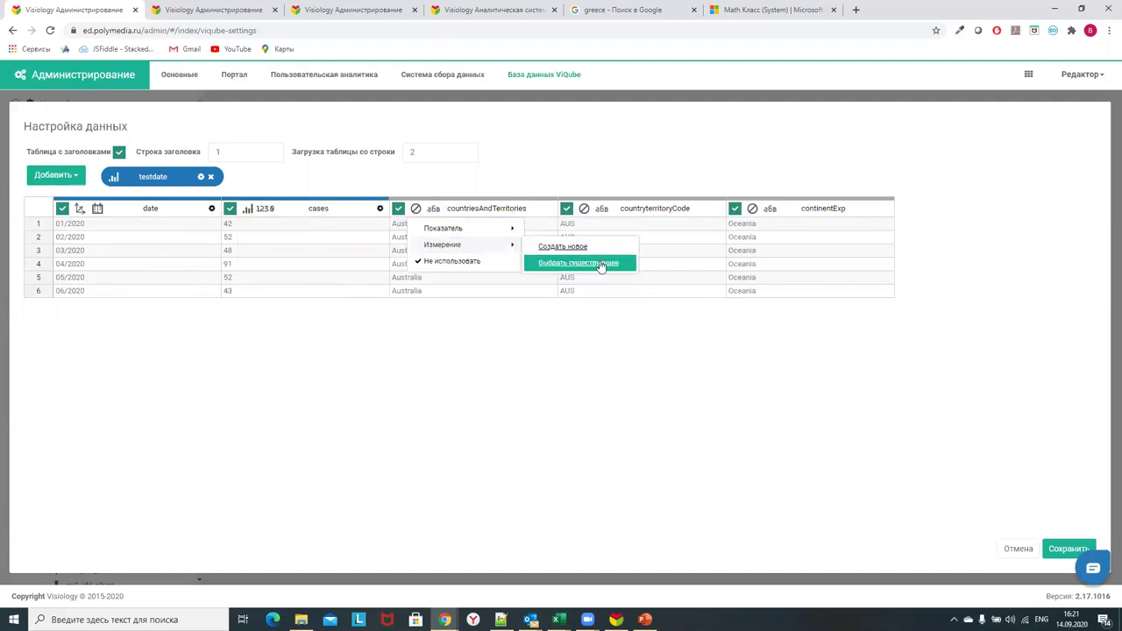
click(601, 264)
click(308, 261)
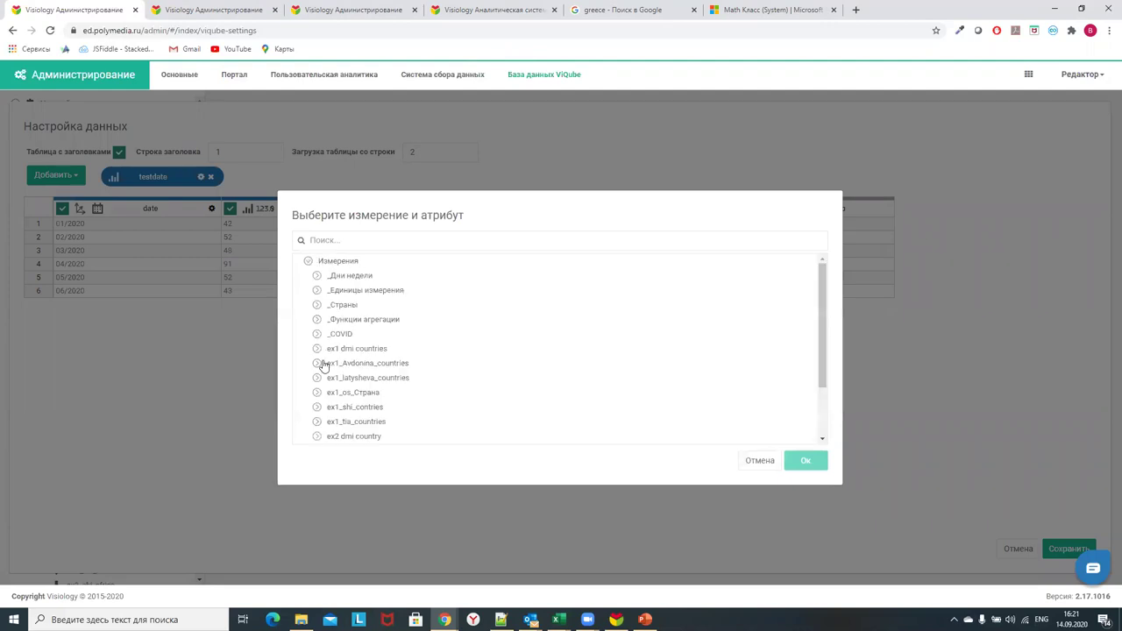
click(316, 435)
scroll(336, 389, down, 3)
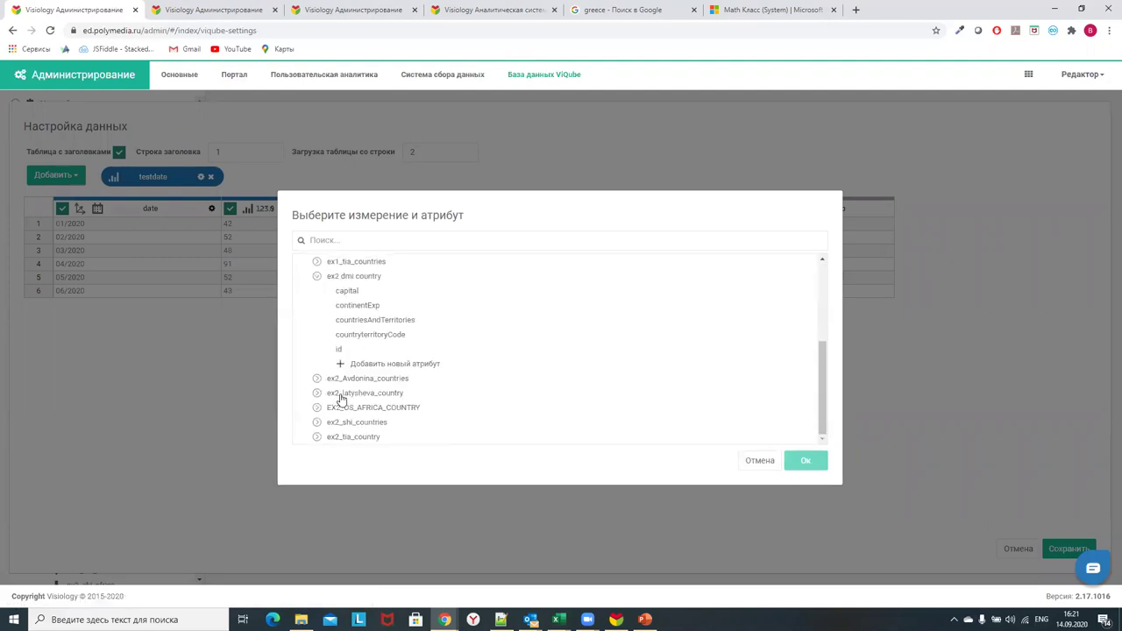
click(353, 321)
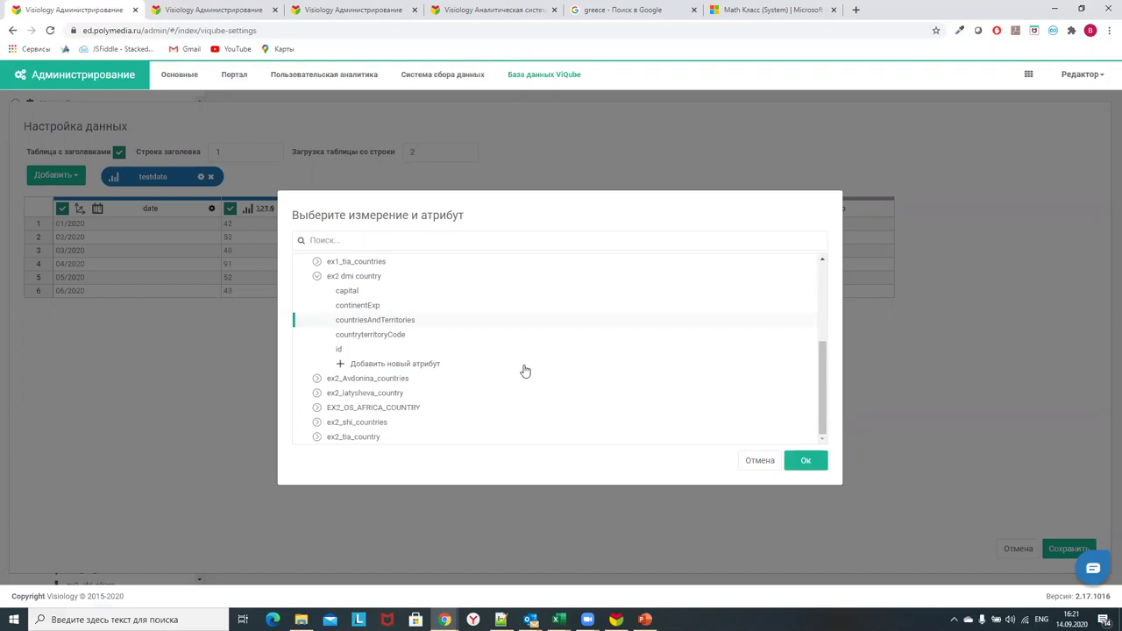
click(804, 461)
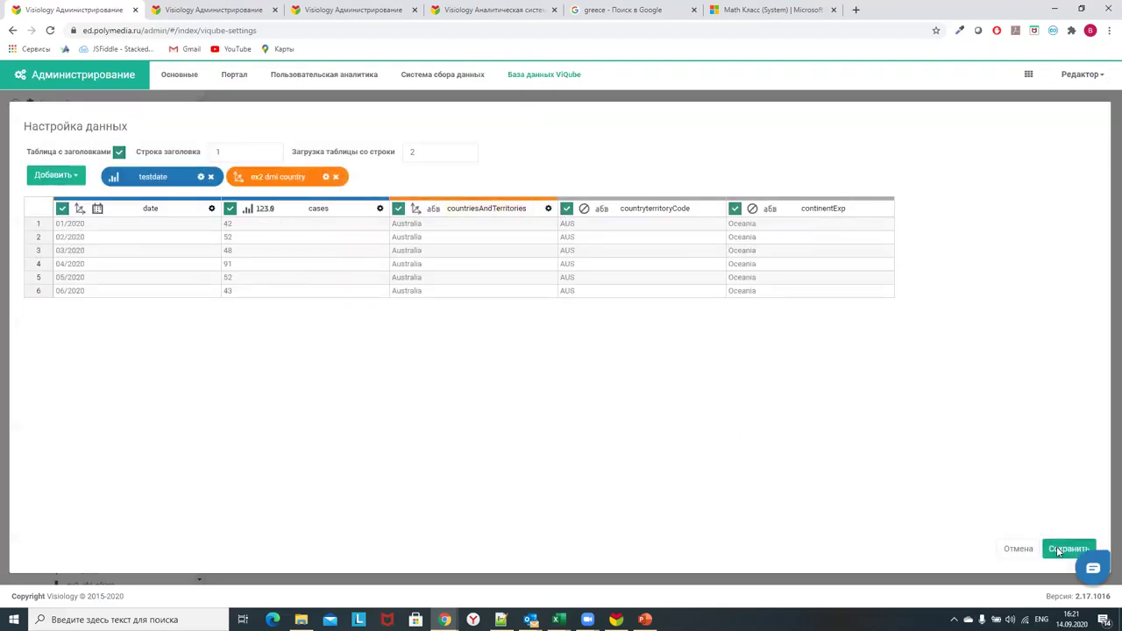
click(1058, 551)
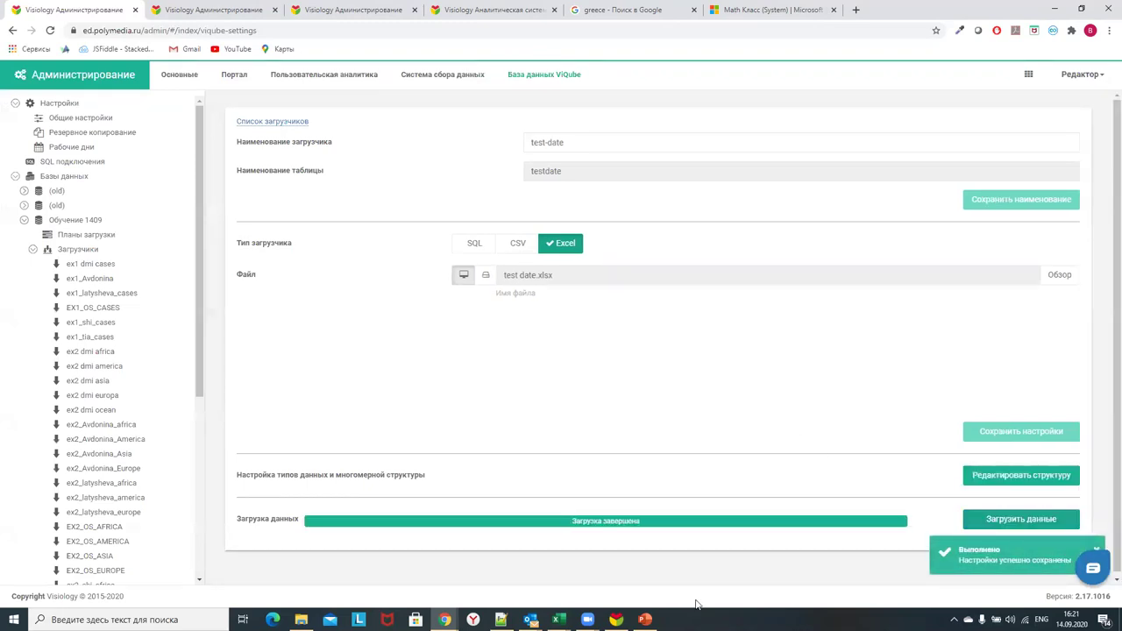
click(616, 620)
Move the existing histogram aside and add a wide new Гистограмма 1 on the left
click(348, 265)
drag(225, 216, 547, 223)
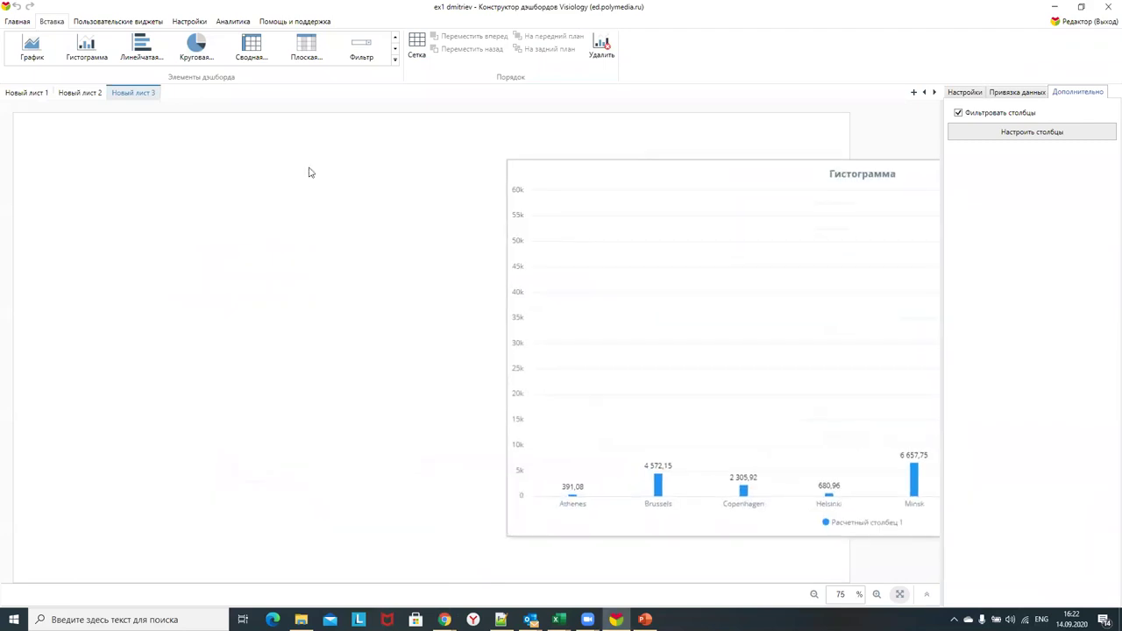
click(86, 46)
drag(107, 158, 138, 436)
drag(226, 265, 441, 187)
Bind Гистограмма 1 to ViQube group testdate with the cases measure
click(1034, 93)
click(985, 124)
click(984, 138)
click(985, 125)
scroll(985, 141, up, 2)
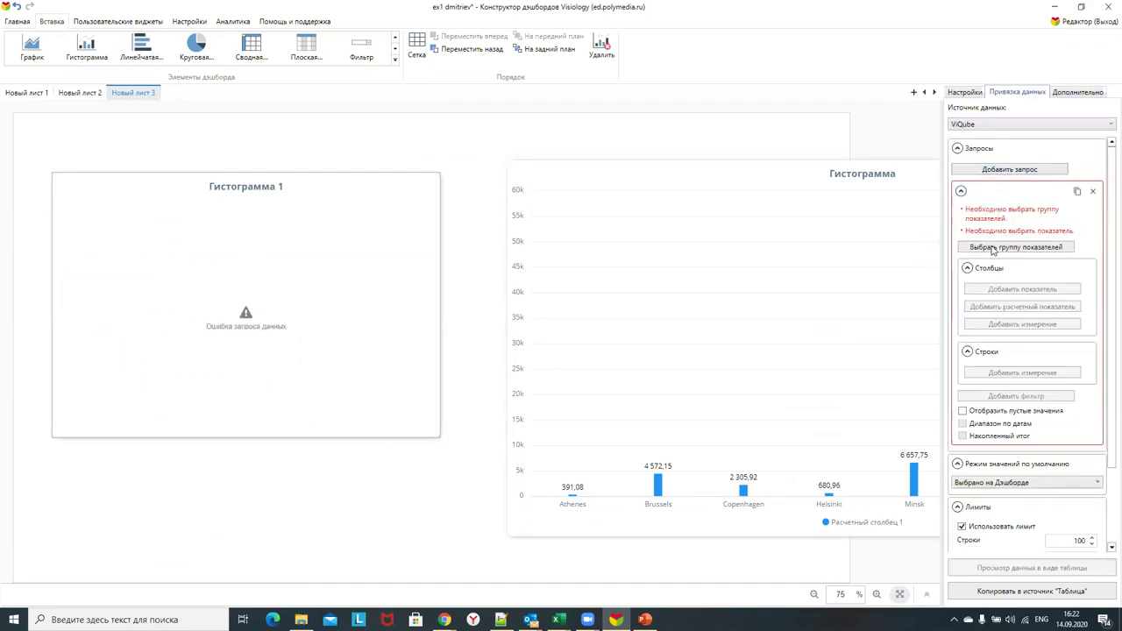
click(995, 248)
scroll(519, 281, down, 10)
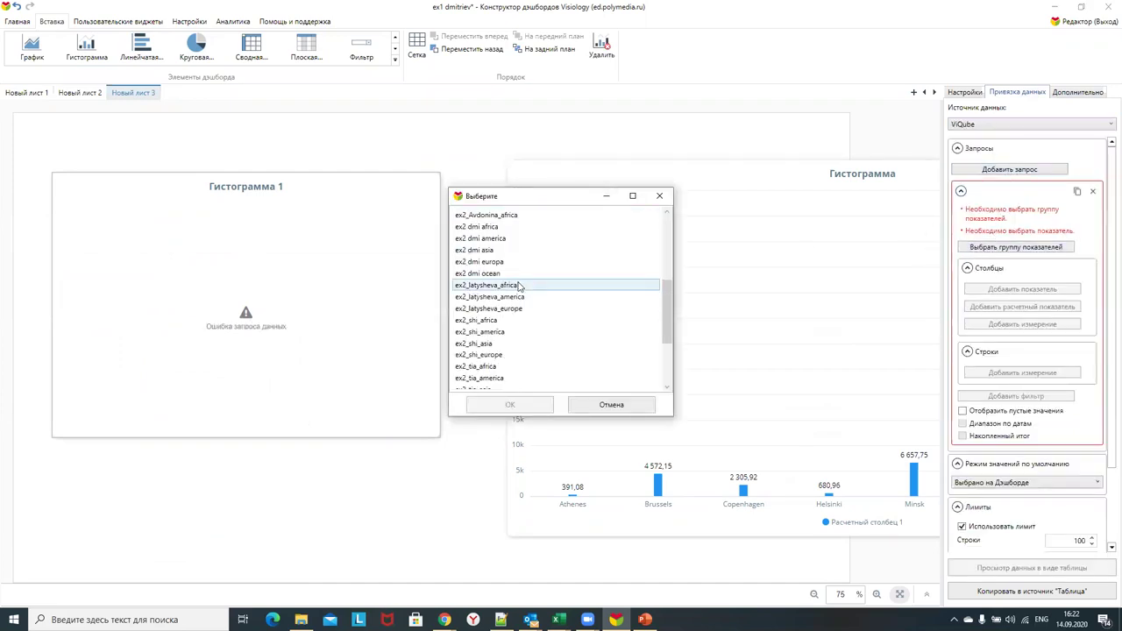
click(489, 377)
click(508, 405)
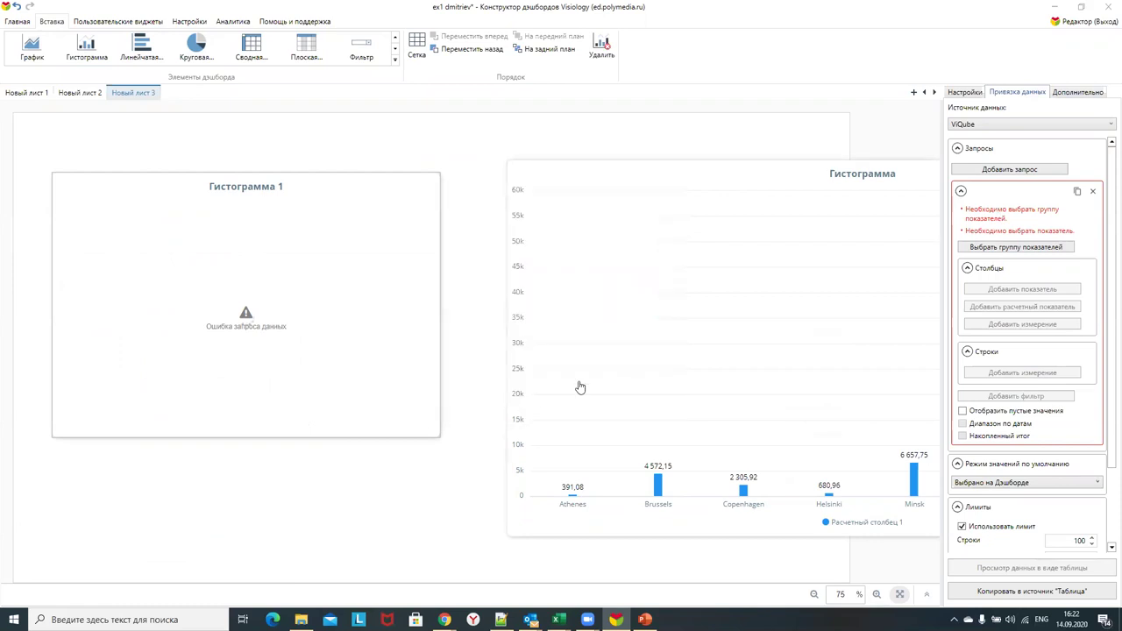
click(1022, 277)
click(480, 215)
click(509, 404)
Add countriesAndTerritories and the date Месяц level as row dimensions
click(1022, 374)
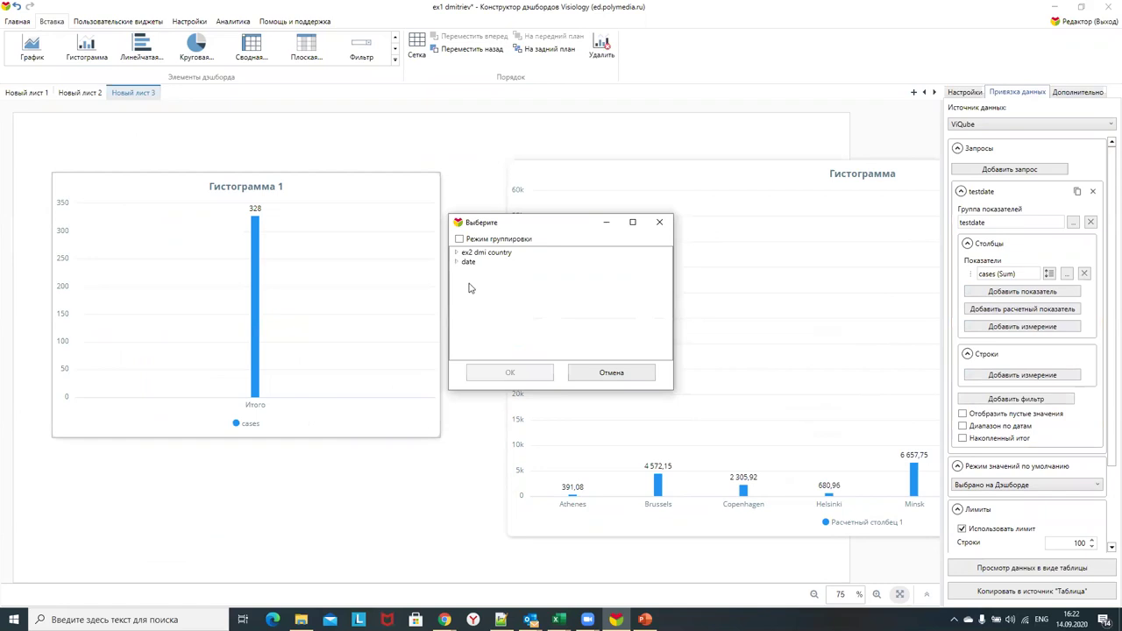
click(456, 253)
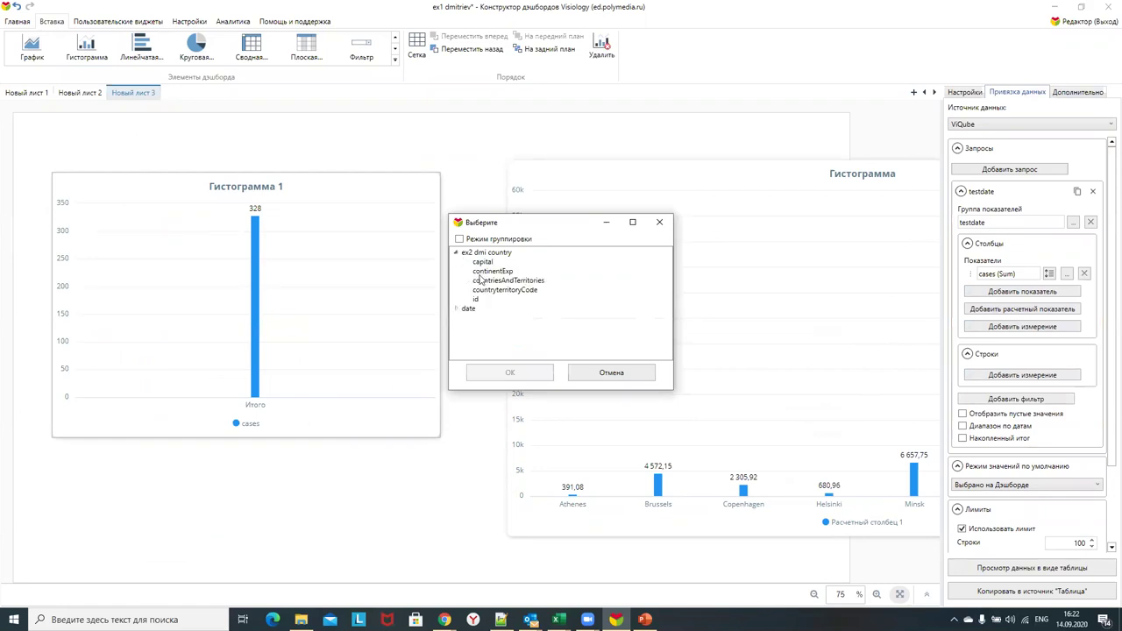
click(482, 262)
click(491, 280)
click(510, 373)
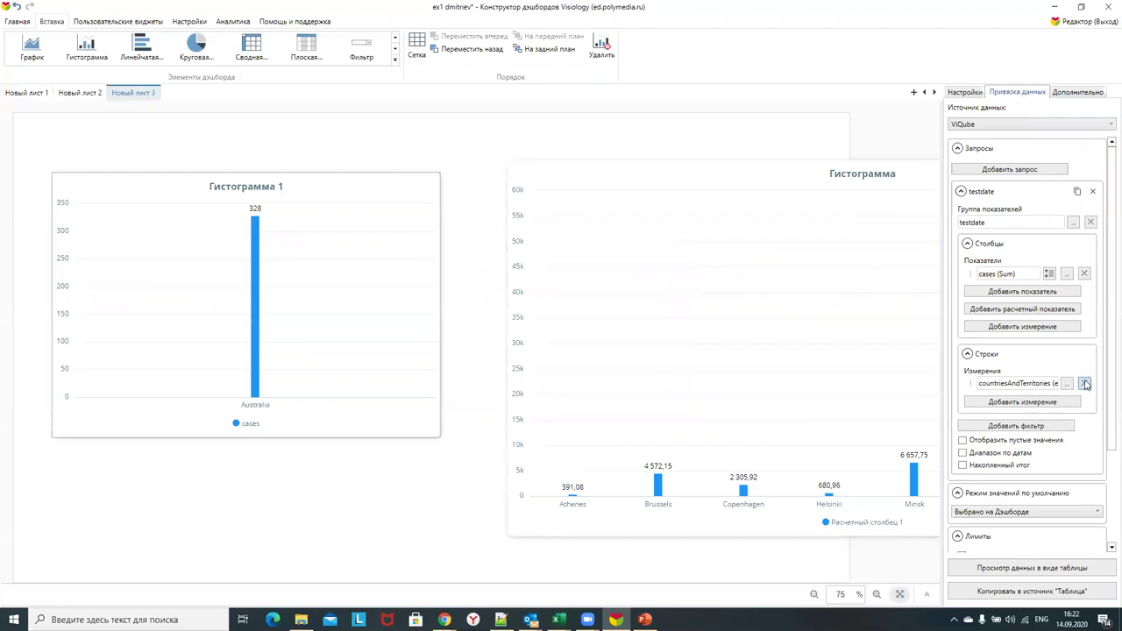
click(456, 308)
scroll(526, 307, down, 5)
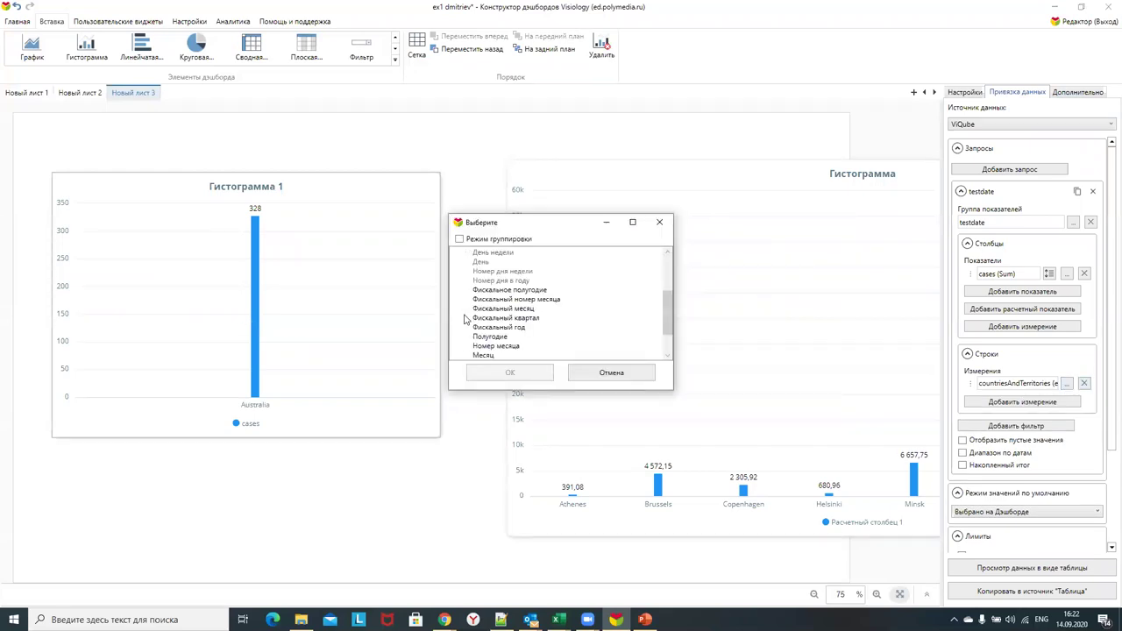
click(482, 316)
click(477, 372)
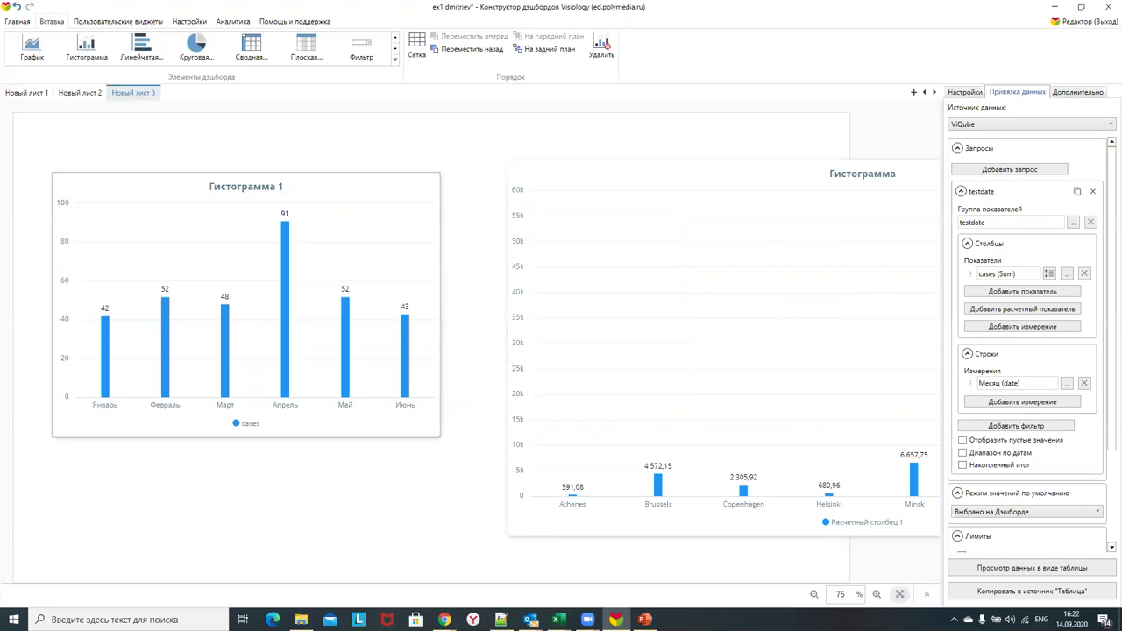
mouse_move(445, 619)
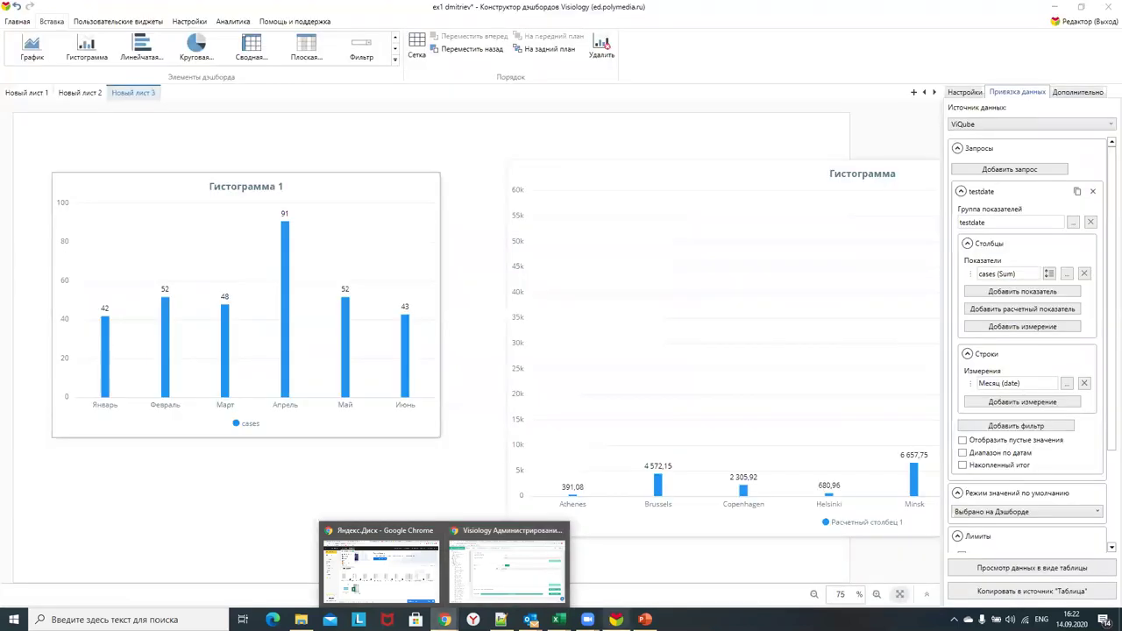
Check the test date workbook in Excel, then return to the Visiology admin page
mouse_move(557, 619)
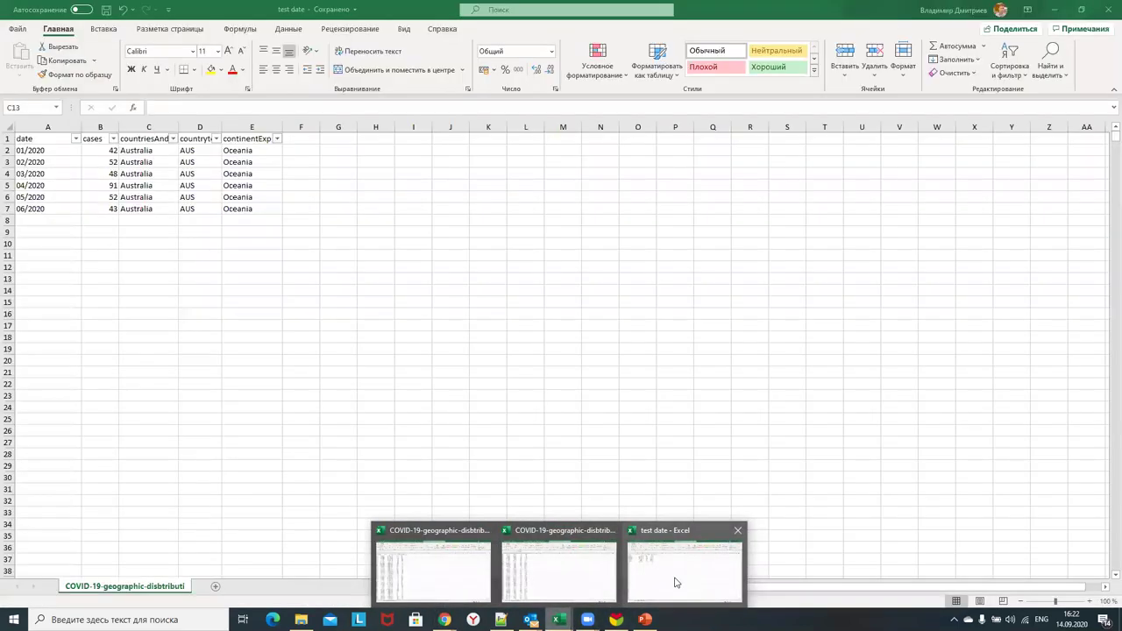
click(675, 582)
double_click(233, 13)
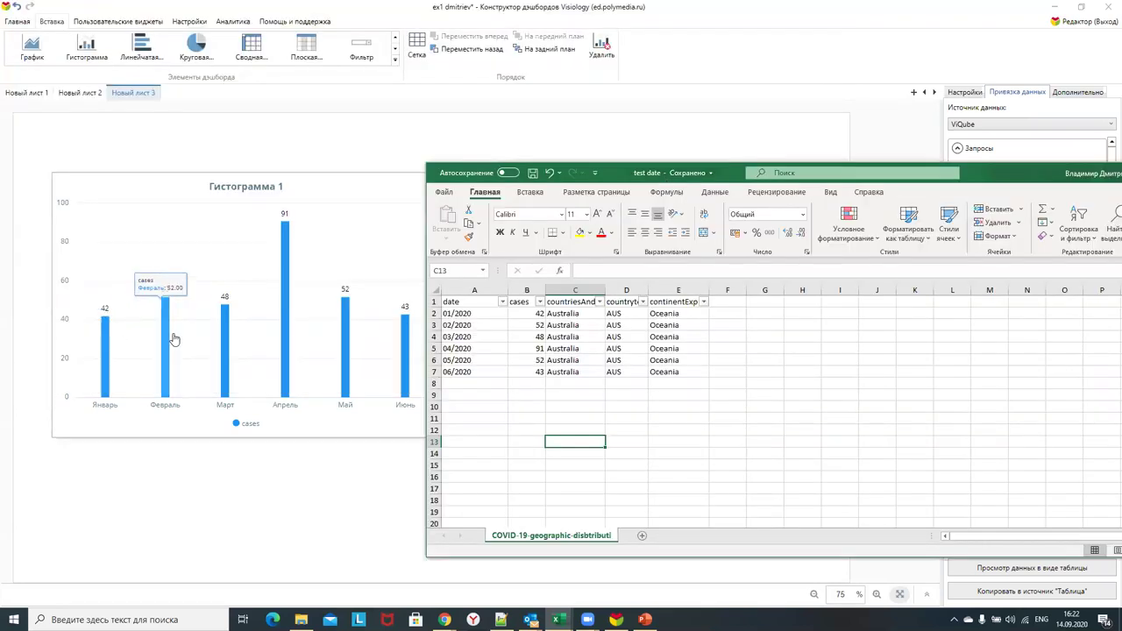
click(445, 619)
click(499, 571)
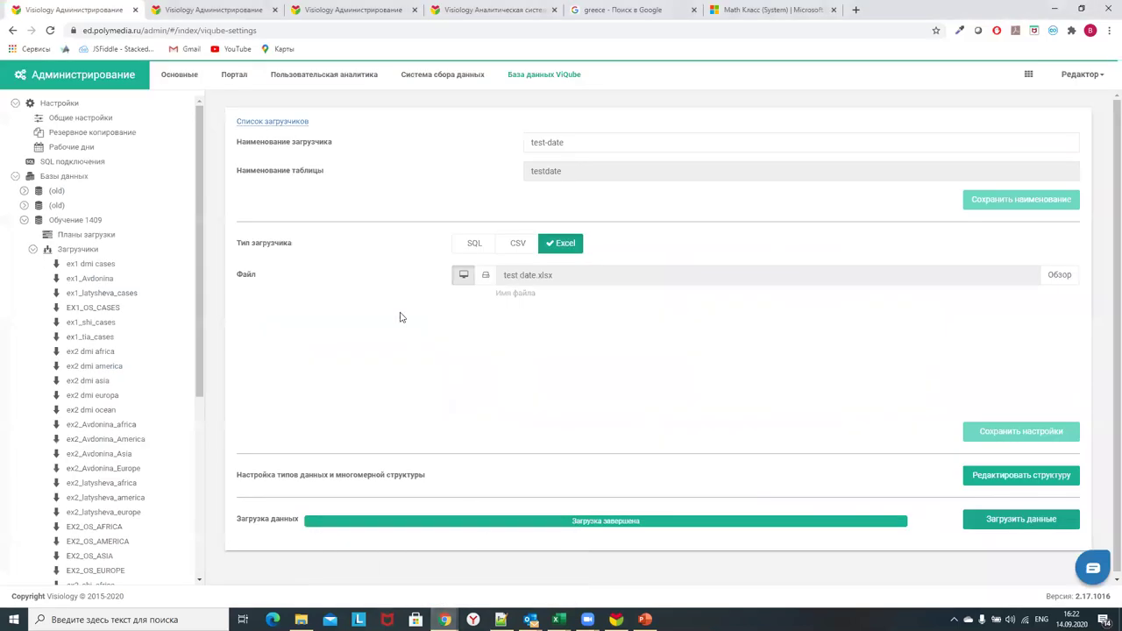
Set the date column's period to day and save the loader structure
click(1021, 476)
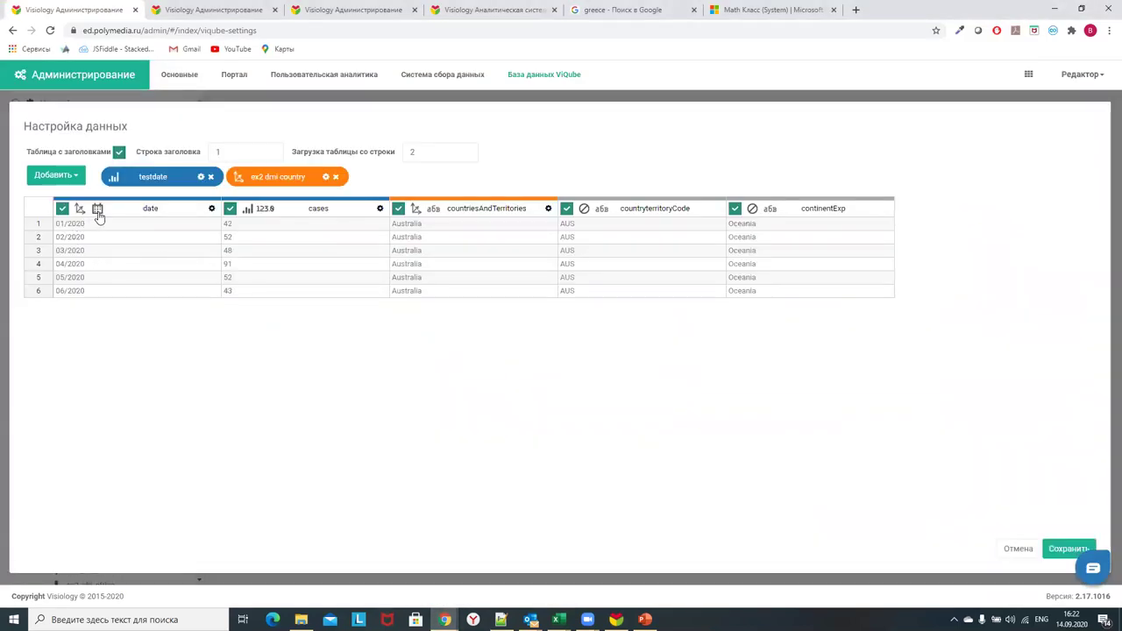
click(97, 208)
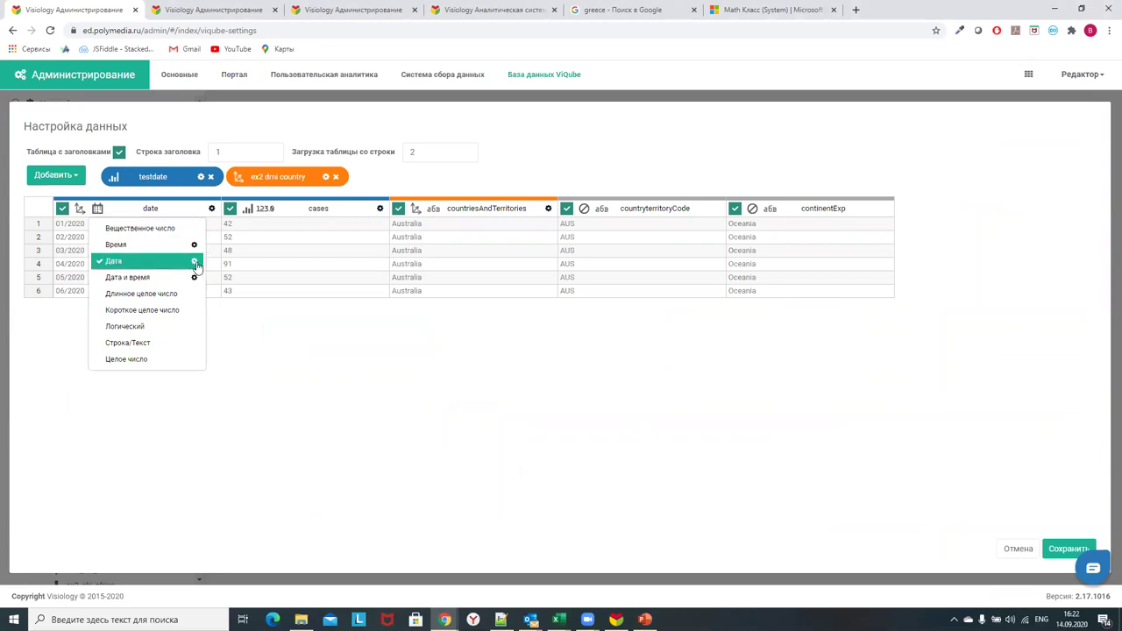
click(98, 211)
click(99, 211)
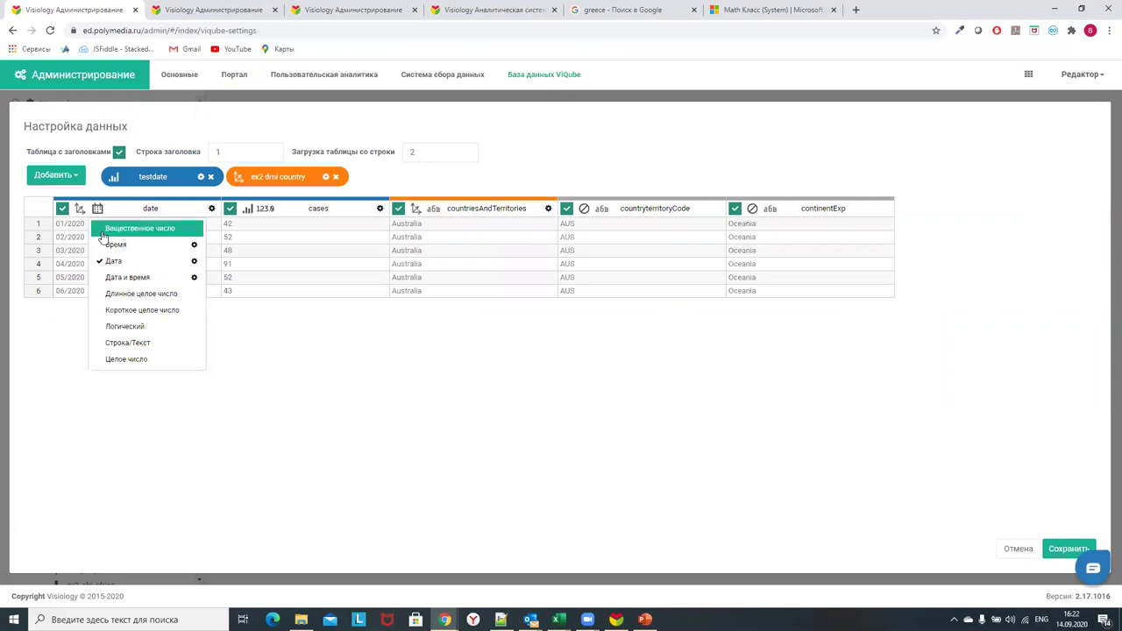
click(79, 213)
mouse_move(100, 261)
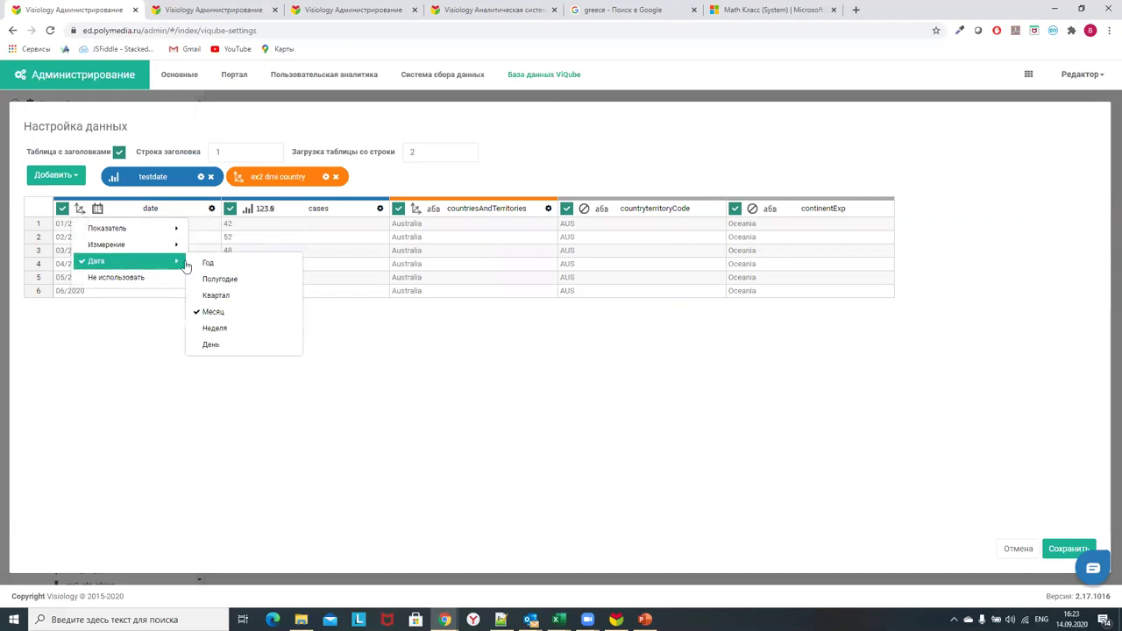
click(246, 347)
click(1067, 549)
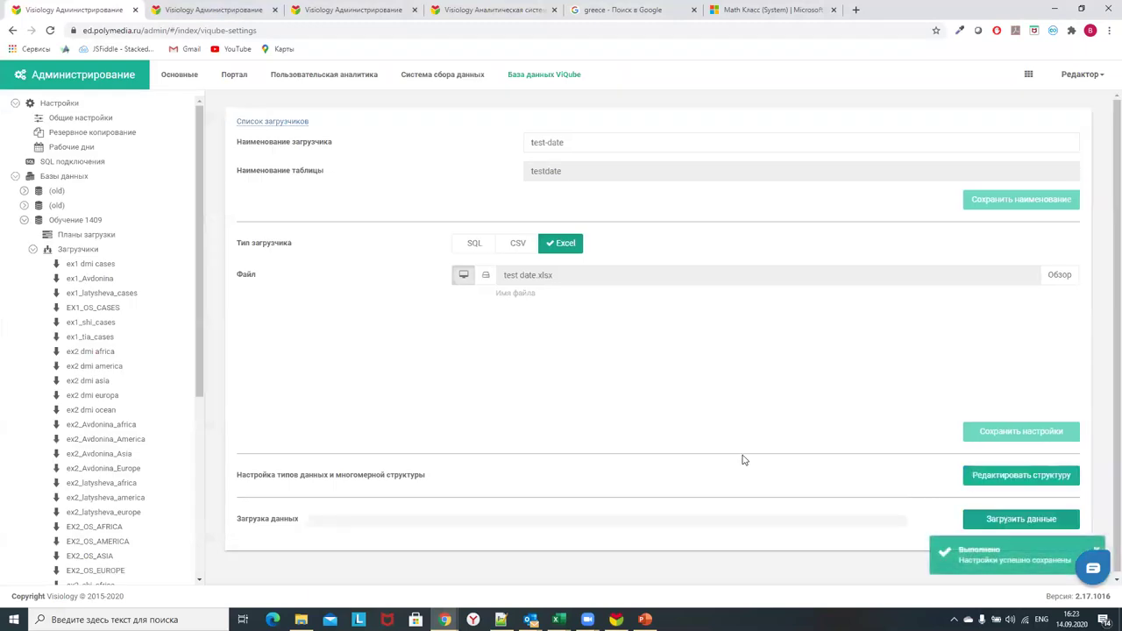
Set the date input format to M/dd/yyyy, save, and review the six load errors
click(1013, 480)
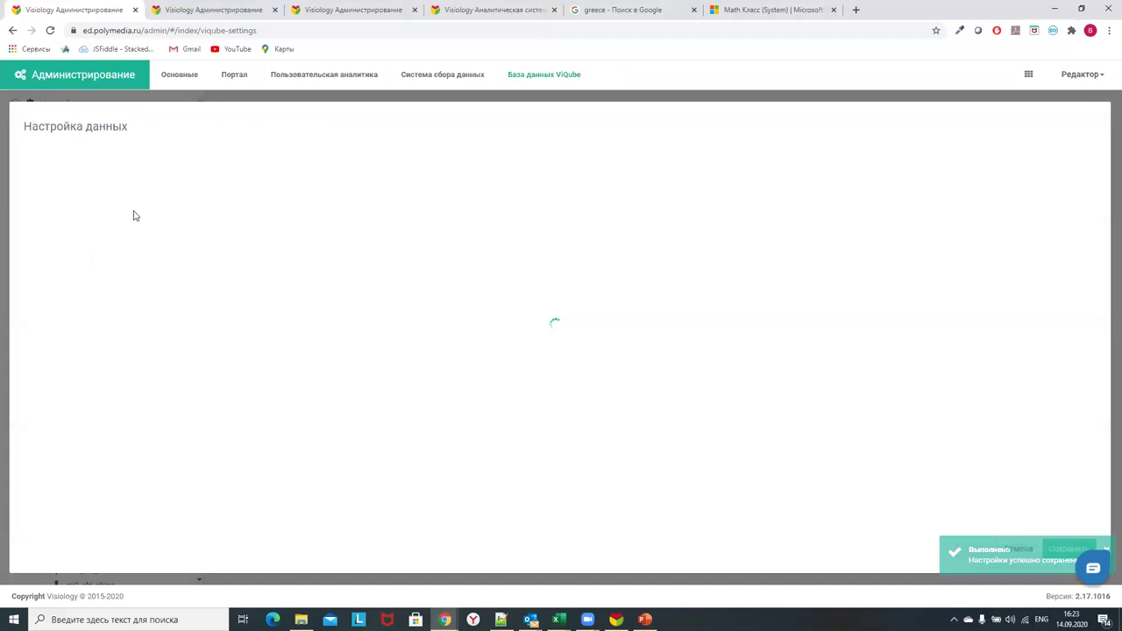
click(96, 209)
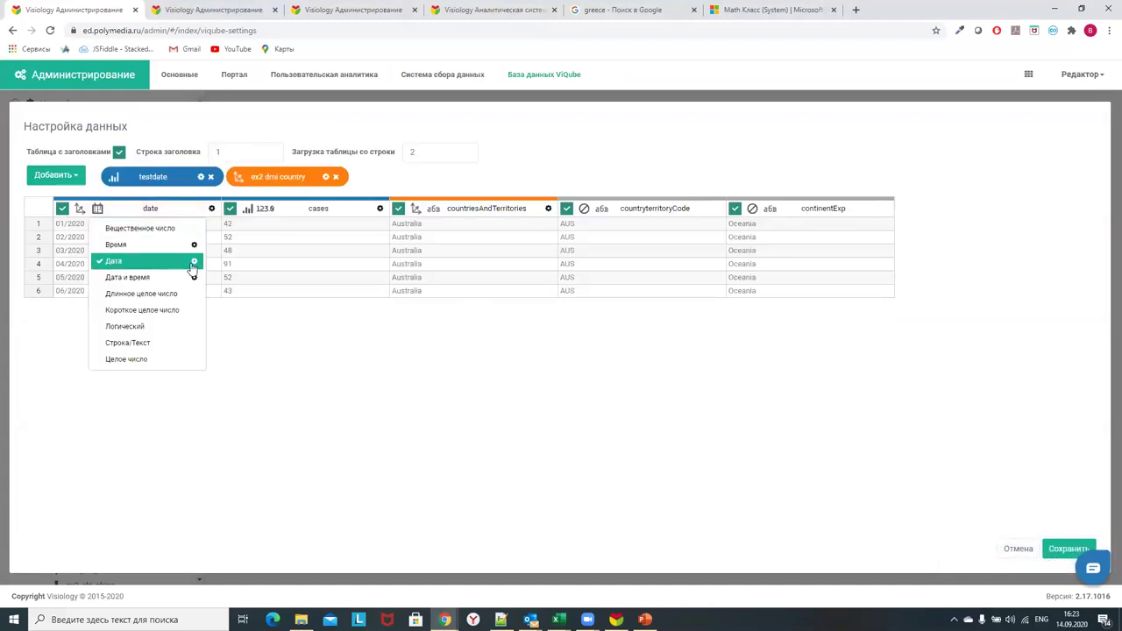
click(194, 261)
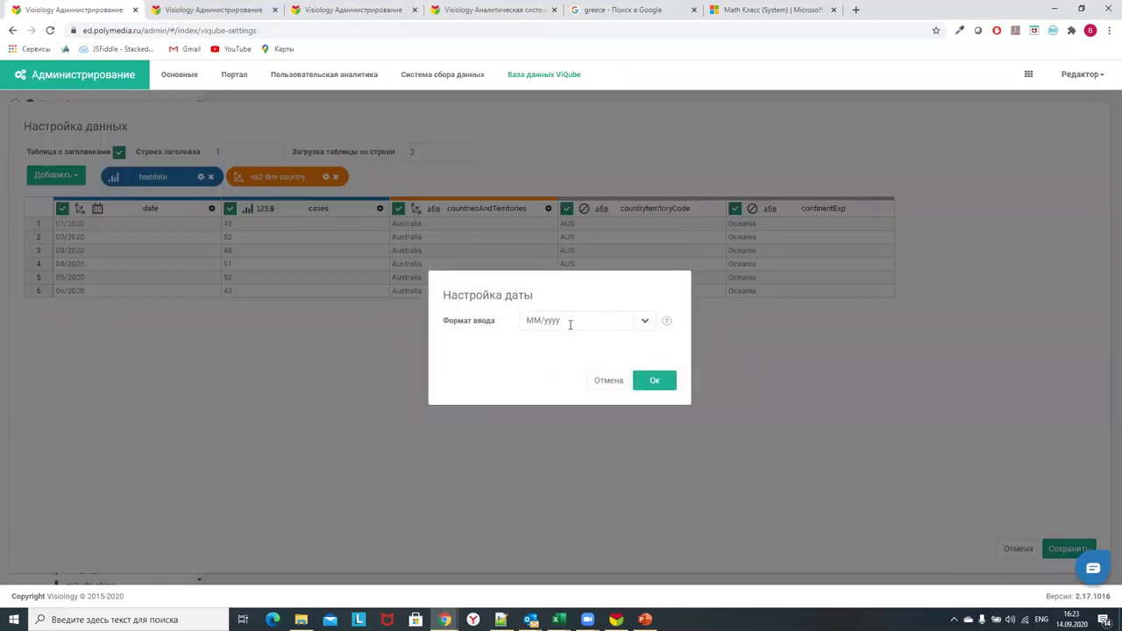
click(645, 321)
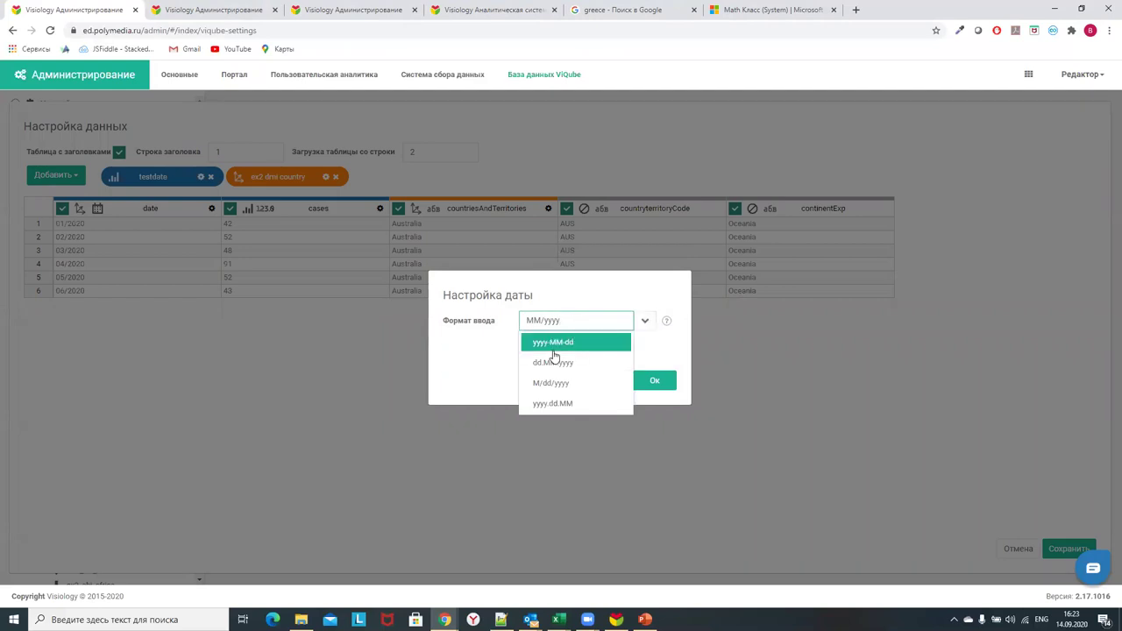
click(552, 383)
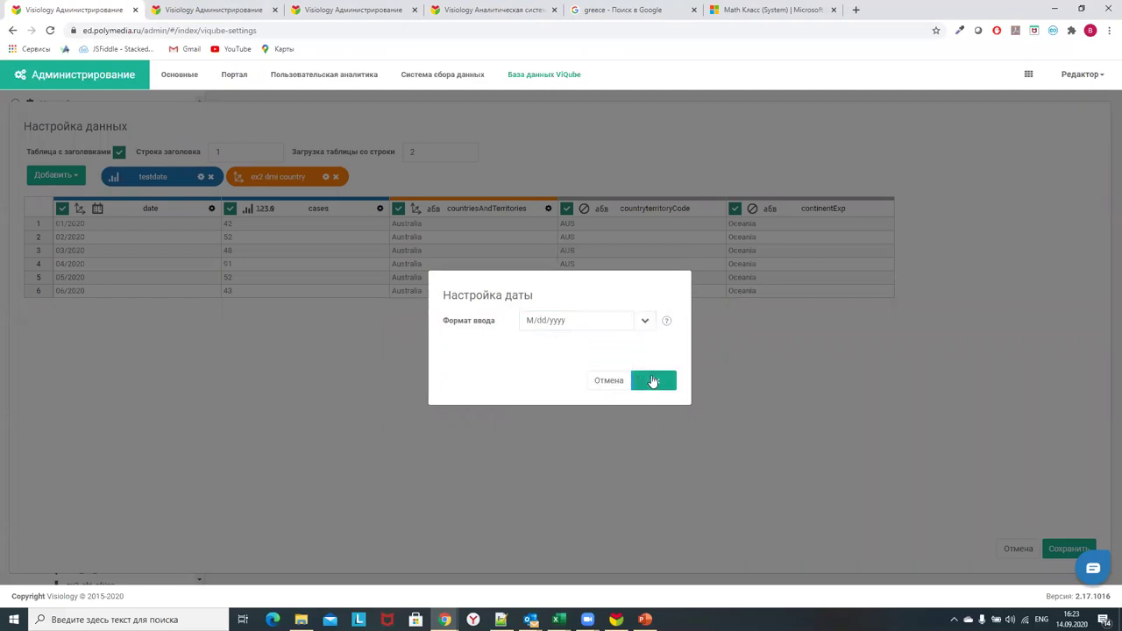
click(653, 382)
click(1062, 545)
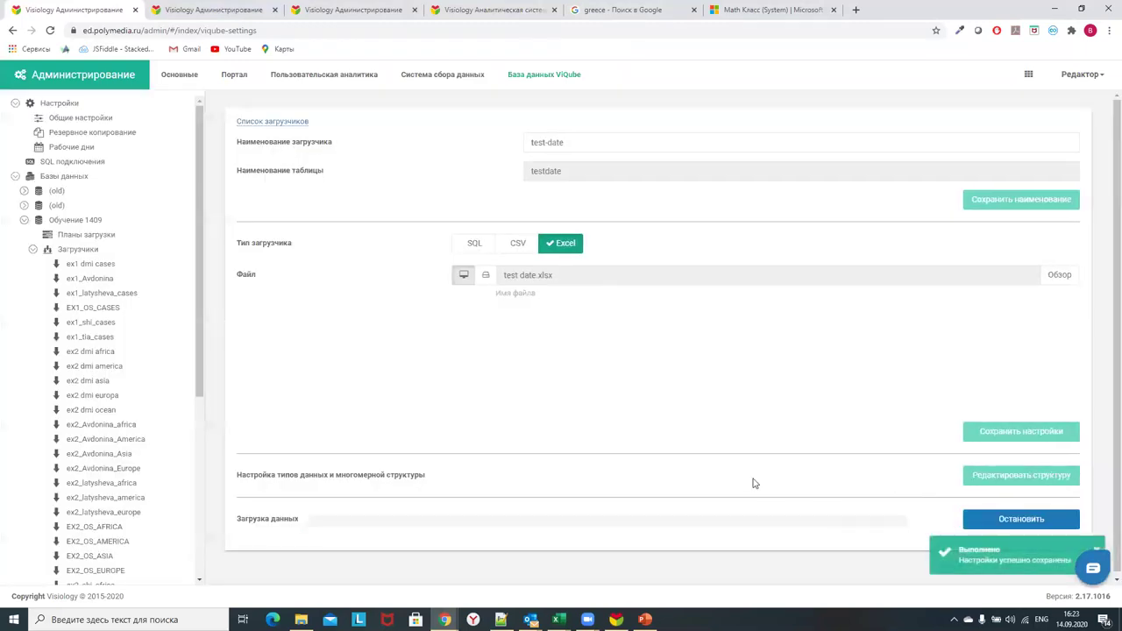
click(940, 520)
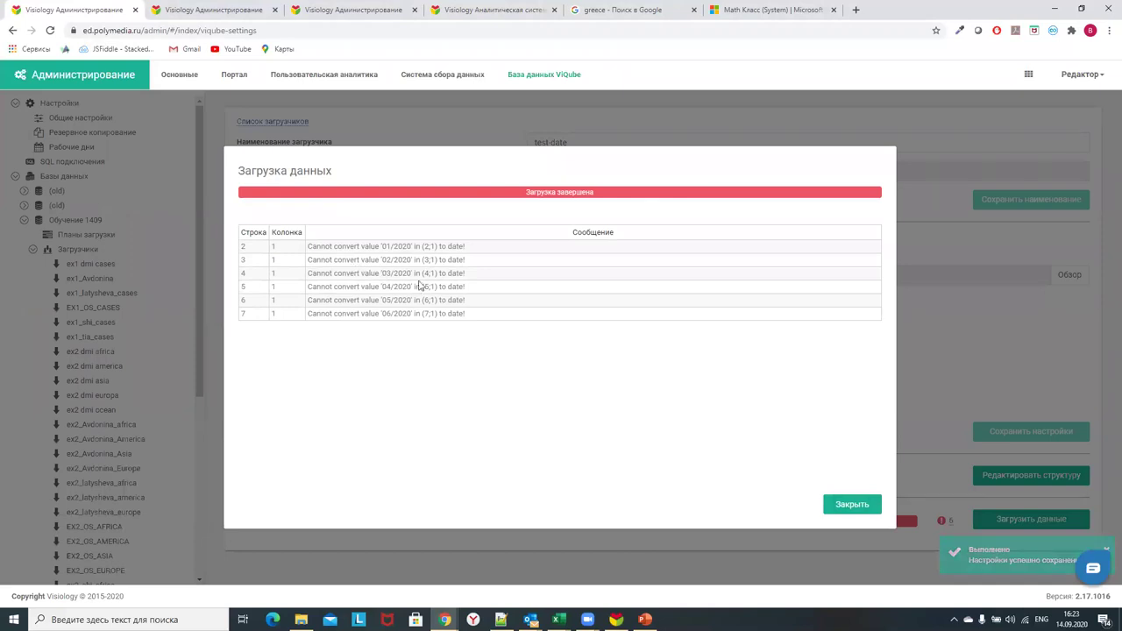
click(846, 505)
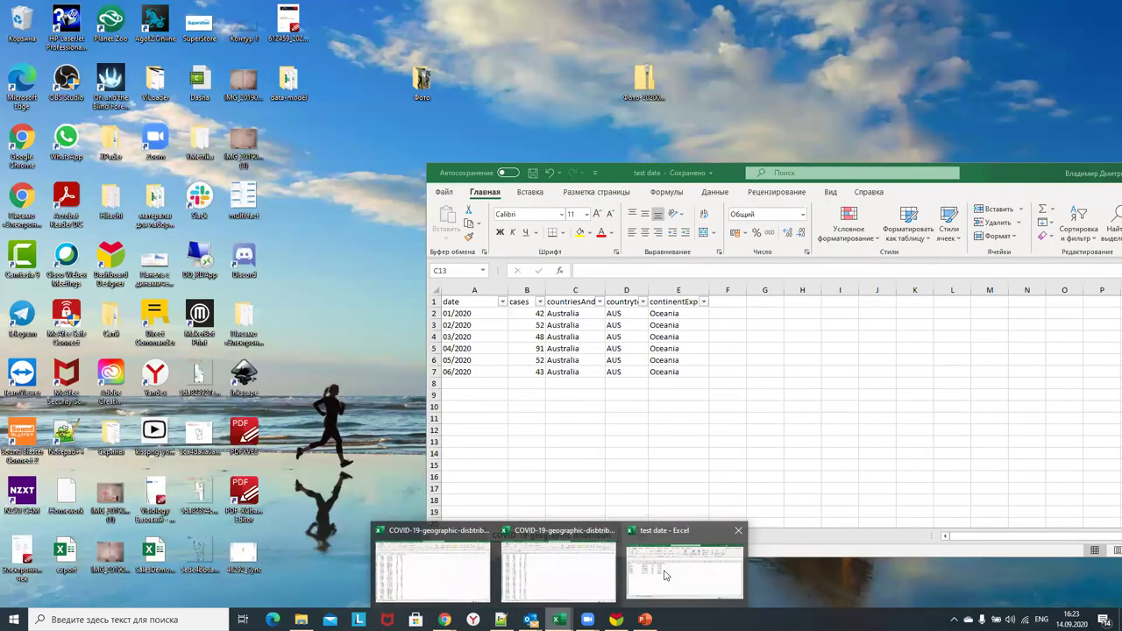
Overwrite the date values in A2:A7 with the numbers 1 through 6
click(664, 575)
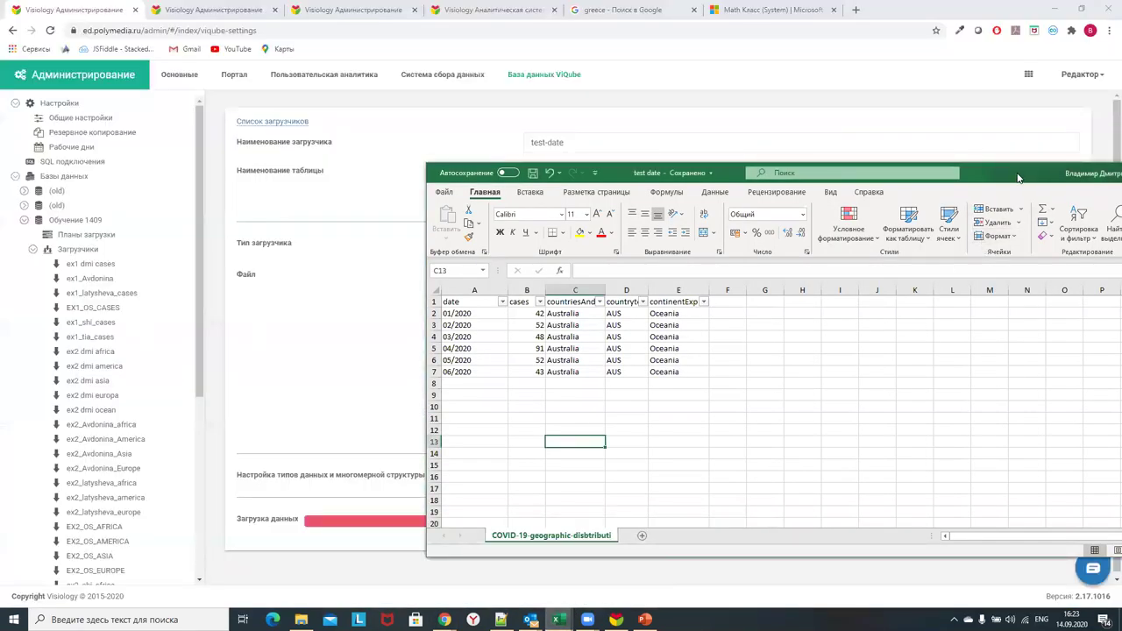
double_click(1017, 174)
click(49, 150)
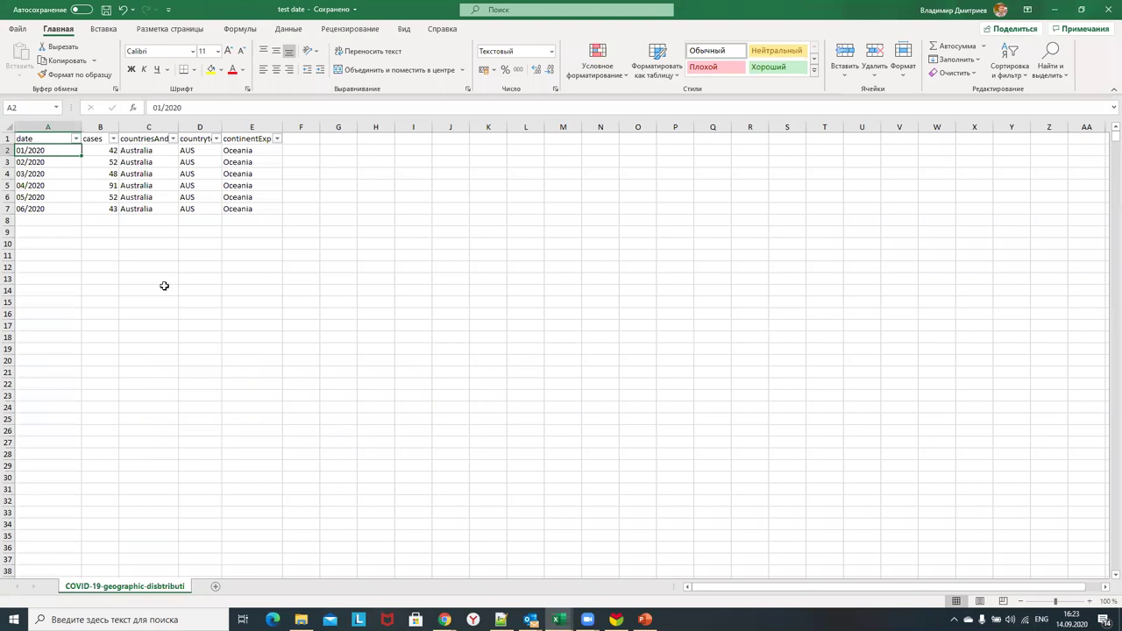
text(12)
key(Return)
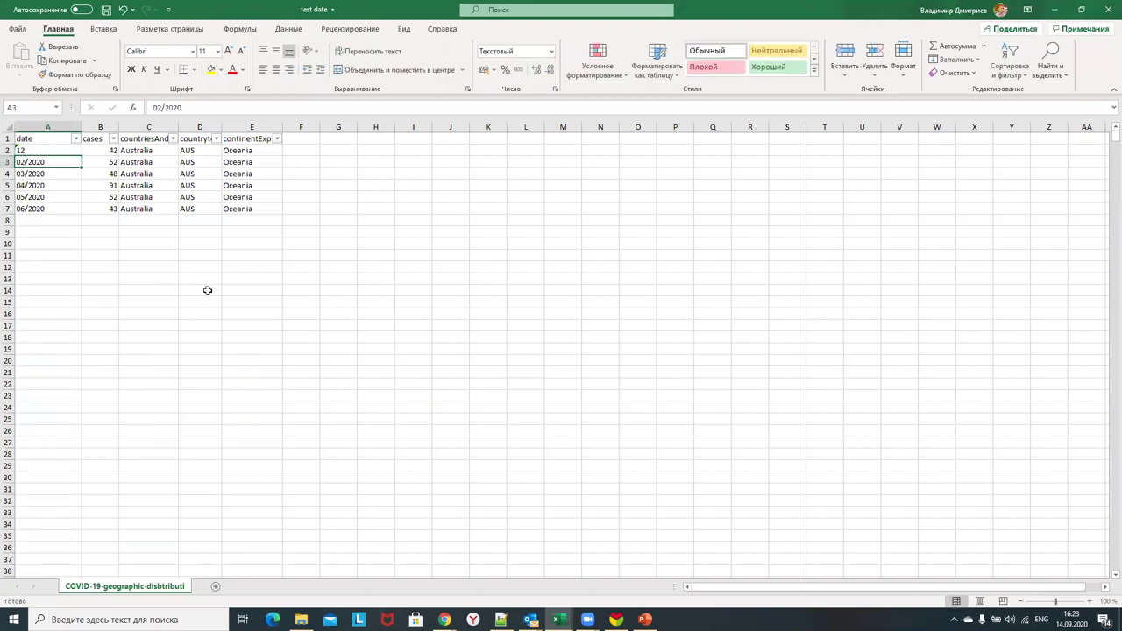
key(Up)
key(Return)
key(Return)
key(Return)
key(Return)
key(Return)
key(Return)
Re-enter 1 in A2, change A7 to 11, and save the workbook
key(Up)
key(Up)
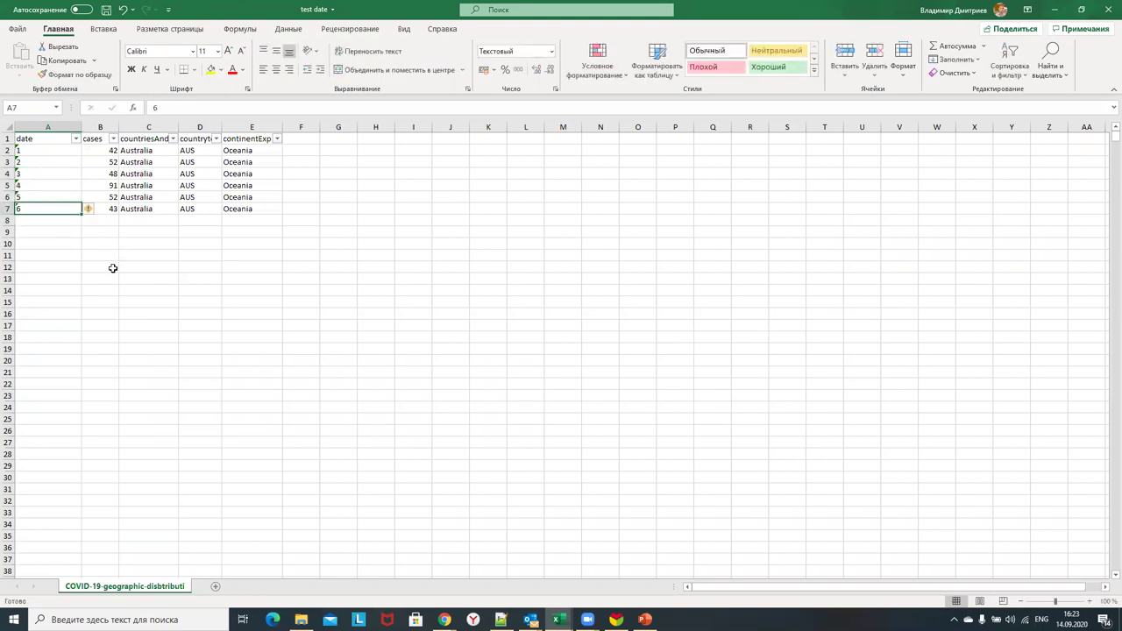
key(Up)
key(Up)
key(Up)
key(Up)
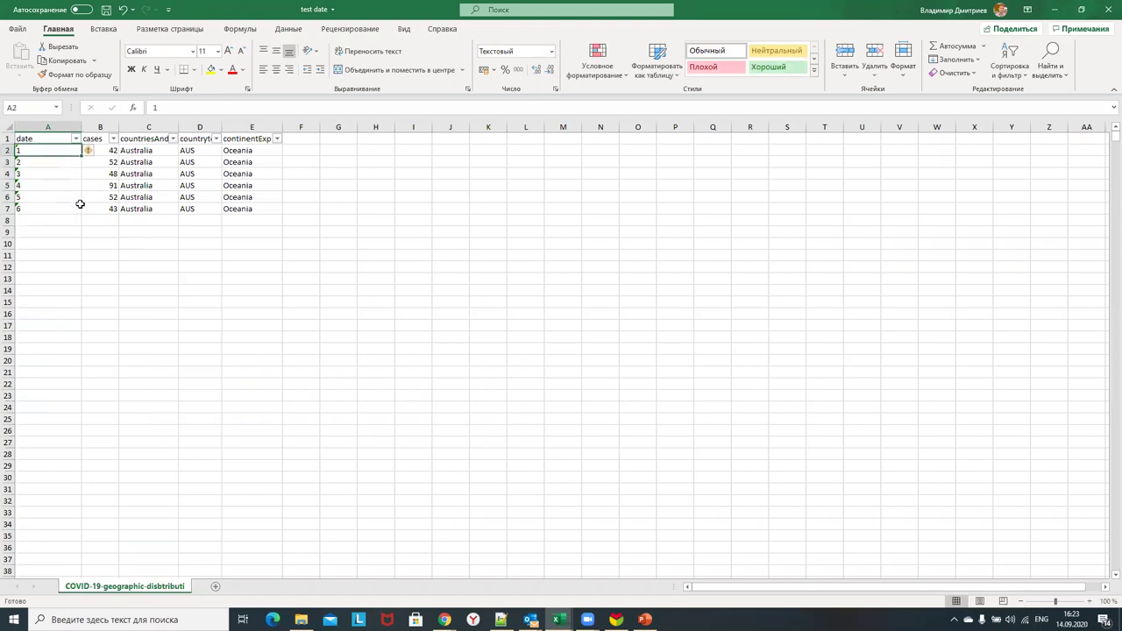
text(01)
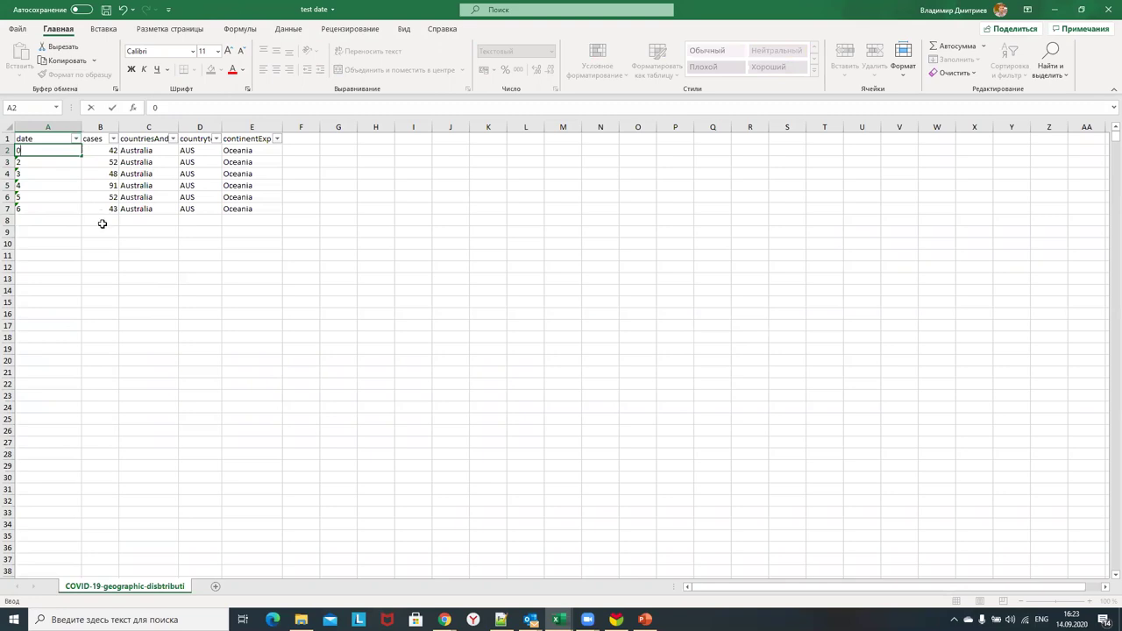
key(Return)
key(Down)
key(Down)
key(Down)
key(Down)
text(11)
key(Return)
key(ctrl+s)
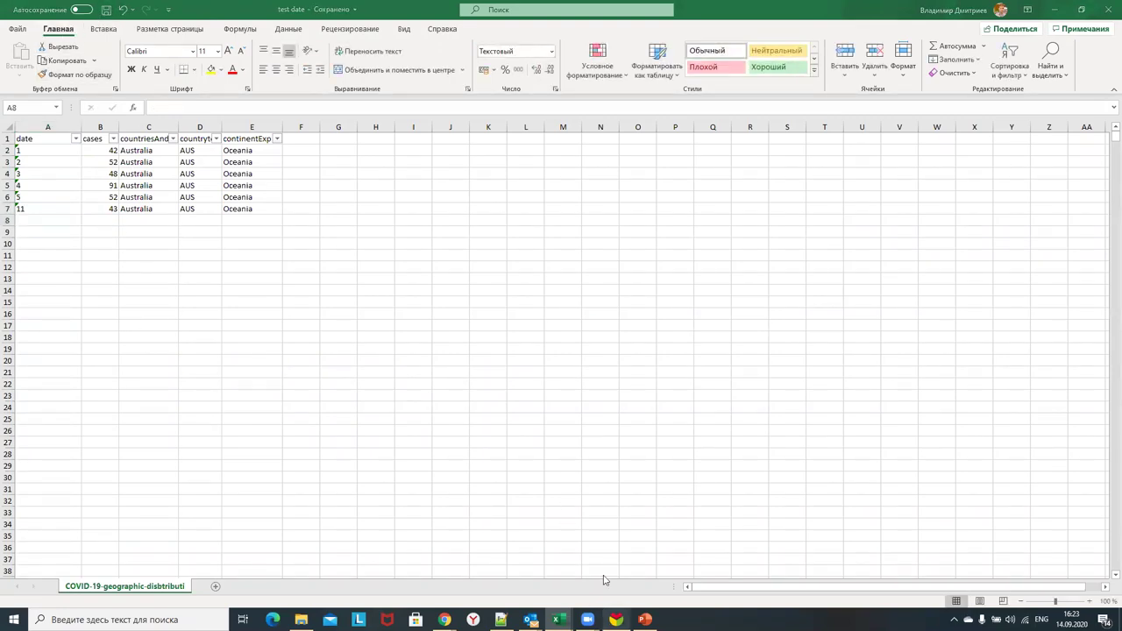
click(616, 619)
Load the edited test date.xlsx as the test-date loader's source file and save the settings
mouse_move(445, 619)
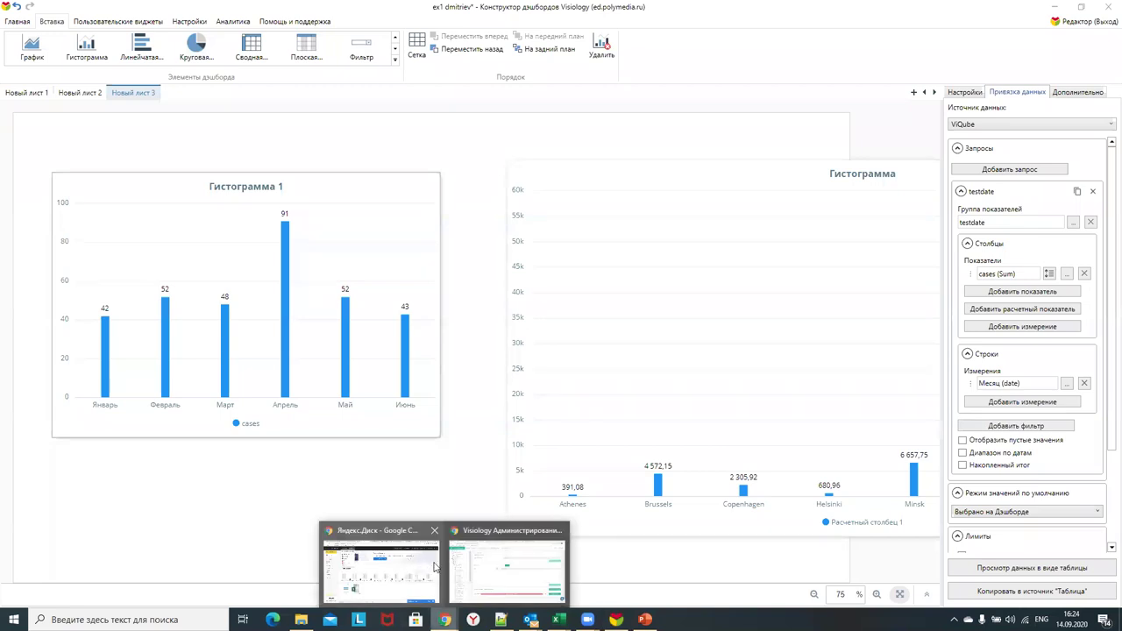
click(504, 568)
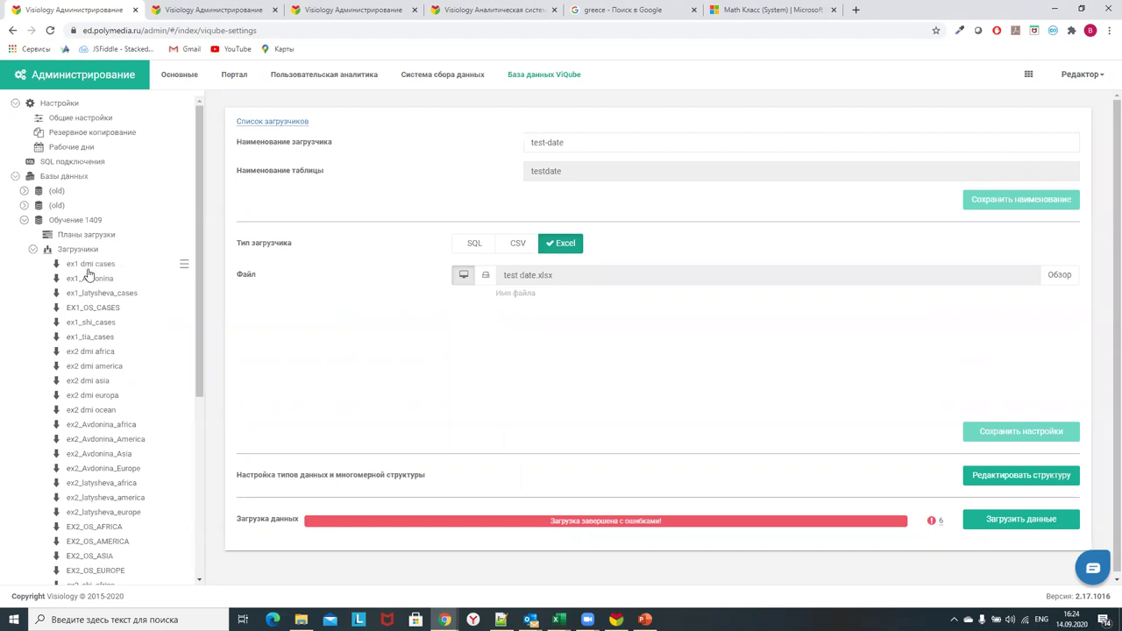
scroll(79, 368, down, 4)
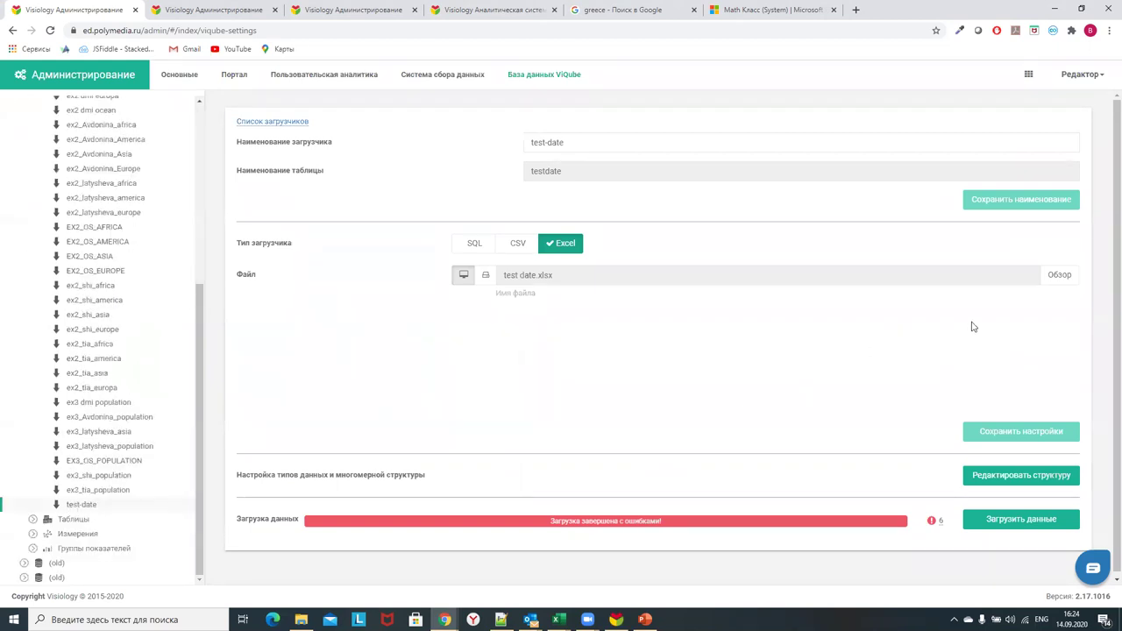
click(1054, 277)
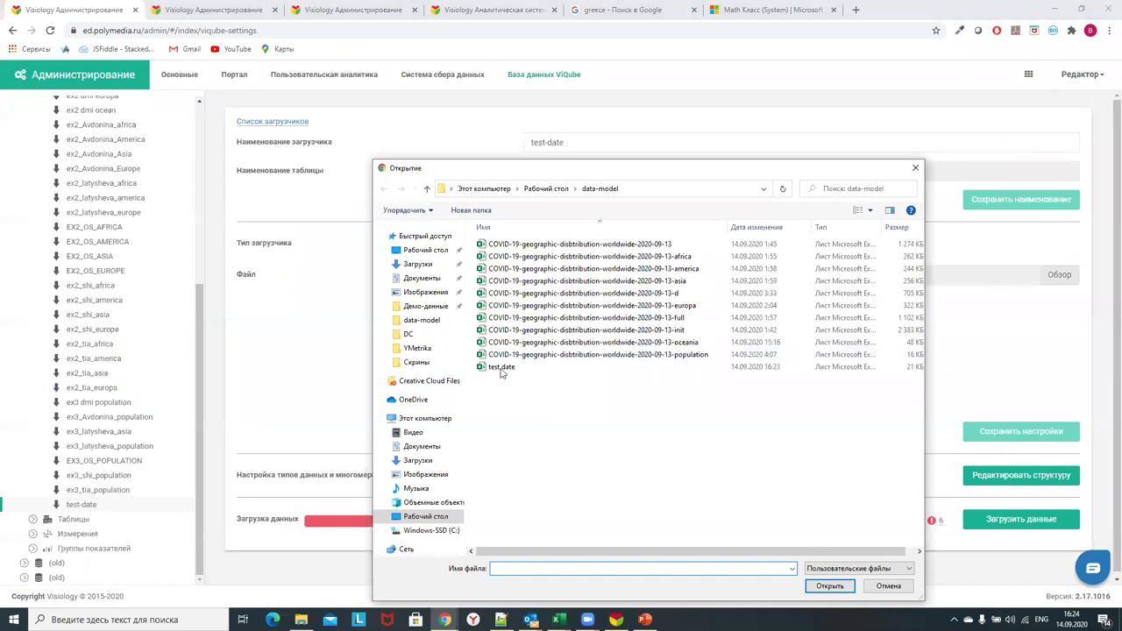
click(501, 370)
click(827, 587)
click(1016, 431)
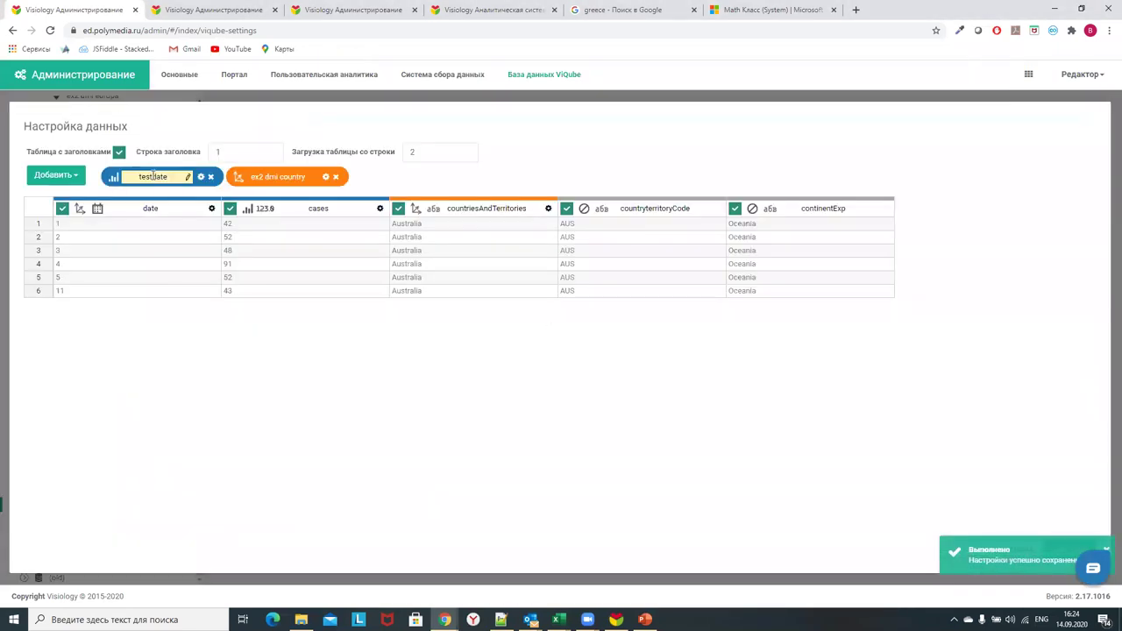
Change the date column's input format to M
click(99, 210)
click(186, 267)
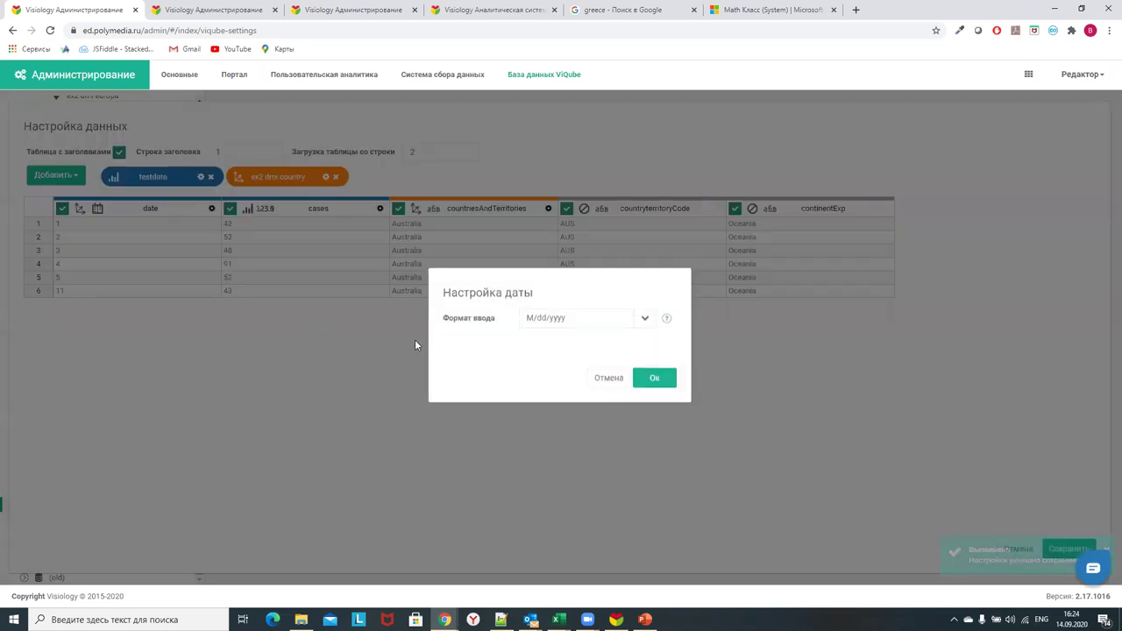
click(576, 322)
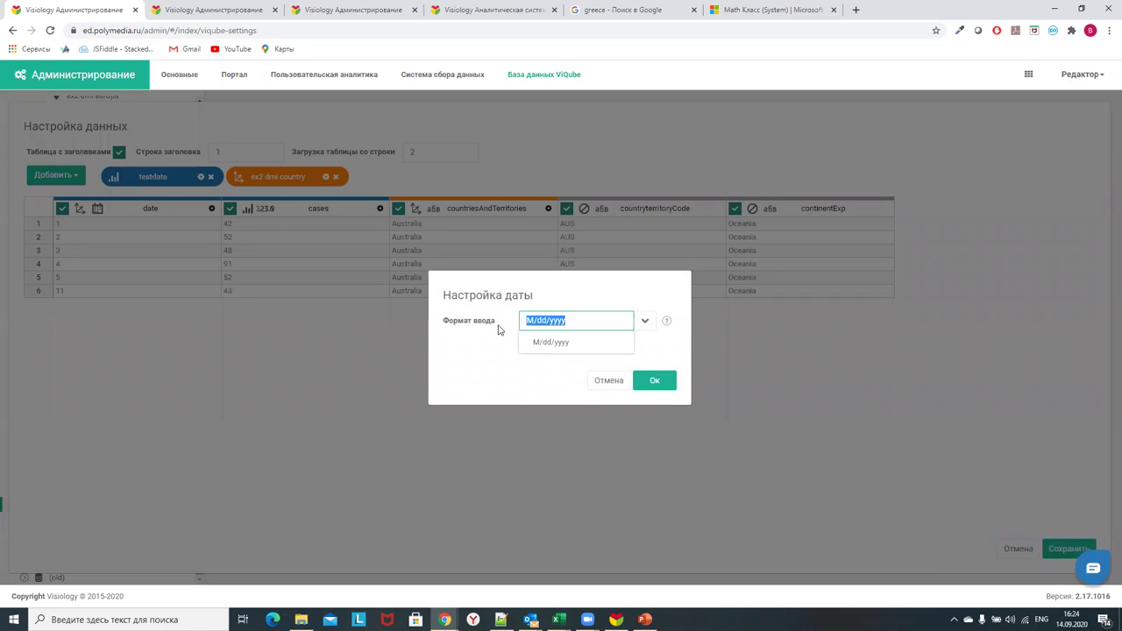
click(667, 322)
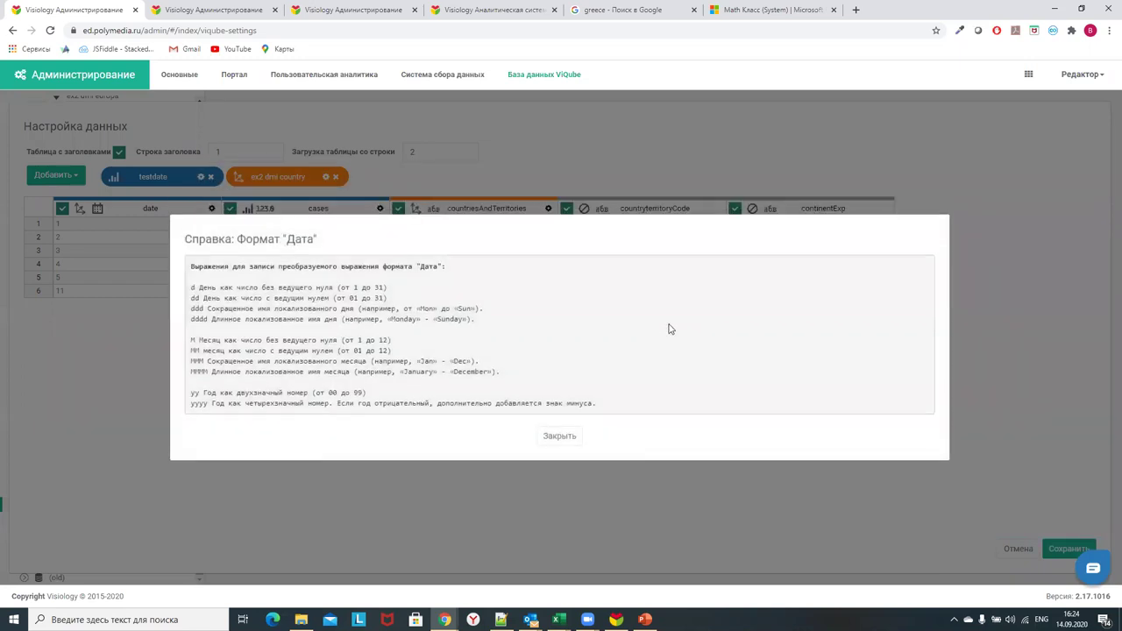
click(559, 435)
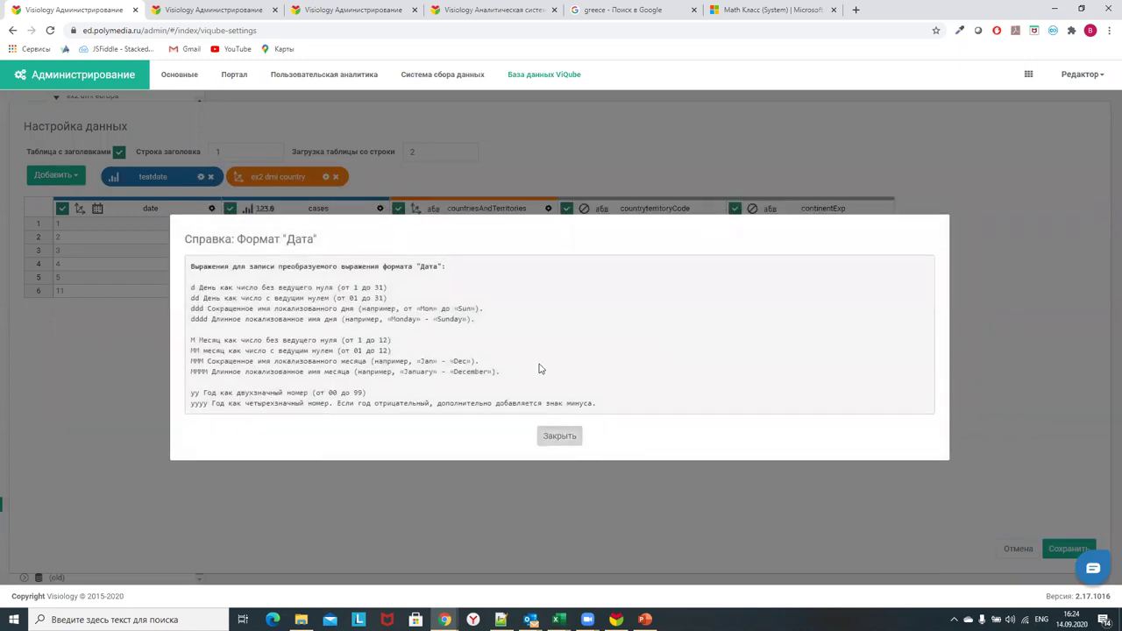
click(574, 318)
key(BackSpace)
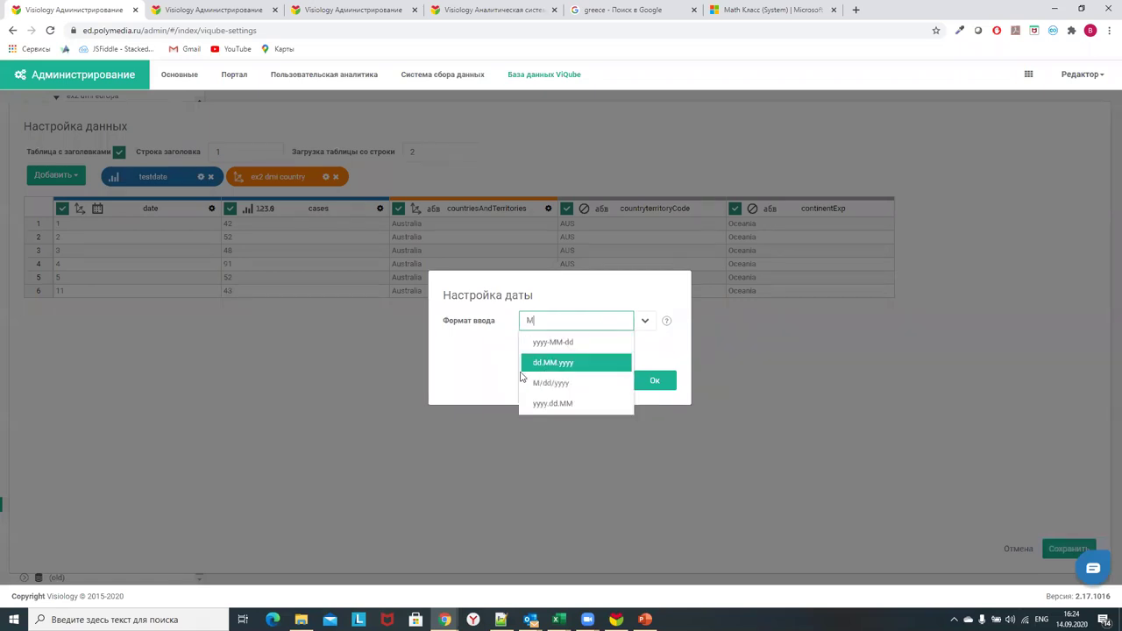
click(657, 381)
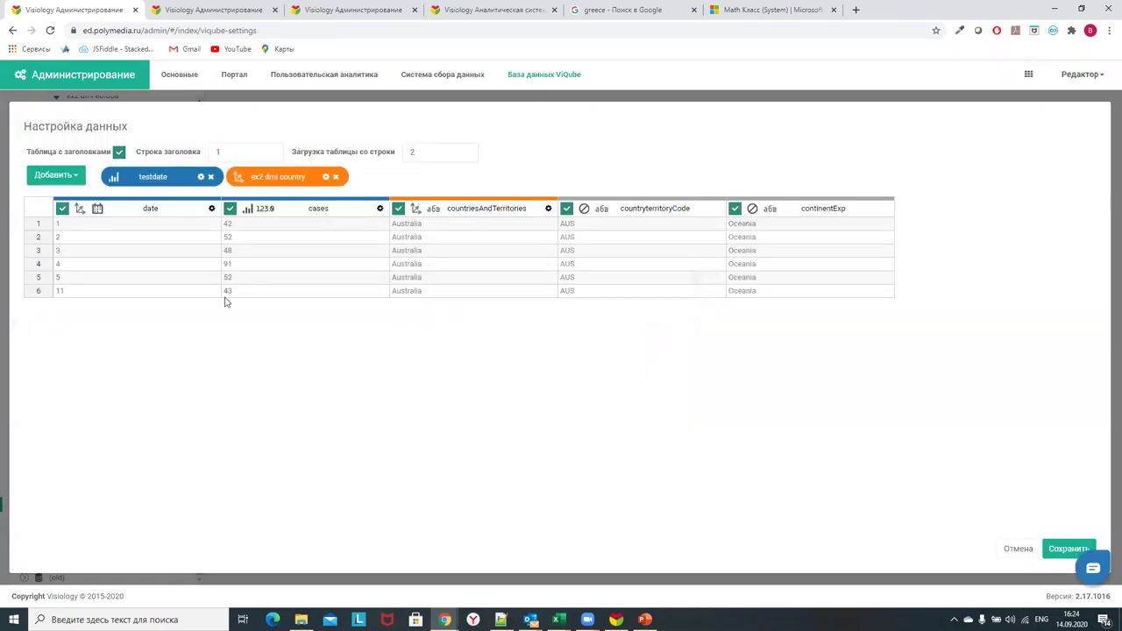
Group the date column by Месяц, save the structure and reload the data
click(79, 210)
mouse_move(118, 263)
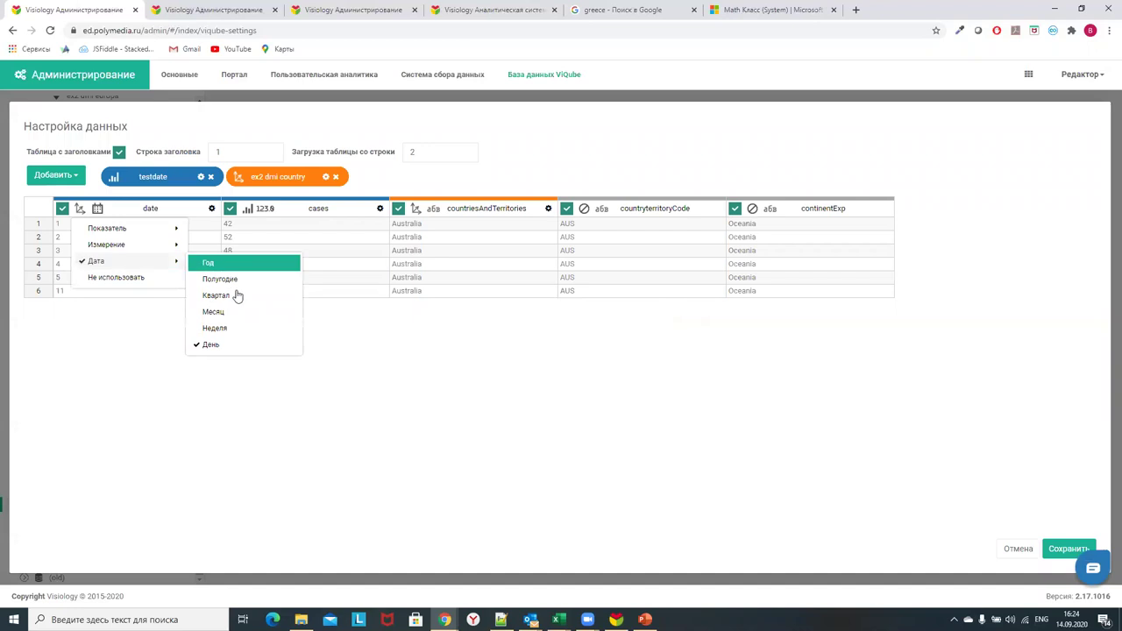
click(245, 313)
click(1066, 548)
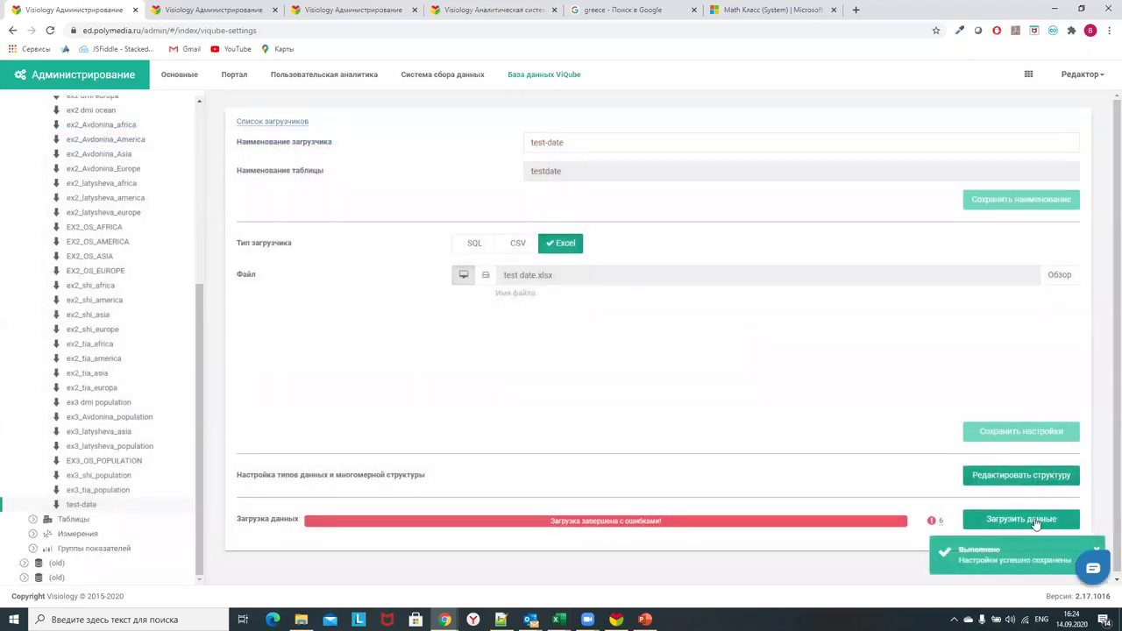
click(1033, 520)
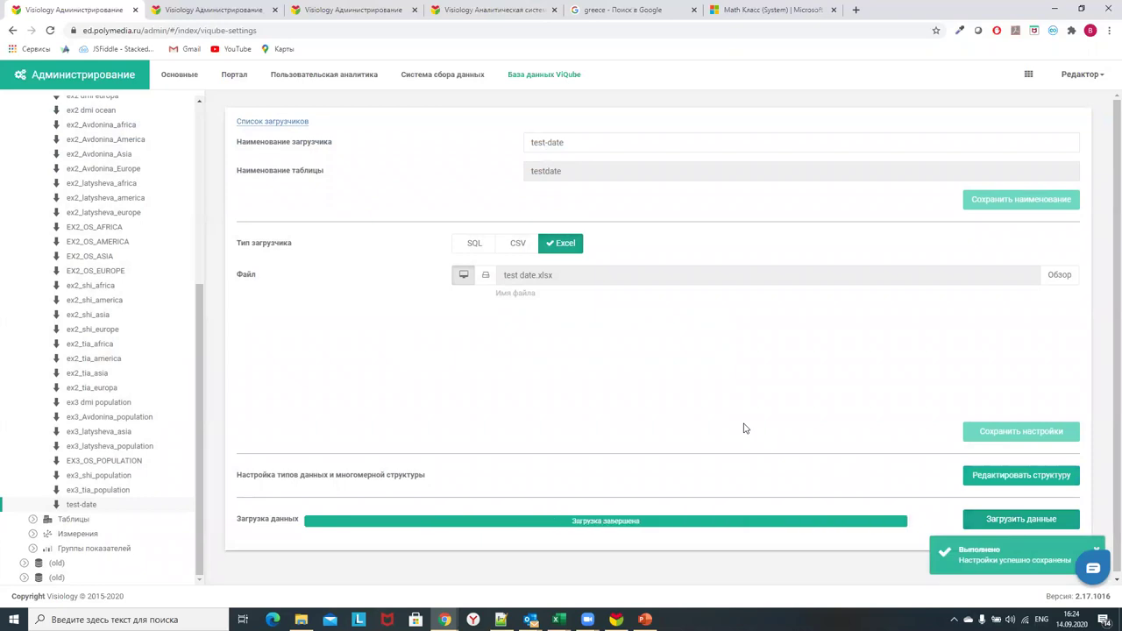
click(616, 620)
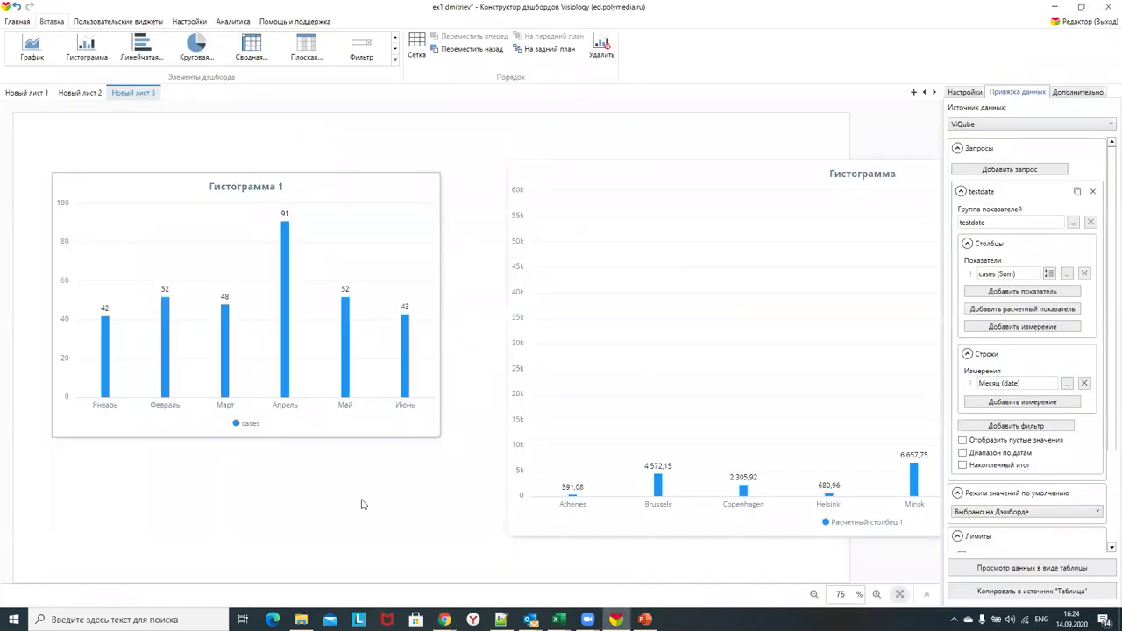
Refresh Гистограмма 1 to show a single Январь bar of 328 and fit the sheet to screen
click(371, 281)
drag(365, 238, 344, 220)
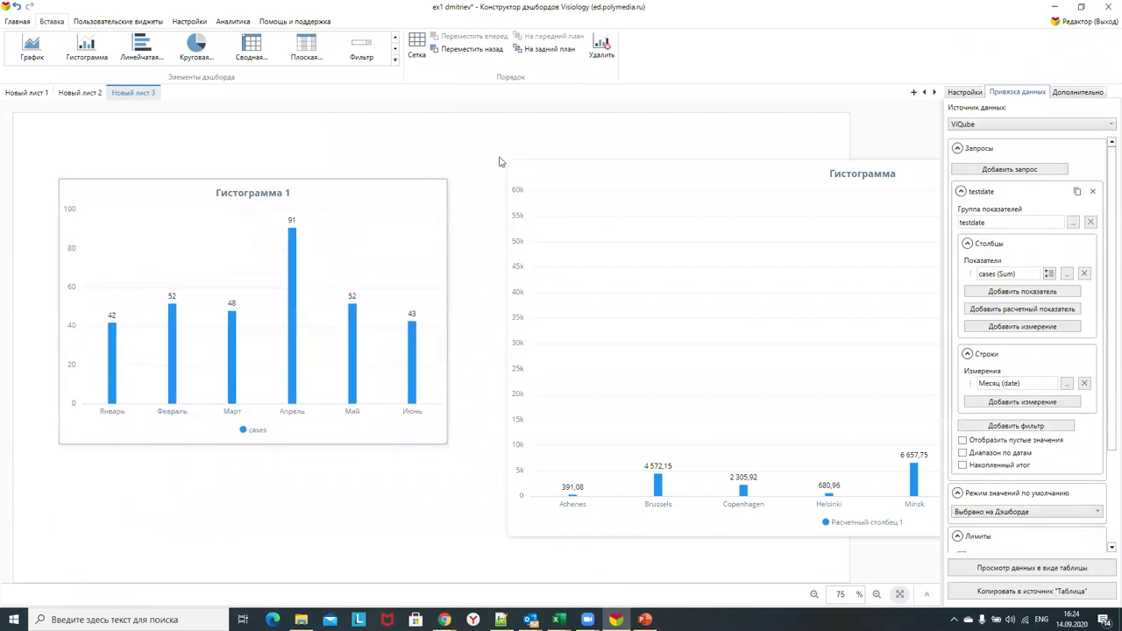
click(395, 181)
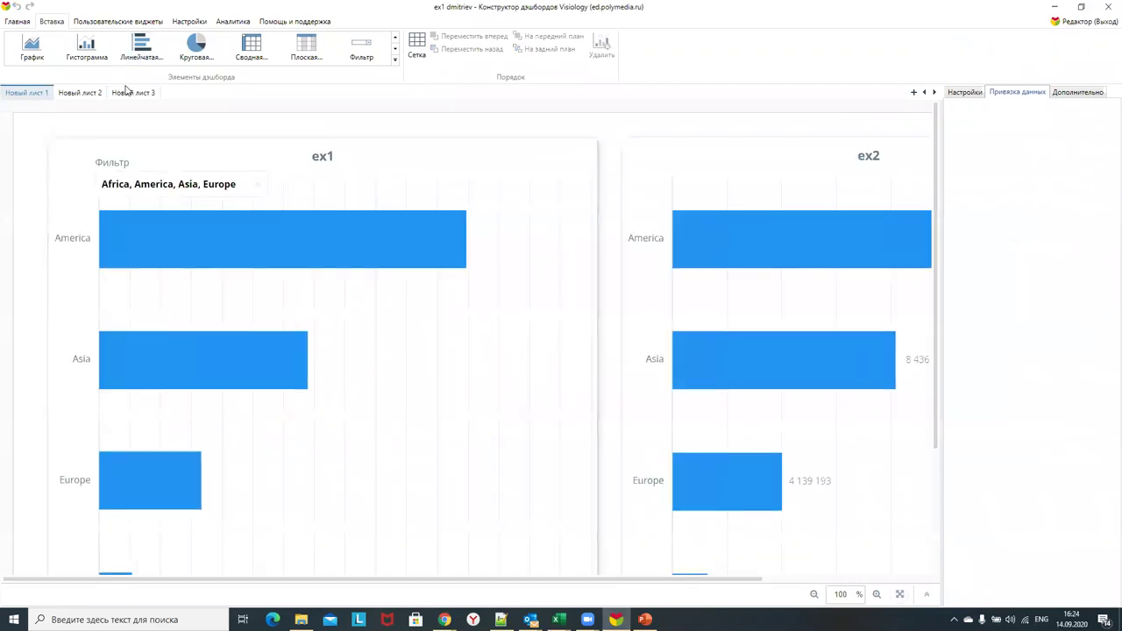
click(132, 92)
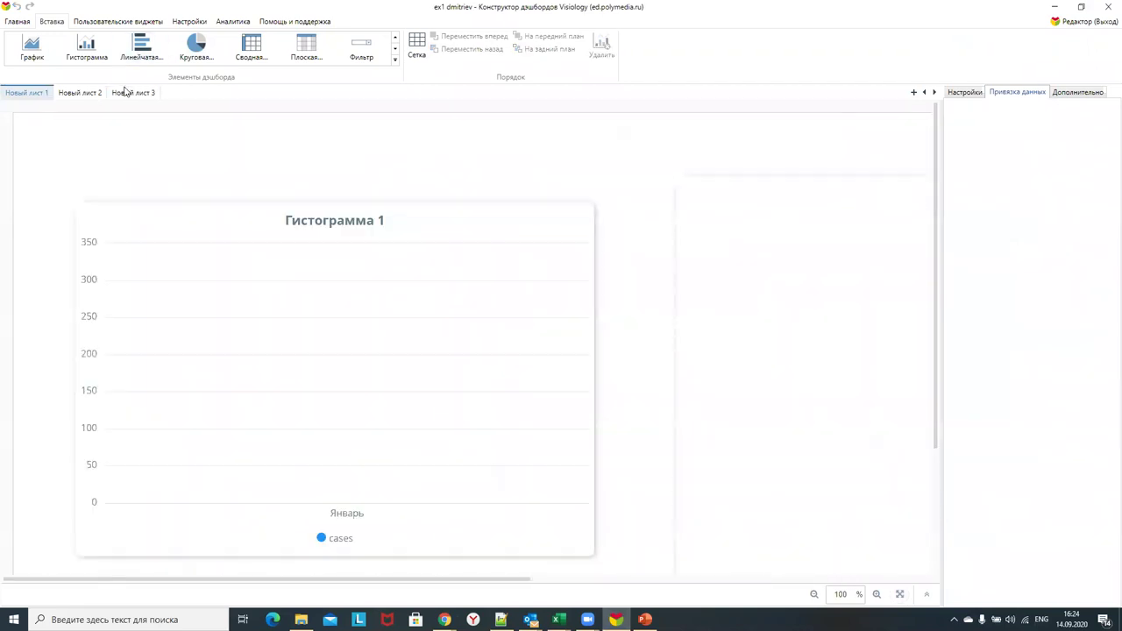
click(245, 272)
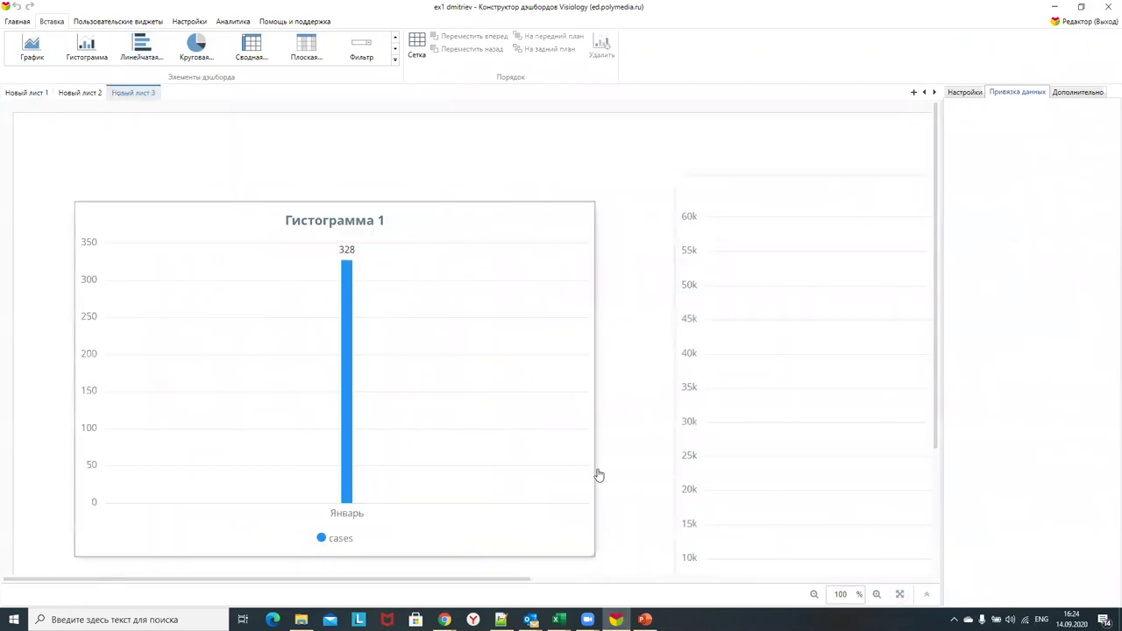
click(900, 595)
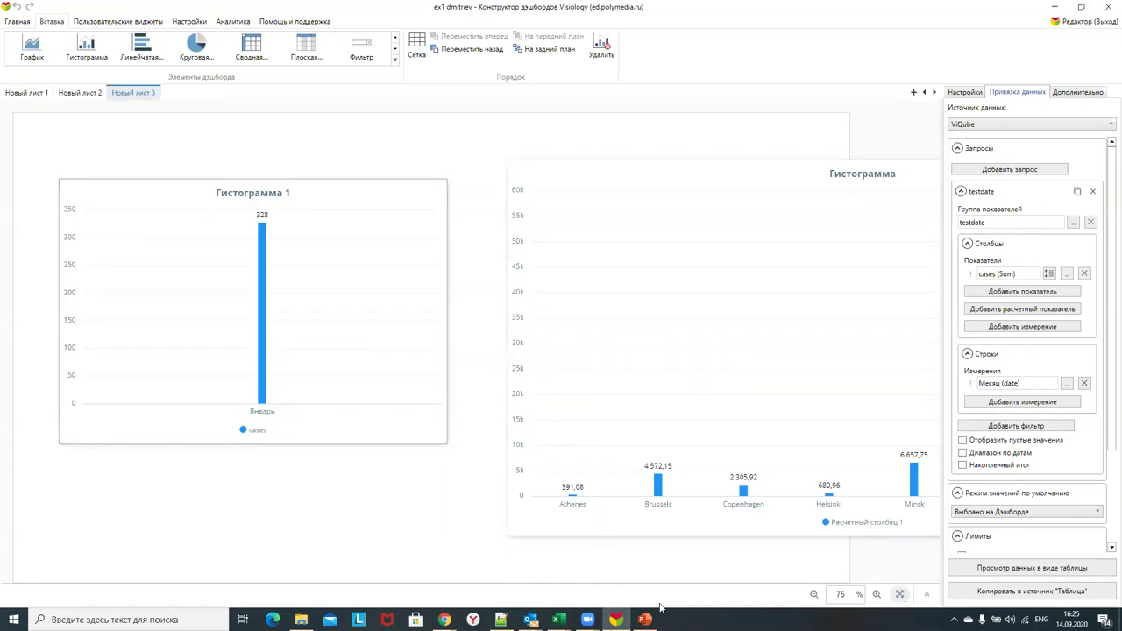
Bring the test date workbook forward in a narrowed window beside the dashboard
mouse_move(558, 620)
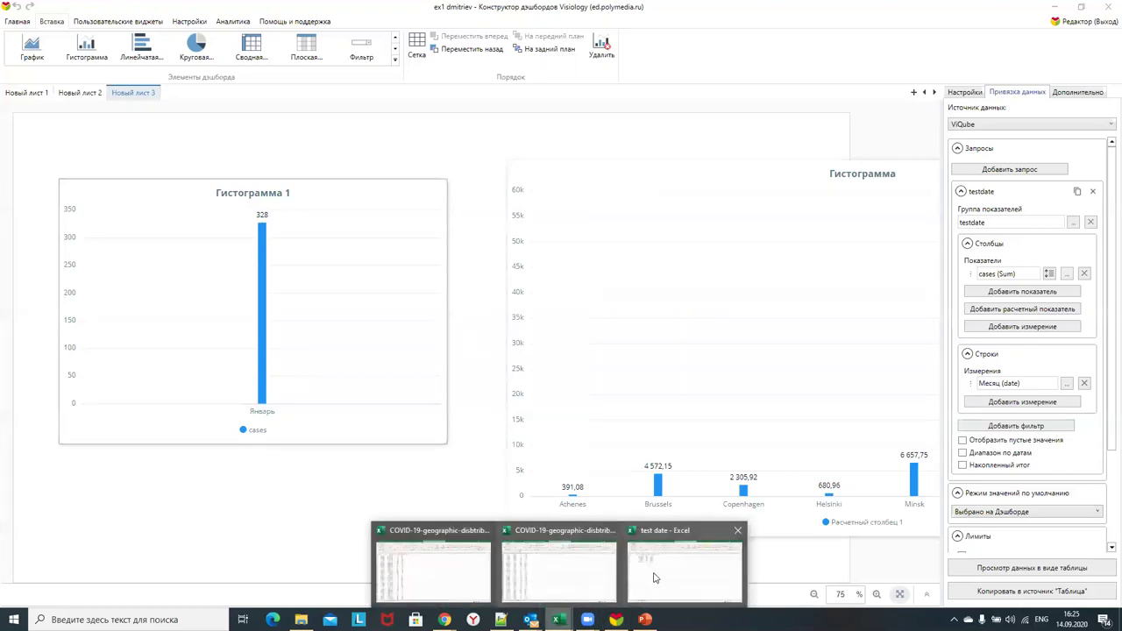
mouse_move(653, 578)
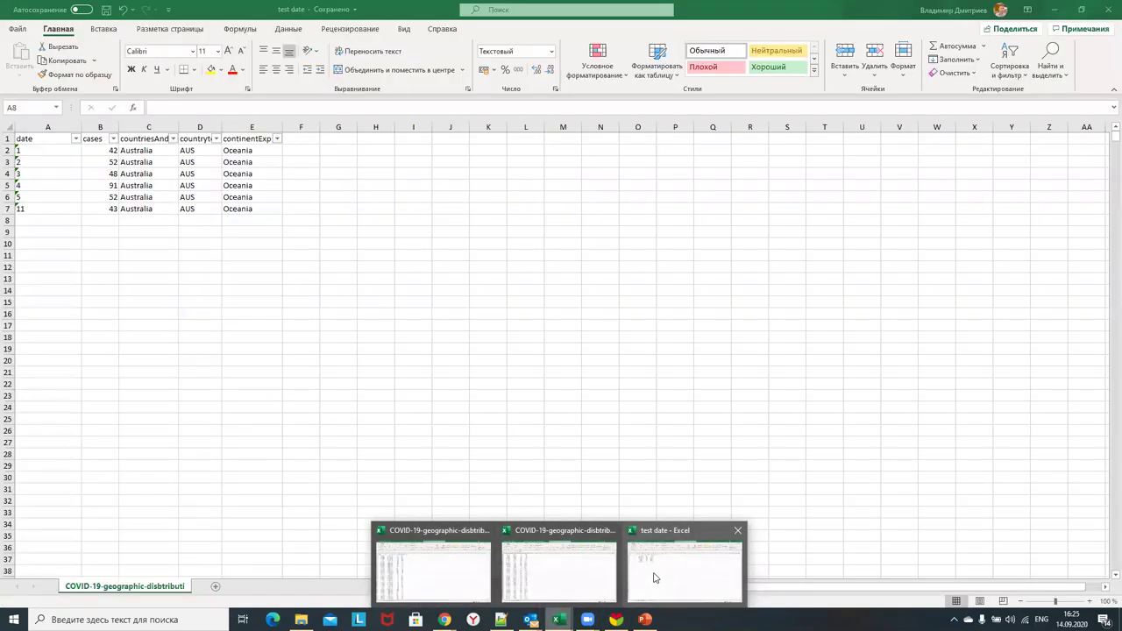
click(653, 578)
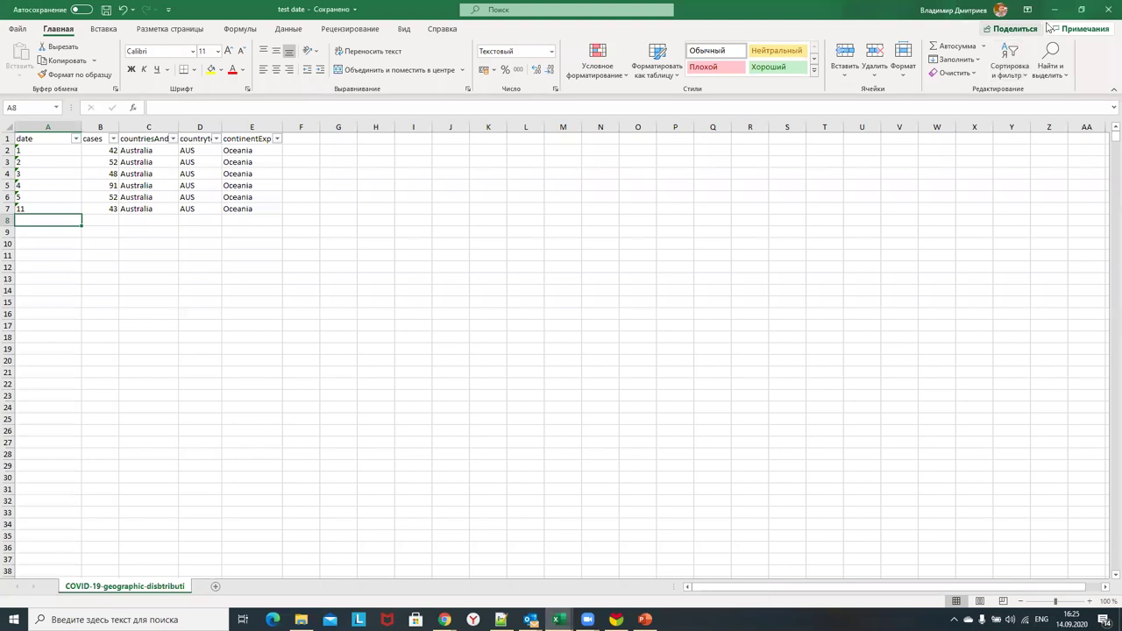
click(1080, 9)
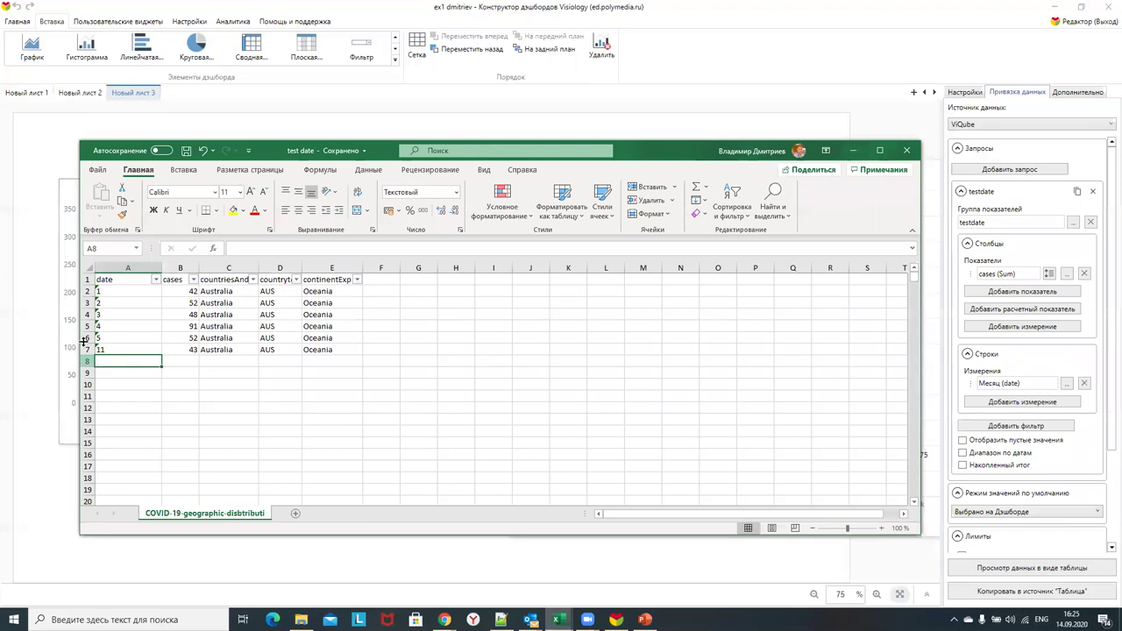
click(82, 331)
drag(78, 333, 482, 412)
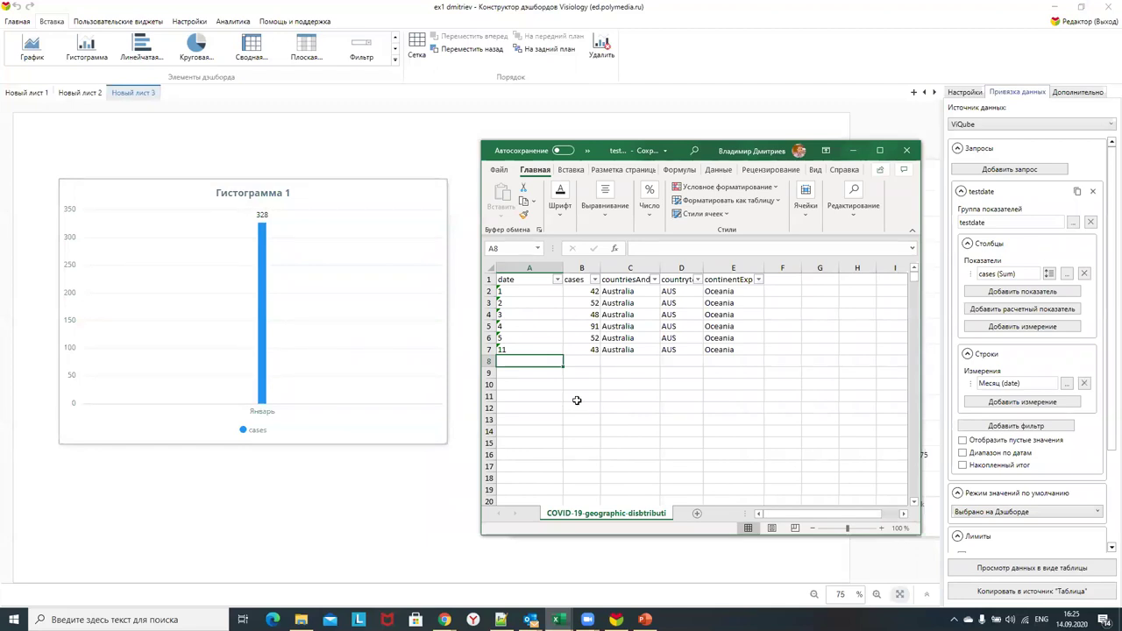
Check the date values in A2:A7 and show the date levels for Месяц (date)
click(518, 294)
key(Down)
key(Down)
key(Down)
key(Down)
key(Down)
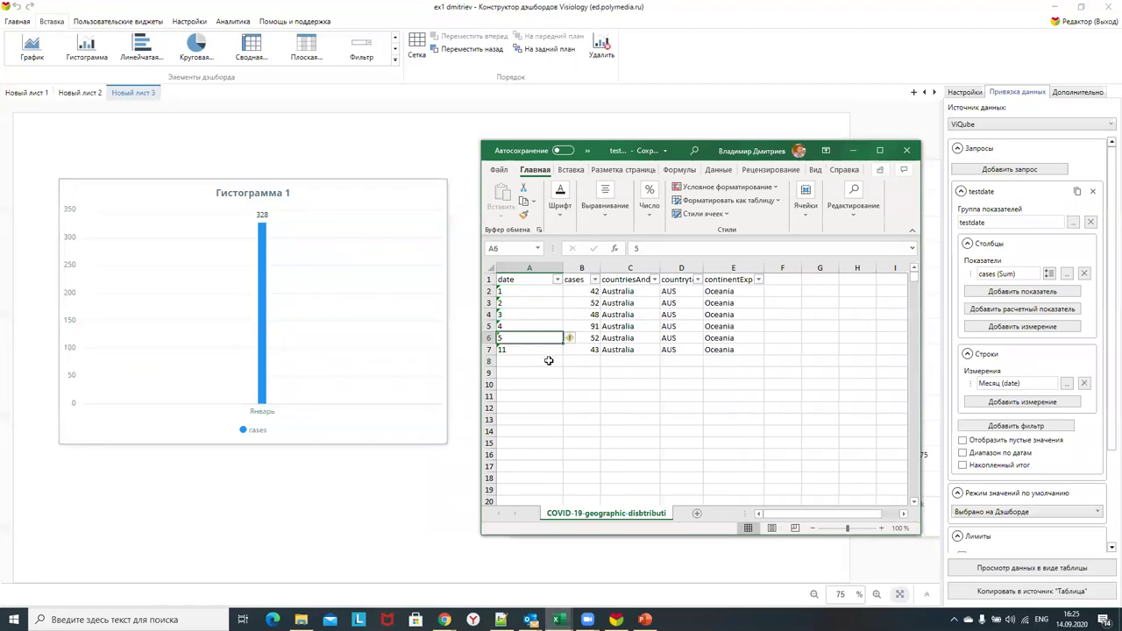
key(Up)
key(Up)
key(Up)
key(Up)
key(Up)
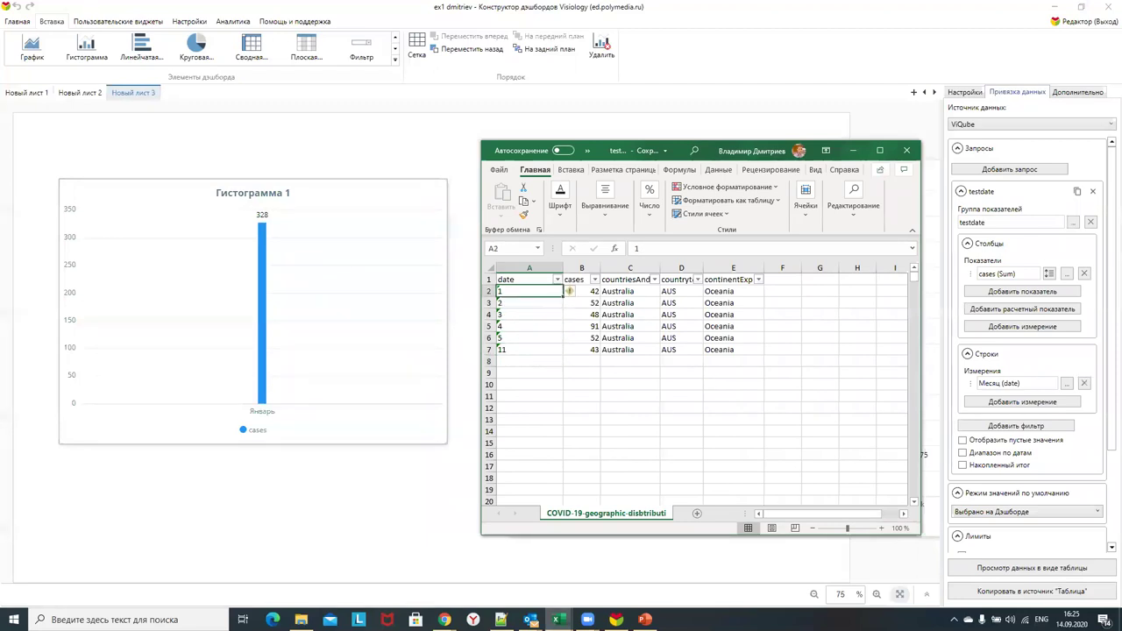
click(1066, 383)
scroll(482, 287, down, 3)
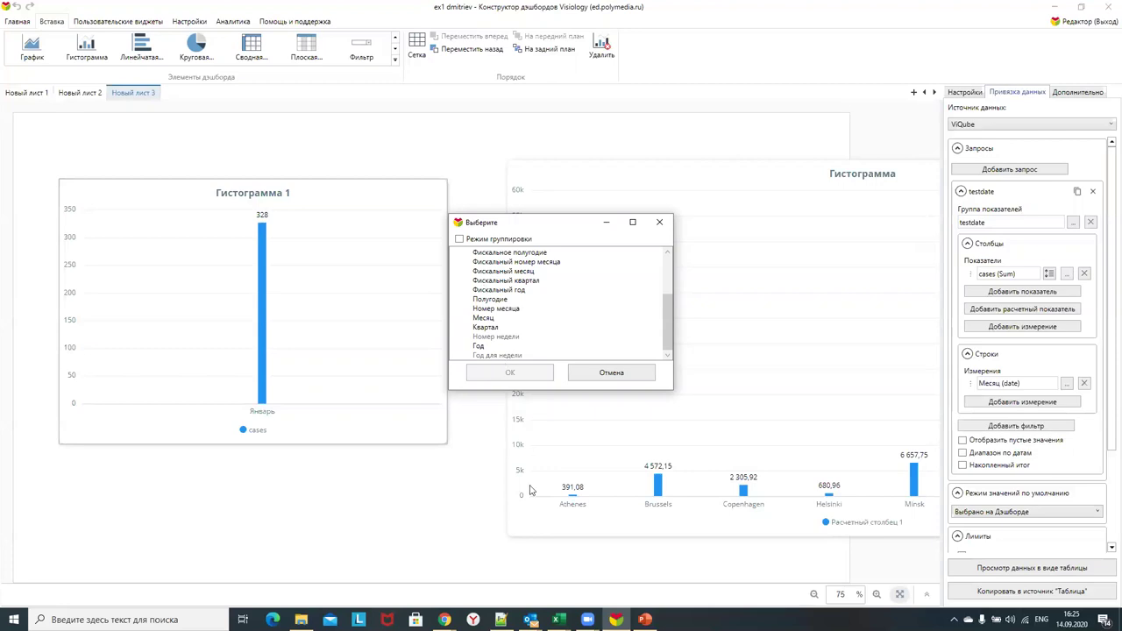
Bring the COVID-19 geographic distribution workbook to the front
click(557, 620)
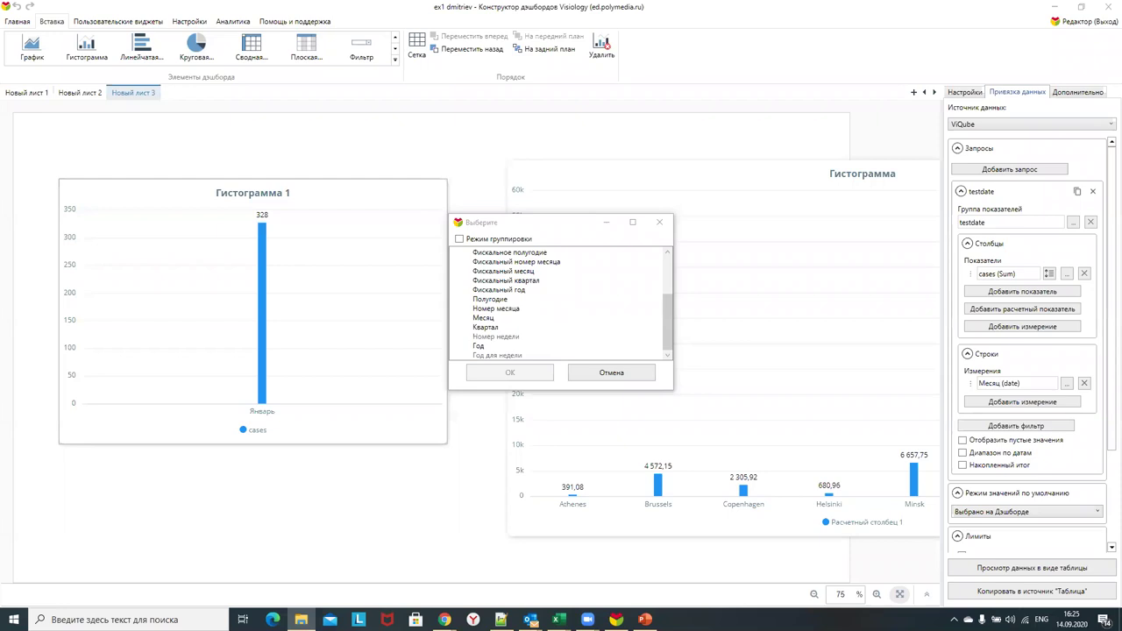
key(alt+Tab)
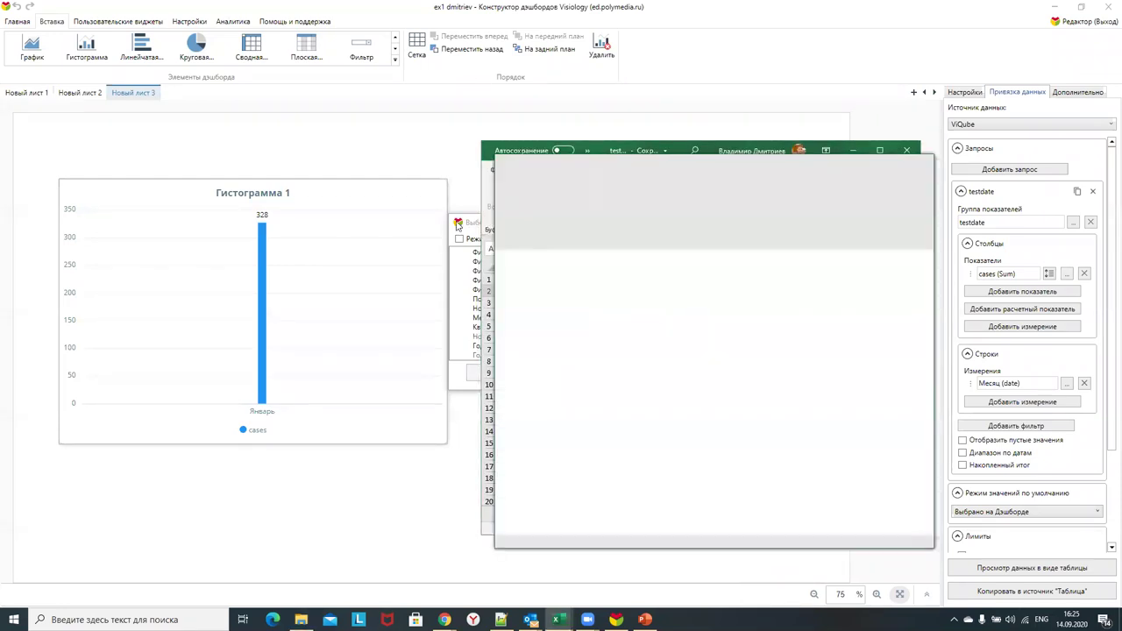
Copy the COVID-19 sheet's day-through-country columns B:G and minimize Excel
click(893, 164)
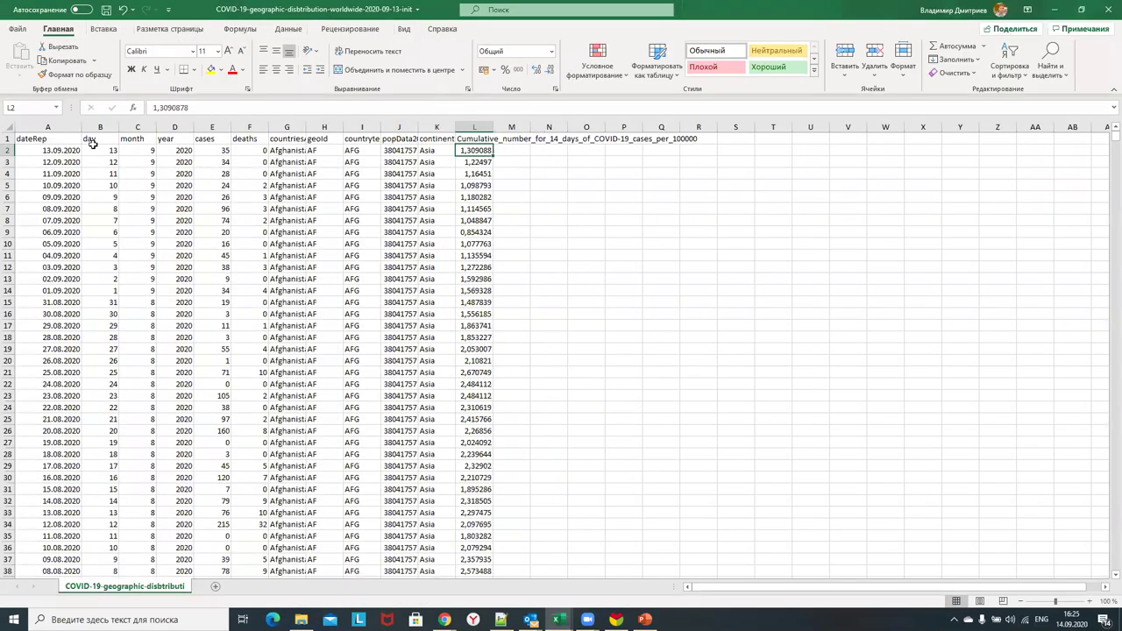
click(98, 127)
click(138, 127)
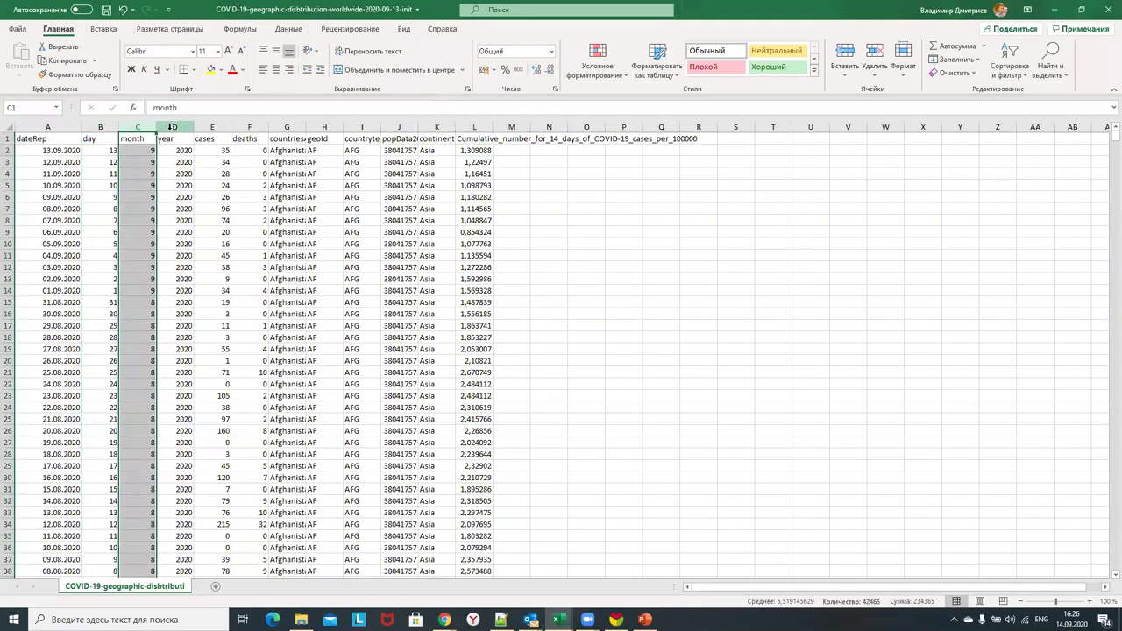
click(174, 127)
drag(96, 127, 169, 131)
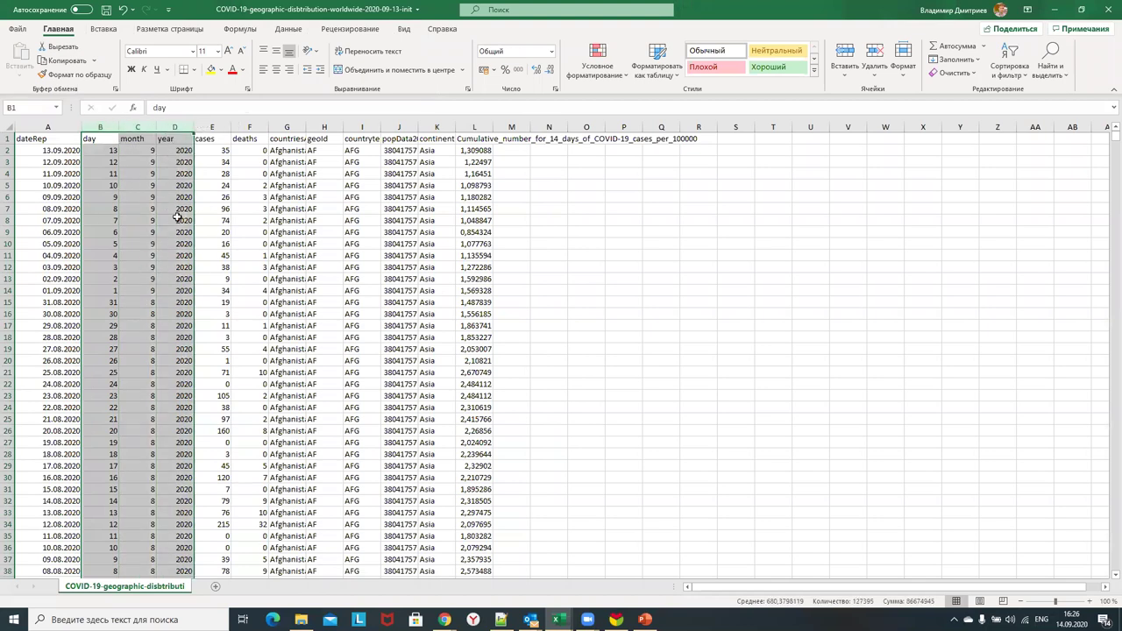
click(218, 290)
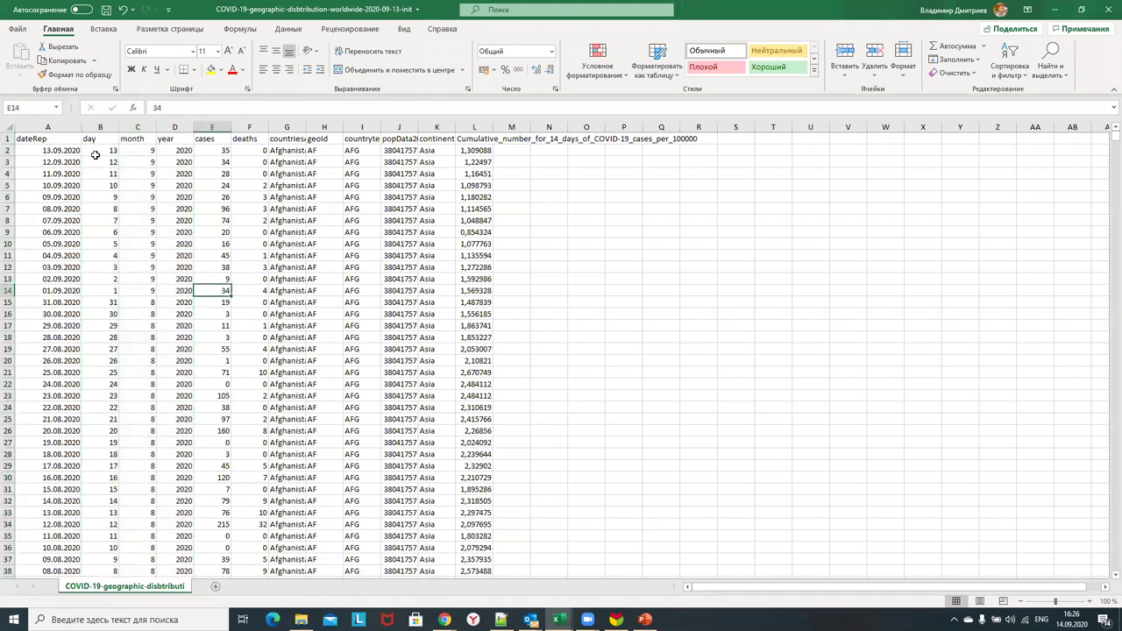
drag(91, 150, 355, 246)
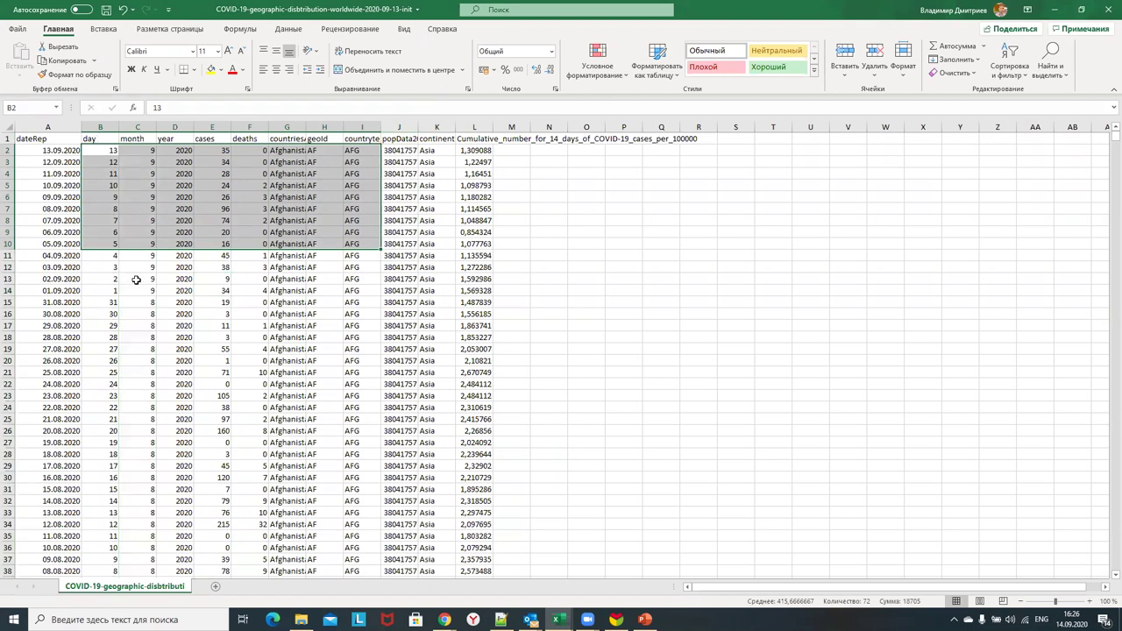
click(188, 312)
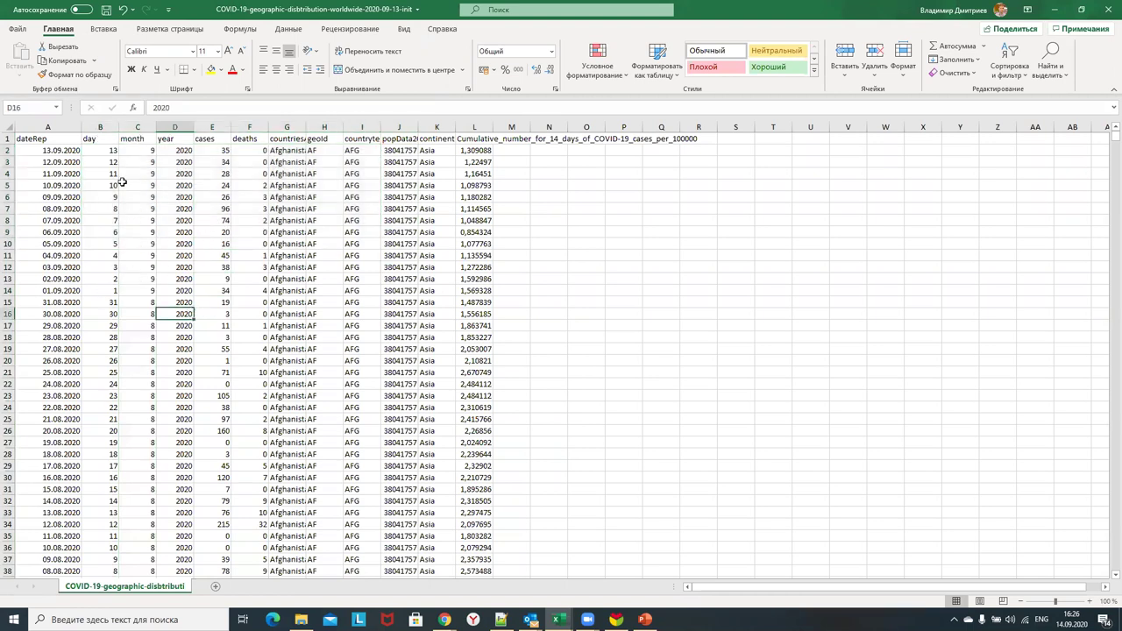
drag(98, 128, 284, 127)
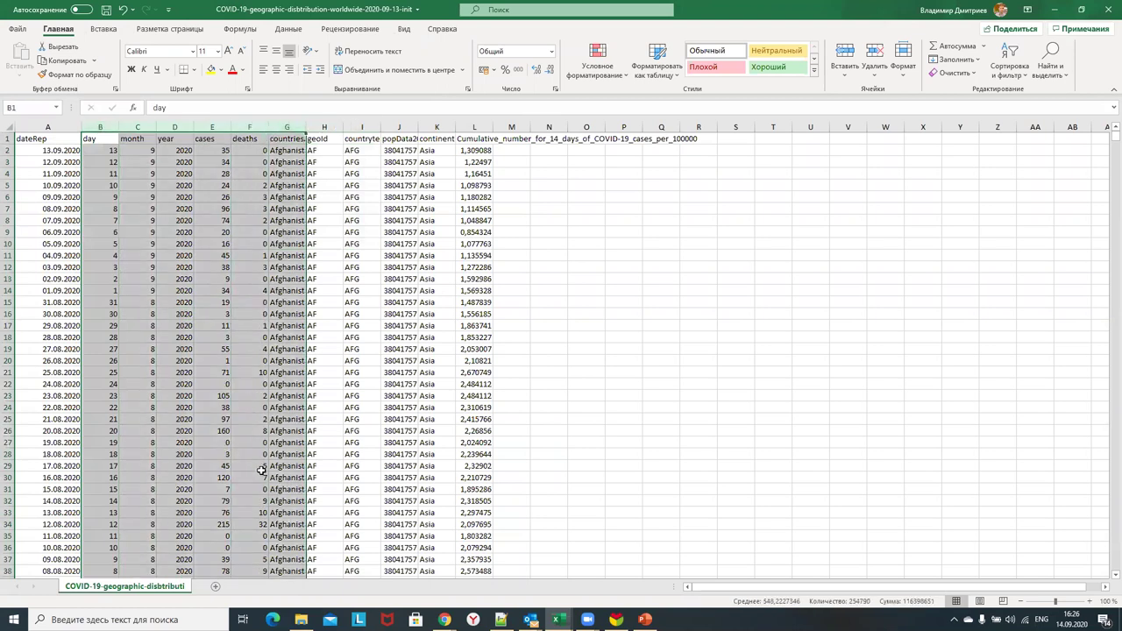
key(ctrl+c)
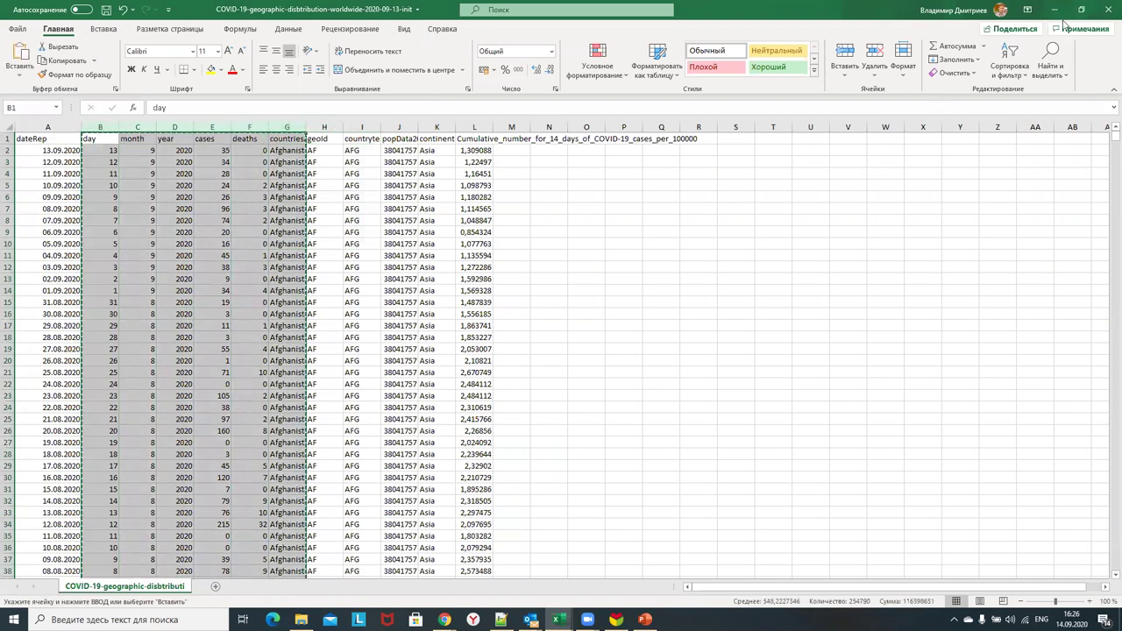
click(1056, 10)
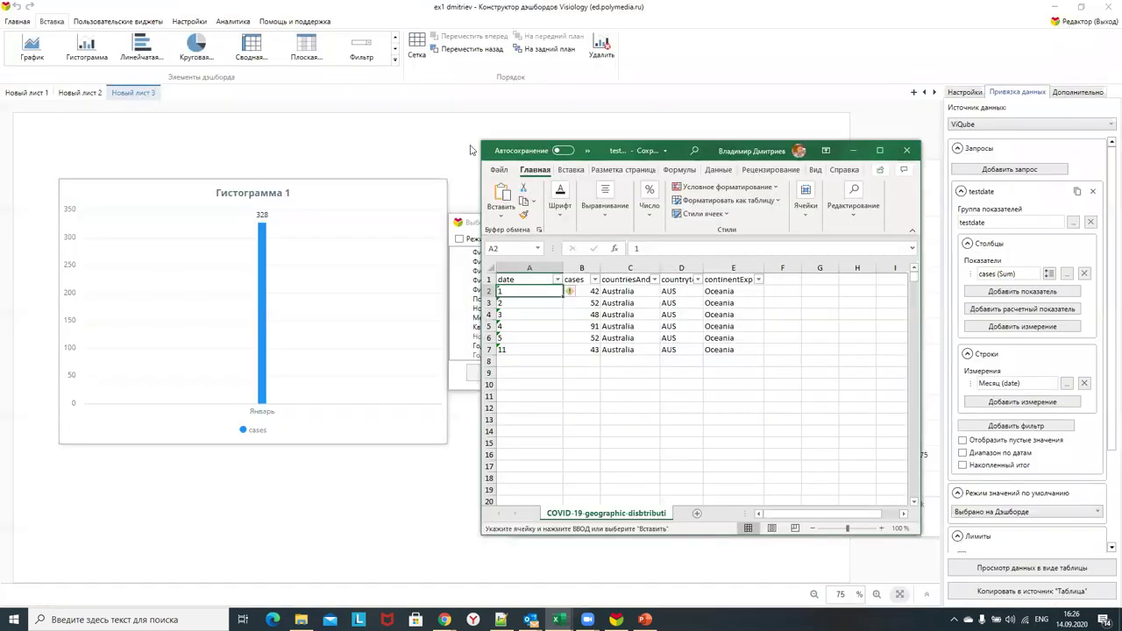
click(441, 614)
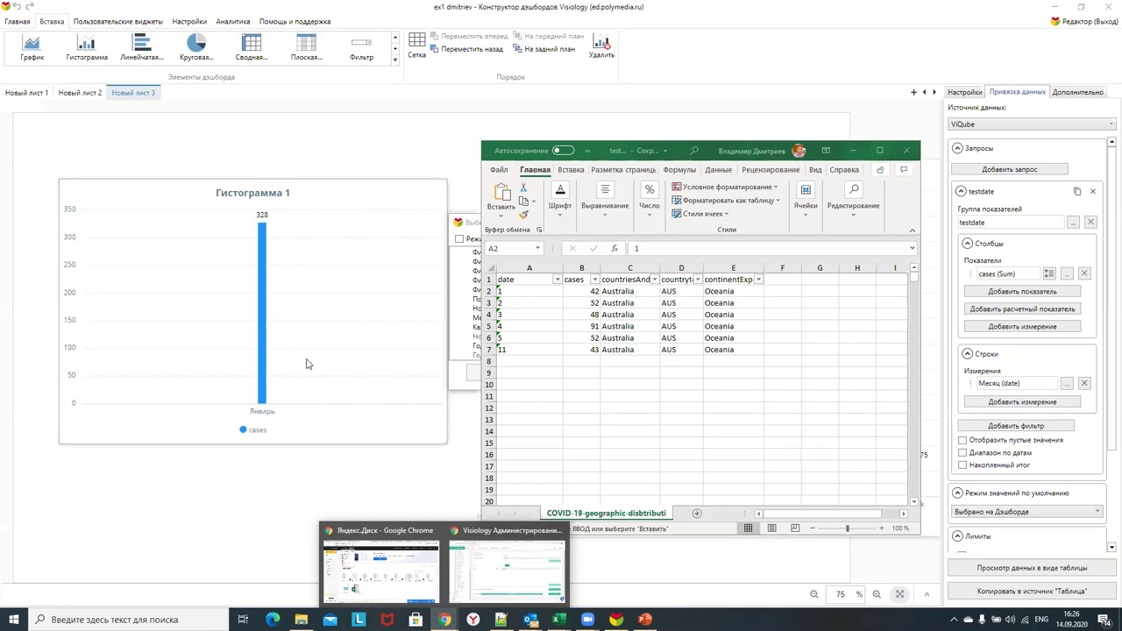
Delete the dateRep column and the geoId through continent columns from the COVID-19 sheet
click(507, 570)
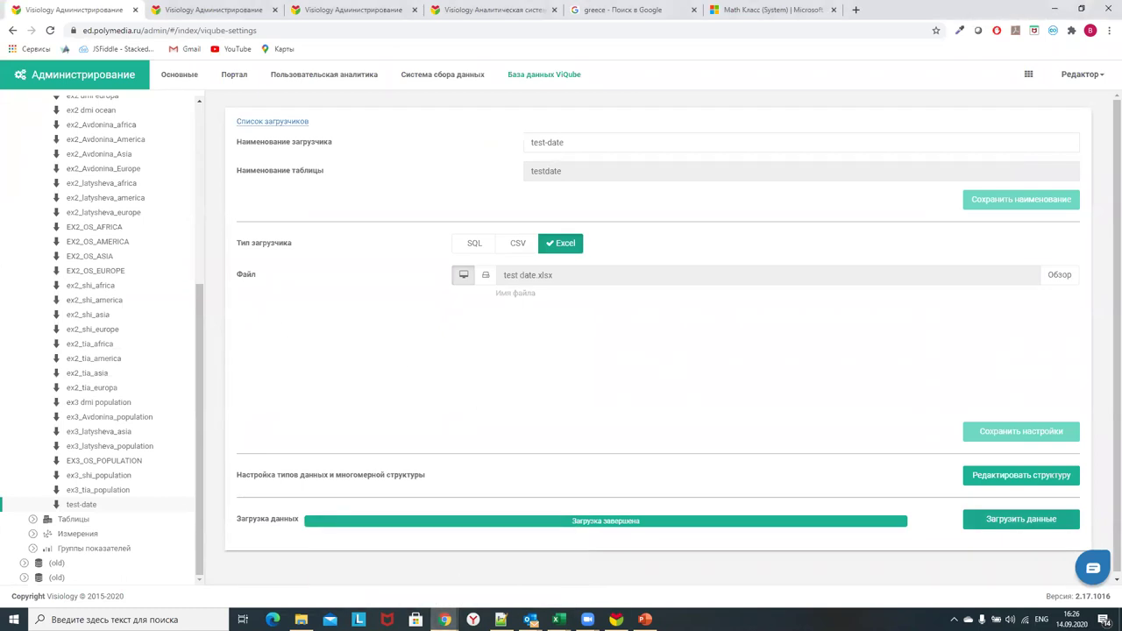
mouse_move(596, 601)
click(724, 569)
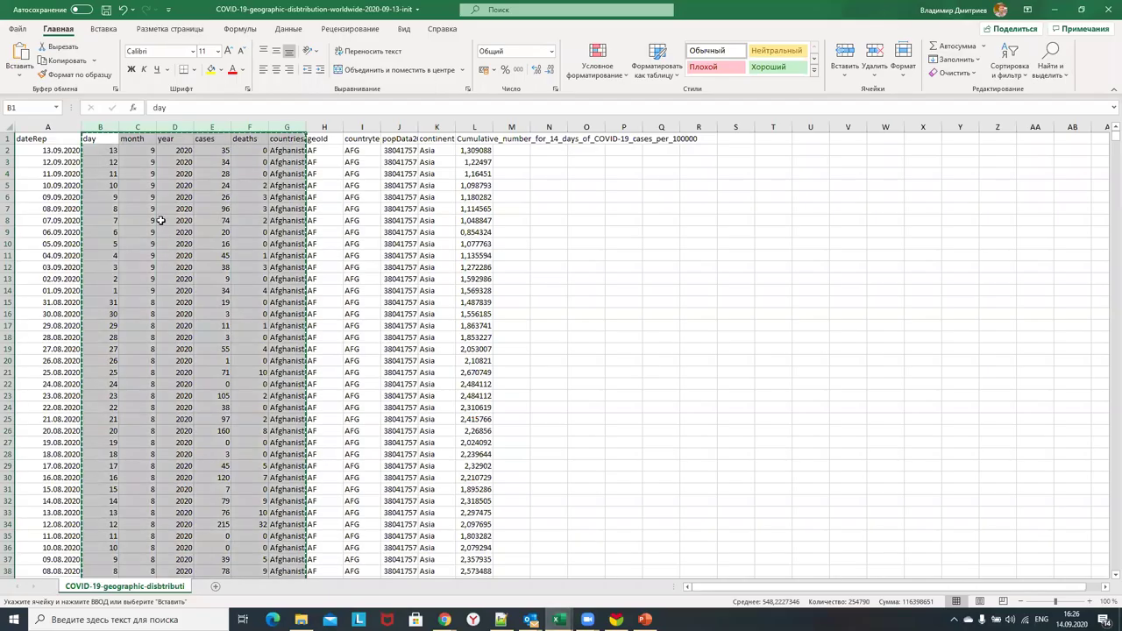
click(40, 125)
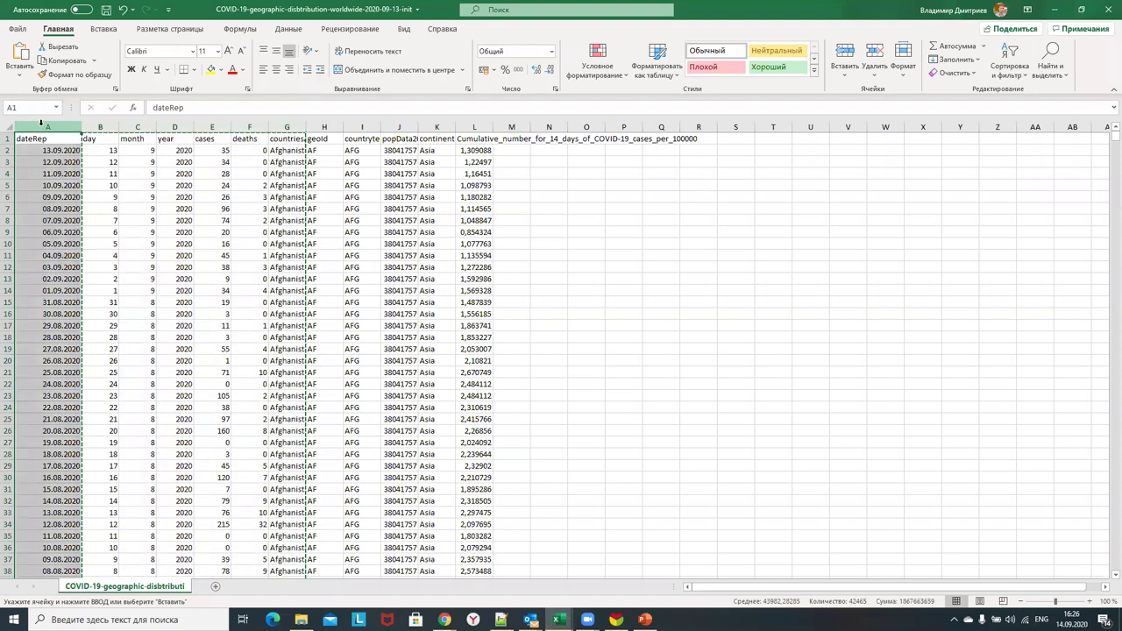
right_click(40, 125)
click(65, 230)
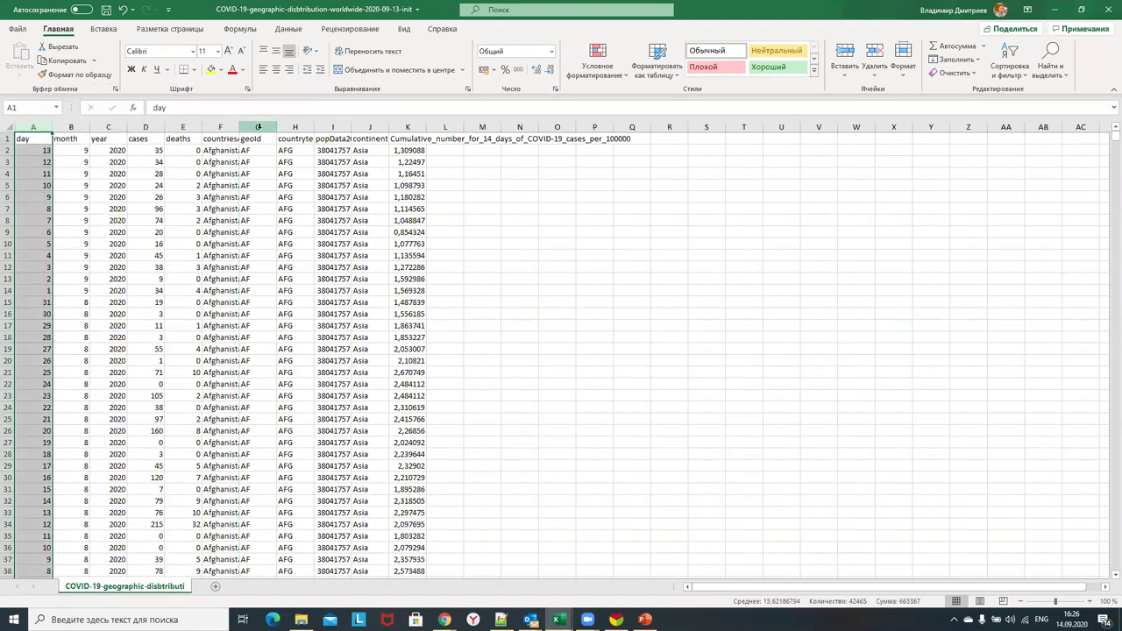
click(258, 127)
drag(248, 124, 411, 126)
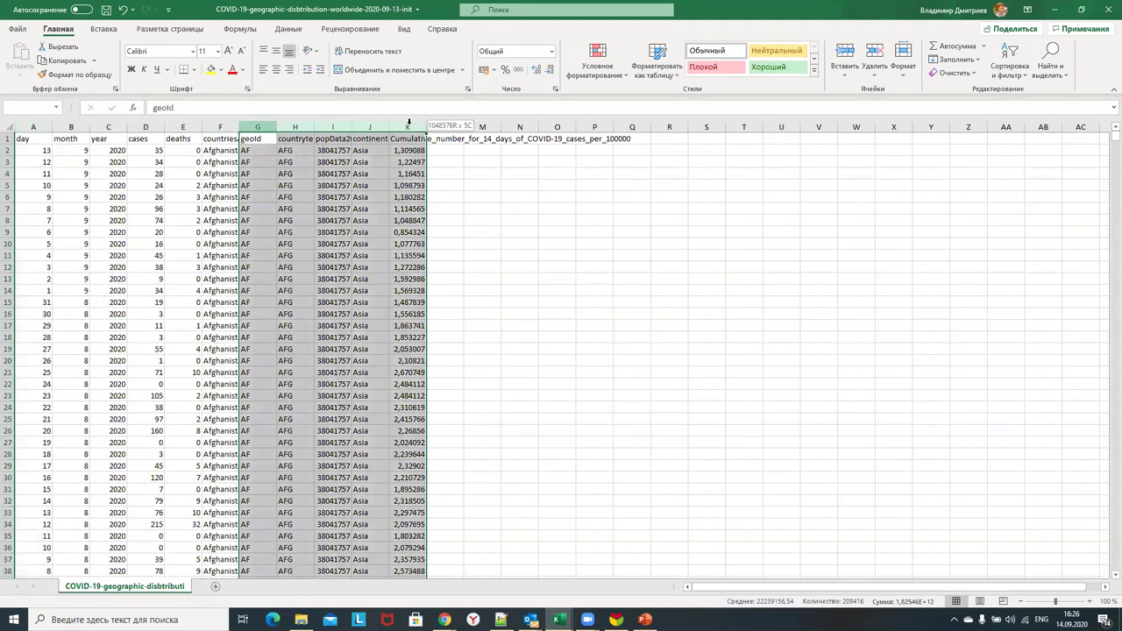
right_click(411, 126)
click(429, 237)
click(154, 184)
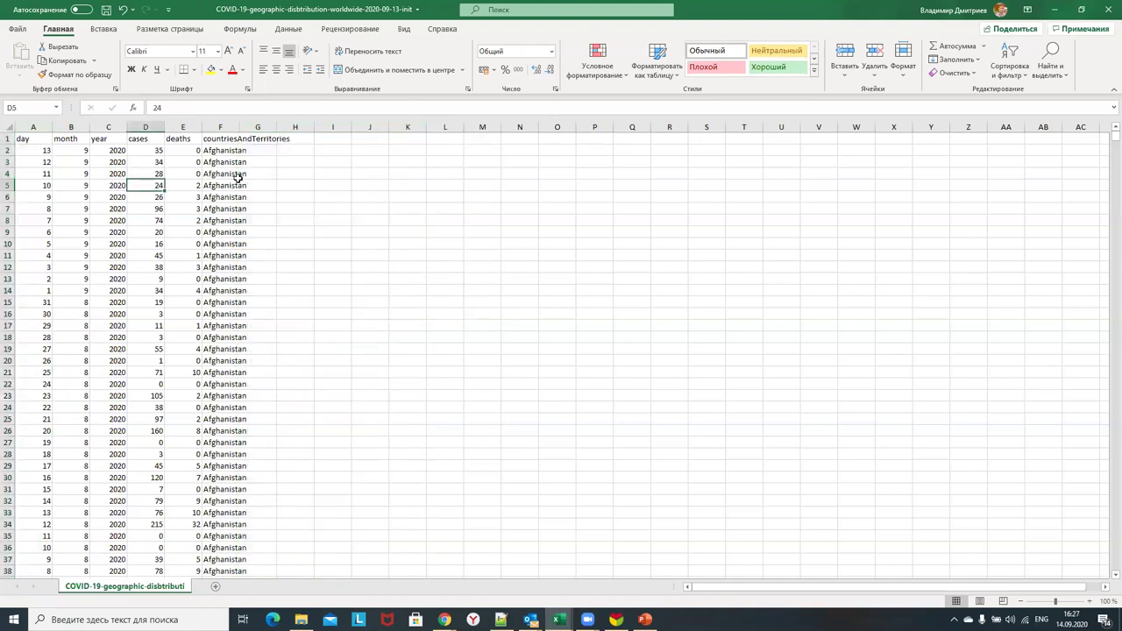
click(281, 129)
click(118, 182)
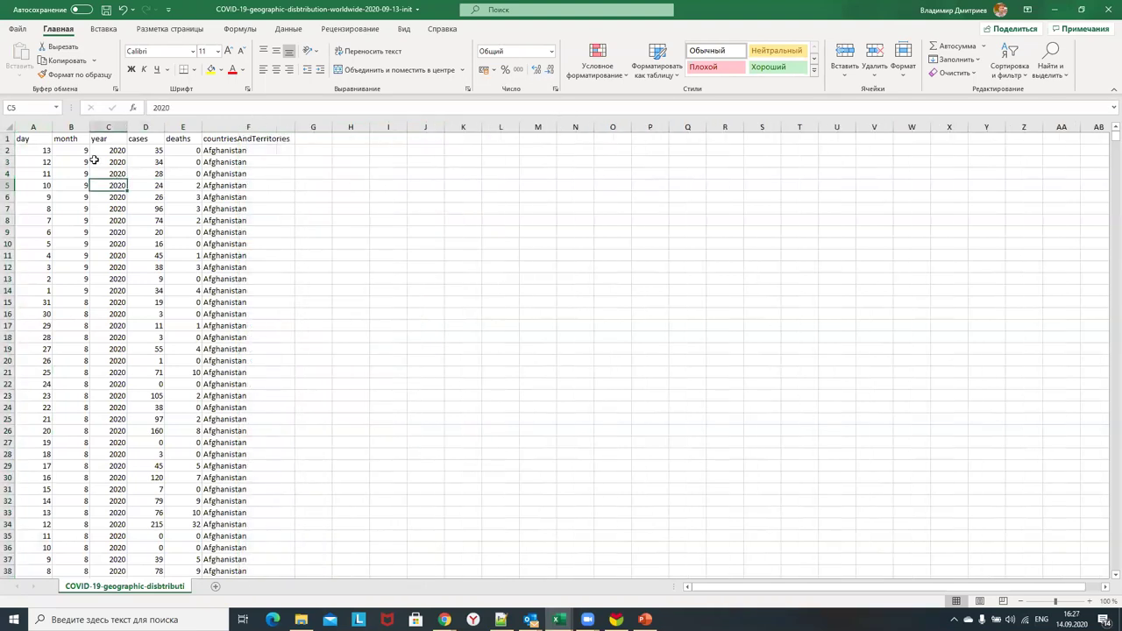
Save the workbook as test-mm-dd-yyyy in the data-model folder
click(18, 29)
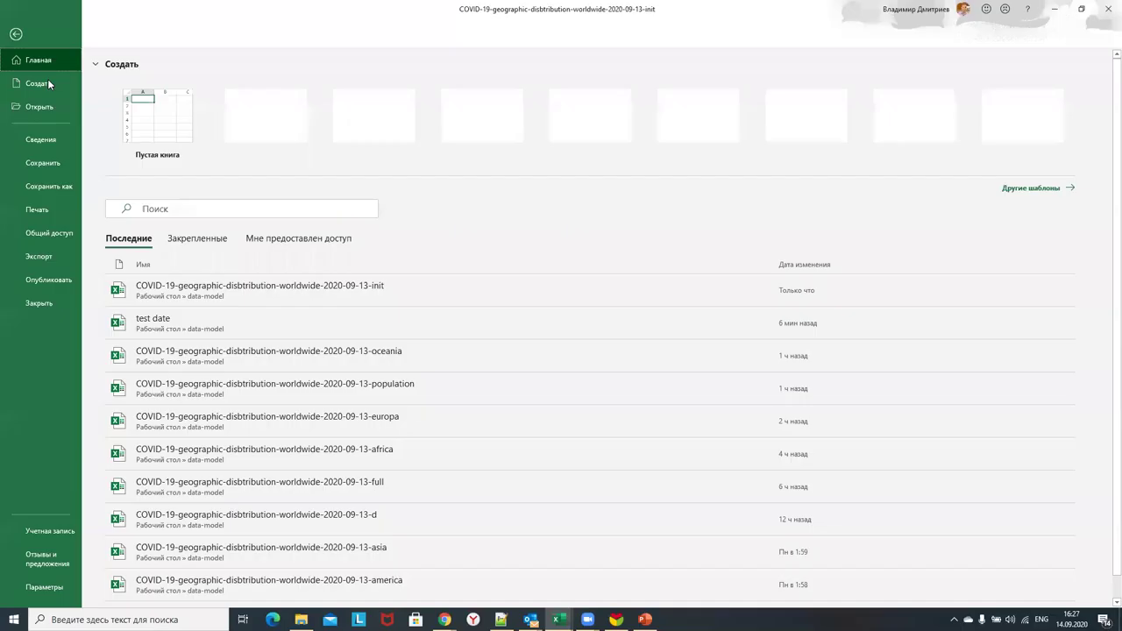
click(34, 188)
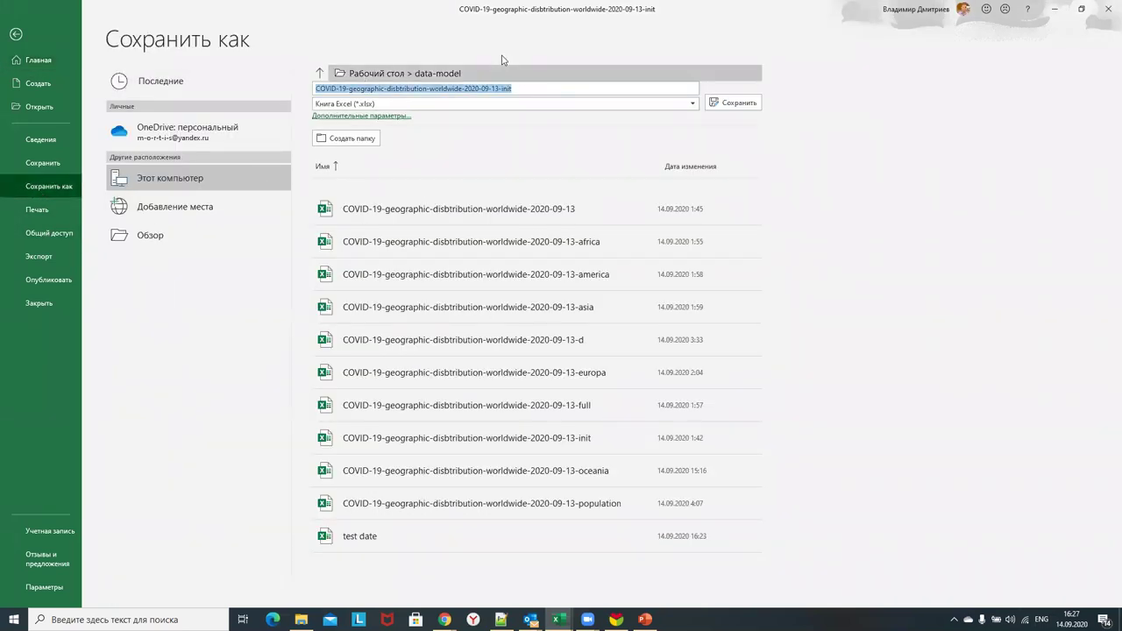
text(test-mm-dd-yyyy)
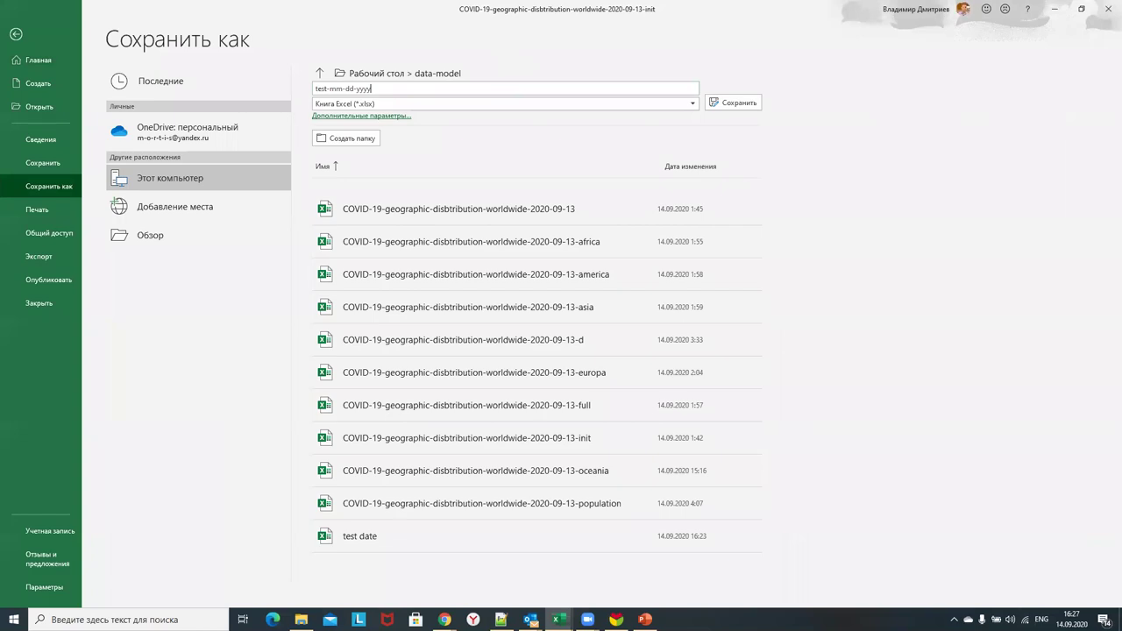
key(Return)
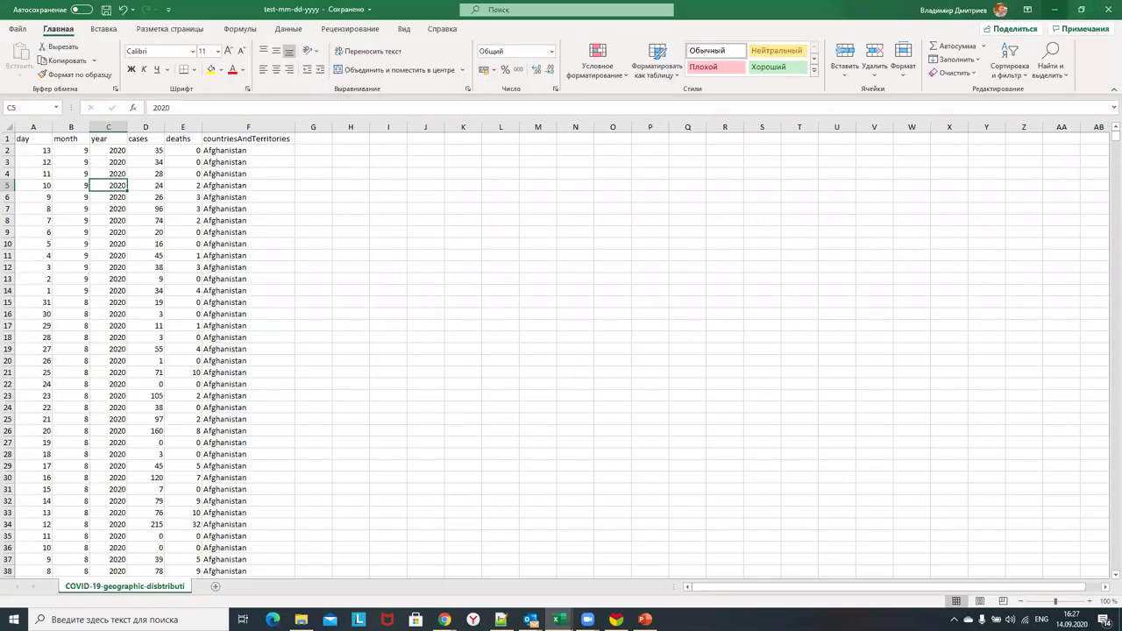
click(1053, 9)
Point the loader at test-mm-dd-yyyy.xlsx and save the loader settings
click(1037, 277)
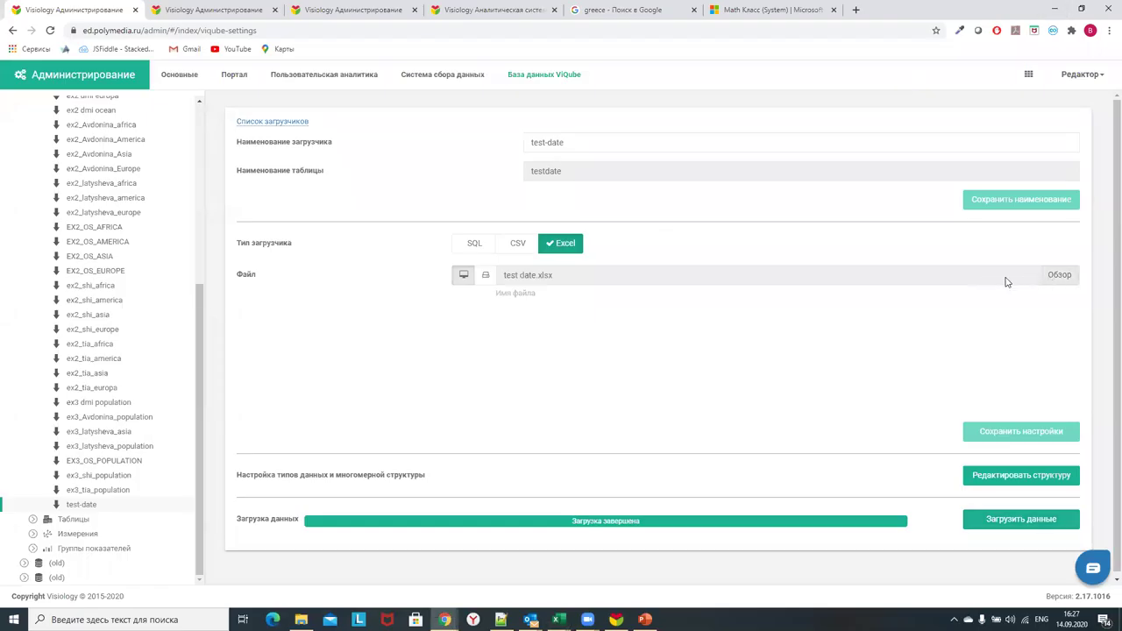
click(515, 379)
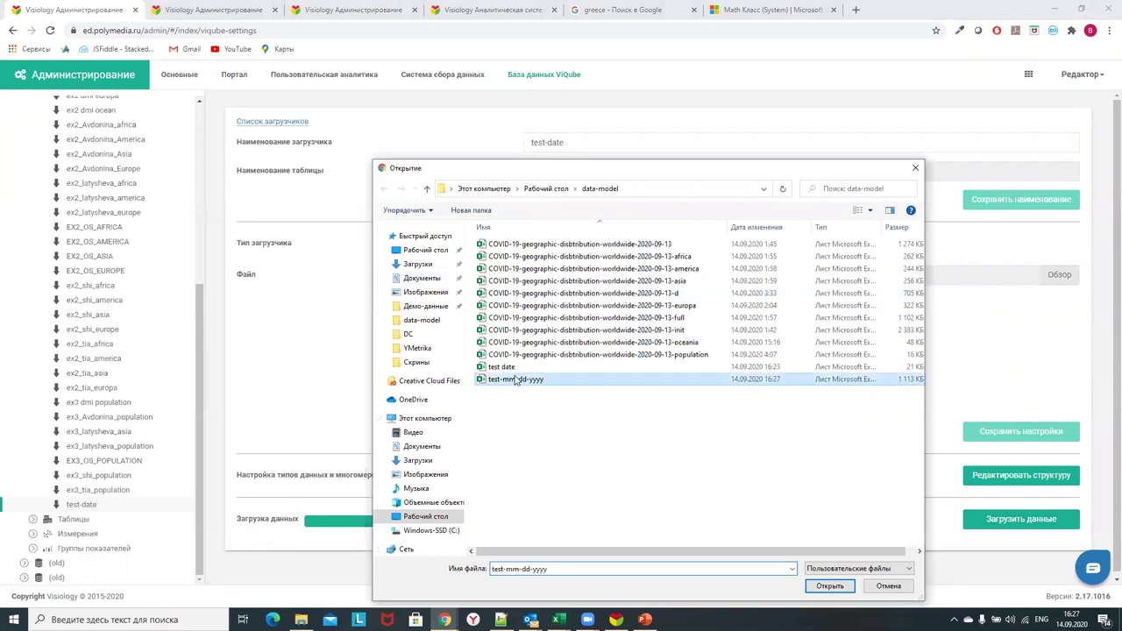
click(829, 585)
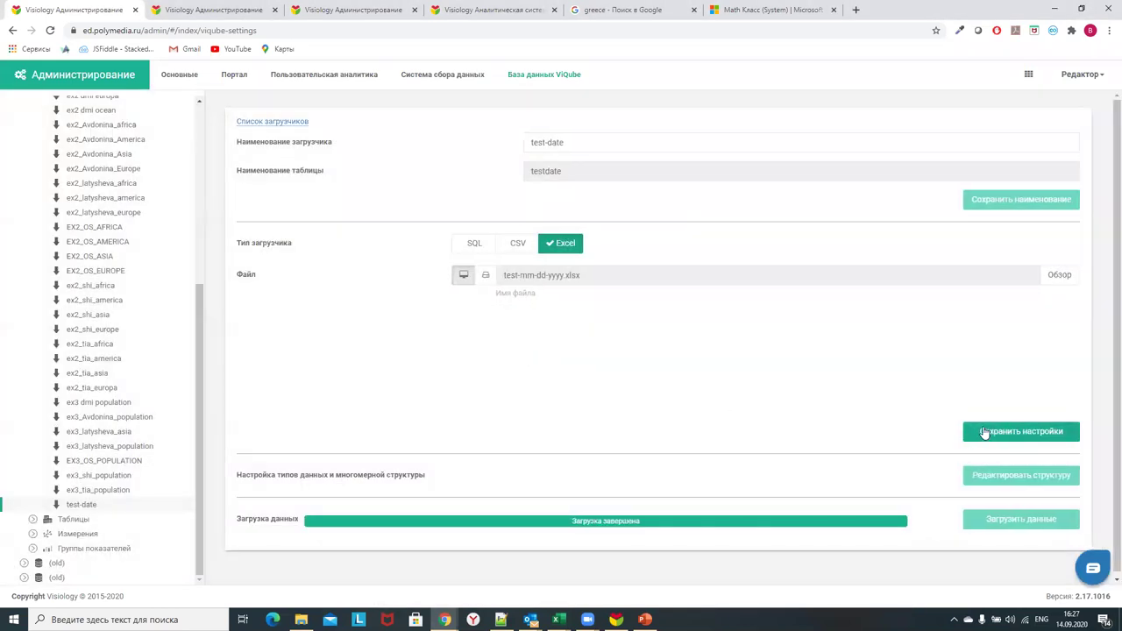
click(981, 432)
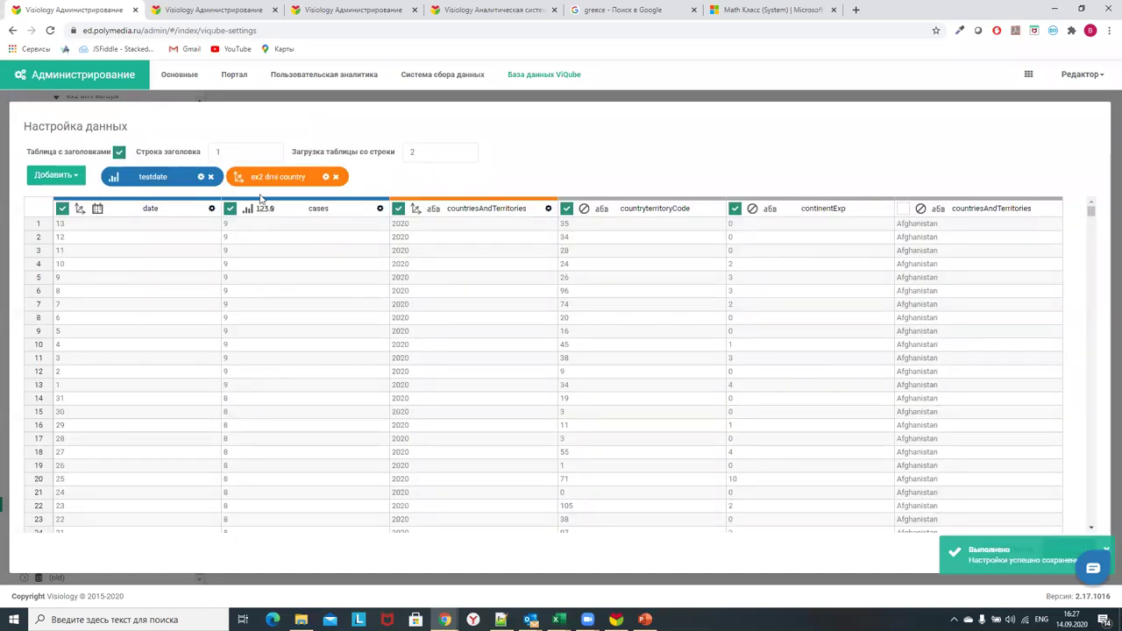
Stop using the cases, countriesAndTerritories, countryterritoryCode and continentExp columns, and remove the ex2 dmi country link
click(230, 209)
click(399, 211)
click(566, 210)
click(735, 210)
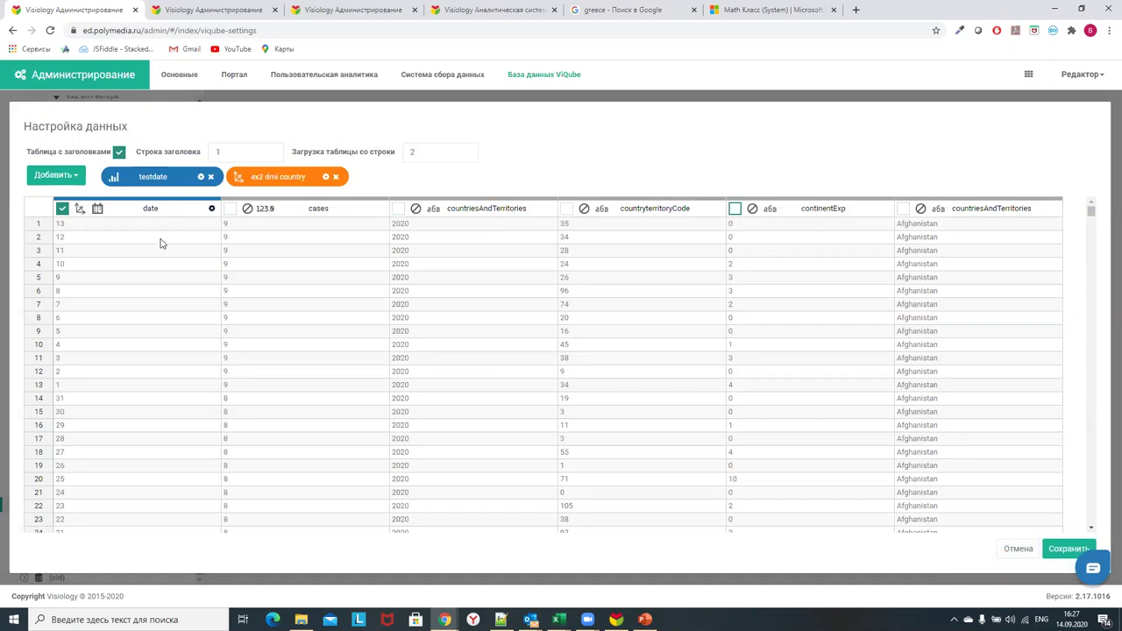
click(62, 210)
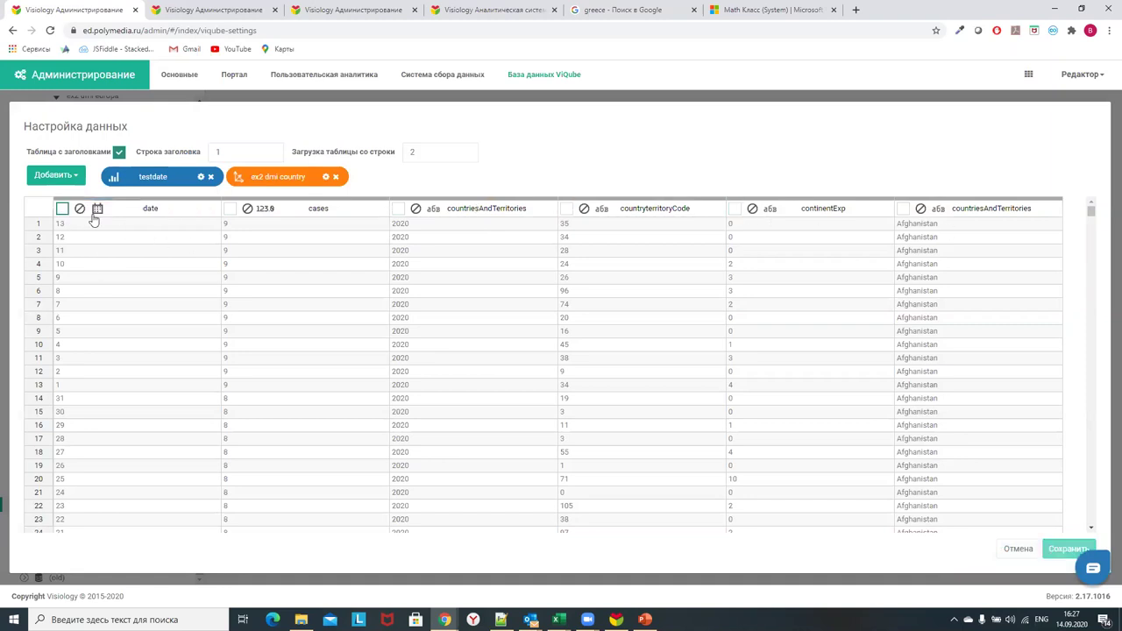
click(62, 208)
click(80, 208)
mouse_move(109, 246)
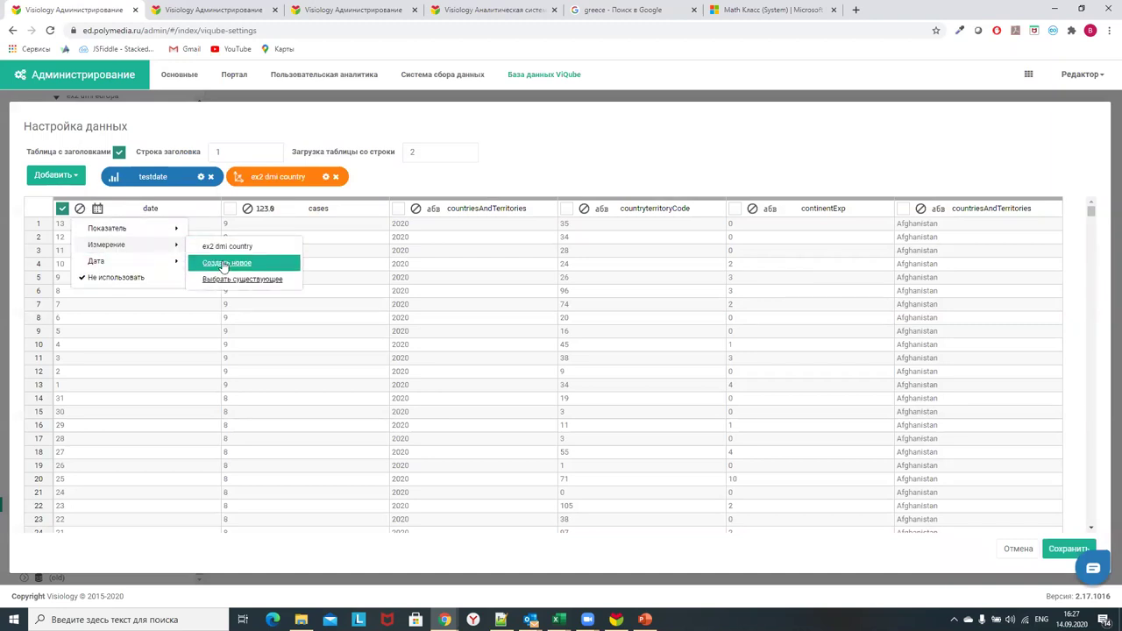
click(335, 176)
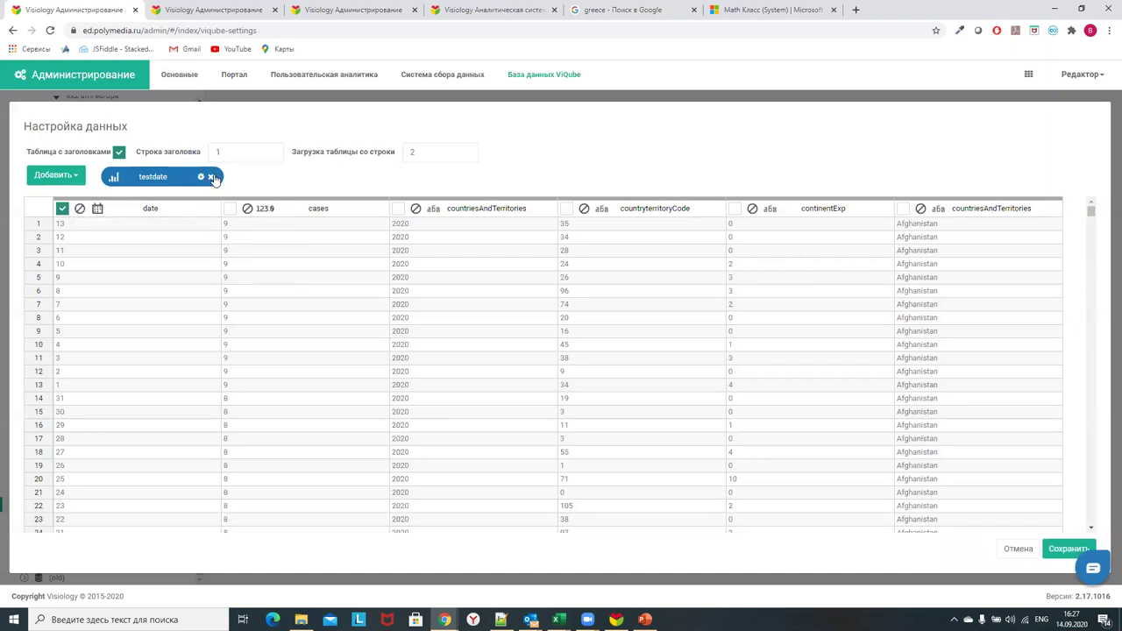
Create a new dimension named day for the first column and re-enable the header row
click(80, 208)
mouse_move(107, 244)
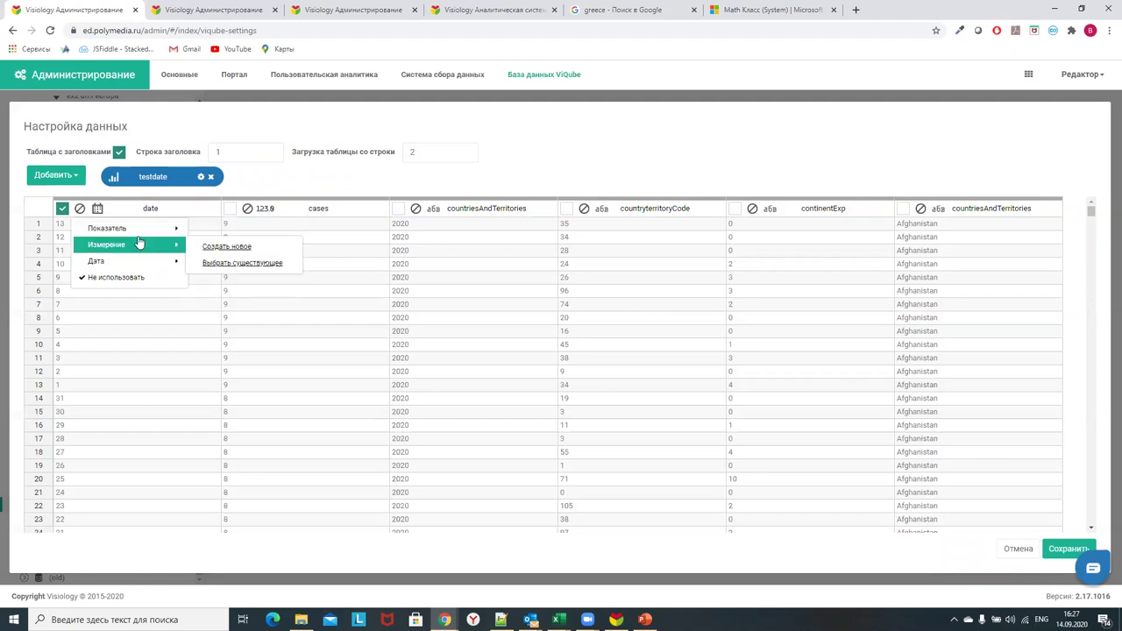
click(229, 260)
click(532, 319)
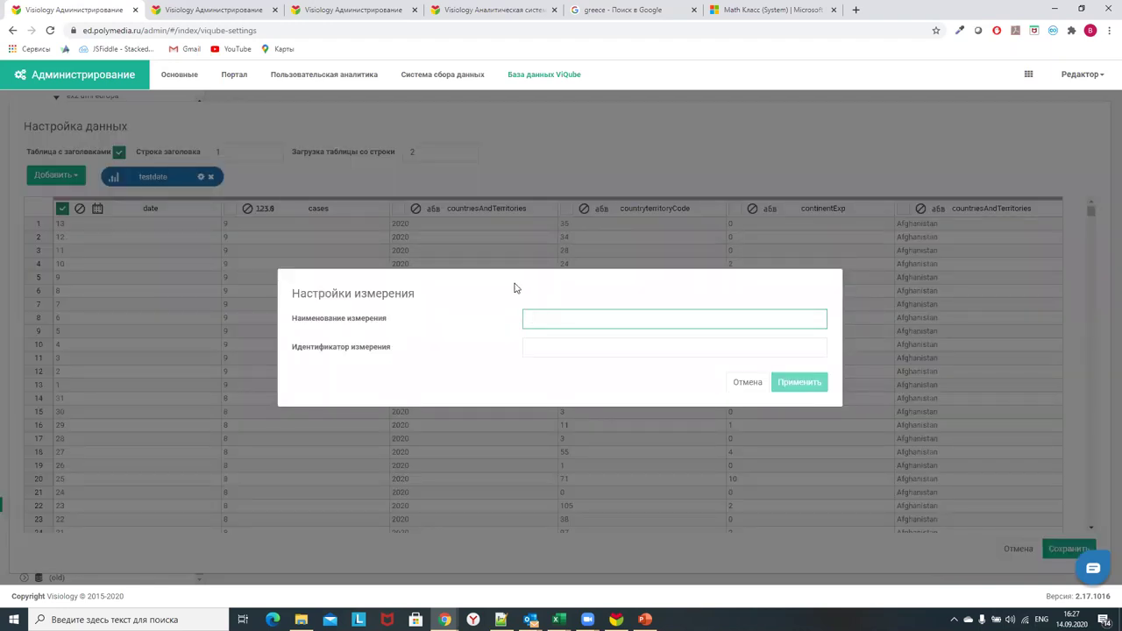
text(day)
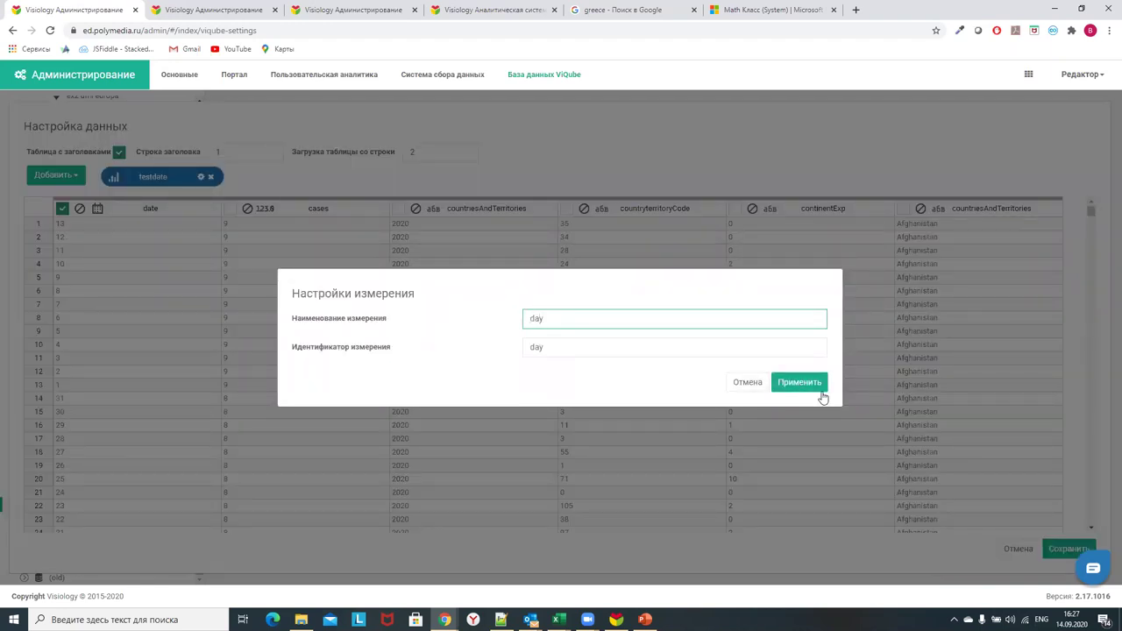
click(799, 383)
click(246, 209)
click(118, 150)
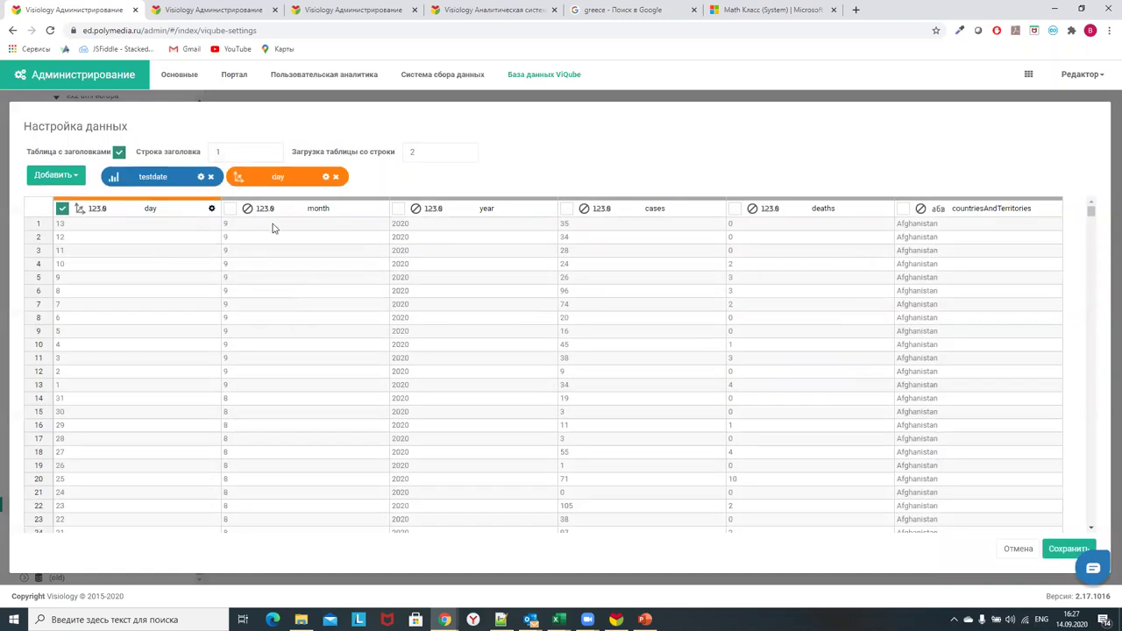
click(247, 209)
Create new dimensions named month and year for the month and year columns
mouse_move(271, 245)
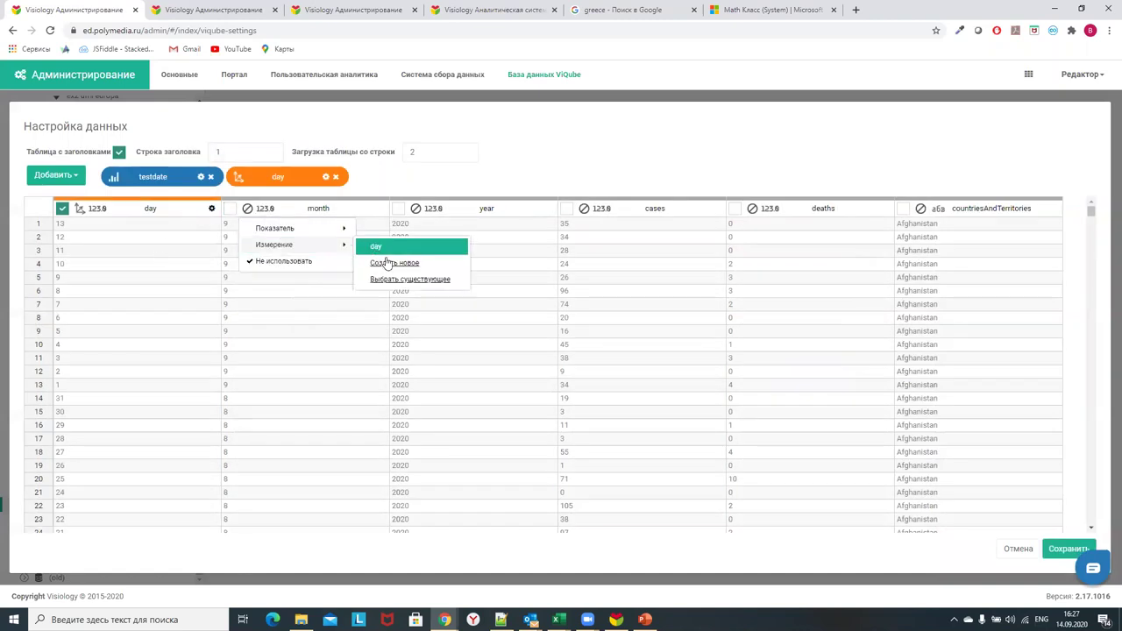
click(377, 244)
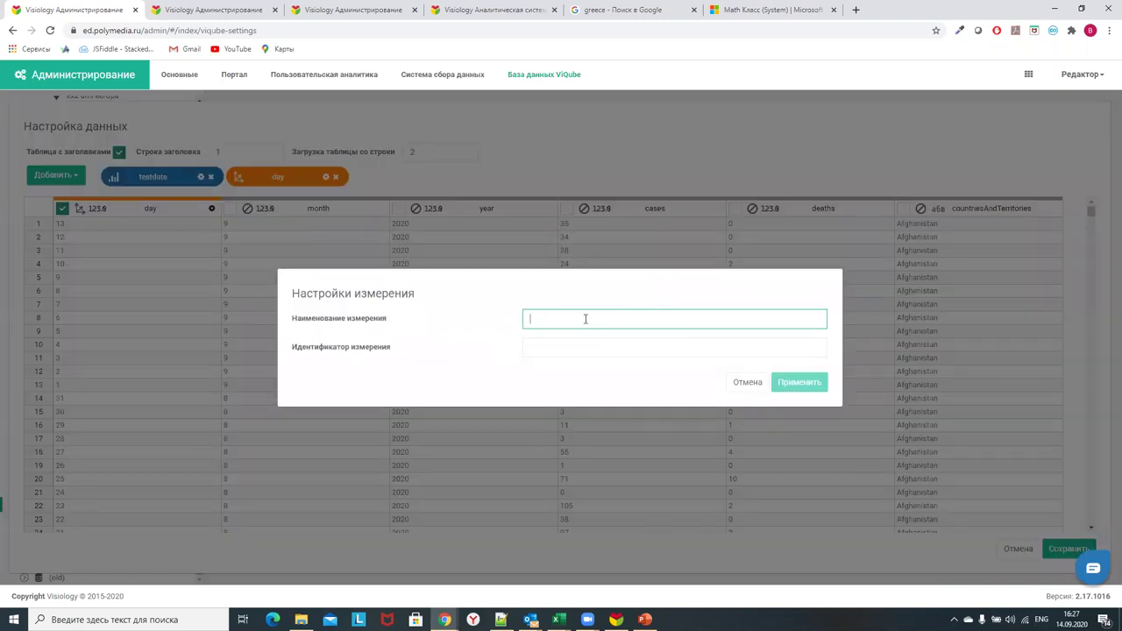
text(month)
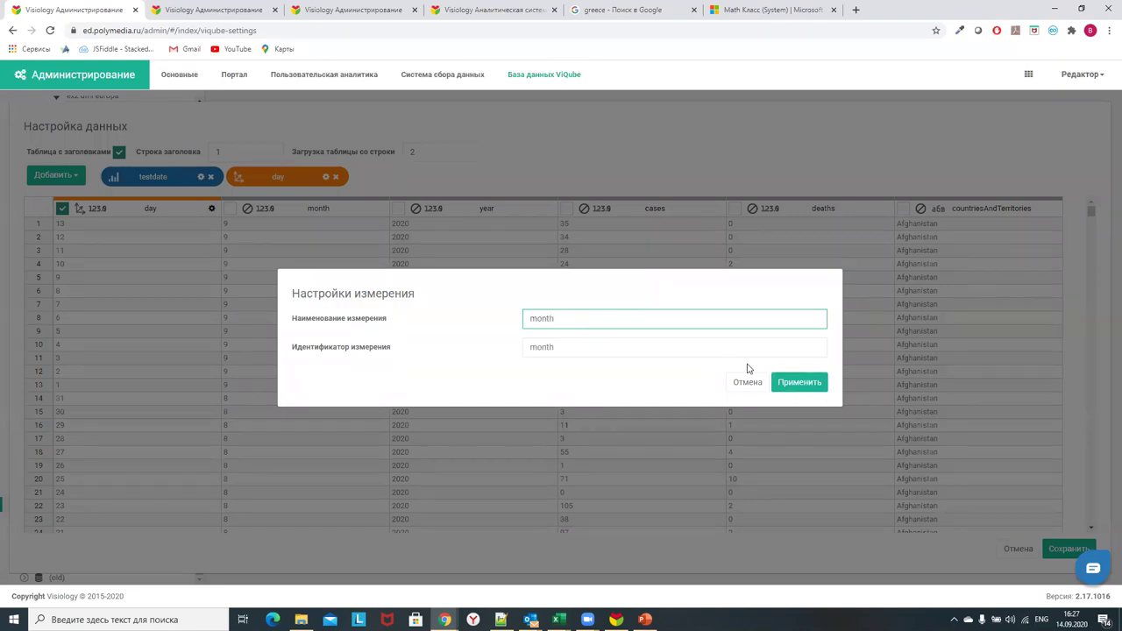
click(796, 382)
click(415, 208)
mouse_move(453, 250)
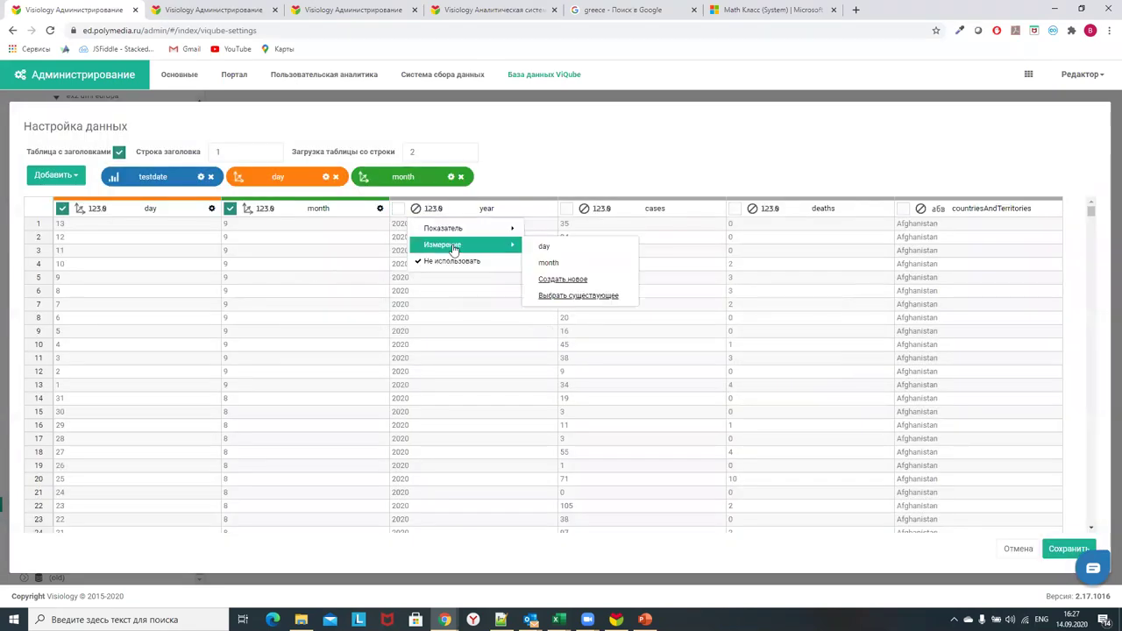
click(564, 279)
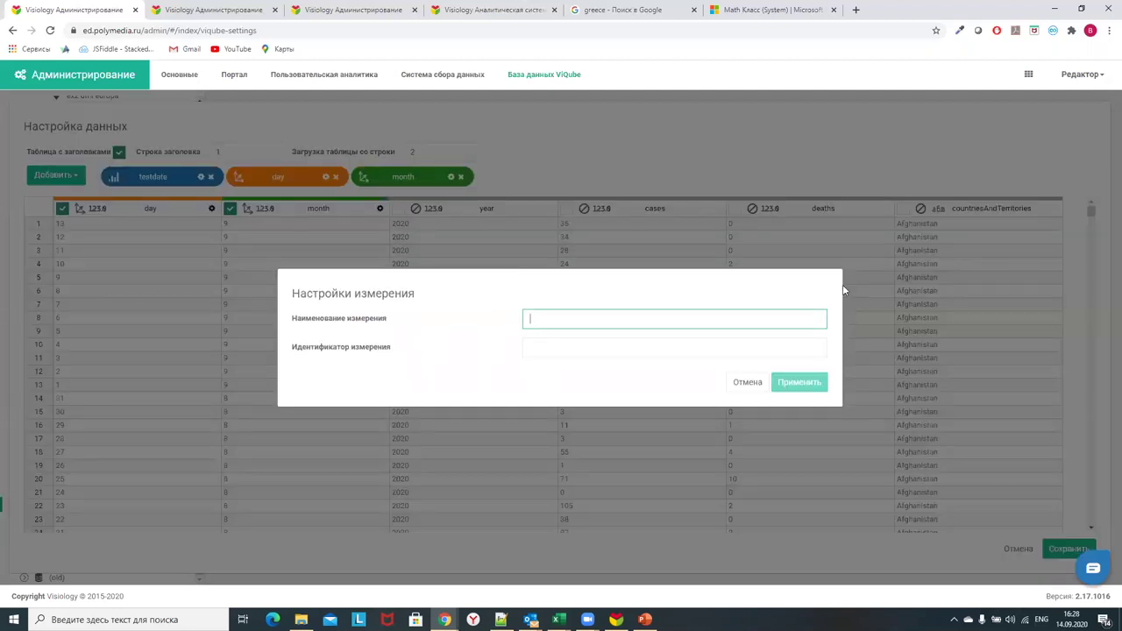
text(year)
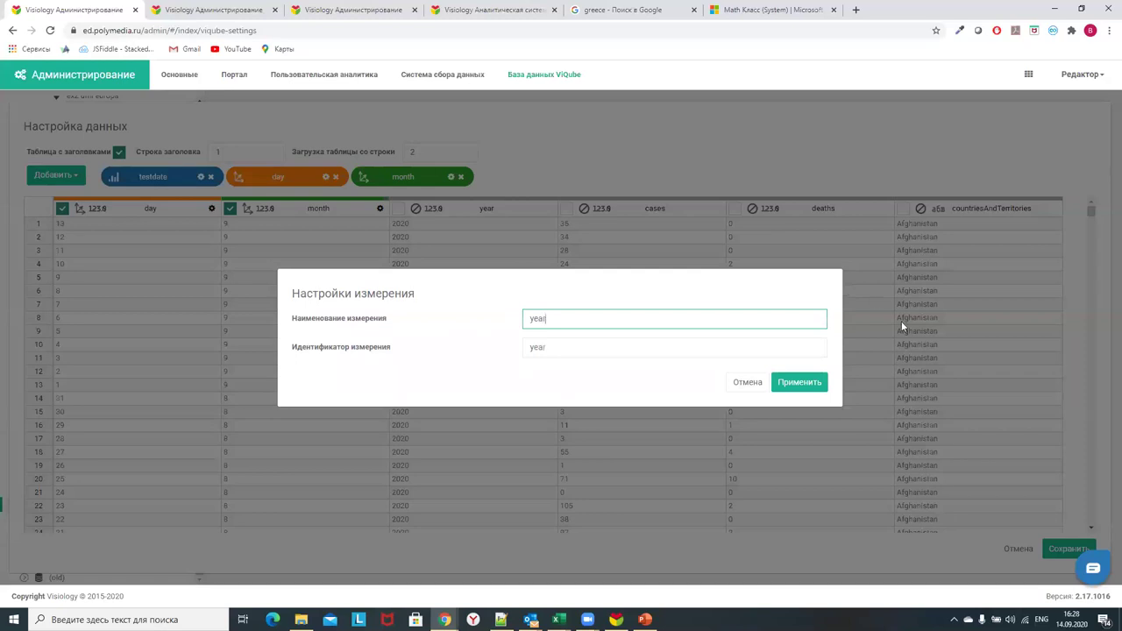
click(794, 385)
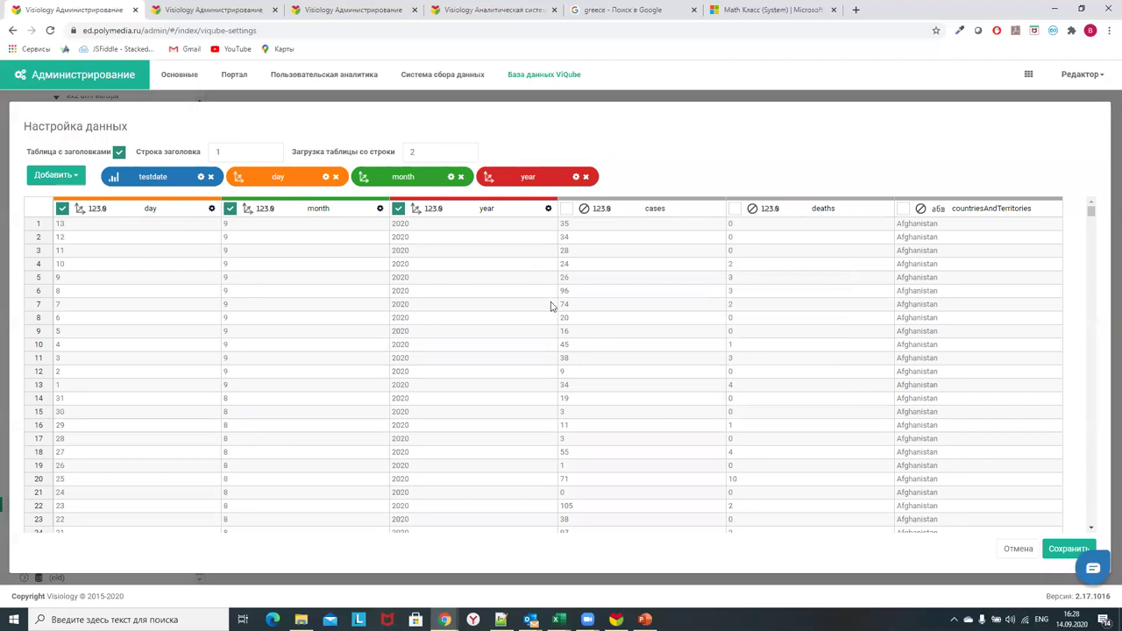
Make the cases column a SUM measure
click(583, 210)
mouse_move(611, 229)
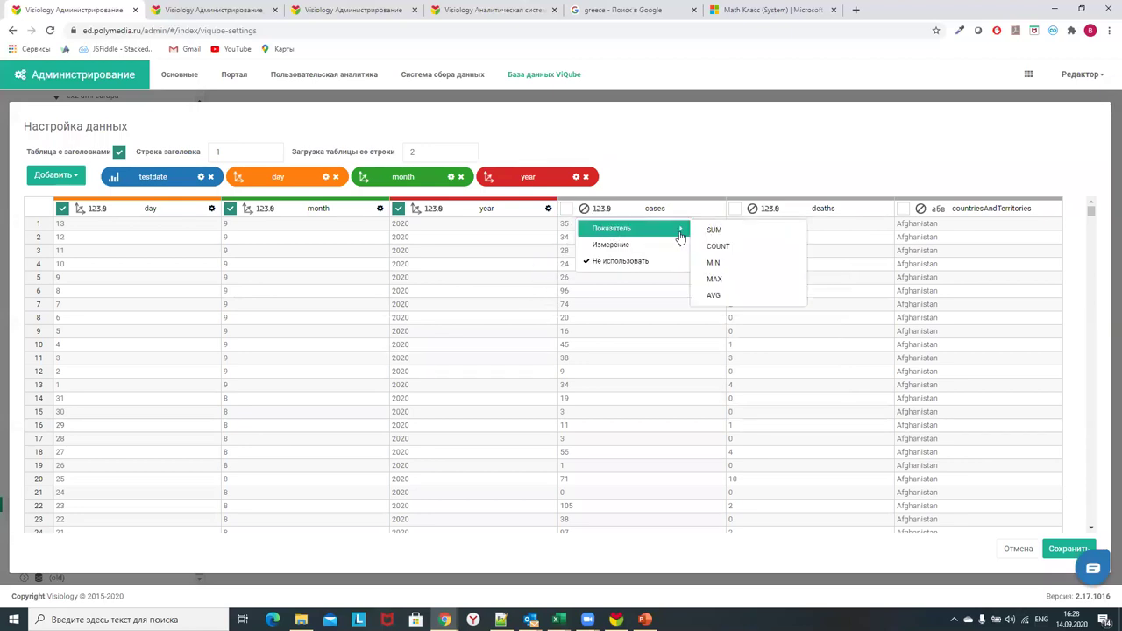
click(734, 231)
Link countriesAndTerritories to ex2 dmi country's countriesAndTerritories attribute and save the structure
click(921, 209)
mouse_move(951, 245)
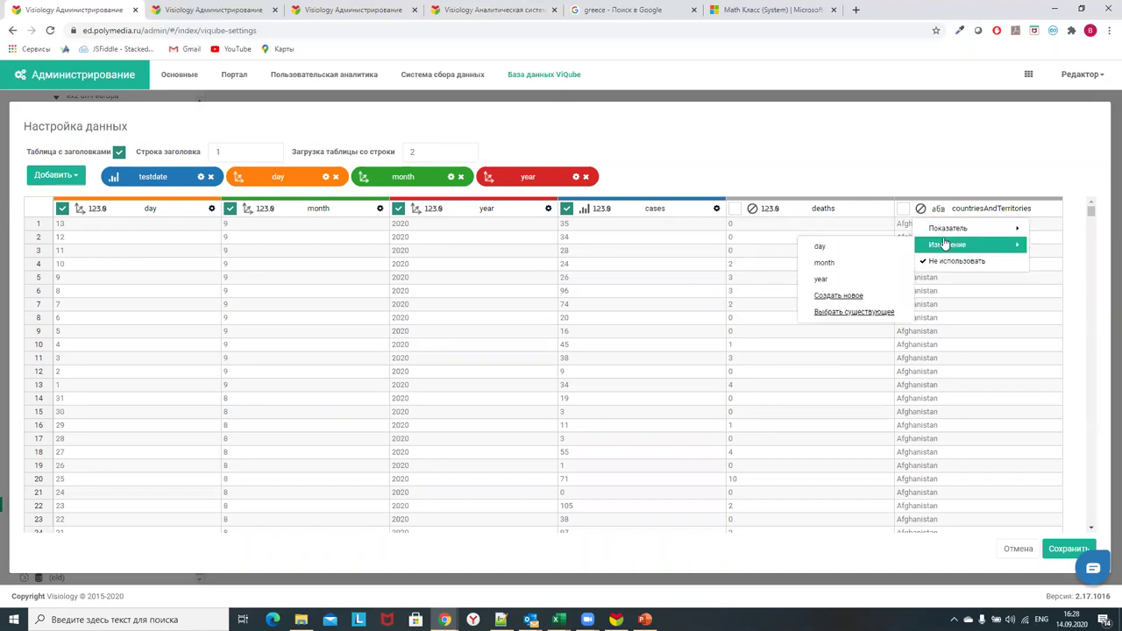
click(857, 312)
click(306, 262)
scroll(340, 322, down, 3)
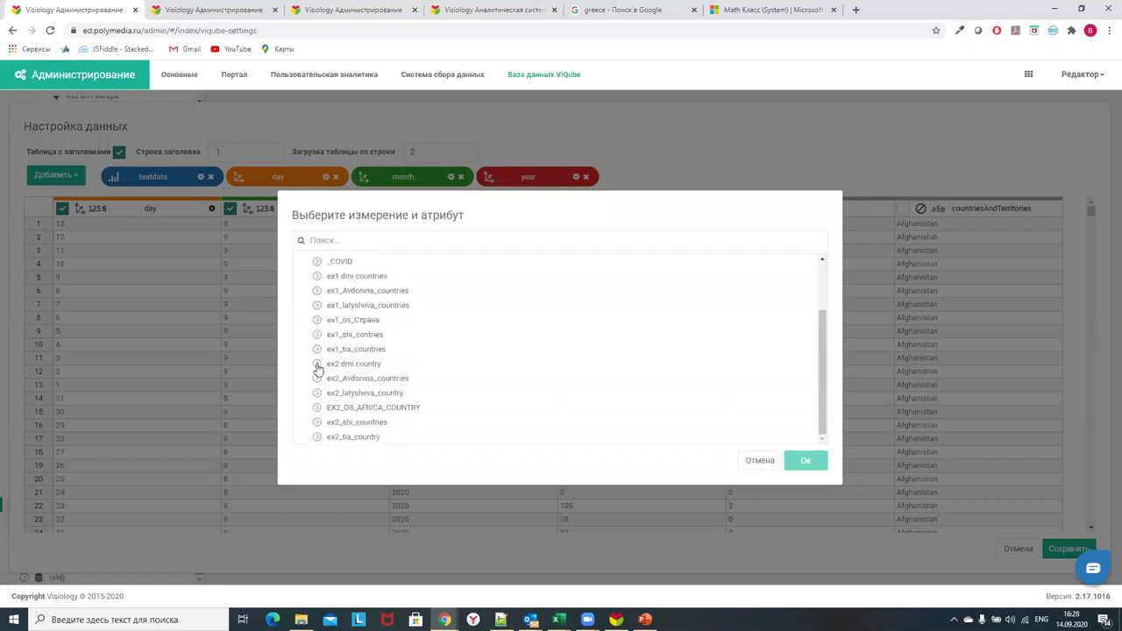
click(316, 364)
click(347, 378)
click(372, 408)
click(804, 460)
click(1069, 549)
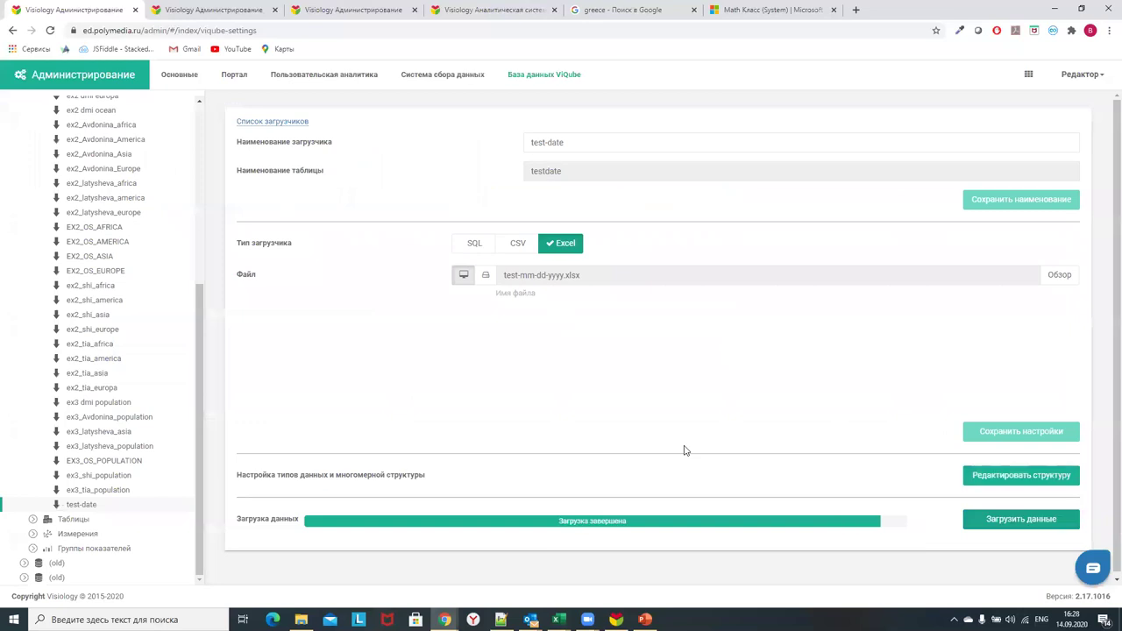
click(616, 620)
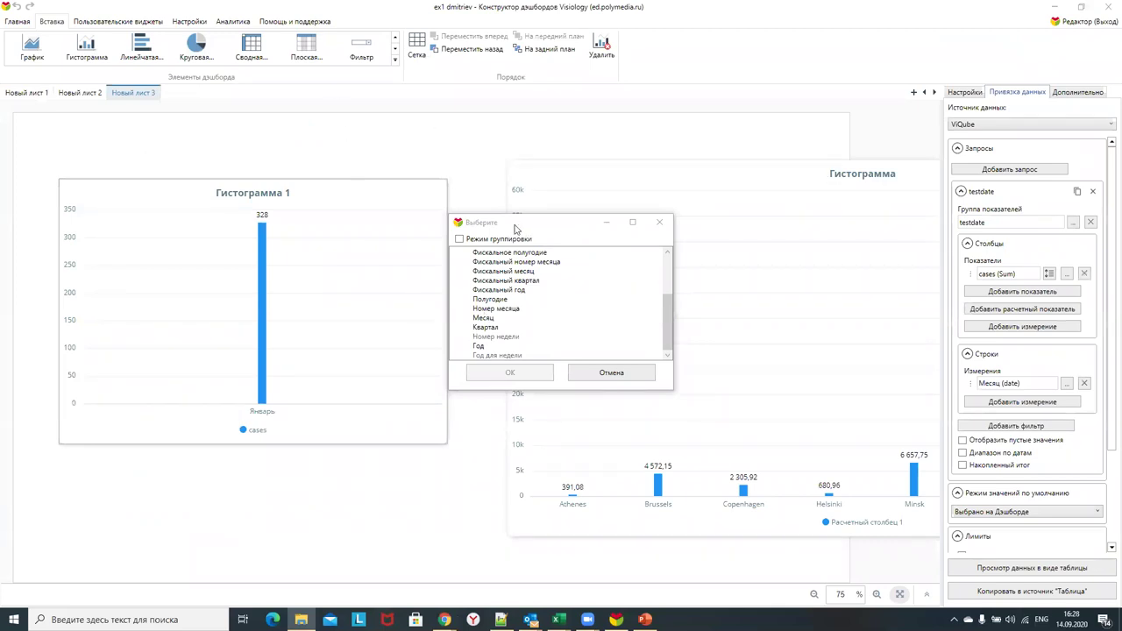
drag(524, 226, 436, 234)
mouse_move(558, 619)
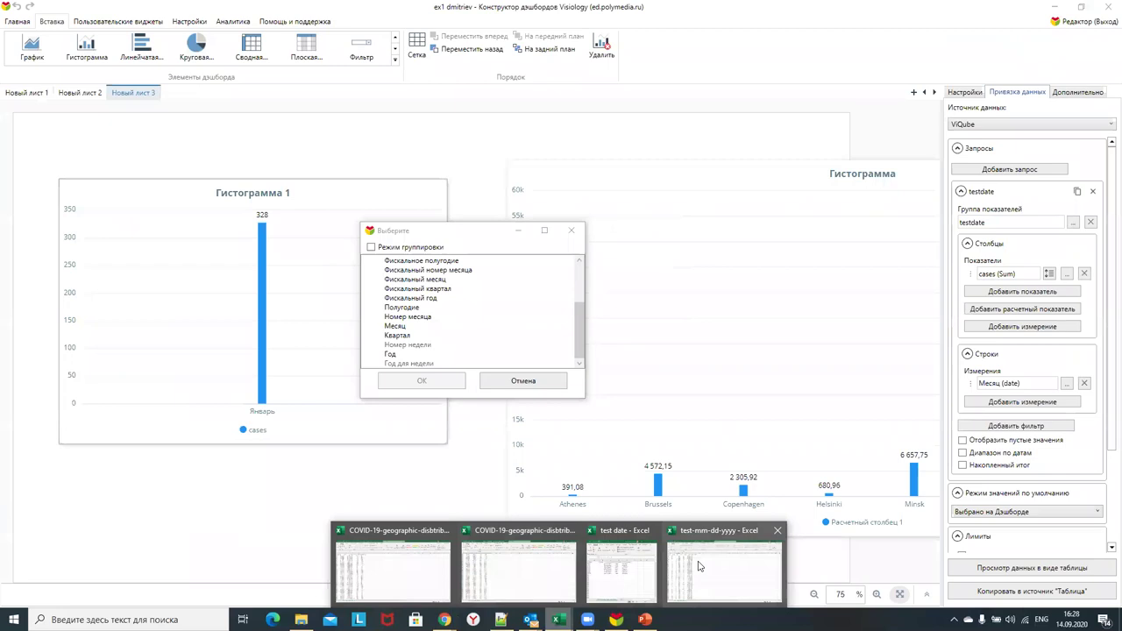
mouse_move(628, 570)
mouse_move(404, 584)
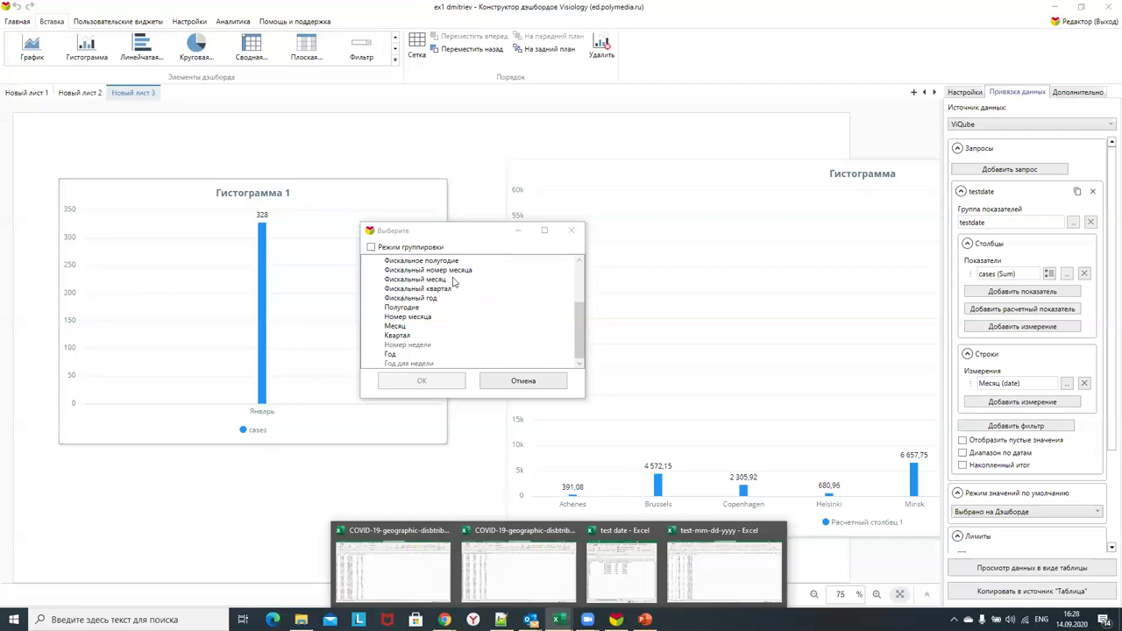
scroll(395, 321, up, 3)
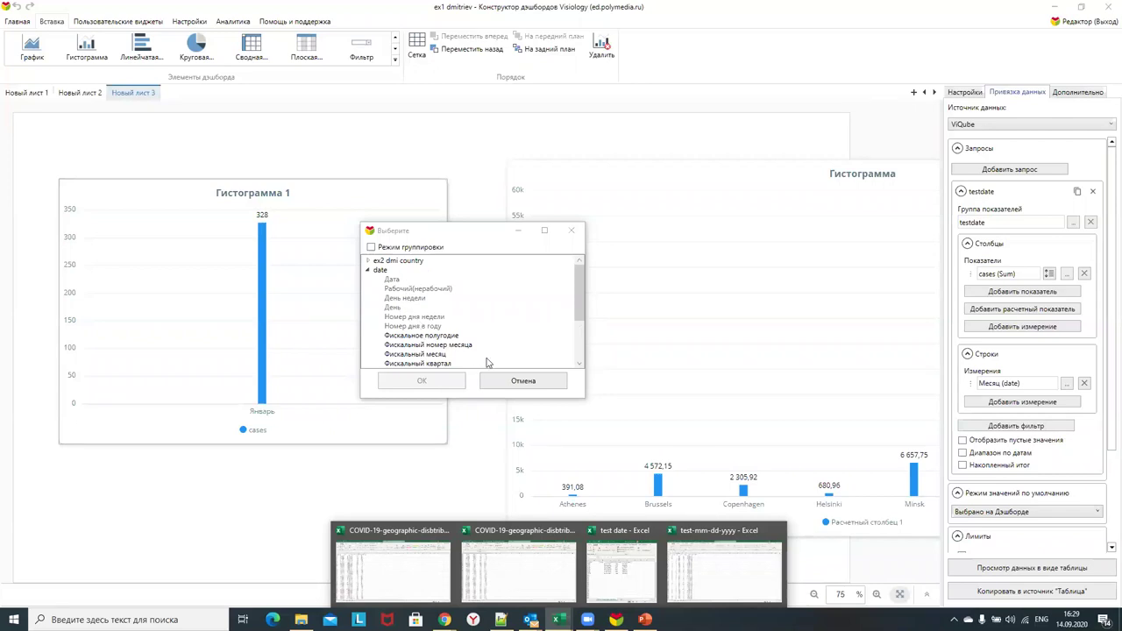
scroll(443, 307, down, 3)
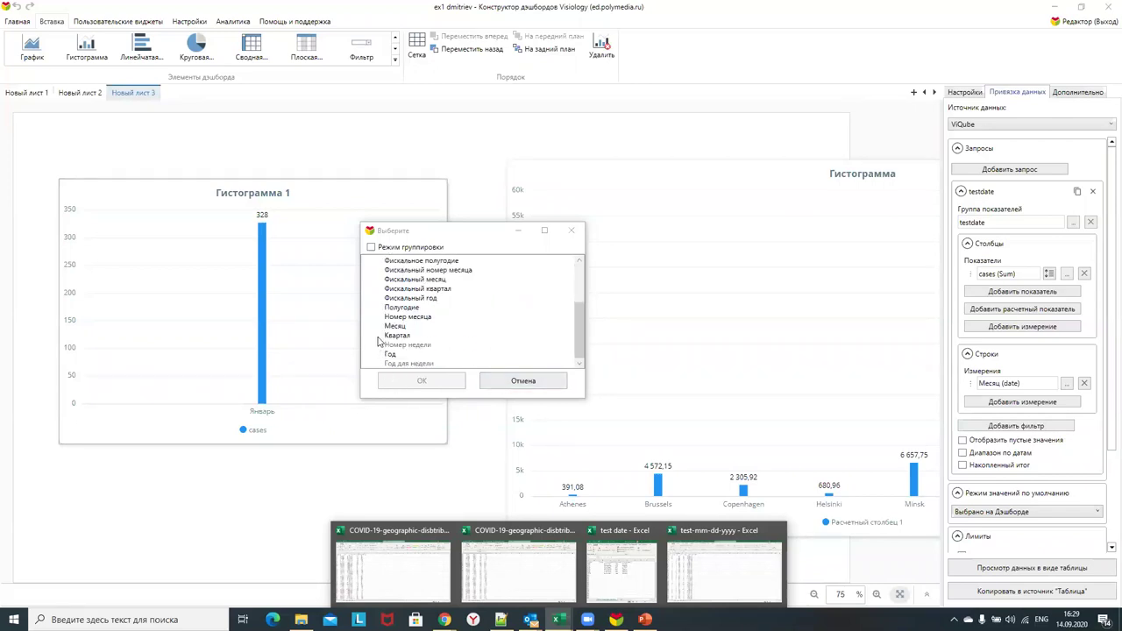
scroll(379, 342, up, 3)
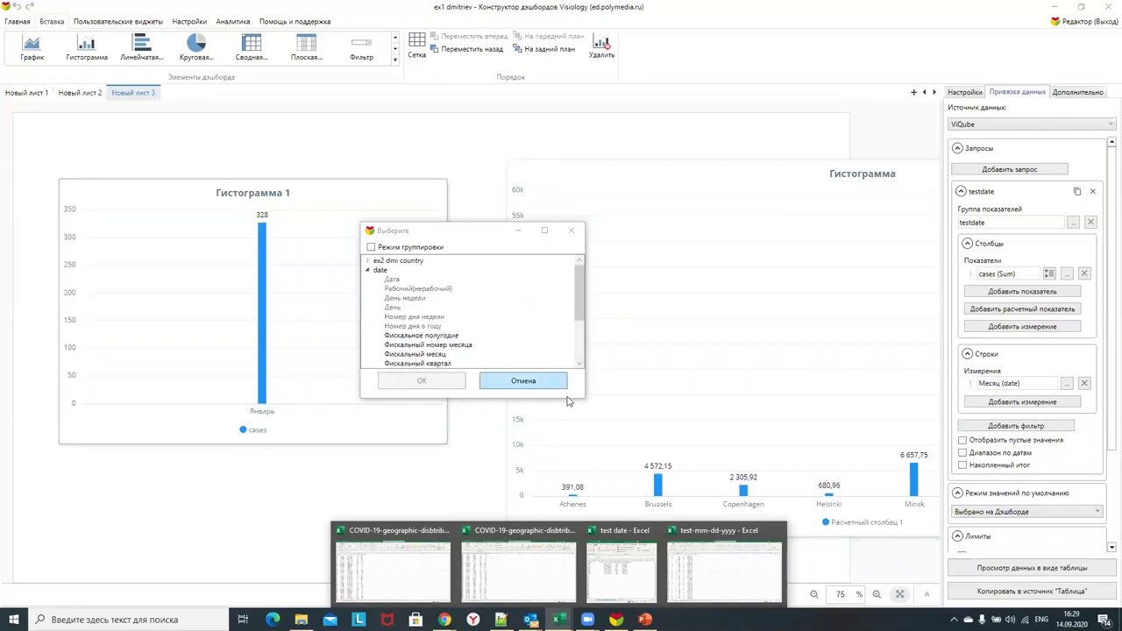
click(517, 383)
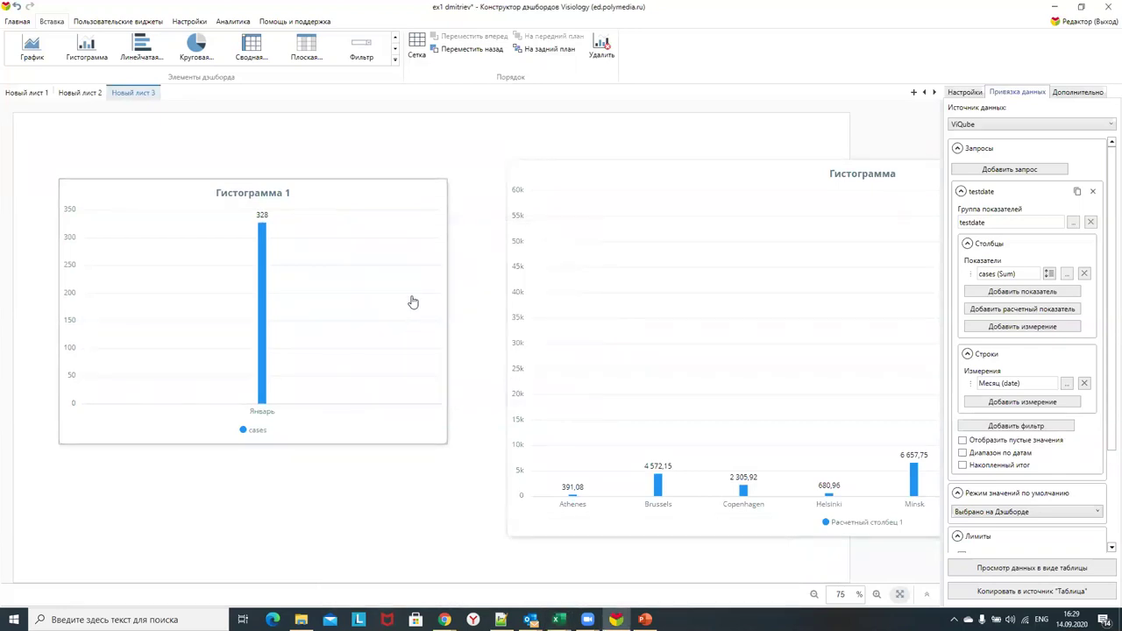
click(1066, 274)
click(653, 405)
click(1066, 383)
scroll(501, 290, up, 5)
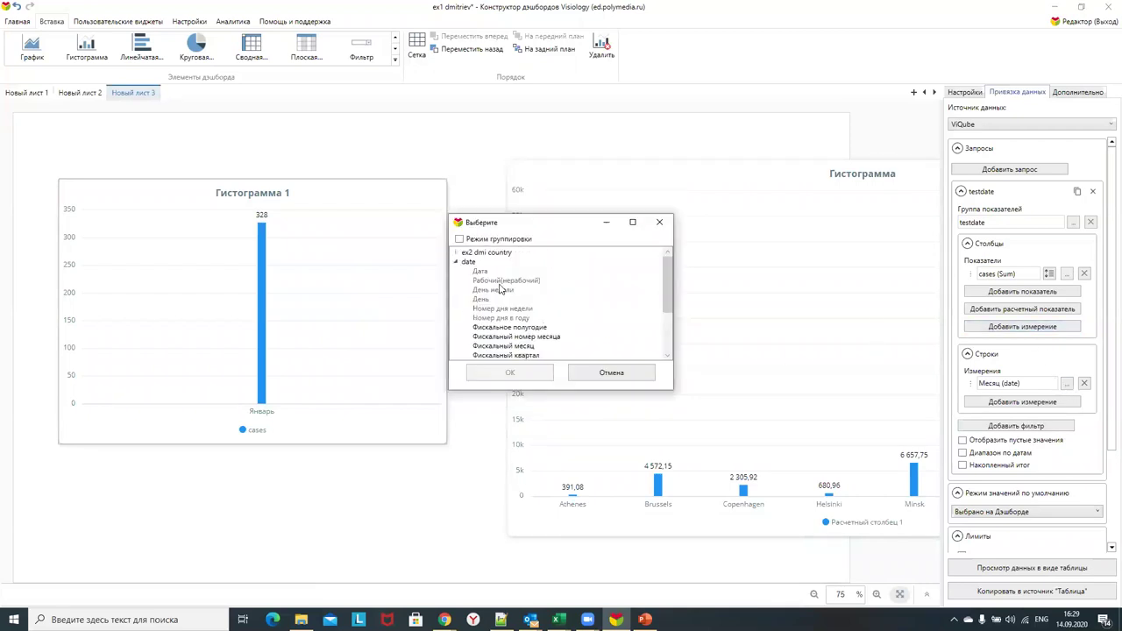
click(609, 377)
Refresh sheet Новый лист 3 by switching sheets, then select Гистограмма 1
click(404, 154)
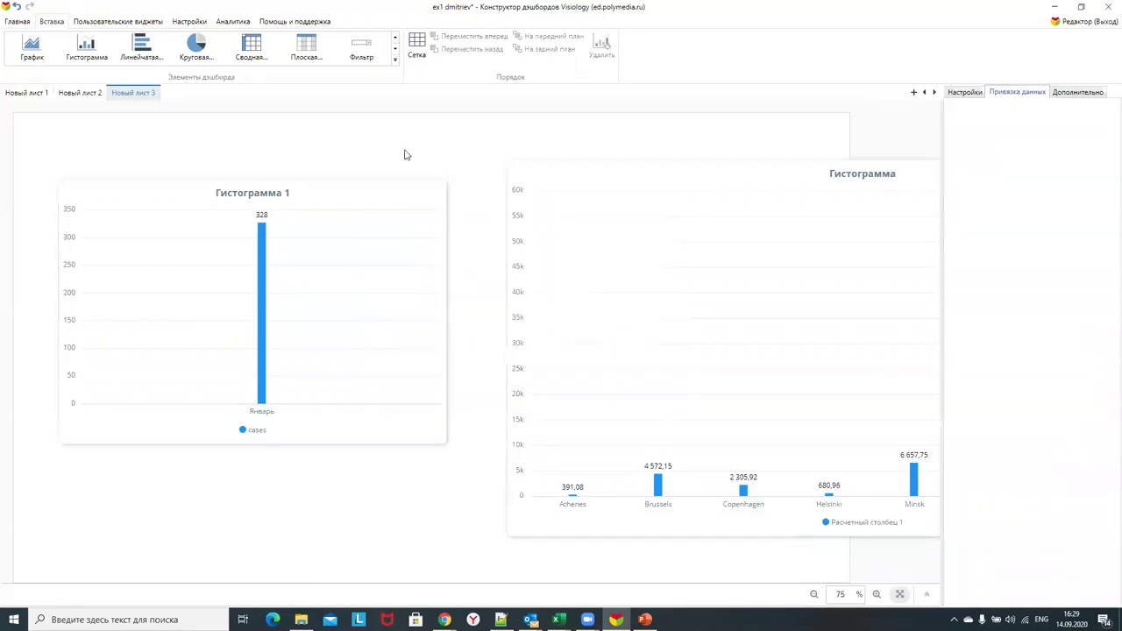
click(26, 92)
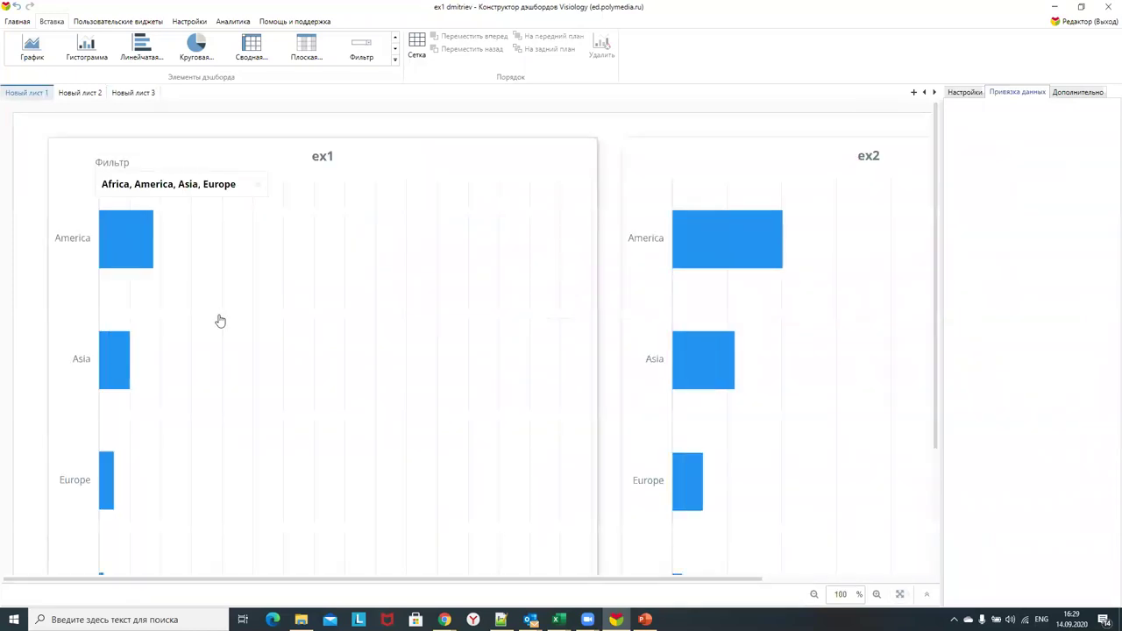
click(128, 93)
click(496, 359)
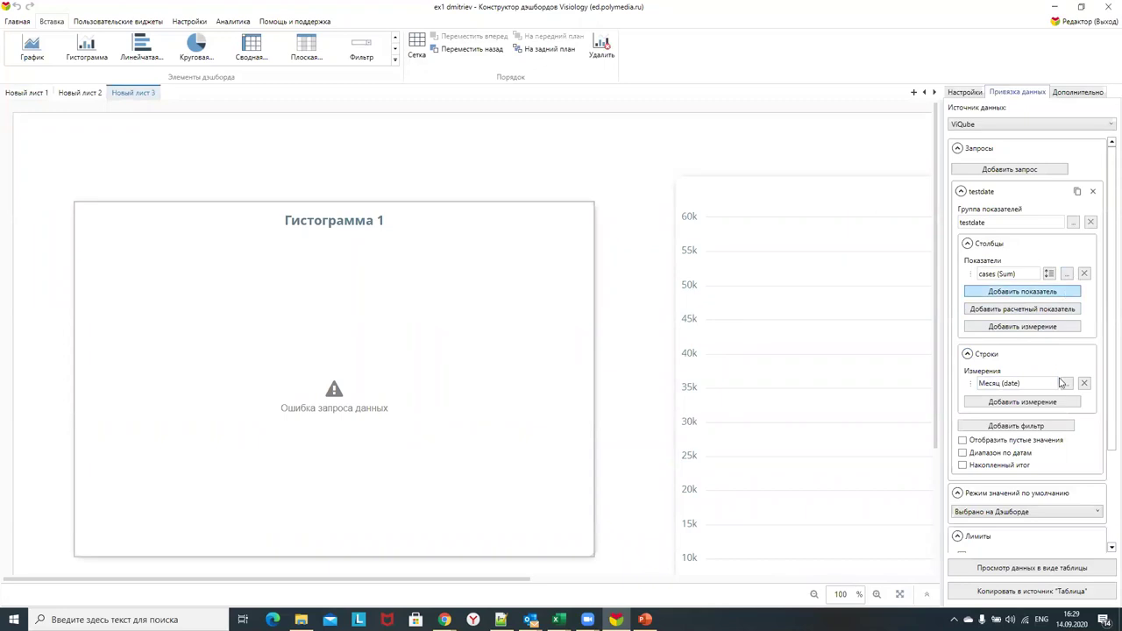
Set Гистограмма 1's row dimension to month and add day as a second row dimension
click(1065, 383)
click(456, 289)
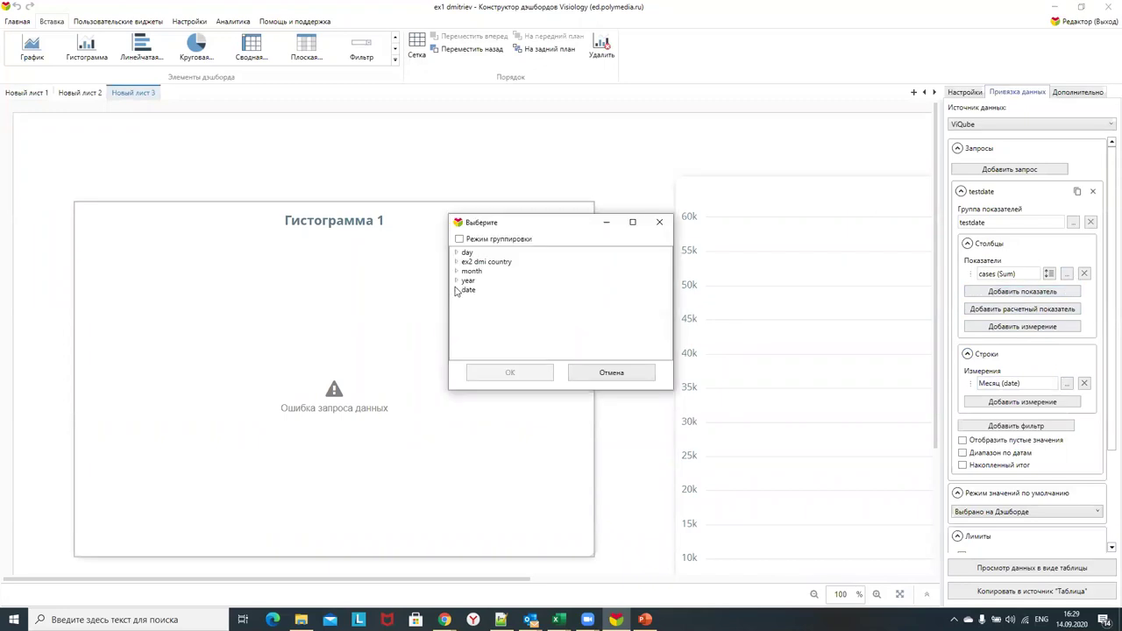
click(456, 271)
click(482, 281)
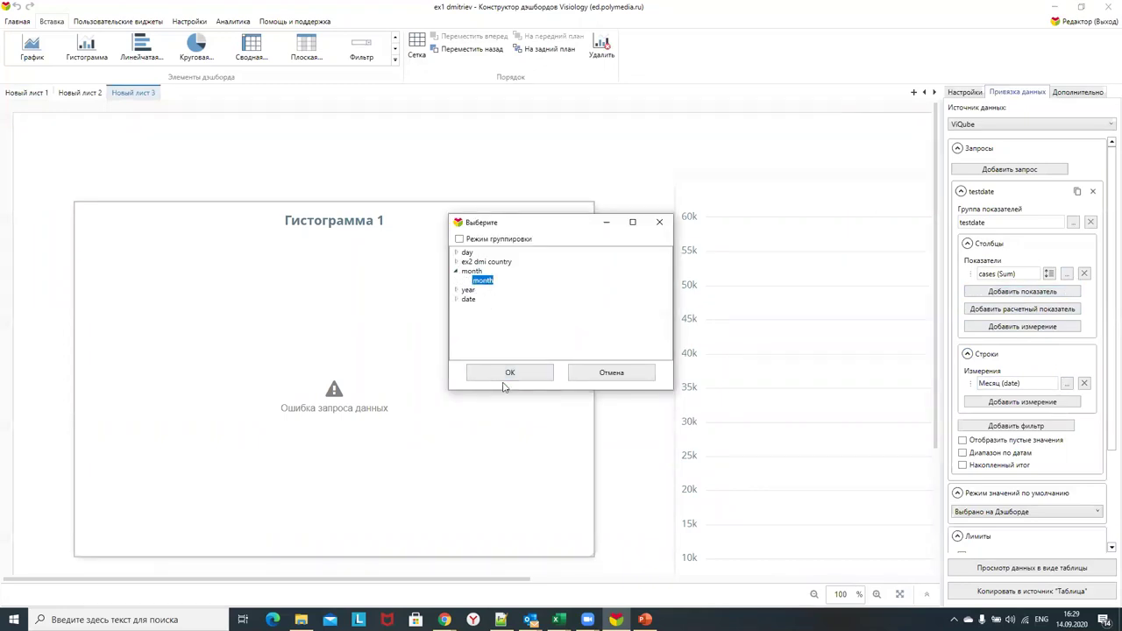
click(509, 372)
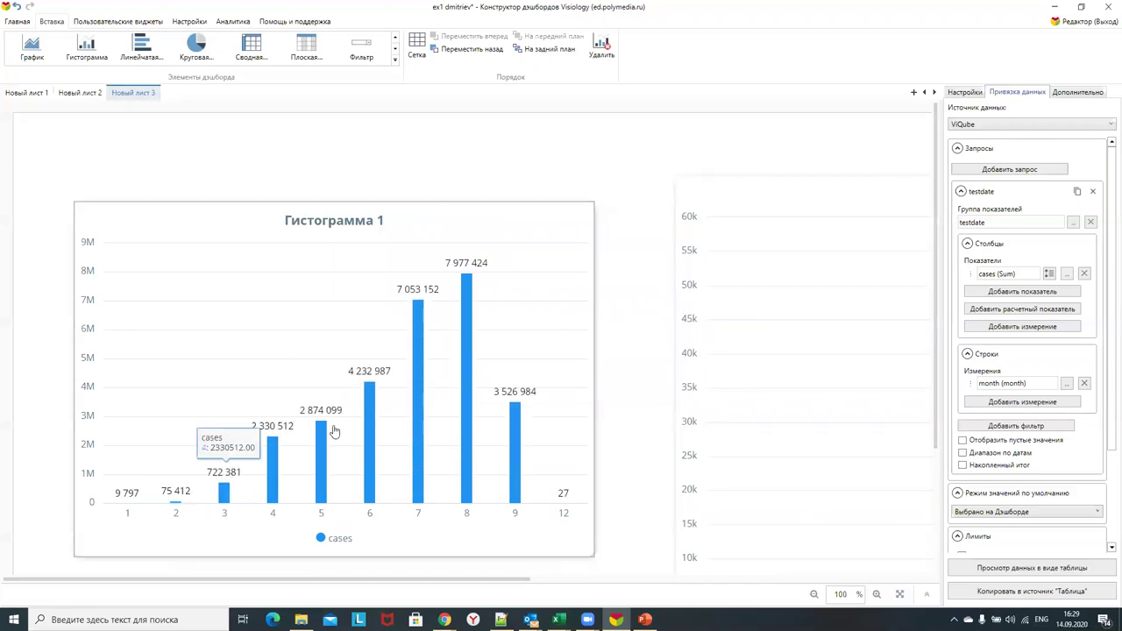
click(1021, 402)
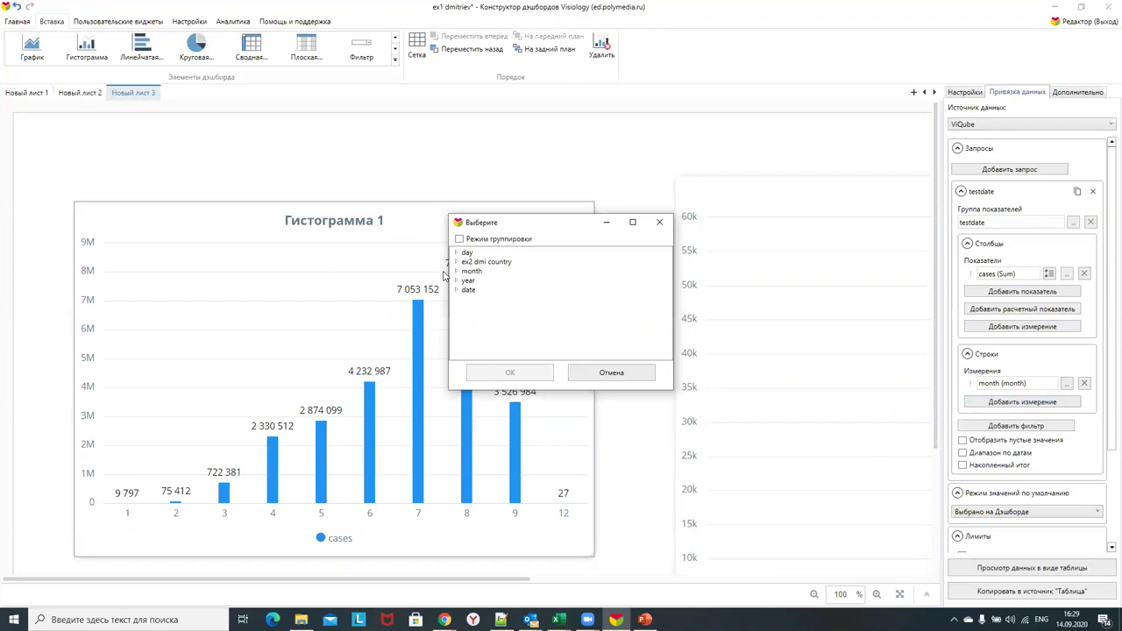
click(456, 254)
Add day as Гистограмма 1's second row level, enable Drill down, and test it on month 8
click(478, 261)
click(503, 372)
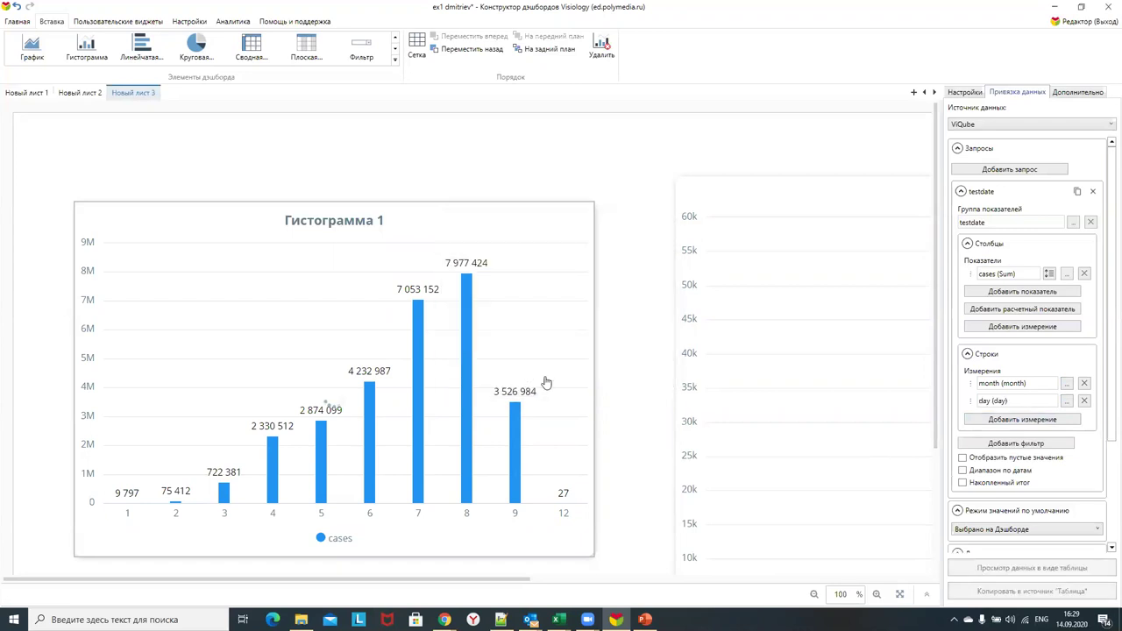
mouse_move(246, 554)
mouse_down()
mouse_move(567, 535)
mouse_move(105, 533)
mouse_up()
click(964, 92)
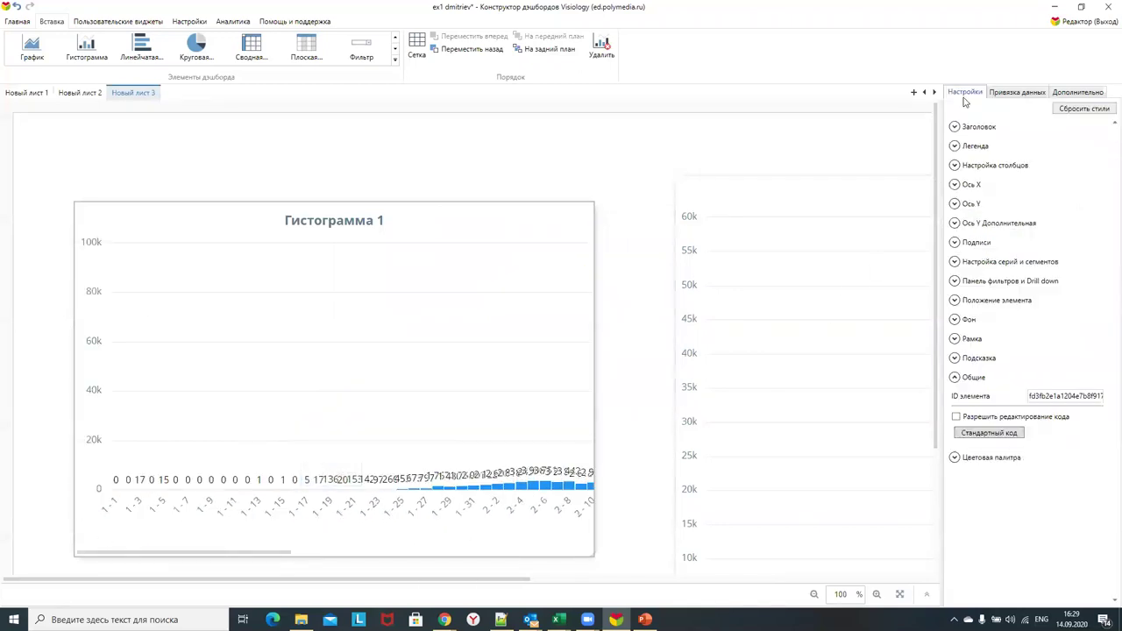
click(954, 282)
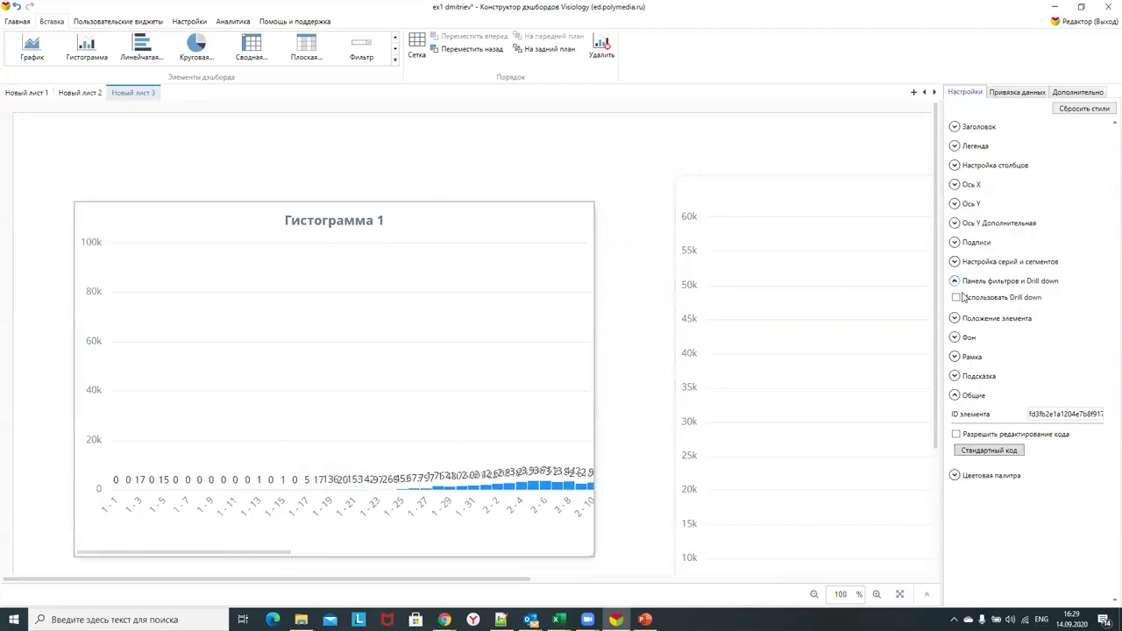
click(955, 297)
click(465, 483)
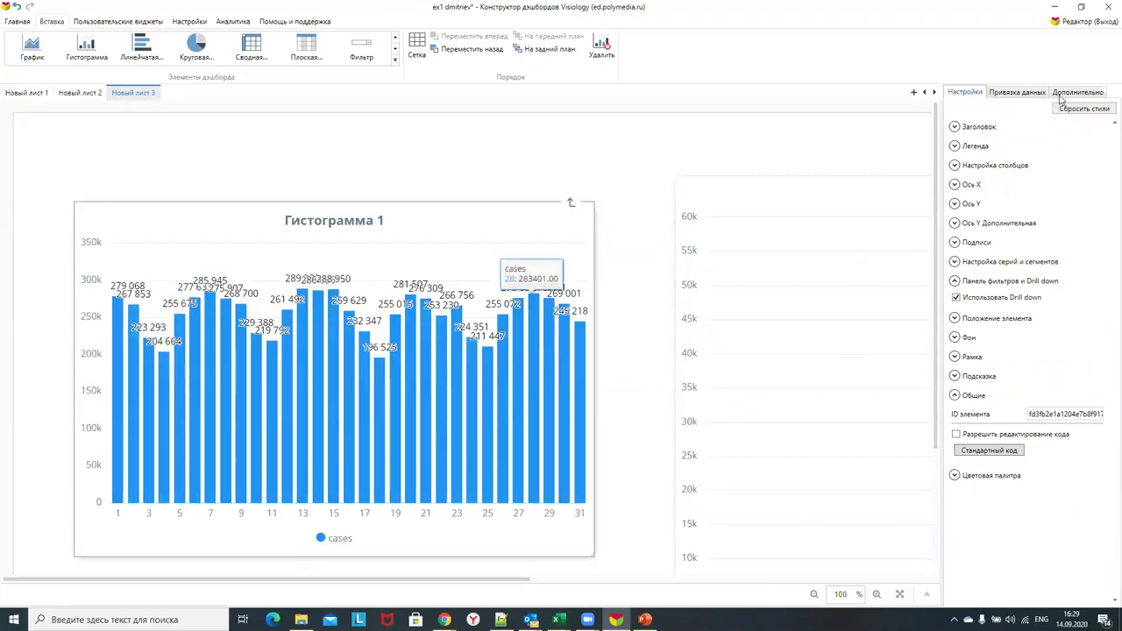
Test drilling into June's daily cases and back up, then enable the date range option
click(1017, 92)
scroll(1026, 351, down, 3)
click(961, 431)
click(961, 430)
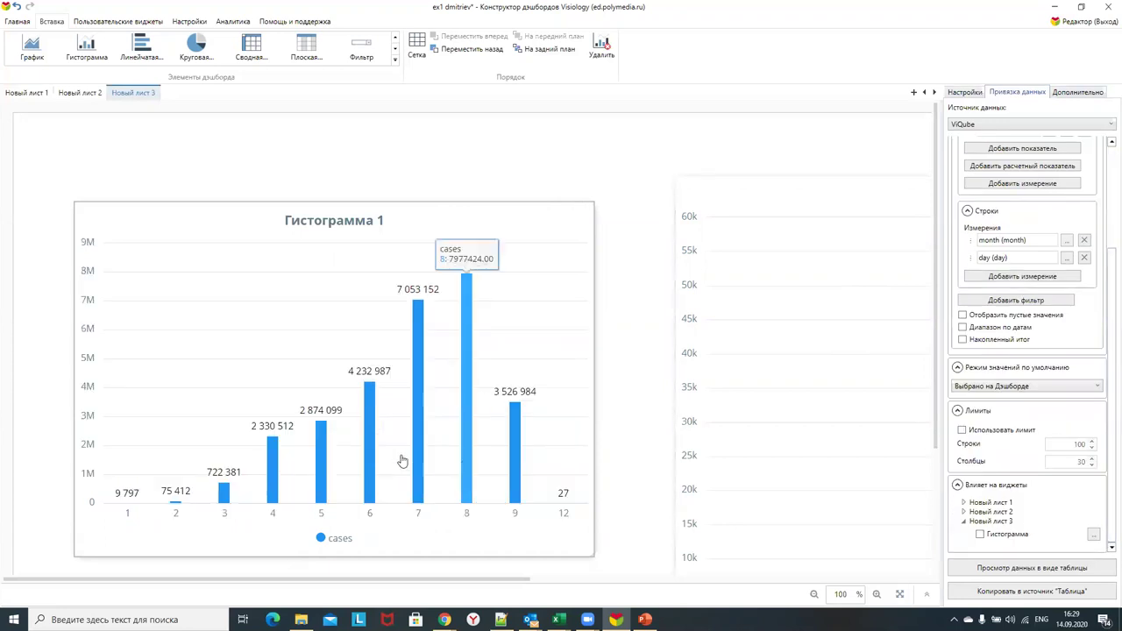
click(369, 442)
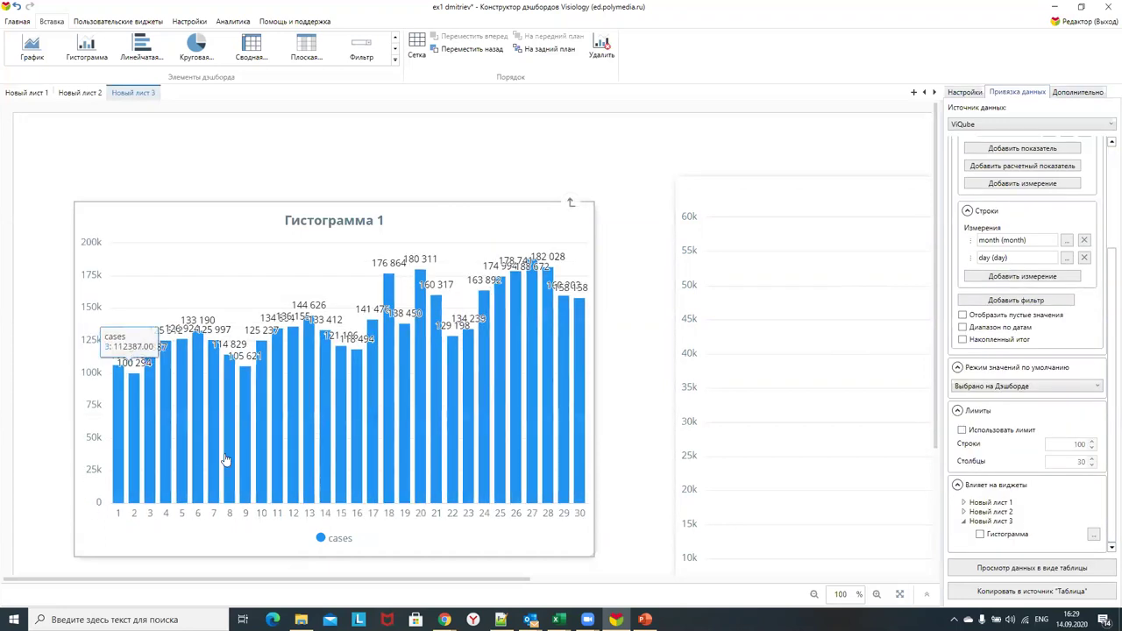
click(570, 200)
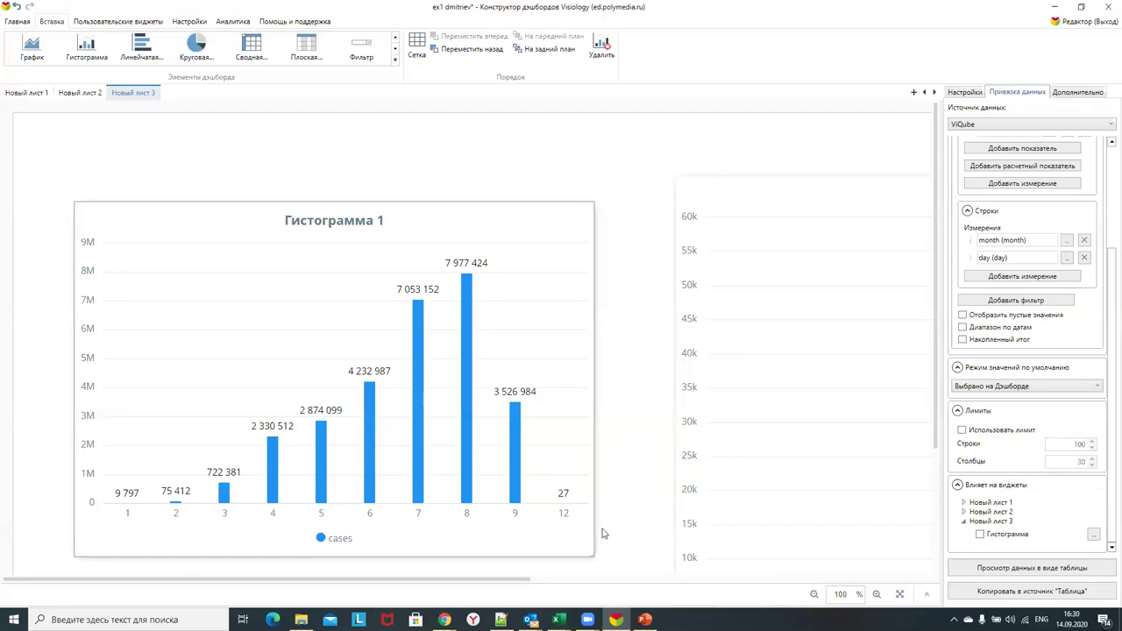
click(963, 327)
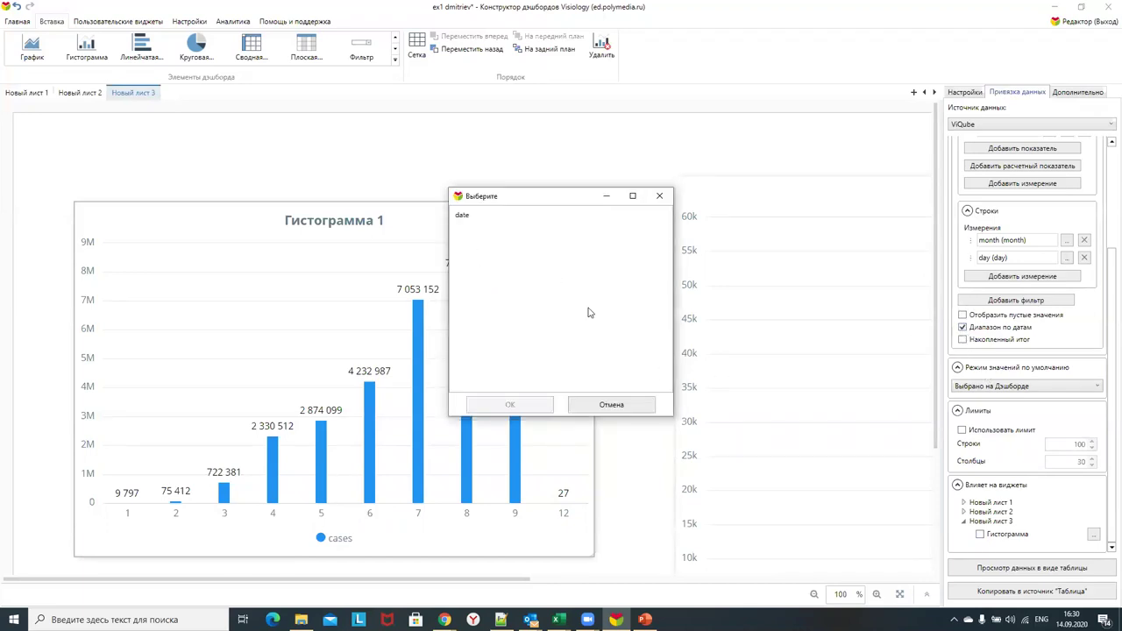
click(611, 404)
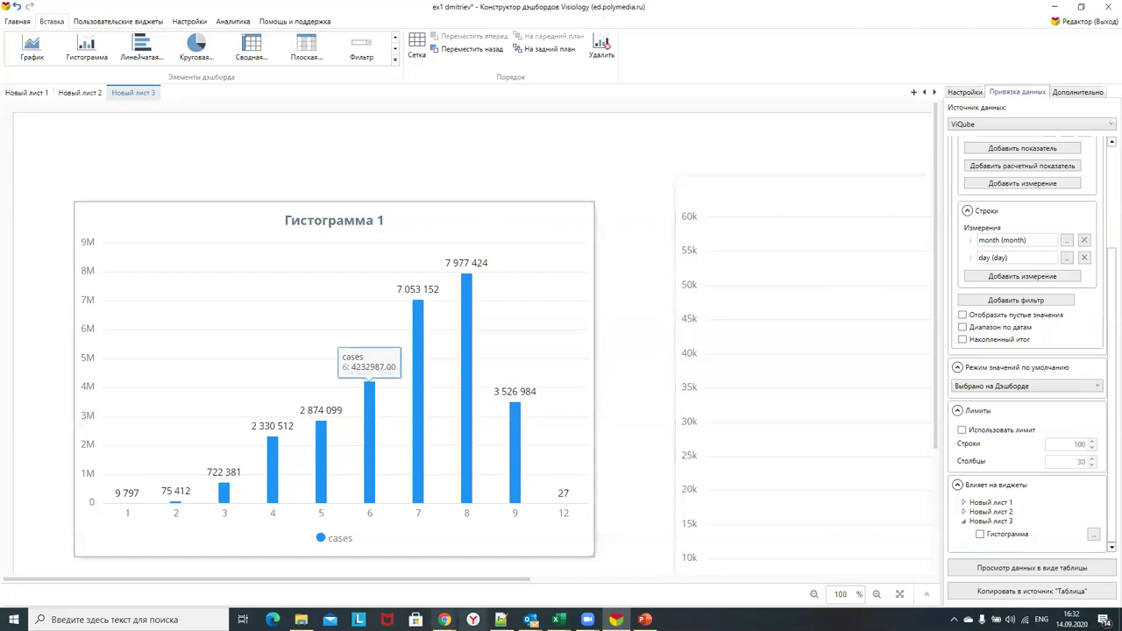
mouse_move(444, 617)
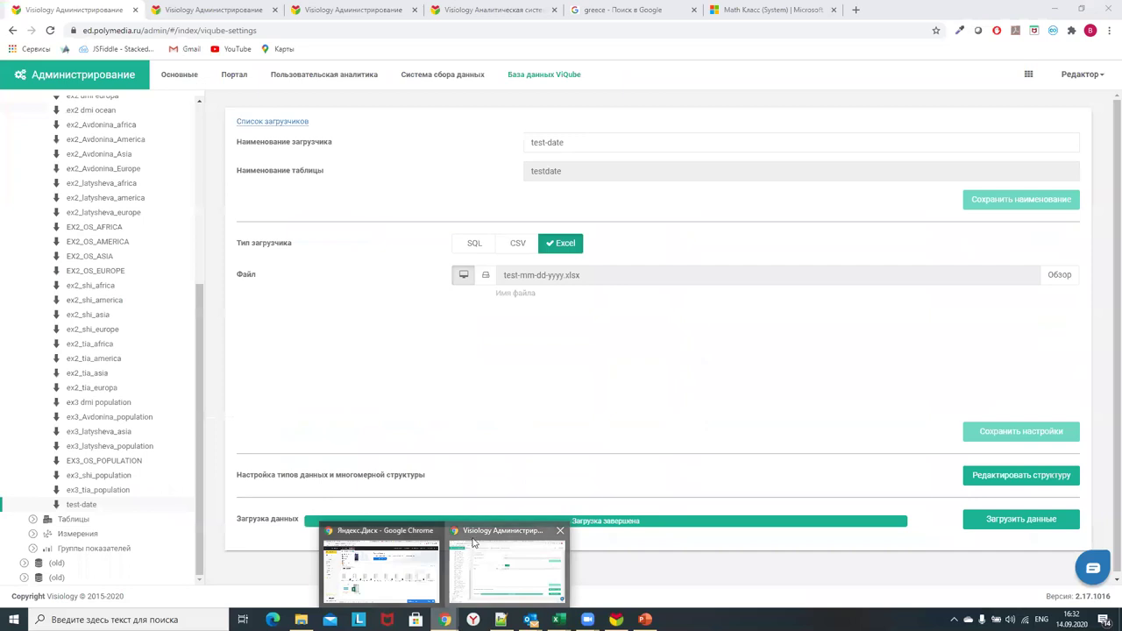
In an admin Chrome tab, open the Visiology Platform 2.16 documentation space via the 'atlas' suggestion
click(474, 556)
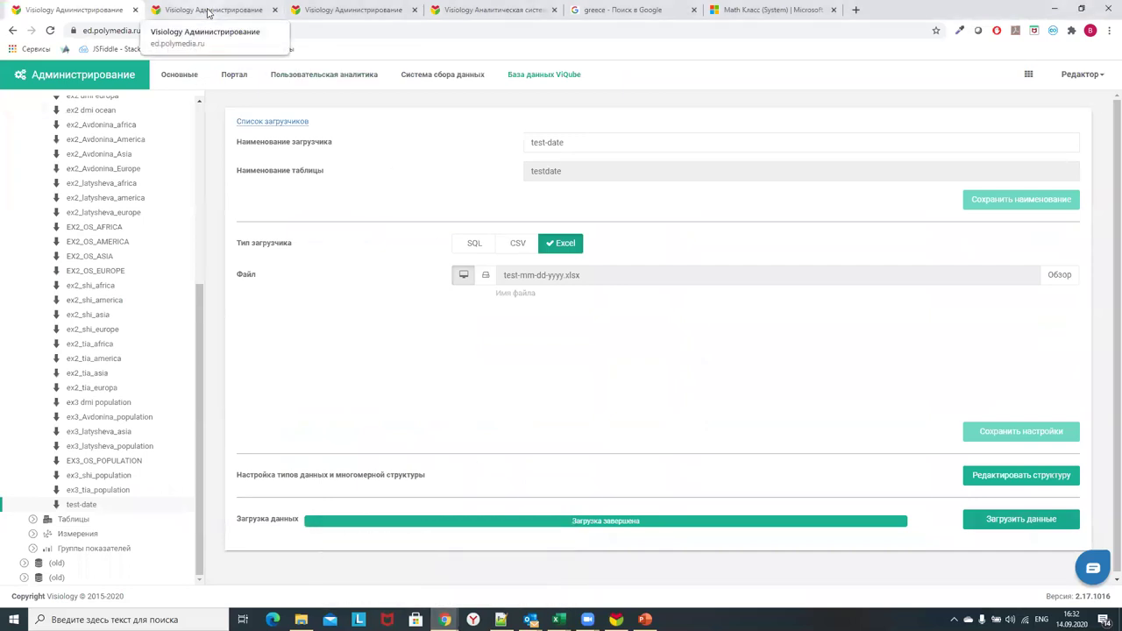
click(438, 9)
click(370, 10)
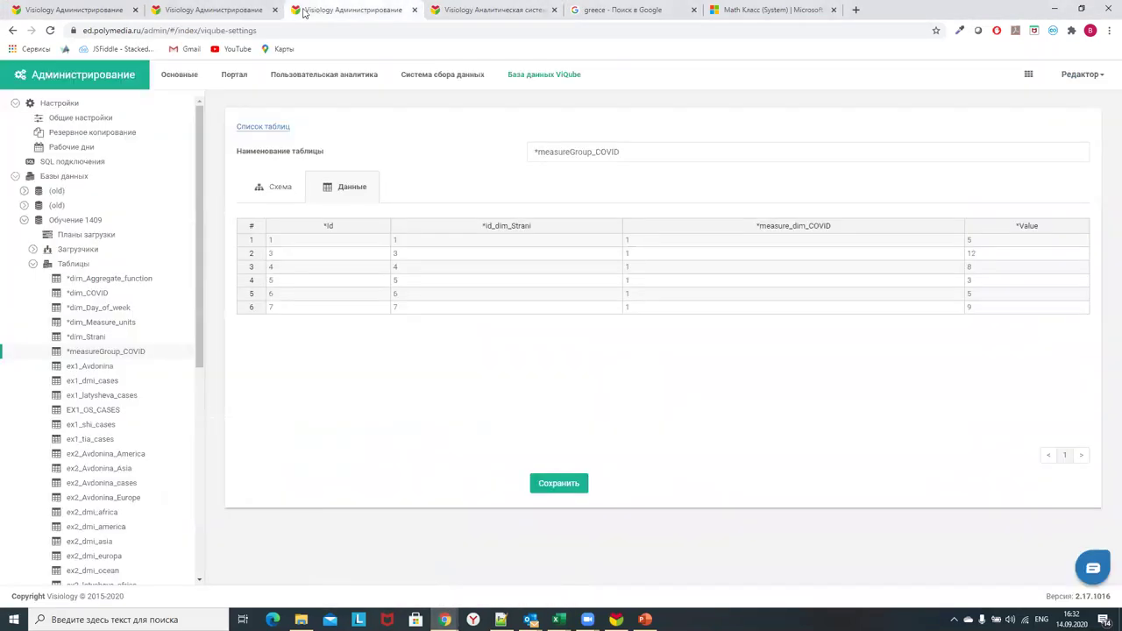
click(248, 32)
text(atlas)
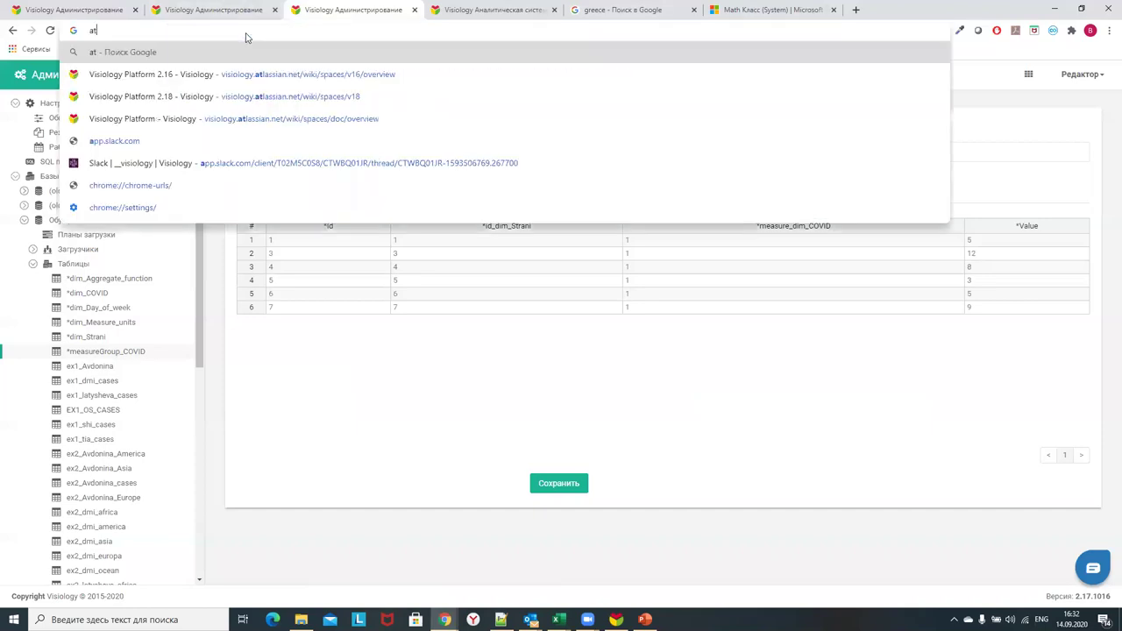
key(Down)
key(Down)
key(Down)
key(Down)
key(Down)
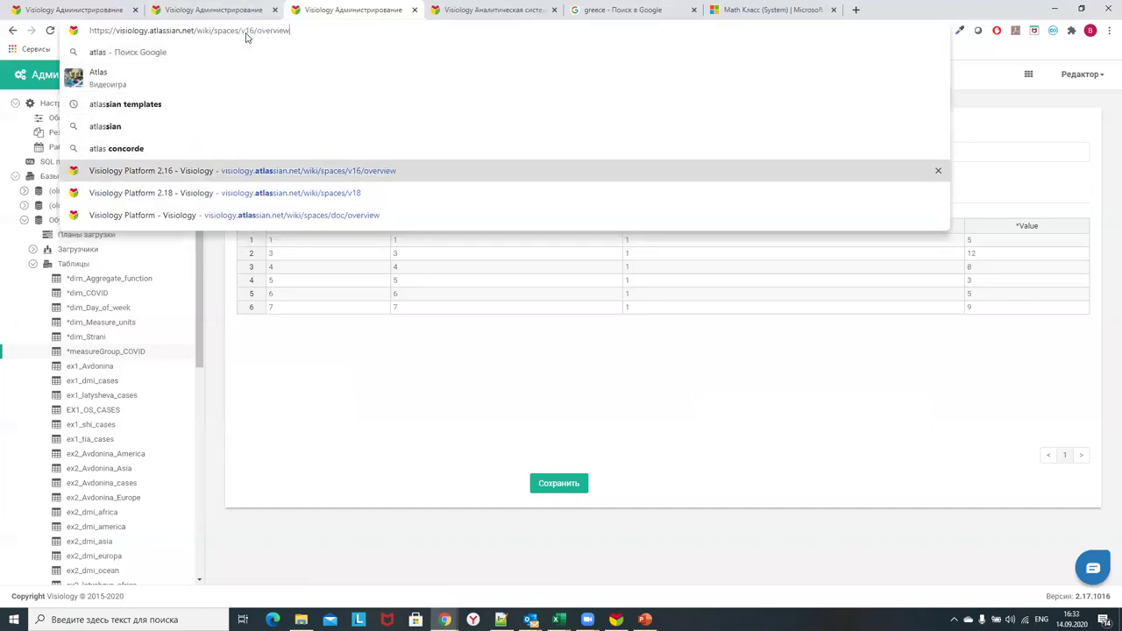
click(205, 171)
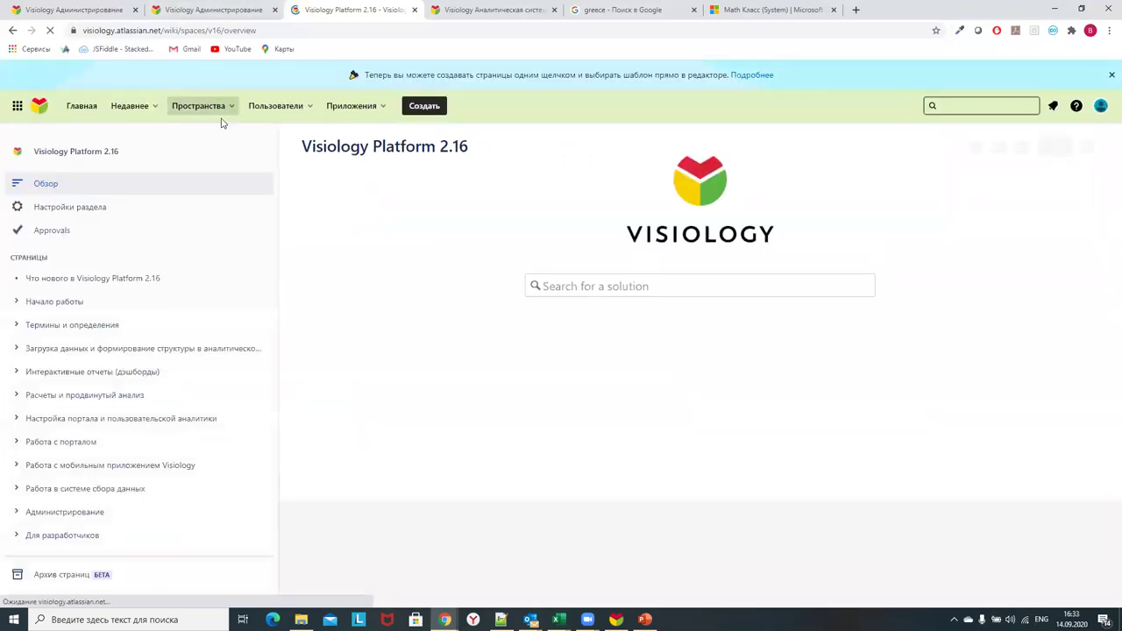
click(200, 114)
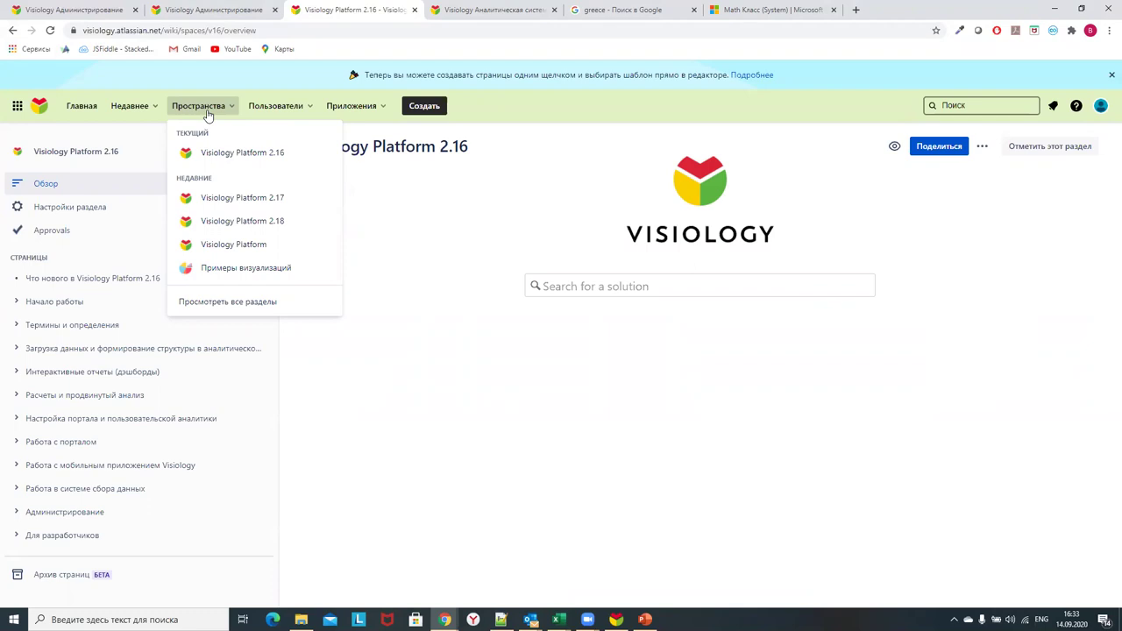
Go through Visiology Platform 2.17 and then to the Visiology Platform 2.18 space from Пространства
click(221, 197)
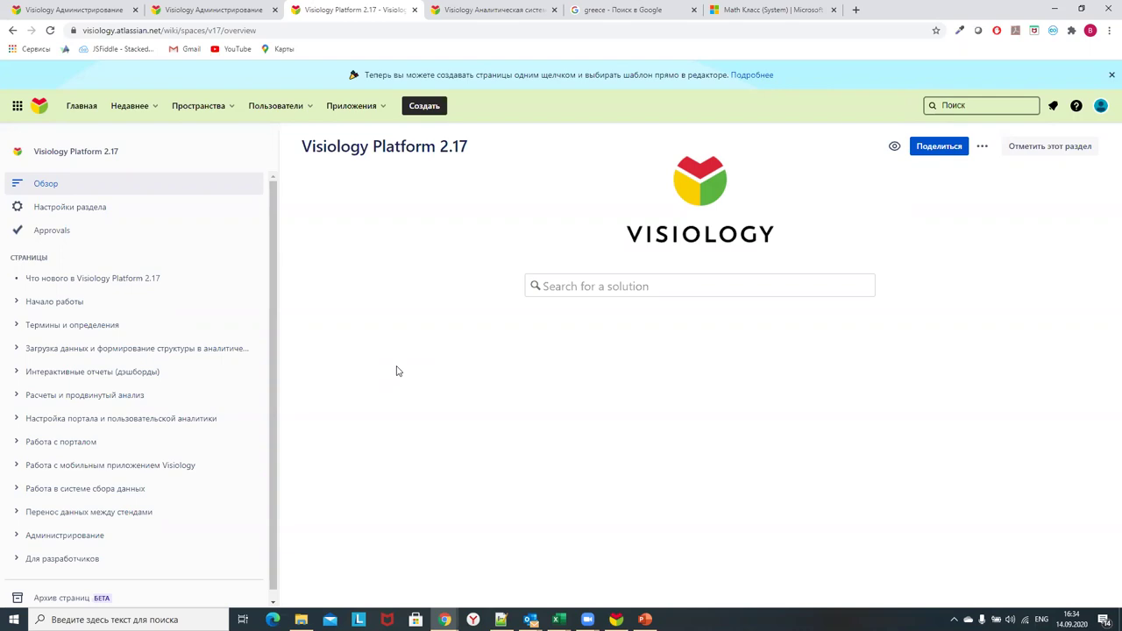
click(178, 111)
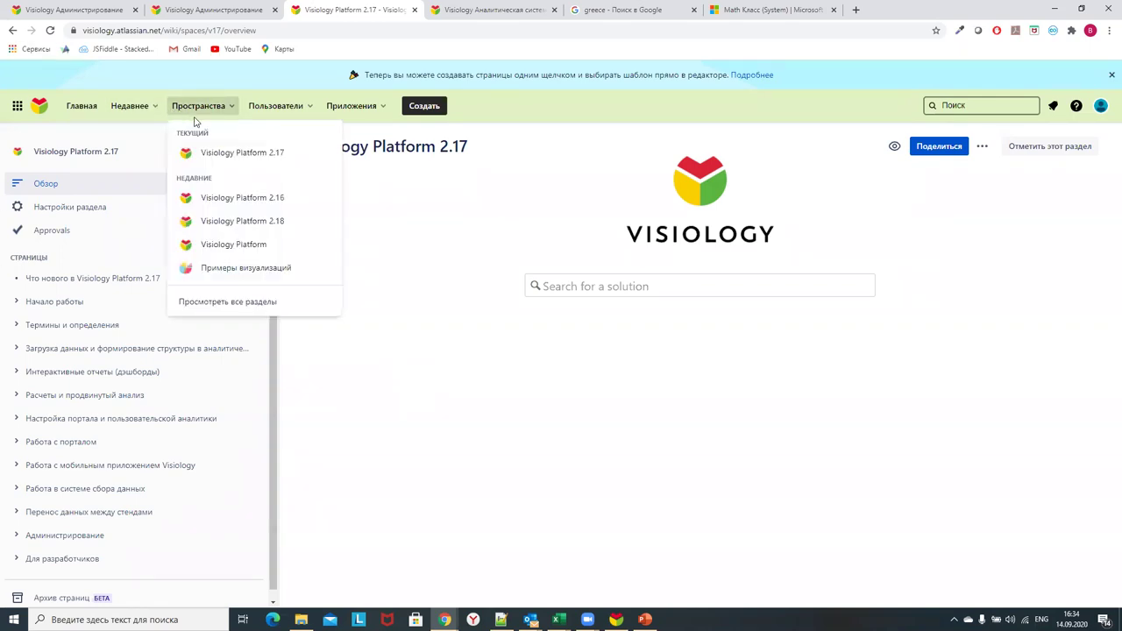
click(228, 225)
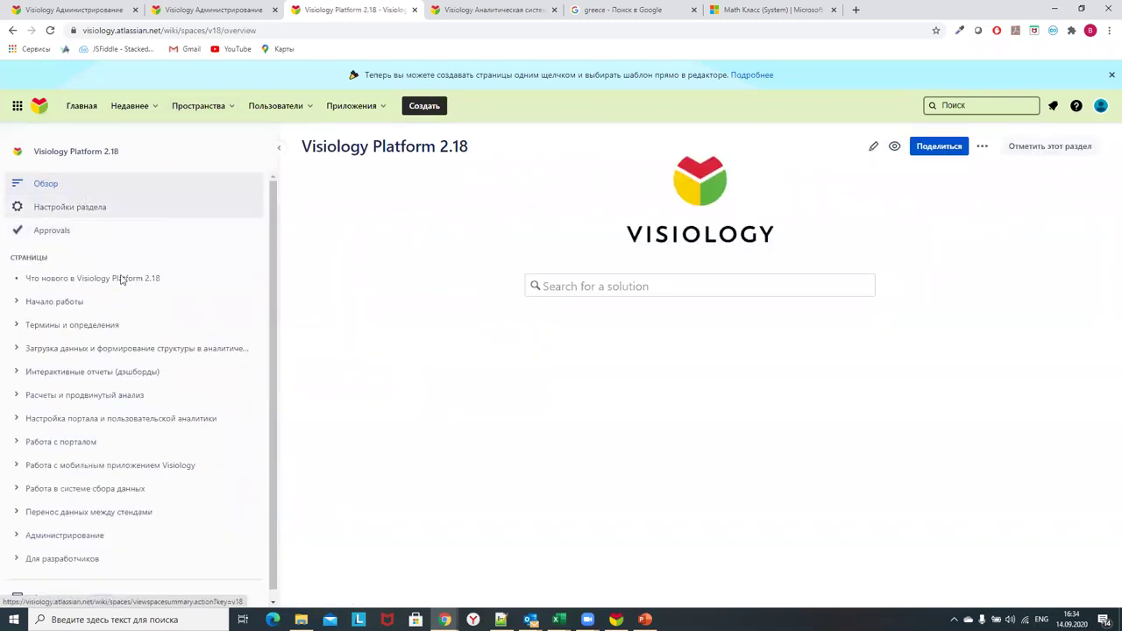
click(77, 280)
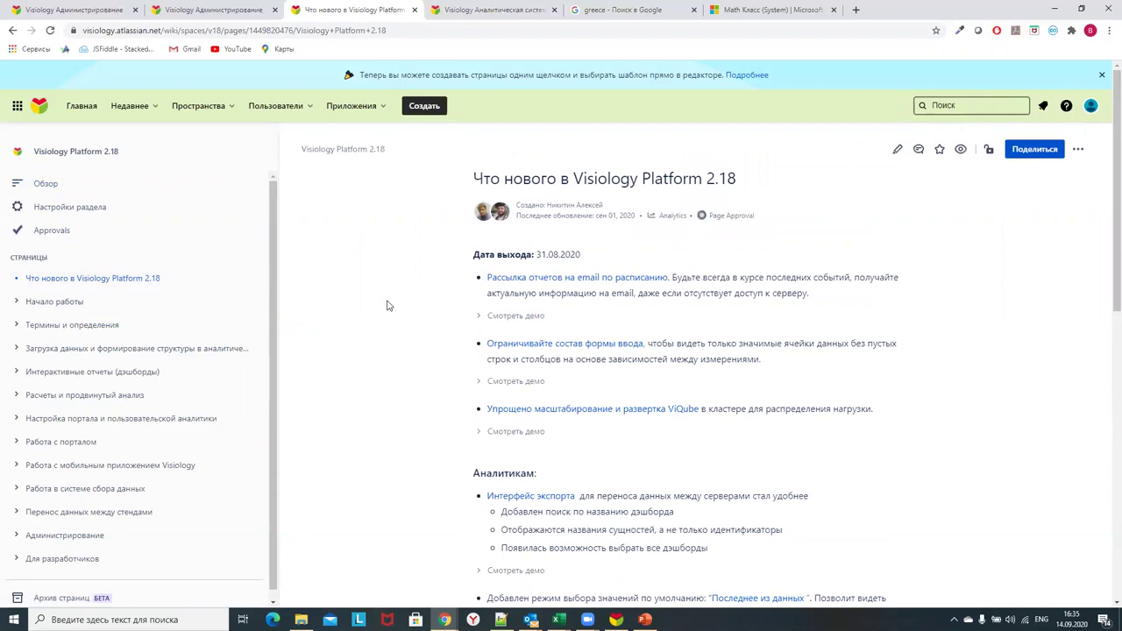
drag(598, 254, 472, 253)
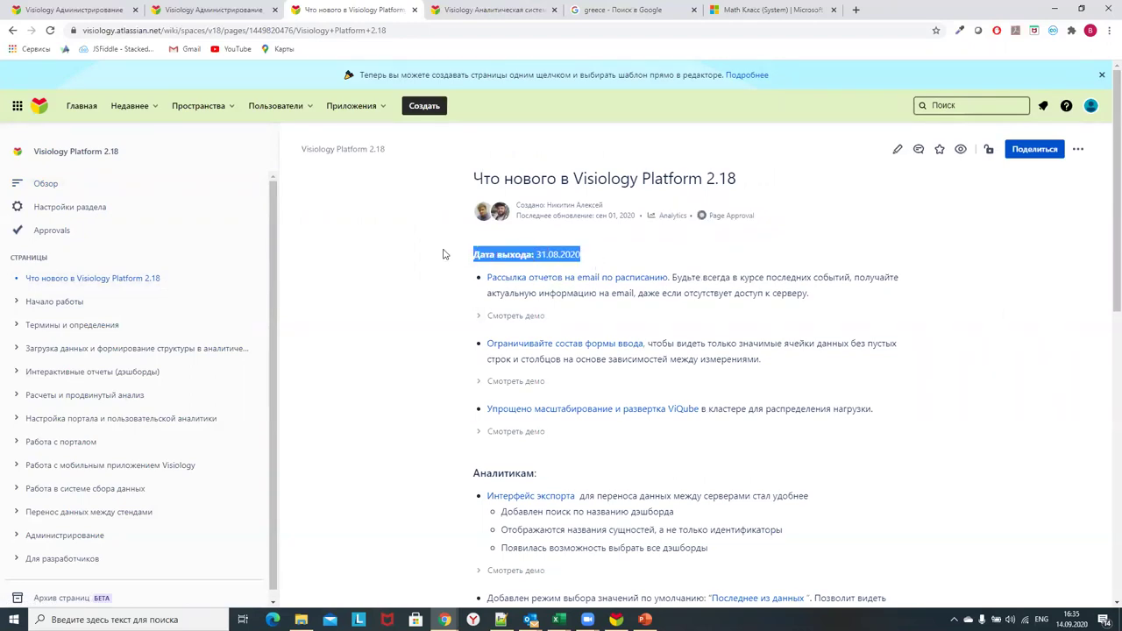
click(442, 254)
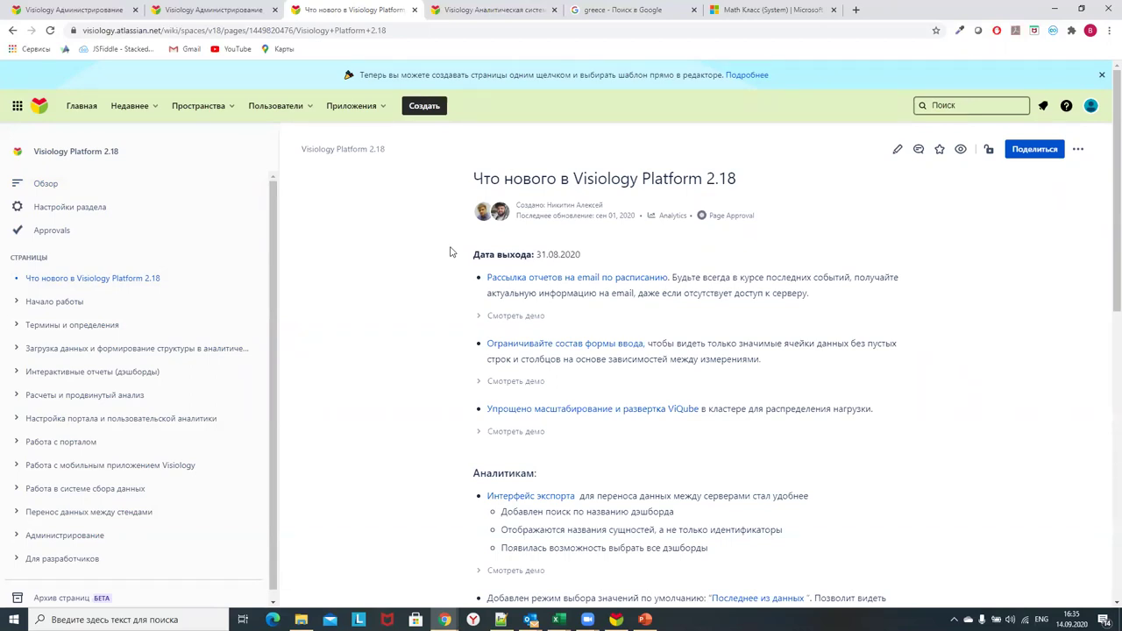
scroll(420, 289, down, 1)
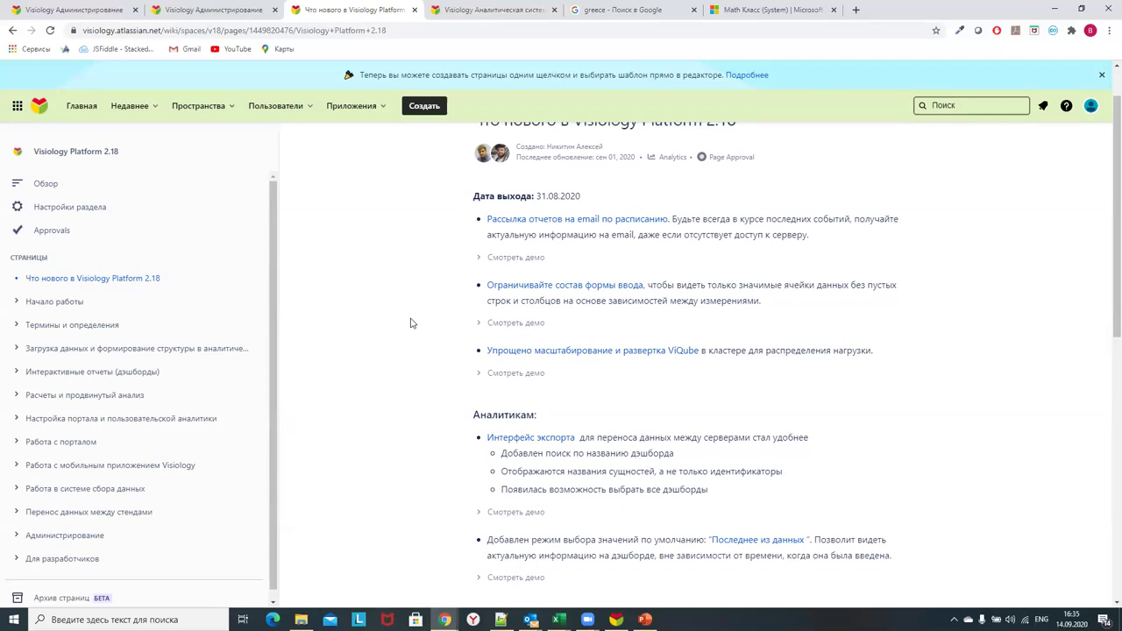
scroll(411, 321, down, 2)
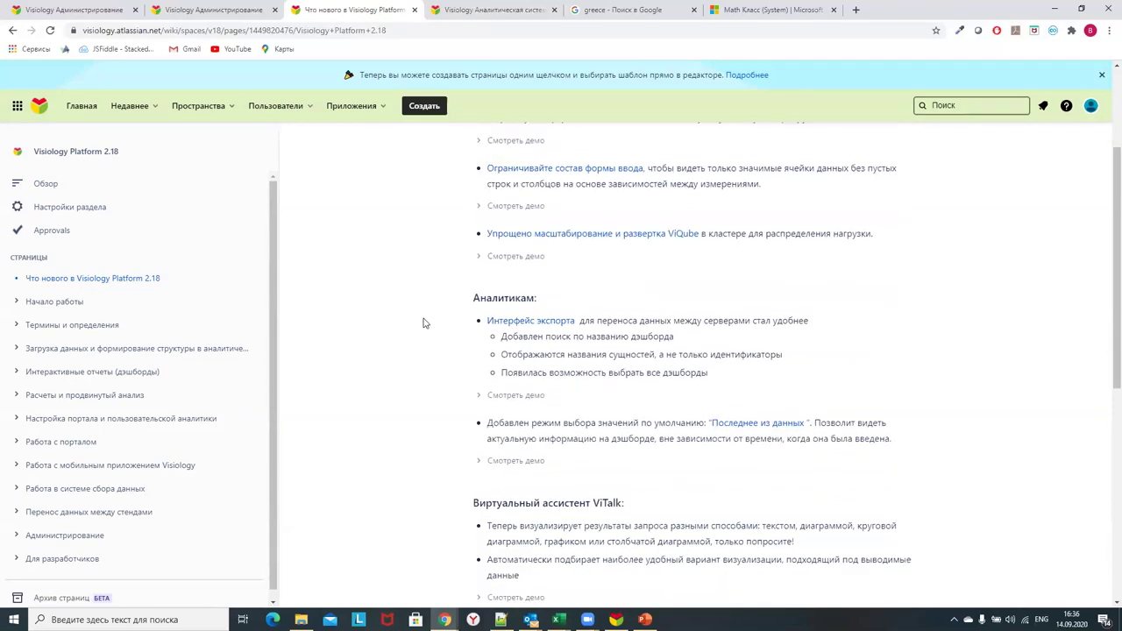
scroll(430, 326, down, 3)
scroll(450, 328, down, 2)
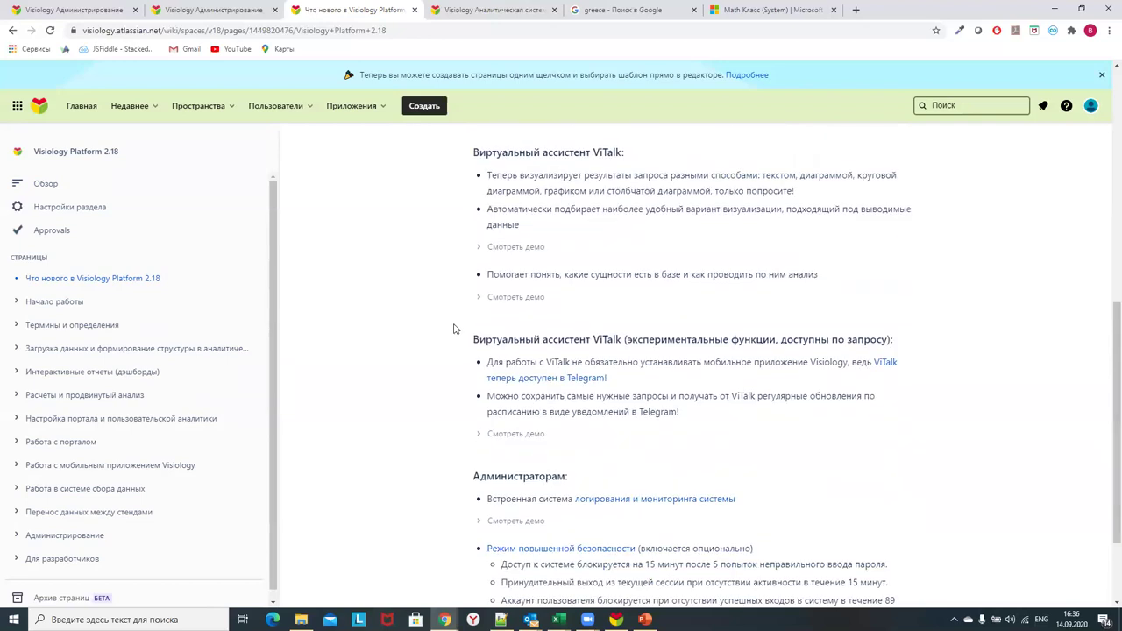
scroll(393, 333, down, 2)
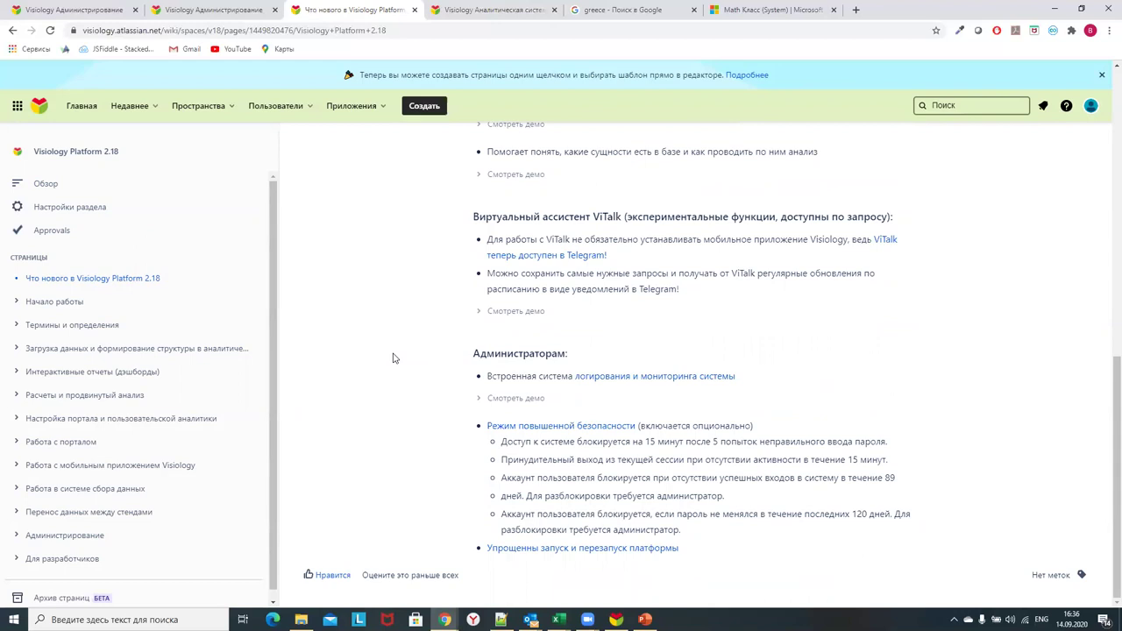
scroll(393, 357, up, 3)
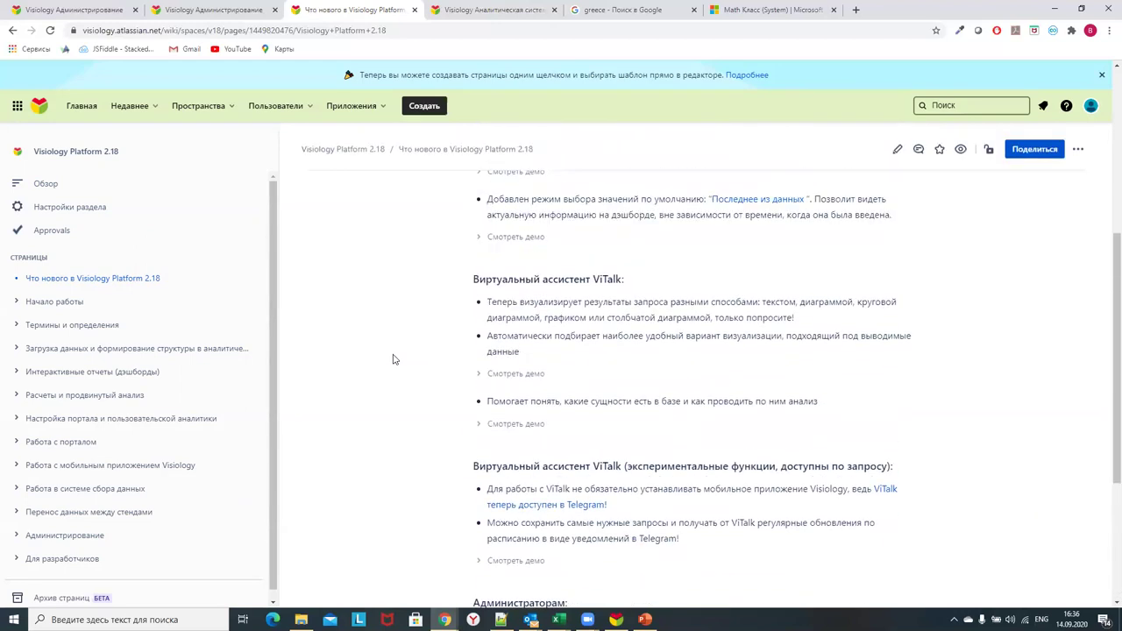
scroll(392, 360, up, 2)
scroll(393, 359, down, 1)
scroll(393, 359, up, 2)
scroll(393, 360, down, 2)
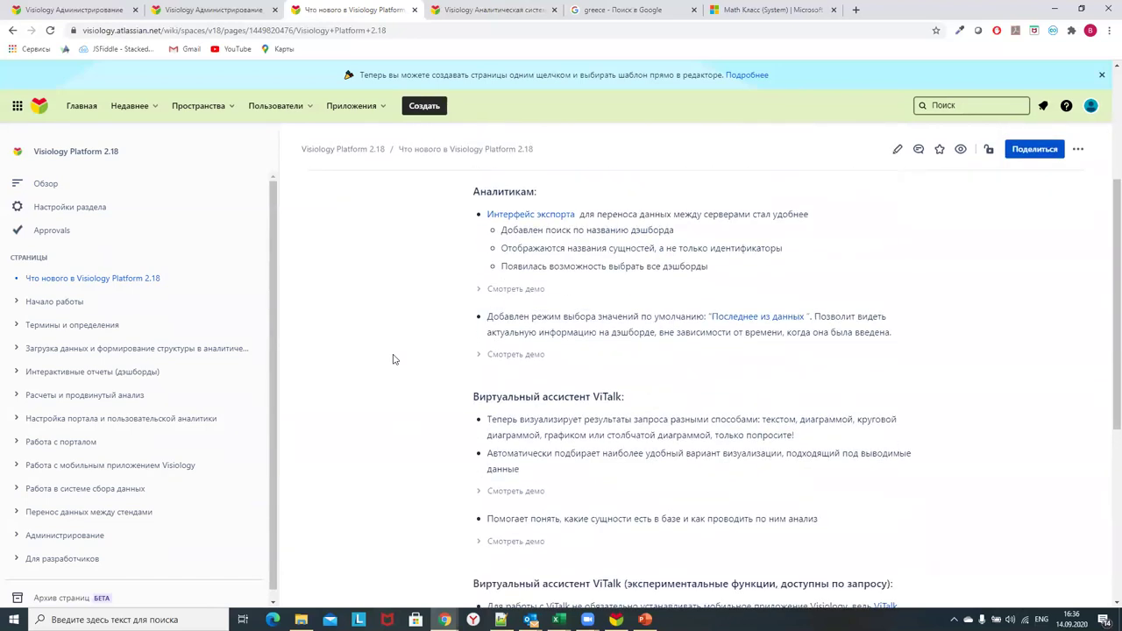
scroll(392, 359, down, 4)
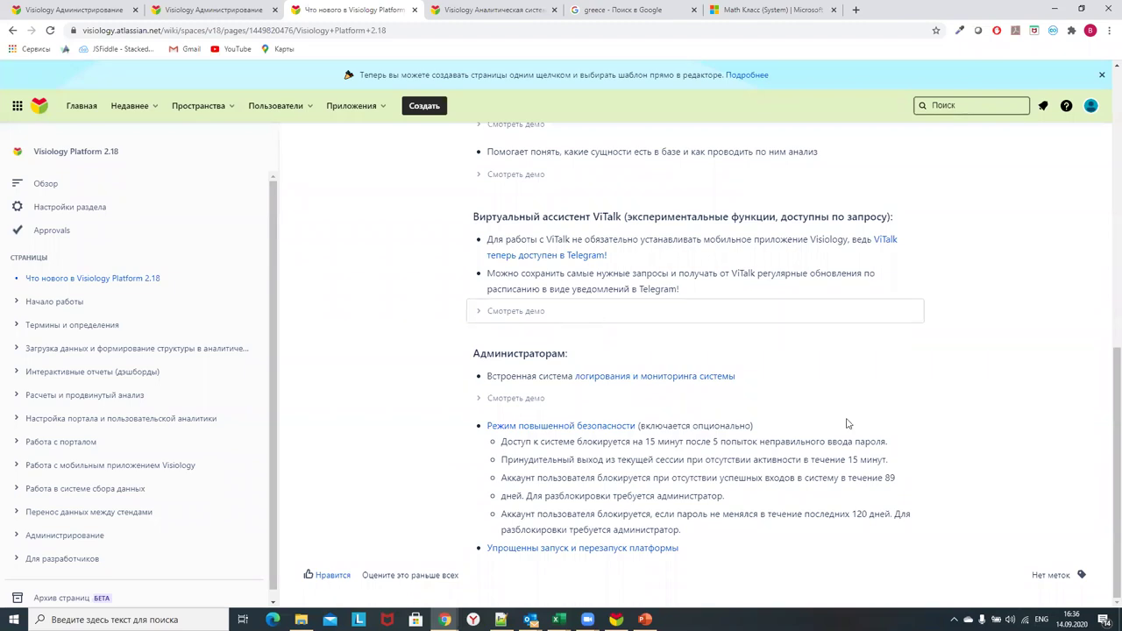
Open the 'логирования и мониторинга системы' link in a new tab and switch to it
click(650, 379)
right_click(649, 379)
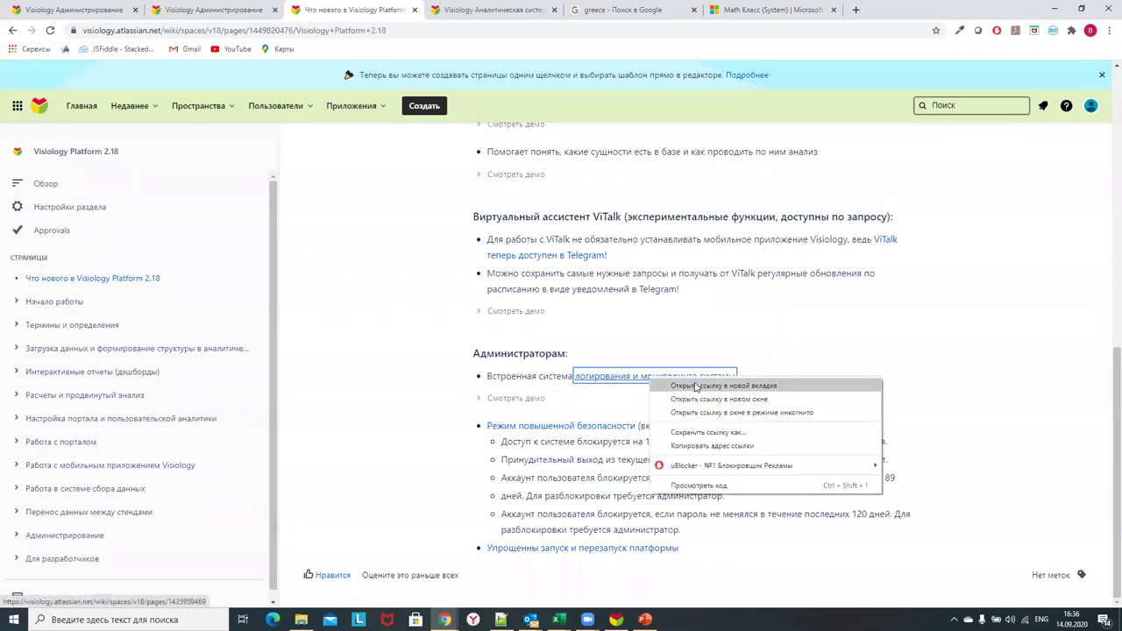
click(694, 383)
click(496, 11)
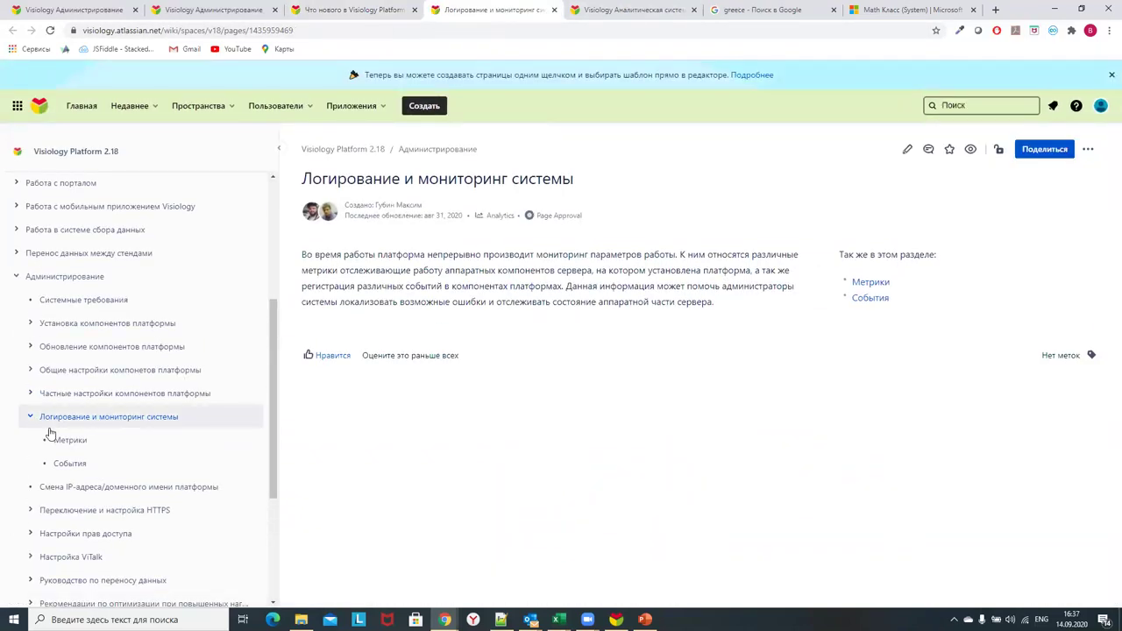
Browse Метрики and События, opening the logging overview in another tab, and end on that overview
click(68, 440)
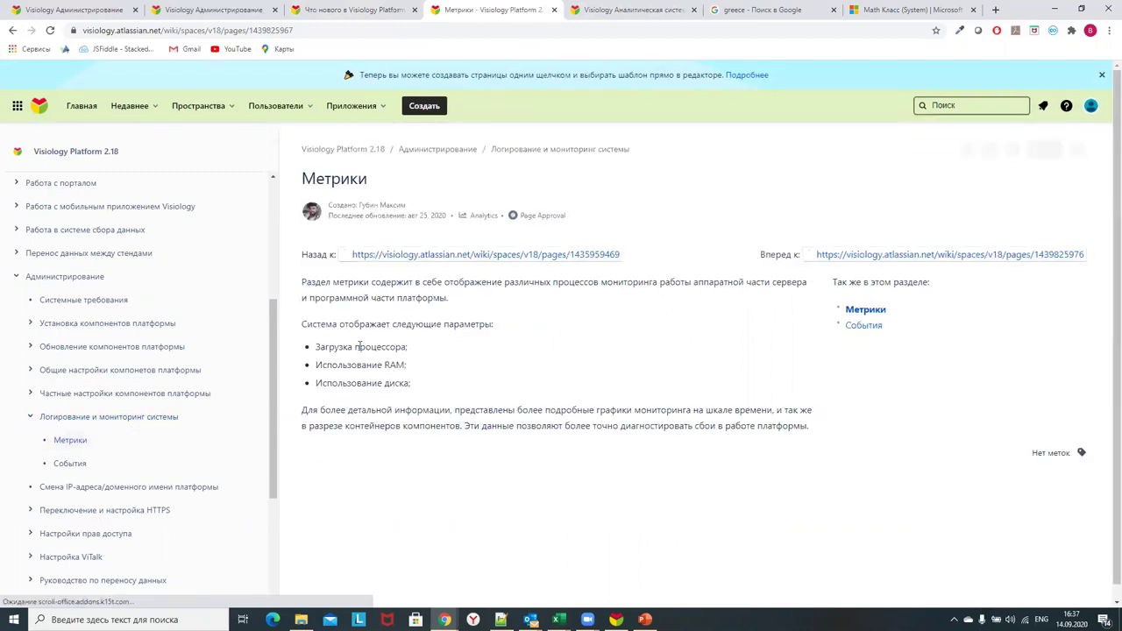
right_click(408, 256)
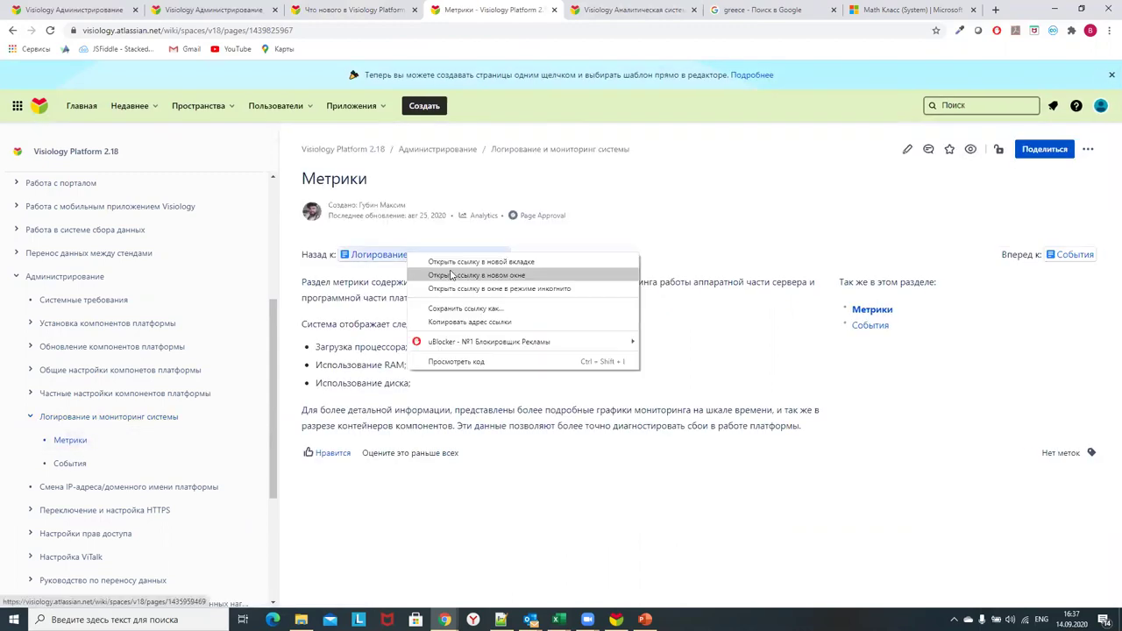
click(455, 261)
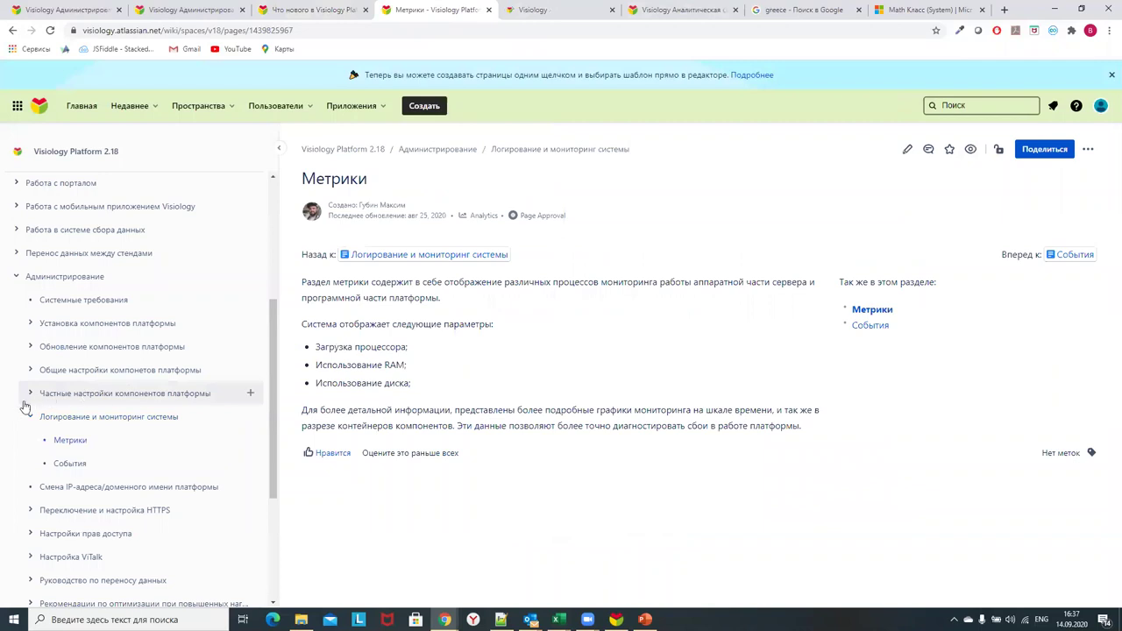
click(75, 466)
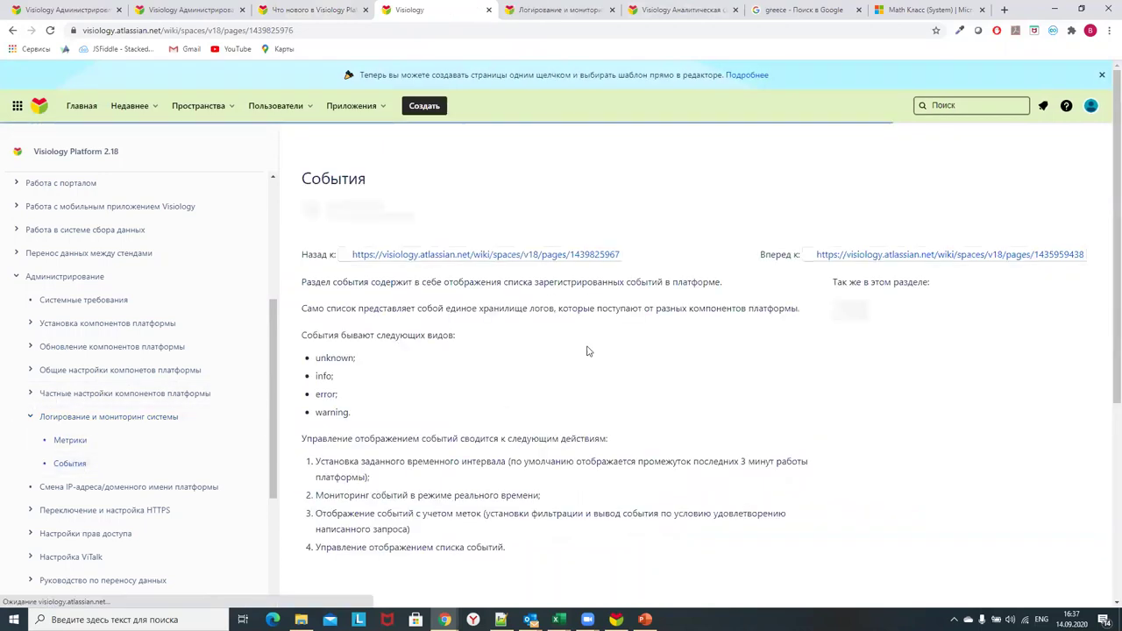
scroll(508, 317, down, 1)
scroll(508, 316, down, 3)
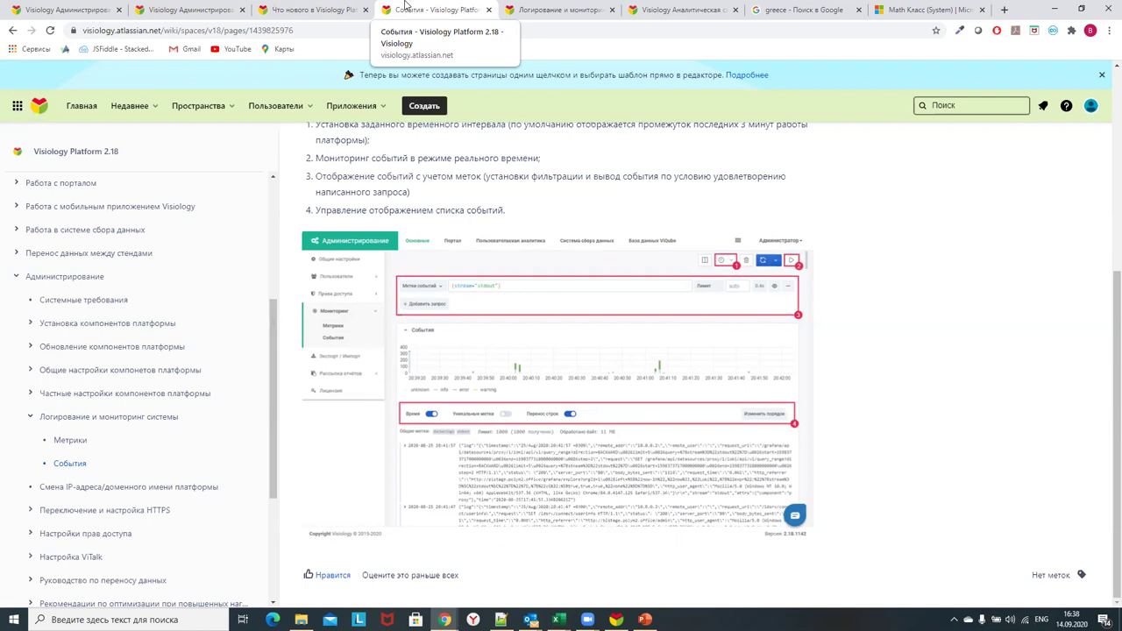
click(555, 9)
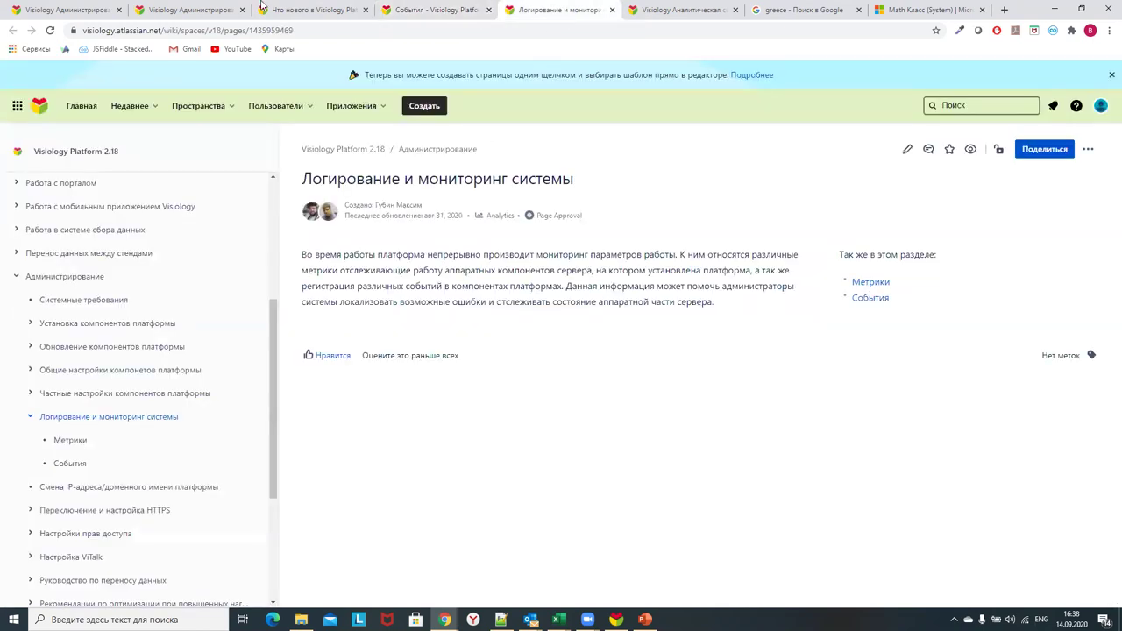
click(260, 7)
scroll(379, 368, up, 3)
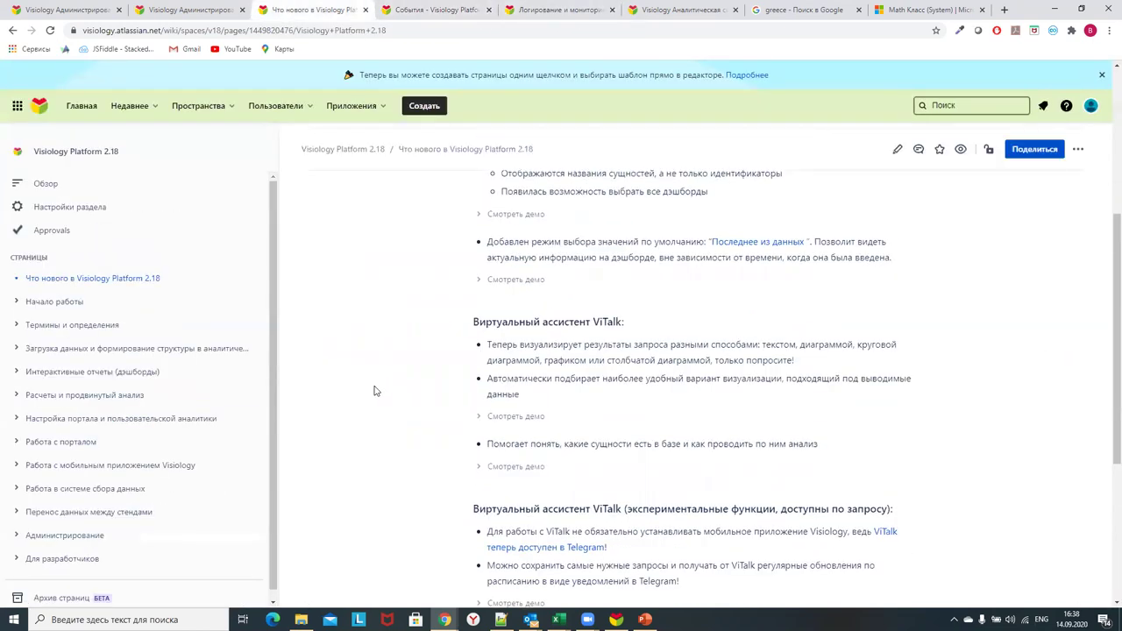
scroll(374, 391, up, 4)
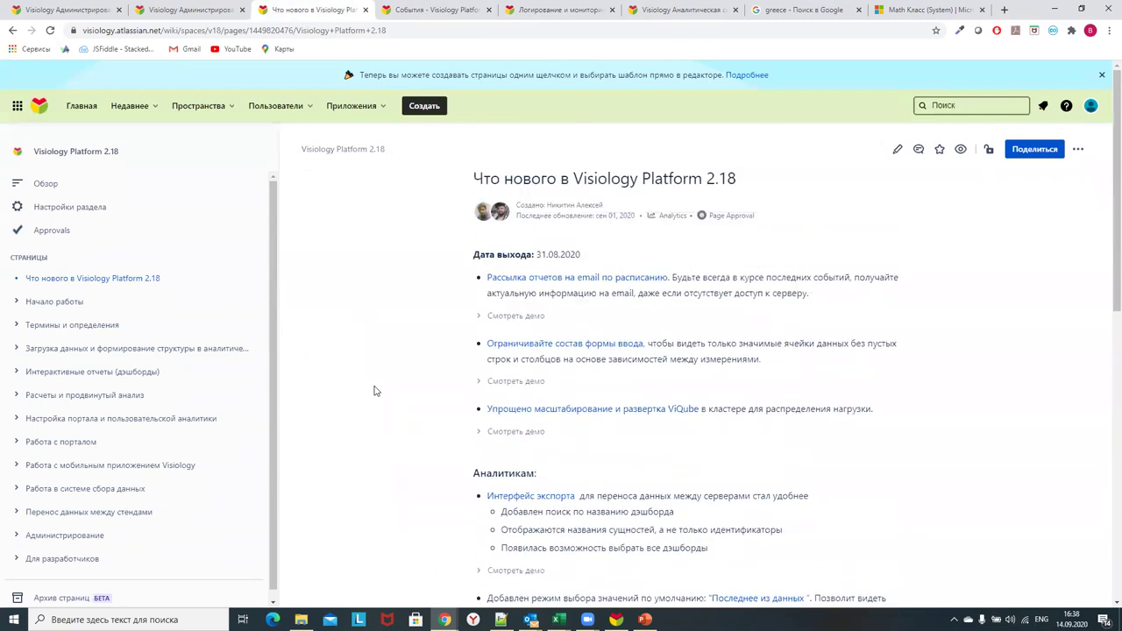
scroll(374, 391, down, 1)
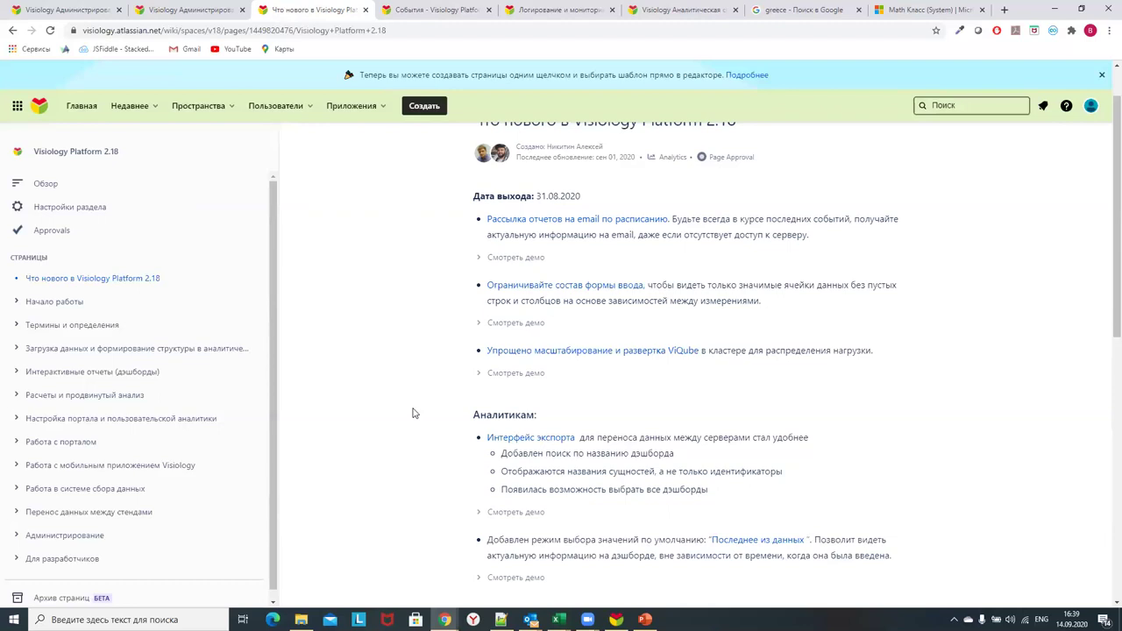
click(399, 8)
click(536, 8)
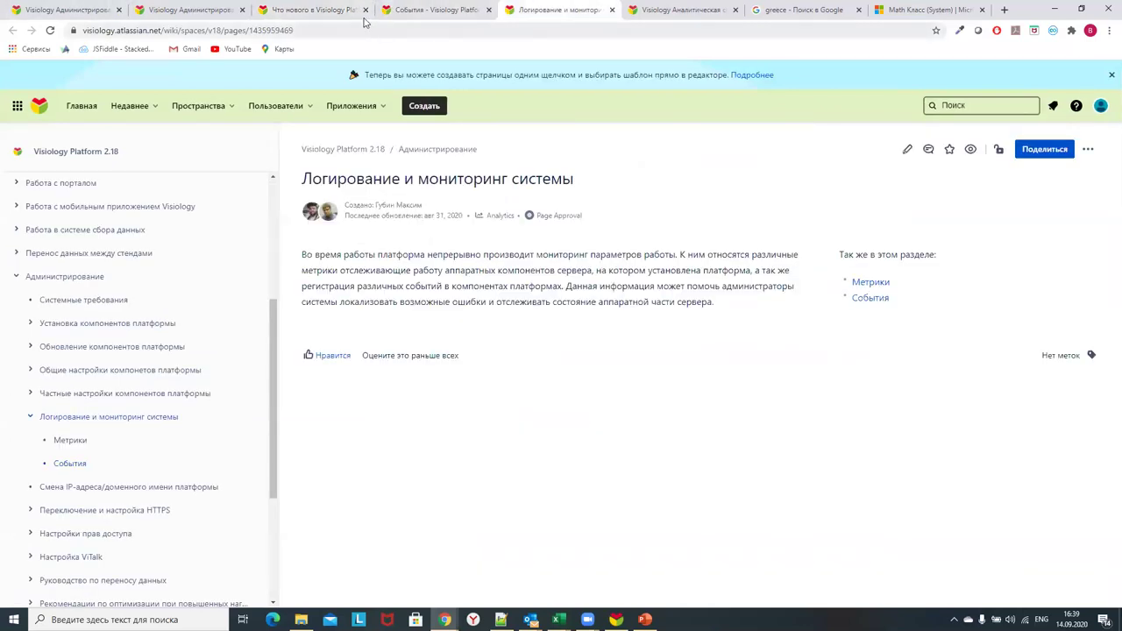
Review Редактирование дэшбордов permissions for top-level folders Old and test, then return to the designer
click(411, 16)
click(333, 17)
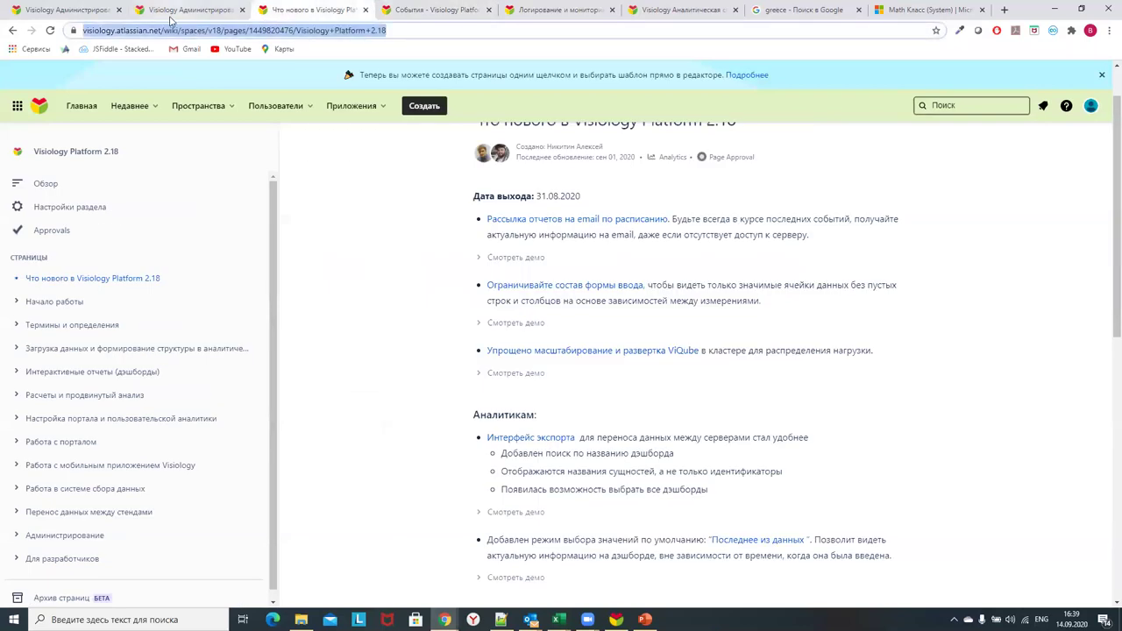
click(173, 18)
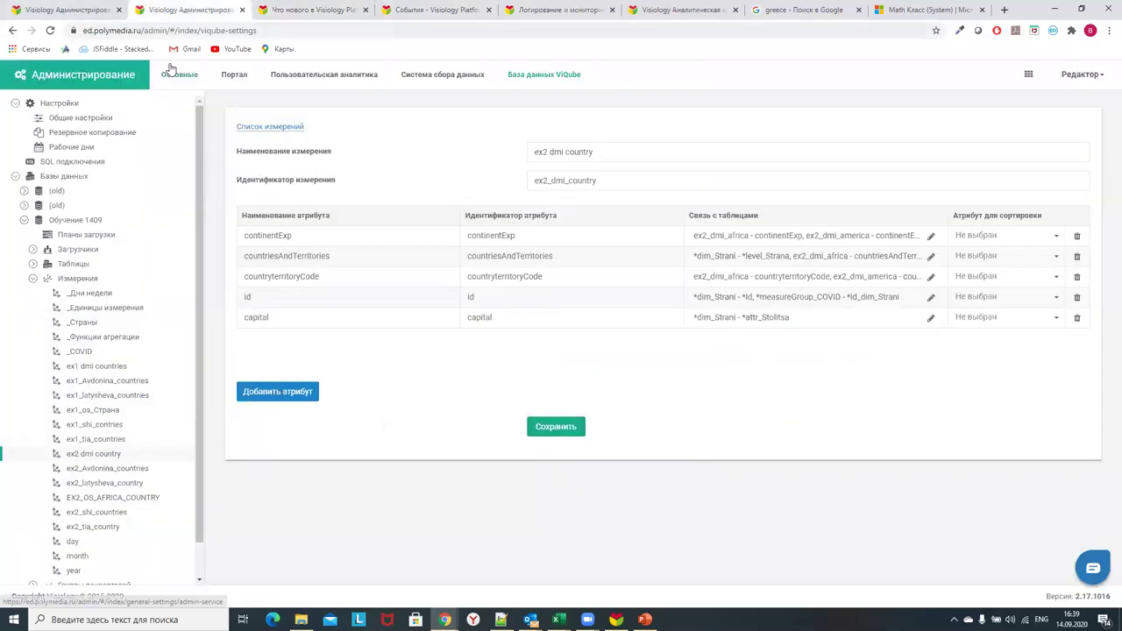
click(170, 72)
click(30, 160)
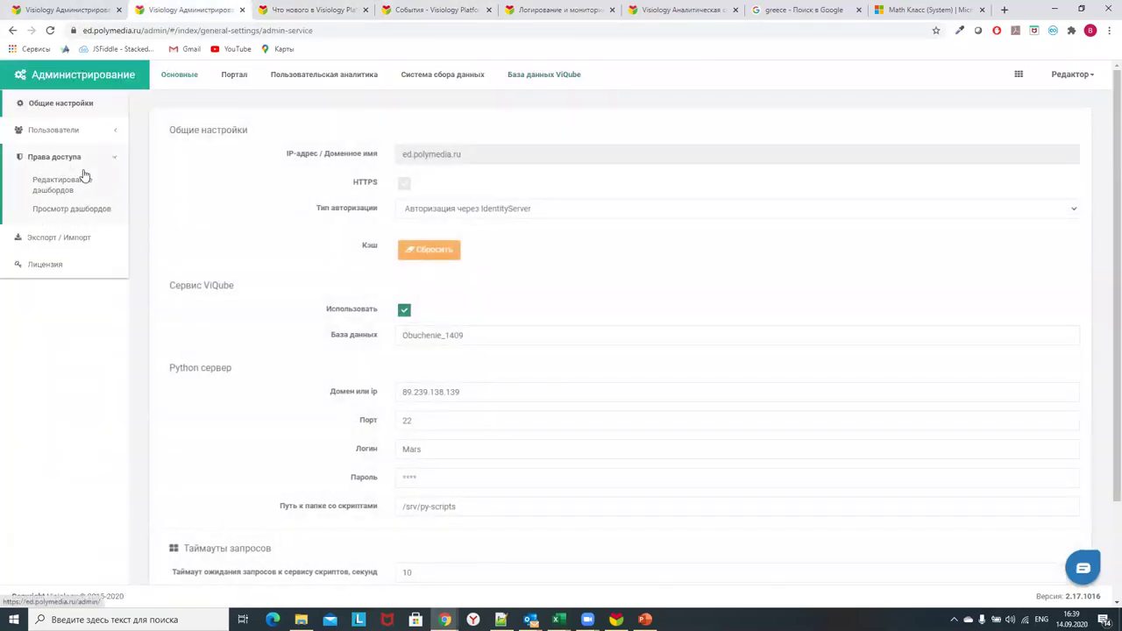
click(70, 195)
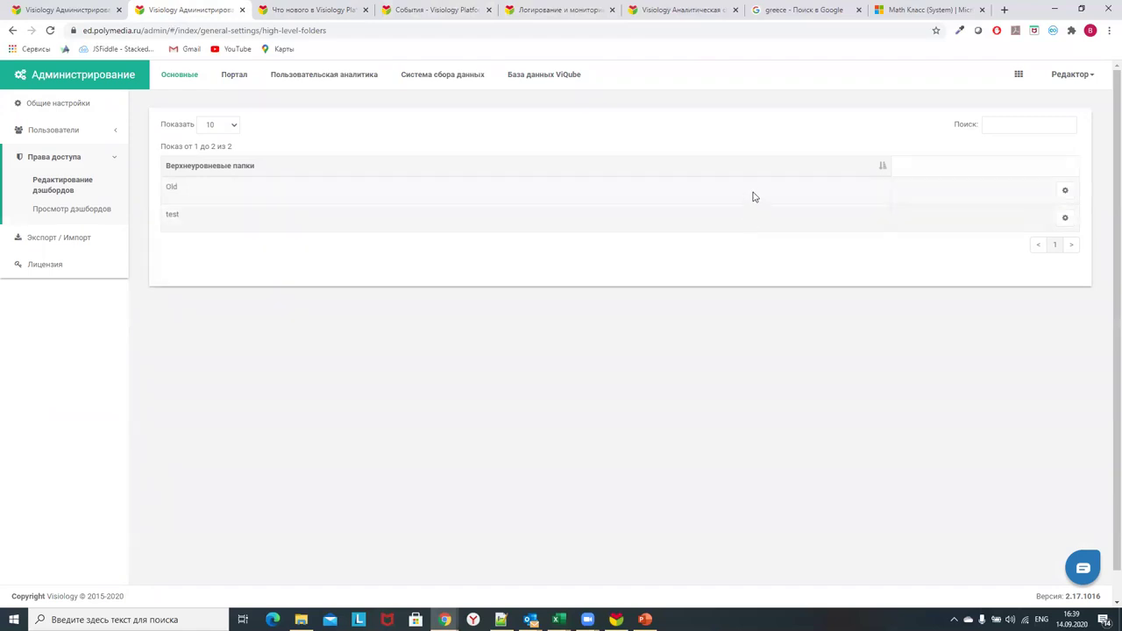
click(617, 619)
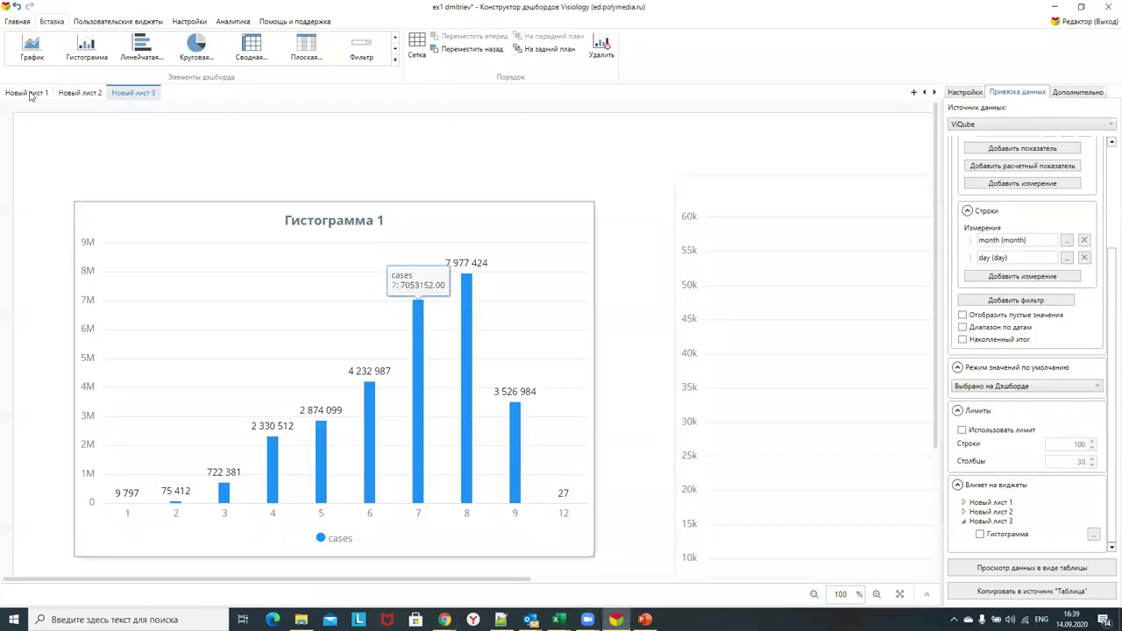
Save the current dashboard as ex1 dmitriev
click(11, 21)
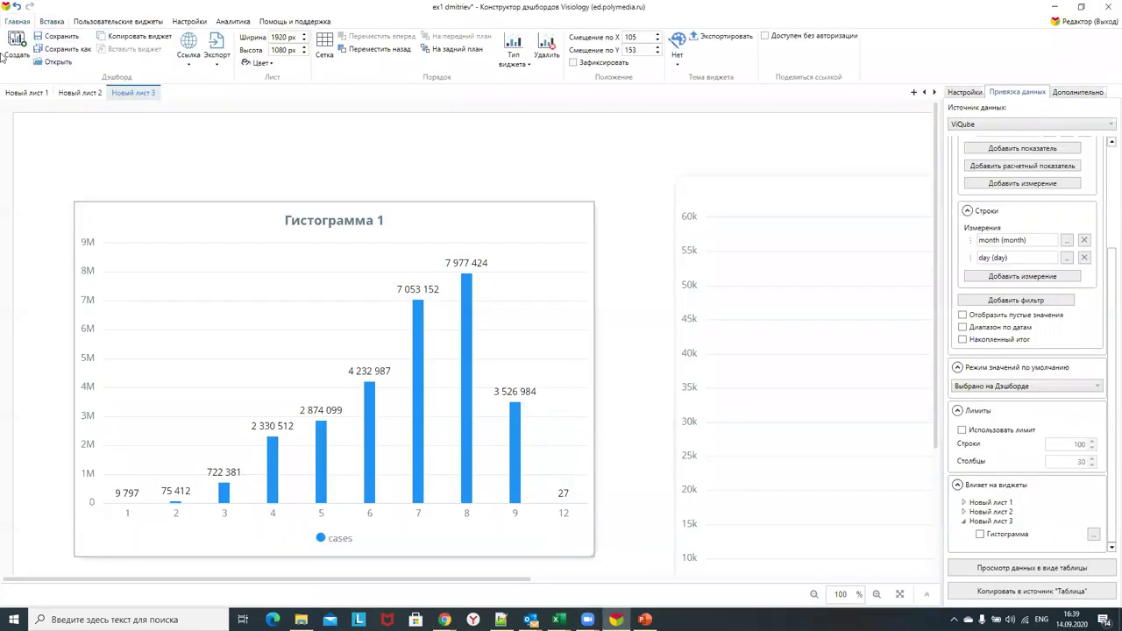
click(58, 49)
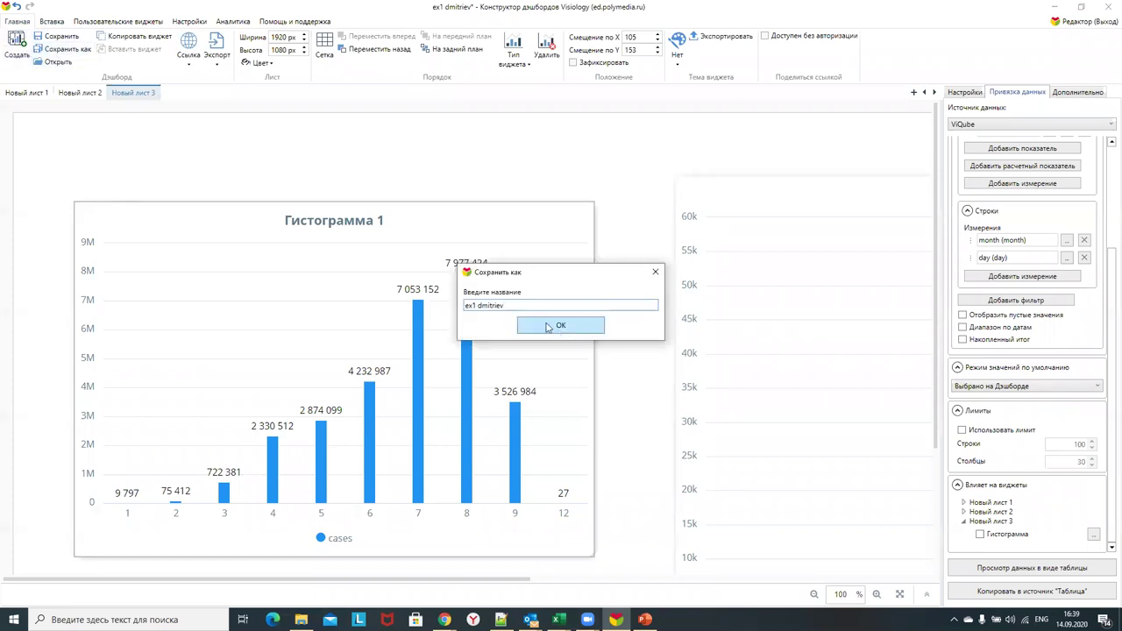
key(Return)
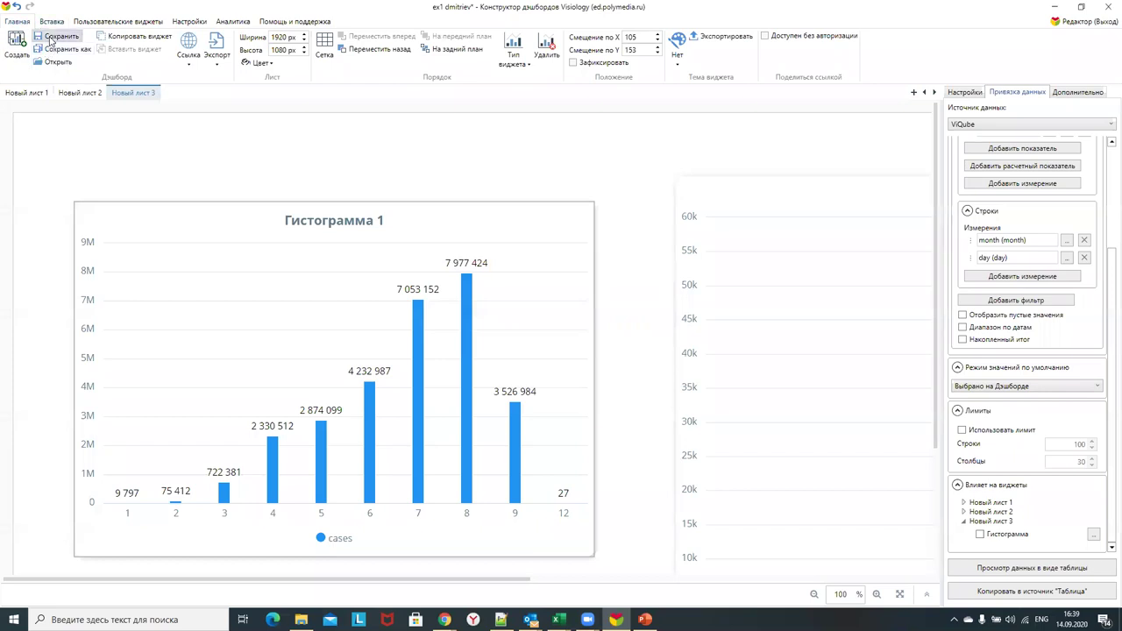
Create folder Новая папка 1, move ex1 dmitriev into it, and return to the admin panel
click(58, 63)
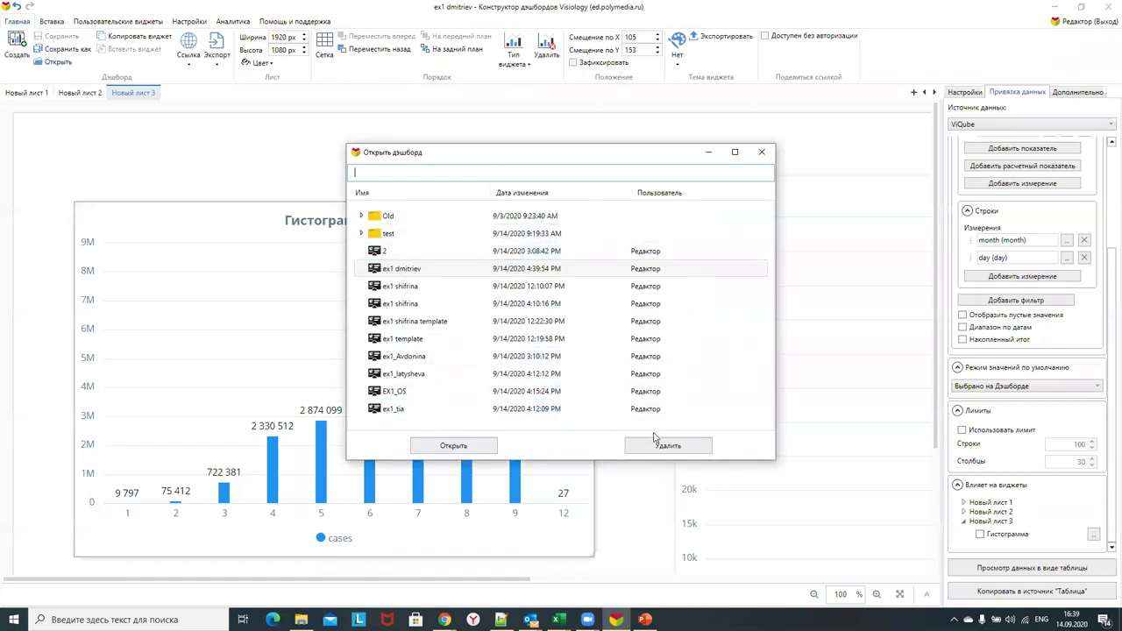
right_click(614, 427)
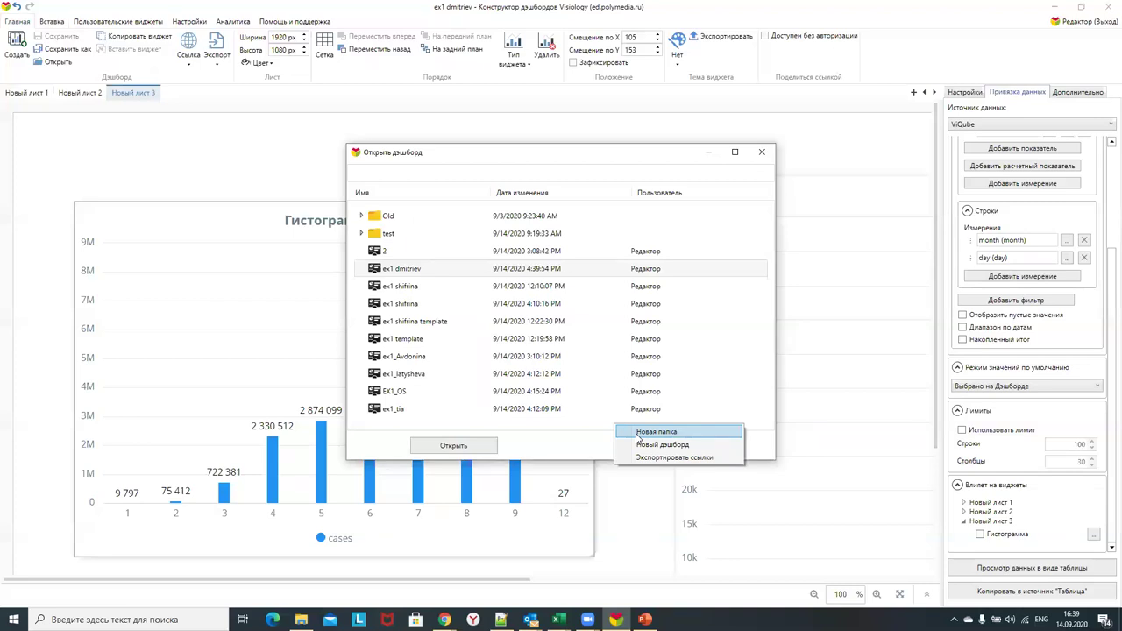
click(654, 432)
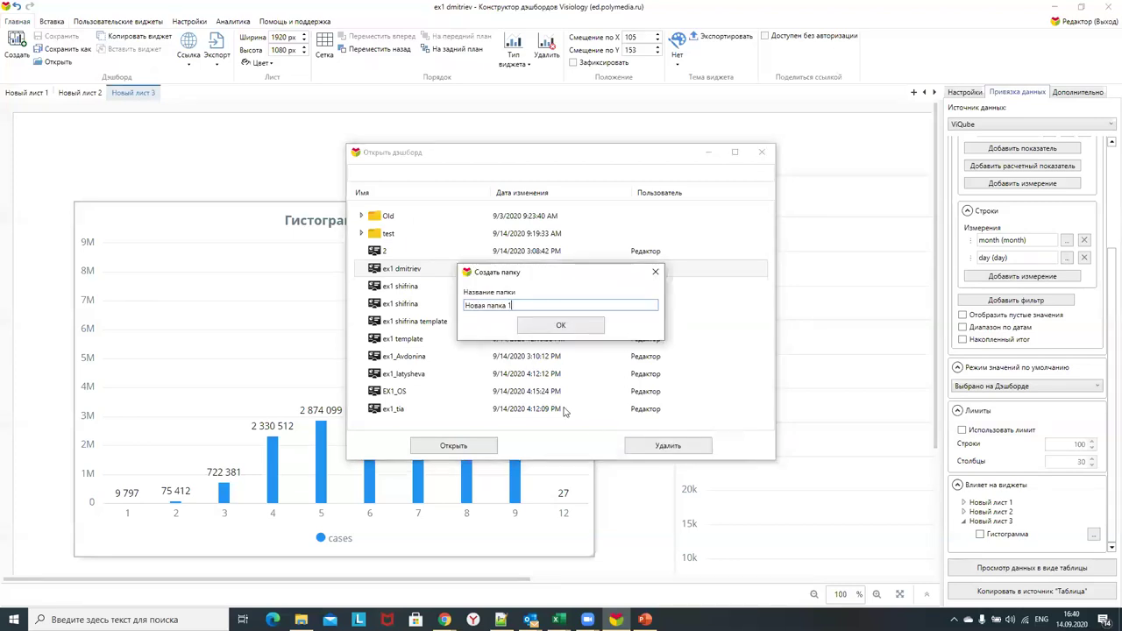
click(561, 325)
drag(397, 376, 404, 415)
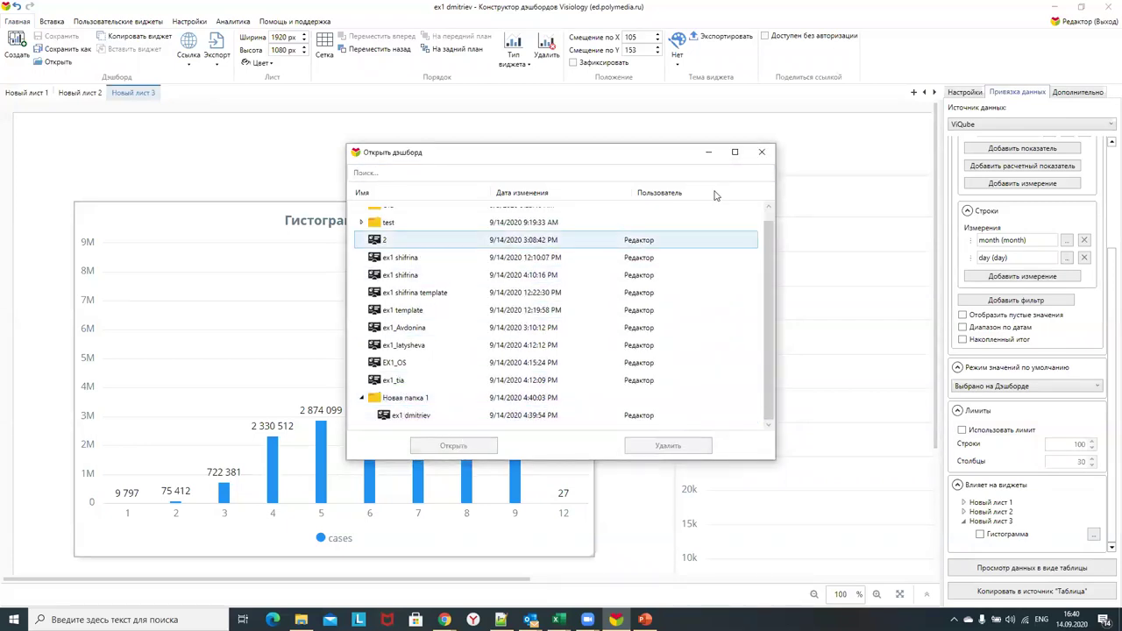
click(761, 152)
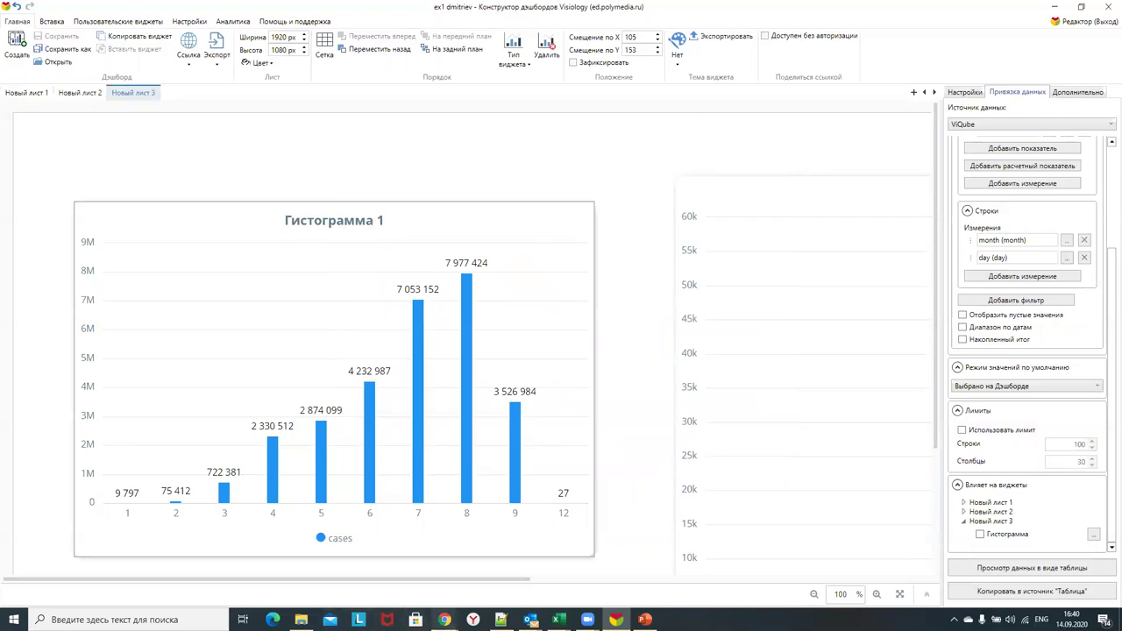
mouse_move(445, 620)
click(518, 559)
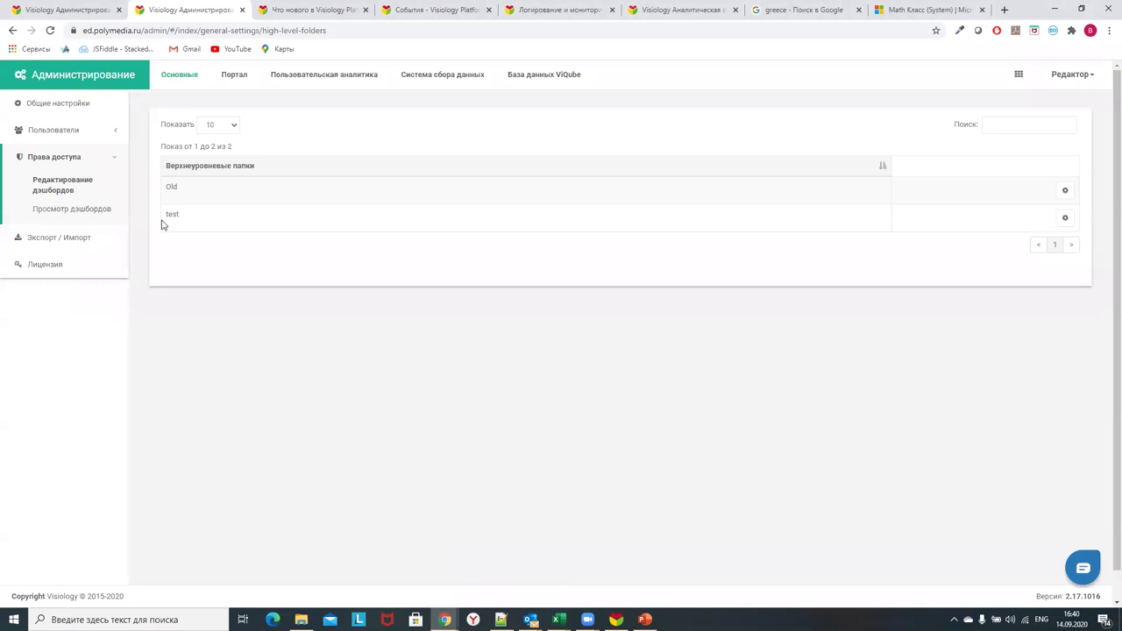
Reload the admin folder list, open Новая папка 1's permission settings, then go back to the designer
click(51, 31)
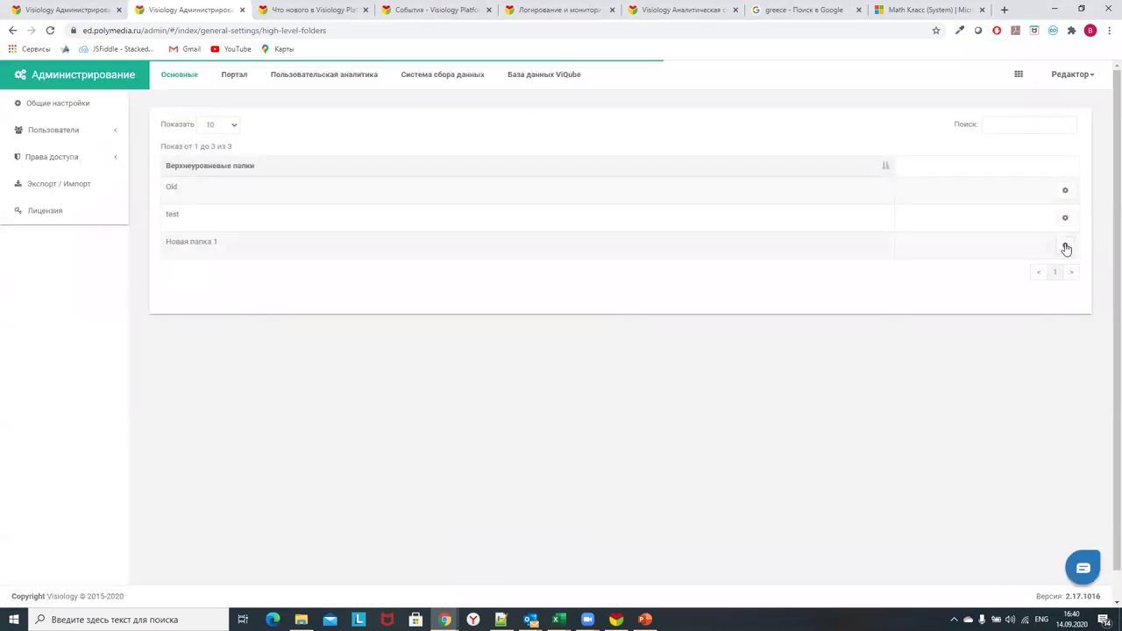
click(1065, 247)
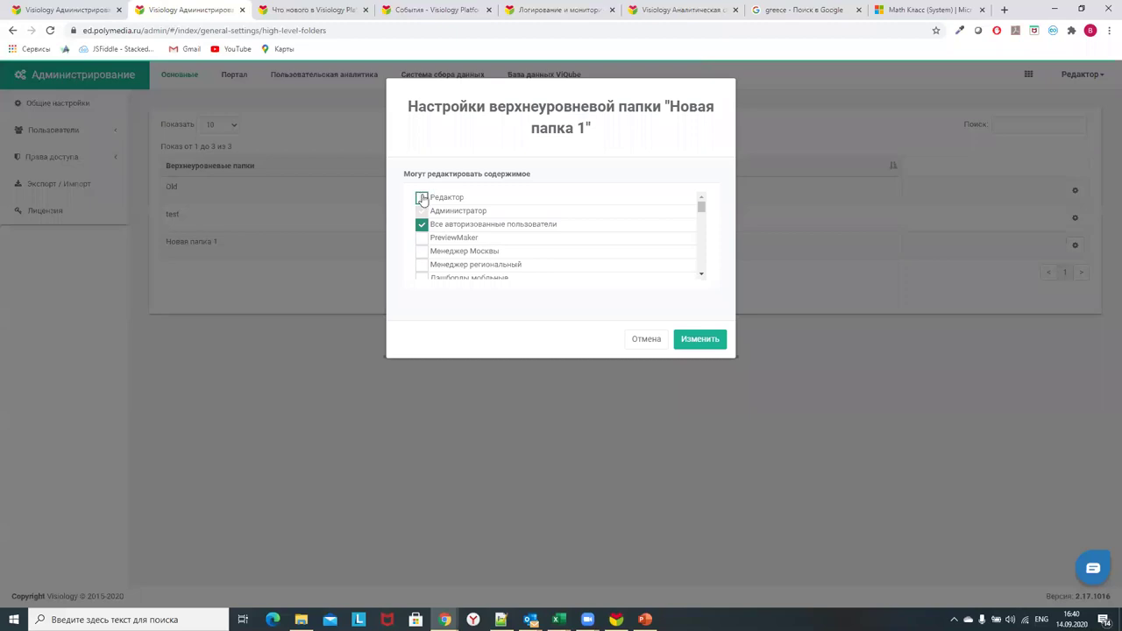
scroll(430, 253, down, 1)
scroll(430, 253, down, 6)
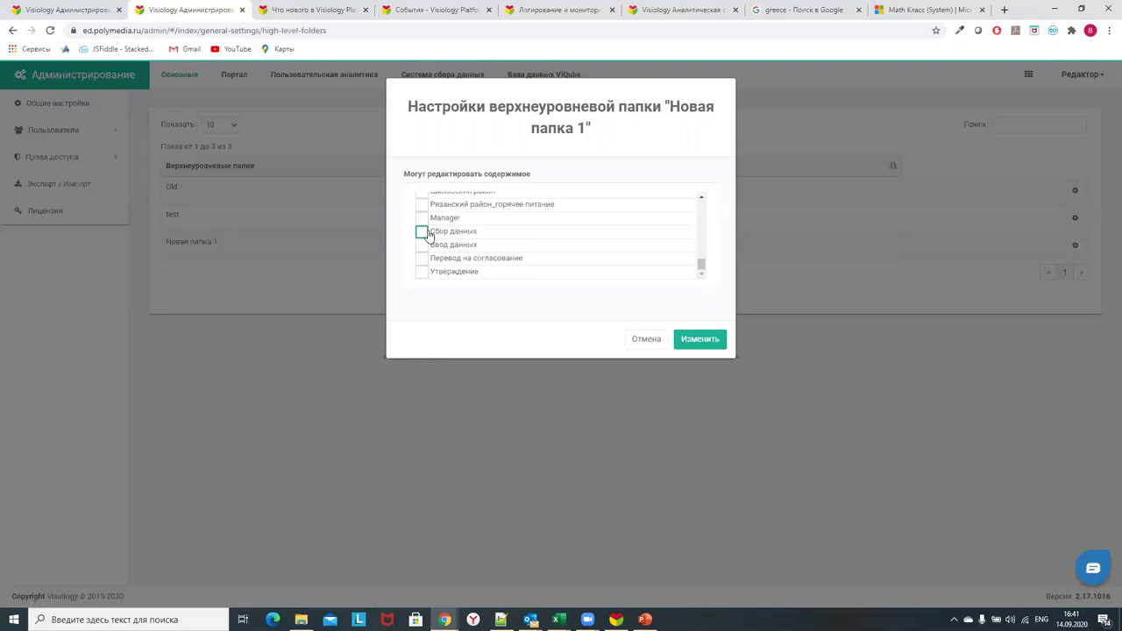
click(614, 617)
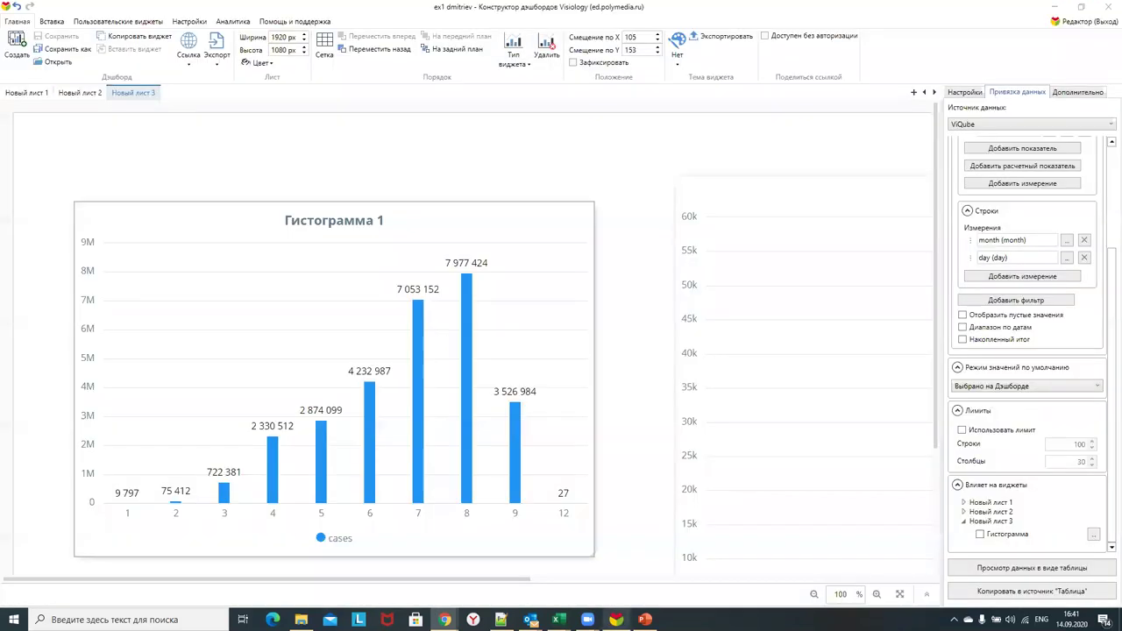
Open the saved dashboards list and collapse the Новая папка 1 folder
click(54, 61)
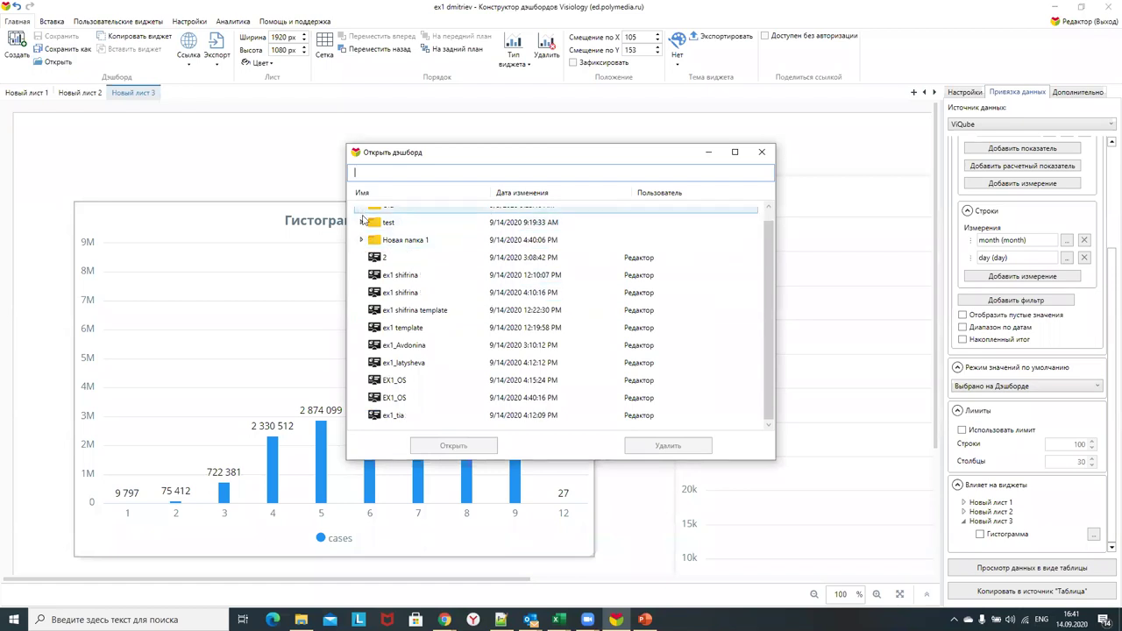
click(361, 240)
scroll(360, 291, down, 1)
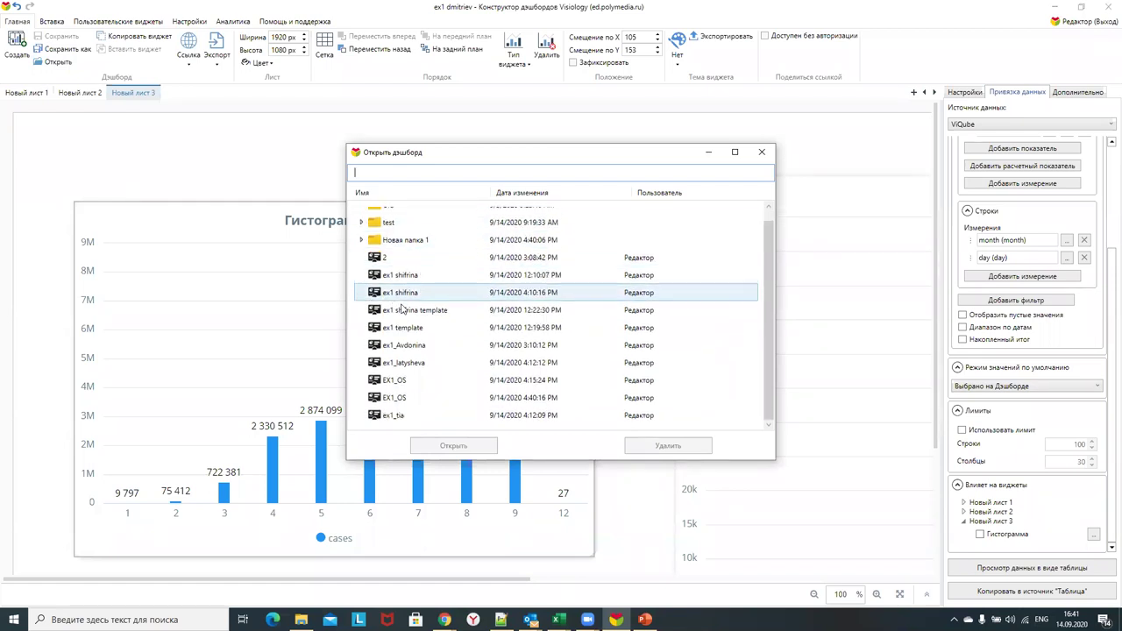
right_click(539, 430)
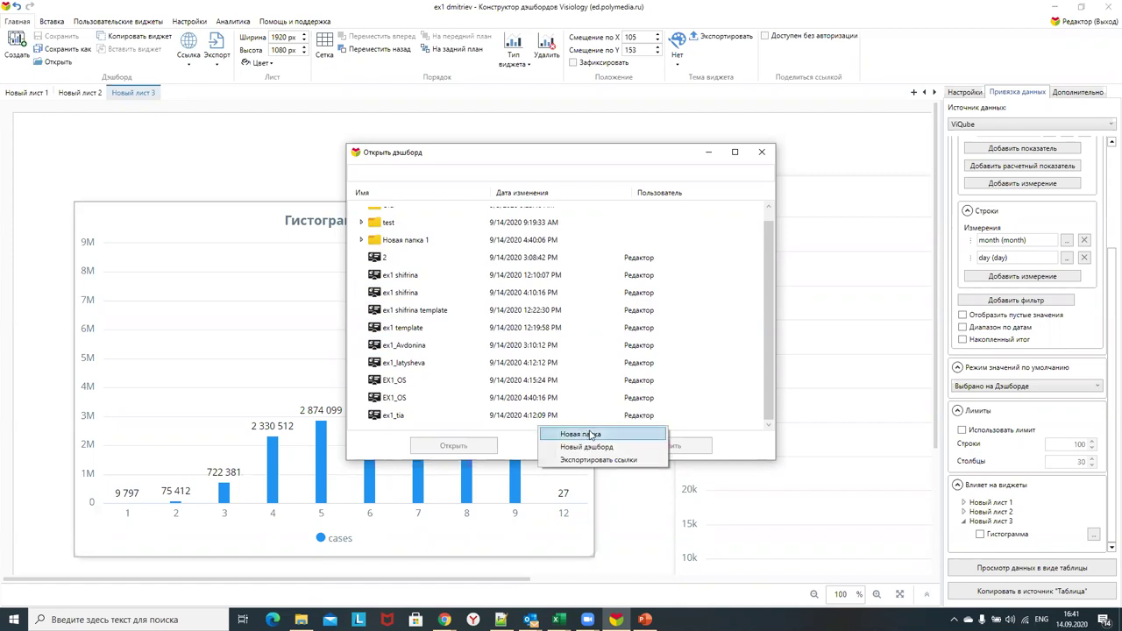
Inspect the list's context menus at several spots, dismiss the menu, and head back to the admin panel
right_click(360, 281)
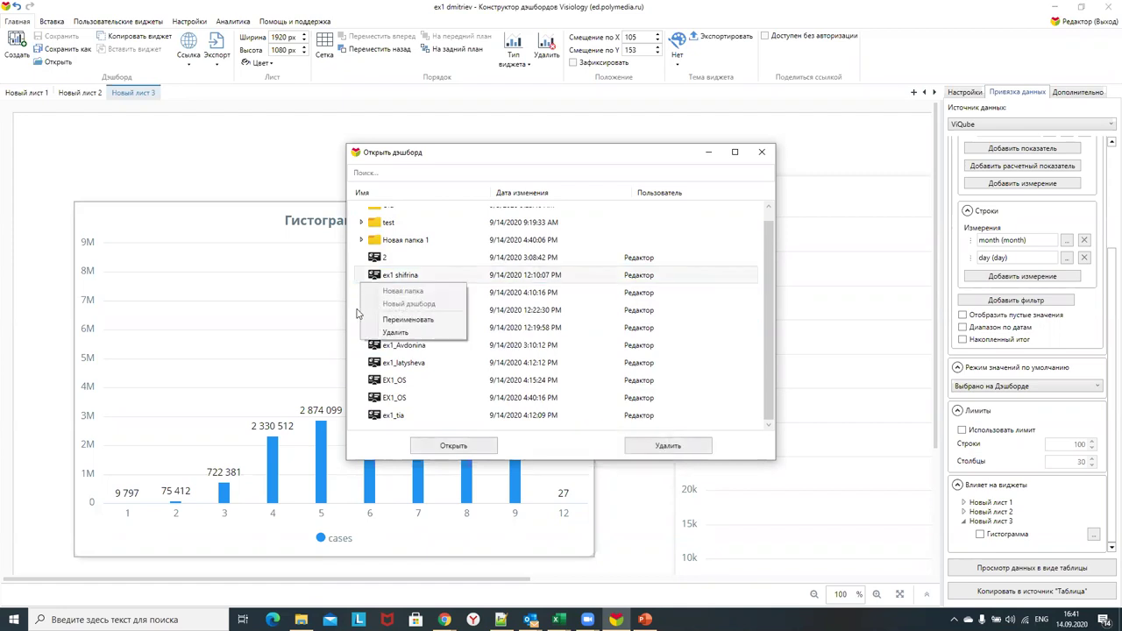
right_click(349, 325)
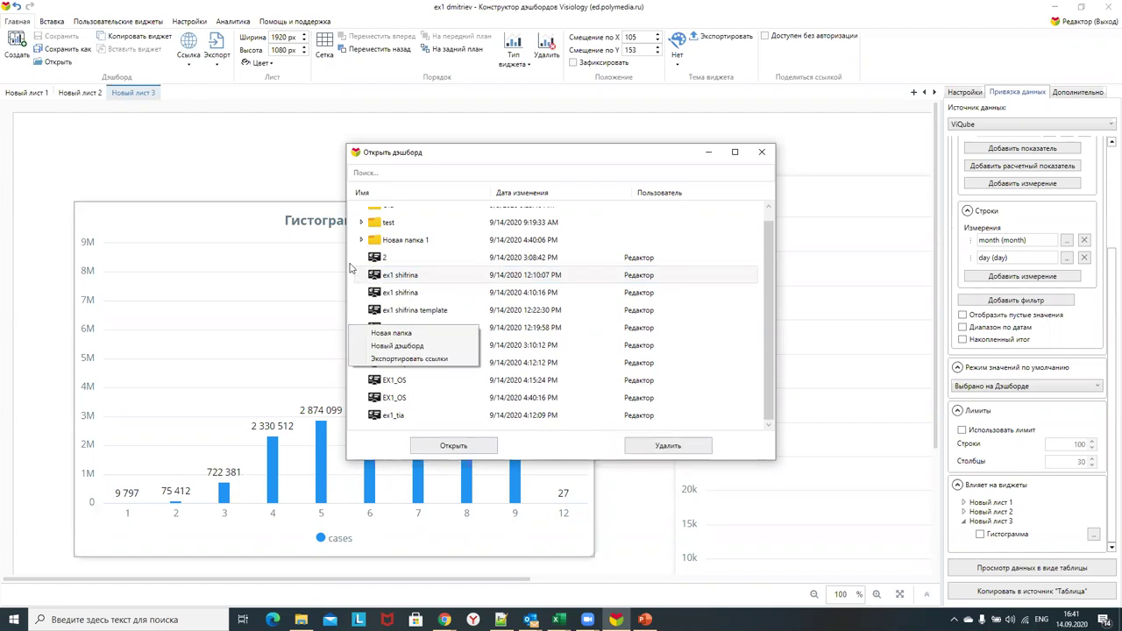
right_click(350, 265)
right_click(353, 219)
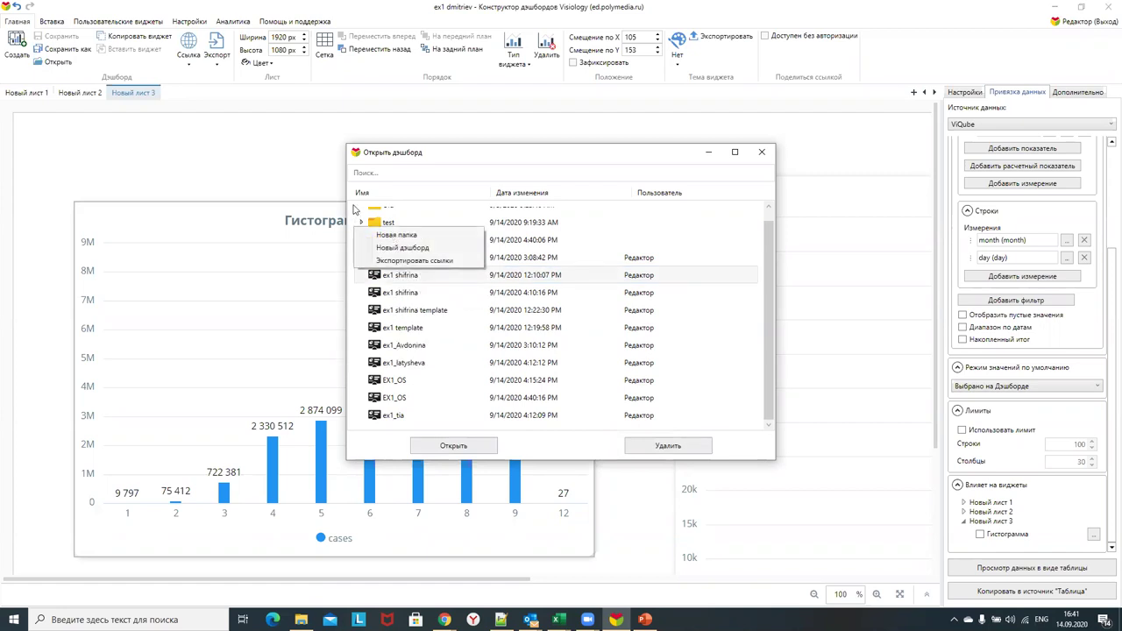
right_click(355, 209)
right_click(759, 207)
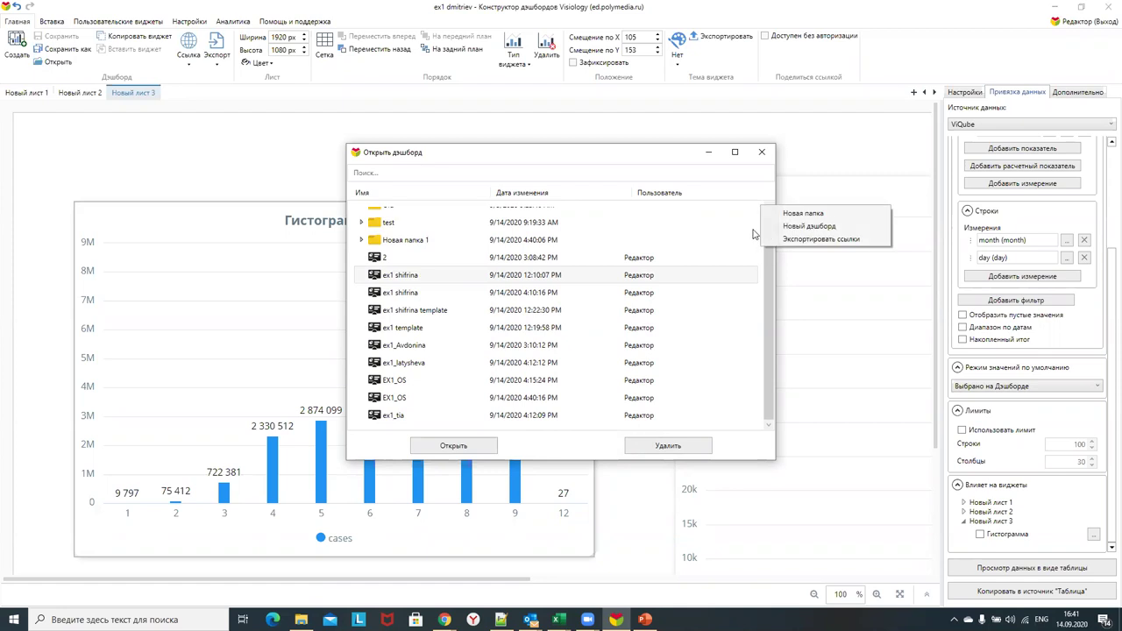
right_click(761, 257)
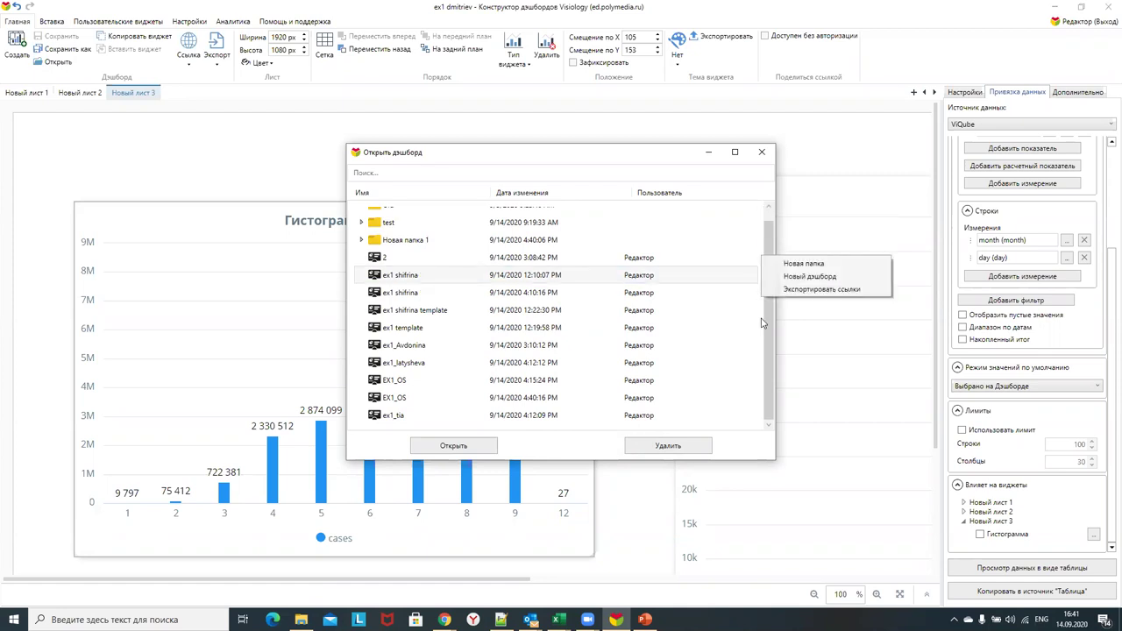
right_click(761, 320)
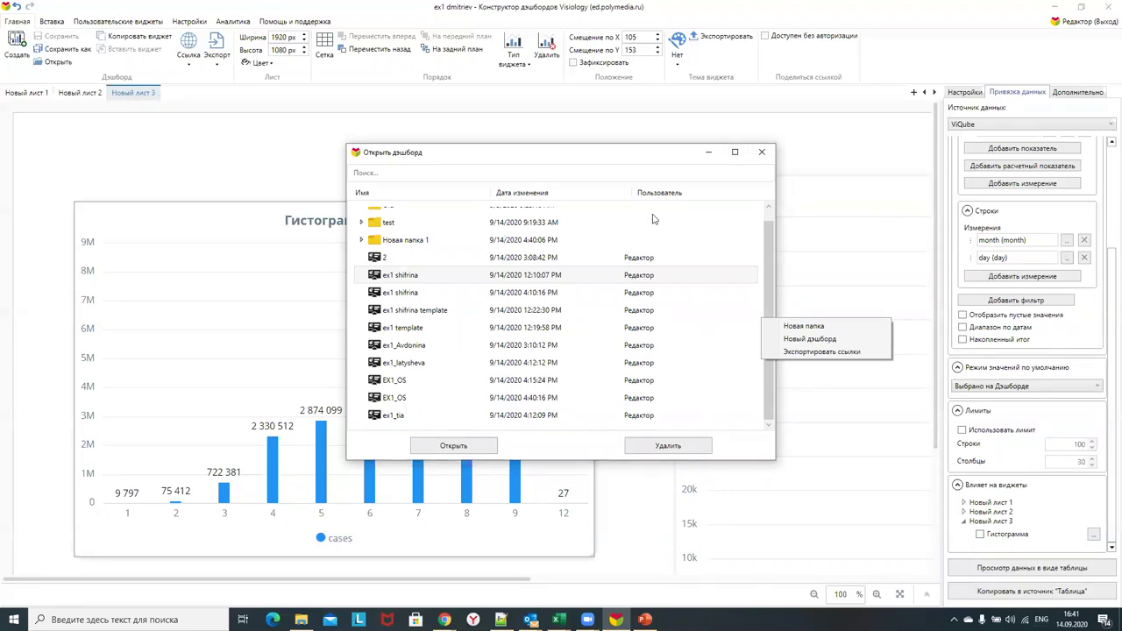
click(768, 235)
drag(769, 235, 768, 208)
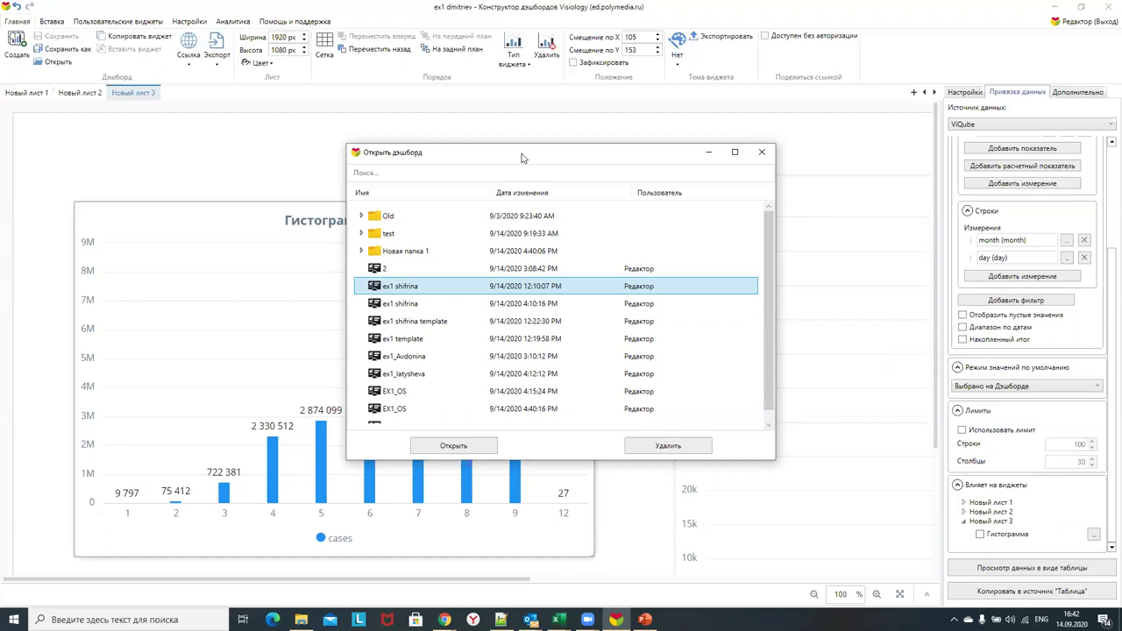
mouse_move(444, 619)
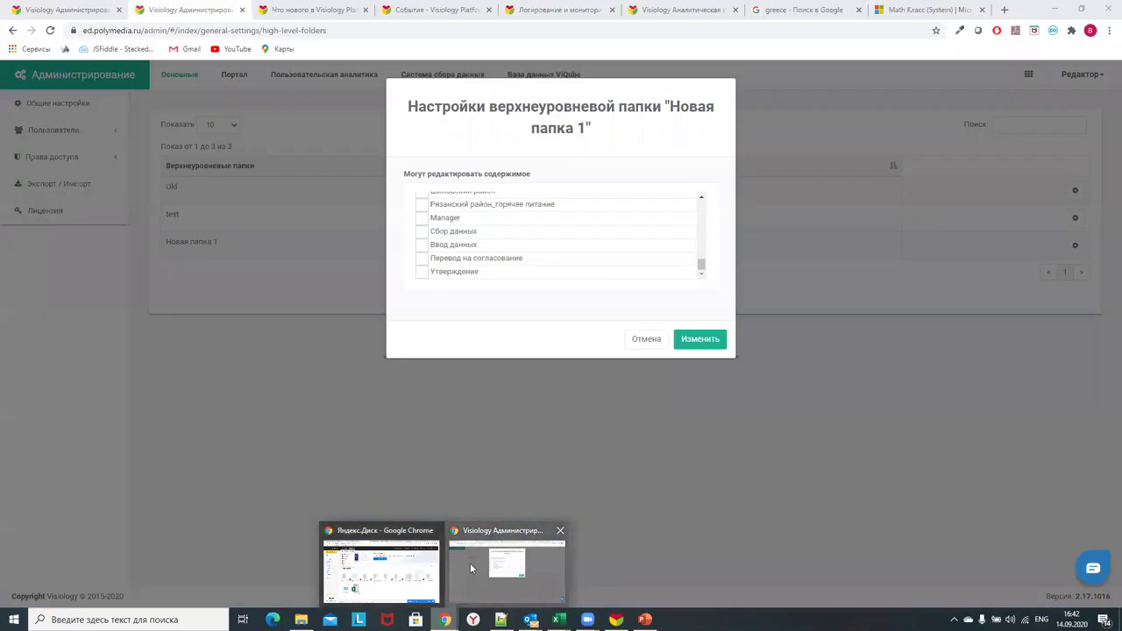
Cancel the Новая папка 1 permission settings and open the База данных ViQube settings
click(470, 563)
click(642, 340)
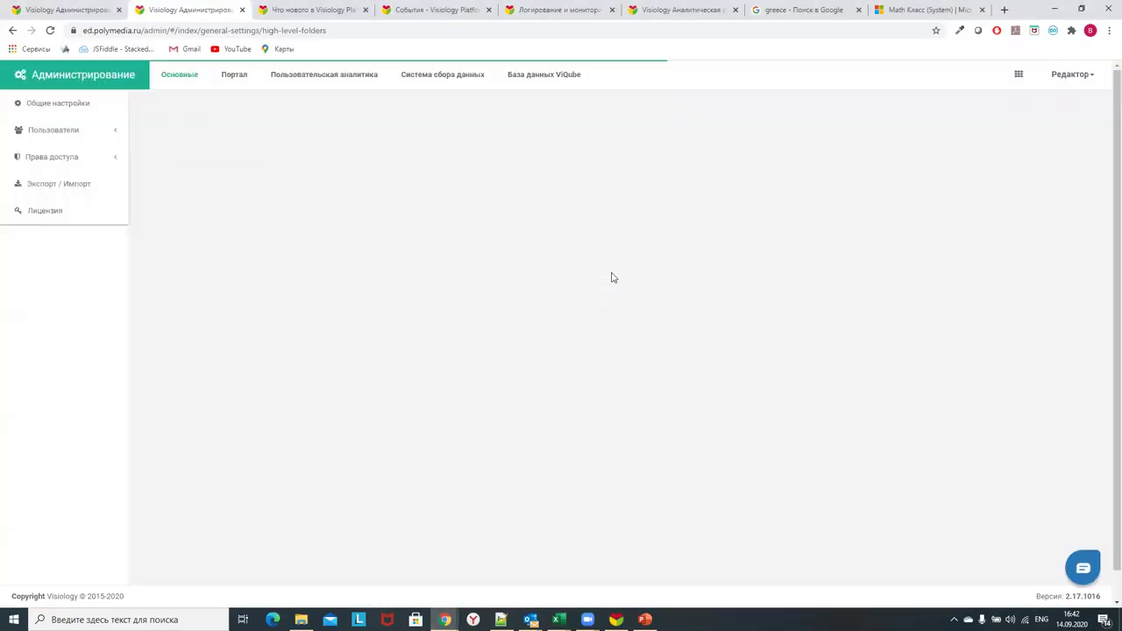
click(535, 76)
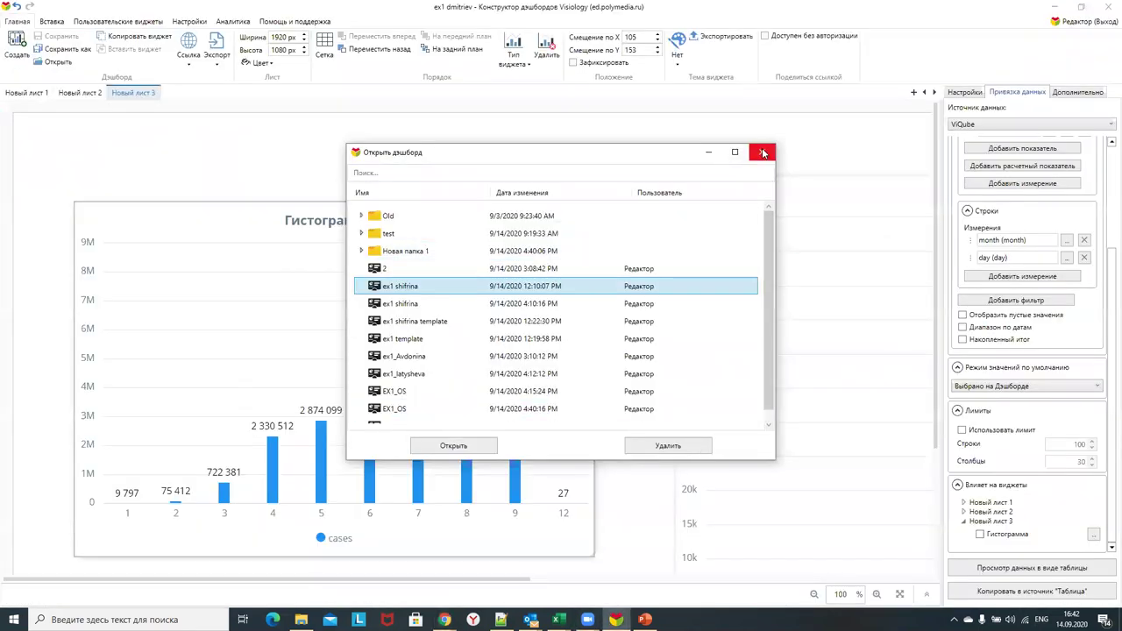
Restart Dashboard Designer from Start search and pick the ed.polymedia.ru server
key(Escape)
click(1109, 6)
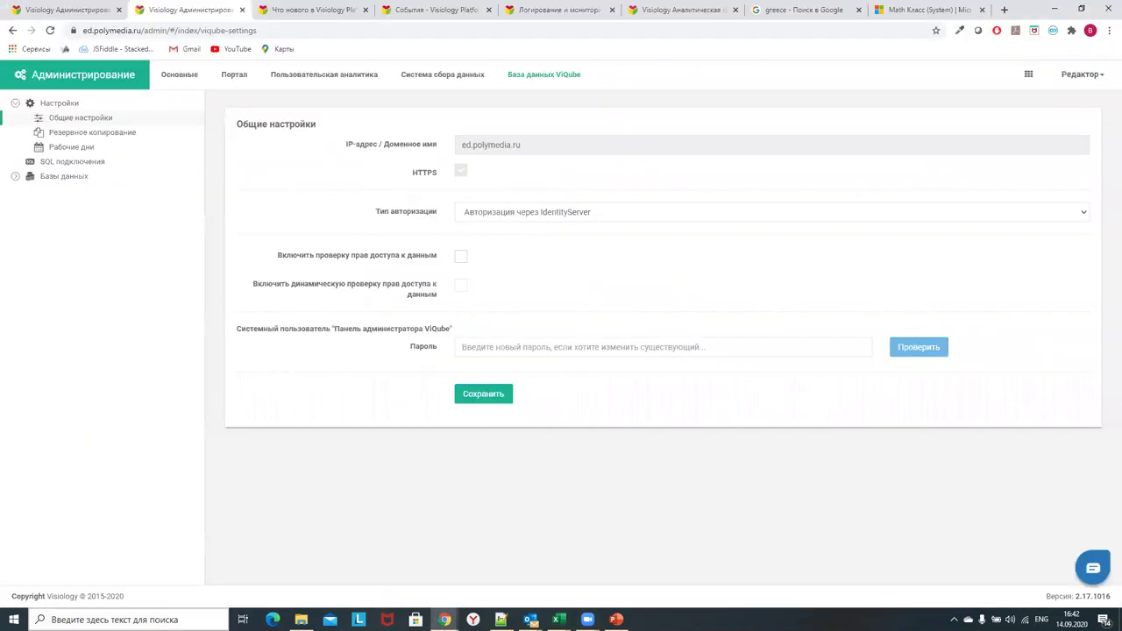
key(super)
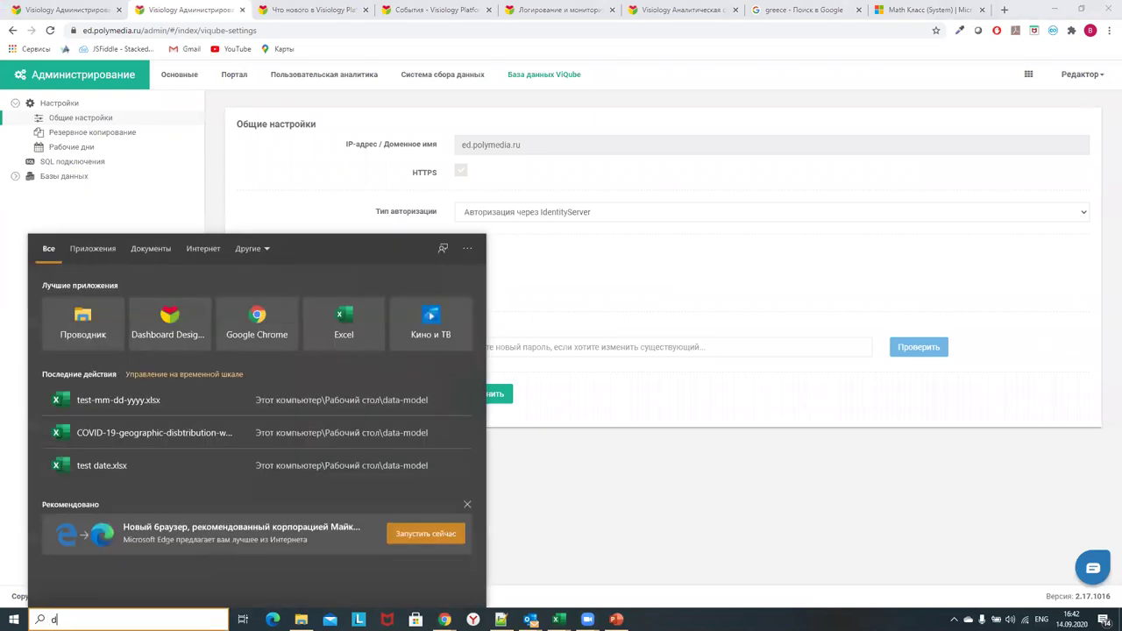
text(dash)
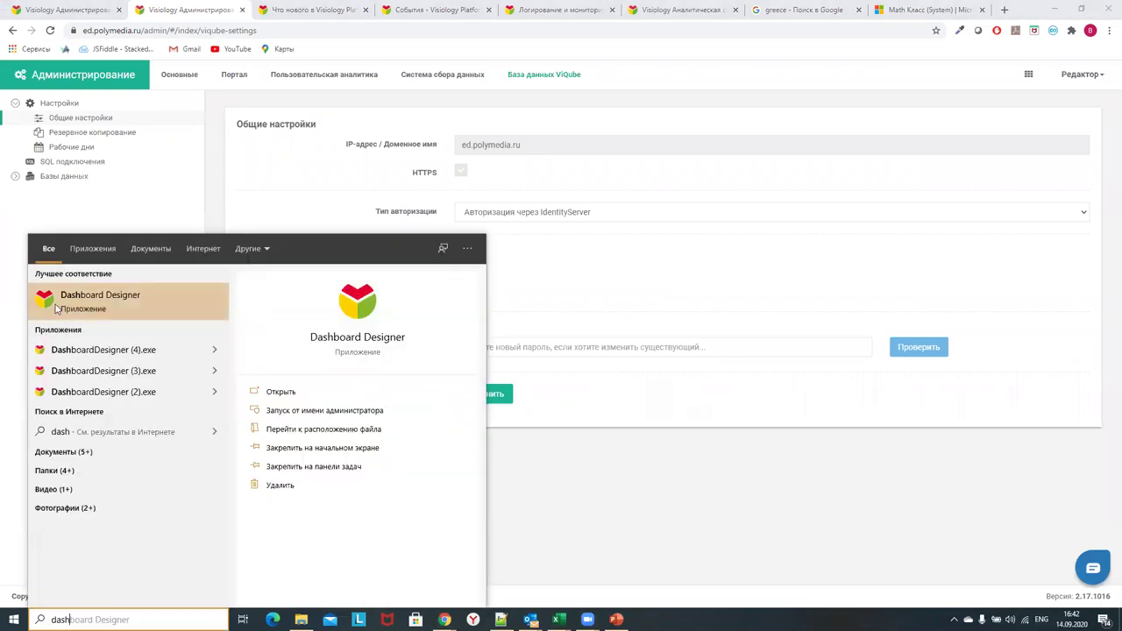
click(79, 301)
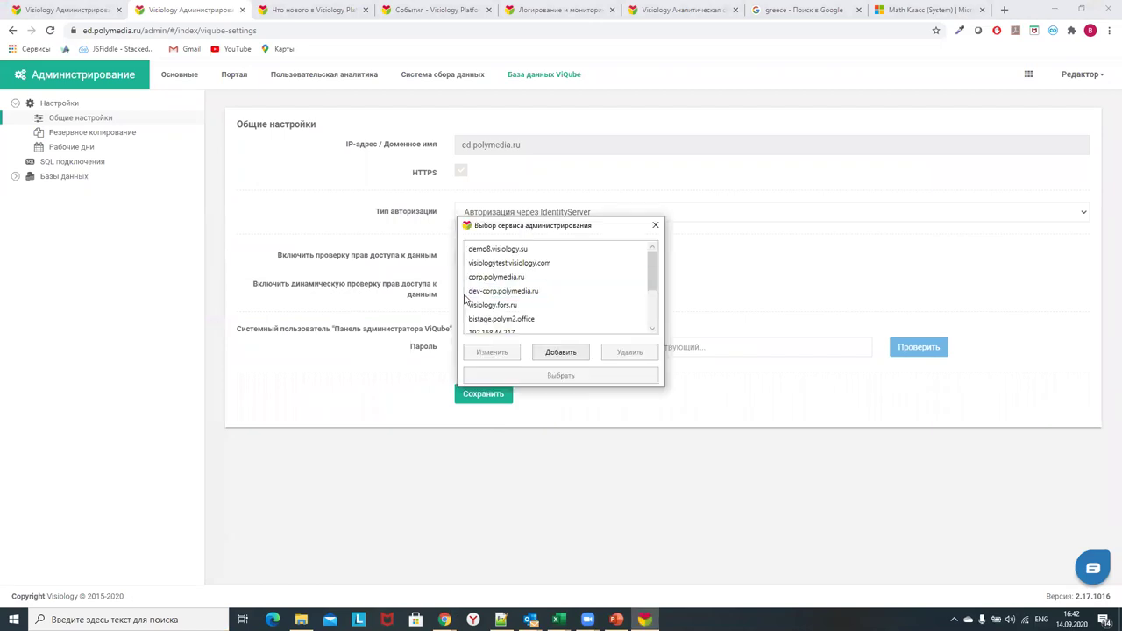
scroll(526, 319, down, 3)
click(510, 307)
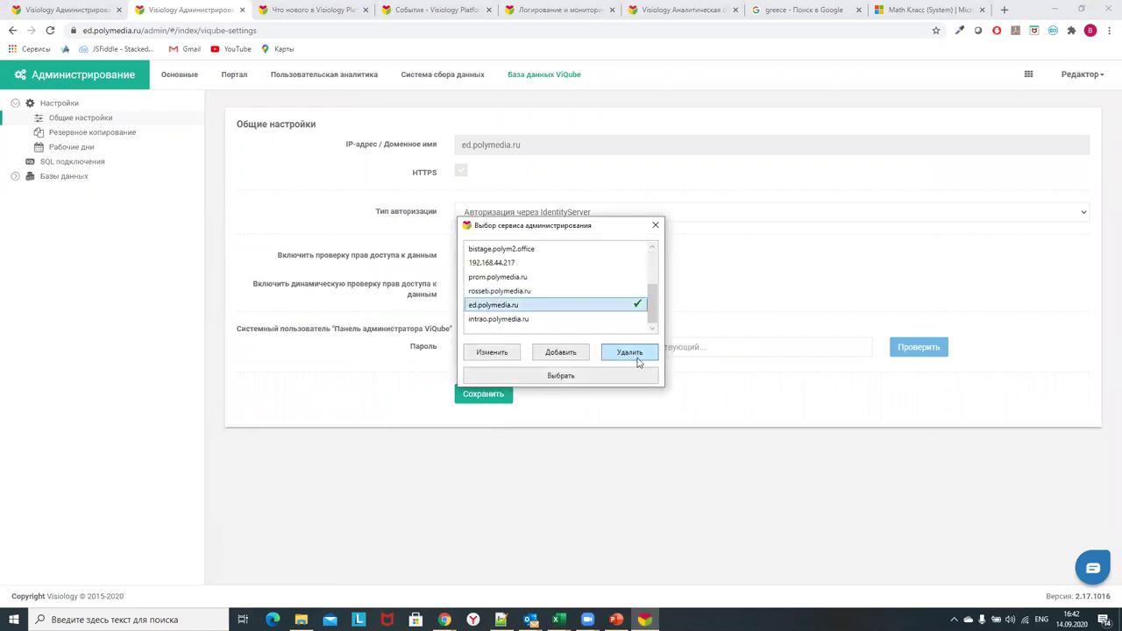
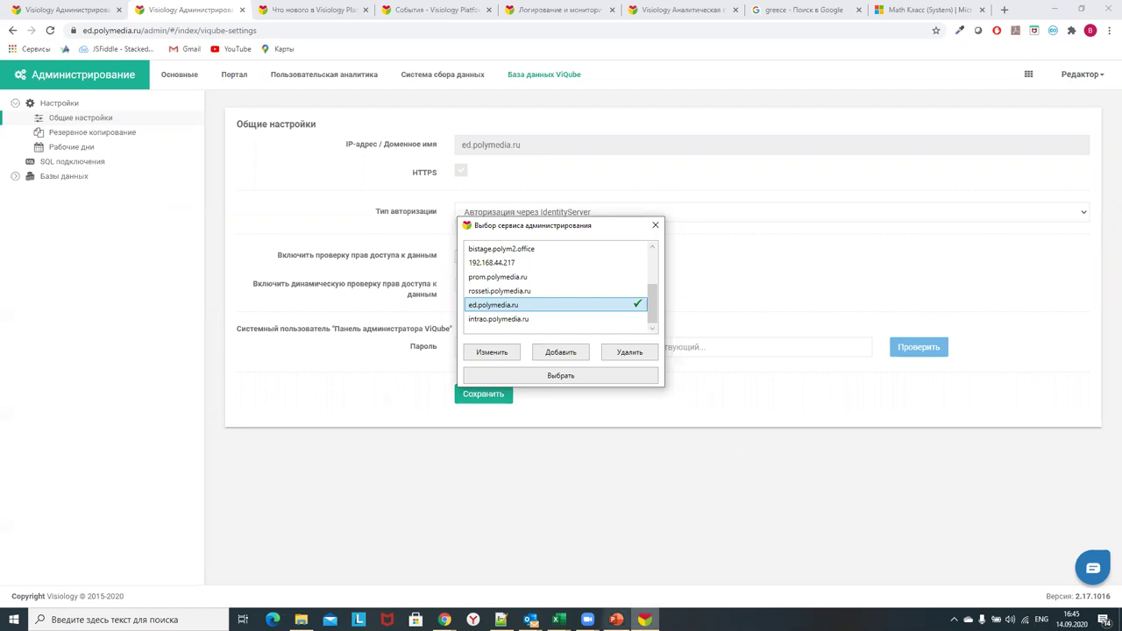
Launch Dashboard Designer from Windows search and connect to the ed.polymedia.ru service
click(645, 525)
click(656, 227)
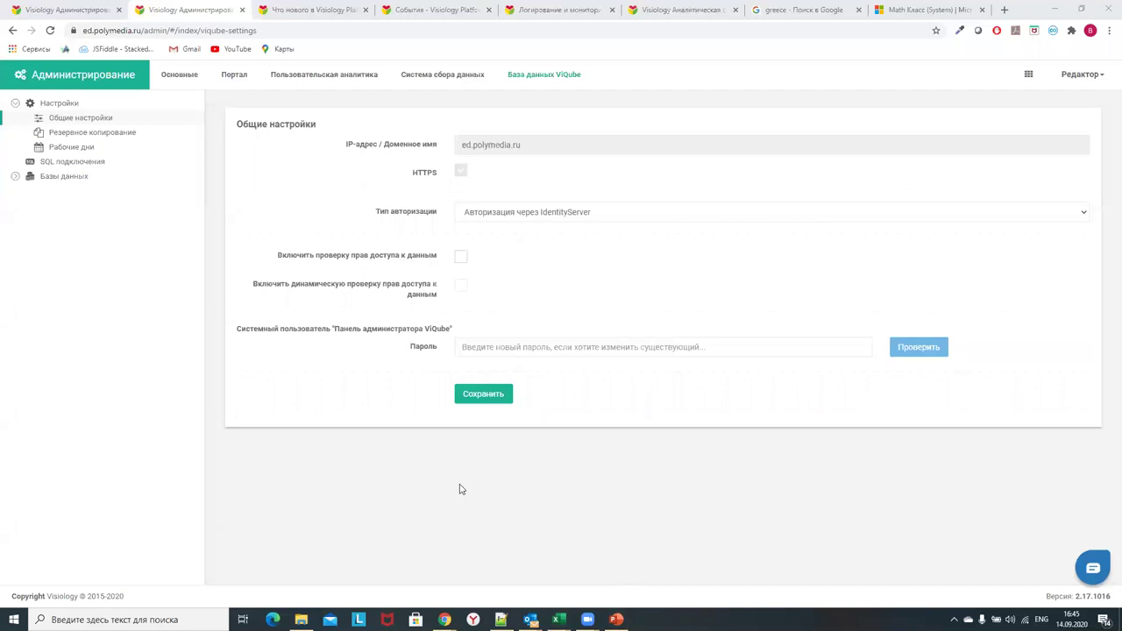
click(131, 620)
text(dash)
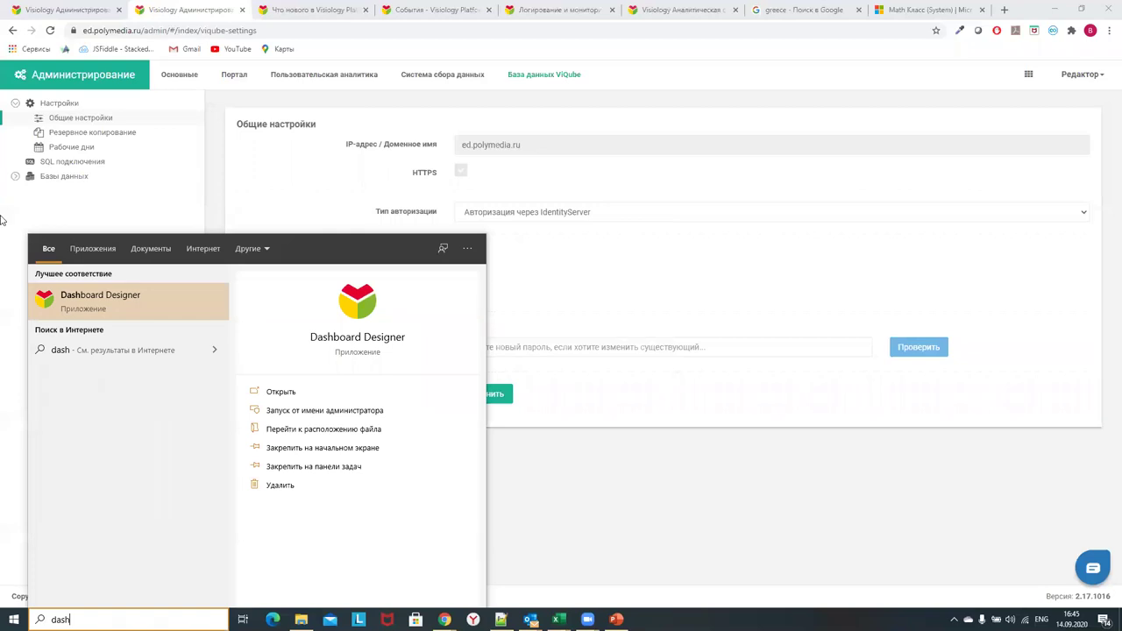
key(Return)
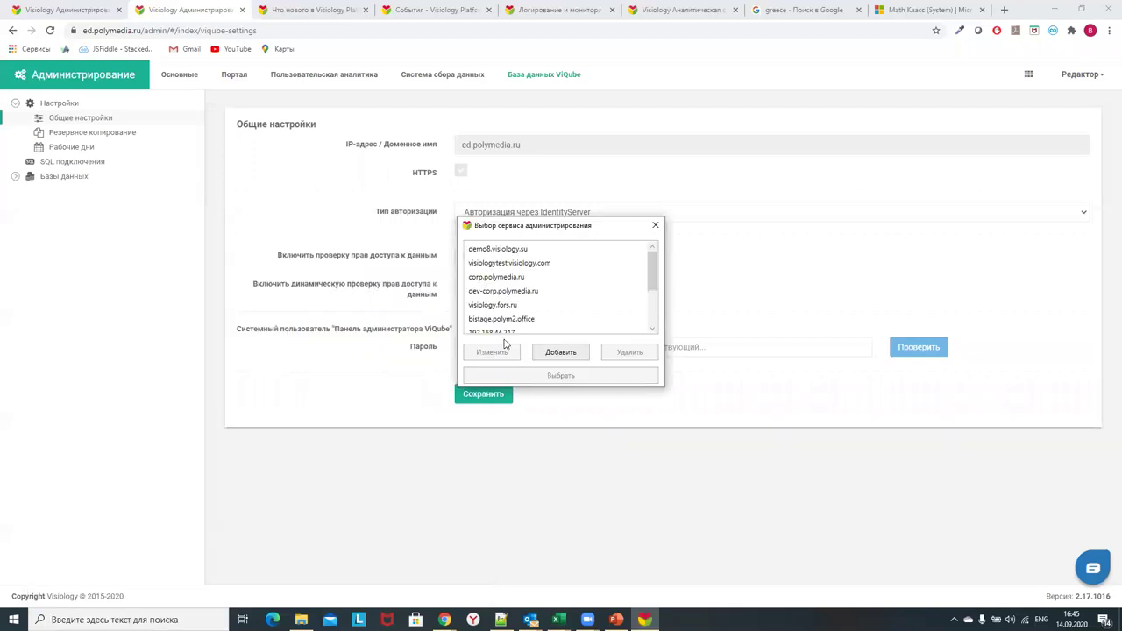
scroll(543, 289, down, 3)
click(561, 375)
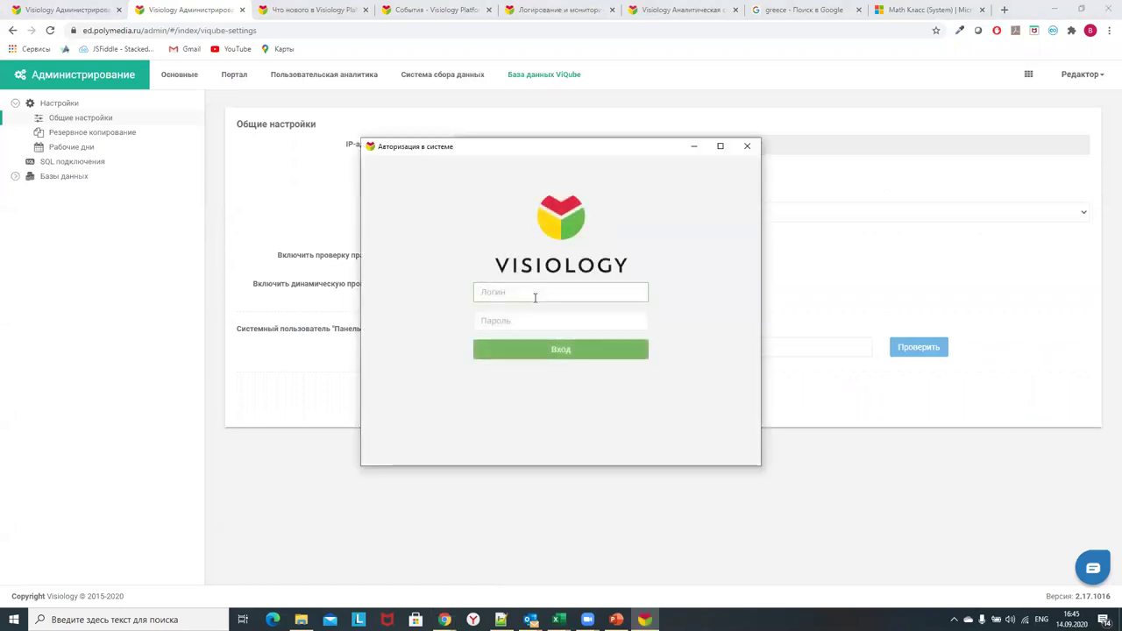
Sign in with the designer login and account password
text(editor)
key(Tab)
text(••••••••)
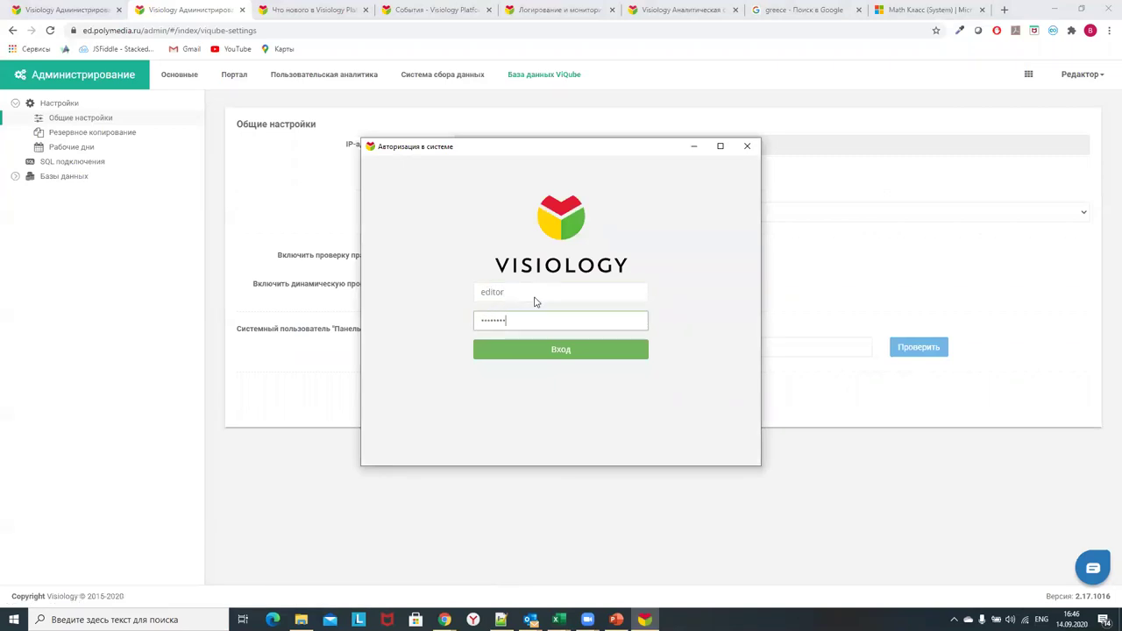
key(Return)
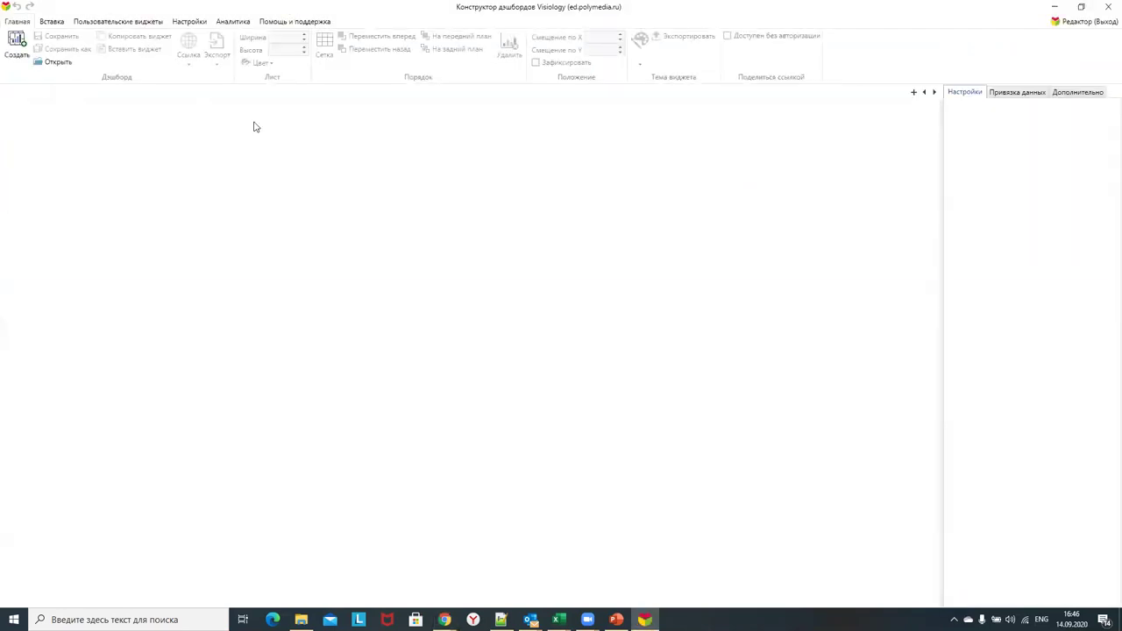
Open the saved dashboard ex1 from the test folder
click(54, 61)
scroll(412, 395, down, 1)
scroll(412, 394, up, 1)
click(368, 233)
click(362, 235)
click(362, 234)
click(403, 270)
click(453, 446)
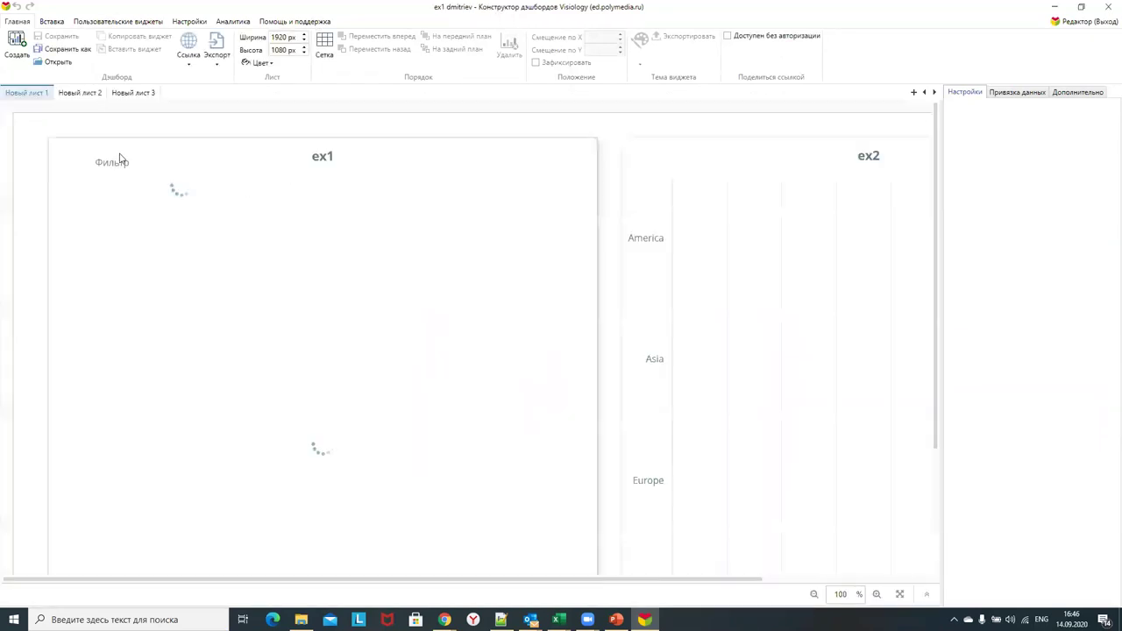
Browse sheets Новый лист 3, 2 and 1, fitting Новый лист 1 on screen
click(130, 93)
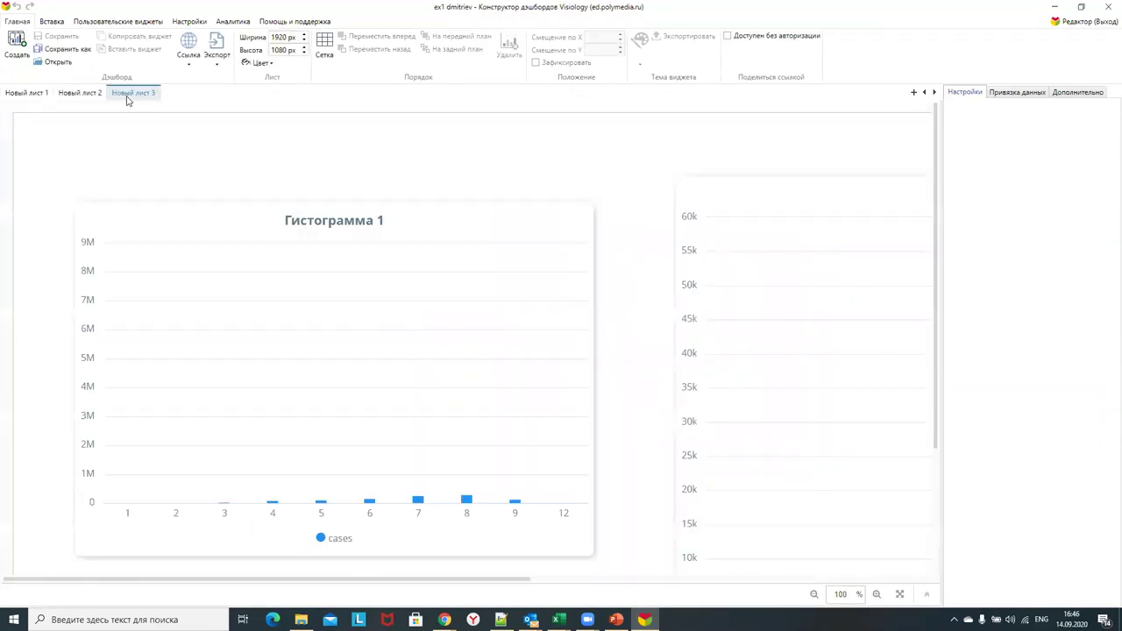
click(80, 92)
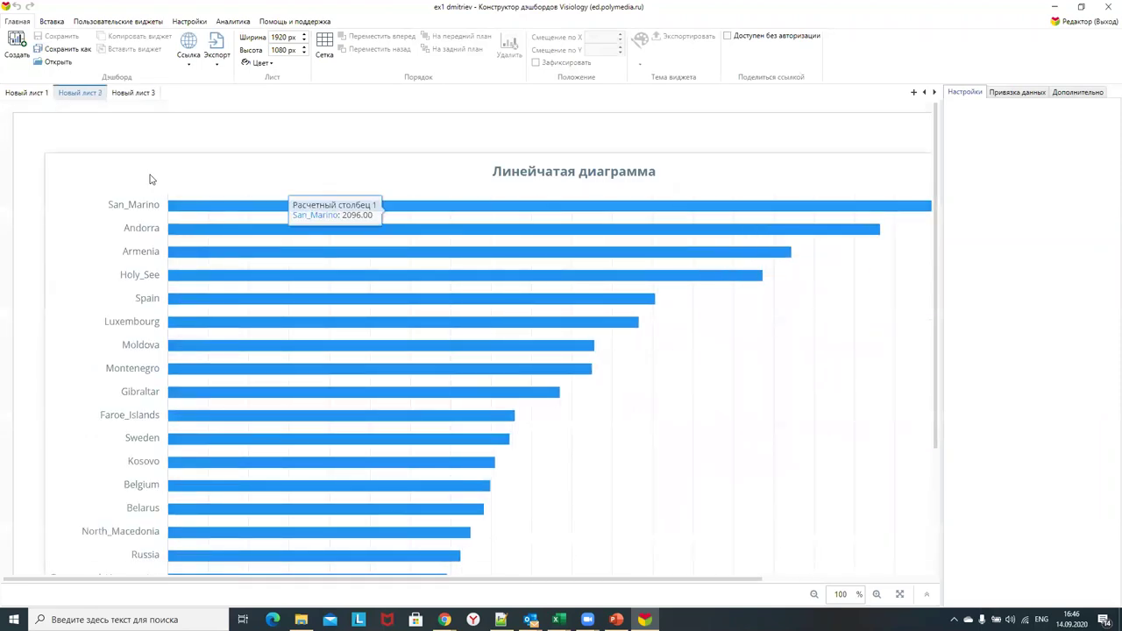
click(27, 93)
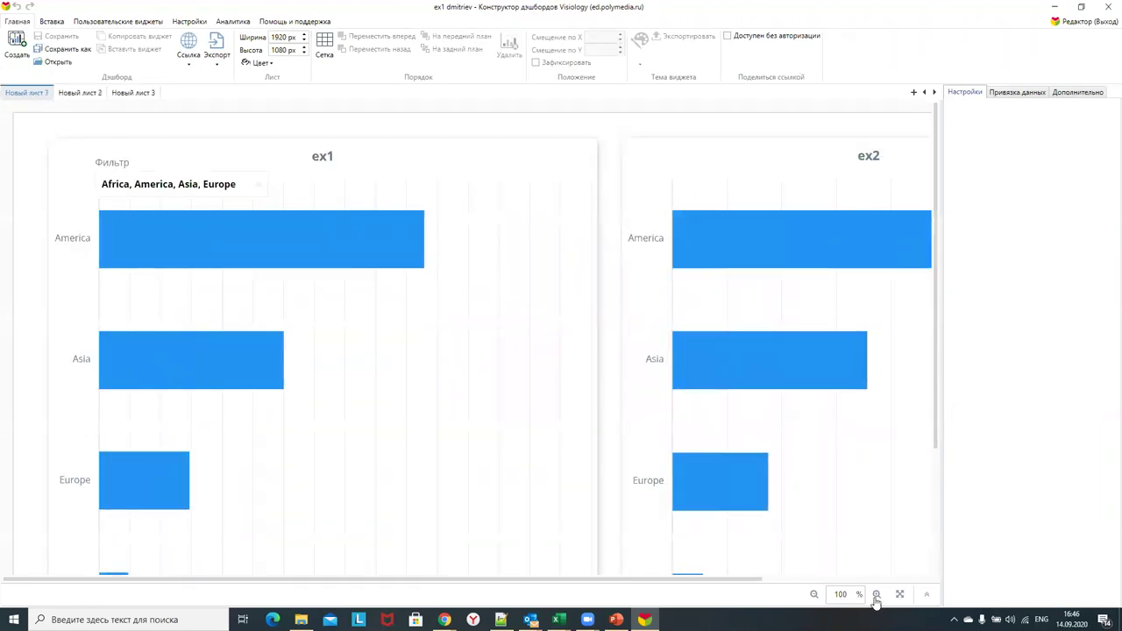
click(900, 594)
Add and delete a calculated column in ex2's data table, then go to Новый лист 3
click(781, 290)
click(233, 21)
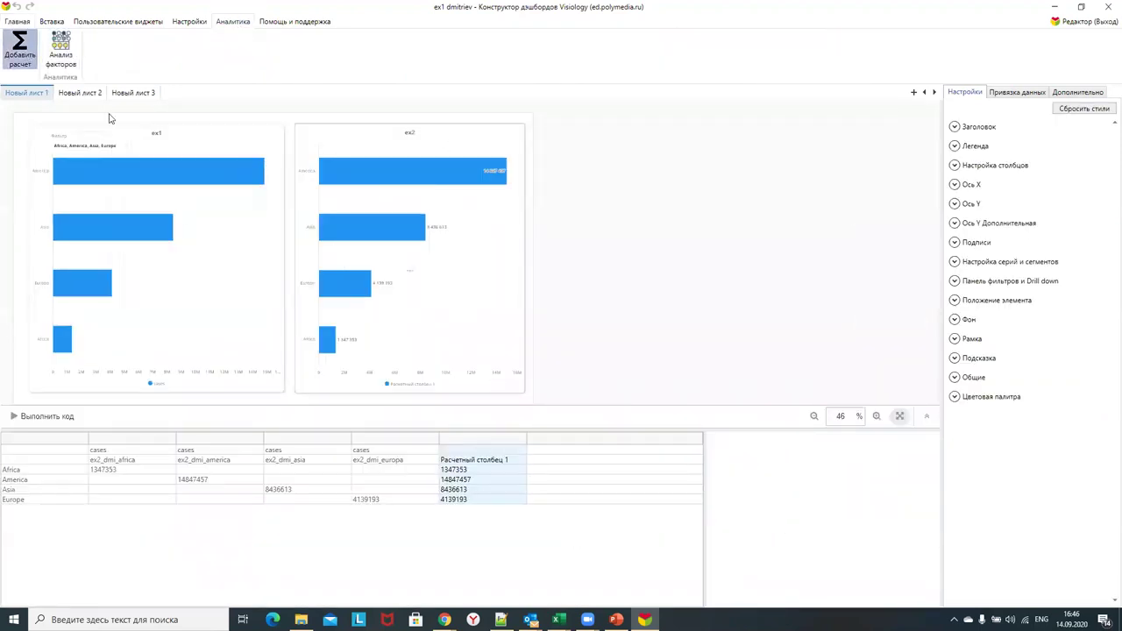
click(19, 49)
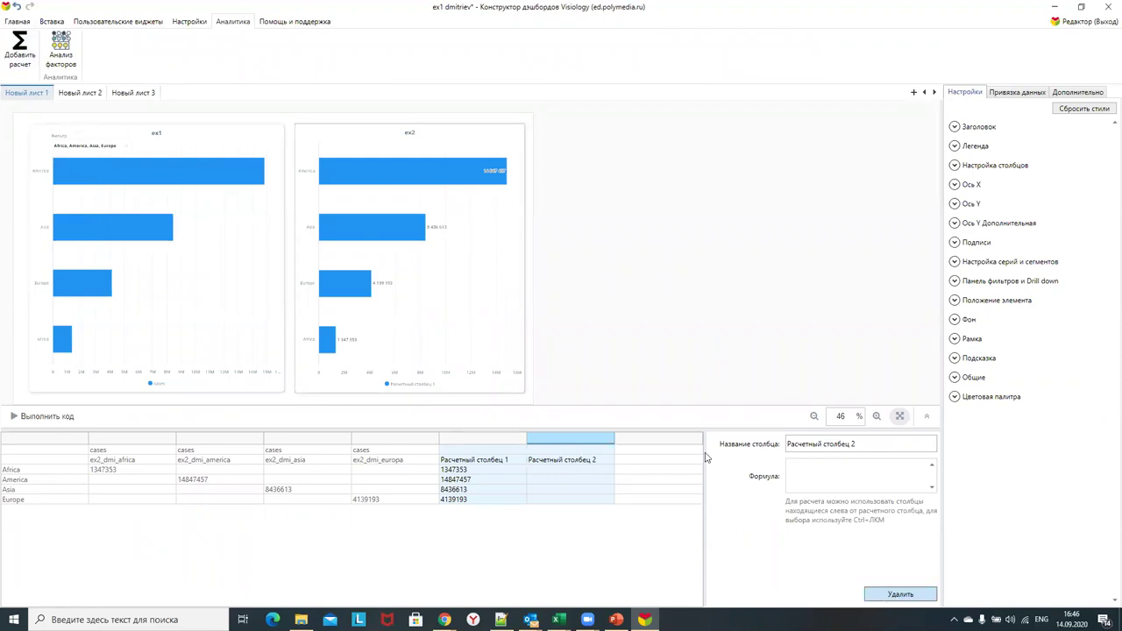
key(Delete)
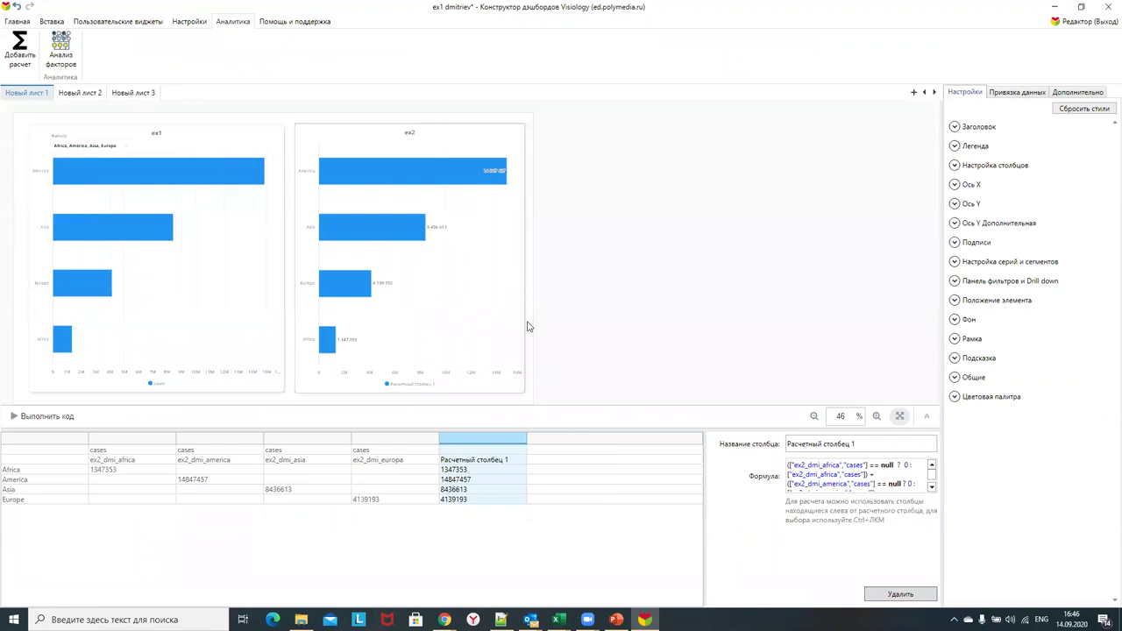
click(1012, 93)
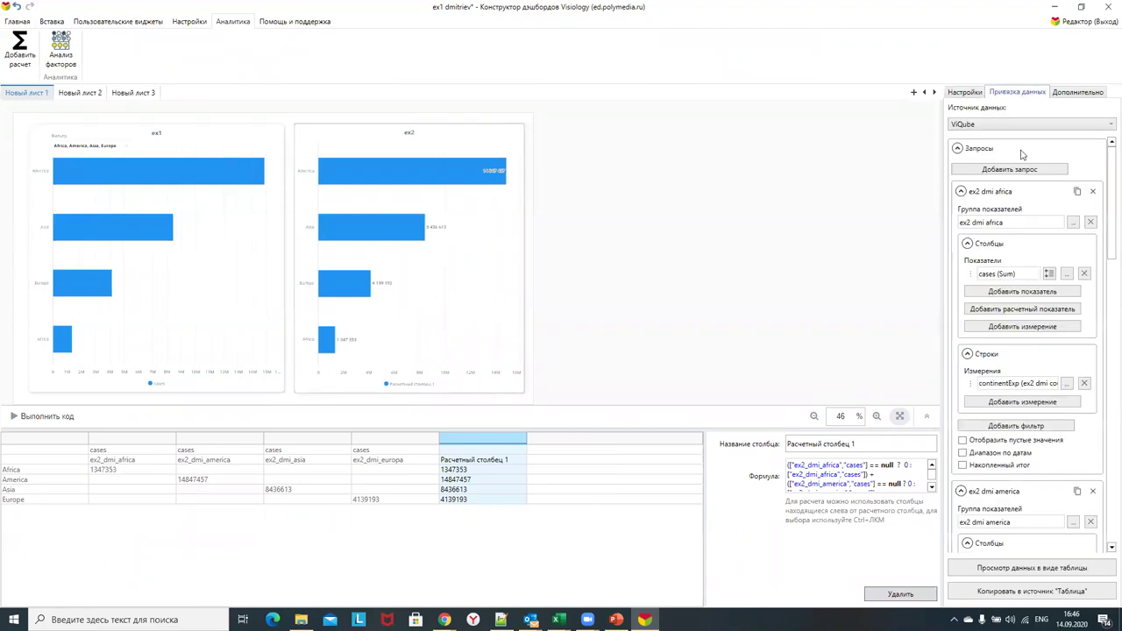
click(131, 92)
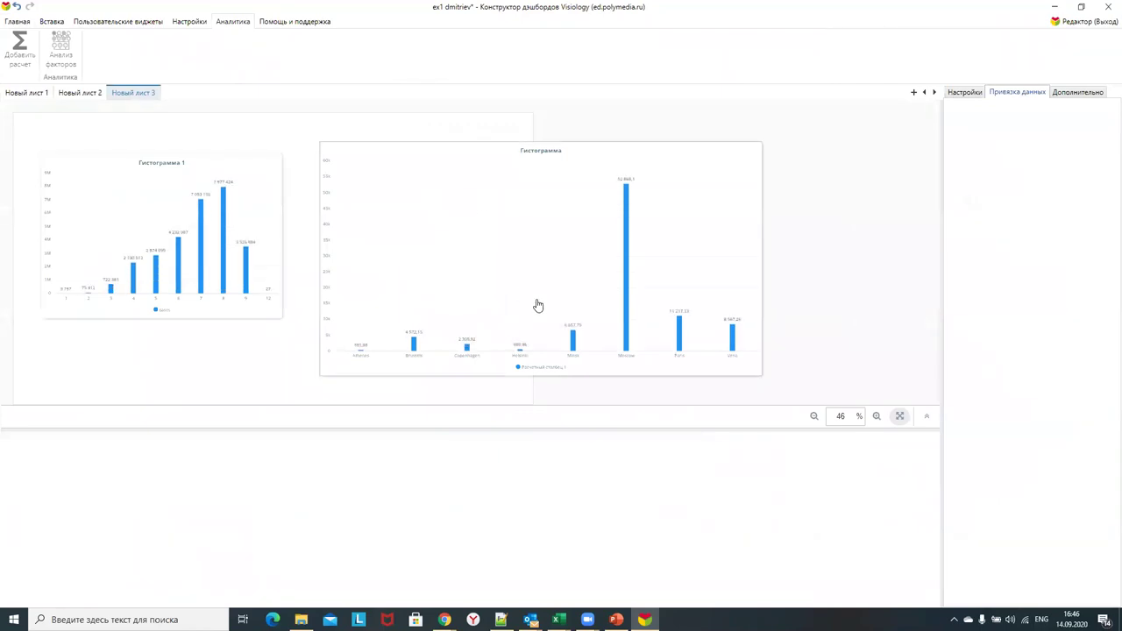
Select Гистограмма 1 and review the cases measure's aggregation settings without changes
click(180, 239)
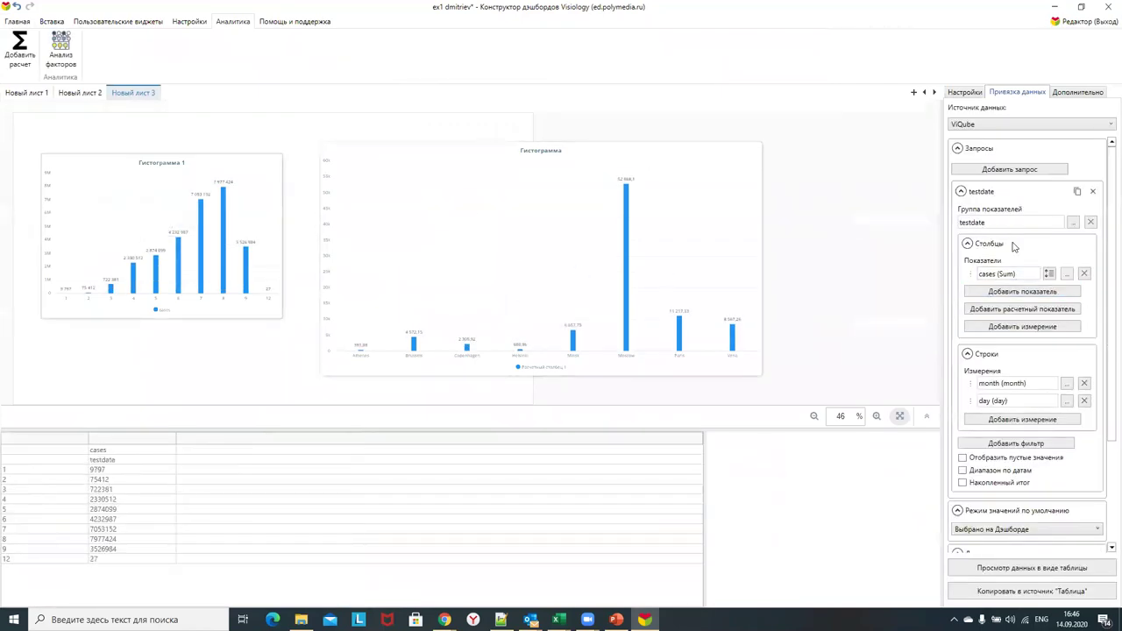
click(1066, 275)
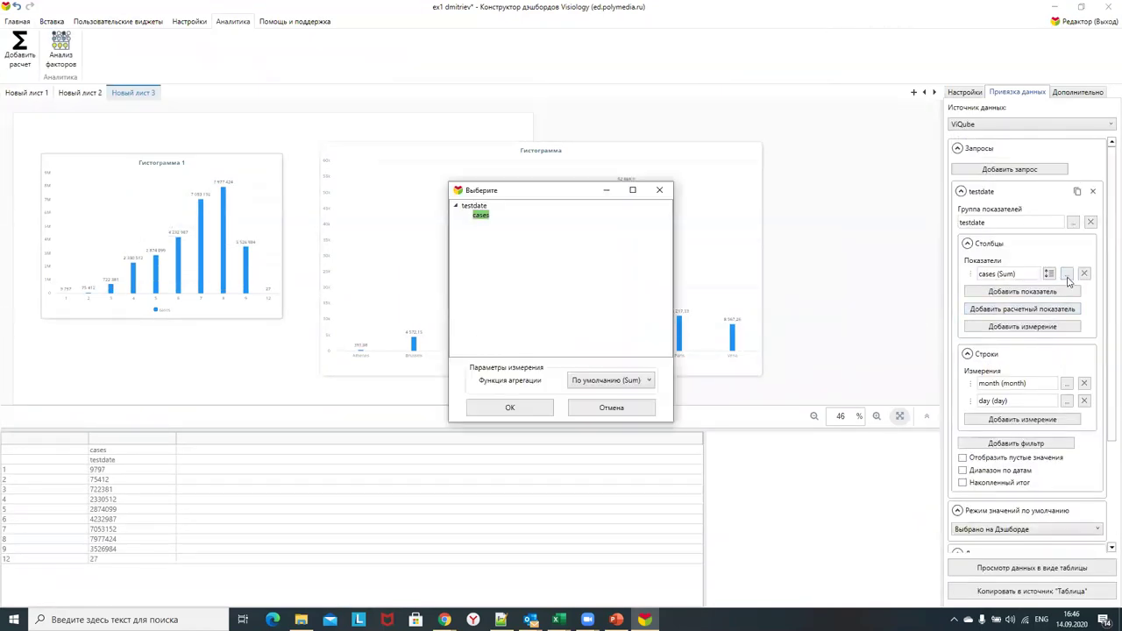
click(611, 407)
Add calculated indicator 32143 ([cases] * 12) to Гистограмма 1 as a yellow series
click(971, 310)
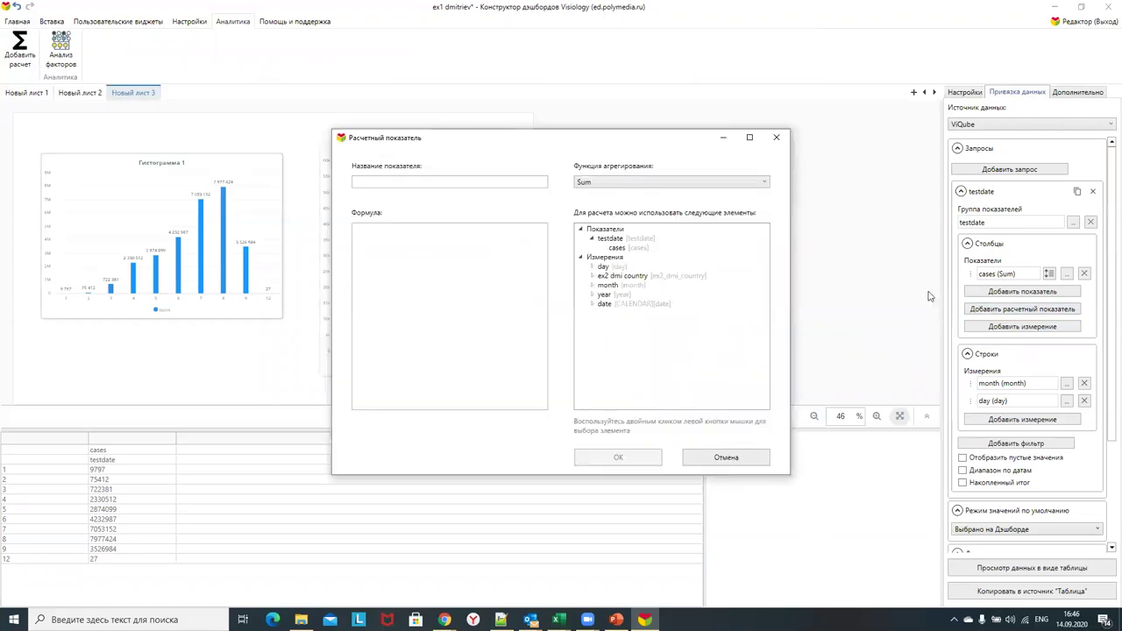
click(383, 186)
text(32143)
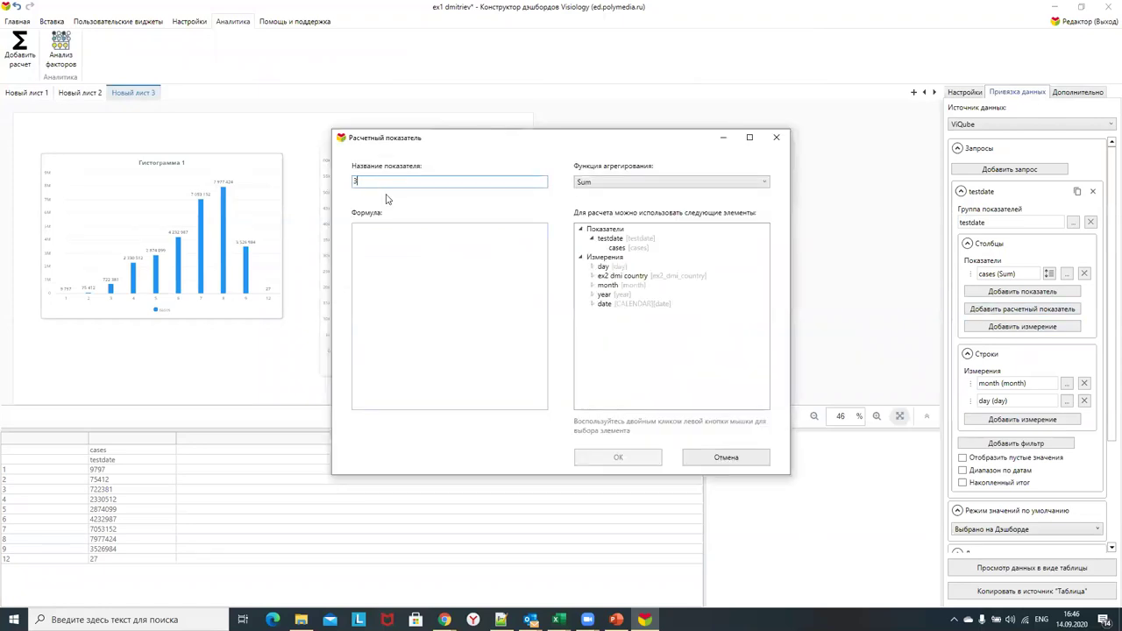
double_click(614, 256)
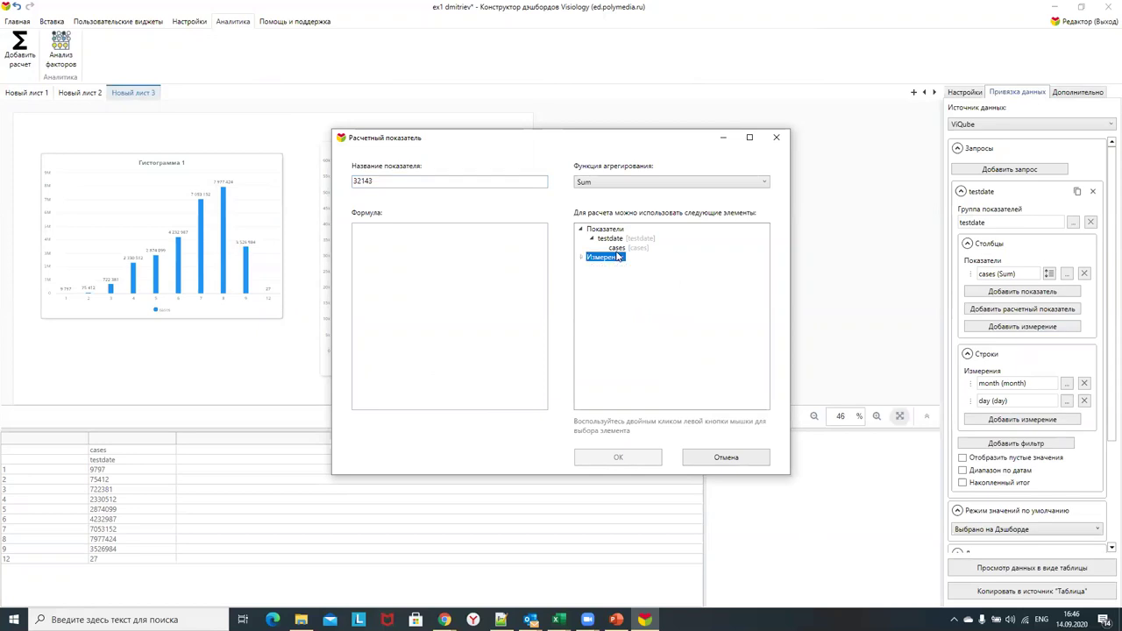
double_click(600, 257)
double_click(617, 248)
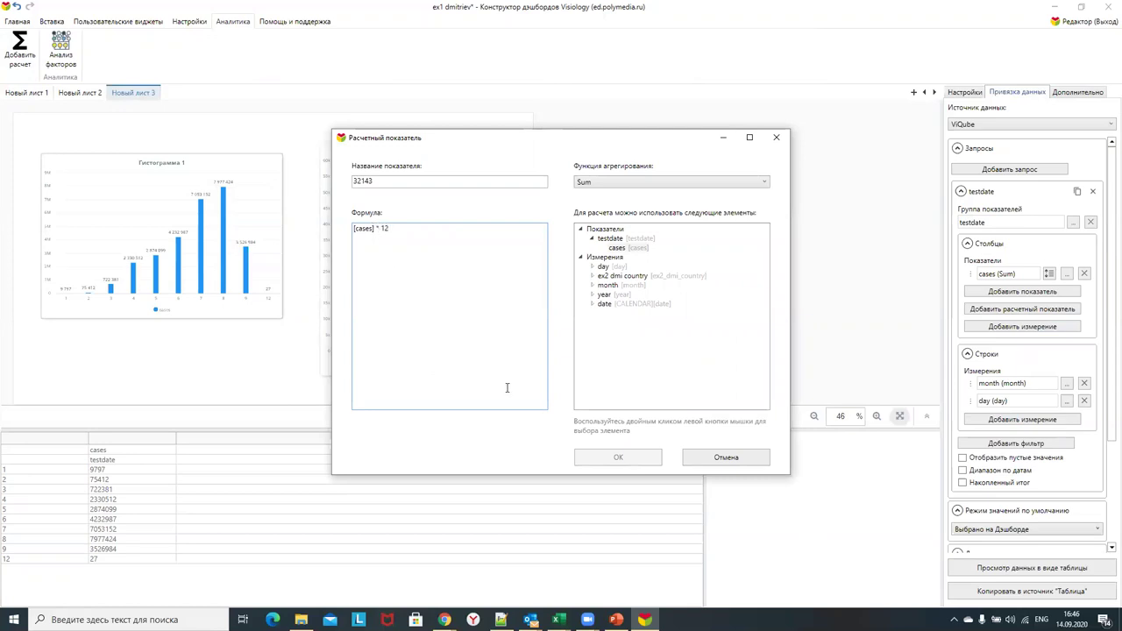
click(616, 458)
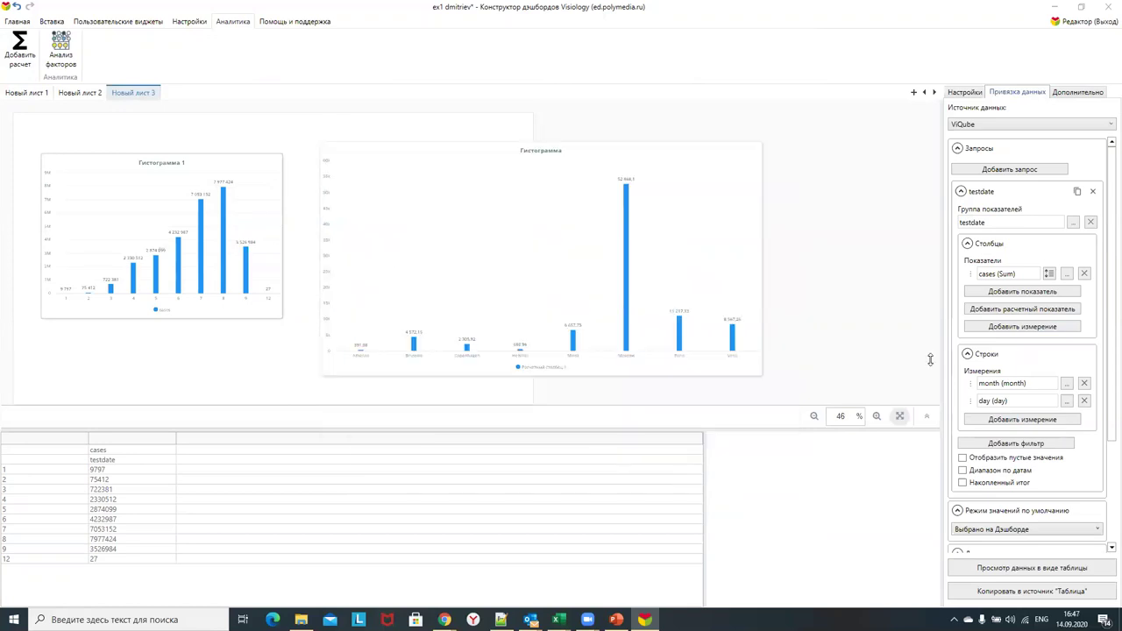
Reopen and cancel the calculated indicator dialog, then switch to the ViQube administration page
click(982, 340)
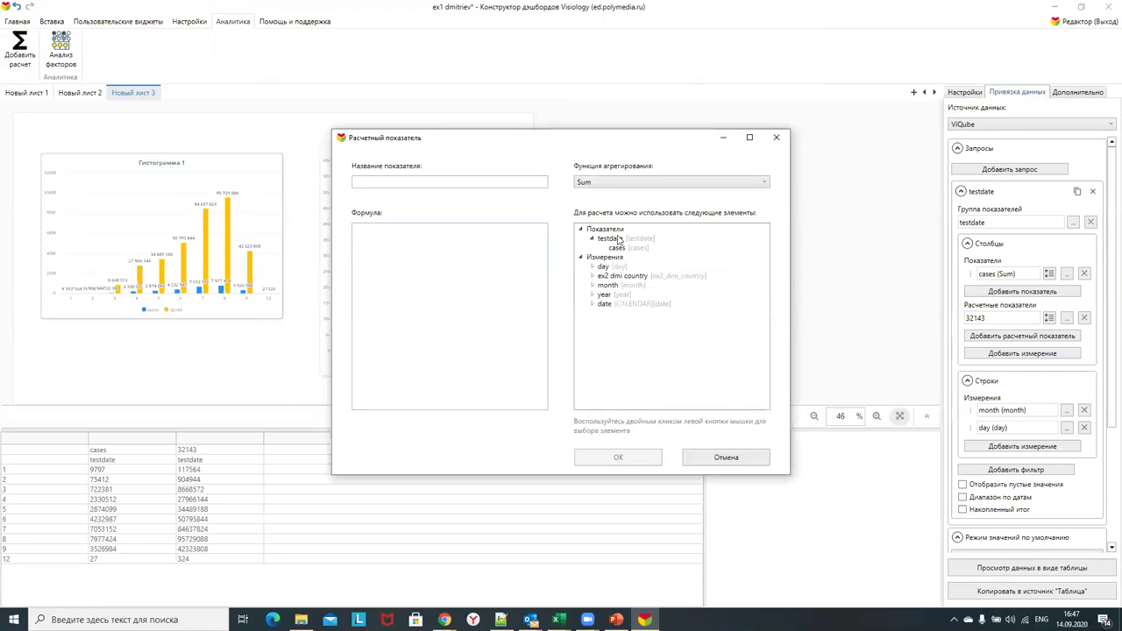
click(725, 458)
mouse_move(447, 617)
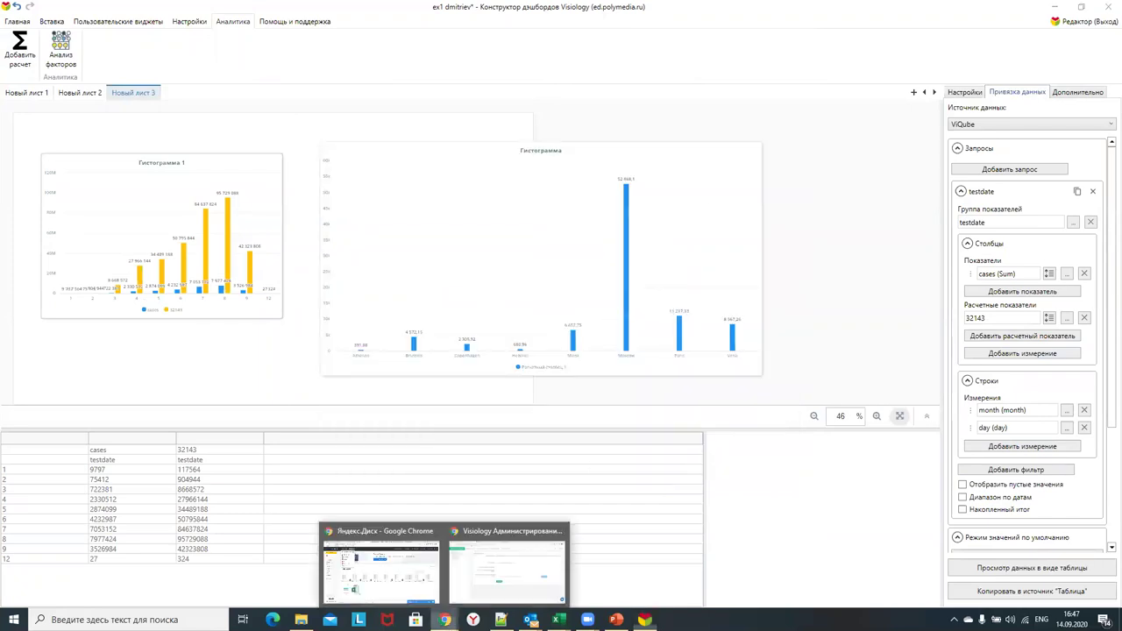
click(508, 566)
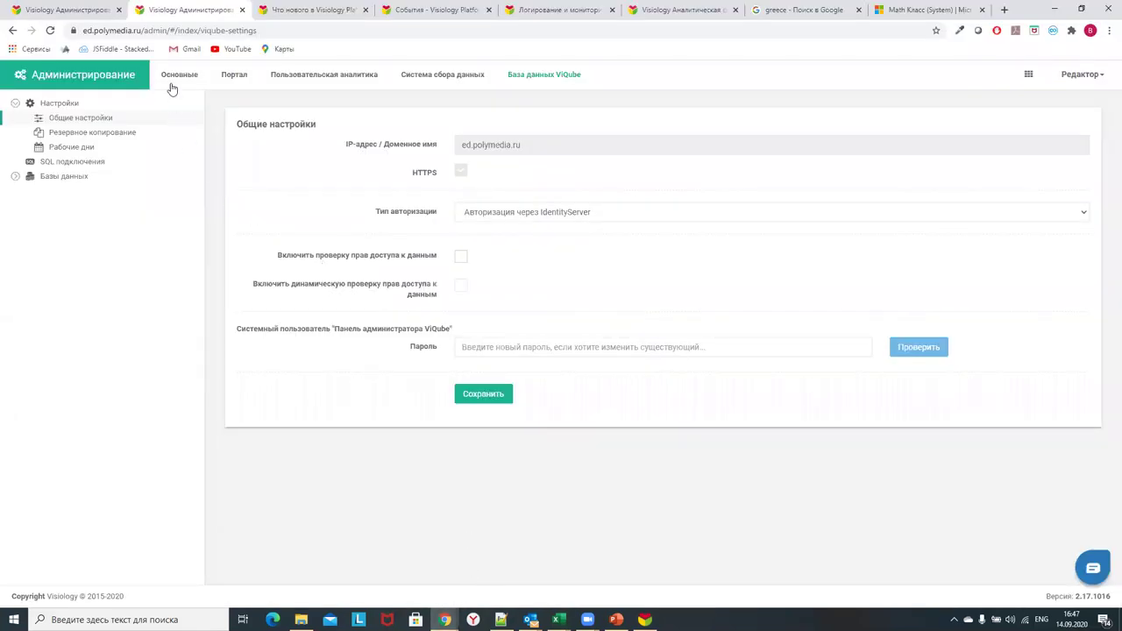
Expand Базы данных > Обучение 1409 > Группы показателей in the administration tree
click(644, 620)
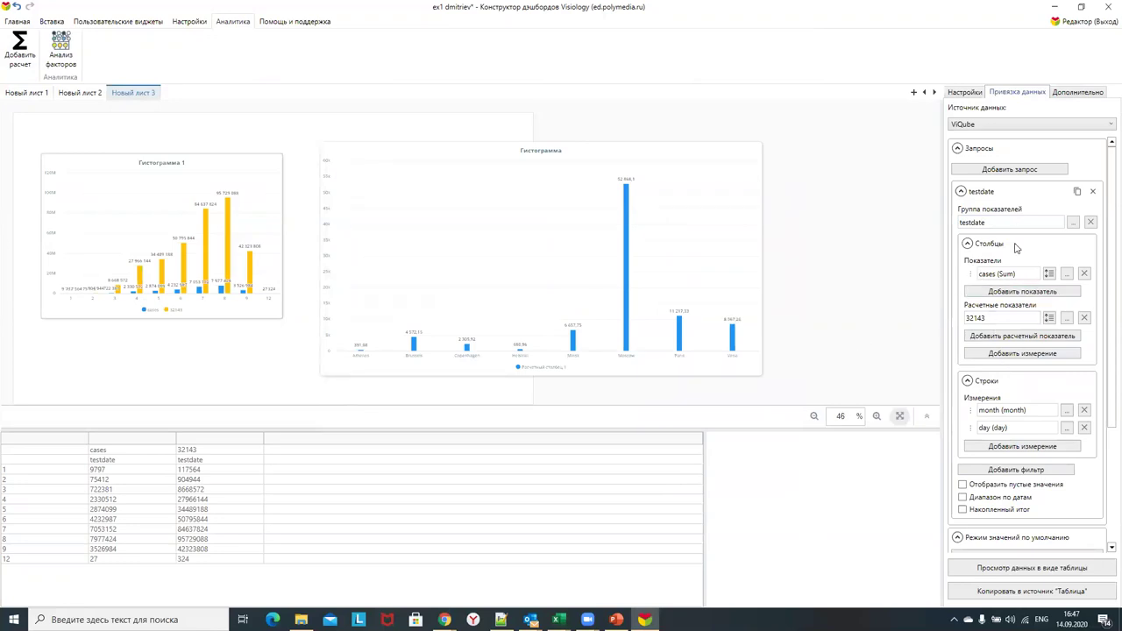
key(alt+Tab)
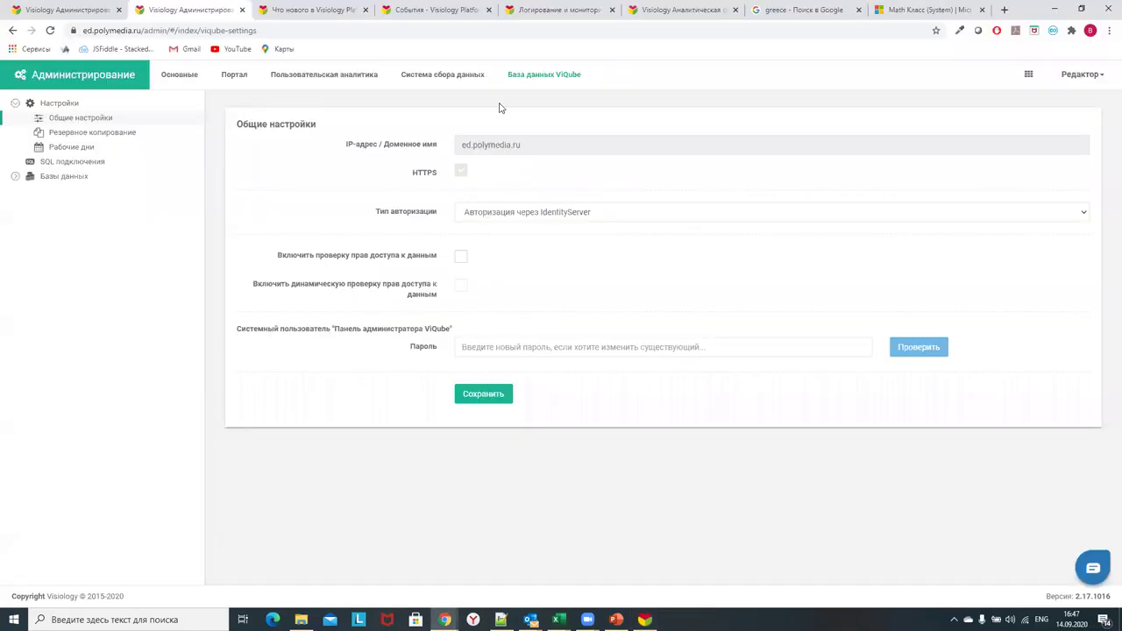
click(16, 178)
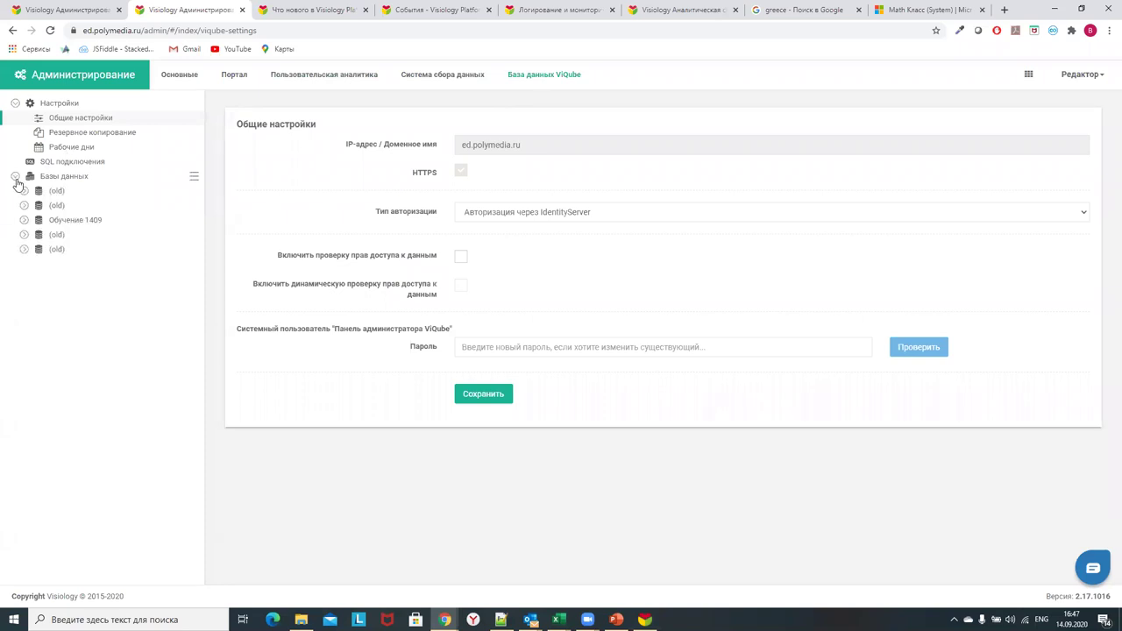
click(24, 220)
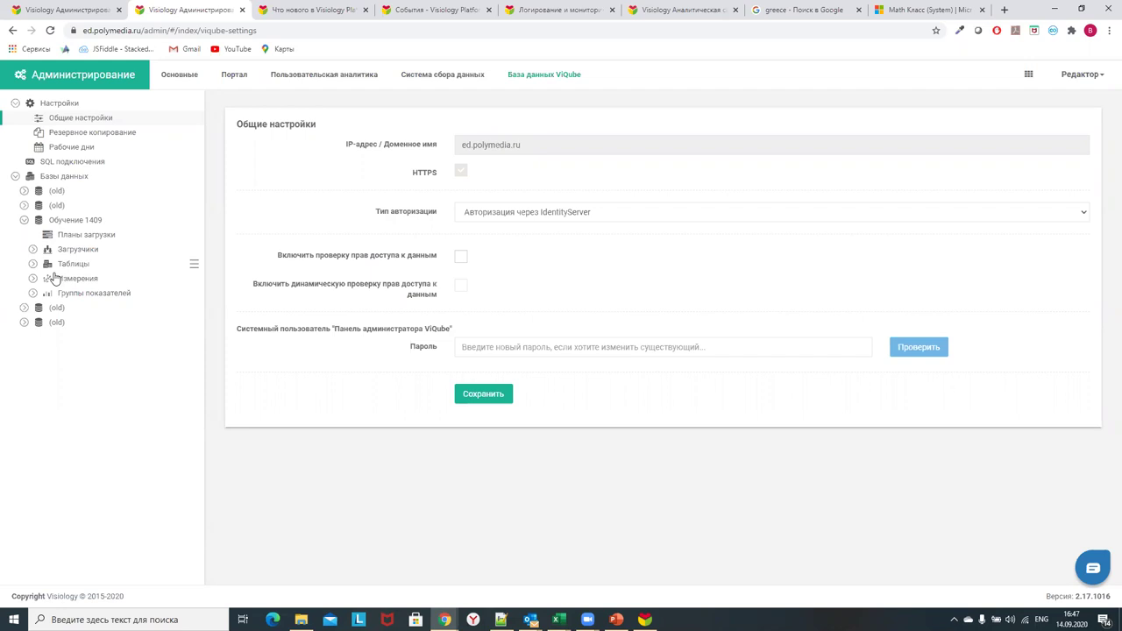
click(33, 294)
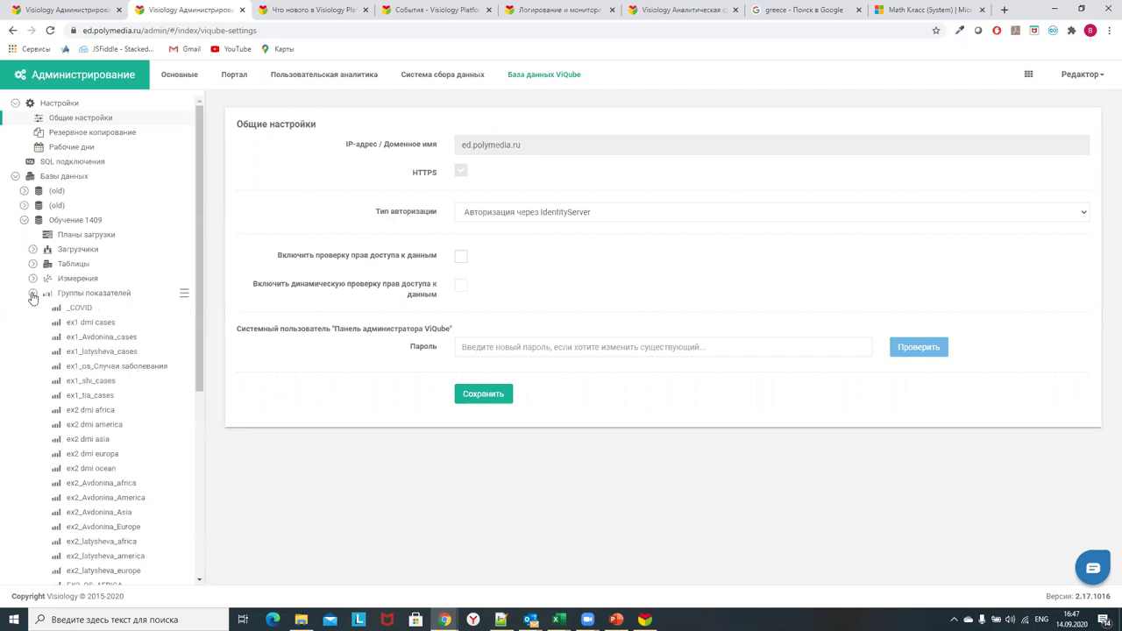
scroll(83, 307, down, 5)
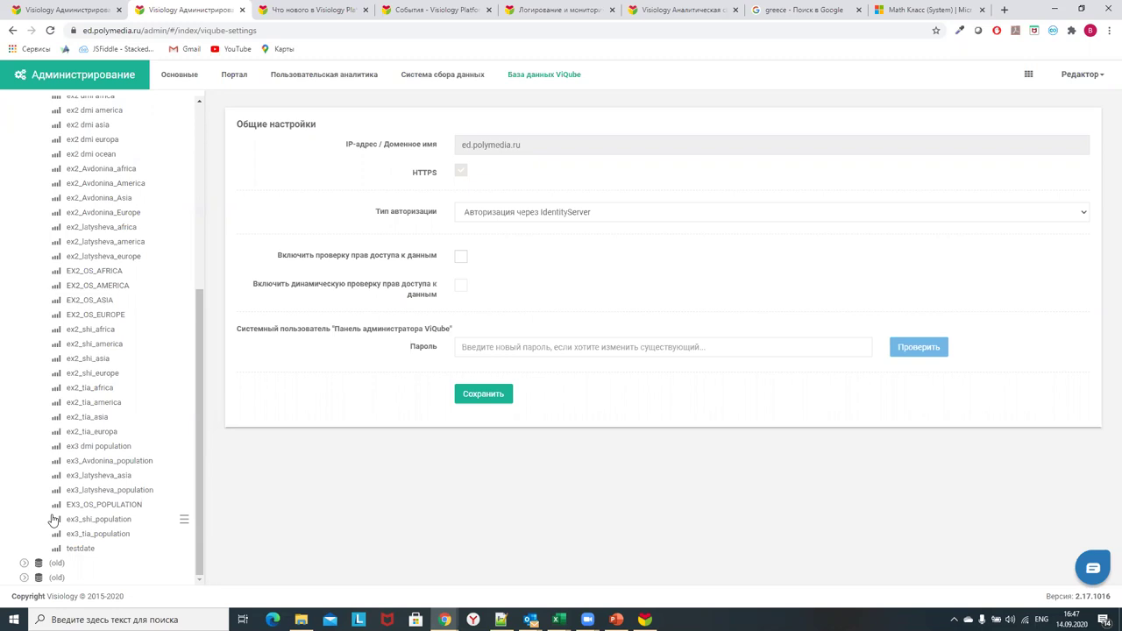
Check the designer's calculated indicator dialog, then open the testdate indicator group
click(645, 620)
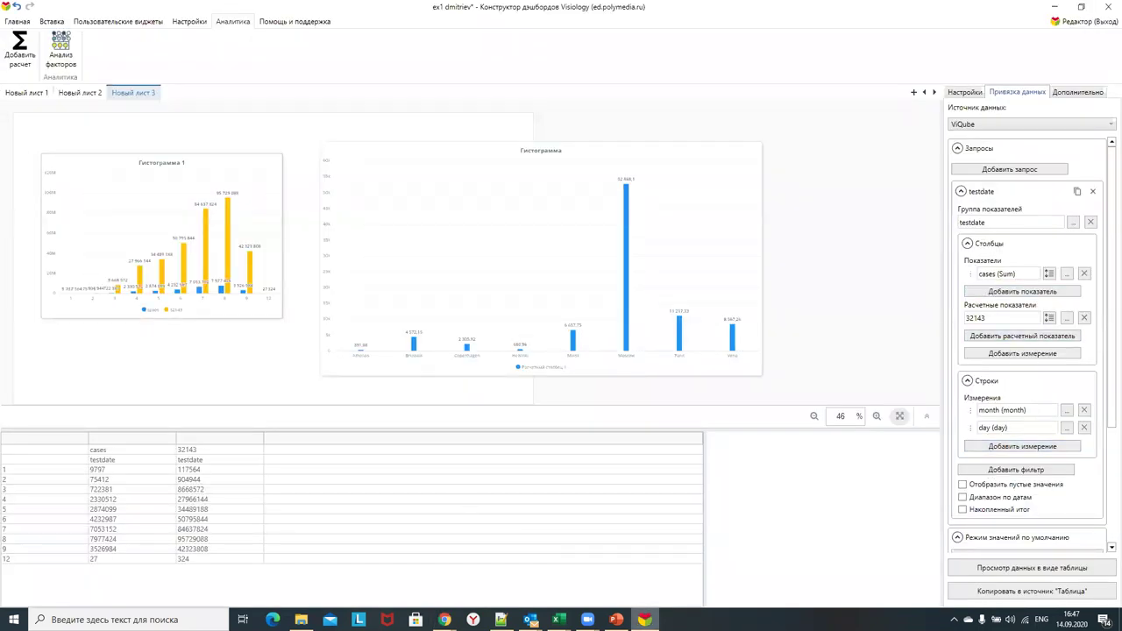
key(alt+Tab)
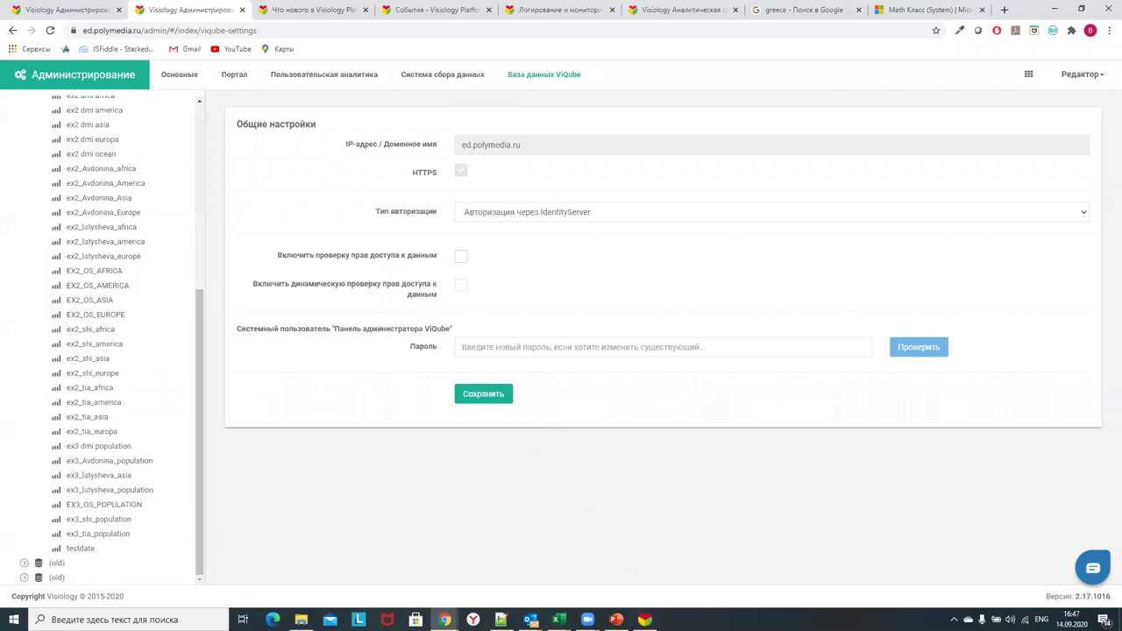
mouse_move(644, 620)
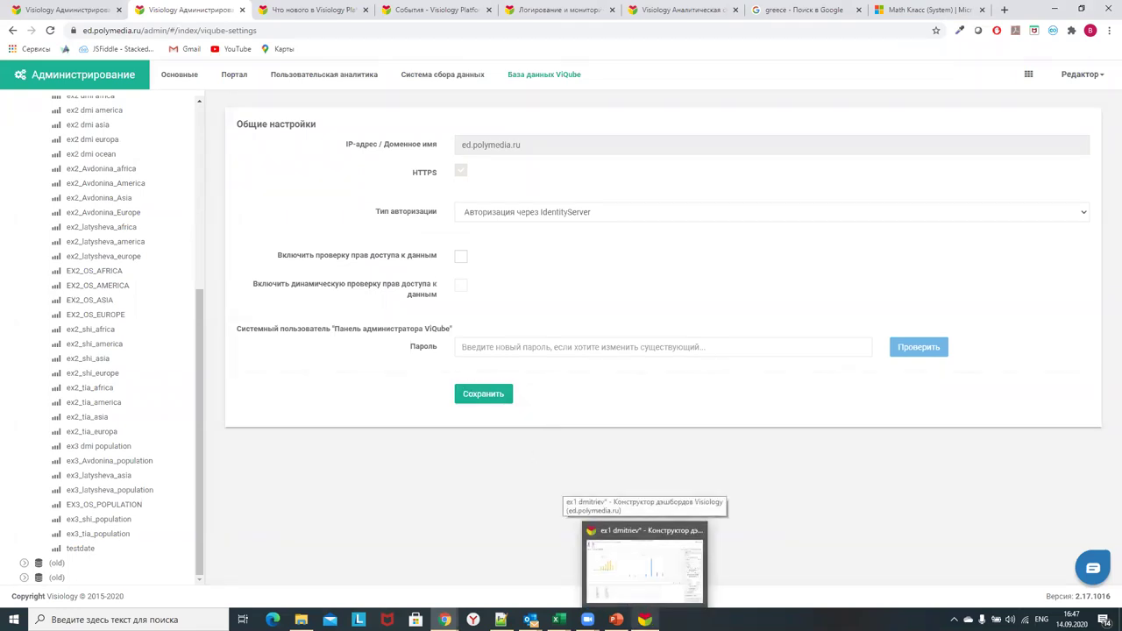
click(644, 566)
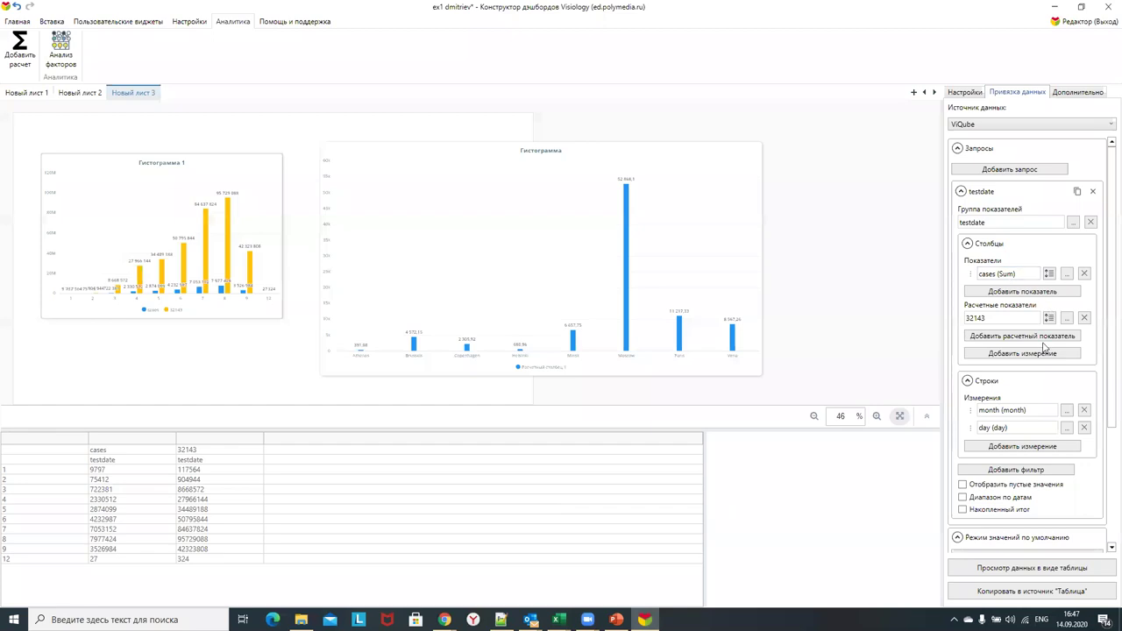
click(1022, 335)
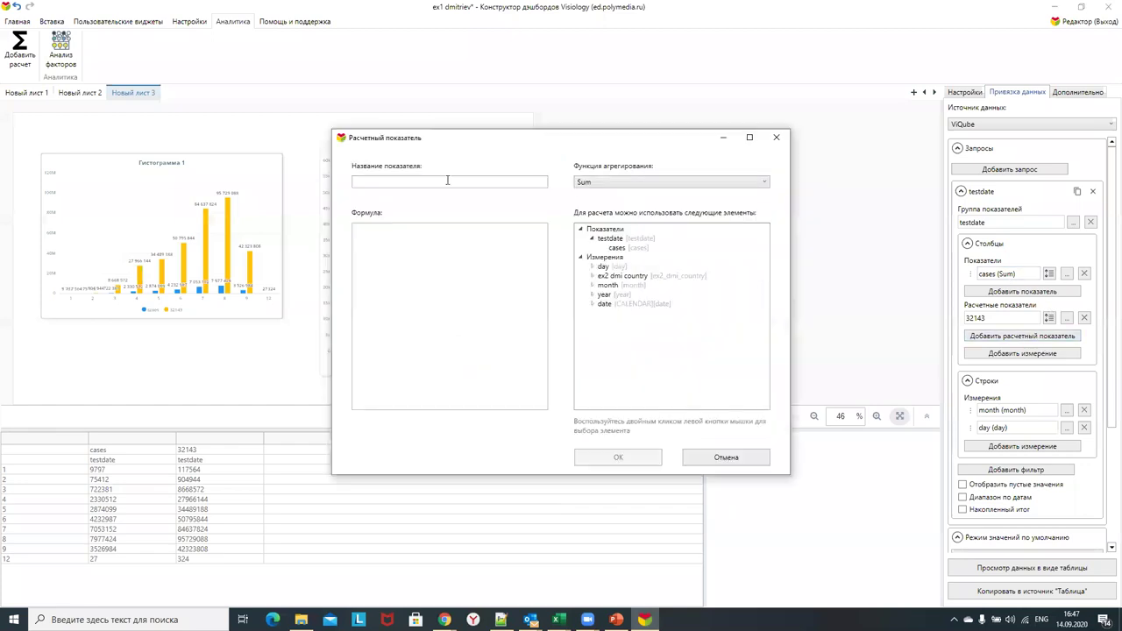
click(726, 457)
click(644, 618)
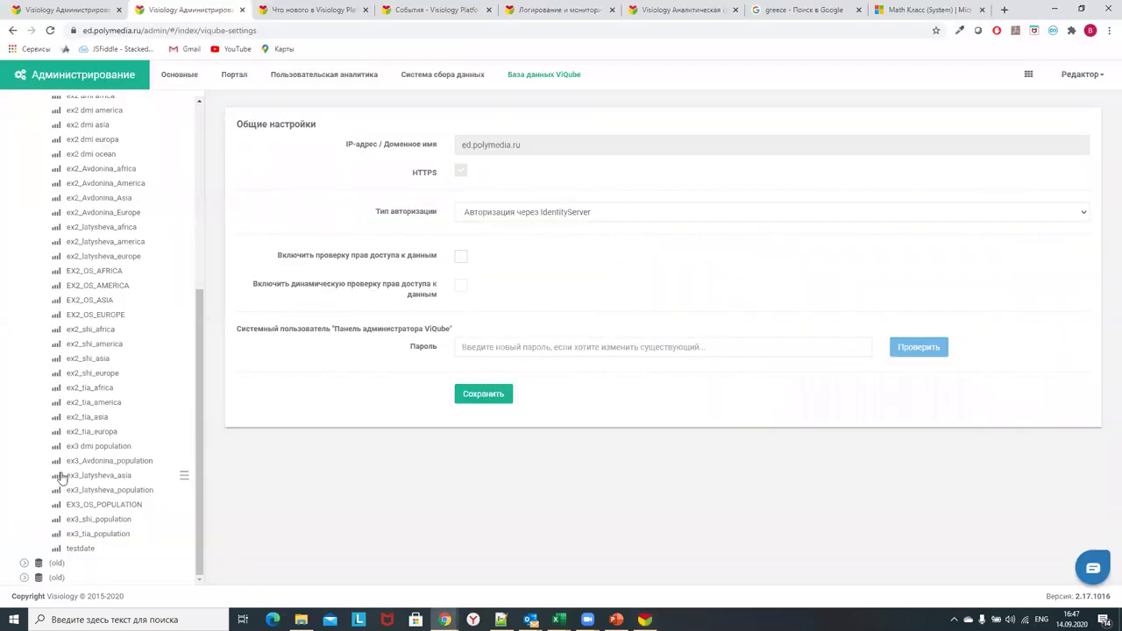
click(83, 548)
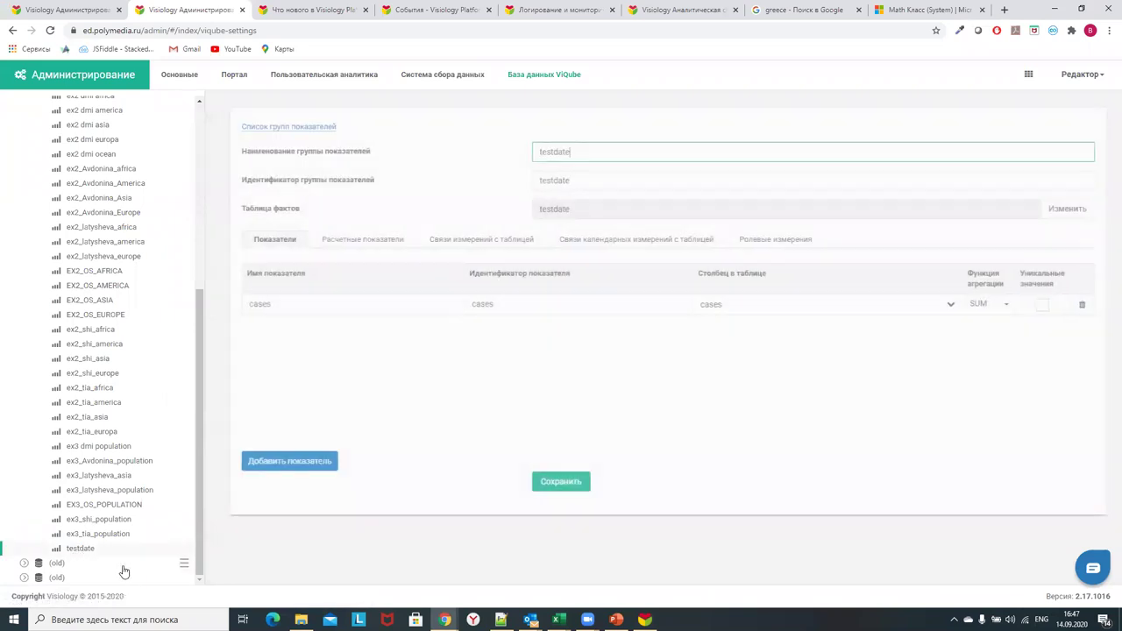
Add a new testdate calculated indicator with formula [cases] * 15
click(357, 239)
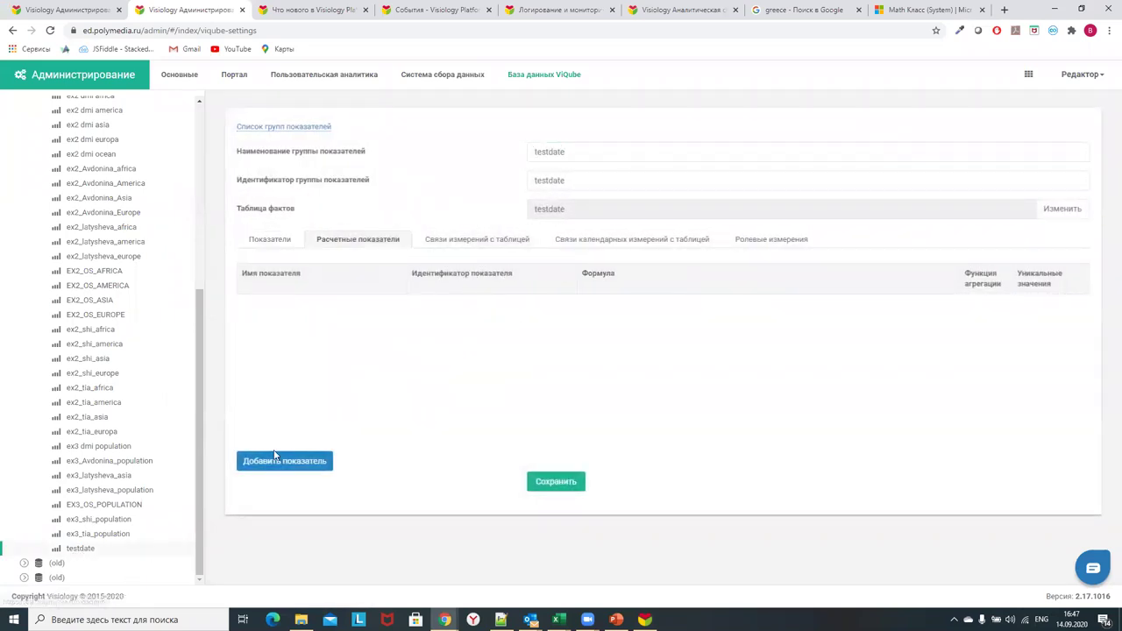
click(282, 461)
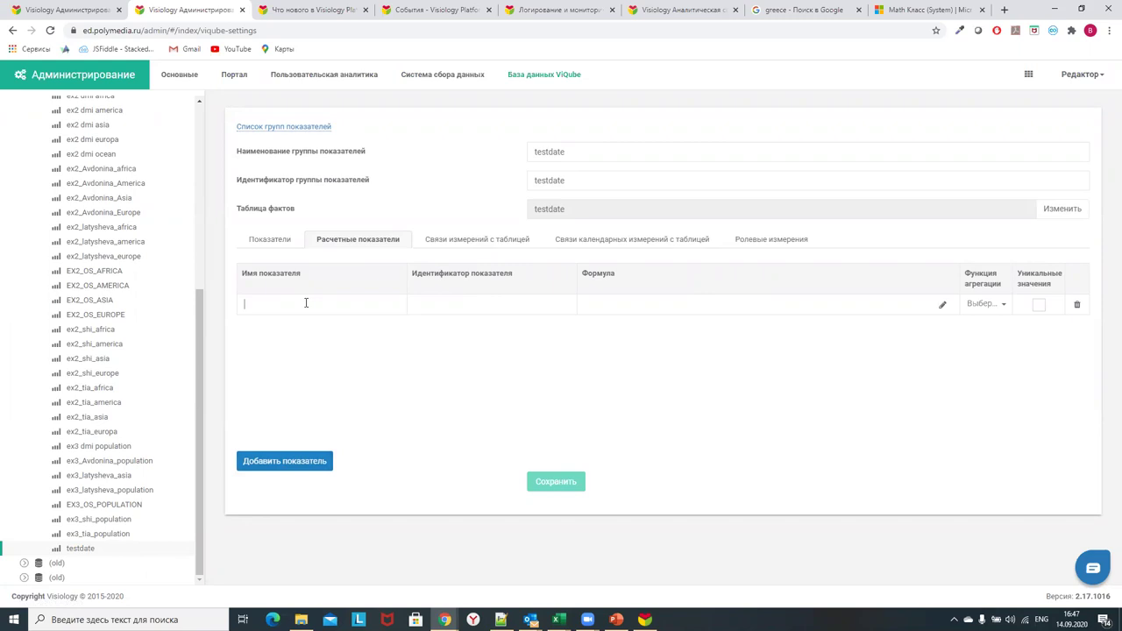
text(54545)
click(601, 314)
click(583, 245)
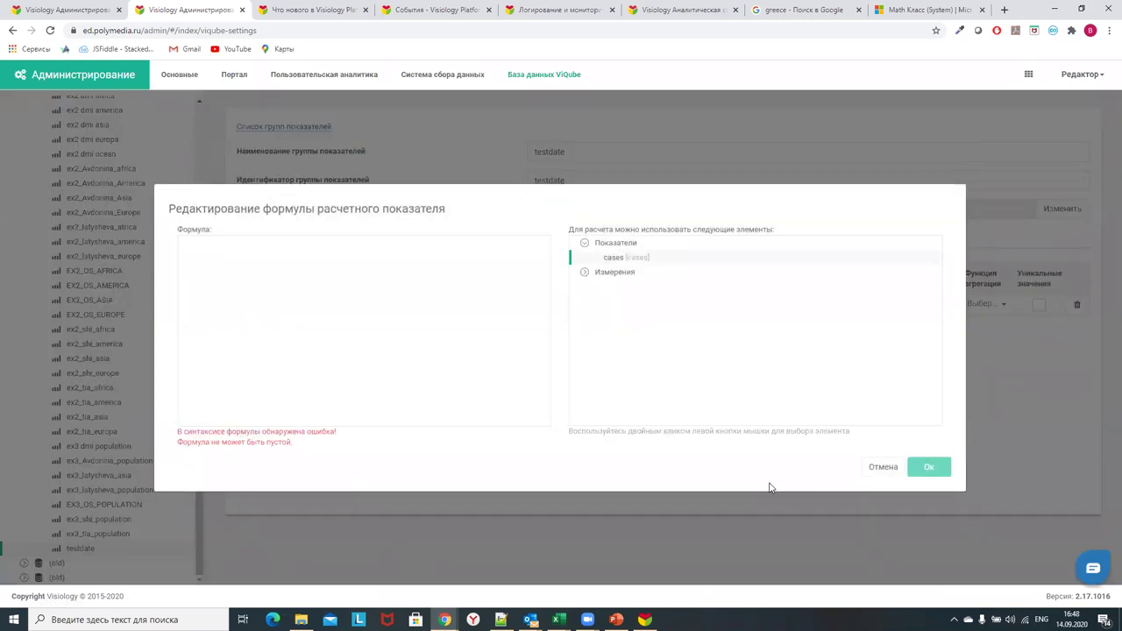
double_click(613, 257)
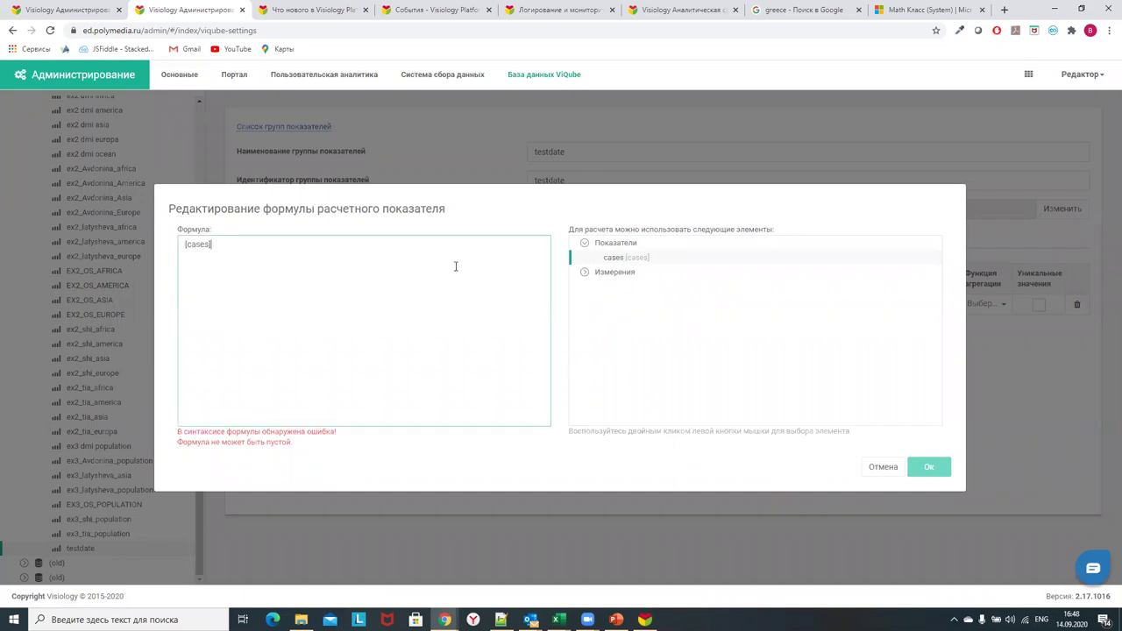
text(*)
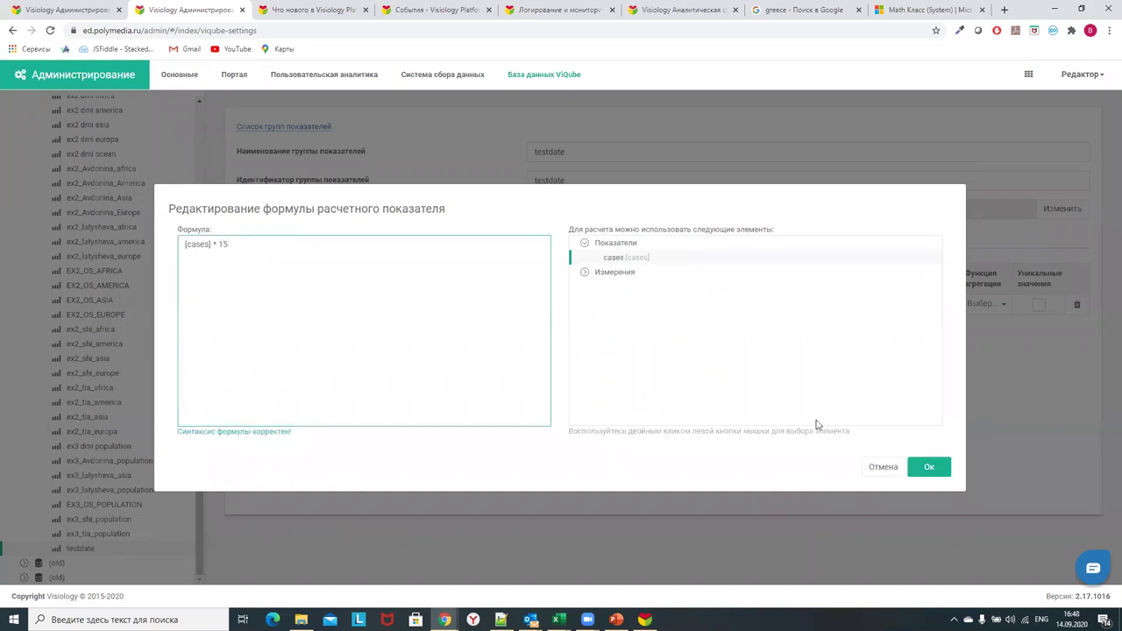
click(927, 470)
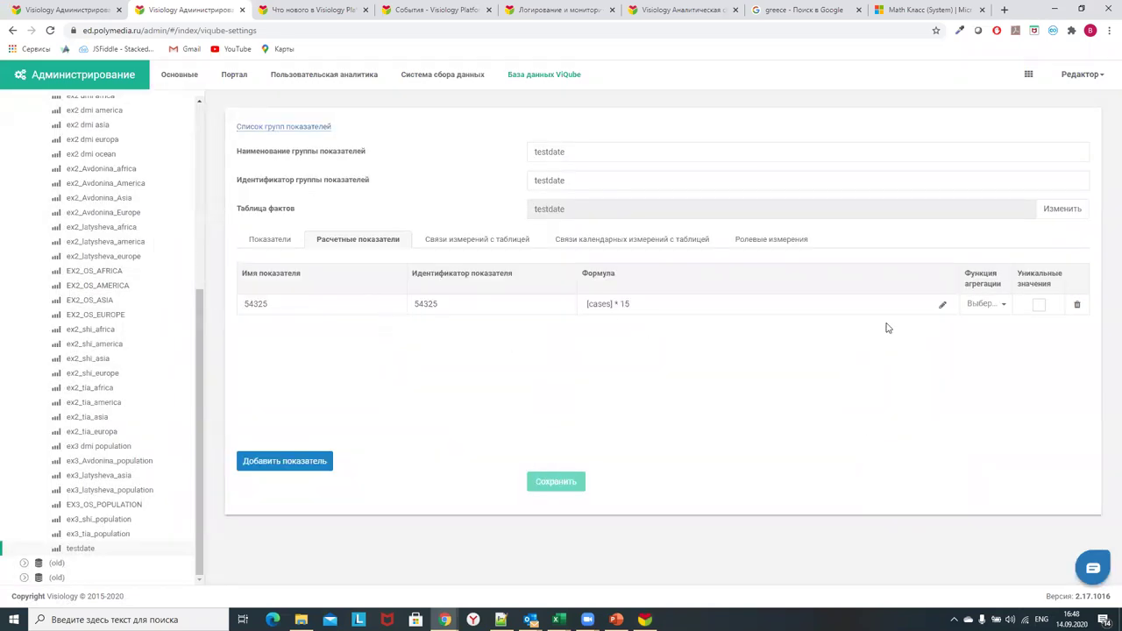
Set the indicator's aggregation function to SUM and save it
click(981, 307)
click(980, 319)
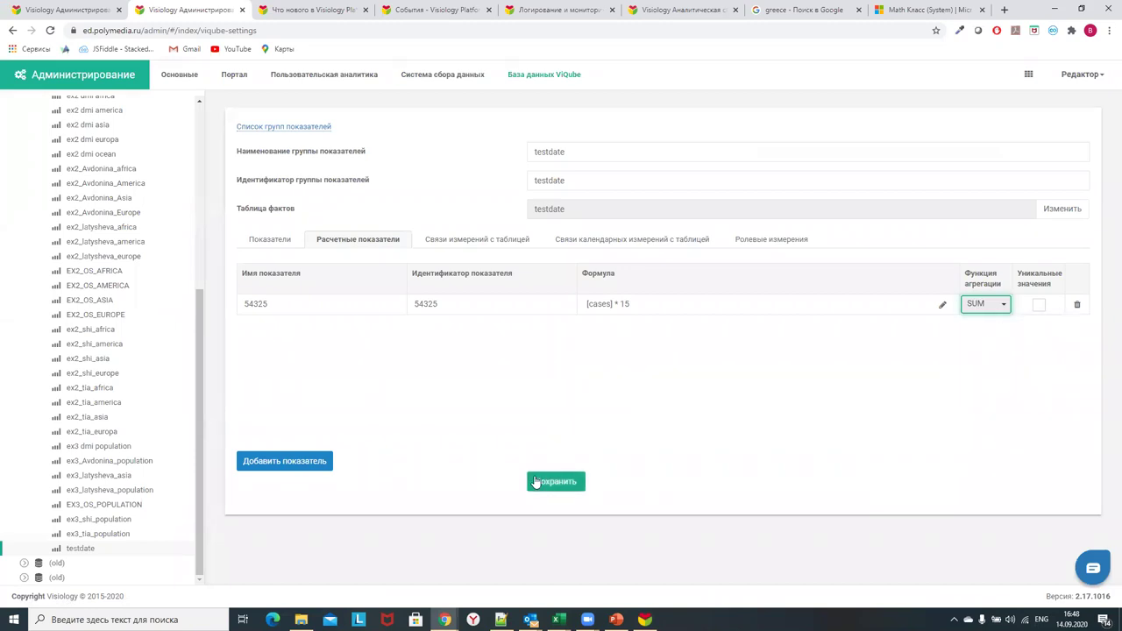
click(537, 482)
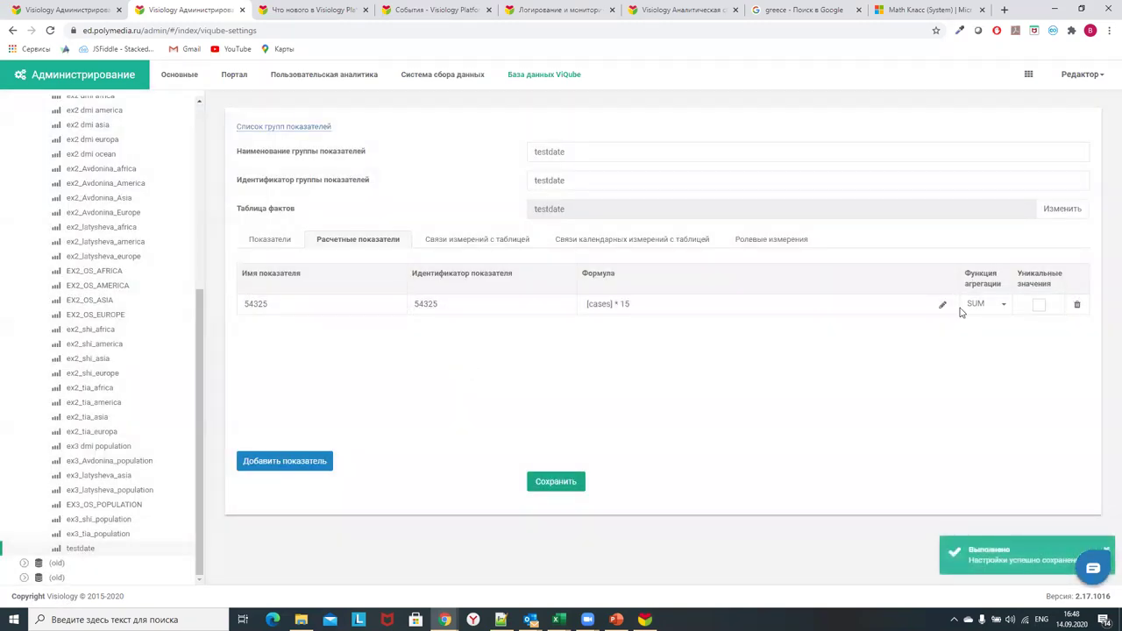
click(977, 305)
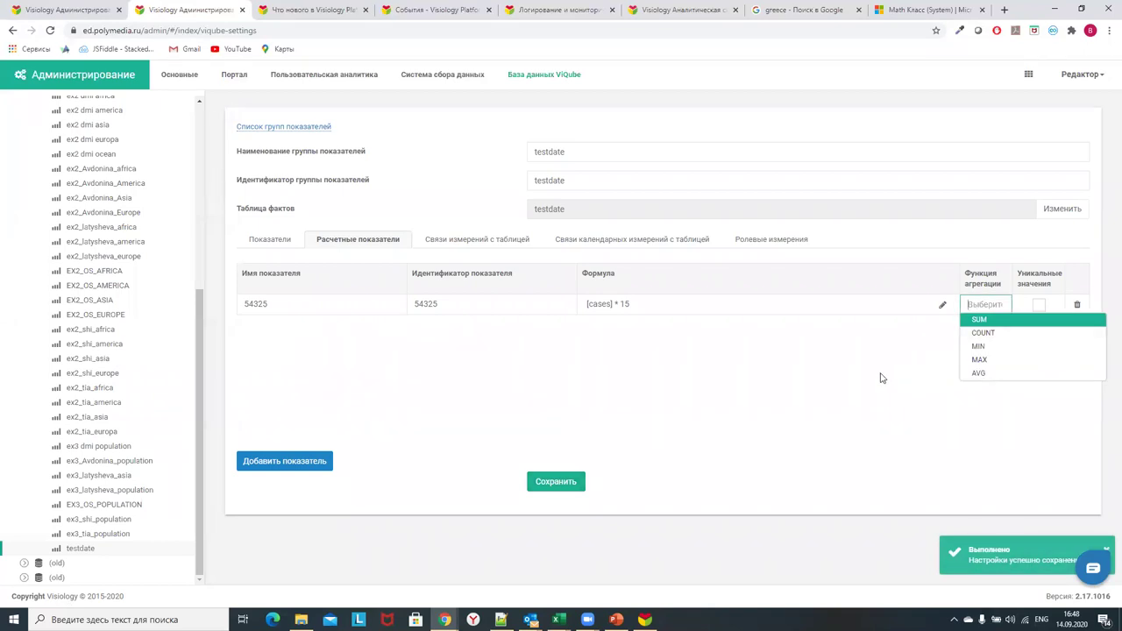
key(Return)
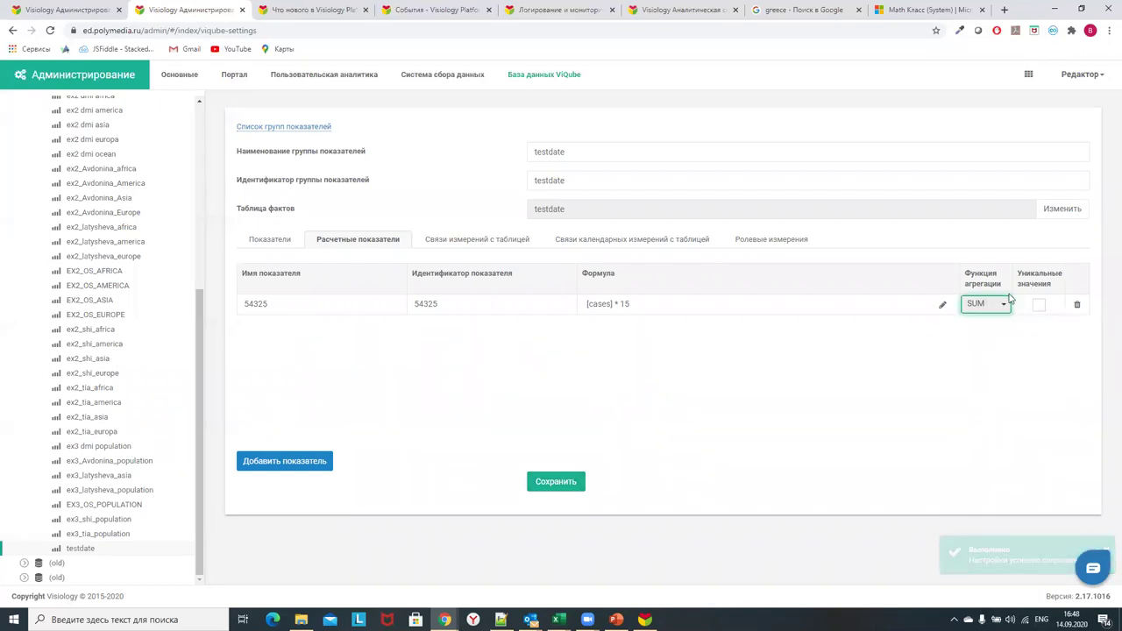
click(991, 305)
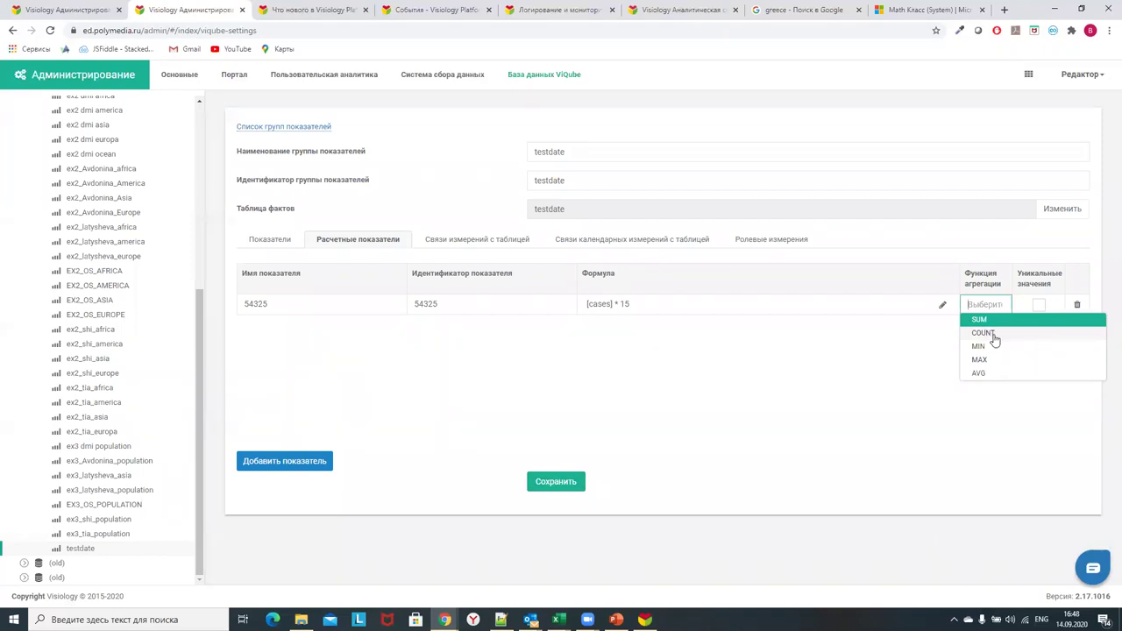
click(995, 341)
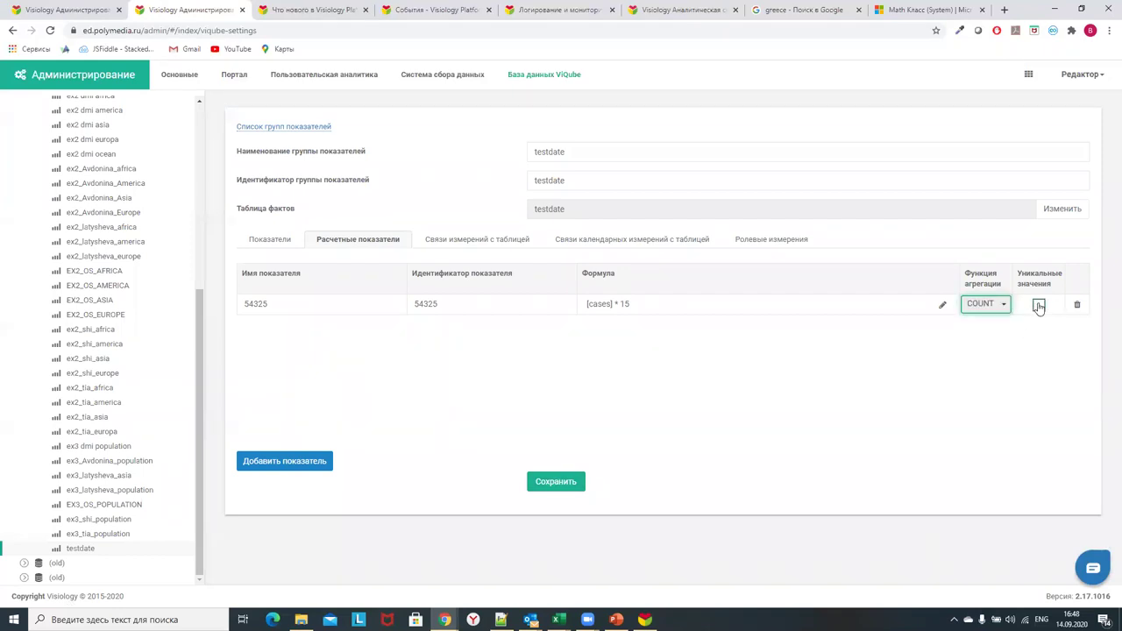
click(983, 303)
click(984, 303)
click(982, 326)
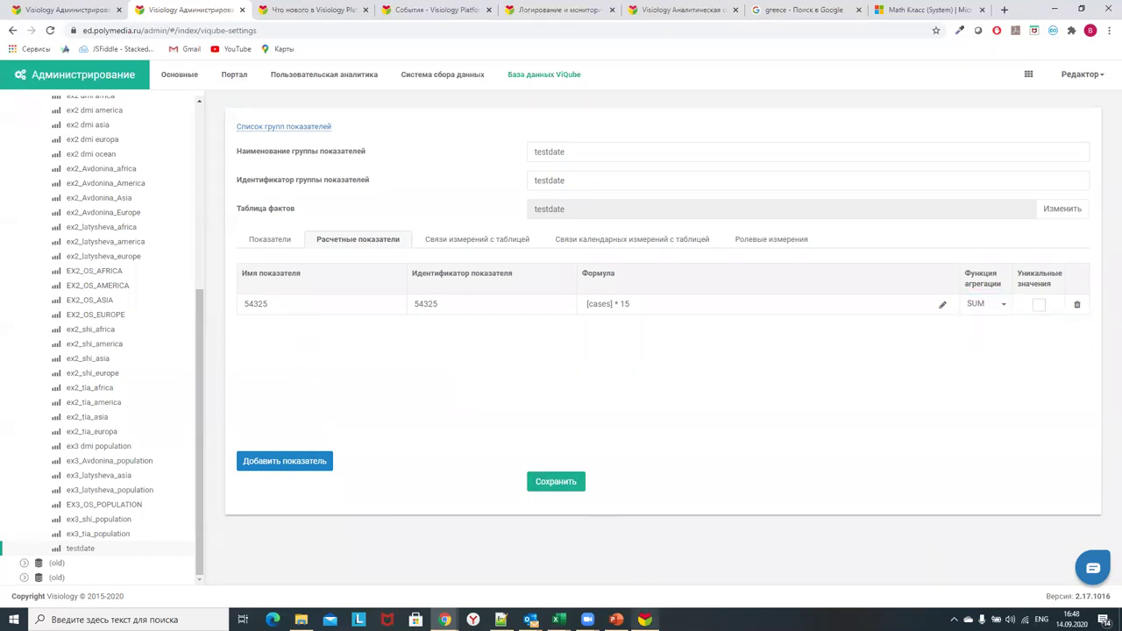
click(644, 619)
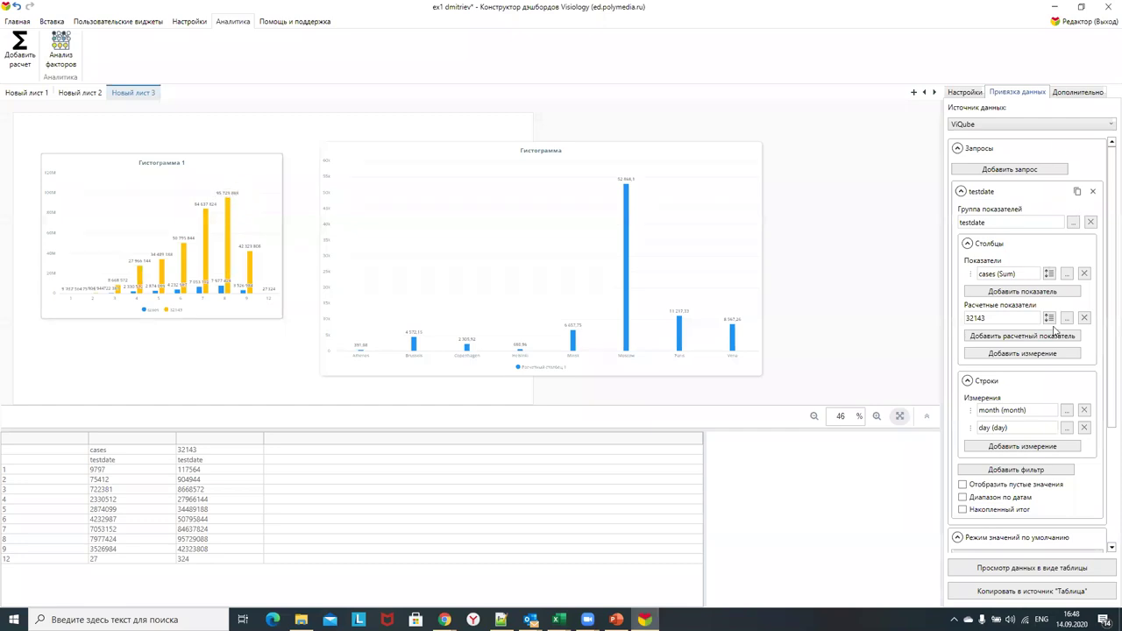
Reopen and cancel the calculated indicator dialog, returning to Новый лист 3
click(999, 337)
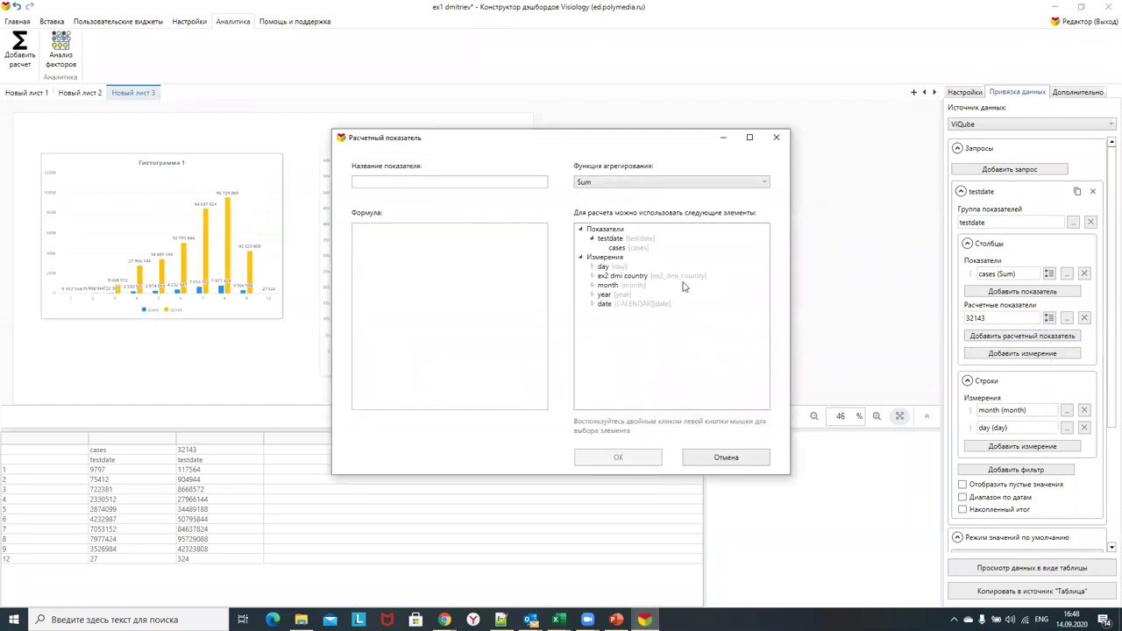
click(726, 457)
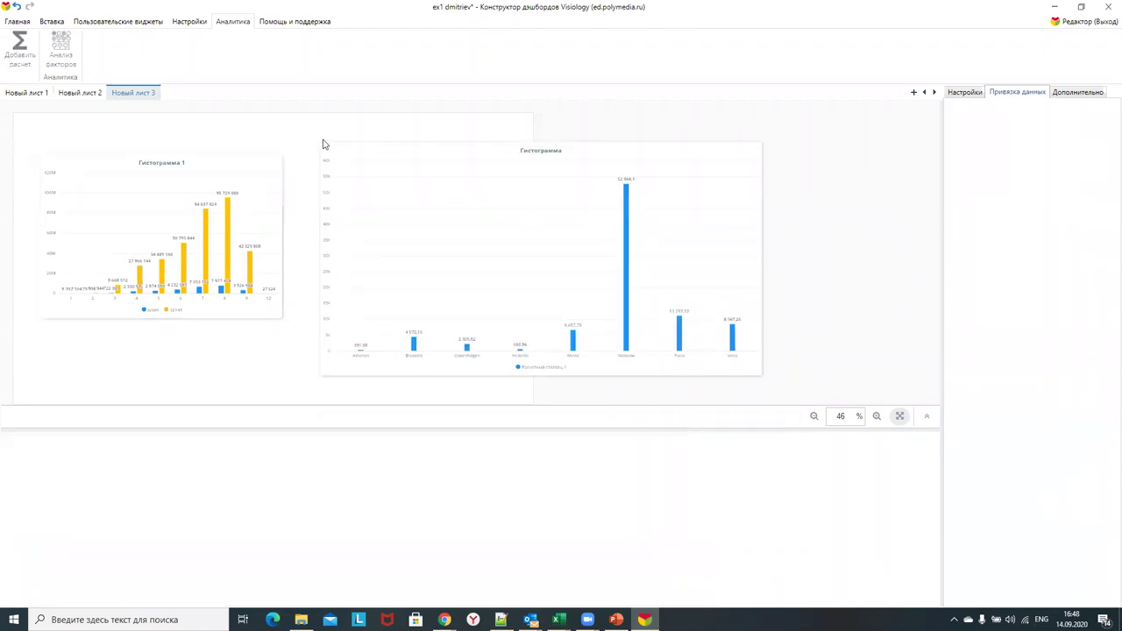
click(145, 92)
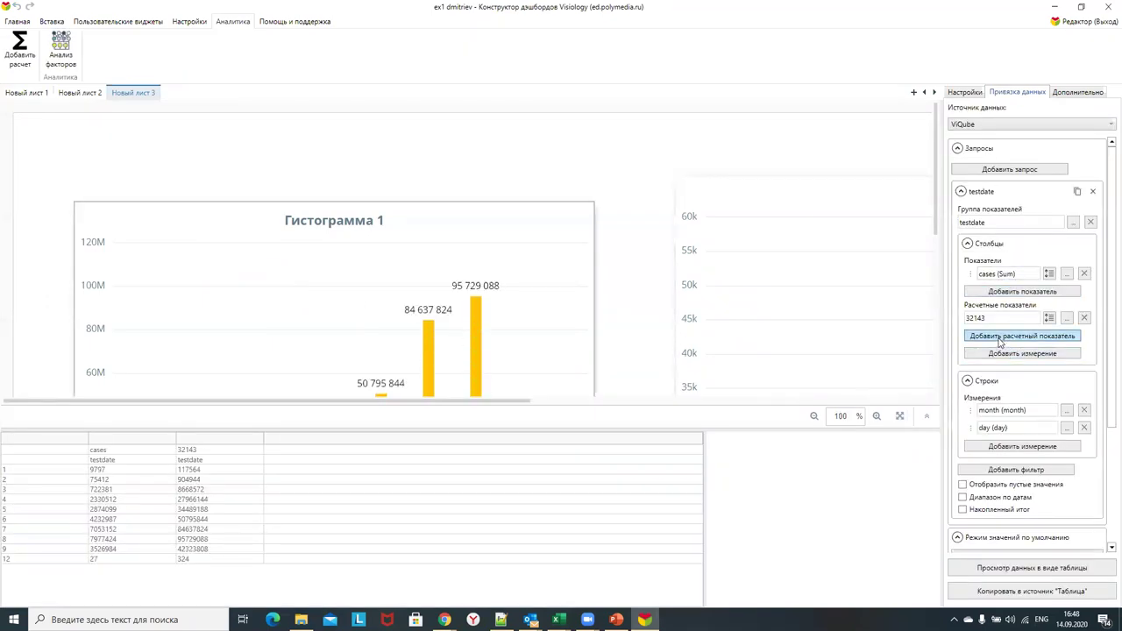
Define calculated indicator t576t76 with formula [54325] + 116
click(999, 340)
click(624, 249)
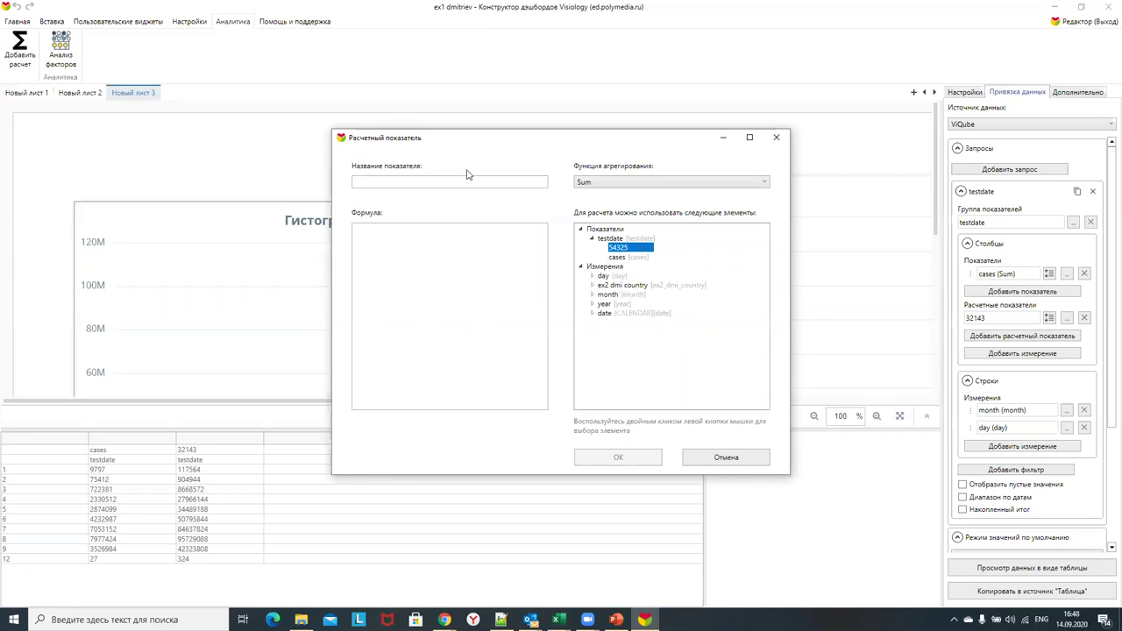
click(421, 180)
text(t576t76)
click(426, 227)
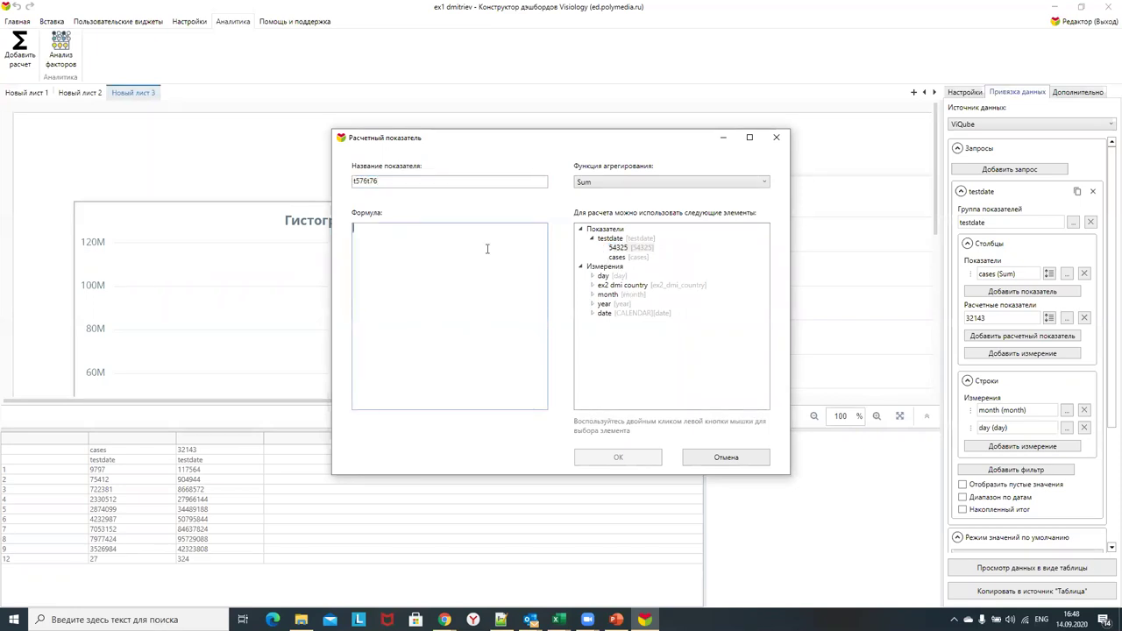
double_click(614, 247)
text(116)
click(377, 228)
text(+)
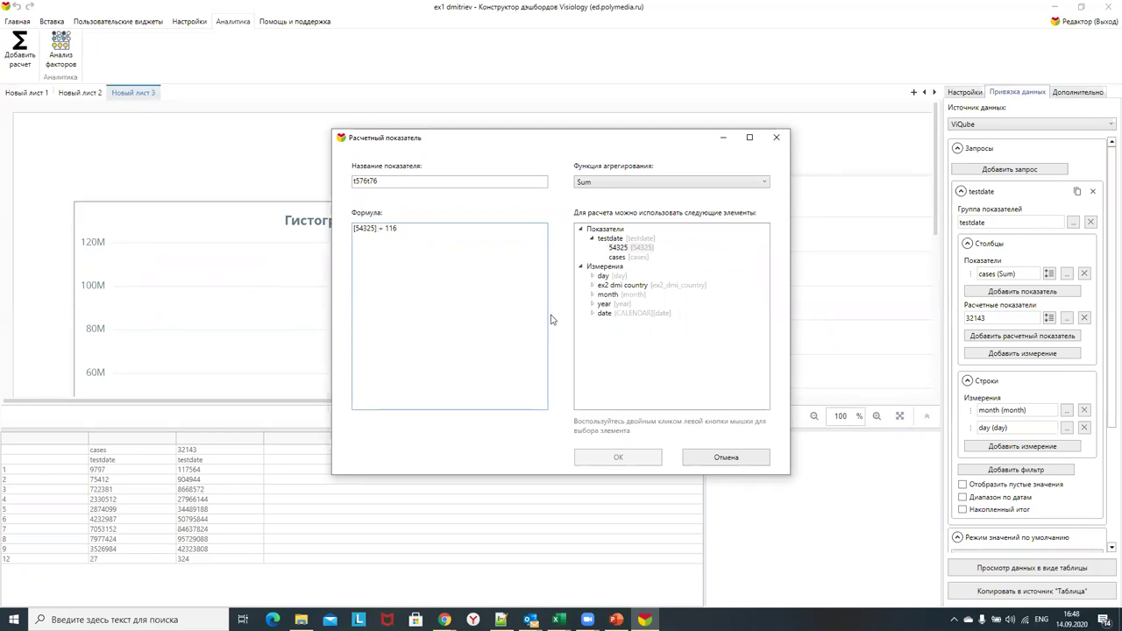
Confirm t576t76 so its purple bars appear in Гистограмма 1
click(614, 458)
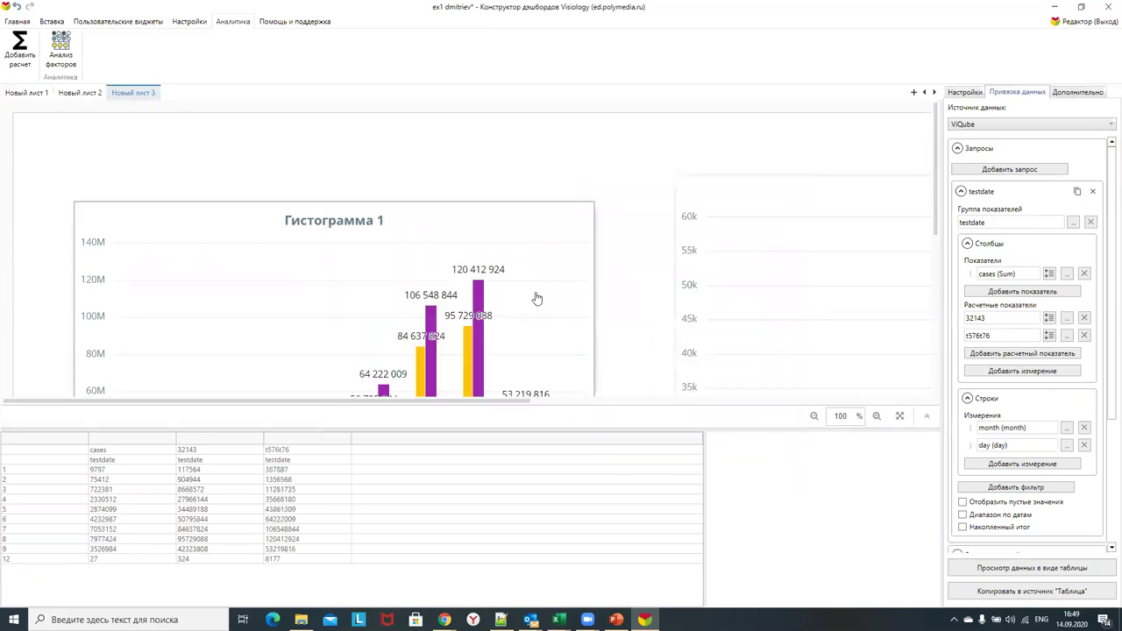
scroll(431, 293, down, 5)
scroll(430, 293, up, 2)
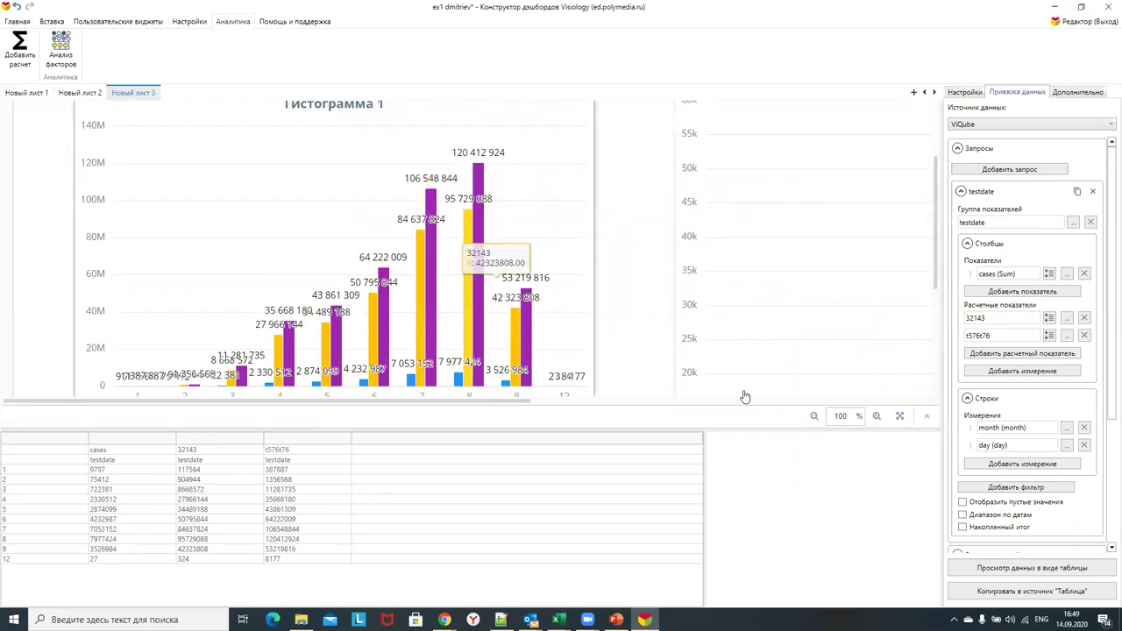
Zoom the sheet out to 40% so both histograms are fully visible
click(811, 419)
click(811, 420)
click(811, 420)
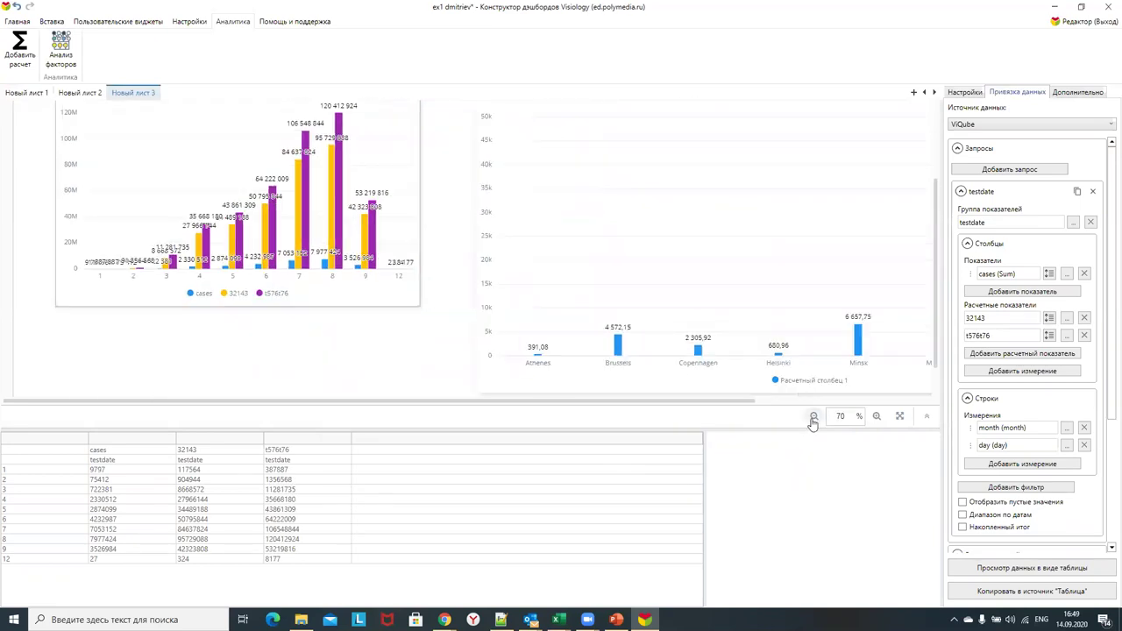
click(812, 420)
click(811, 418)
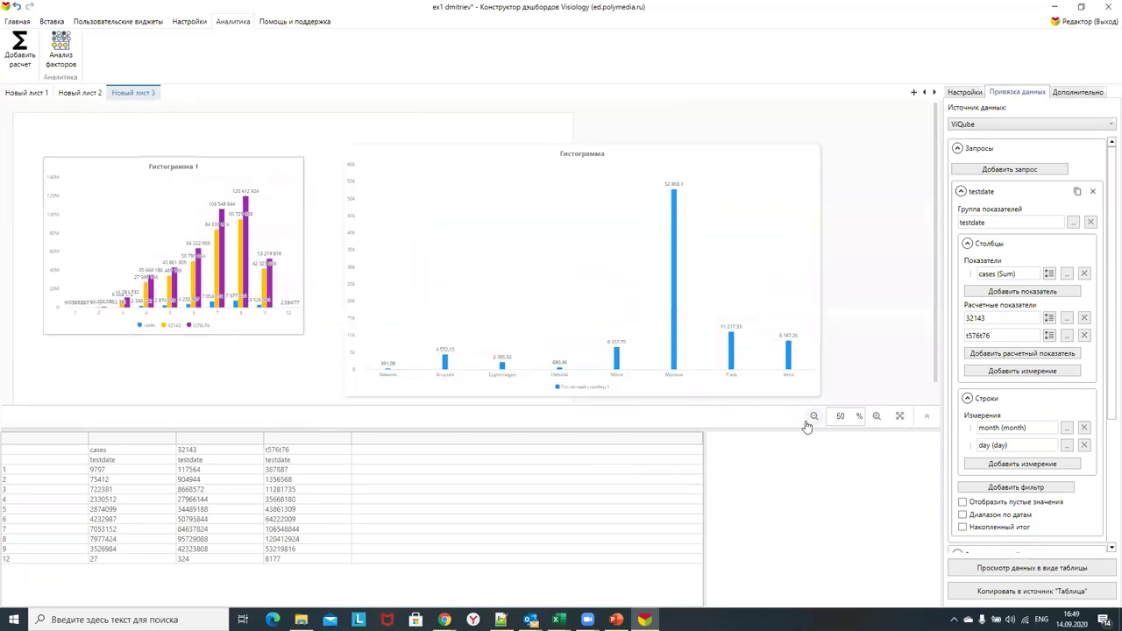
click(812, 419)
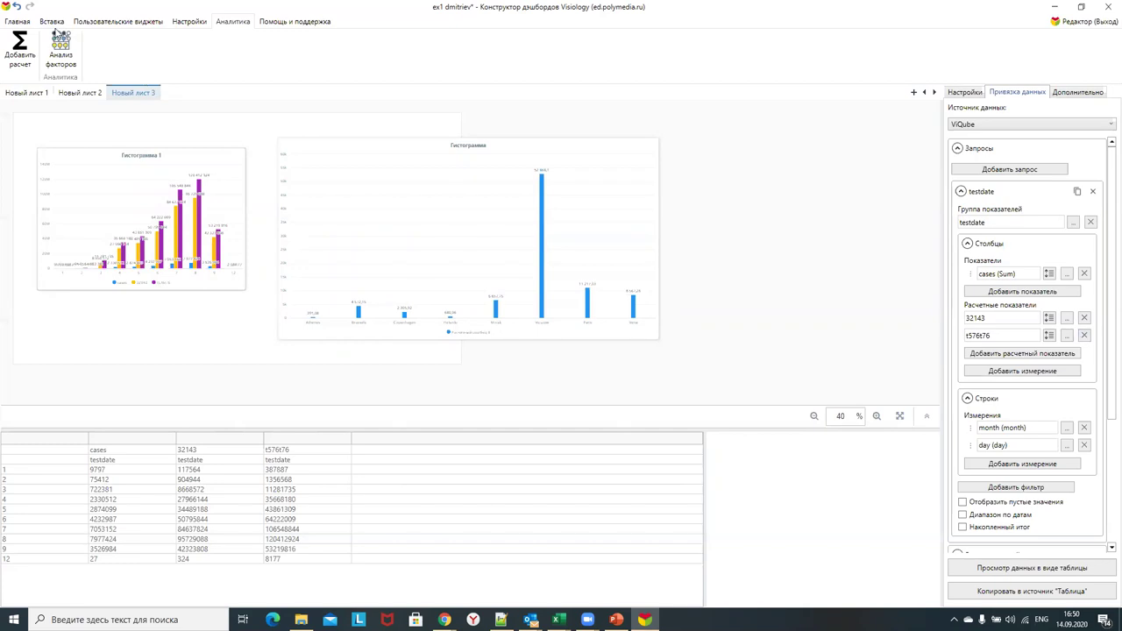
Add calculated column Расчетный столбец 1 to the data table and start its formula
click(19, 59)
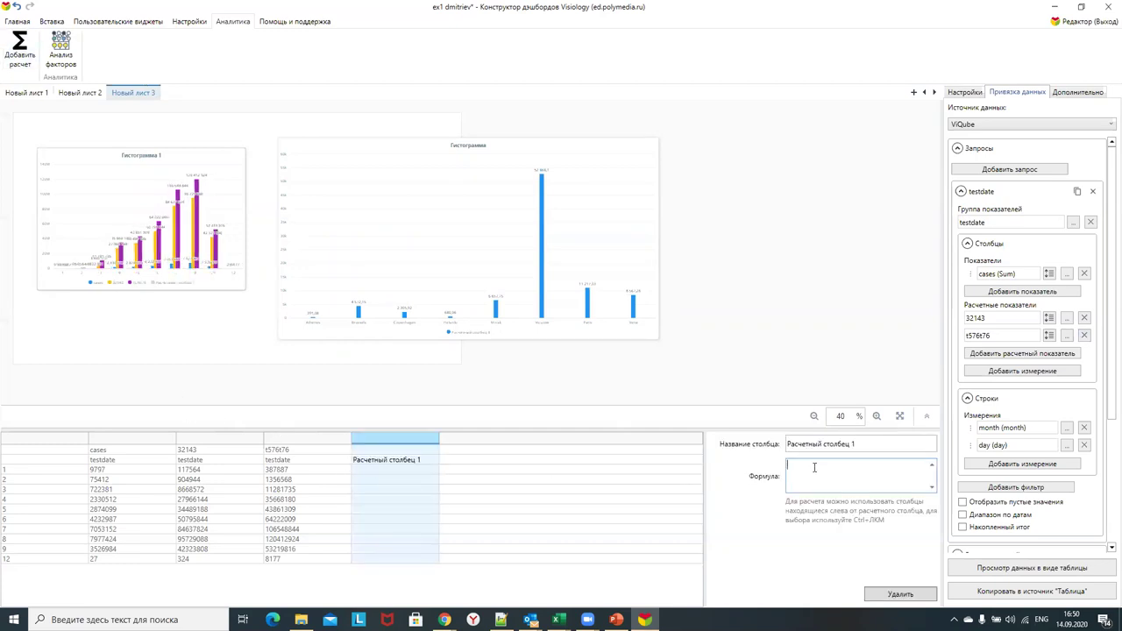
click(789, 474)
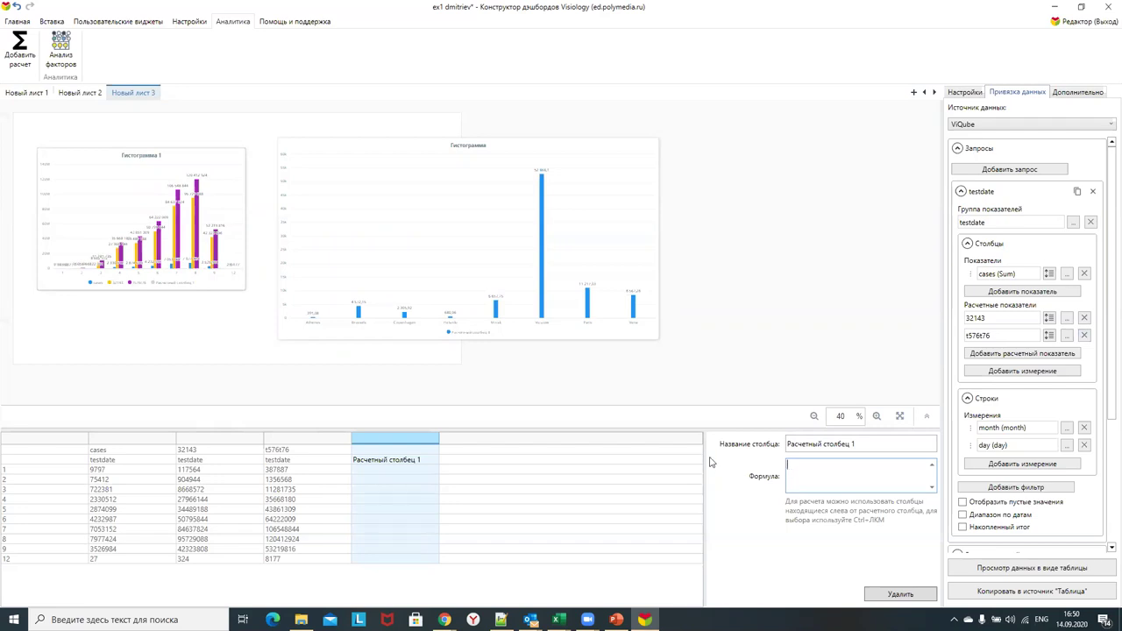